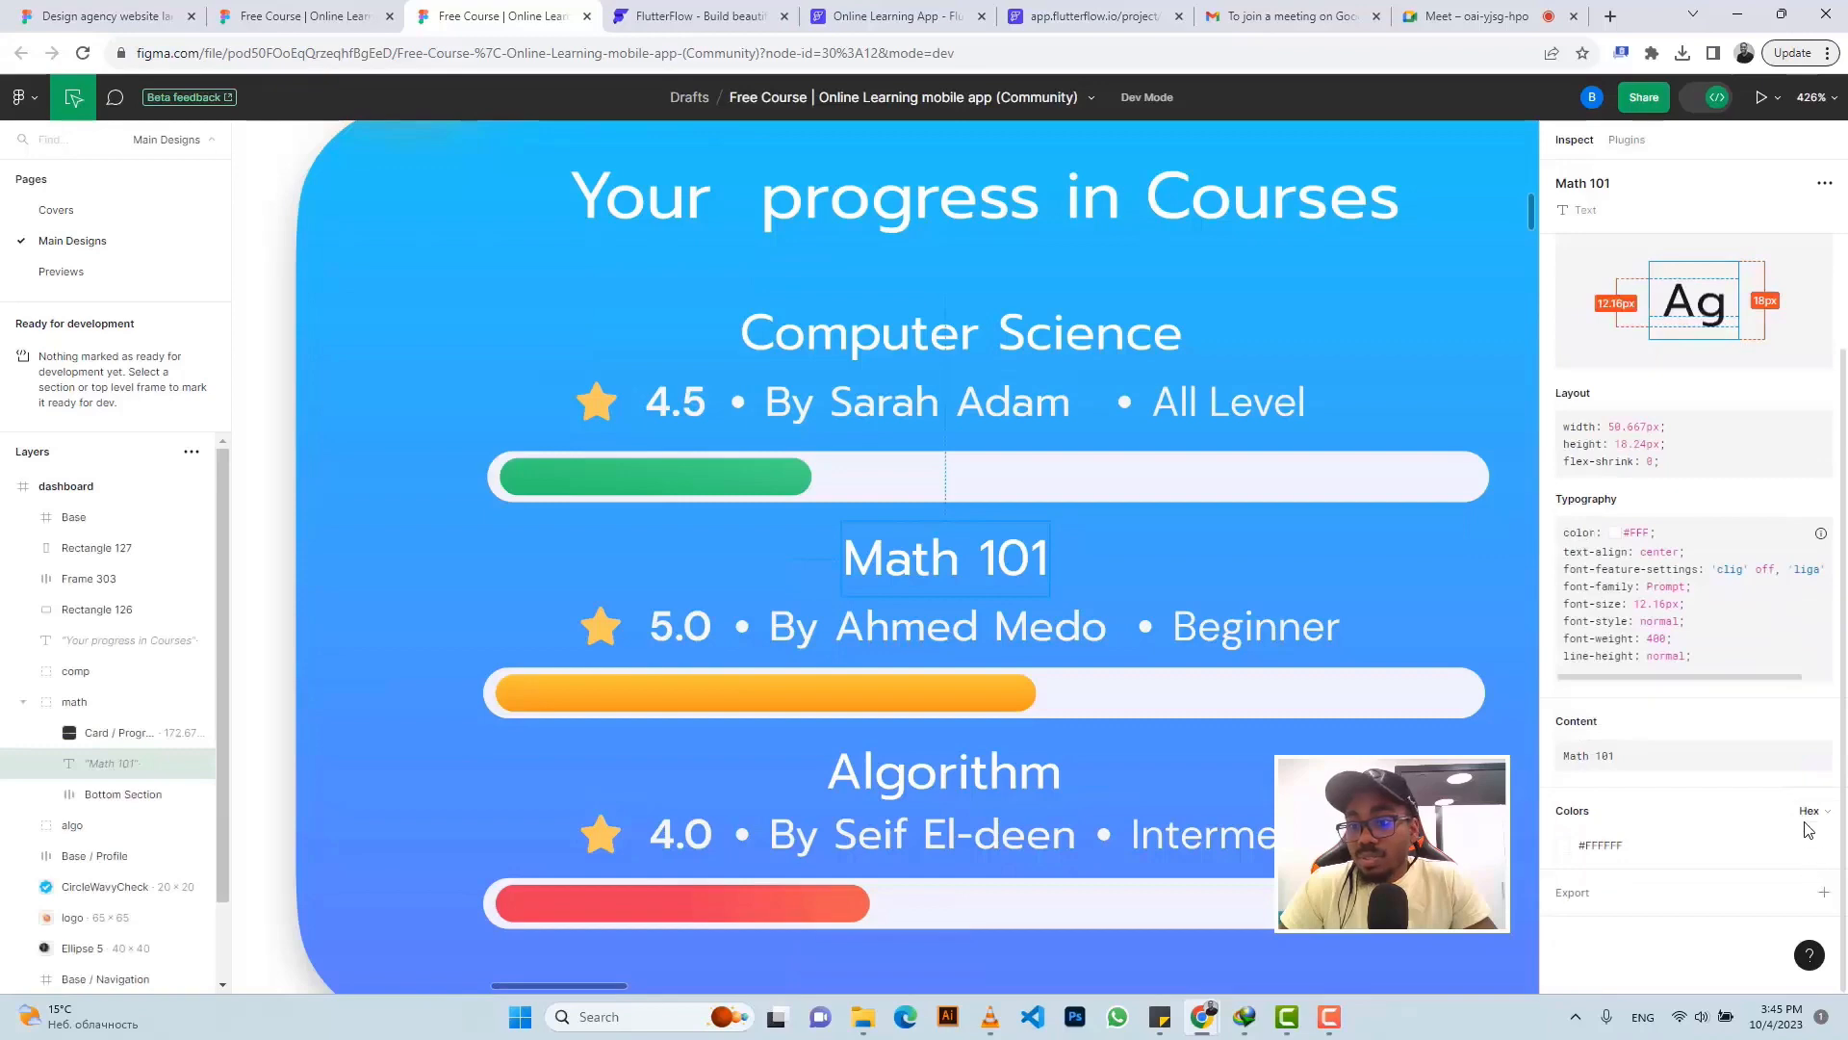
- Copy the Math 101 title's value from Figma's Dev Mode Inspect panel
{"action": "left_click", "coordinate": [1816, 734]}
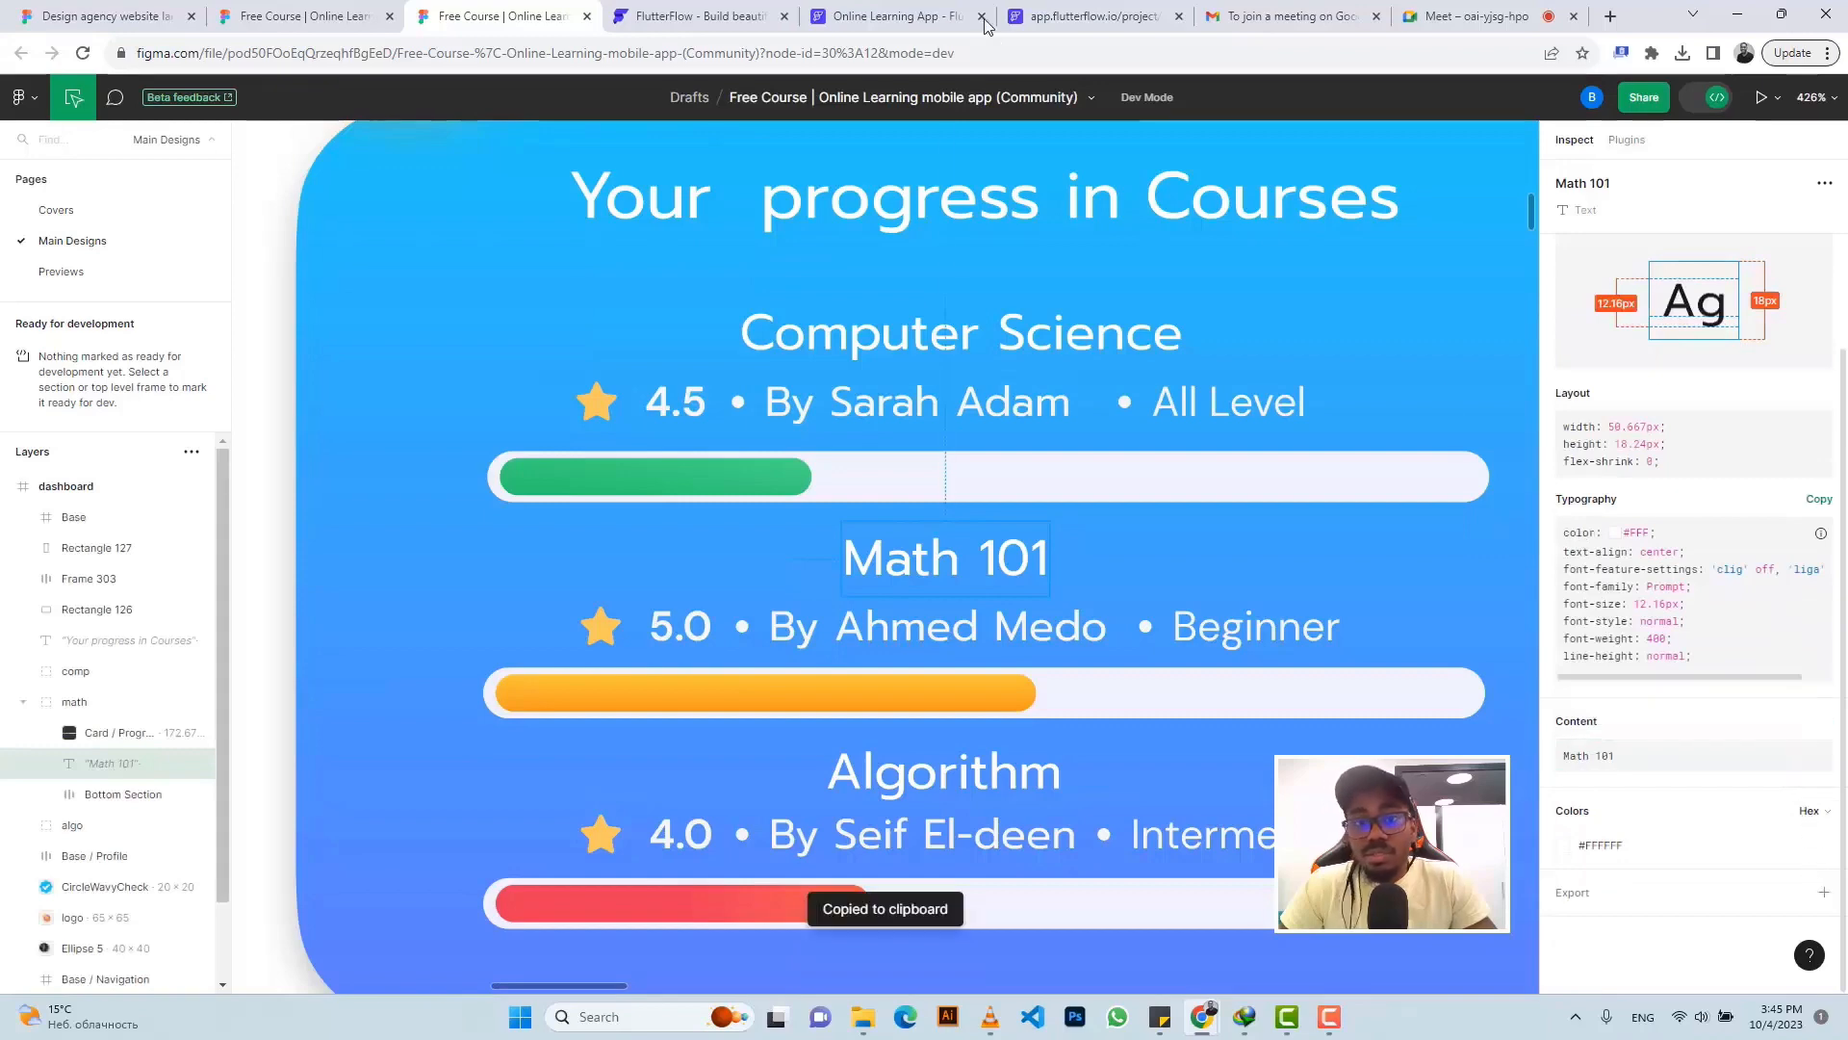
{"action": "left_click", "coordinate": [896, 16]}
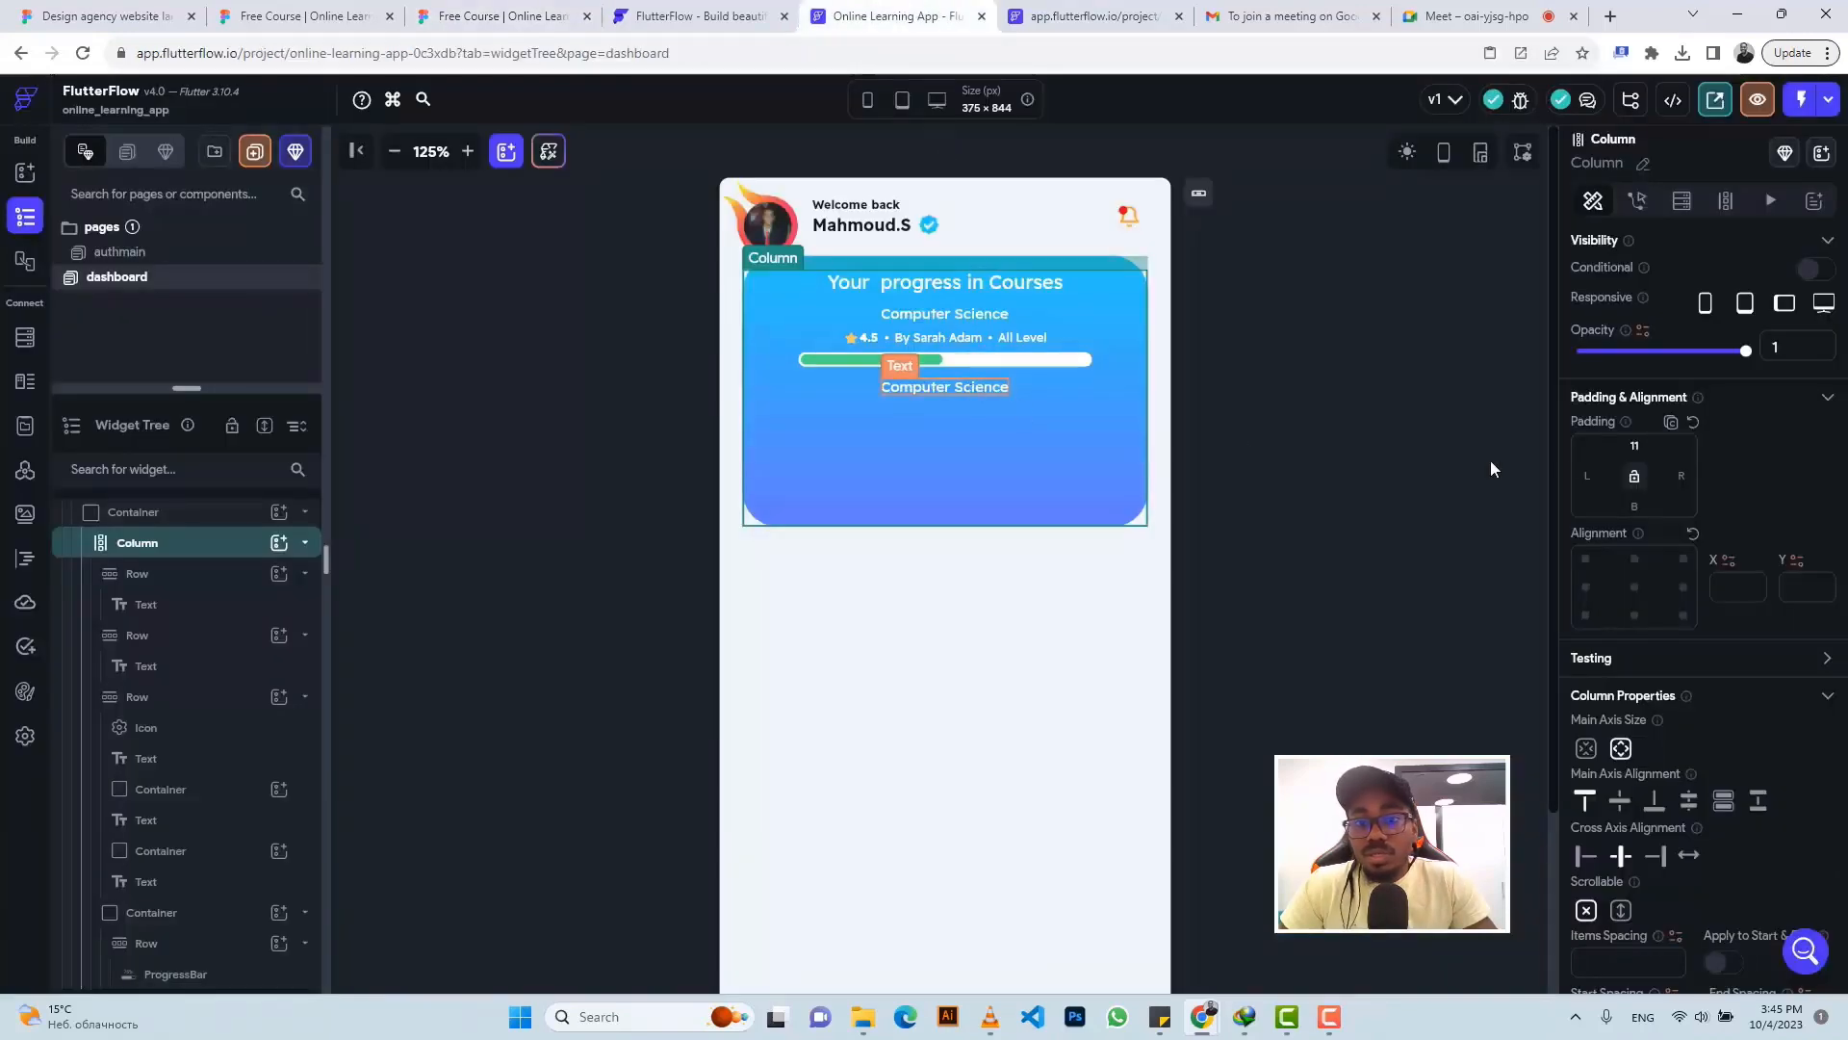
- Rename the duplicated heading to 'Math 101' and paste a copy of the rating row beneath it
{"action": "triple_click", "coordinate": [1634, 342]}
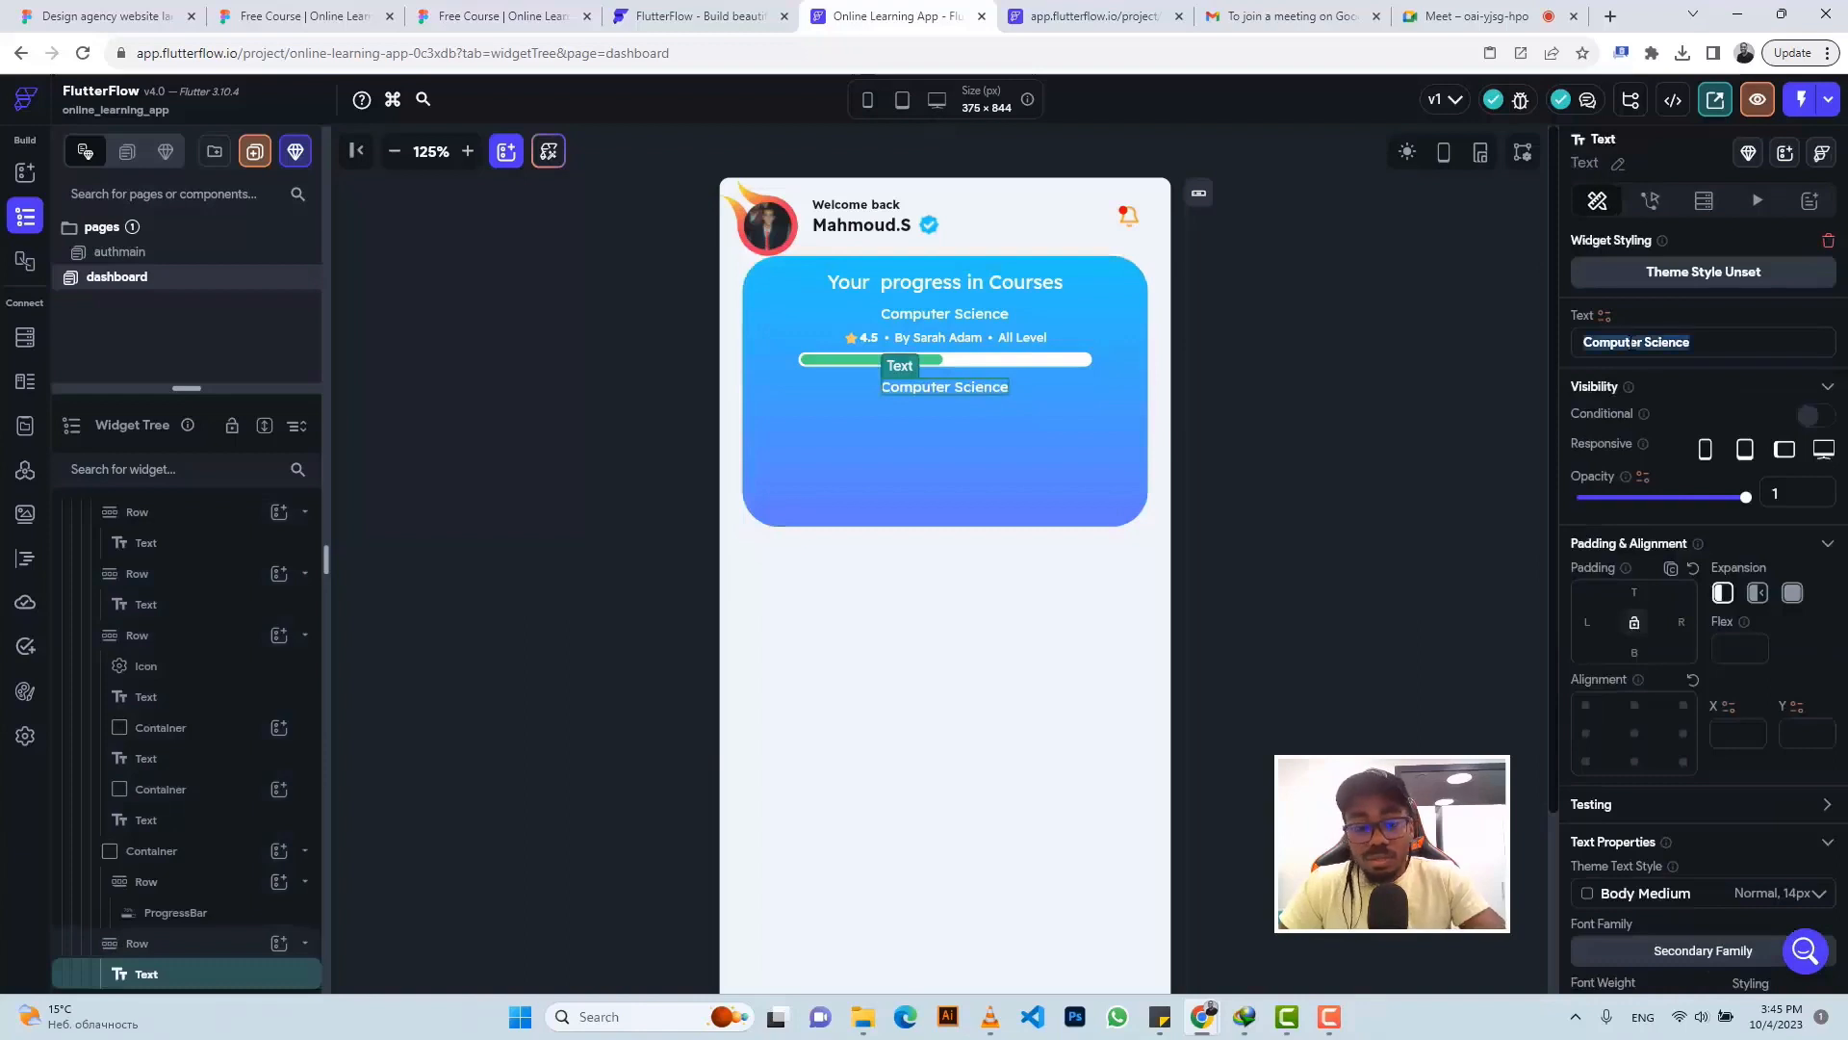
{"action": "type", "text": "Math 101"}
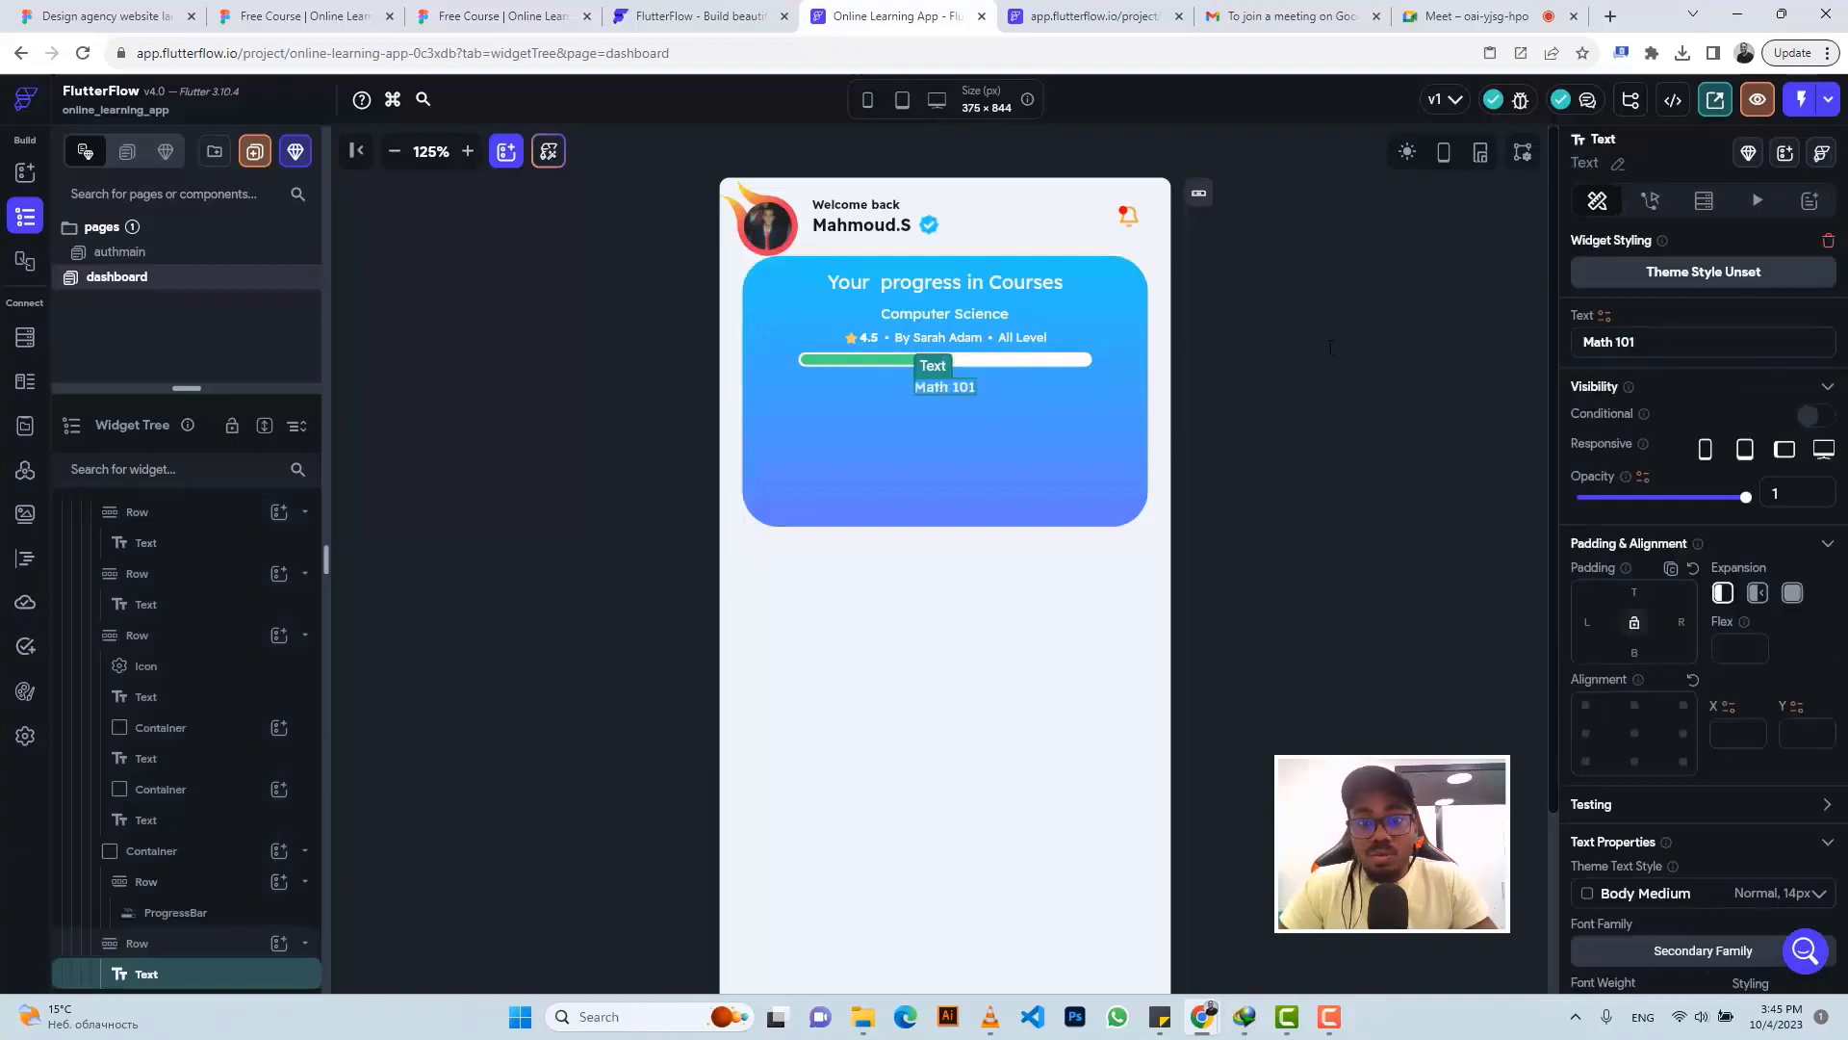
{"action": "left_click", "coordinate": [1074, 337]}
{"action": "key", "text": "ctrl+c"}
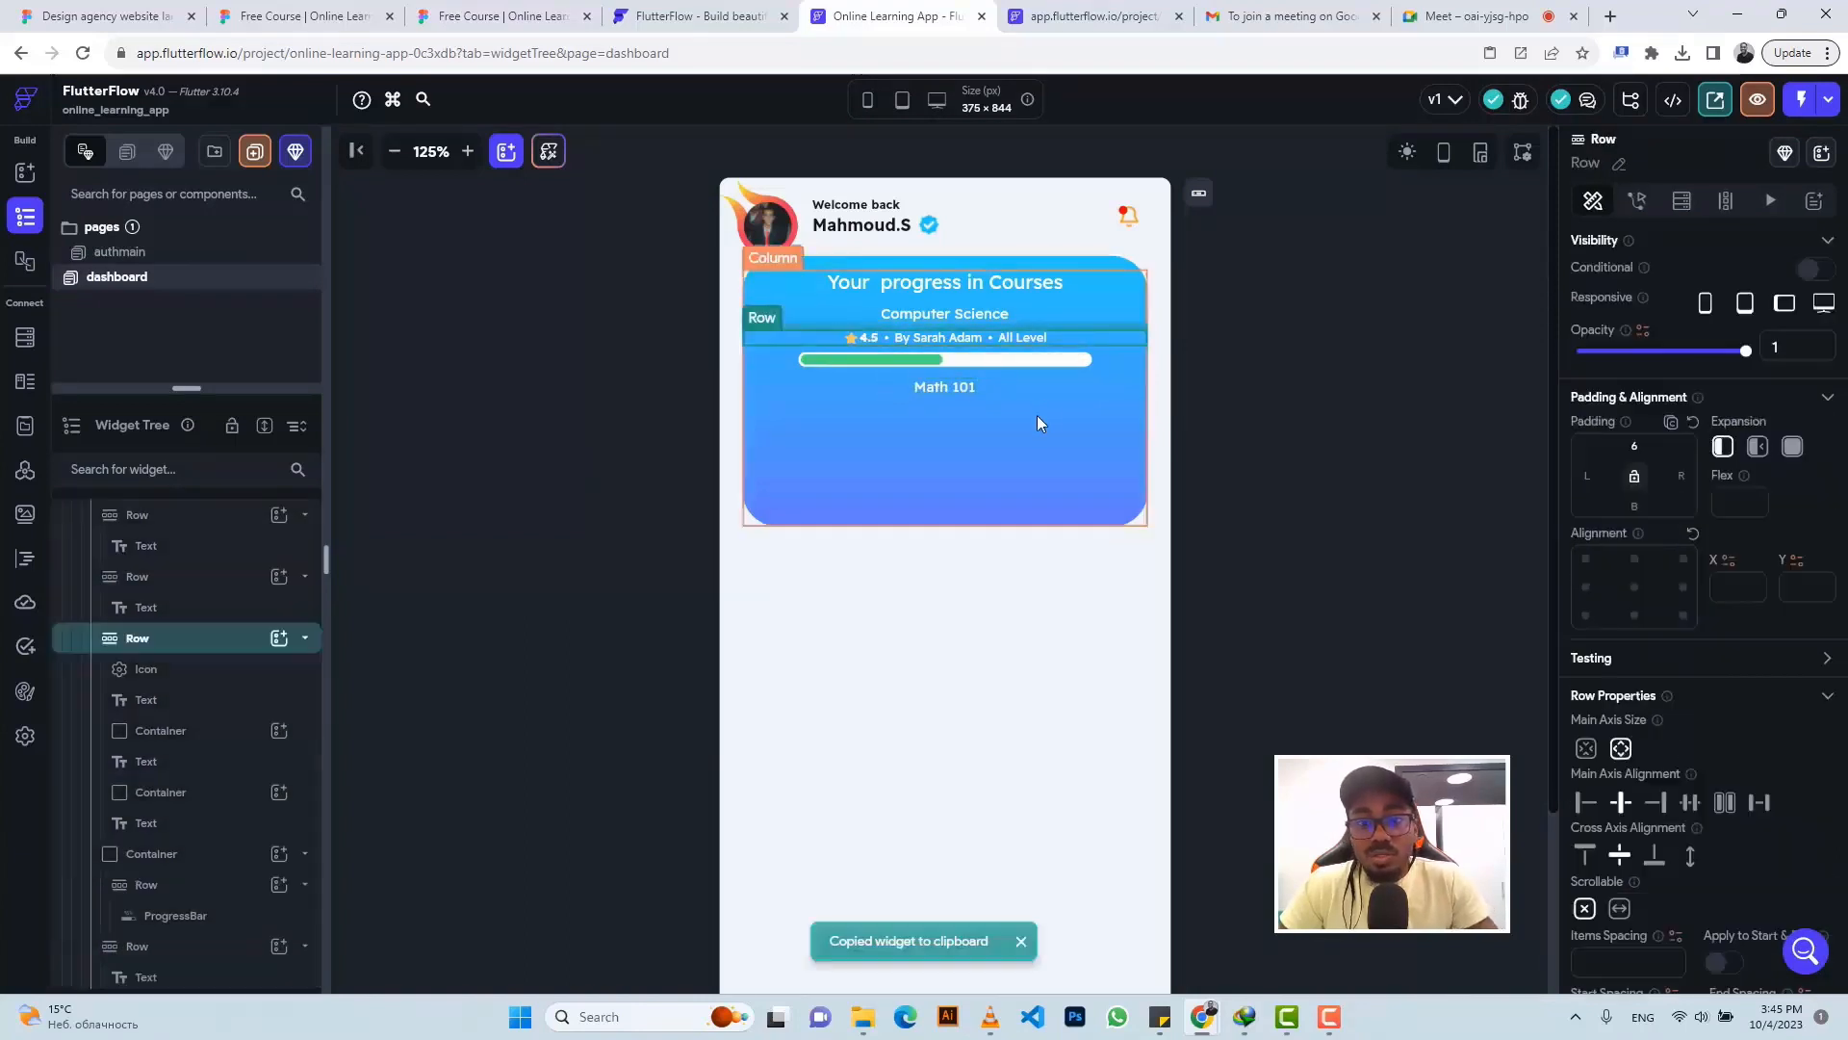
{"action": "left_click", "coordinate": [1035, 416]}
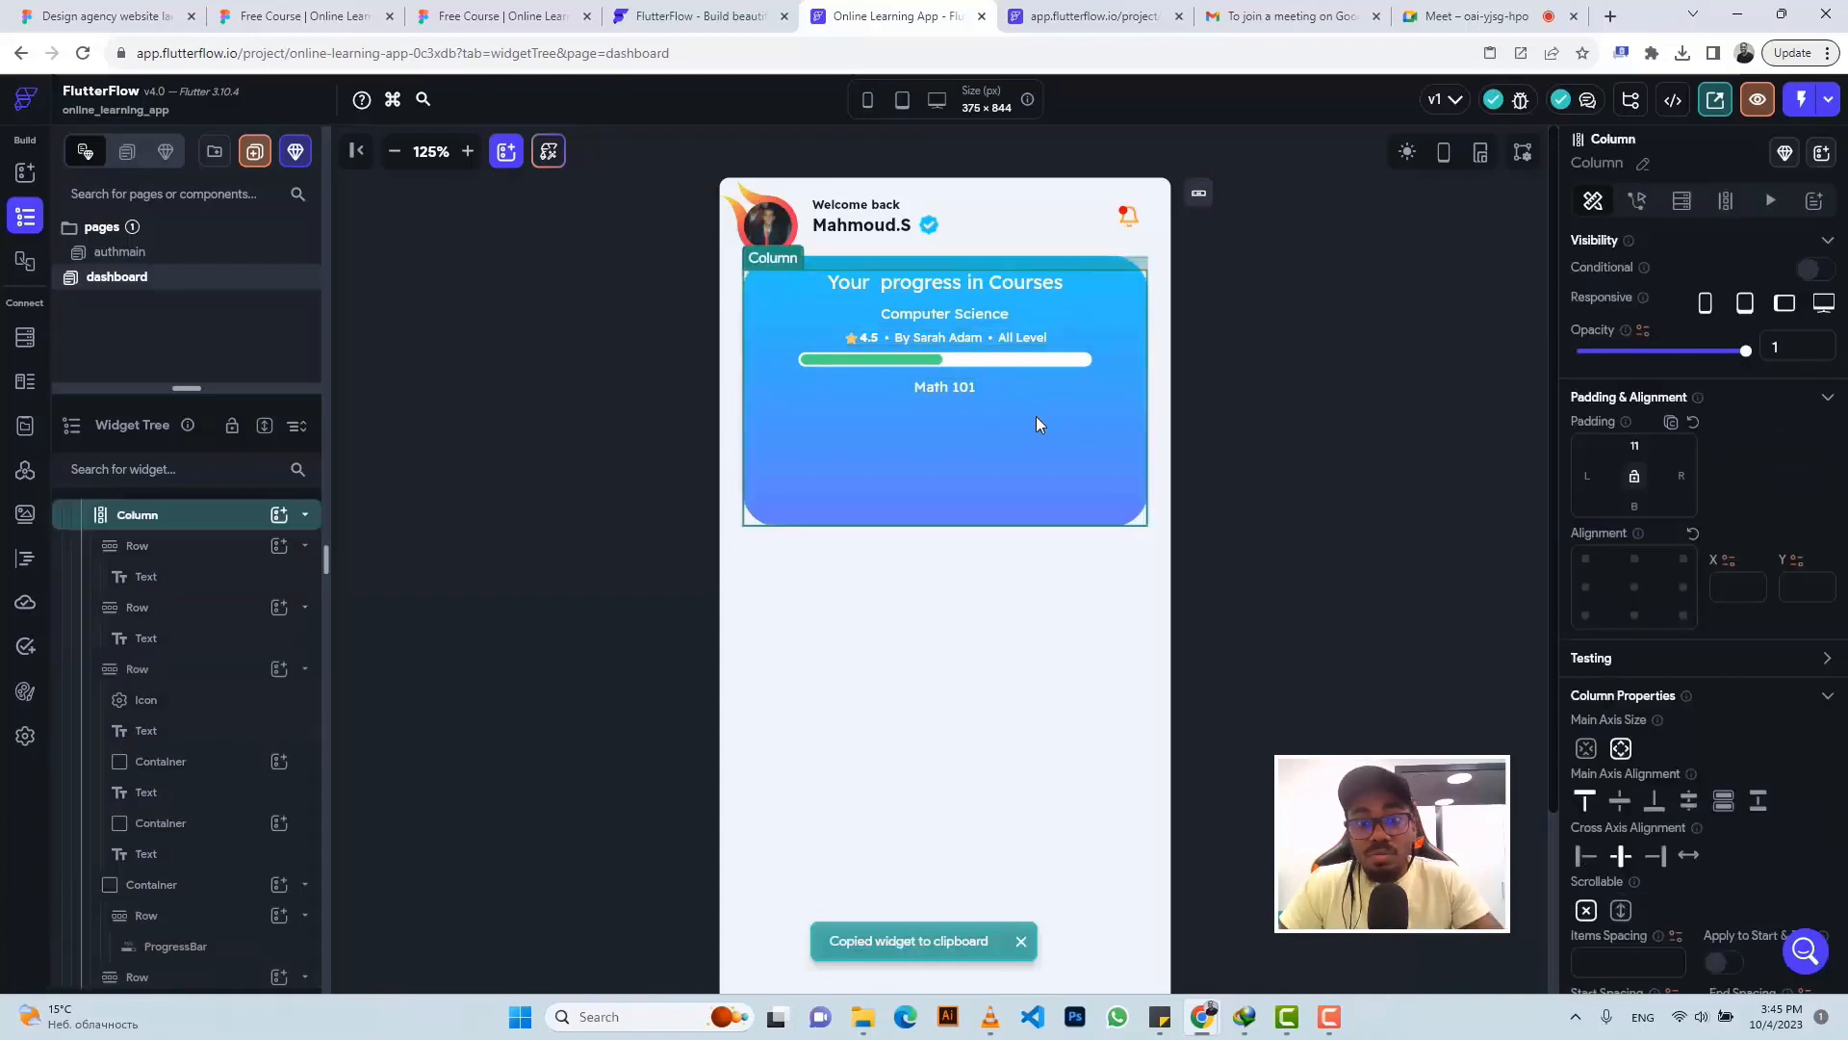
{"action": "key", "text": "ctrl+v"}
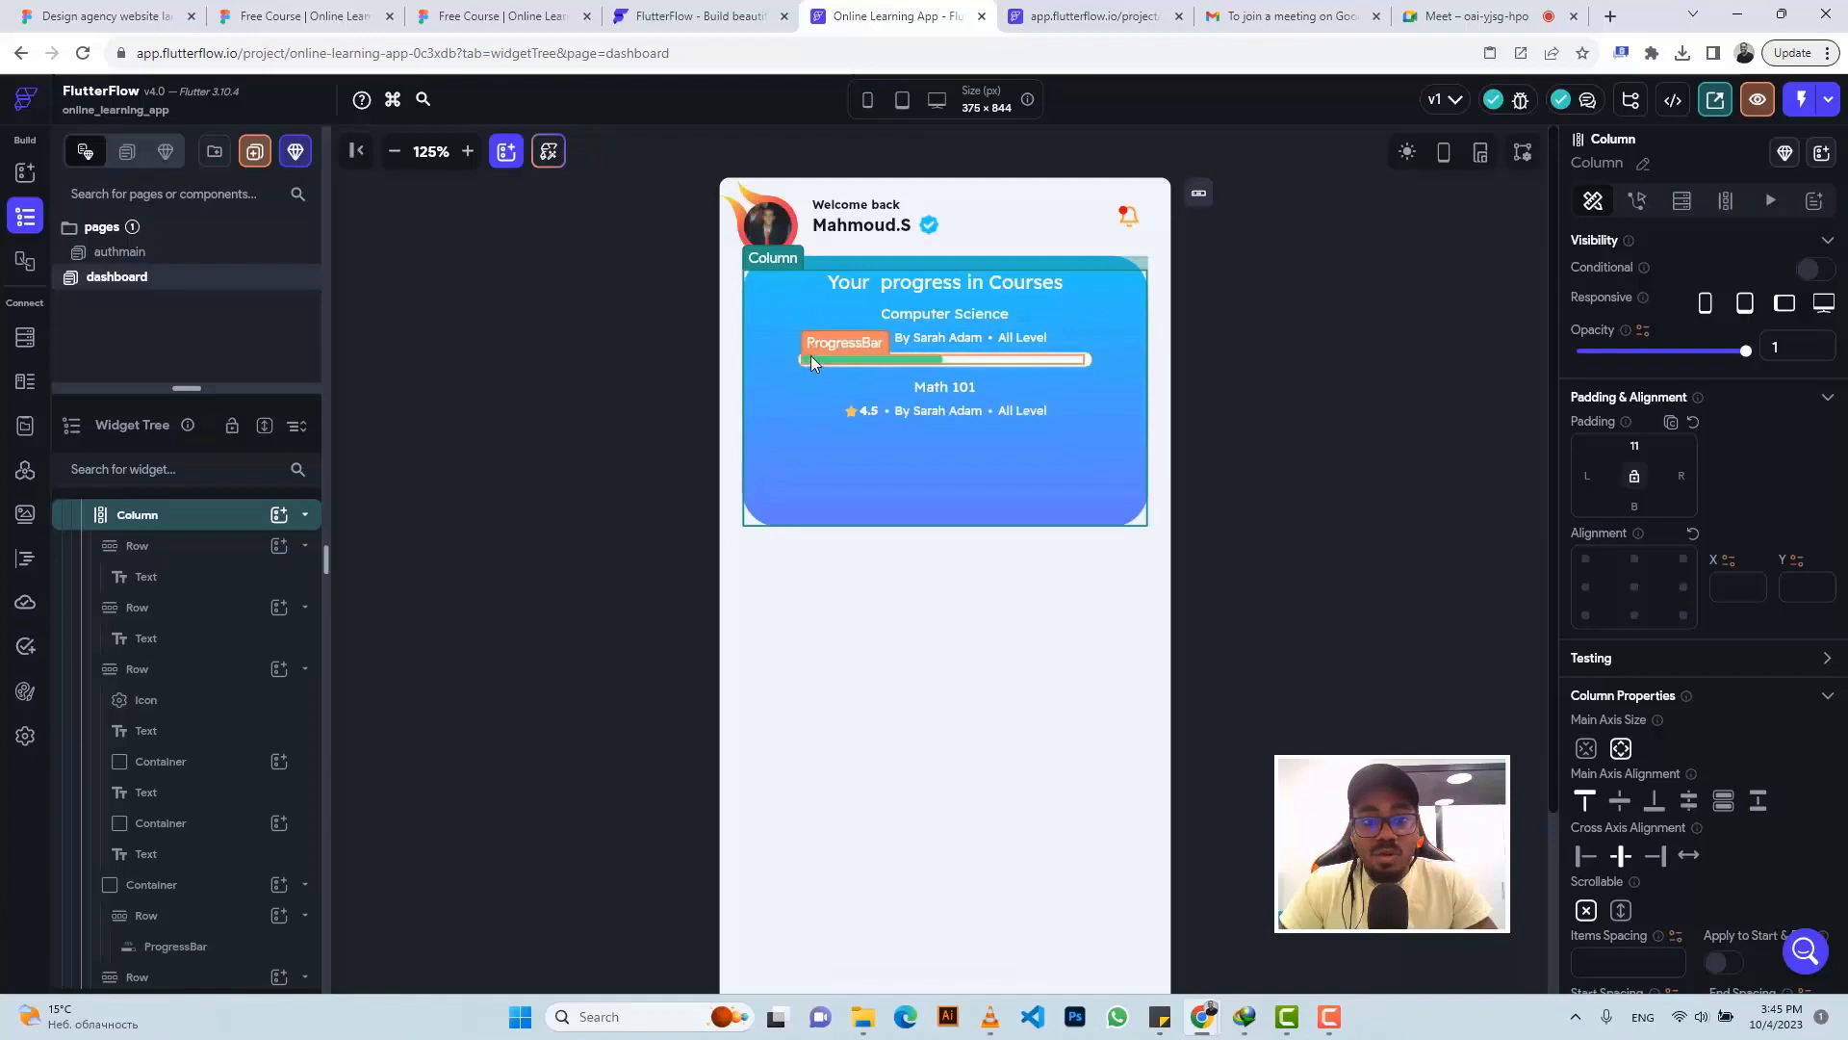
- Copy the Computer Science progress bar container and paste it under Math 101
{"action": "left_click", "coordinate": [834, 342]}
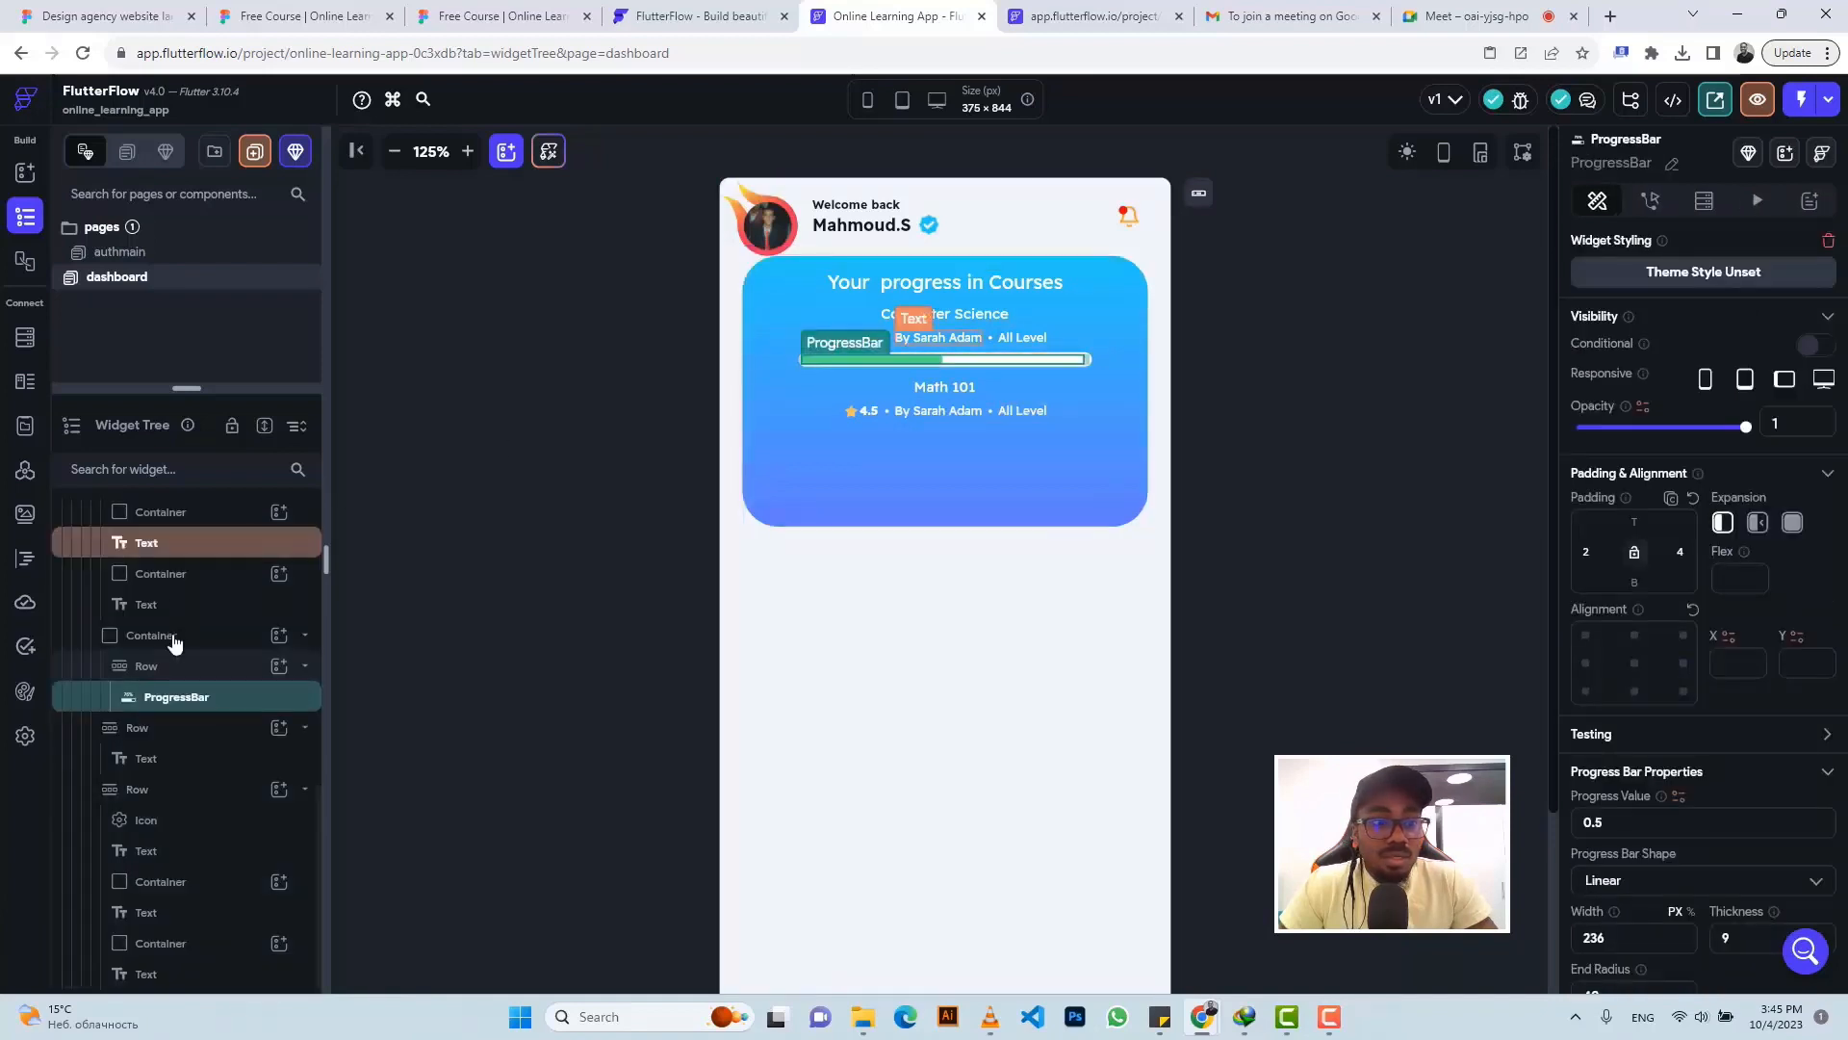
{"action": "left_click", "coordinate": [174, 640]}
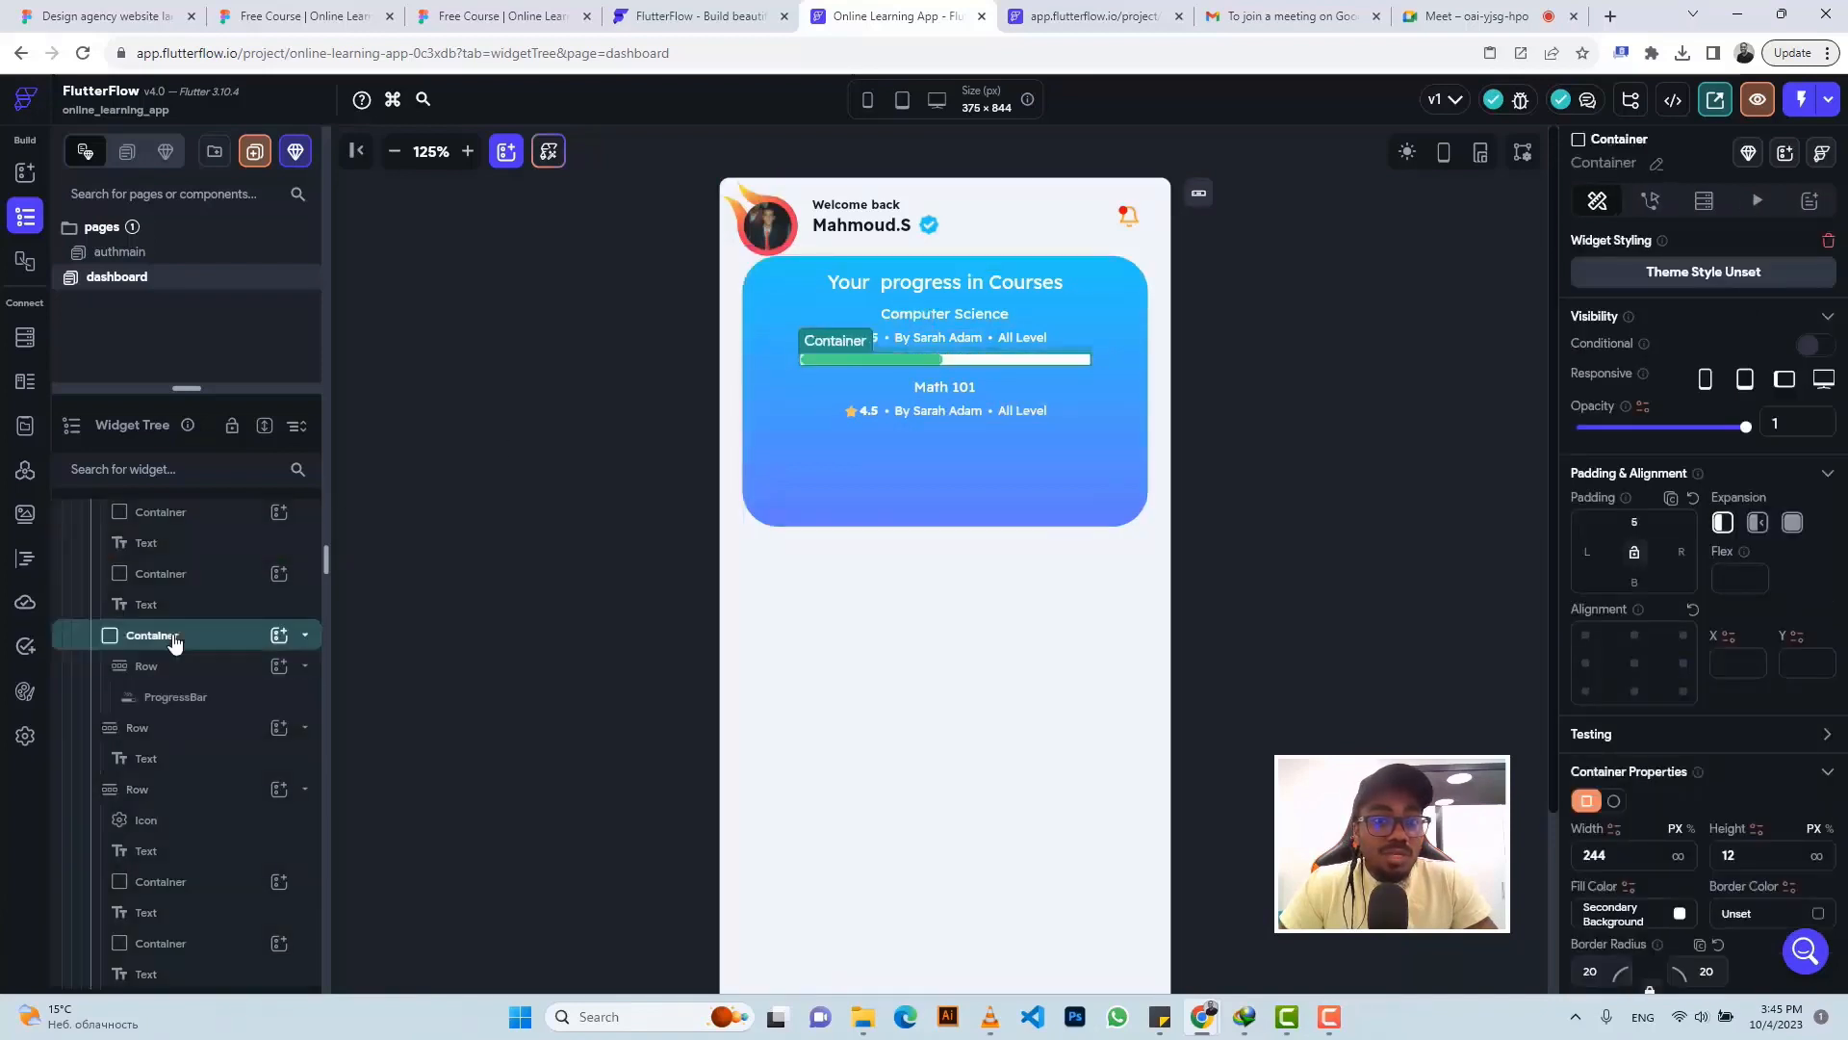
{"action": "key", "text": "ctrl+c"}
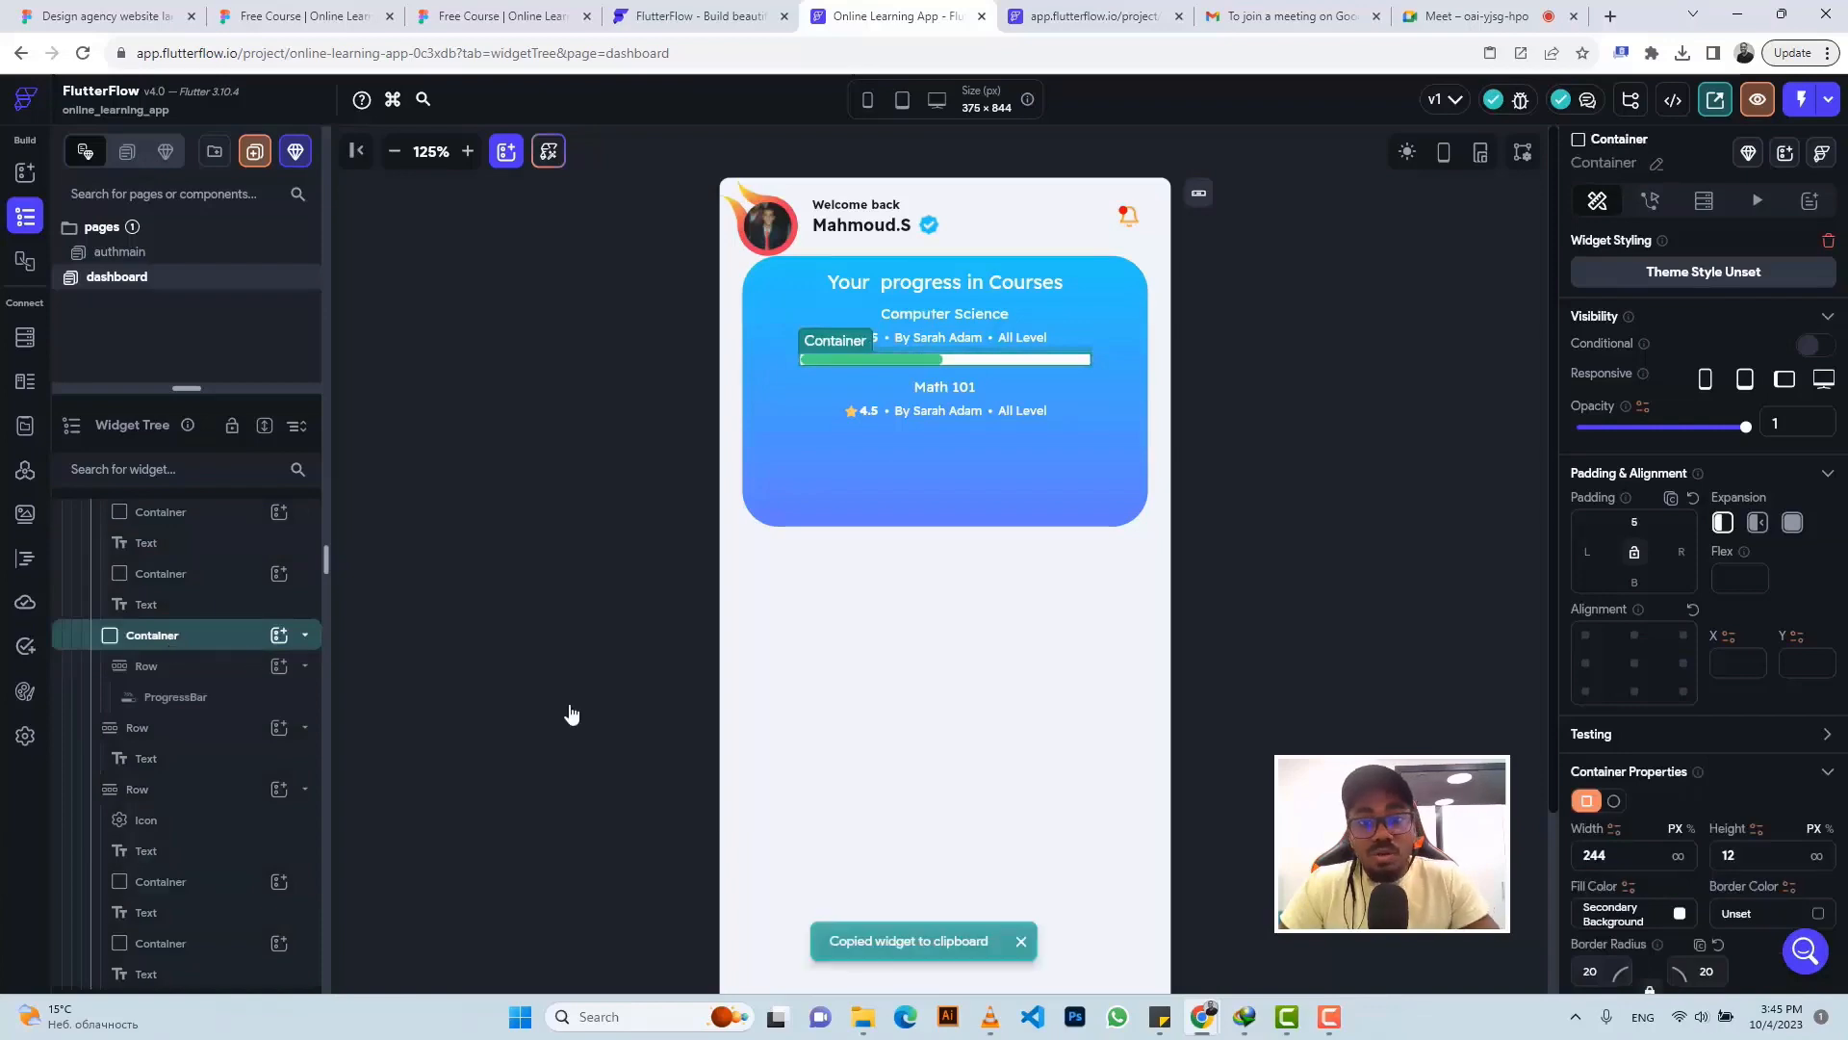
{"action": "left_click", "coordinate": [831, 451]}
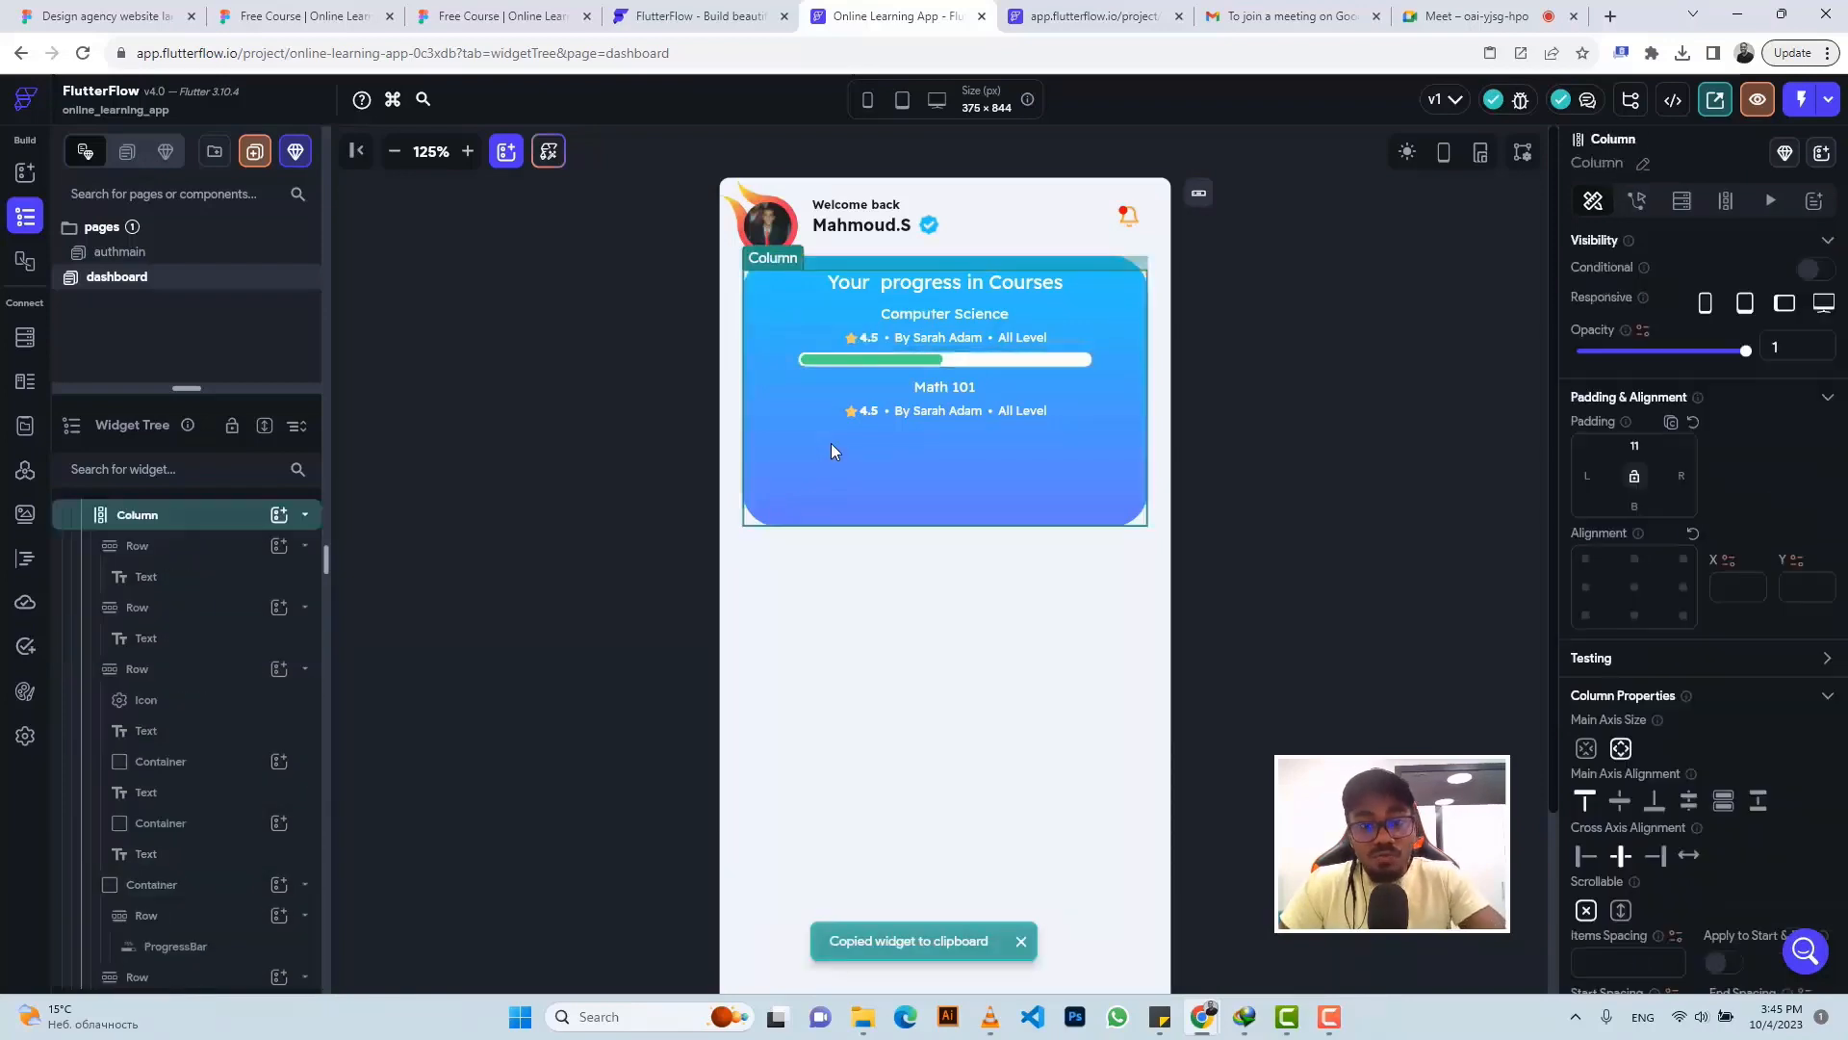
{"action": "key", "text": "ctrl+v"}
{"action": "left_click", "coordinate": [515, 19]}
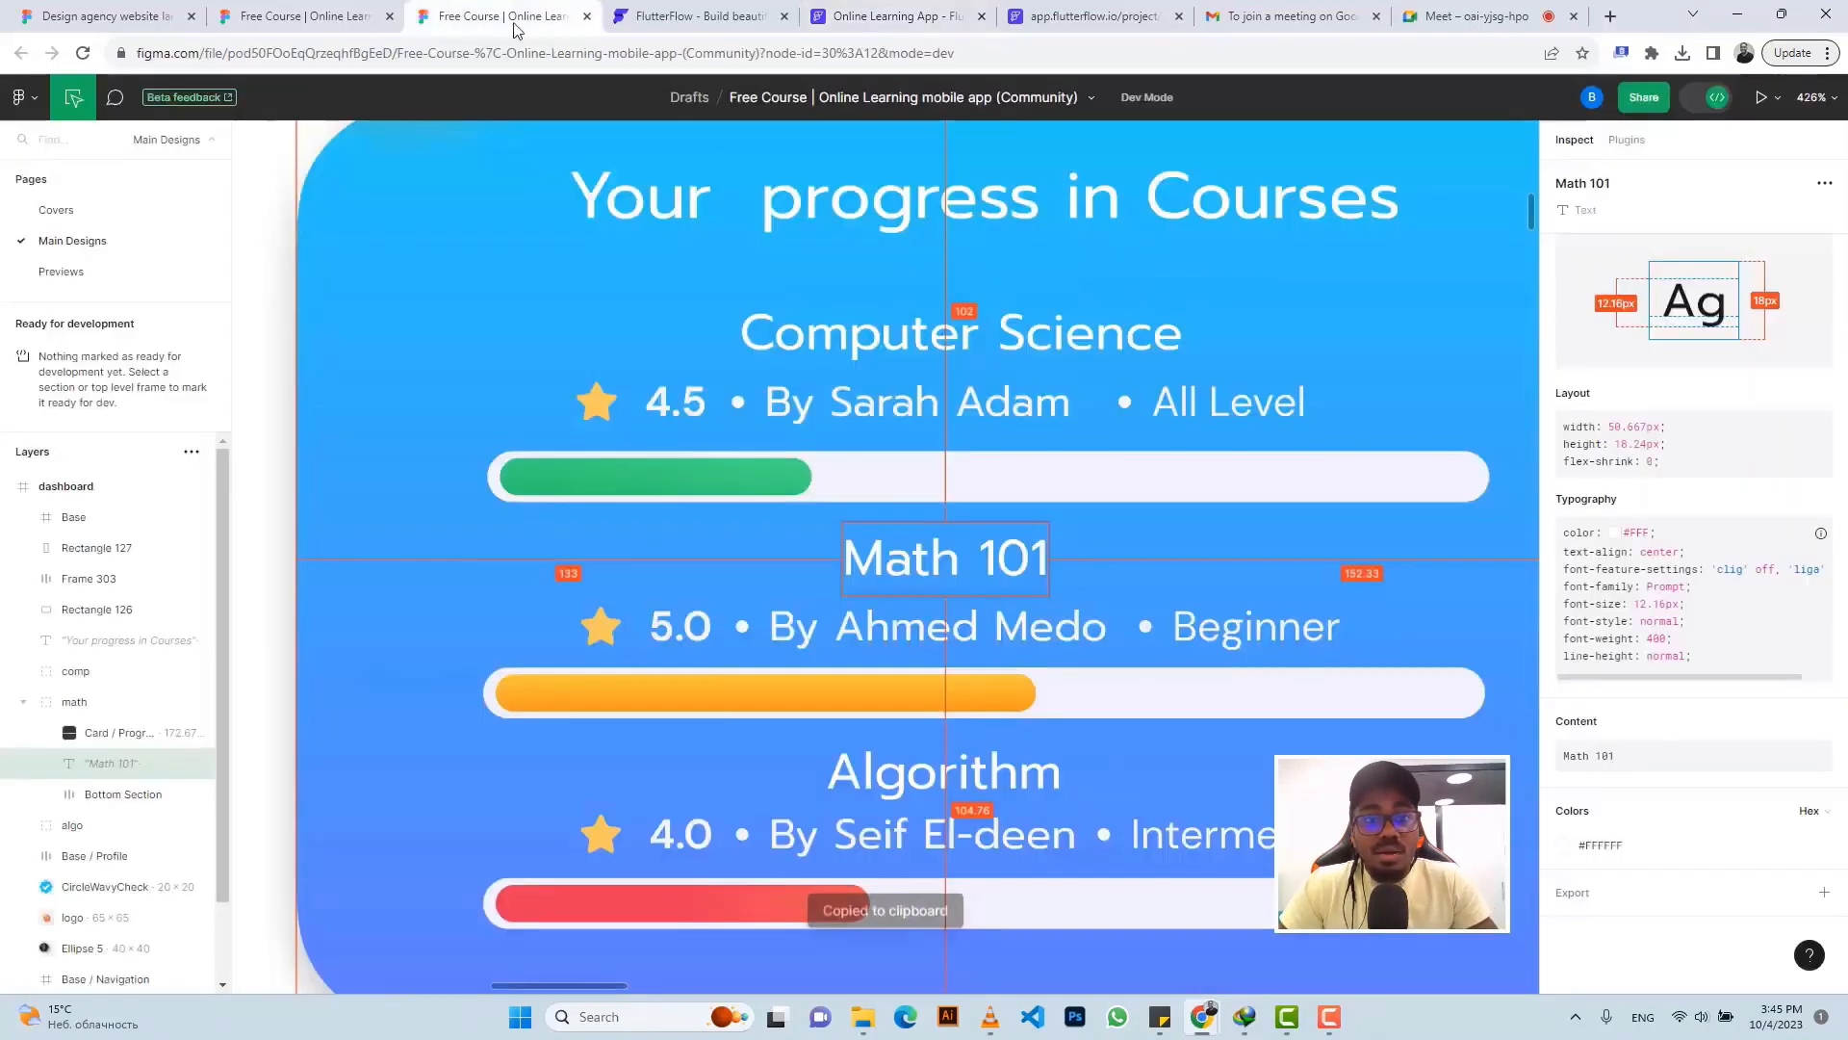
- Select the orange progress bar's gradient hex value F19A1A in Figma's SVG code
{"action": "left_click", "coordinate": [717, 710]}
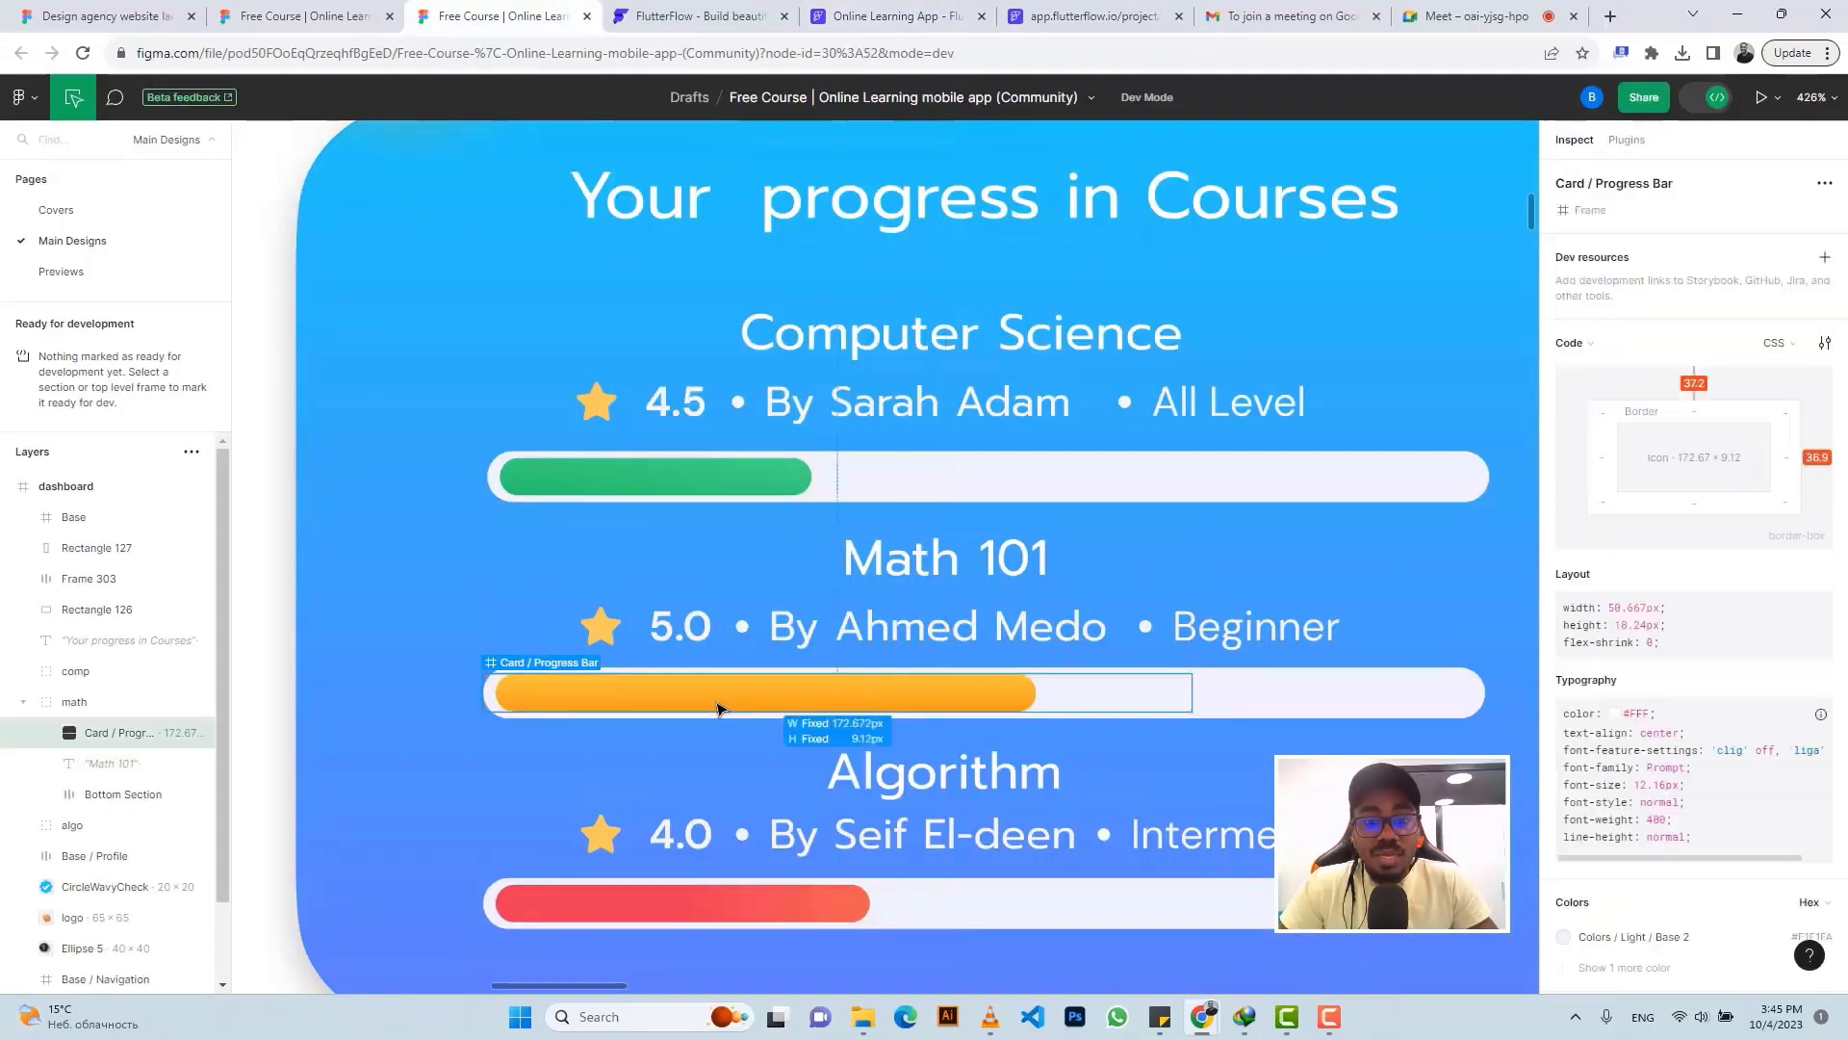
{"action": "scroll", "coordinate": [1715, 792], "scroll_direction": "down", "scroll_amount": 3}
{"action": "scroll", "coordinate": [1715, 793], "scroll_direction": "down", "scroll_amount": 2}
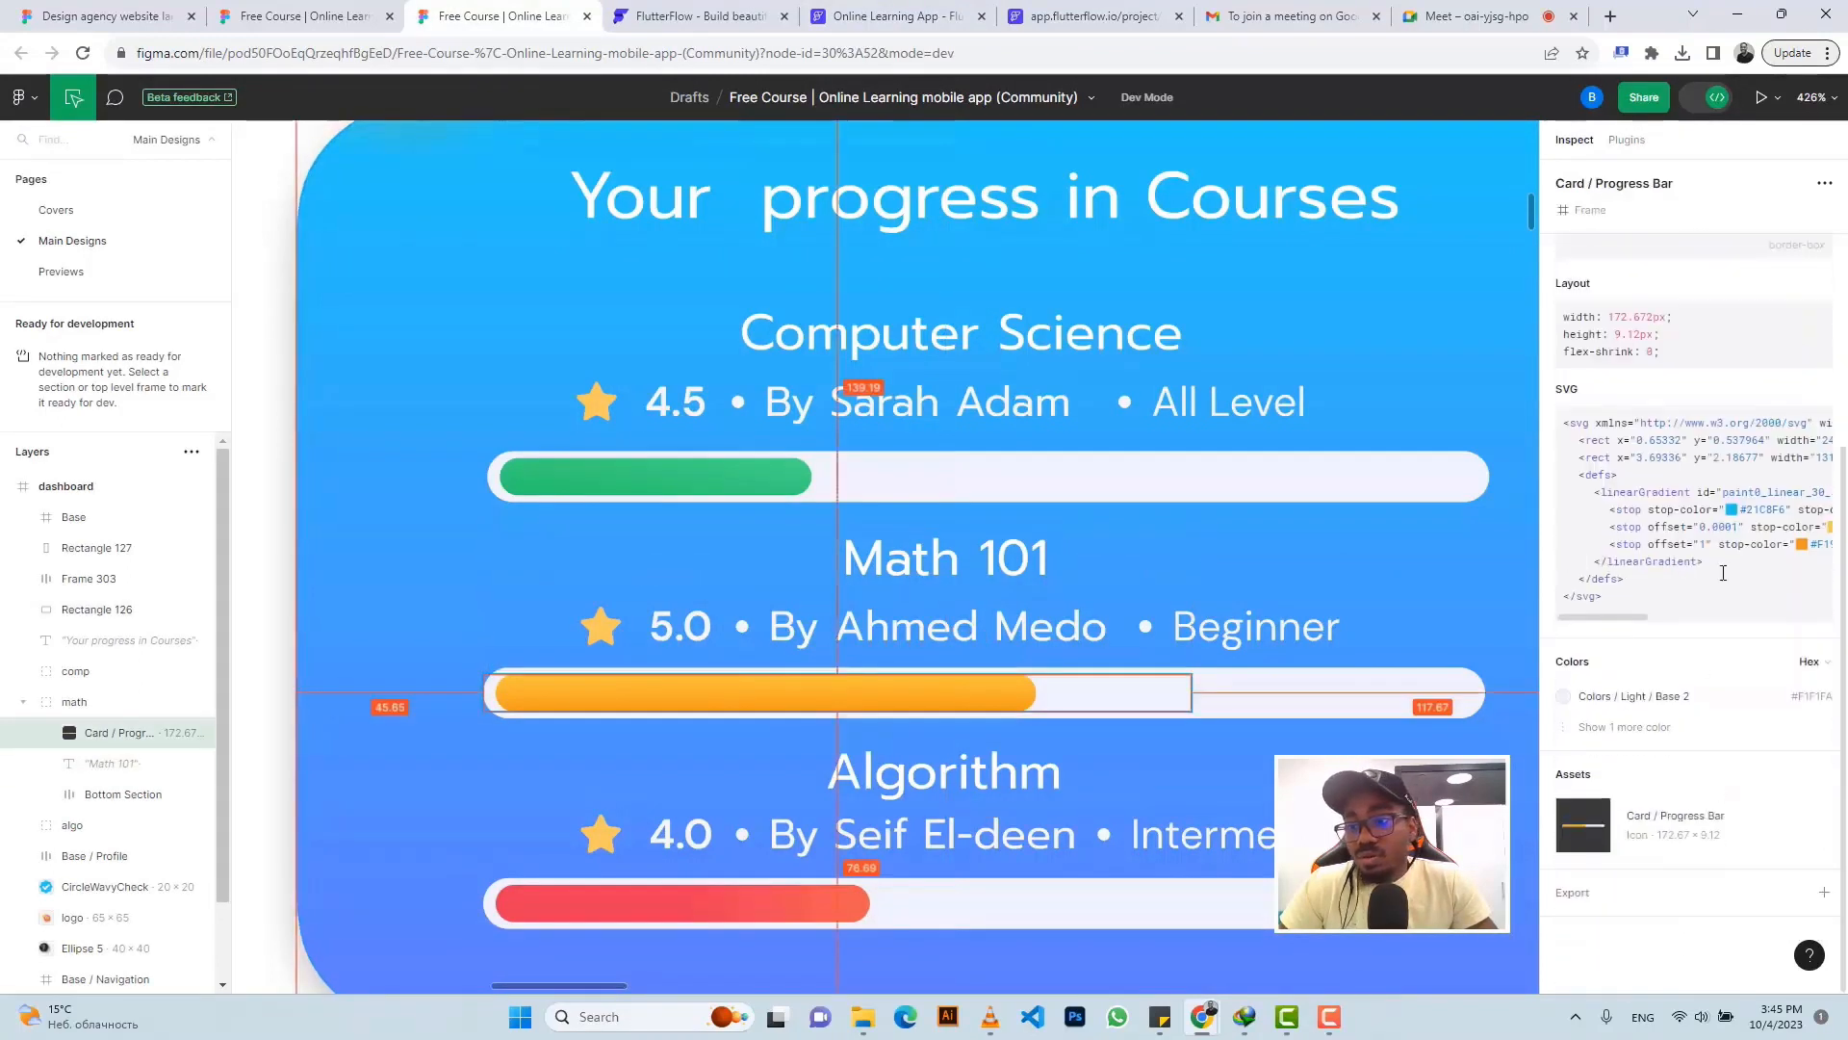
{"action": "left_click_drag", "start_coordinate": [1636, 619], "coordinate": [1670, 621]}
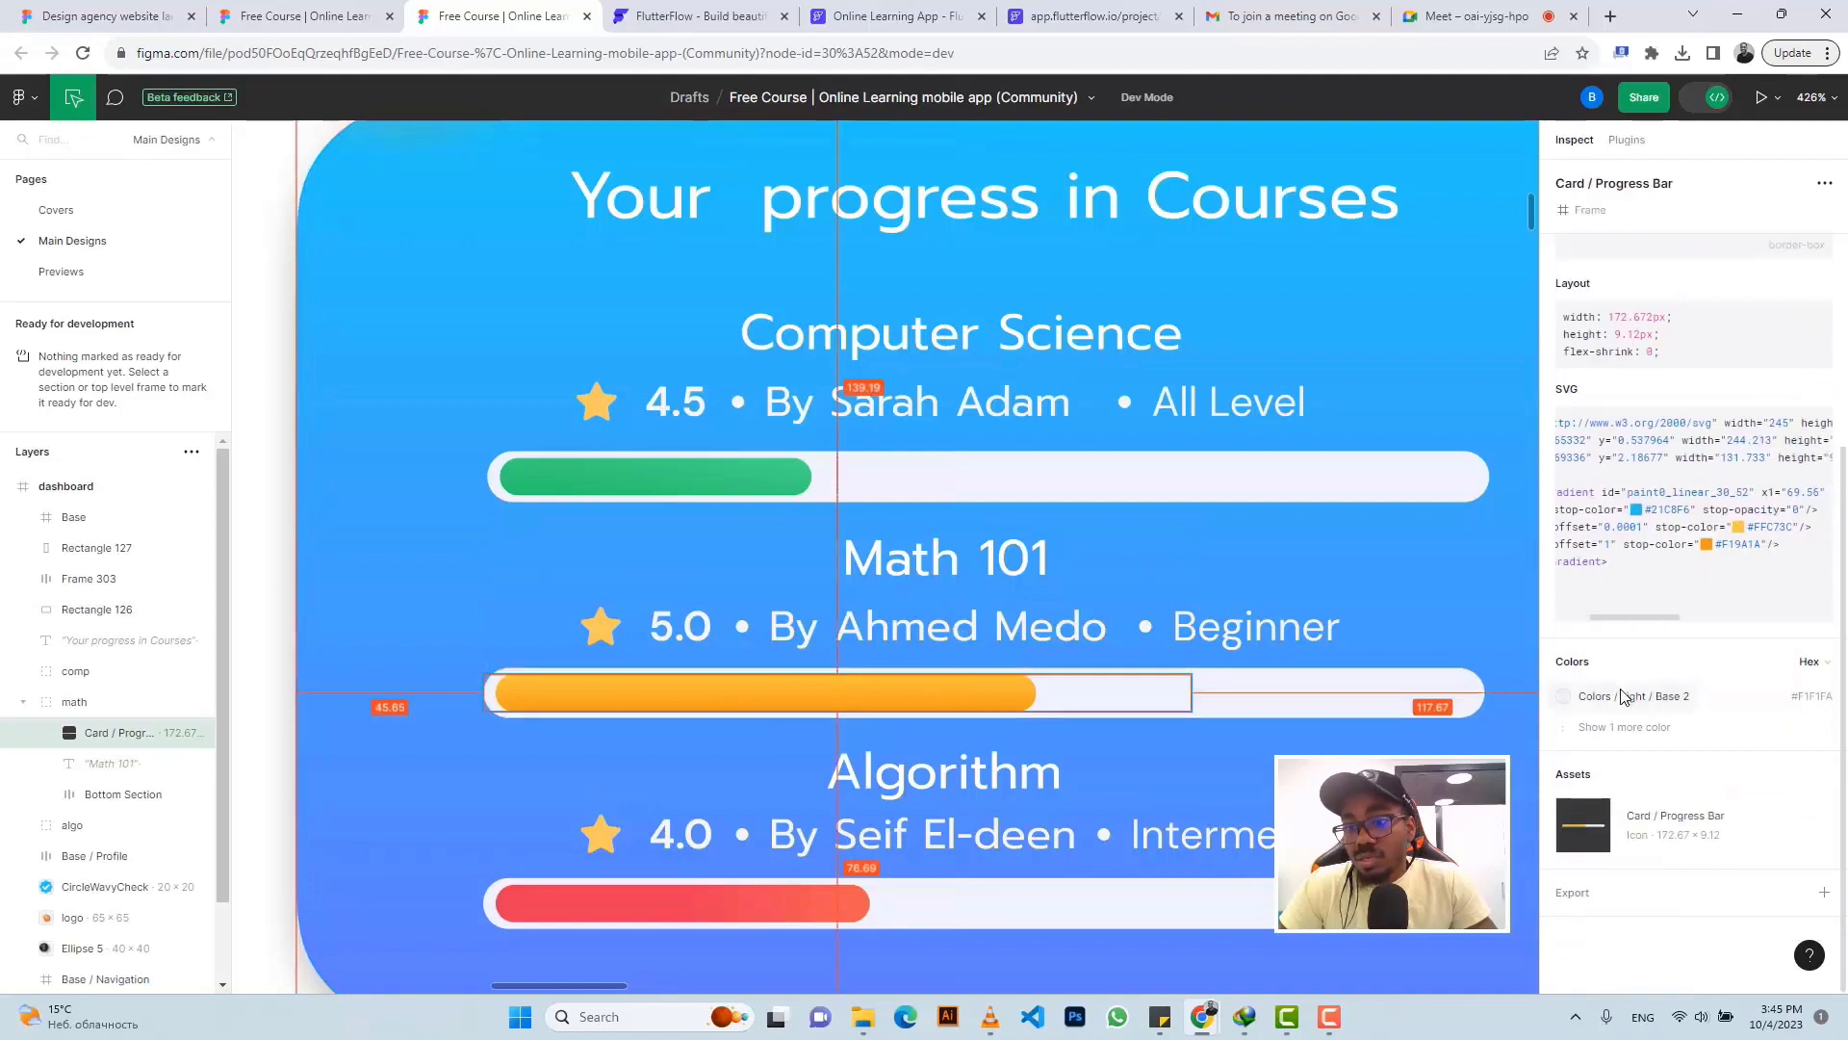
{"action": "left_click", "coordinate": [1624, 727]}
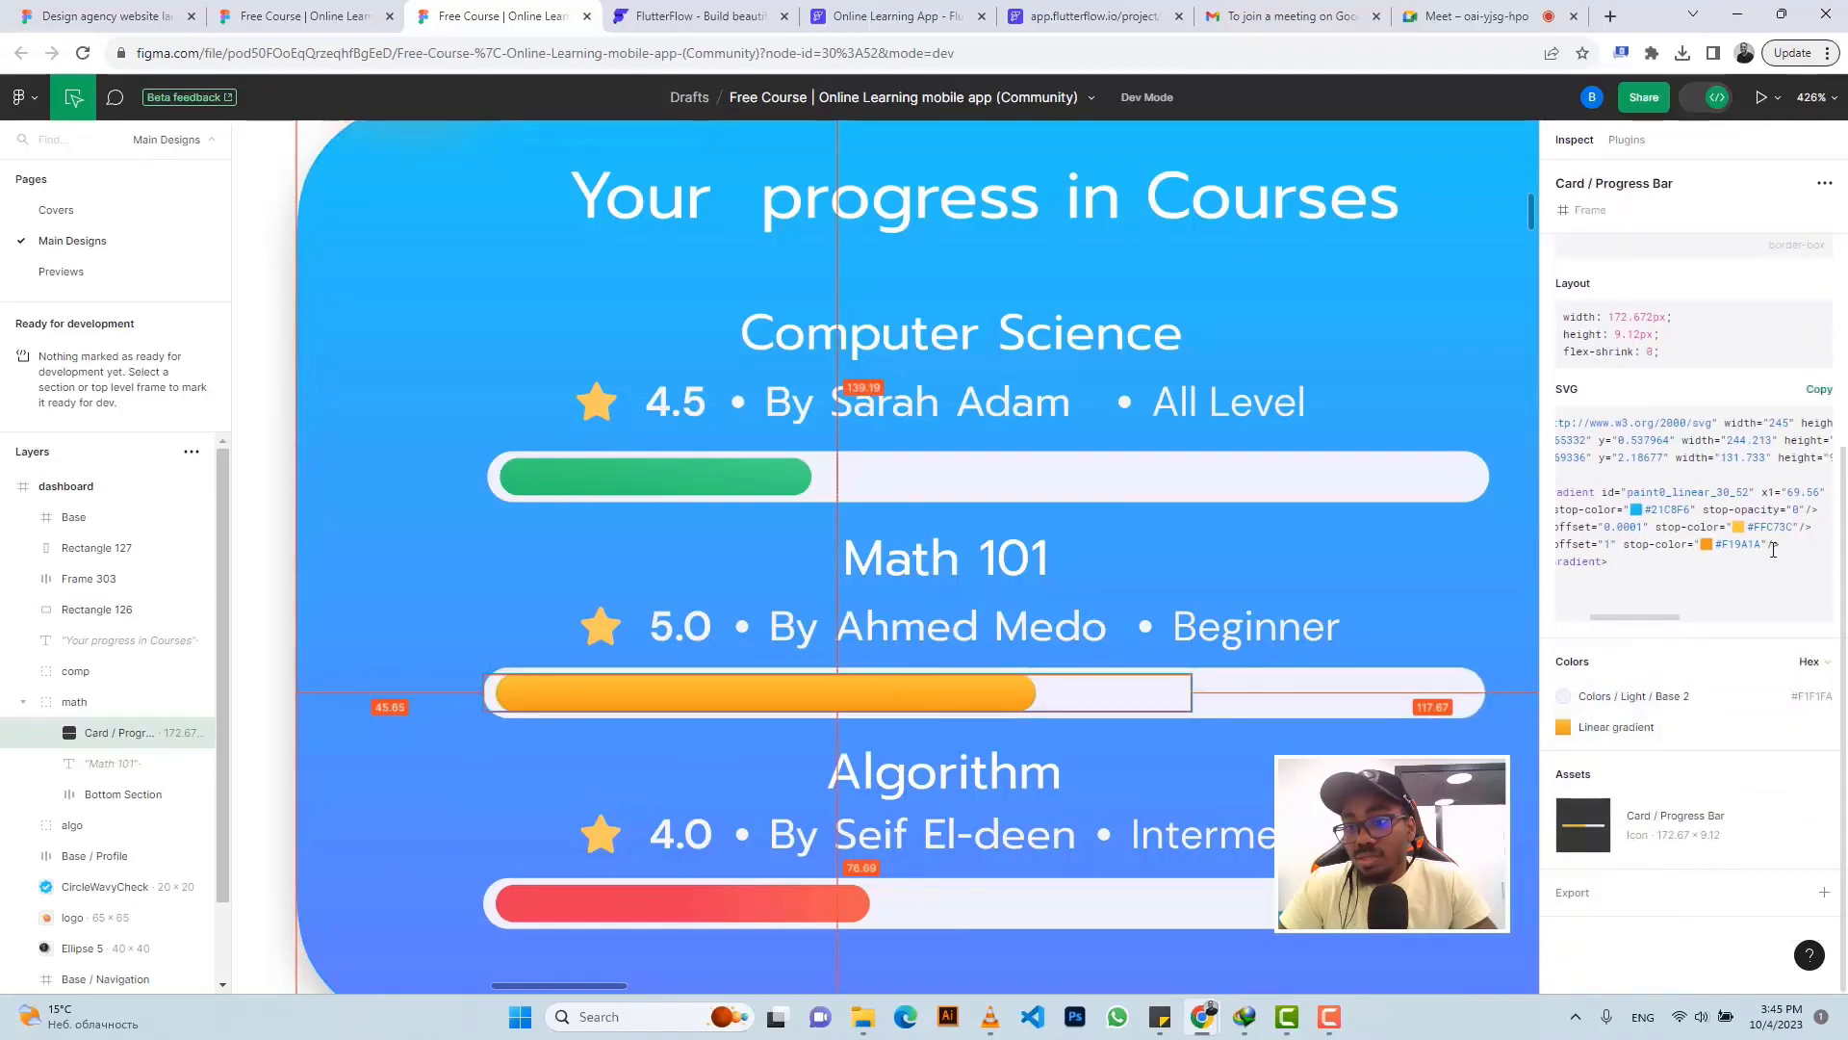
{"action": "left_click_drag", "start_coordinate": [1761, 546], "coordinate": [1726, 556]}
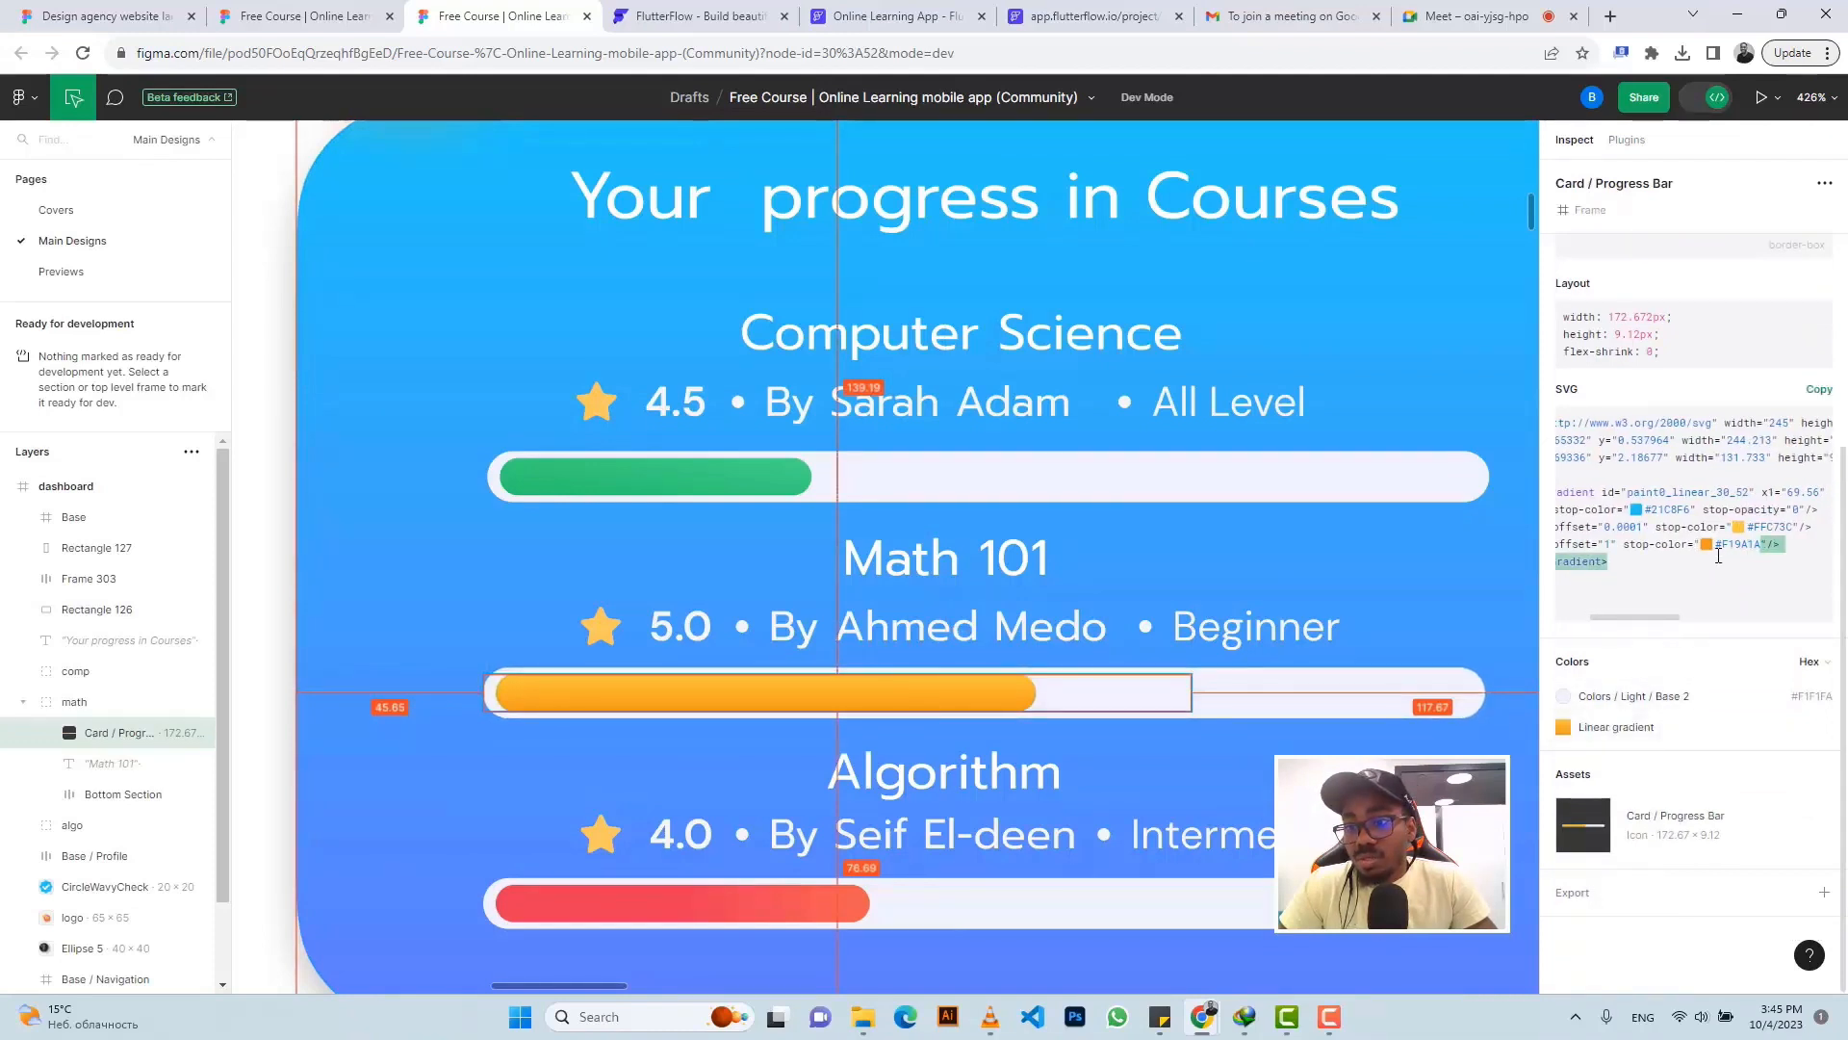
{"action": "left_click", "coordinate": [1761, 543]}
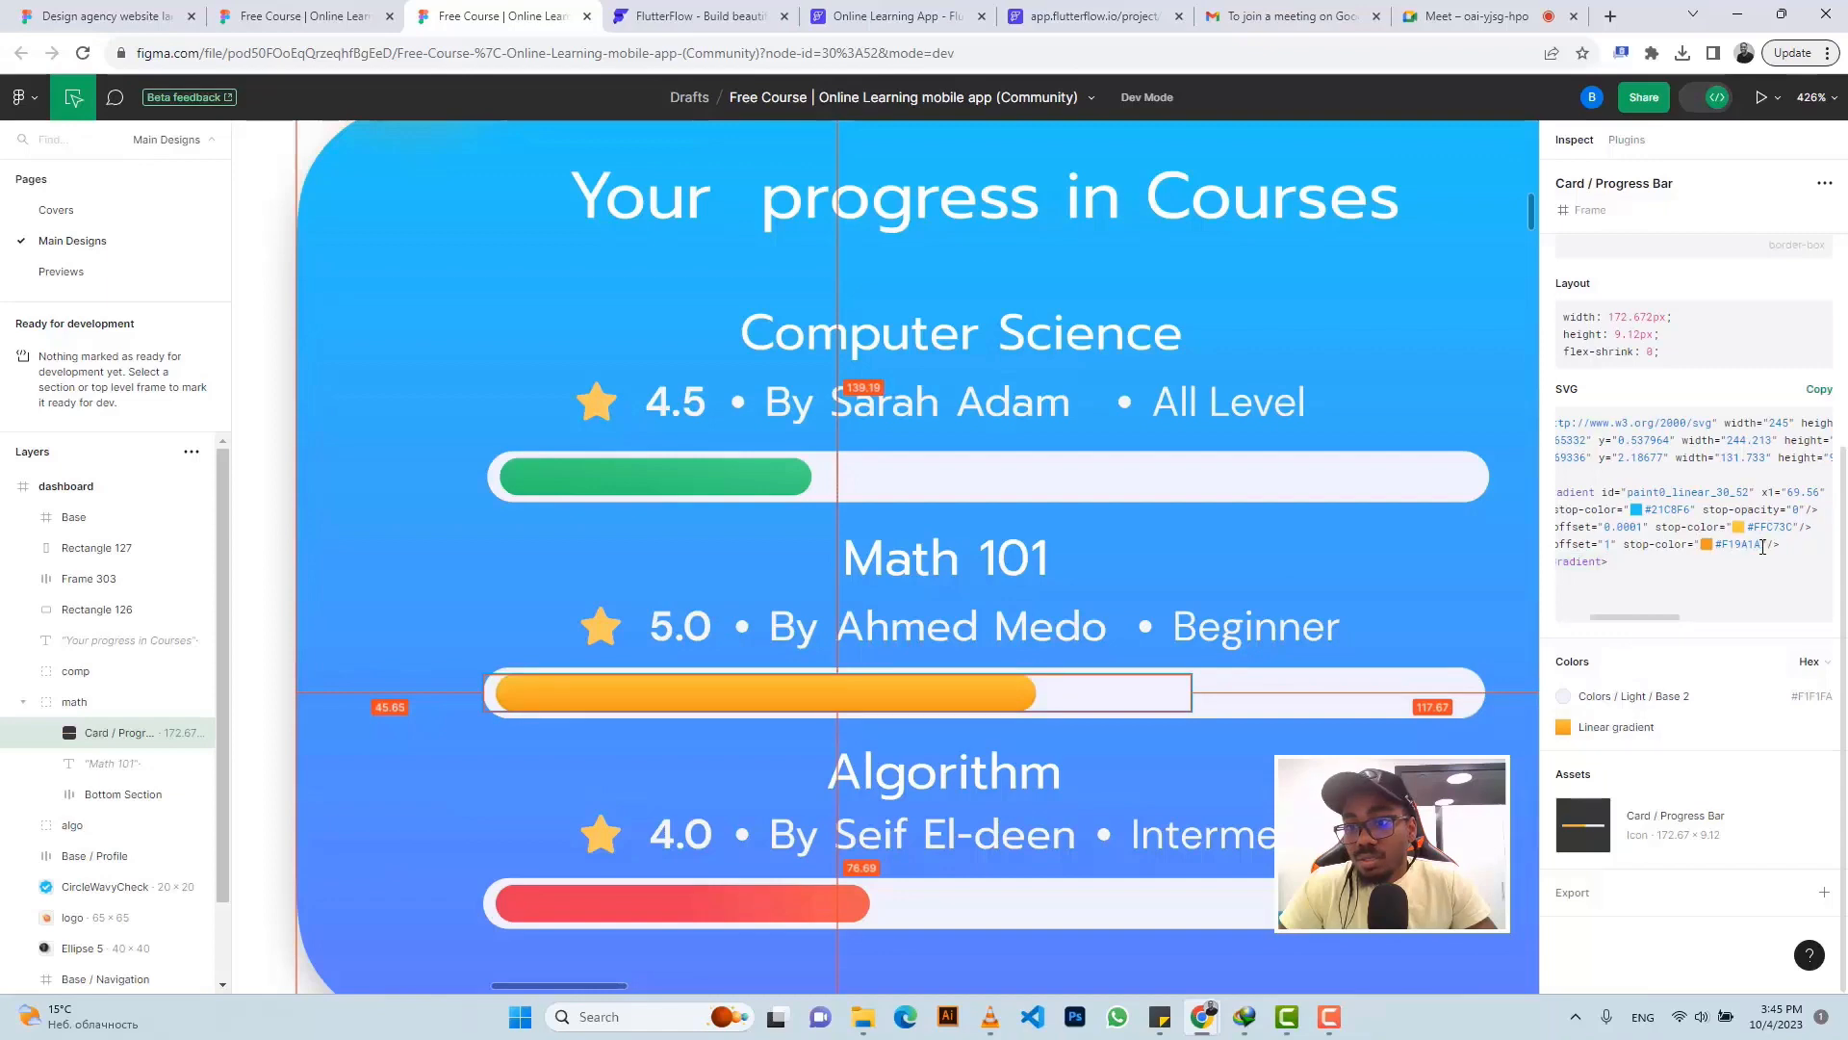
{"action": "left_click_drag", "start_coordinate": [1761, 547], "coordinate": [1726, 552]}
{"action": "left_click", "coordinate": [886, 16]}
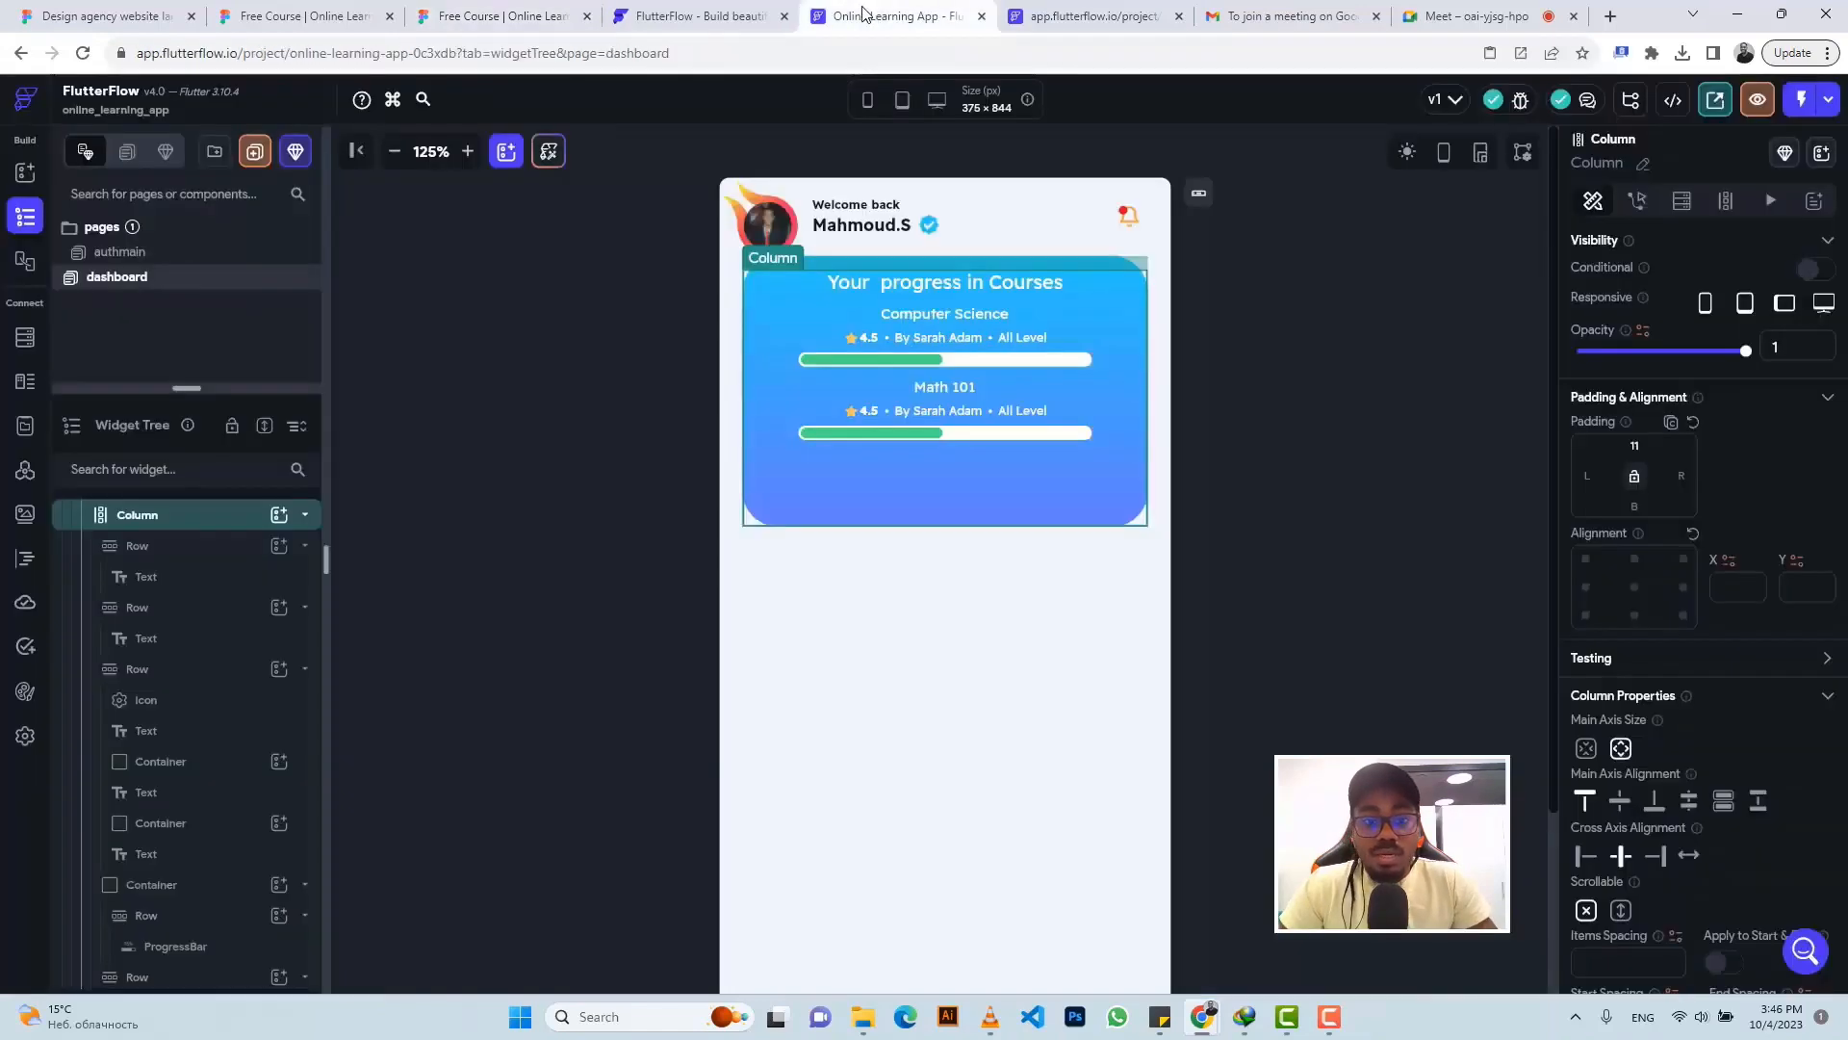
- Set the Math 101 progress bar's Progress Color to #F19A1A
{"action": "left_click", "coordinate": [900, 432]}
{"action": "scroll", "coordinate": [1656, 732], "scroll_direction": "down", "scroll_amount": 3}
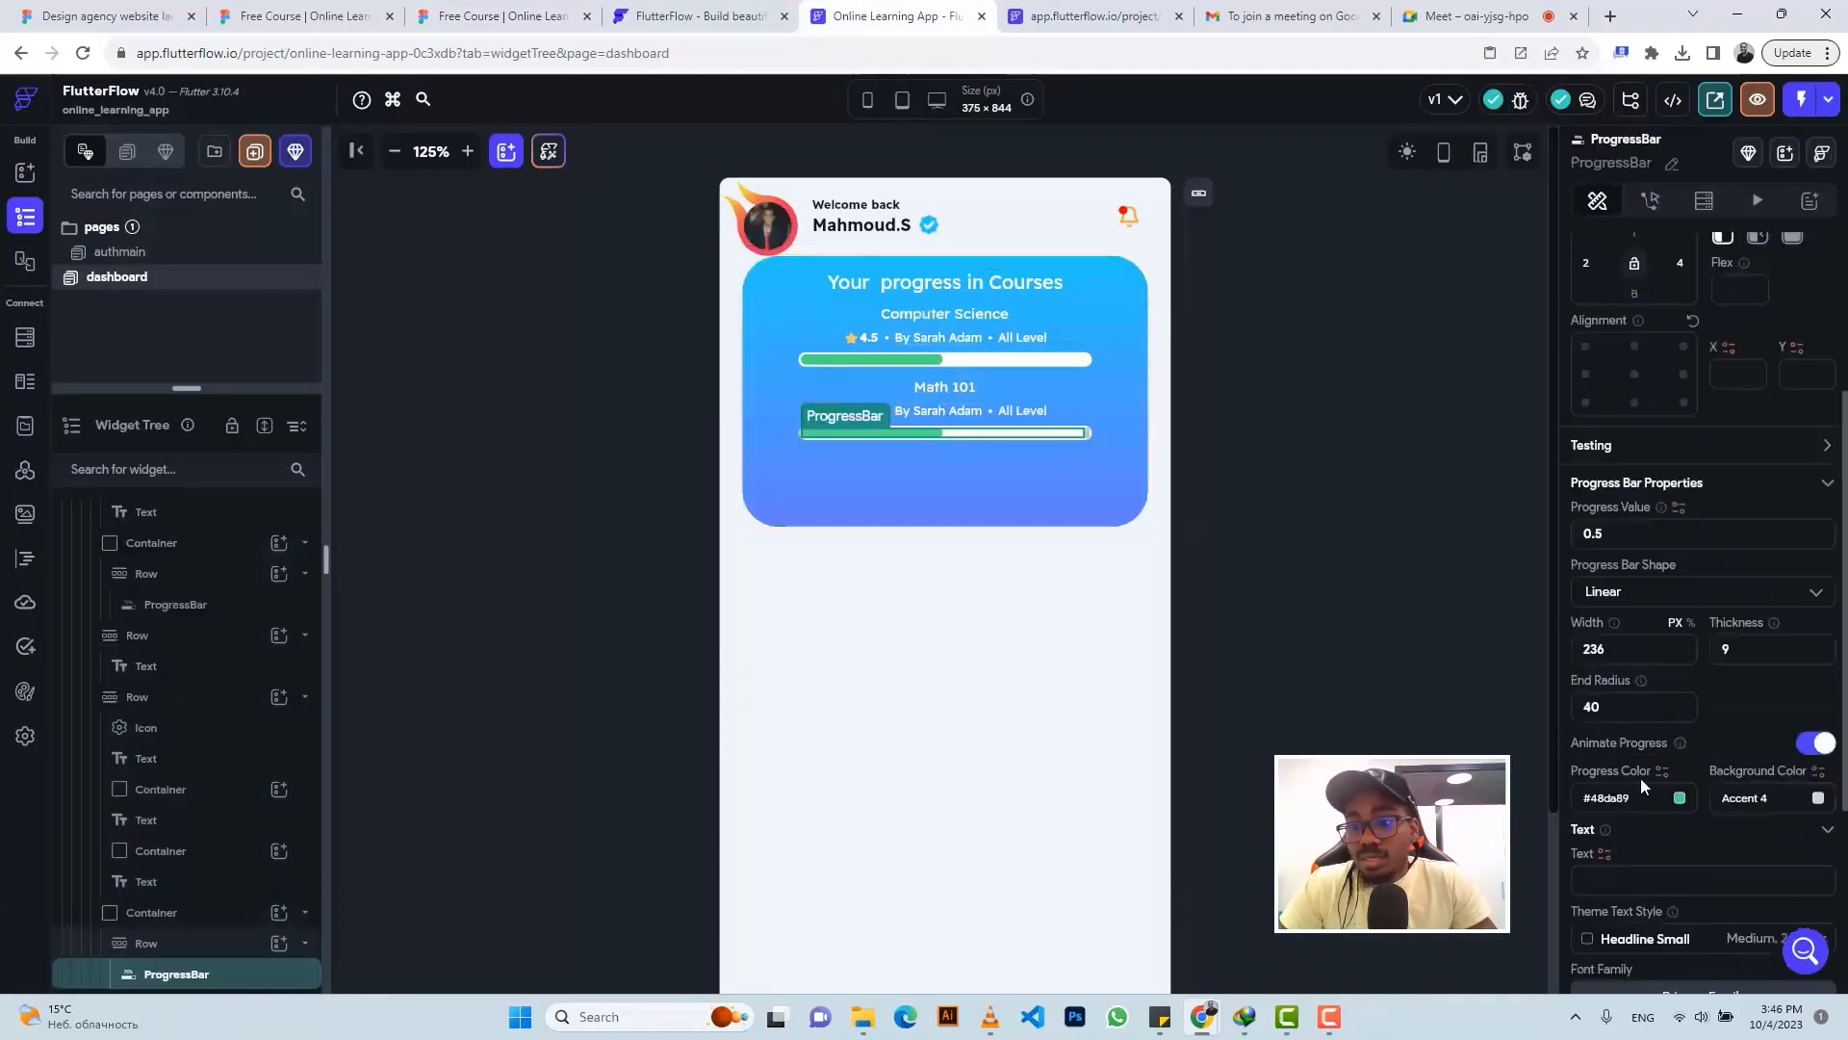
{"action": "left_click", "coordinate": [1622, 798]}
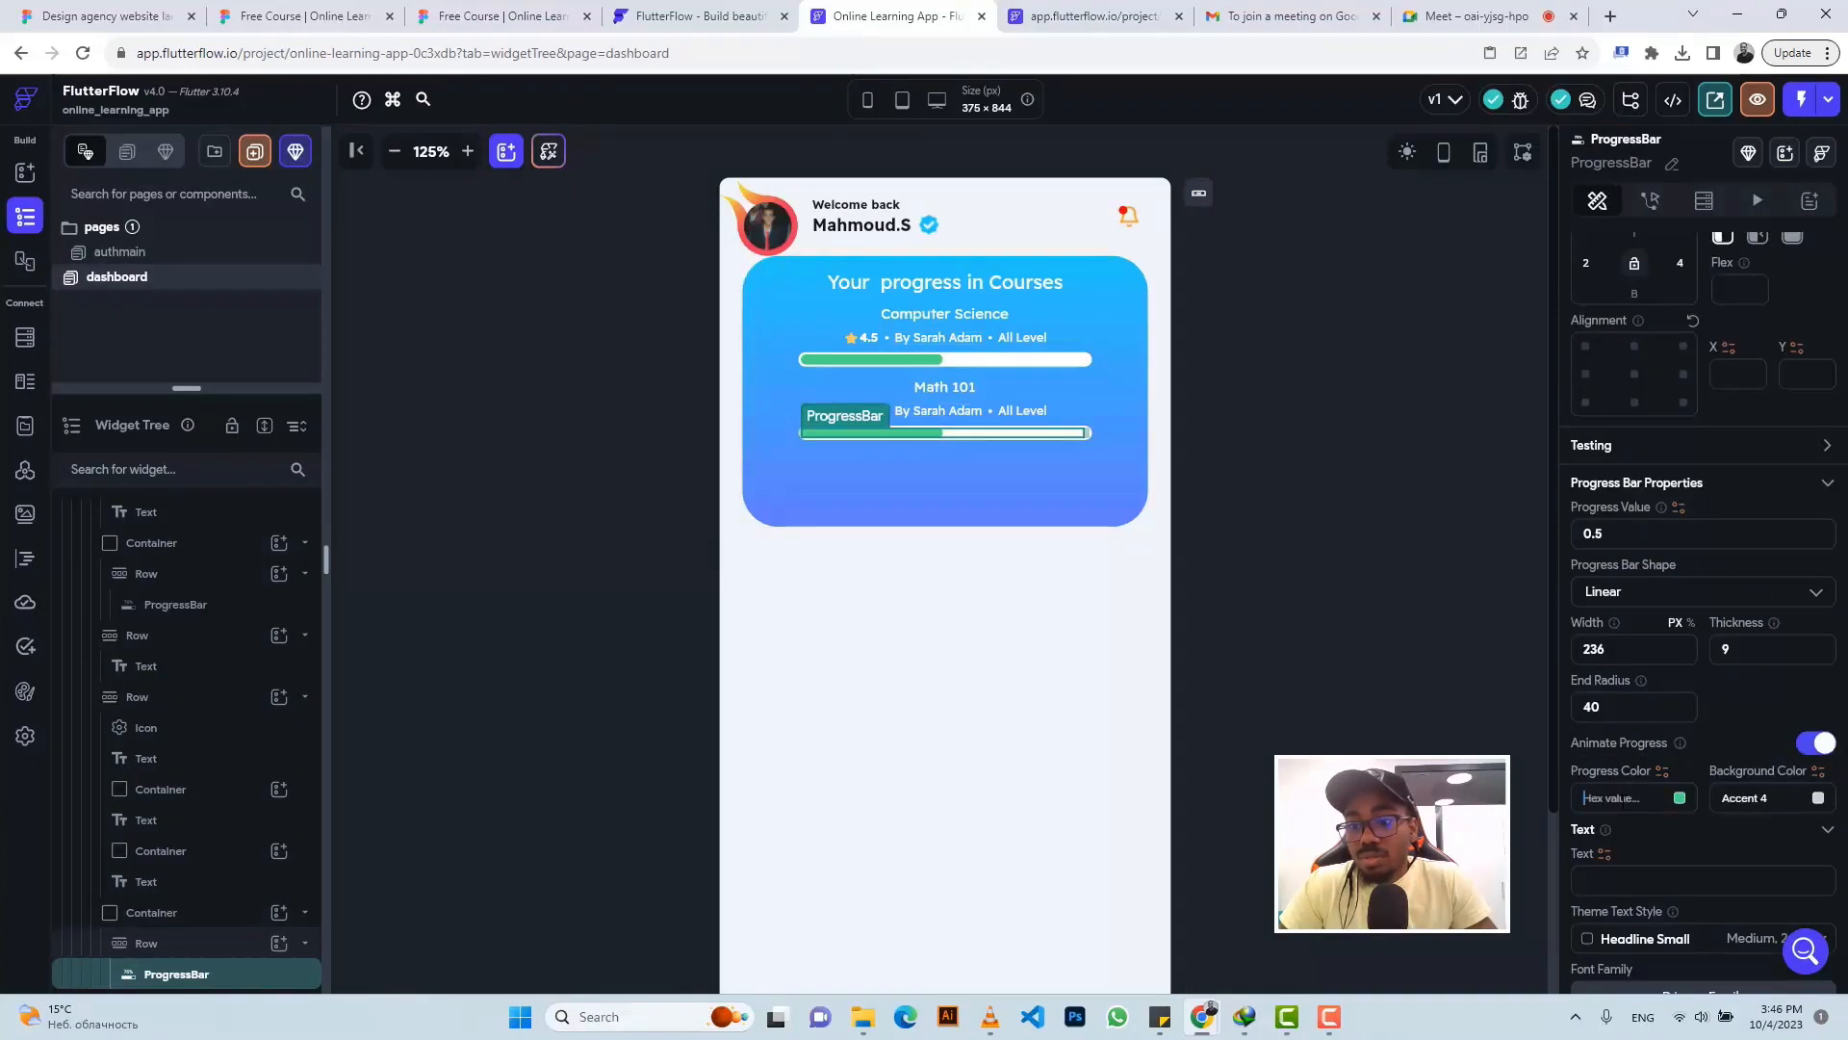
{"action": "key", "text": "ctrl+v"}
{"action": "key", "text": "Return"}
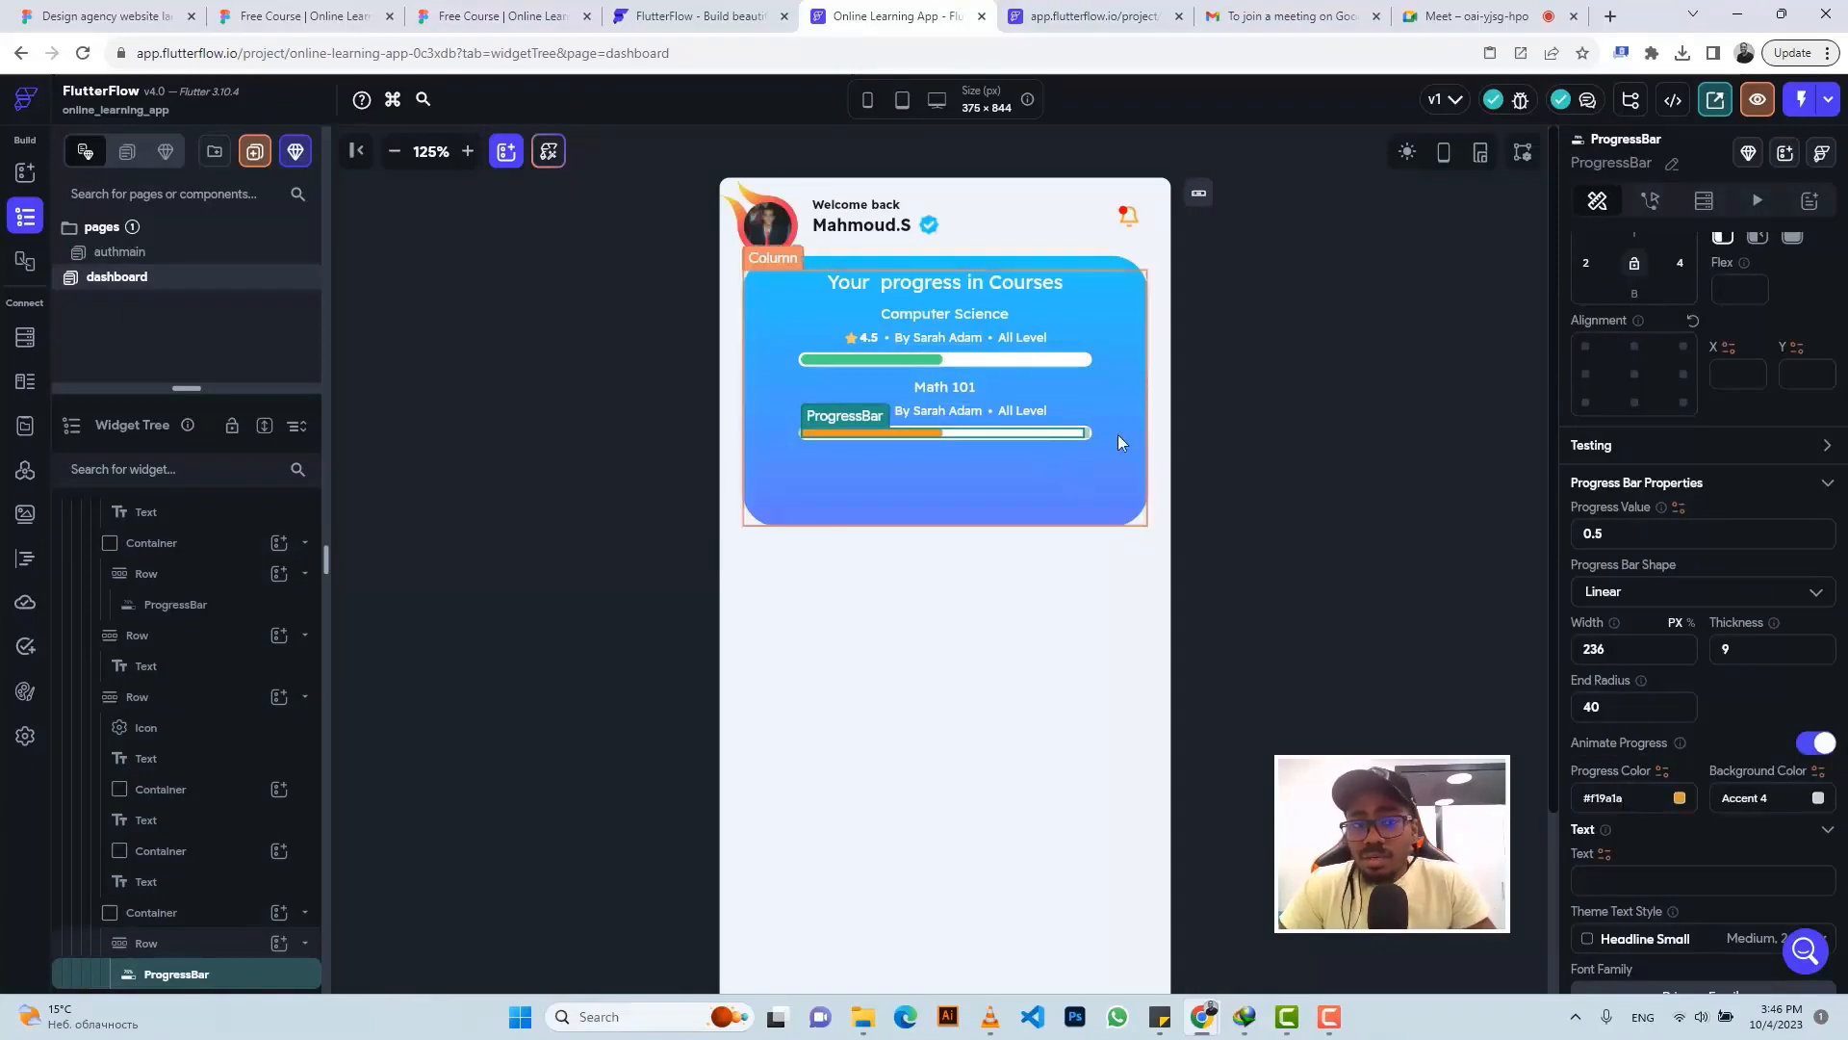
{"action": "left_click", "coordinate": [505, 13]}
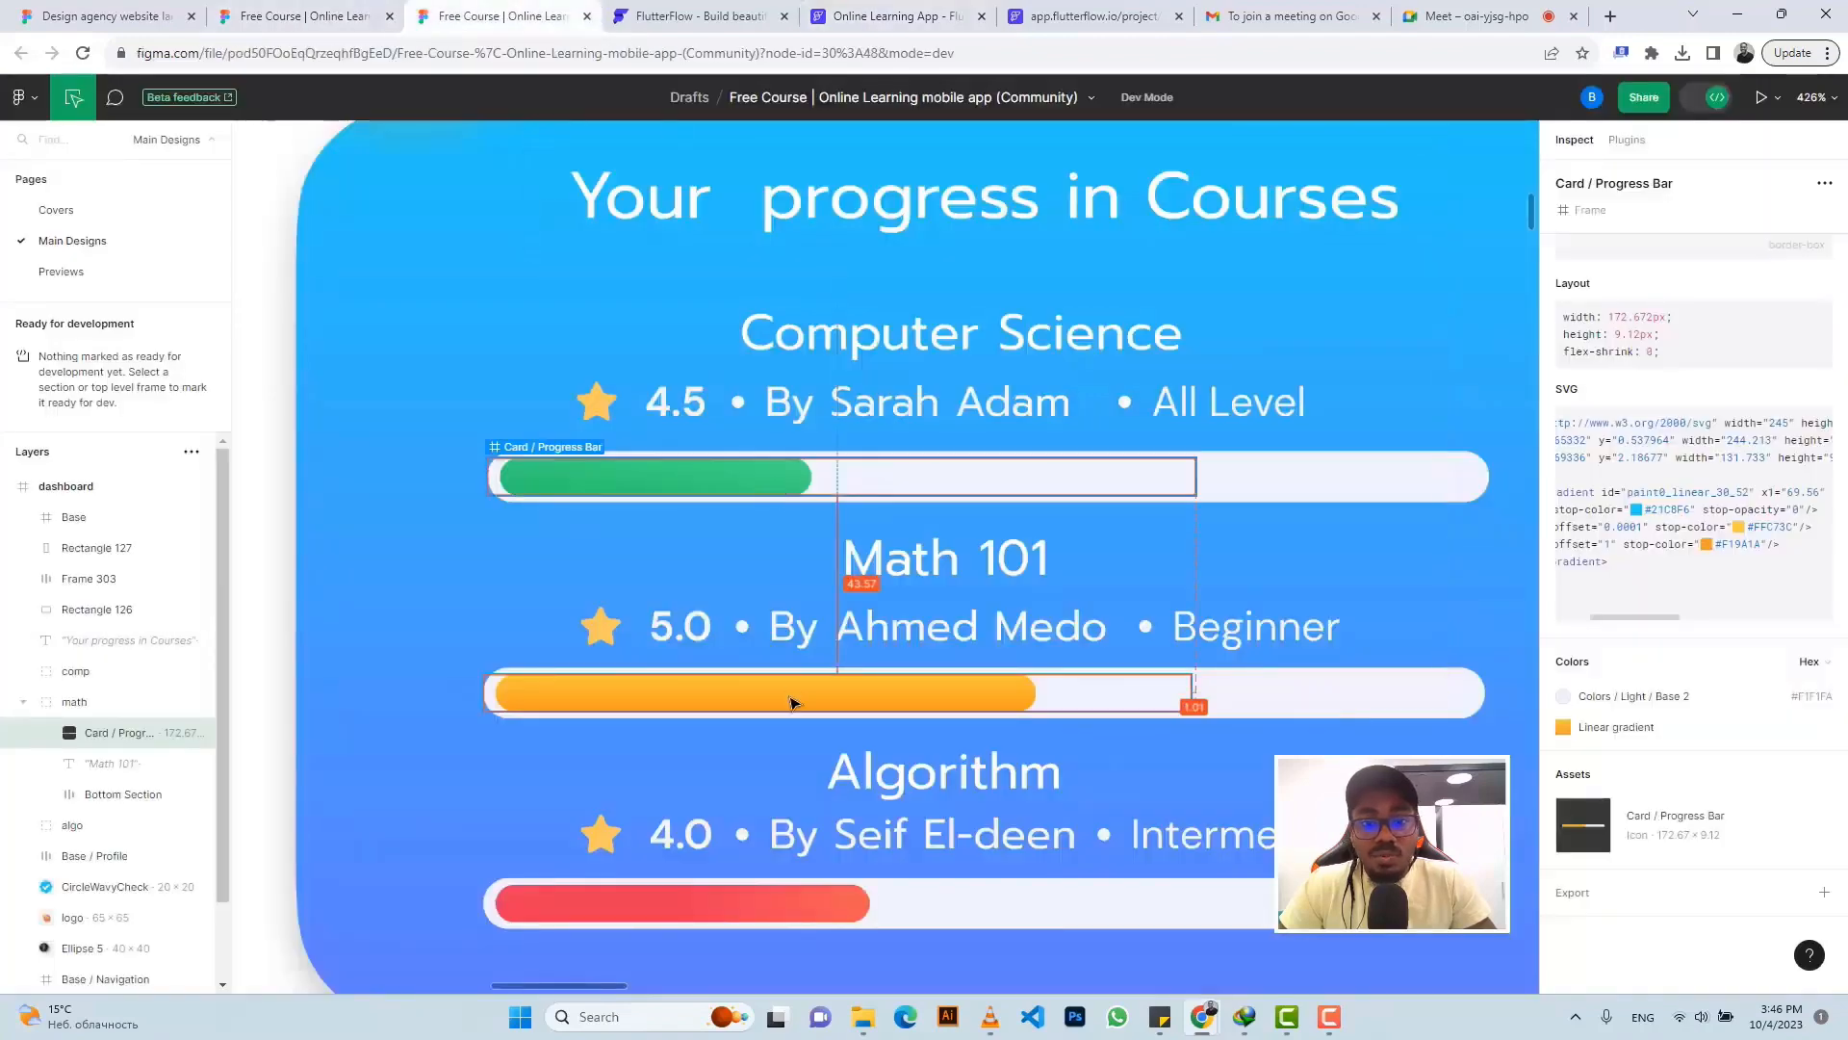
- Inspect the green Computer Science progress bar in Figma for comparison with Math 101
{"action": "left_click", "coordinate": [790, 476]}
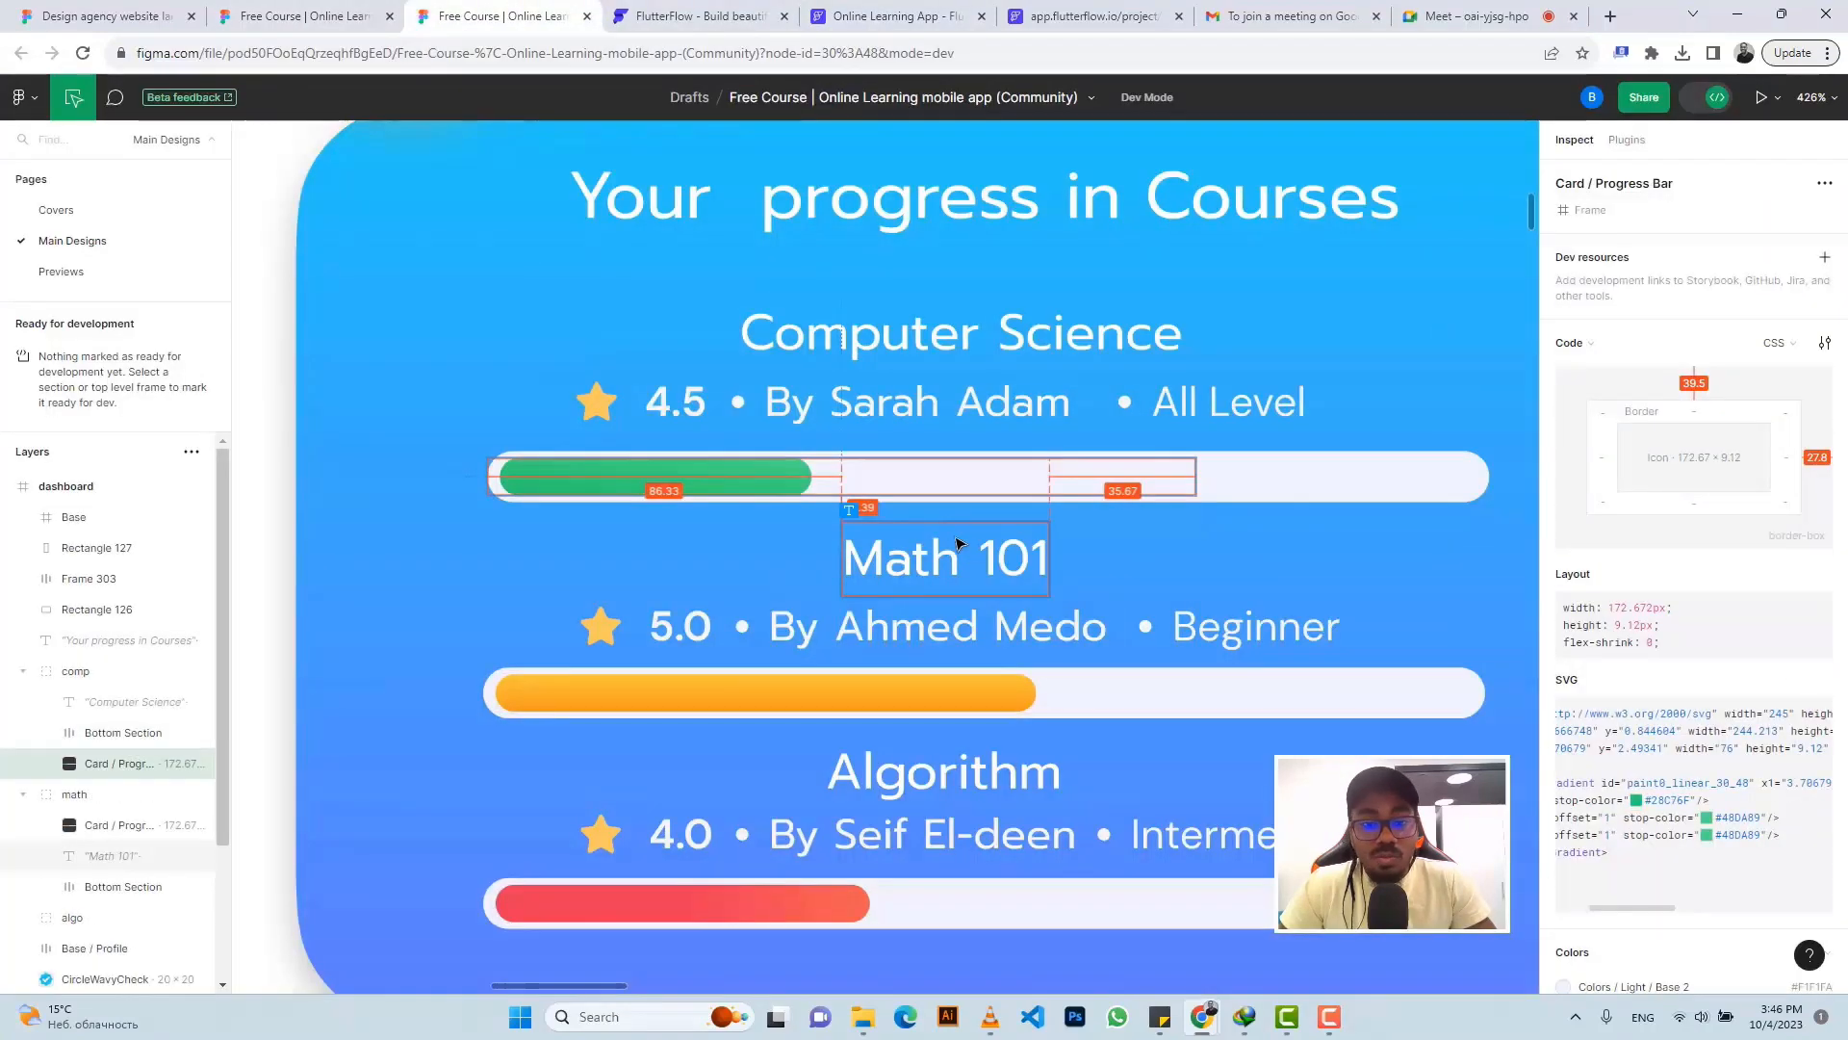
{"action": "scroll", "coordinate": [960, 544], "scroll_direction": "down", "scroll_amount": 3}
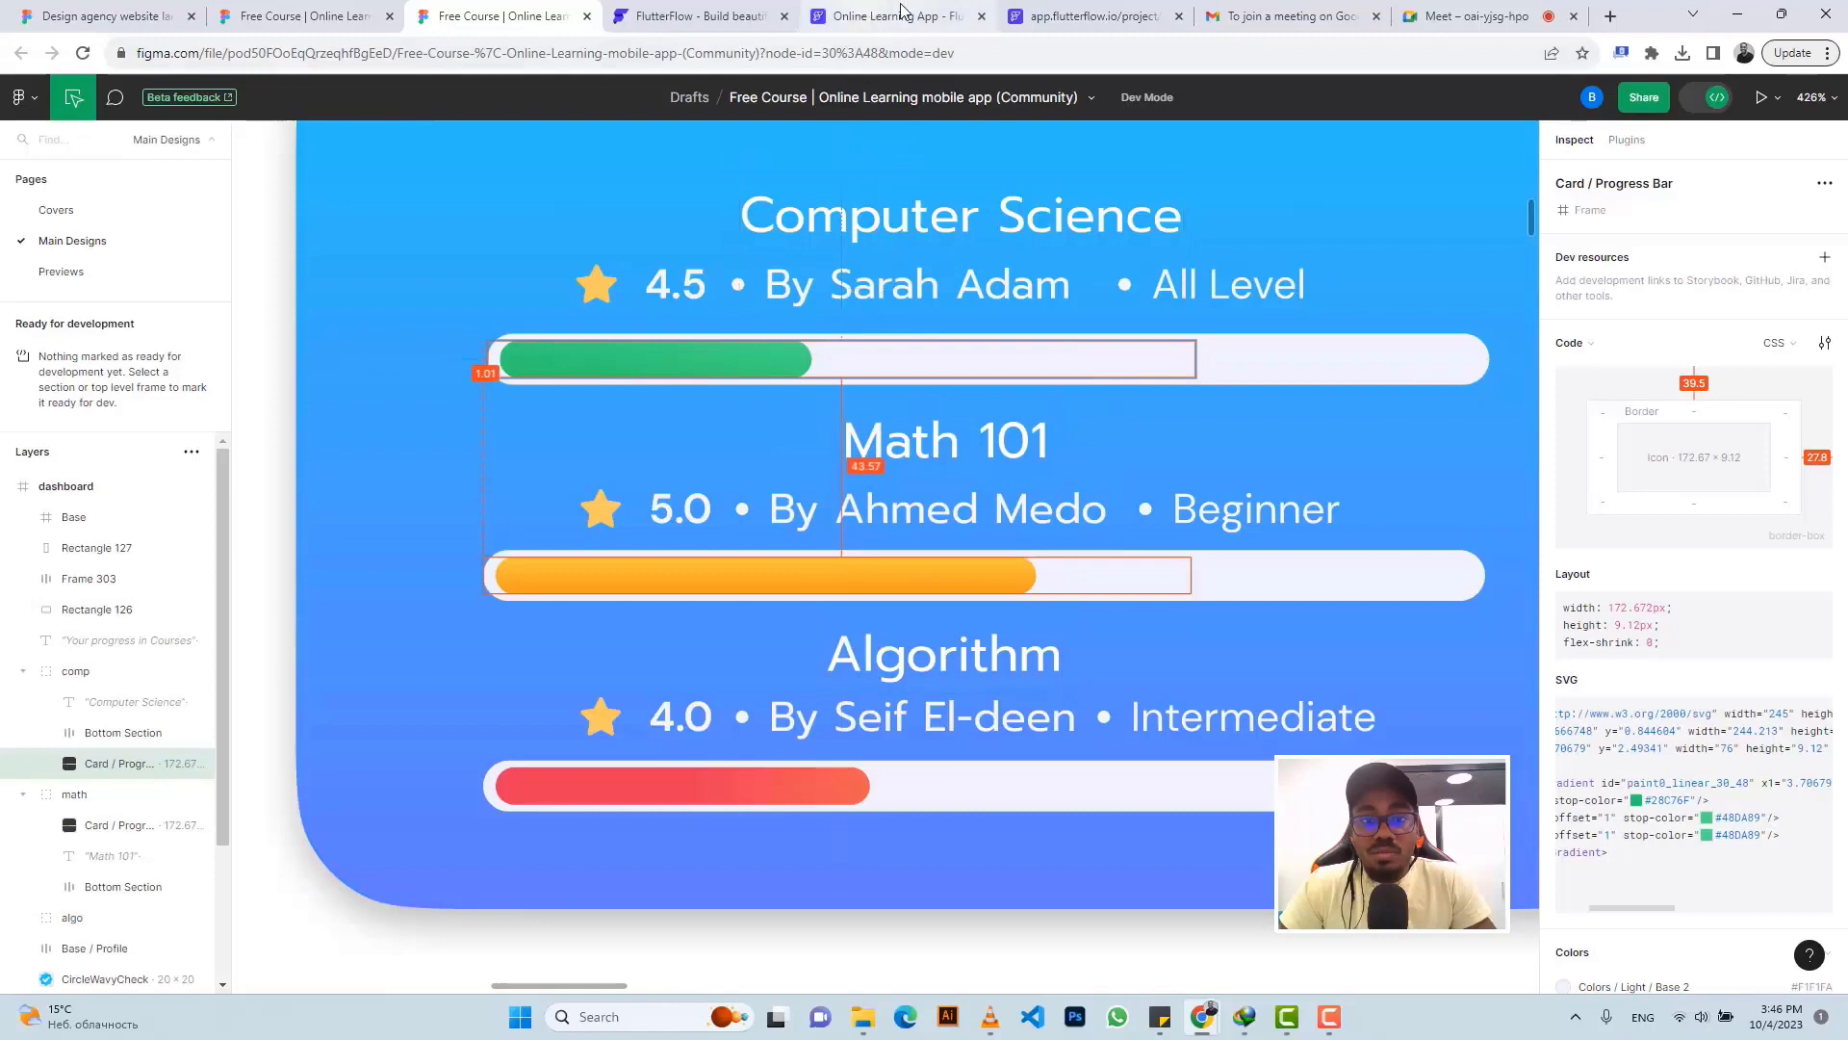
{"action": "left_click", "coordinate": [902, 15]}
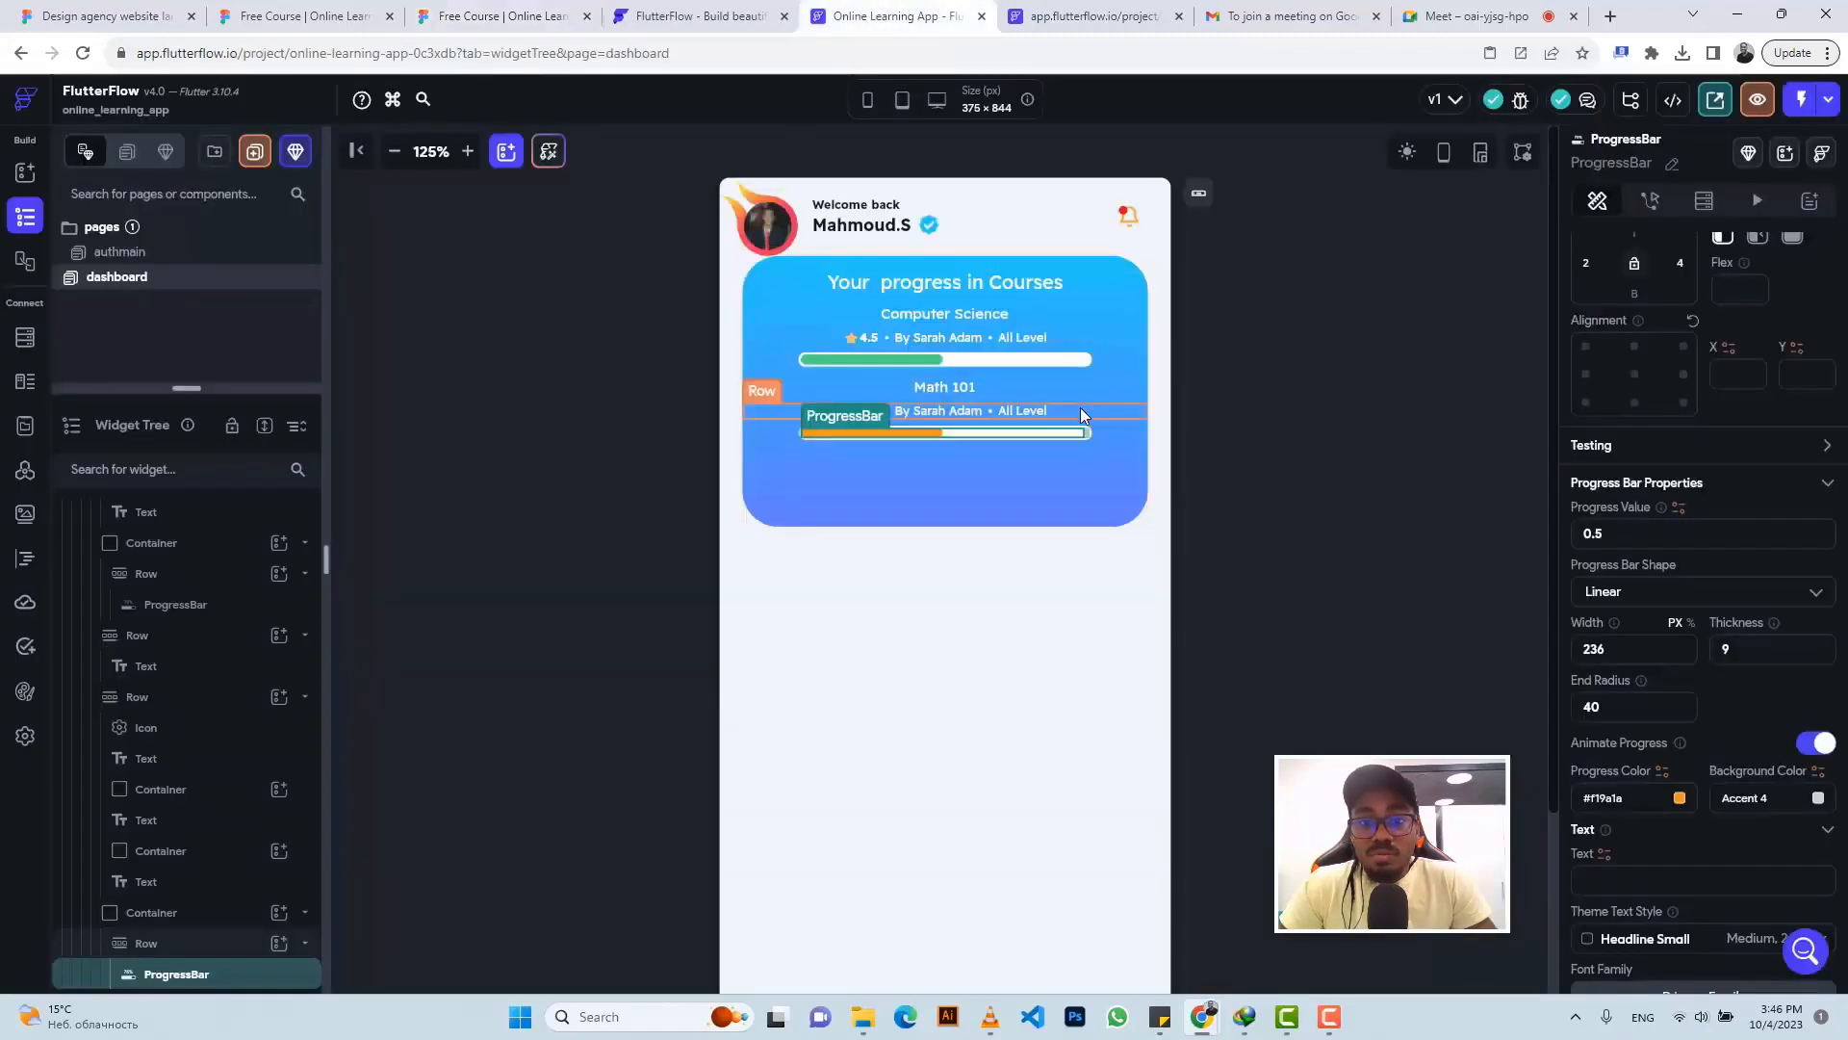
- Paste copies of the Math 101 title and rating row below the orange bar as a third entry
{"action": "left_click", "coordinate": [1057, 390]}
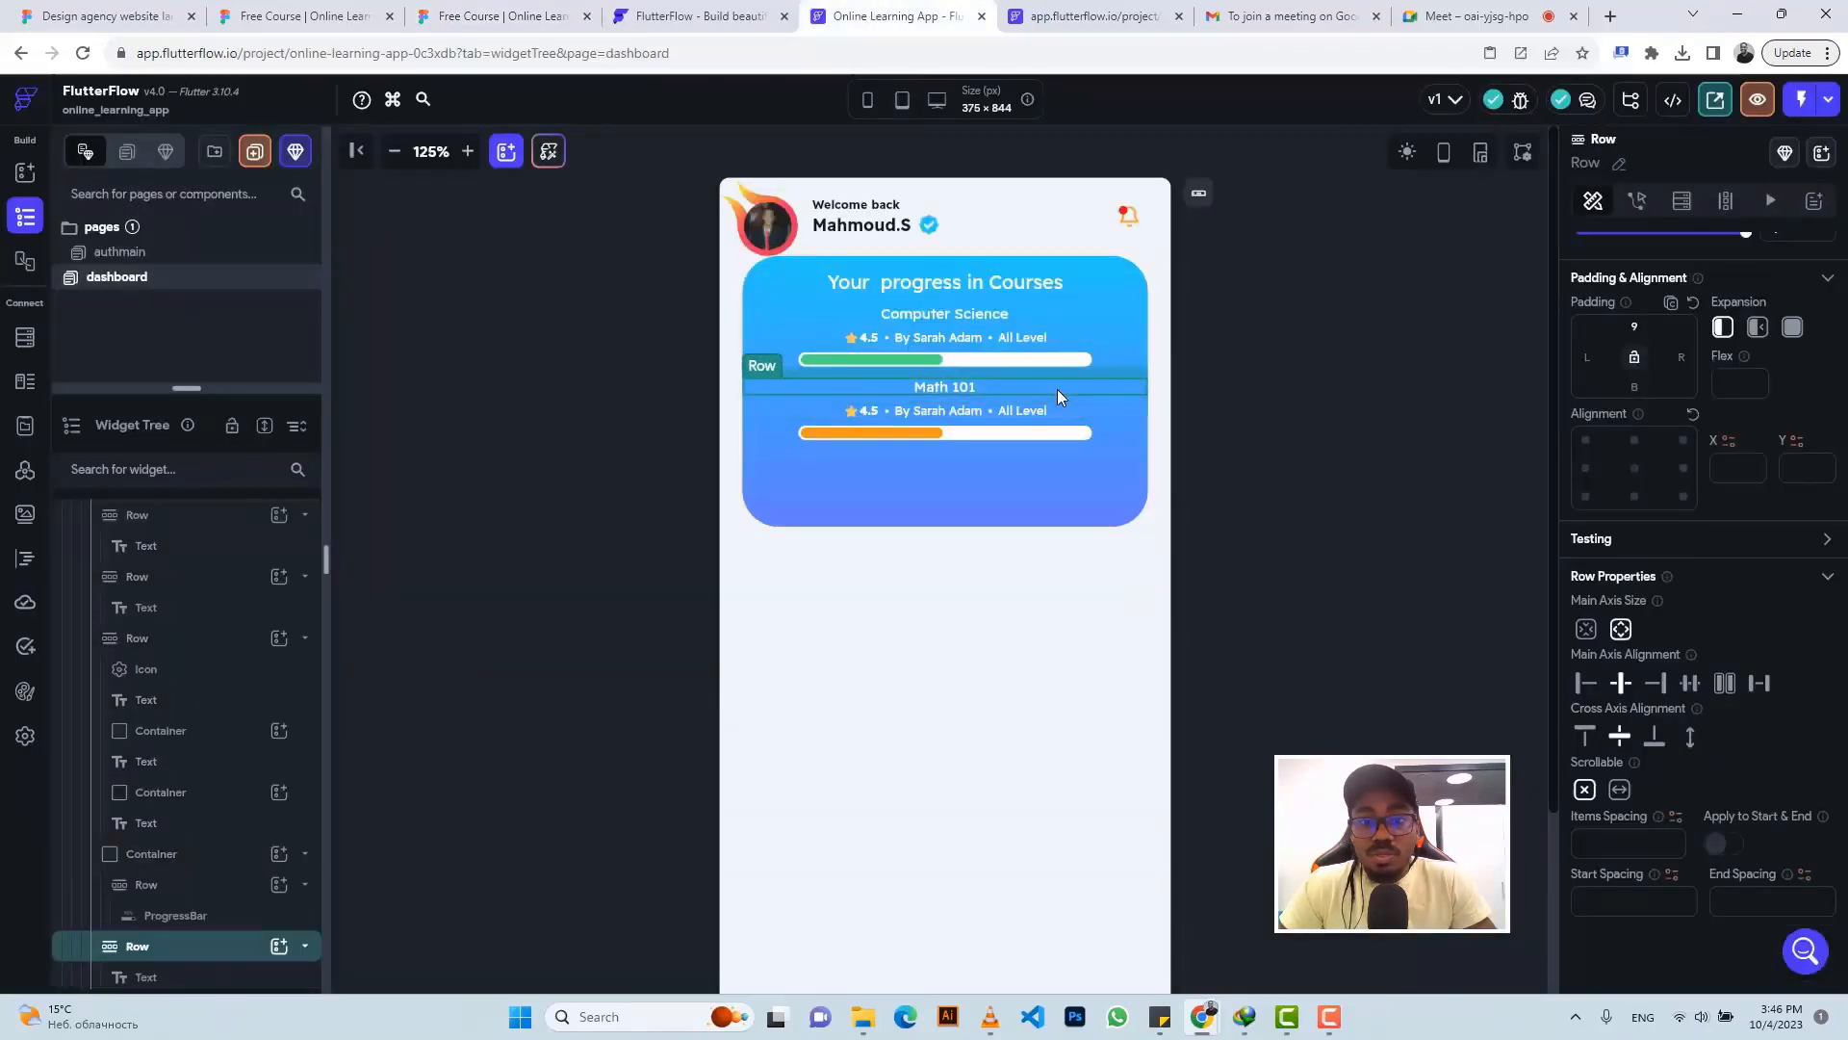
{"action": "key", "text": "ctrl+c"}
{"action": "left_click", "coordinate": [1062, 466]}
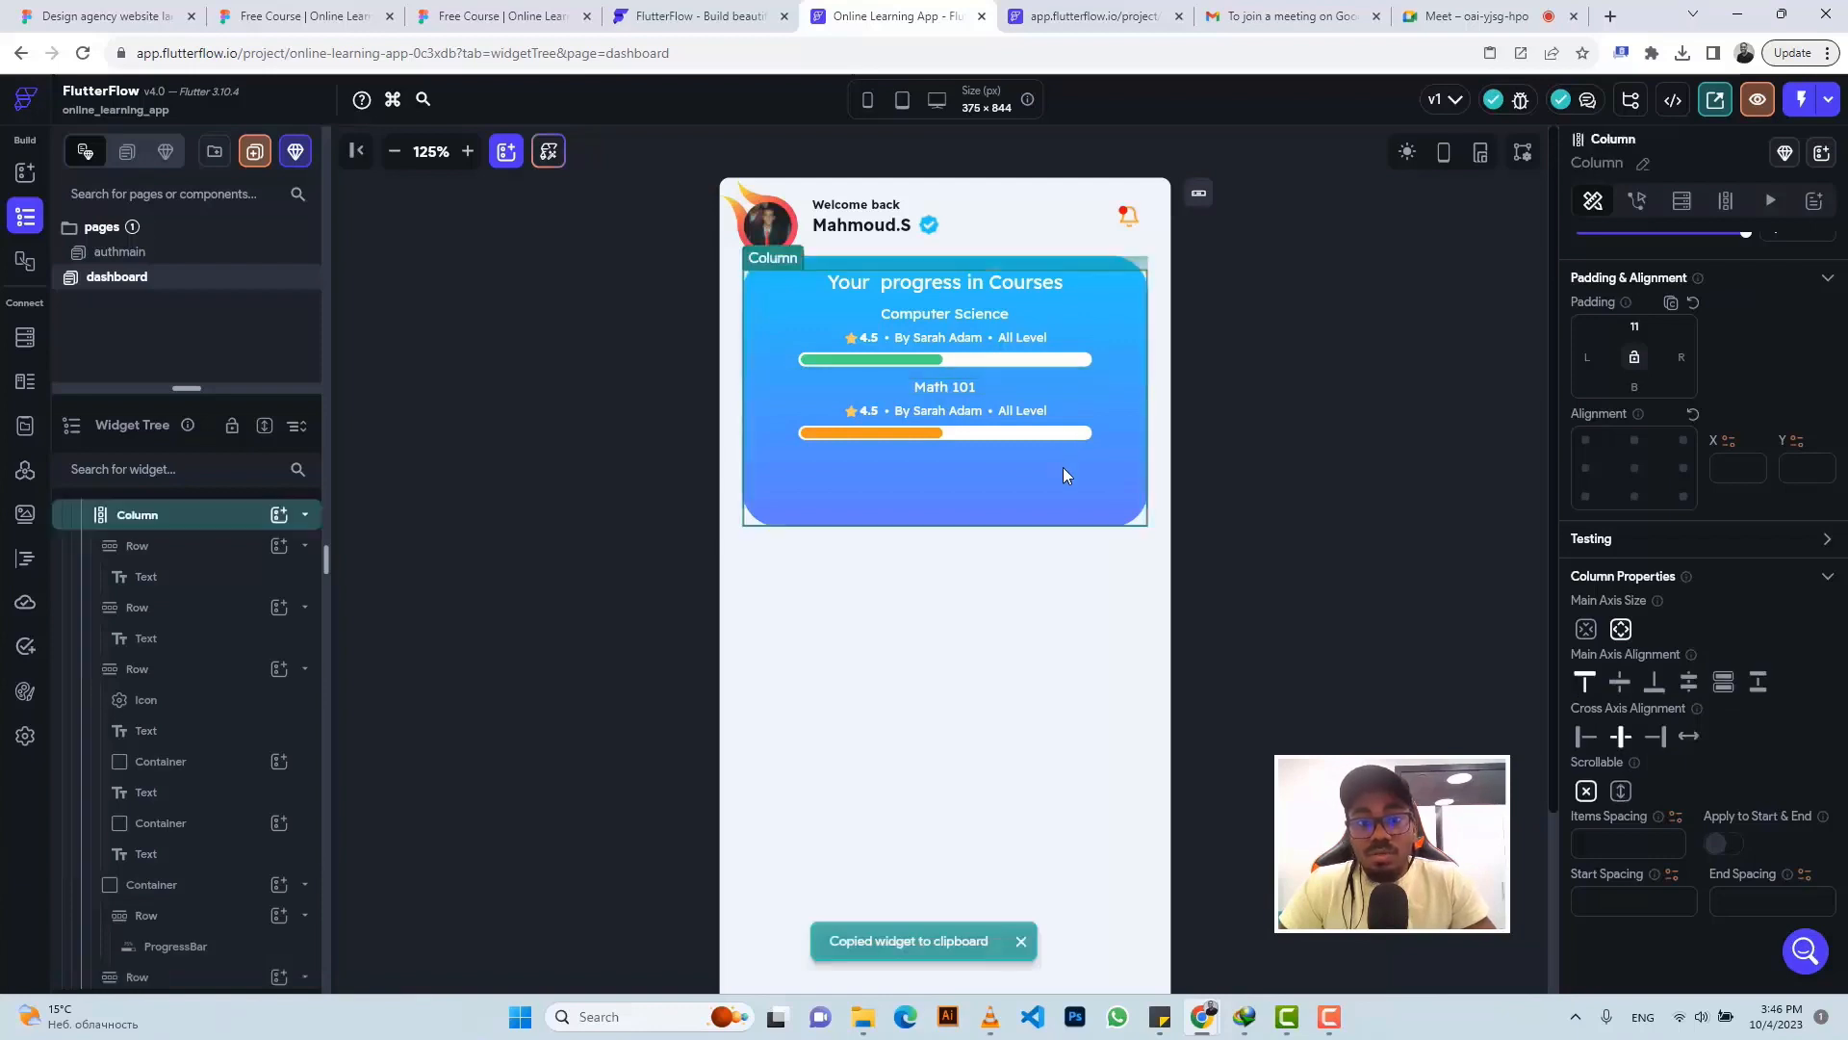
{"action": "key", "text": "ctrl+v"}
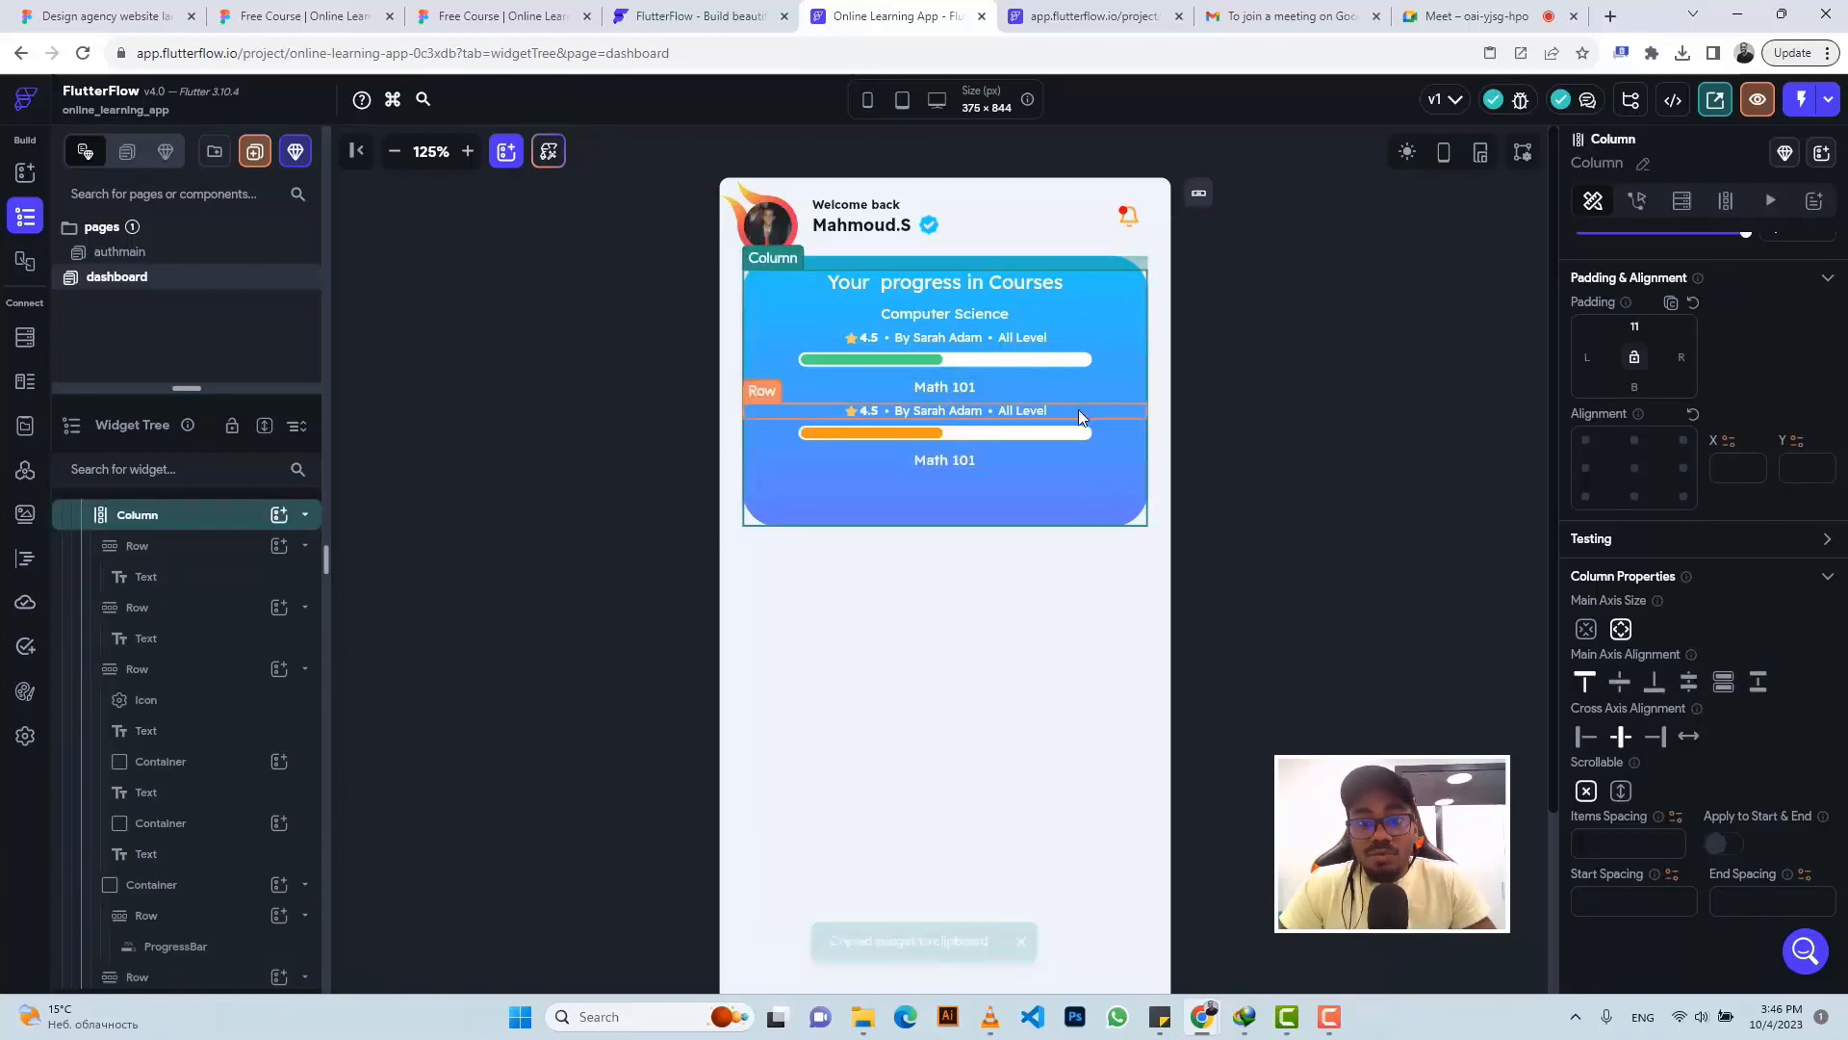
{"action": "left_click", "coordinate": [1078, 411]}
{"action": "left_click", "coordinate": [1059, 485]}
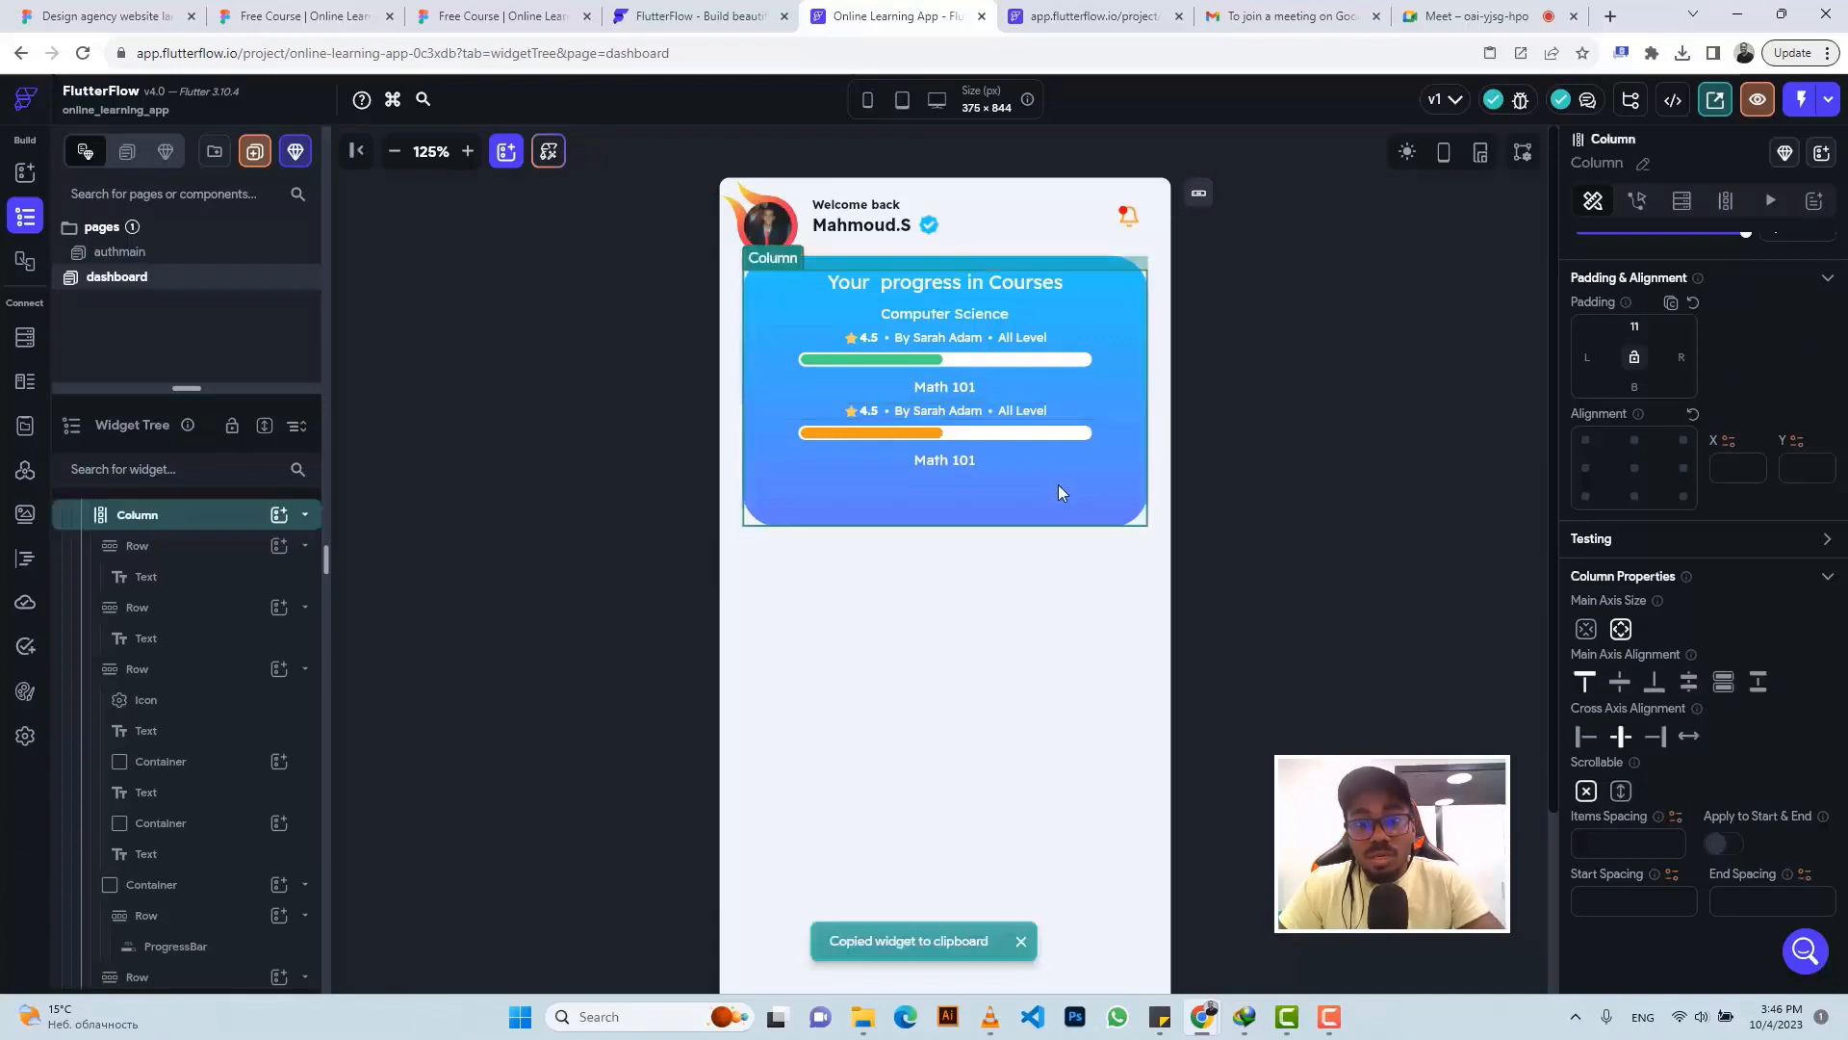
{"action": "key", "text": "ctrl+v"}
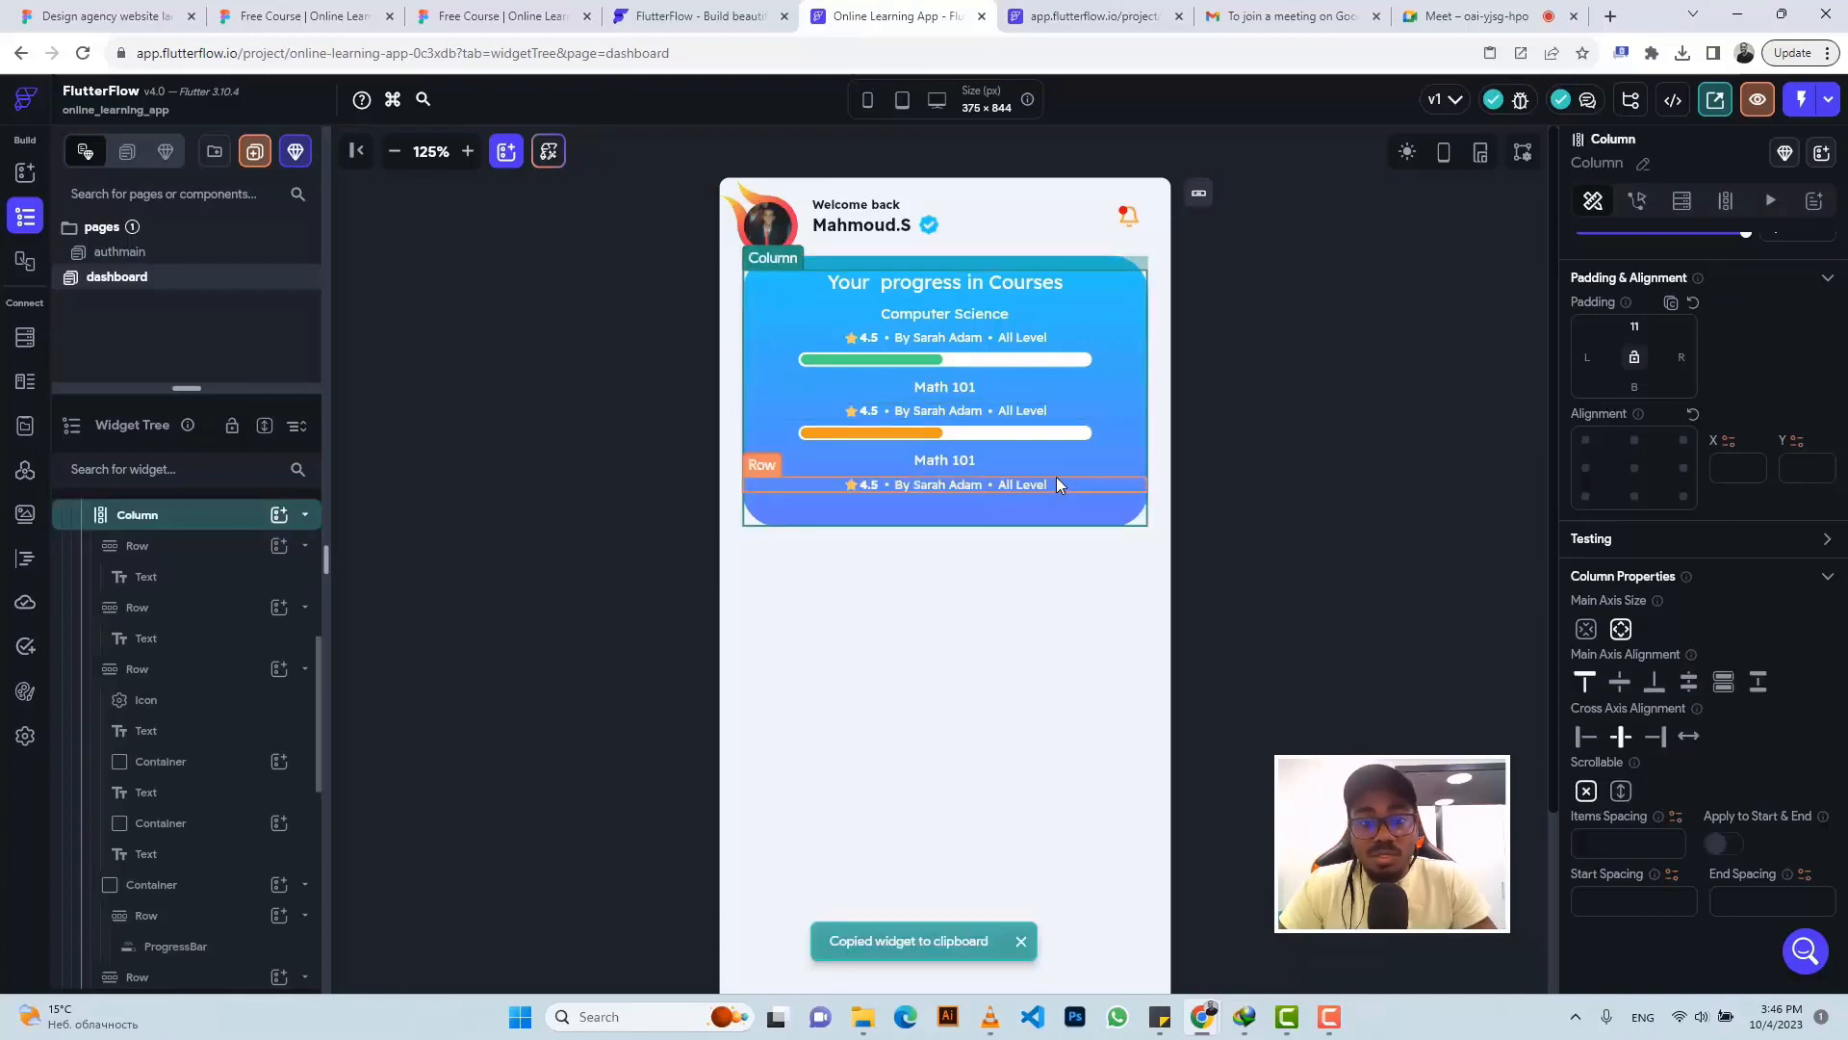
- Paste a progress bar container under the third course and check the card against Figma
{"action": "left_click", "coordinate": [452, 9]}
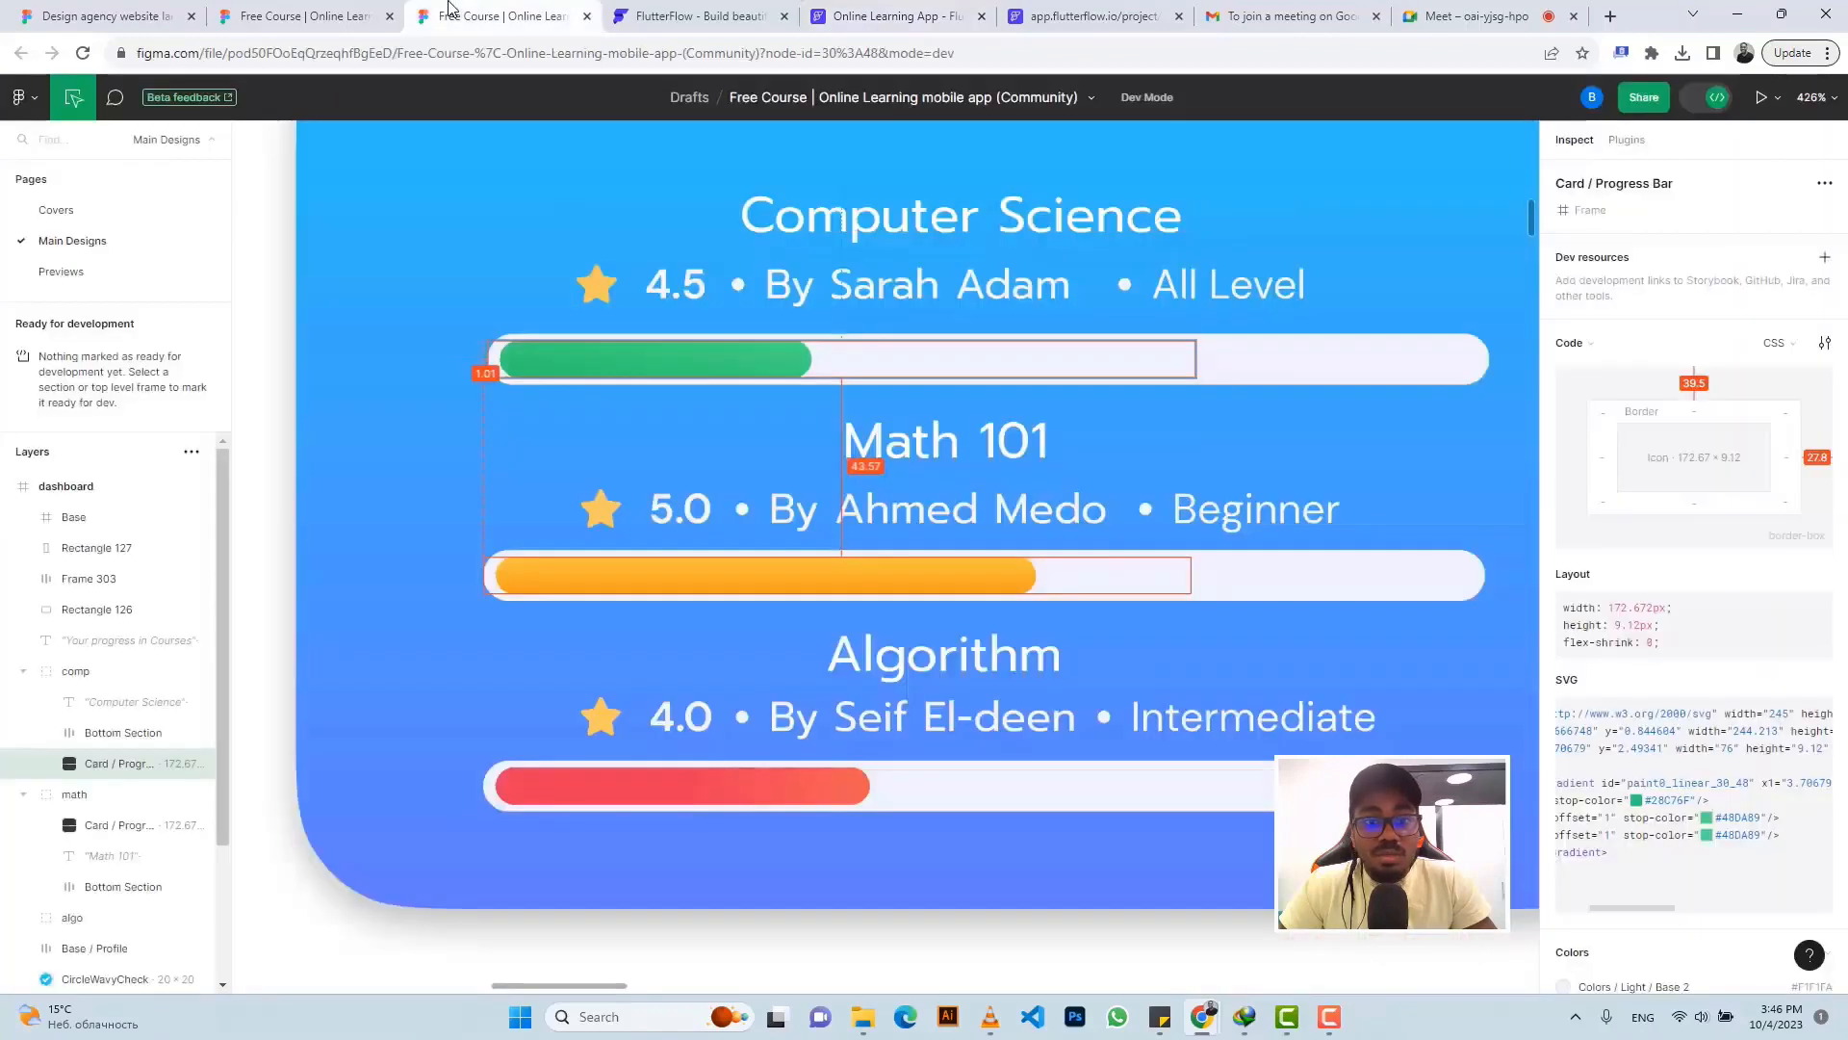
{"action": "left_click", "coordinate": [886, 15]}
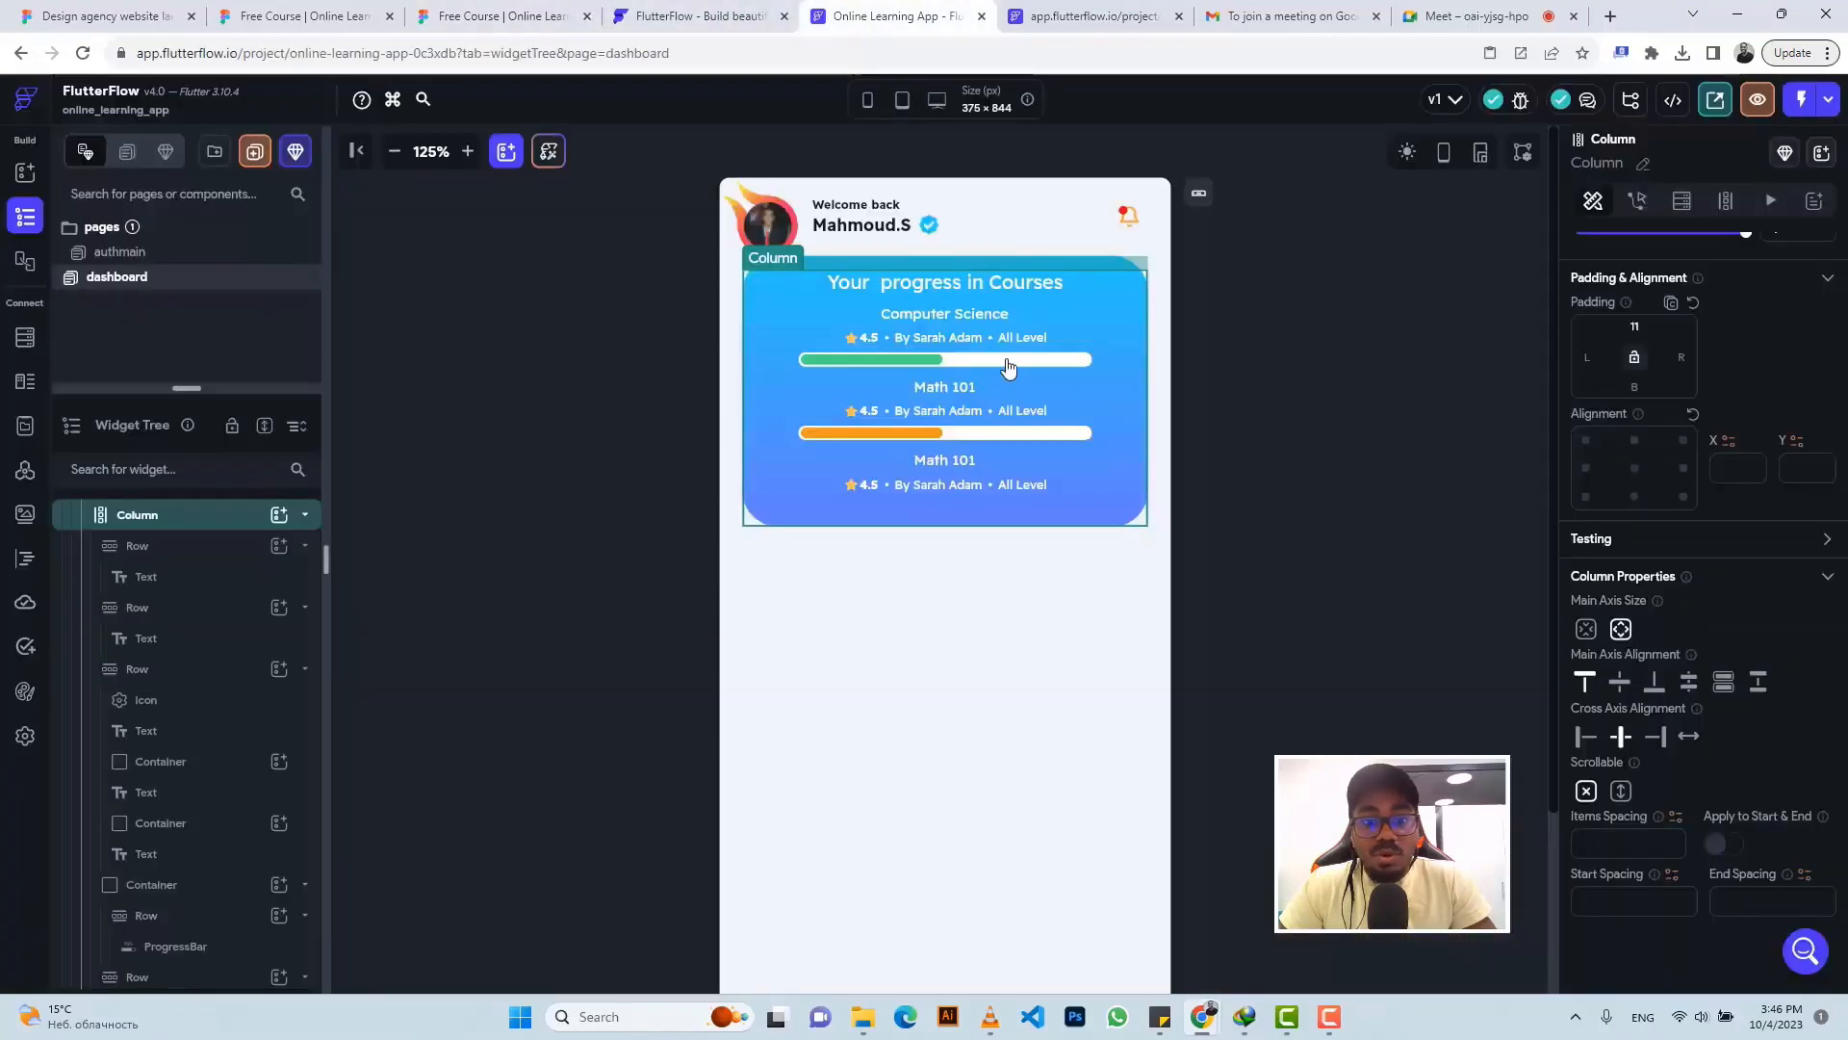
{"action": "left_click", "coordinate": [800, 425]}
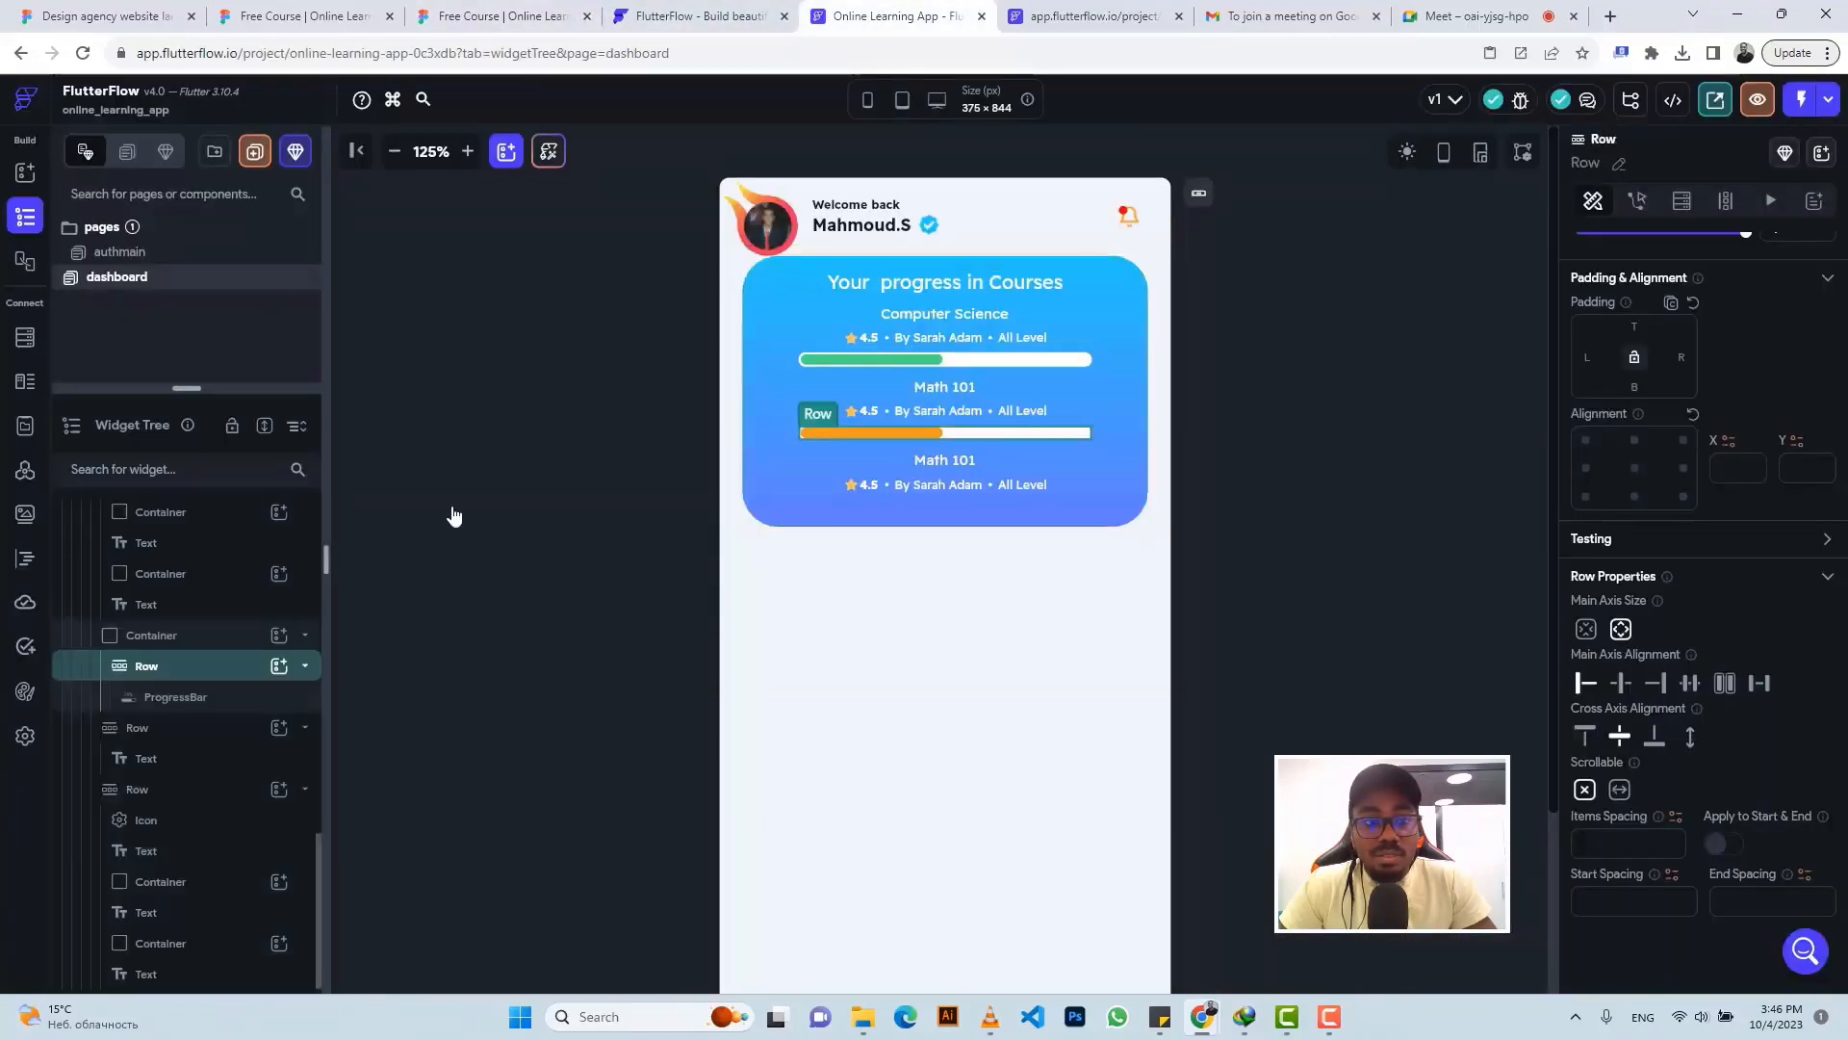
{"action": "left_click", "coordinate": [151, 637]}
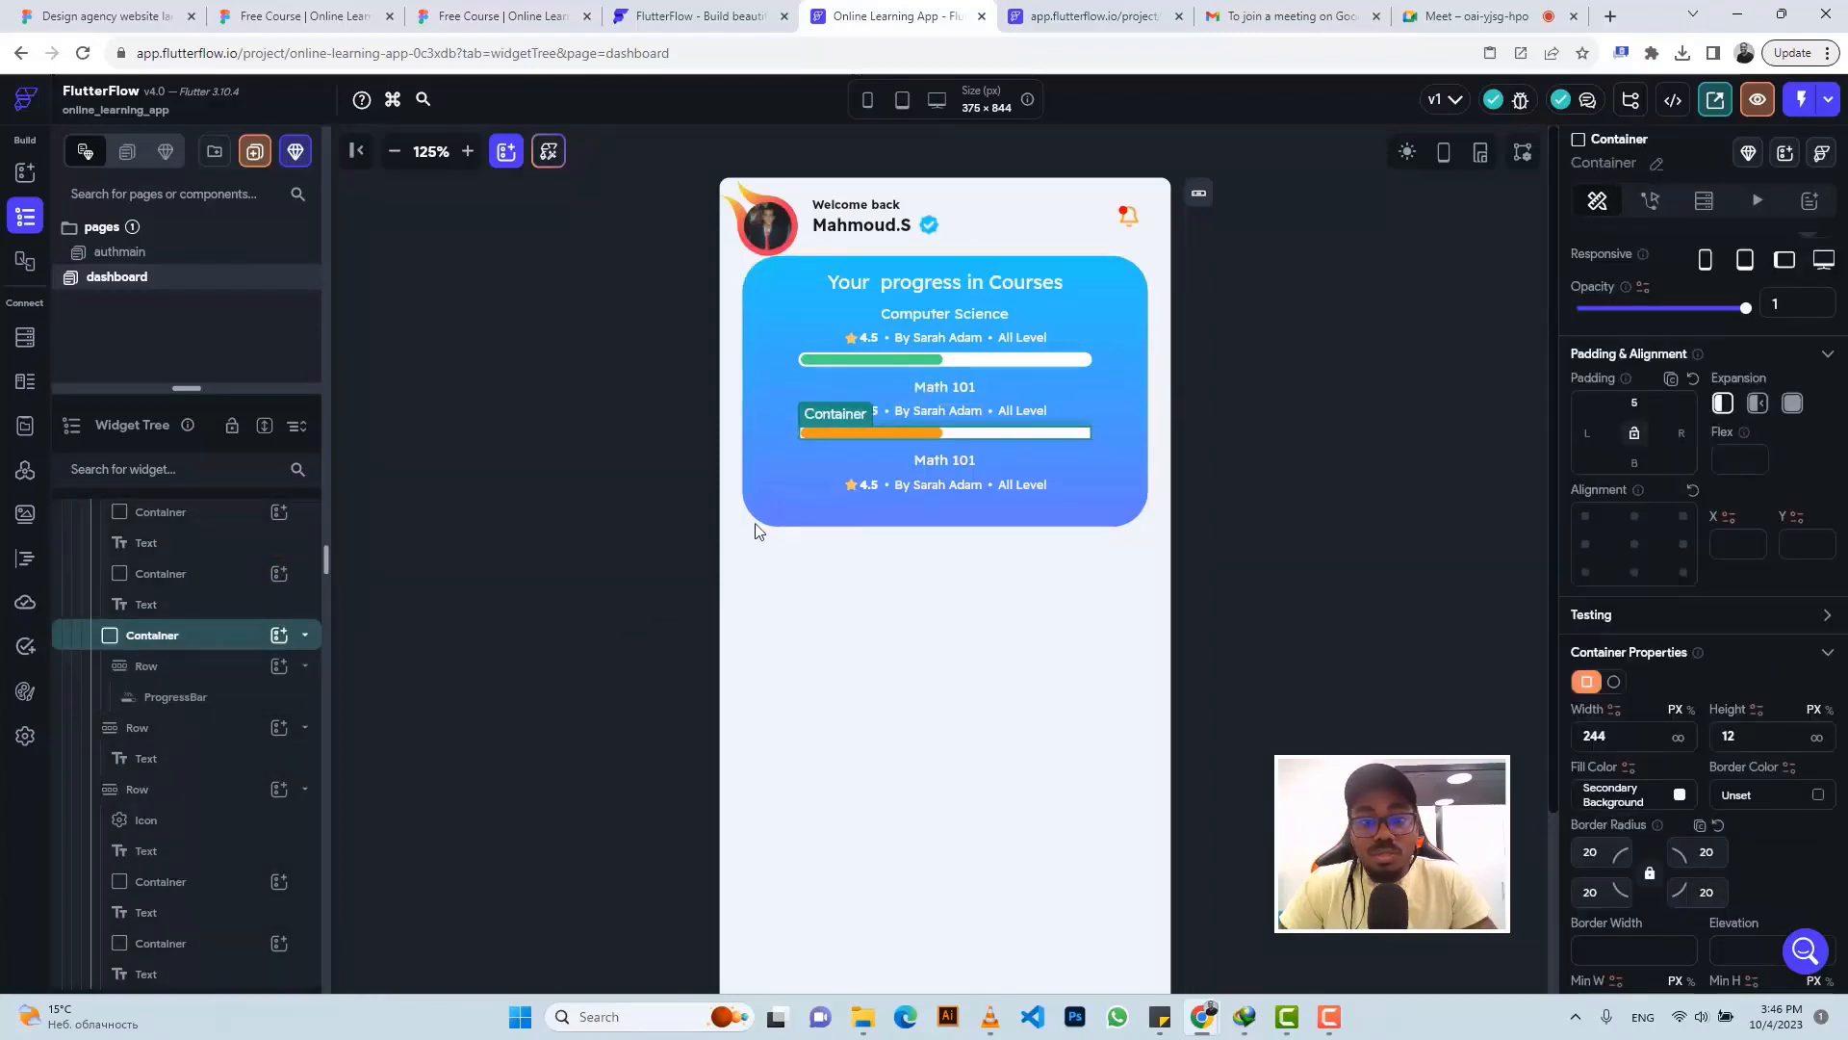
{"action": "key", "text": "ctrl+c"}
{"action": "left_click", "coordinate": [761, 426]}
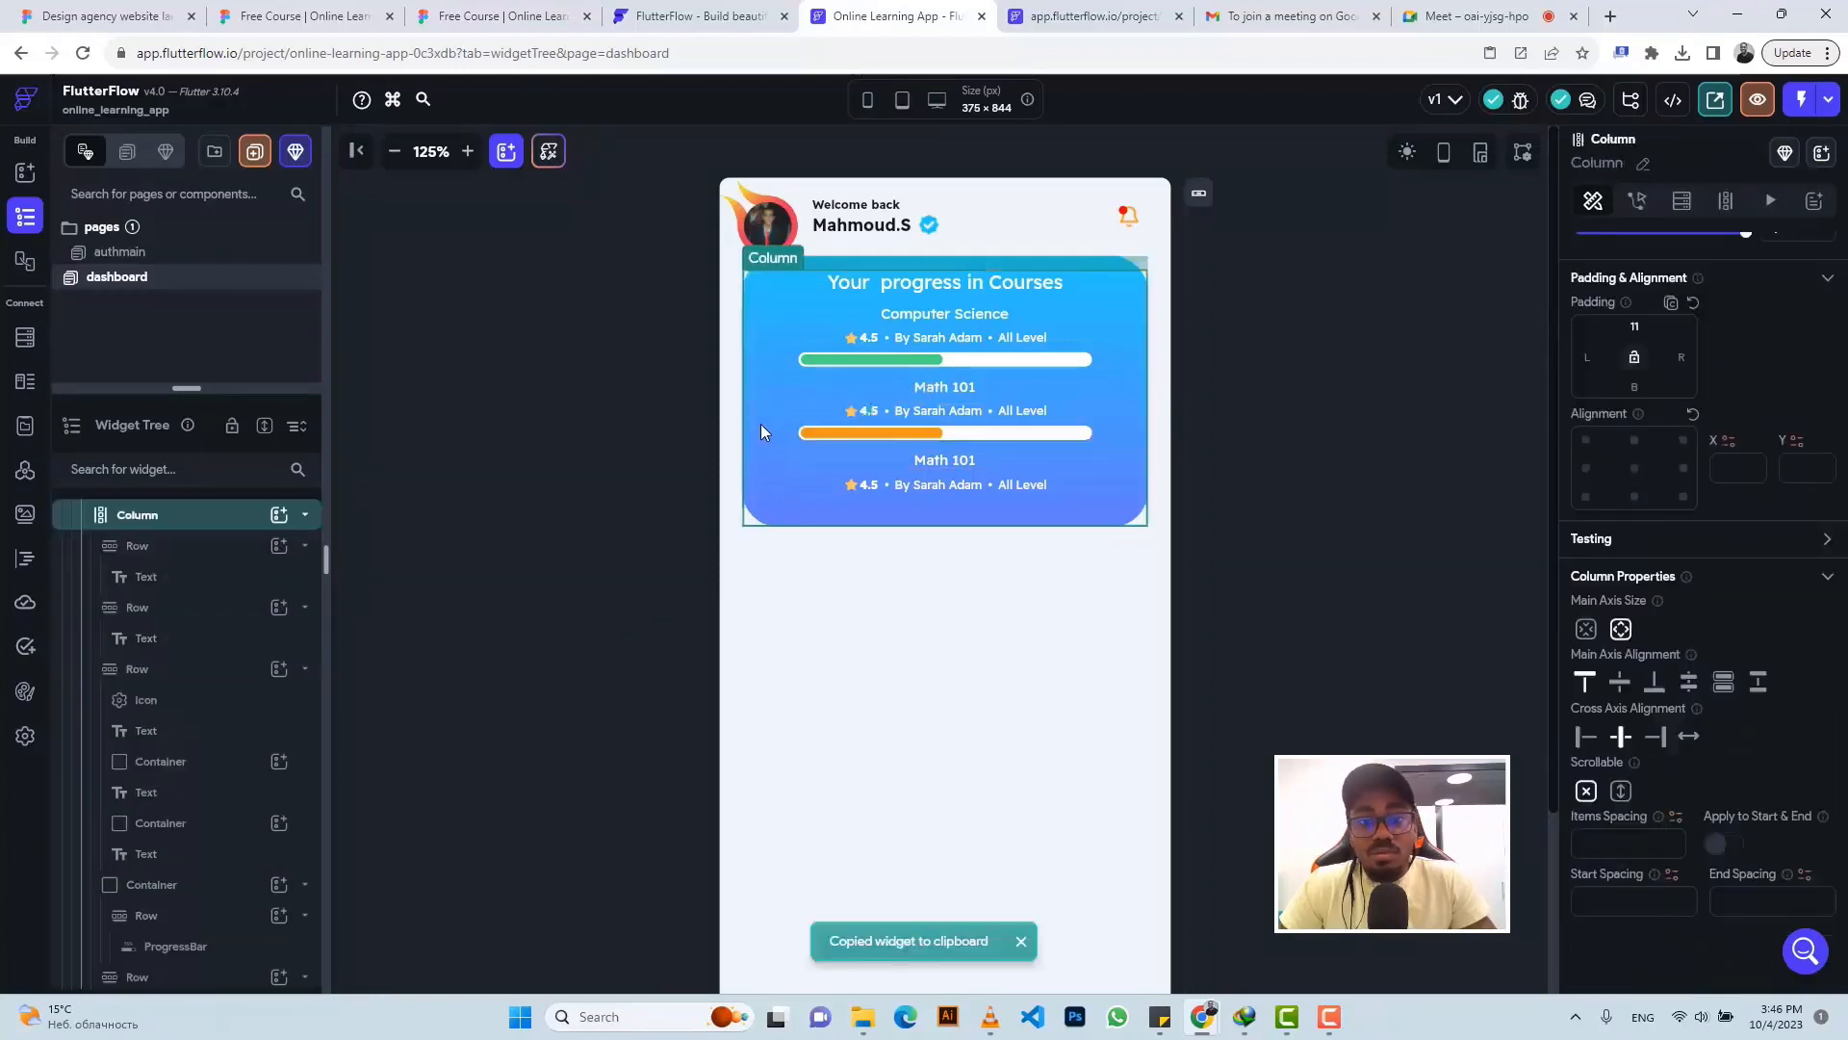
{"action": "key", "text": "ctrl+v"}
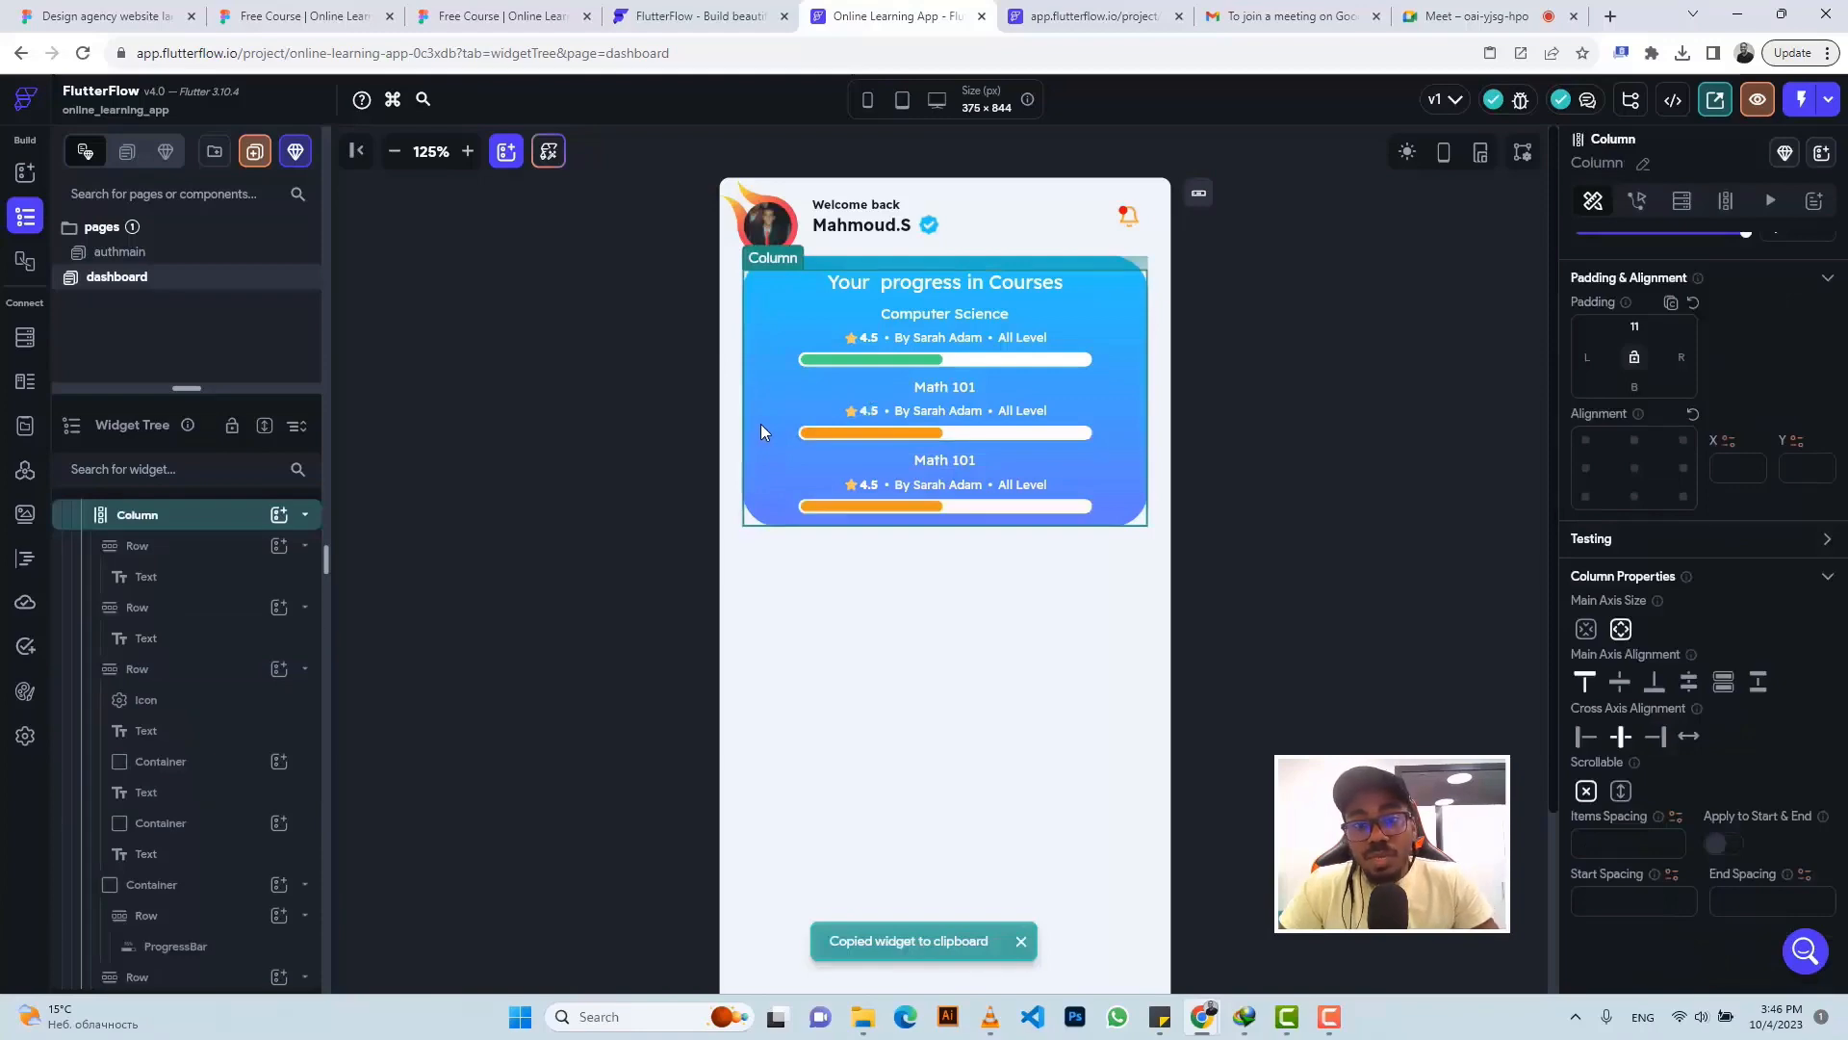
{"action": "left_click", "coordinate": [501, 16]}
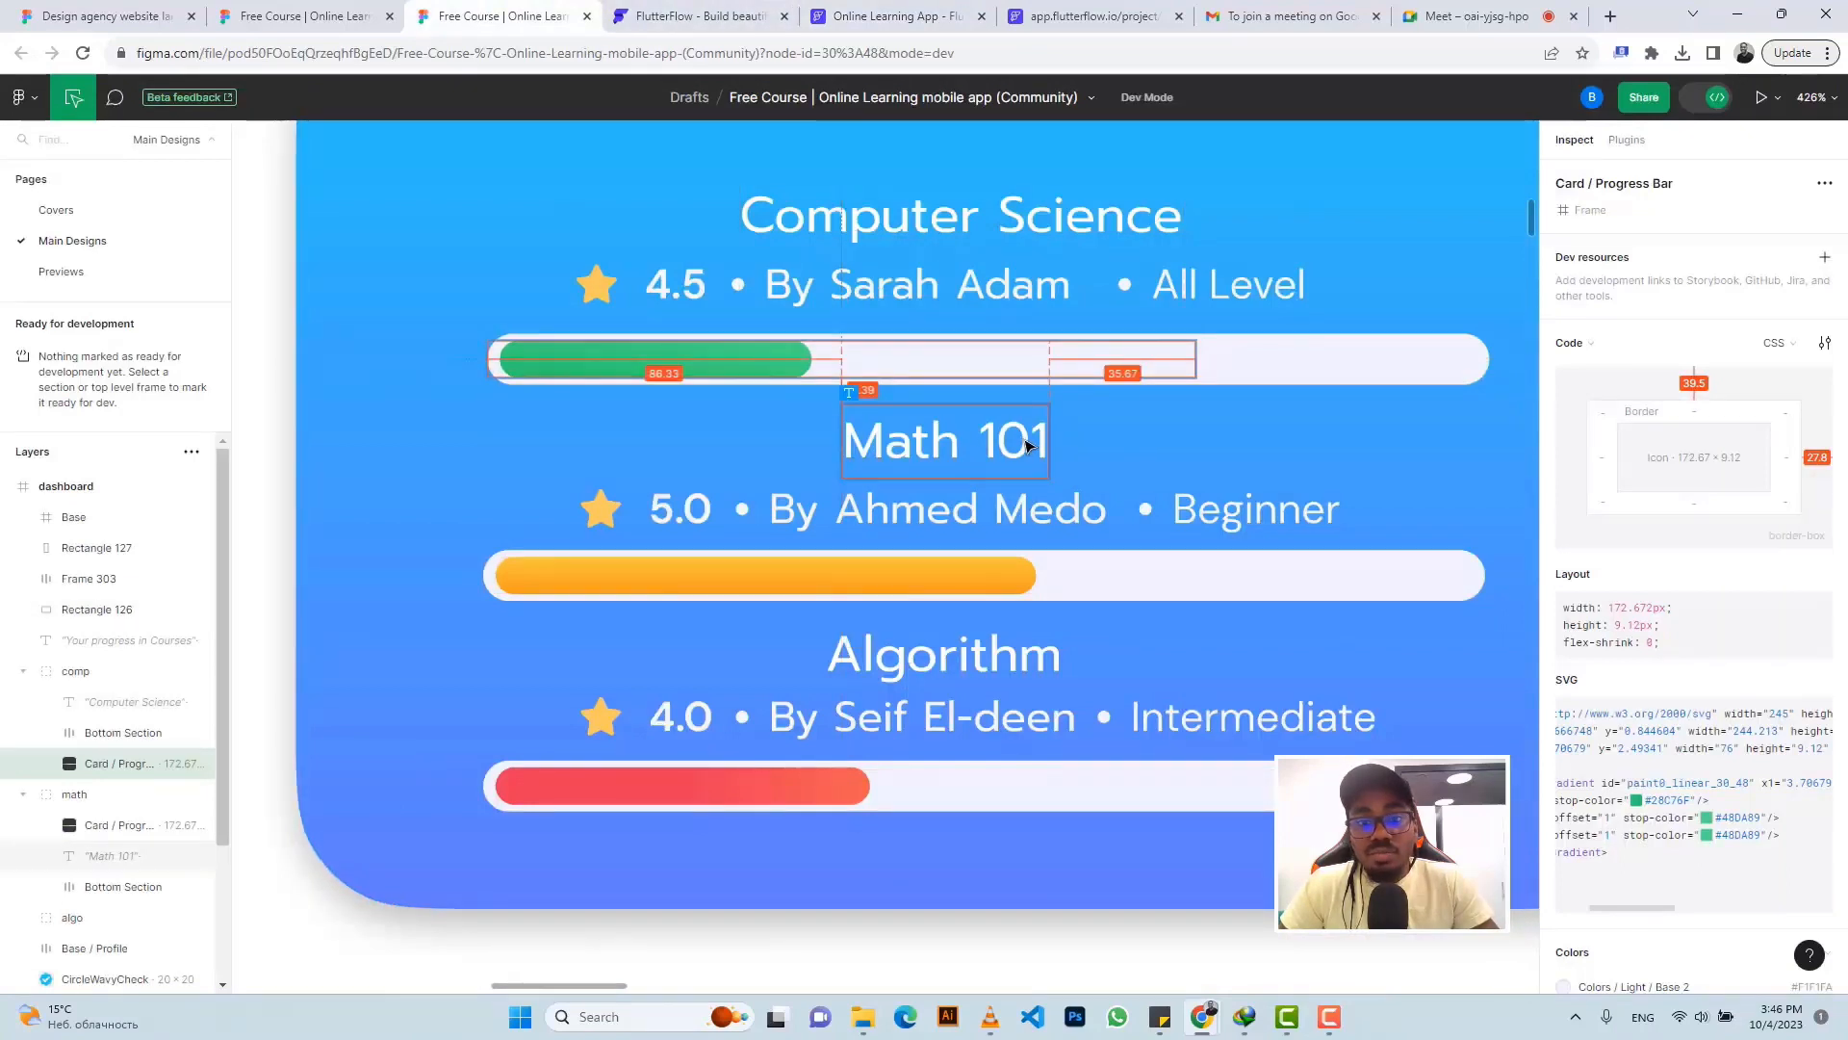
{"action": "left_click", "coordinate": [1001, 399]}
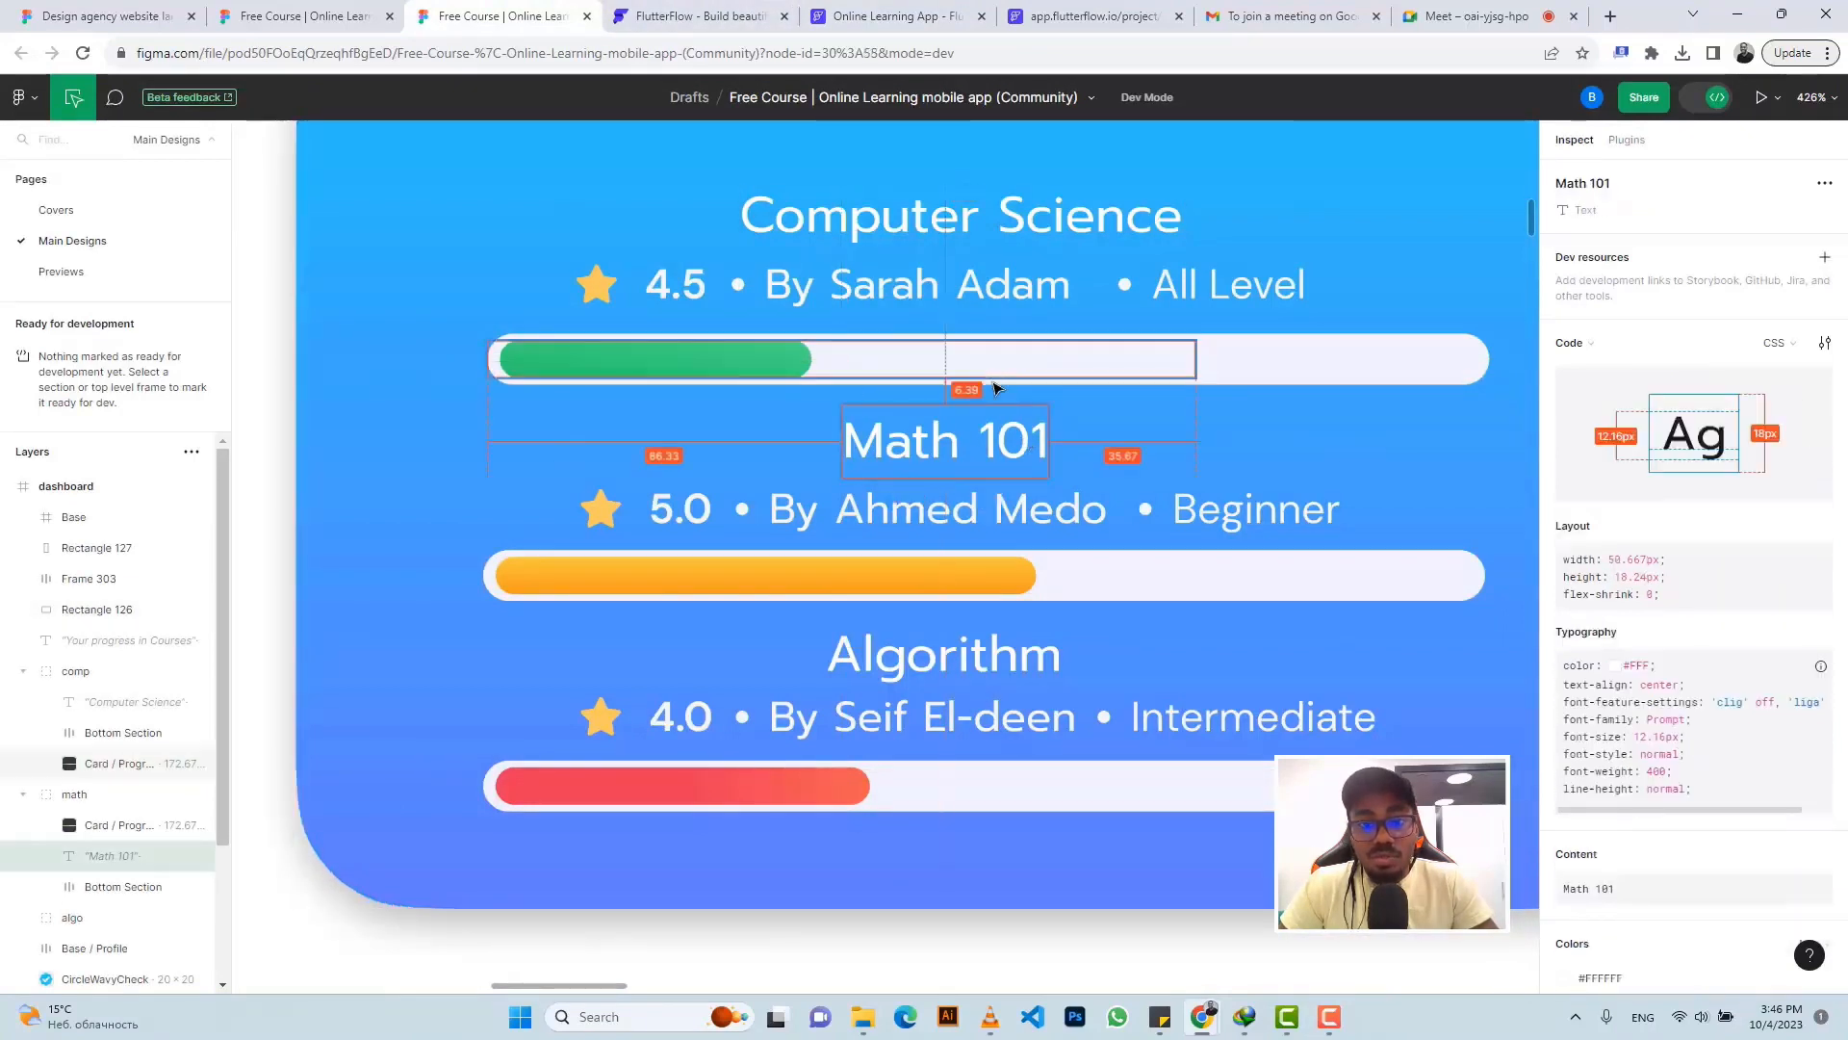
{"action": "left_click", "coordinate": [836, 19]}
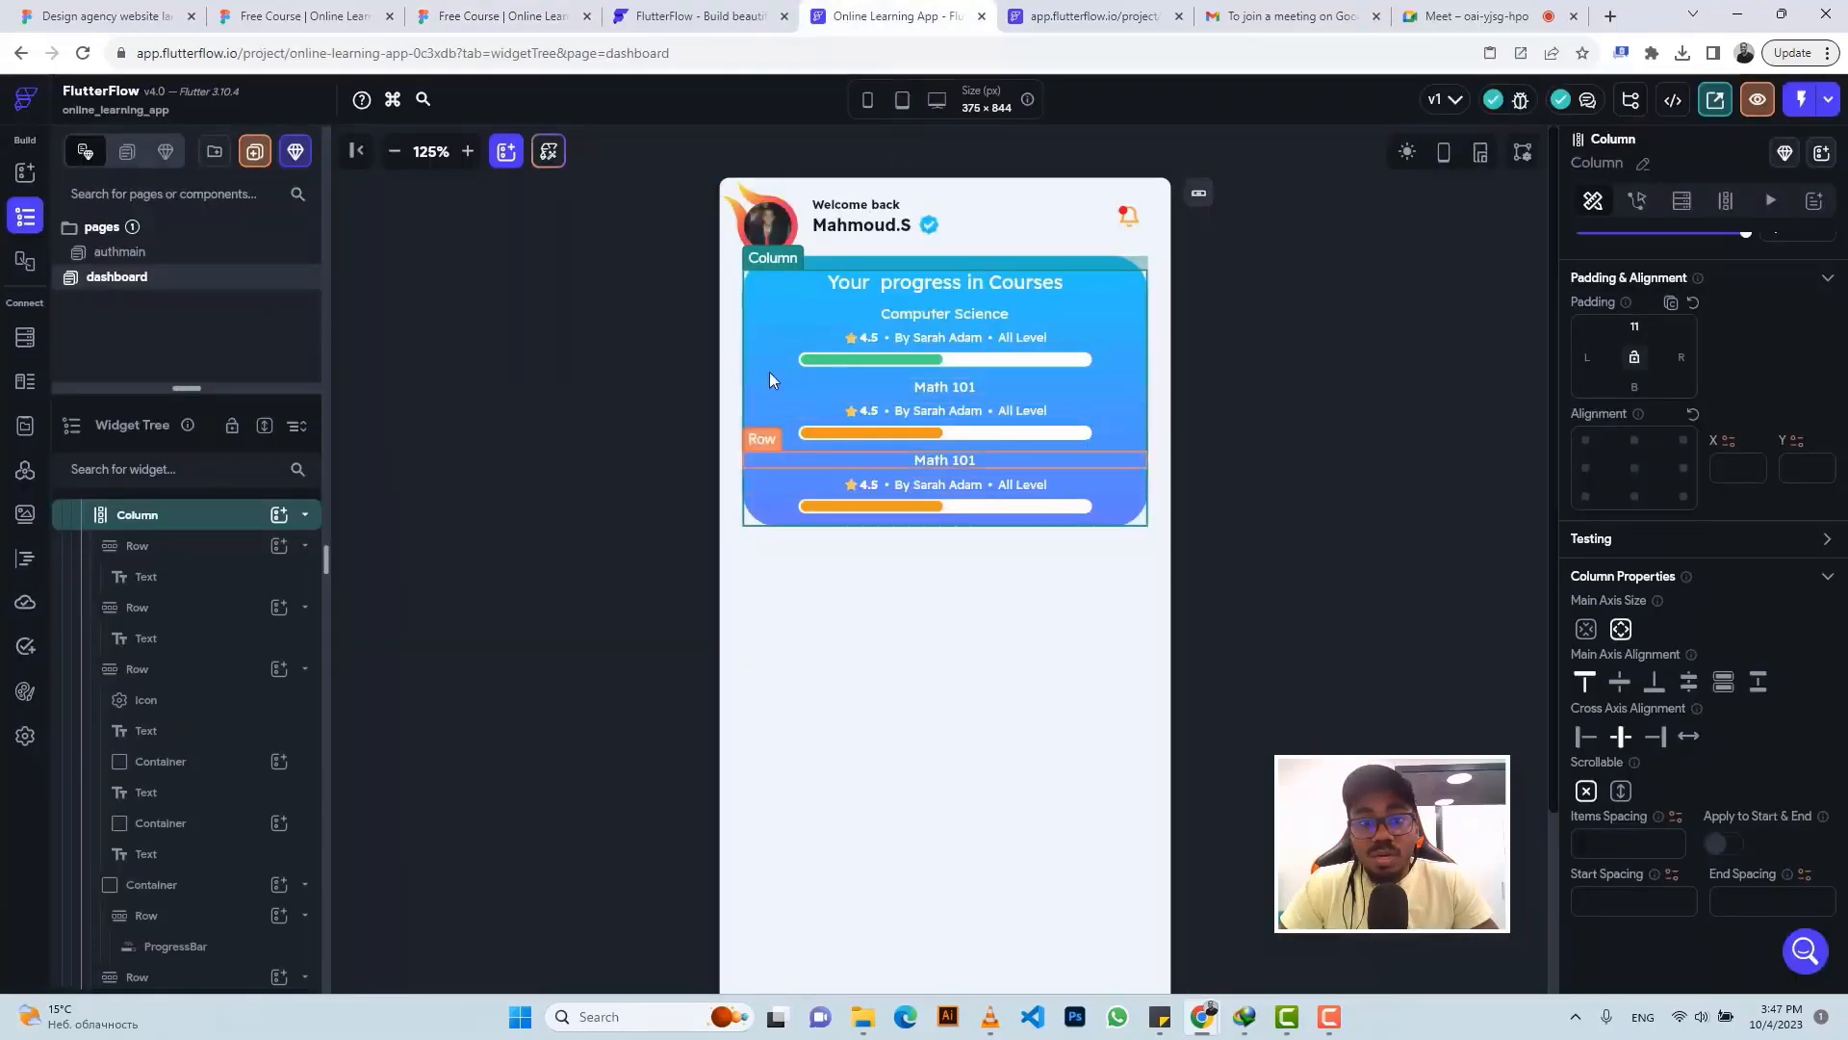
- Change the progress card container's height from 225 to 240
{"action": "scroll", "coordinate": [206, 604], "scroll_direction": "up", "scroll_amount": 3}
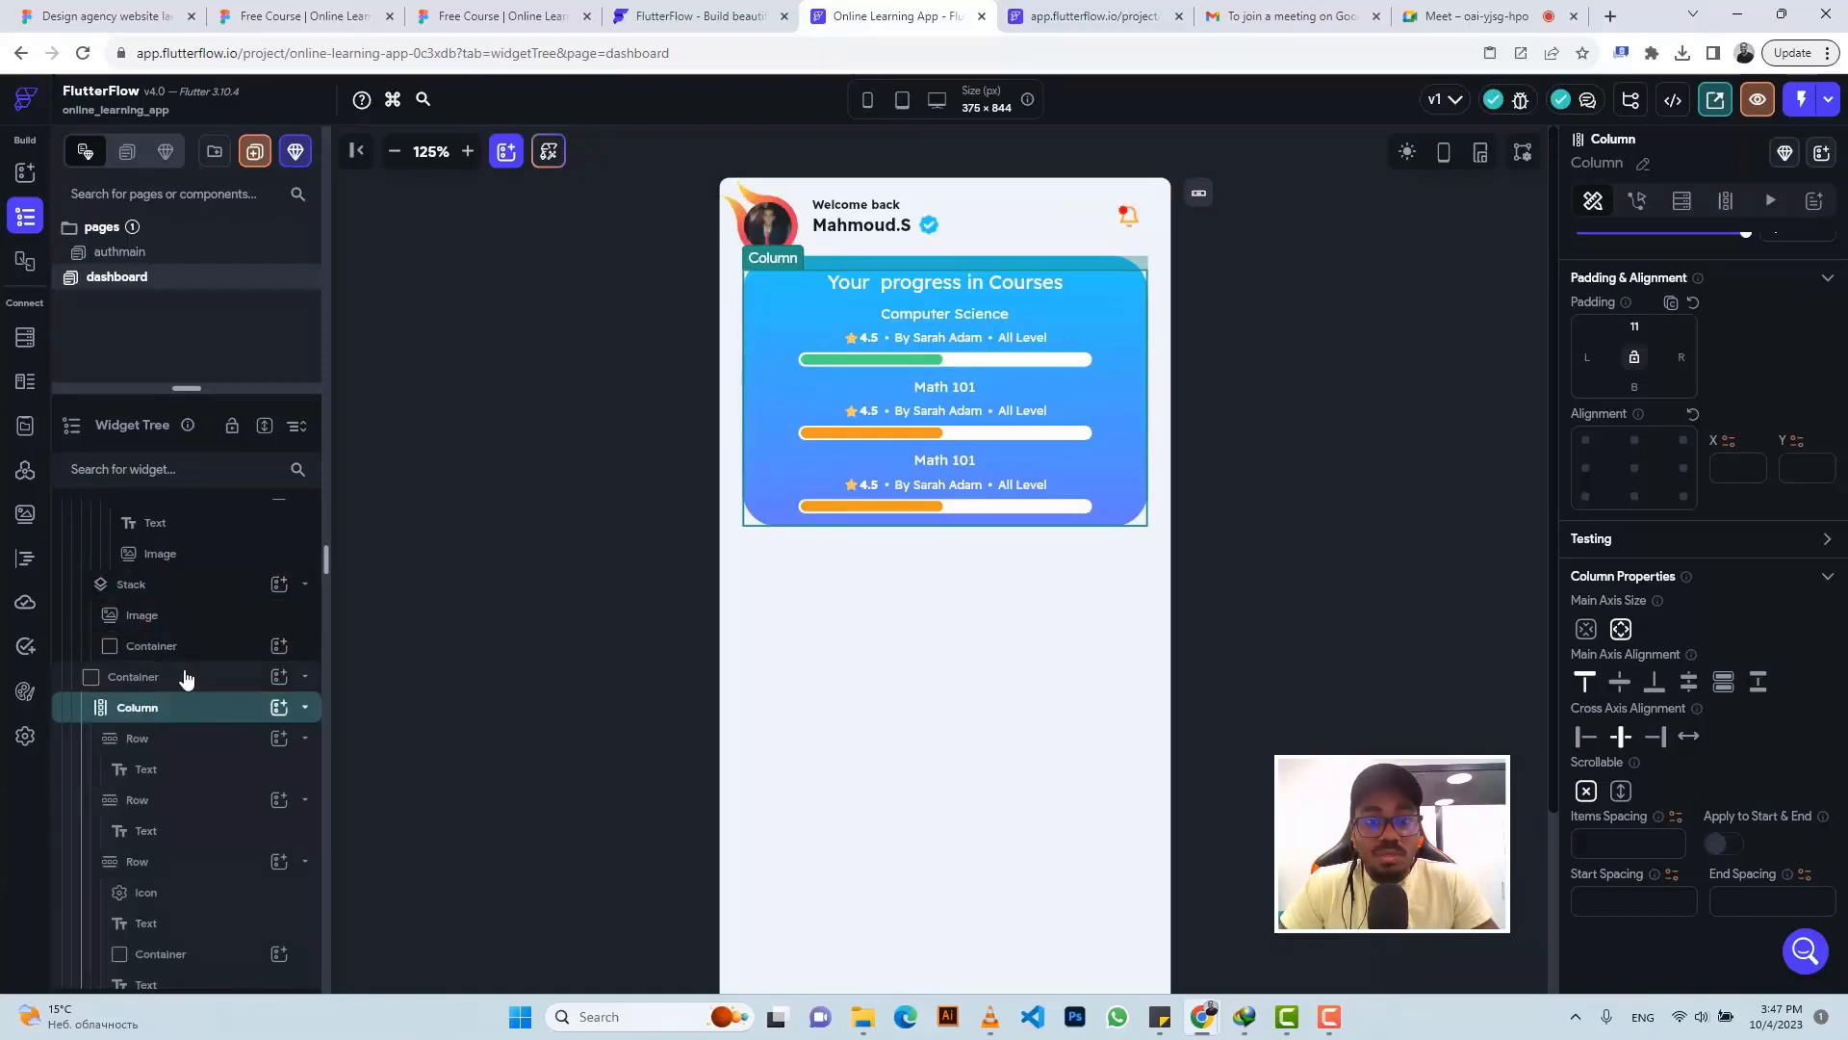
{"action": "left_click", "coordinate": [186, 678]}
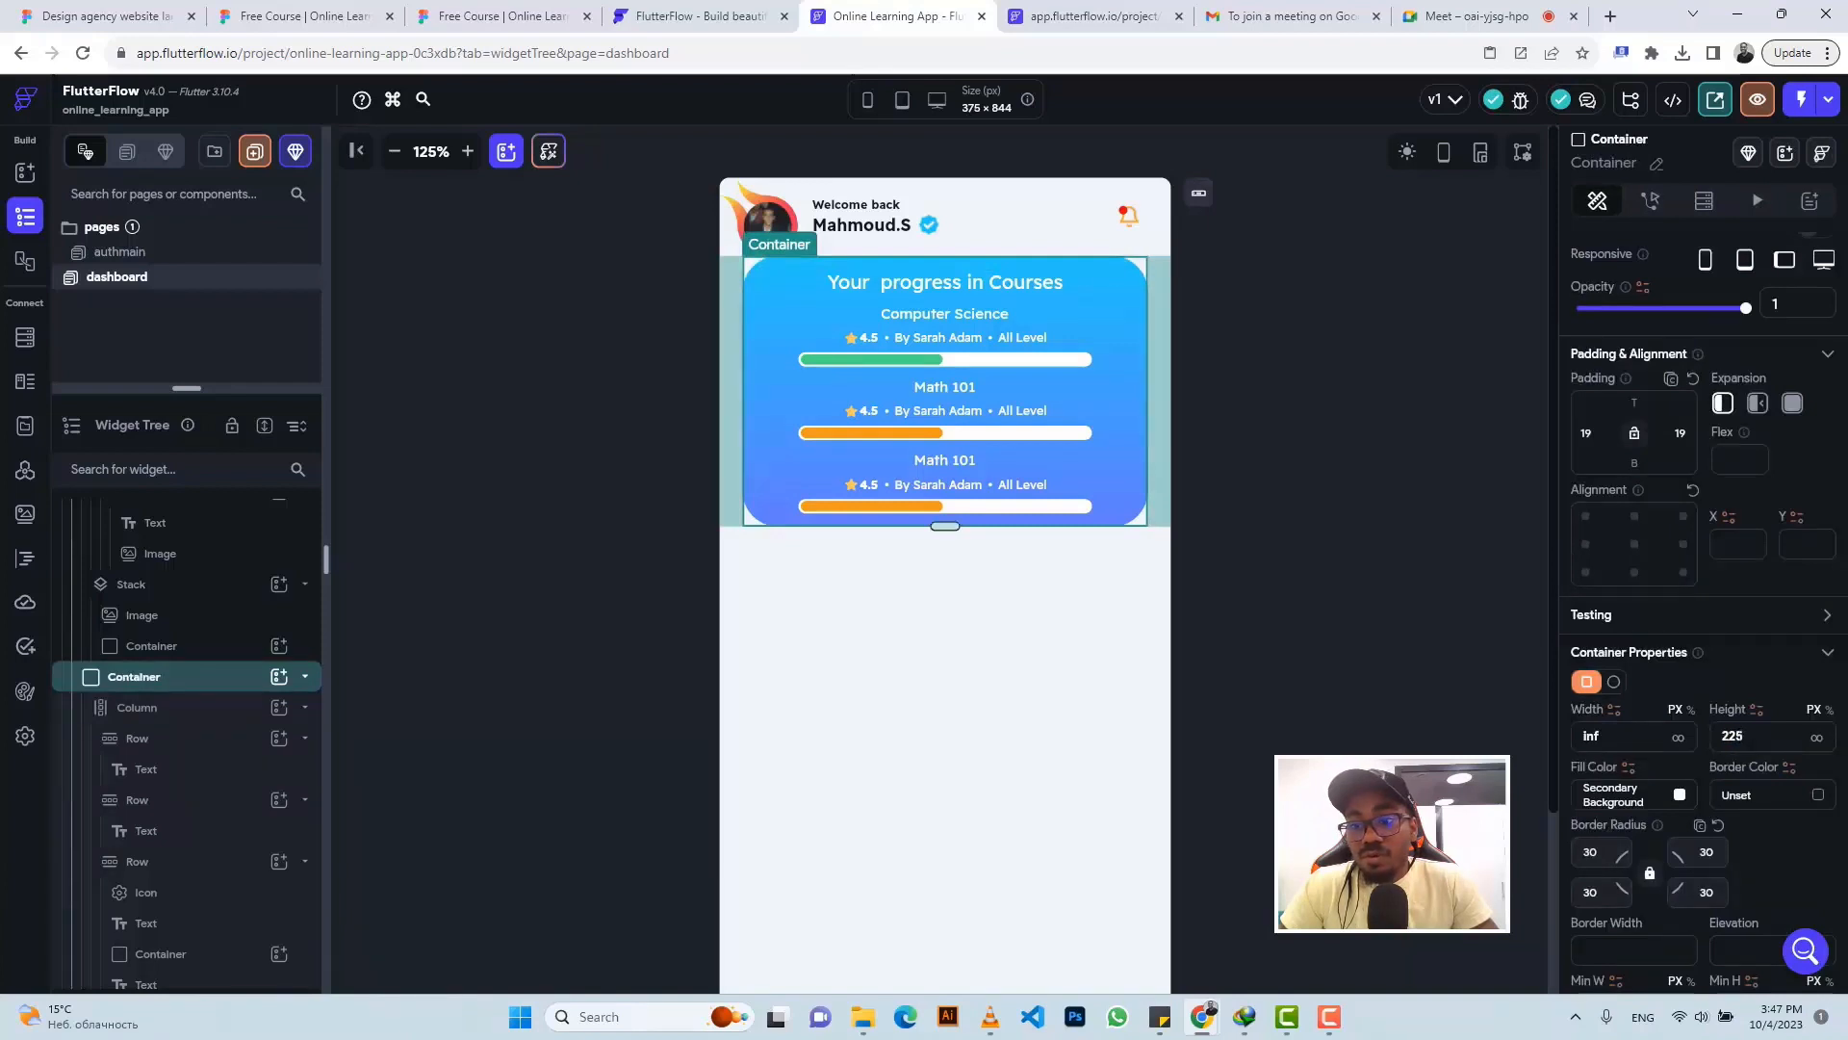
{"action": "key", "text": "BackSpace"}
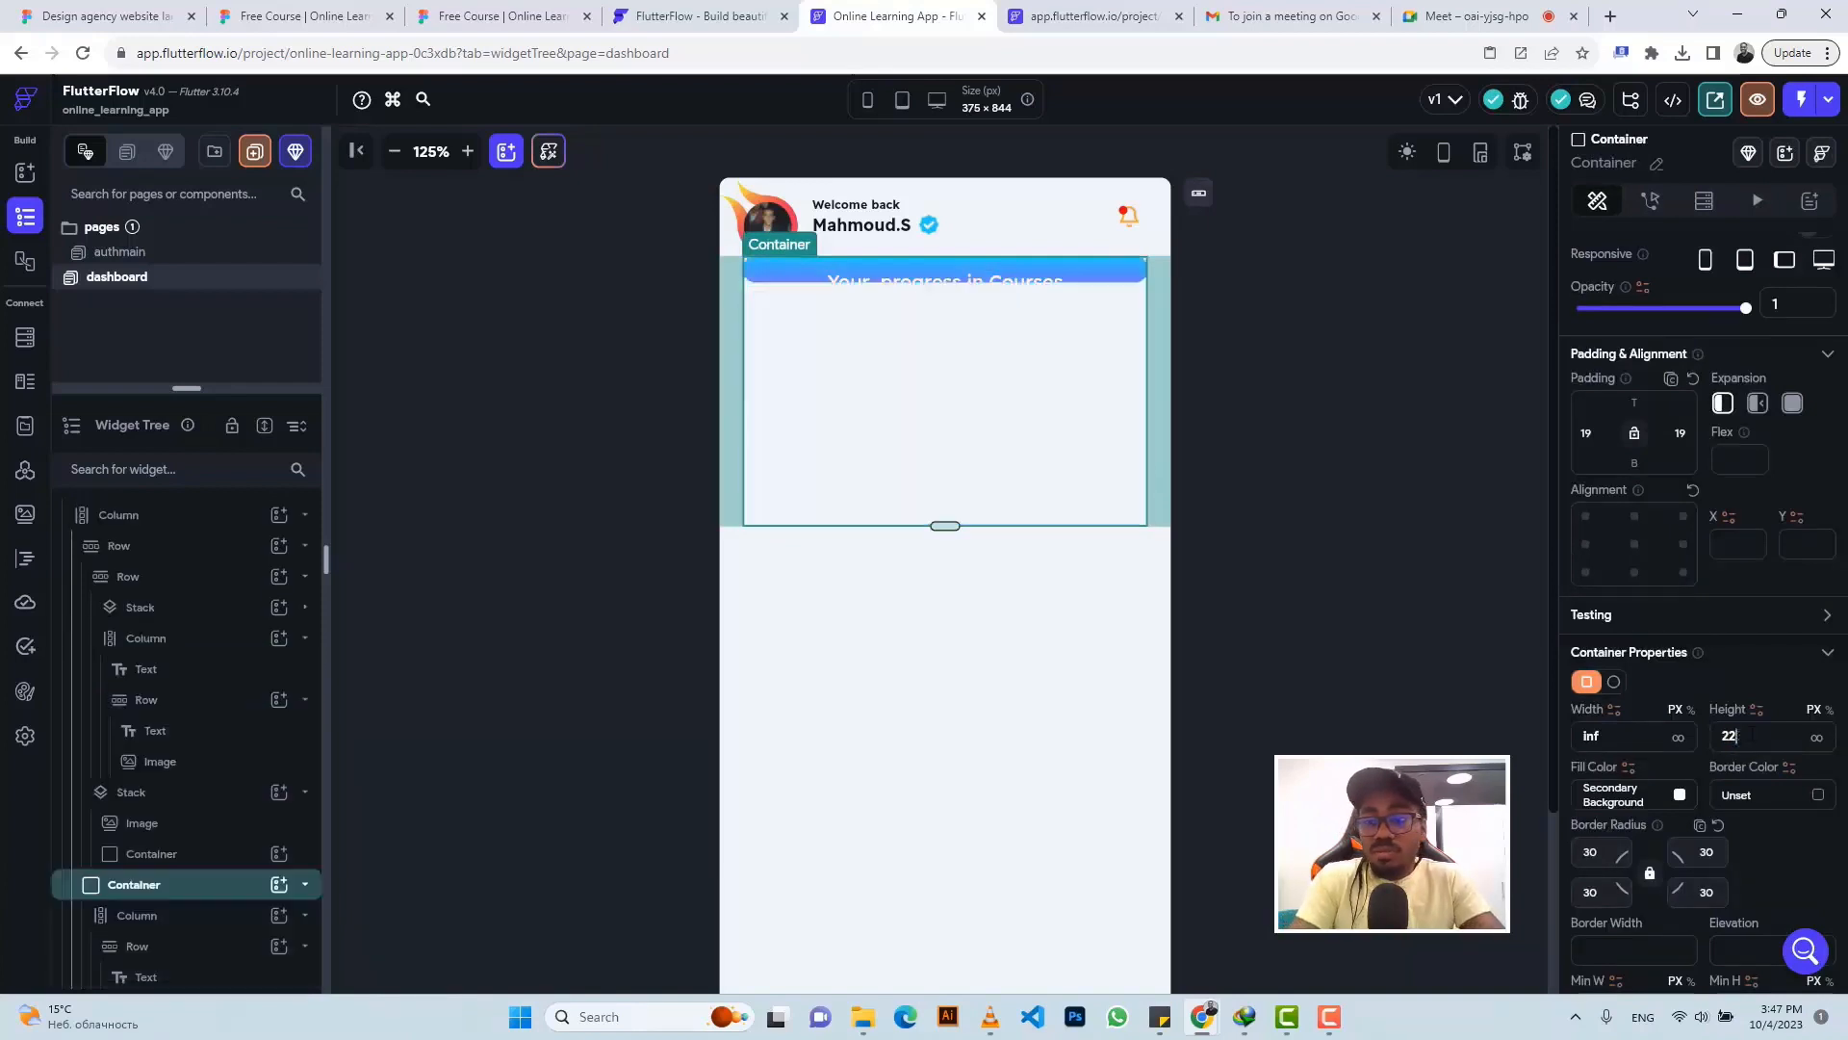
{"action": "key", "text": "BackSpace"}
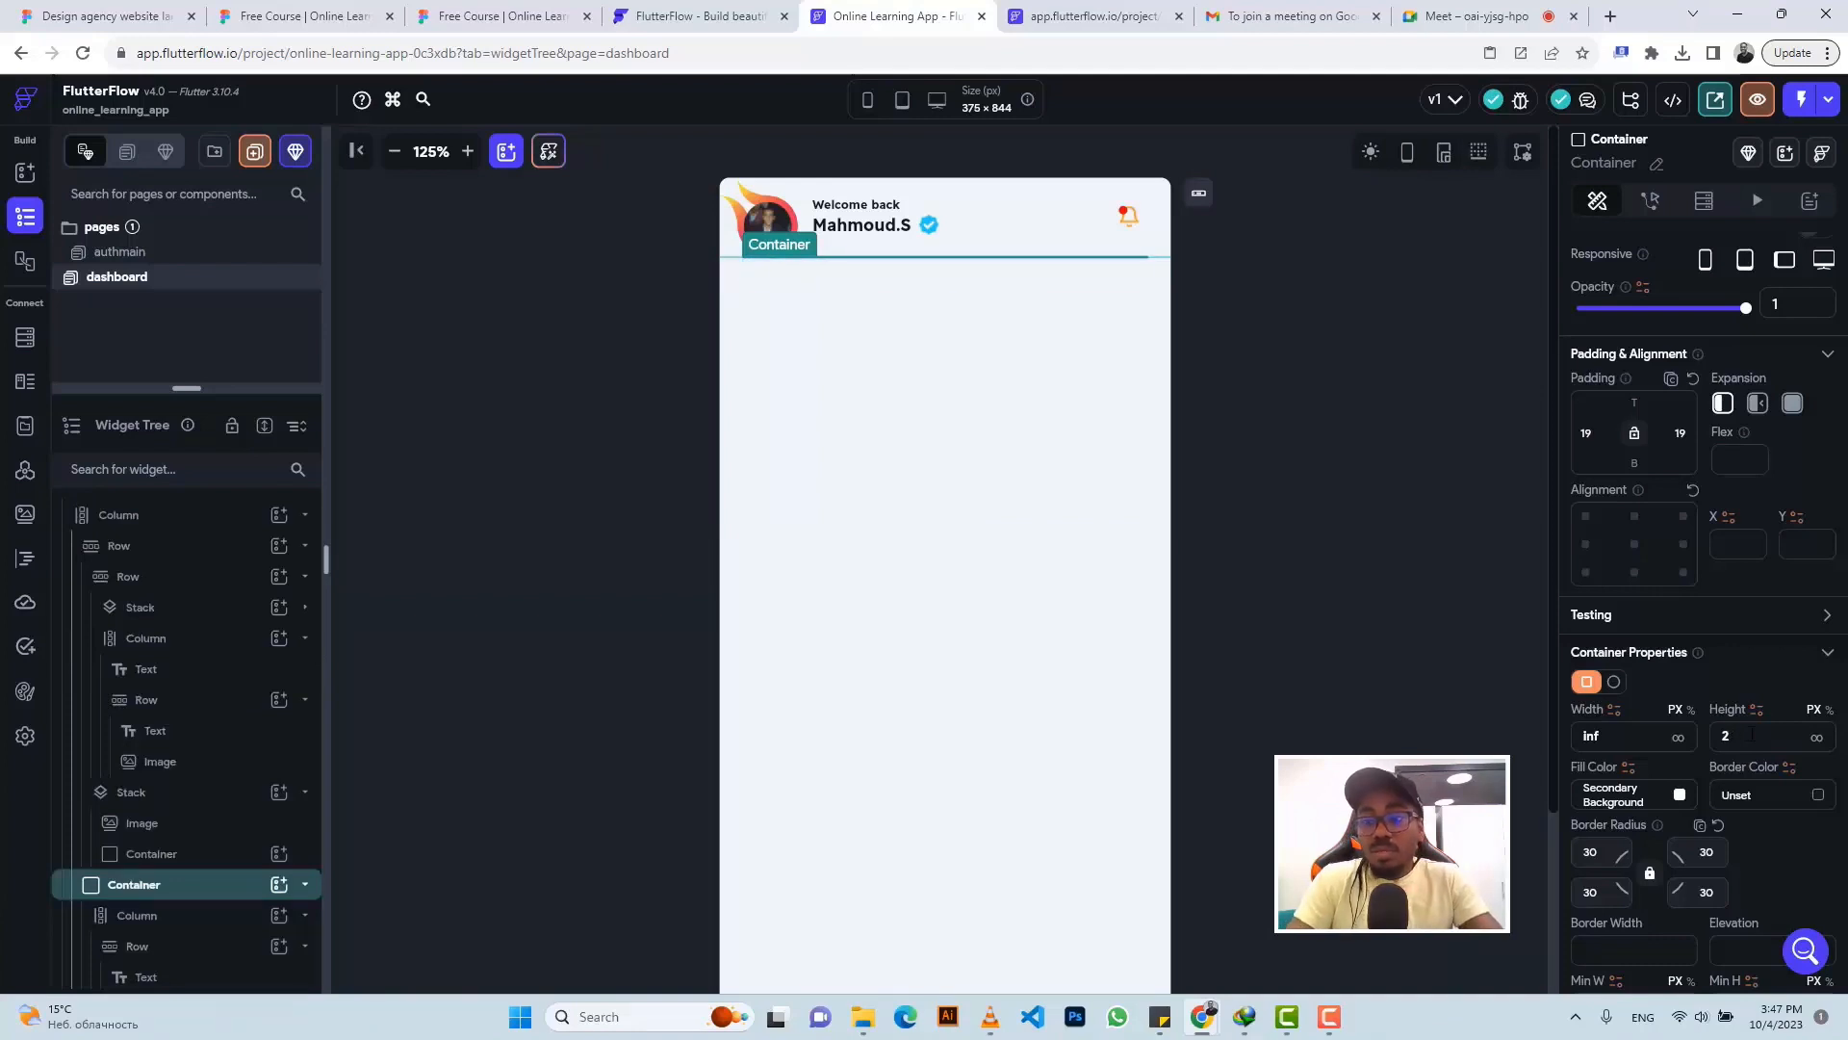
{"action": "type", "text": "40"}
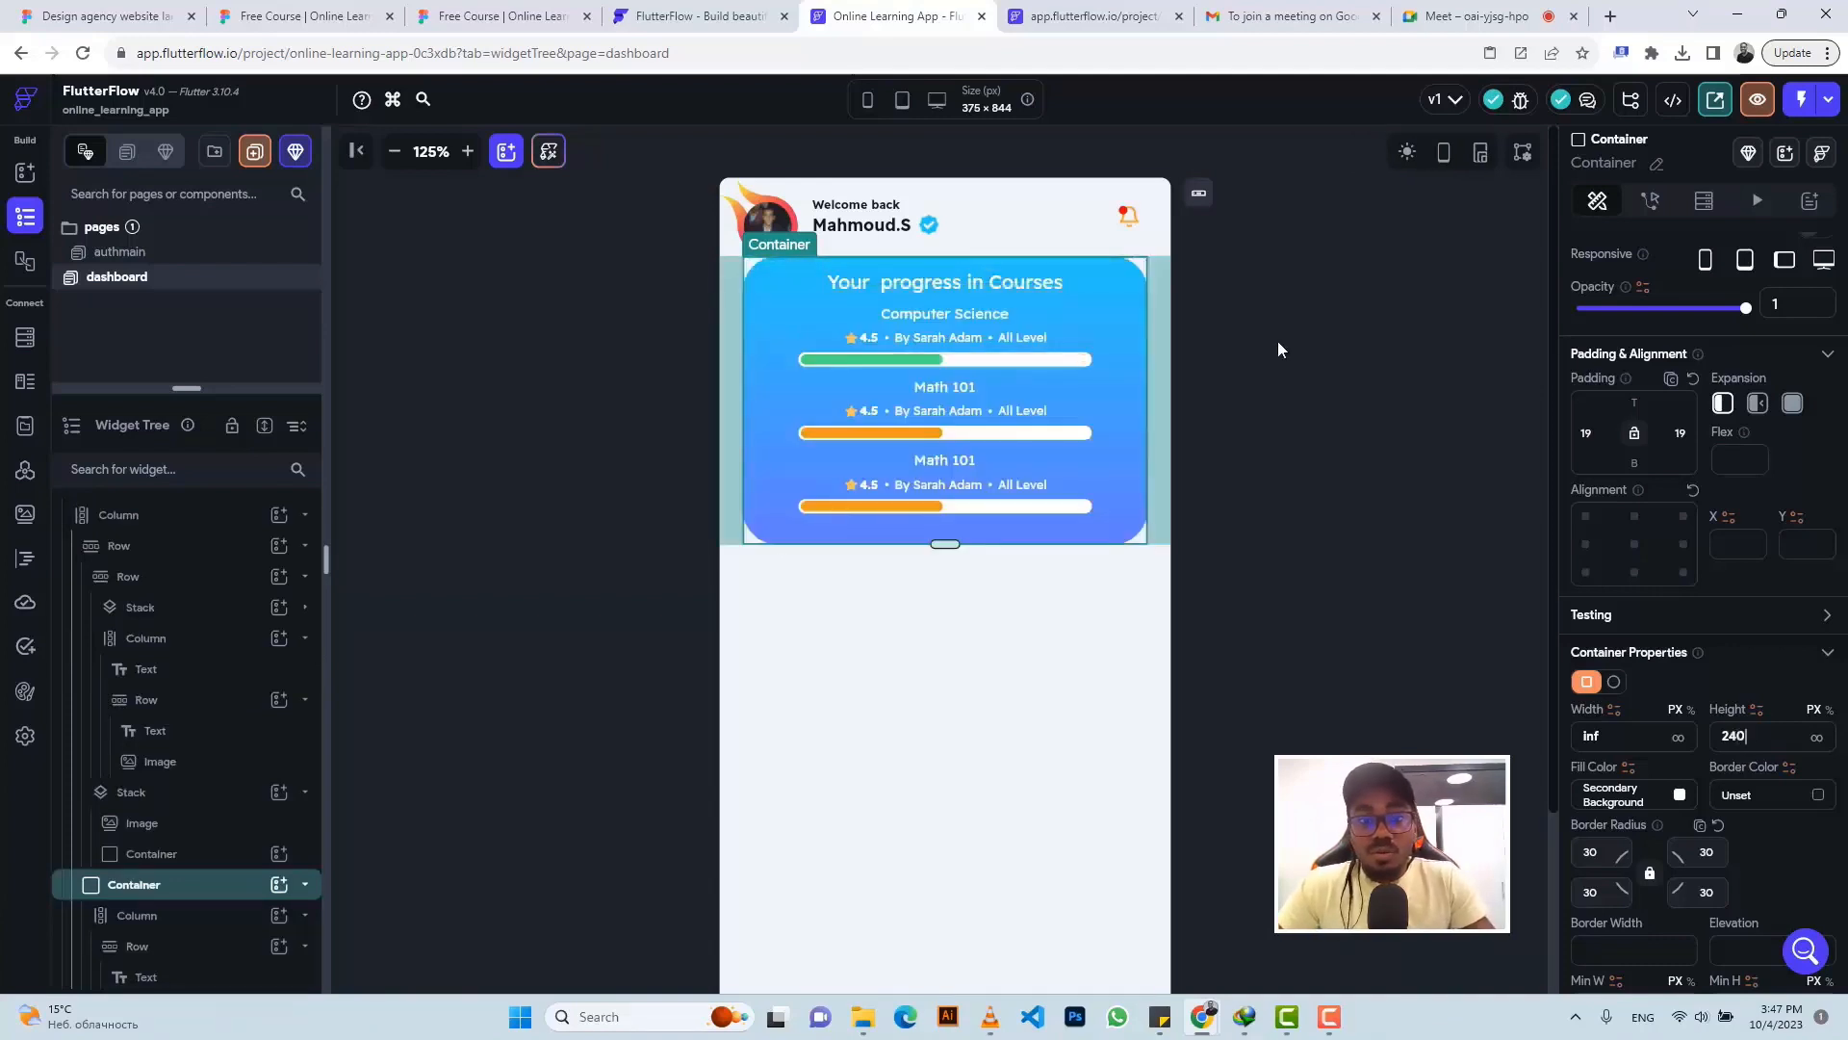
{"action": "left_click", "coordinate": [486, 20]}
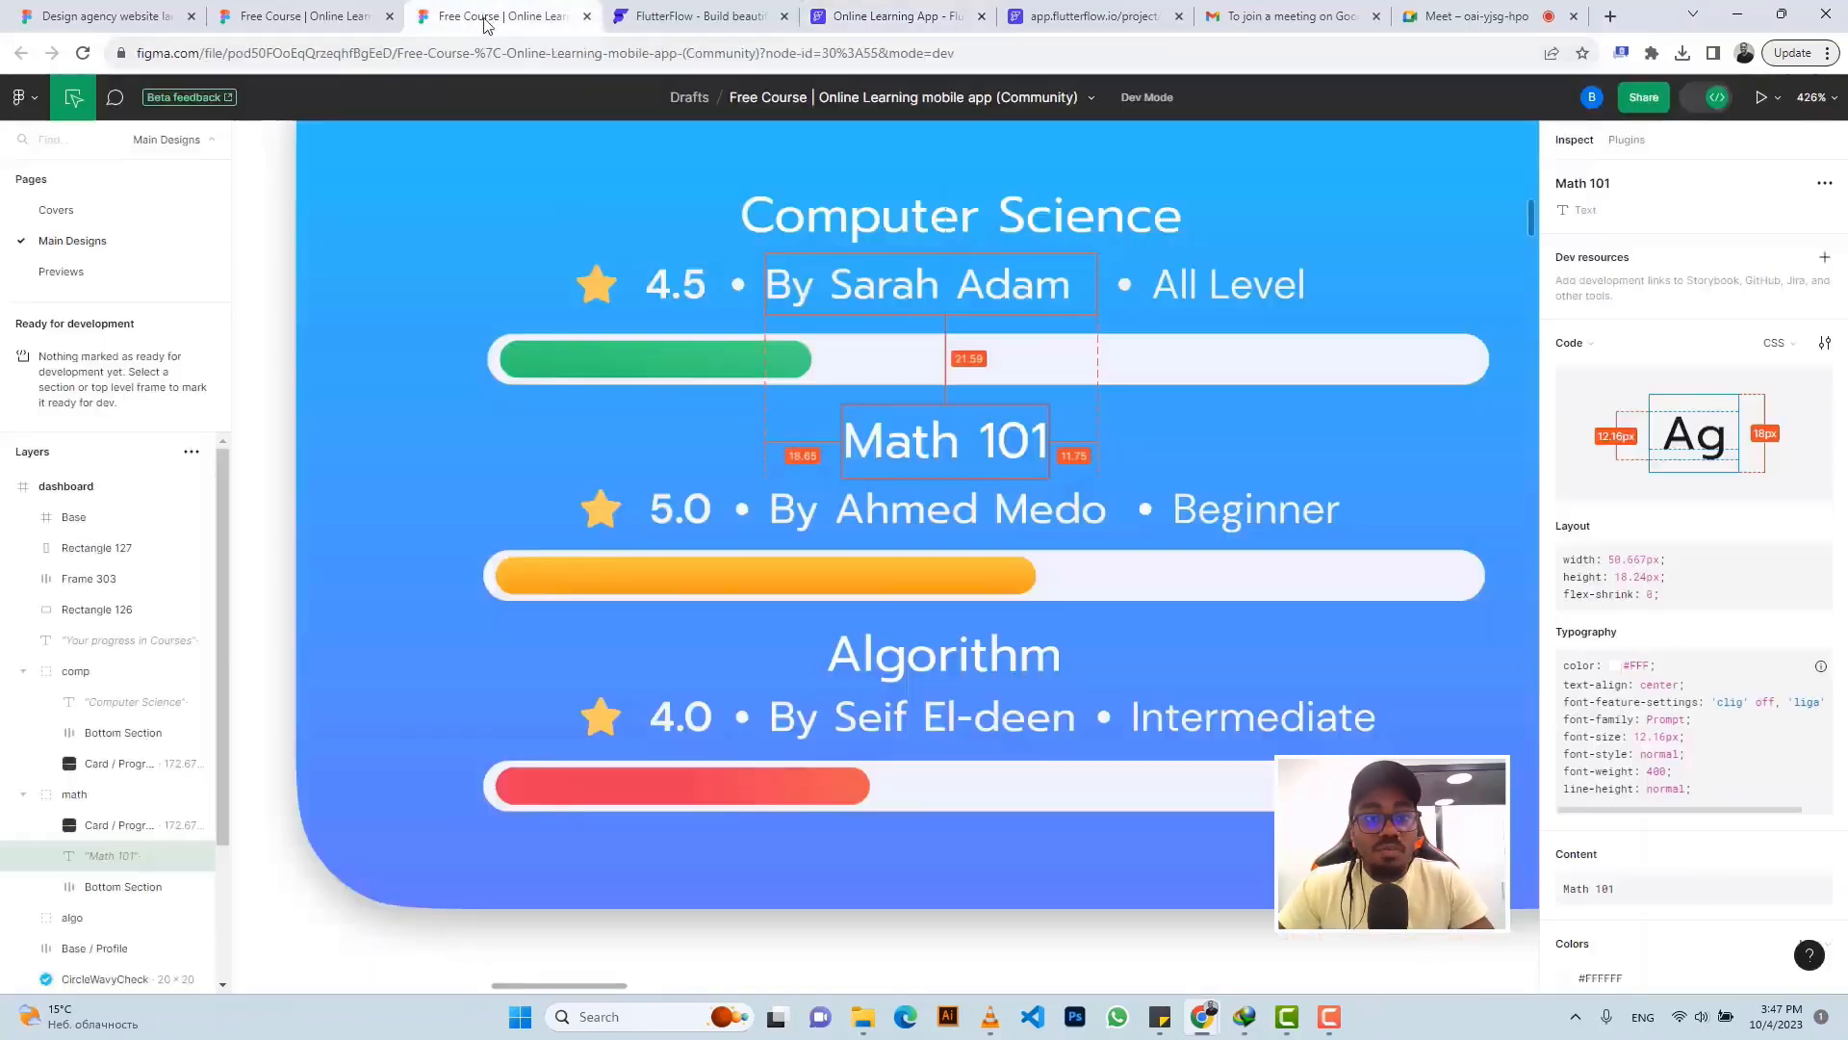
{"action": "scroll", "coordinate": [946, 392], "scroll_direction": "down", "scroll_amount": 8}
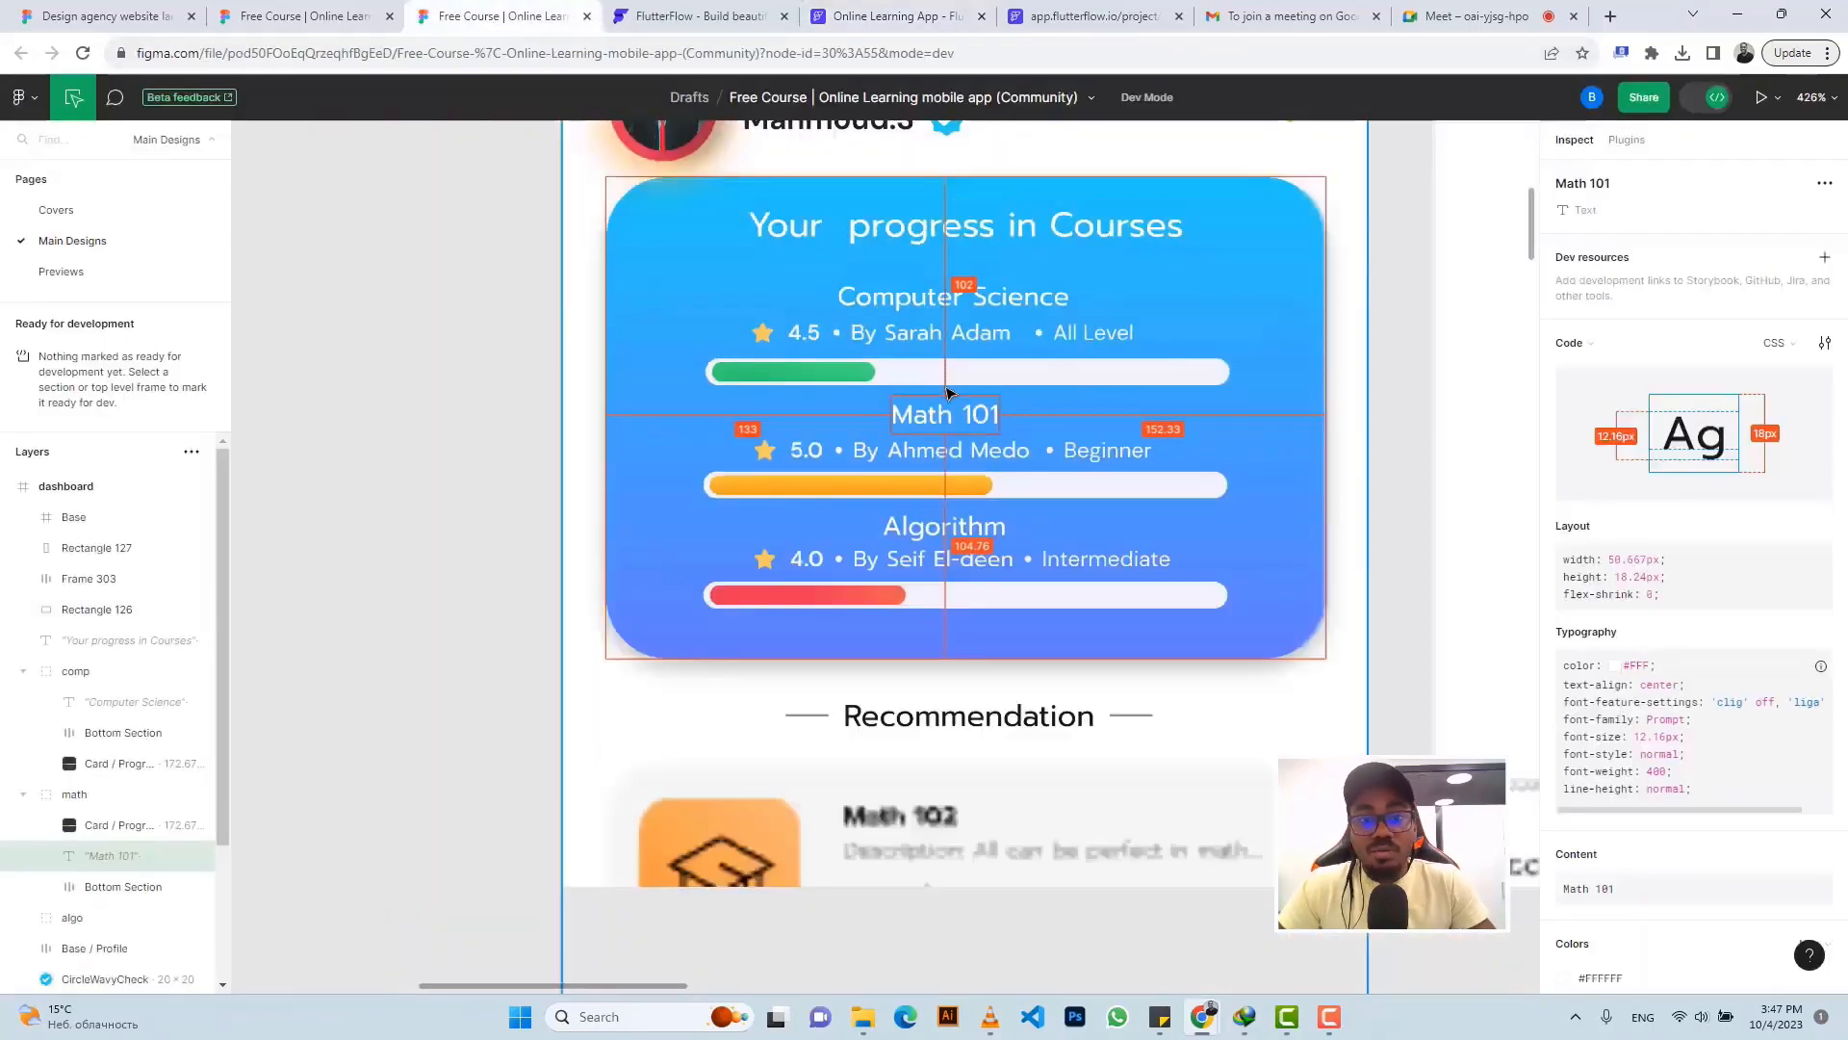
{"action": "scroll", "coordinate": [837, 311], "scroll_direction": "up", "scroll_amount": 5}
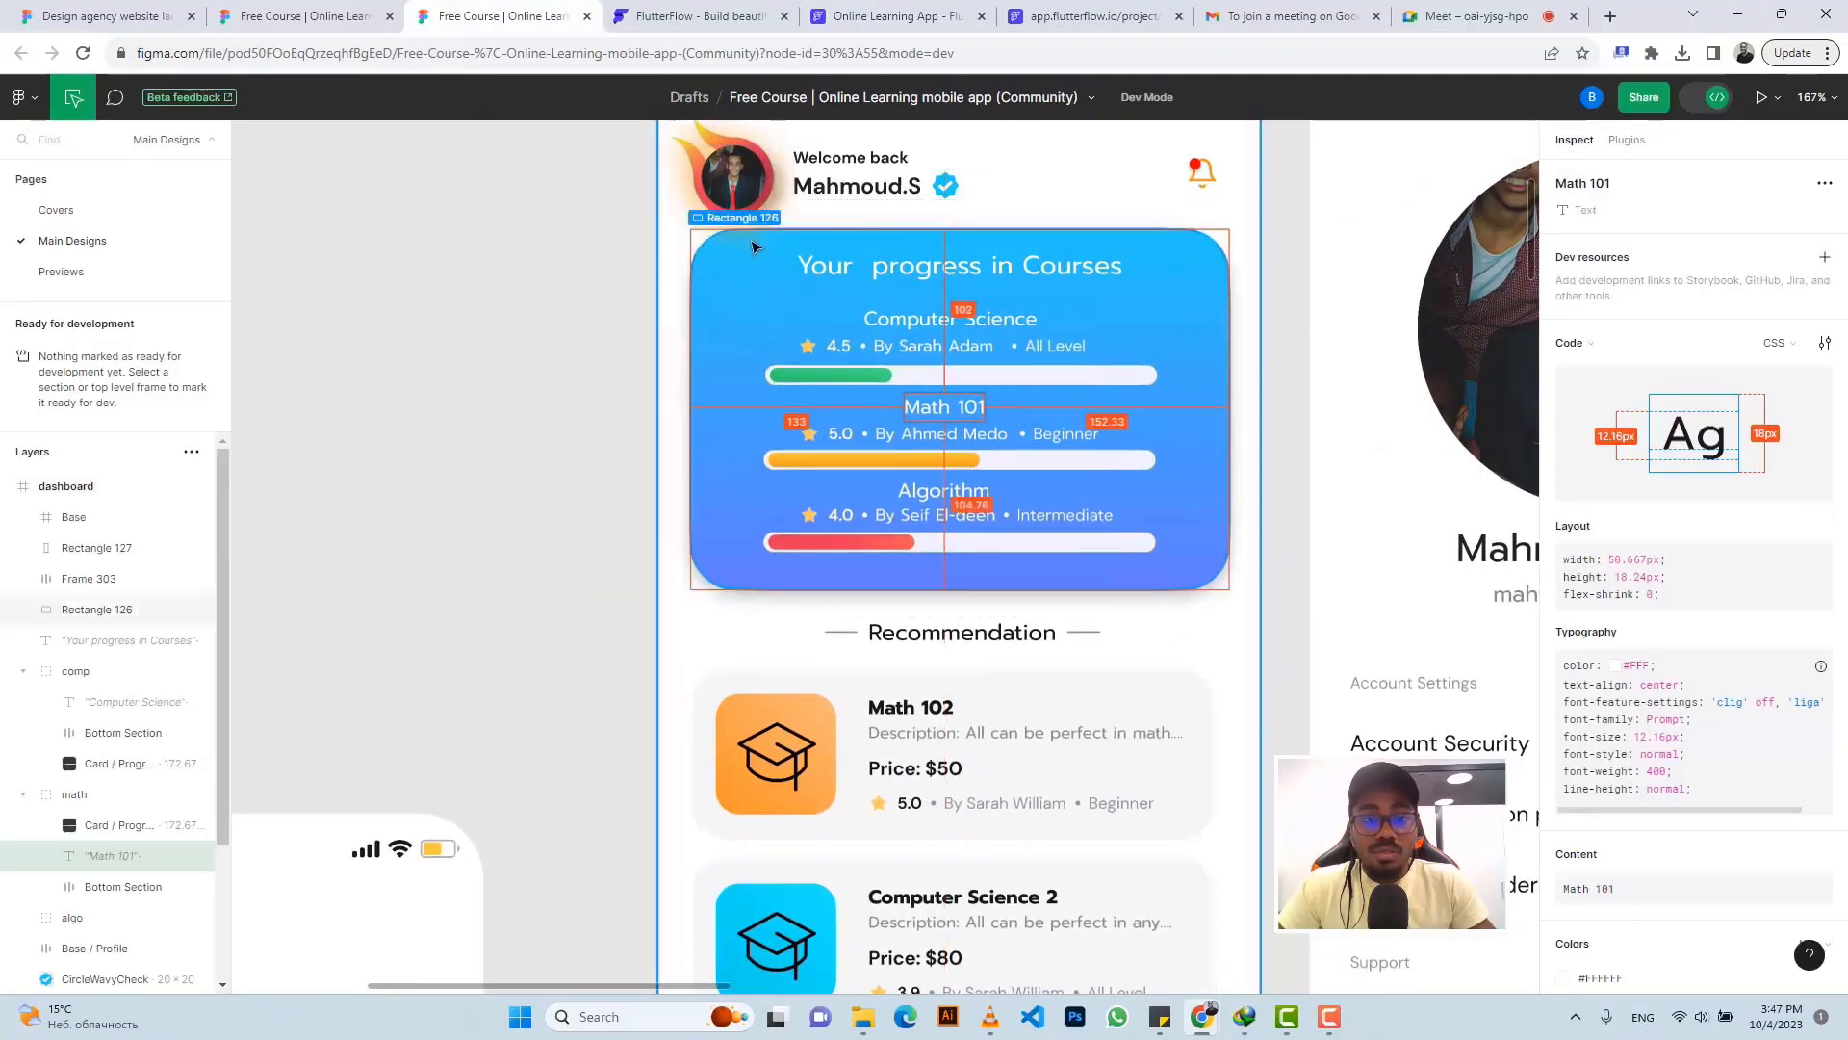
{"action": "left_click", "coordinate": [749, 210]}
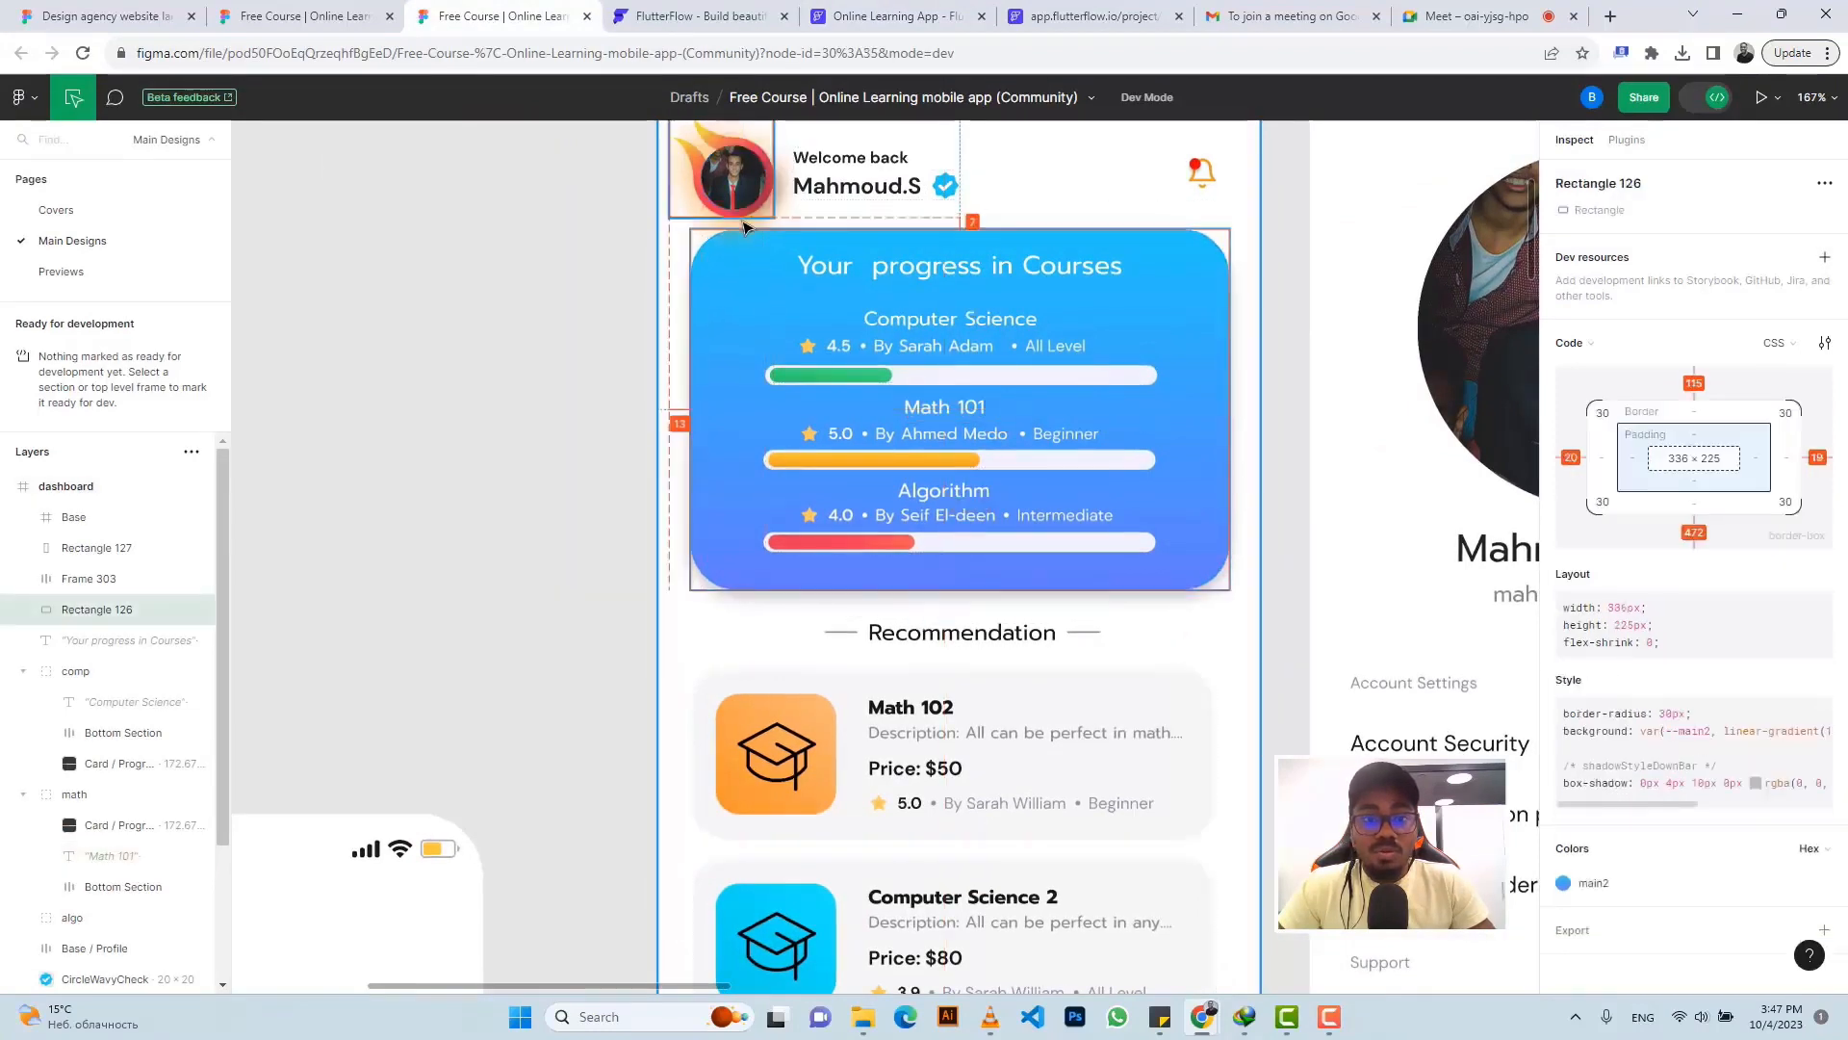
{"action": "left_click", "coordinate": [857, 15]}
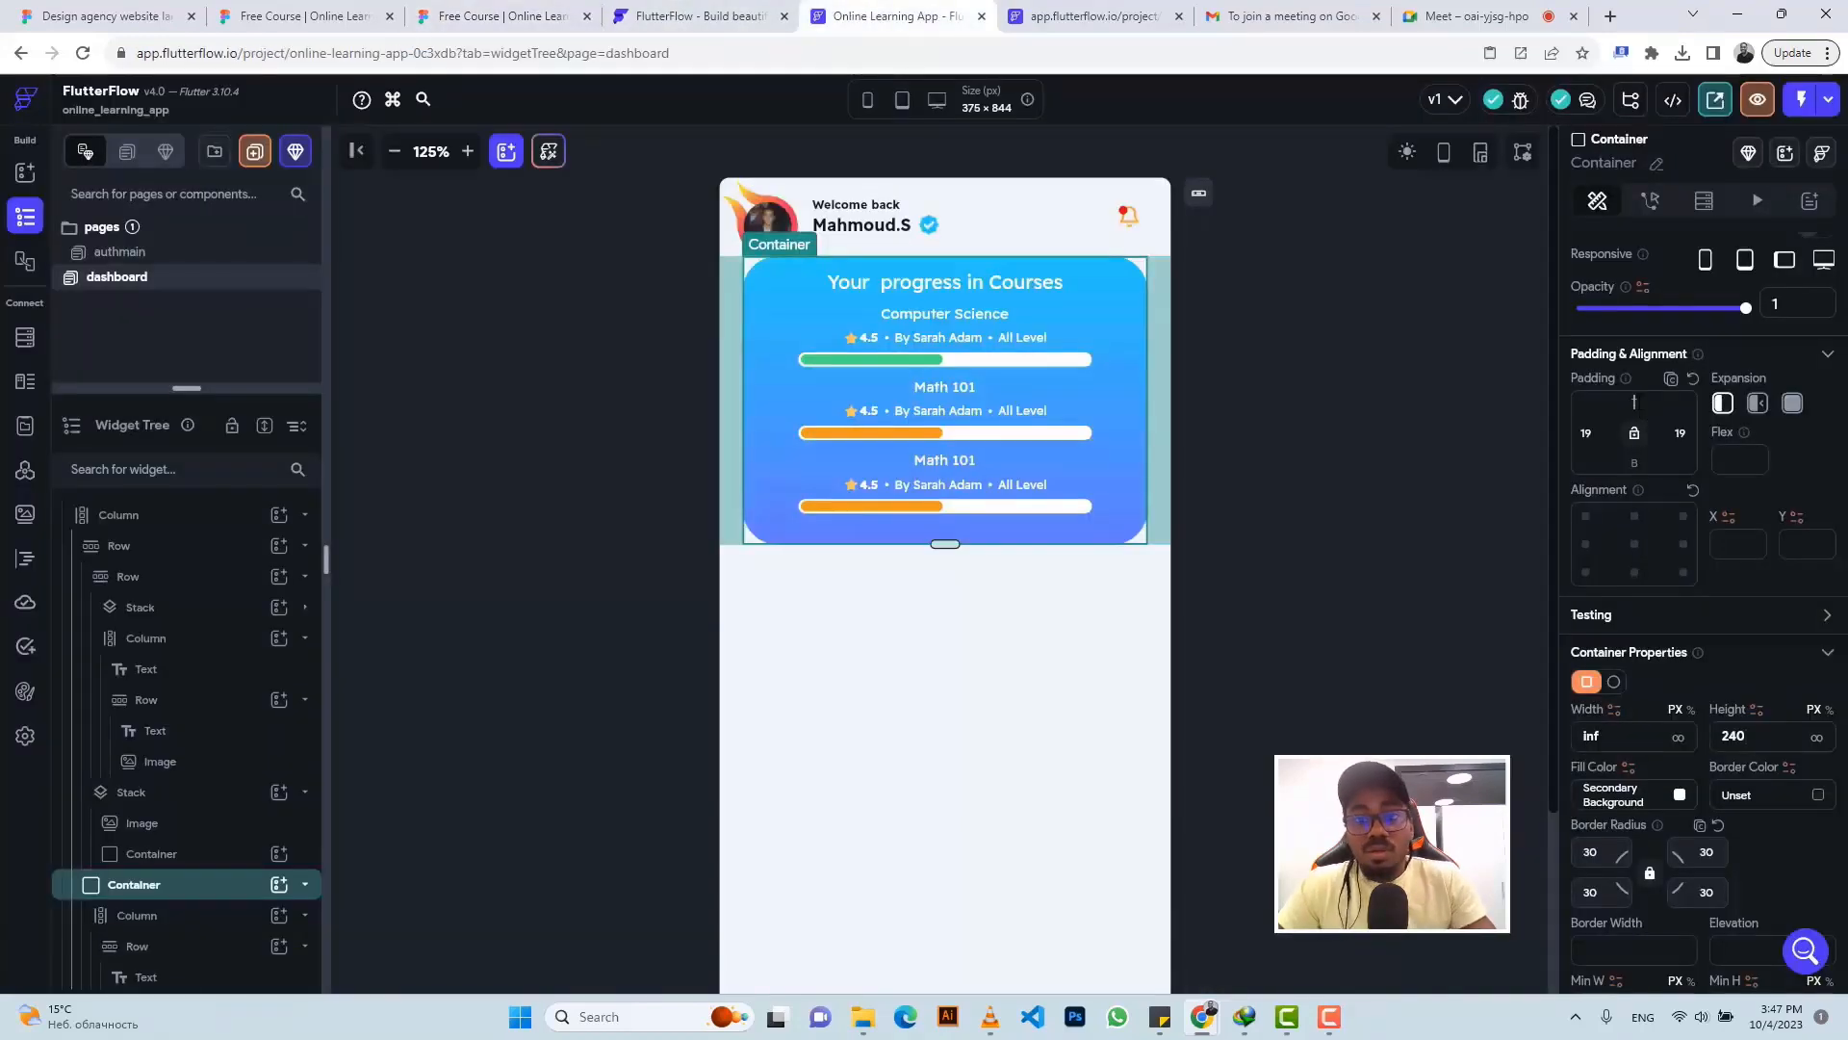
- Give the card 7 top padding and set the Computer Science bar's progress to 0.3
{"action": "left_click", "coordinate": [1634, 401]}
{"action": "type", "text": "7"}
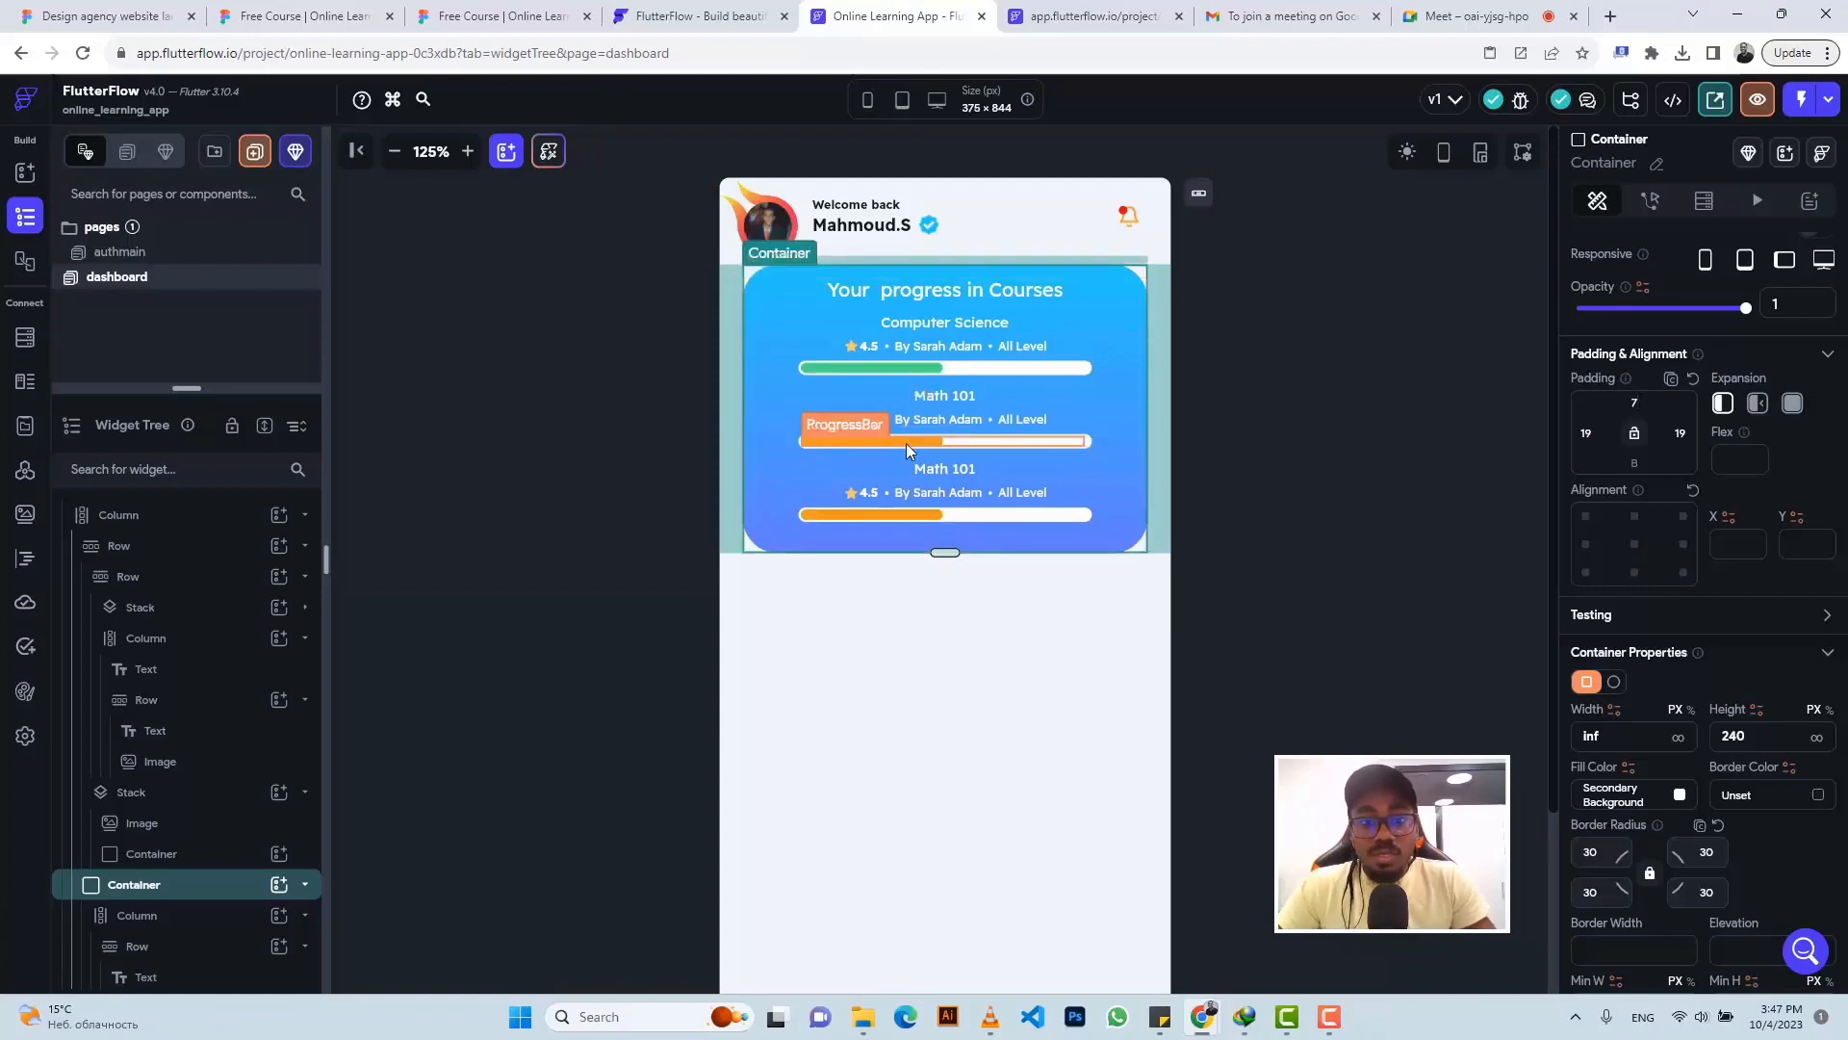
{"action": "left_click", "coordinate": [916, 367]}
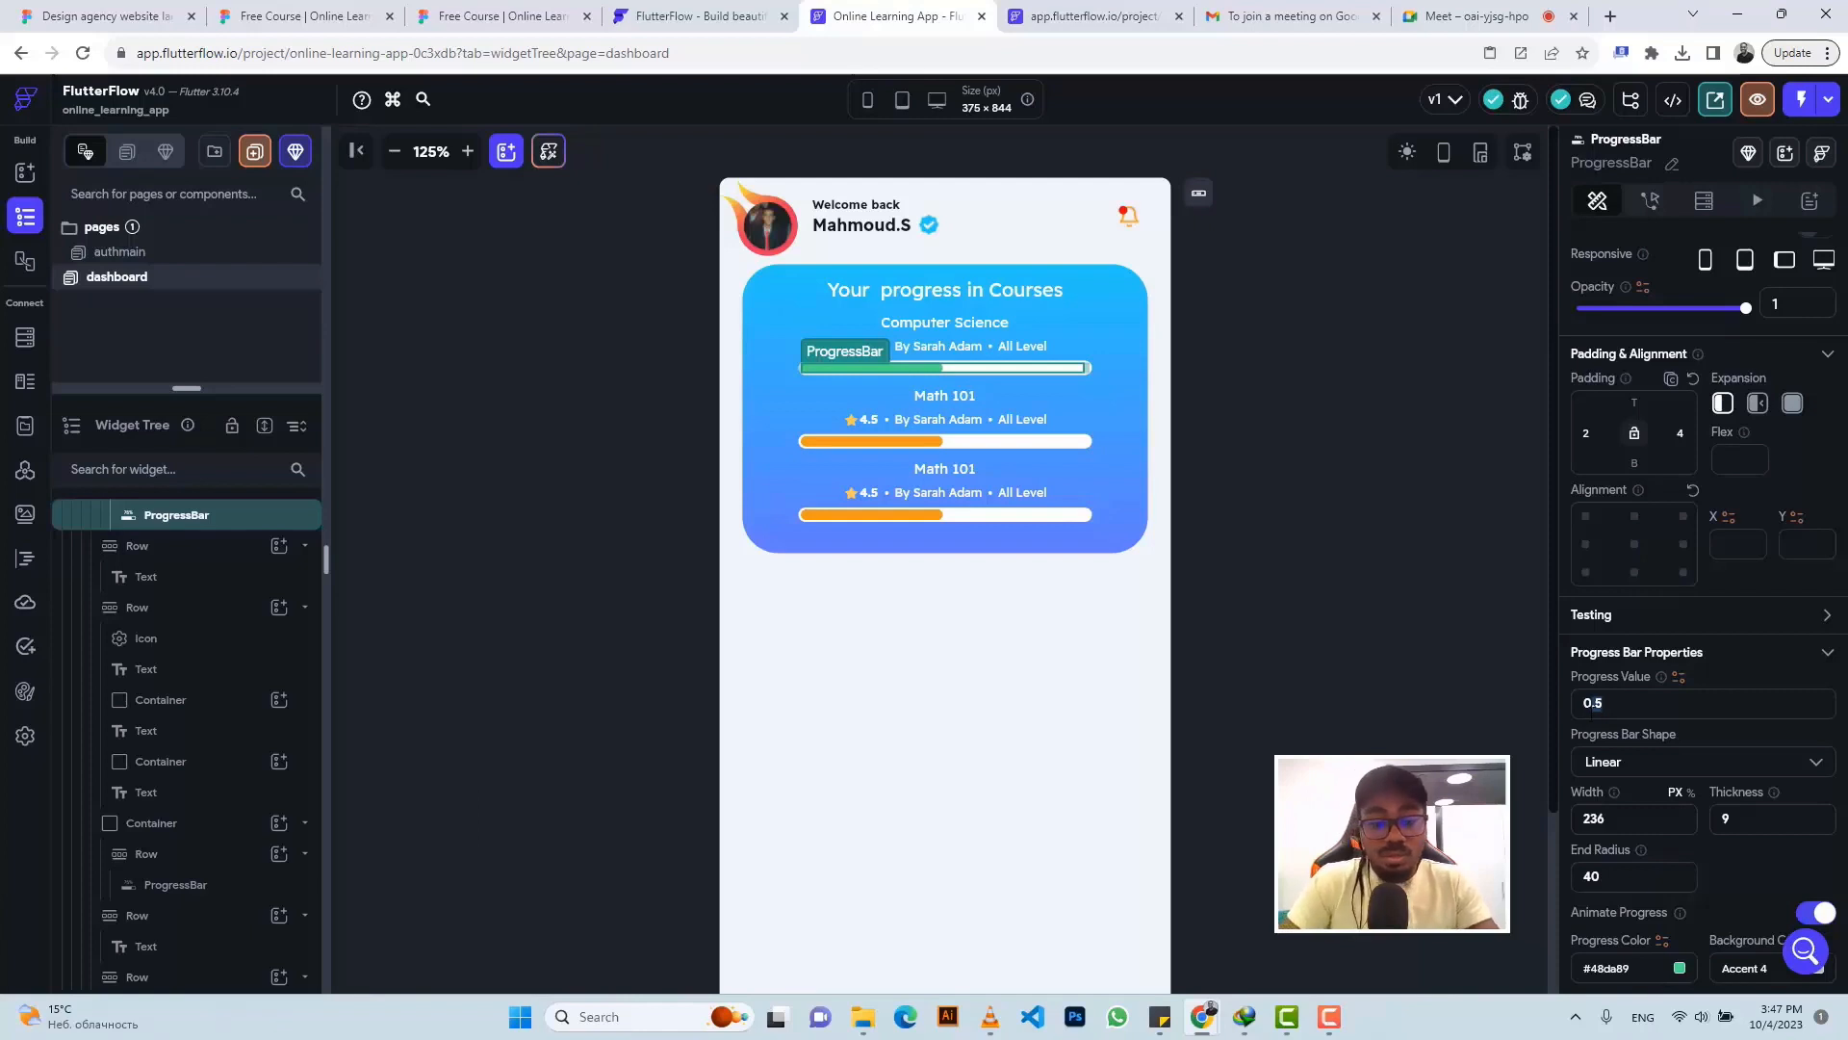
{"action": "key", "text": "BackSpace"}
{"action": "type", "text": "3"}
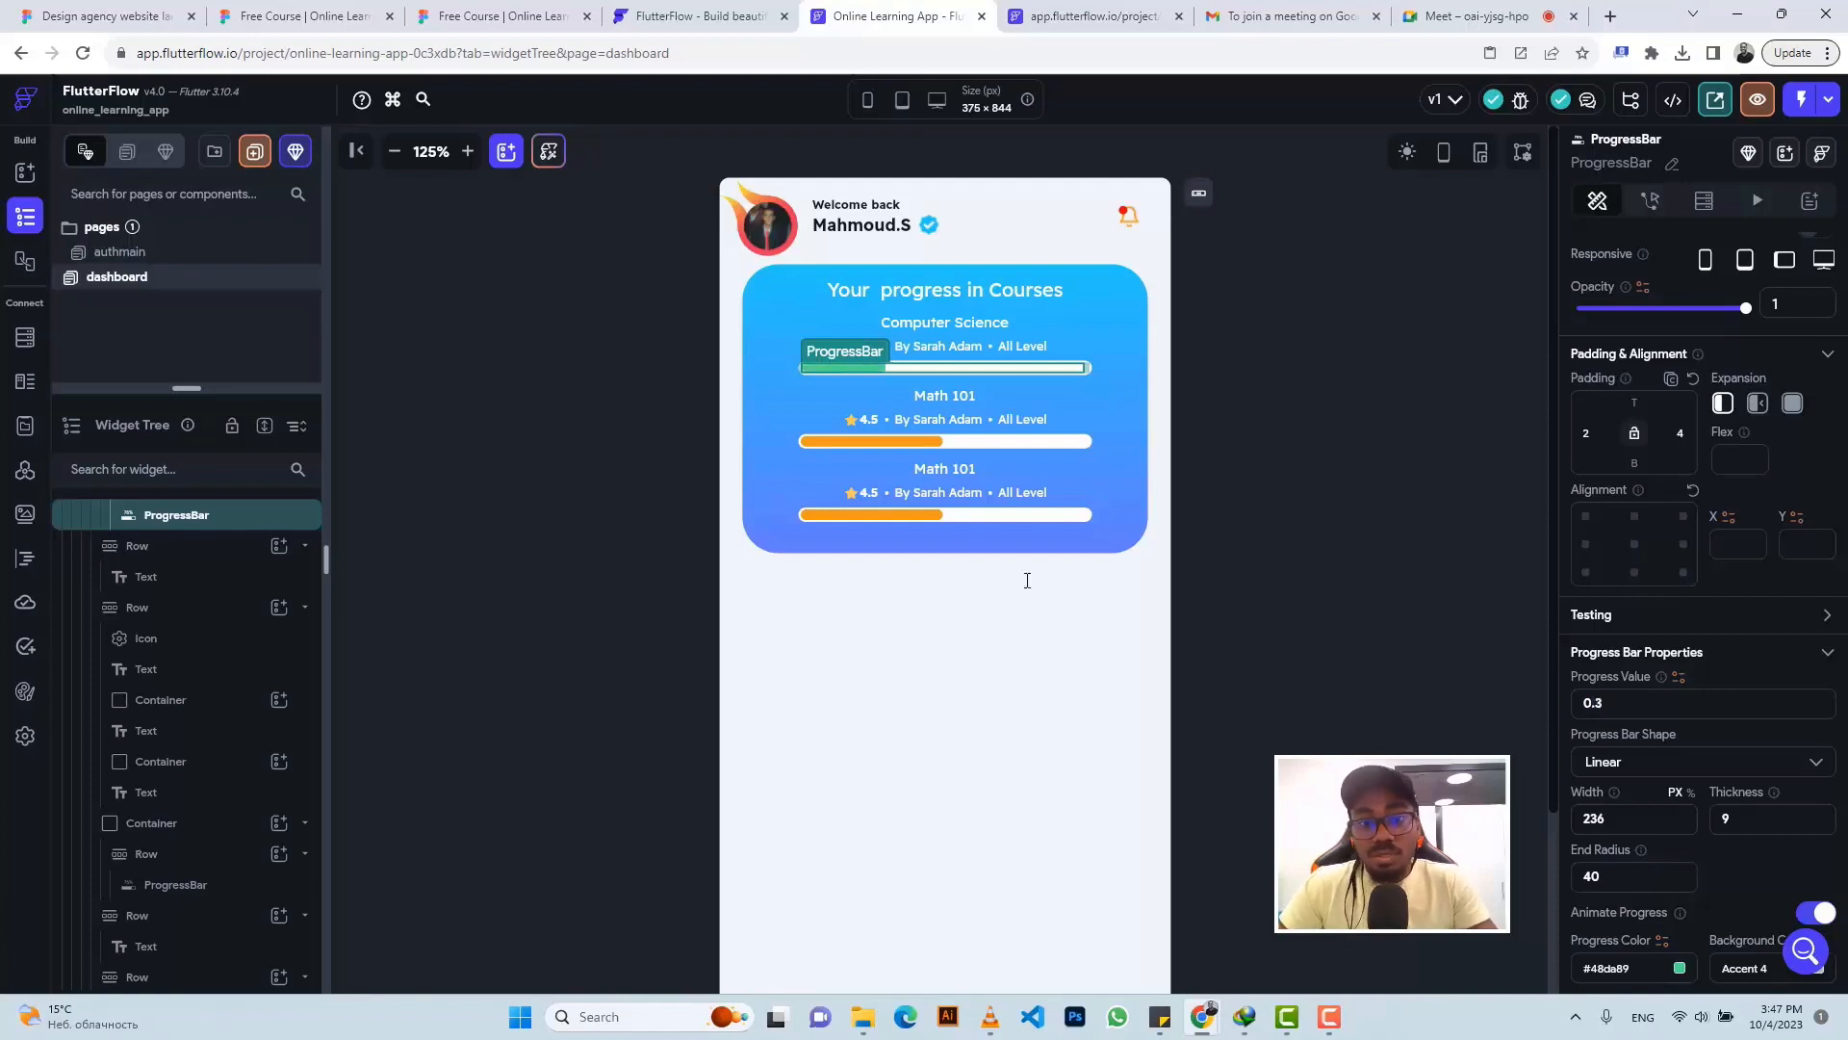
- Set the first Math 101 progress bar's value to 0.7
{"action": "left_click", "coordinate": [917, 442]}
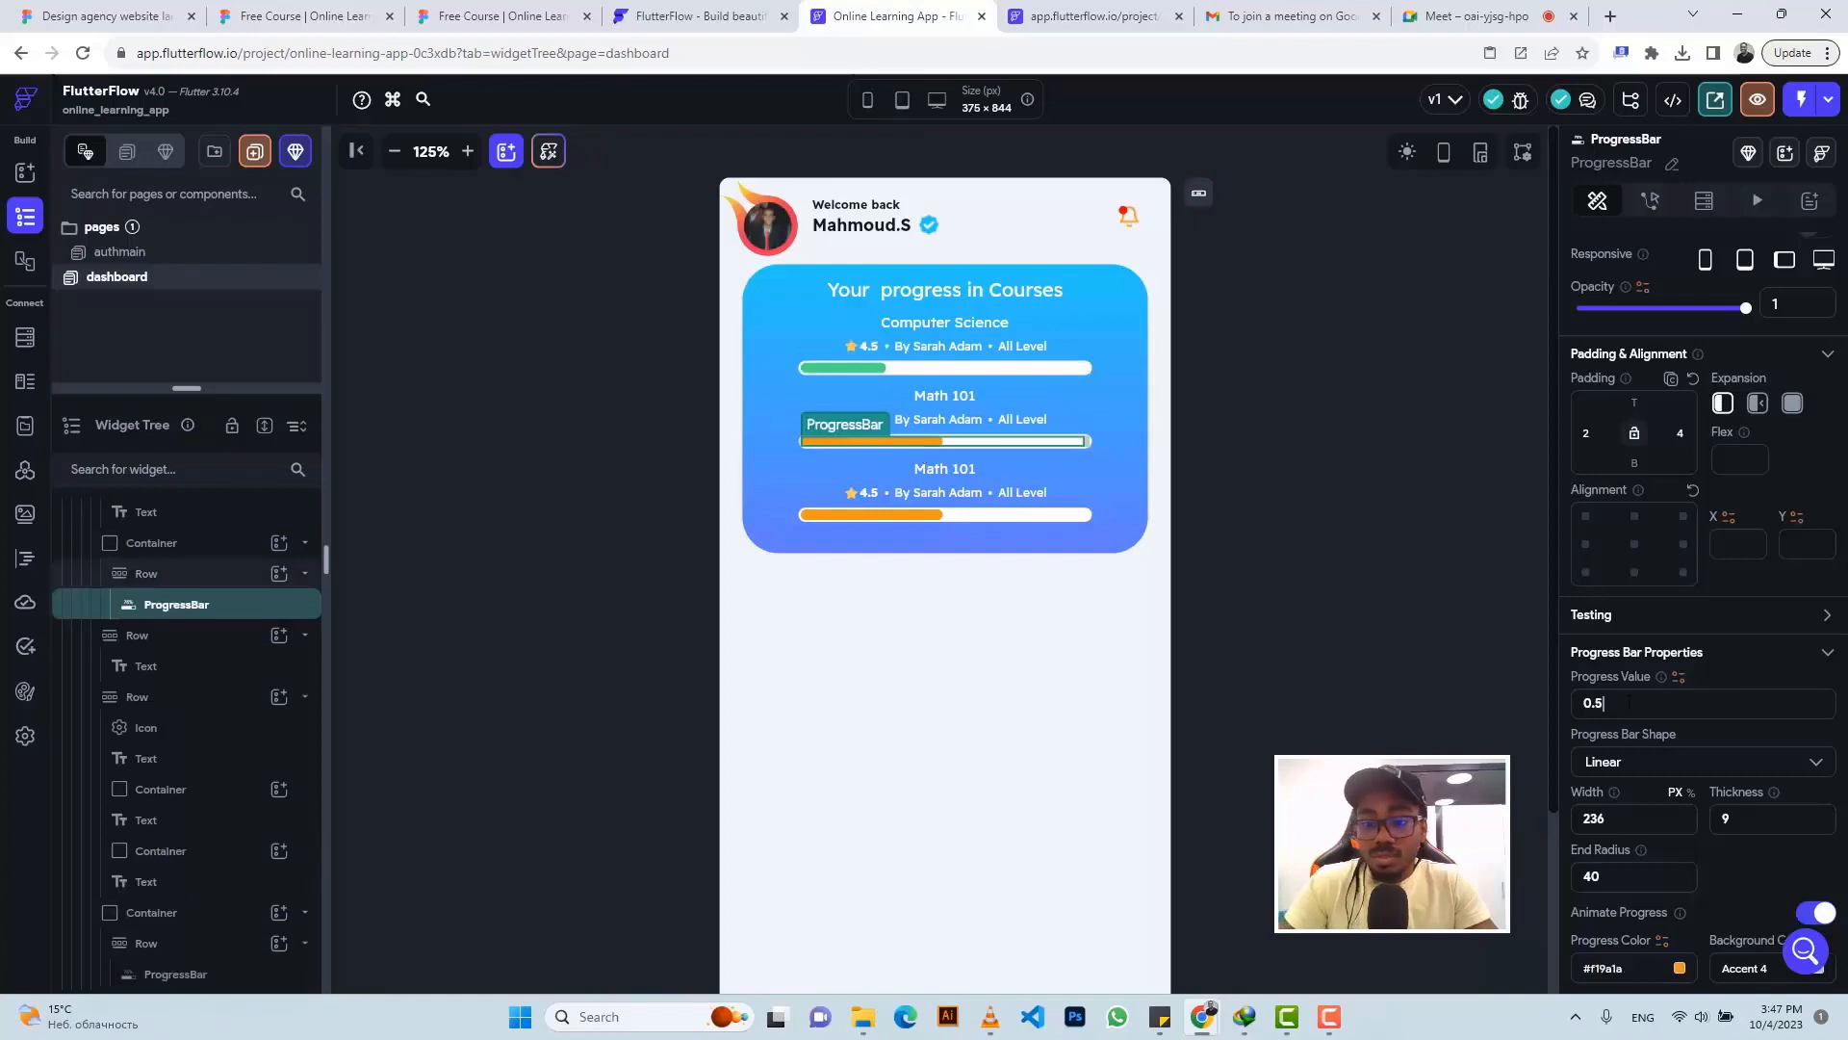
{"action": "key", "text": "BackSpace"}
{"action": "type", "text": "7"}
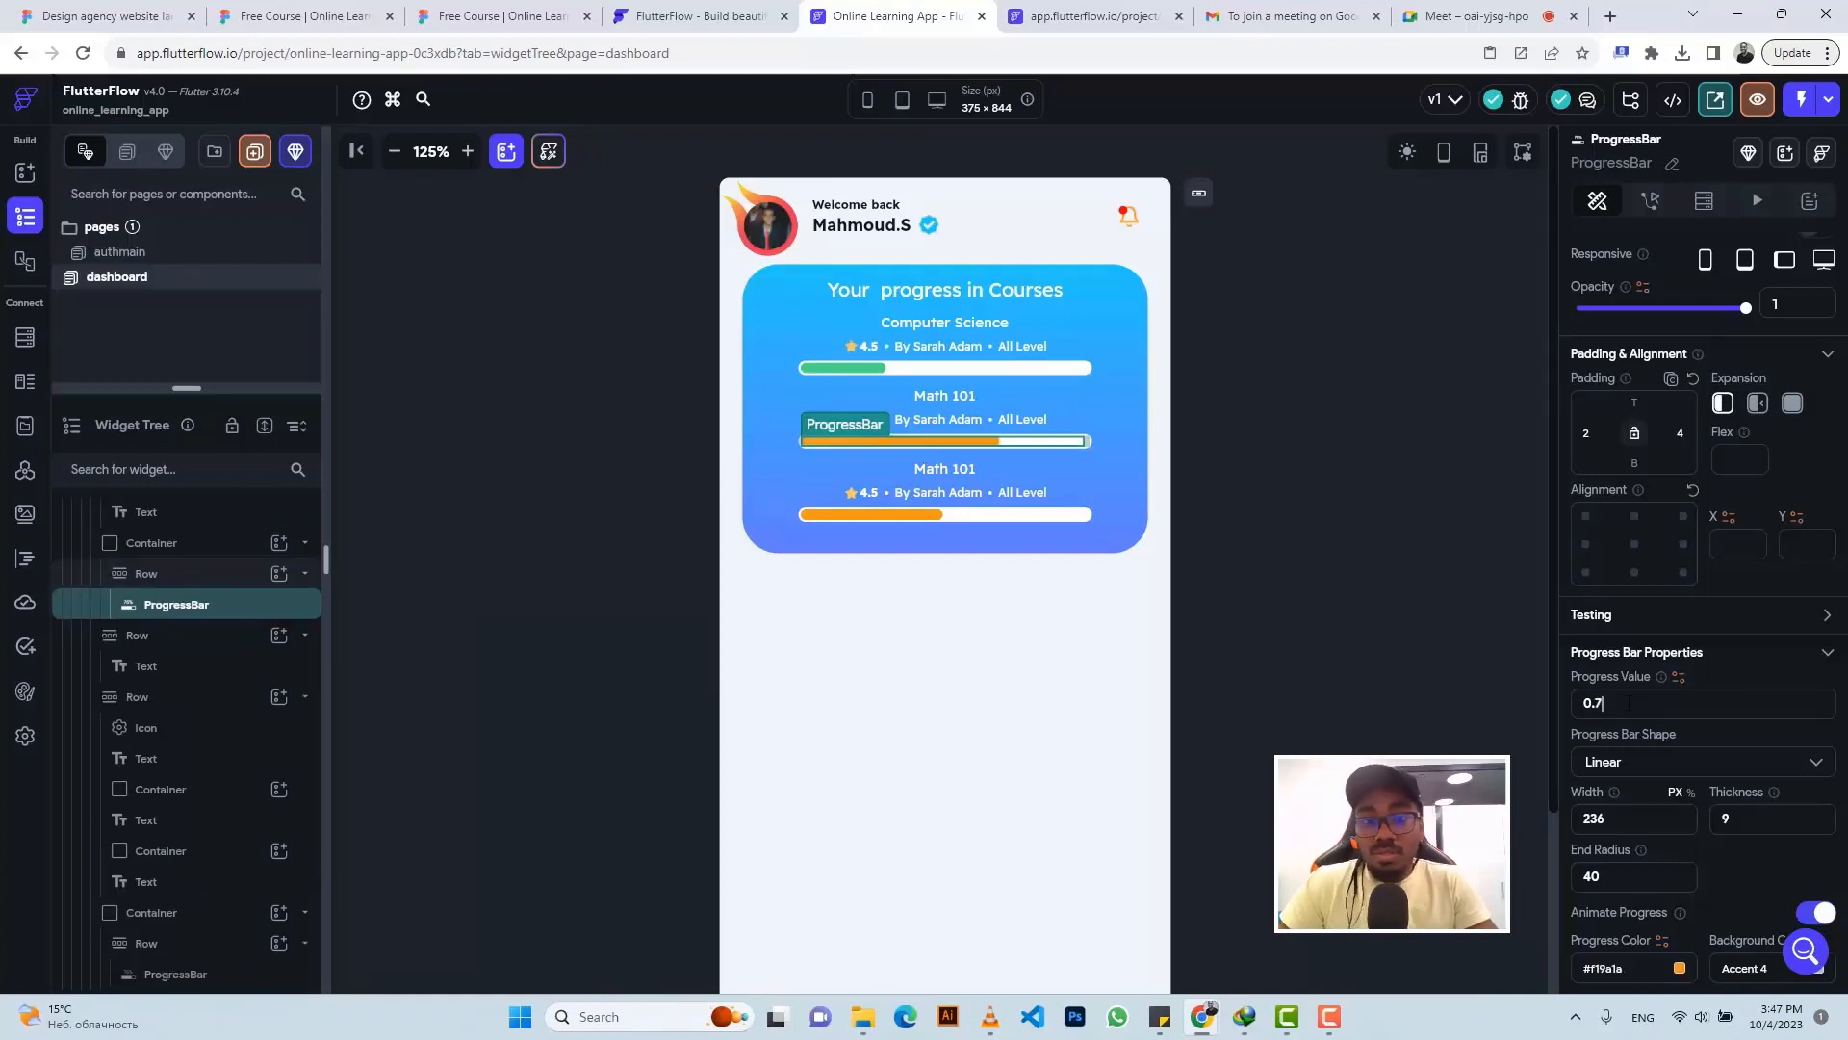
{"action": "left_click", "coordinate": [1311, 282]}
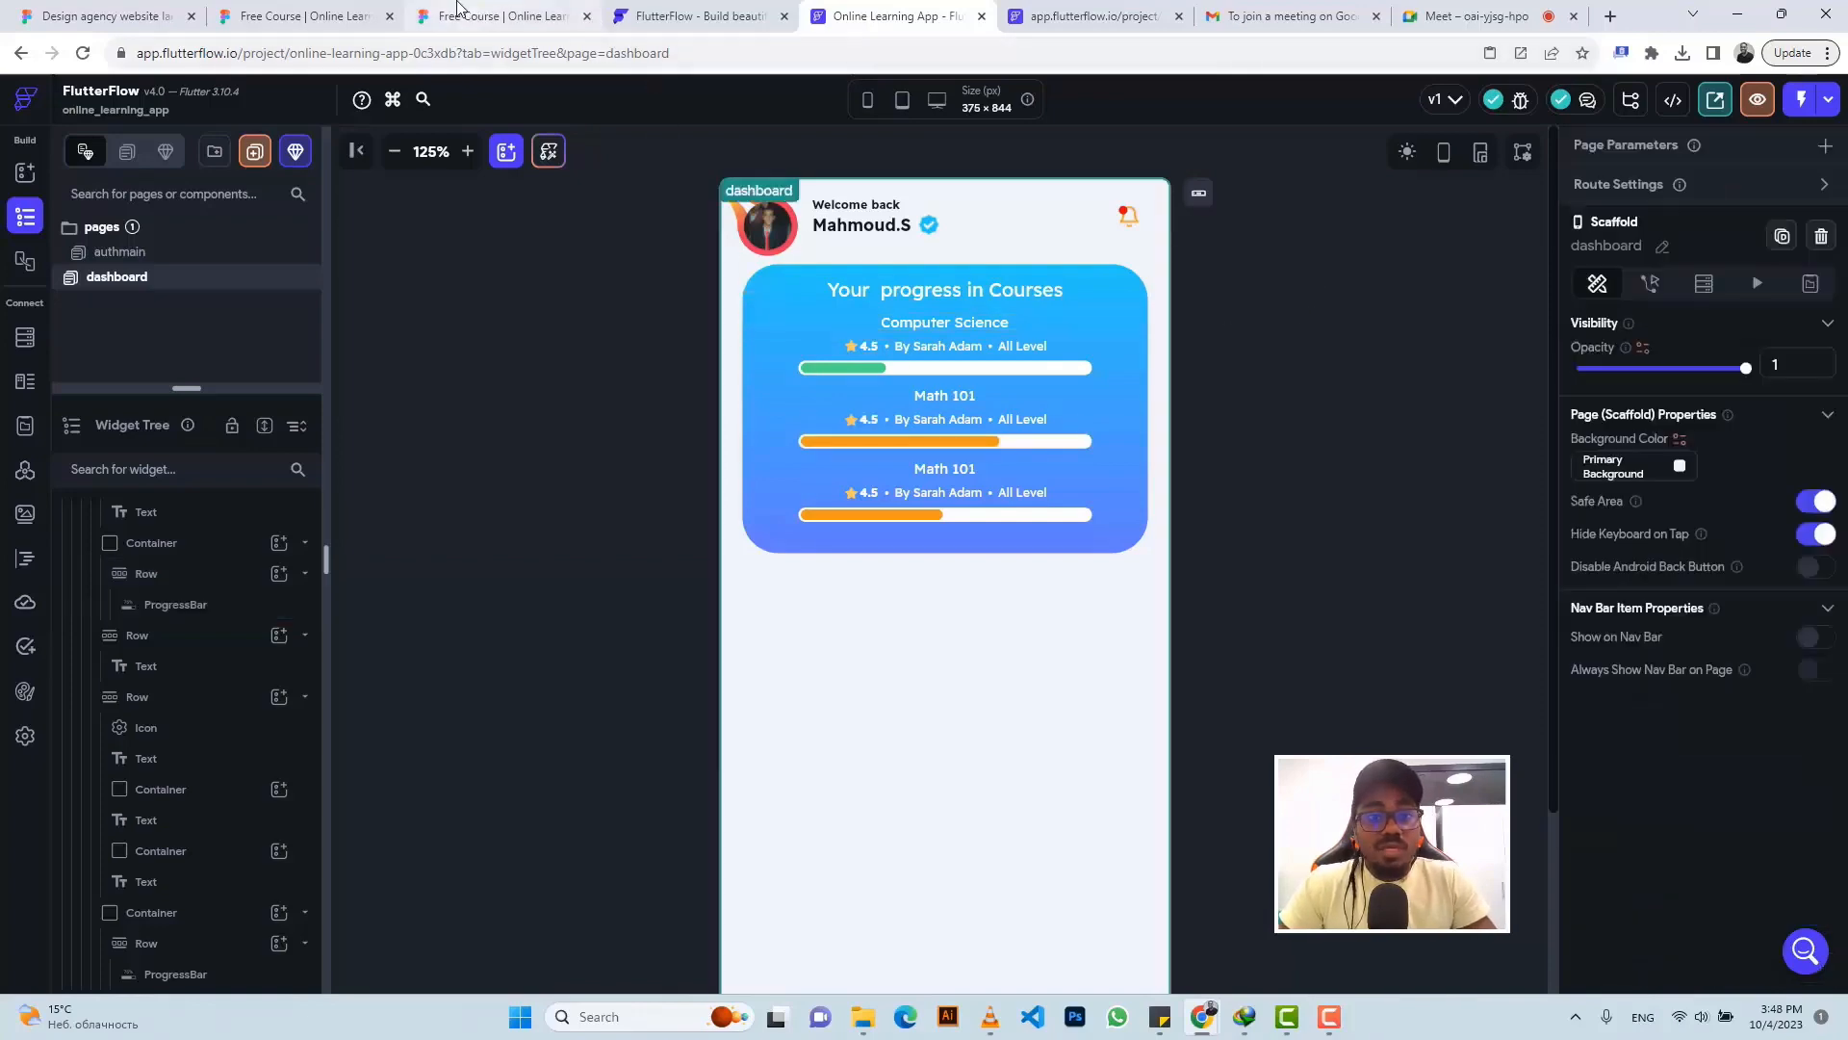
{"action": "left_click", "coordinate": [495, 16]}
- Check the Recommendation heading's style in Figma: Prompt, 14px, weight 400
{"action": "scroll", "coordinate": [958, 582], "scroll_direction": "down", "scroll_amount": 3}
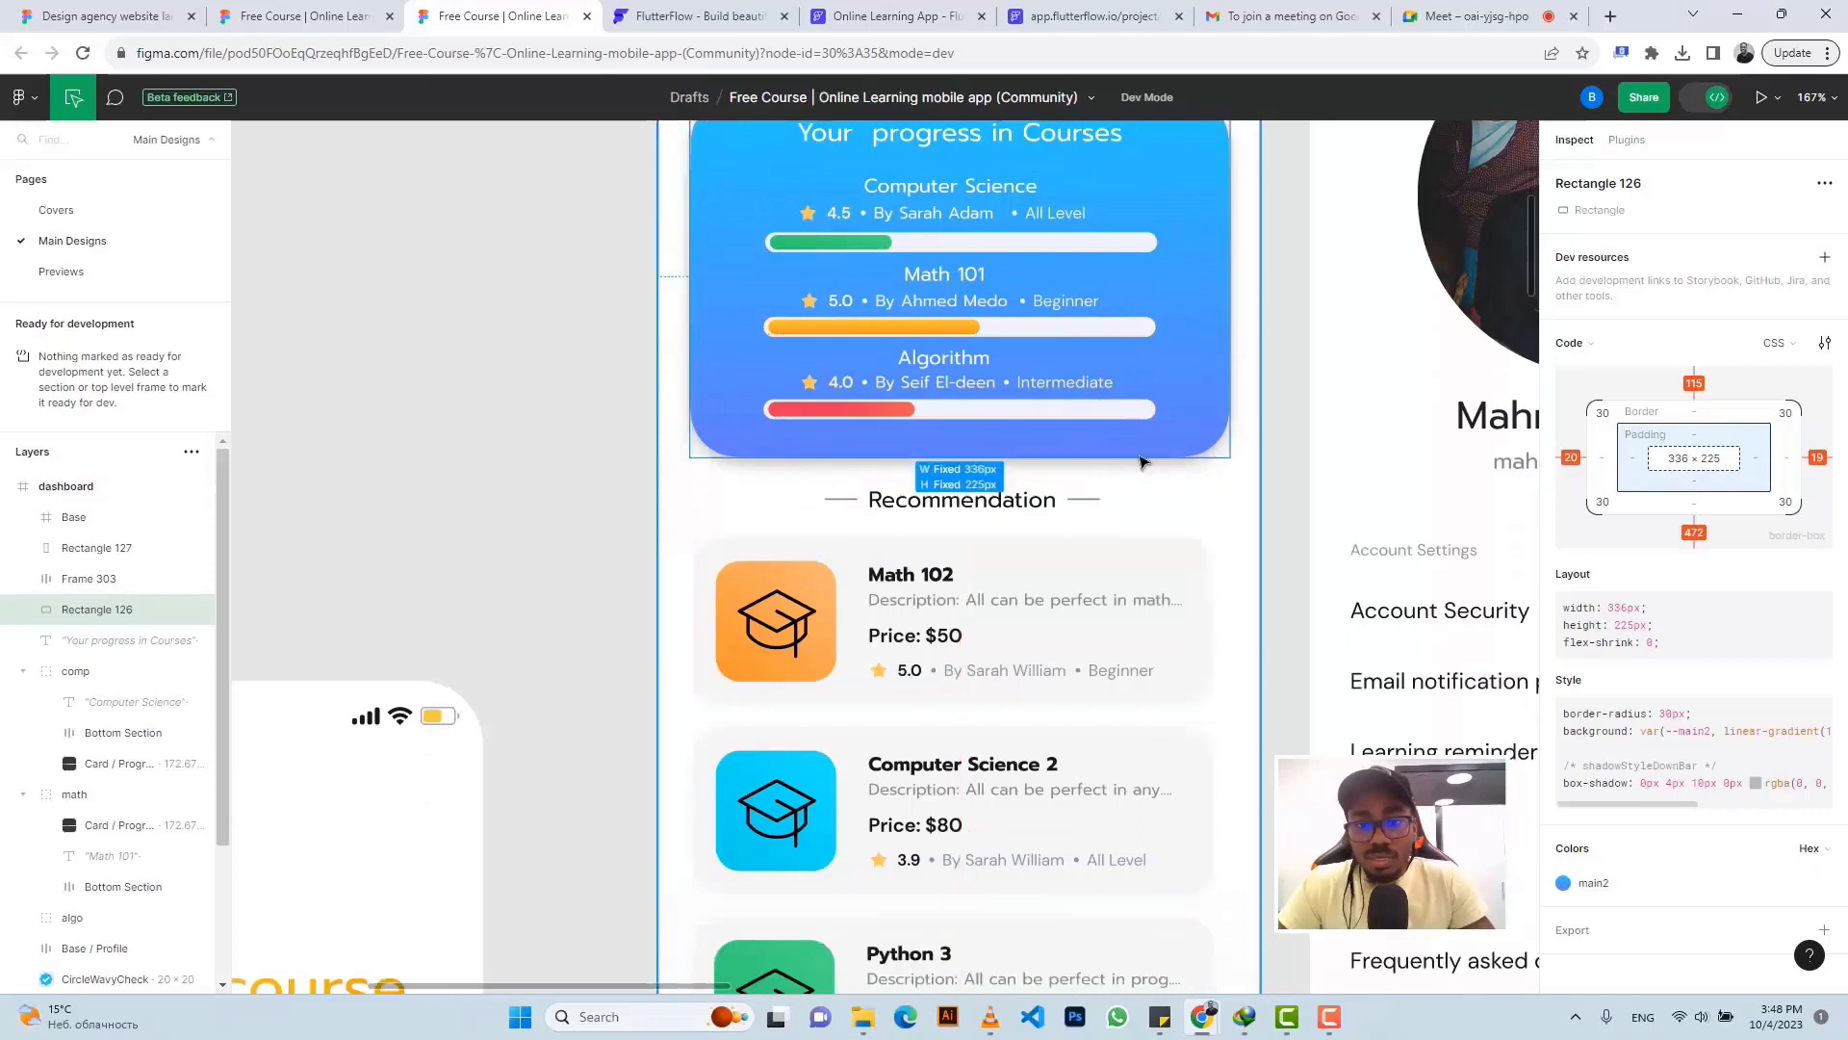
{"action": "scroll", "coordinate": [1140, 462], "scroll_direction": "down", "scroll_amount": 3}
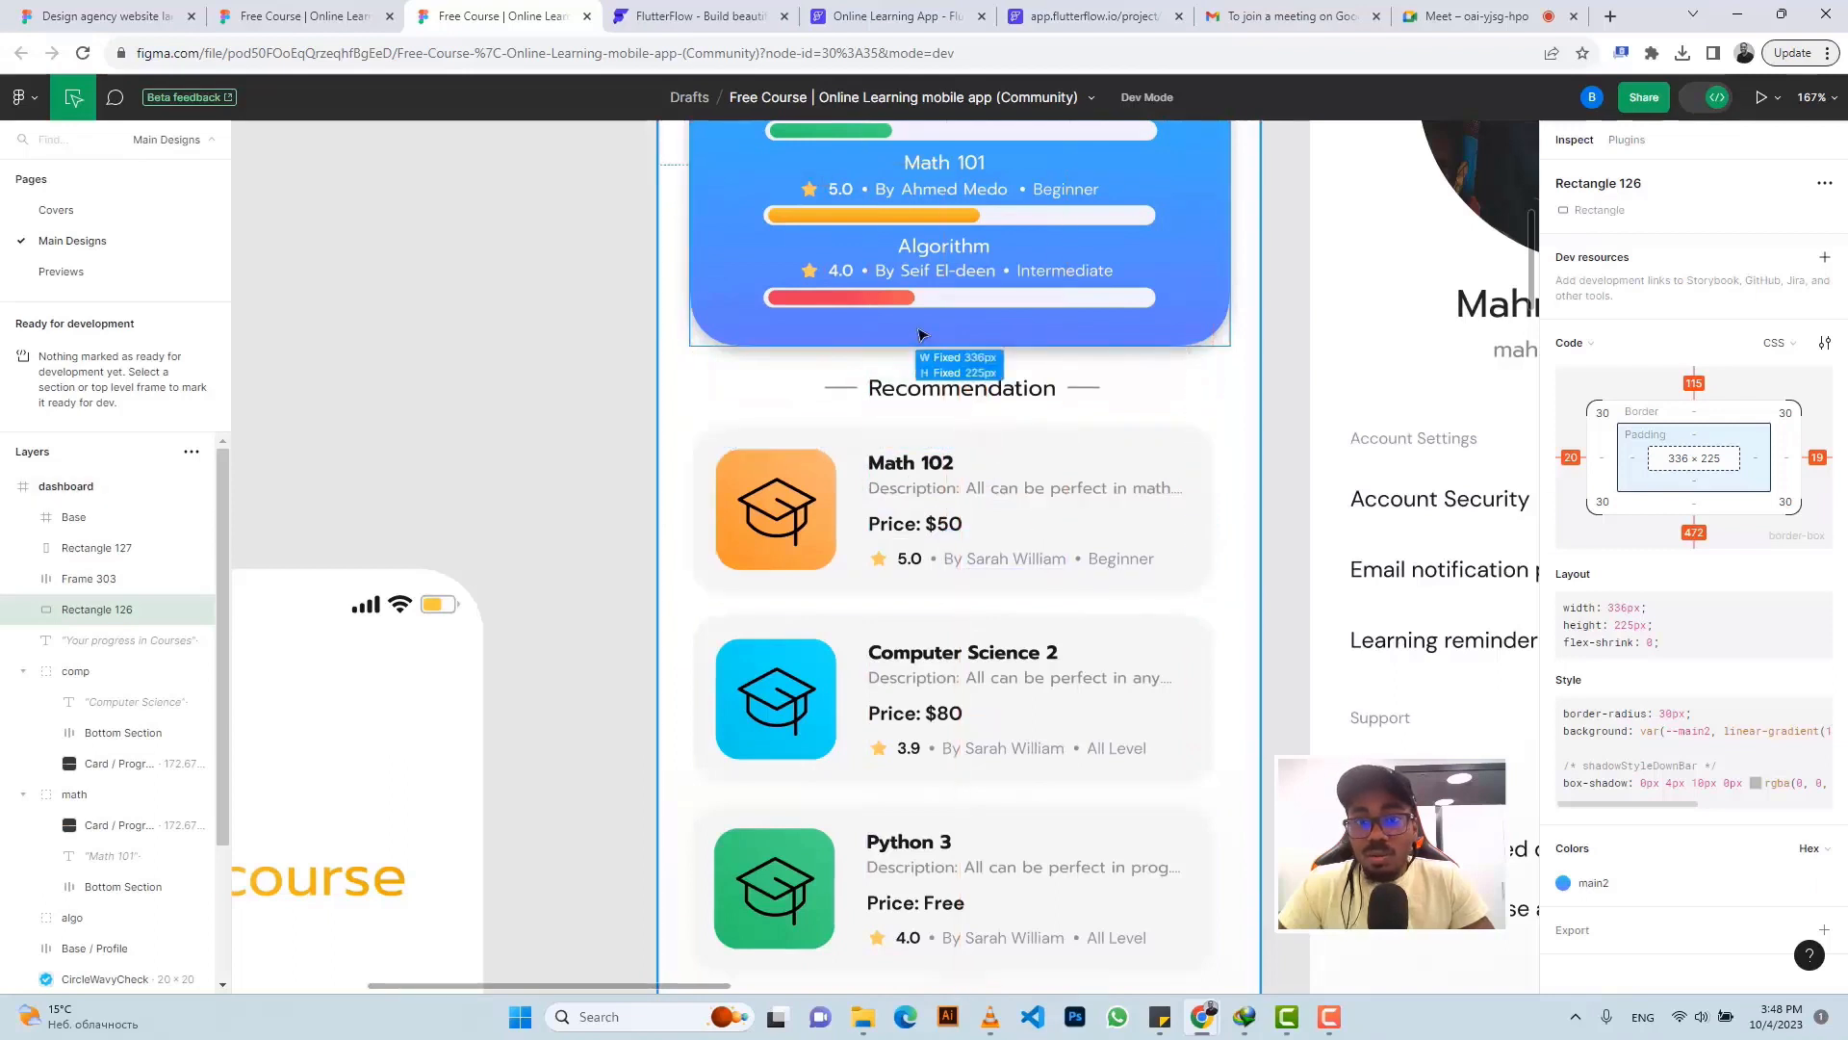
{"action": "left_click", "coordinate": [893, 391]}
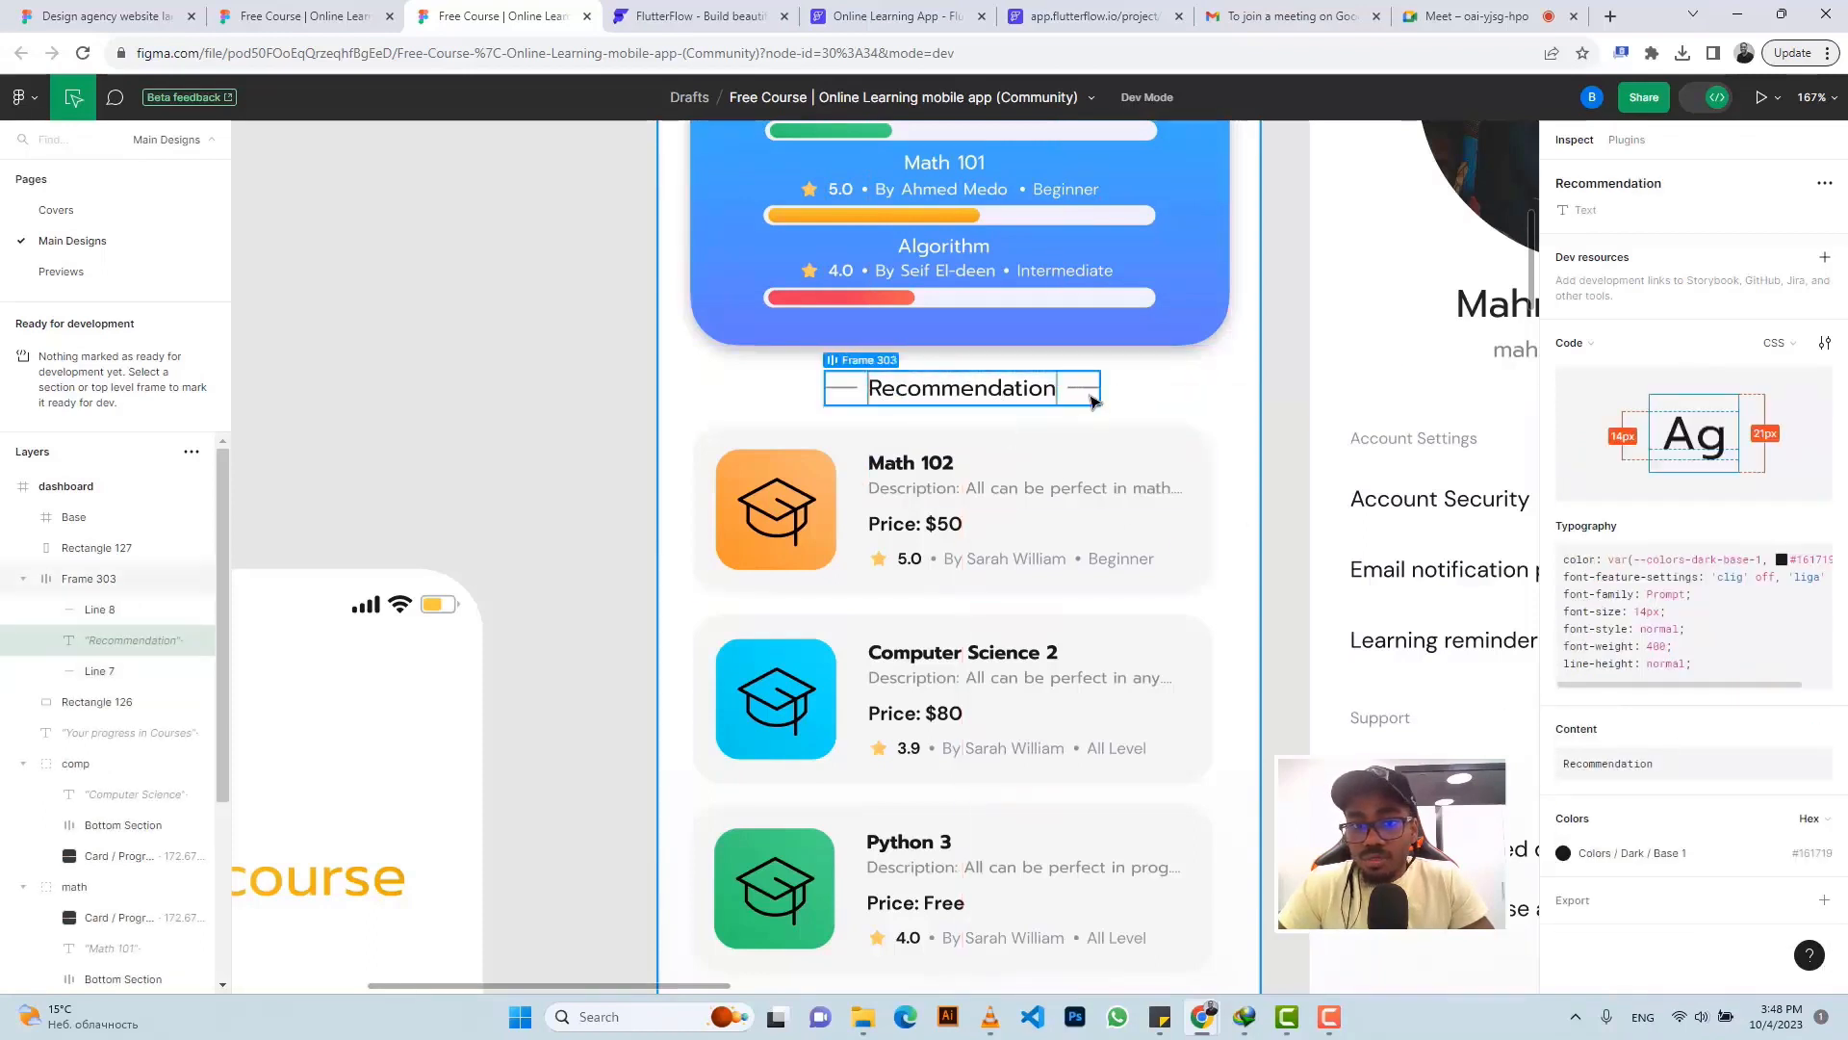
{"action": "scroll", "coordinate": [1117, 449], "scroll_direction": "down", "scroll_amount": 1}
{"action": "scroll", "coordinate": [1117, 449], "scroll_direction": "down", "scroll_amount": 2}
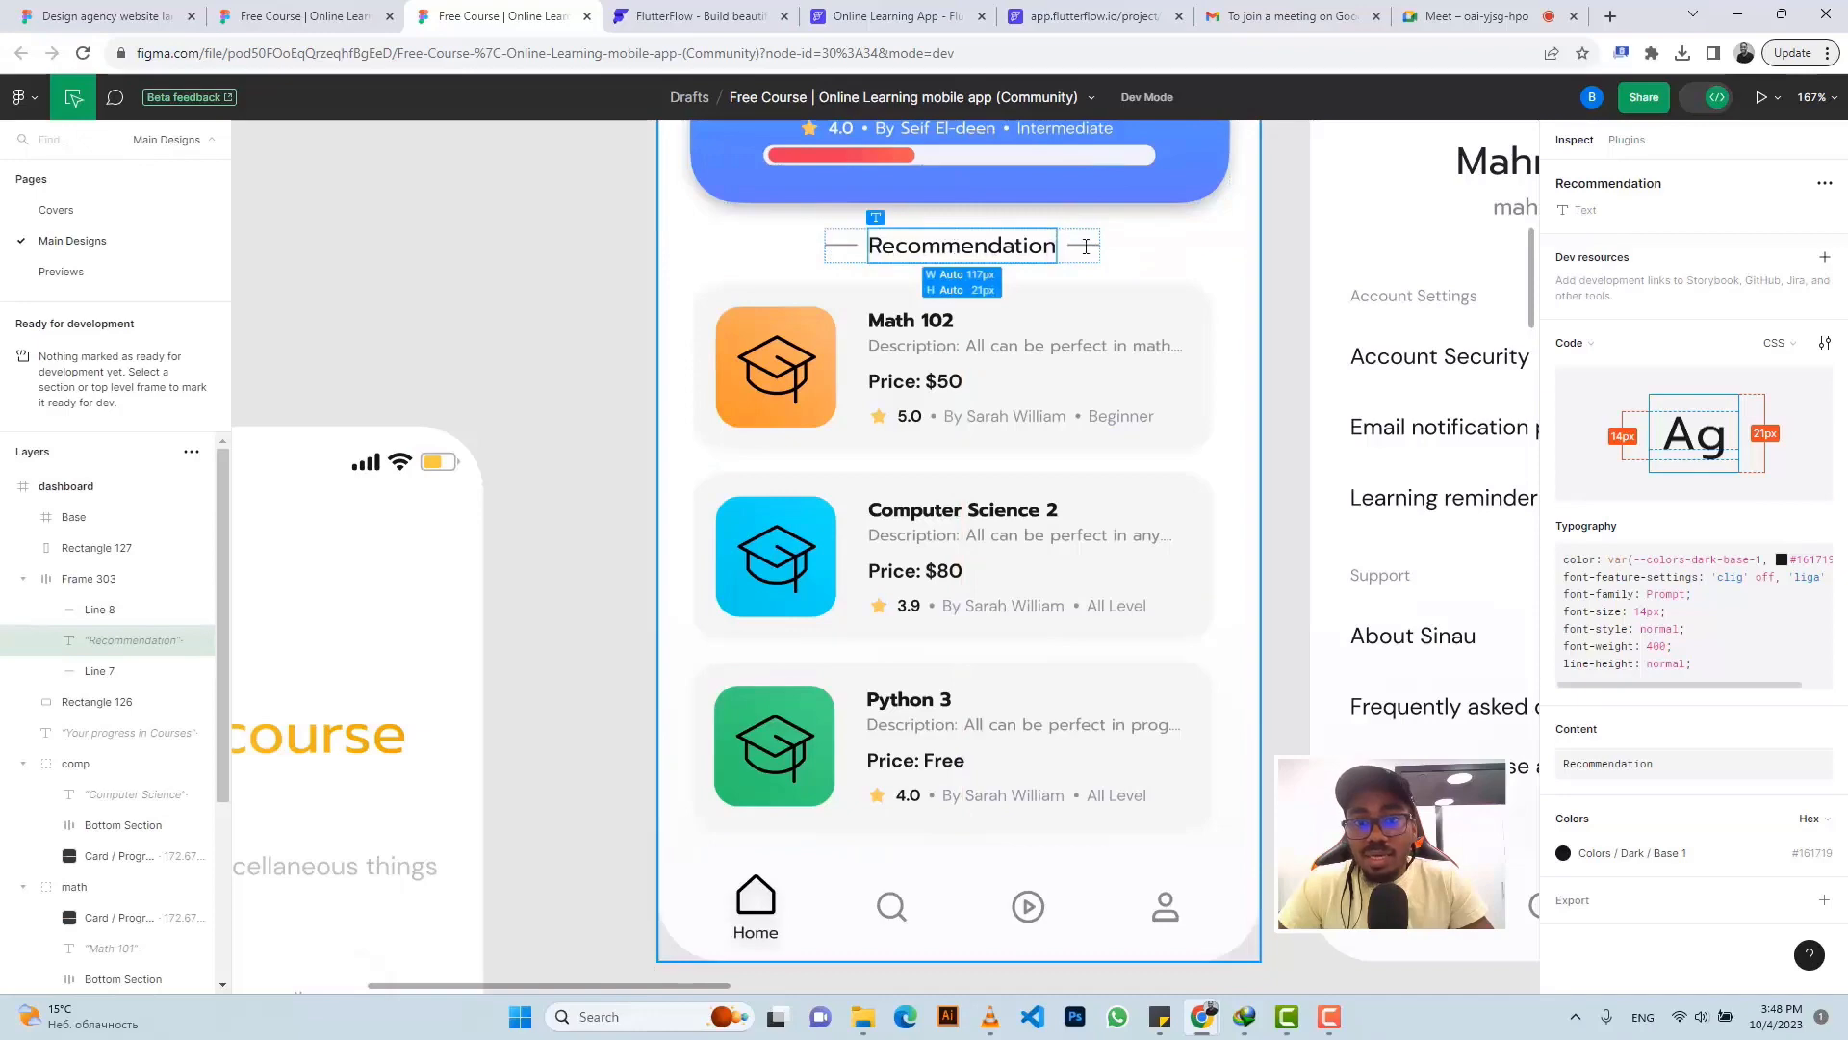
{"action": "left_click", "coordinate": [896, 16]}
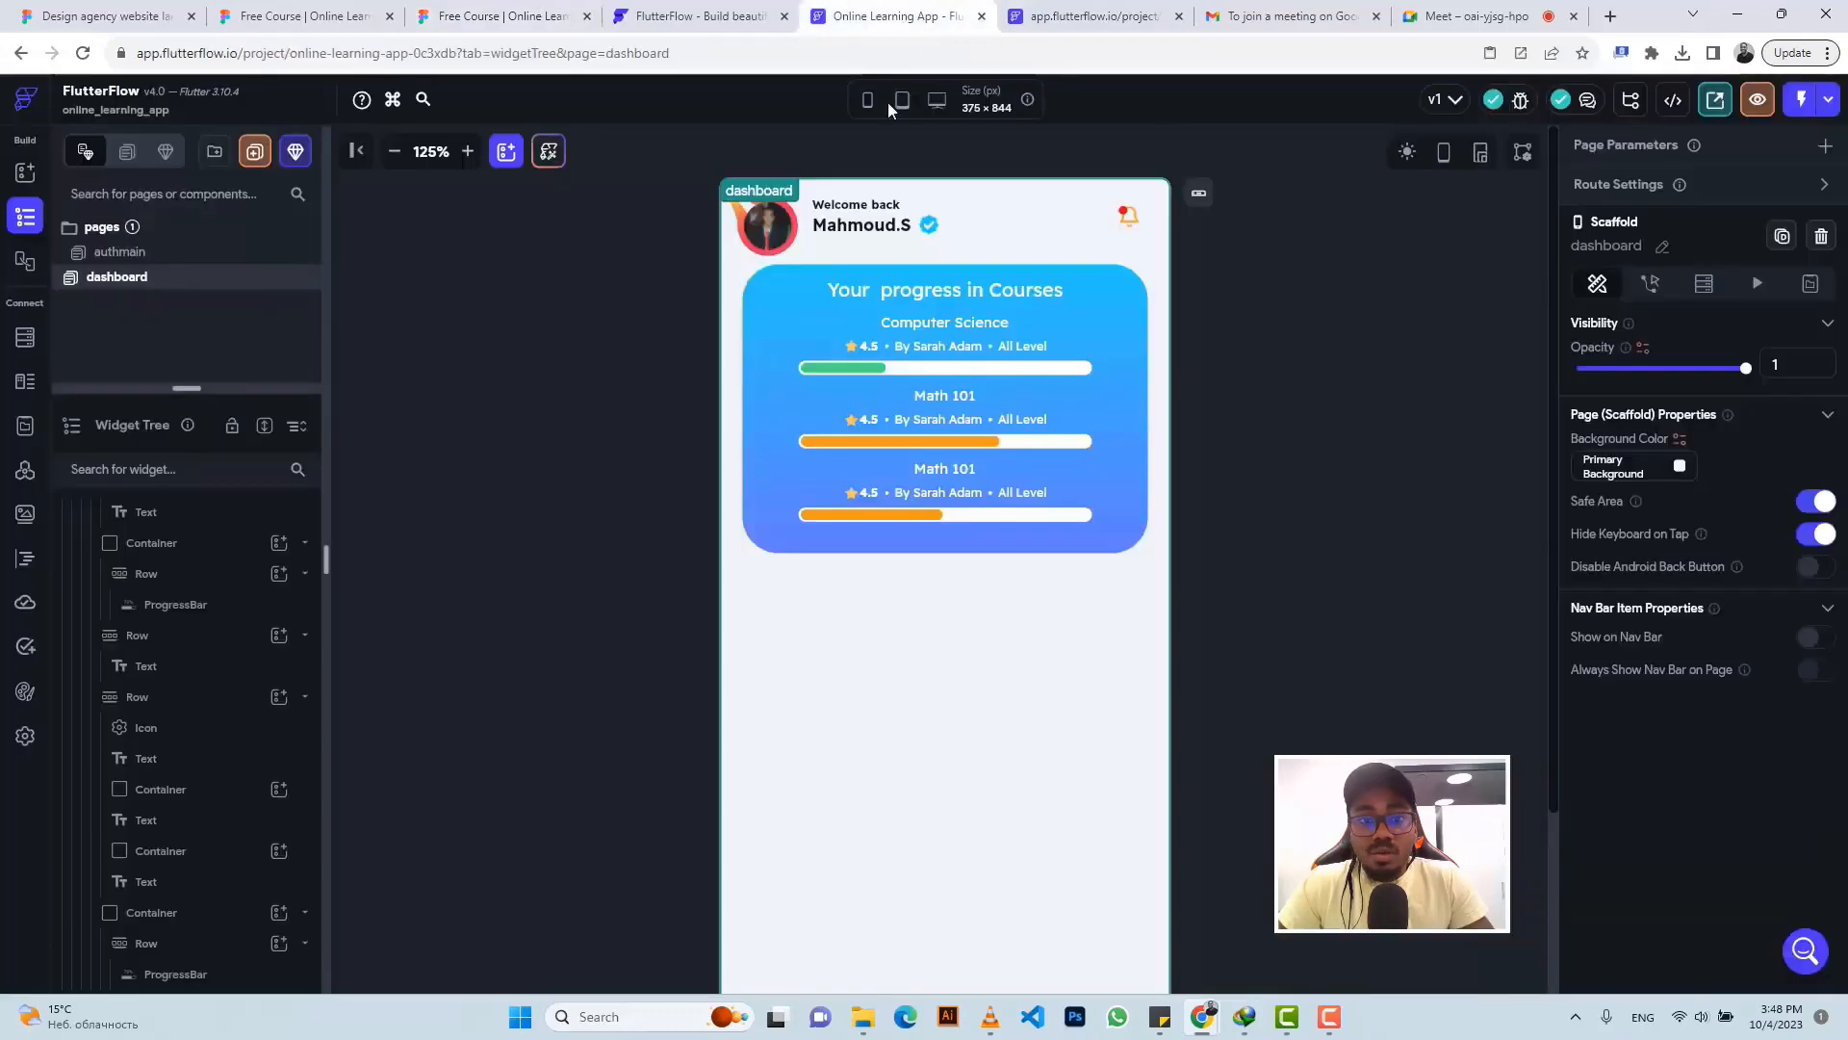
- Insert a Row into the main Column below the progress card, holding an empty Container
{"action": "left_click", "coordinate": [850, 688]}
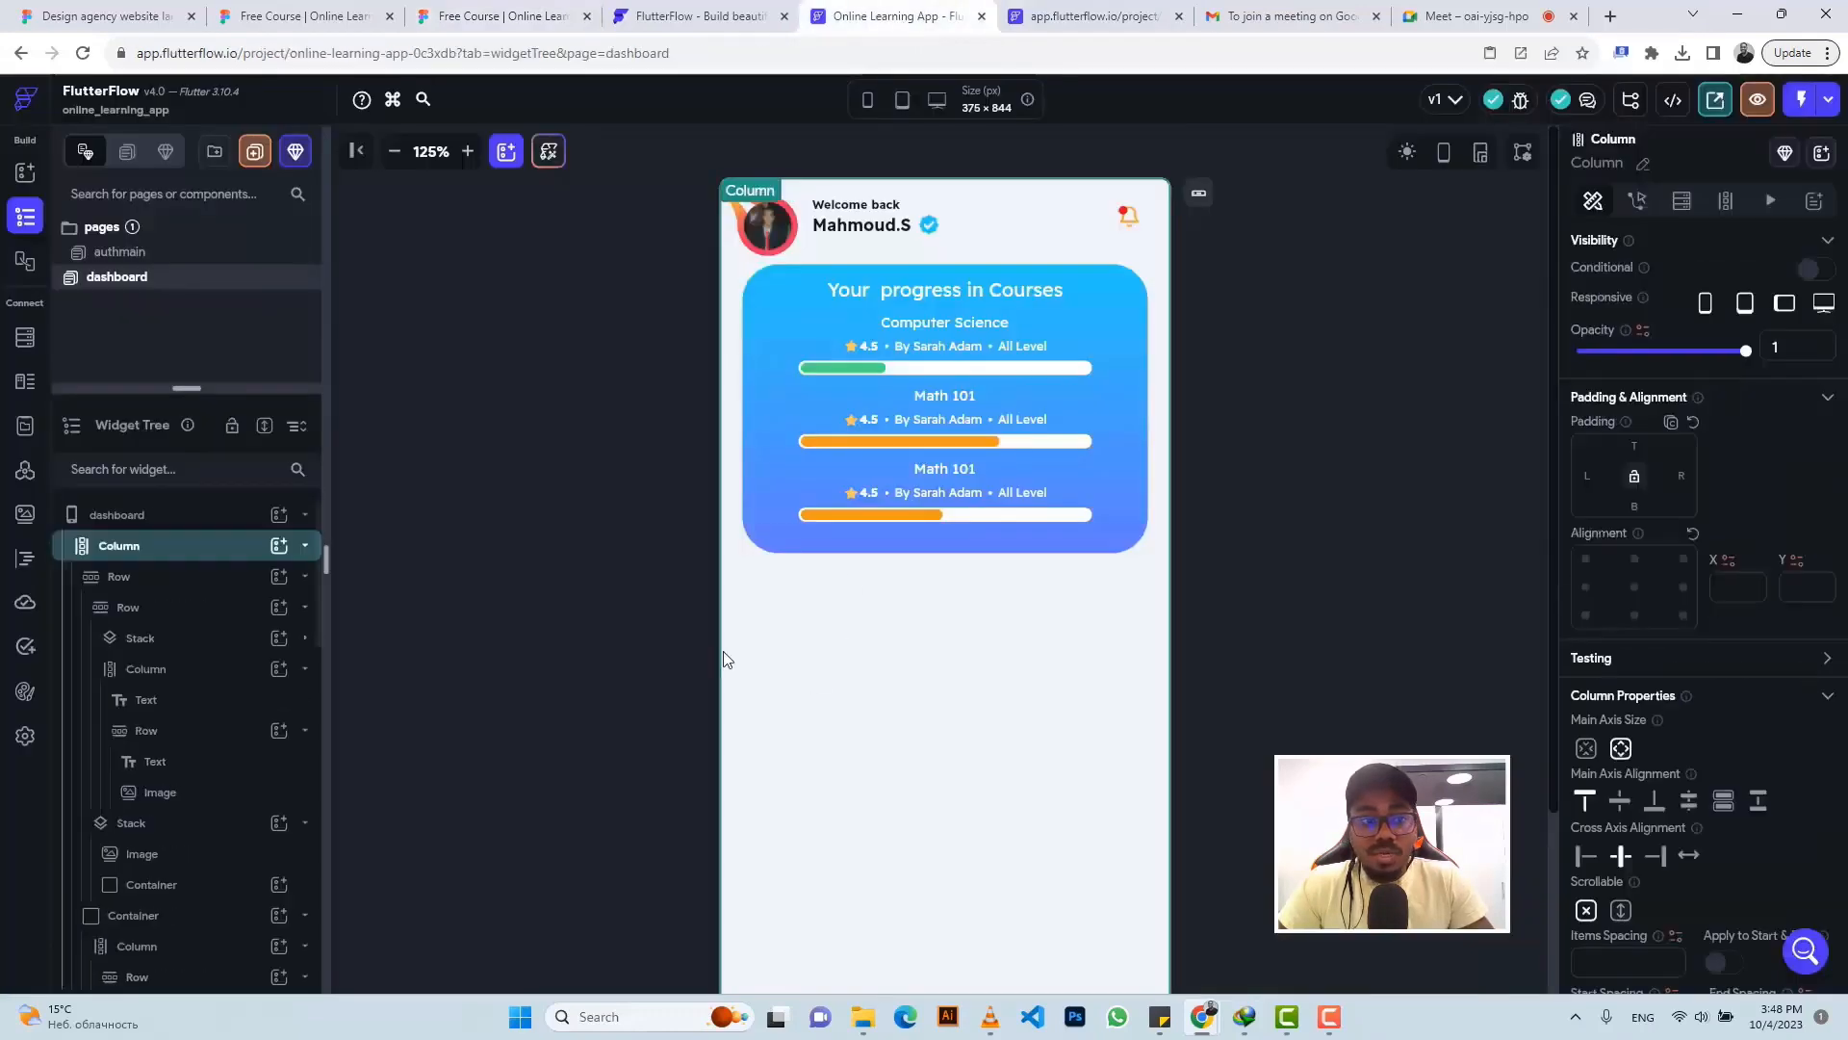
{"action": "left_click", "coordinate": [279, 547]}
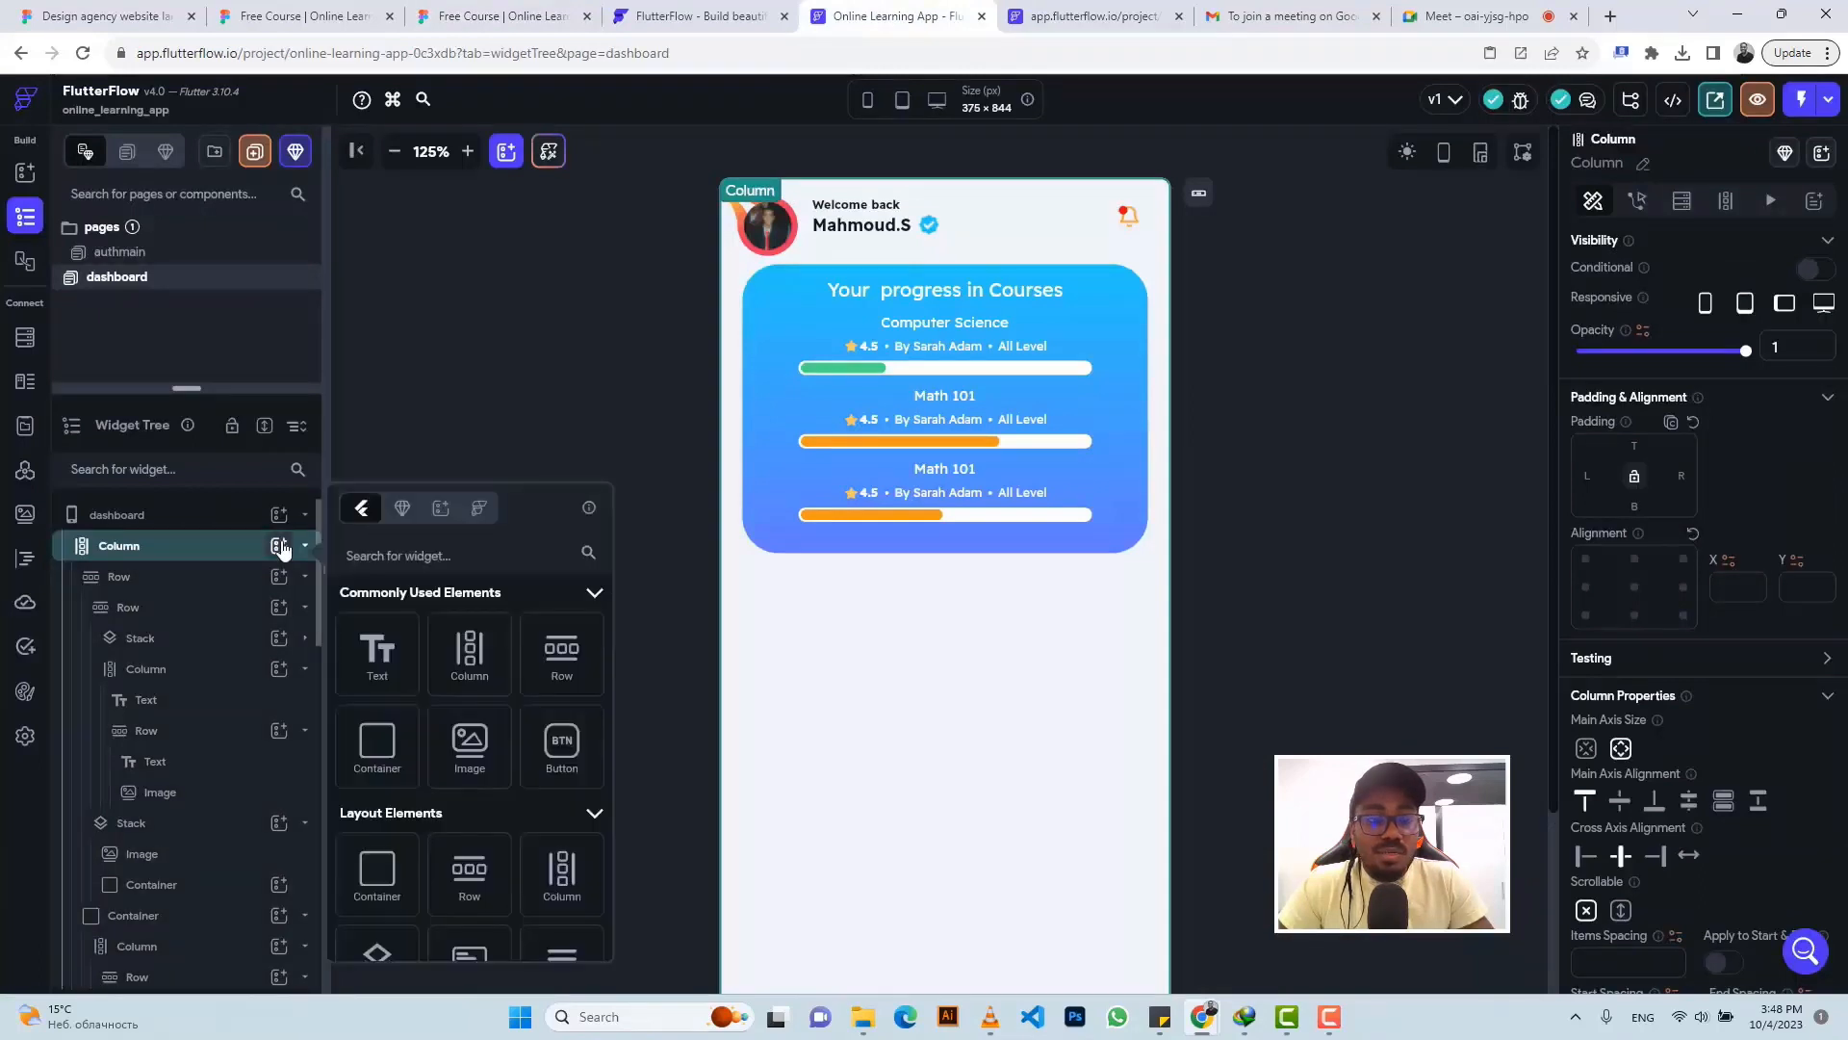
{"action": "left_click", "coordinate": [561, 671]}
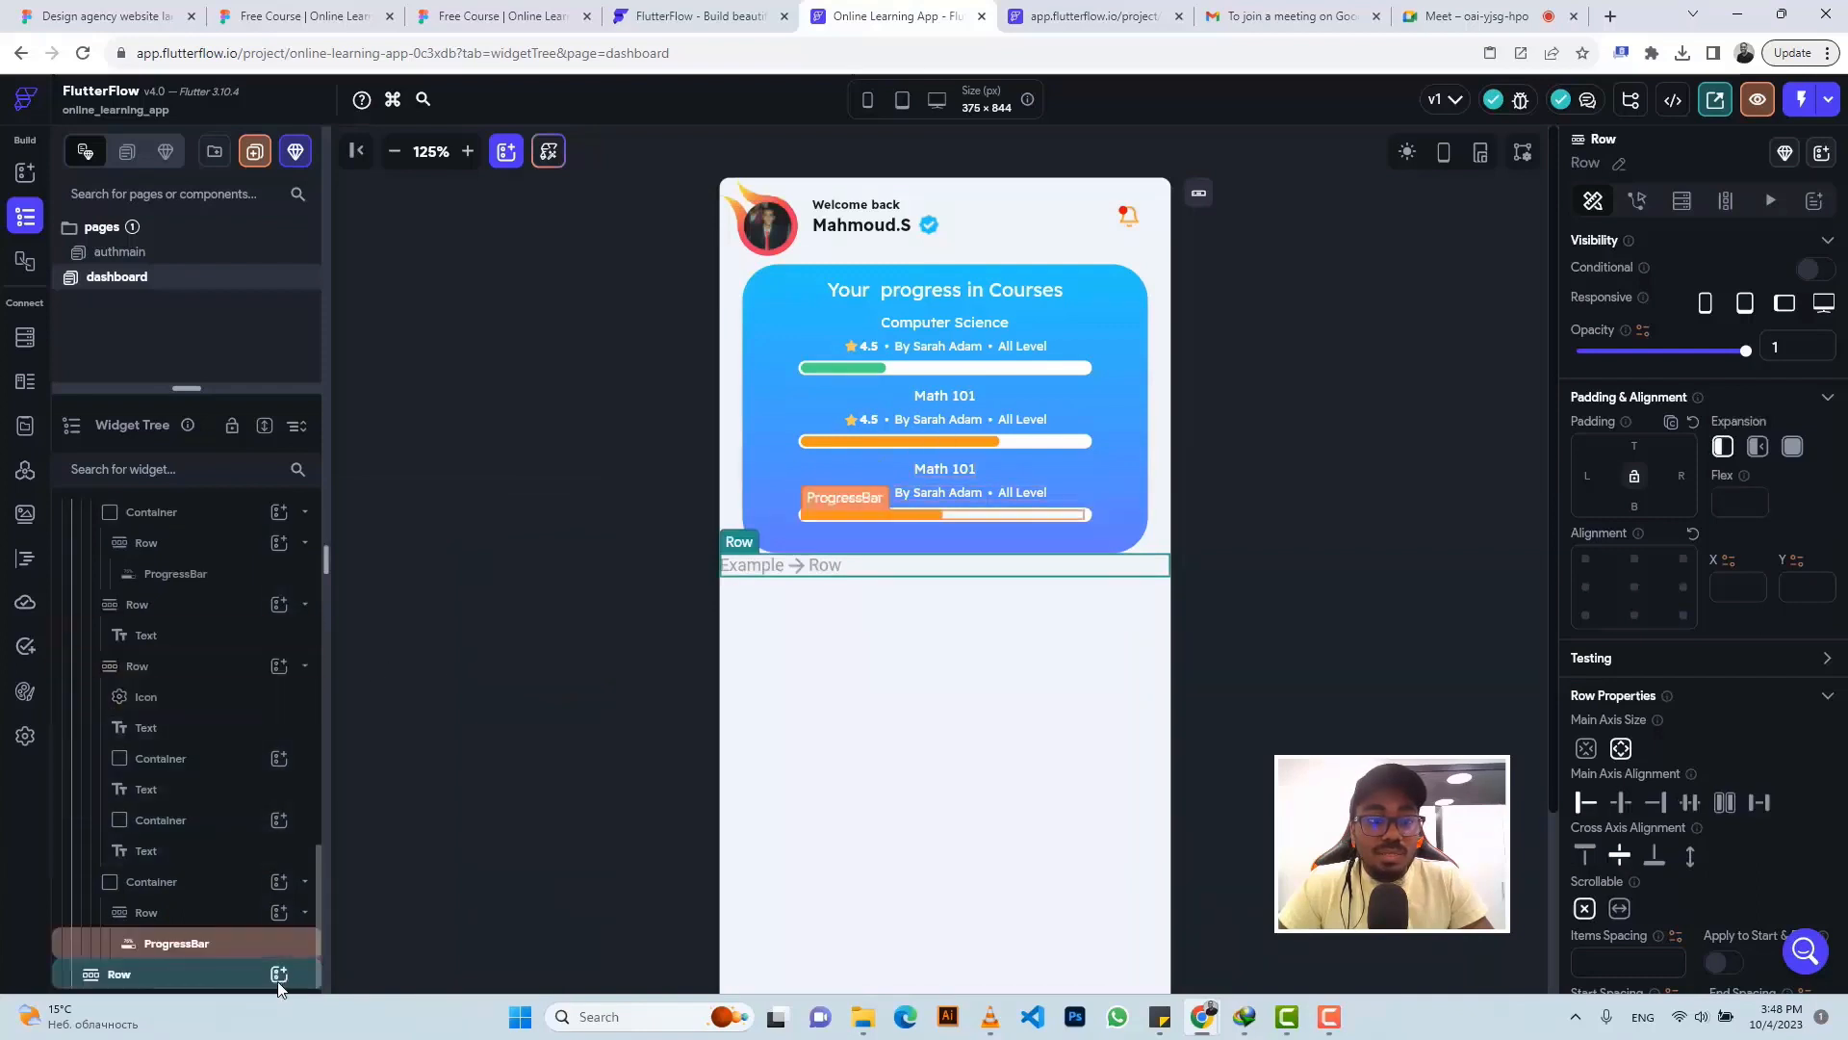
{"action": "left_click", "coordinate": [279, 980]}
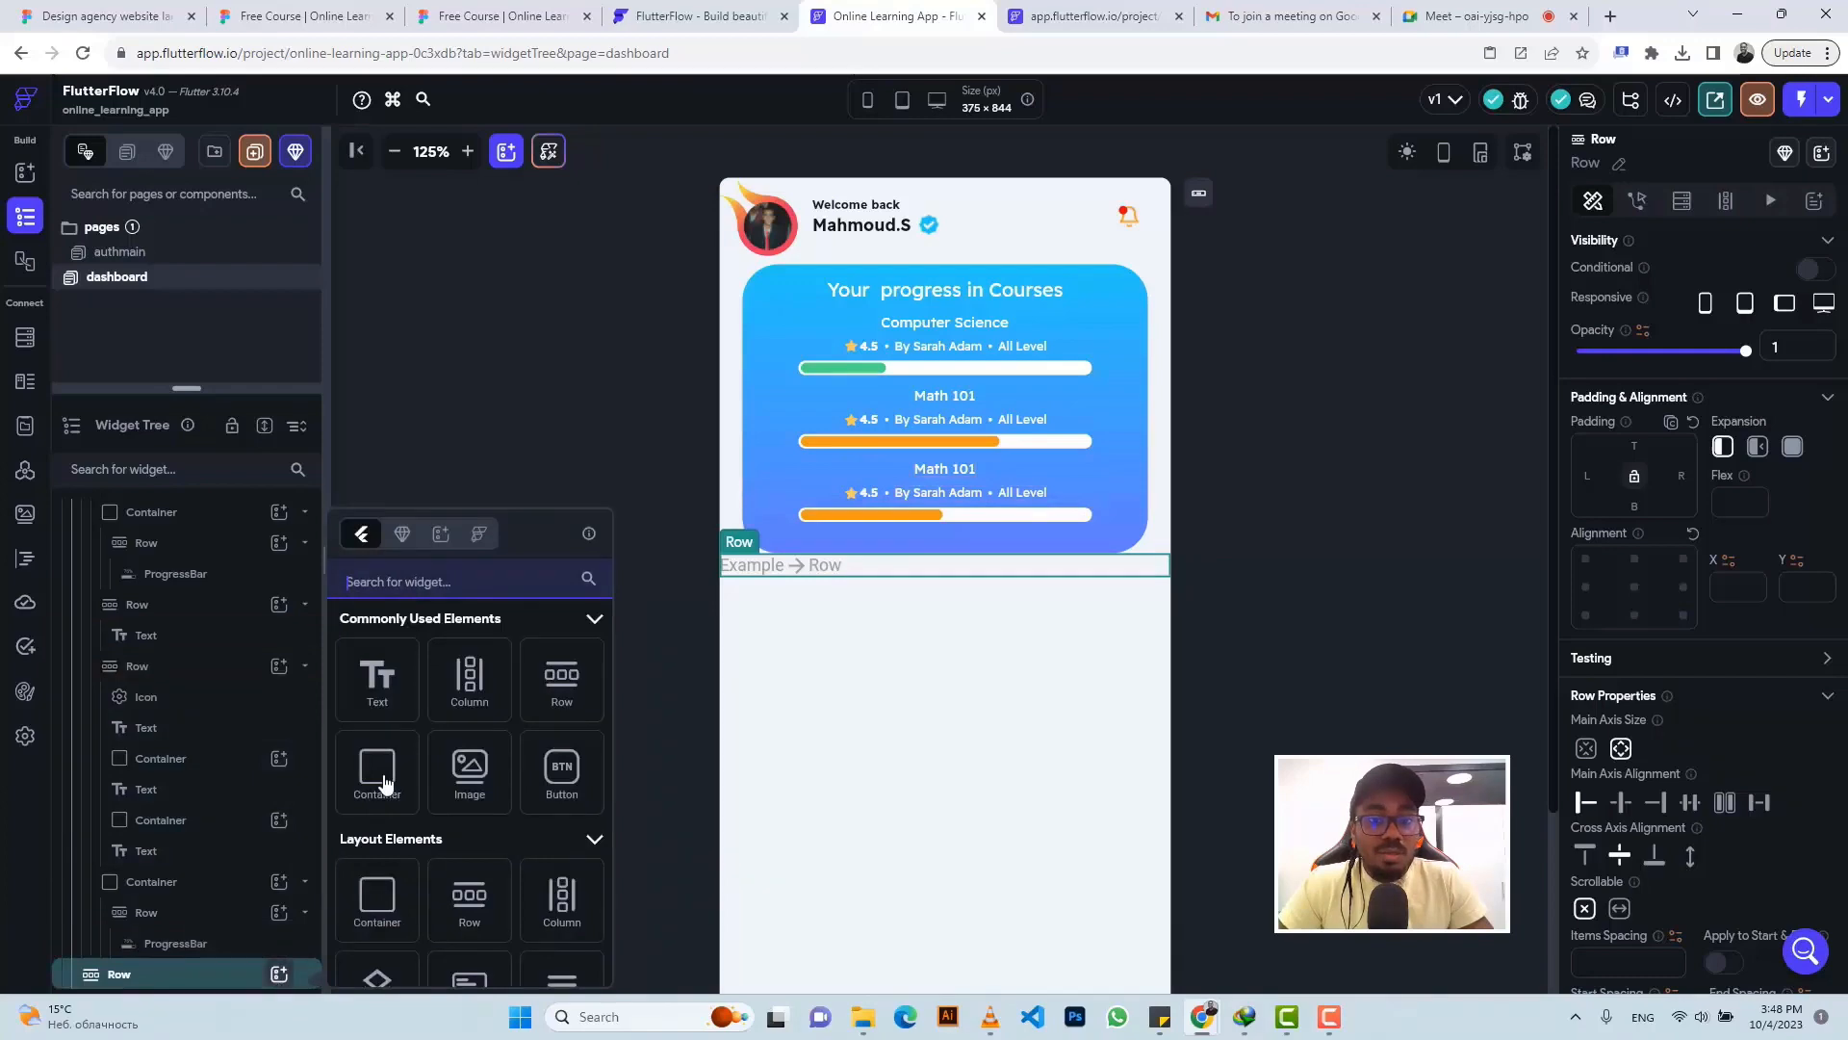
{"action": "left_click", "coordinate": [385, 781]}
{"action": "left_click", "coordinate": [501, 17]}
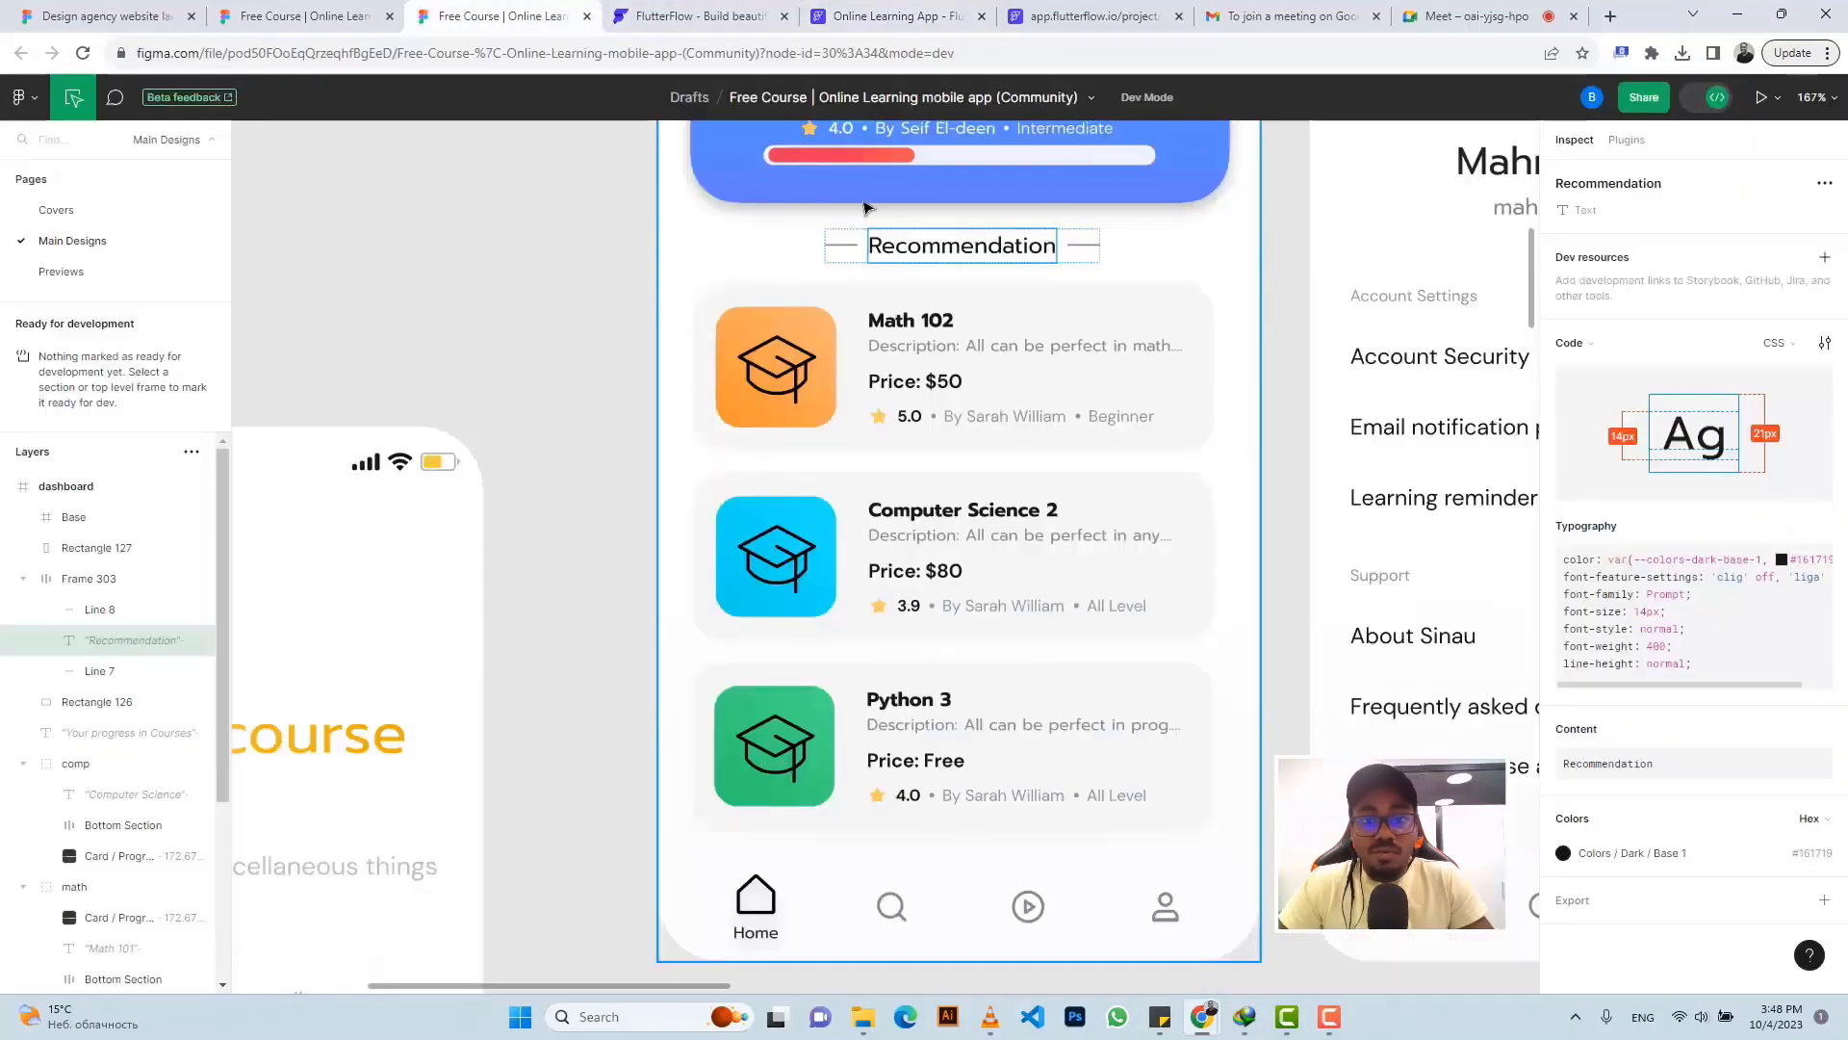
- Copy the #888888 colour of Figma's 20×1 Line 8 divider beside the Recommendation heading
{"action": "left_click", "coordinate": [842, 246]}
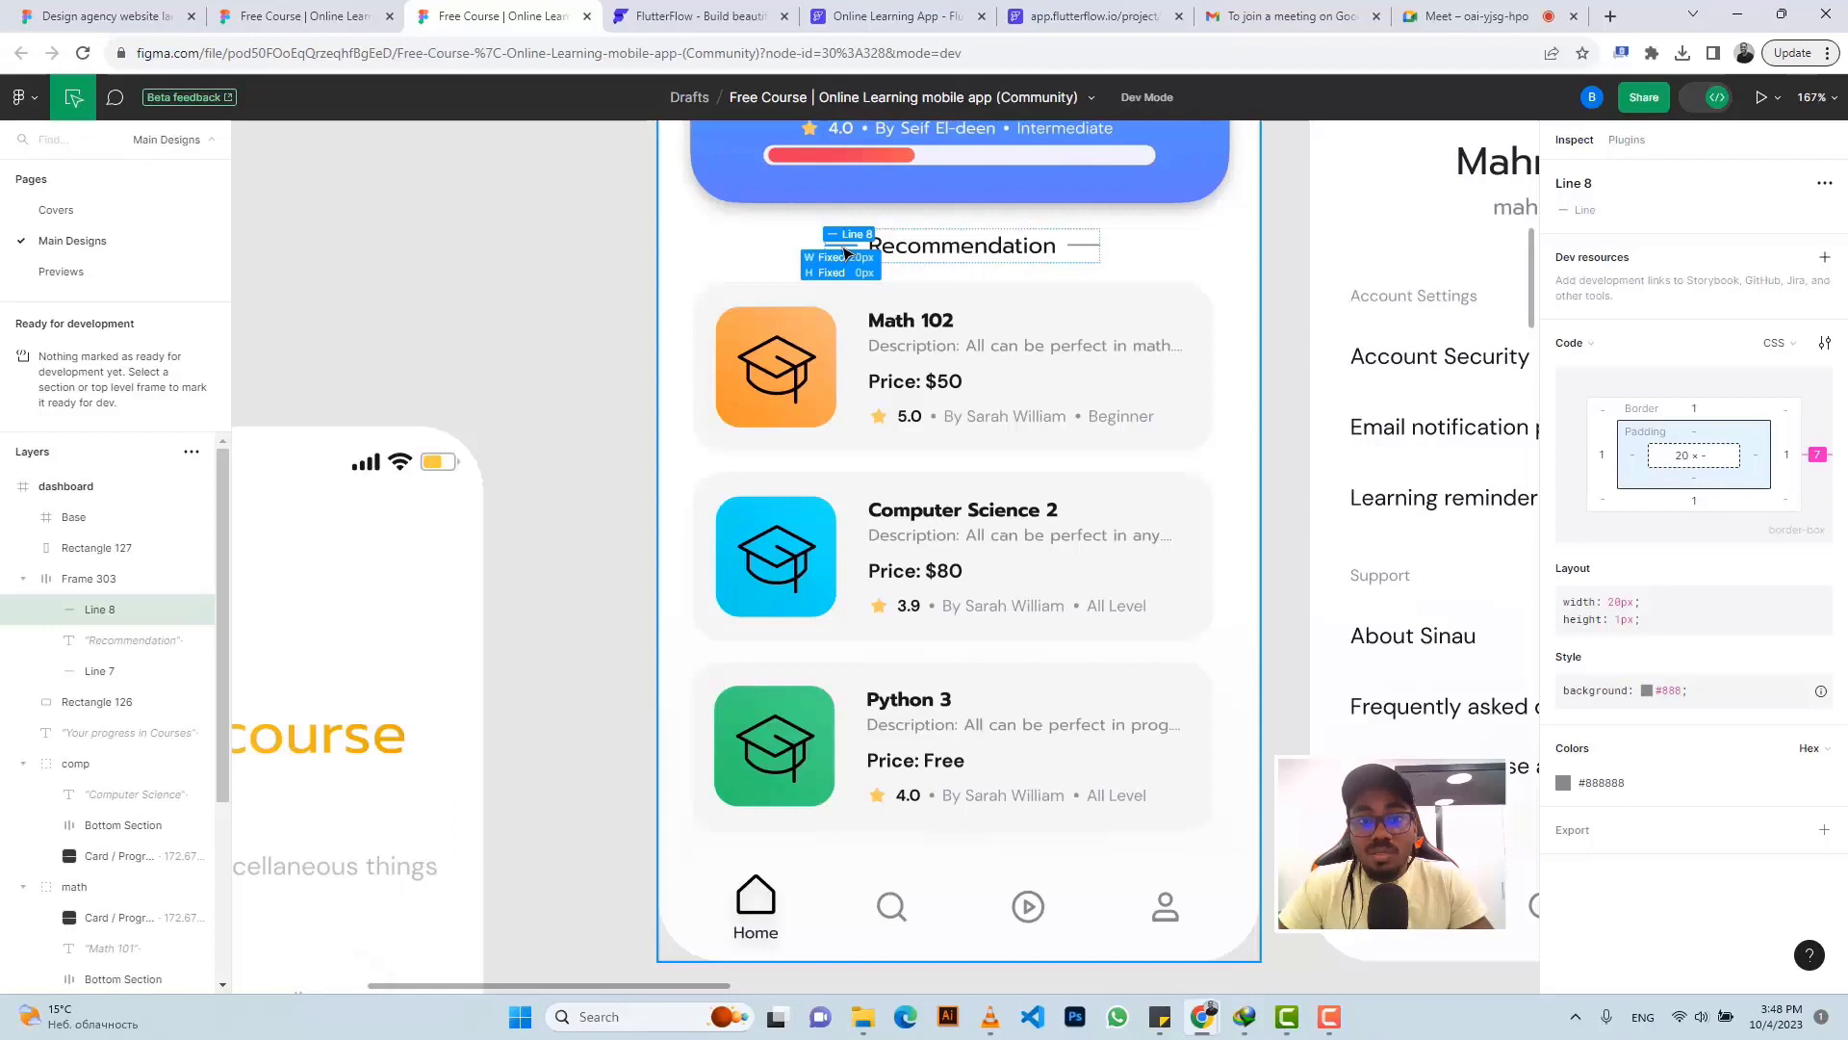
{"action": "left_click", "coordinate": [1621, 785]}
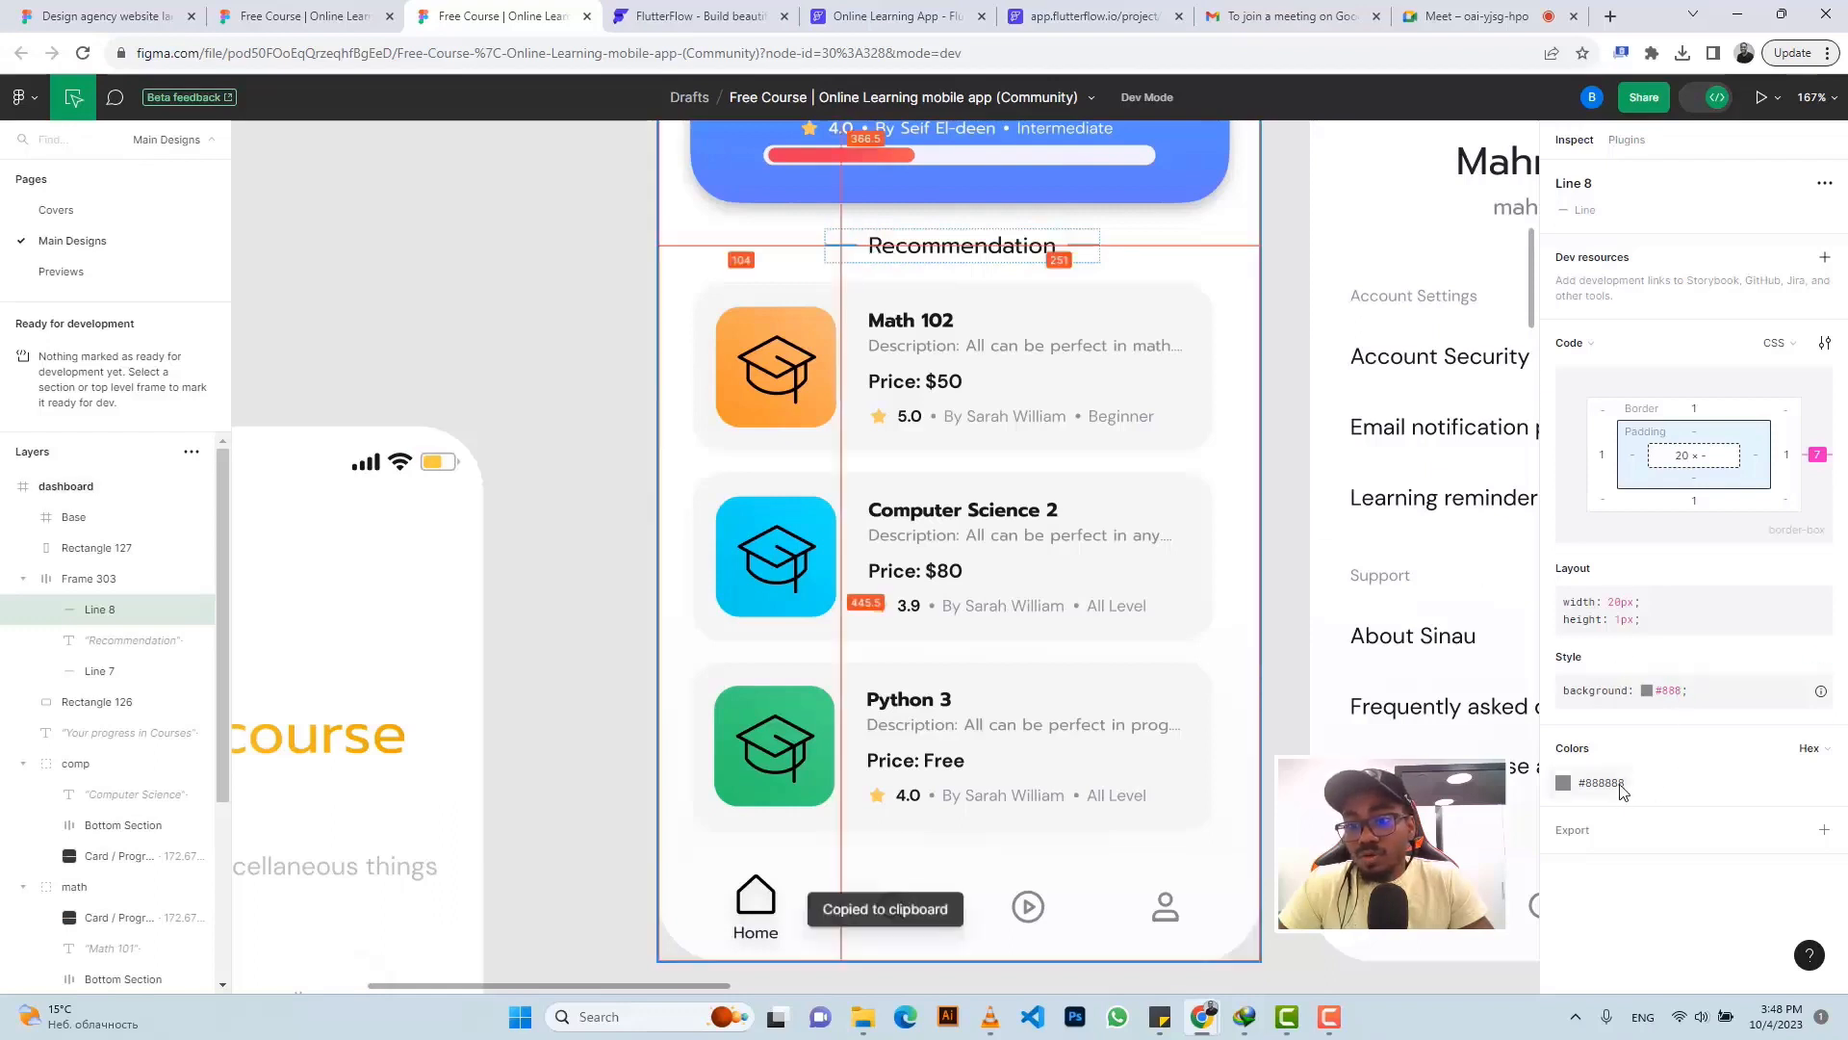
{"action": "left_click", "coordinate": [898, 16]}
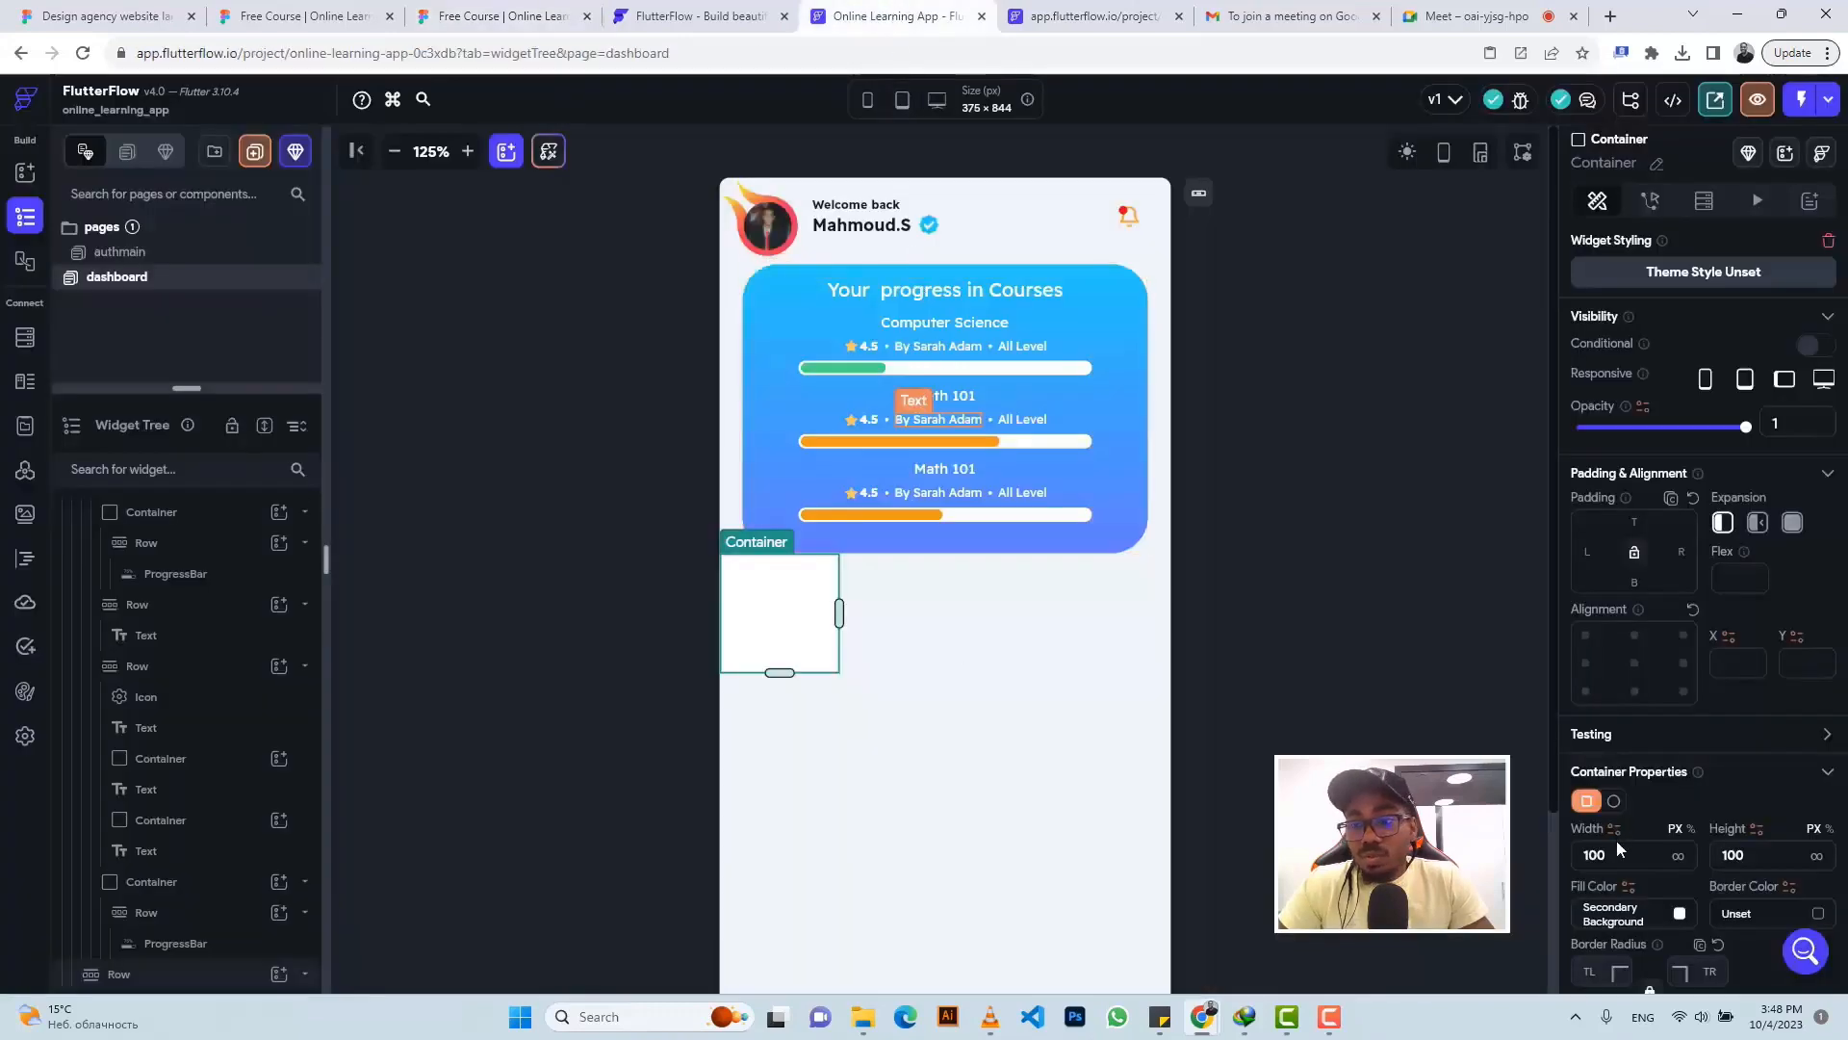
- Make the container 20 wide and 1 high with a #888888 fill
{"action": "left_click_drag", "start_coordinate": [1610, 855], "coordinate": [1570, 855]}
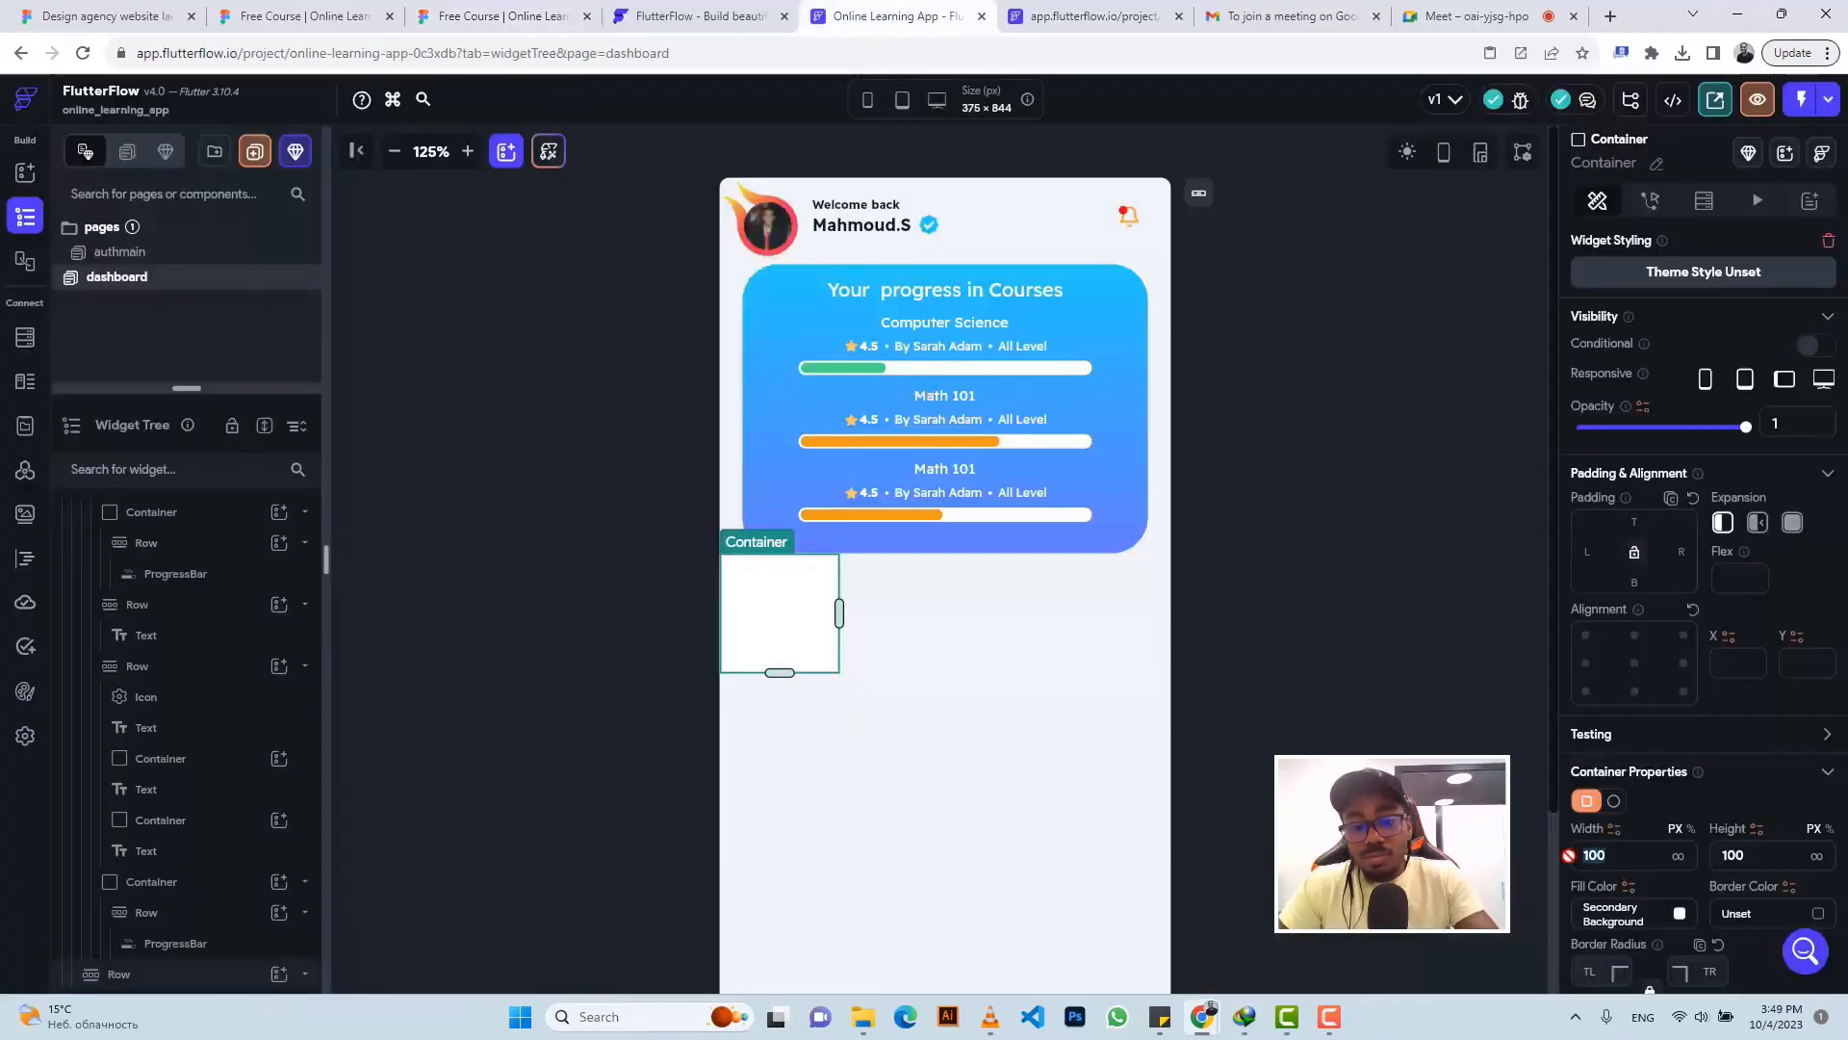
{"action": "type", "text": "2"}
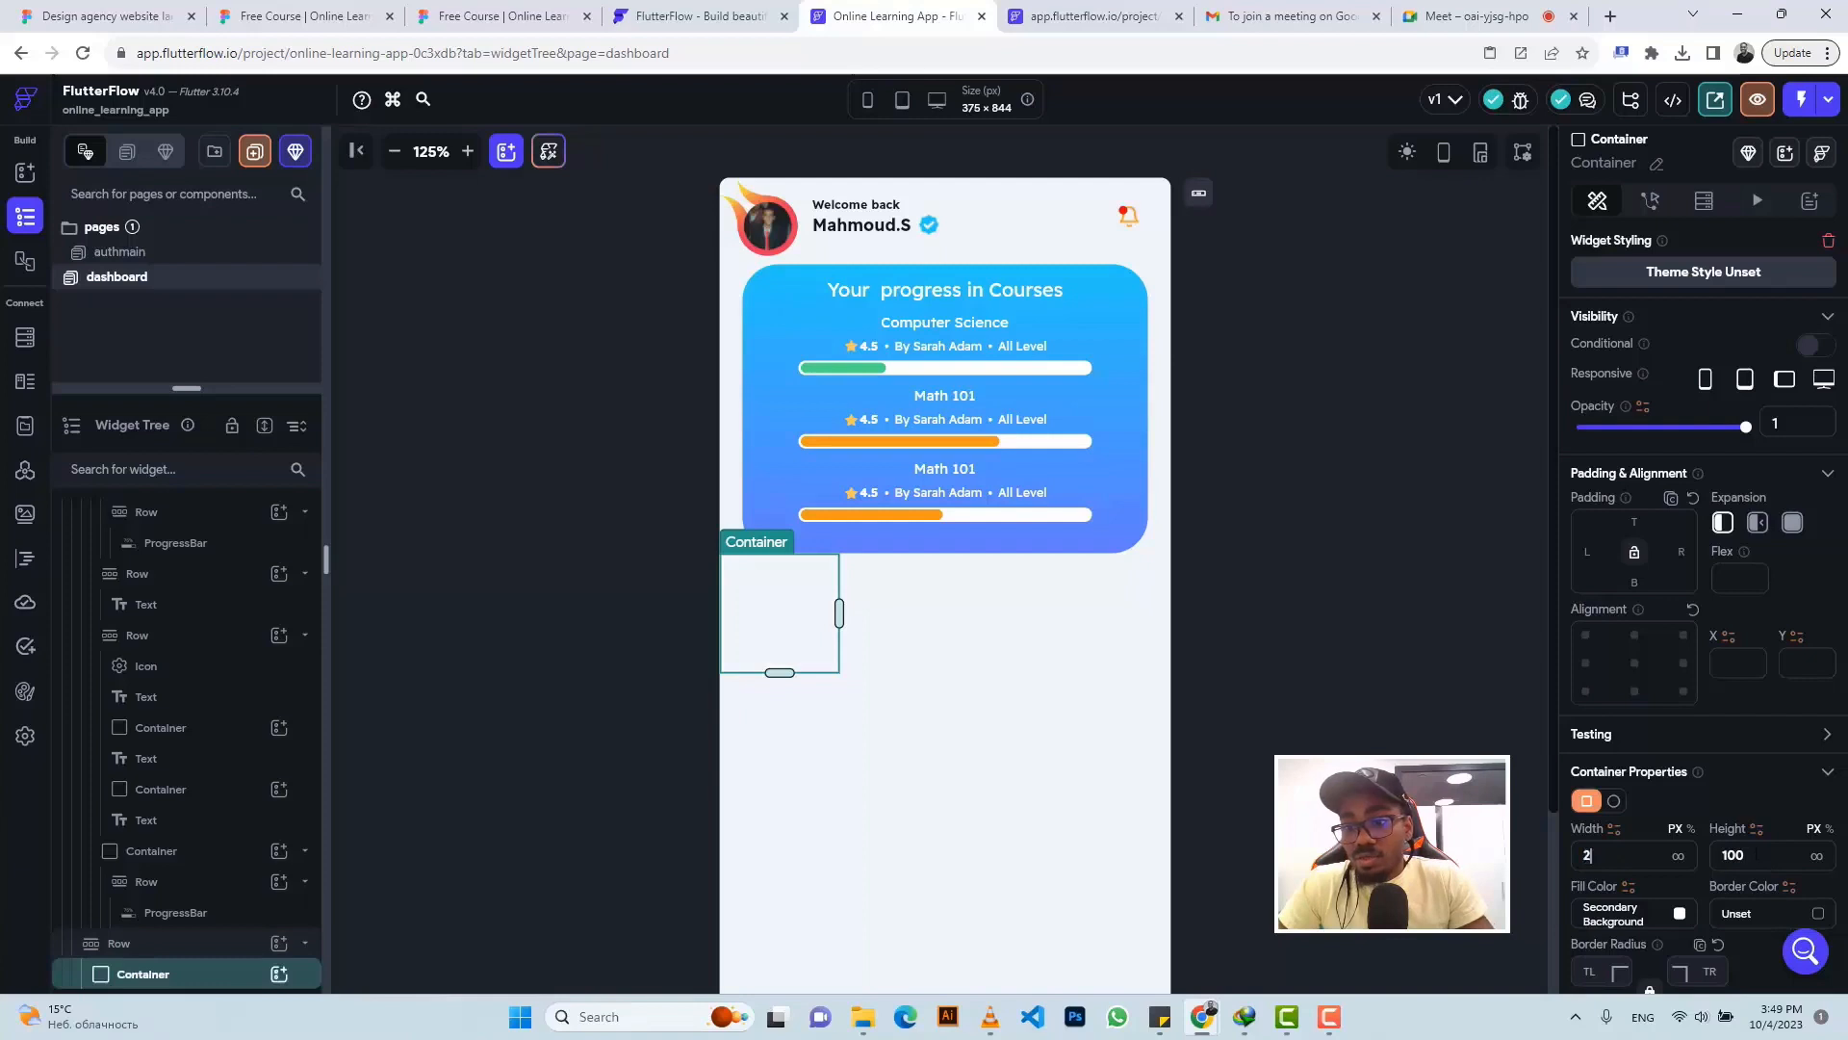
{"action": "type", "text": "0"}
{"action": "key", "text": "Tab"}
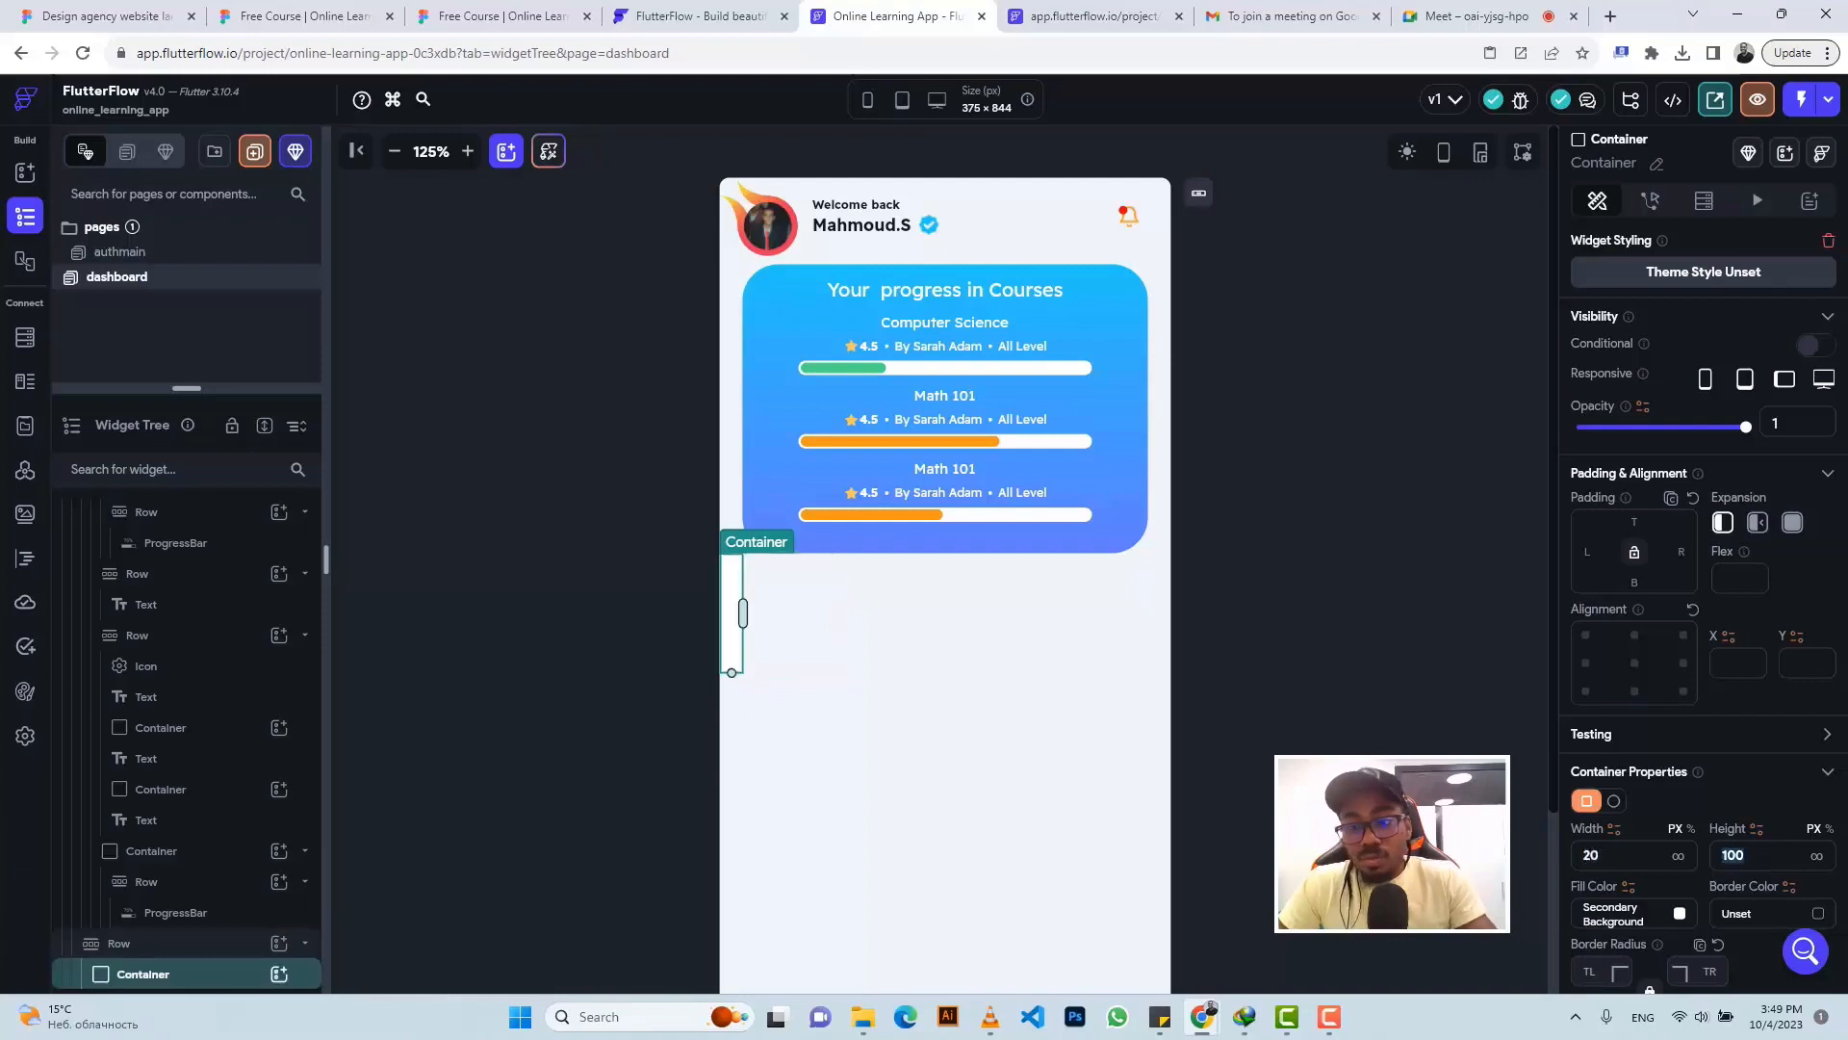
{"action": "type", "text": "1"}
{"action": "key", "text": "Tab"}
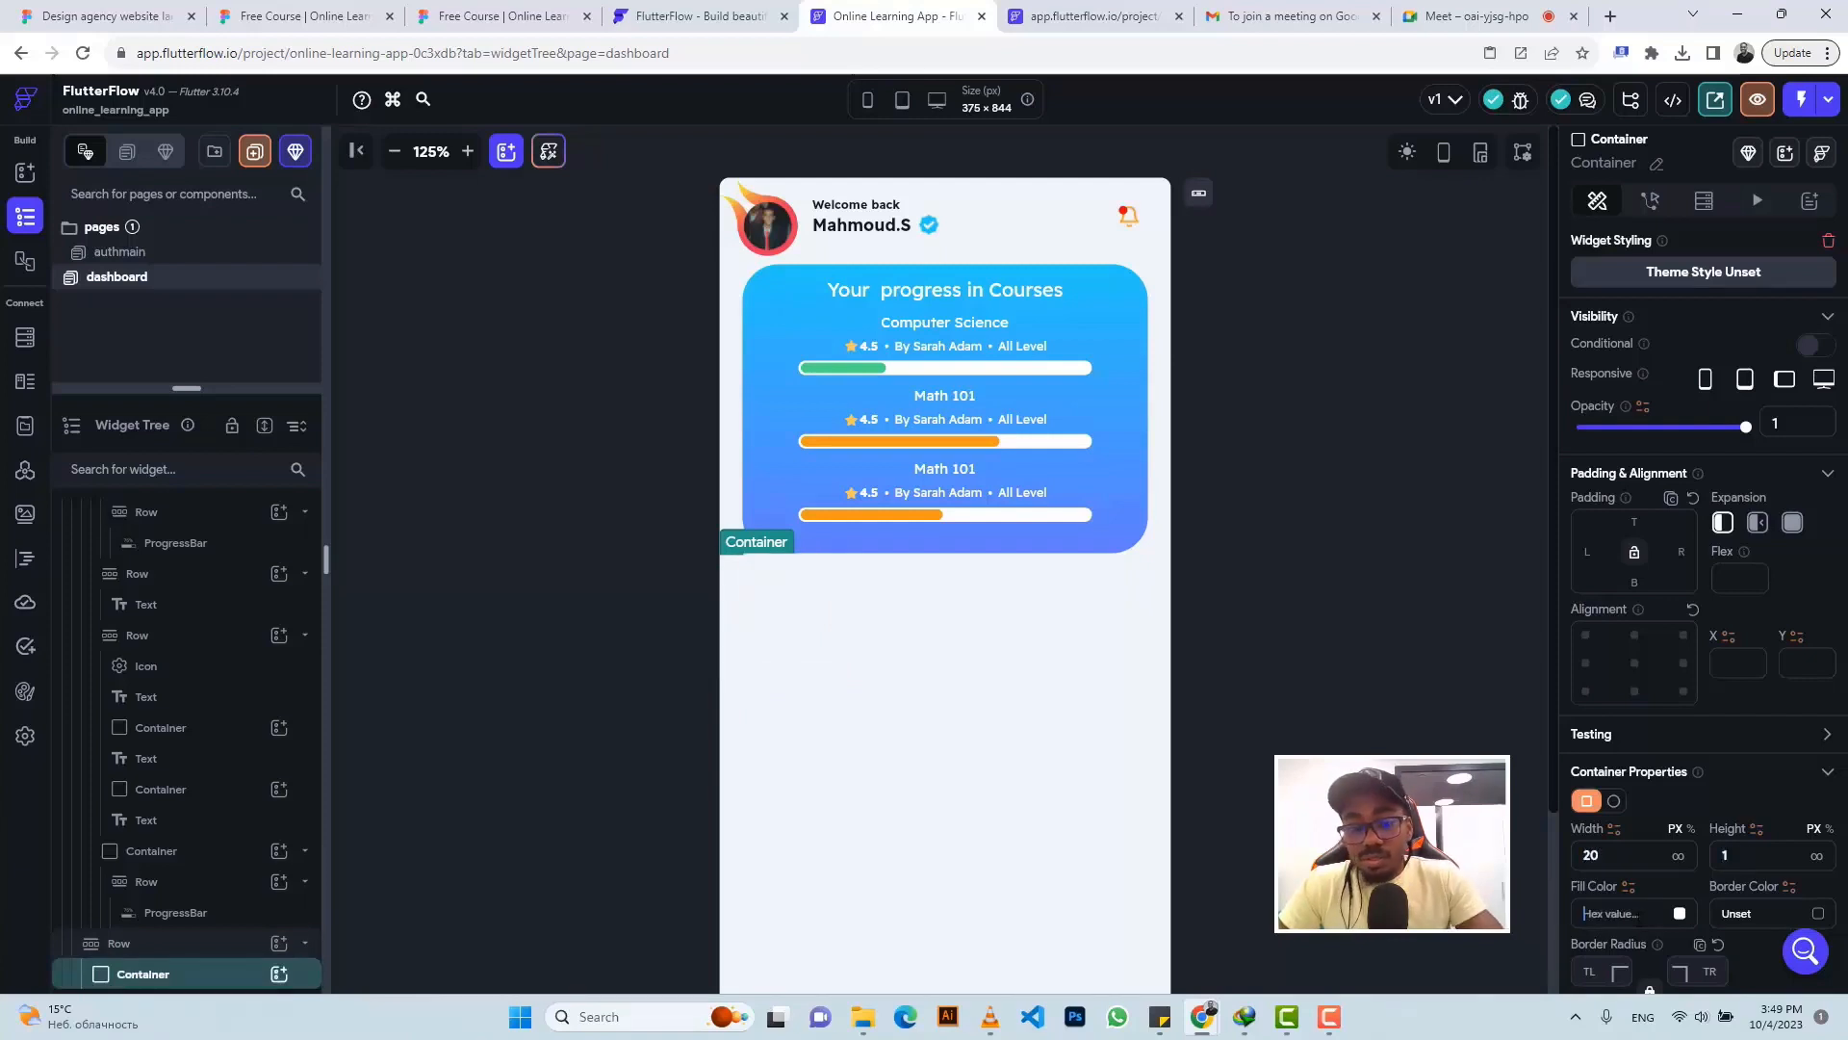
{"action": "key", "text": "ctrl+v"}
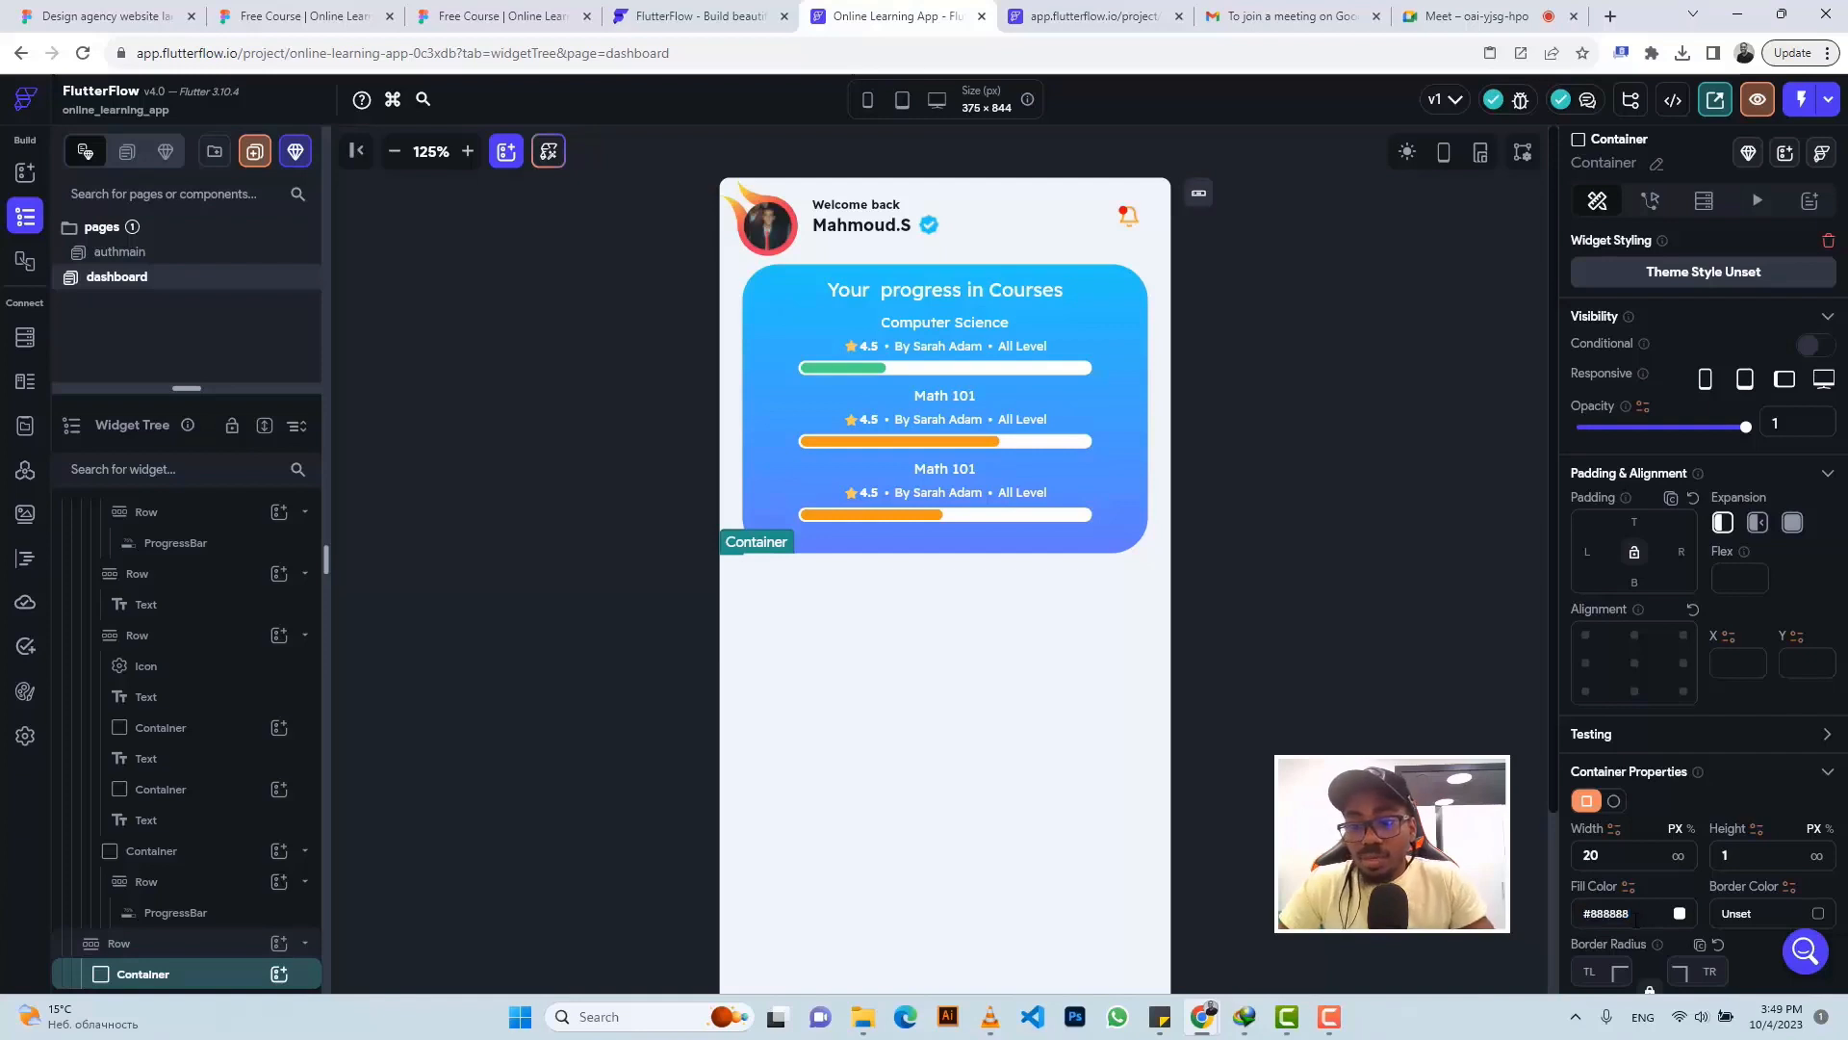
- Add a Text widget to the row beside the grey line
{"action": "left_click", "coordinate": [160, 946]}
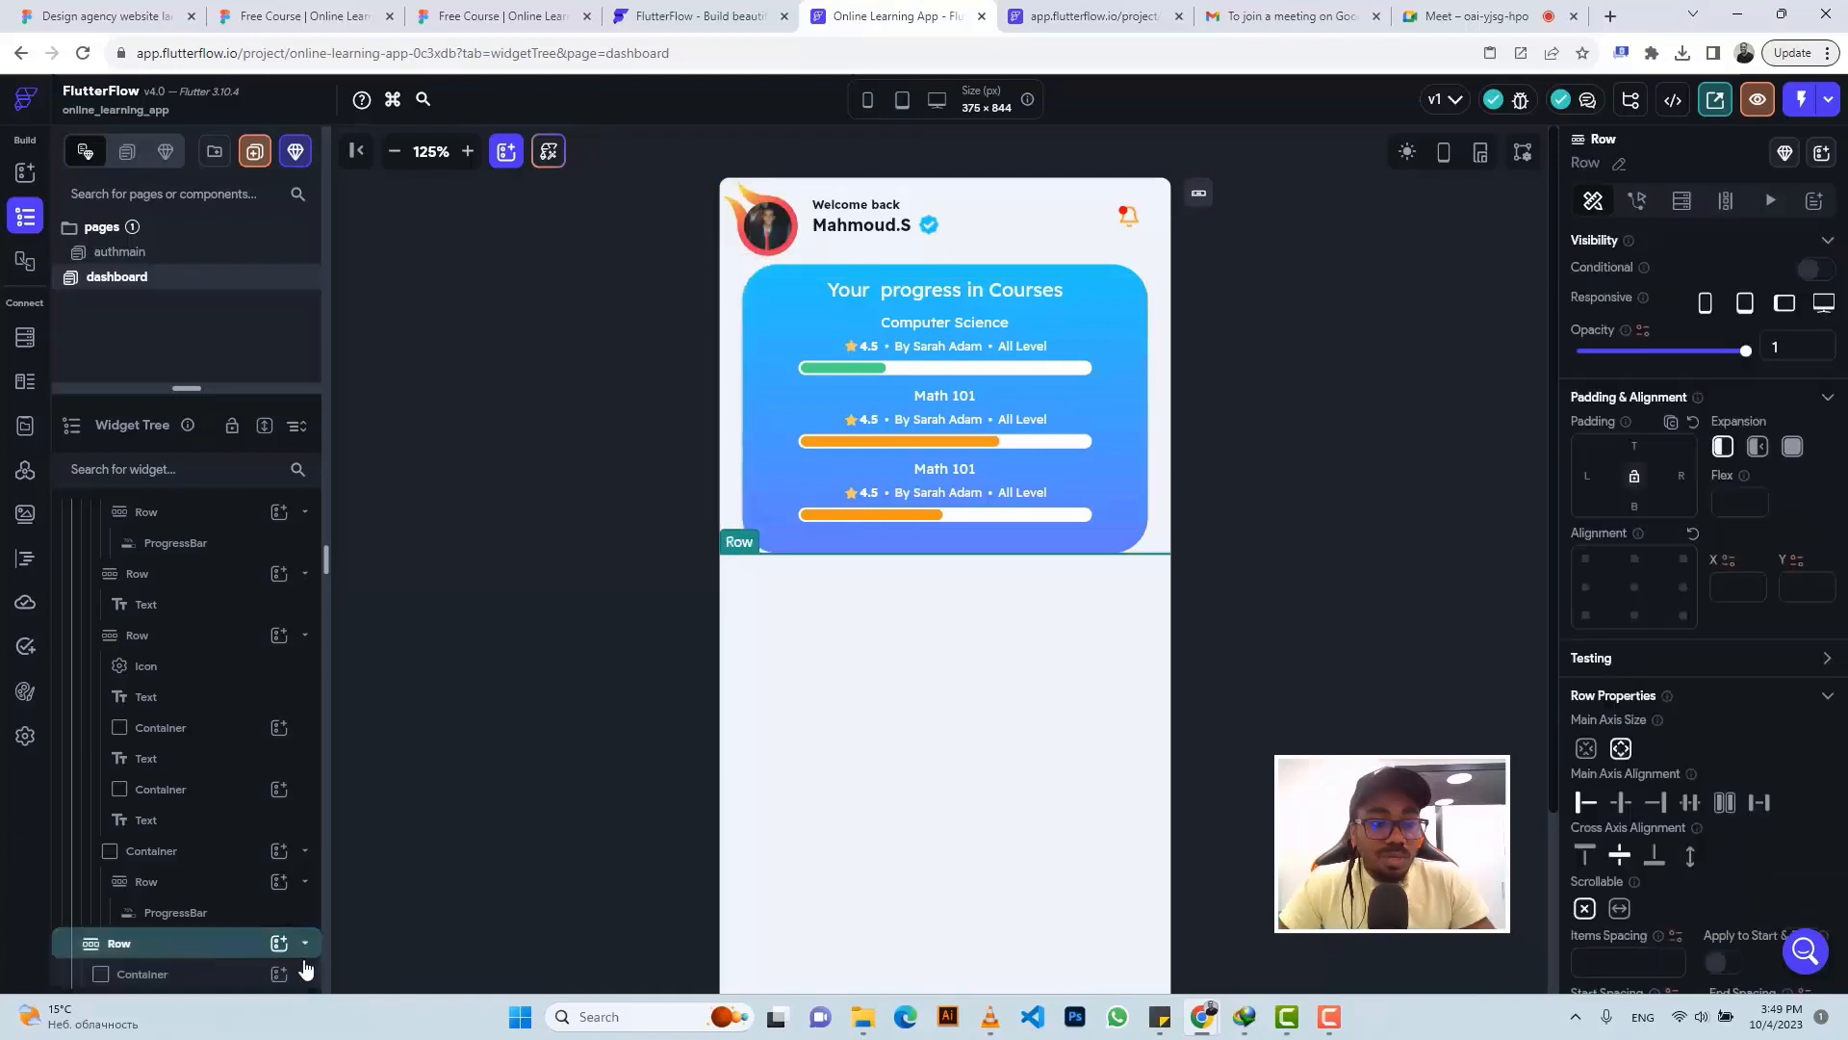
{"action": "left_click", "coordinate": [279, 944]}
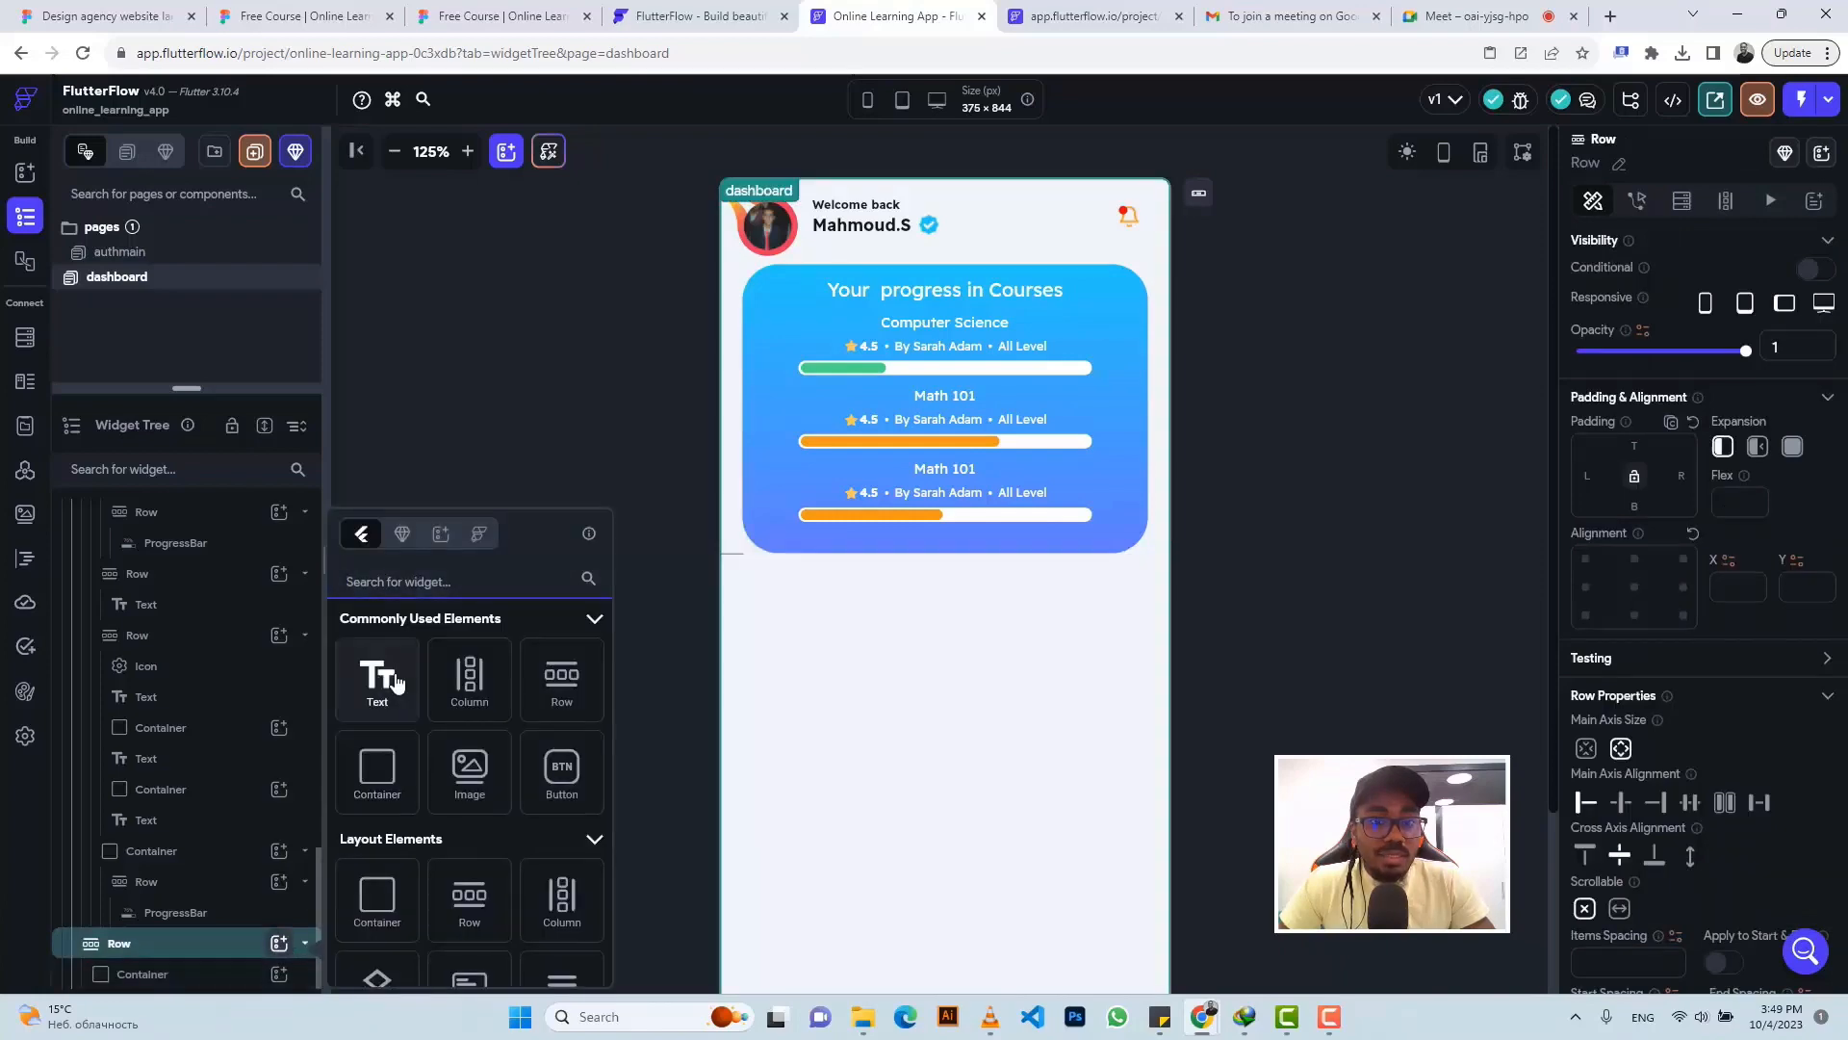
{"action": "left_click", "coordinate": [395, 681]}
{"action": "left_click", "coordinate": [496, 17]}
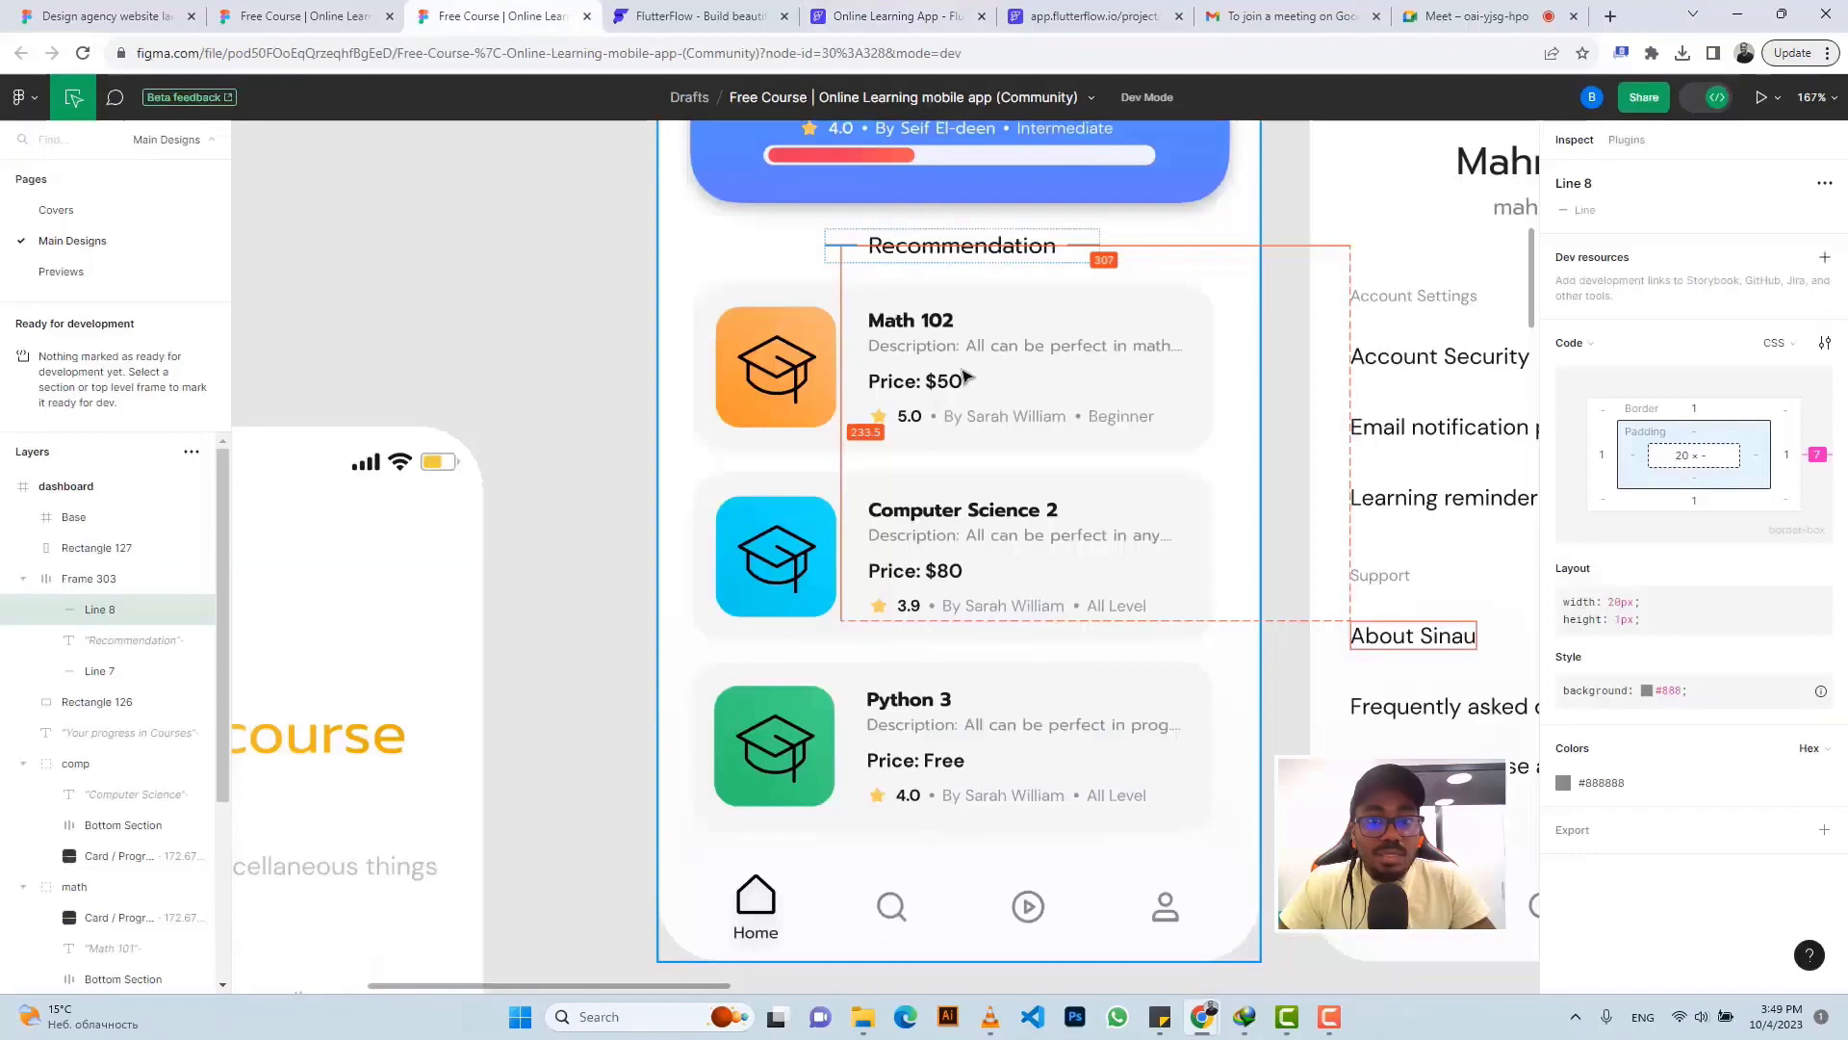
- Copy the Recommendation heading's text content from Figma's Inspect panel
{"action": "left_click", "coordinate": [919, 252]}
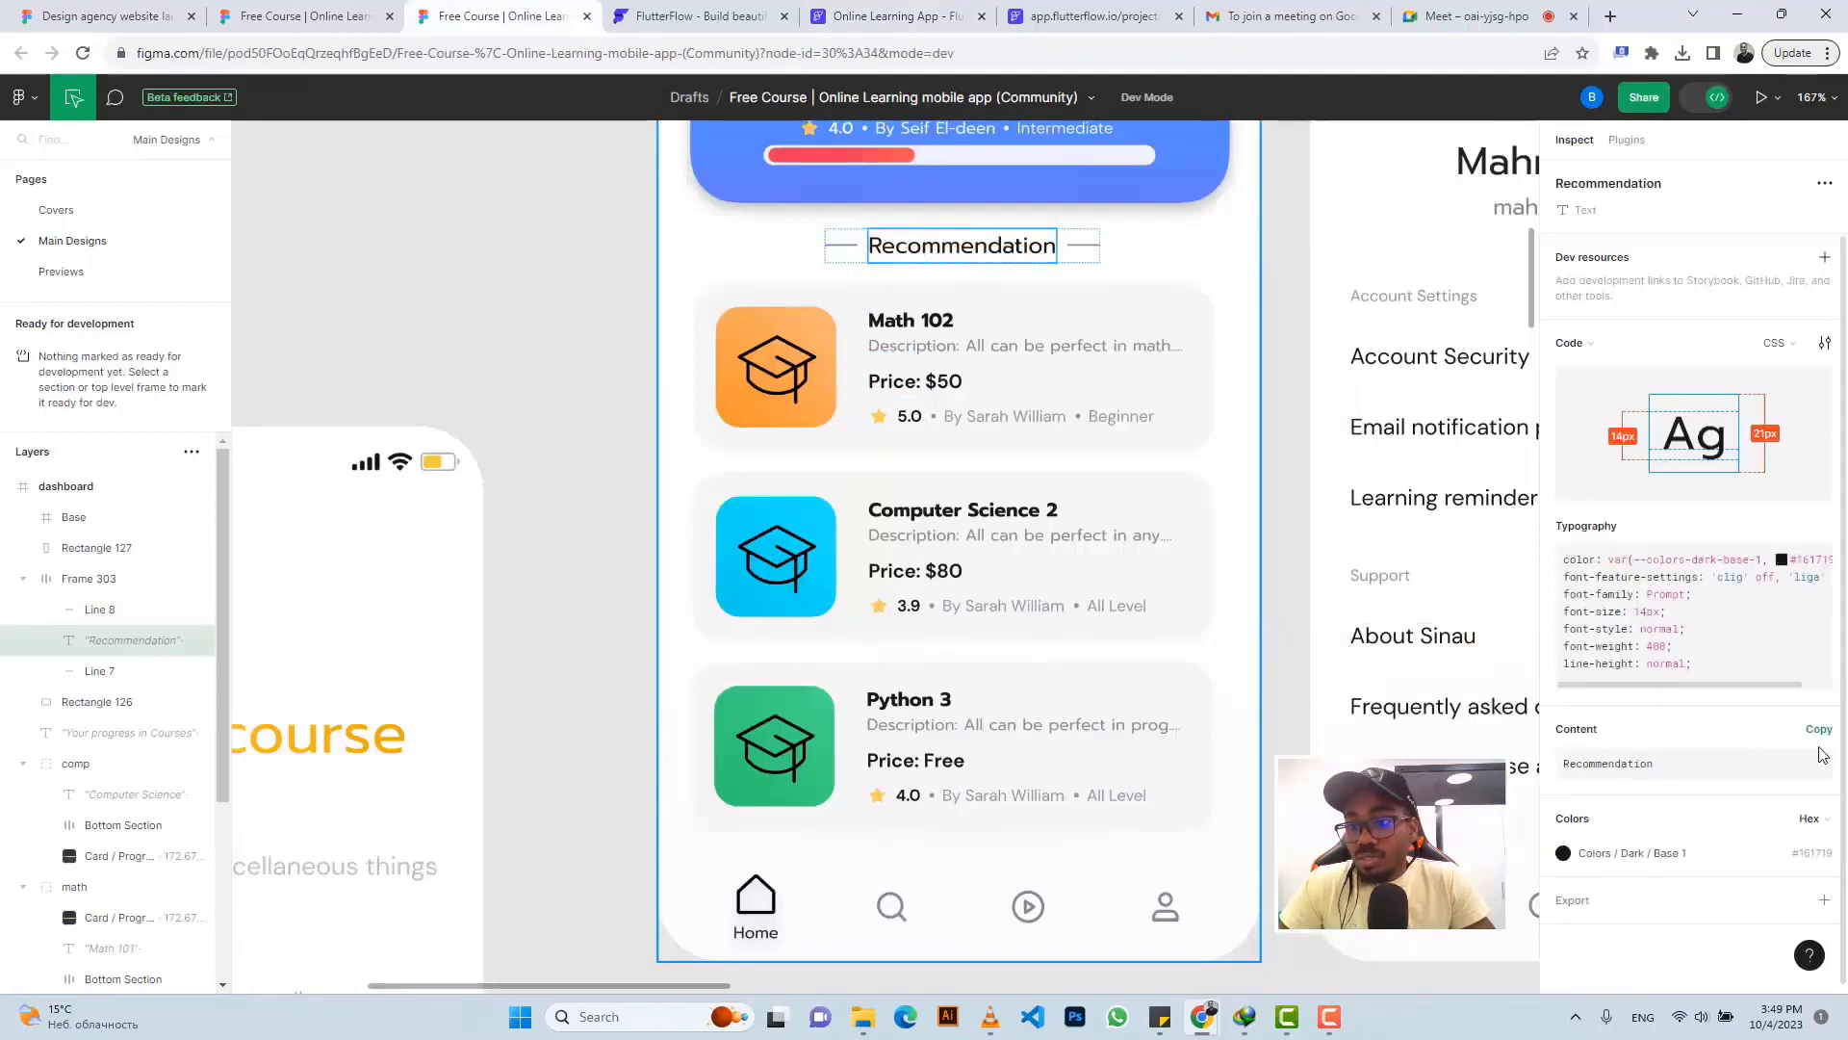
{"action": "left_click", "coordinate": [1818, 729]}
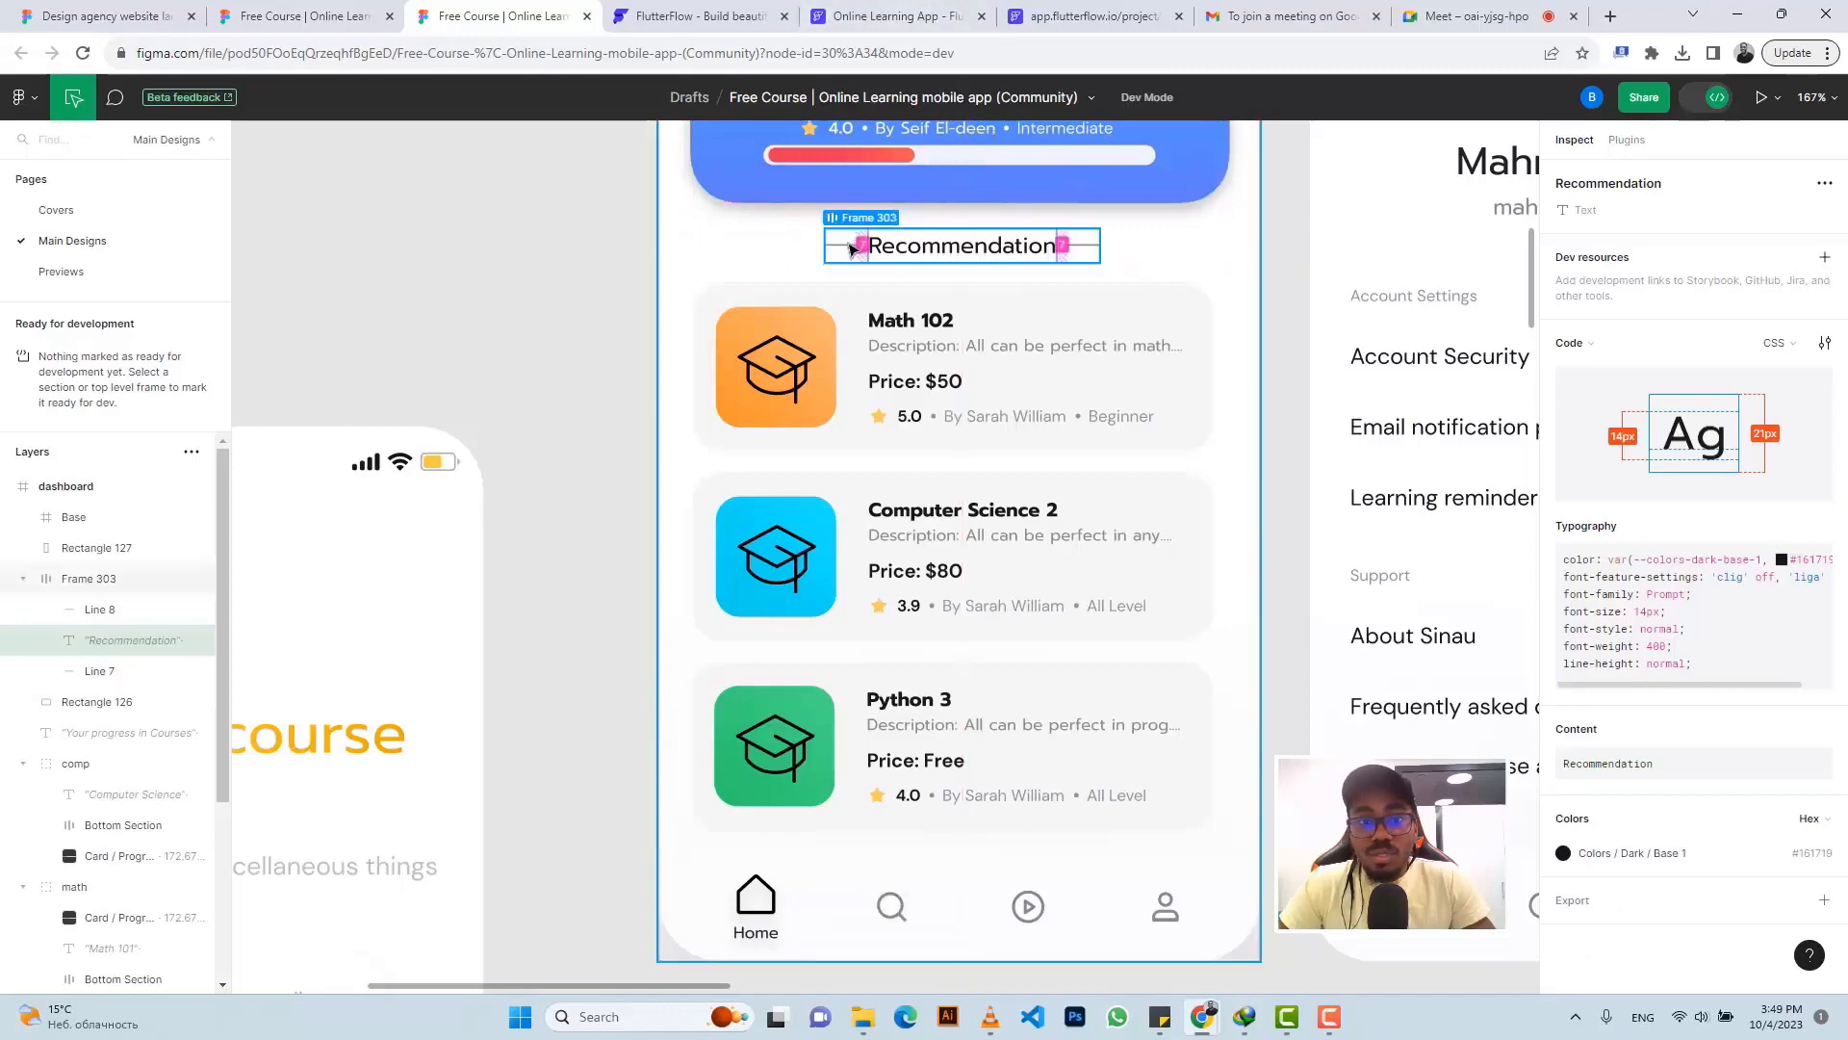
{"action": "left_click", "coordinate": [881, 16]}
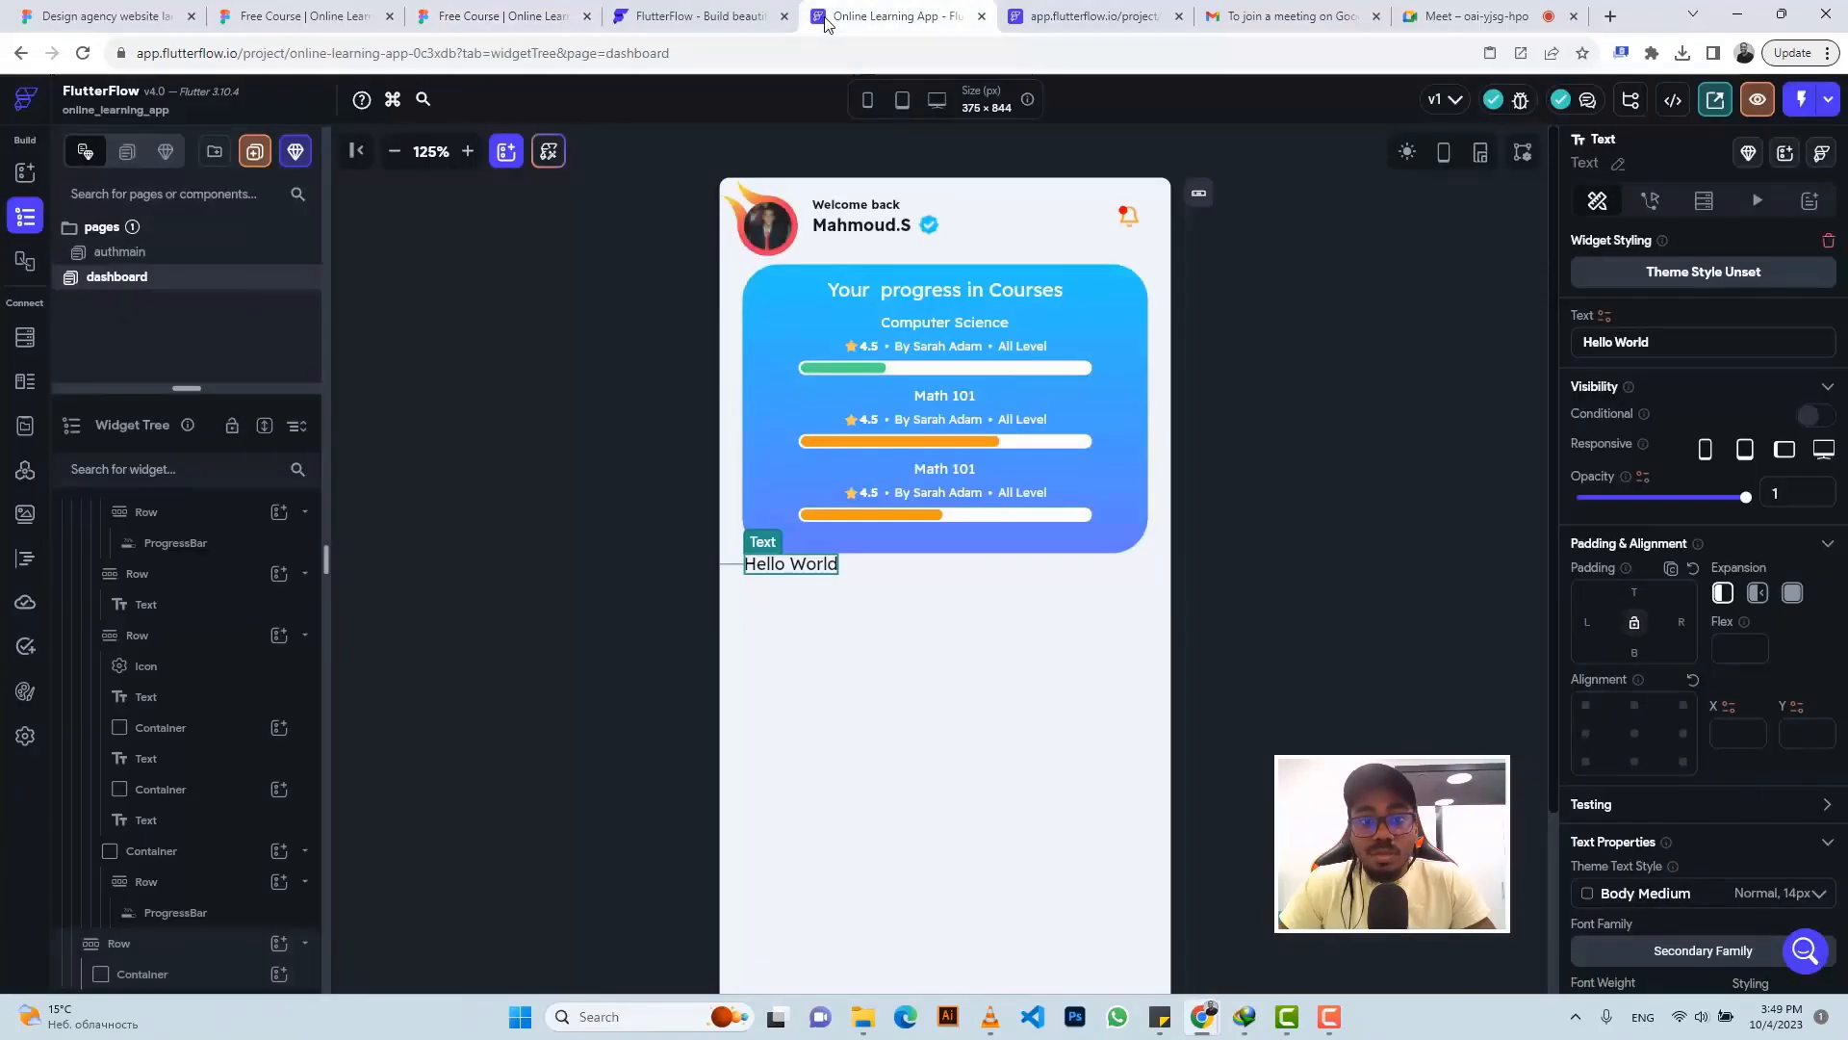
- Replace Hello World with Recommendation and give it 7 left and right padding
{"action": "triple_click", "coordinate": [1613, 345]}
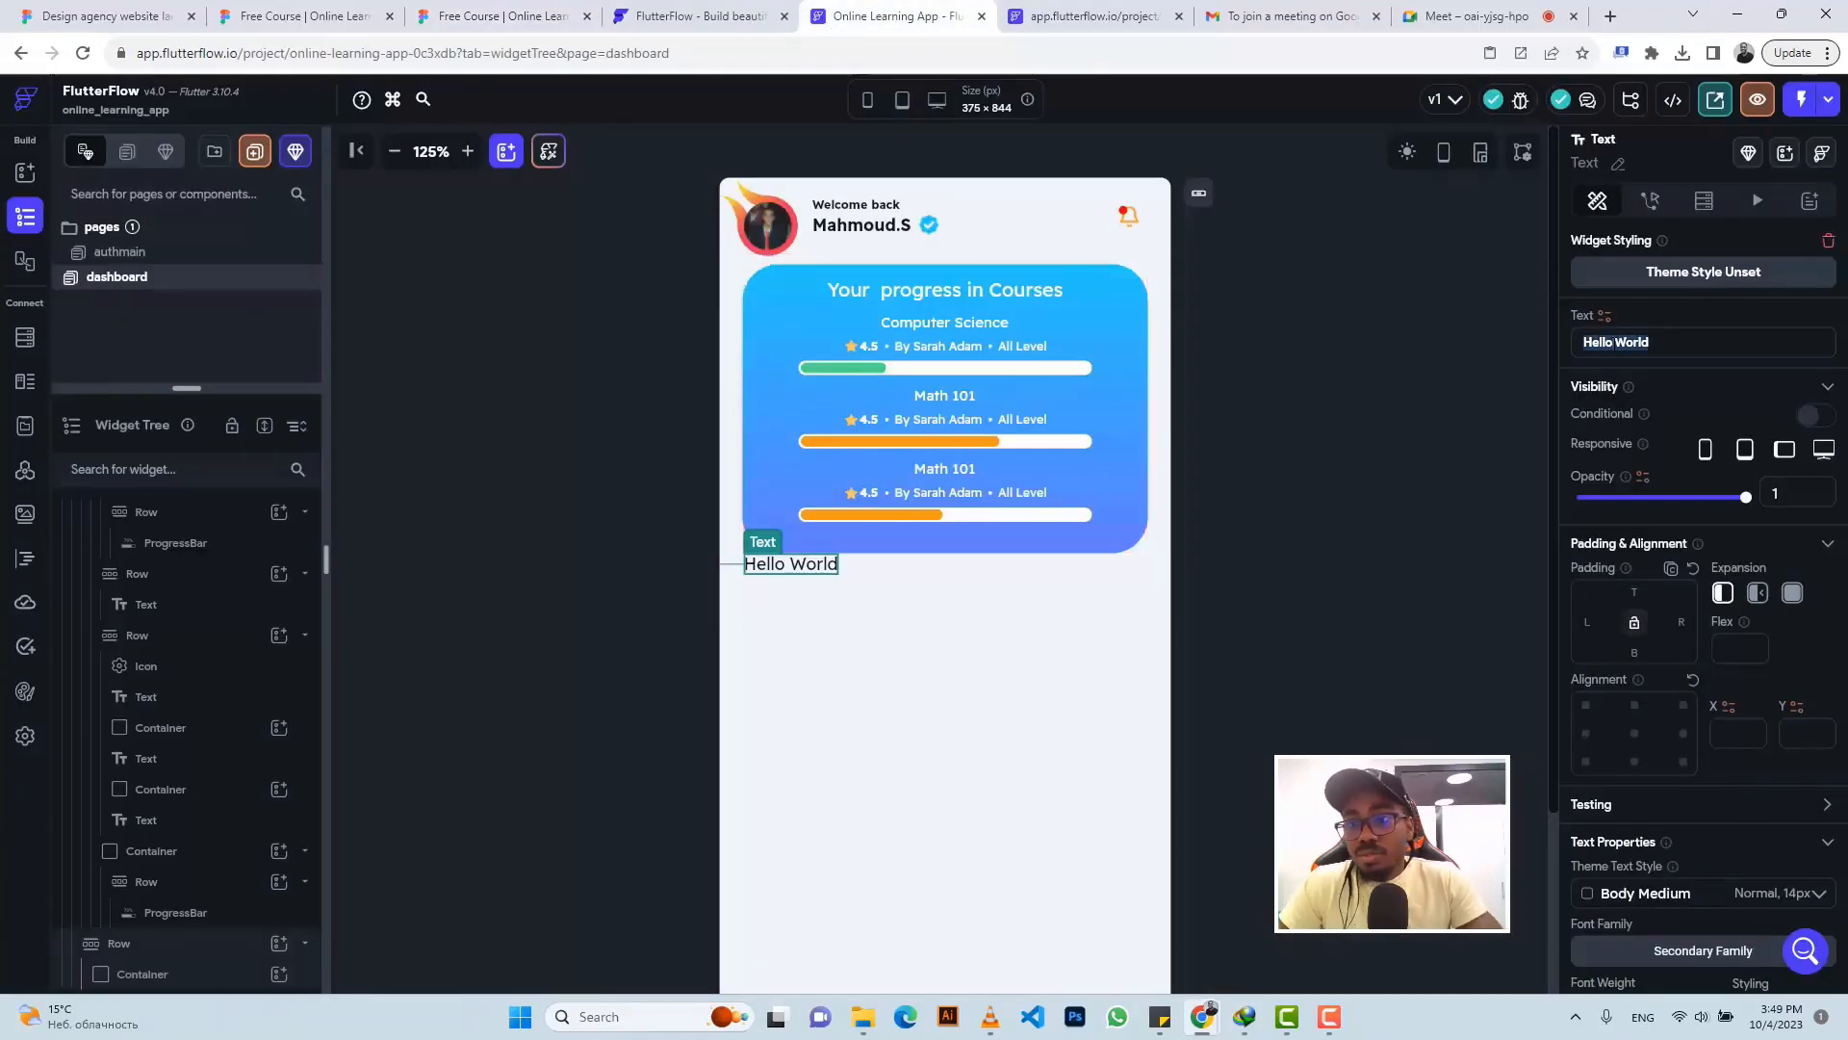
{"action": "key", "text": "ctrl+v"}
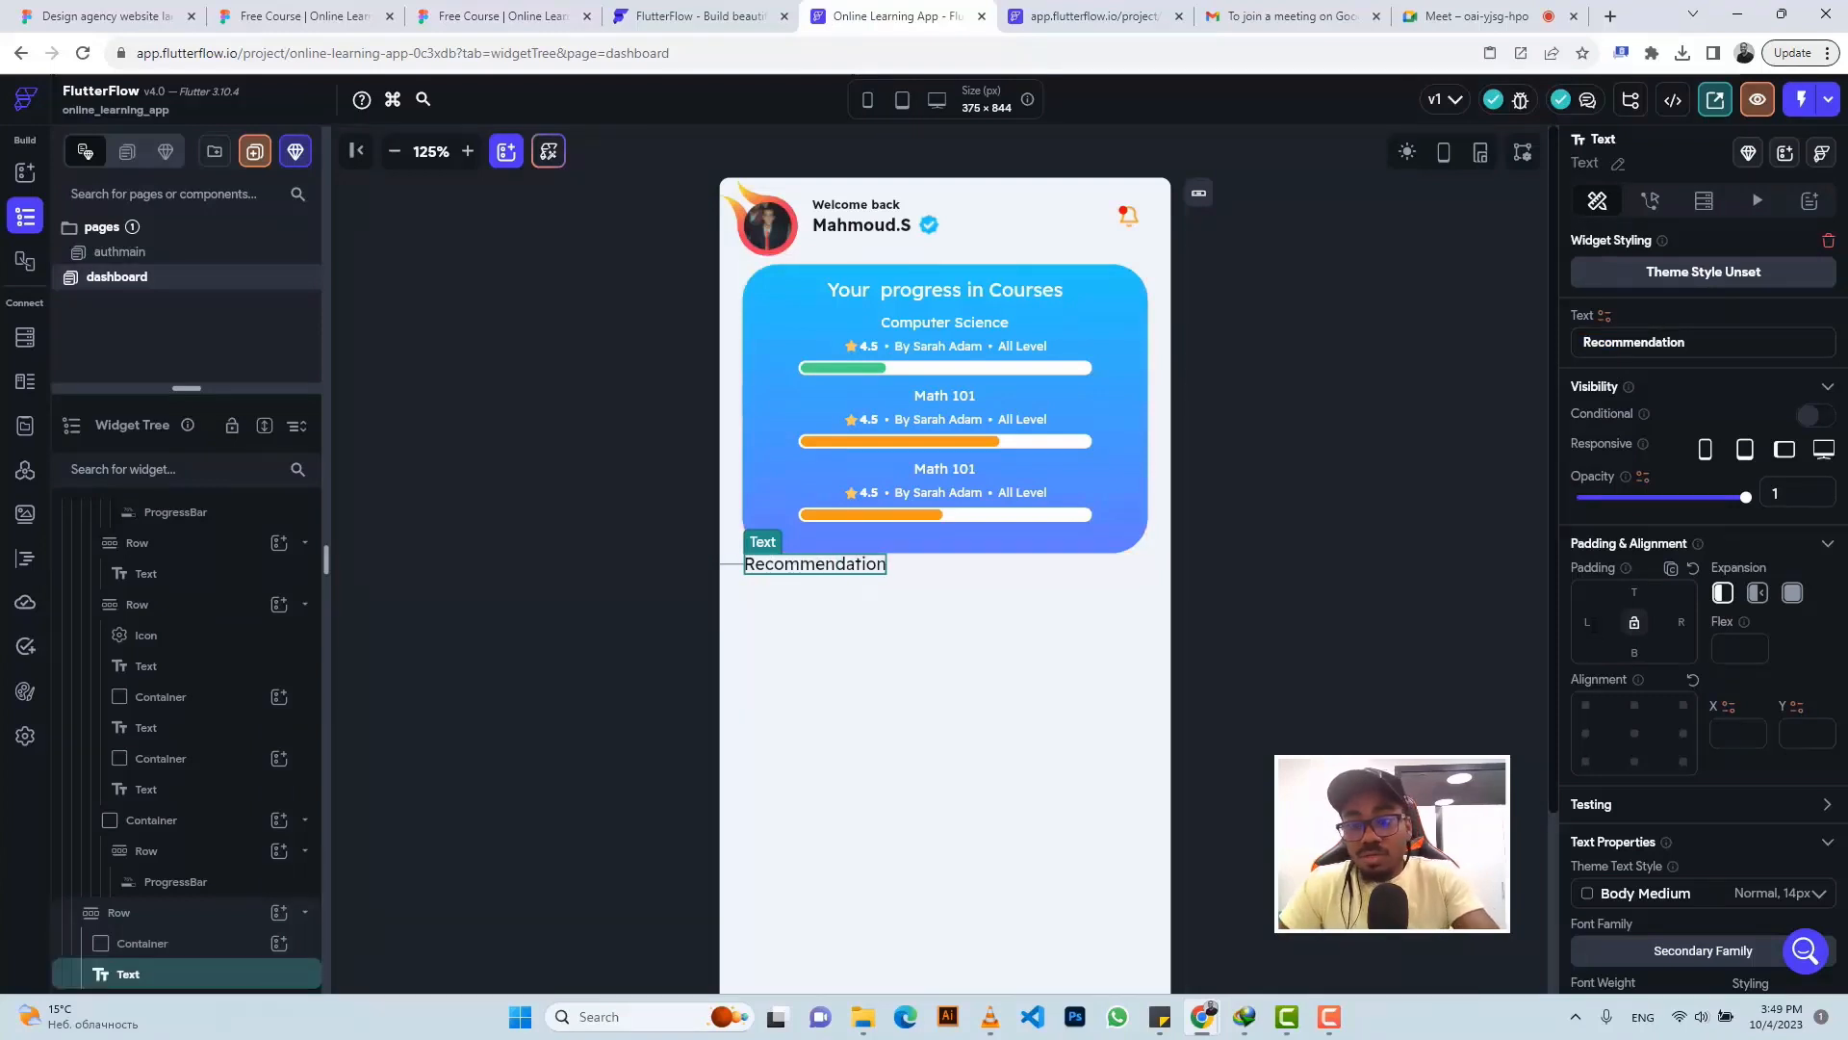
{"action": "type", "text": "7"}
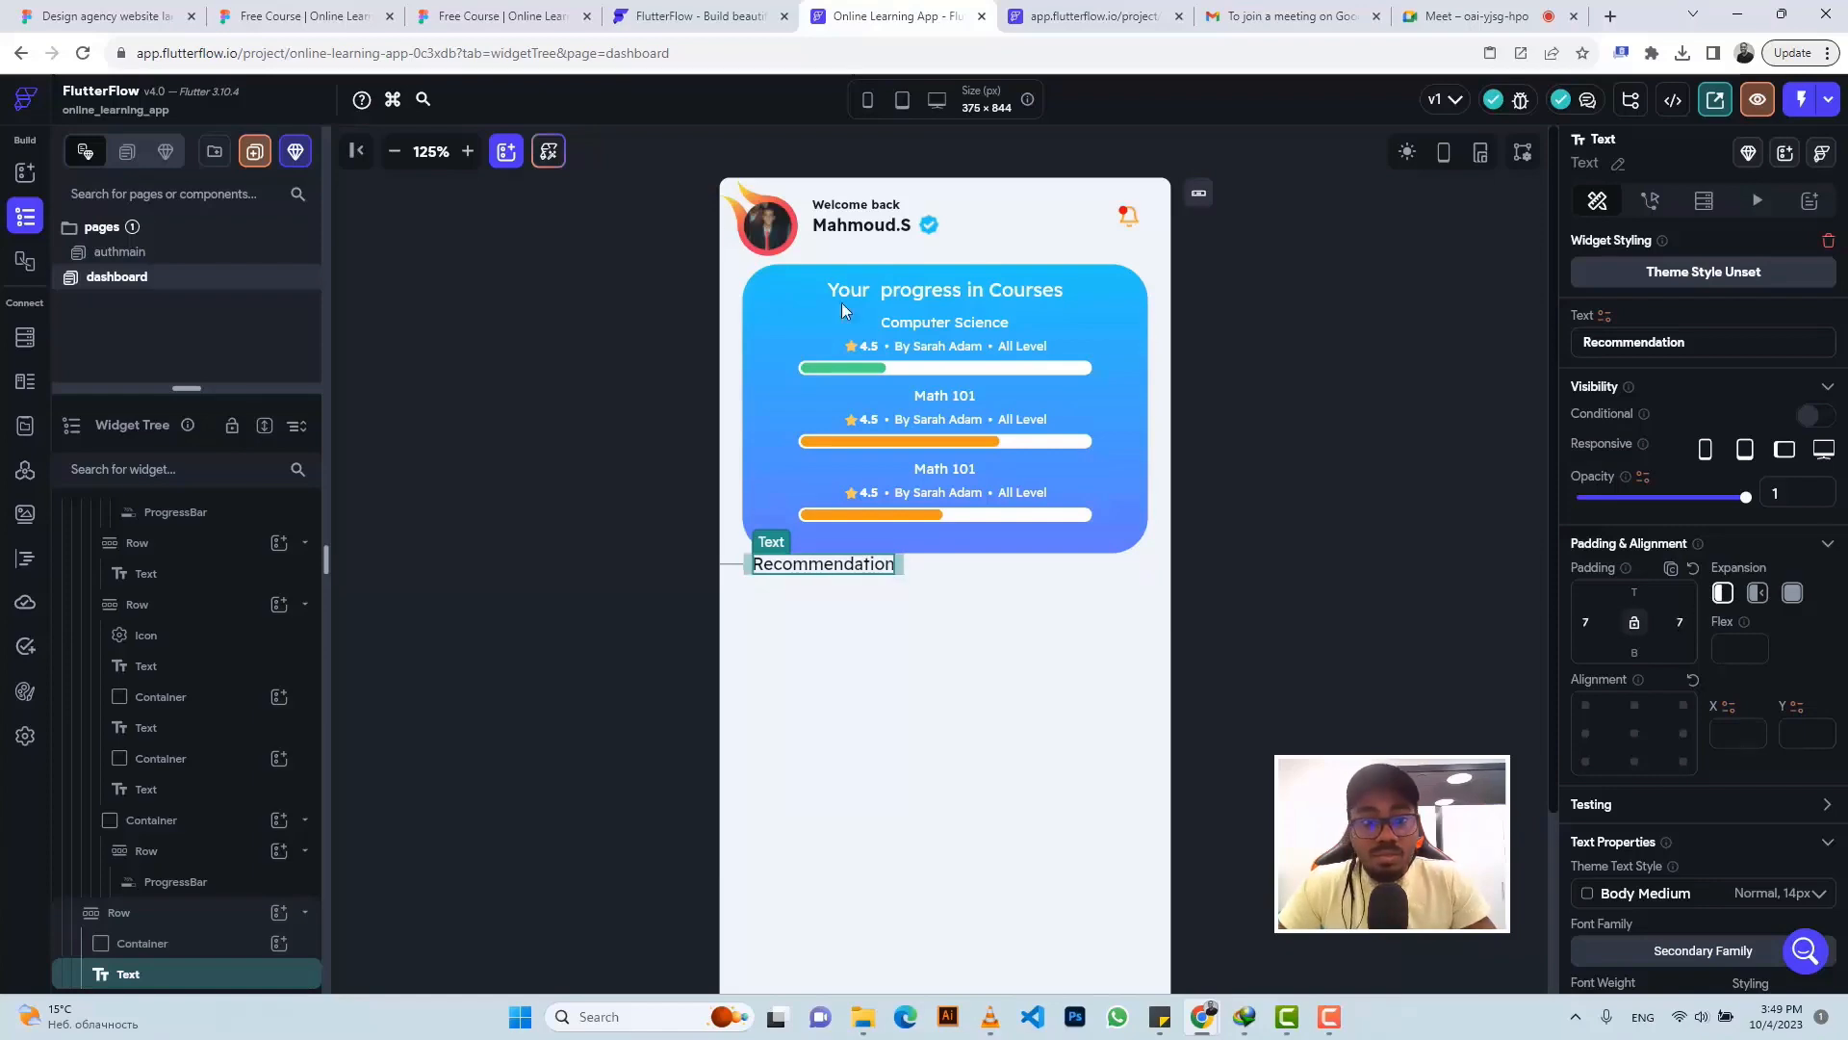
{"action": "left_click", "coordinate": [472, 16]}
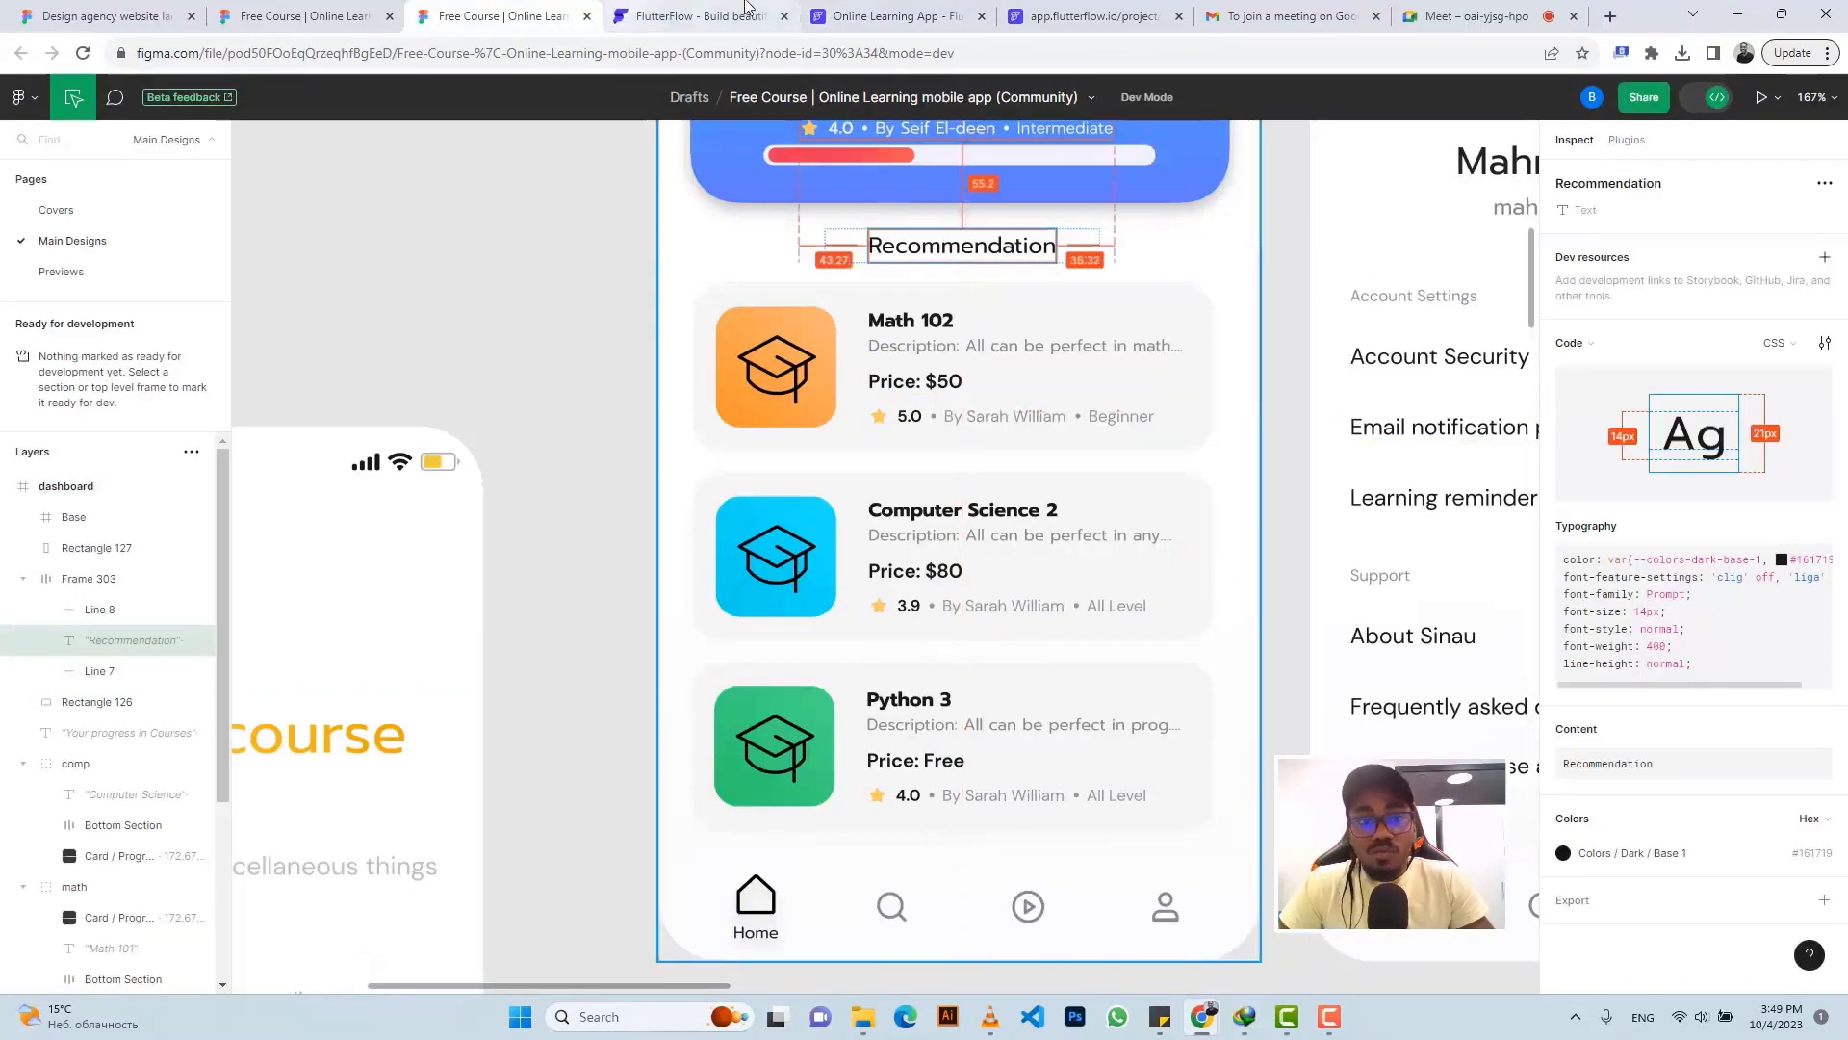
- Return to FlutterFlow after checking the Recommendation heading's spacing in Figma
{"action": "left_click", "coordinate": [866, 16]}
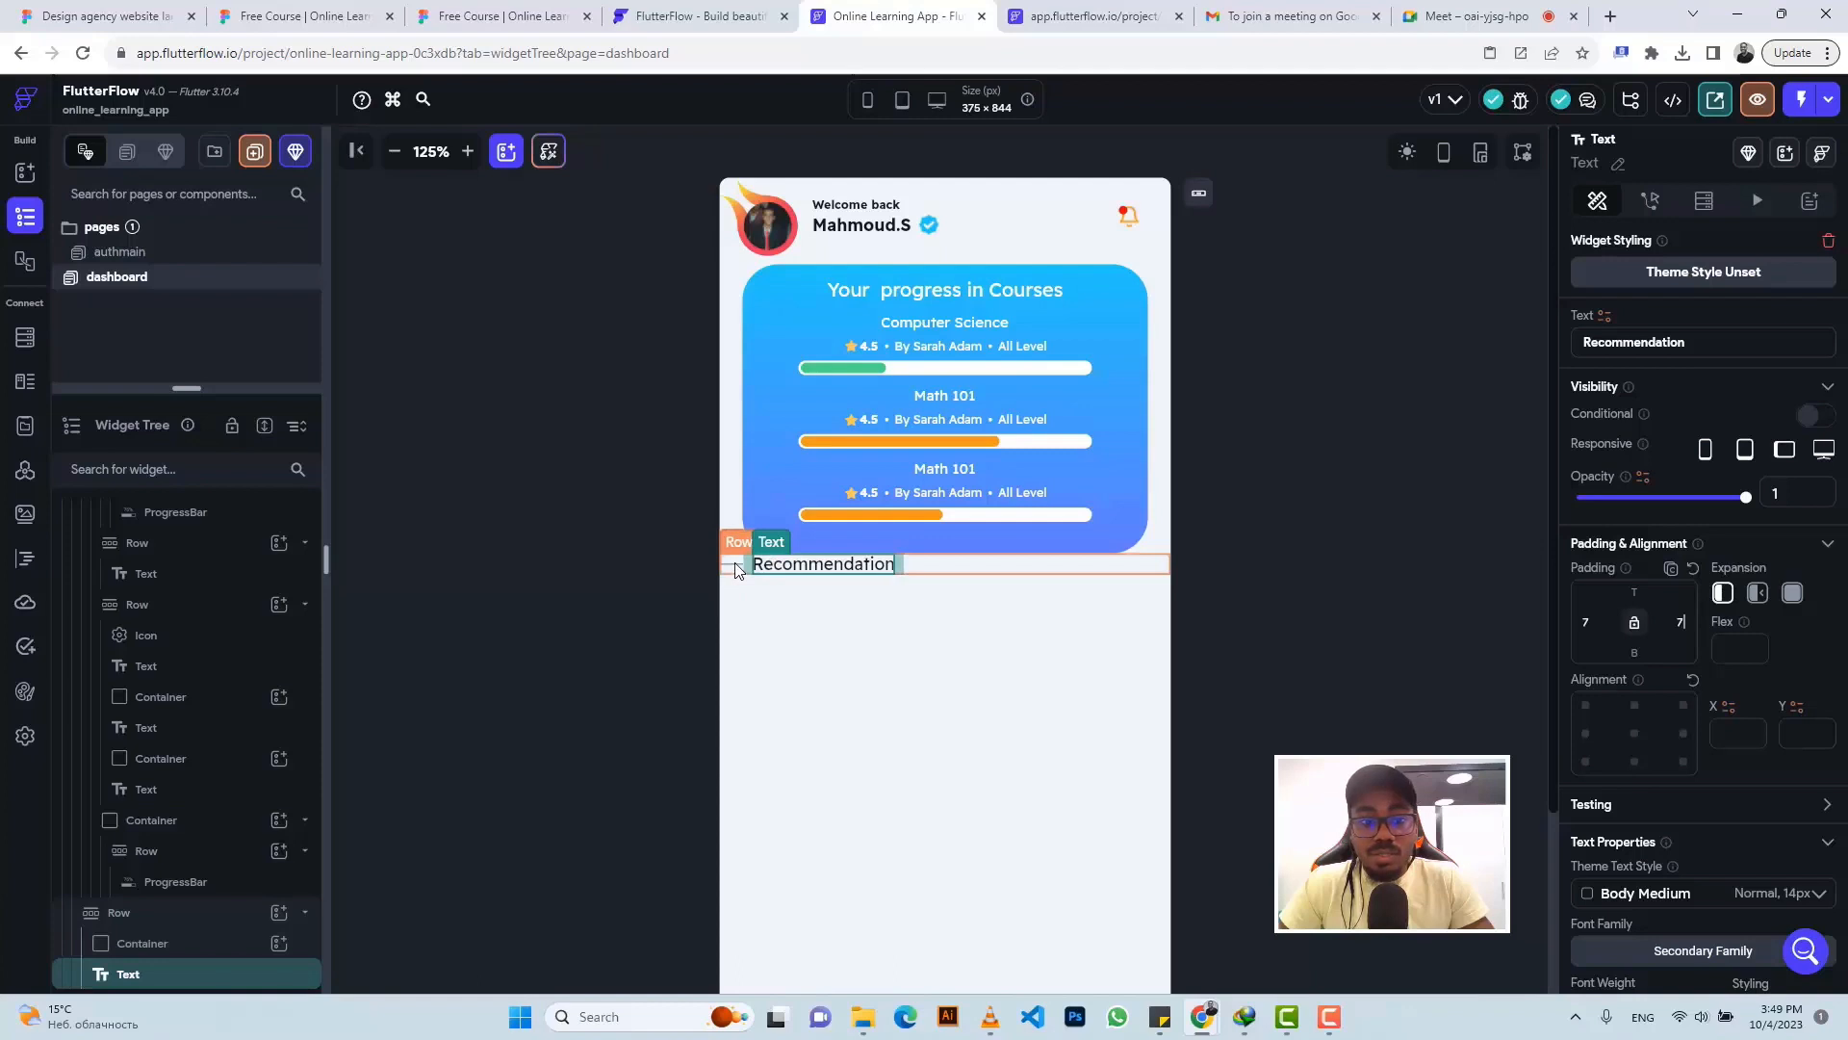
- Copy the grey line widget and set the Recommendation row's top padding to 16
{"action": "left_click", "coordinate": [164, 945]}
{"action": "key", "text": "ctrl+c"}
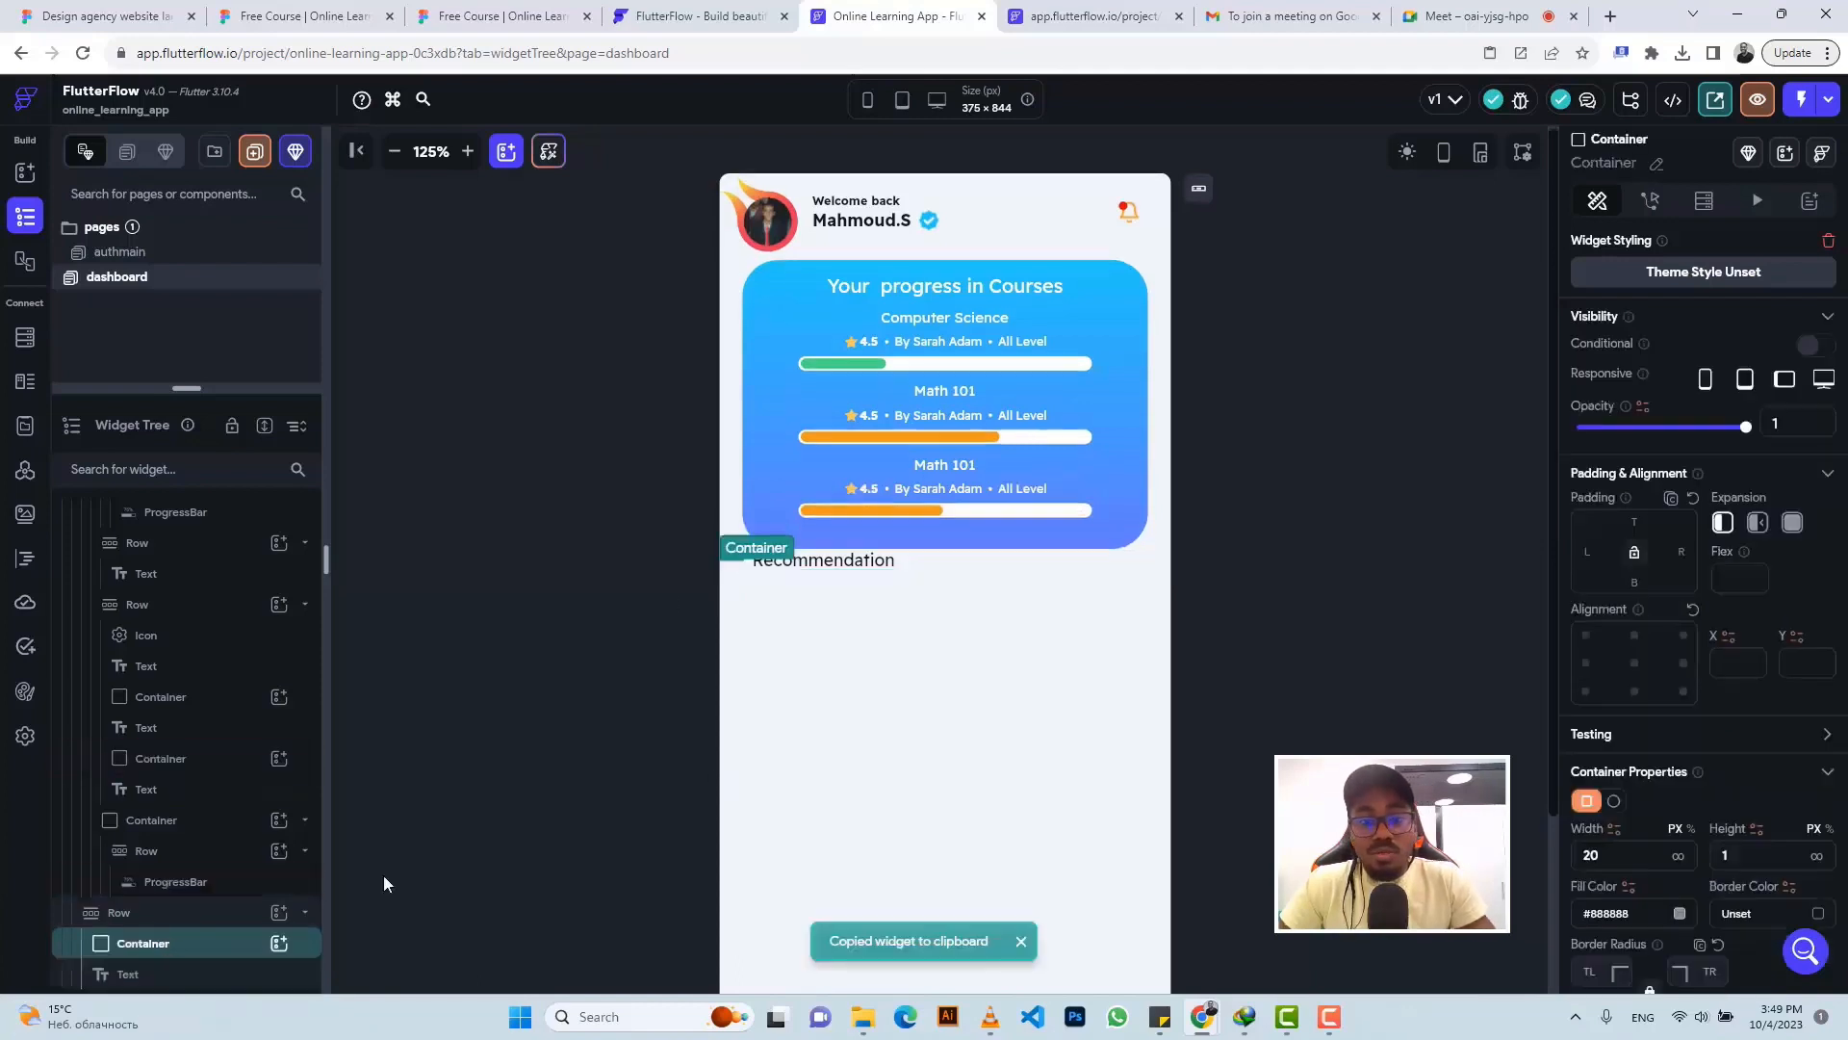
{"action": "left_click", "coordinate": [967, 562]}
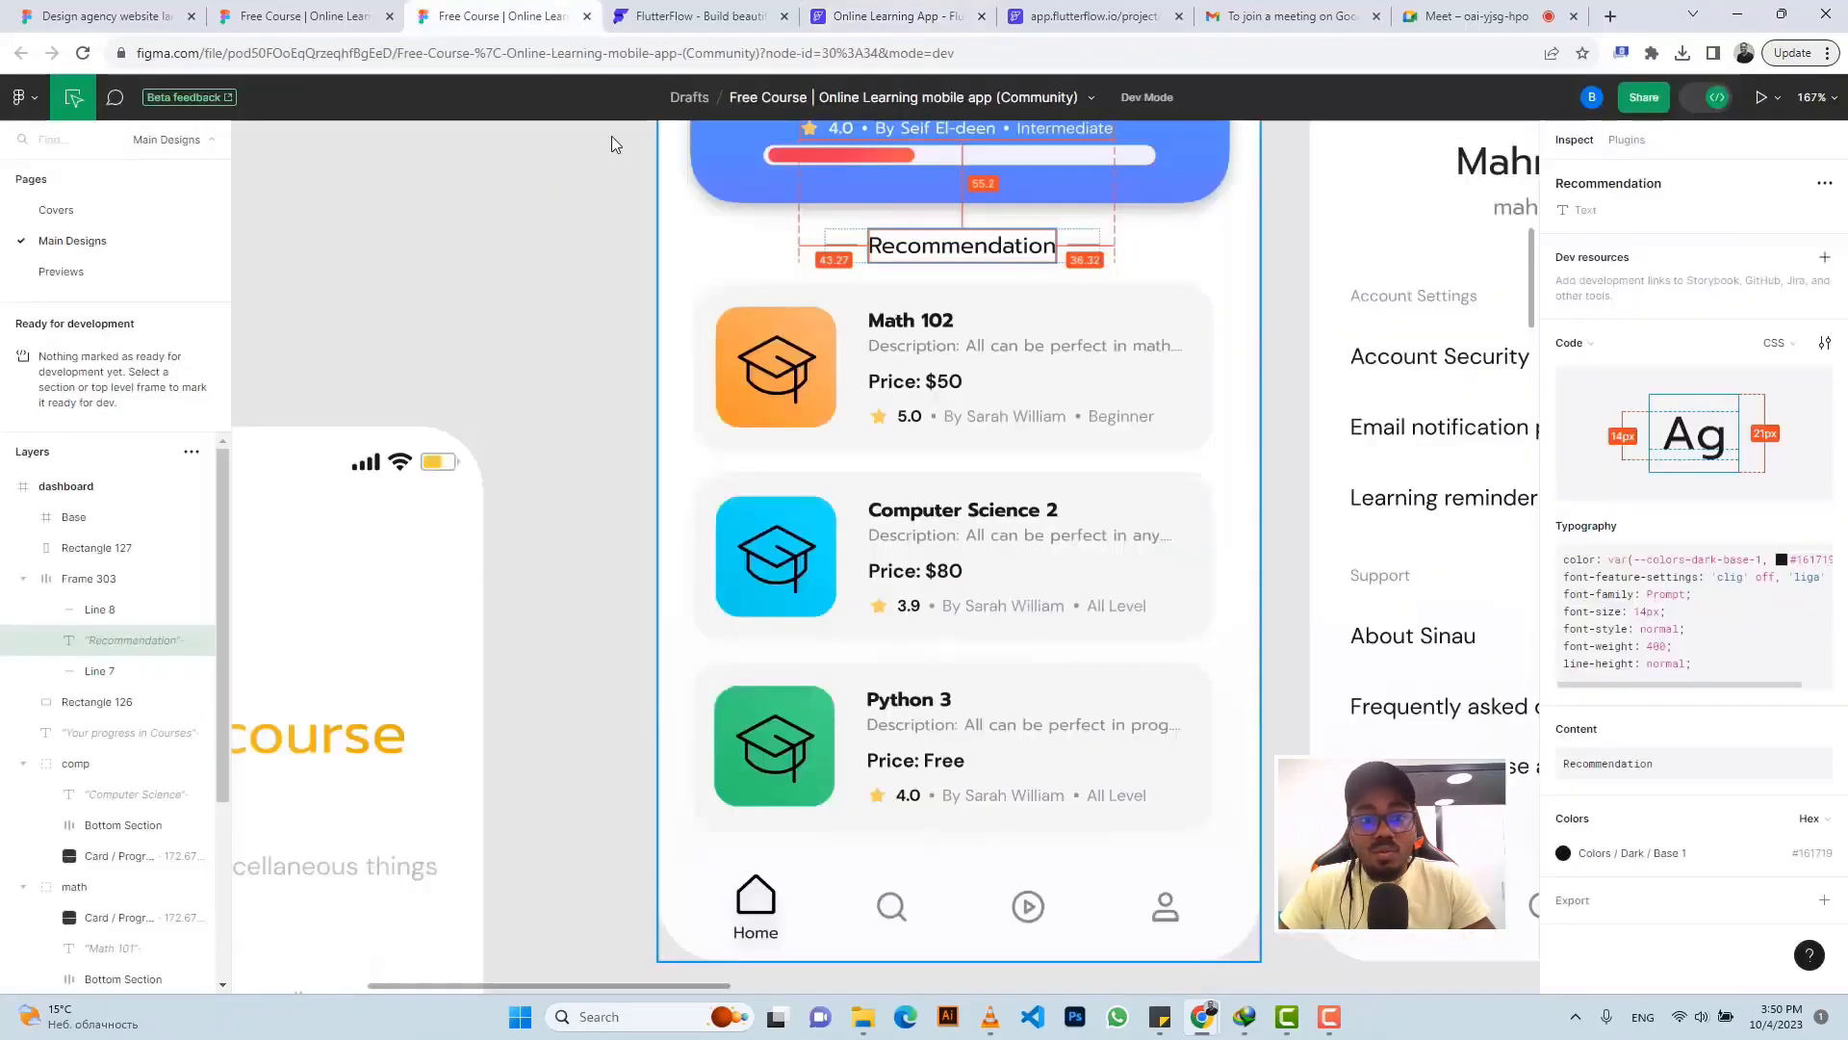
{"action": "left_click", "coordinate": [501, 15]}
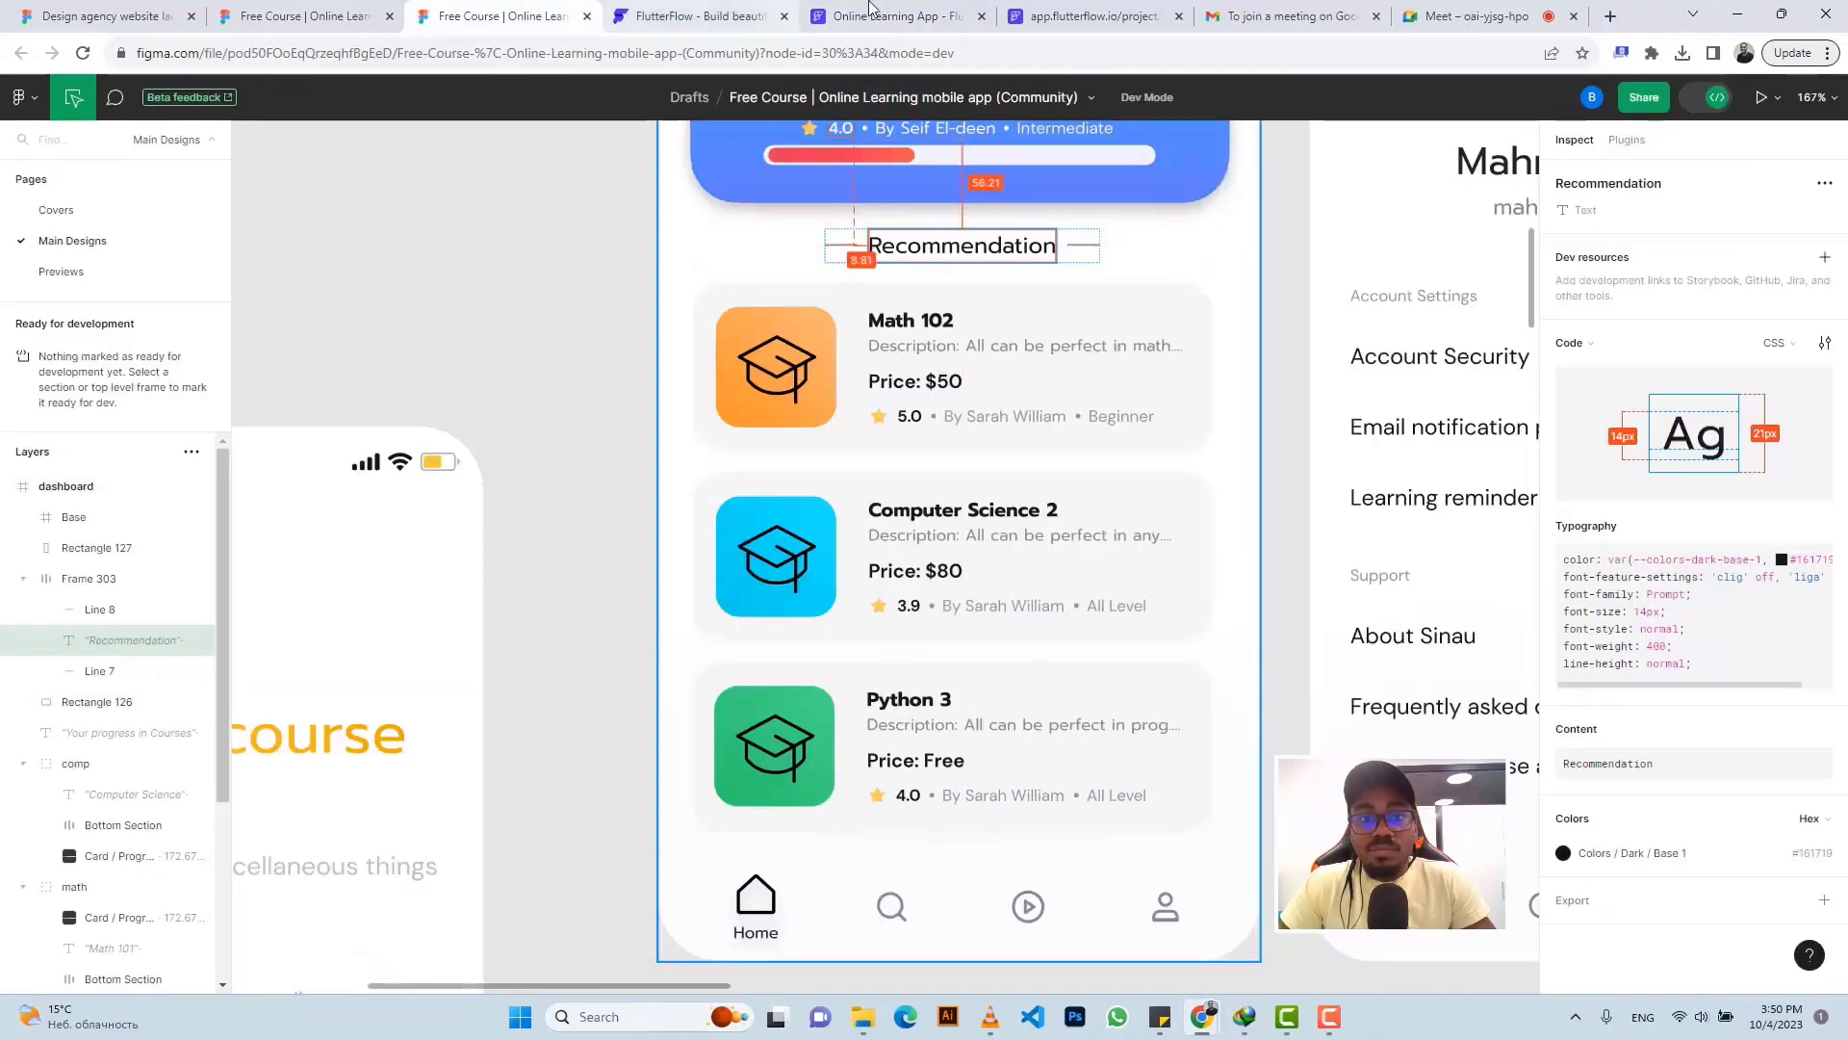
{"action": "left_click", "coordinate": [895, 16]}
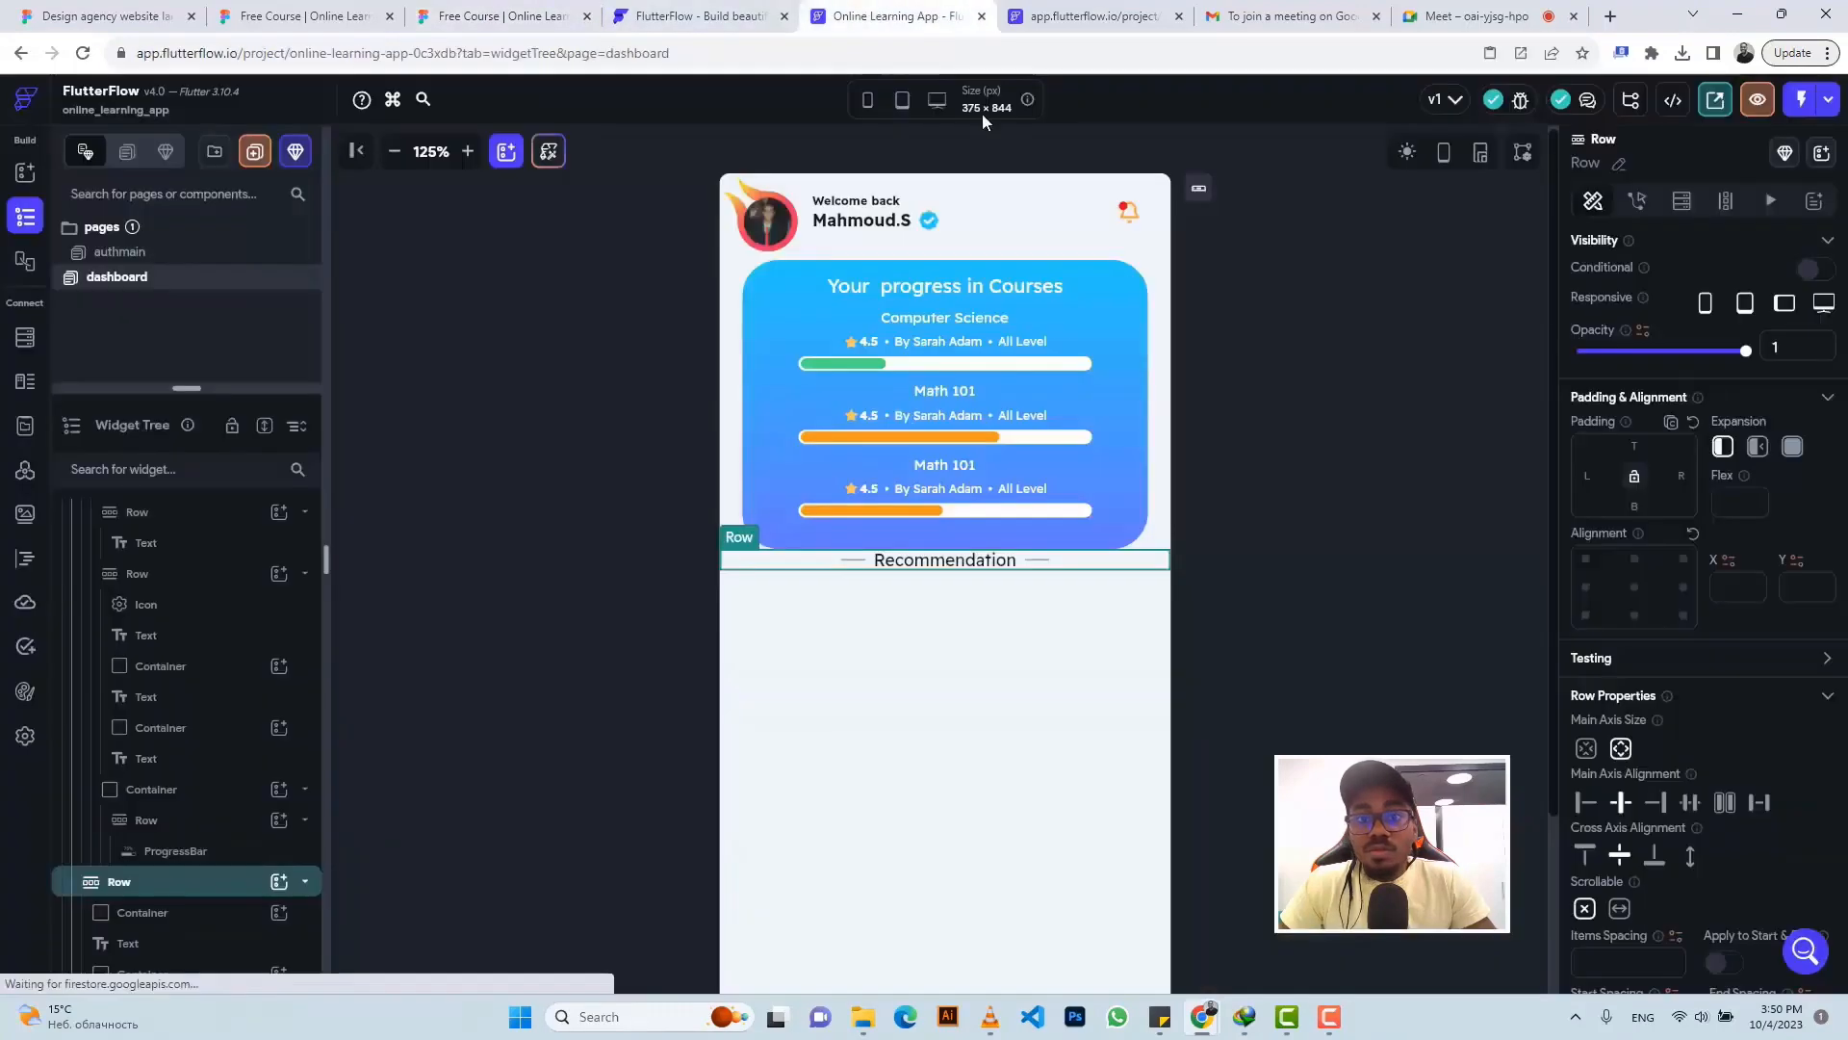
{"action": "left_click", "coordinate": [1634, 447]}
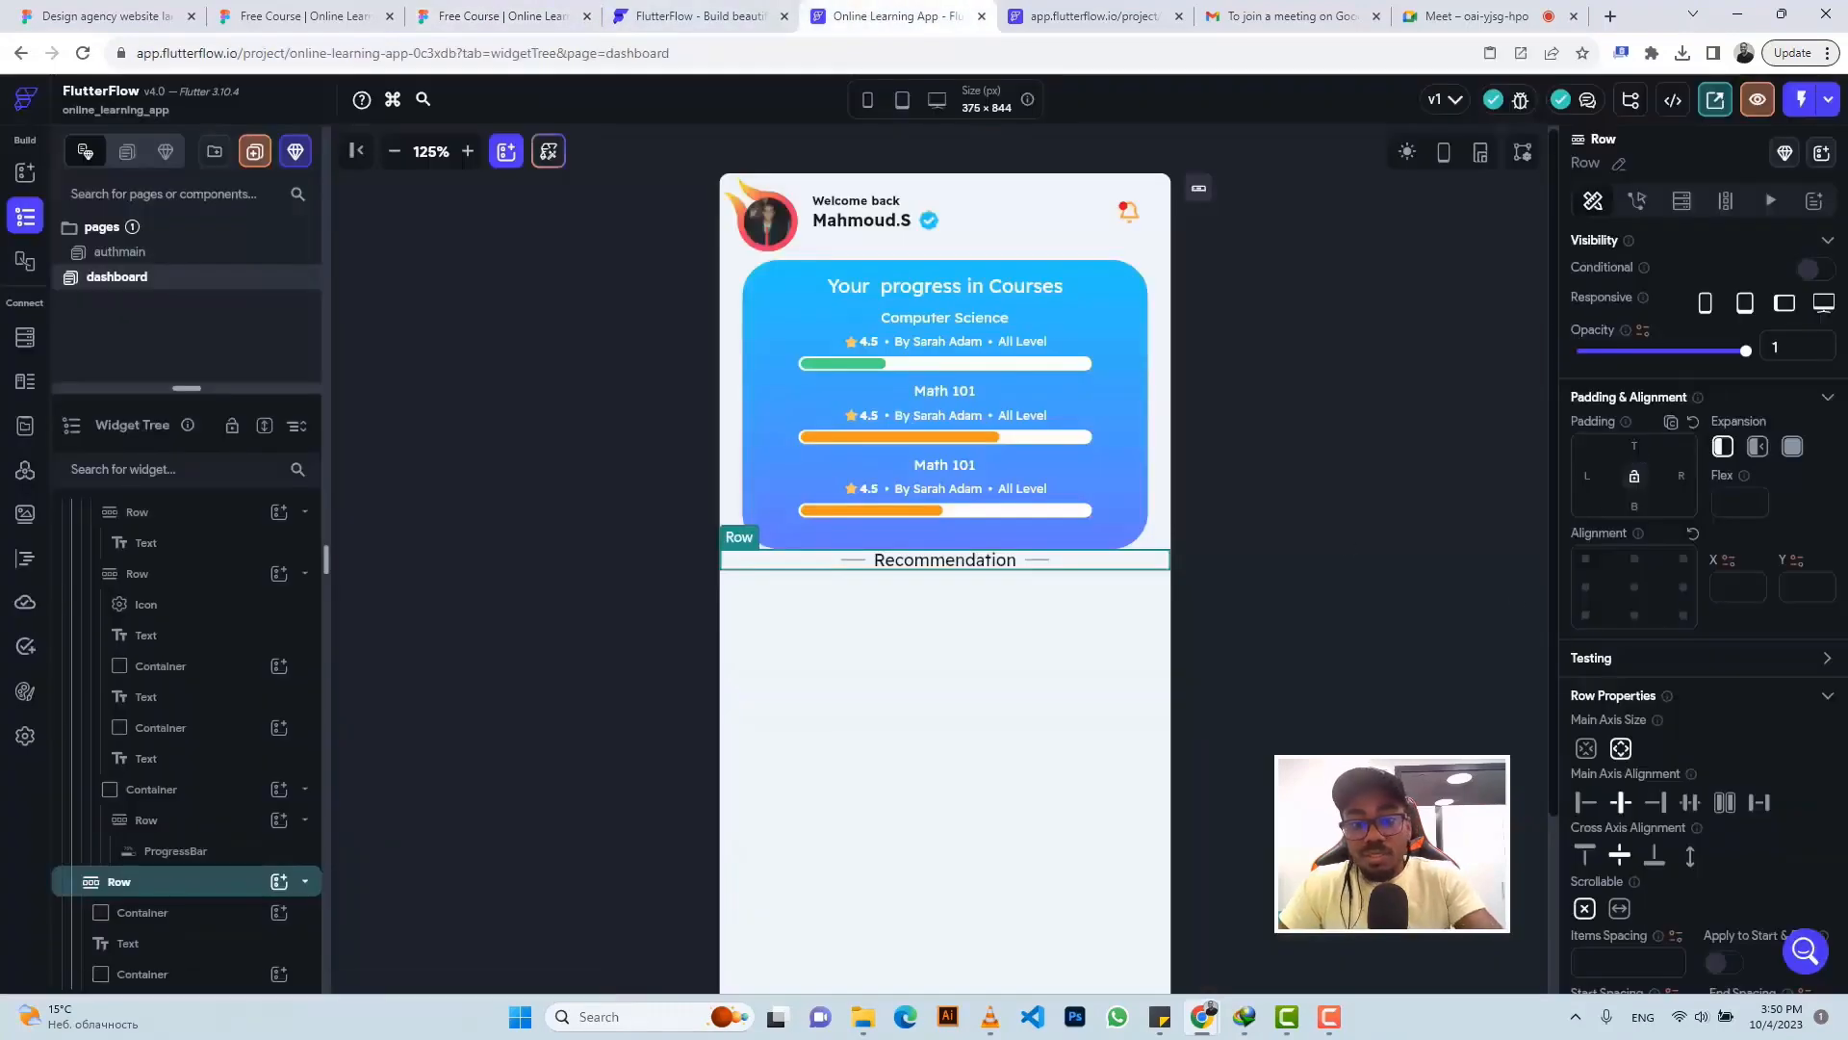
{"action": "type", "text": "16"}
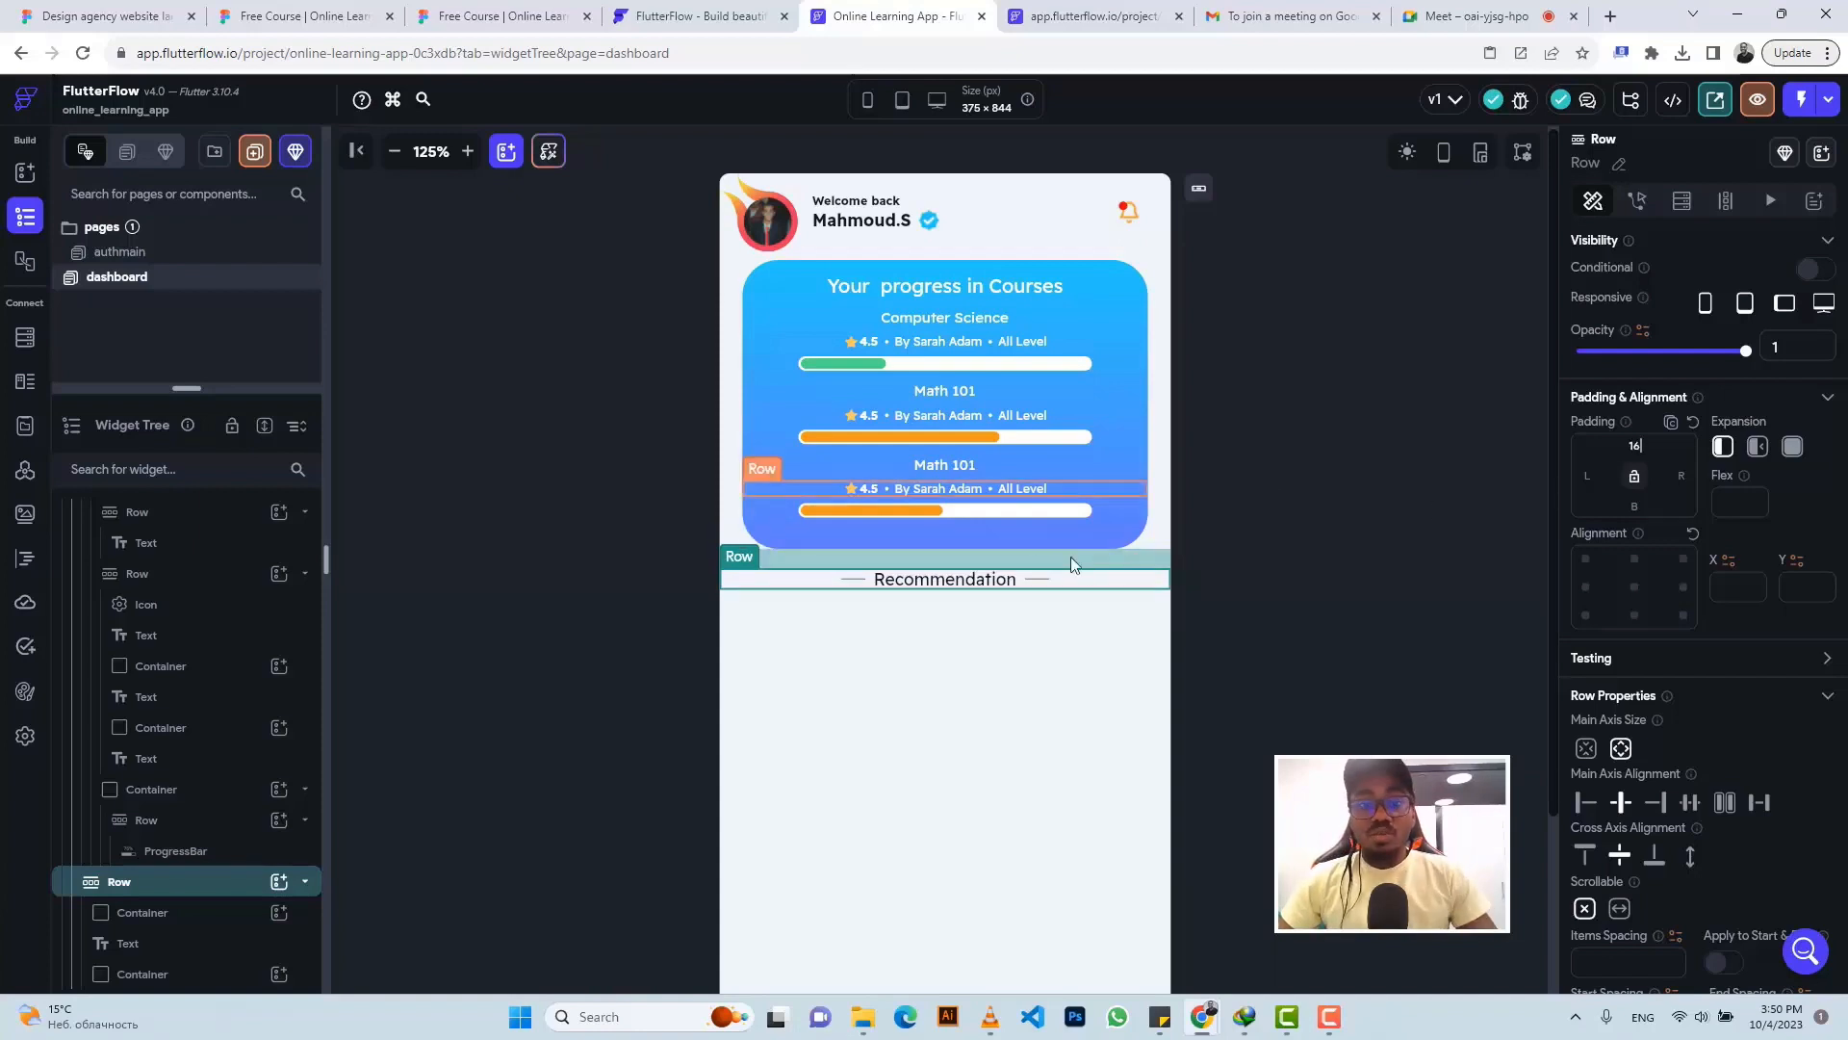
{"action": "left_click", "coordinate": [400, 155]}
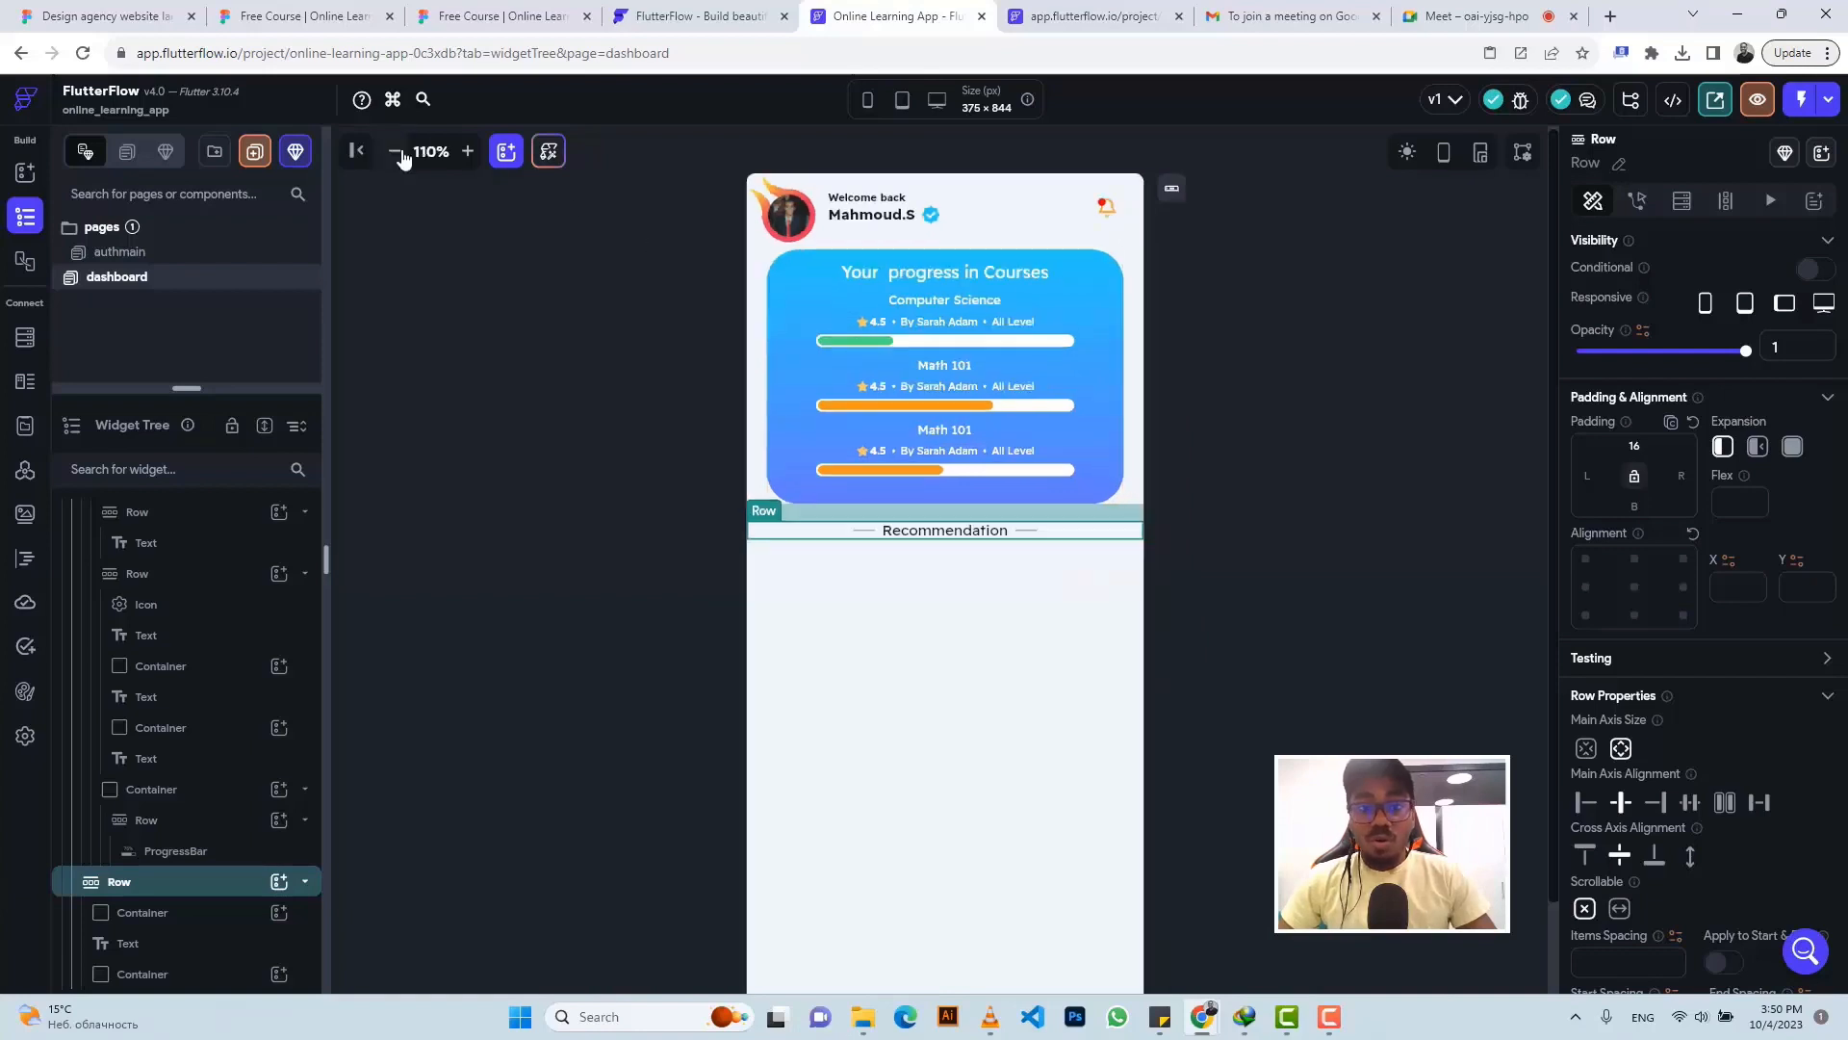
{"action": "left_click", "coordinate": [1252, 344]}
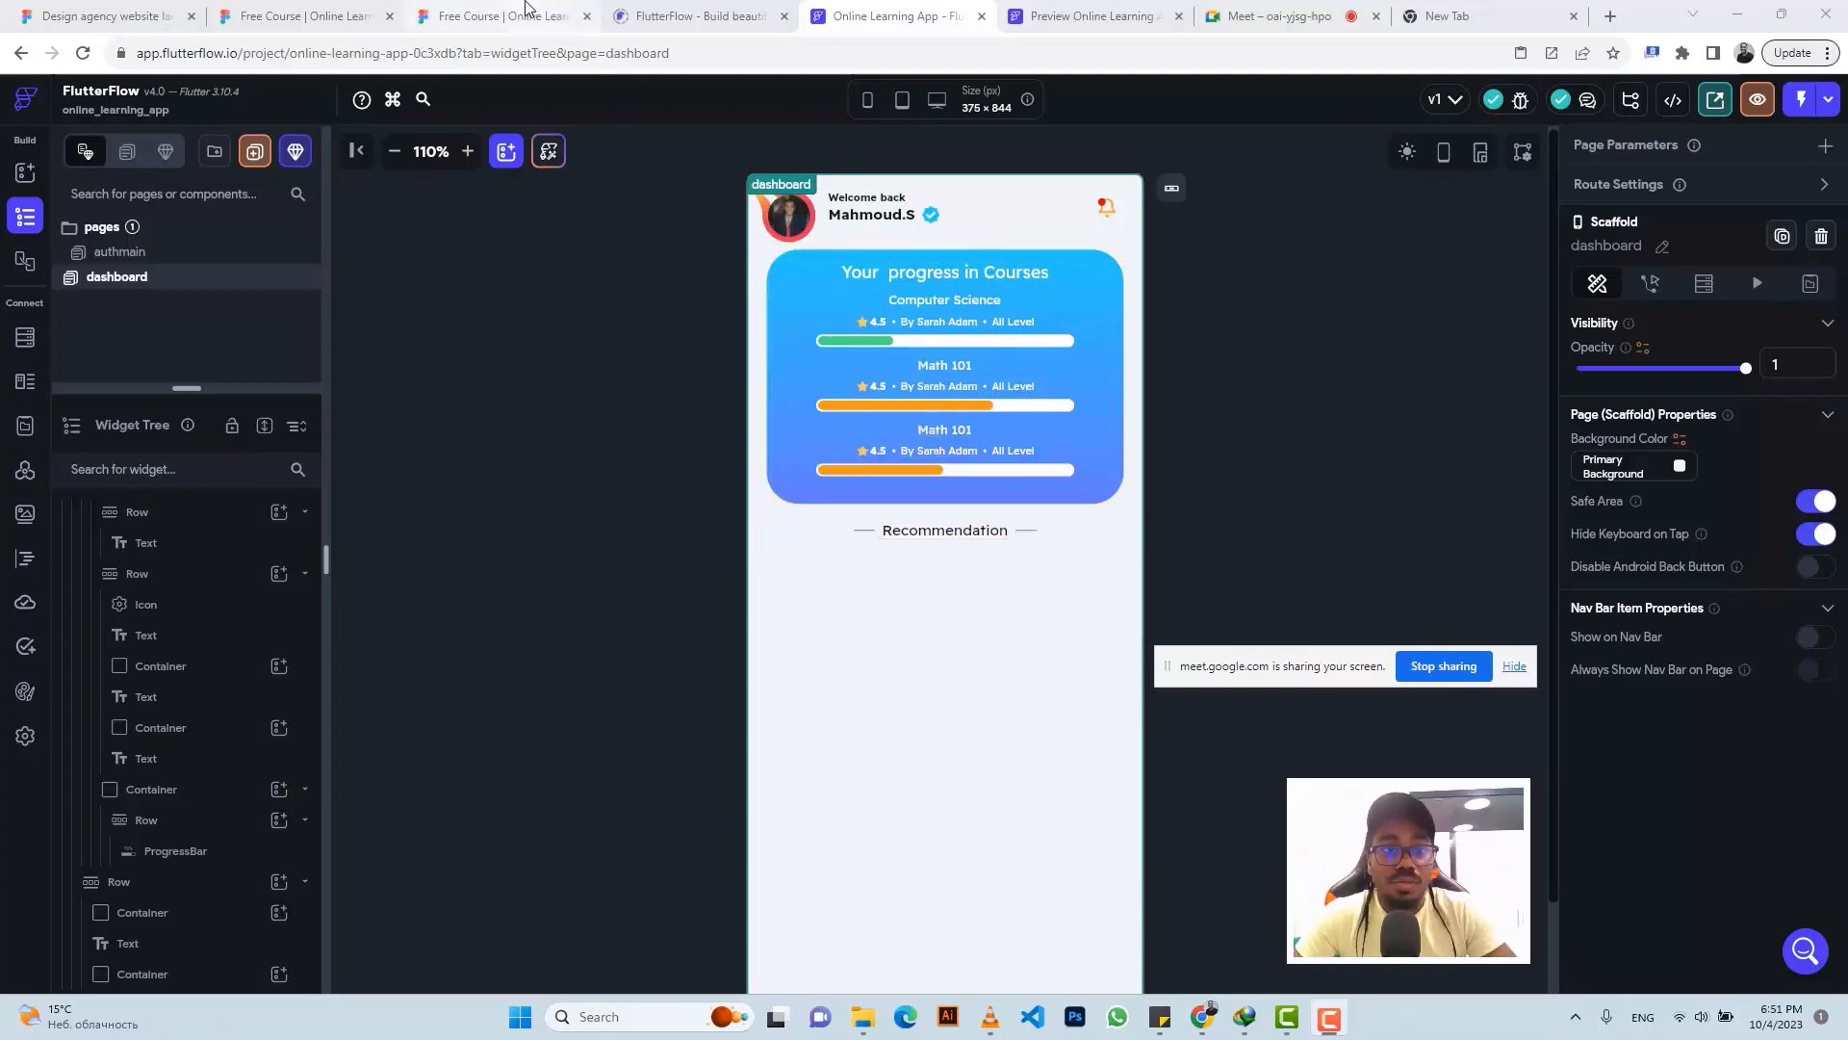
- Zoom Figma onto the recommendation cards and inspect the Math 102 card's 15px padding
{"action": "left_click", "coordinate": [496, 16]}
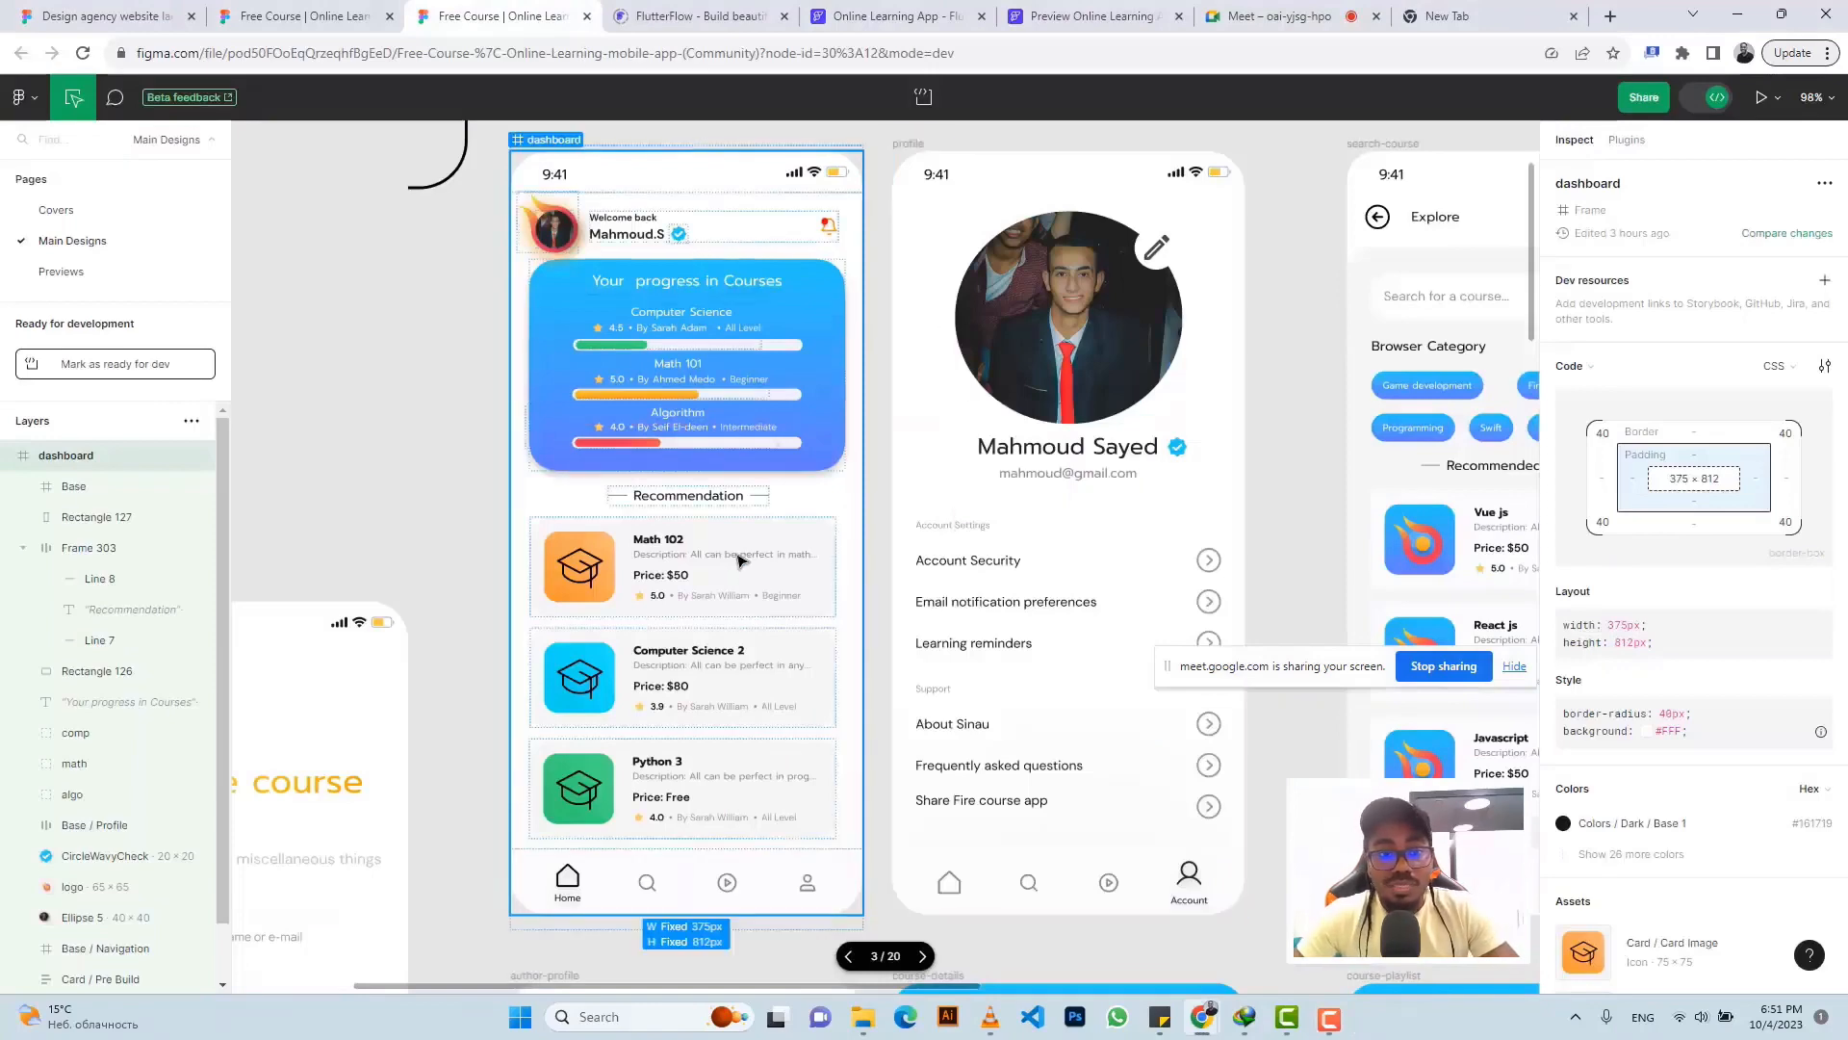
{"action": "scroll", "coordinate": [674, 617], "scroll_direction": "up", "scroll_amount": 5}
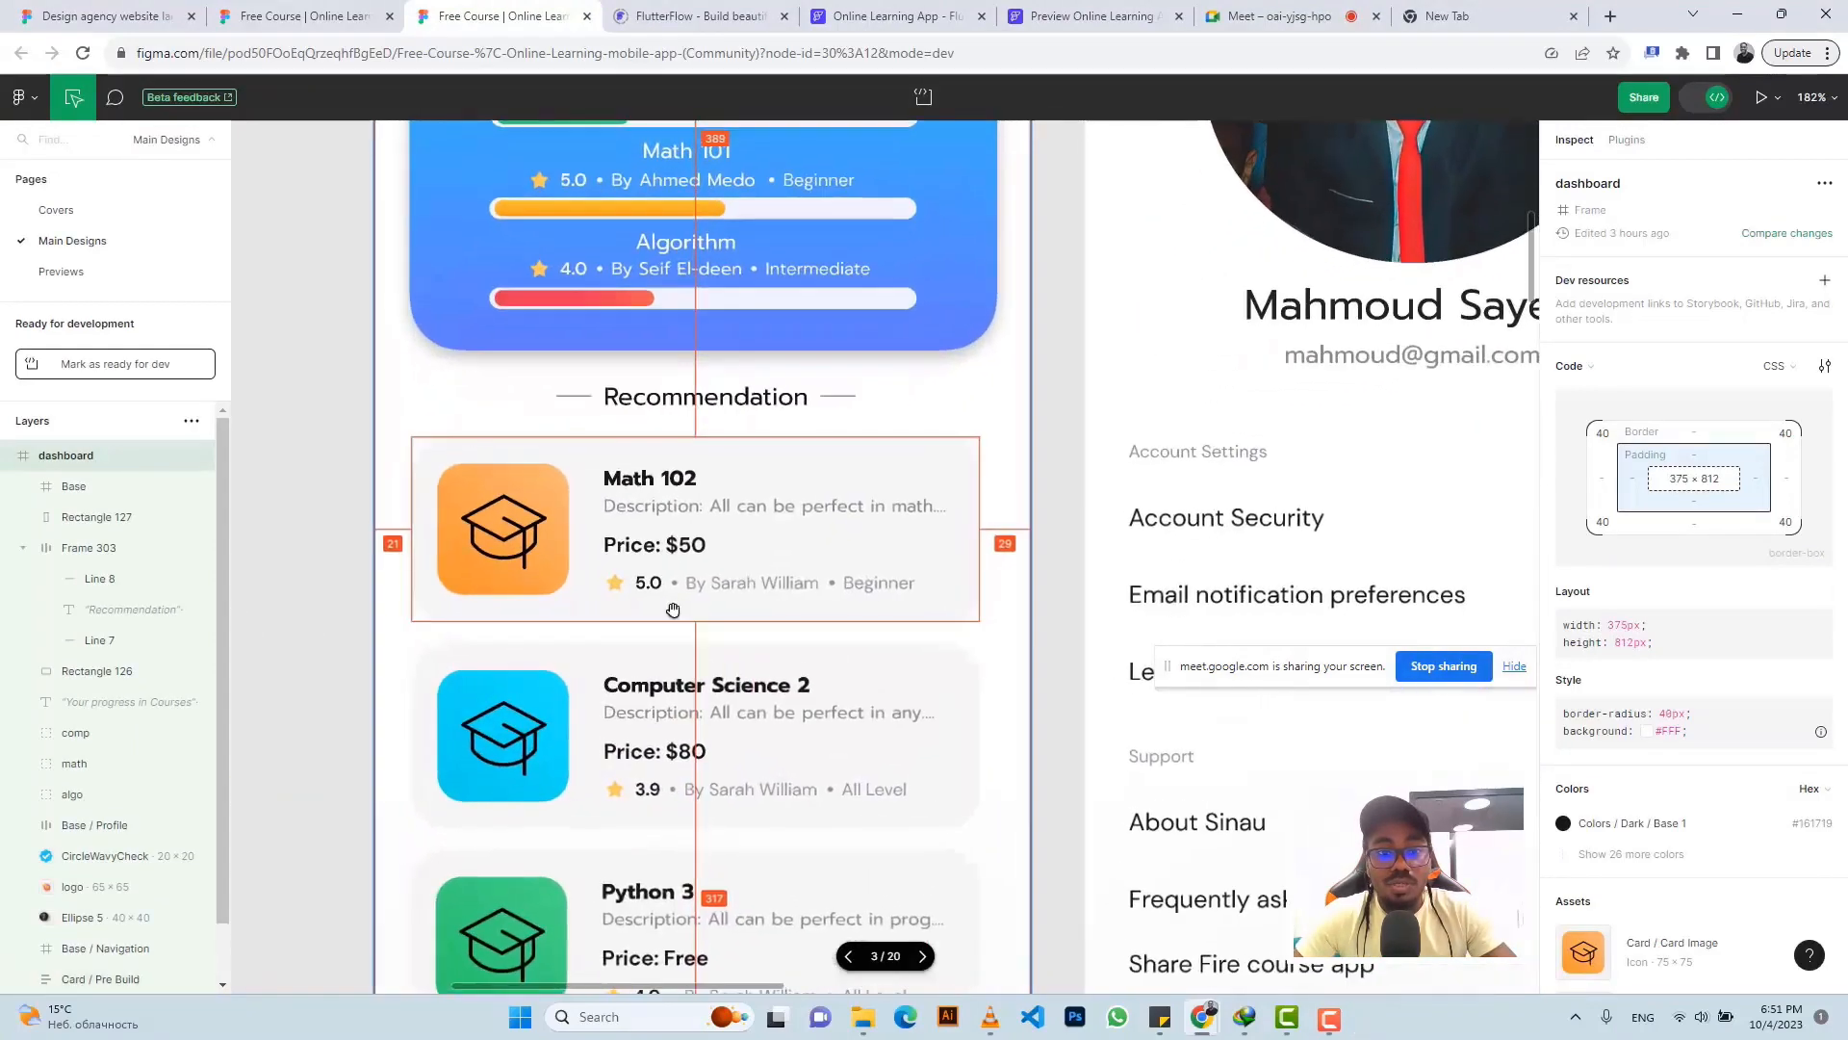
{"action": "scroll", "coordinate": [690, 612], "scroll_direction": "down", "scroll_amount": 1}
{"action": "left_click_drag", "start_coordinate": [686, 609], "coordinate": [697, 580]}
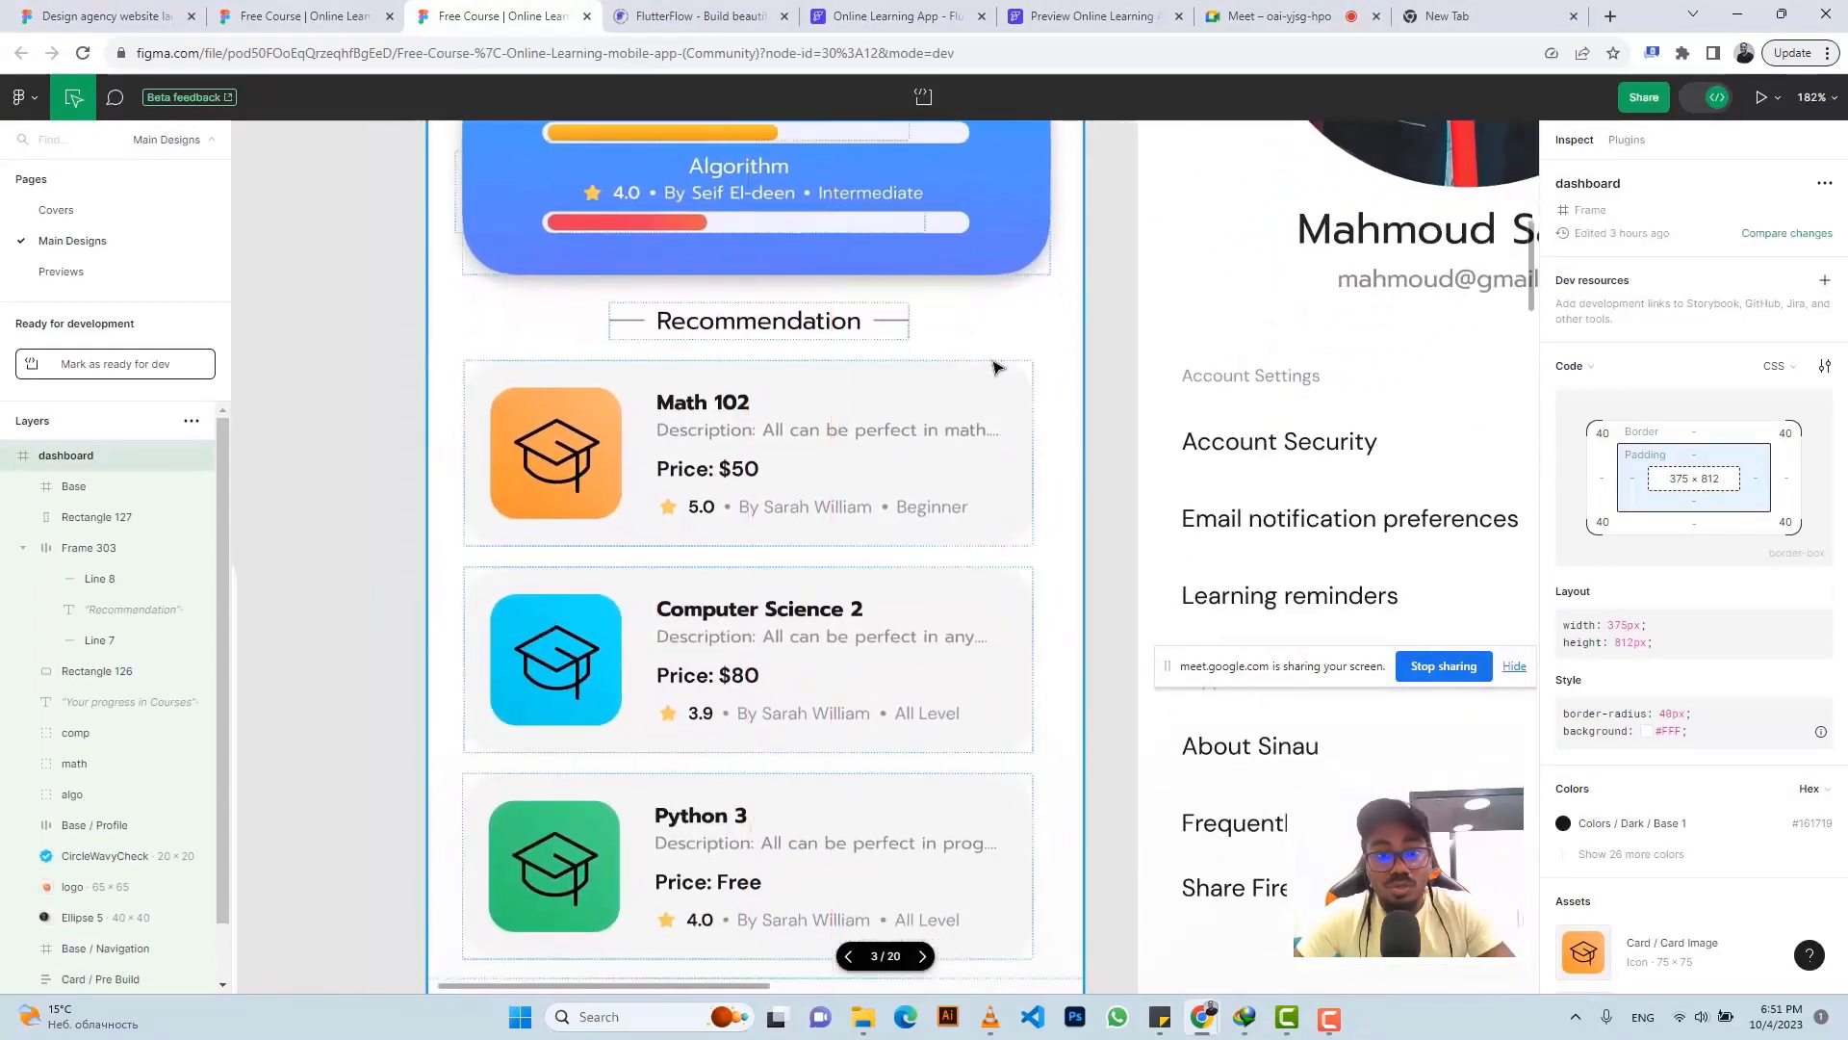
{"action": "left_click", "coordinate": [968, 397]}
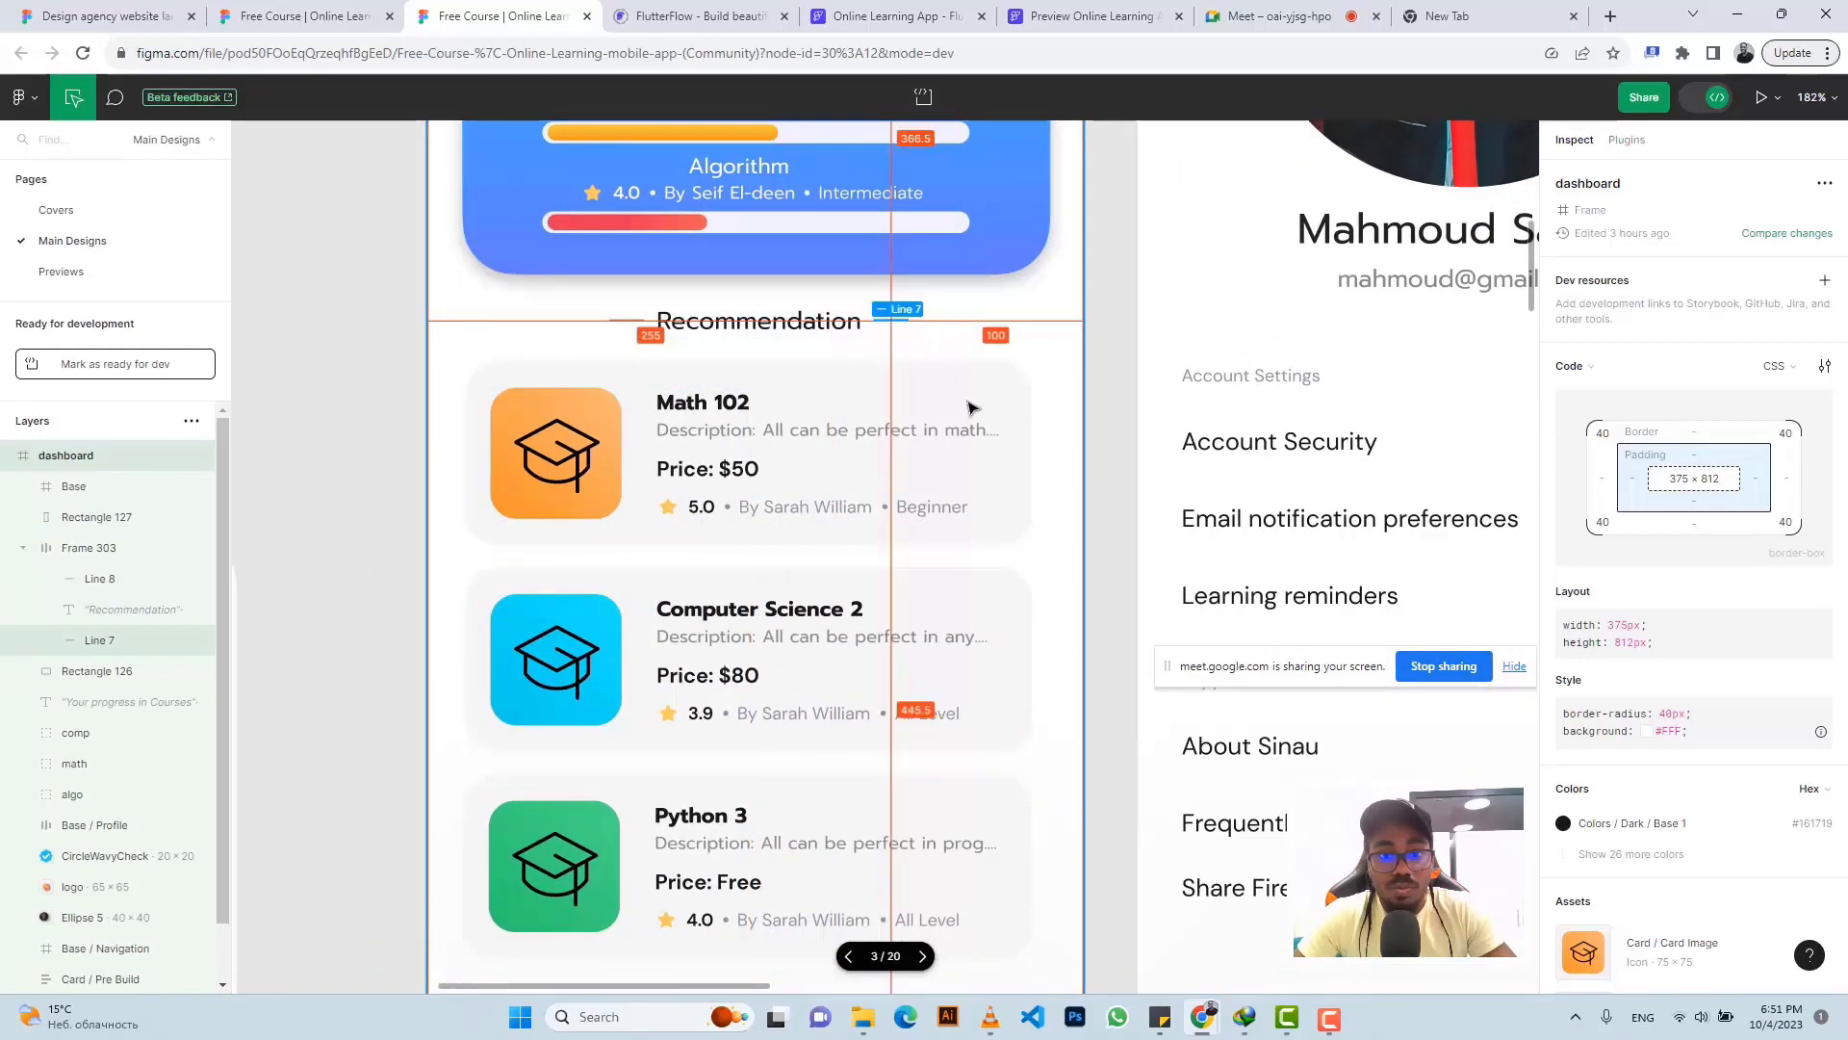
{"action": "left_click", "coordinate": [1105, 355]}
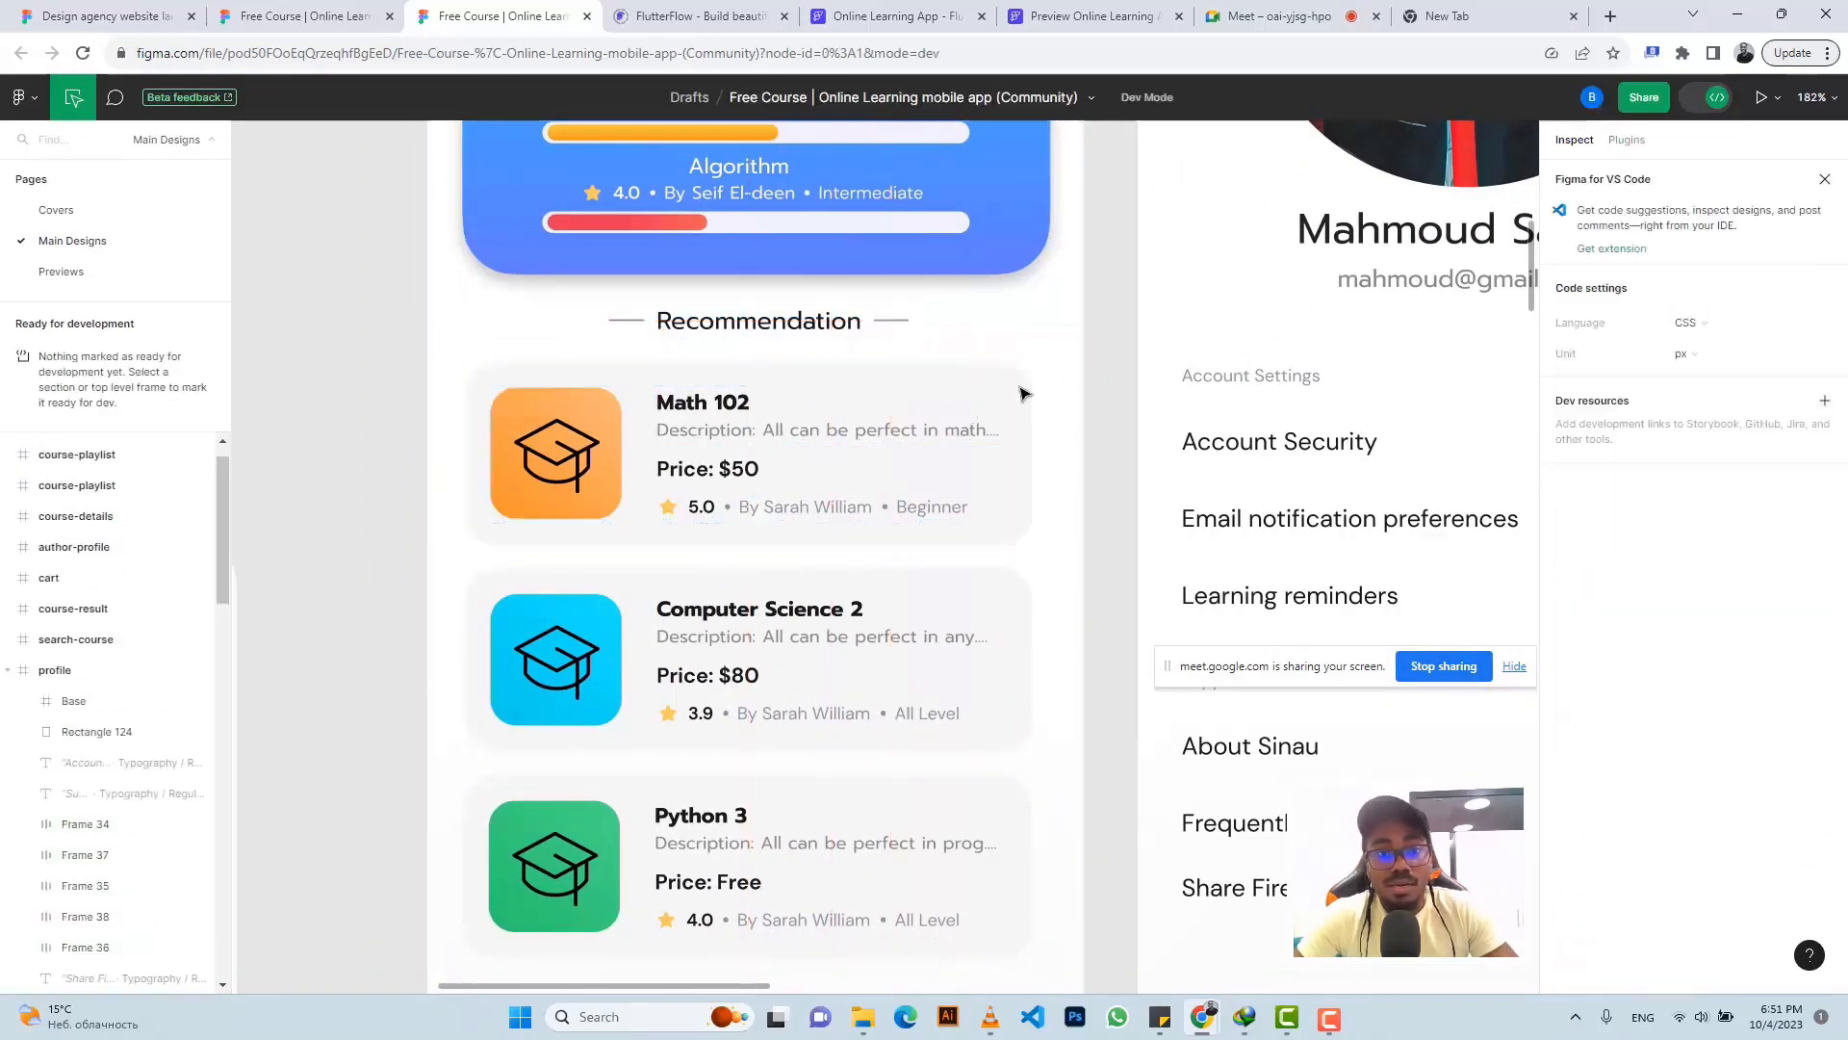
{"action": "left_click", "coordinate": [913, 382]}
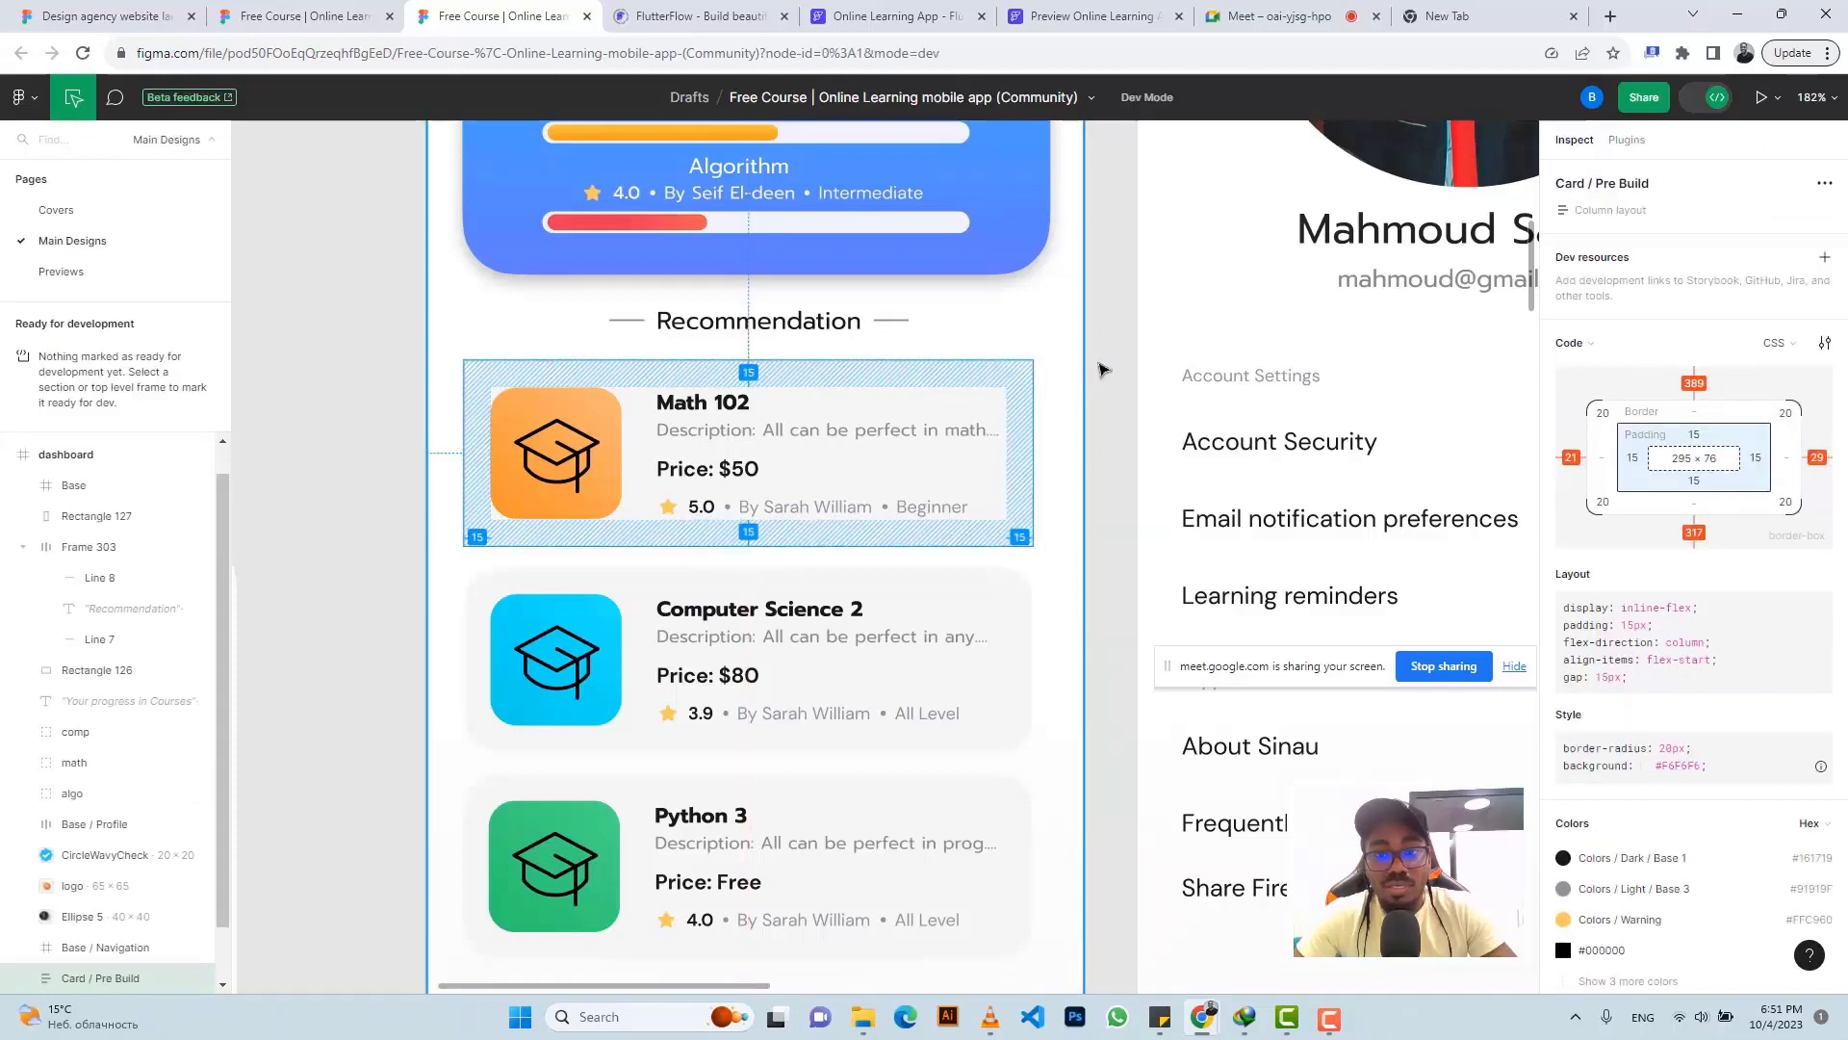
{"action": "left_click", "coordinate": [1102, 367]}
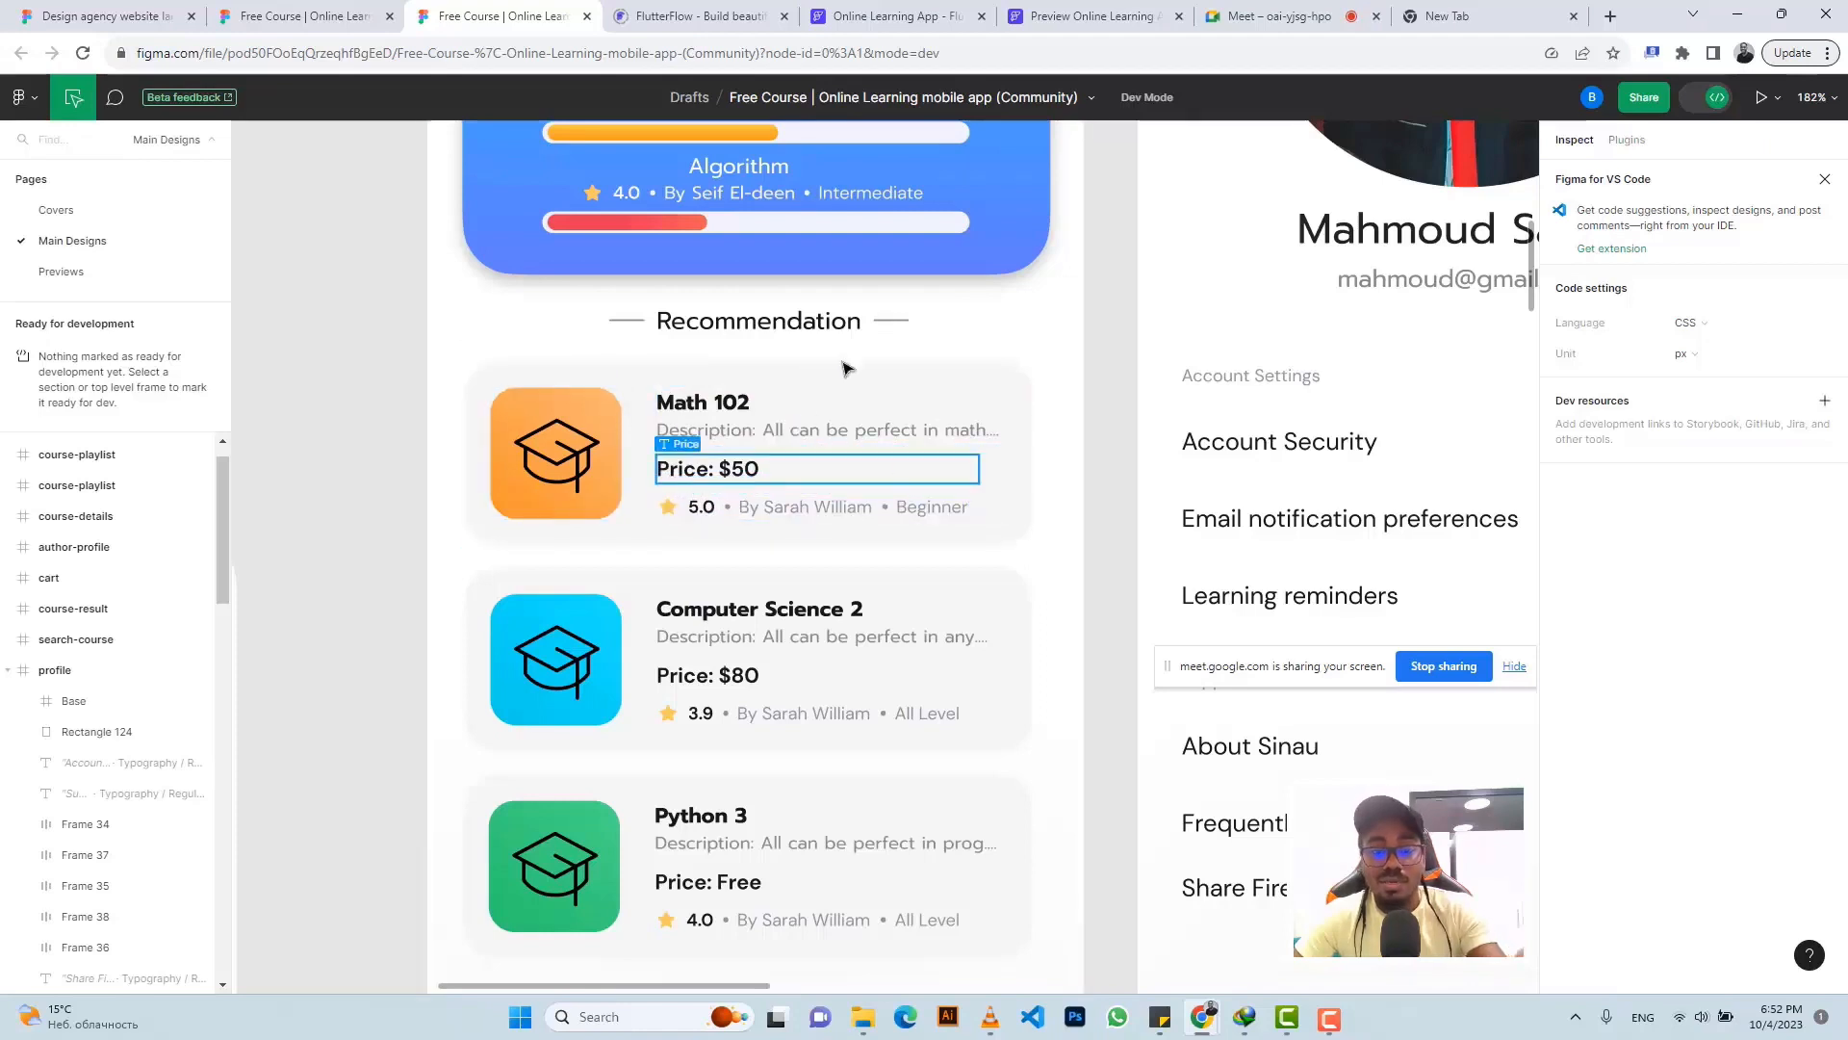
- Inspect the Math 102 card's colours and its title text's typography in Figma
{"action": "left_click", "coordinate": [1007, 384]}
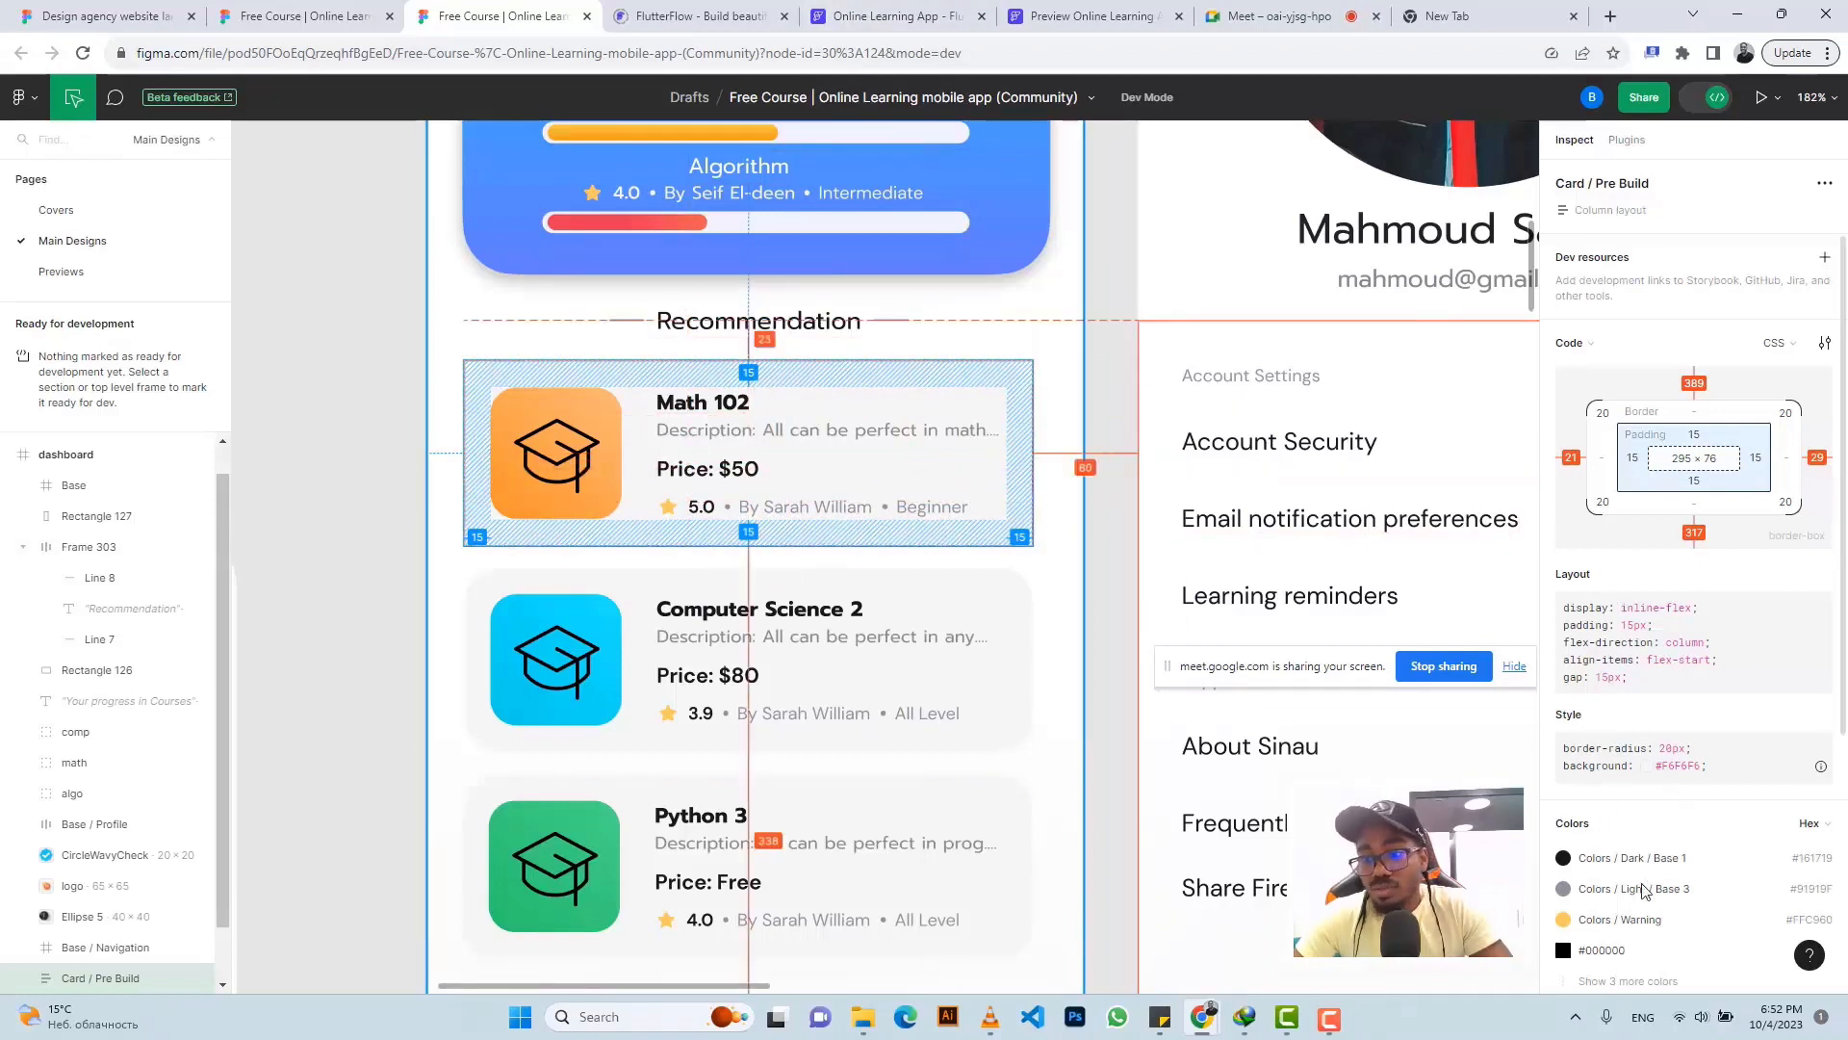
{"action": "scroll", "coordinate": [1627, 880], "scroll_direction": "down", "scroll_amount": 2}
{"action": "scroll", "coordinate": [1622, 866], "scroll_direction": "down", "scroll_amount": 2}
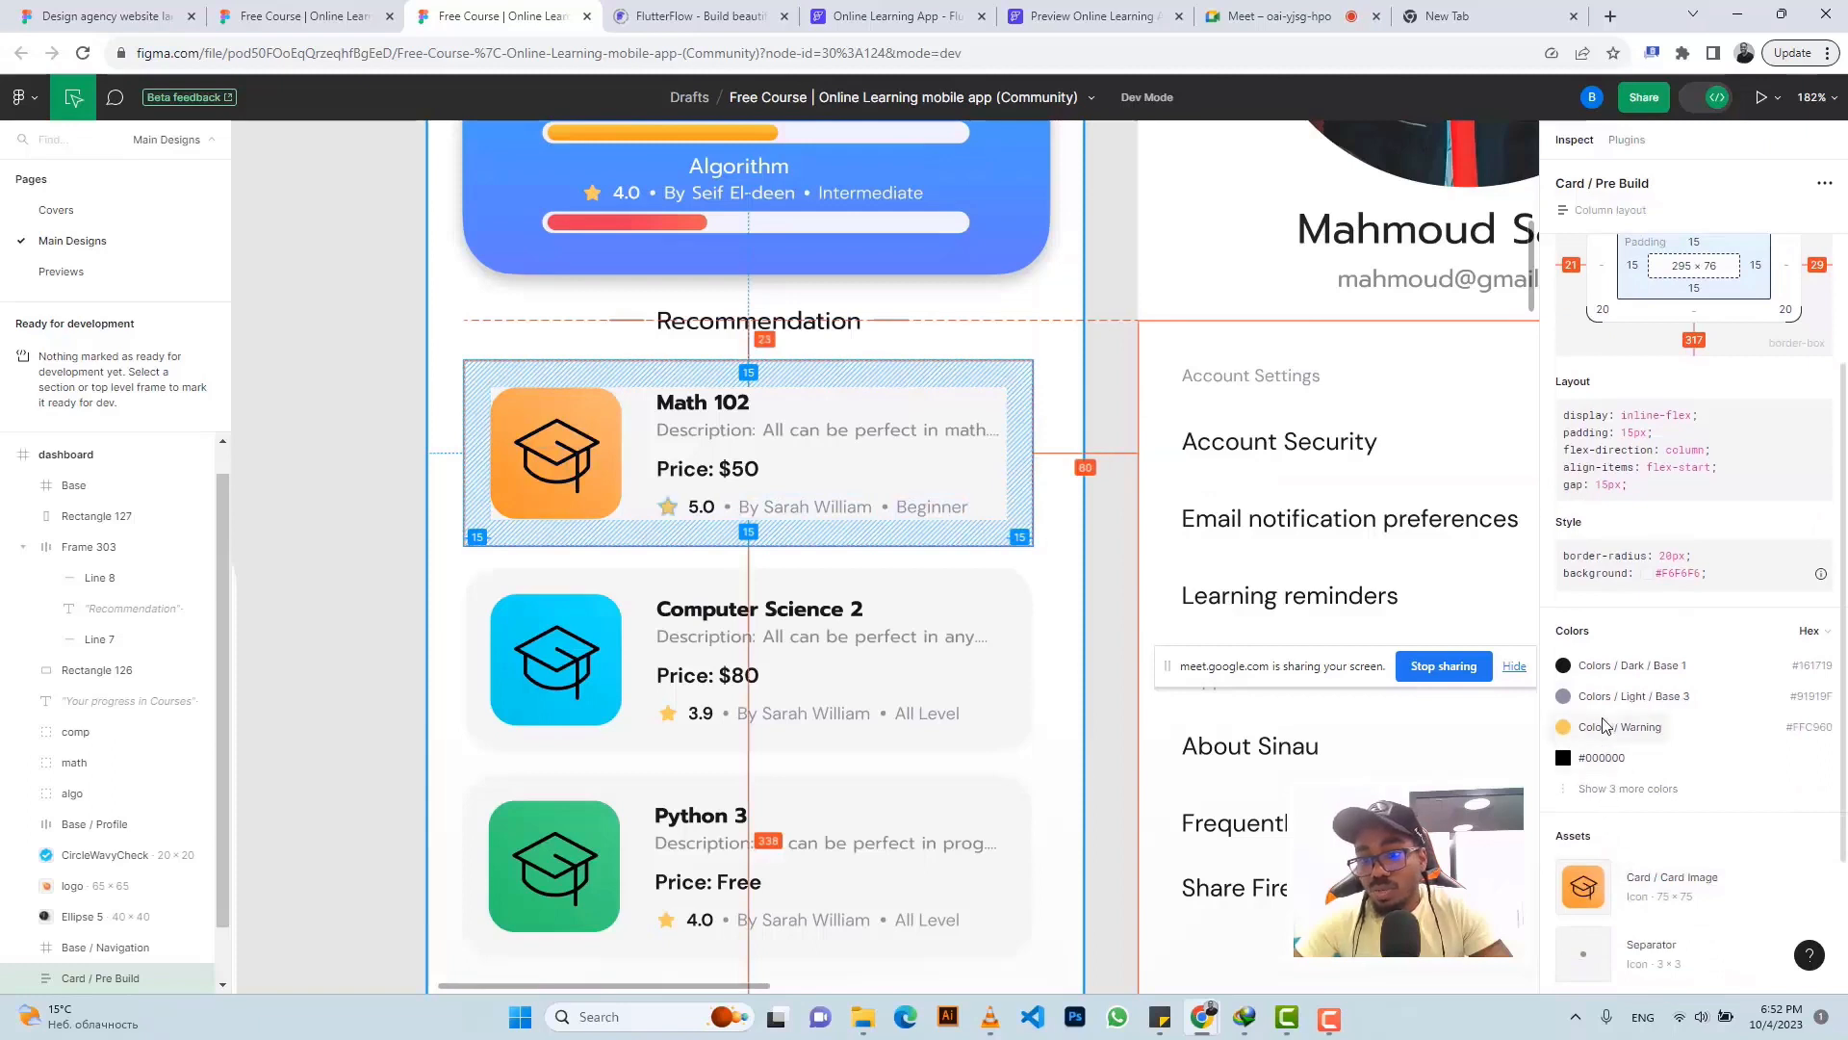
{"action": "left_click", "coordinate": [1615, 792]}
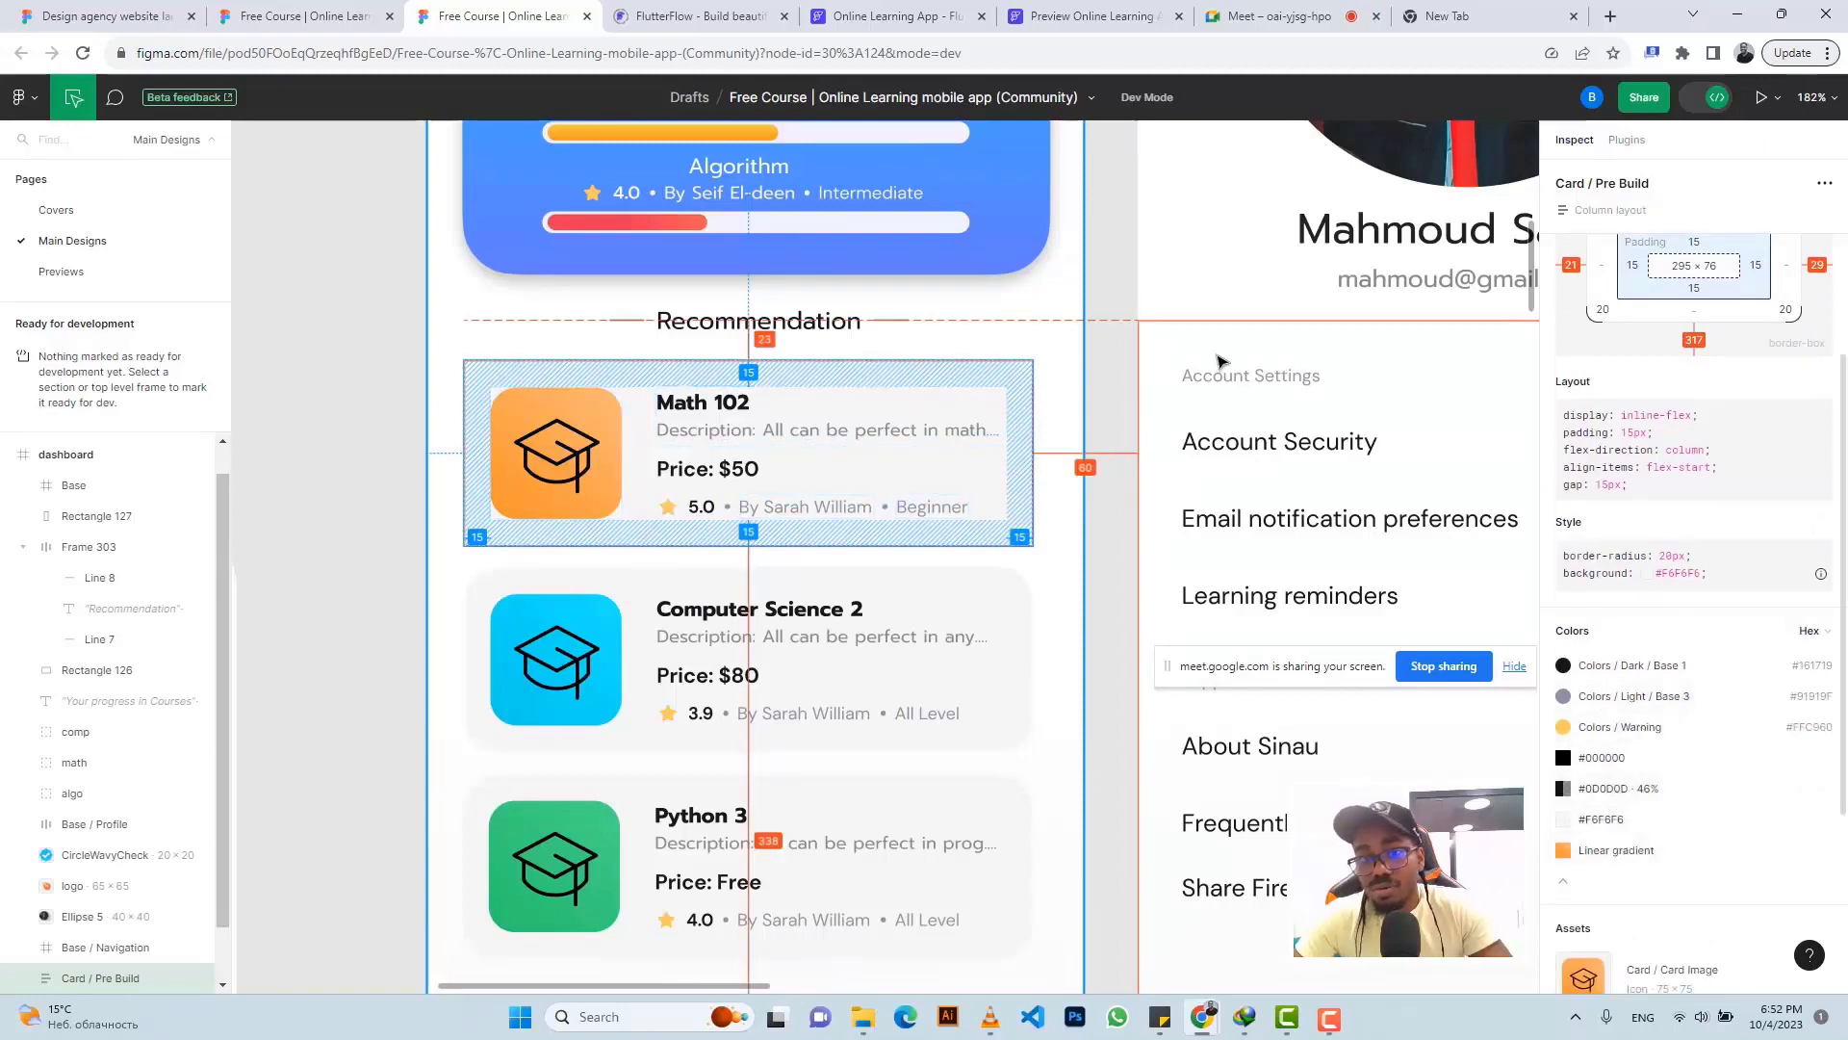
{"action": "left_click", "coordinate": [1109, 281]}
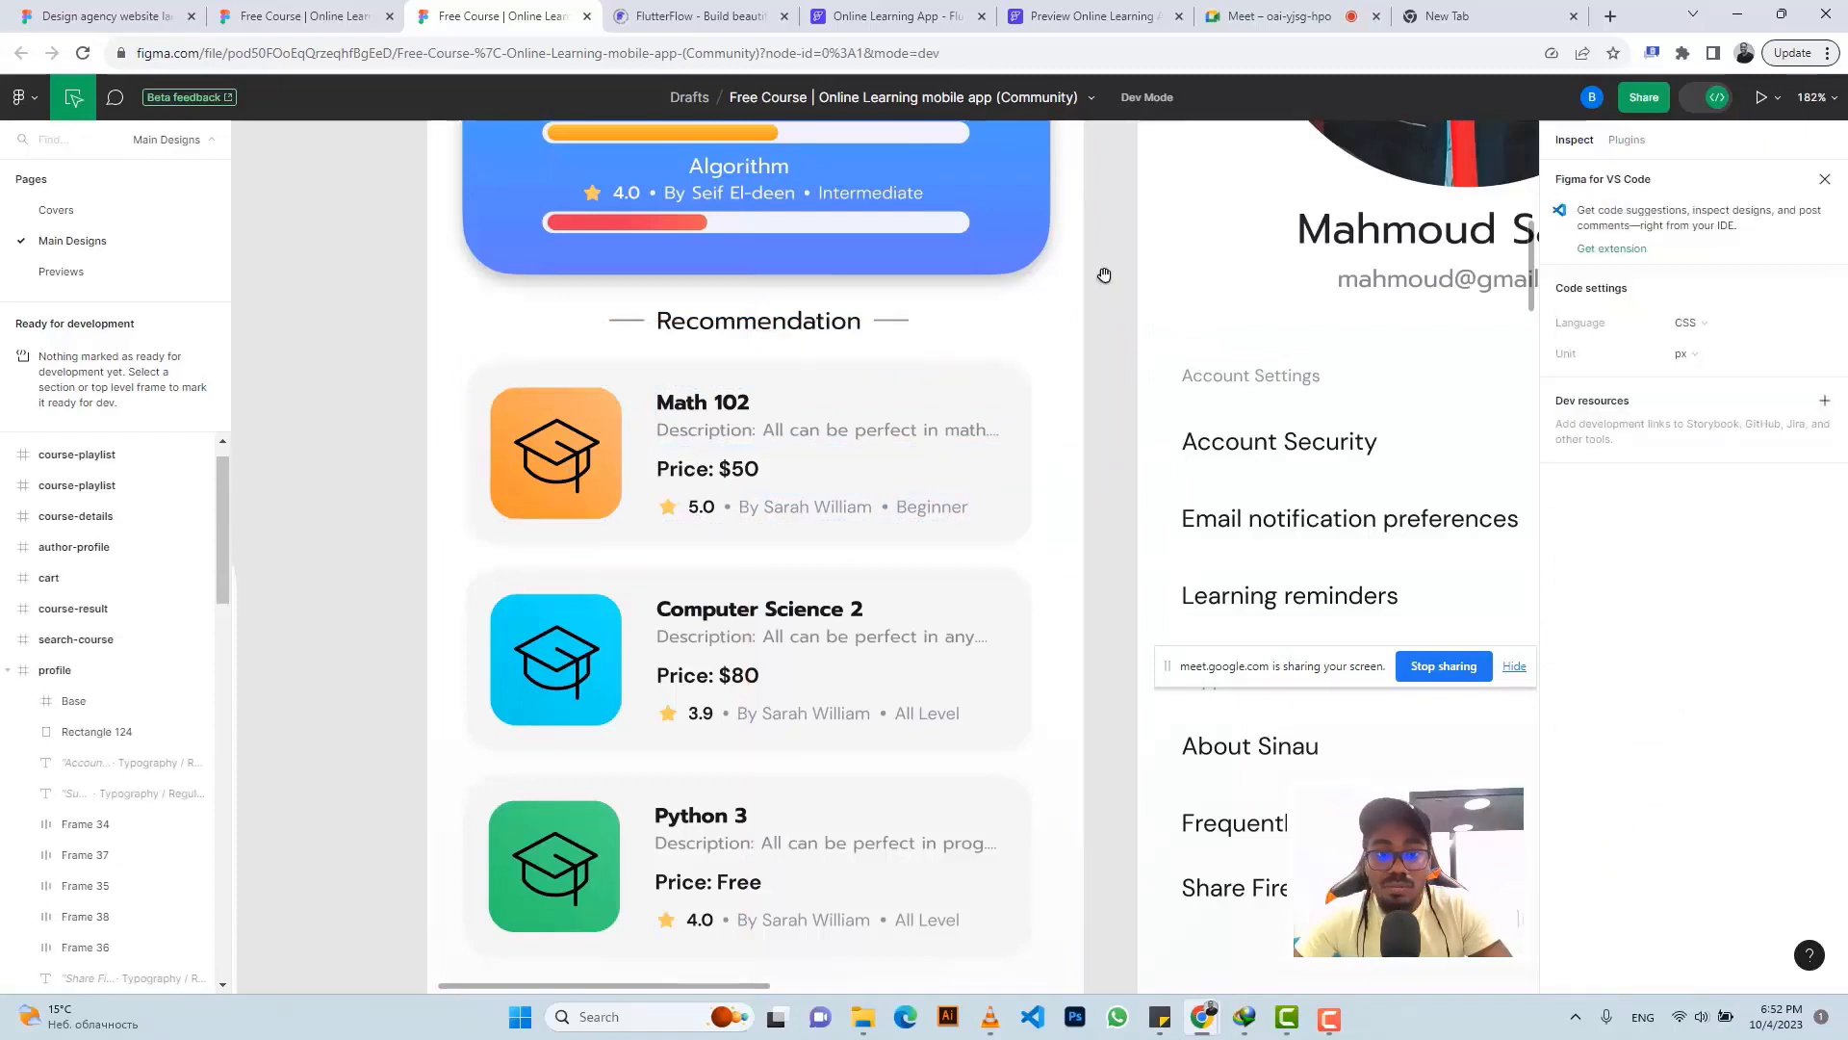
{"action": "left_click", "coordinate": [947, 376]}
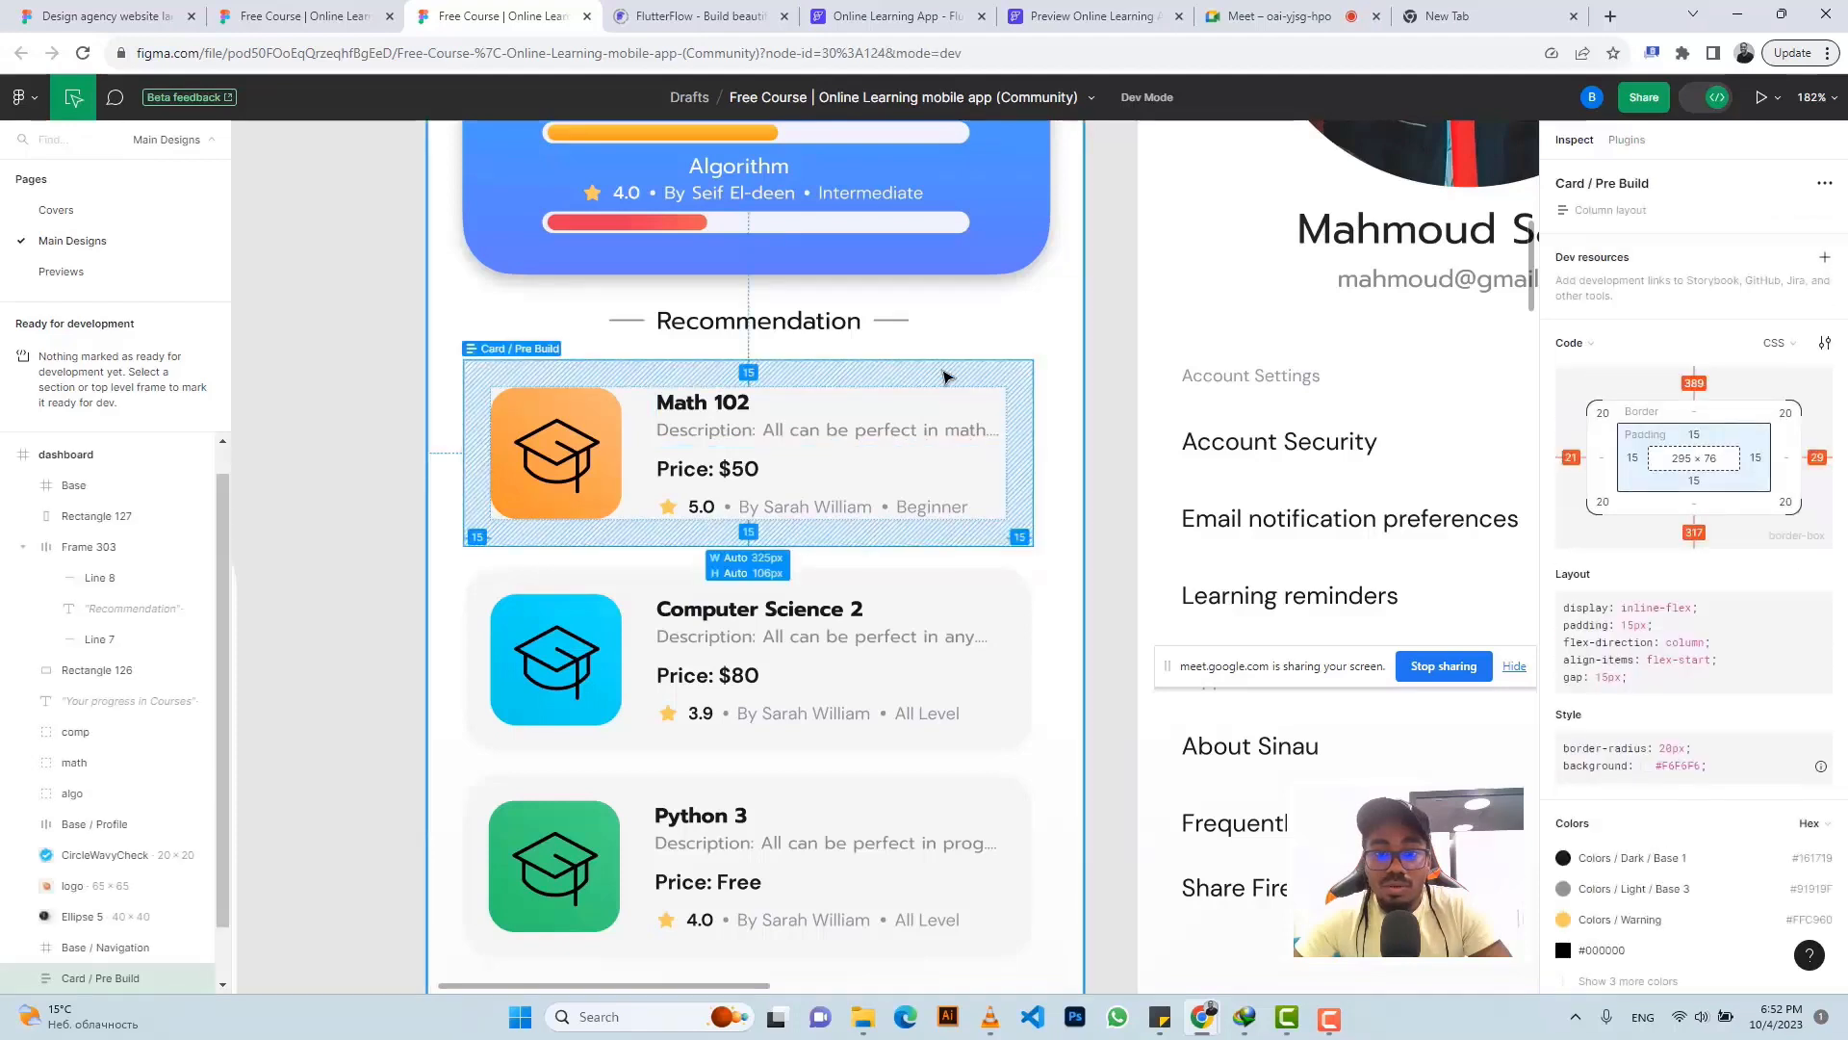
{"action": "left_click", "coordinate": [904, 430]}
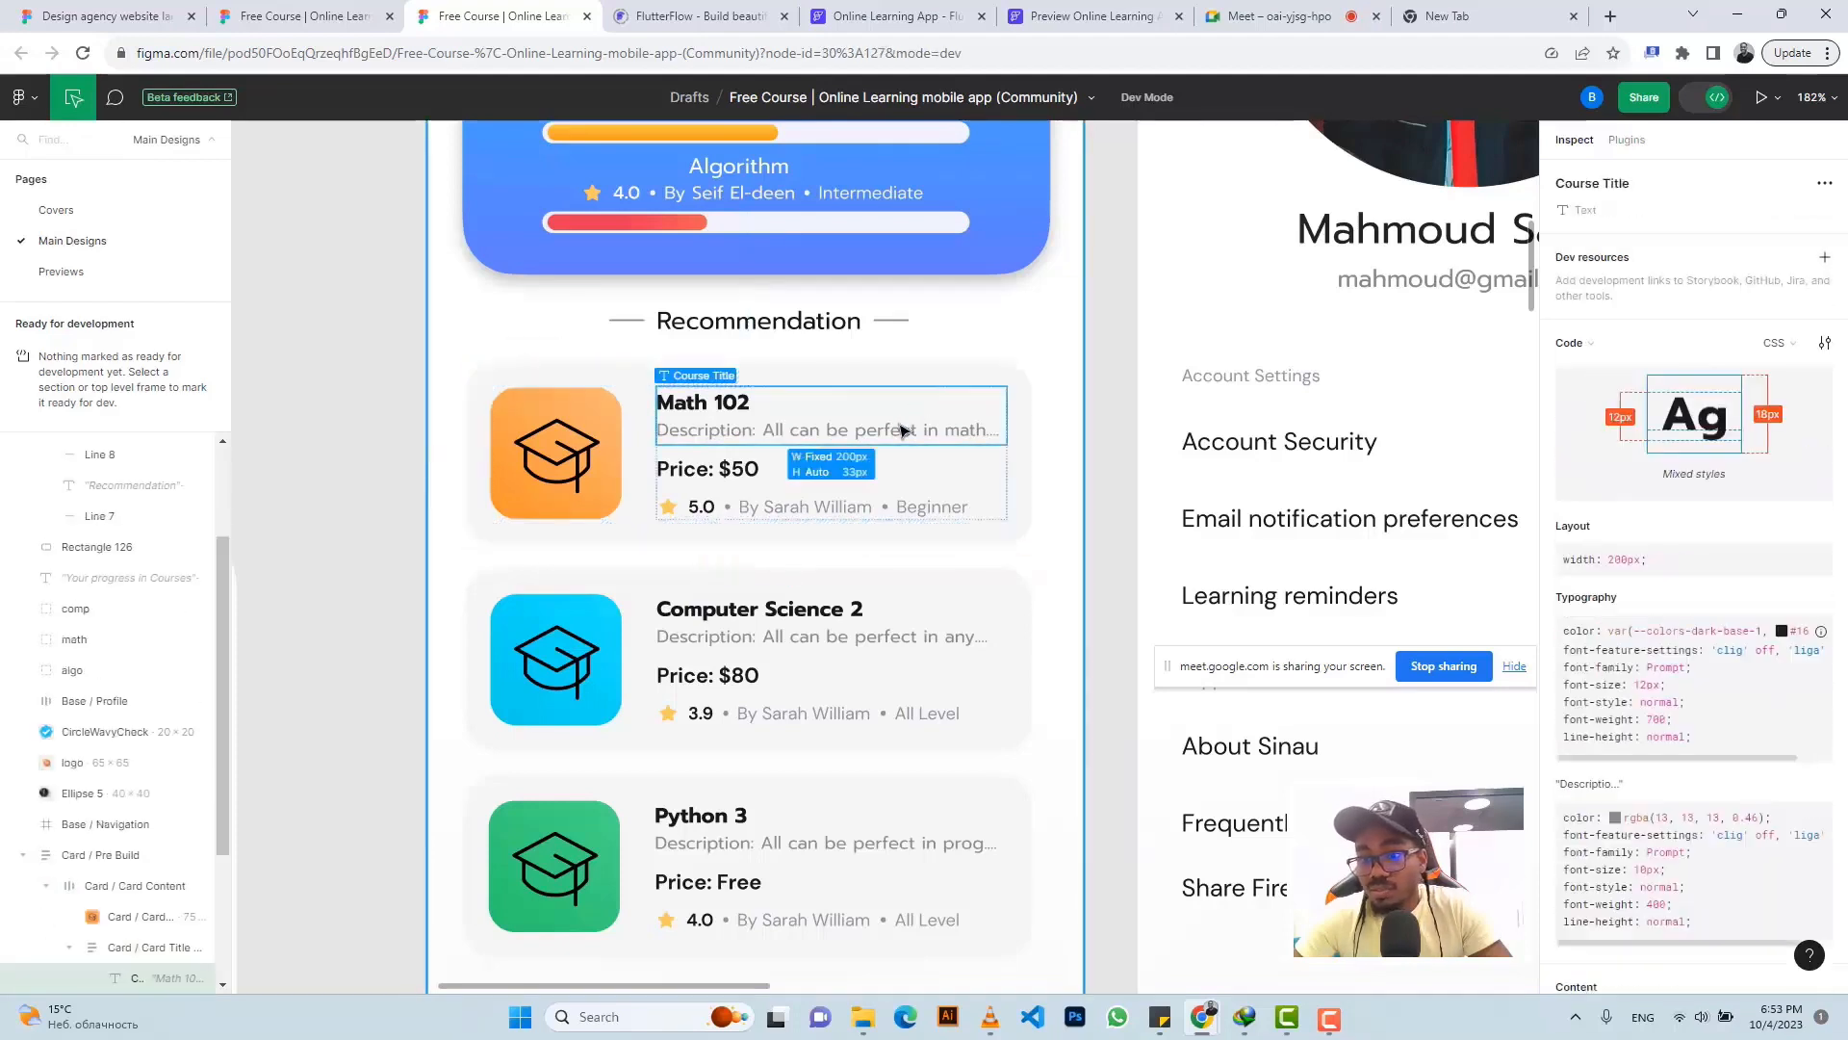
{"action": "scroll", "coordinate": [1685, 722], "scroll_direction": "down", "scroll_amount": 5}
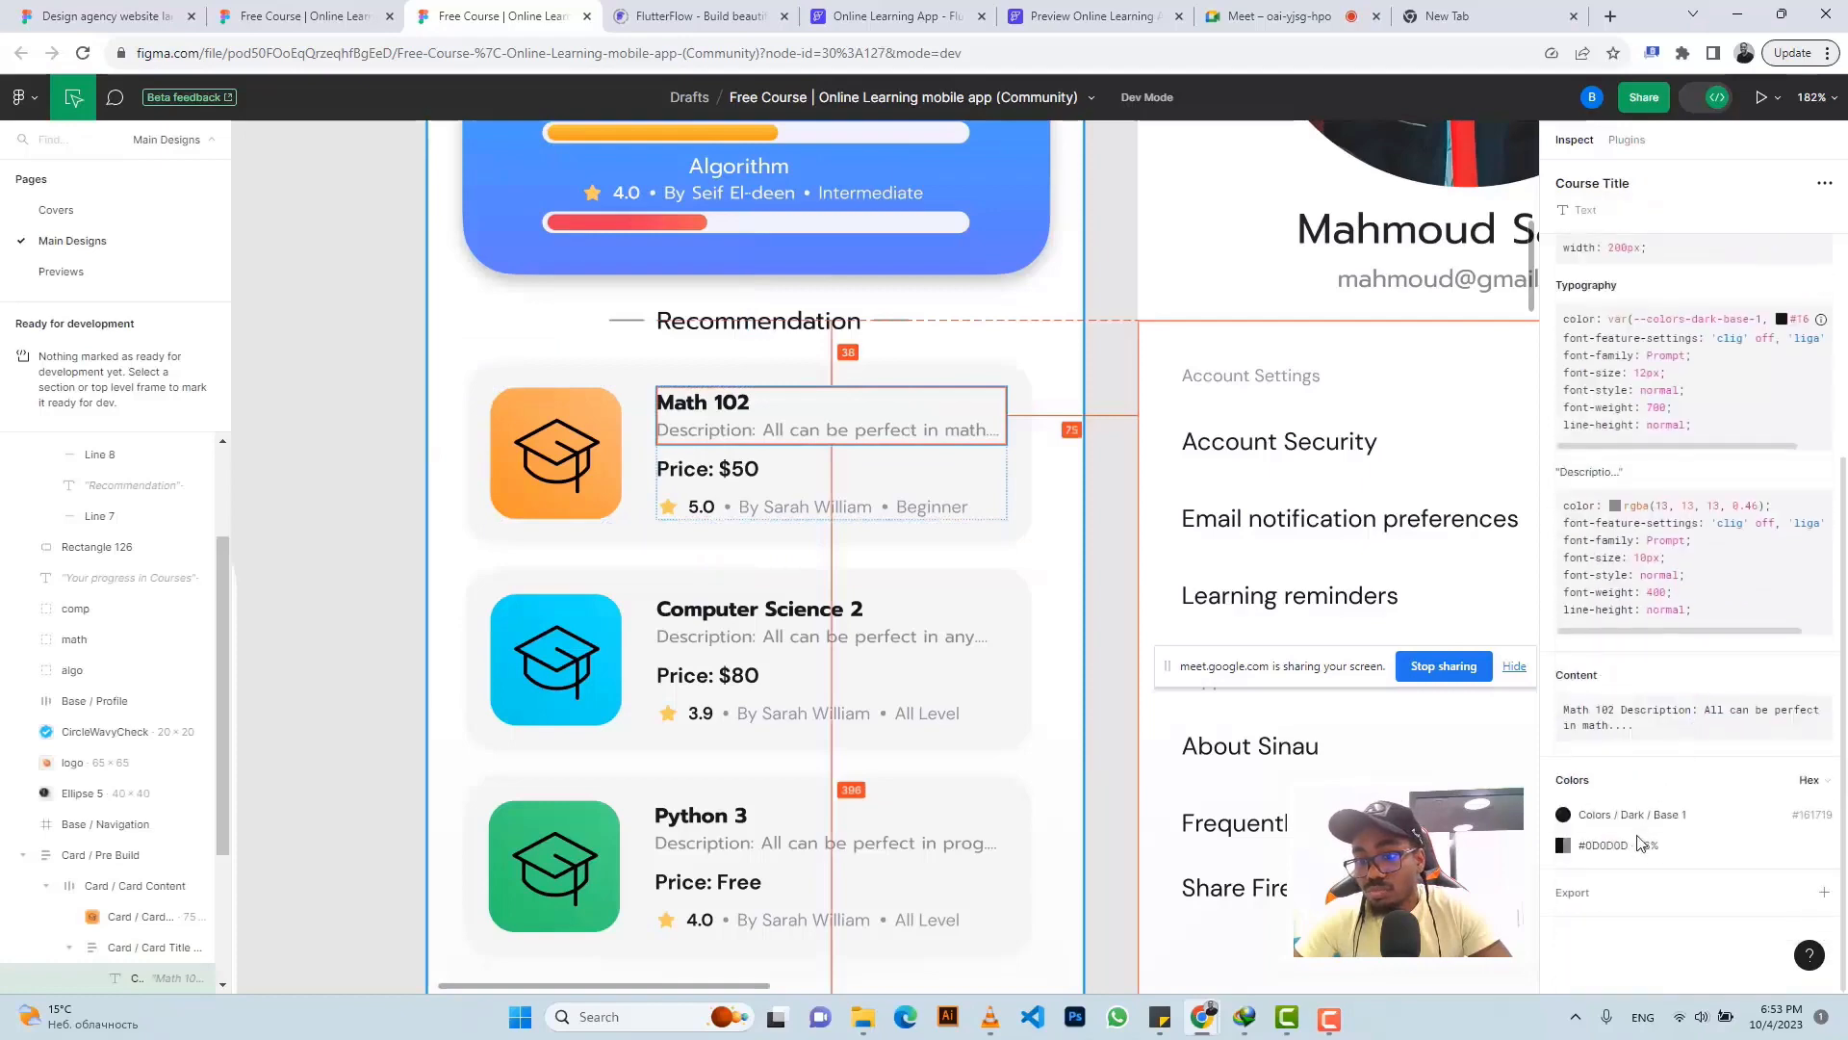
- Copy the card's grey Light / Base 3 colour #91919F
{"action": "left_click", "coordinate": [1019, 383]}
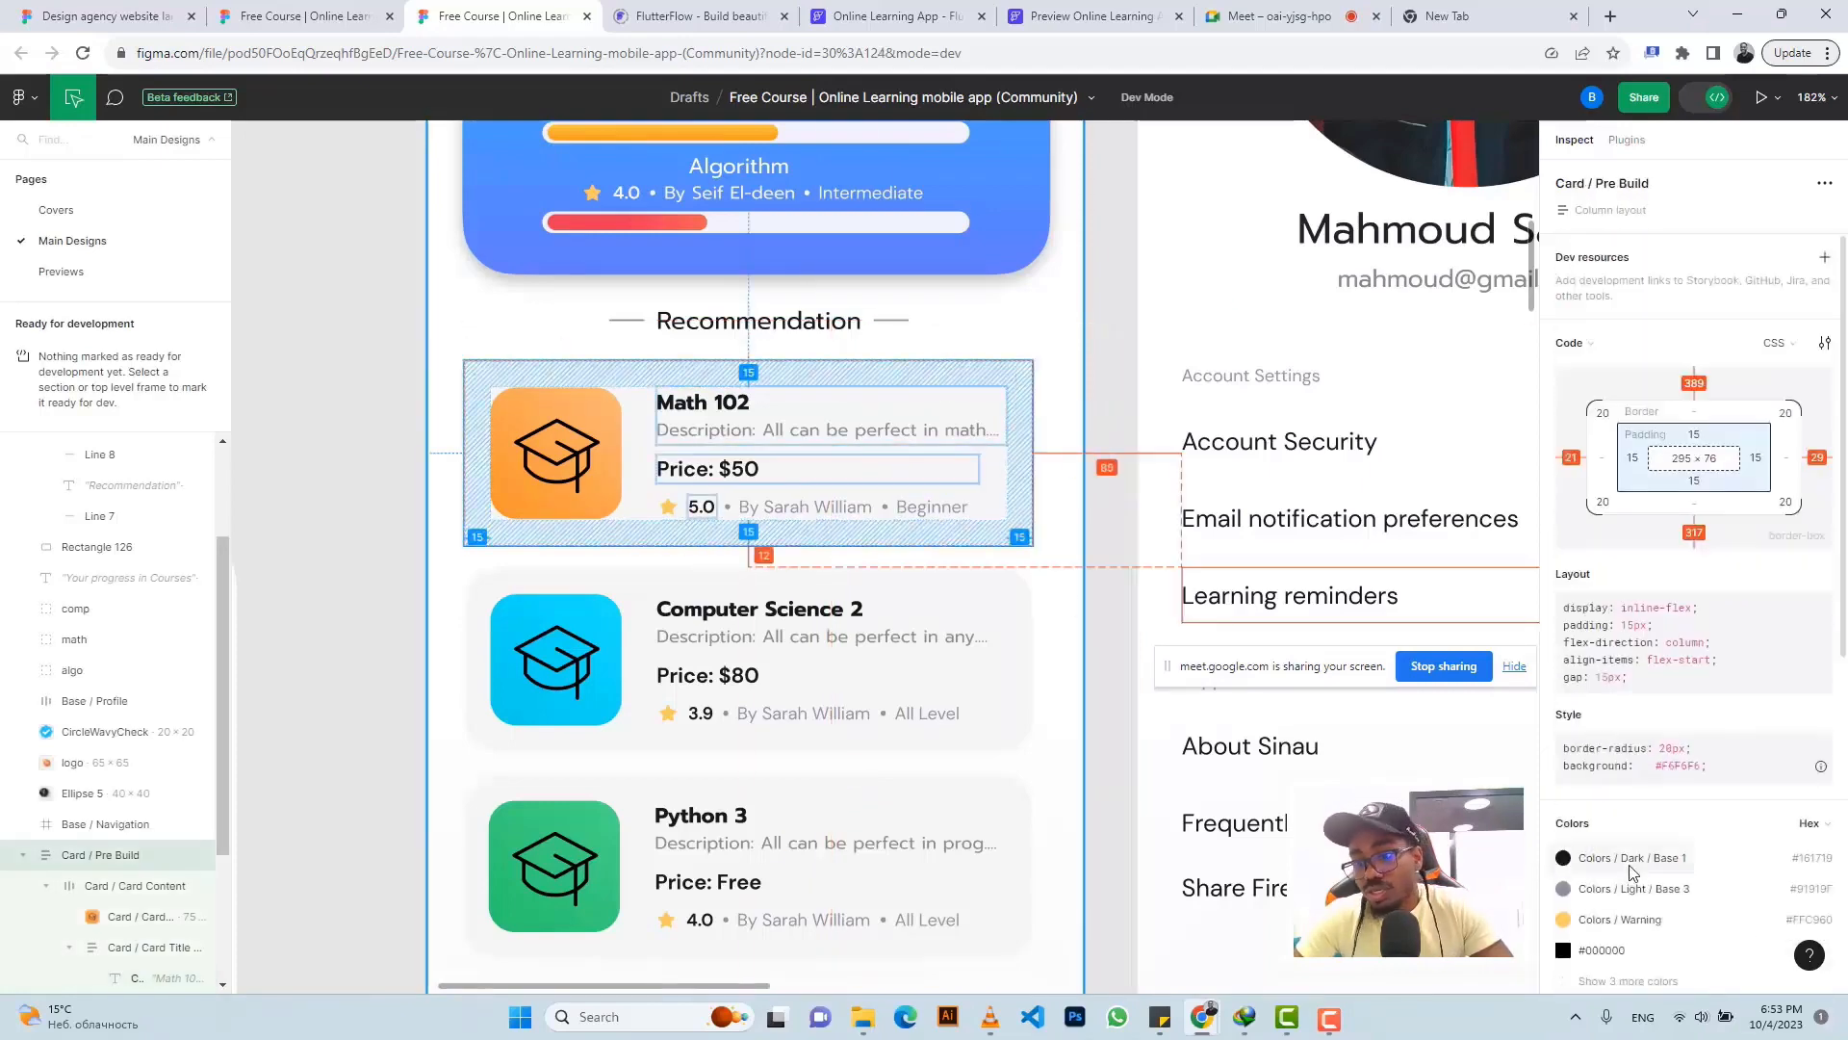
{"action": "scroll", "coordinate": [1793, 724], "scroll_direction": "down", "scroll_amount": 2}
{"action": "left_click", "coordinate": [1804, 703]}
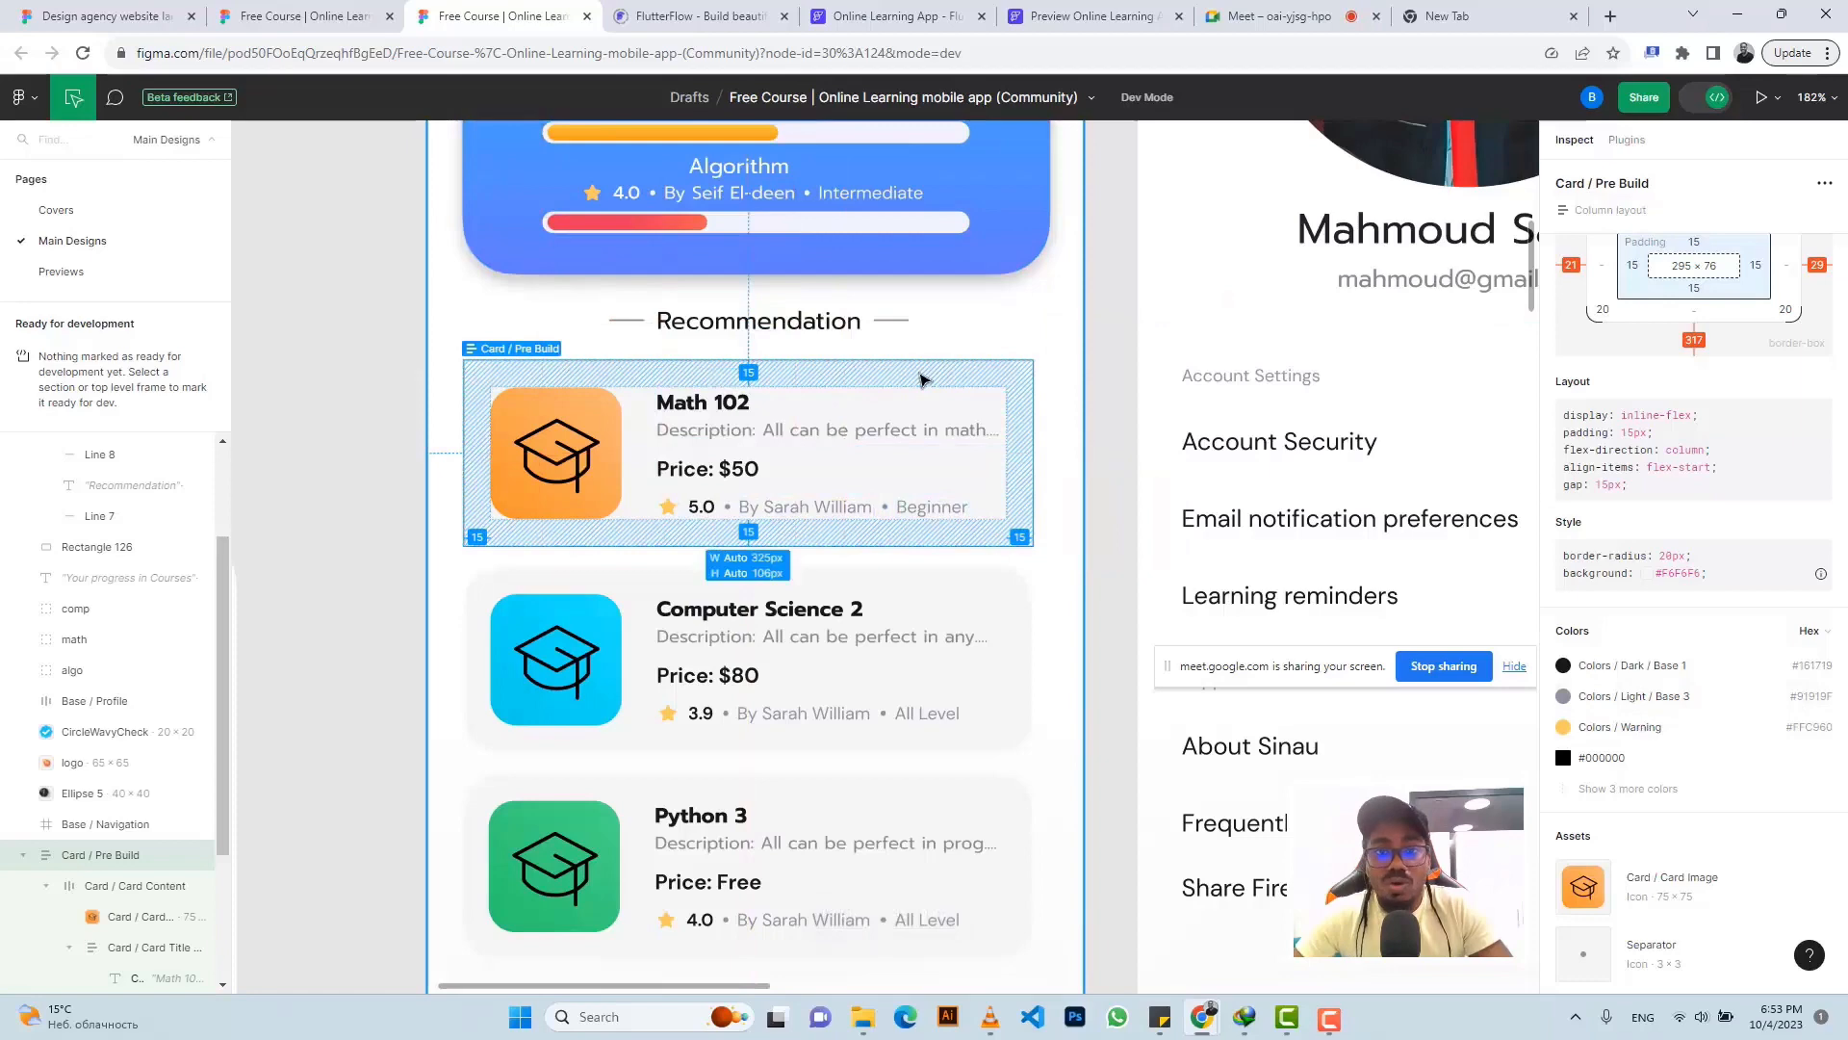
{"action": "left_click", "coordinate": [880, 16]}
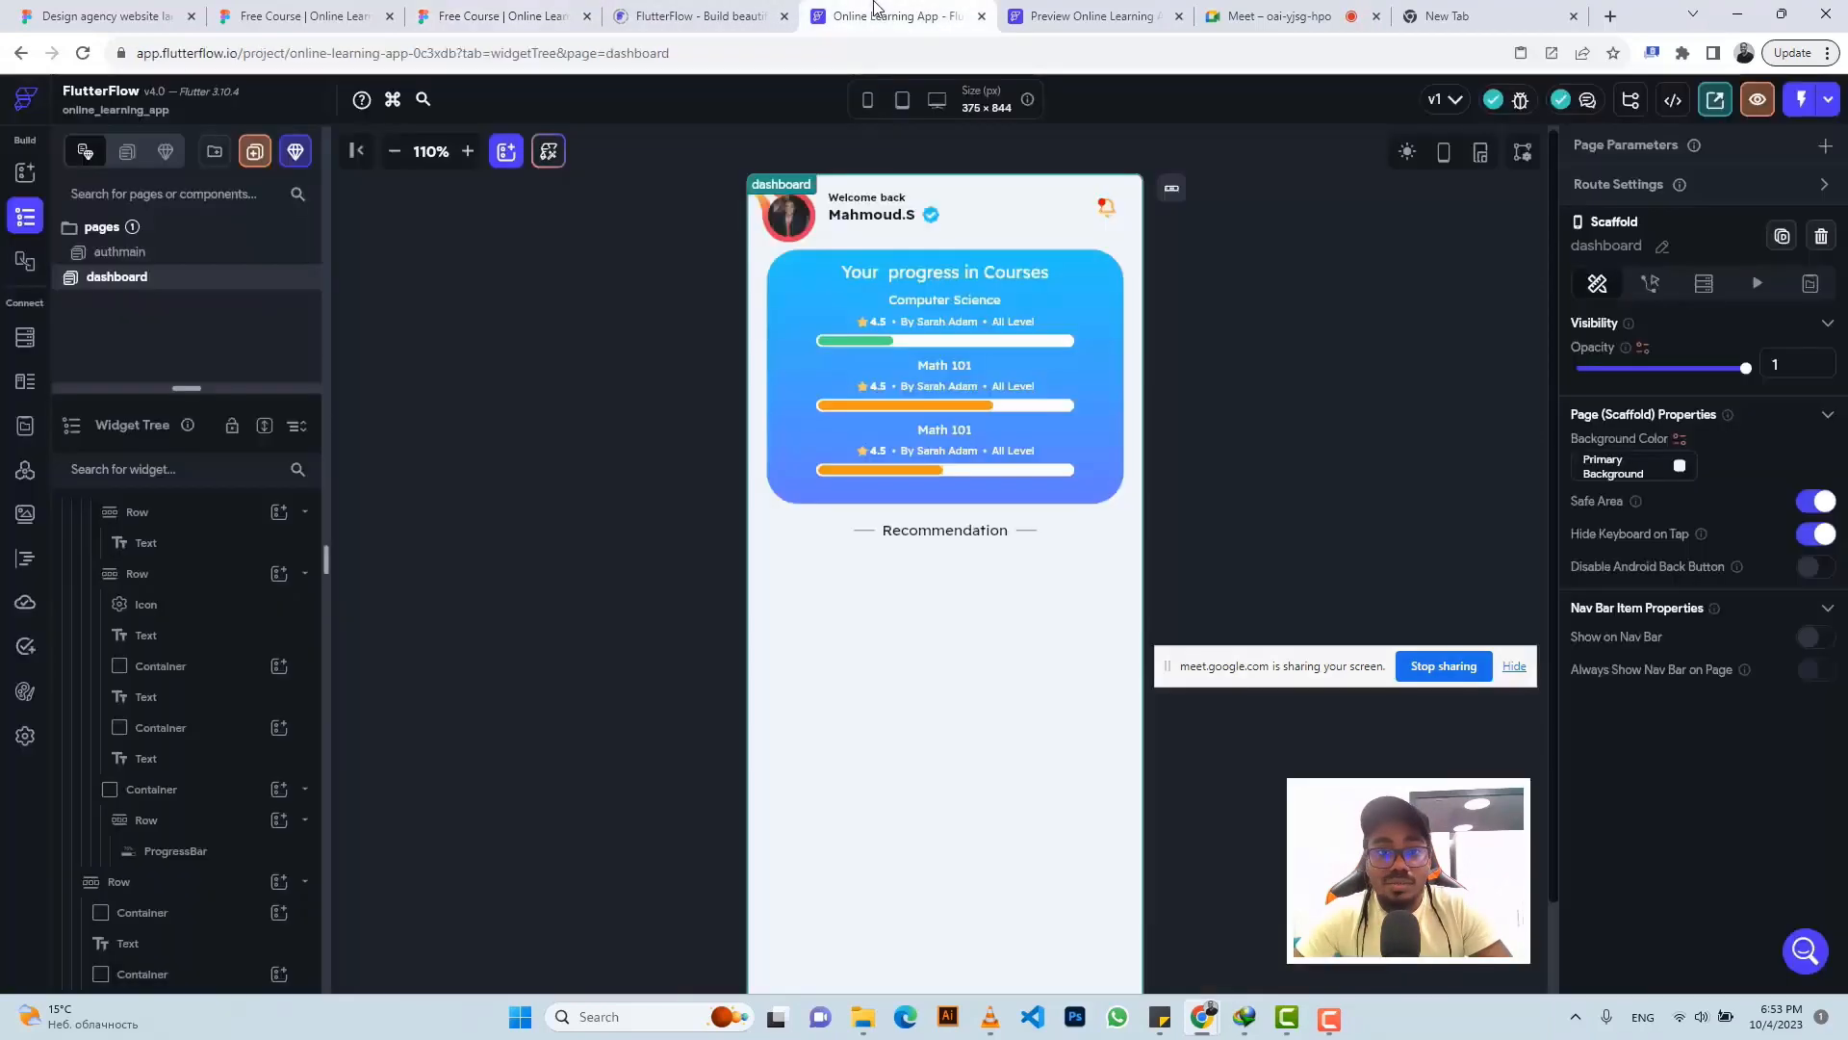
- Add a full-width container to the main column, 106 tall with 21 side padding
{"action": "left_click", "coordinate": [787, 619]}
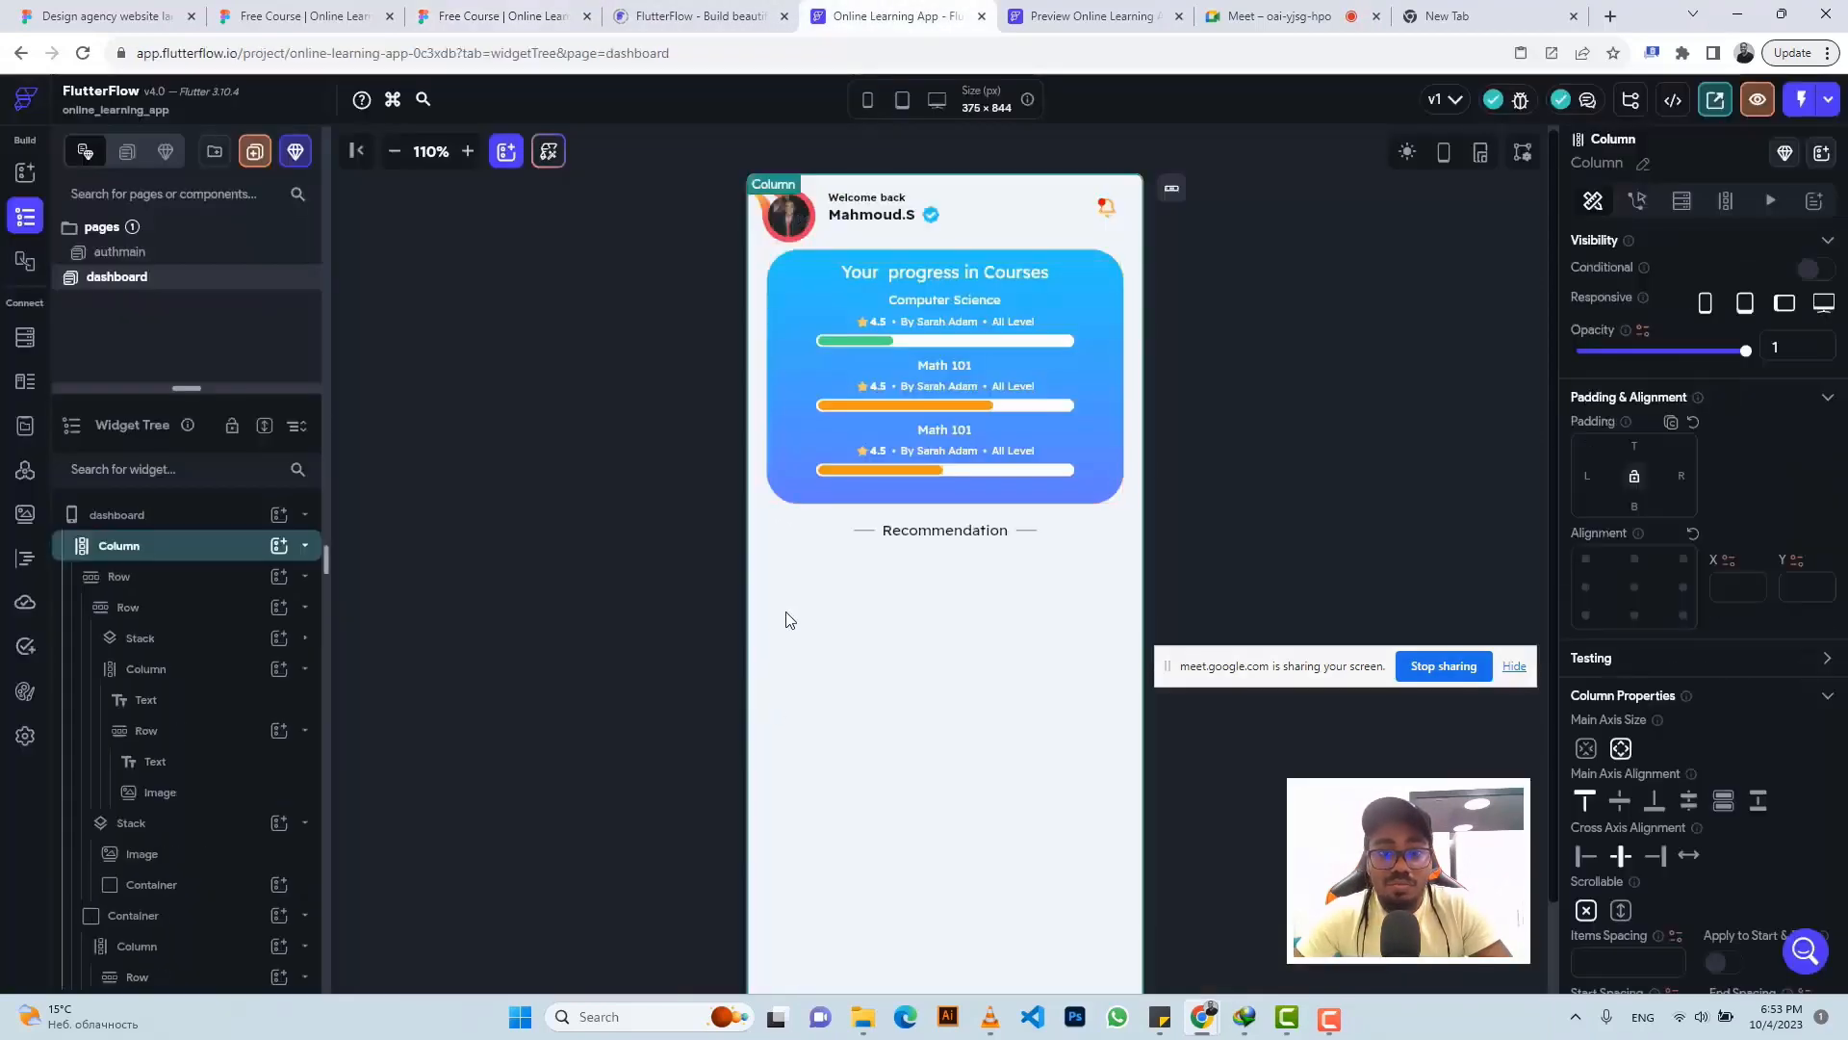
{"action": "left_click", "coordinate": [1514, 667]}
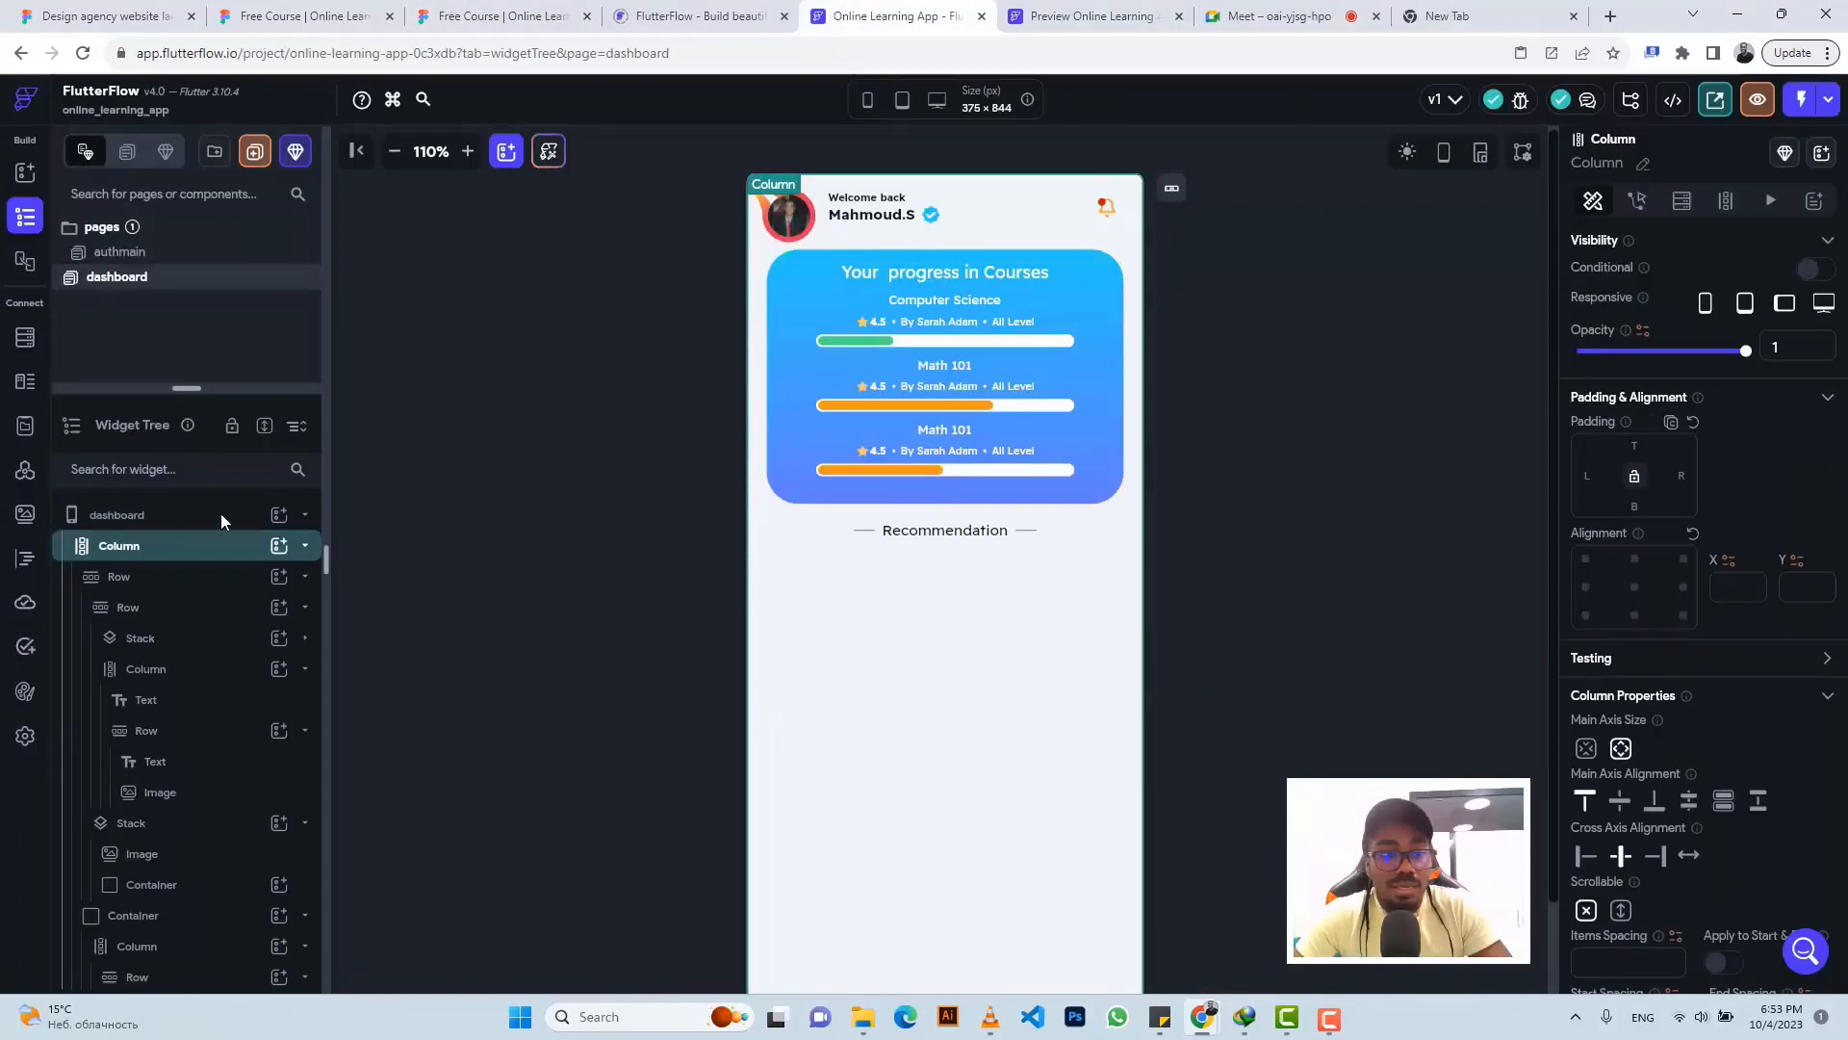
{"action": "left_click", "coordinate": [278, 547]}
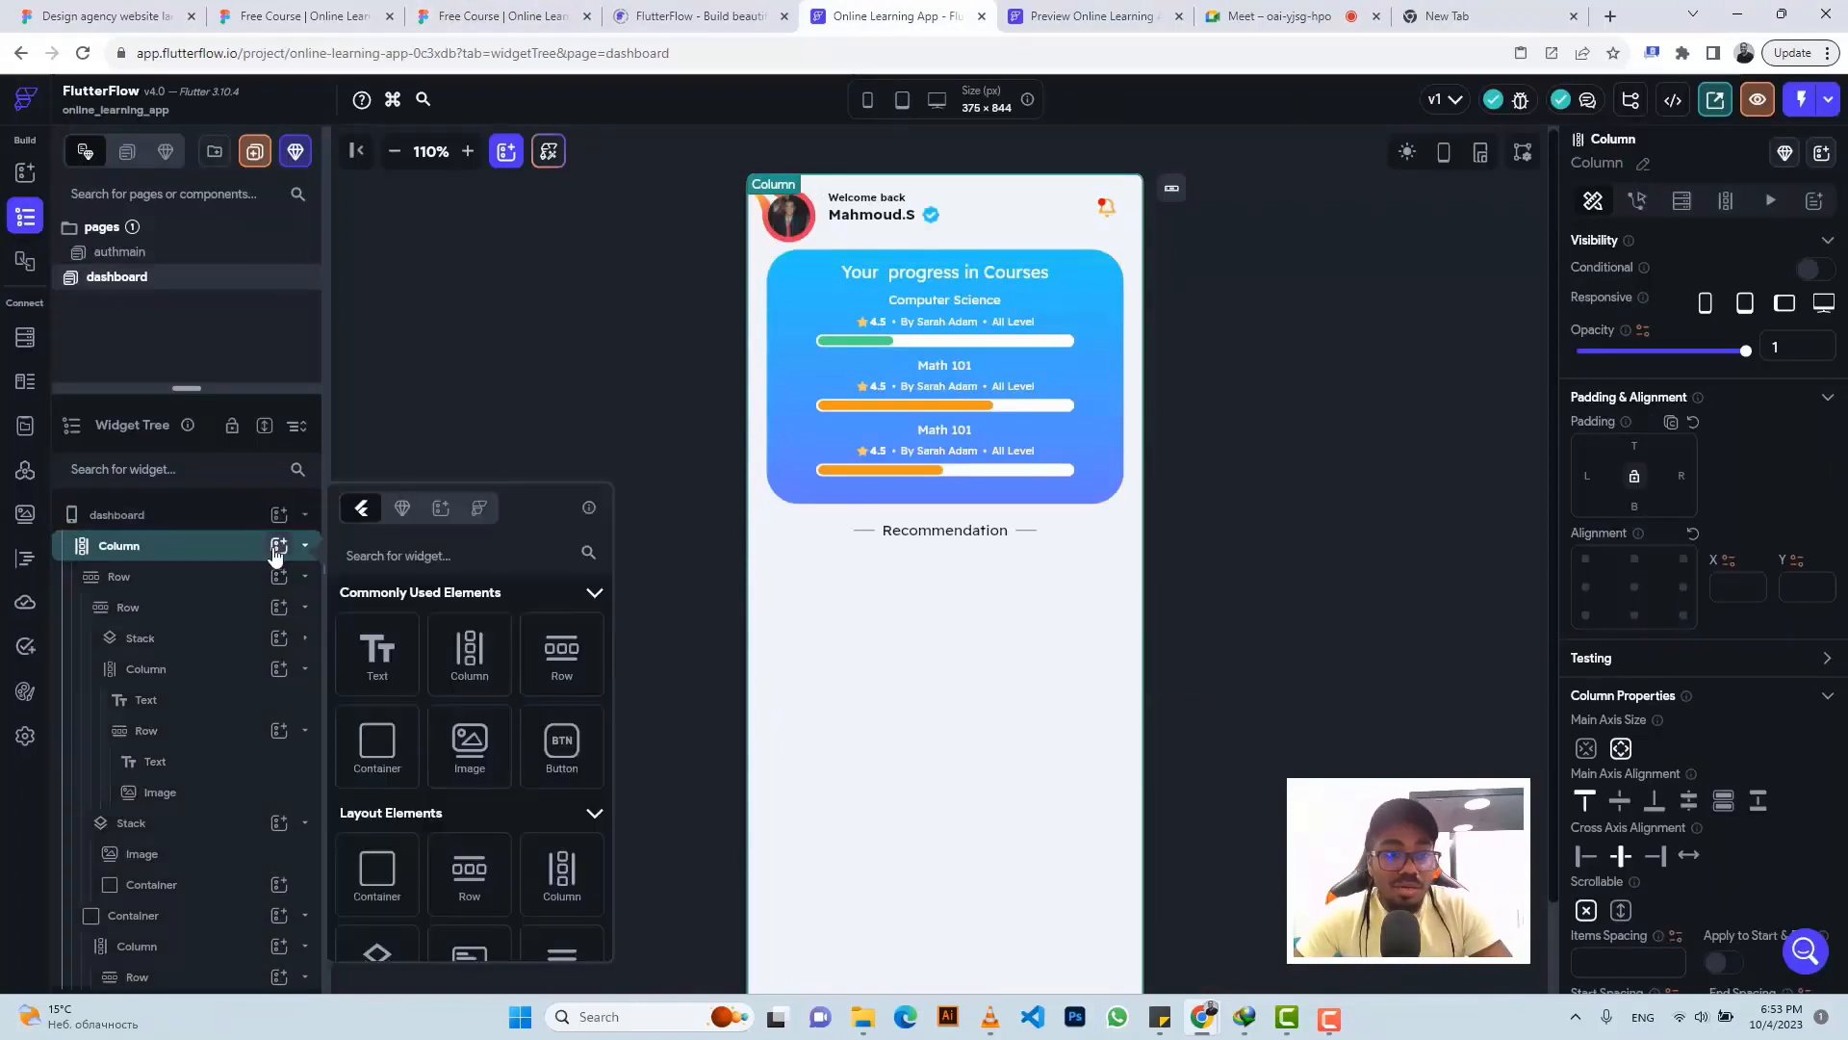
{"action": "left_click", "coordinate": [377, 746]}
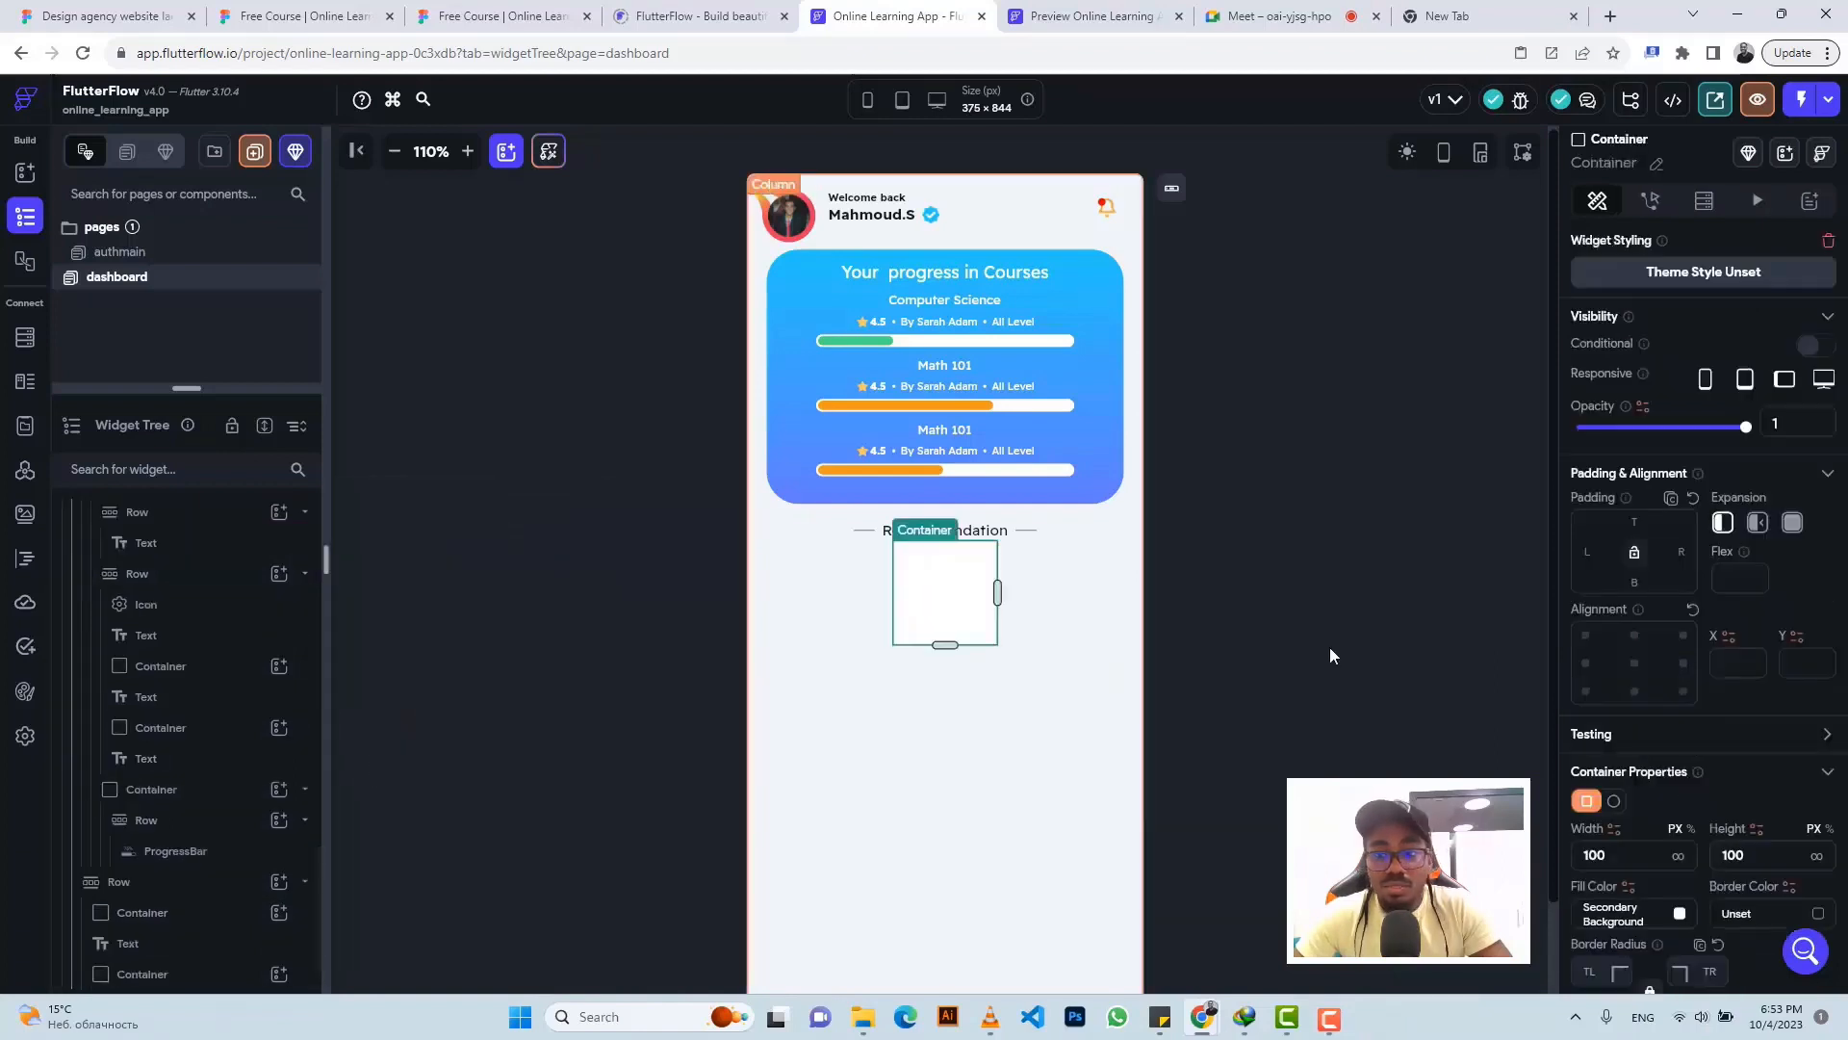
{"action": "left_click", "coordinate": [1679, 859]}
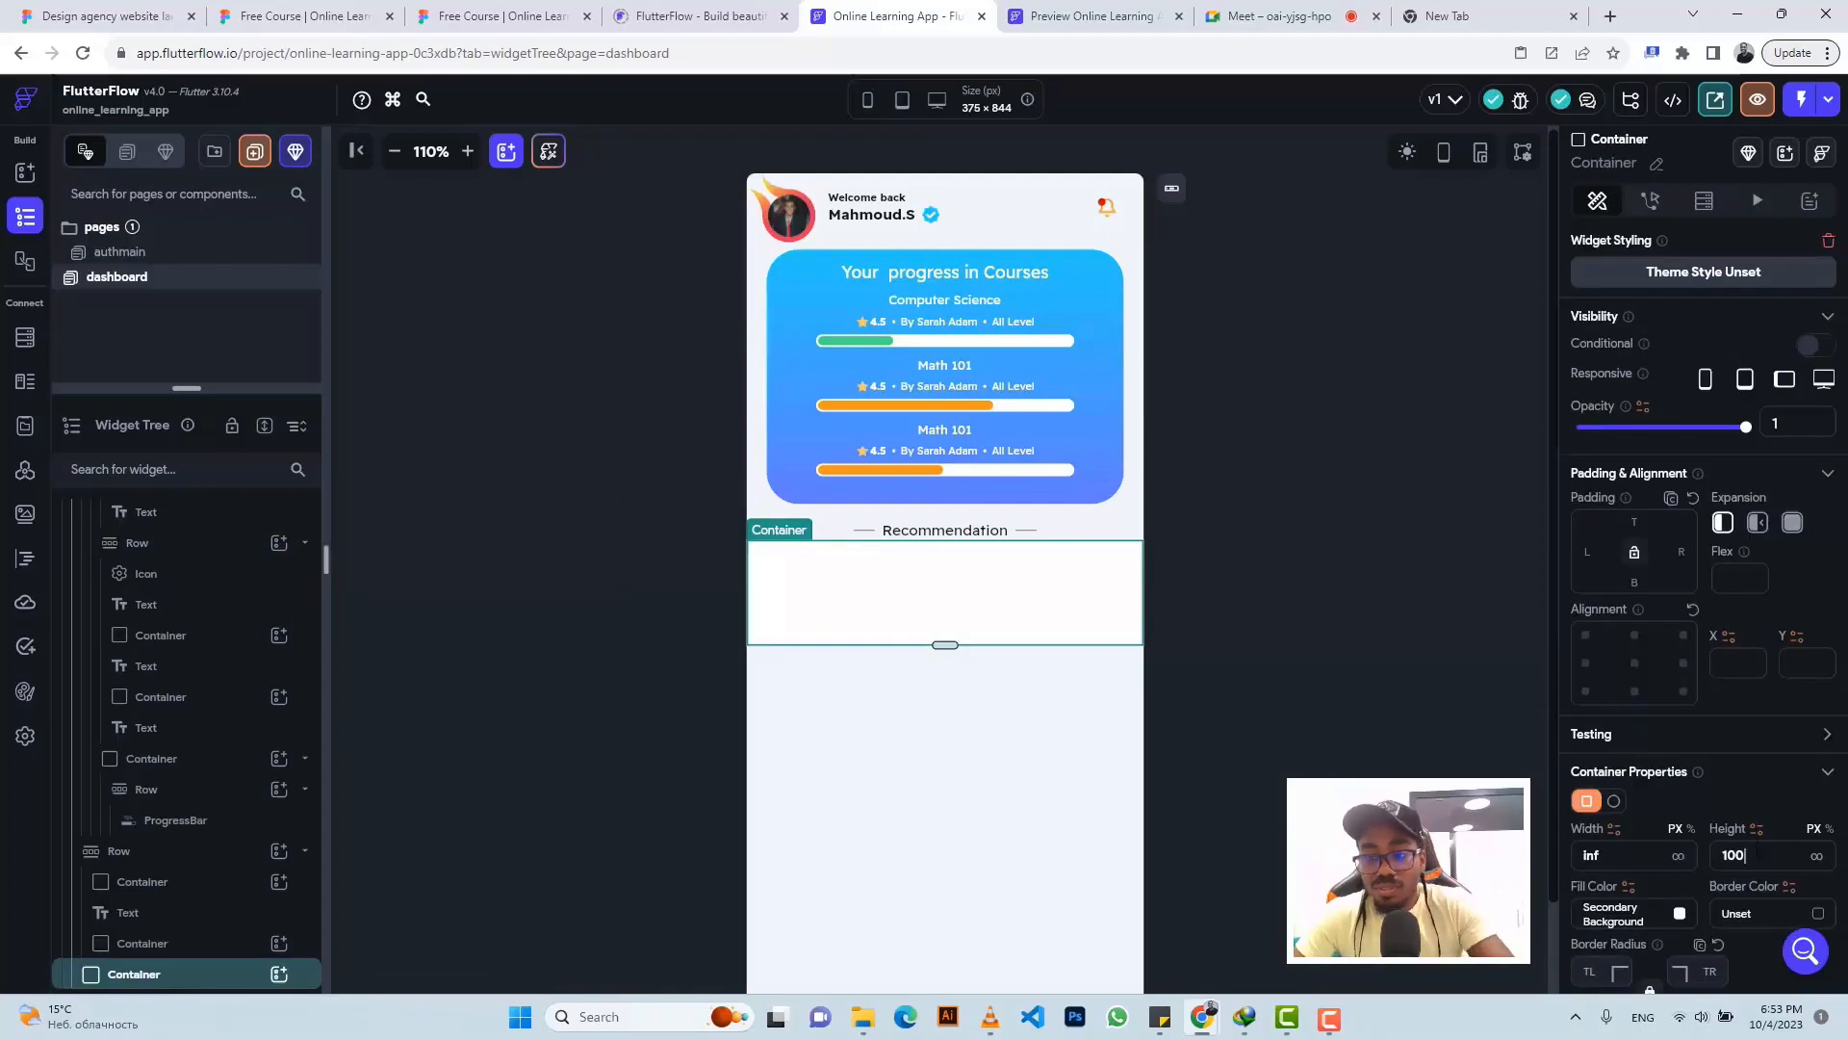
{"action": "key", "text": "BackSpace"}
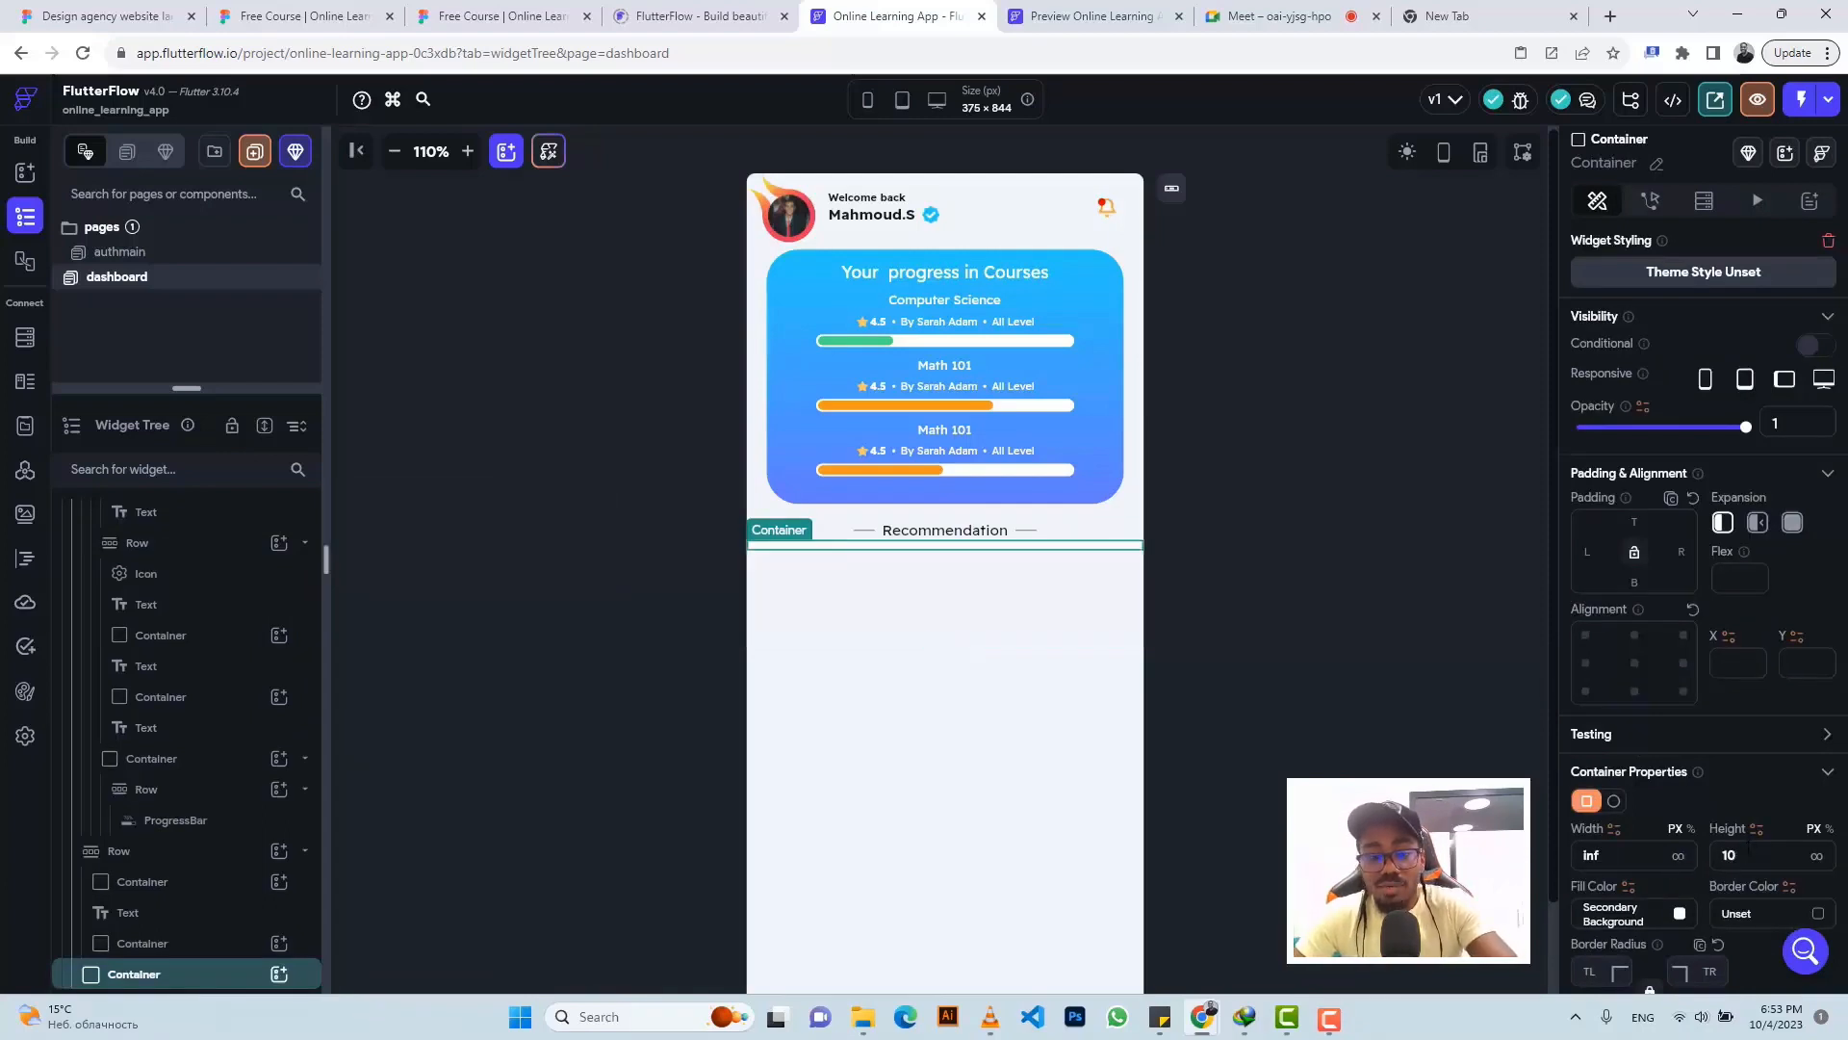
{"action": "type", "text": "6"}
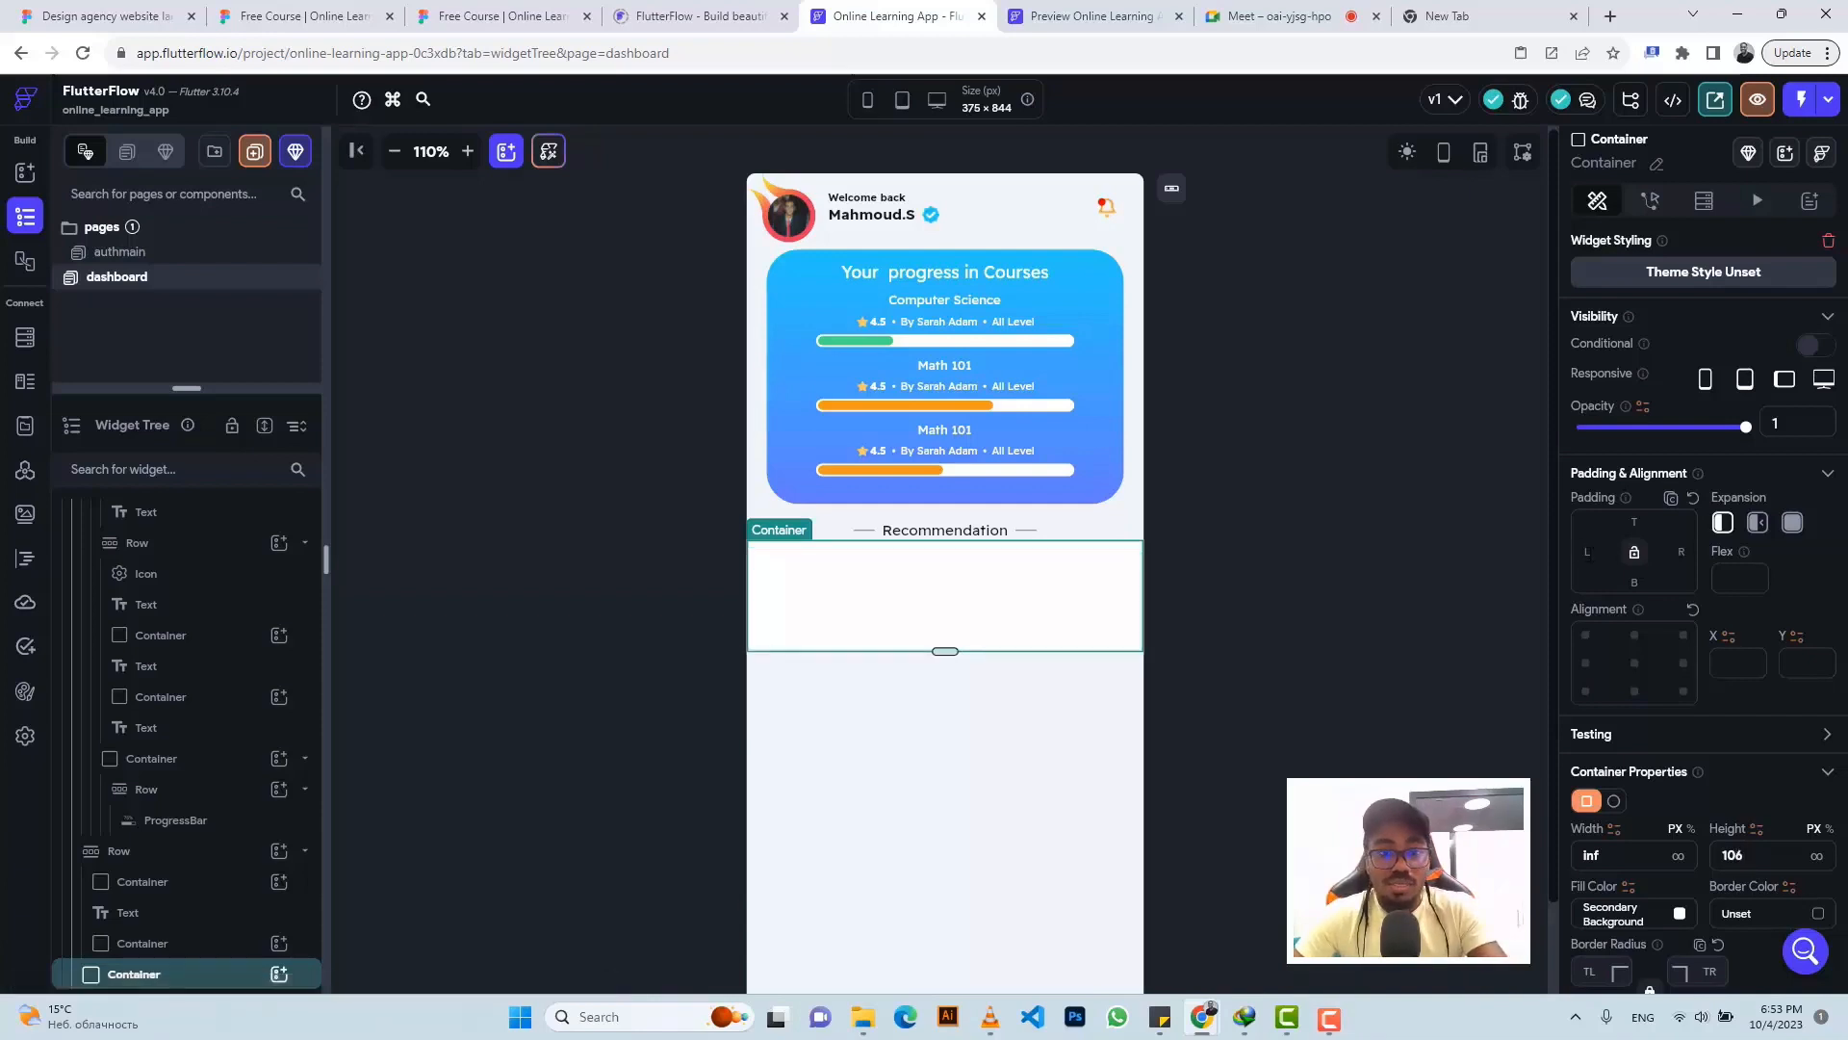
{"action": "type", "text": "21"}
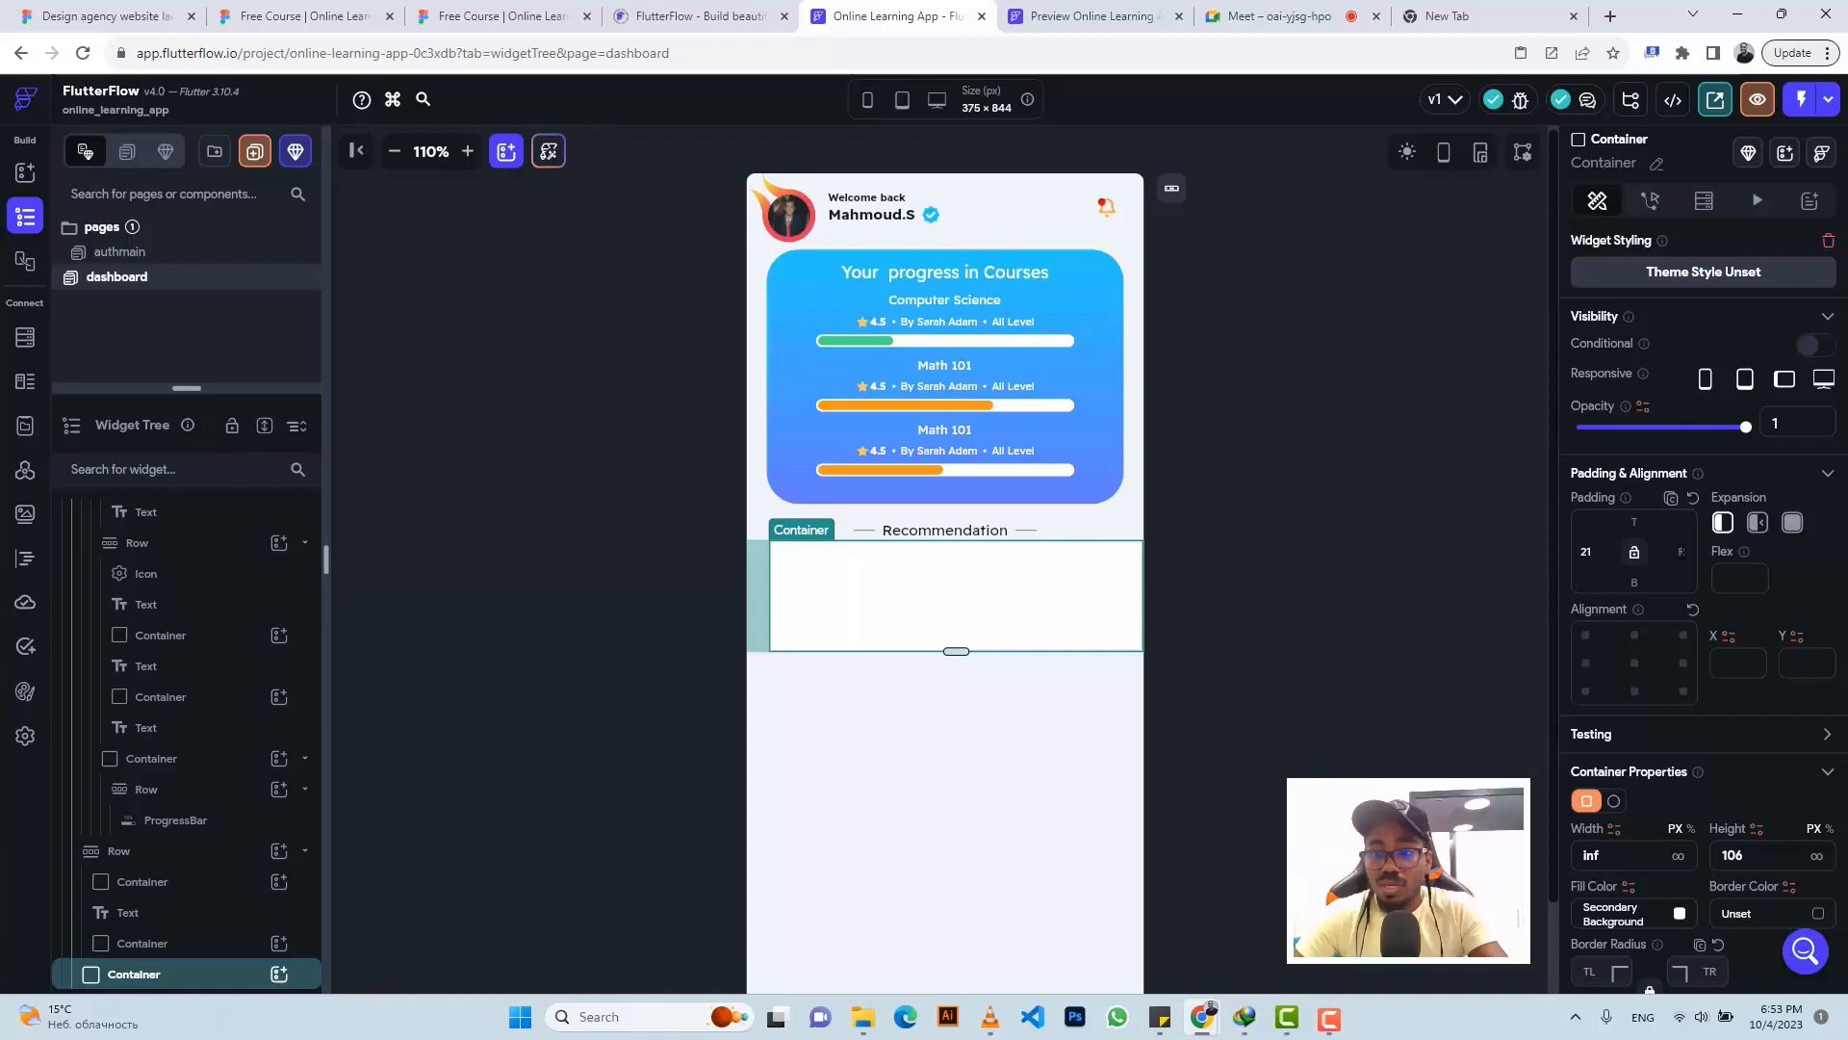
{"action": "type", "text": "21"}
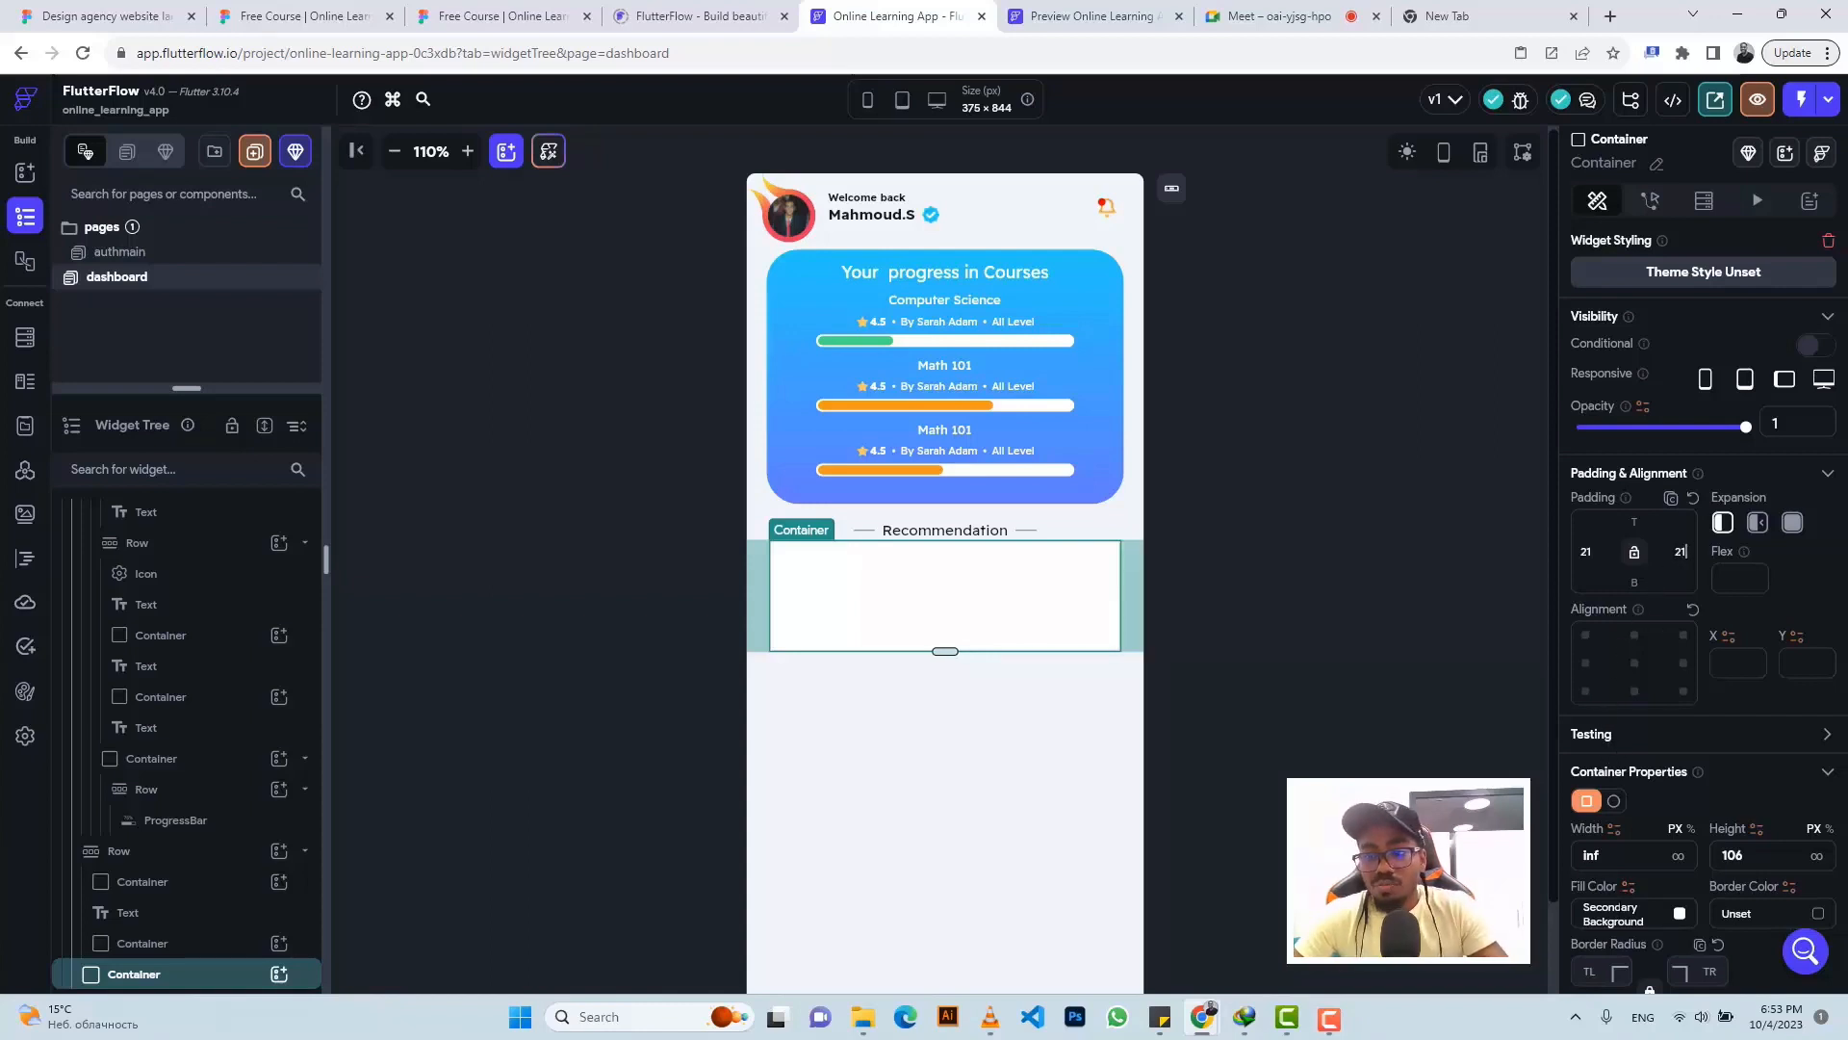
- Fill the new container with grey #91919F
{"action": "left_click", "coordinate": [1619, 913]}
{"action": "key", "text": "ctrl+v"}
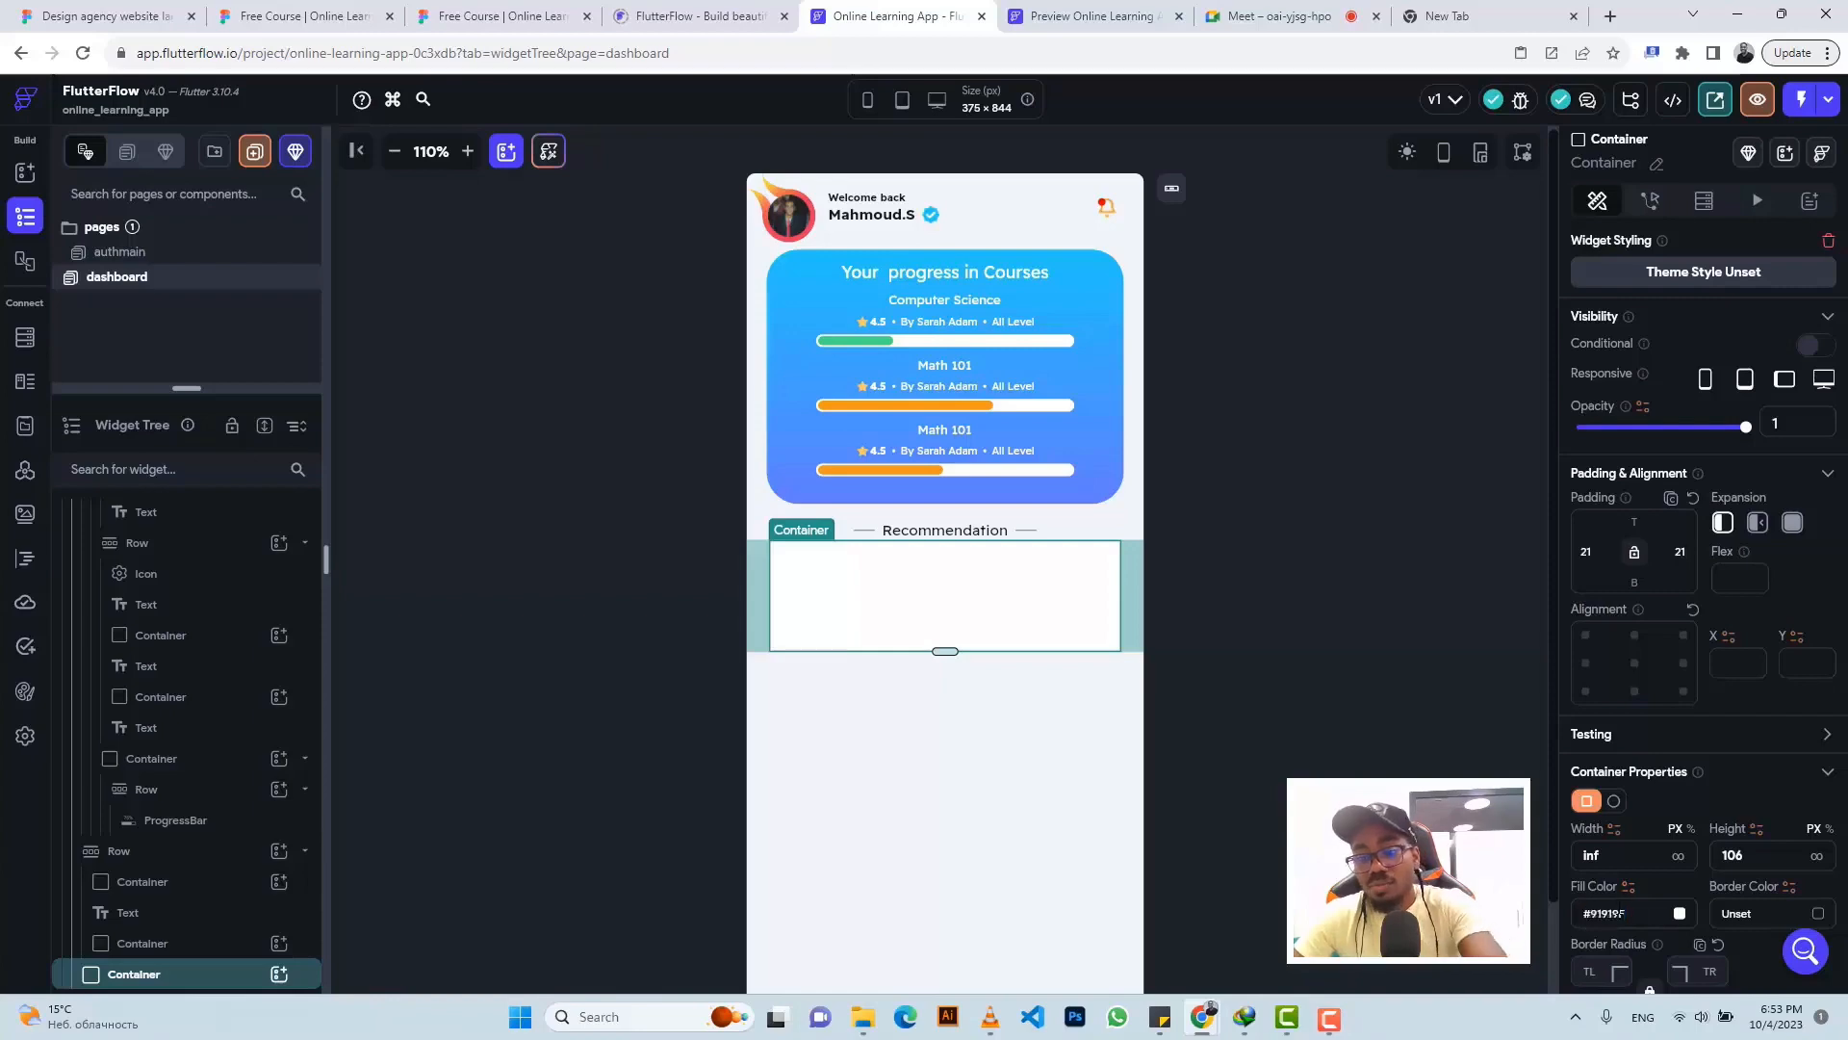
{"action": "key", "text": "Return"}
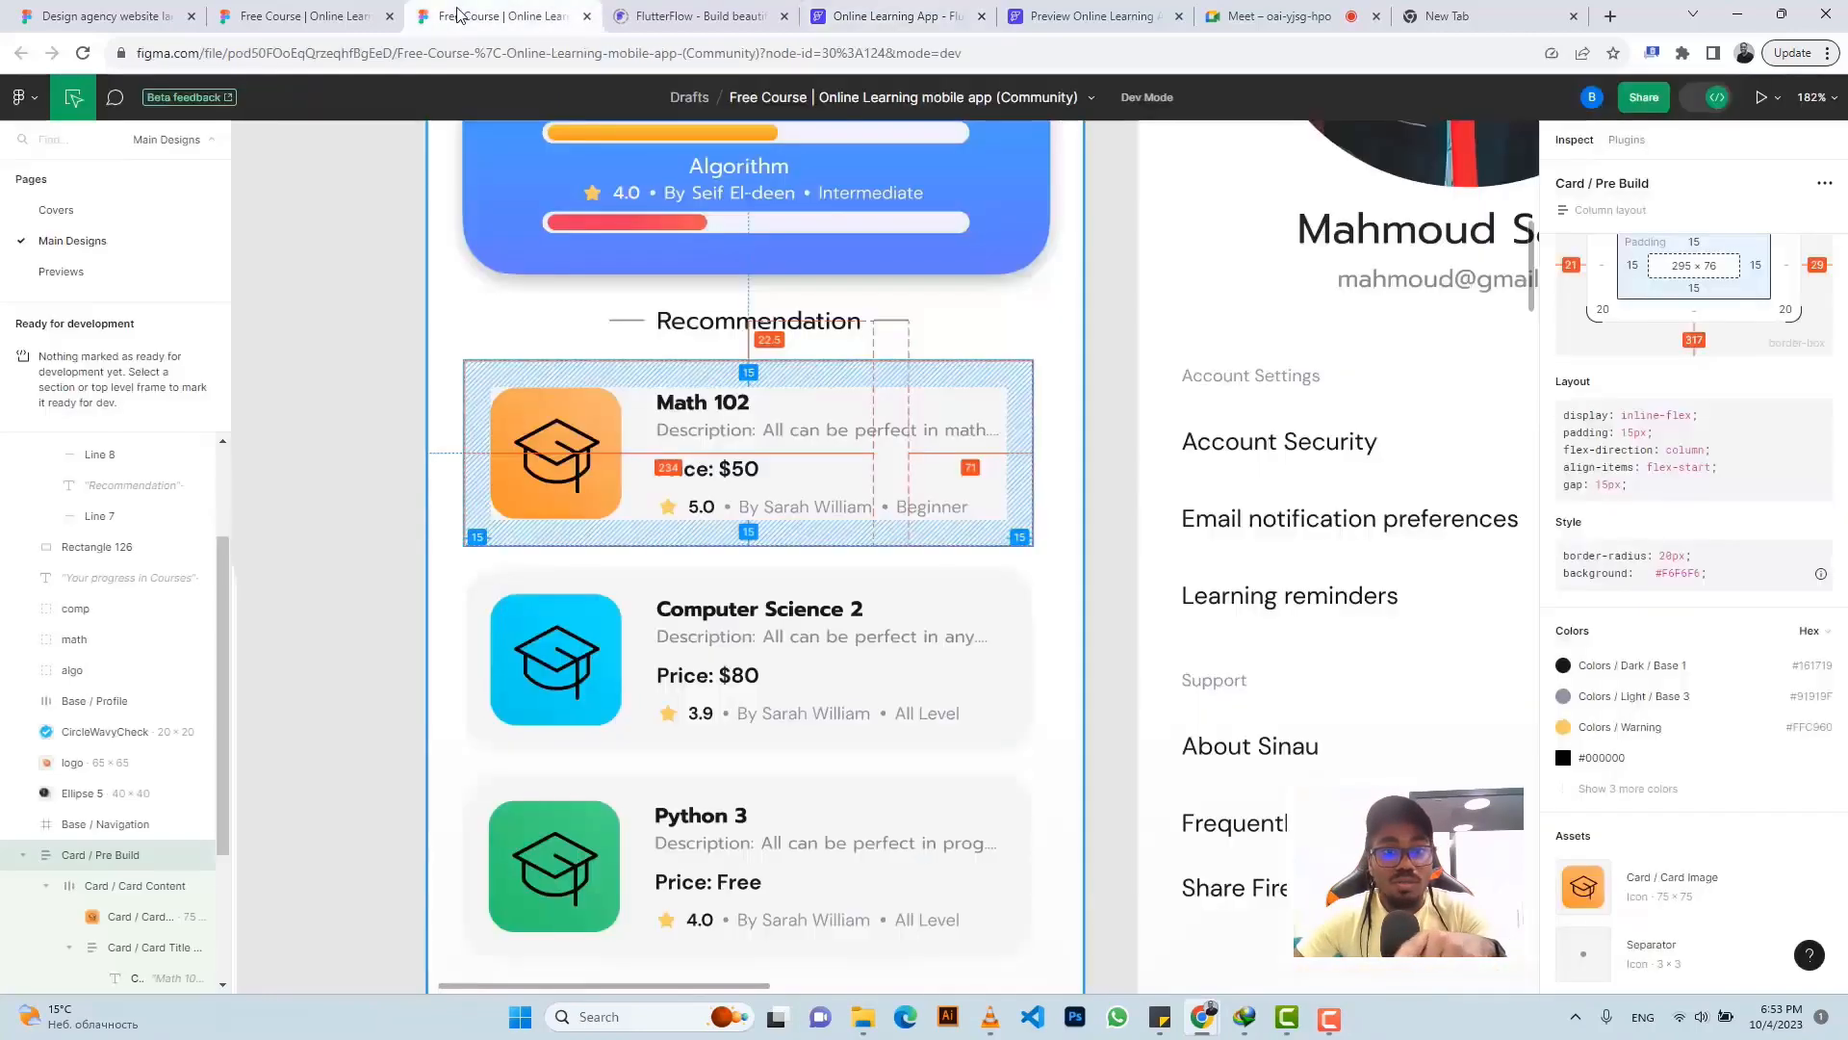
- Copy the Math 102 card's #F6F6F6 background colour from Figma's colour list
{"action": "left_click", "coordinate": [476, 13]}
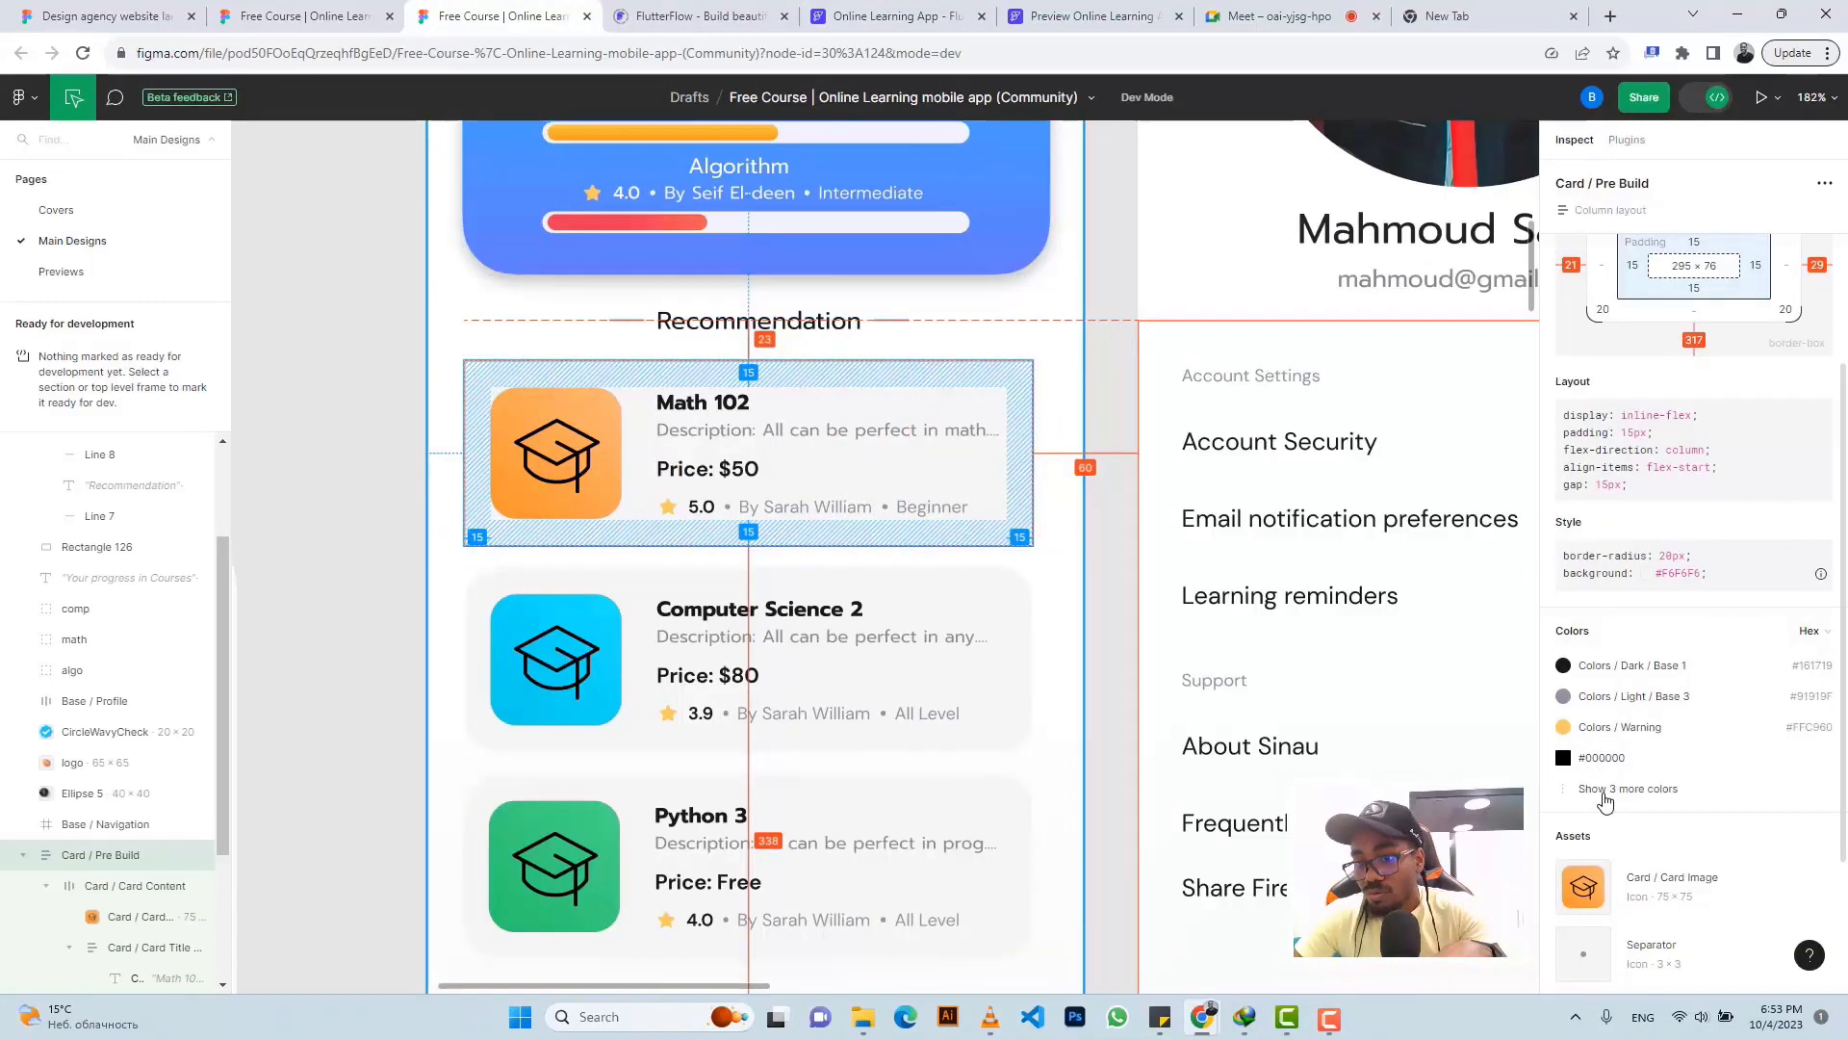
{"action": "left_click", "coordinate": [1618, 789]}
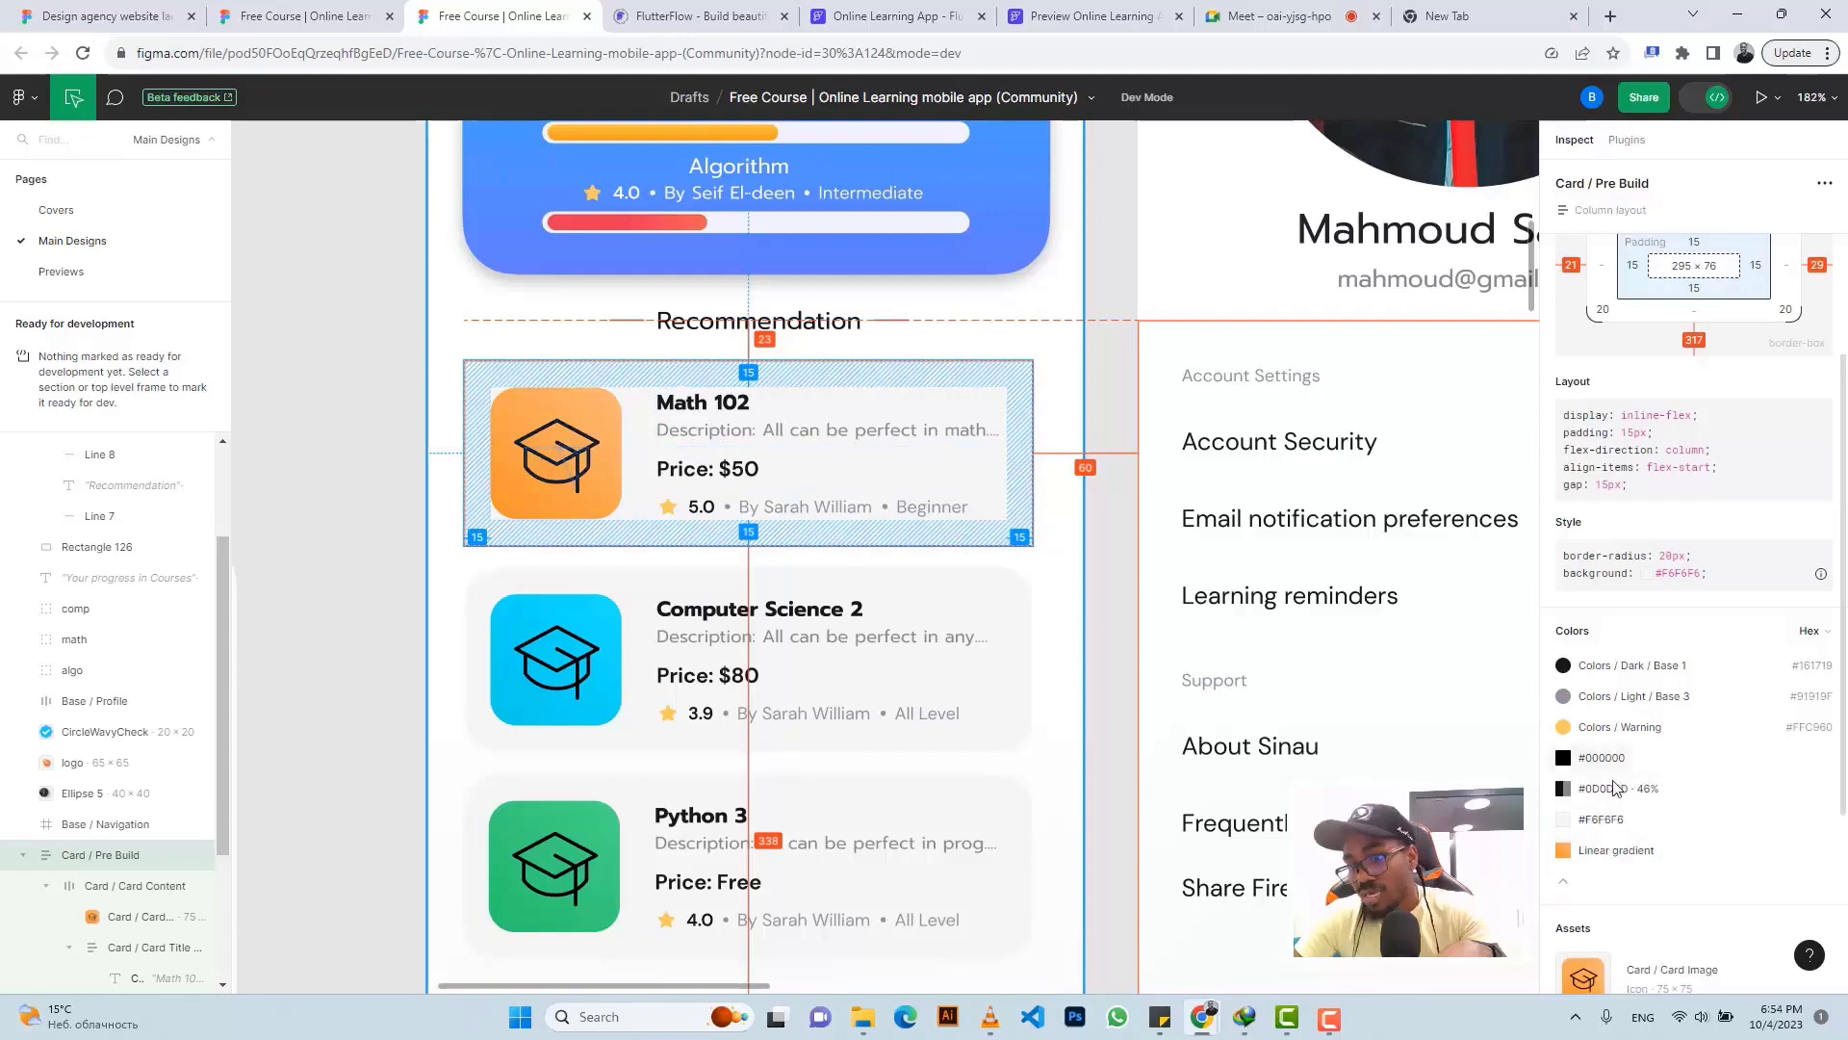
{"action": "left_click", "coordinate": [1614, 826]}
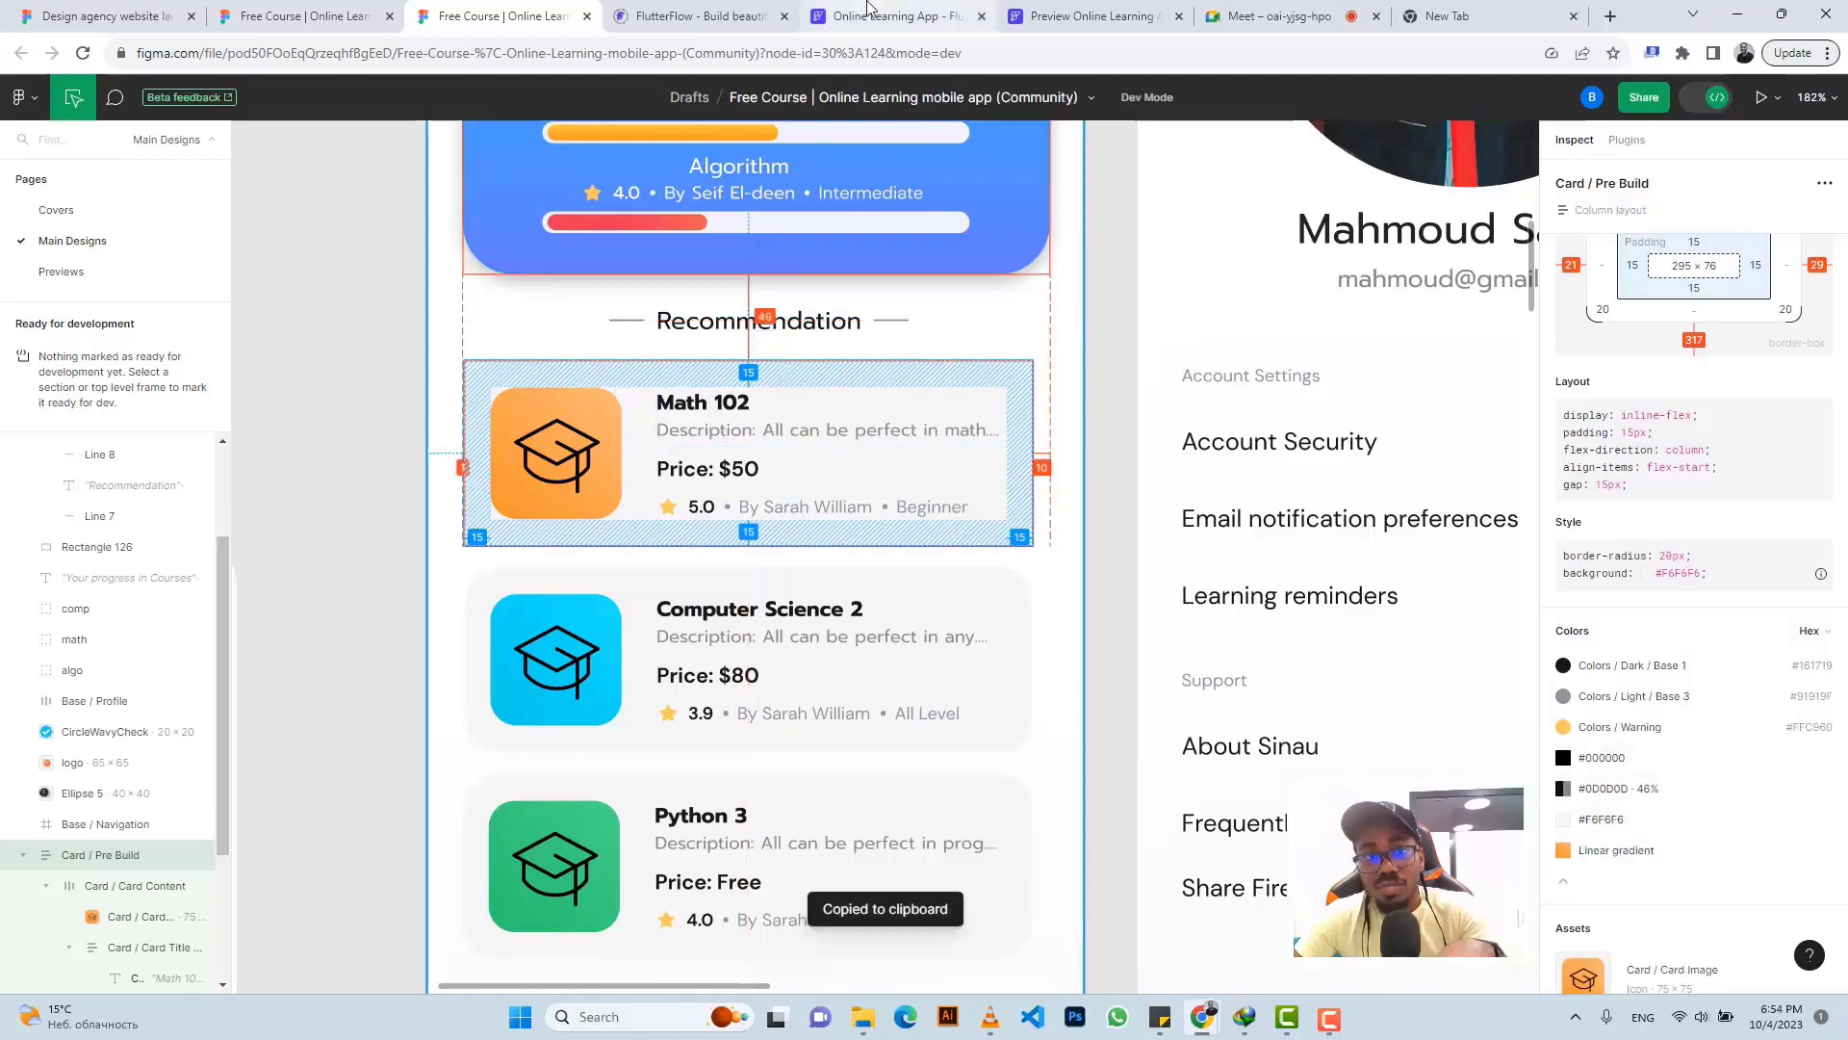
{"action": "left_click", "coordinate": [895, 15]}
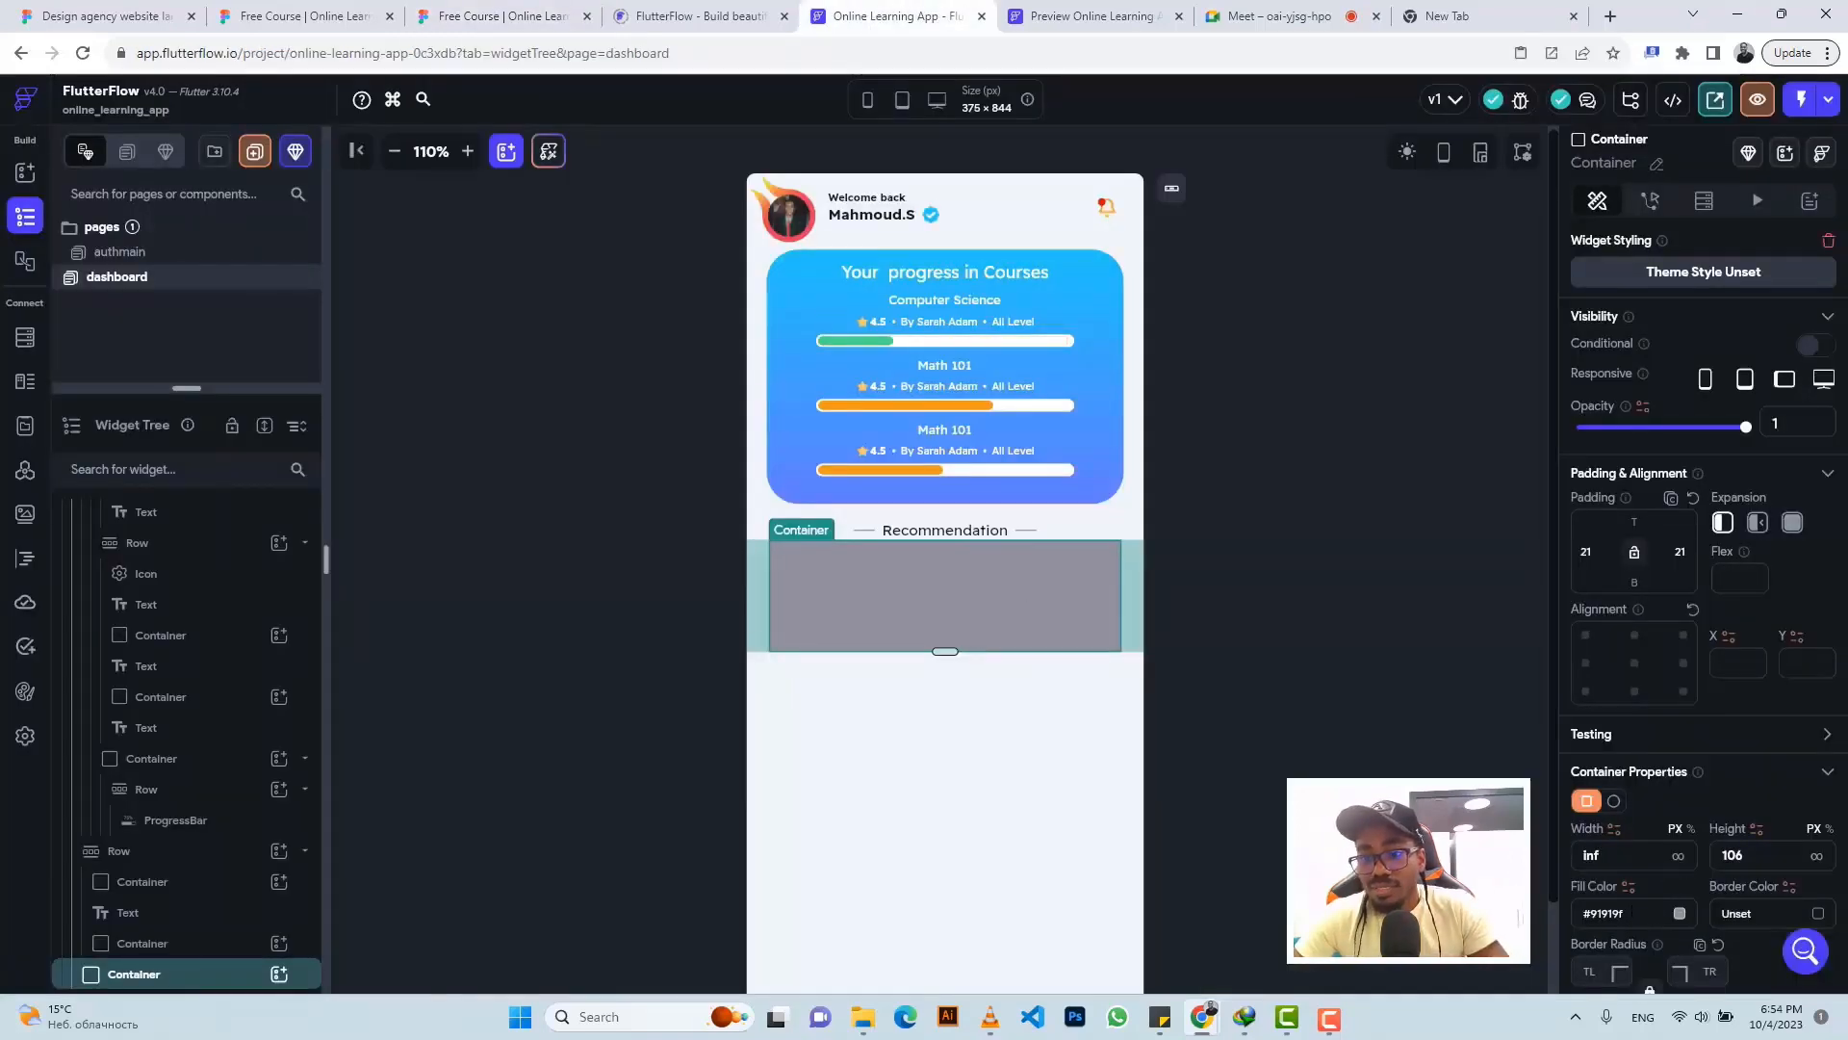
- Change the recommendation container's fill colour to #F6F6F6
{"action": "left_click", "coordinate": [1631, 912]}
{"action": "key", "text": "ctrl+v"}
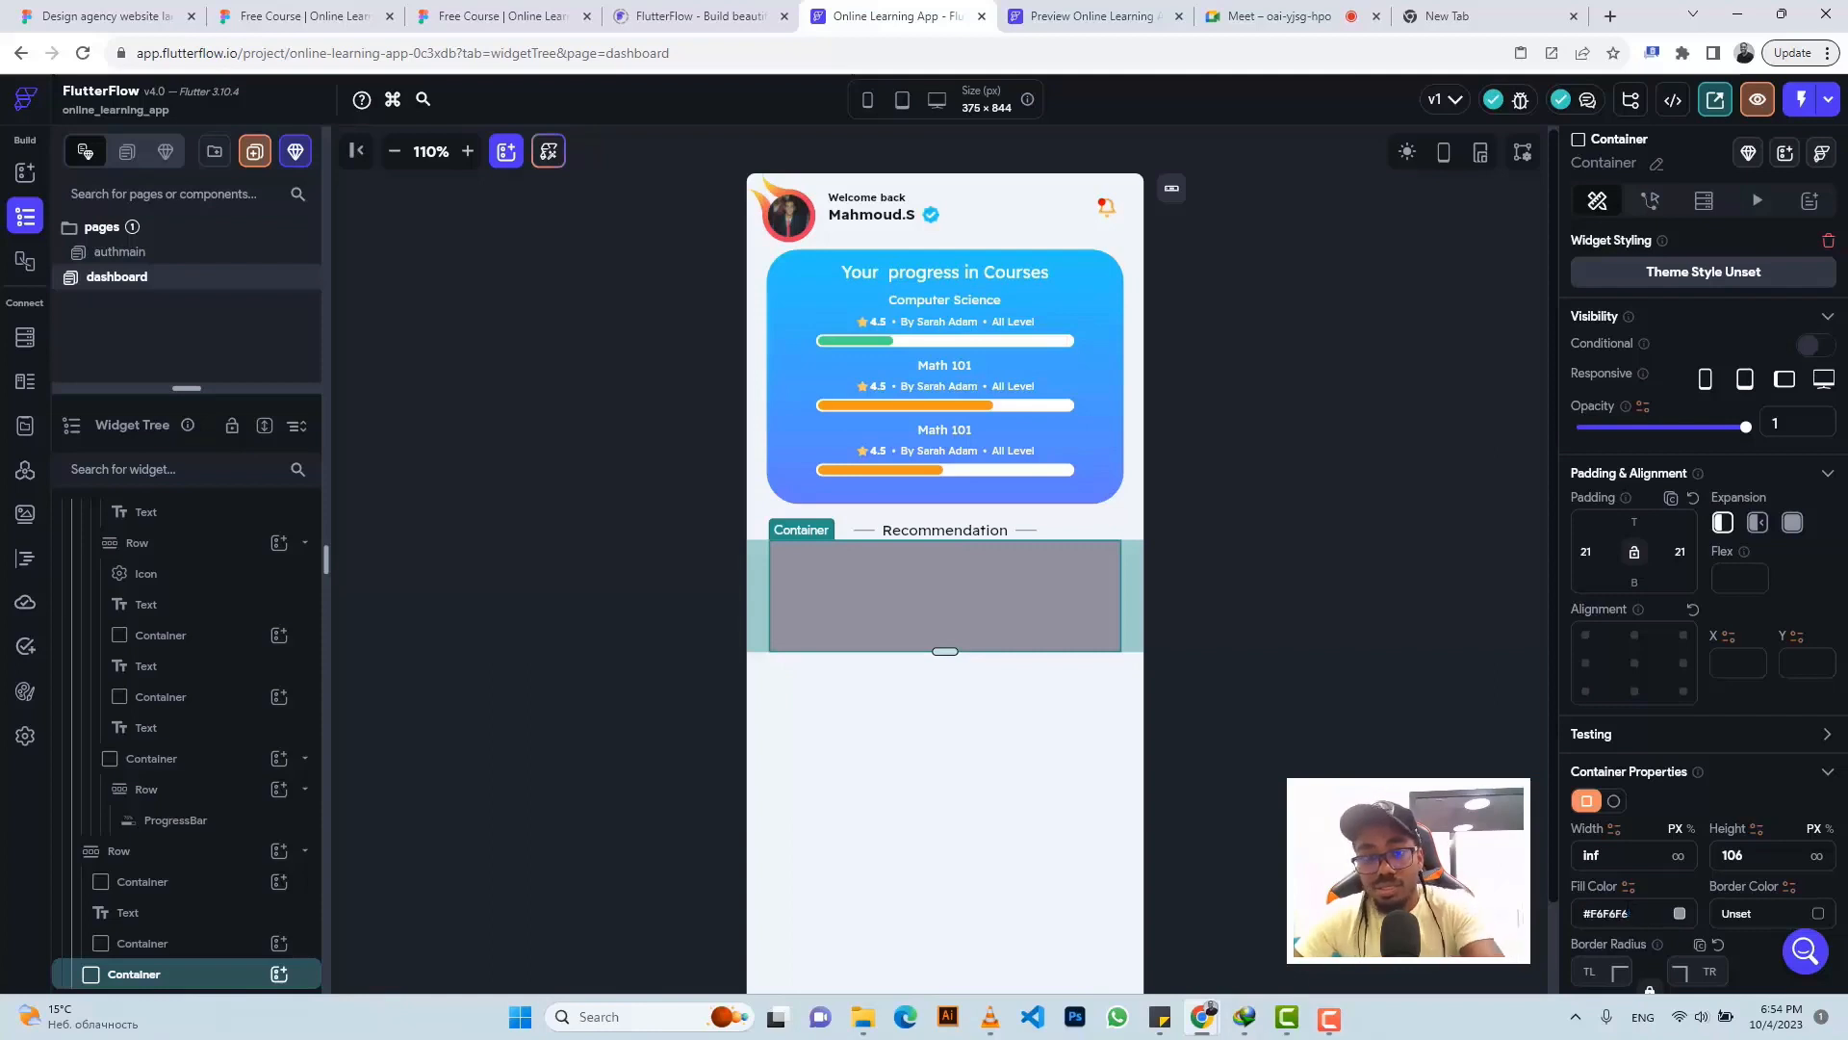
{"action": "key", "text": "Return"}
{"action": "left_click", "coordinate": [1291, 518]}
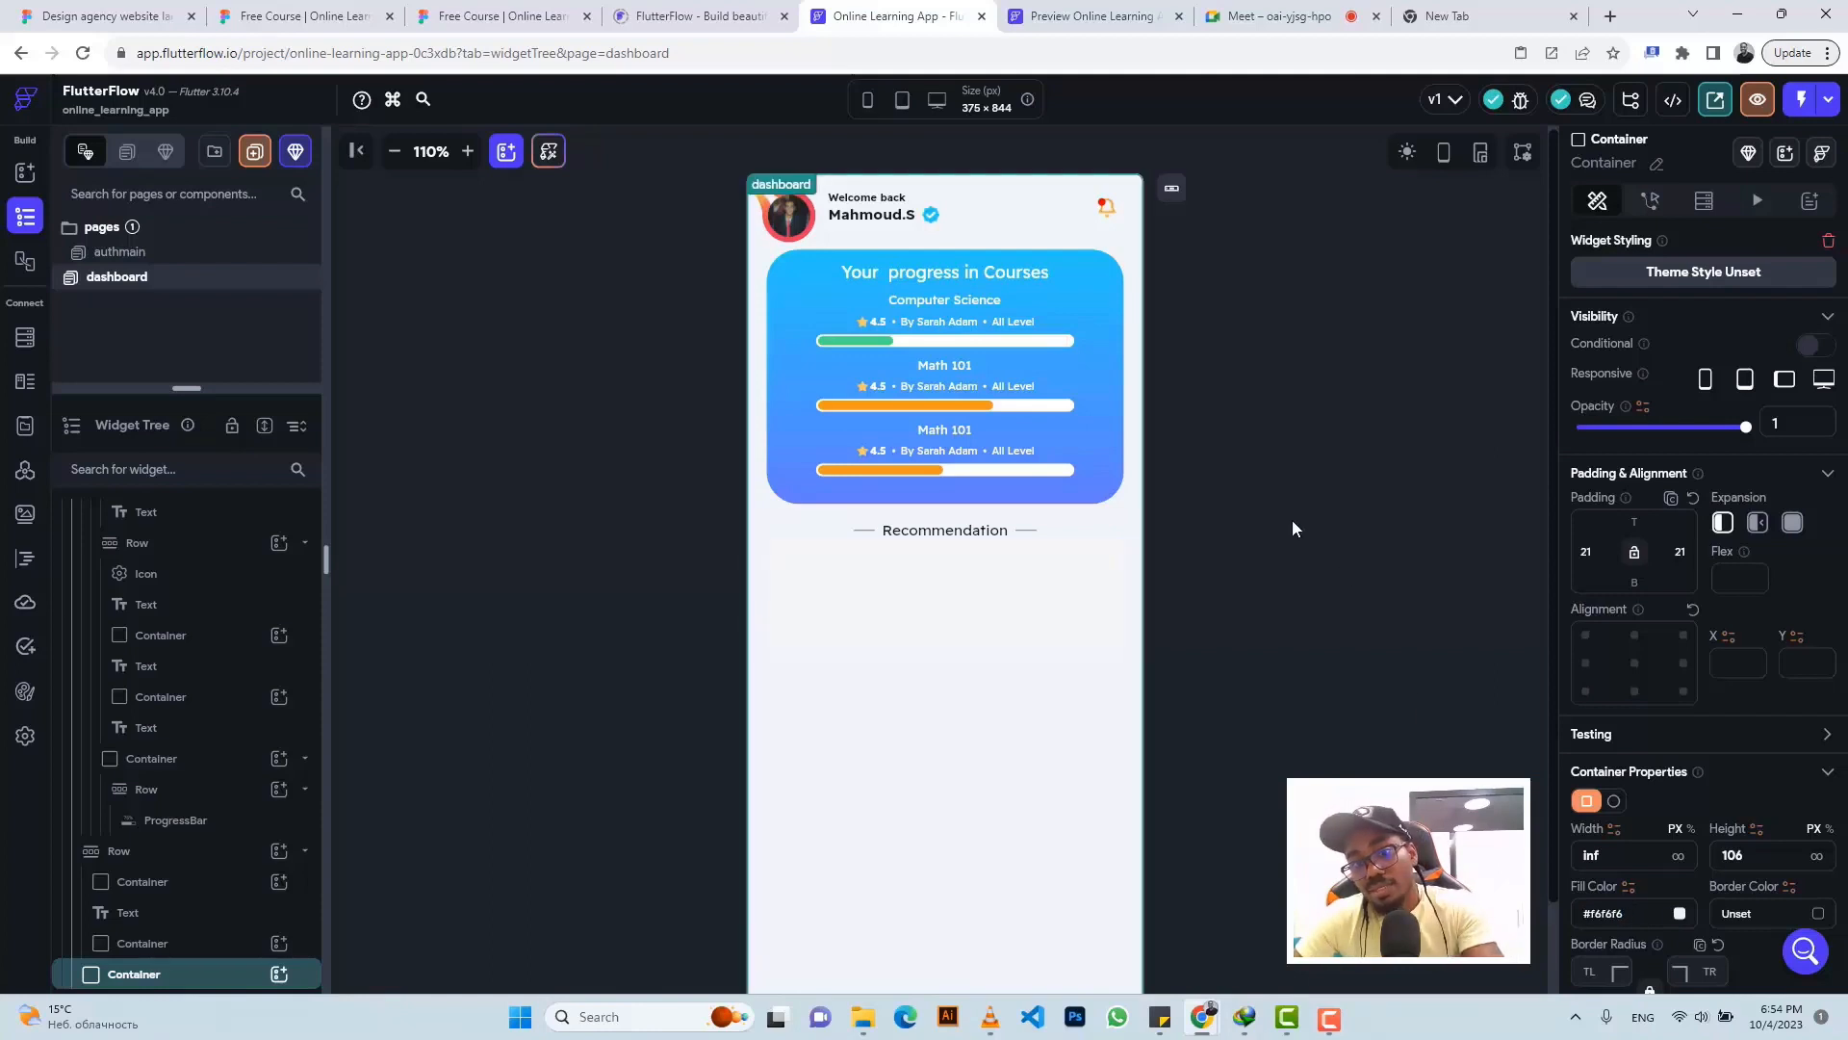
{"action": "left_click", "coordinate": [850, 665]}
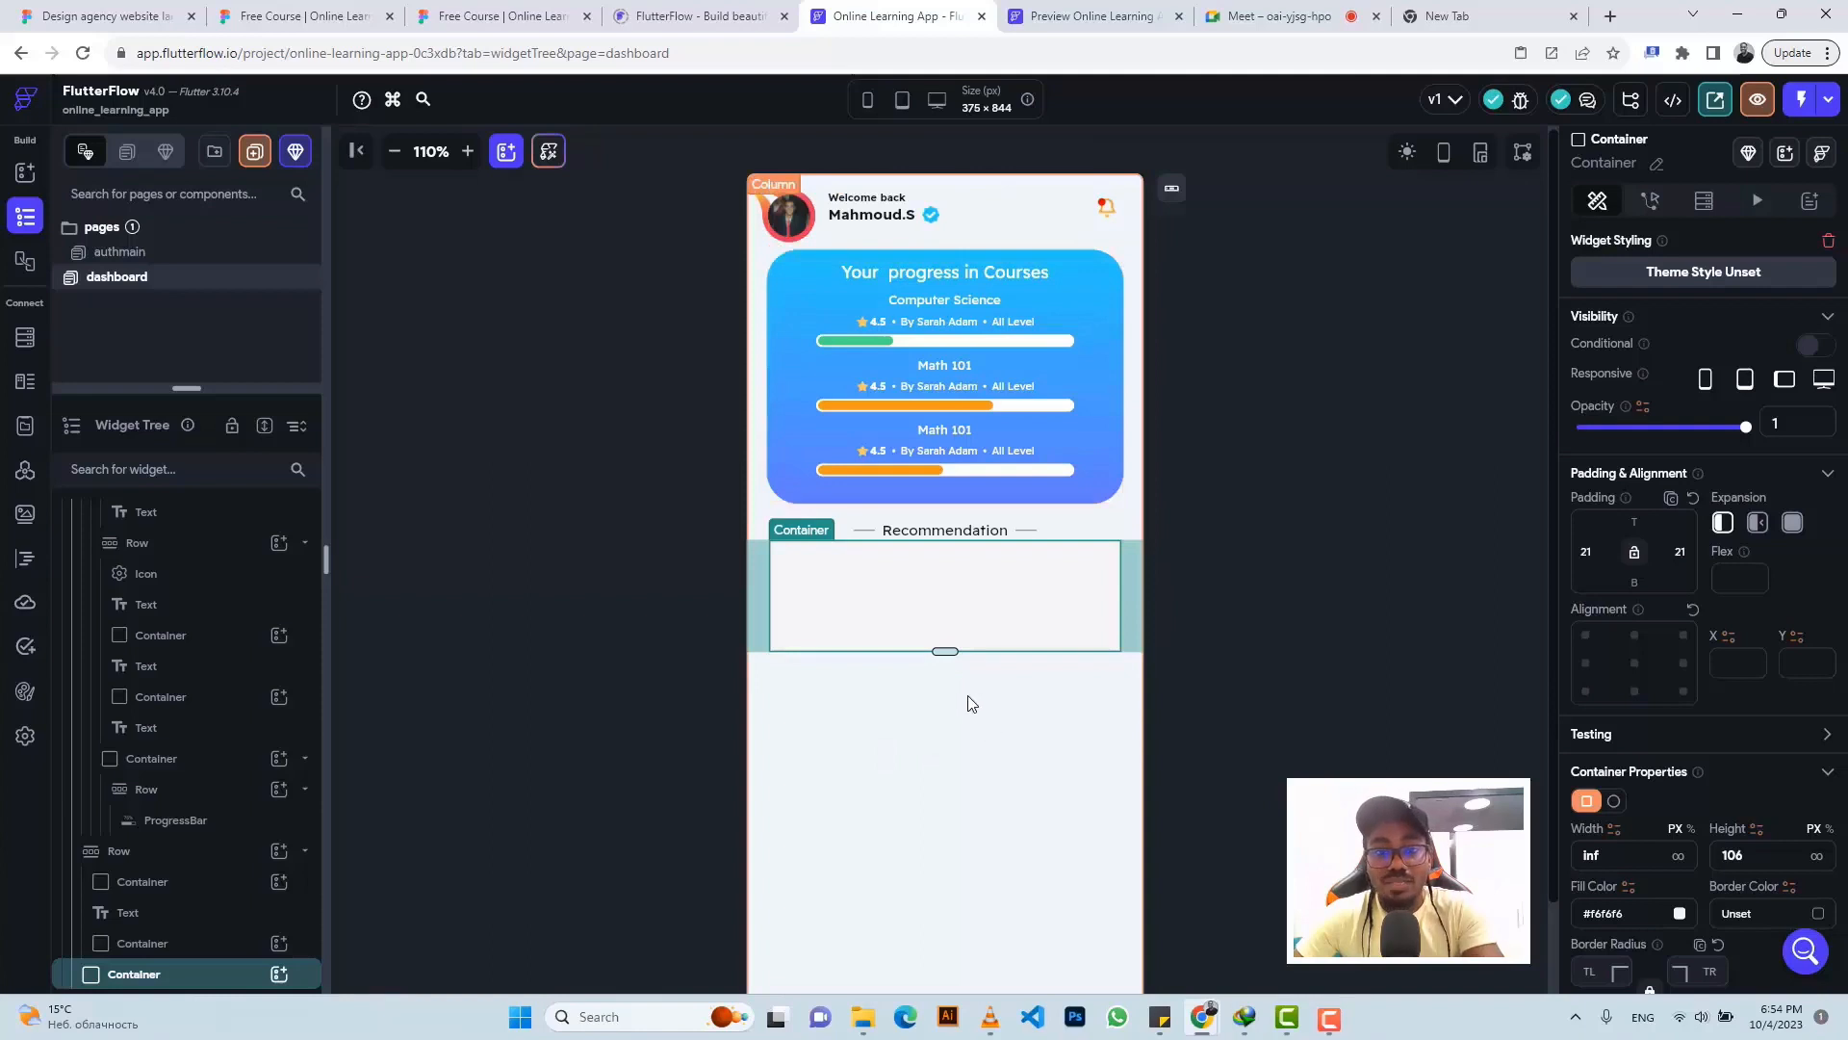
- Zoom into the phone preview and select the dashboard page's main Column
{"action": "left_click", "coordinate": [467, 151]}
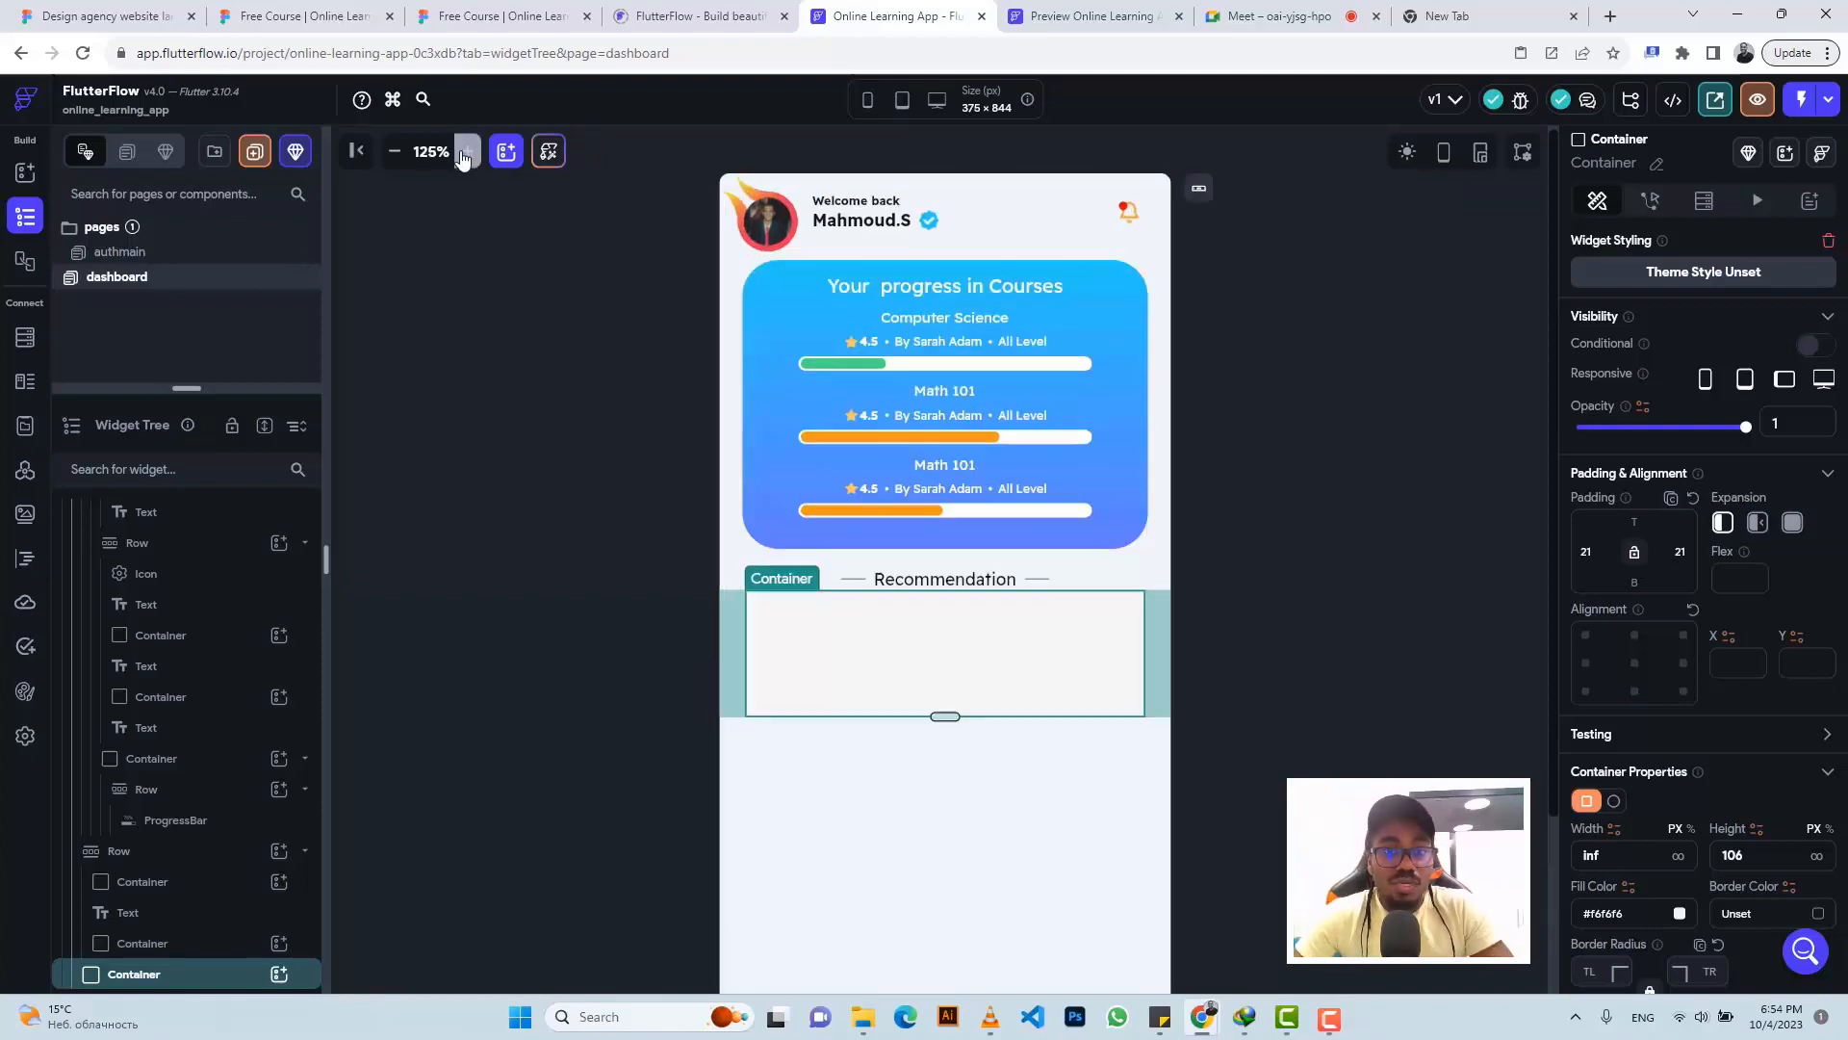
{"action": "left_click", "coordinate": [467, 151]}
{"action": "left_click", "coordinate": [467, 151]}
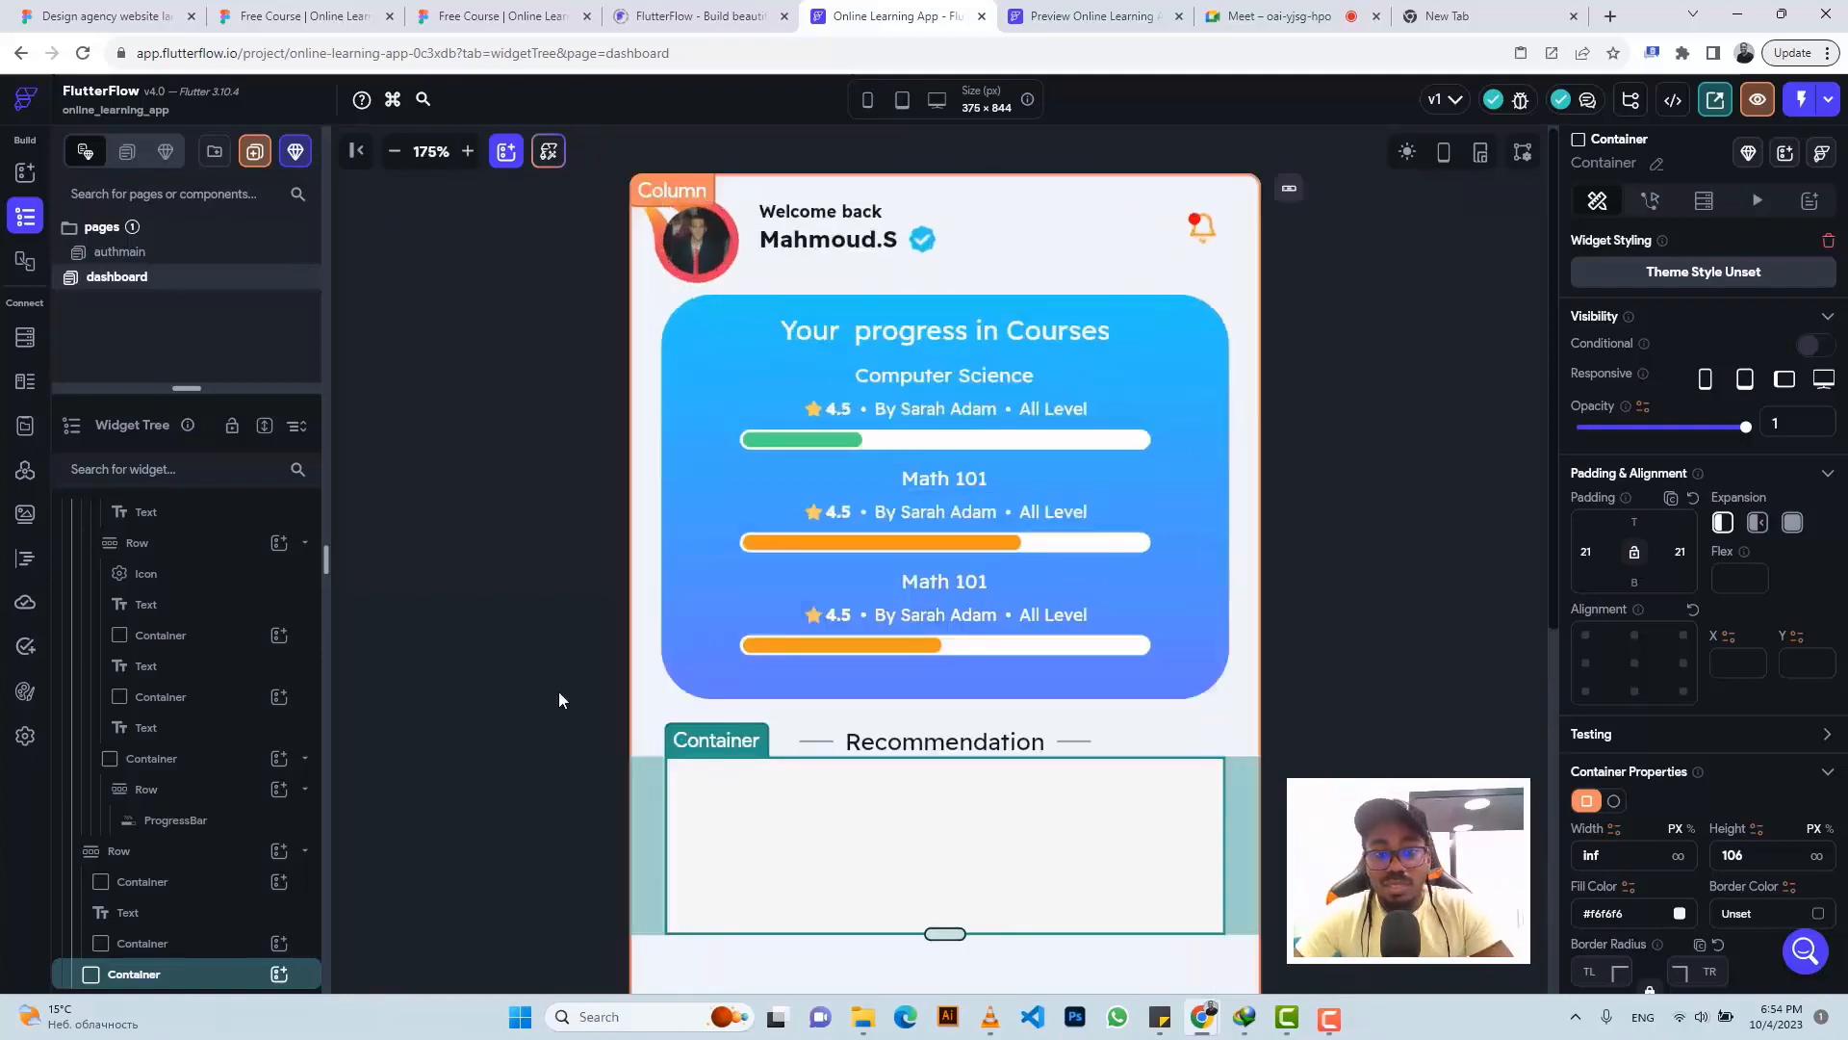
{"action": "left_click", "coordinate": [524, 645]}
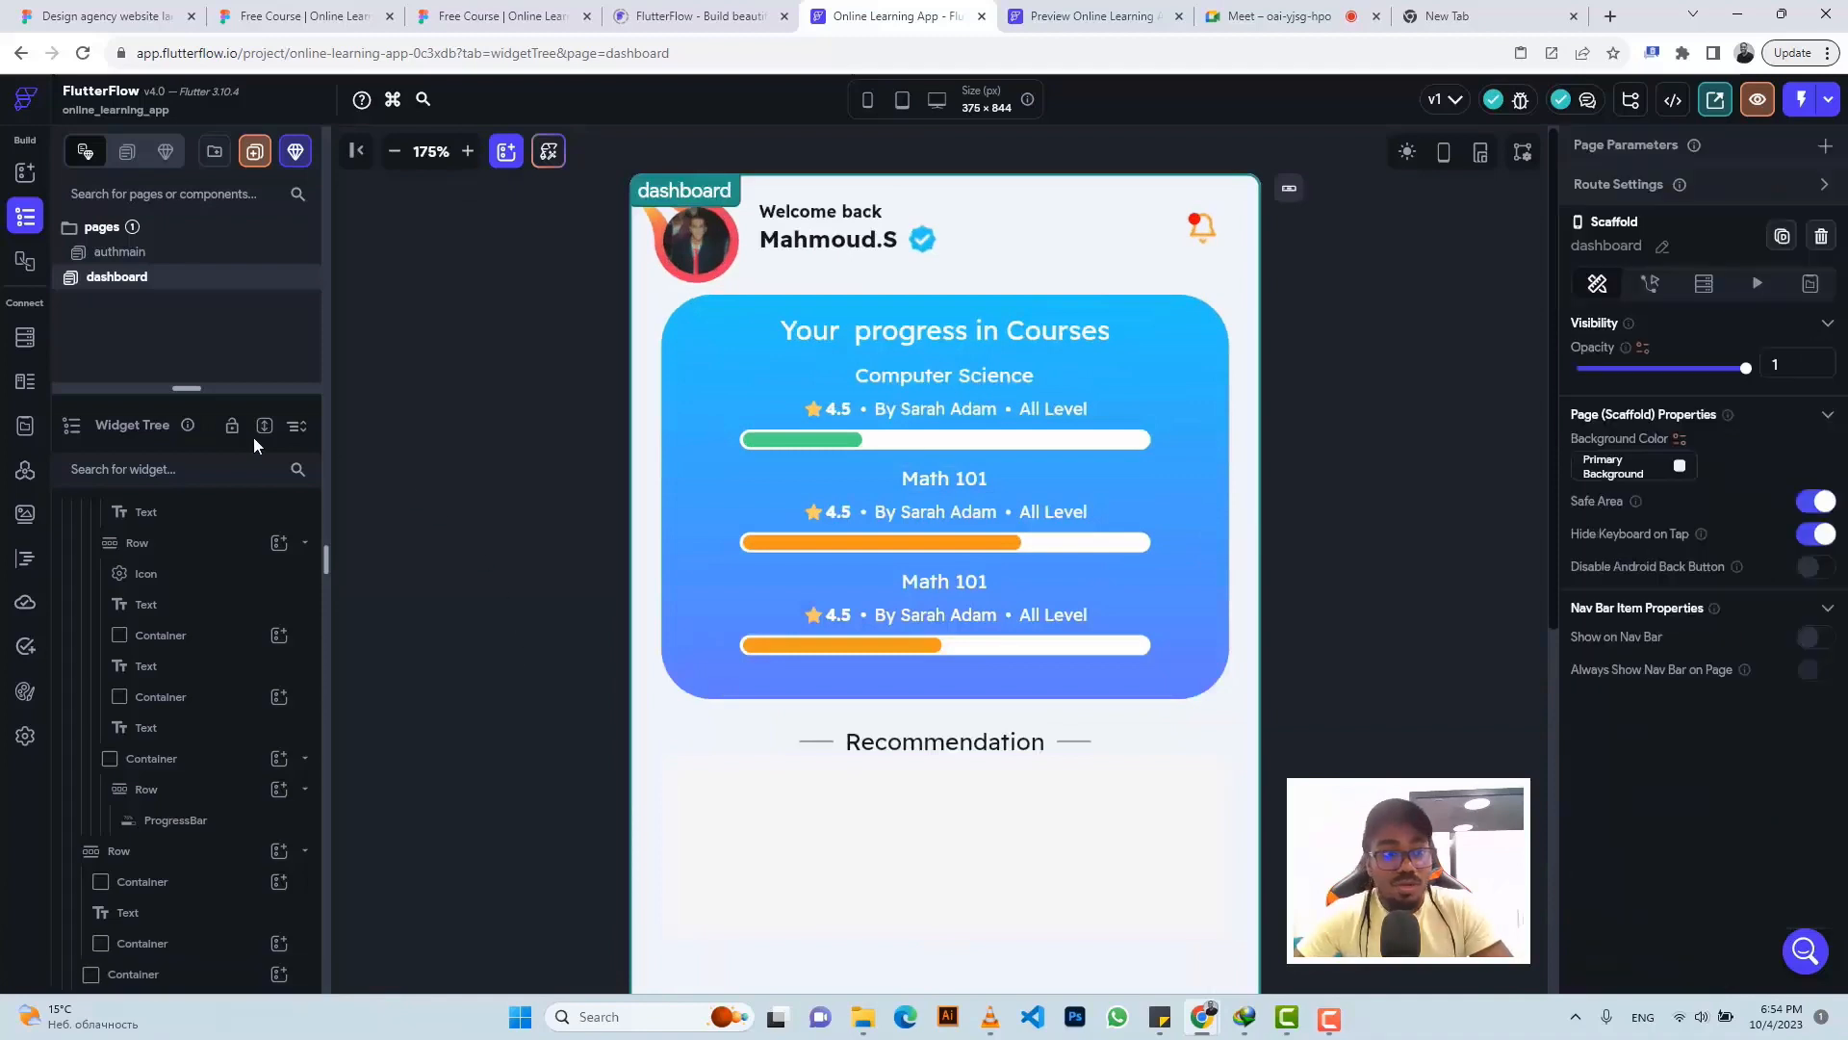
{"action": "scroll", "coordinate": [173, 563], "scroll_direction": "up", "scroll_amount": 10}
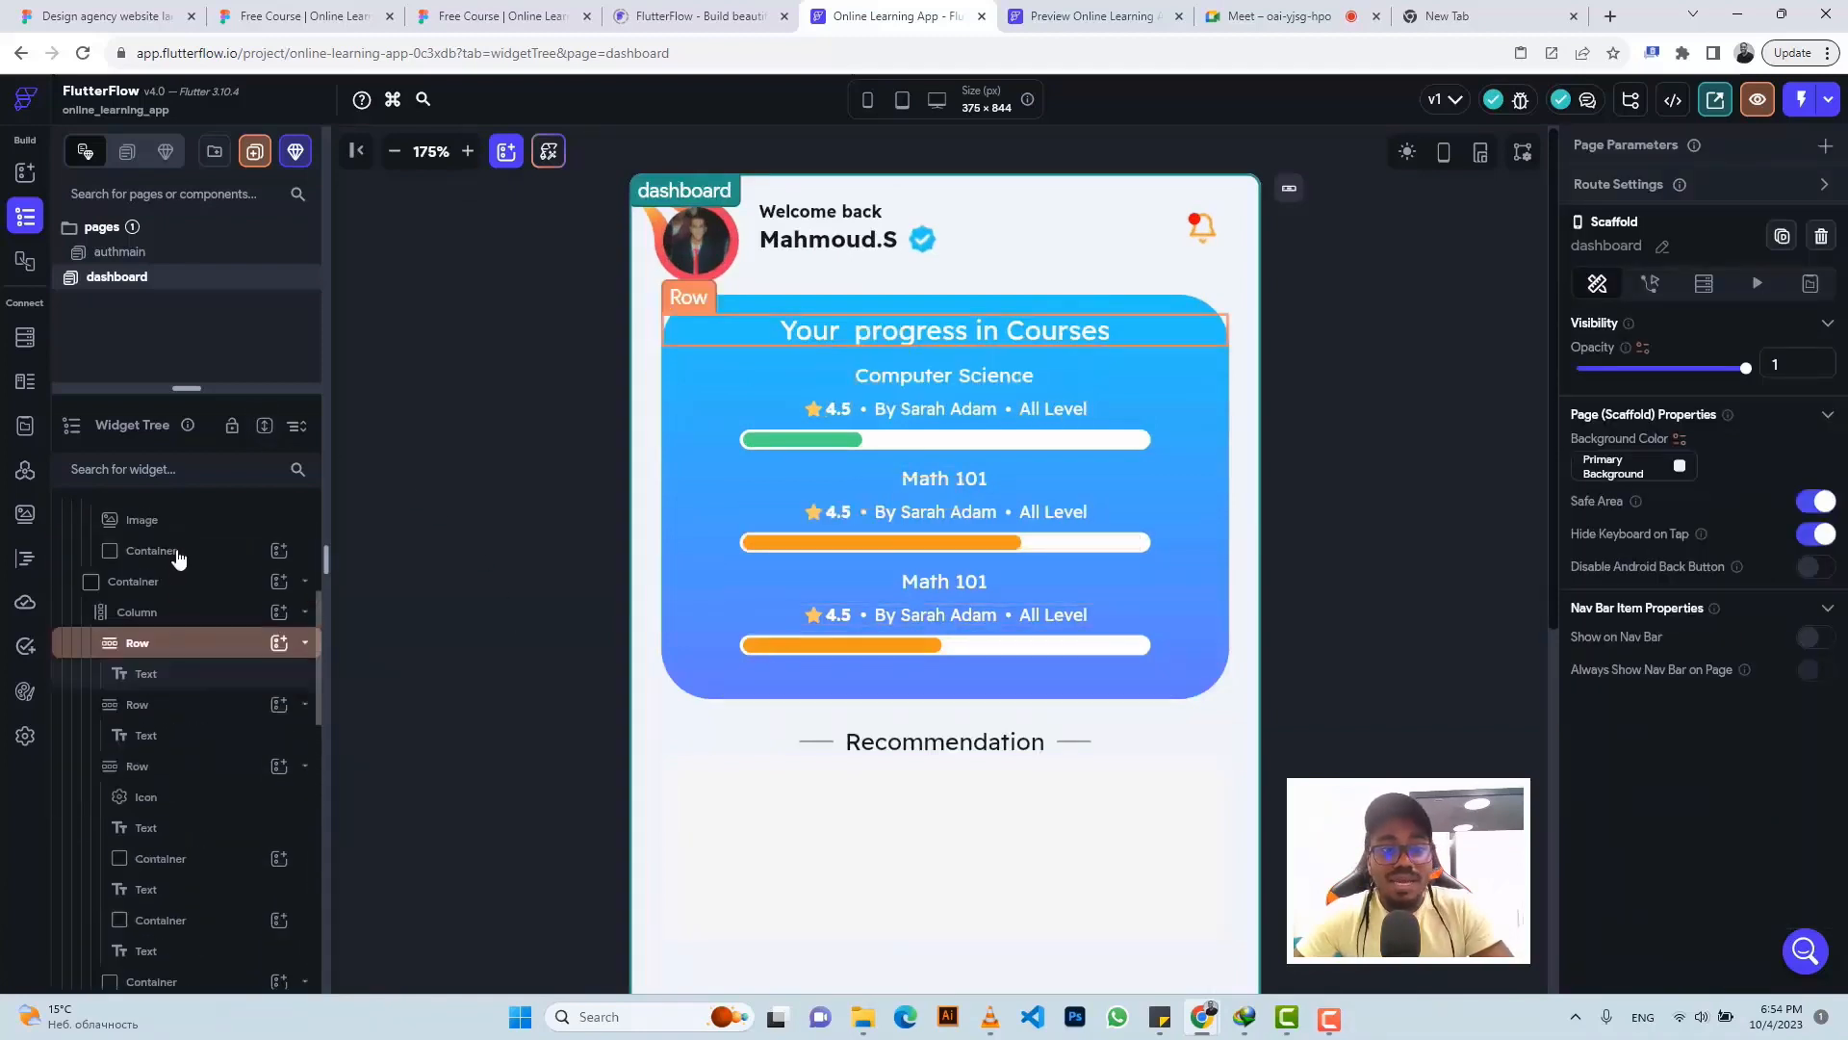
{"action": "left_click", "coordinate": [663, 809]}
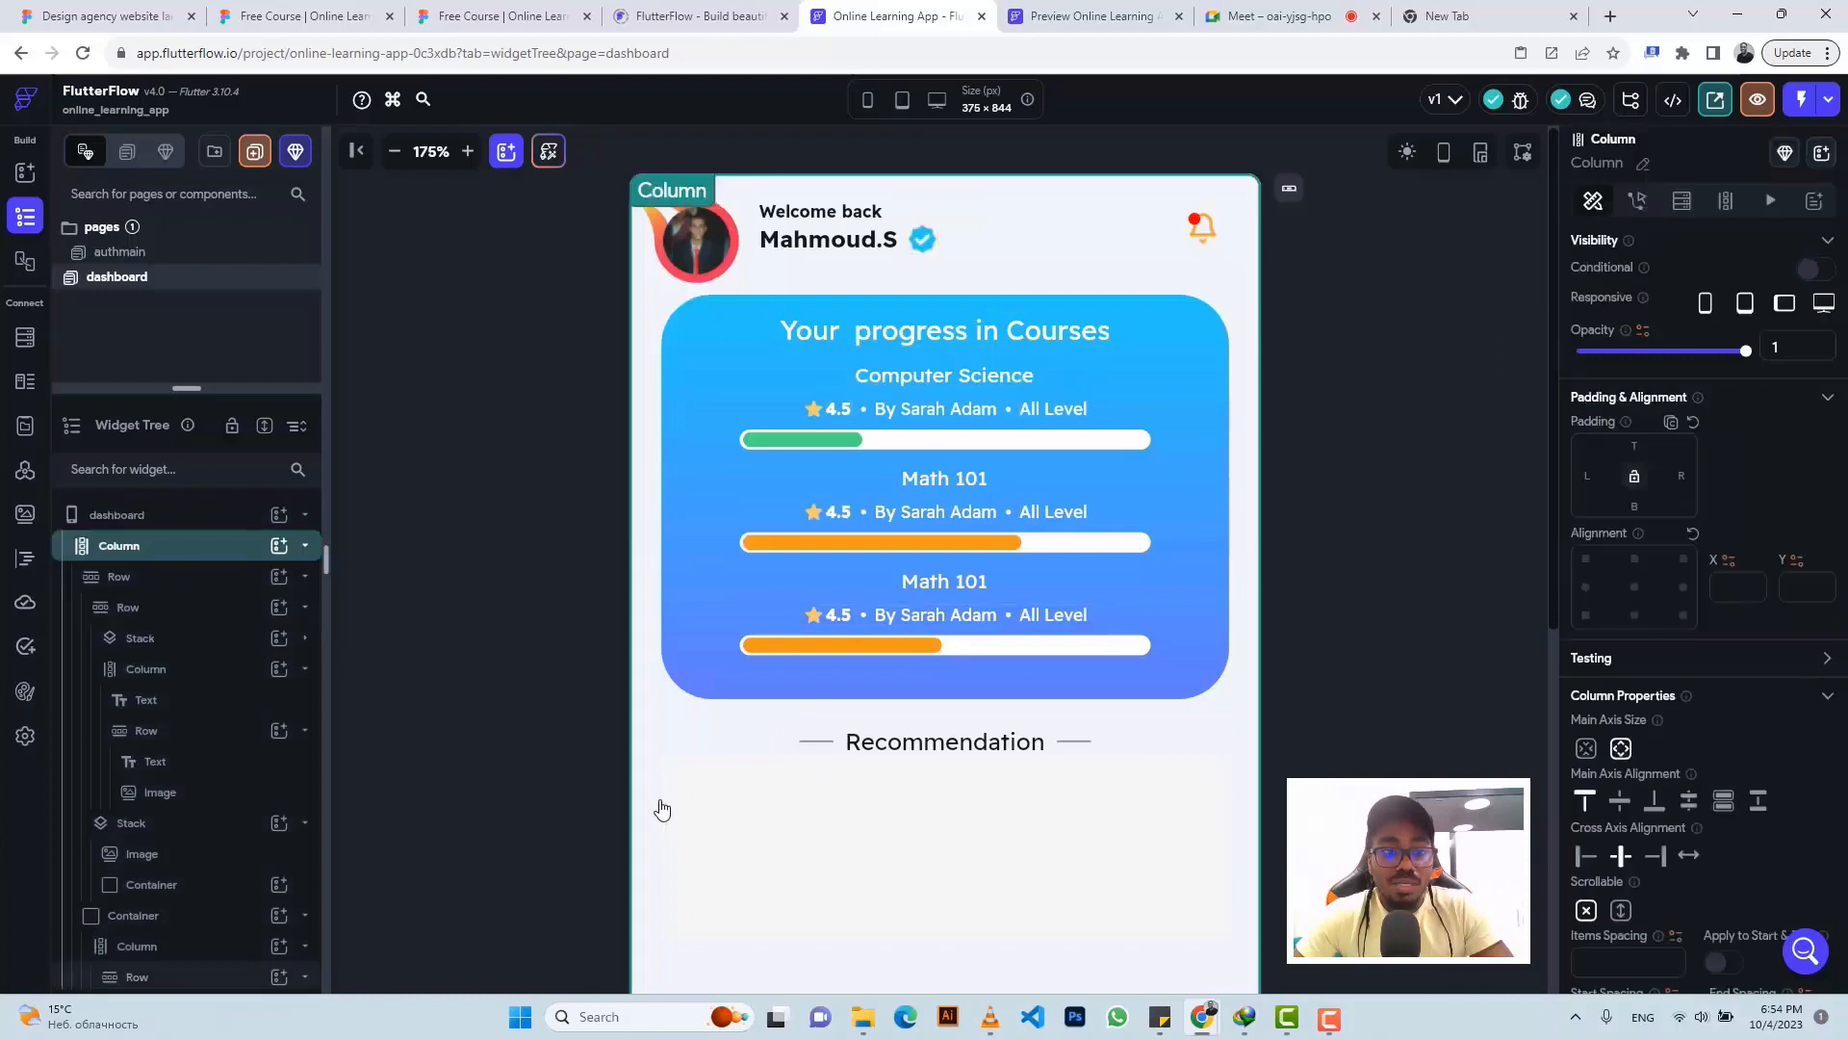
- Wrap the main Column in a Container with infinite width and infinite height
{"action": "right_click", "coordinate": [194, 557]}
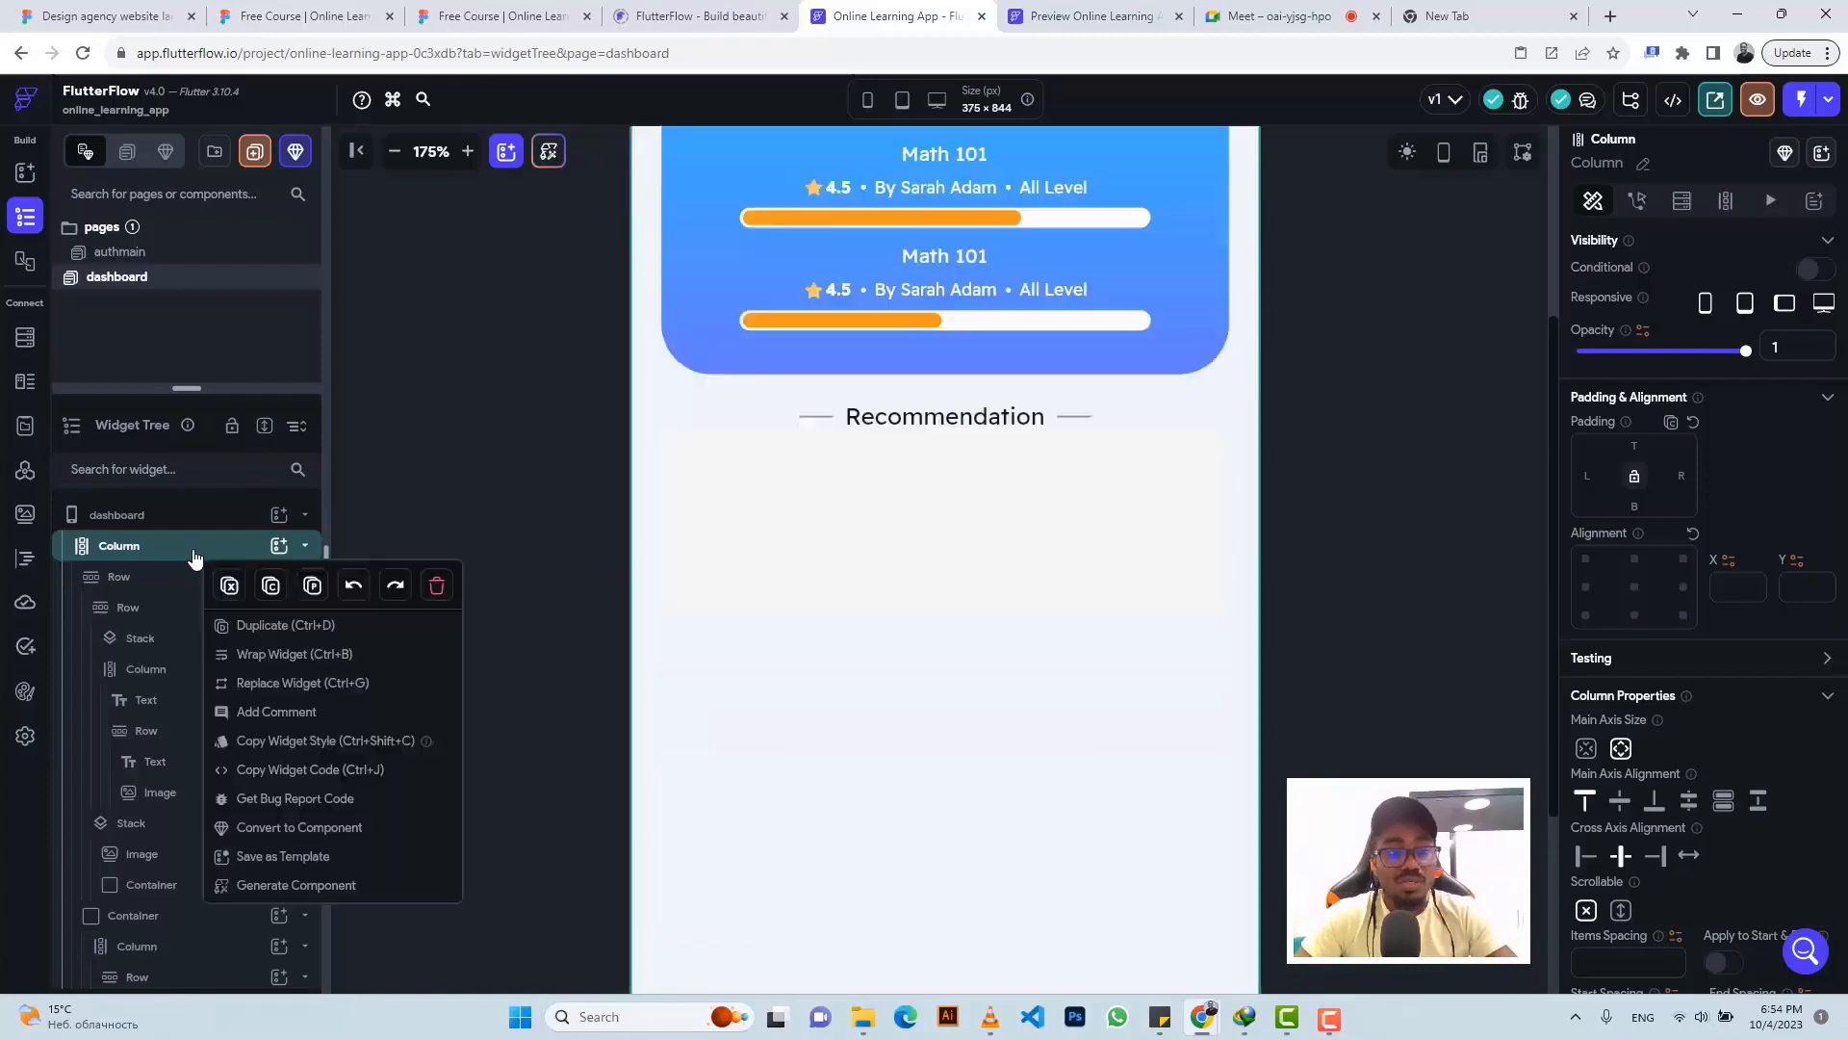
{"action": "left_click", "coordinate": [274, 657]}
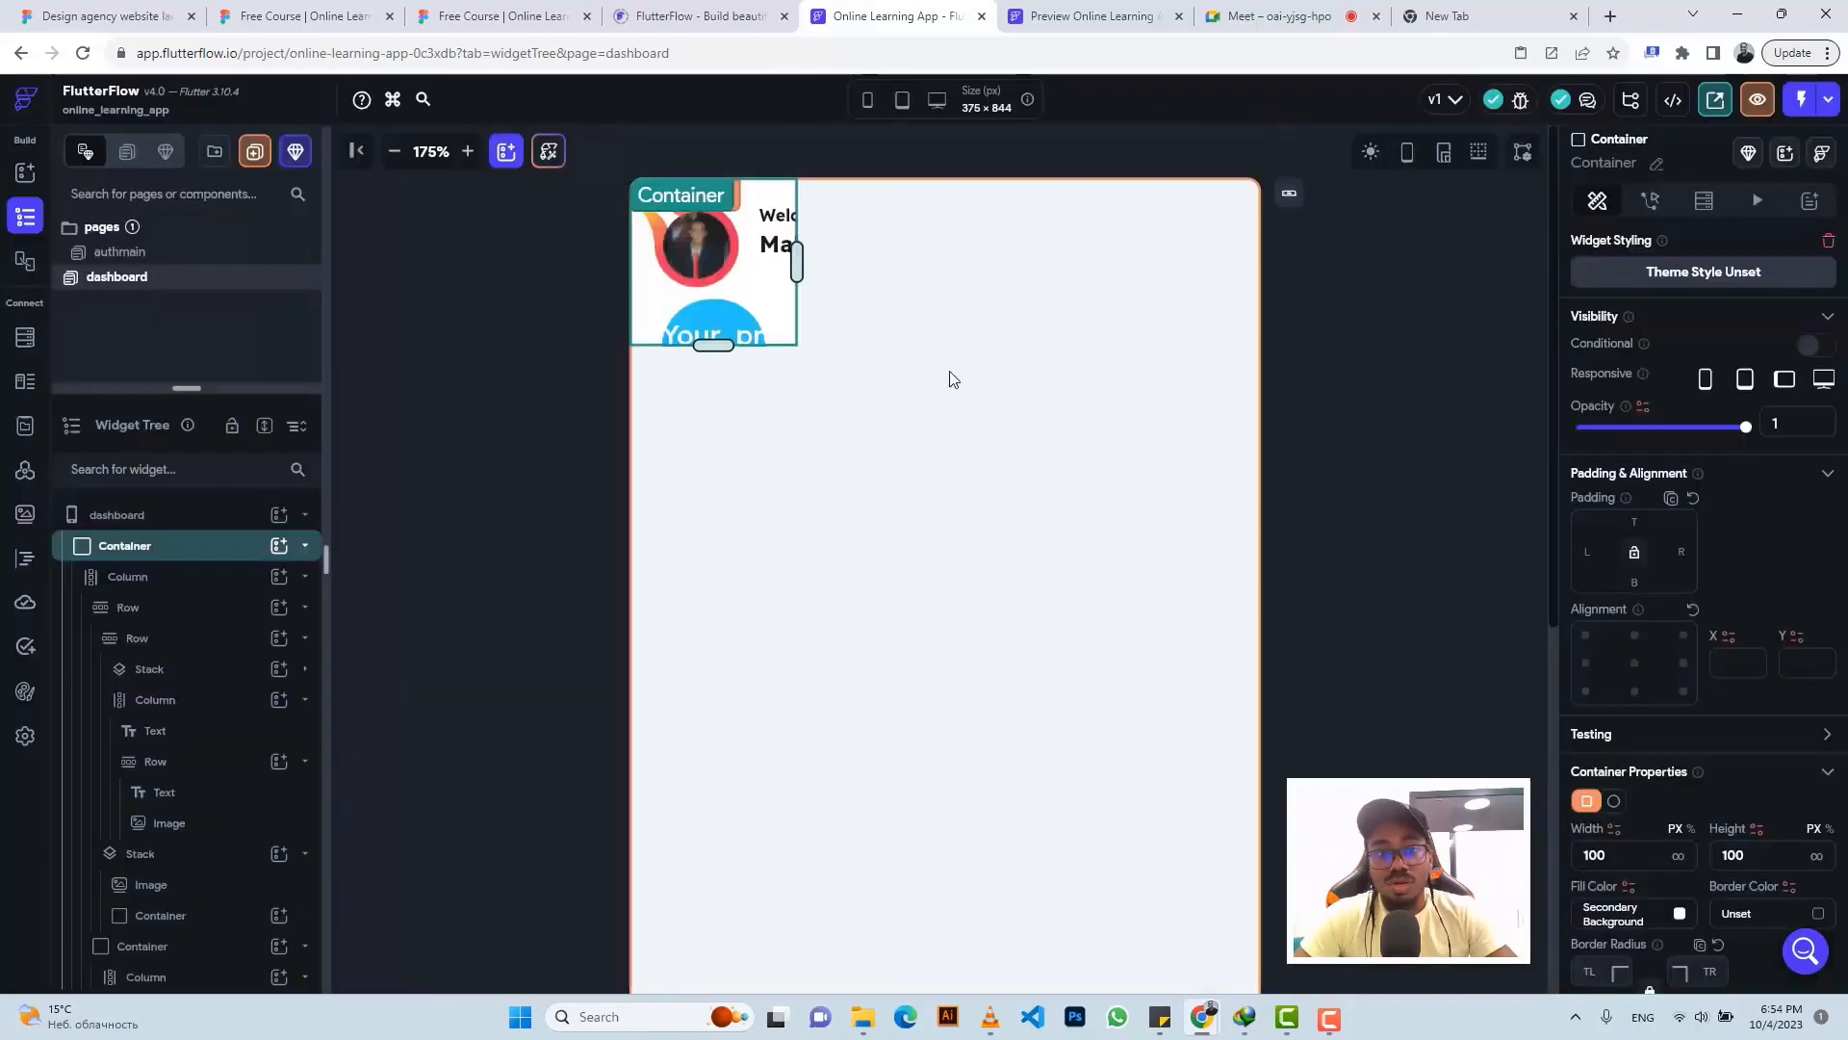
{"action": "left_click", "coordinate": [1679, 858]}
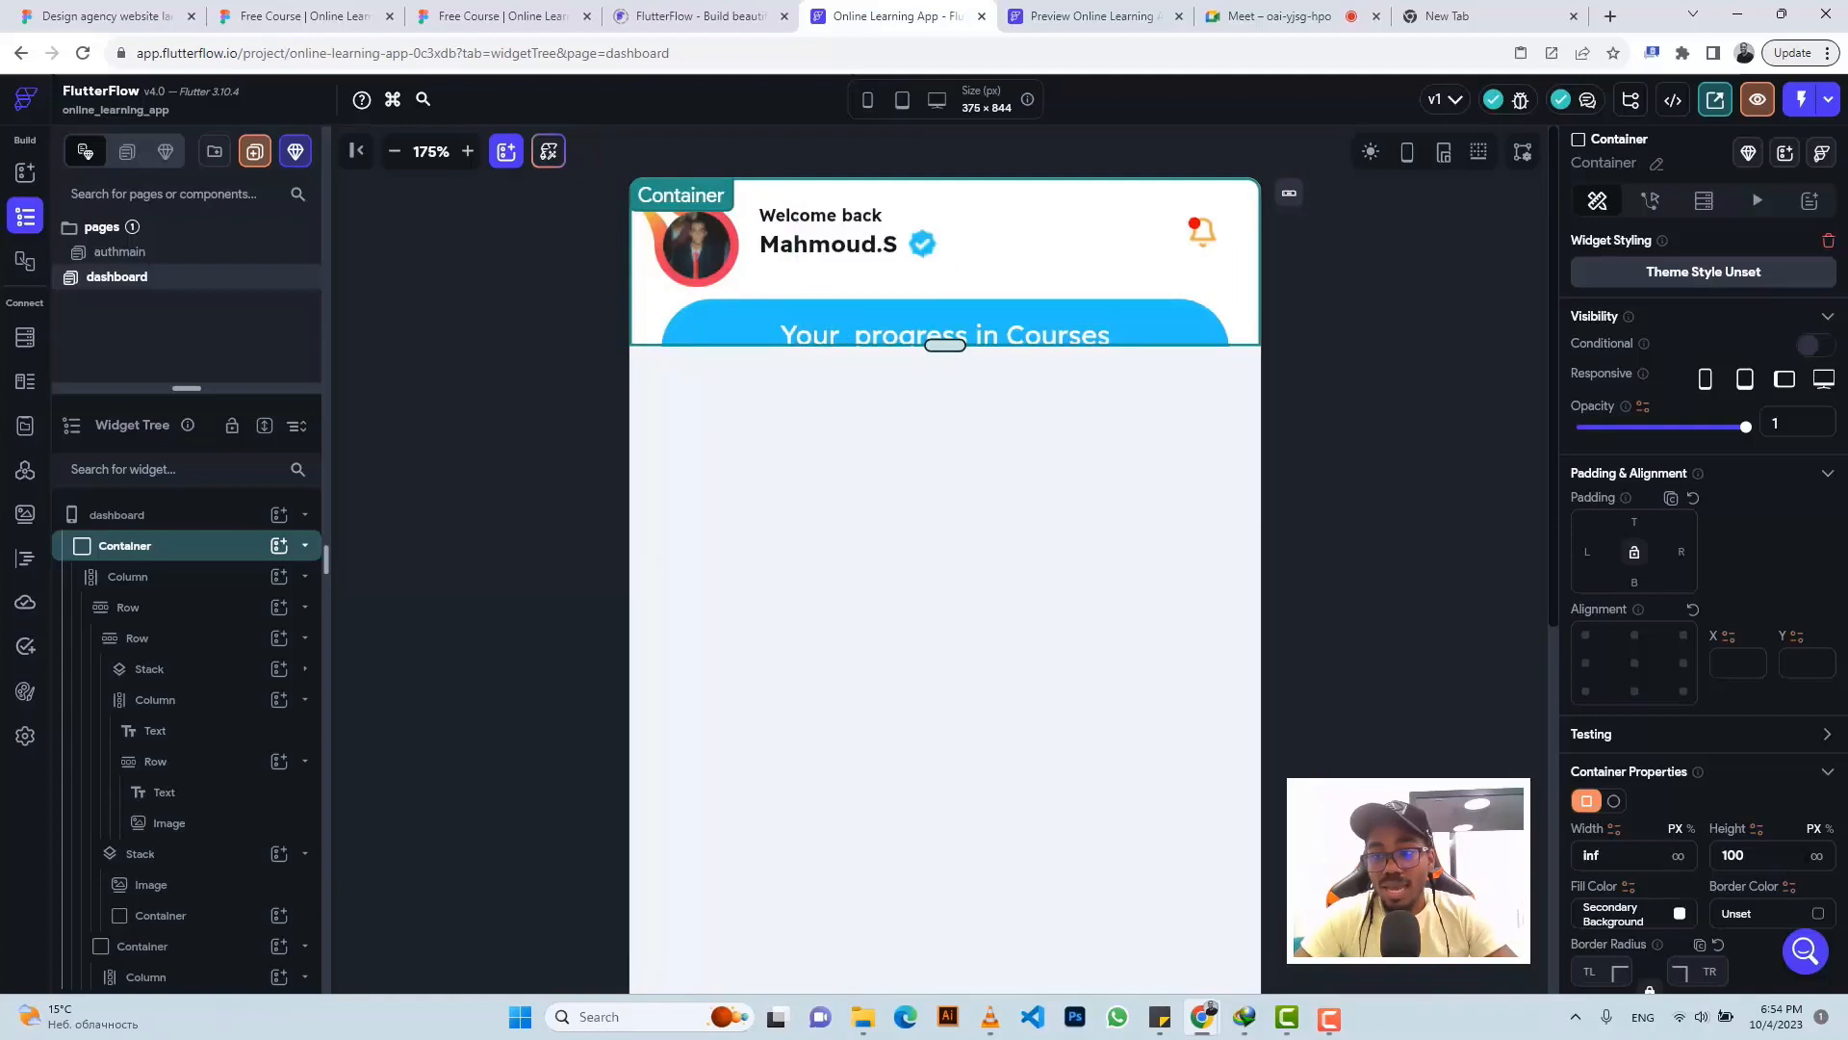
{"action": "left_click", "coordinate": [1818, 857]}
{"action": "scroll", "coordinate": [1059, 640], "scroll_direction": "down", "scroll_amount": 4}
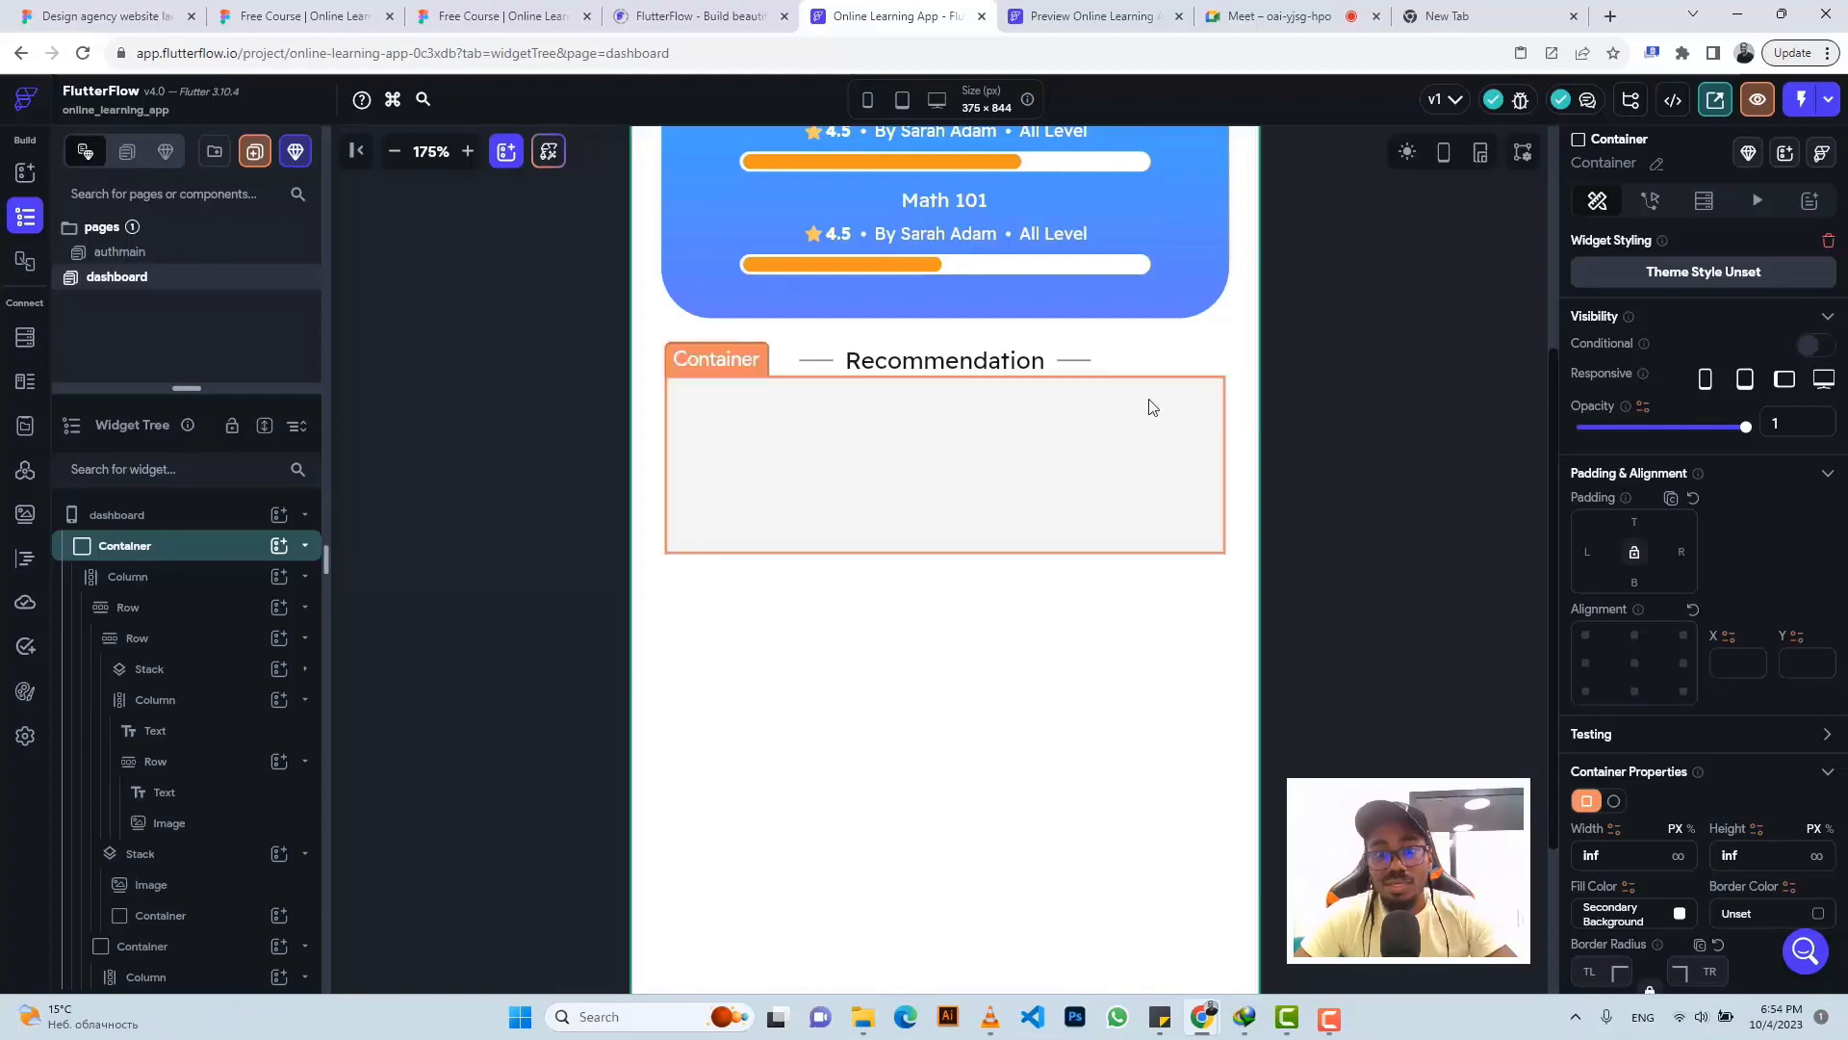
- View the Math 102 card's Figma specs: 20px corner radius and 15px padding
{"action": "left_click", "coordinate": [488, 14]}
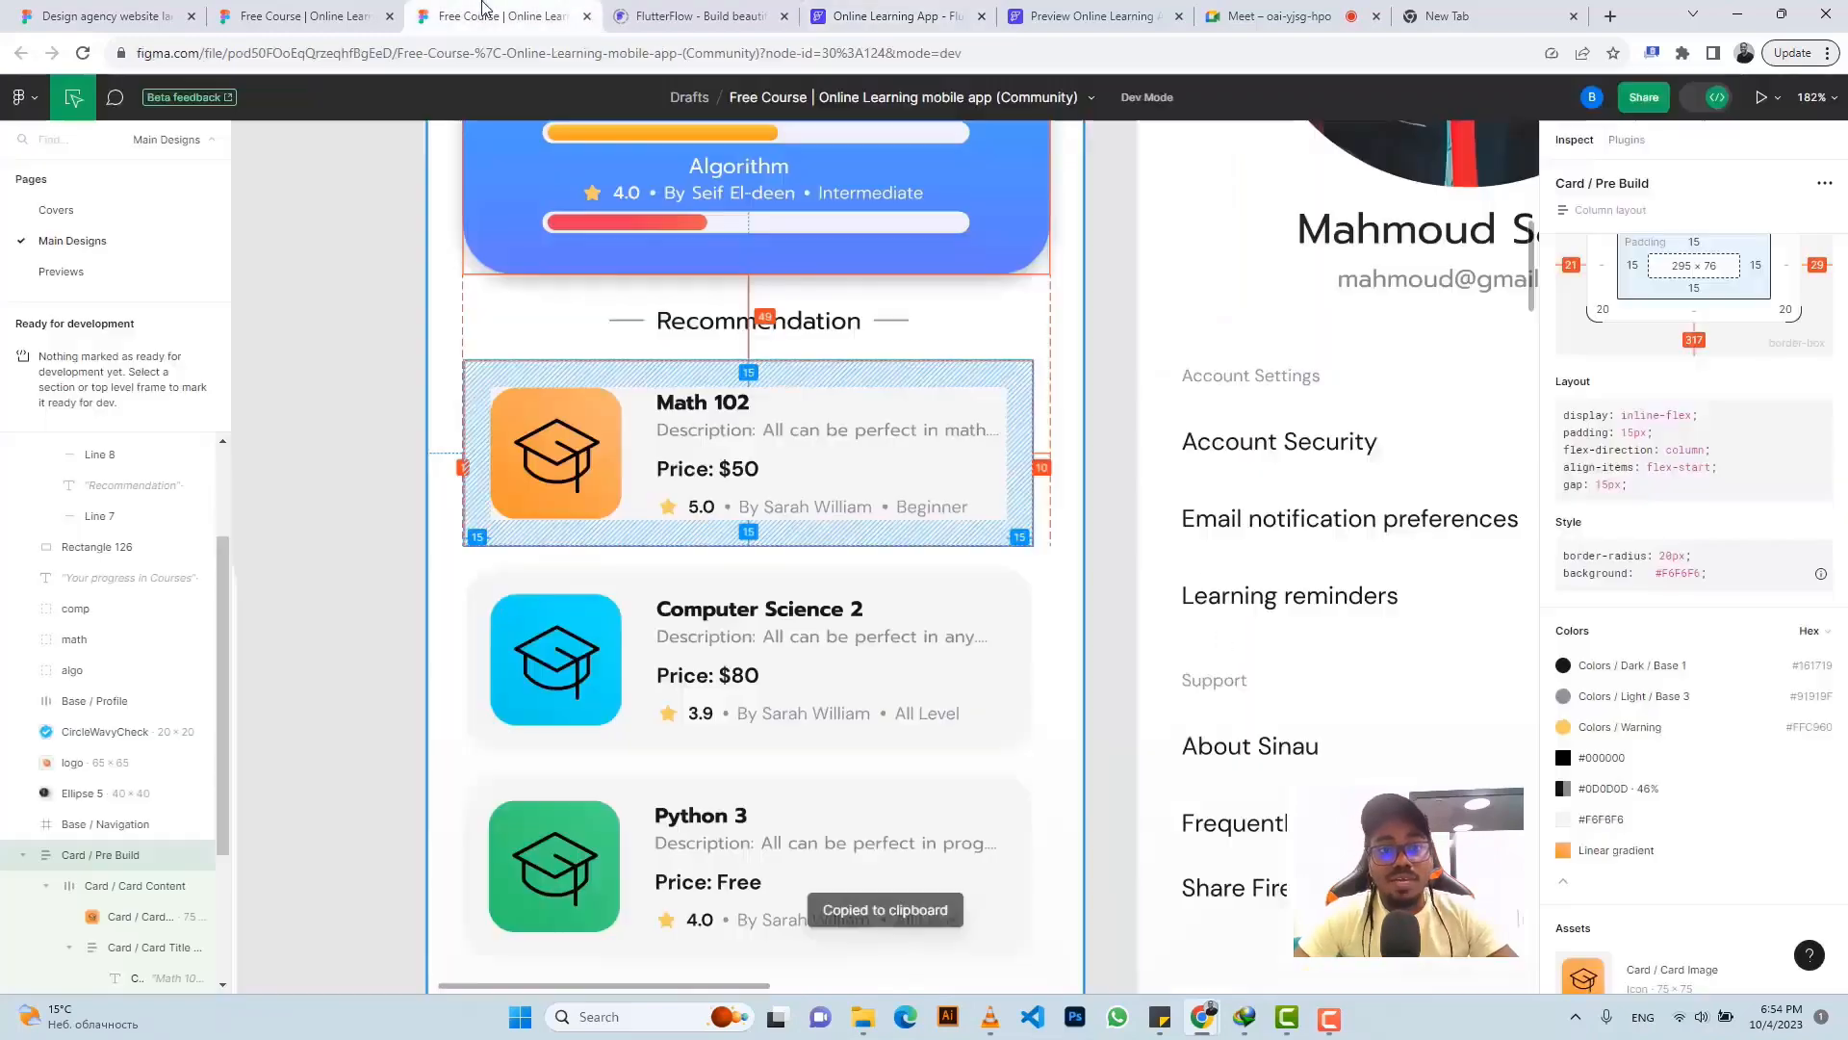
{"action": "scroll", "coordinate": [1653, 463], "scroll_direction": "up", "scroll_amount": 3}
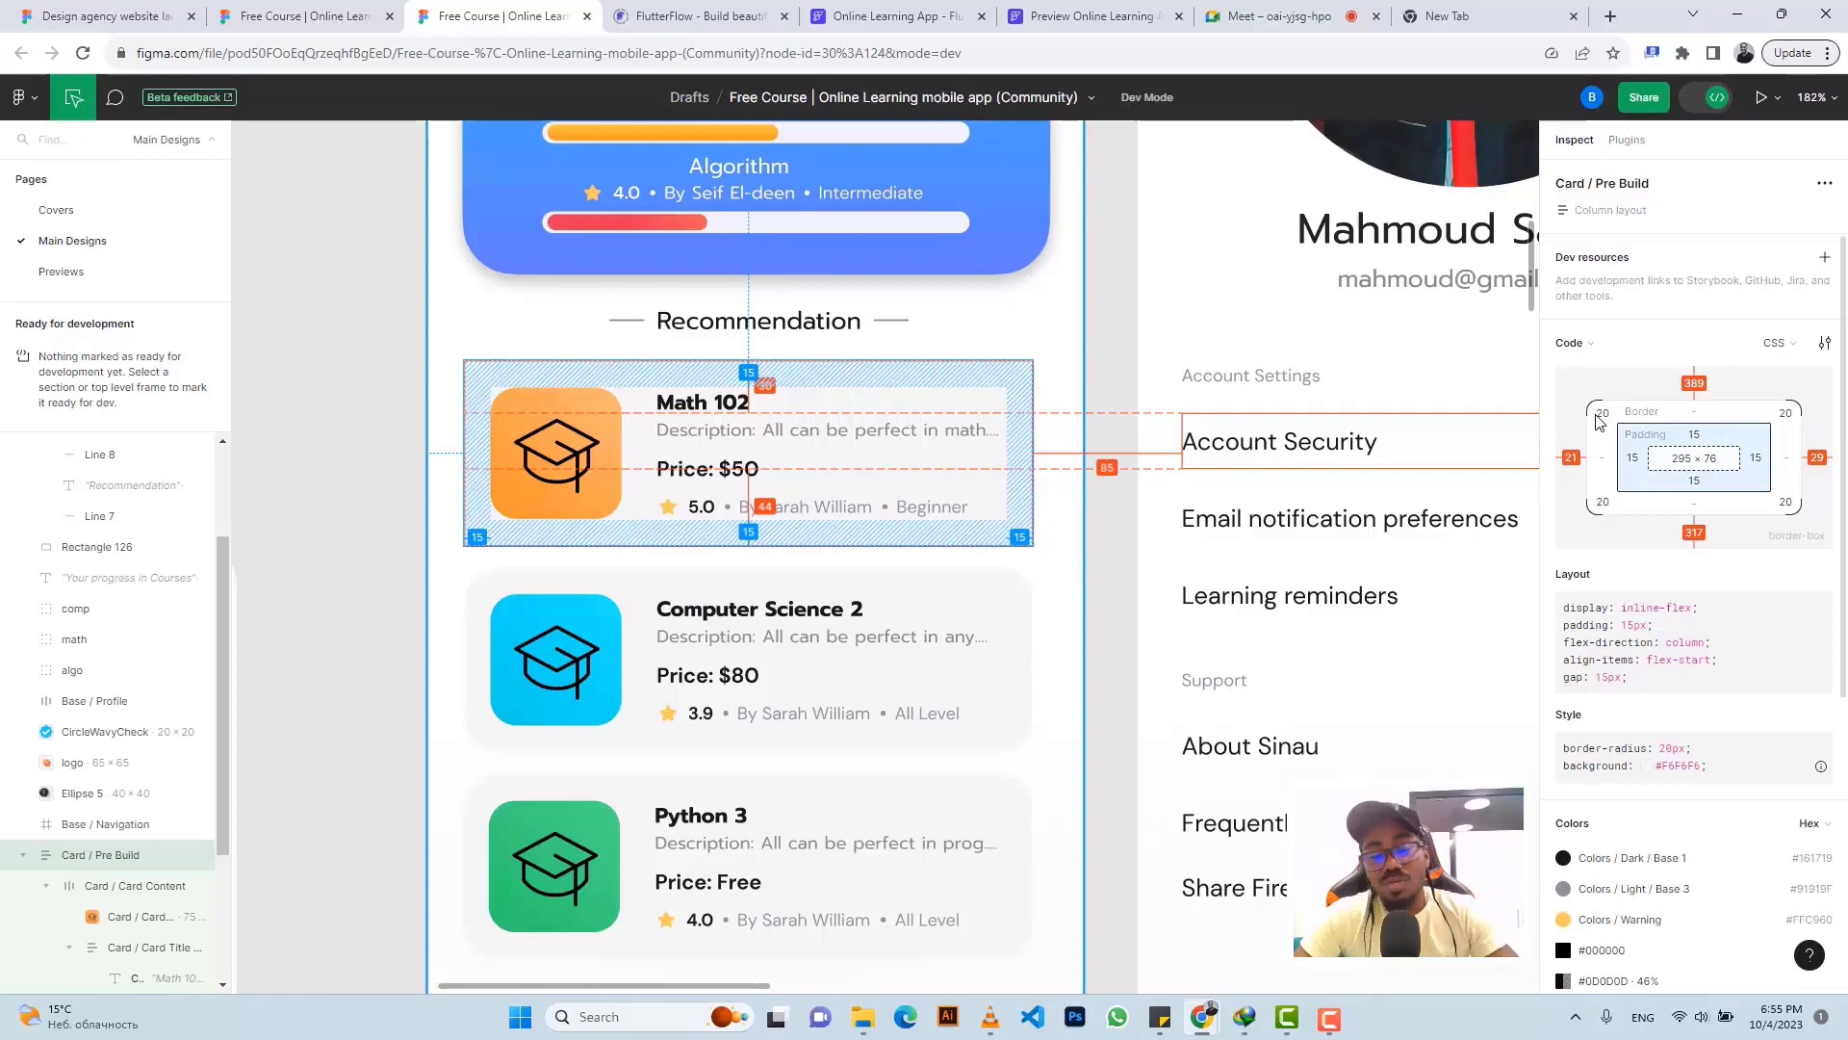
- Set the recommendation container's border radius to 20
{"action": "left_click", "coordinate": [895, 15]}
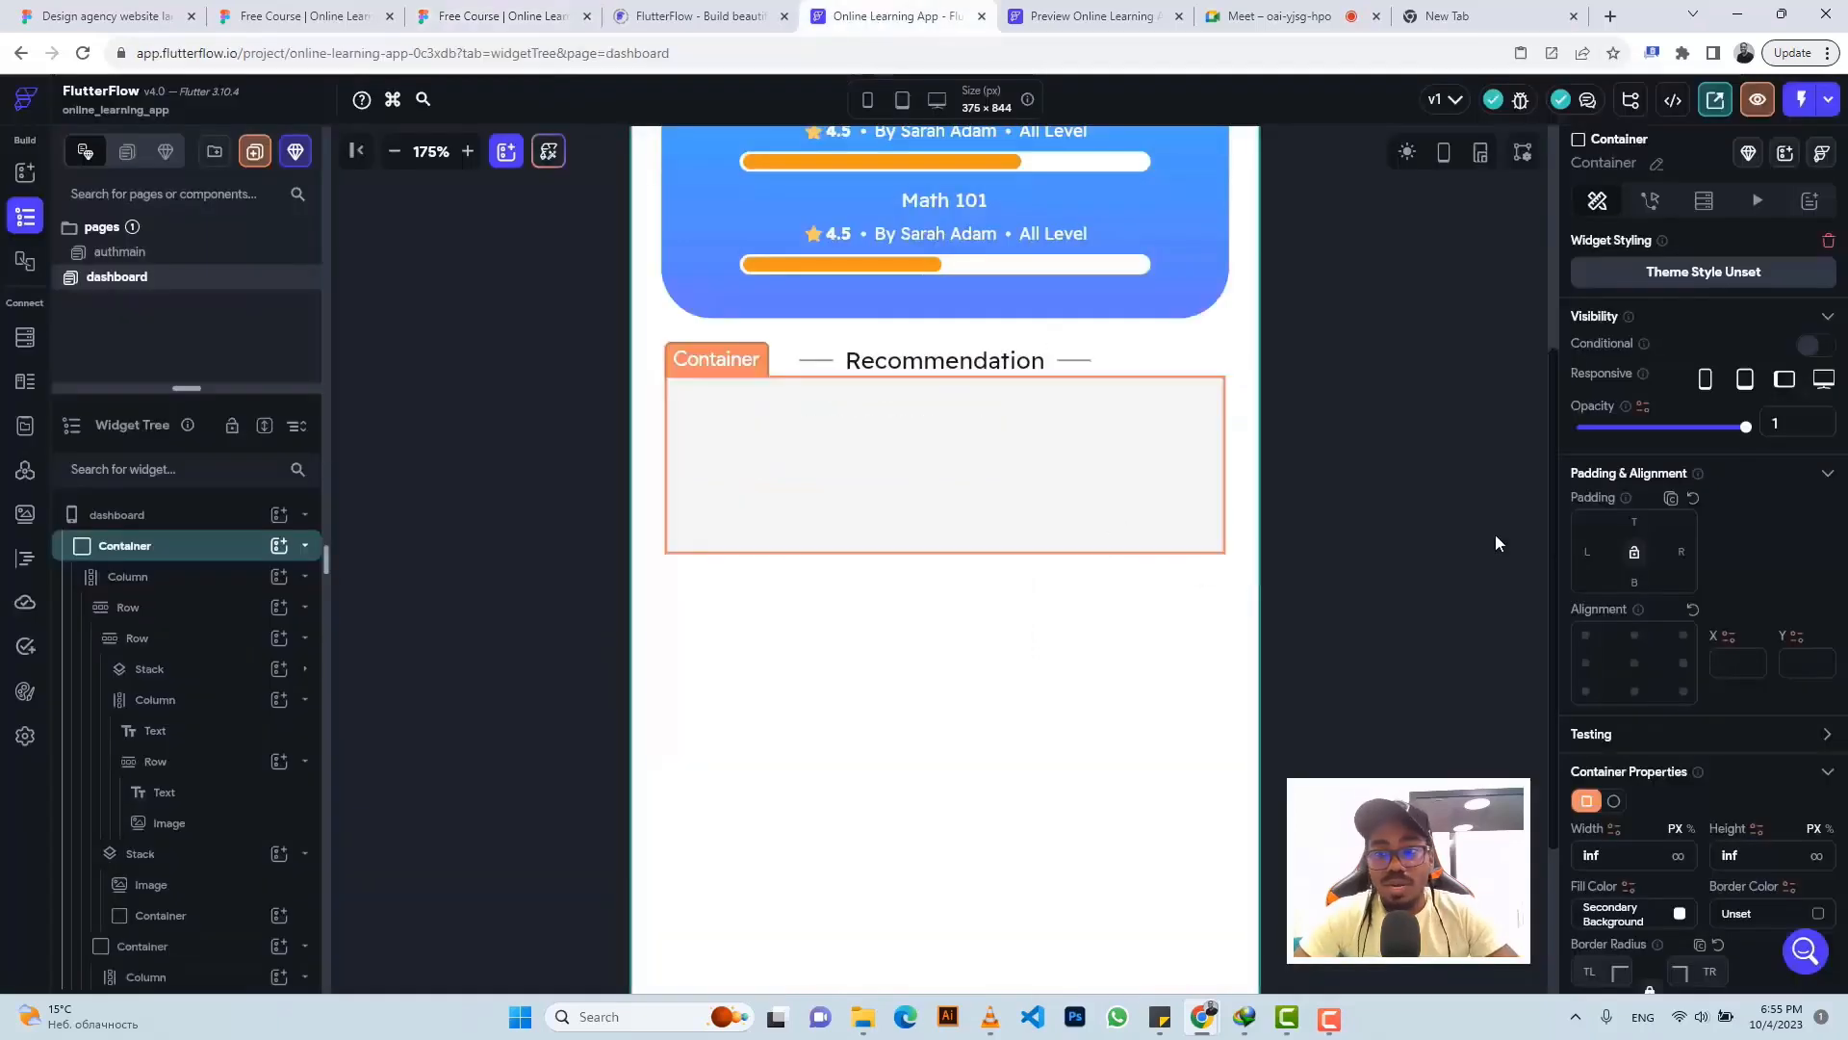
{"action": "scroll", "coordinate": [1702, 578], "scroll_direction": "down", "scroll_amount": 4}
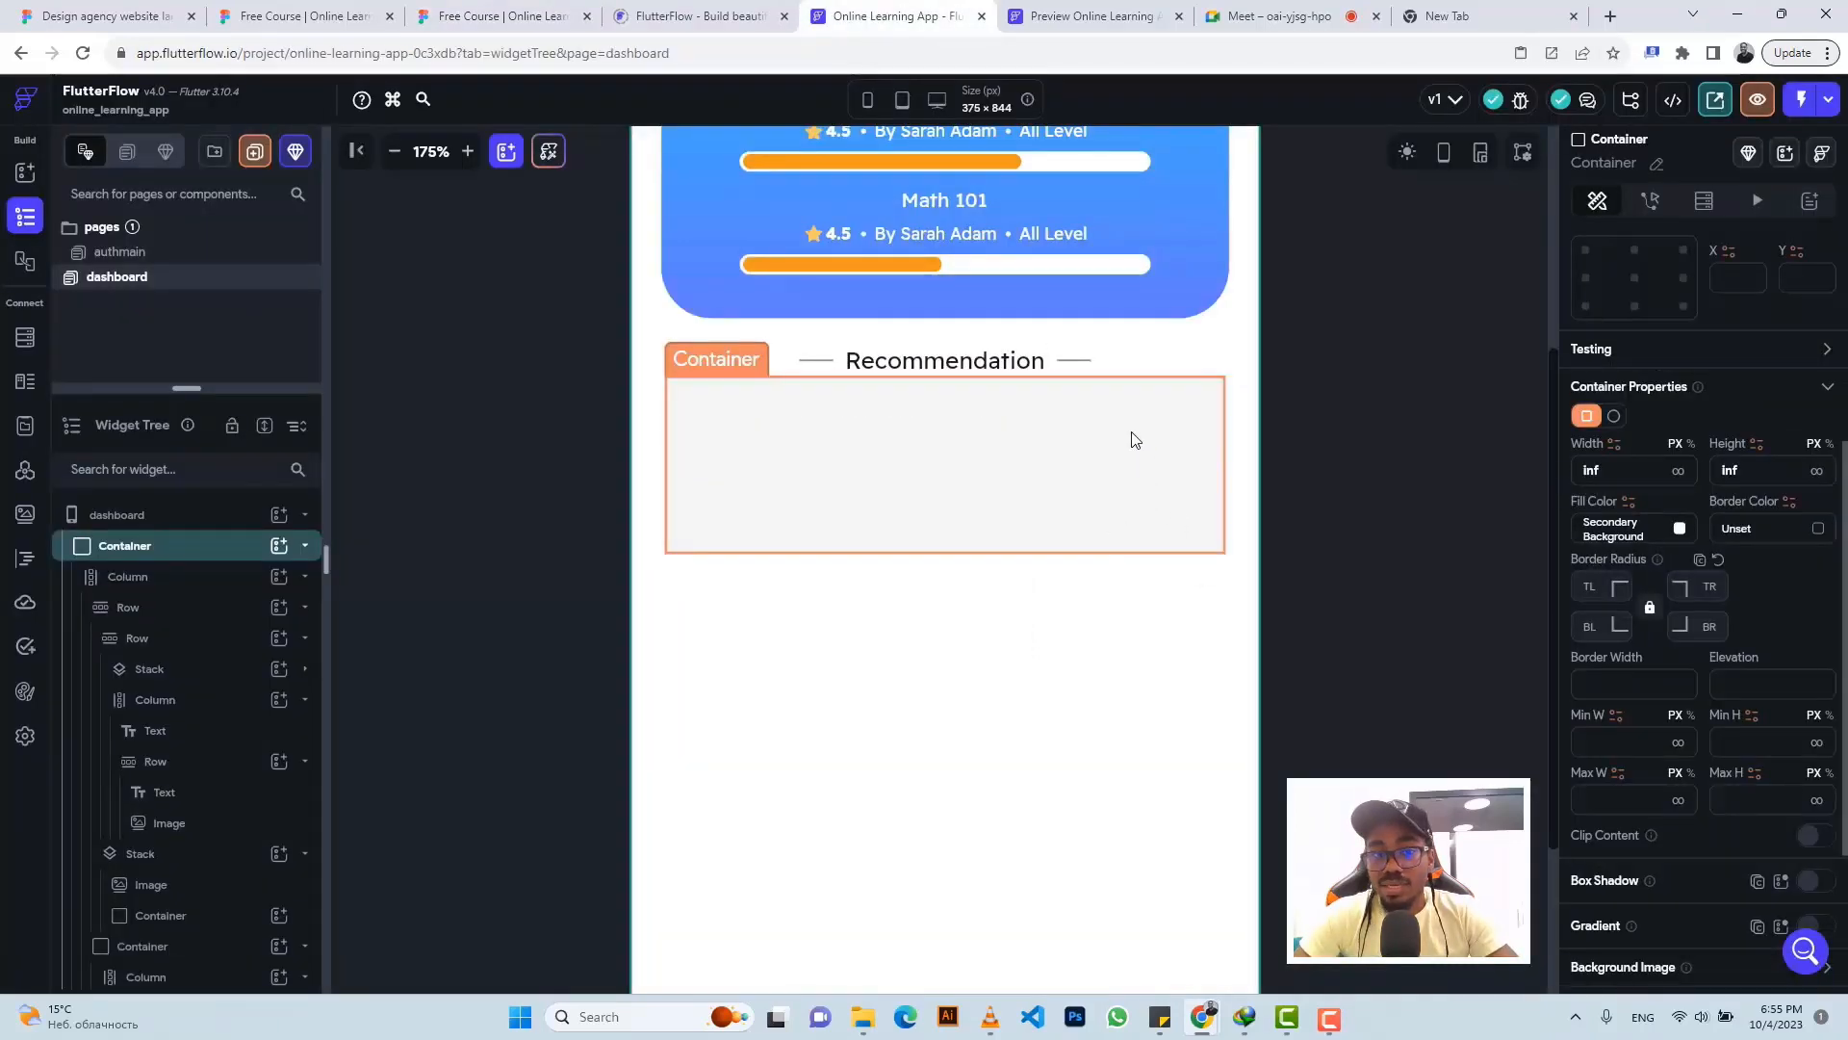
{"action": "left_click", "coordinate": [1136, 439]}
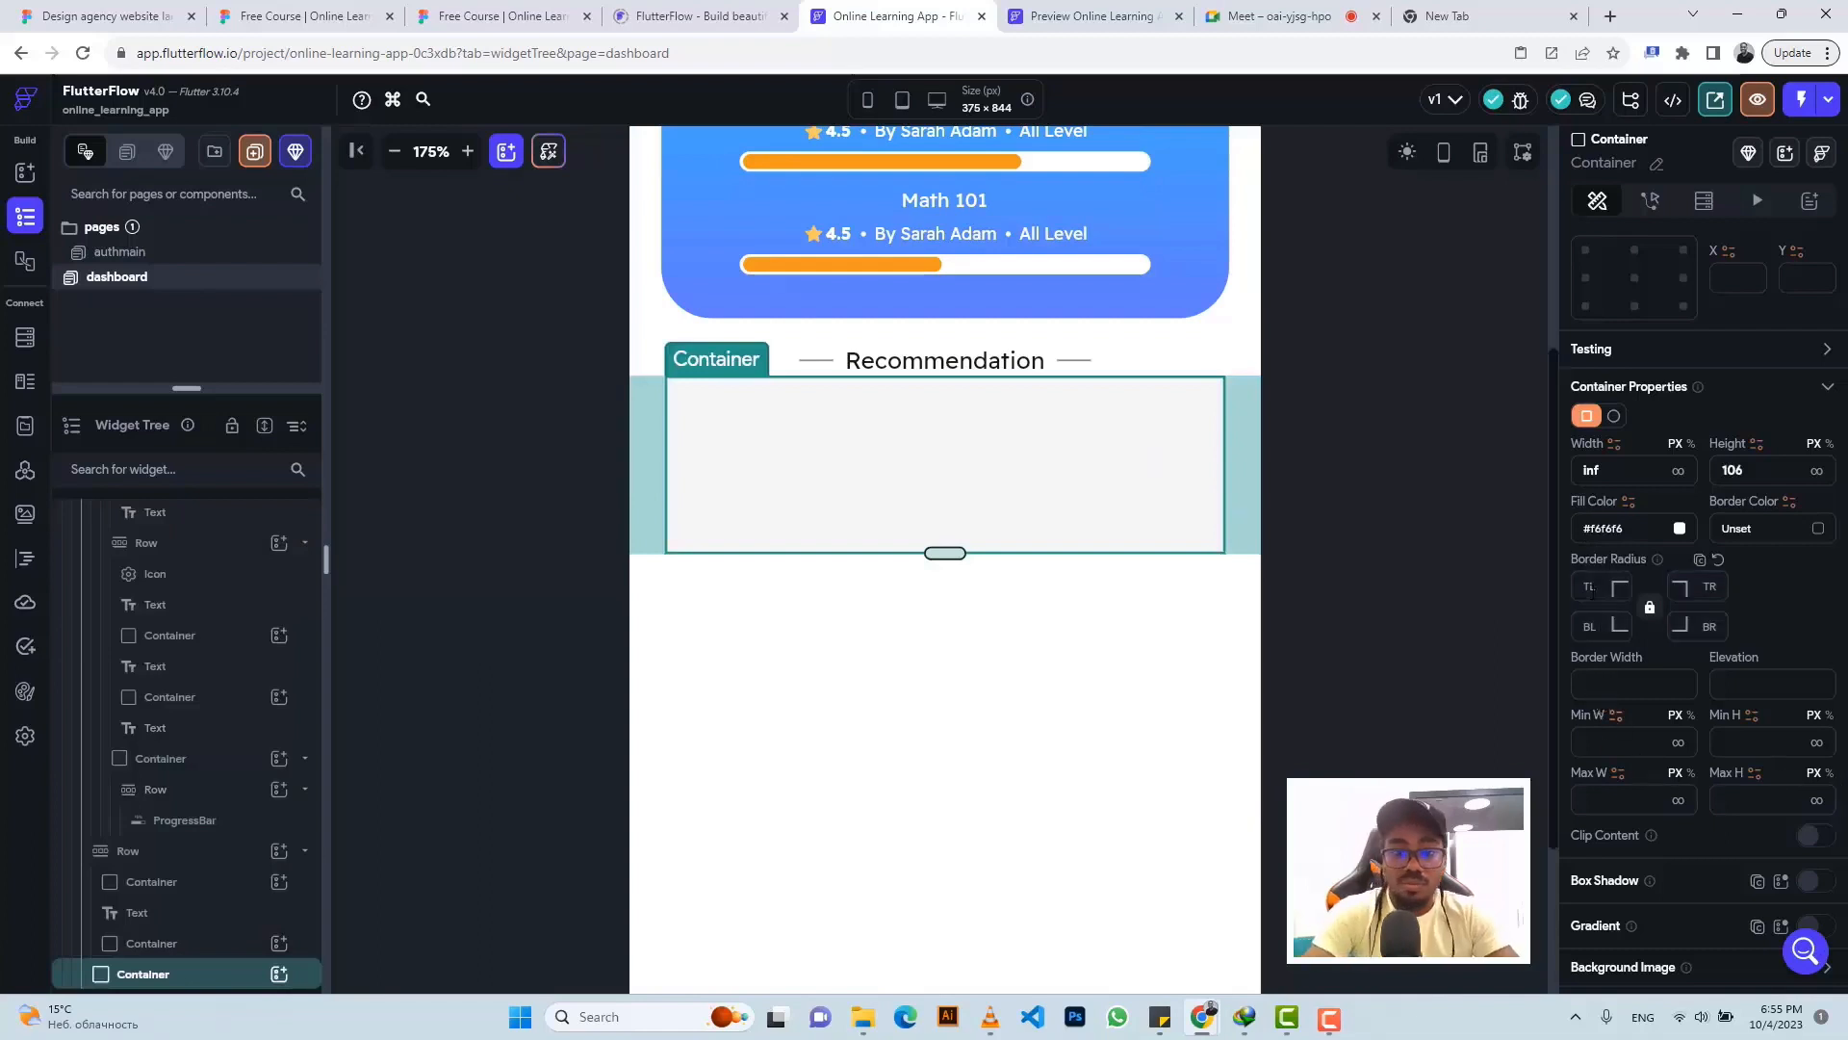
{"action": "type", "text": "20"}
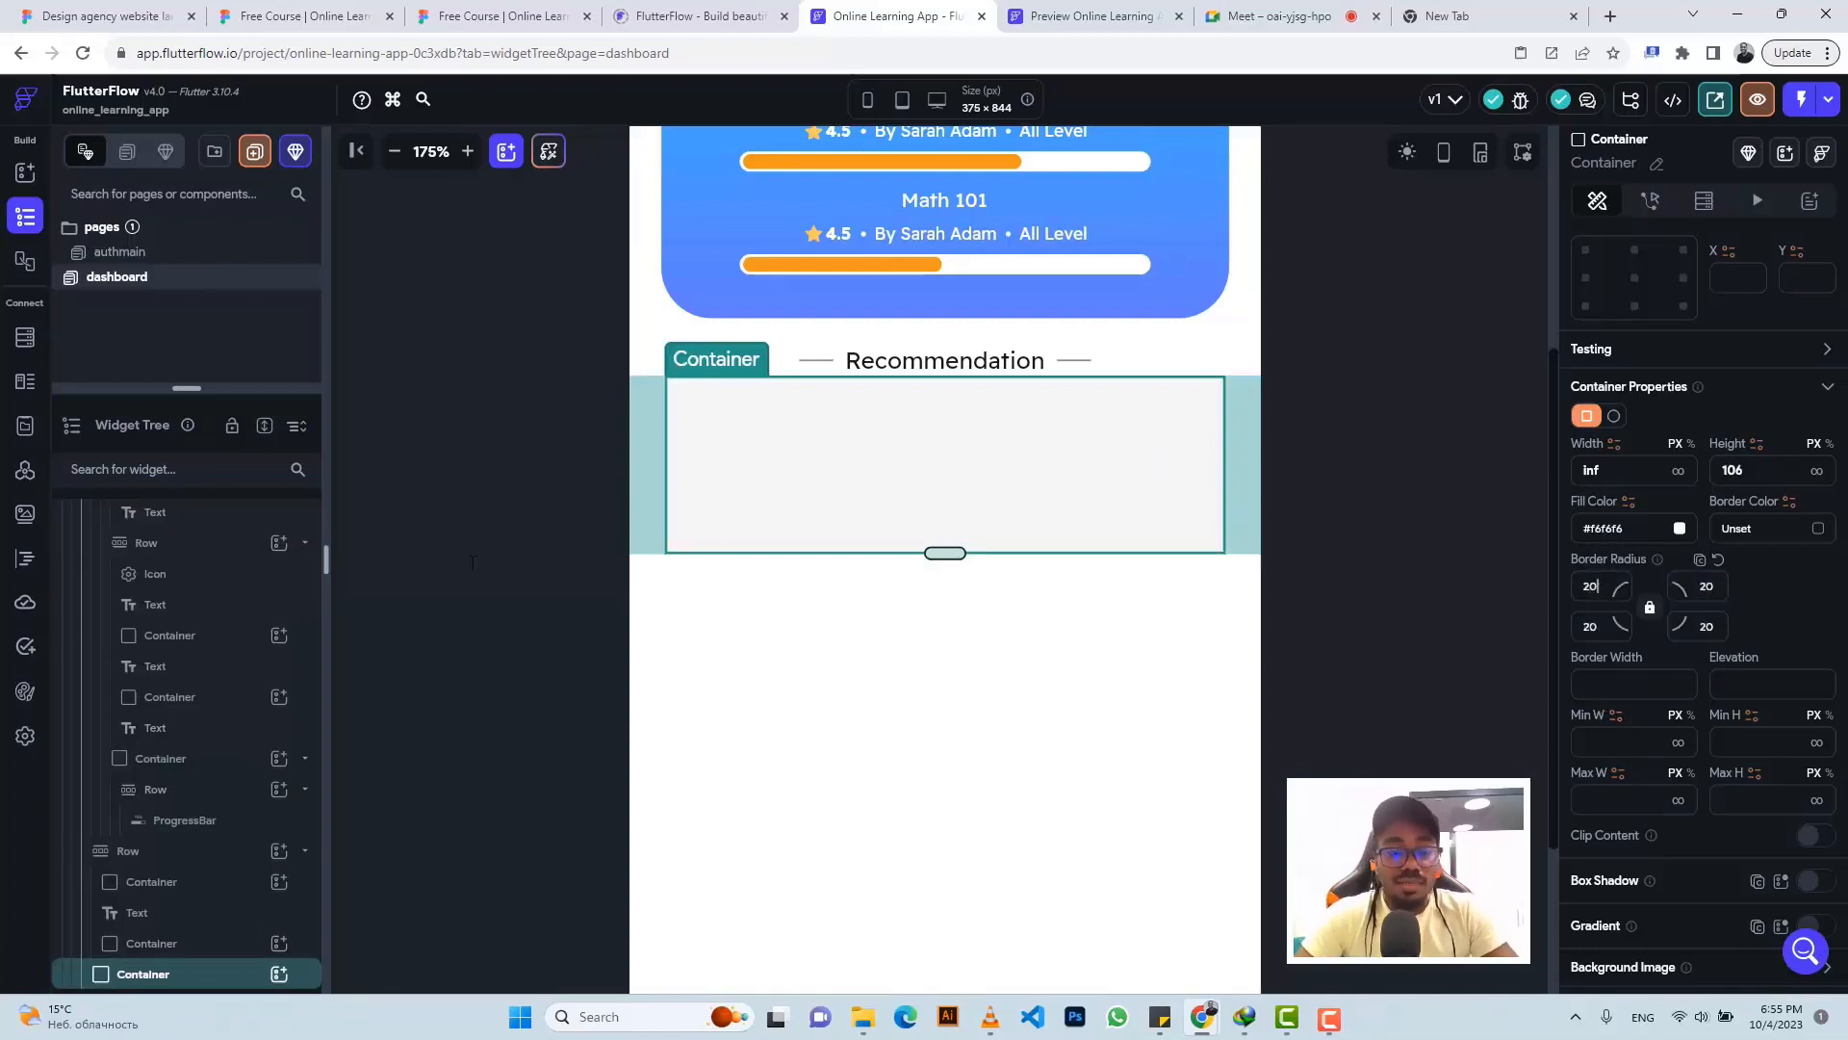
- Add a Row inside the recommendation container
{"action": "left_click", "coordinate": [279, 974]}
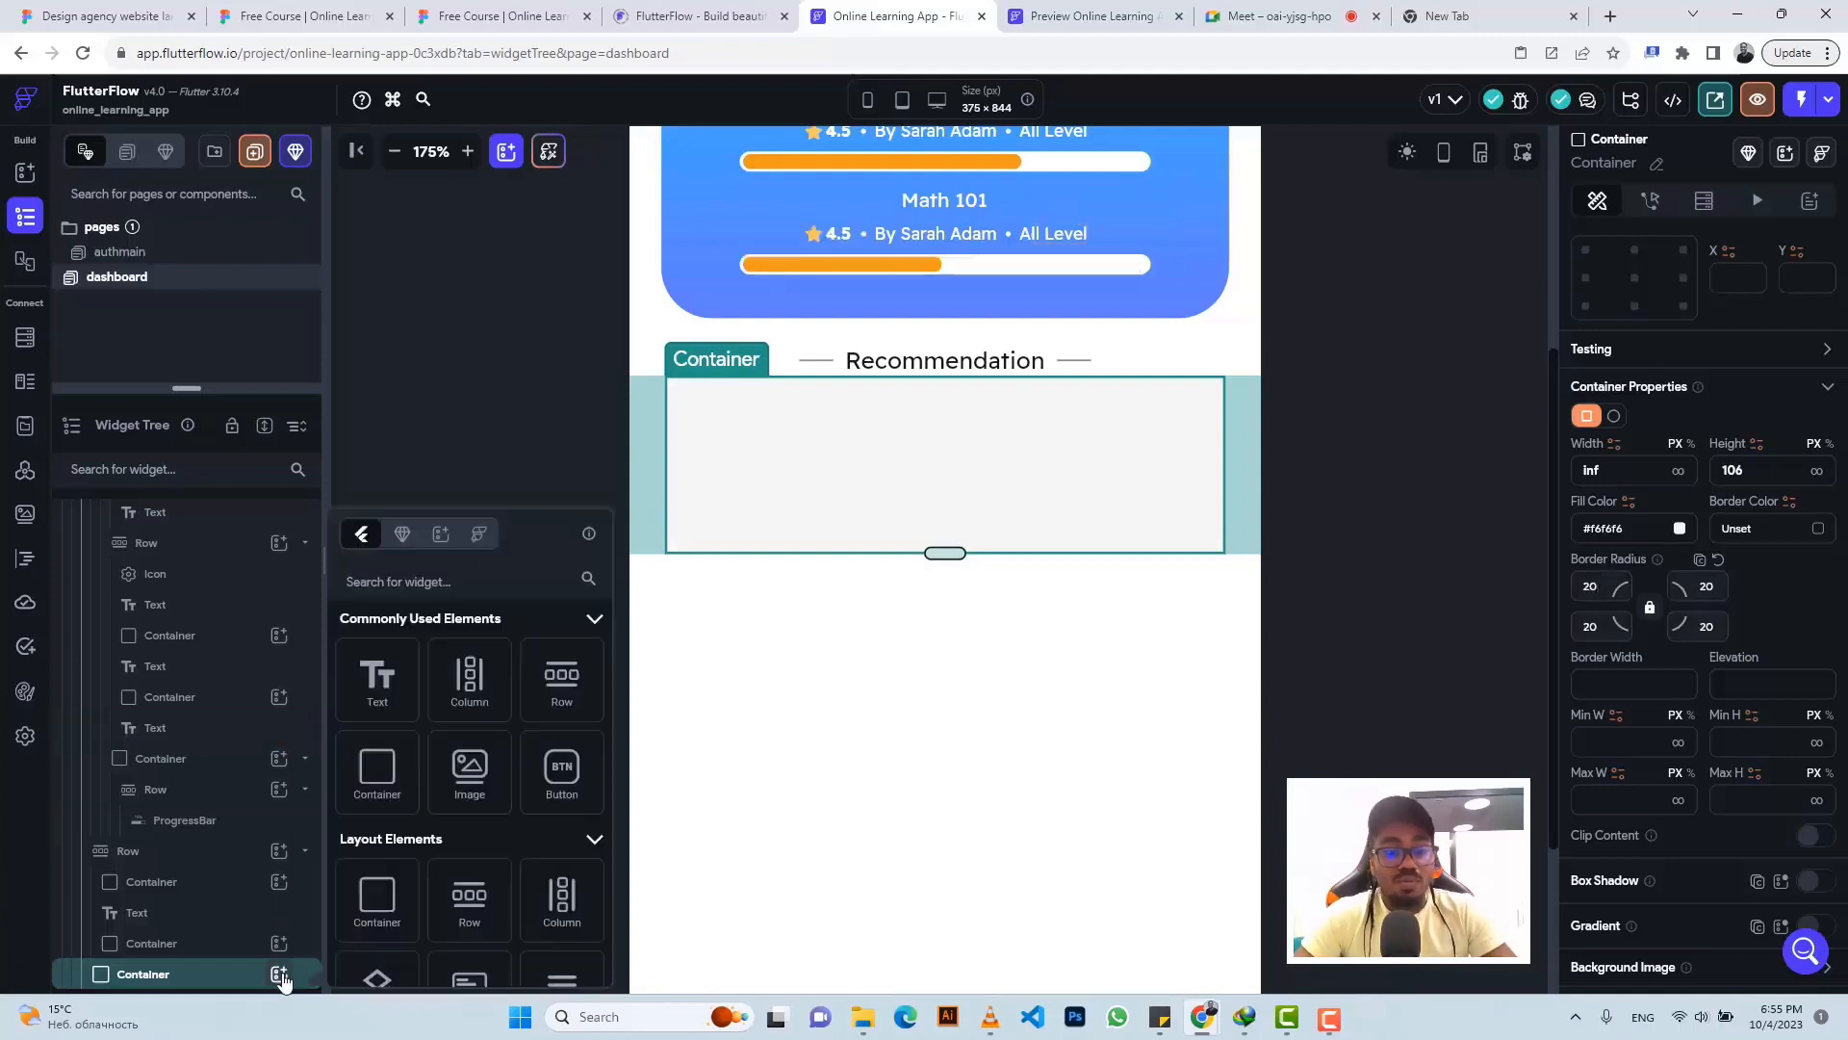
{"action": "left_click", "coordinate": [563, 684]}
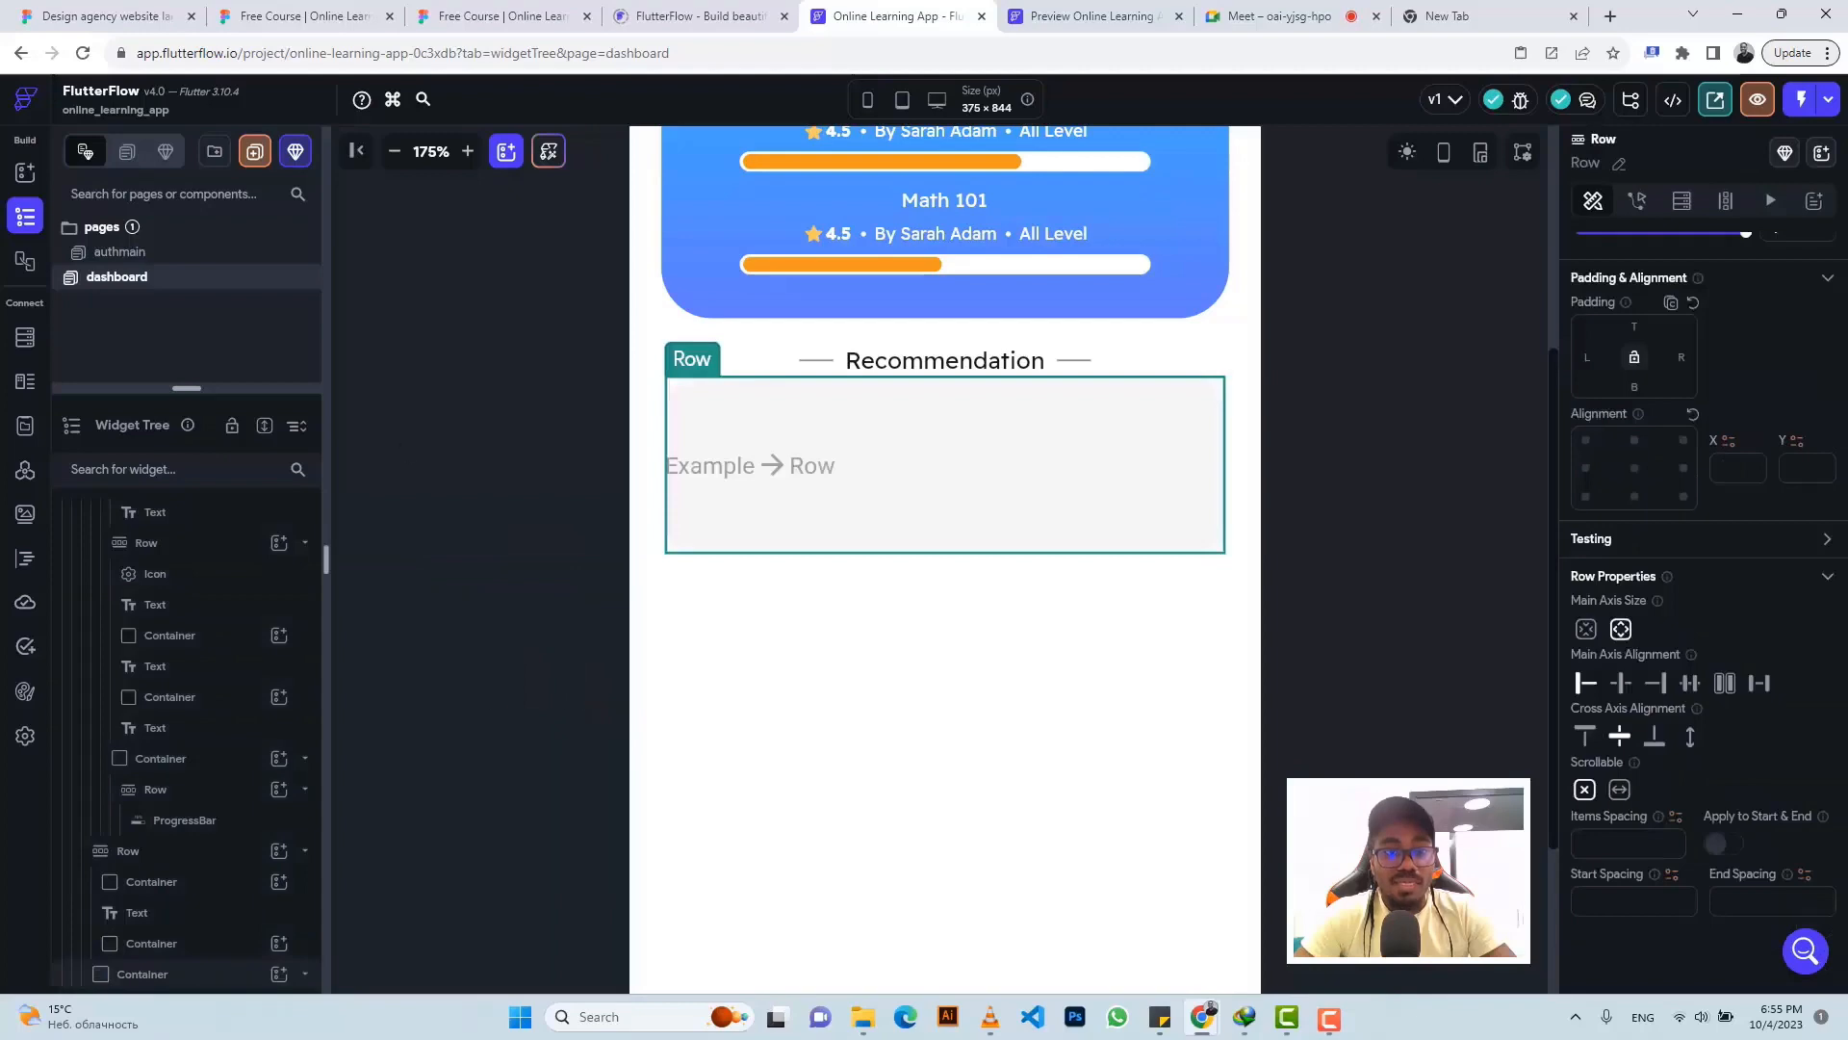
{"action": "left_click", "coordinate": [501, 16]}
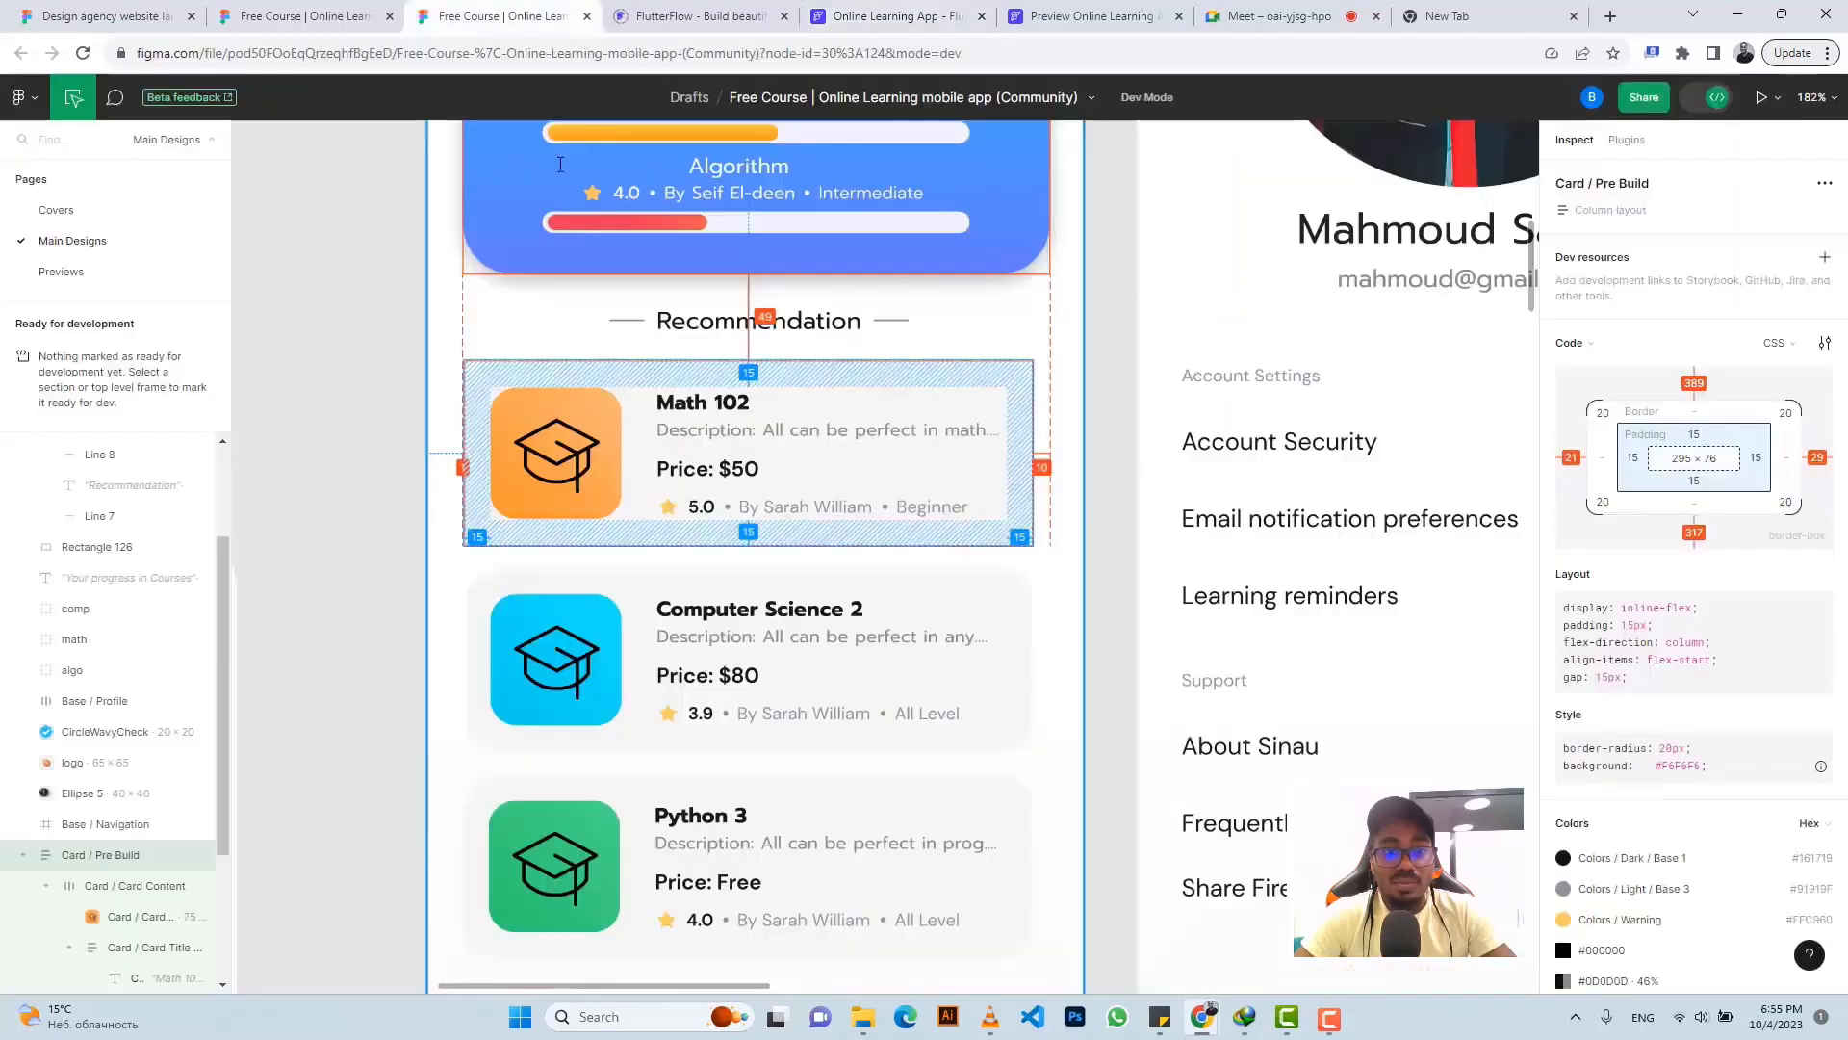
- Export the Math 102 card's graduation-cap image from Figma as a 2x PNG
{"action": "left_click", "coordinate": [561, 419]}
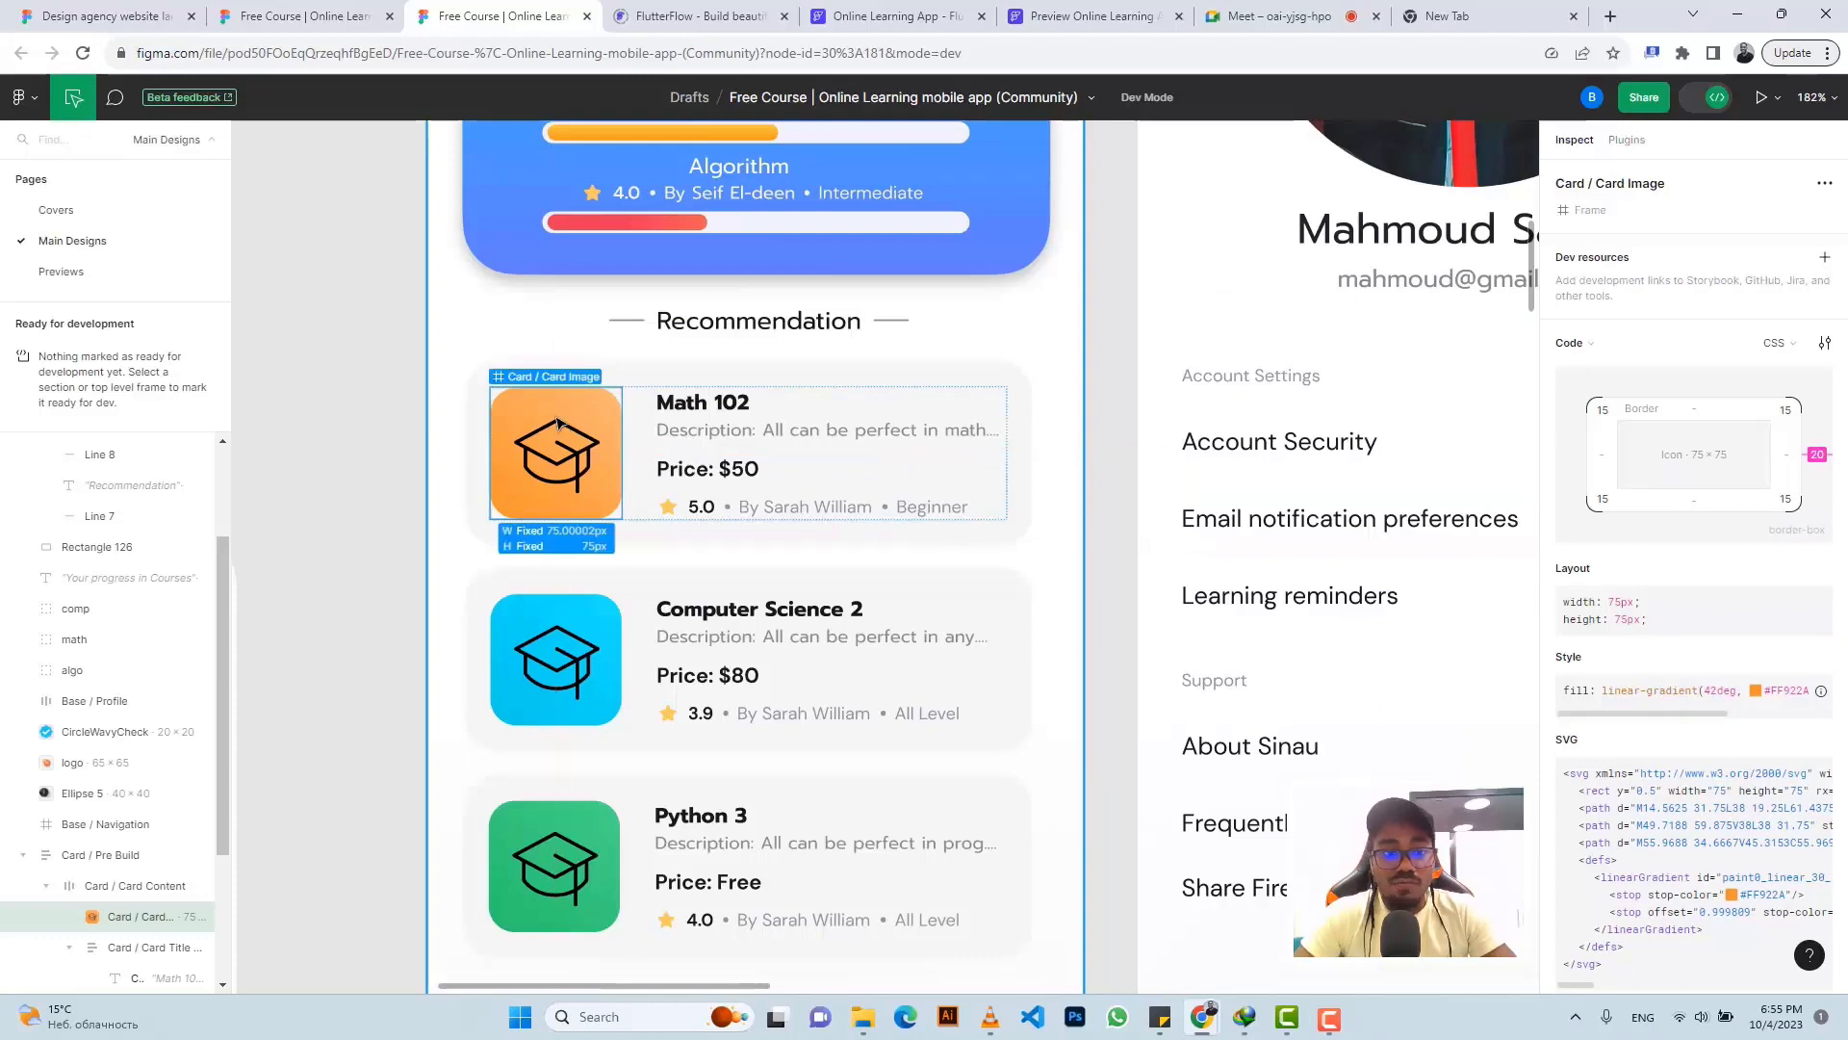
{"action": "scroll", "coordinate": [1610, 712], "scroll_direction": "down", "scroll_amount": 4}
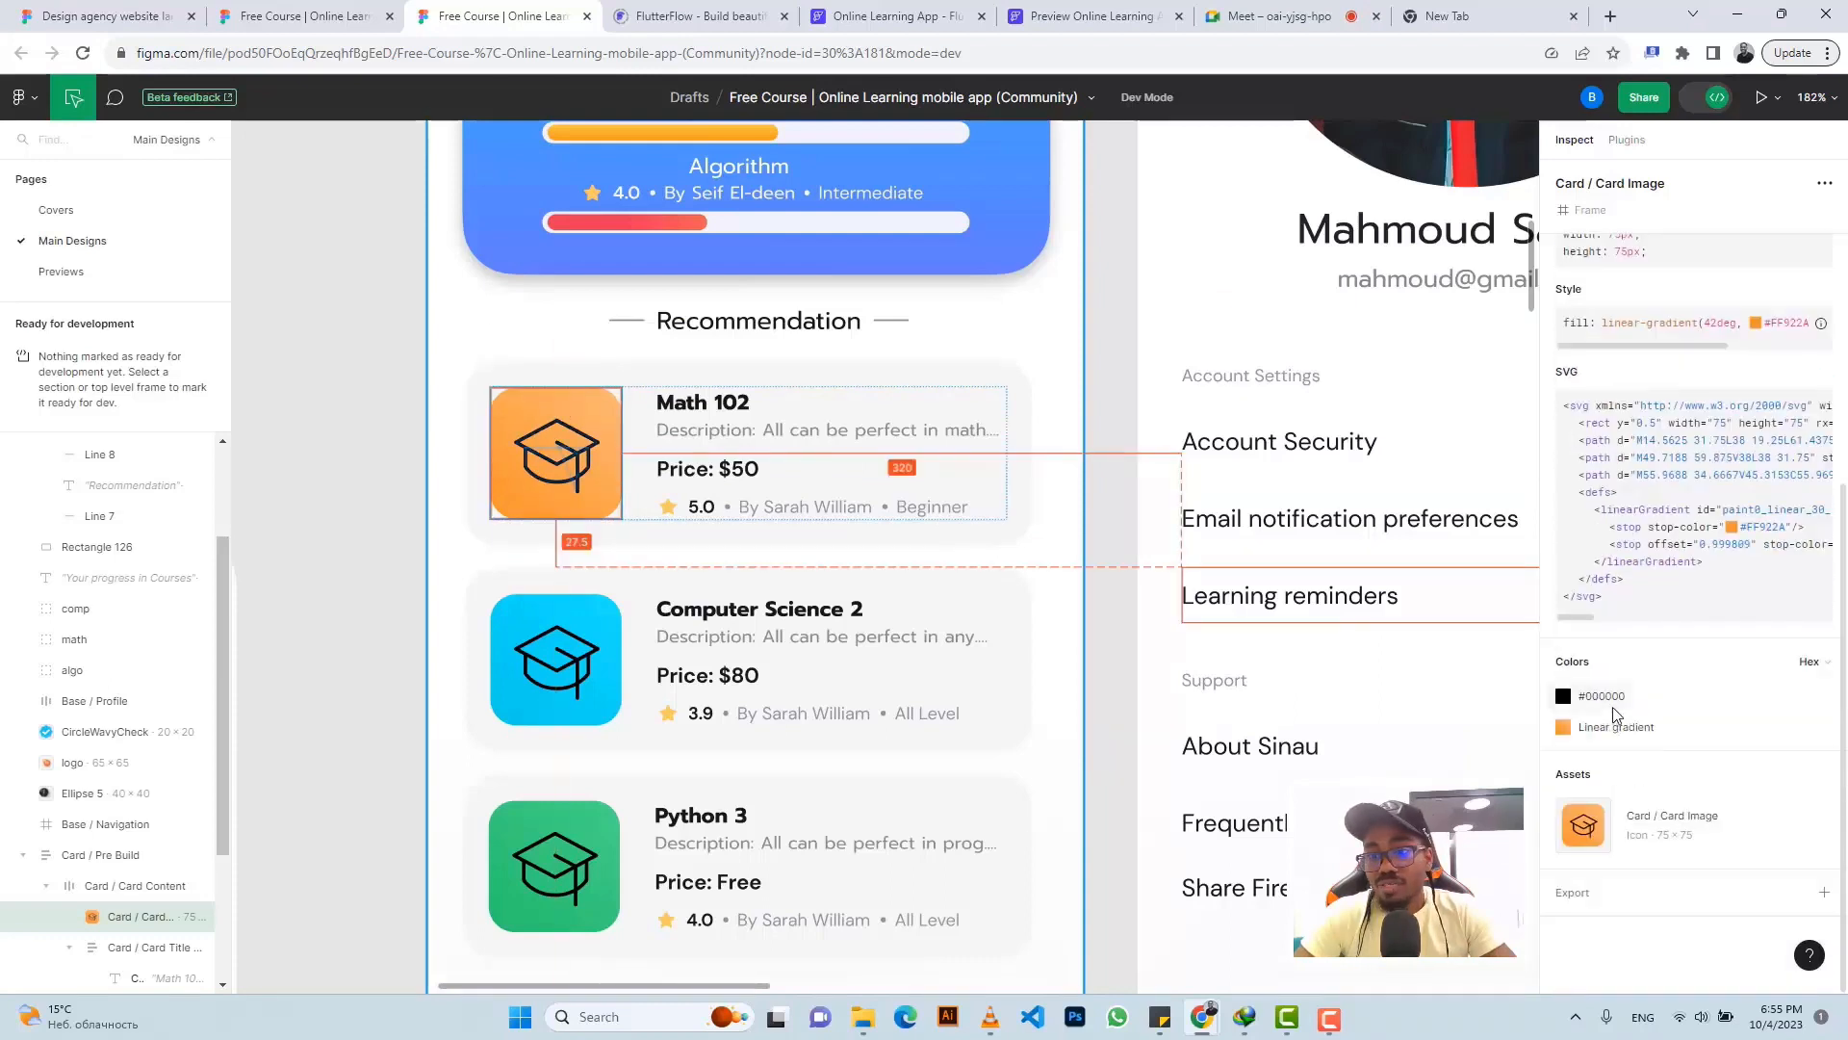
{"action": "left_click", "coordinate": [1584, 899]}
{"action": "scroll", "coordinate": [1627, 770], "scroll_direction": "down", "scroll_amount": 1}
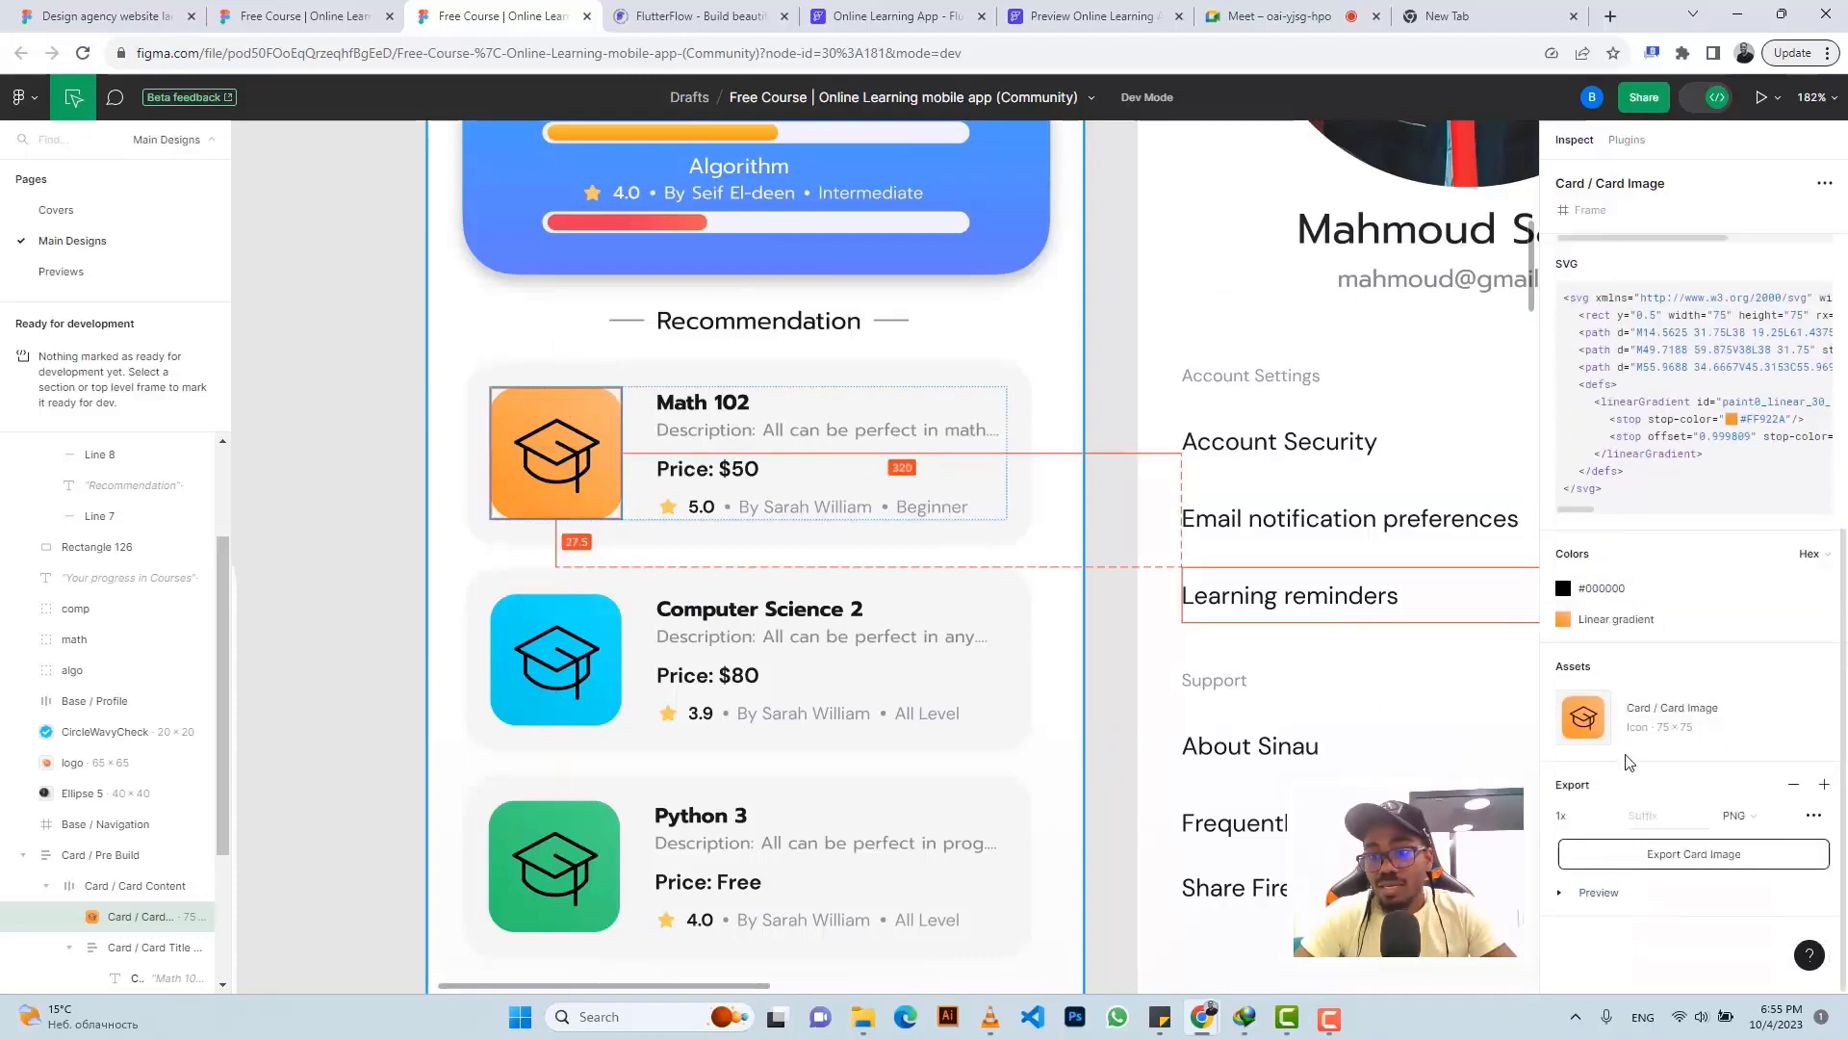
{"action": "left_click", "coordinate": [1610, 817]}
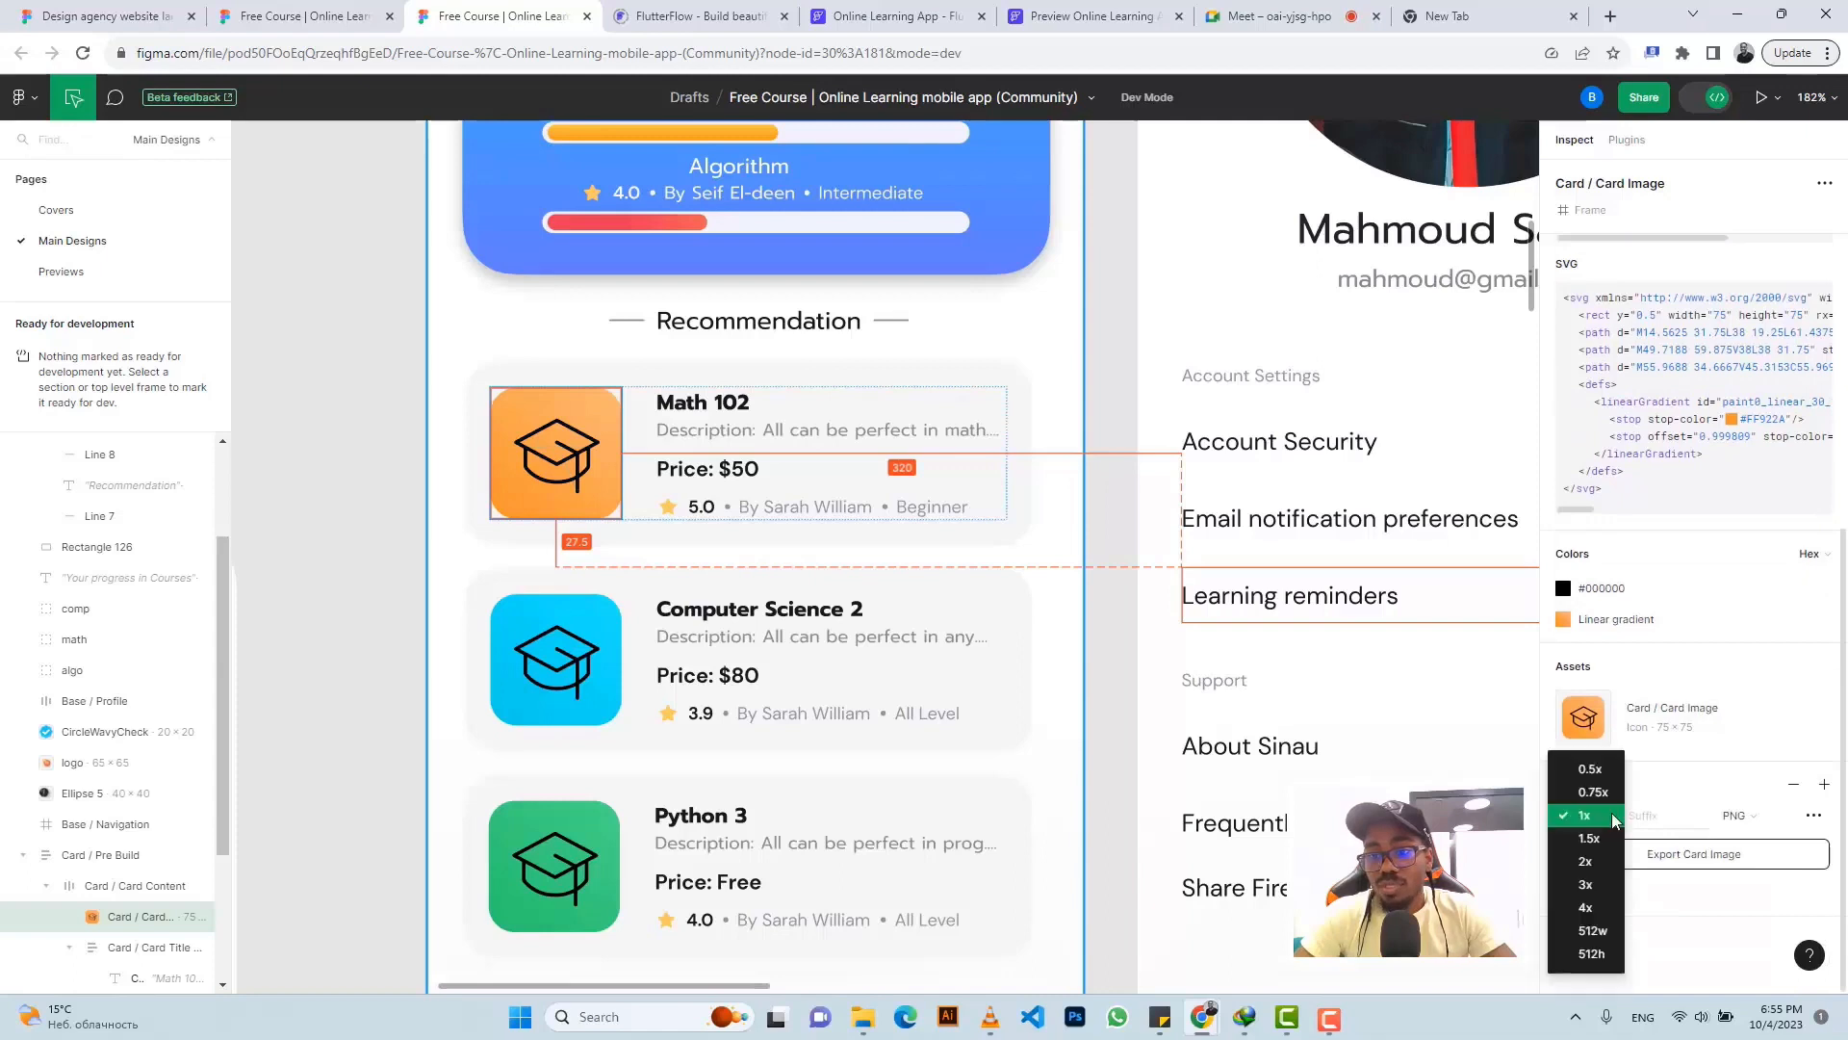
{"action": "left_click", "coordinate": [1588, 861]}
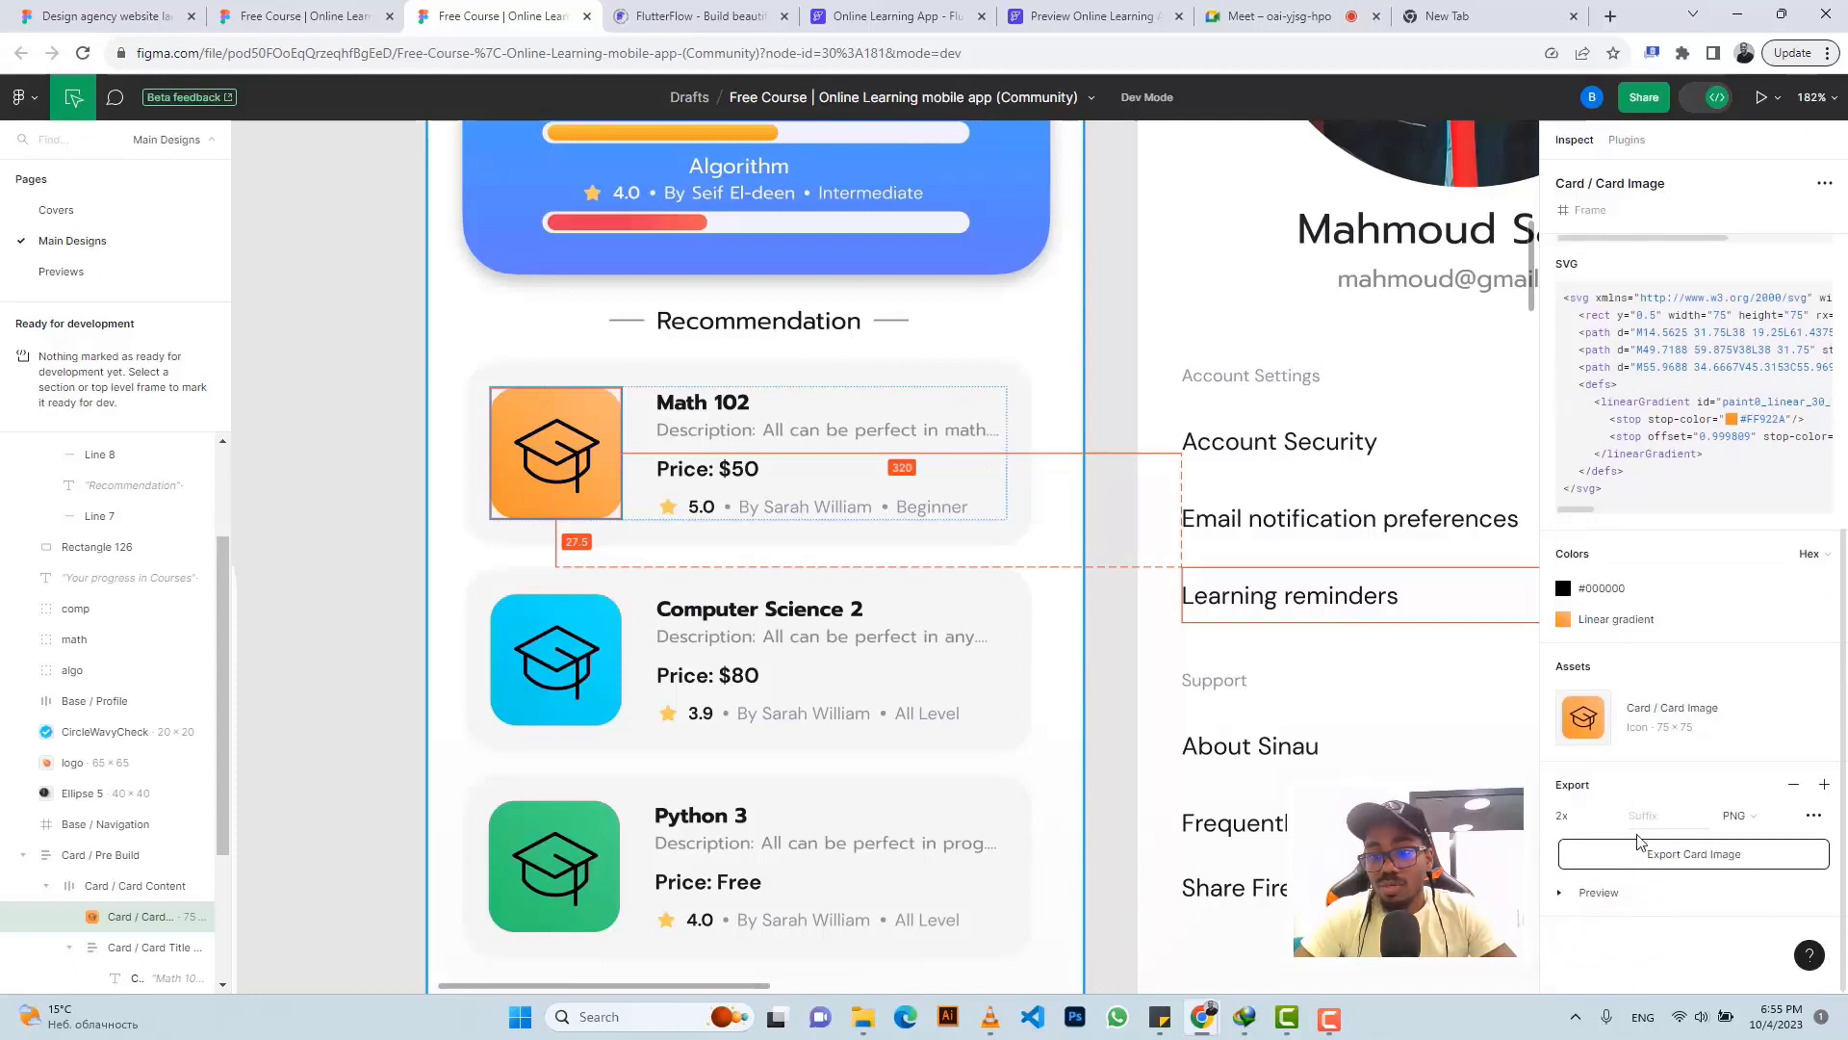
{"action": "left_click", "coordinate": [1599, 899]}
{"action": "scroll", "coordinate": [1639, 839], "scroll_direction": "down", "scroll_amount": 3}
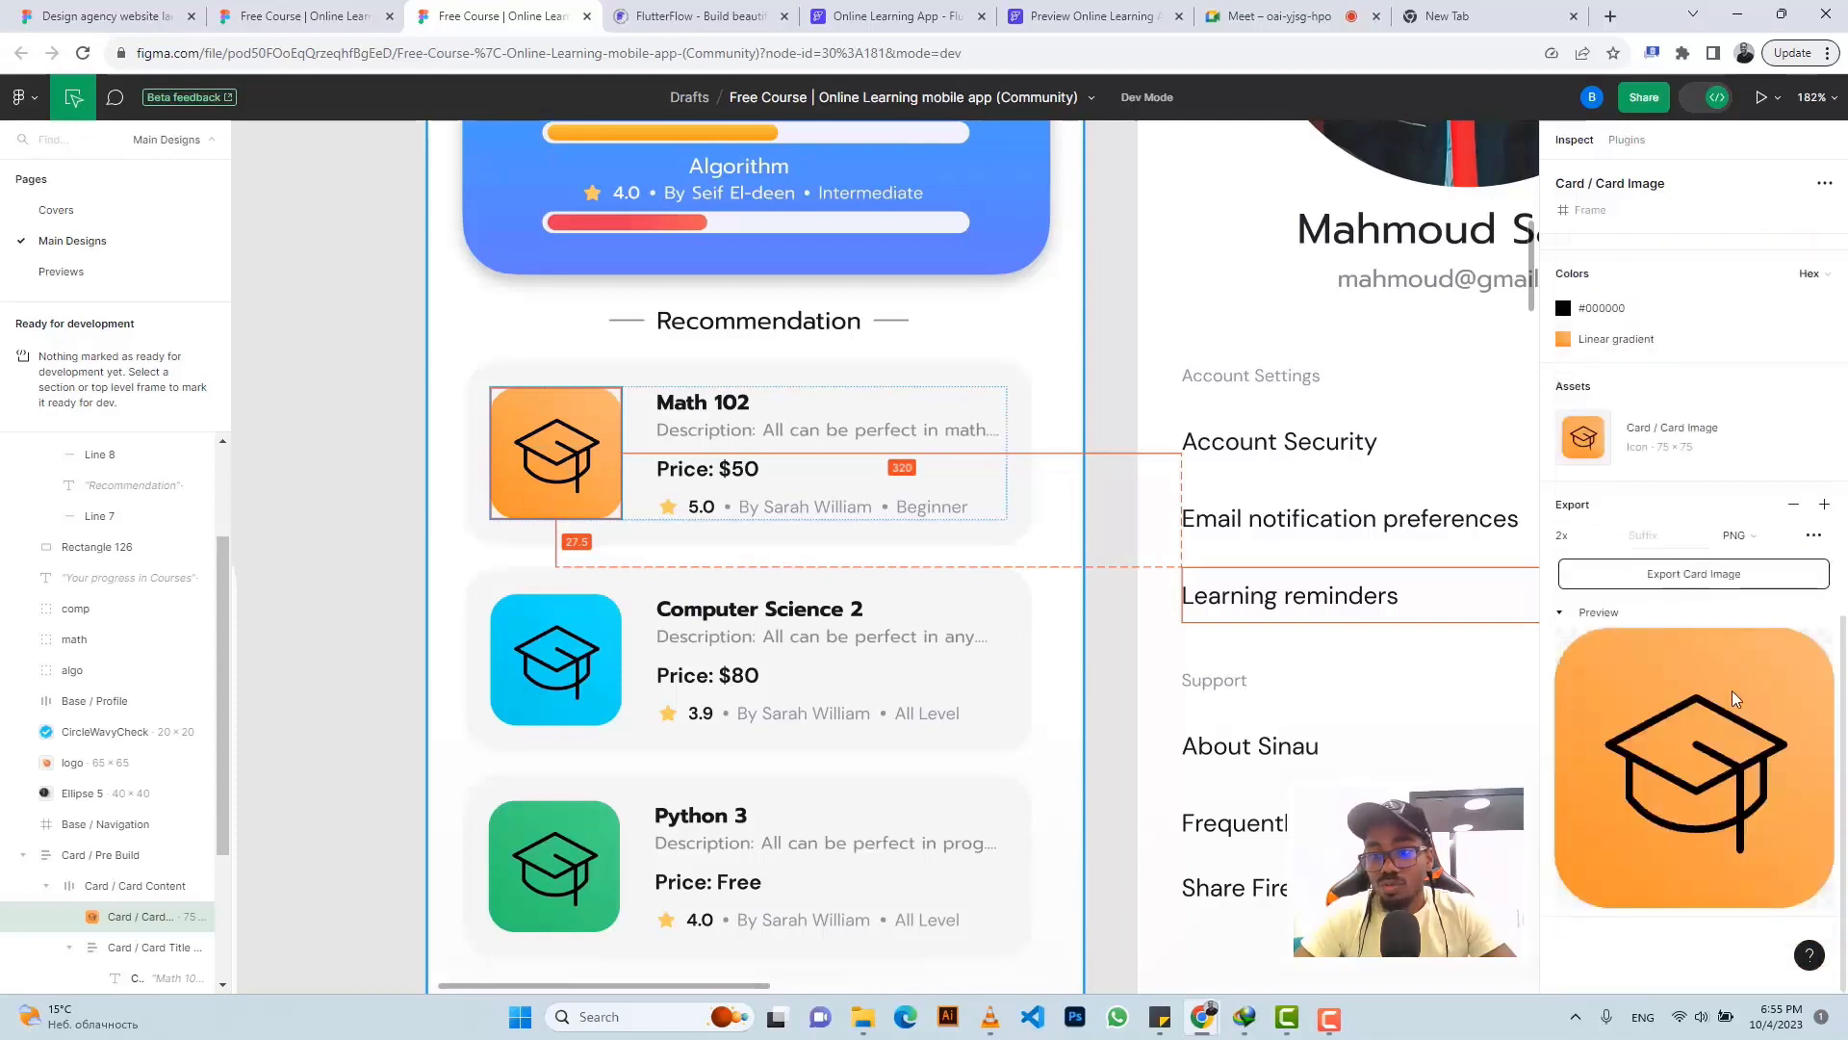
{"action": "left_click", "coordinate": [1672, 574]}
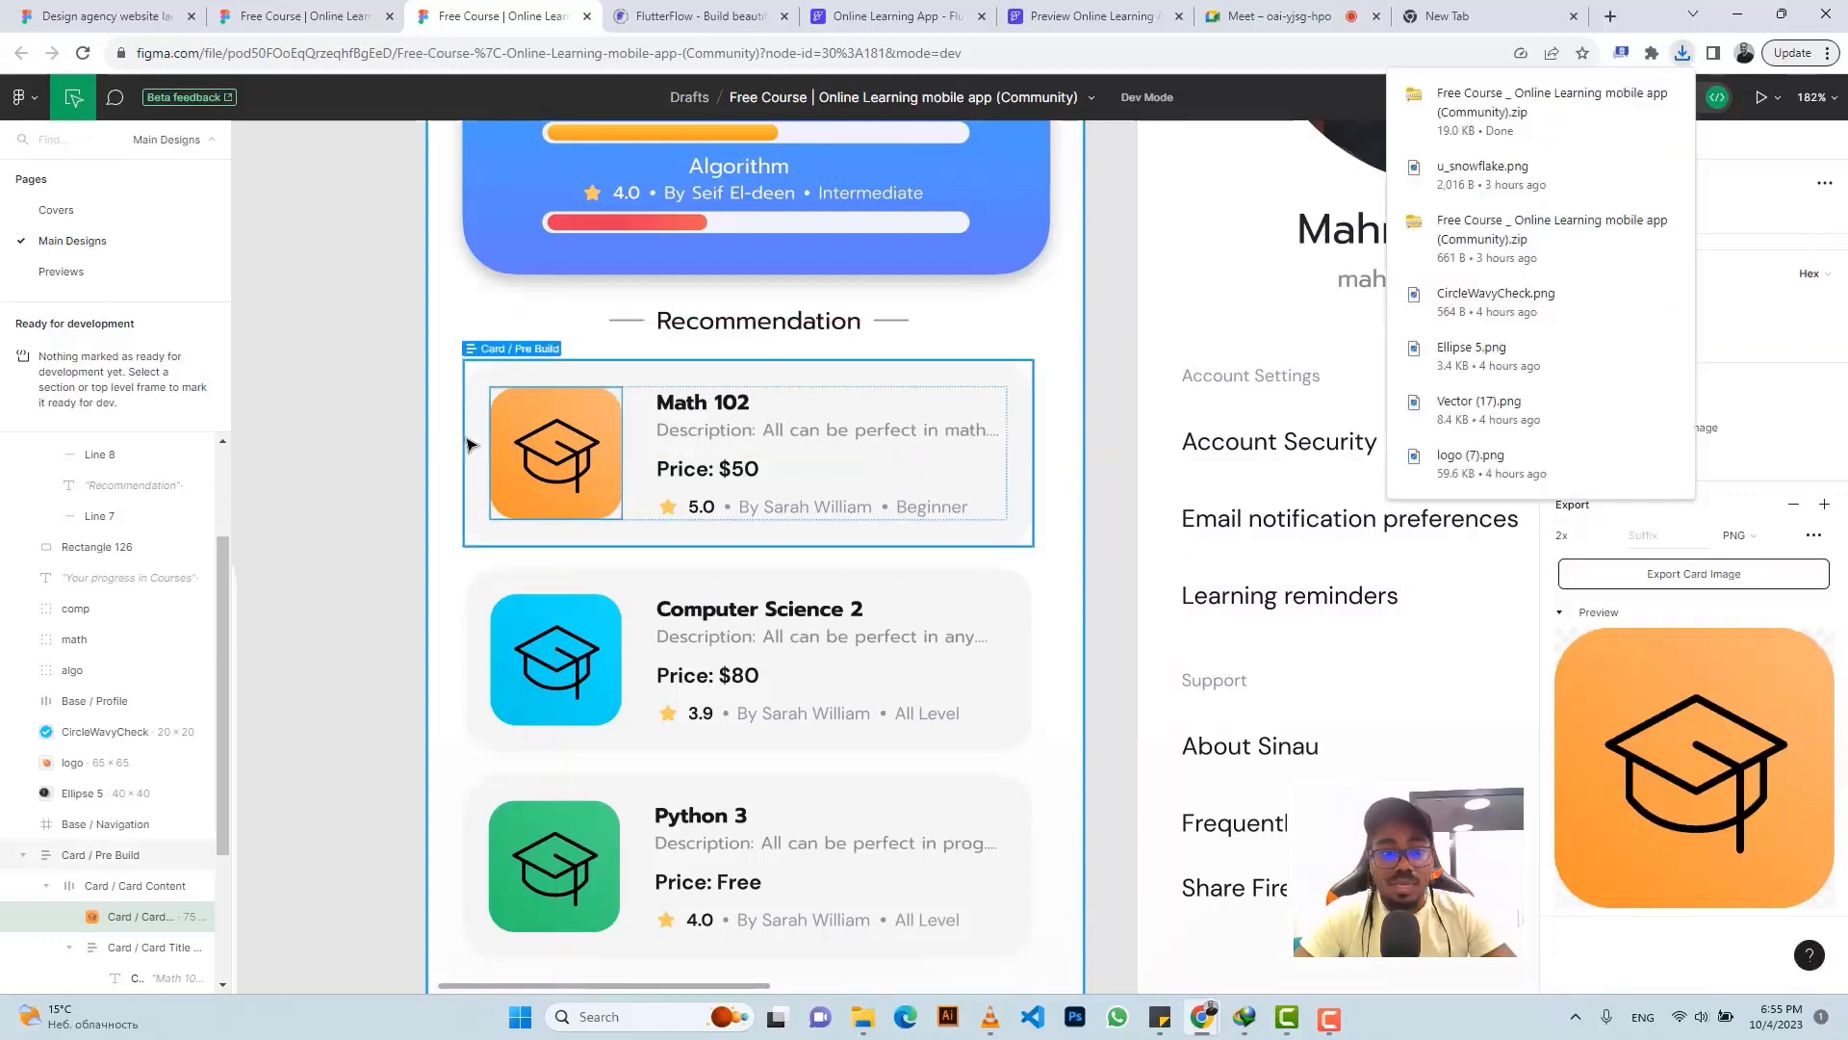
{"action": "left_click", "coordinate": [896, 17]}
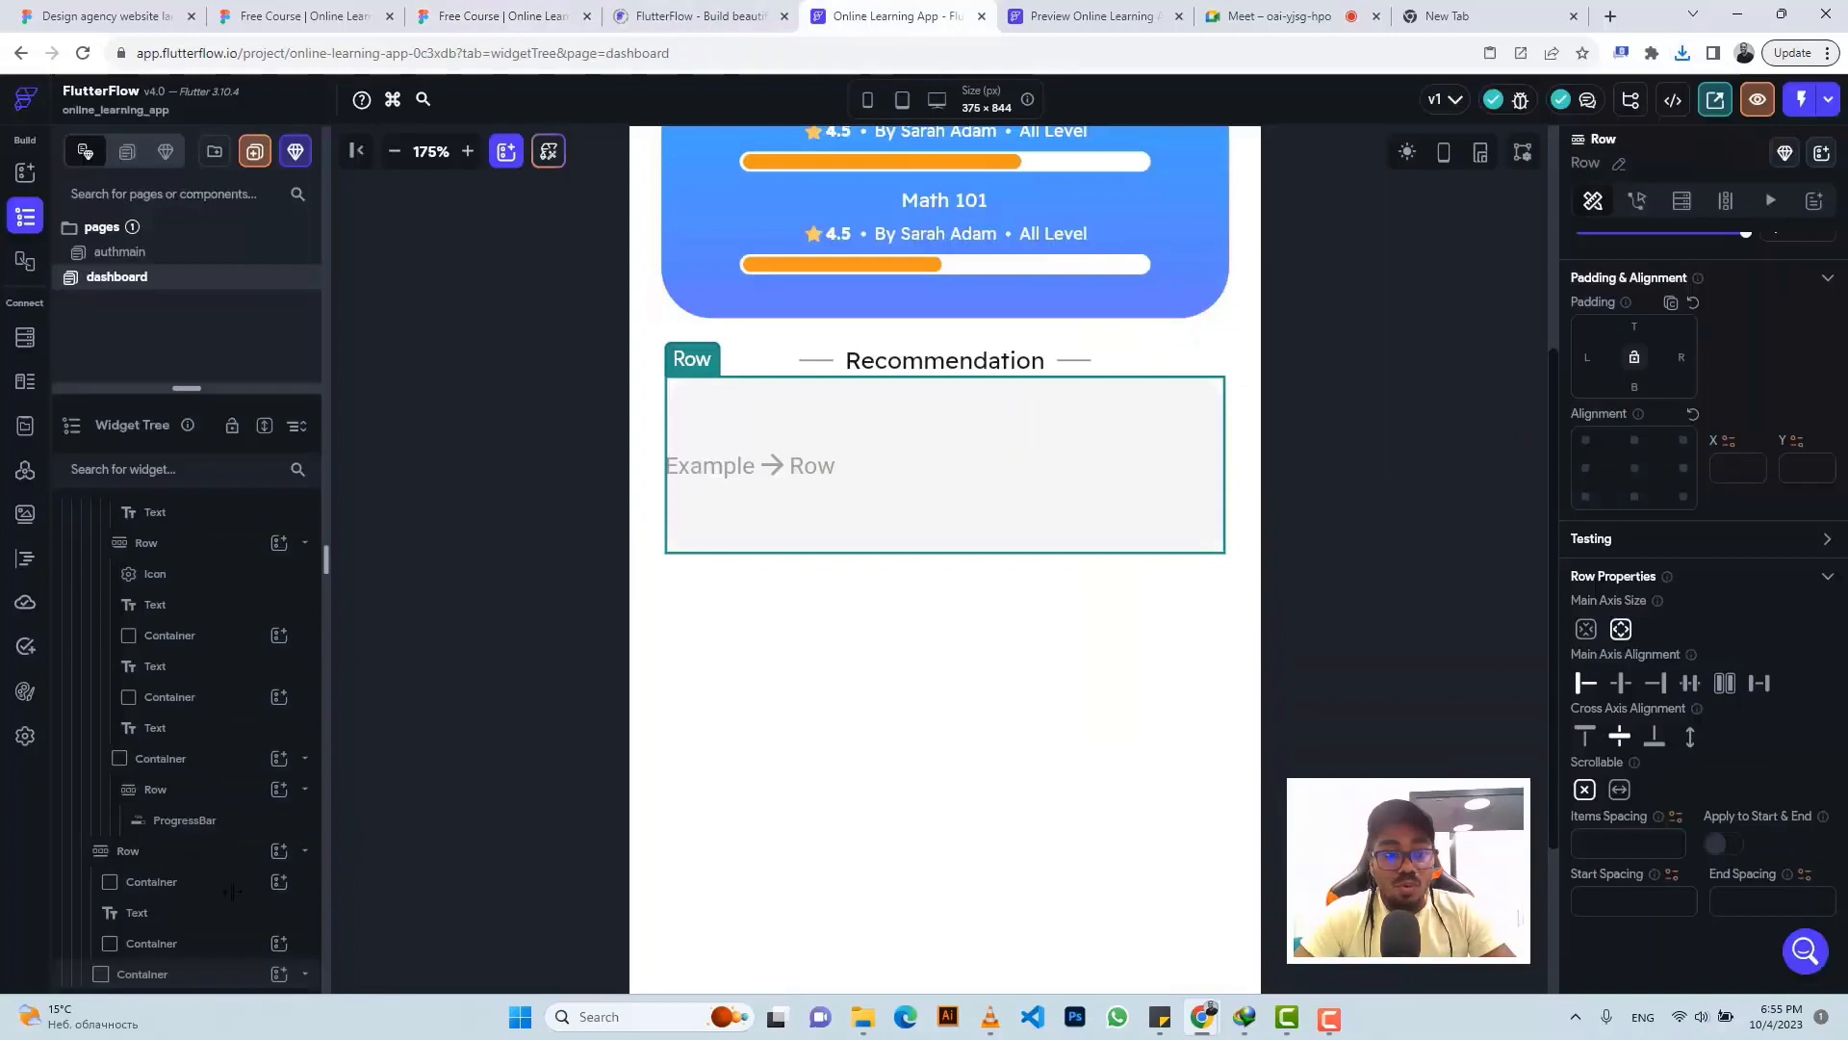
- Insert a 75 × 75 Image into the empty card Row and clear its border radius
{"action": "scroll", "coordinate": [231, 828], "scroll_direction": "down", "scroll_amount": 1}
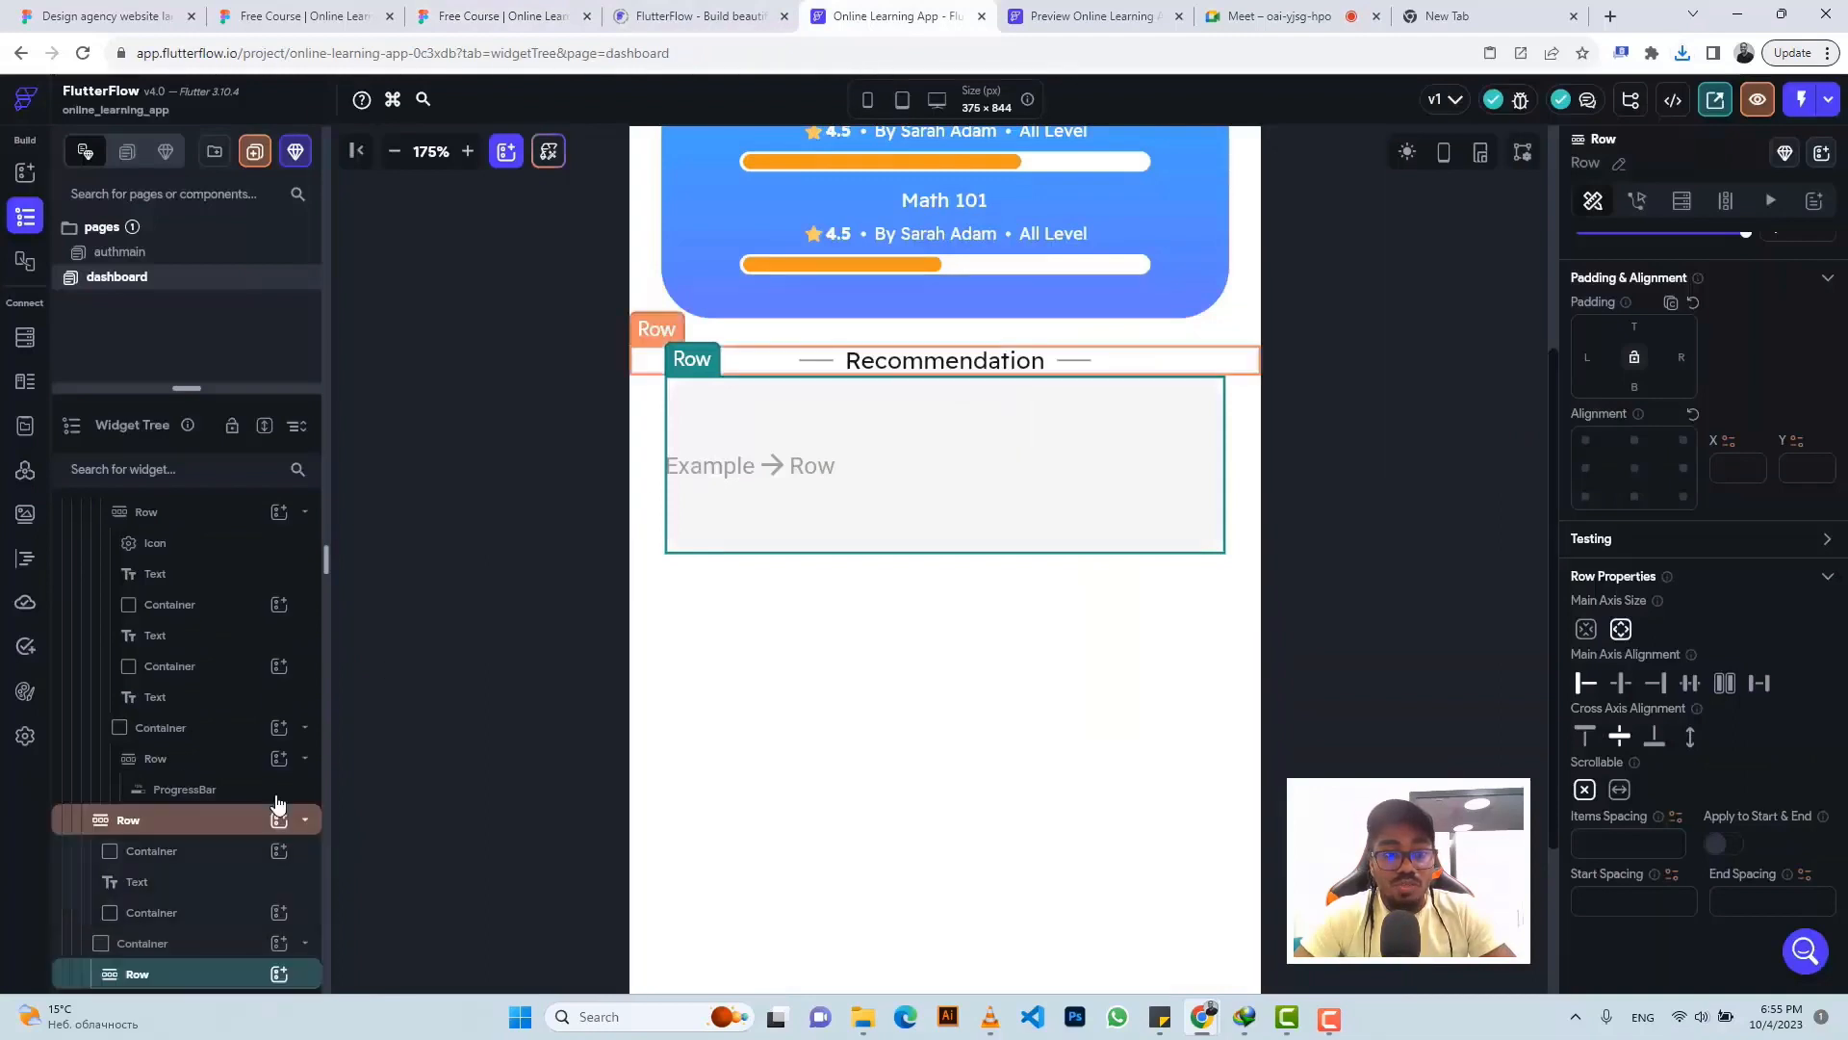
{"action": "left_click", "coordinate": [279, 975]}
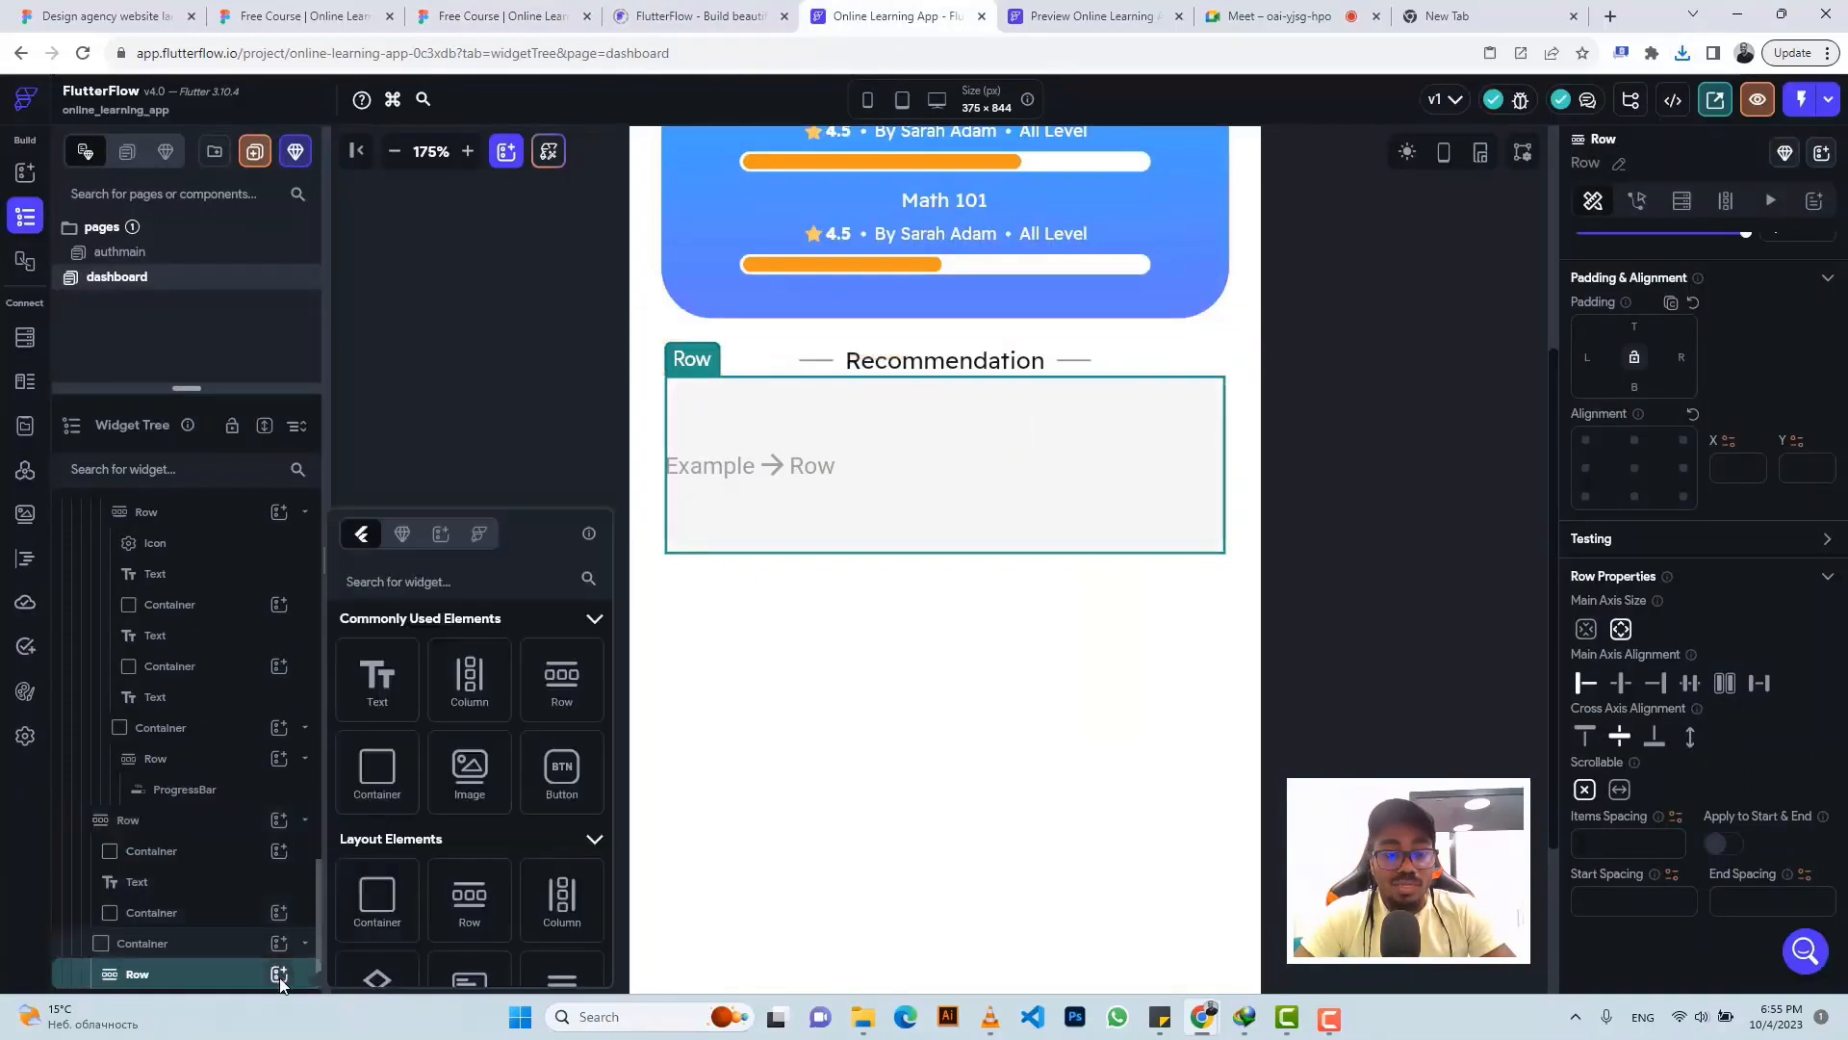
{"action": "left_click", "coordinate": [479, 773]}
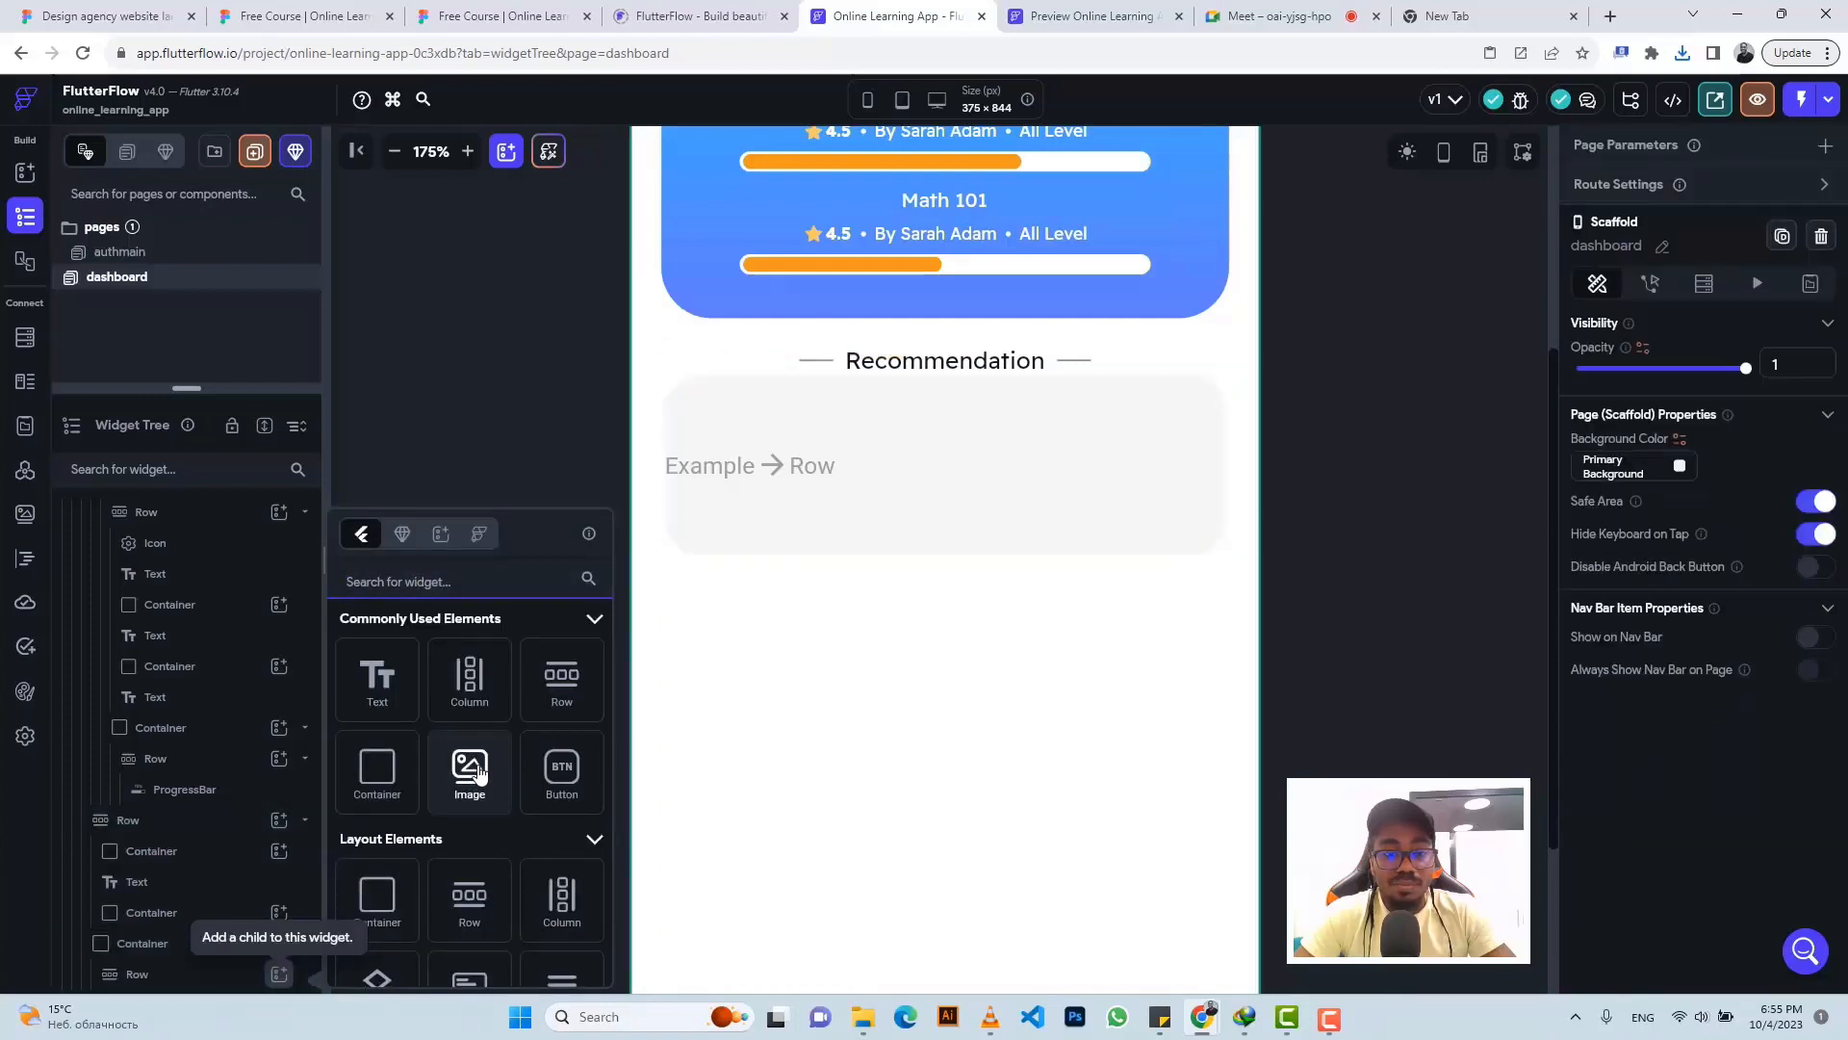
{"action": "left_click", "coordinate": [478, 773]}
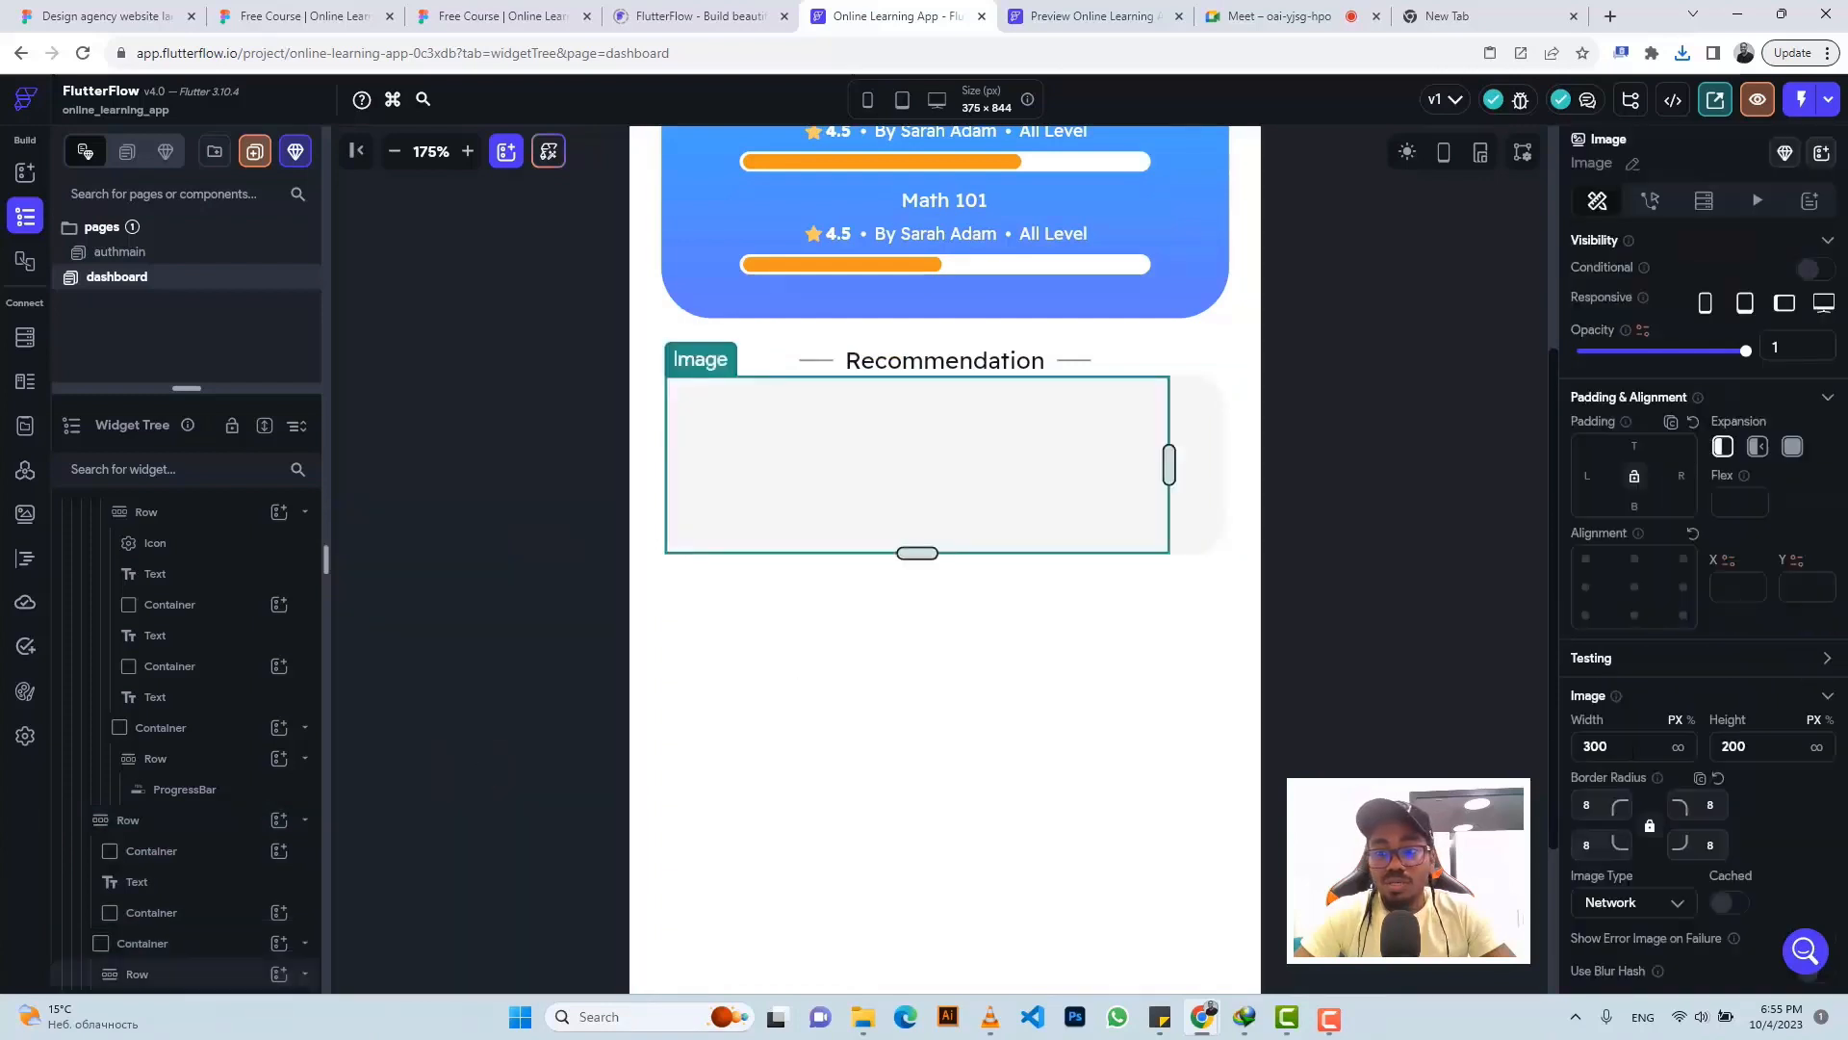
{"action": "left_click_drag", "start_coordinate": [1634, 753], "coordinate": [1558, 748]}
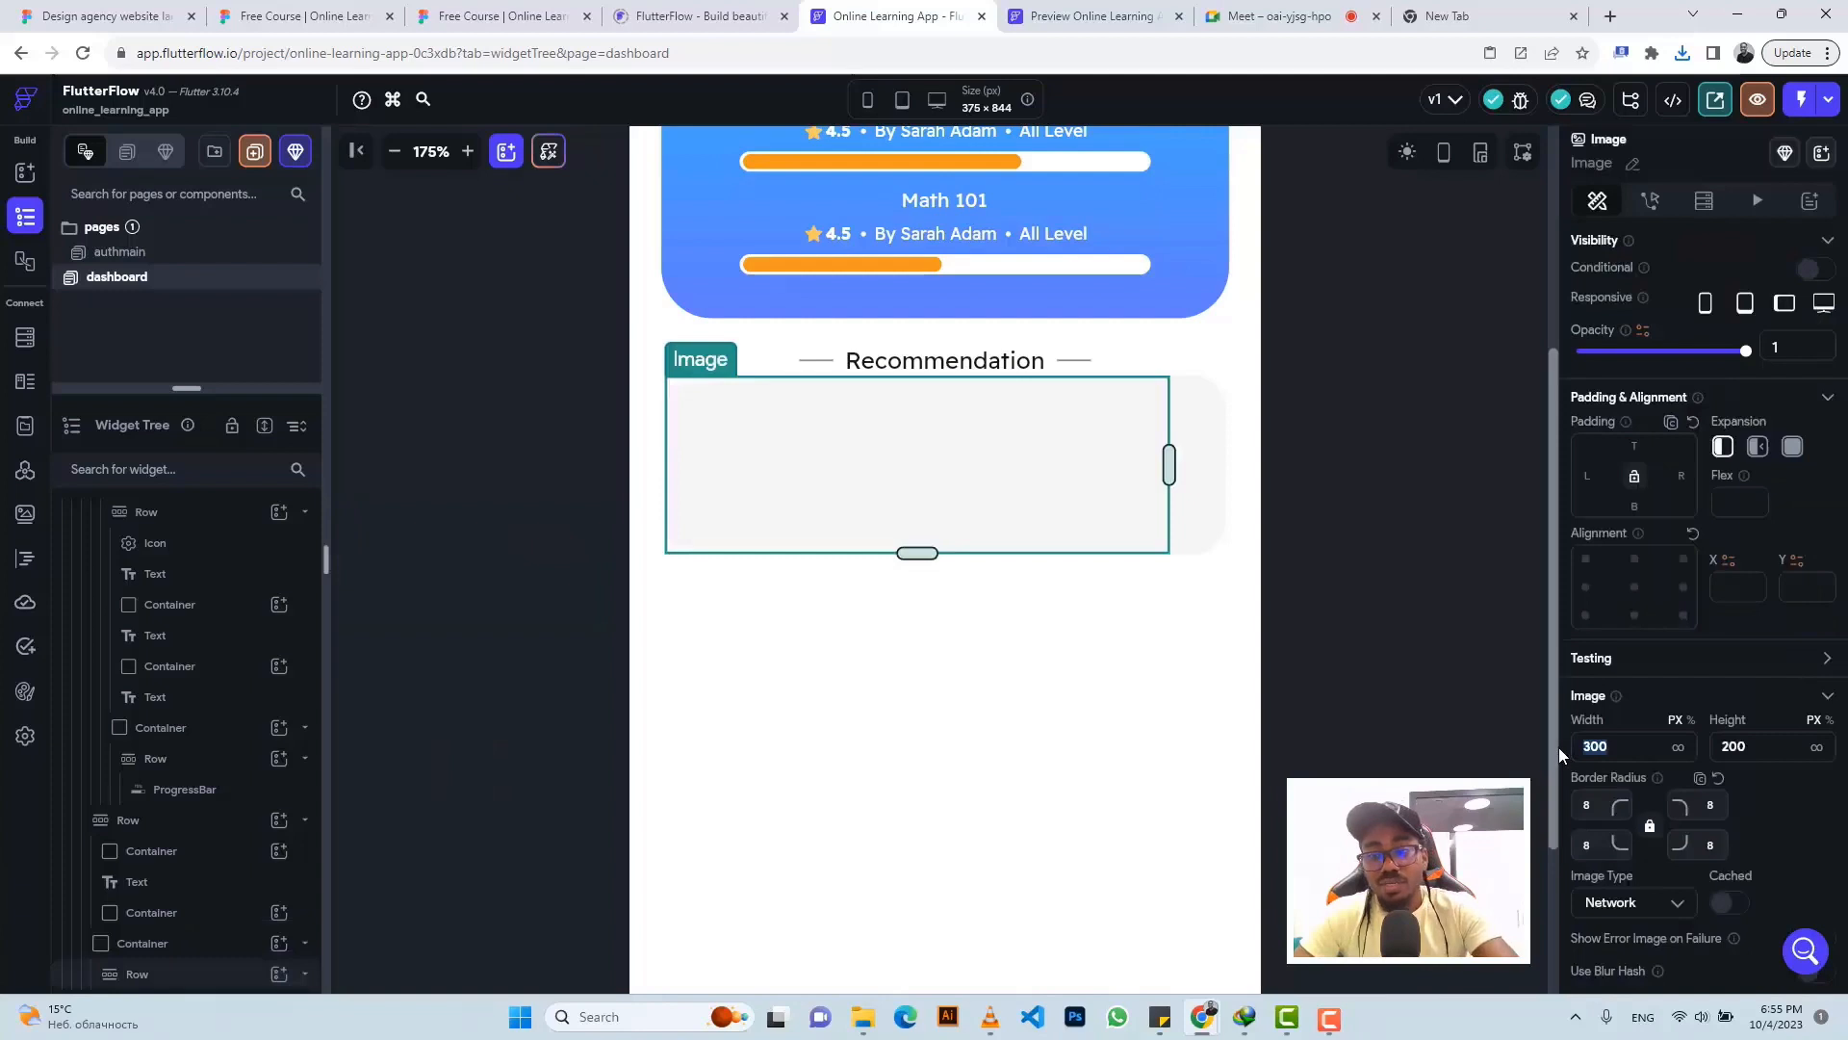
{"action": "type", "text": "75"}
{"action": "key", "text": "Tab"}
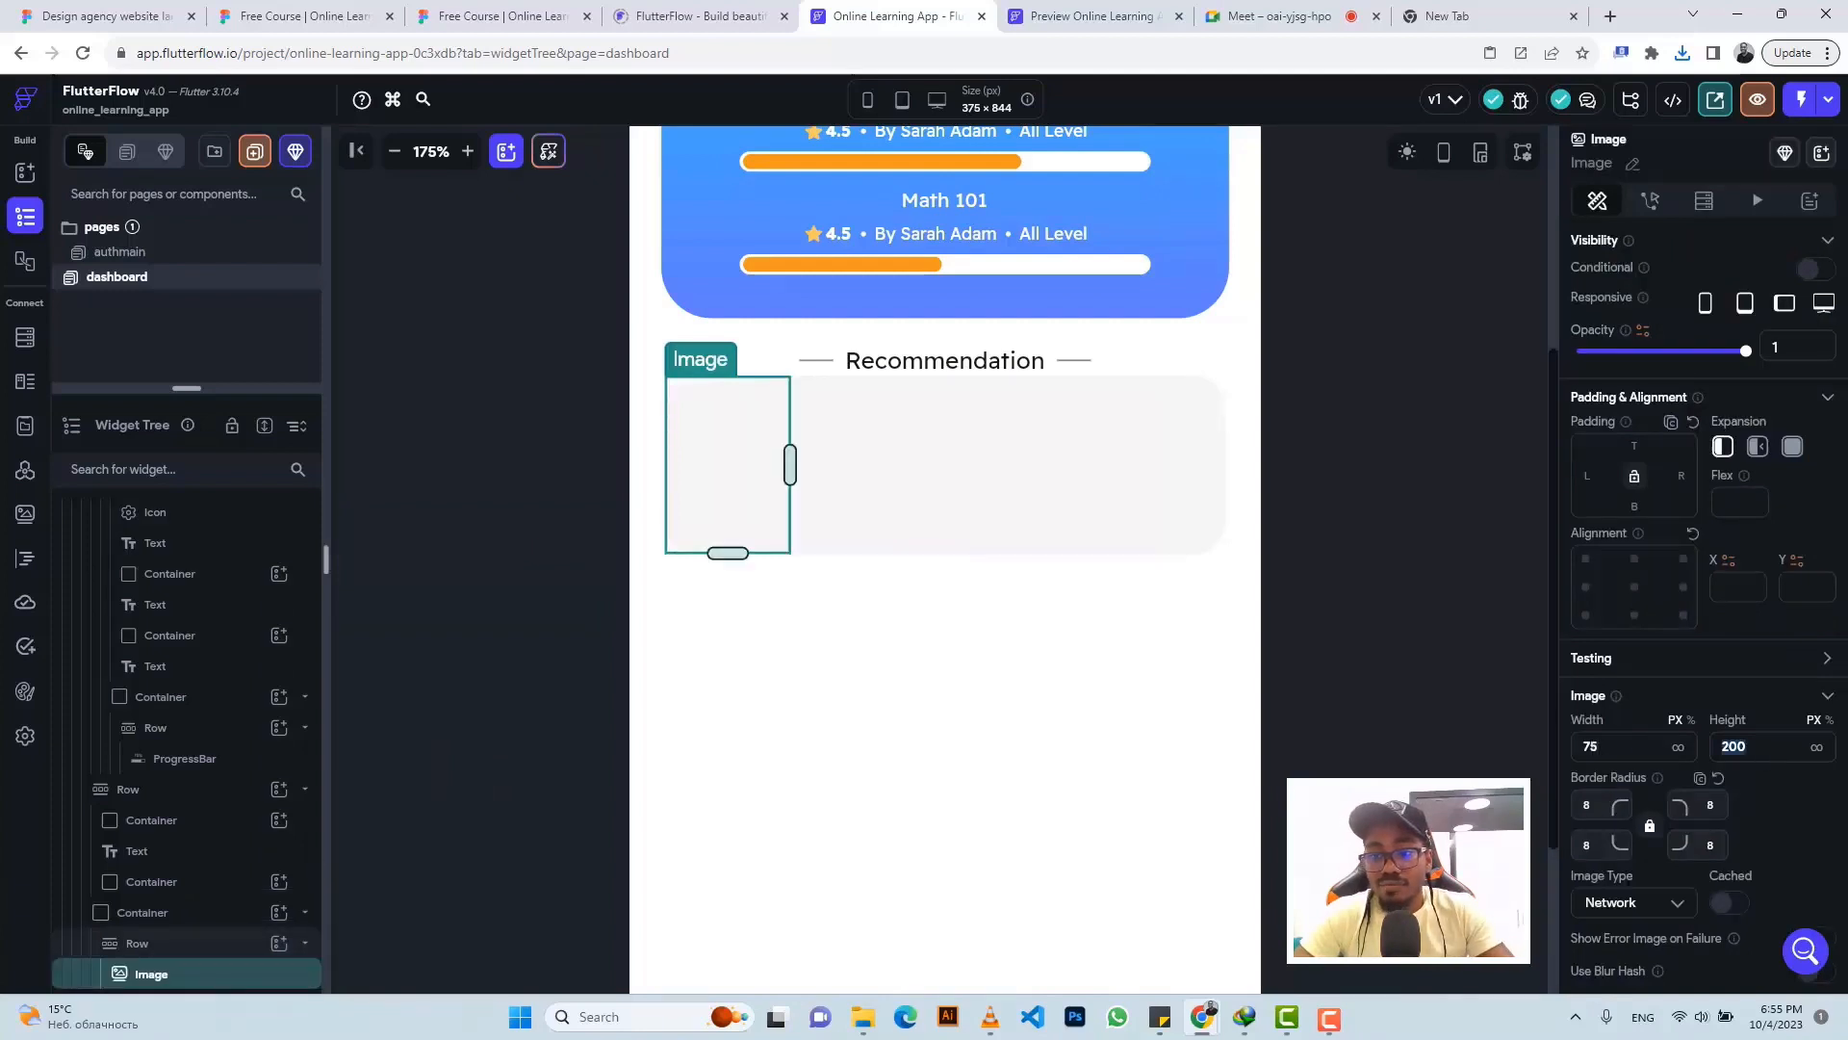
{"action": "type", "text": "75"}
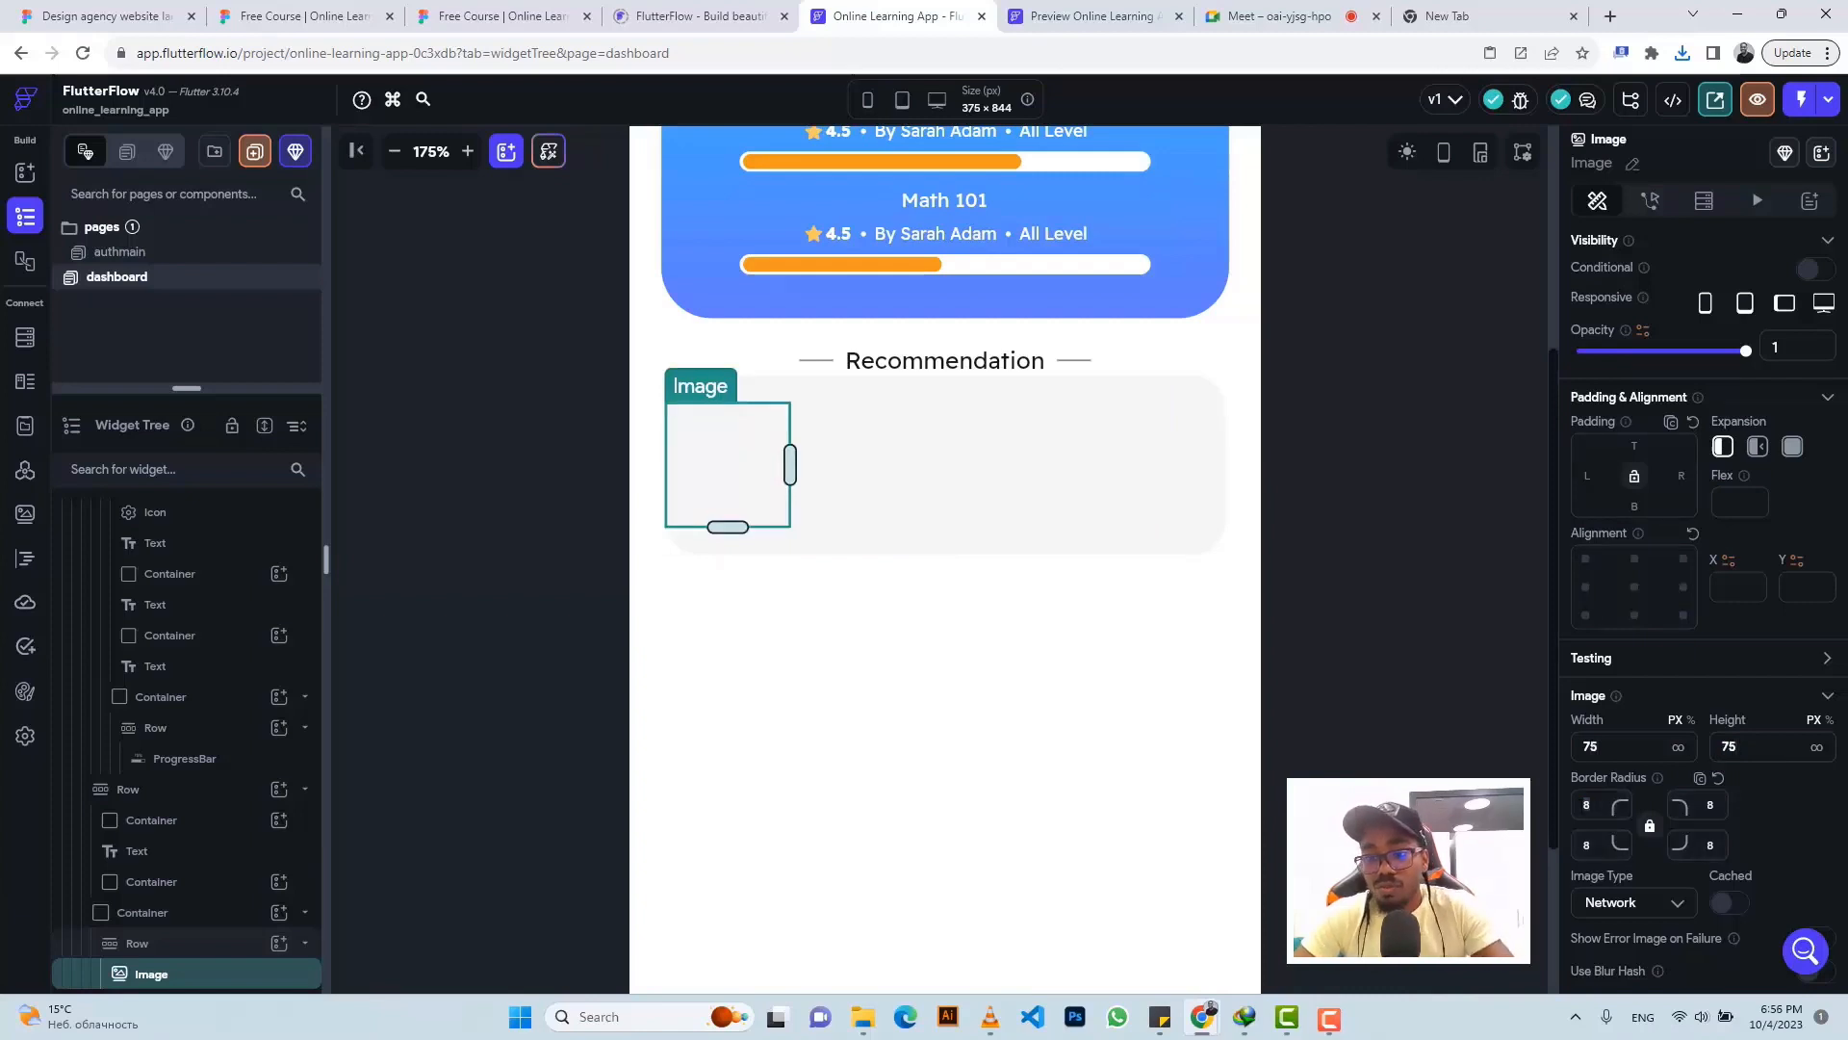
{"action": "key", "text": "BackSpace"}
{"action": "scroll", "coordinate": [1608, 802], "scroll_direction": "down", "scroll_amount": 1}
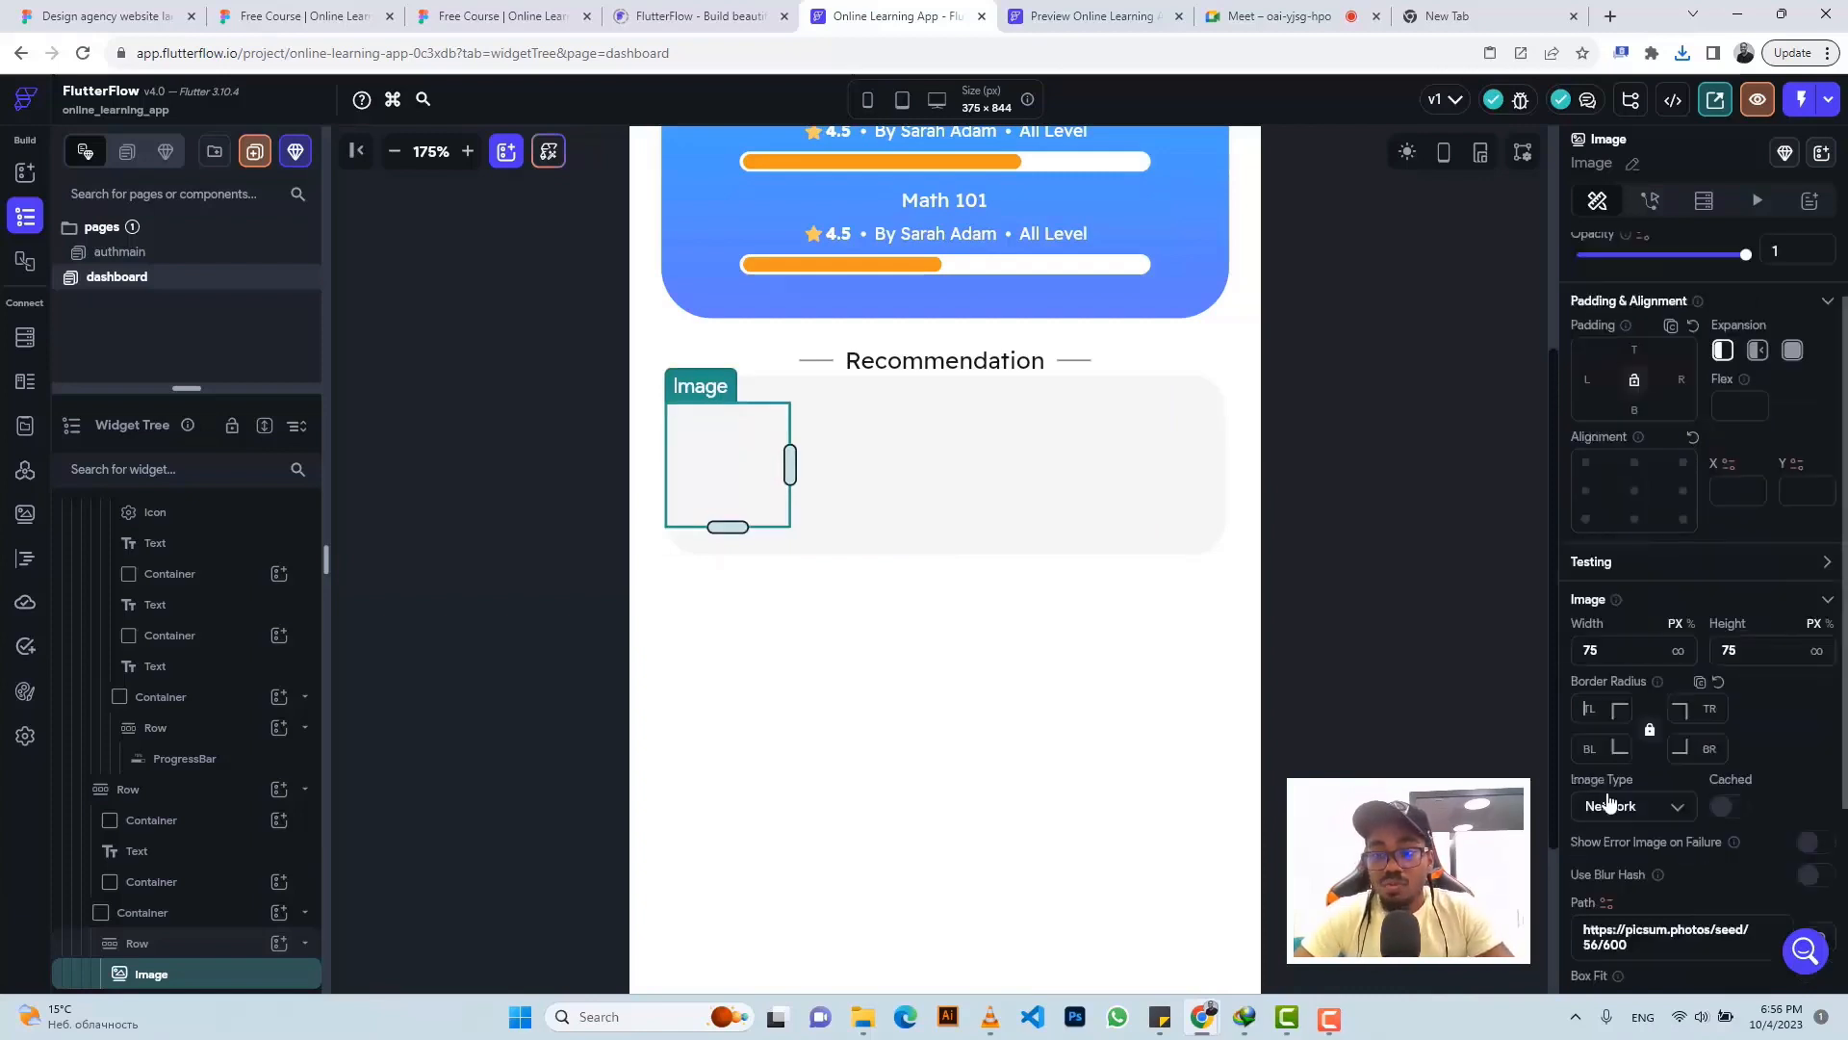
- Switch the image type to Asset and browse Downloads with the All Files filter
{"action": "left_click", "coordinate": [1612, 806]}
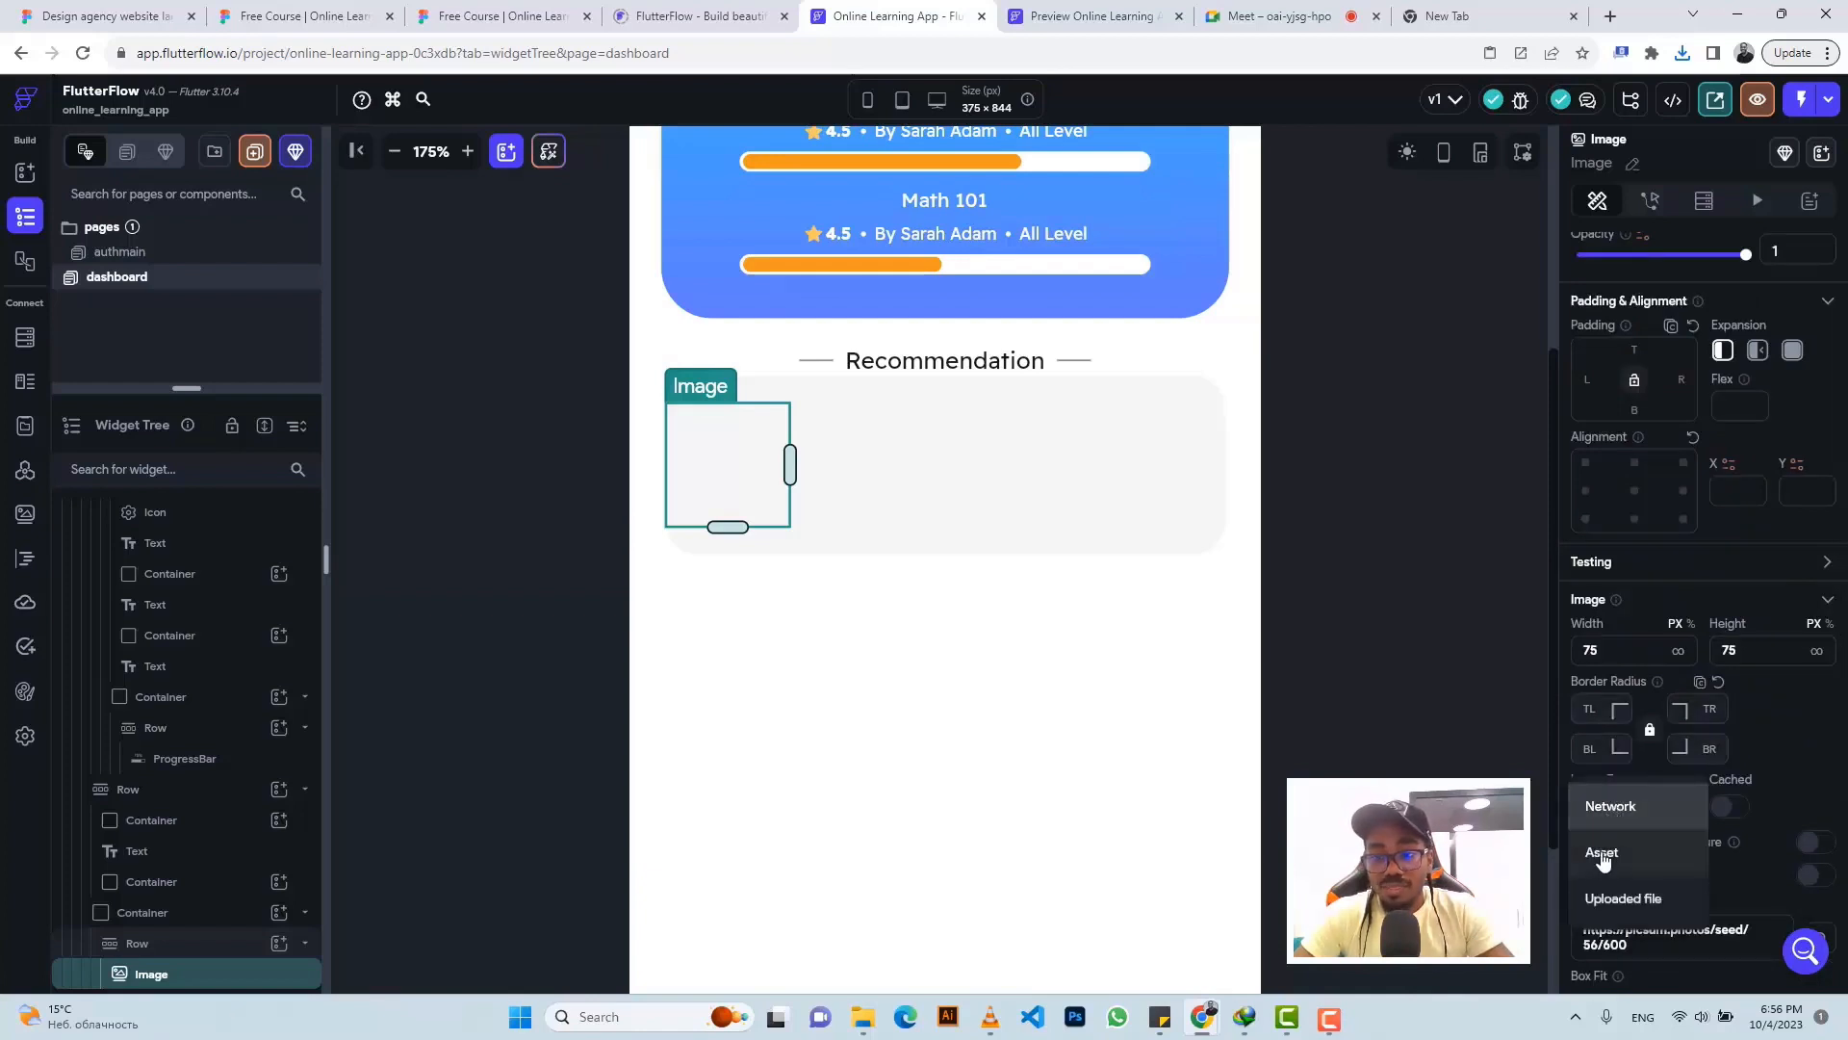
{"action": "left_click", "coordinate": [1602, 857]}
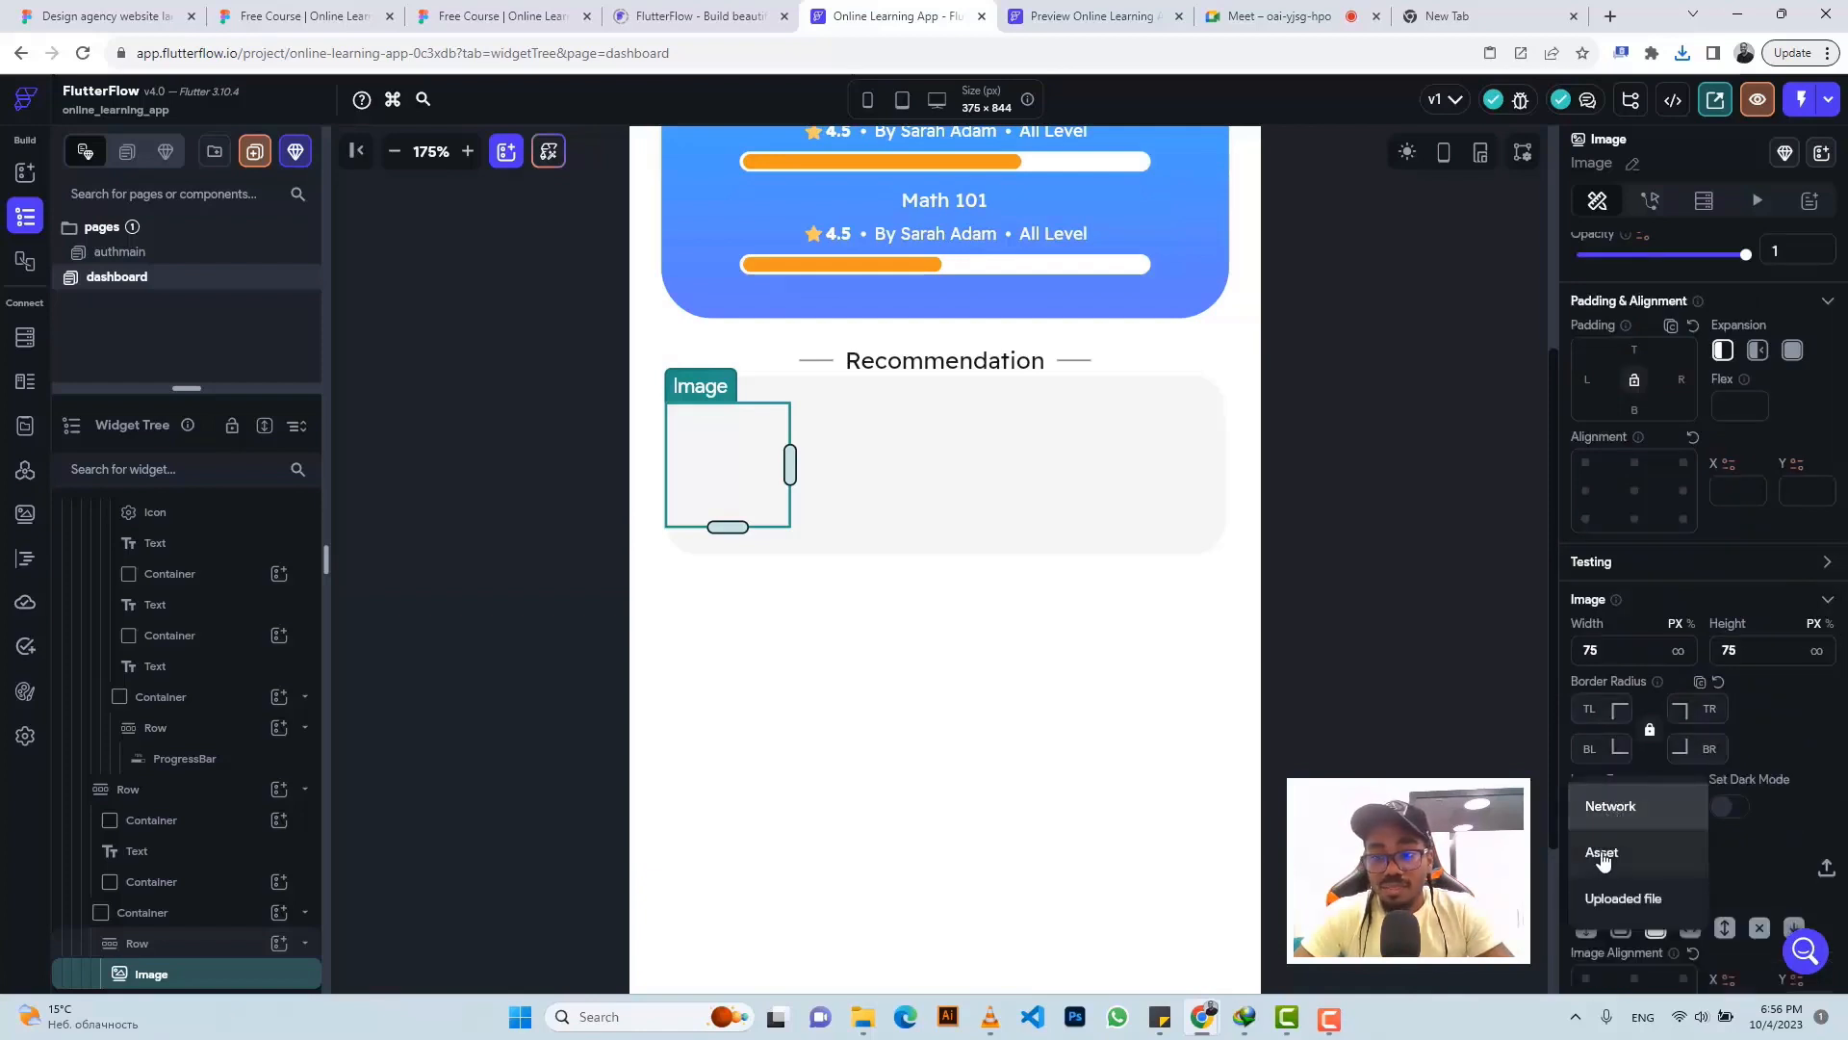
{"action": "left_click", "coordinate": [1827, 871]}
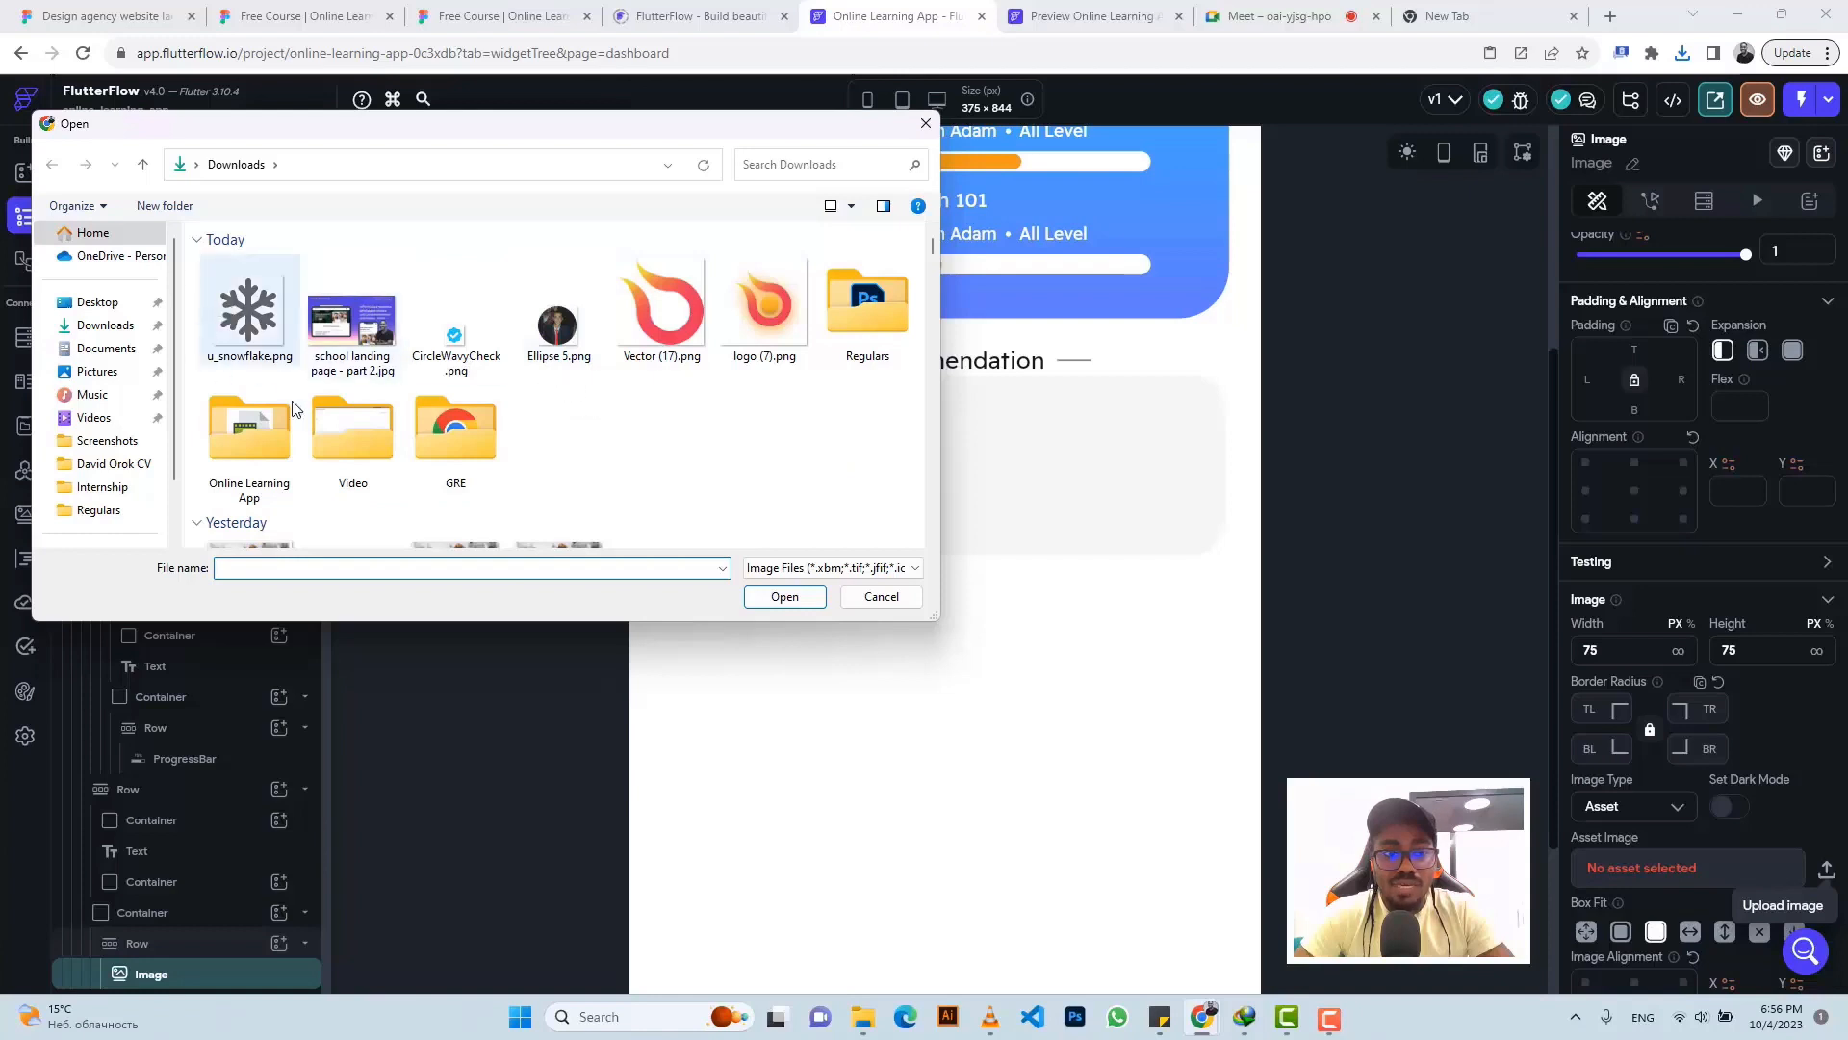
{"action": "left_click", "coordinate": [804, 567]}
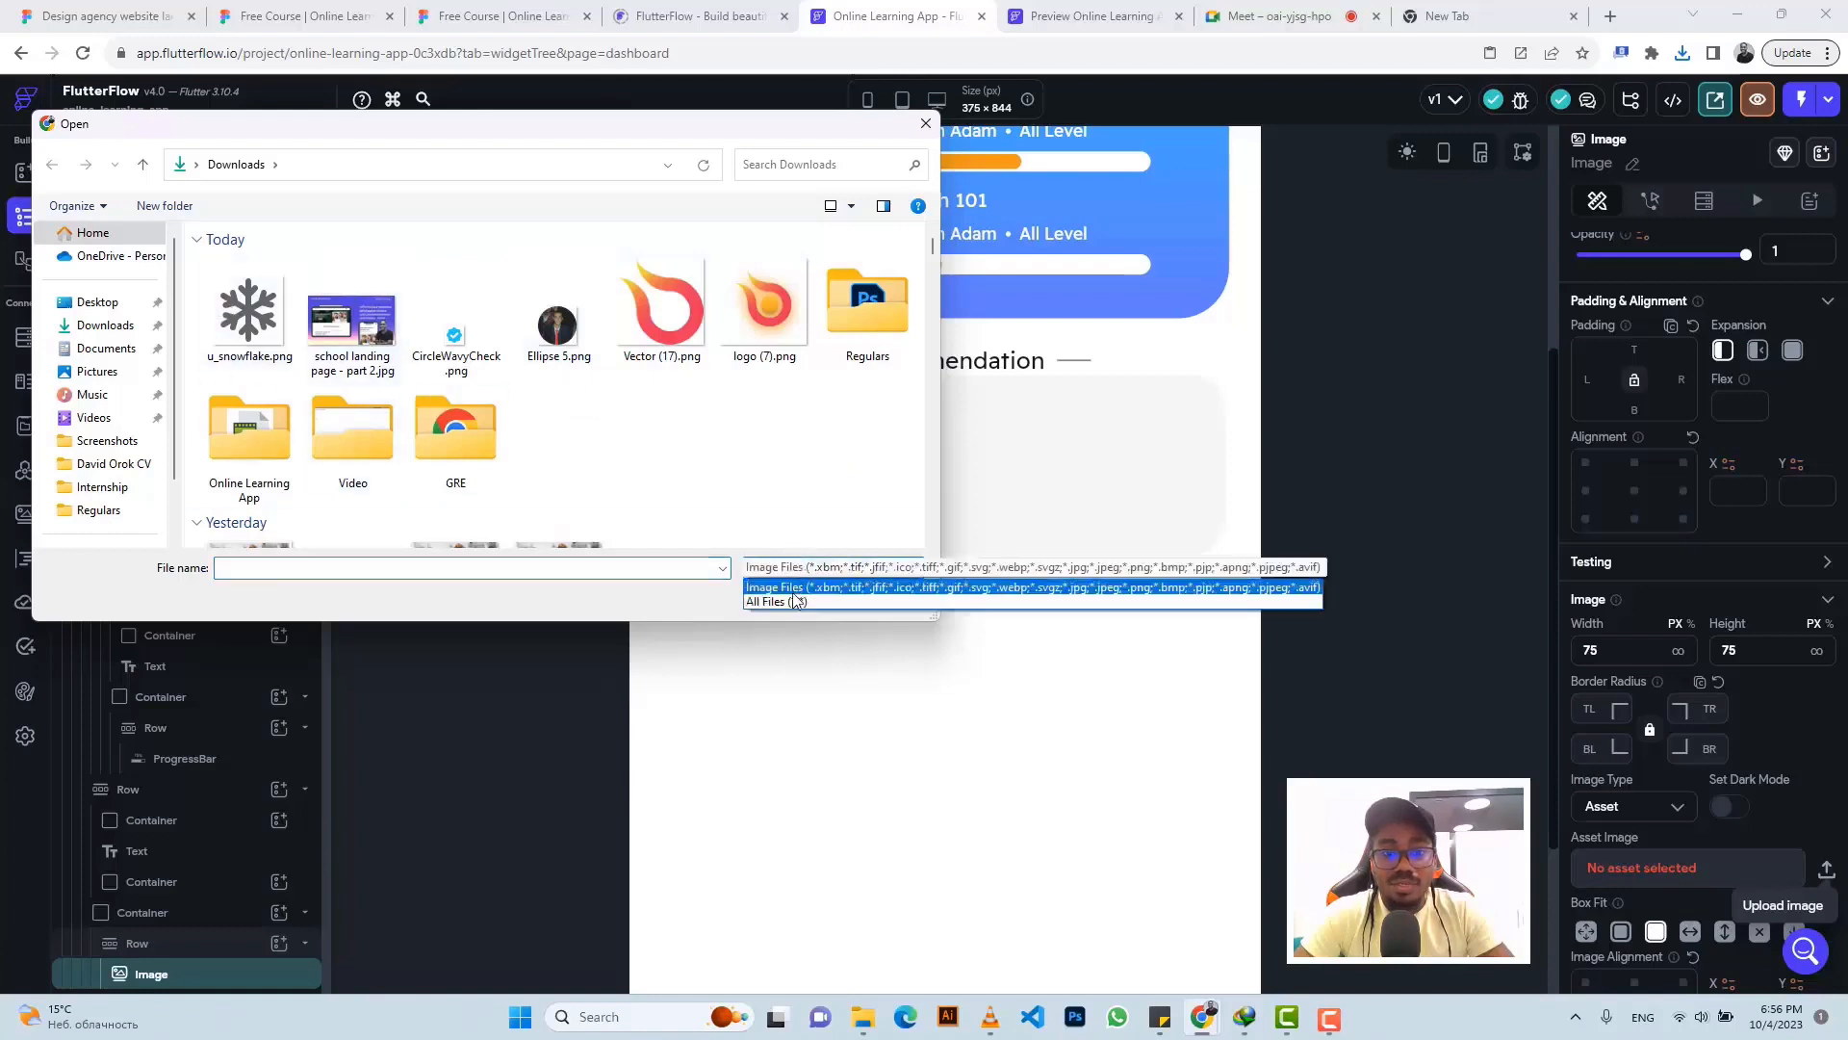
{"action": "left_click", "coordinate": [787, 599]}
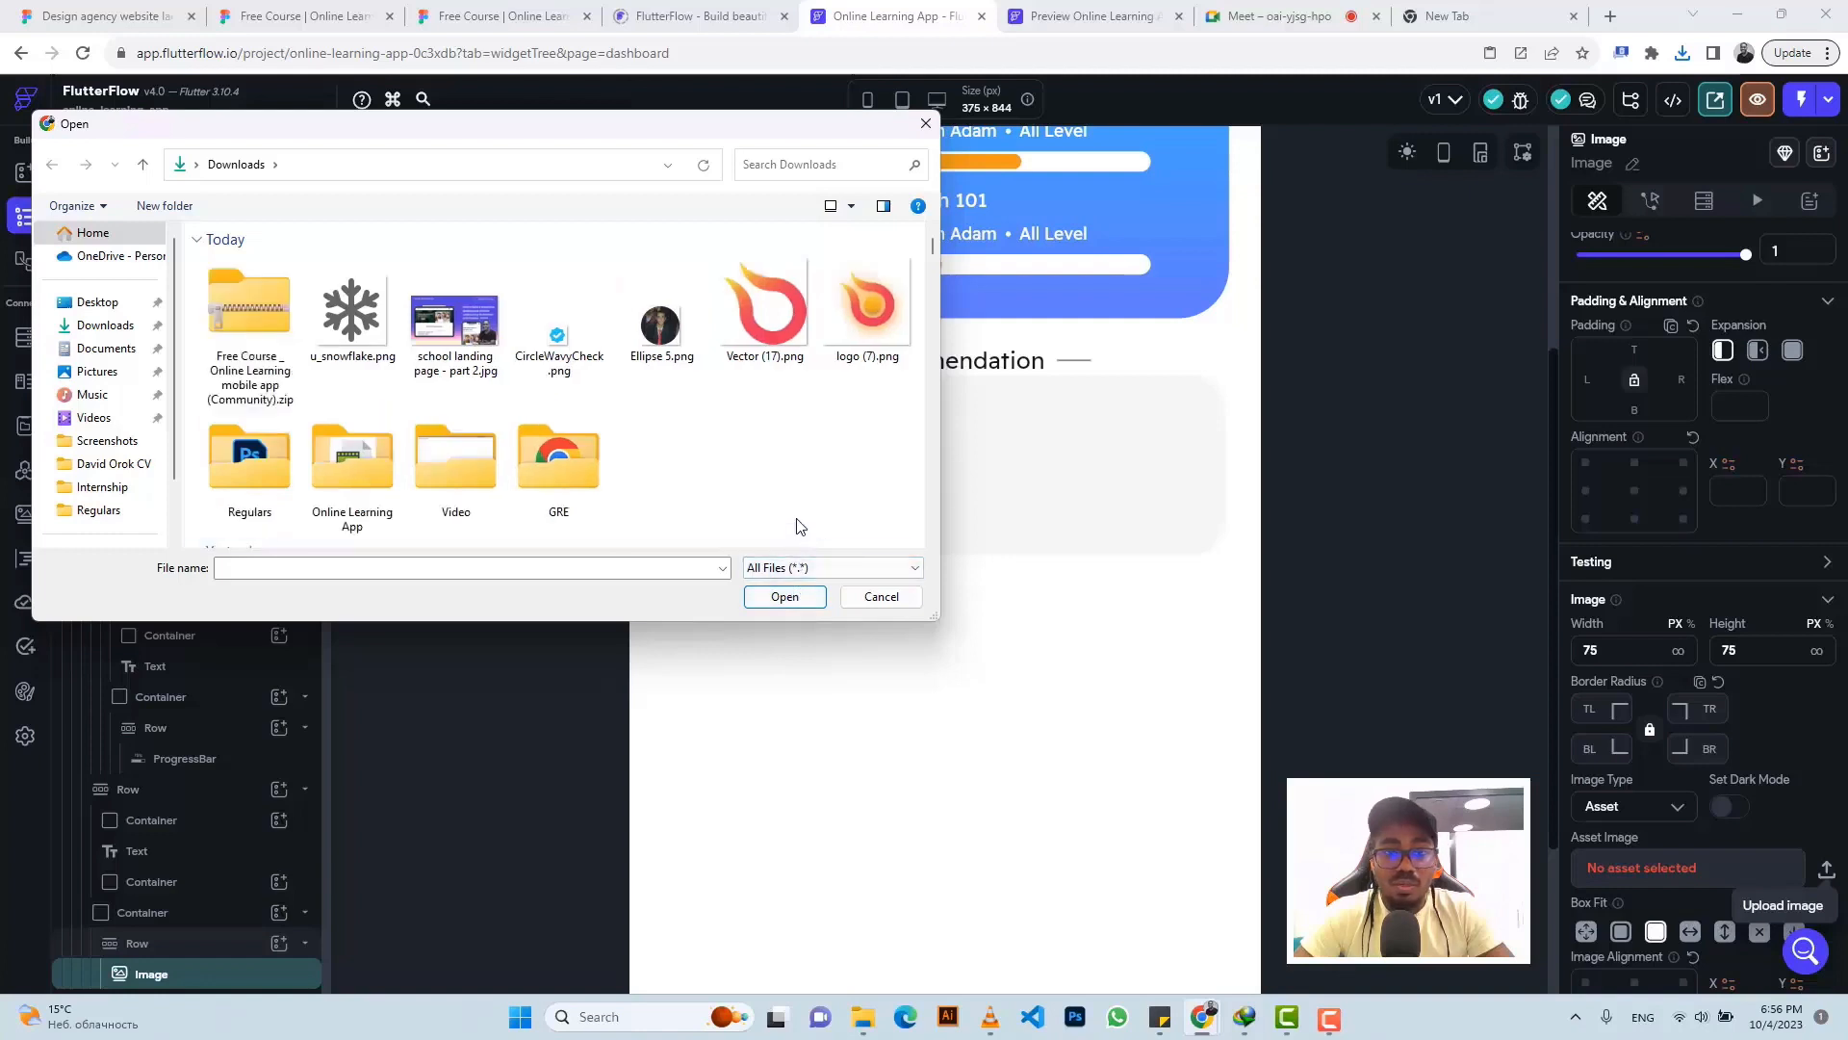
{"action": "left_click", "coordinate": [922, 125]}
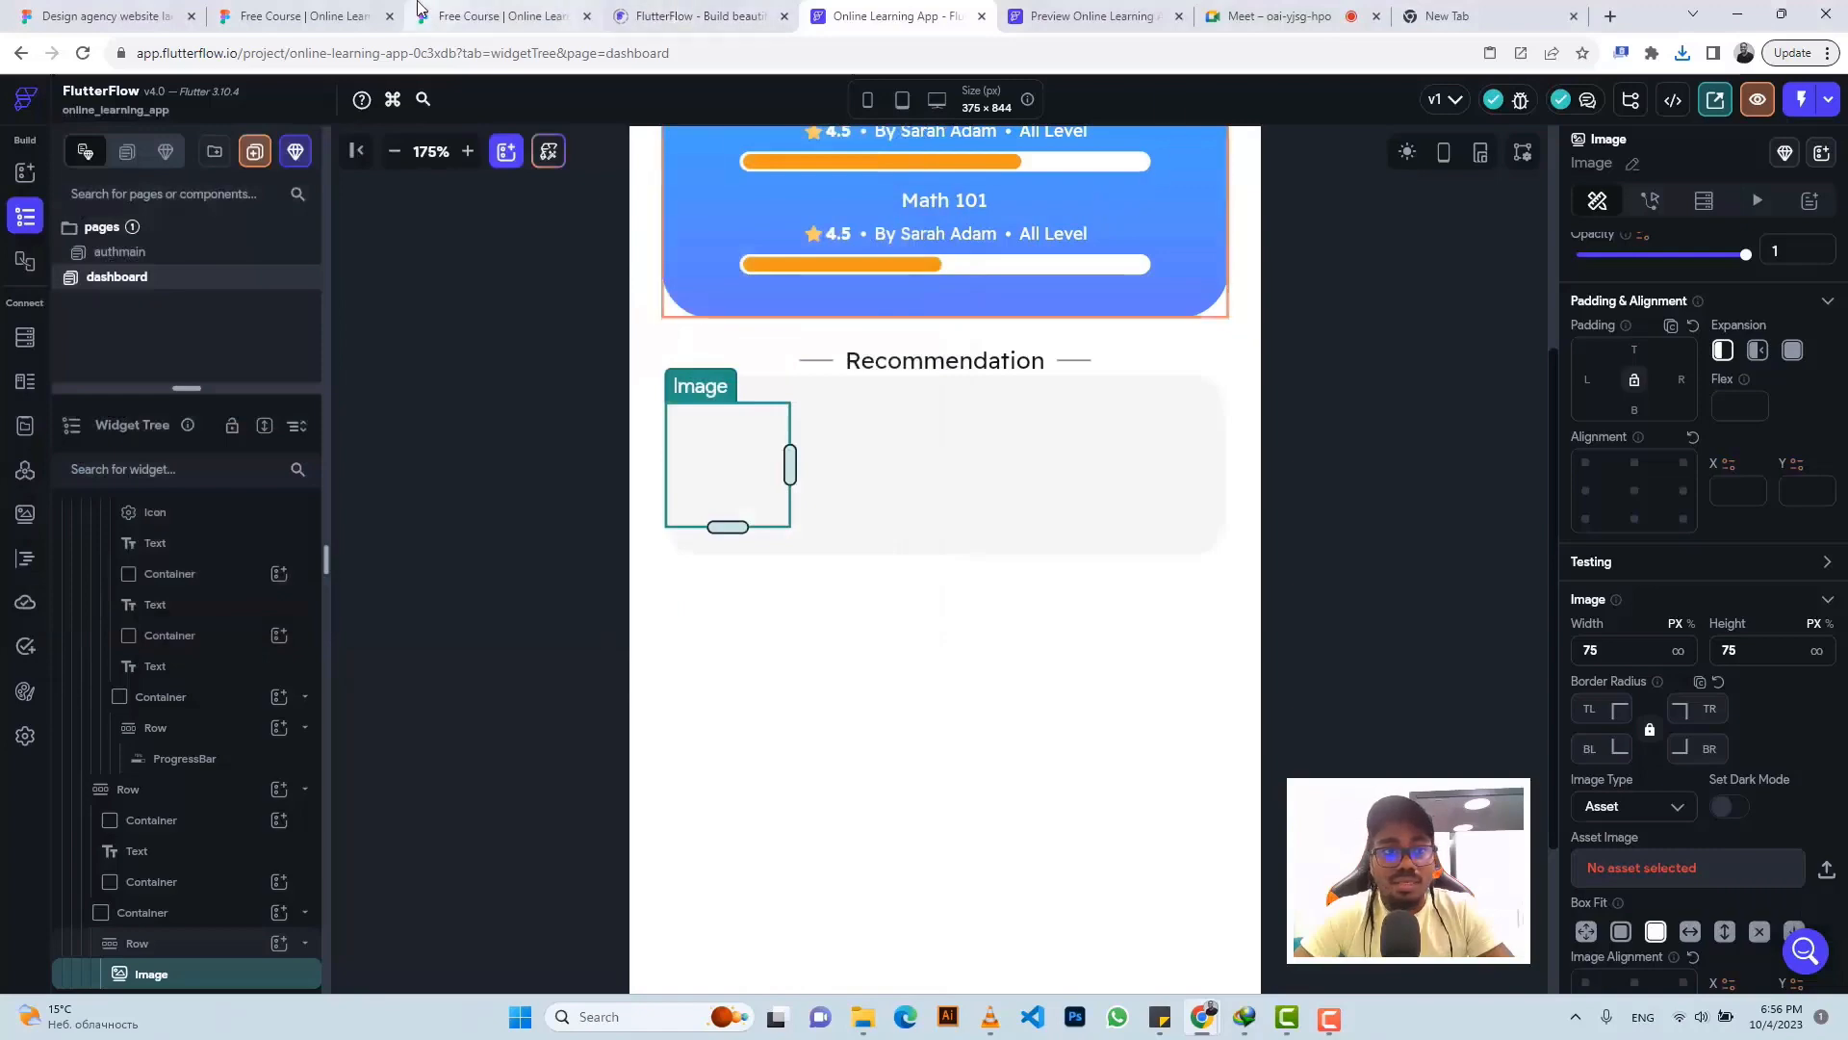
- Check Chrome's downloads for the exported zip, then reopen FlutterFlow's asset upload picker
{"action": "left_click", "coordinate": [472, 16]}
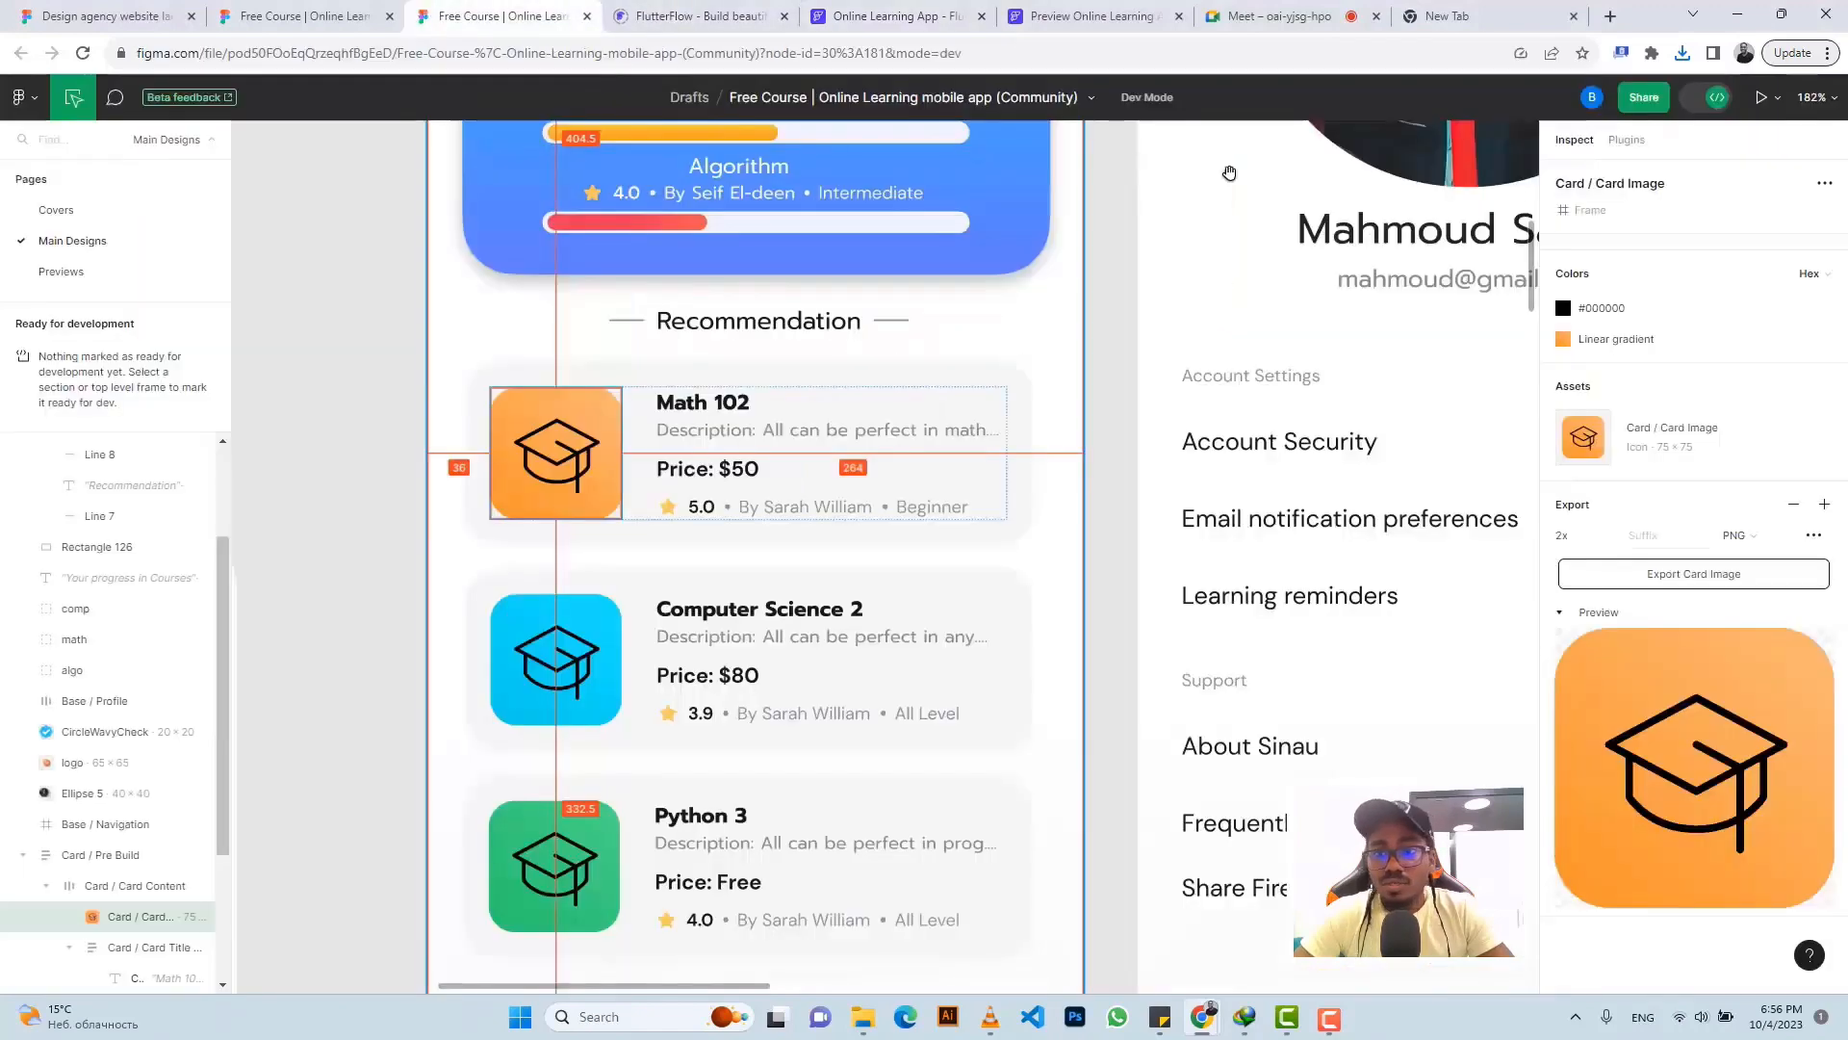
{"action": "left_click", "coordinate": [1687, 56]}
{"action": "mouse_move", "coordinate": [1623, 139]}
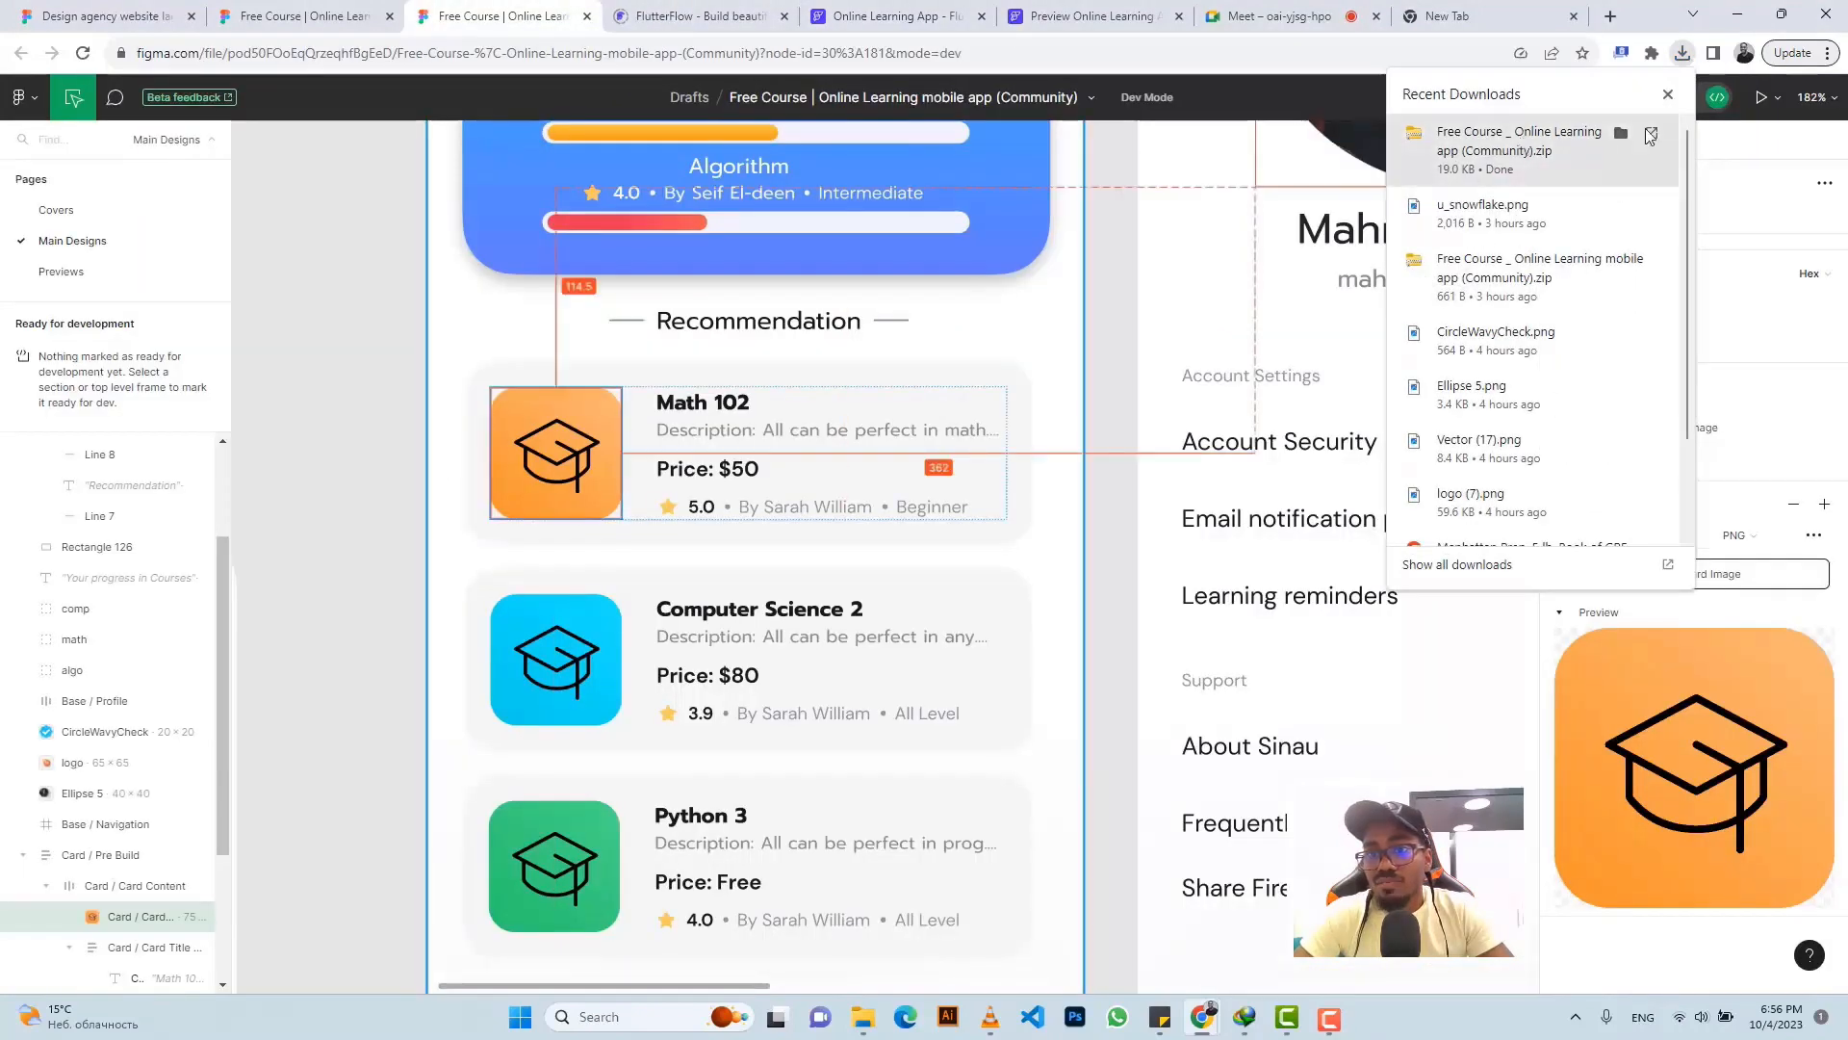
{"action": "left_click", "coordinate": [913, 12]}
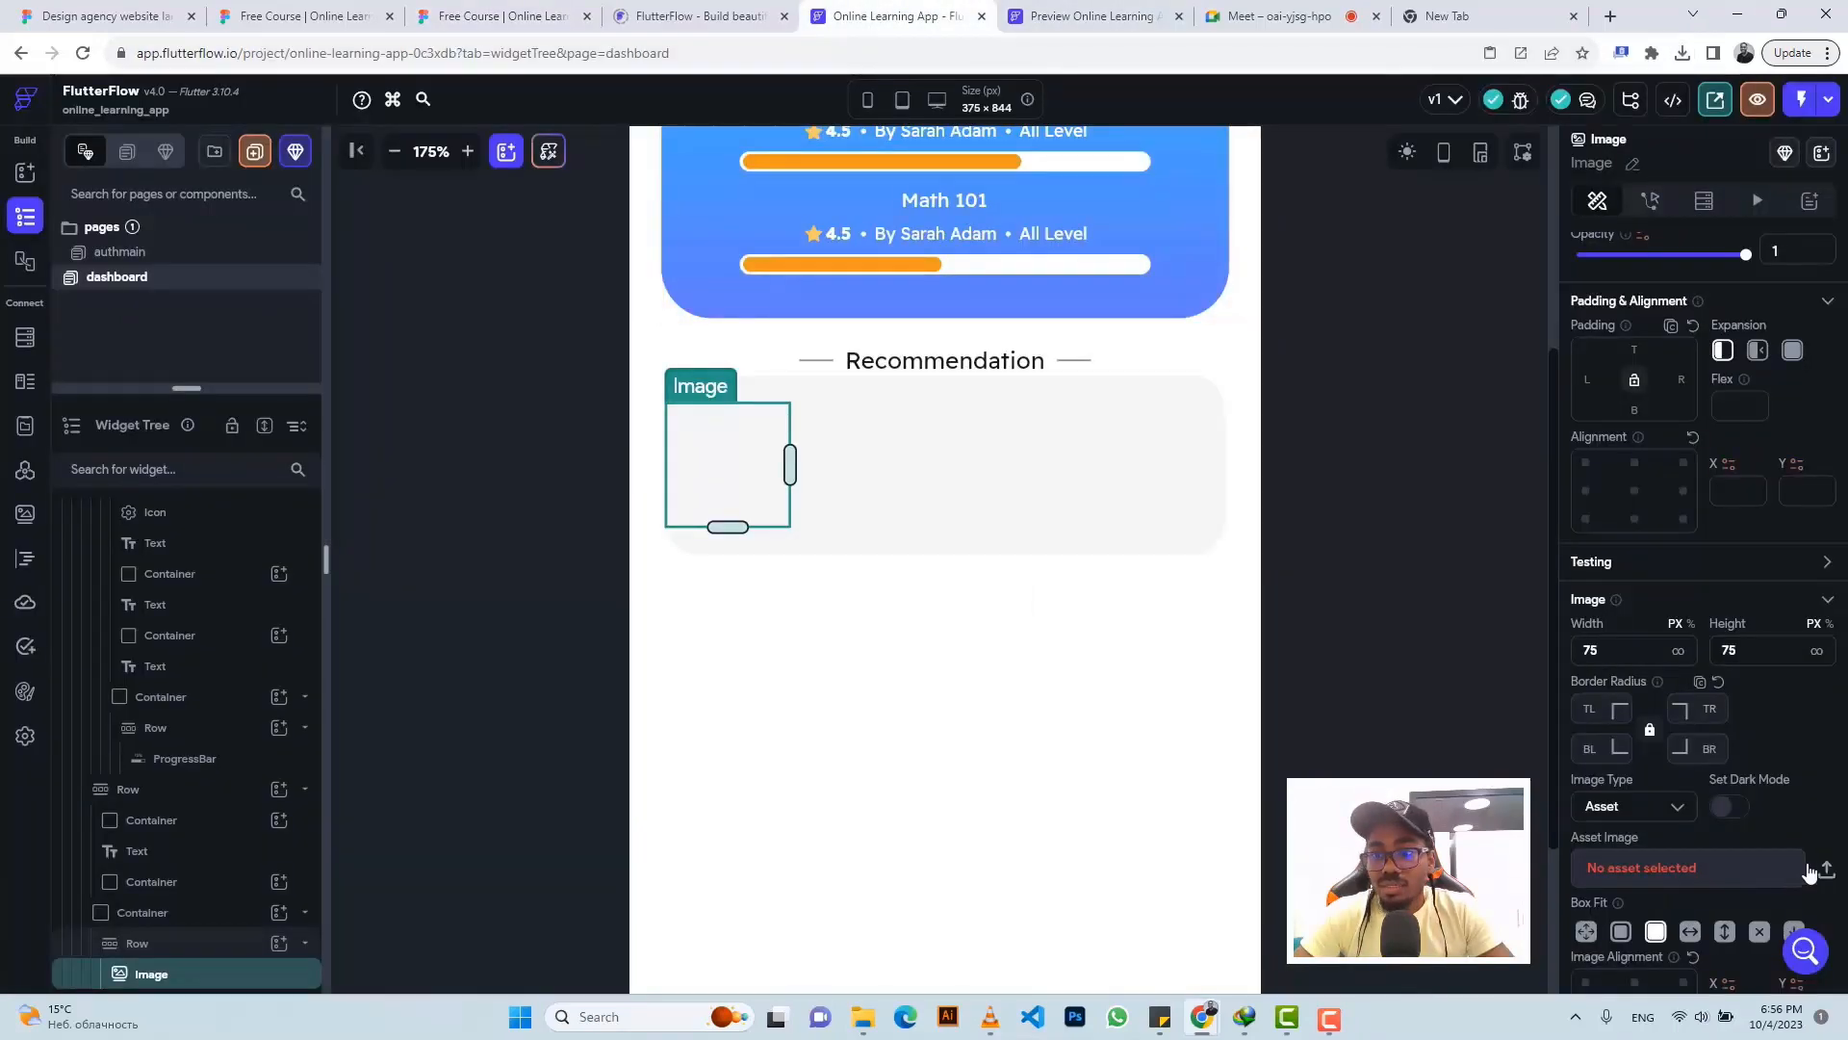
{"action": "left_click", "coordinate": [1826, 871]}
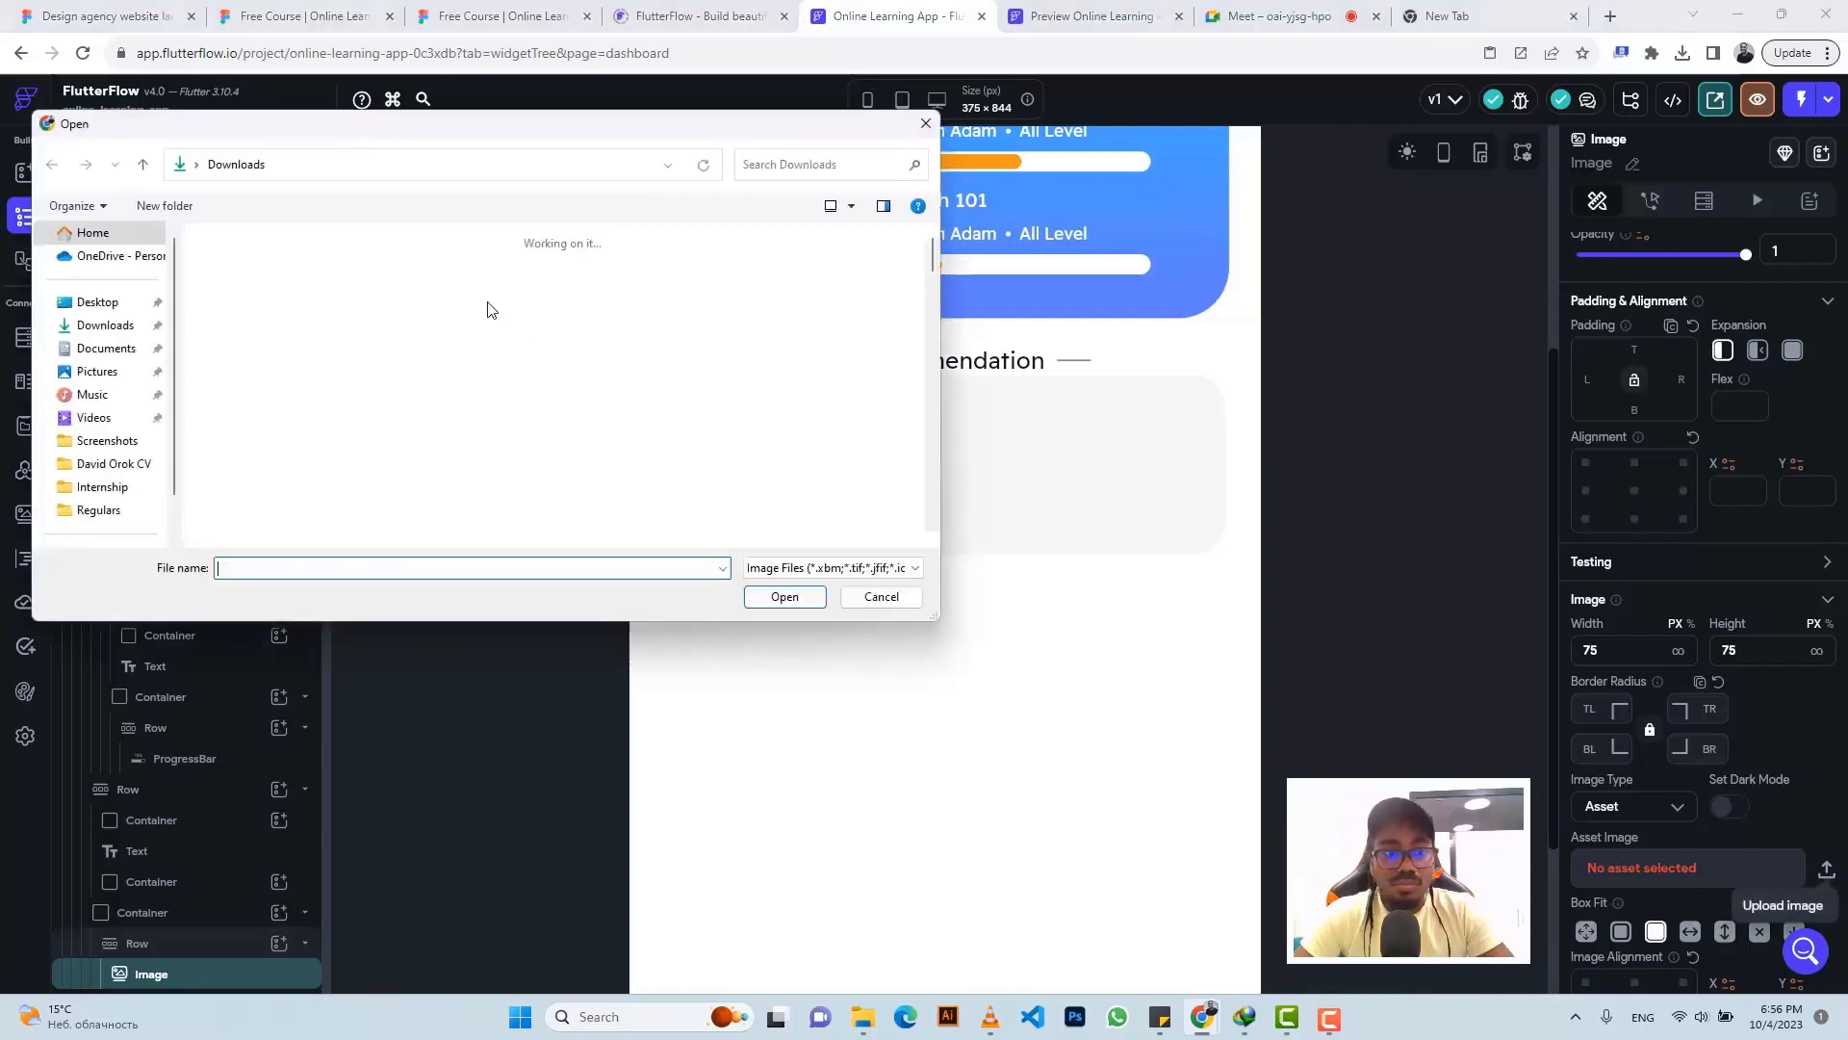
- Replace and extract the downloaded Figma design zip in the Downloads folder
{"action": "left_click", "coordinate": [780, 568]}
{"action": "left_click", "coordinate": [785, 603]}
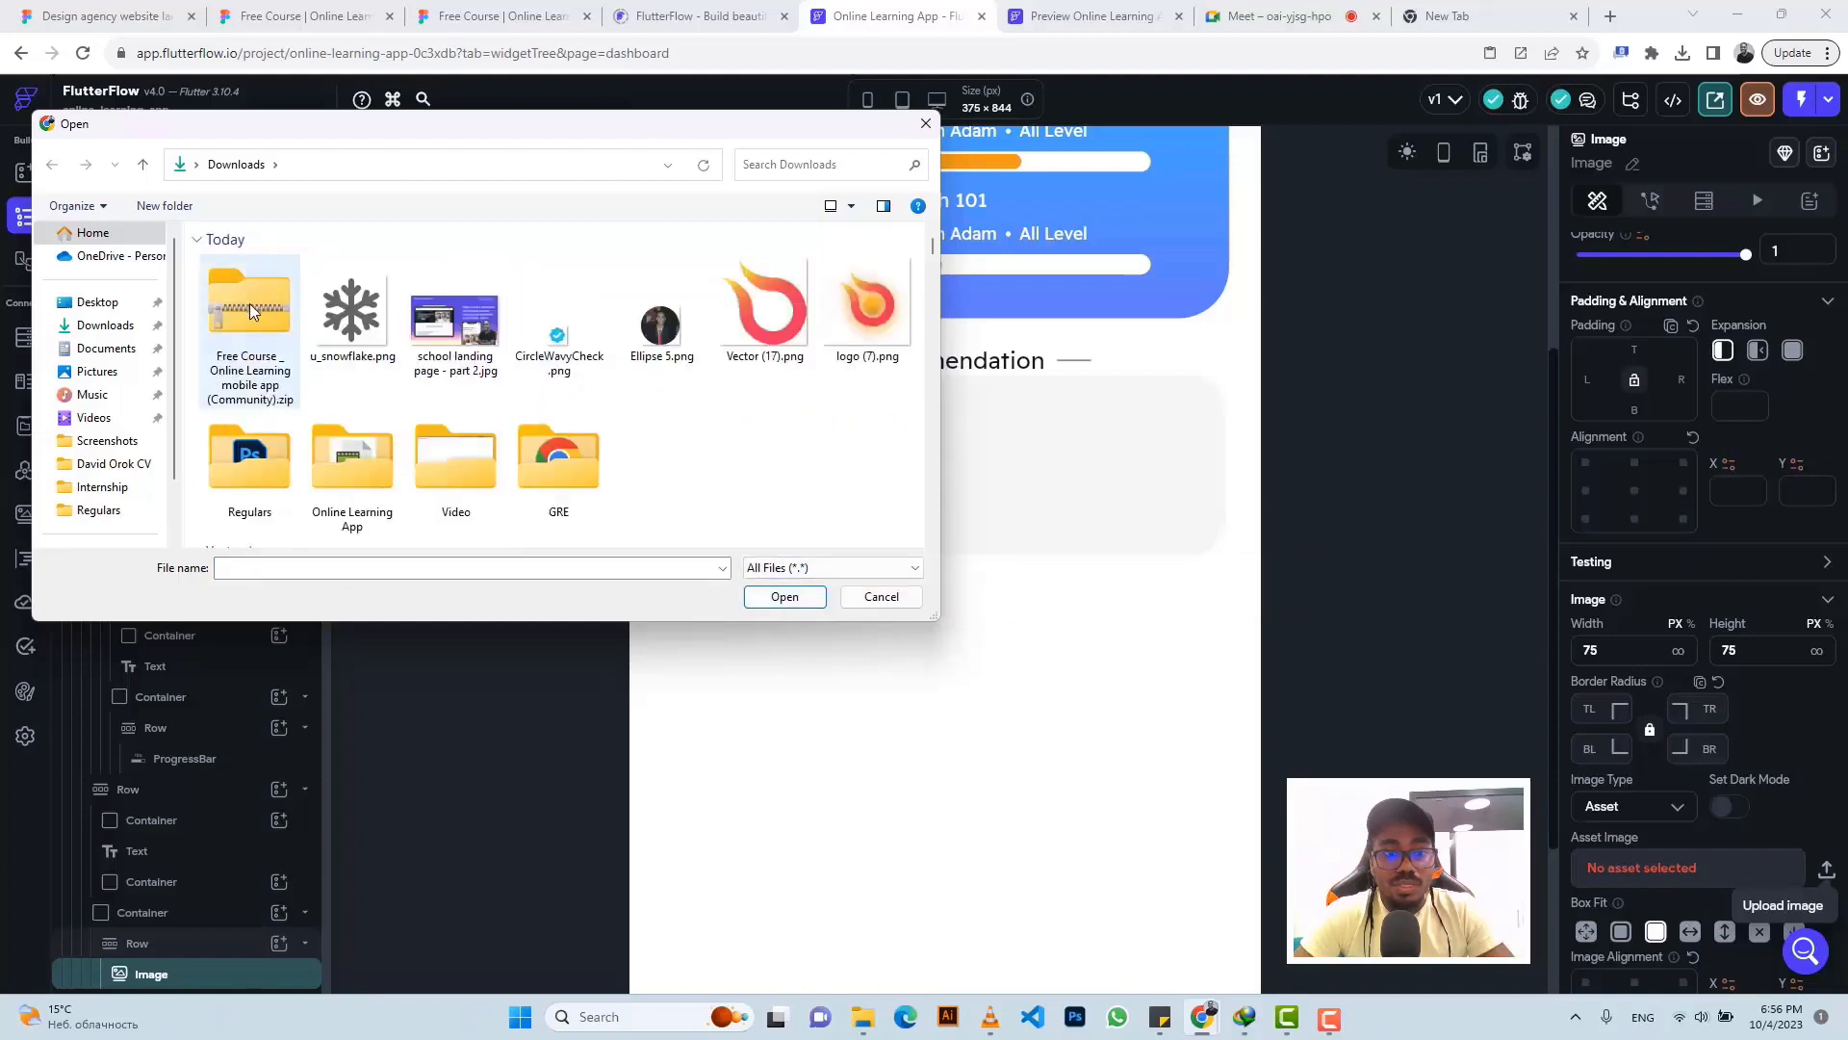
{"action": "left_click", "coordinate": [250, 310]}
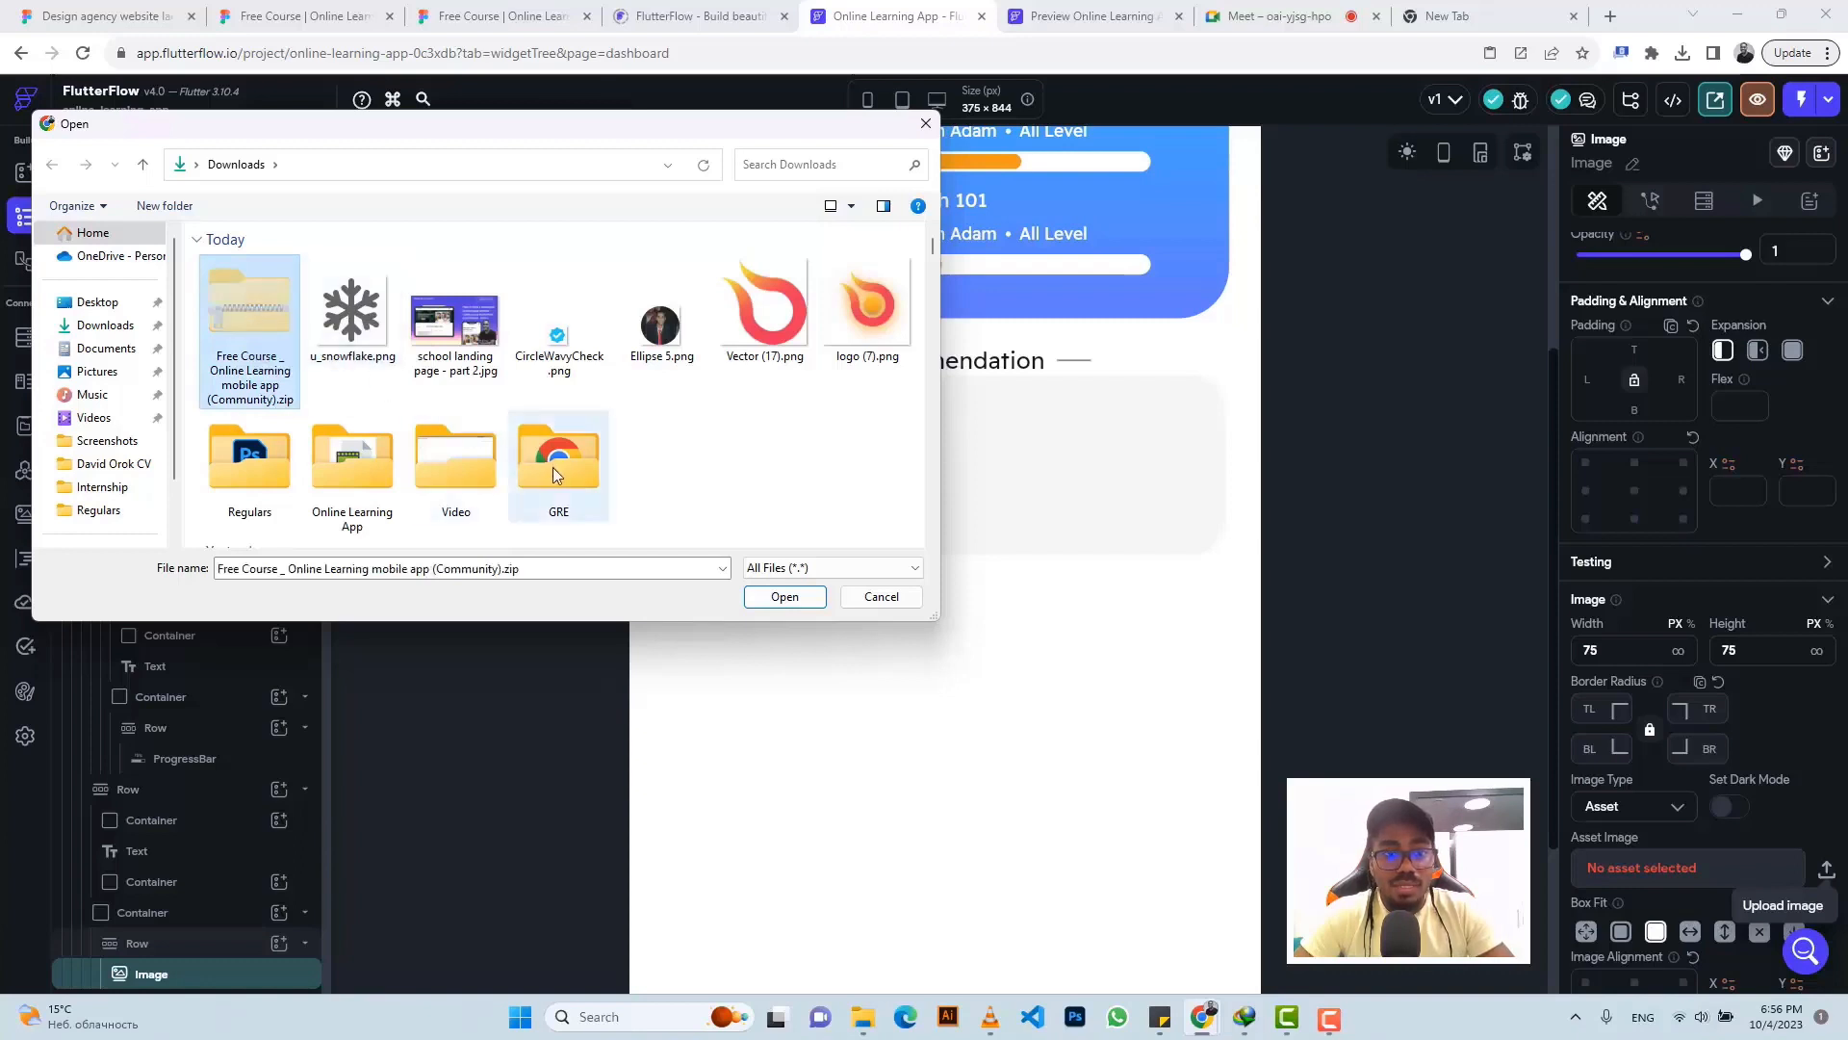
{"action": "double_click", "coordinate": [350, 458]}
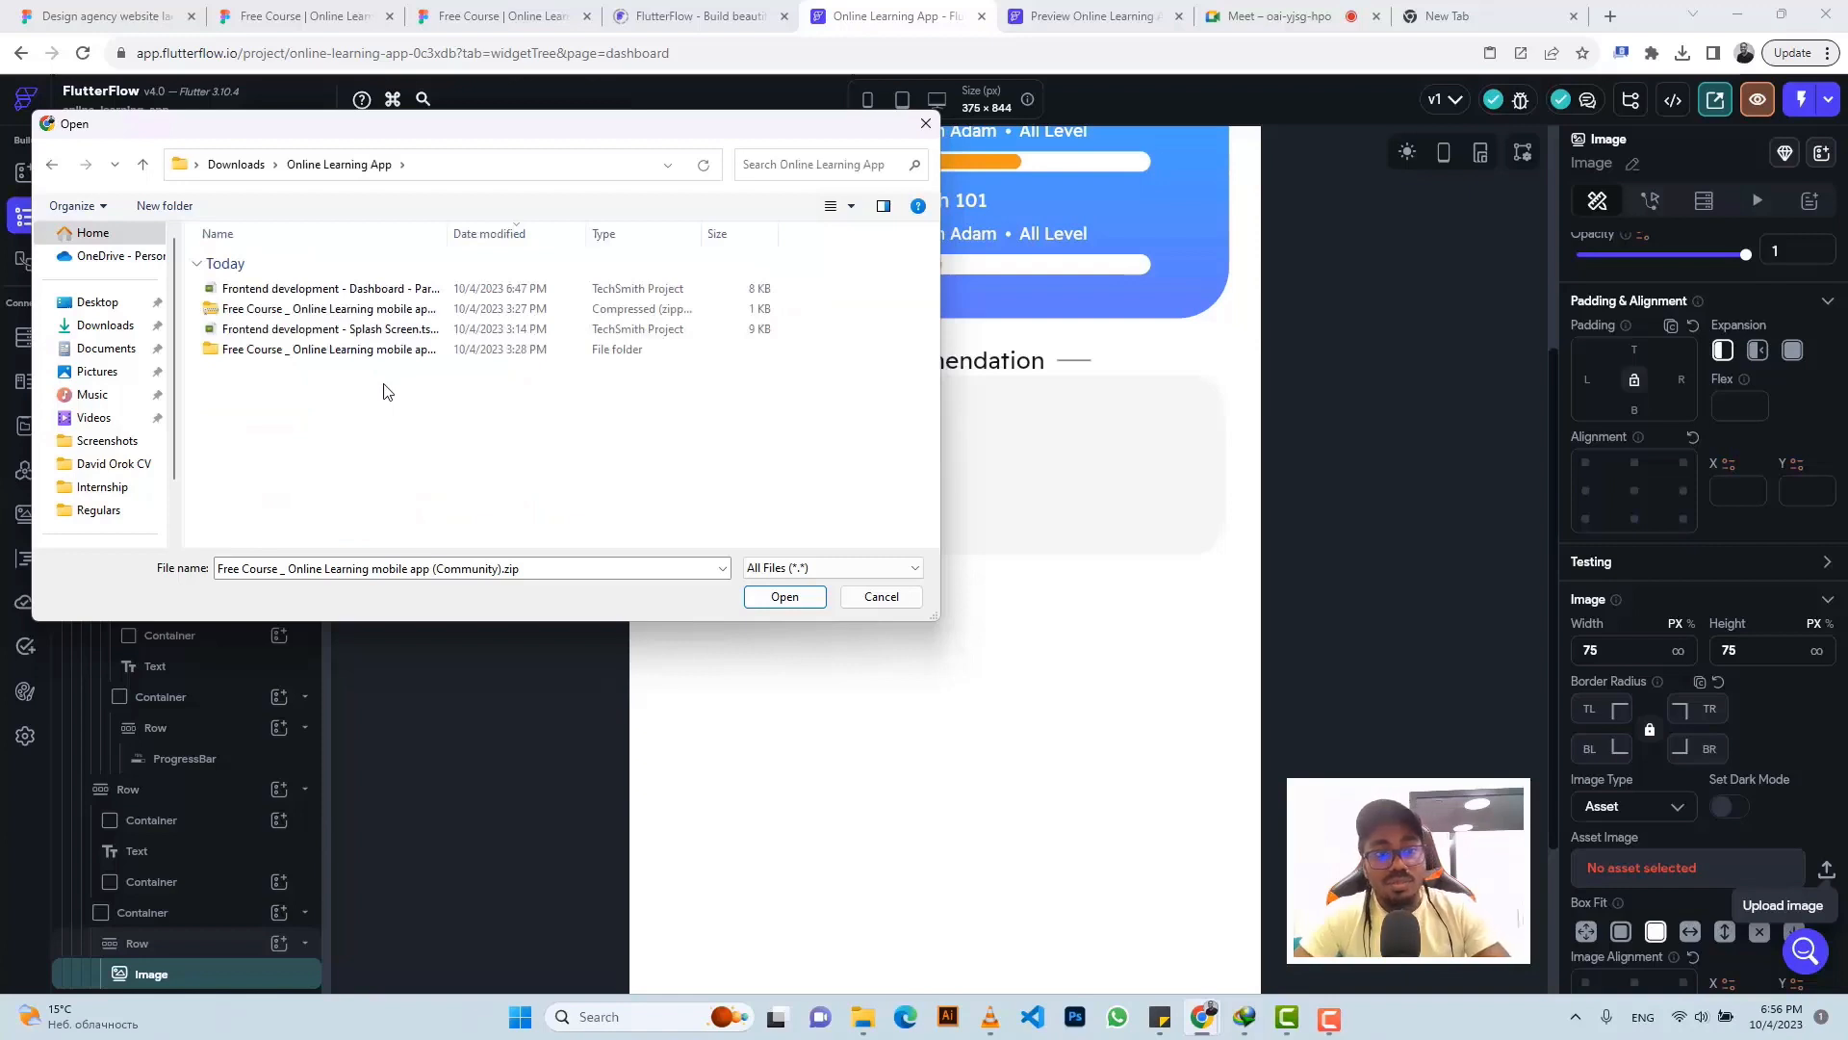
{"action": "key", "text": "alt+Tab"}
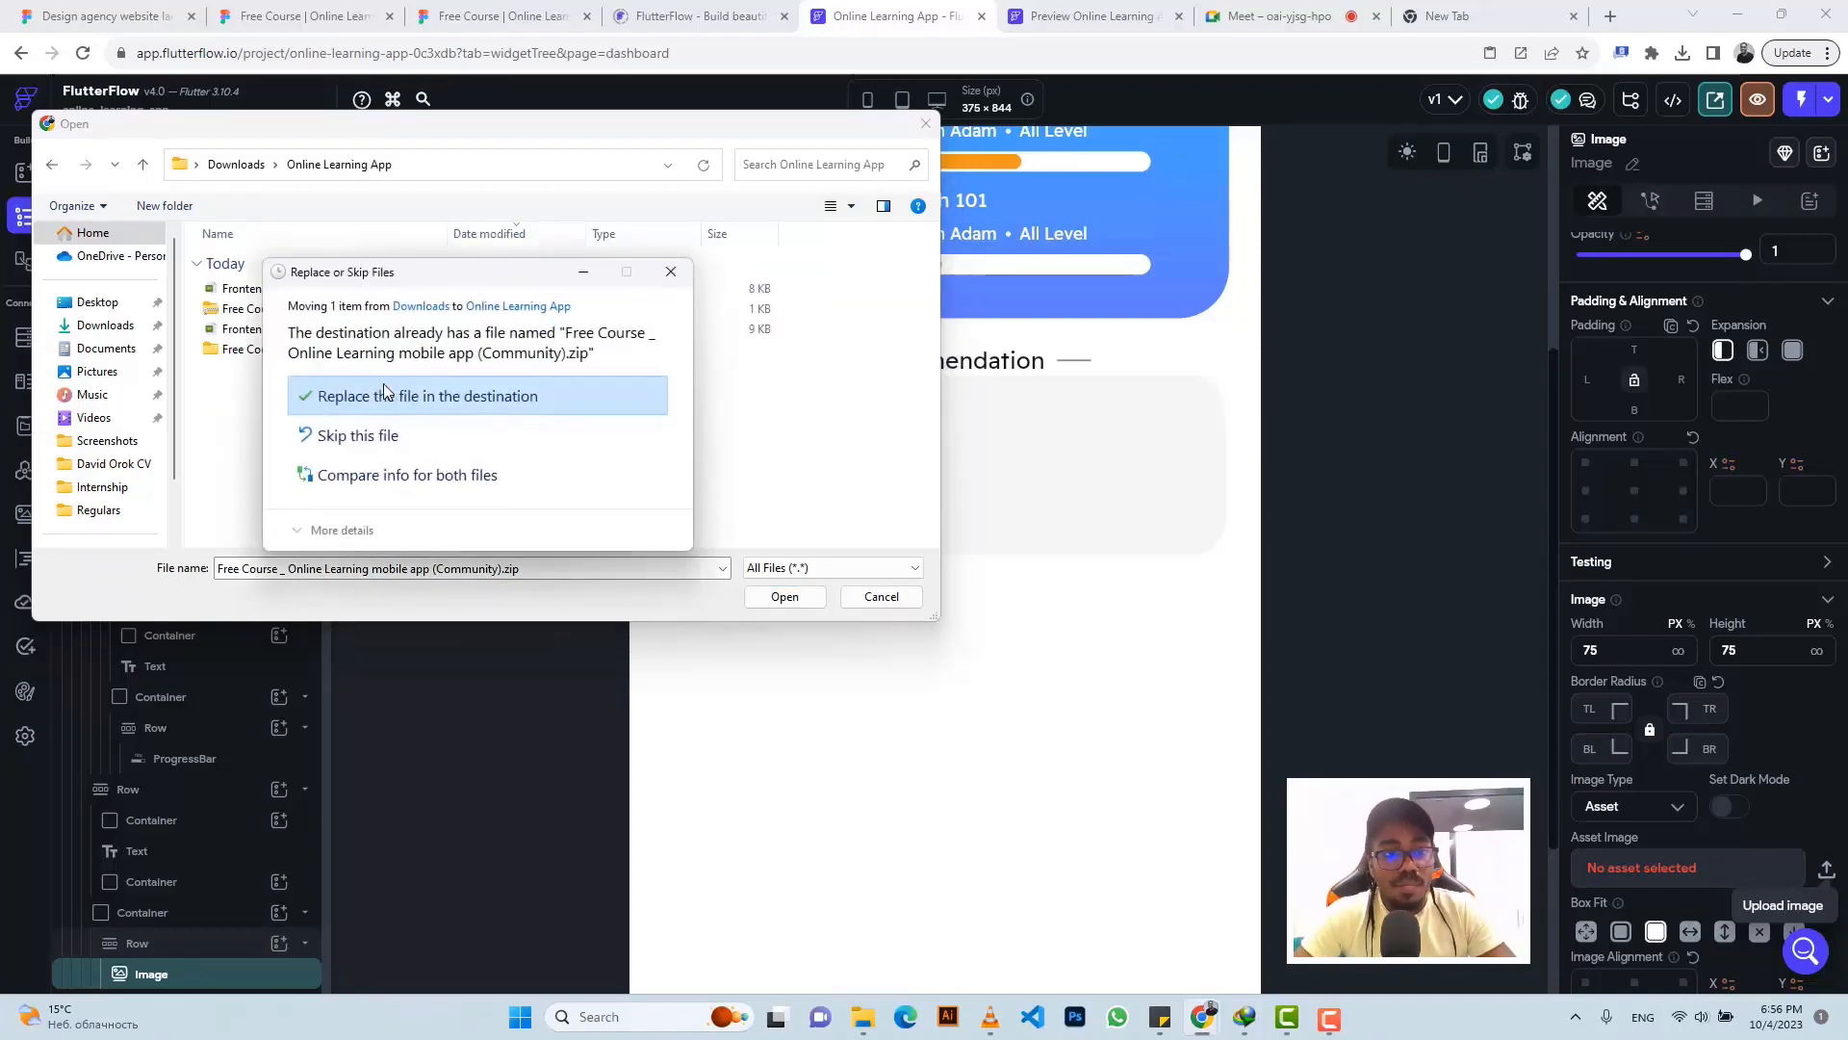
{"action": "left_click", "coordinate": [401, 403]}
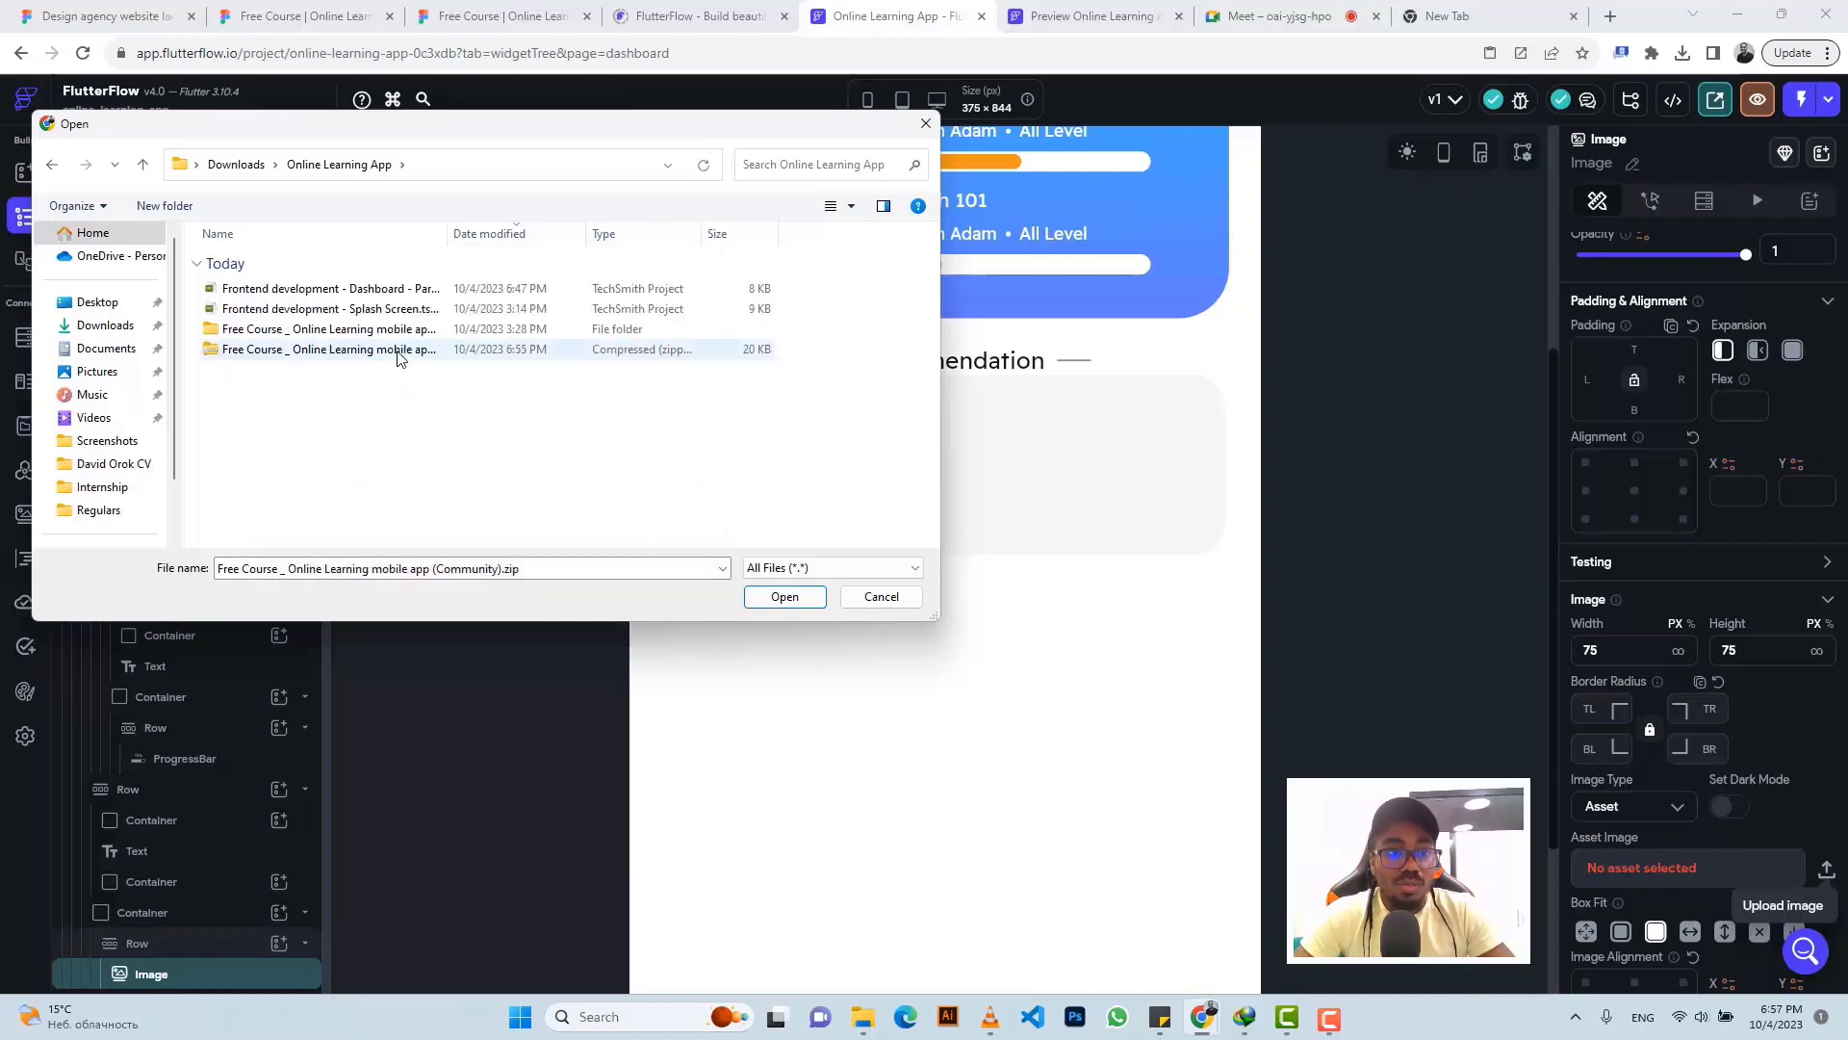
{"action": "left_click", "coordinate": [398, 352]}
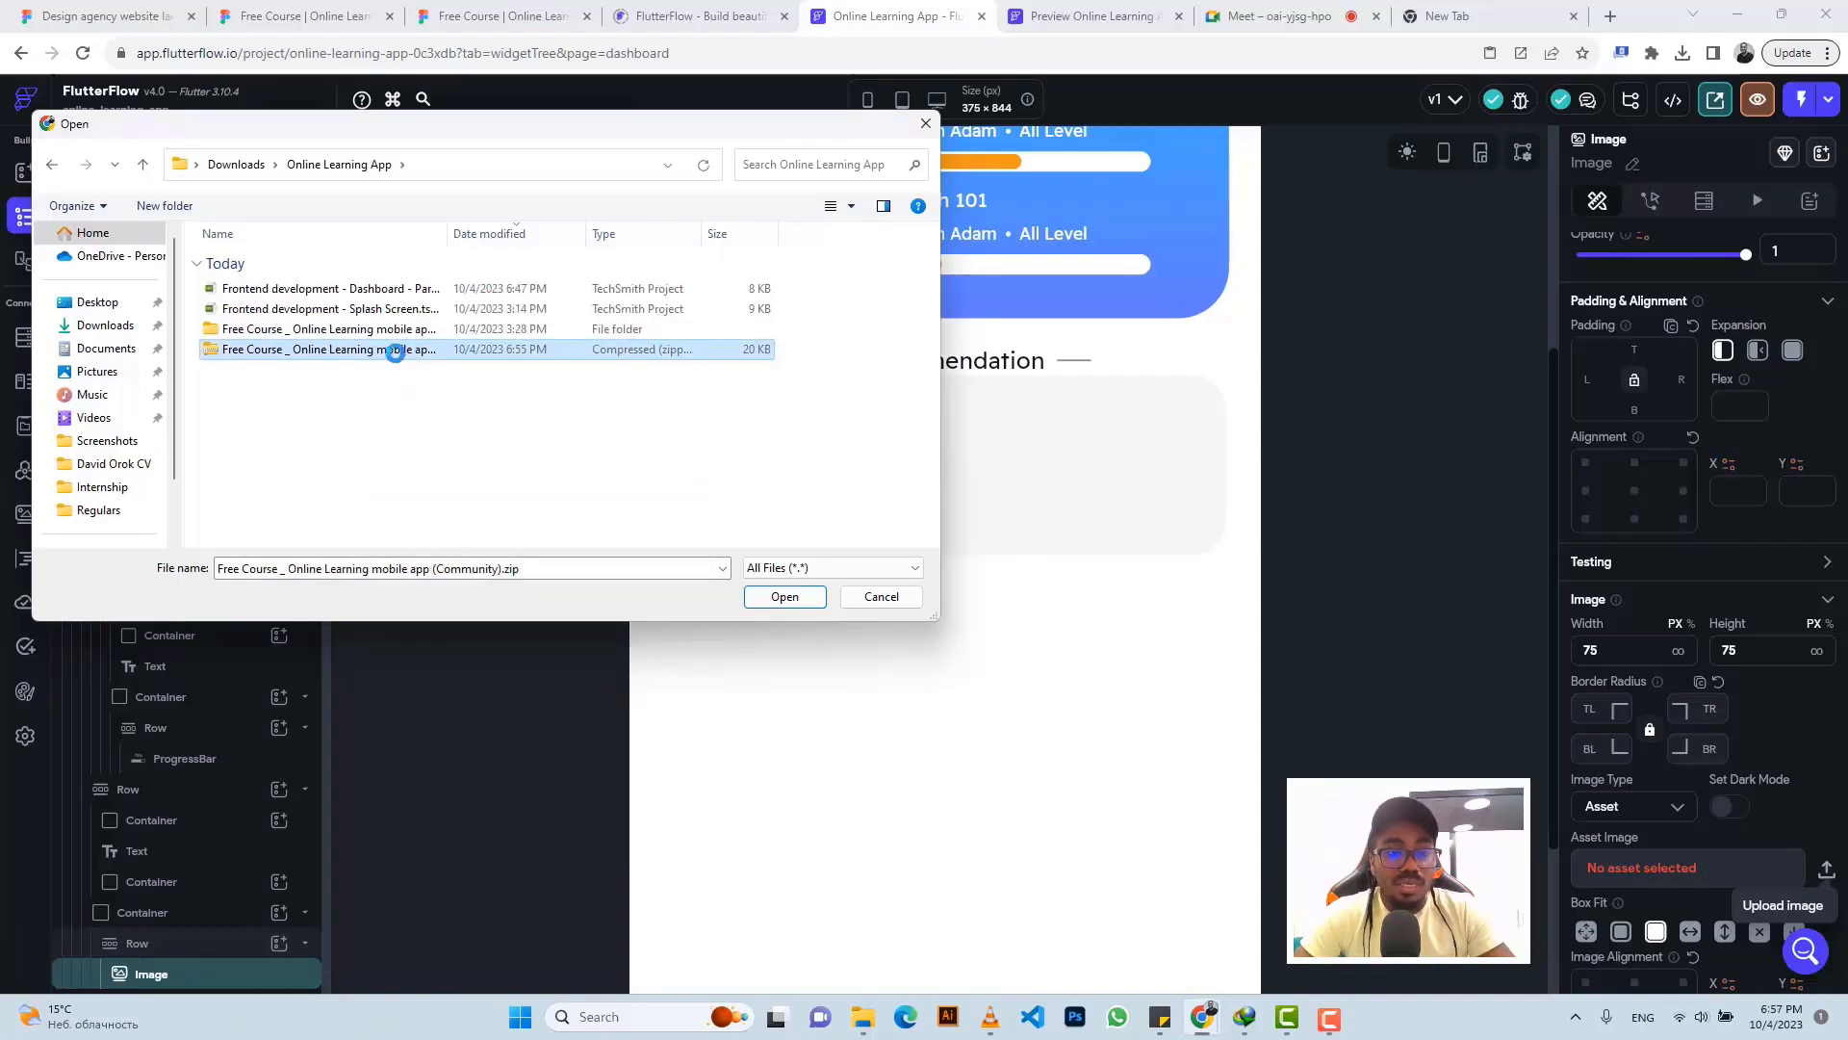
{"action": "right_click", "coordinate": [398, 352]}
{"action": "left_click", "coordinate": [460, 526]}
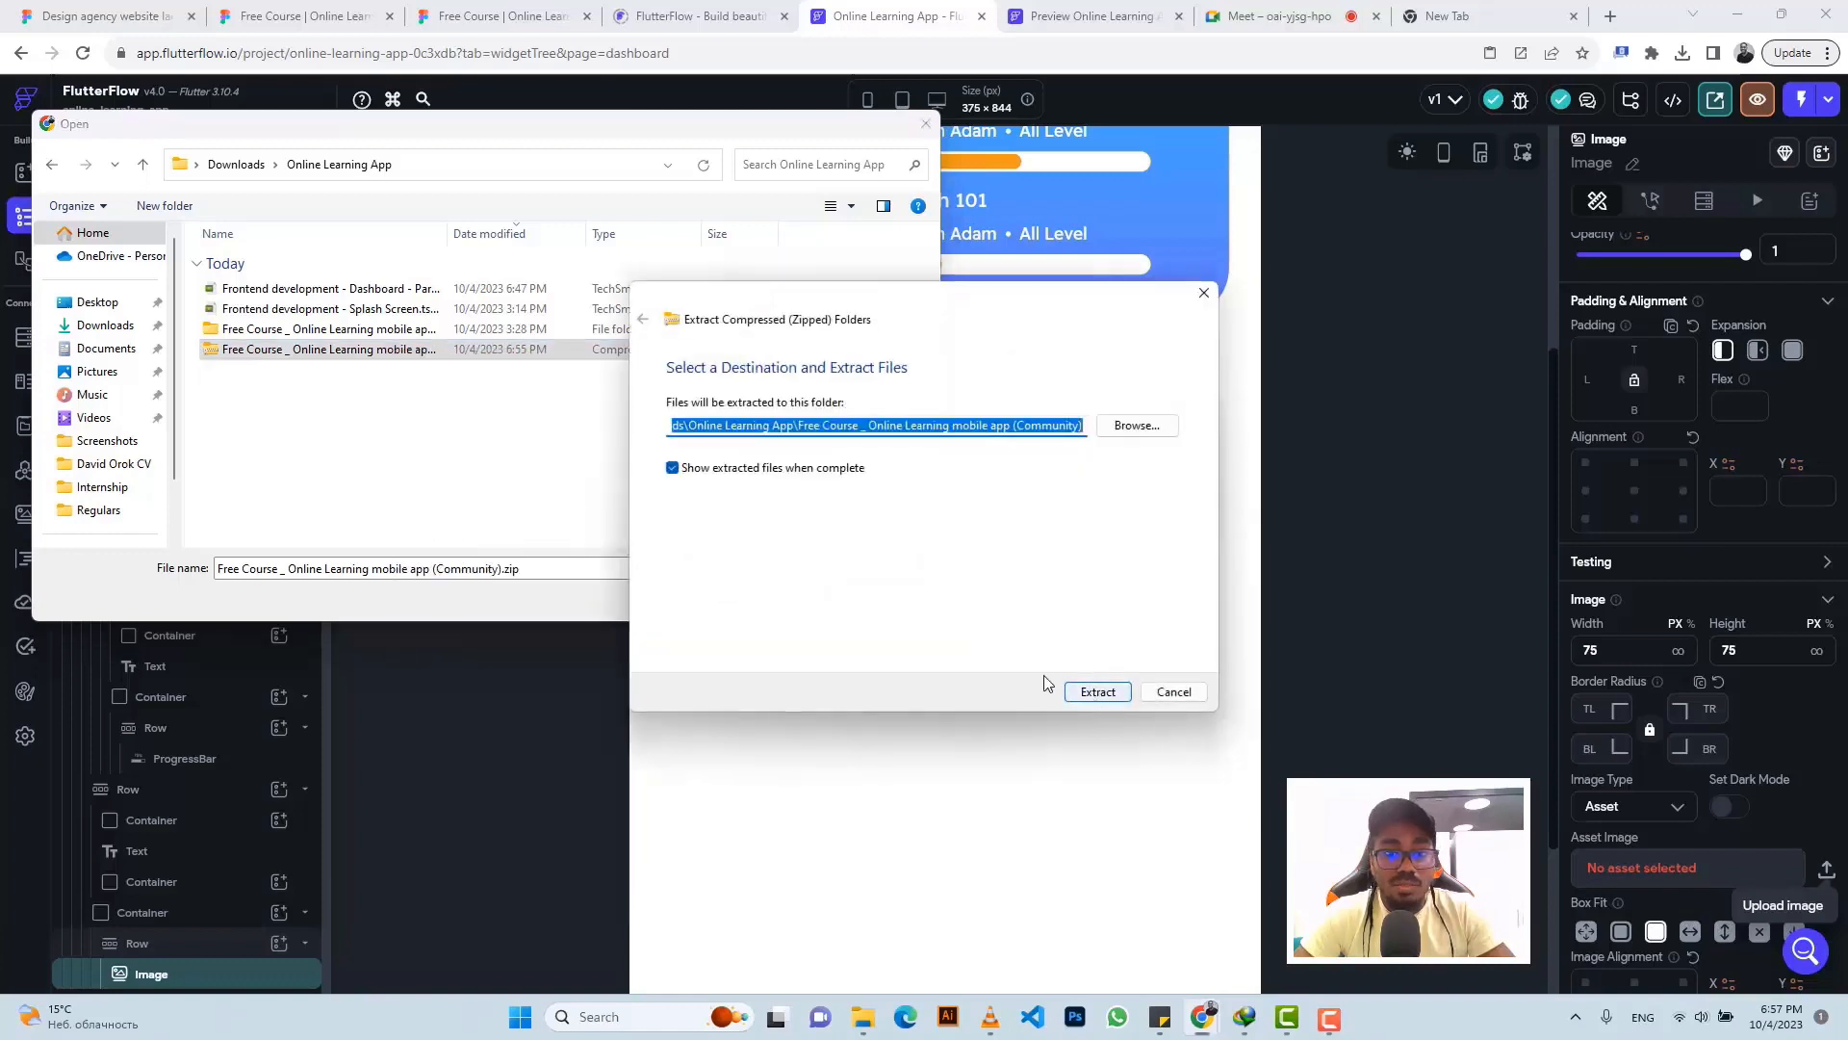
{"action": "left_click", "coordinate": [670, 470]}
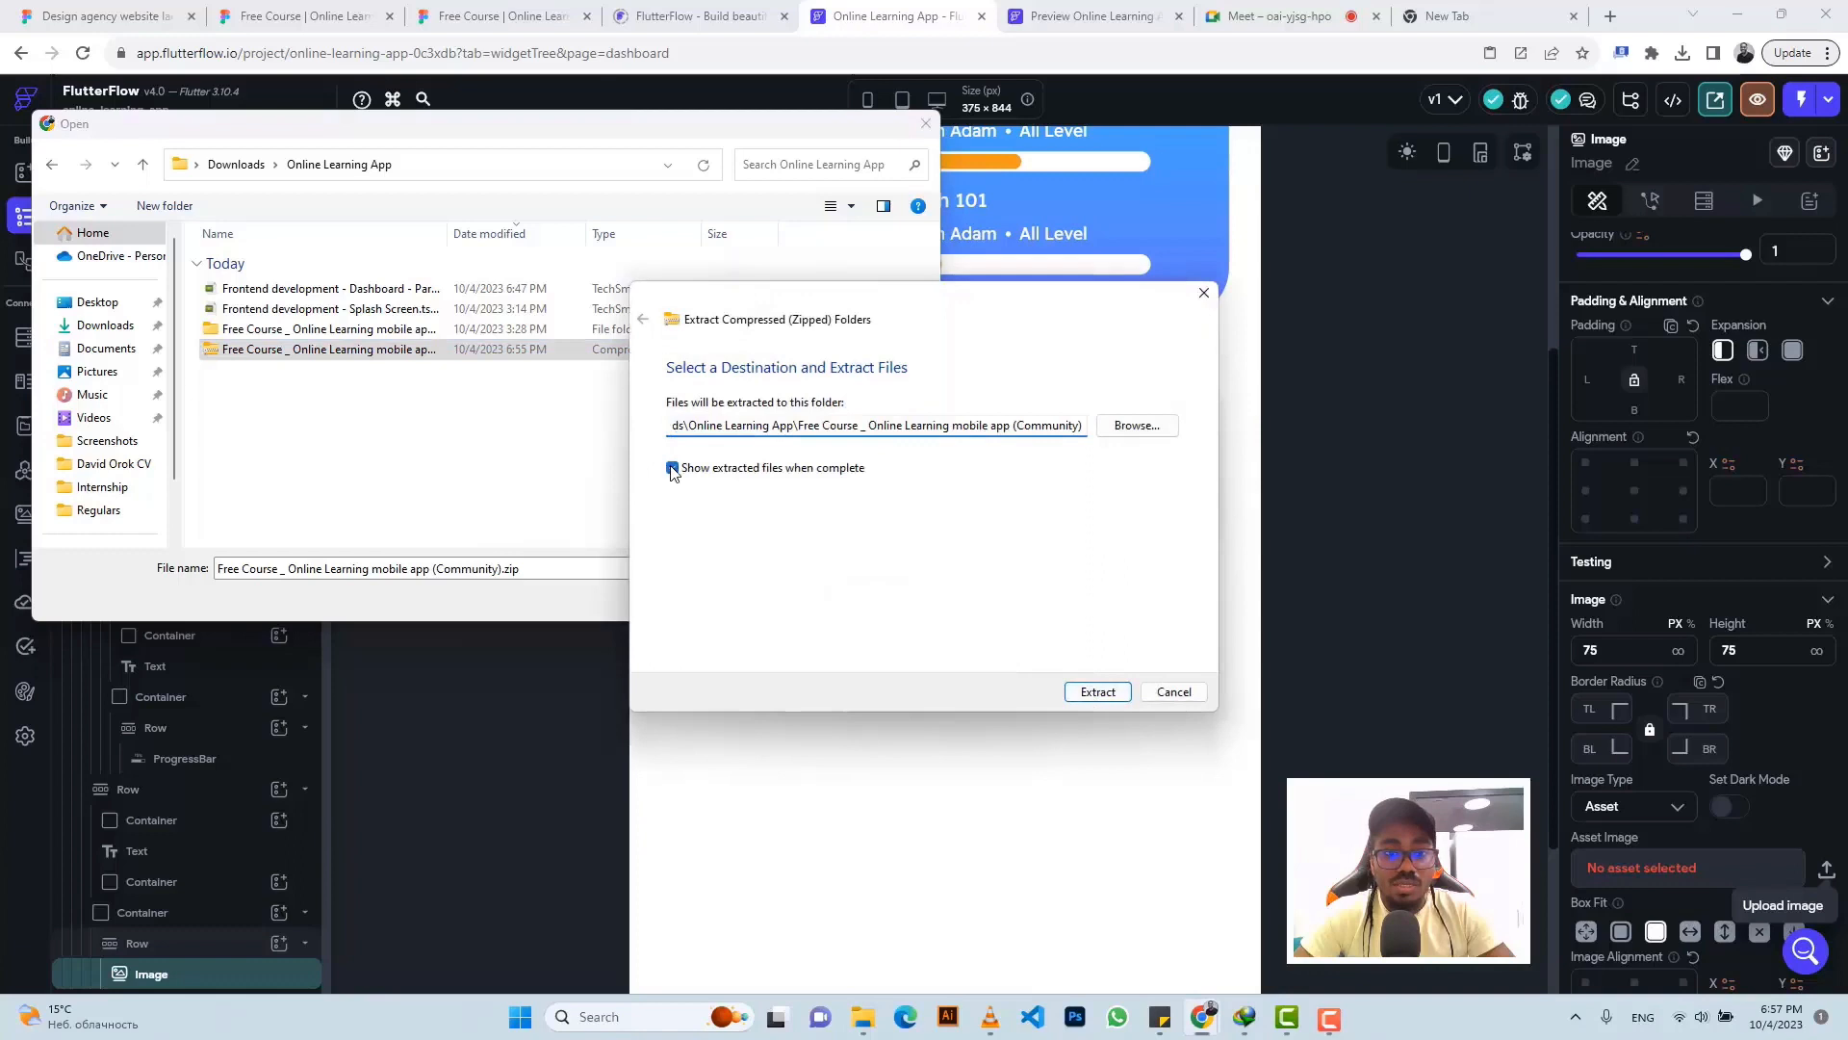
{"action": "left_click", "coordinate": [1099, 693]}
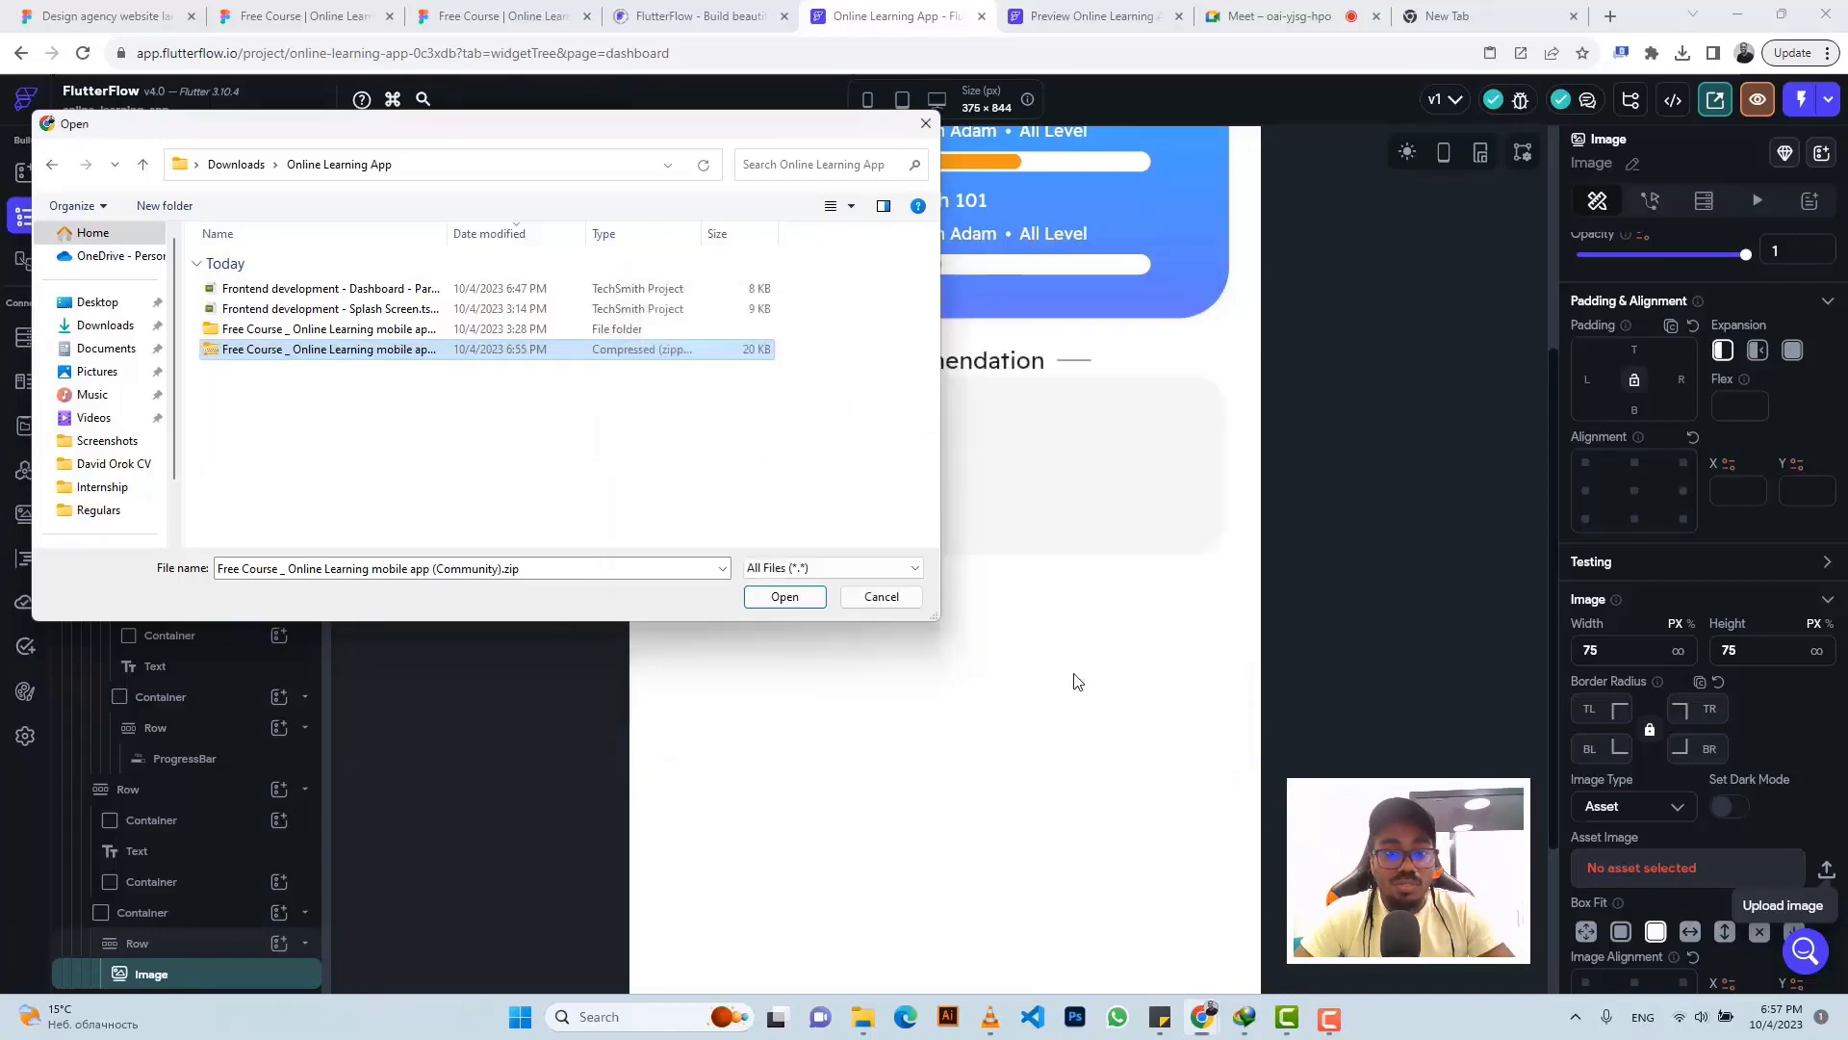
- Refresh the Open dialog and upload Card > Card > Card Image.png as the image asset
{"action": "left_click", "coordinate": [336, 404]}
{"action": "right_click", "coordinate": [336, 404]}
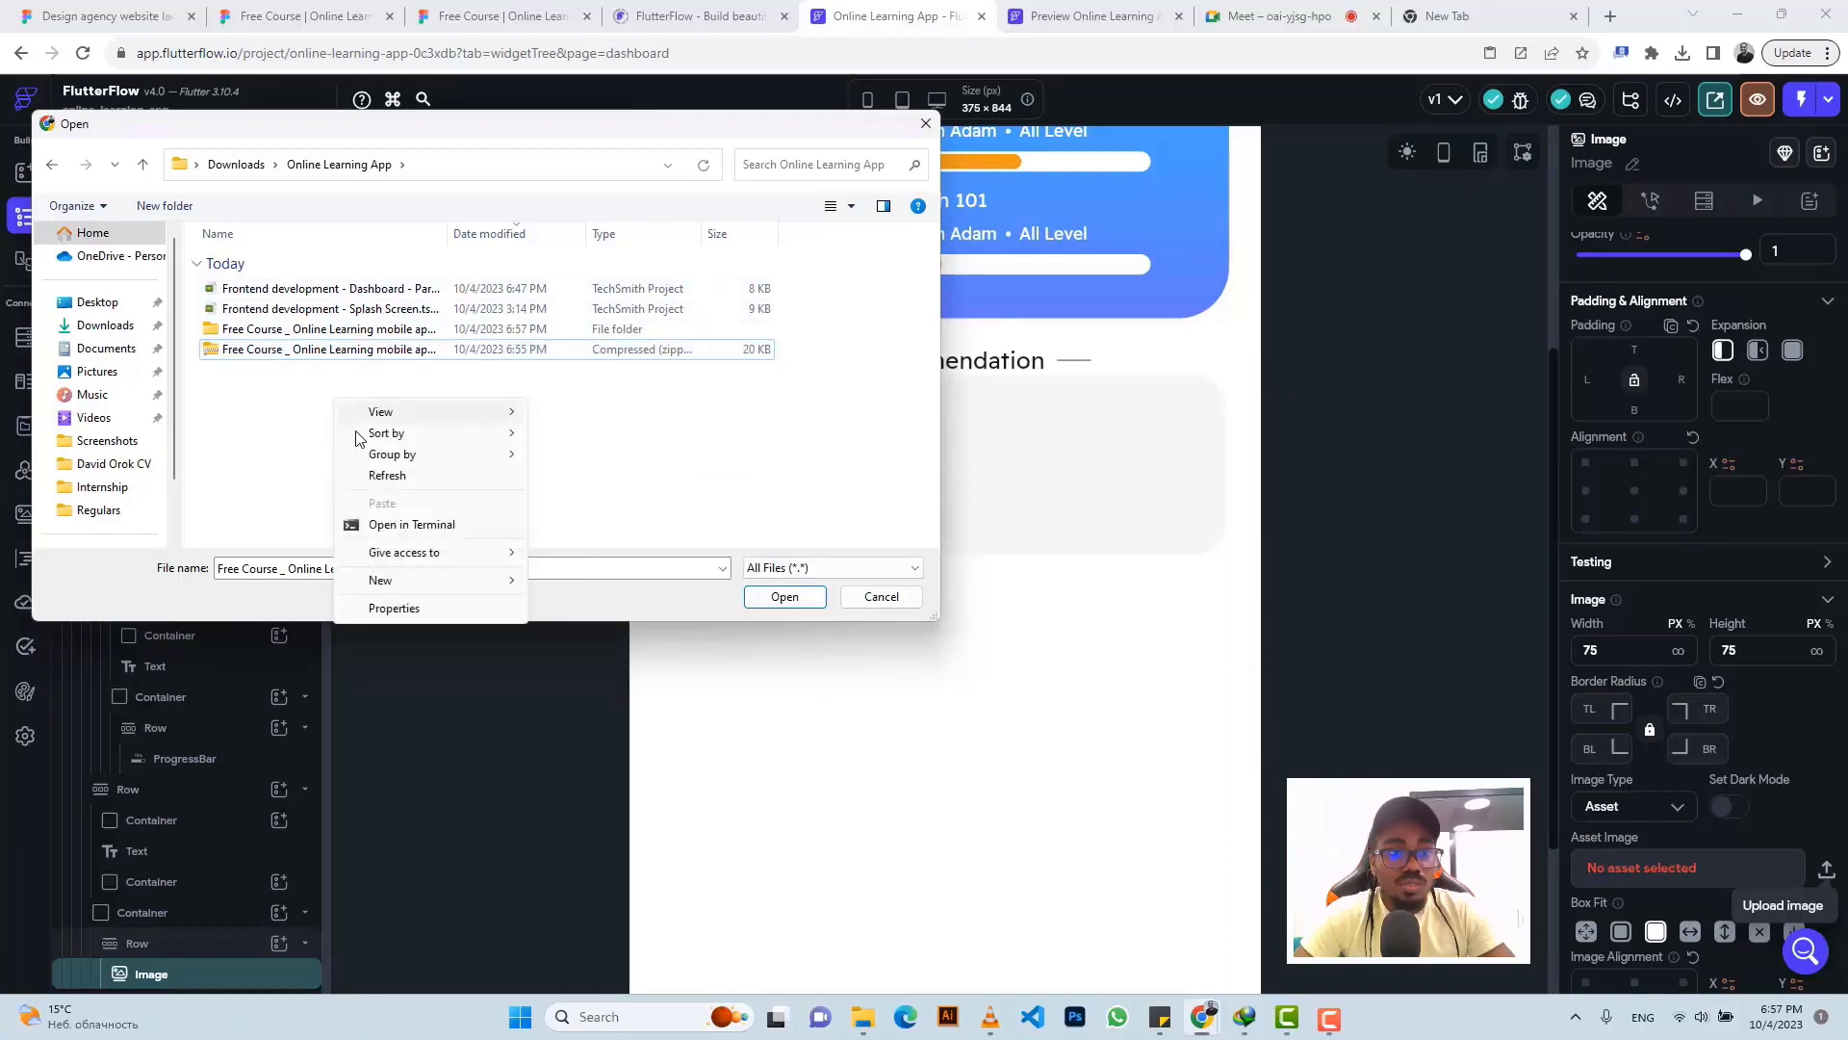
{"action": "left_click", "coordinate": [352, 473]}
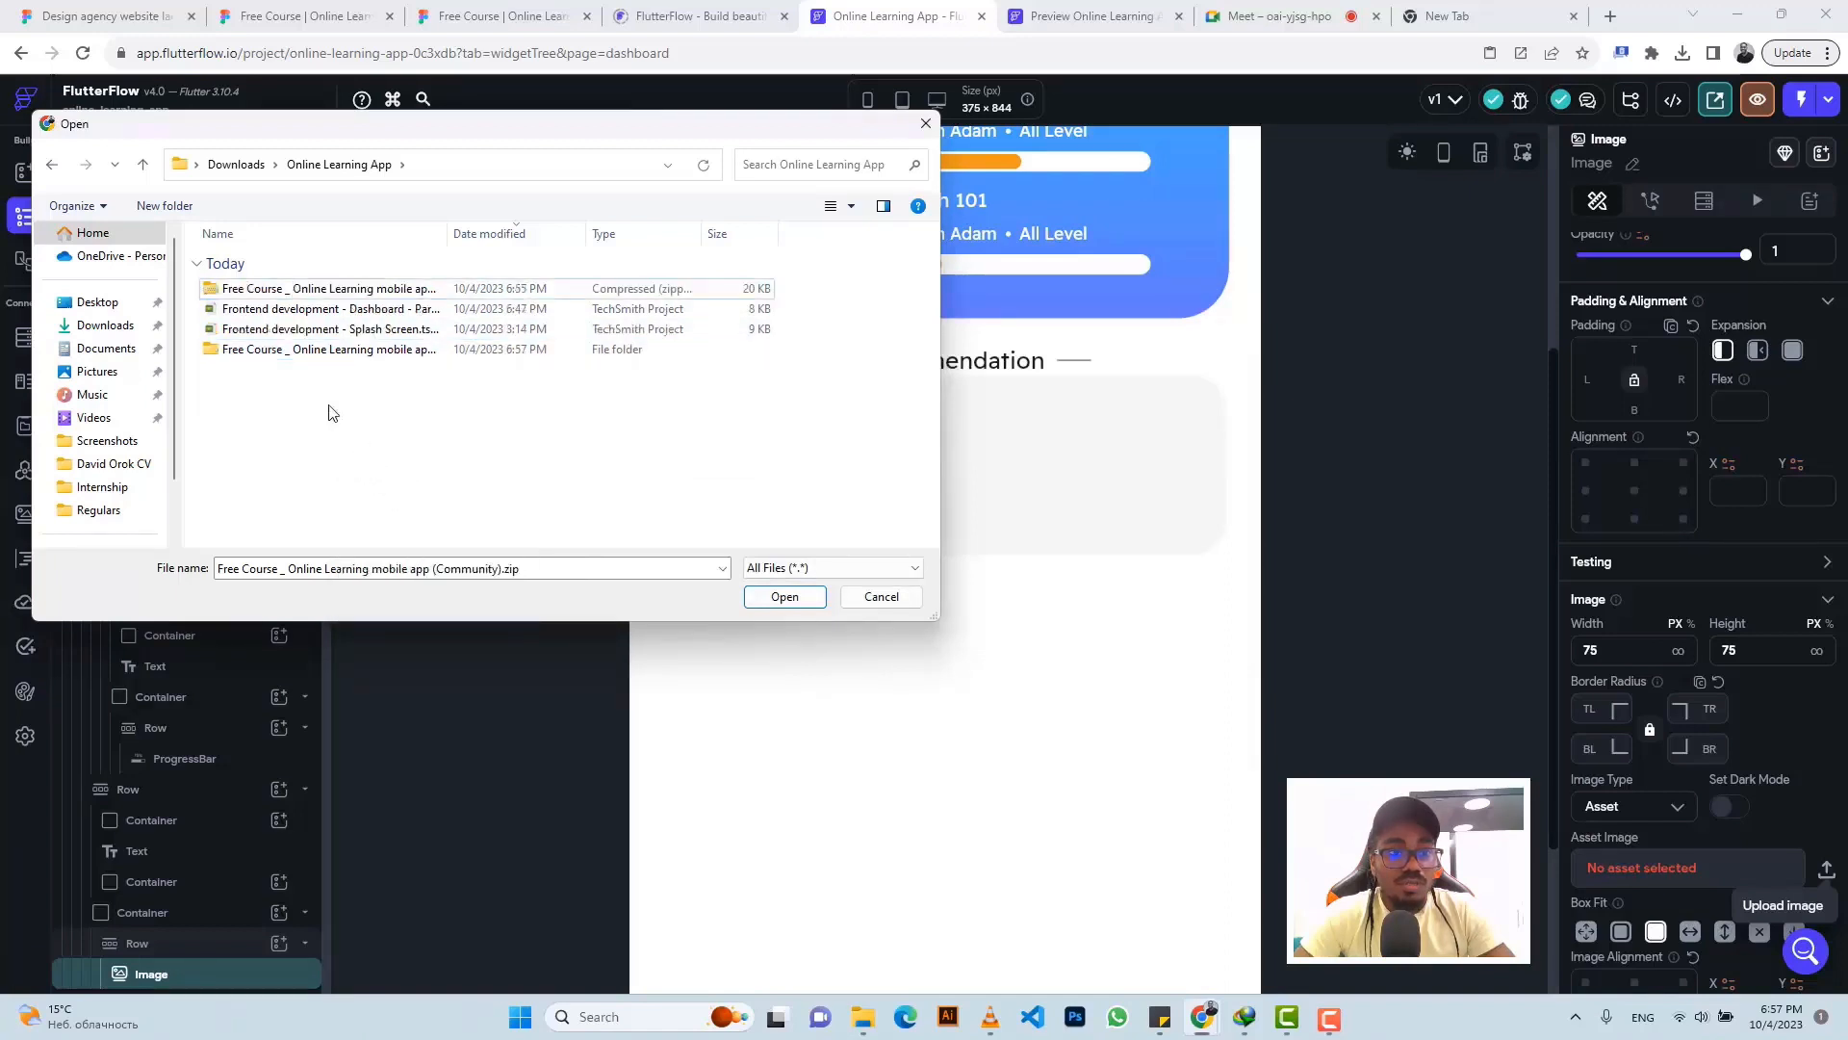
{"action": "double_click", "coordinate": [275, 349]}
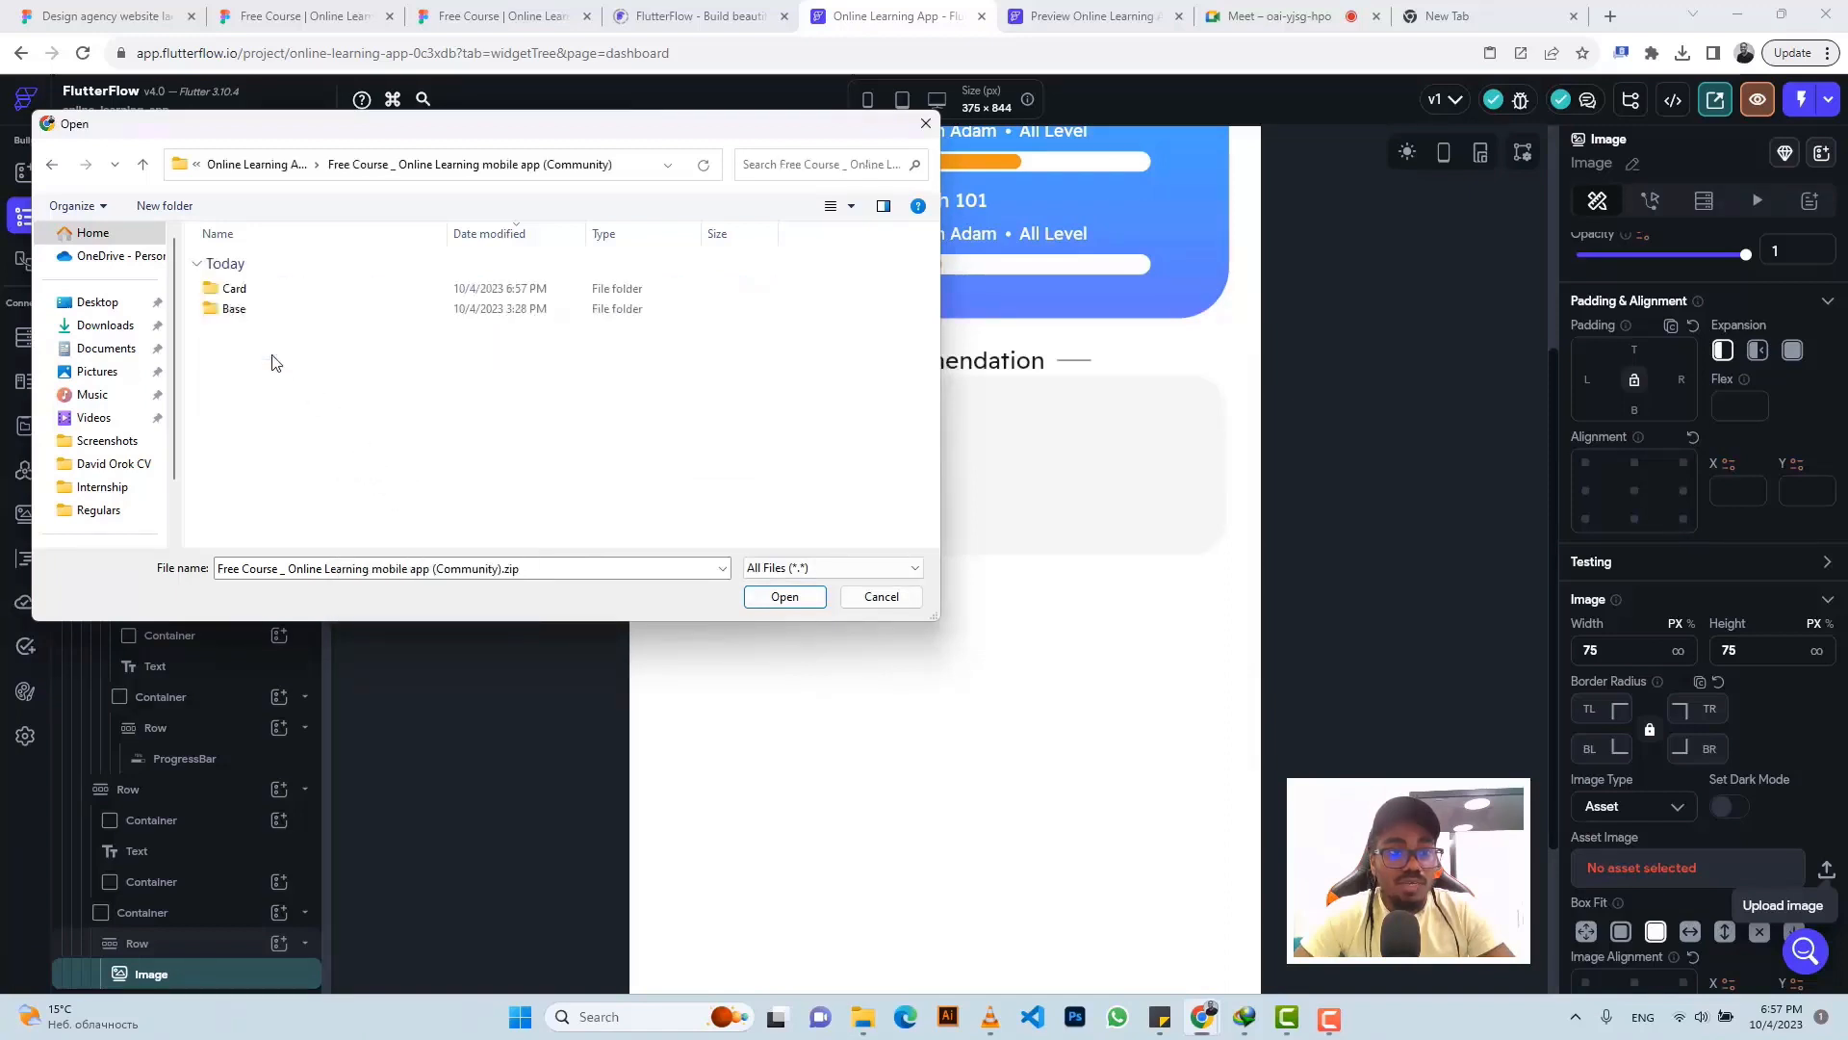
{"action": "double_click", "coordinate": [258, 297]}
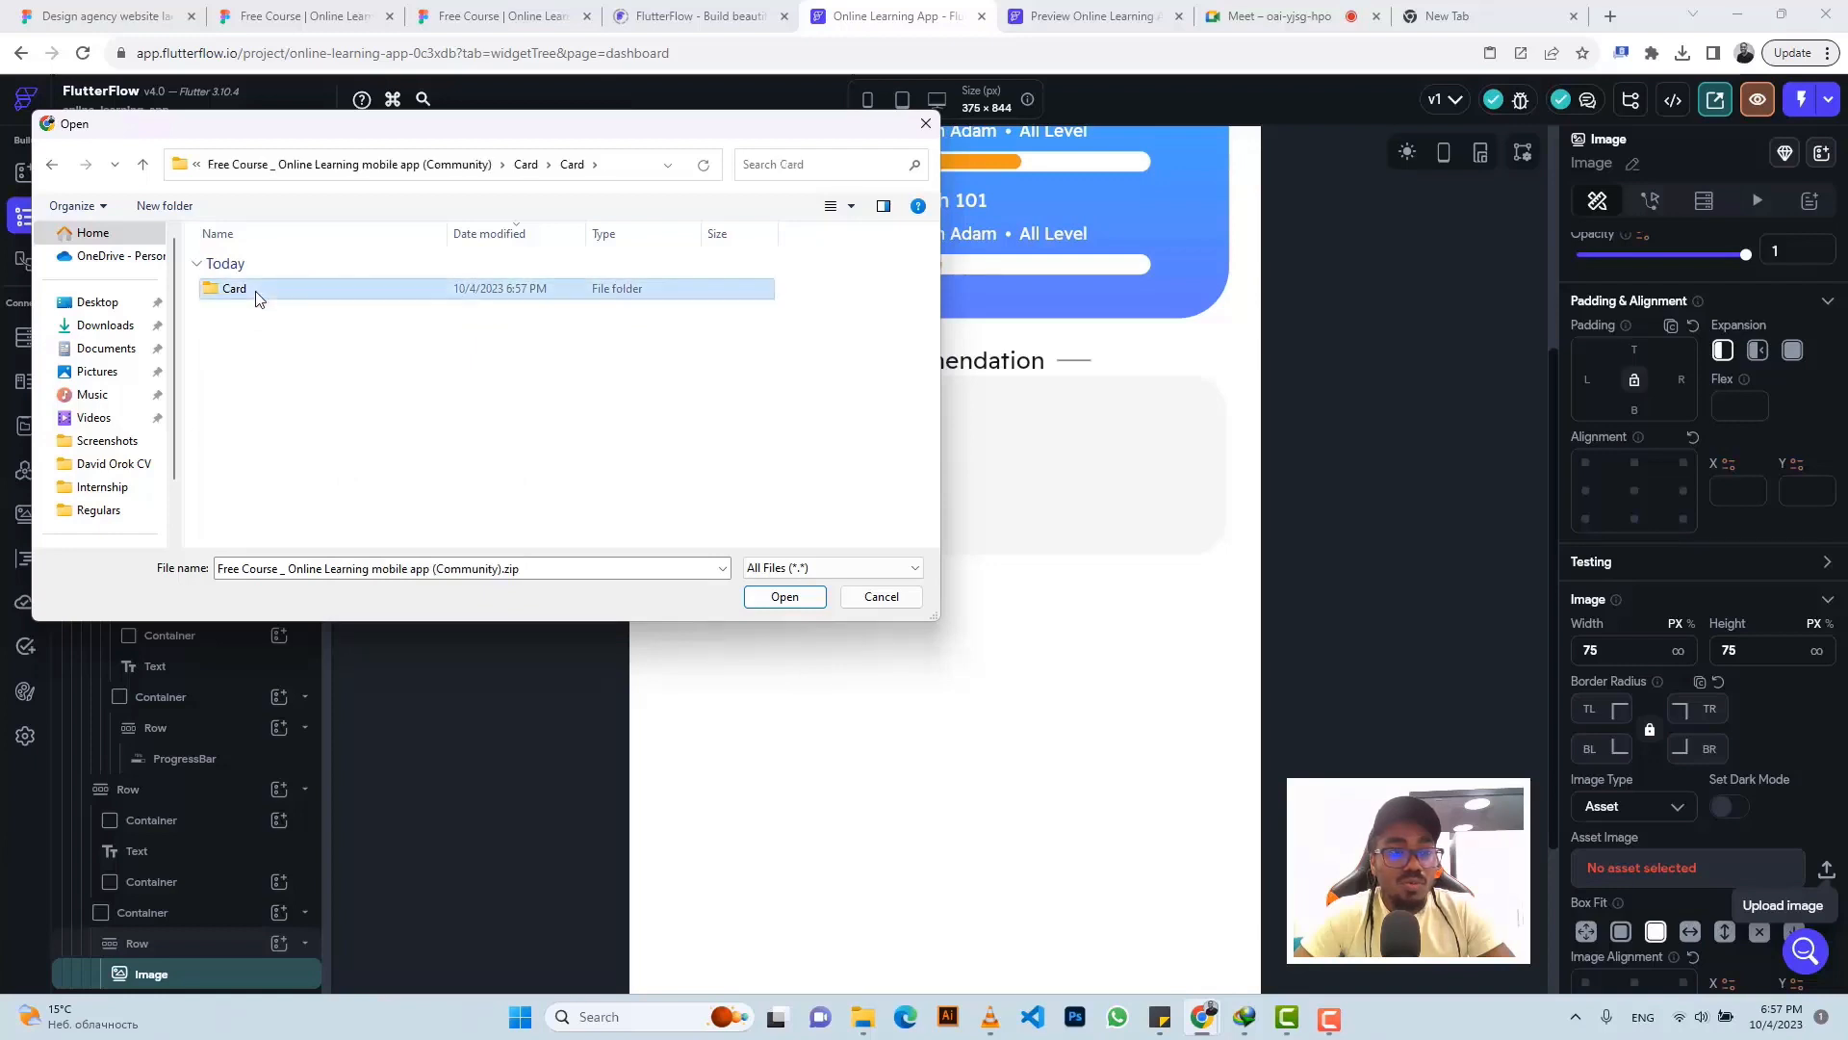
{"action": "double_click", "coordinate": [257, 296]}
{"action": "left_click", "coordinate": [258, 300]}
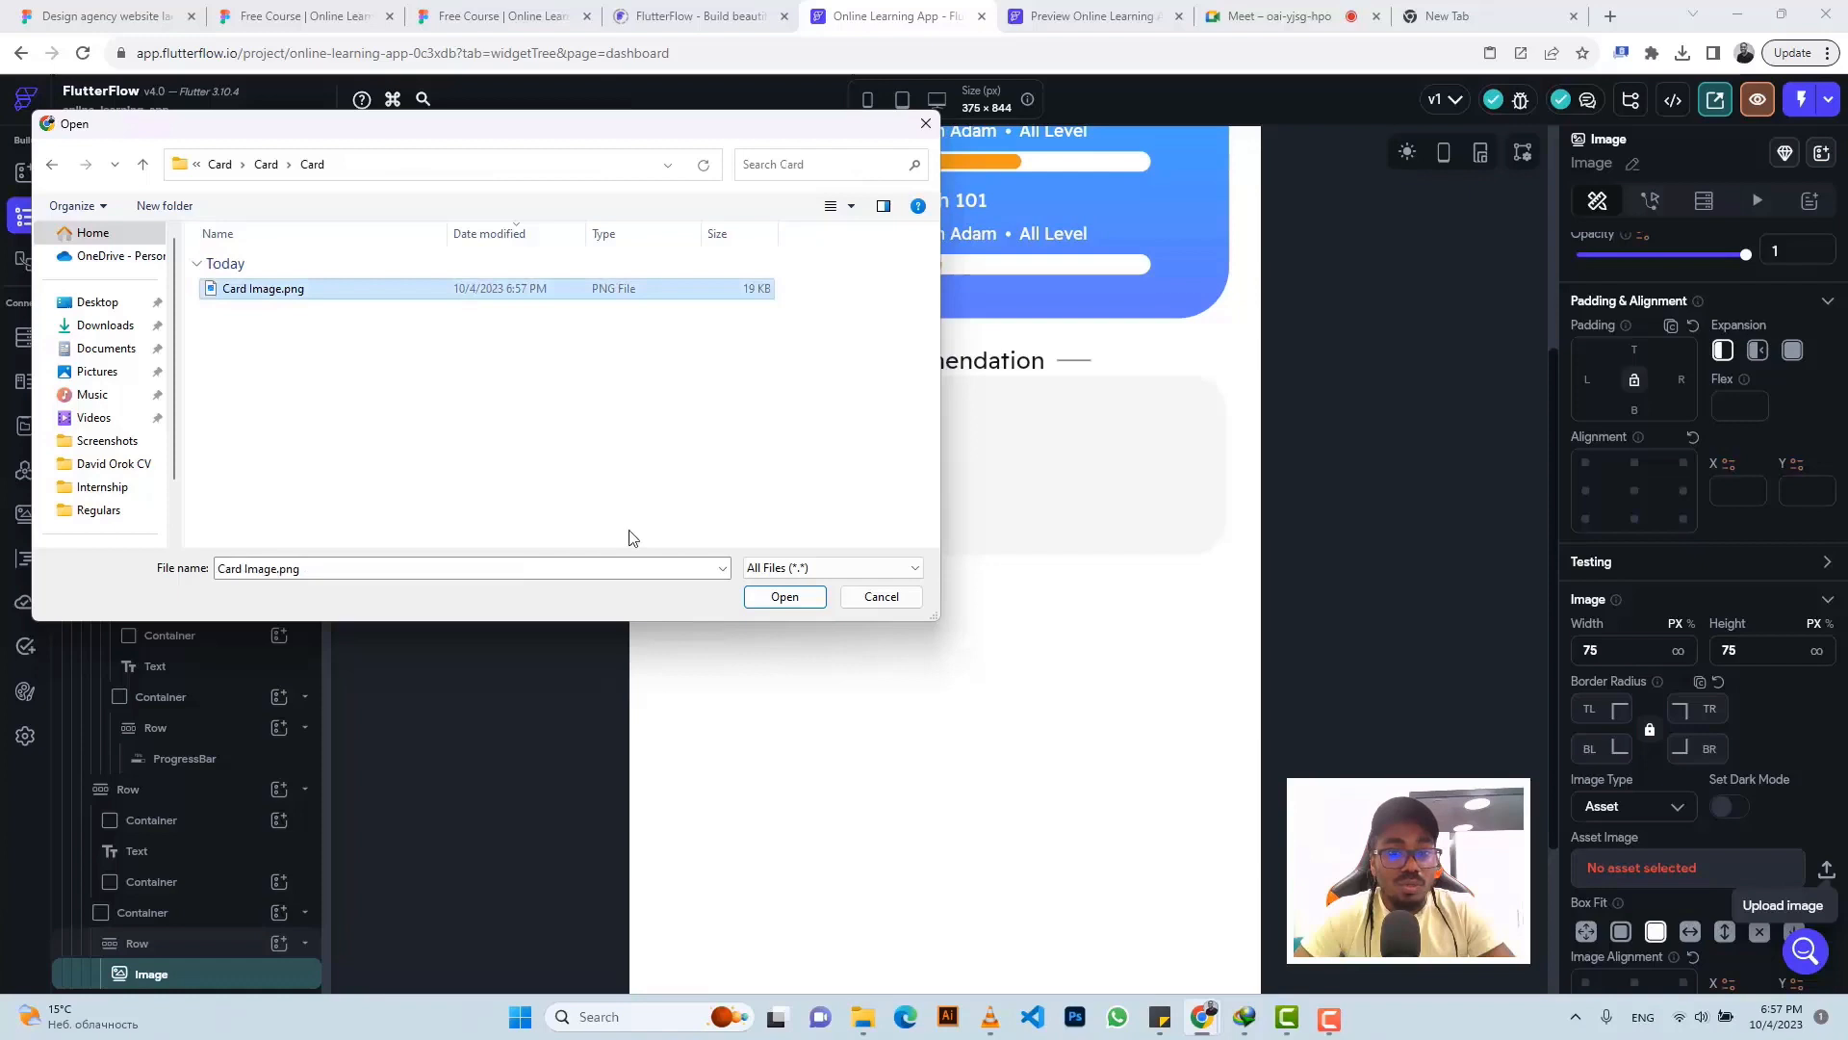
{"action": "left_click", "coordinate": [775, 597]}
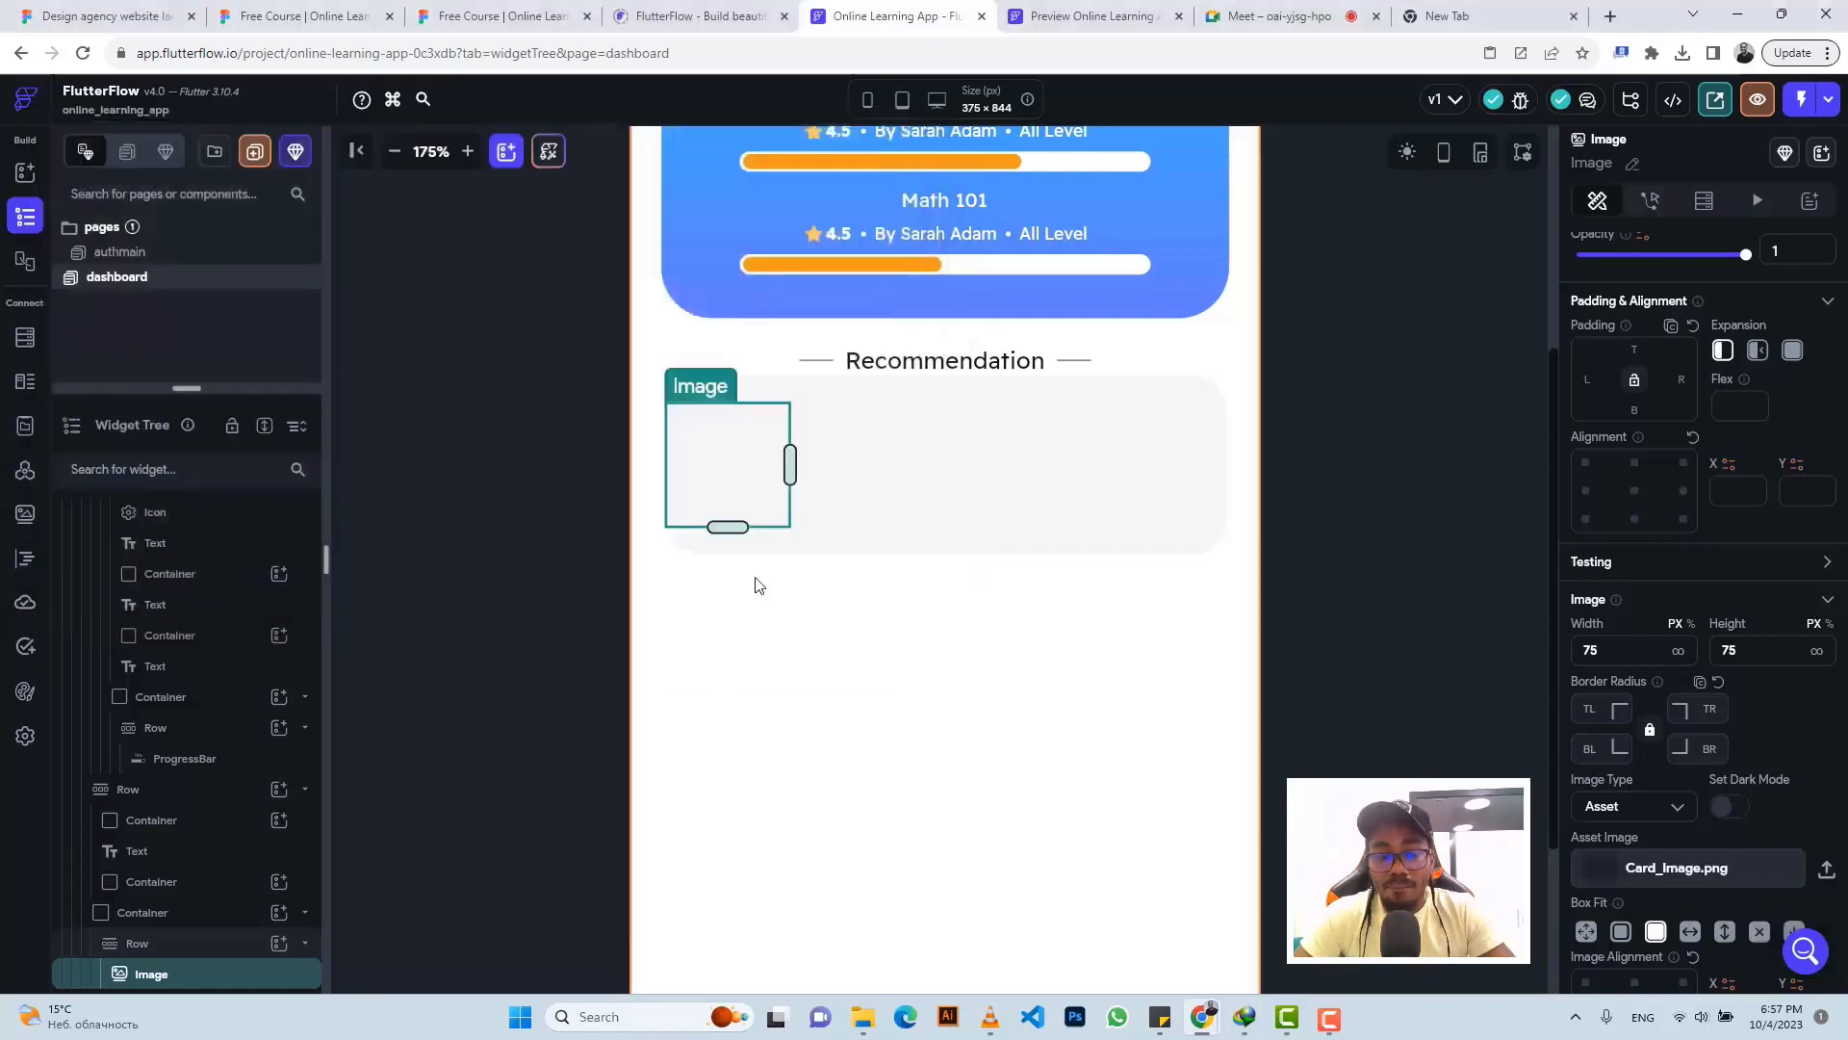
- Compare with the Figma design, then give the card image 15 px left padding
{"action": "left_click", "coordinate": [500, 14]}
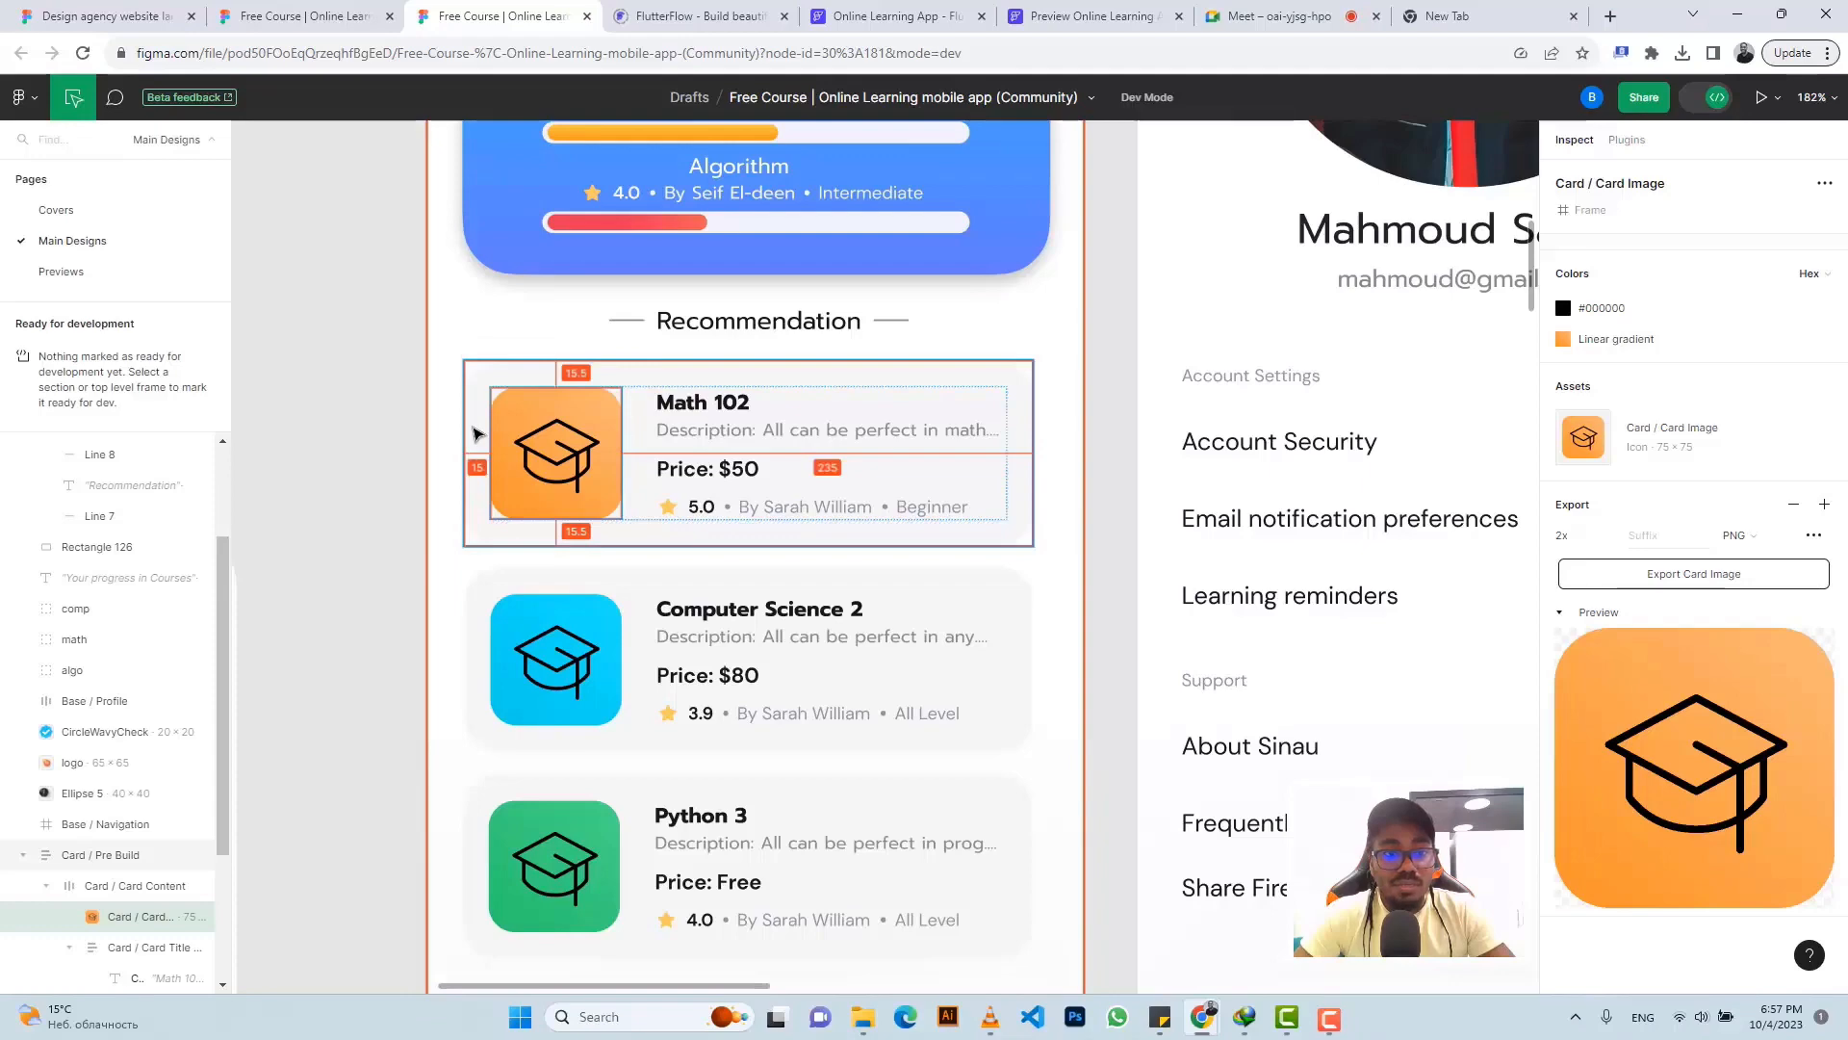
{"action": "left_click", "coordinate": [890, 16]}
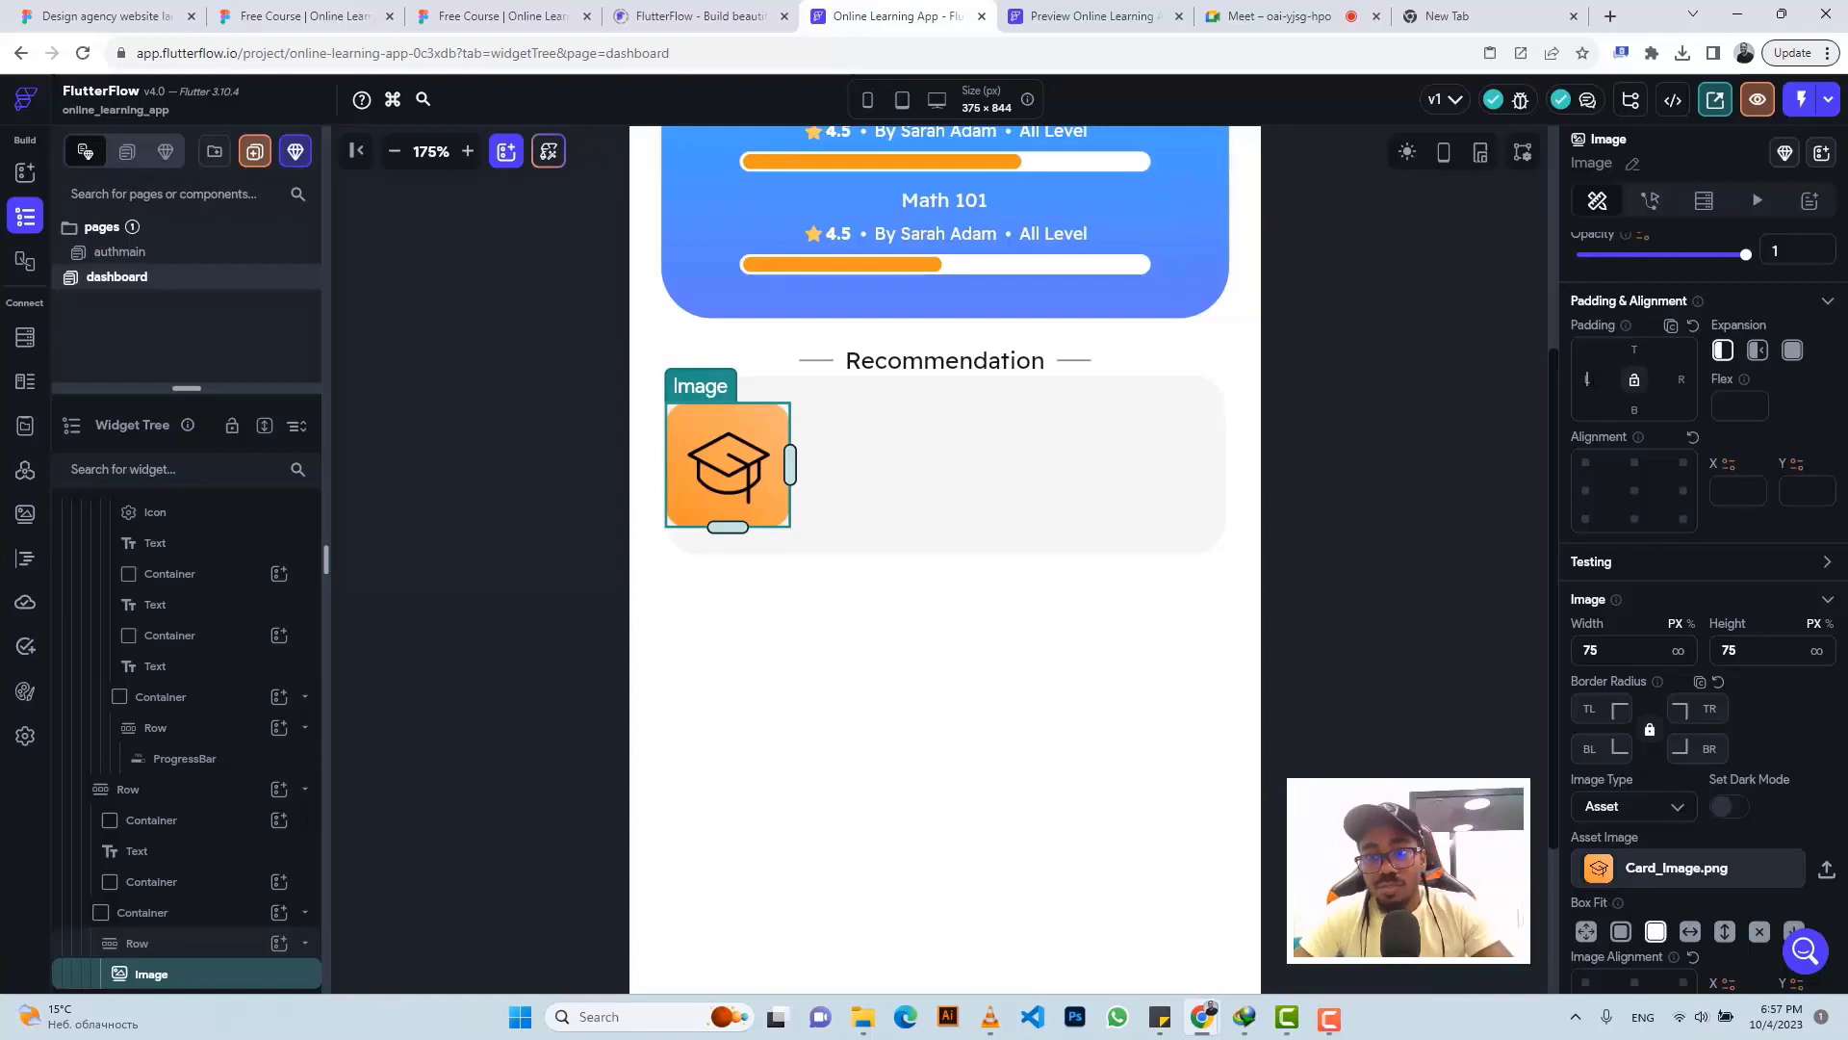
{"action": "left_click", "coordinate": [1587, 379]}
{"action": "type", "text": "15"}
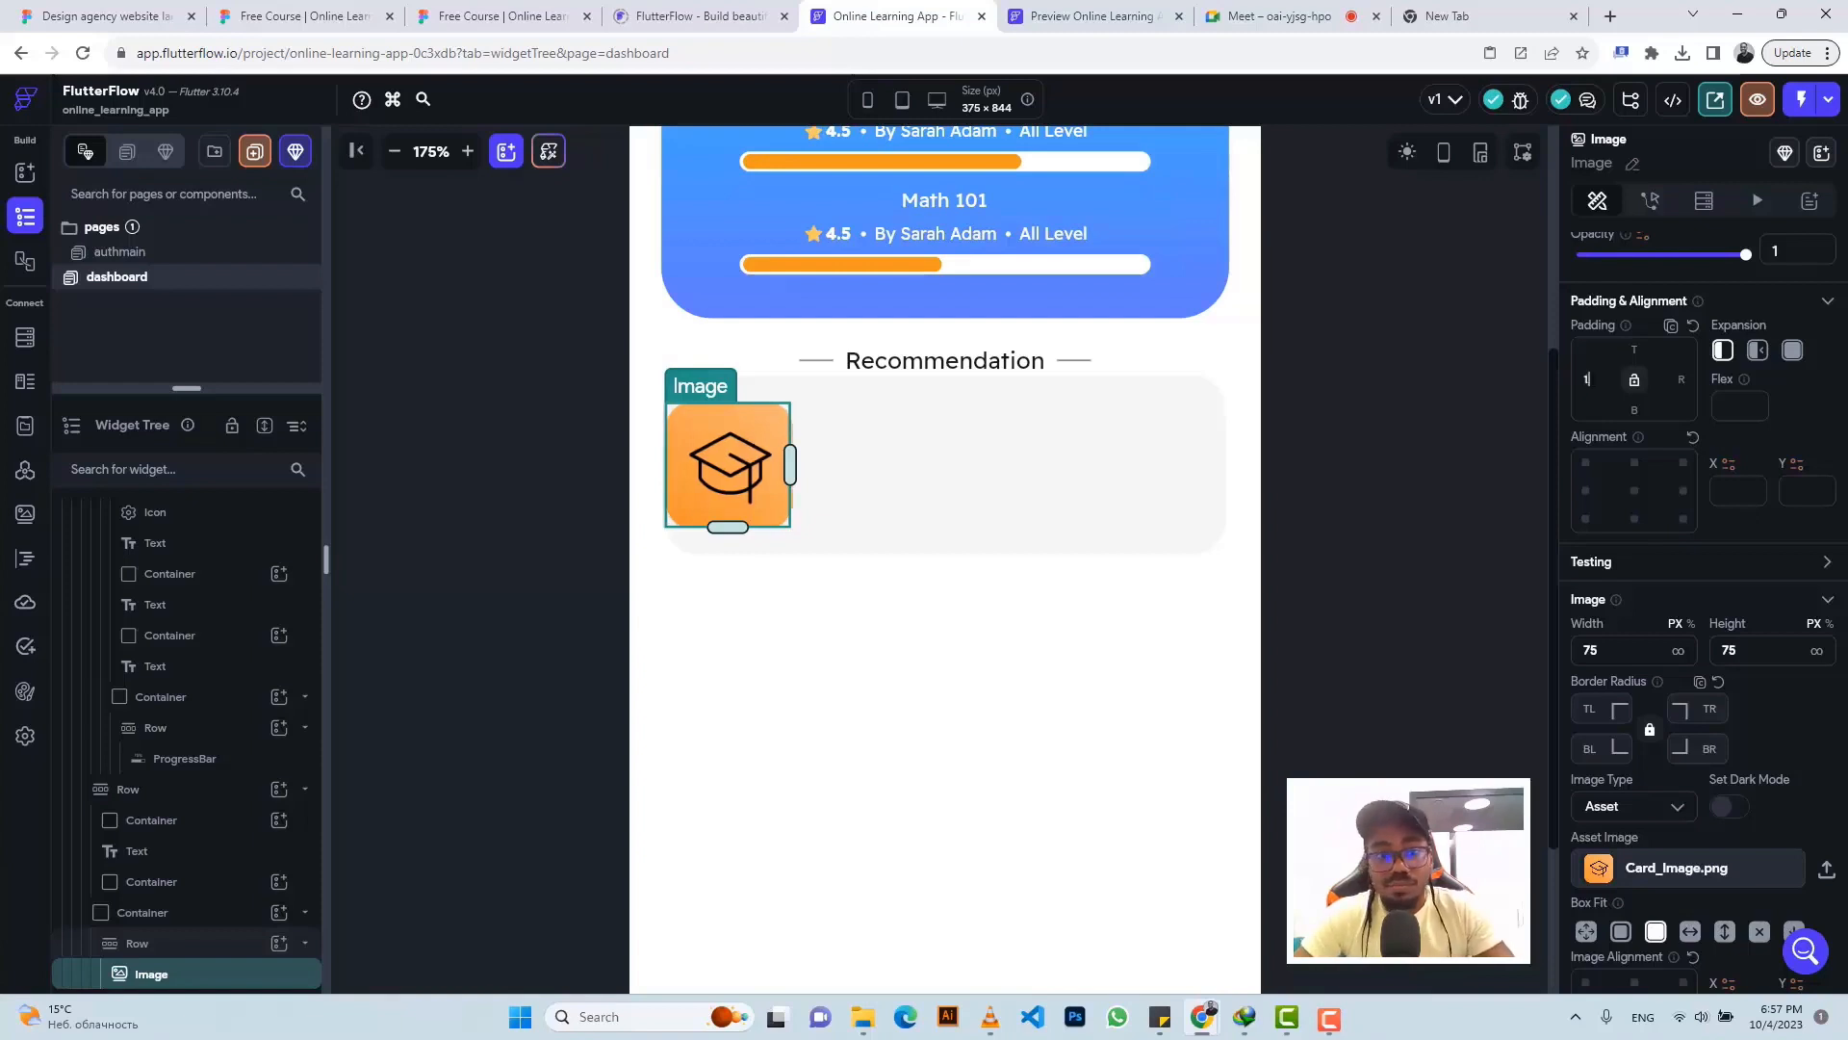
- Add an empty Column beside the image in the card's Row
{"action": "left_click", "coordinate": [931, 433]}
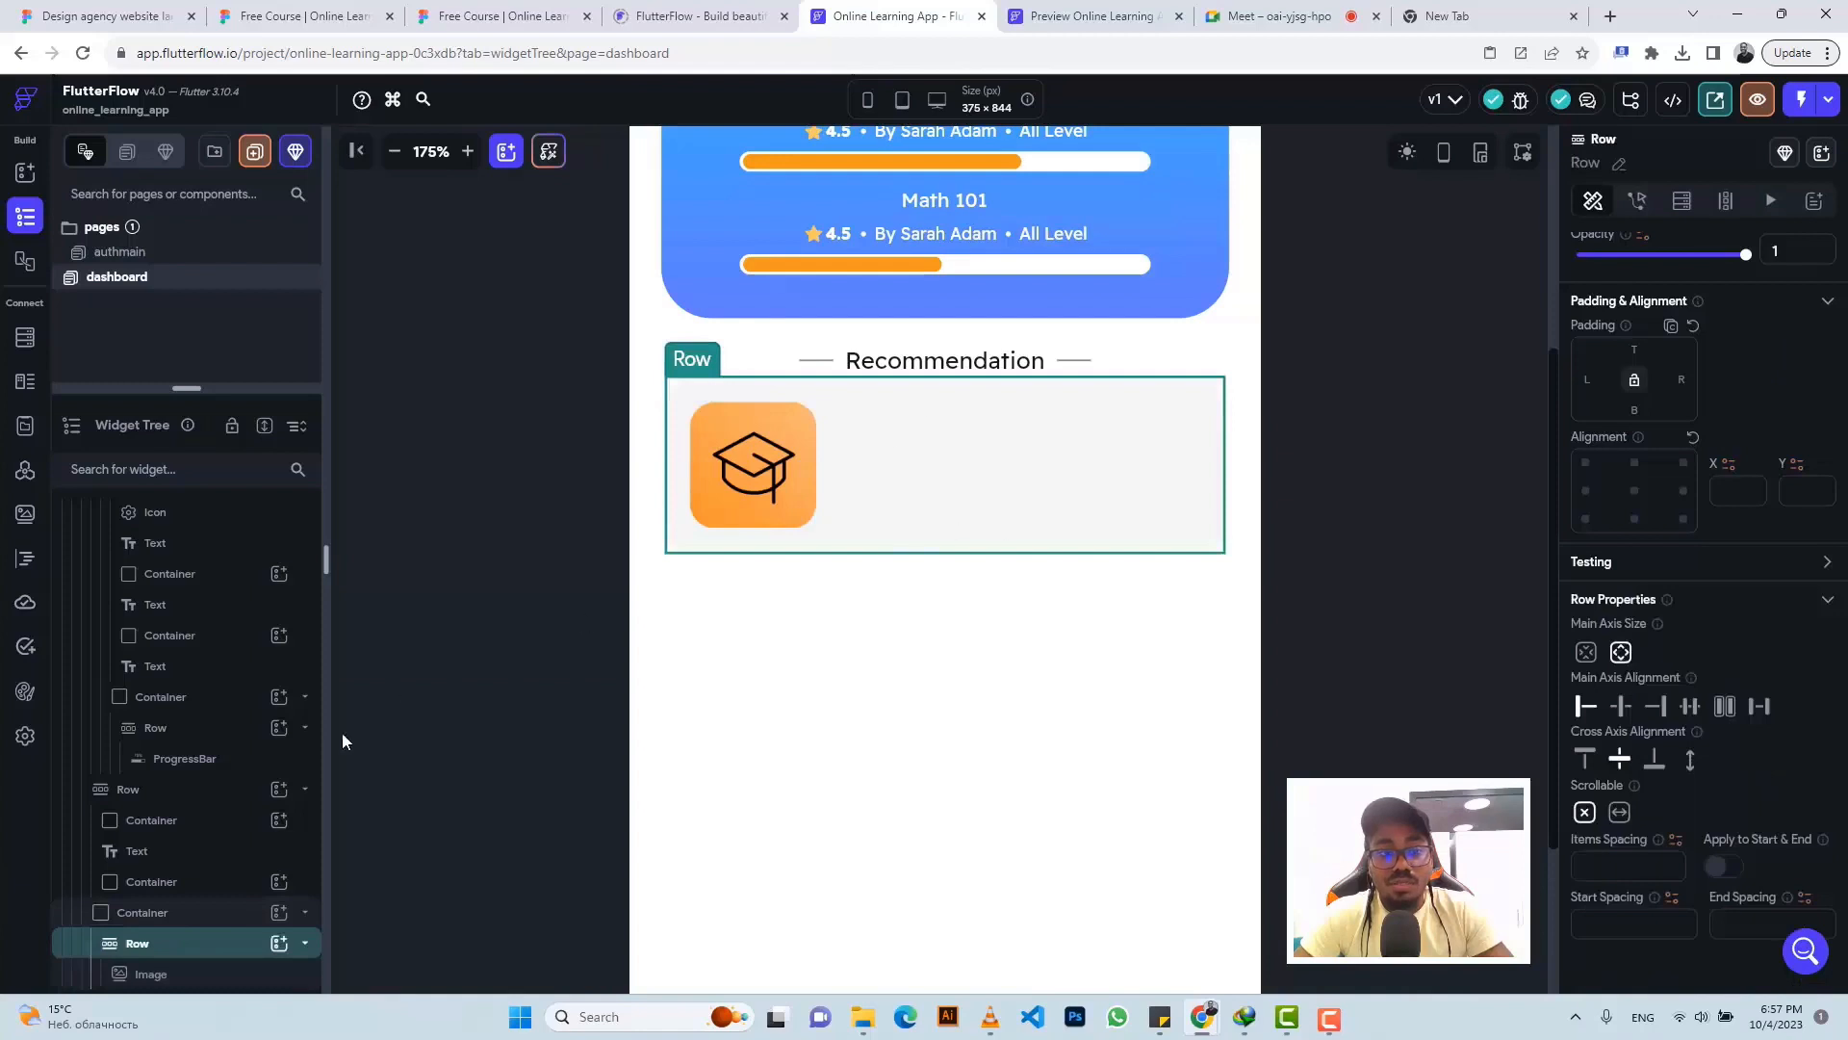
{"action": "left_click", "coordinate": [280, 944]}
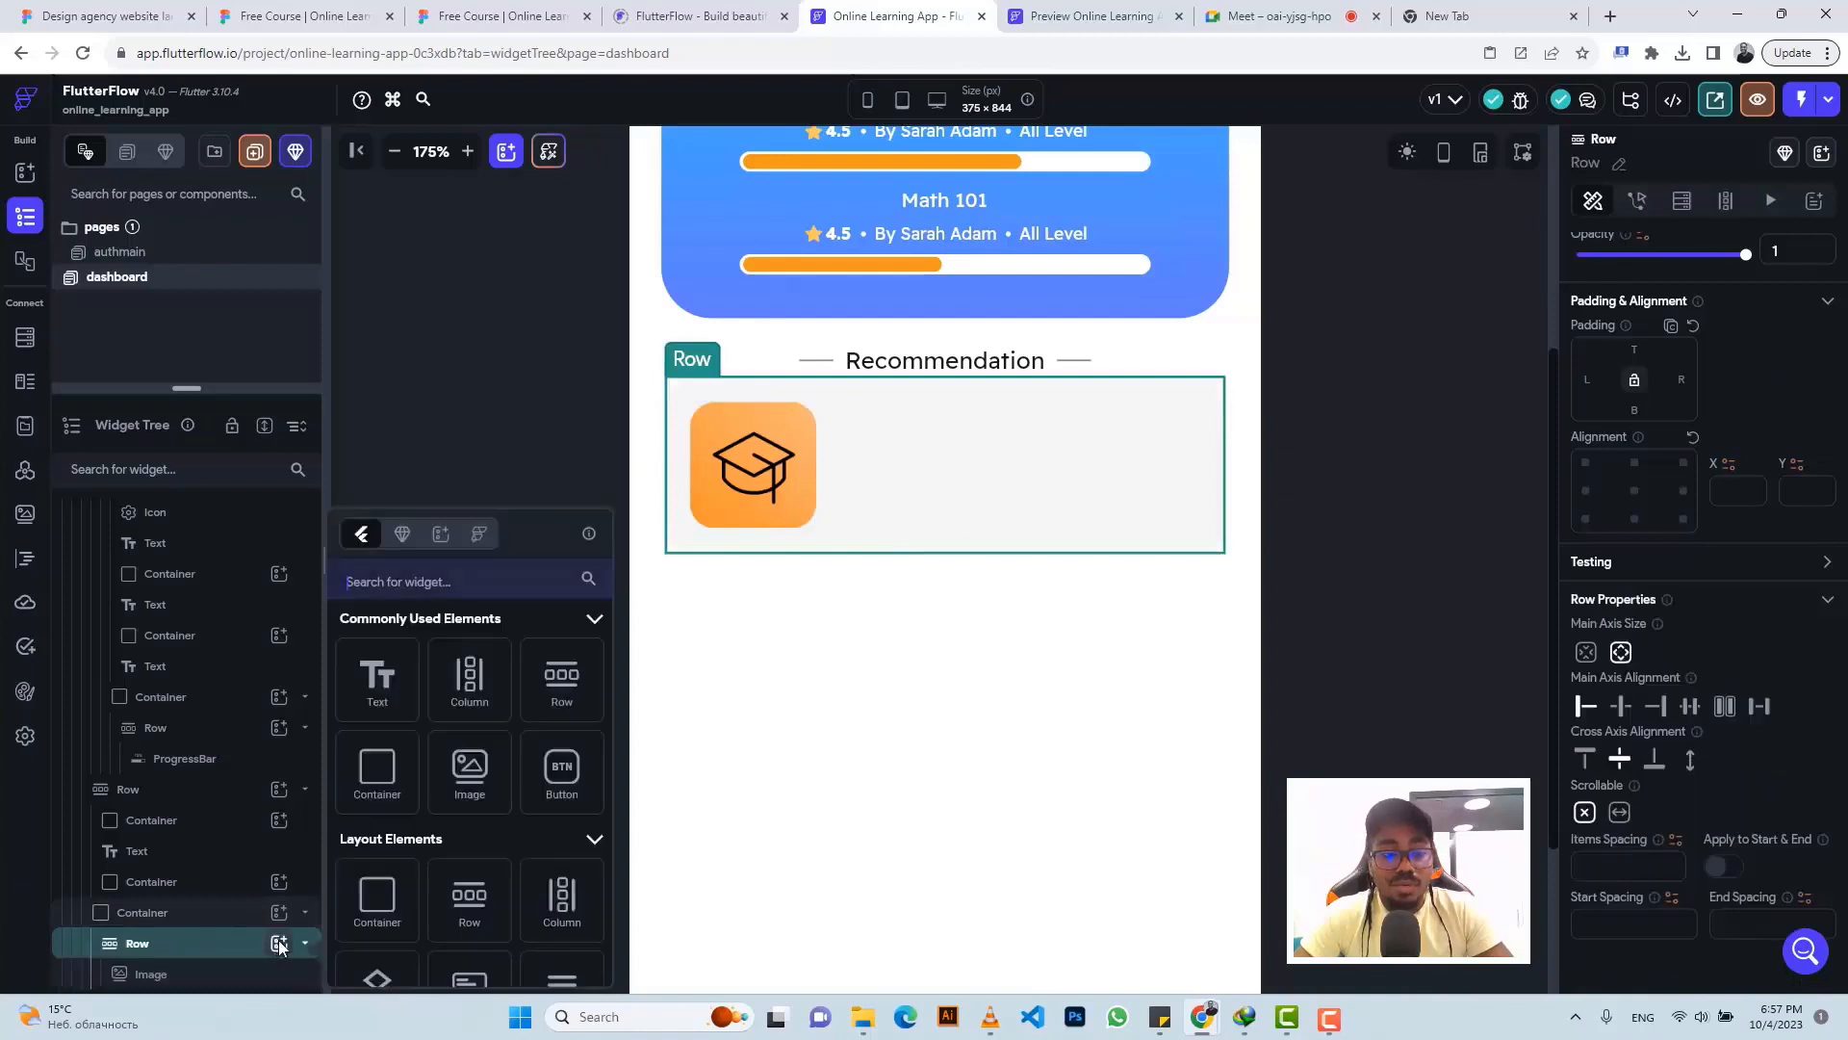
{"action": "left_click", "coordinate": [470, 684]}
{"action": "left_click", "coordinate": [500, 16]}
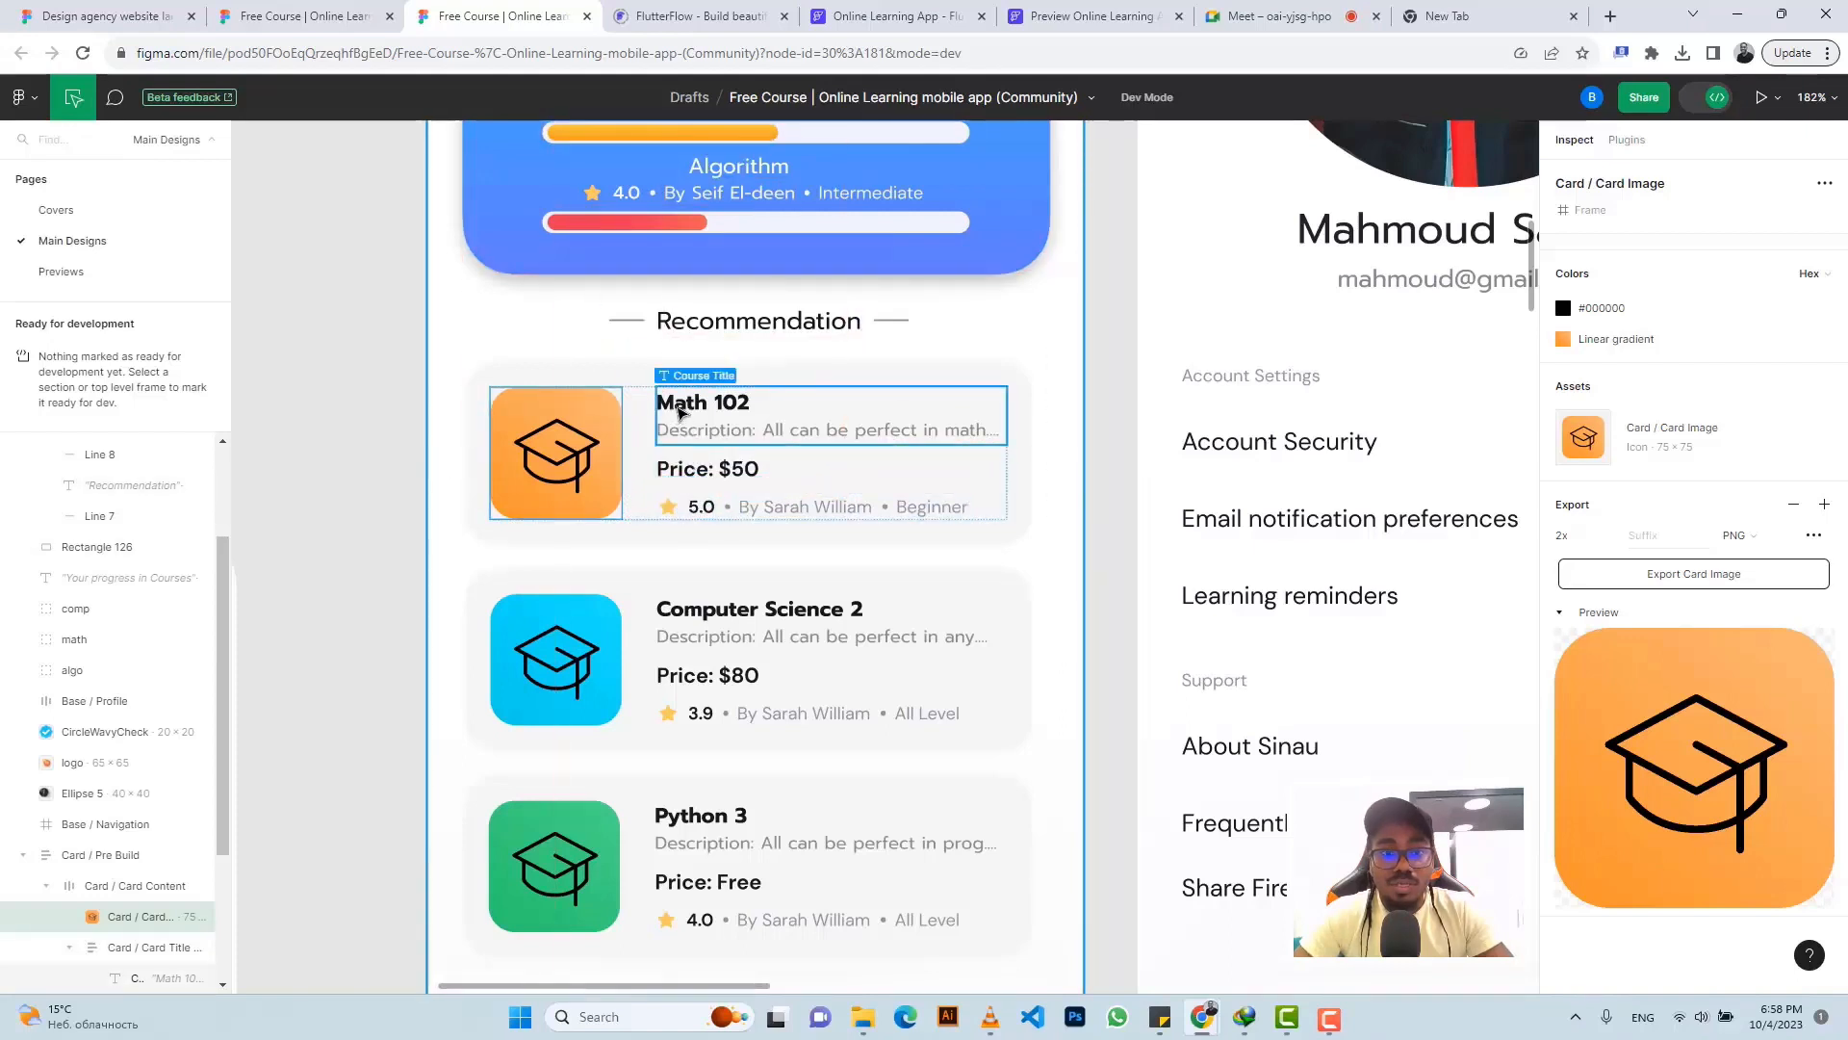
- Inspect the Math 102 Course Title's typography: 12 px bold title, 10 px grey regular description
{"action": "left_click", "coordinate": [679, 405]}
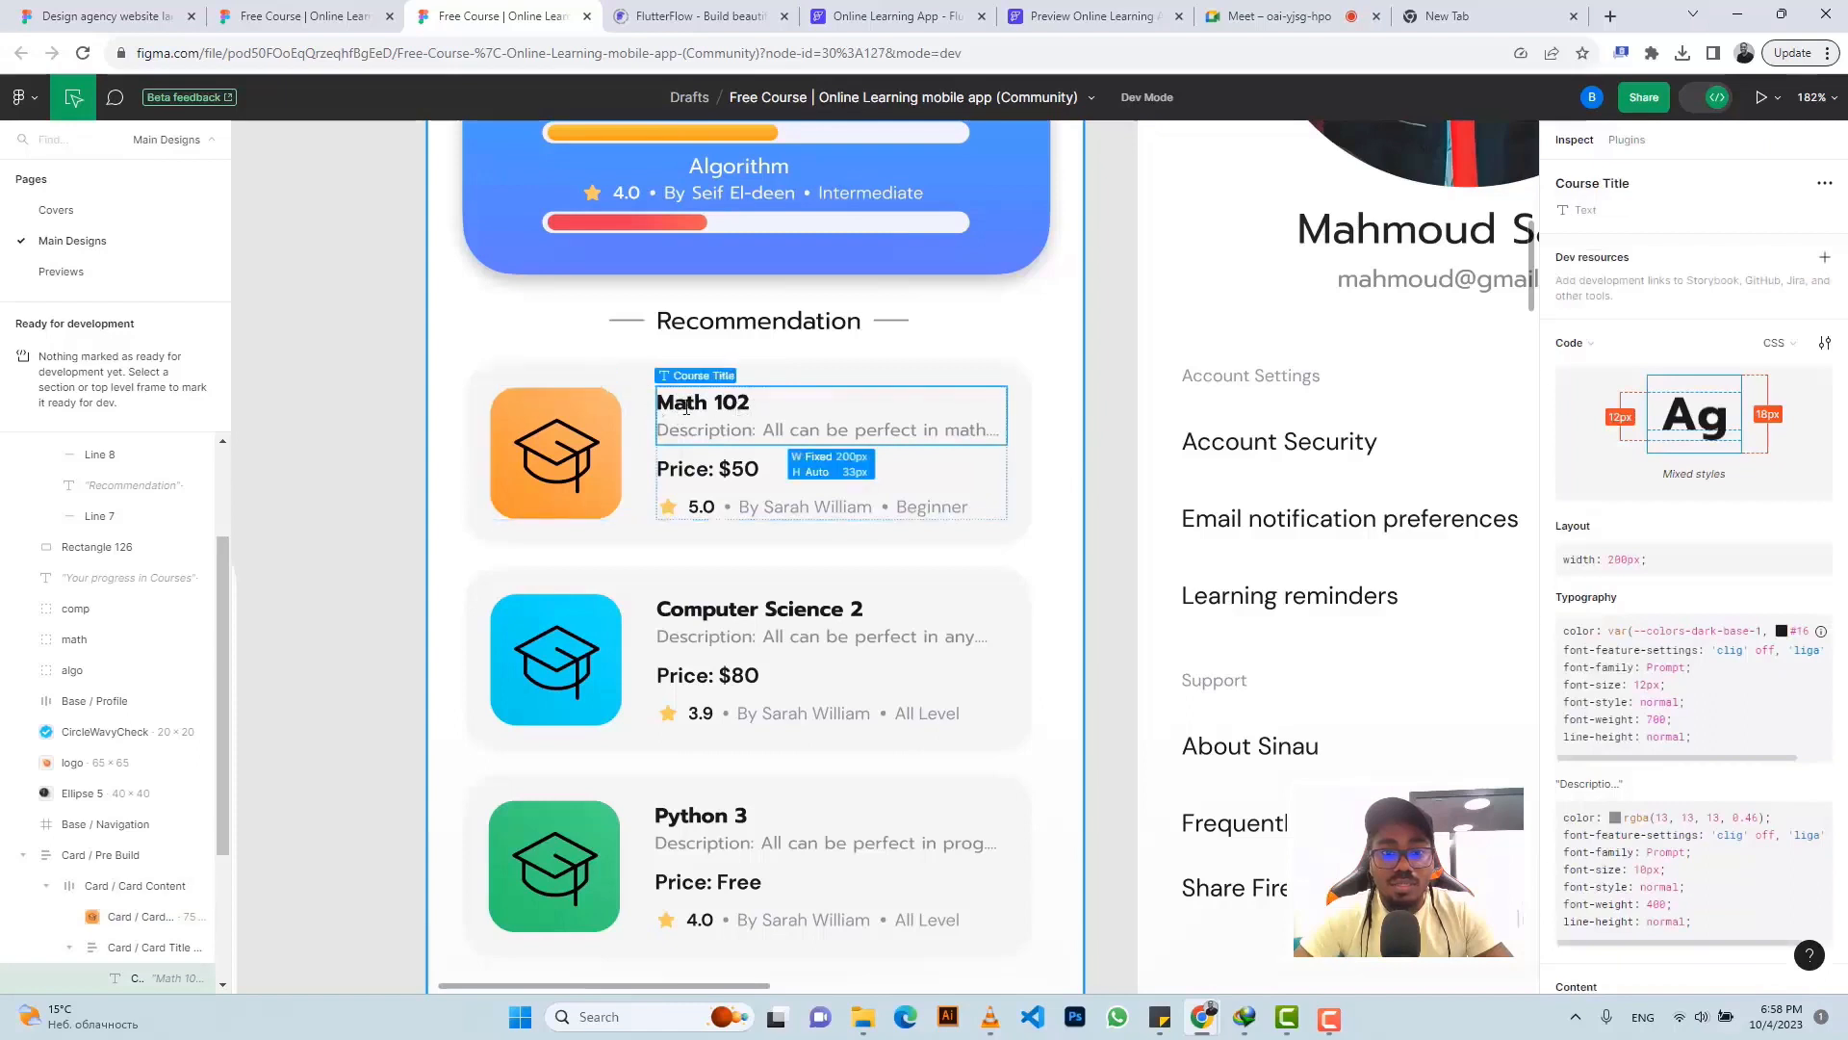
{"action": "scroll", "coordinate": [1675, 562], "scroll_direction": "down", "scroll_amount": 3}
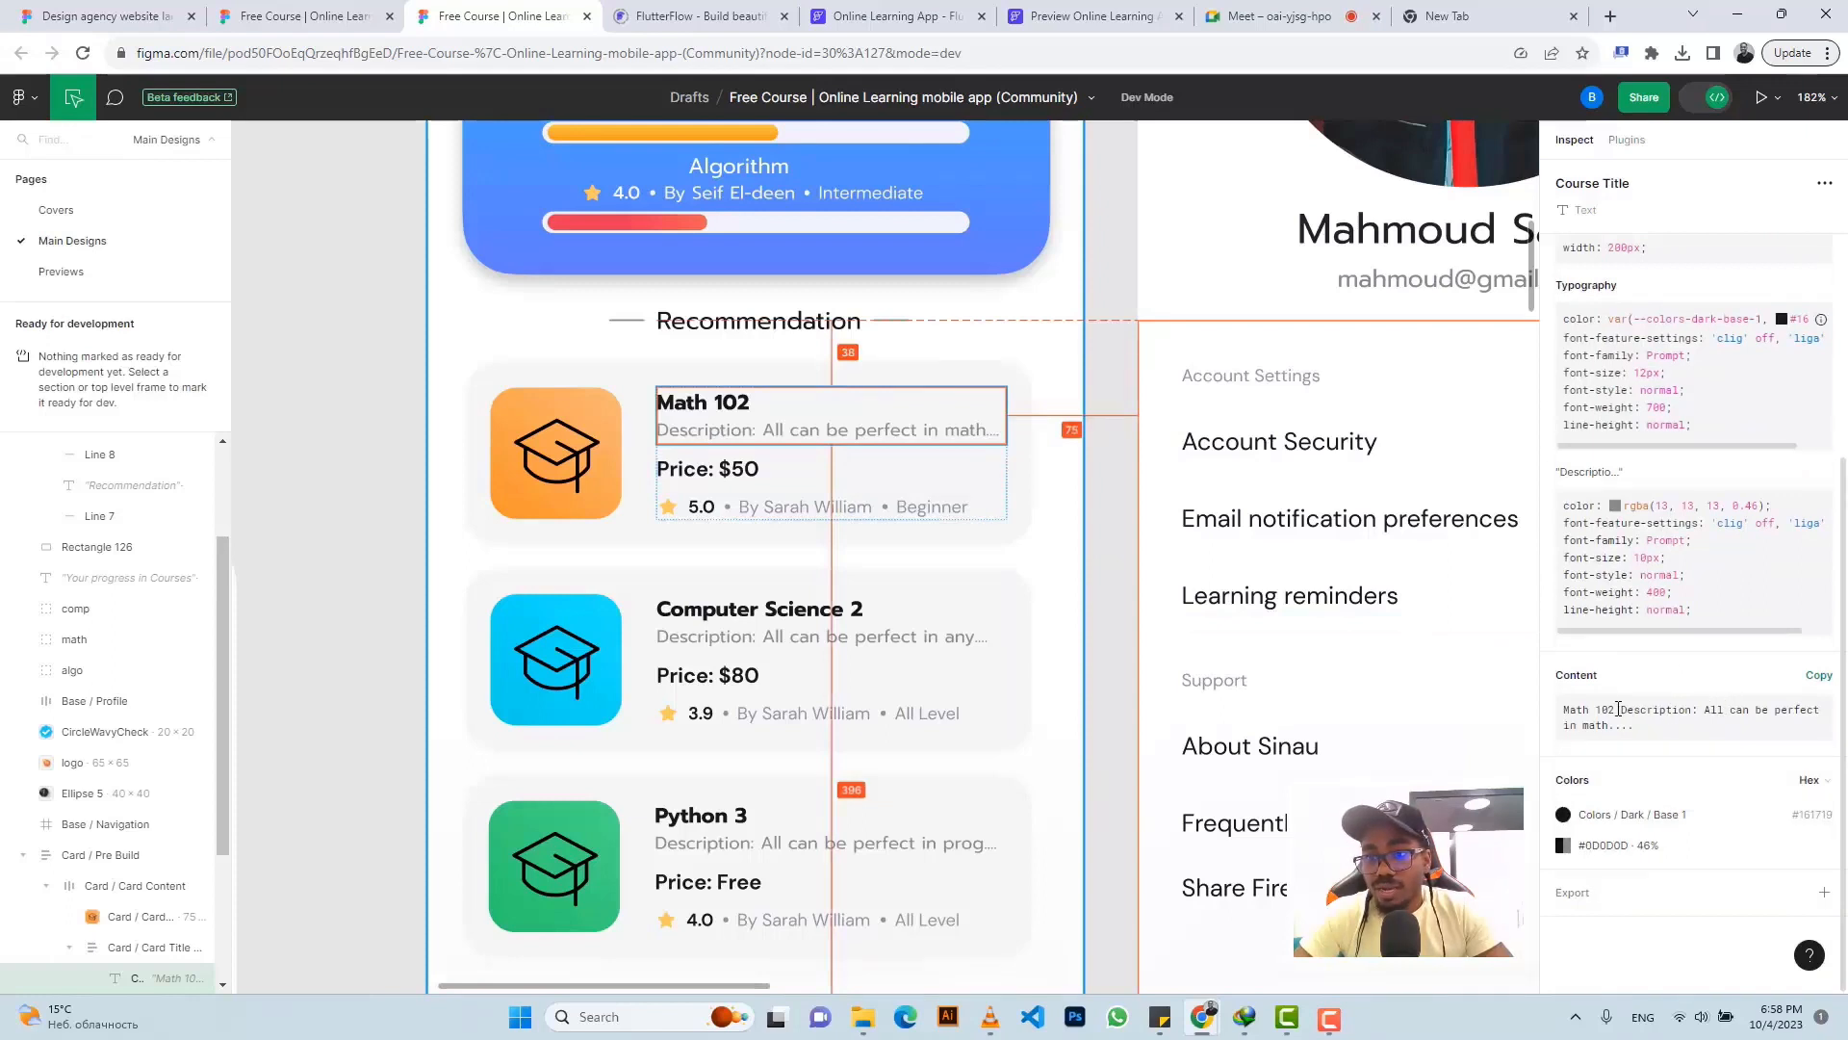
{"action": "left_click_drag", "start_coordinate": [1618, 710], "coordinate": [1573, 710]}
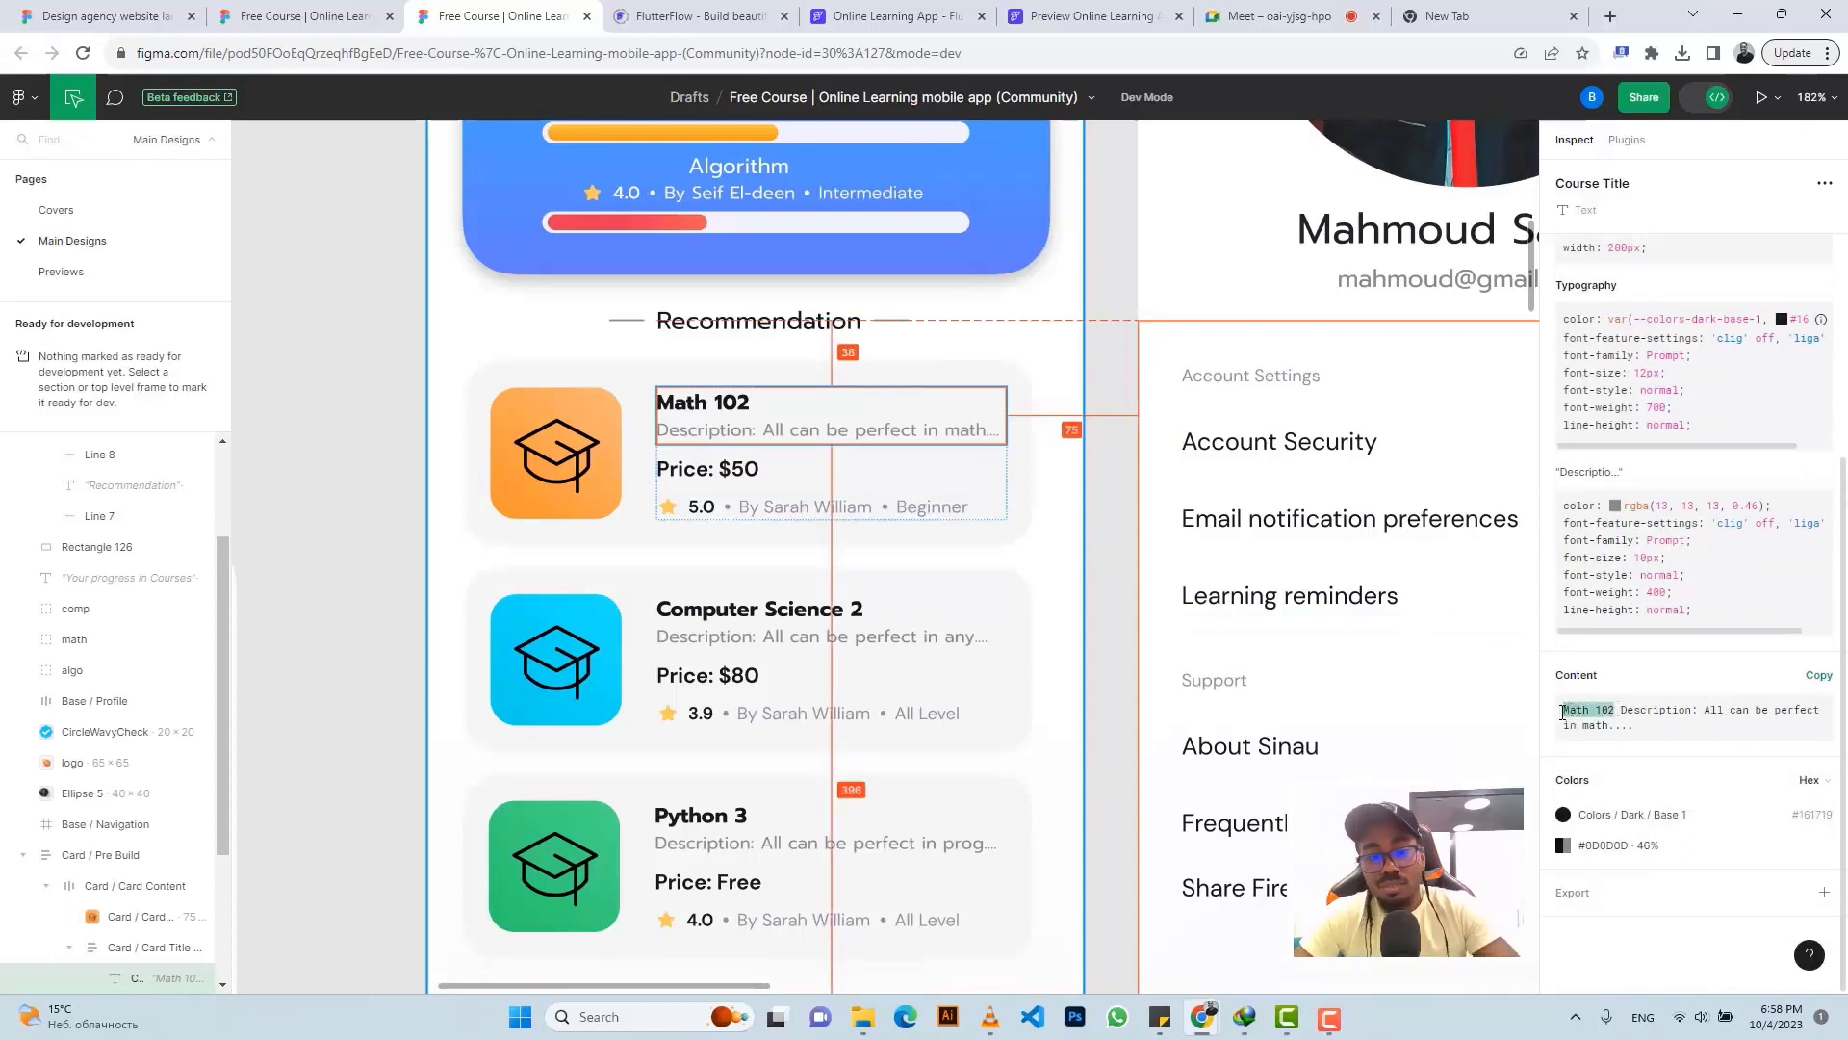
{"action": "left_click", "coordinate": [720, 414]}
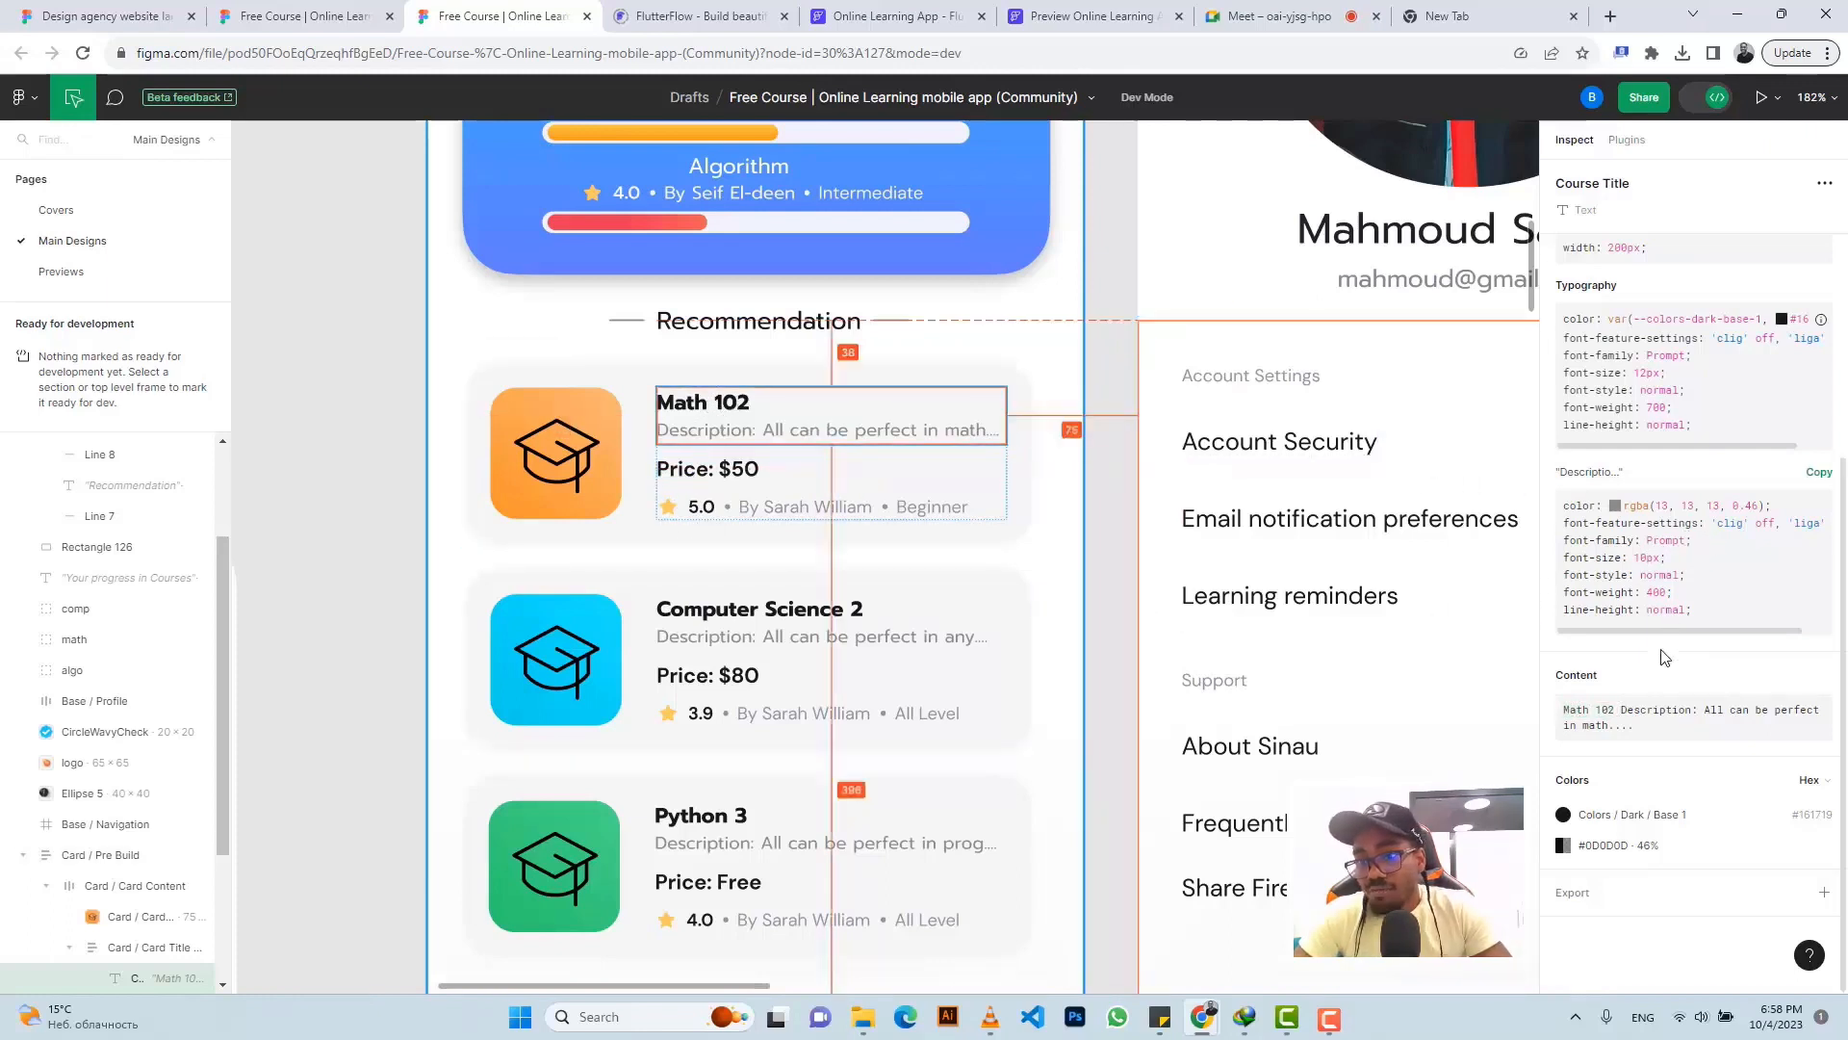
{"action": "scroll", "coordinate": [1662, 503], "scroll_direction": "up", "scroll_amount": 1}
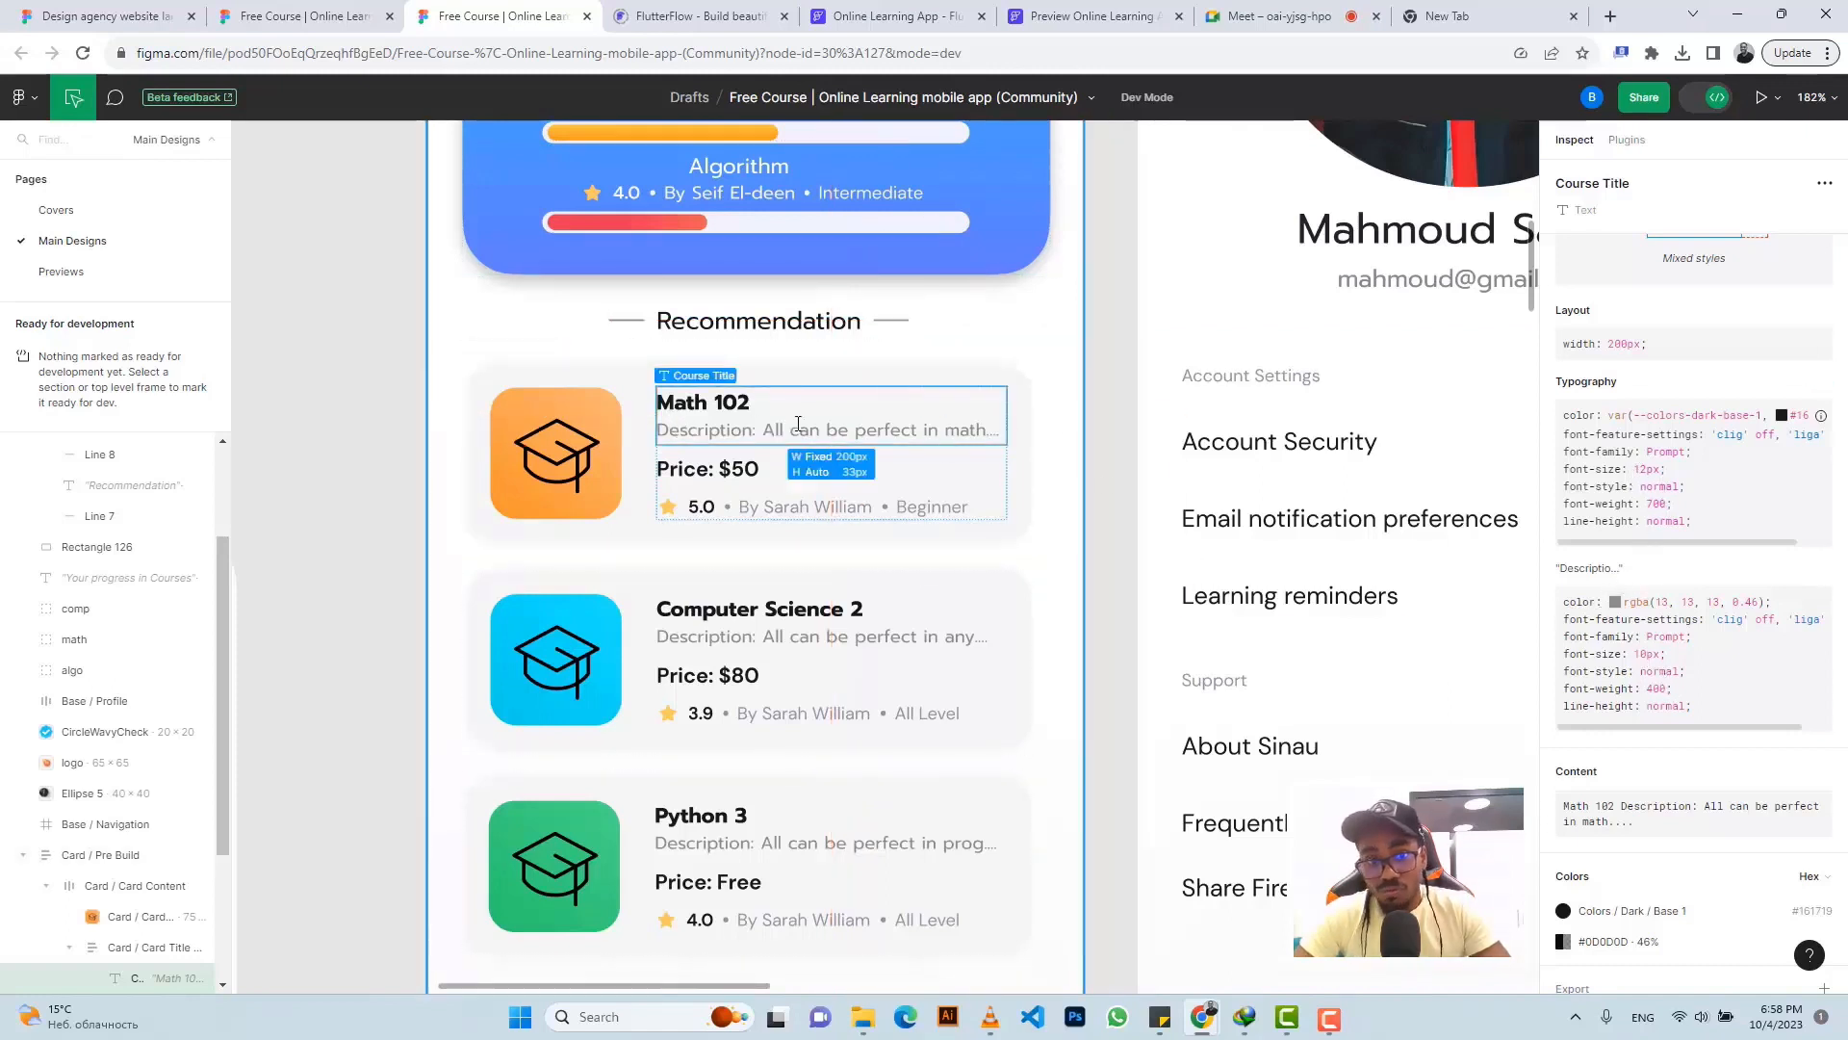
{"action": "left_click", "coordinate": [900, 16]}
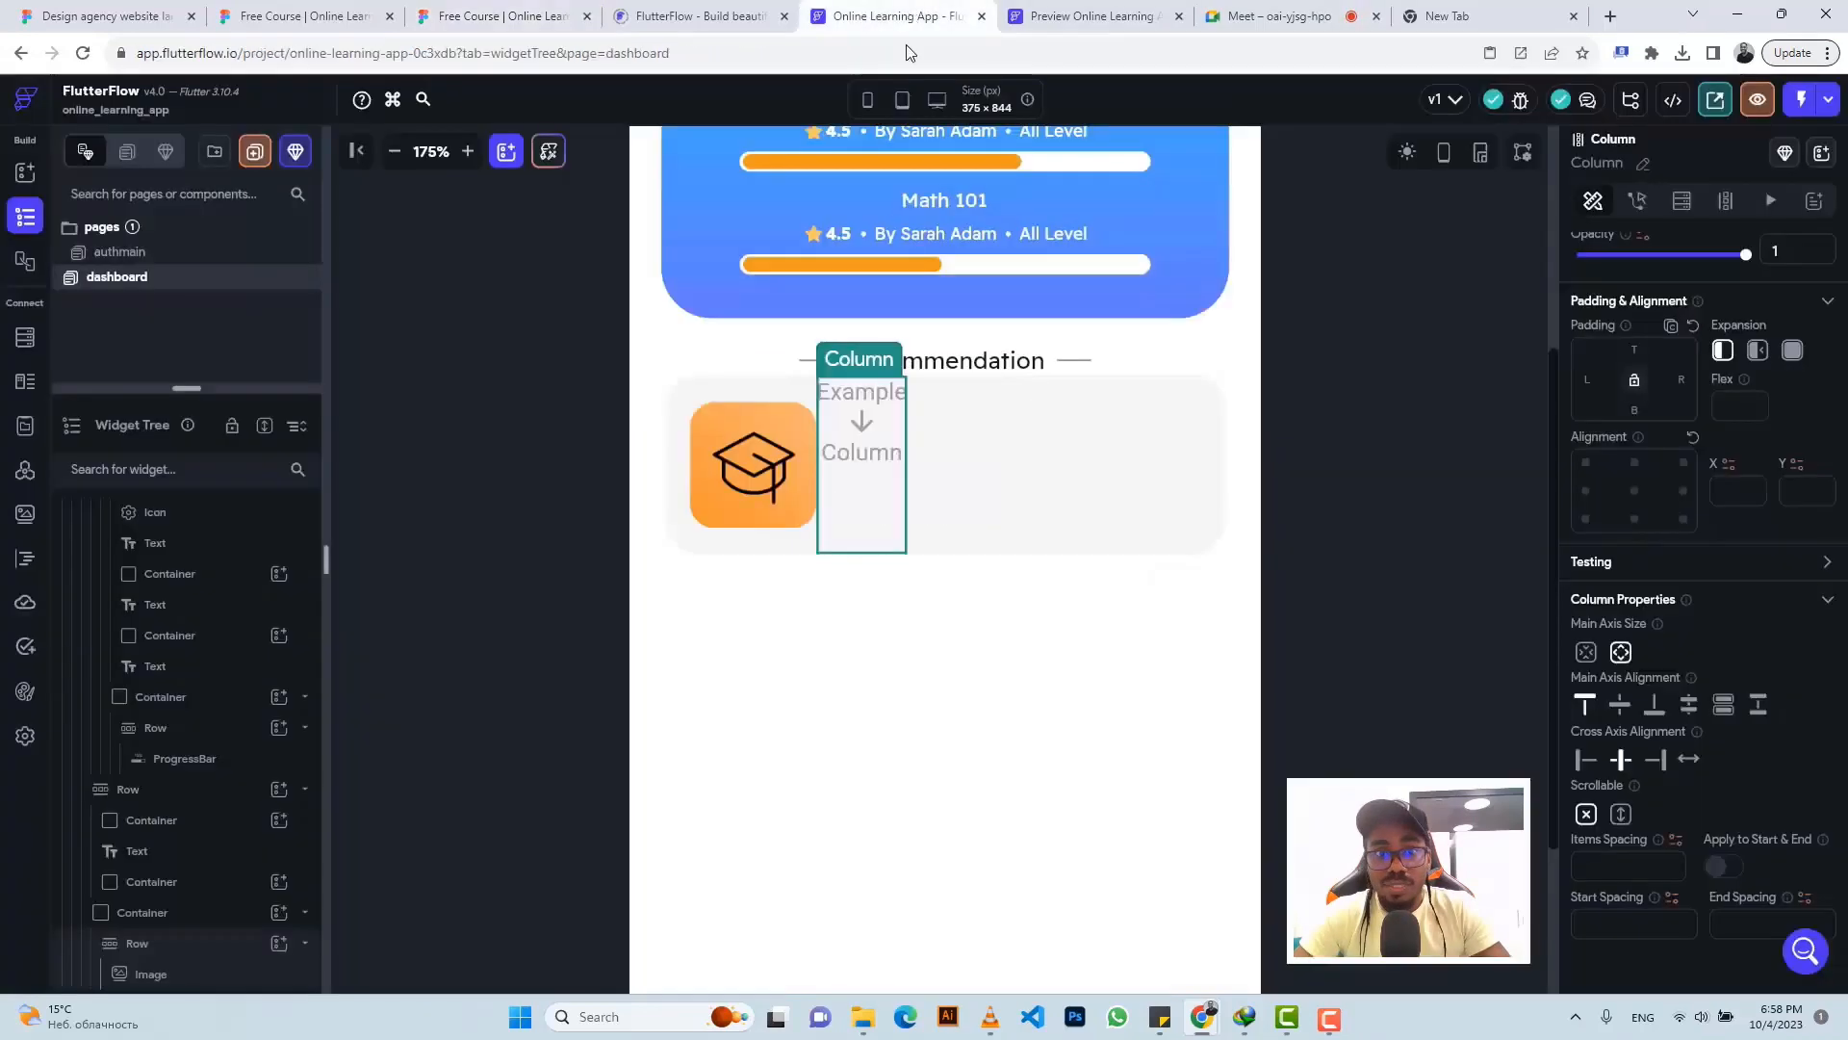
- Add a Text widget to the card column and change it to 'Math 102'
{"action": "scroll", "coordinate": [251, 944], "scroll_direction": "down", "scroll_amount": 1}
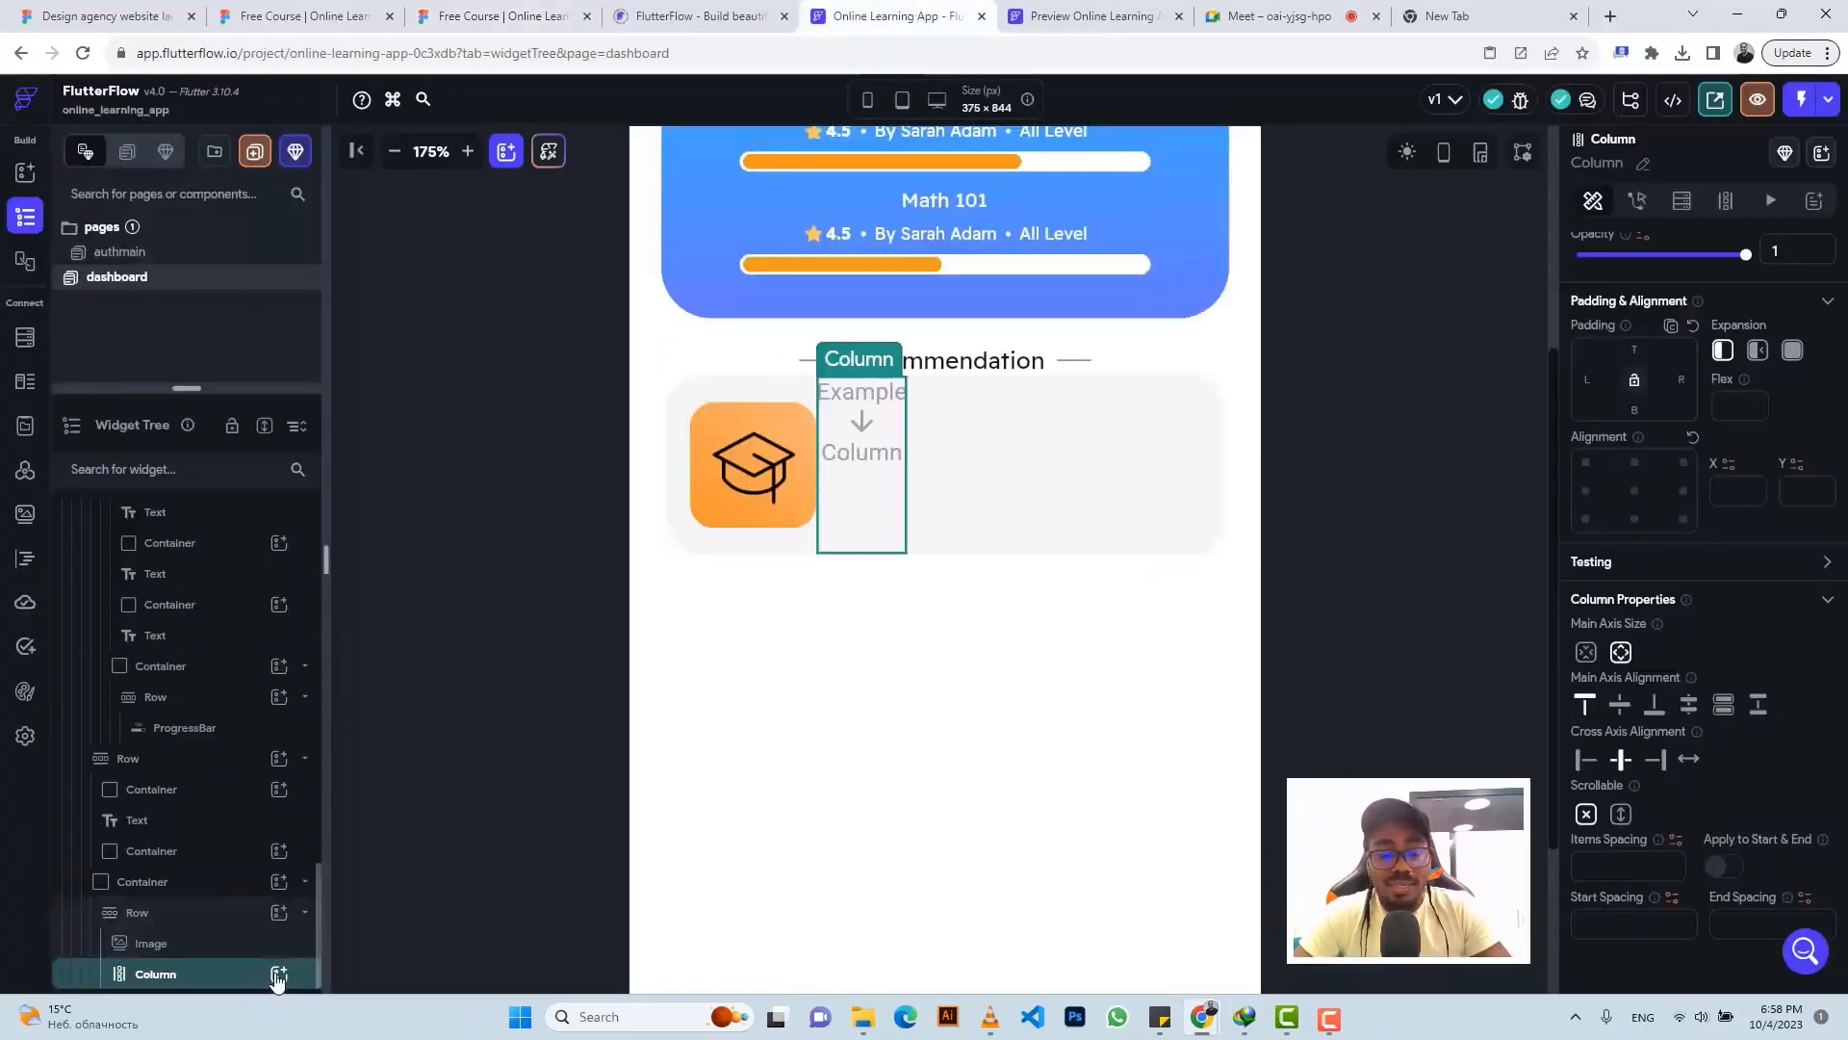
{"action": "left_click", "coordinate": [278, 976]}
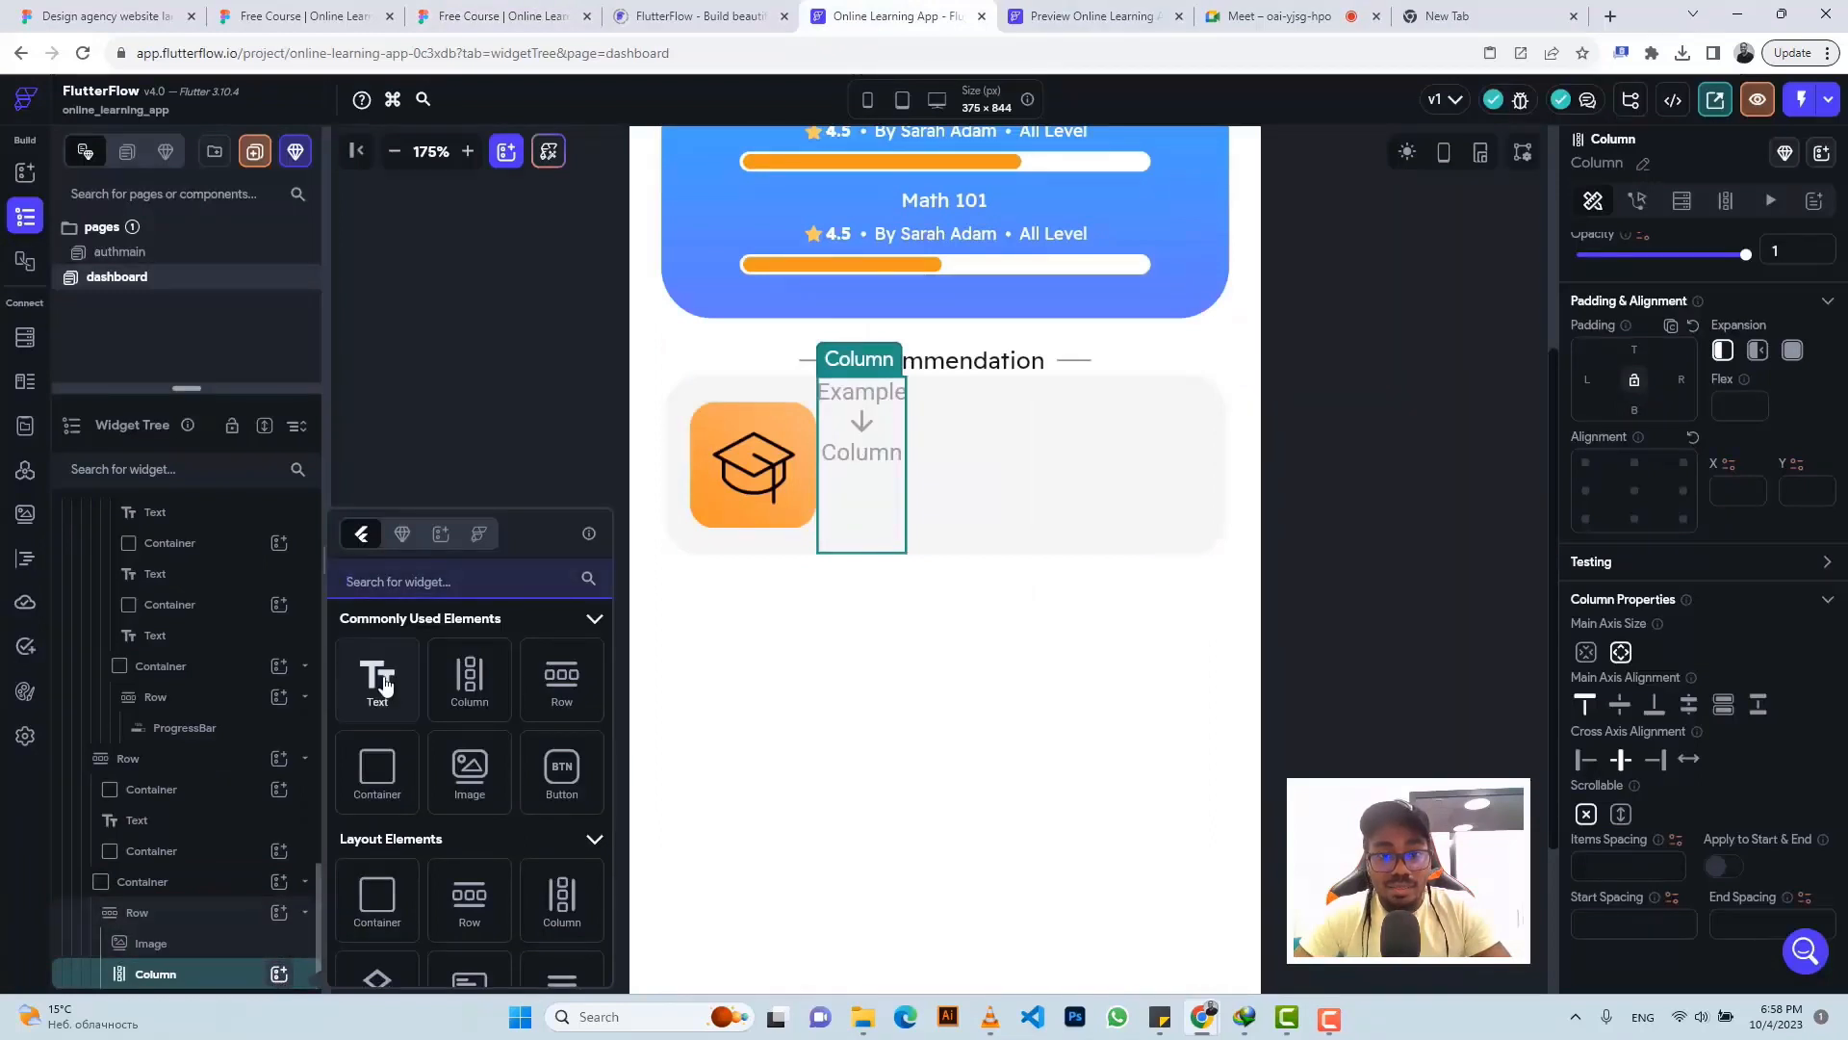
{"action": "left_click", "coordinate": [378, 682]}
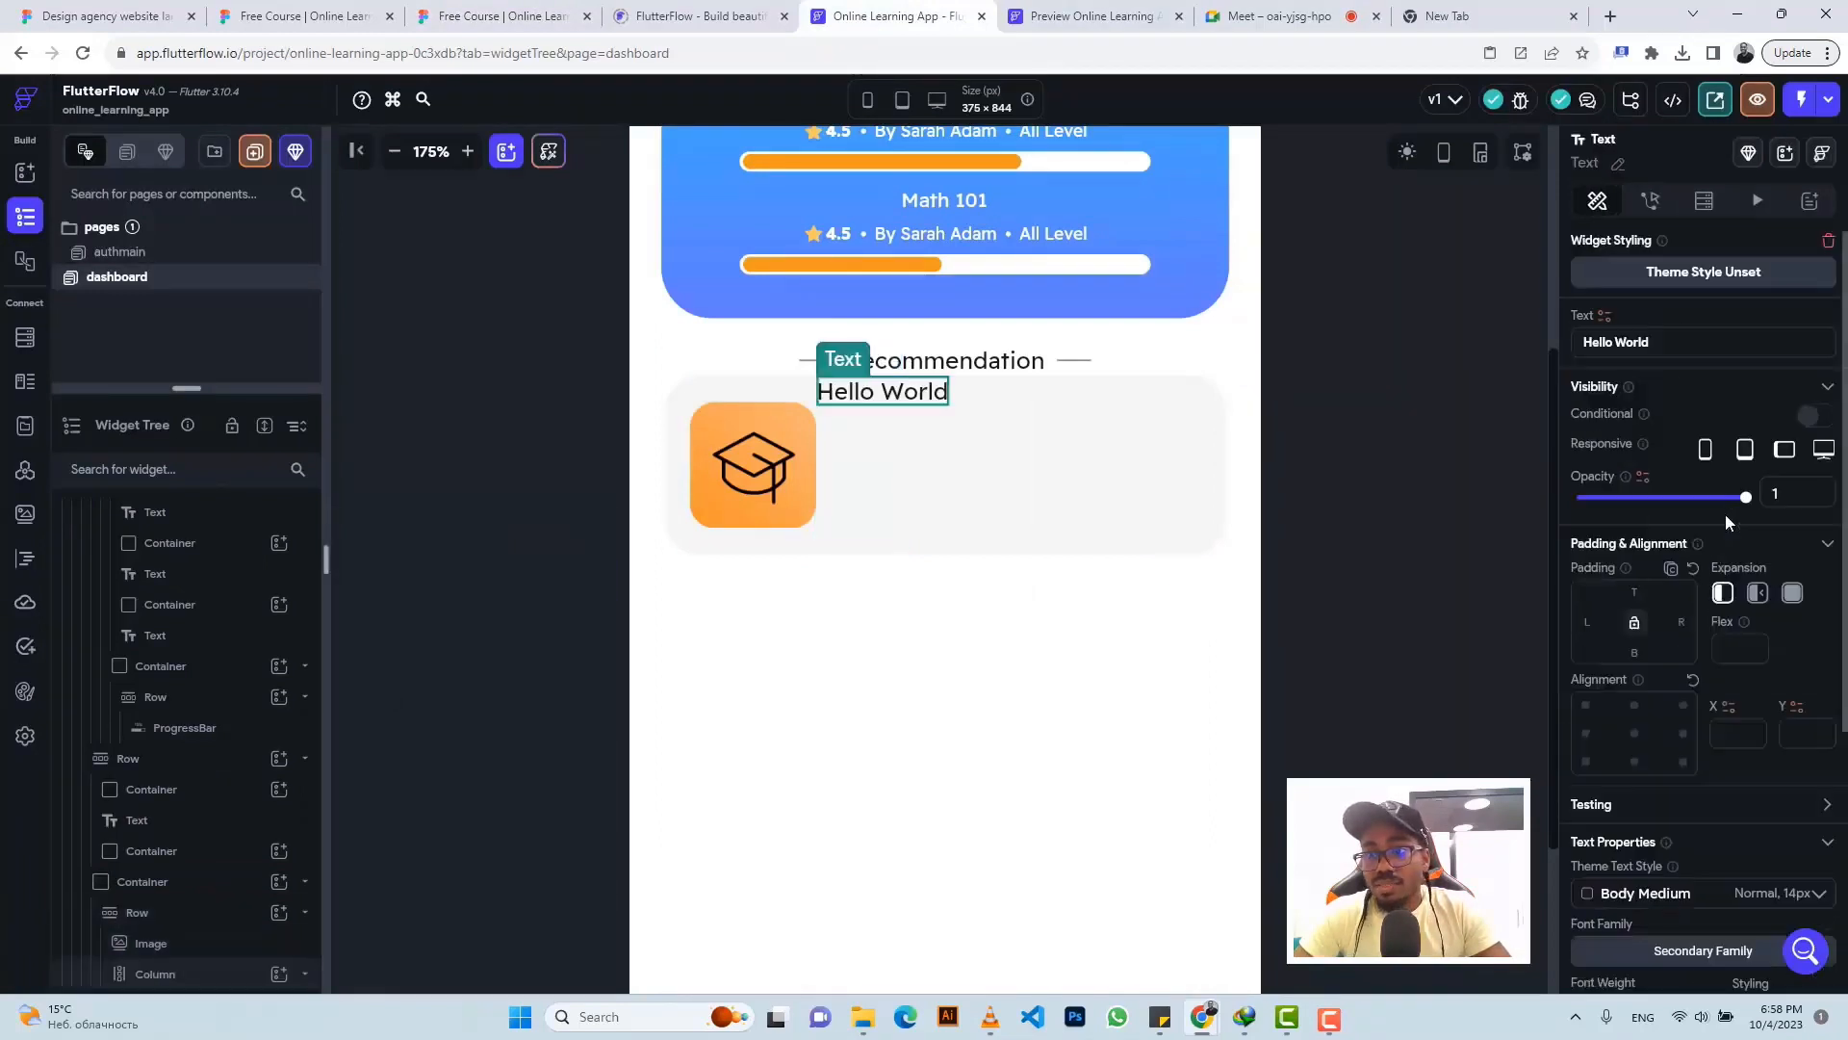
{"action": "triple_click", "coordinate": [1621, 343]}
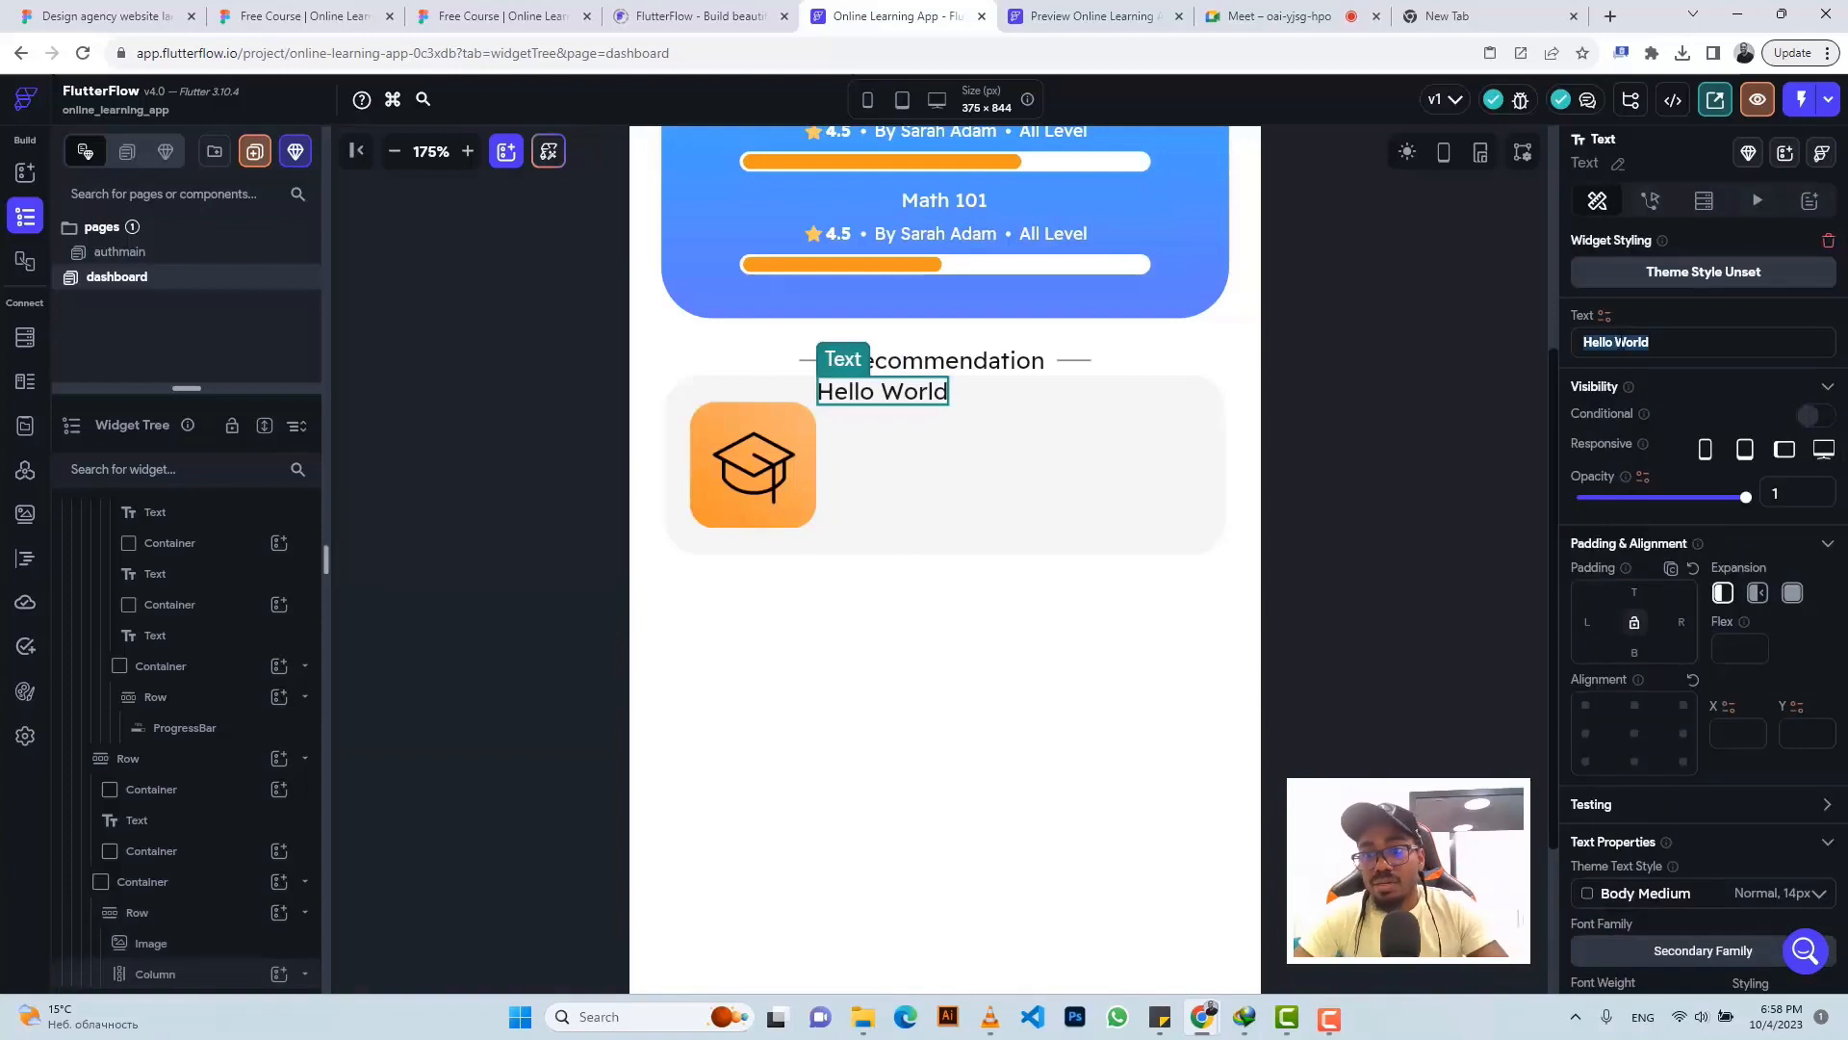
{"action": "type", "text": "Math 102"}
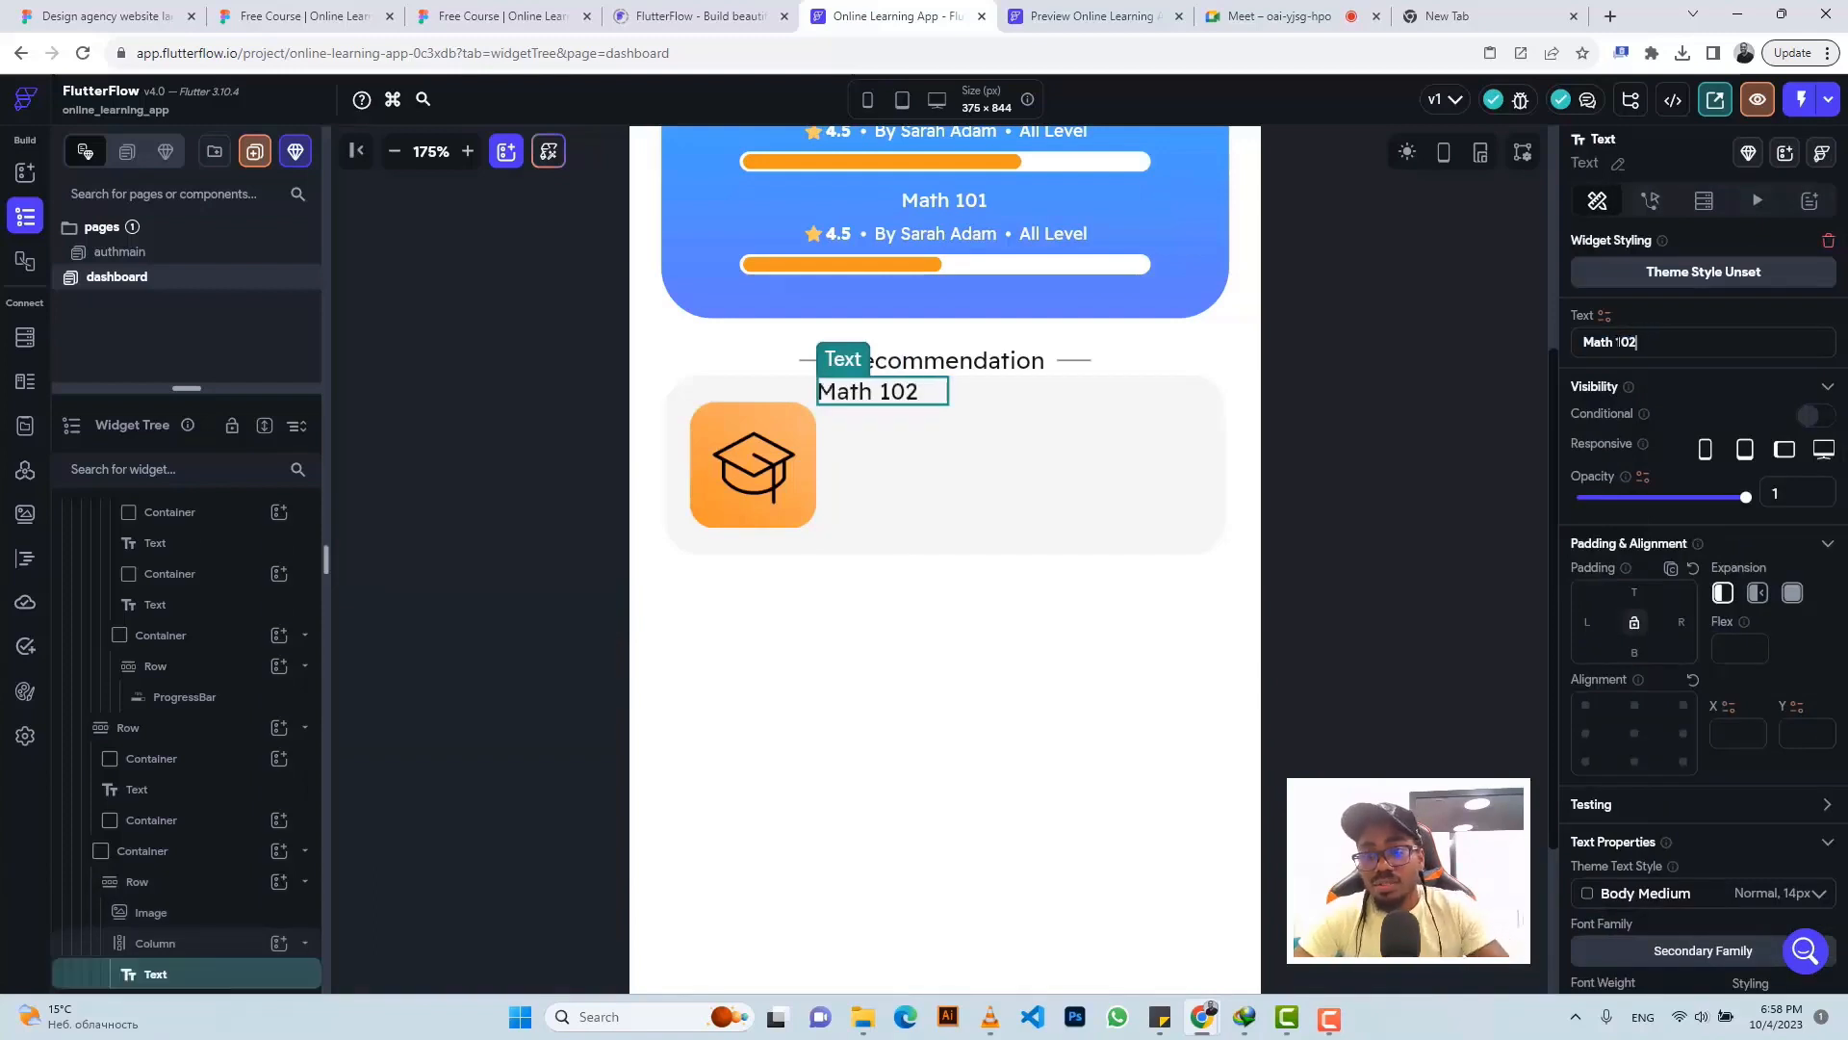
- Make the Math 102 title 700 bold at size 12 and duplicate it beneath
{"action": "scroll", "coordinate": [1710, 615], "scroll_direction": "down", "scroll_amount": 4}
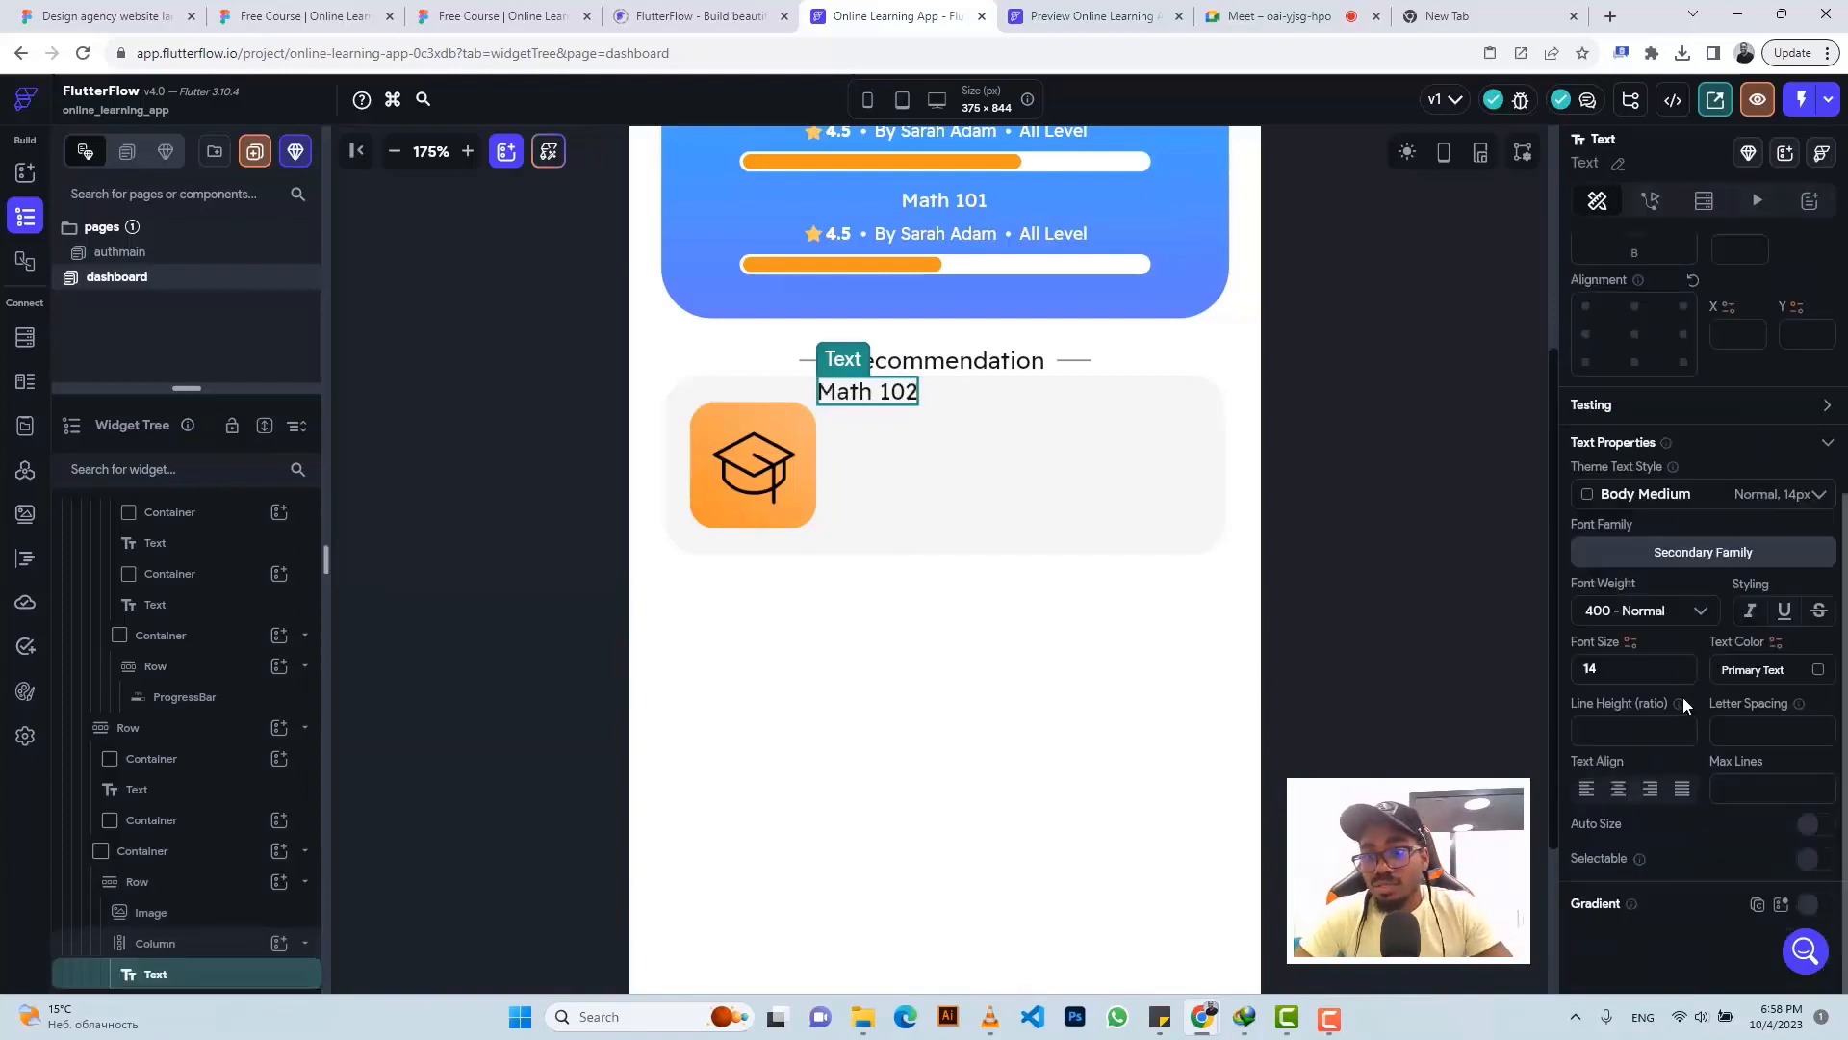
{"action": "left_click", "coordinate": [1654, 613]}
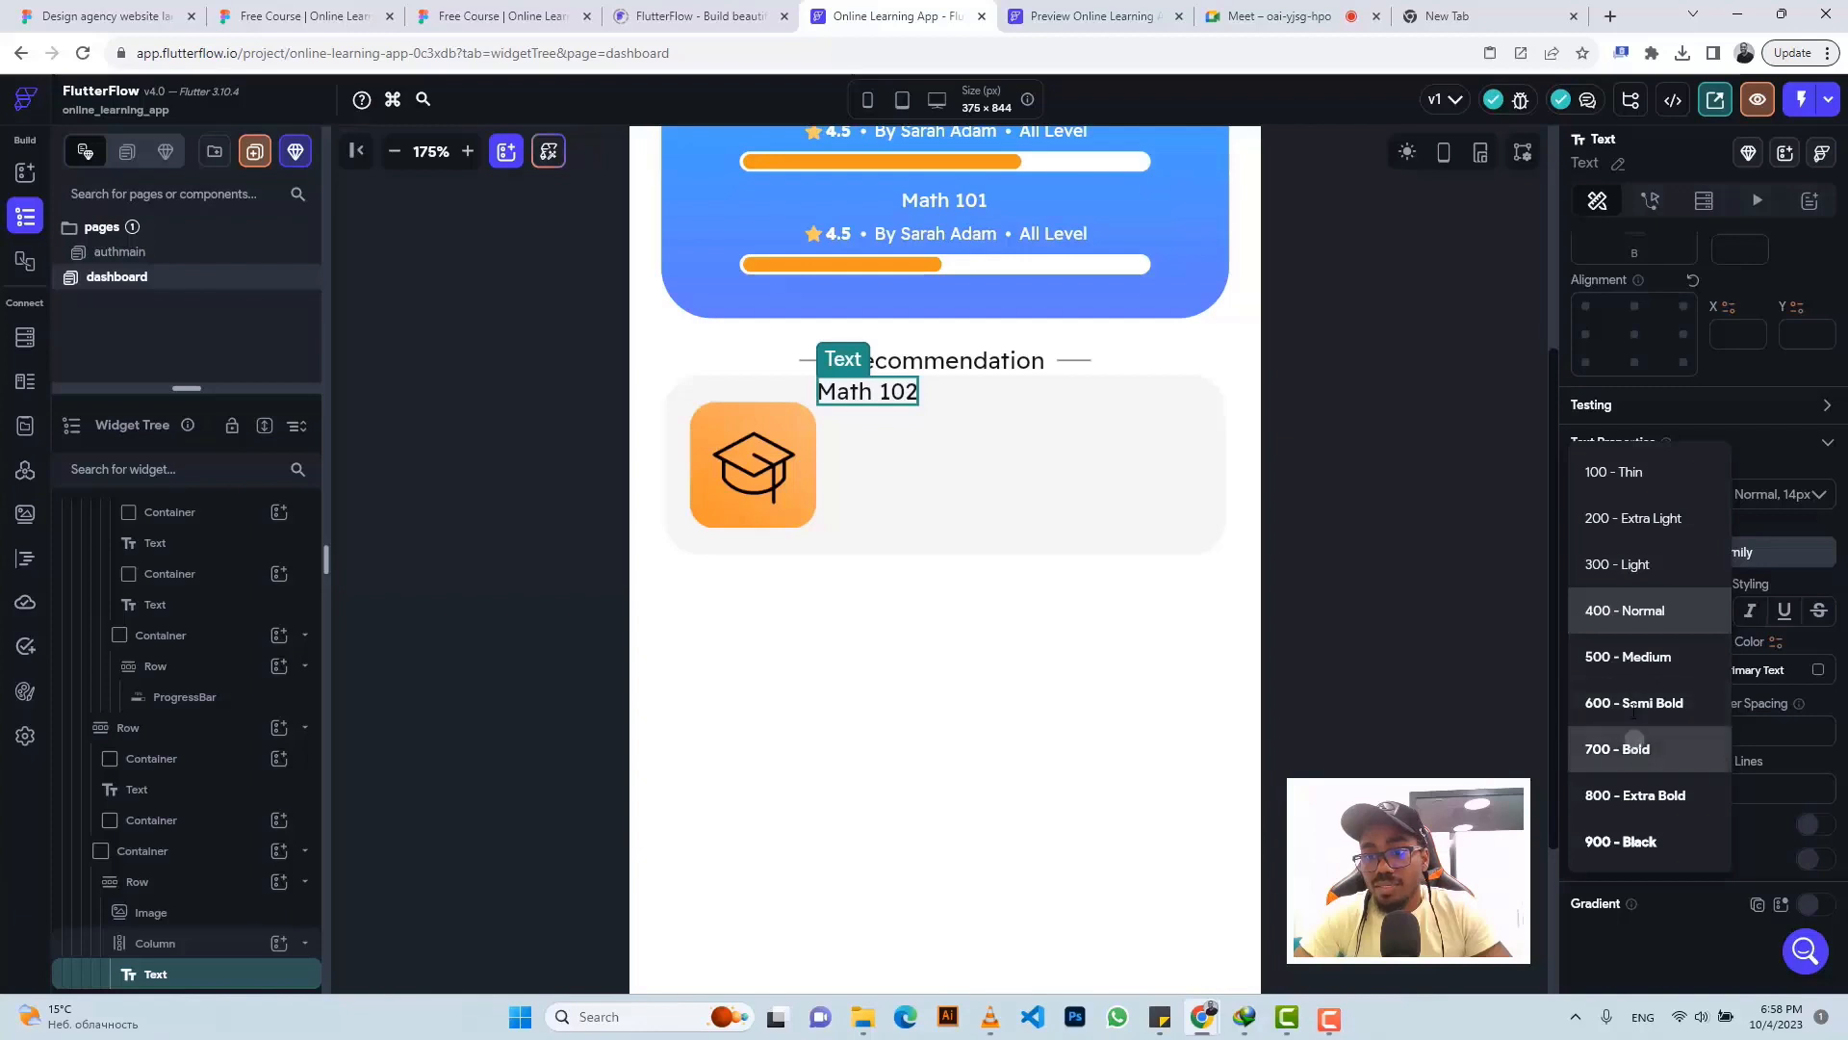
{"action": "left_click", "coordinate": [1635, 741]}
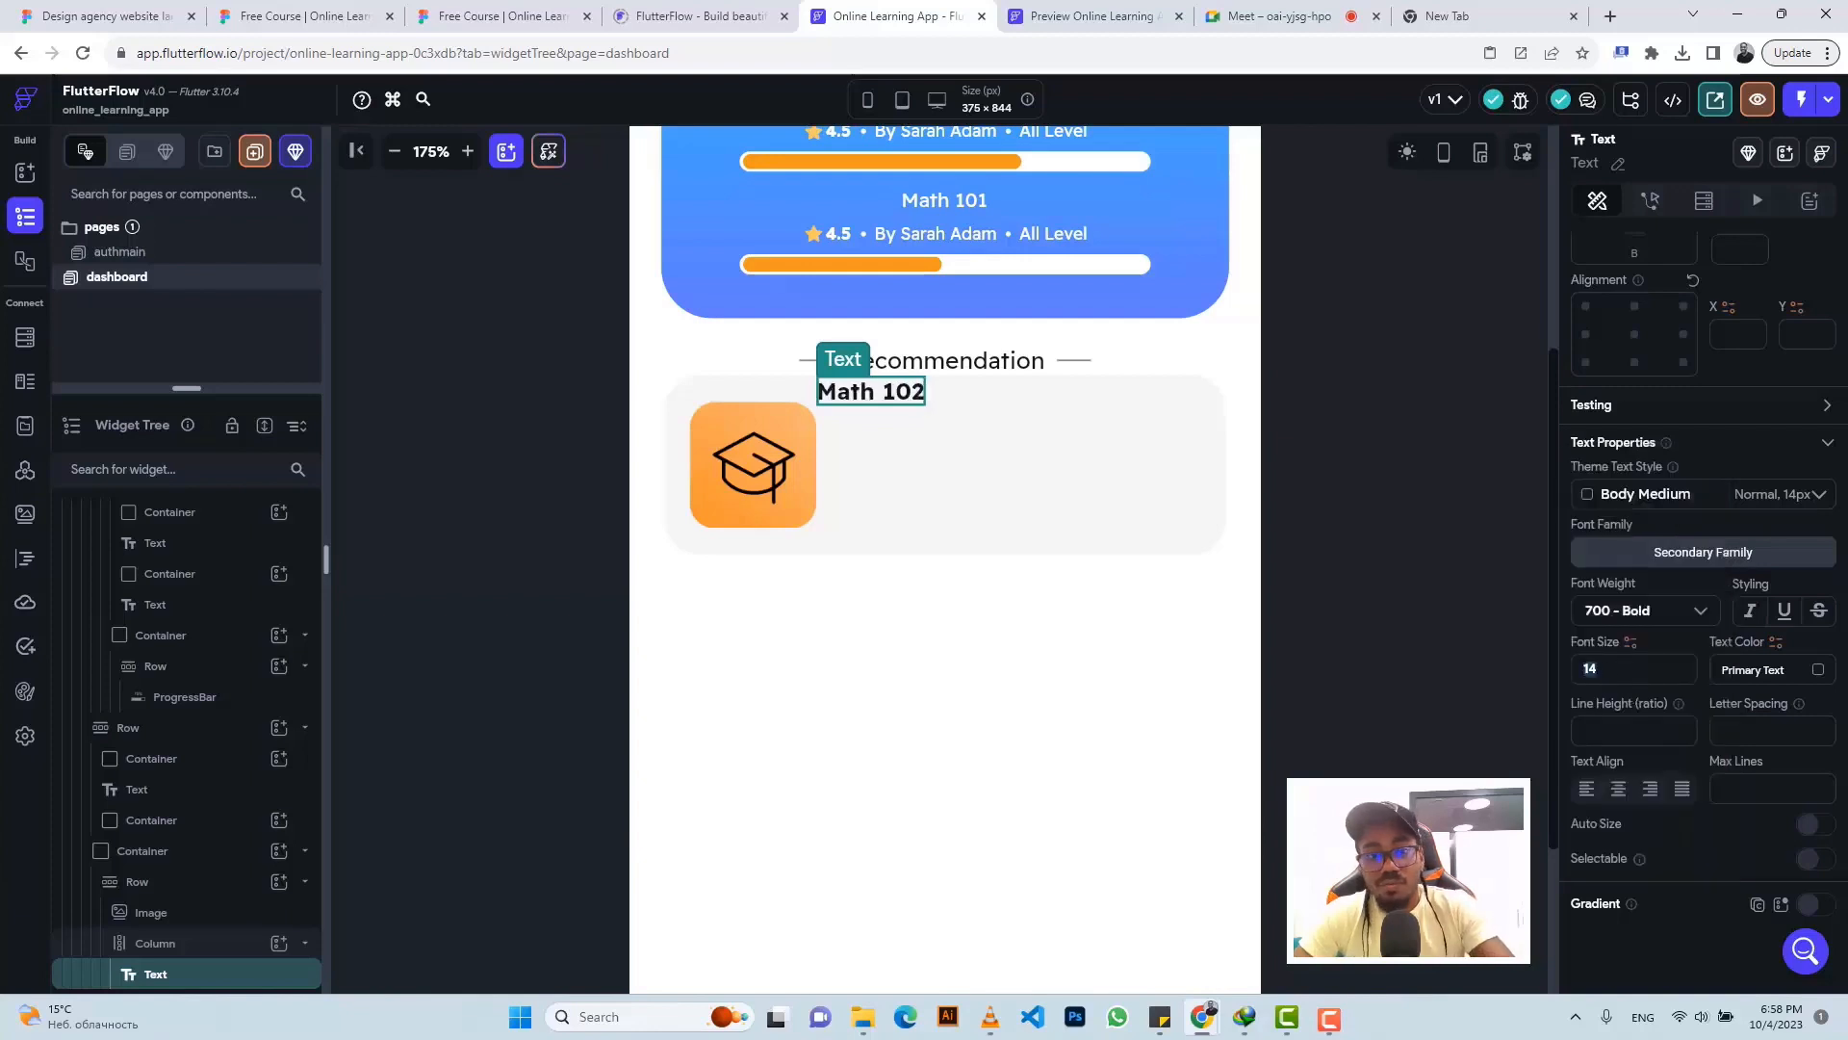
{"action": "type", "text": "12"}
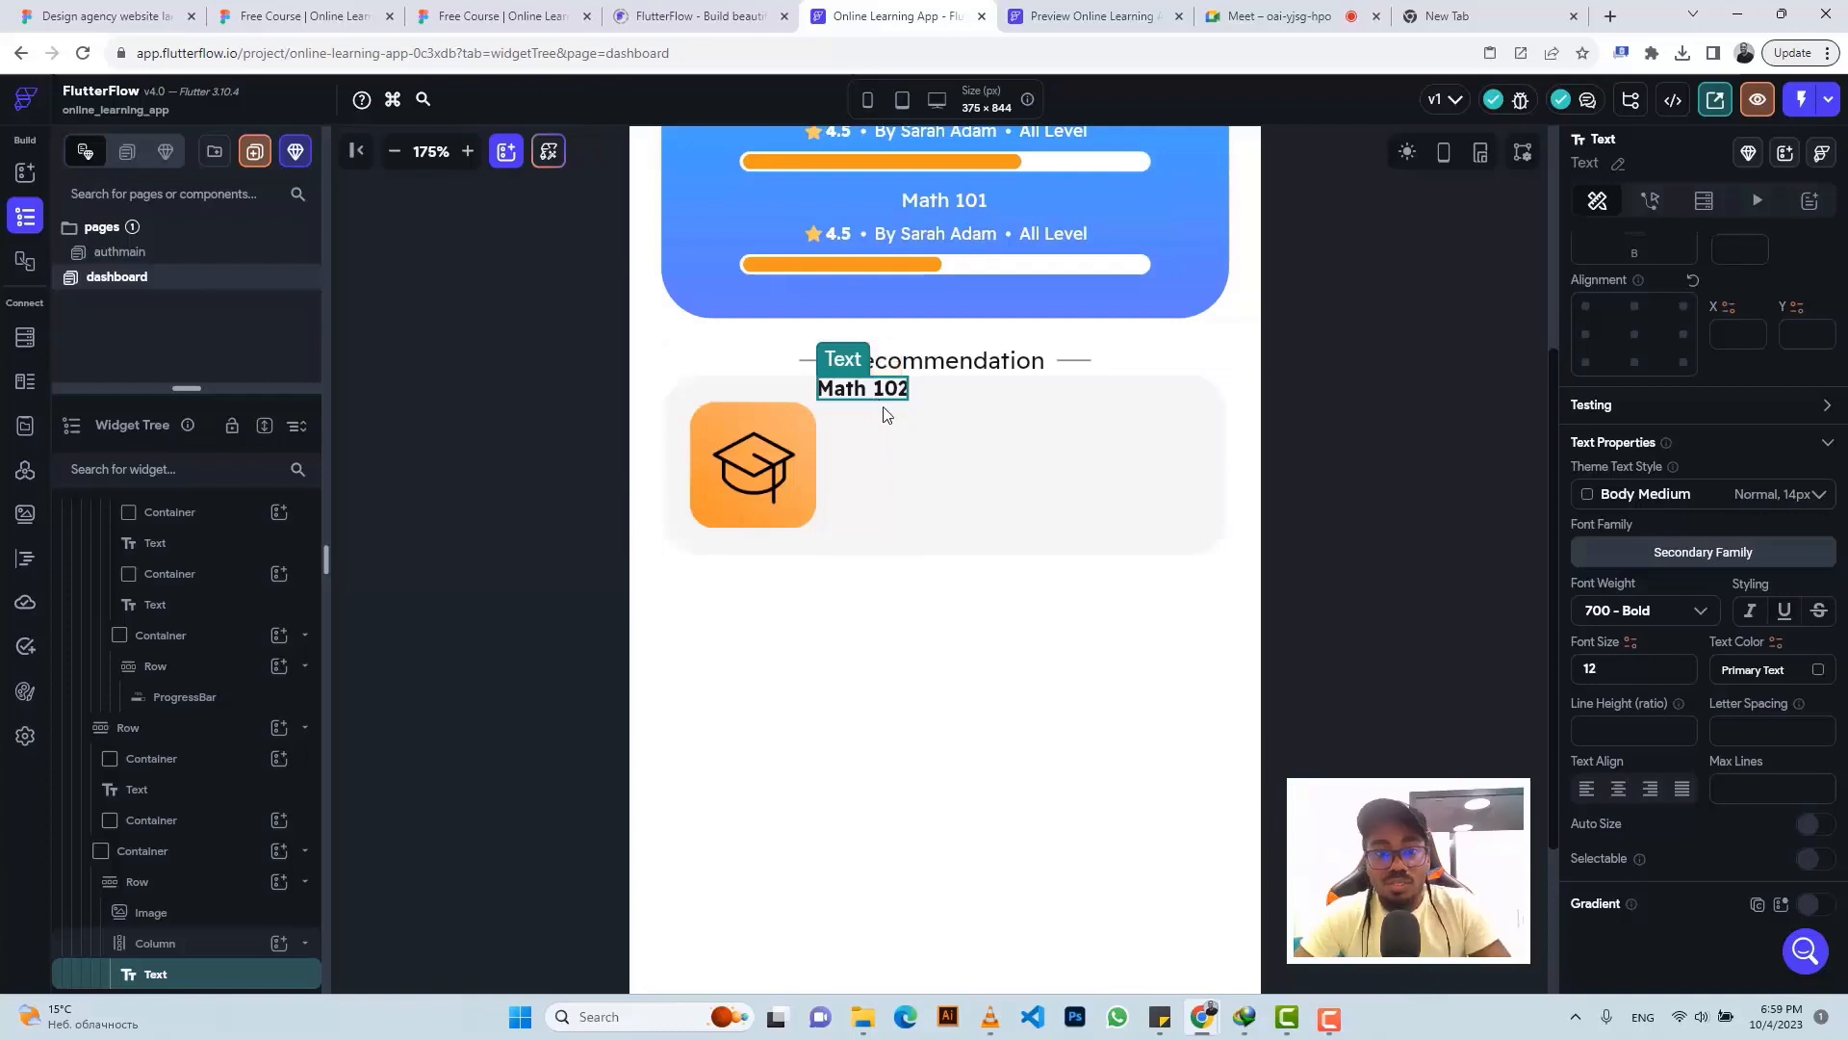
{"action": "key", "text": "ctrl+d"}
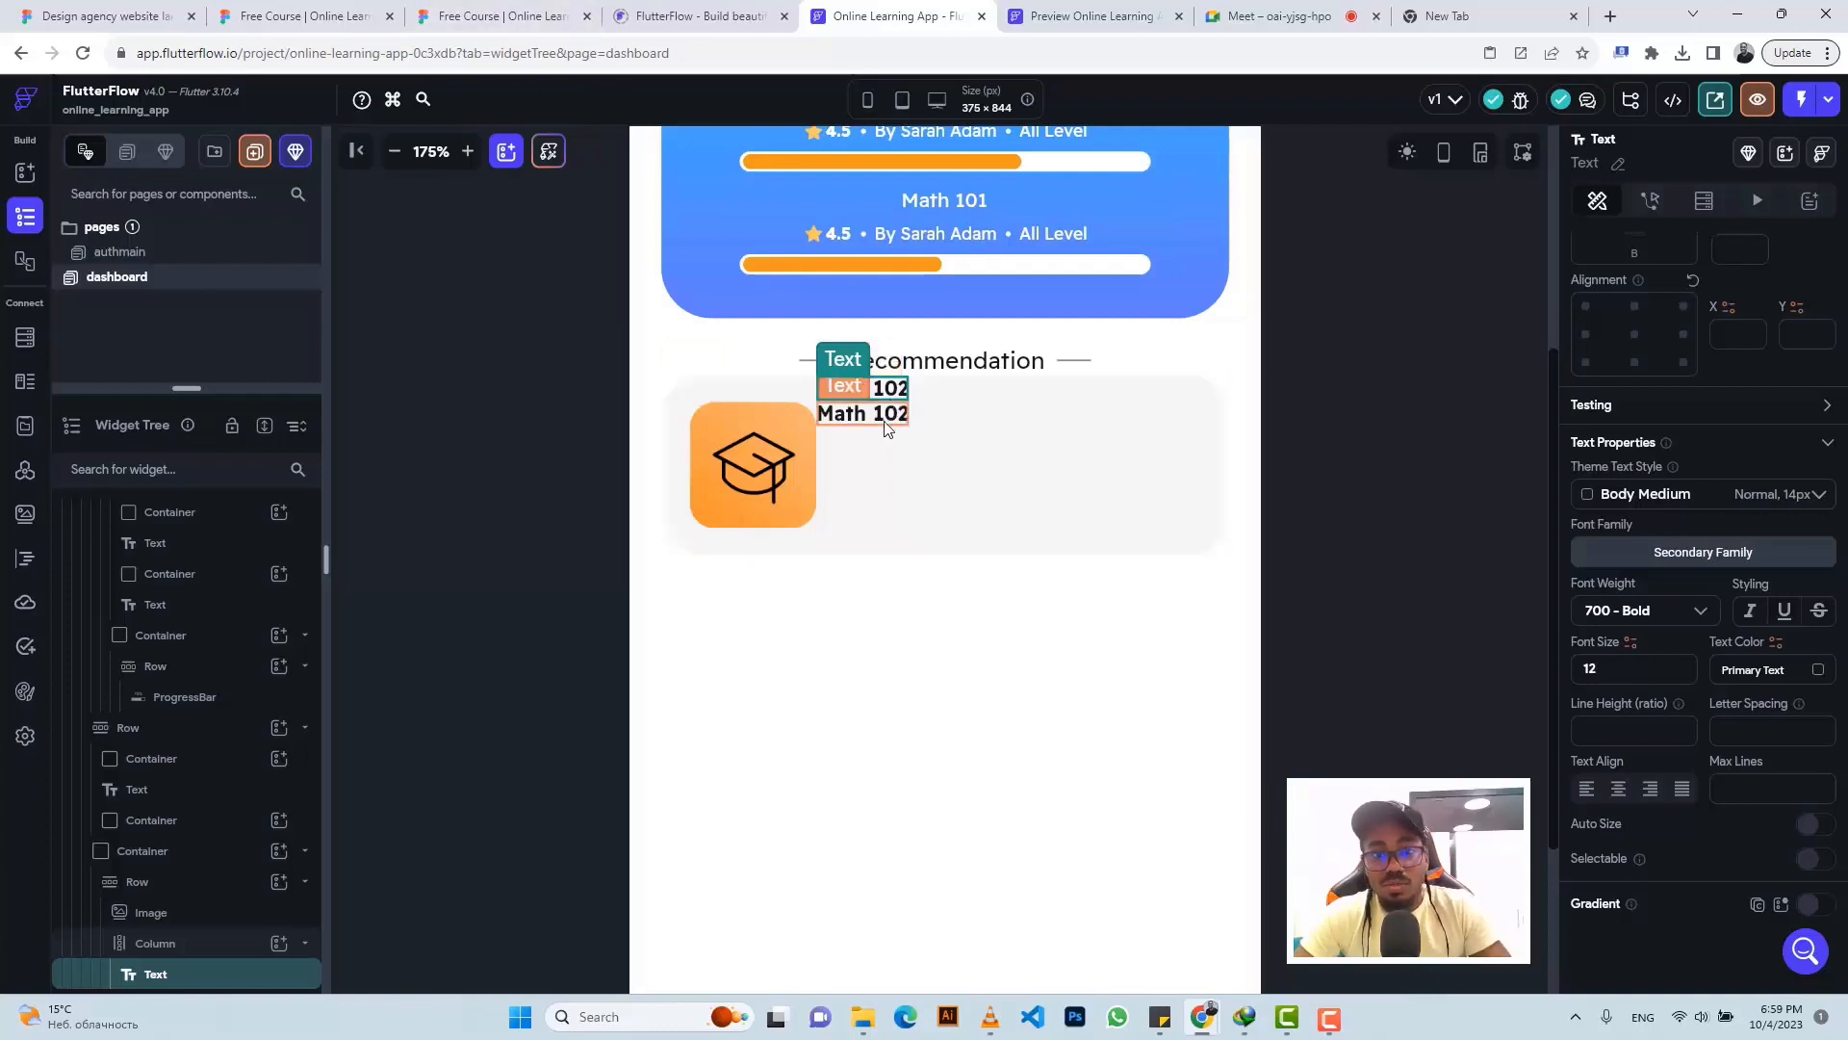
{"action": "left_click", "coordinate": [489, 10]}
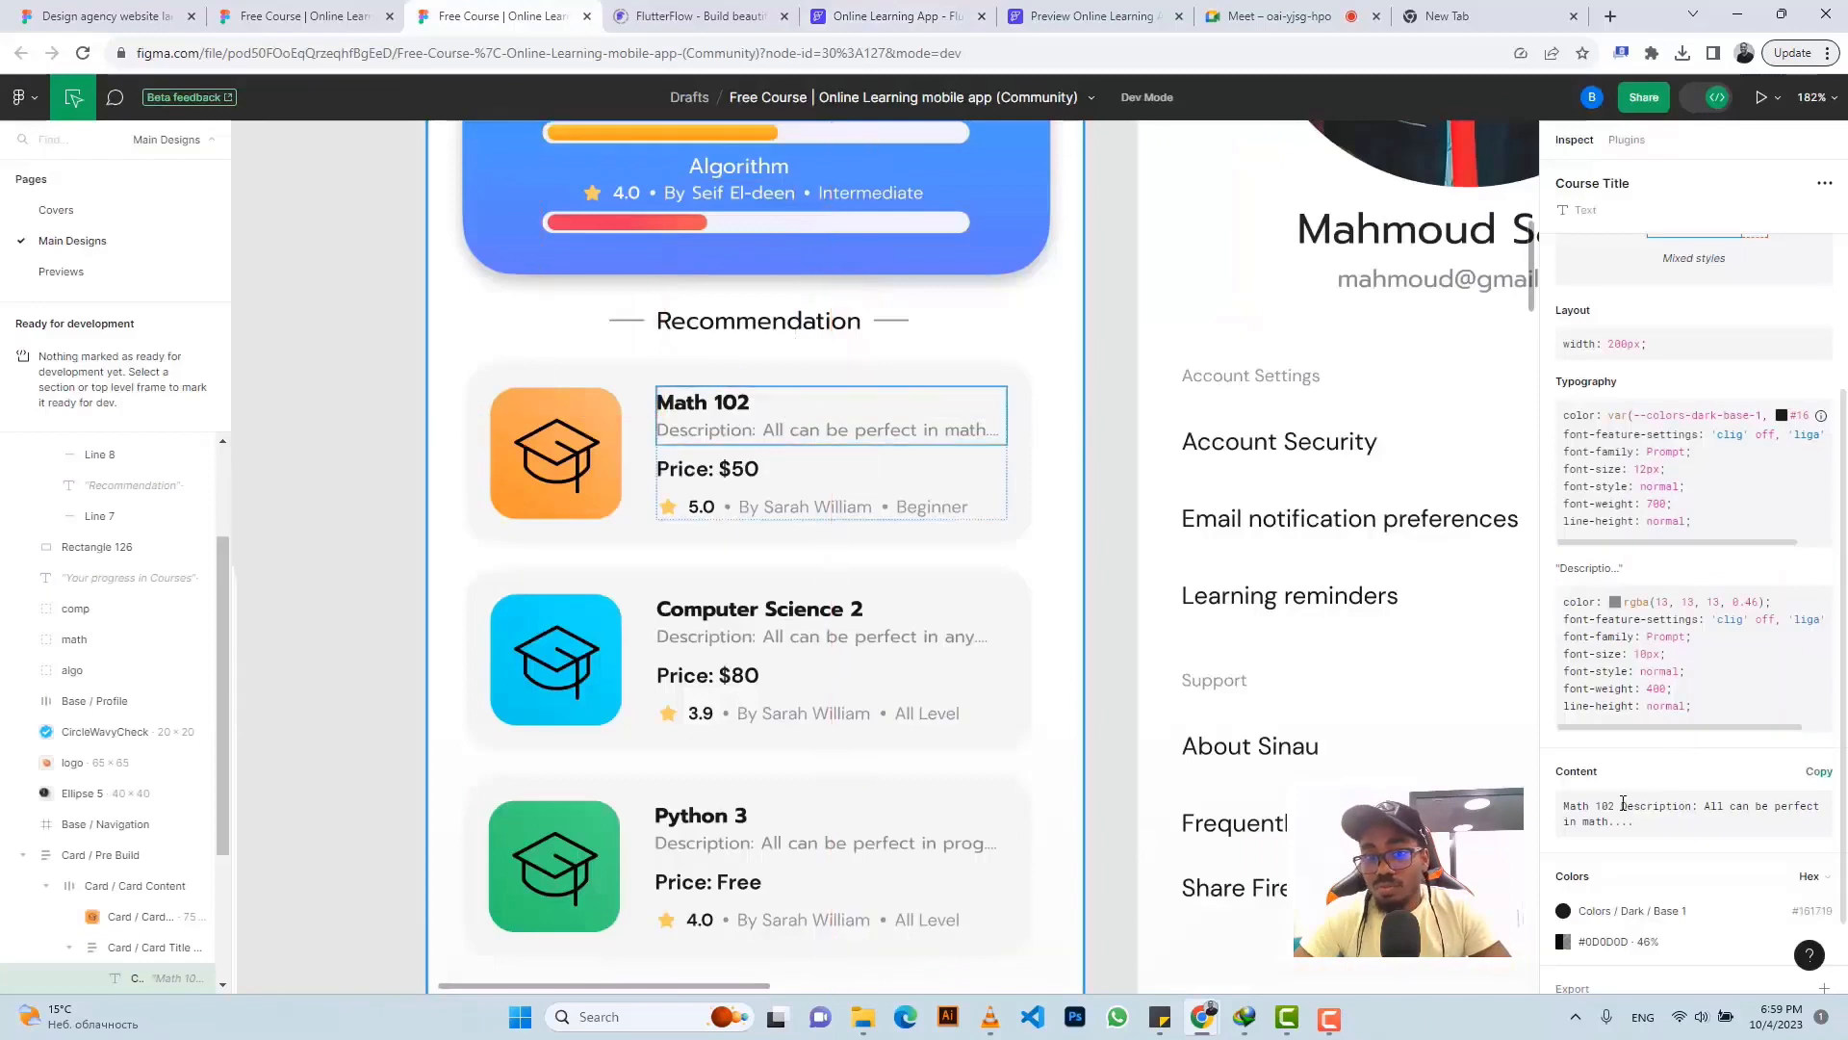
- Copy the Math 102 description text from Figma's Dev Mode content box
{"action": "left_click_drag", "start_coordinate": [1623, 803], "coordinate": [1639, 825]}
{"action": "key", "text": "ctrl+c"}
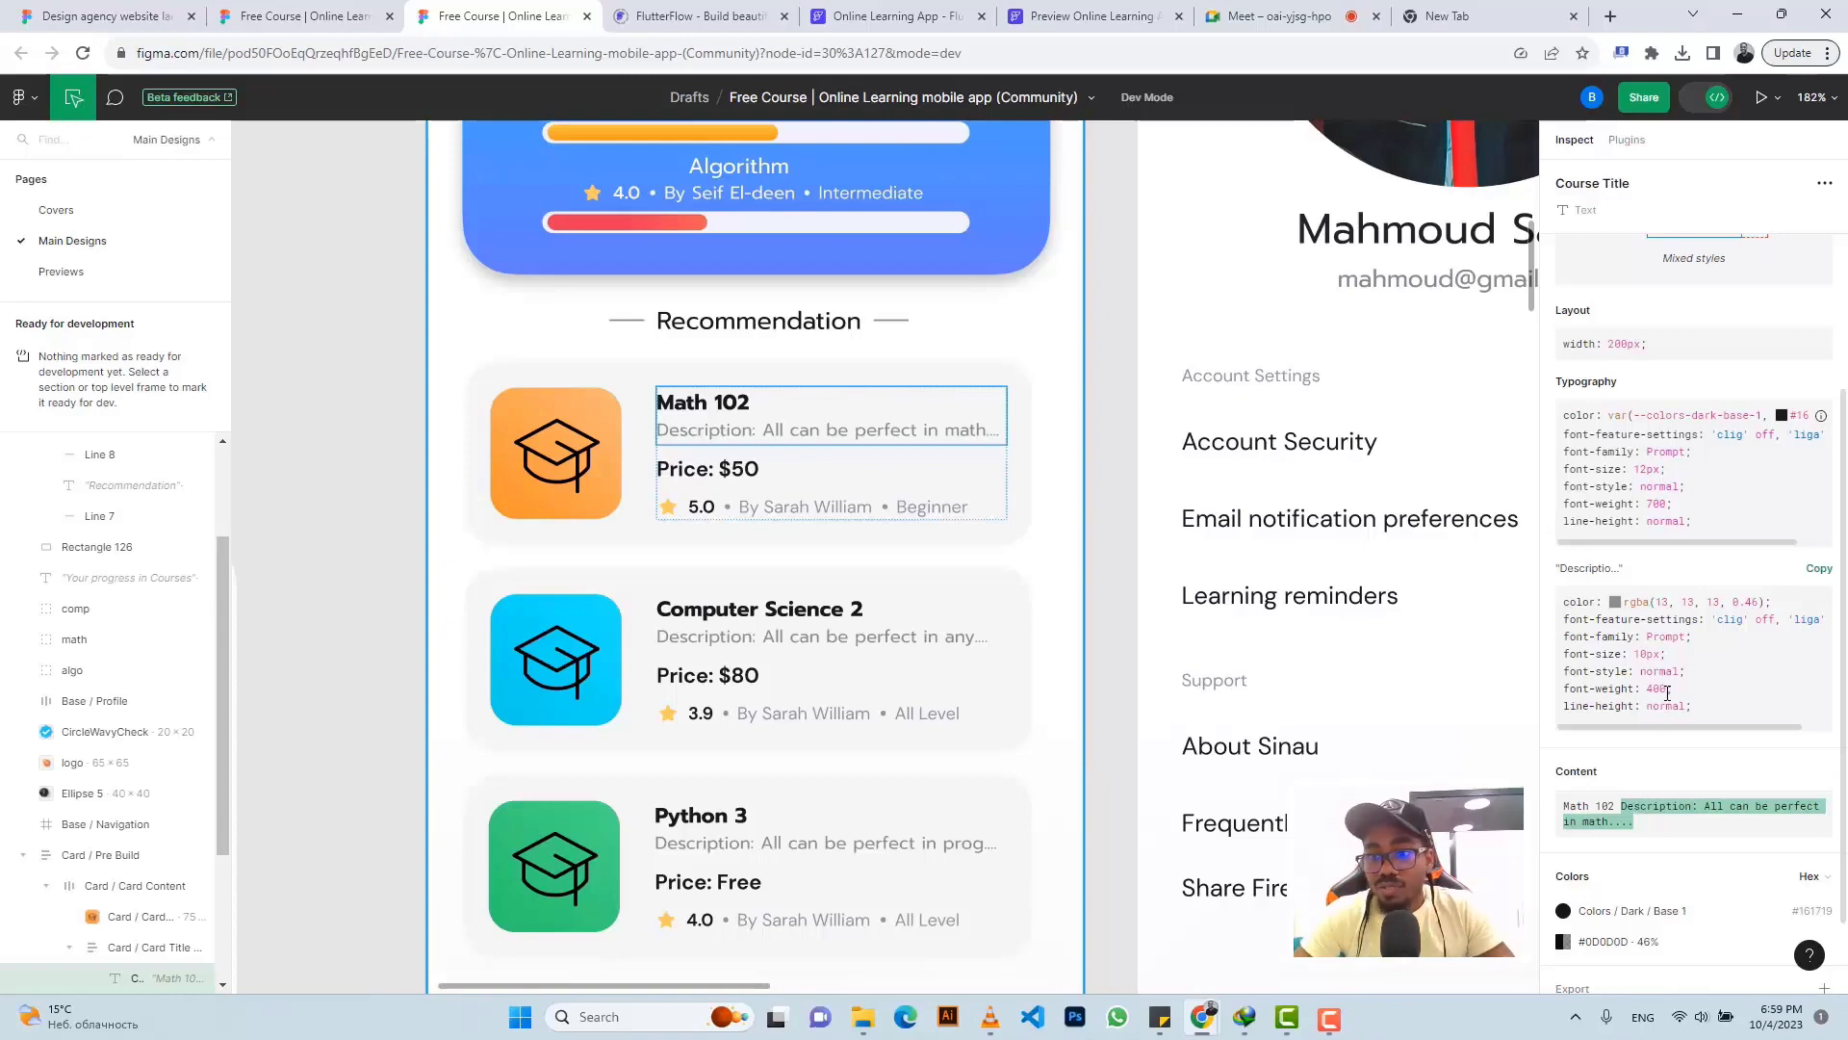
{"action": "left_click", "coordinate": [875, 10]}
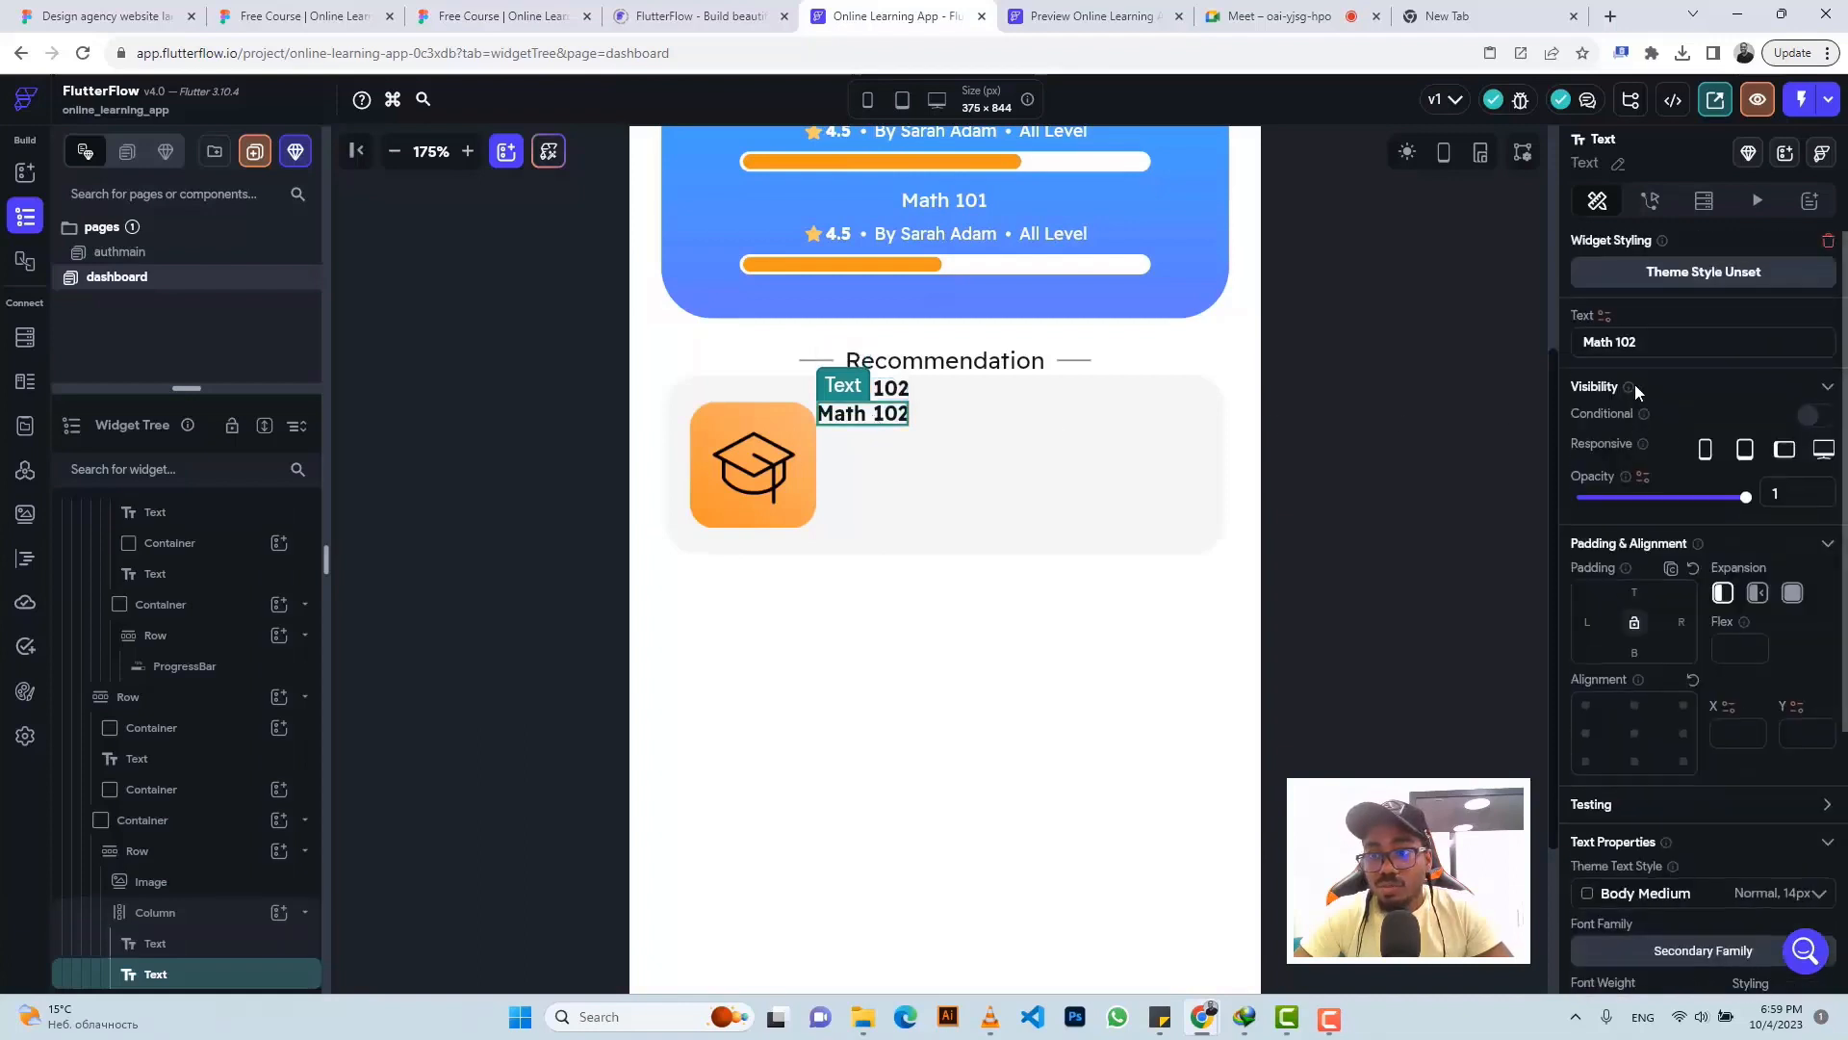
- Replace the duplicate's text with the pasted description, weight 400 normal, size 10
{"action": "triple_click", "coordinate": [1617, 343]}
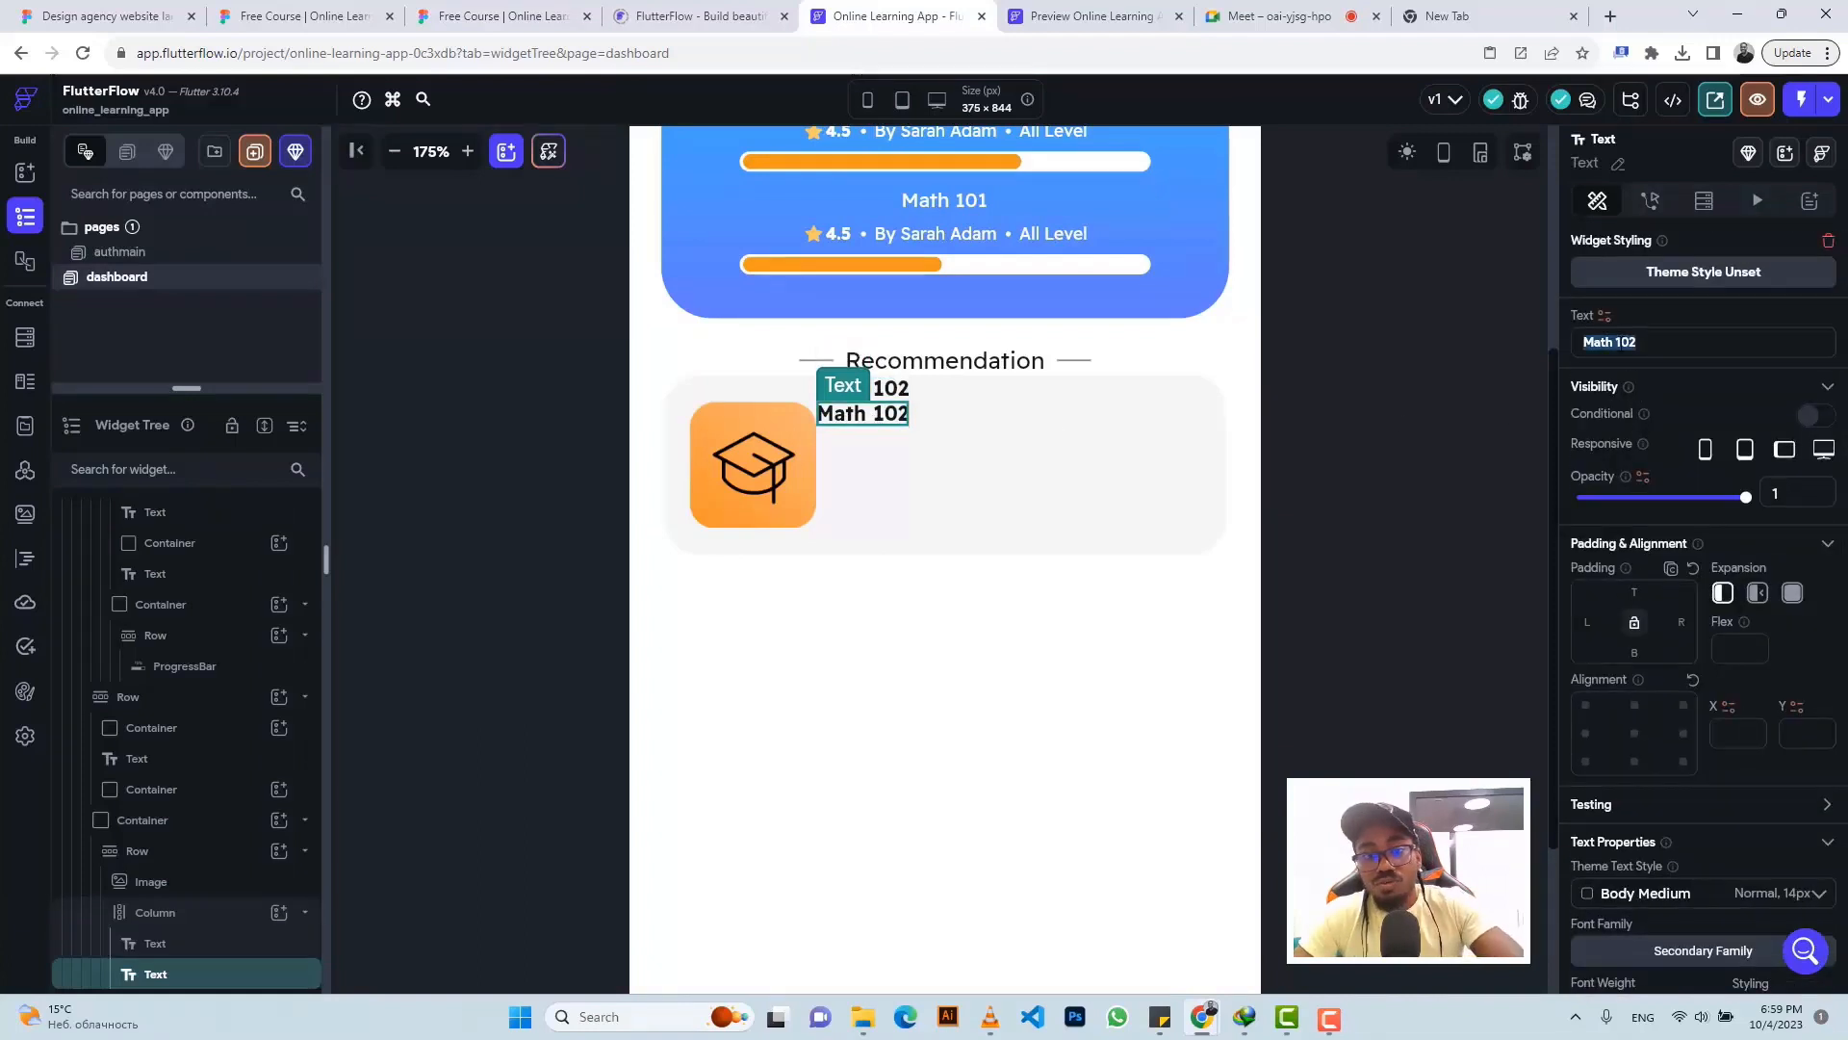
{"action": "key", "text": "ctrl+v"}
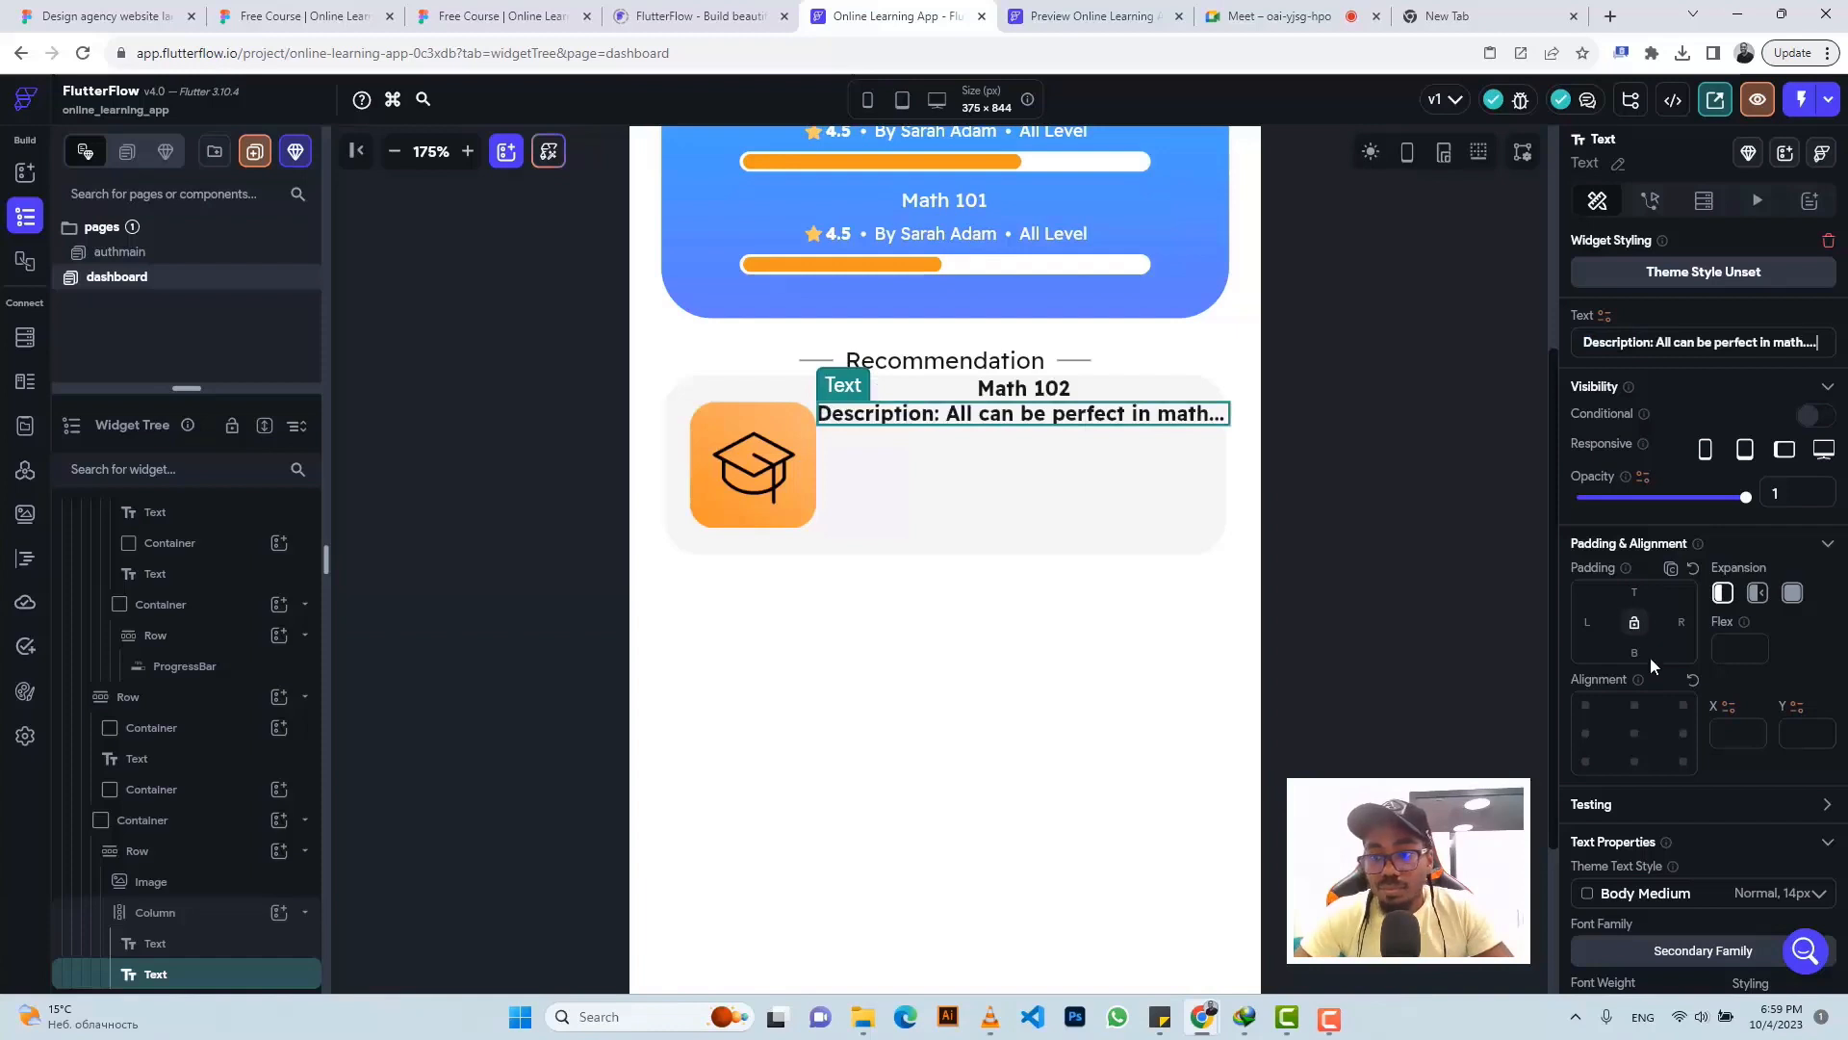
{"action": "scroll", "coordinate": [1668, 670], "scroll_direction": "down", "scroll_amount": 4}
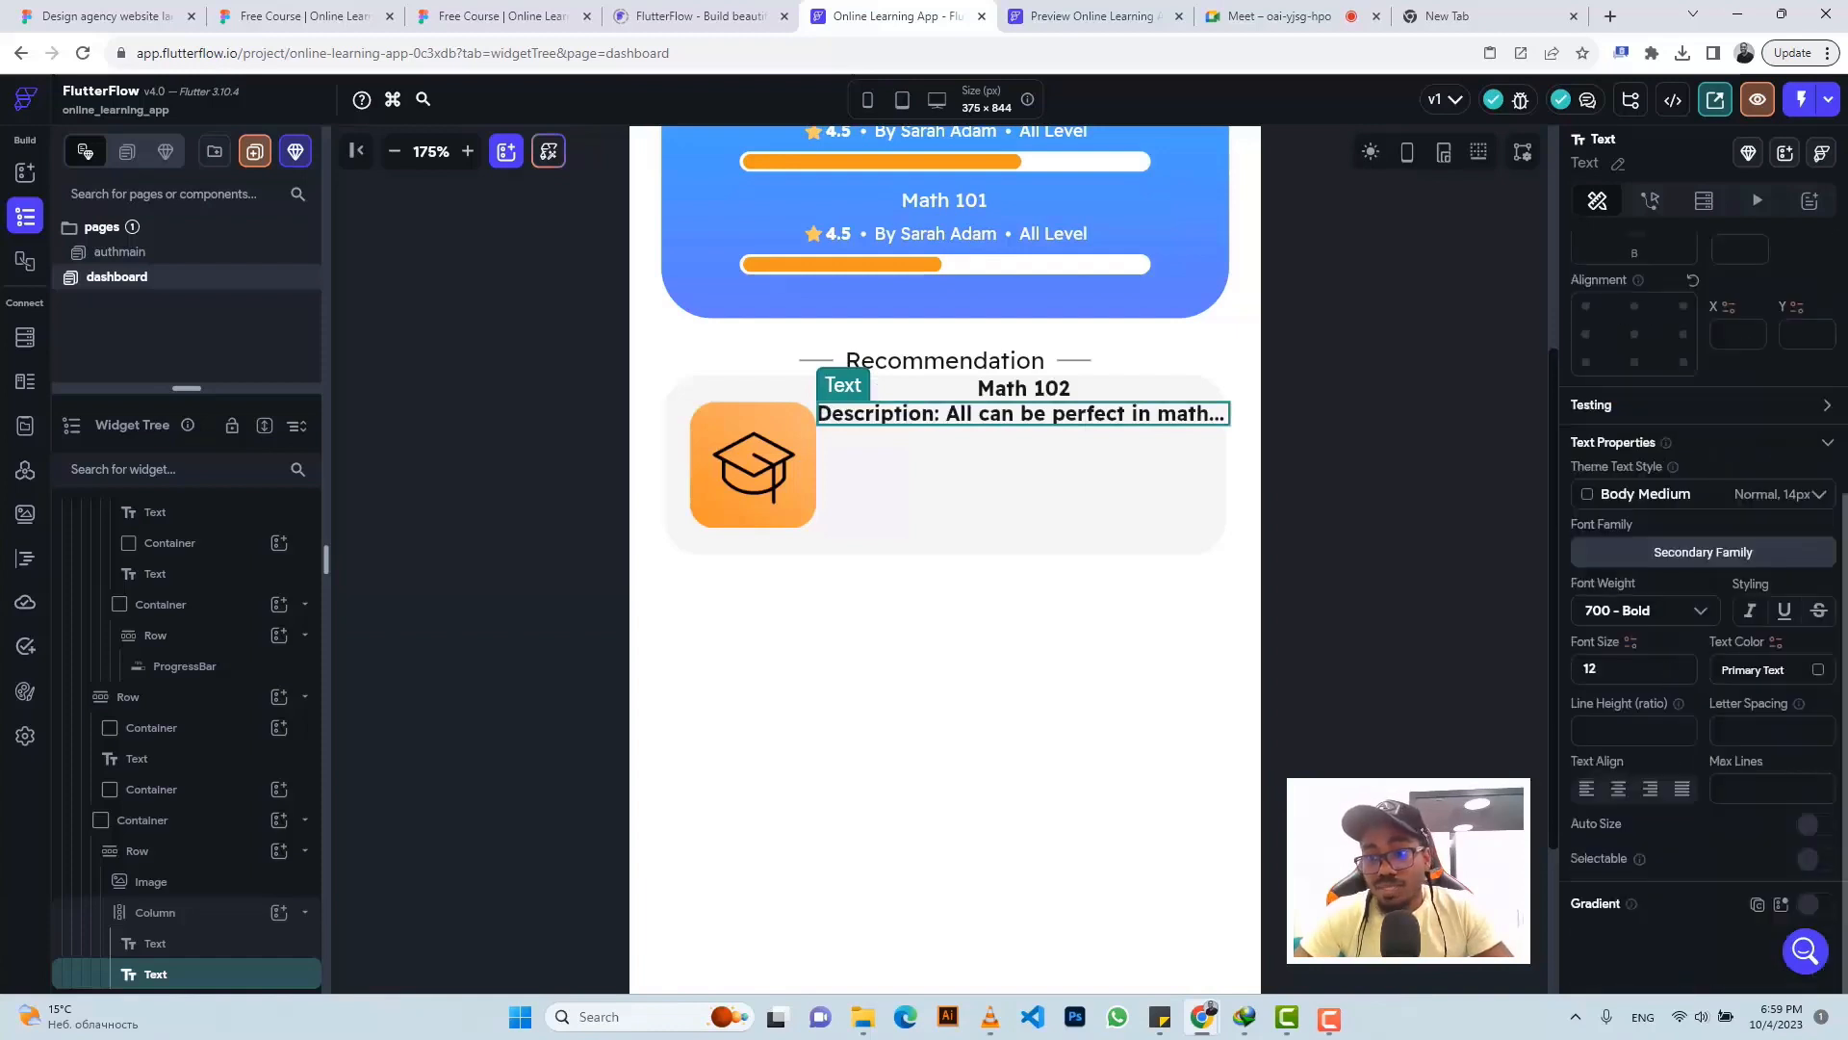
{"action": "left_click", "coordinate": [1623, 611]}
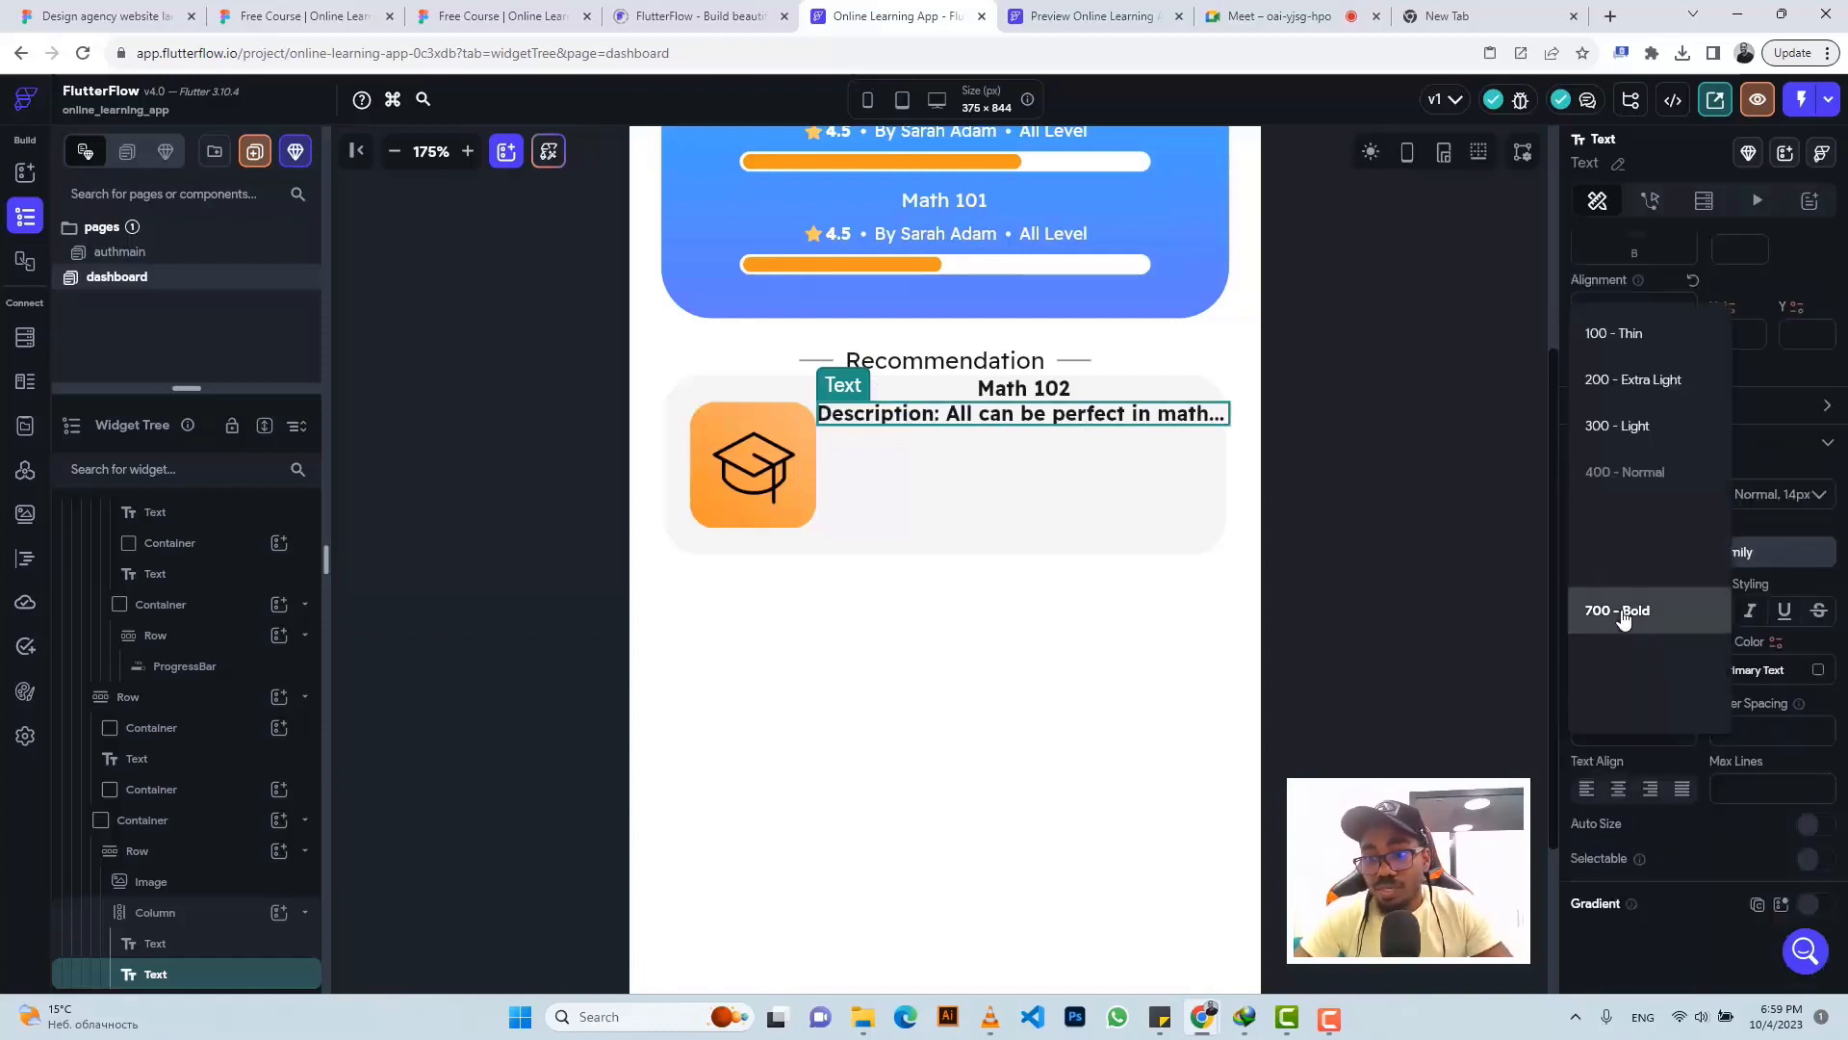
{"action": "left_click", "coordinate": [1614, 474]}
{"action": "left_click", "coordinate": [1606, 668]}
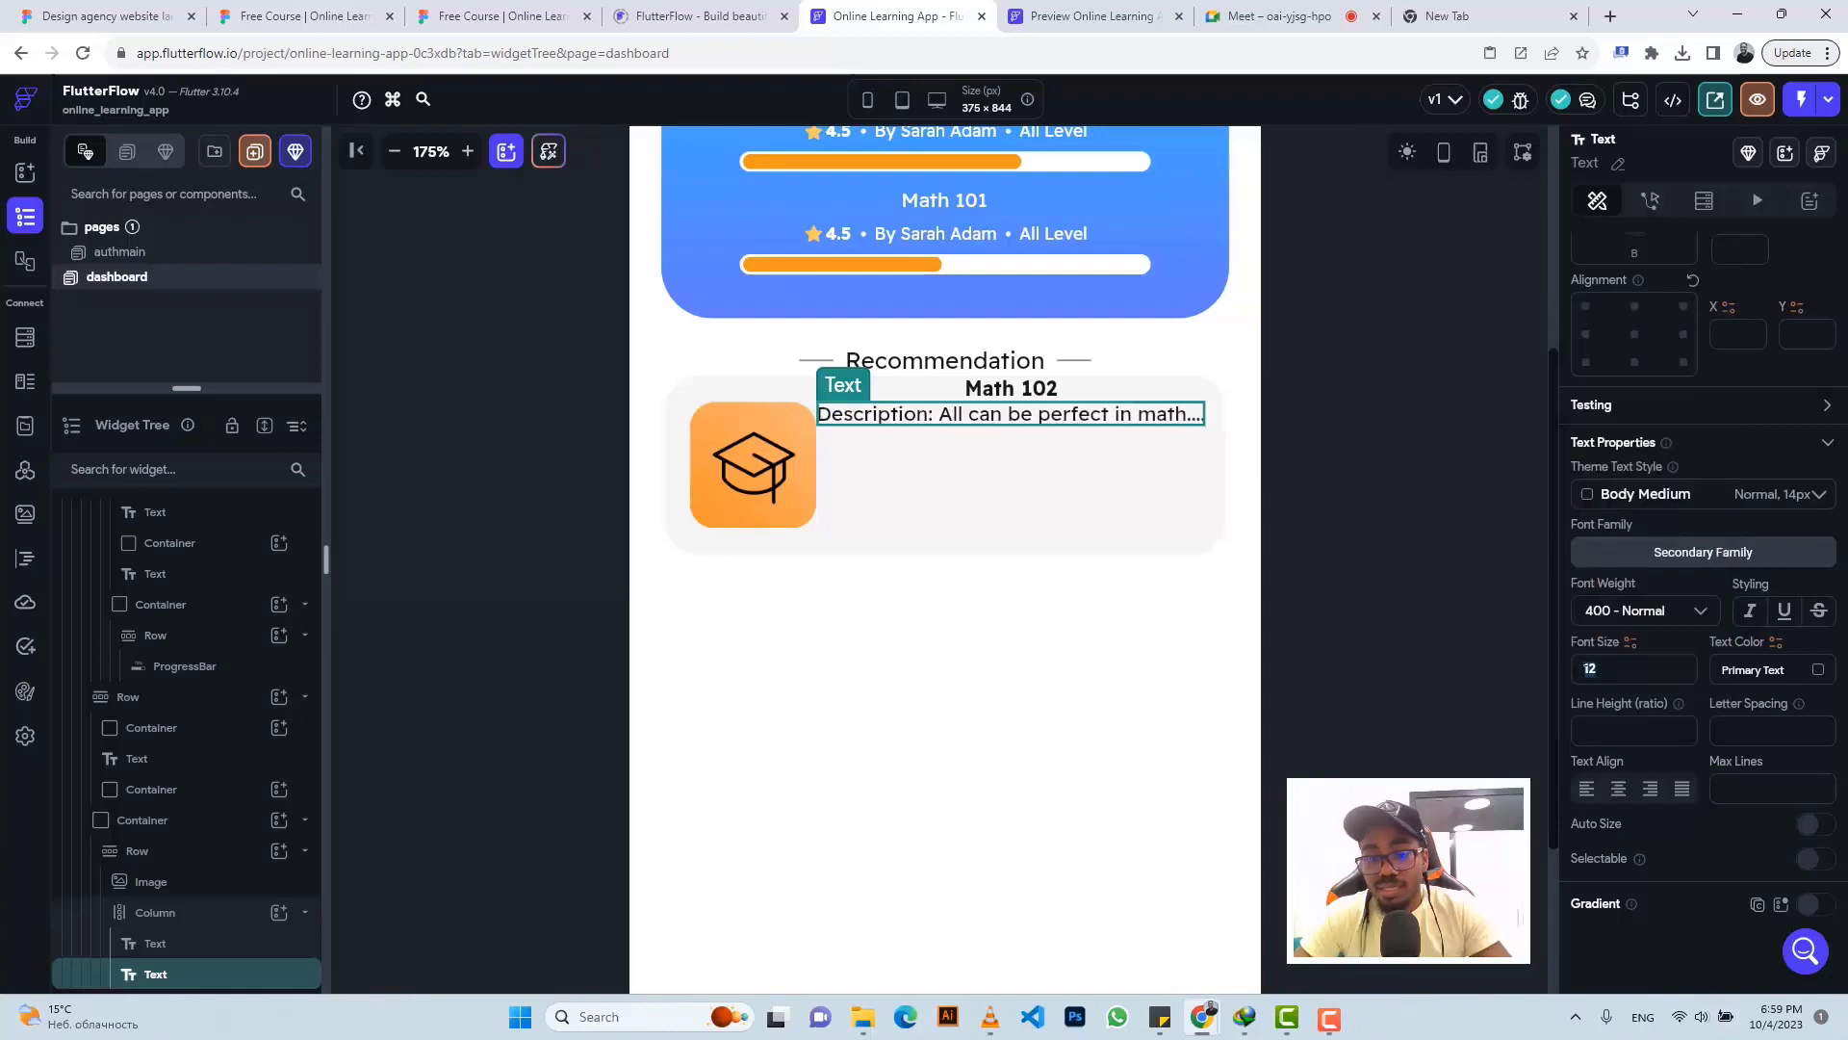
{"action": "key", "text": "BackSpace"}
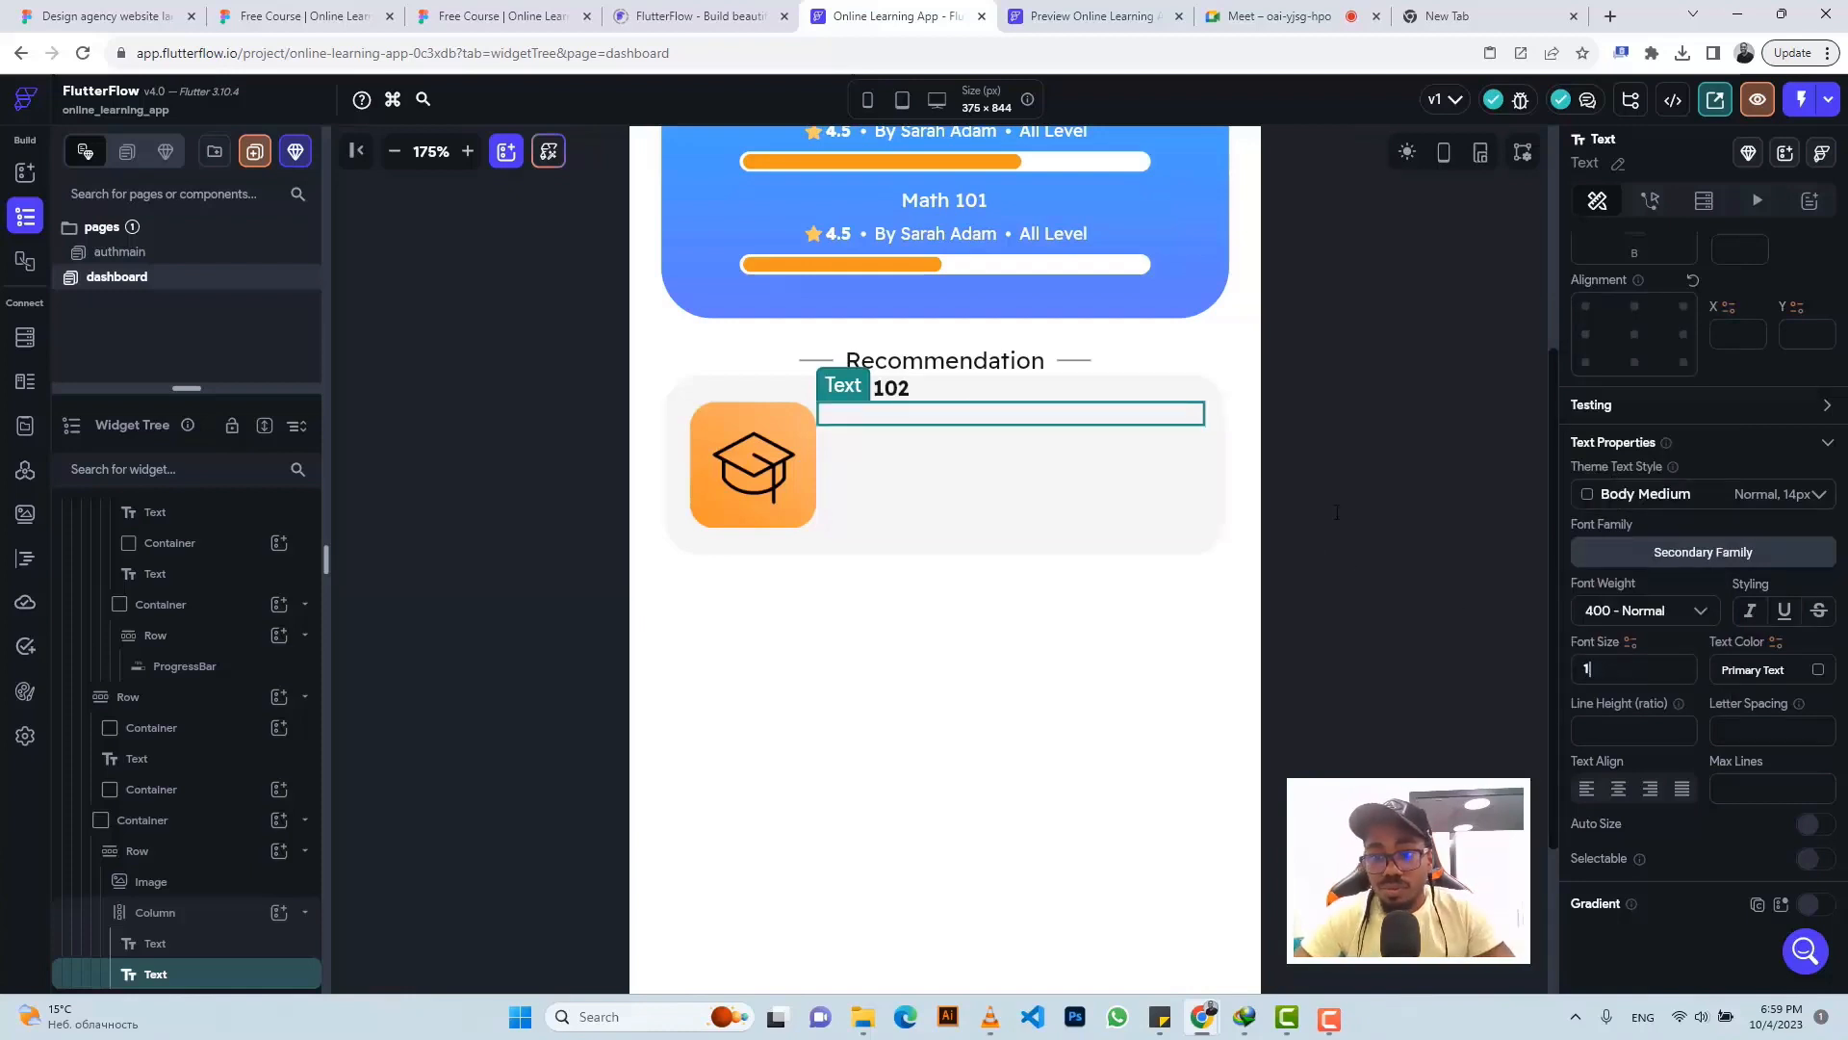
{"action": "type", "text": "0"}
- Set the text column's Cross Axis Alignment to Start and compare with Figma
{"action": "left_click", "coordinate": [1047, 390]}
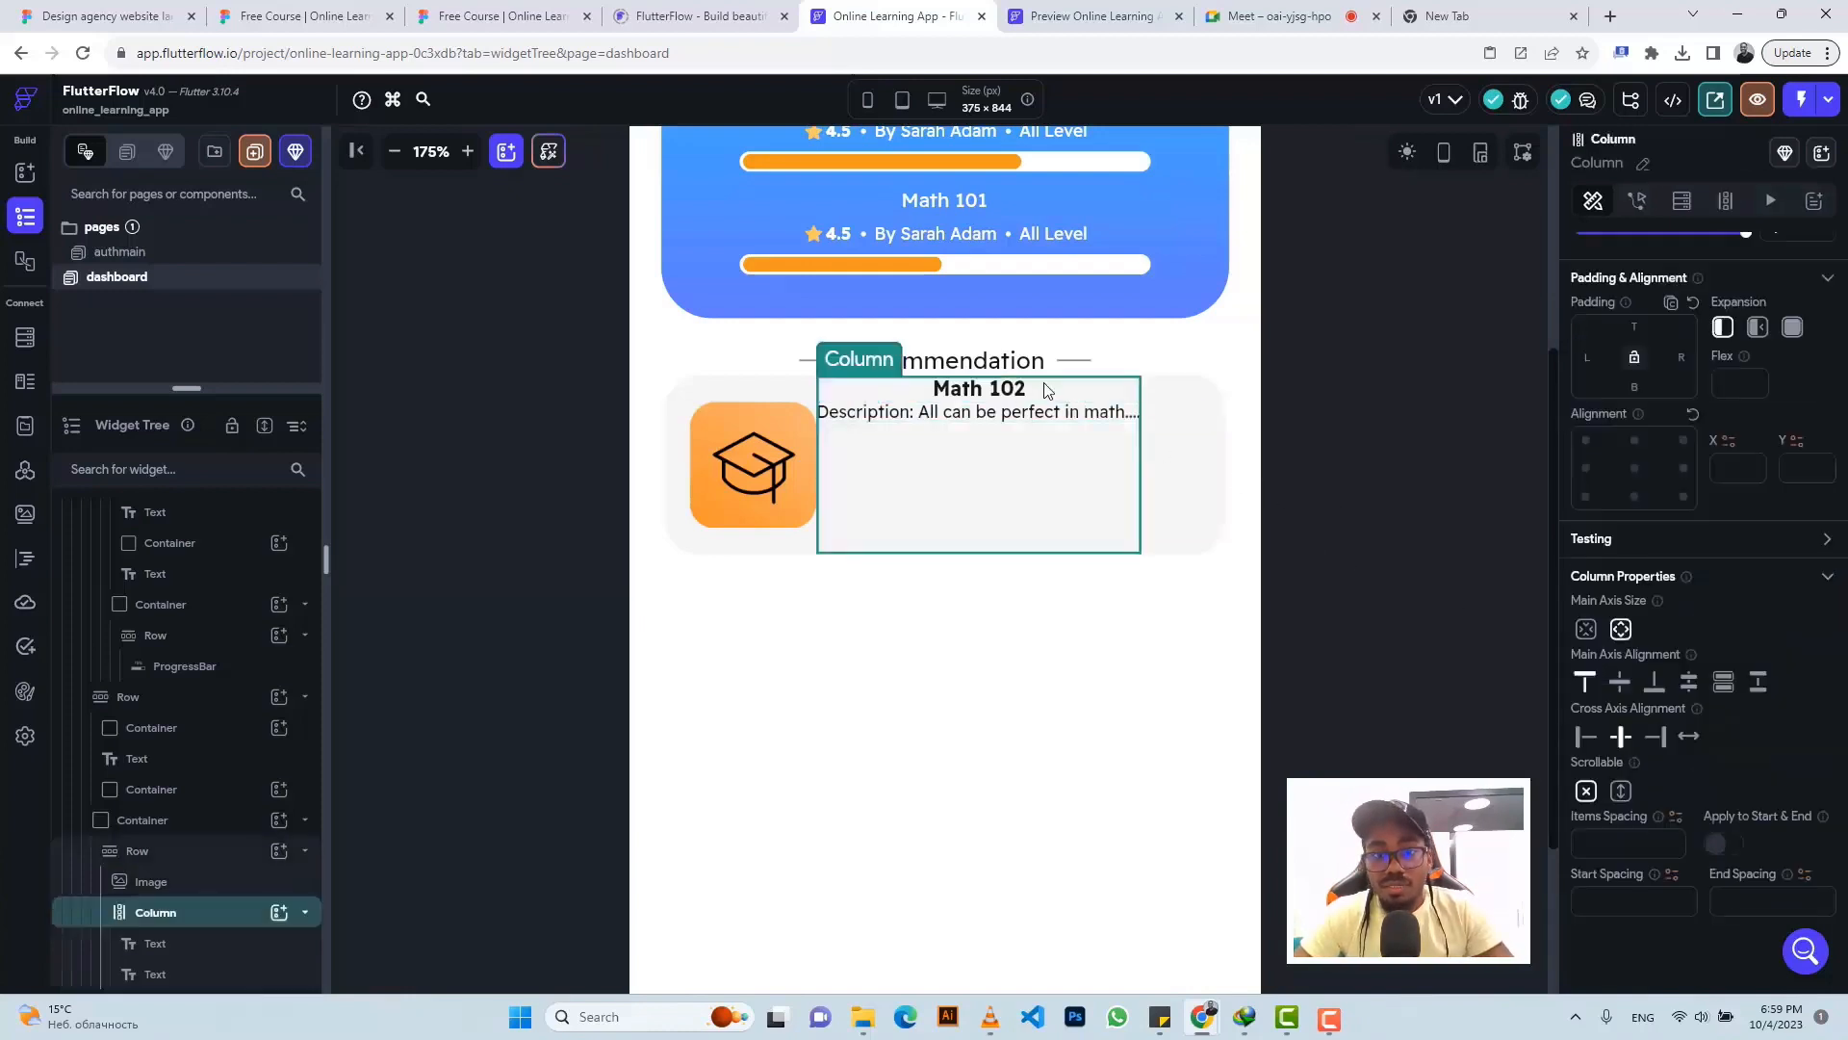
{"action": "left_click", "coordinate": [1584, 737]}
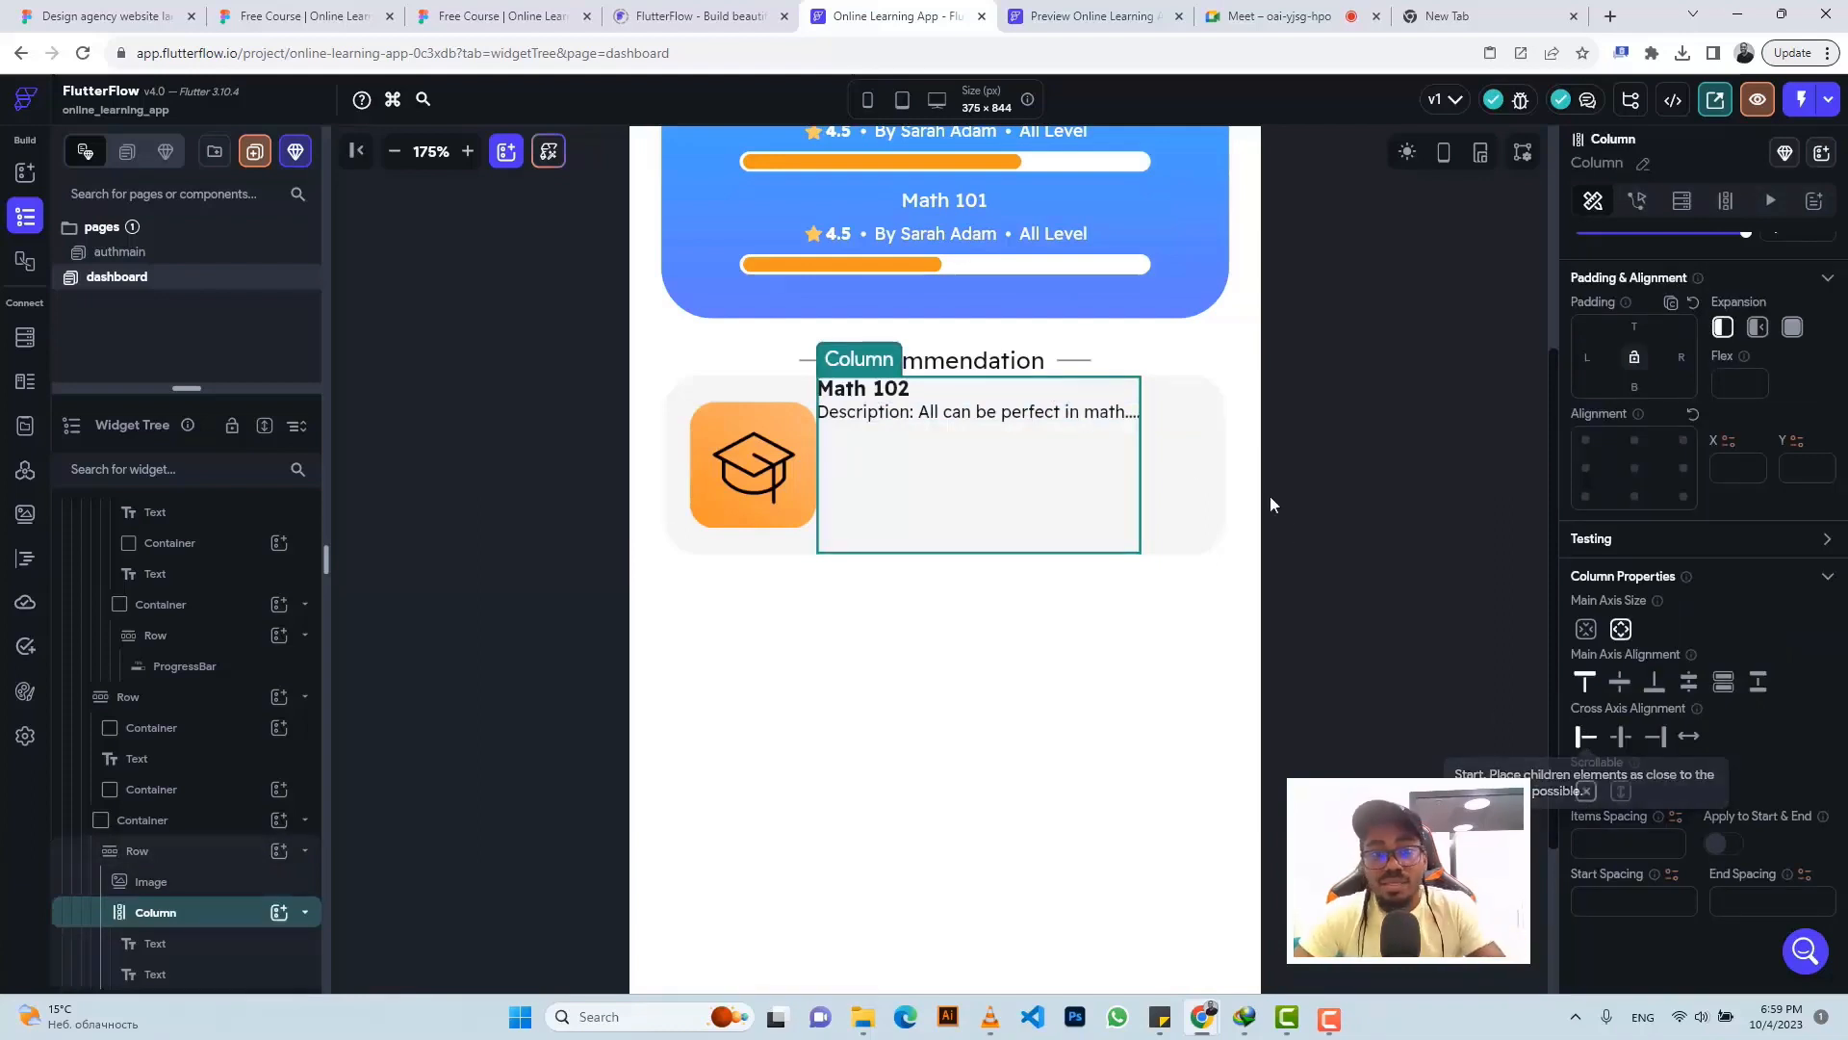
{"action": "left_click", "coordinate": [430, 12]}
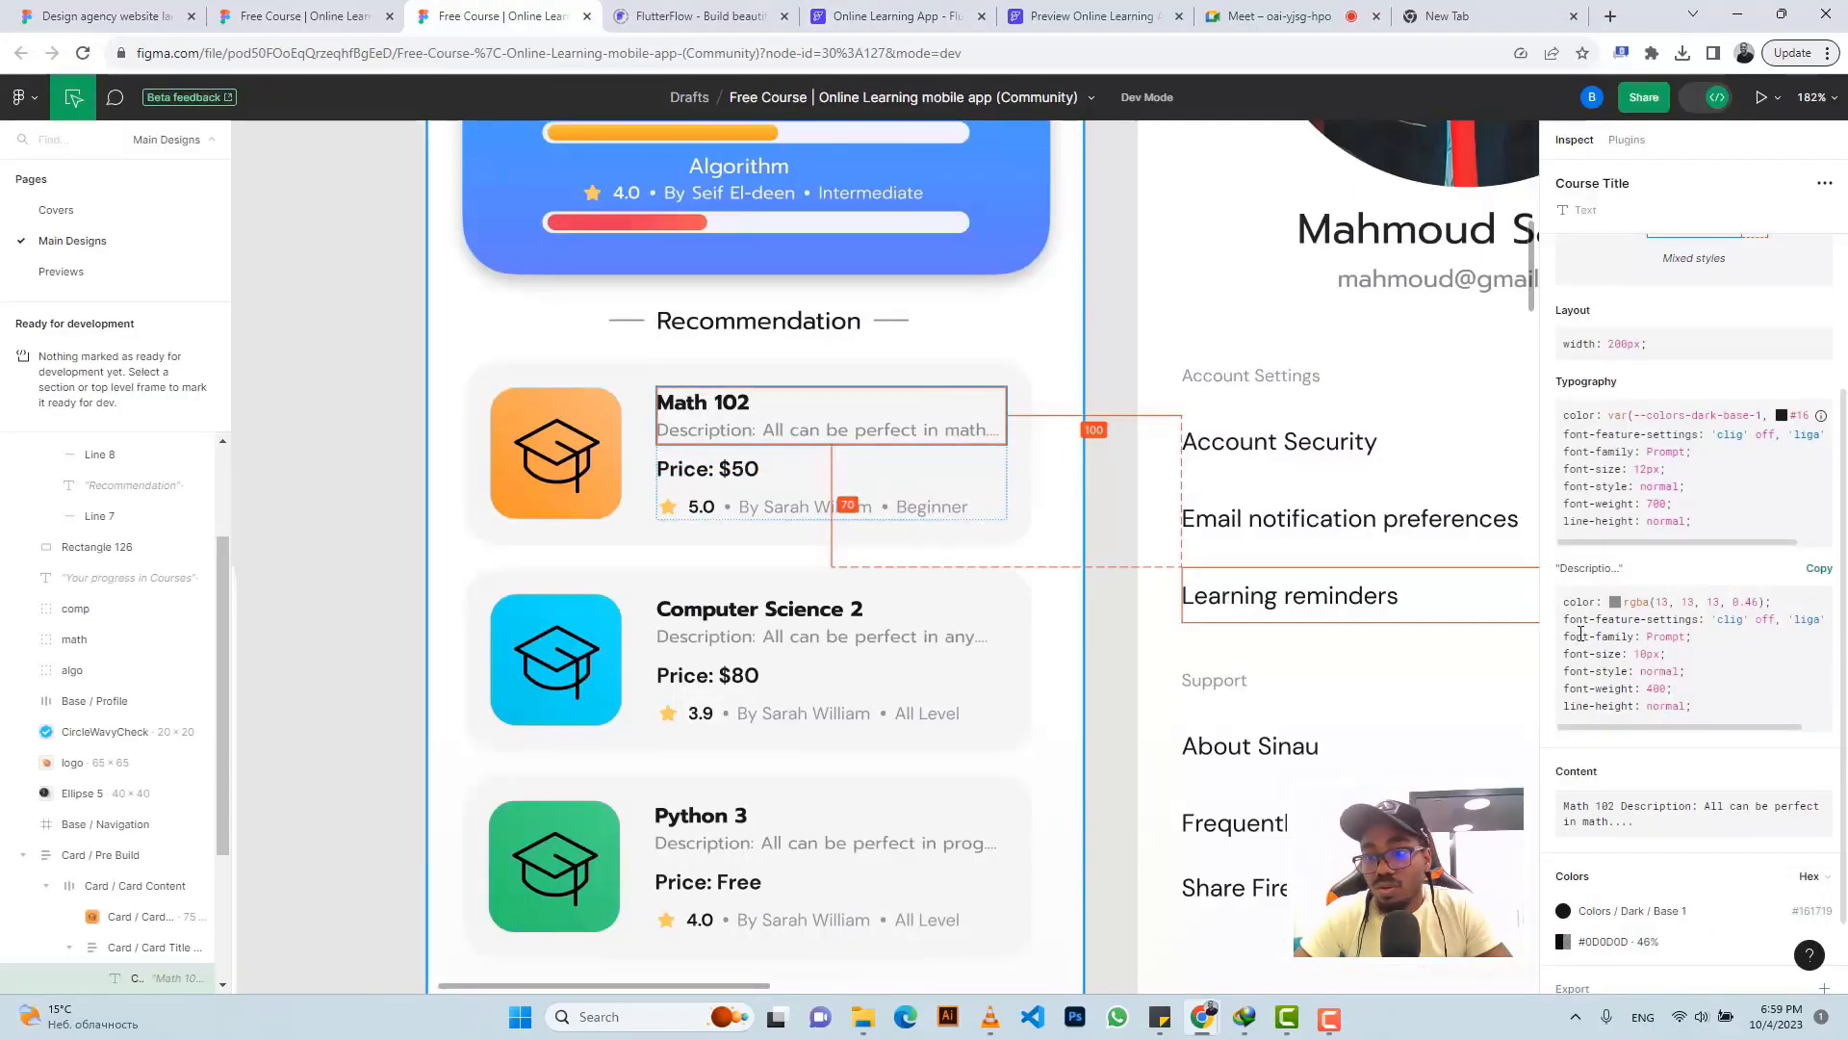
{"action": "scroll", "coordinate": [1657, 775], "scroll_direction": "down", "scroll_amount": 2}
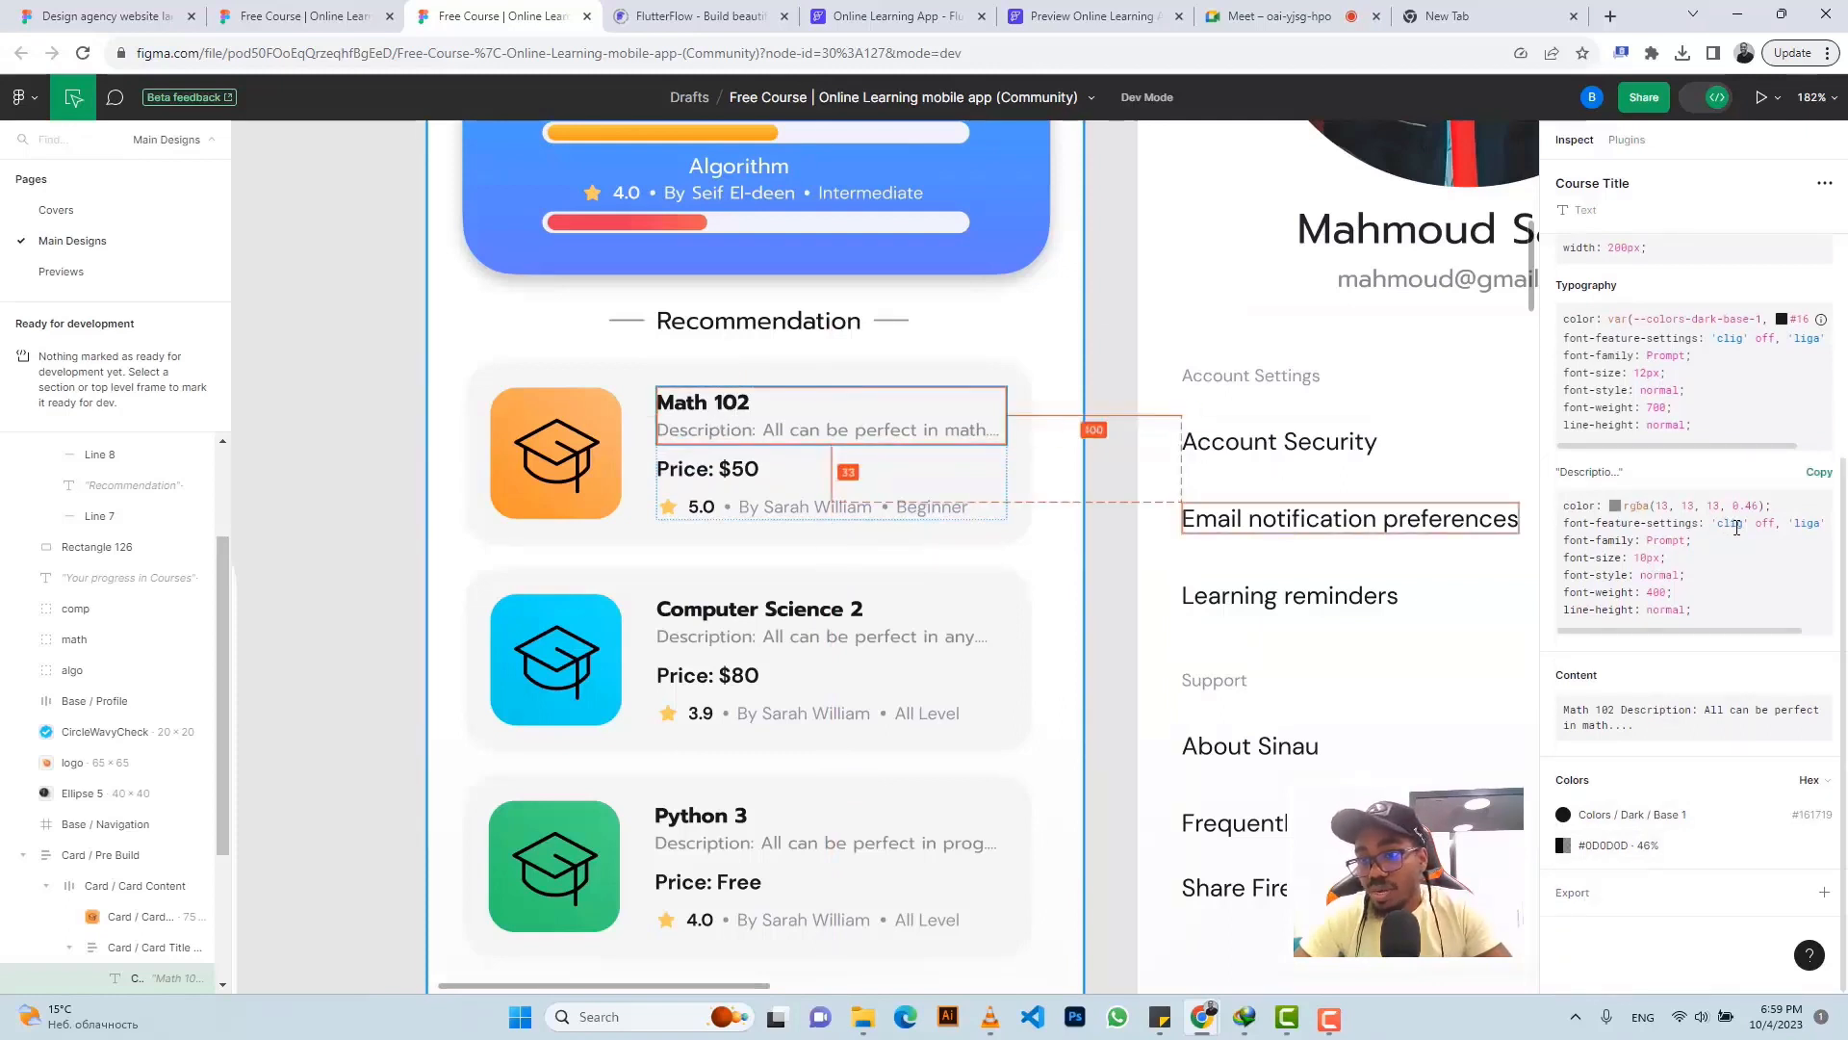
{"action": "left_click", "coordinate": [871, 10]}
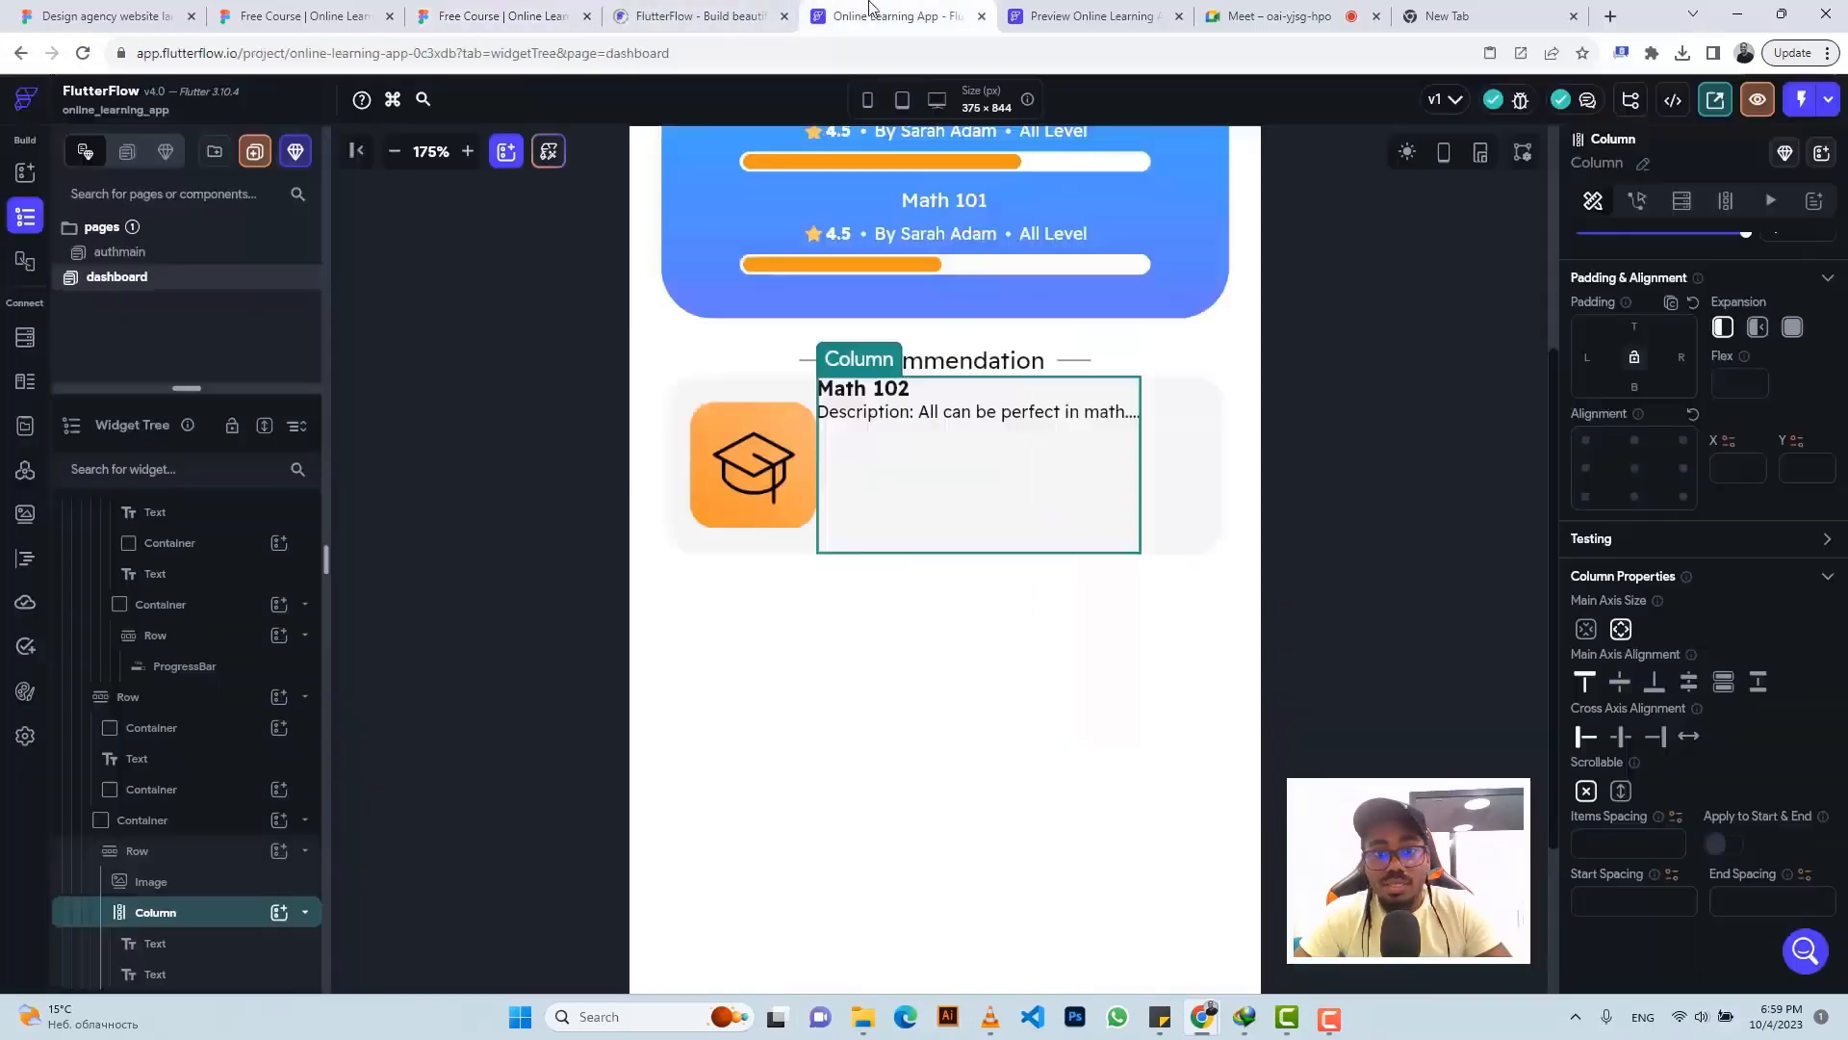
{"action": "left_click", "coordinate": [1002, 417]}
{"action": "scroll", "coordinate": [1794, 673], "scroll_direction": "down", "scroll_amount": 5}
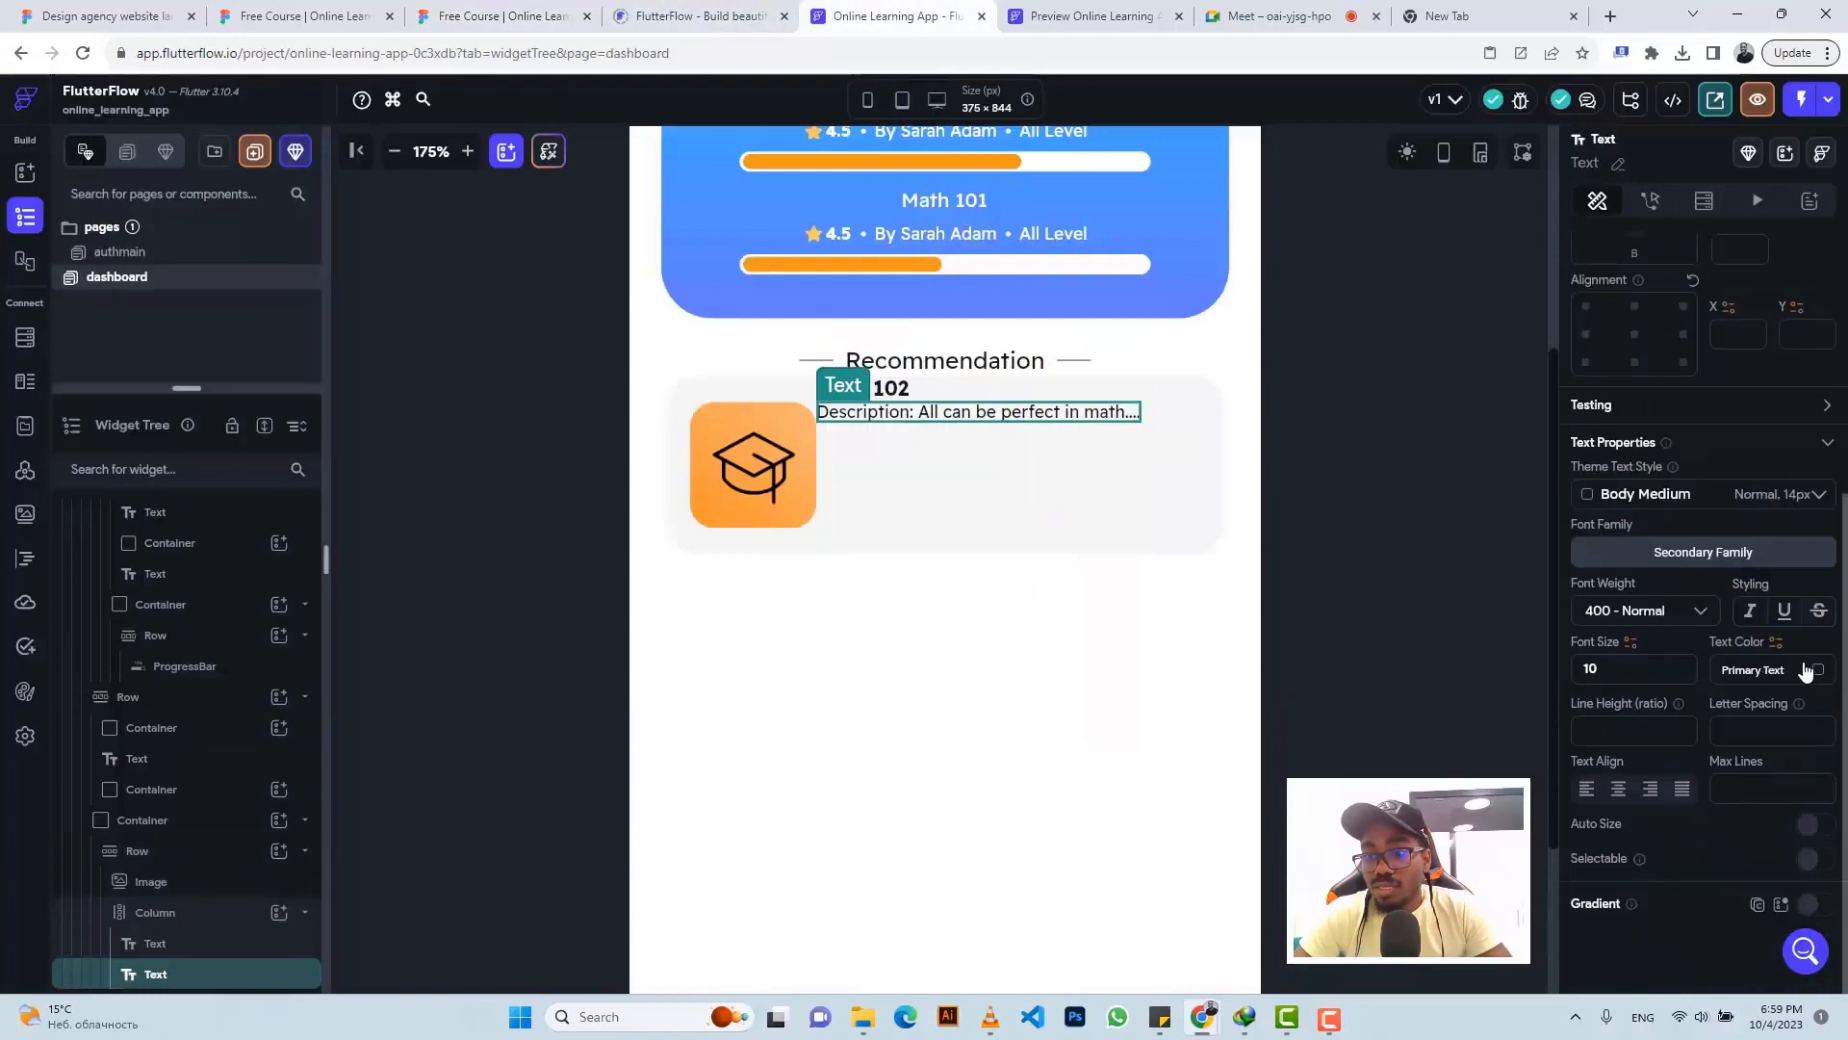
{"action": "left_click", "coordinate": [1817, 674]}
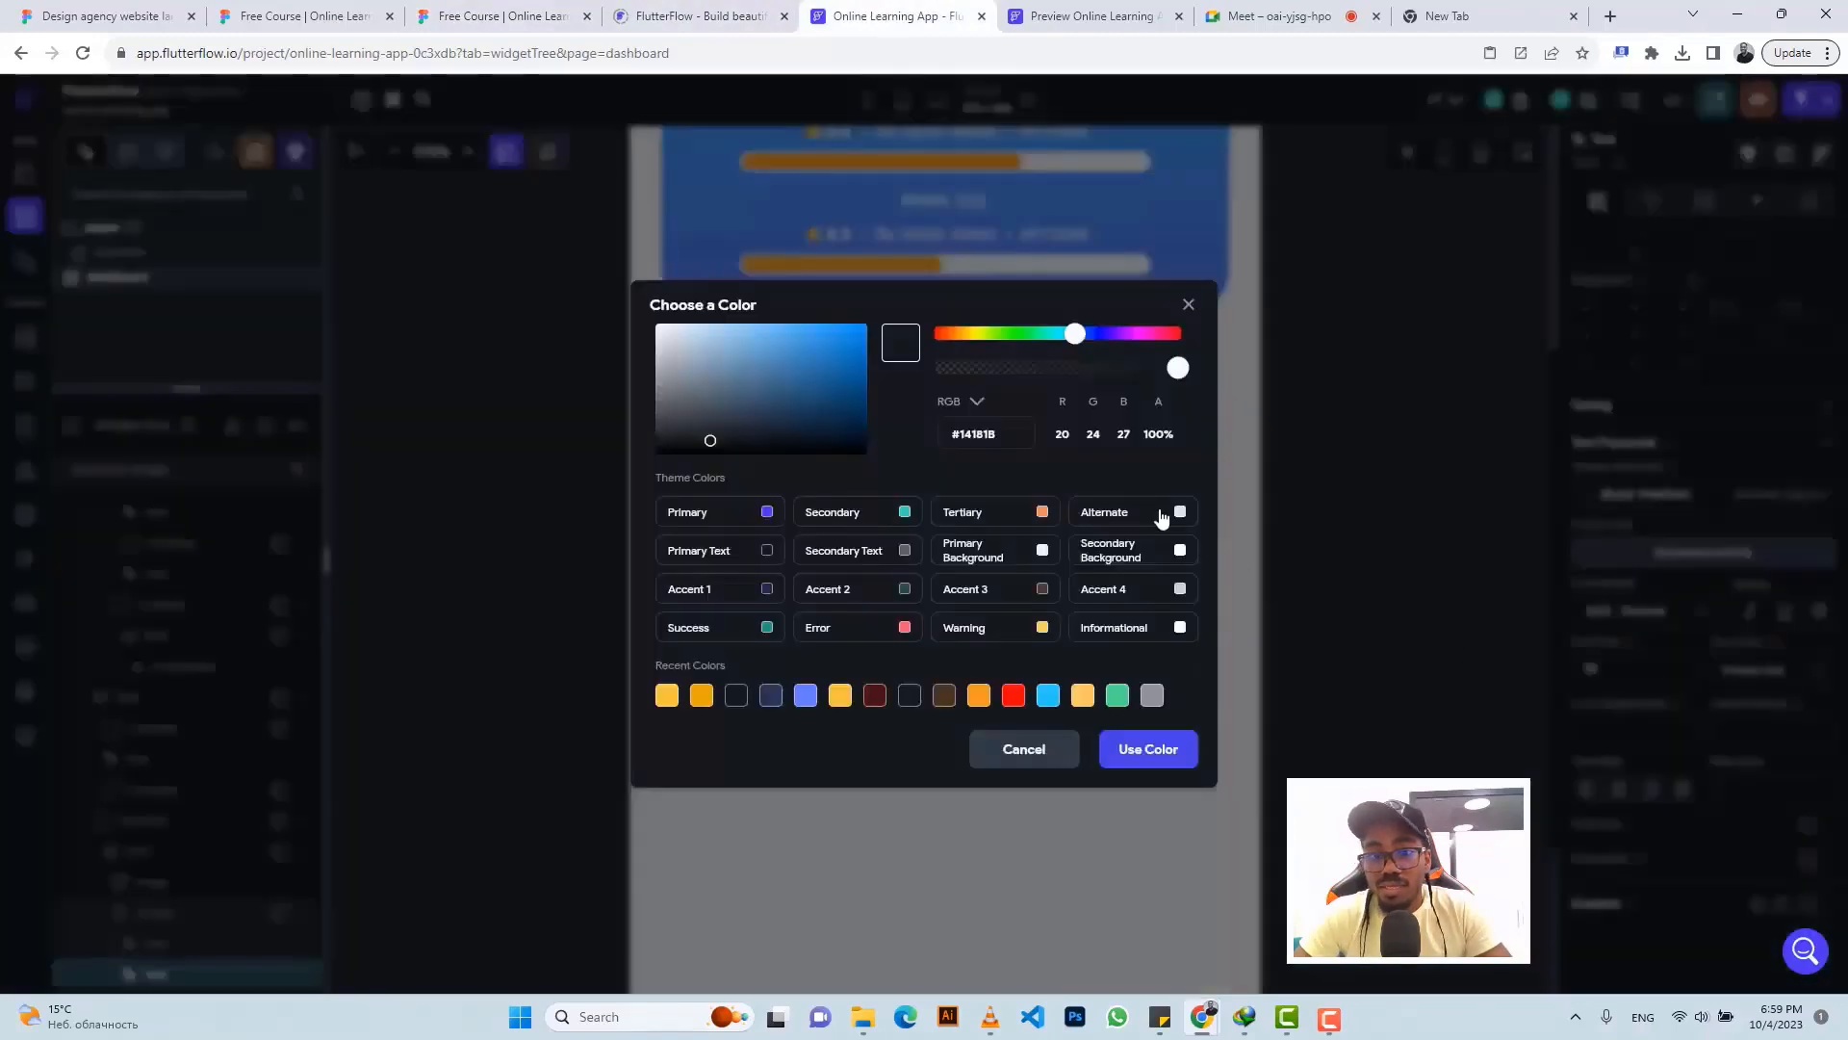
- Colour the description with the Secondary Text theme colour and compare against Figma
{"action": "left_click", "coordinate": [905, 551]}
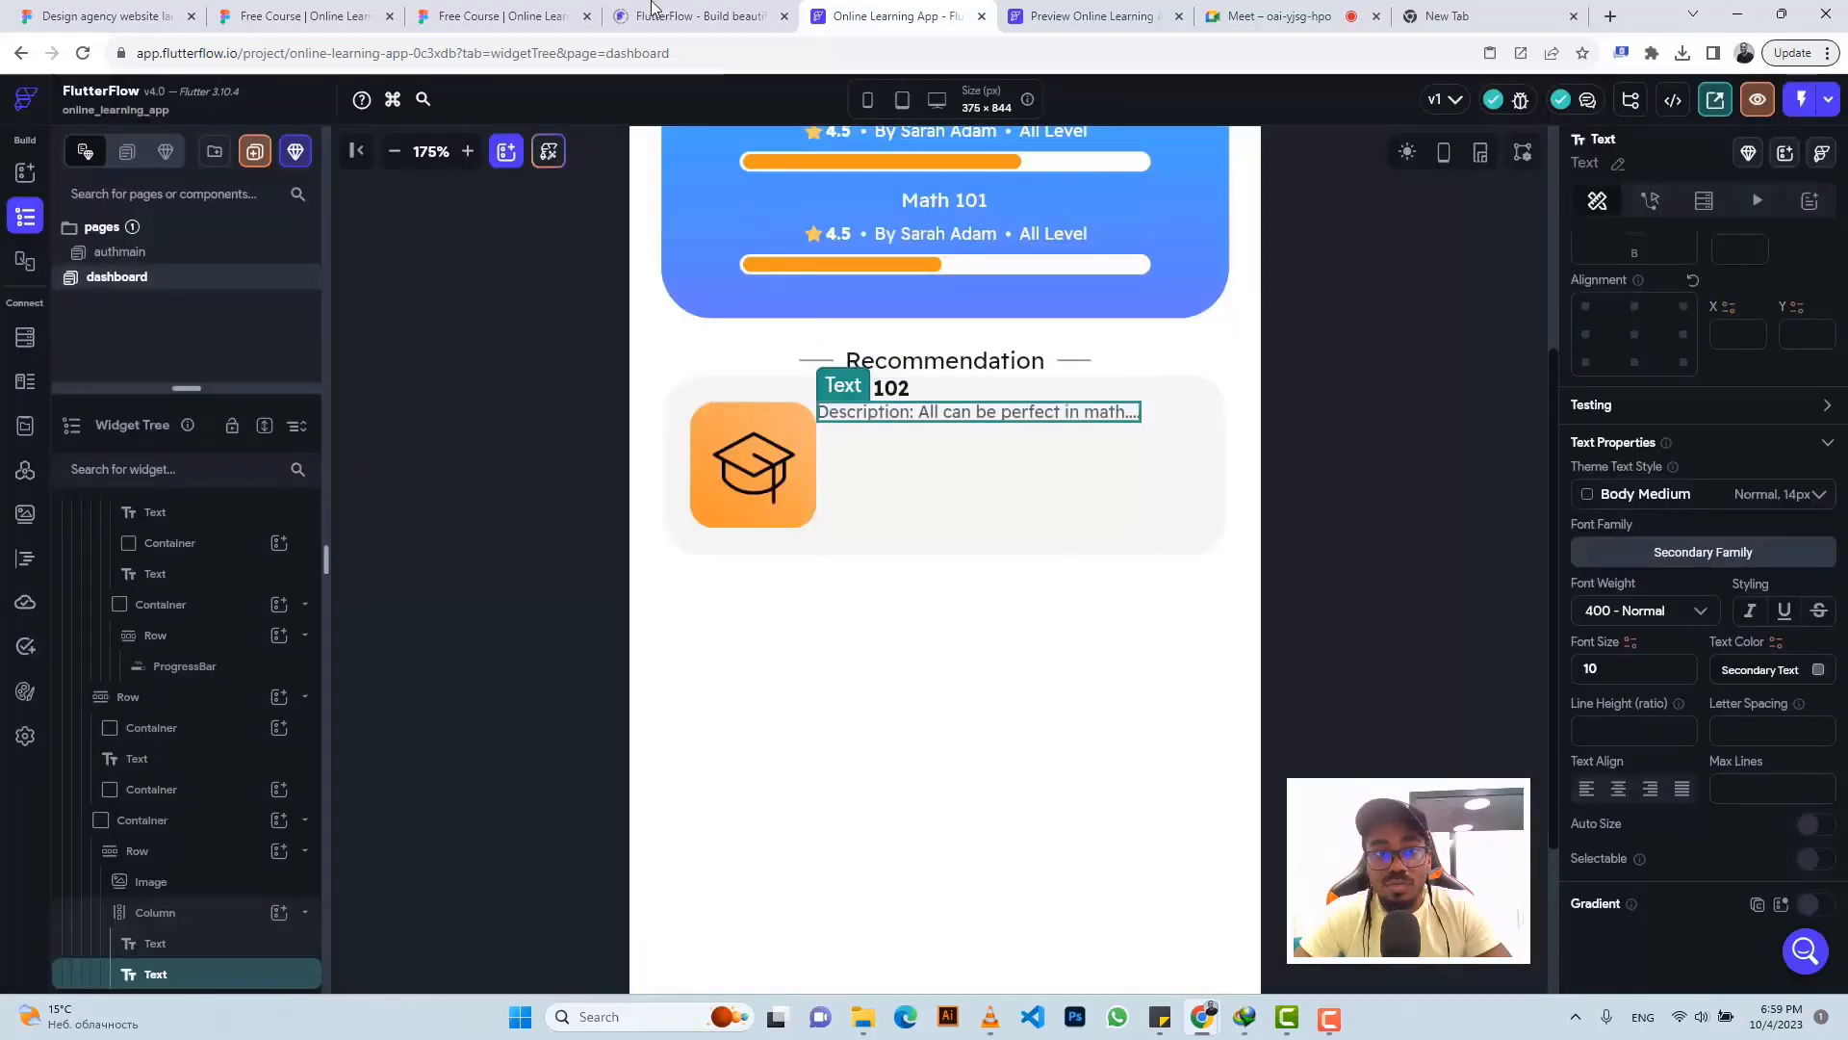
{"action": "left_click", "coordinate": [488, 11]}
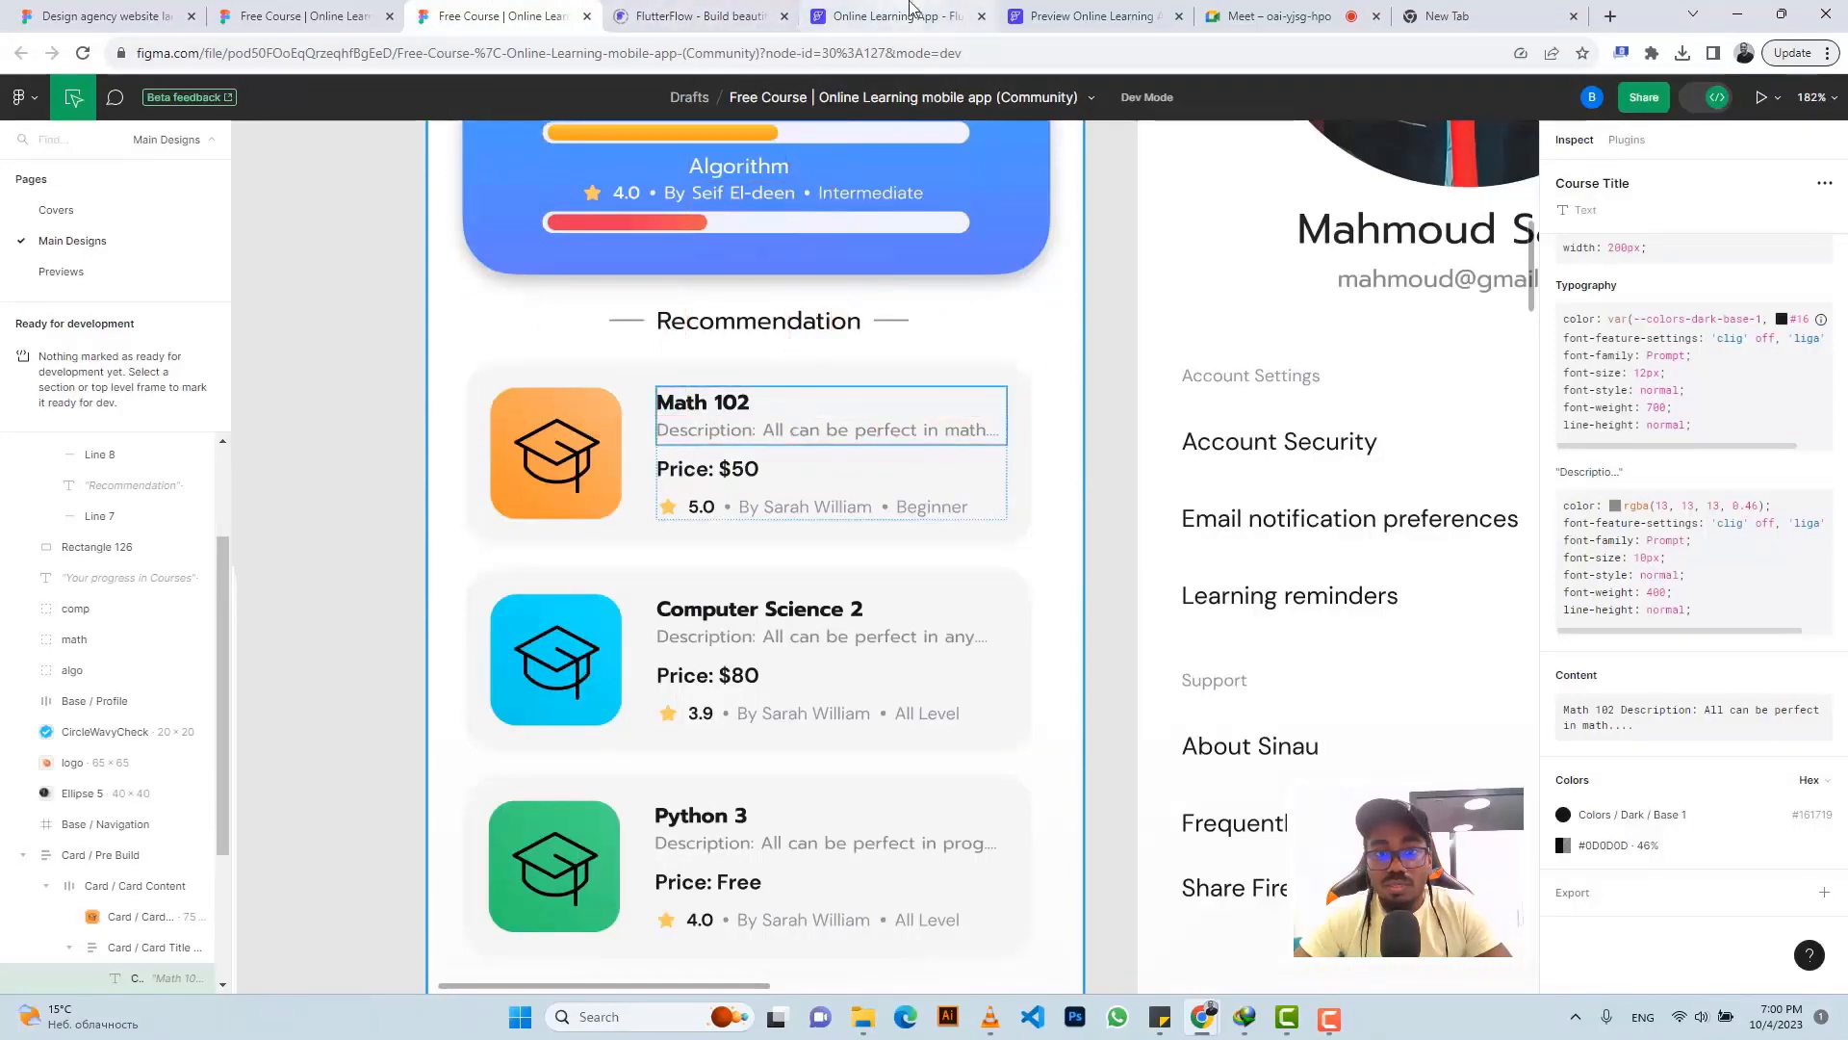
{"action": "left_click", "coordinate": [909, 13]}
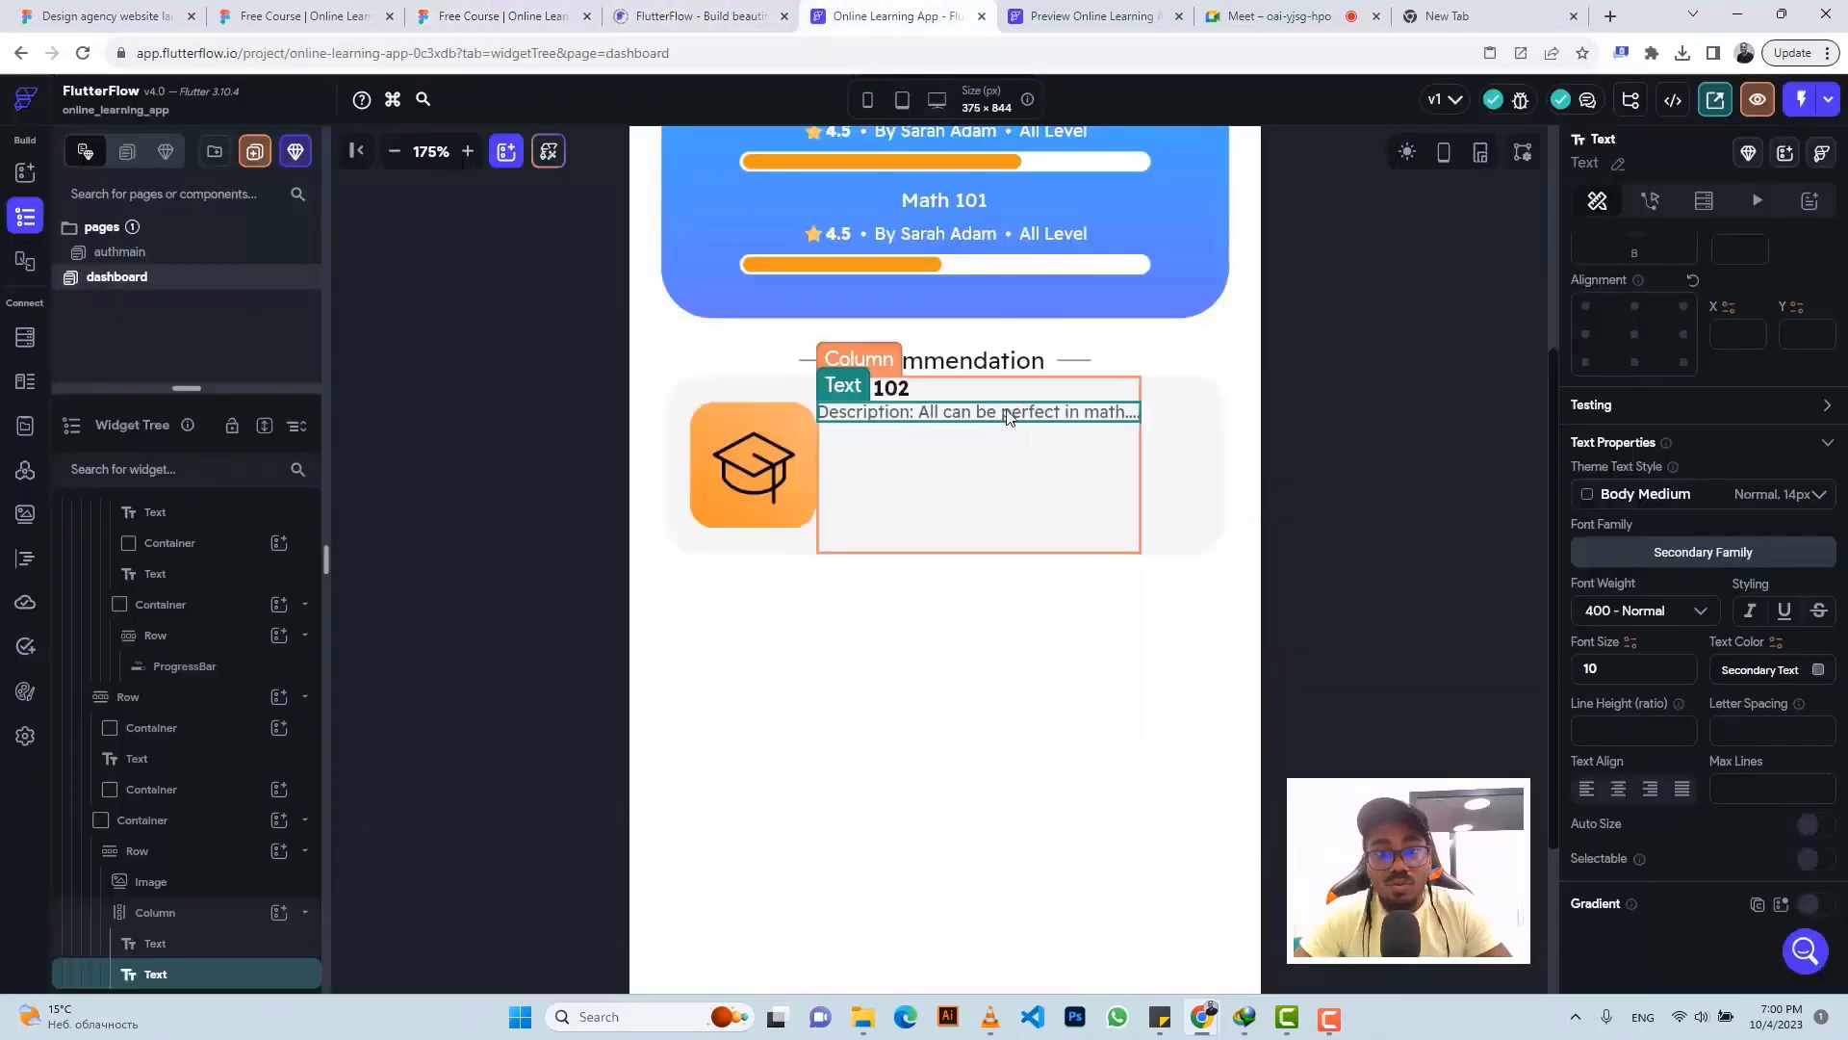
{"action": "left_click", "coordinate": [1007, 447]}
{"action": "left_click", "coordinate": [510, 16]}
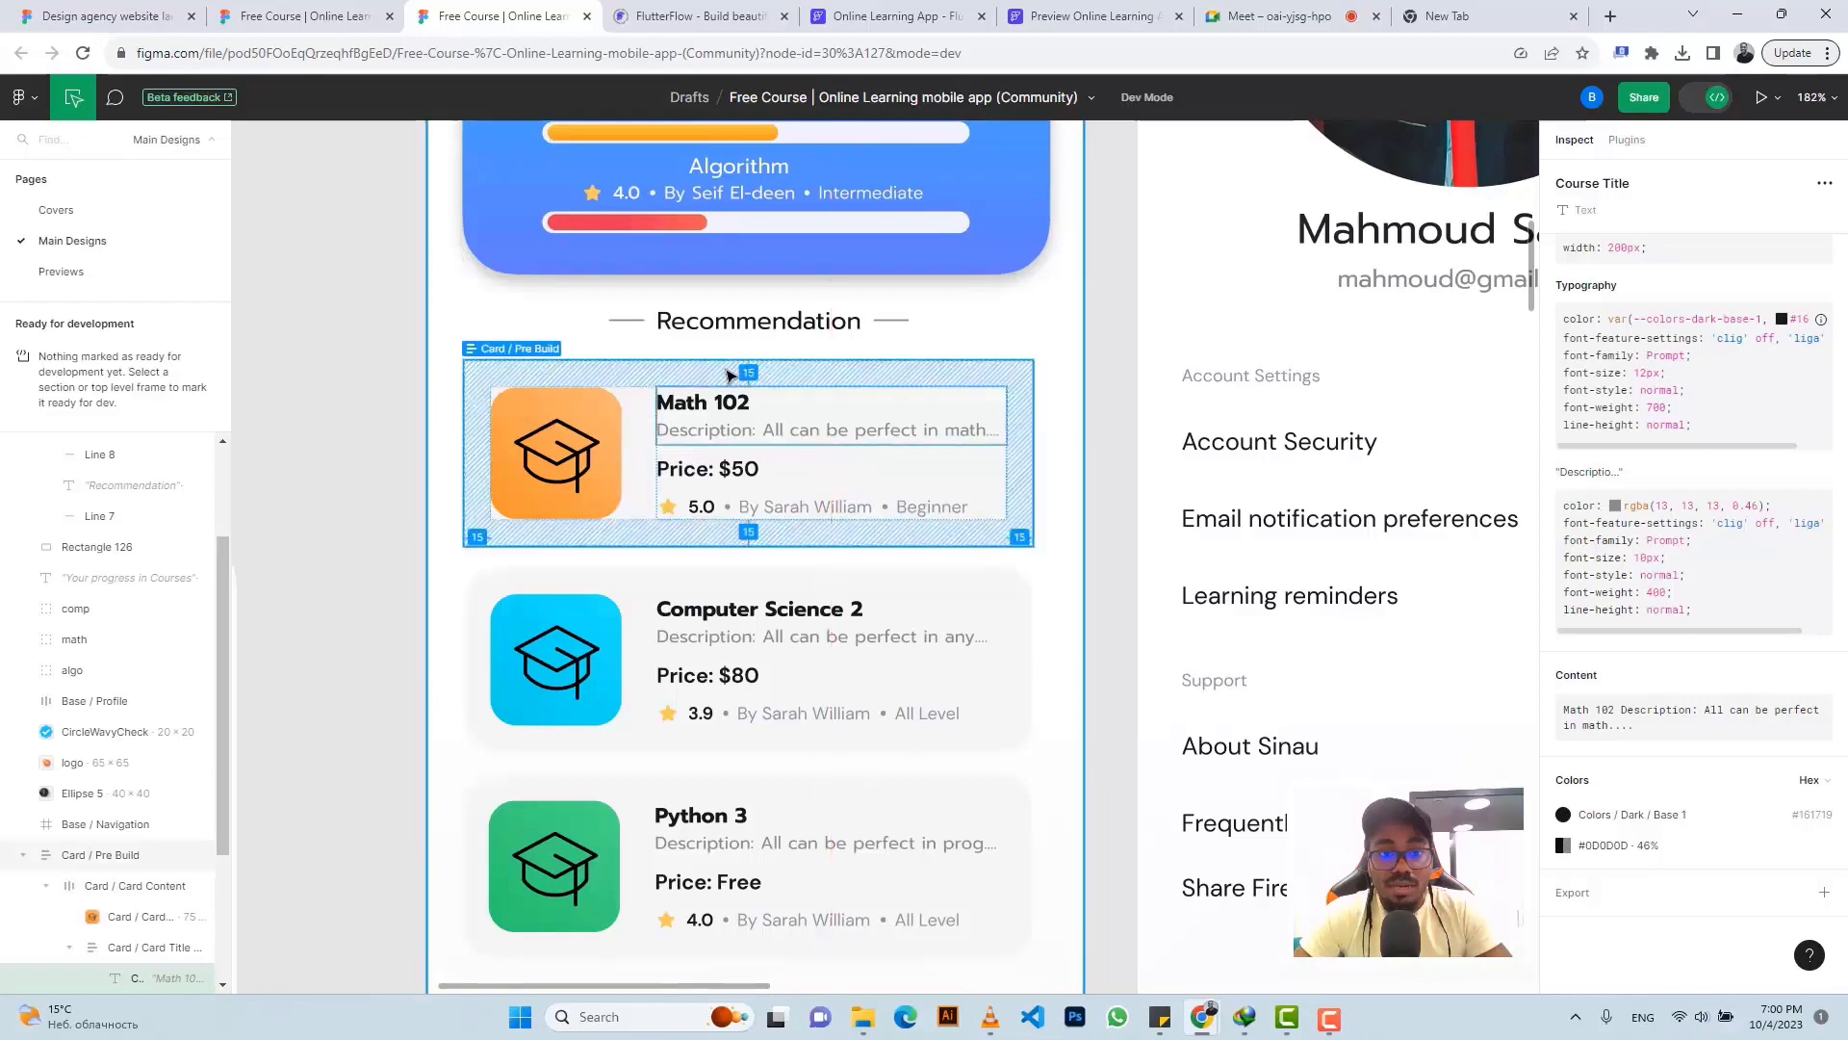
- Set the Math 102 text column's padding to 20 left and 15 top
{"action": "left_click", "coordinate": [897, 16]}
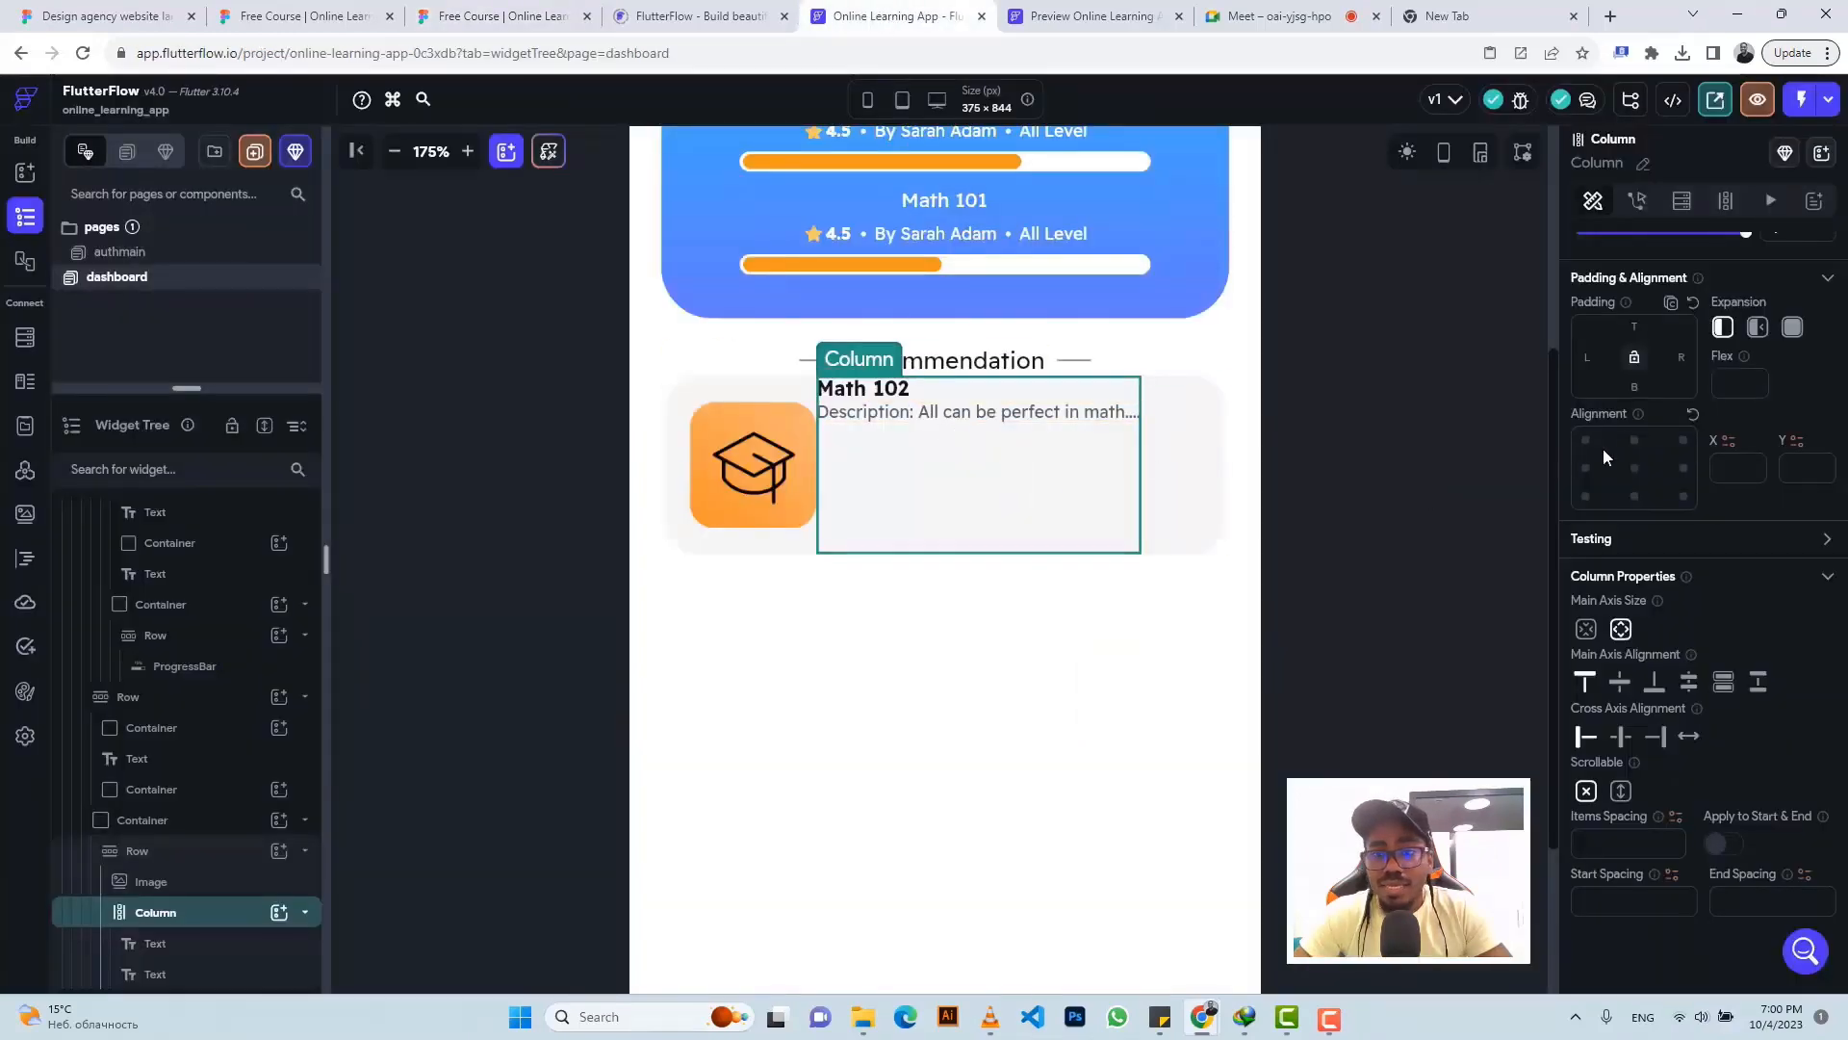
{"action": "left_click", "coordinate": [1587, 357]}
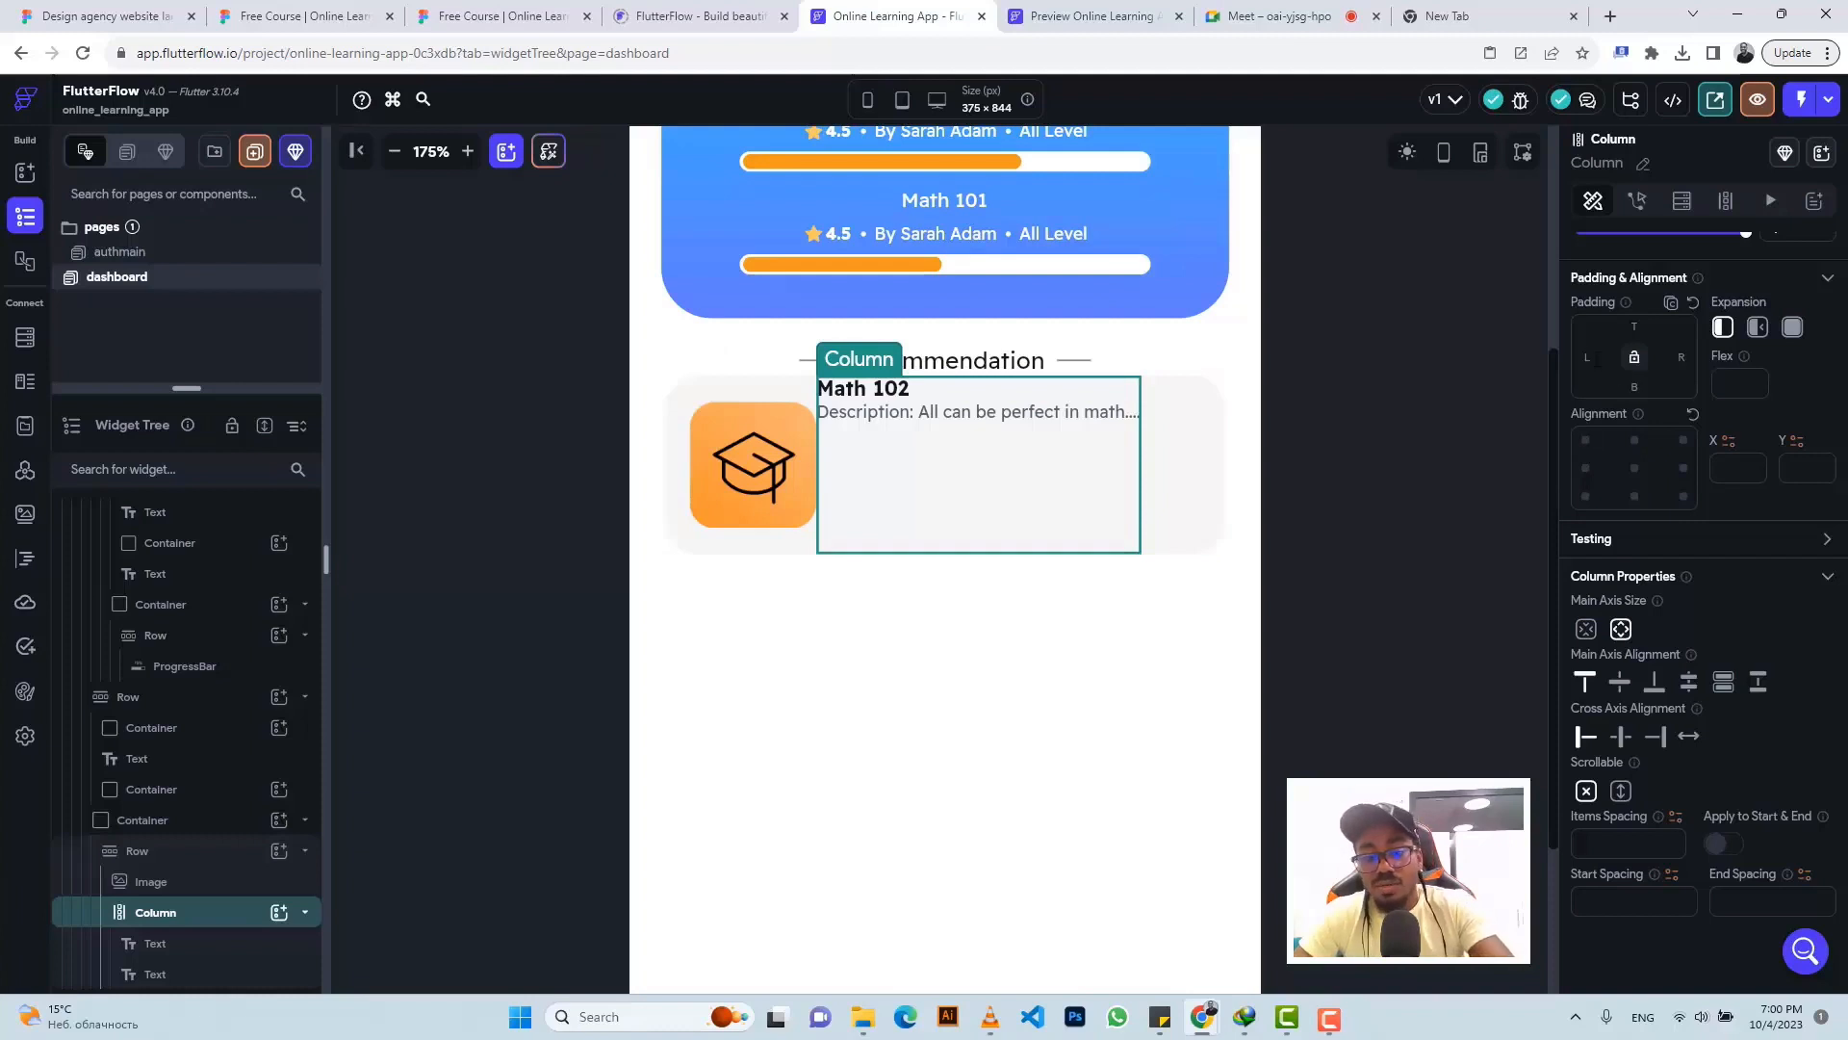
{"action": "type", "text": "20"}
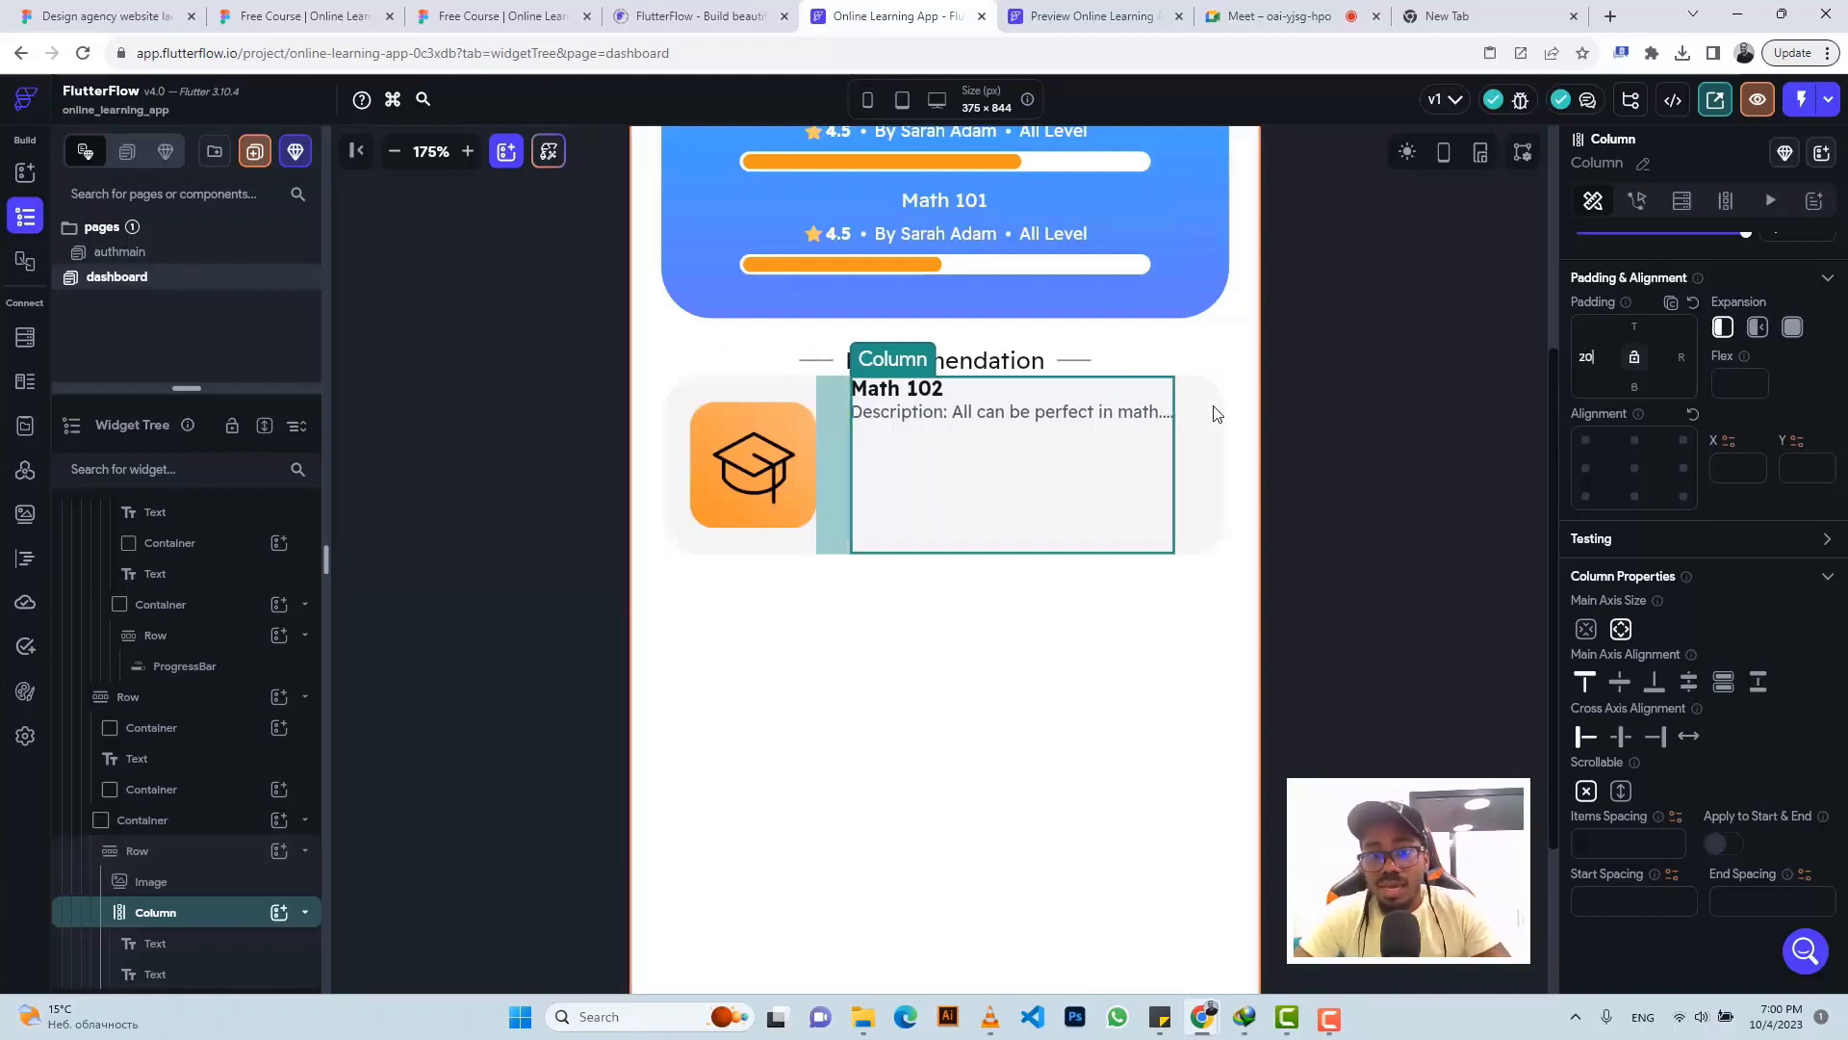
{"action": "left_click", "coordinate": [1192, 420]}
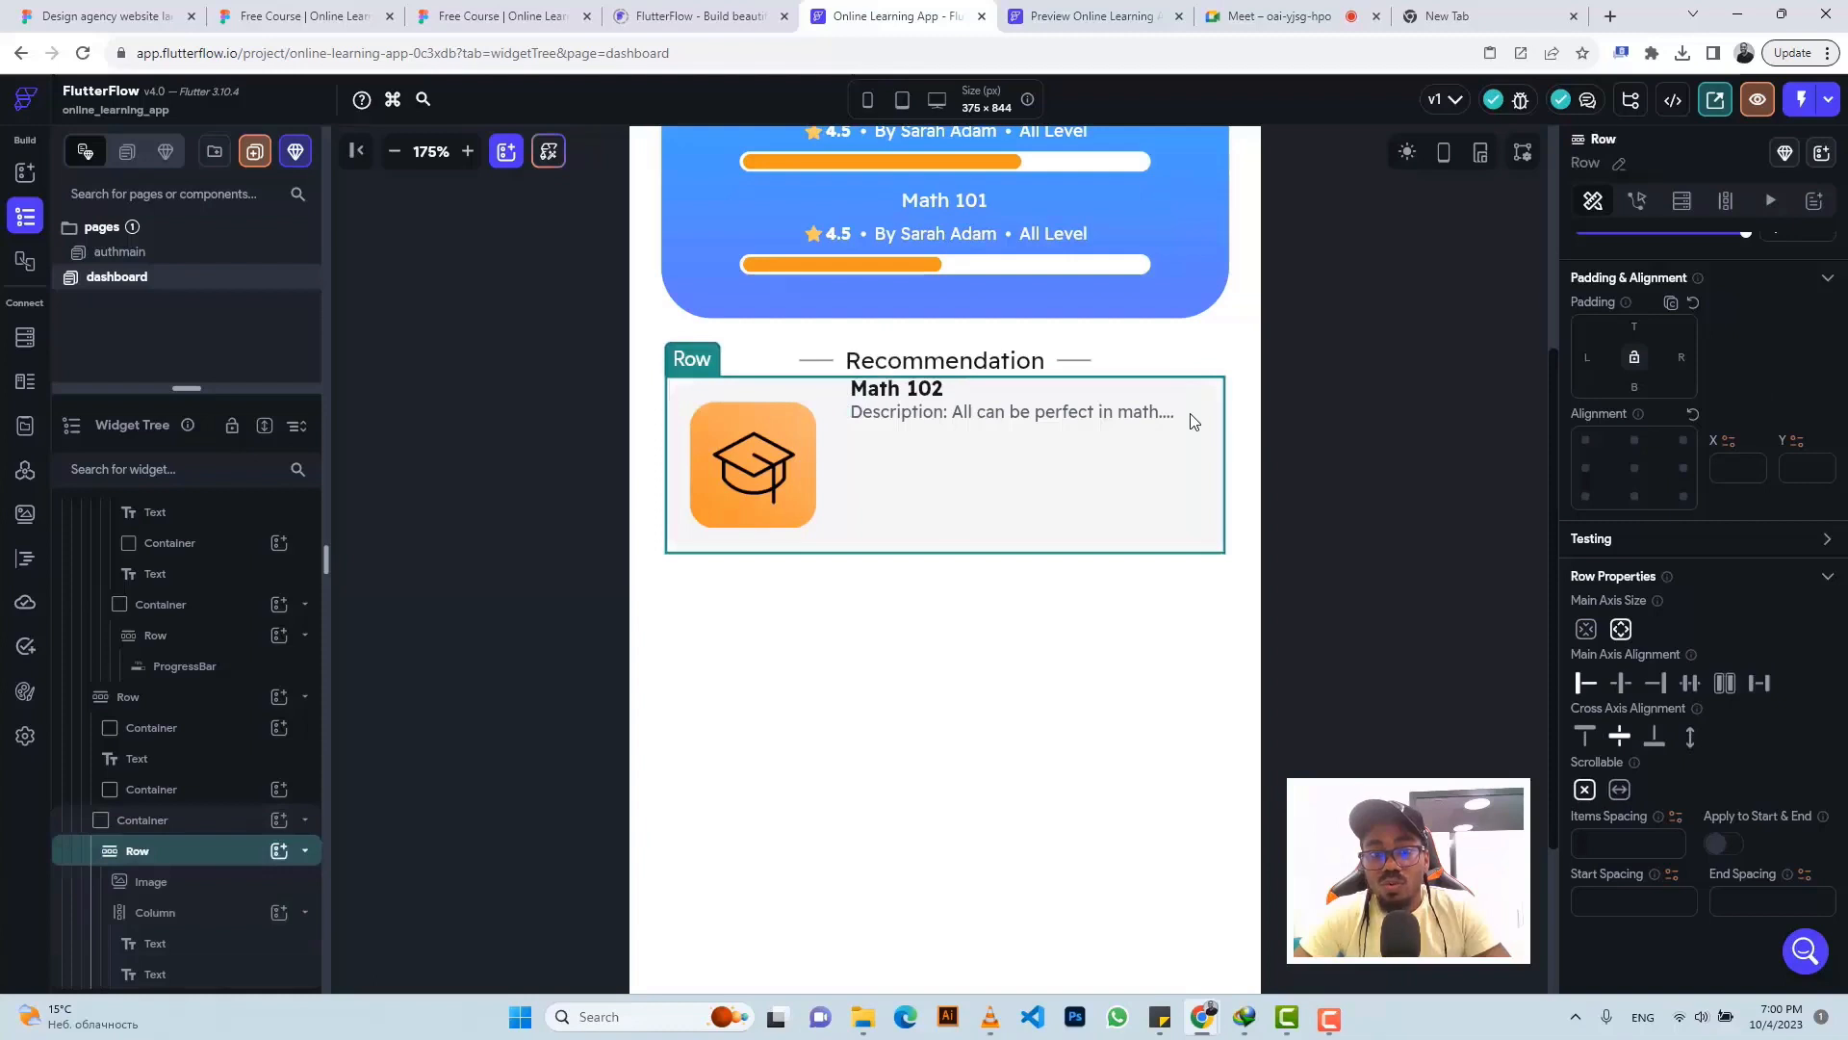
{"action": "left_click", "coordinate": [1052, 396]}
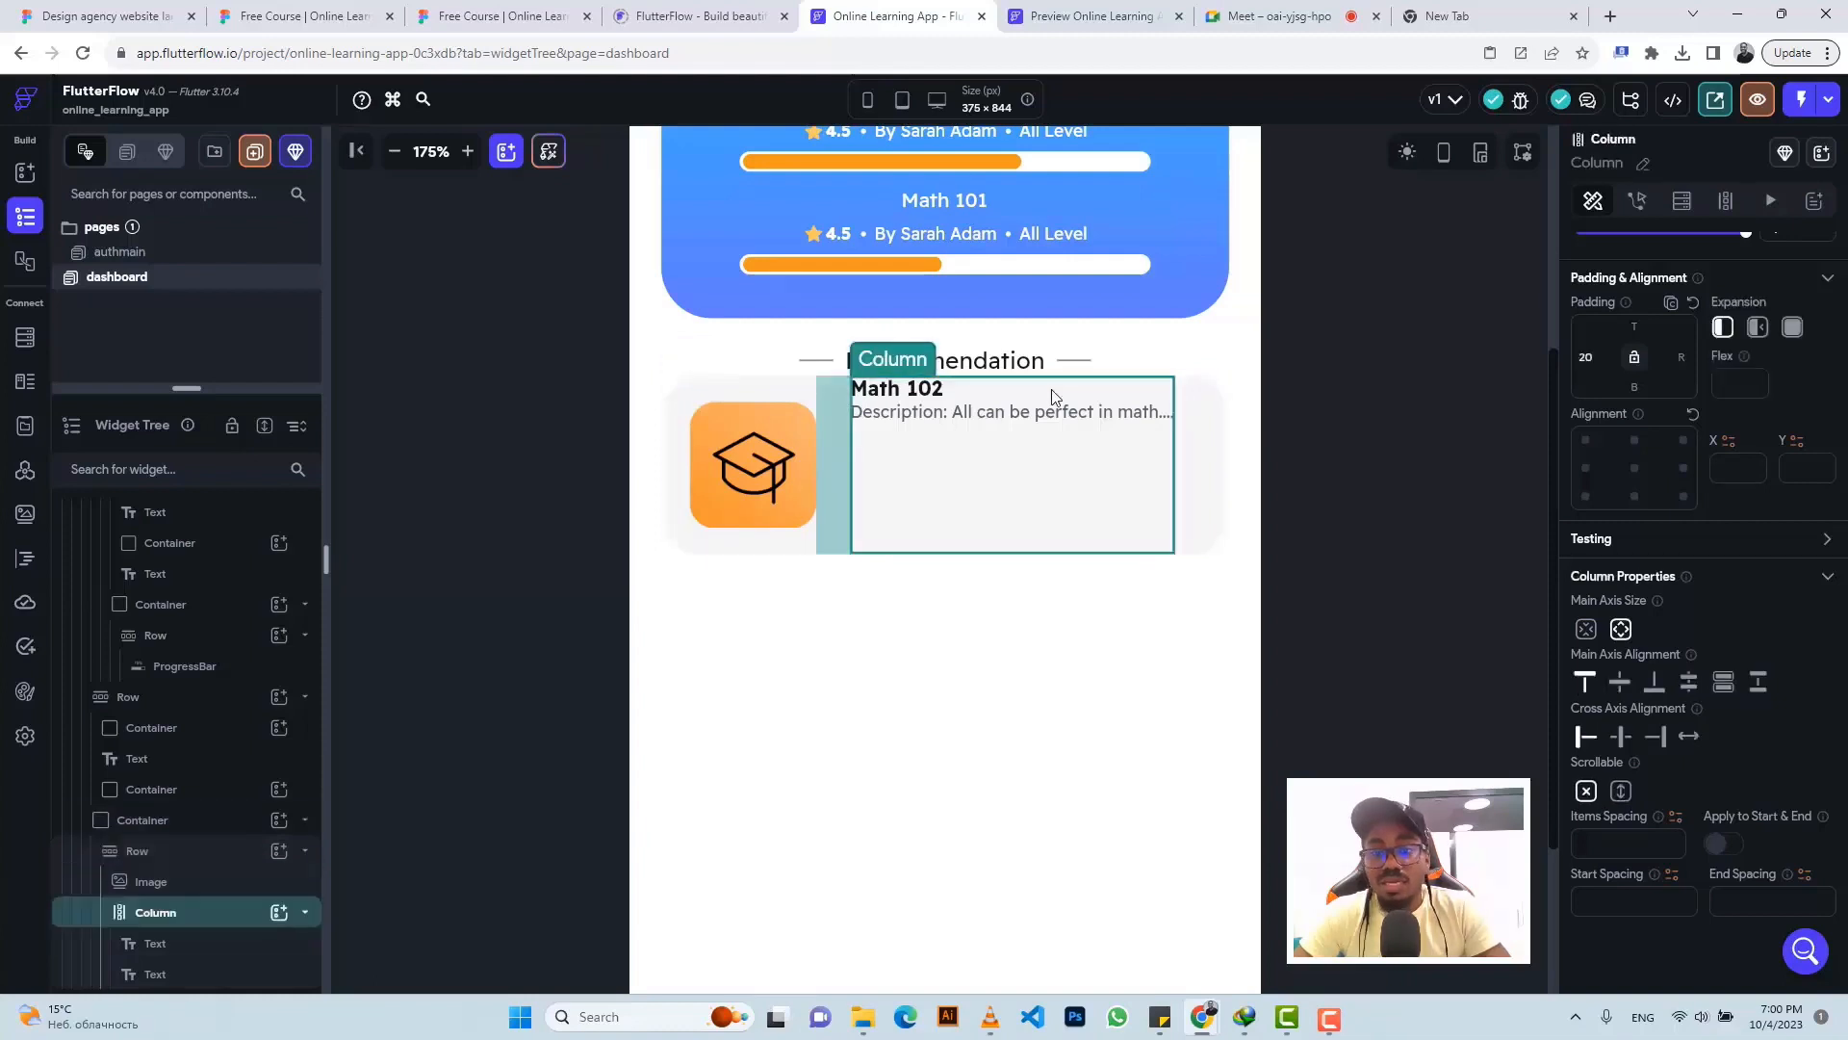
{"action": "left_click", "coordinate": [1637, 327]}
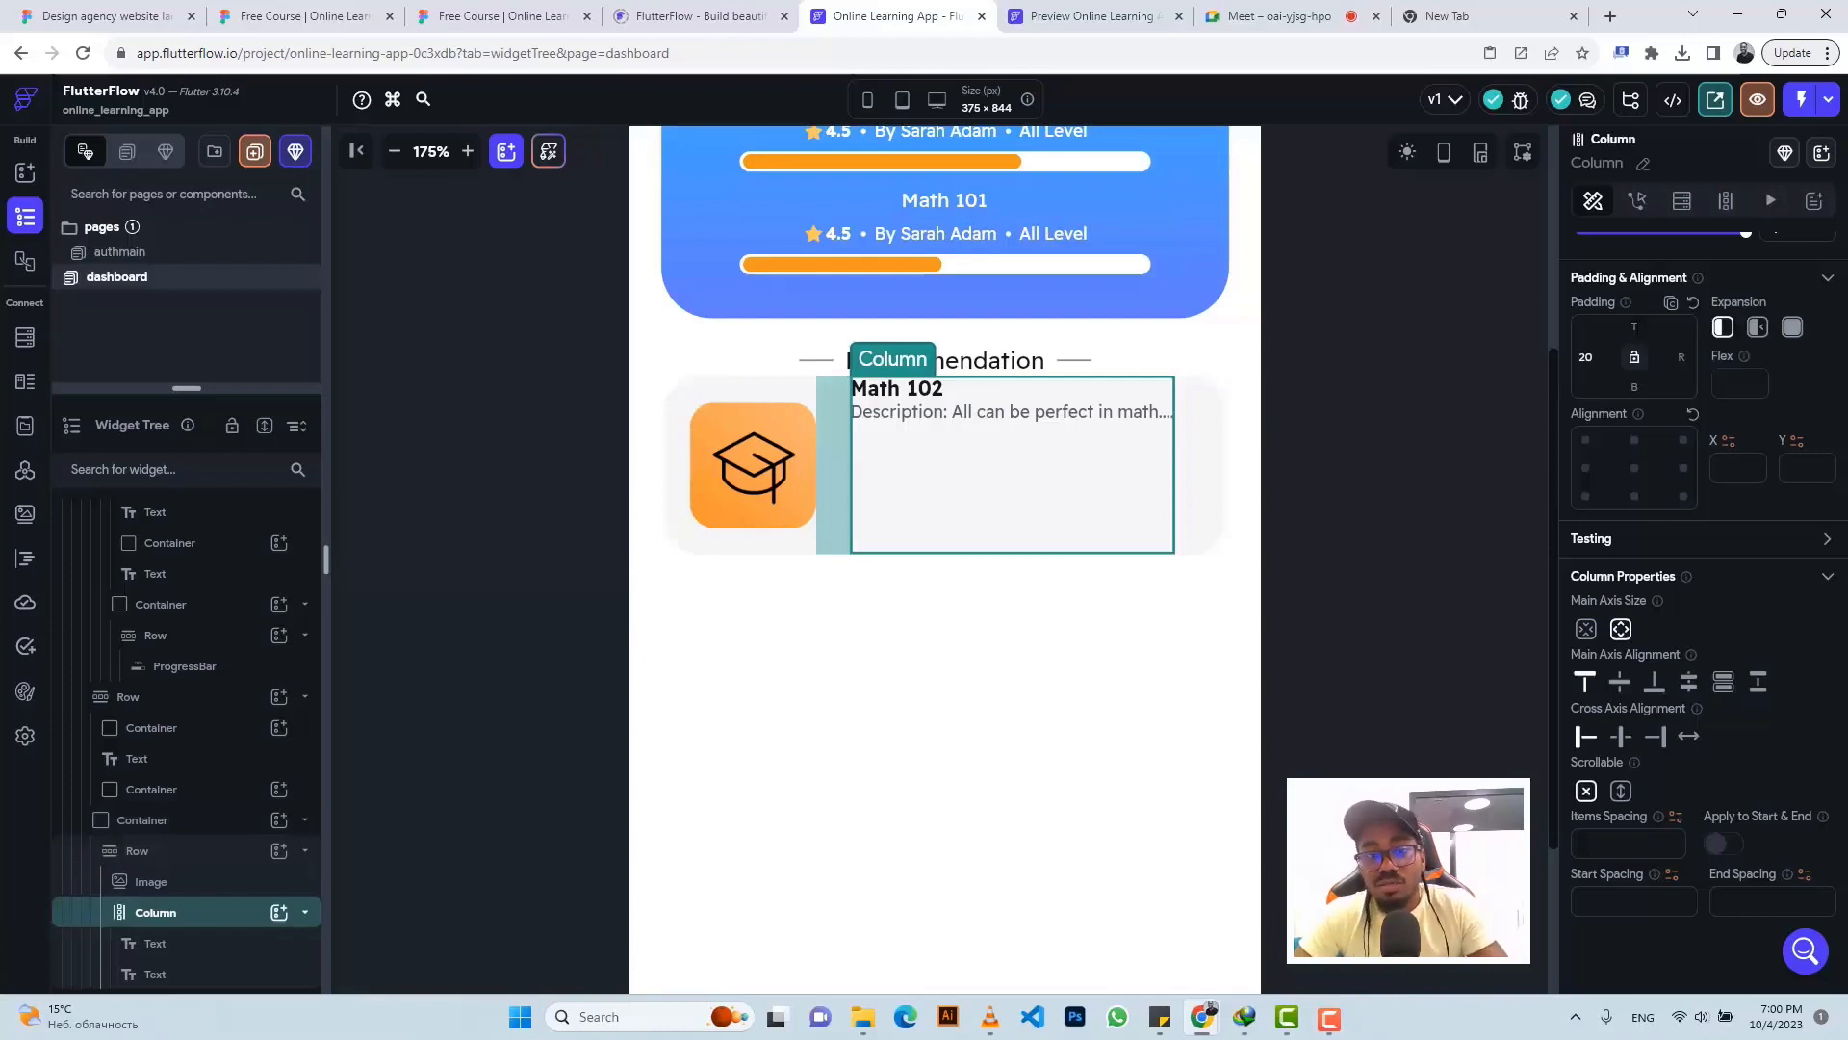
{"action": "type", "text": "15"}
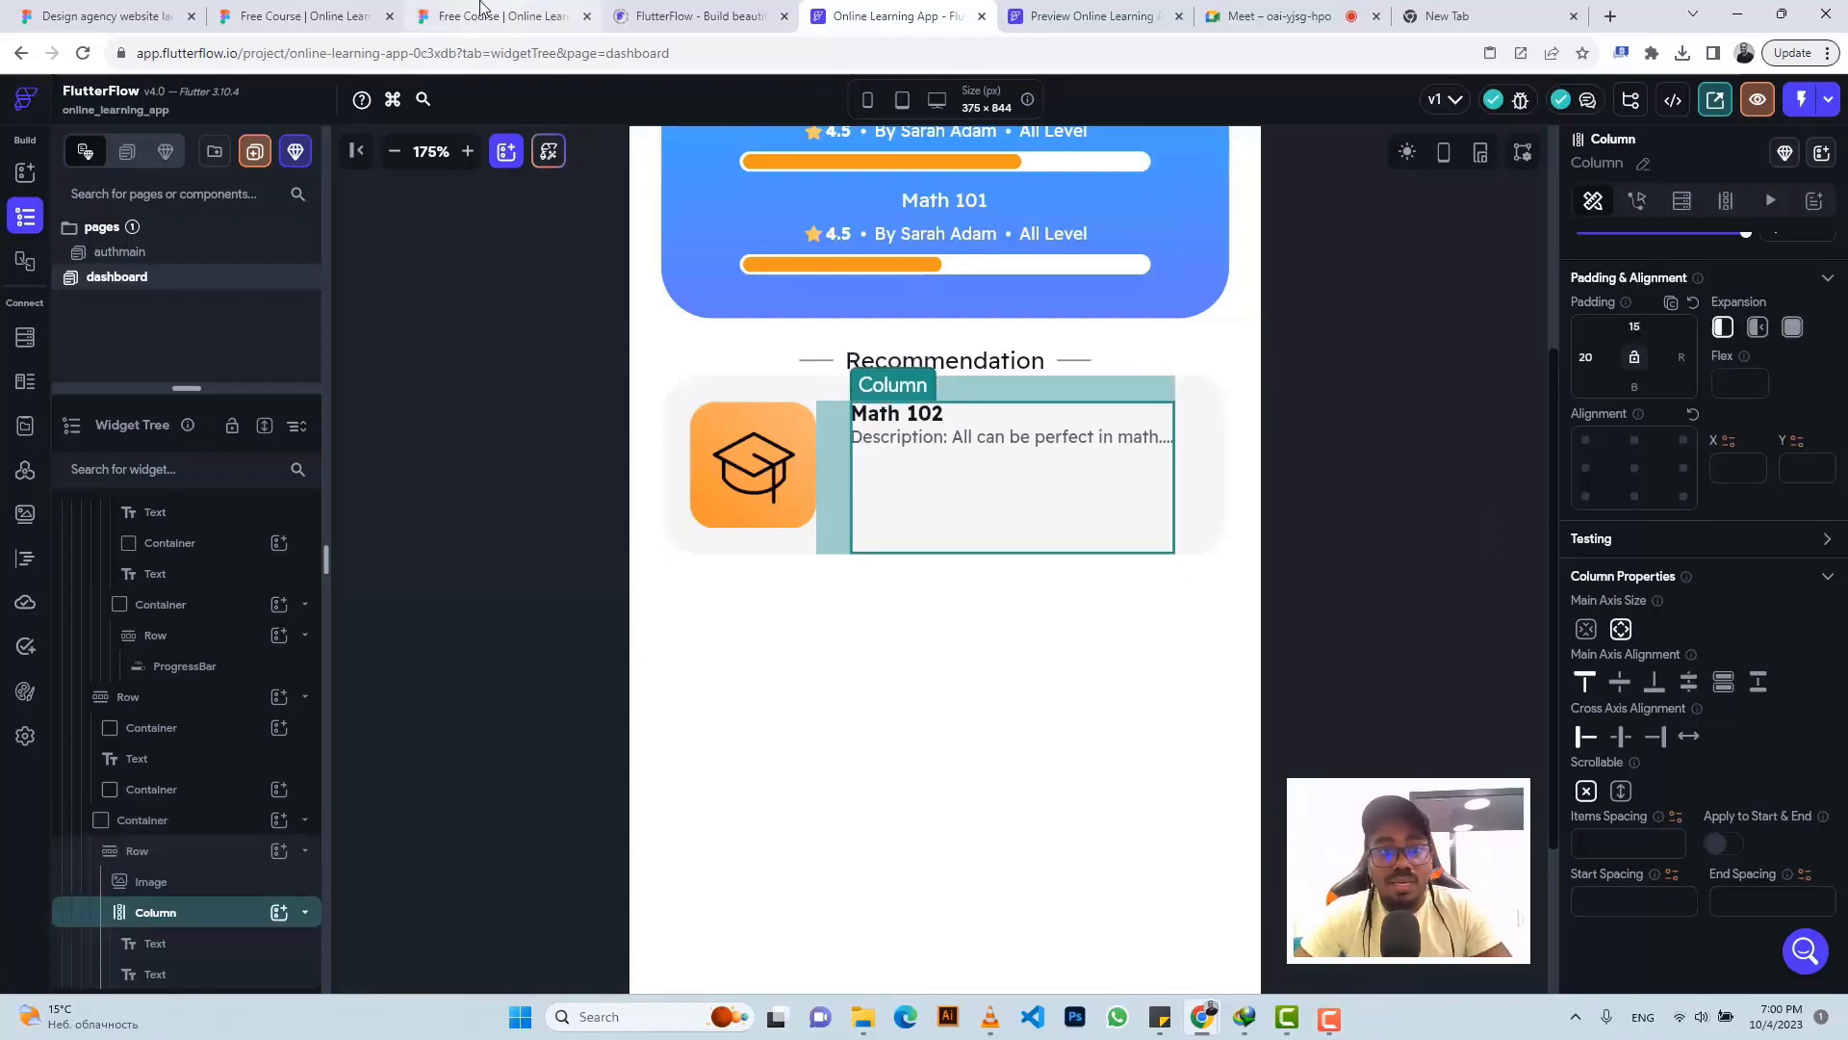
{"action": "left_click", "coordinate": [480, 13]}
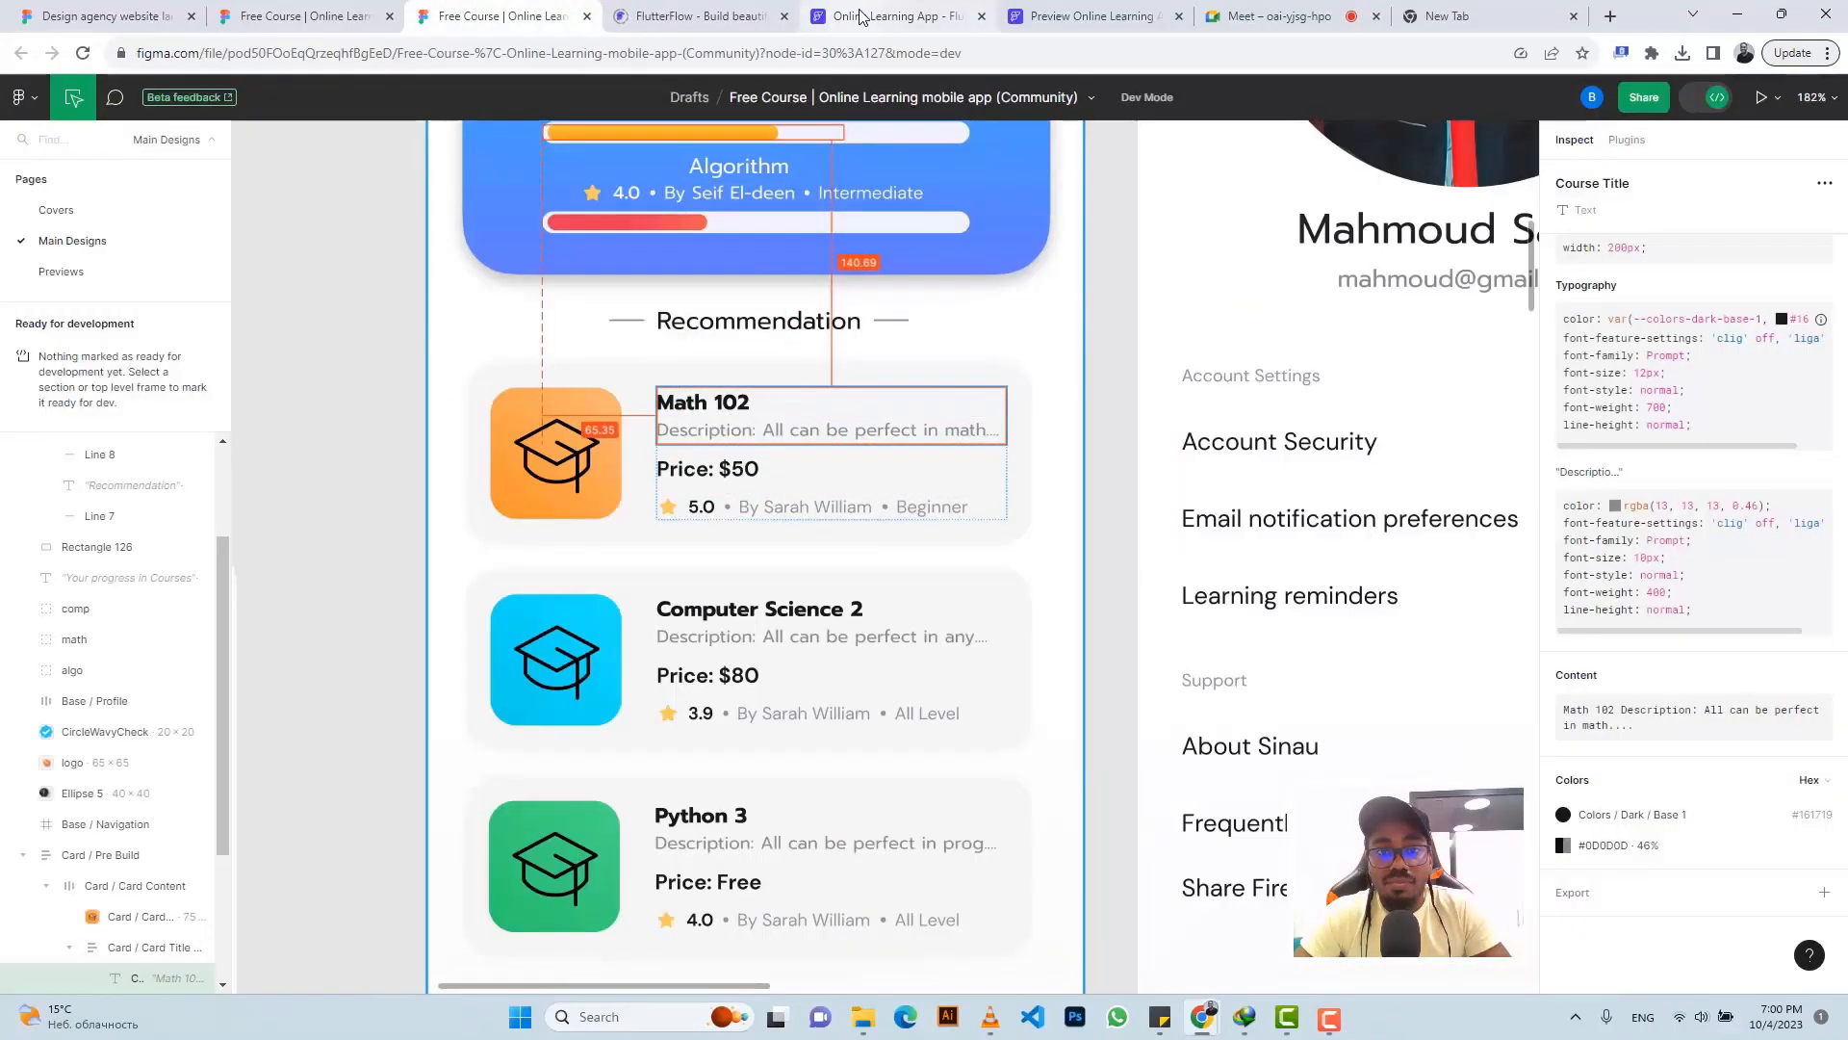
- Paste a copy of the Math 102 title into the column and copy 'Price: $50' from Figma
{"action": "left_click", "coordinate": [891, 15]}
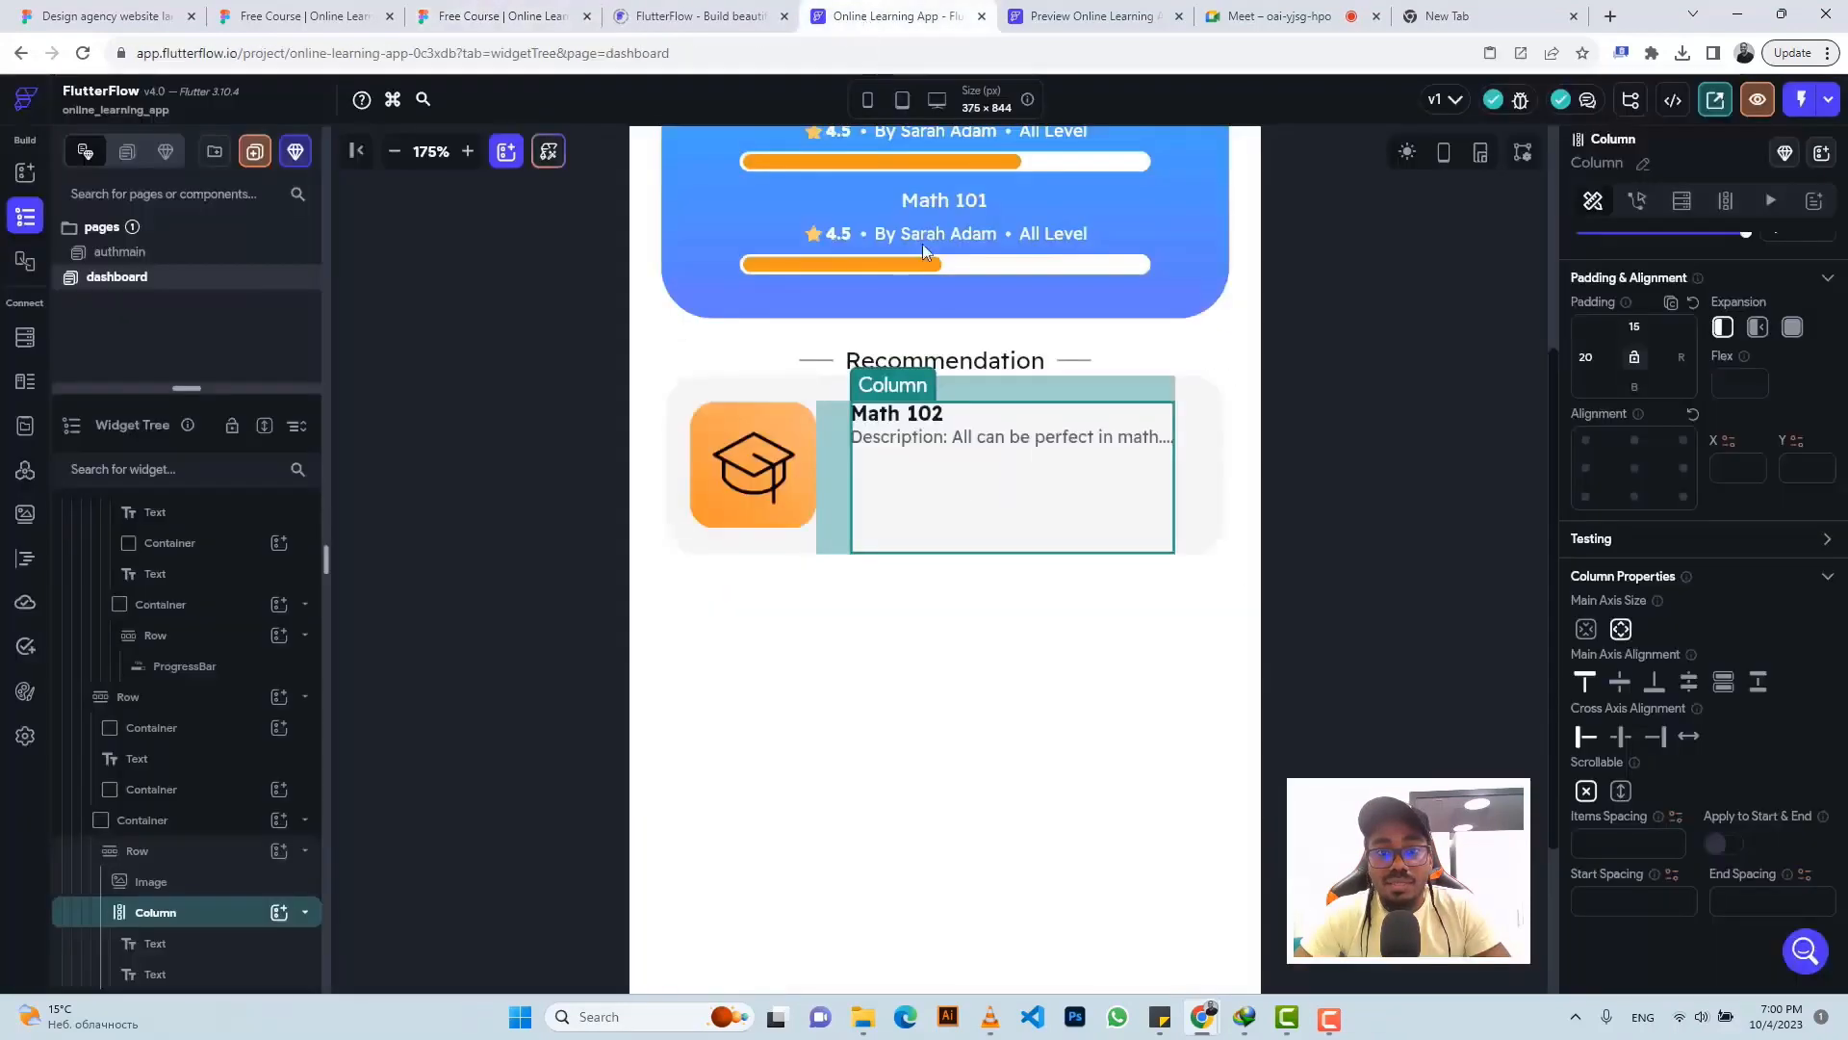
{"action": "left_click", "coordinate": [927, 423]}
{"action": "key", "text": "ctrl+c"}
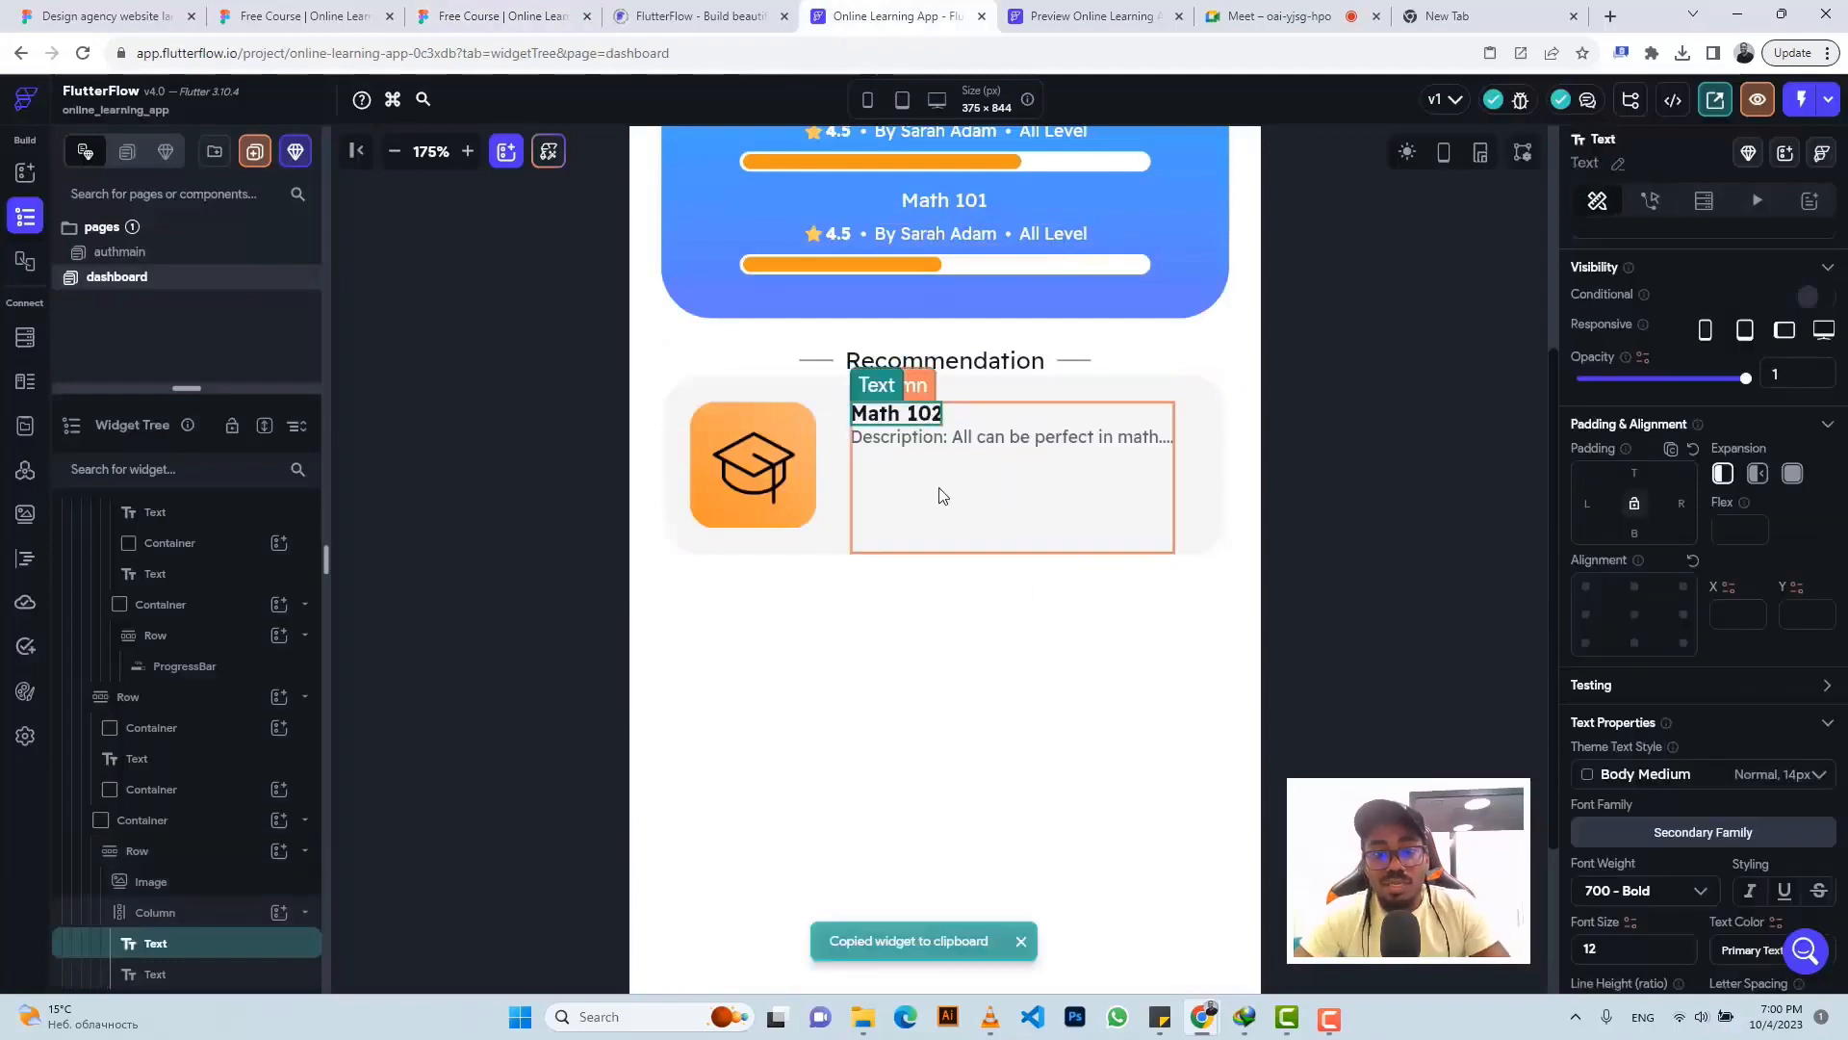
{"action": "left_click", "coordinate": [938, 485]}
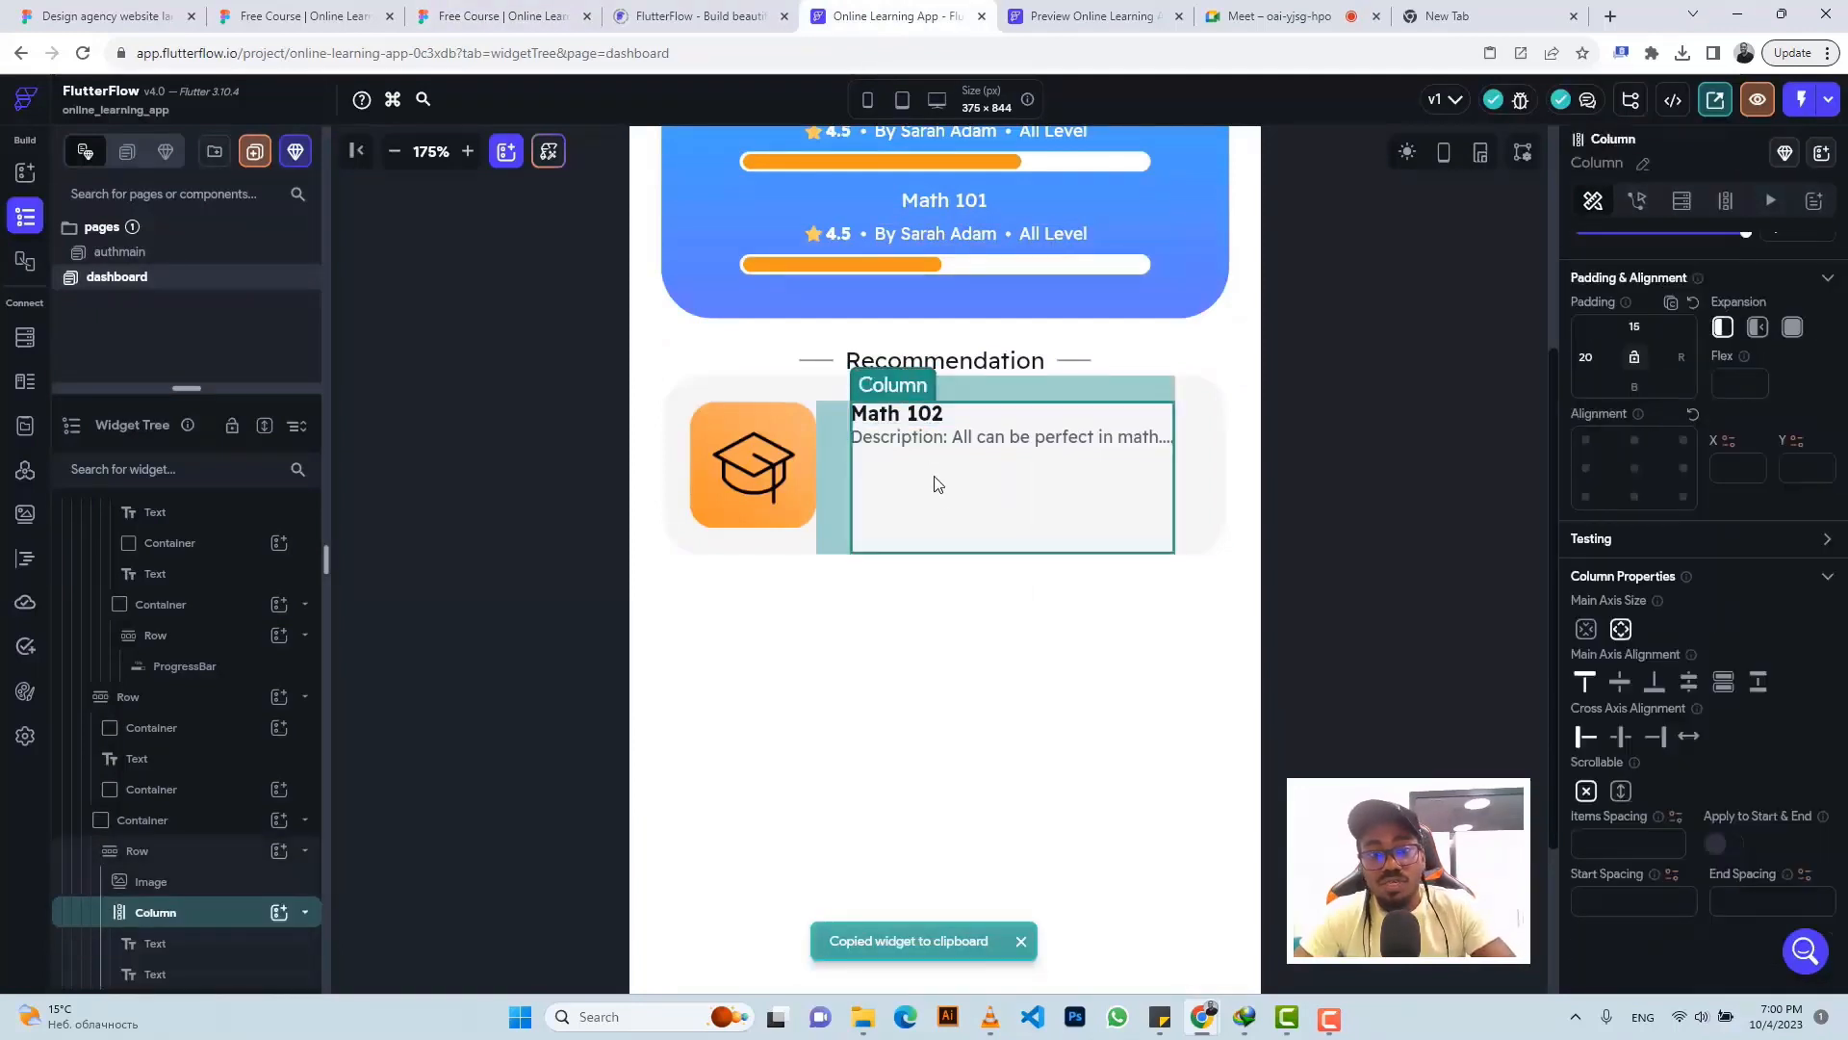
{"action": "key", "text": "ctrl+v"}
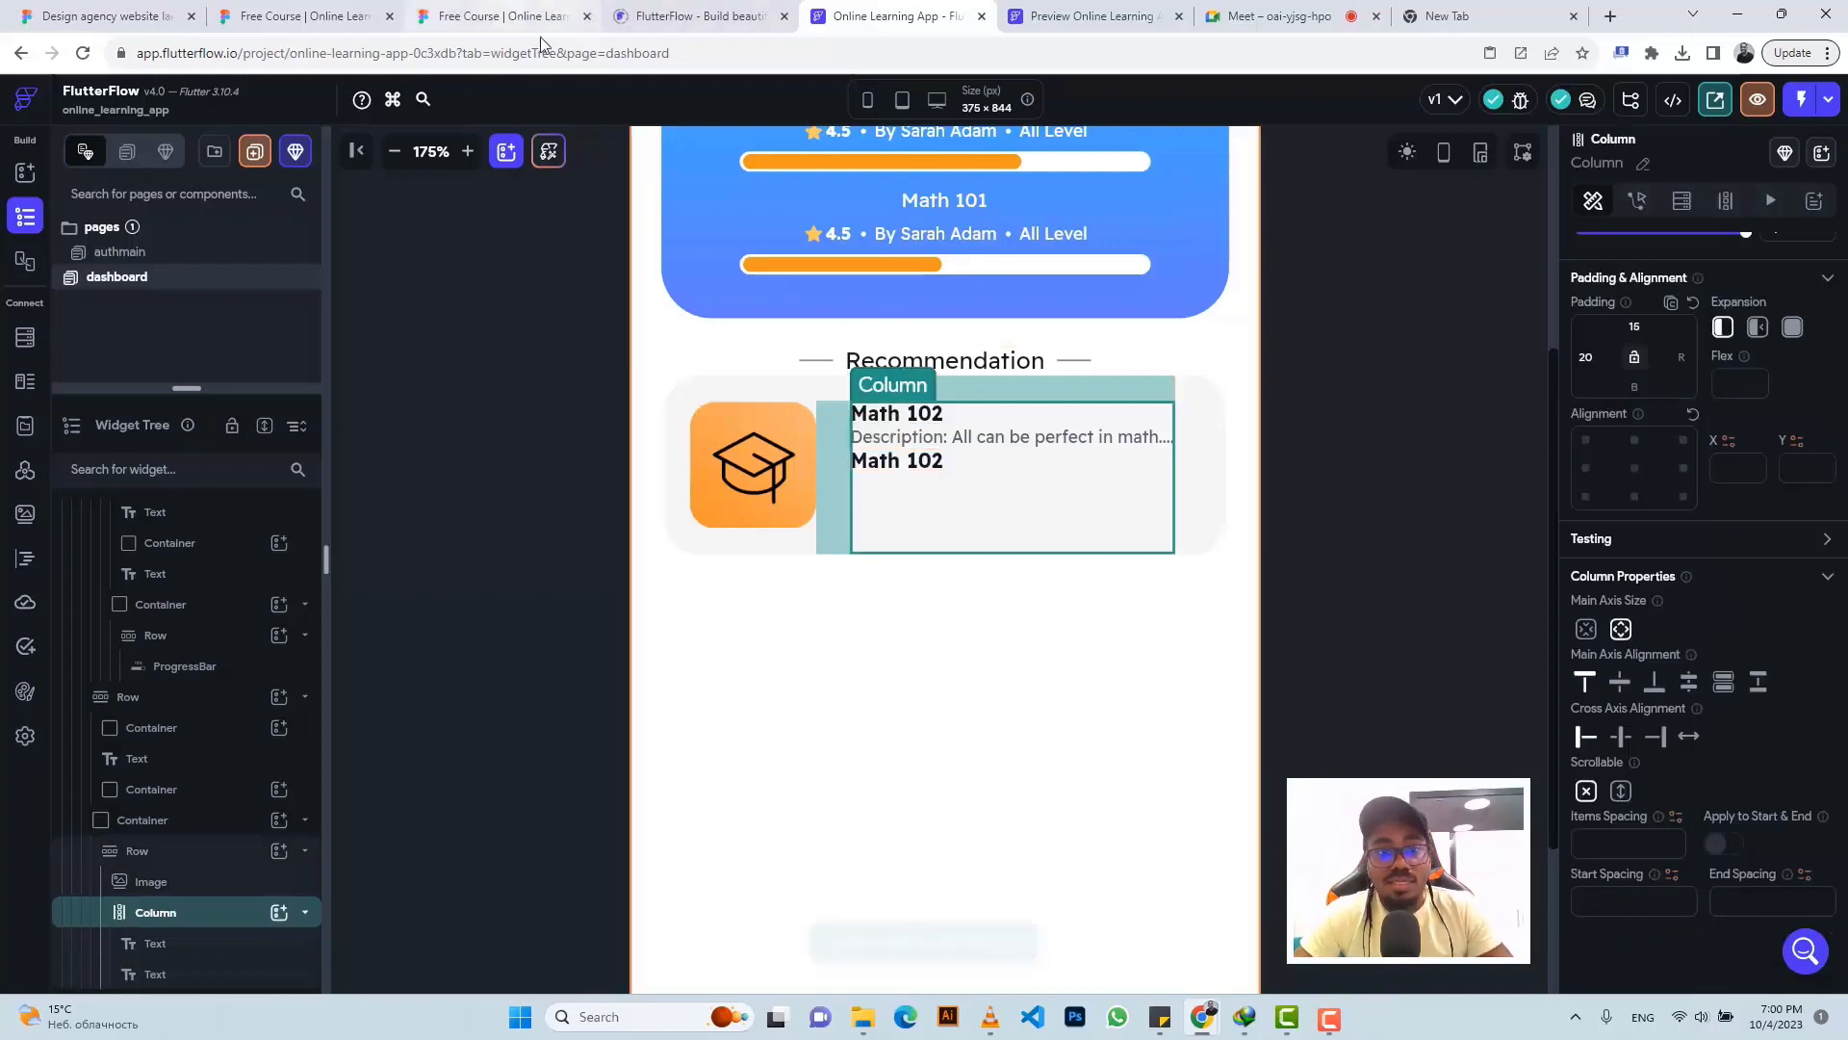
{"action": "left_click", "coordinate": [500, 16]}
{"action": "left_click", "coordinate": [695, 470]}
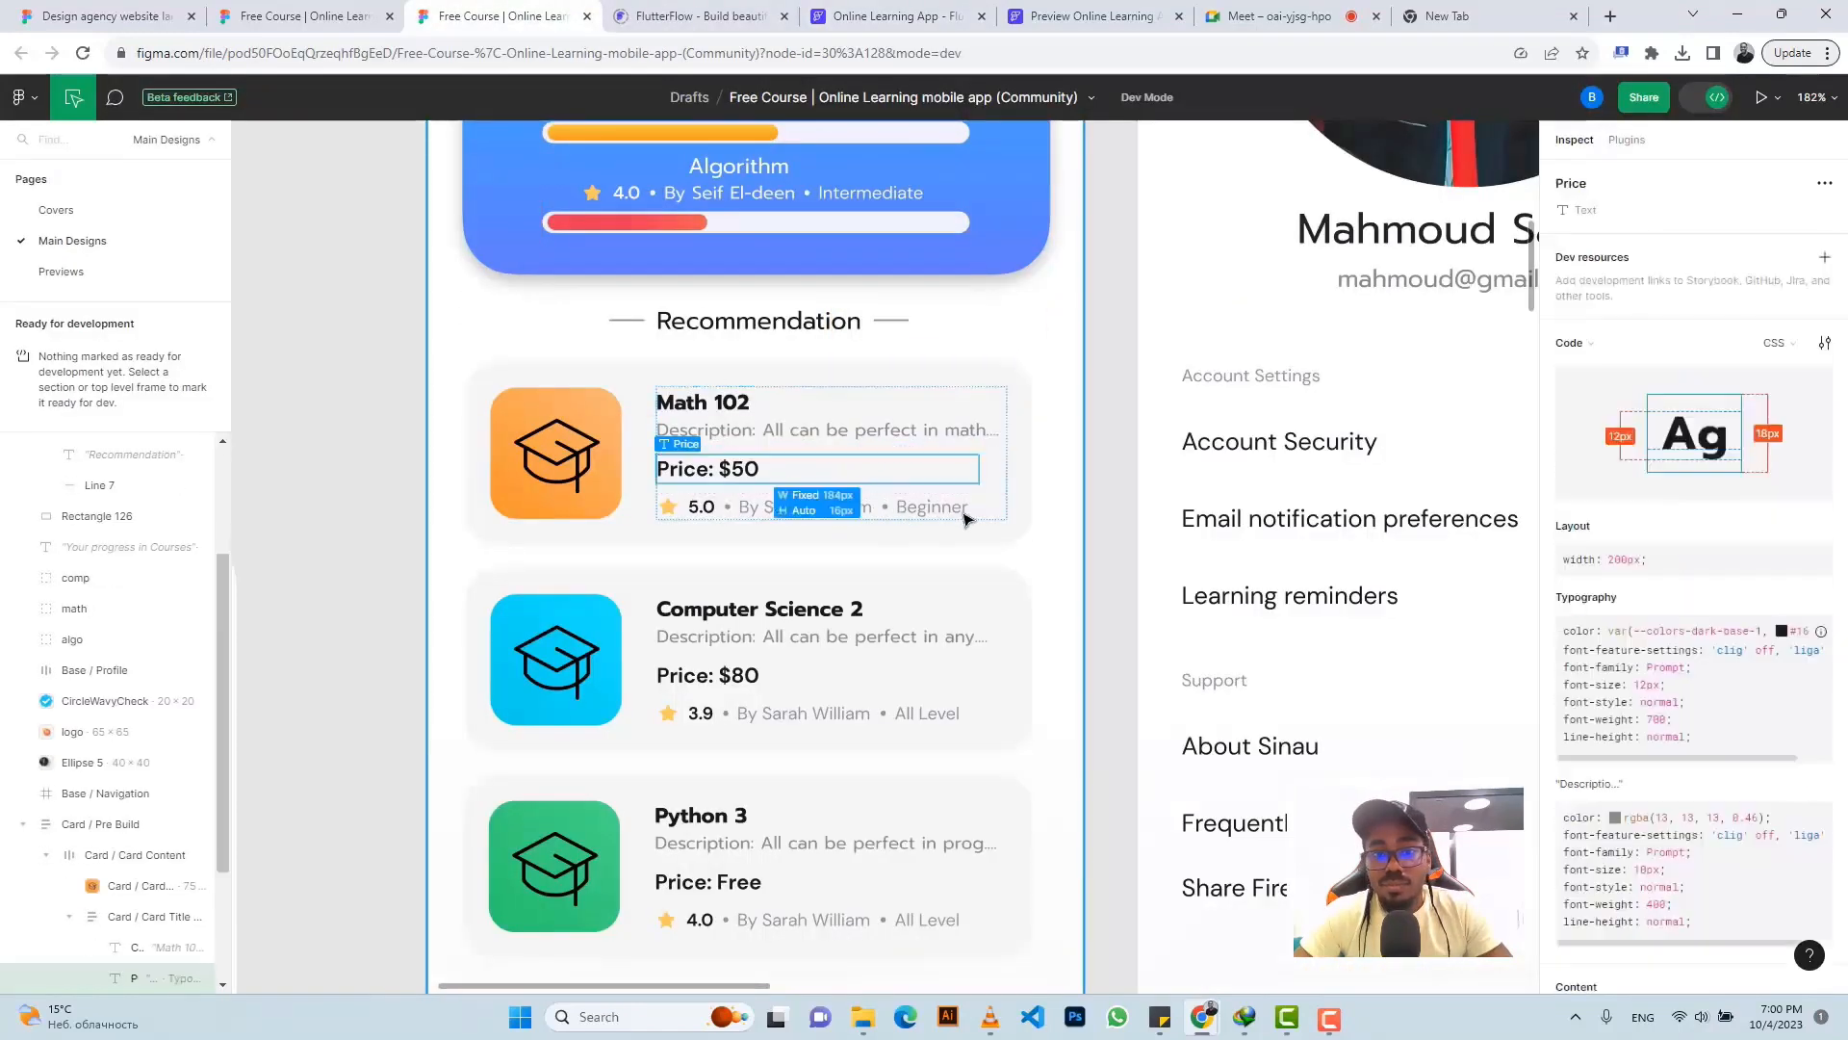
{"action": "left_click", "coordinate": [1815, 869]}
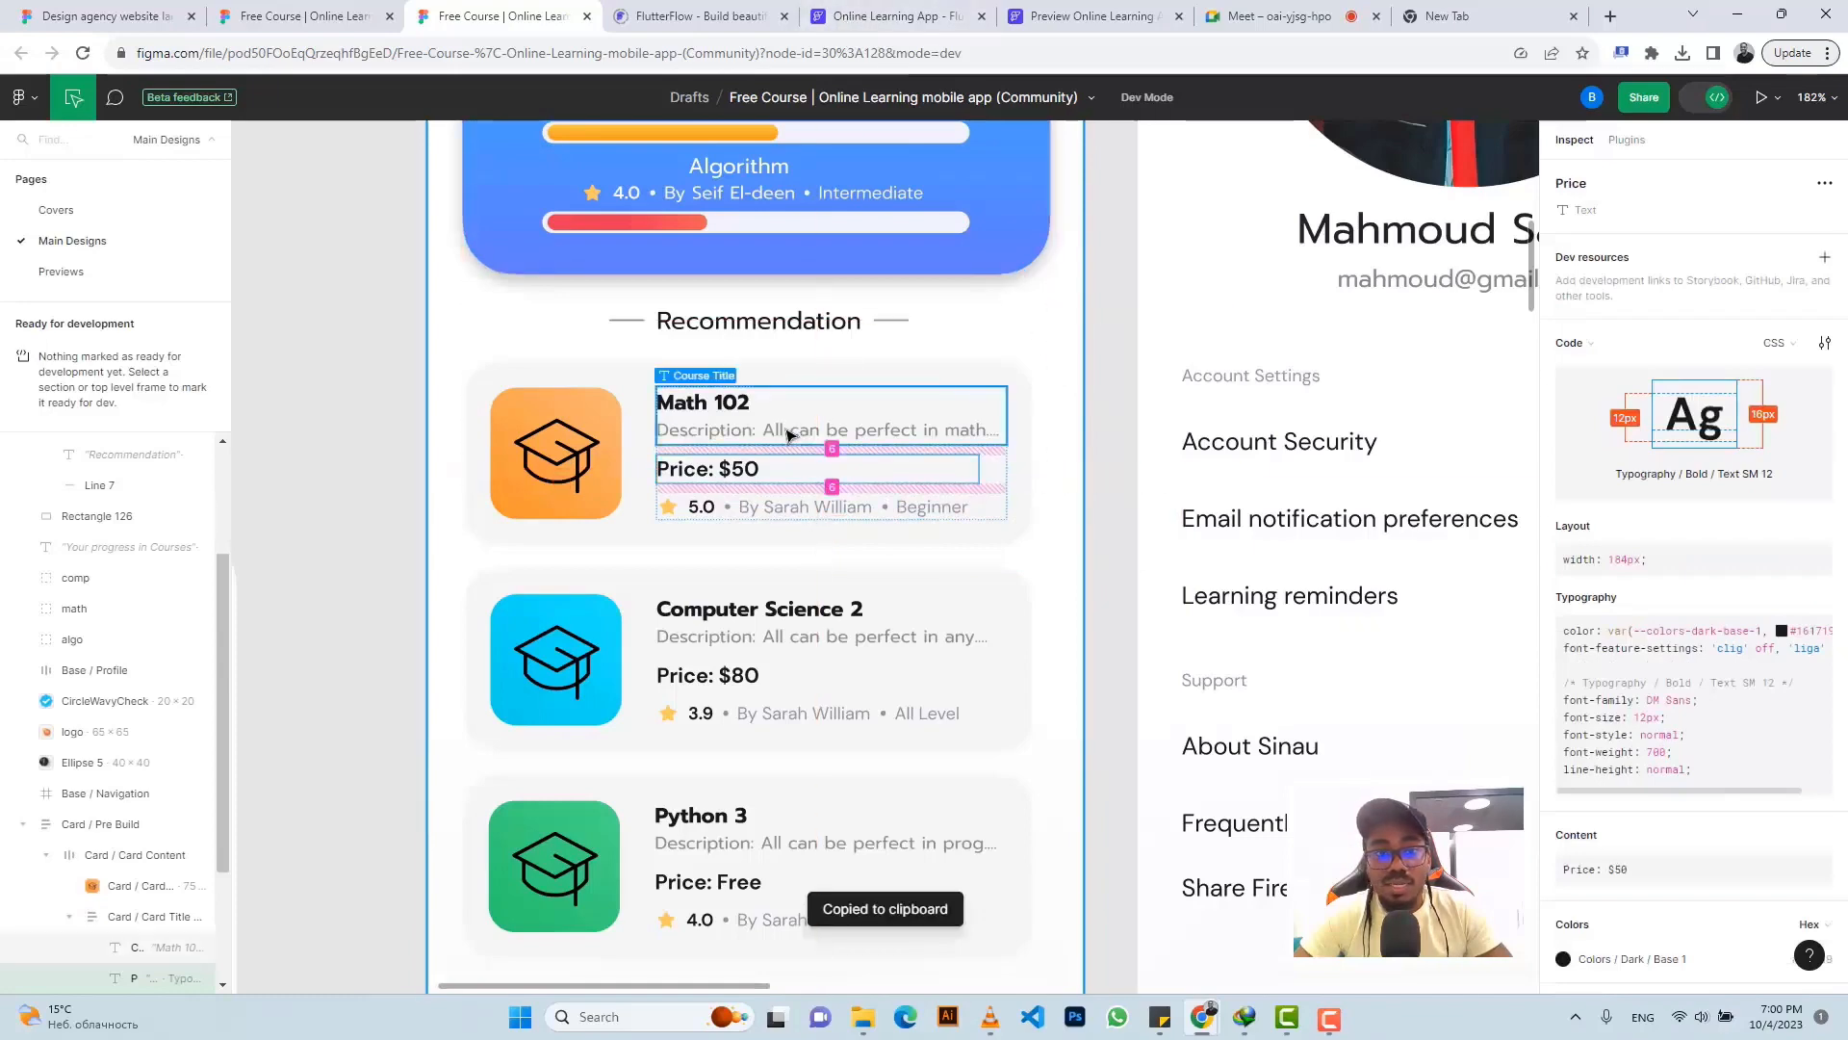
- Turn the pasted text into 'Price: $50' with a top padding of 6
{"action": "left_click", "coordinate": [895, 17]}
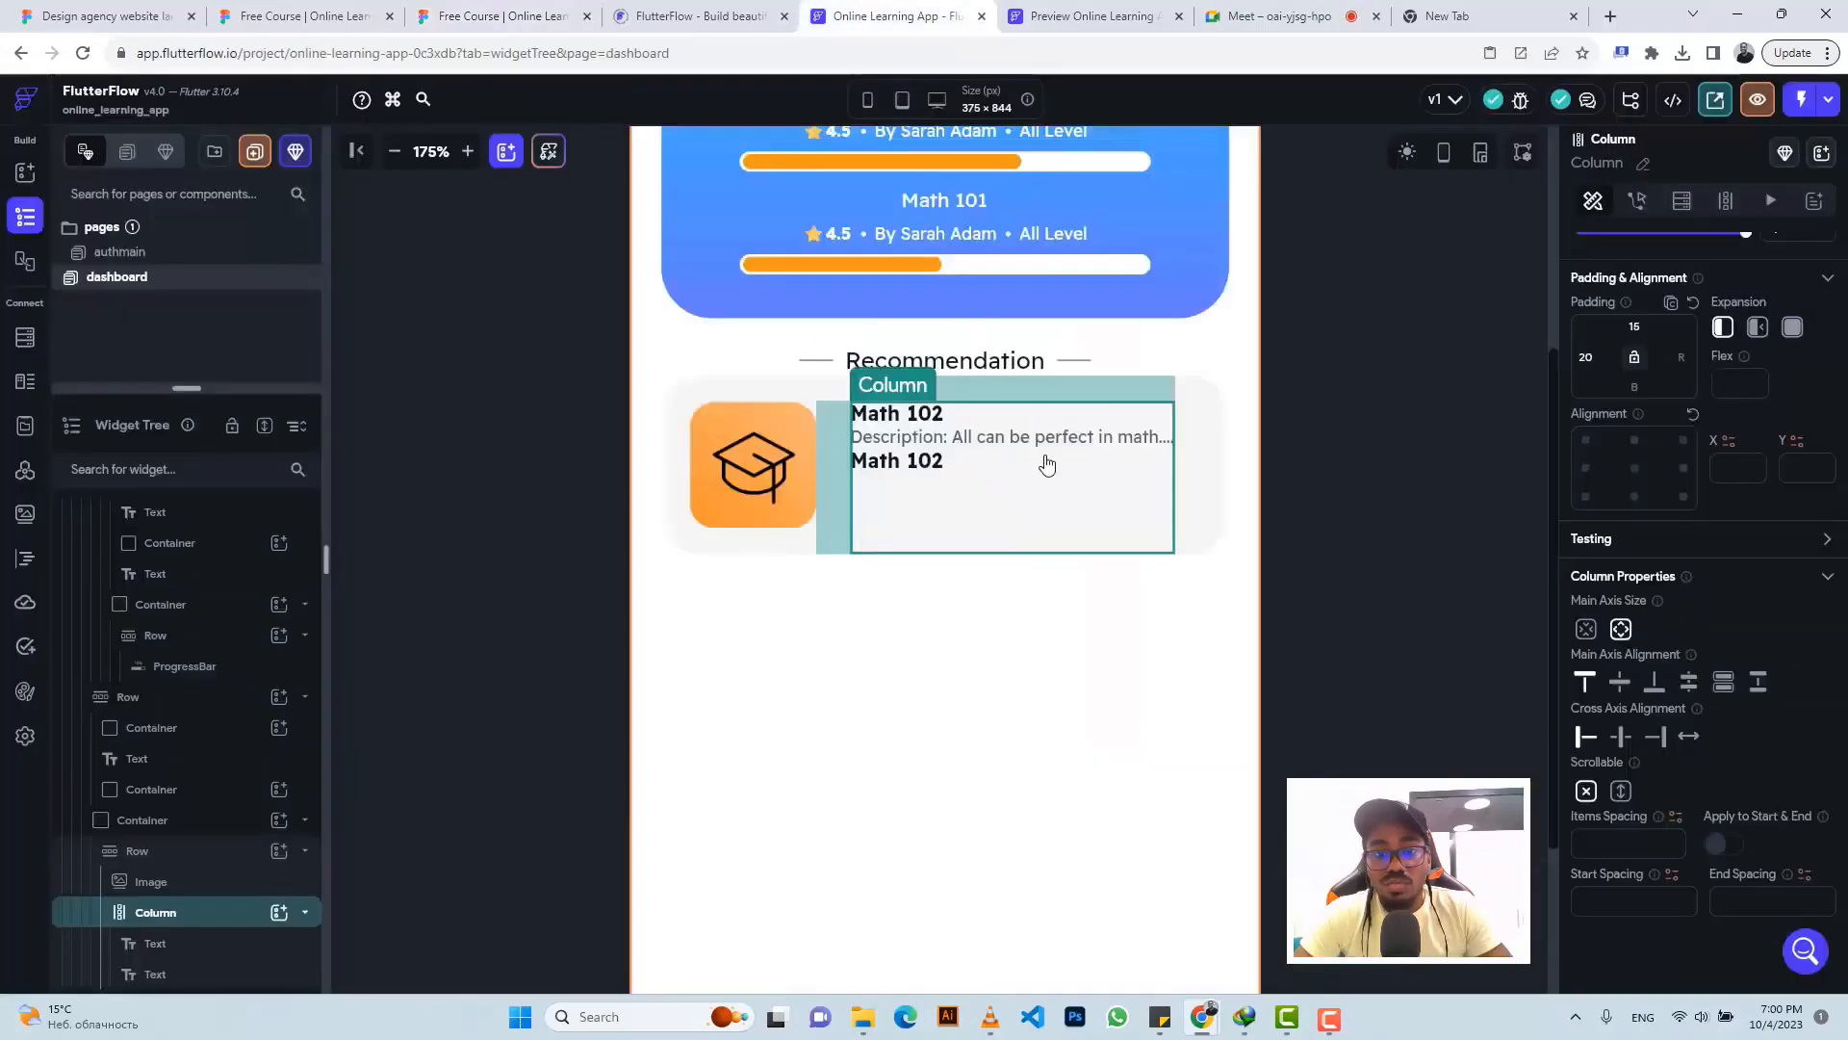
{"action": "left_click", "coordinate": [927, 469]}
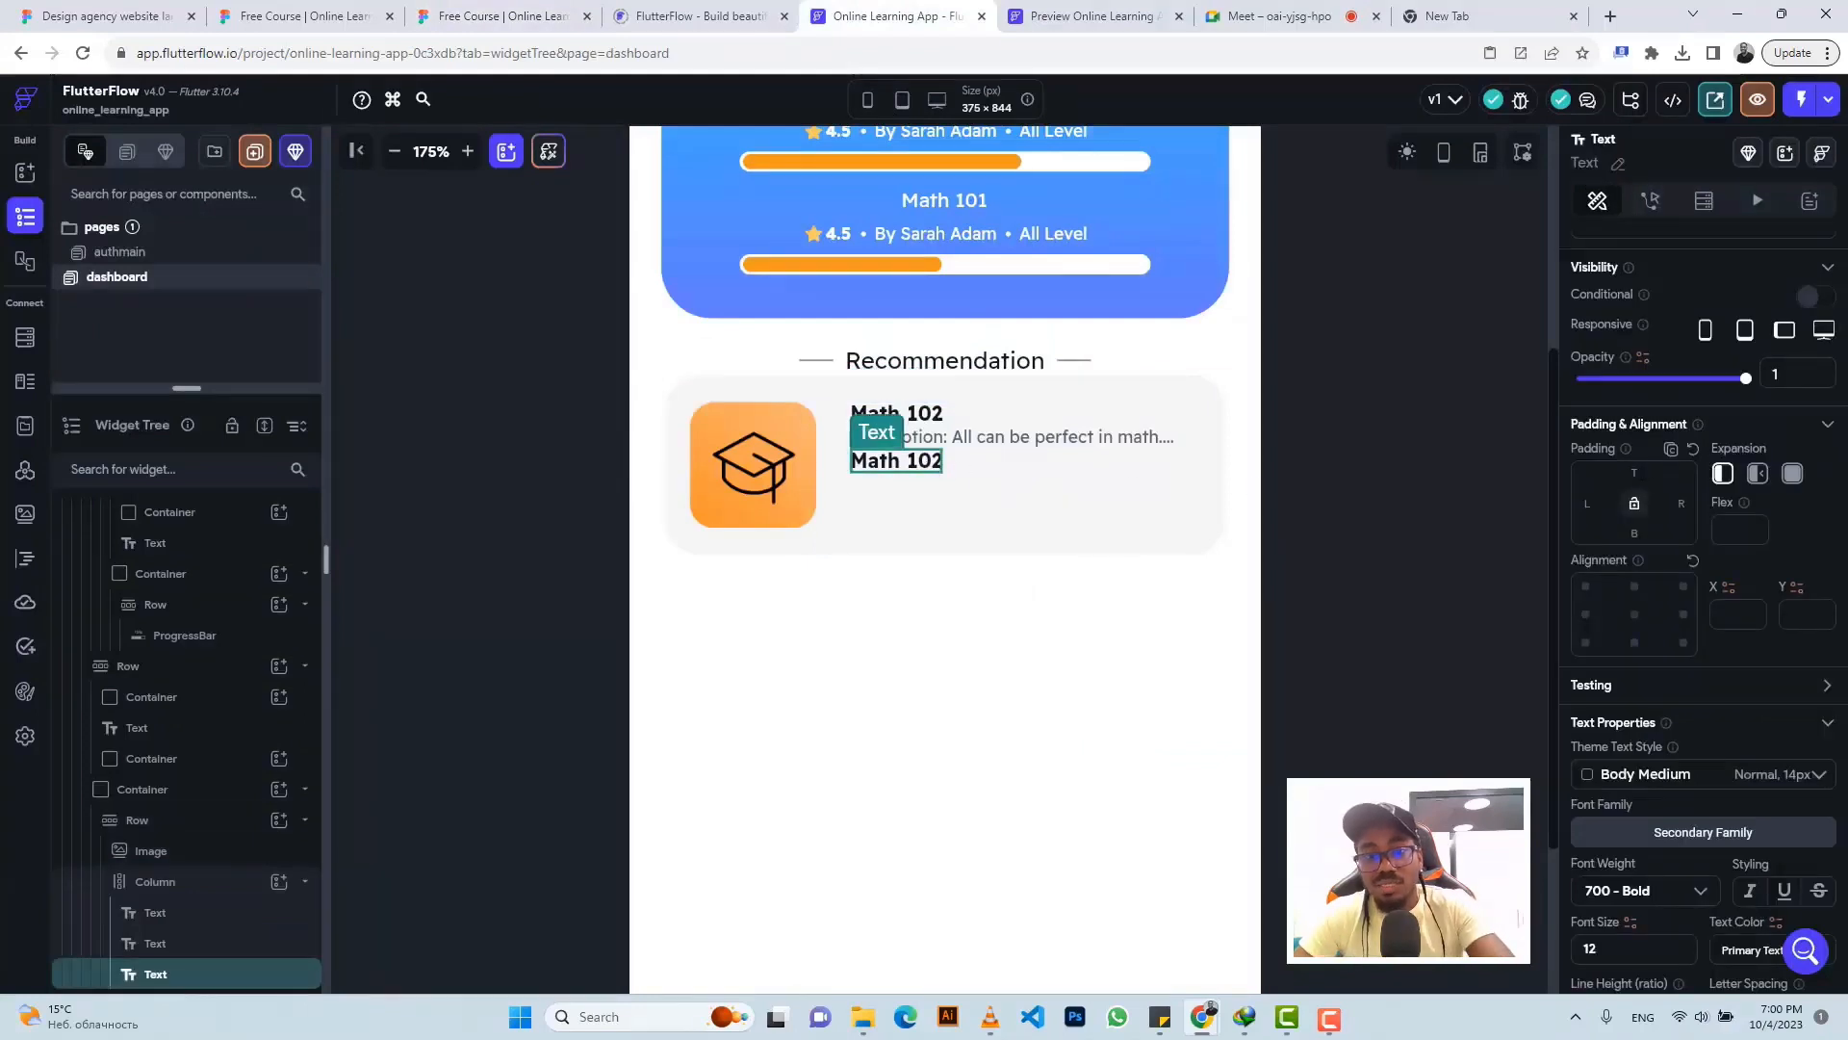
{"action": "left_click", "coordinate": [1634, 473]}
{"action": "type", "text": "6"}
{"action": "scroll", "coordinate": [1639, 390], "scroll_direction": "up", "scroll_amount": 1}
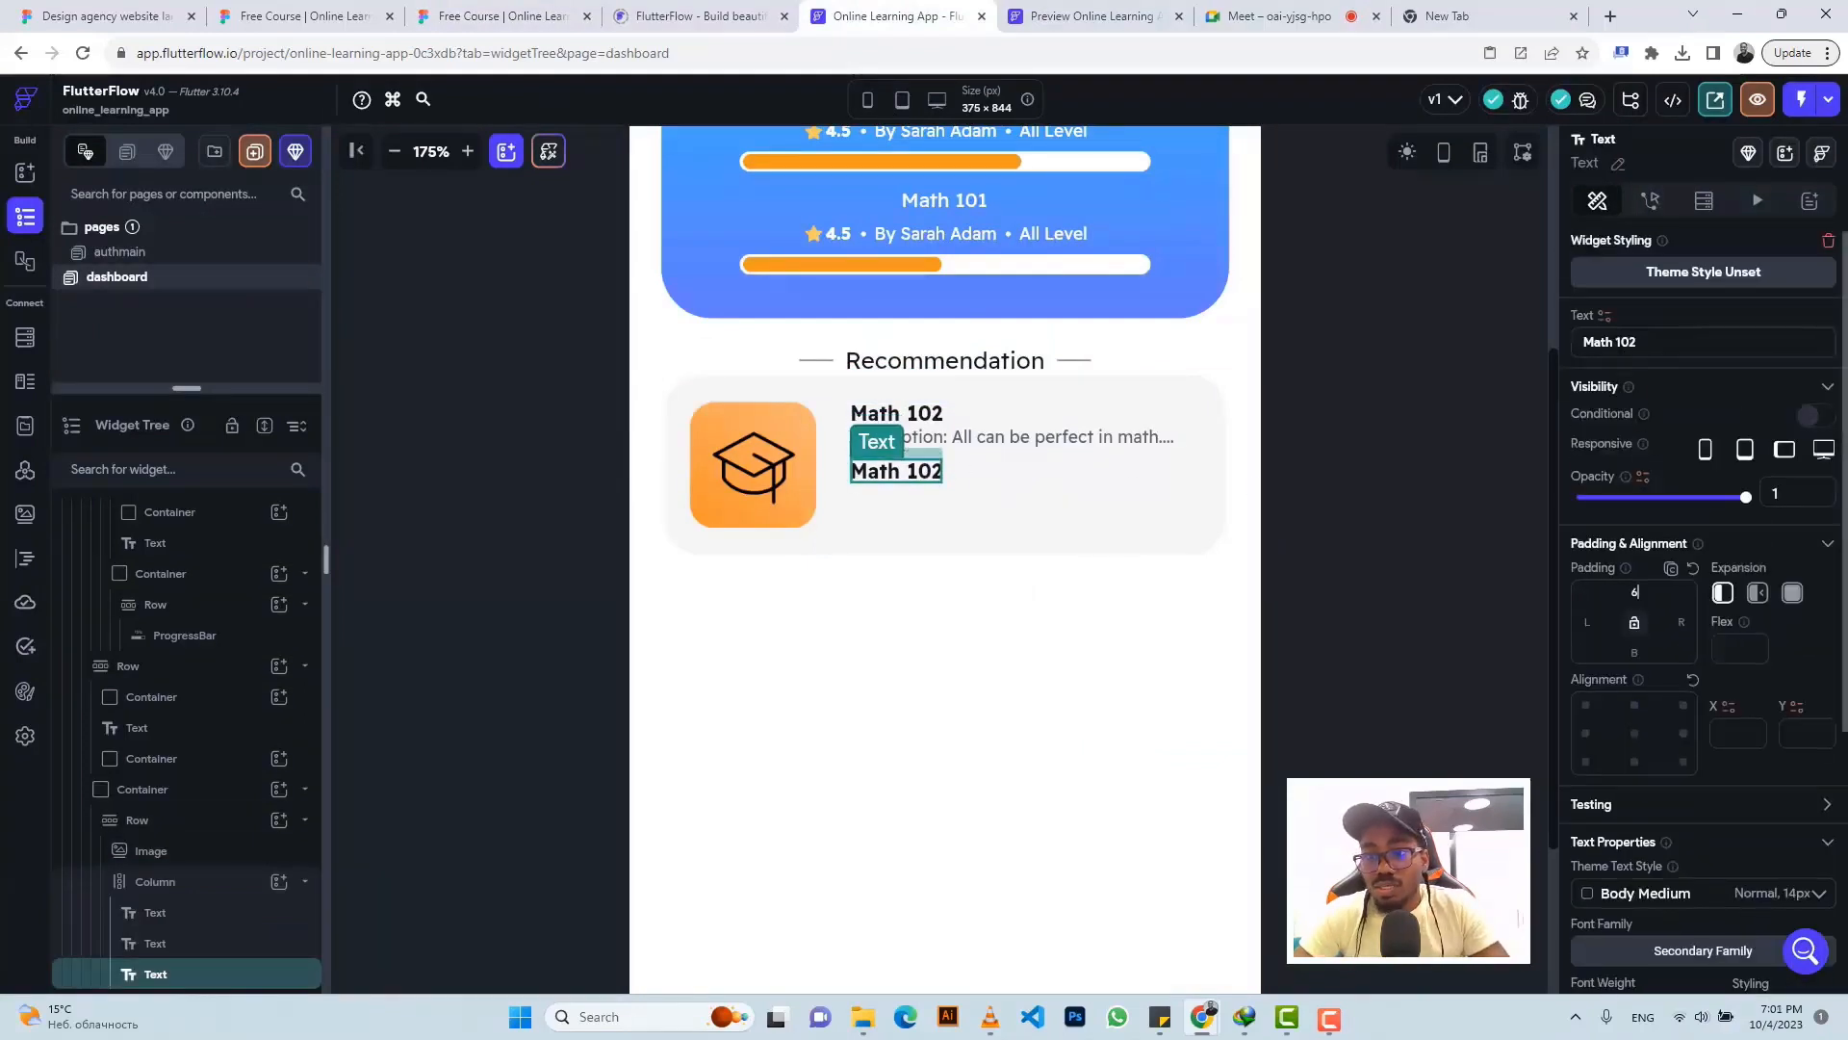
{"action": "triple_click", "coordinate": [1621, 344]}
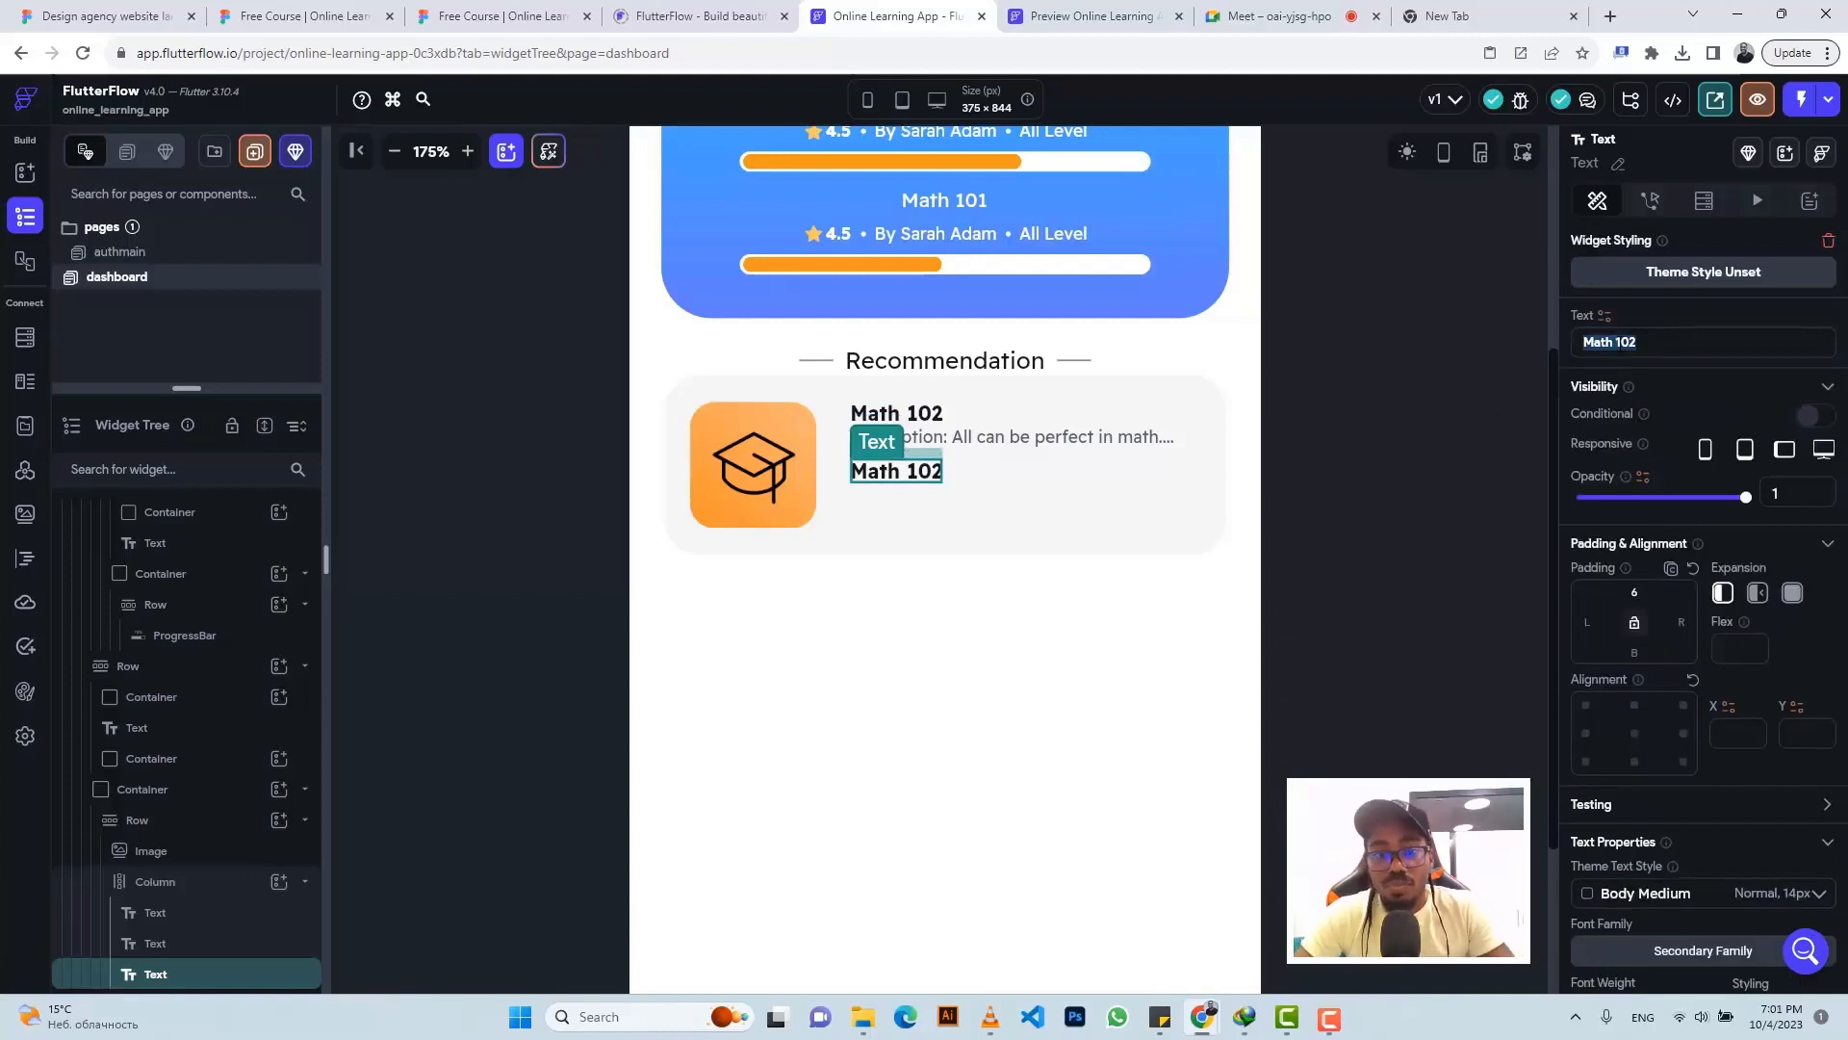
{"action": "key", "text": "ctrl+v"}
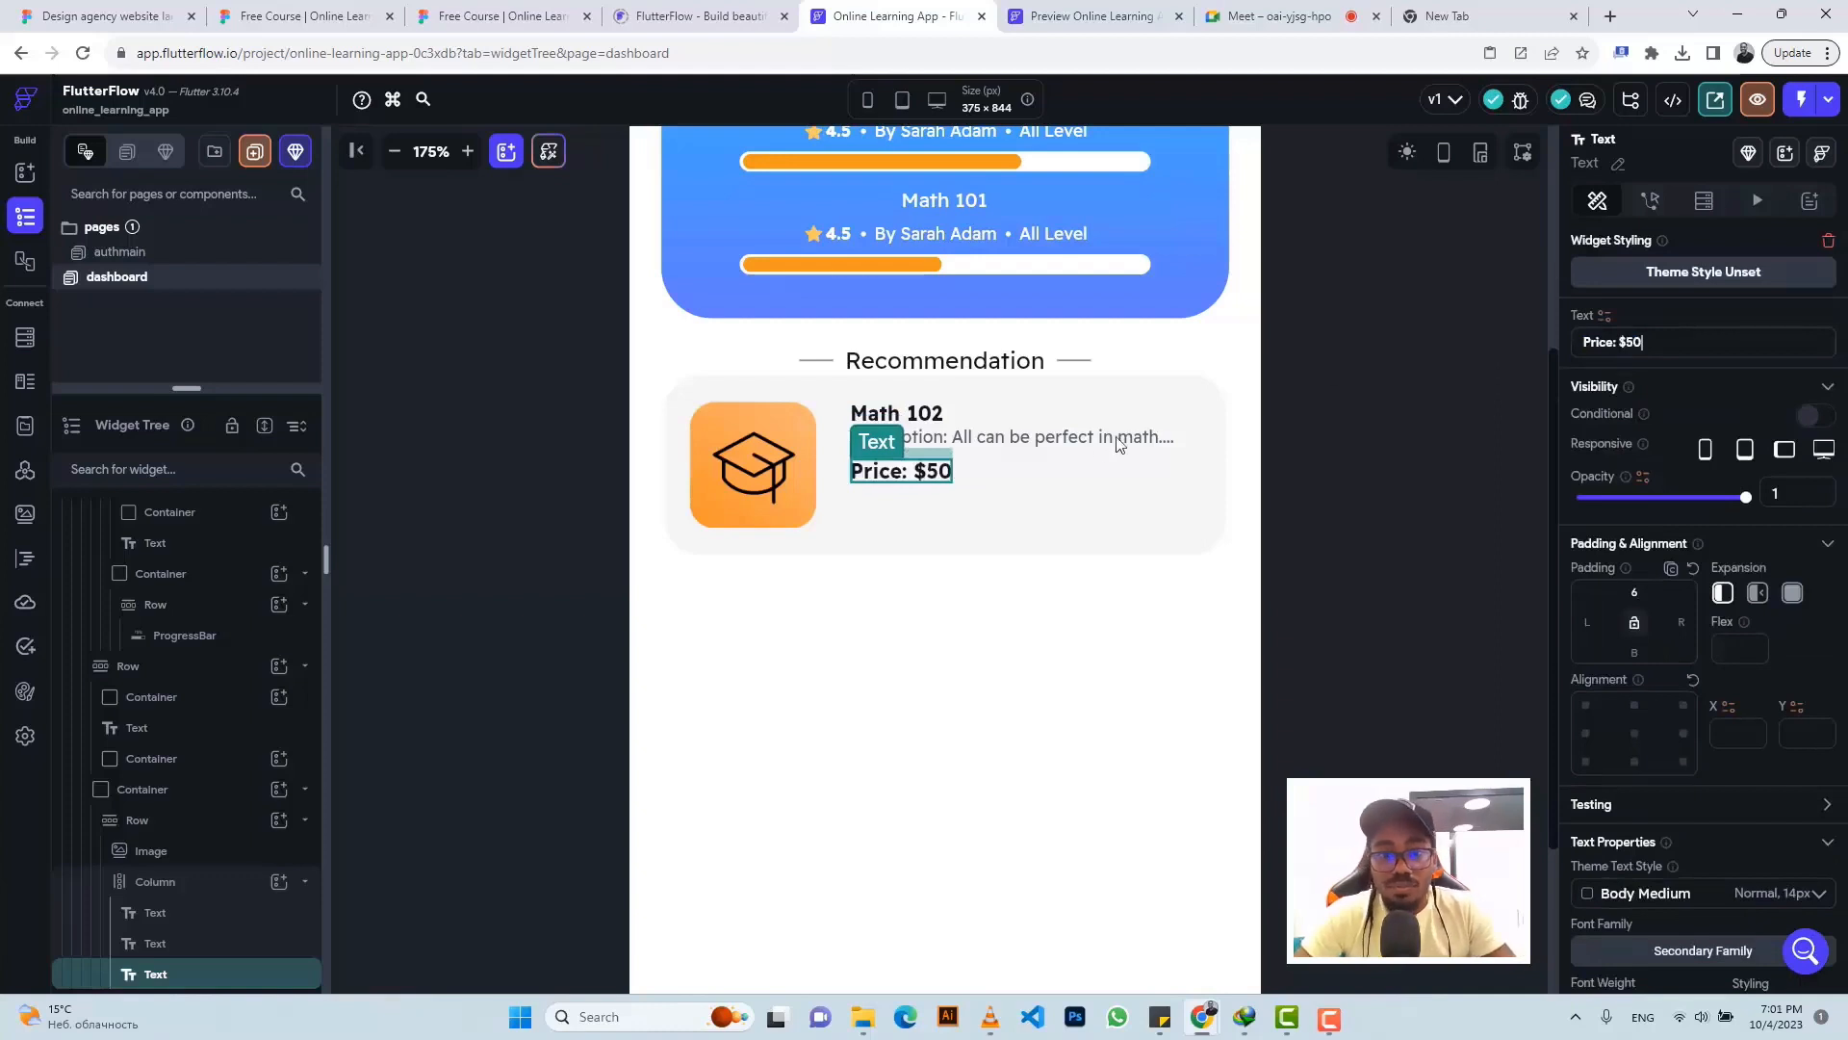
- Copy the description text widget into the card's text column below the price
{"action": "left_click", "coordinate": [979, 444]}
{"action": "key", "text": "ctrl+c"}
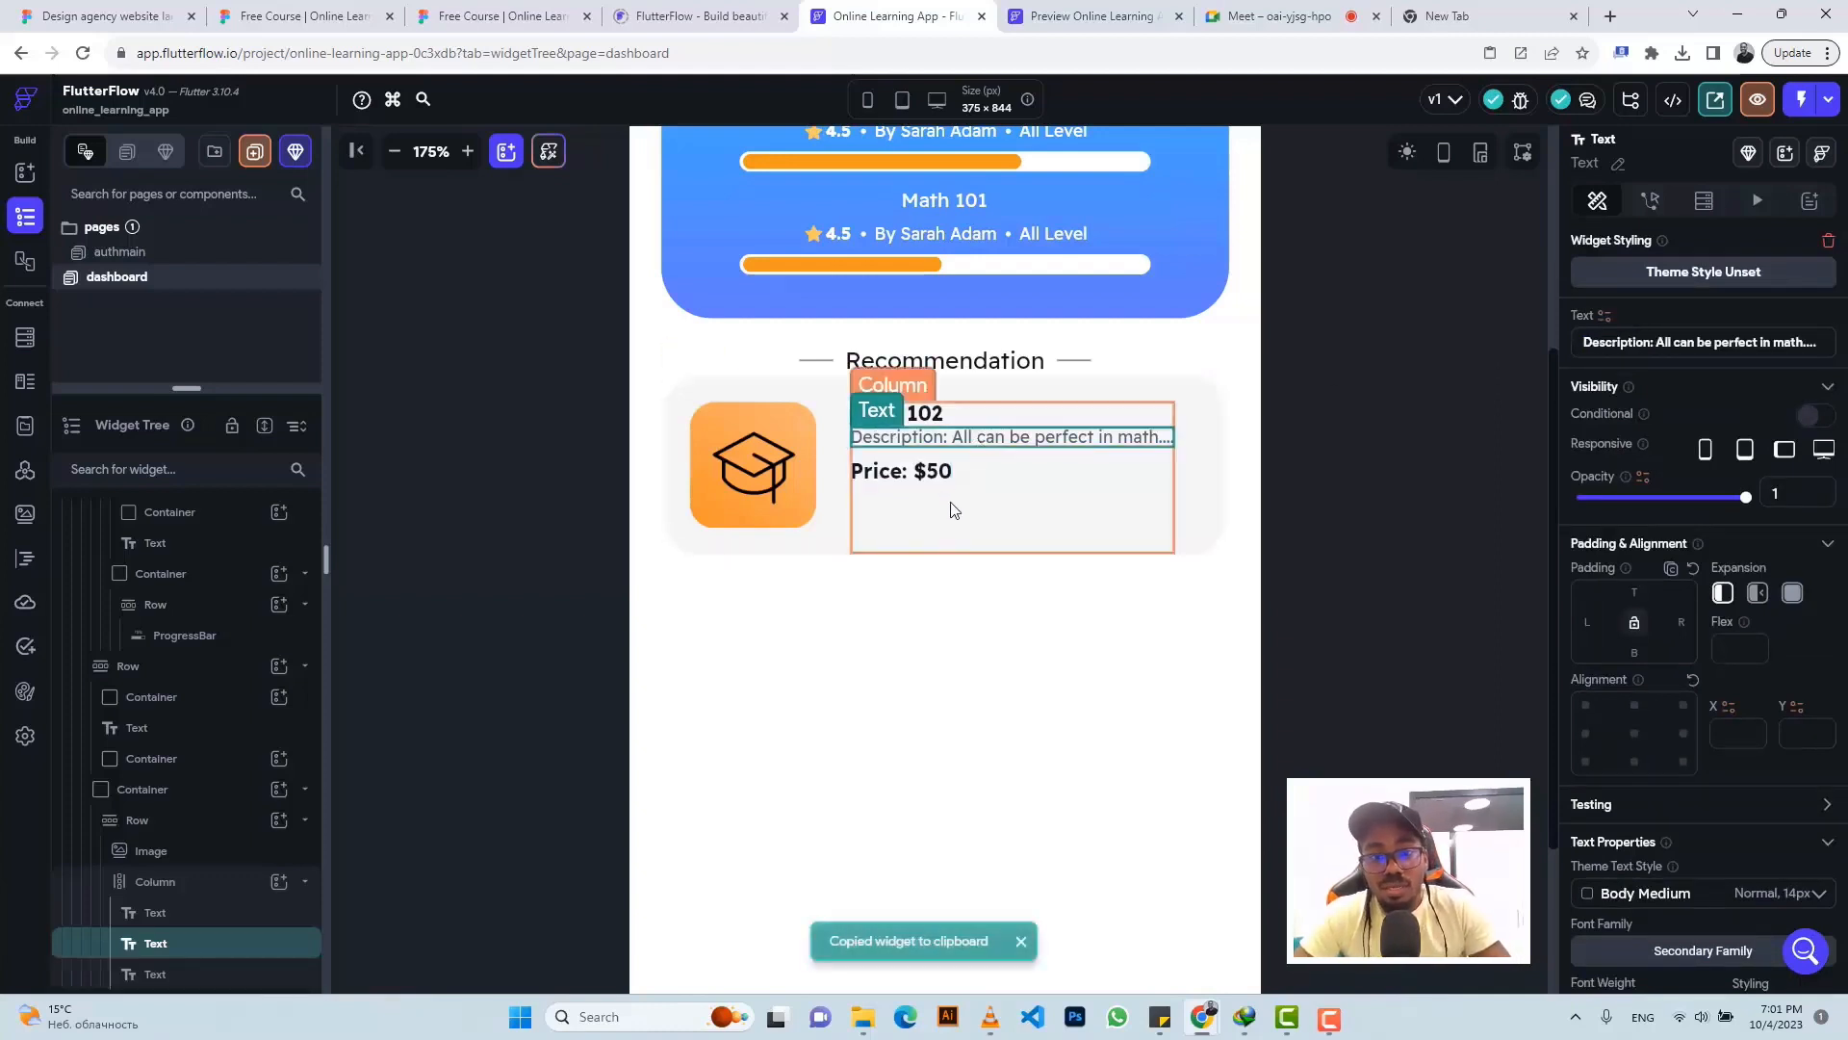
{"action": "left_click", "coordinate": [953, 509]}
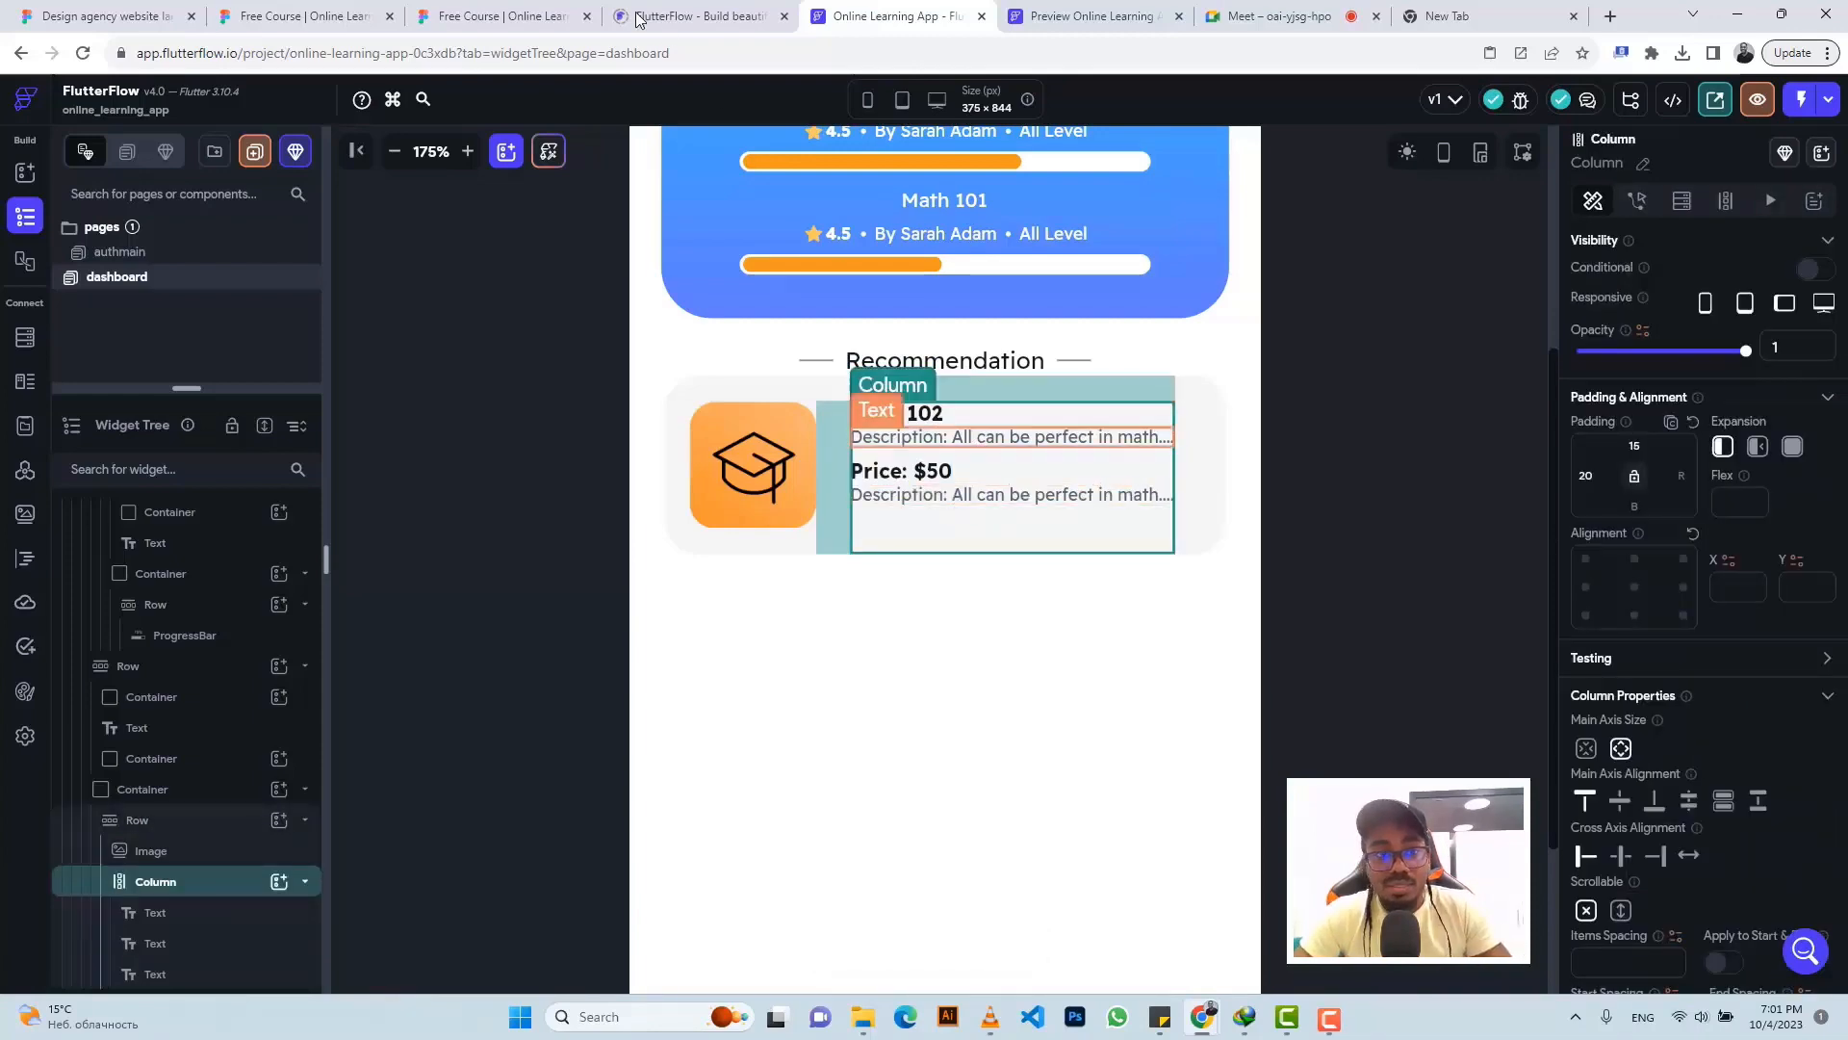
{"action": "left_click", "coordinate": [501, 17]}
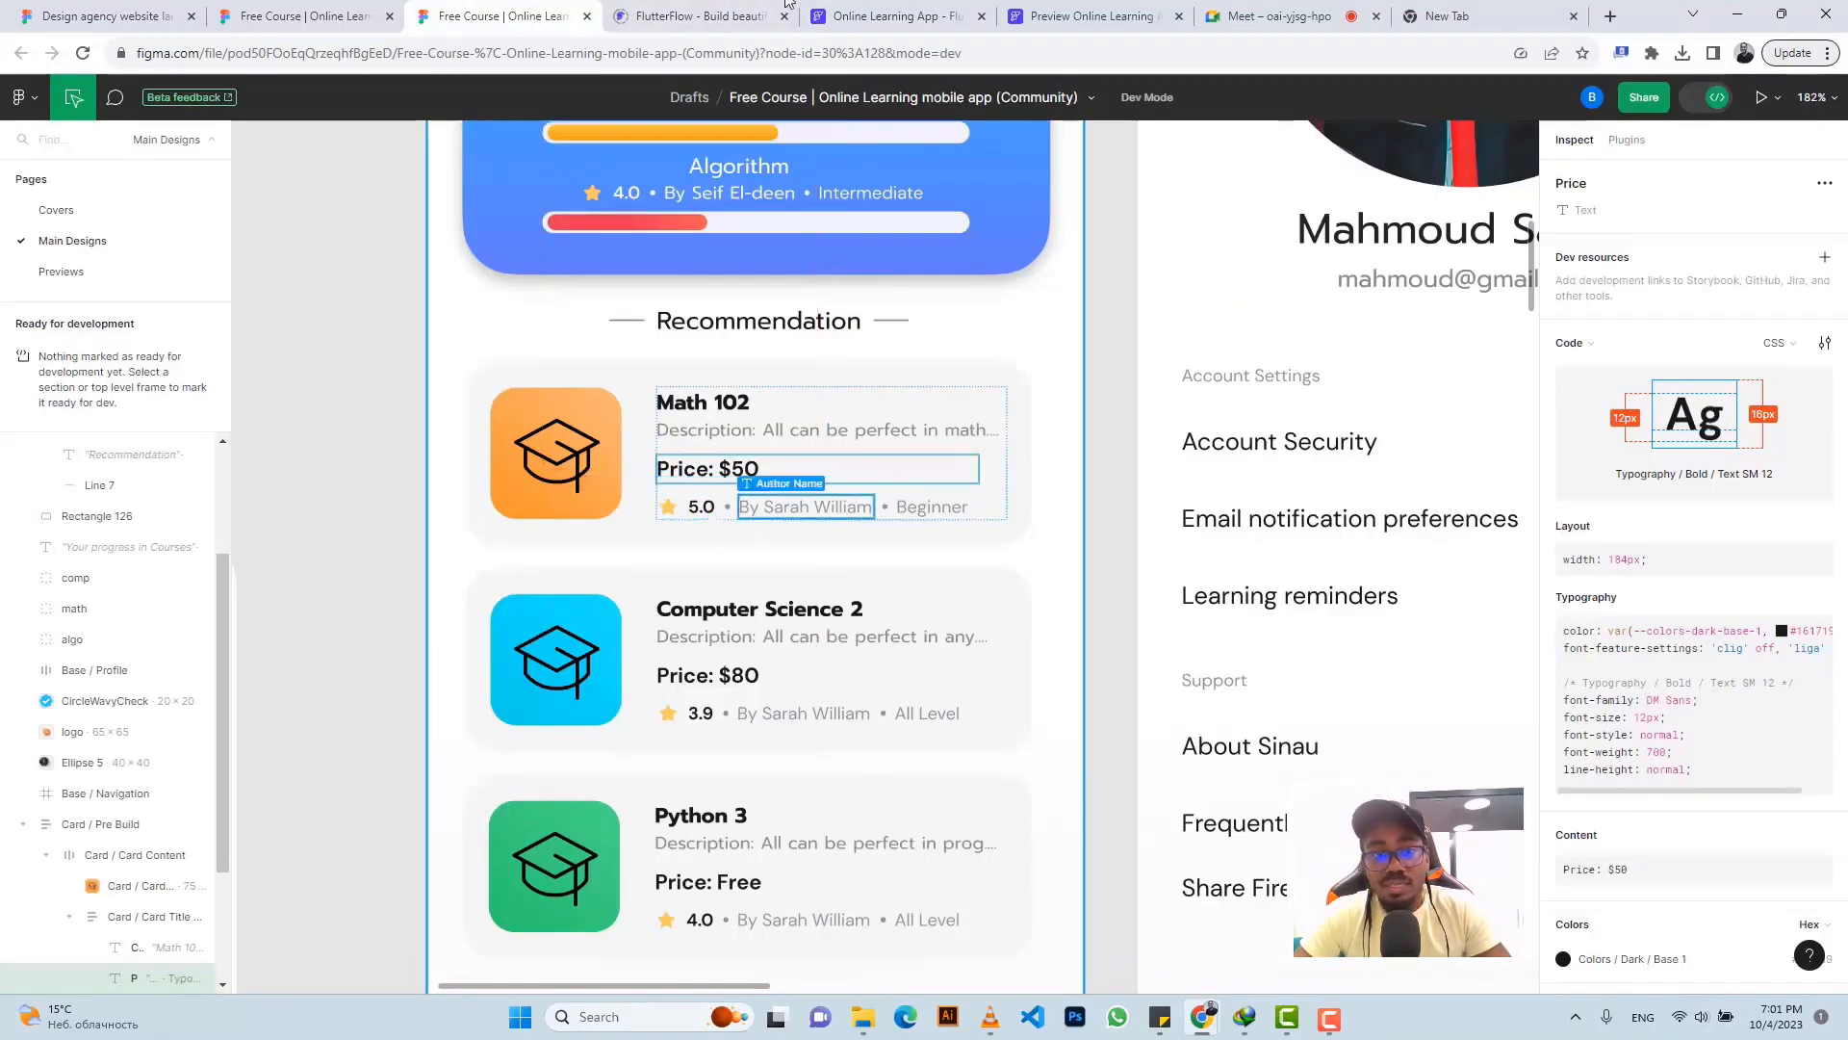
{"action": "left_click", "coordinate": [872, 16]}
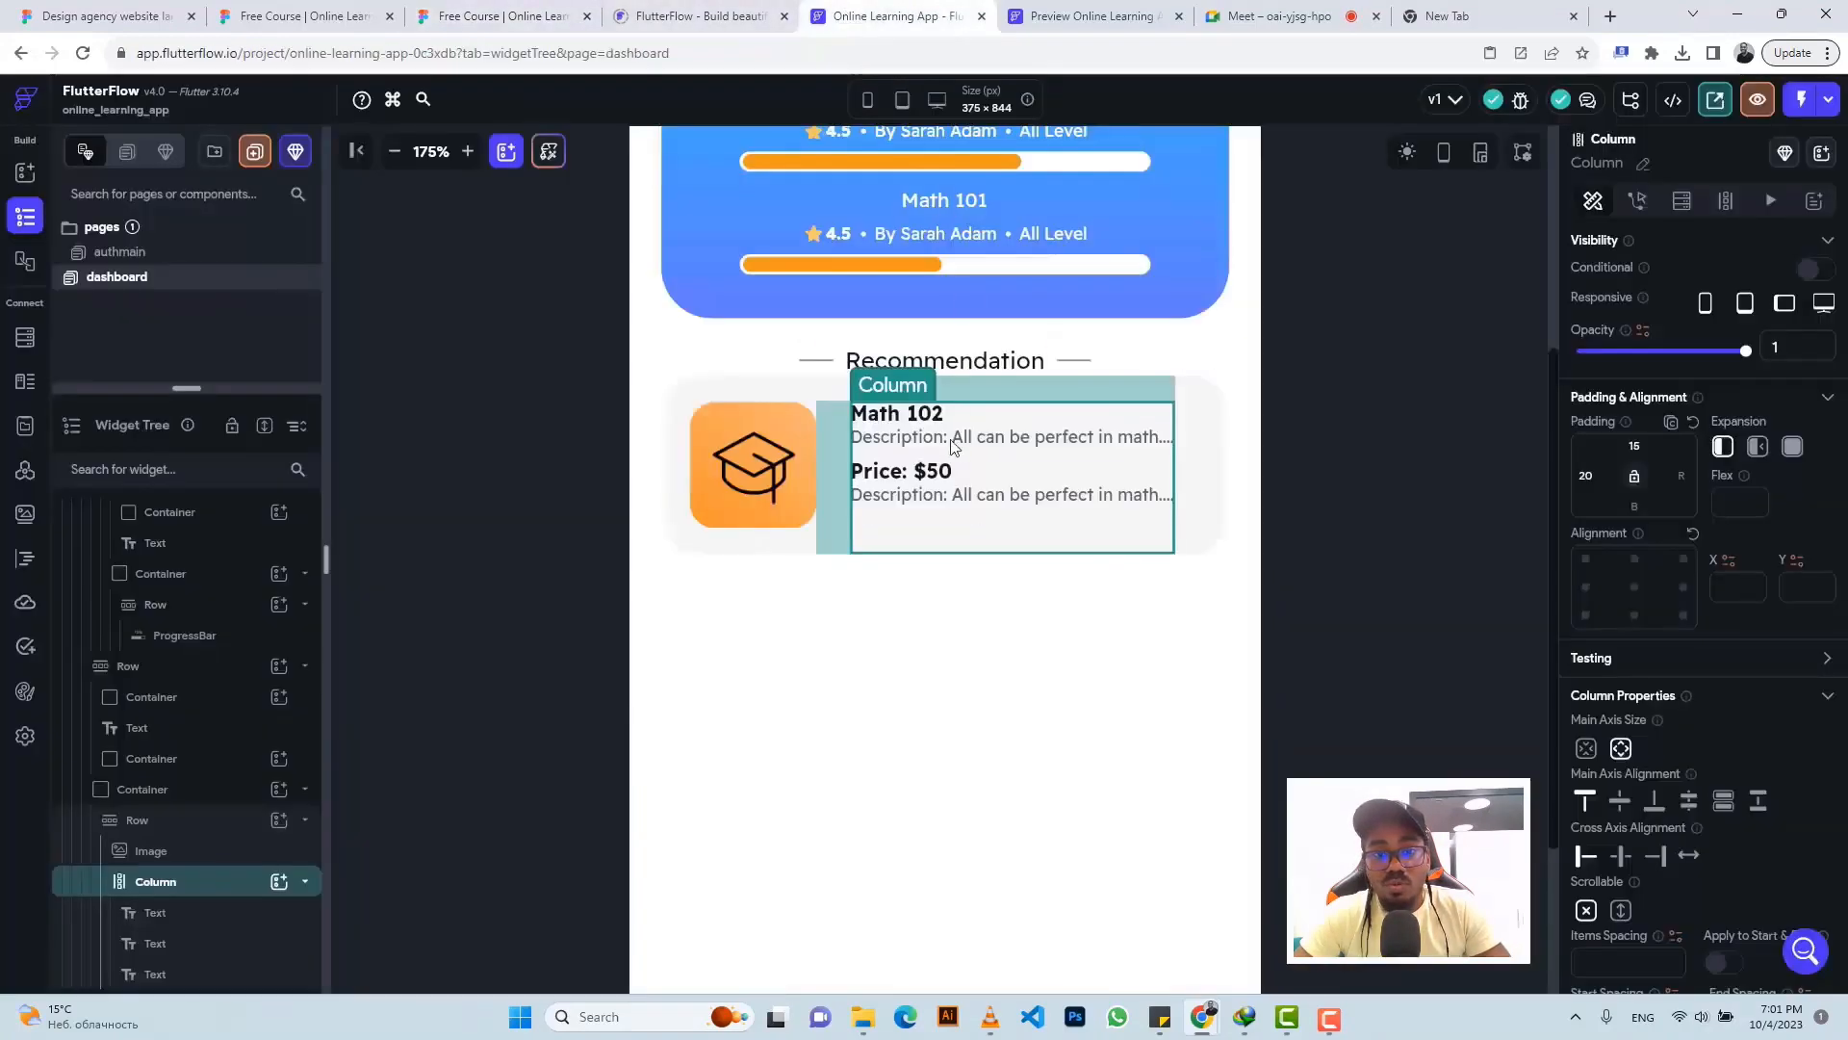
- Delete the duplicate description and paste the Math 101 rating row into the Math 102 column
{"action": "left_click", "coordinate": [1011, 495]}
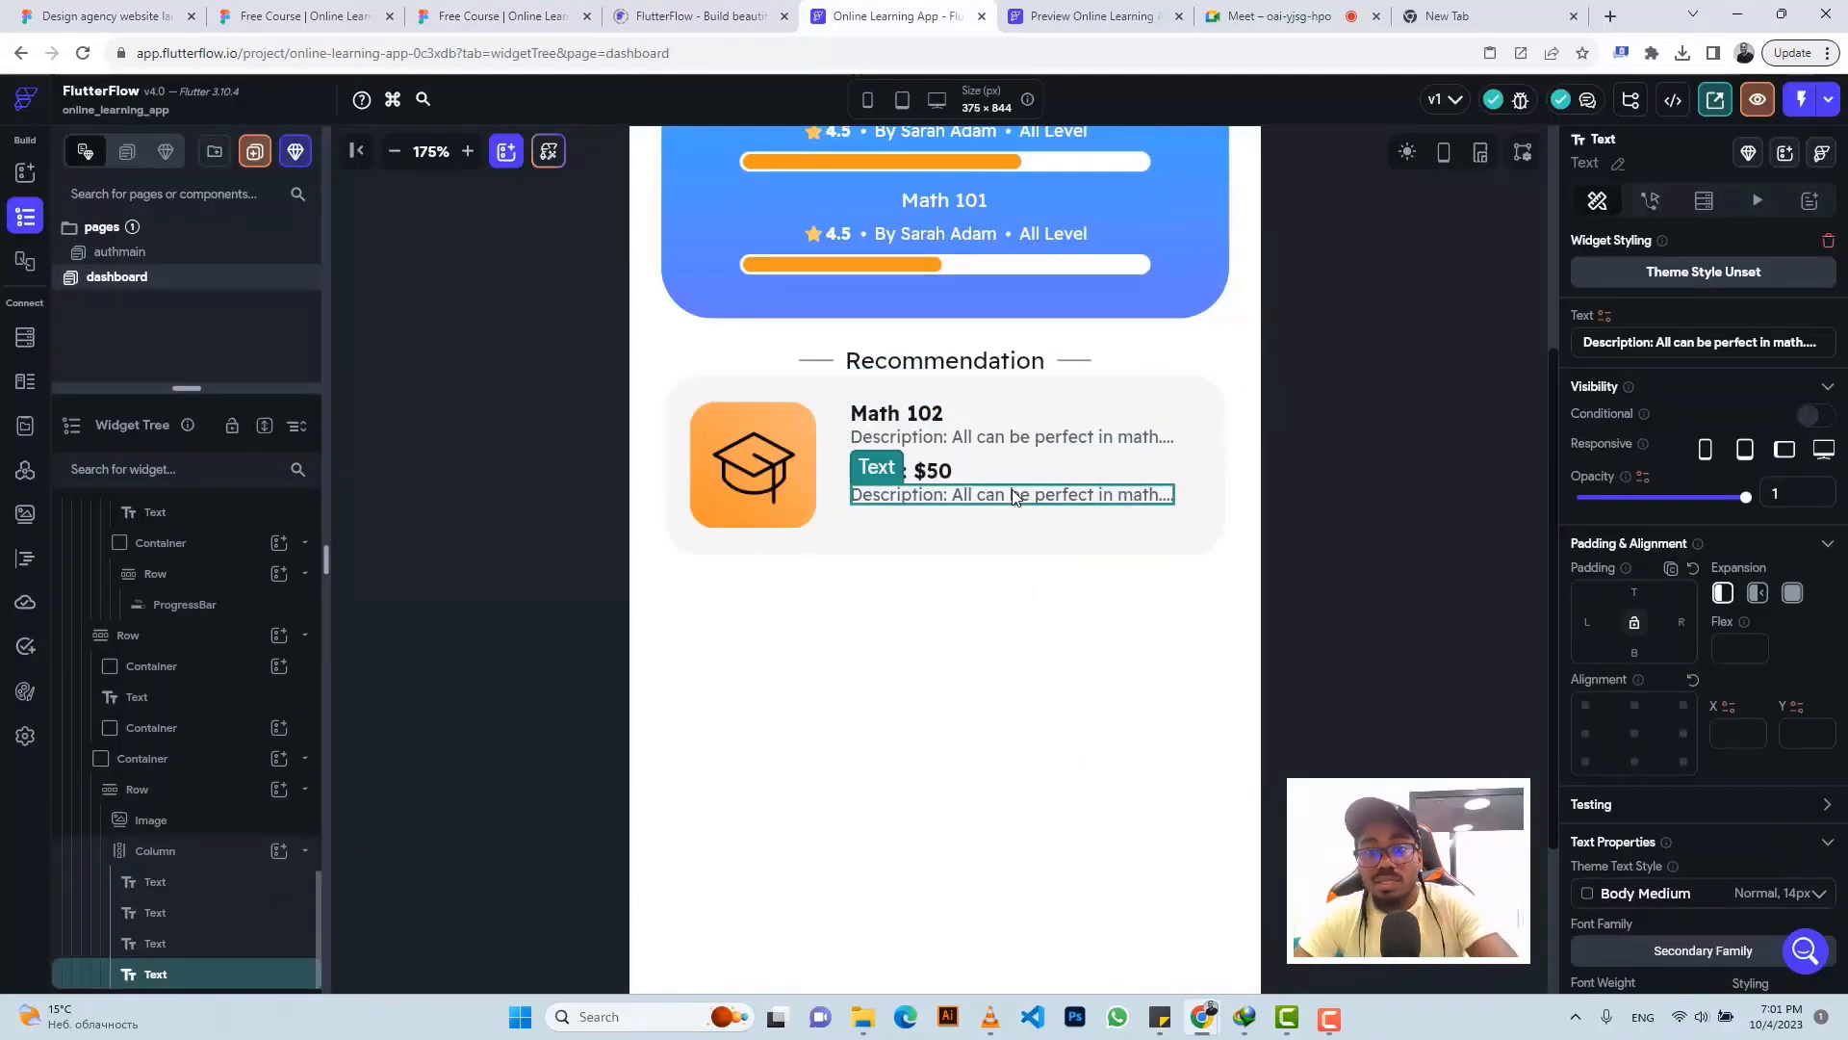
{"action": "key", "text": "Delete"}
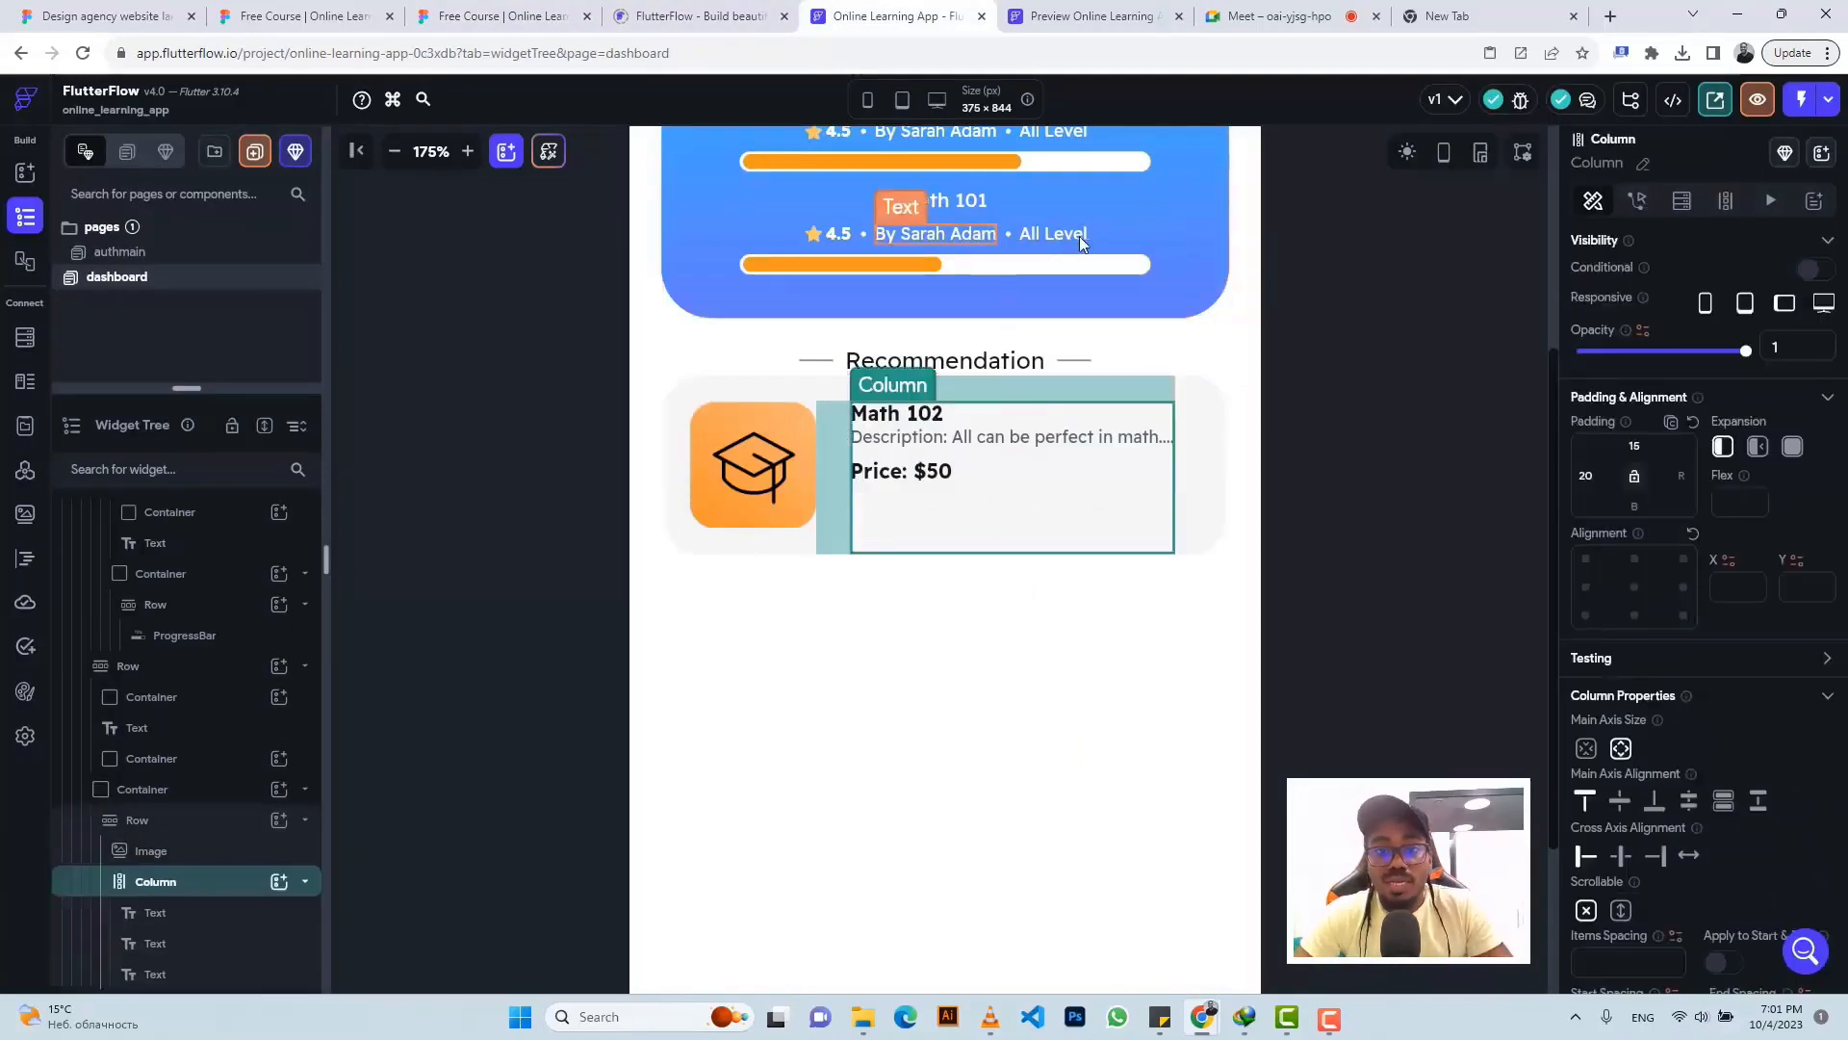
{"action": "left_click", "coordinate": [1105, 235]}
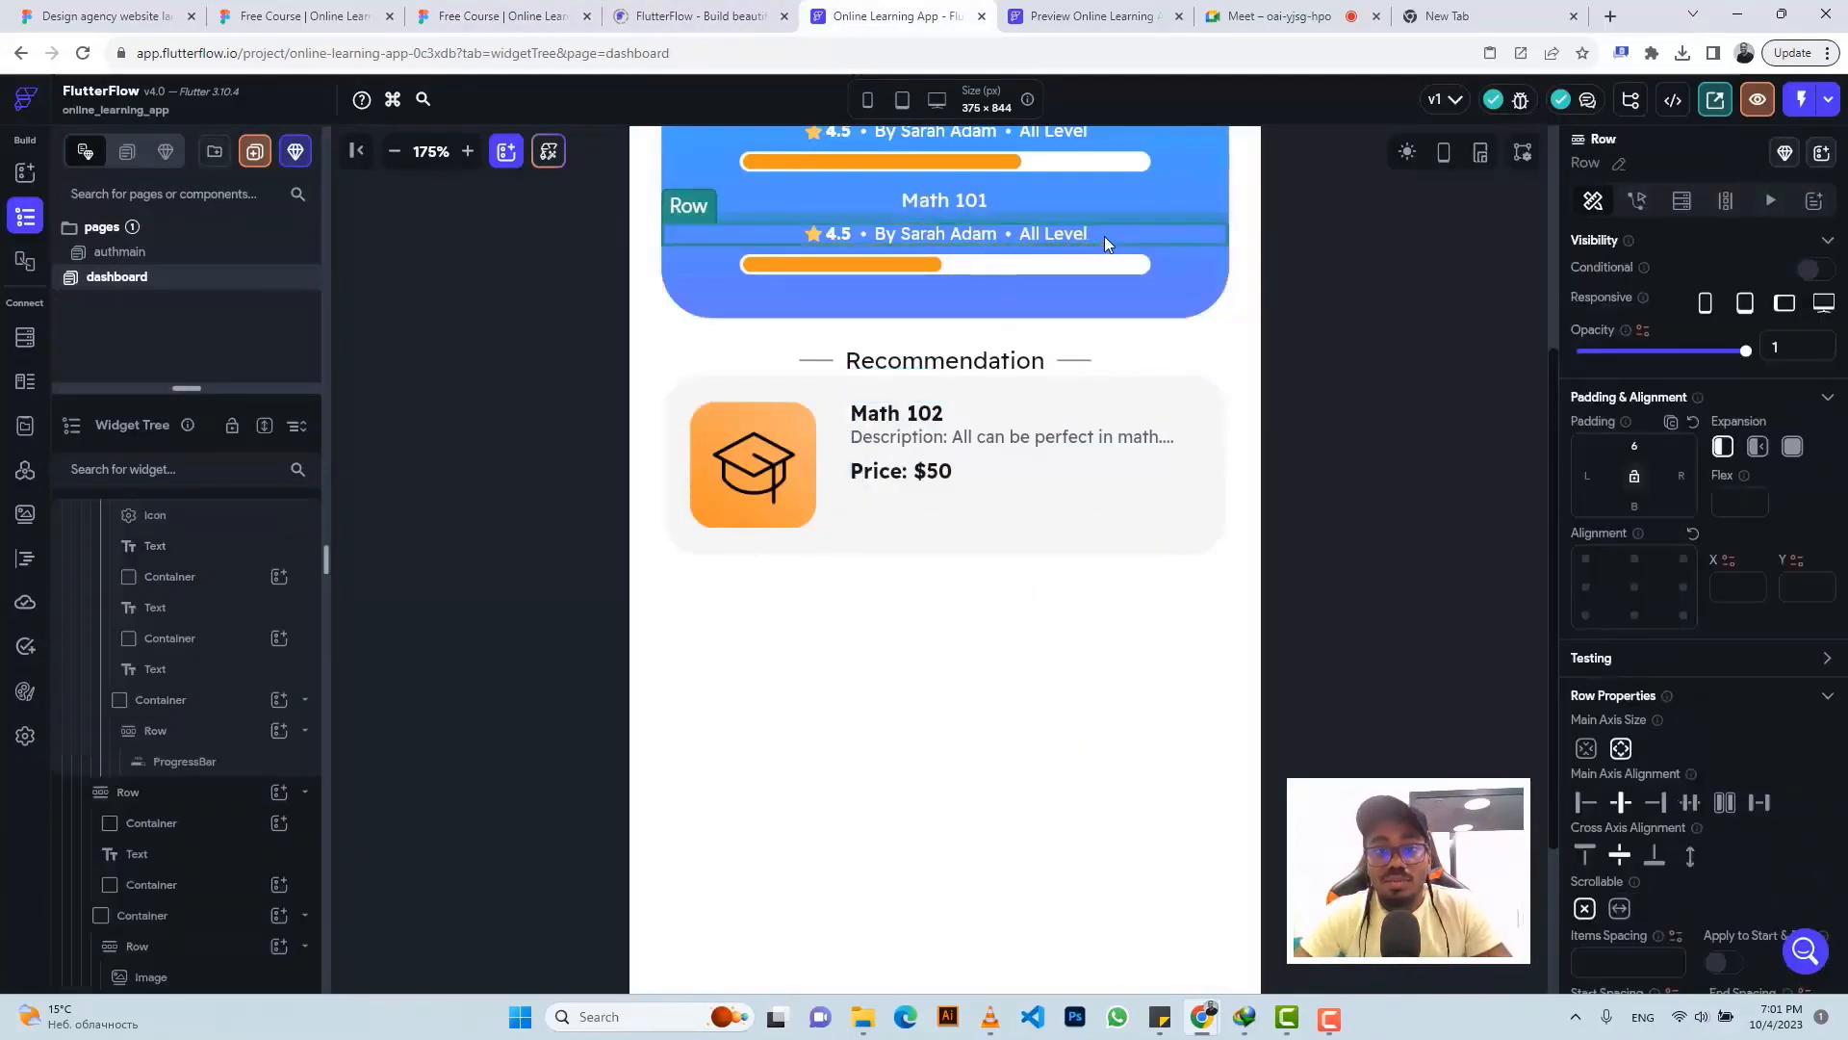
{"action": "key", "text": "ctrl+c"}
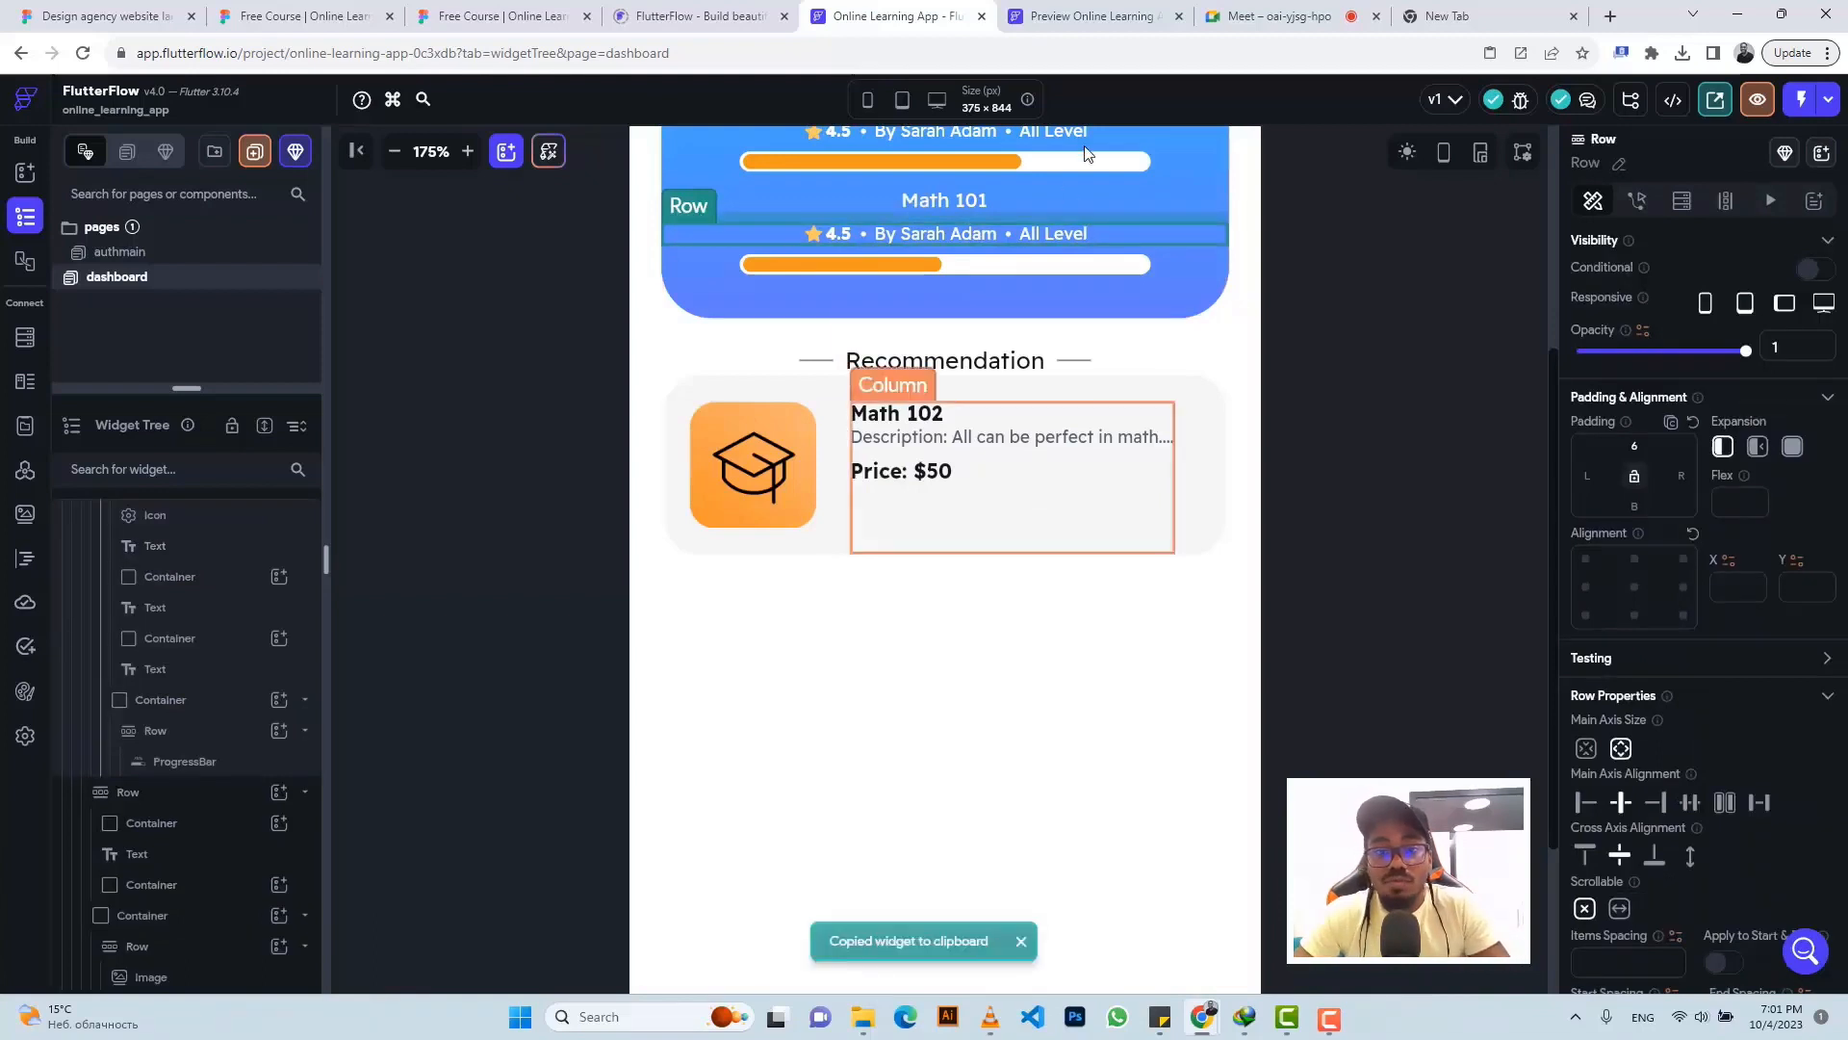
{"action": "left_click", "coordinate": [965, 511]}
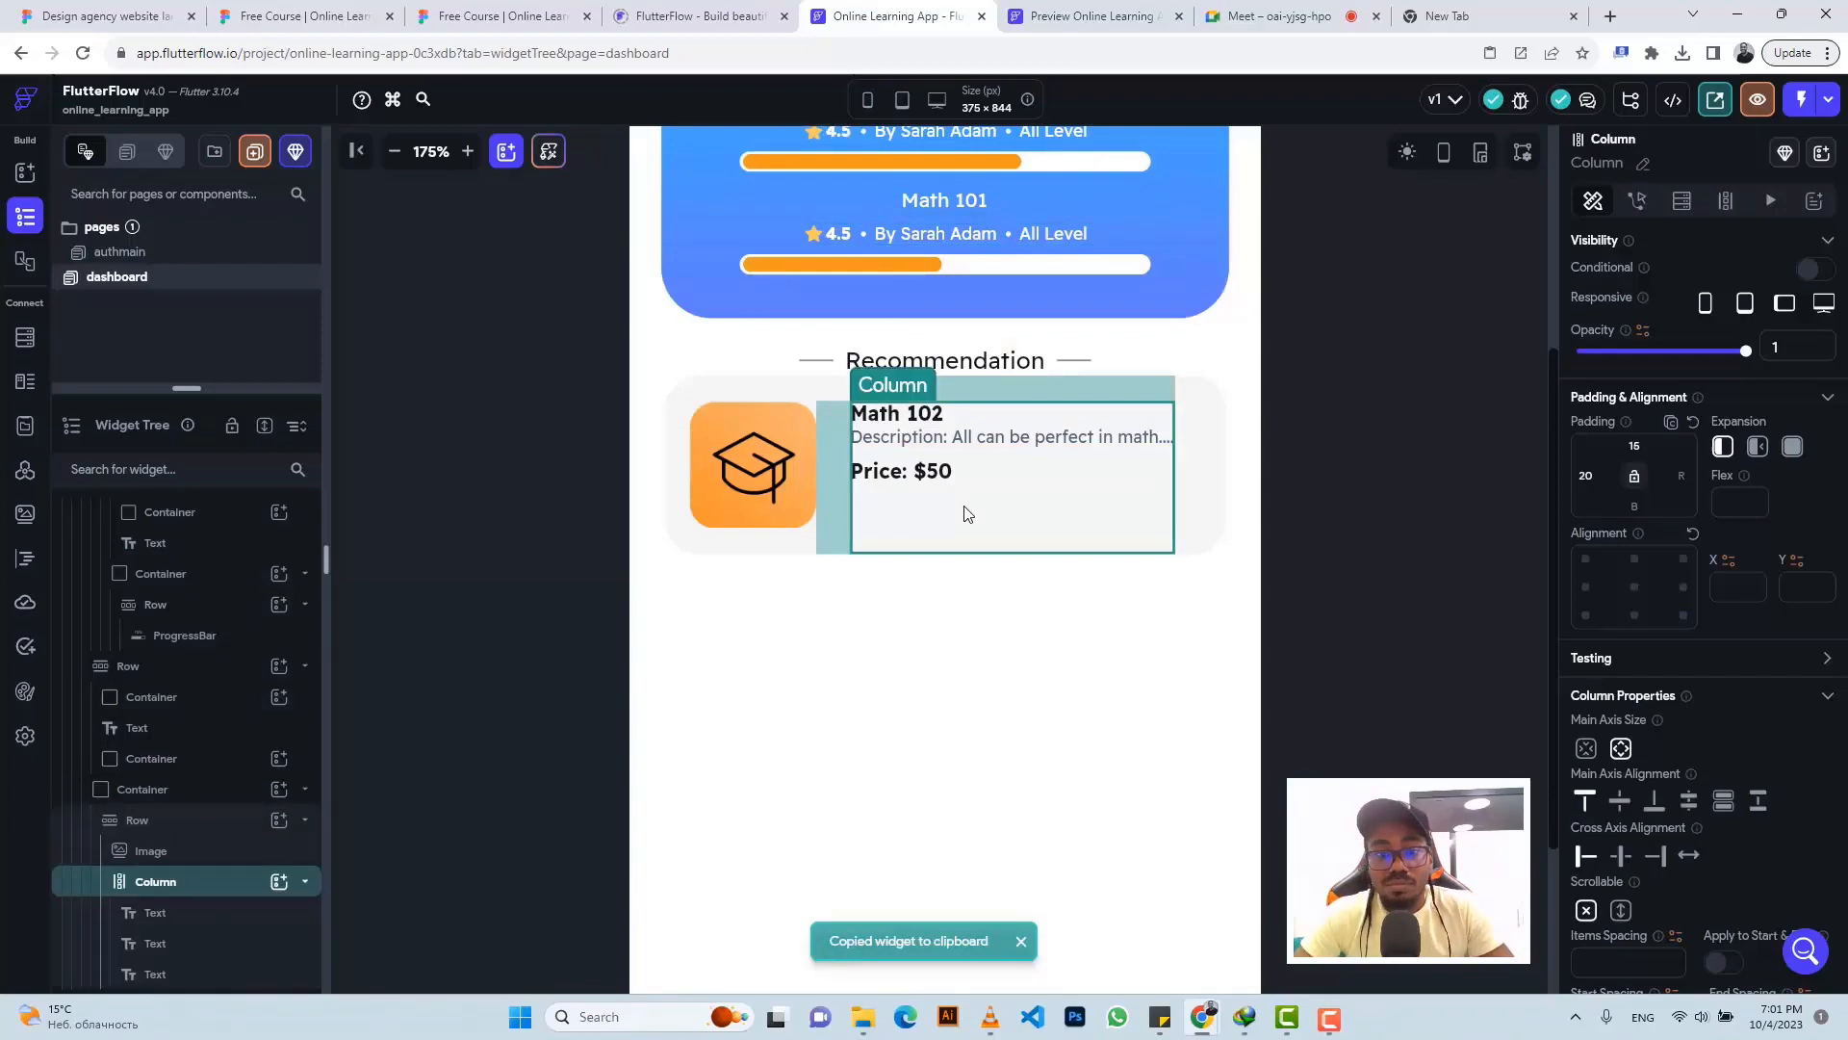
{"action": "key", "text": "ctrl+v"}
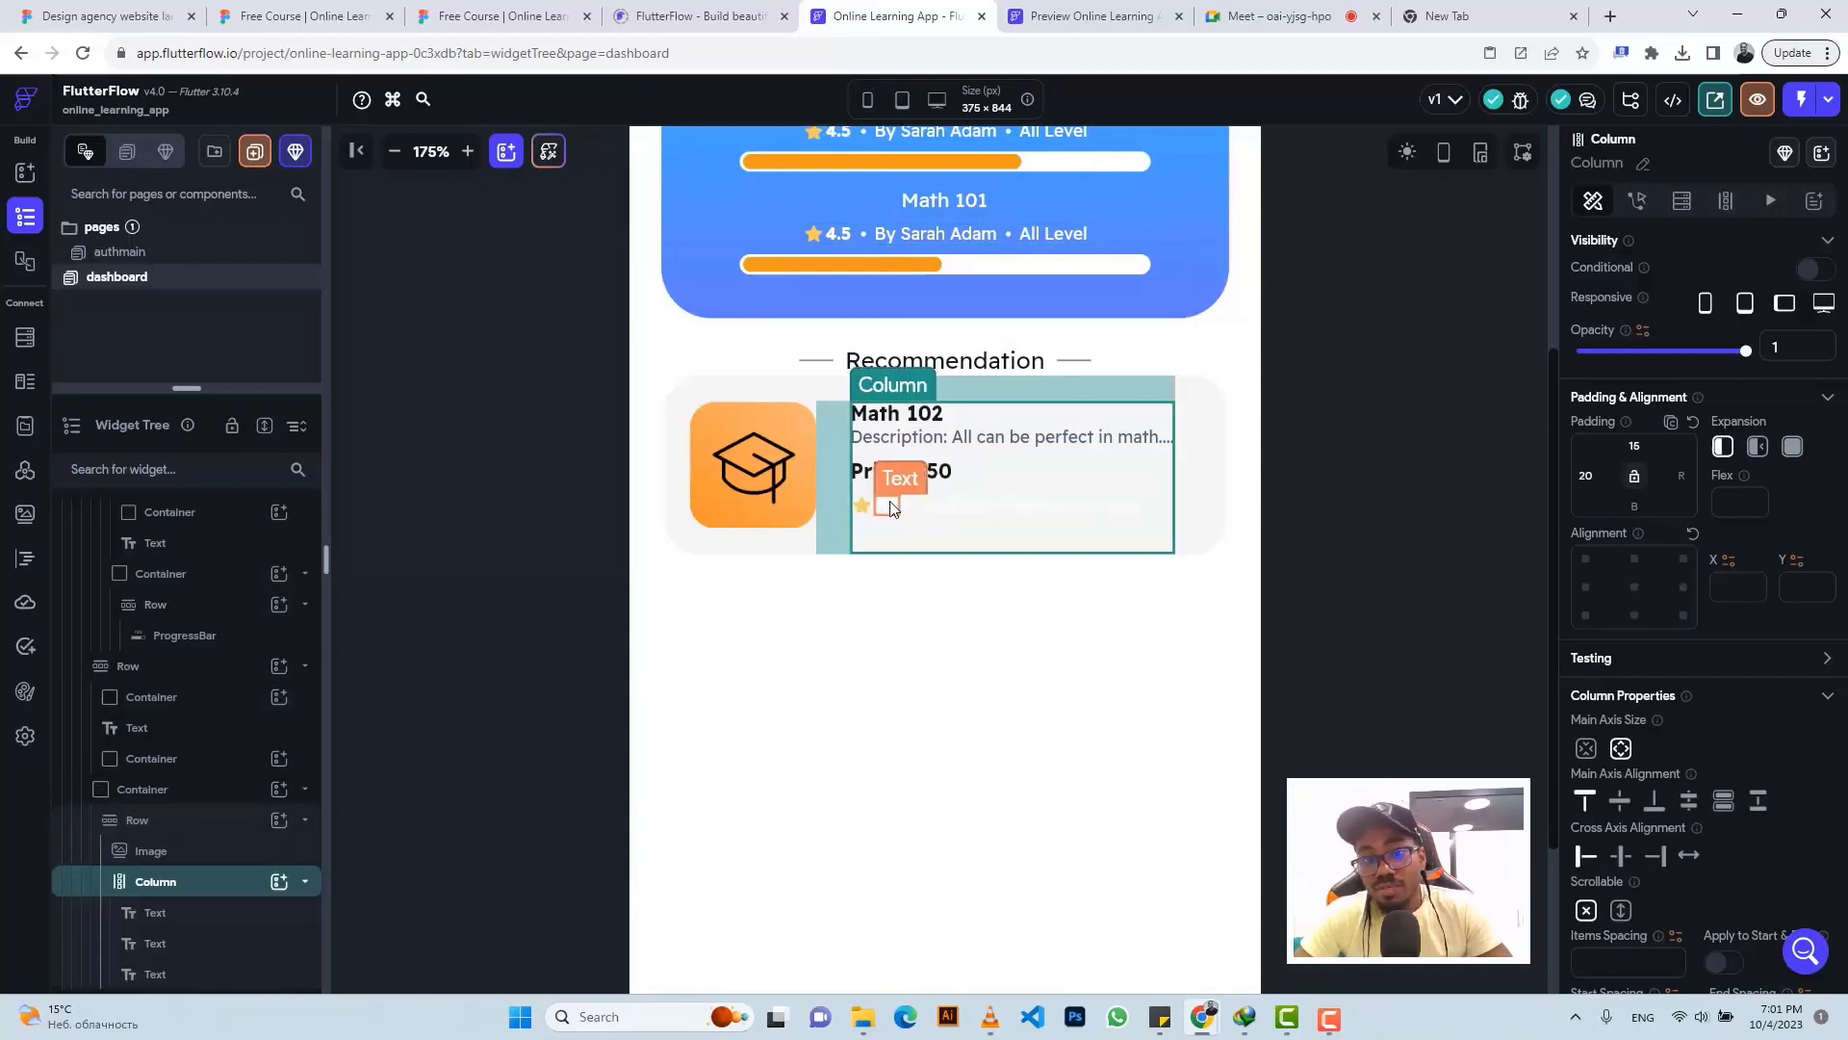
- Copy the author text's grey colour #91919F from the Figma design
{"action": "left_click", "coordinate": [500, 16]}
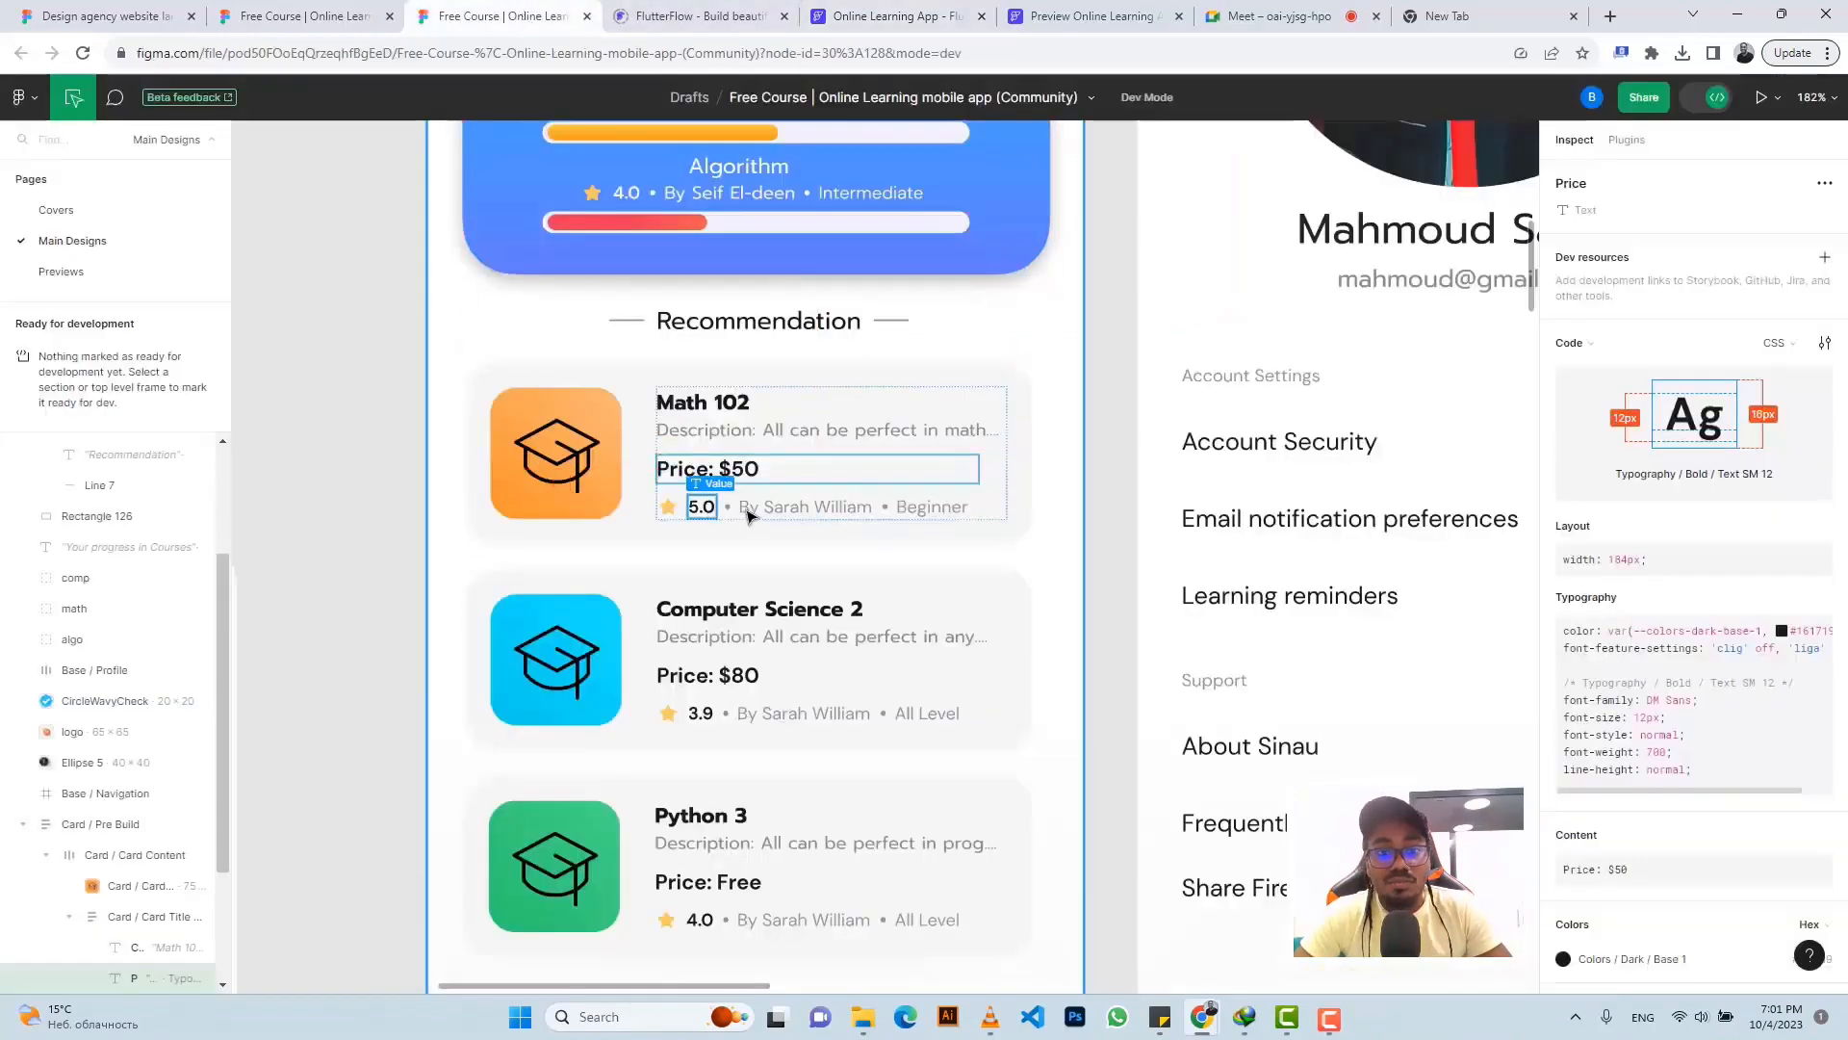
{"action": "left_click", "coordinate": [804, 507]}
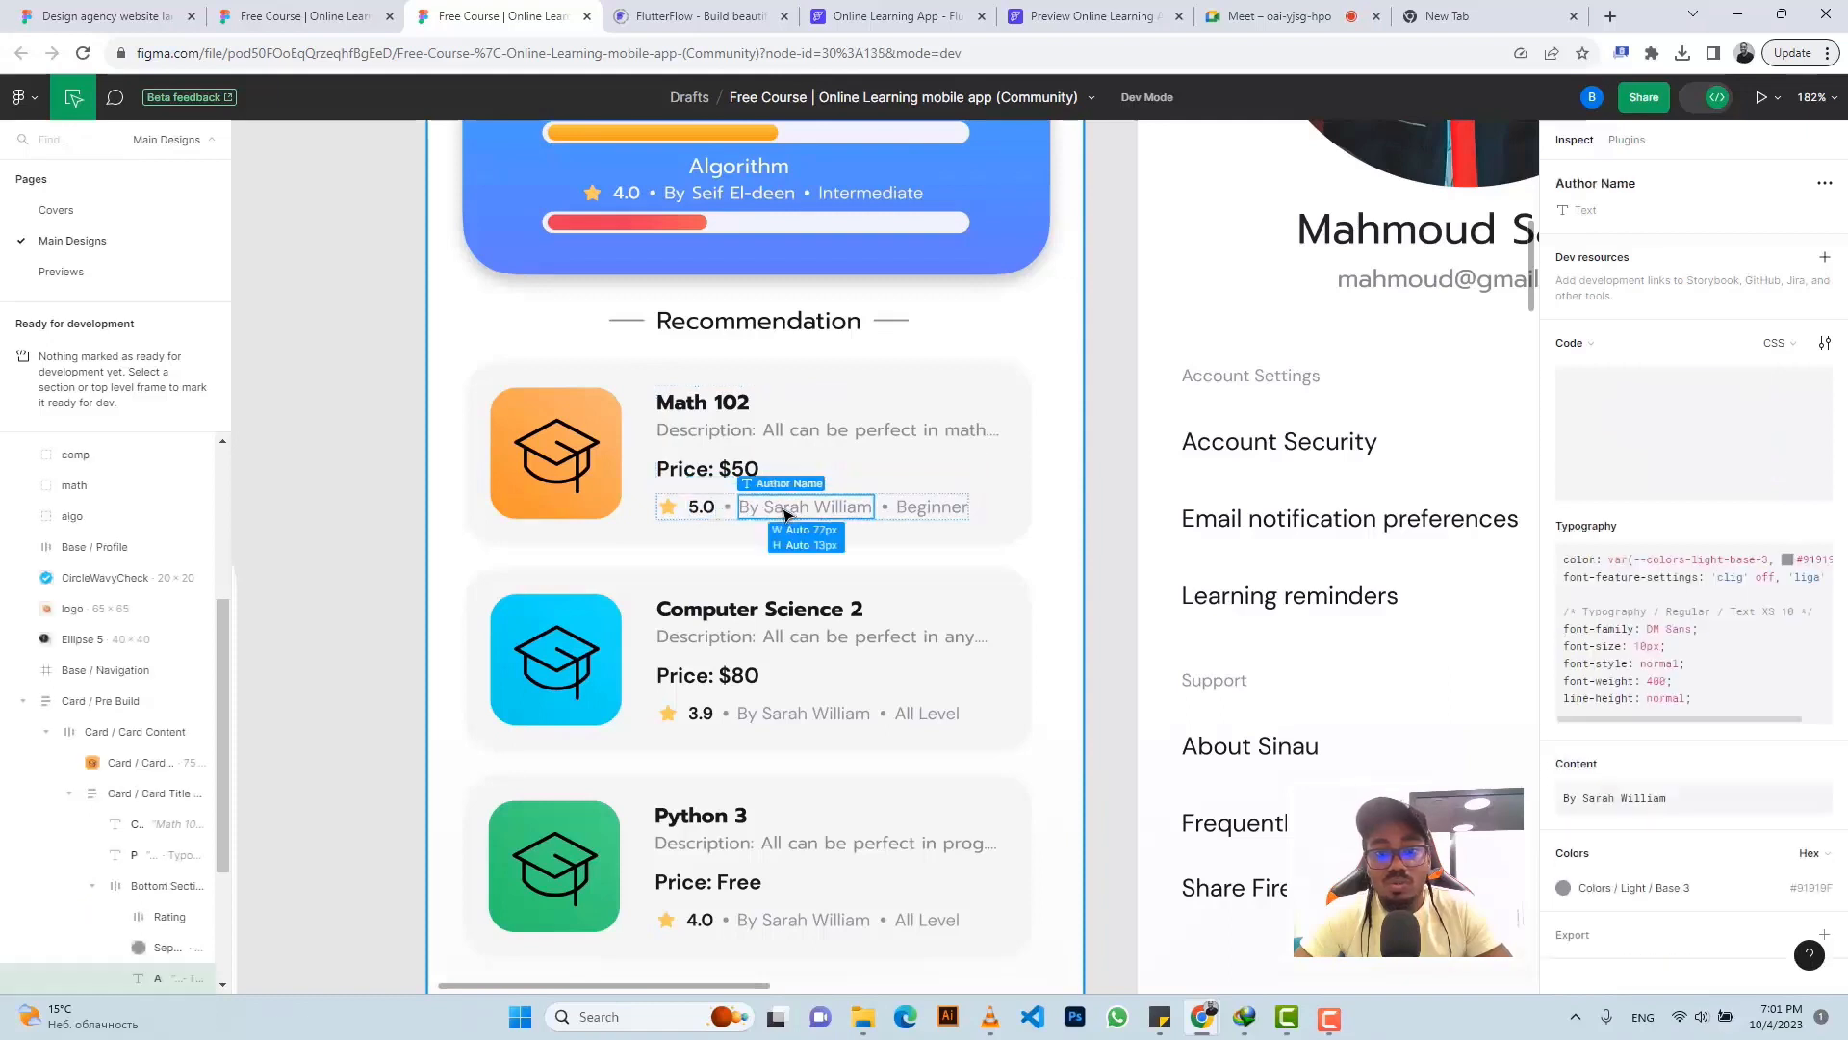
{"action": "left_click", "coordinate": [1809, 887]}
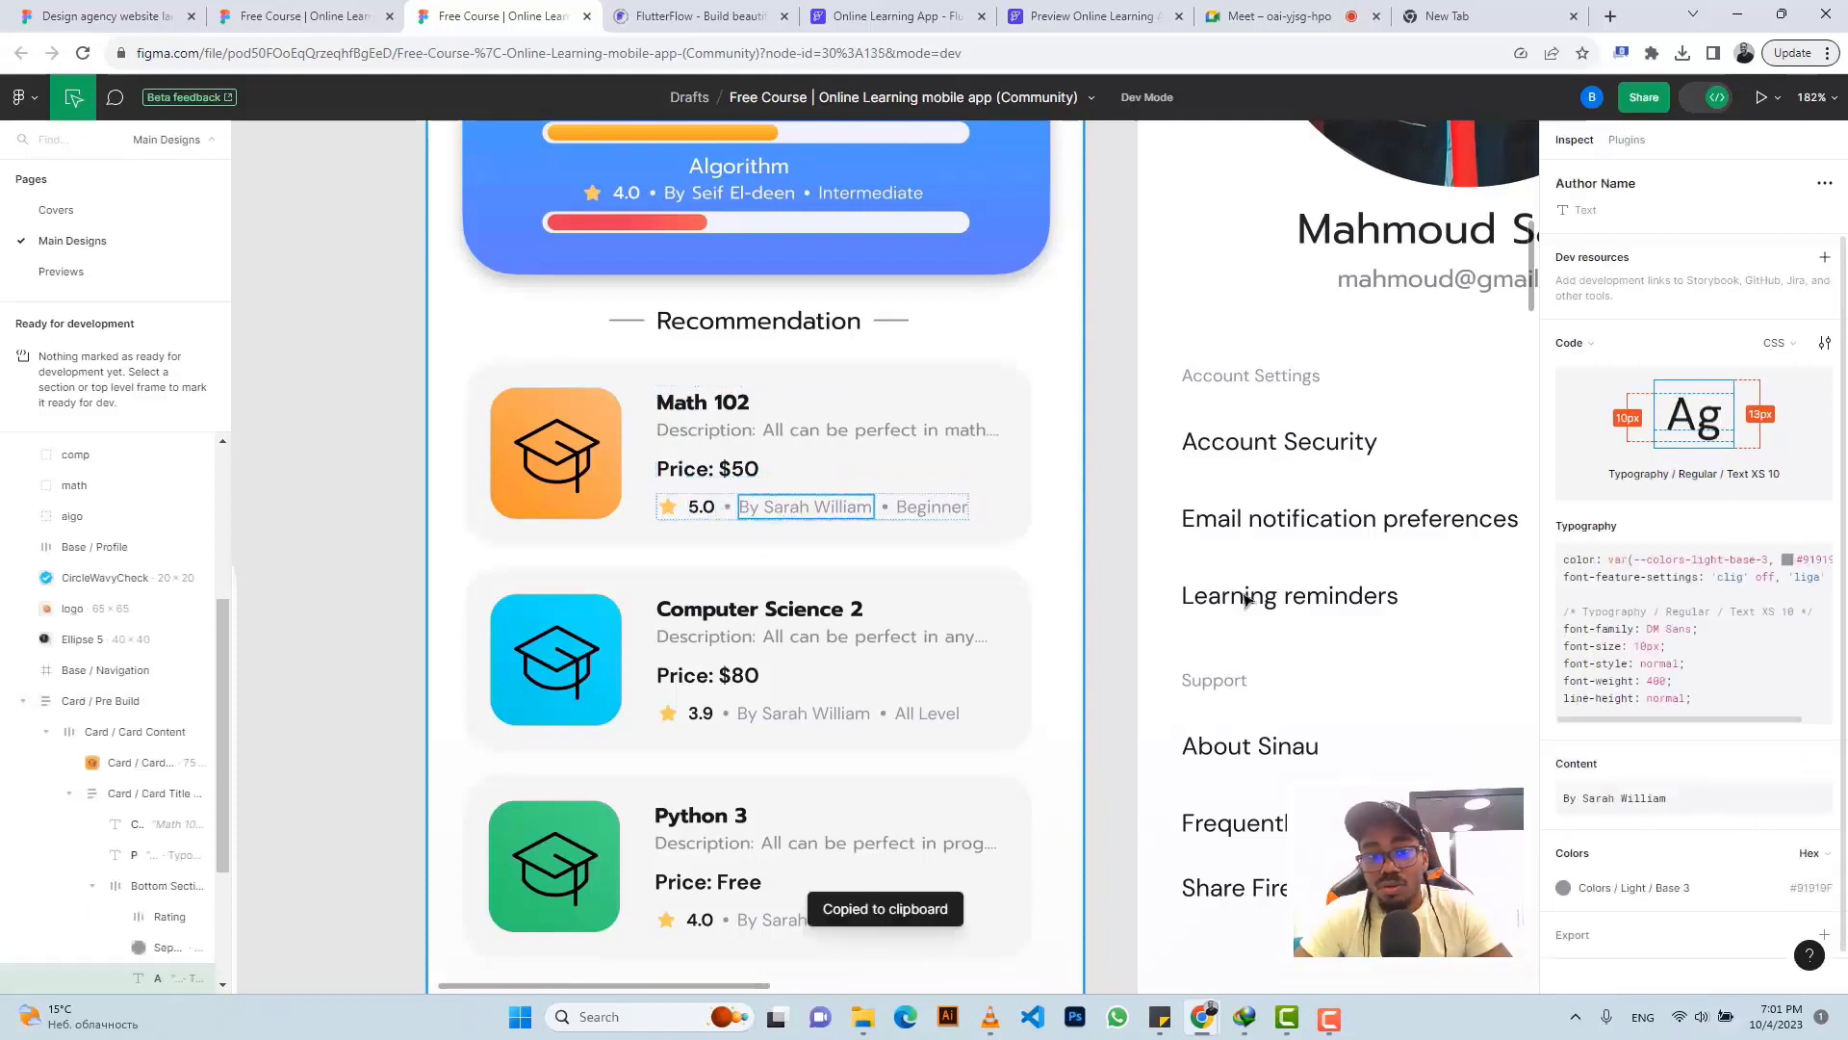
{"action": "left_click", "coordinate": [834, 16]}
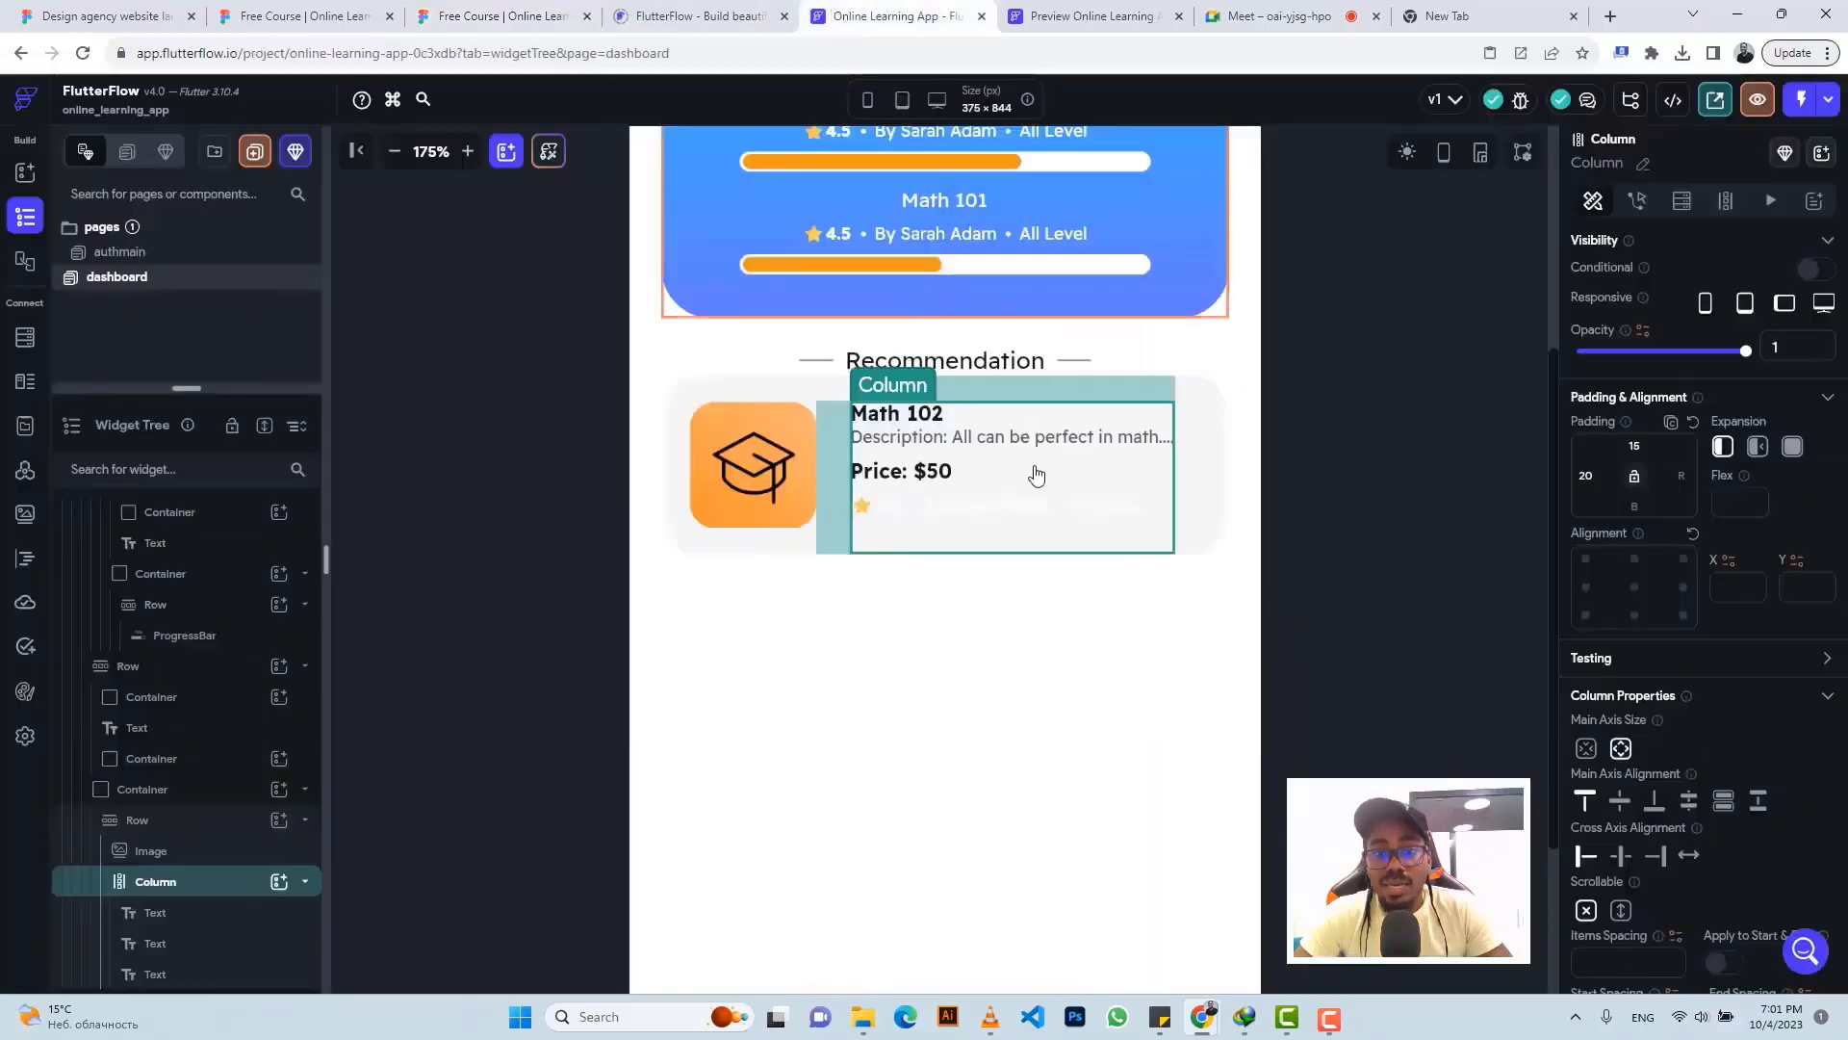
- Give the 4.5 rating number the Primary Text colour
{"action": "left_click", "coordinate": [892, 506]}
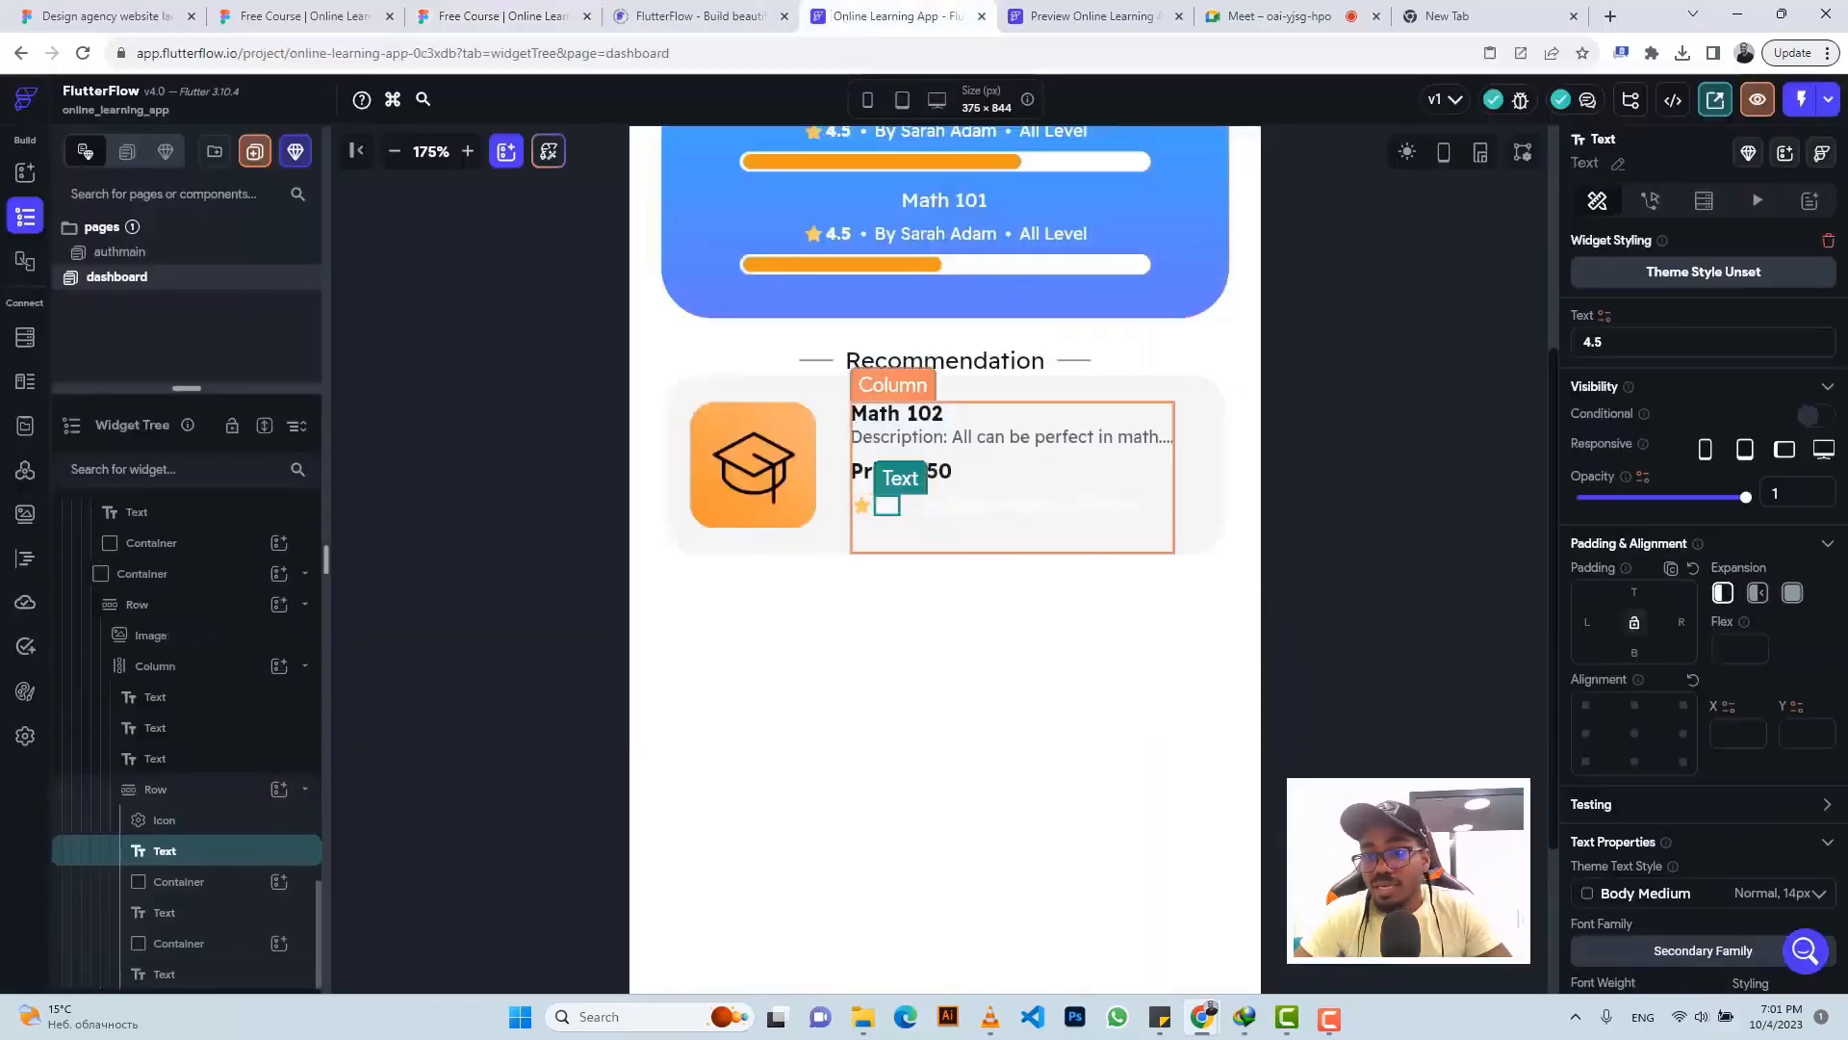
{"action": "scroll", "coordinate": [1822, 691], "scroll_direction": "down", "scroll_amount": 5}
{"action": "left_click", "coordinate": [1819, 671]}
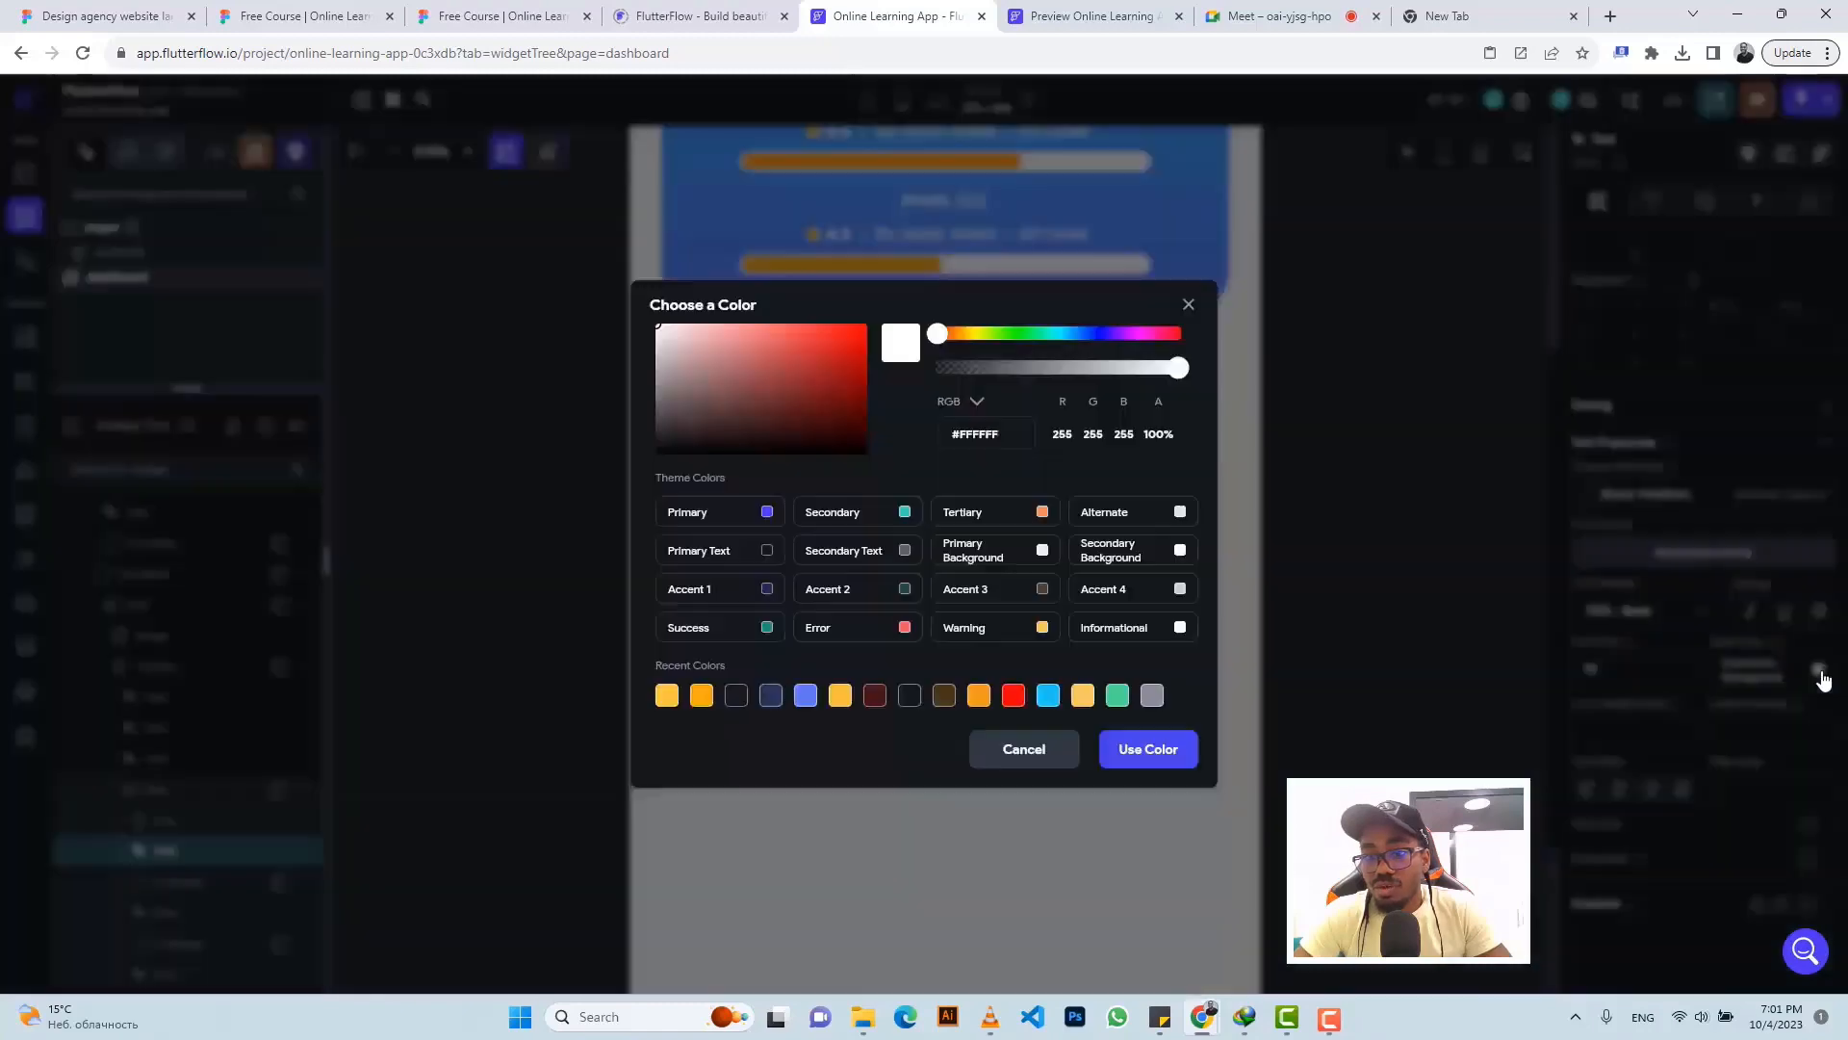
{"action": "left_click", "coordinate": [1028, 750]}
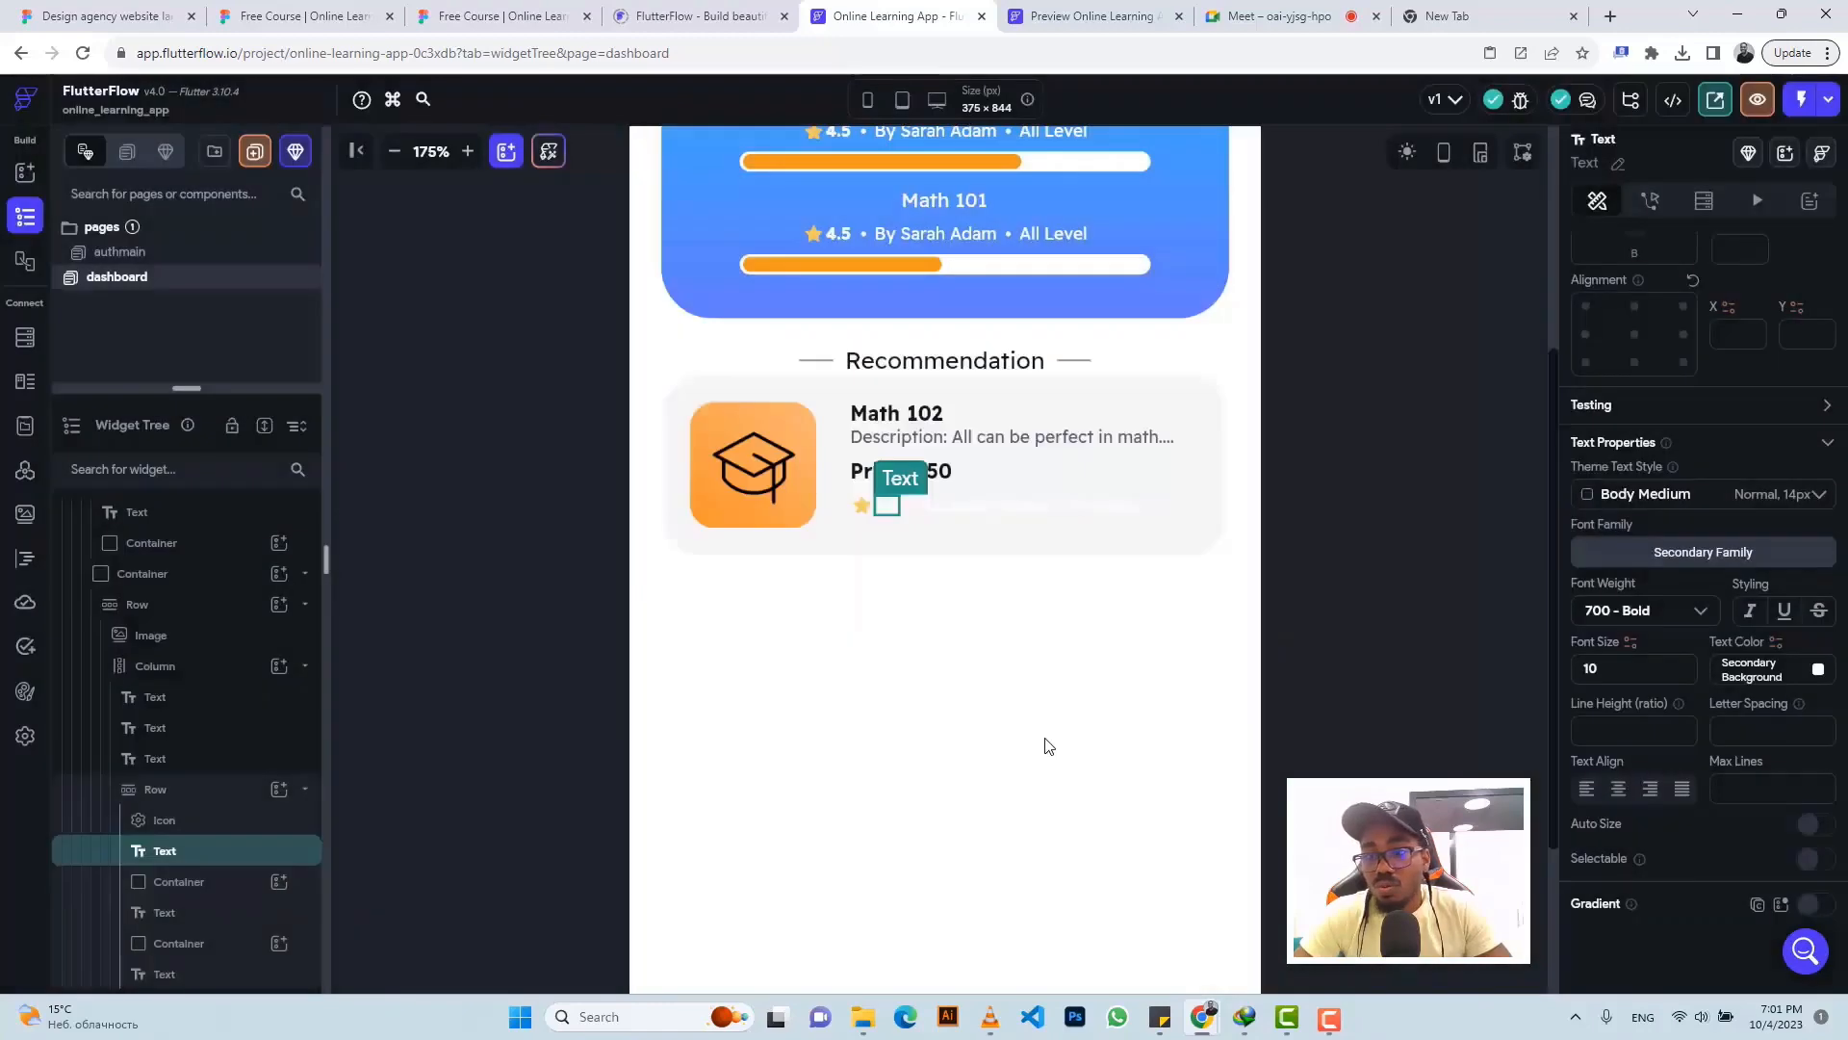
{"action": "left_click", "coordinate": [1818, 671]}
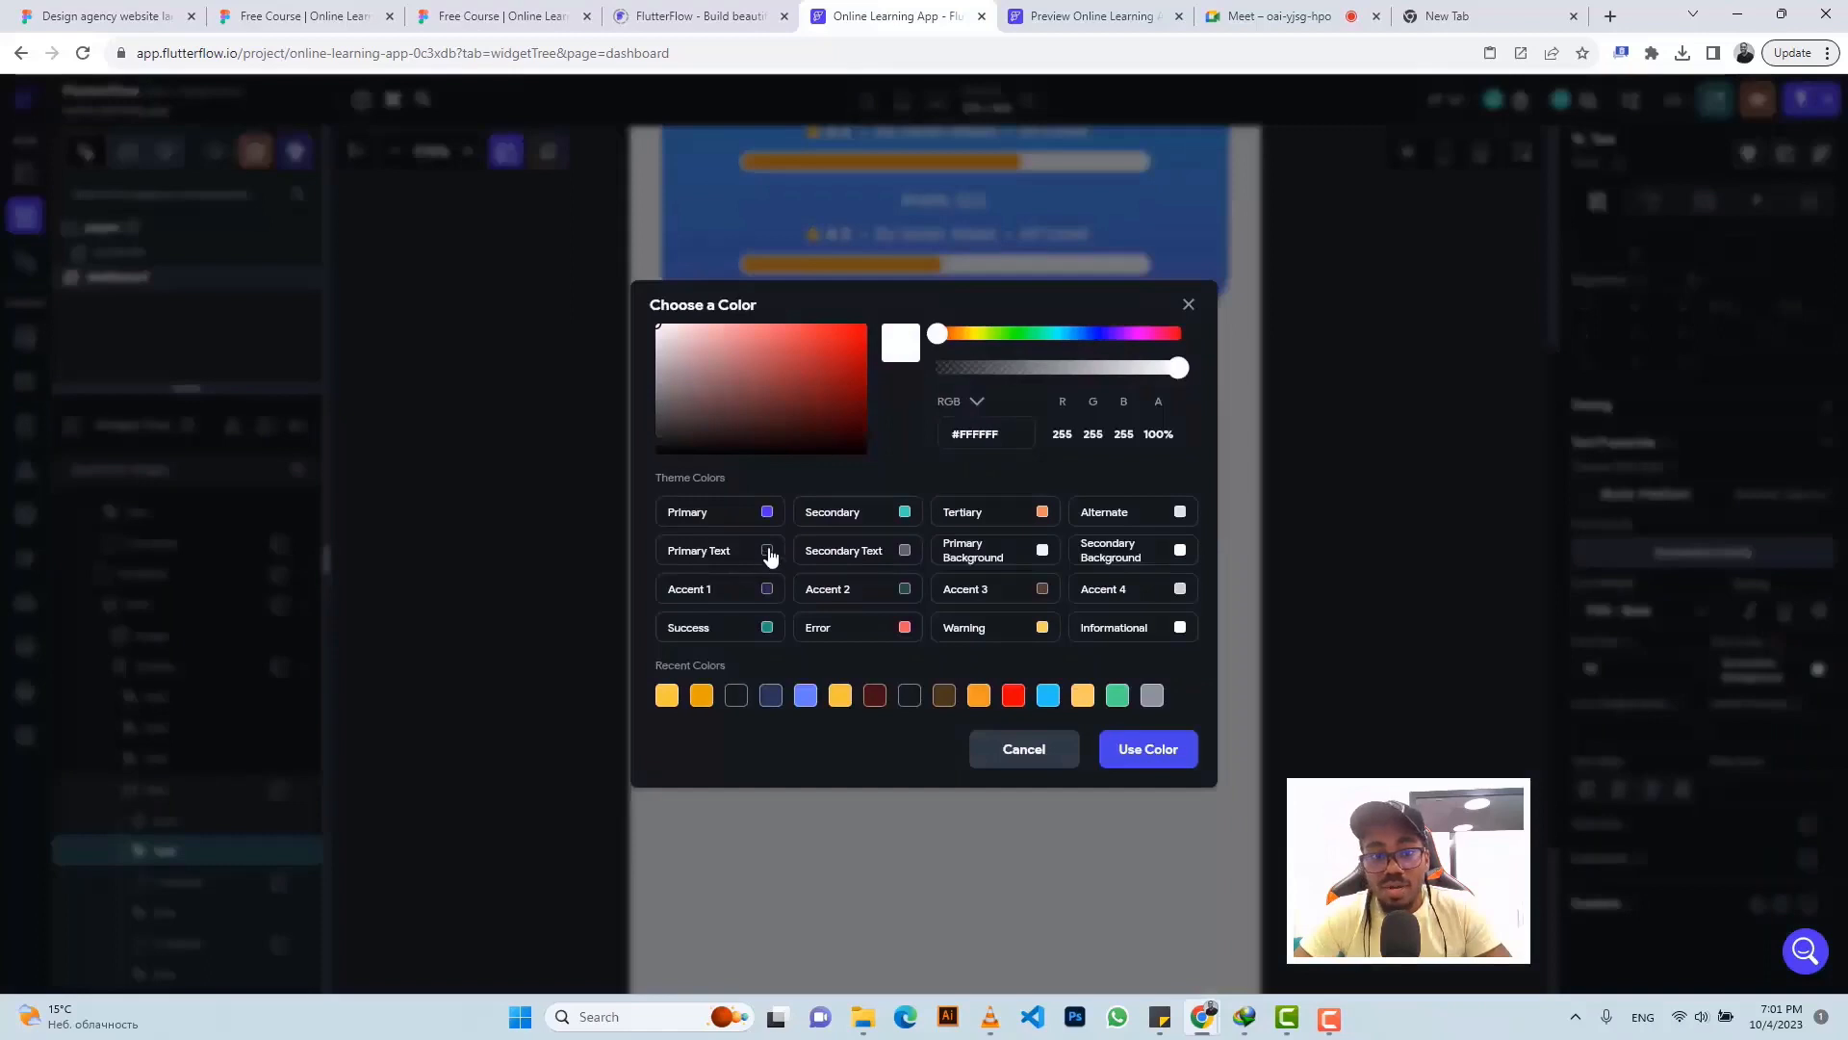
{"action": "left_click", "coordinate": [767, 552]}
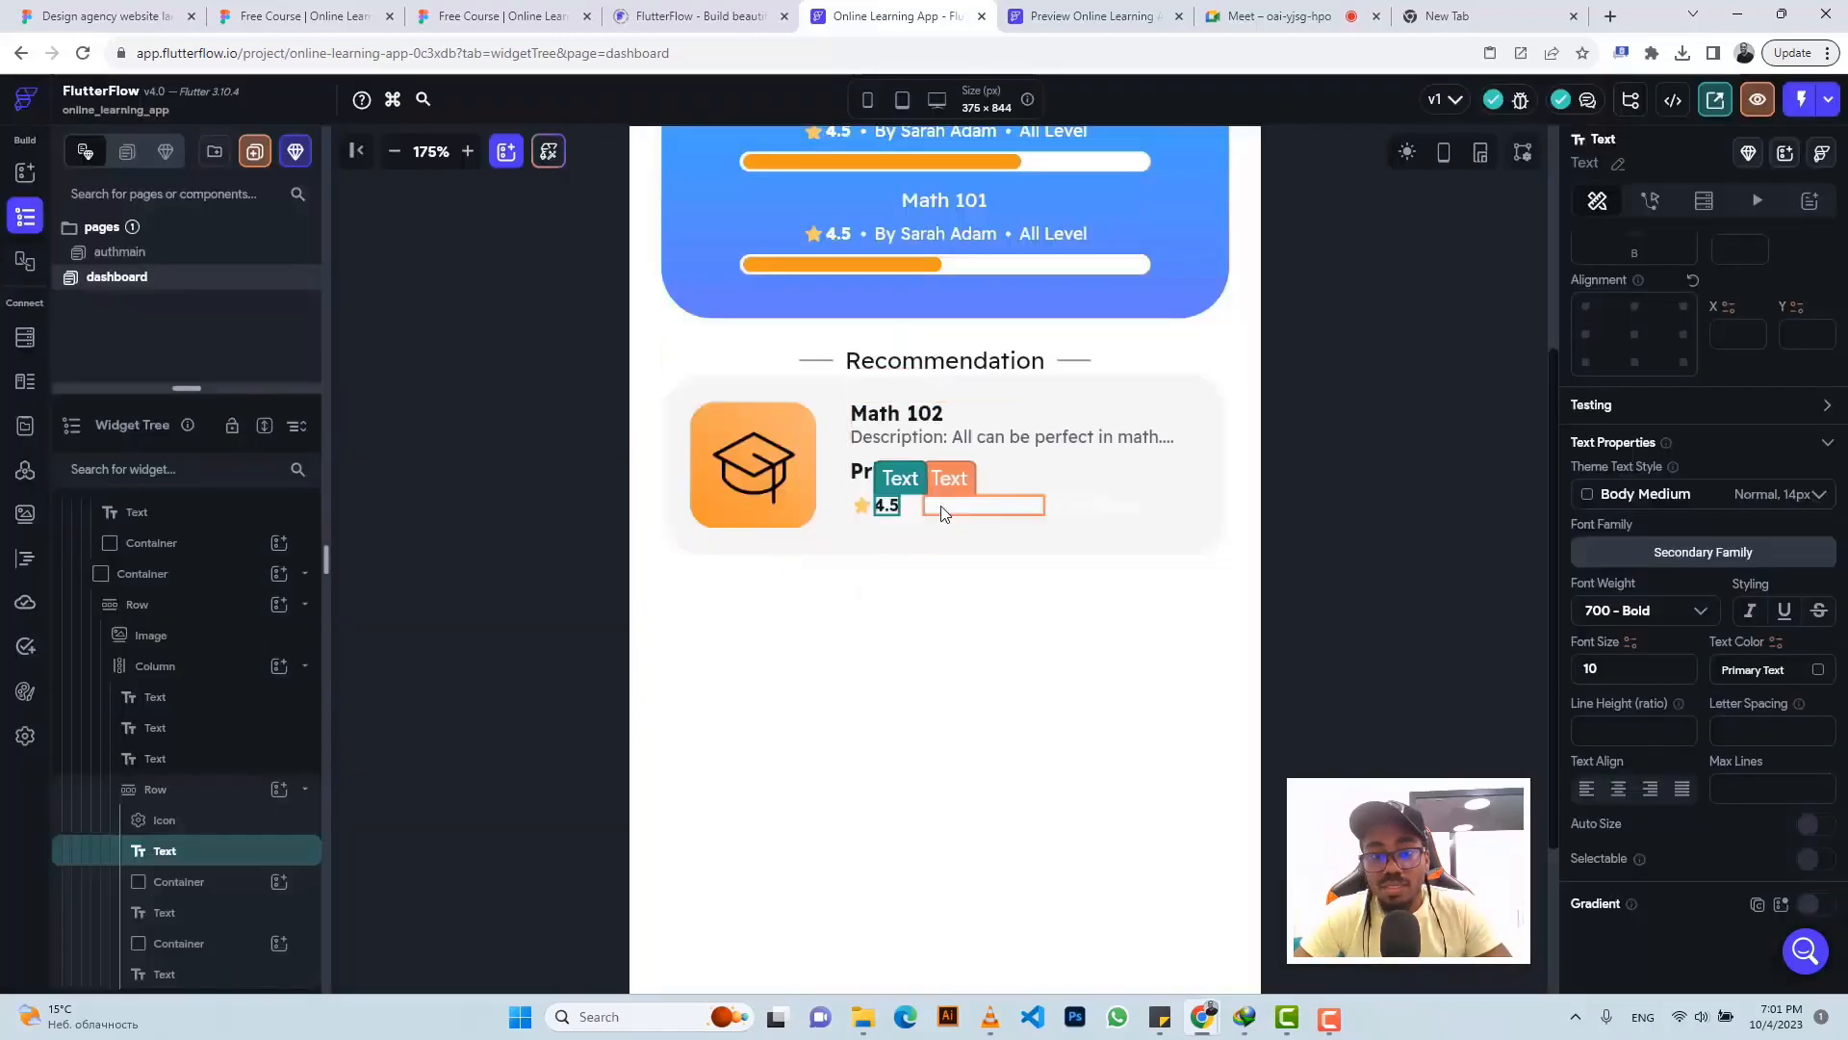
- Set the author name's text colour to #91919F and compare with Figma
{"action": "left_click", "coordinate": [941, 513]}
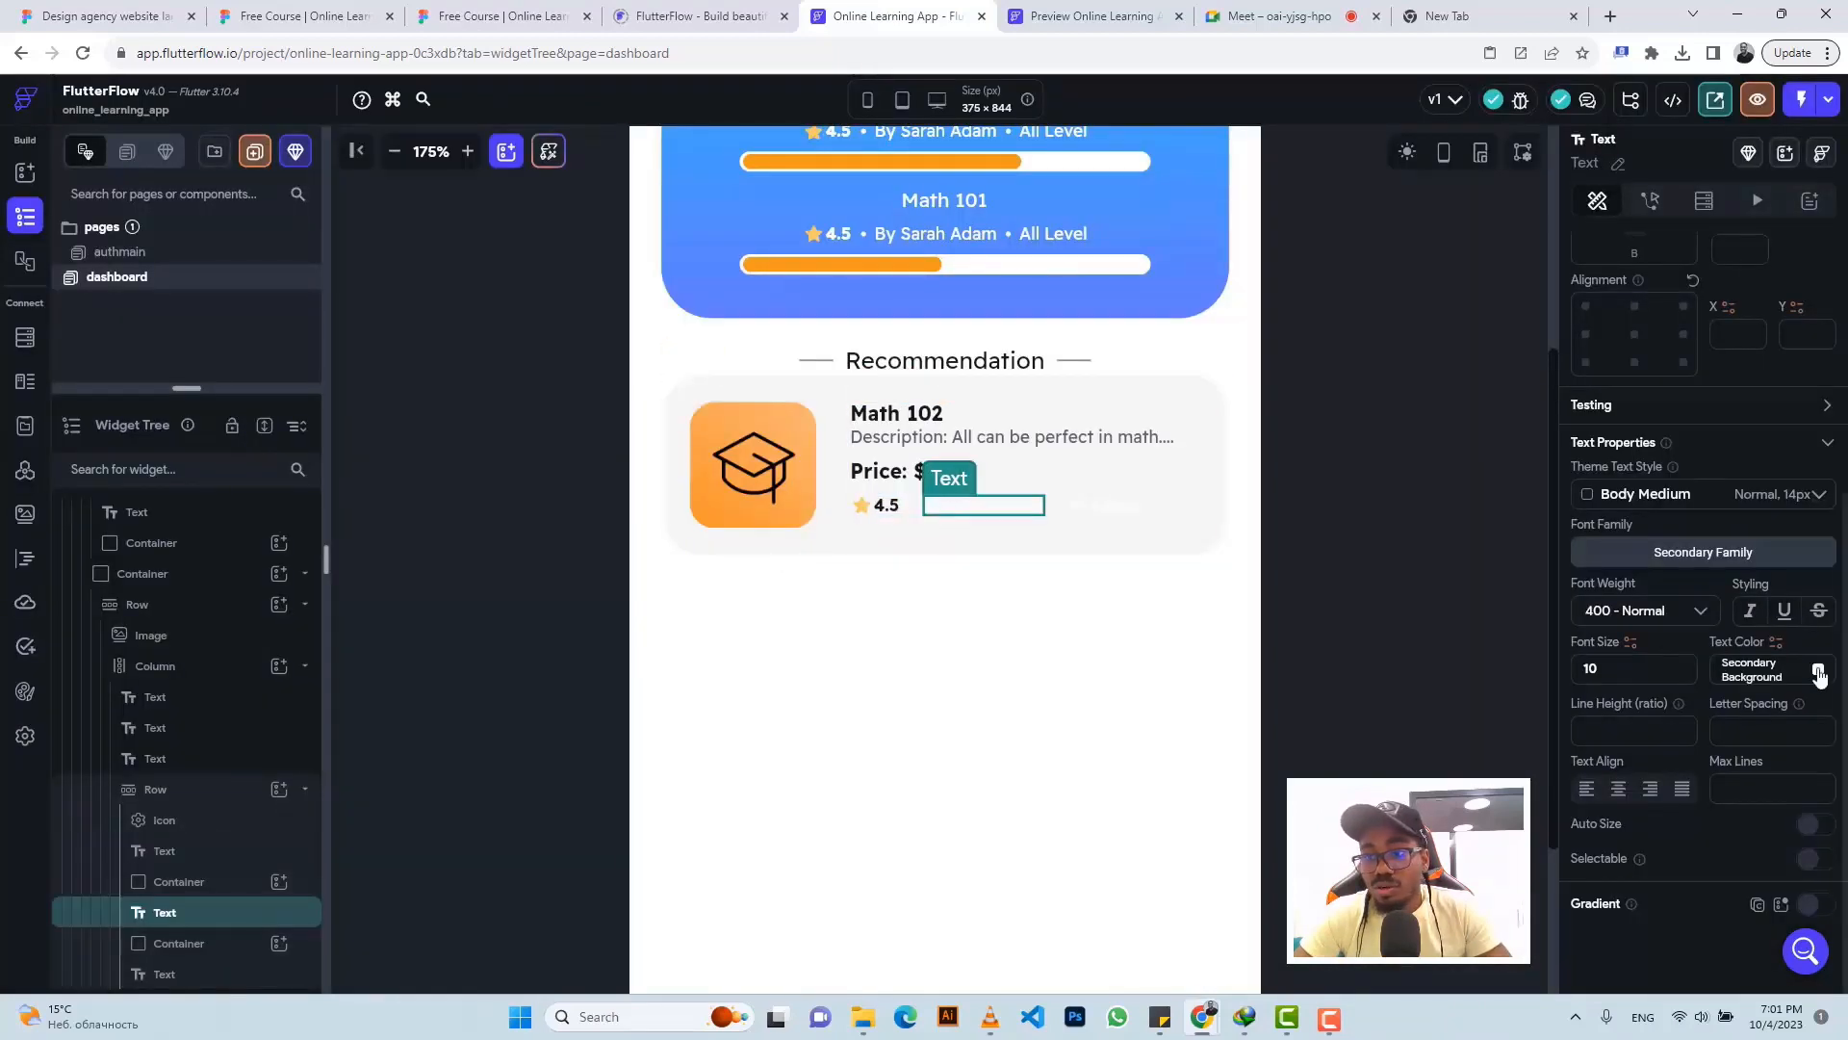
{"action": "left_click", "coordinate": [1747, 669]}
{"action": "key", "text": "ctrl+v"}
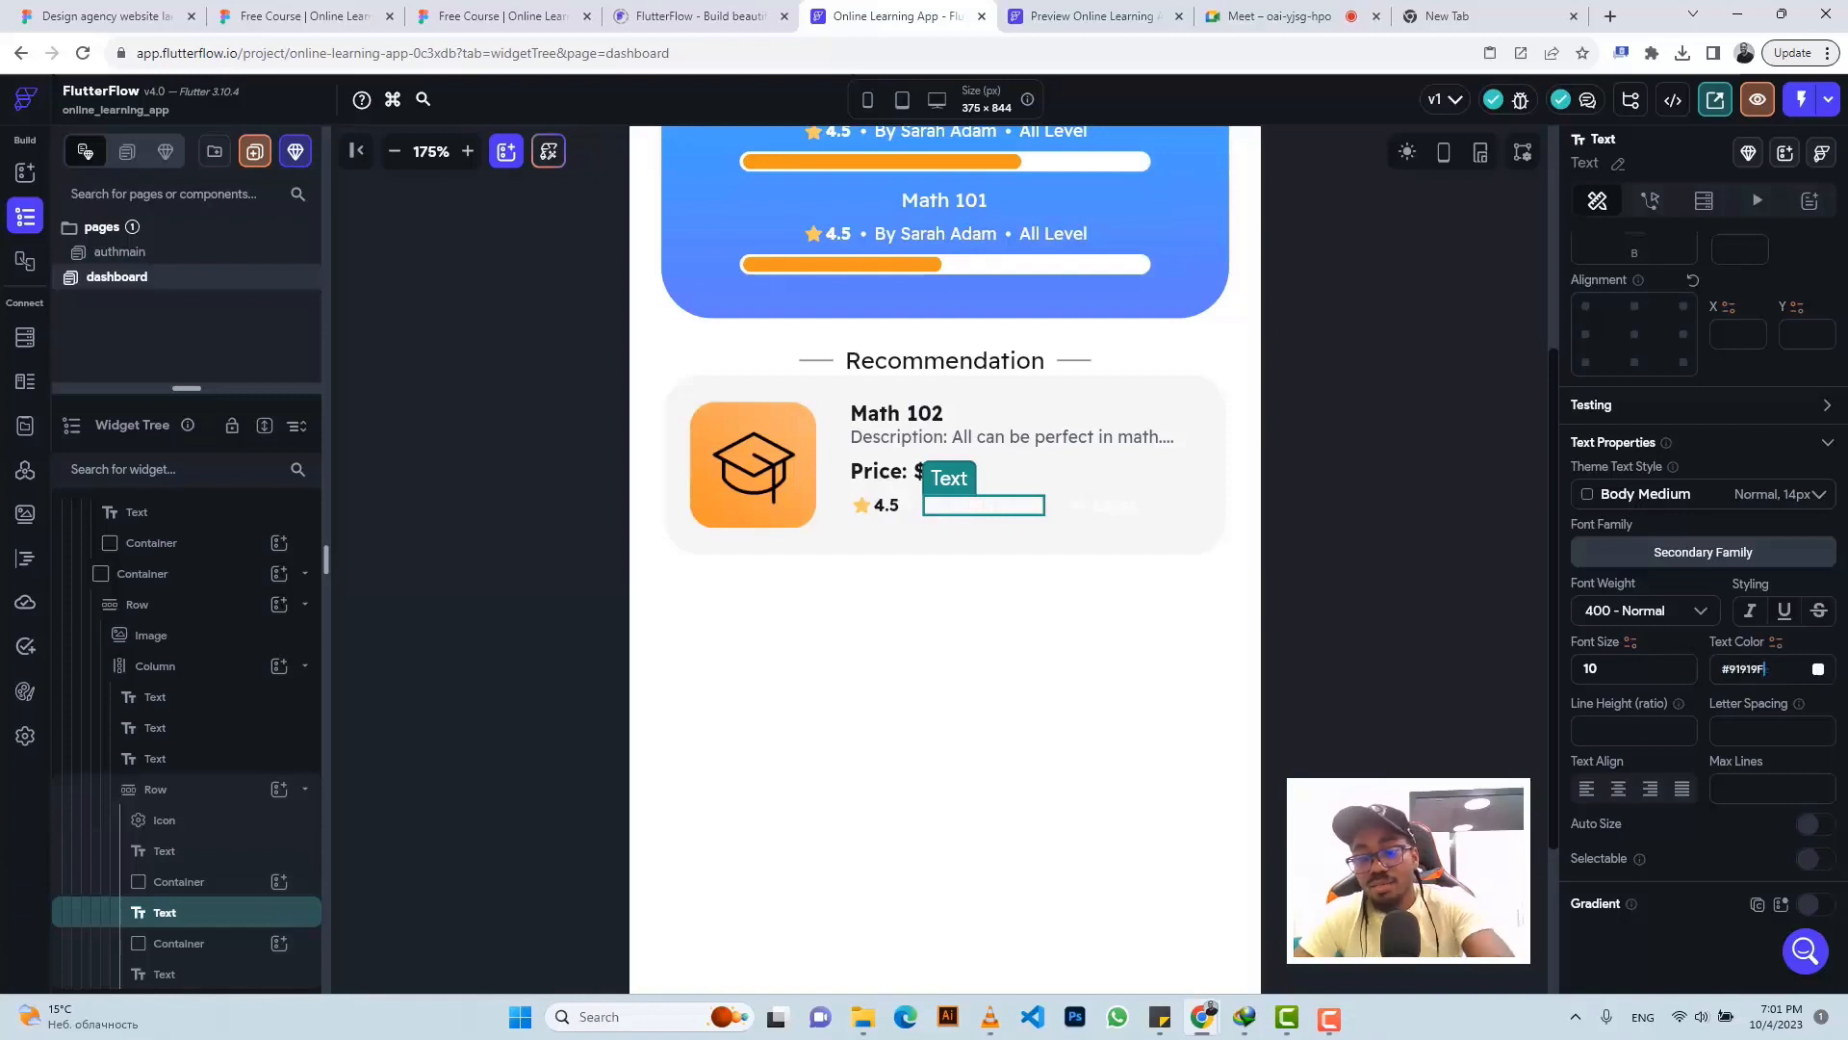
{"action": "key", "text": "Return"}
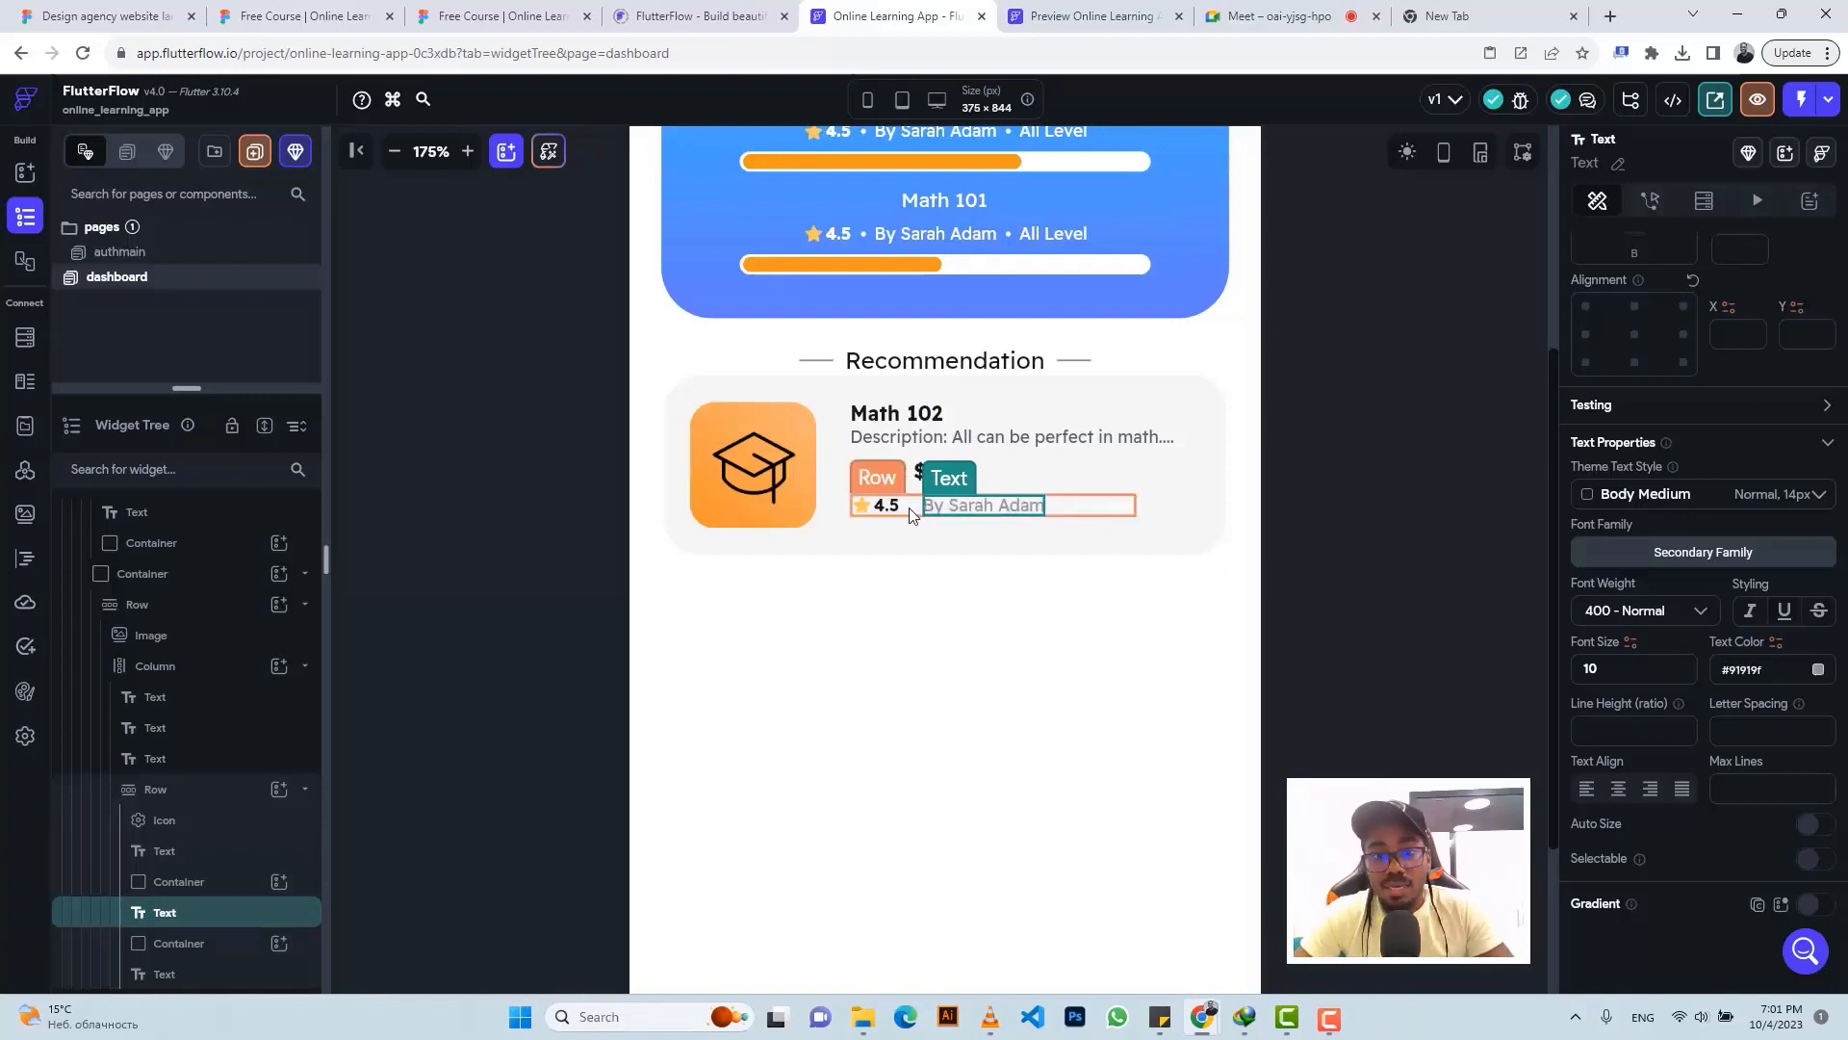
{"action": "left_click", "coordinate": [912, 511]}
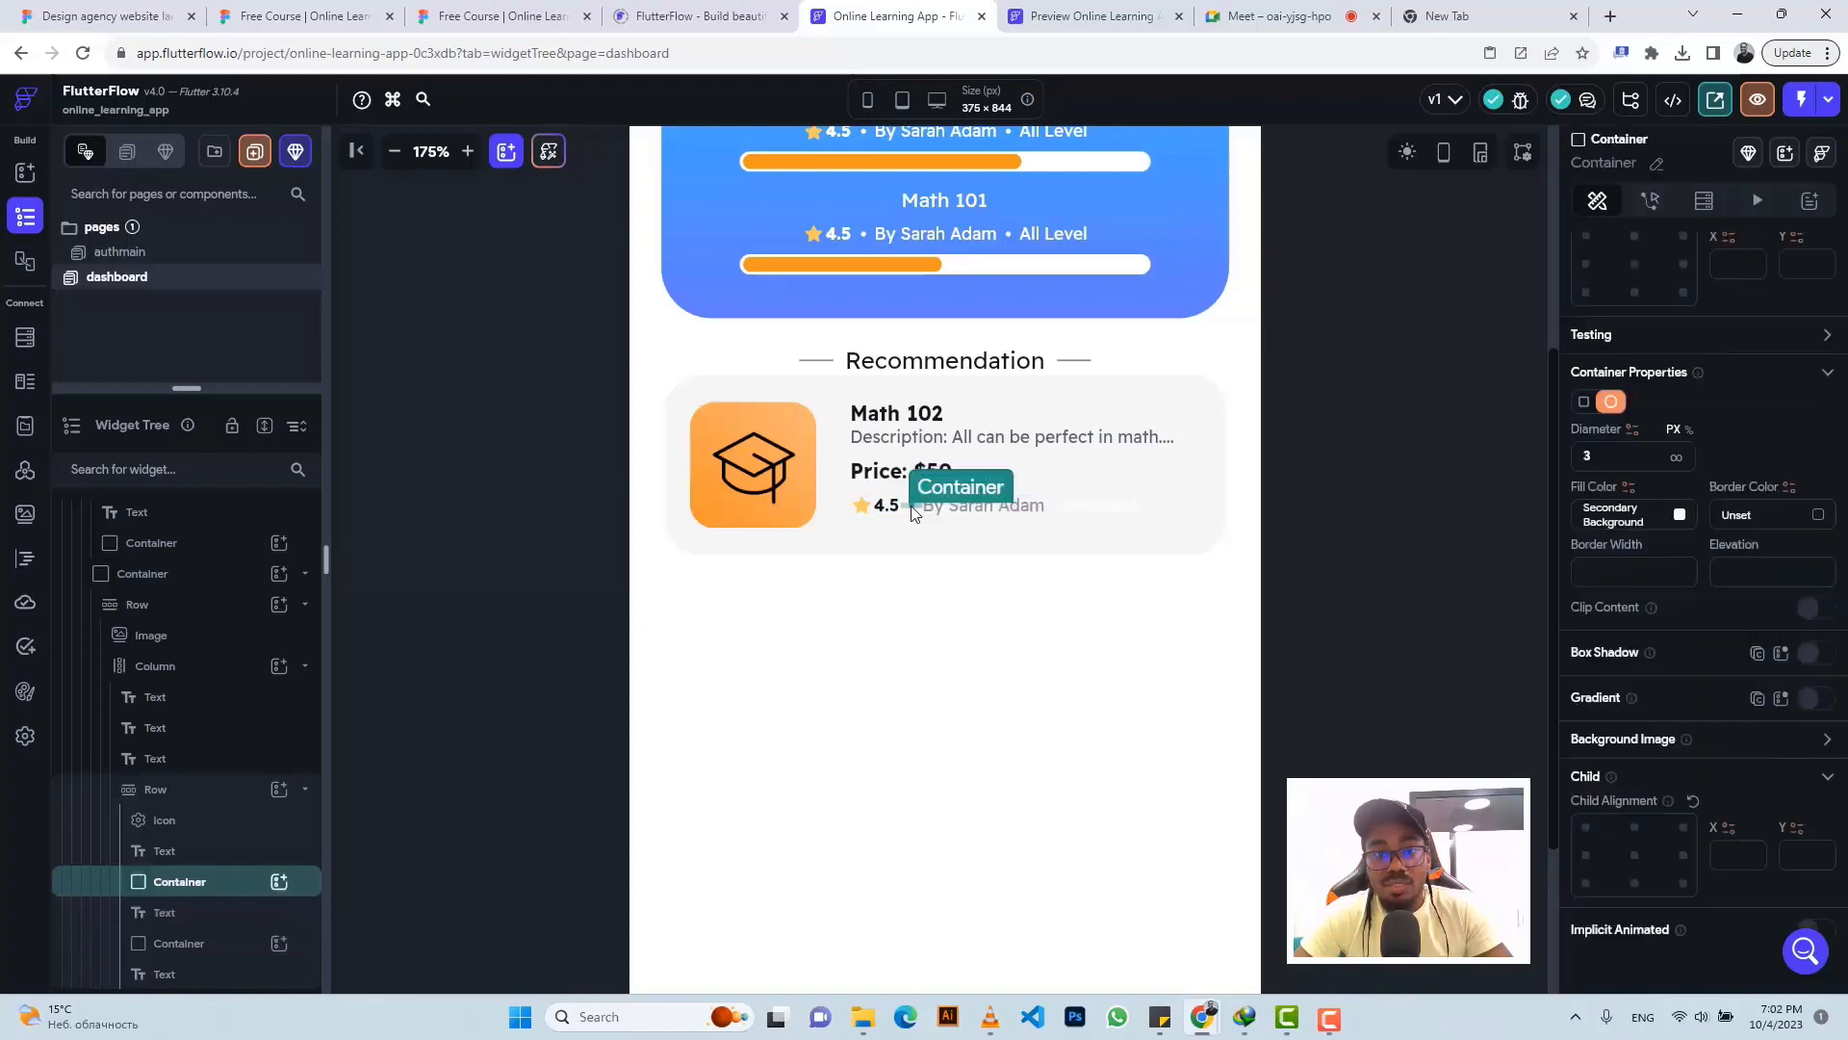
{"action": "left_click", "coordinate": [517, 14]}
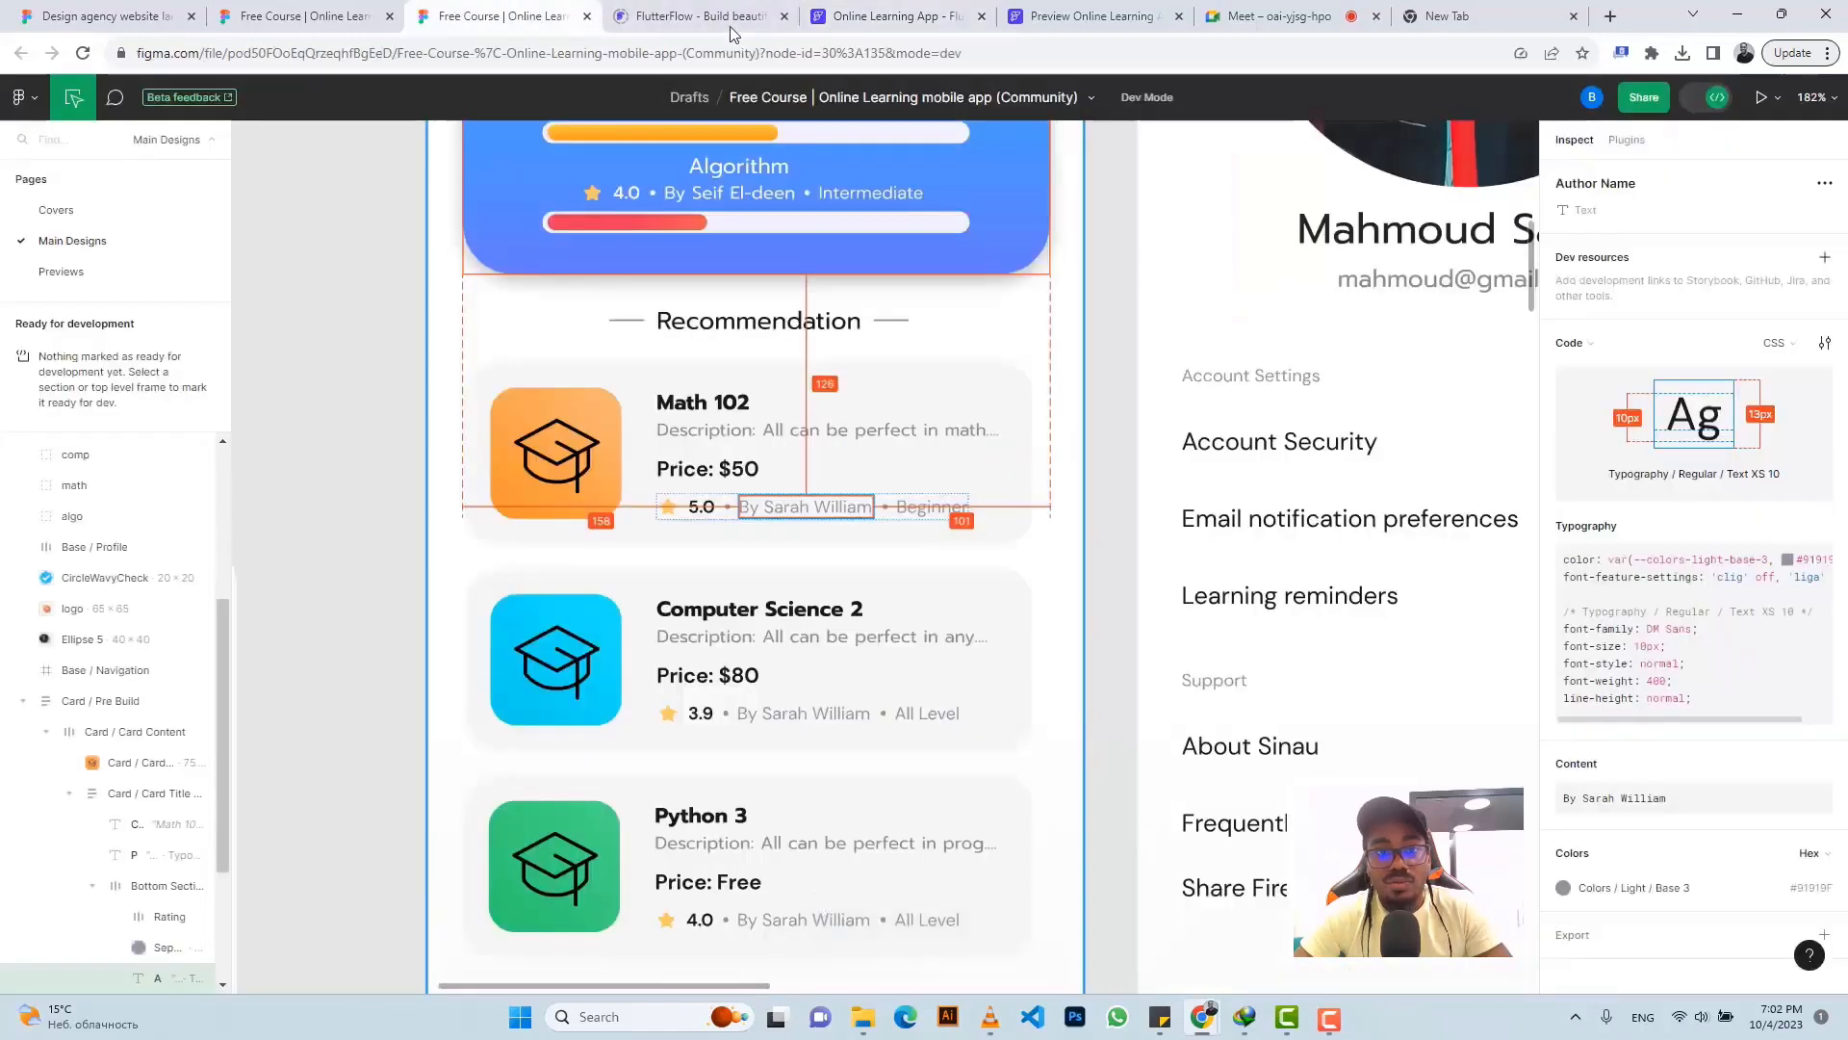
- Fill both dot separator containers with grey #91919F
{"action": "left_click", "coordinate": [886, 15]}
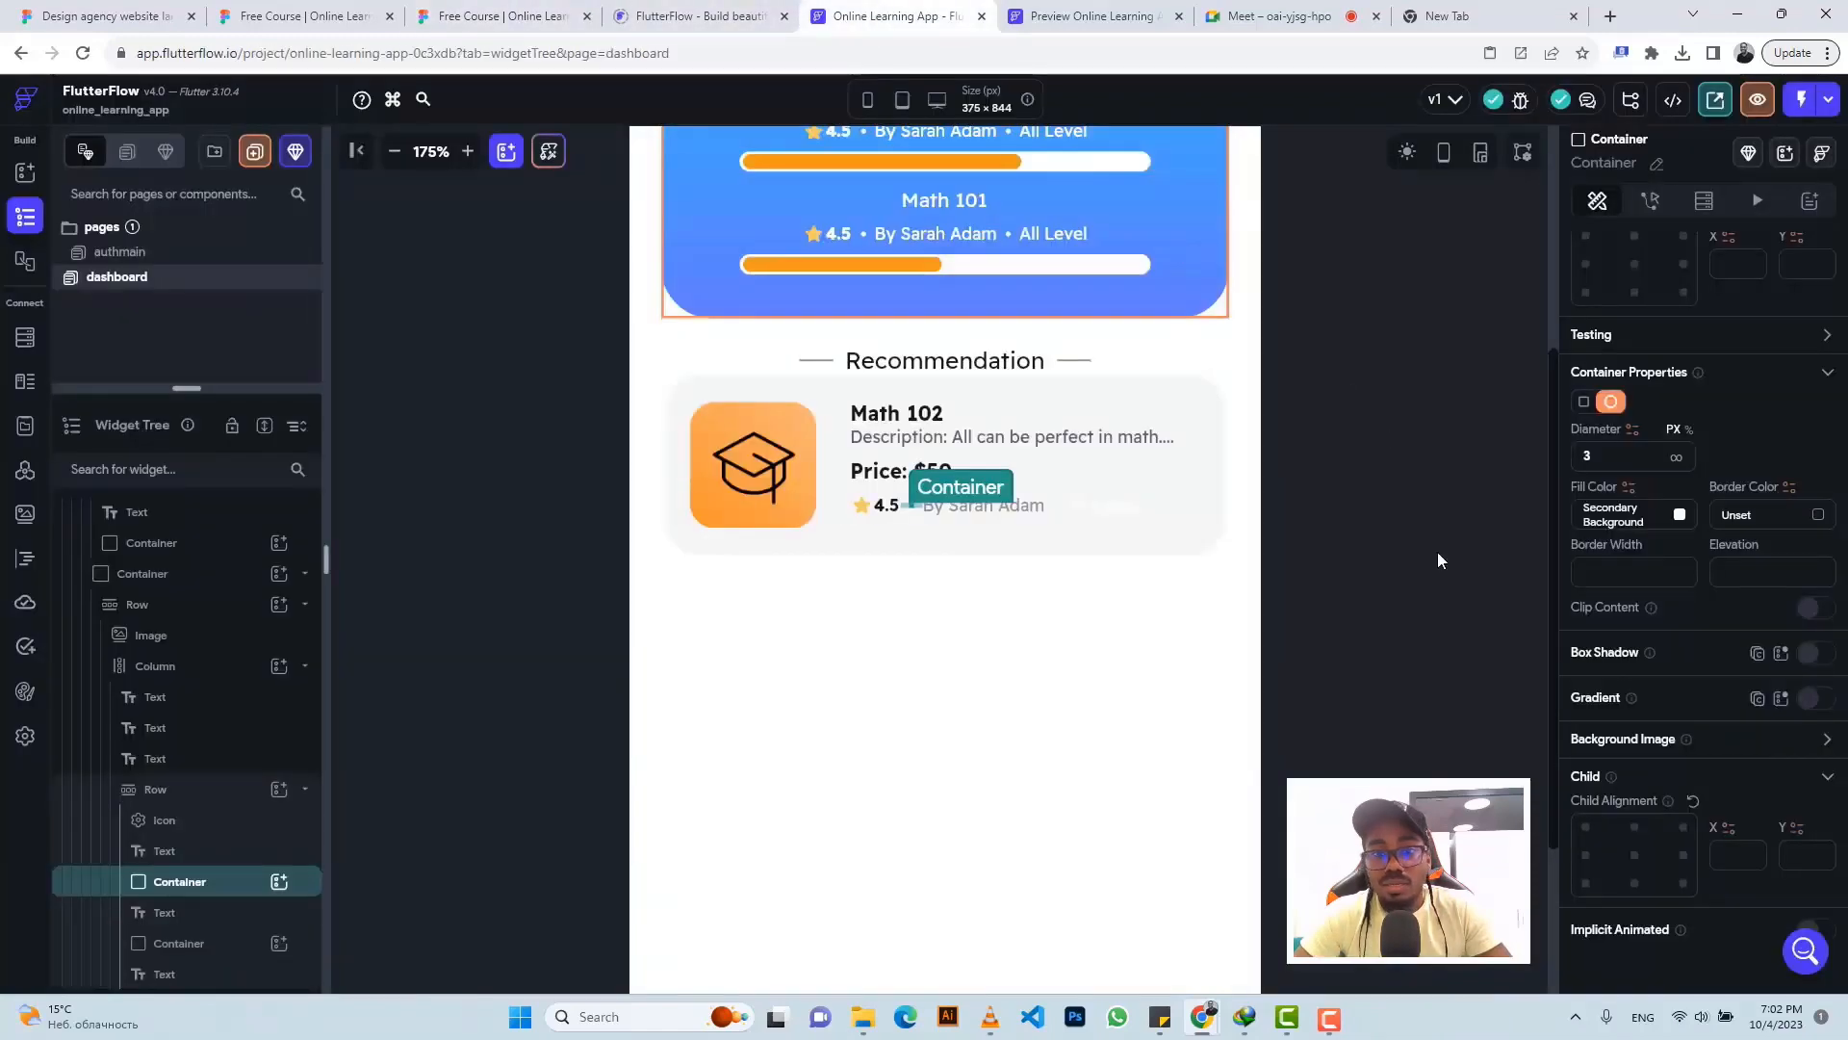
{"action": "left_click", "coordinate": [1629, 520]}
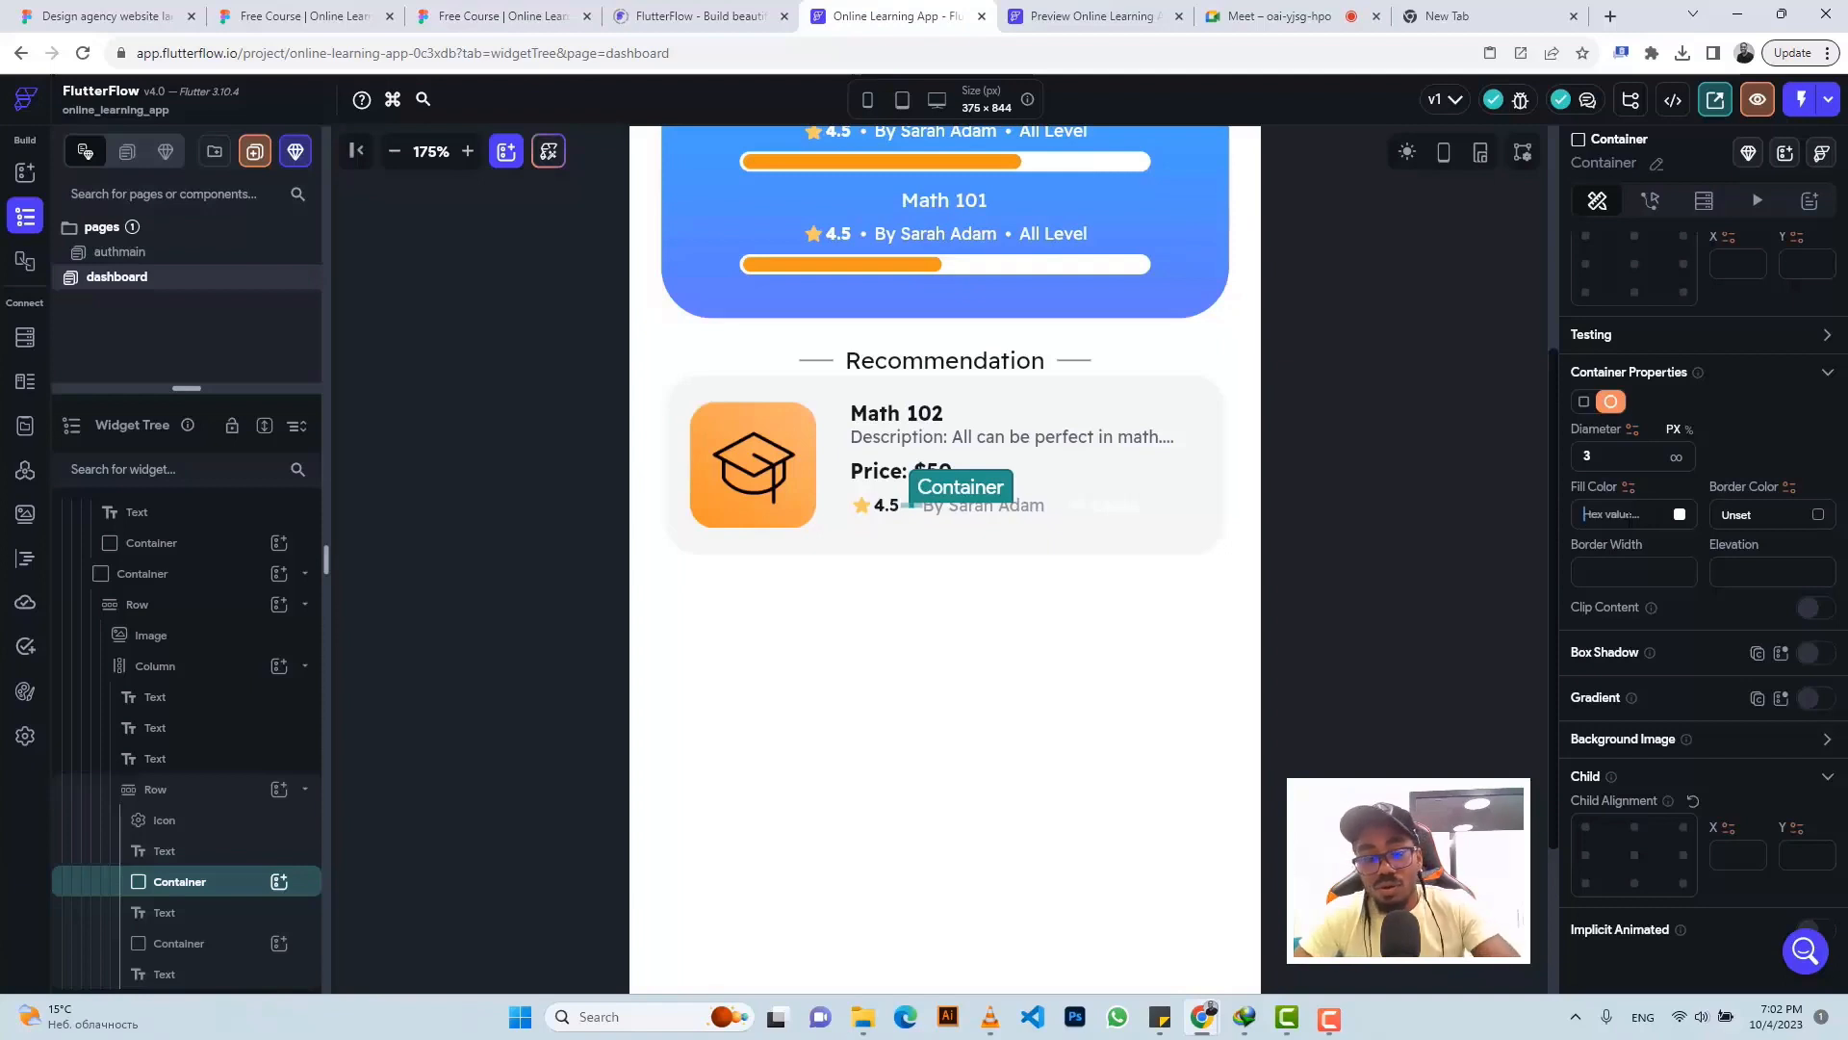
{"action": "key", "text": "ctrl+v"}
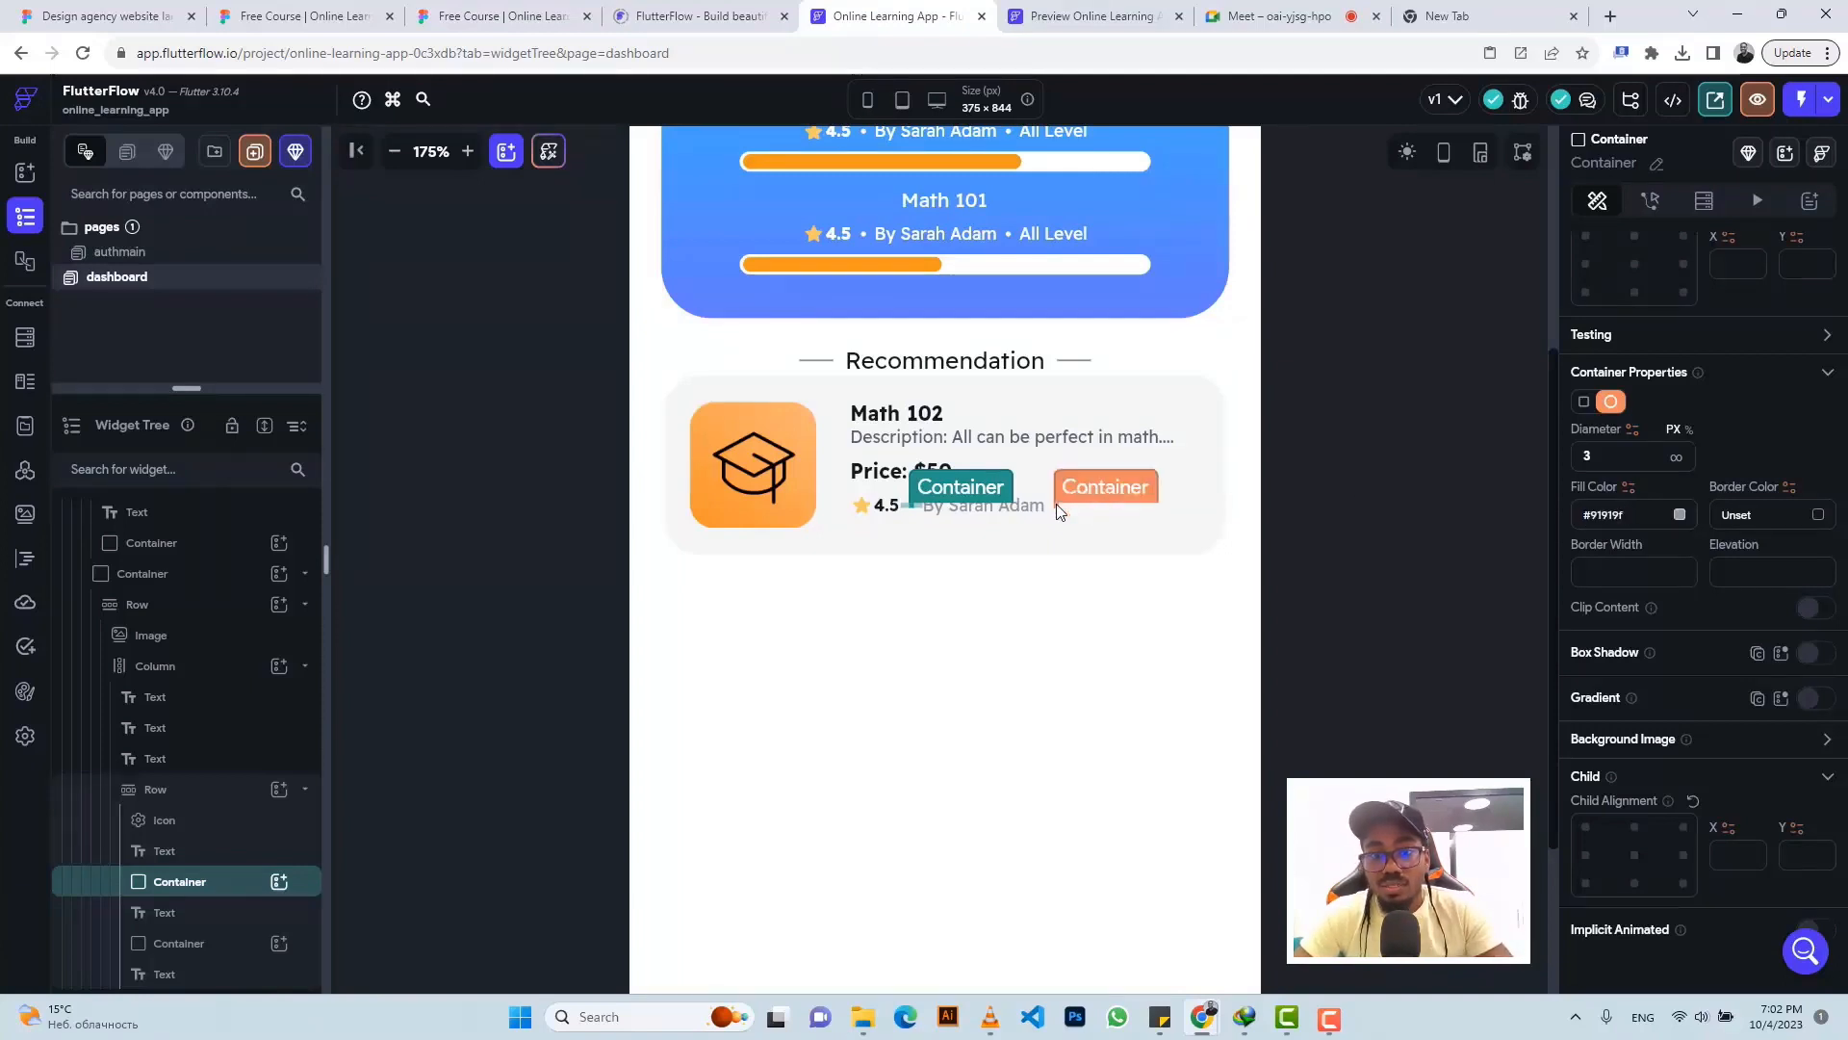
{"action": "left_click", "coordinate": [1060, 510]}
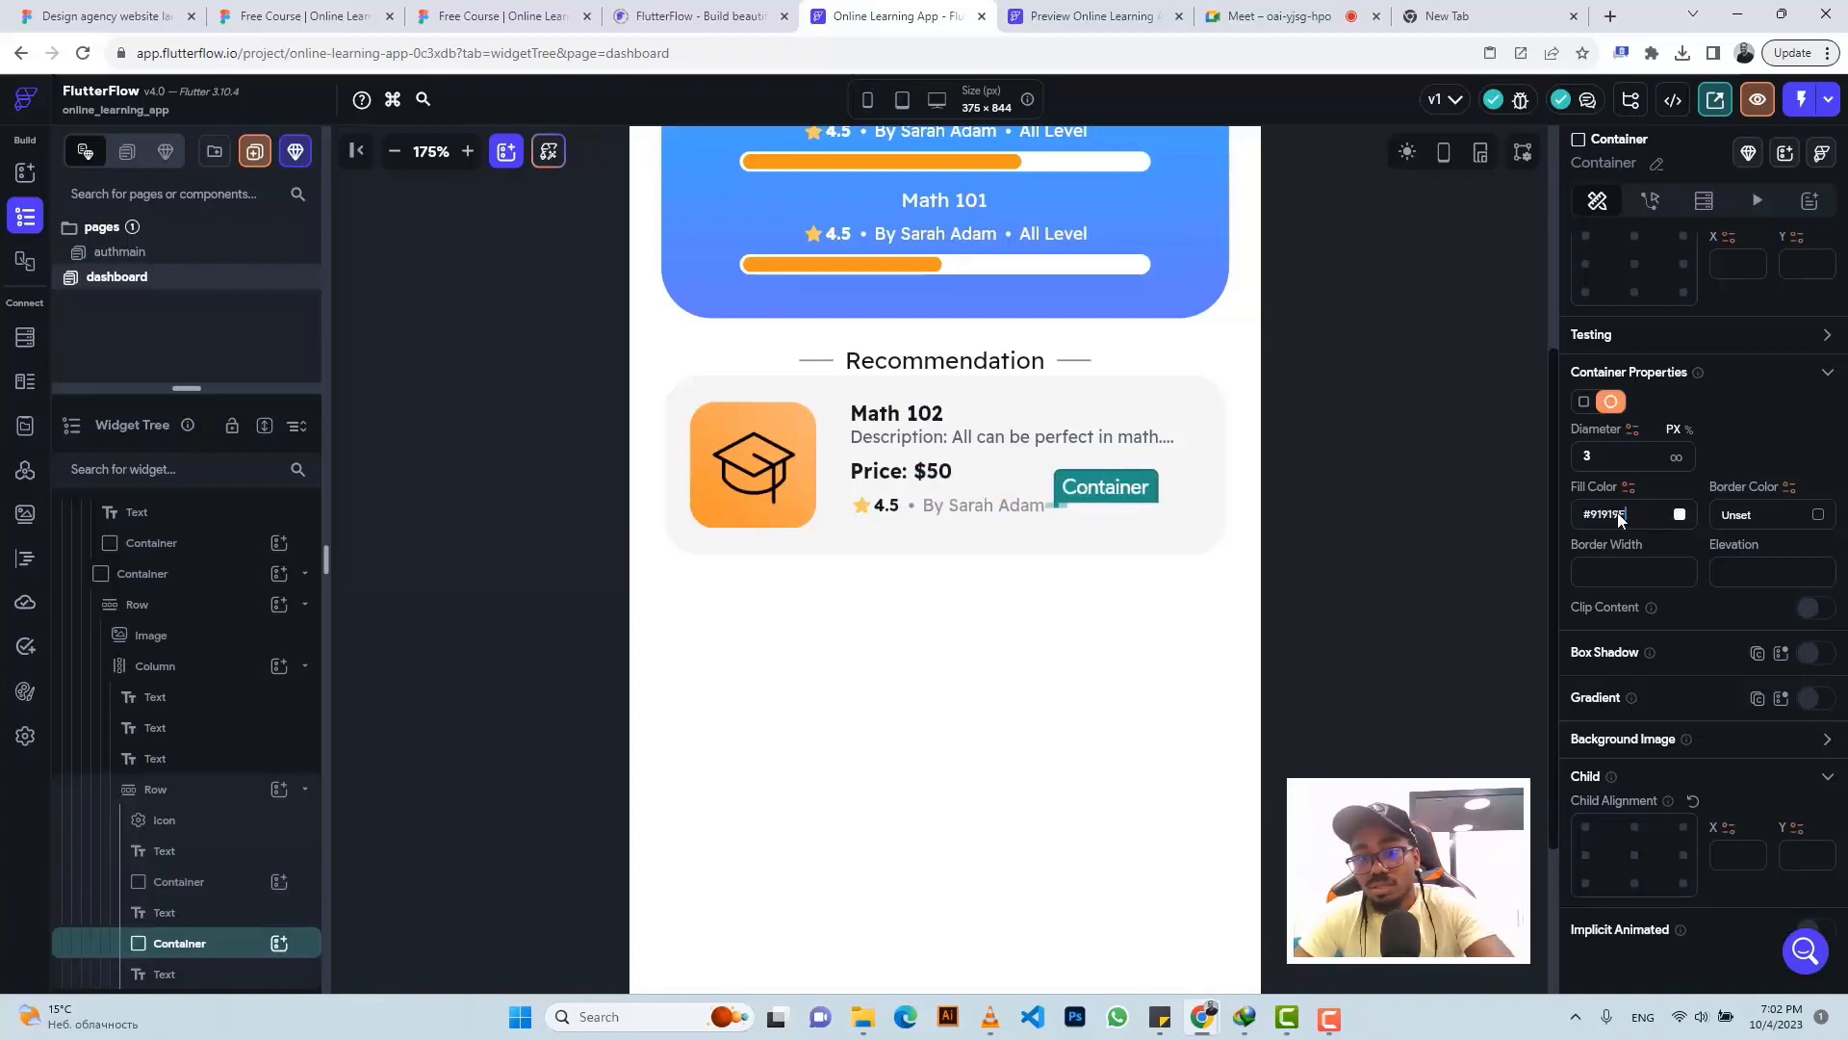
{"action": "key", "text": "Return"}
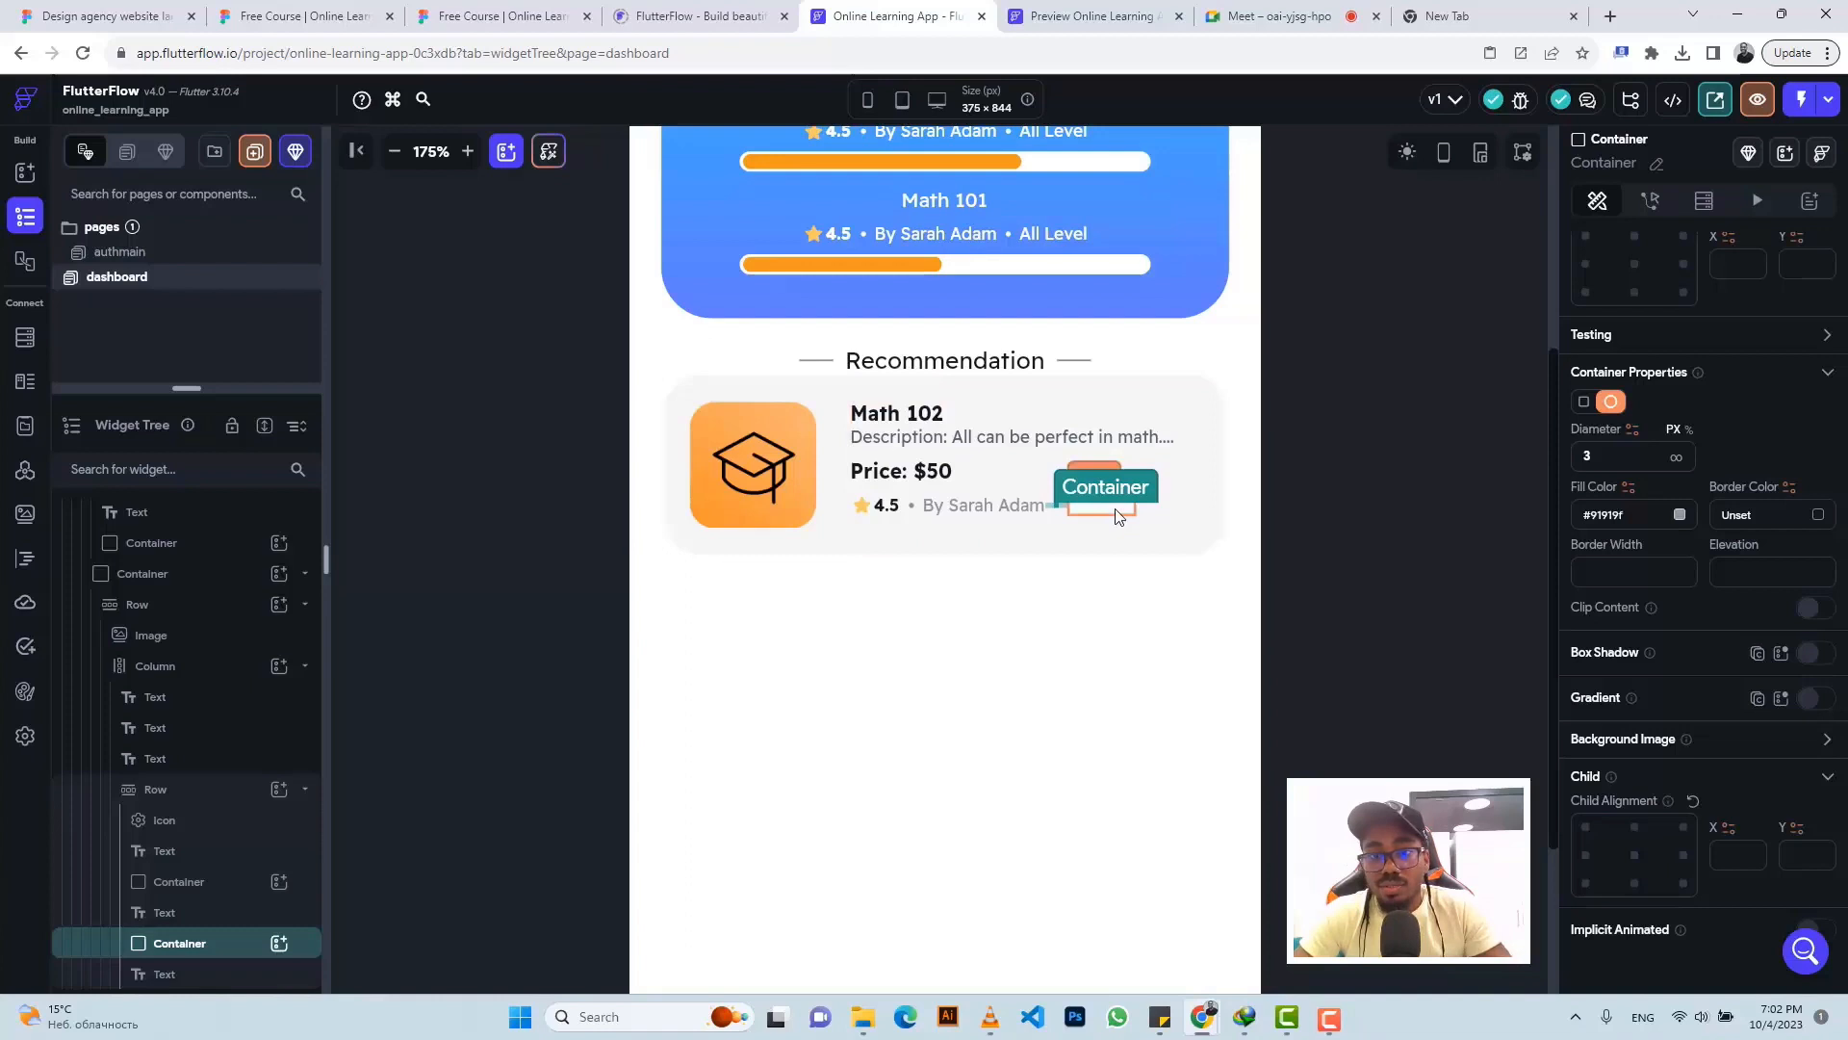
- Colour the All Level text #91919F and check it against Figma
{"action": "left_click", "coordinate": [1117, 516]}
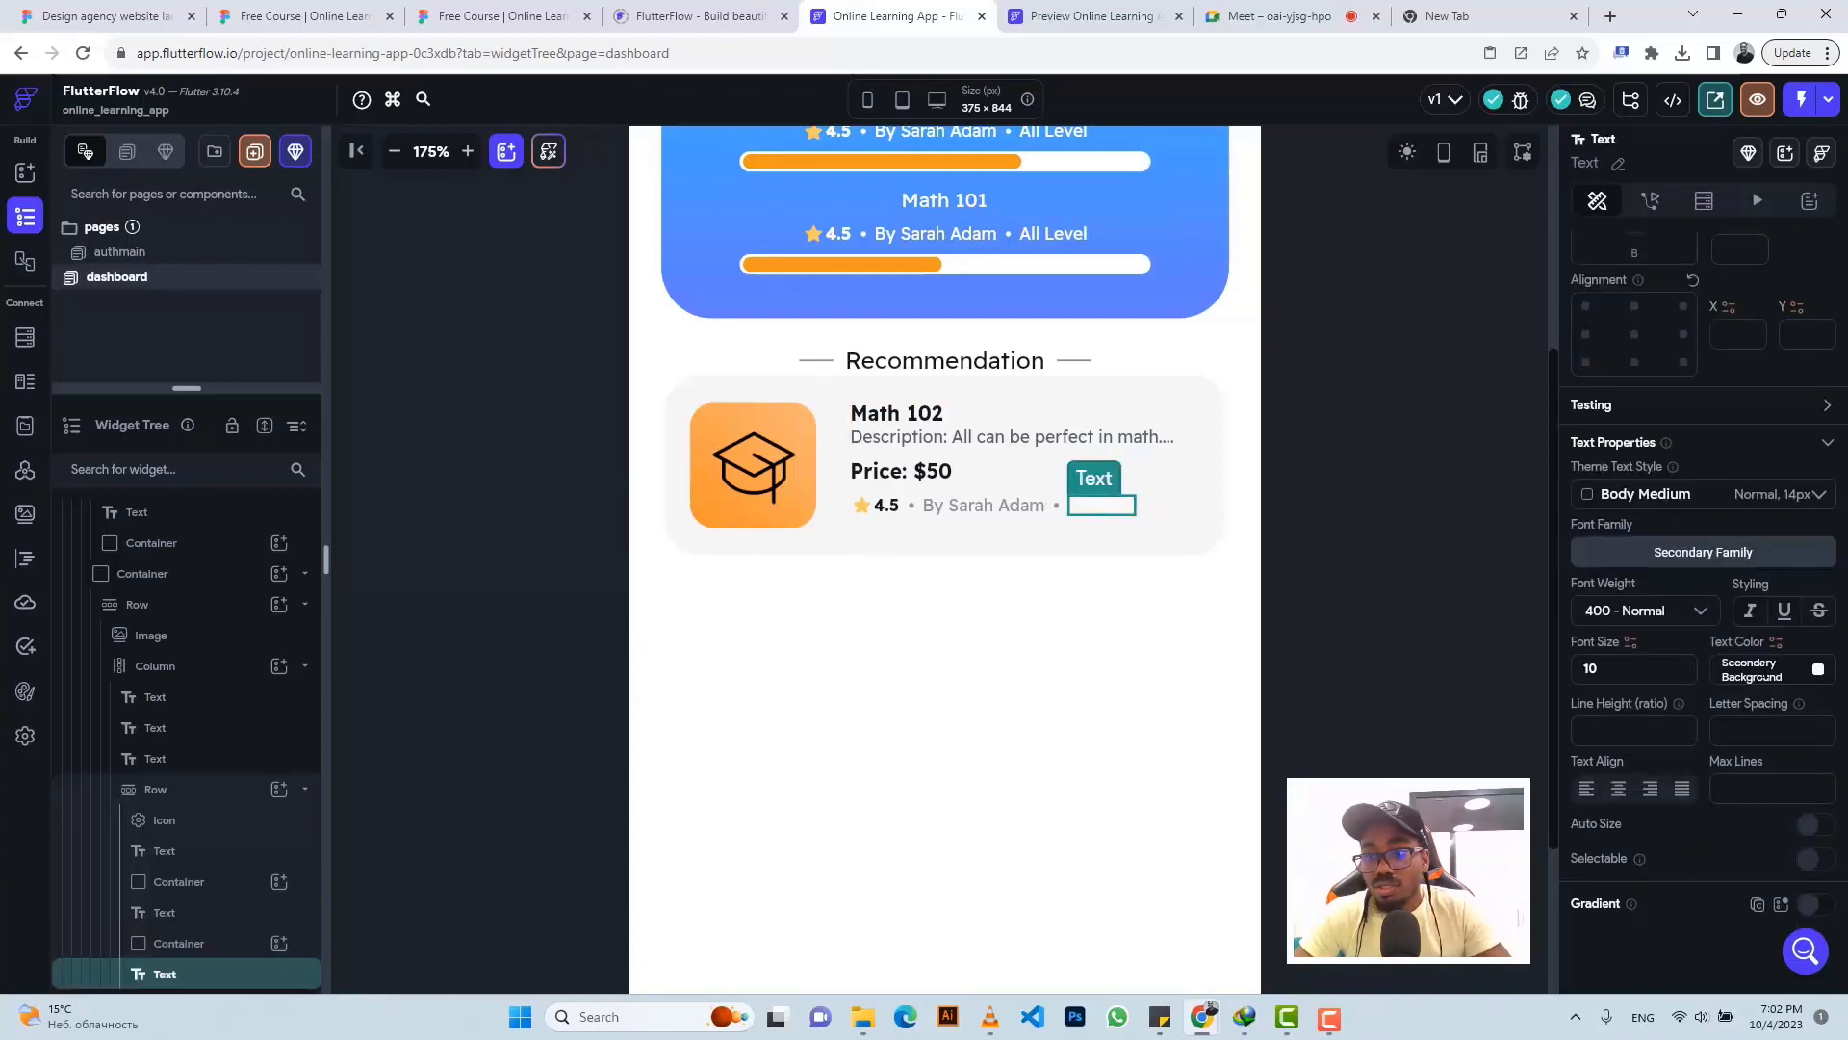
{"action": "left_click", "coordinate": [1766, 666]}
{"action": "key", "text": "ctrl+v"}
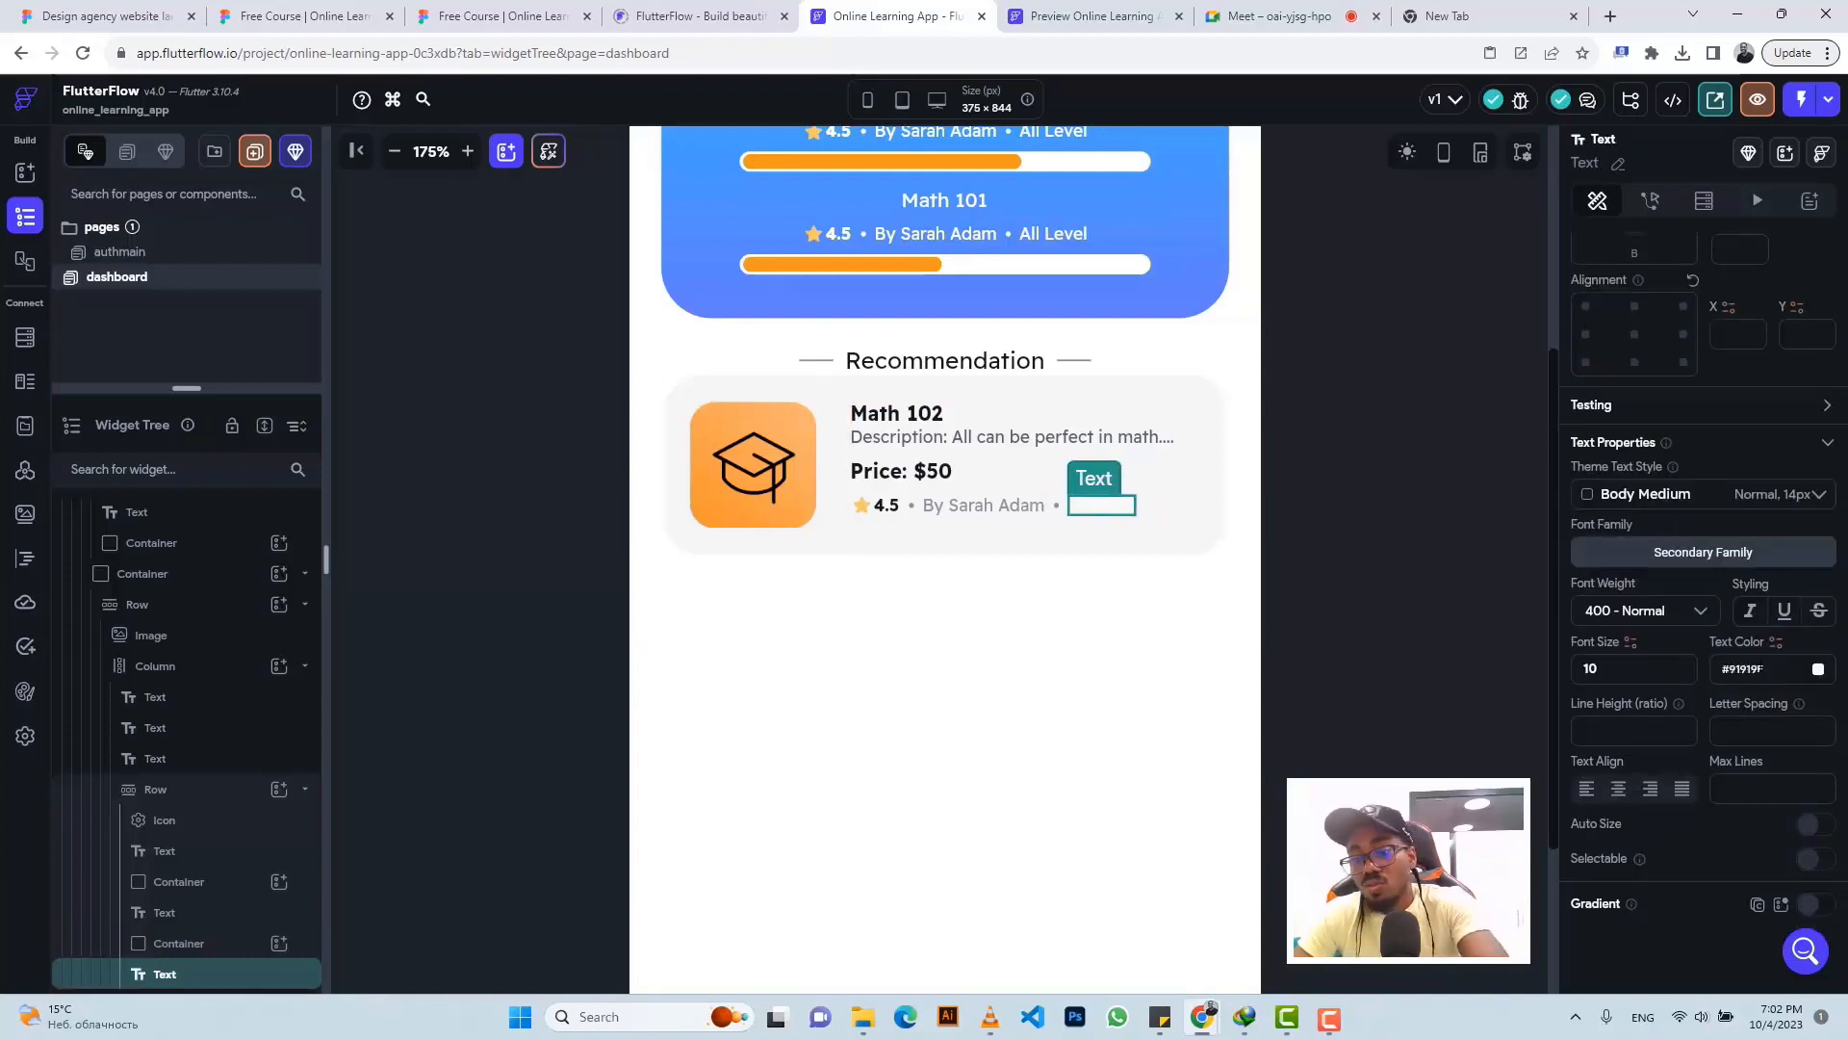
{"action": "left_click", "coordinate": [501, 16]}
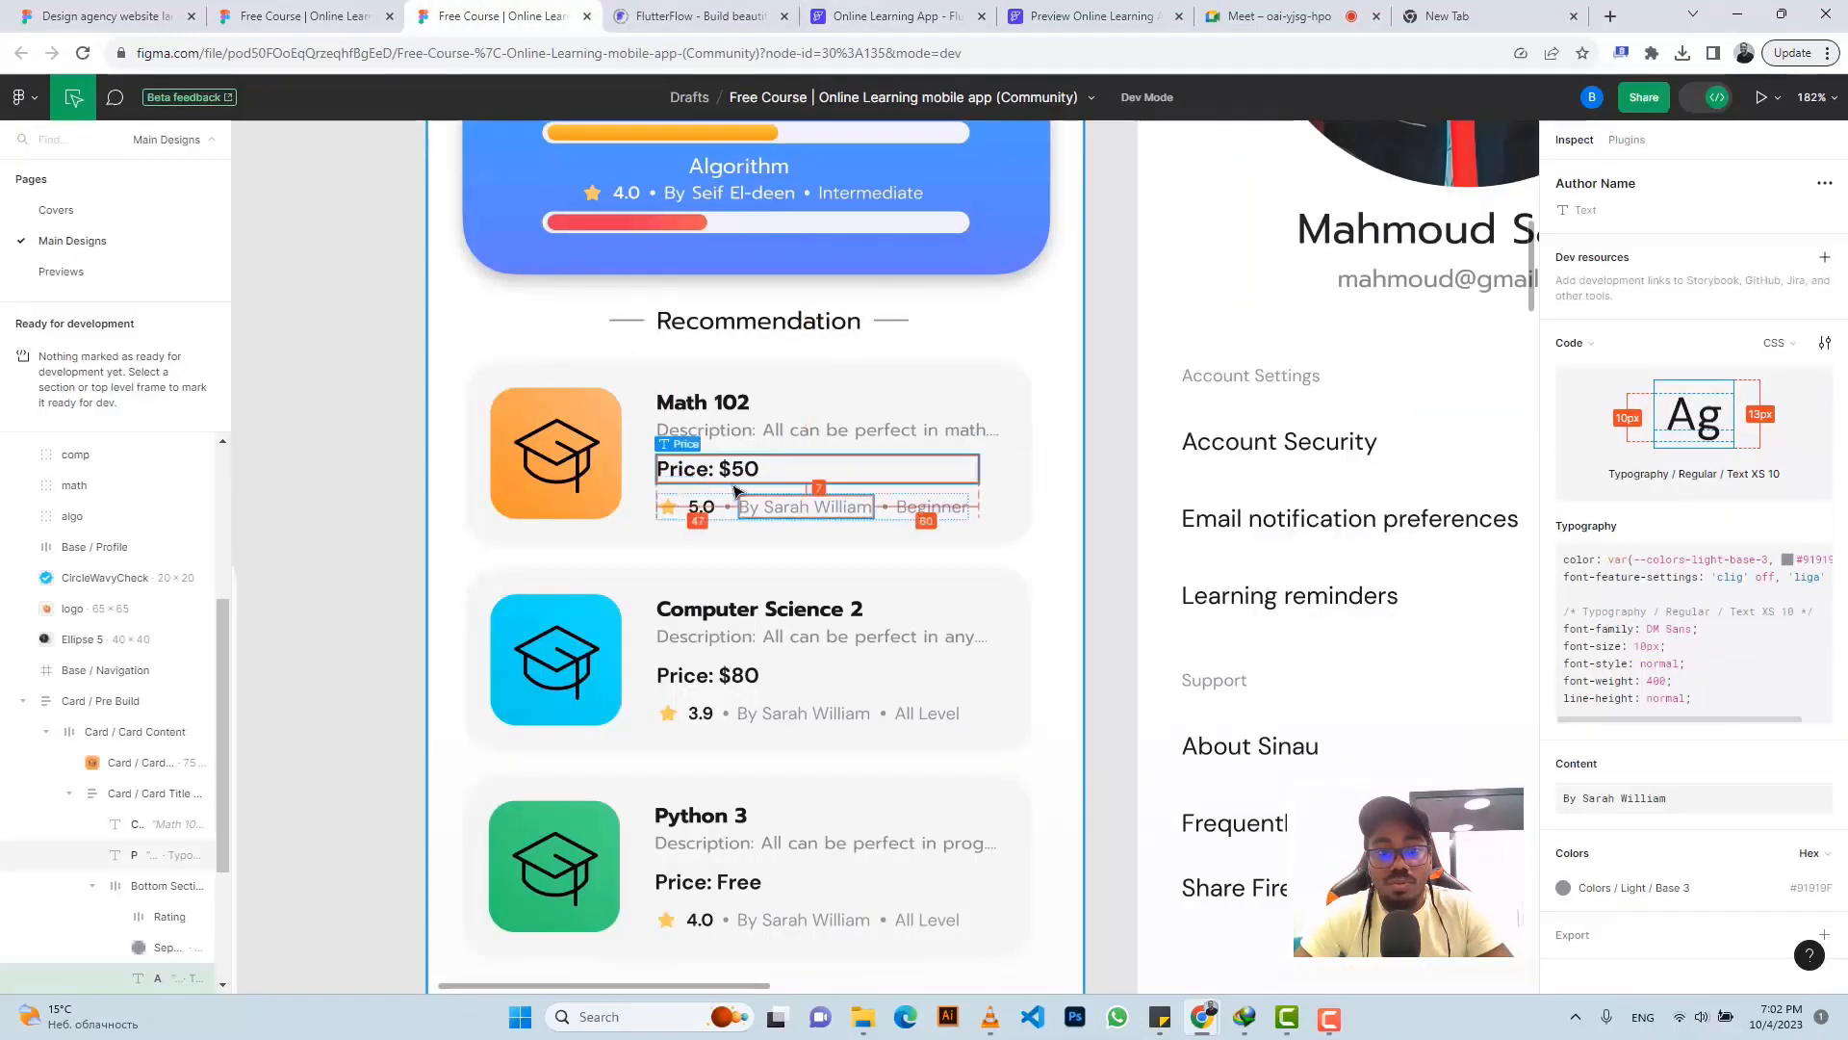
{"action": "left_click", "coordinate": [862, 16]}
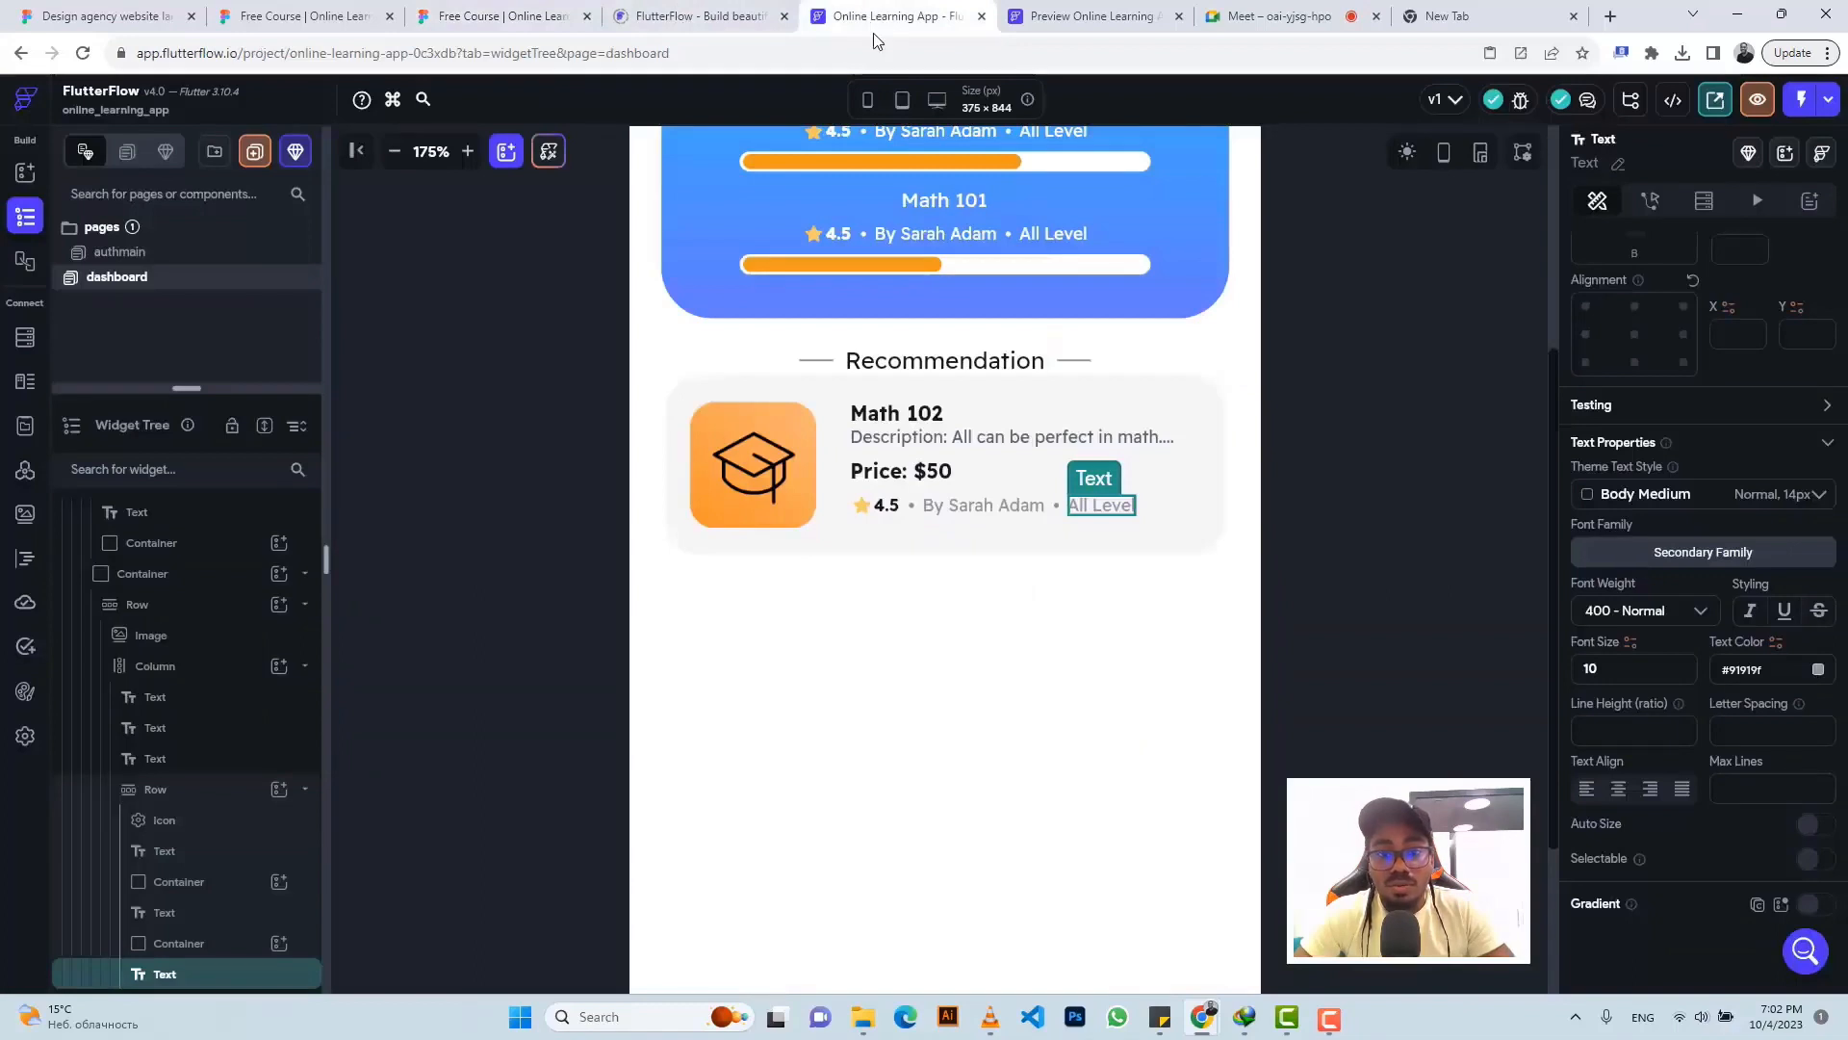
- Set the text column's Main Axis Alignment to center and clear its 15 top padding
{"action": "left_click", "coordinate": [862, 510]}
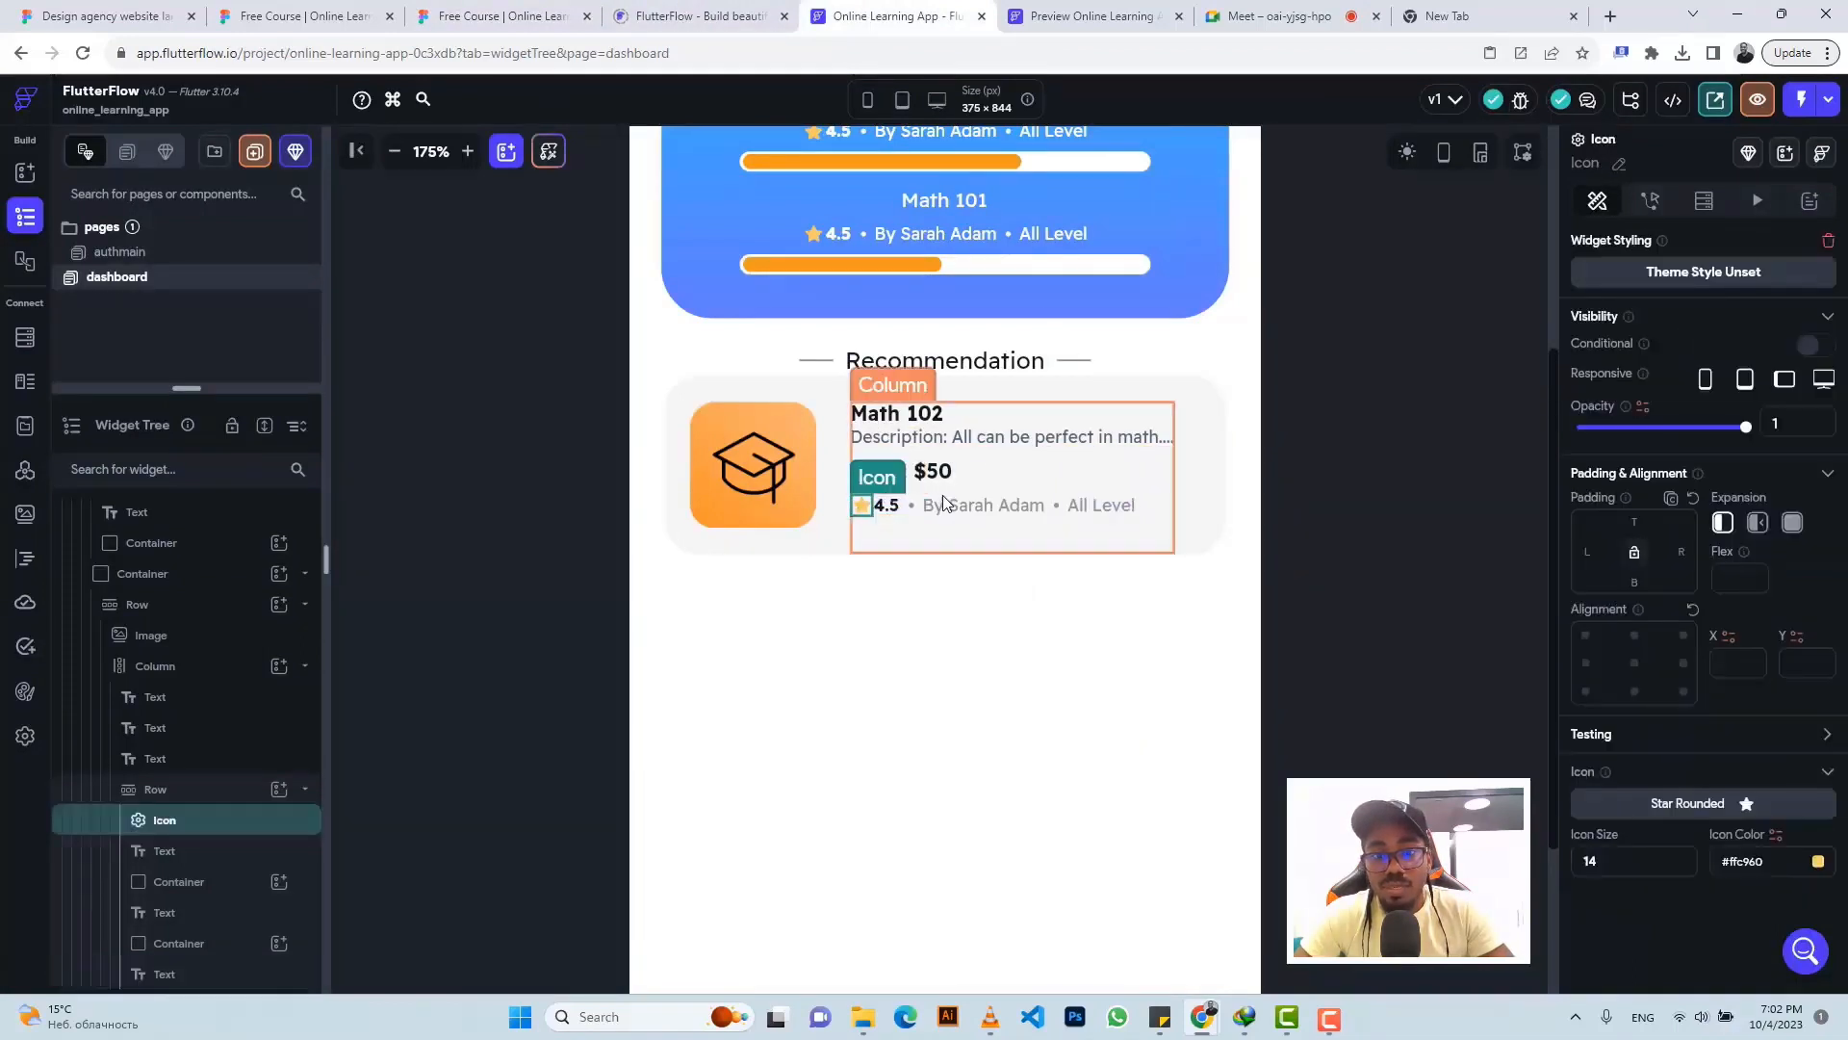
{"action": "left_click", "coordinate": [1130, 406]}
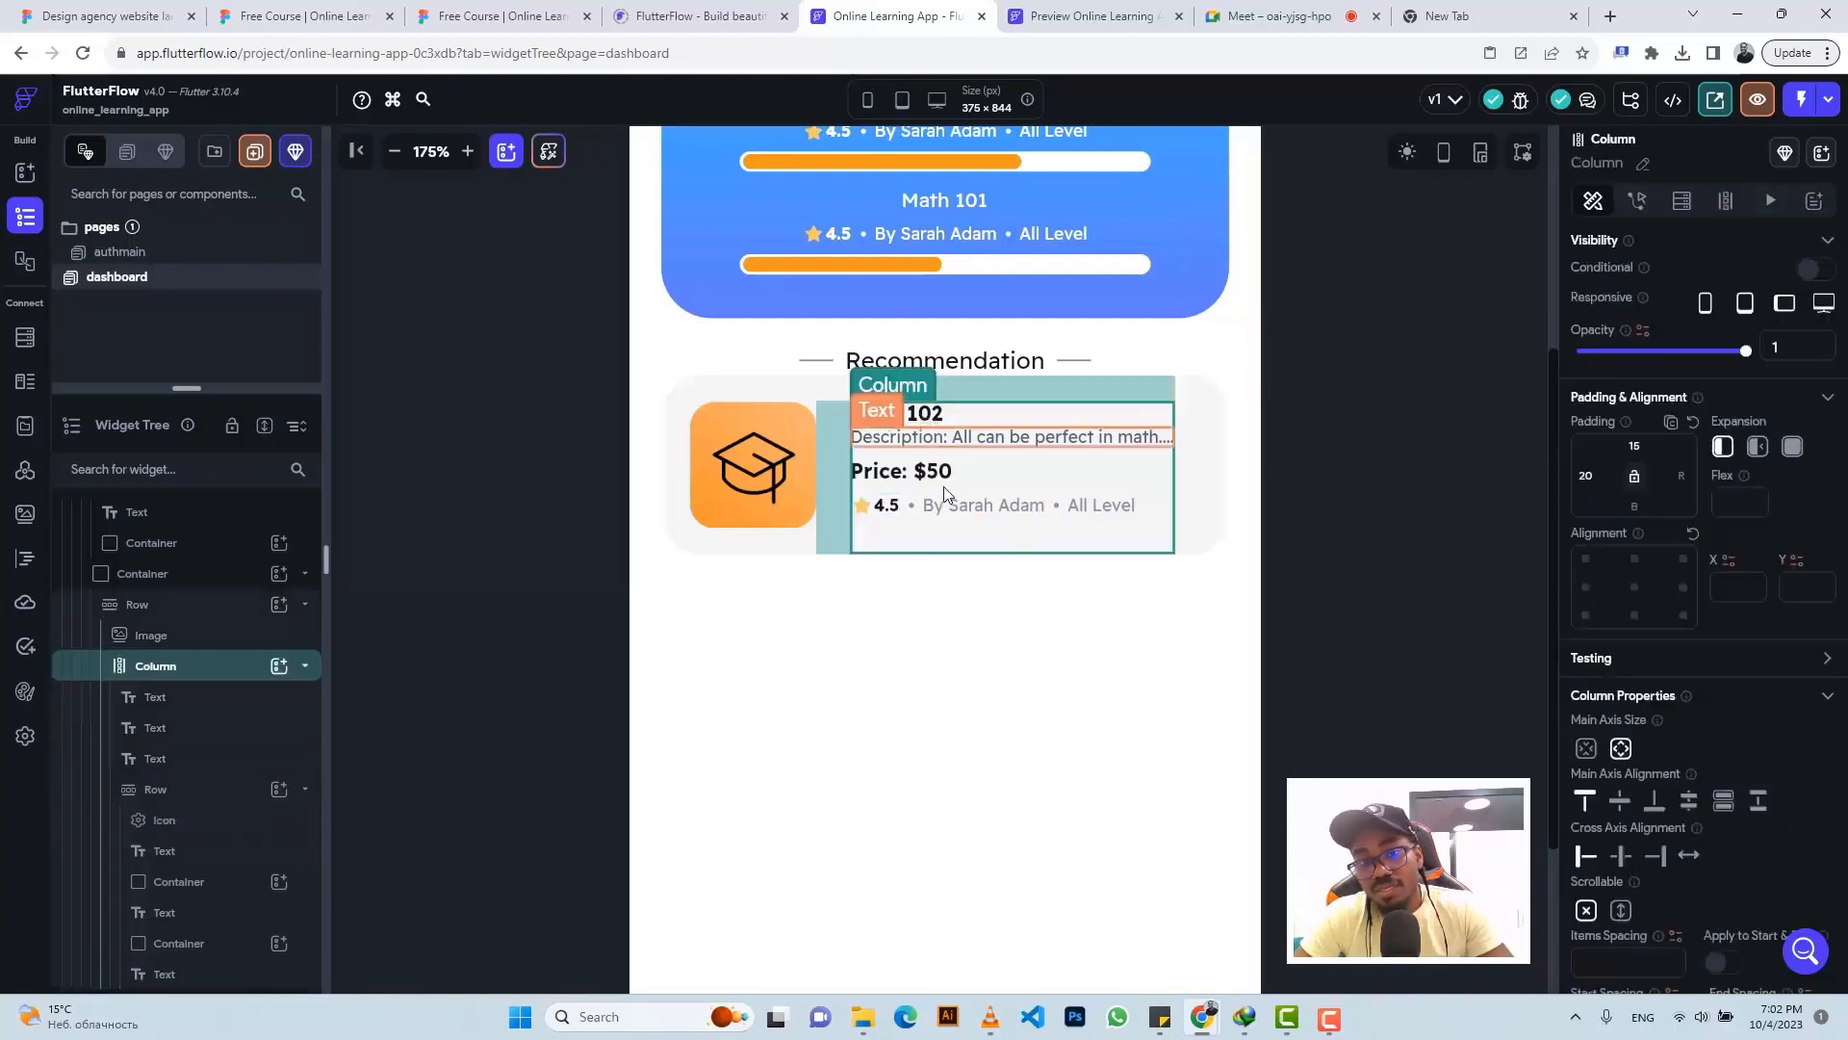
{"action": "left_click", "coordinate": [1621, 802]}
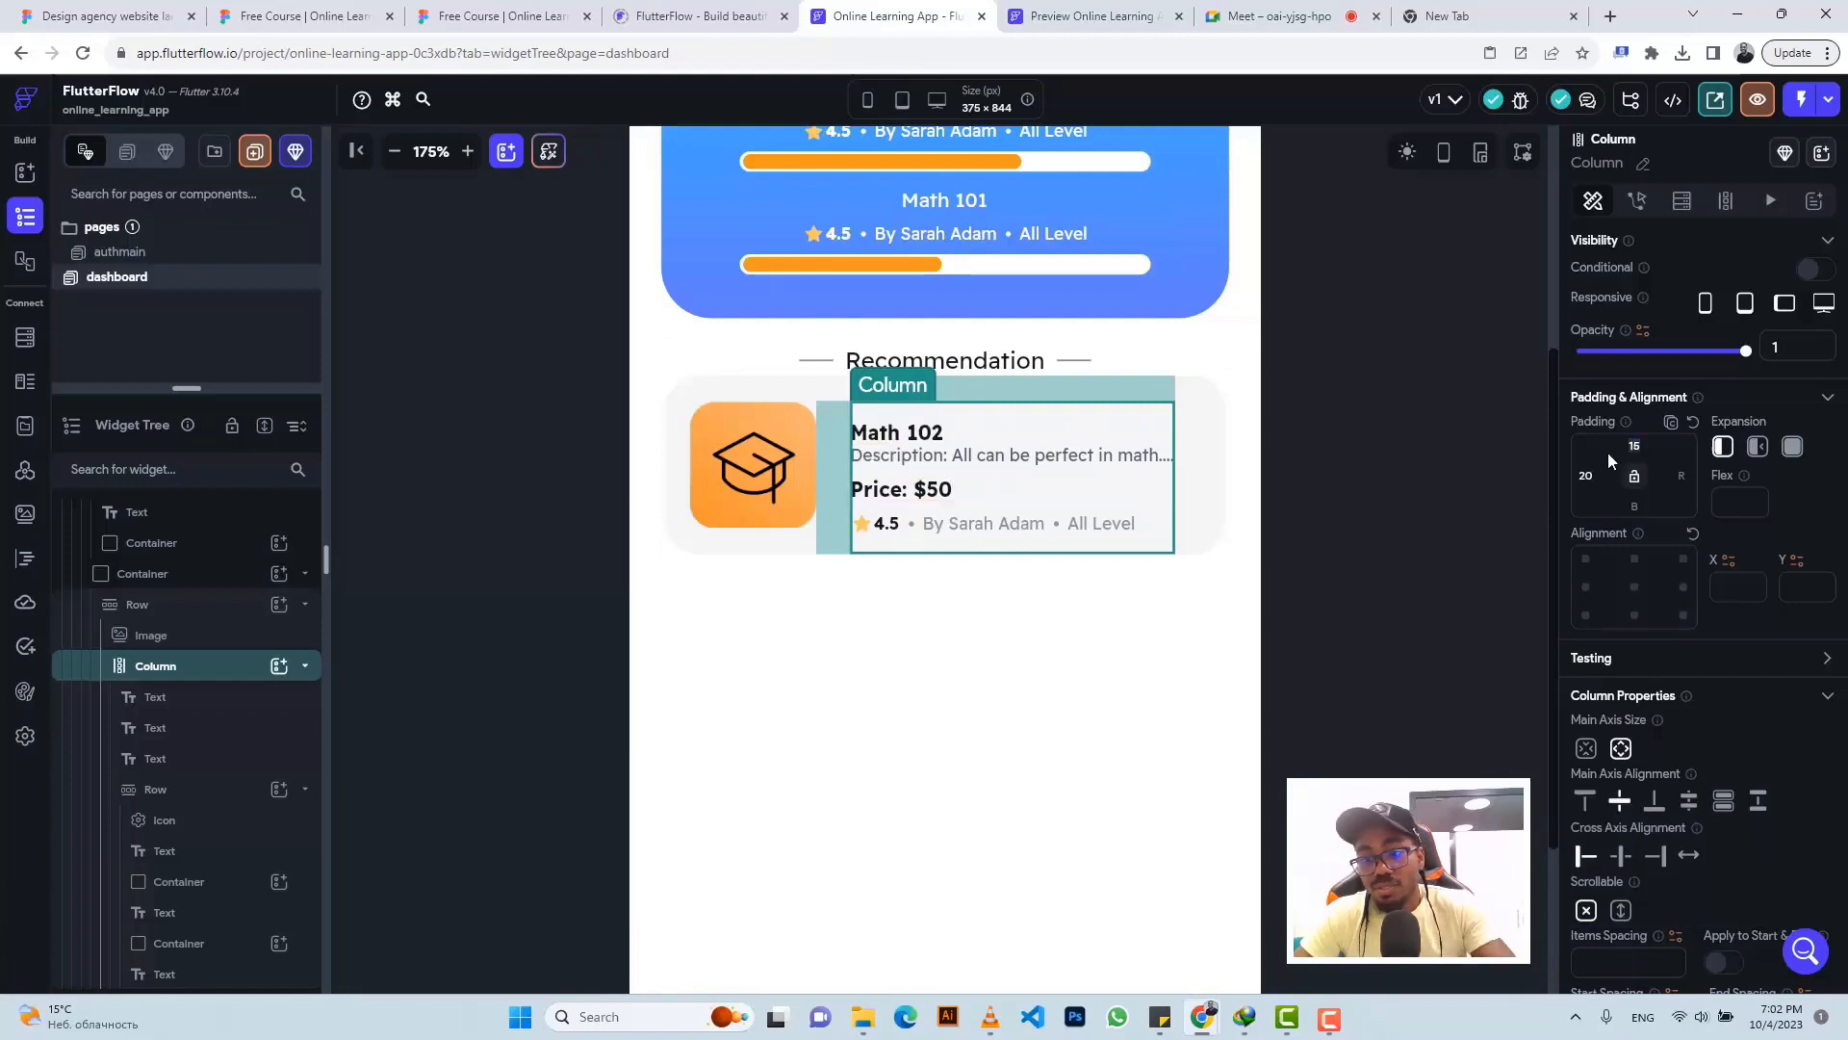
{"action": "key", "text": "BackSpace"}
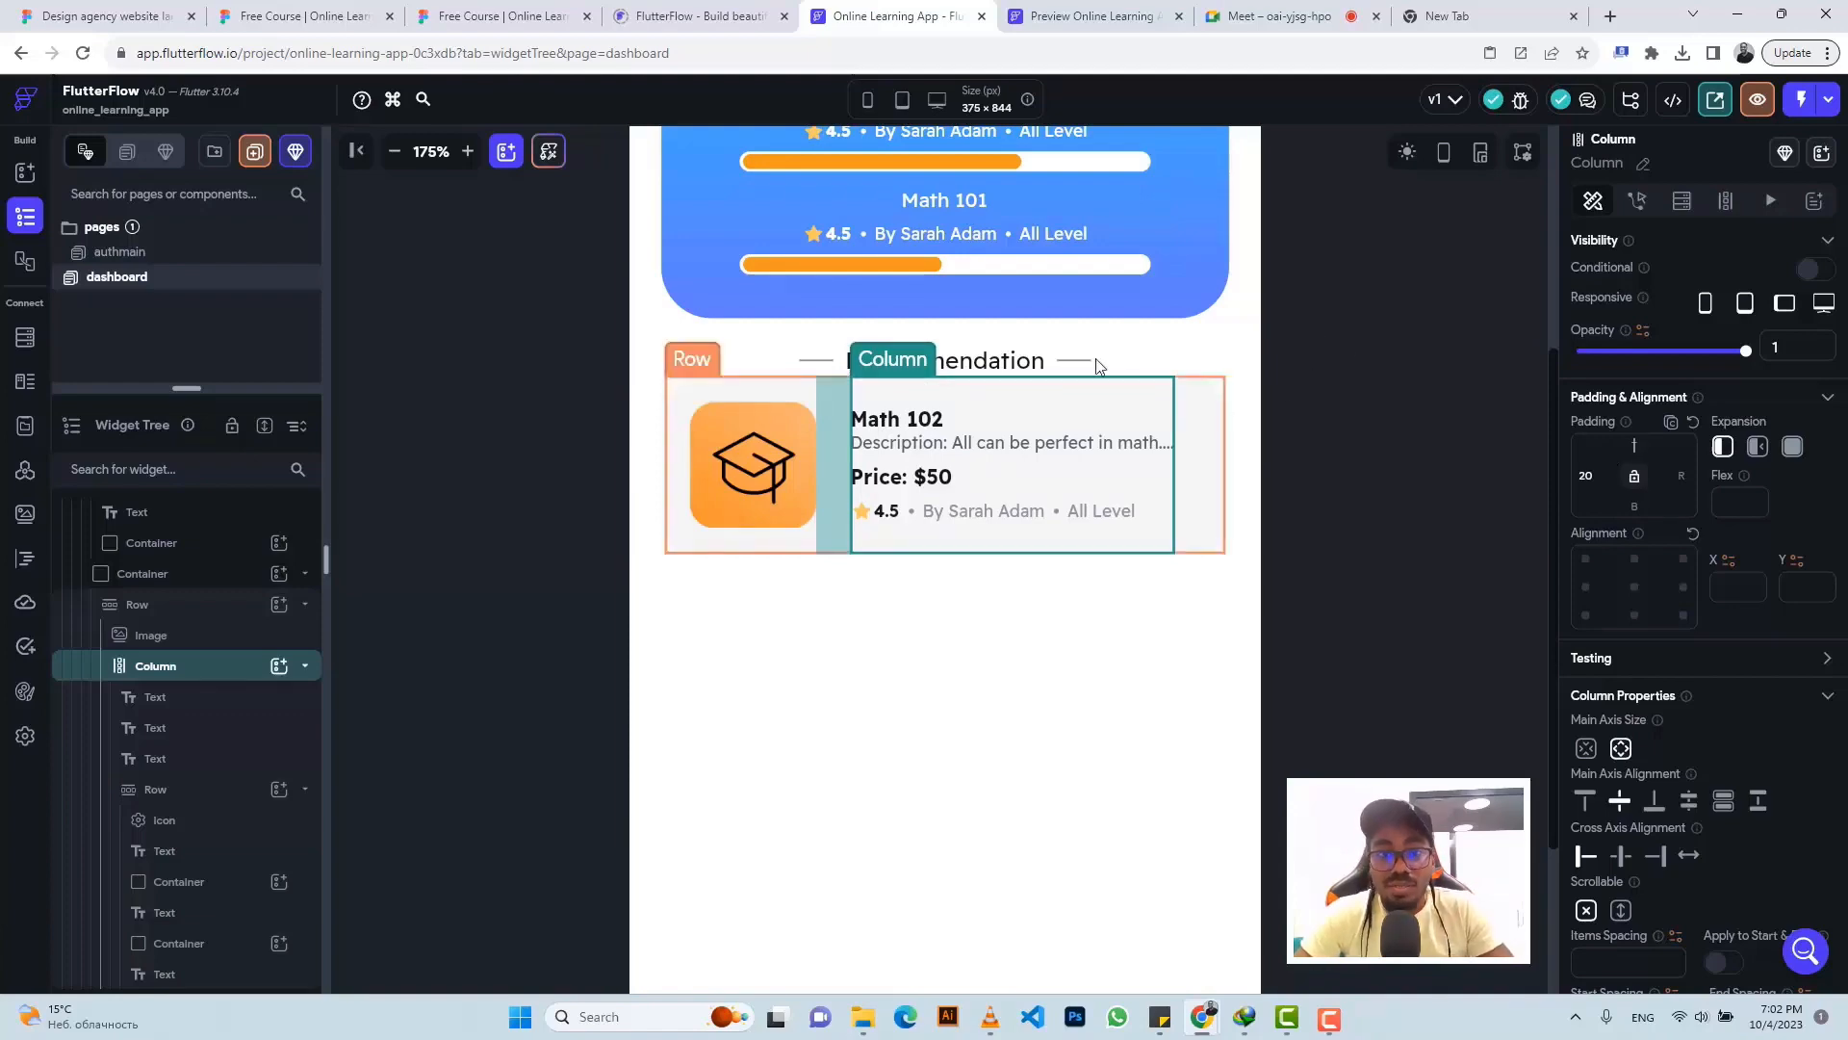
{"action": "left_click", "coordinate": [479, 10]}
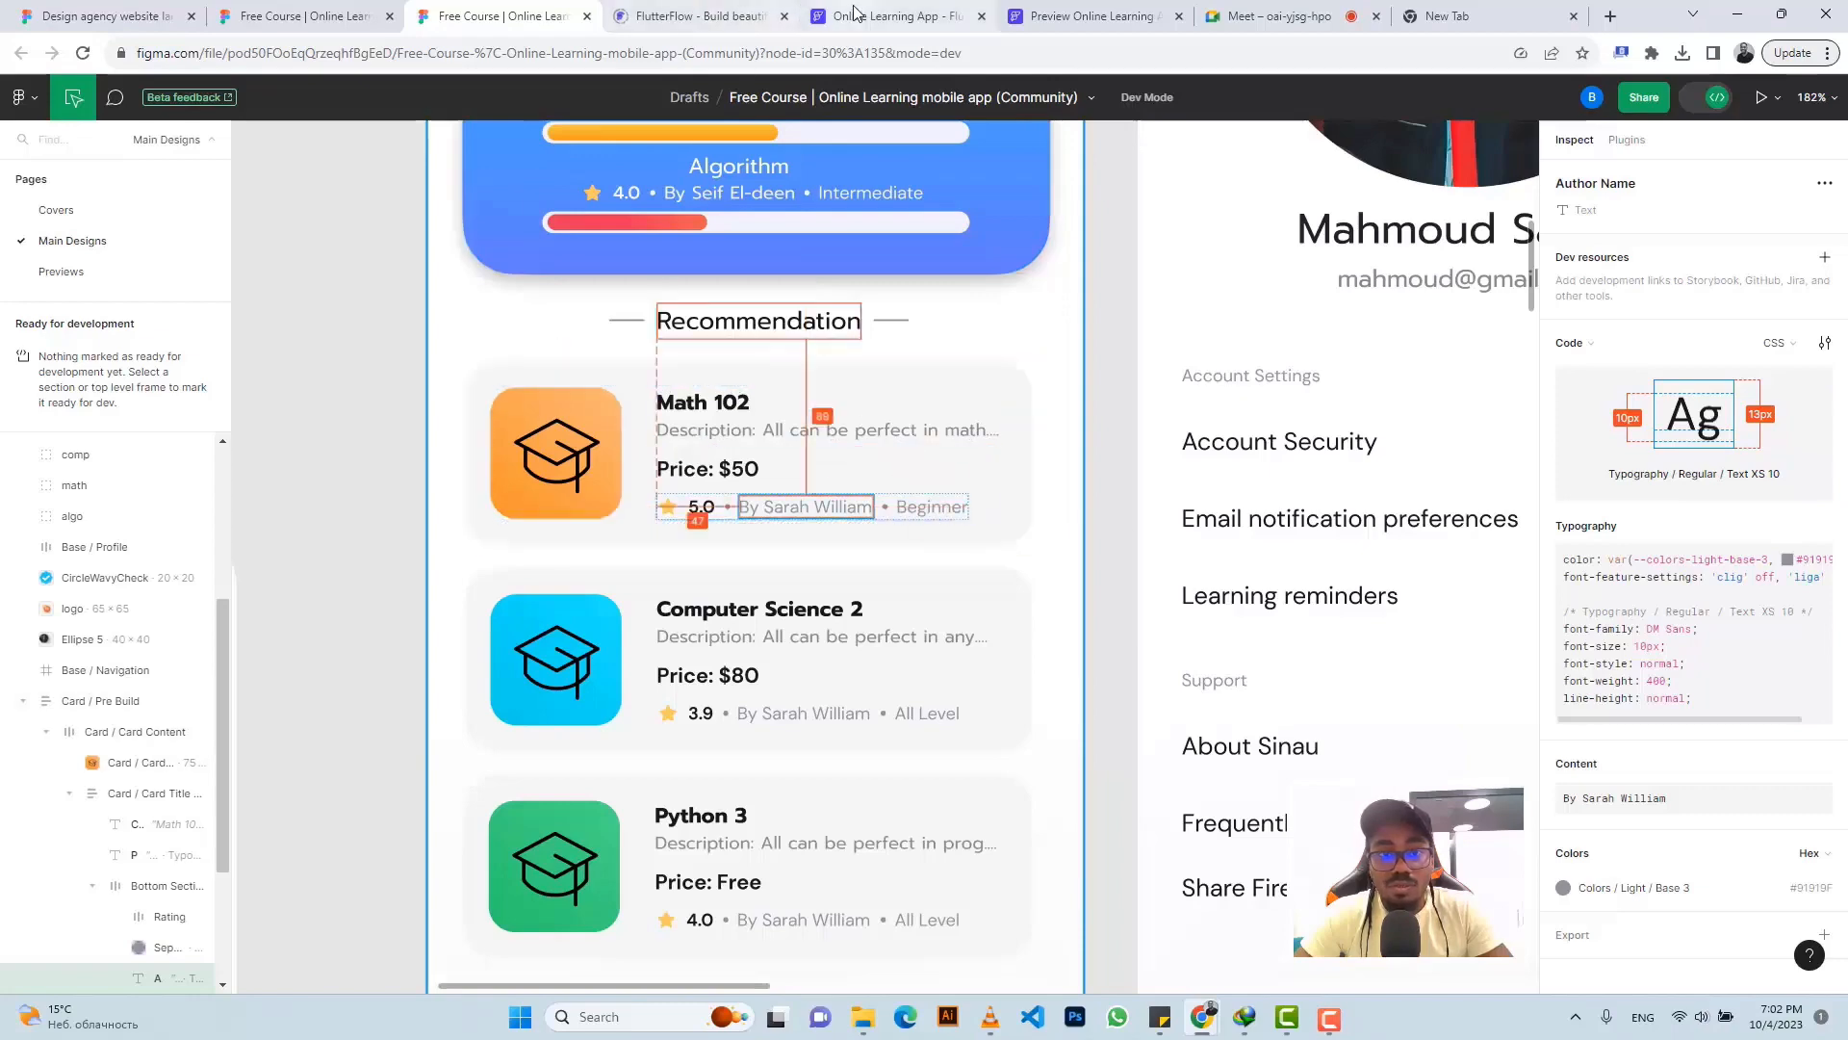
- In Figma, check the Computer Science 2 card's specs: 325×106, 15px padding and gap, 20px radius, #F6F6F6 background
{"action": "left_click", "coordinate": [890, 16]}
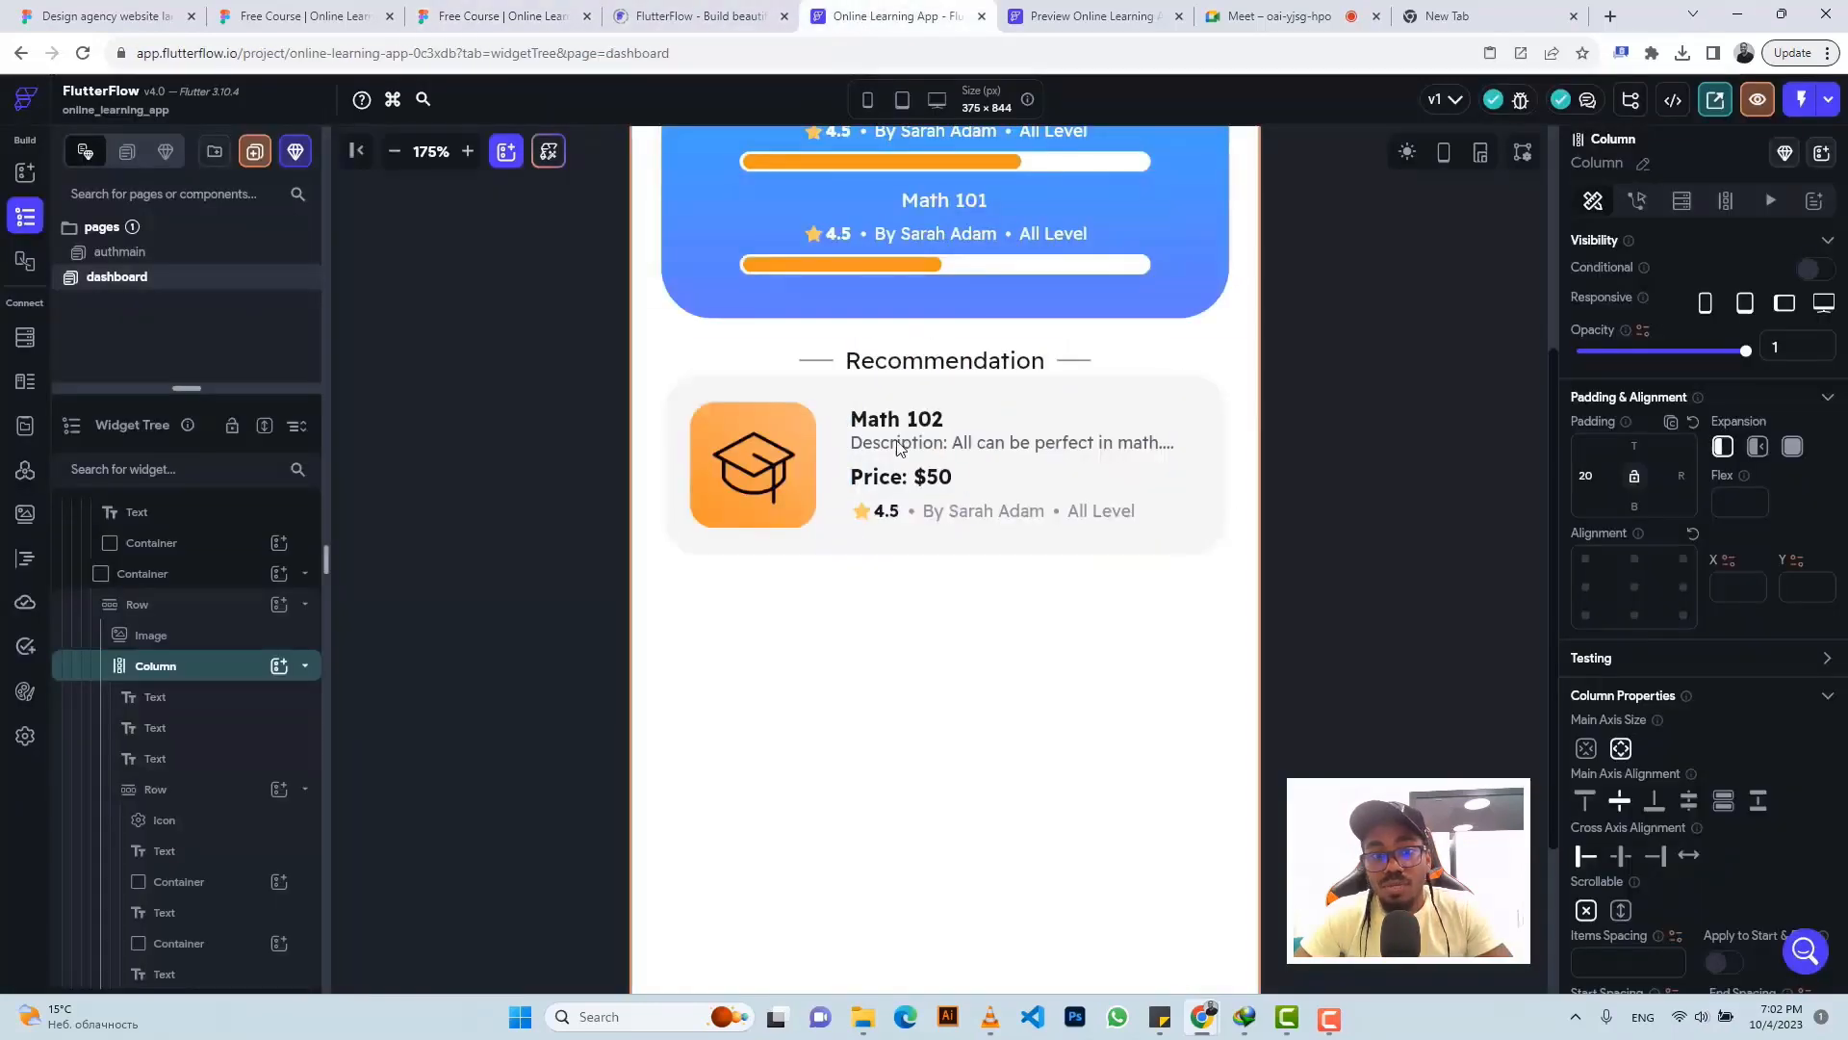
{"action": "left_click", "coordinate": [499, 15]}
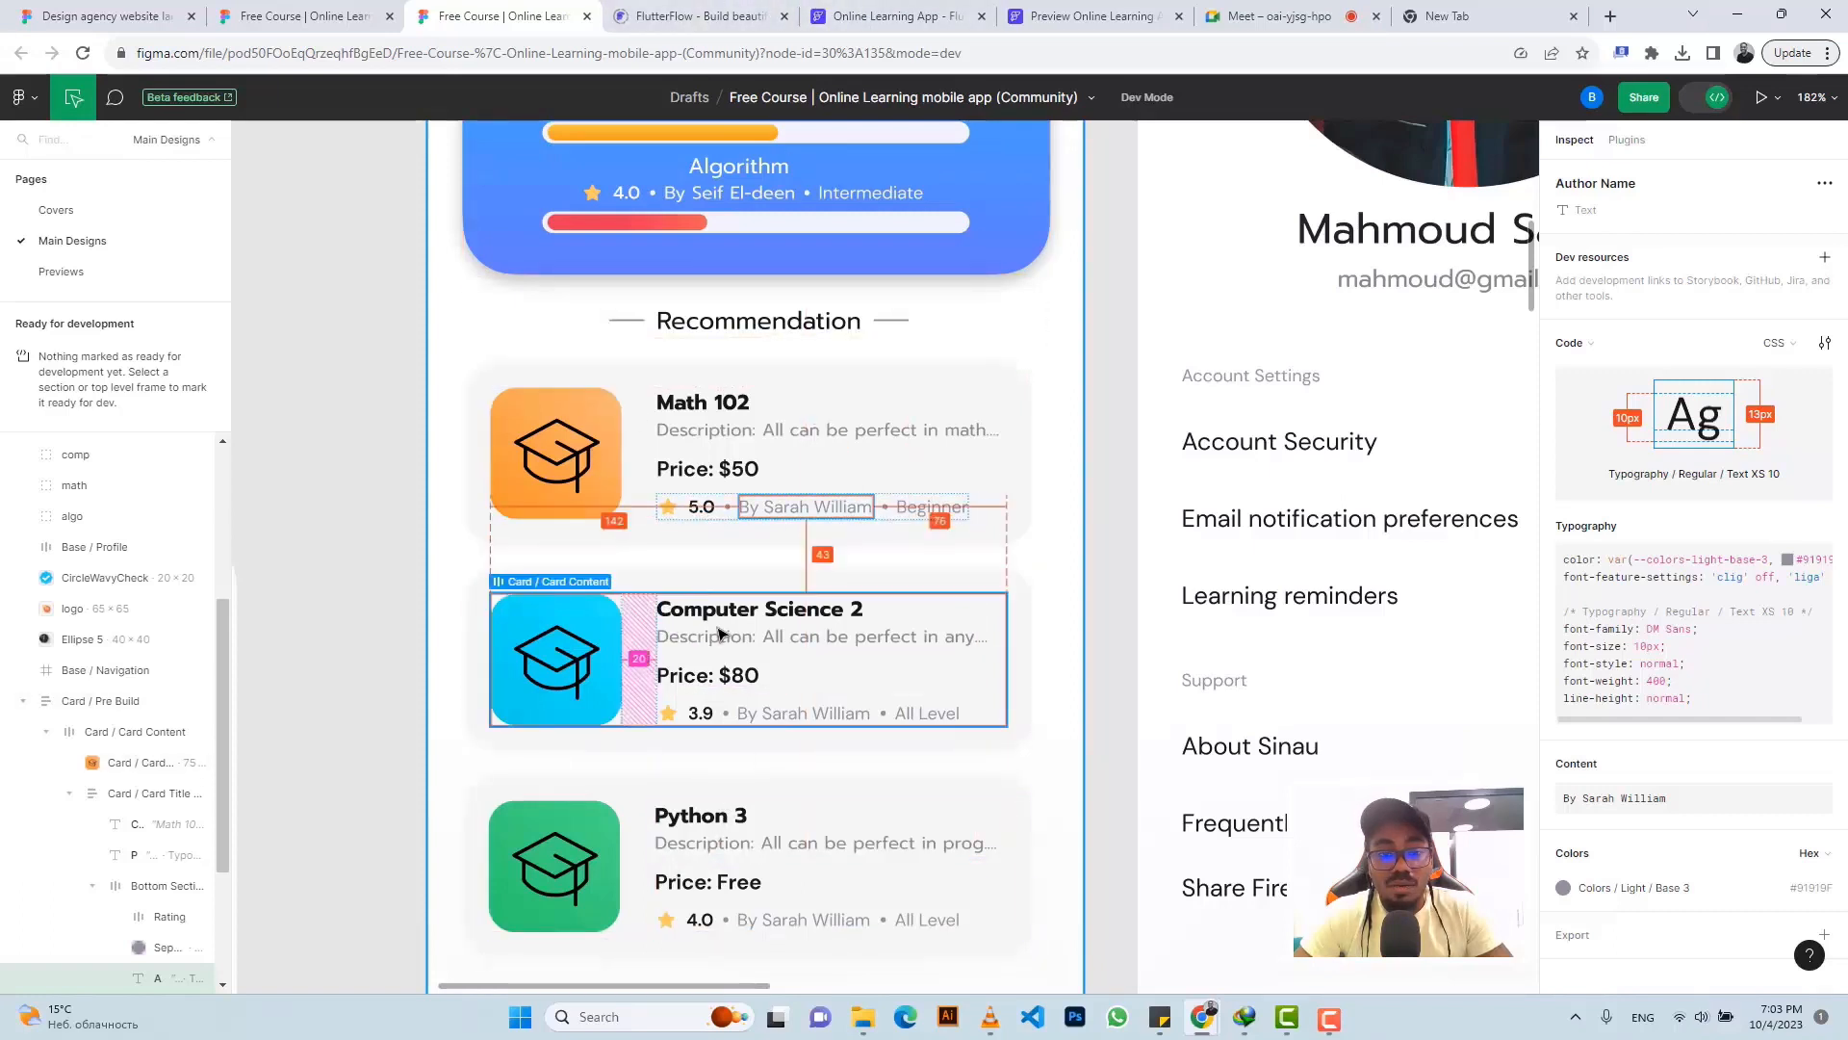
{"action": "scroll", "coordinate": [575, 411], "scroll_direction": "down", "scroll_amount": 1}
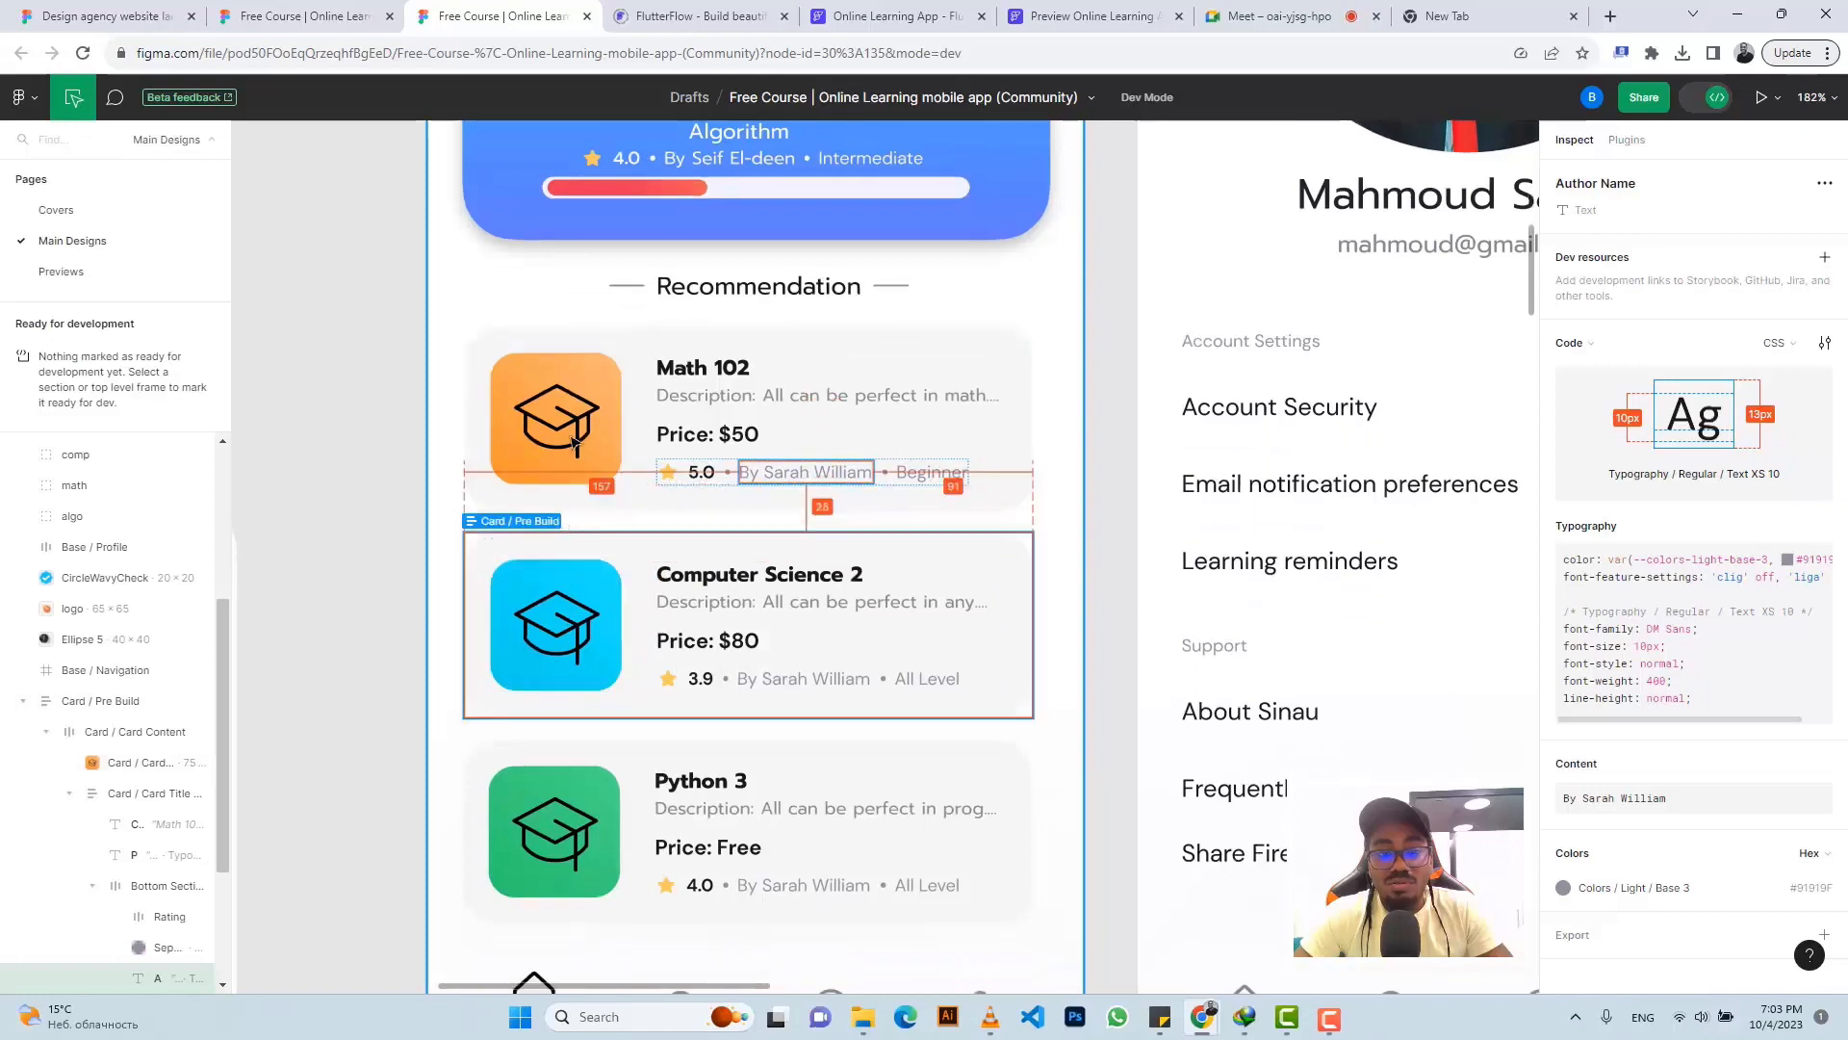
{"action": "left_click", "coordinate": [575, 421]}
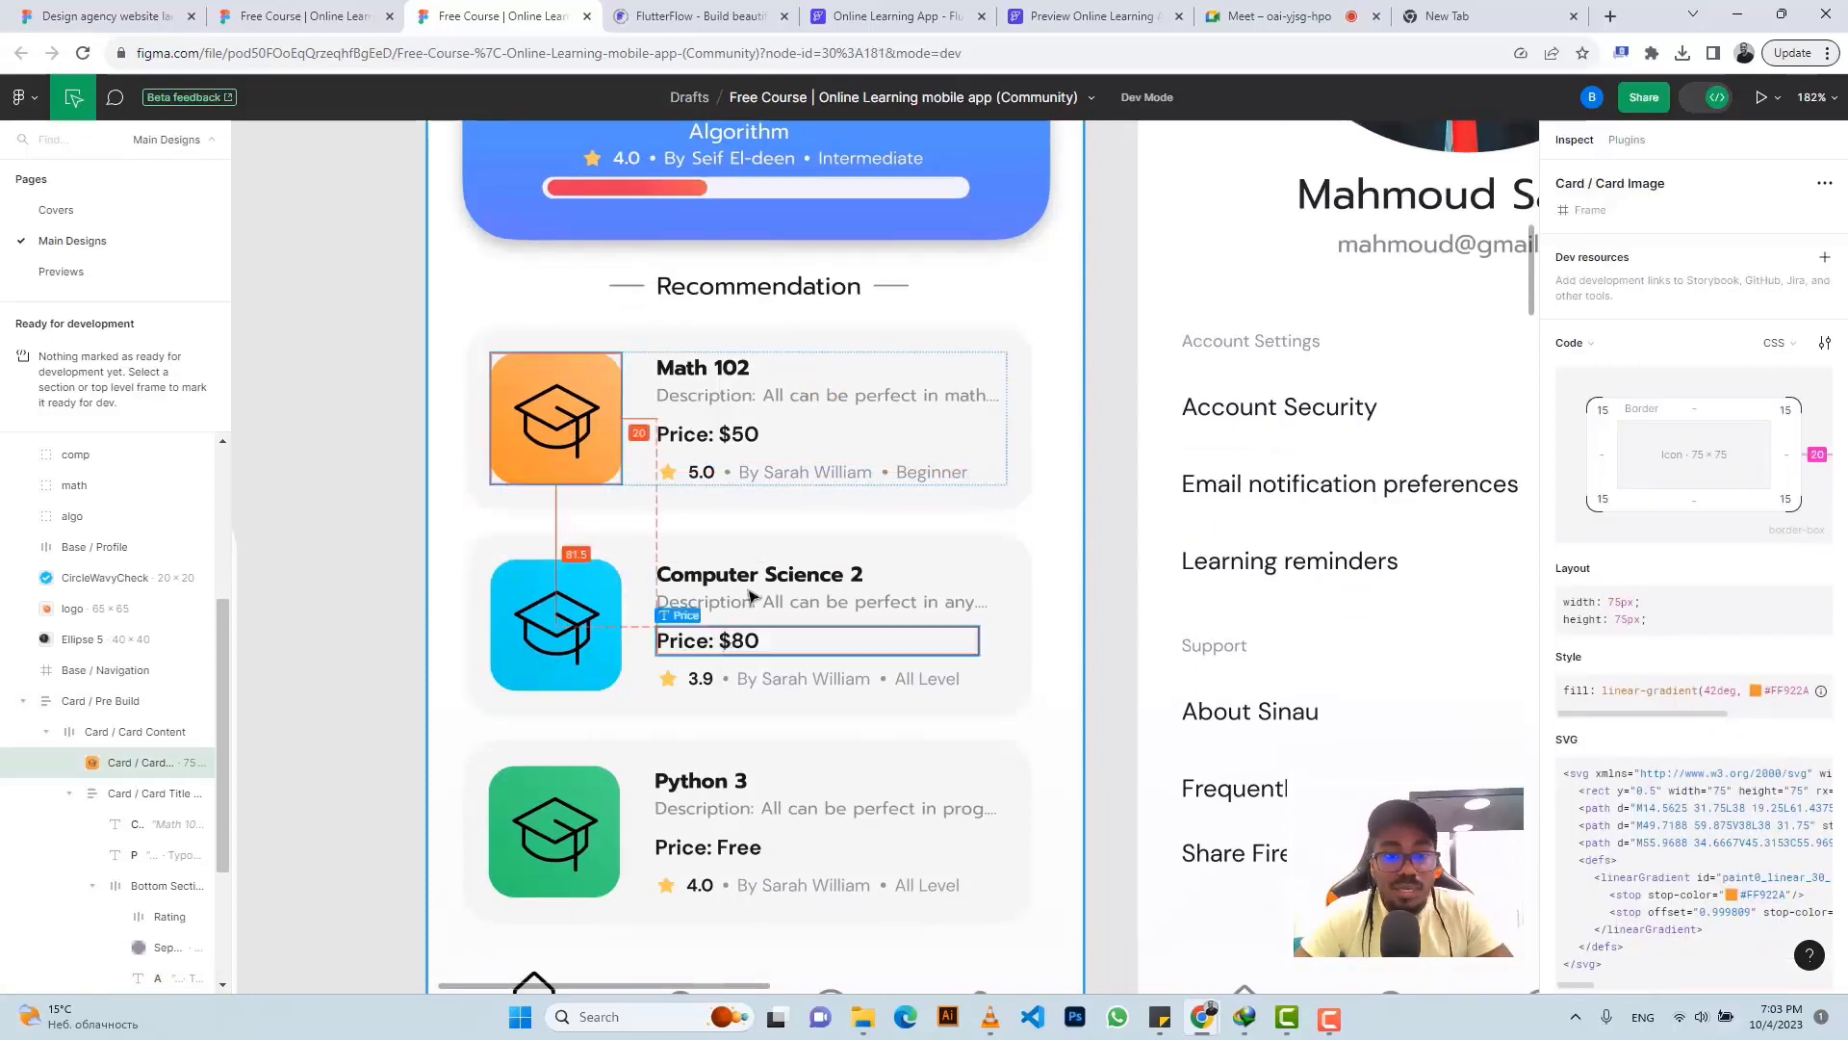
{"action": "left_click", "coordinate": [860, 550]}
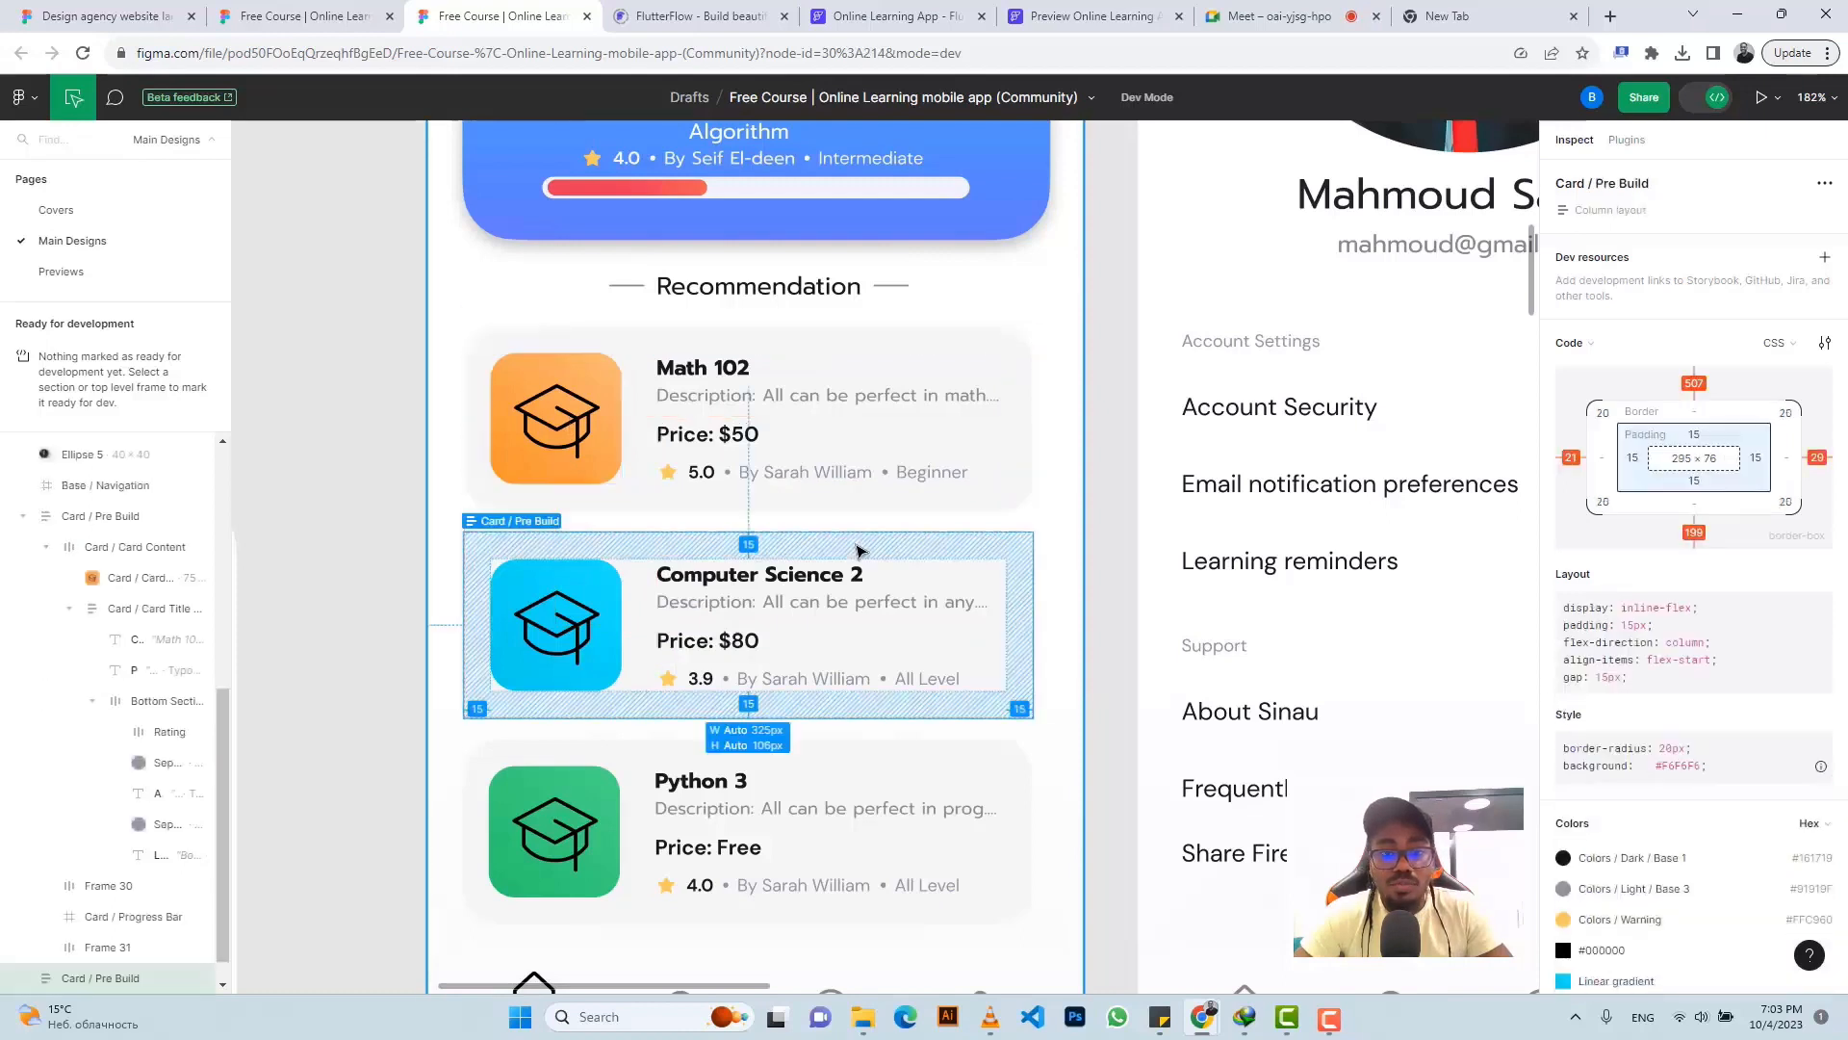
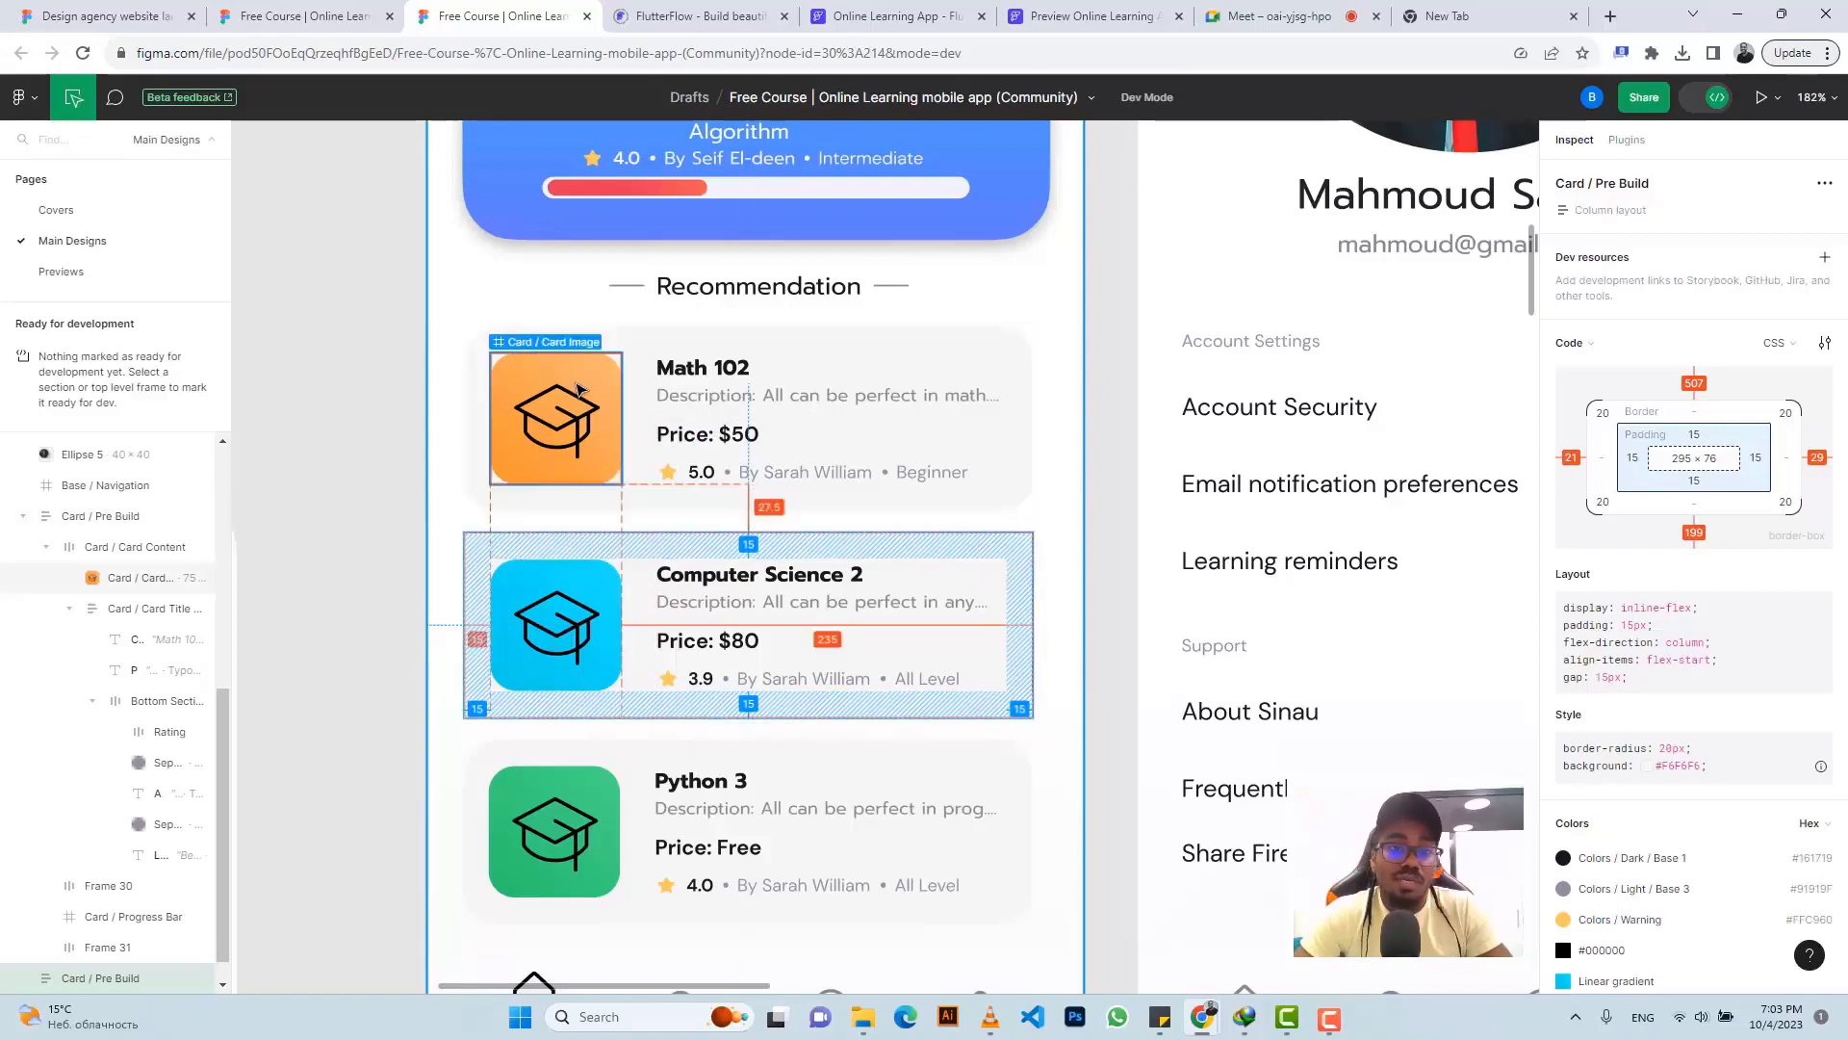
- Switch back to the FlutterFlow 'Online Learning App' dashboard showing the Math 102 recommendation card
{"action": "left_click", "coordinate": [890, 17]}
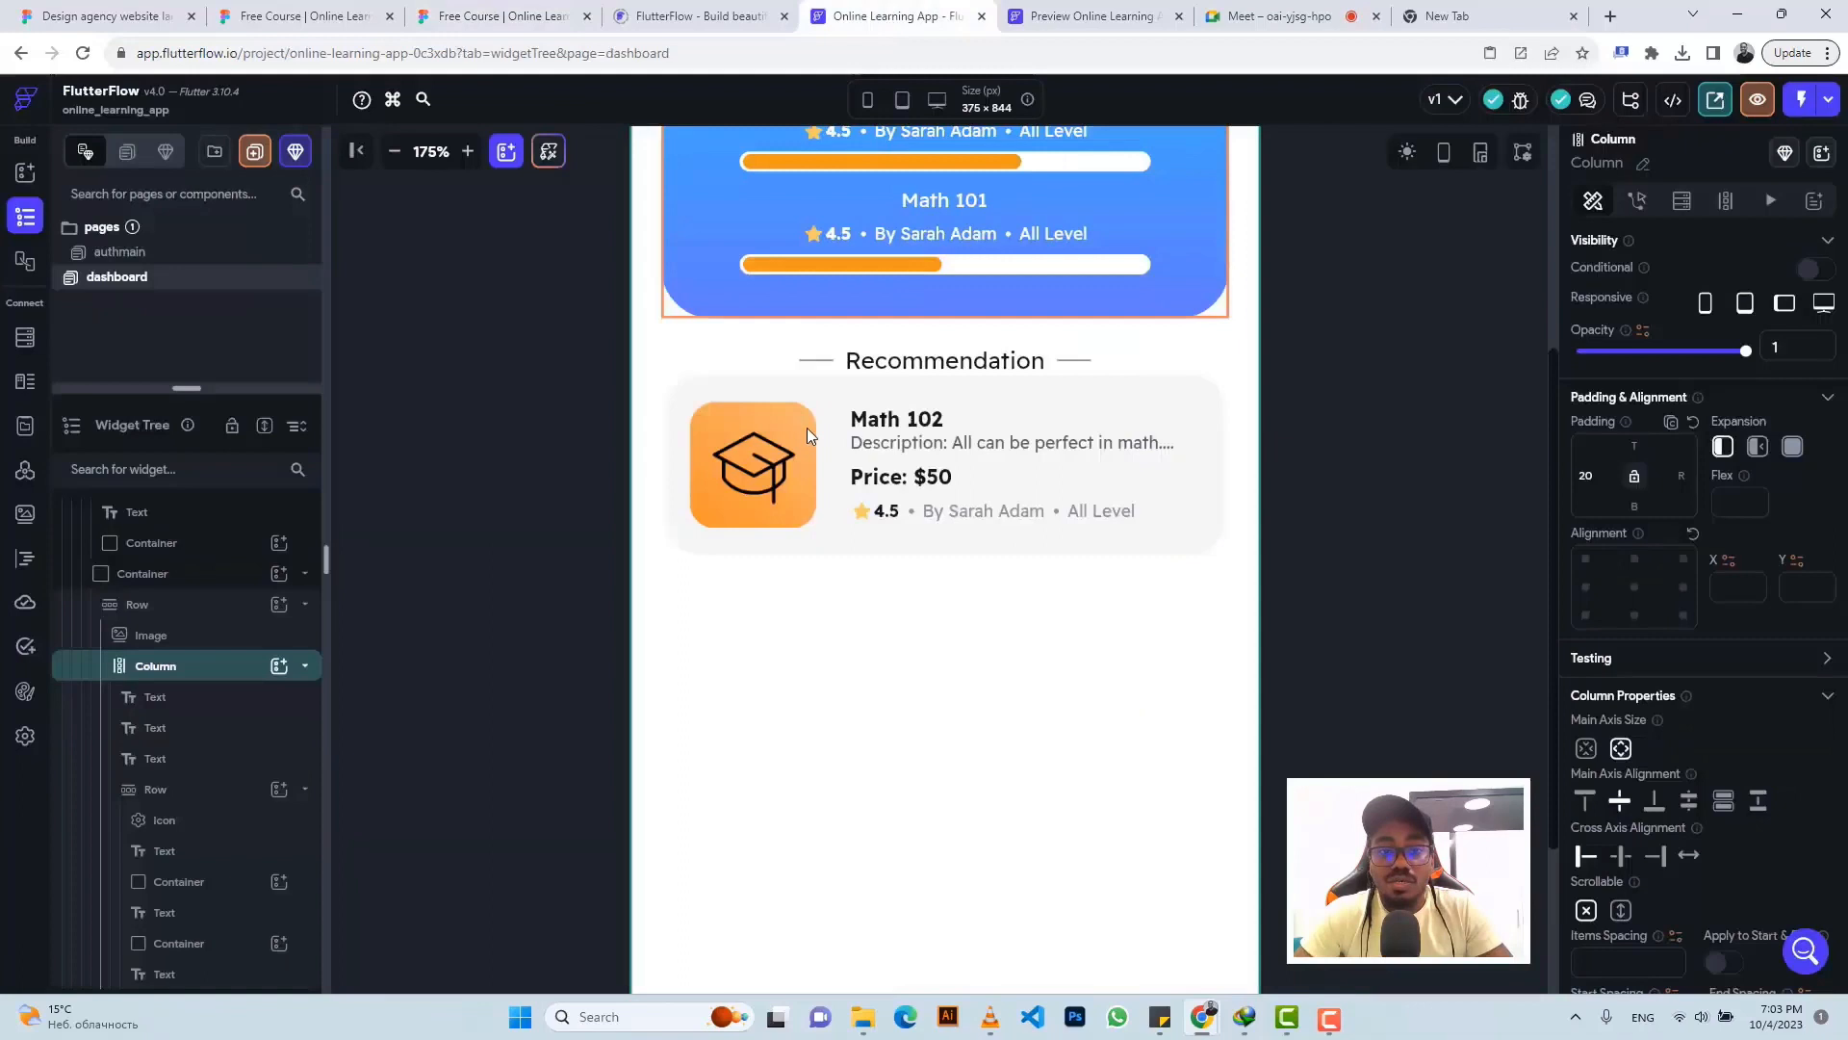
- Duplicate the Math 102 recommendation card below the original and select the copy
{"action": "left_click", "coordinate": [770, 384]}
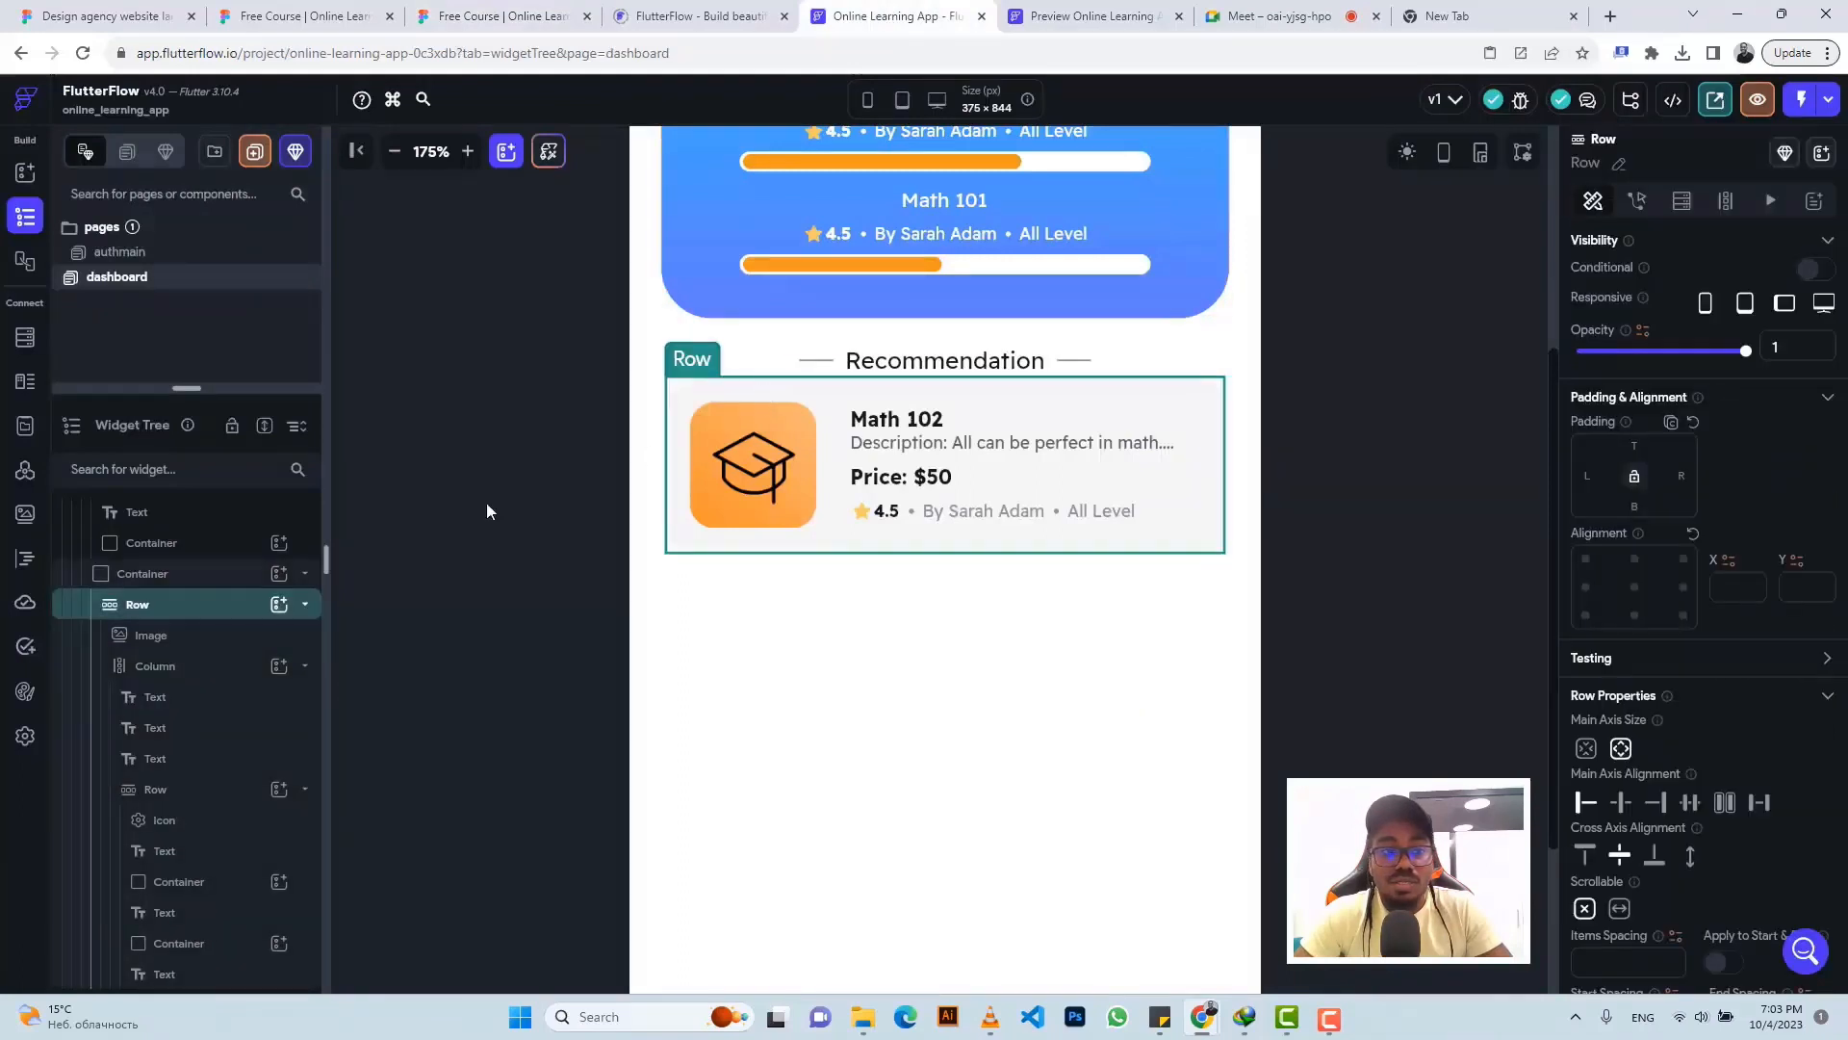
{"action": "left_click", "coordinate": [216, 574]}
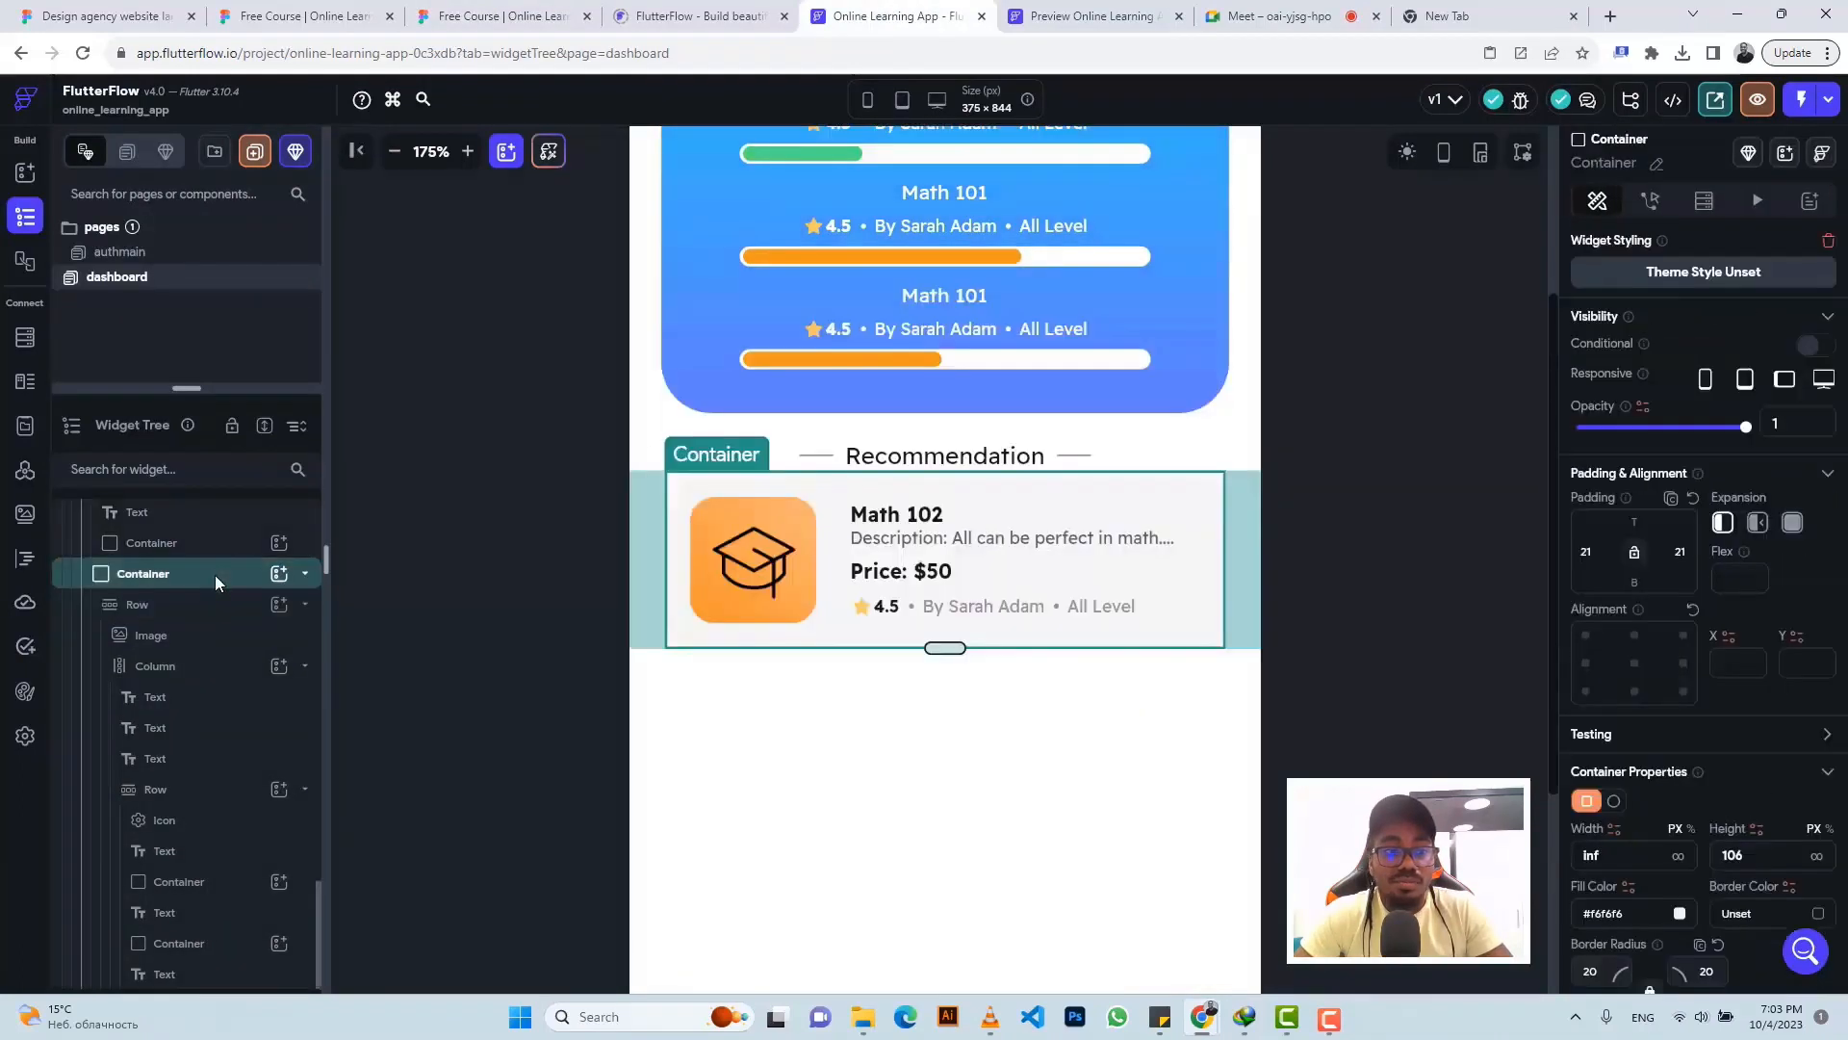
{"action": "key", "text": "ctrl+v"}
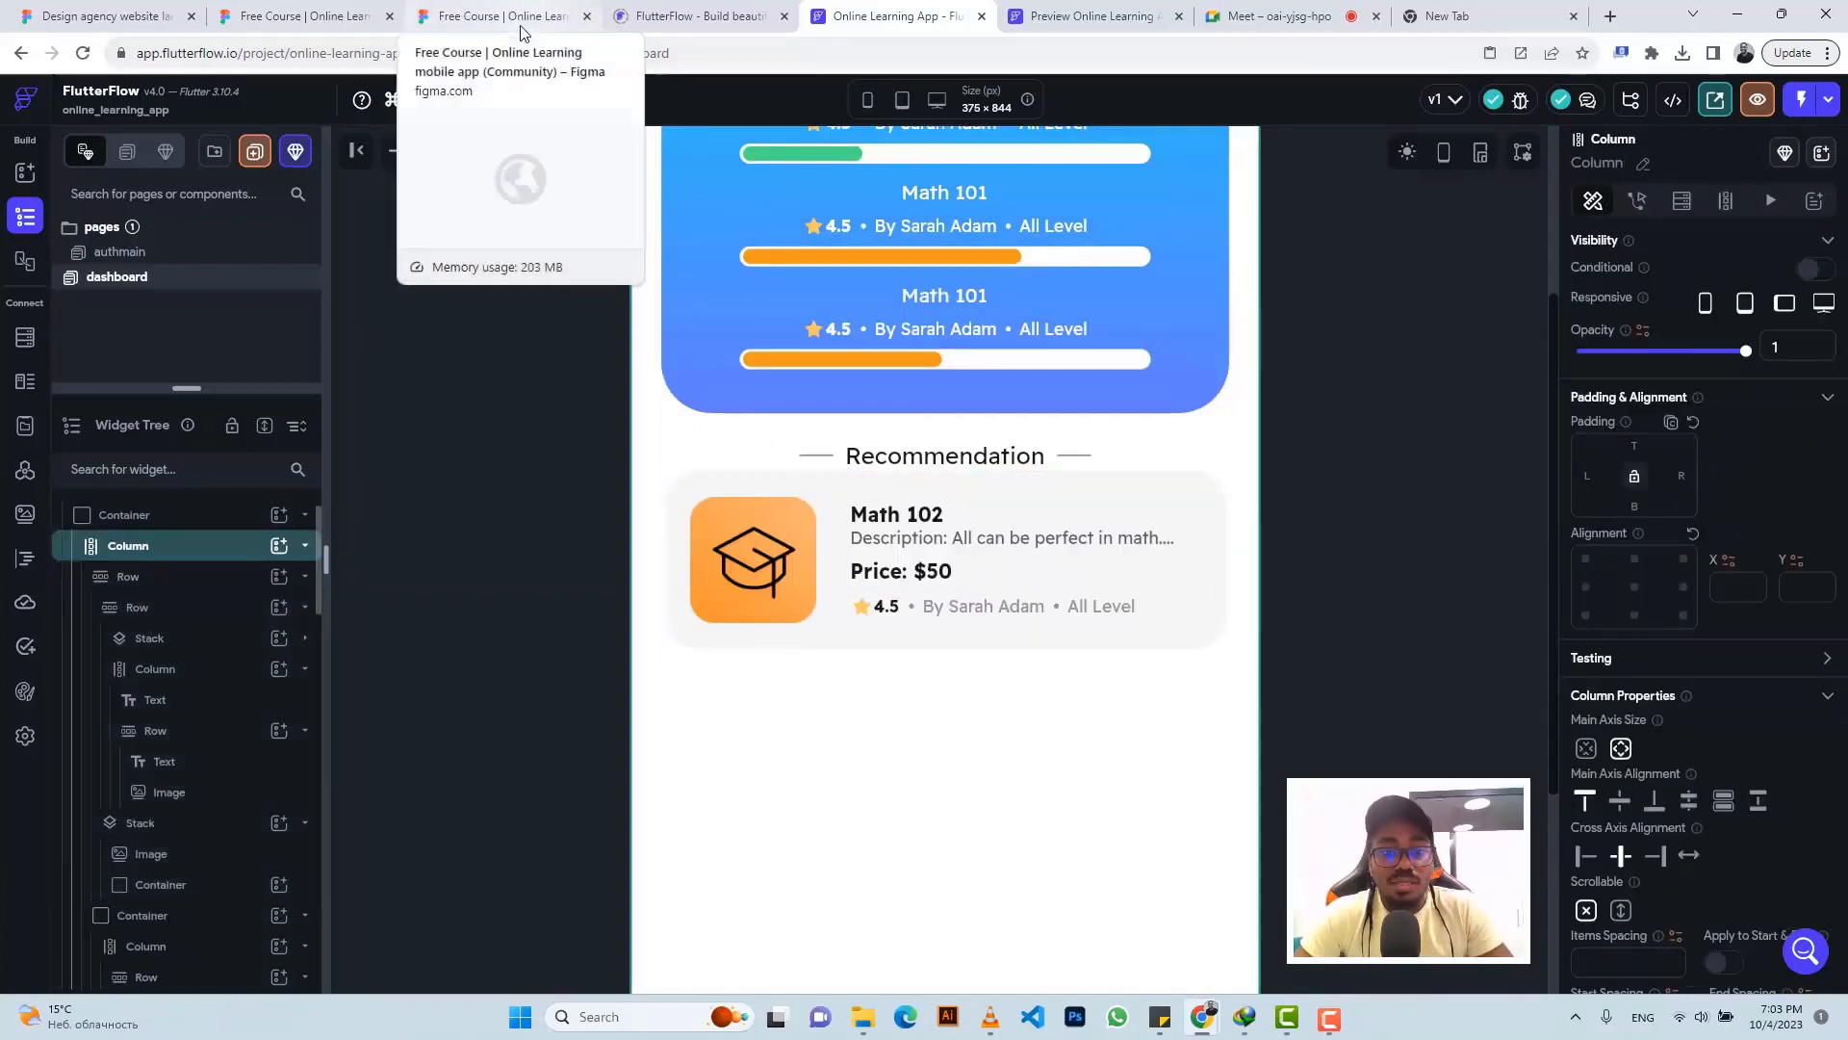
{"action": "key", "text": "ctrl+v"}
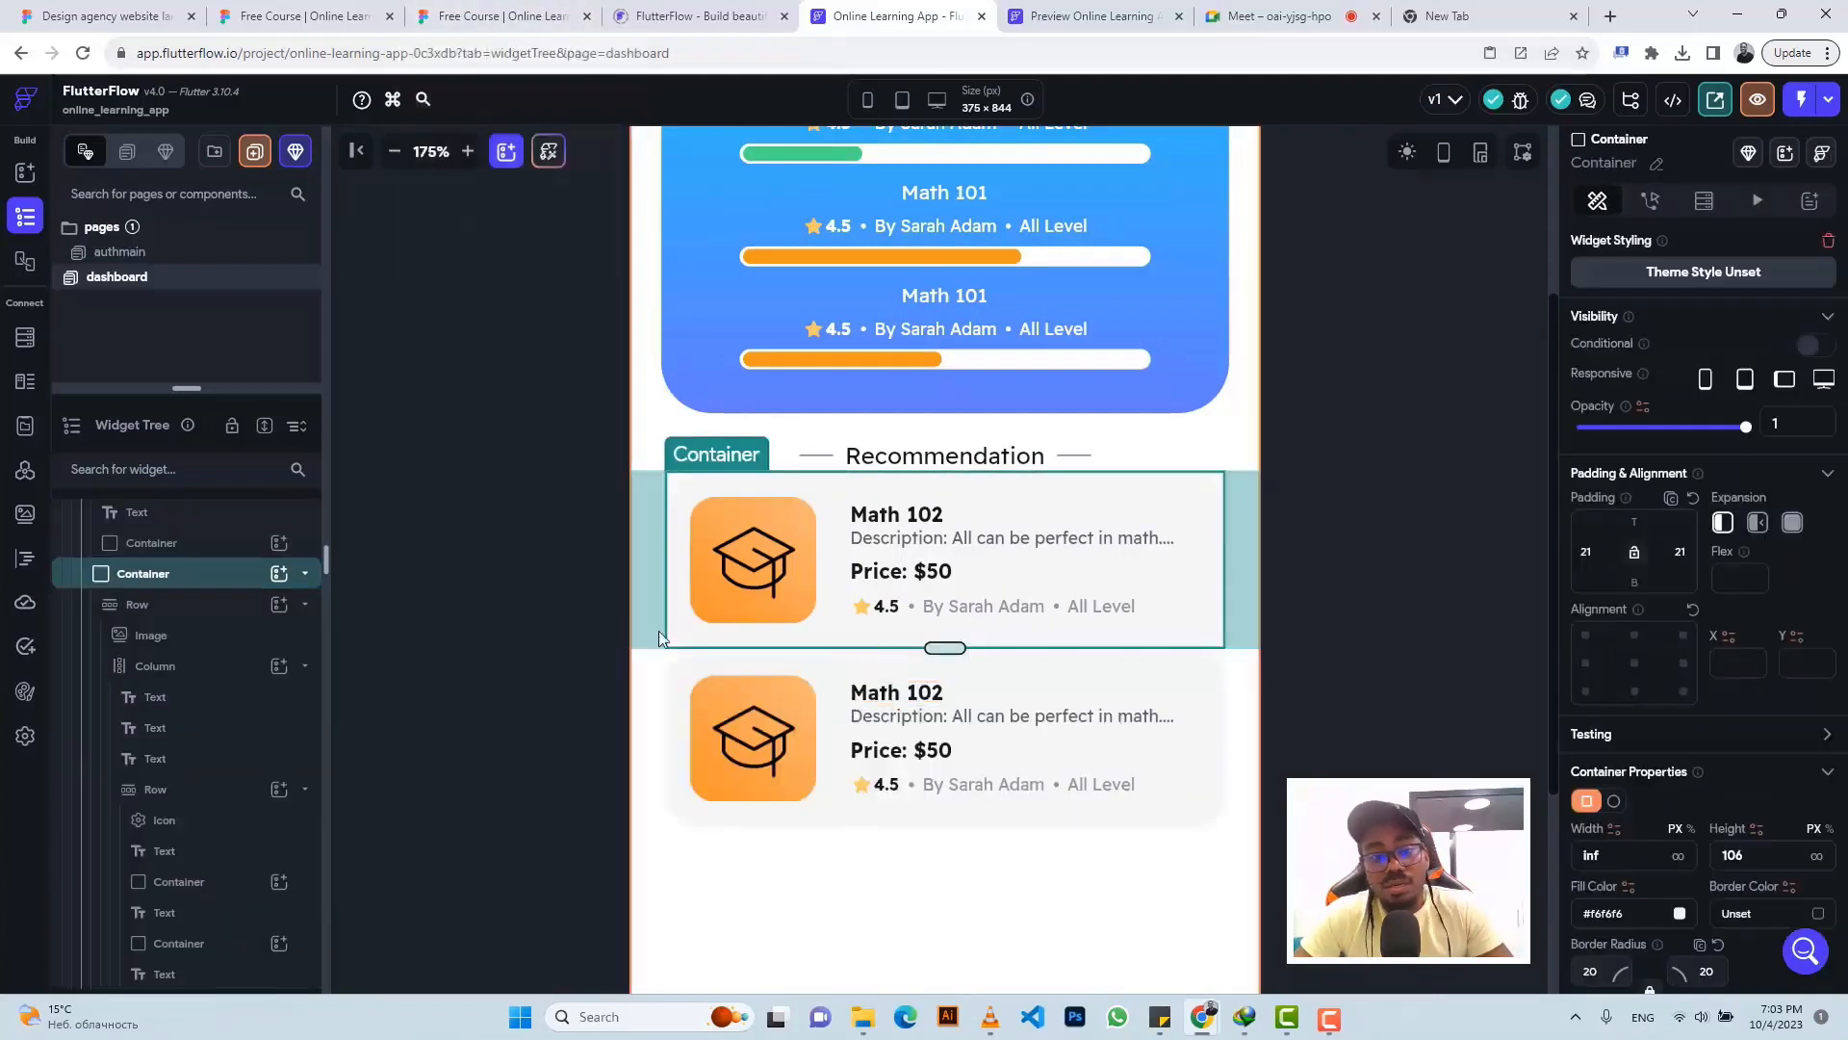
{"action": "left_click", "coordinate": [165, 580]}
{"action": "left_click", "coordinate": [165, 604]}
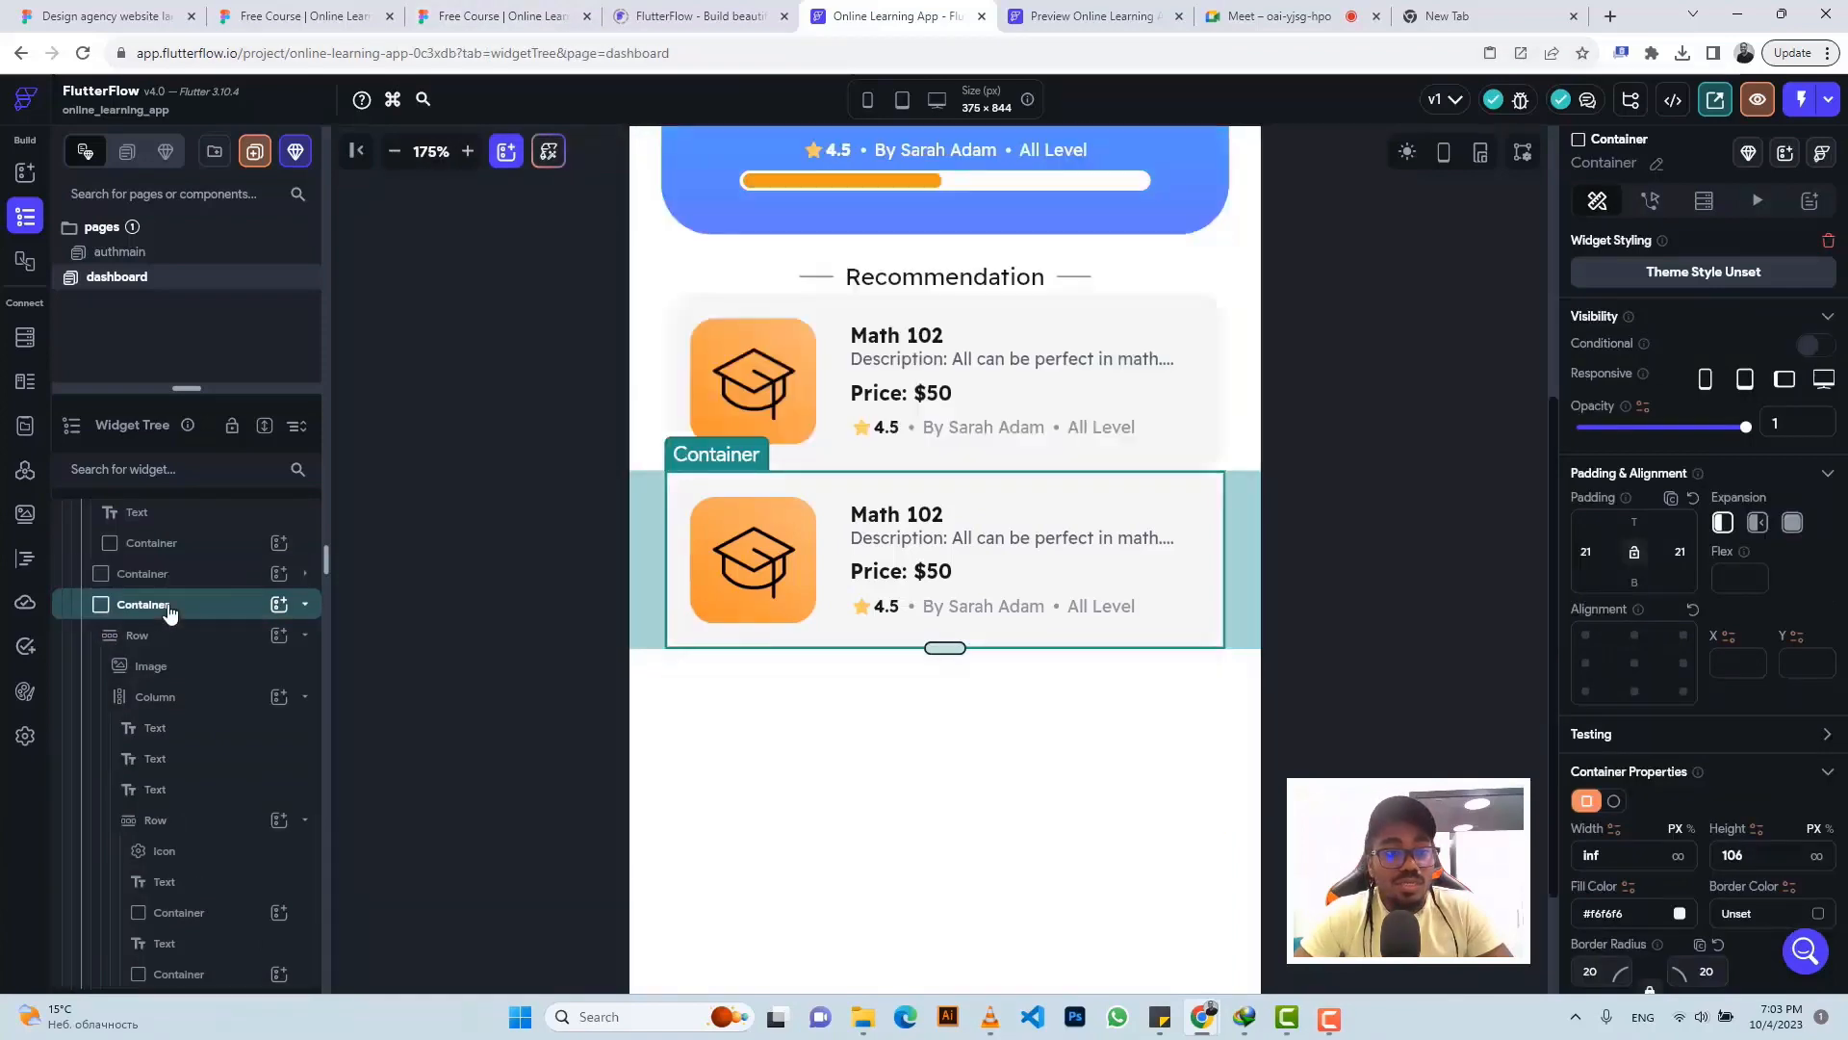
- Check the card spacing in Figma and give the second card a top padding of 12
{"action": "left_click", "coordinate": [507, 10]}
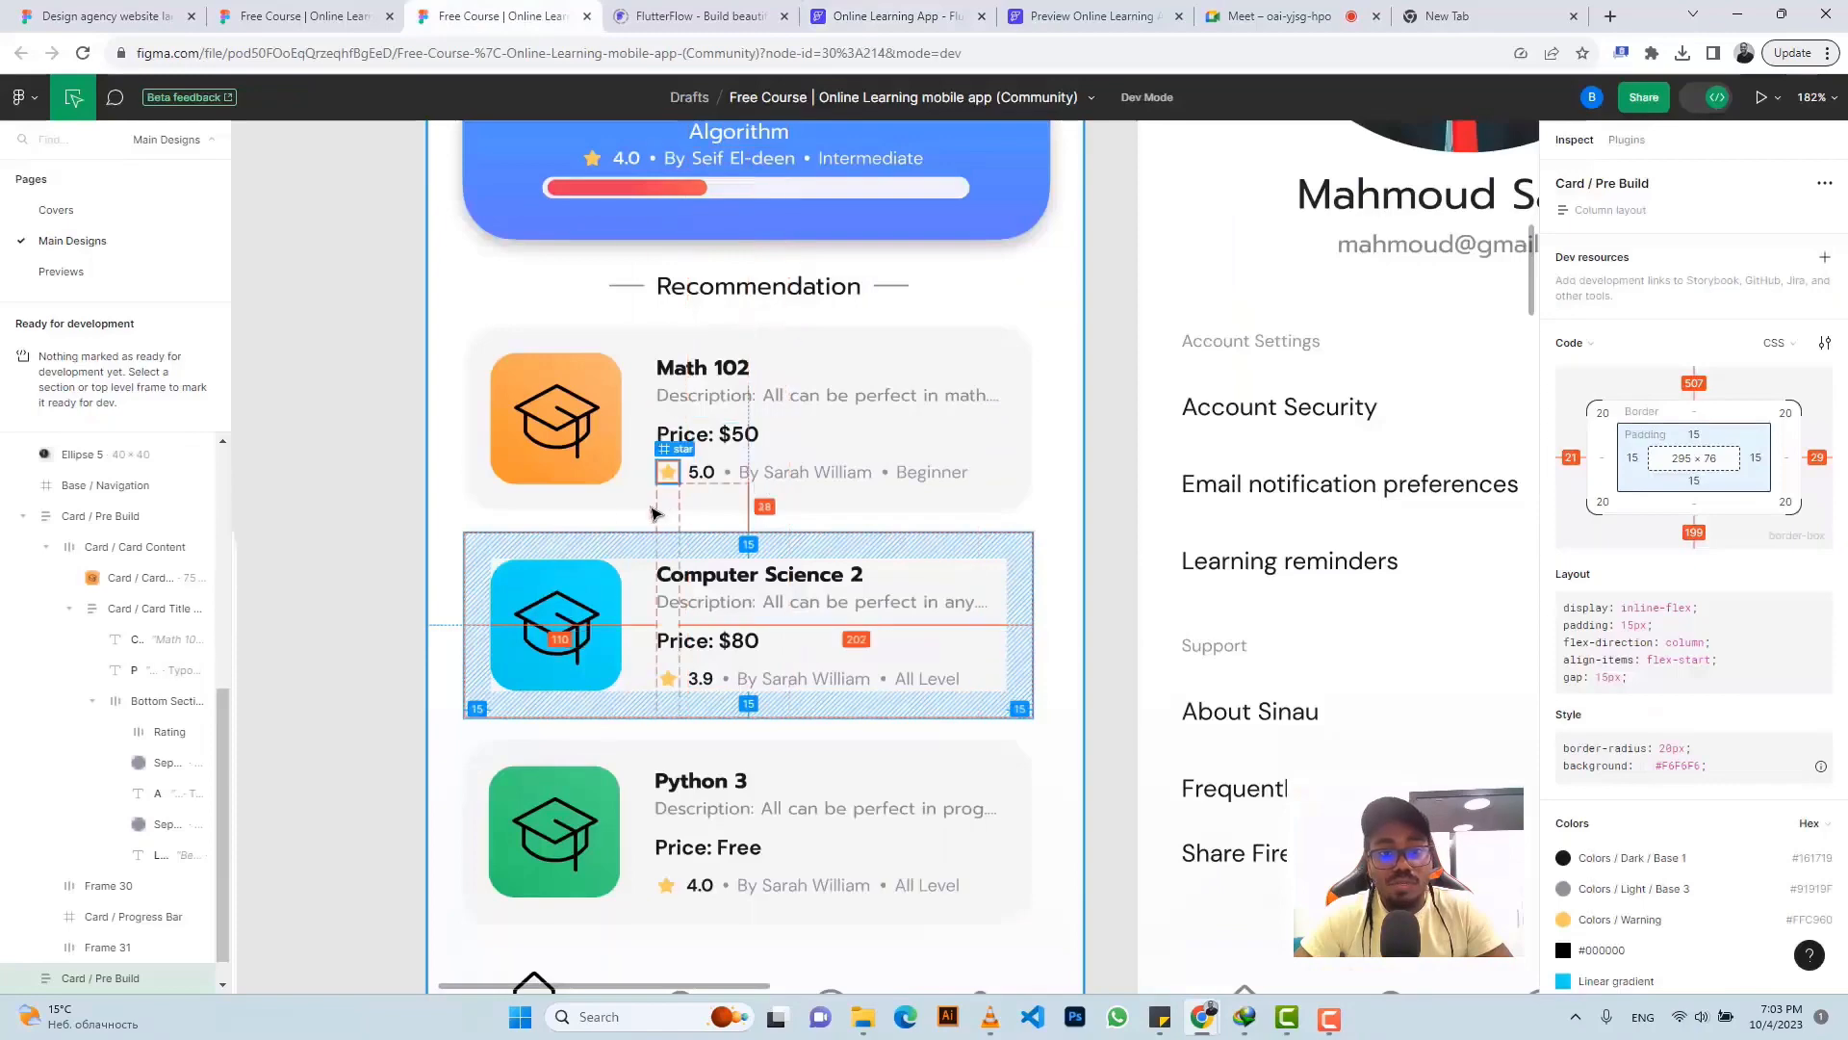
{"action": "left_click", "coordinate": [906, 12]}
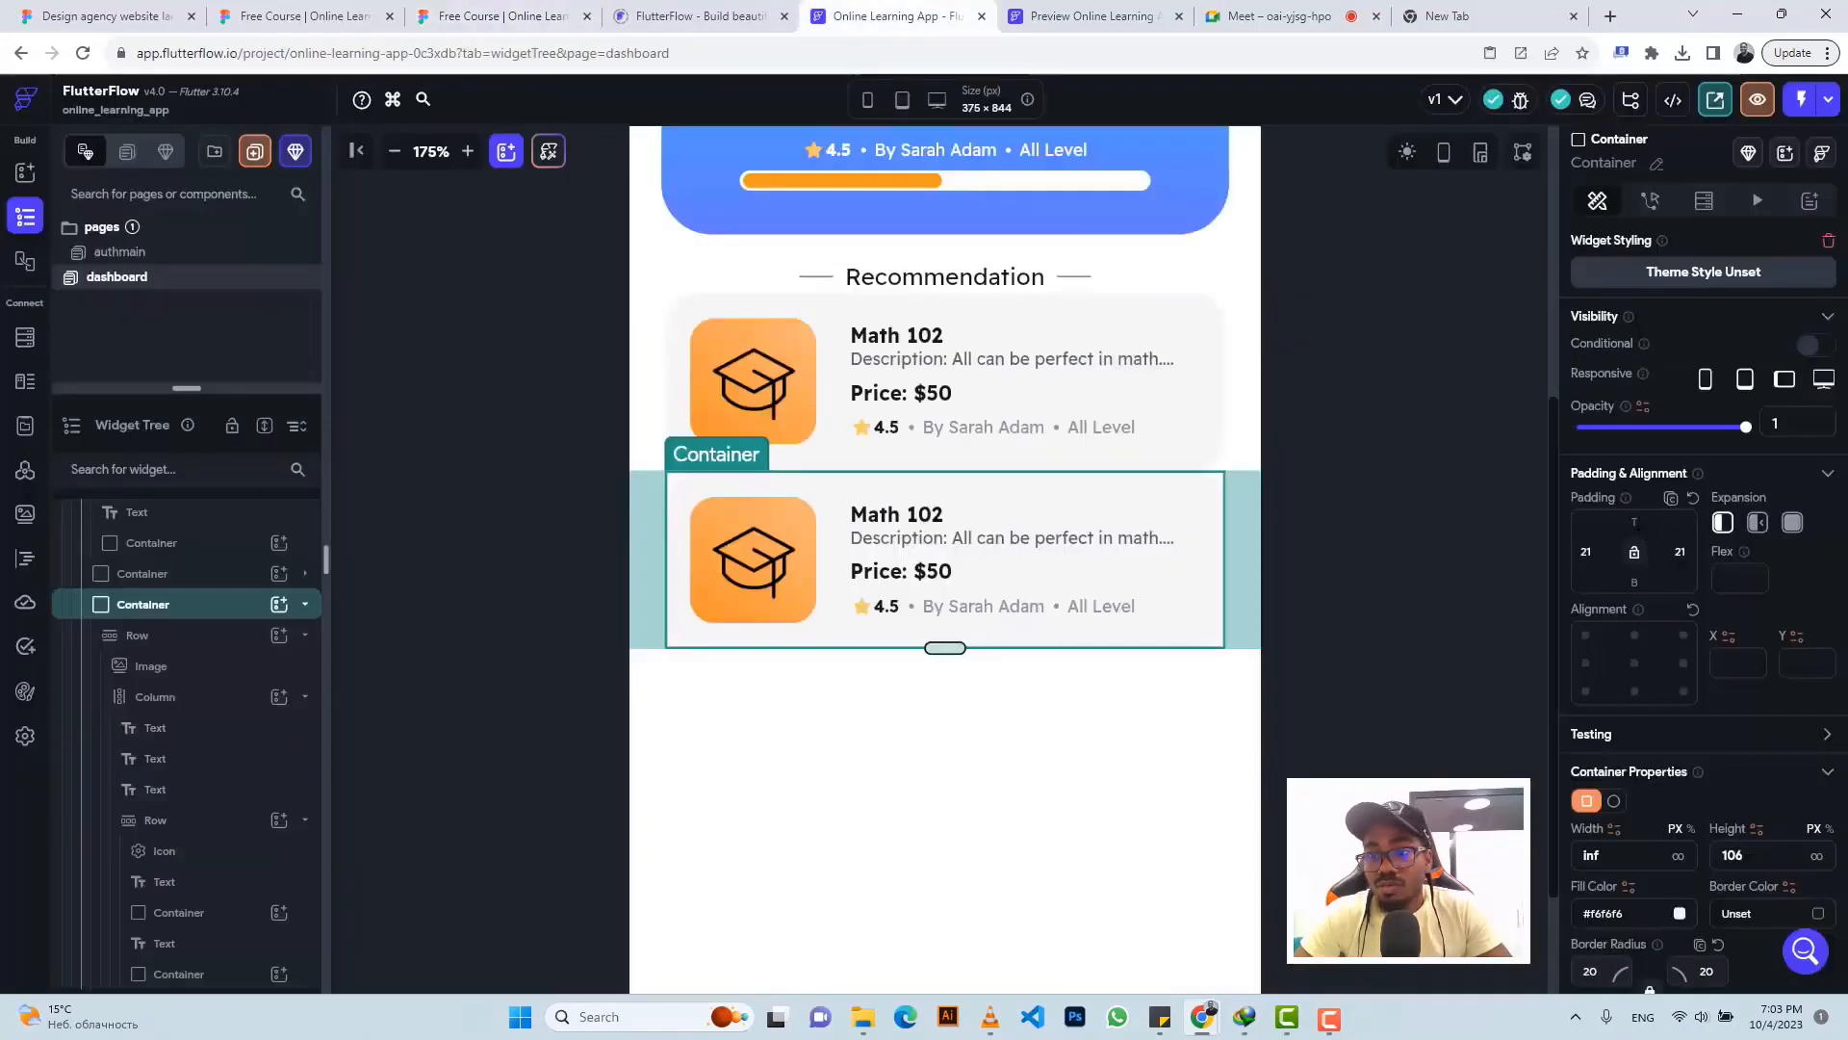
{"action": "left_click", "coordinate": [1634, 521]}
{"action": "type", "text": "1"}
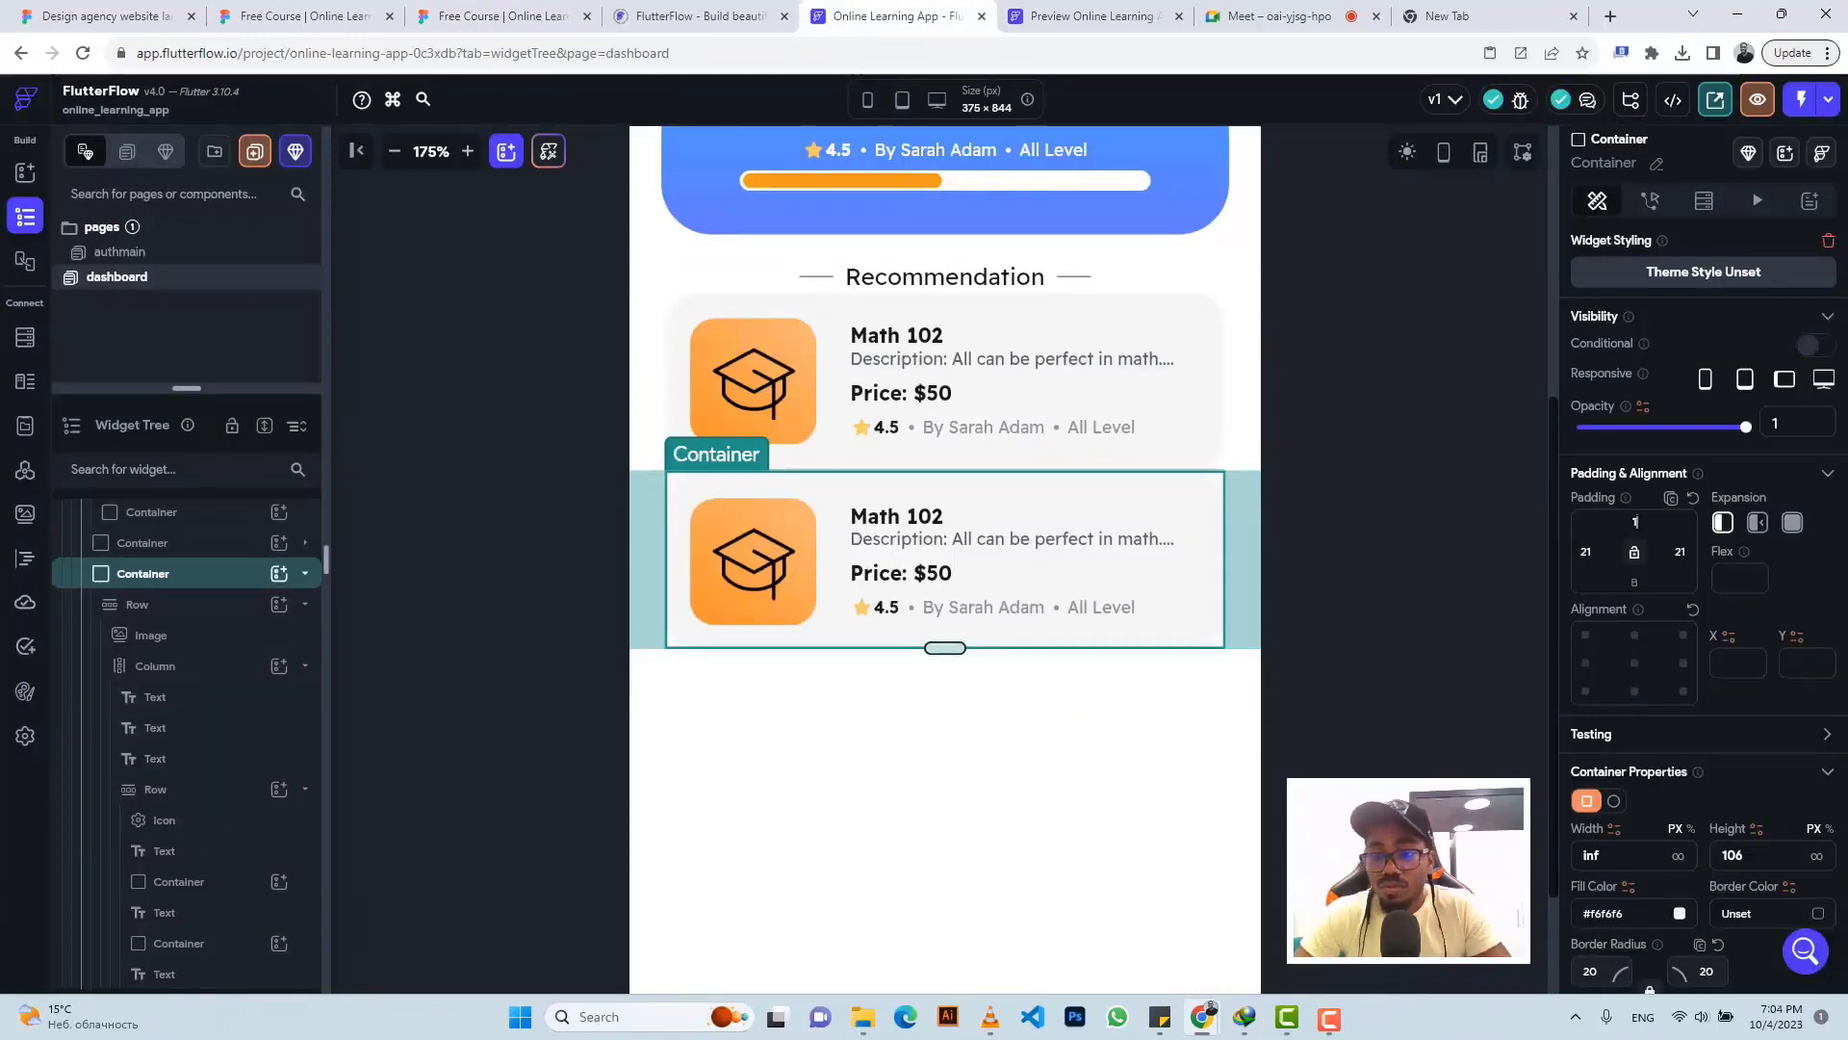
{"action": "type", "text": "2"}
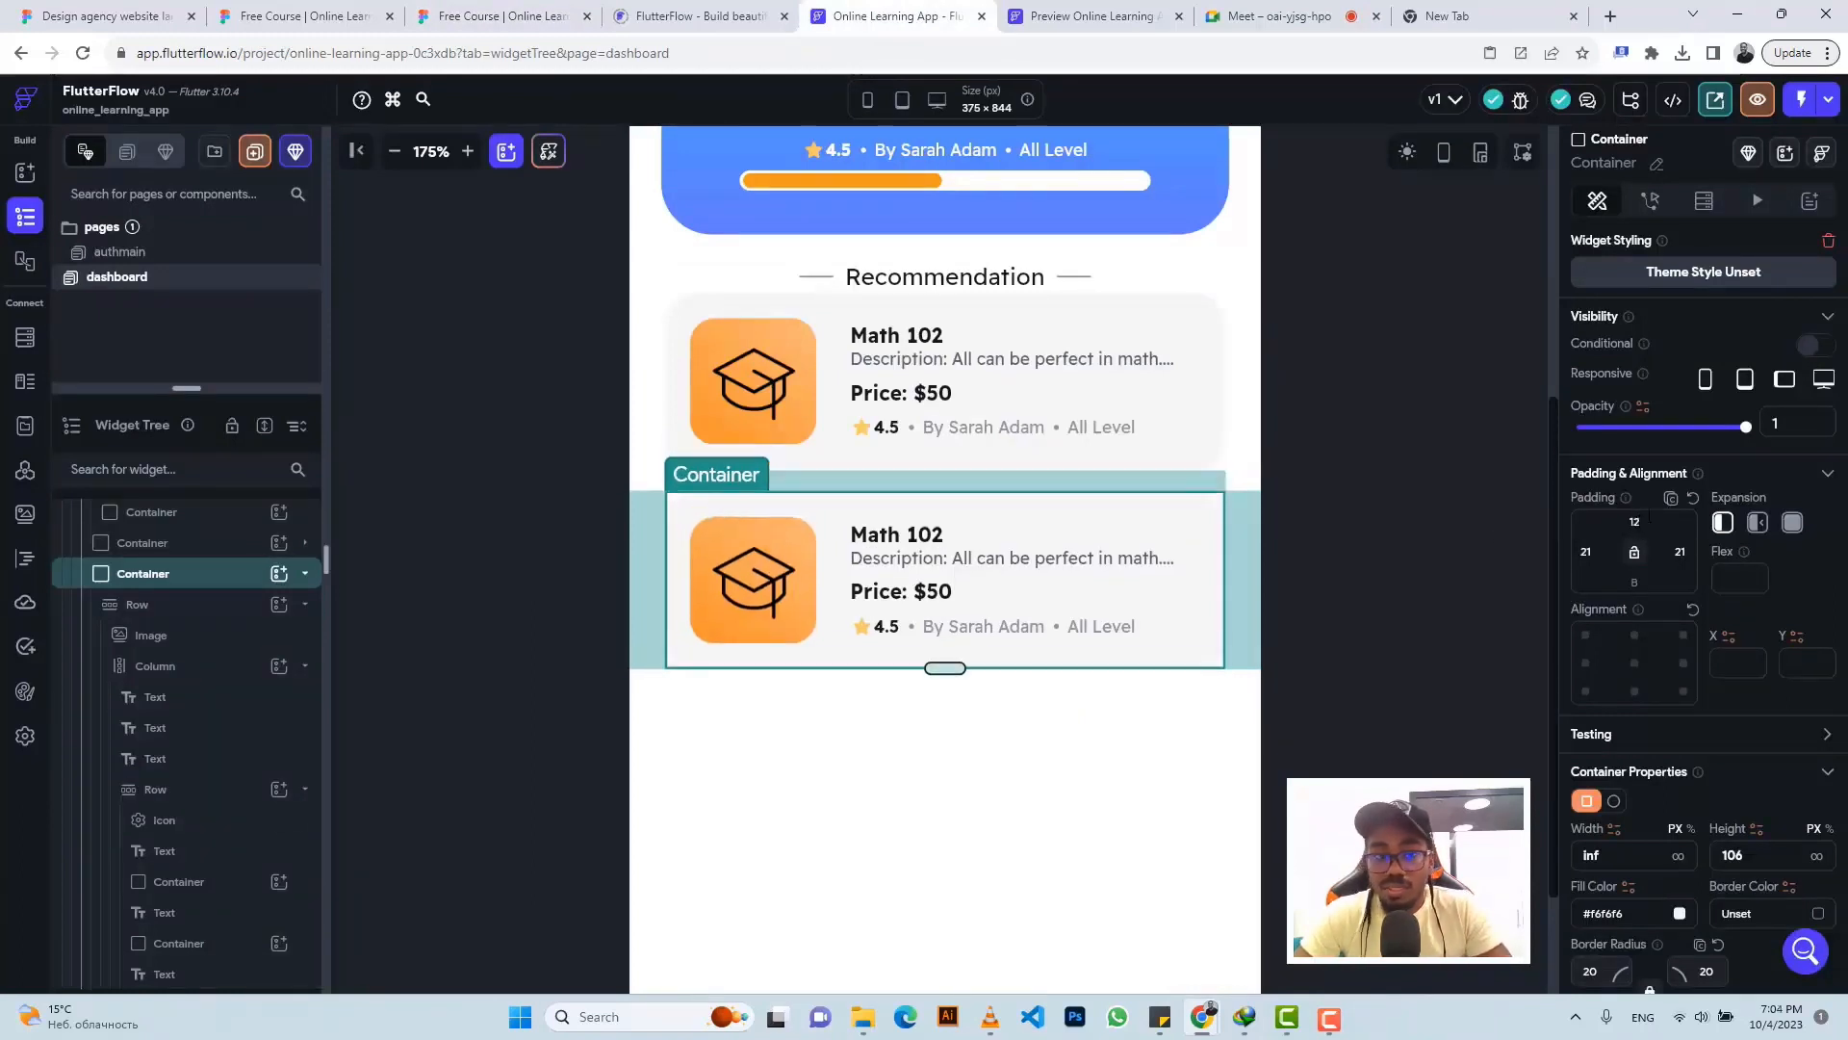
- Add a third copy of the Math 102 card to the recommendation column
{"action": "left_click", "coordinate": [183, 584]}
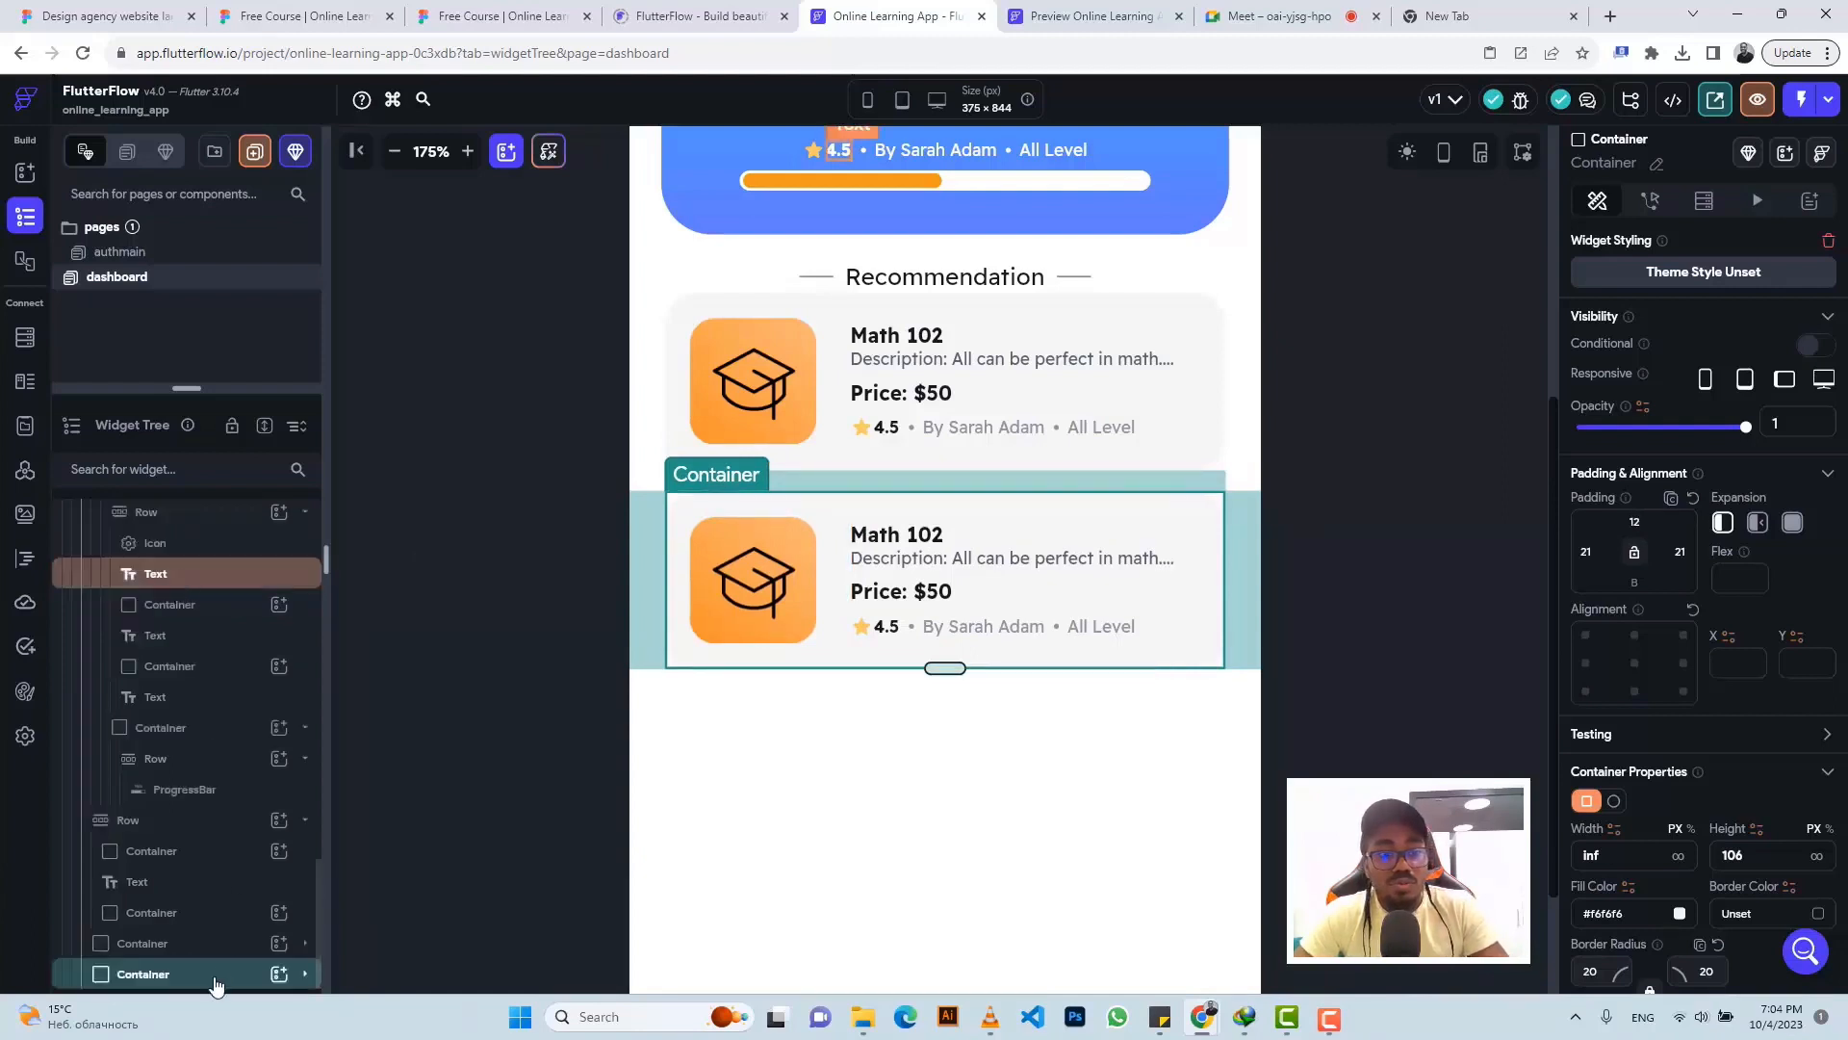
{"action": "key", "text": "ctrl+v"}
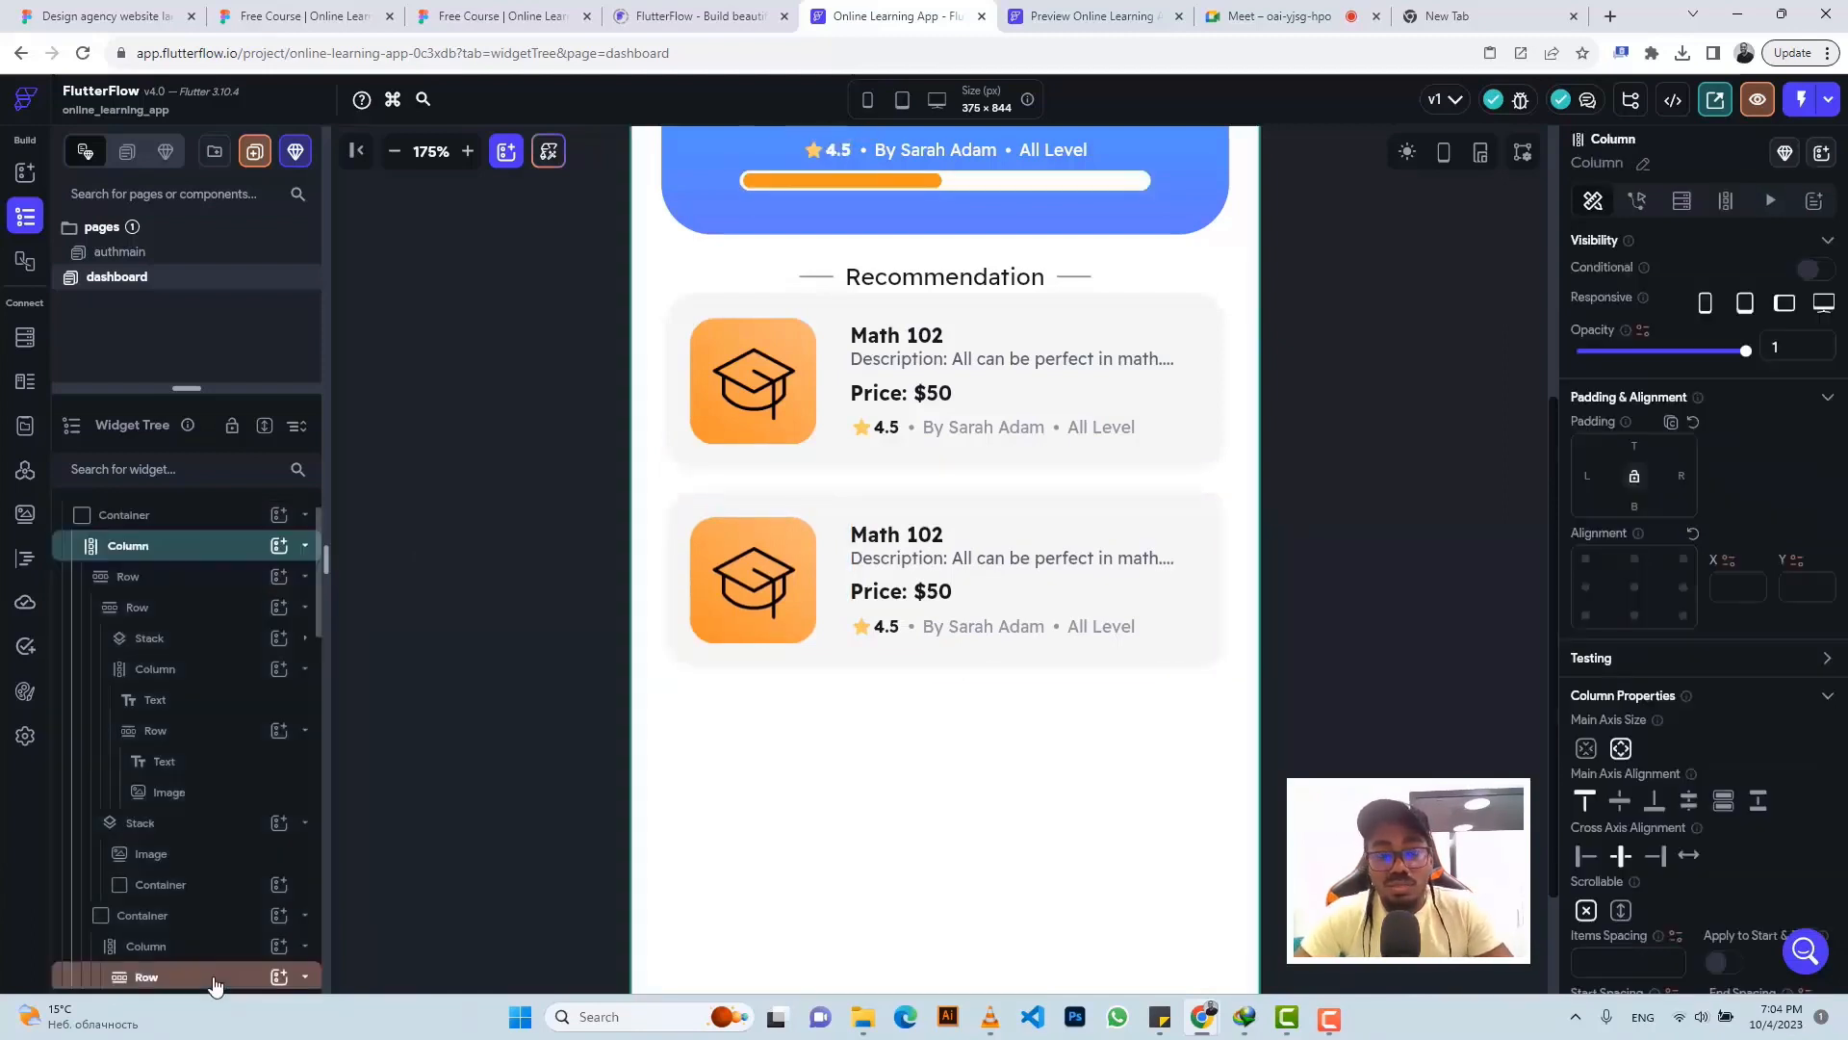
{"action": "key", "text": "ctrl+v"}
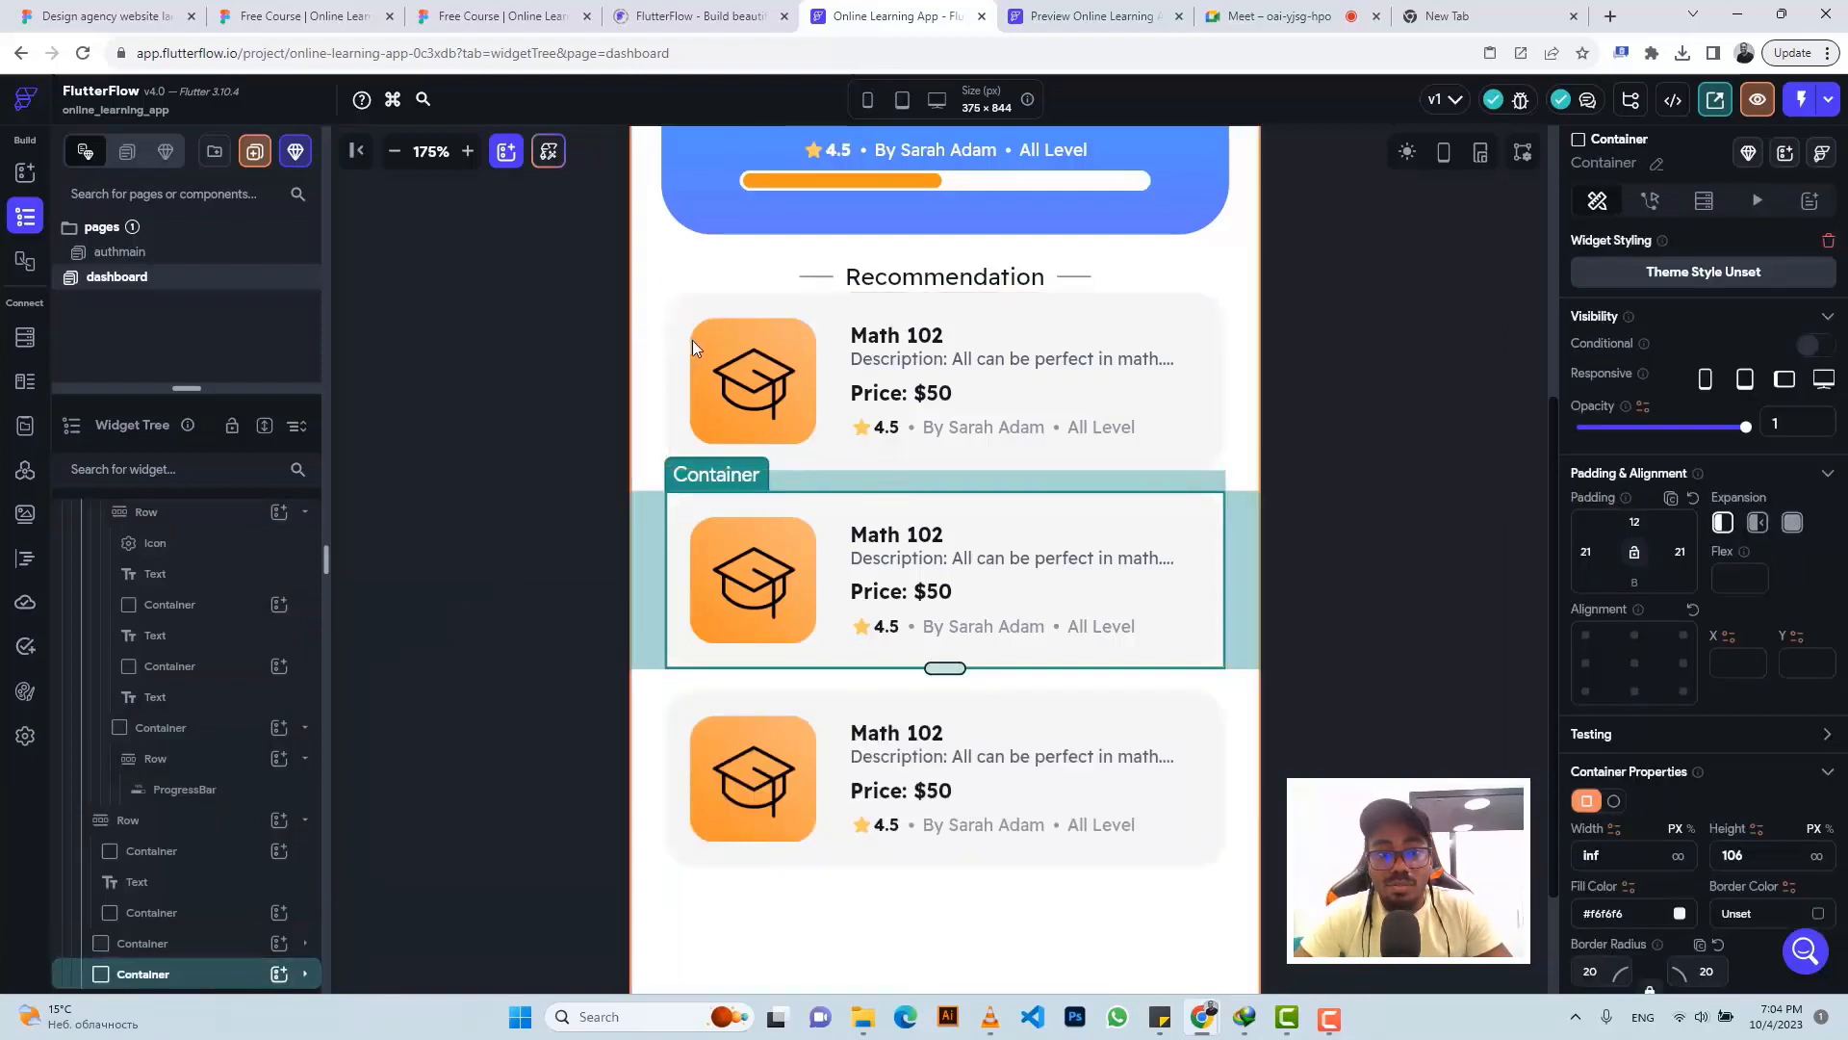
- Compare with Figma and set the first Math 102 card's top padding to 12
{"action": "left_click", "coordinate": [1224, 332]}
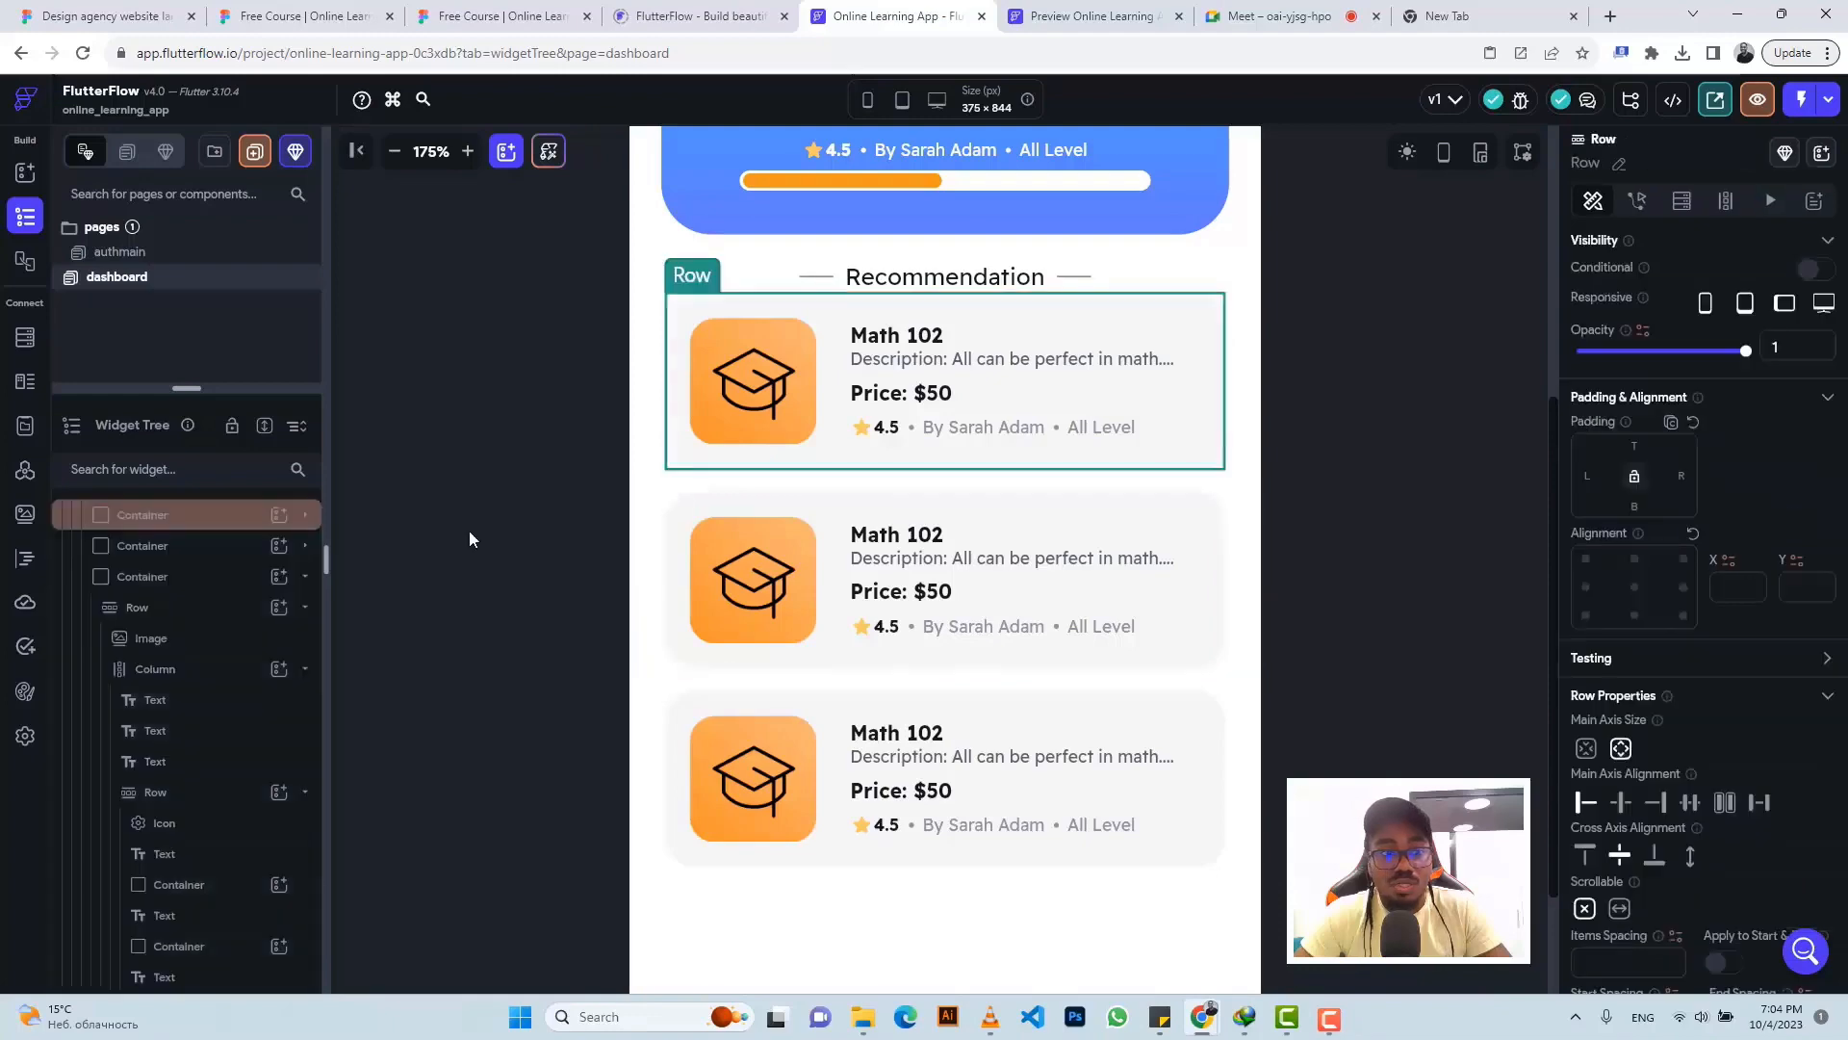
{"action": "left_click", "coordinate": [188, 520]}
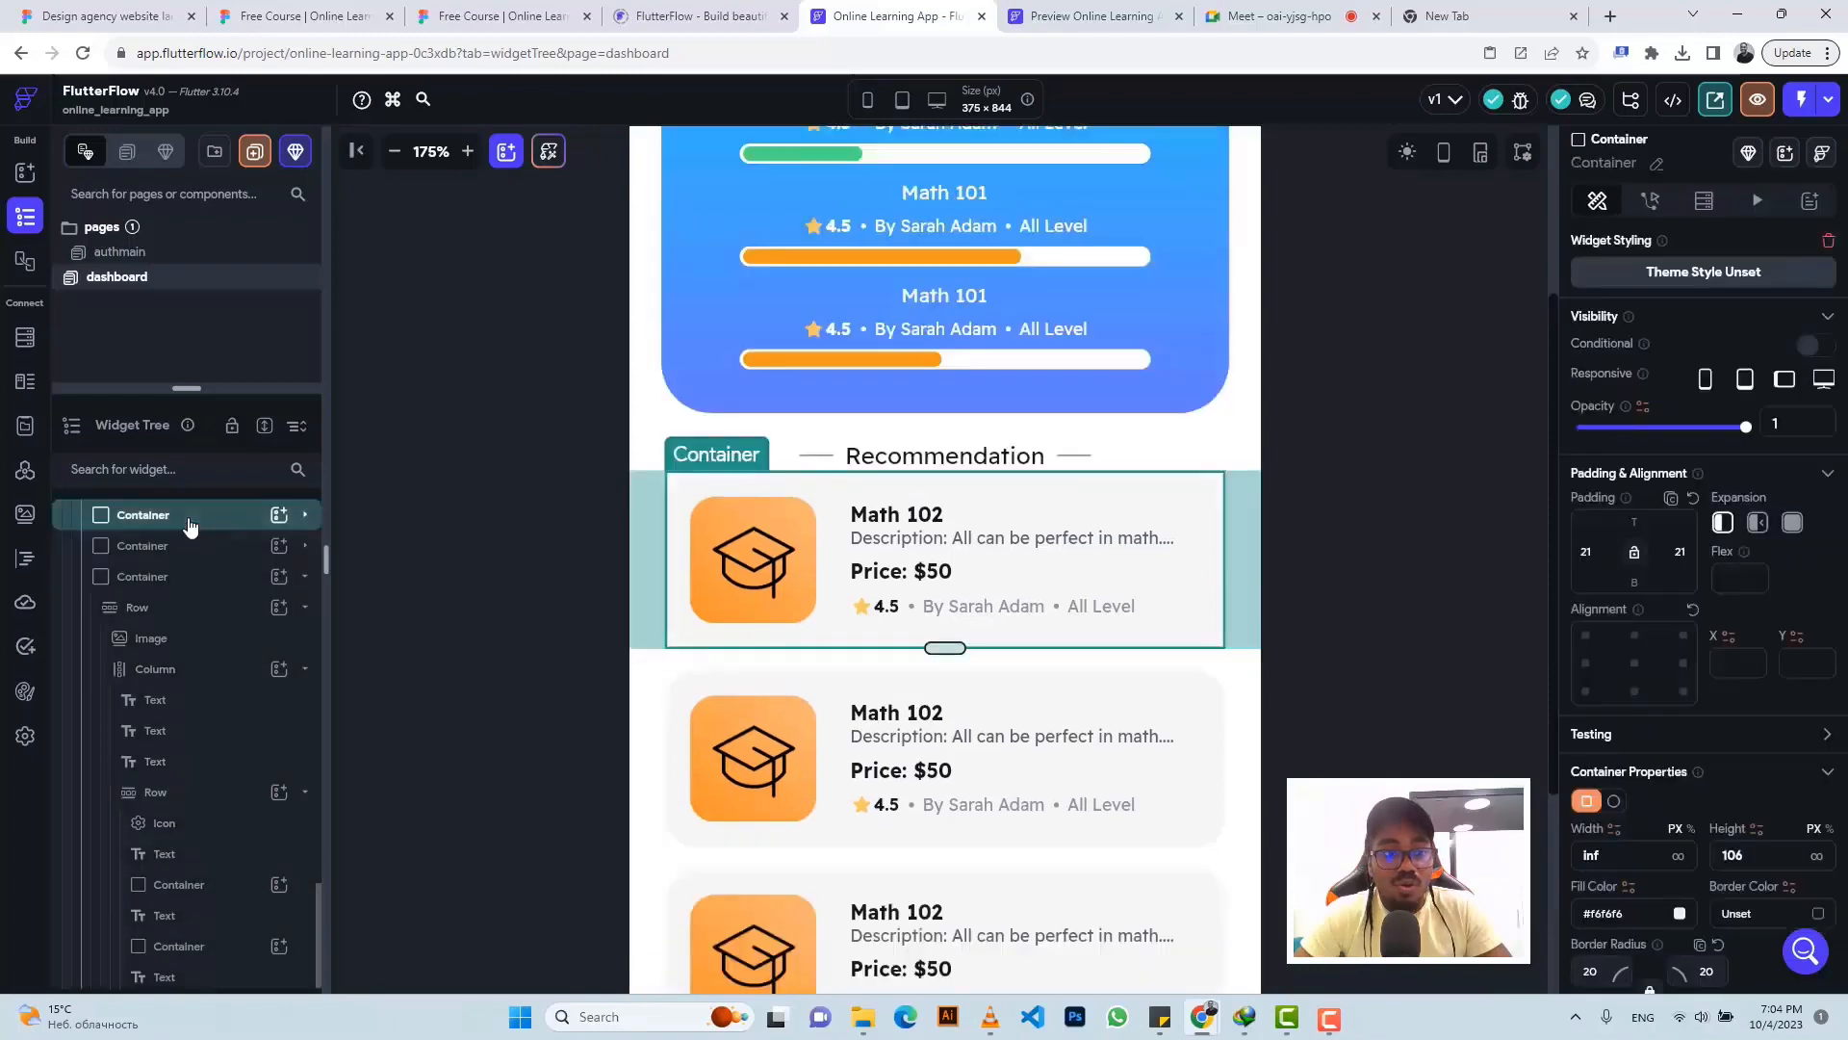
{"action": "left_click", "coordinate": [453, 15]}
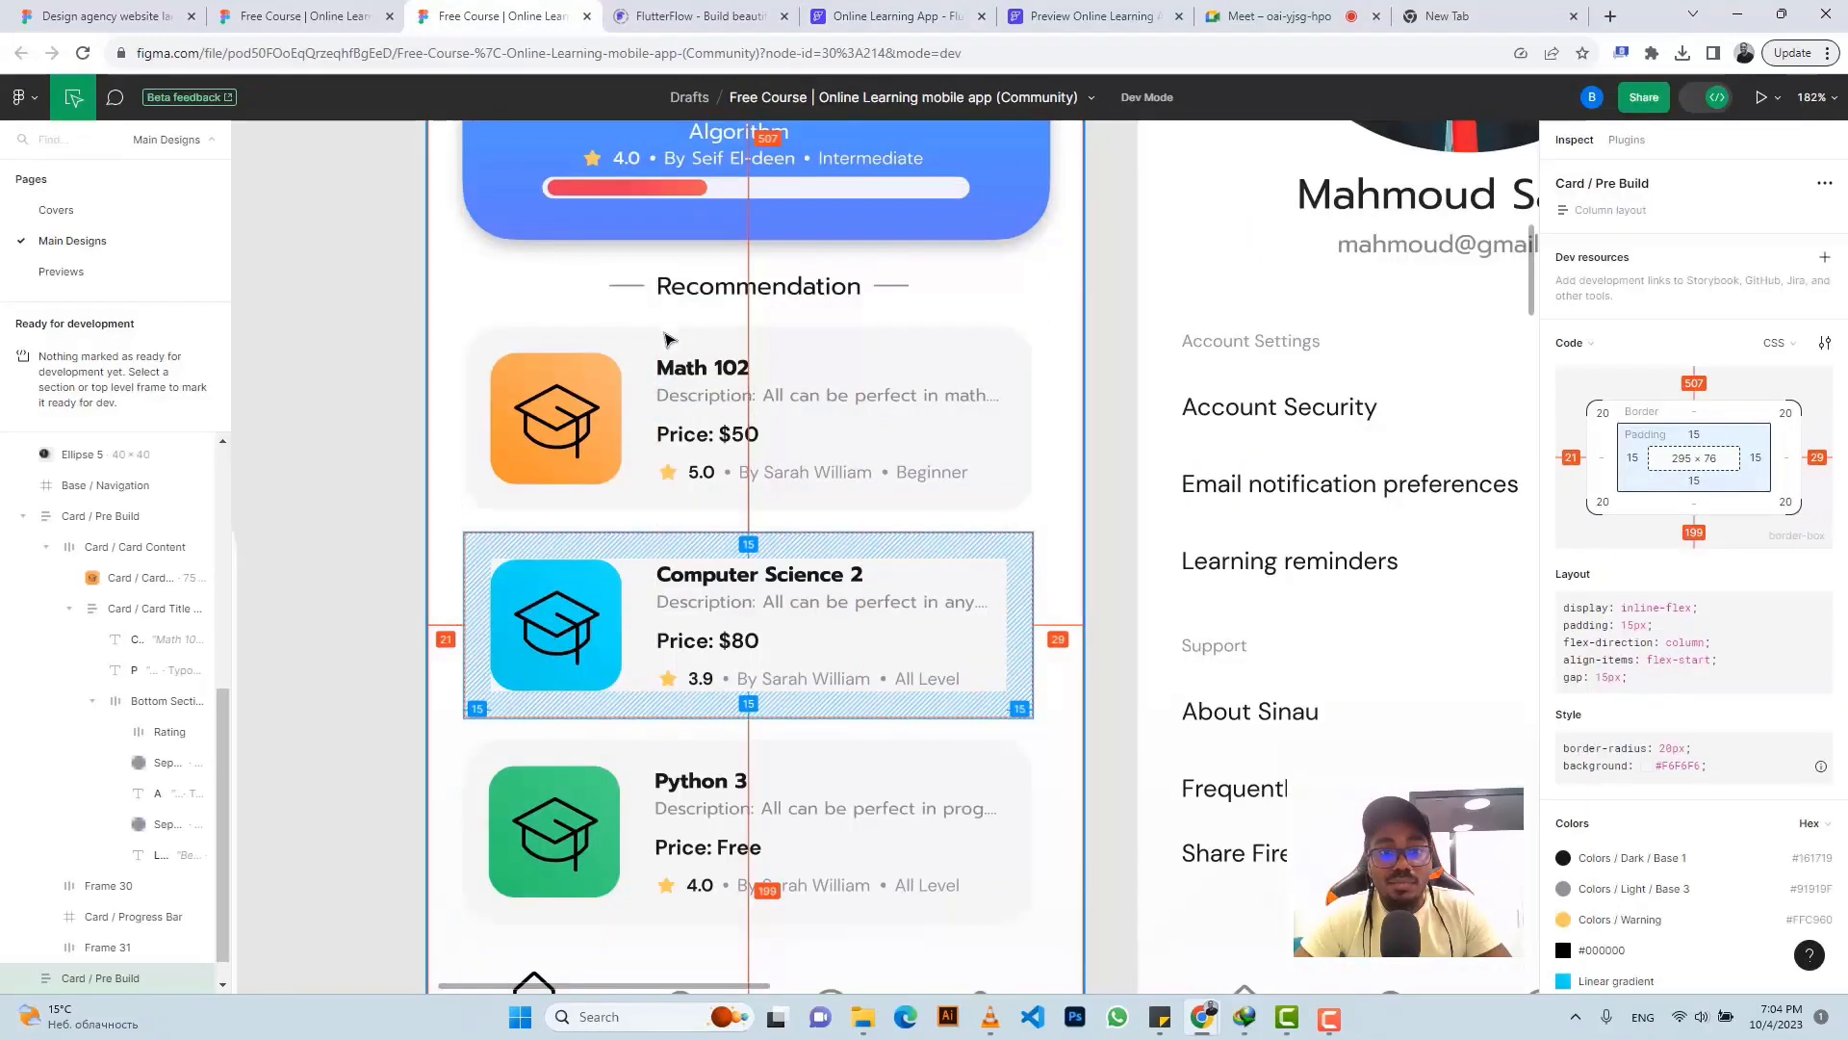
{"action": "left_click", "coordinate": [674, 337]}
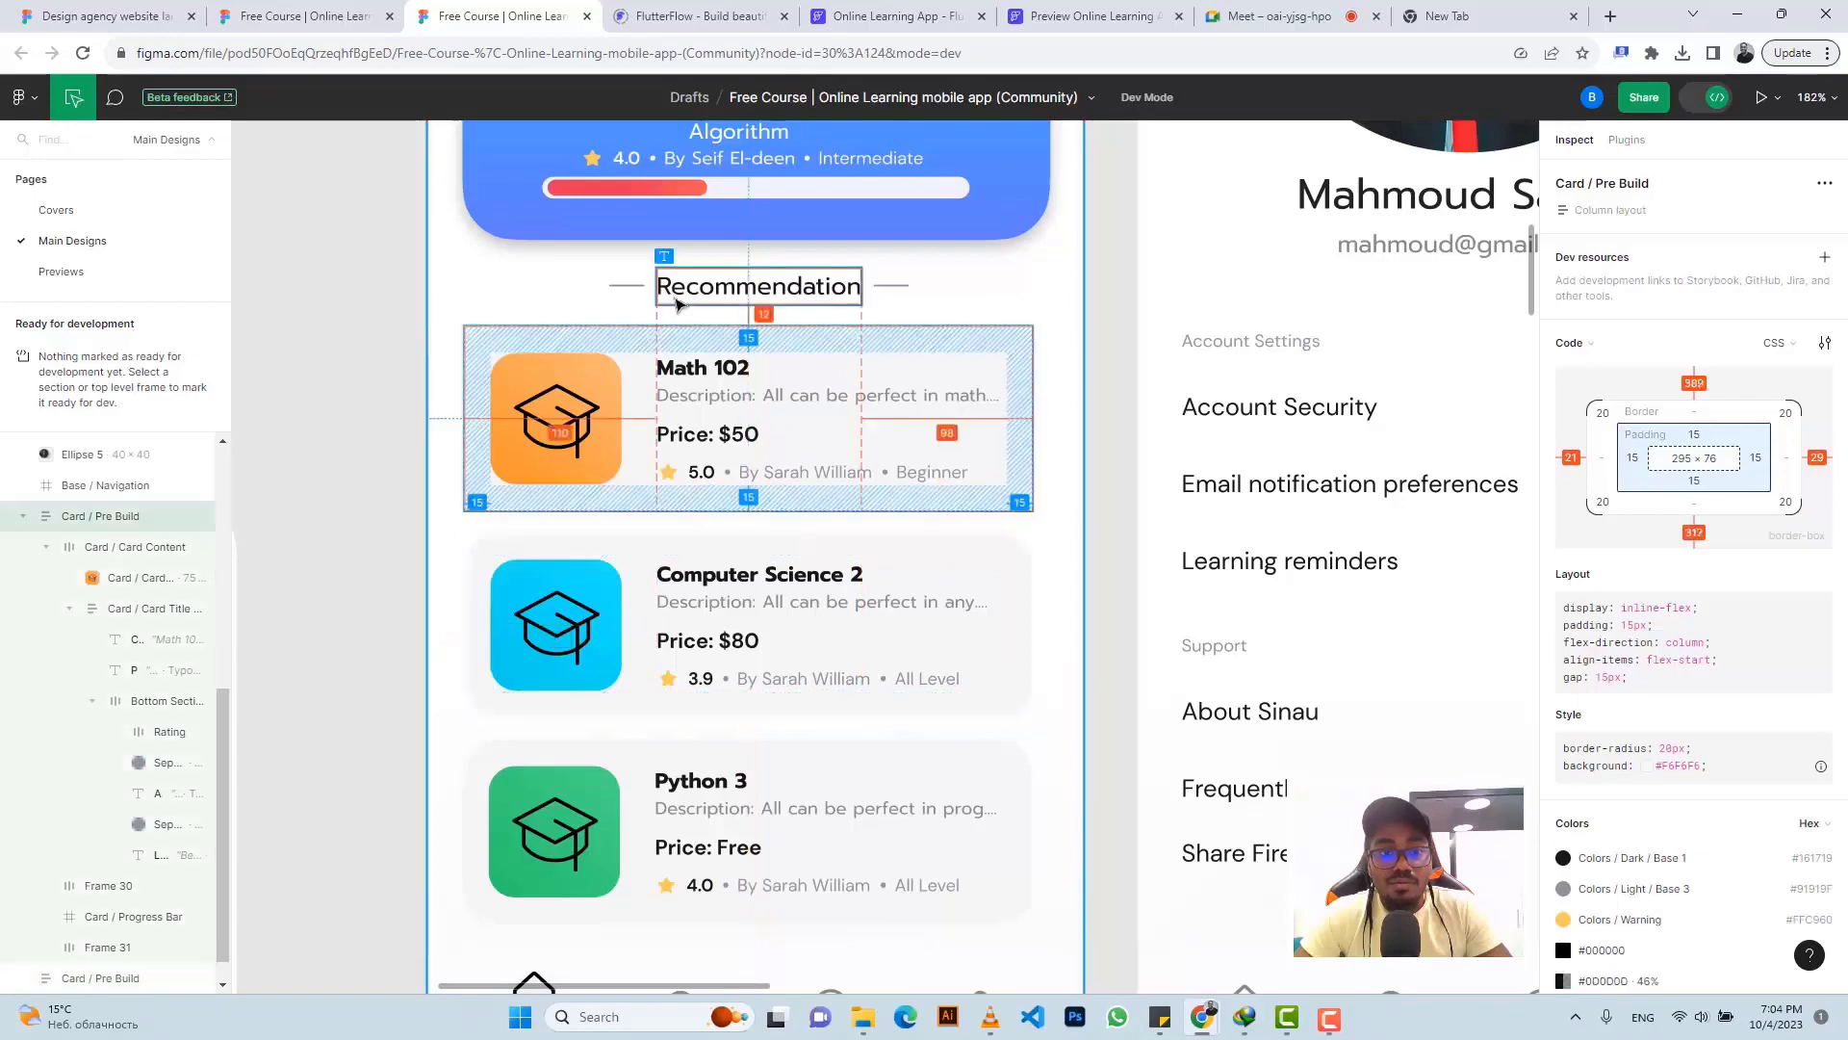
{"action": "left_click", "coordinate": [891, 15]}
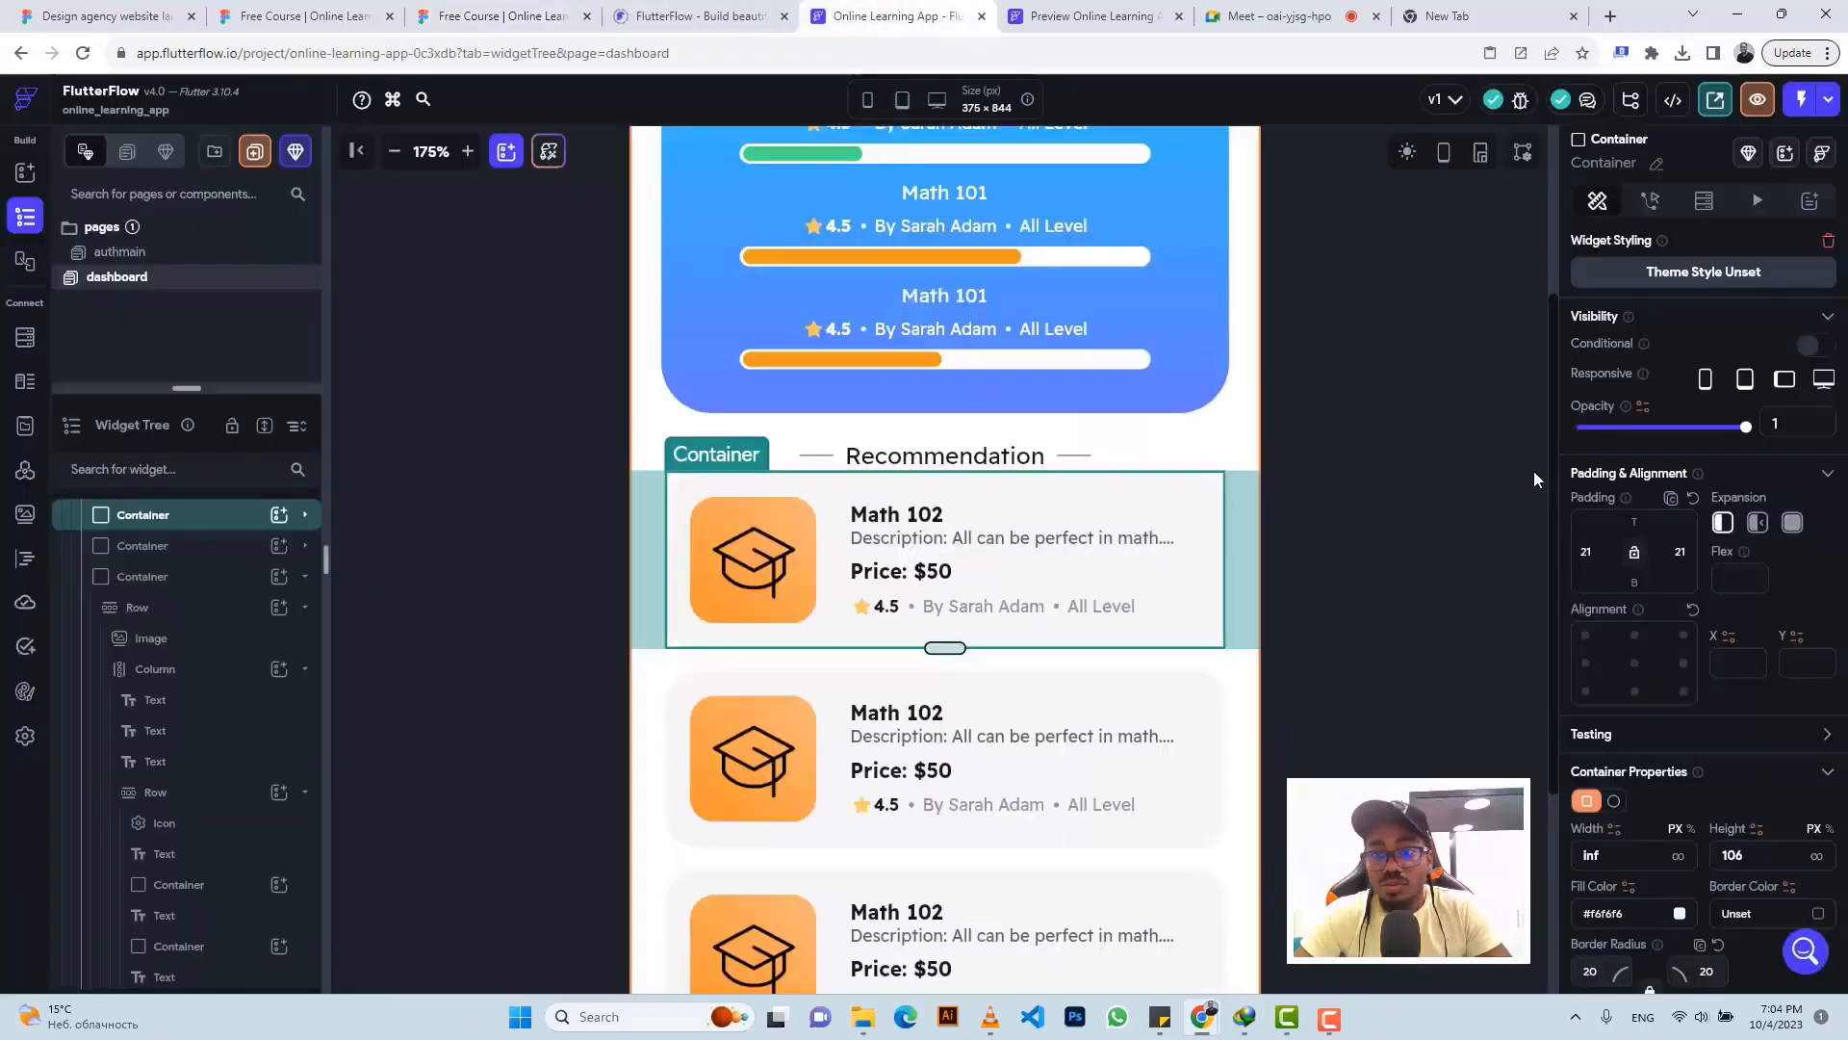
{"action": "left_click", "coordinate": [1634, 522]}
{"action": "type", "text": "1"}
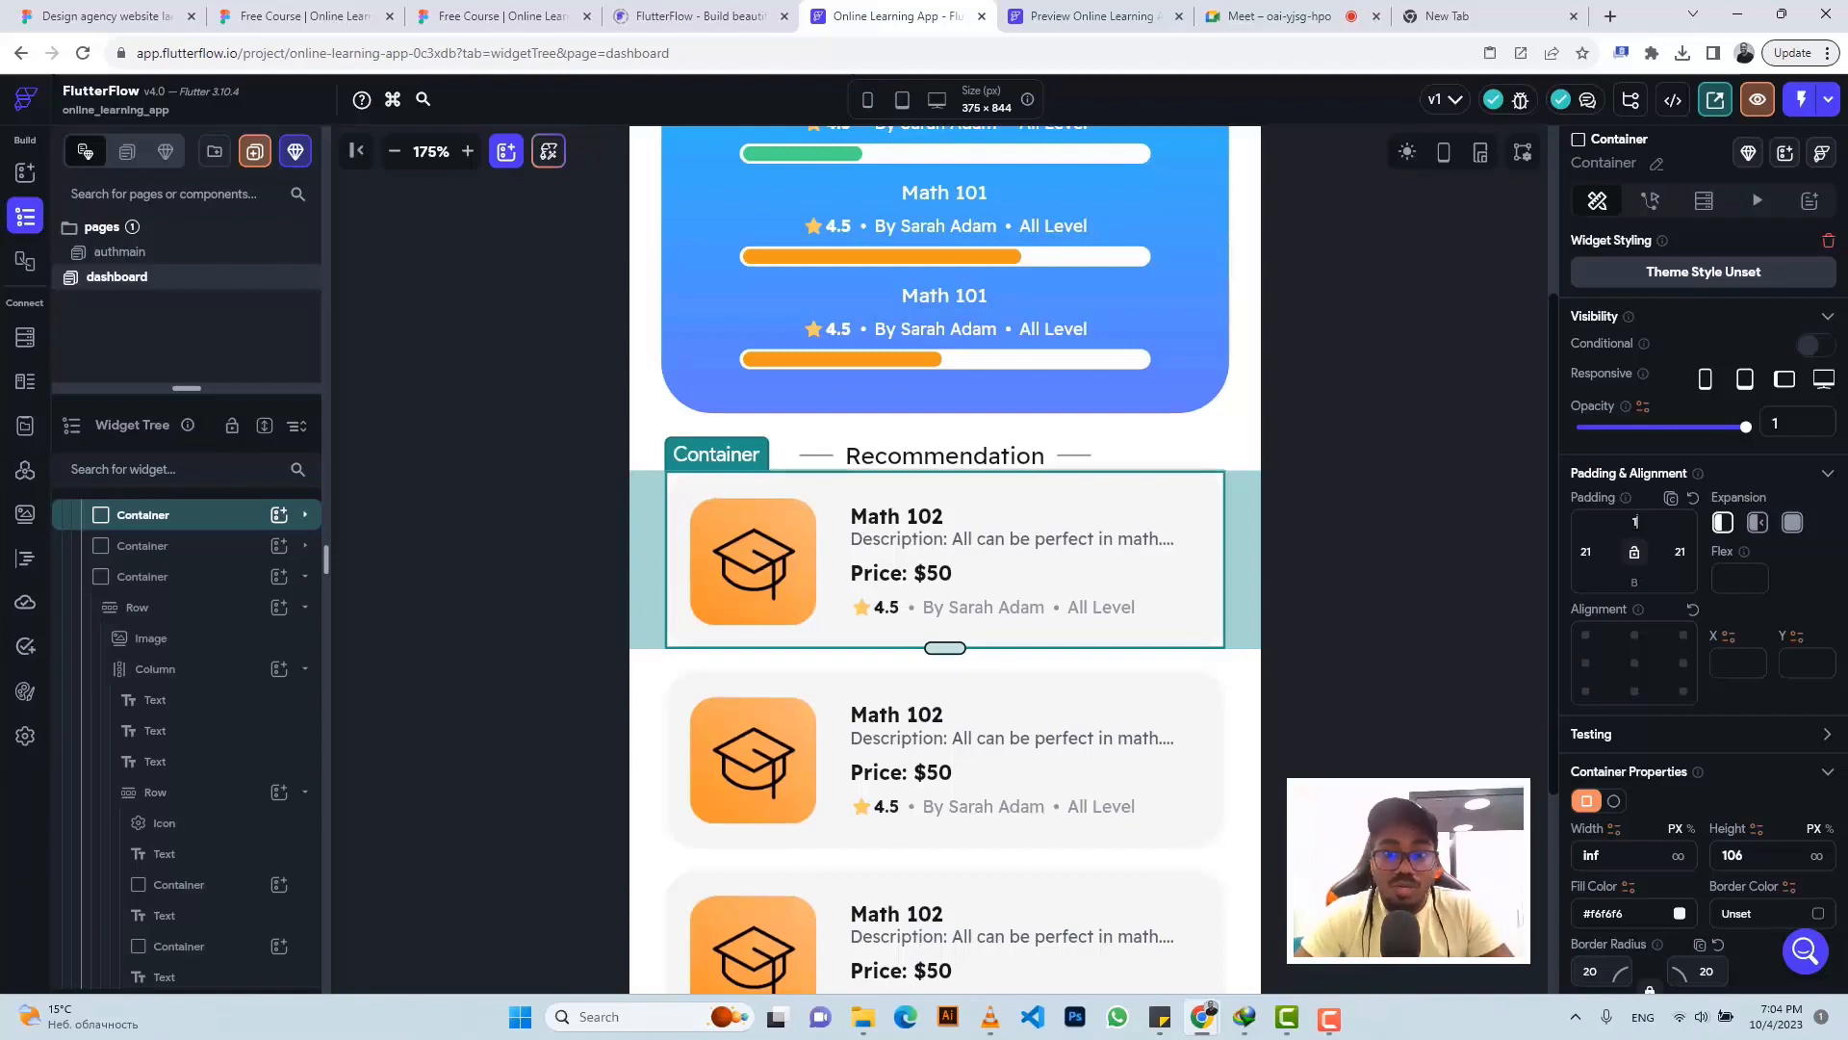
{"action": "type", "text": "2"}
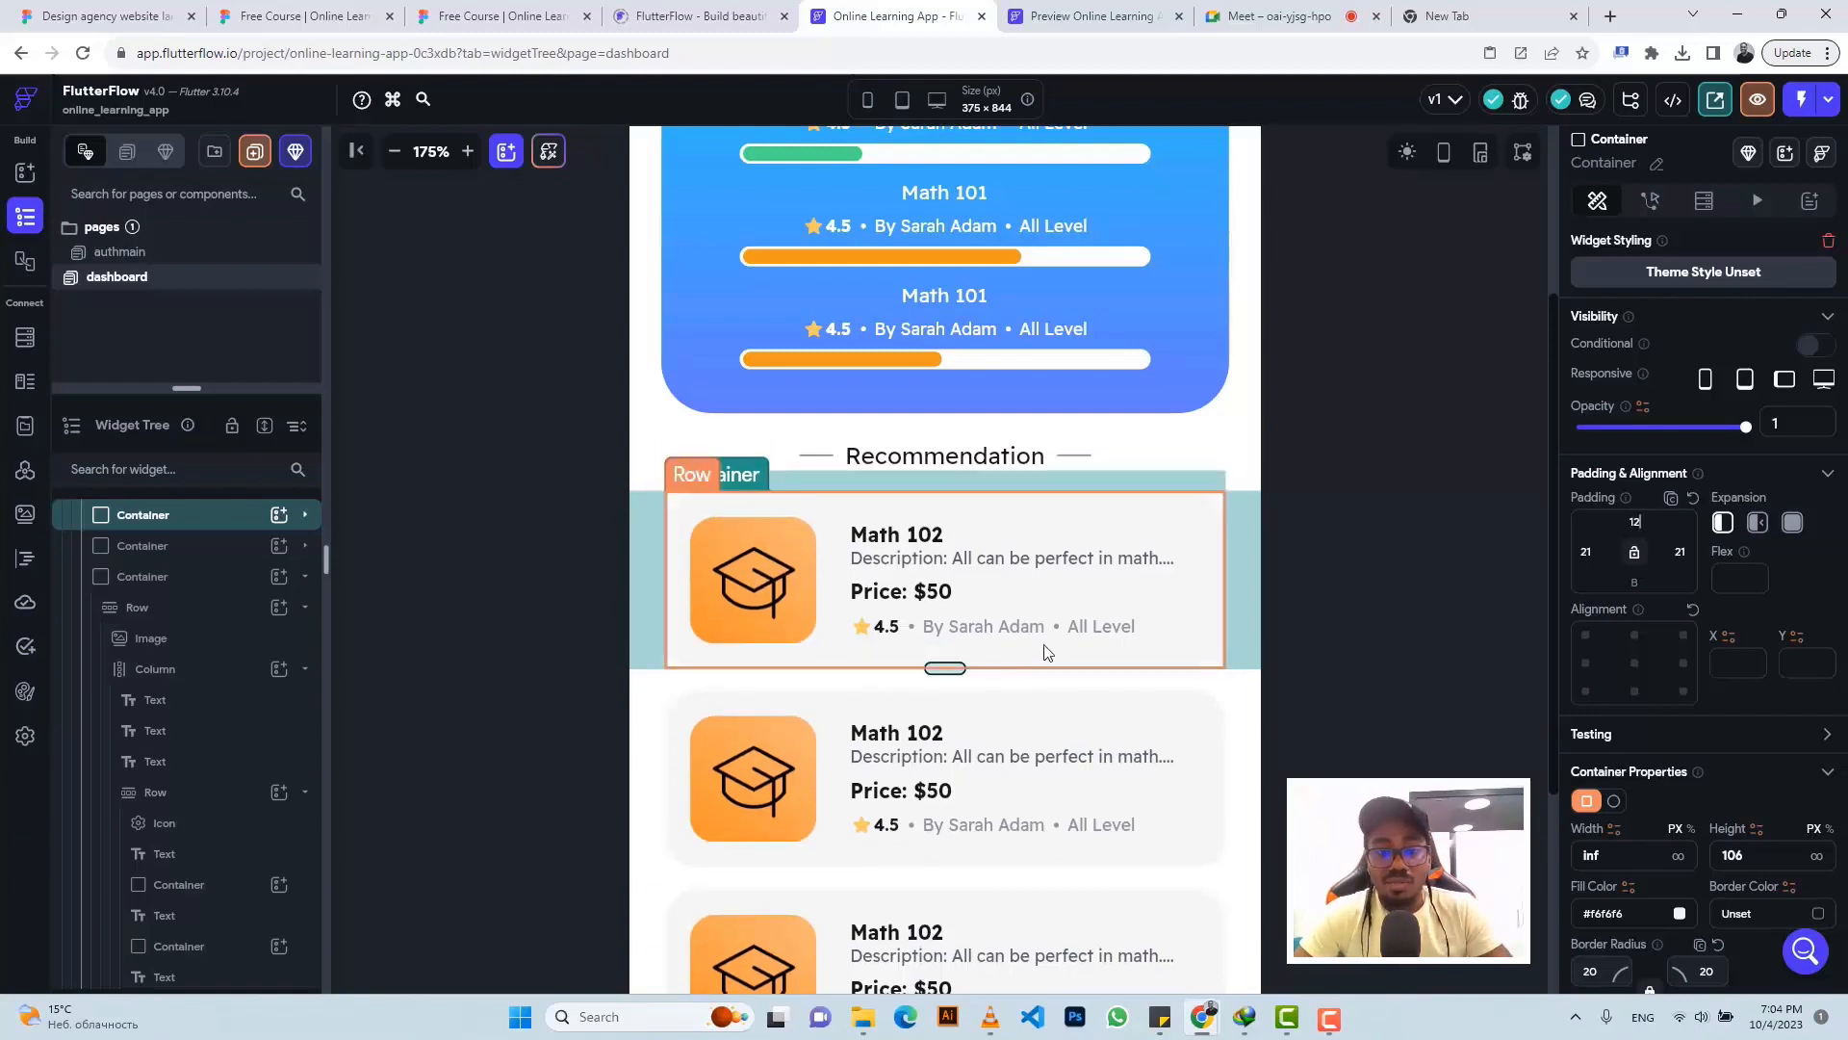
{"action": "scroll", "coordinate": [1059, 615], "scroll_direction": "down", "scroll_amount": 2}
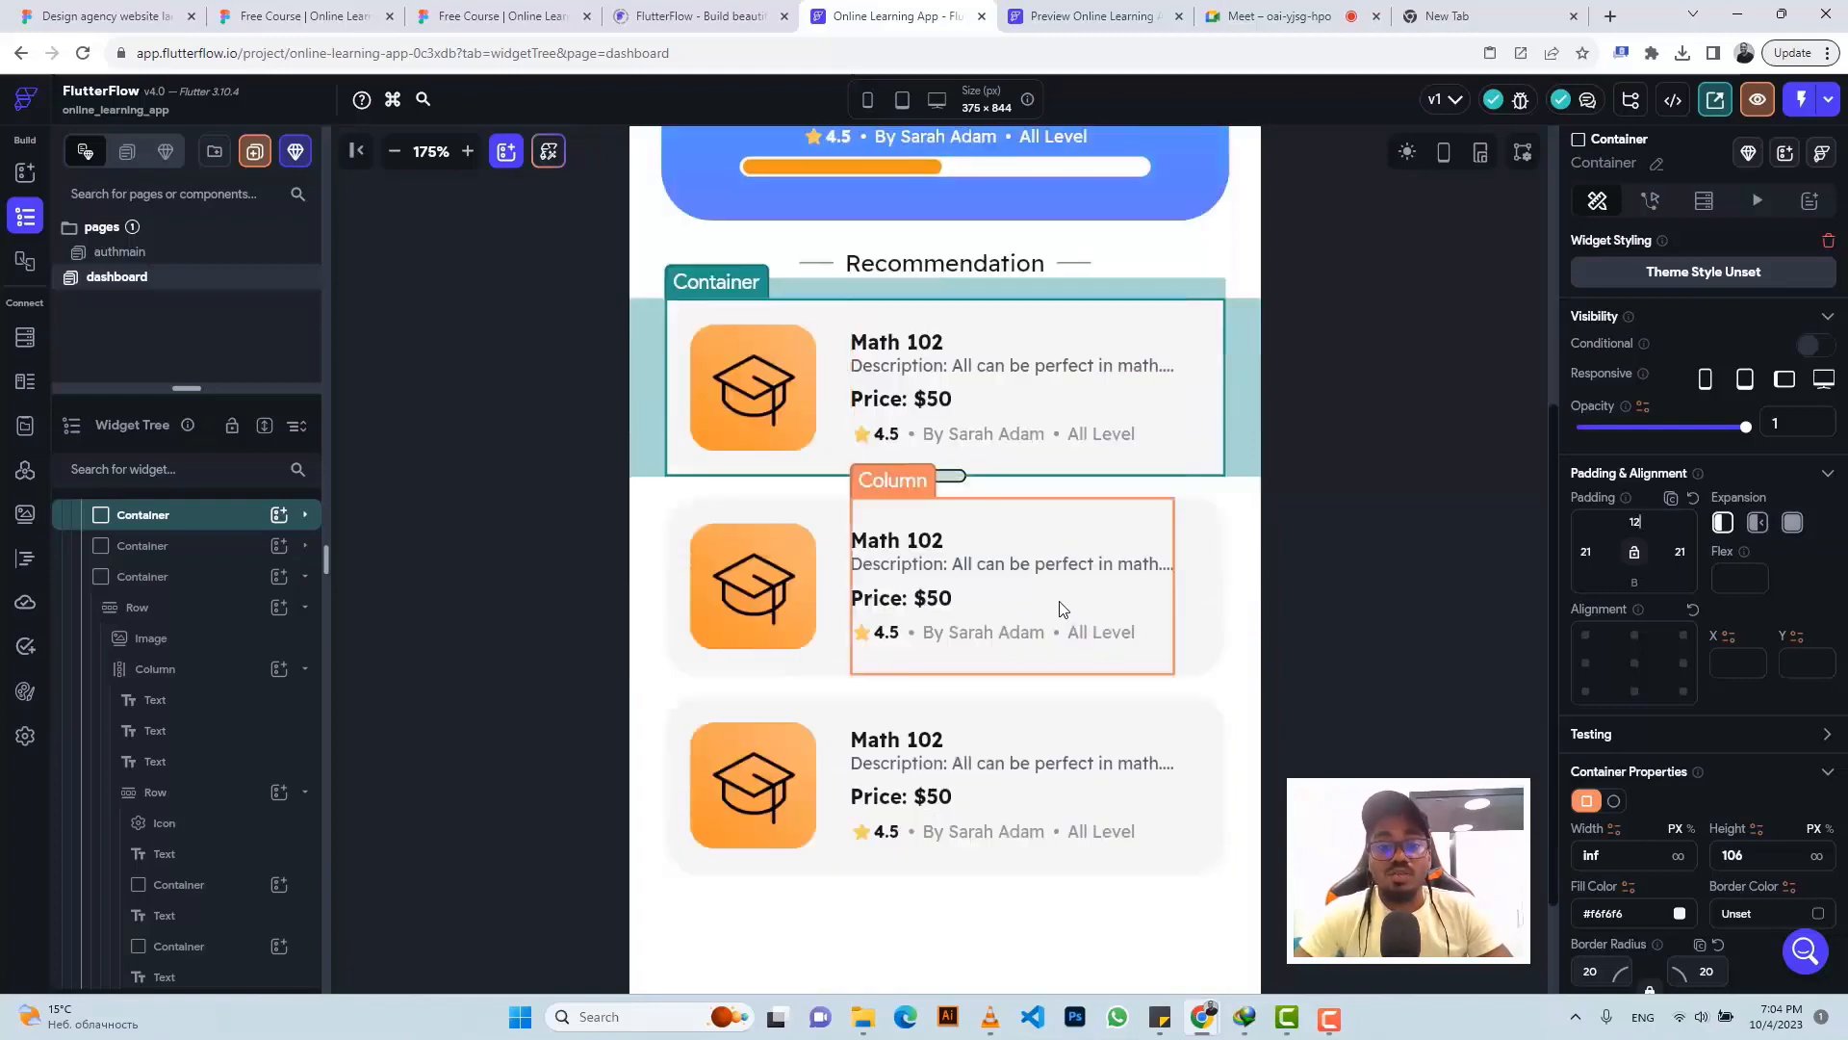
{"action": "left_click", "coordinate": [498, 14]}
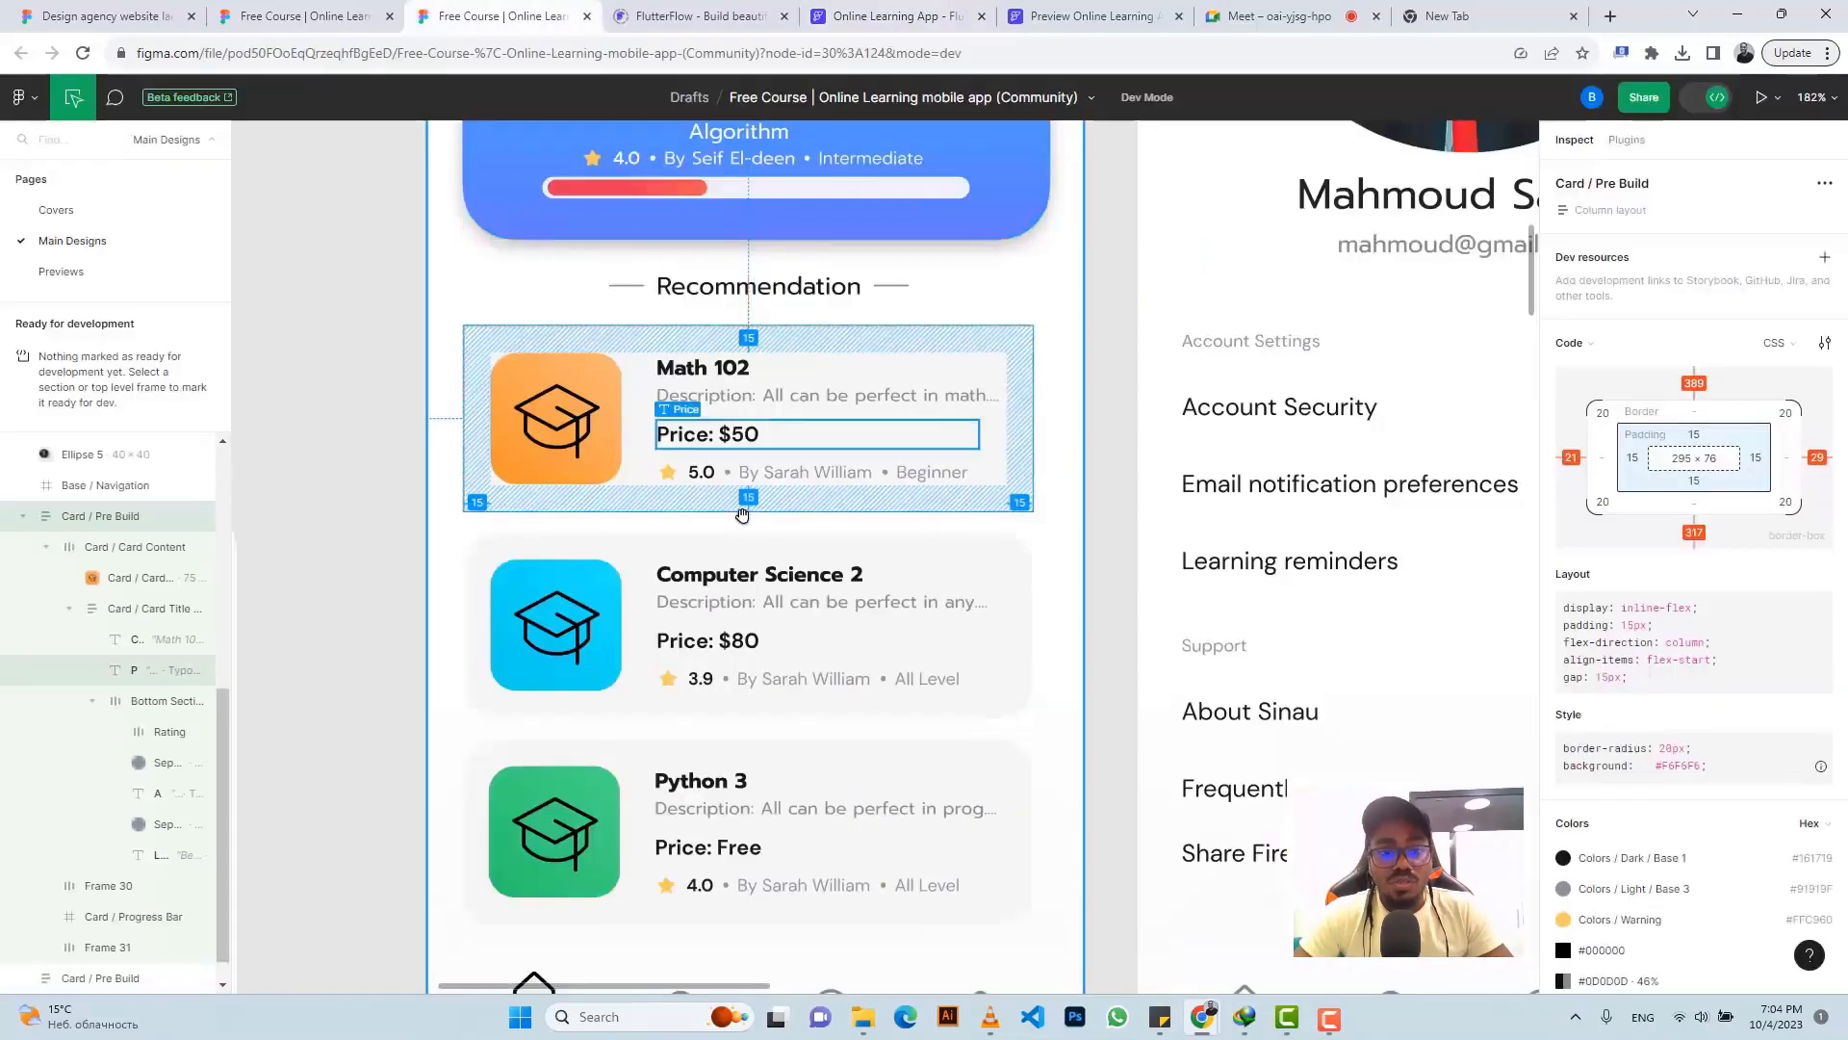
- Scroll the Figma mockup down to its bottom navigation bar, then return to FlutterFlow
{"action": "scroll", "coordinate": [750, 515], "scroll_direction": "down", "scroll_amount": 2}
{"action": "scroll", "coordinate": [750, 515], "scroll_direction": "down", "scroll_amount": 3}
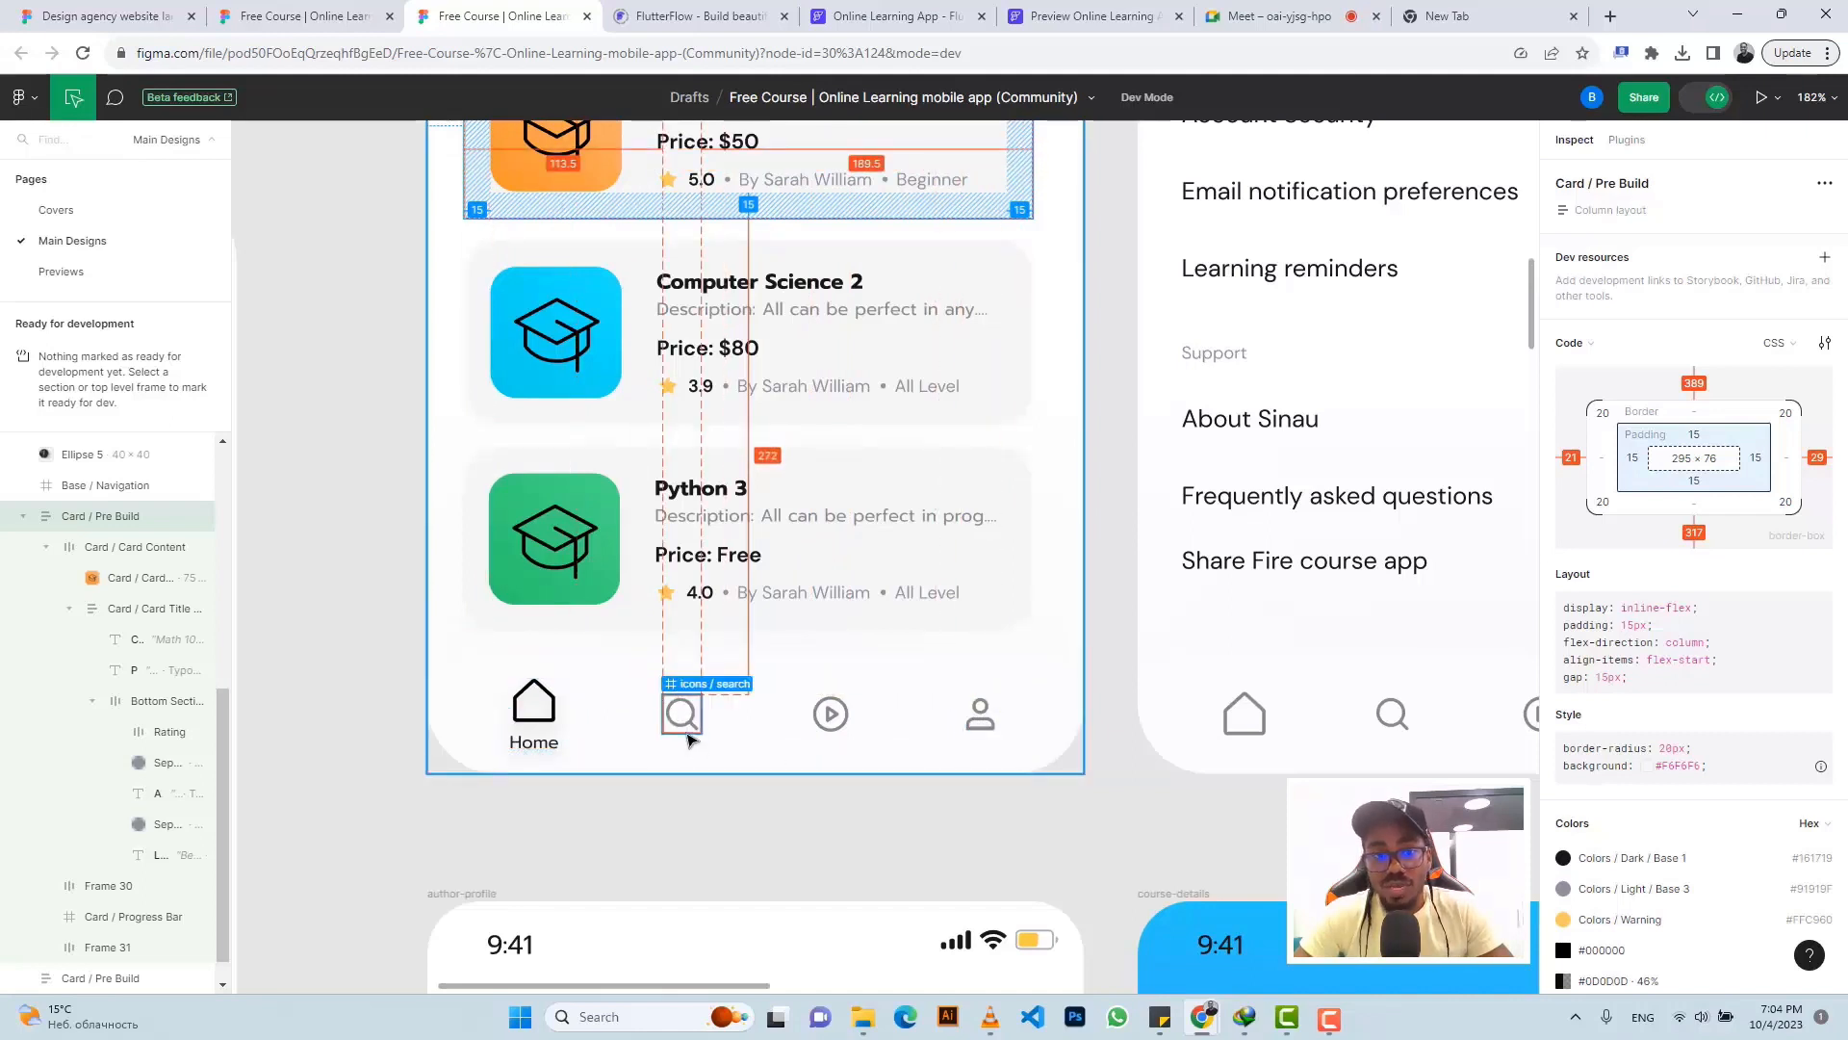
{"action": "left_click", "coordinate": [915, 17]}
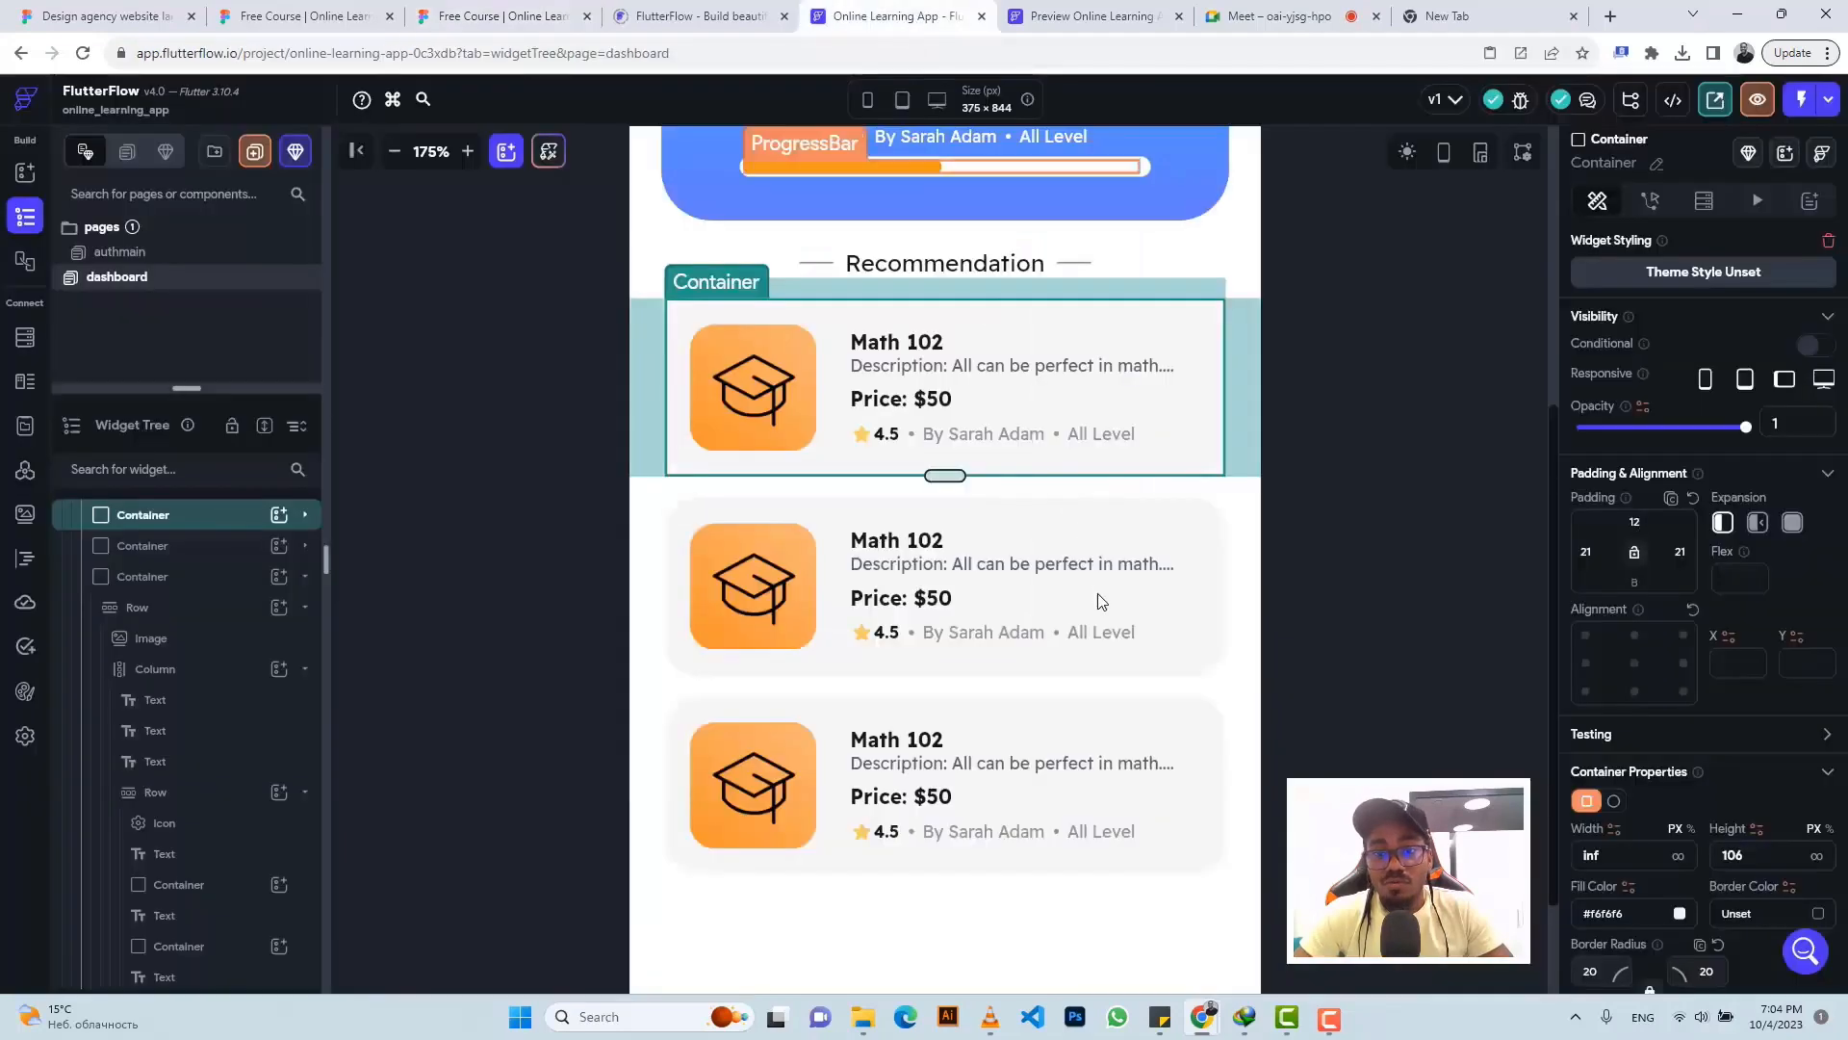
- Zoom the canvas to 150% and turn on 'Show this page on the Nav Bar' for the dashboard
{"action": "scroll", "coordinate": [518, 233], "scroll_direction": "down", "scroll_amount": 1}
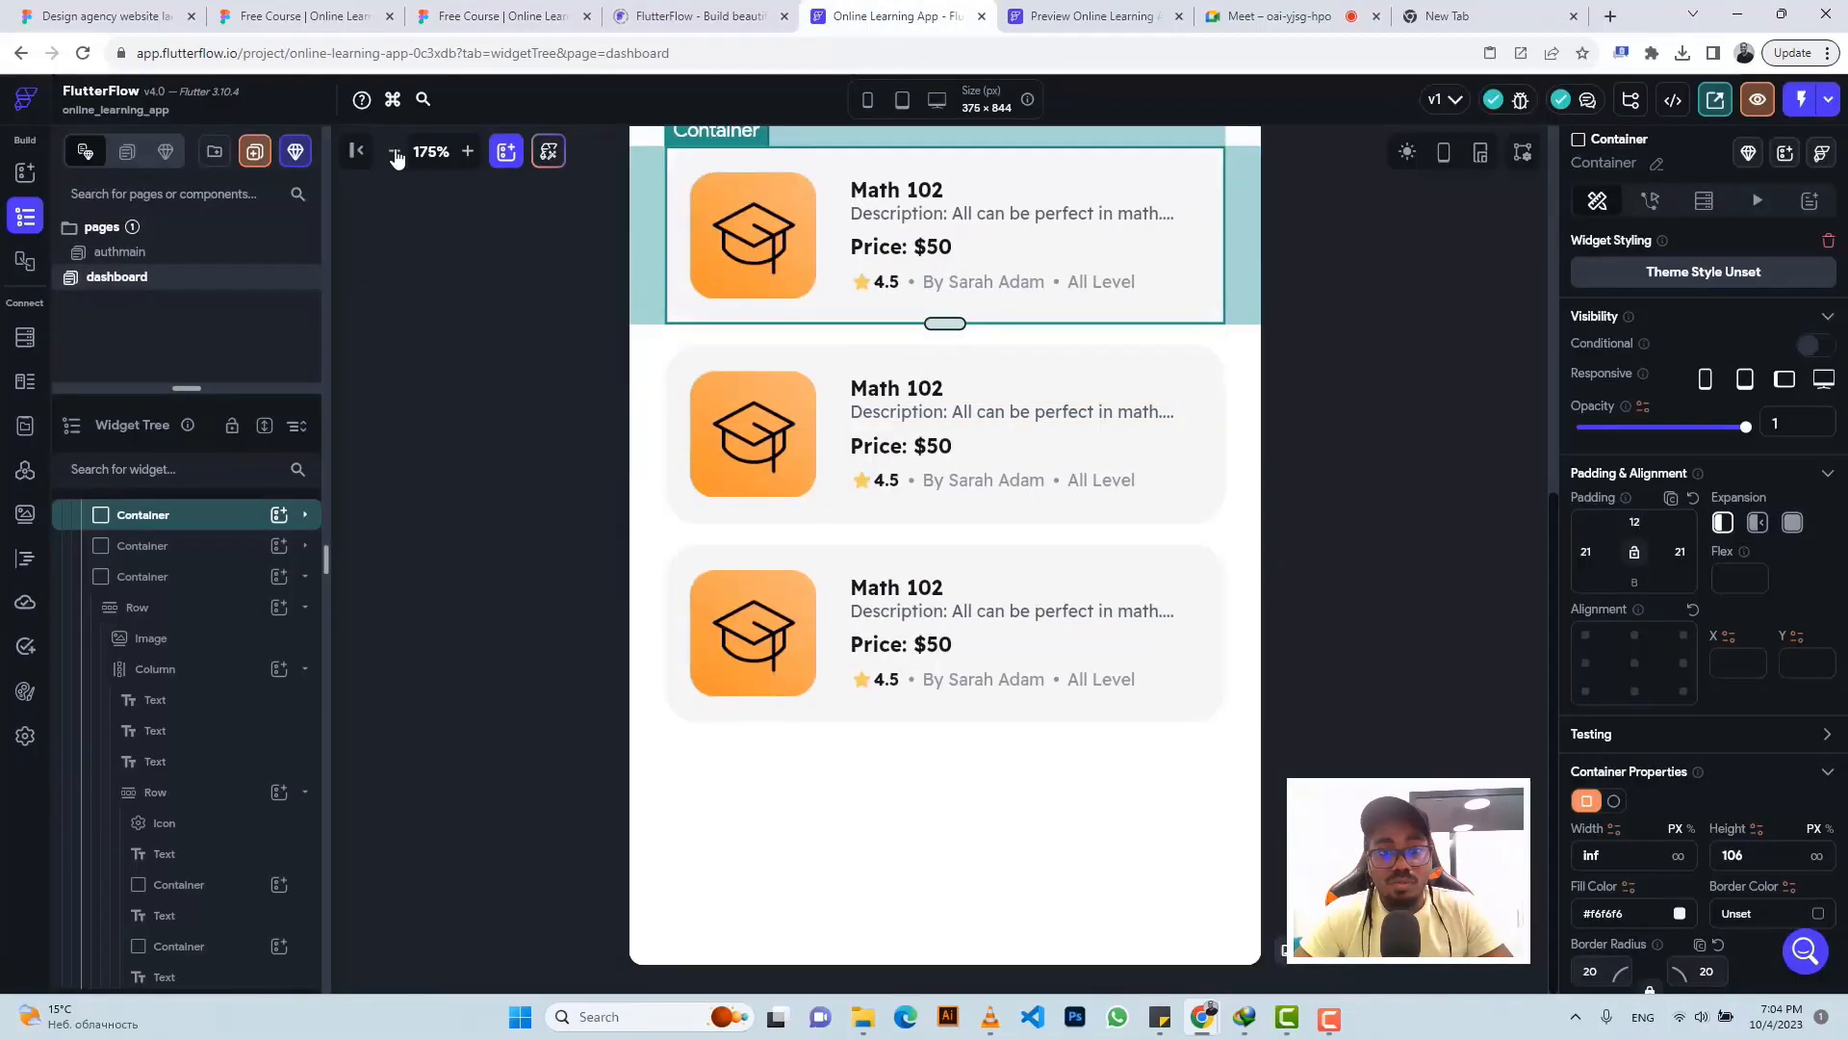
{"action": "left_click", "coordinate": [395, 151]}
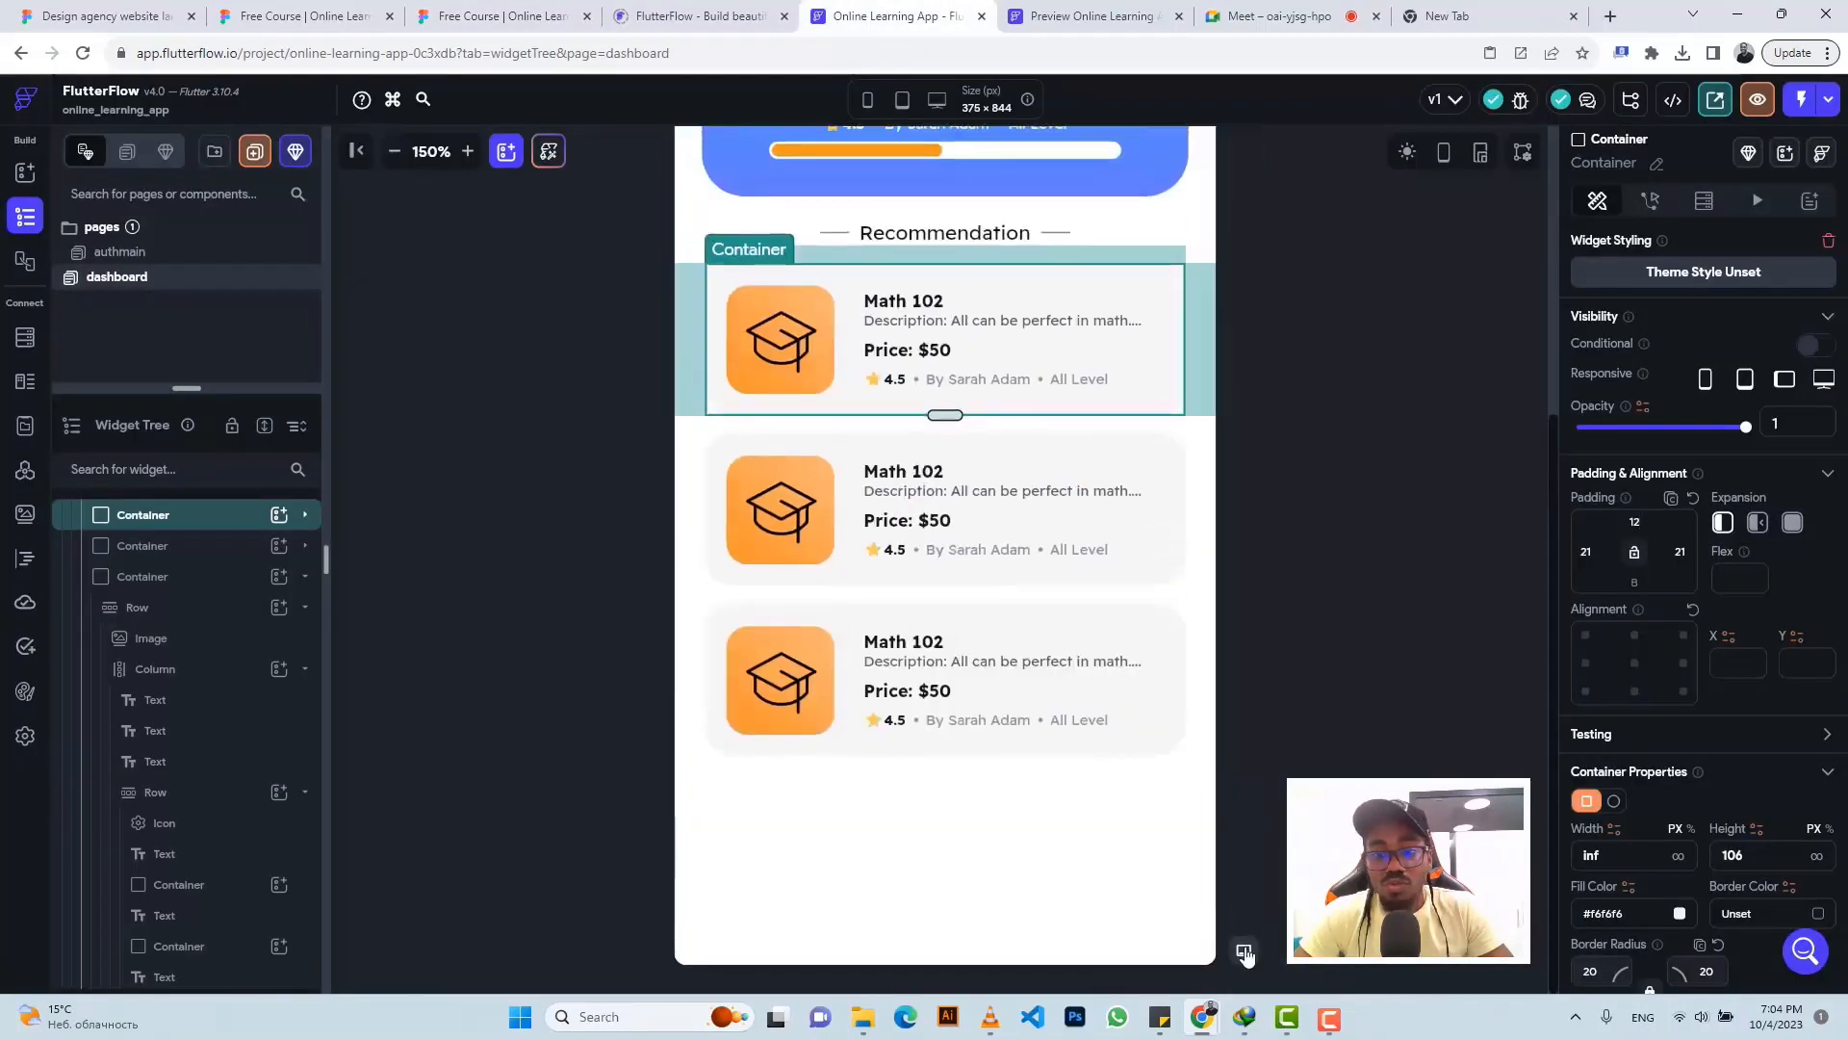
{"action": "left_click", "coordinate": [1244, 952]}
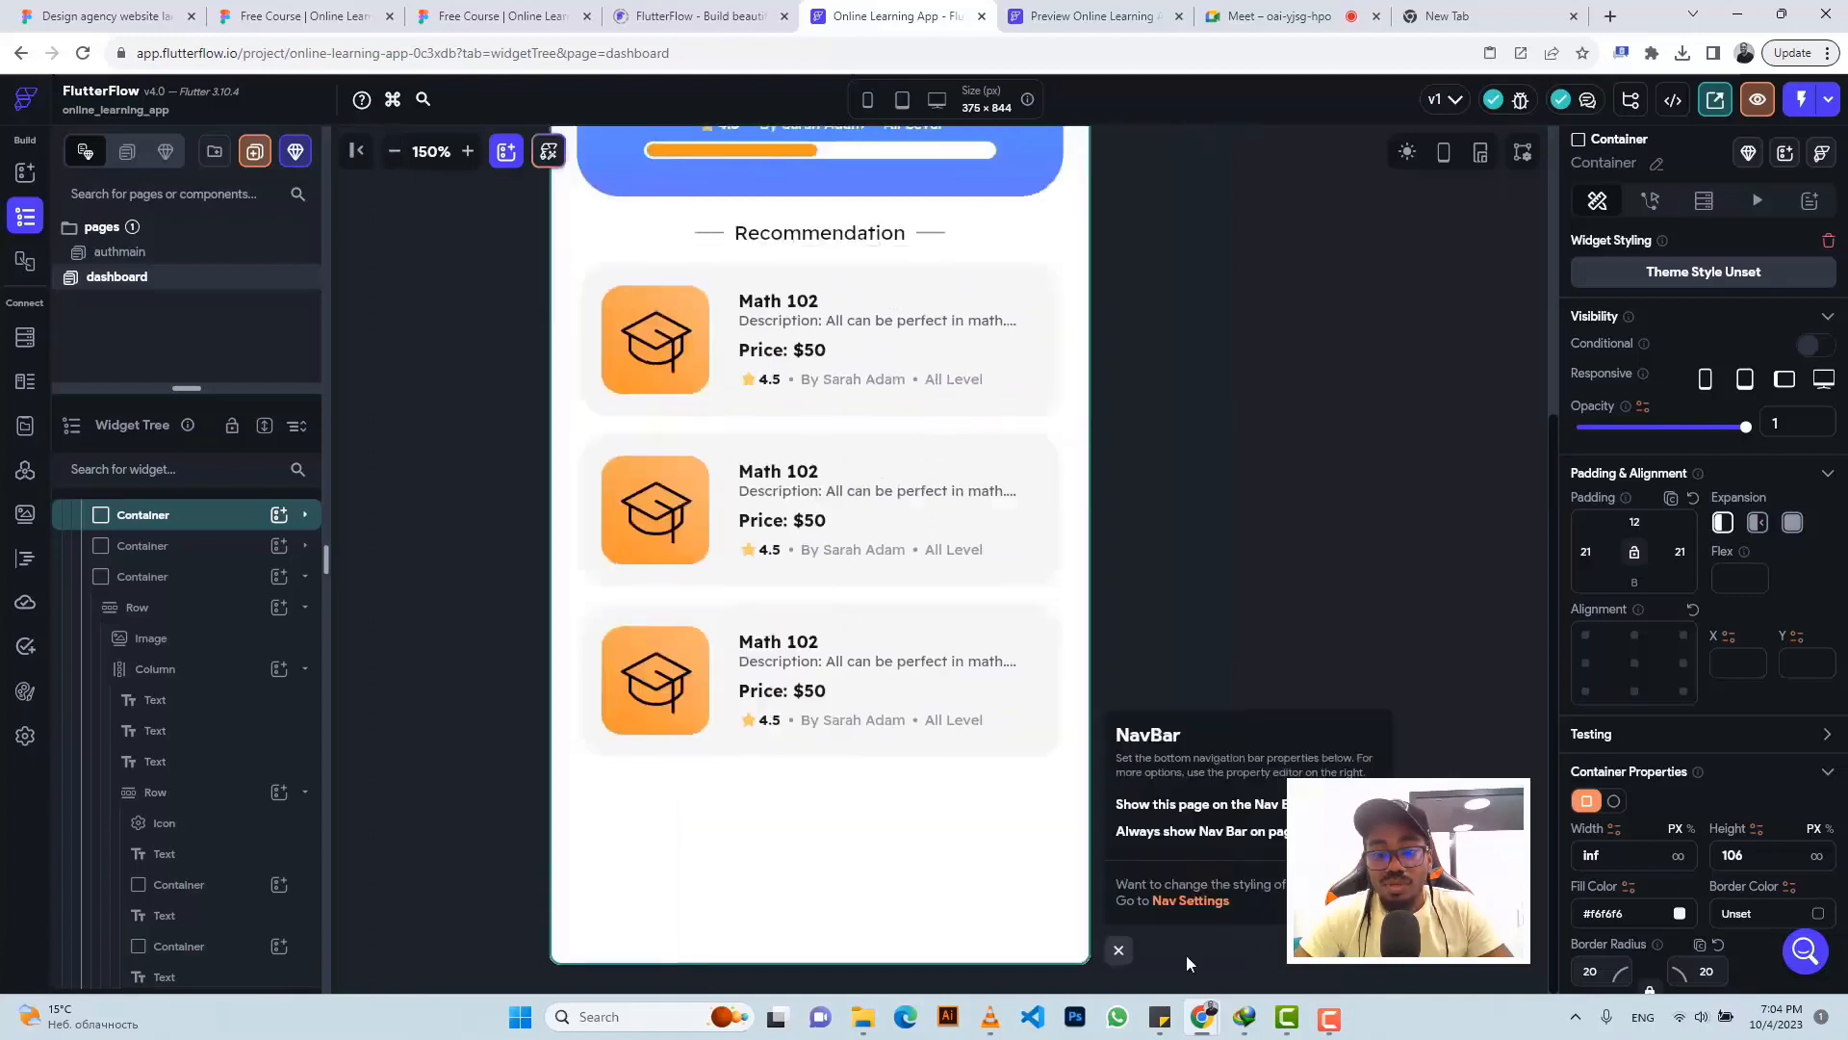
{"action": "left_click", "coordinate": [1134, 960]}
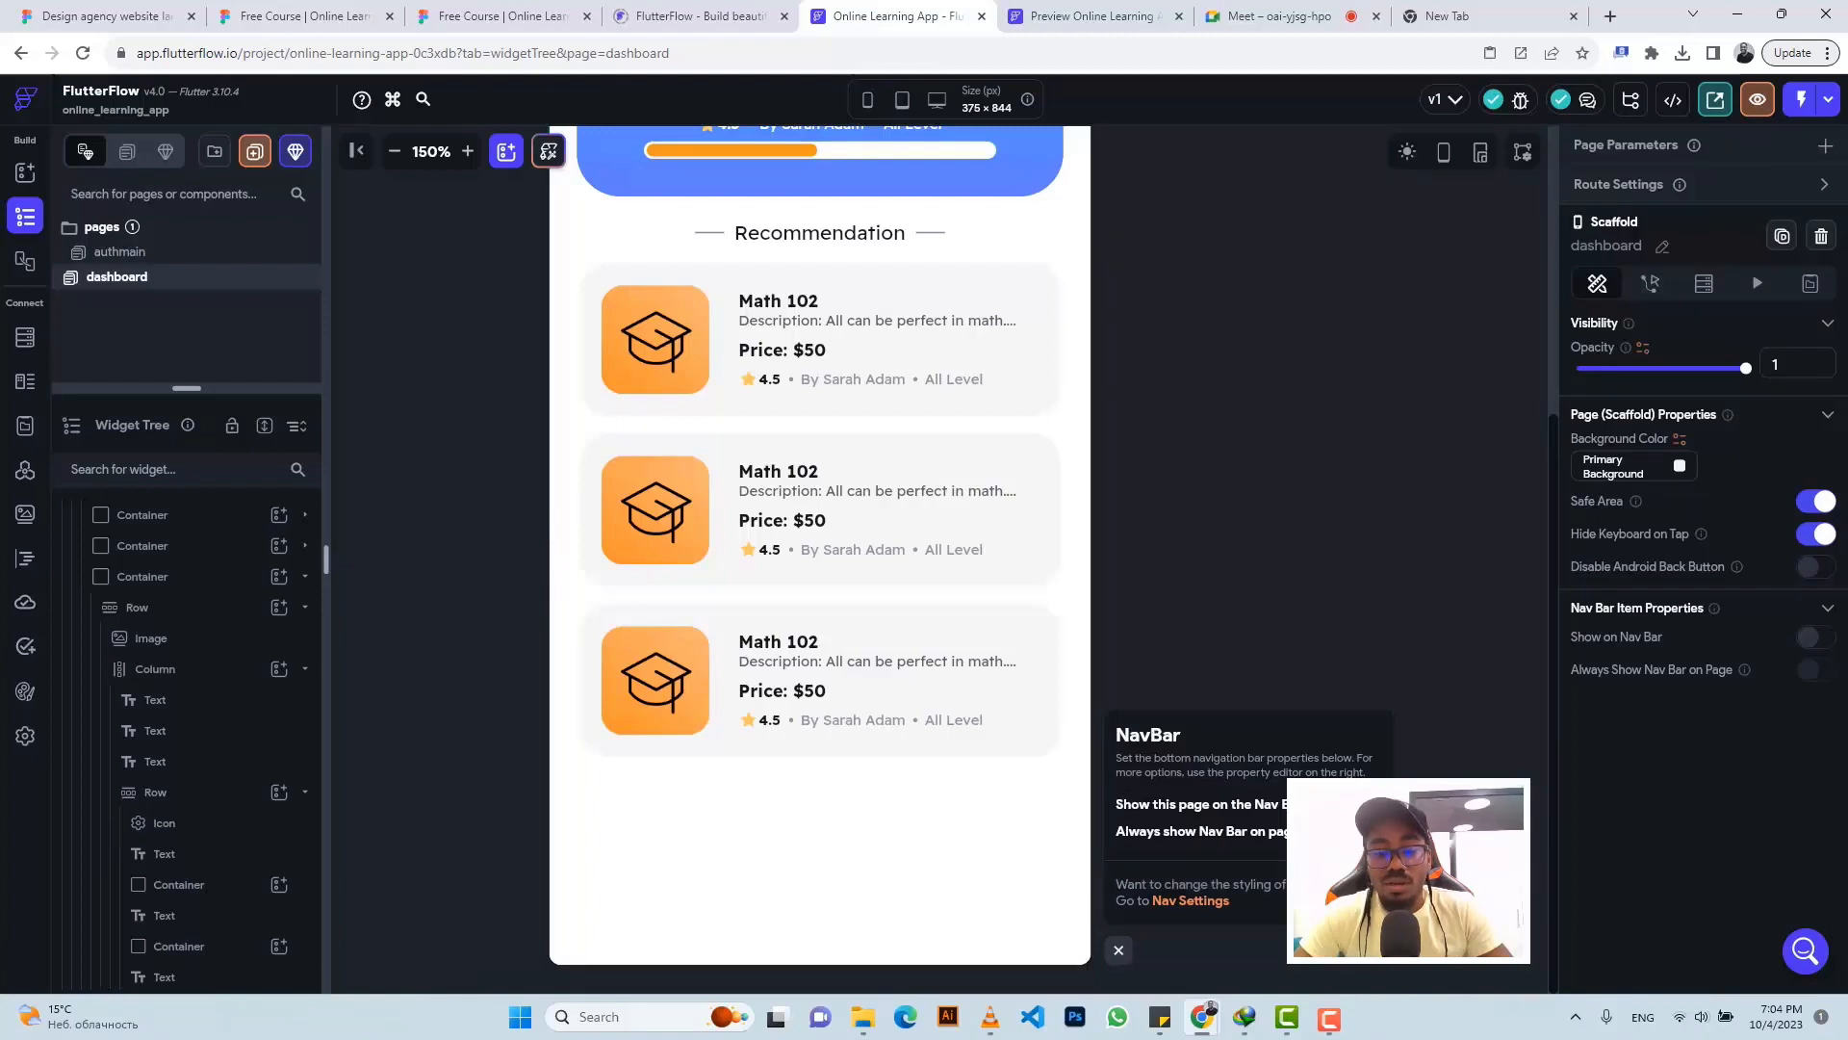
{"action": "left_click", "coordinate": [1351, 803]}
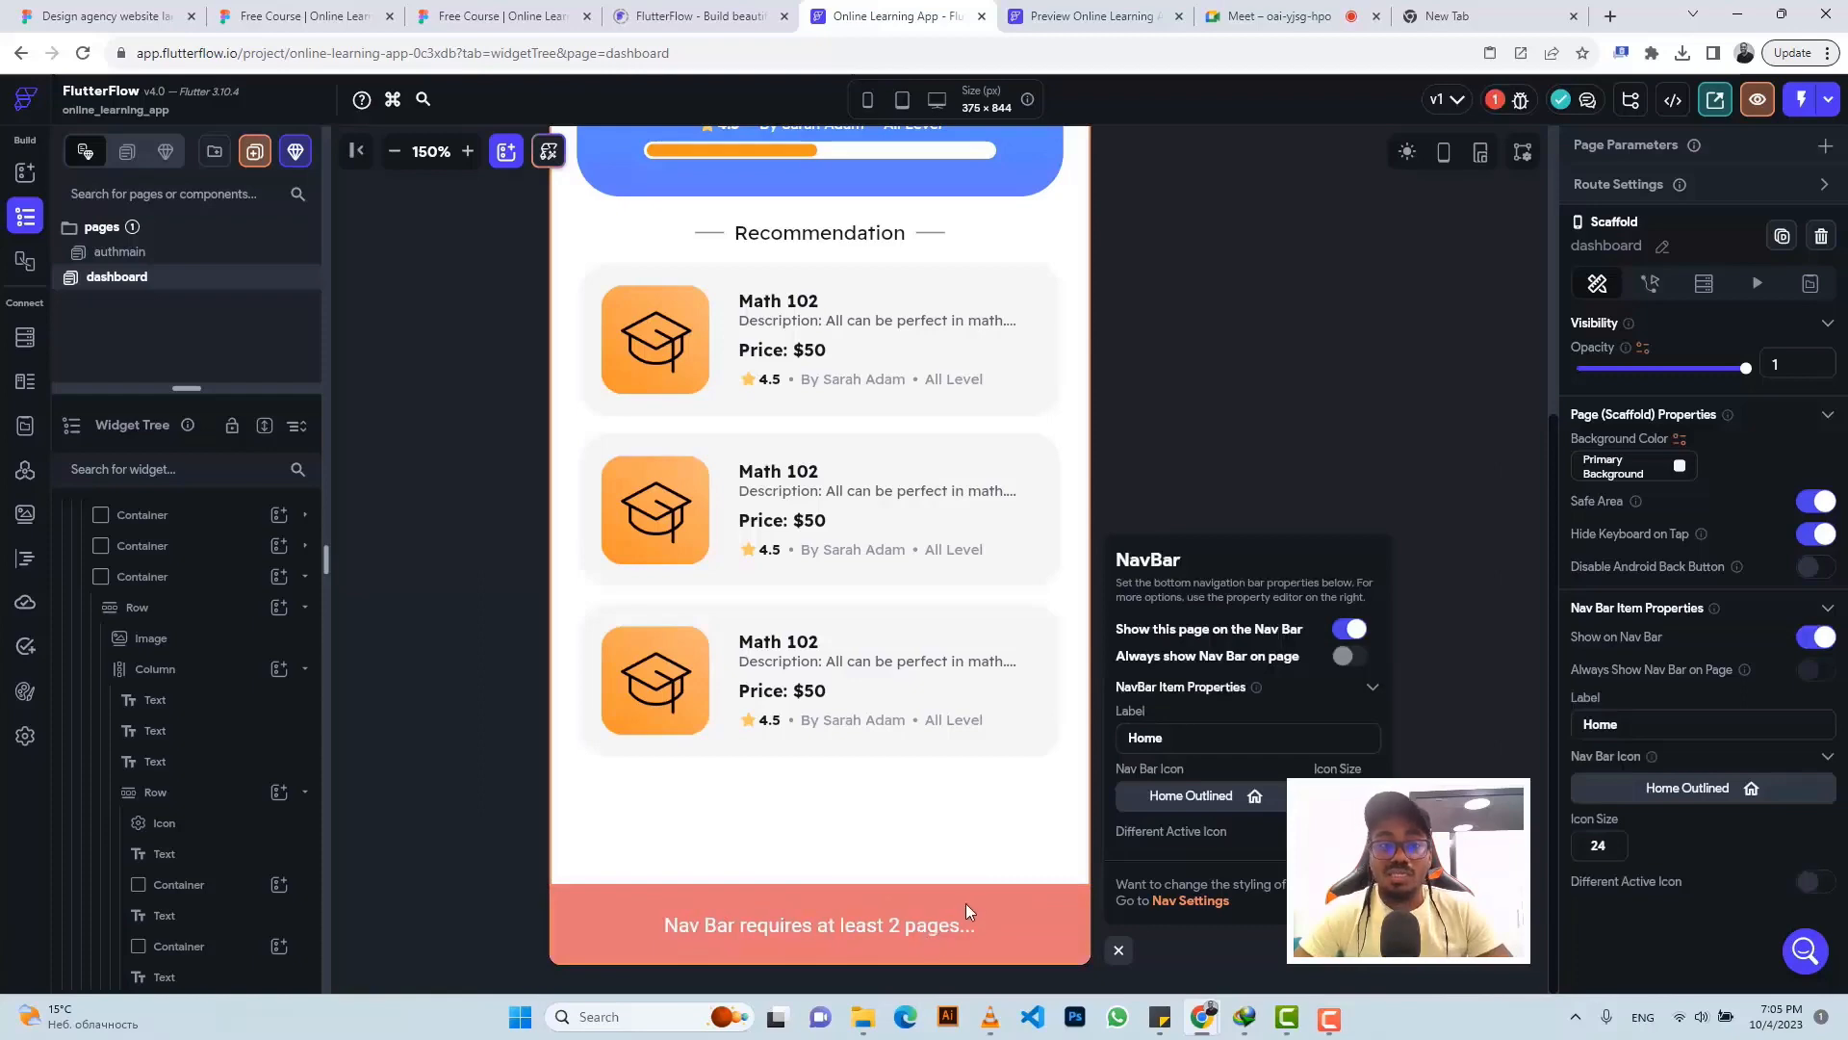
- Export Figma's HouseSimple Home icon as a 1x PNG and confirm the 460 B download
{"action": "left_click", "coordinate": [493, 11]}
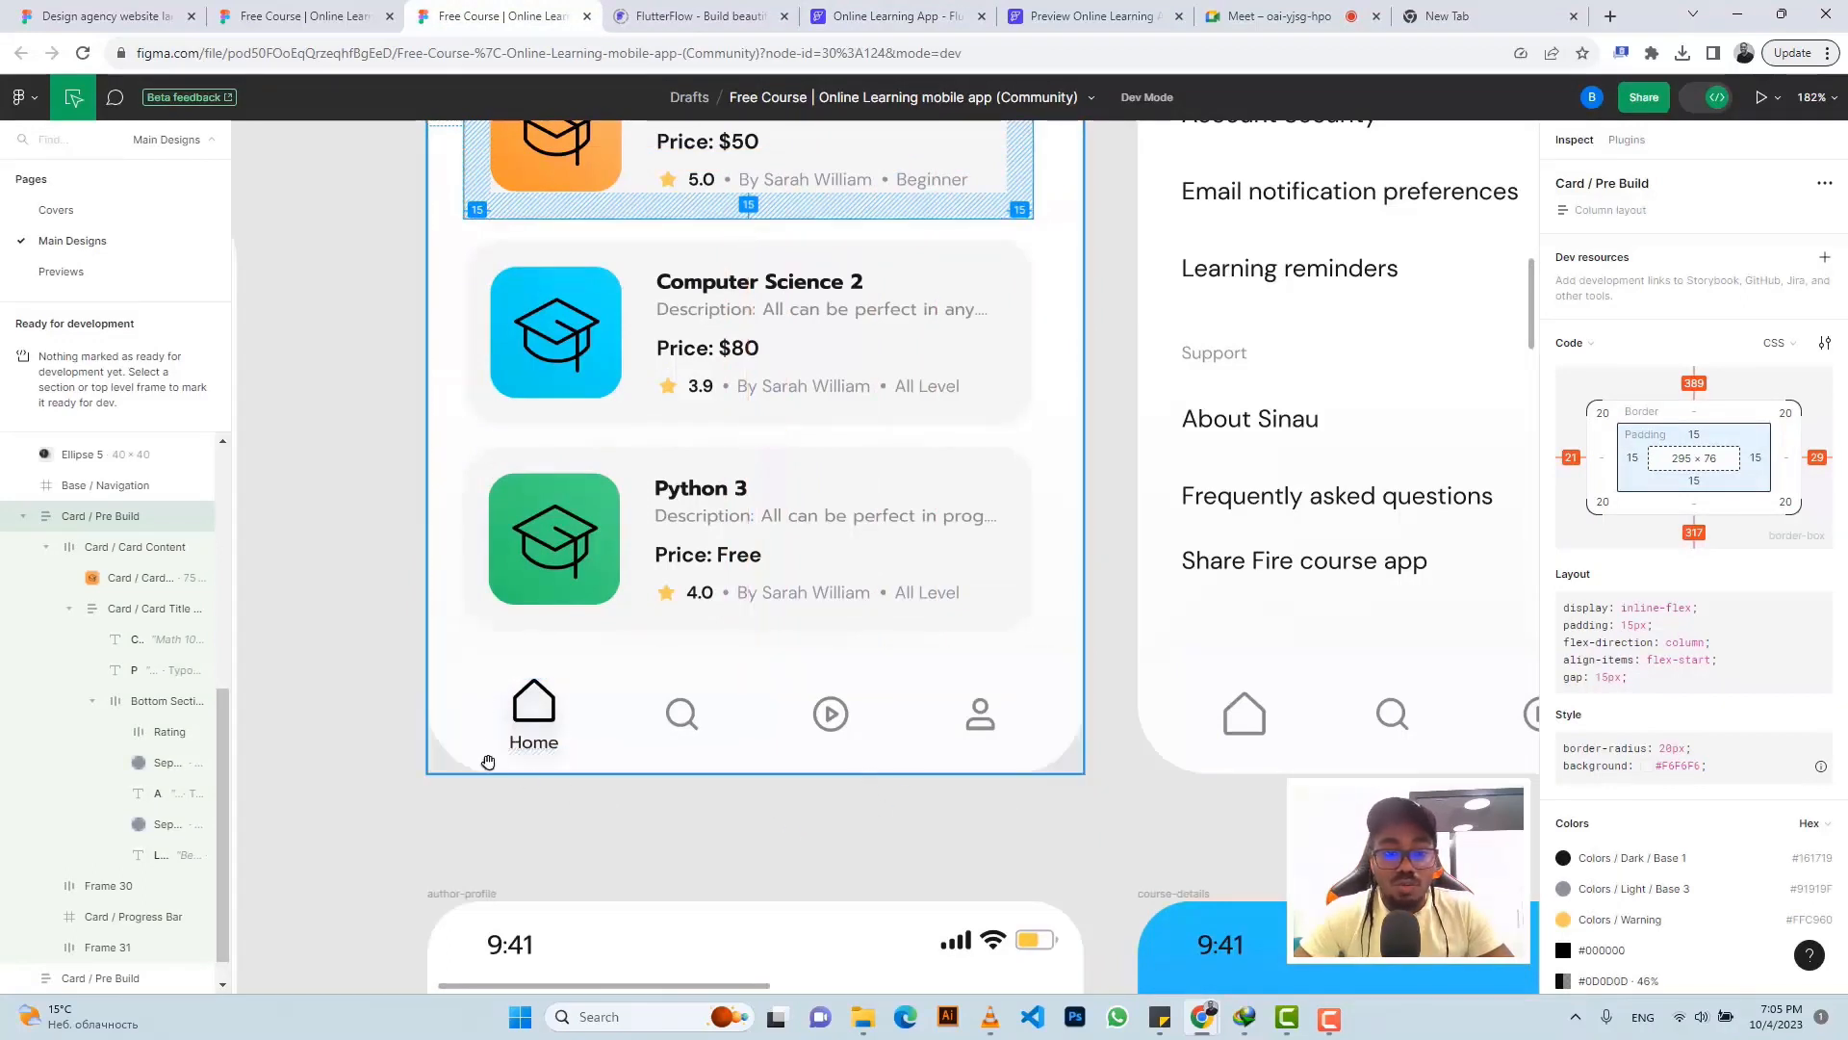
{"action": "left_click", "coordinate": [539, 695]}
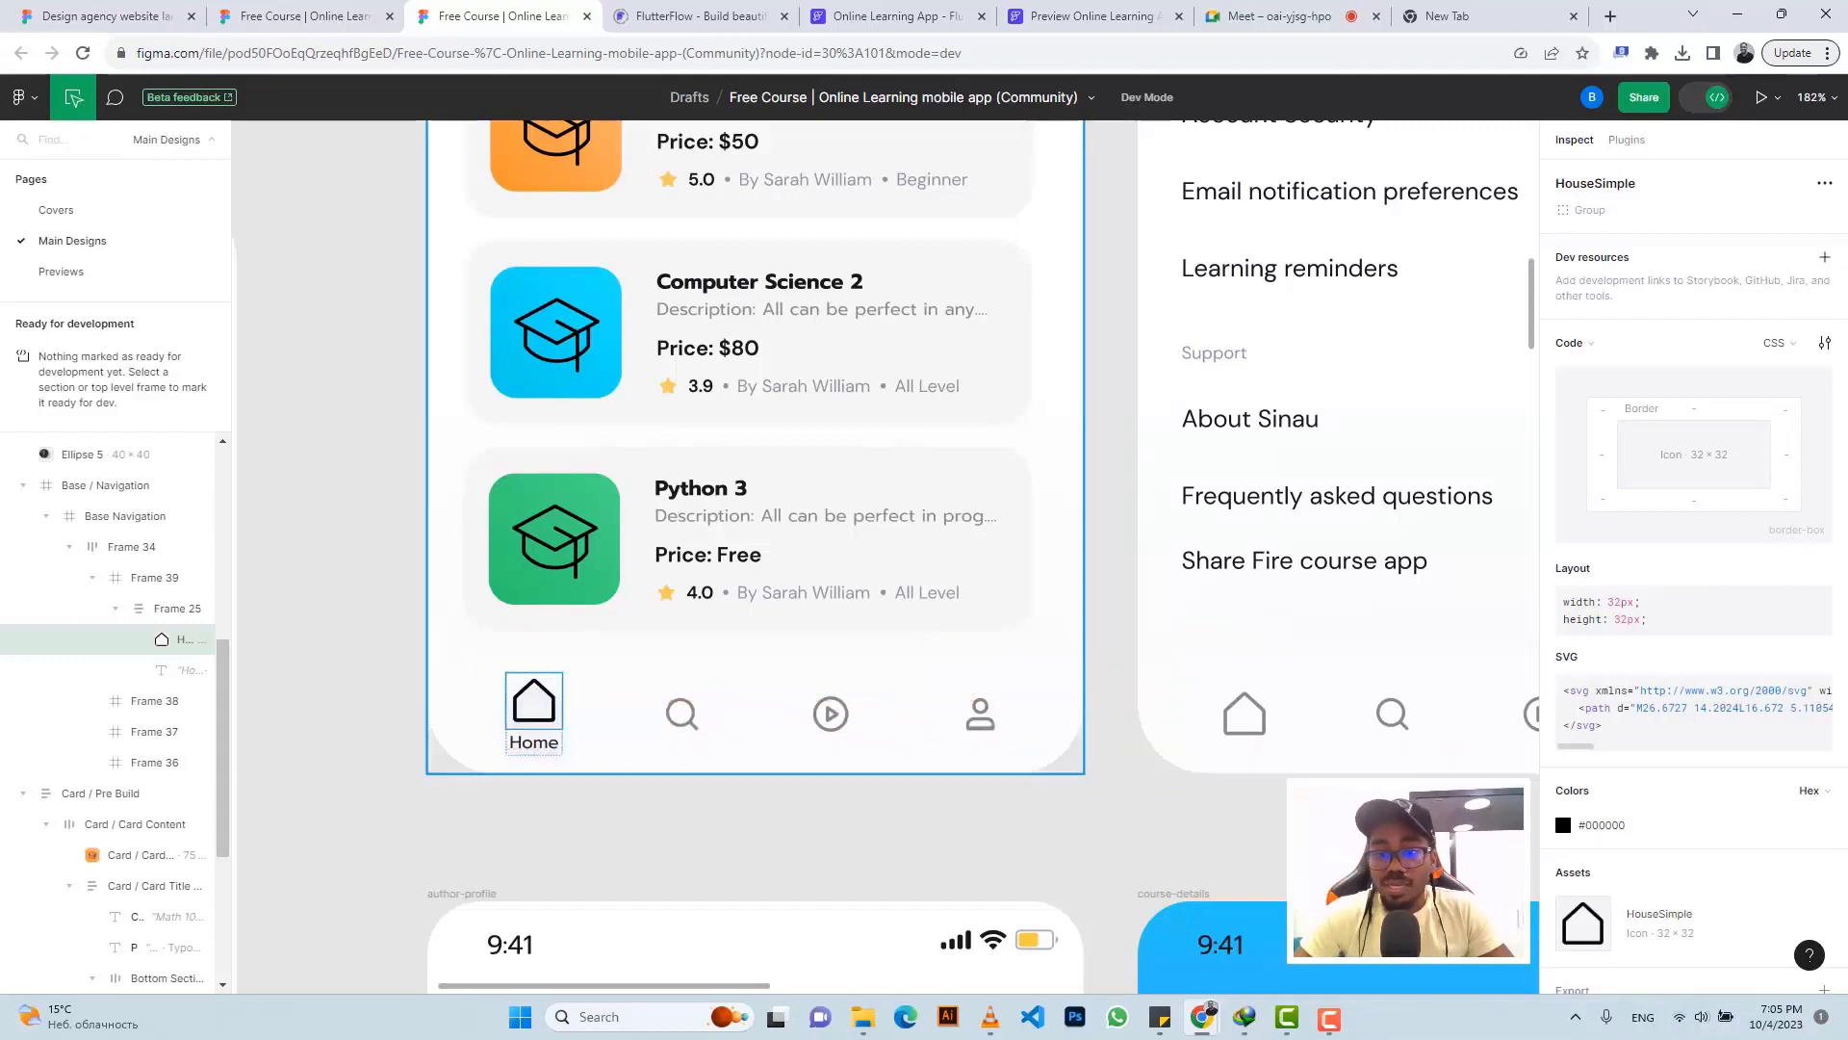
{"action": "scroll", "coordinate": [1579, 900], "scroll_direction": "down", "scroll_amount": 1}
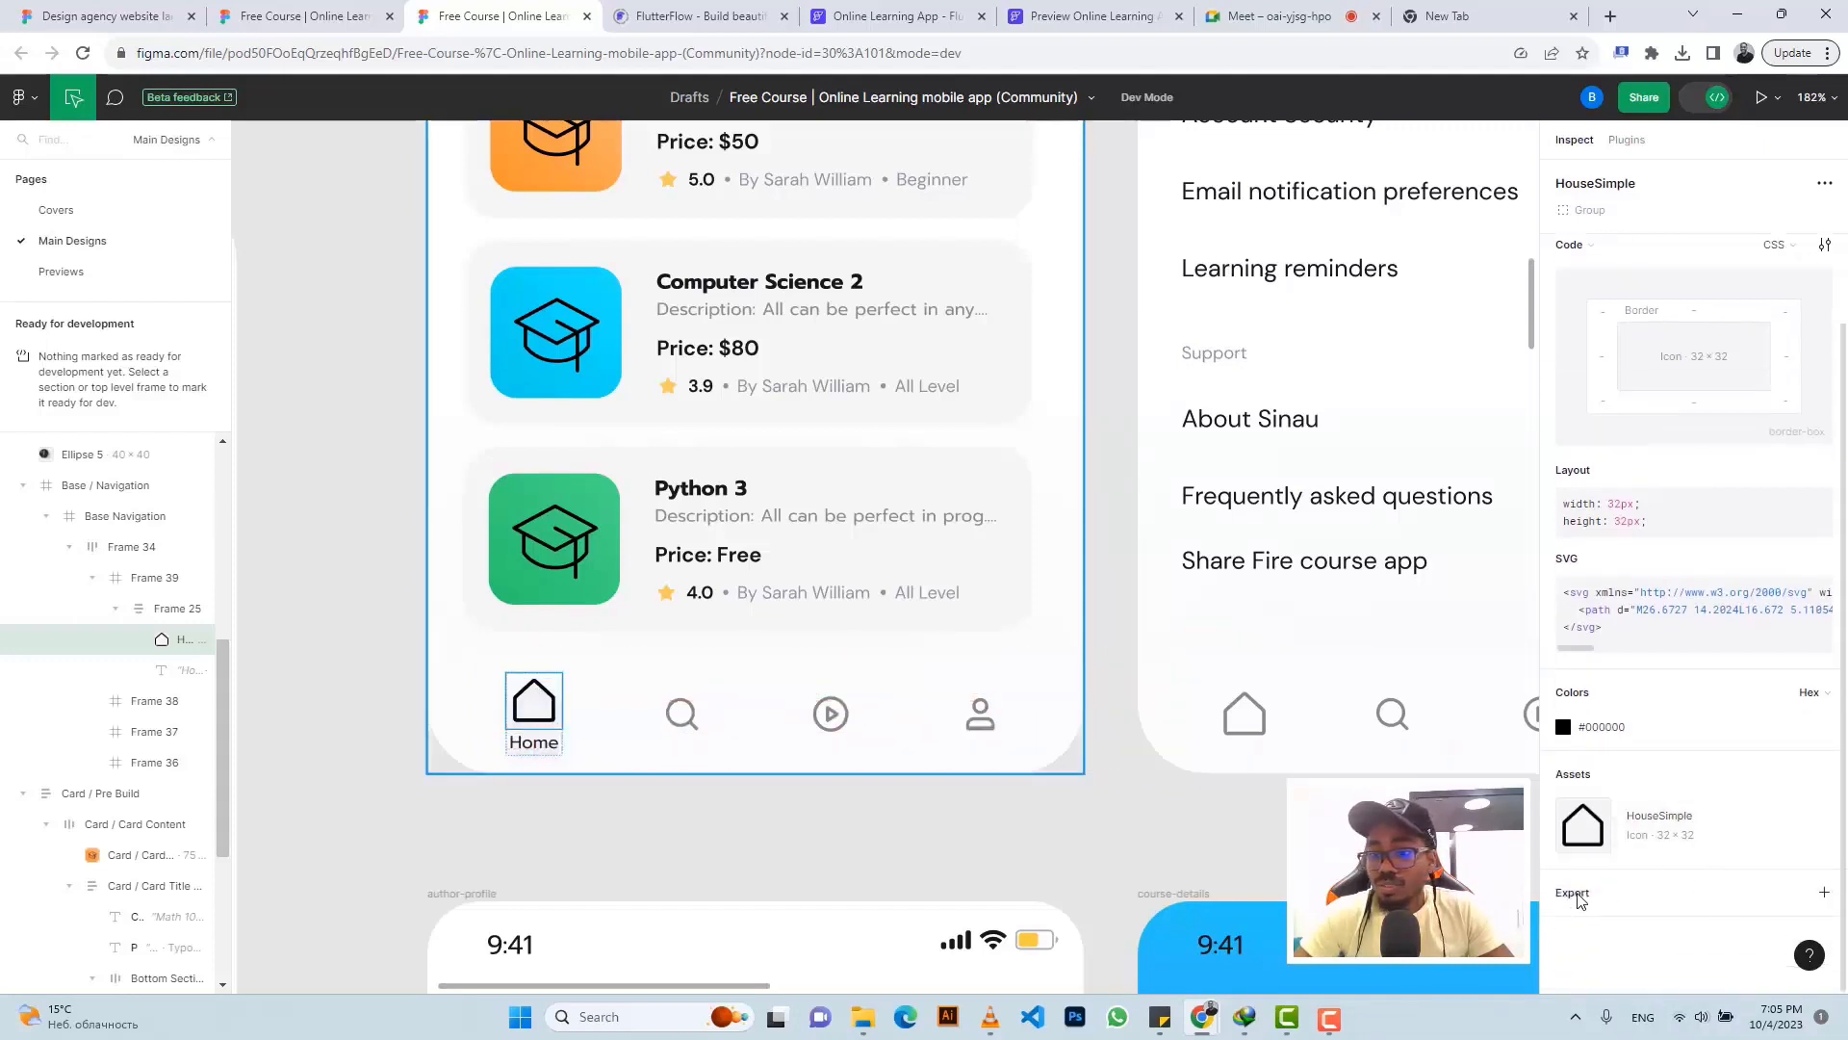
{"action": "left_click", "coordinate": [1579, 900]}
{"action": "scroll", "coordinate": [1598, 847], "scroll_direction": "down", "scroll_amount": 4}
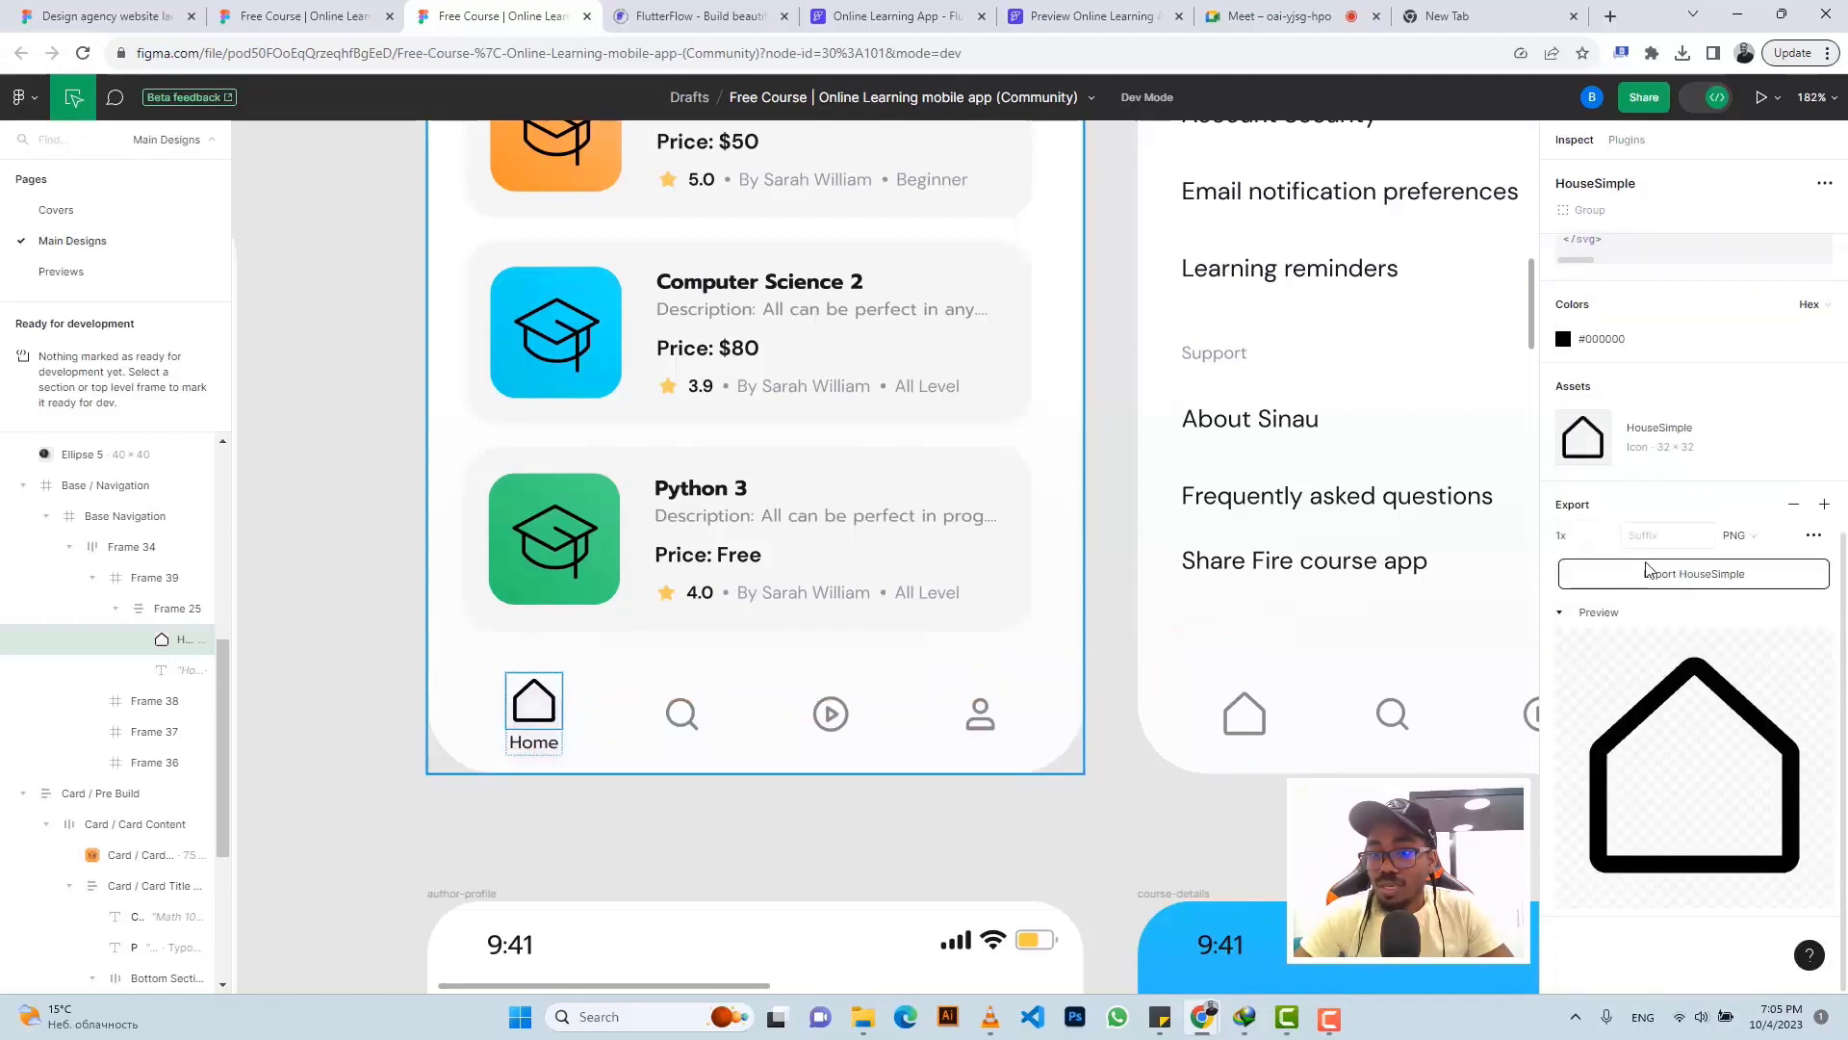
{"action": "left_click", "coordinate": [1655, 585]}
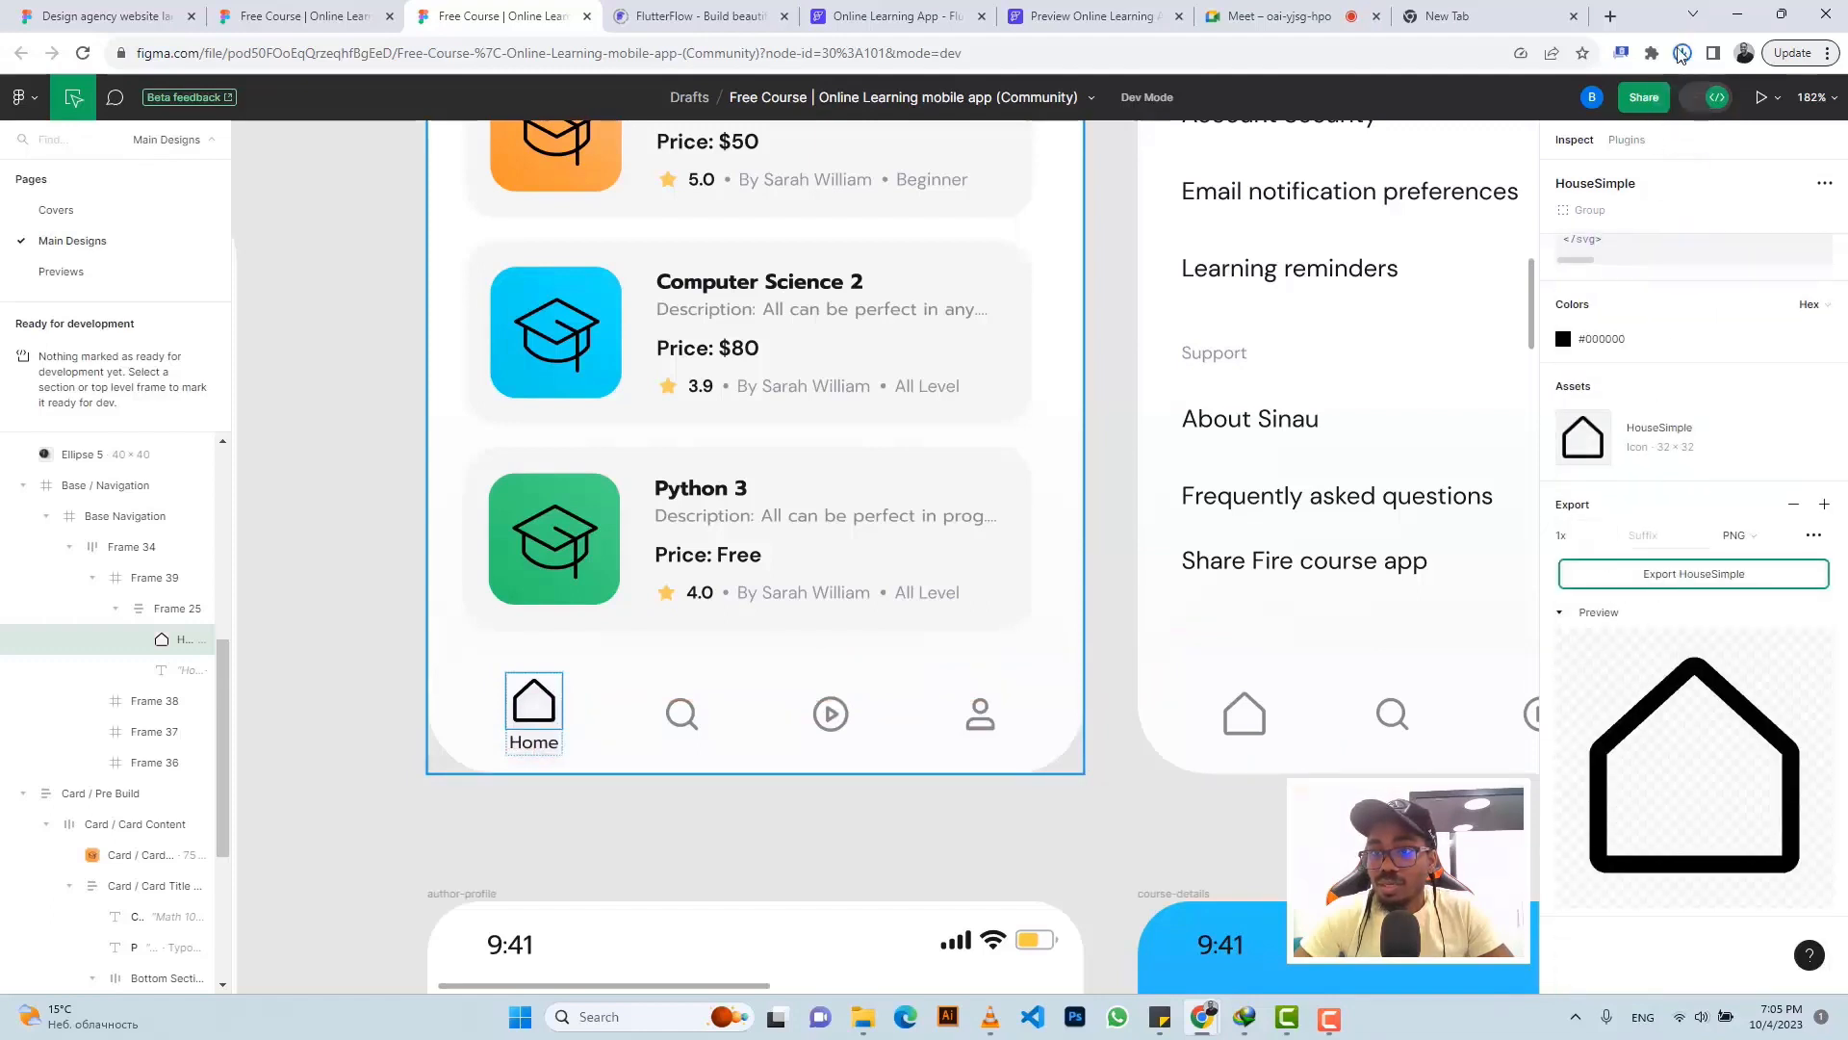
{"action": "left_click", "coordinate": [1685, 54]}
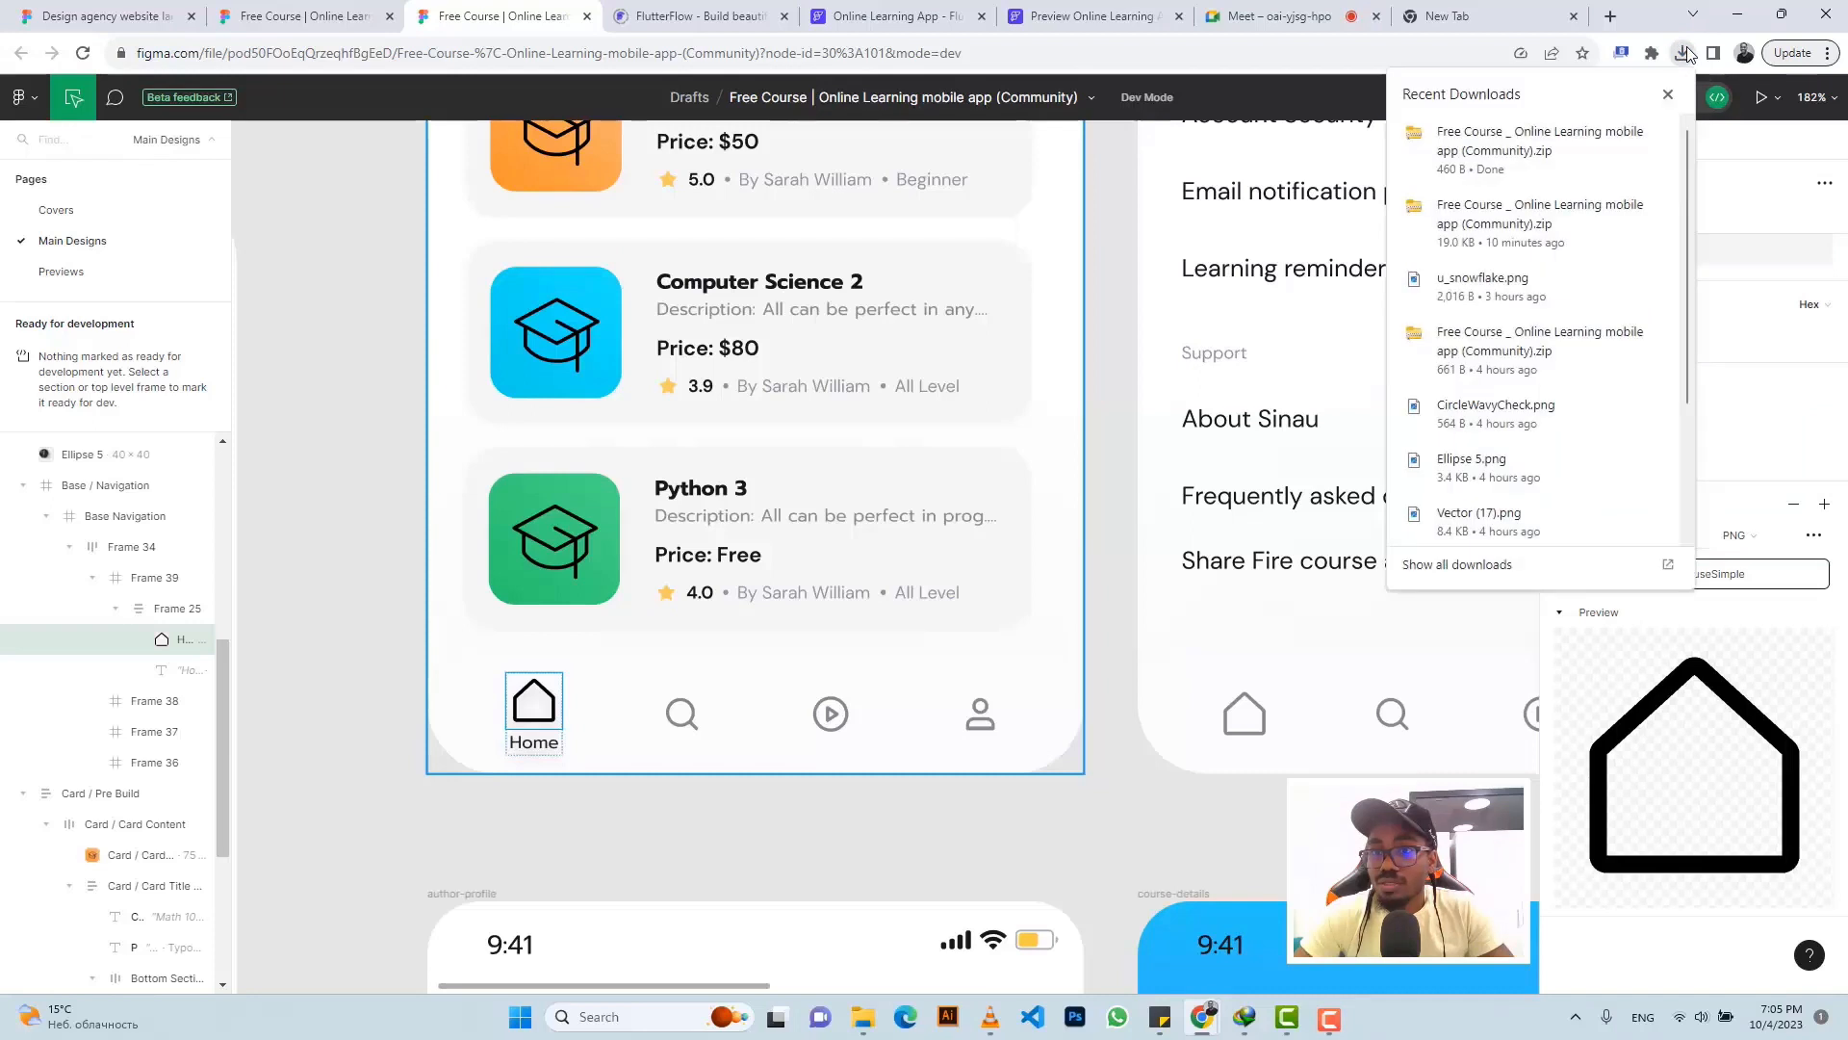
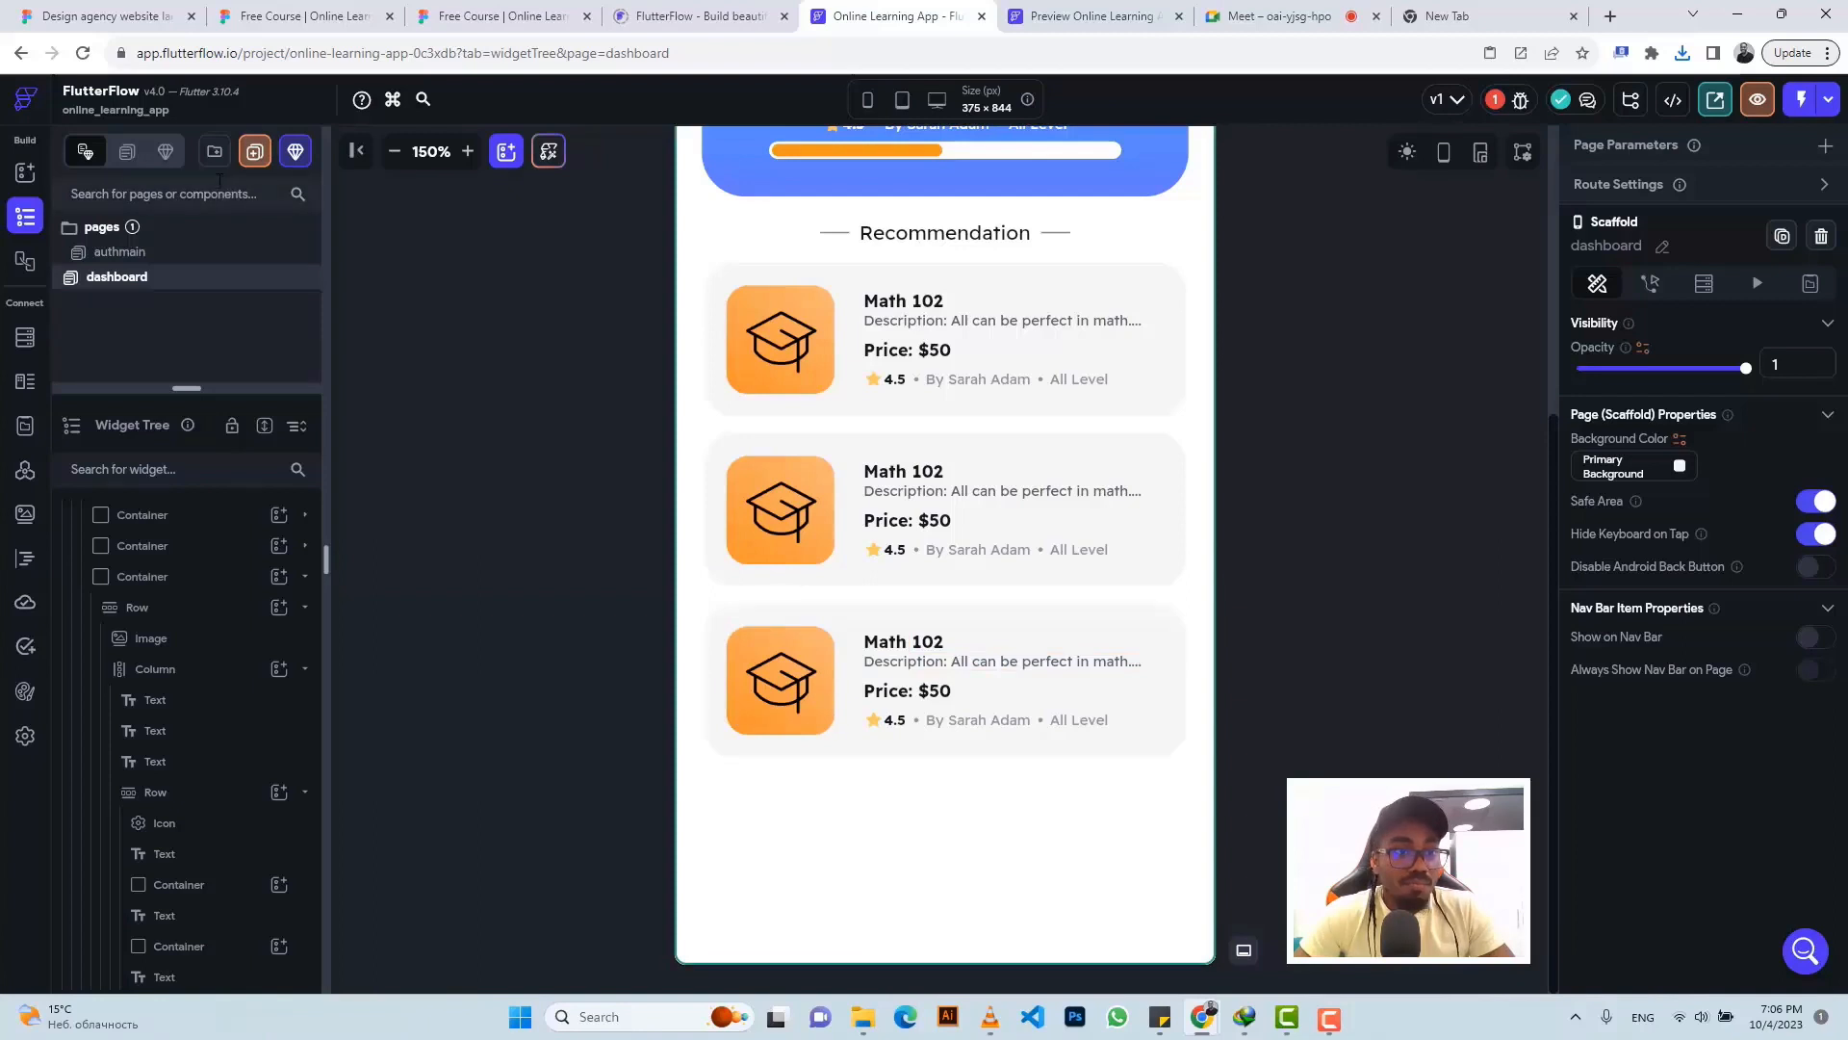
- Select the dashboard's main Column in the Widget Tree and collapse its children
{"action": "scroll", "coordinate": [173, 544], "scroll_direction": "down", "scroll_amount": 3}
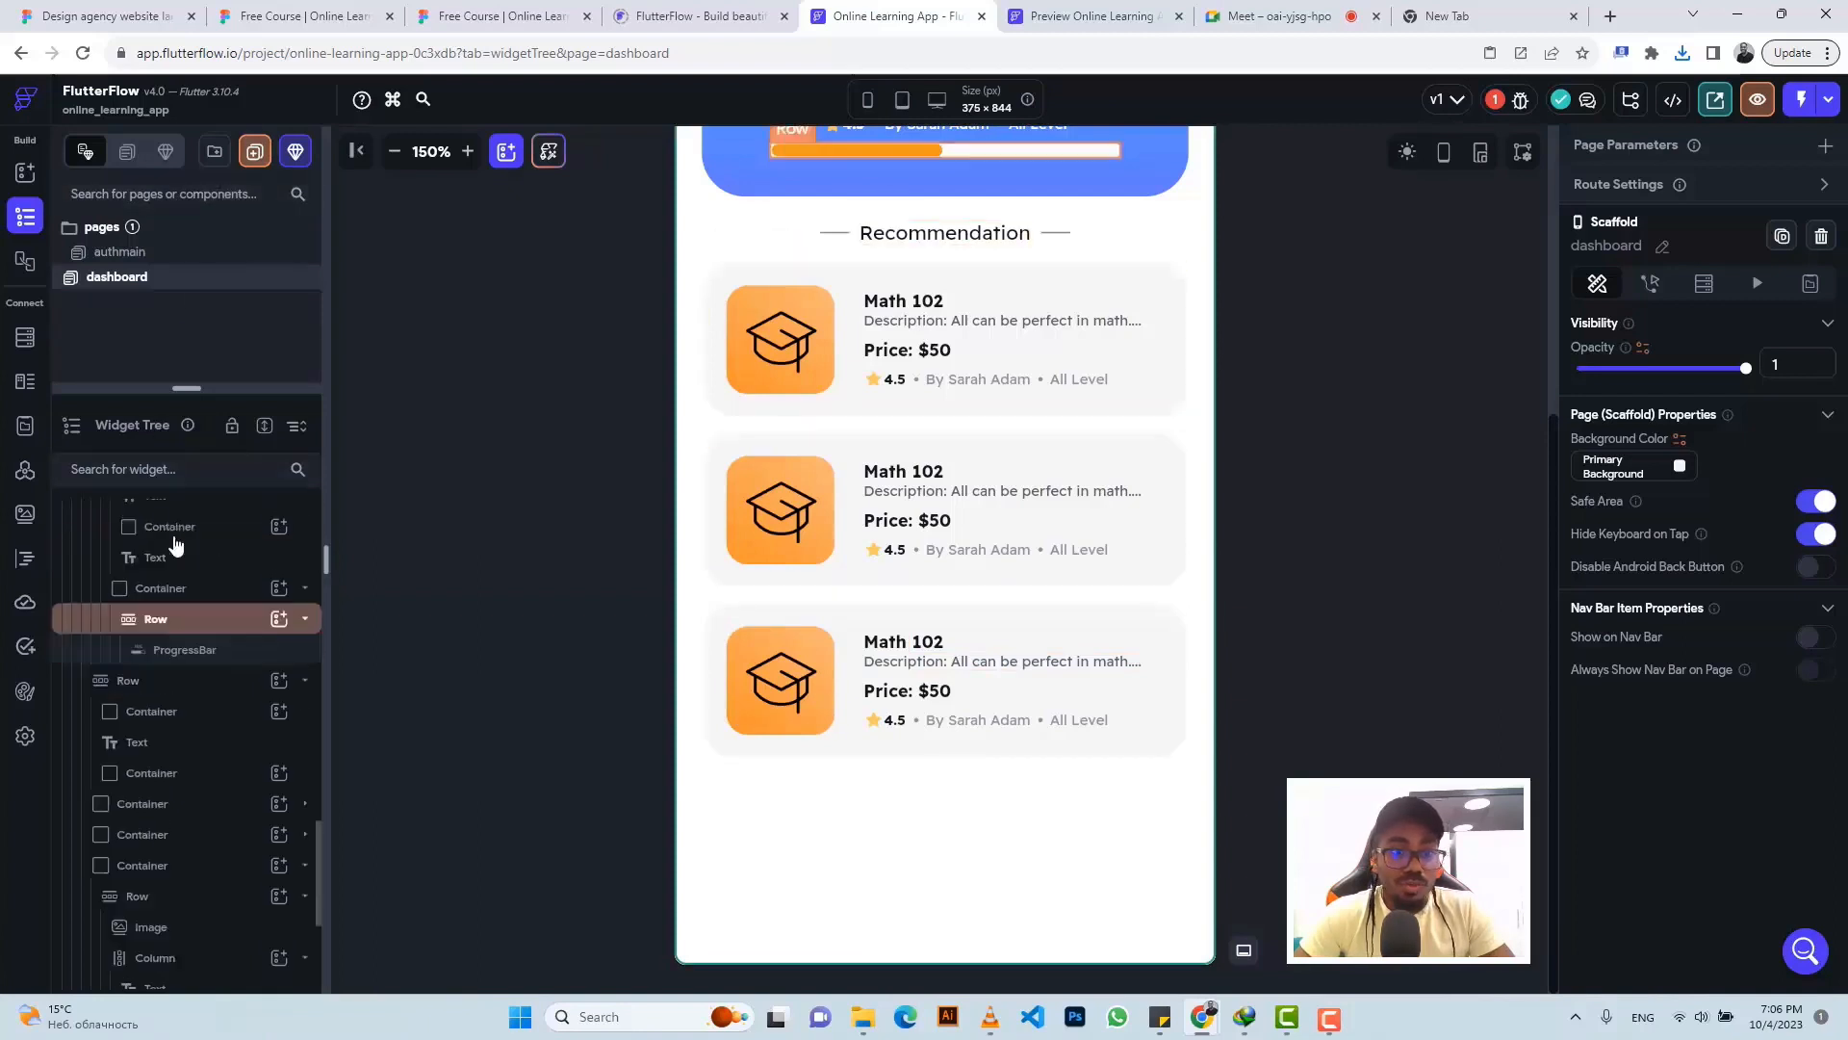
{"action": "scroll", "coordinate": [179, 541], "scroll_direction": "up", "scroll_amount": 5}
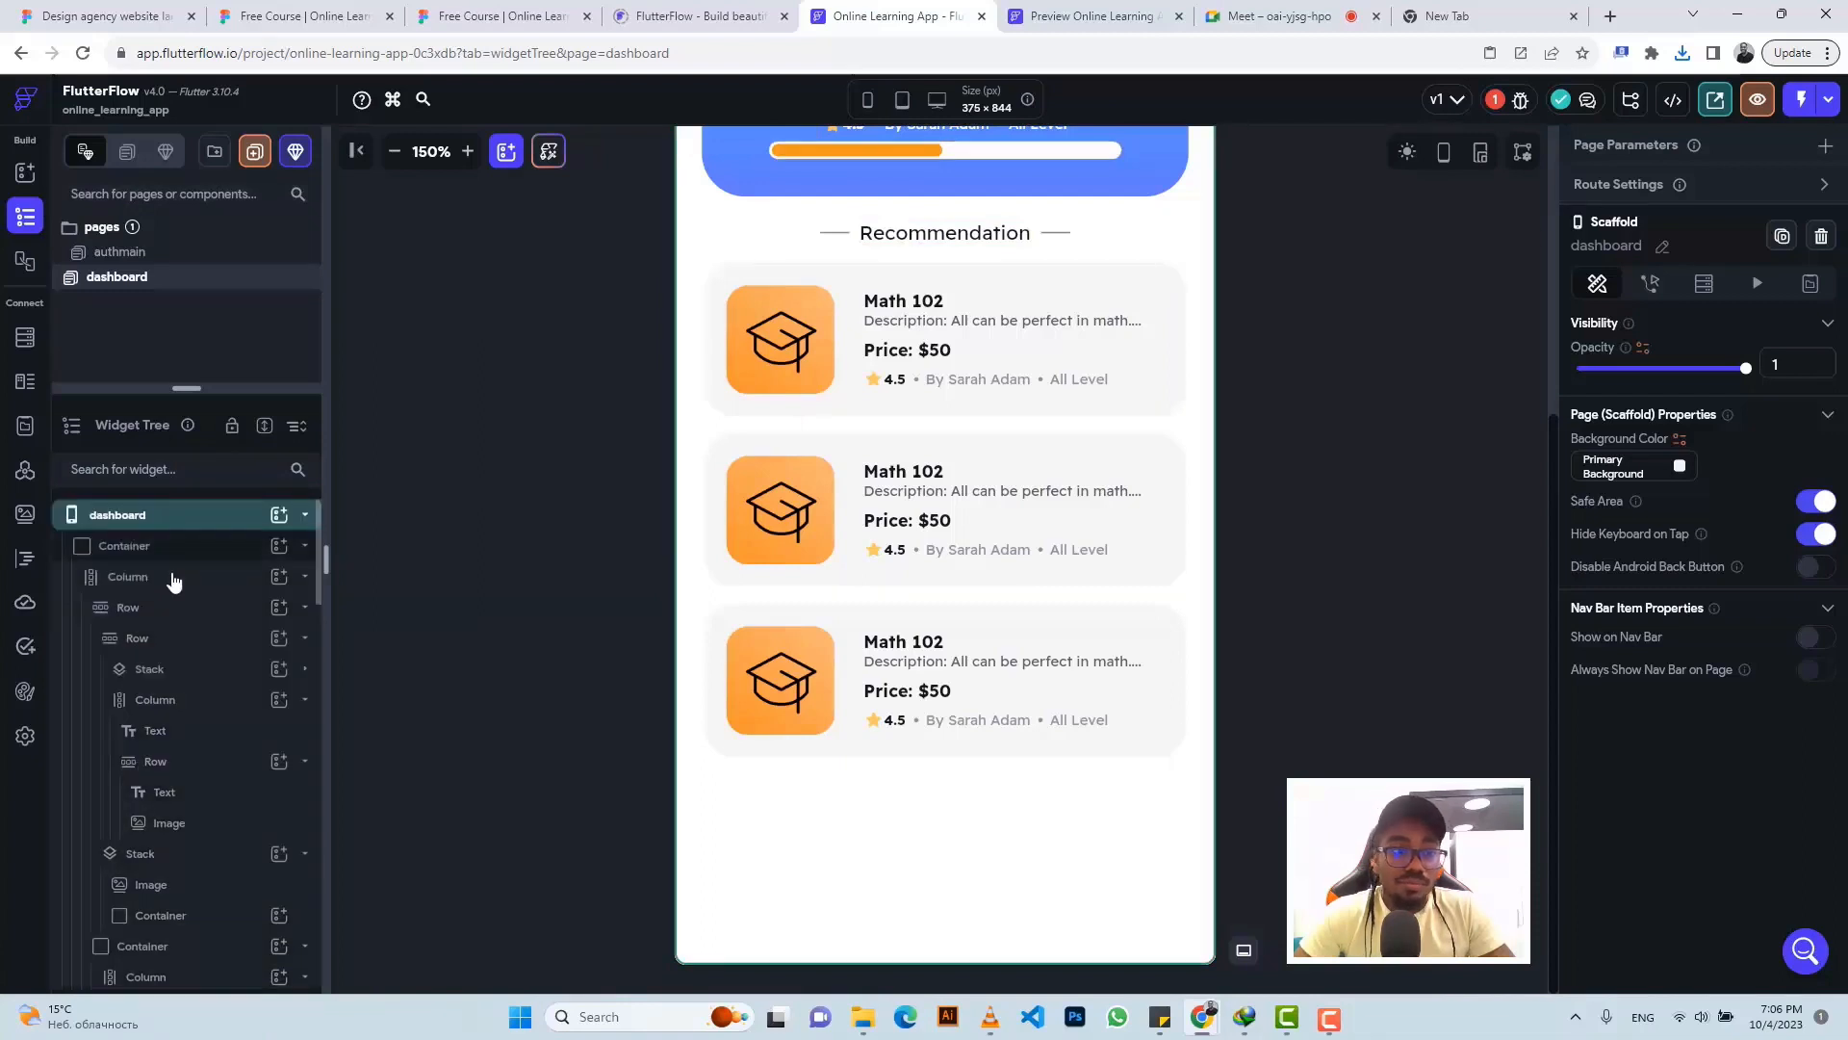
{"action": "left_click", "coordinate": [174, 581]}
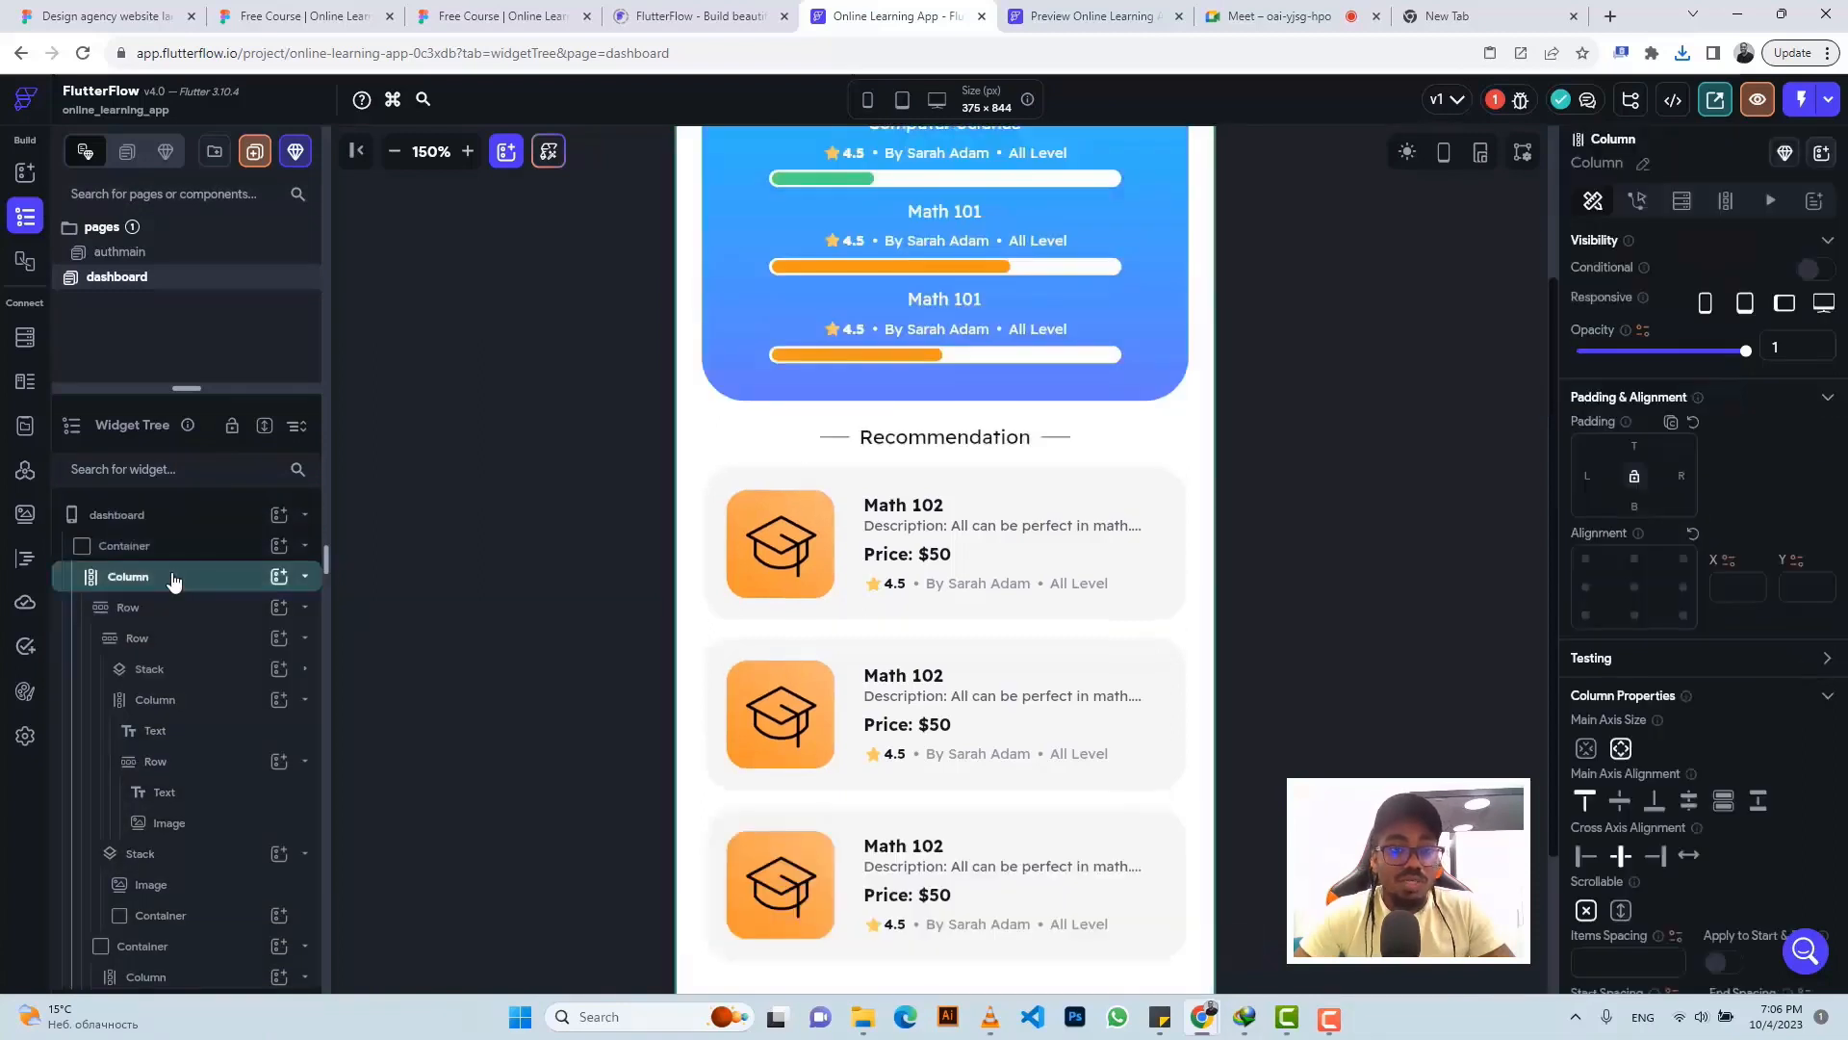
{"action": "left_click", "coordinate": [173, 578]}
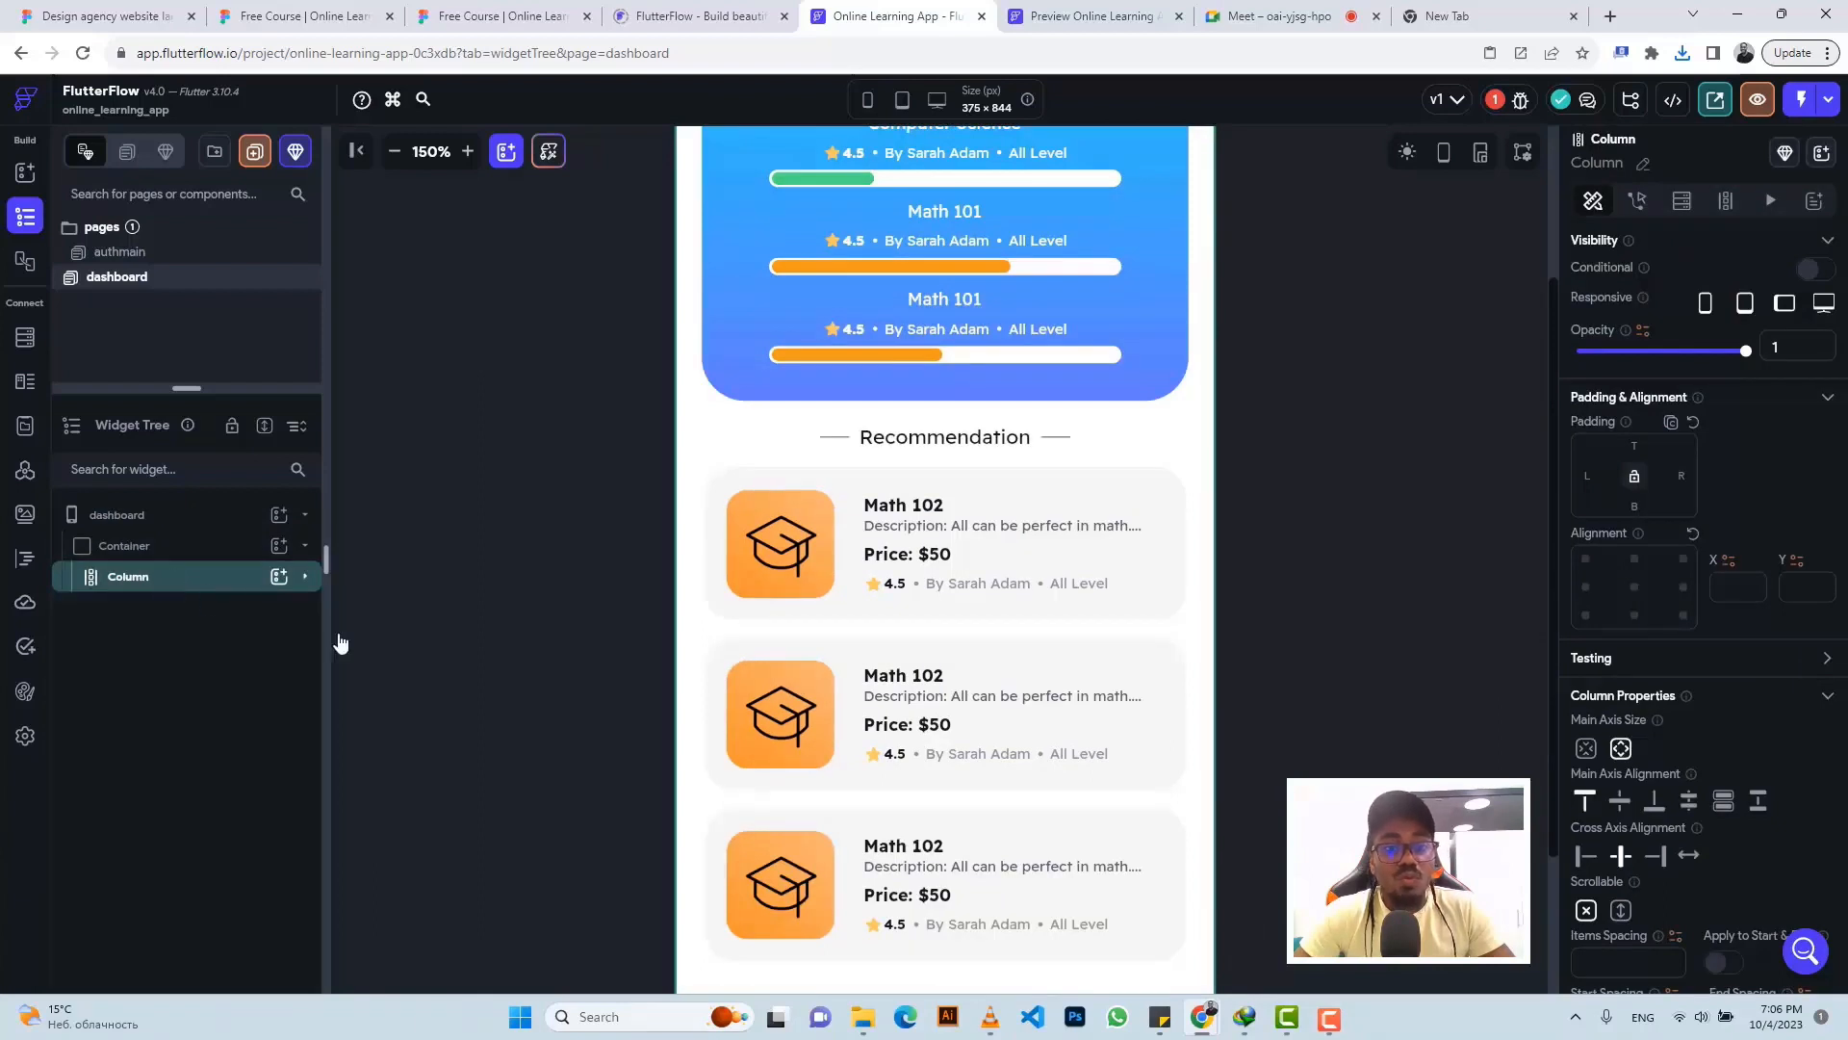
{"action": "scroll", "coordinate": [786, 837], "scroll_direction": "down", "scroll_amount": 2}
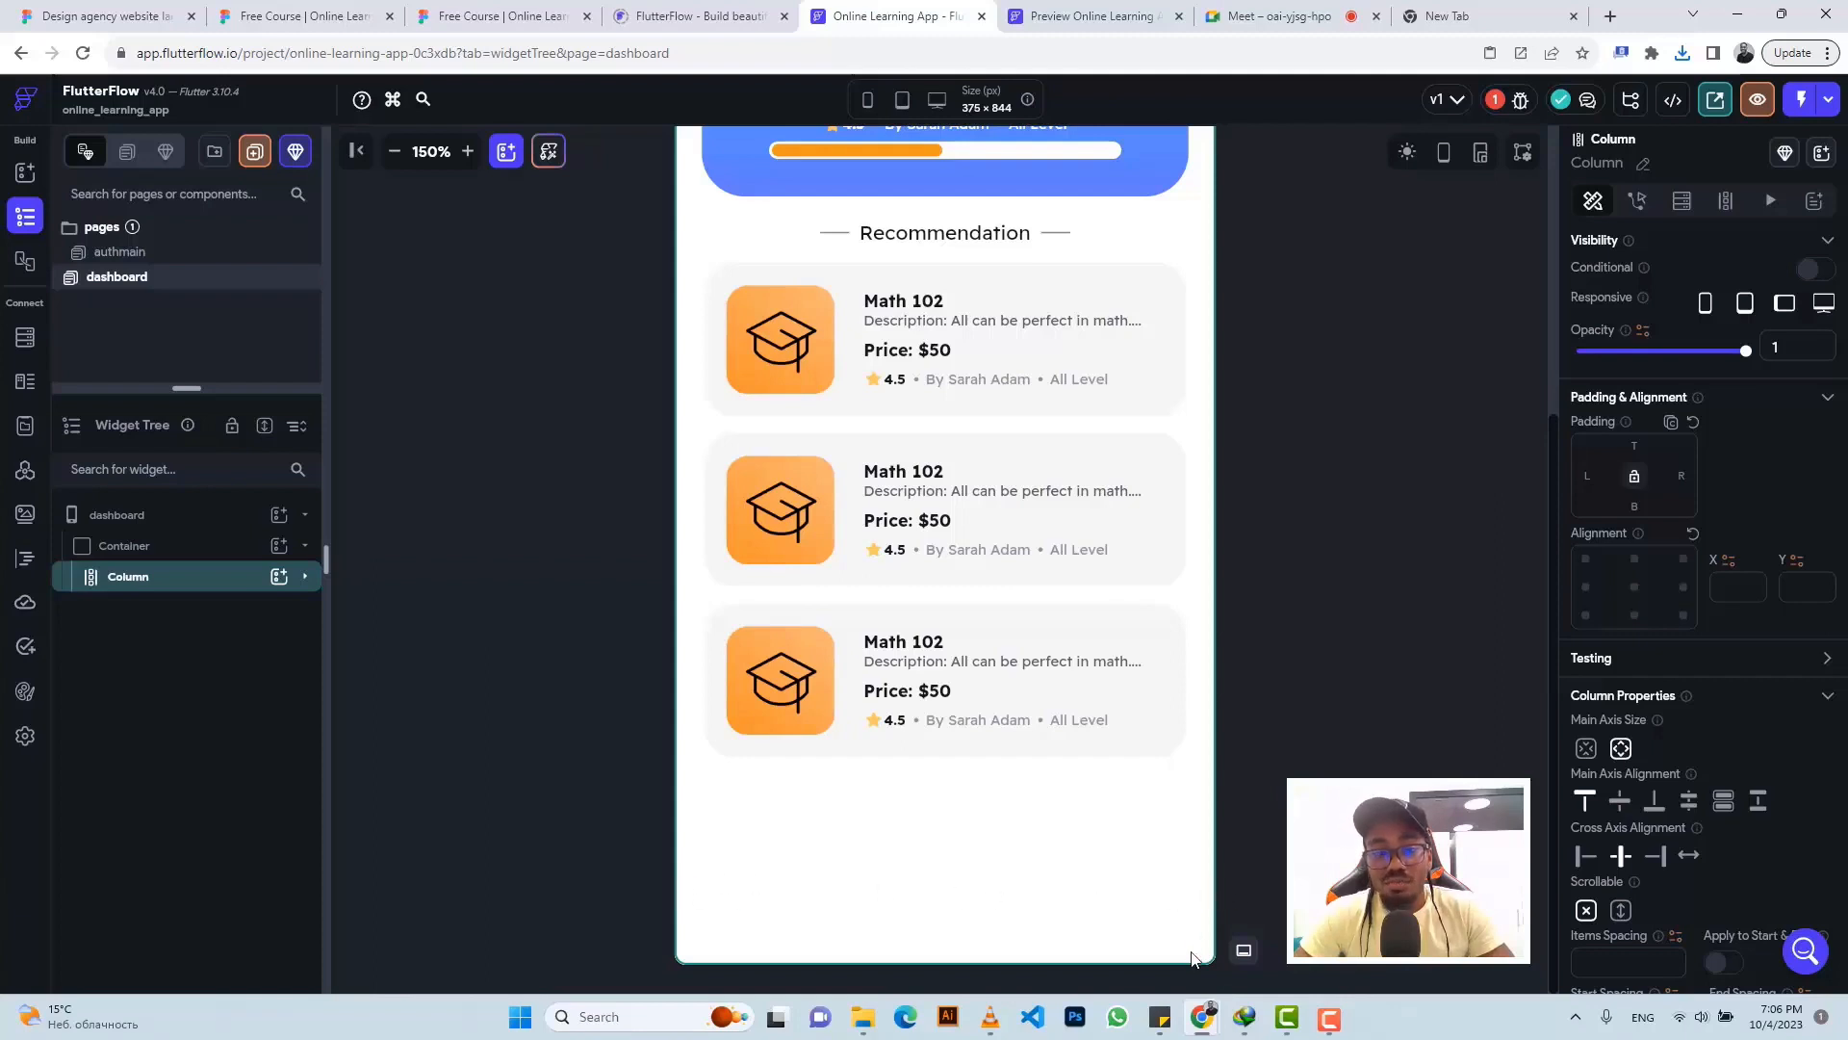
{"action": "right_click", "coordinate": [135, 573]}
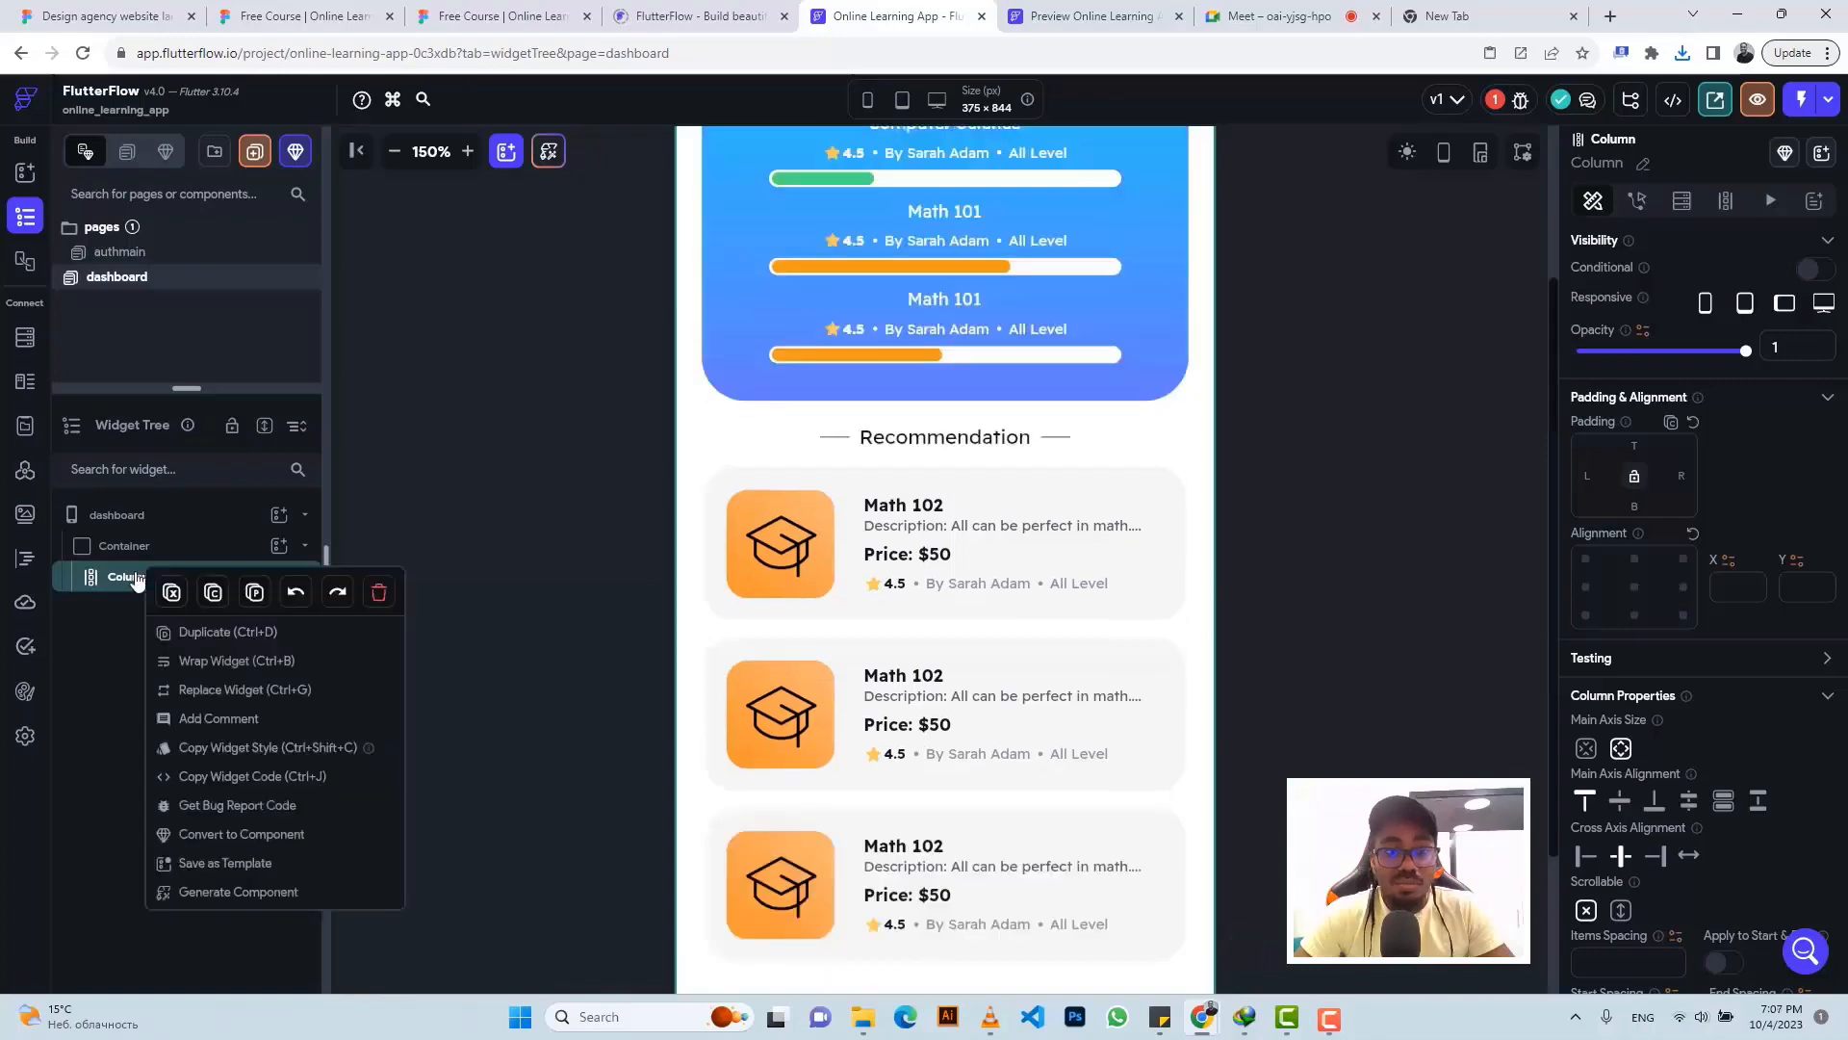
- Wrap the main Column in a Stack and add a Container inside the Stack
{"action": "left_click", "coordinate": [209, 662]}
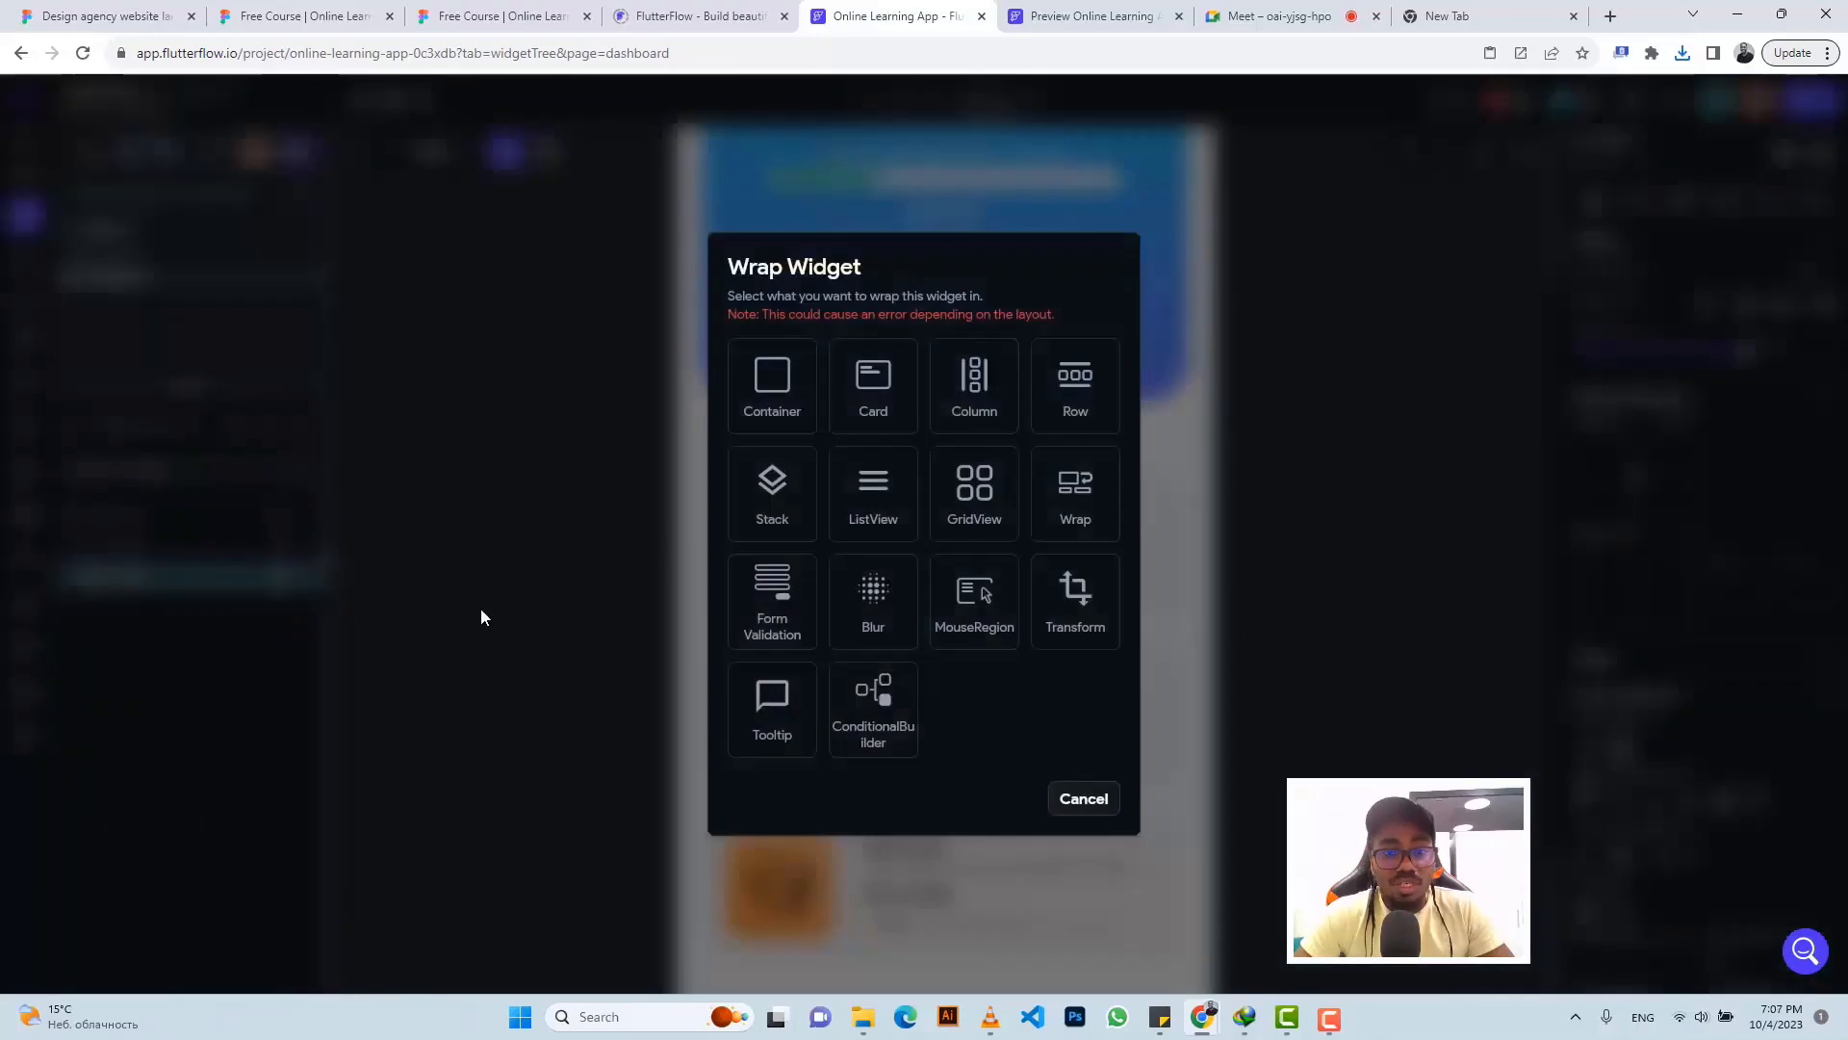
{"action": "left_click", "coordinate": [790, 525]}
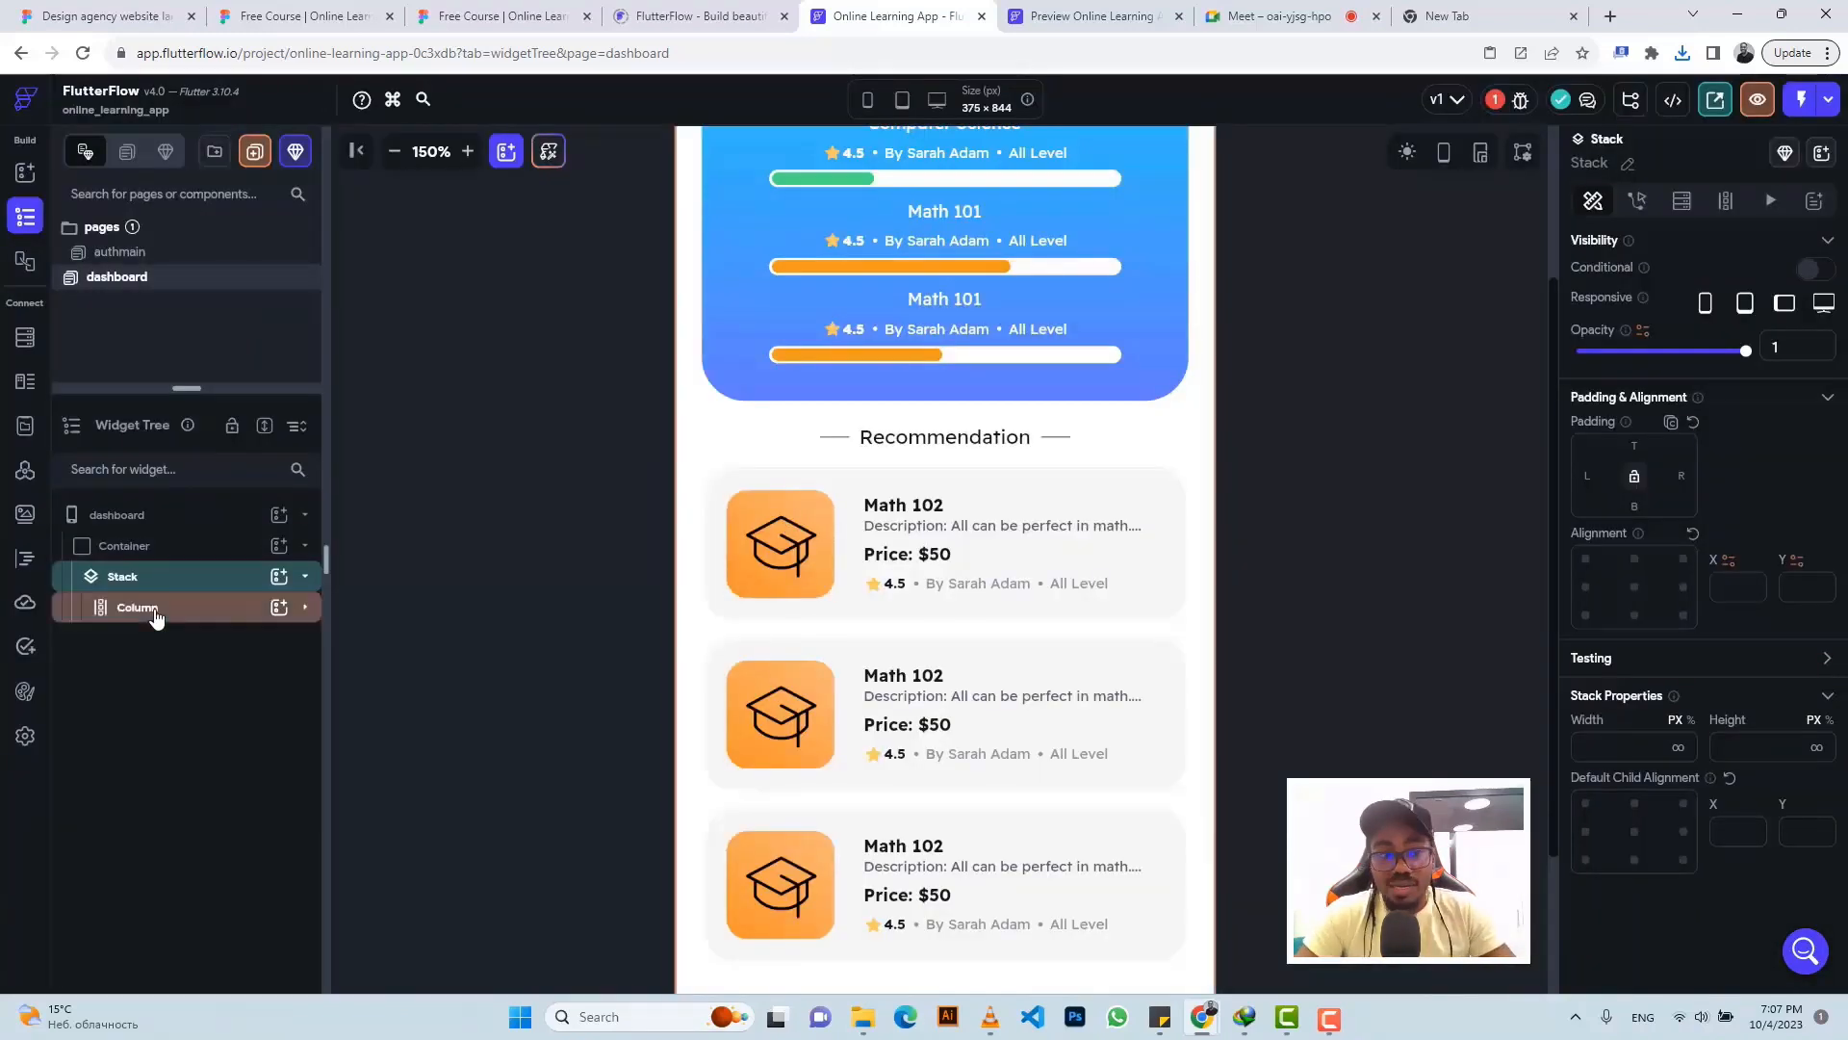
{"action": "left_click", "coordinate": [279, 576]}
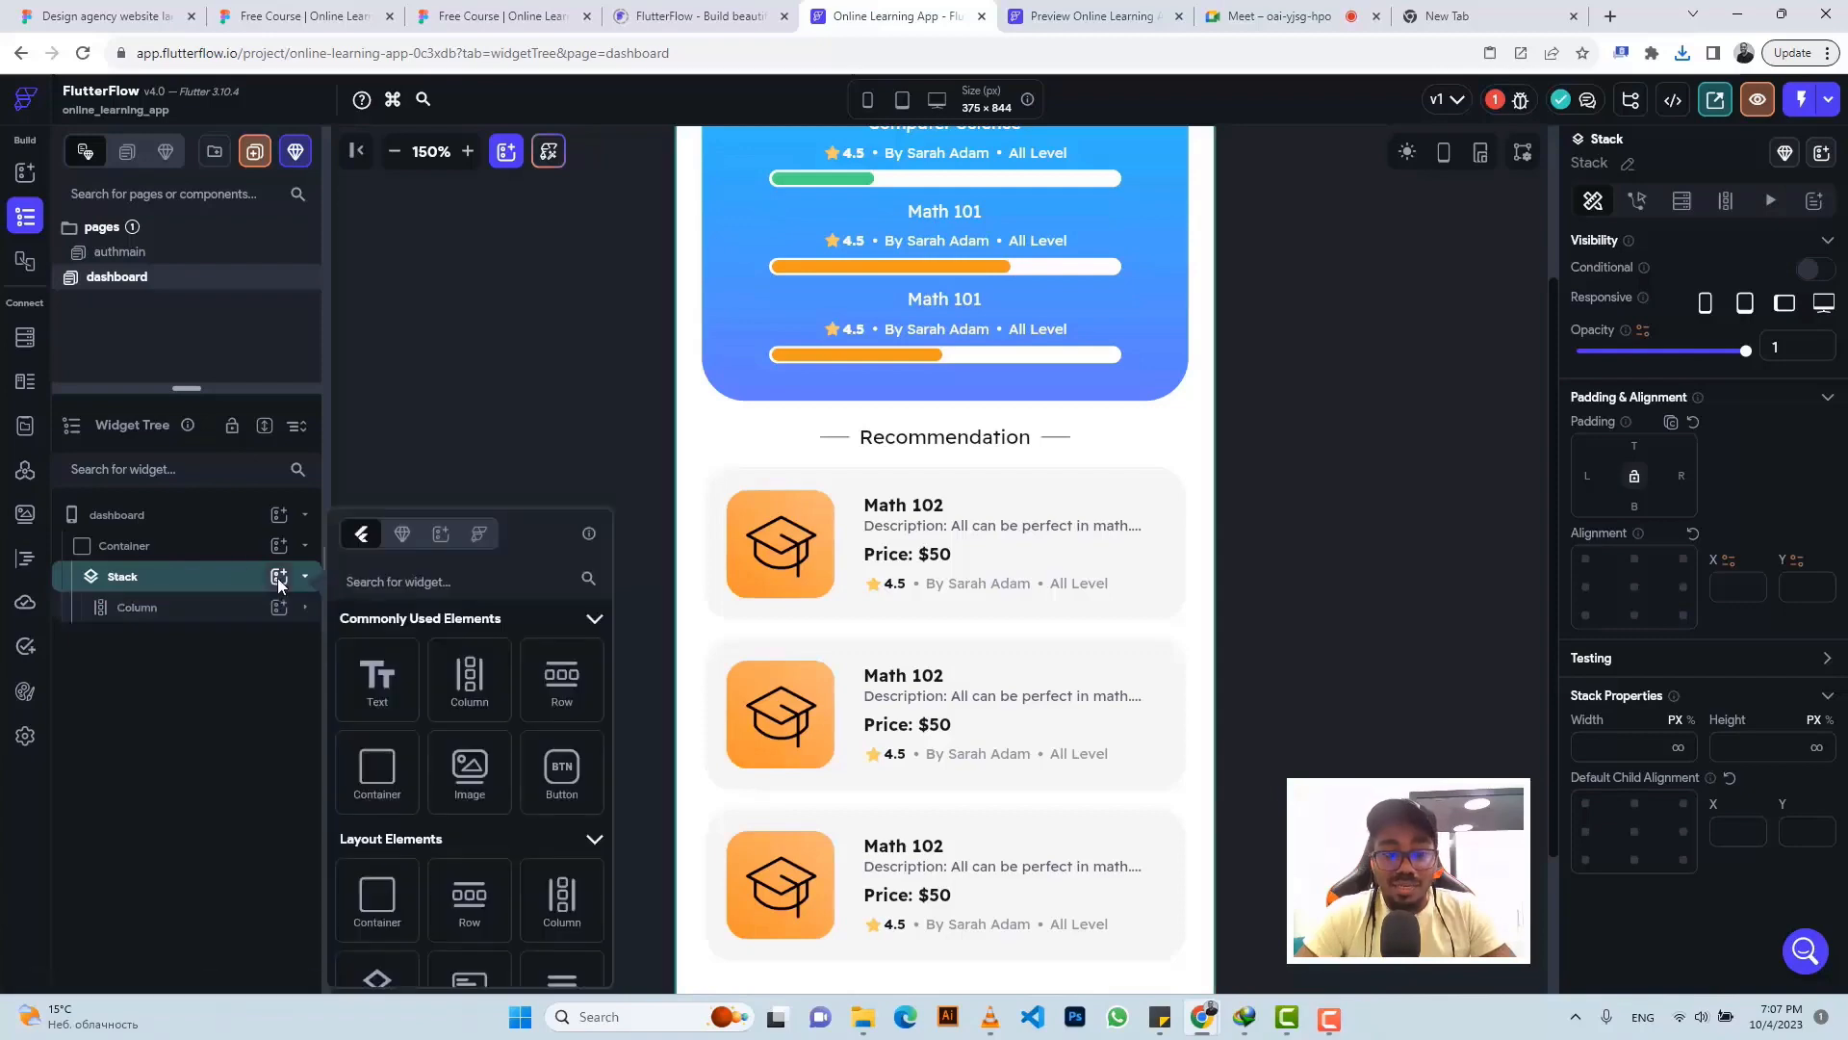
{"action": "left_click", "coordinate": [376, 773]}
{"action": "left_click", "coordinate": [572, 8]}
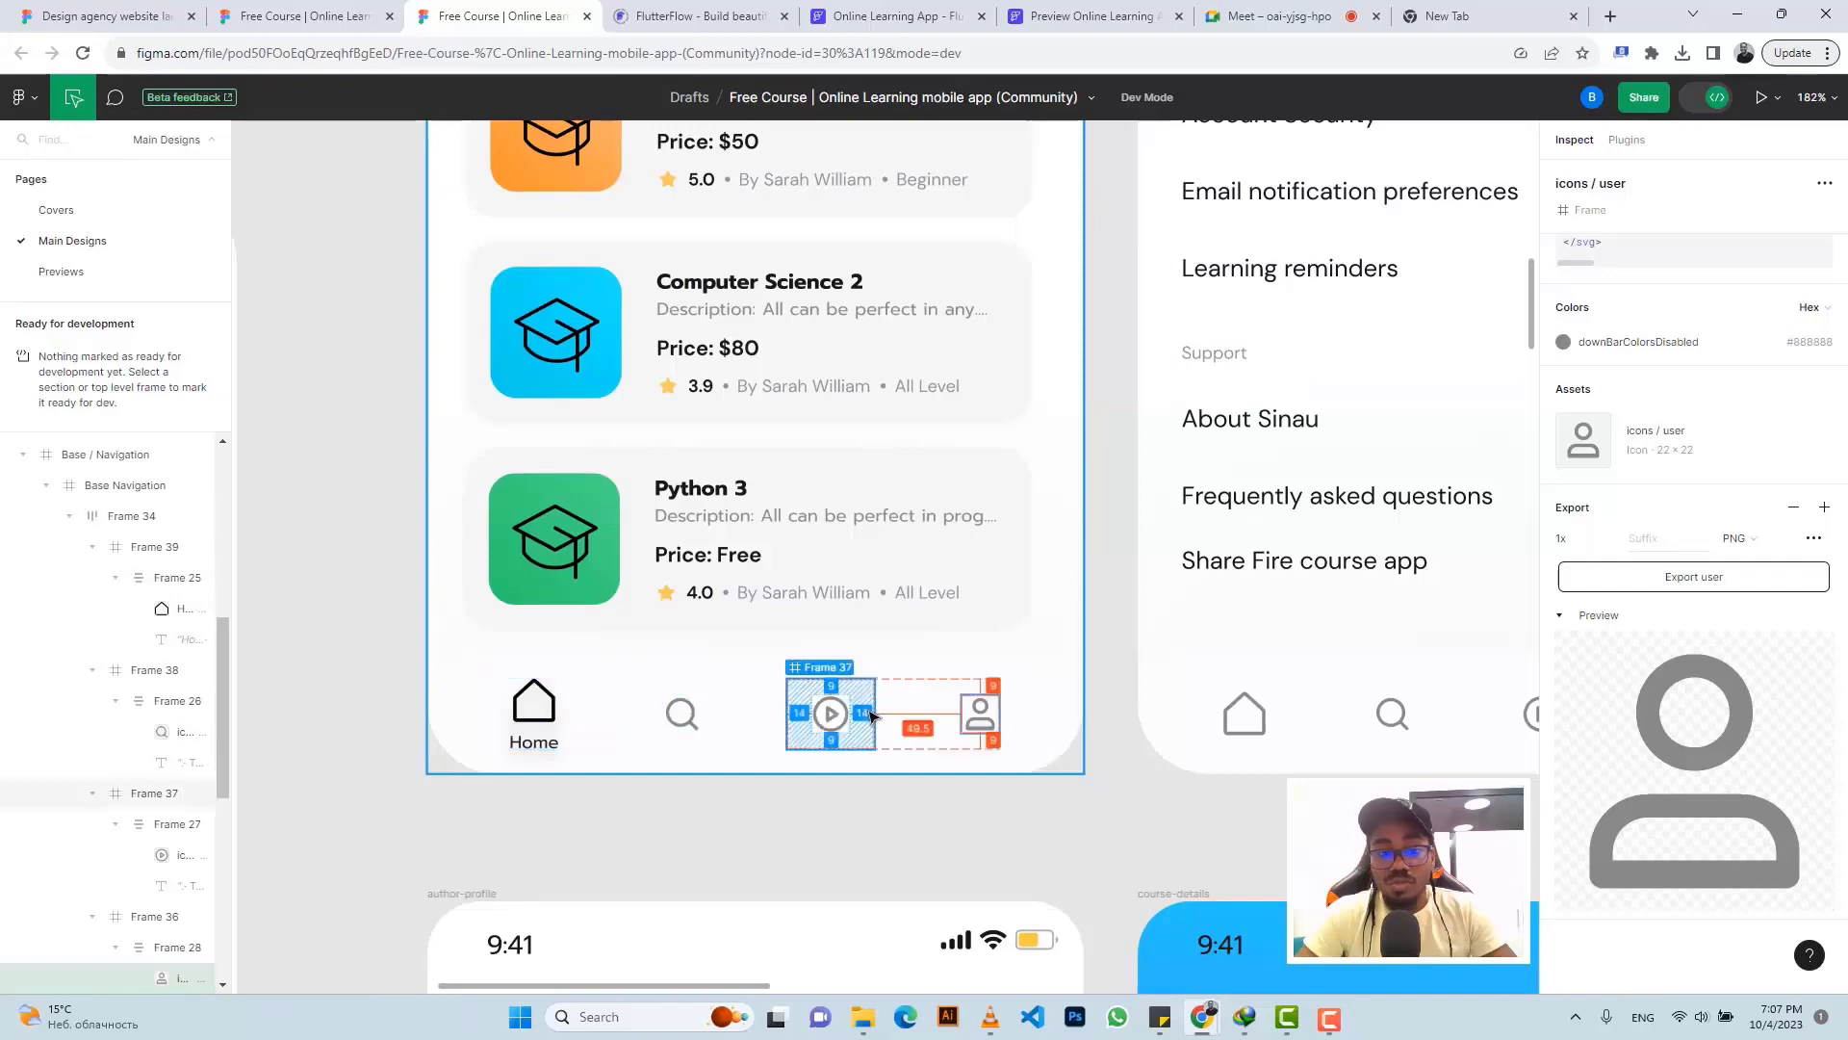
- Stretch the new Container to infinite width so it spans the screen
{"action": "left_click", "coordinate": [898, 16]}
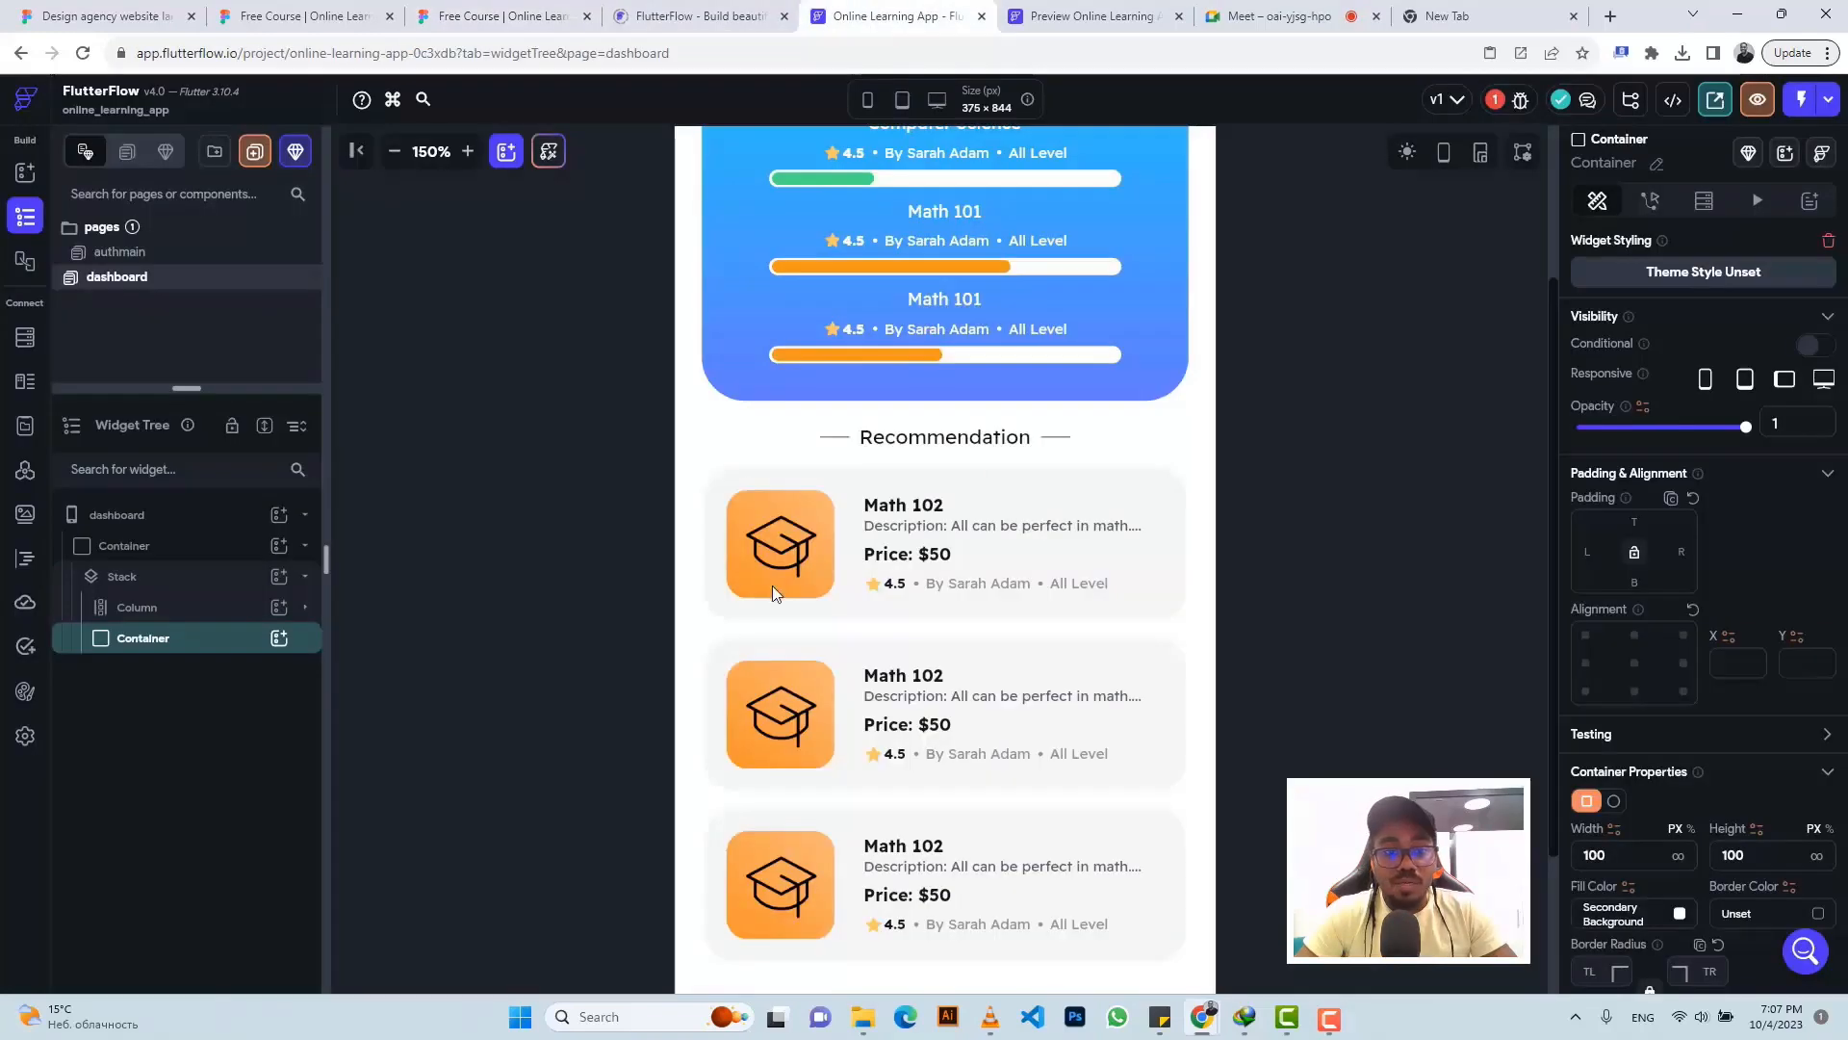
{"action": "scroll", "coordinate": [891, 654], "scroll_direction": "up", "scroll_amount": 1}
{"action": "scroll", "coordinate": [891, 645], "scroll_direction": "down", "scroll_amount": 3}
{"action": "scroll", "coordinate": [891, 636], "scroll_direction": "up", "scroll_amount": 5}
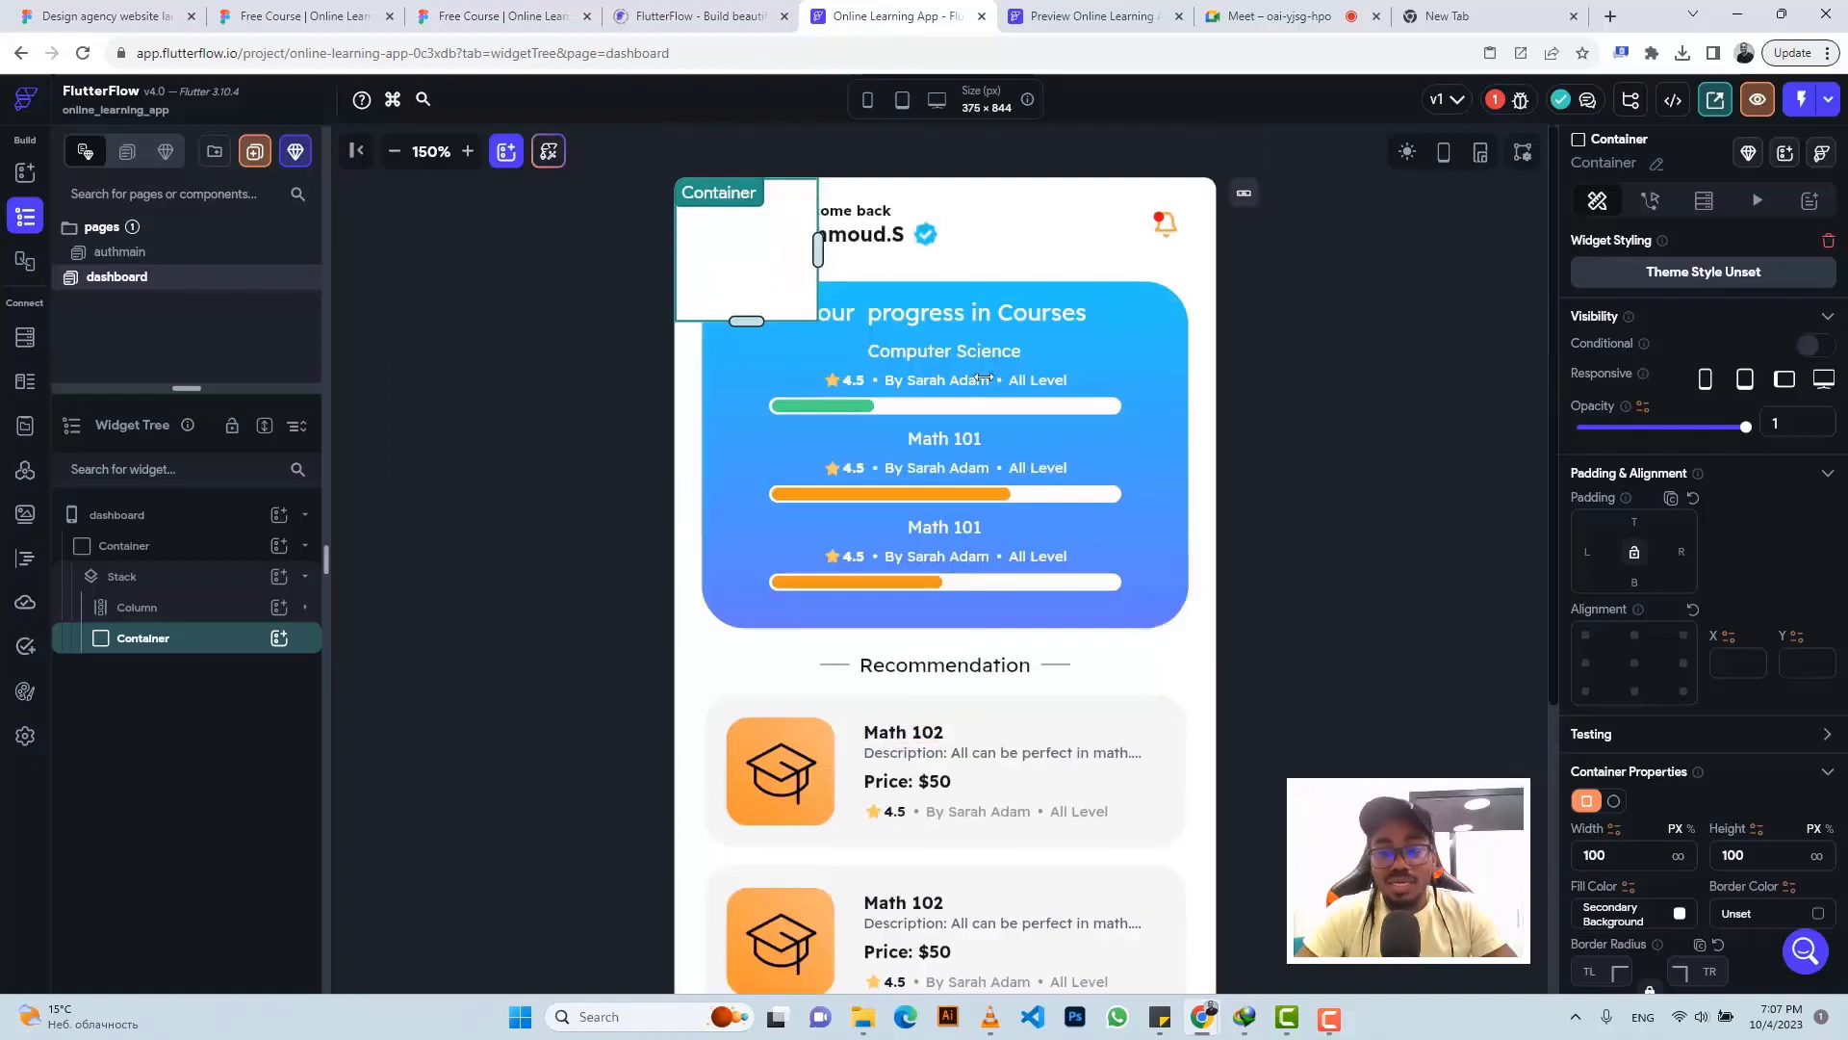
{"action": "left_click", "coordinate": [1678, 856]}
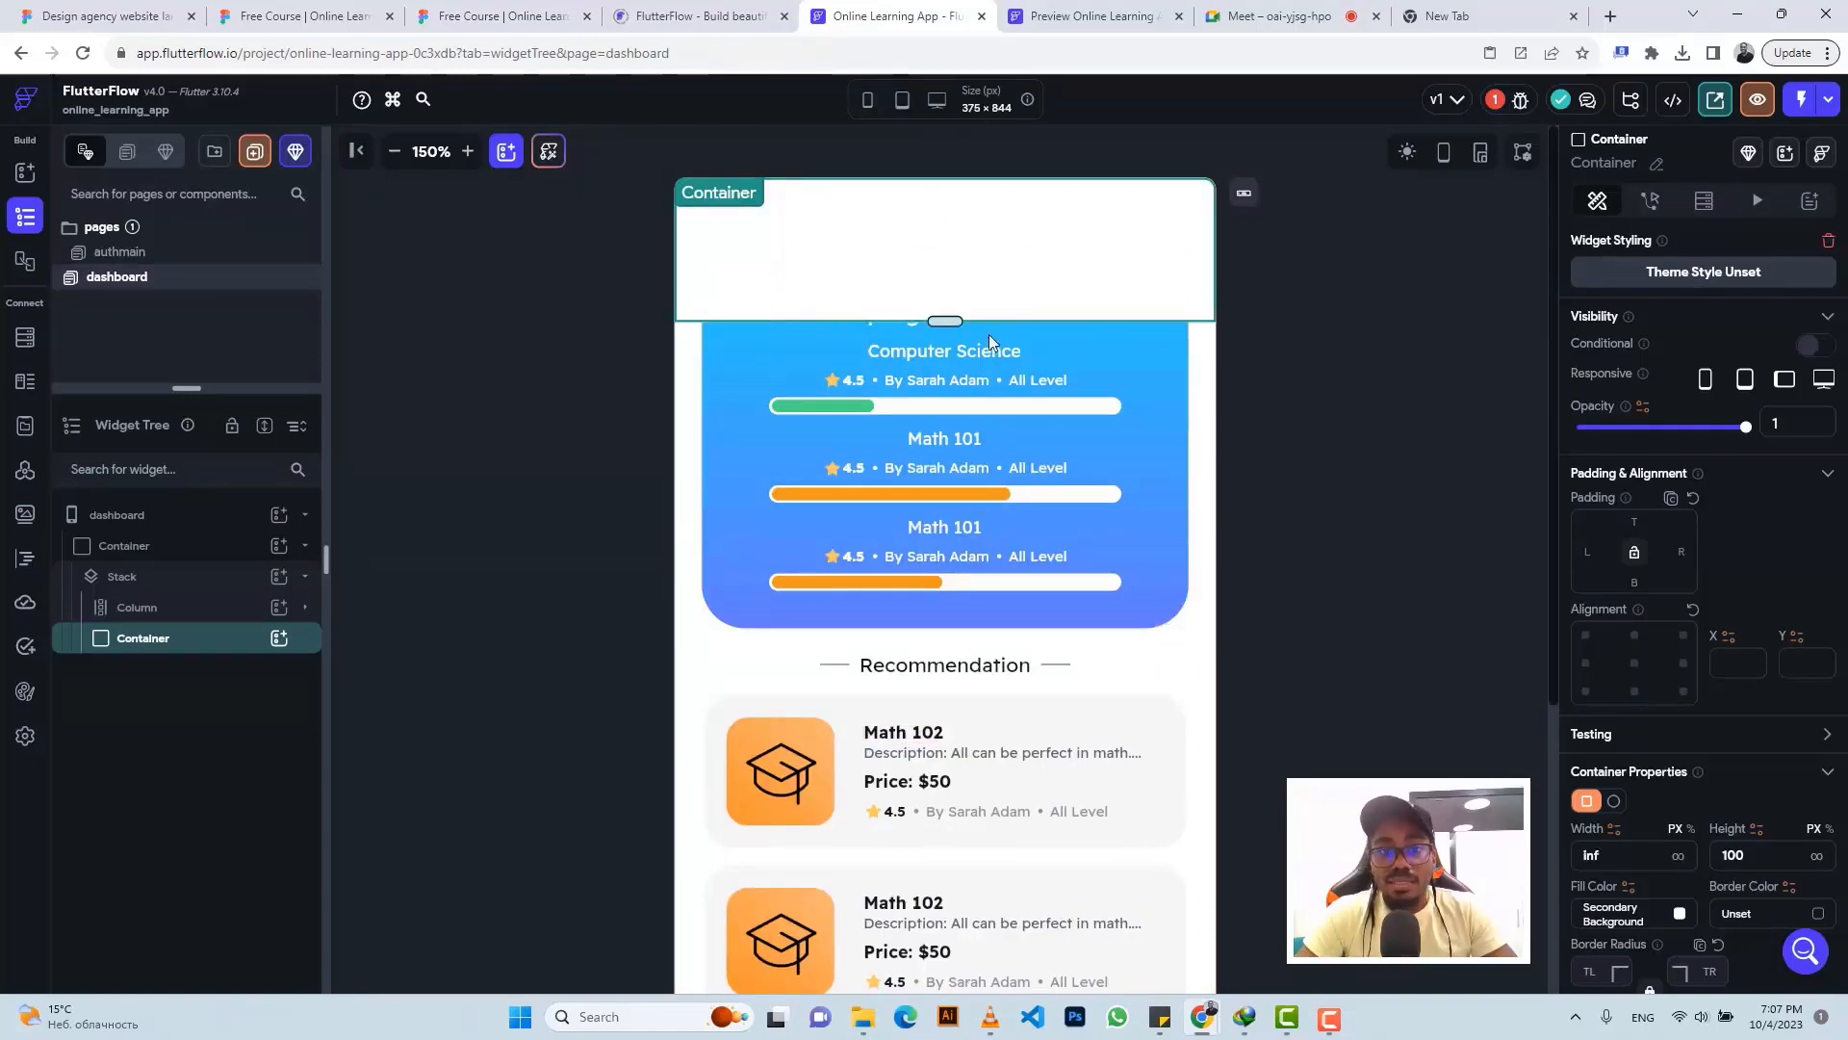
- Check the Figma Base Navigation frame's size and set the Container height to 70
{"action": "left_click", "coordinate": [501, 16]}
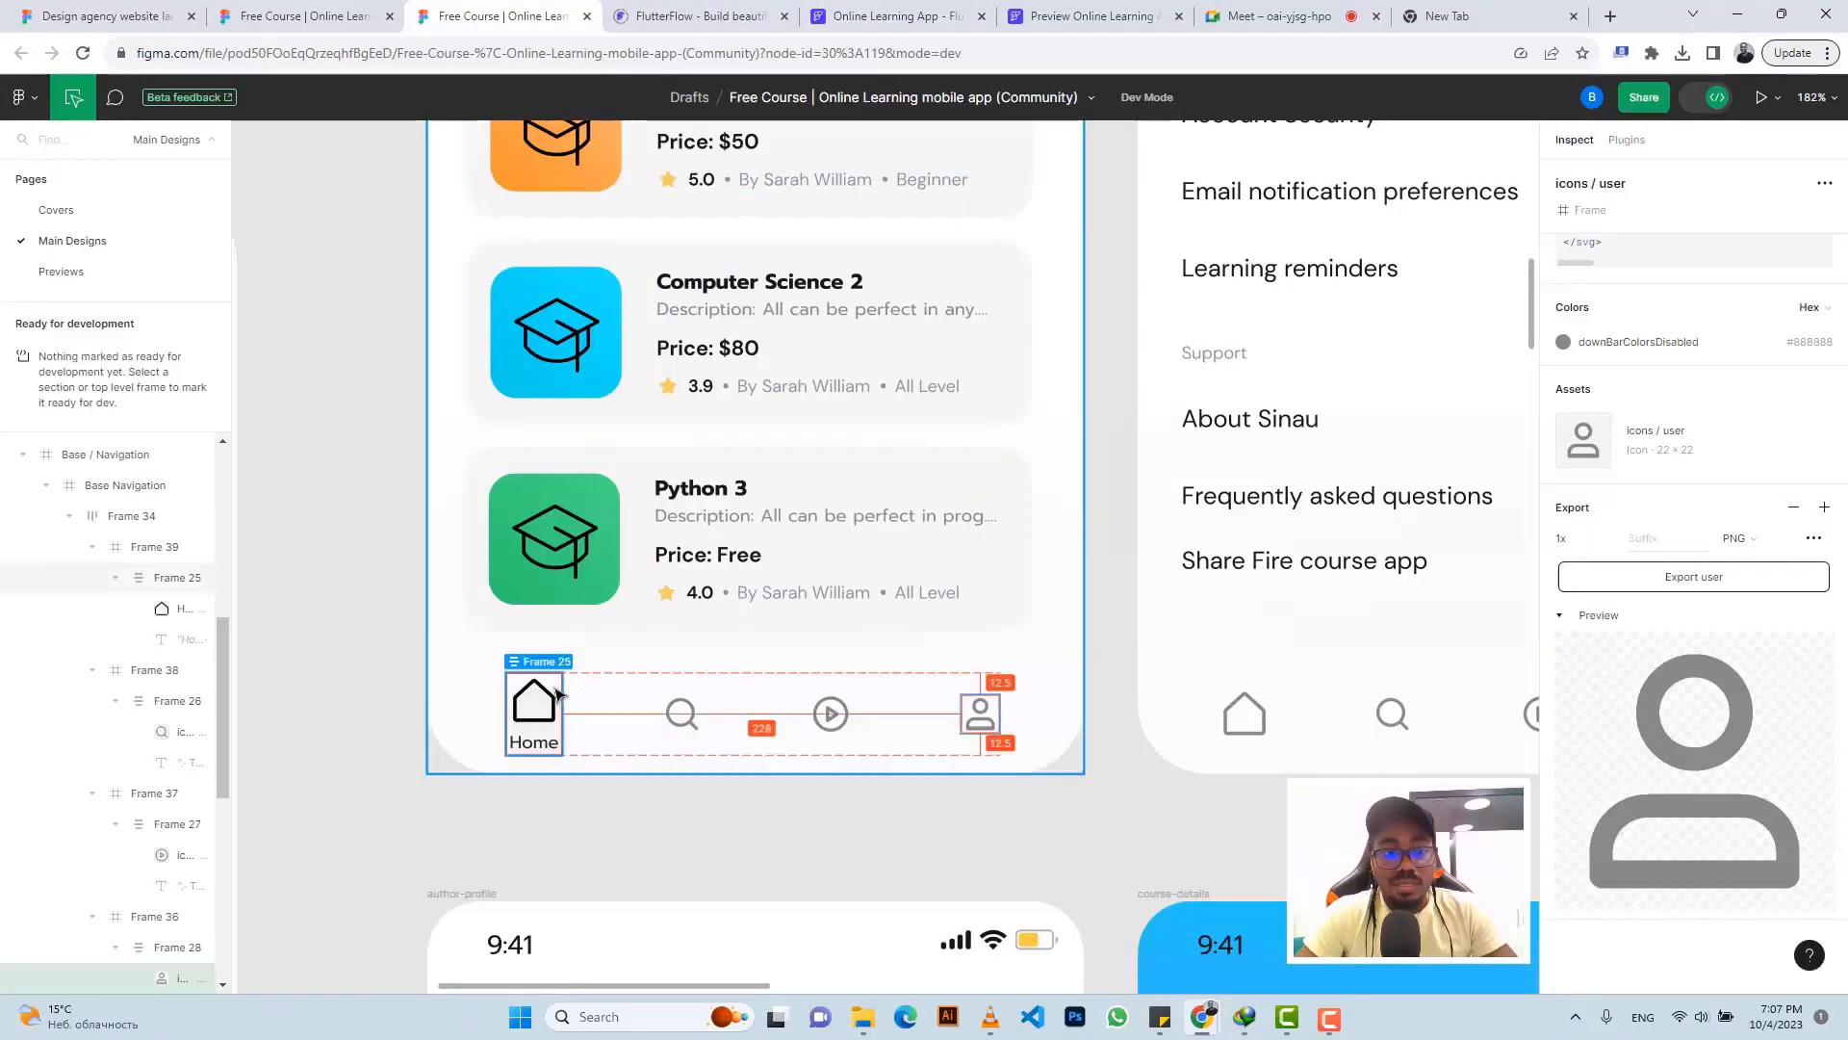
{"action": "left_click", "coordinate": [580, 667]}
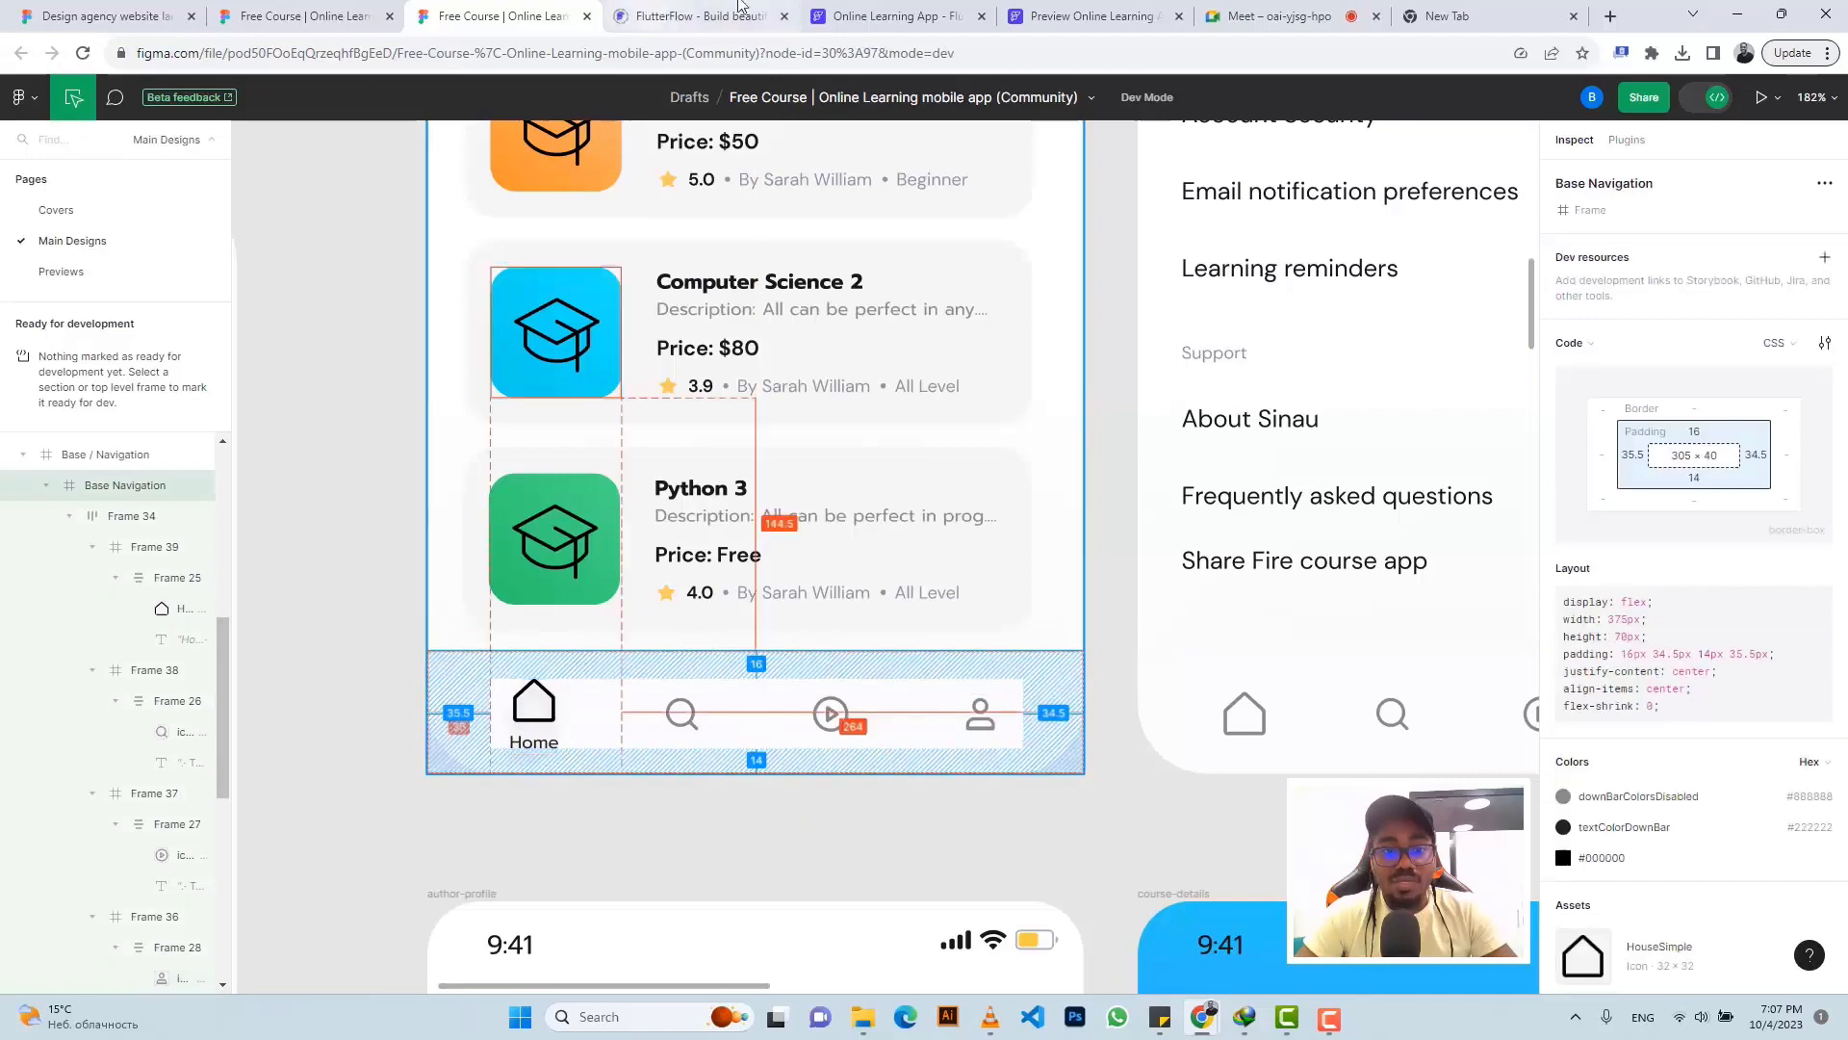
{"action": "left_click", "coordinate": [872, 13]}
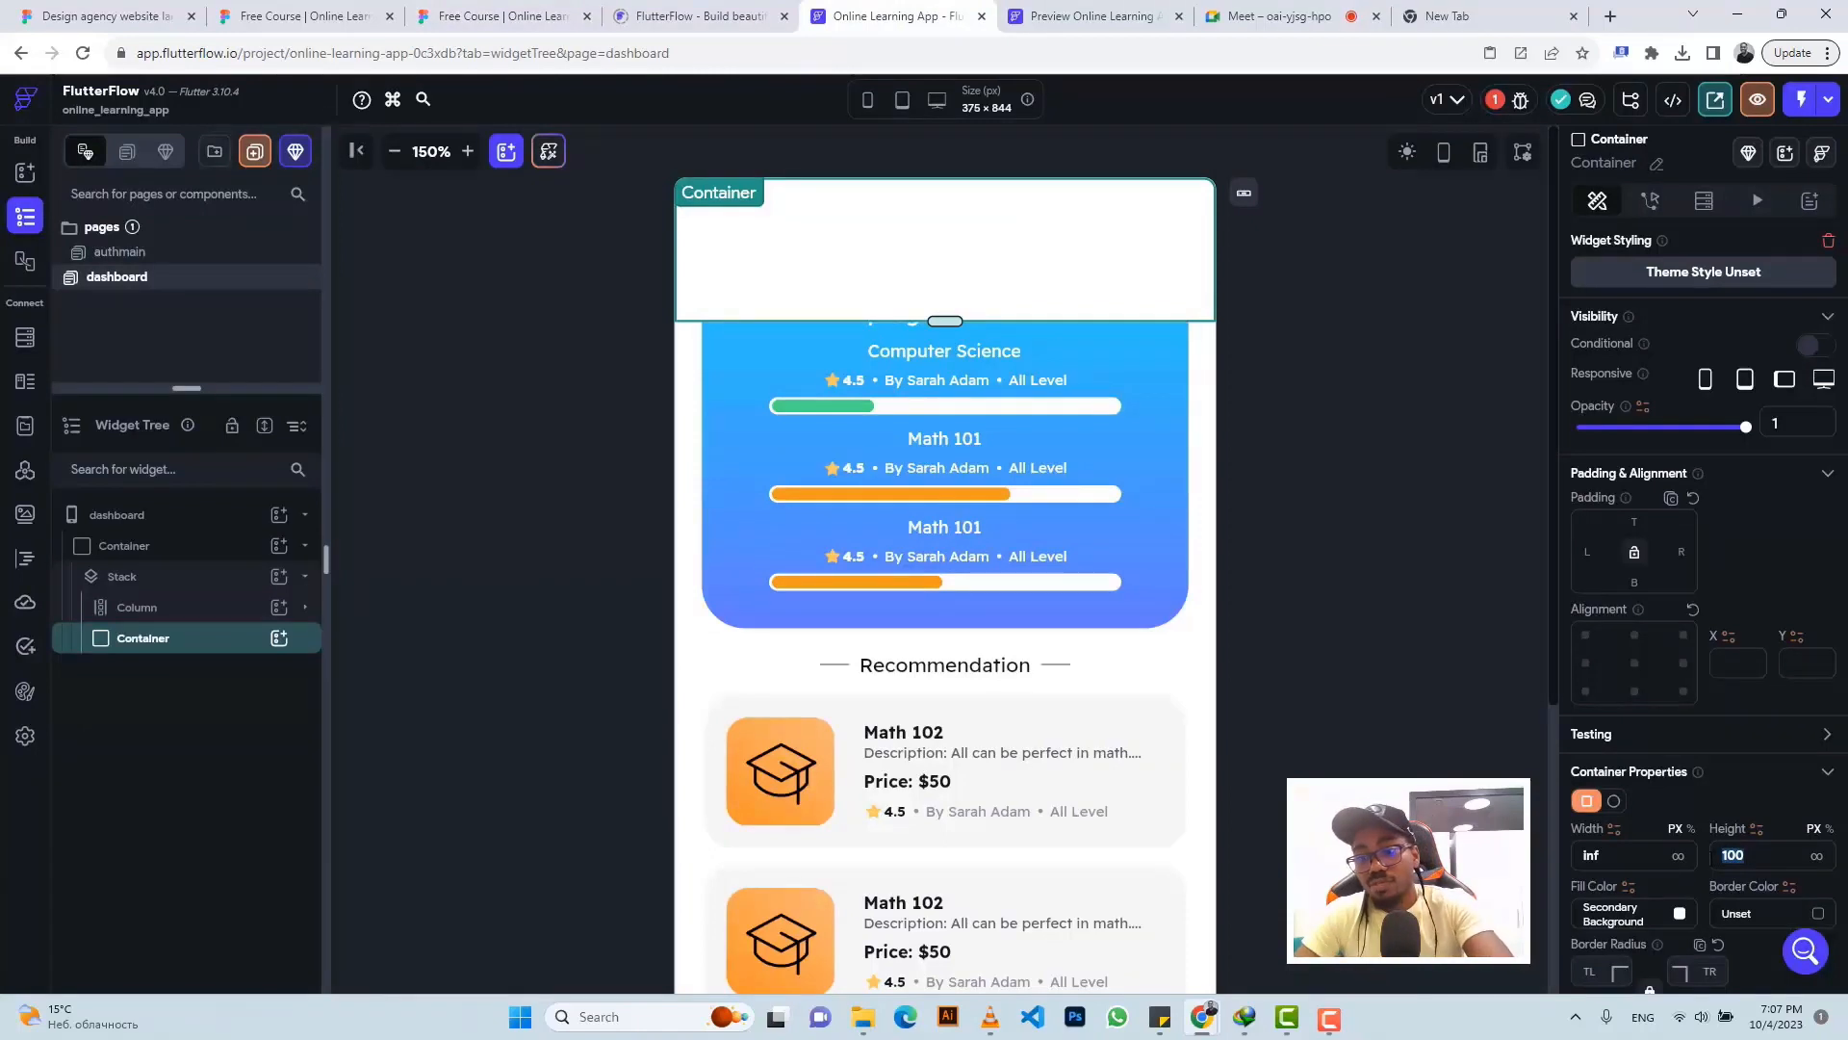
{"action": "type", "text": "7"}
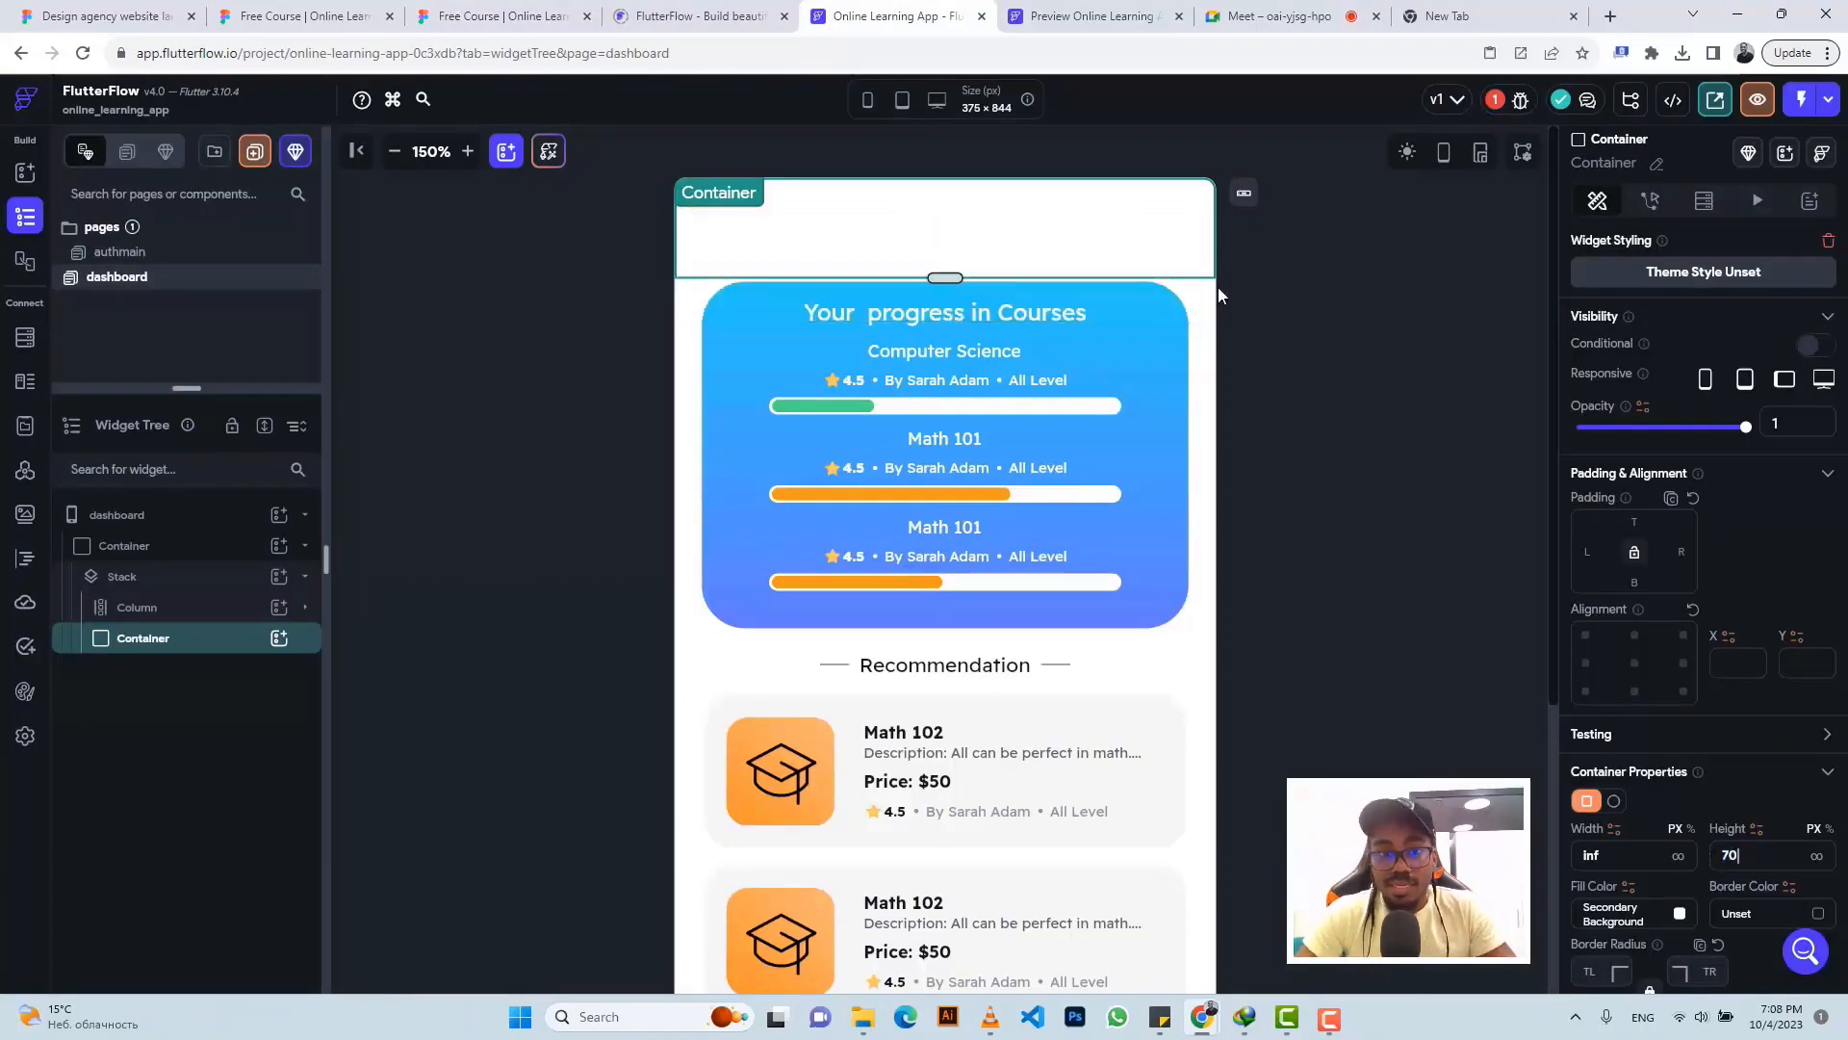
{"action": "type", "text": "0"}
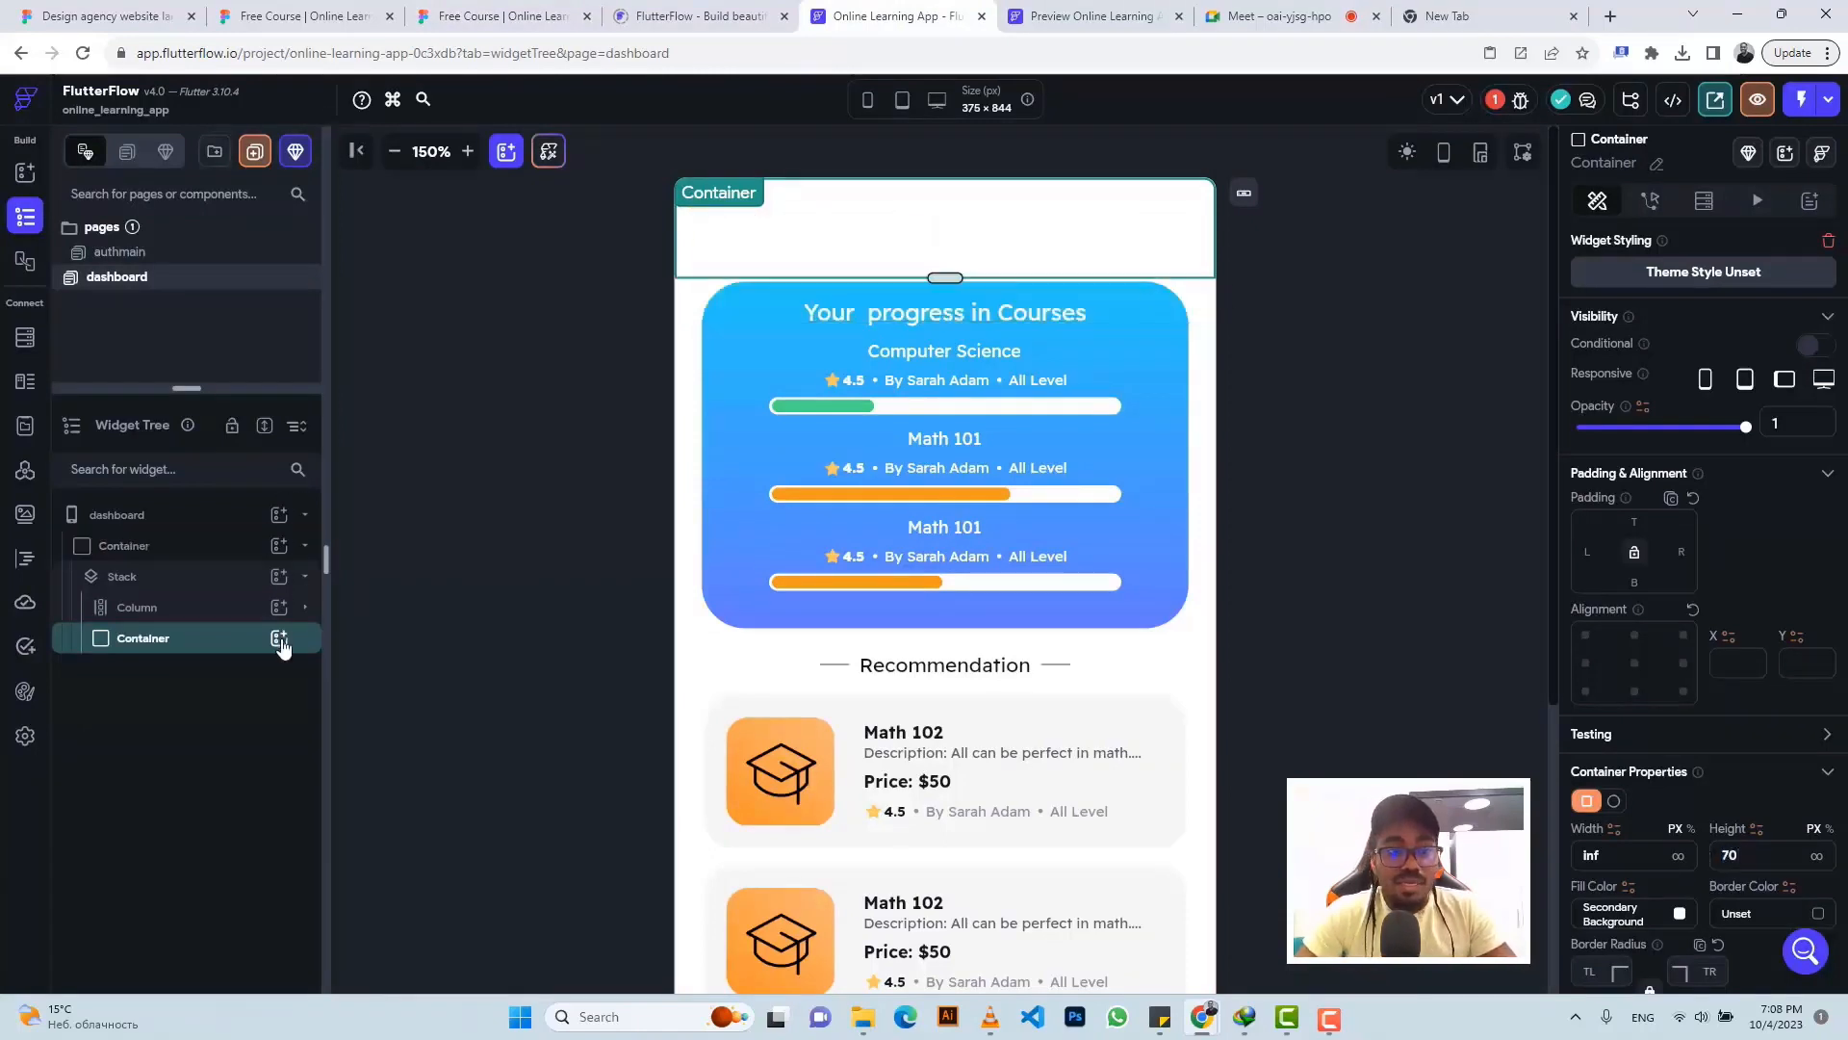
{"action": "left_click", "coordinate": [279, 640]}
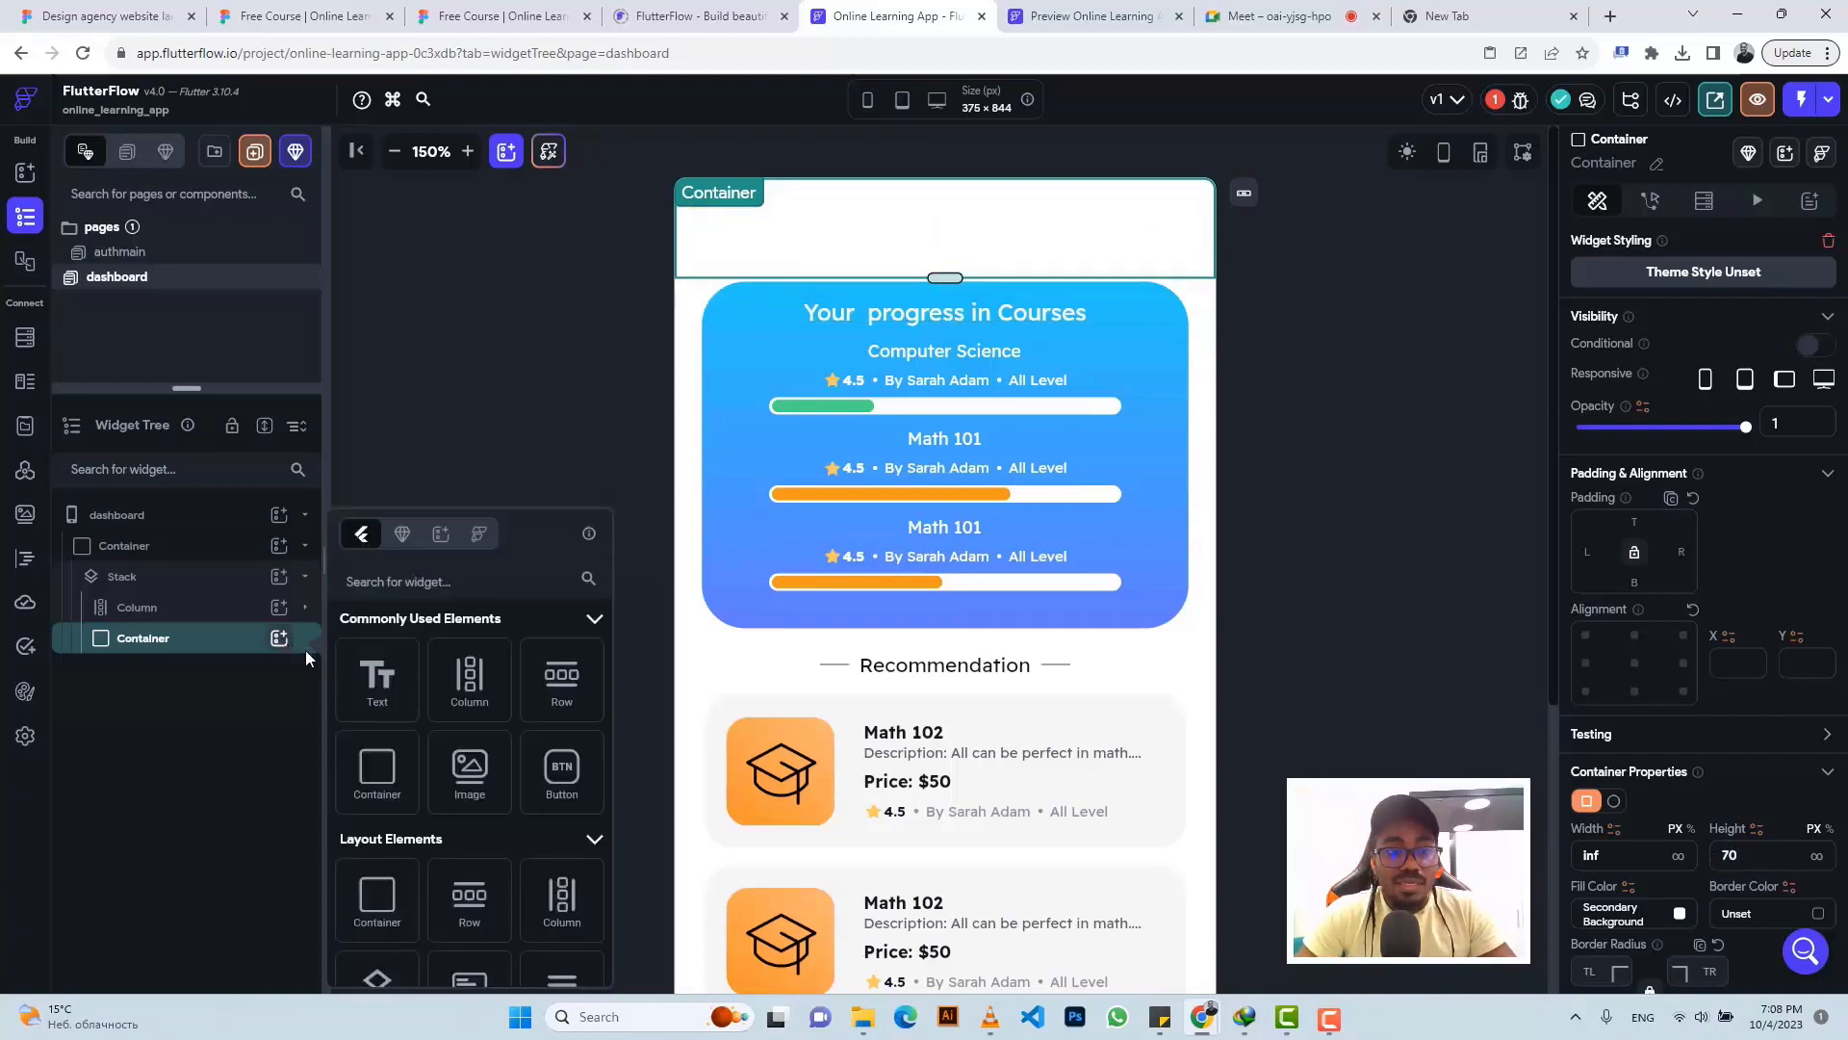
- Nest a Row inside the container, a Column inside the Row, and an Image inside the Column
{"action": "left_click", "coordinate": [562, 680]}
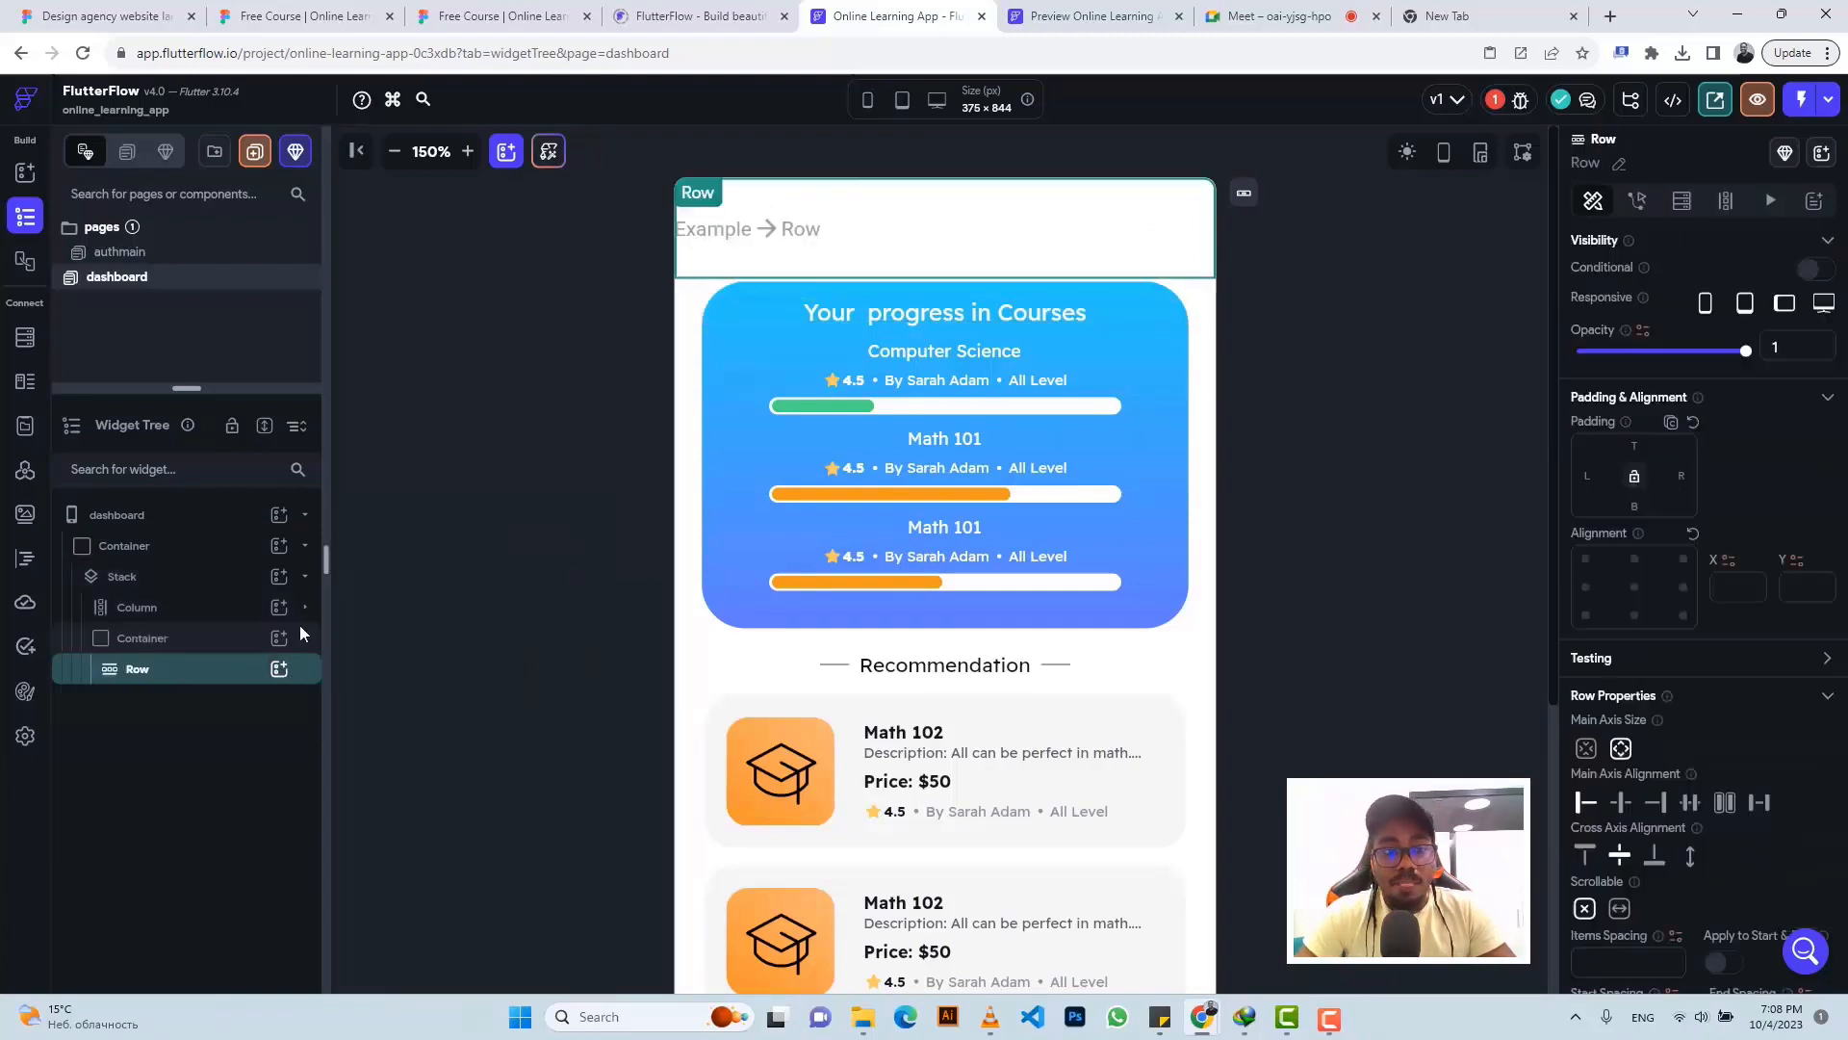
{"action": "left_click", "coordinate": [279, 670]}
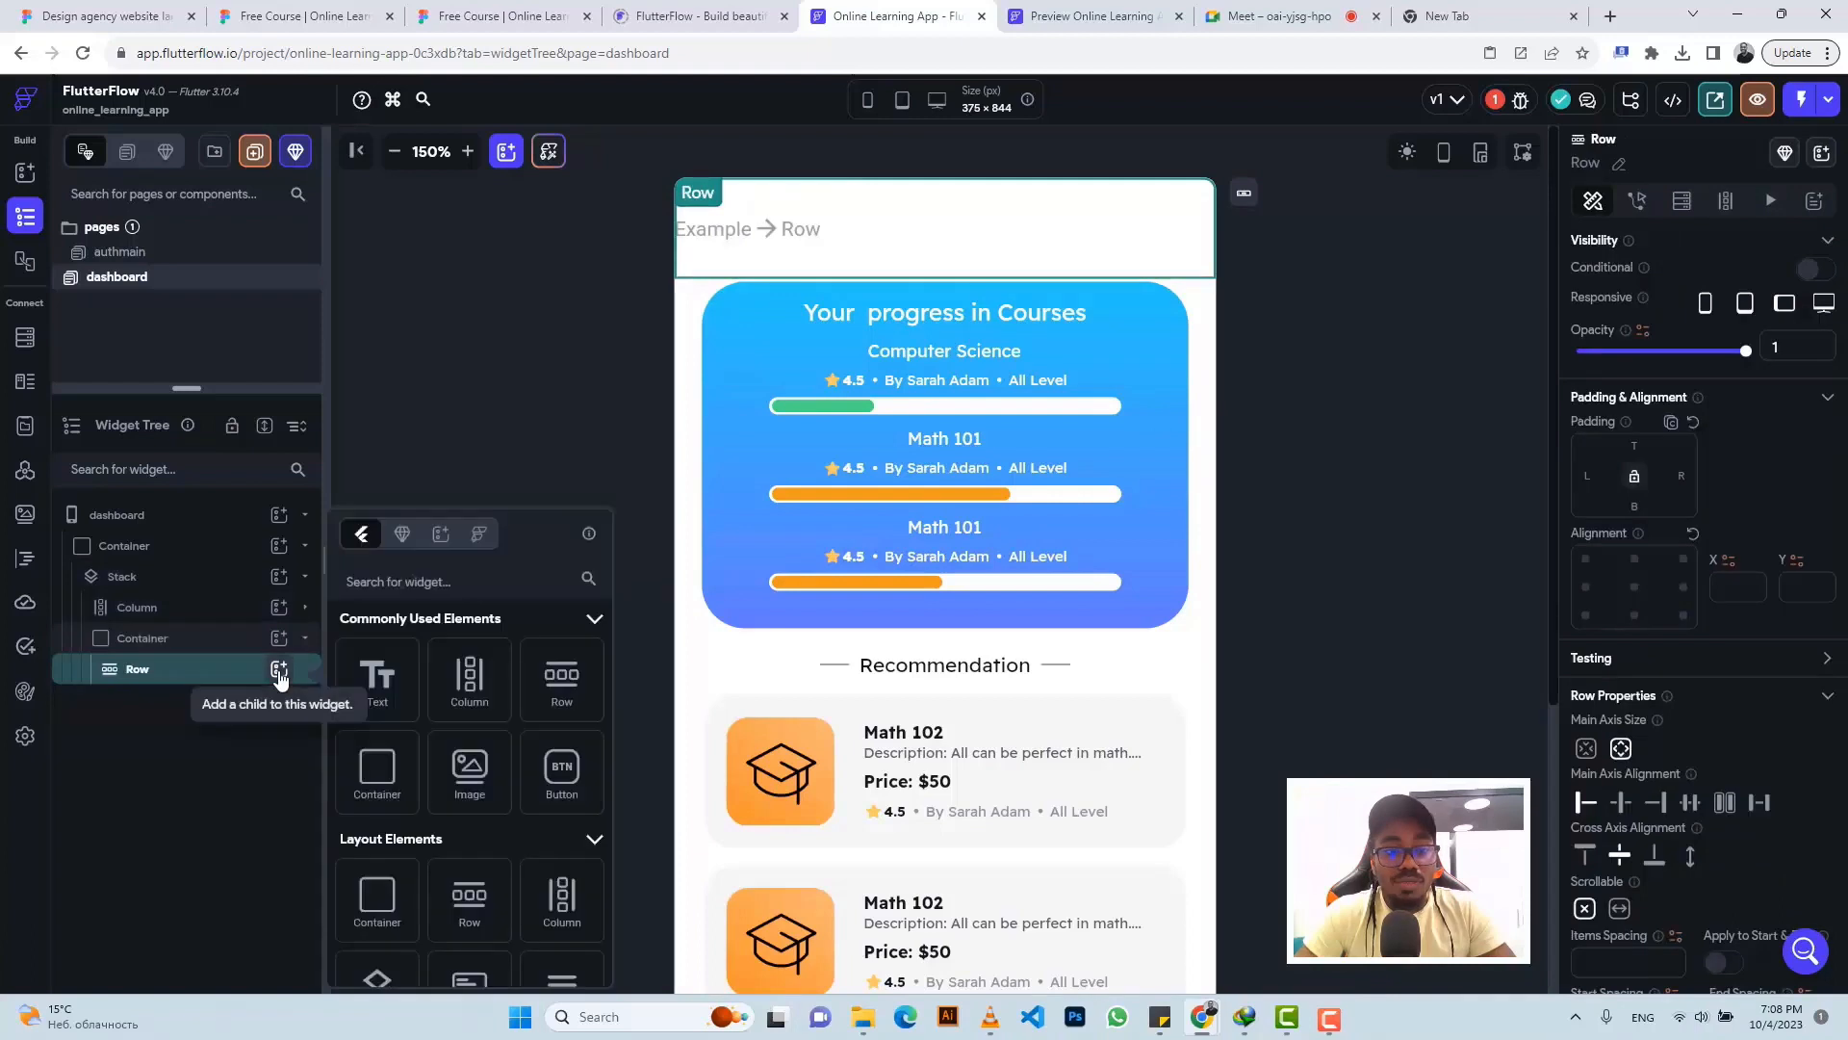
{"action": "left_click", "coordinate": [484, 691]}
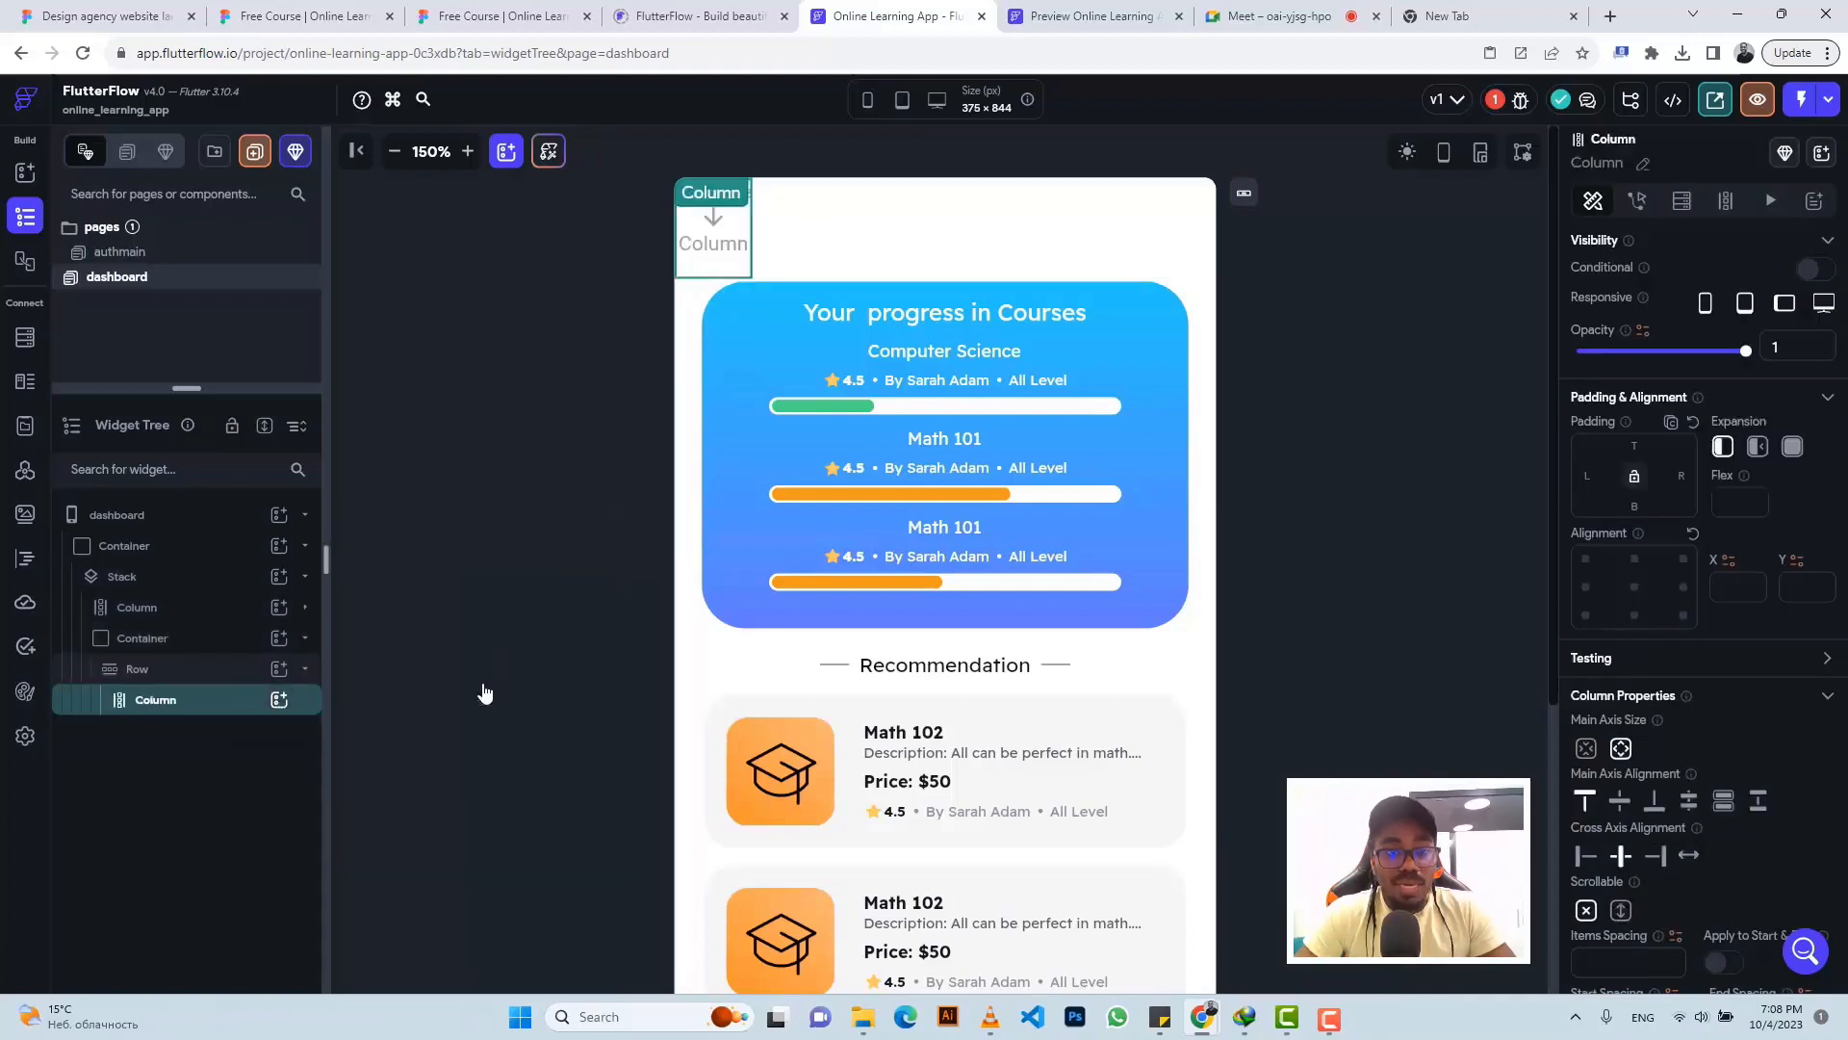
{"action": "left_click", "coordinate": [277, 701]}
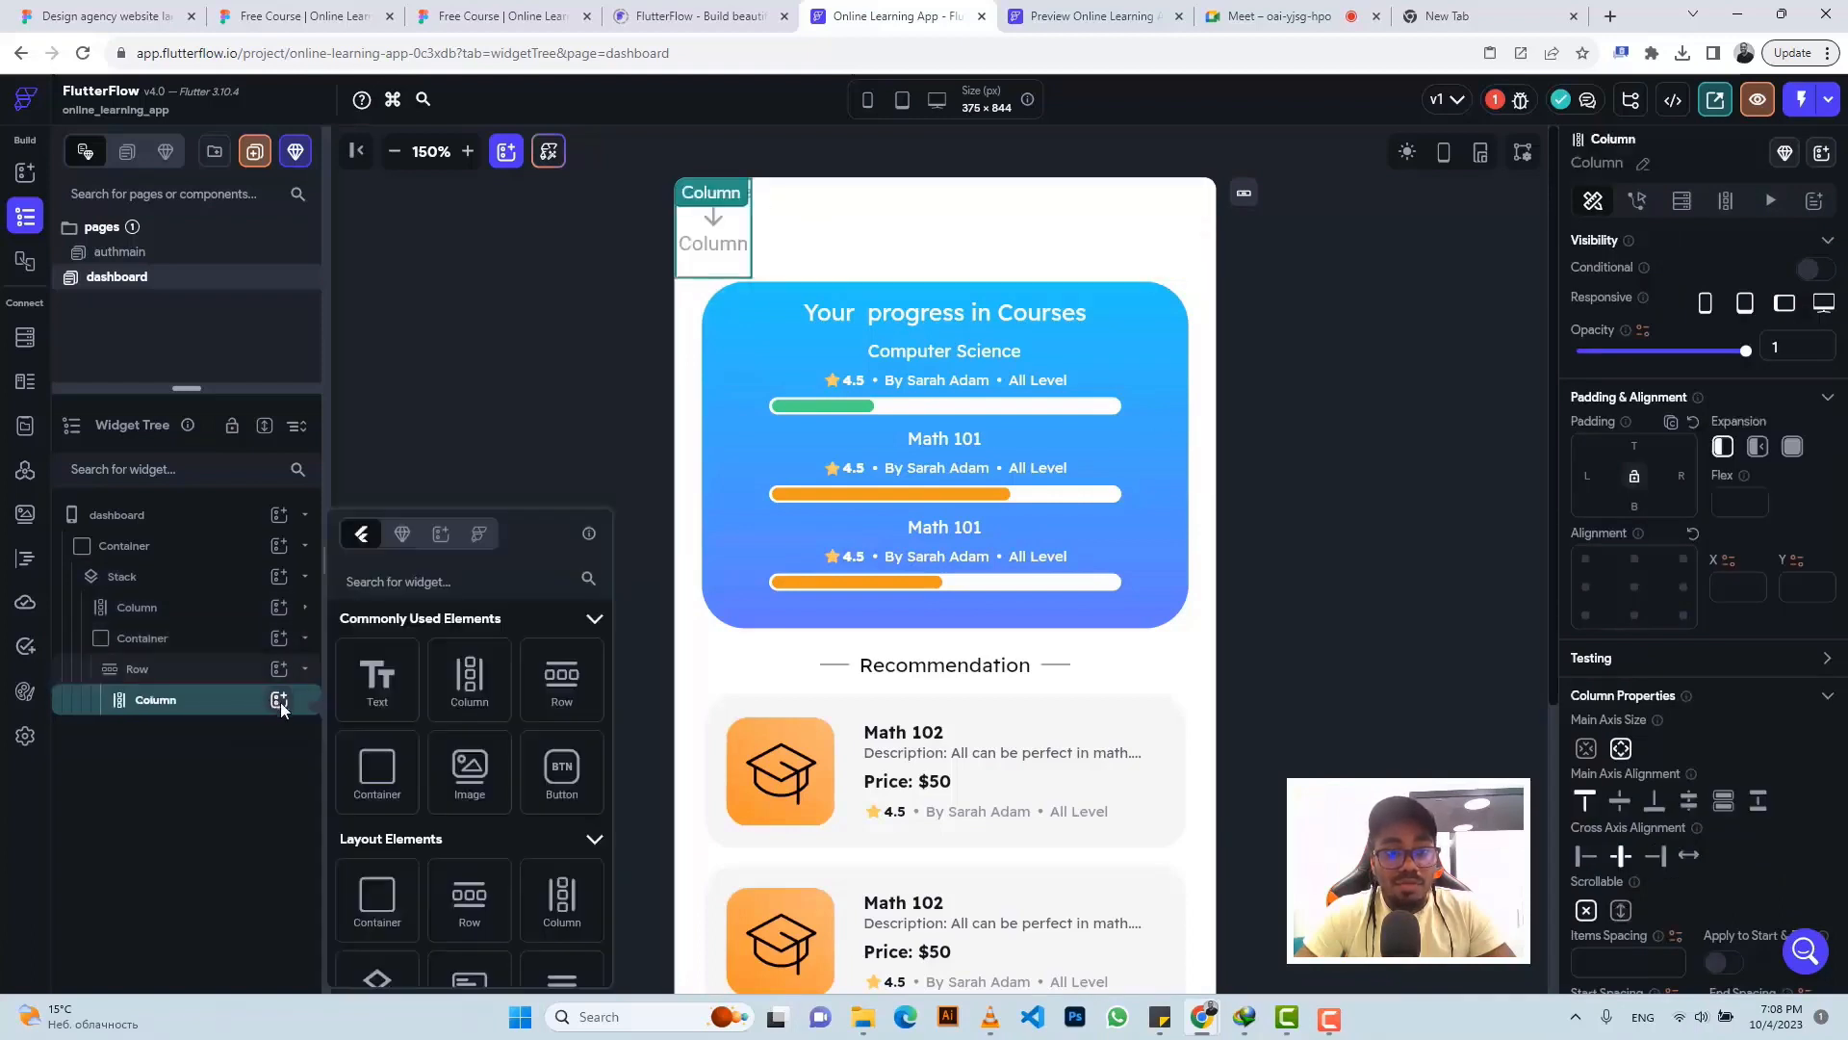
{"action": "left_click", "coordinate": [471, 770]}
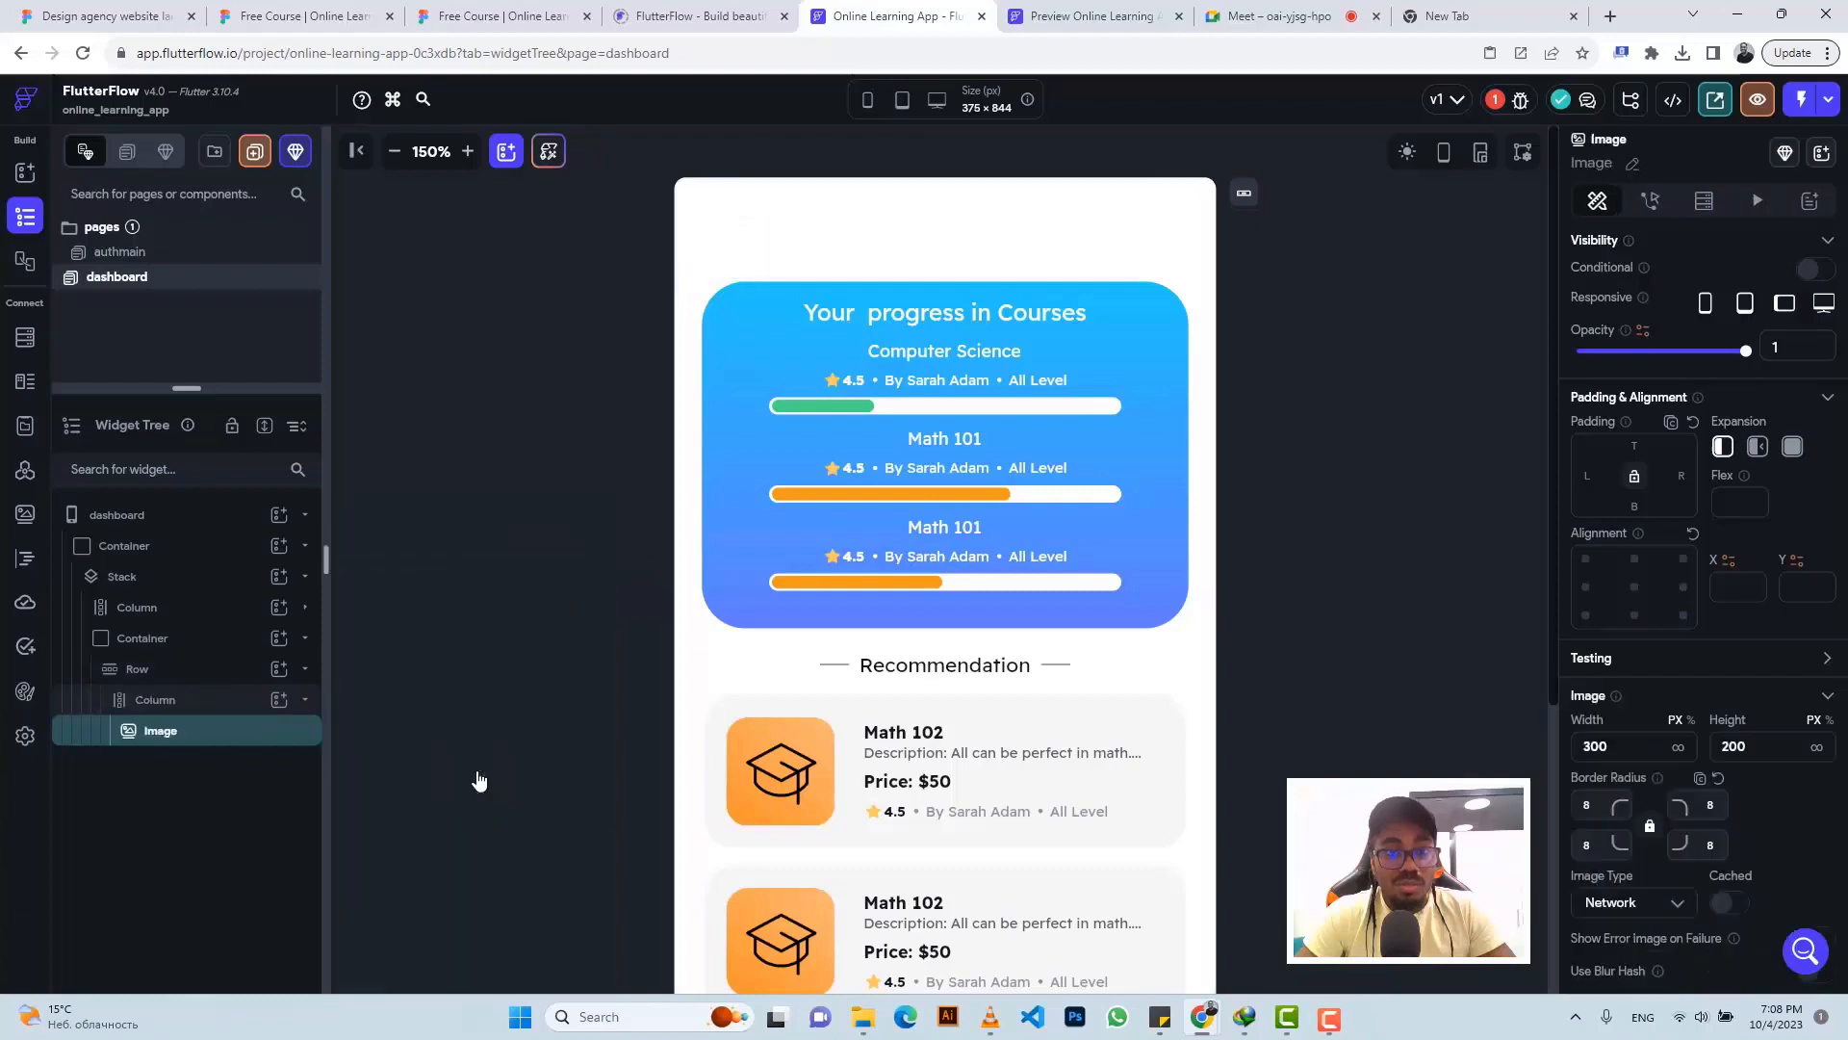
- Add a Text widget under the Image and check Figma's Home label styling
{"action": "left_click", "coordinate": [241, 702]}
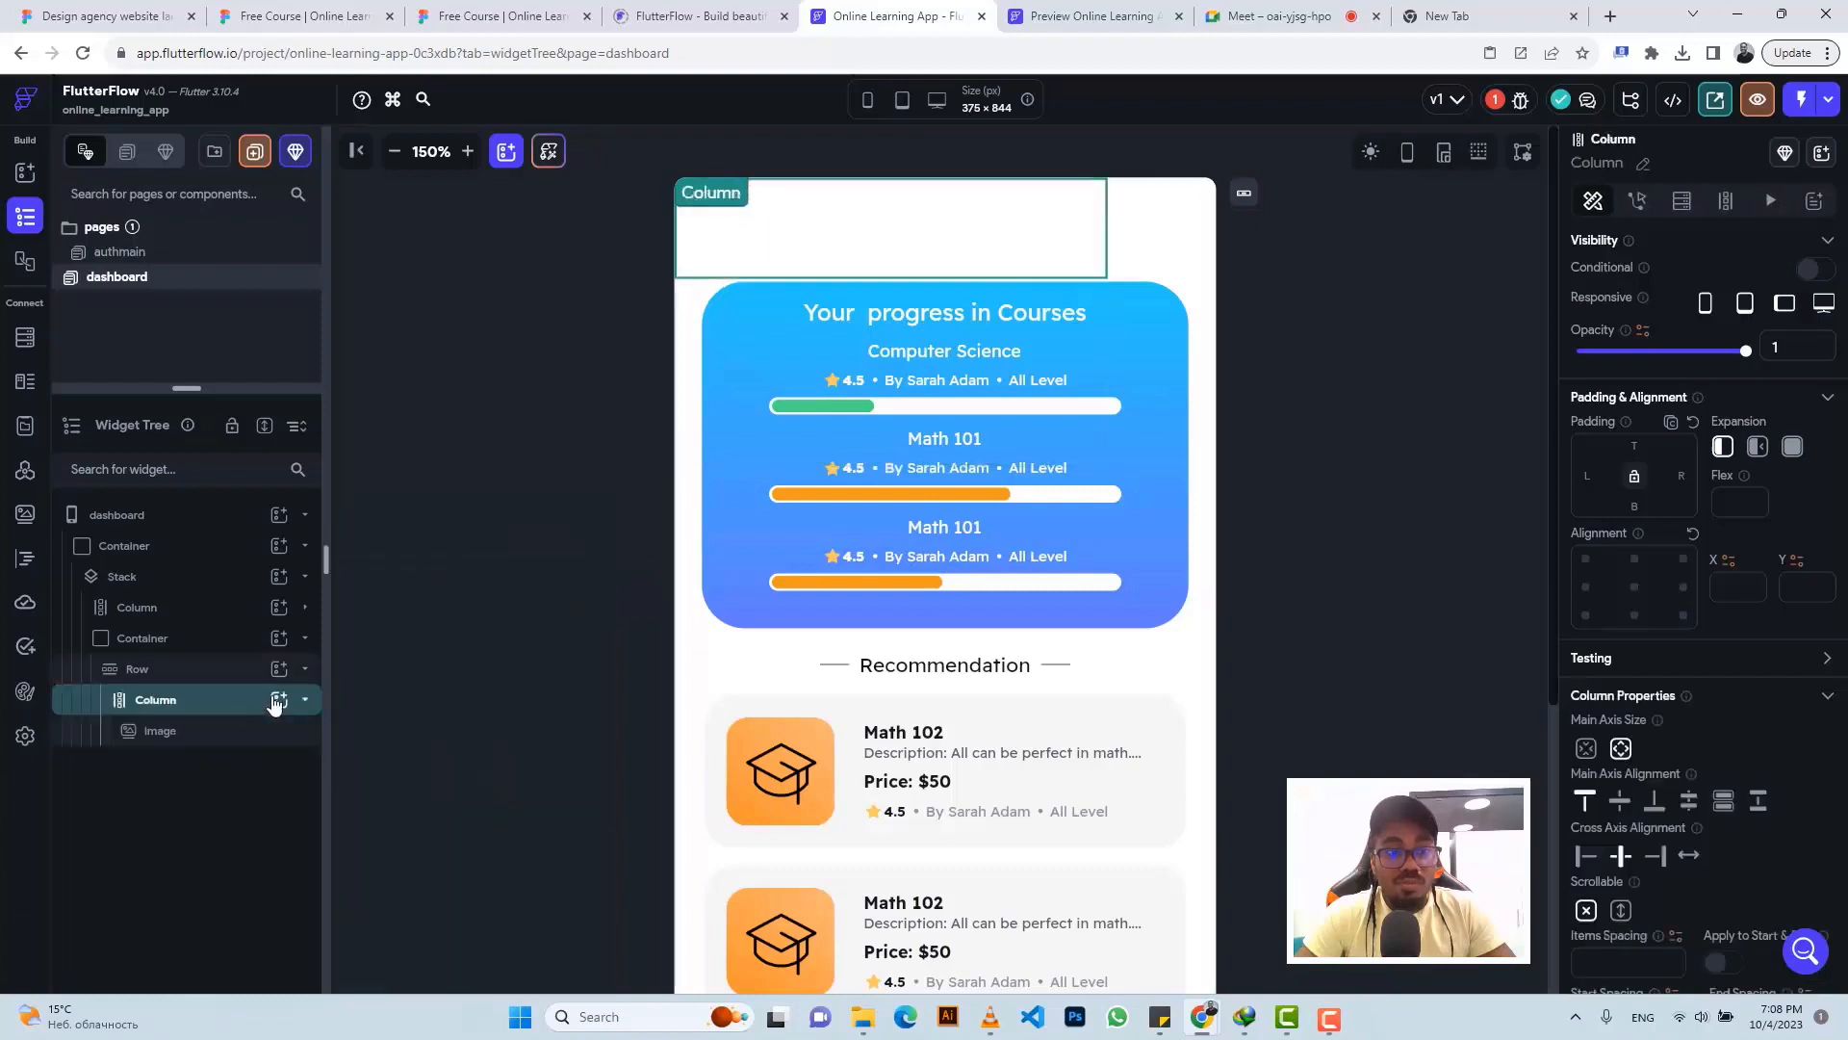
{"action": "left_click", "coordinate": [279, 701]}
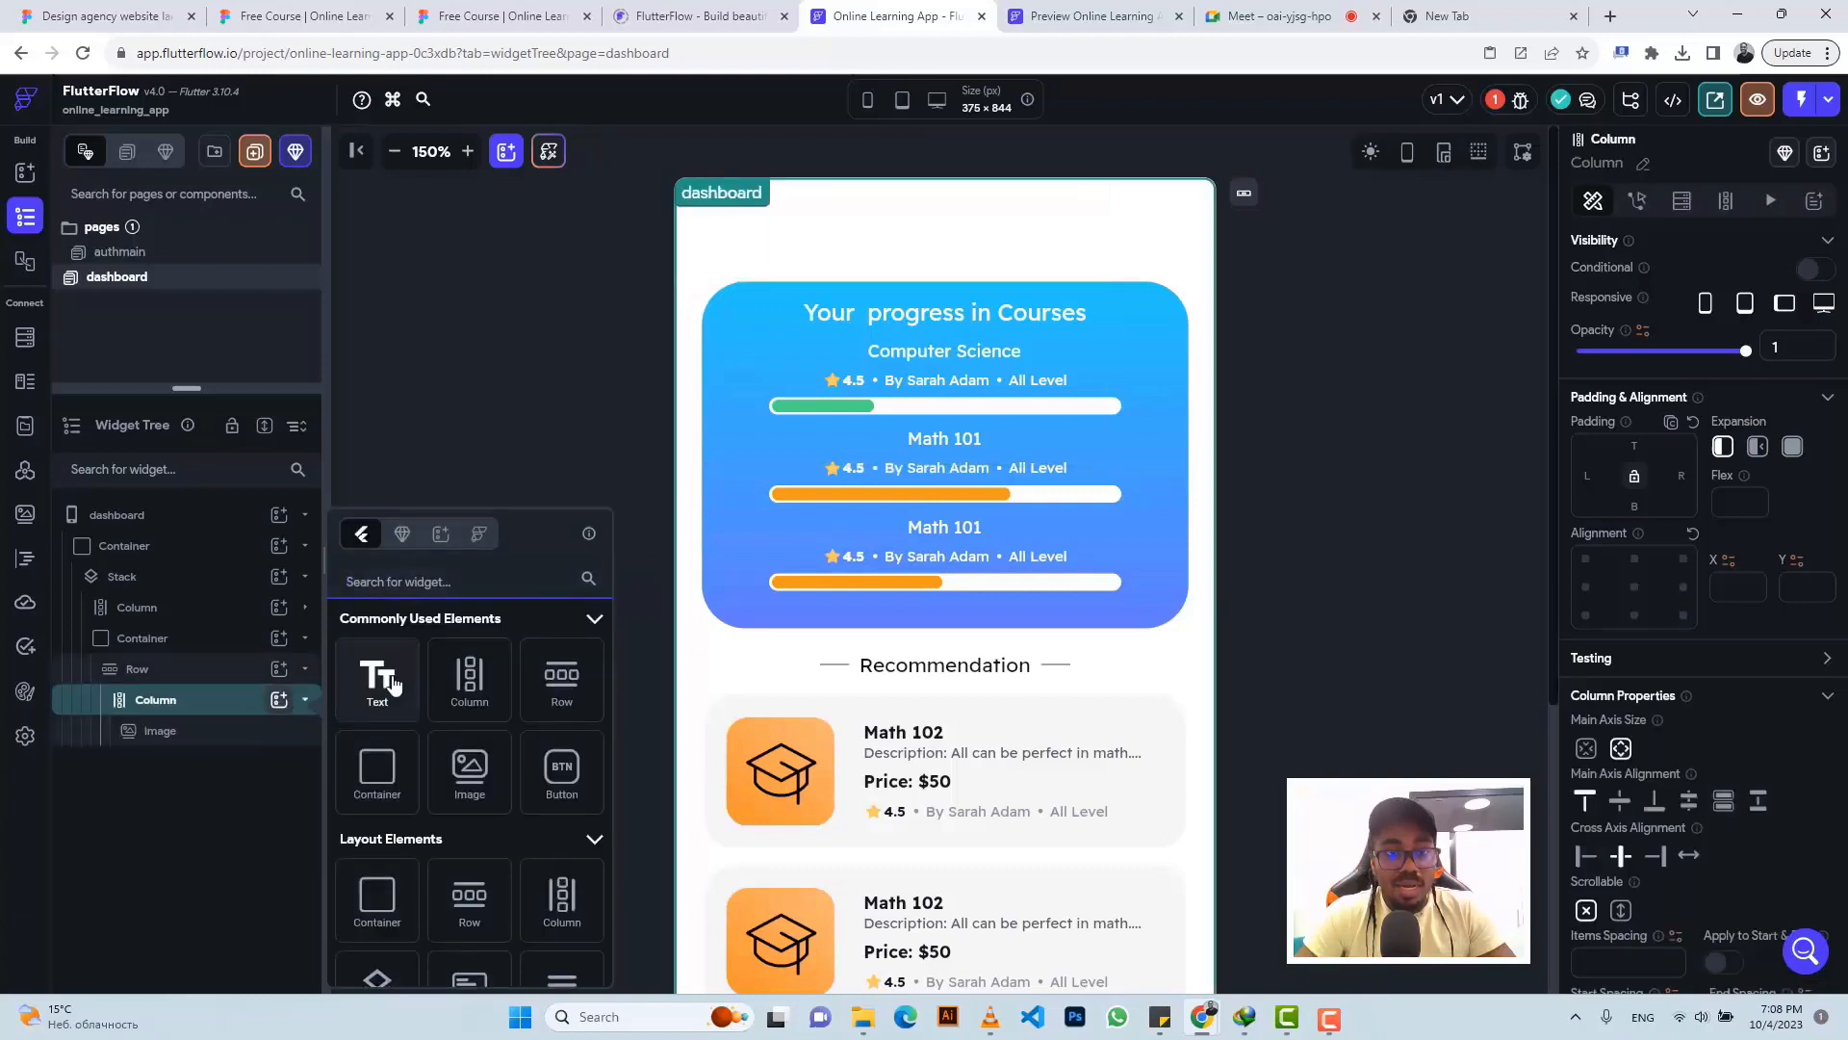
{"action": "left_click", "coordinate": [393, 681]}
{"action": "left_click", "coordinate": [501, 15]}
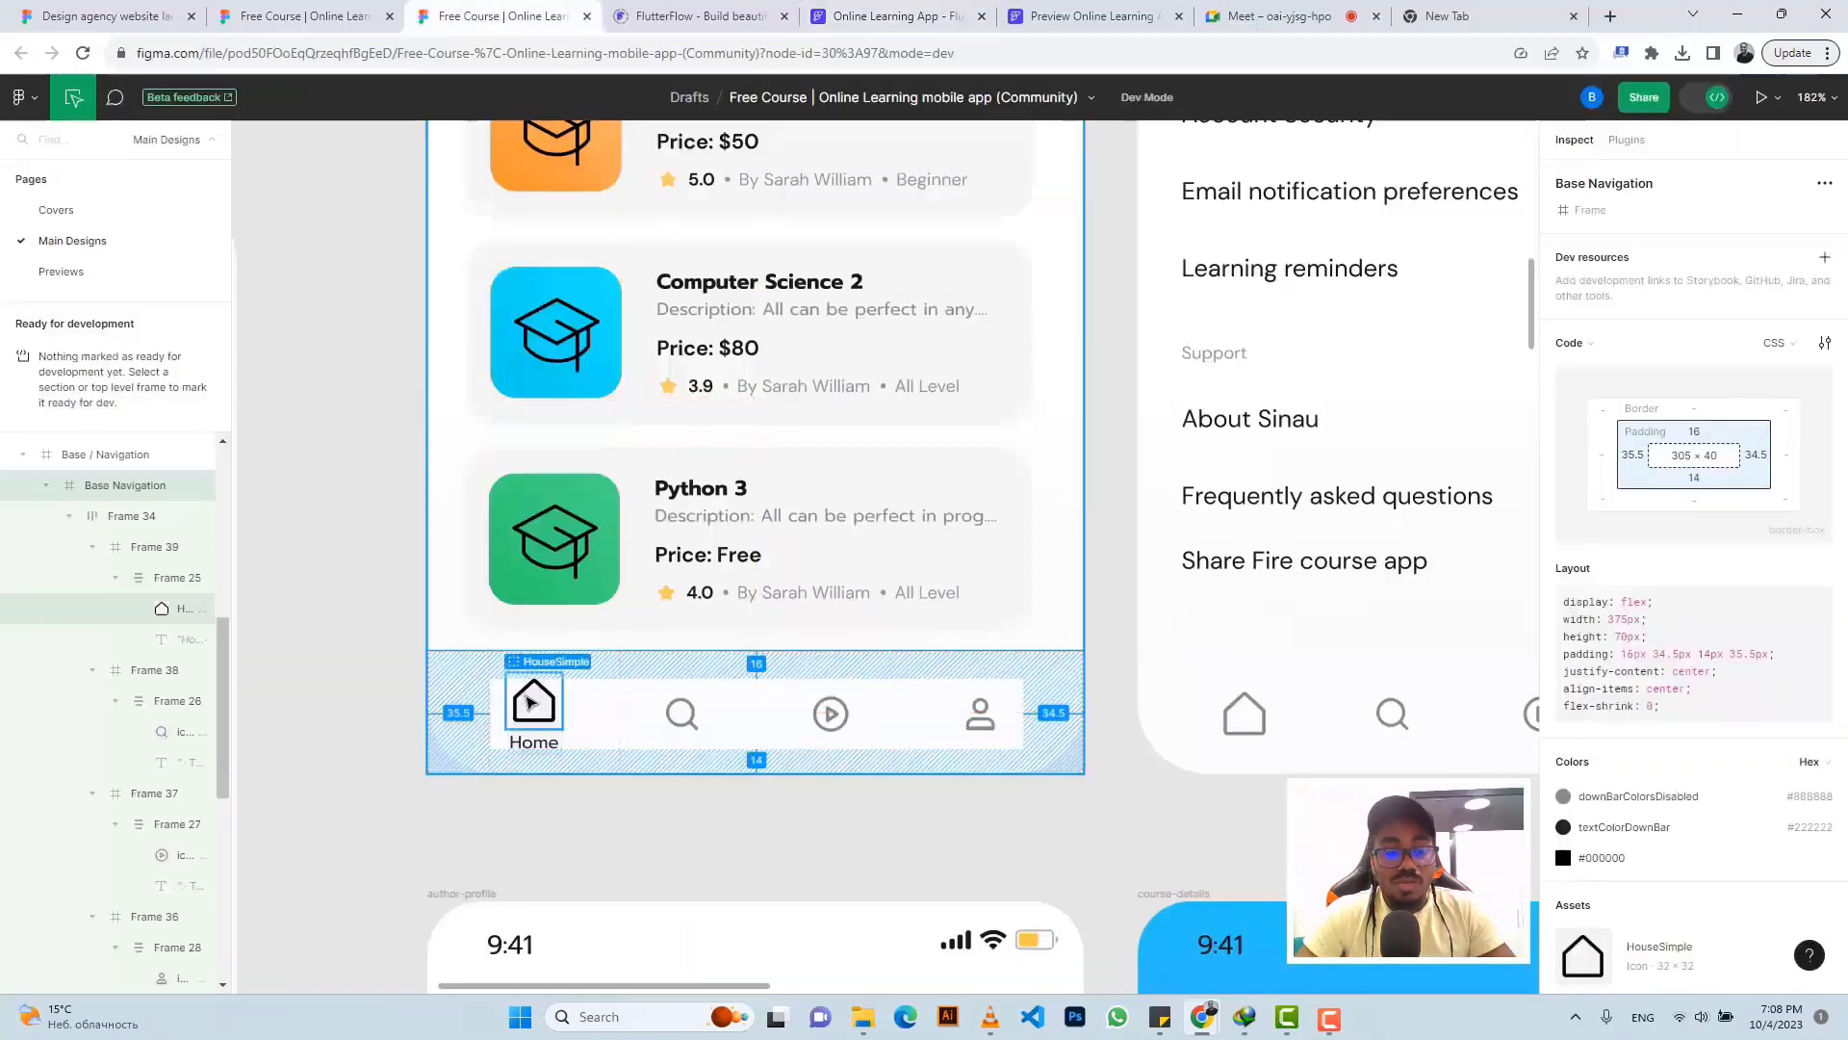
{"action": "left_click", "coordinate": [531, 742]}
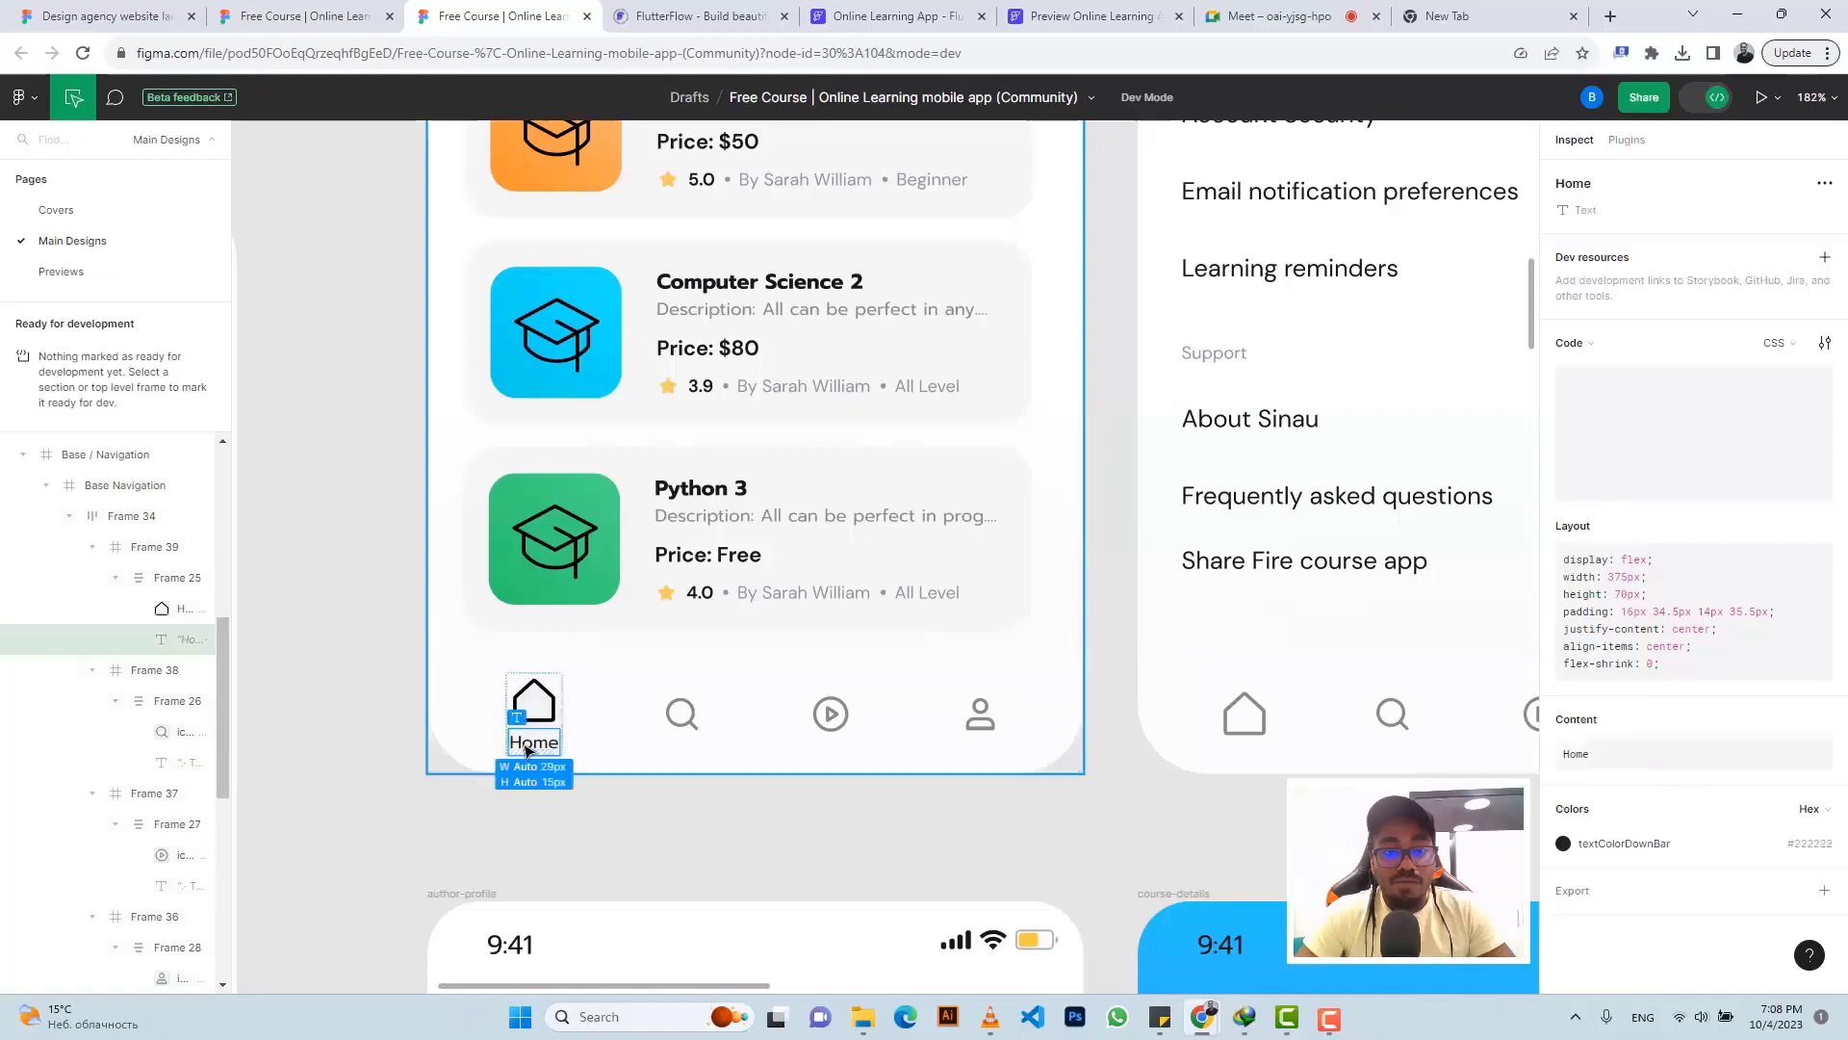
{"action": "left_click", "coordinate": [970, 13]}
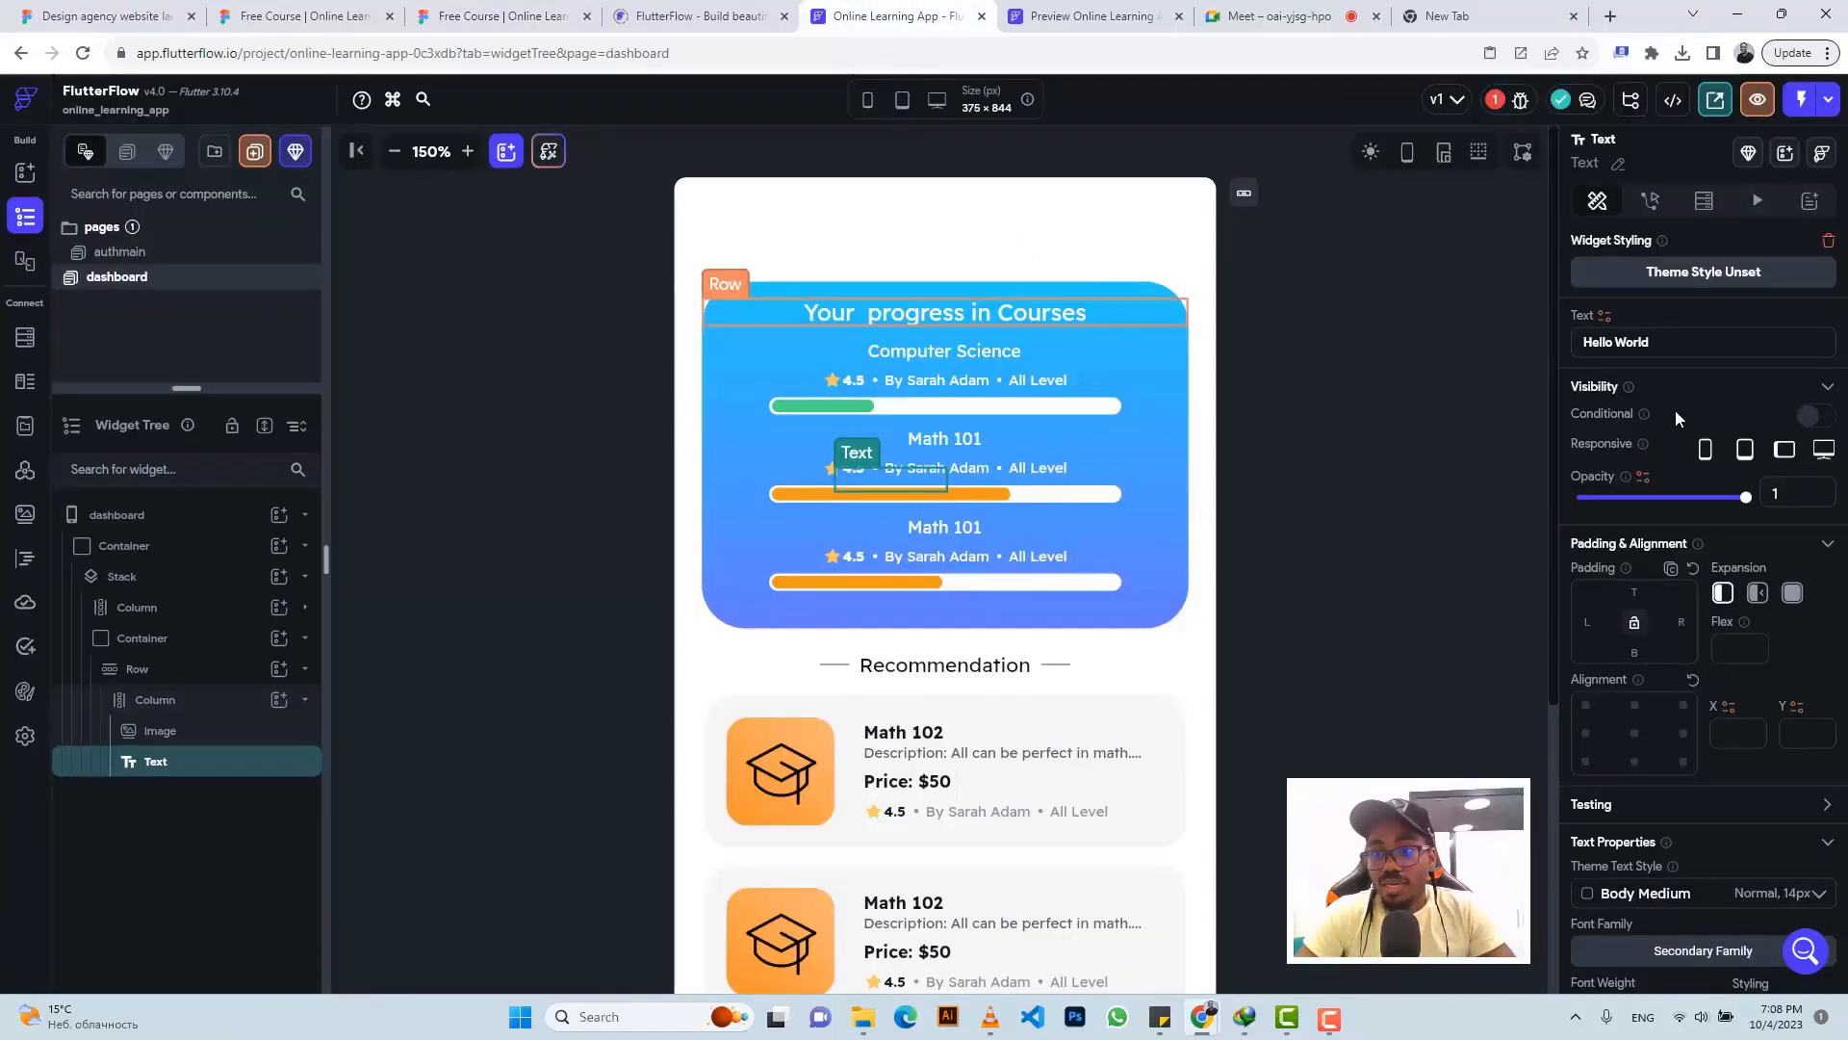
- Change the Text to 'Home' and give it the Primary Text colour
{"action": "key", "text": "ctrl+a"}
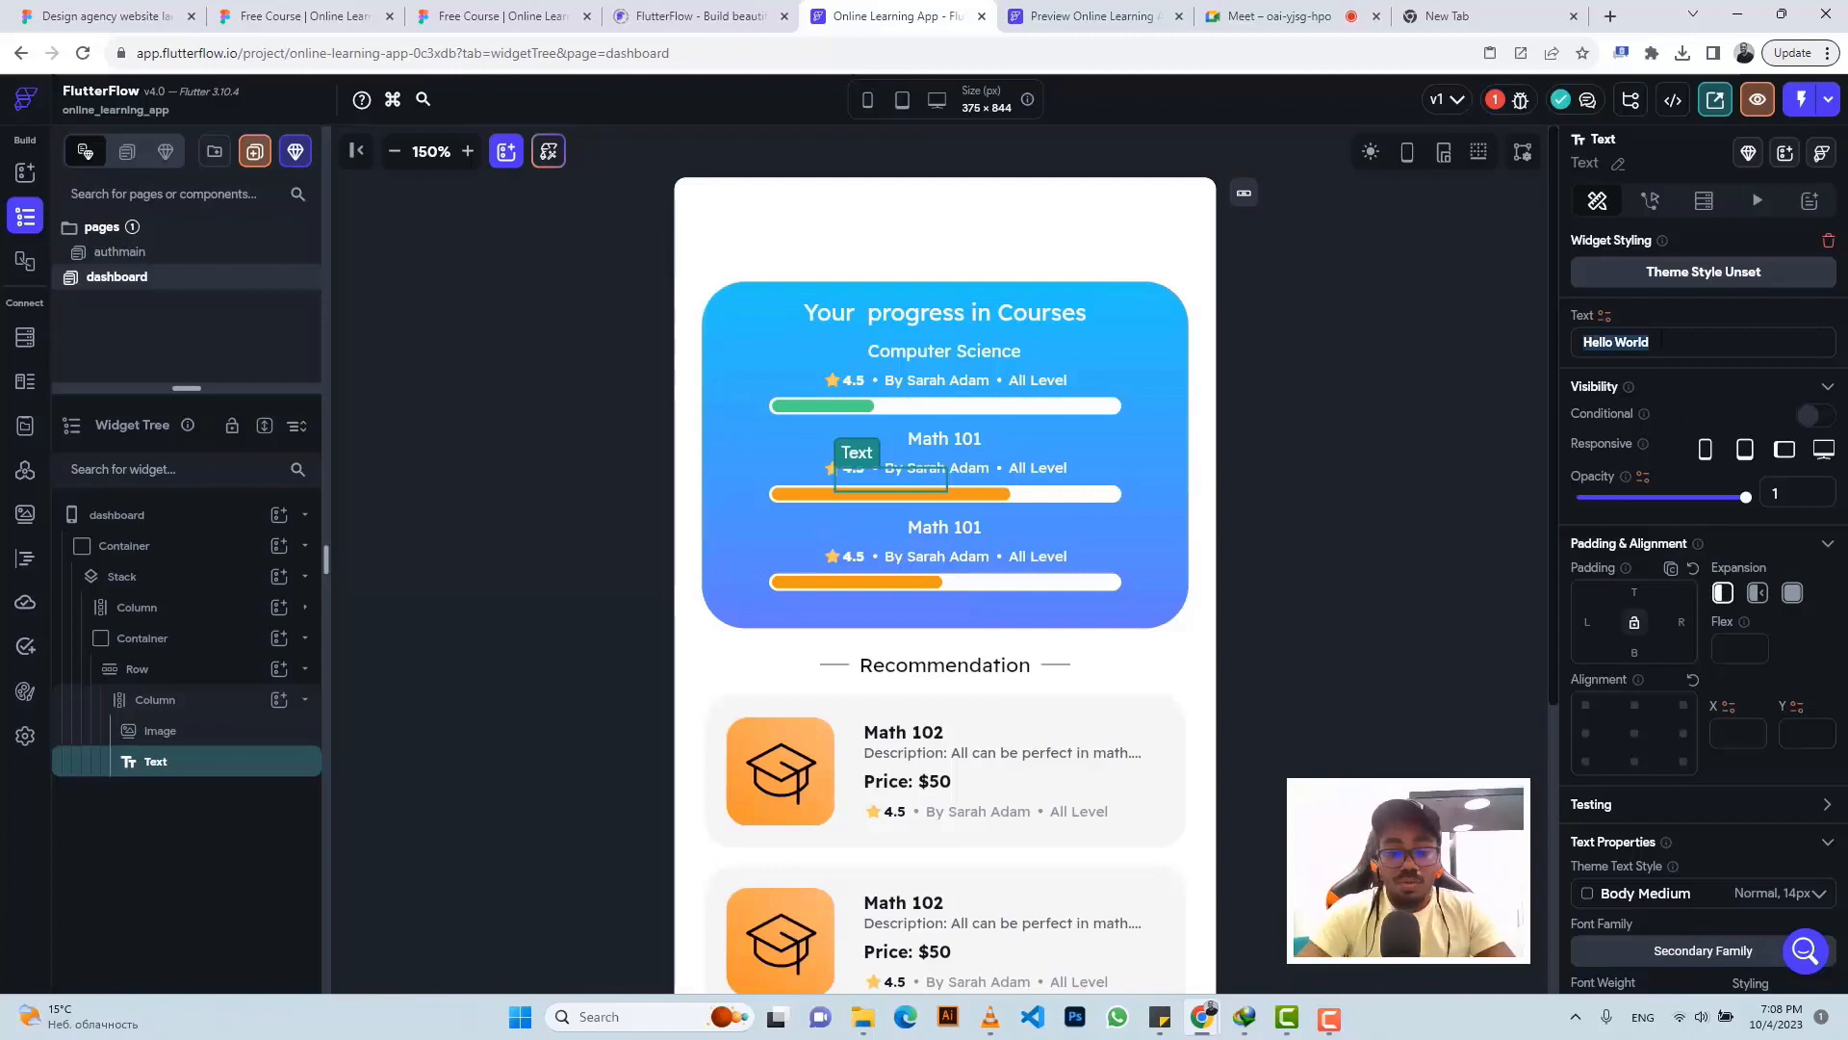
{"action": "type", "text": "Home"}
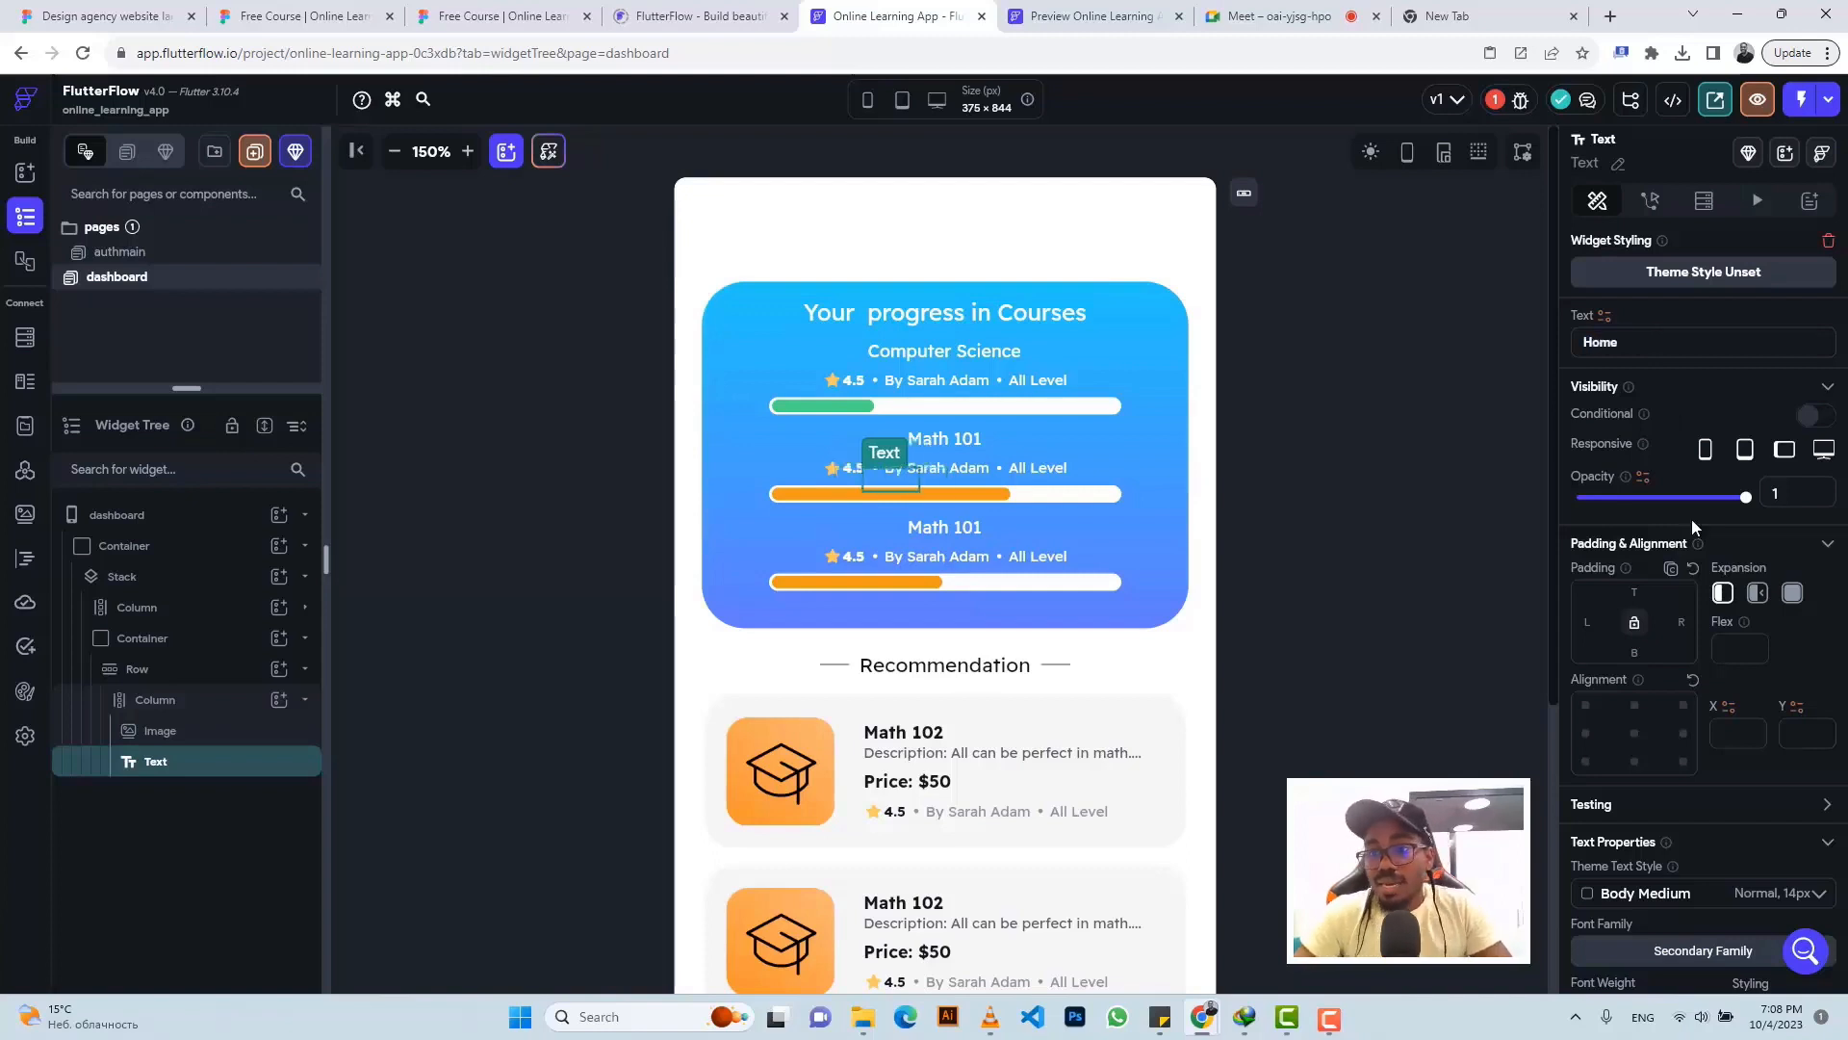
{"action": "scroll", "coordinate": [1754, 628], "scroll_direction": "down", "scroll_amount": 3}
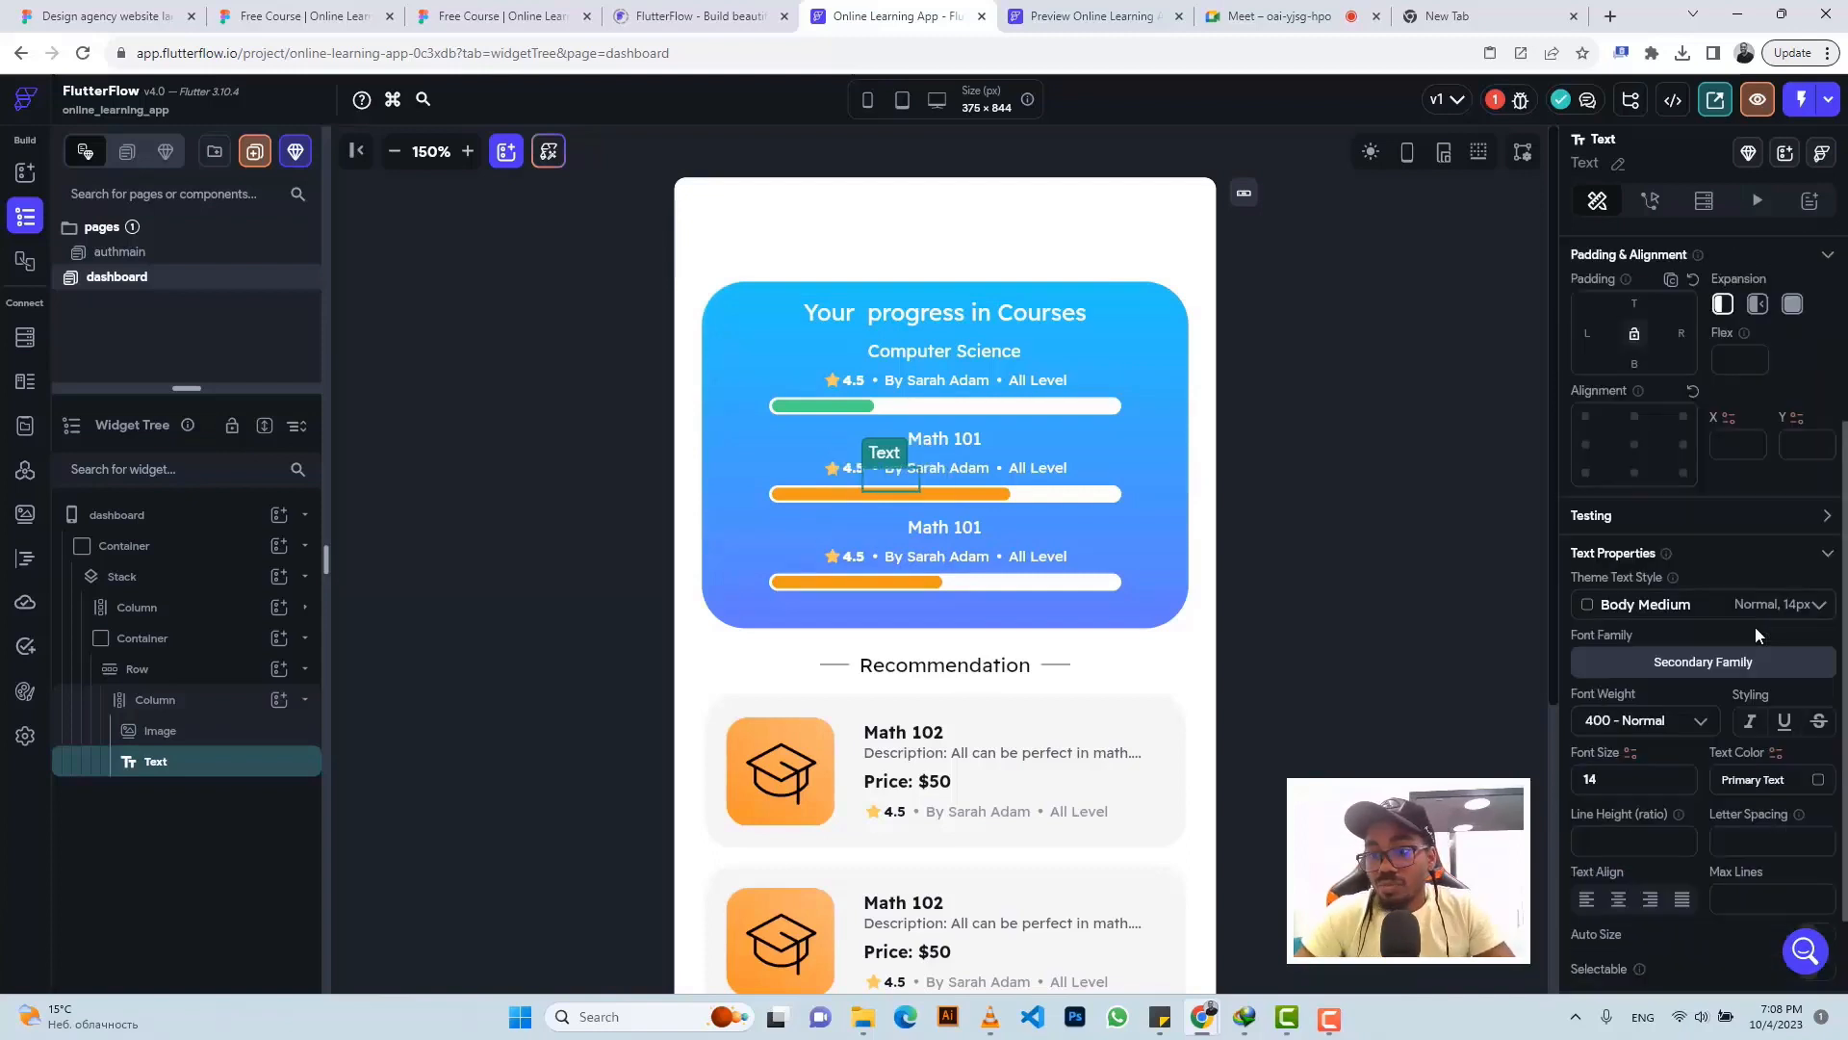
{"action": "left_click", "coordinate": [1820, 782]}
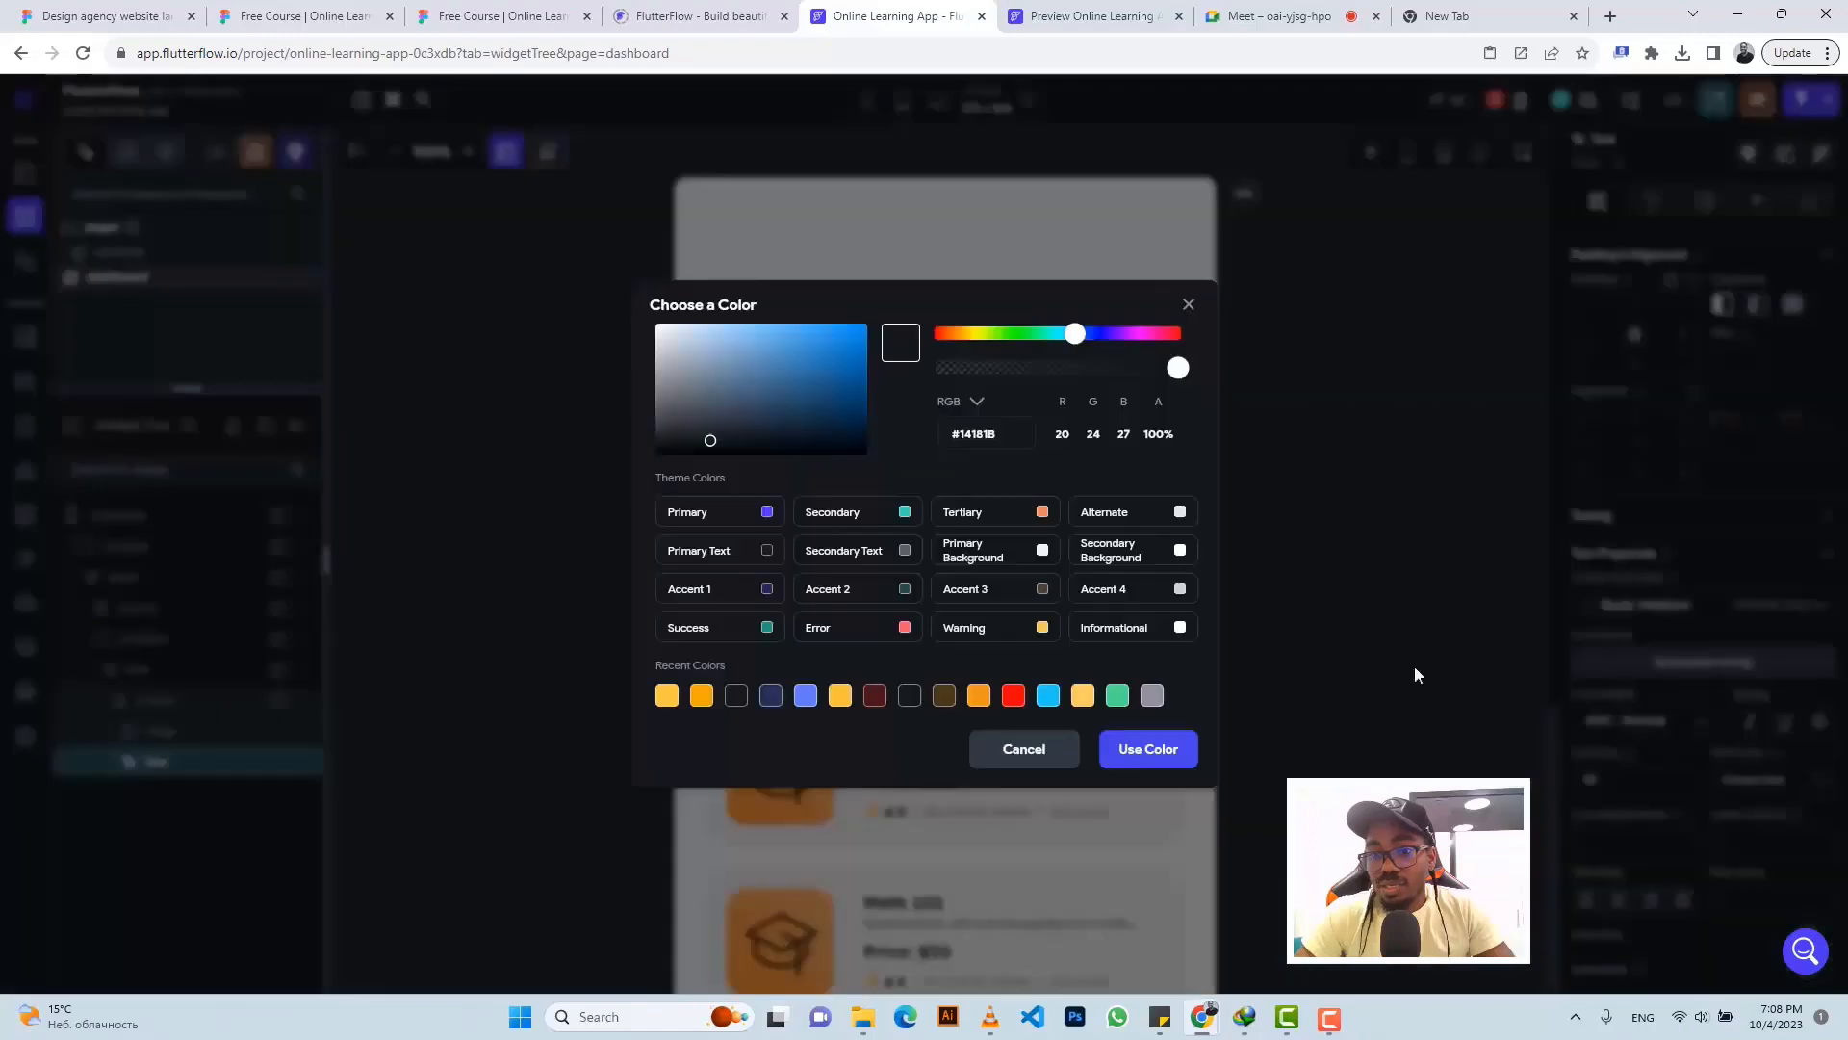
{"action": "left_click", "coordinate": [767, 557]}
{"action": "scroll", "coordinate": [1146, 641], "scroll_direction": "down", "scroll_amount": 5}
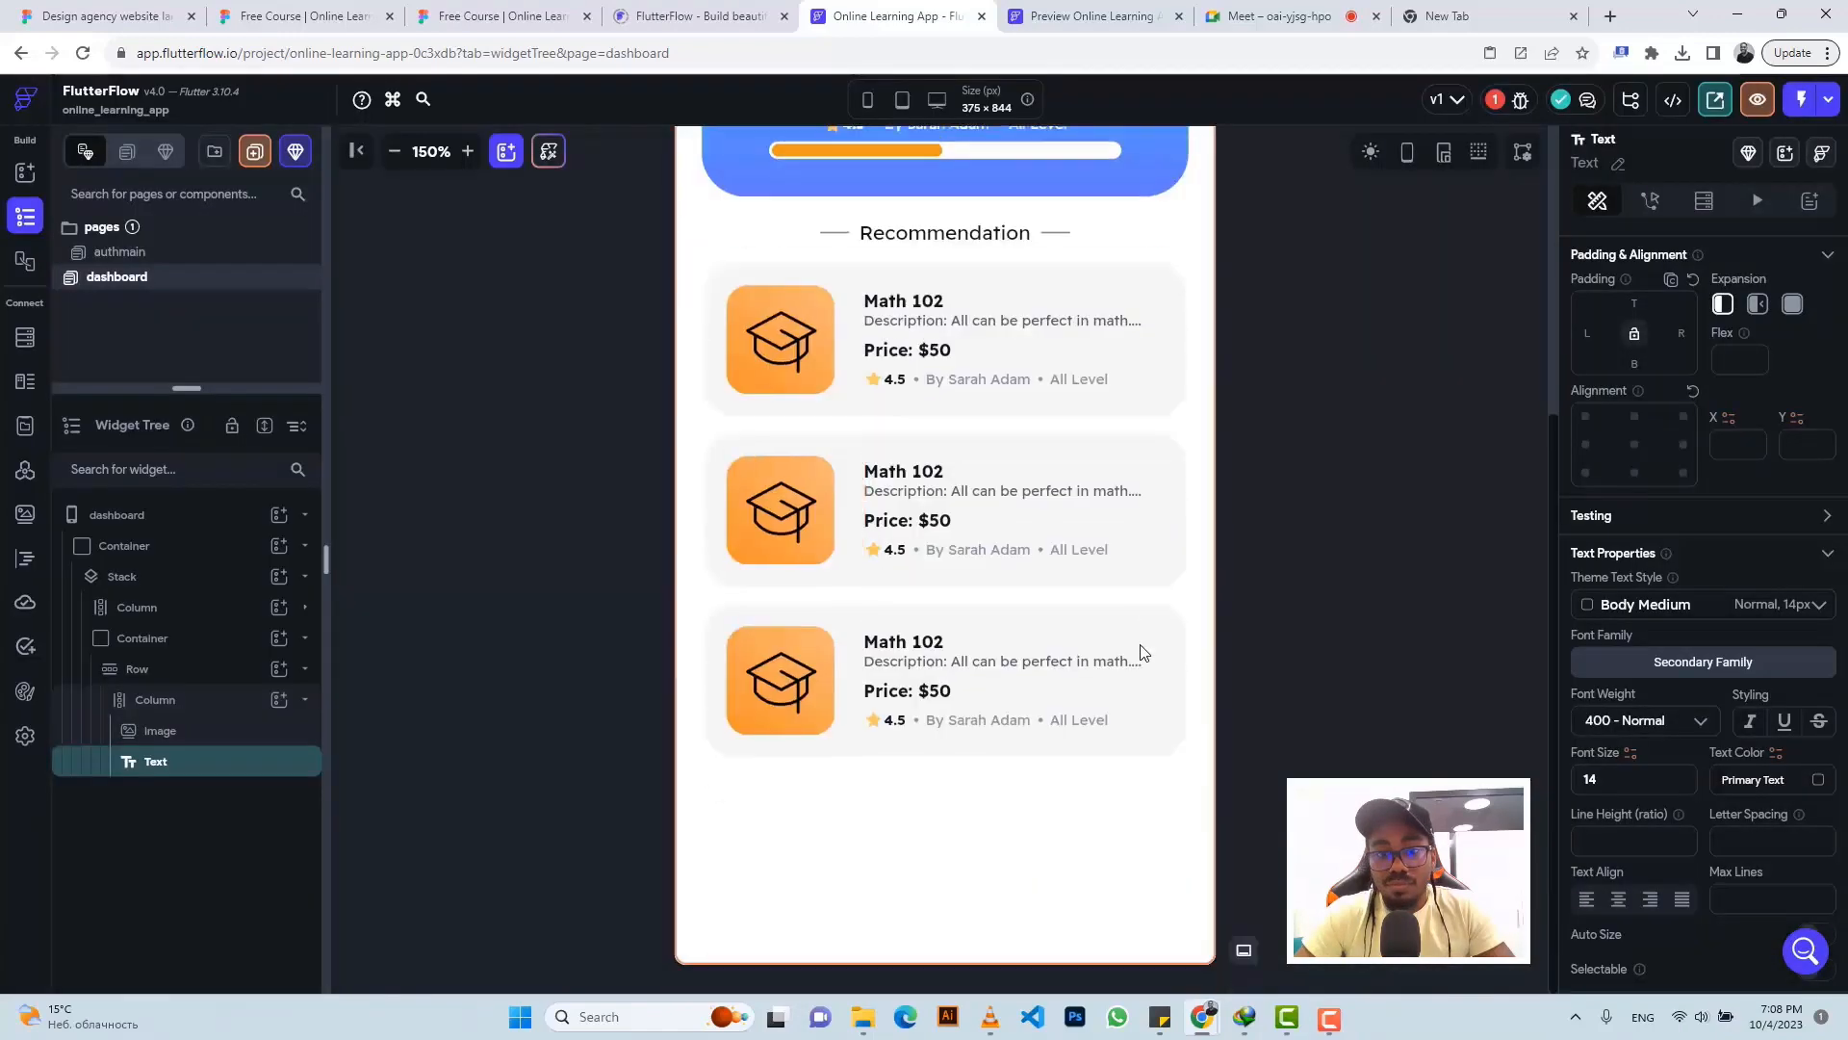
{"action": "scroll", "coordinate": [1136, 616], "scroll_direction": "up", "scroll_amount": 5}
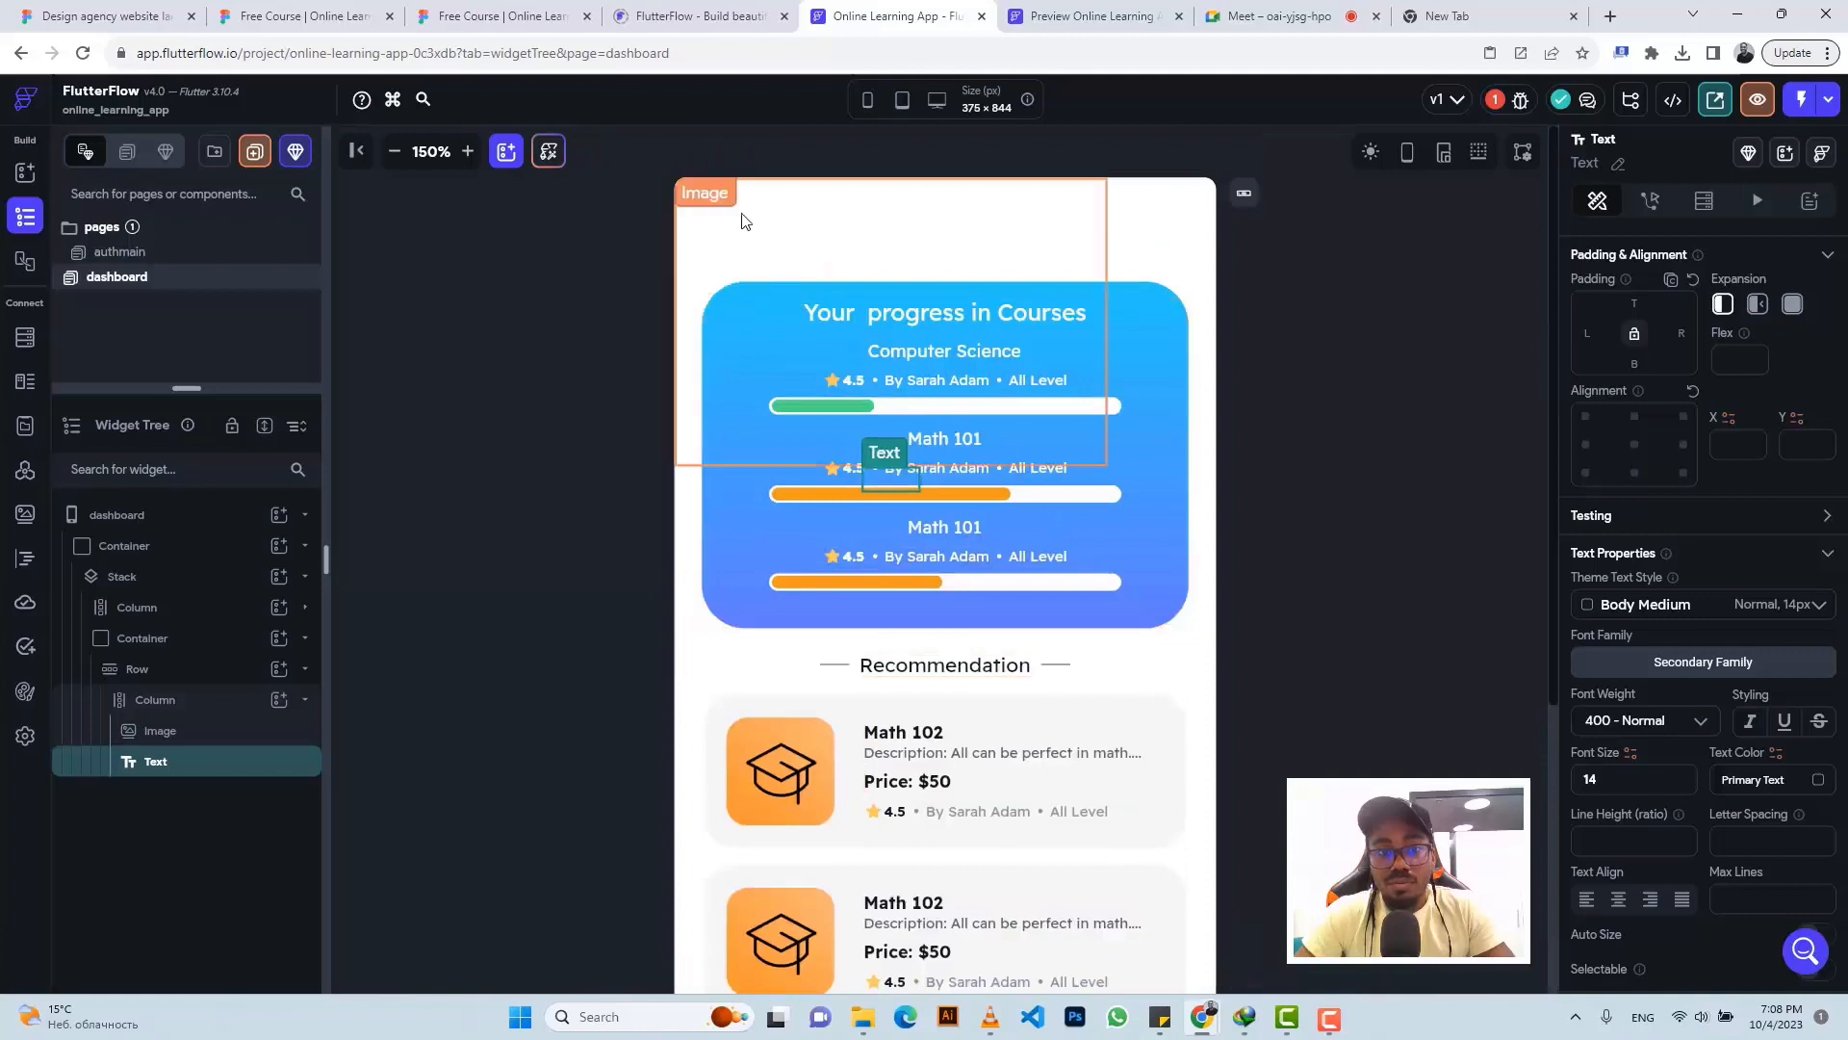
{"action": "left_click", "coordinate": [163, 638]}
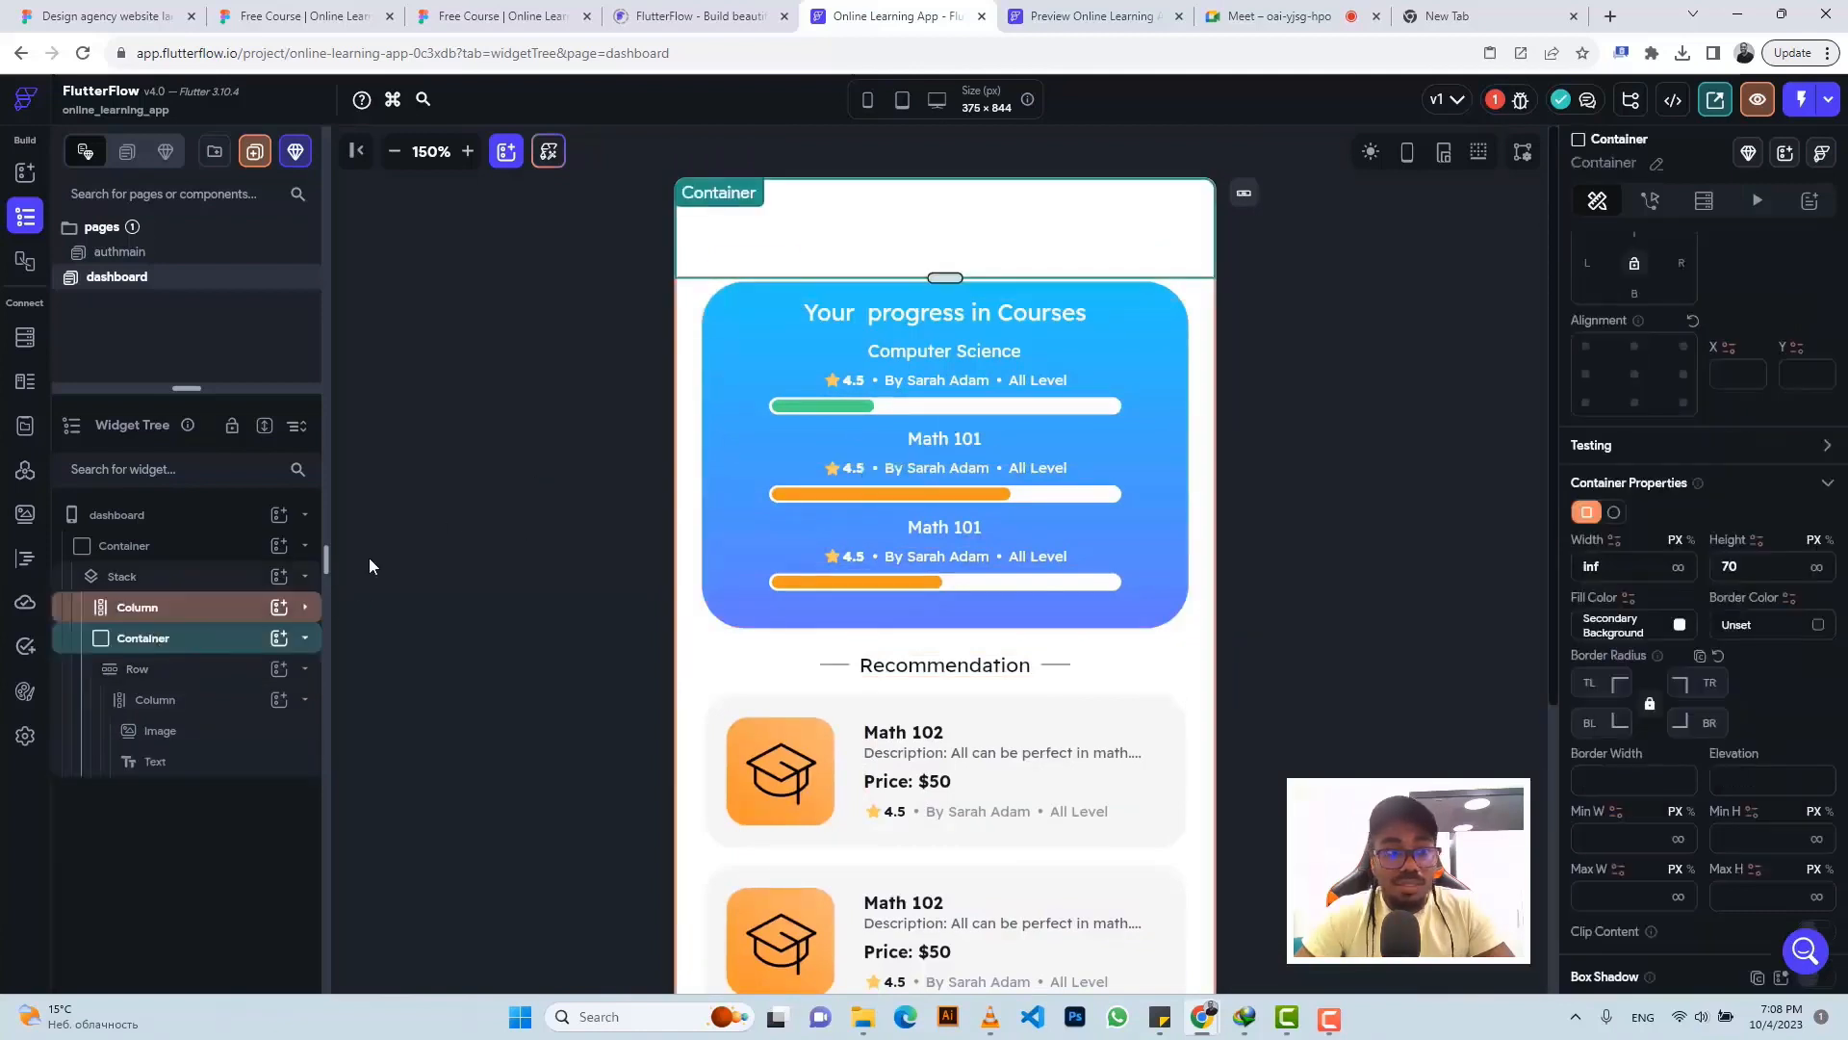
{"action": "left_click", "coordinate": [169, 762]}
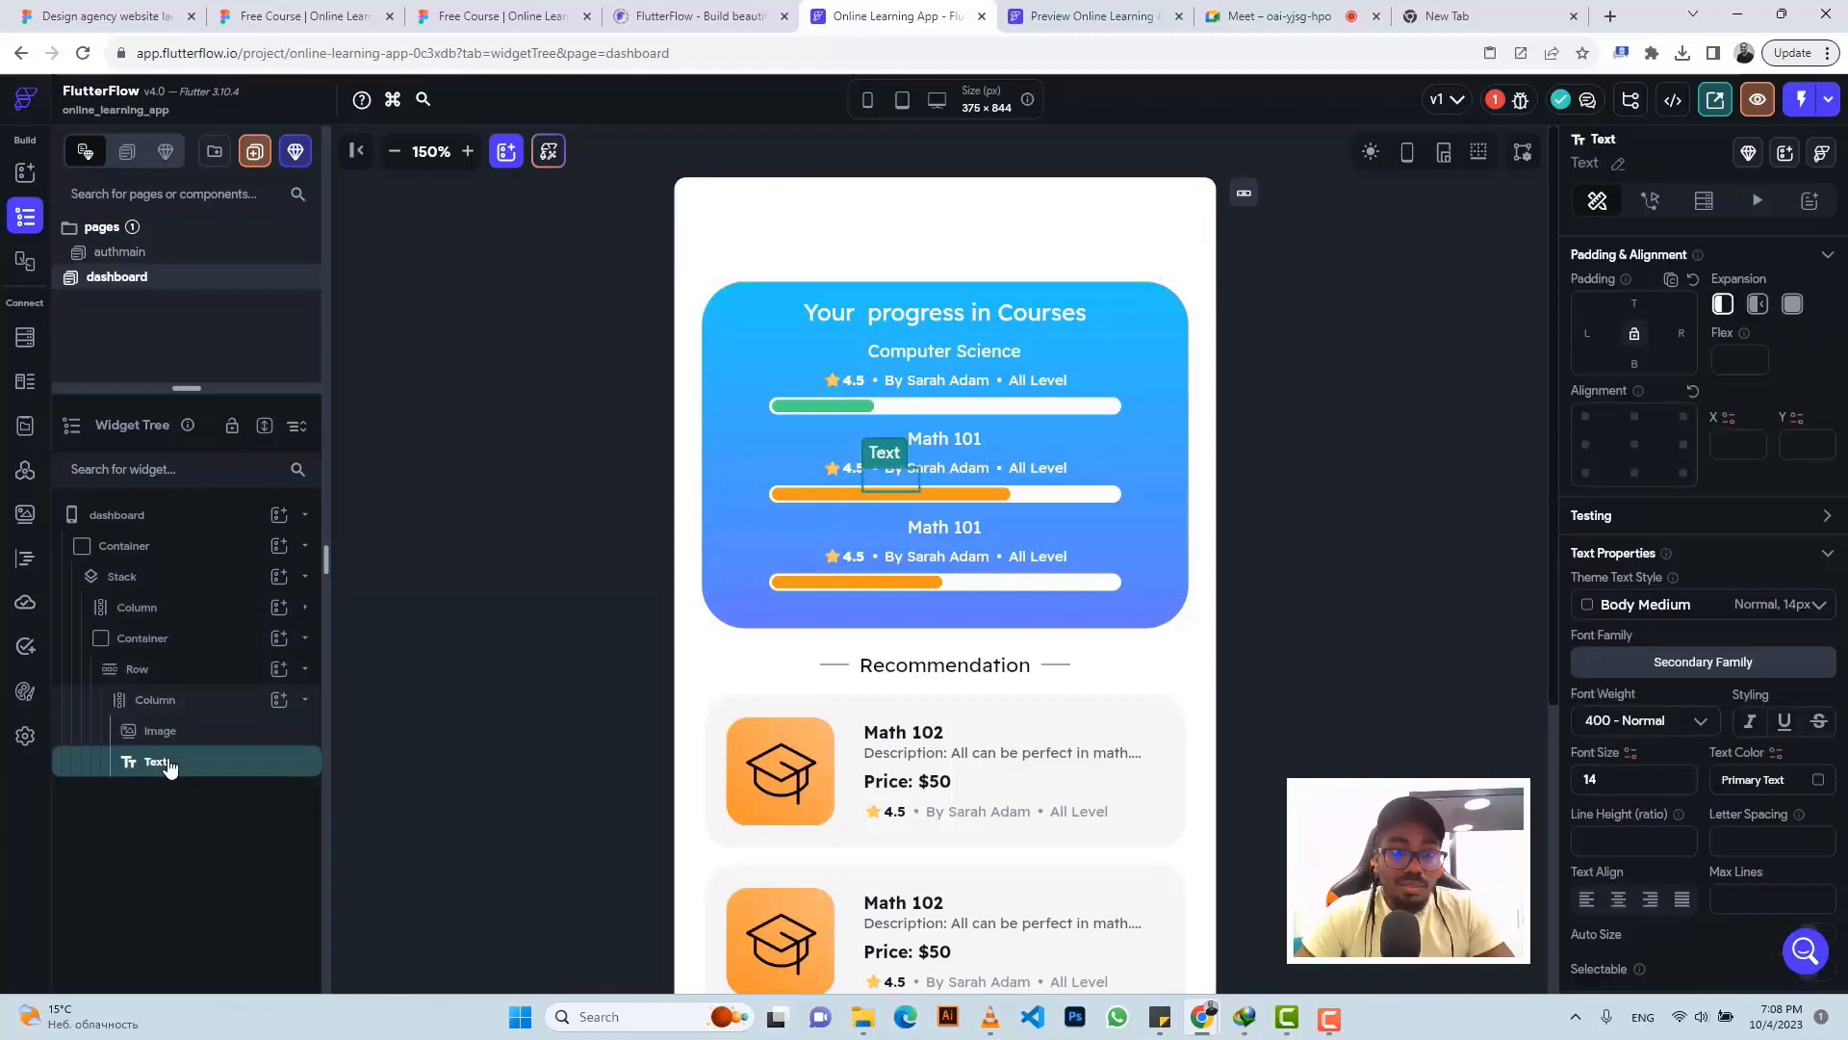
{"action": "left_click", "coordinate": [157, 702]}
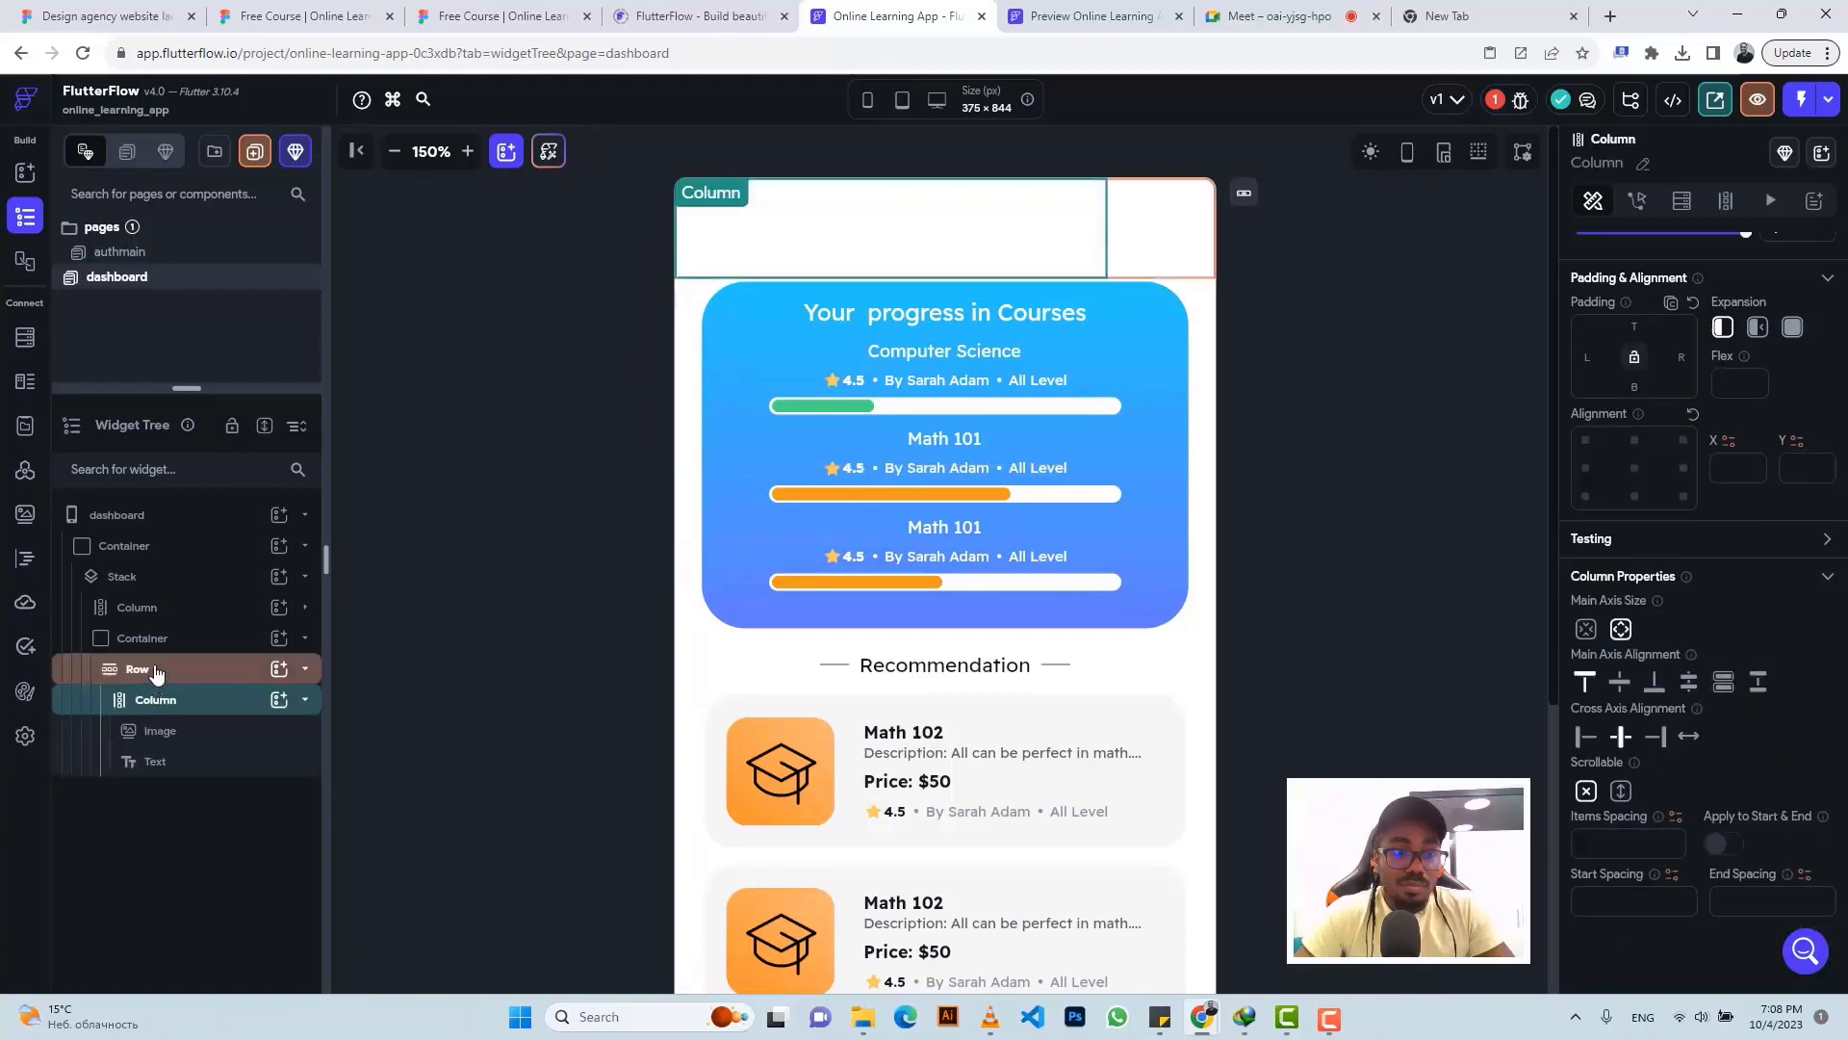
{"action": "left_click", "coordinate": [157, 671]}
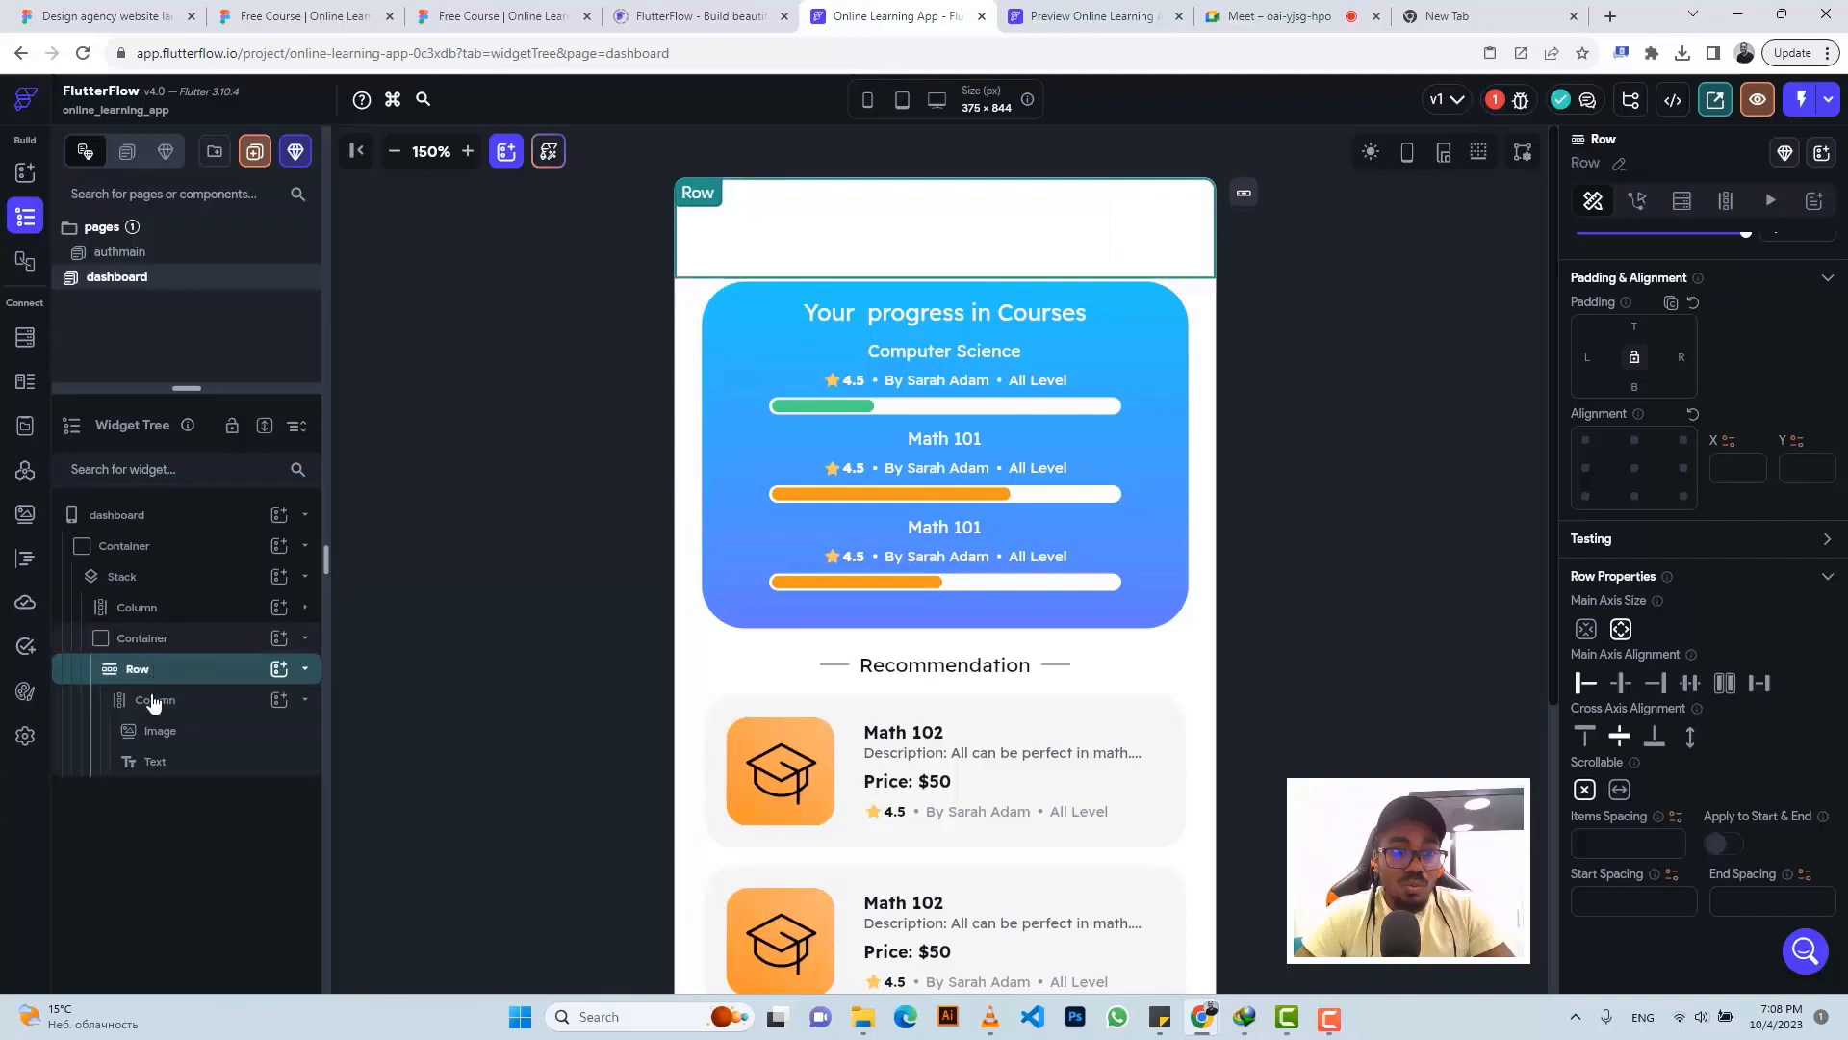
{"action": "left_click", "coordinate": [154, 704]}
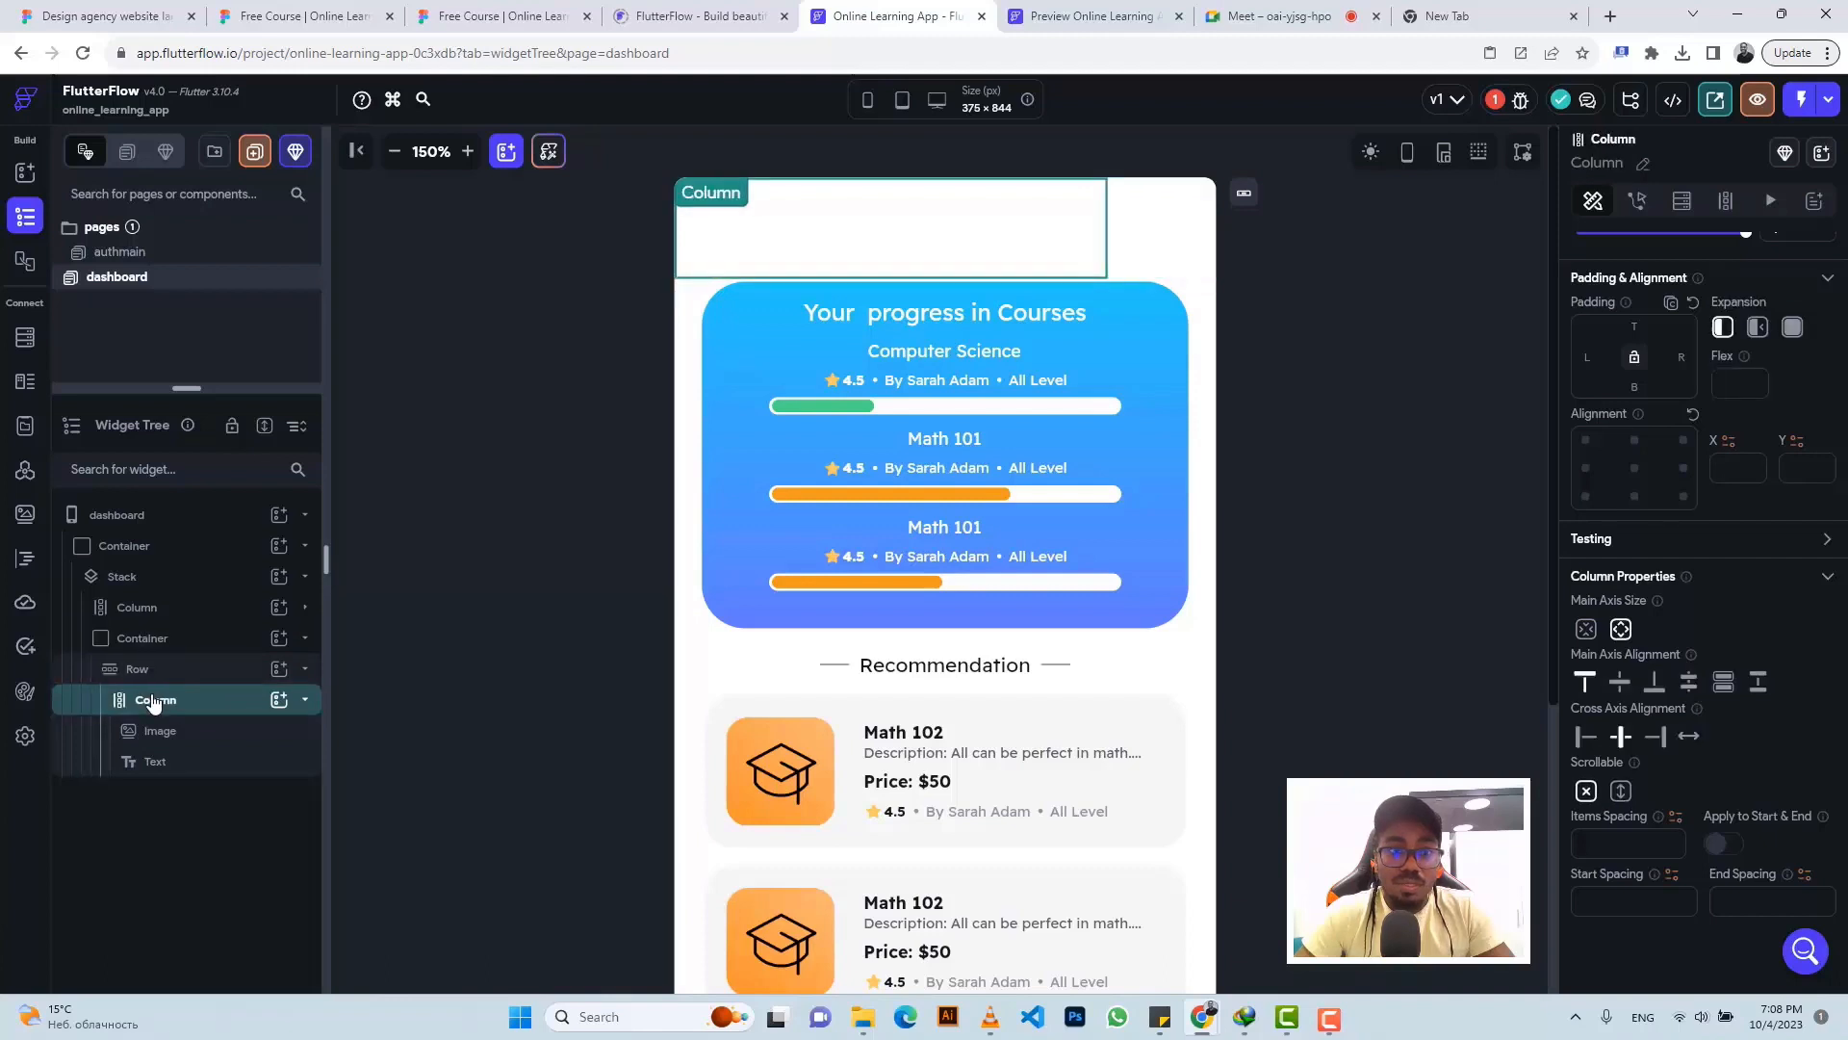
{"action": "left_click", "coordinate": [151, 734]}
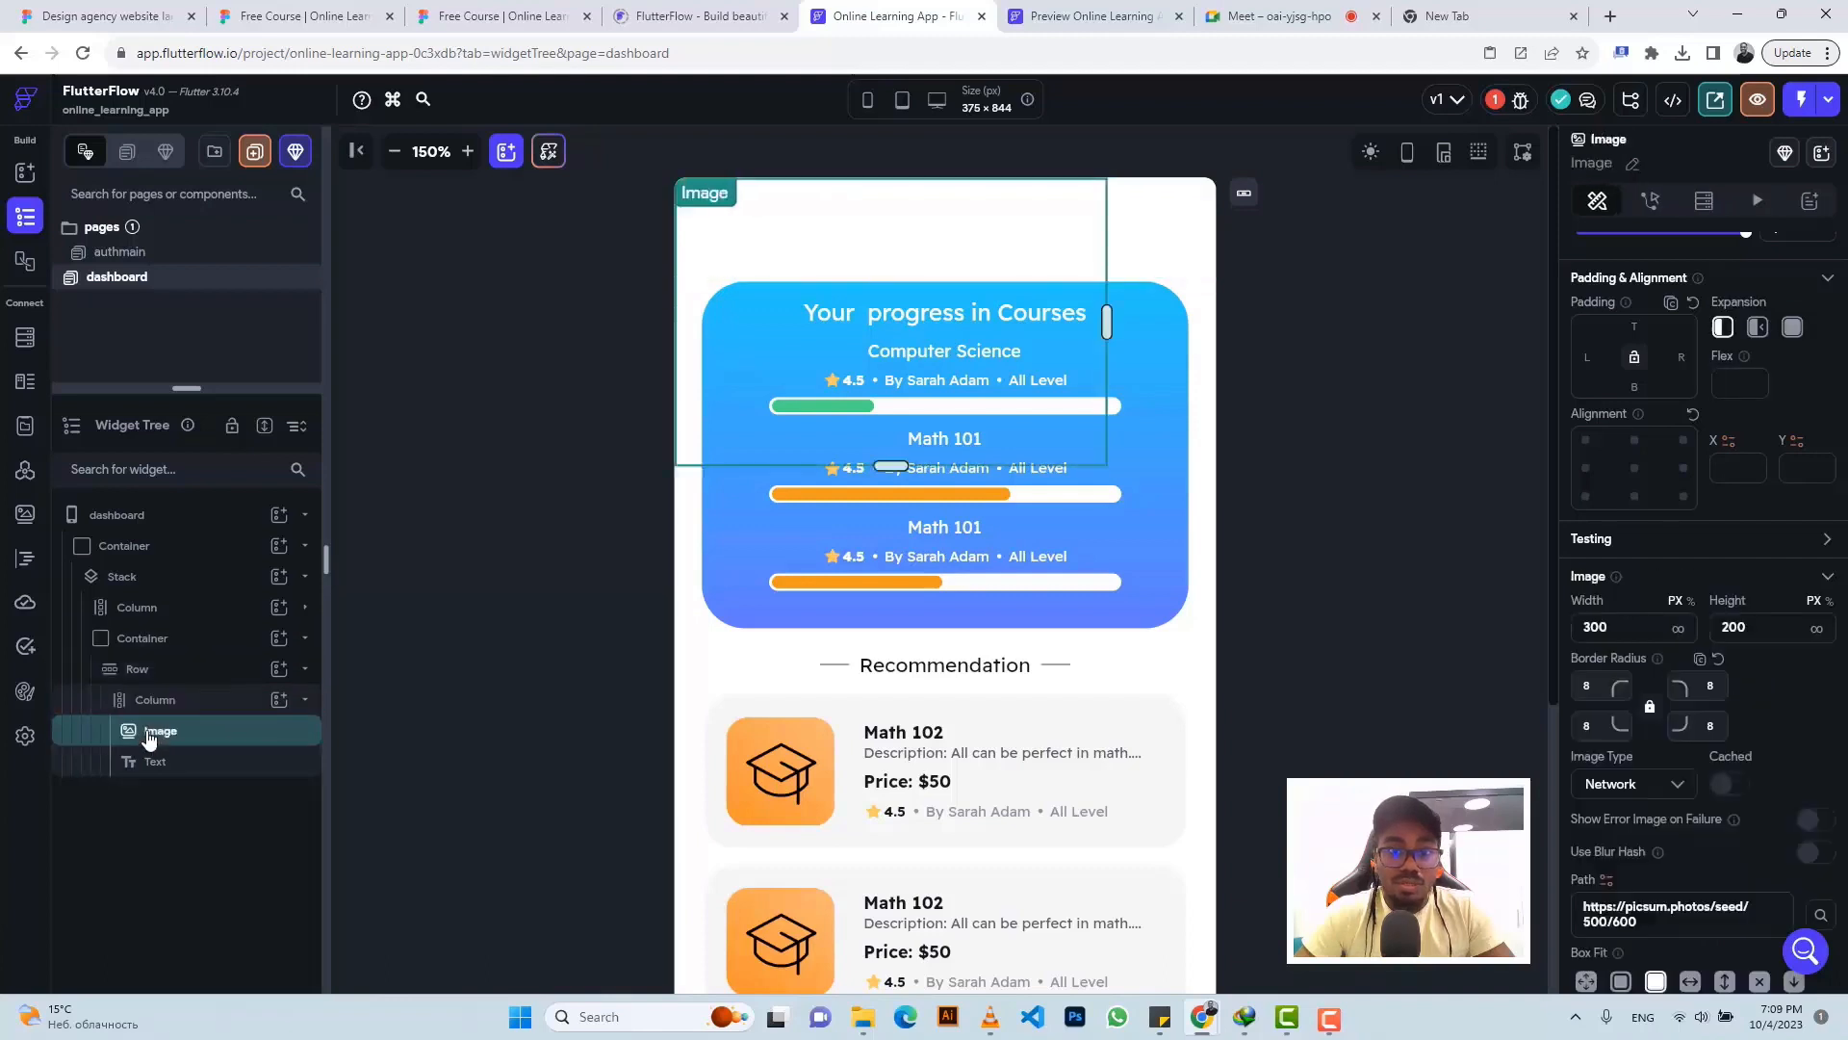
{"action": "left_click", "coordinate": [552, 18]}
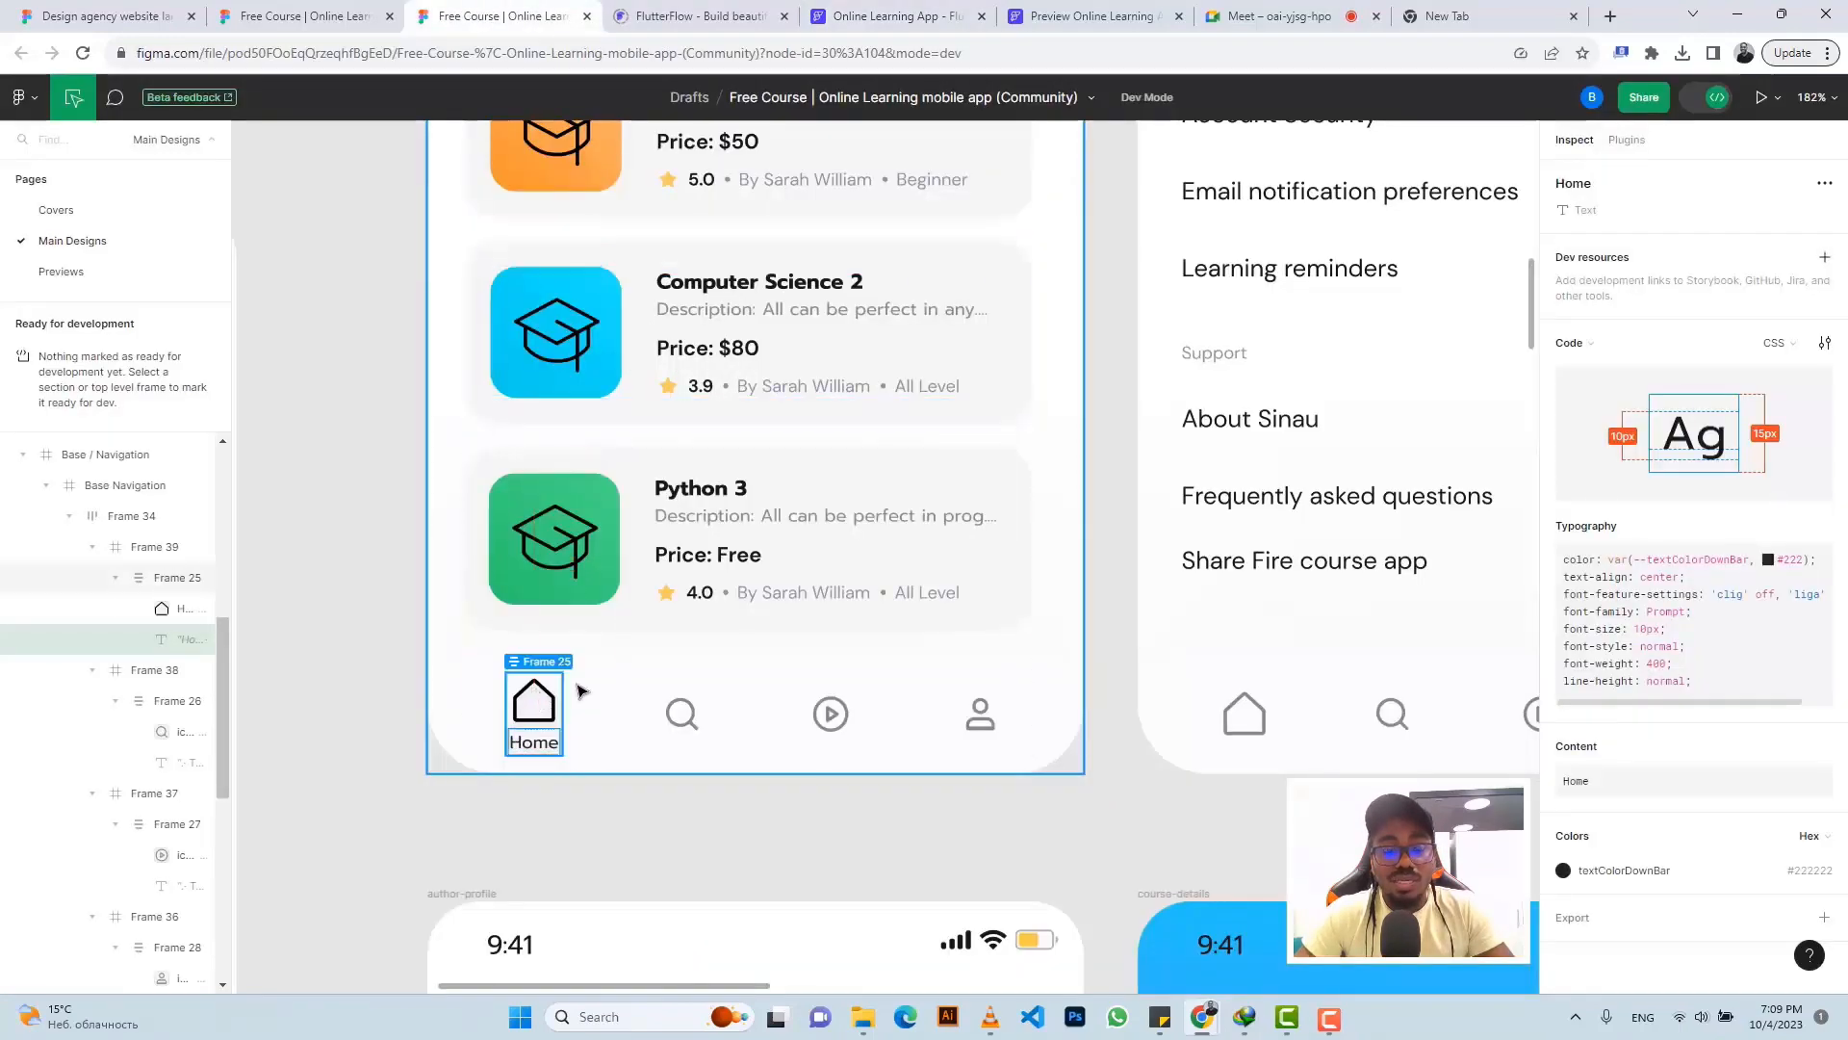
{"action": "left_click", "coordinate": [542, 695]}
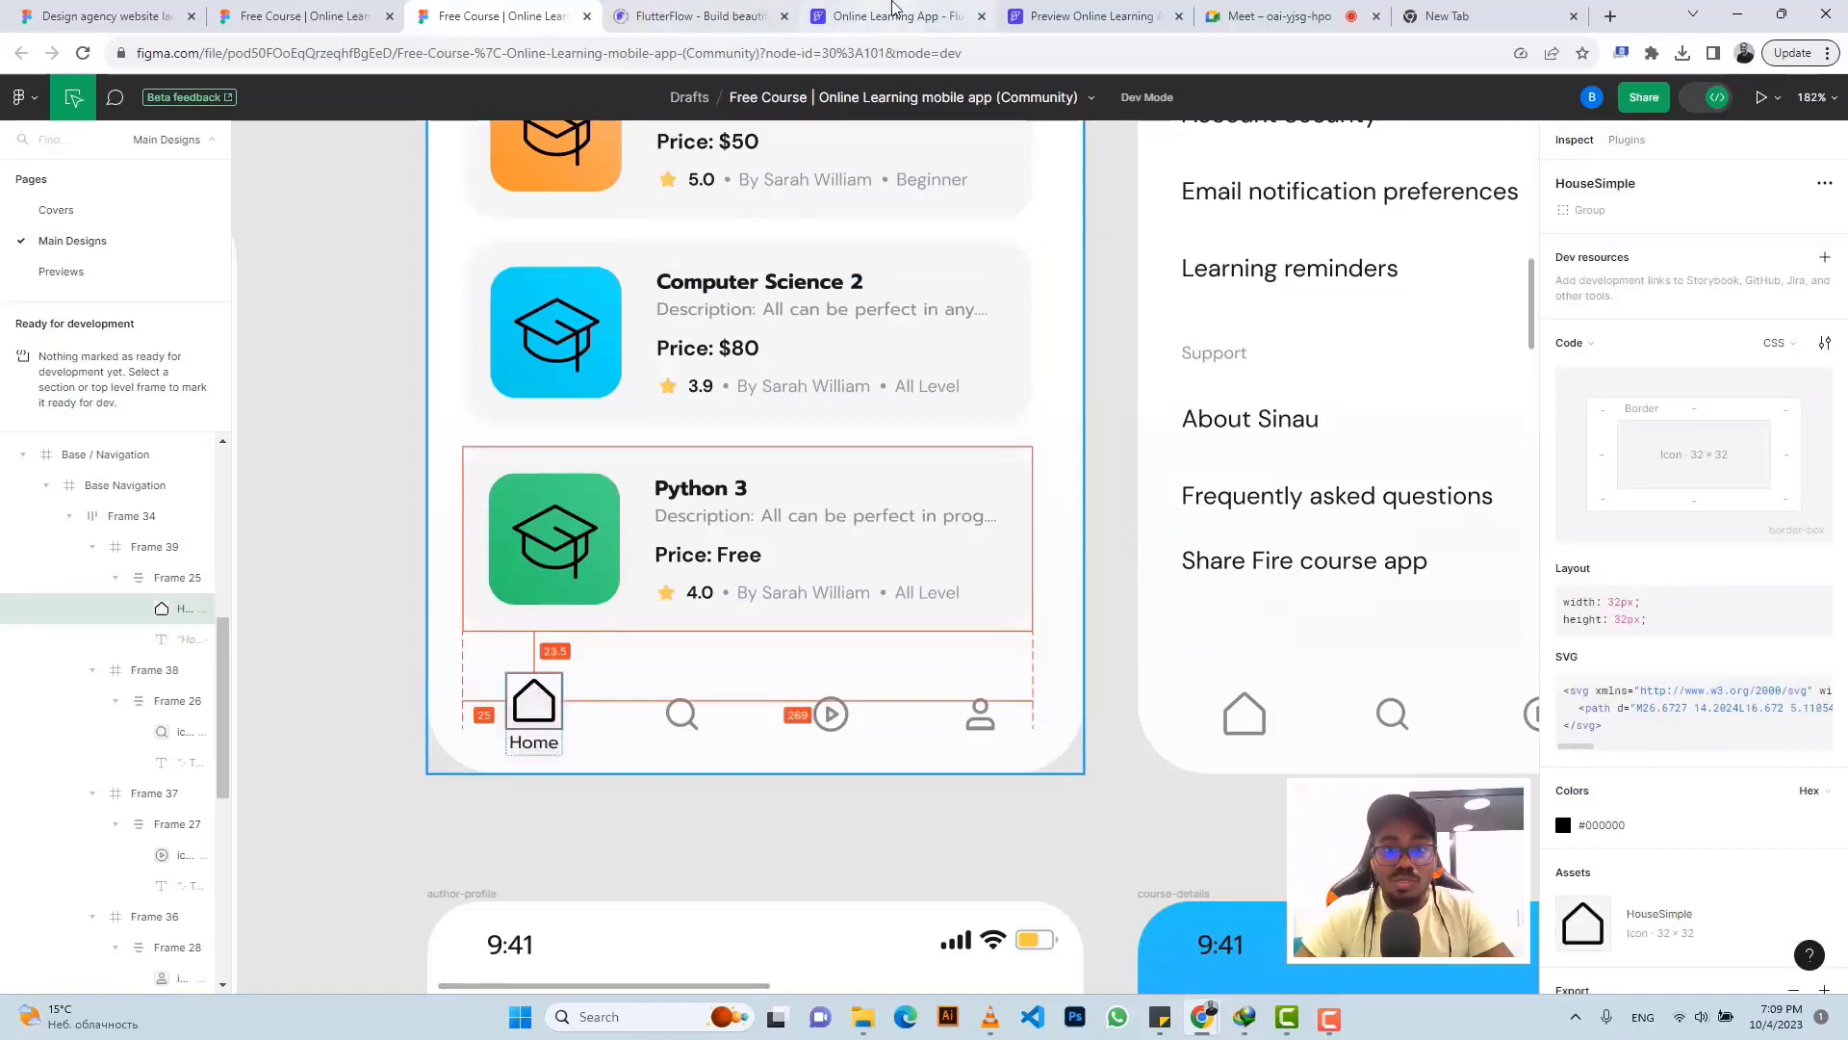
{"action": "left_click", "coordinate": [895, 17]}
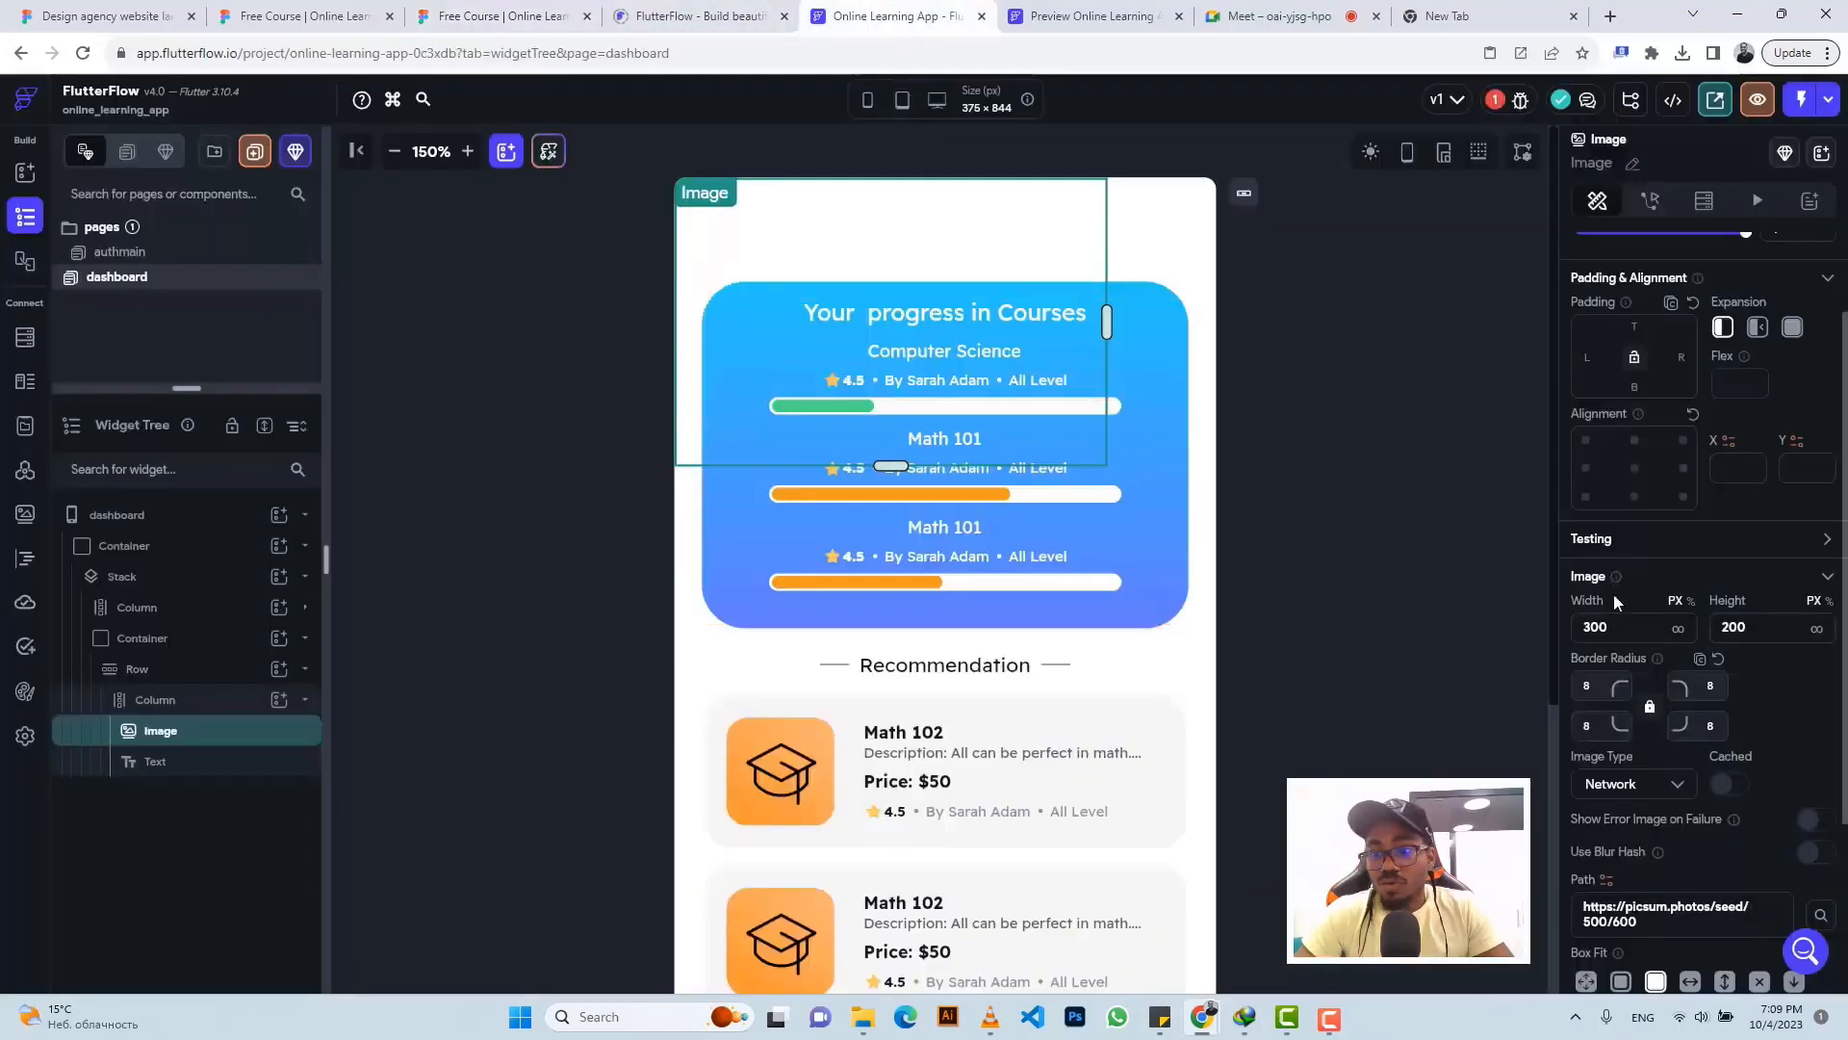
- Size the Image to 32 × 32, clear its top-left radius, and set its type to Asset
{"action": "left_click", "coordinate": [1625, 627]}
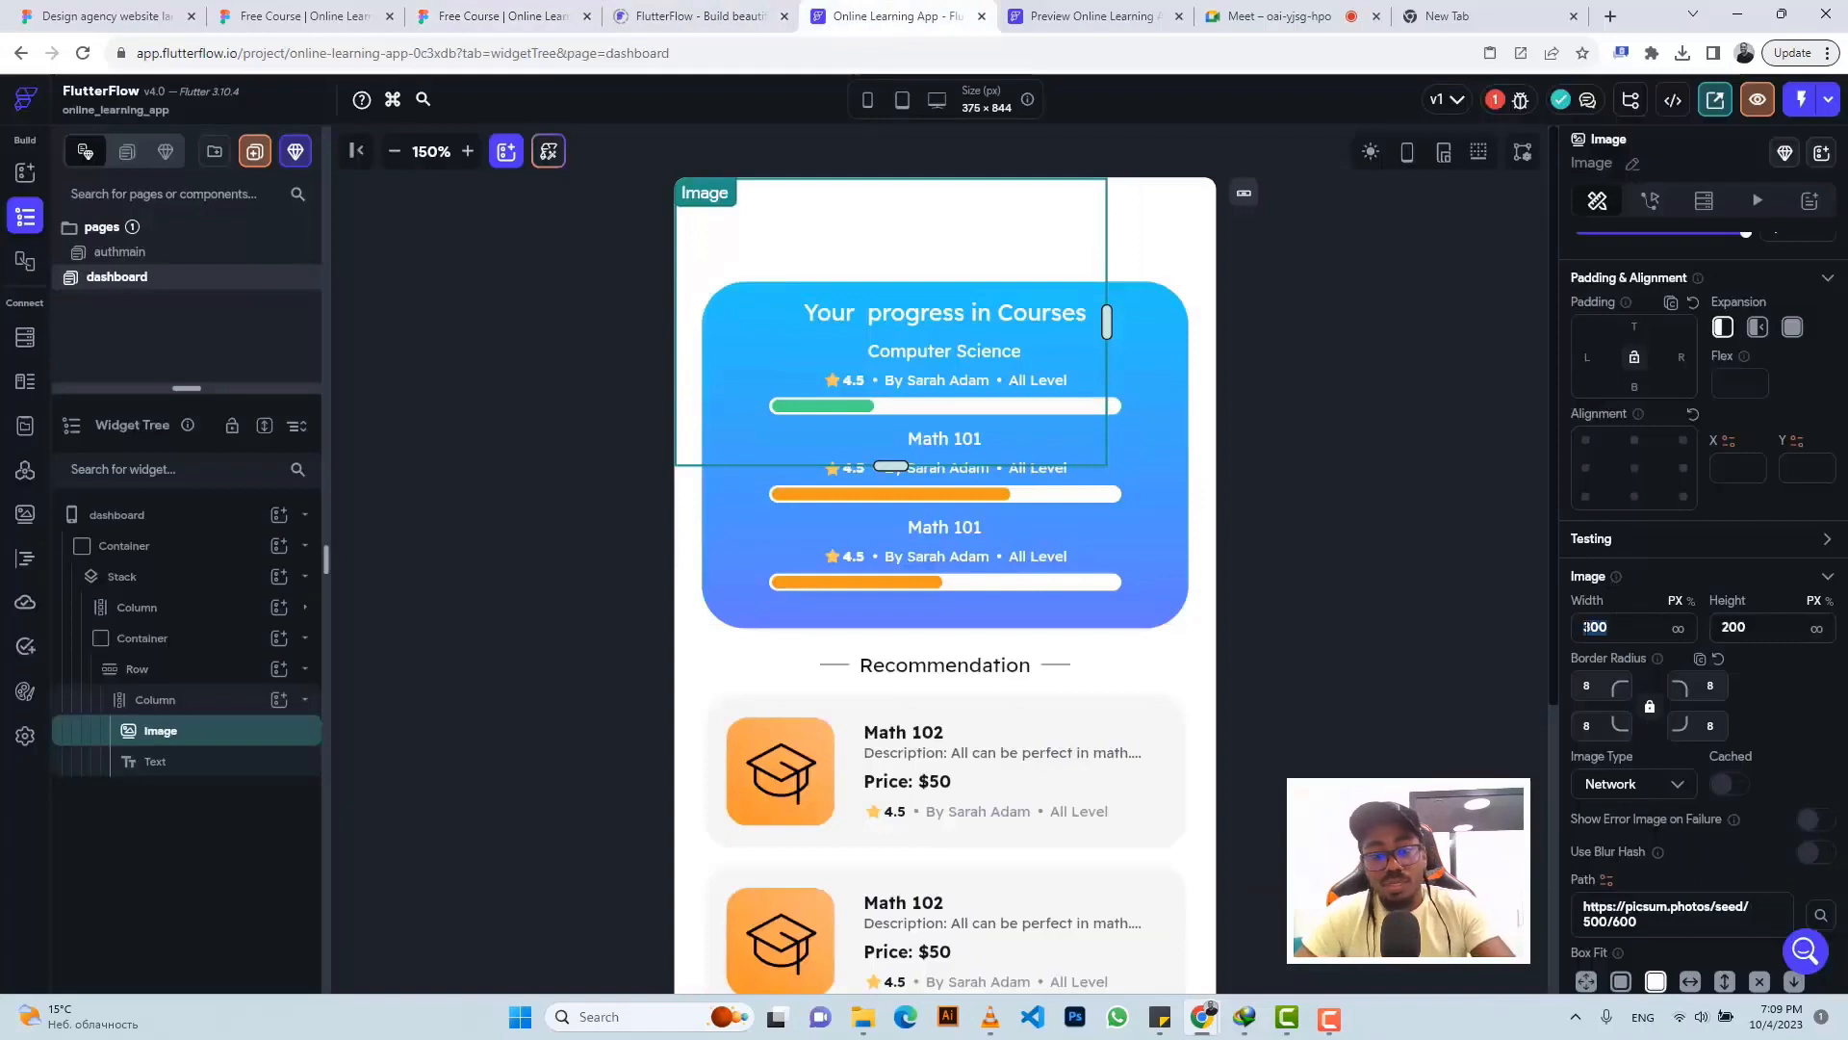
{"action": "type", "text": "3"}
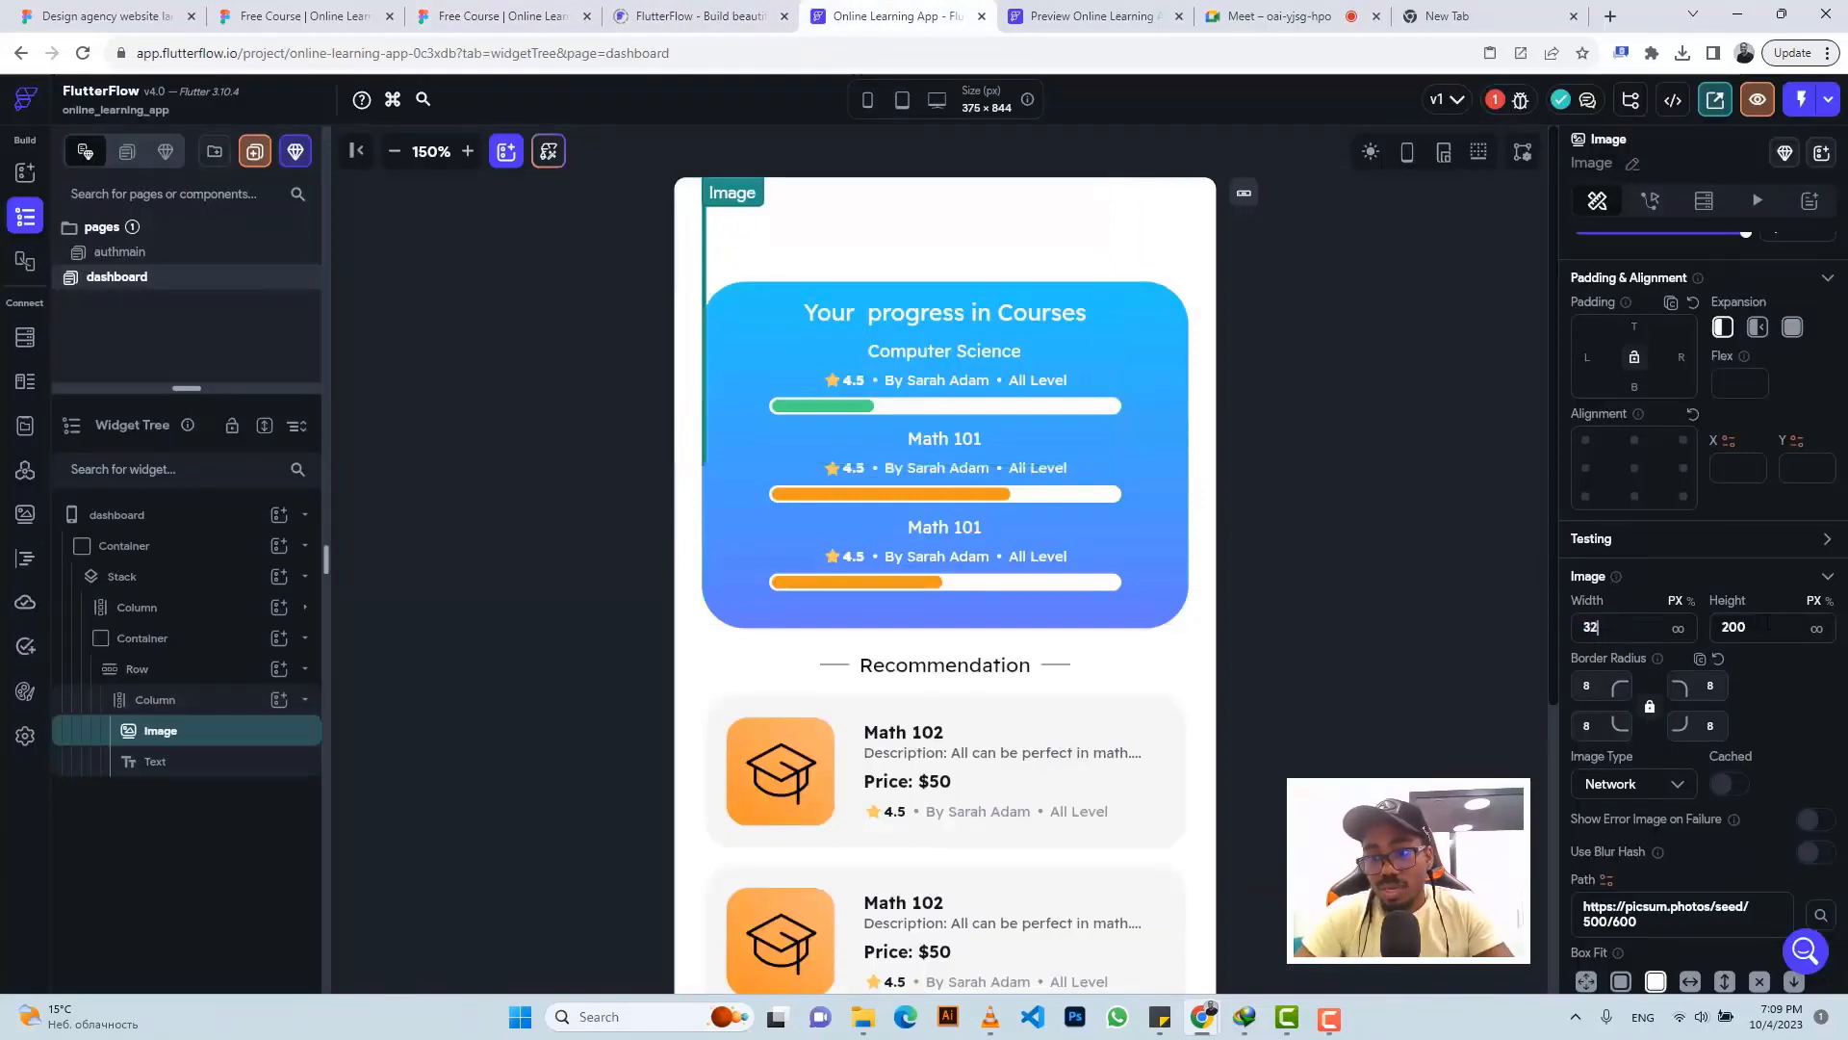
{"action": "type", "text": "2"}
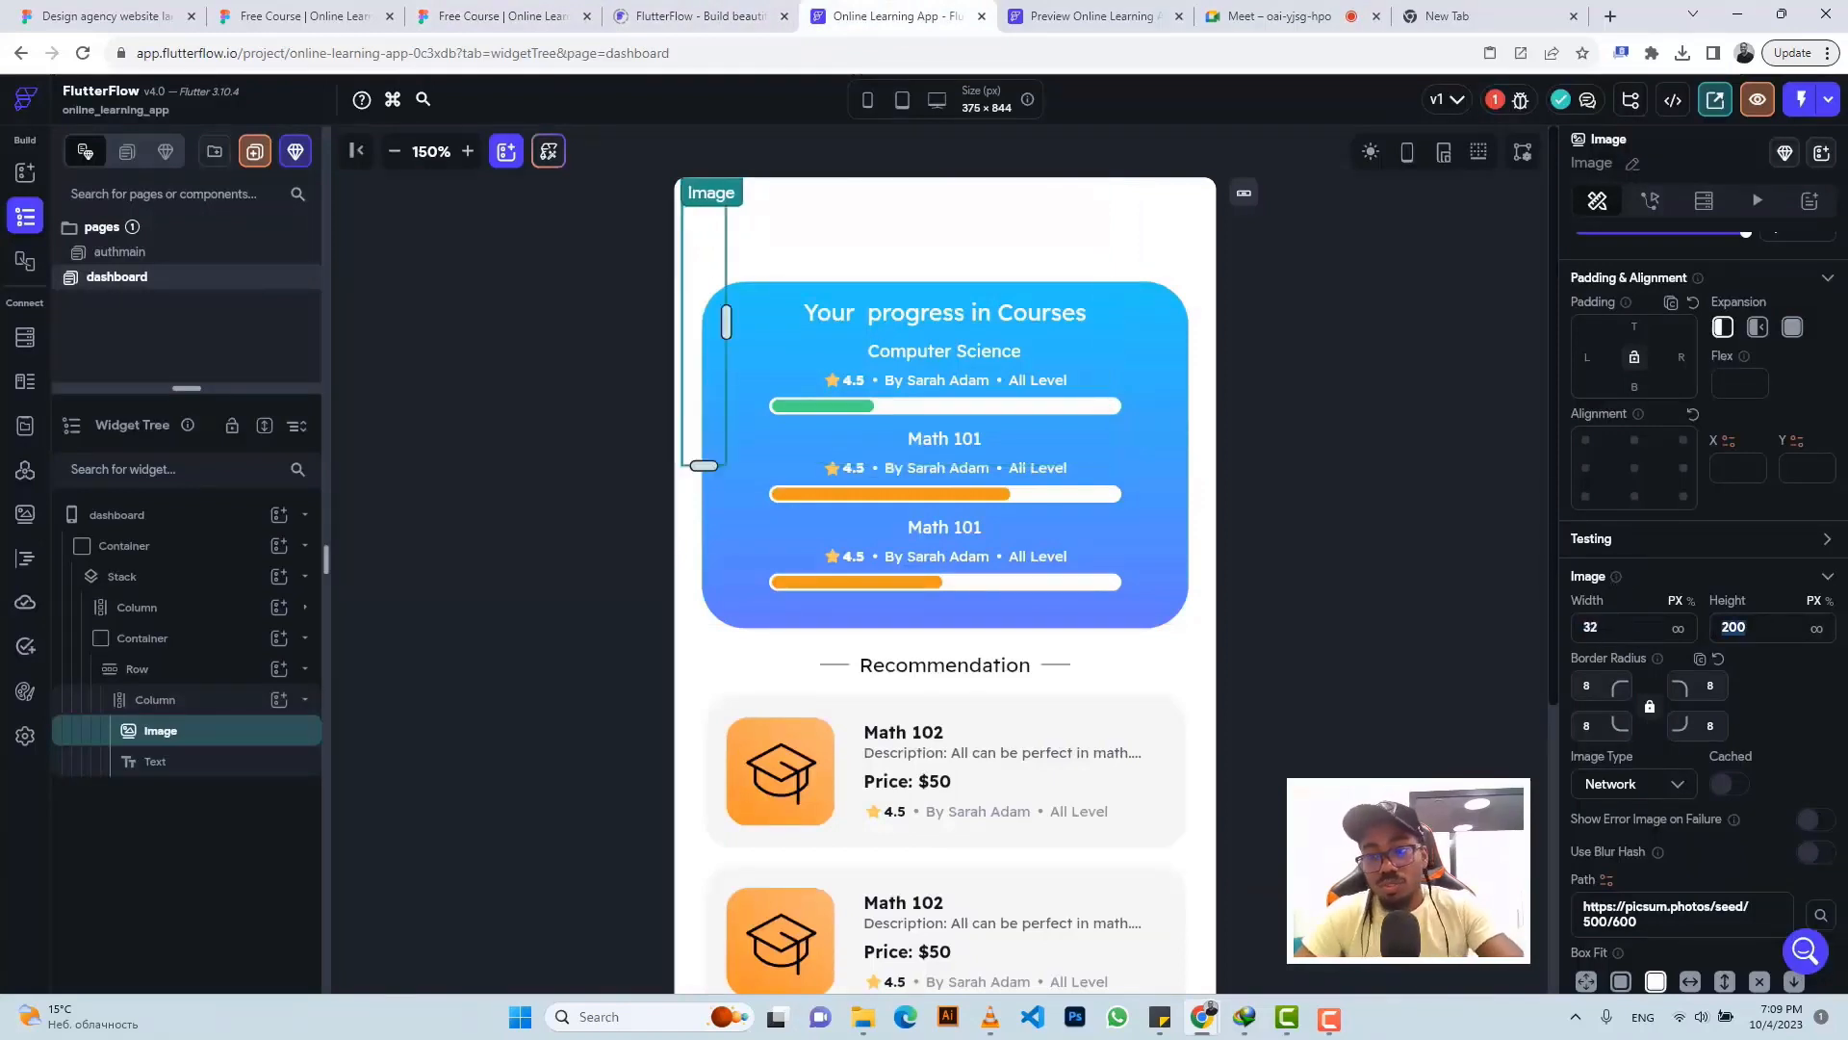
{"action": "type", "text": "32"}
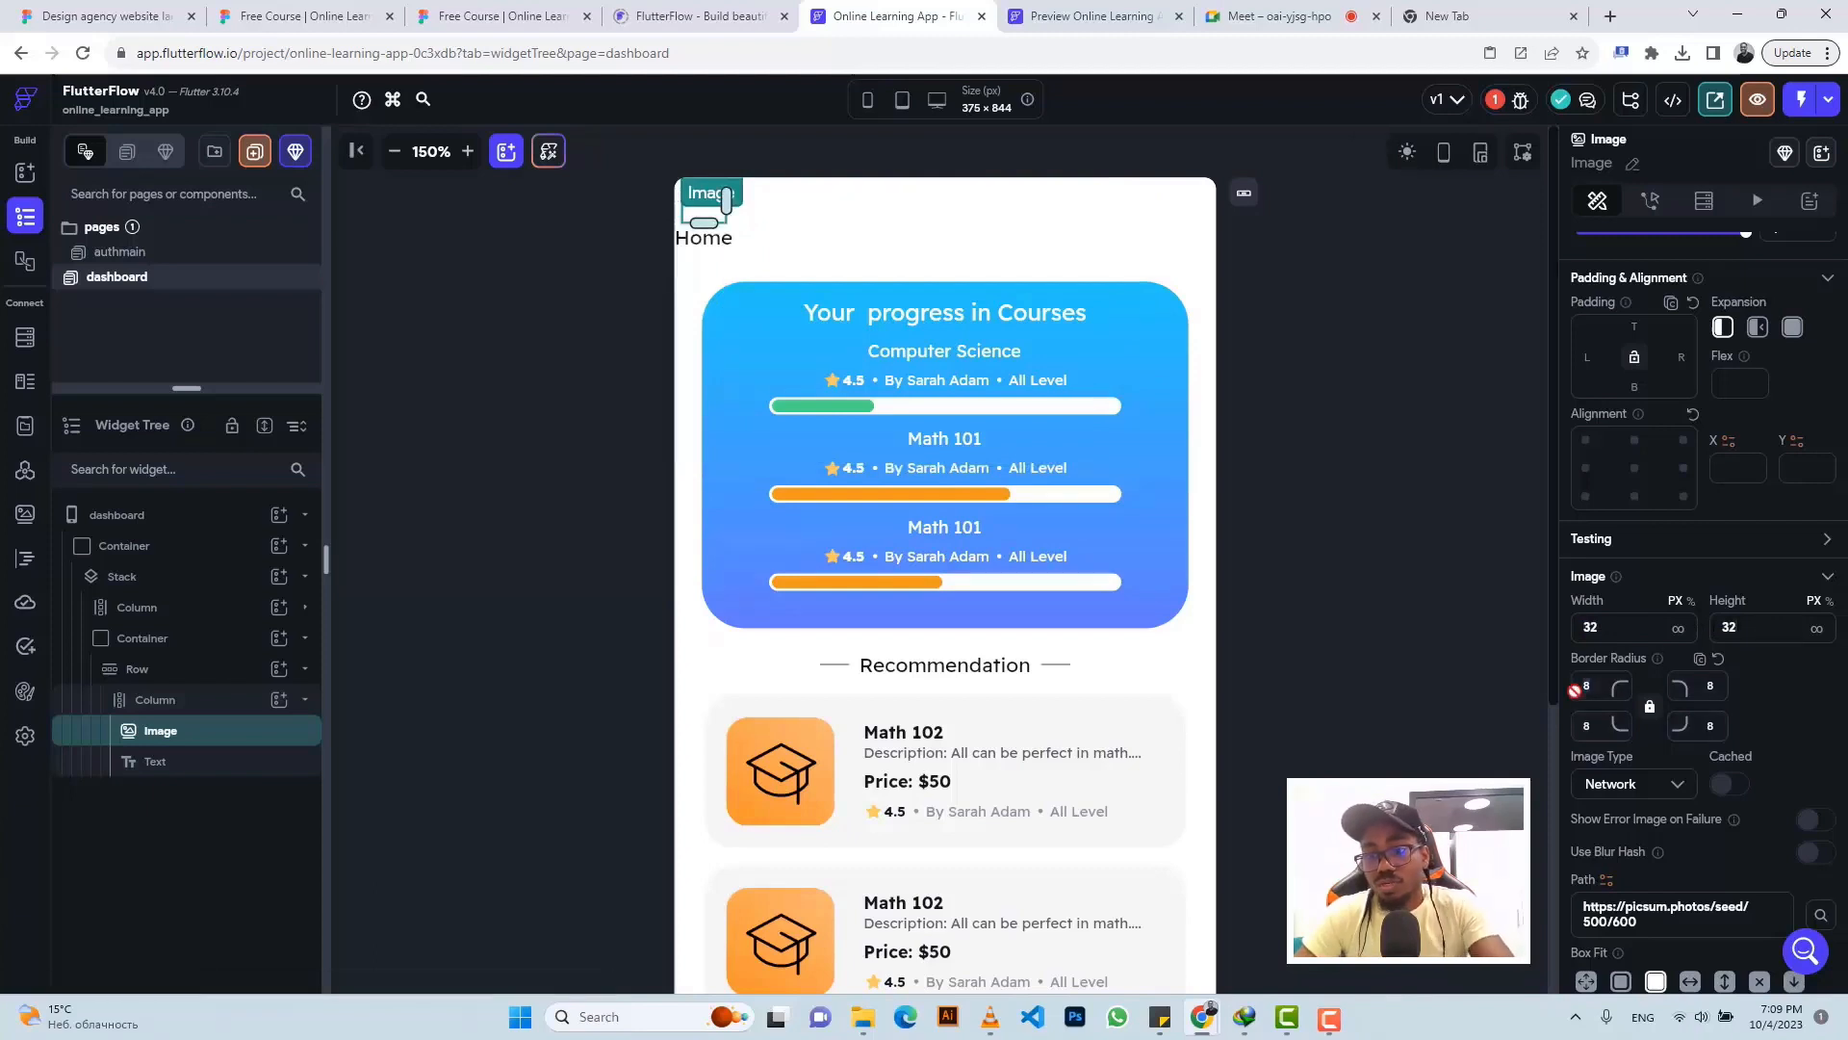
{"action": "key", "text": "BackSpace"}
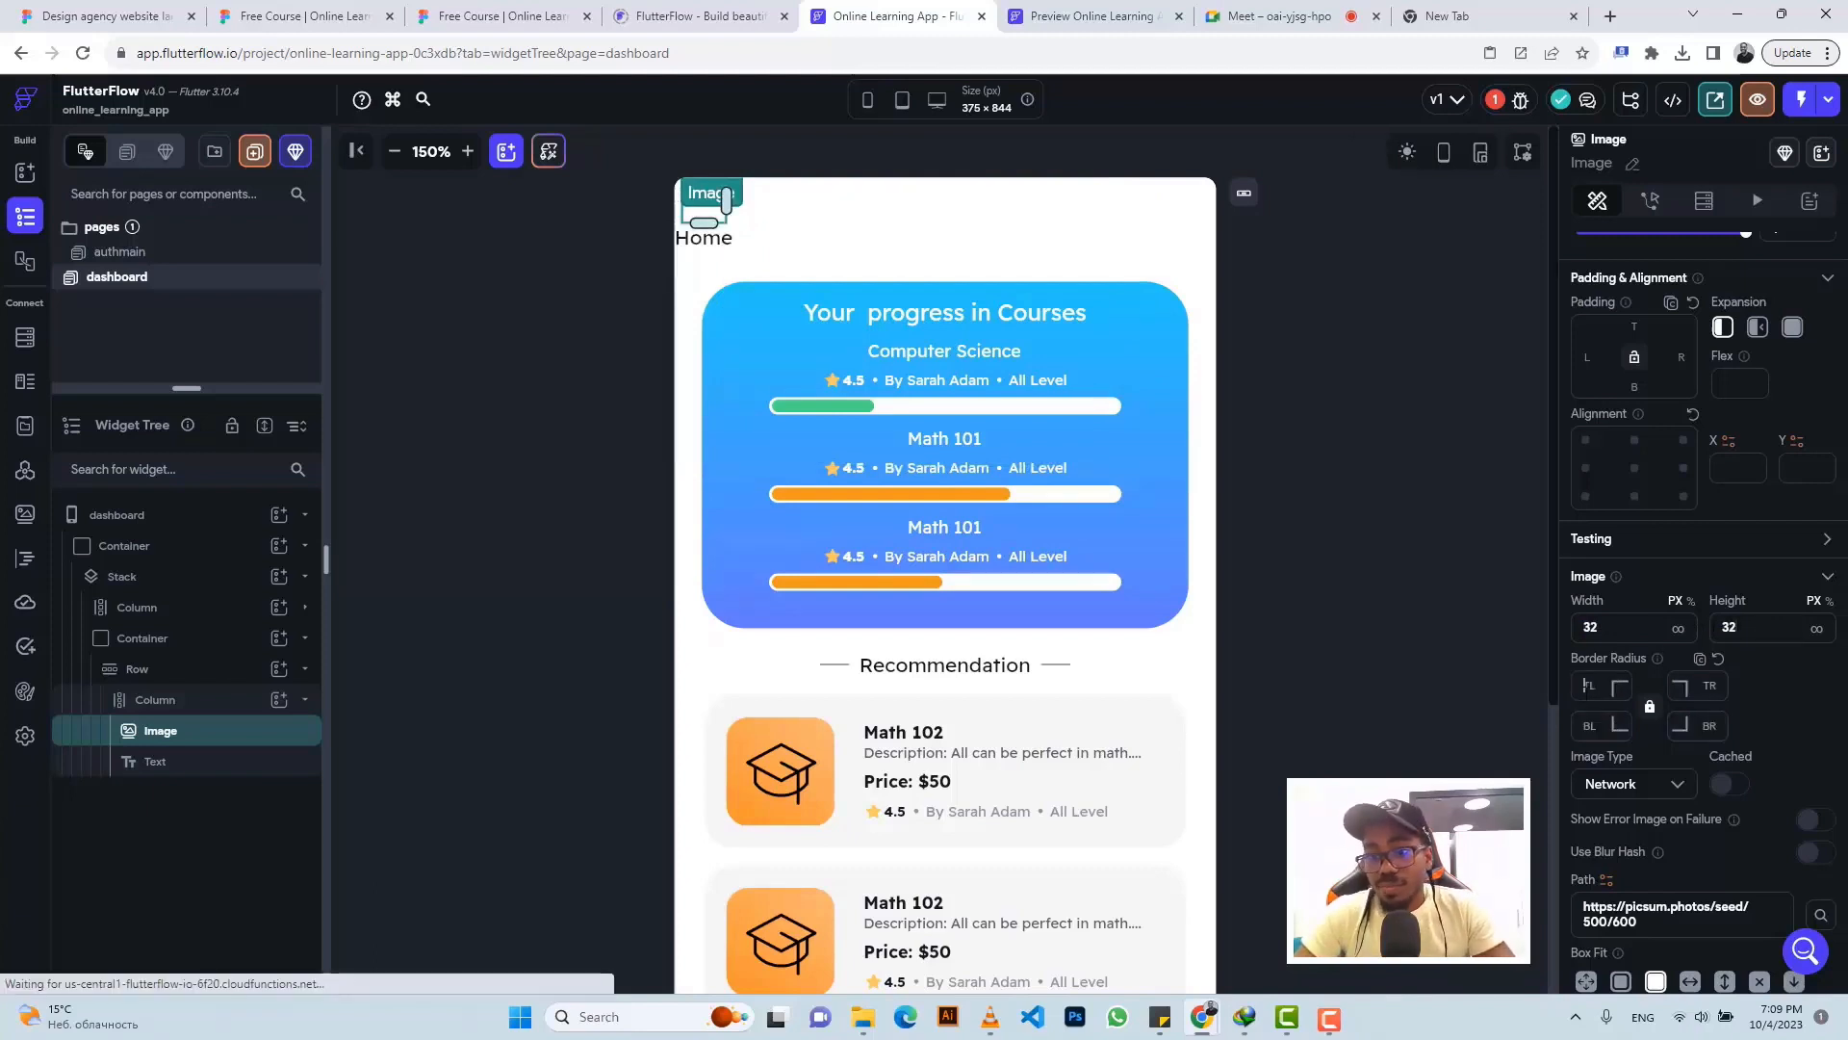
{"action": "left_click", "coordinate": [1653, 786]}
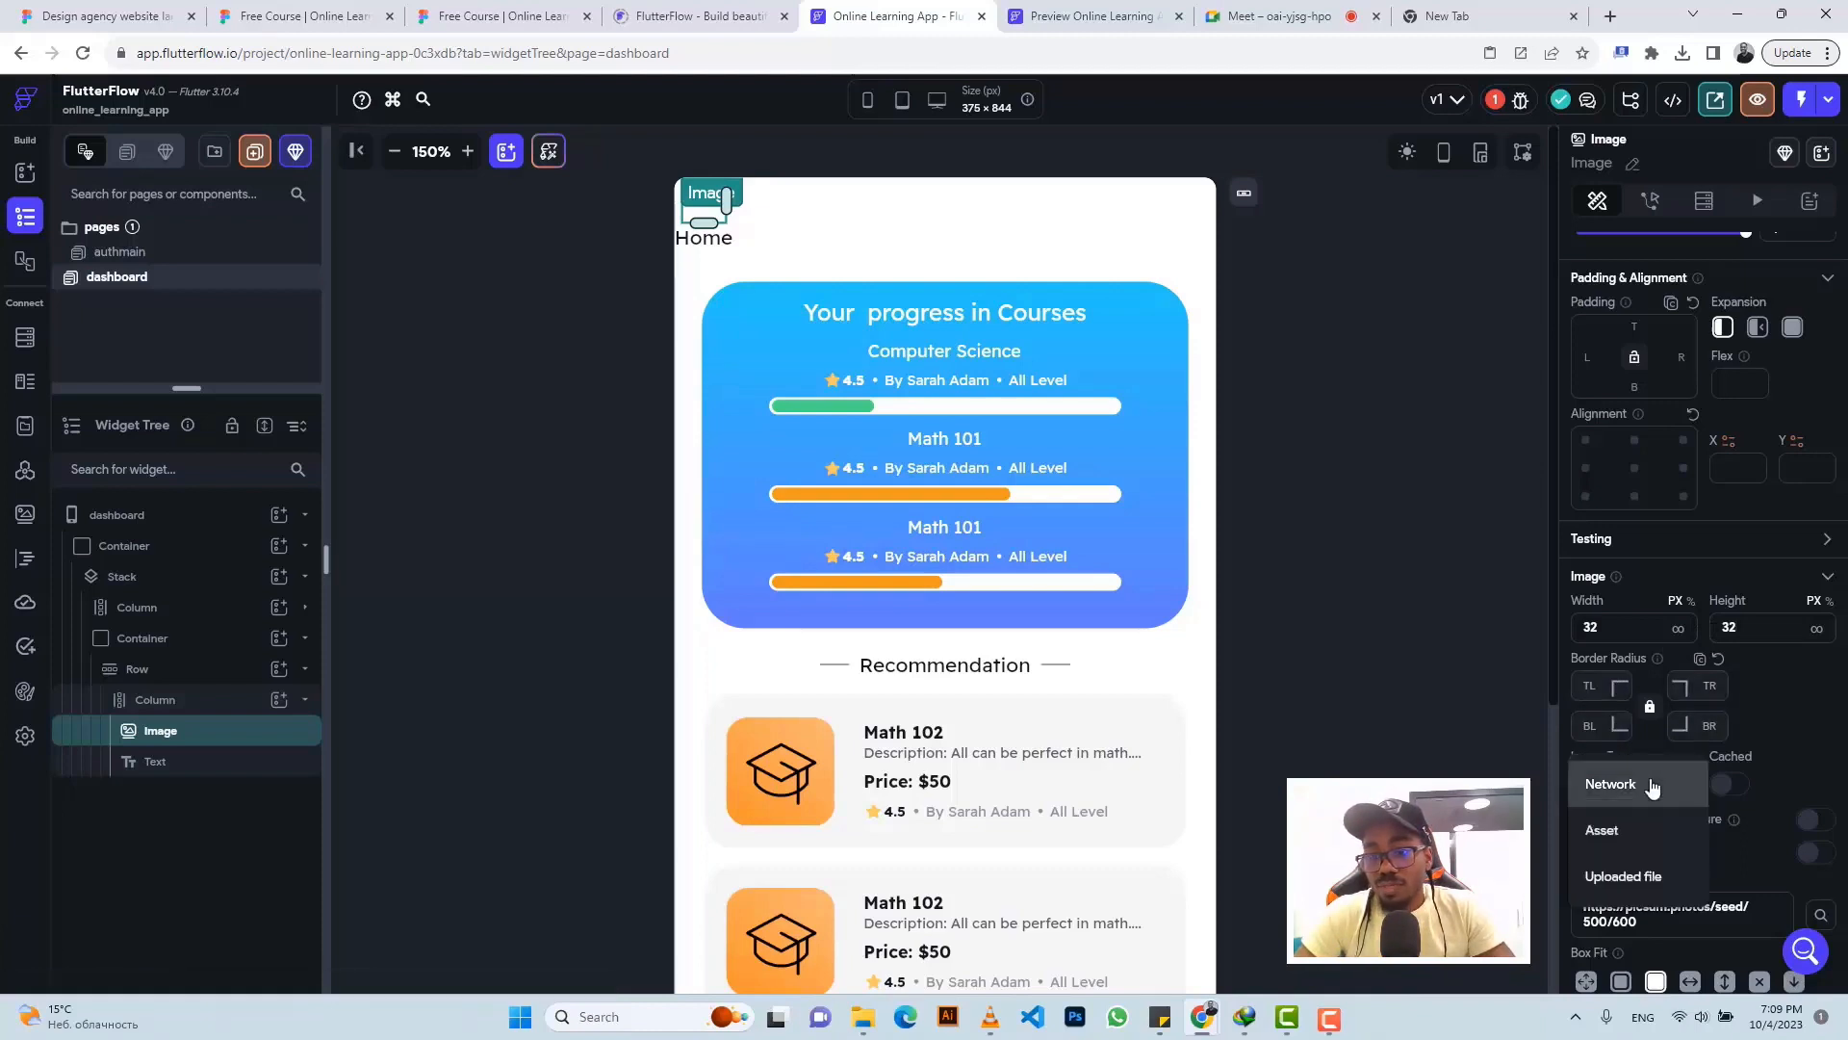
{"action": "left_click", "coordinate": [1621, 832]}
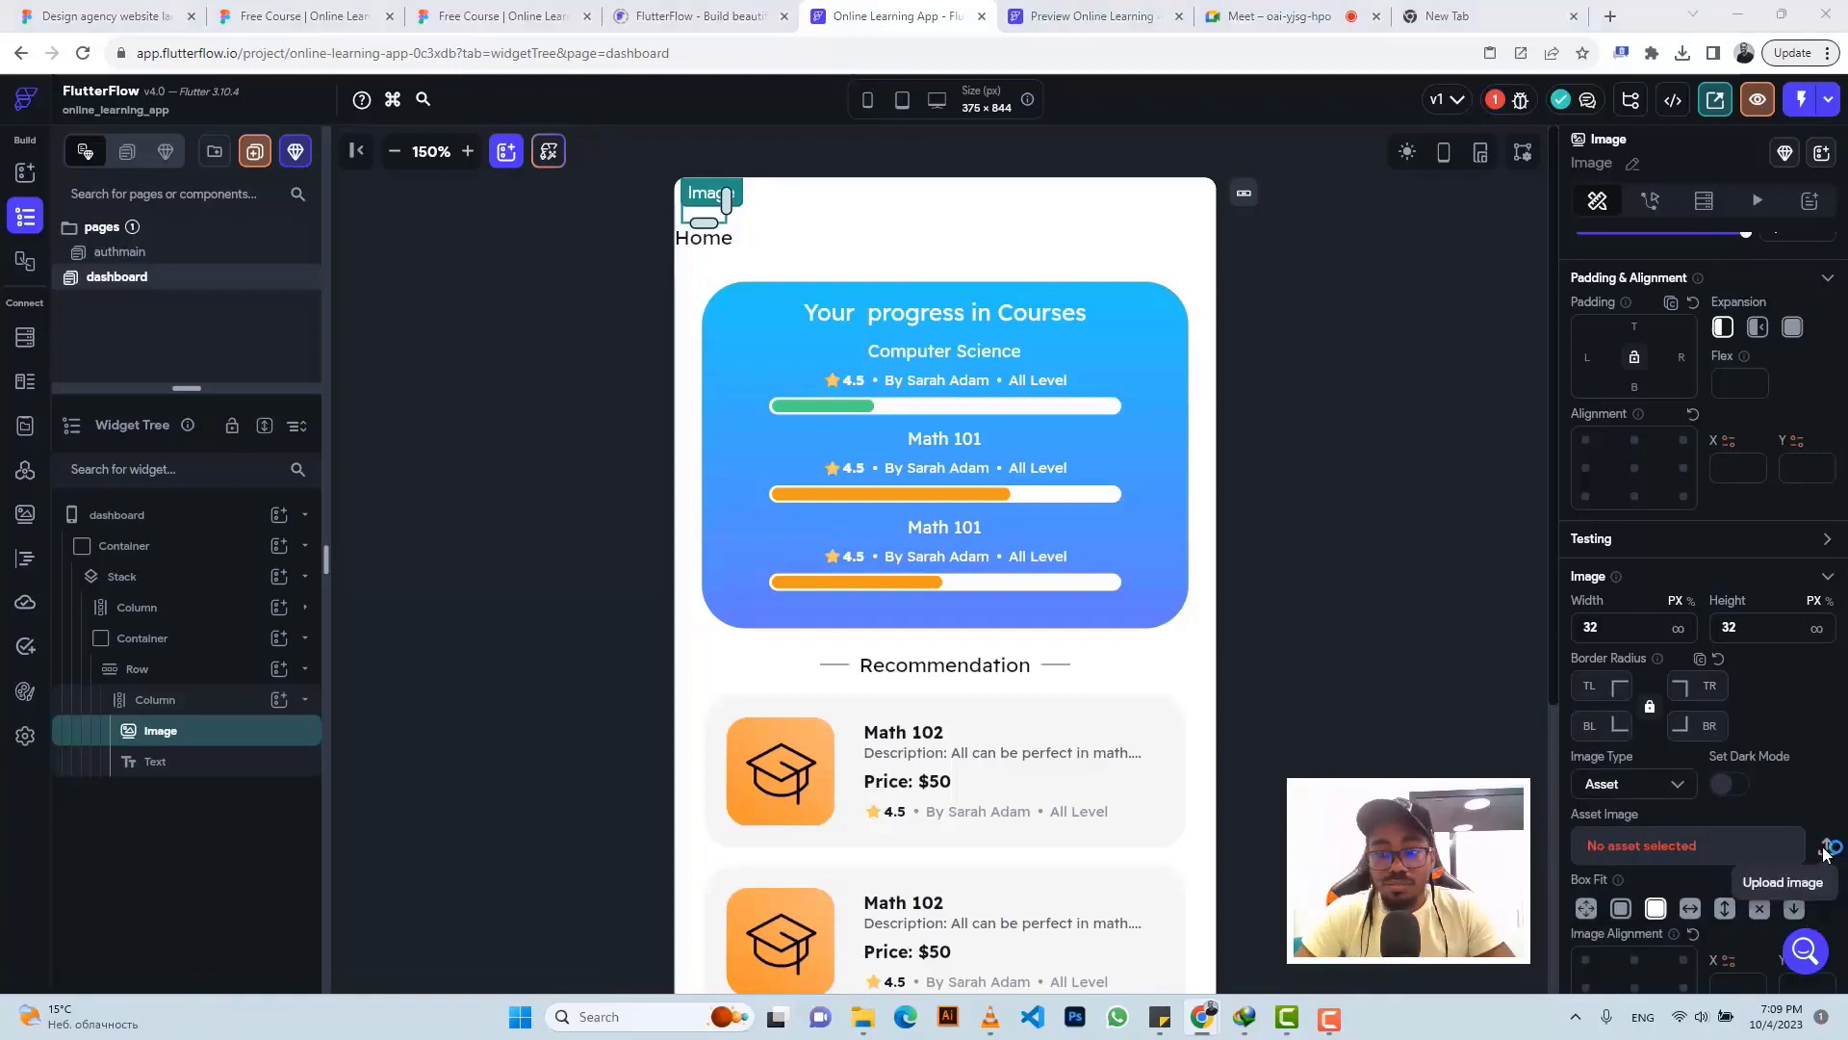
- Start an image upload and browse Downloads with the filter set to All Files (*.*)
{"action": "left_click", "coordinate": [1826, 848]}
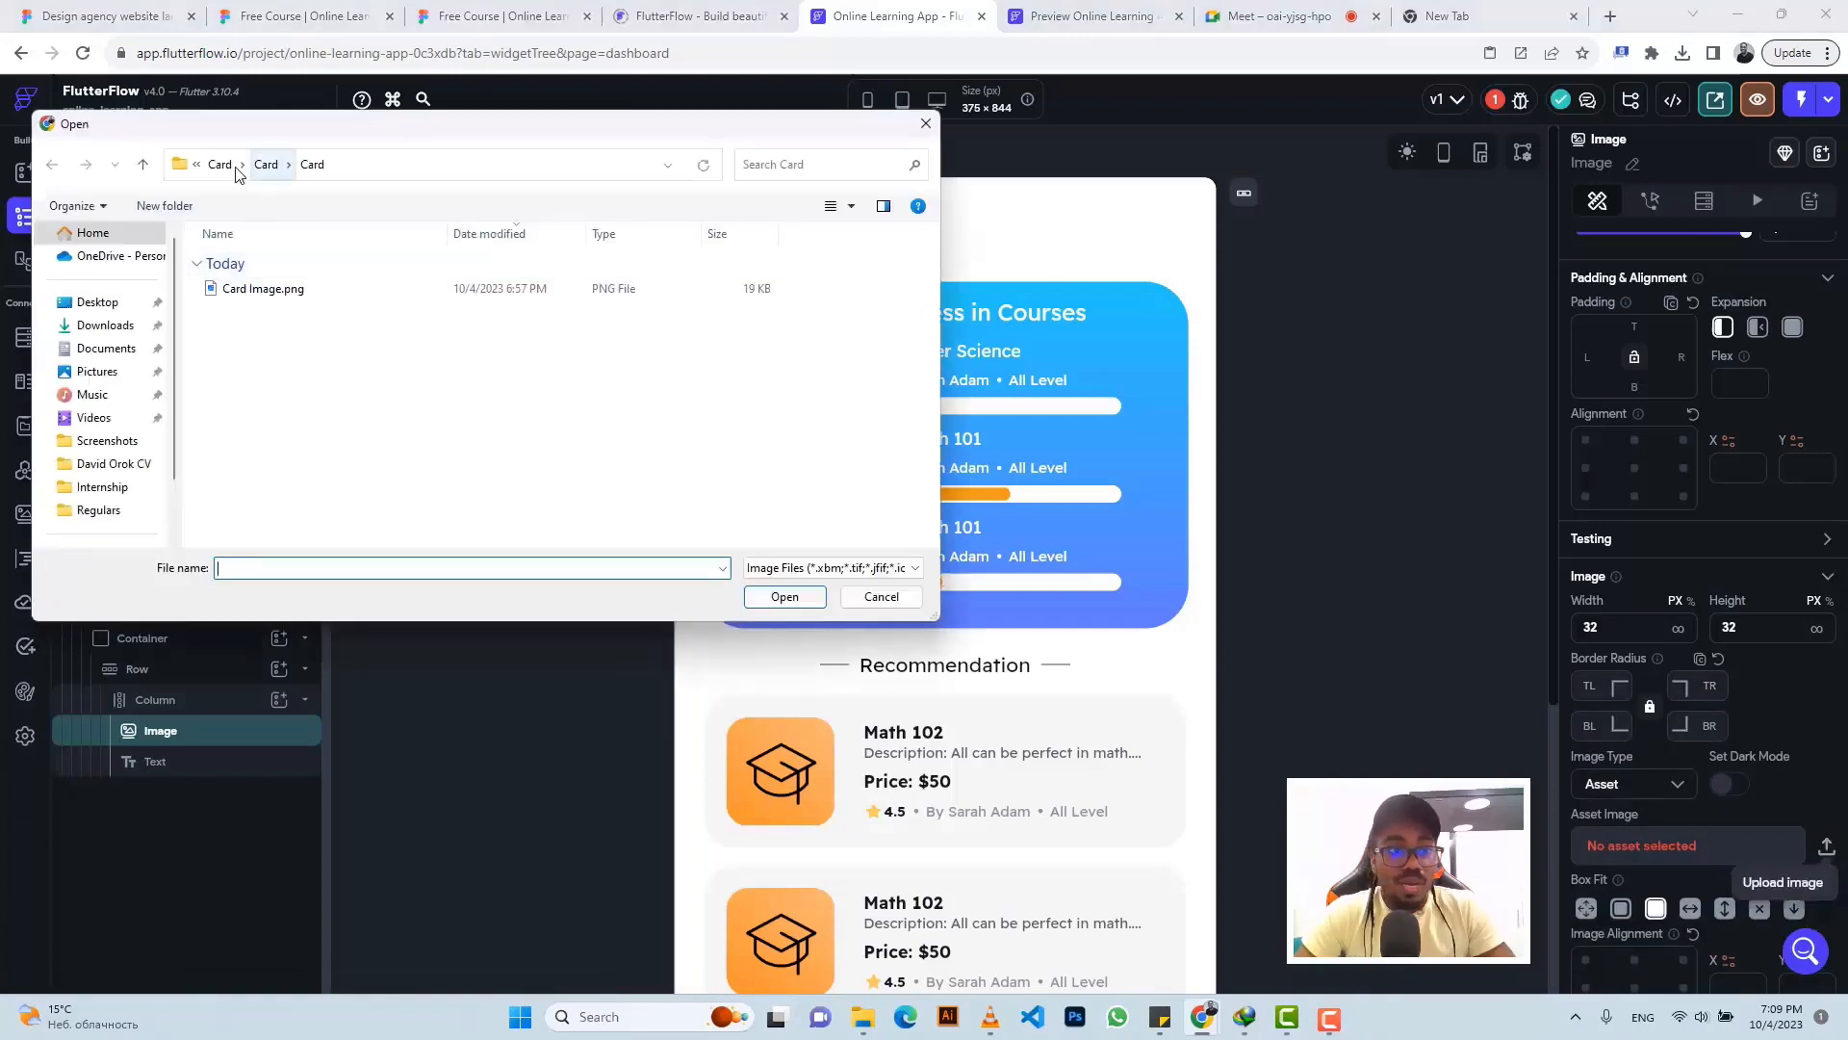
{"action": "left_click", "coordinate": [220, 166]}
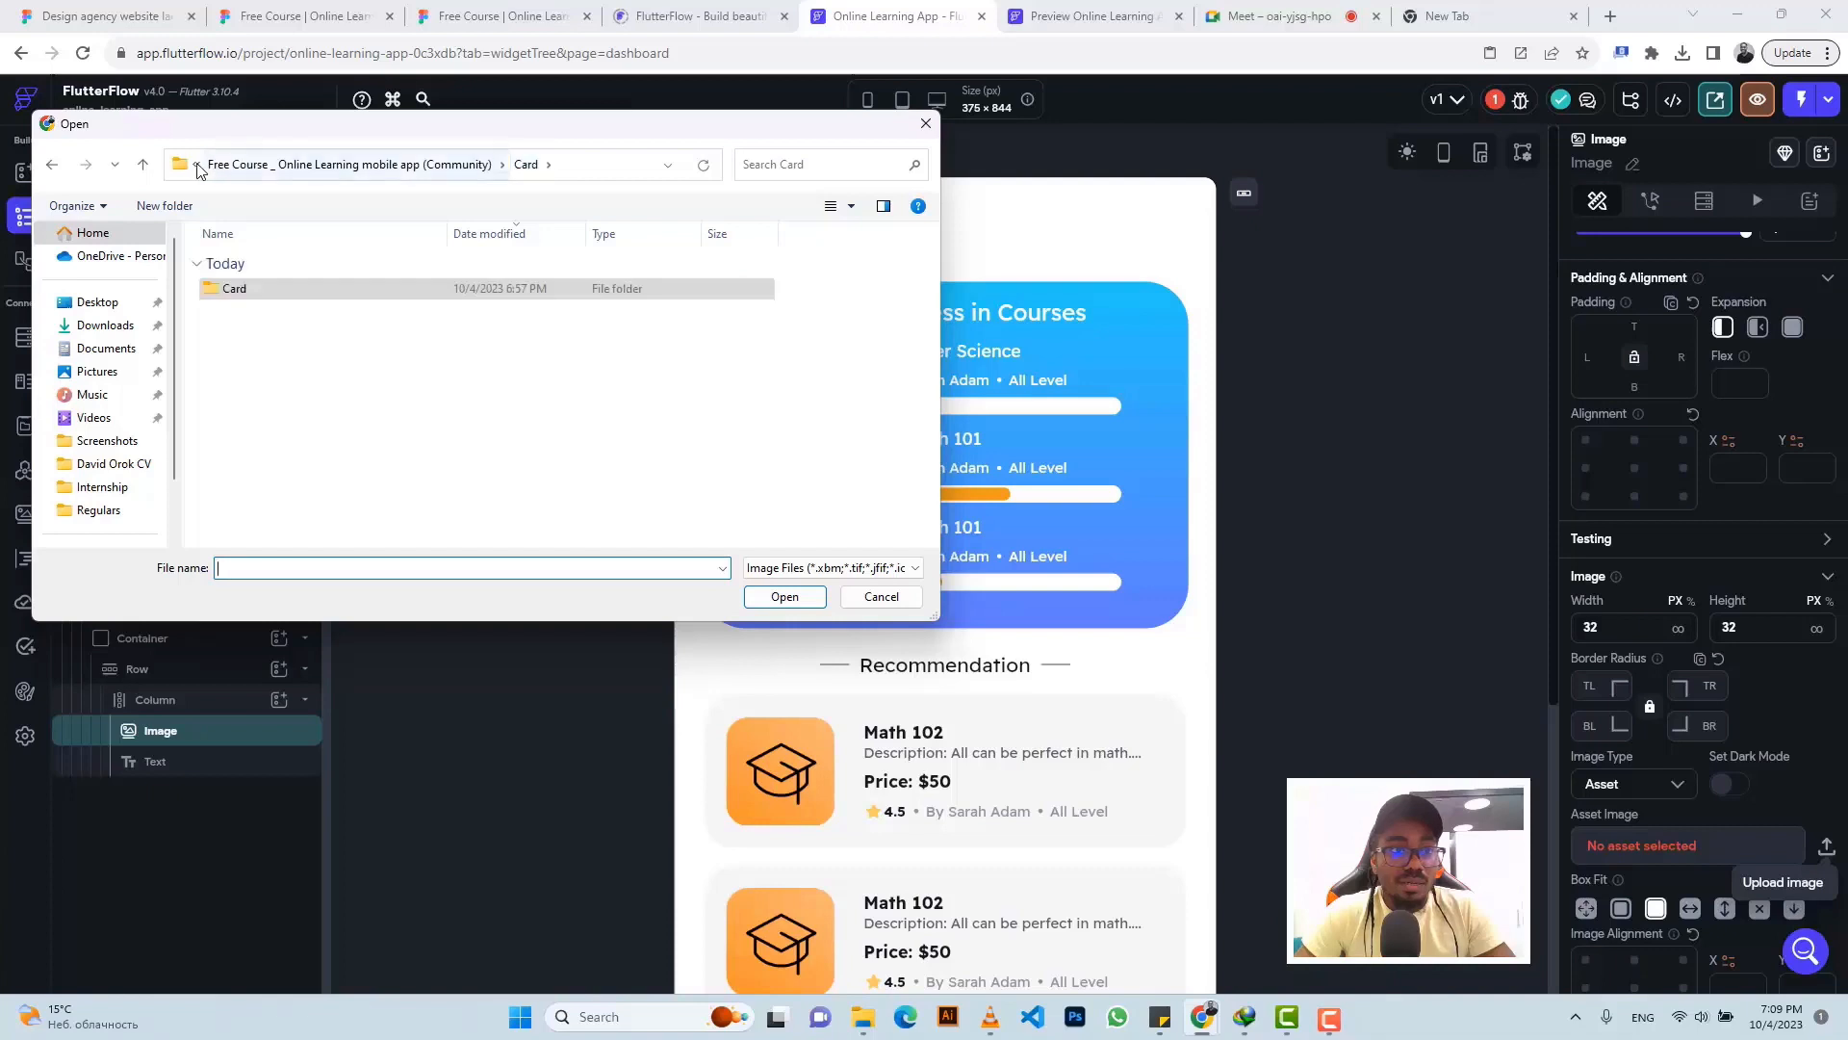
{"action": "left_click", "coordinate": [123, 328]}
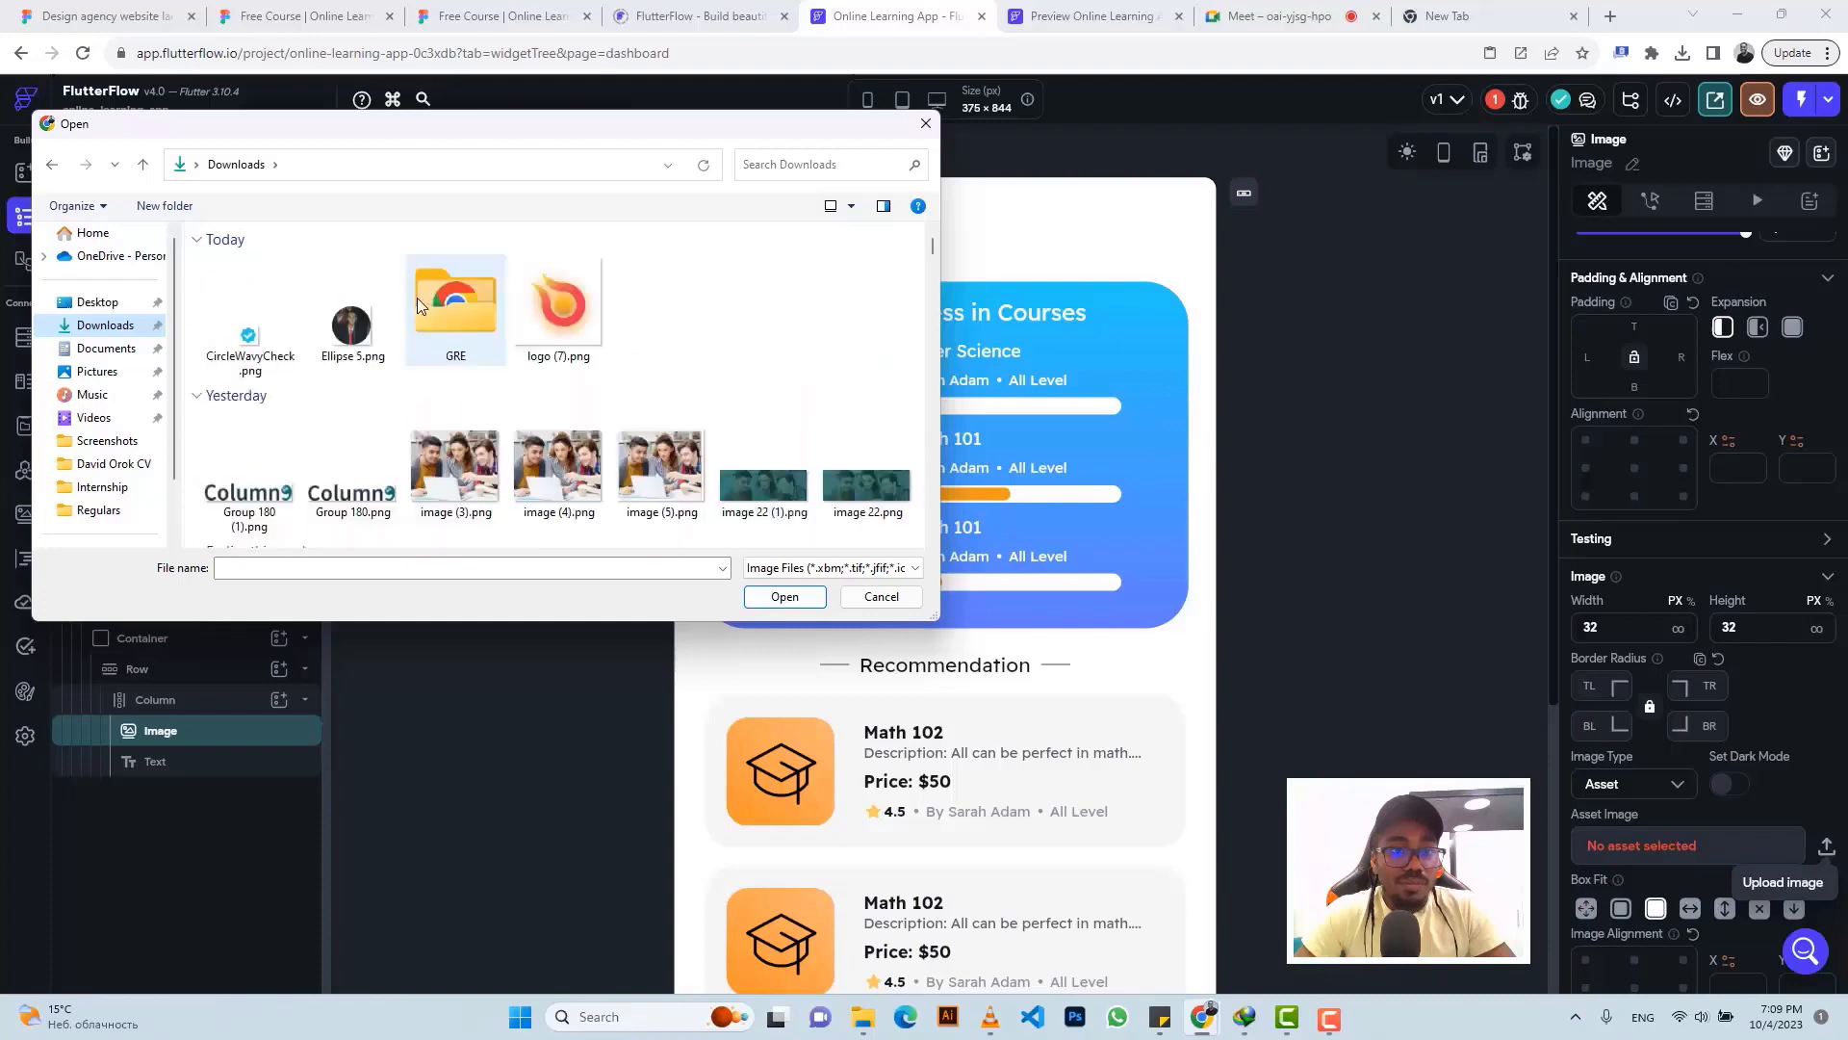
{"action": "left_click", "coordinate": [834, 572]}
{"action": "left_click", "coordinate": [823, 604]}
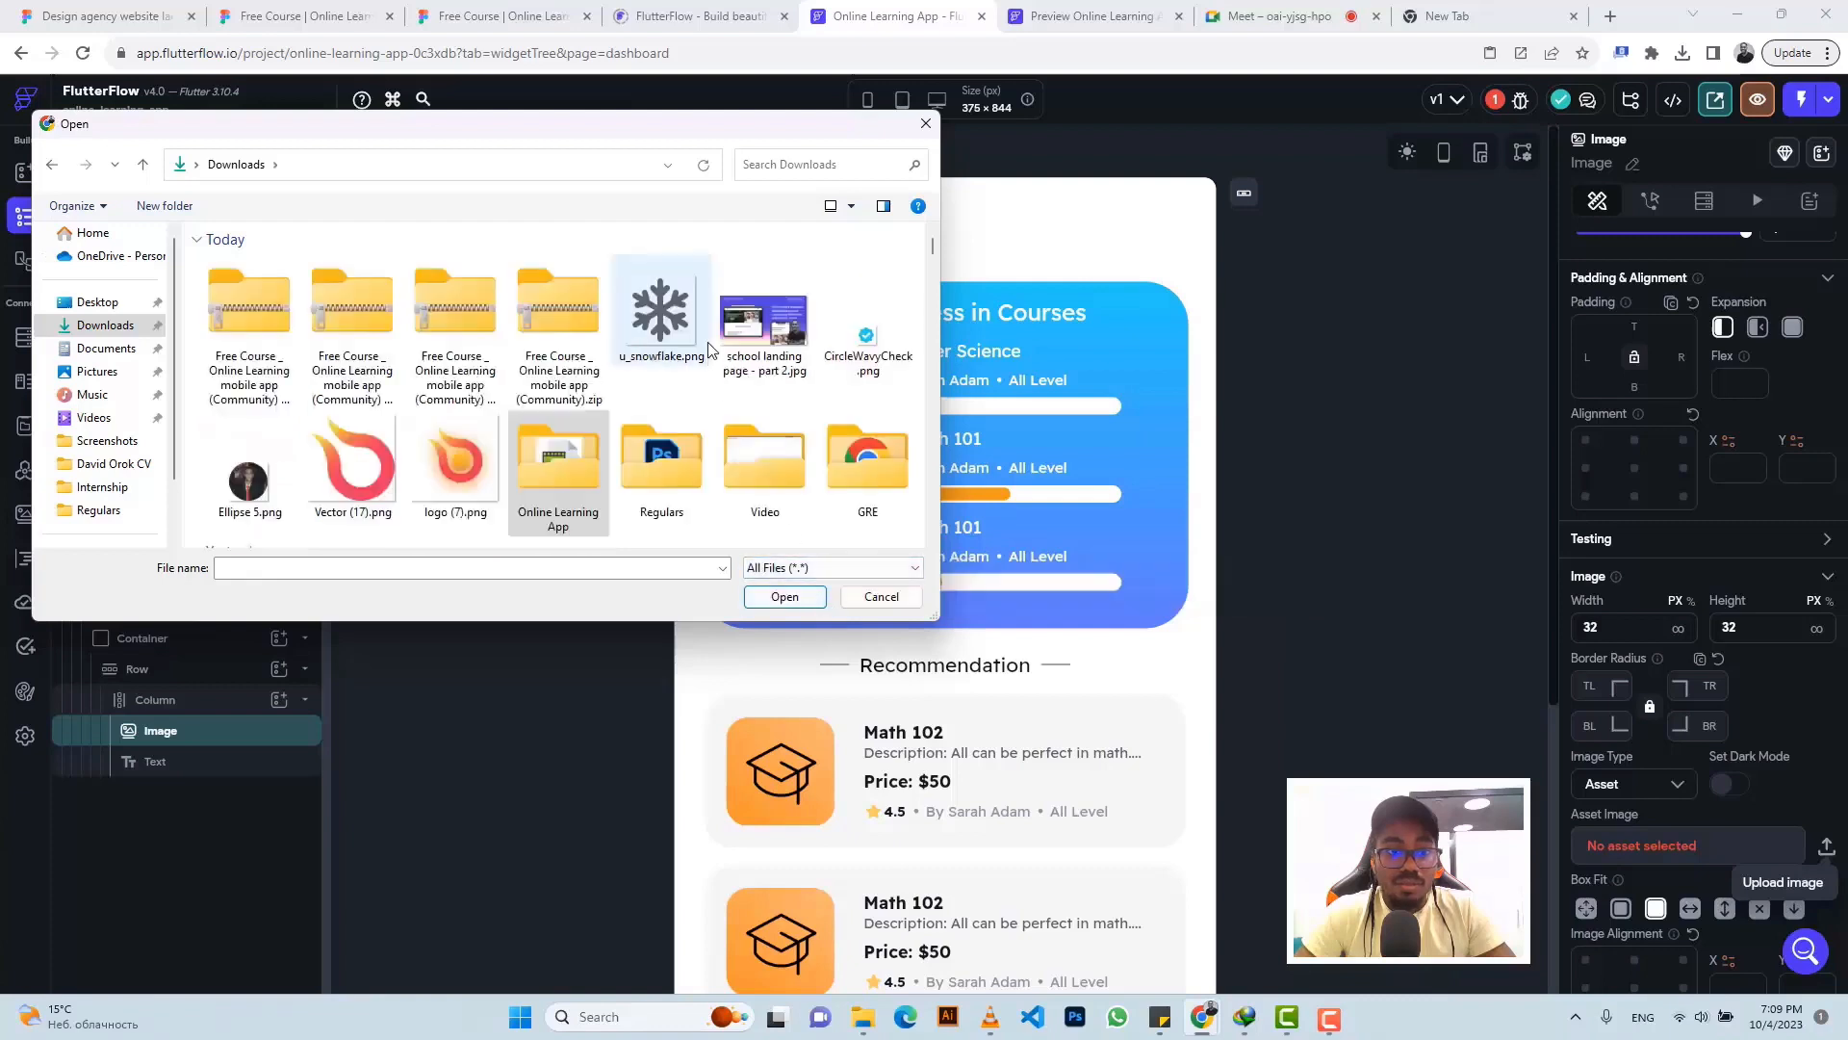
- Select the newest Free Course (Community).zip and cut it
{"action": "left_click", "coordinate": [558, 310]}
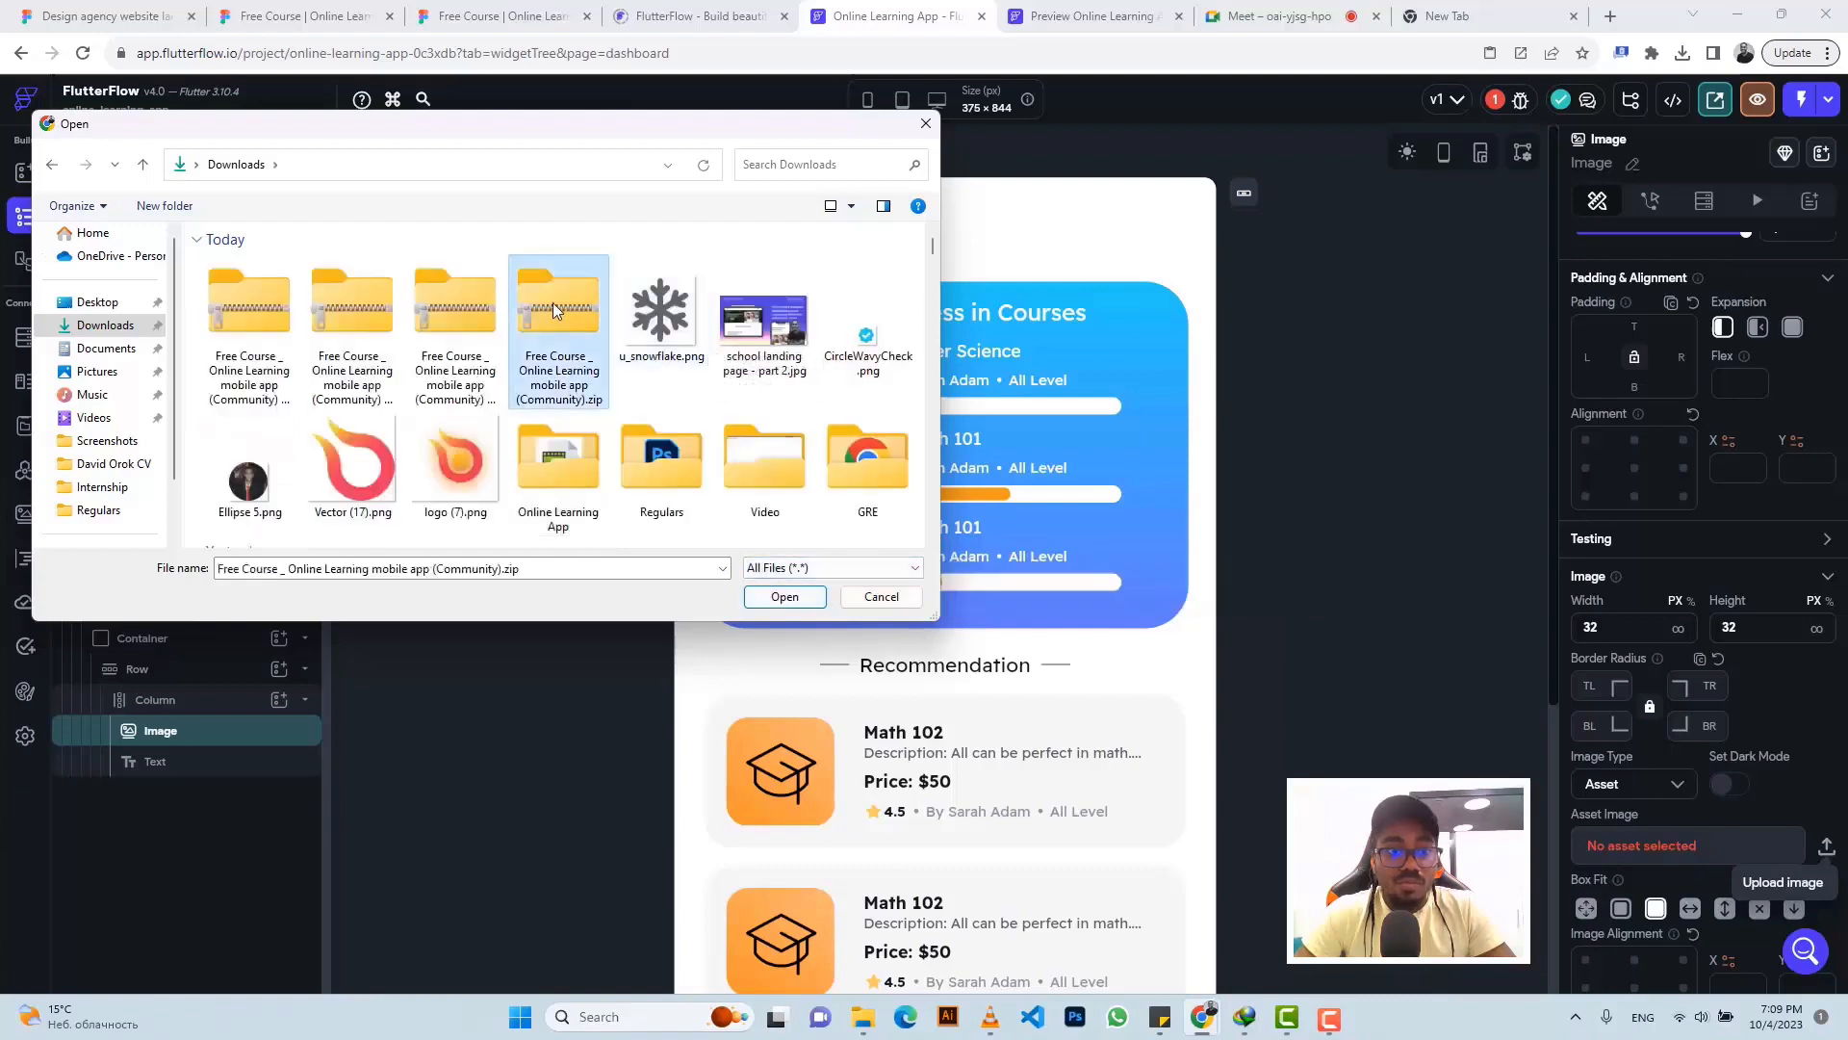
{"action": "left_click", "coordinate": [249, 296]}
{"action": "left_click", "coordinate": [542, 297]}
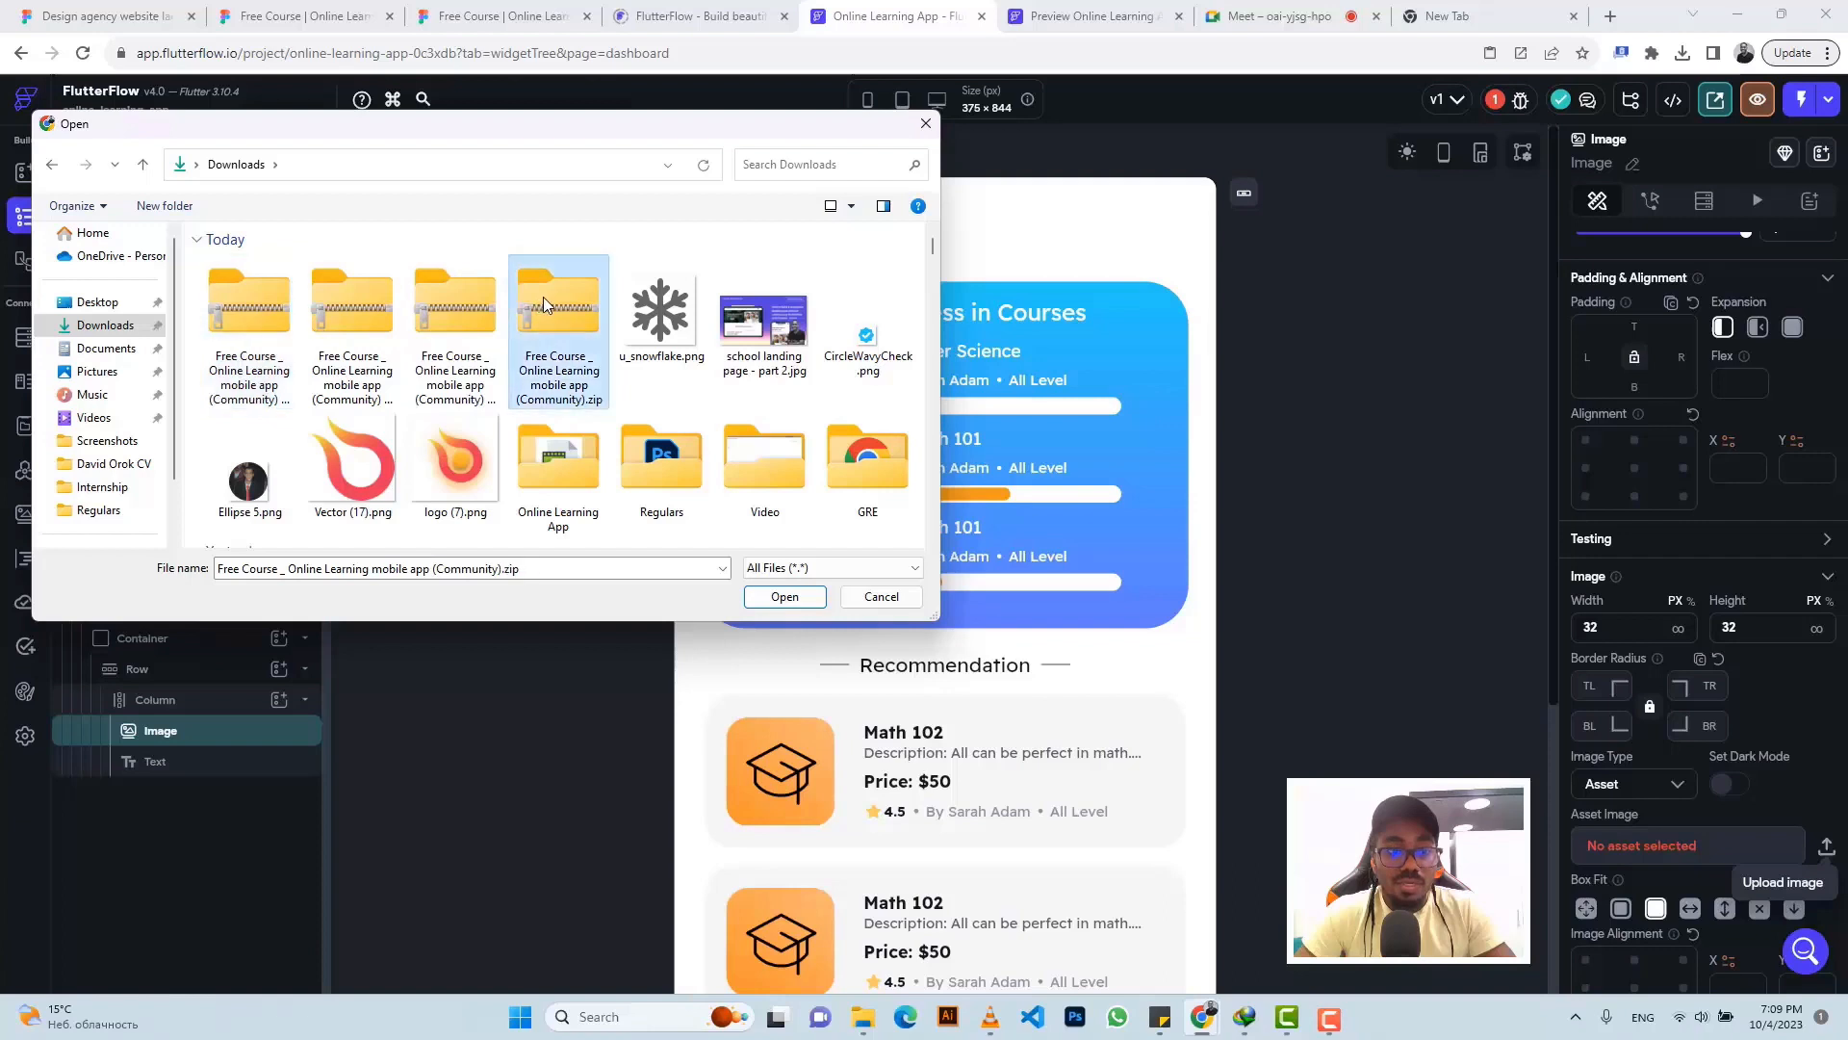
{"action": "left_click", "coordinate": [480, 298]}
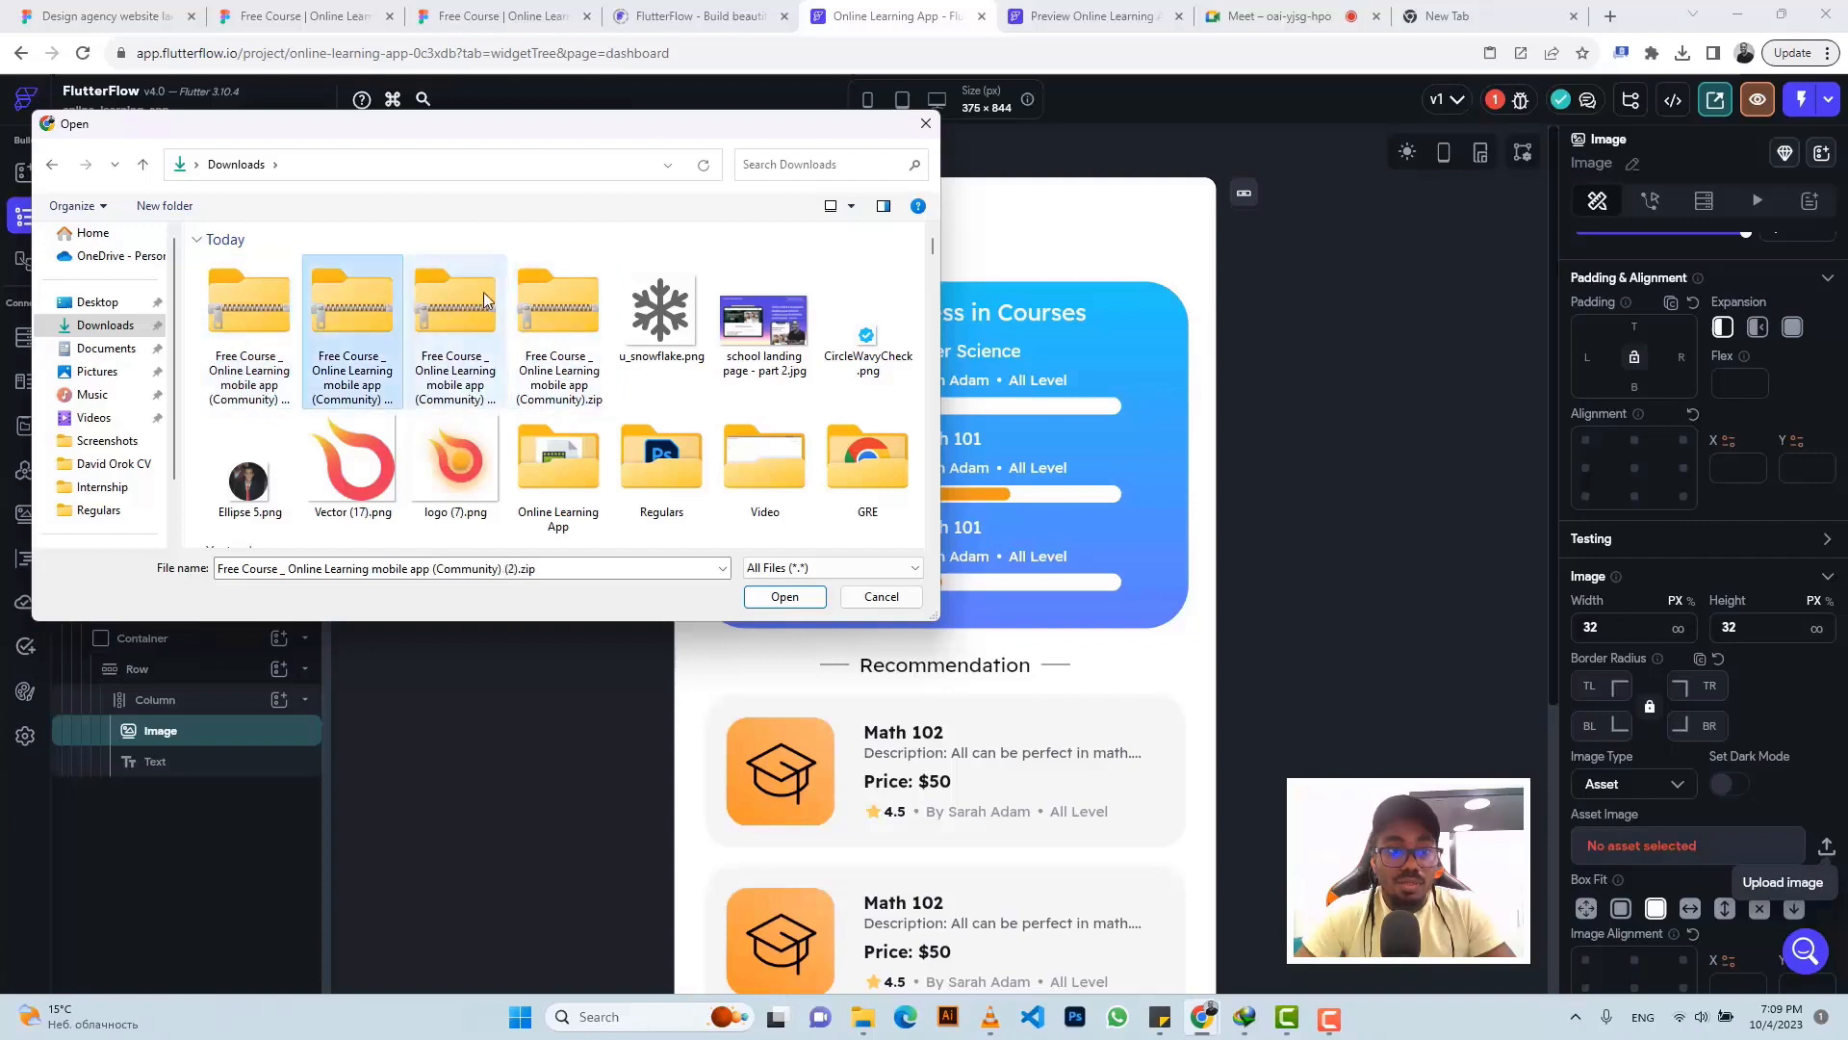
{"action": "left_click", "coordinate": [549, 302]}
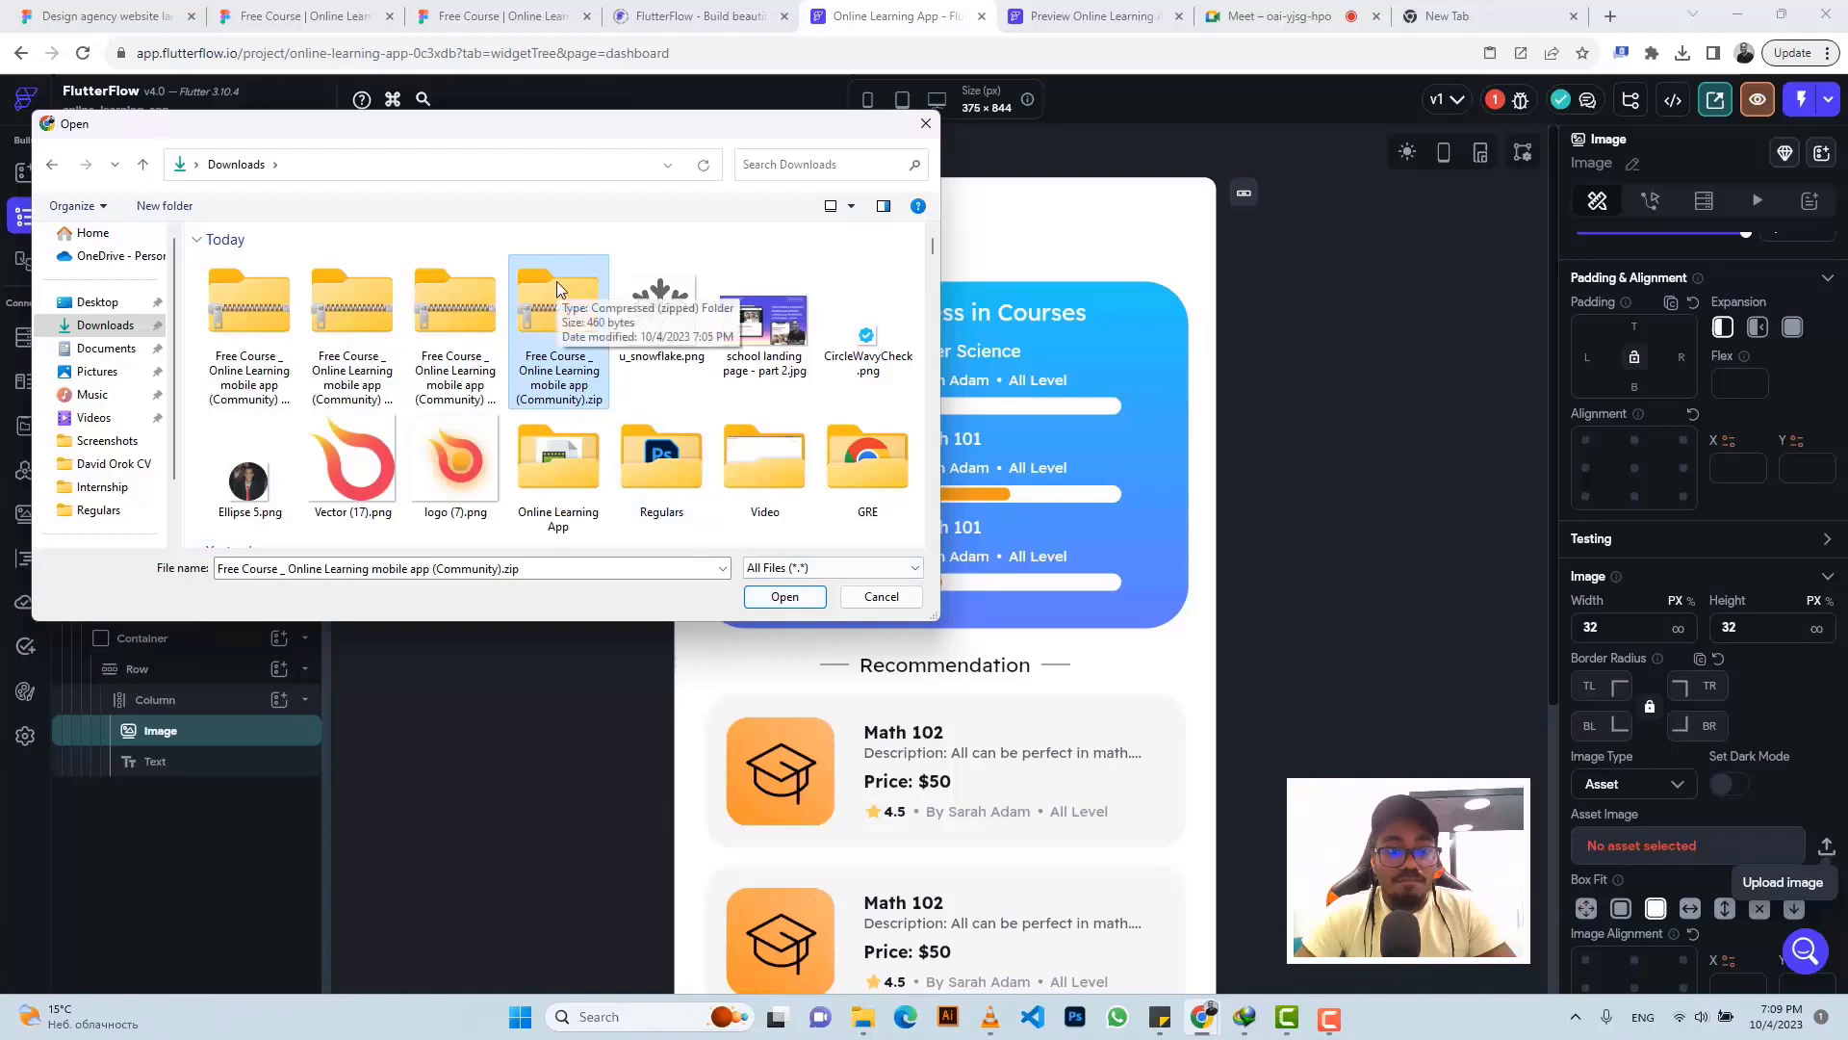
{"action": "key", "text": "ctrl+x"}
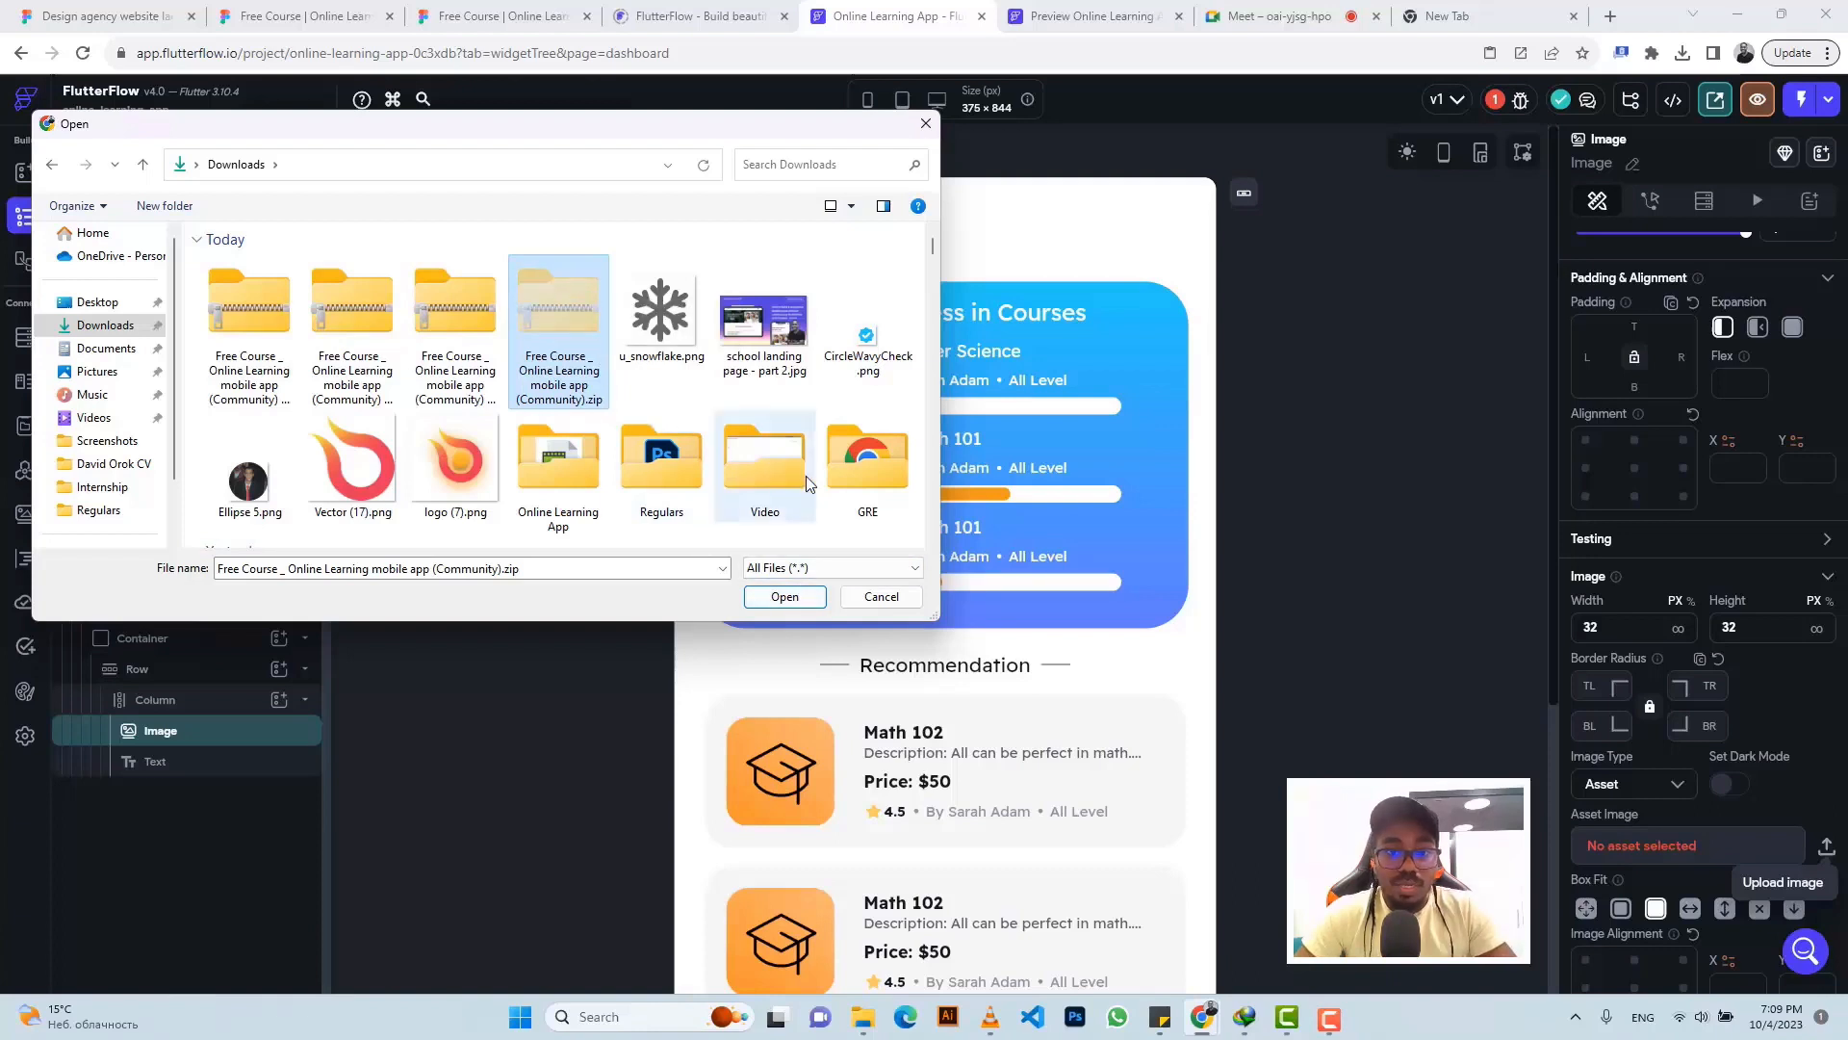
- Move the zip into Online Learning App, replacing the older copy, and extract it
{"action": "double_click", "coordinate": [570, 460]}
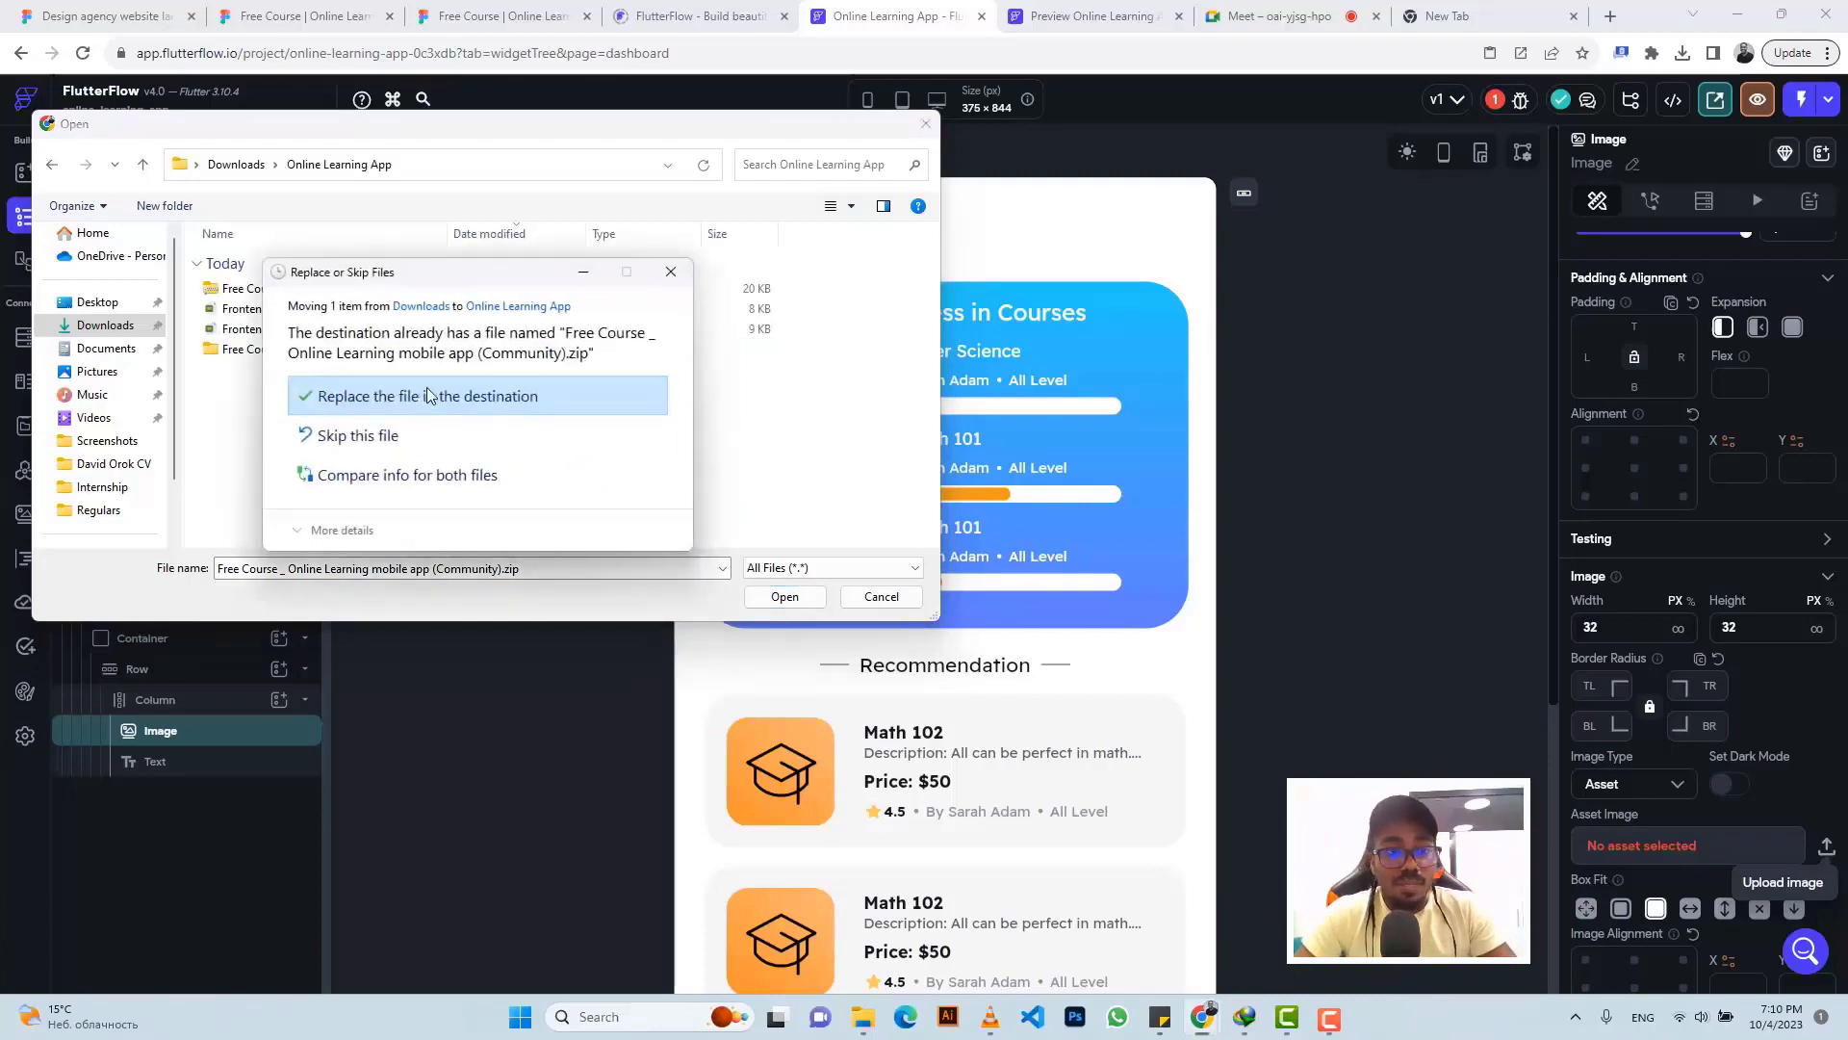
{"action": "left_click", "coordinate": [458, 408]}
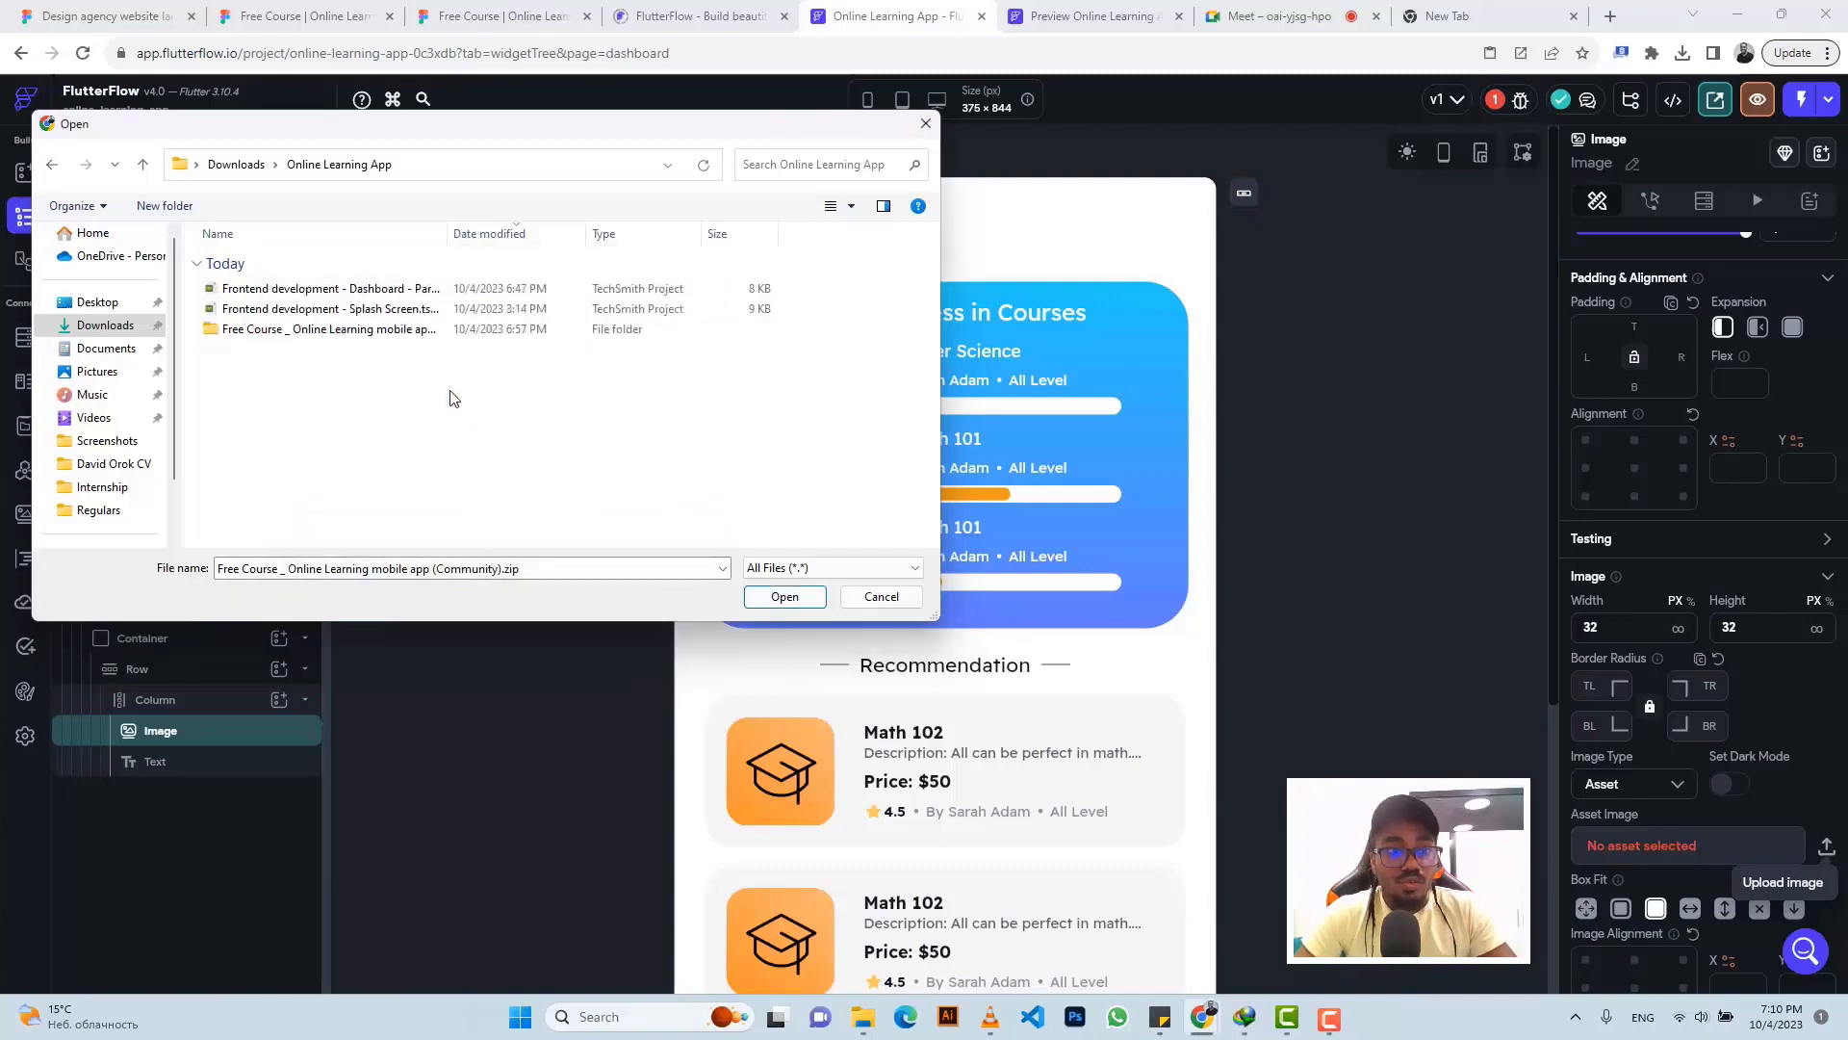
{"action": "left_click", "coordinate": [398, 351]}
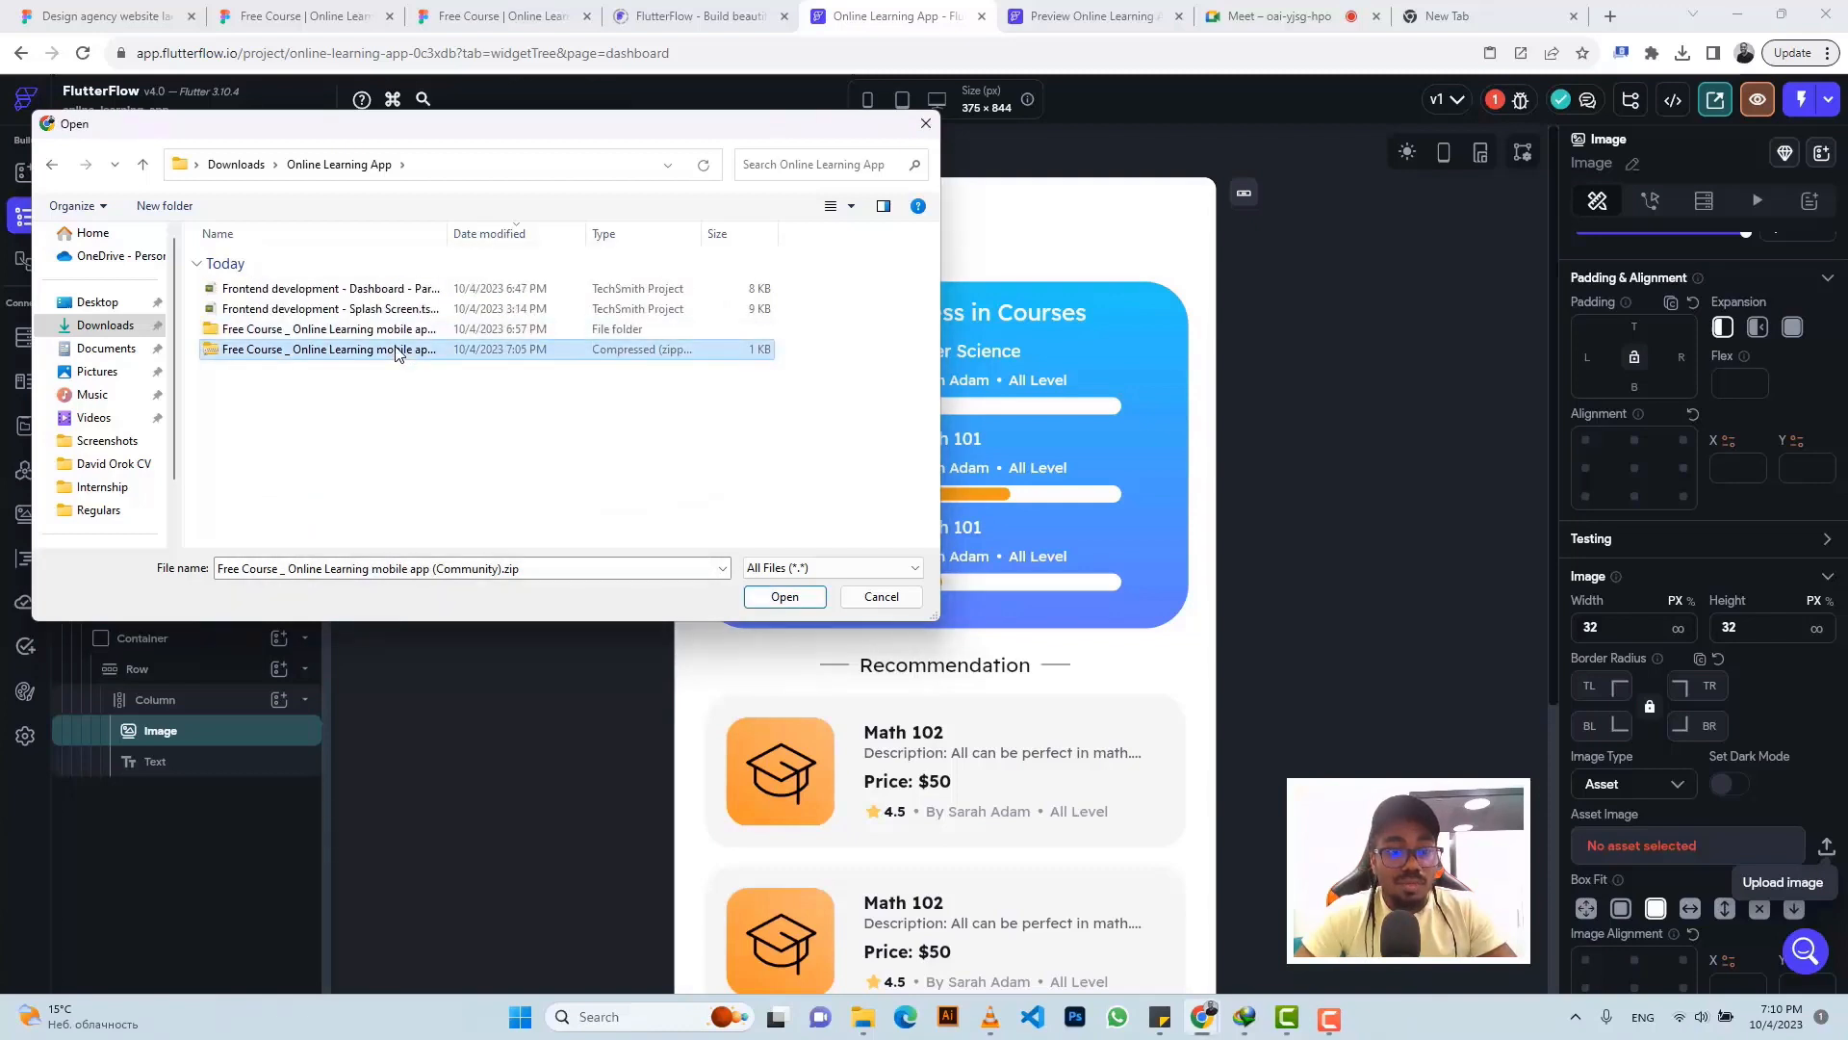
{"action": "right_click", "coordinate": [399, 352]}
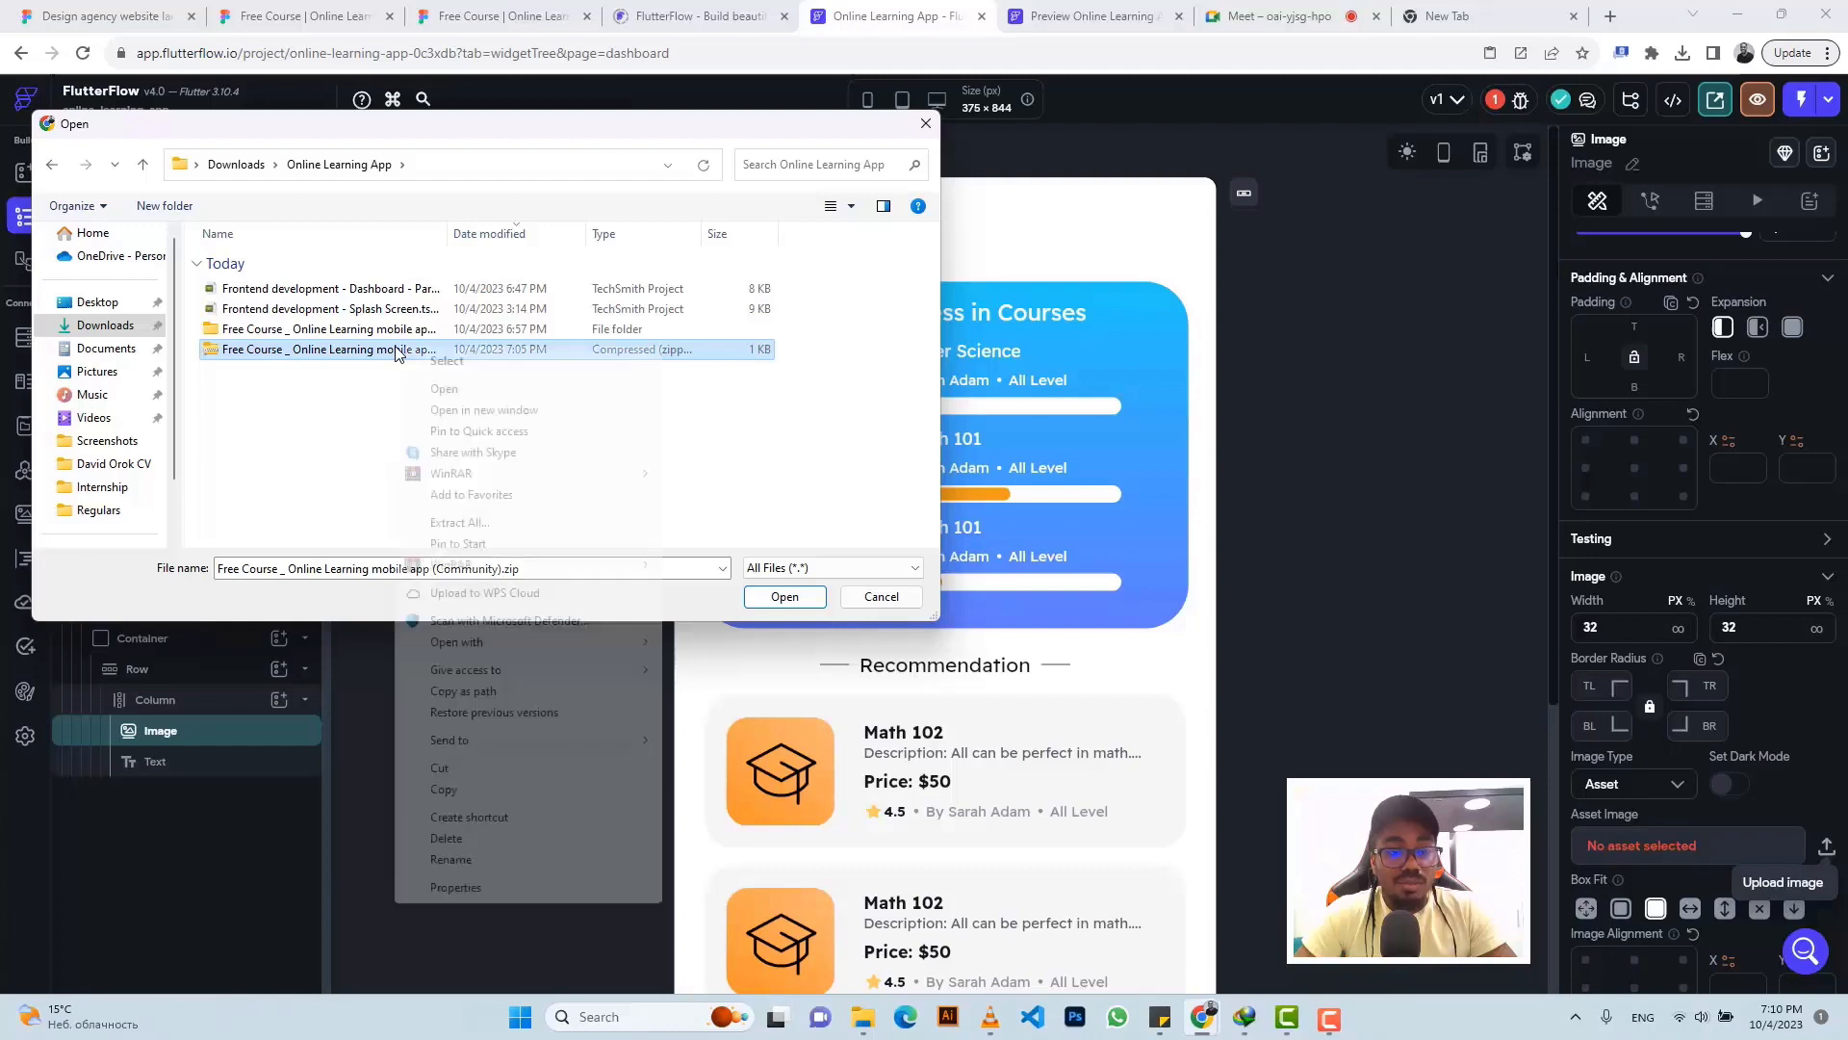
{"action": "left_click", "coordinate": [479, 525]}
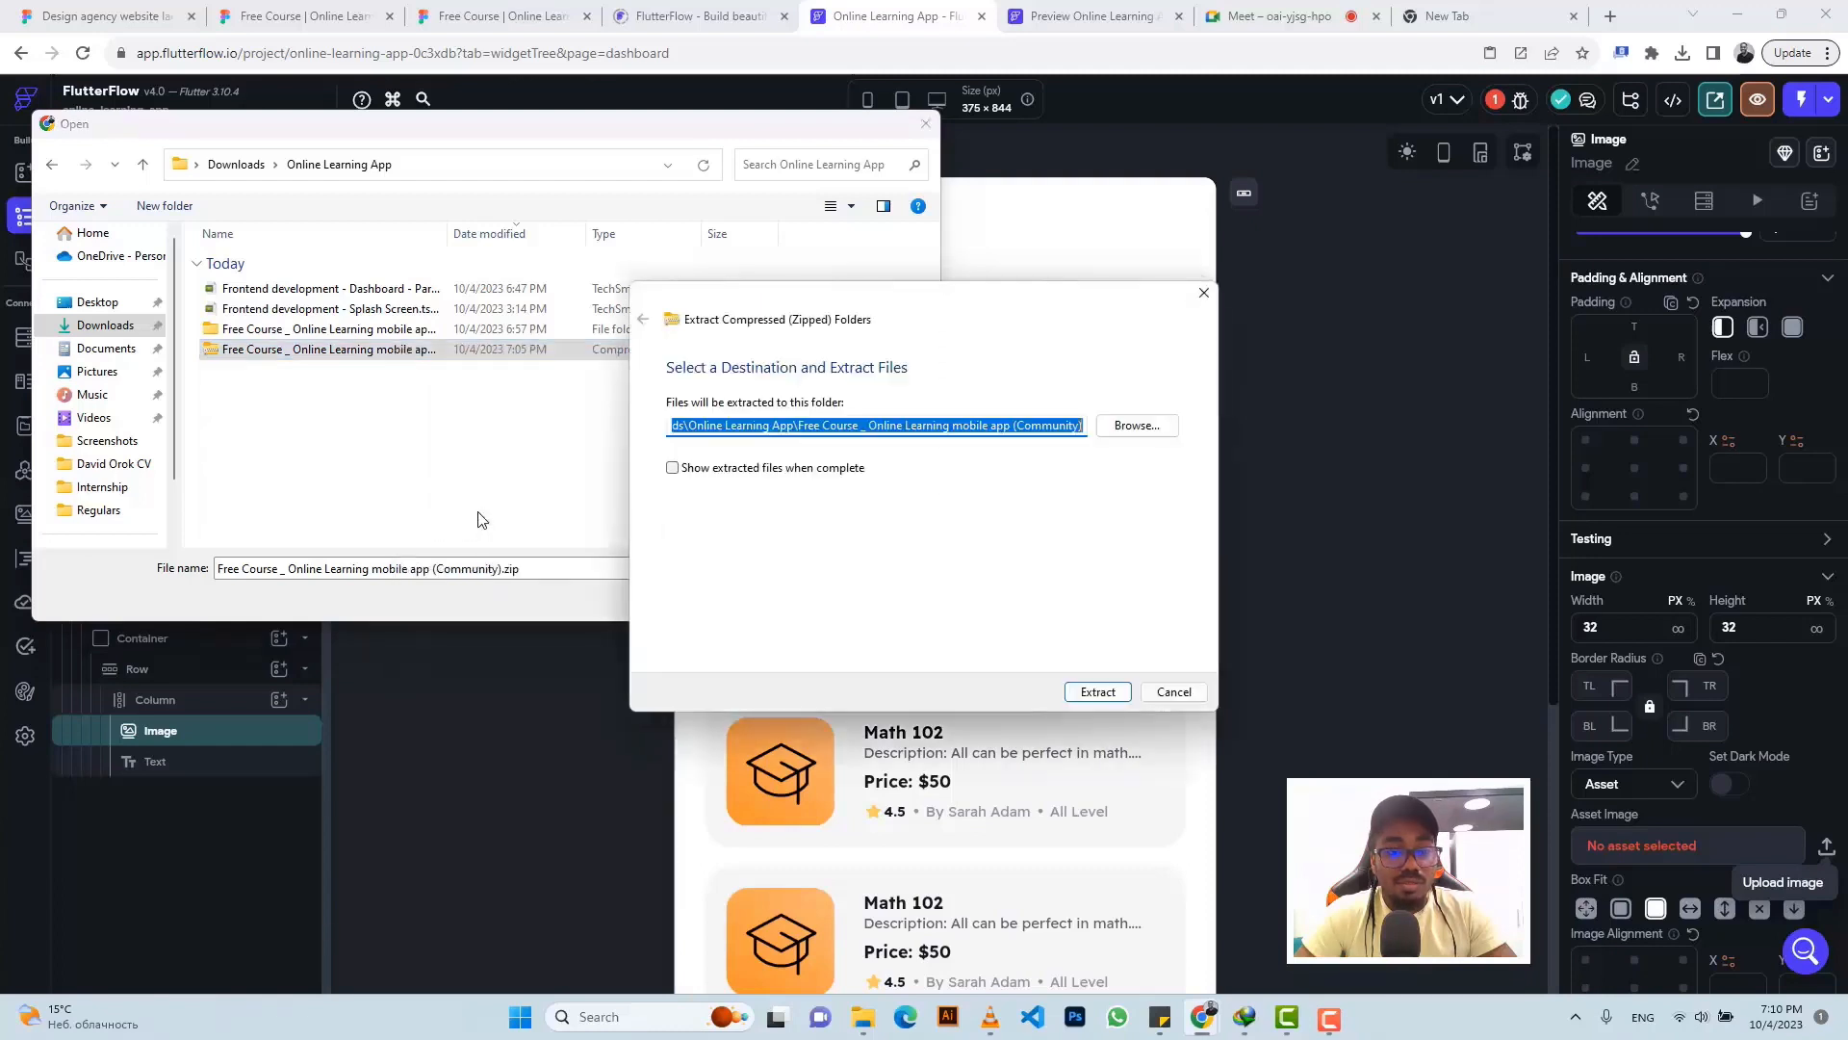
{"action": "left_click", "coordinate": [1111, 686]}
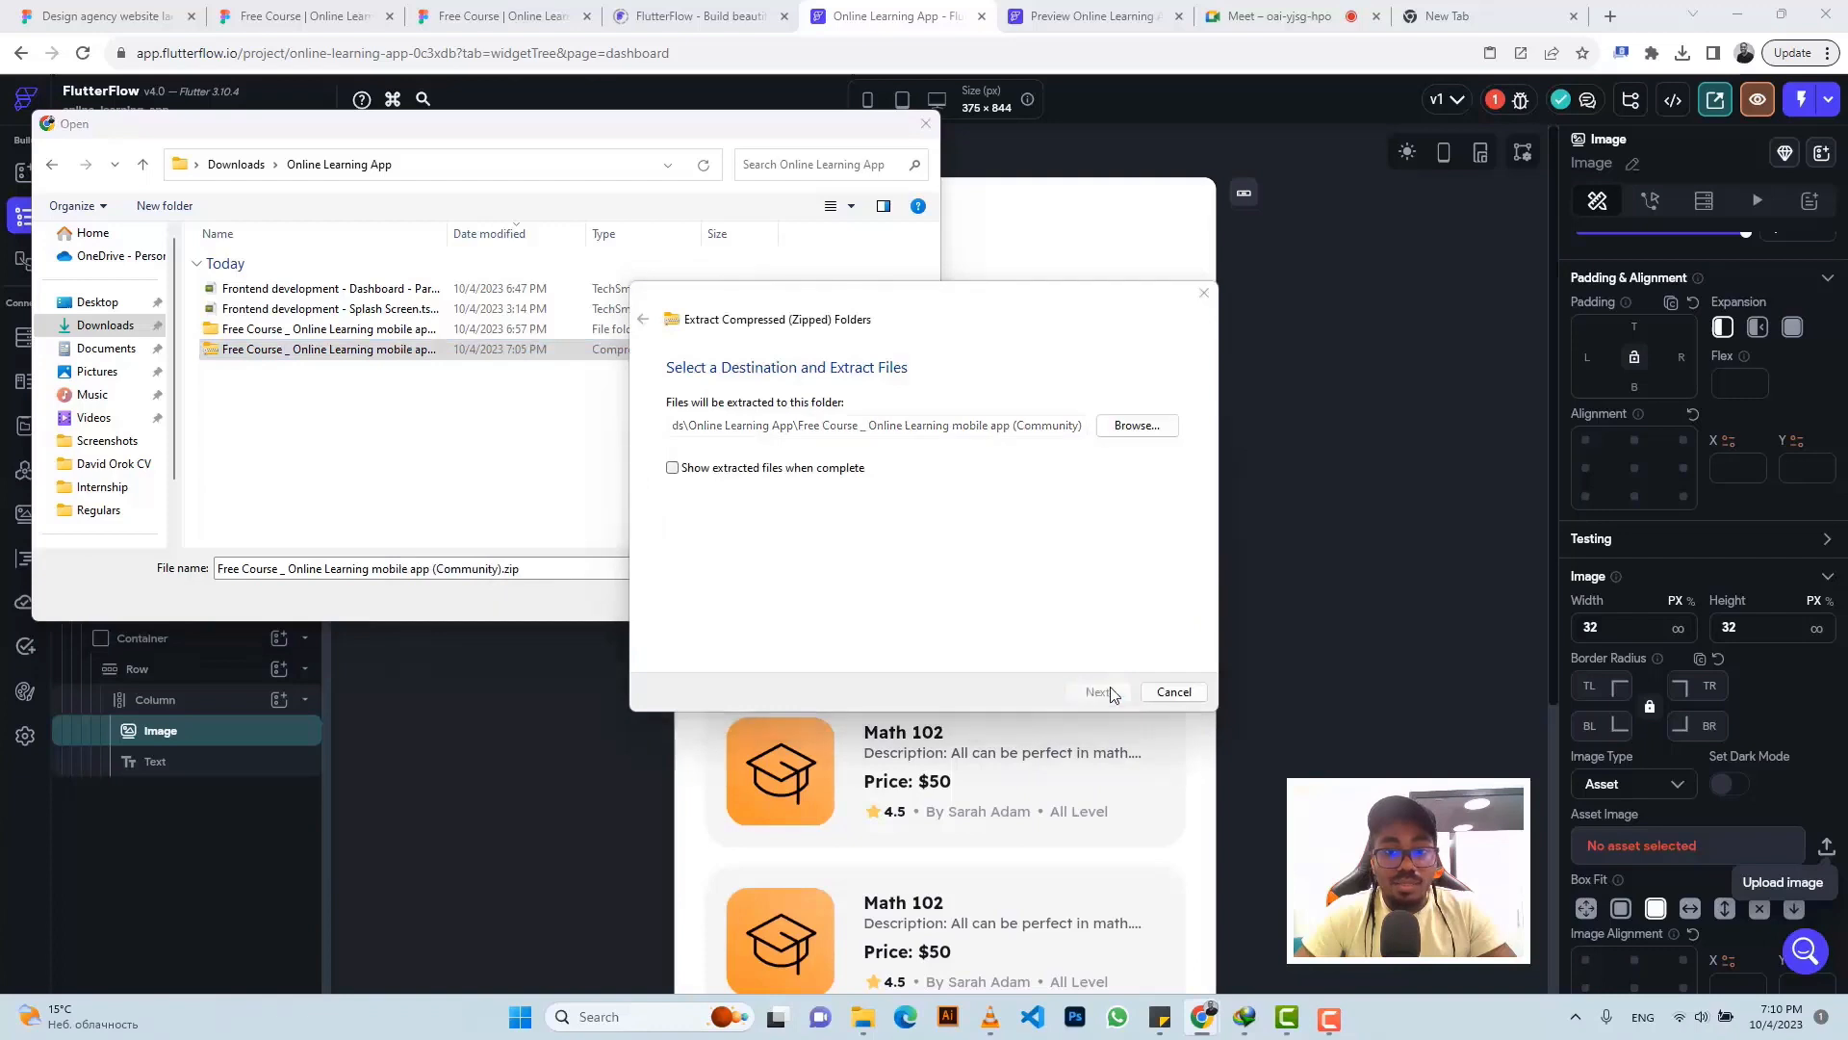
- Upload HouseSimple.png from the extracted Base folder as the image asset
{"action": "double_click", "coordinate": [329, 331]}
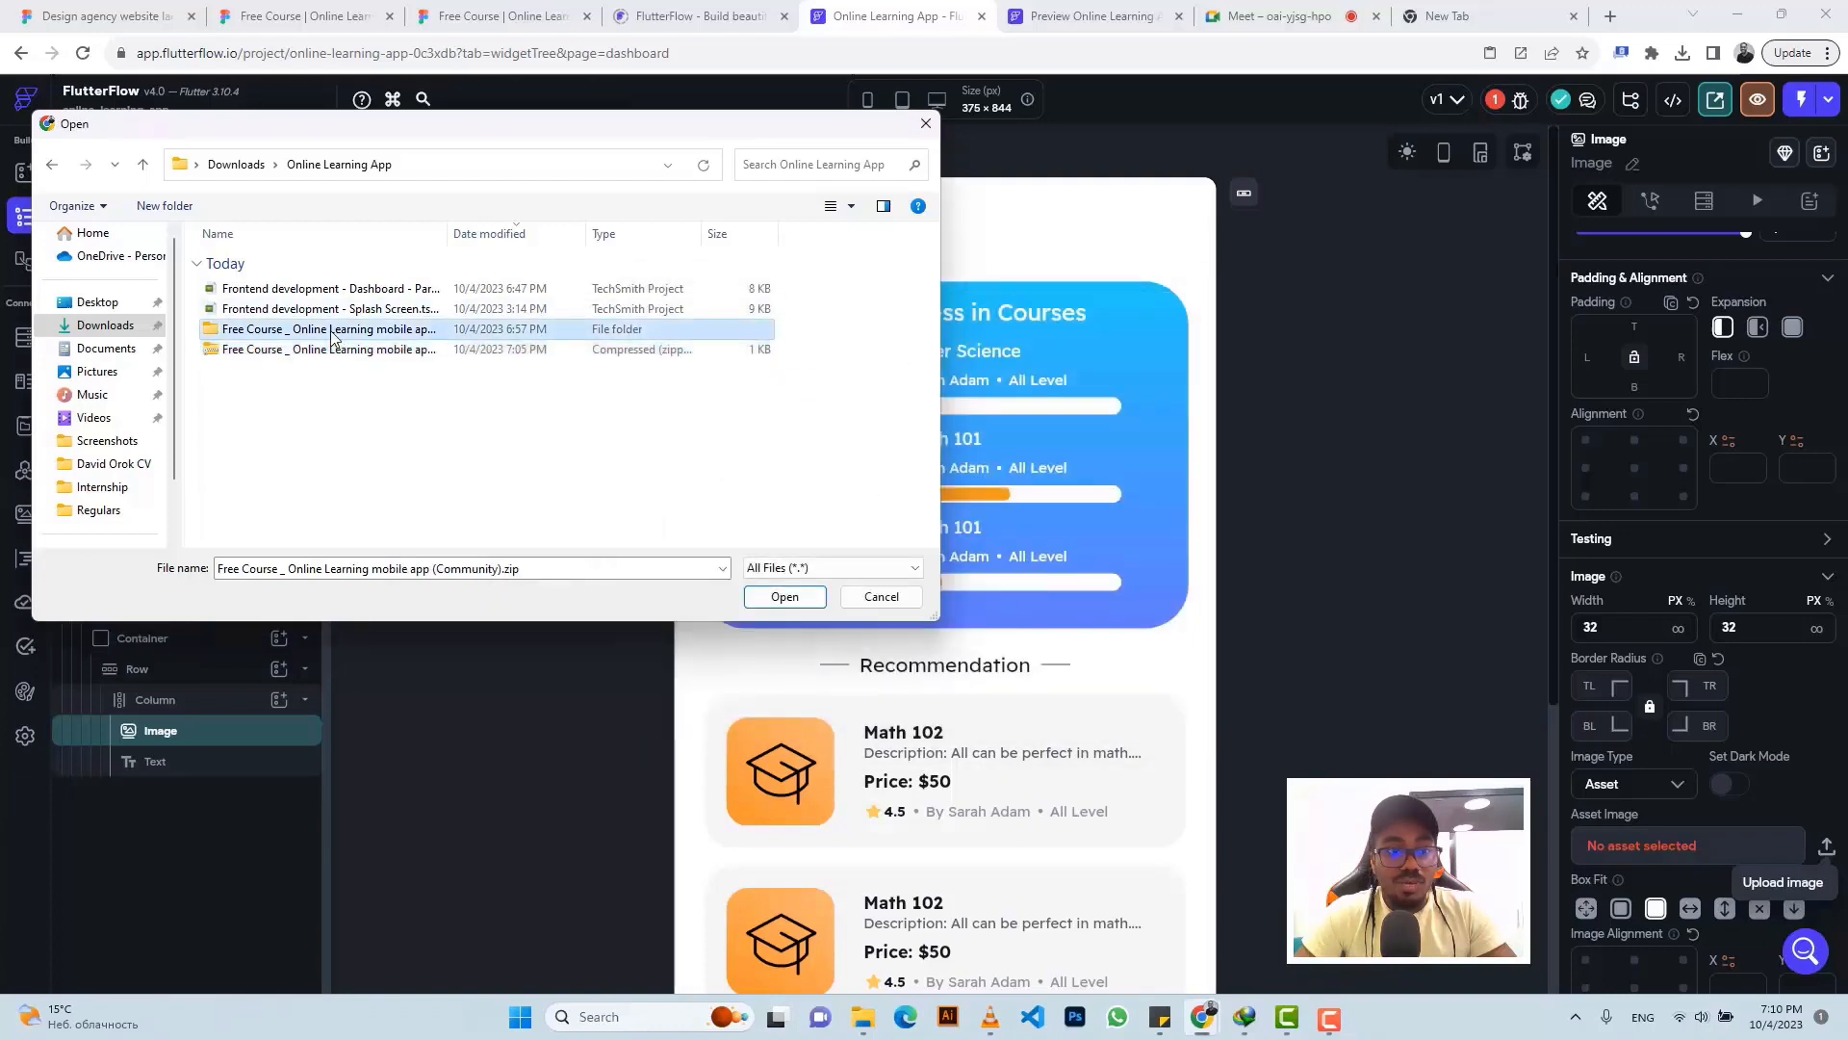
{"action": "double_click", "coordinate": [280, 288]}
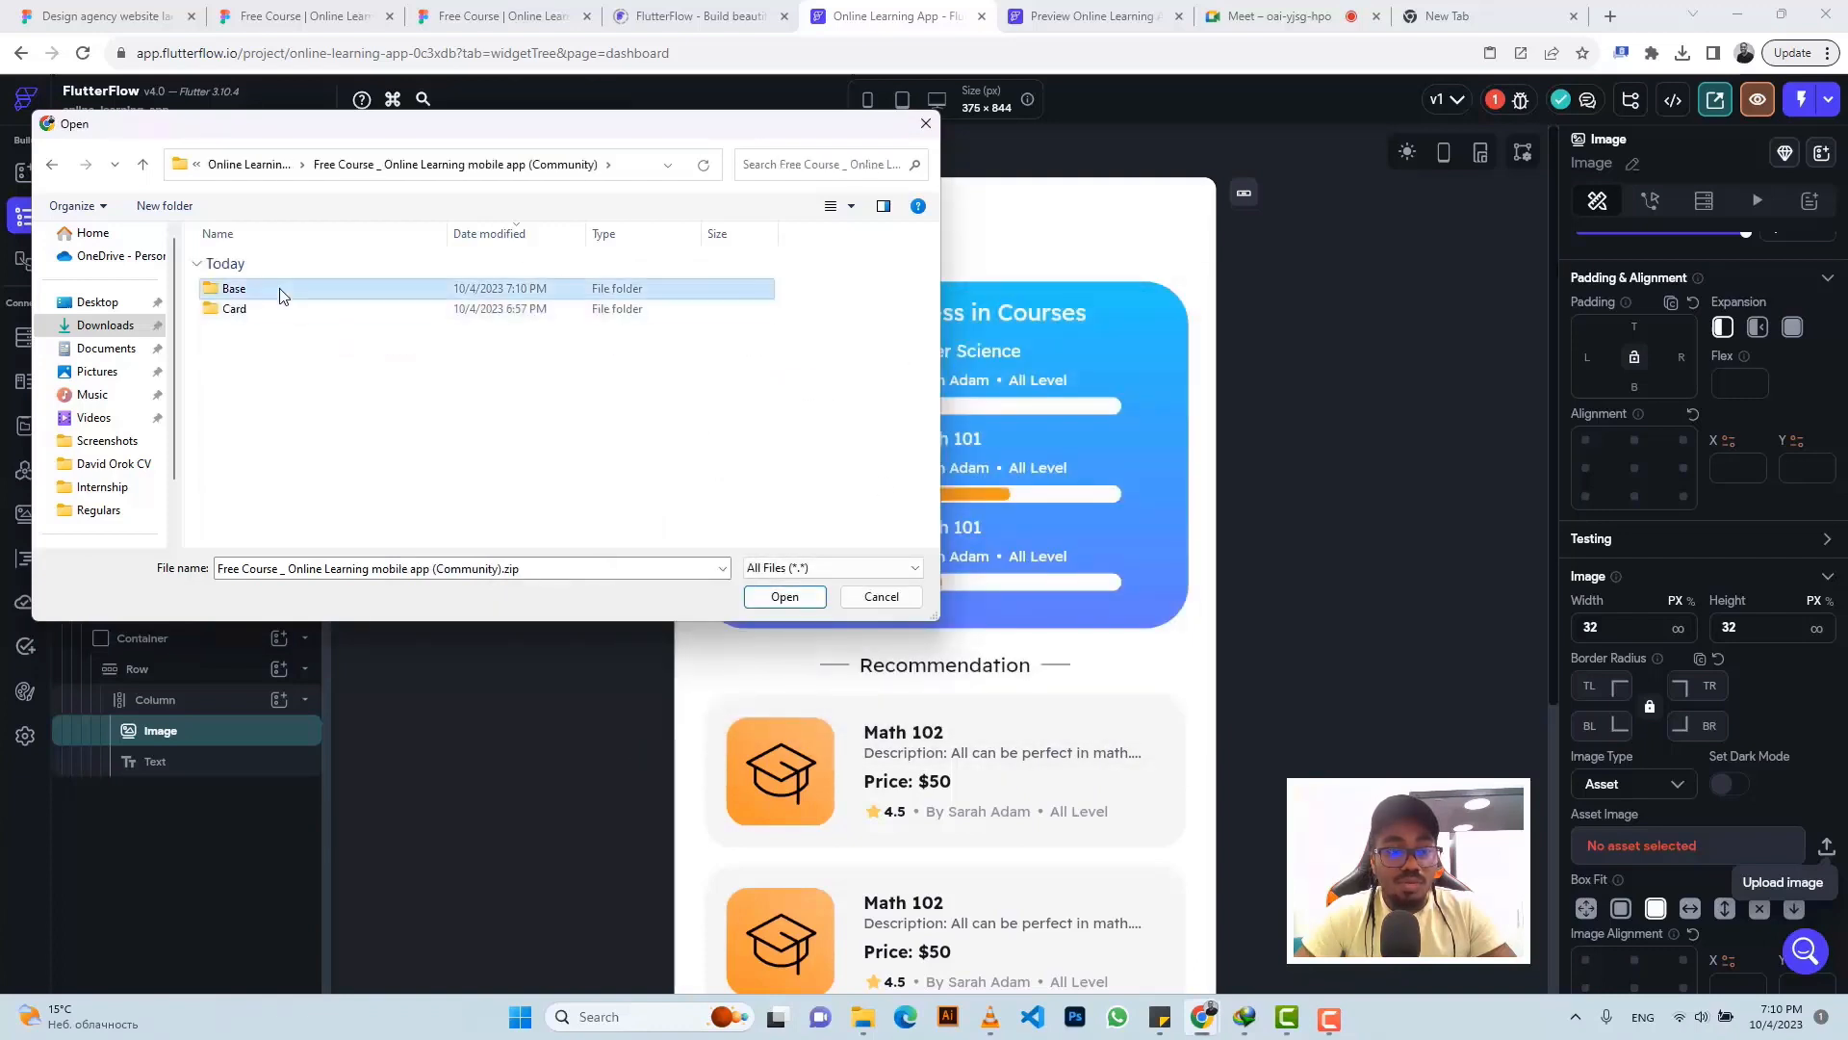
{"action": "left_click", "coordinate": [281, 288]}
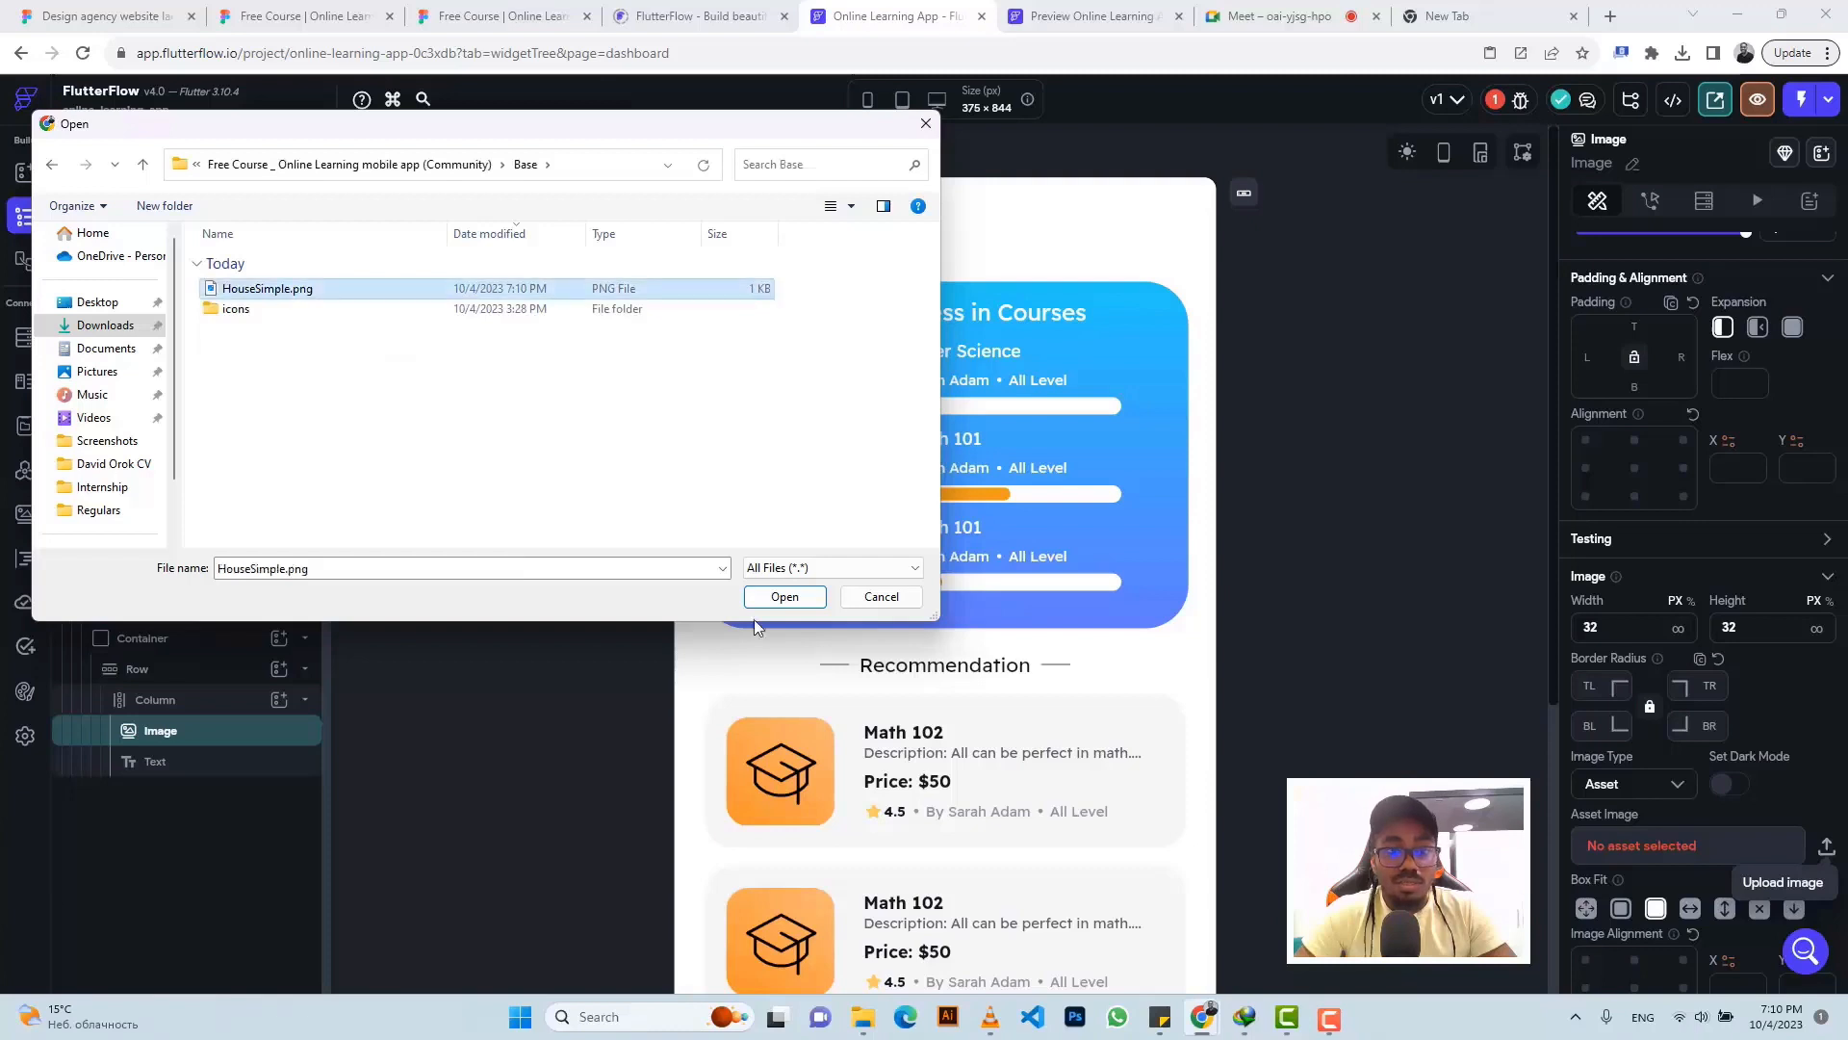
{"action": "left_click", "coordinate": [778, 598]}
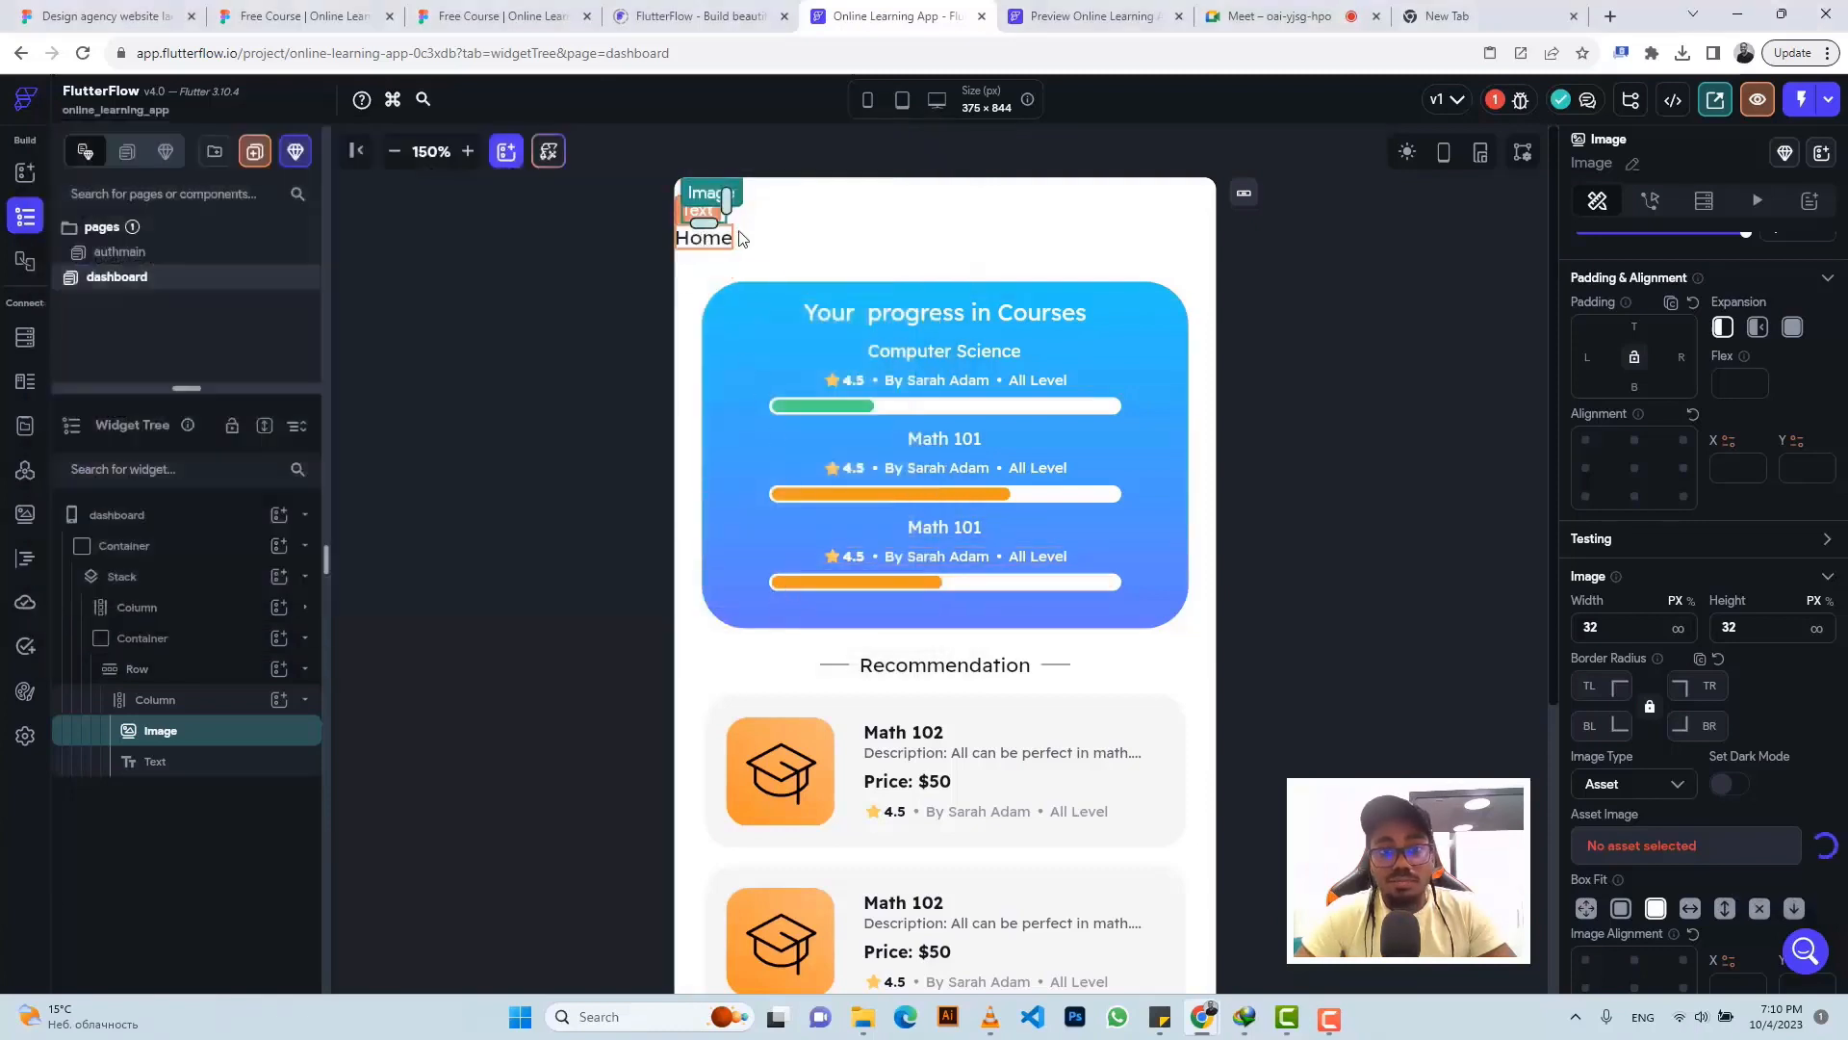
{"action": "left_click", "coordinate": [456, 11]}
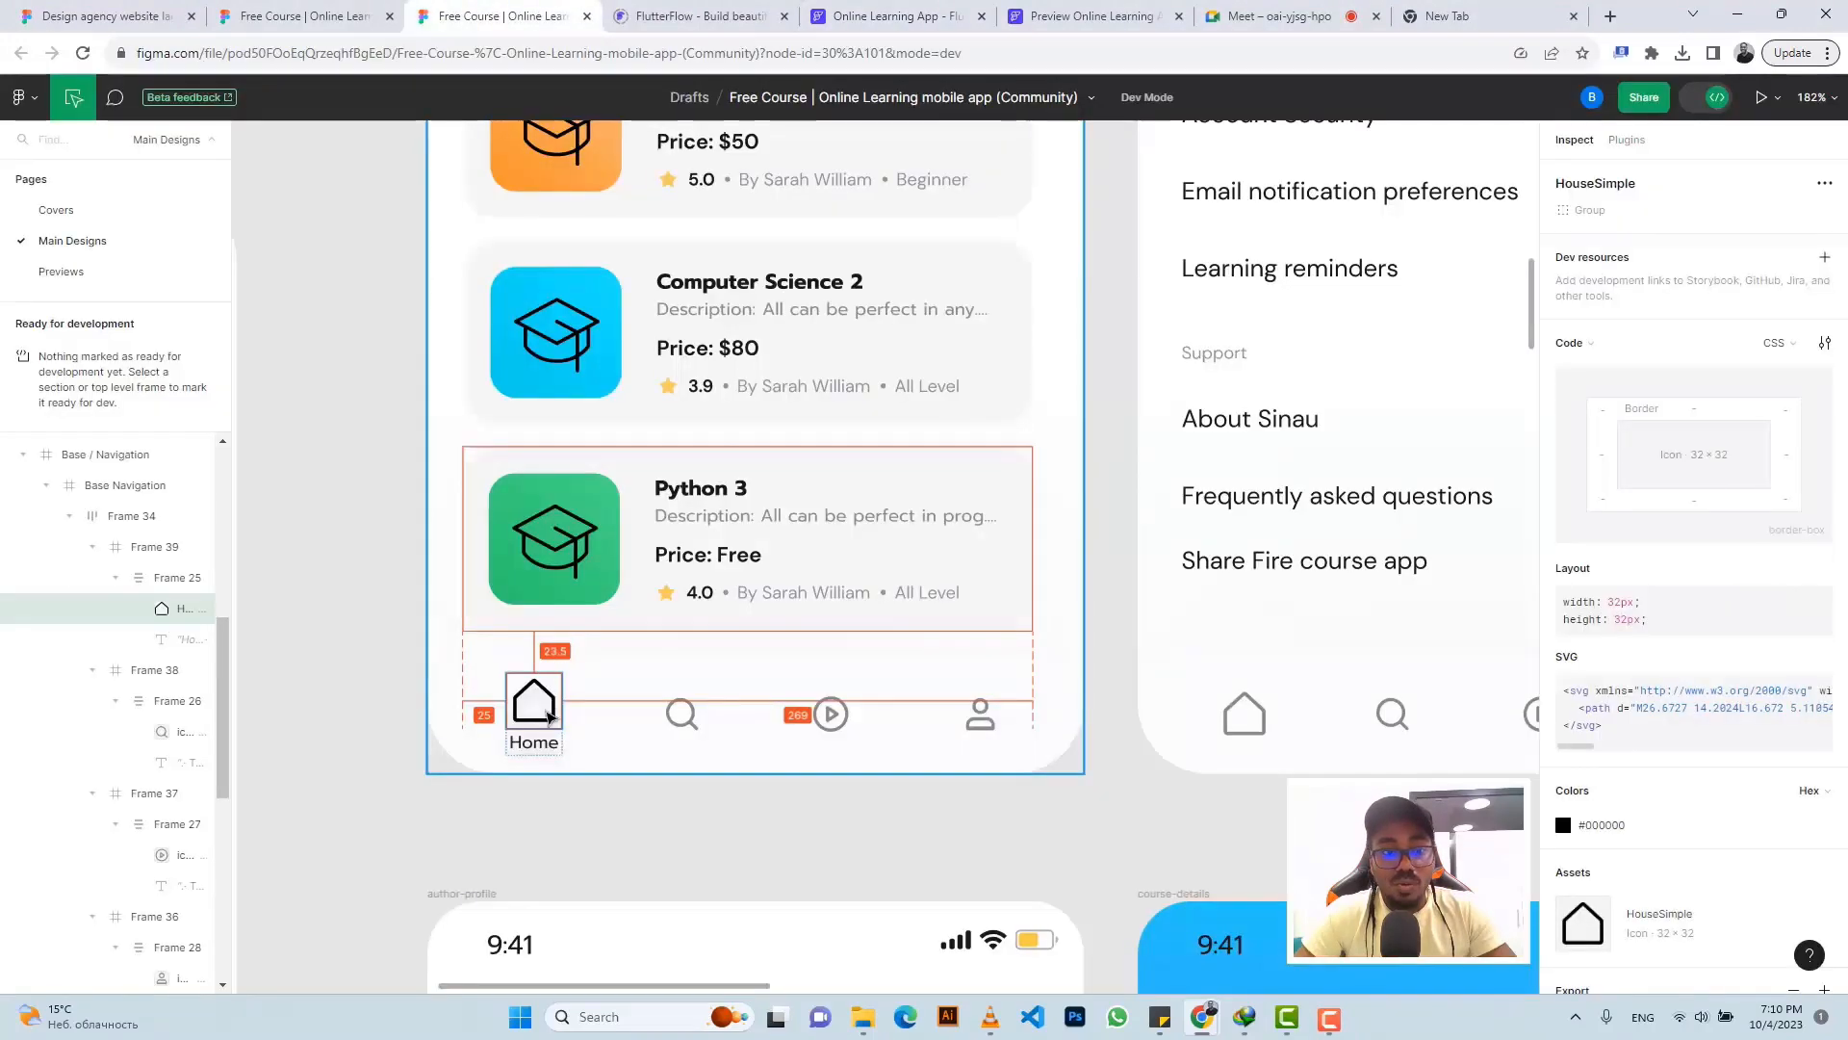
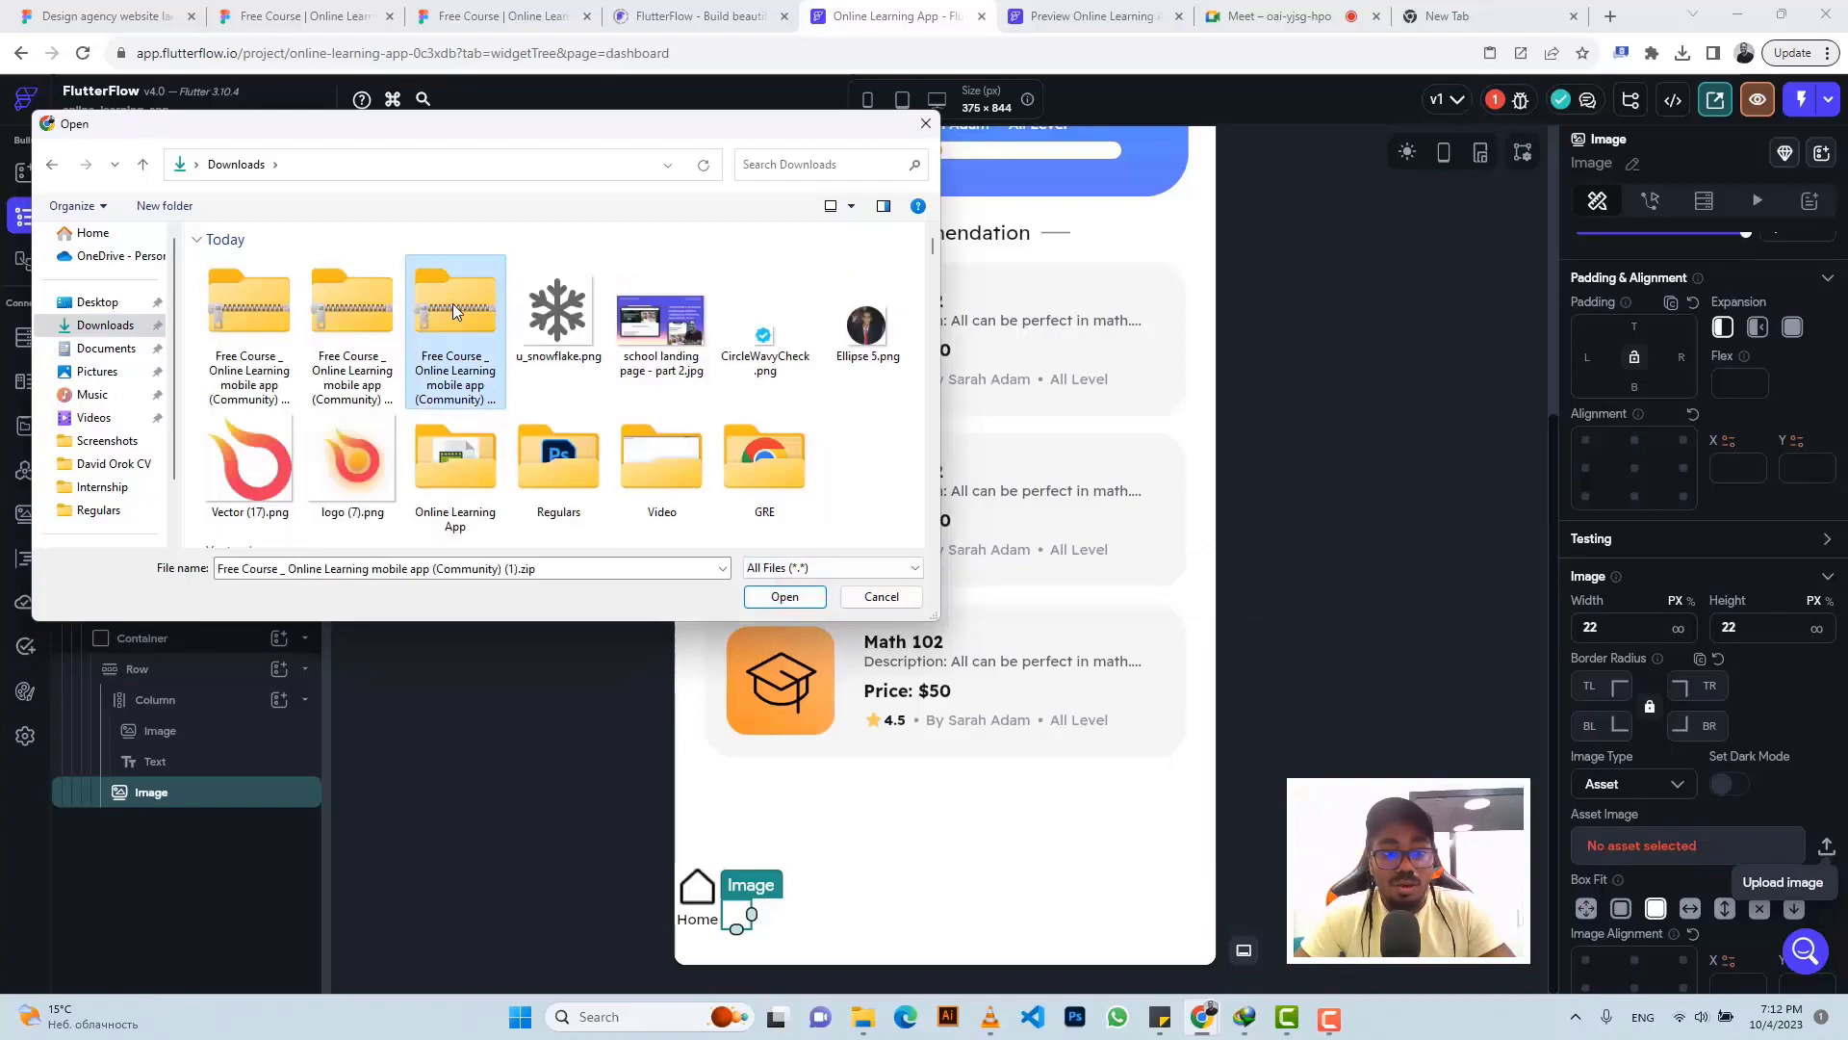
- Extract the first two downloaded design zips into the Online Learning App folder
{"action": "double_click", "coordinate": [487, 479]}
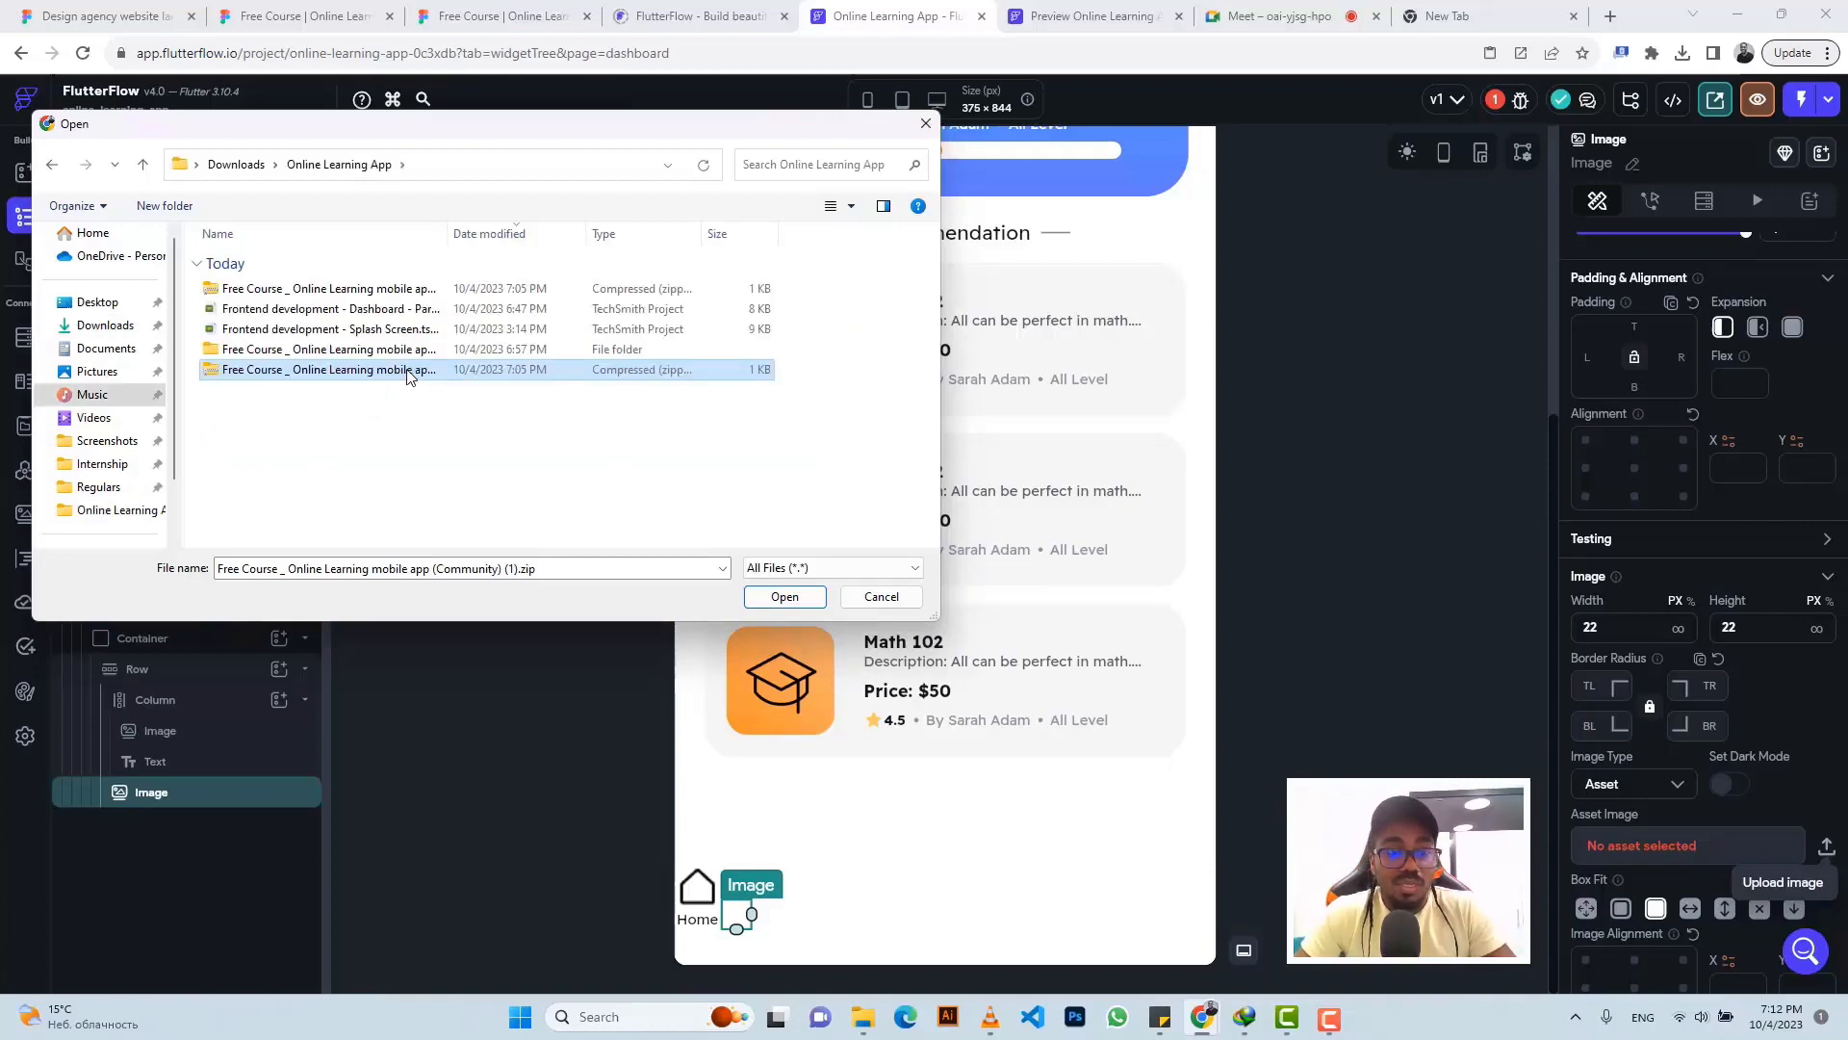
{"action": "right_click", "coordinate": [406, 376]}
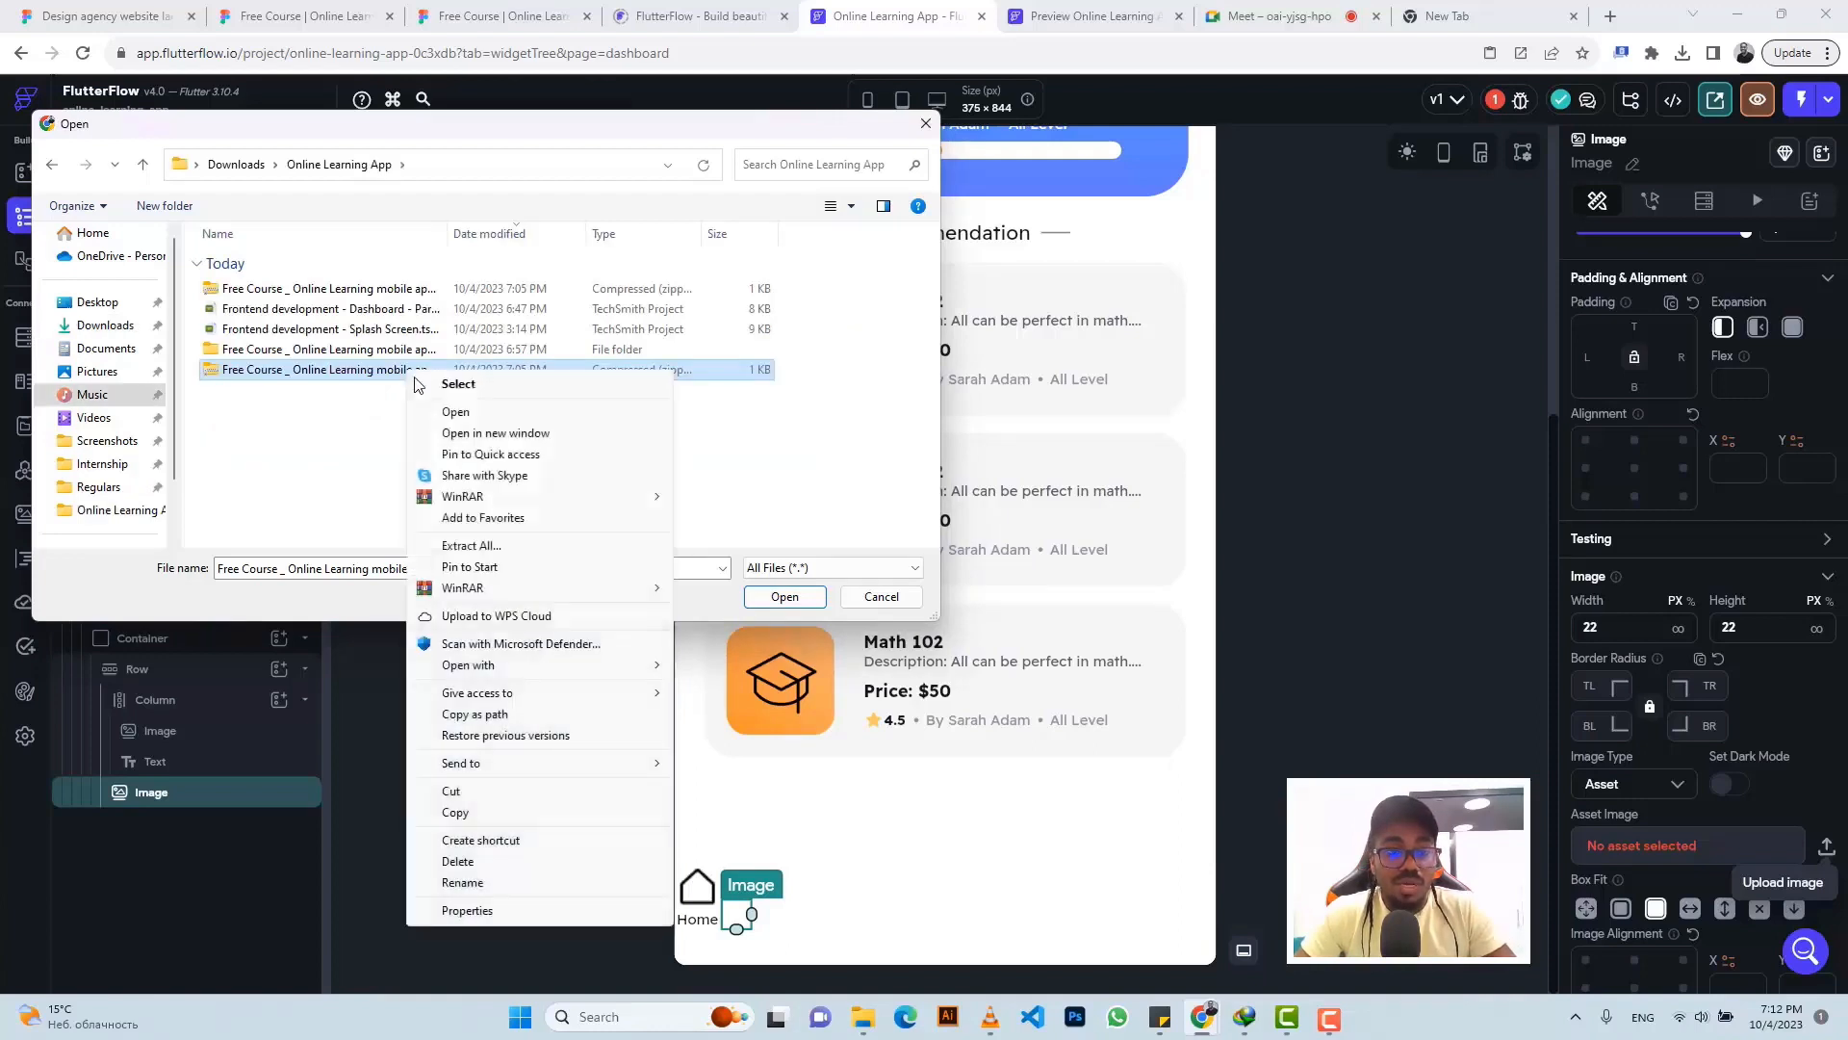
{"action": "left_click", "coordinate": [489, 545]}
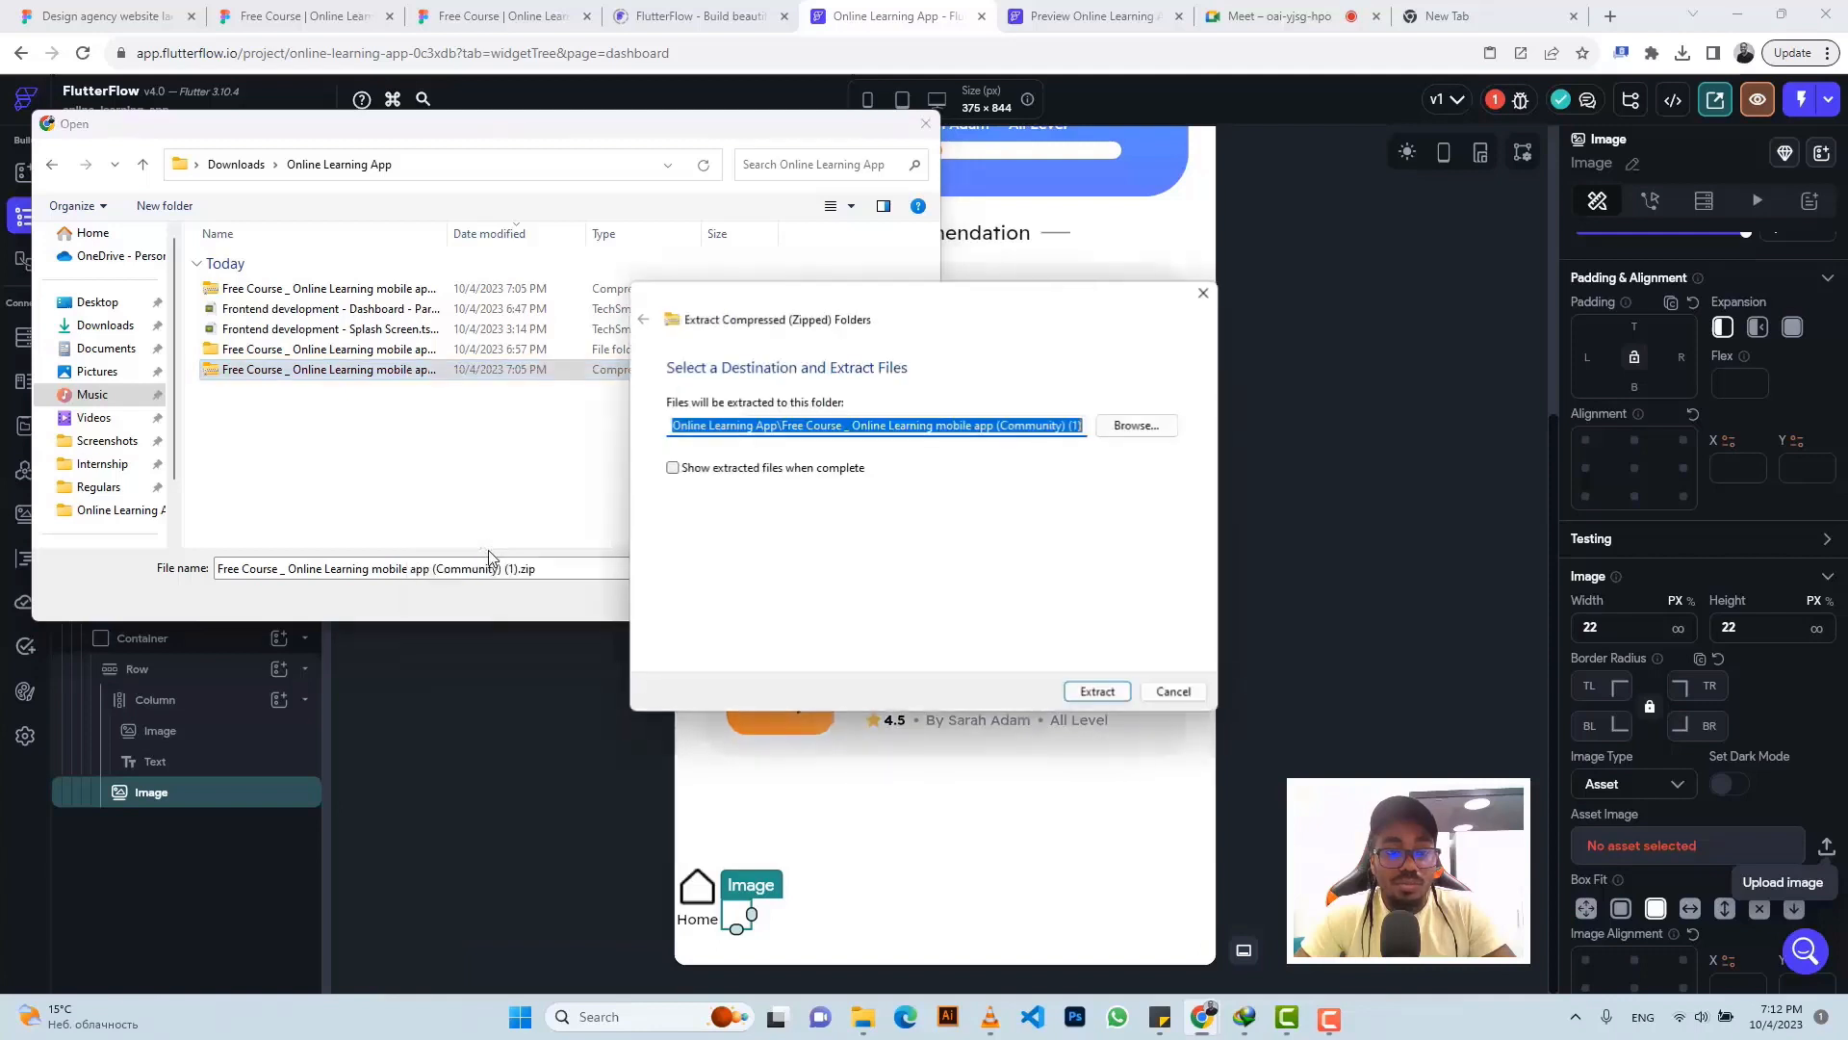
{"action": "left_click", "coordinate": [1097, 692]}
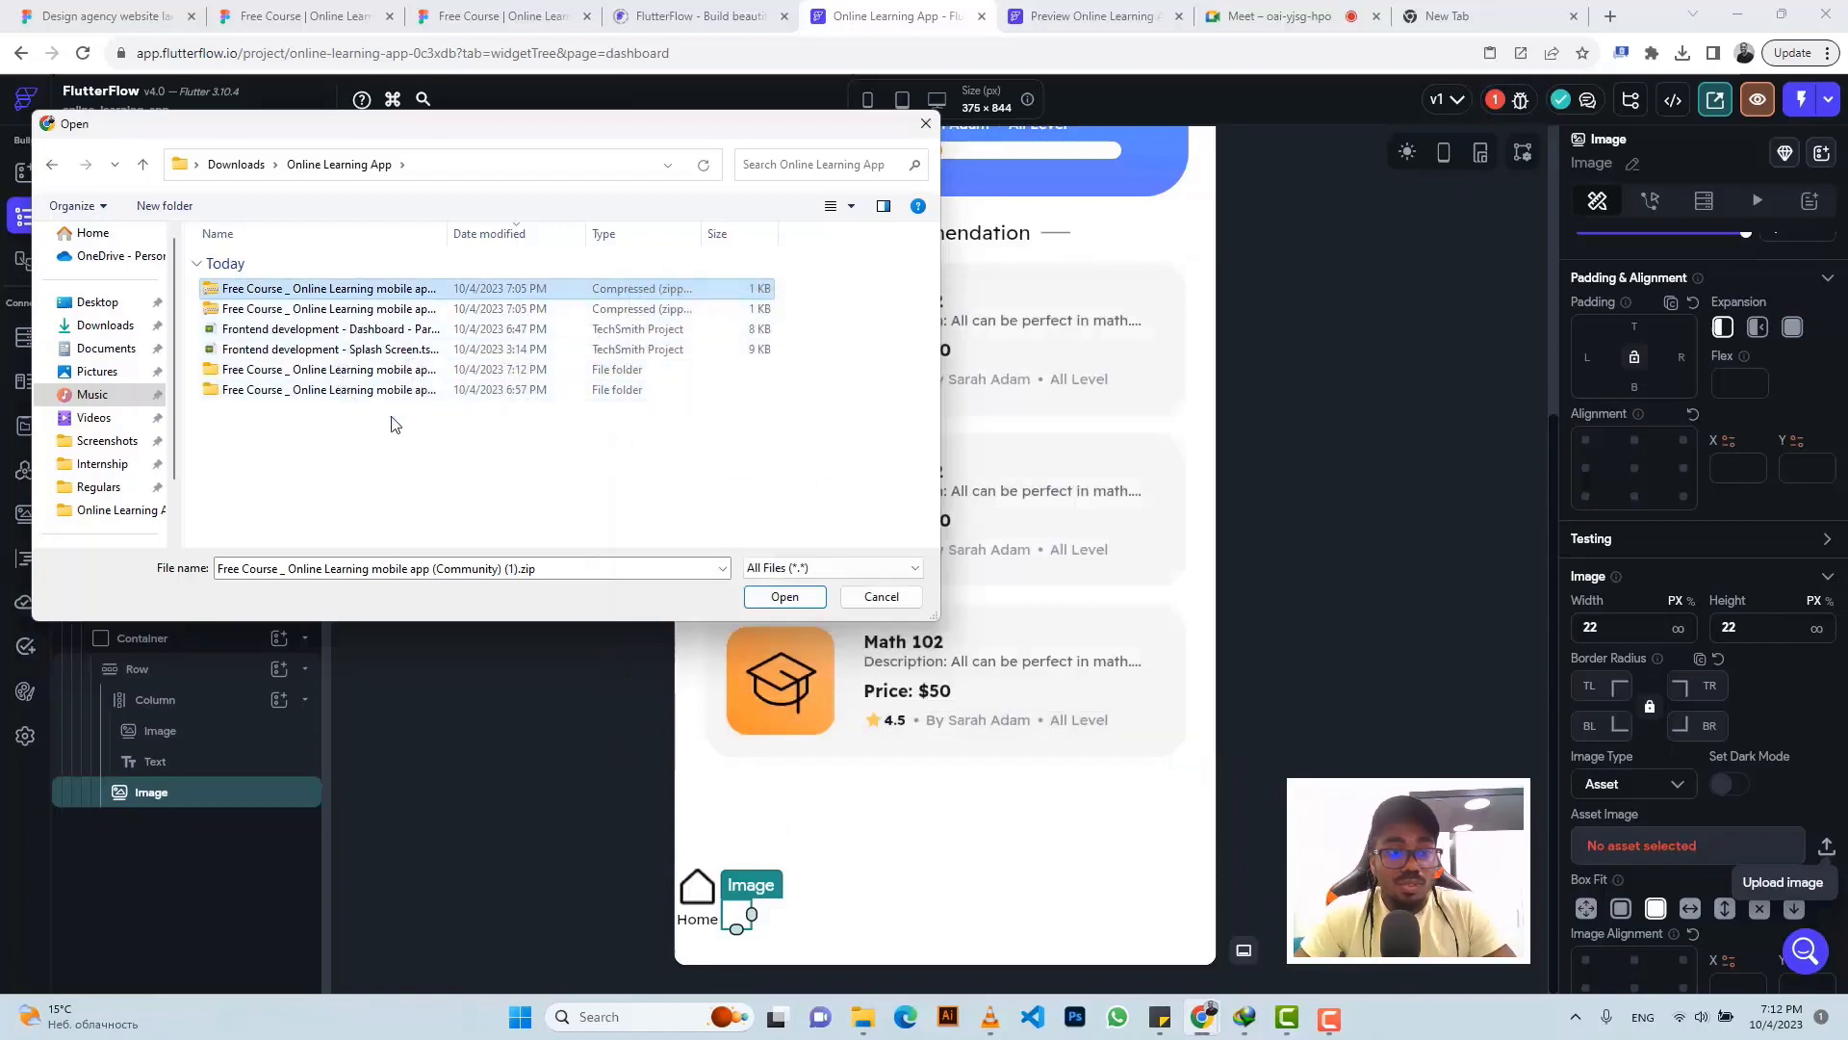
{"action": "left_click", "coordinate": [145, 168]}
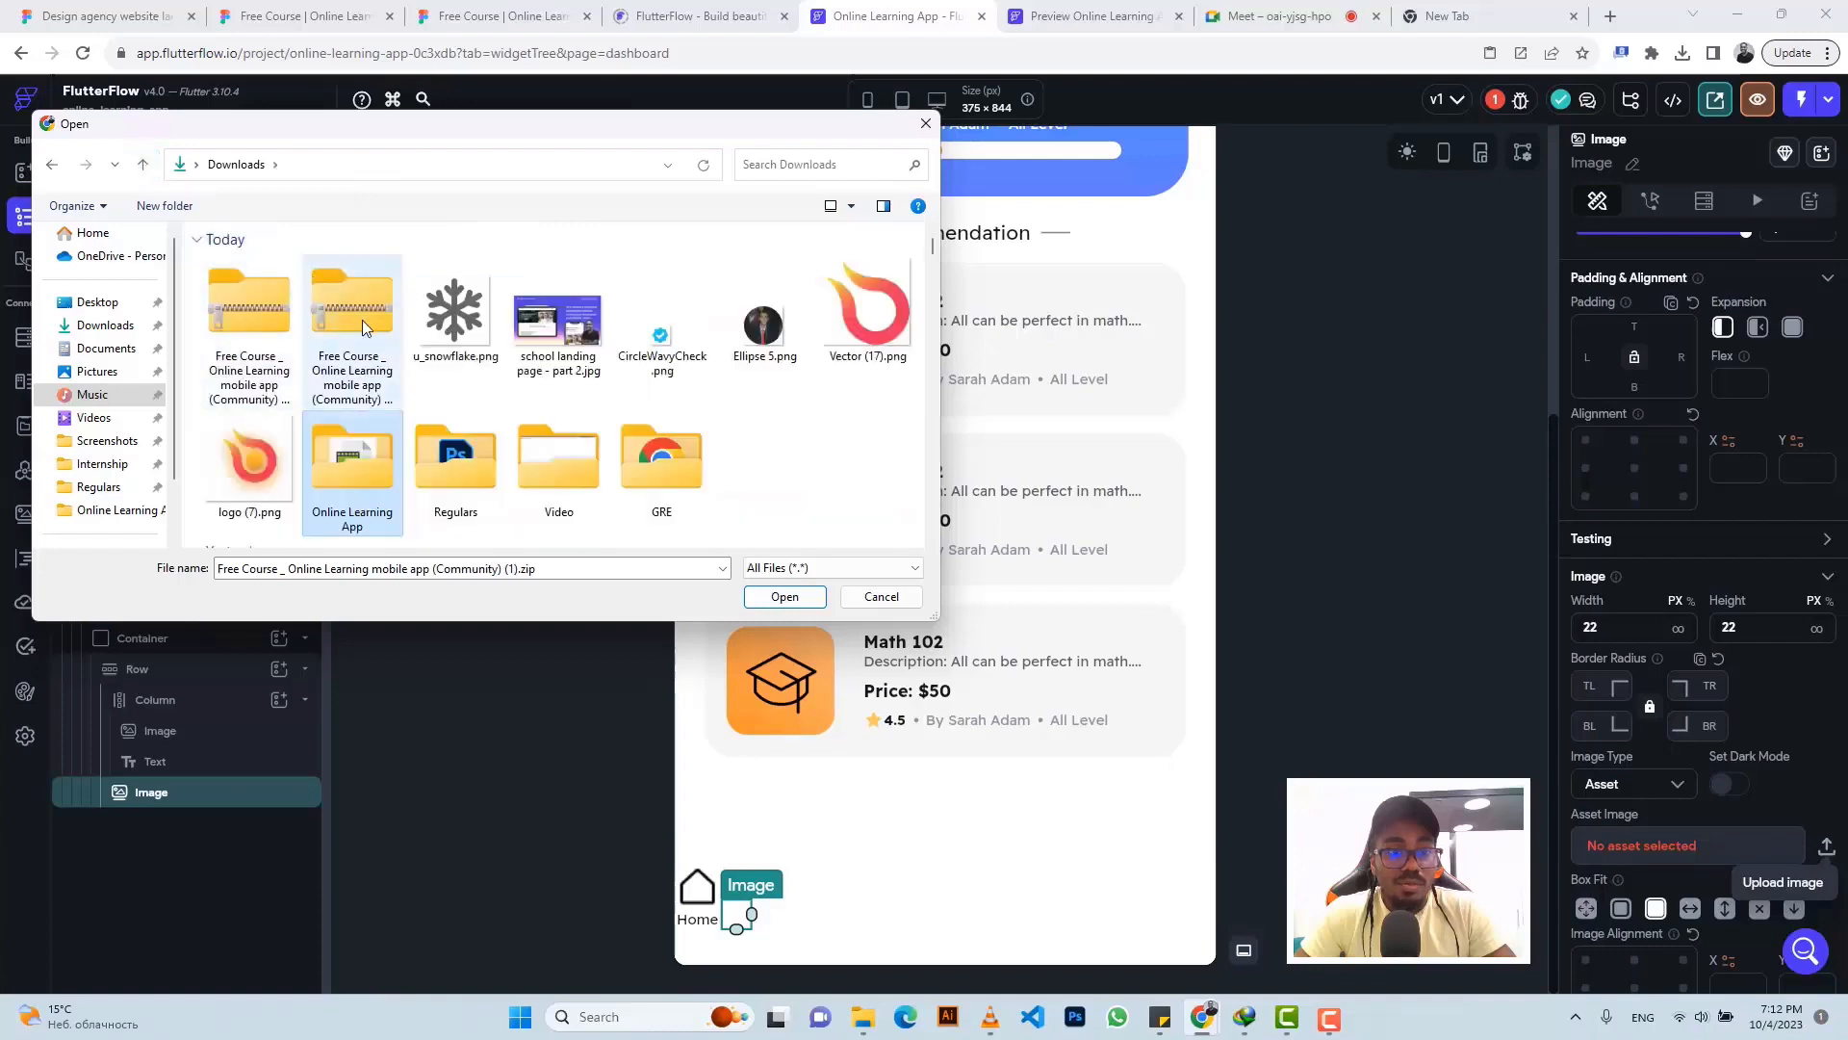
{"action": "left_click", "coordinate": [358, 313]}
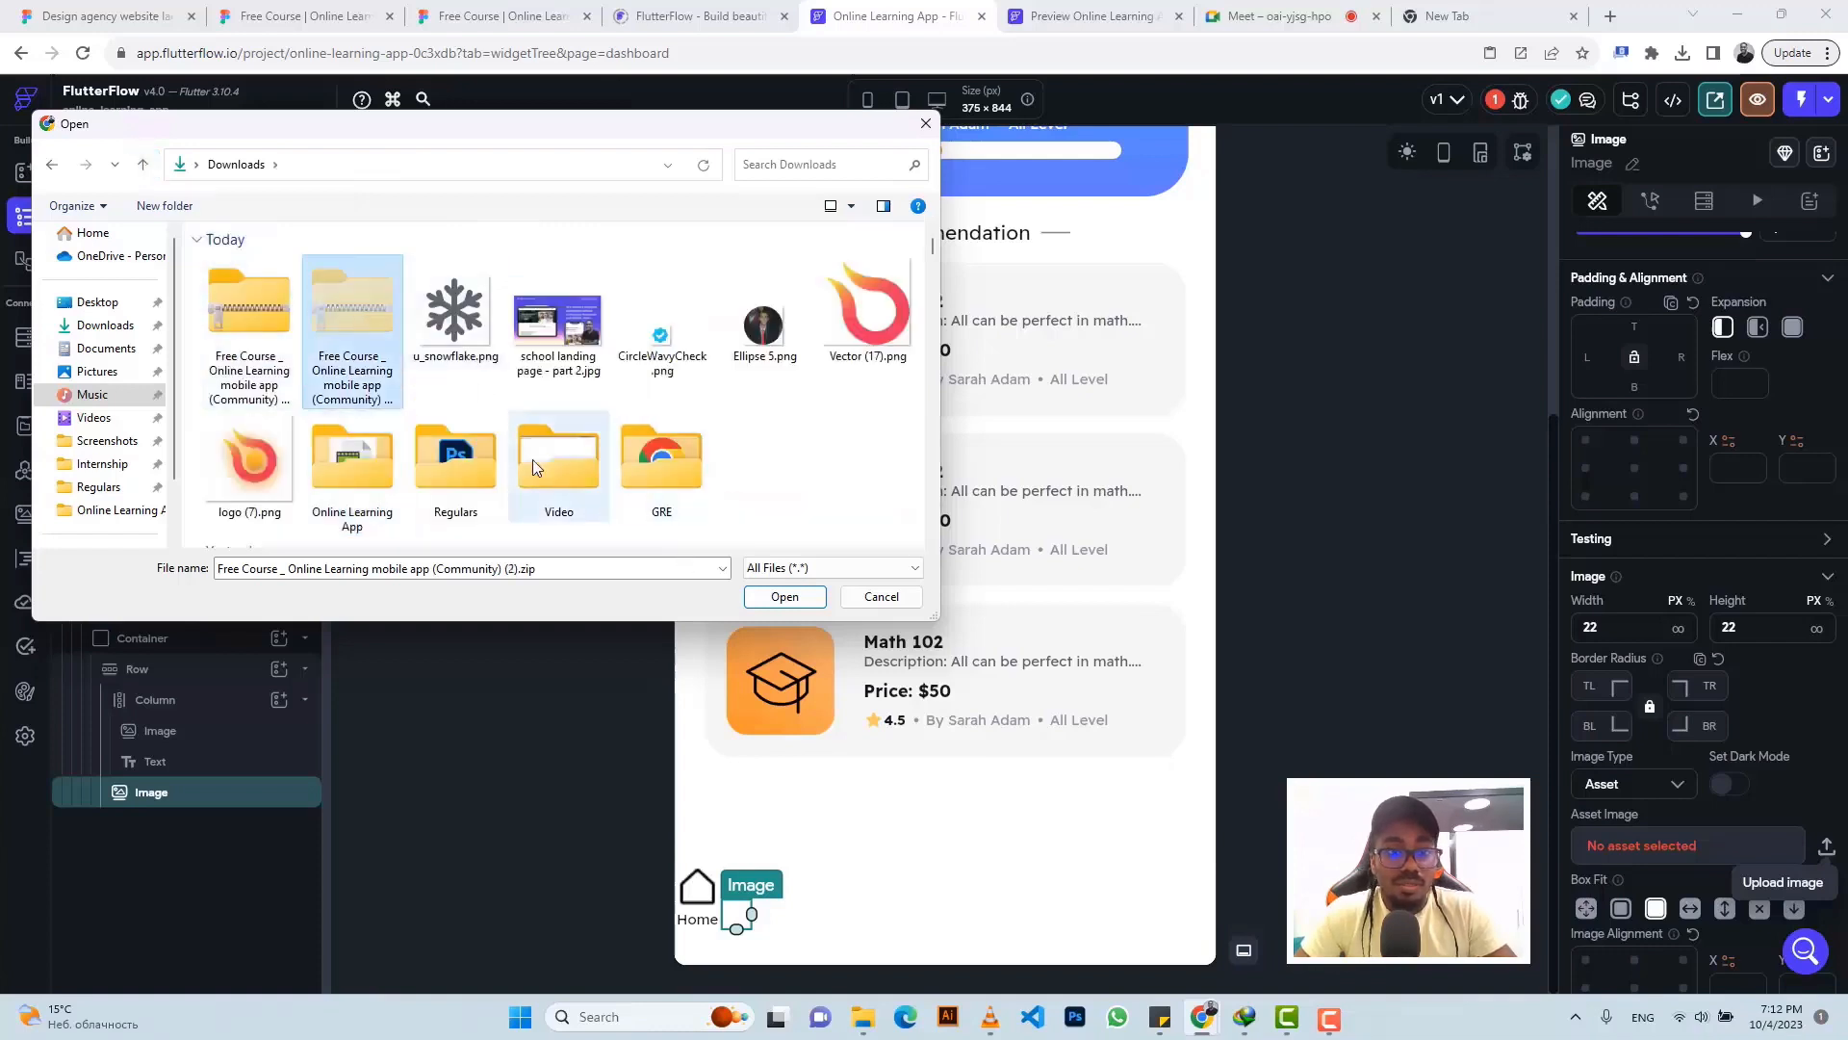
{"action": "double_click", "coordinate": [356, 447]}
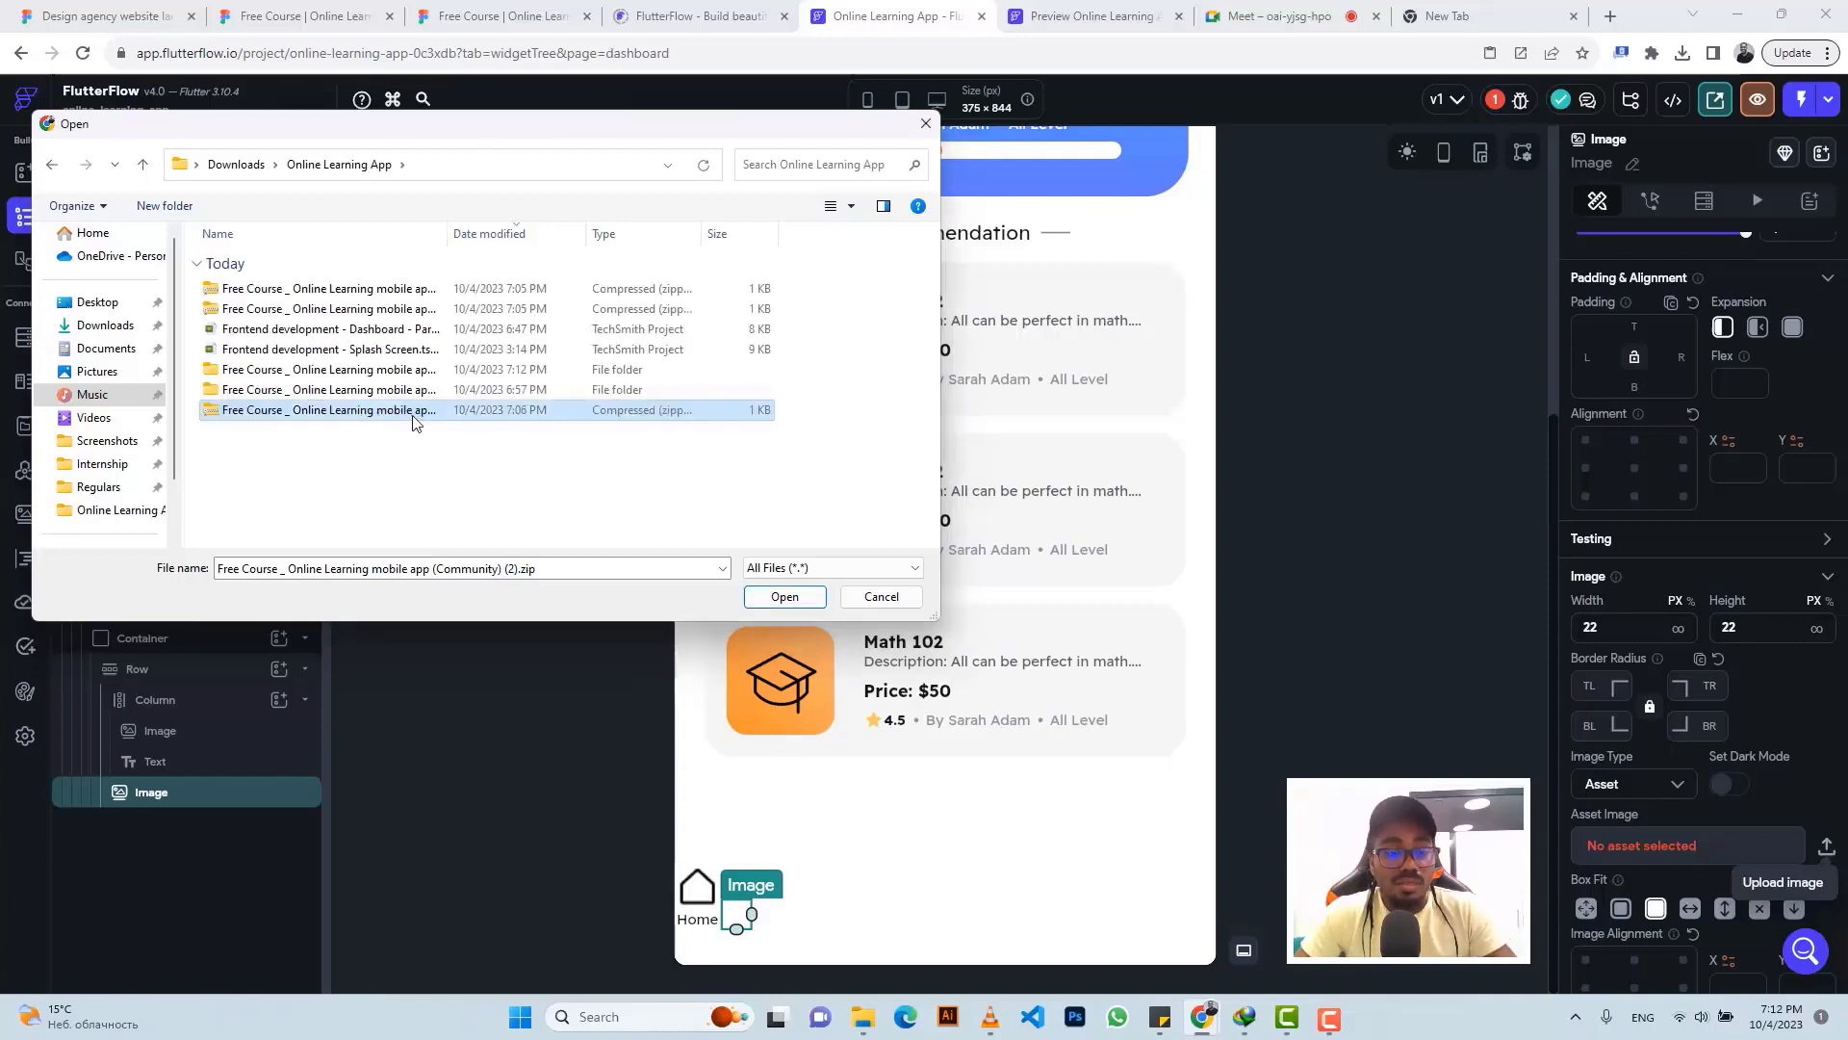
{"action": "right_click", "coordinate": [416, 423]}
{"action": "left_click", "coordinate": [486, 591]}
{"action": "left_click", "coordinate": [1105, 695]}
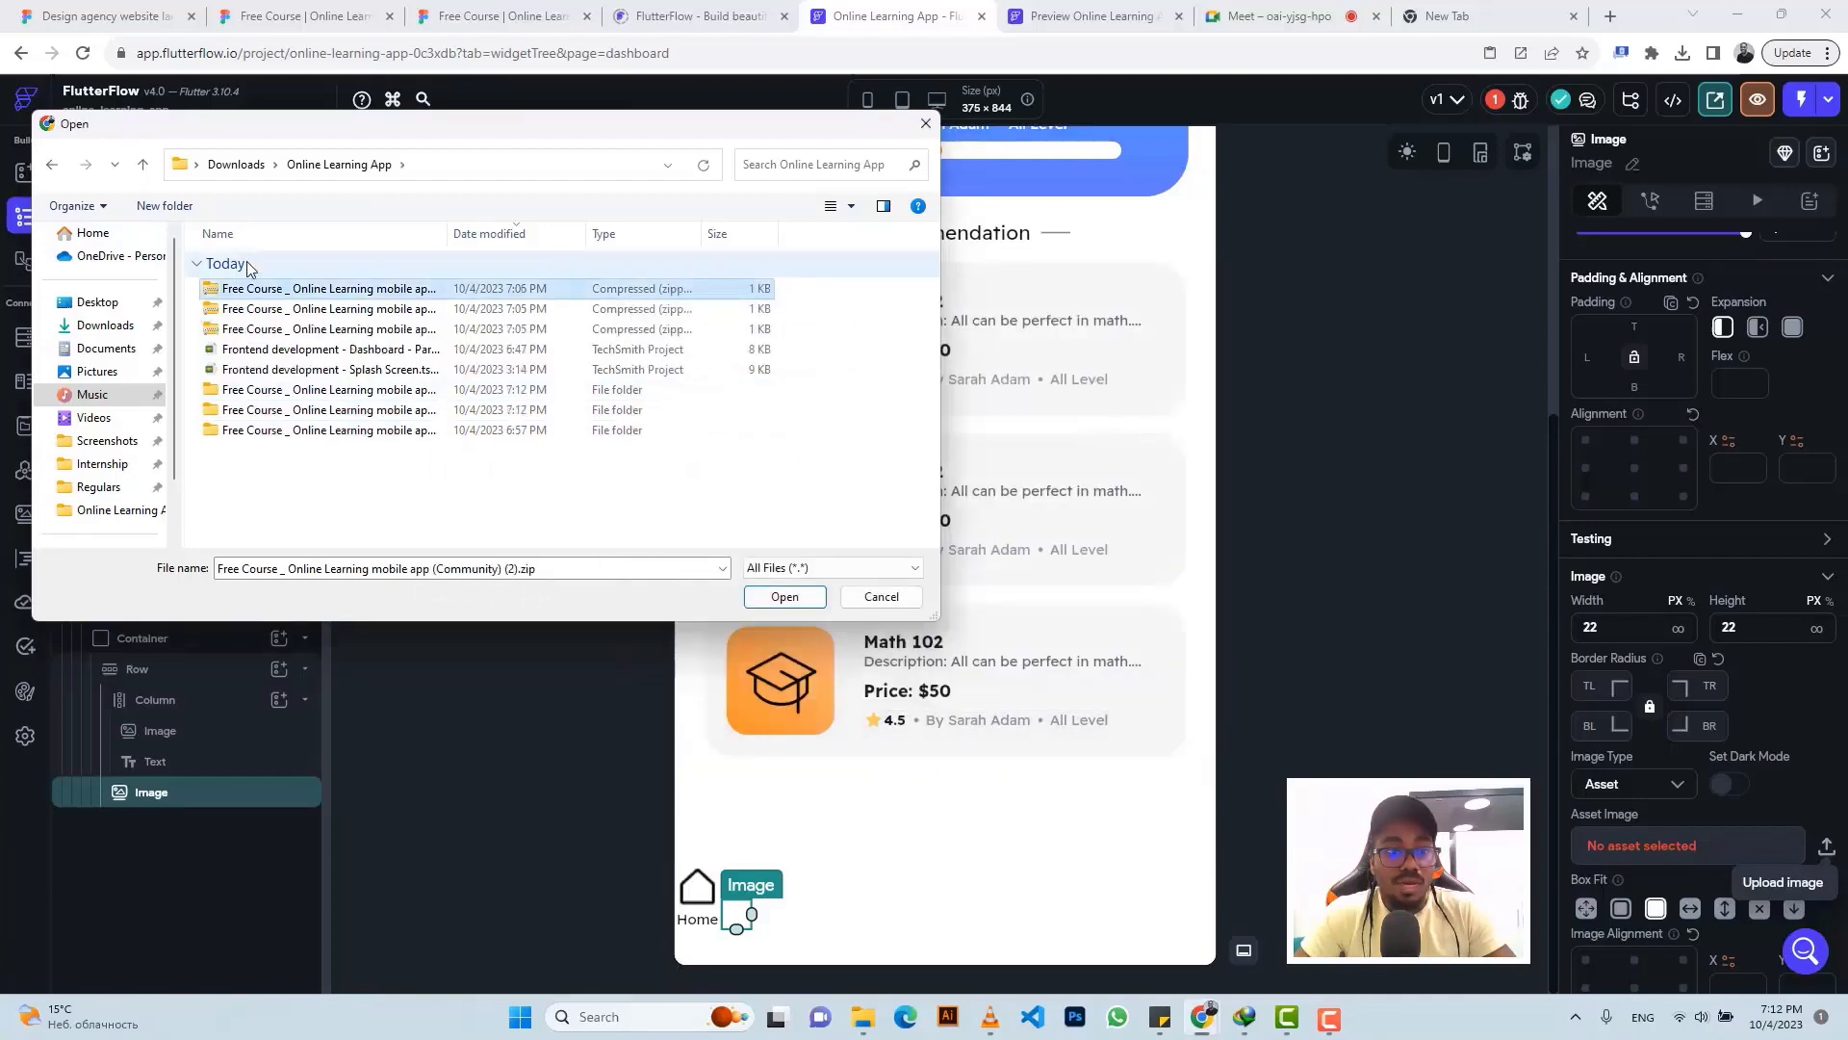
- Extract the newest design zip into the Online Learning App folder
{"action": "left_click", "coordinate": [114, 328]}
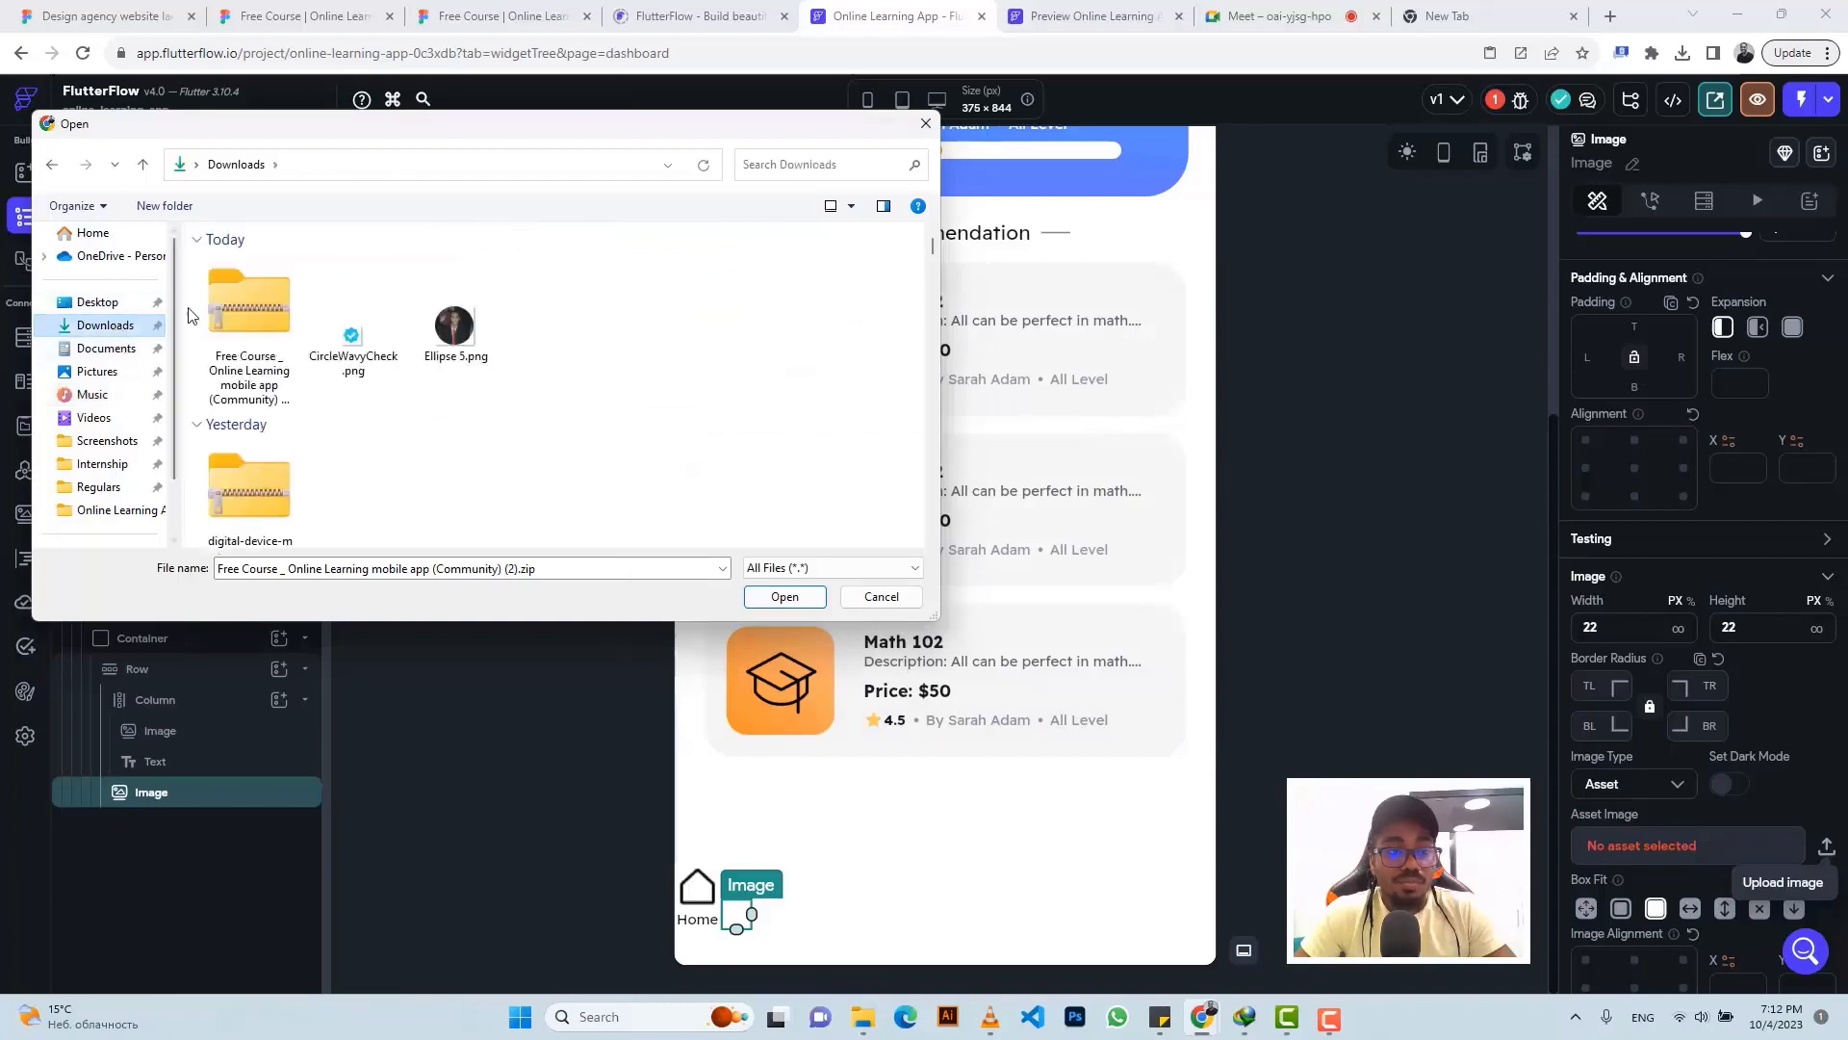
{"action": "left_click", "coordinate": [231, 302]}
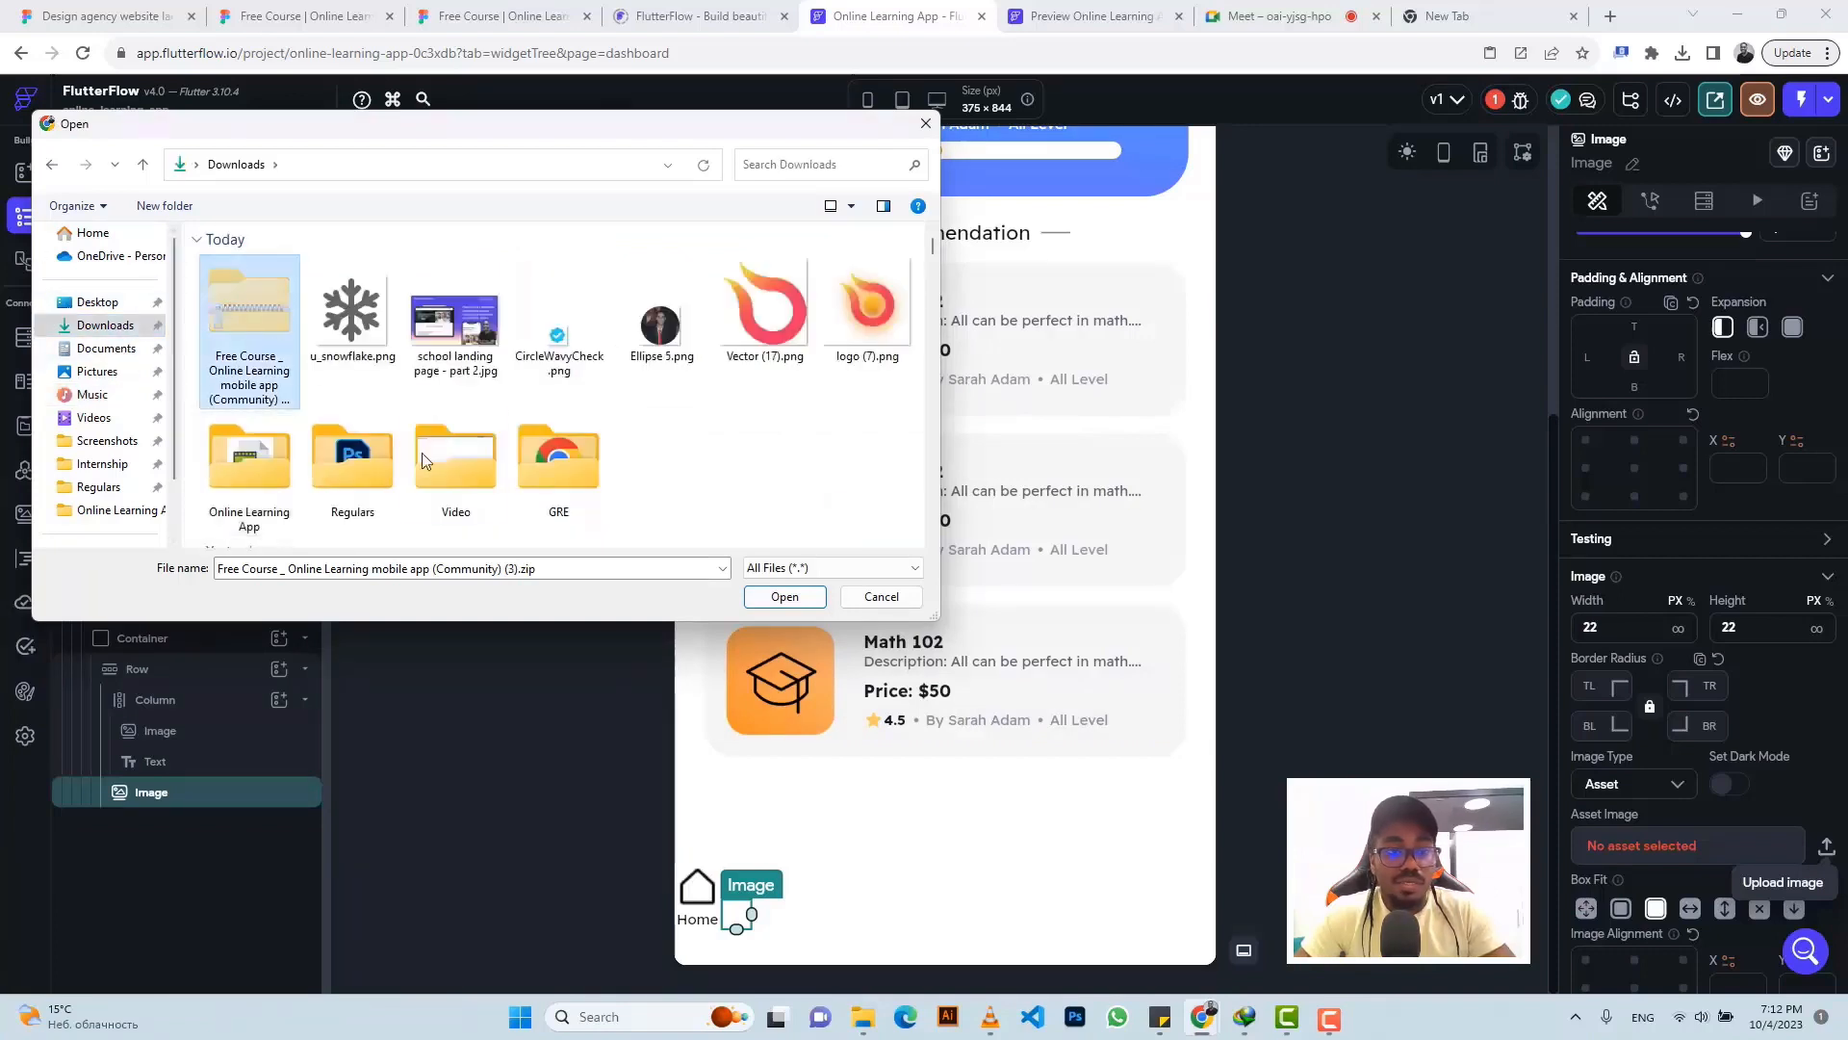
{"action": "double_click", "coordinate": [266, 461]}
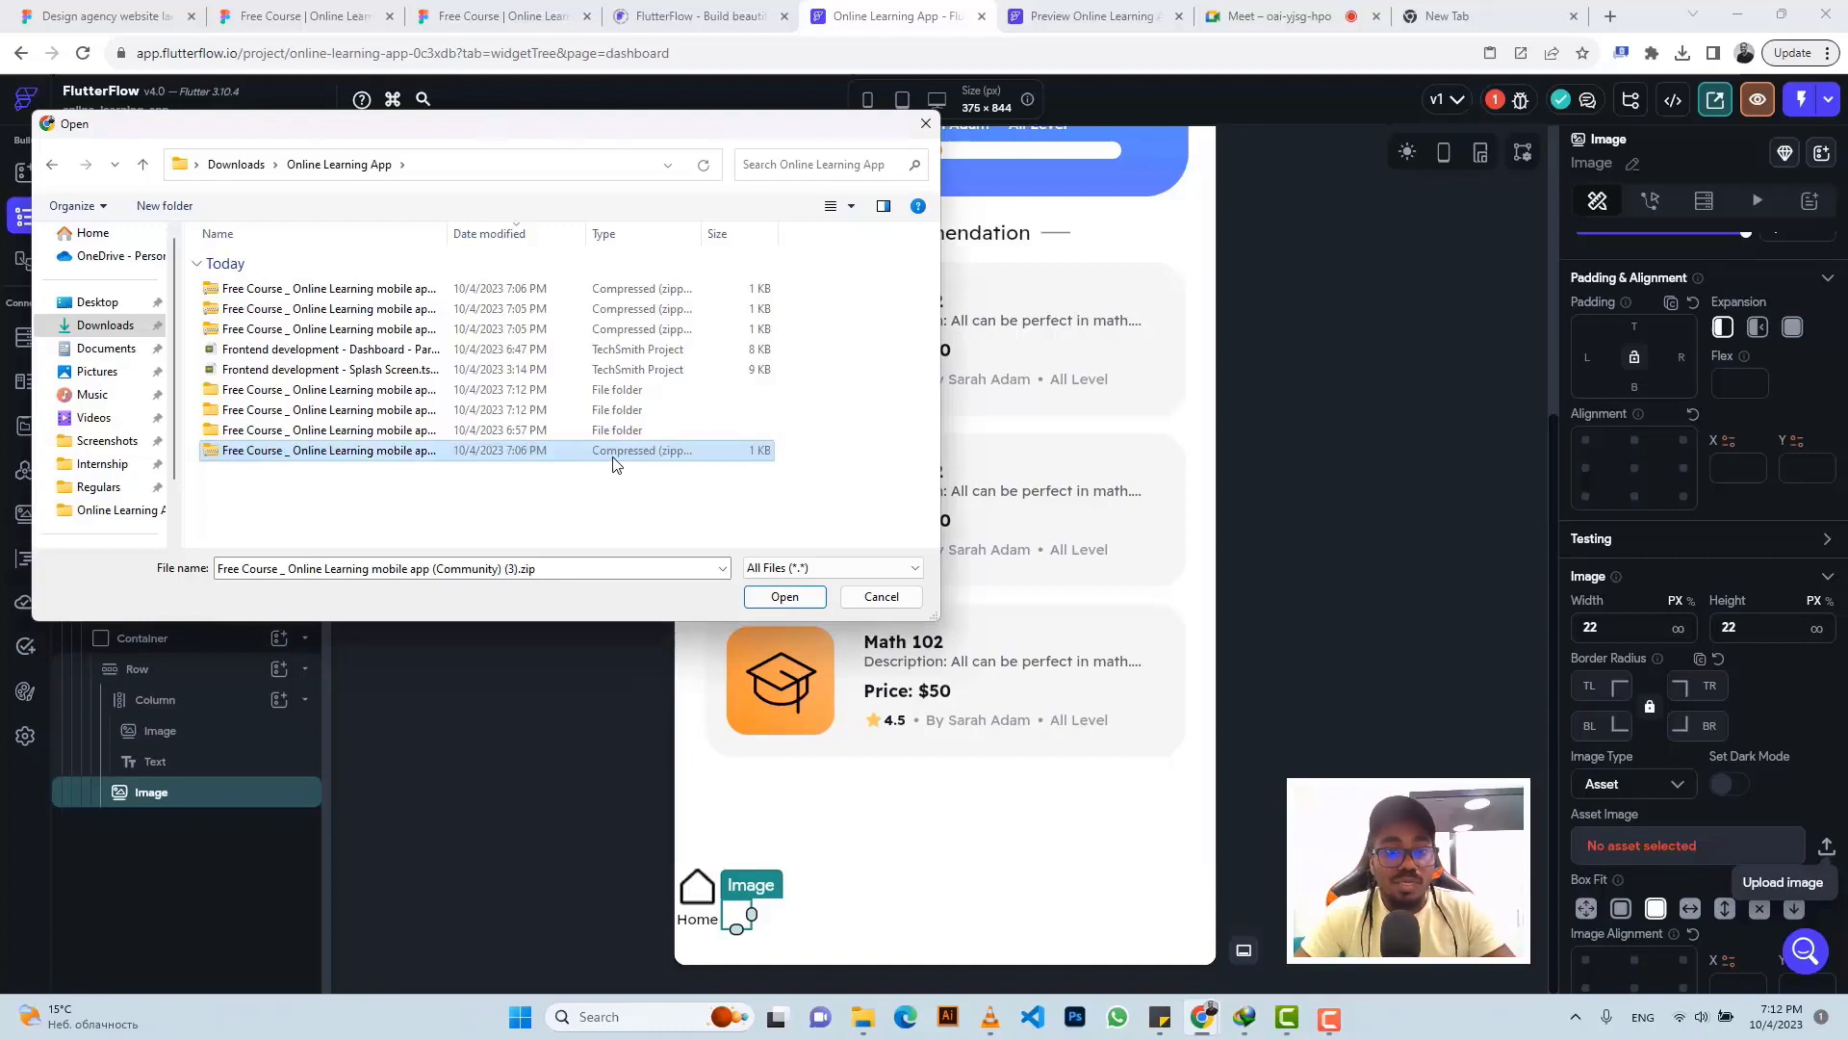
{"action": "right_click", "coordinate": [616, 451]}
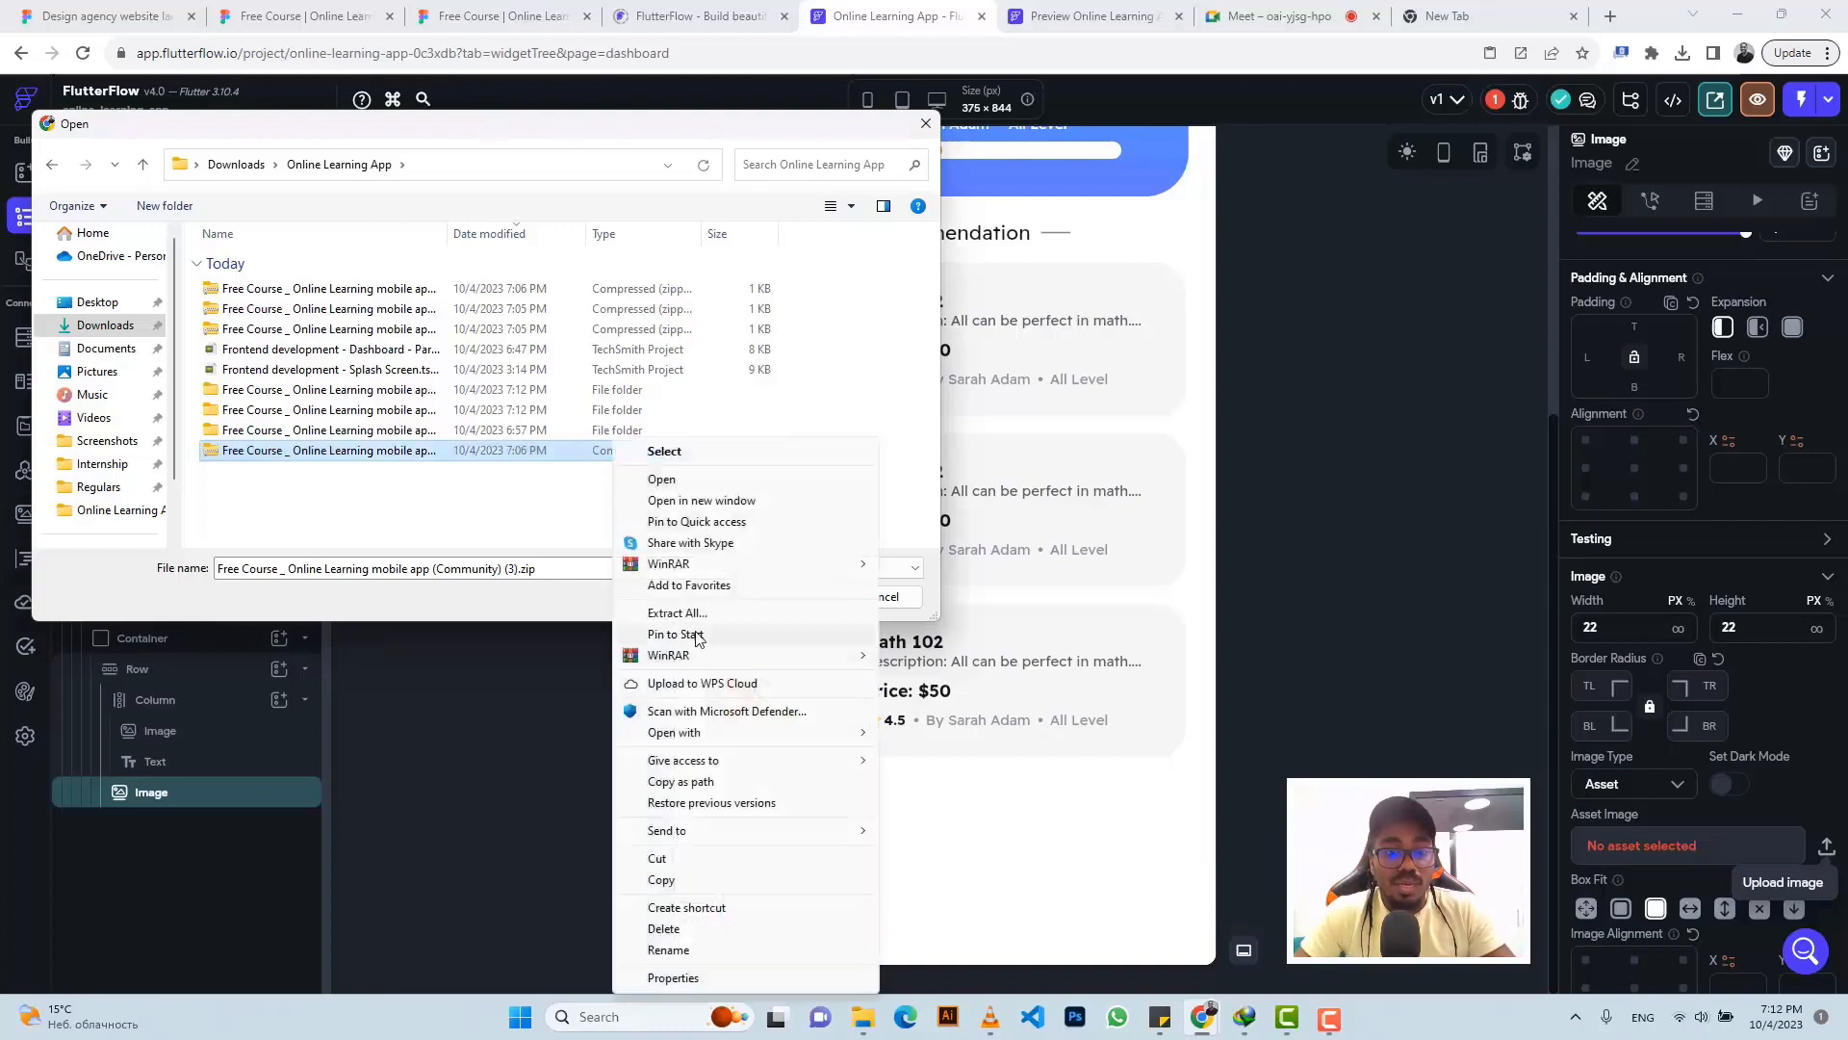
{"action": "left_click", "coordinate": [678, 613]}
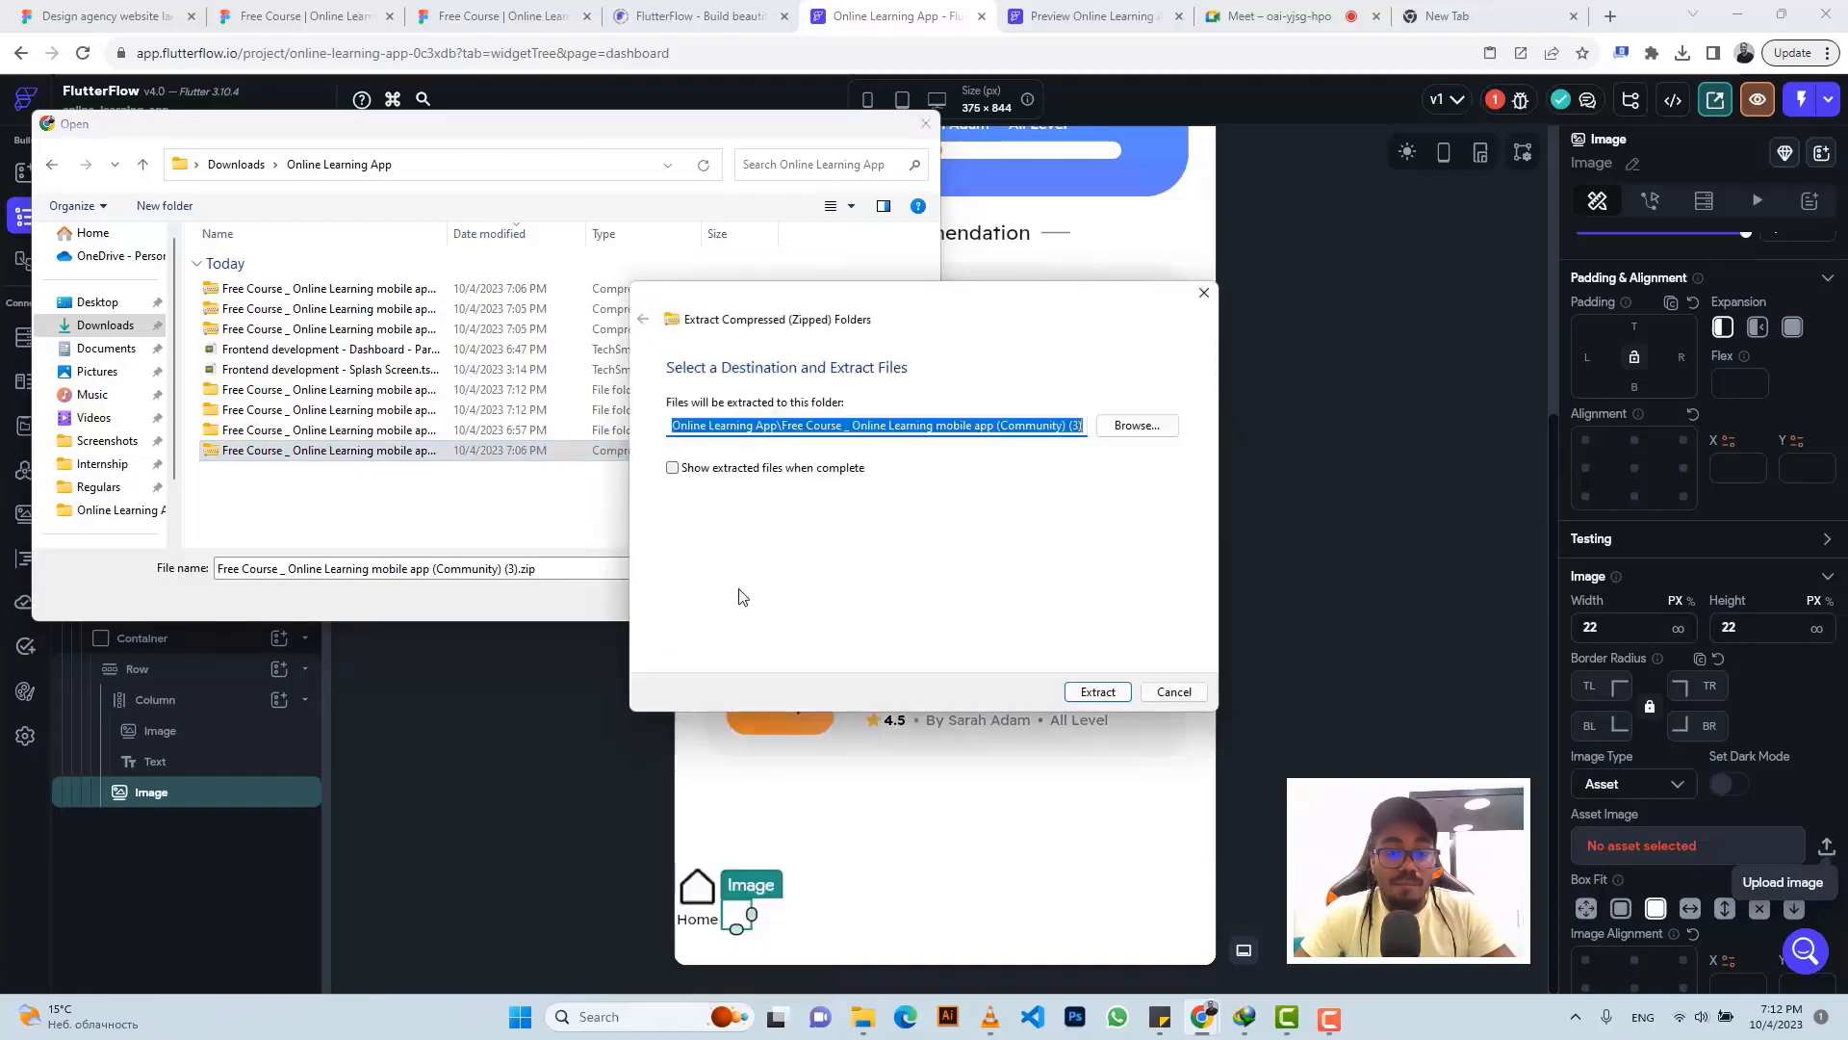
{"action": "left_click", "coordinate": [1098, 692]}
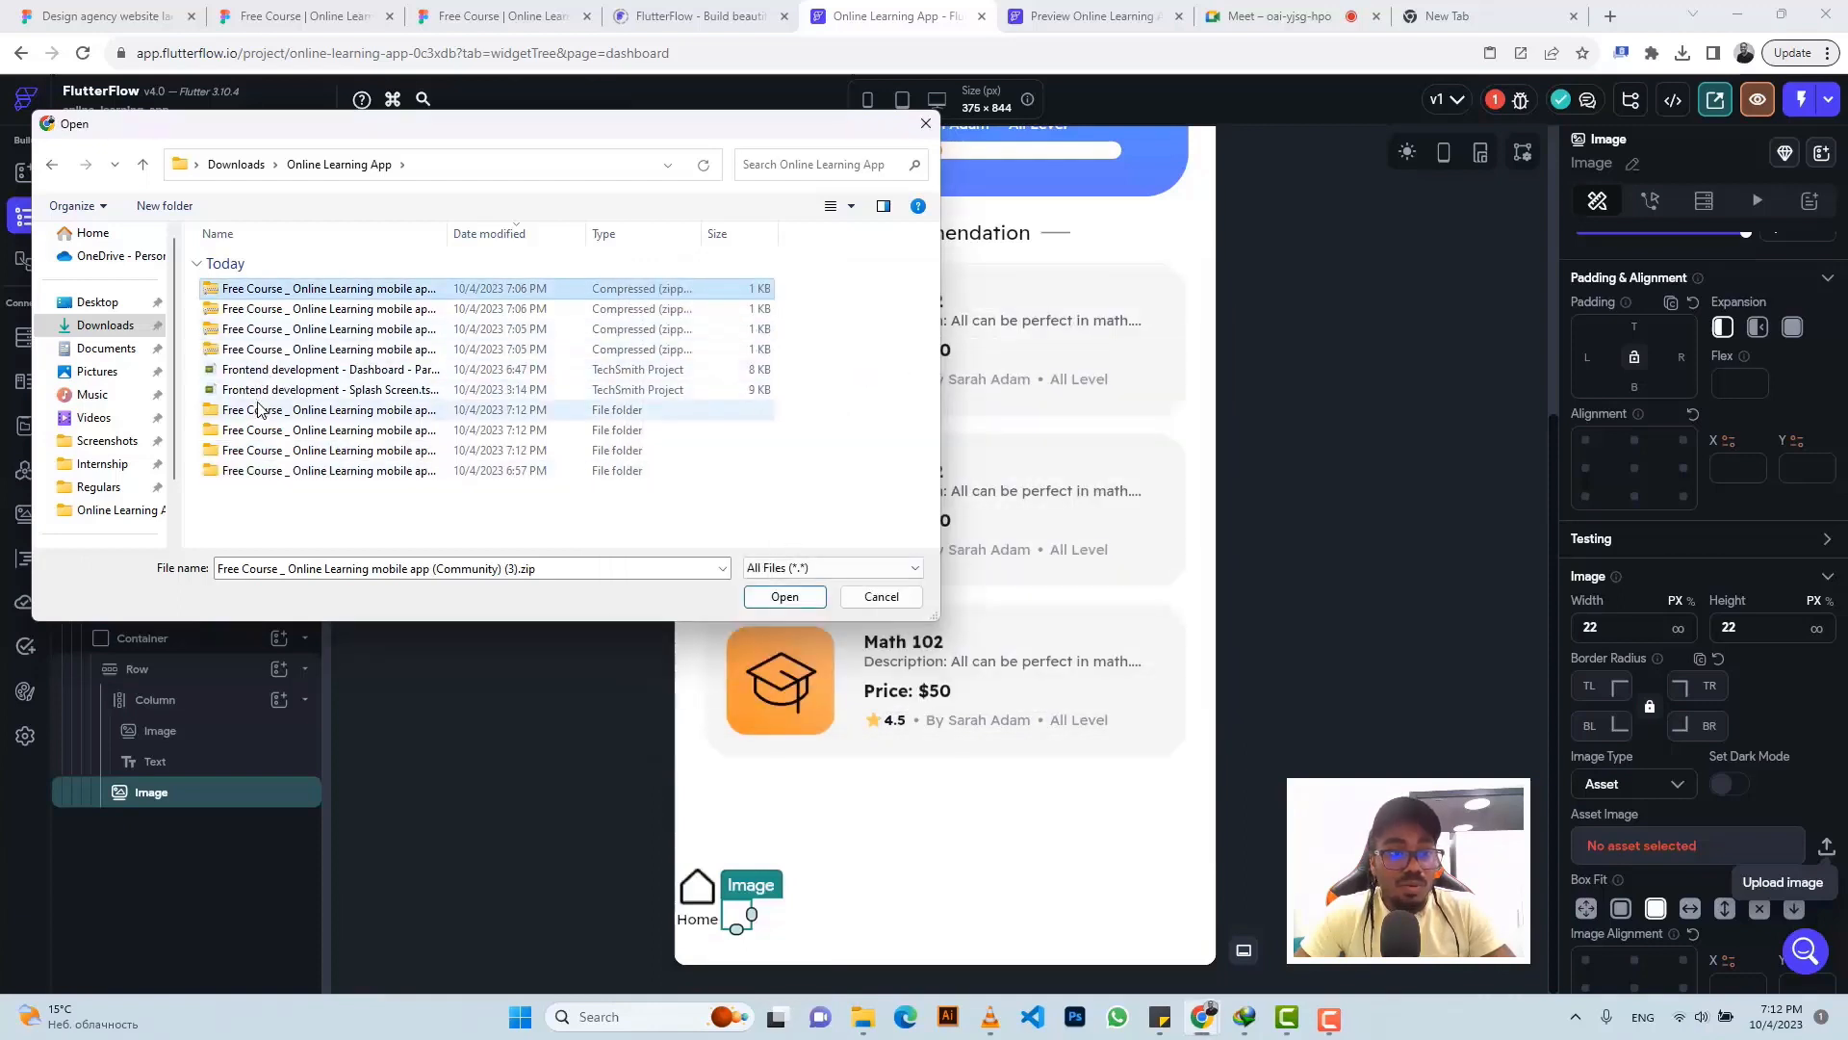
- Upload search.png from the (Community) (1) folder's Base > icons as the image asset
{"action": "double_click", "coordinate": [275, 471]}
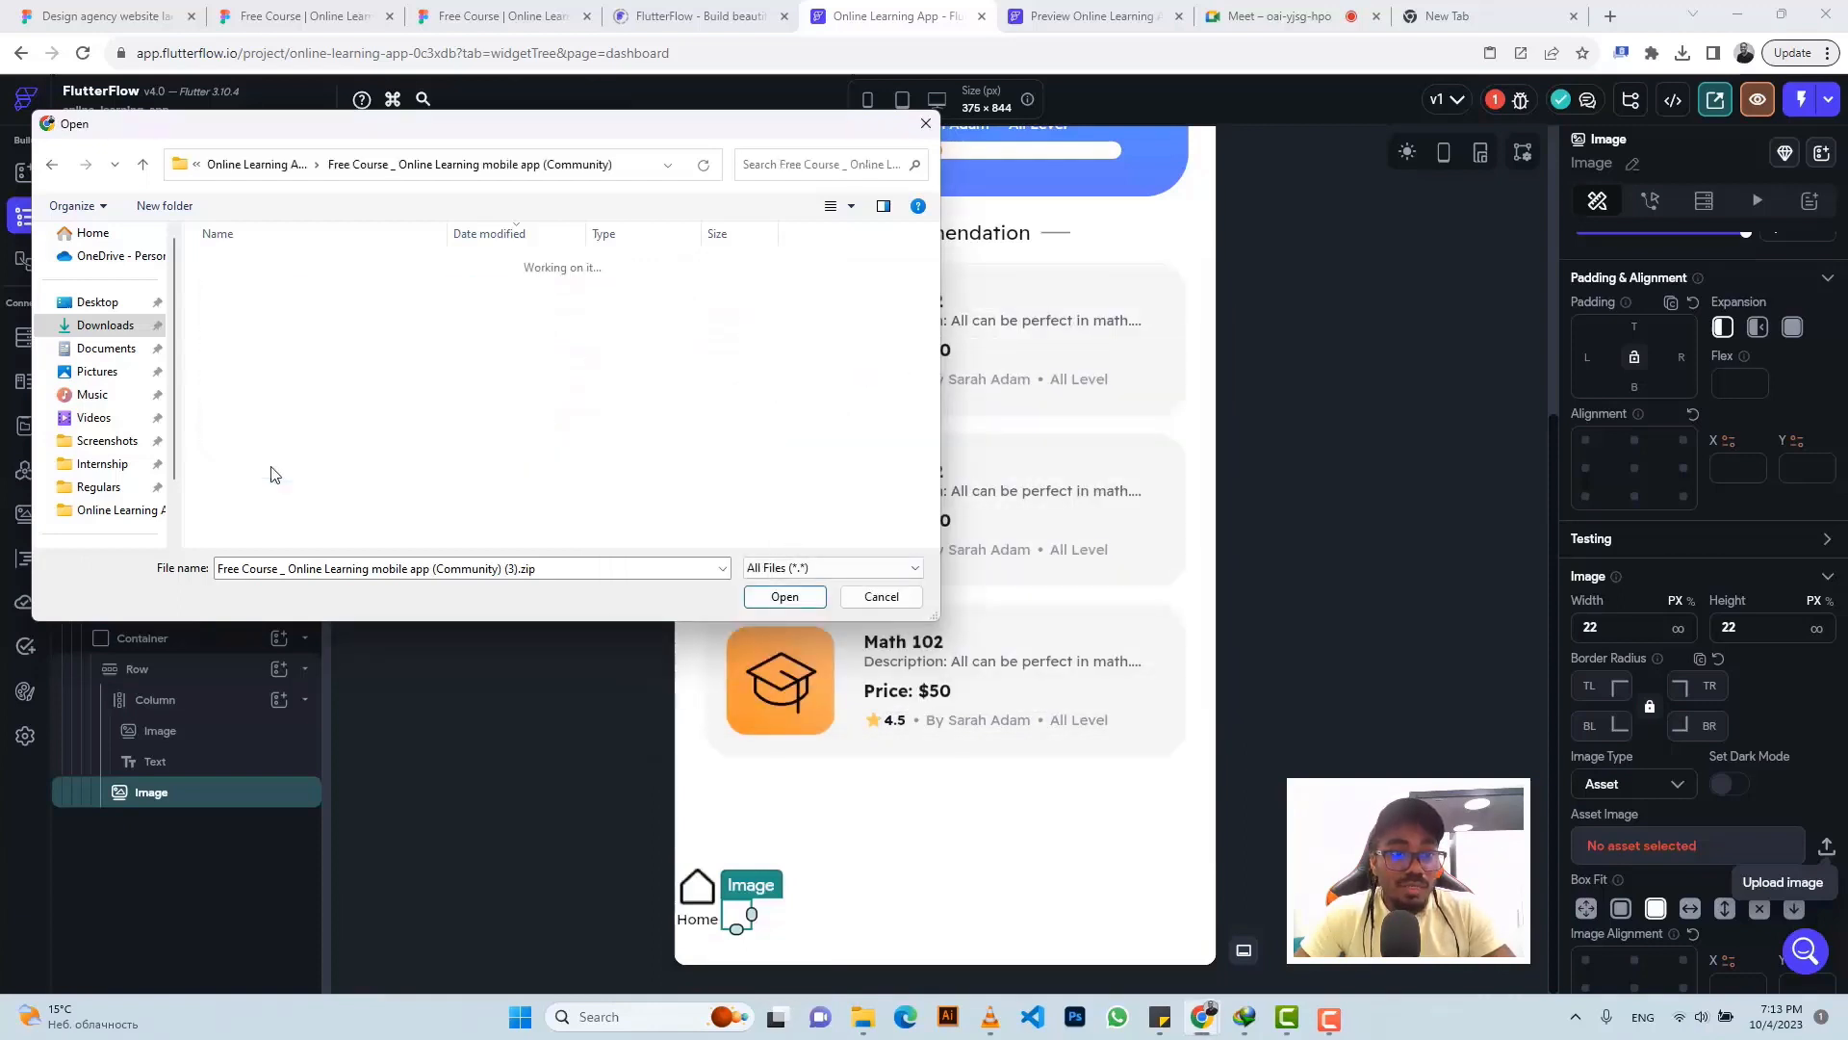
{"action": "double_click", "coordinate": [238, 289]}
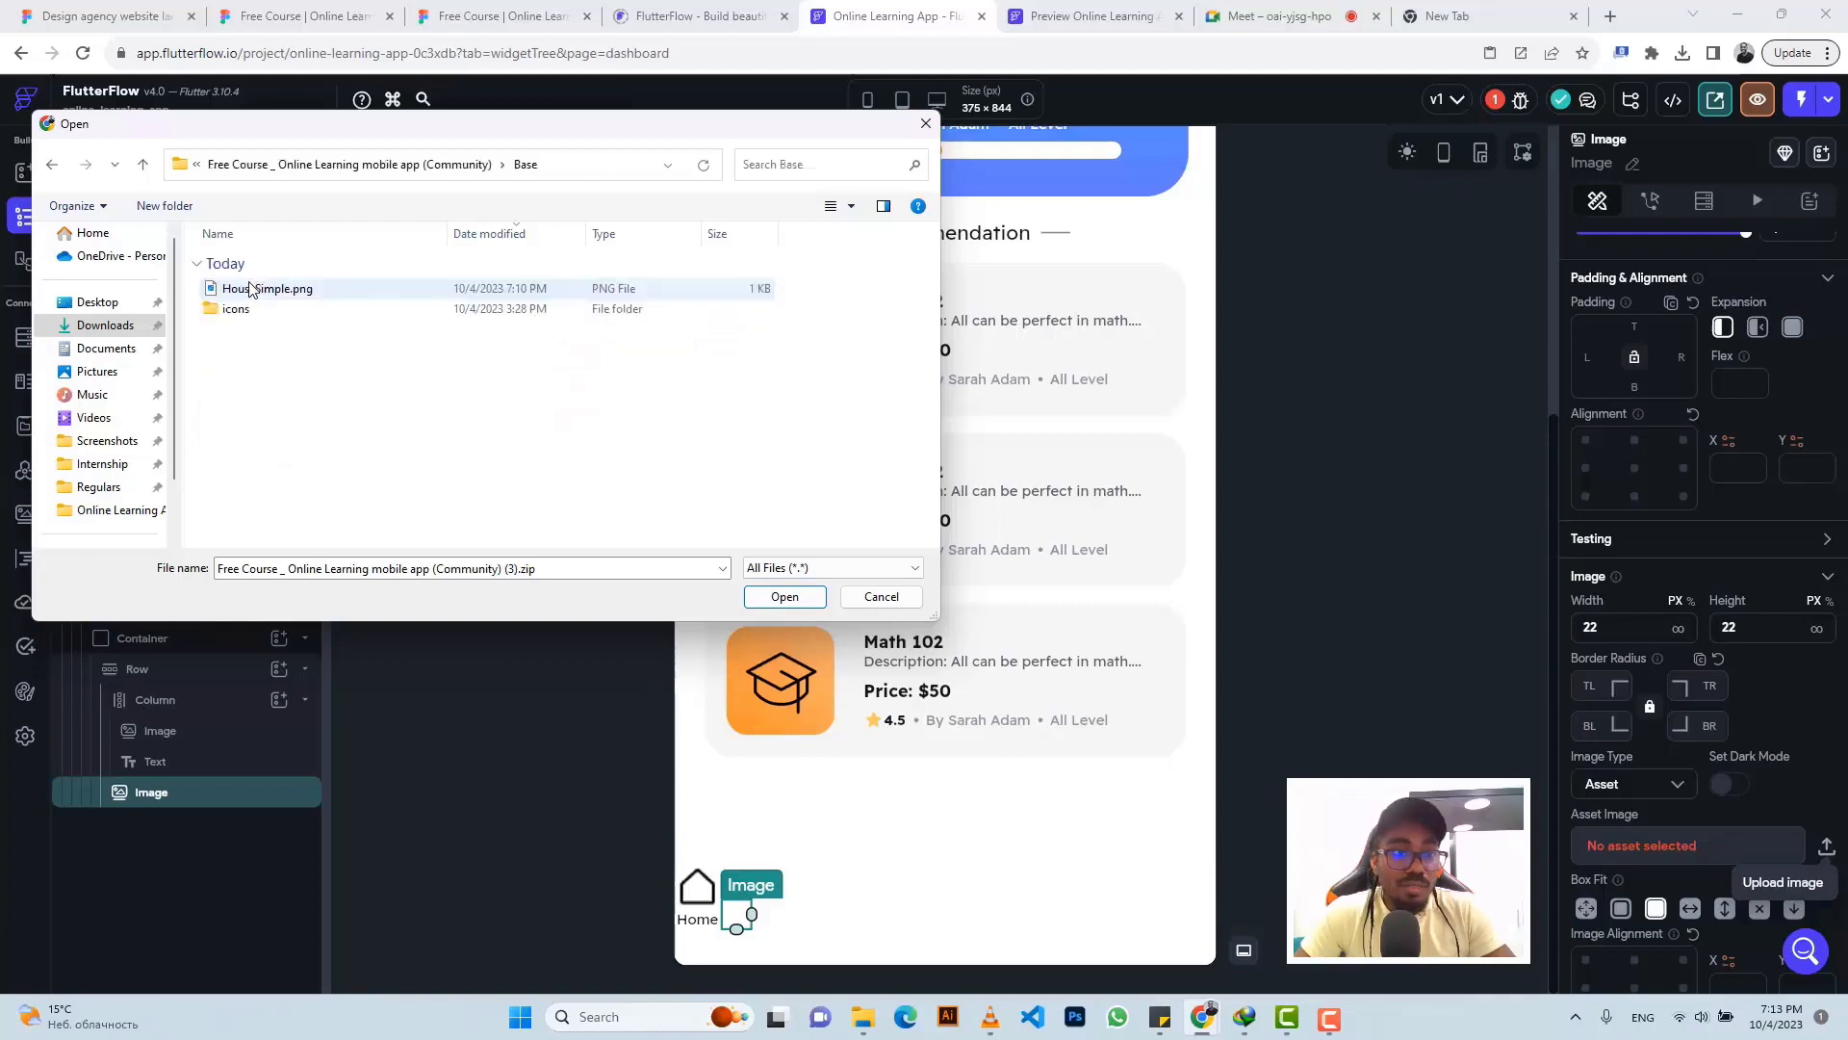
{"action": "left_click", "coordinate": [143, 165]}
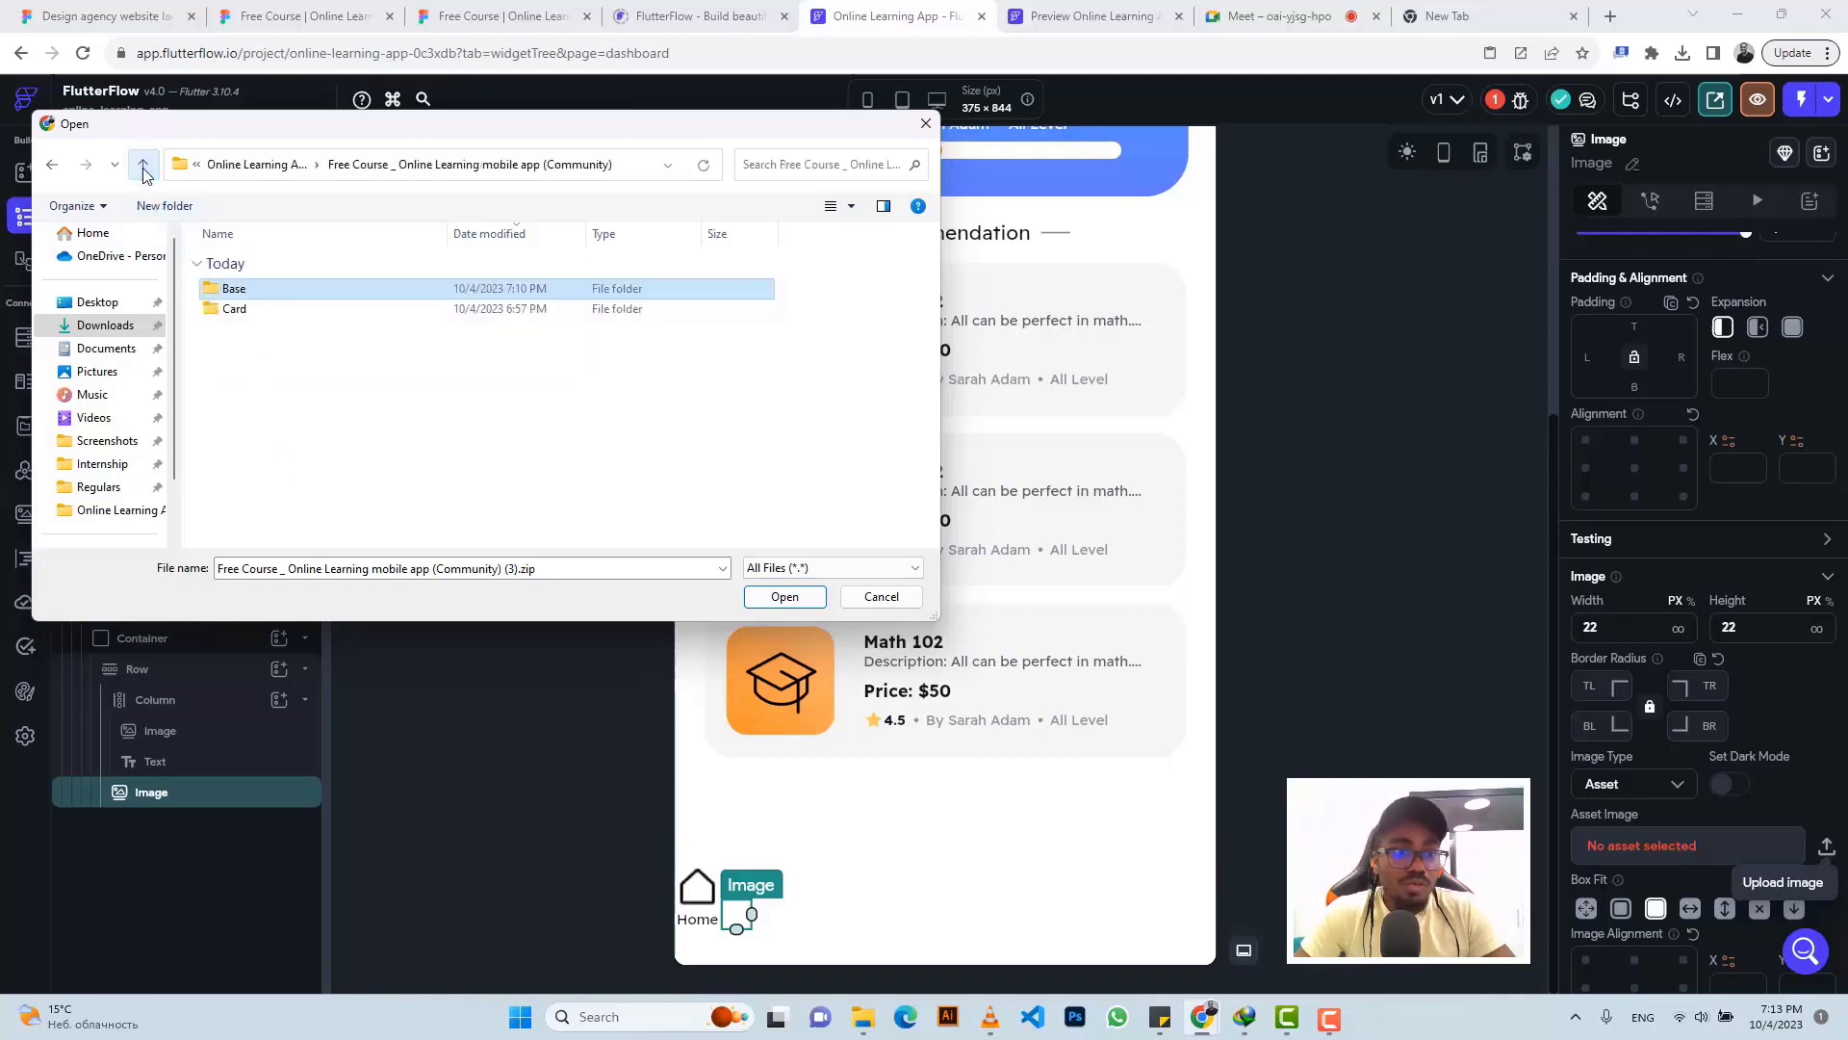
{"action": "left_click", "coordinate": [152, 169]}
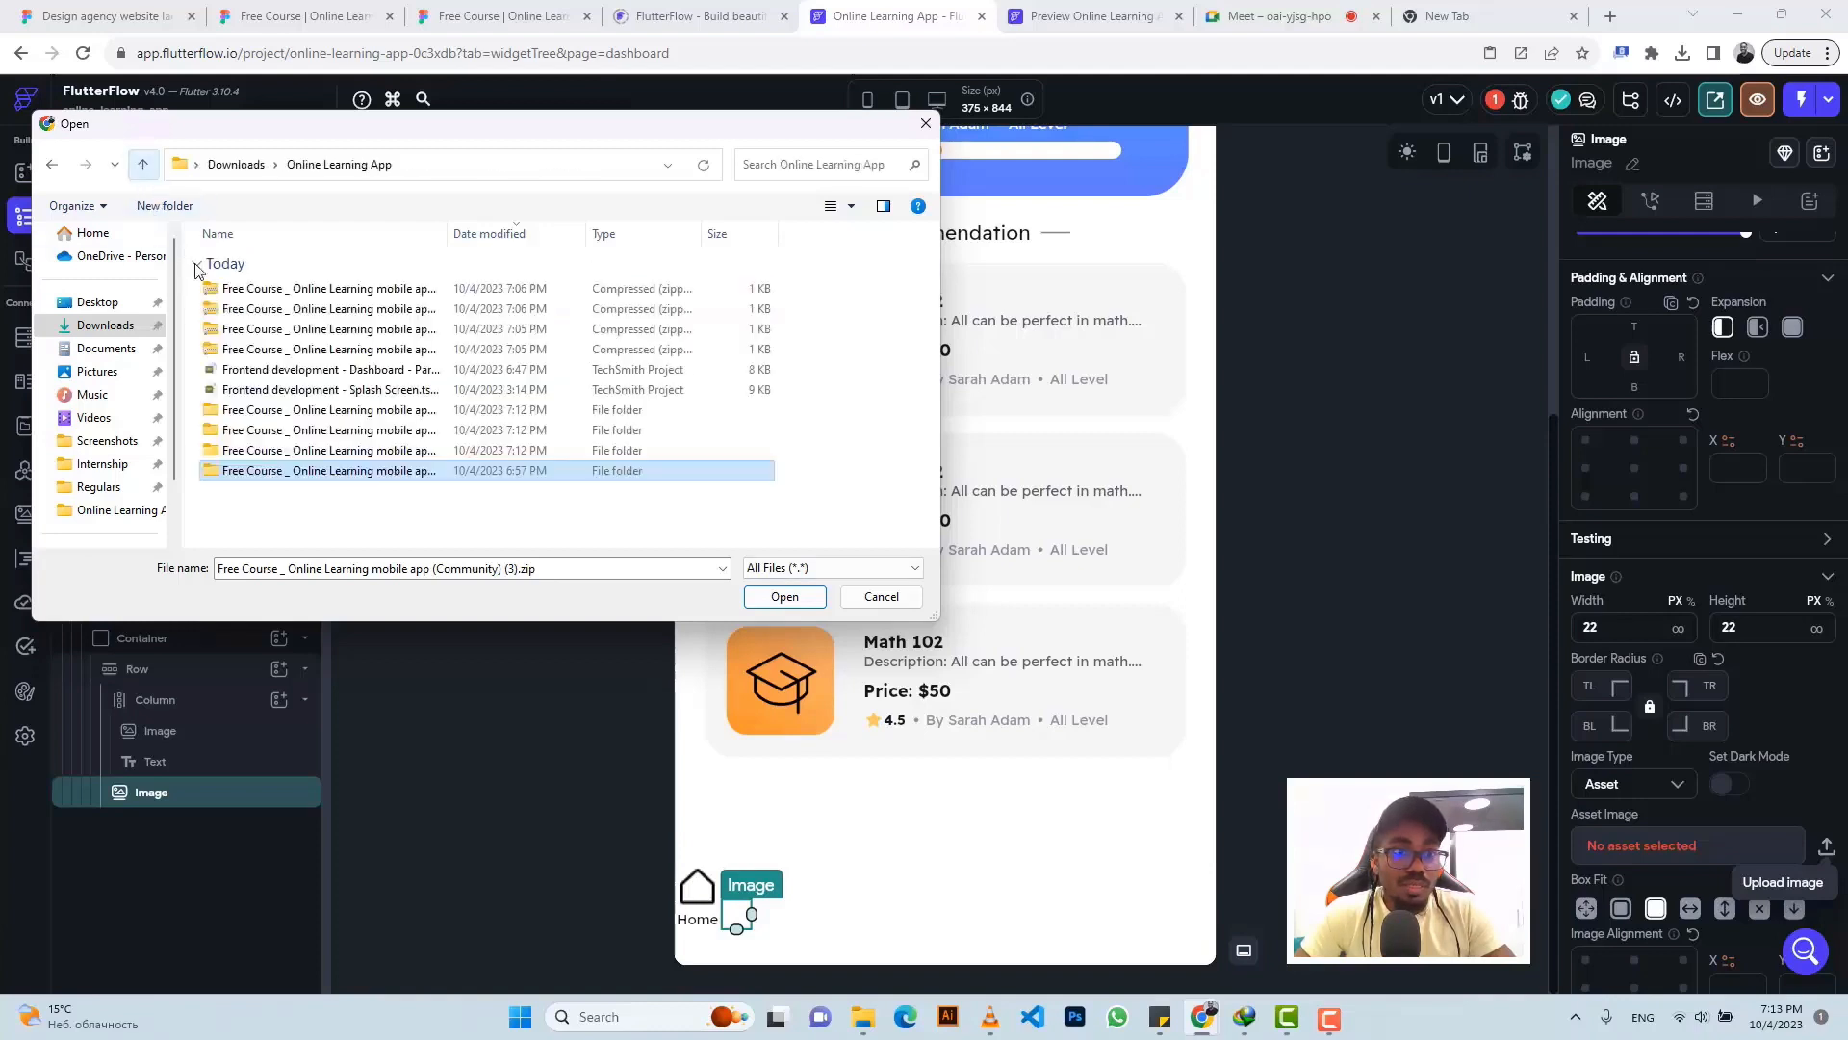
{"action": "double_click", "coordinate": [290, 458]}
{"action": "double_click", "coordinate": [253, 294]}
{"action": "double_click", "coordinate": [254, 294]}
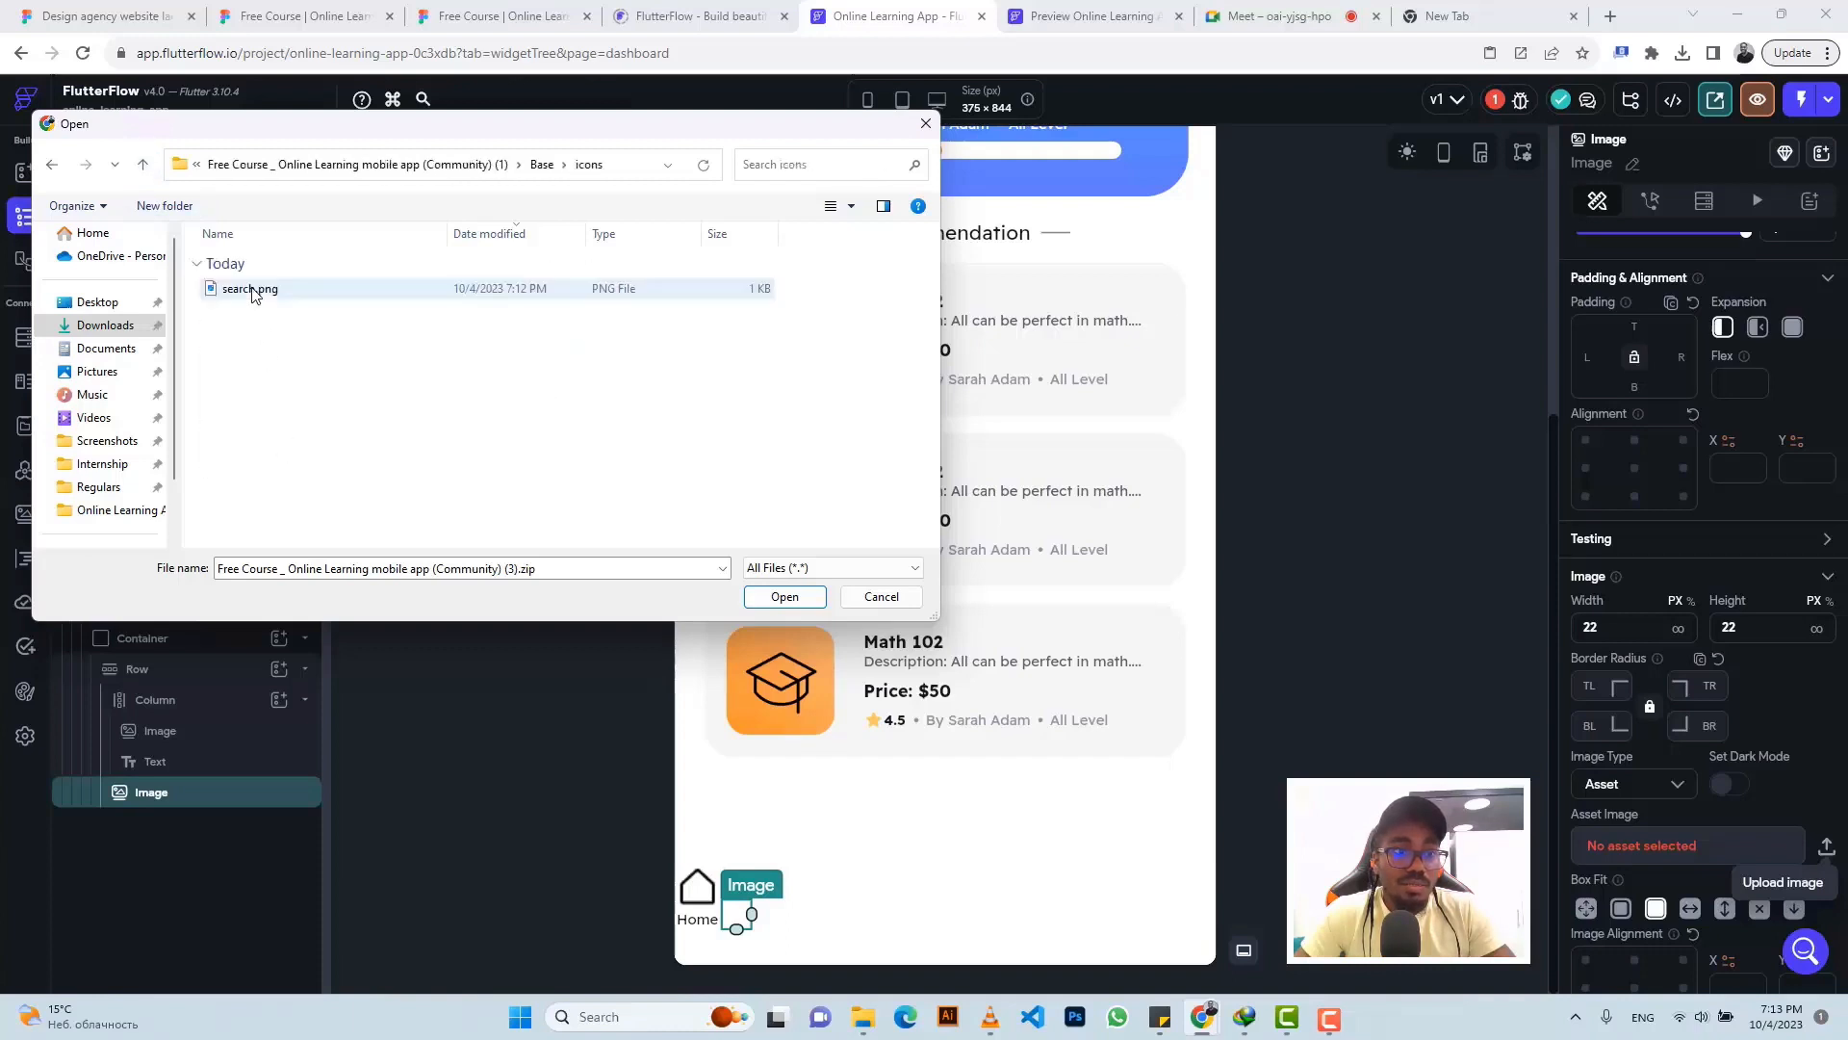
{"action": "left_click", "coordinate": [252, 288]}
{"action": "left_click", "coordinate": [752, 597]}
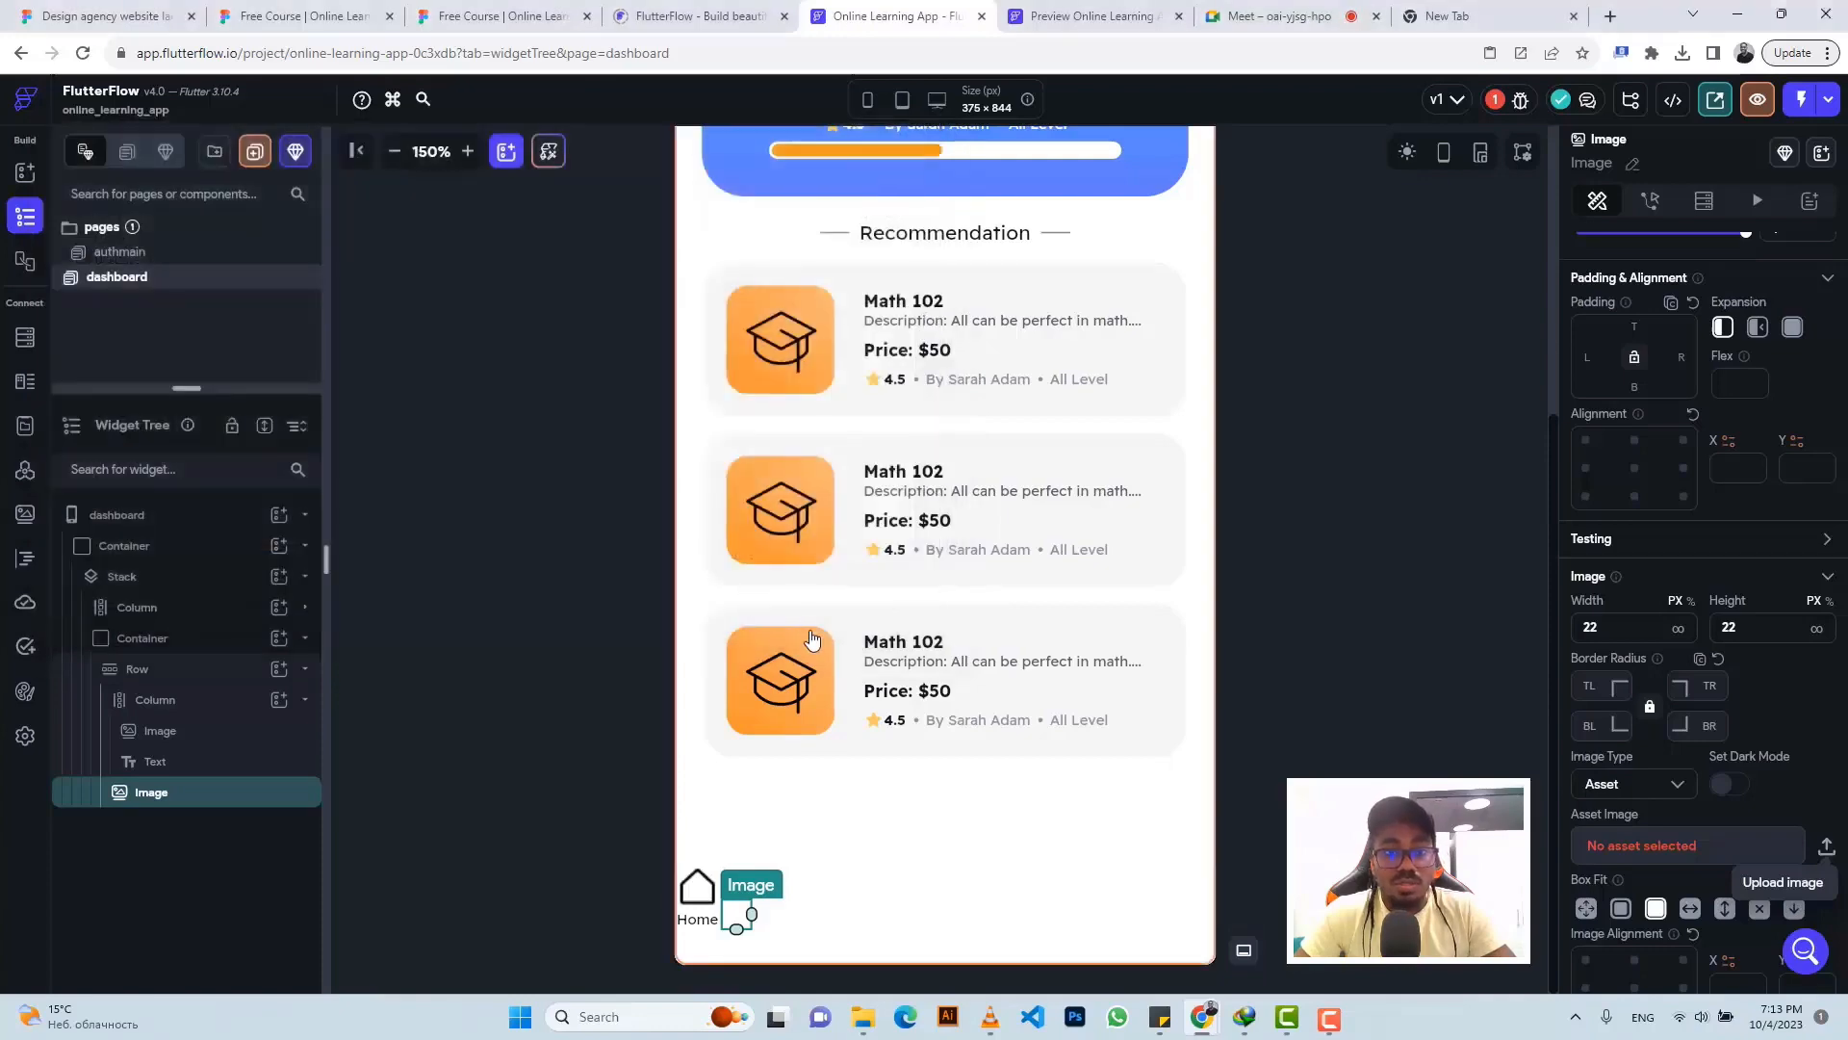
- Give the search icon a left padding of 57.5, matching the Figma spacing
{"action": "left_click", "coordinate": [493, 13]}
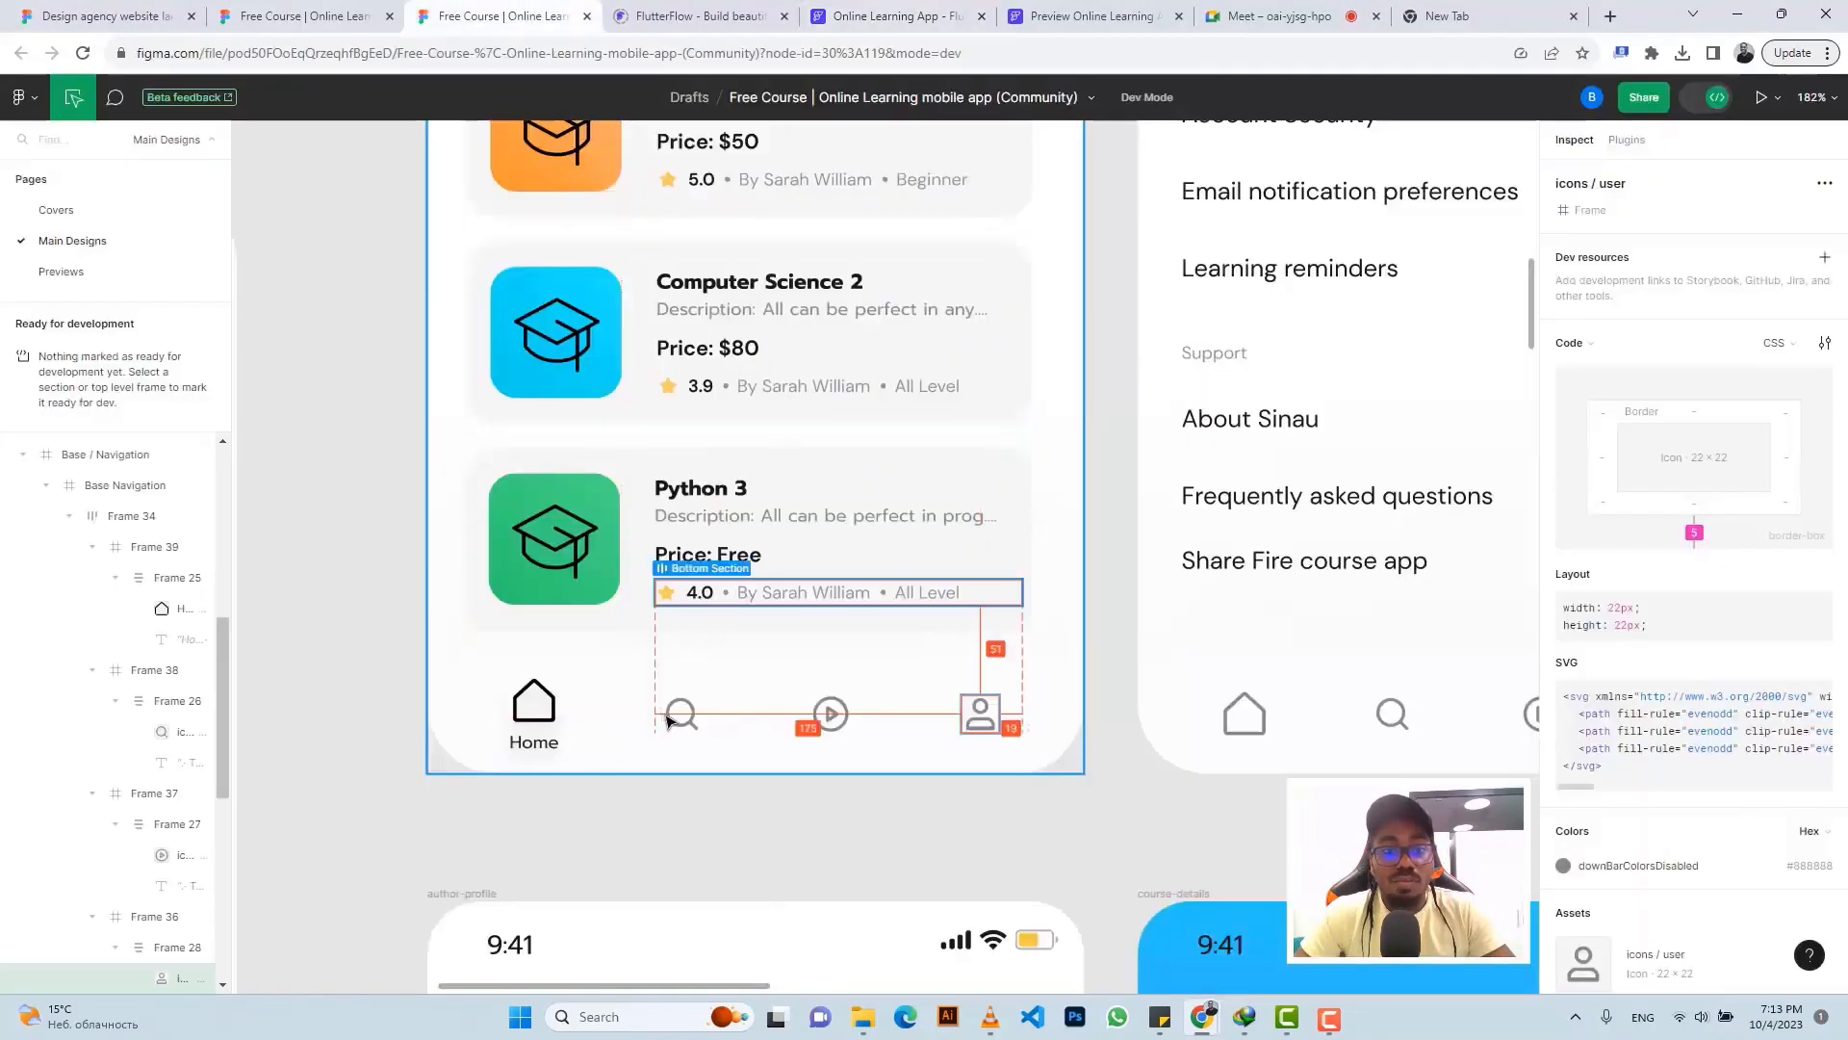
{"action": "left_click", "coordinate": [682, 713]}
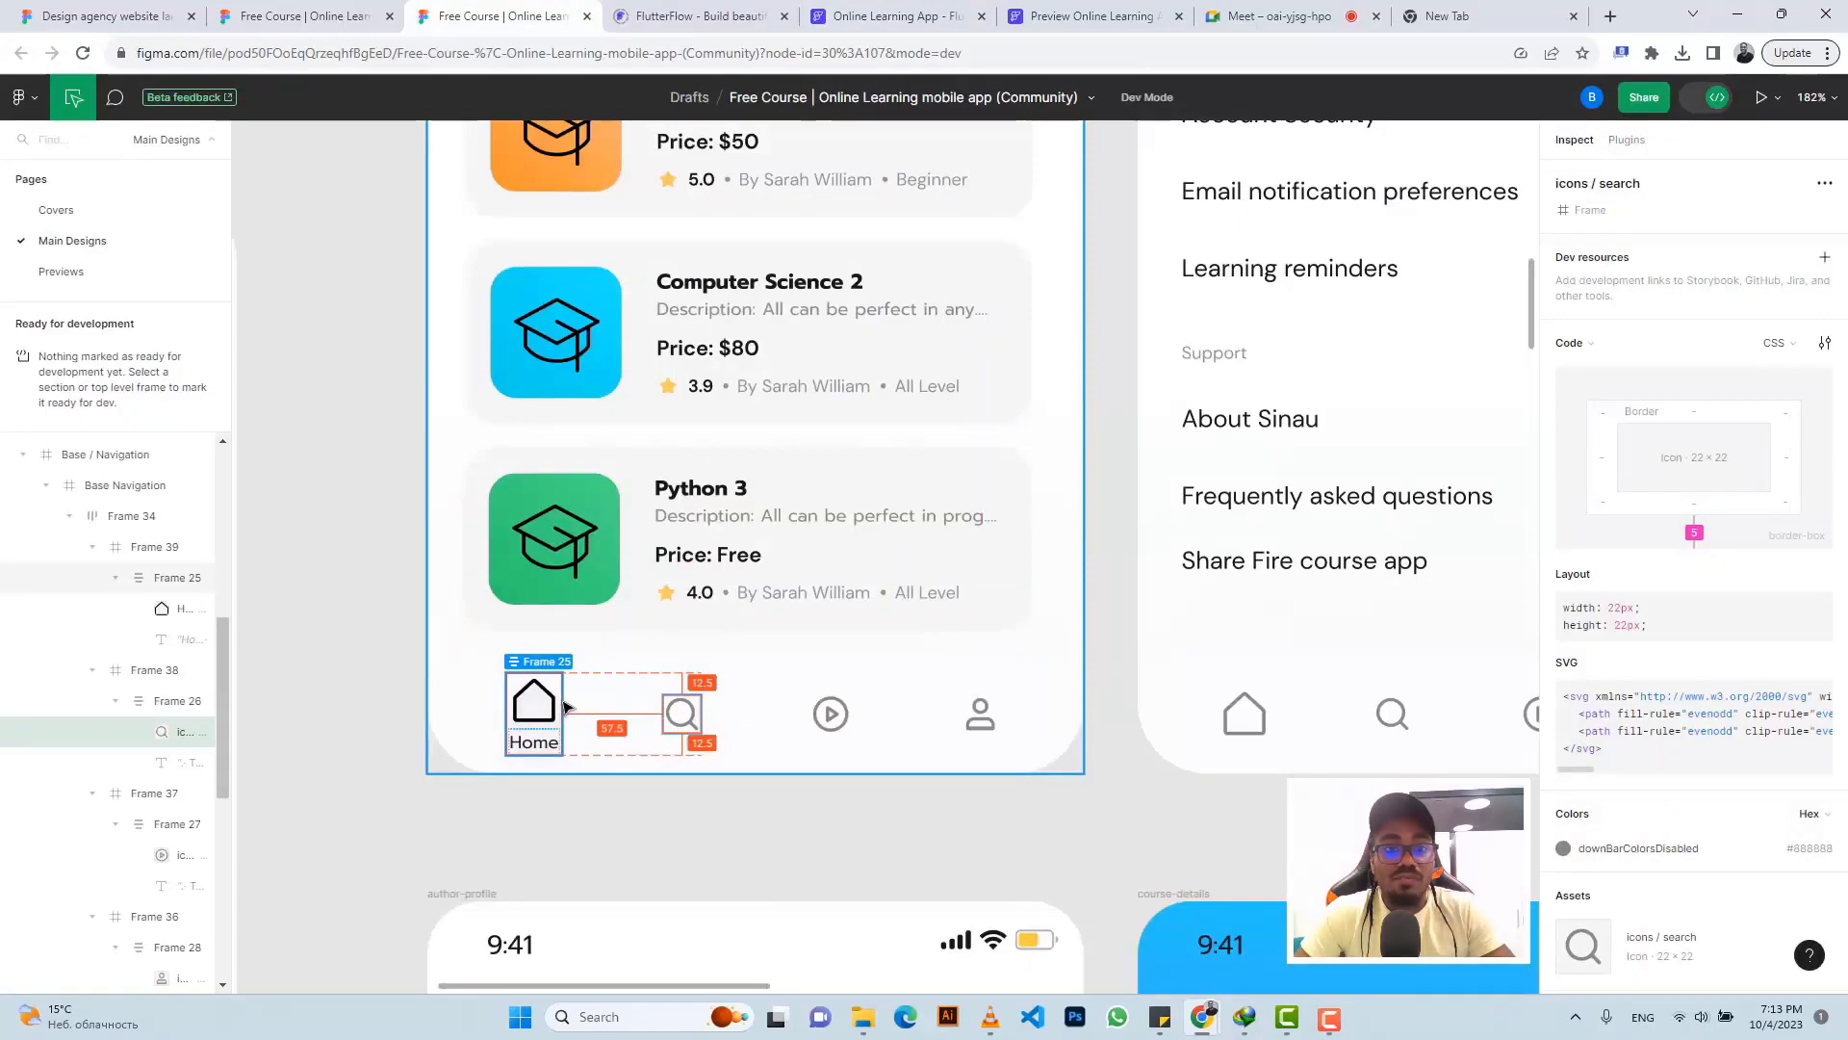
{"action": "left_click", "coordinate": [903, 17]}
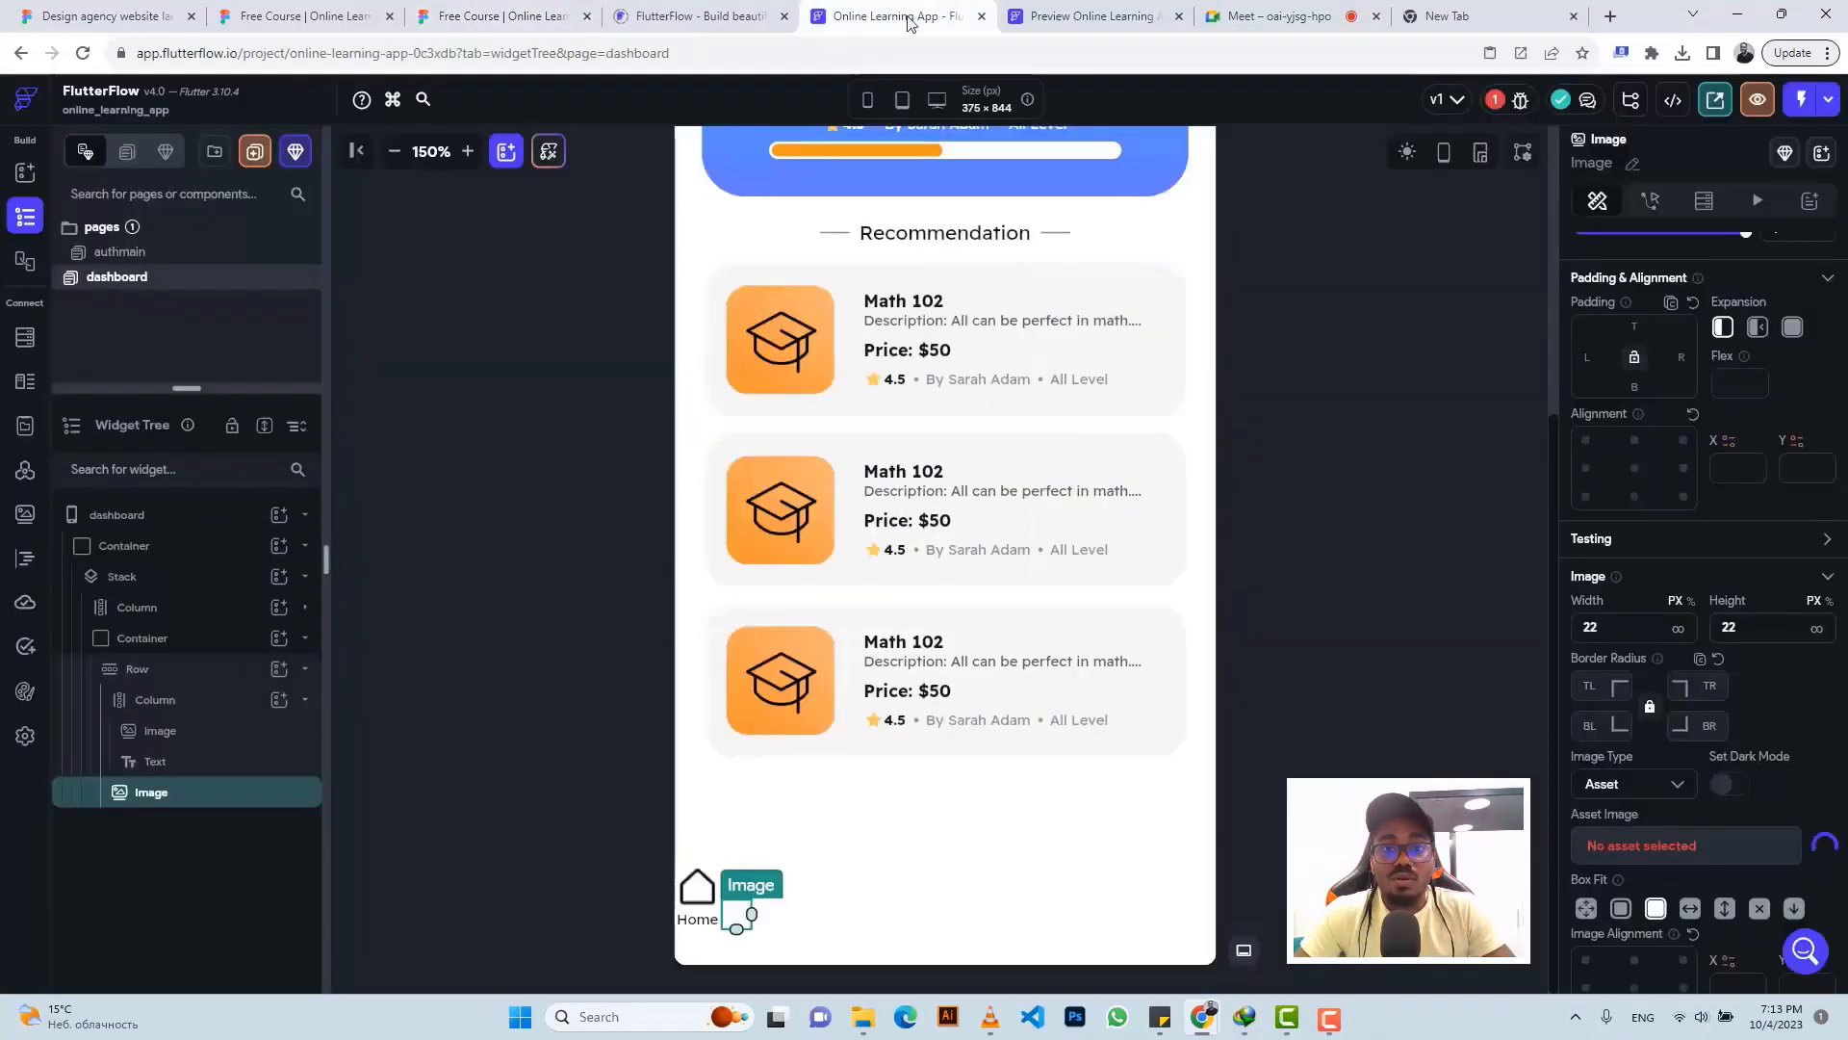
{"action": "left_click", "coordinate": [1593, 361]}
{"action": "type", "text": "57"}
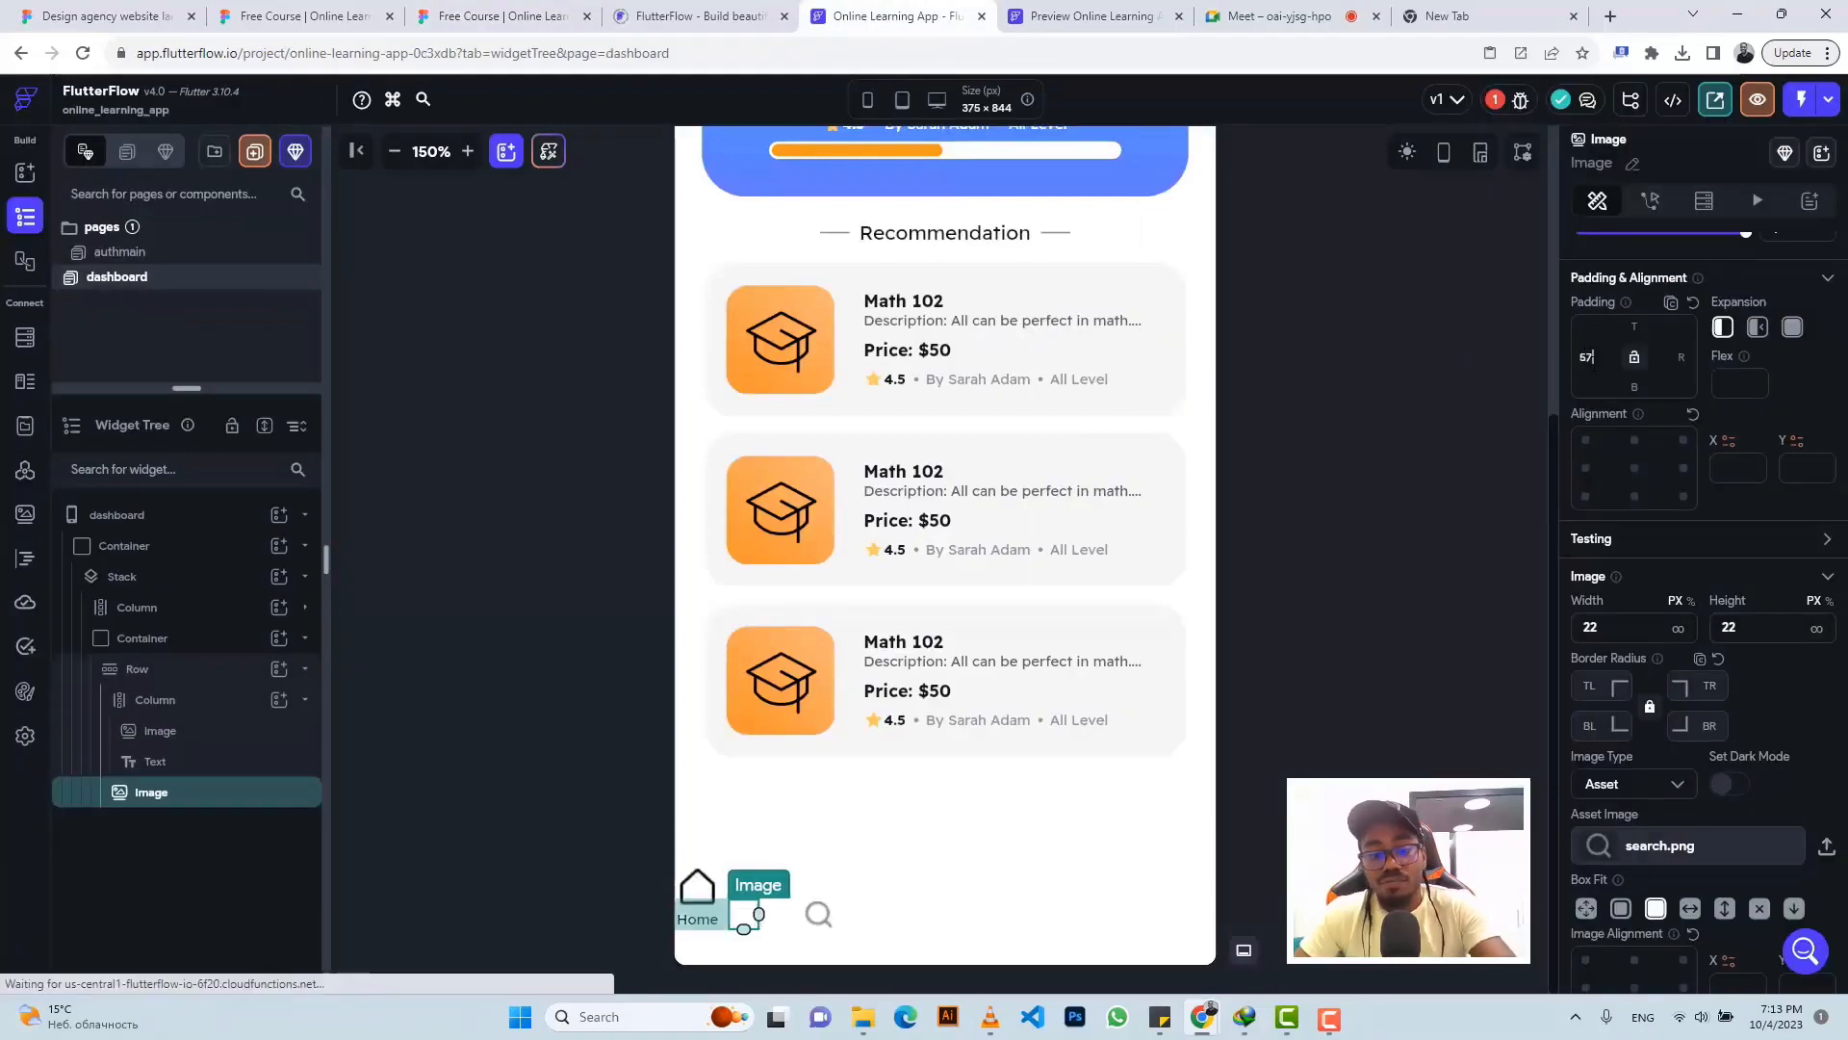
{"action": "type", "text": ".5"}
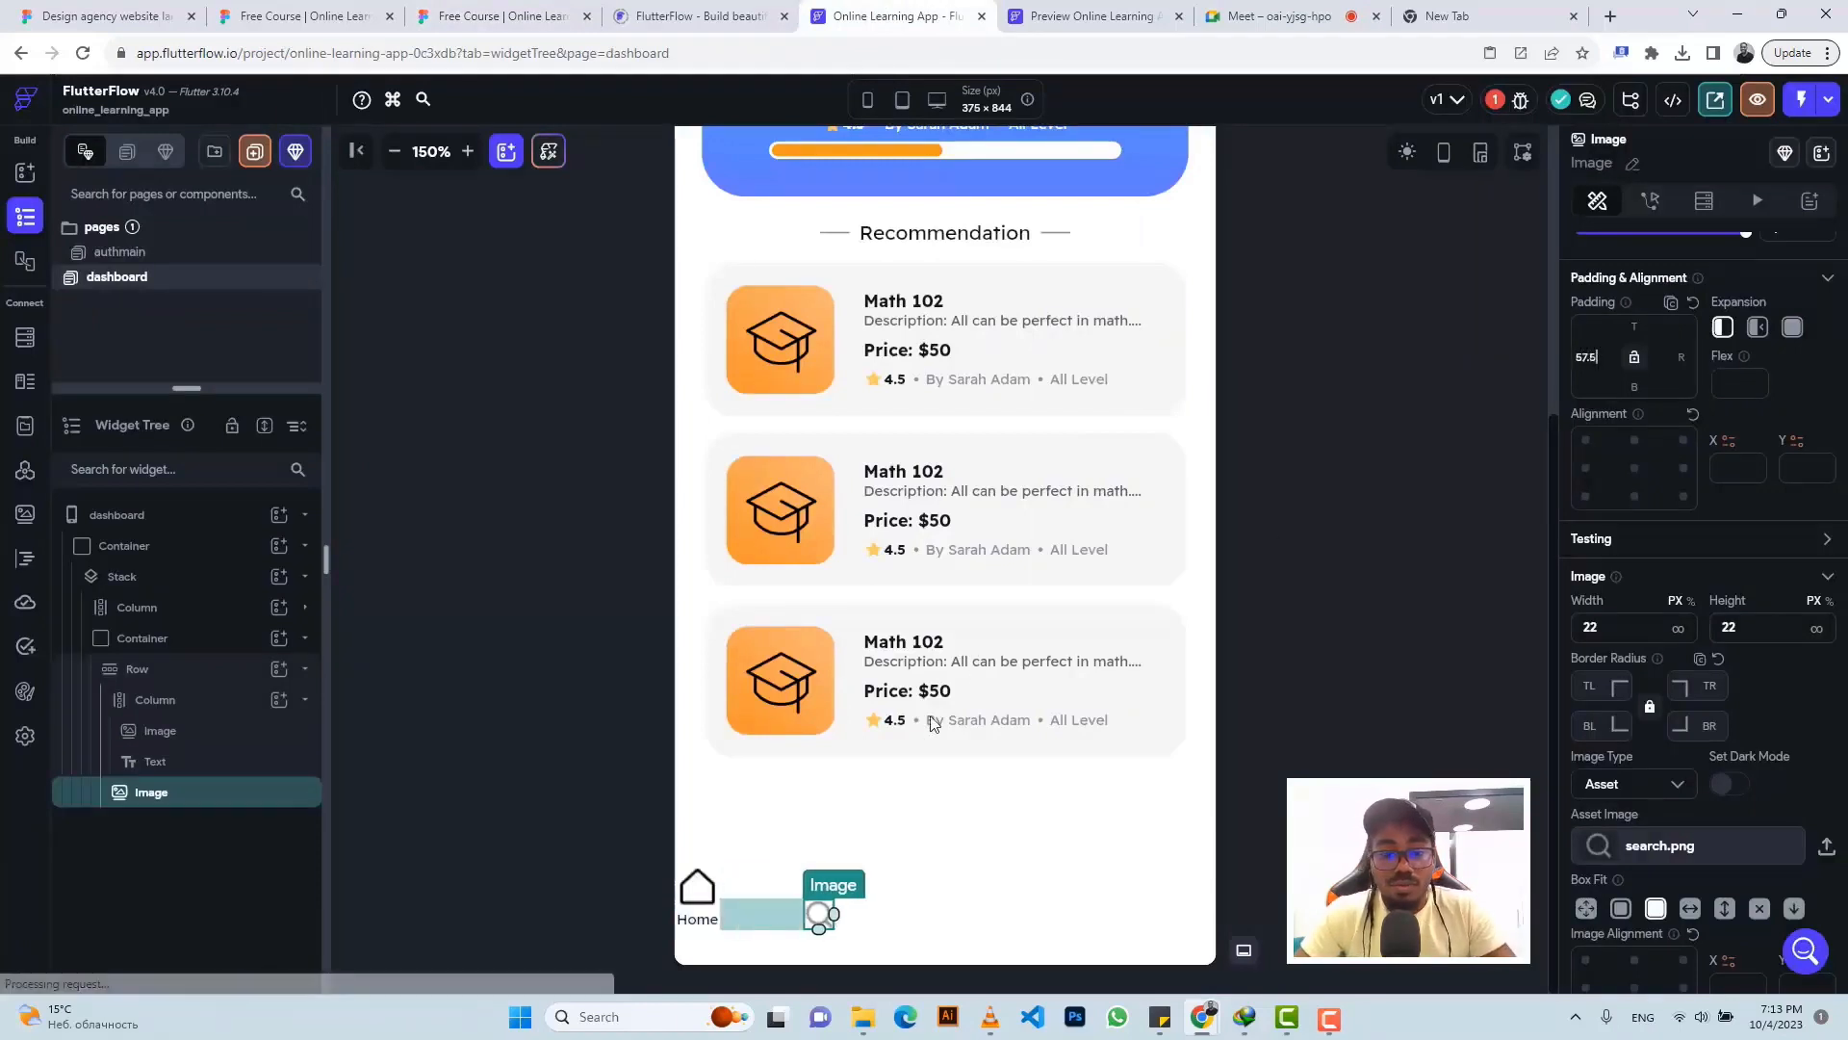
- Paste two more search icons into the nav bar Row and centre them along it
{"action": "left_click", "coordinate": [837, 914]}
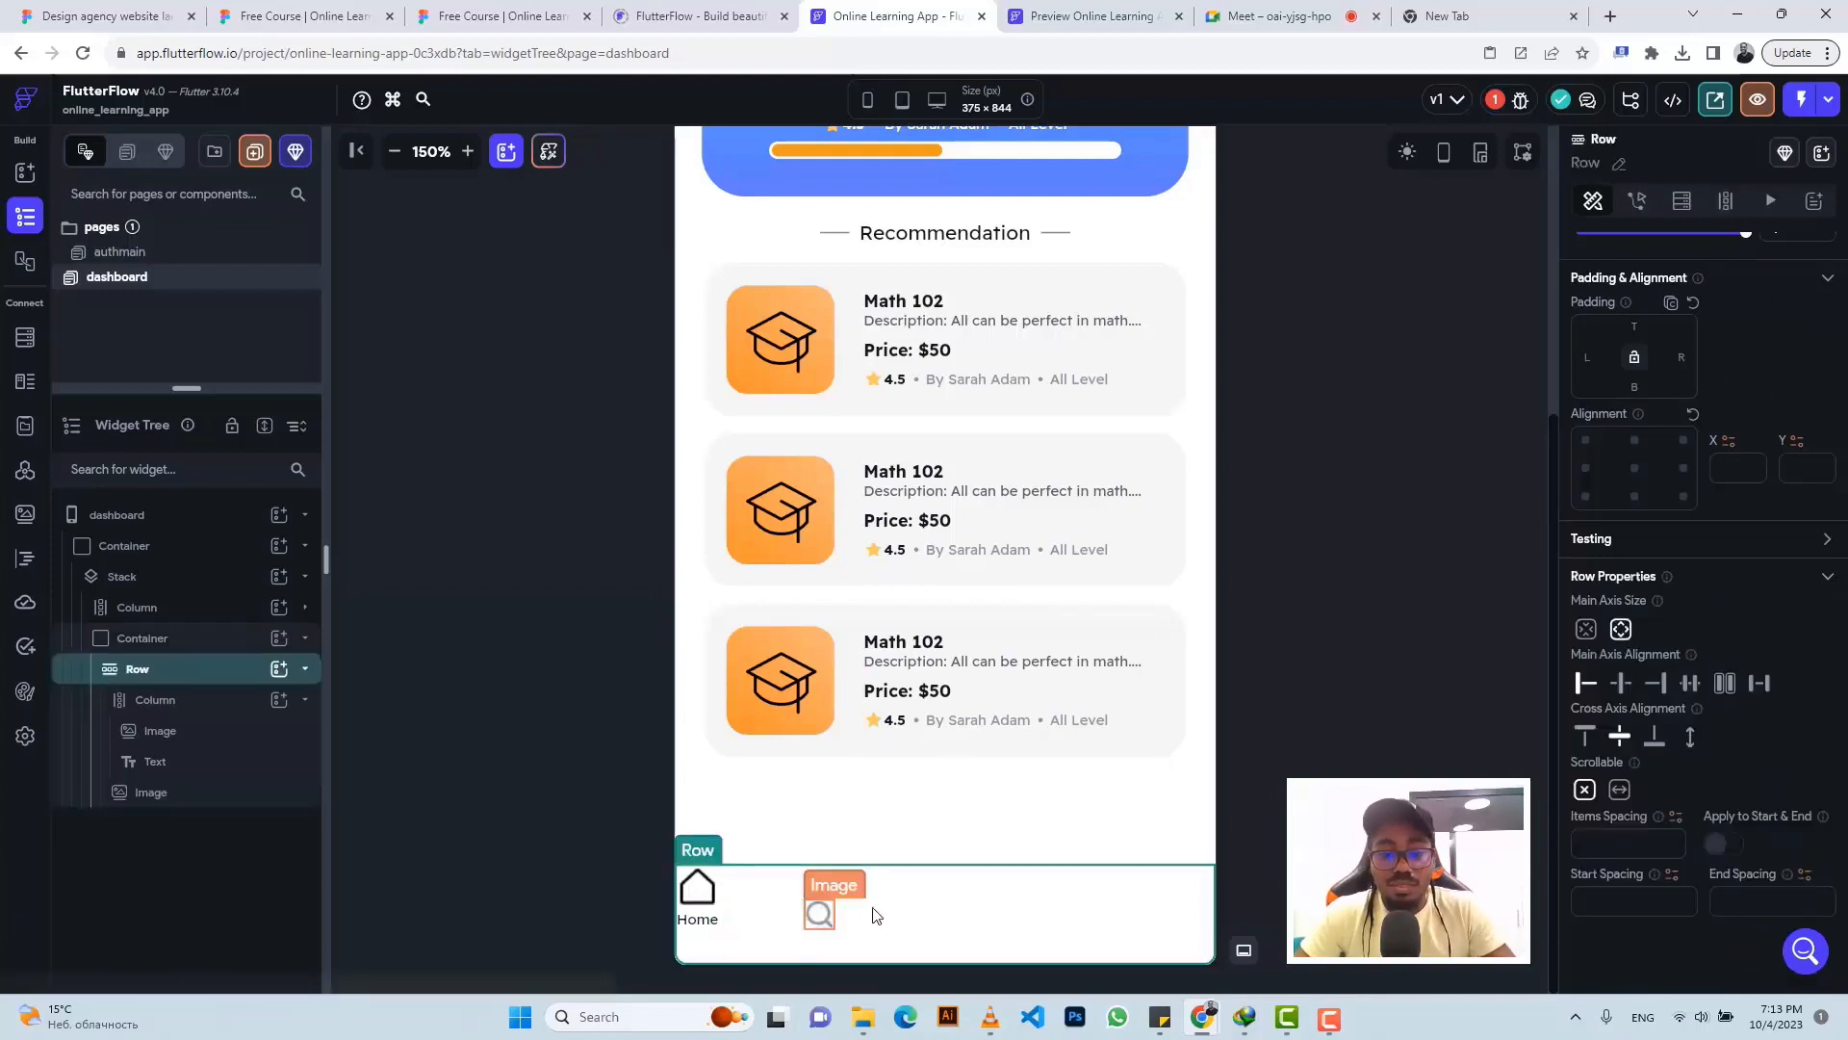
{"action": "key", "text": "ctrl+v"}
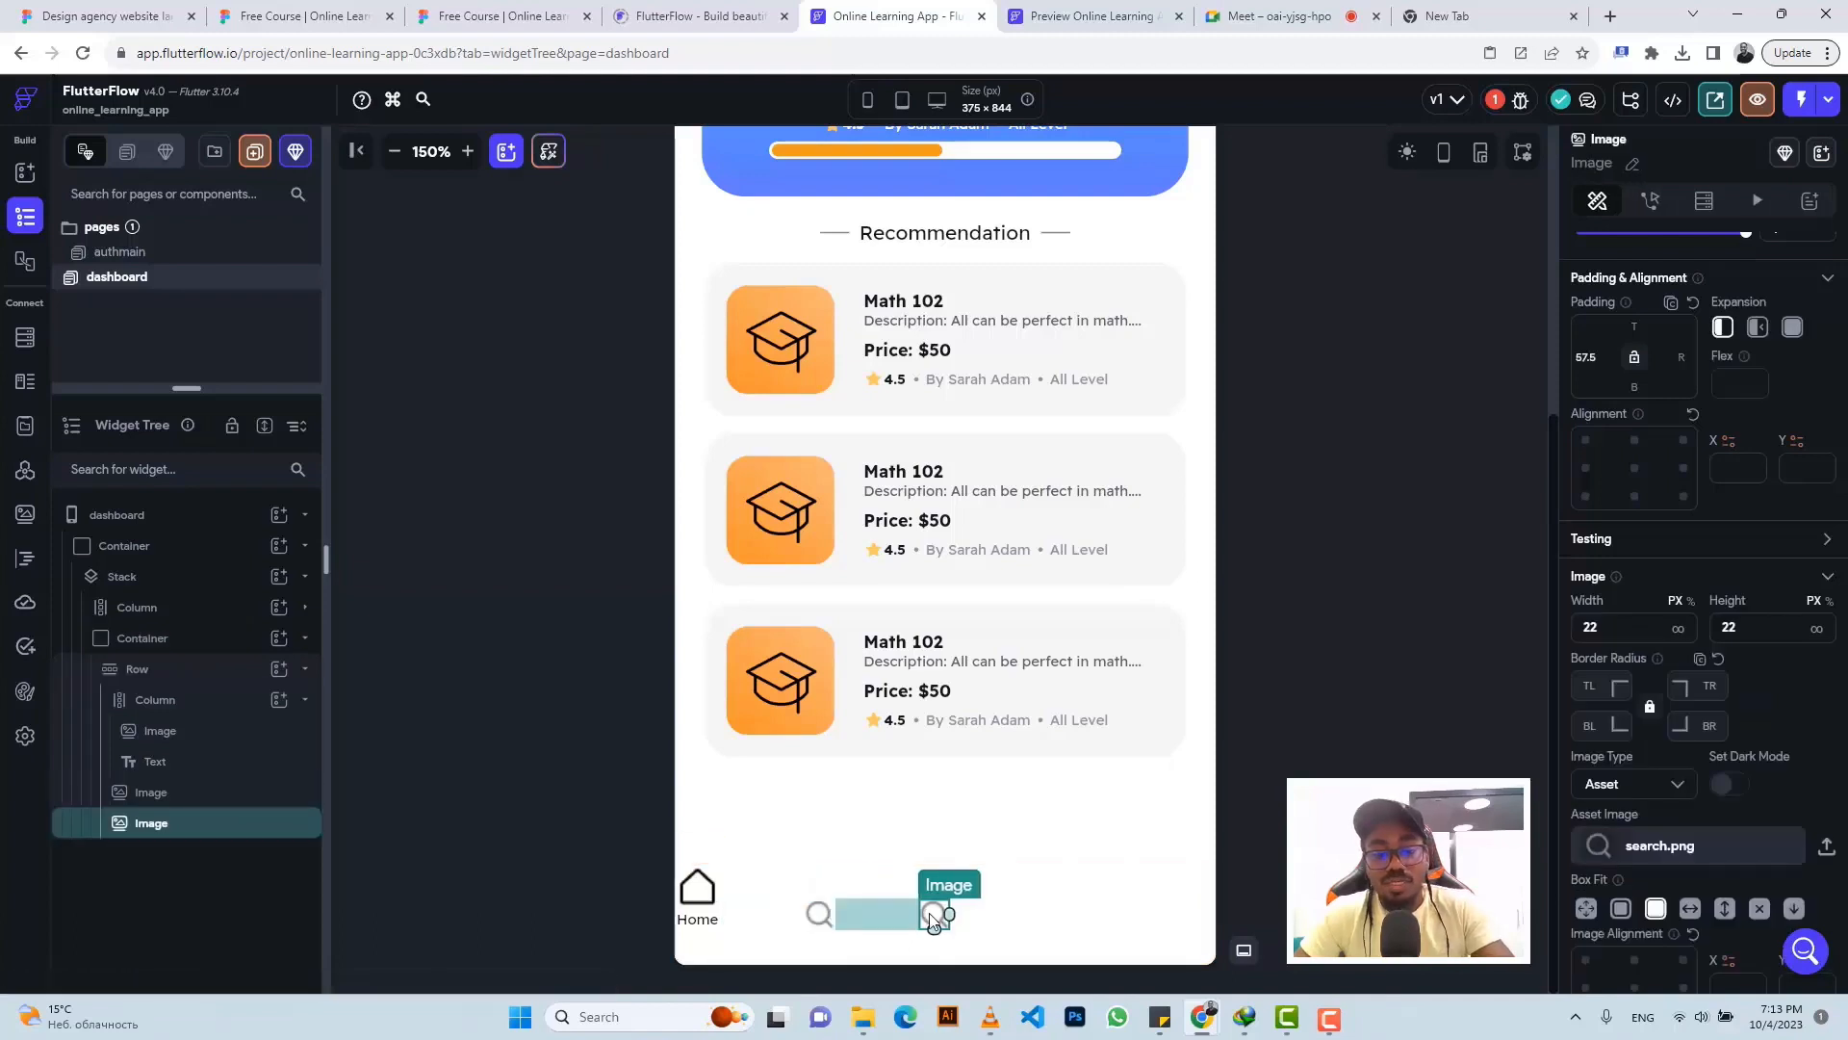
{"action": "key", "text": "ctrl+v"}
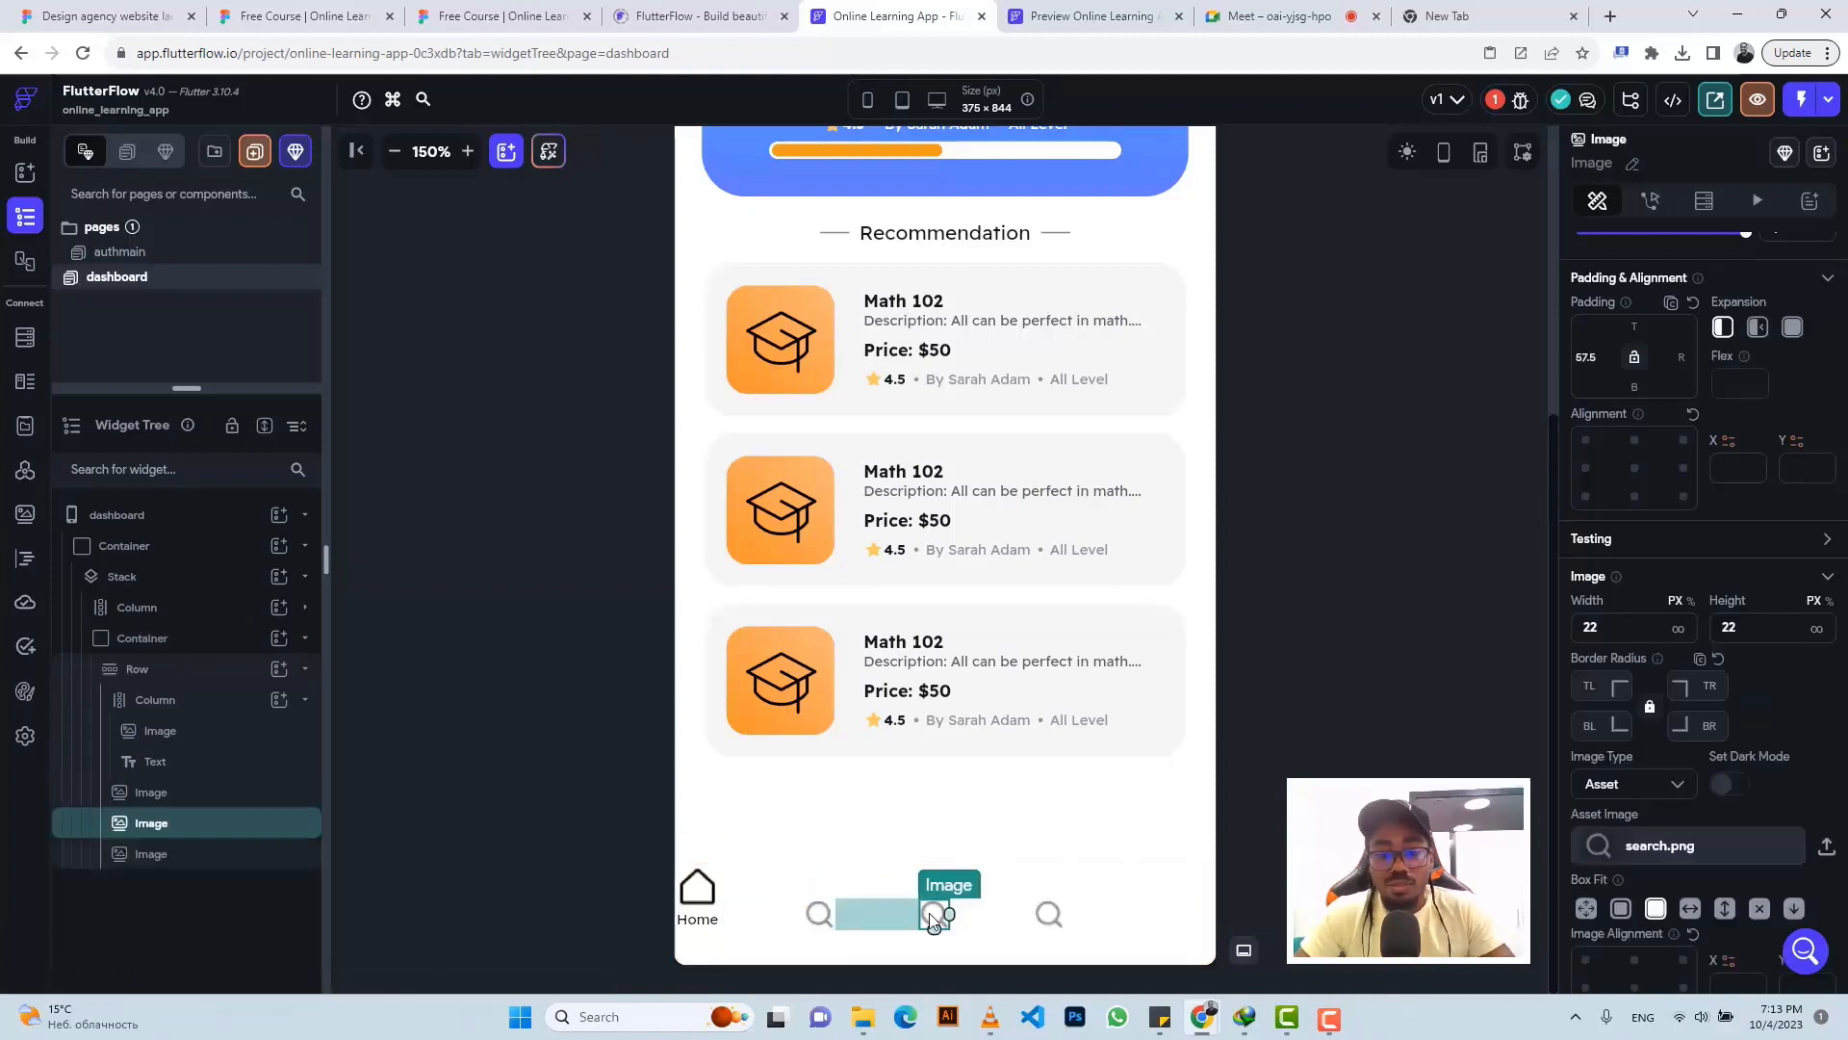
{"action": "left_click", "coordinate": [1107, 917]}
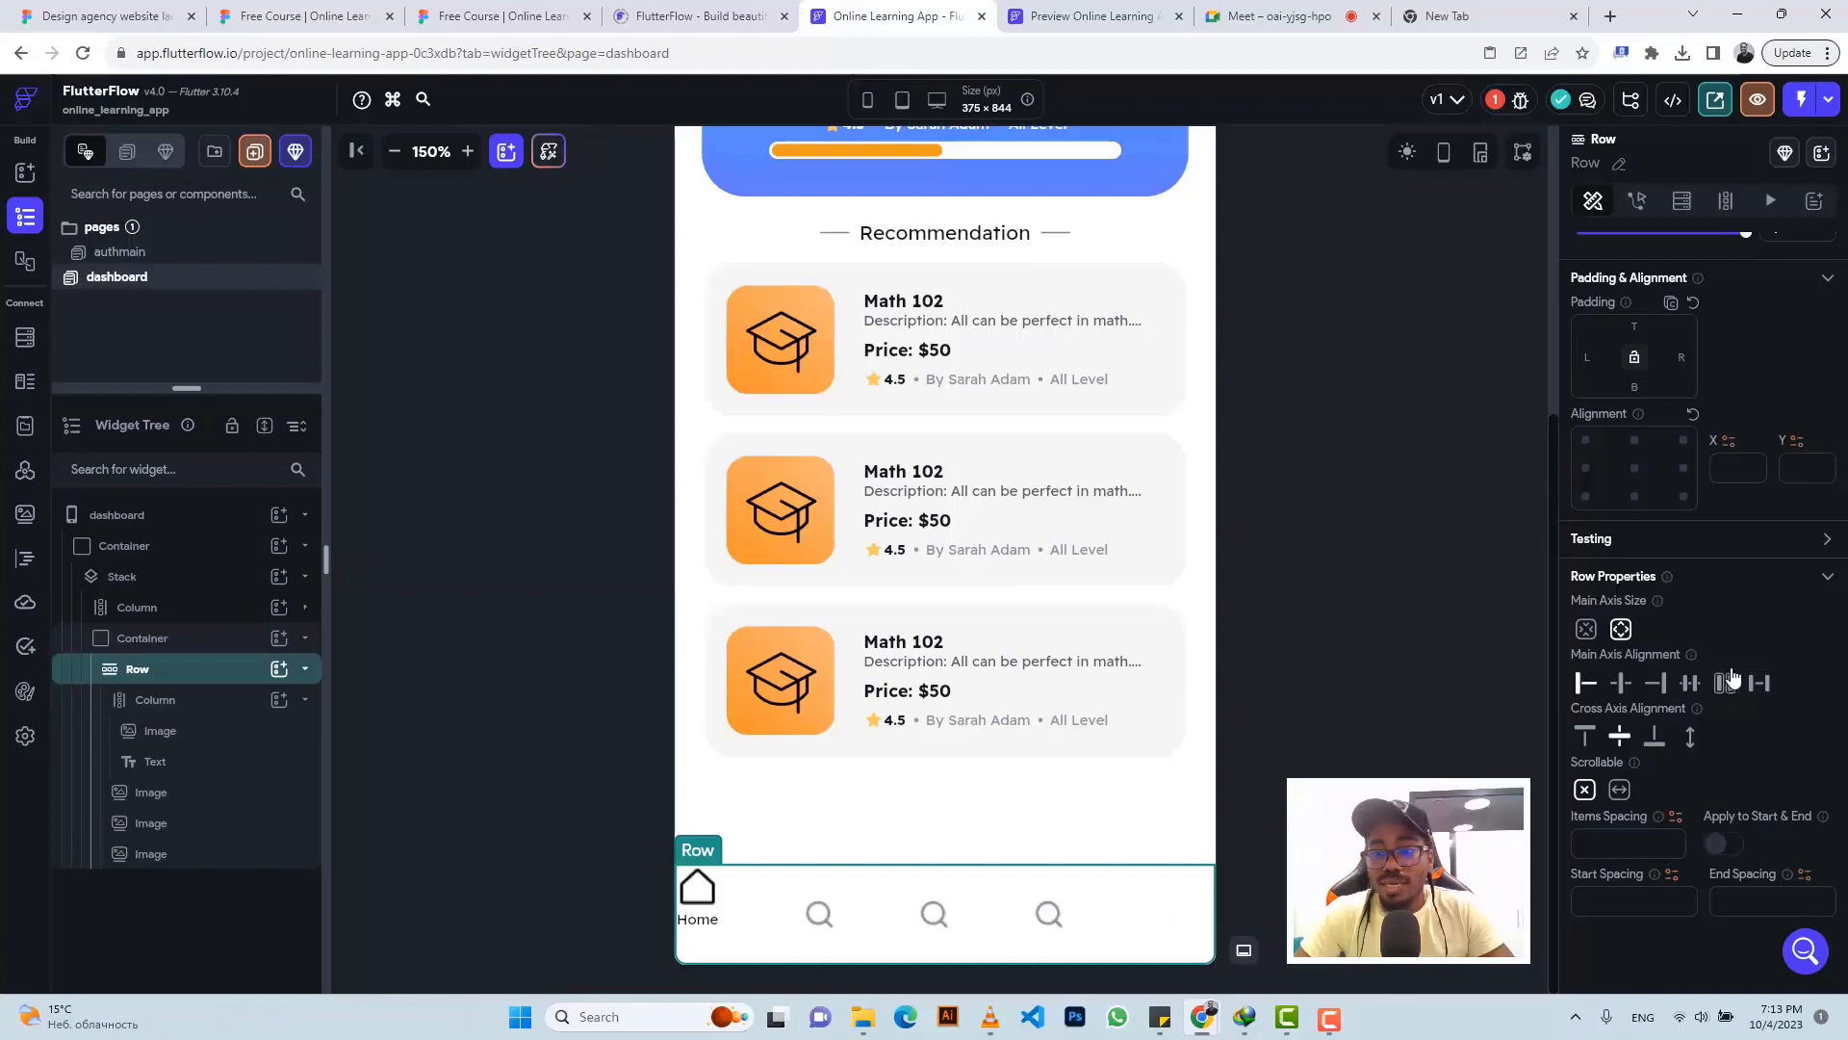
{"action": "left_click", "coordinate": [1622, 686]}
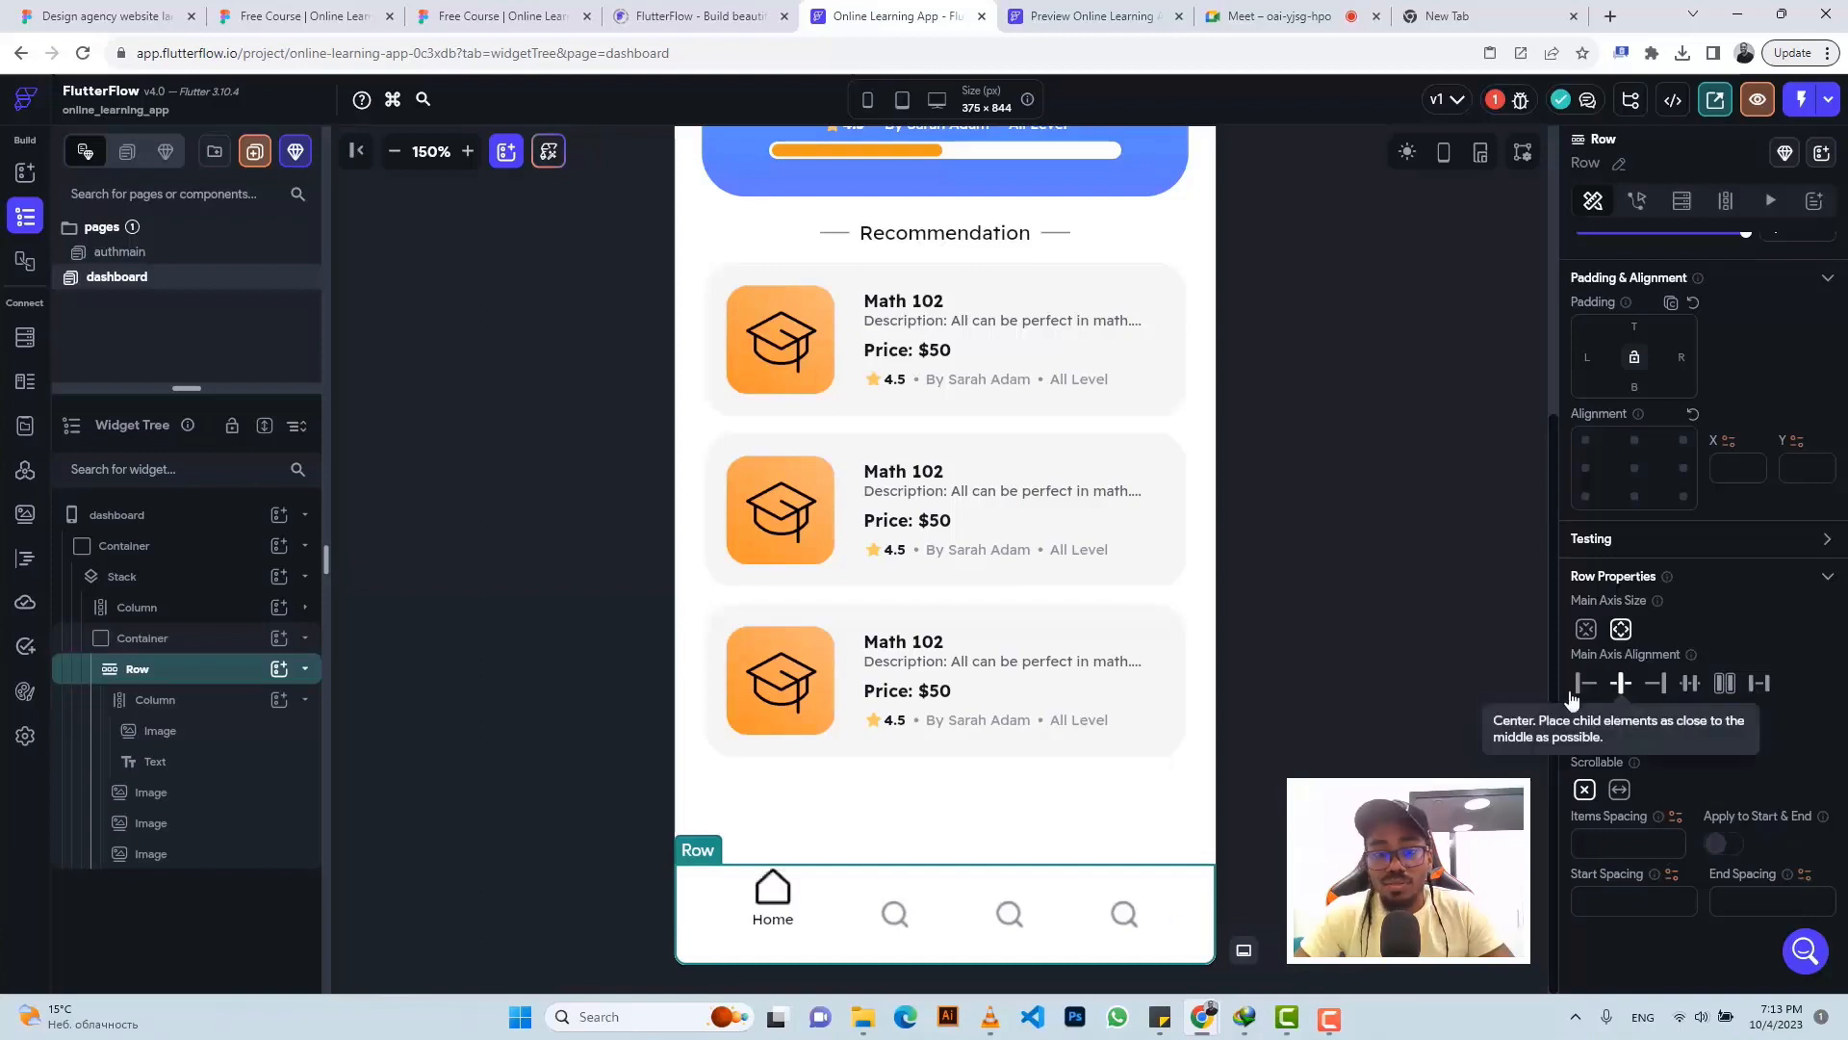
{"action": "left_click", "coordinate": [1009, 914]}
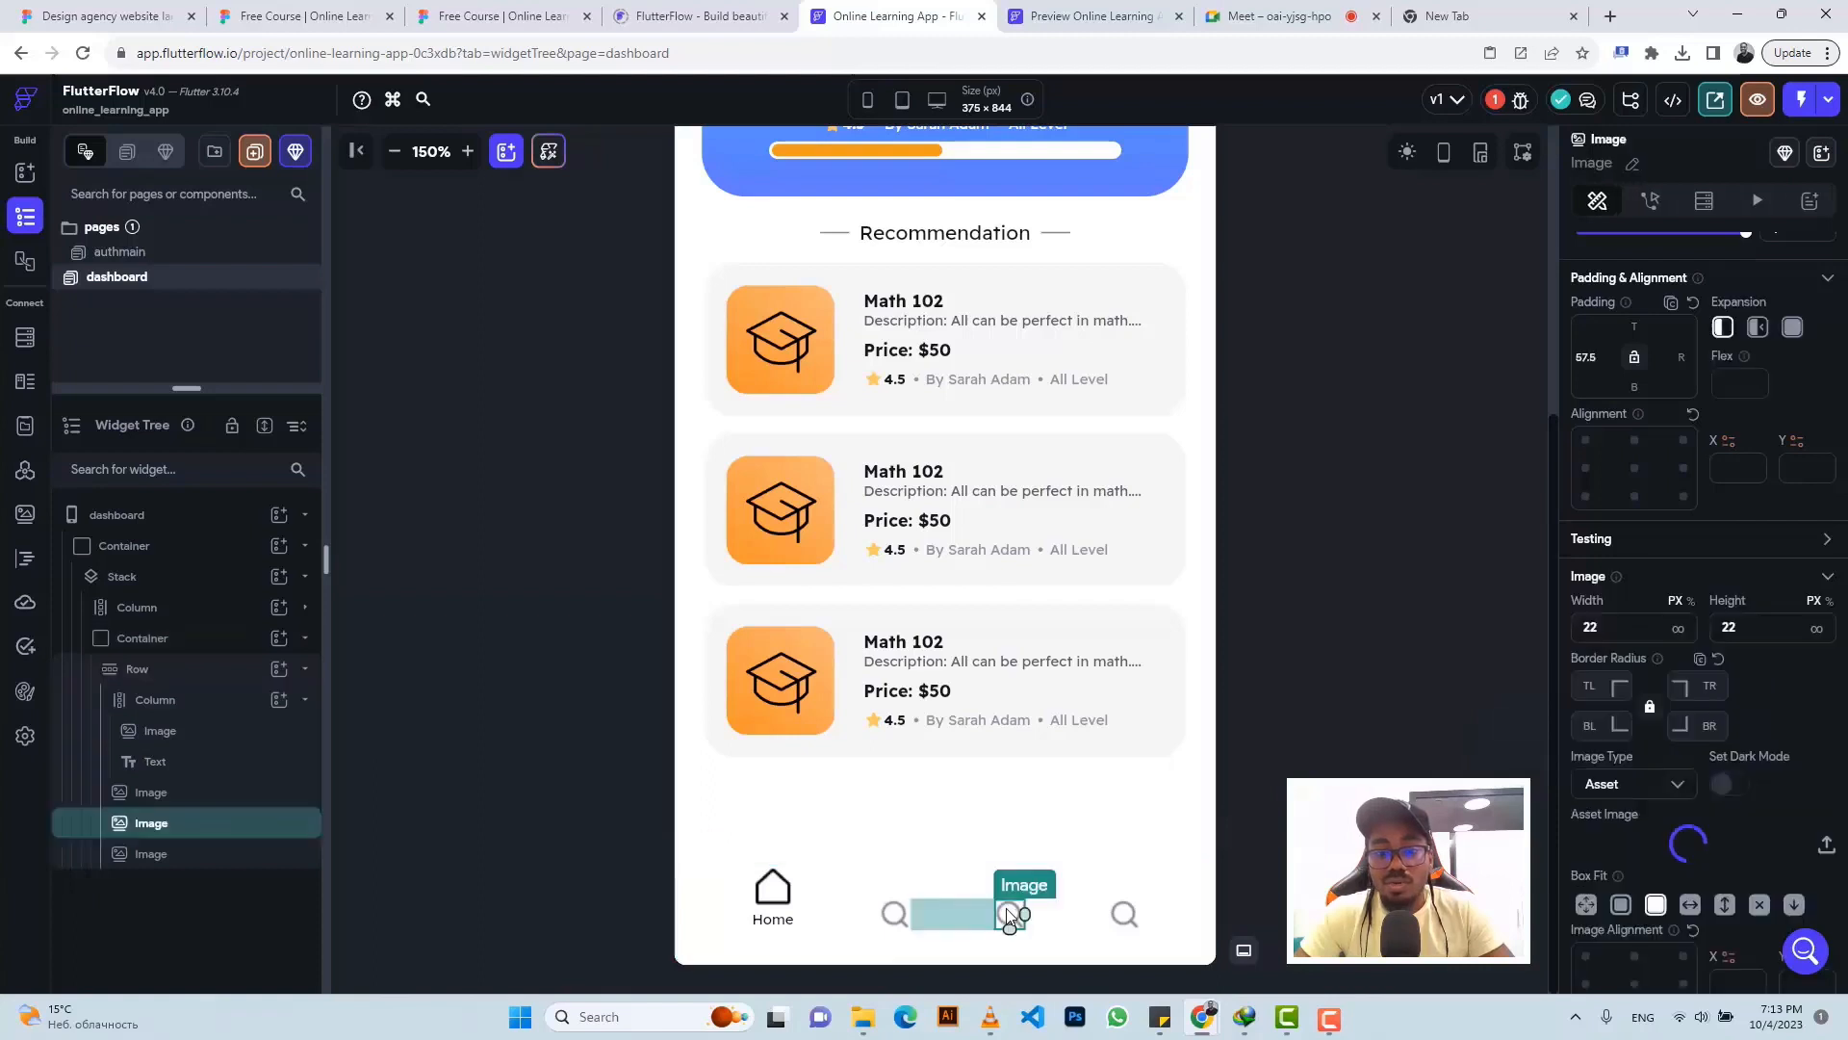
- Replace the third nav icon with play-circle.png from Base > icons
{"action": "left_click", "coordinate": [1827, 848]}
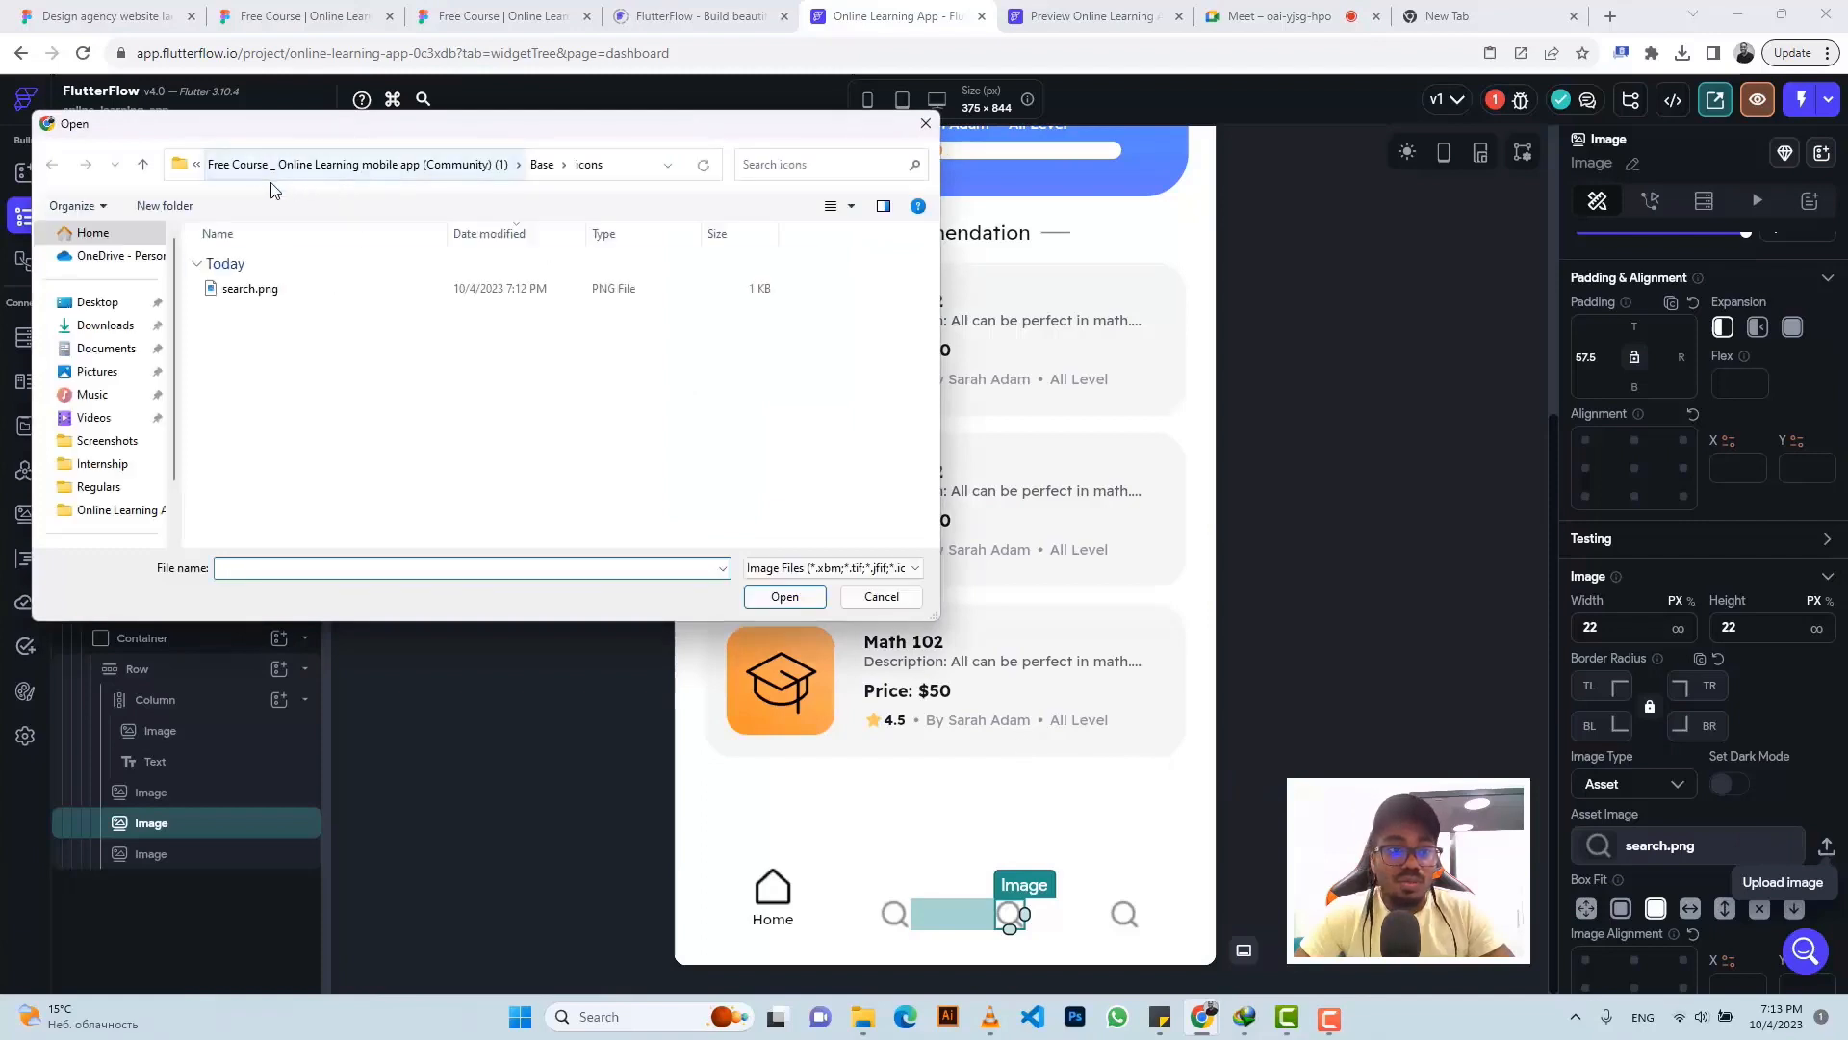
{"action": "left_click", "coordinate": [143, 167]}
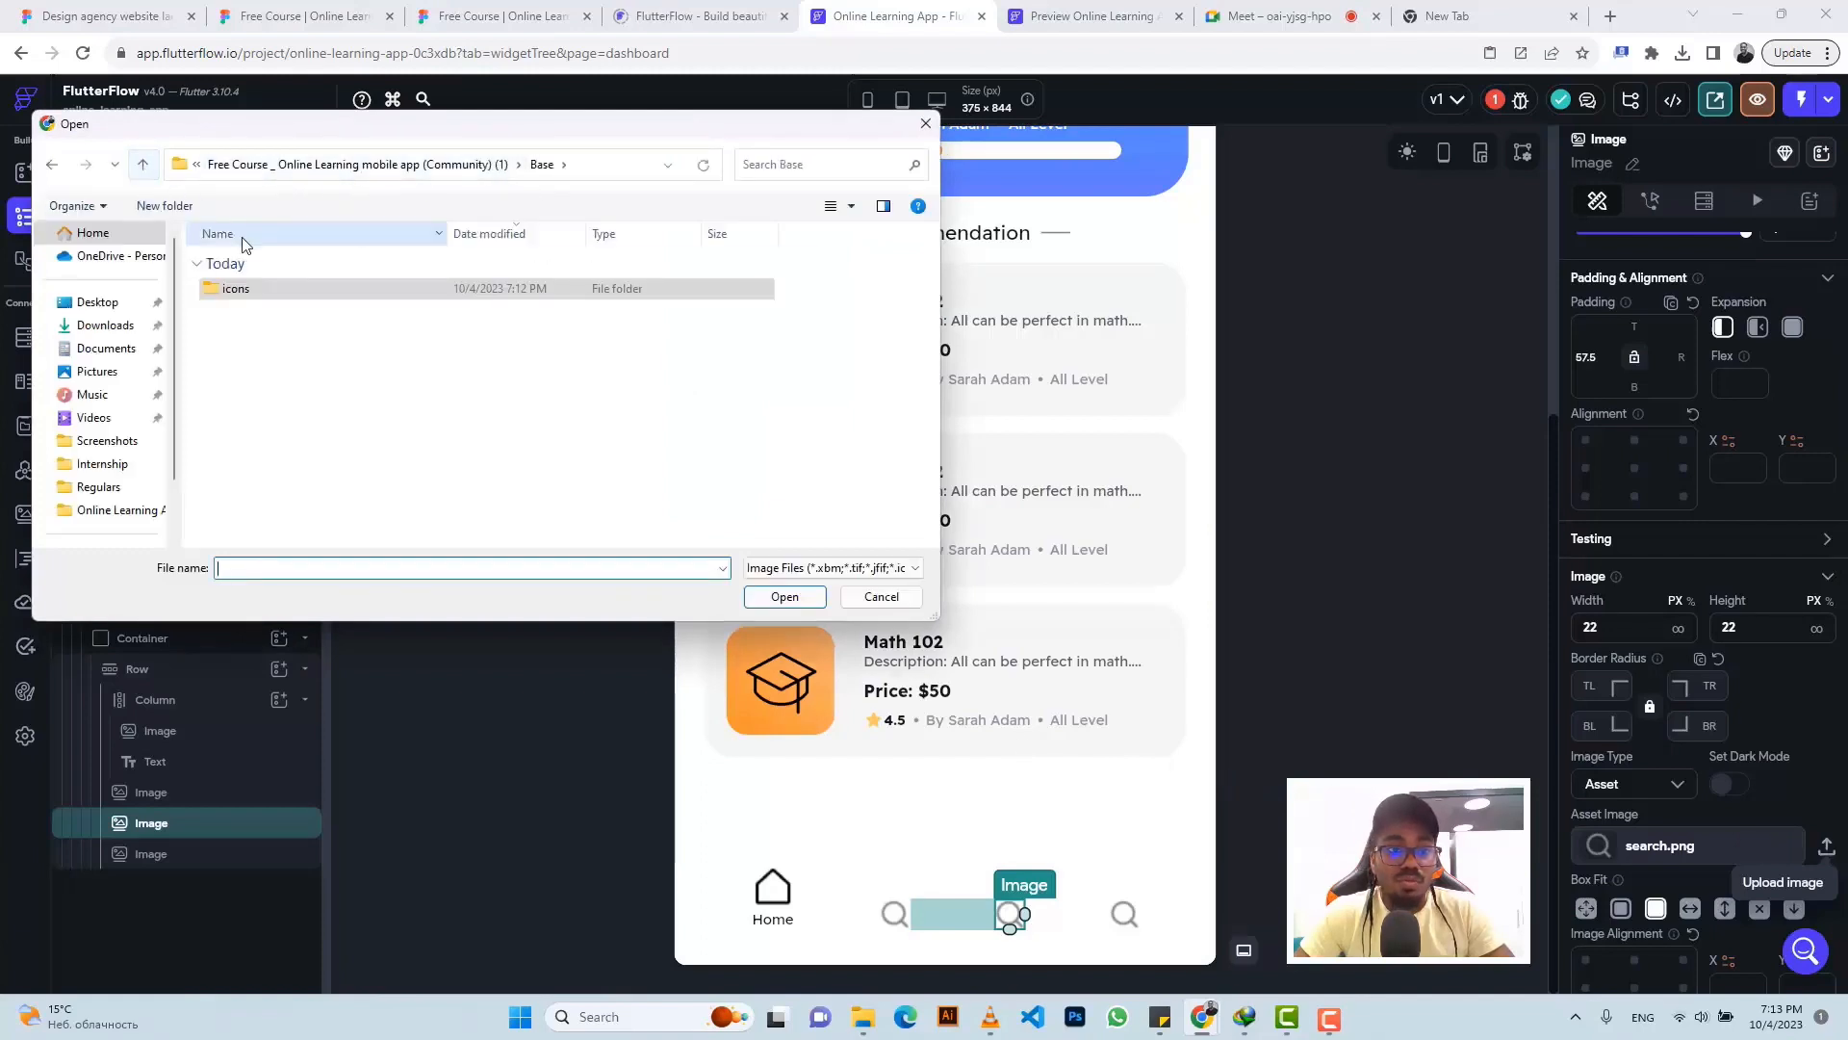
{"action": "left_click", "coordinate": [144, 168]}
{"action": "left_click", "coordinate": [150, 170]}
{"action": "double_click", "coordinate": [294, 309]}
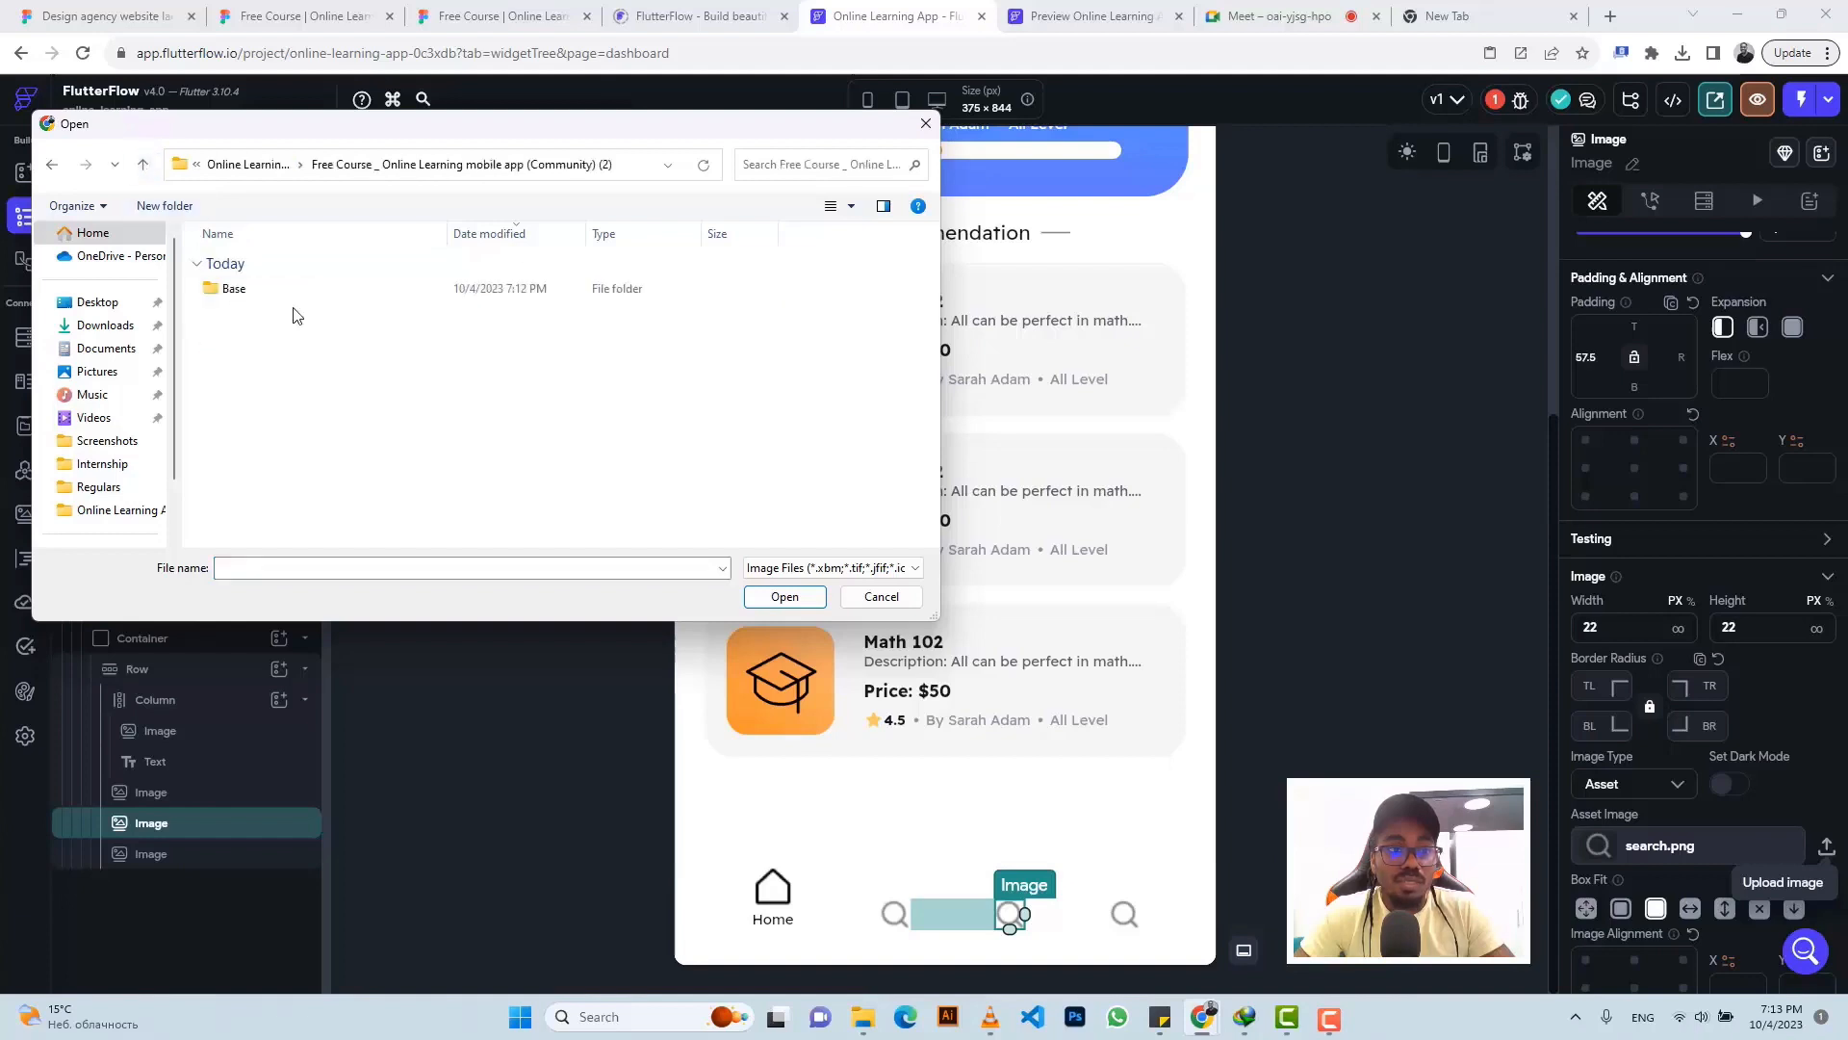
{"action": "double_click", "coordinate": [286, 297]}
{"action": "double_click", "coordinate": [287, 300]}
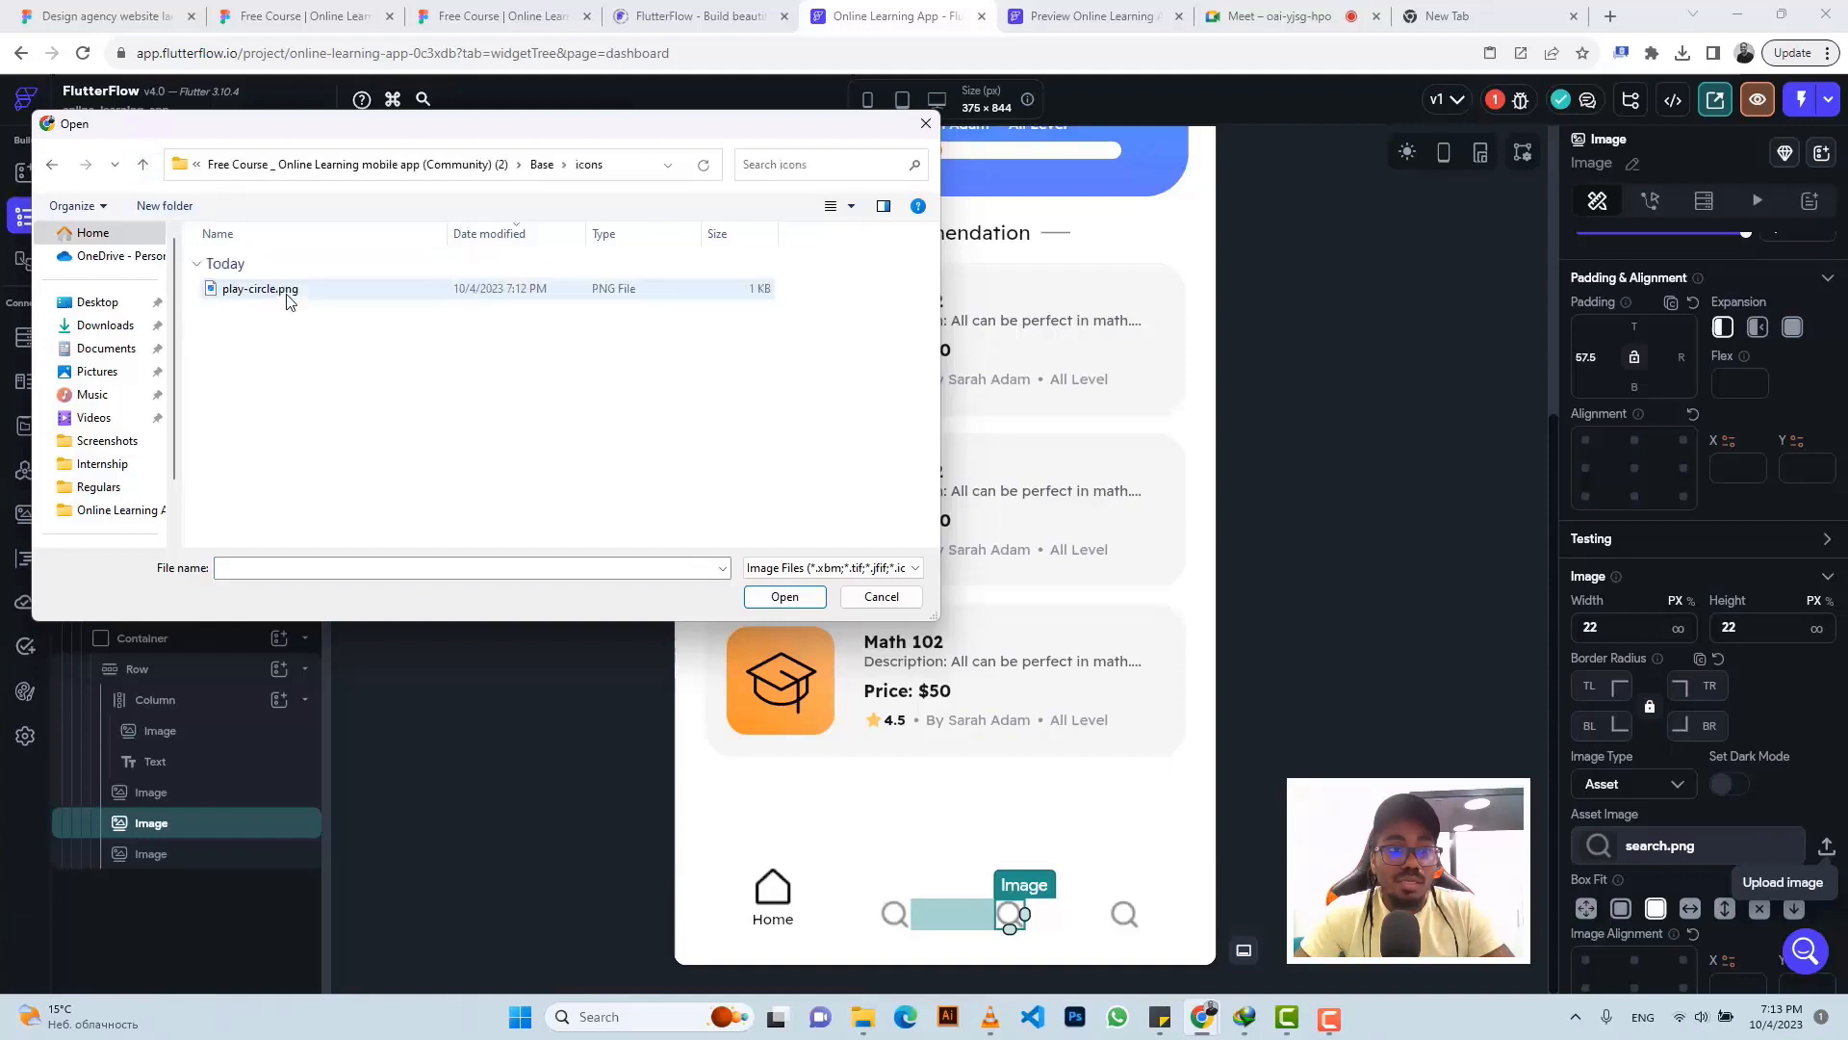
{"action": "left_click", "coordinate": [287, 290]}
{"action": "left_click", "coordinate": [766, 591]}
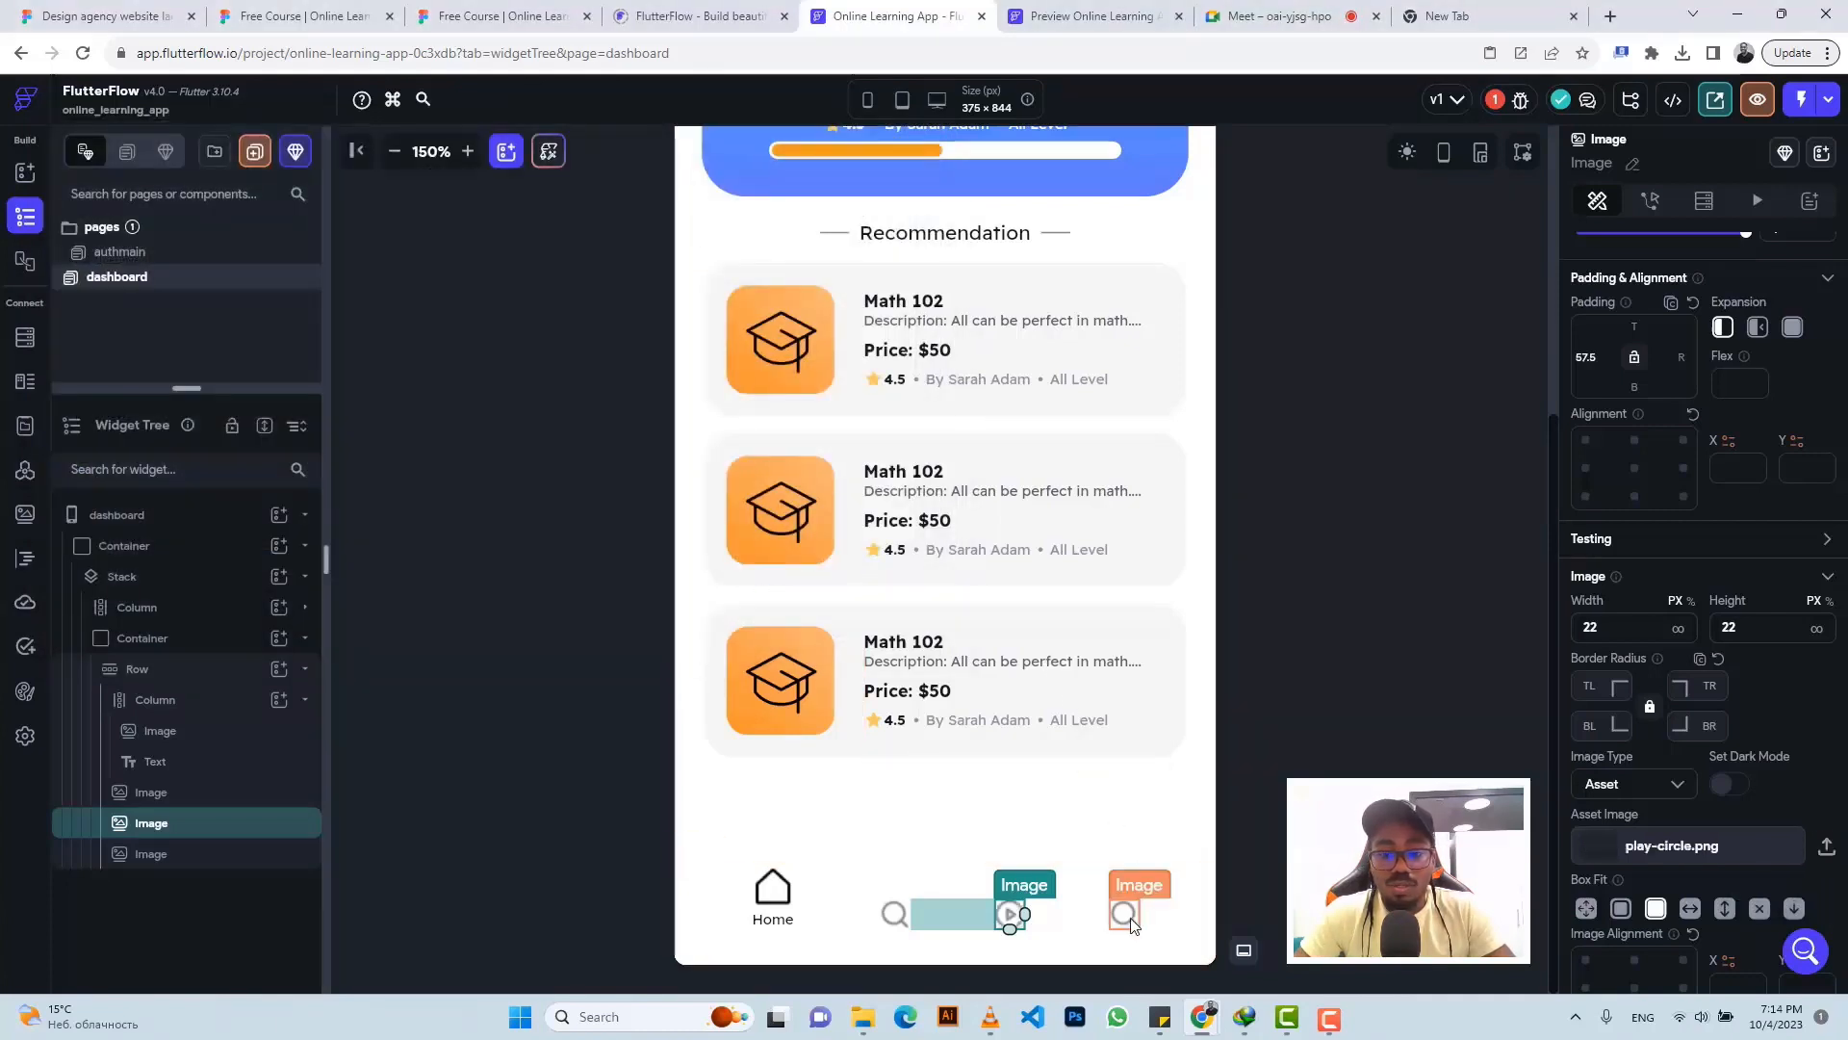
- Replace the last nav icon with user.png from the (Community) (3) folder's icons
{"action": "left_click", "coordinate": [1128, 916]}
{"action": "left_click", "coordinate": [1826, 849]}
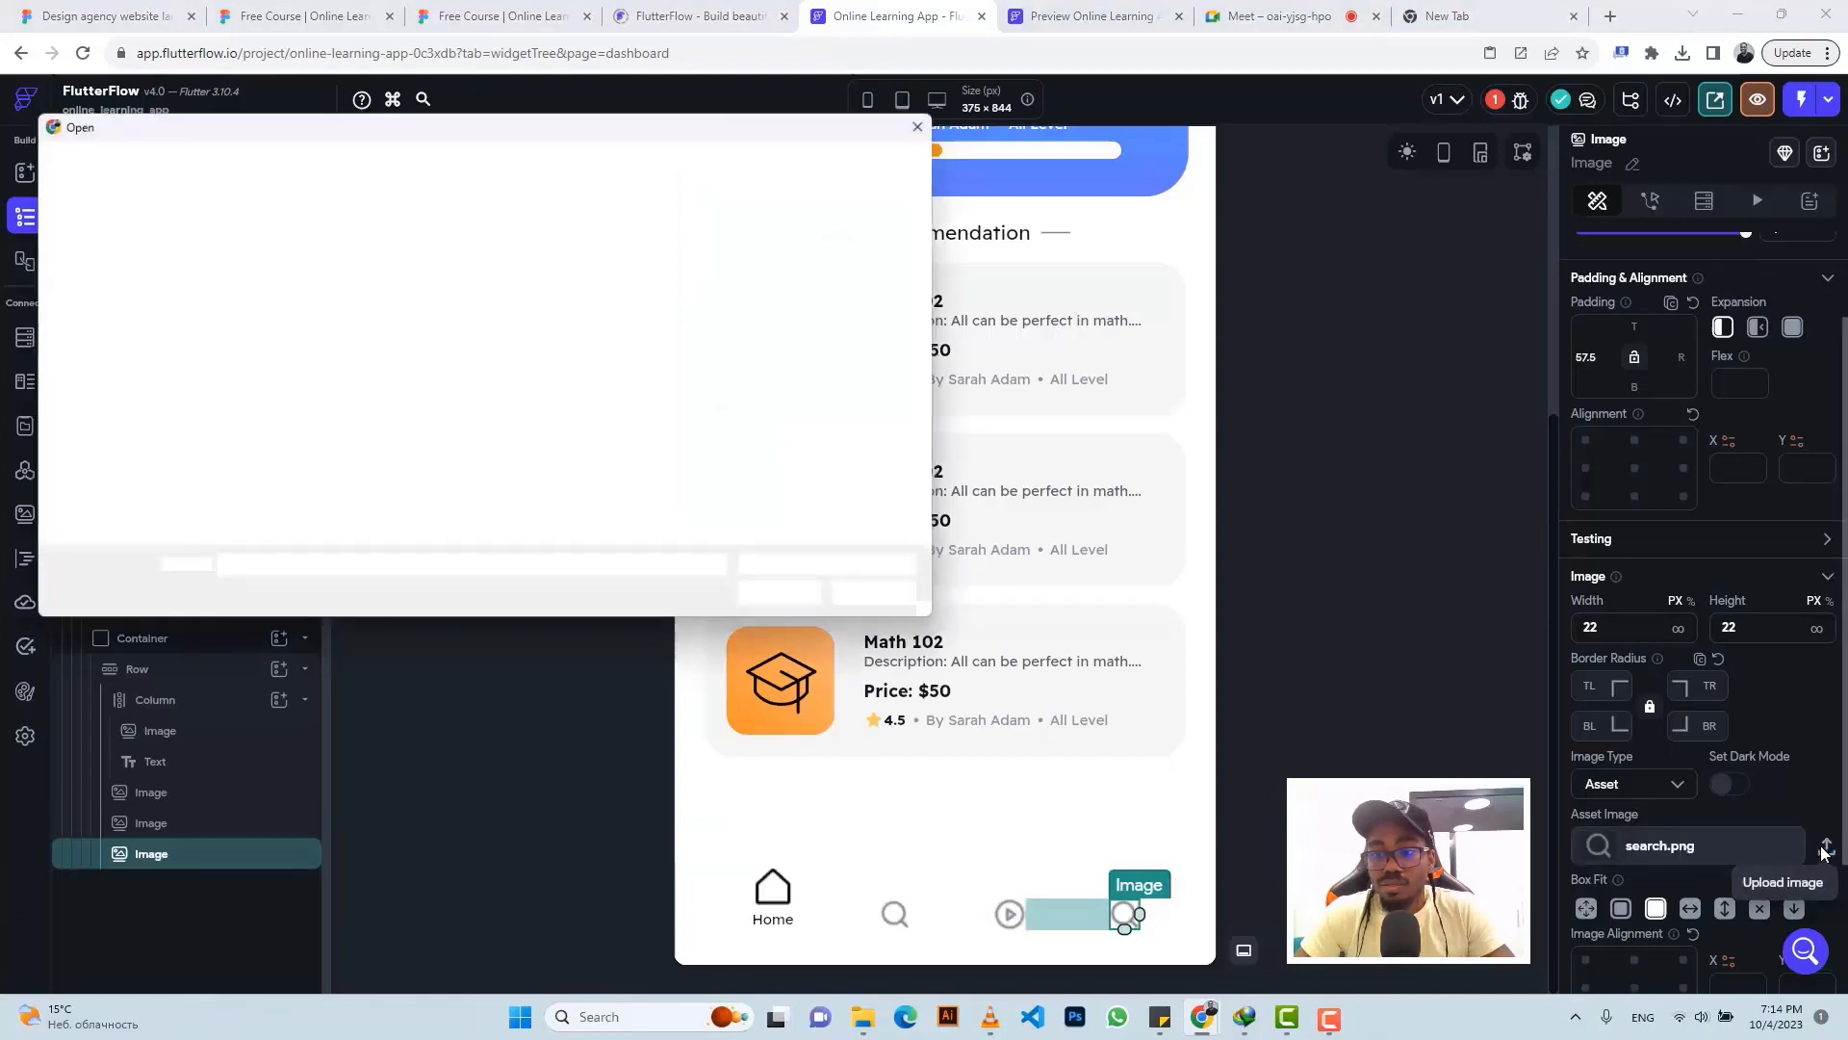
{"action": "left_click", "coordinate": [143, 166]}
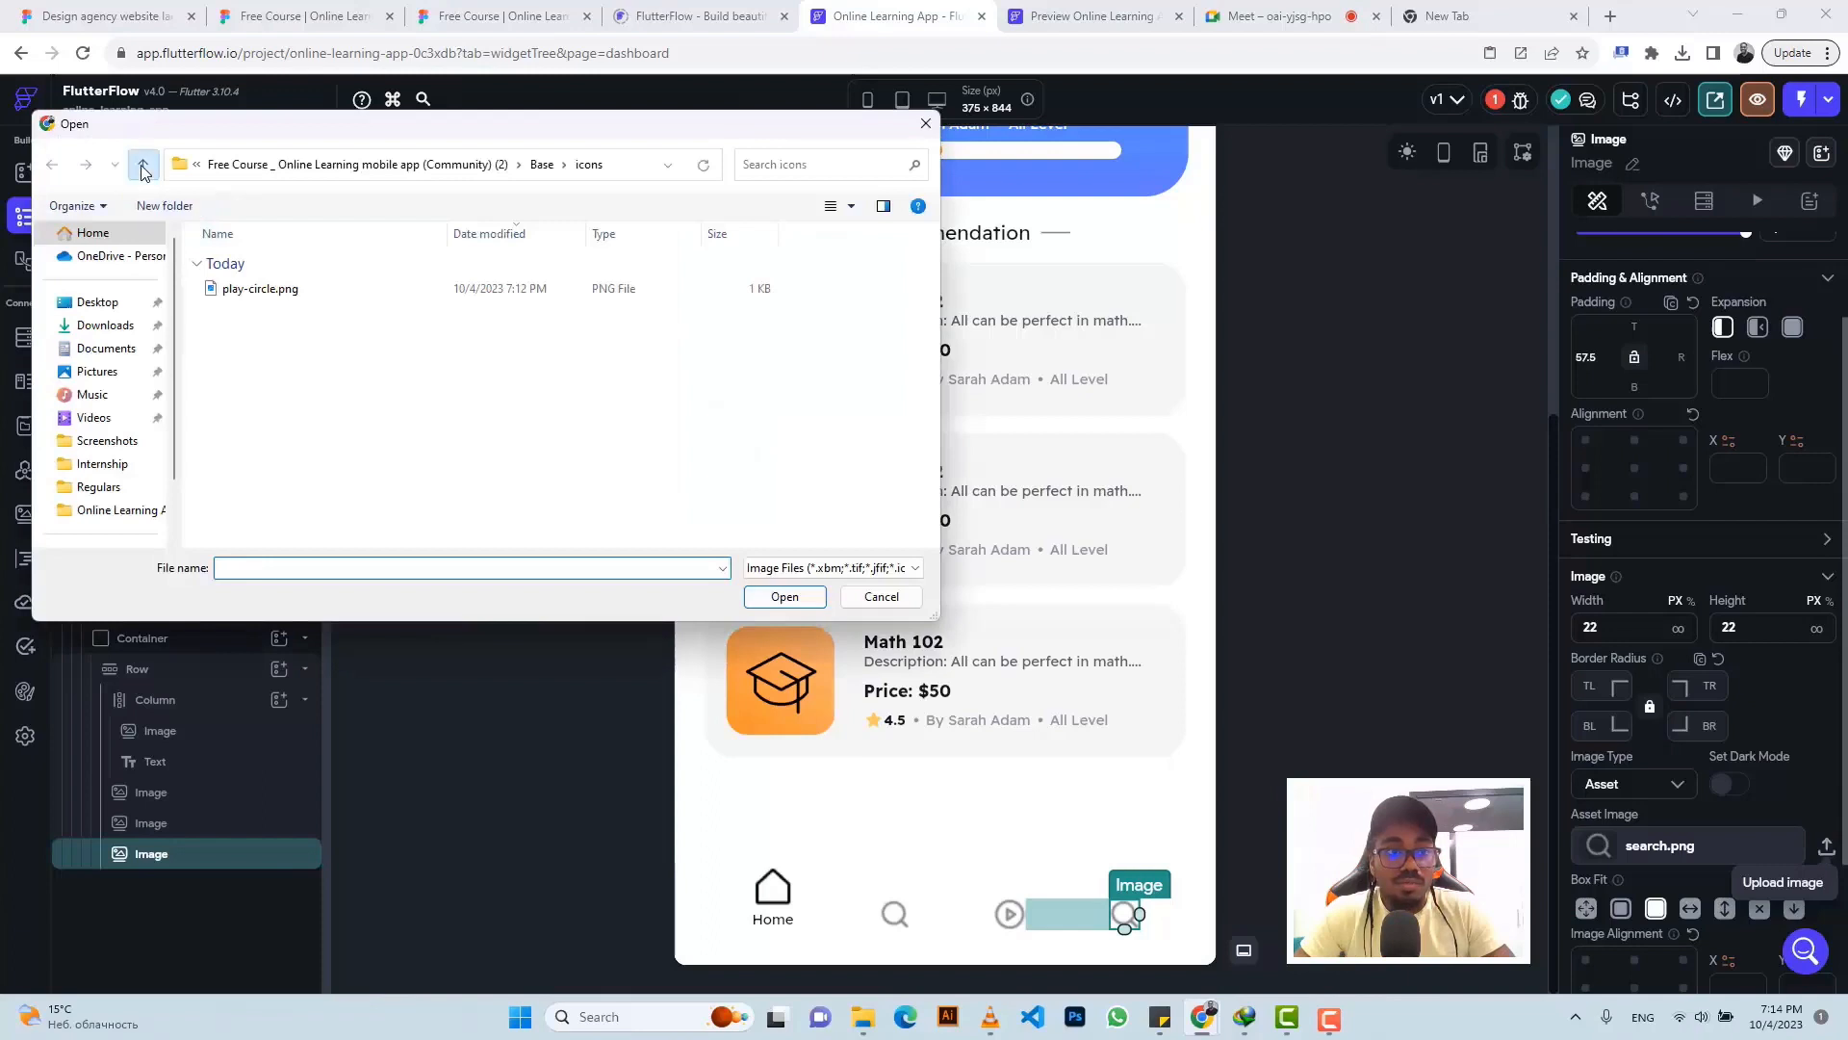
{"action": "left_click", "coordinate": [144, 167]}
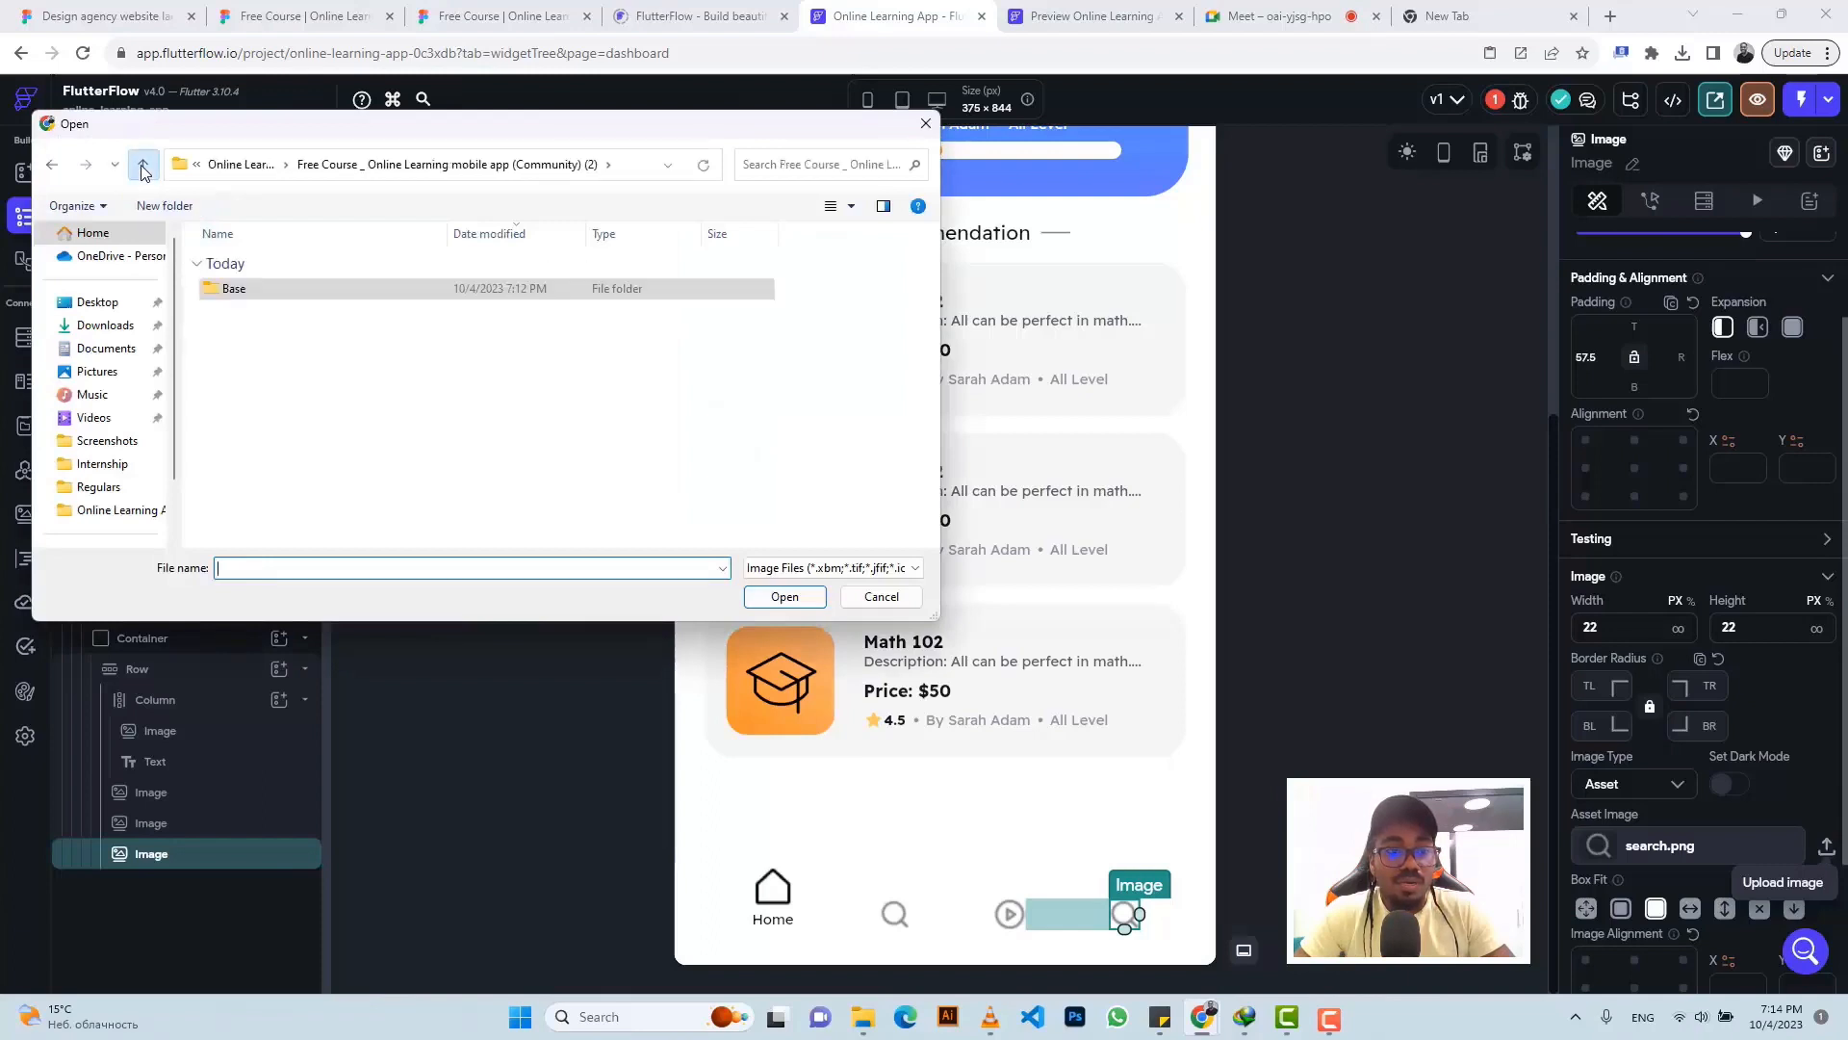
{"action": "left_click", "coordinate": [142, 166]}
{"action": "double_click", "coordinate": [313, 306]}
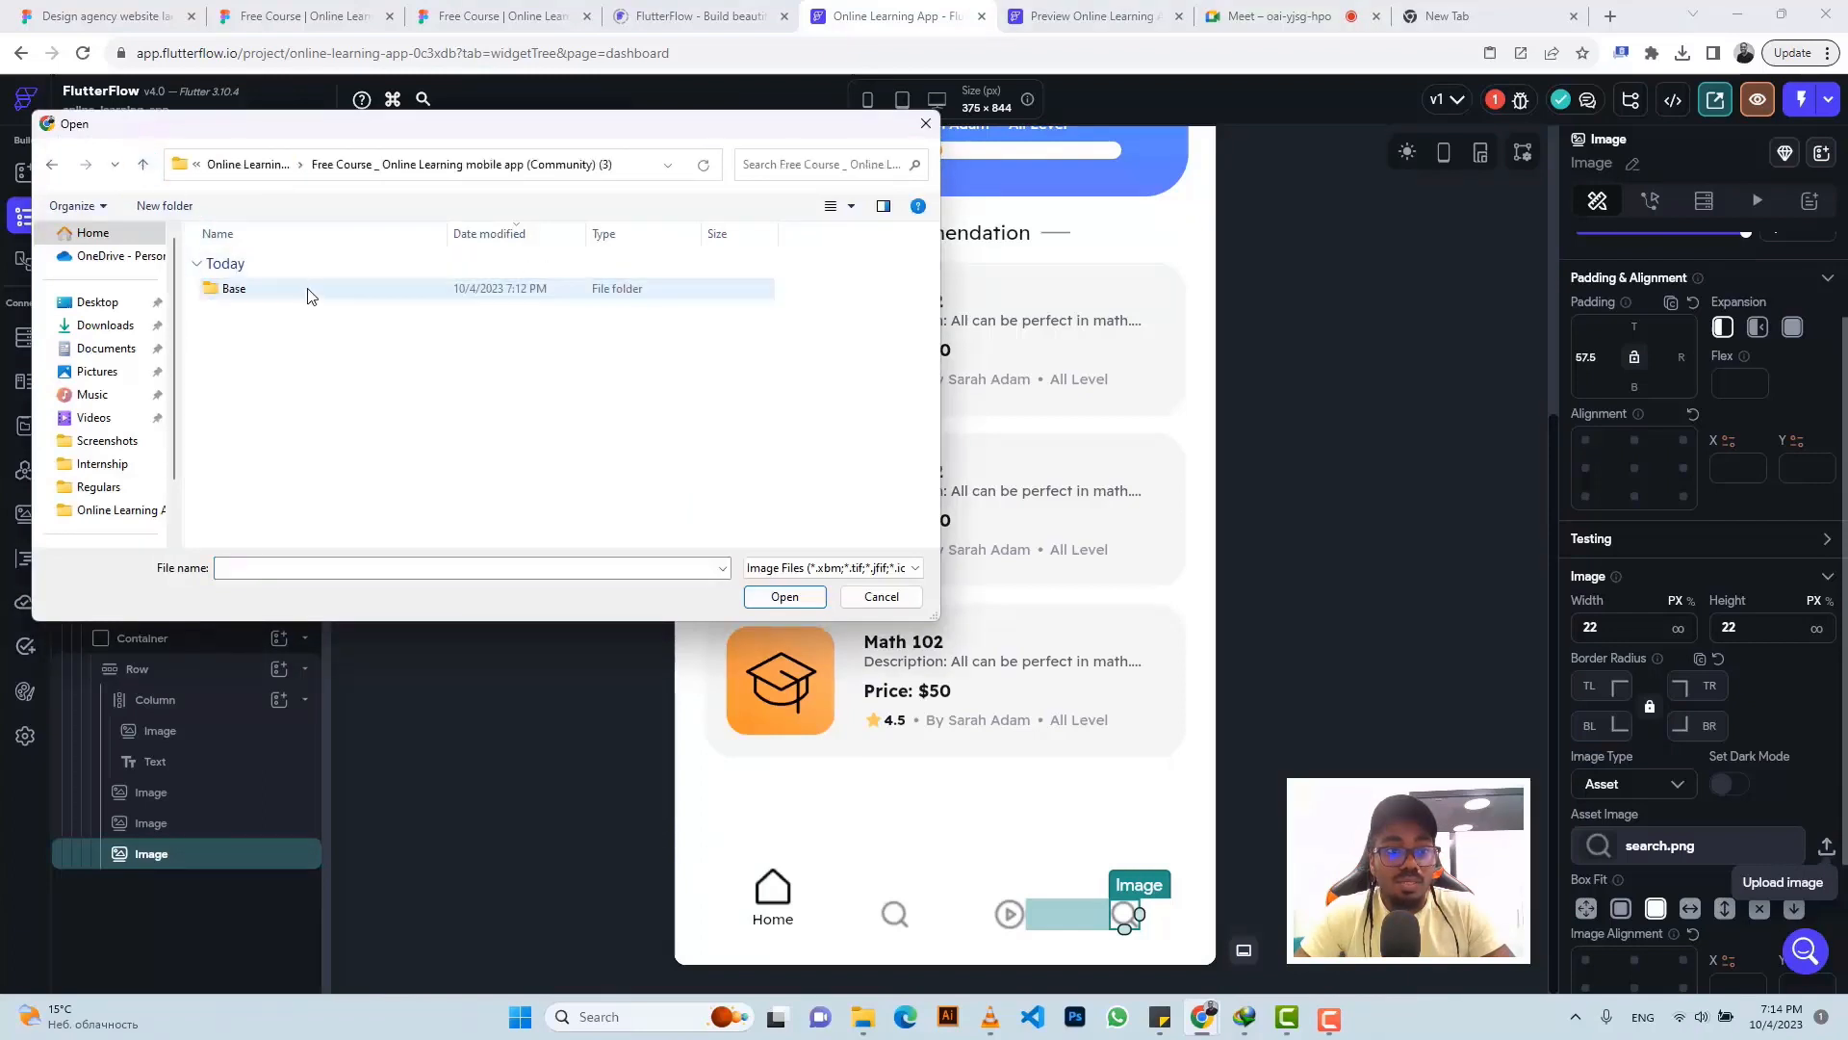
{"action": "double_click", "coordinate": [309, 291]}
{"action": "double_click", "coordinate": [309, 290]}
{"action": "left_click", "coordinate": [309, 291]}
{"action": "left_click", "coordinate": [785, 596]}
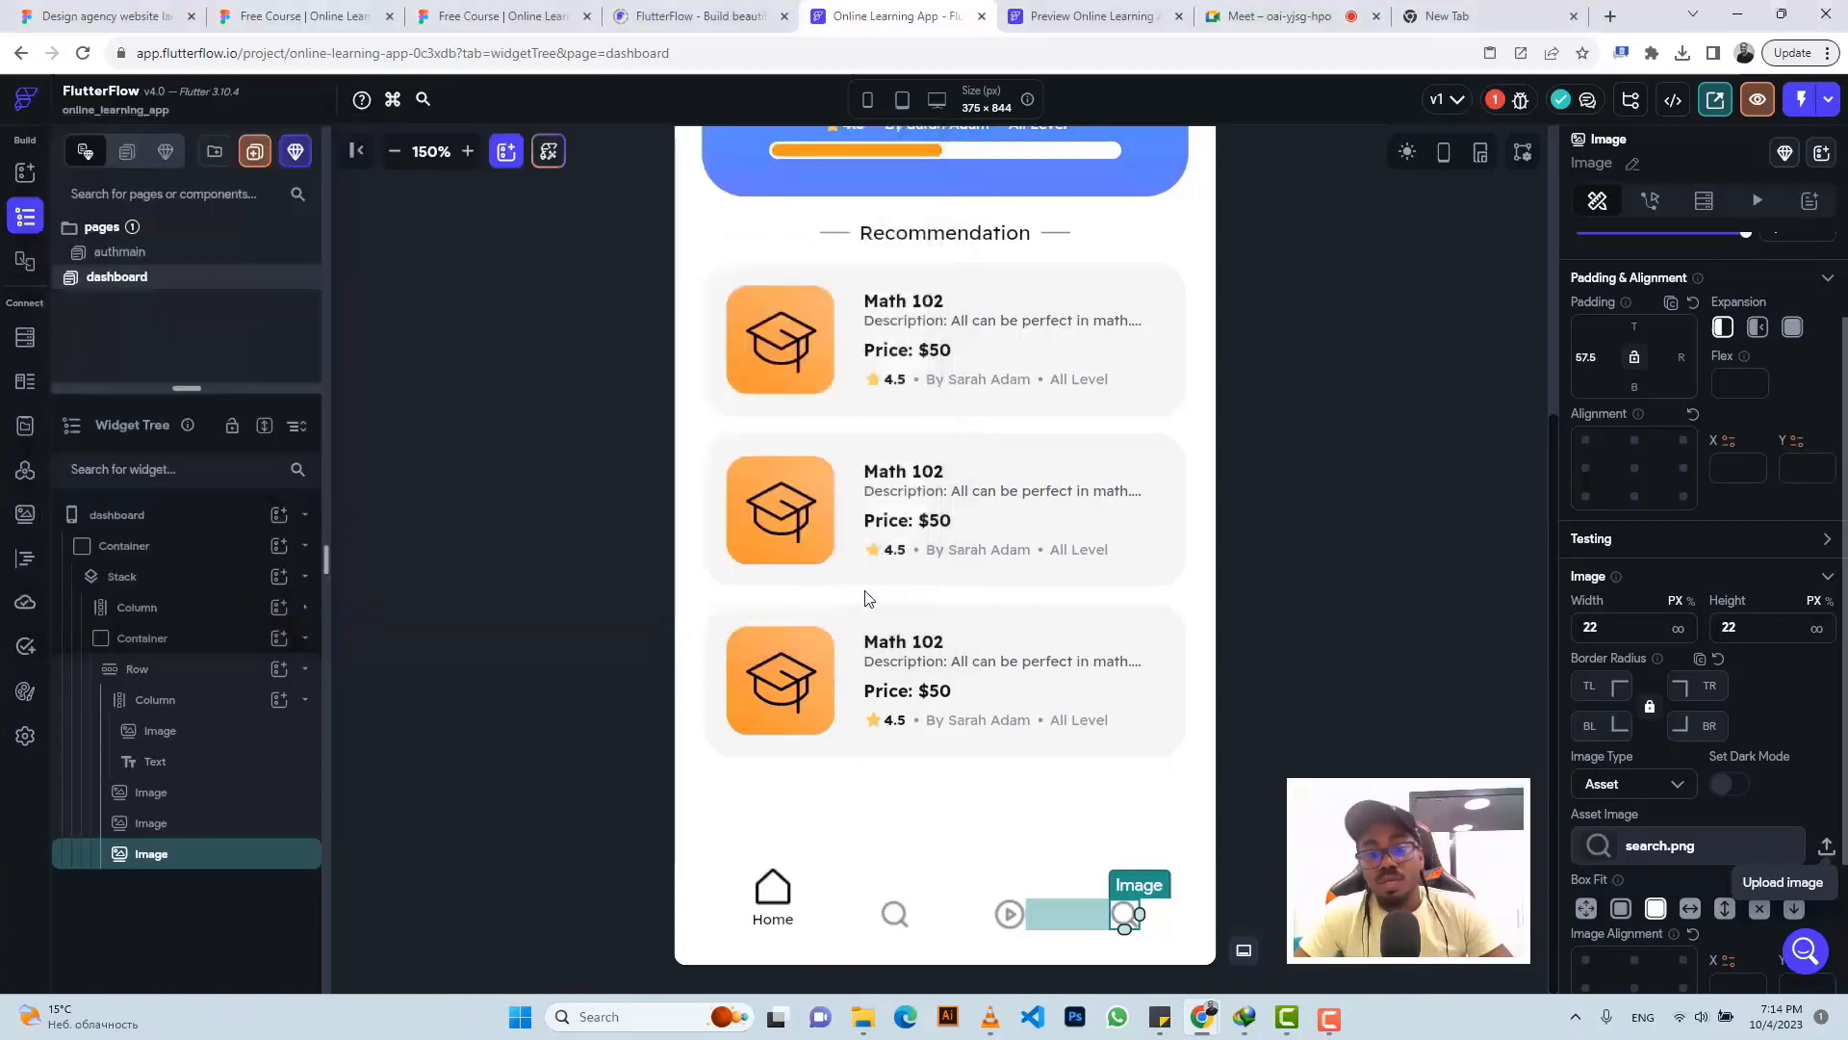
{"action": "left_click", "coordinate": [944, 891]}
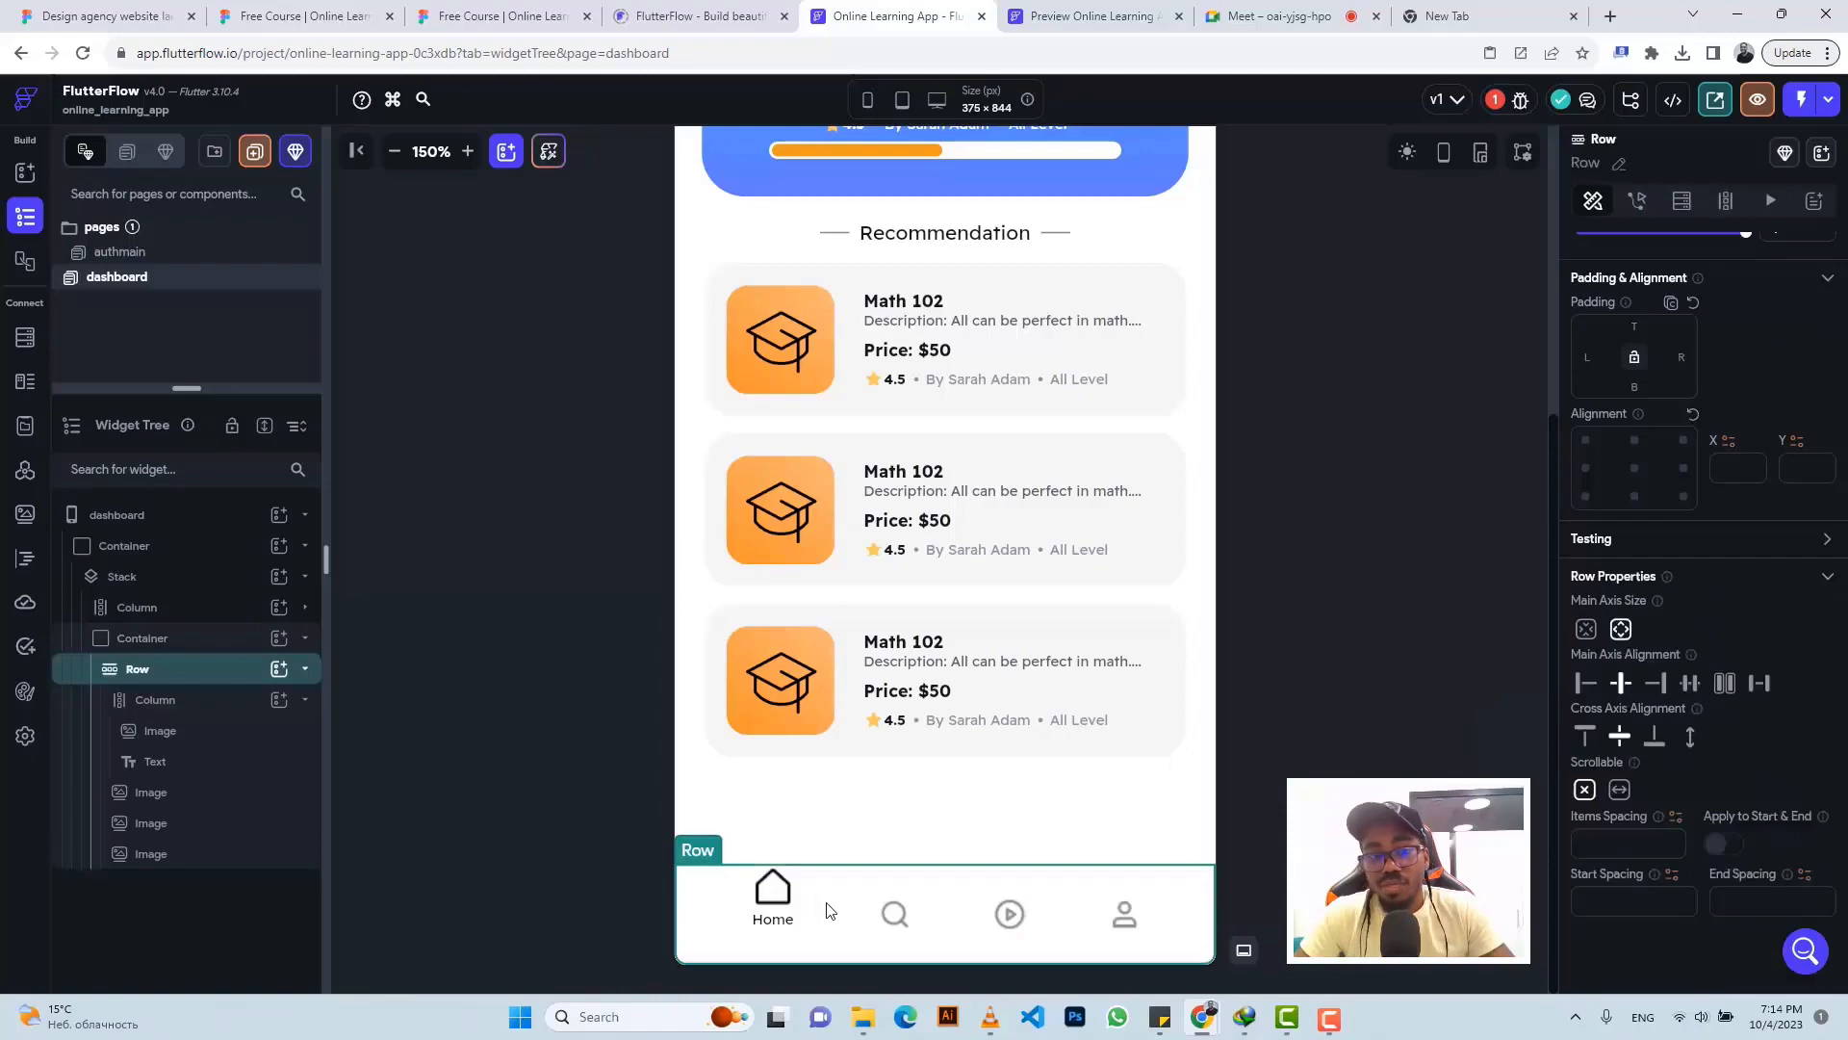
- Align the nav bar Row's icons to the top after checking the Figma spacing
{"action": "key", "text": "ctrl+3"}
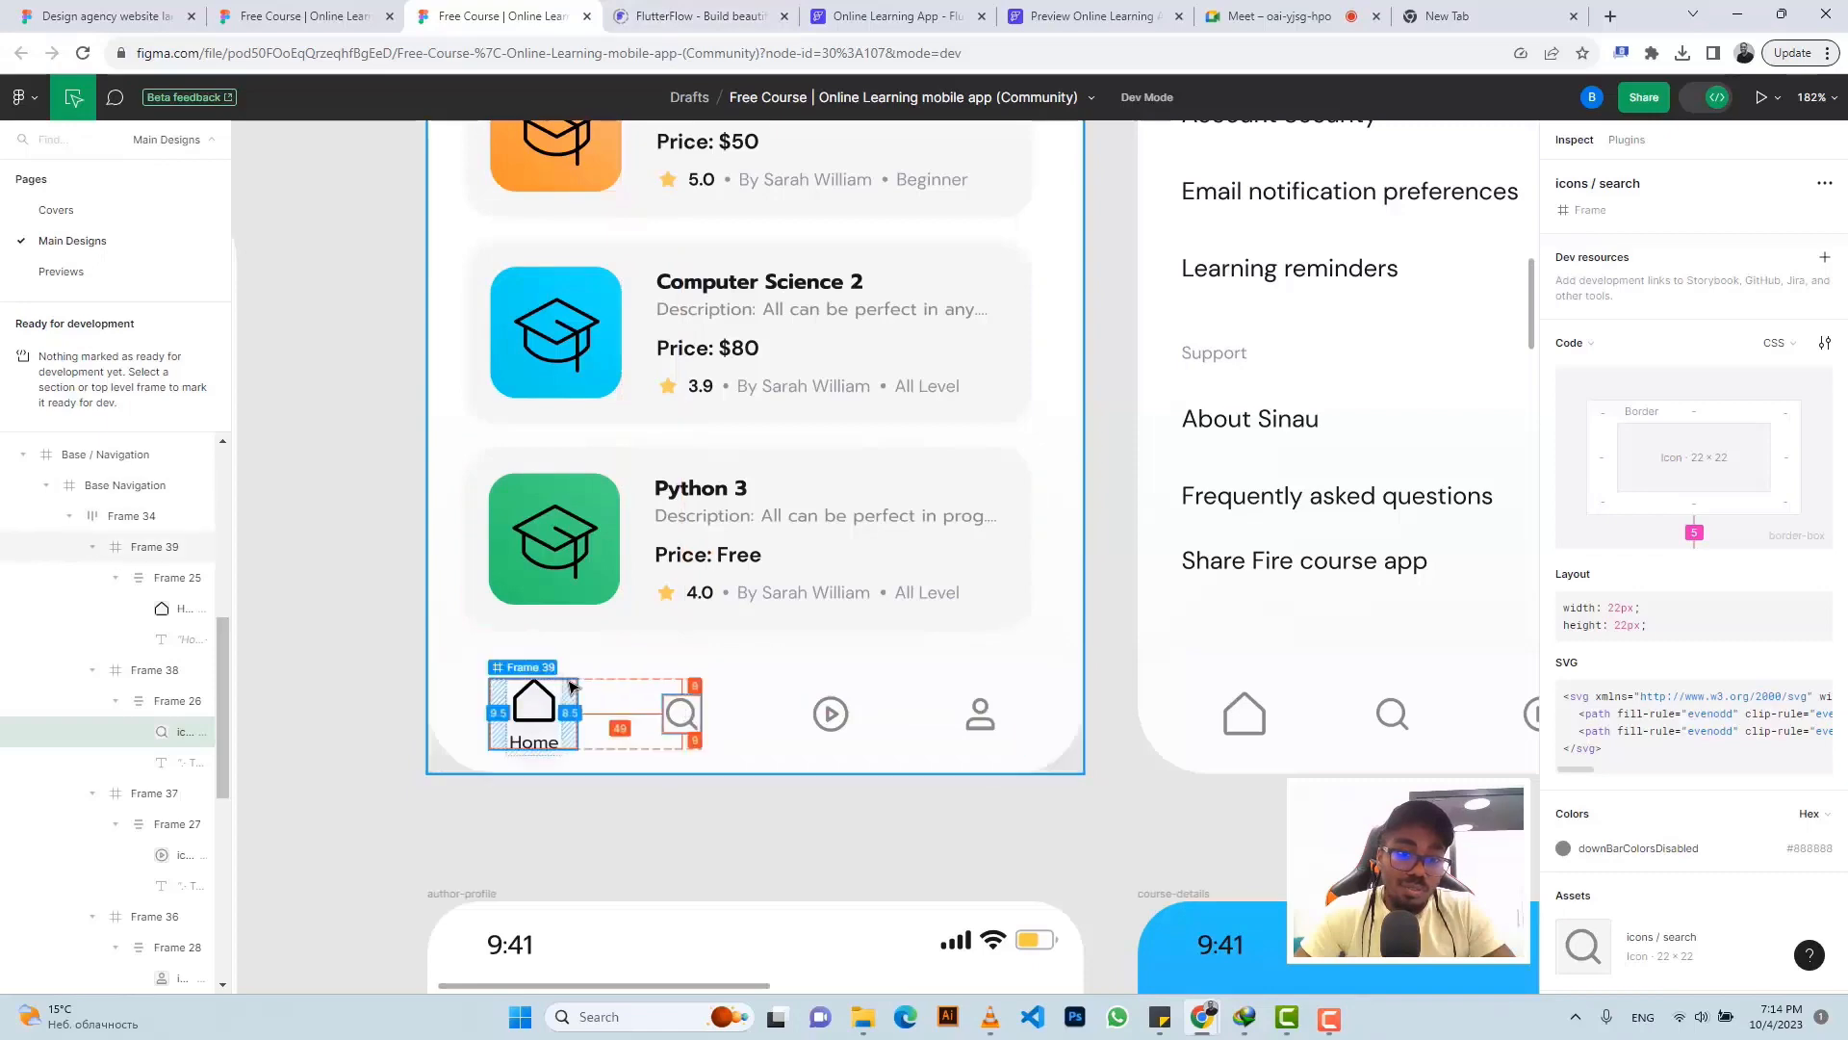
{"action": "left_click", "coordinate": [896, 16]}
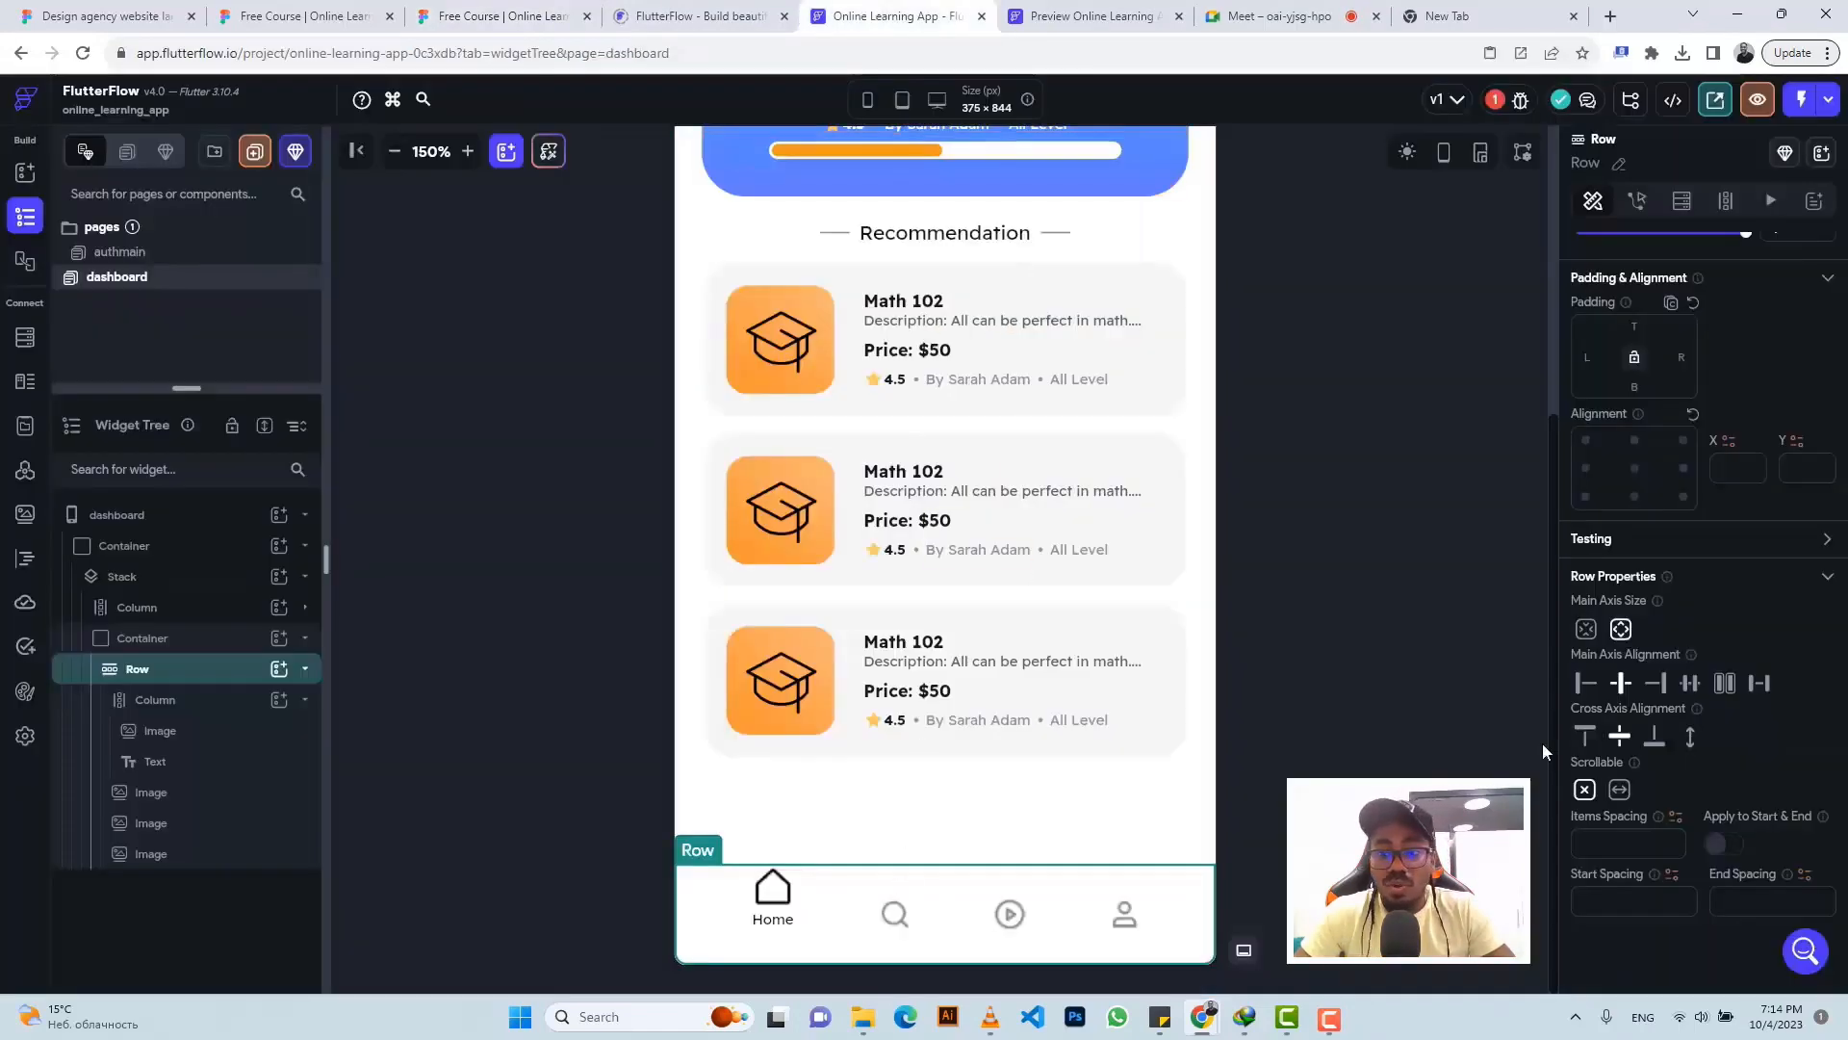
{"action": "left_click", "coordinate": [1586, 736]}
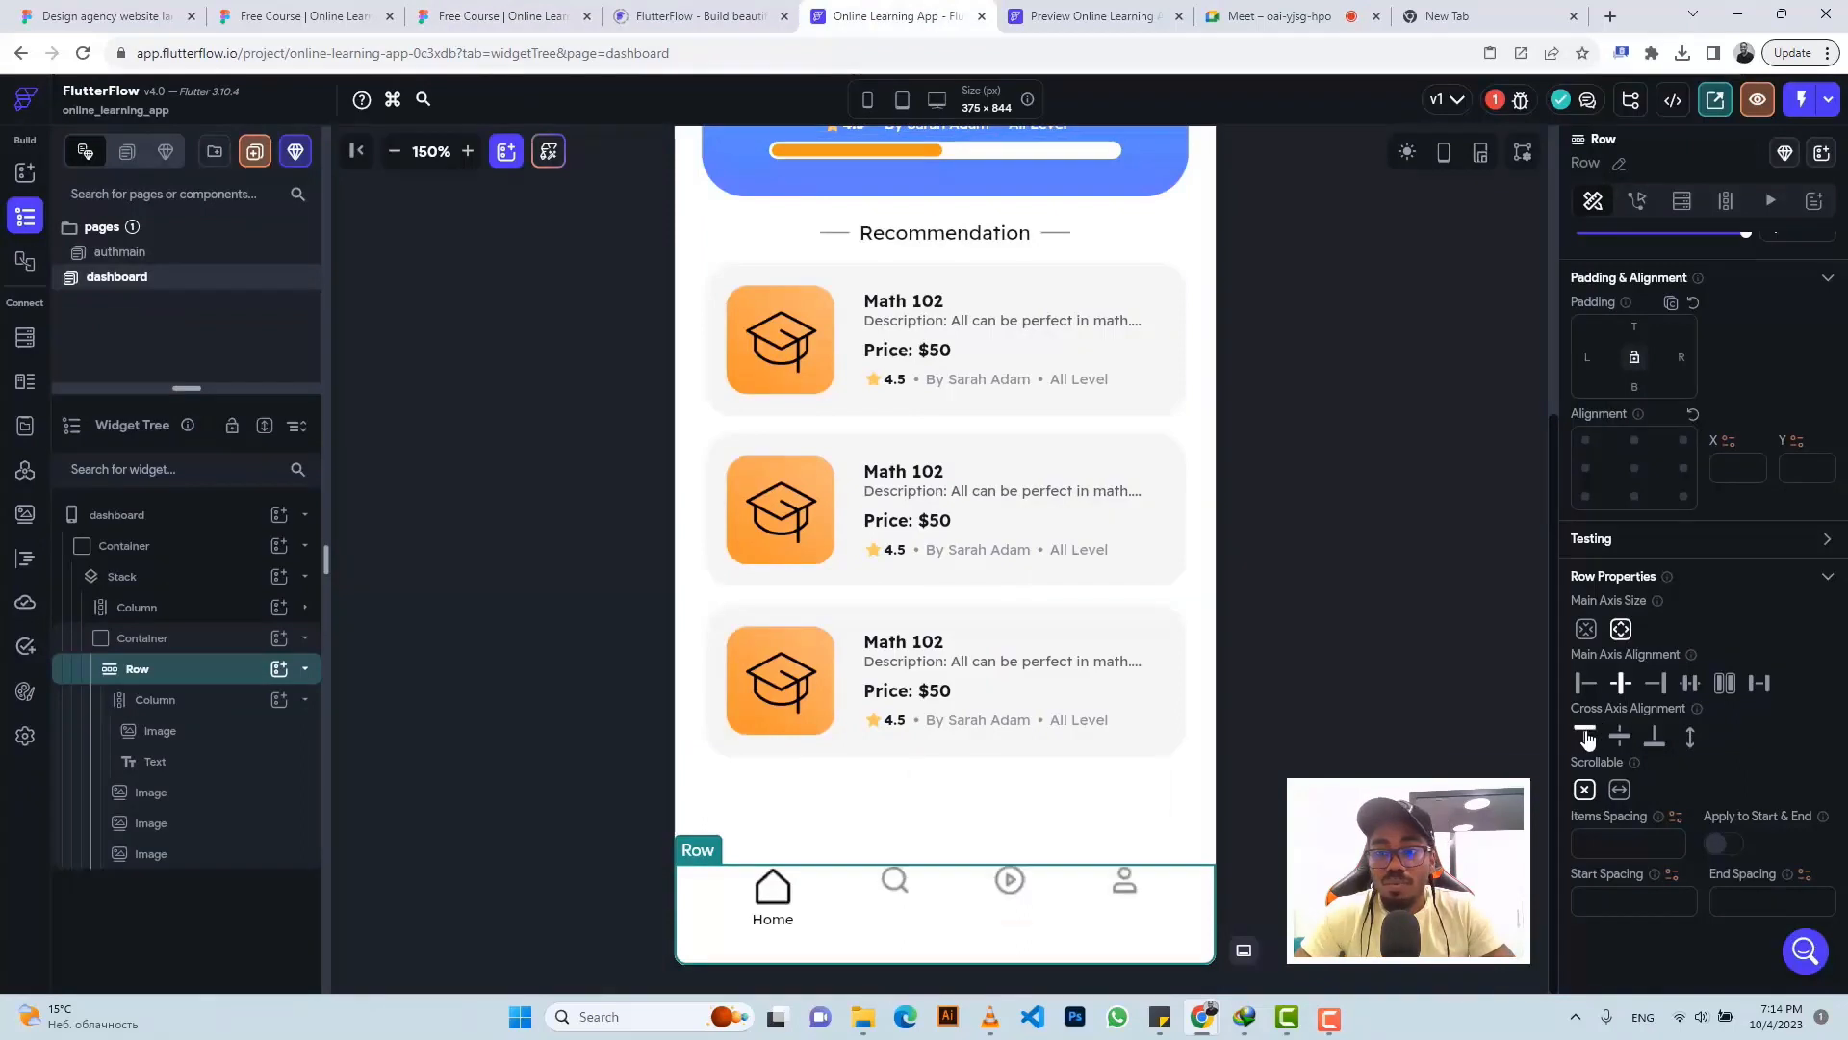
- Set top padding to 9 on the search, play and profile icons
{"action": "left_click", "coordinate": [893, 881]}
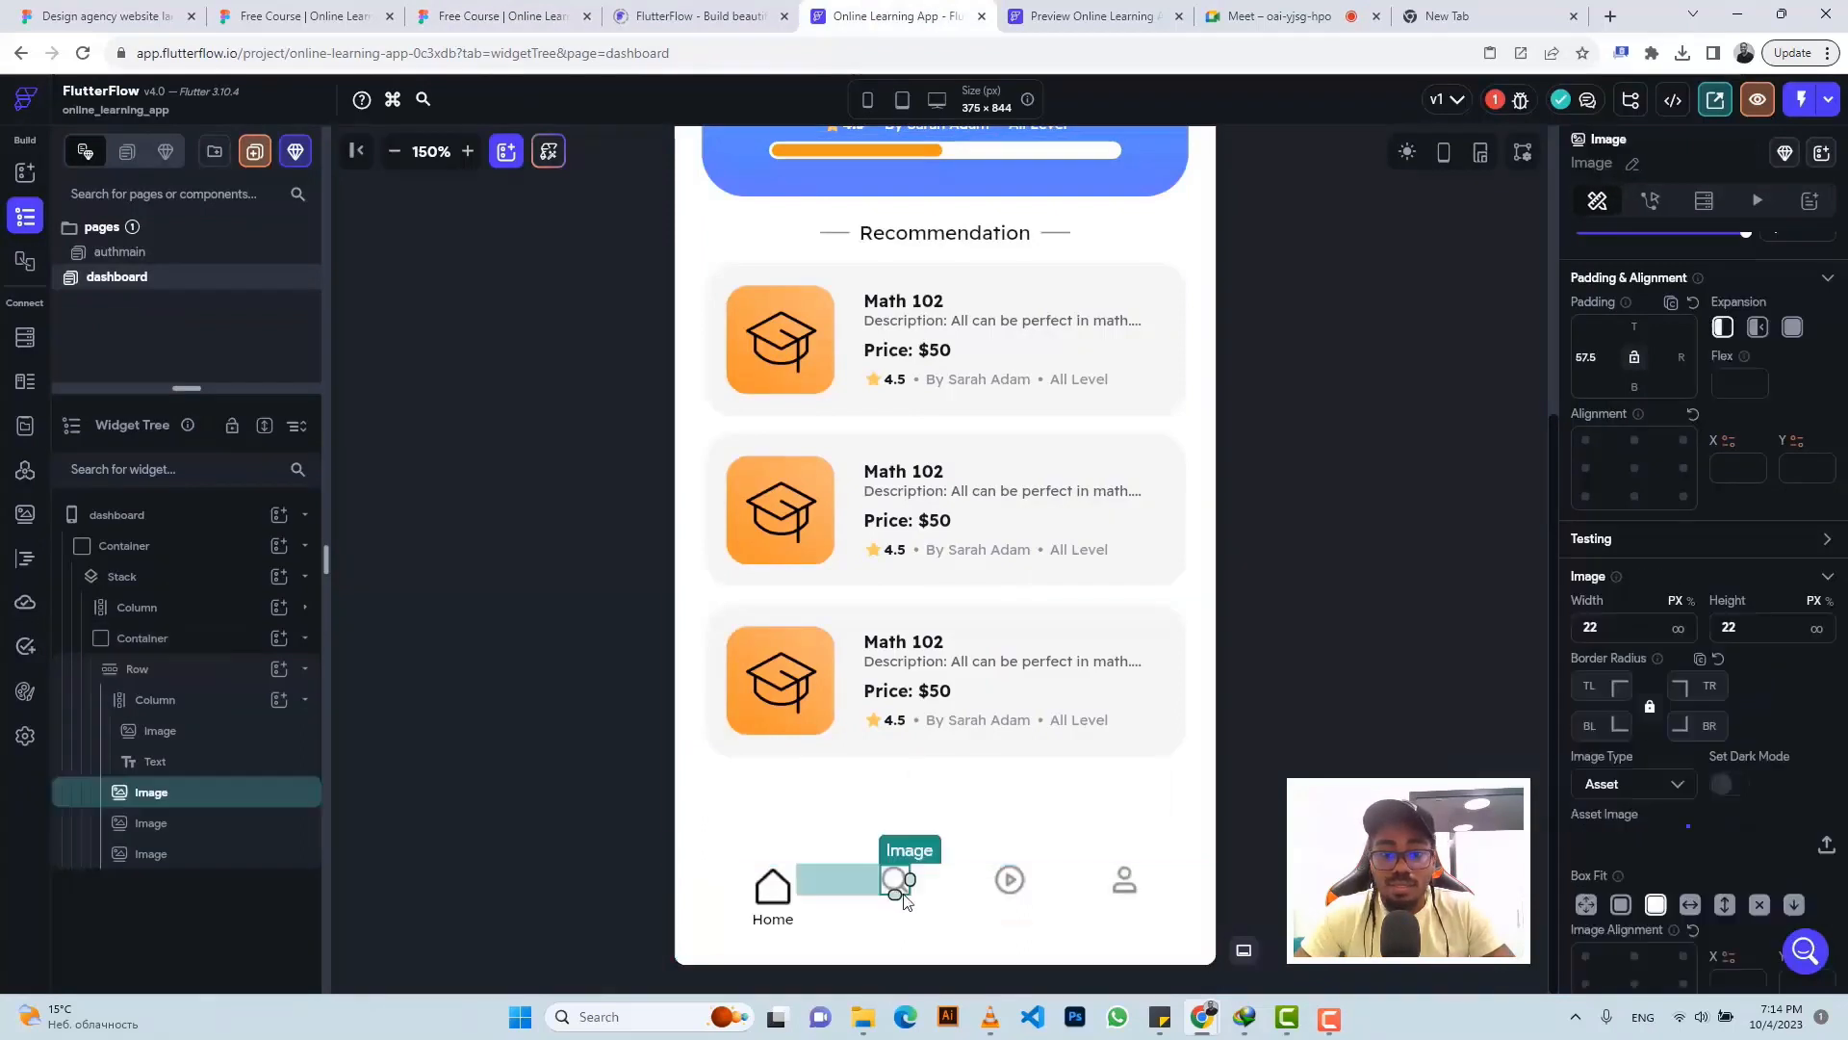
{"action": "left_click", "coordinate": [1633, 327]}
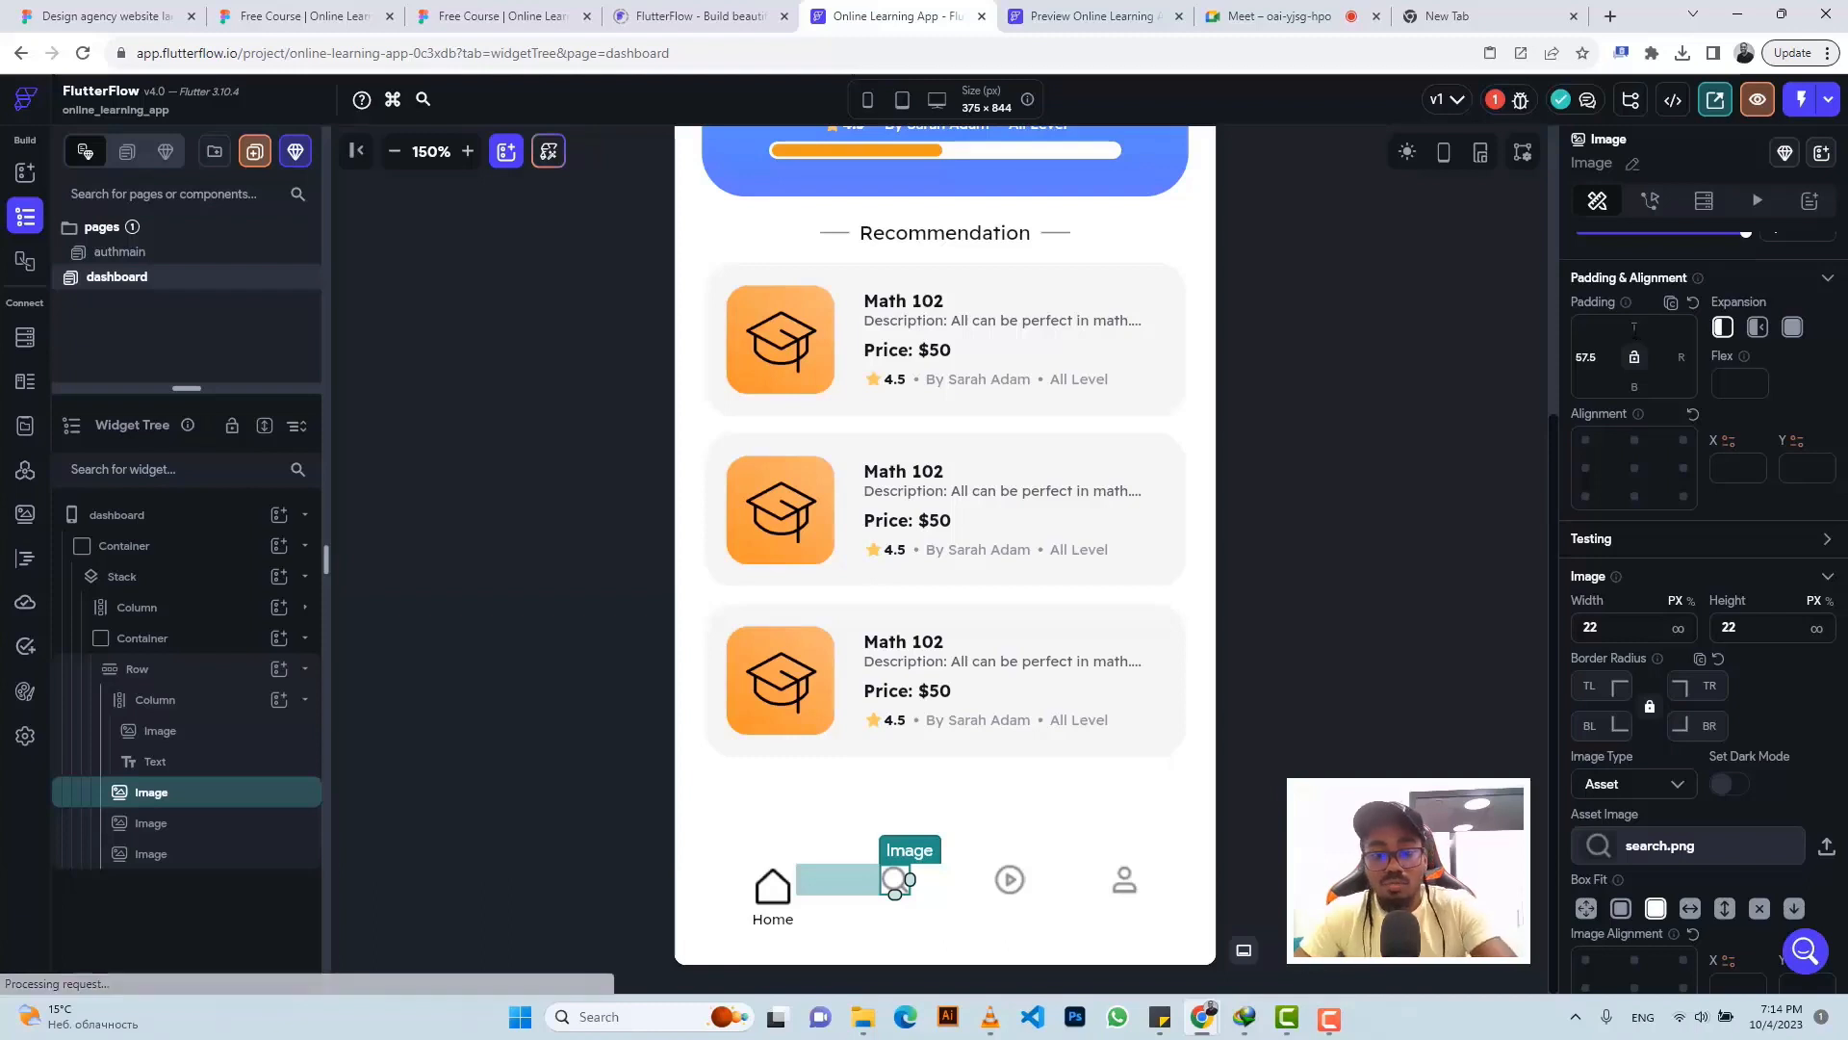
{"action": "type", "text": "9"}
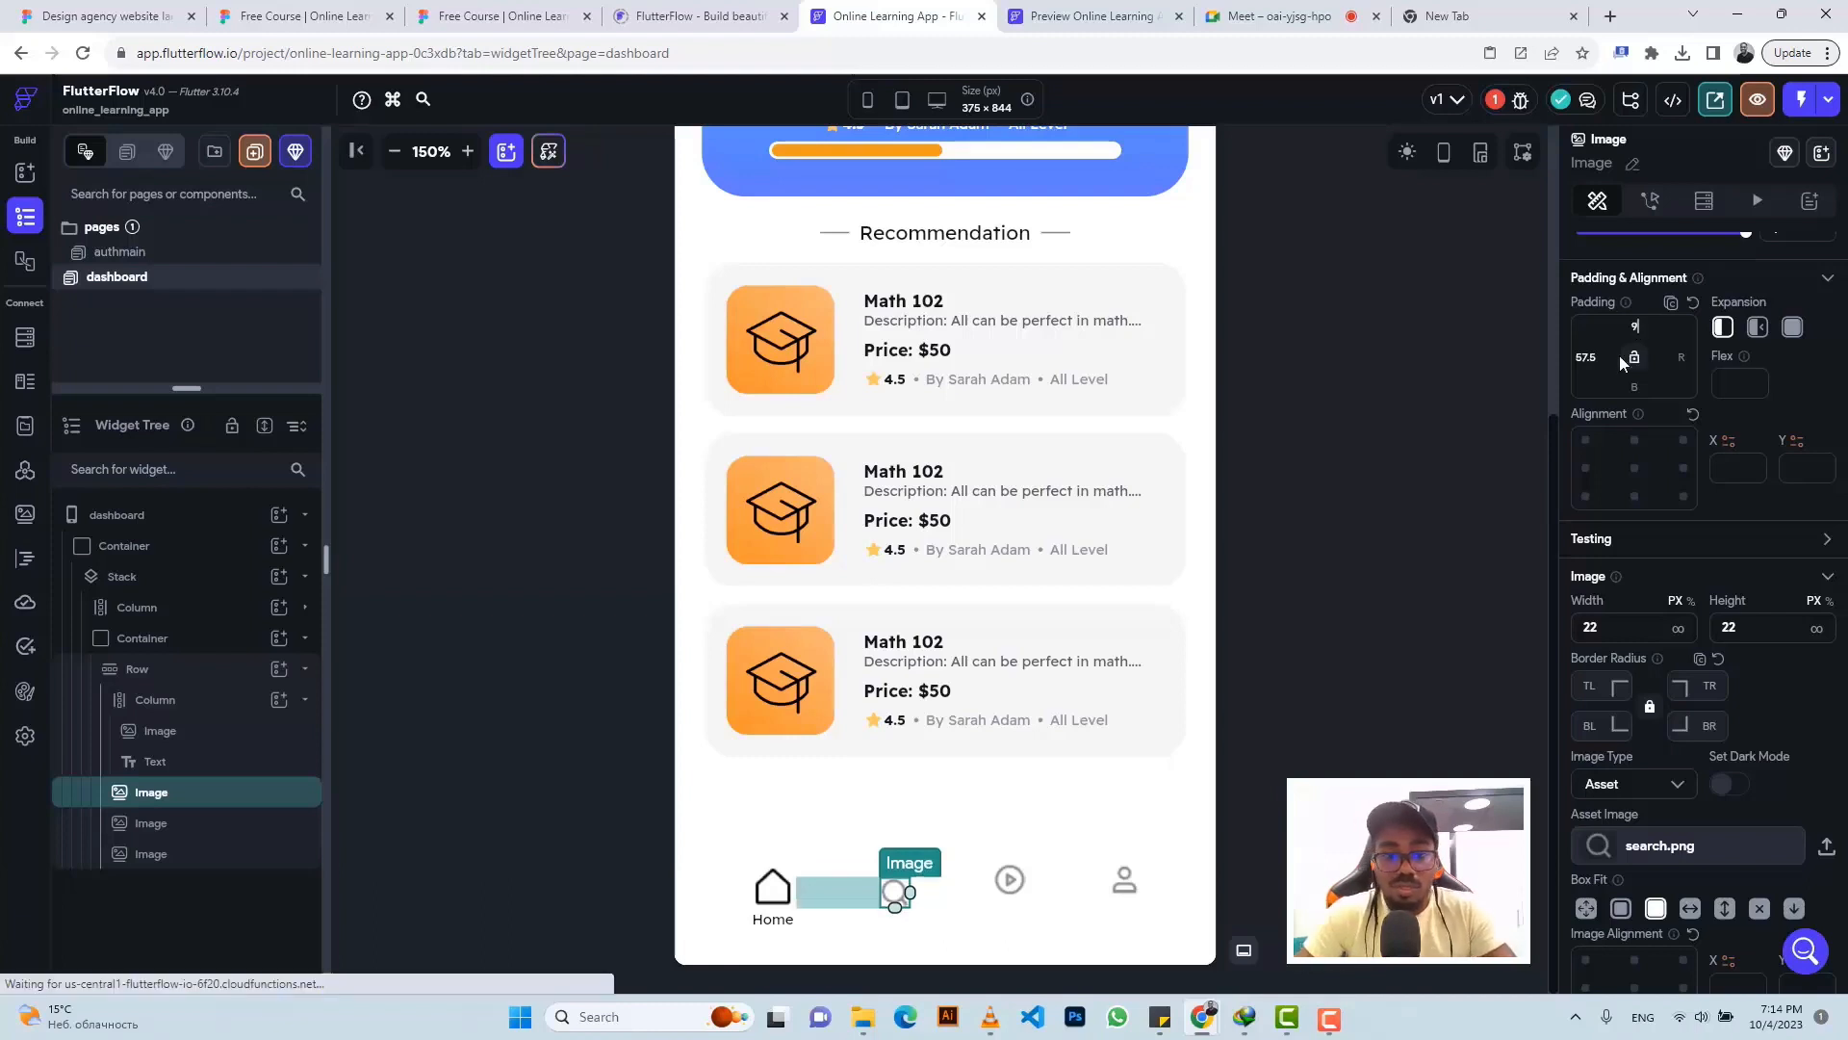
{"action": "left_click", "coordinate": [1007, 895]}
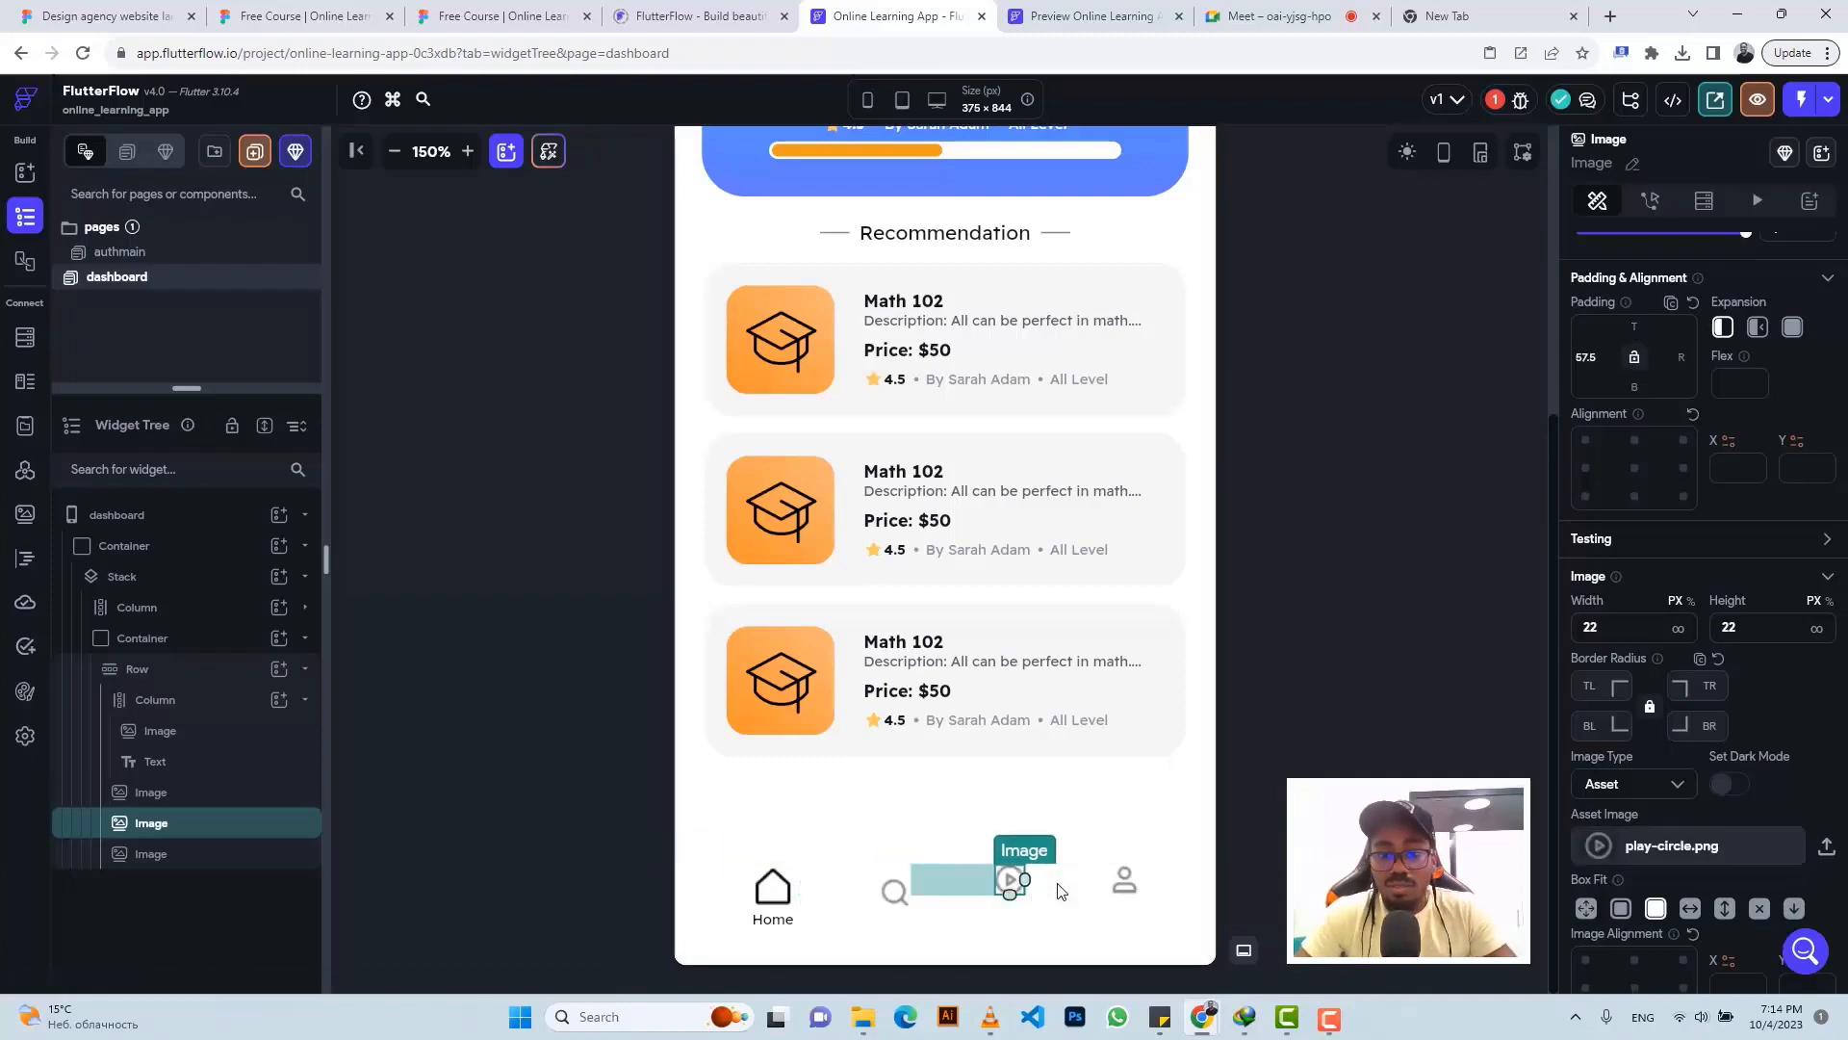
{"action": "left_click", "coordinate": [1634, 328]}
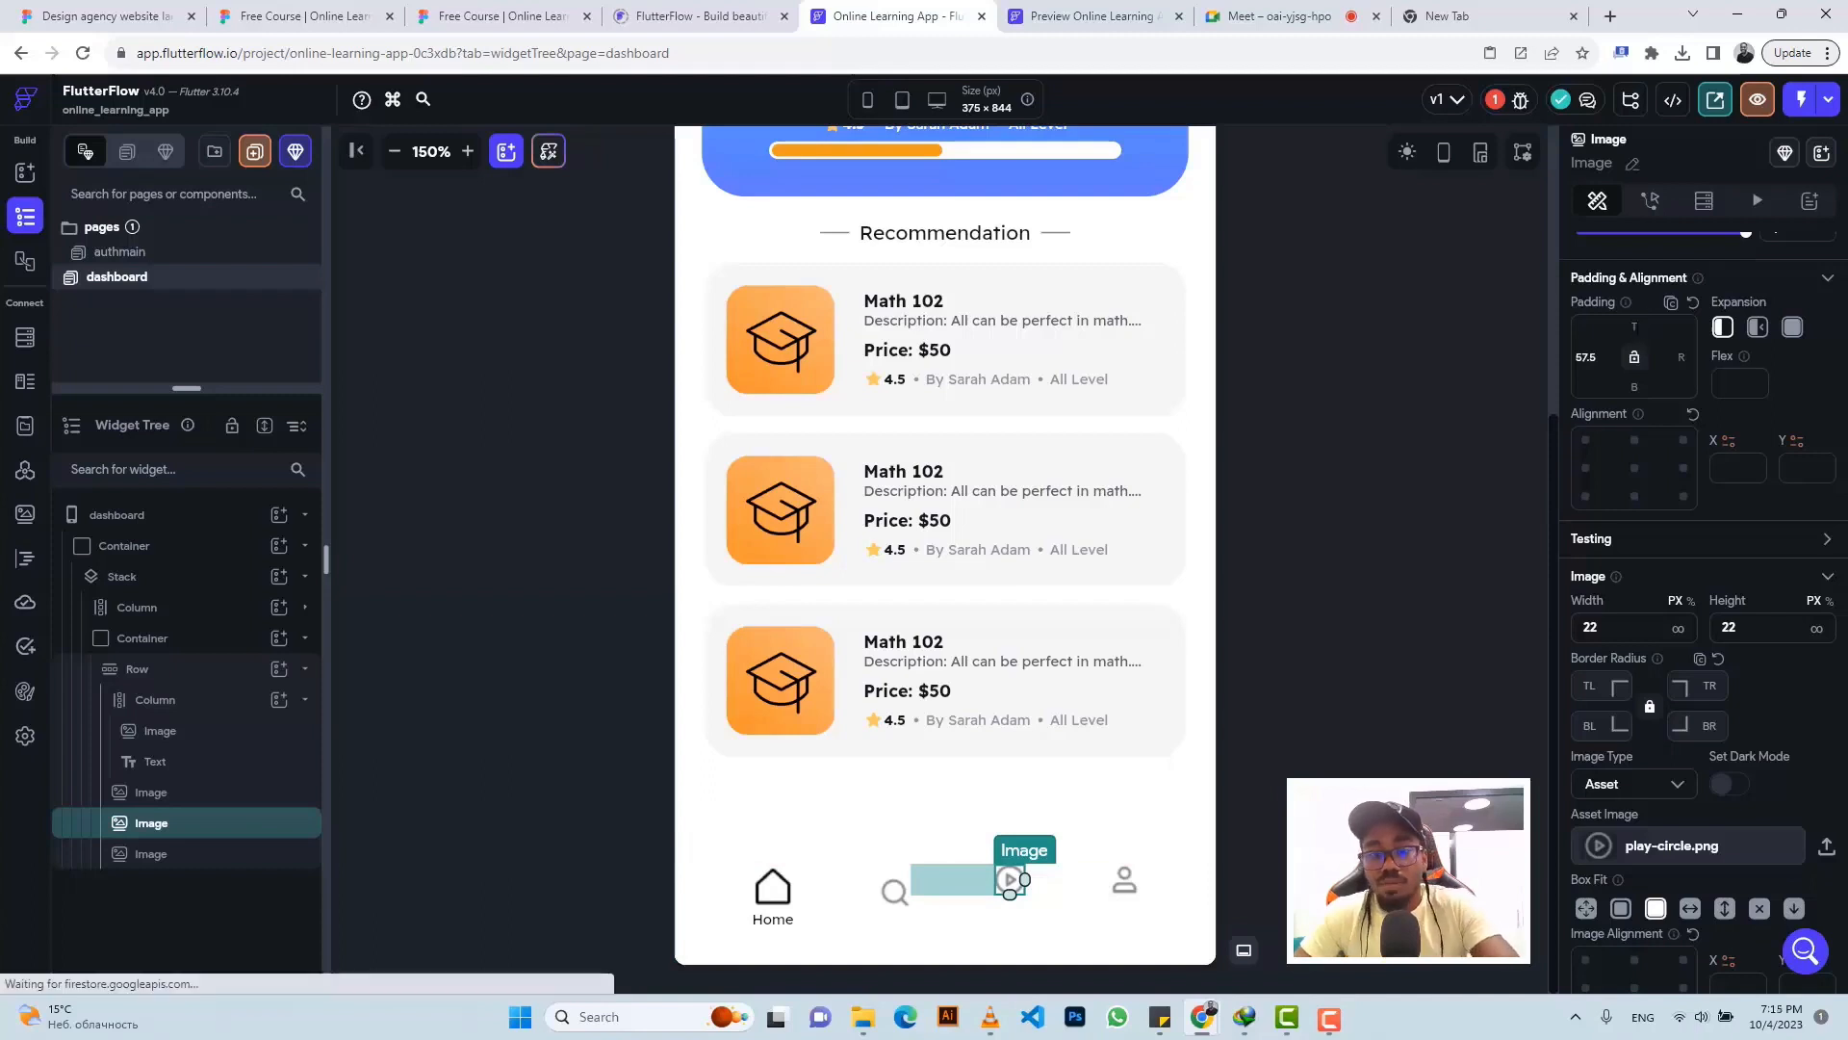
{"action": "type", "text": "9"}
{"action": "left_click", "coordinate": [1121, 895]}
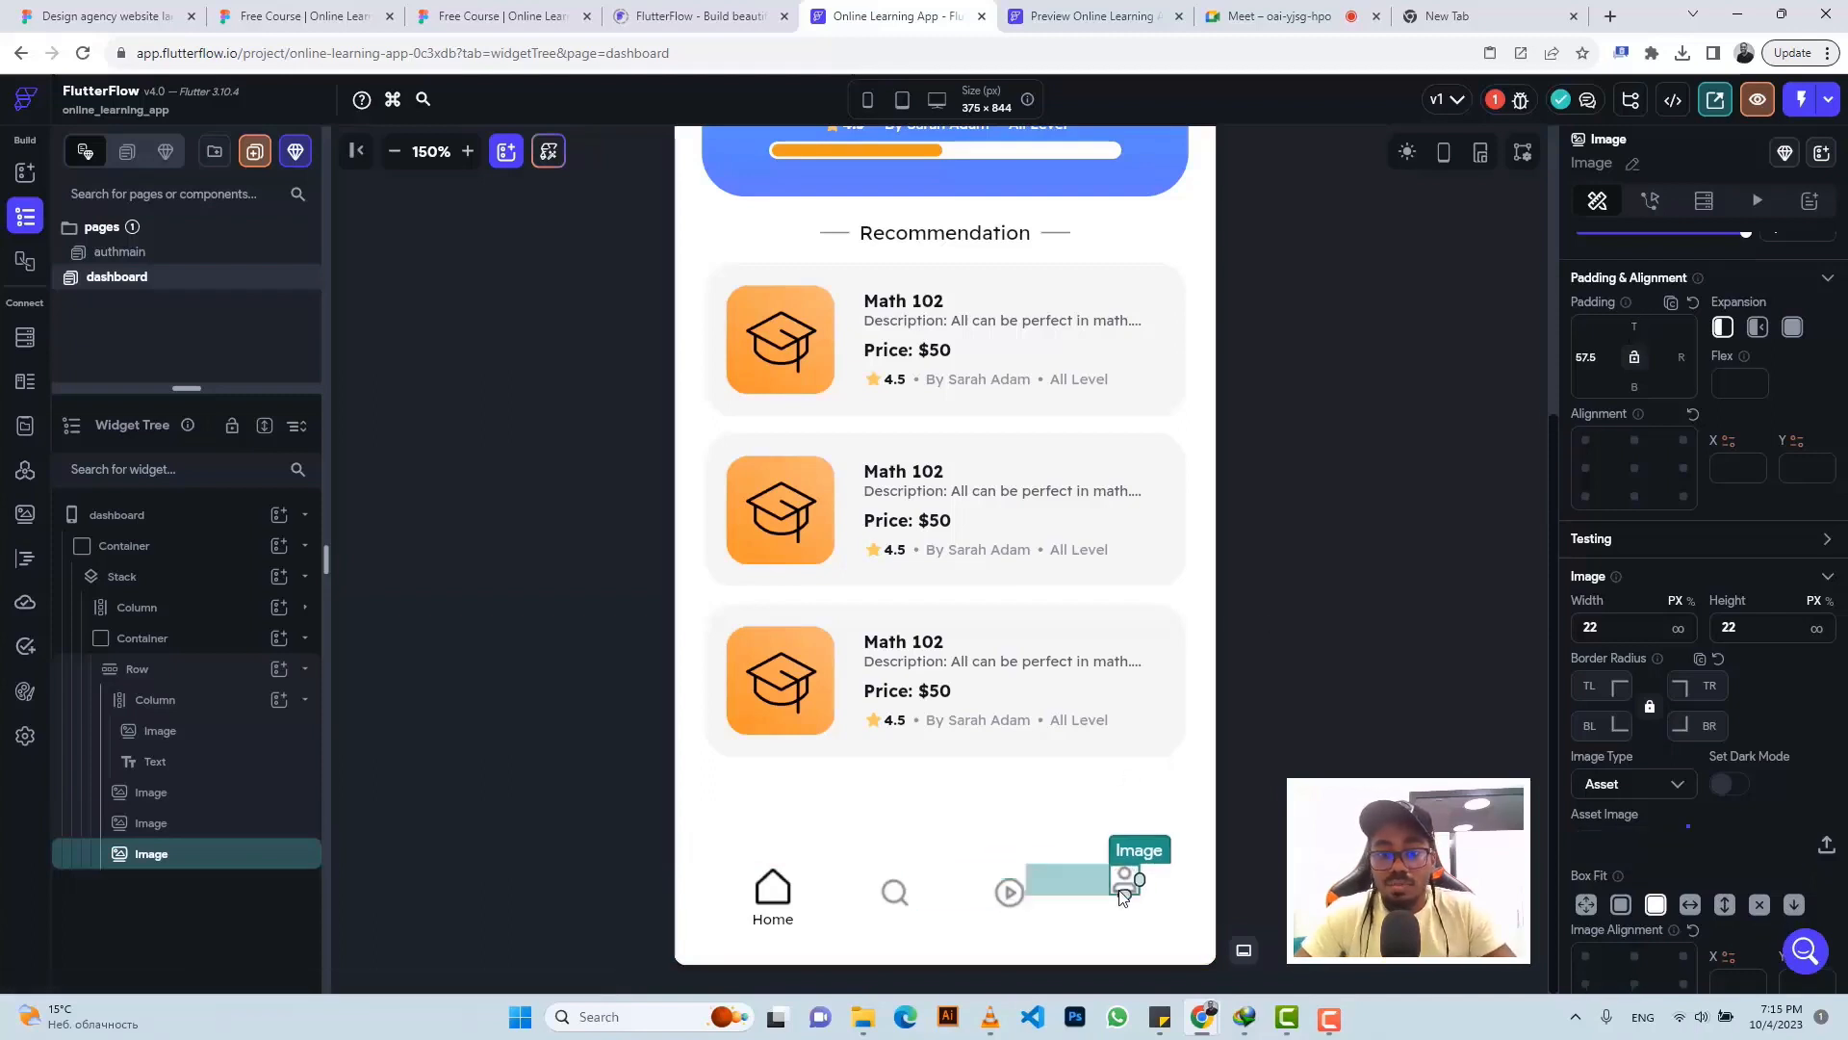
{"action": "left_click", "coordinate": [1634, 327]}
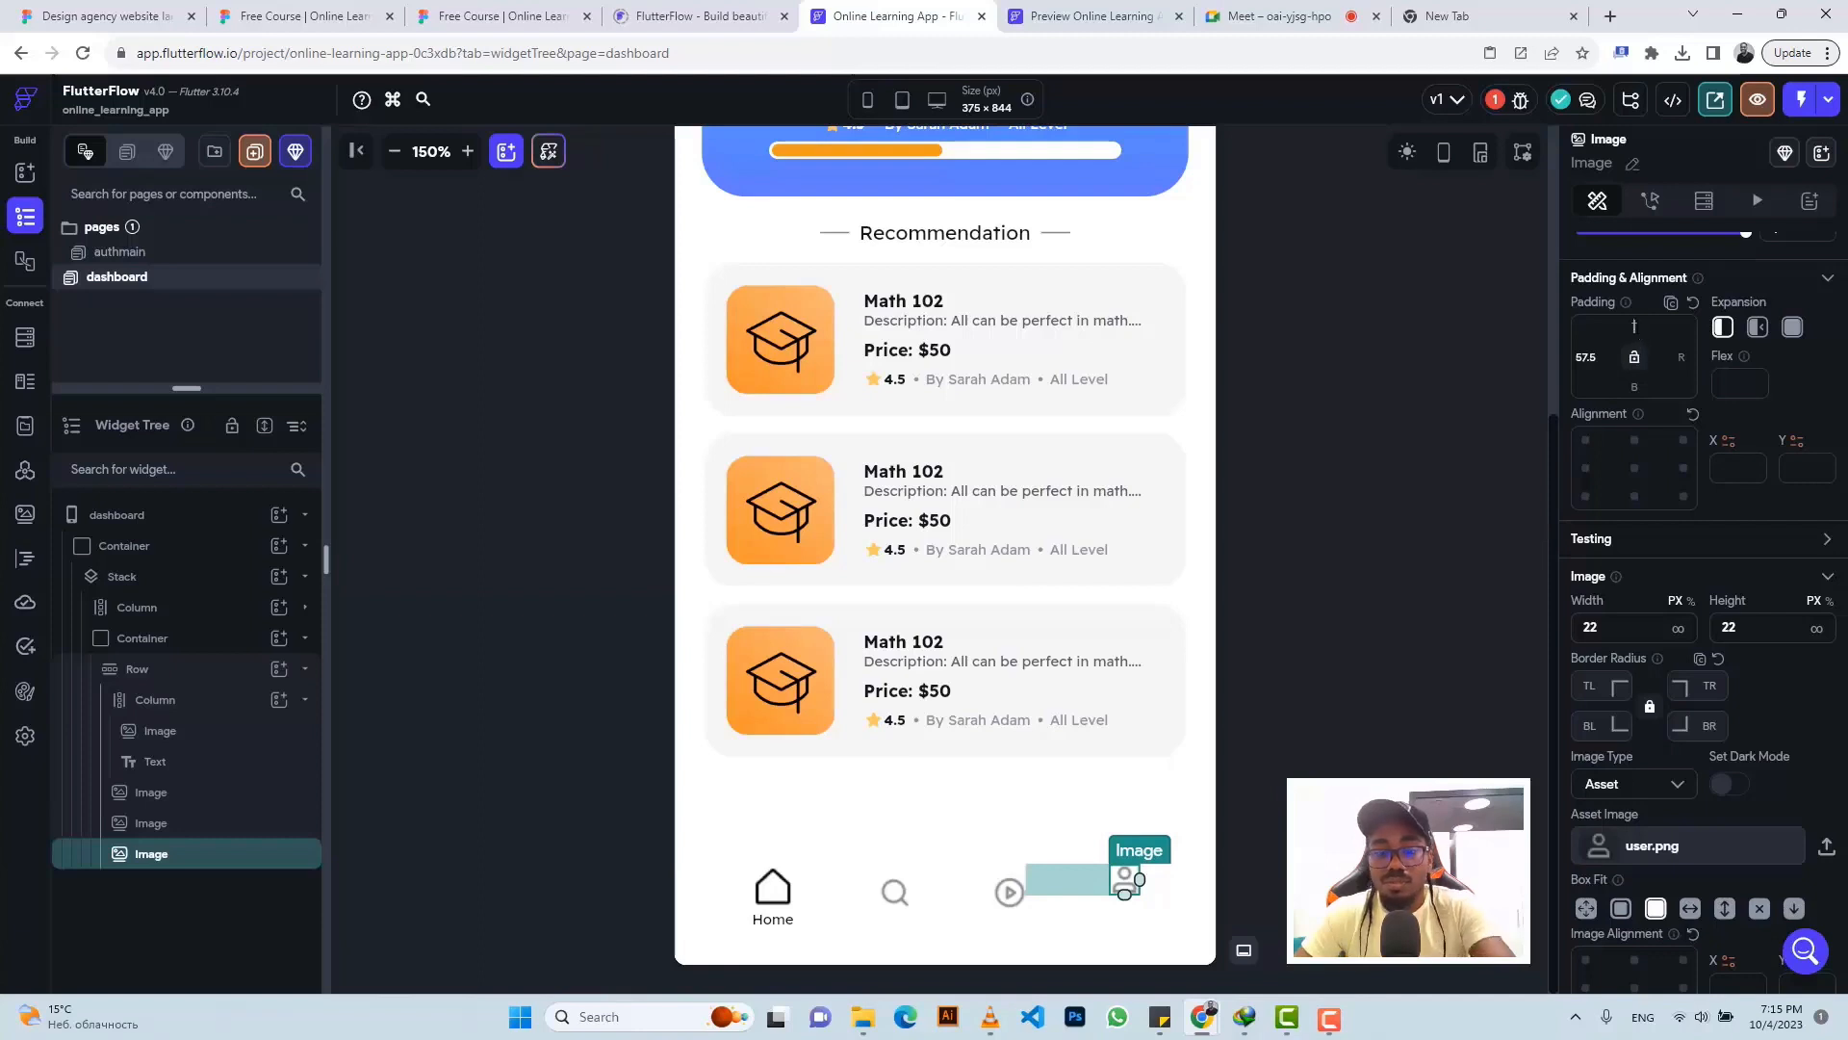
{"action": "type", "text": "9"}
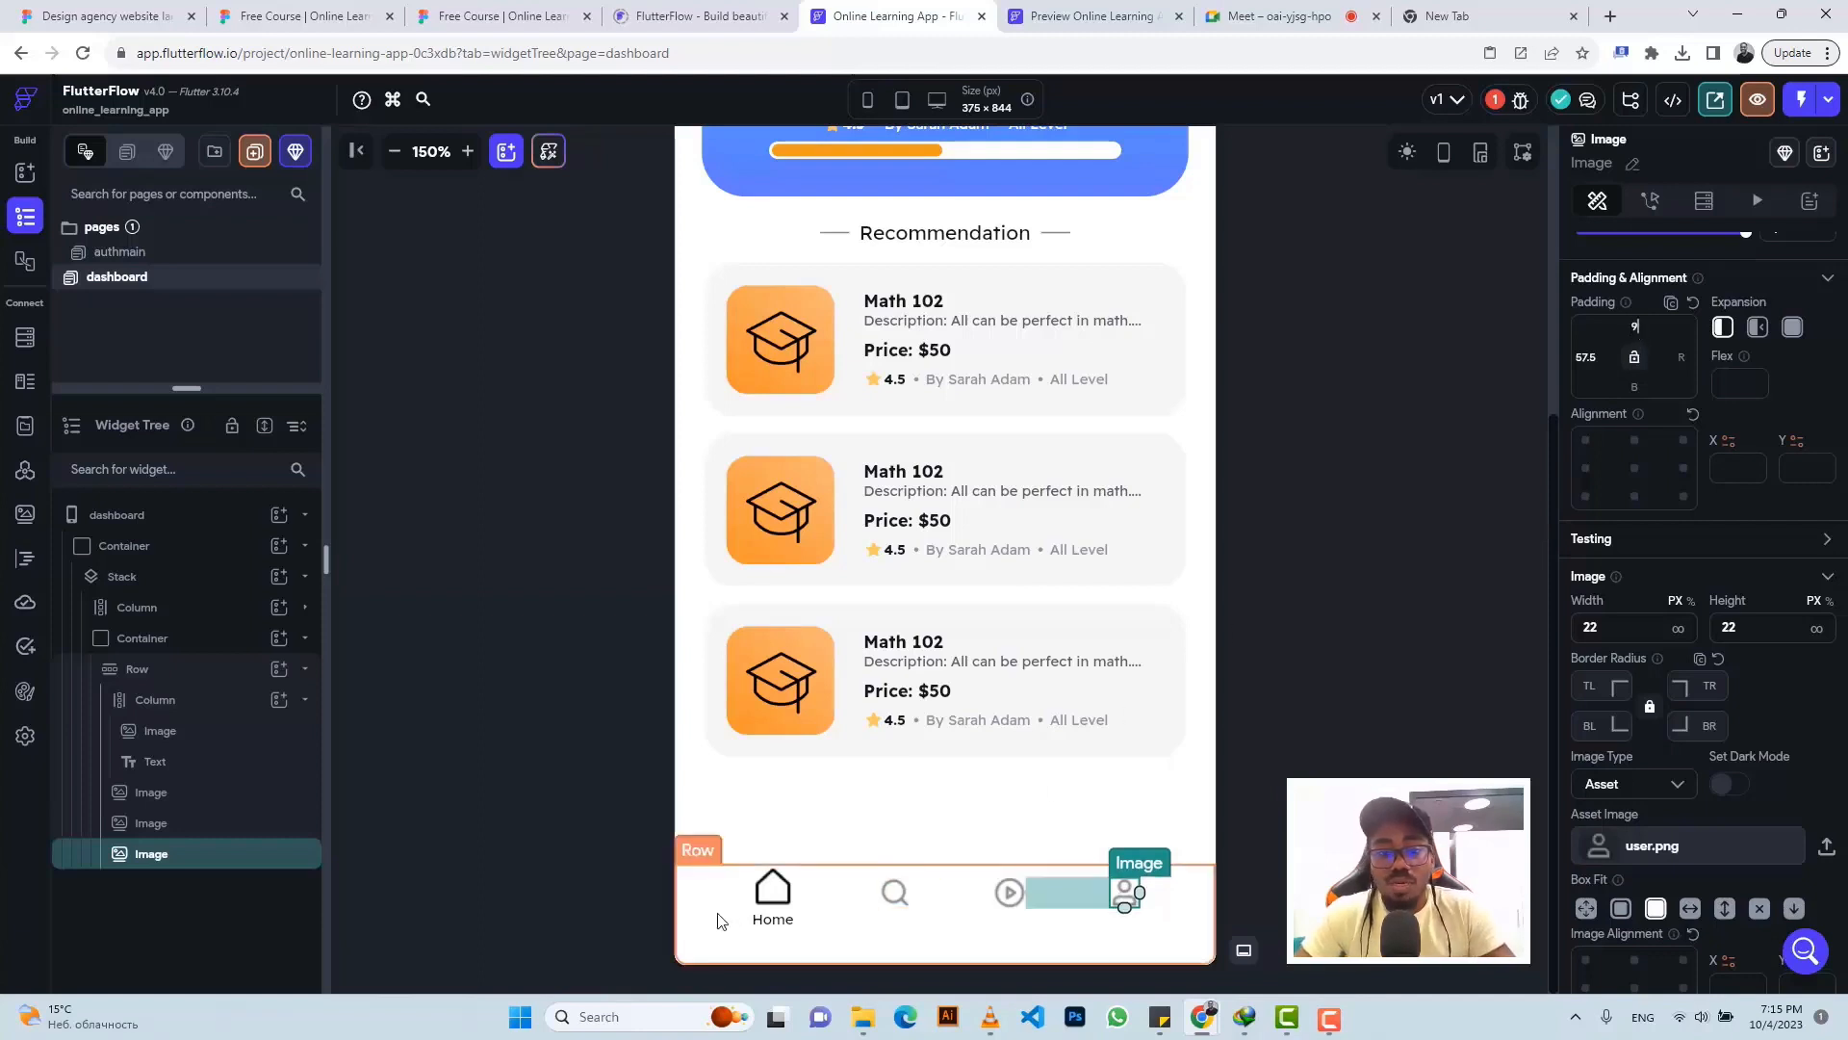
{"action": "left_click", "coordinate": [830, 895]}
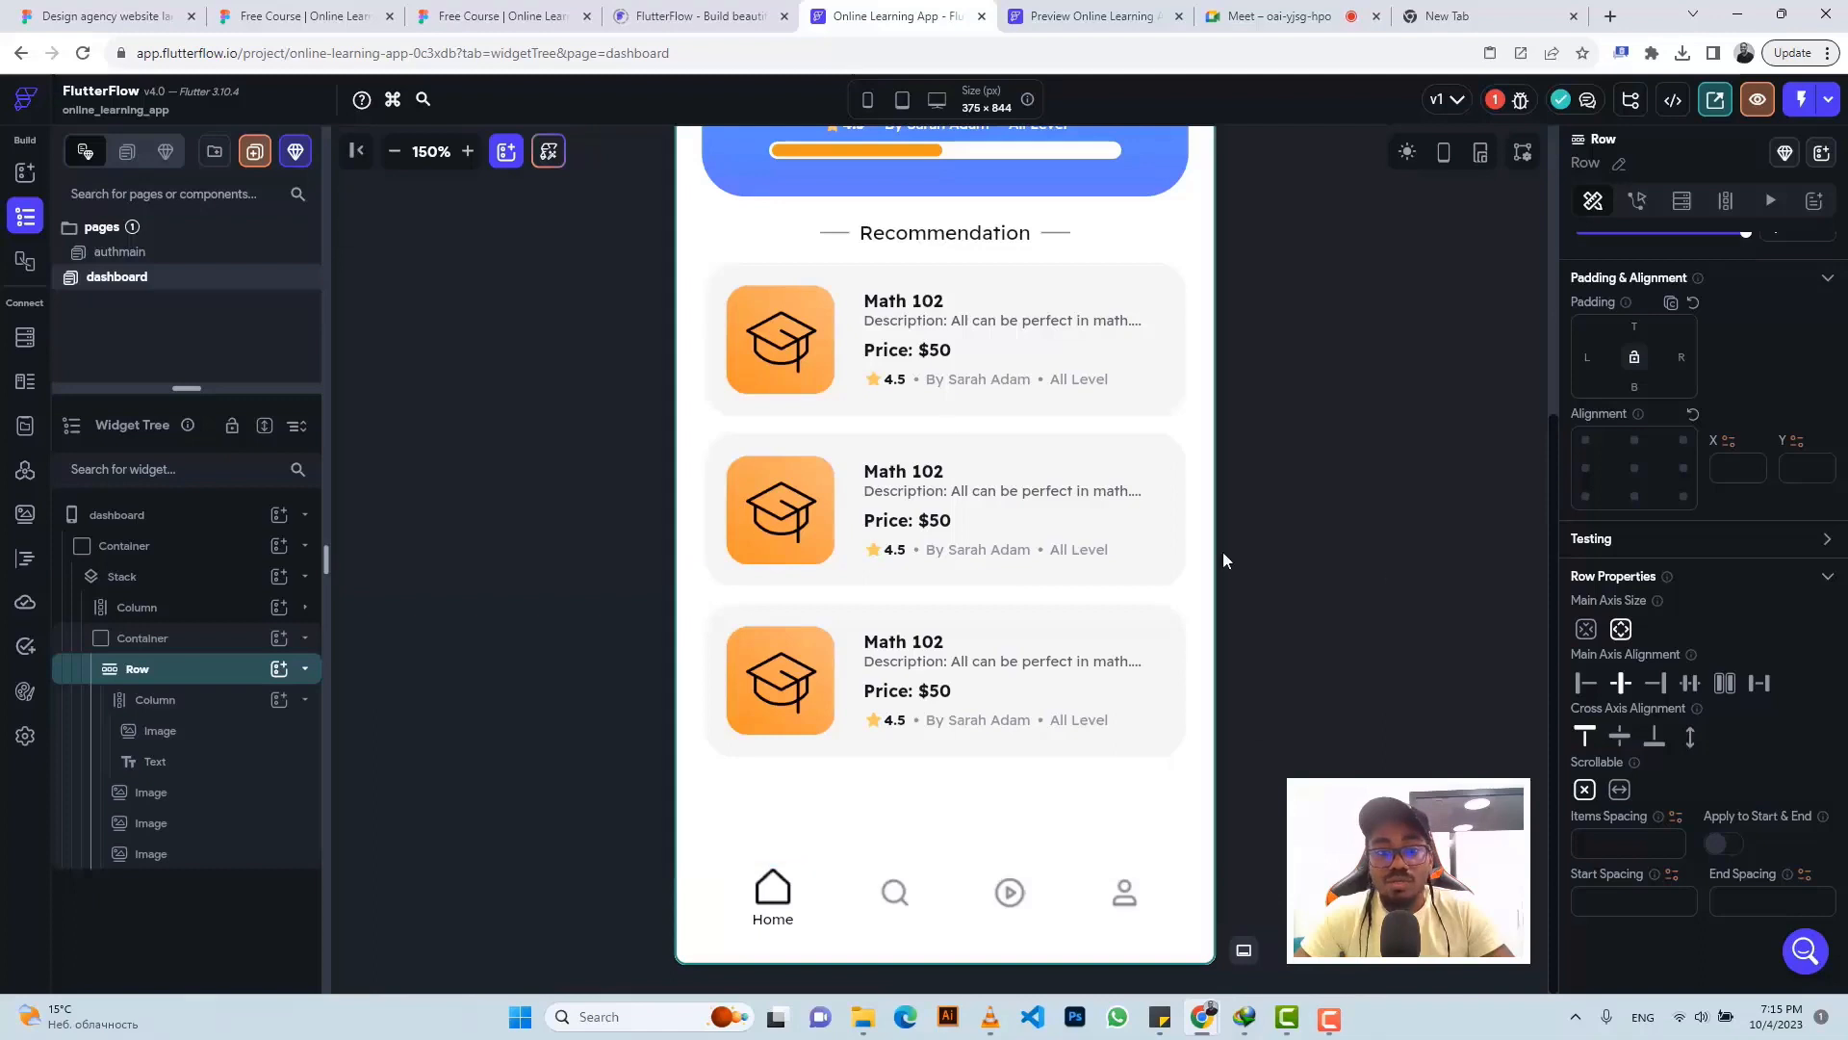
{"action": "left_click", "coordinate": [394, 152]}
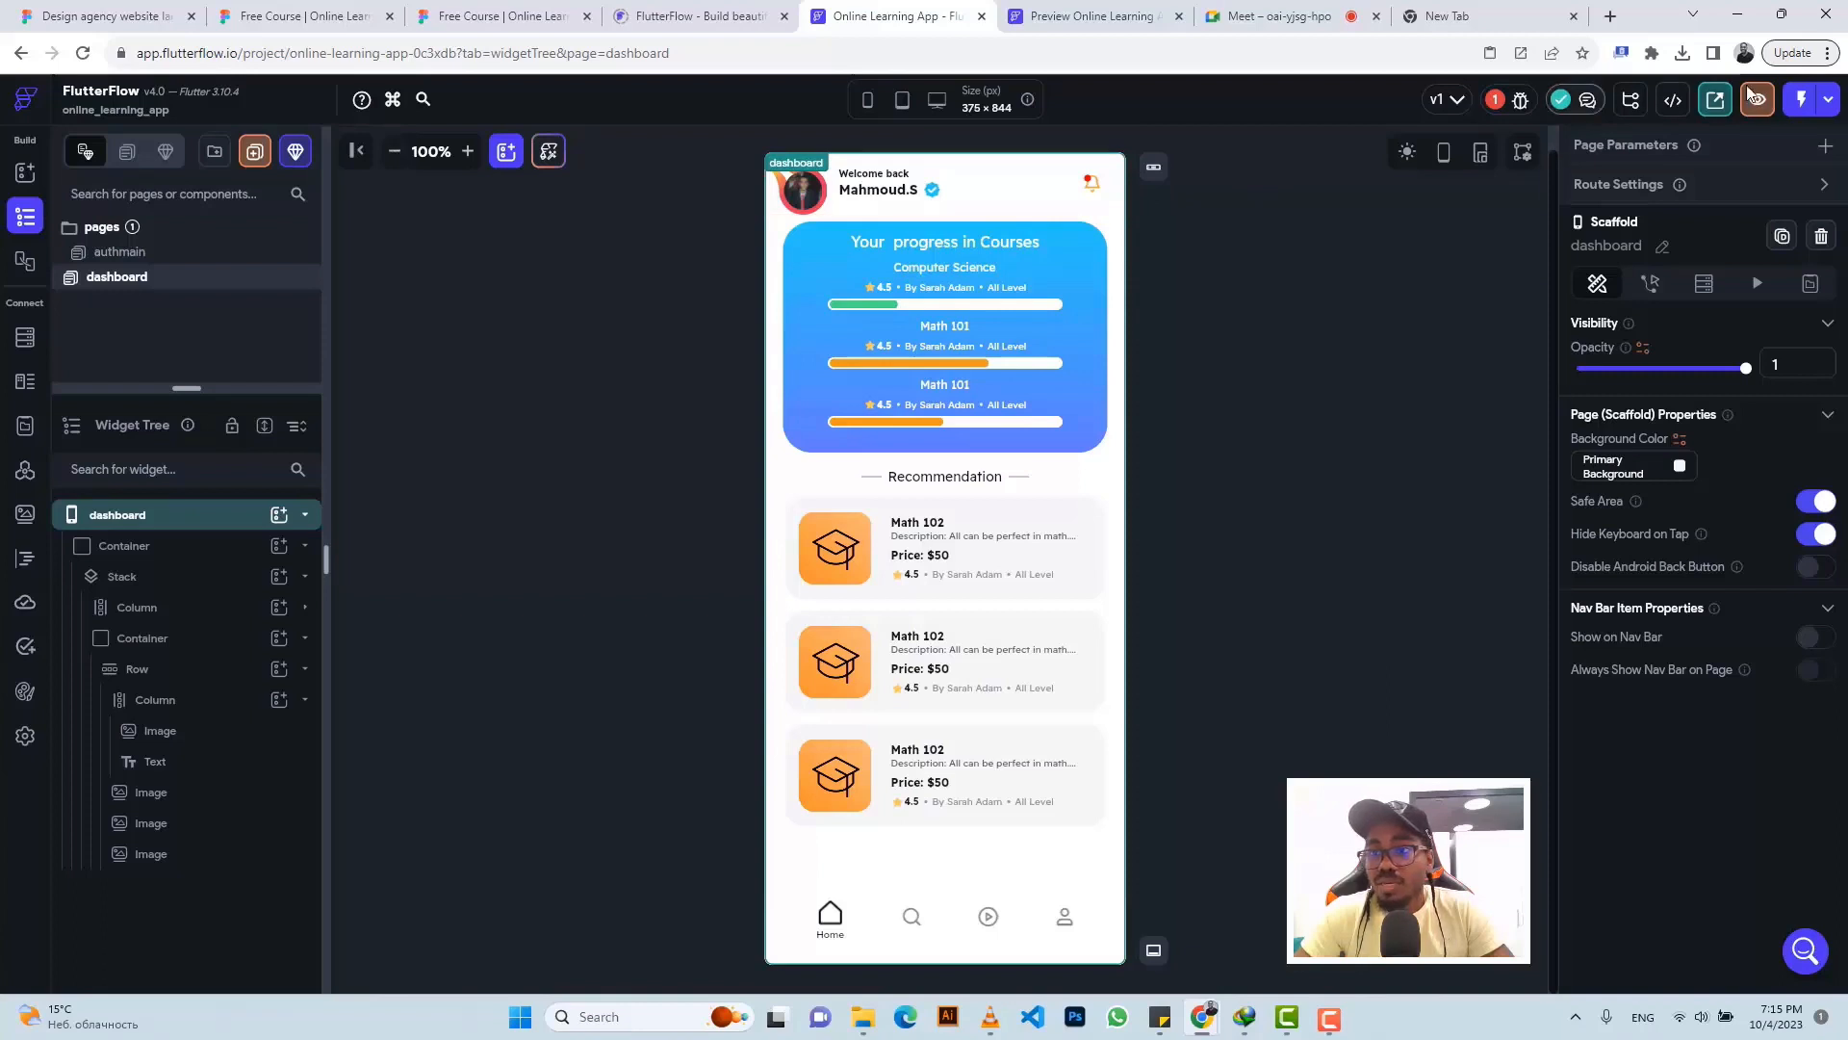
- Disable the built-in nav bar and automatic app bars for new pages, then preview the app
{"action": "left_click", "coordinate": [1493, 100]}
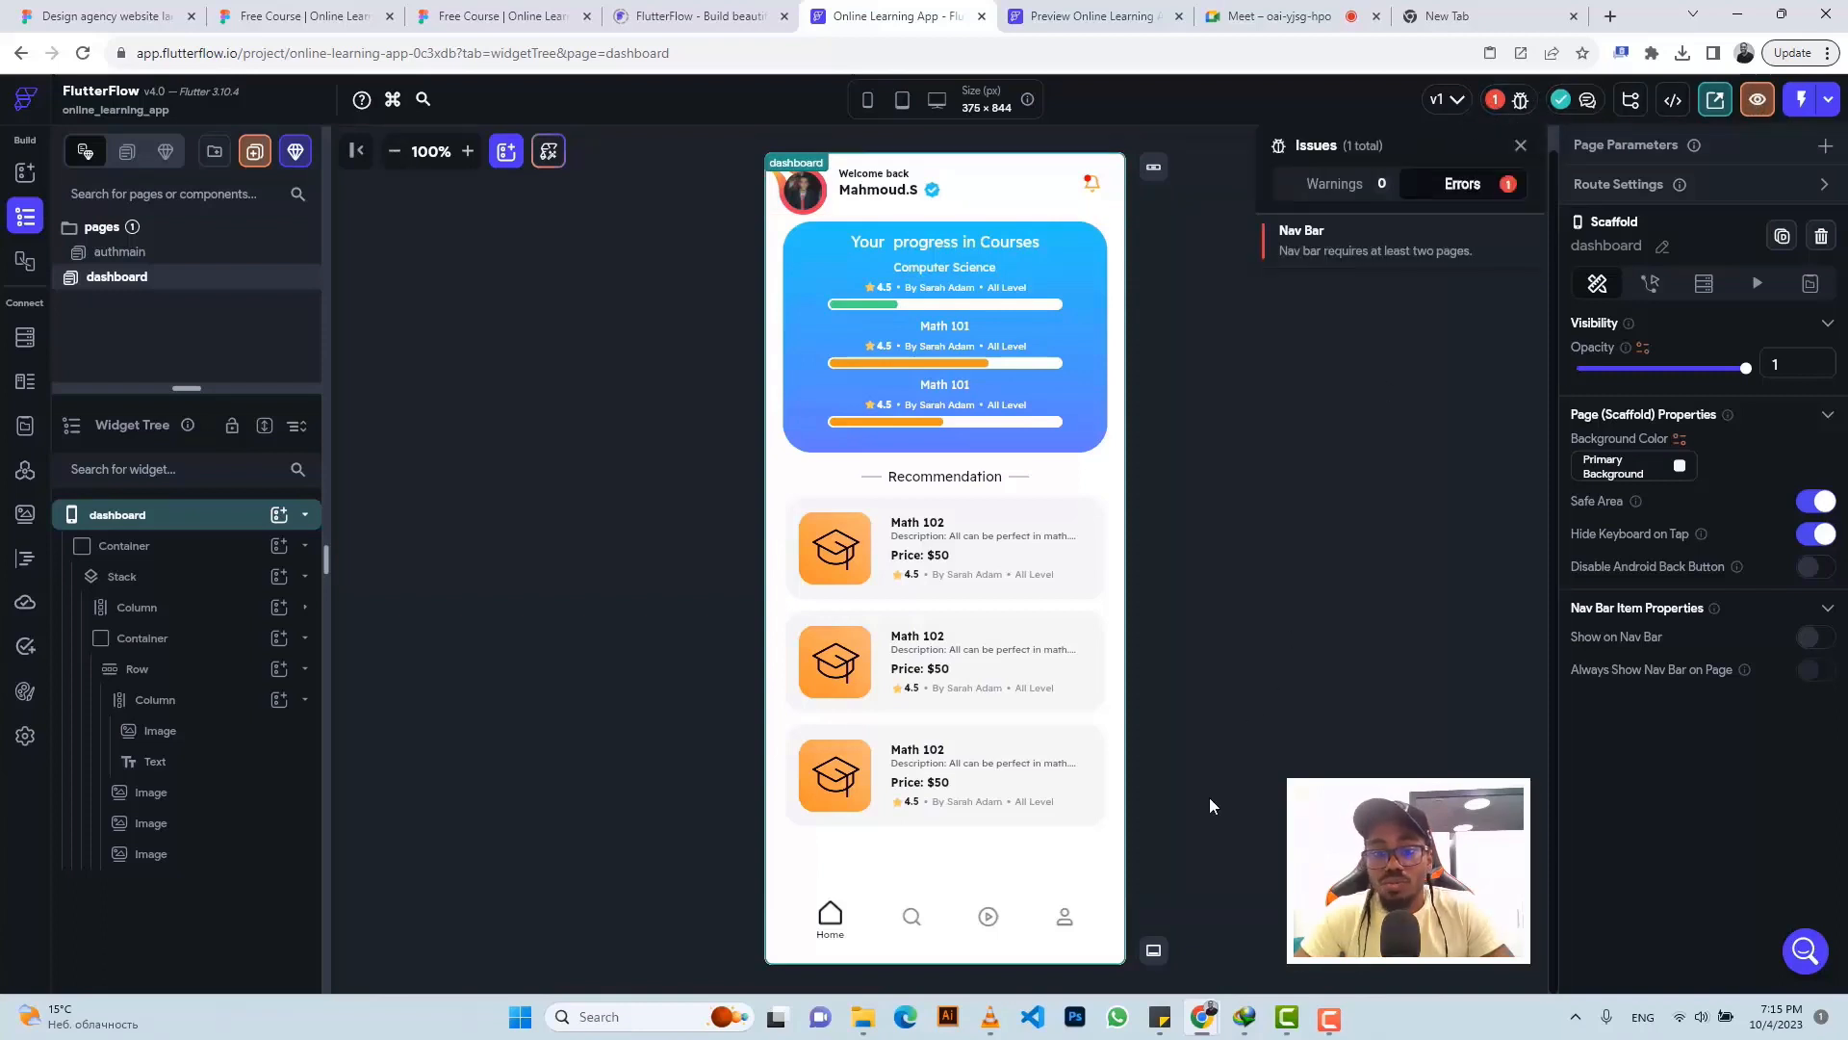
{"action": "left_click", "coordinate": [1163, 947]}
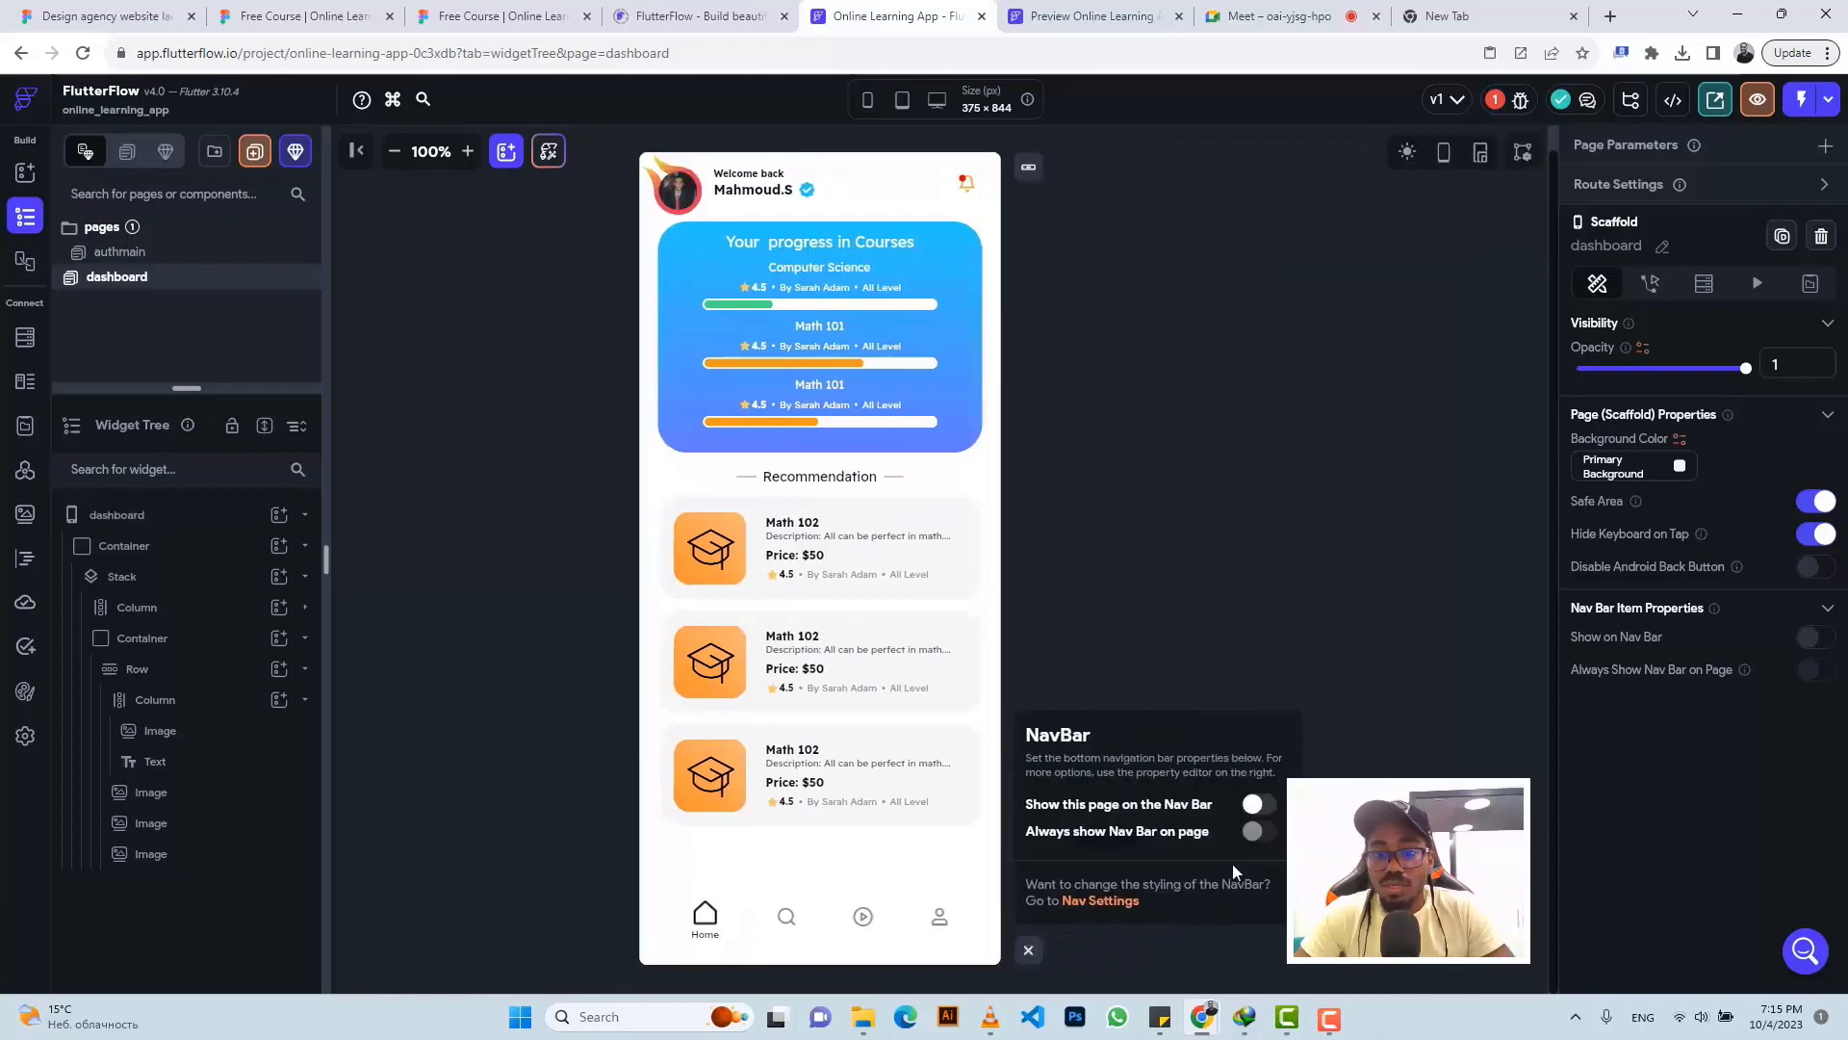
{"action": "left_click", "coordinate": [1517, 100]}
{"action": "left_click", "coordinate": [1311, 246]}
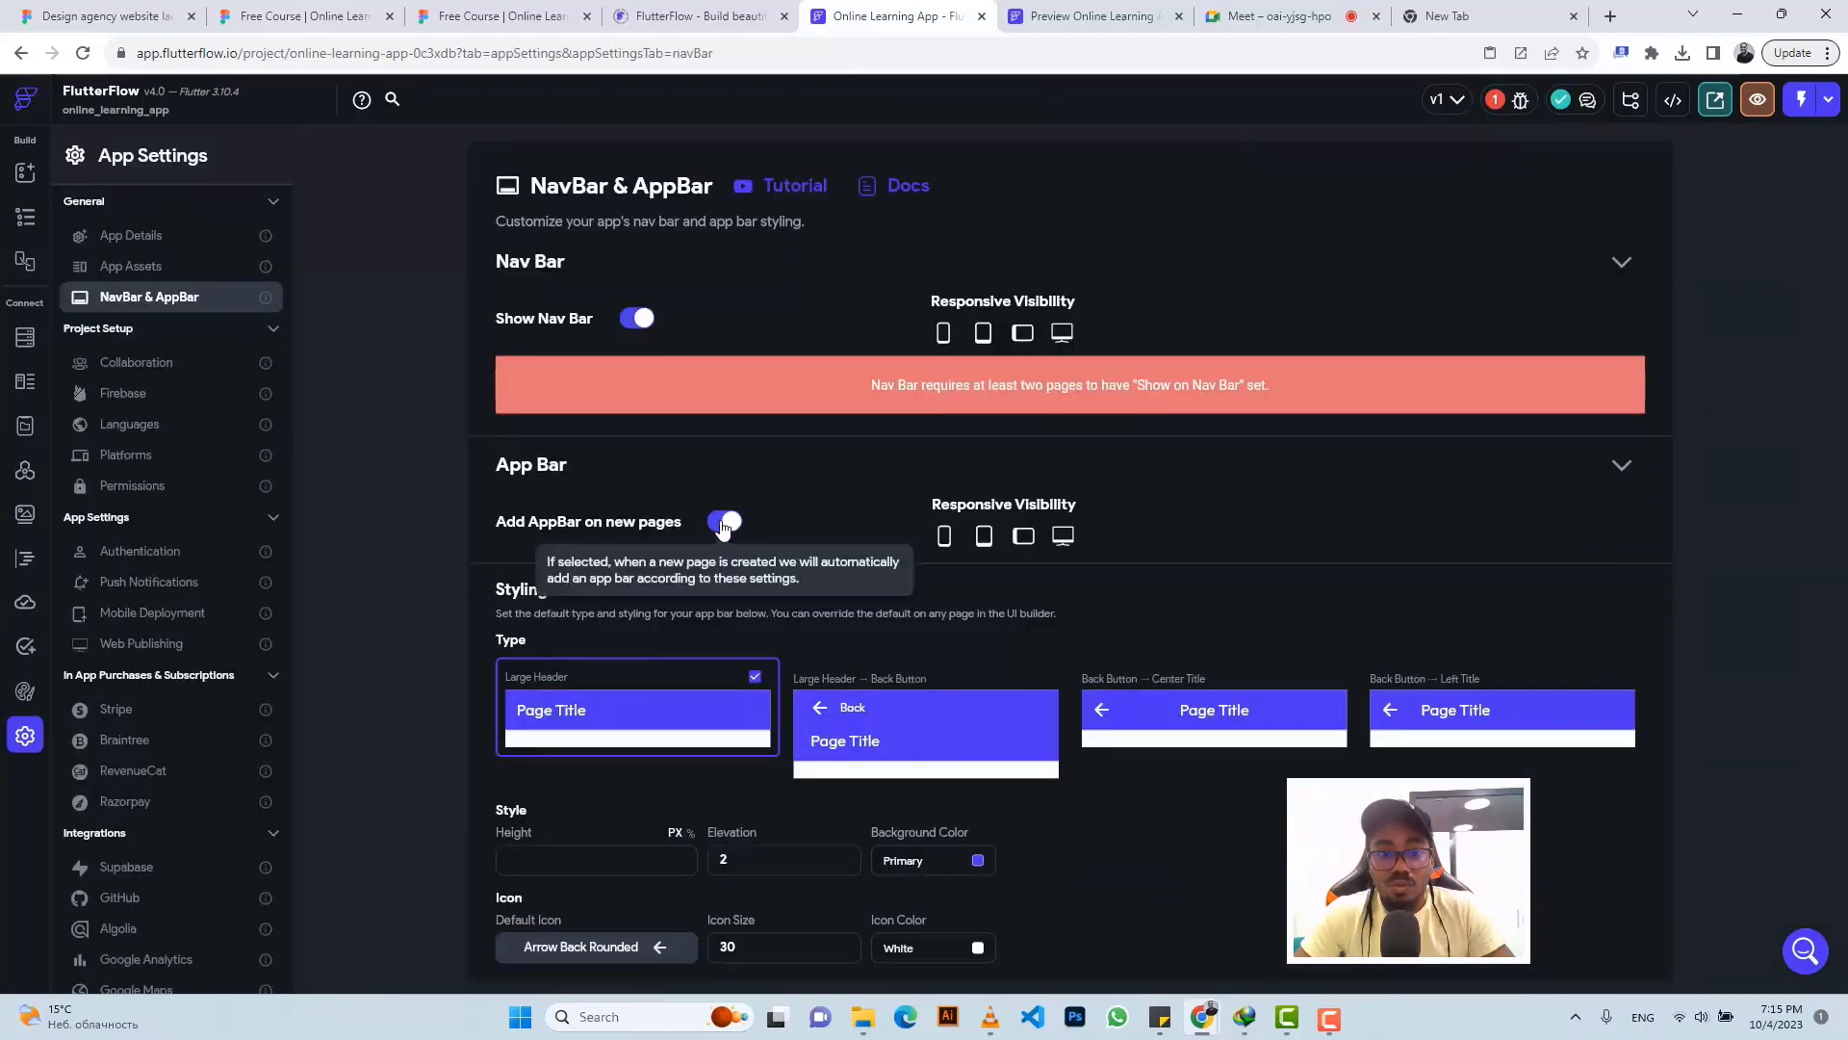
{"action": "left_click", "coordinate": [723, 525]}
{"action": "left_click", "coordinate": [639, 320]}
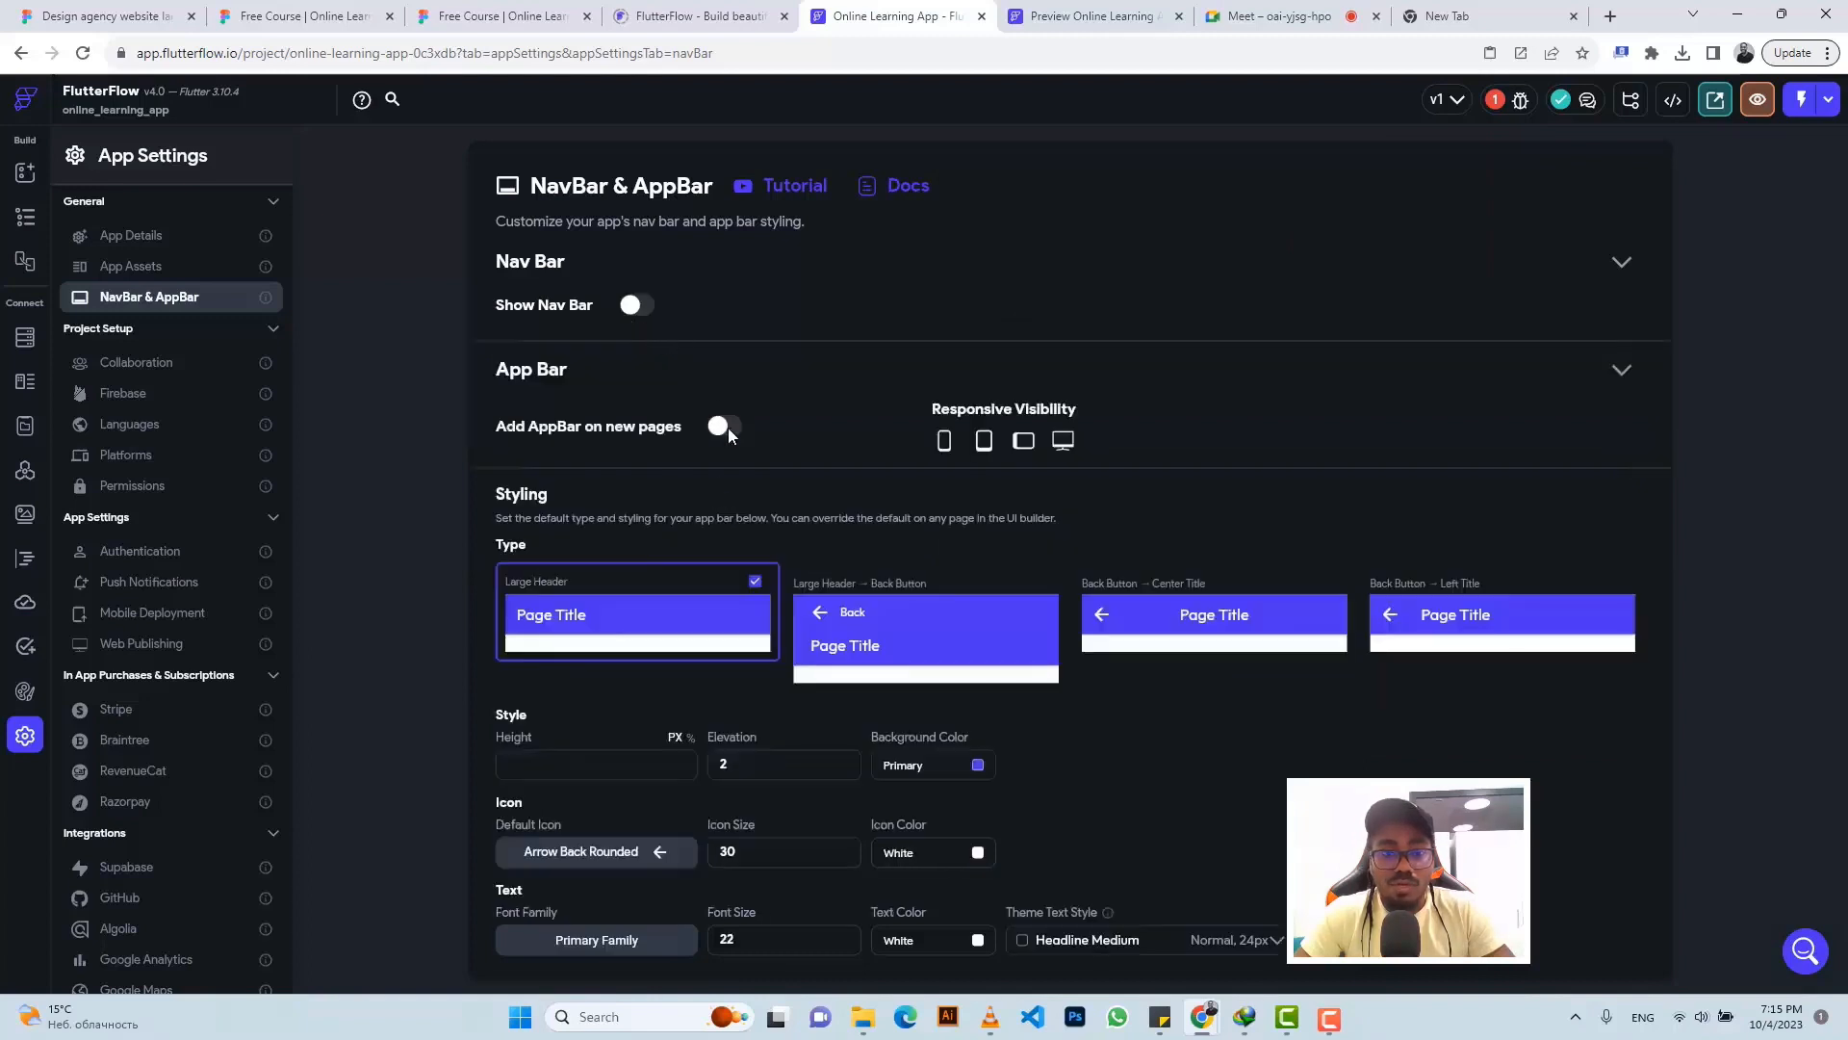
{"action": "left_click", "coordinate": [28, 221]}
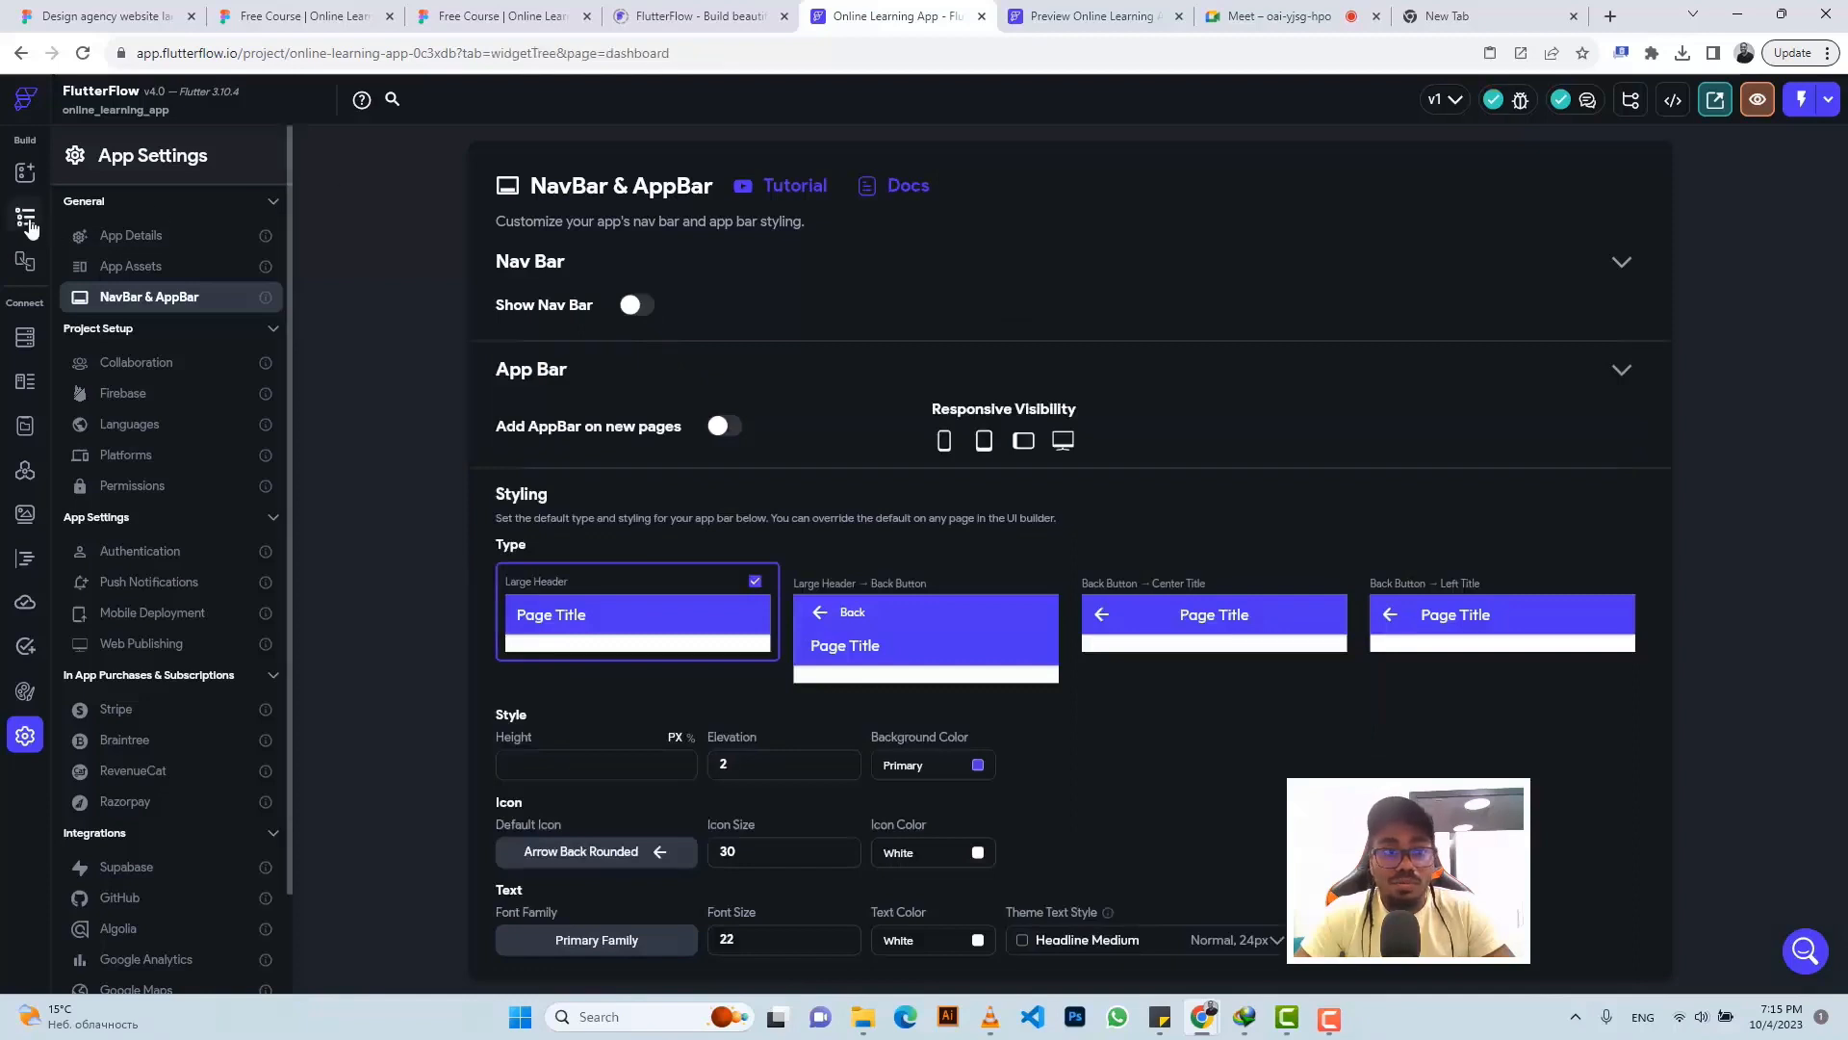
{"action": "left_click", "coordinate": [1758, 101]}
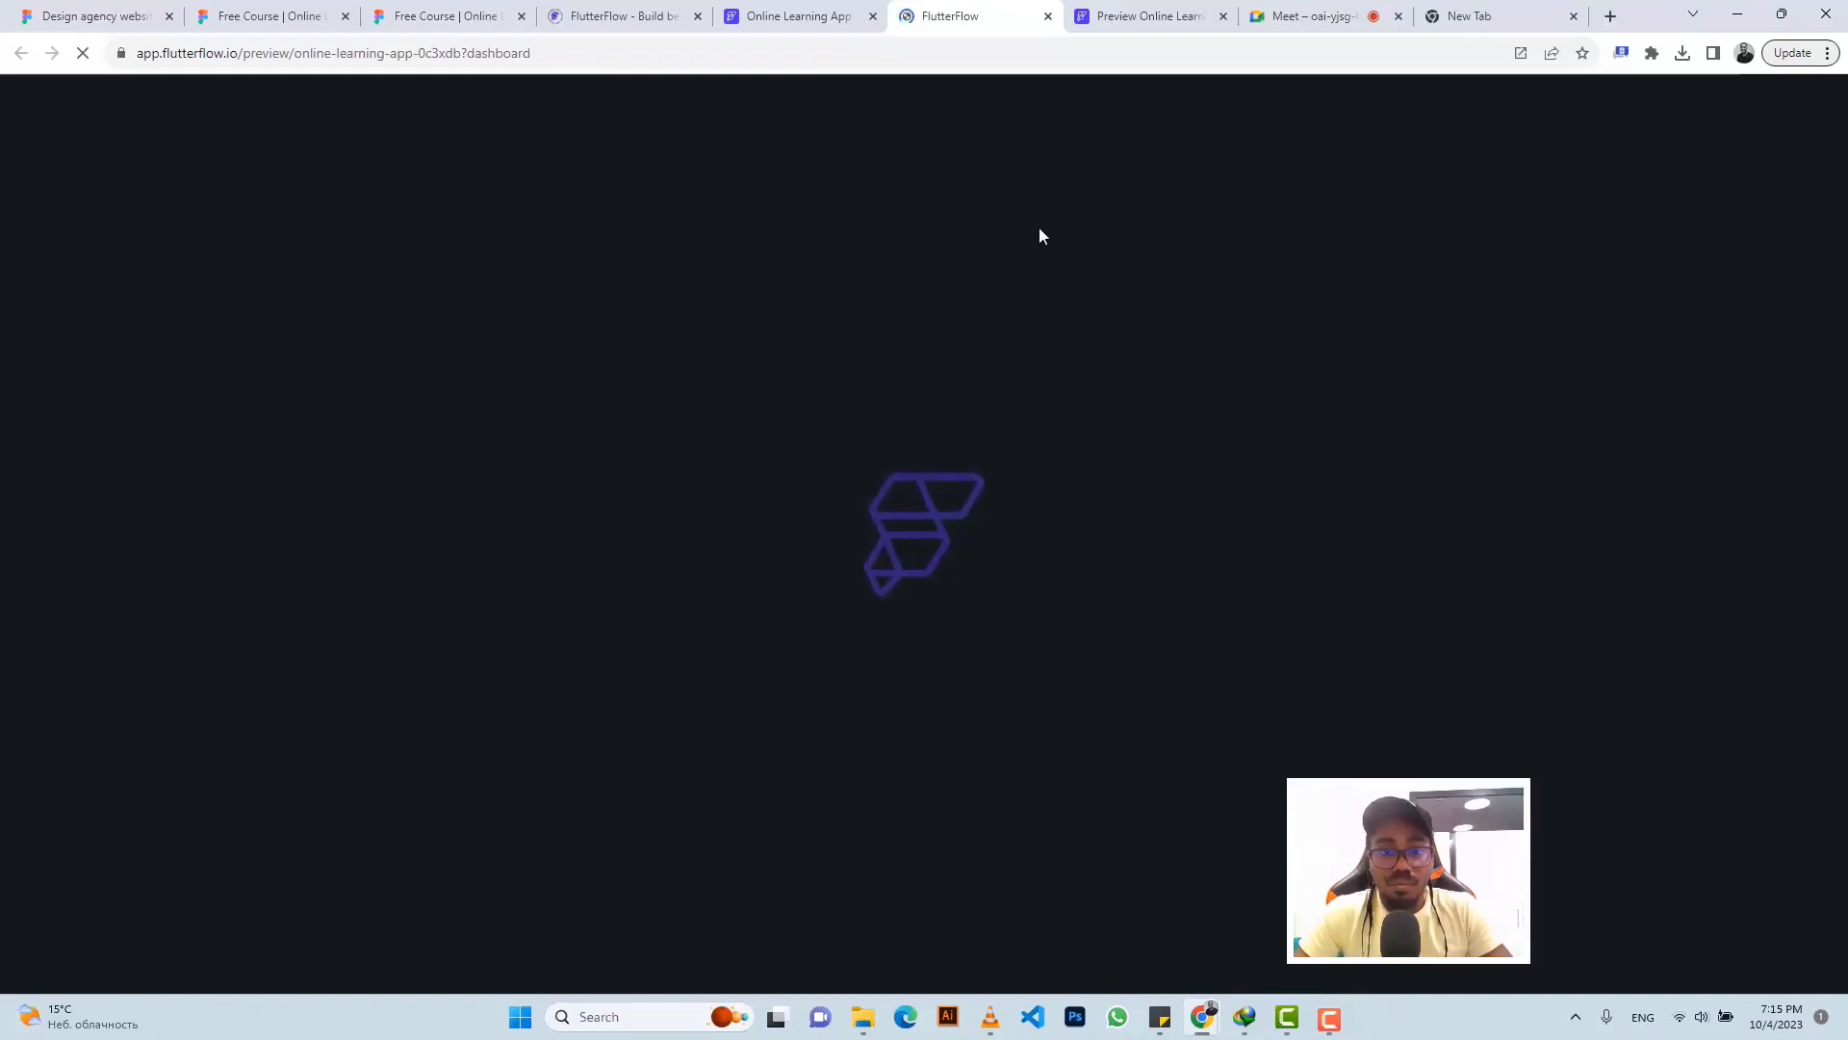
- Go from the preview back to the editor, then bring up the Figma design
{"action": "left_click", "coordinate": [814, 15]}
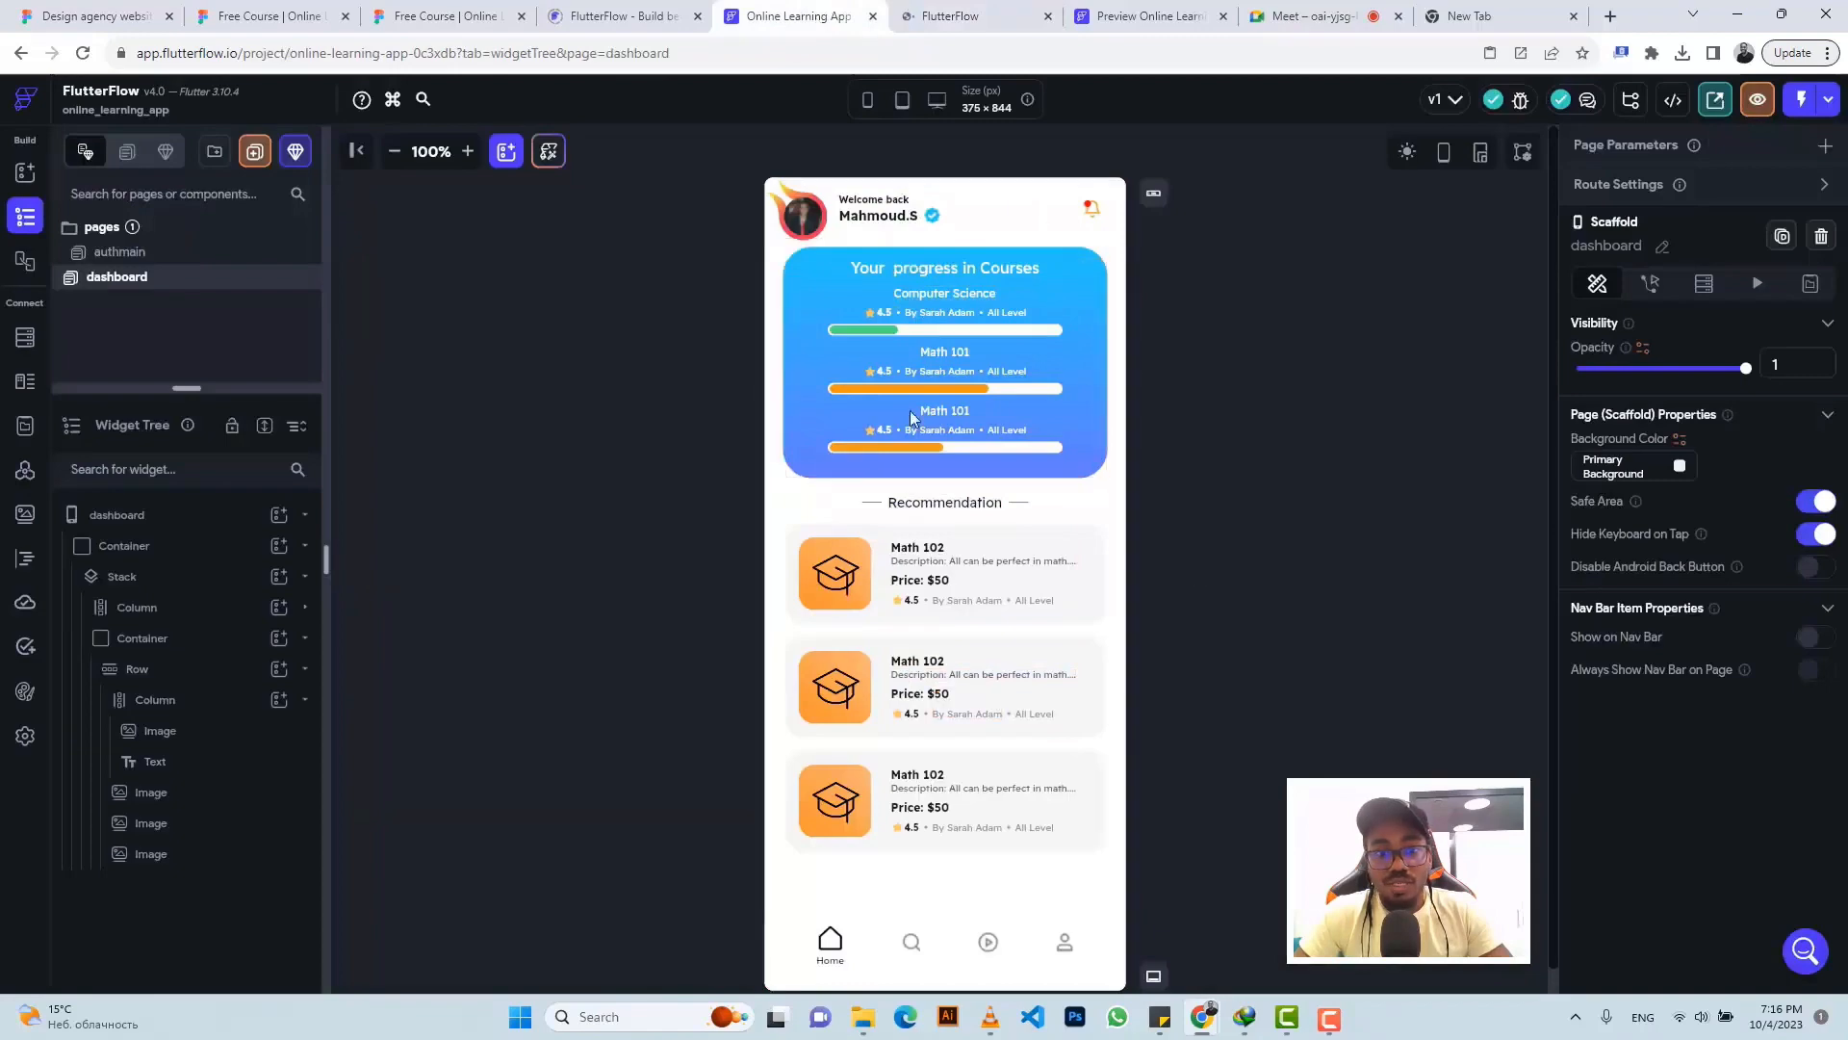
{"action": "left_click", "coordinate": [445, 15]}
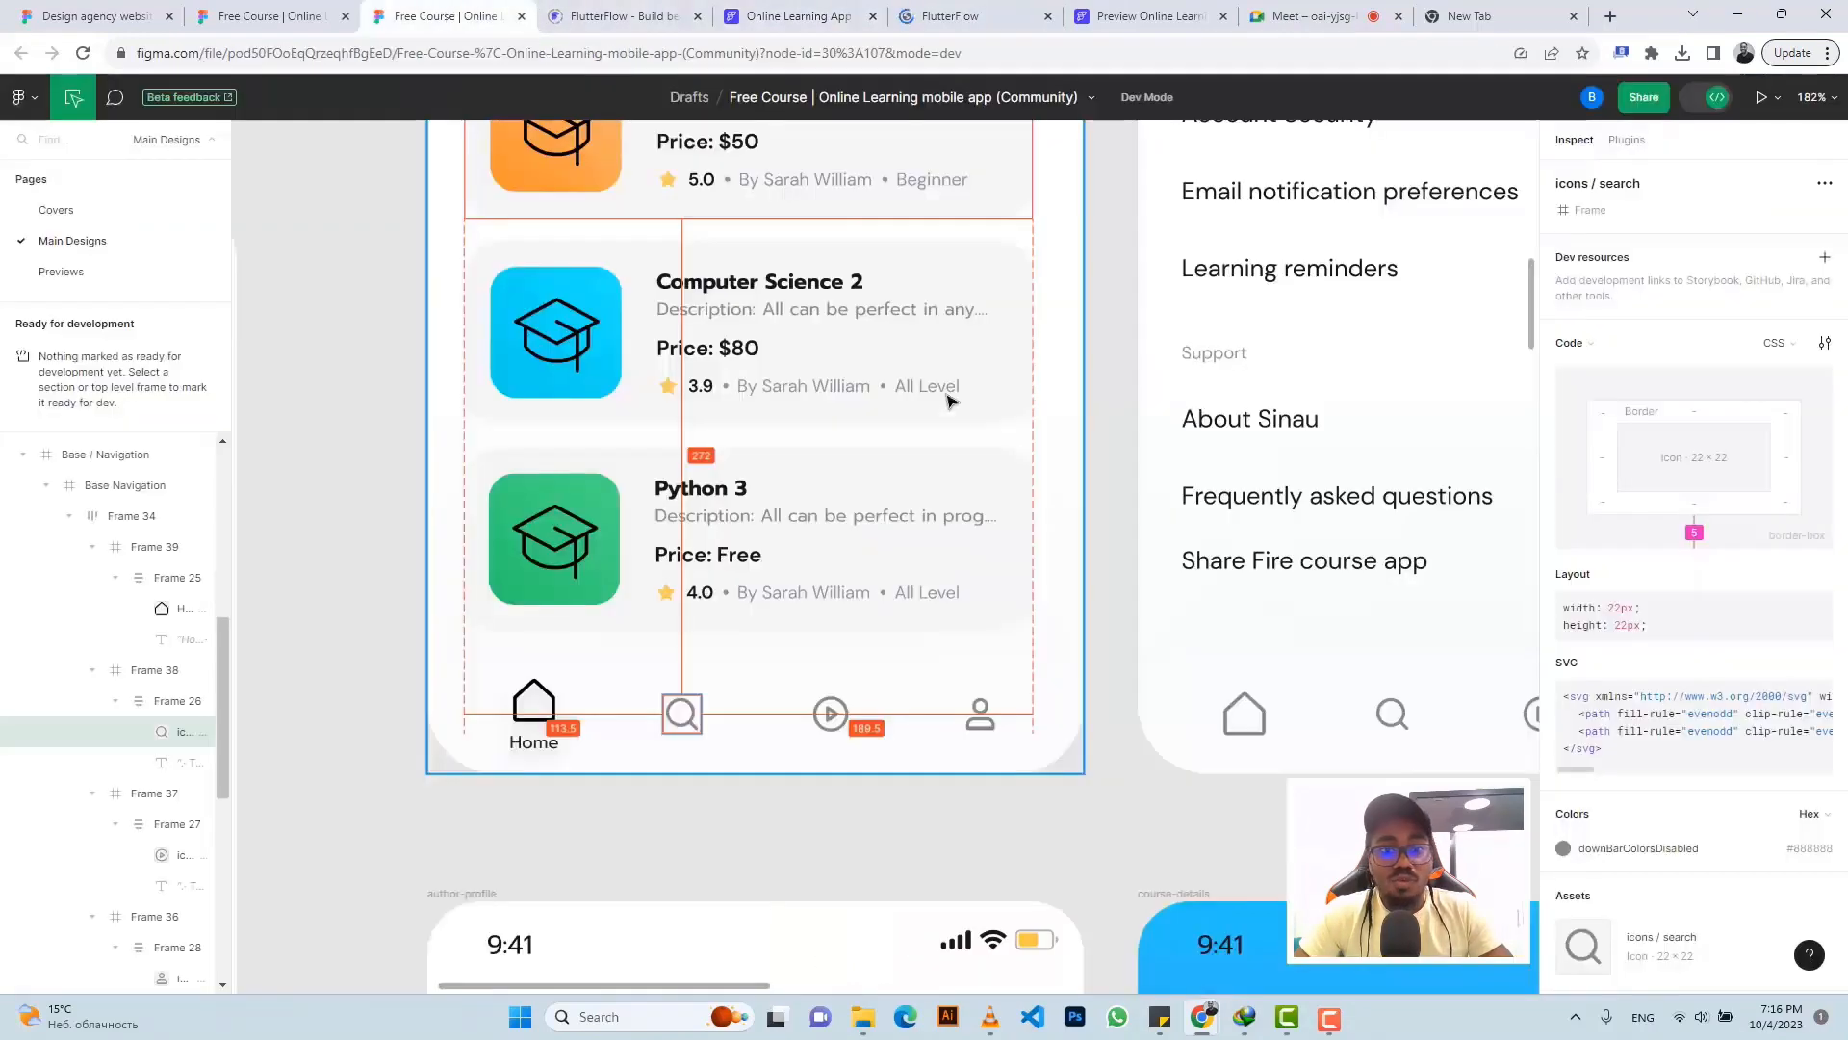
- Review the Light Theme screens in Figma, then return to the app preview
{"action": "scroll", "coordinate": [953, 412], "scroll_direction": "down", "scroll_amount": 5}
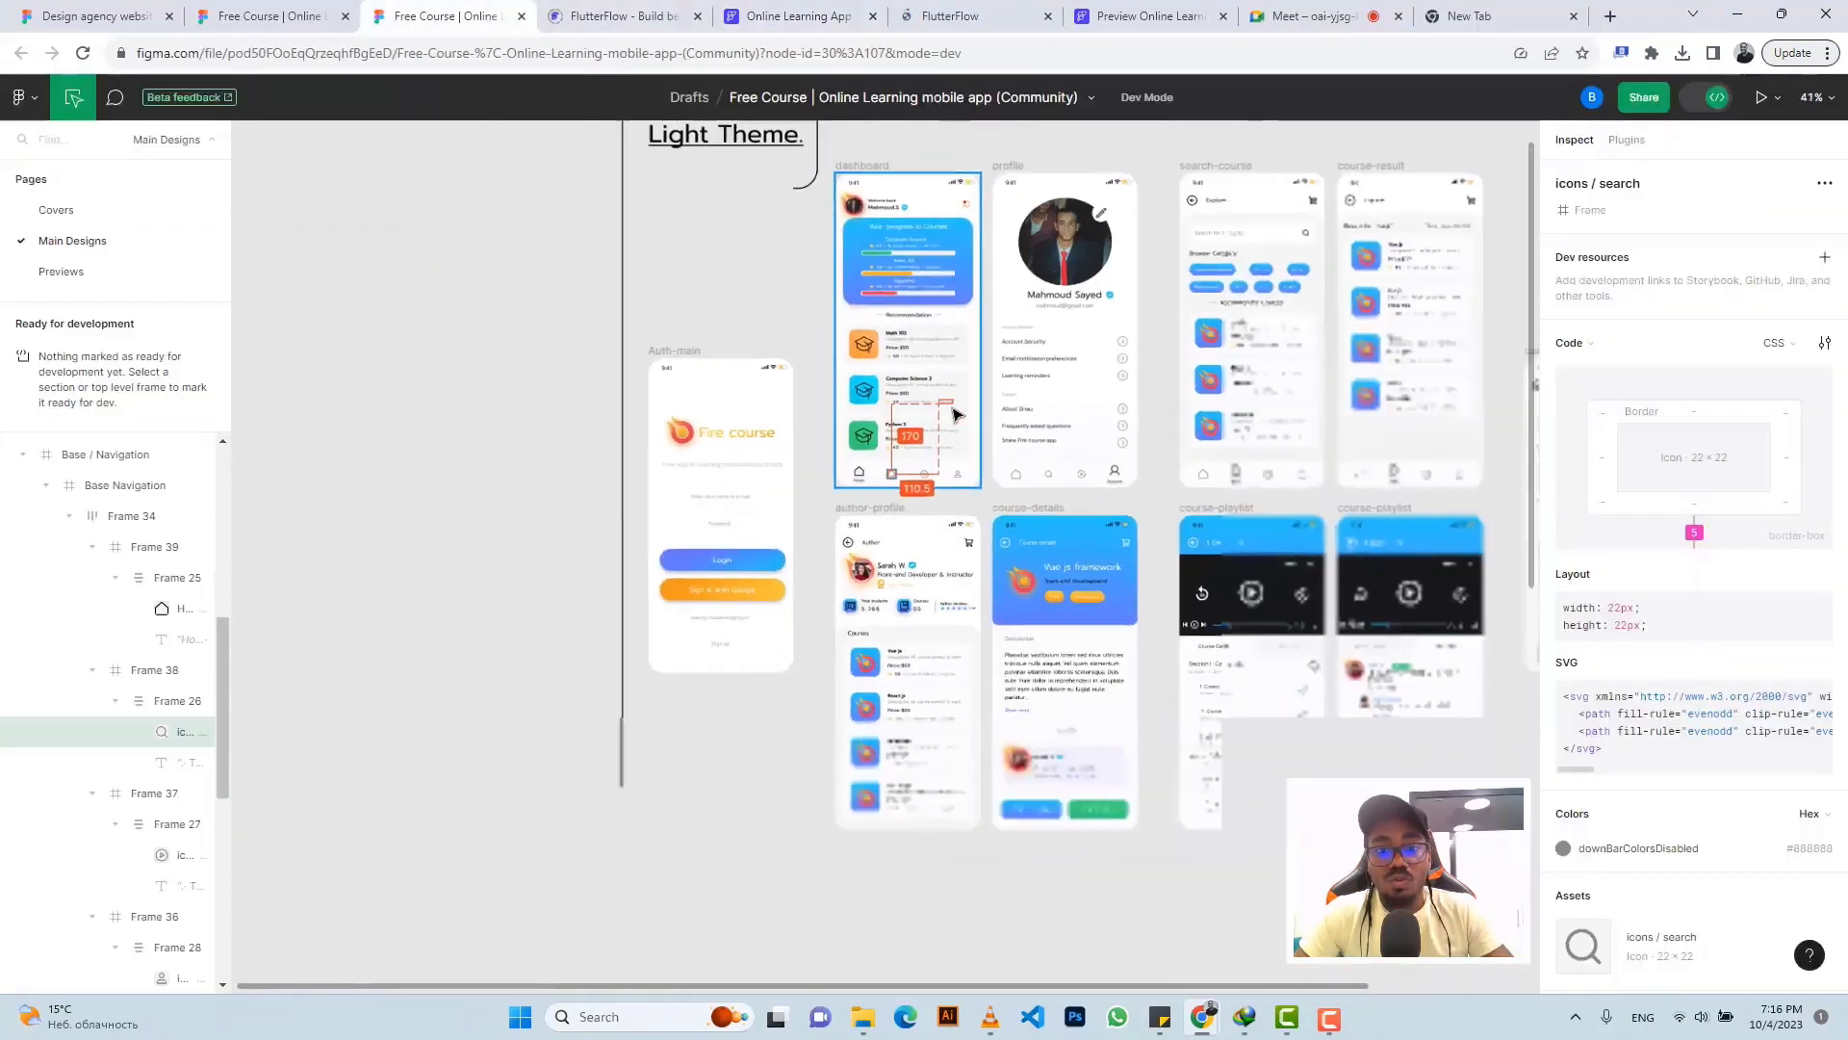
{"action": "scroll", "coordinate": [953, 412], "scroll_direction": "up", "scroll_amount": 3}
{"action": "scroll", "coordinate": [950, 405], "scroll_direction": "up", "scroll_amount": 3}
{"action": "scroll", "coordinate": [950, 405], "scroll_direction": "up", "scroll_amount": 1}
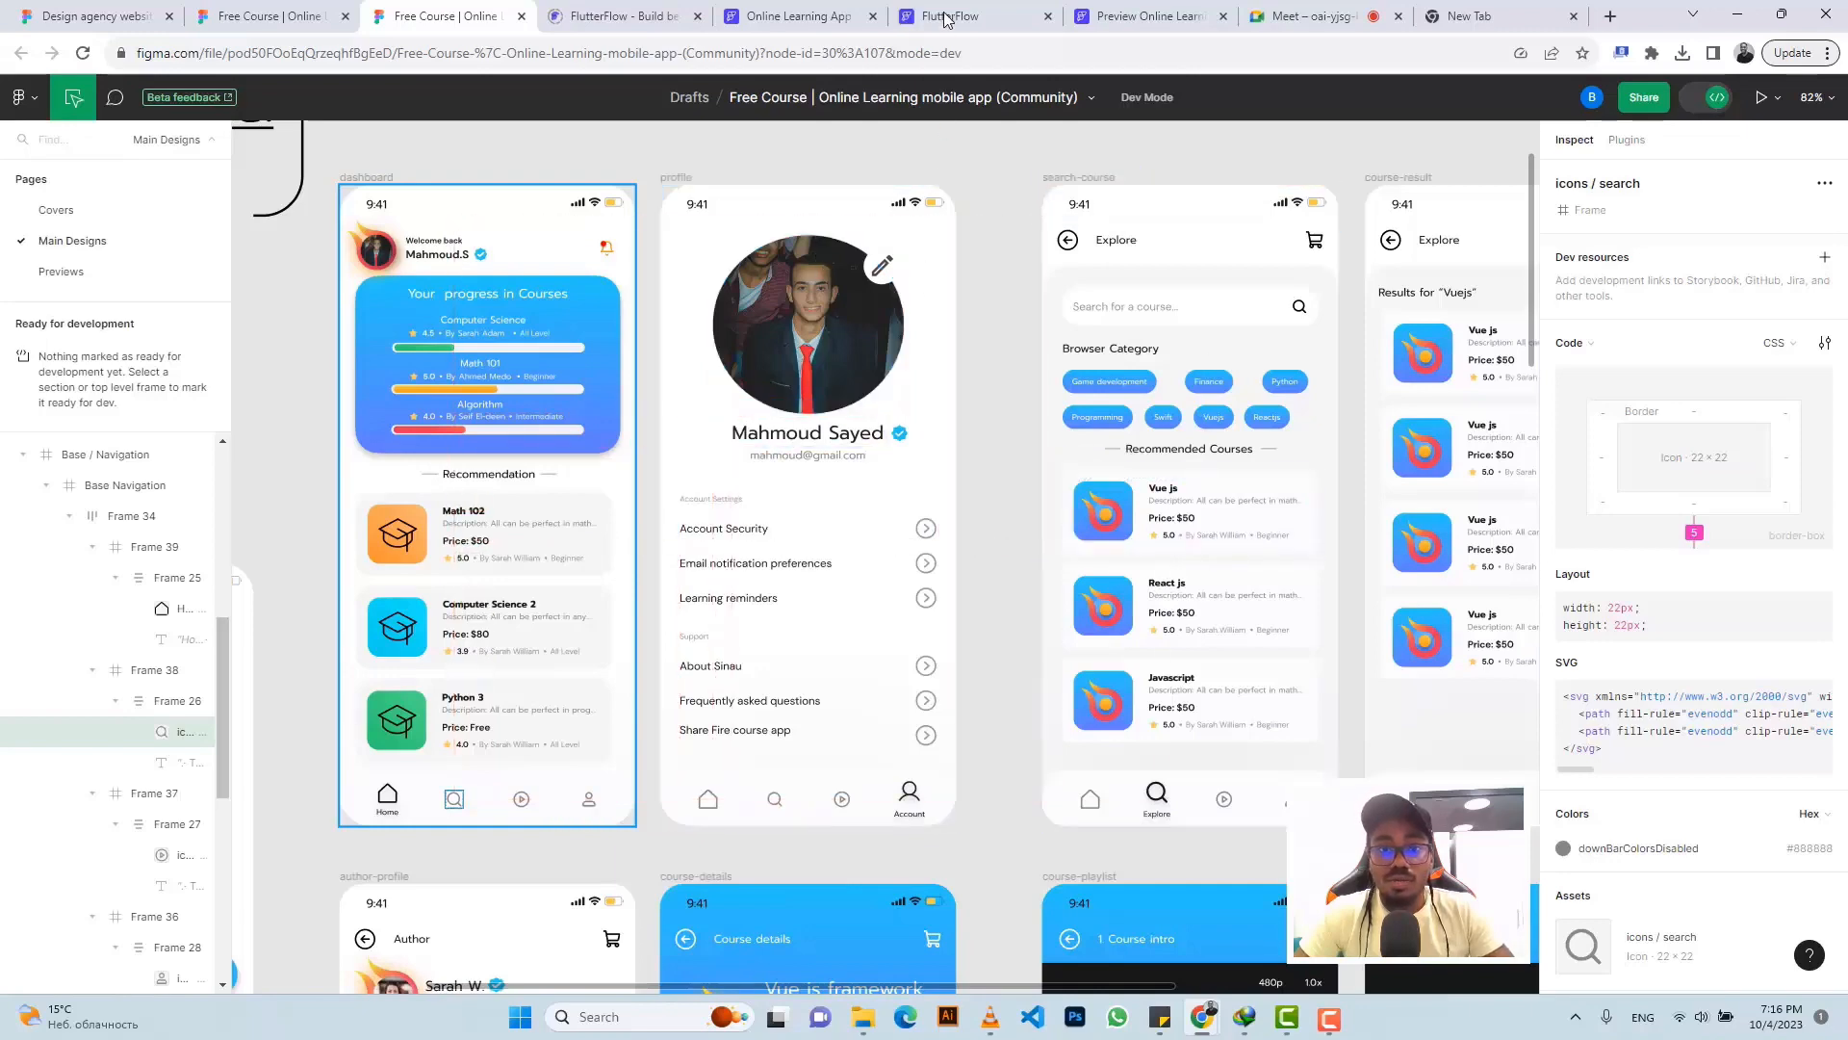
{"action": "scroll", "coordinate": [1004, 424], "scroll_direction": "down", "scroll_amount": 5}
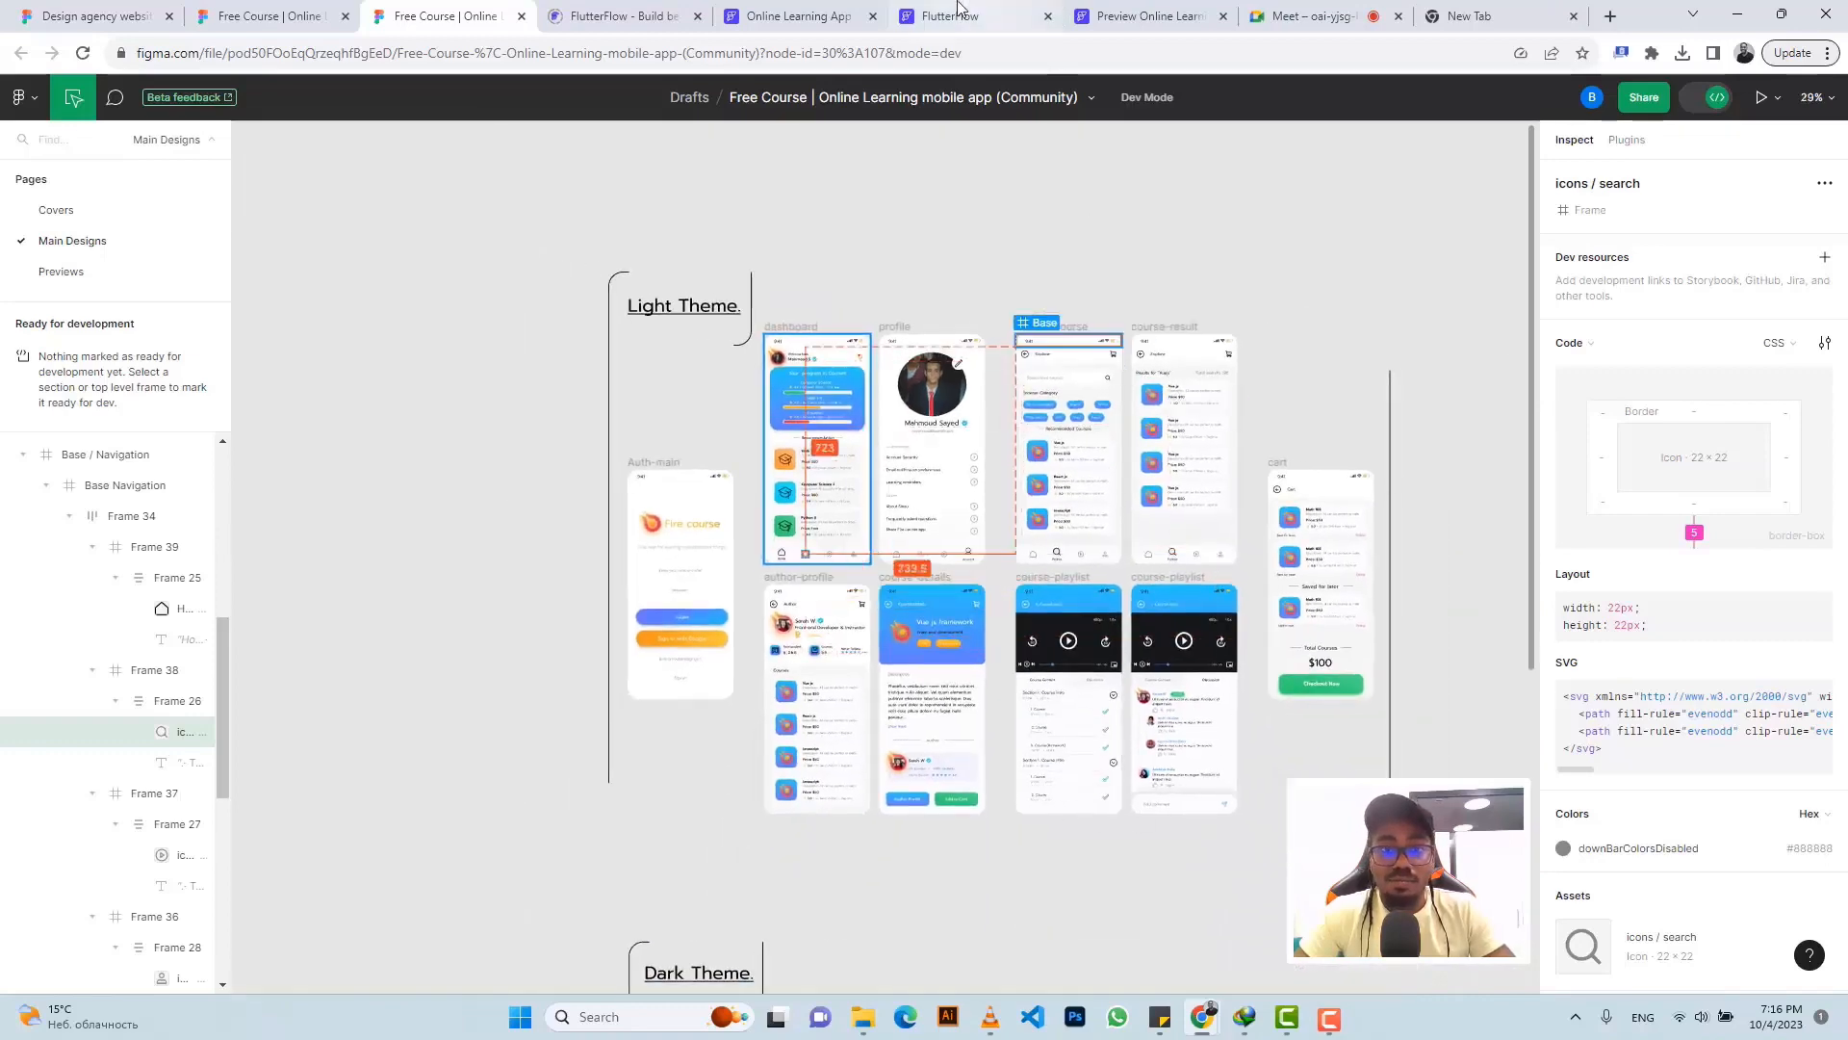
{"action": "left_click", "coordinate": [1126, 12]}
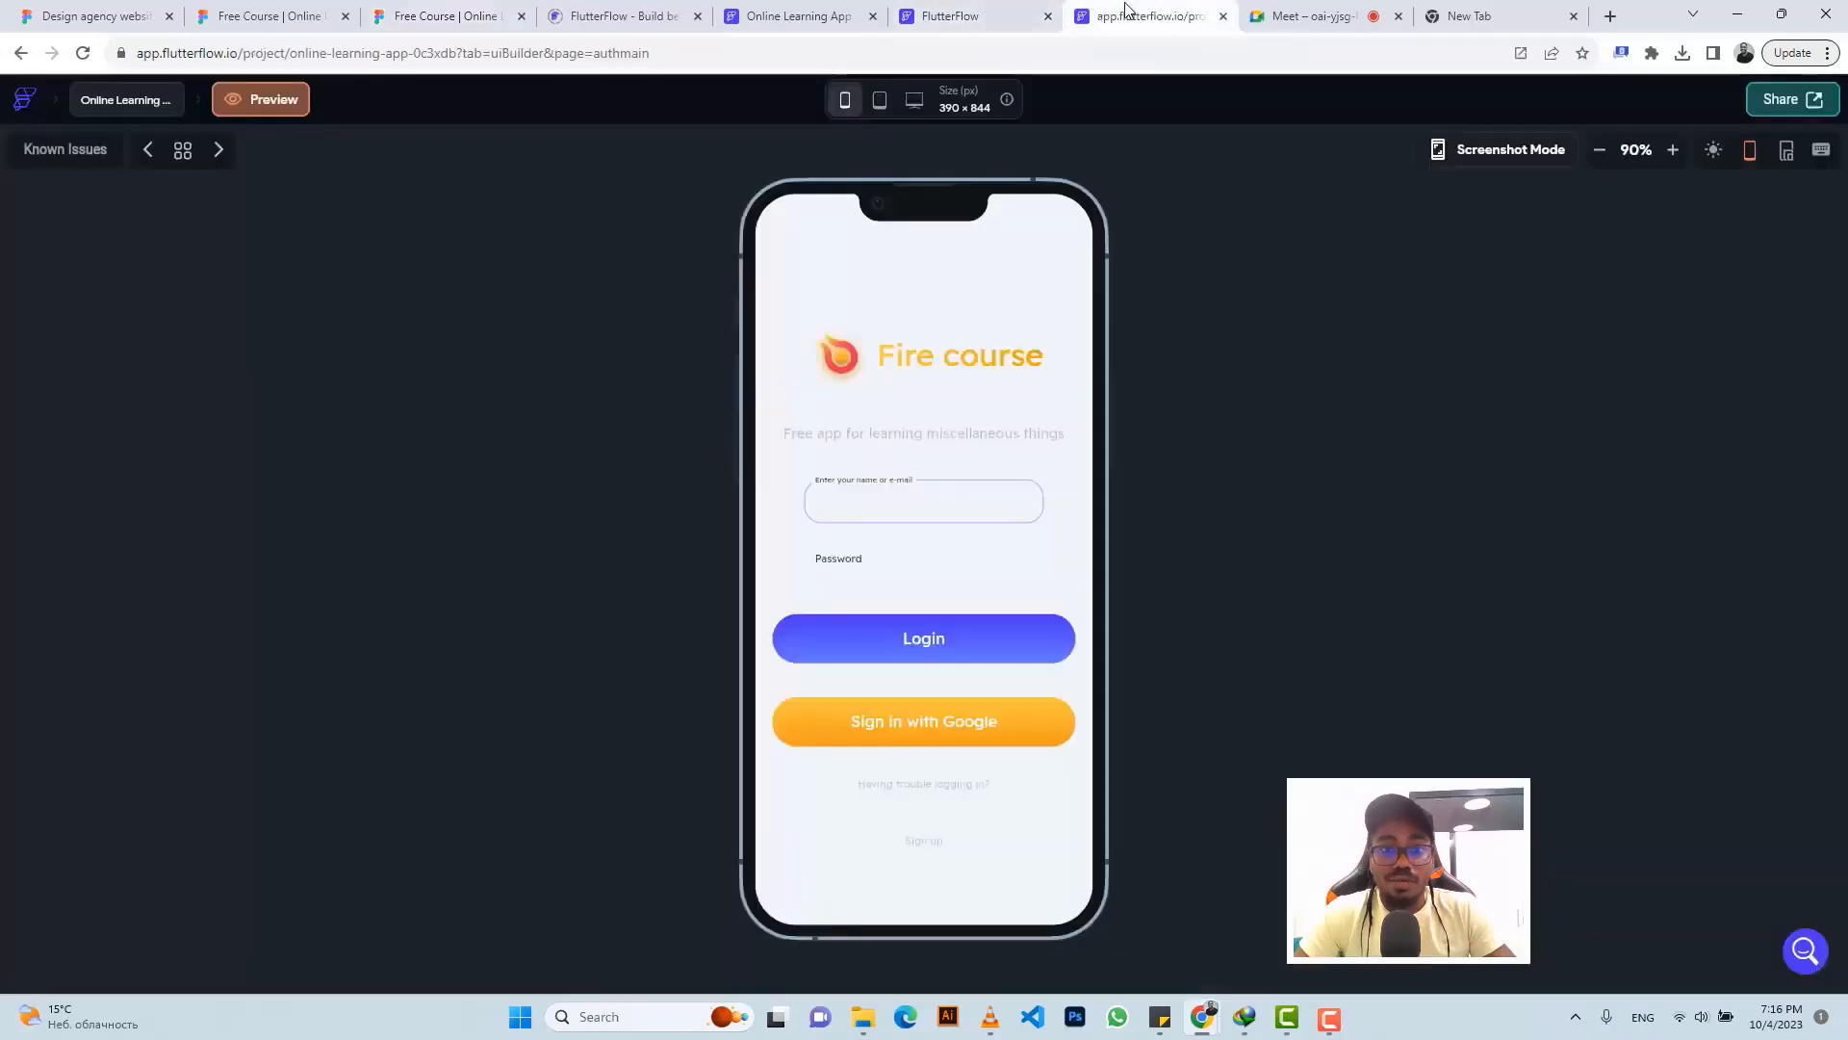
- Show the dashboard in the app preview inside a phone-sized frame
{"action": "left_click", "coordinate": [971, 26]}
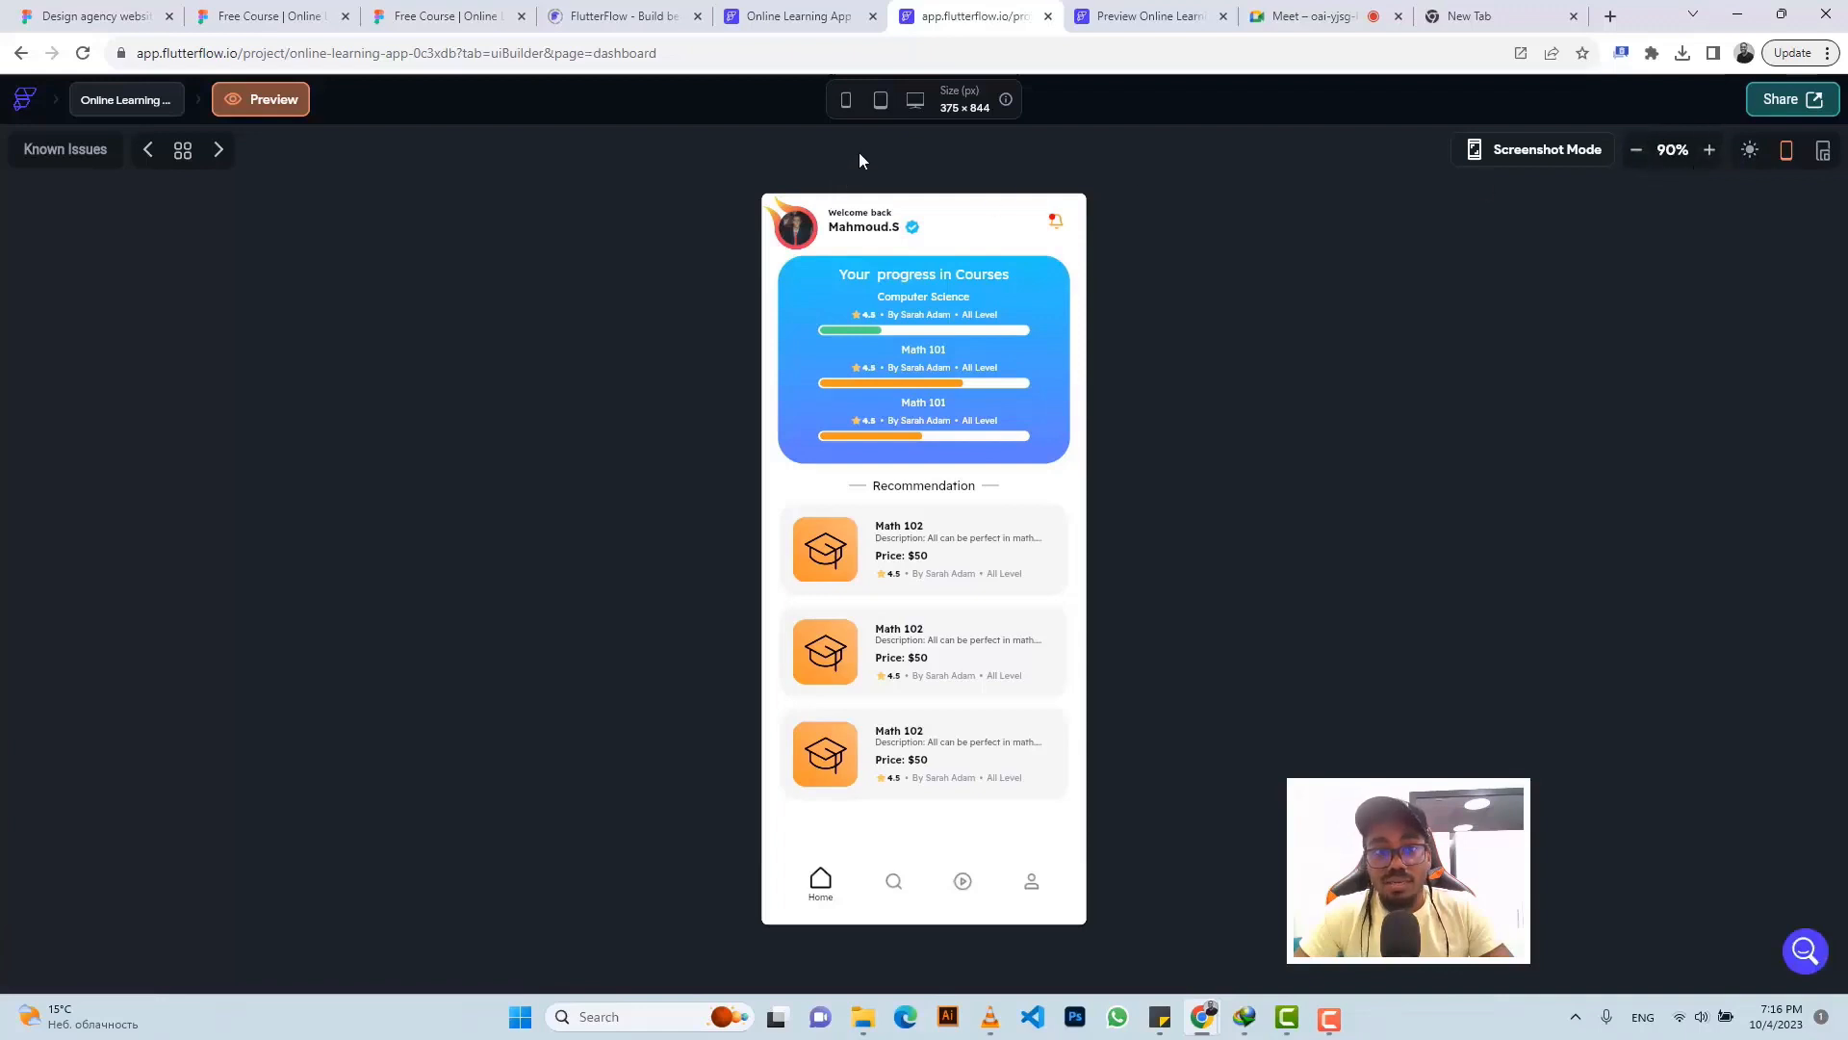
{"action": "left_click", "coordinate": [846, 102]}
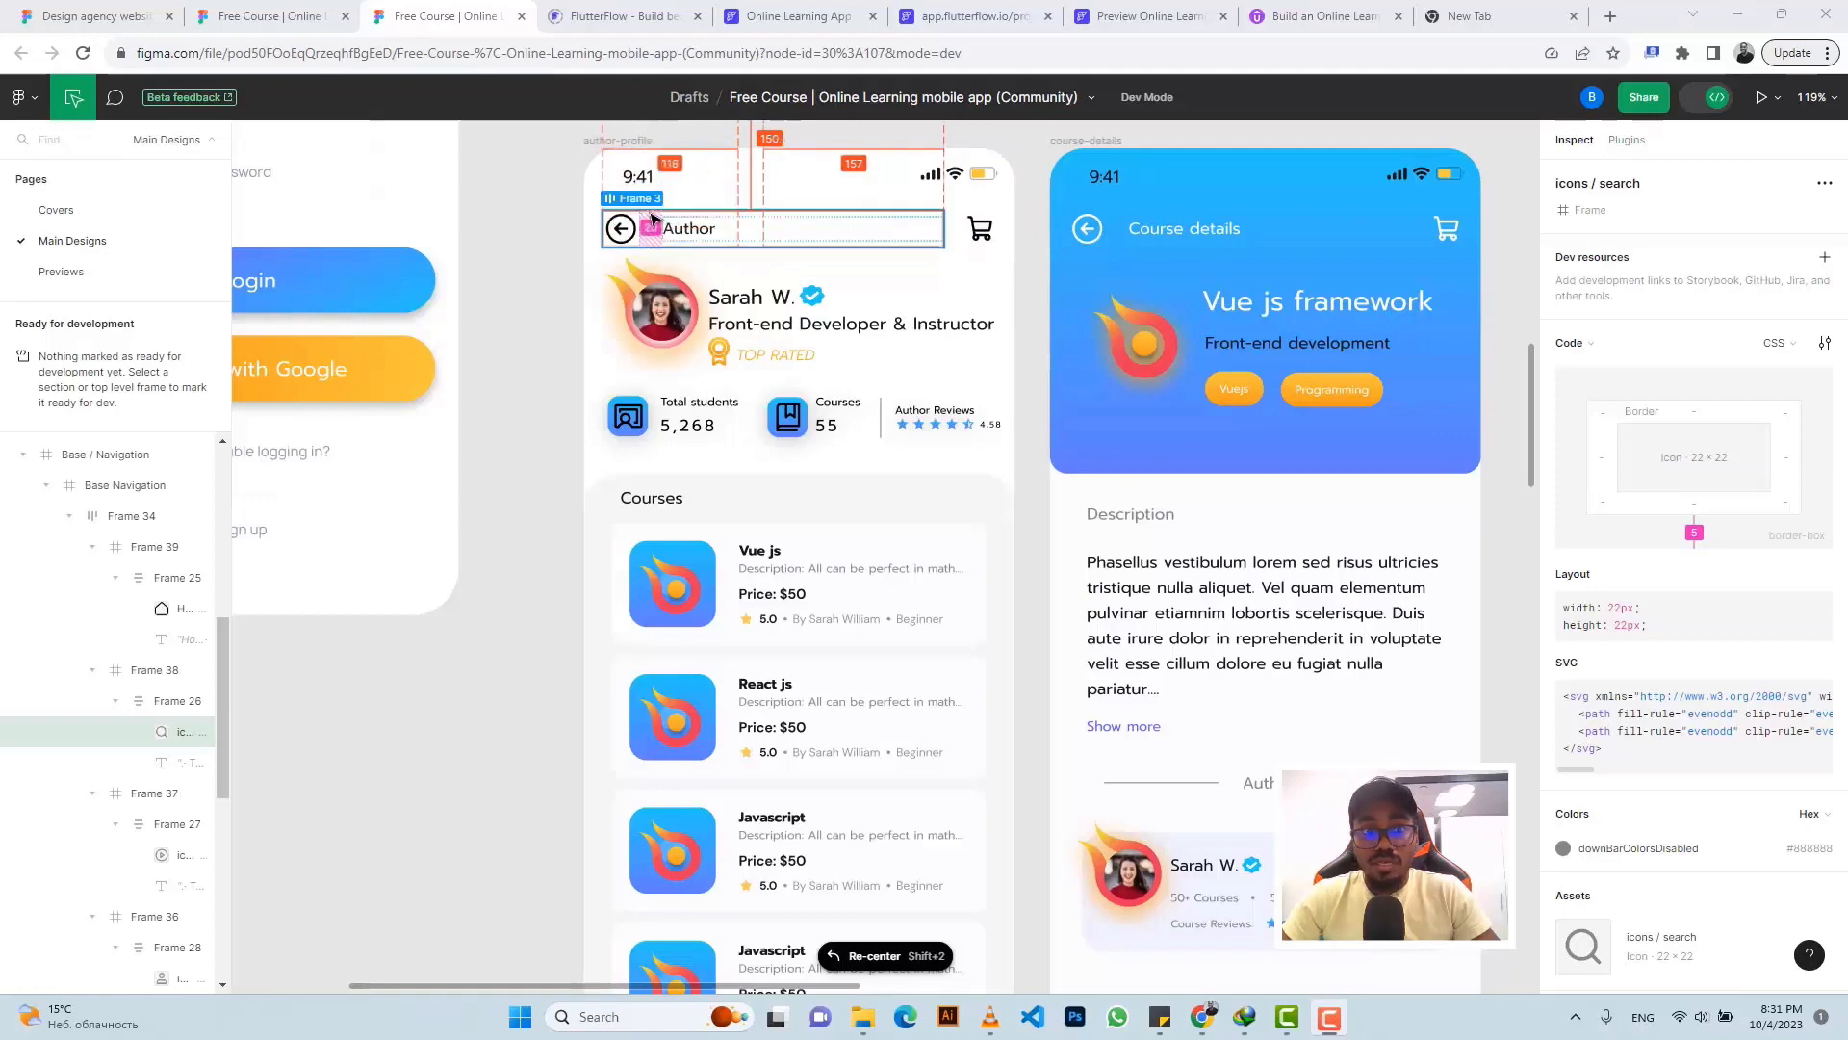
- Create a blank page named authorprofile
{"action": "left_click", "coordinate": [808, 12]}
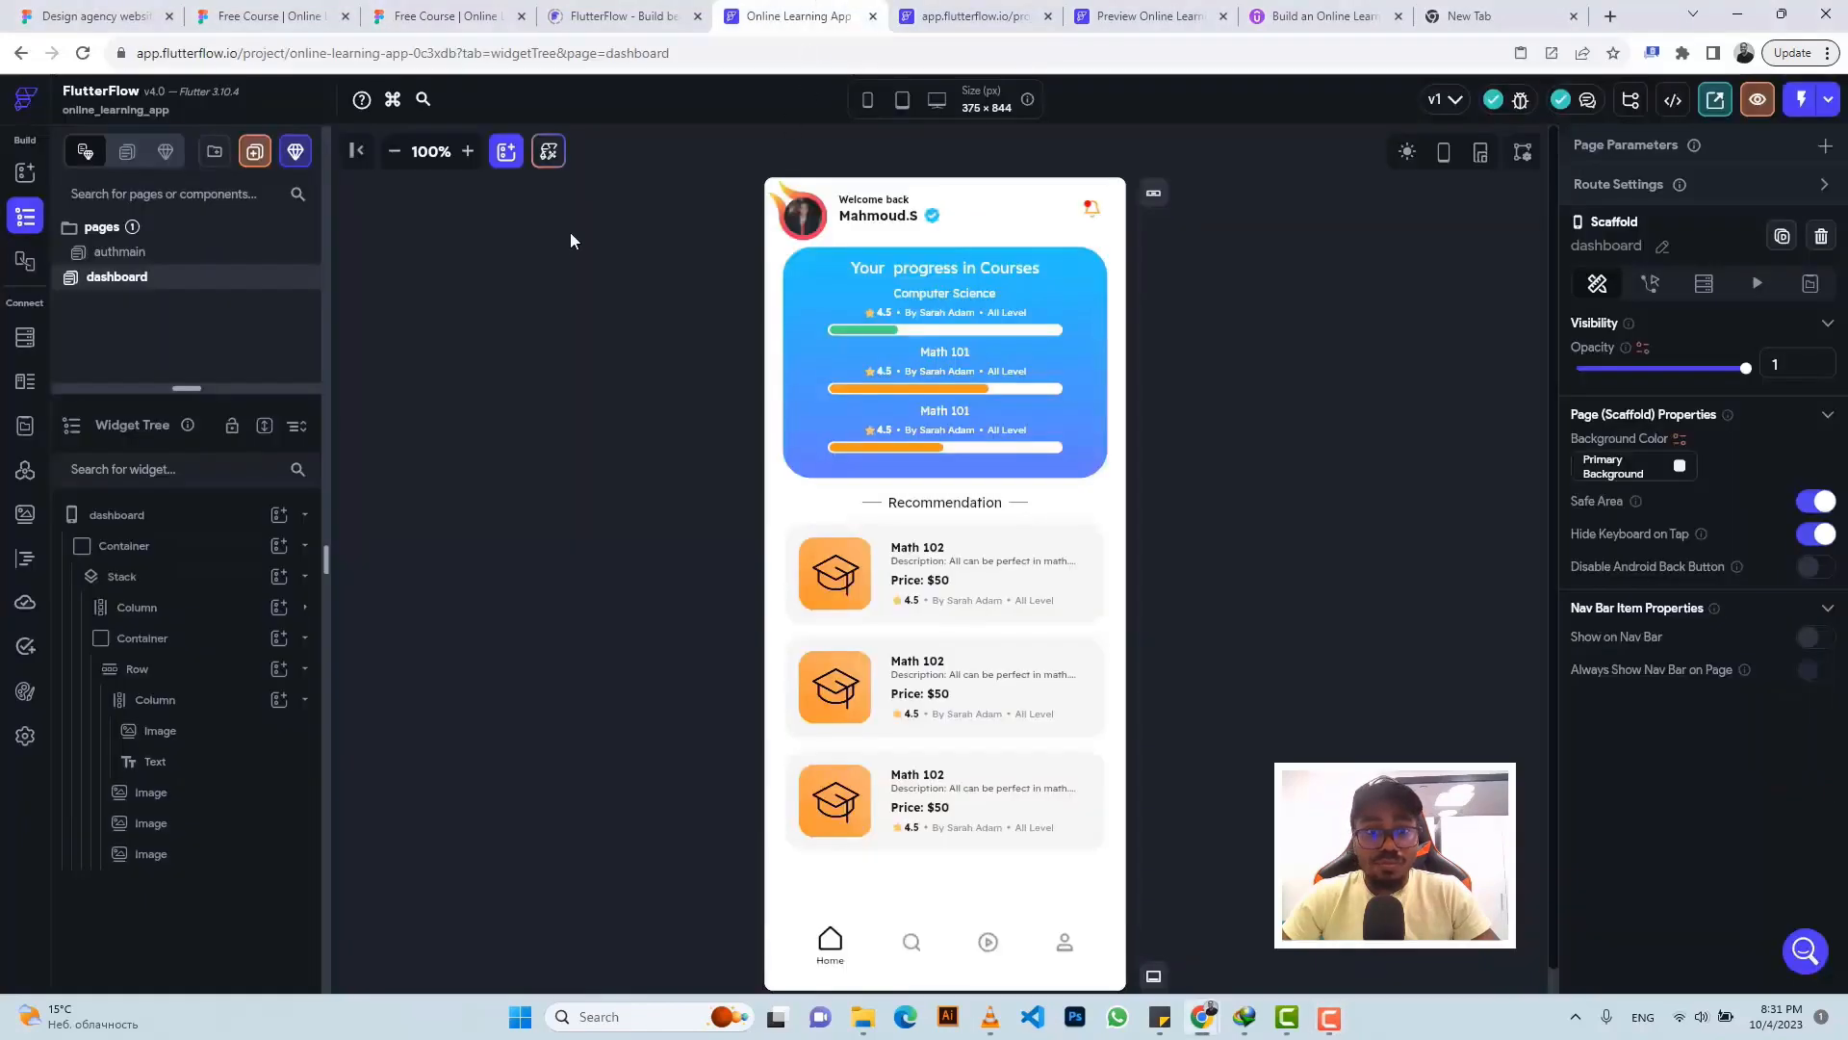
{"action": "left_click", "coordinate": [255, 152]}
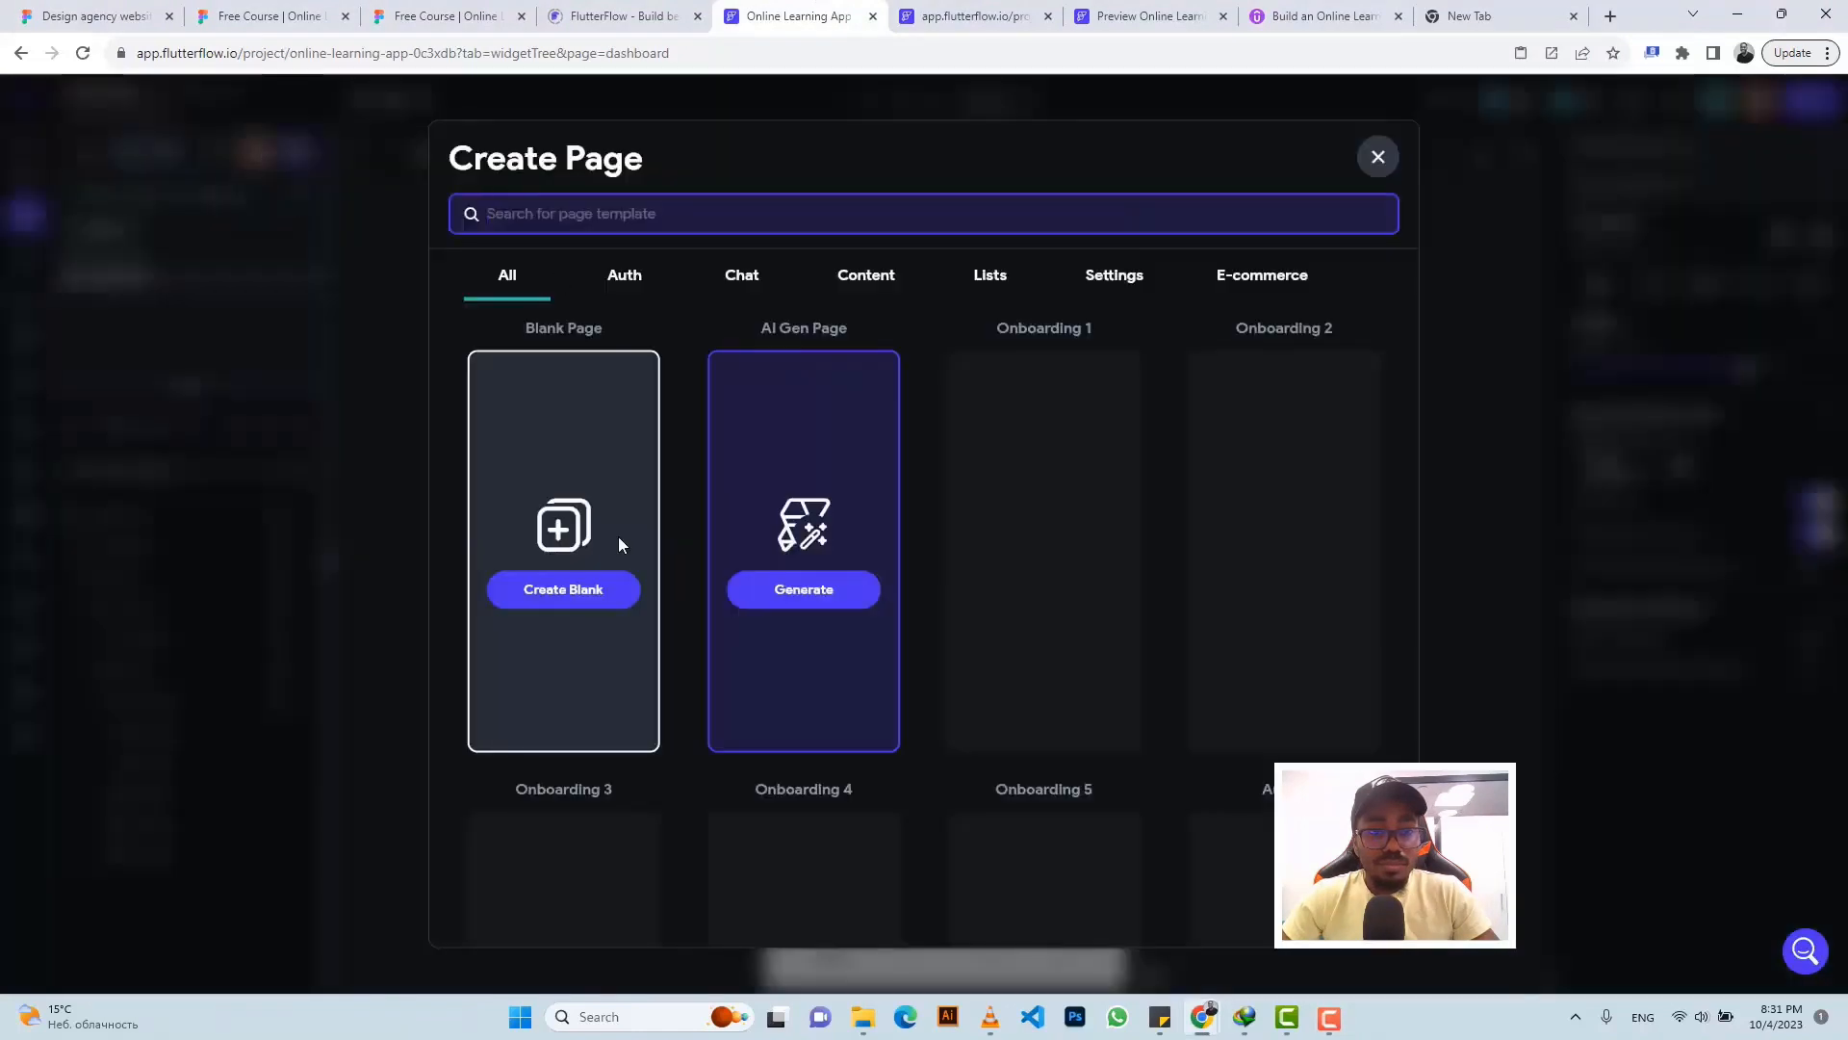
{"action": "left_click", "coordinate": [566, 592]}
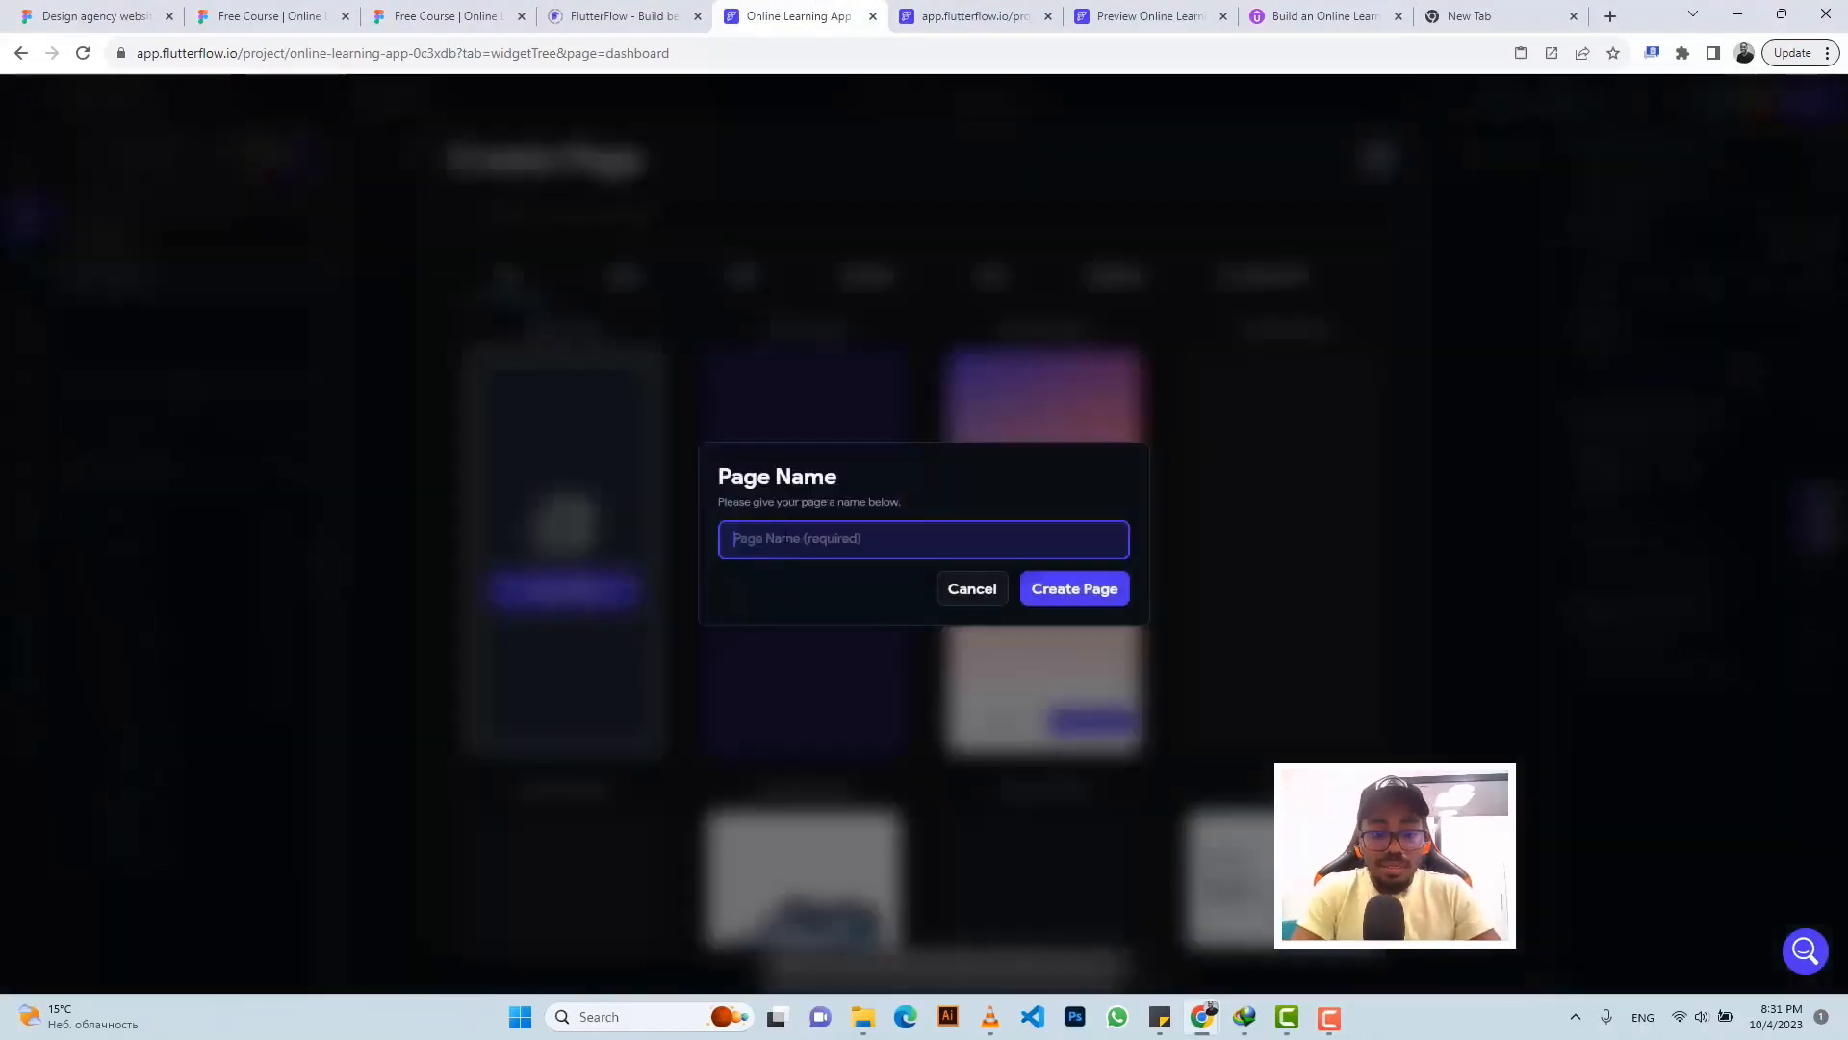
{"action": "type", "text": "authorprofile"}
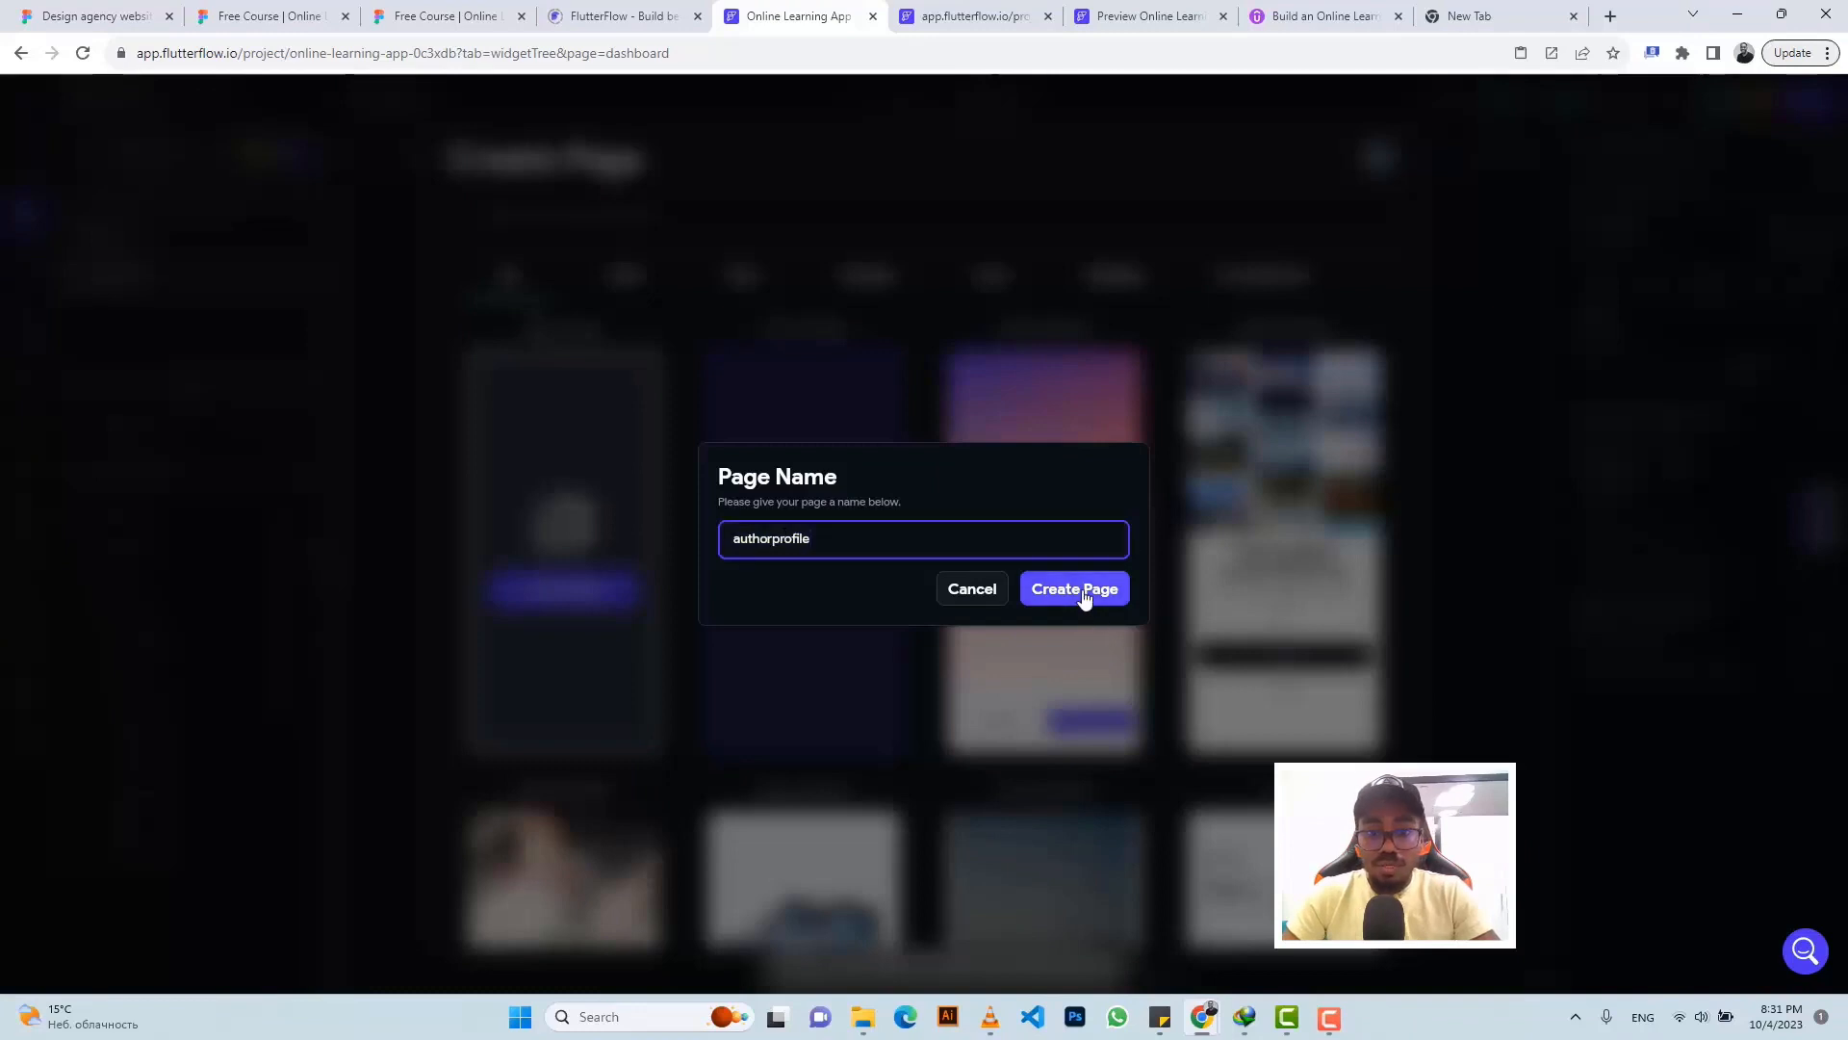
{"action": "left_click", "coordinate": [1081, 596]}
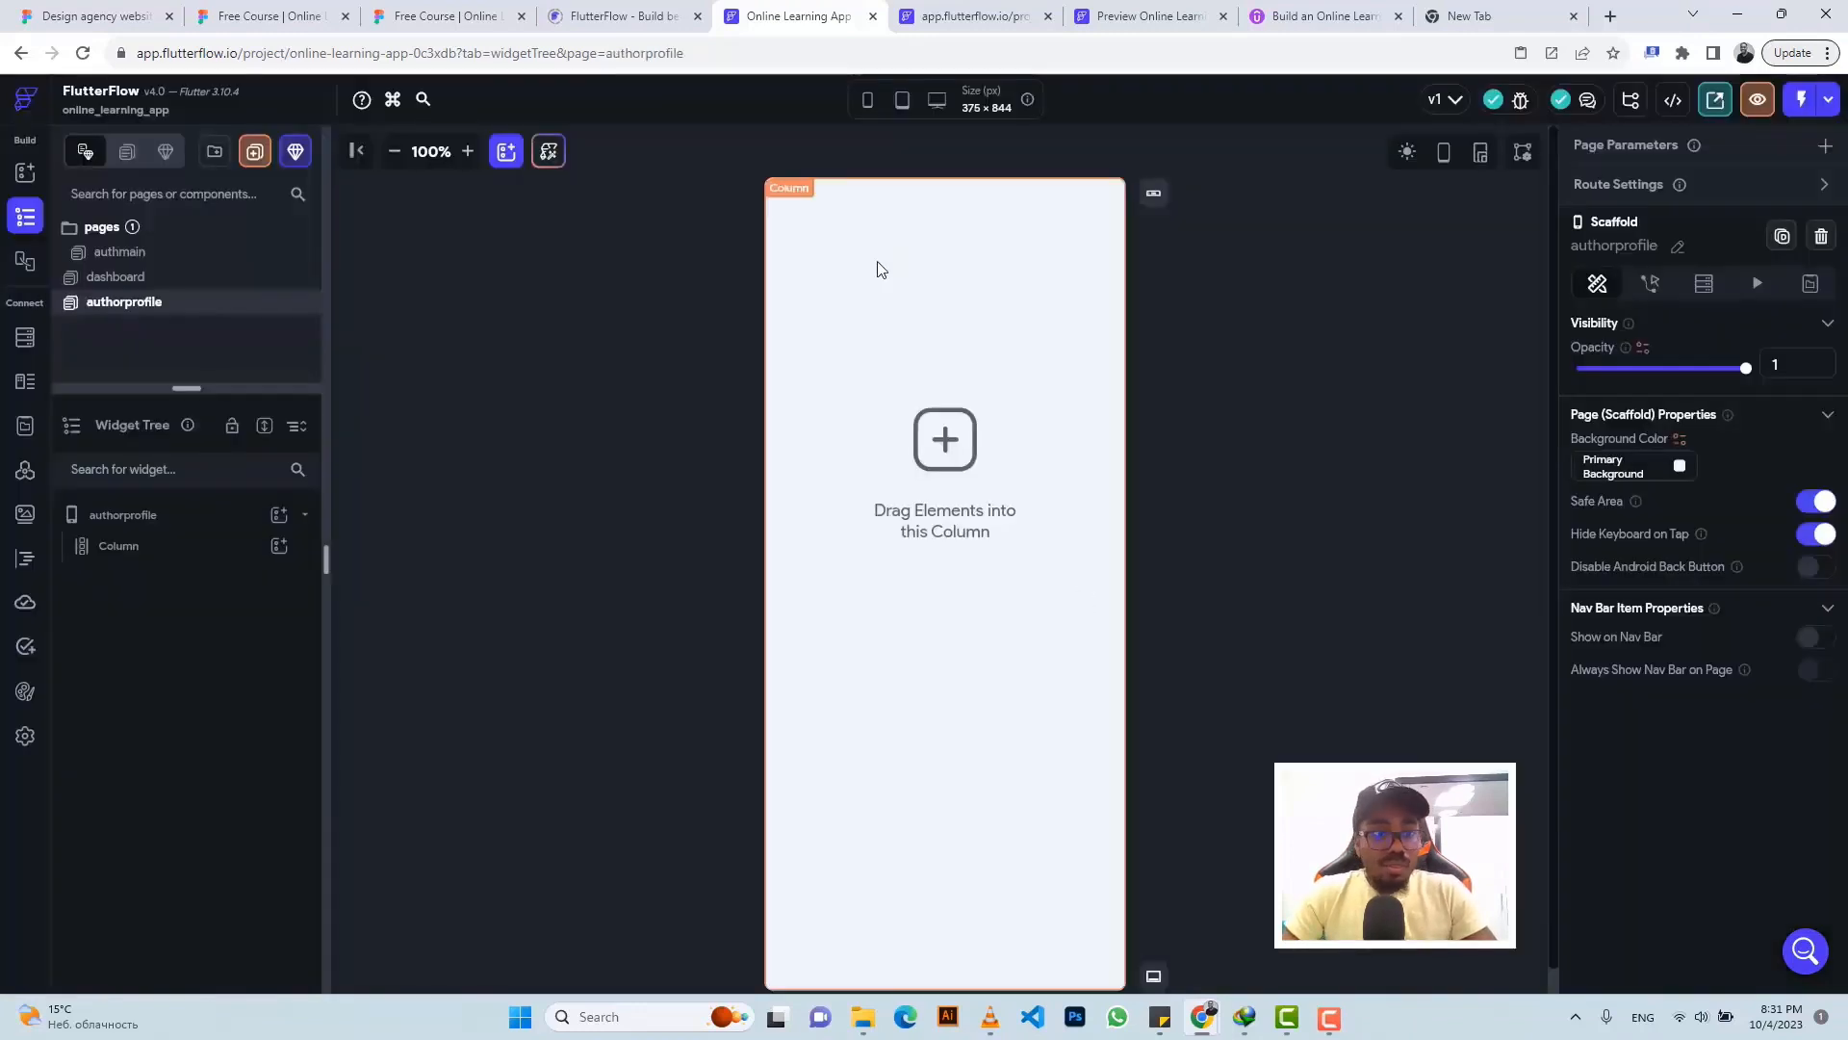
- Add a Row inside the page Column and an Icon widget inside the Row
{"action": "left_click", "coordinate": [182, 541]}
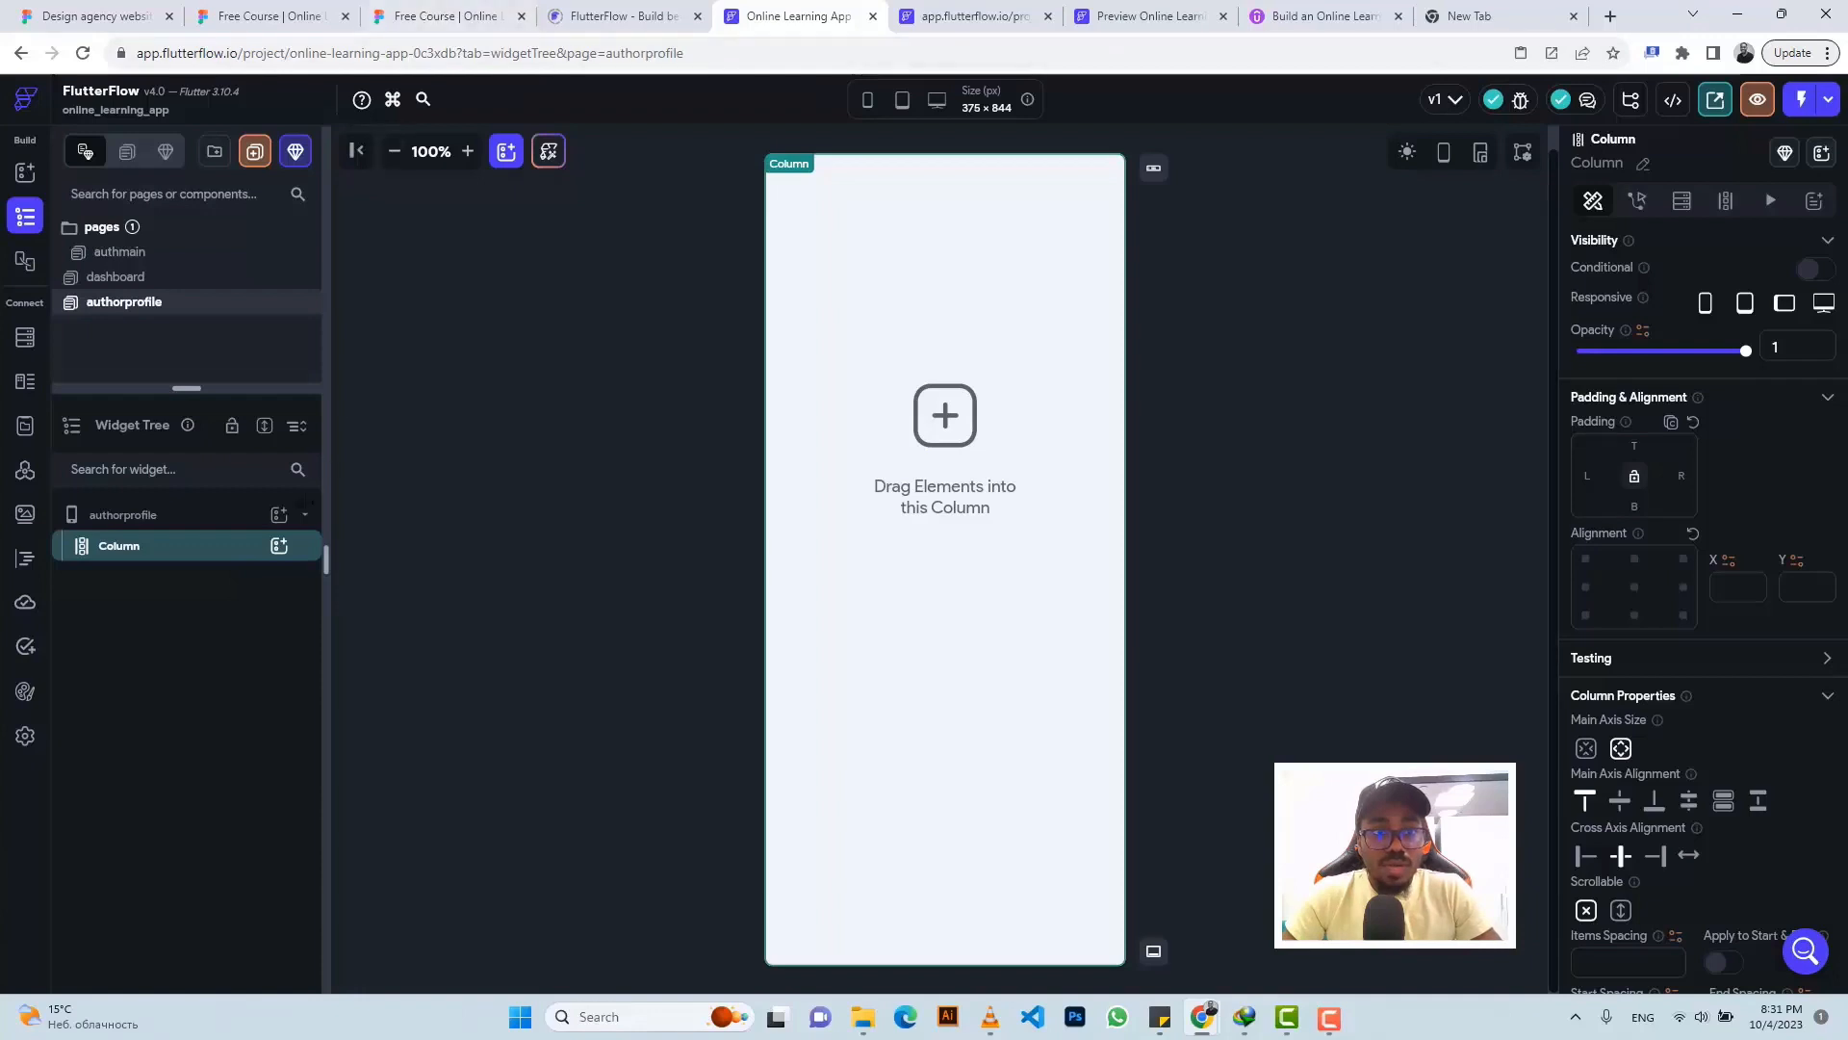
{"action": "left_click", "coordinate": [281, 551]}
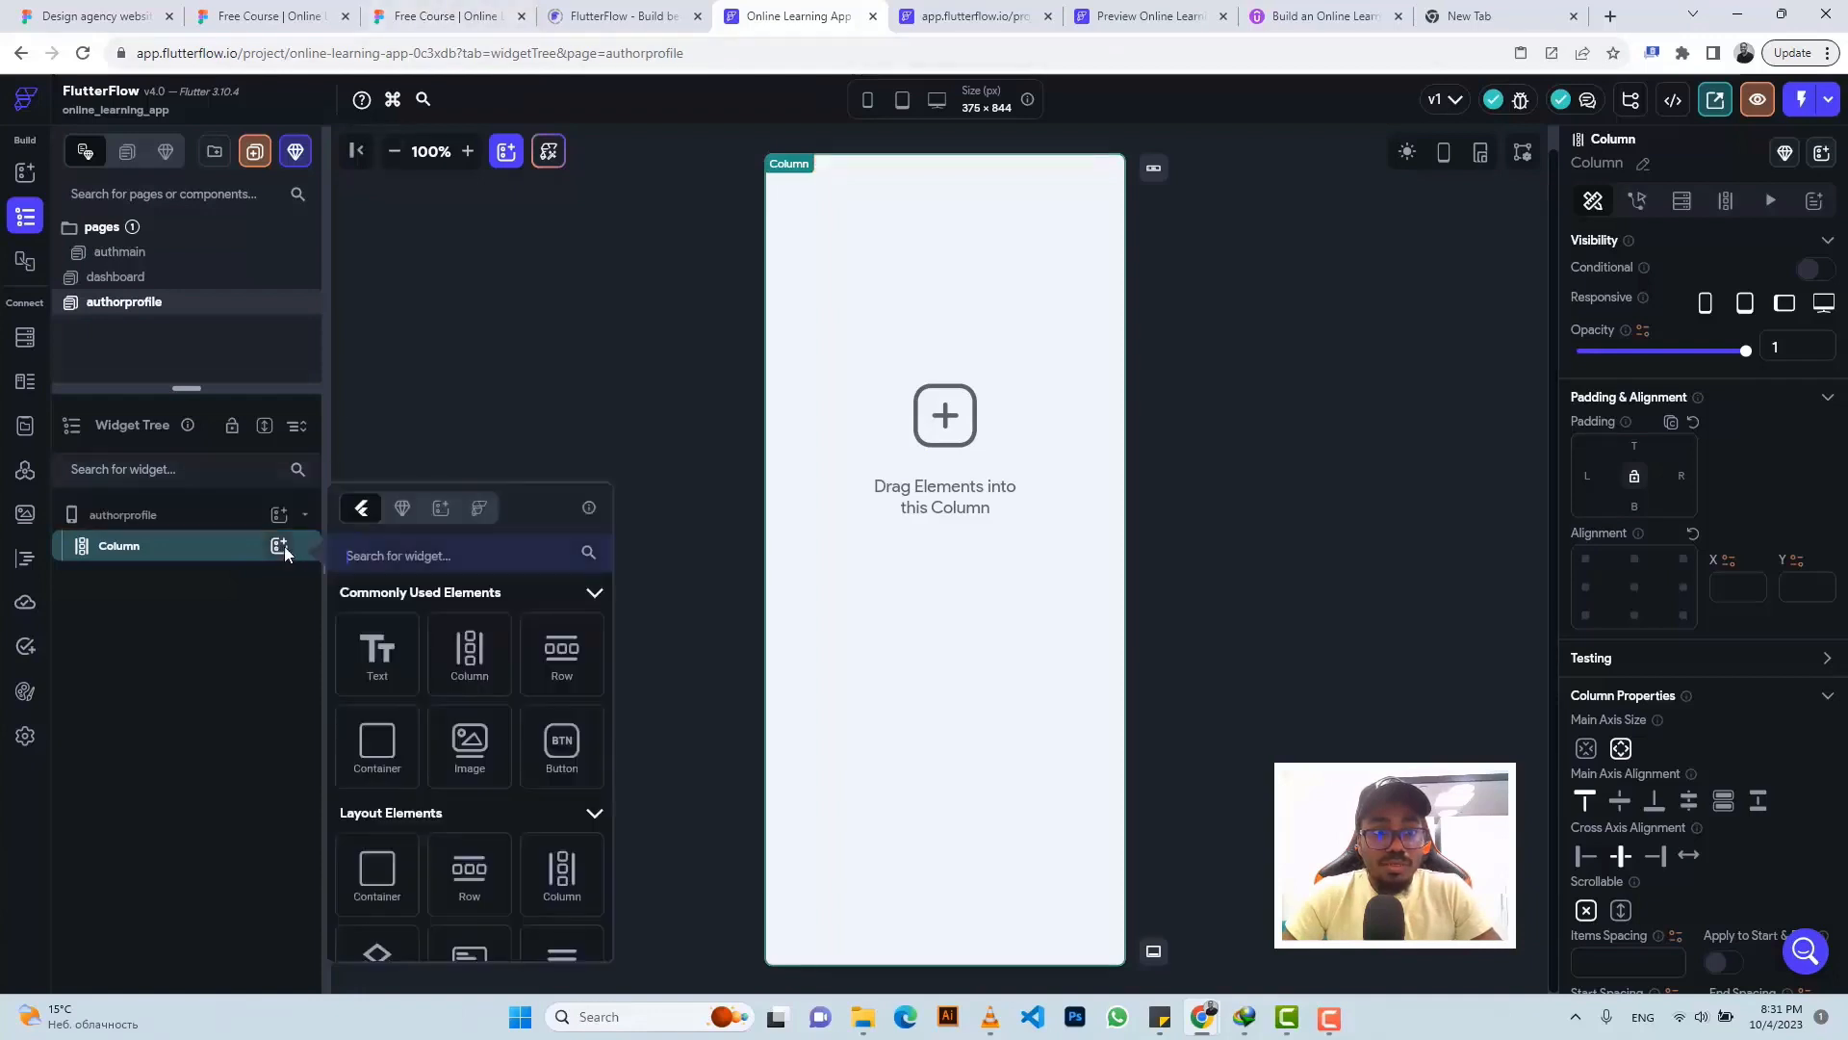
{"action": "left_click", "coordinate": [553, 653]}
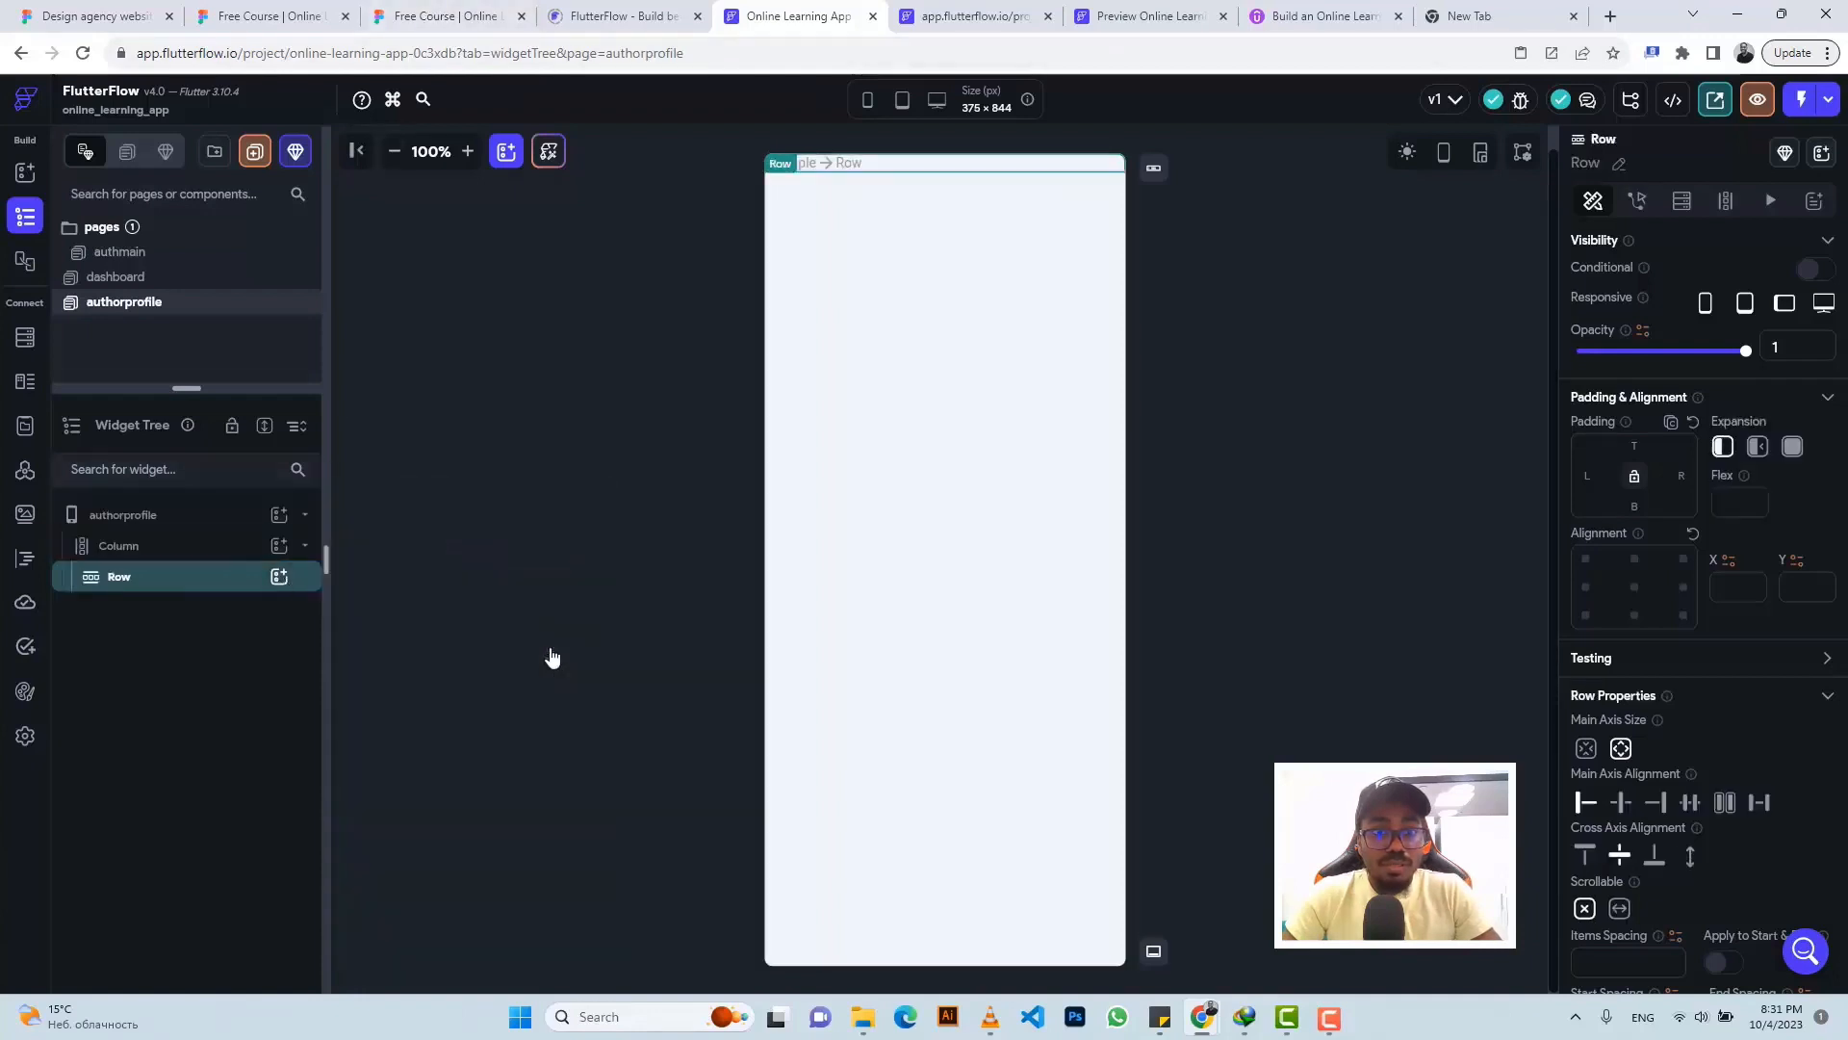
{"action": "left_click", "coordinate": [279, 576]}
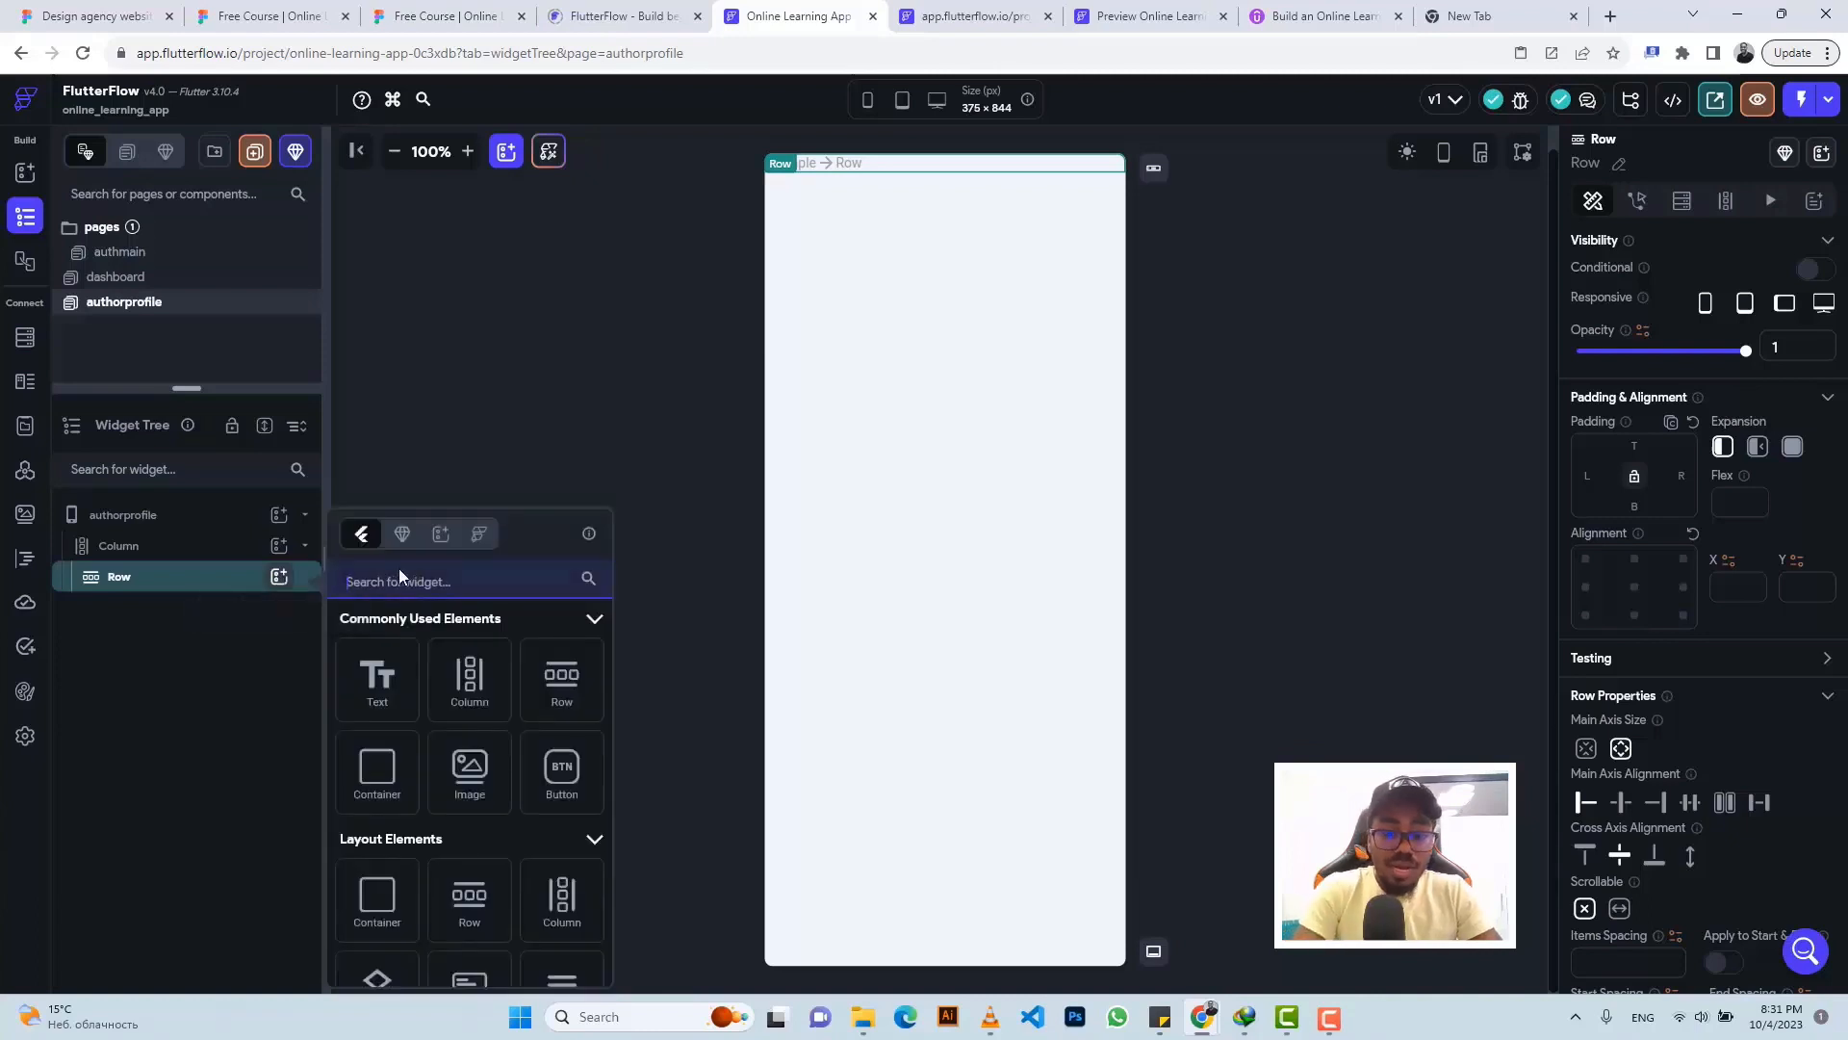
{"action": "type", "text": "Icon"}
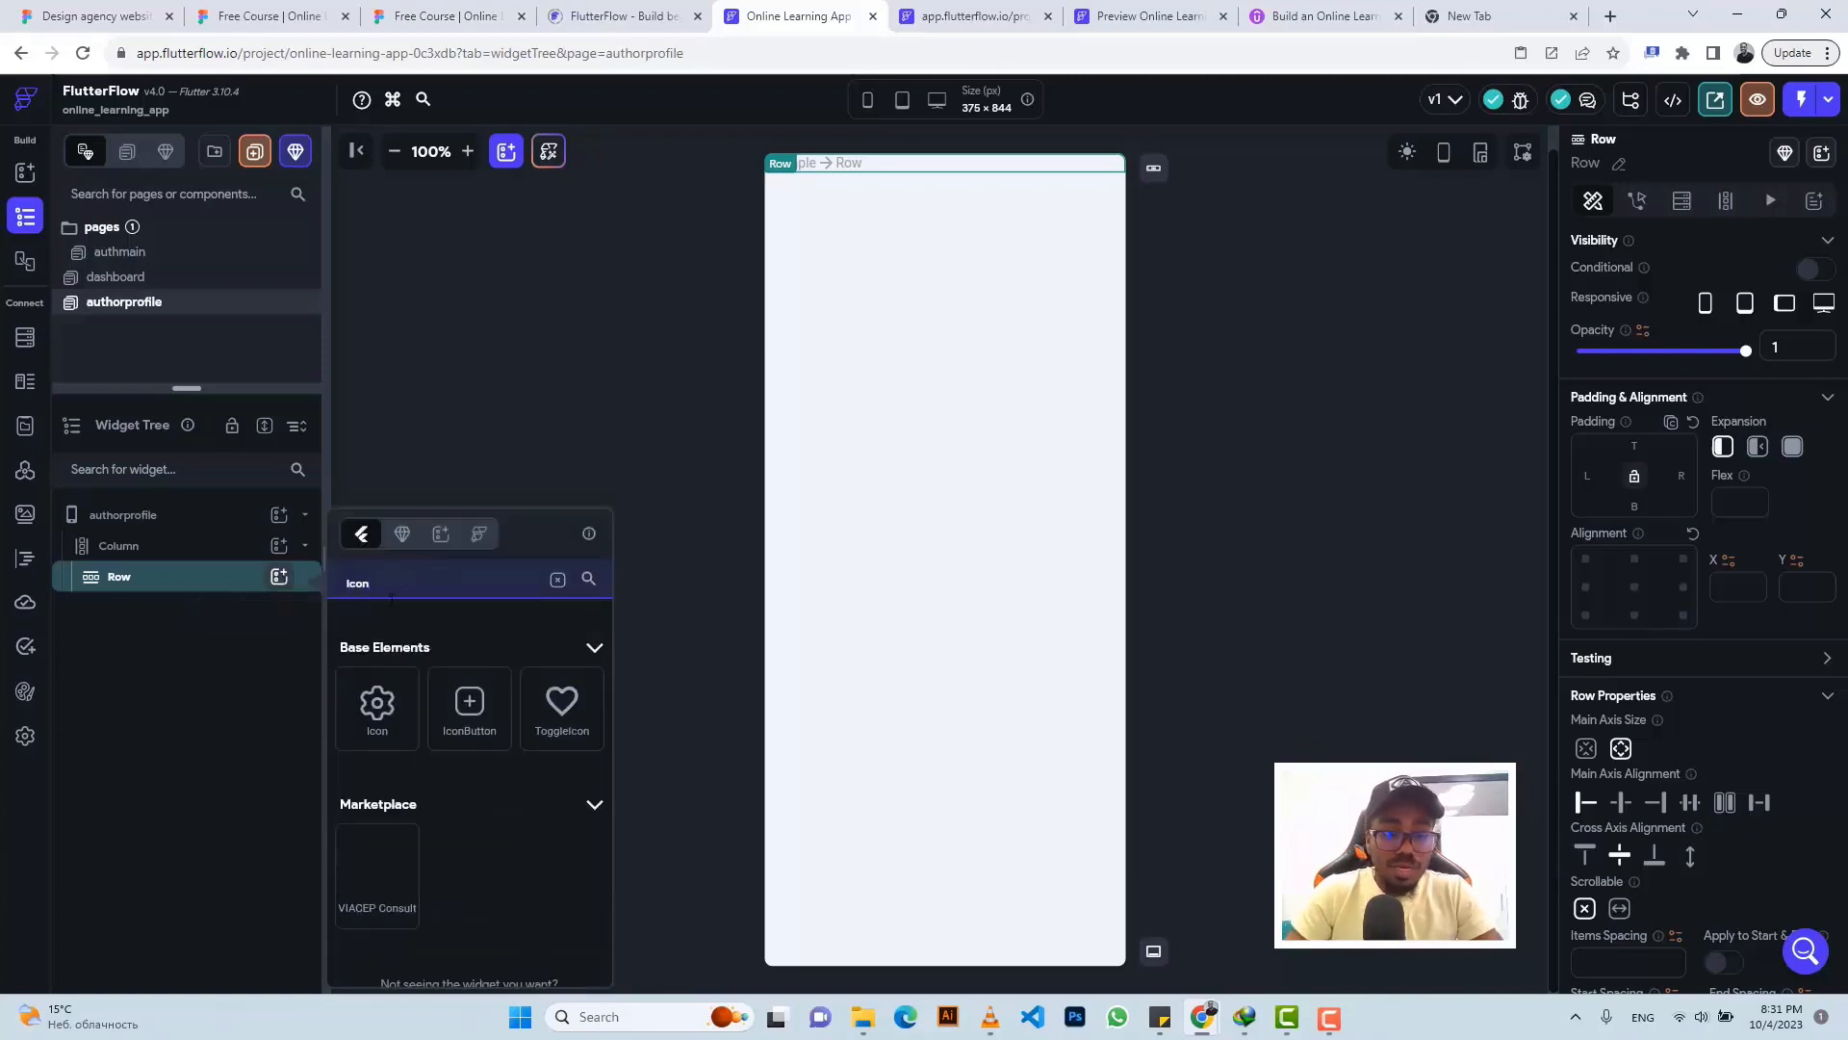
{"action": "left_click", "coordinate": [377, 702]}
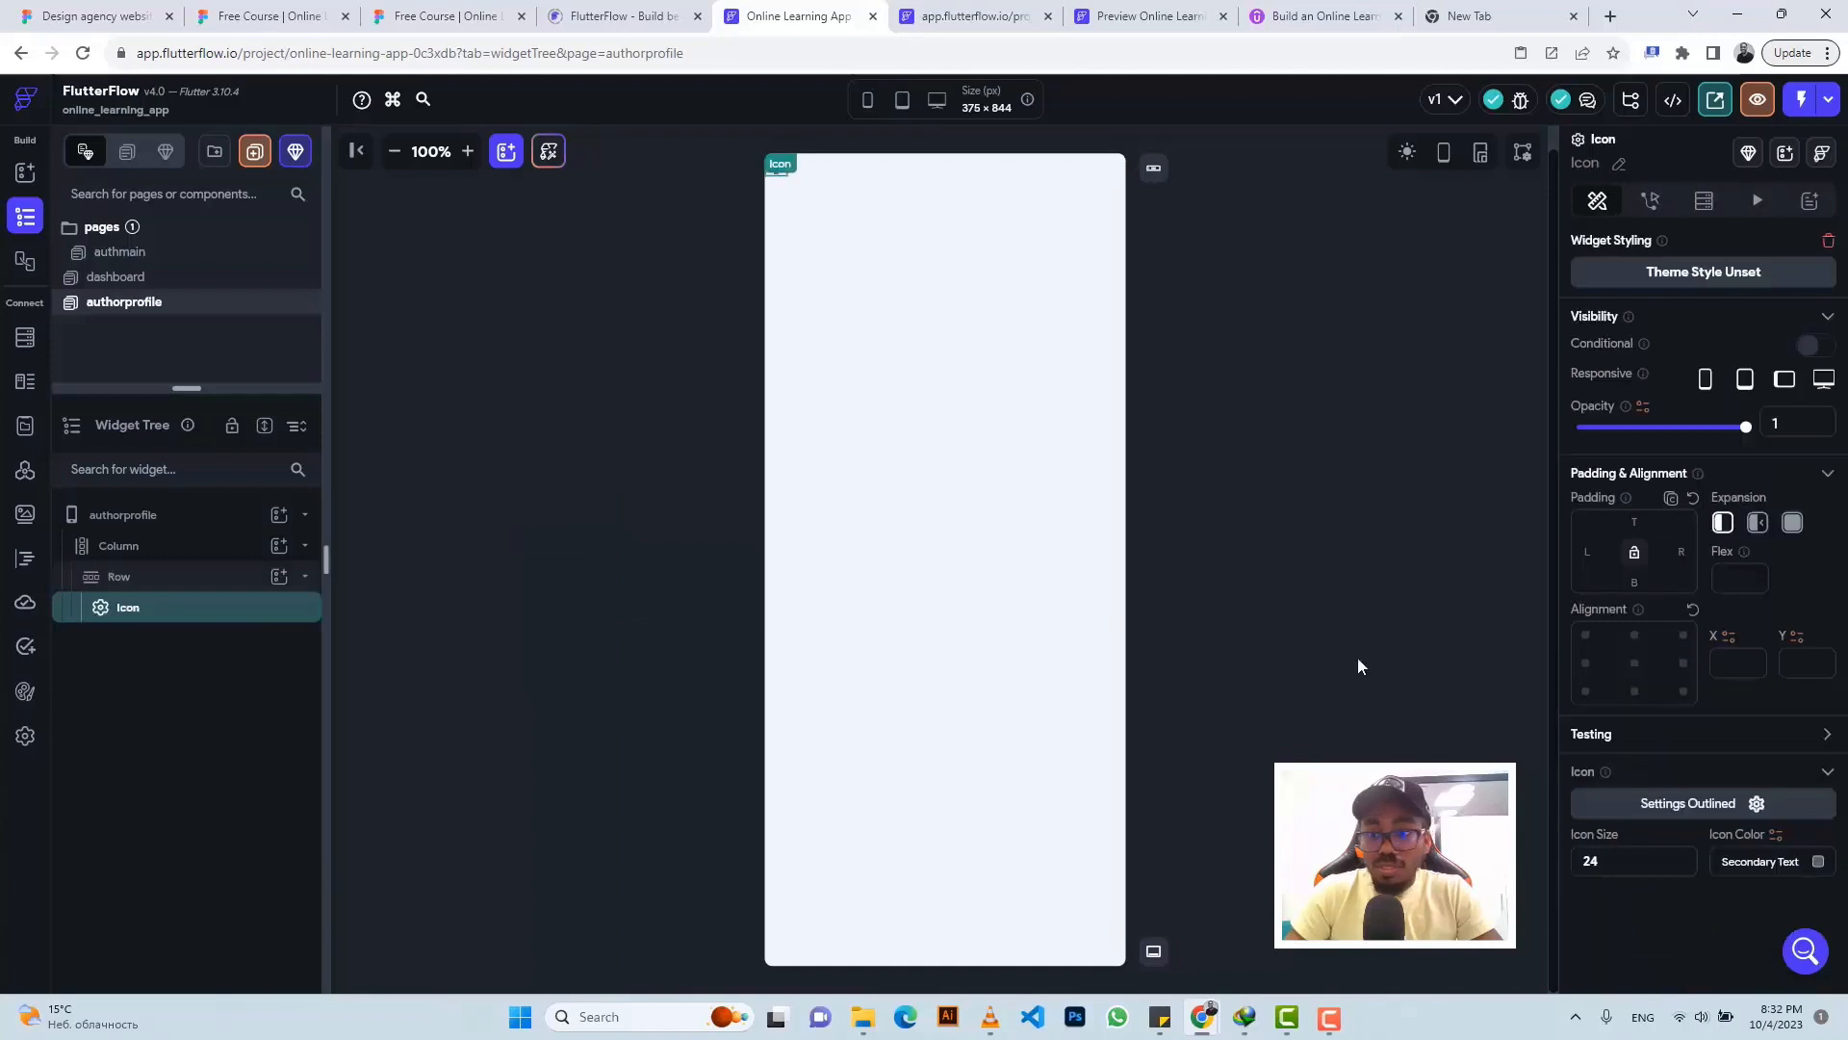
- Set the icon to Arrow Circle Left Outlined by searching 'left'
{"action": "left_click", "coordinate": [1659, 811]}
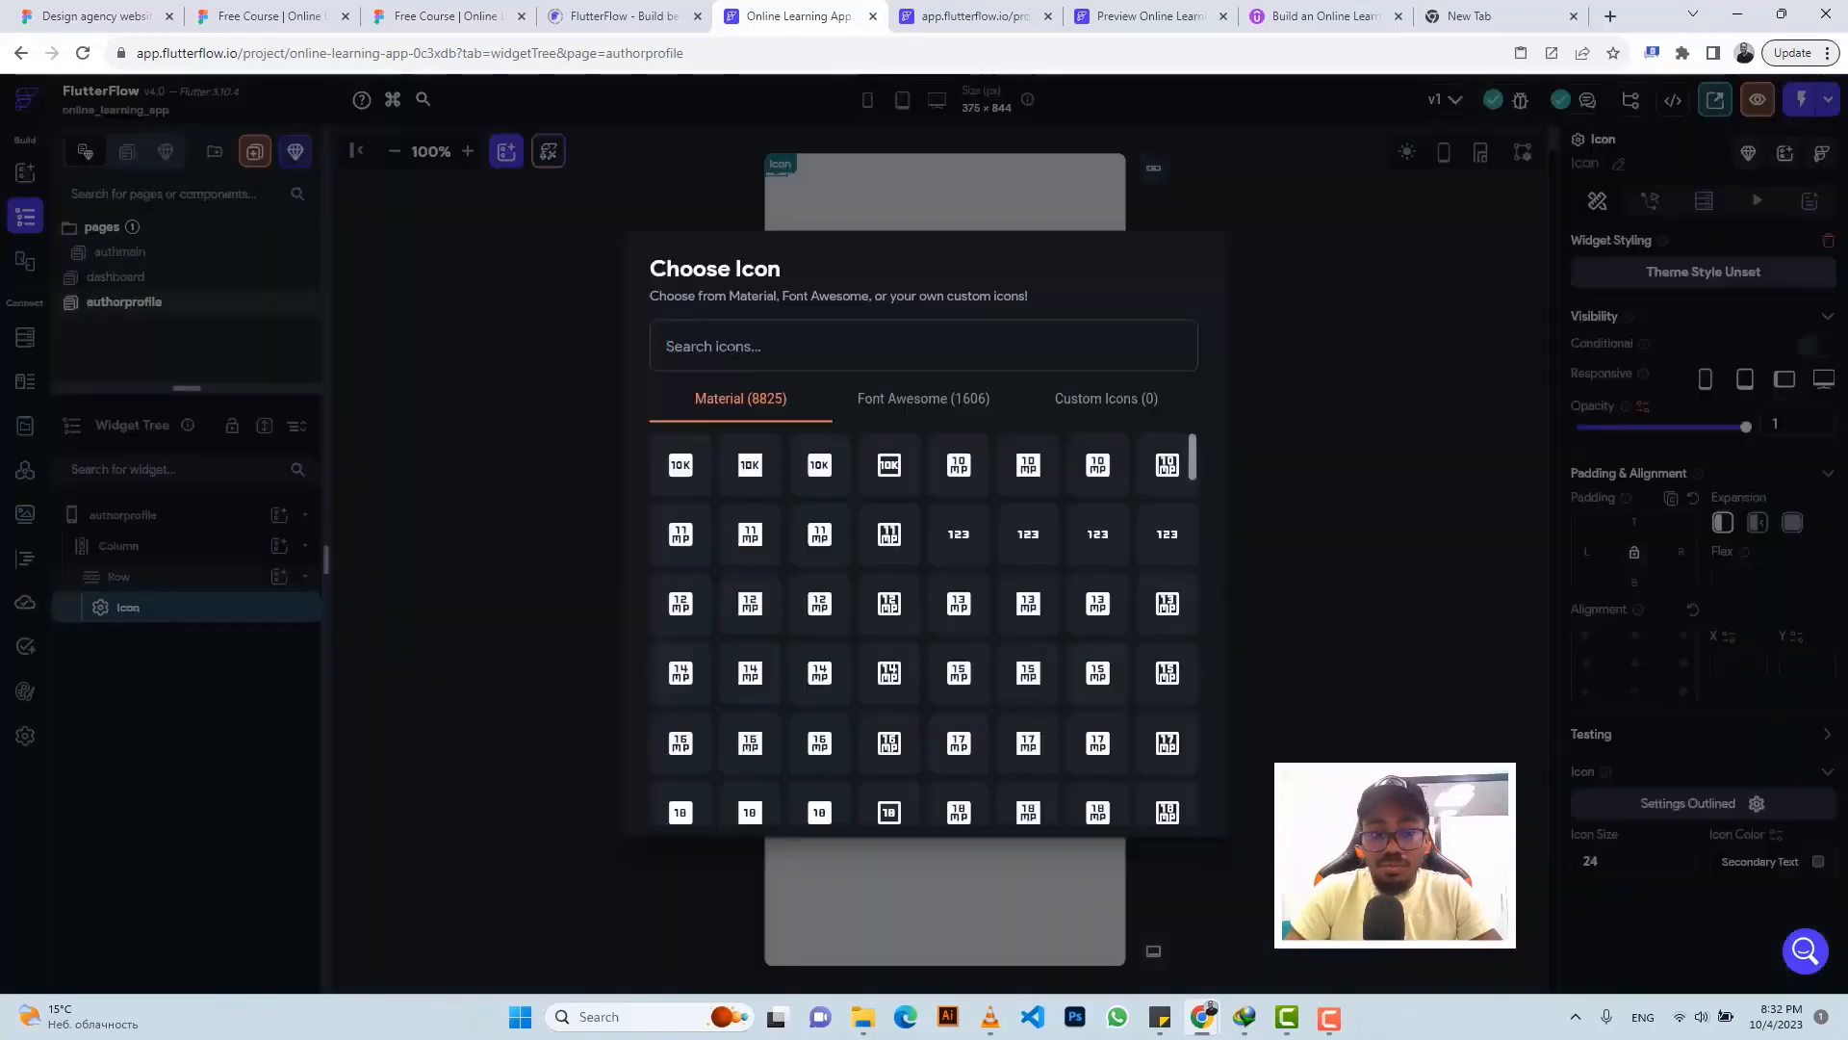
{"action": "type", "text": "r"}
{"action": "key", "text": "BackSpace"}
{"action": "type", "text": "left"}
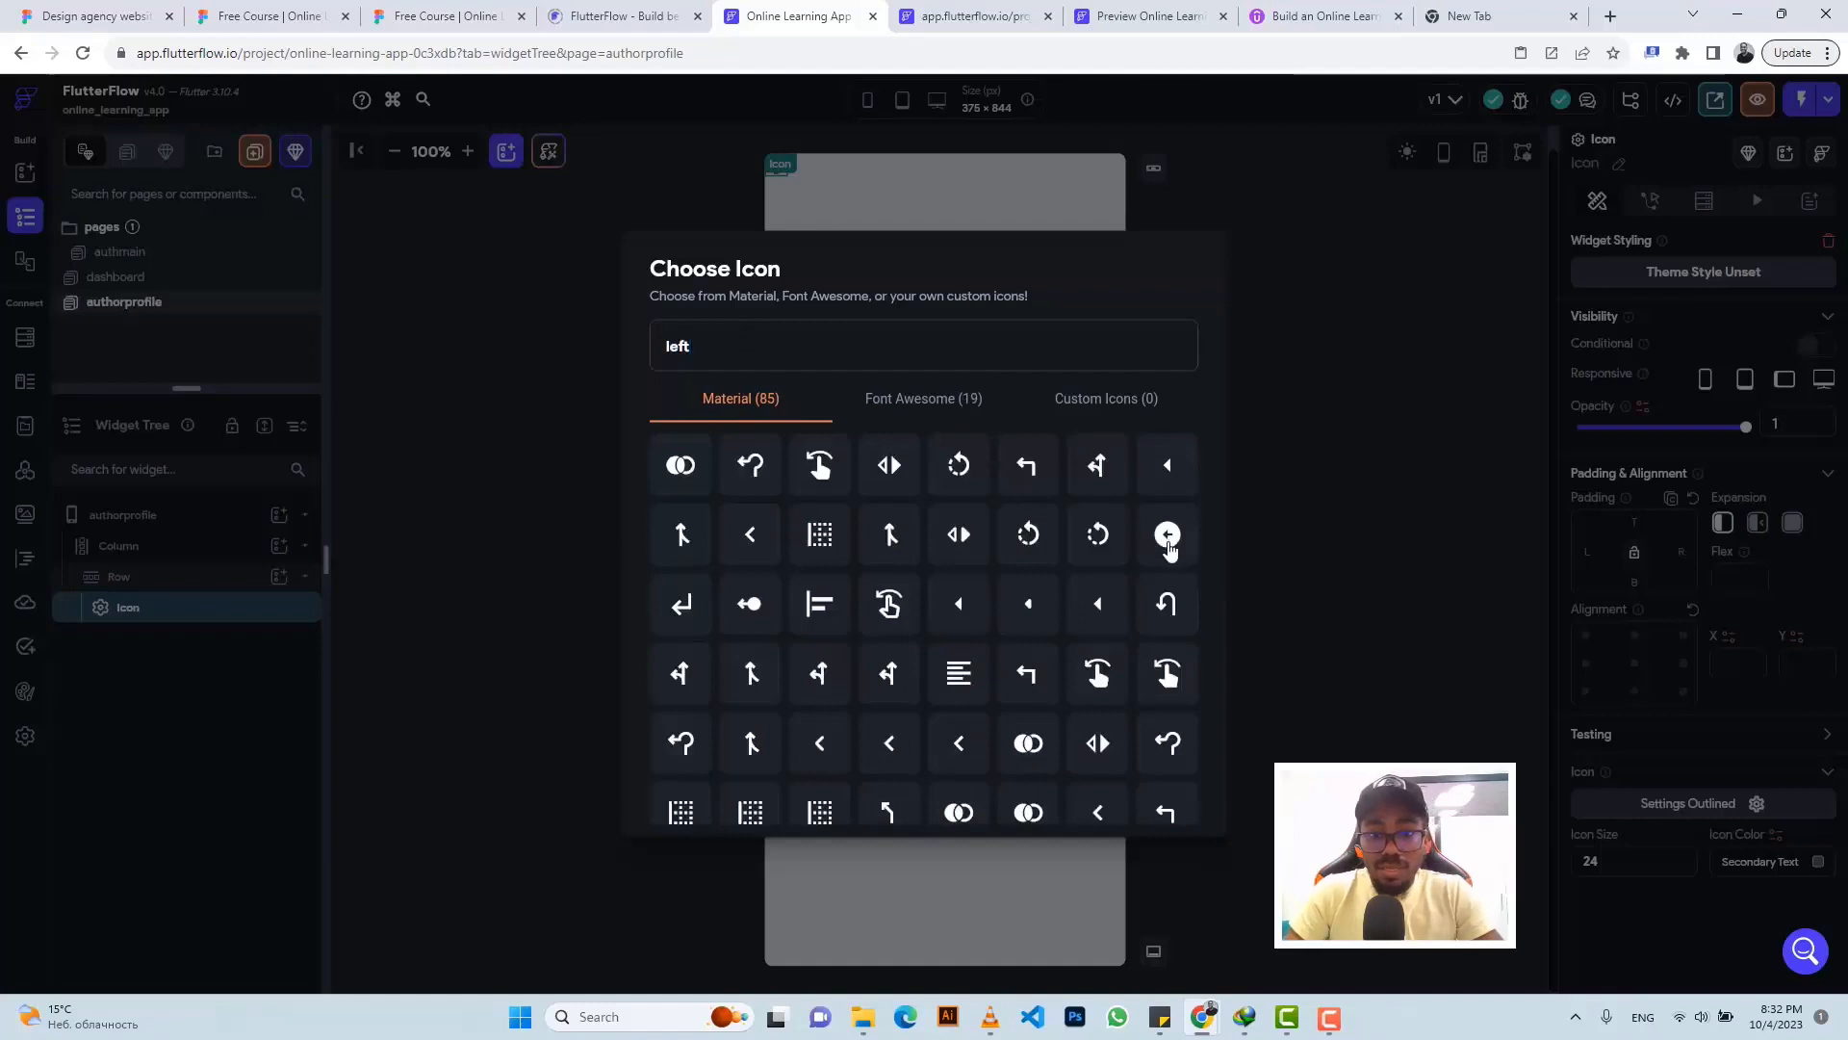
{"action": "scroll", "coordinate": [1163, 550], "scroll_direction": "down", "scroll_amount": 4}
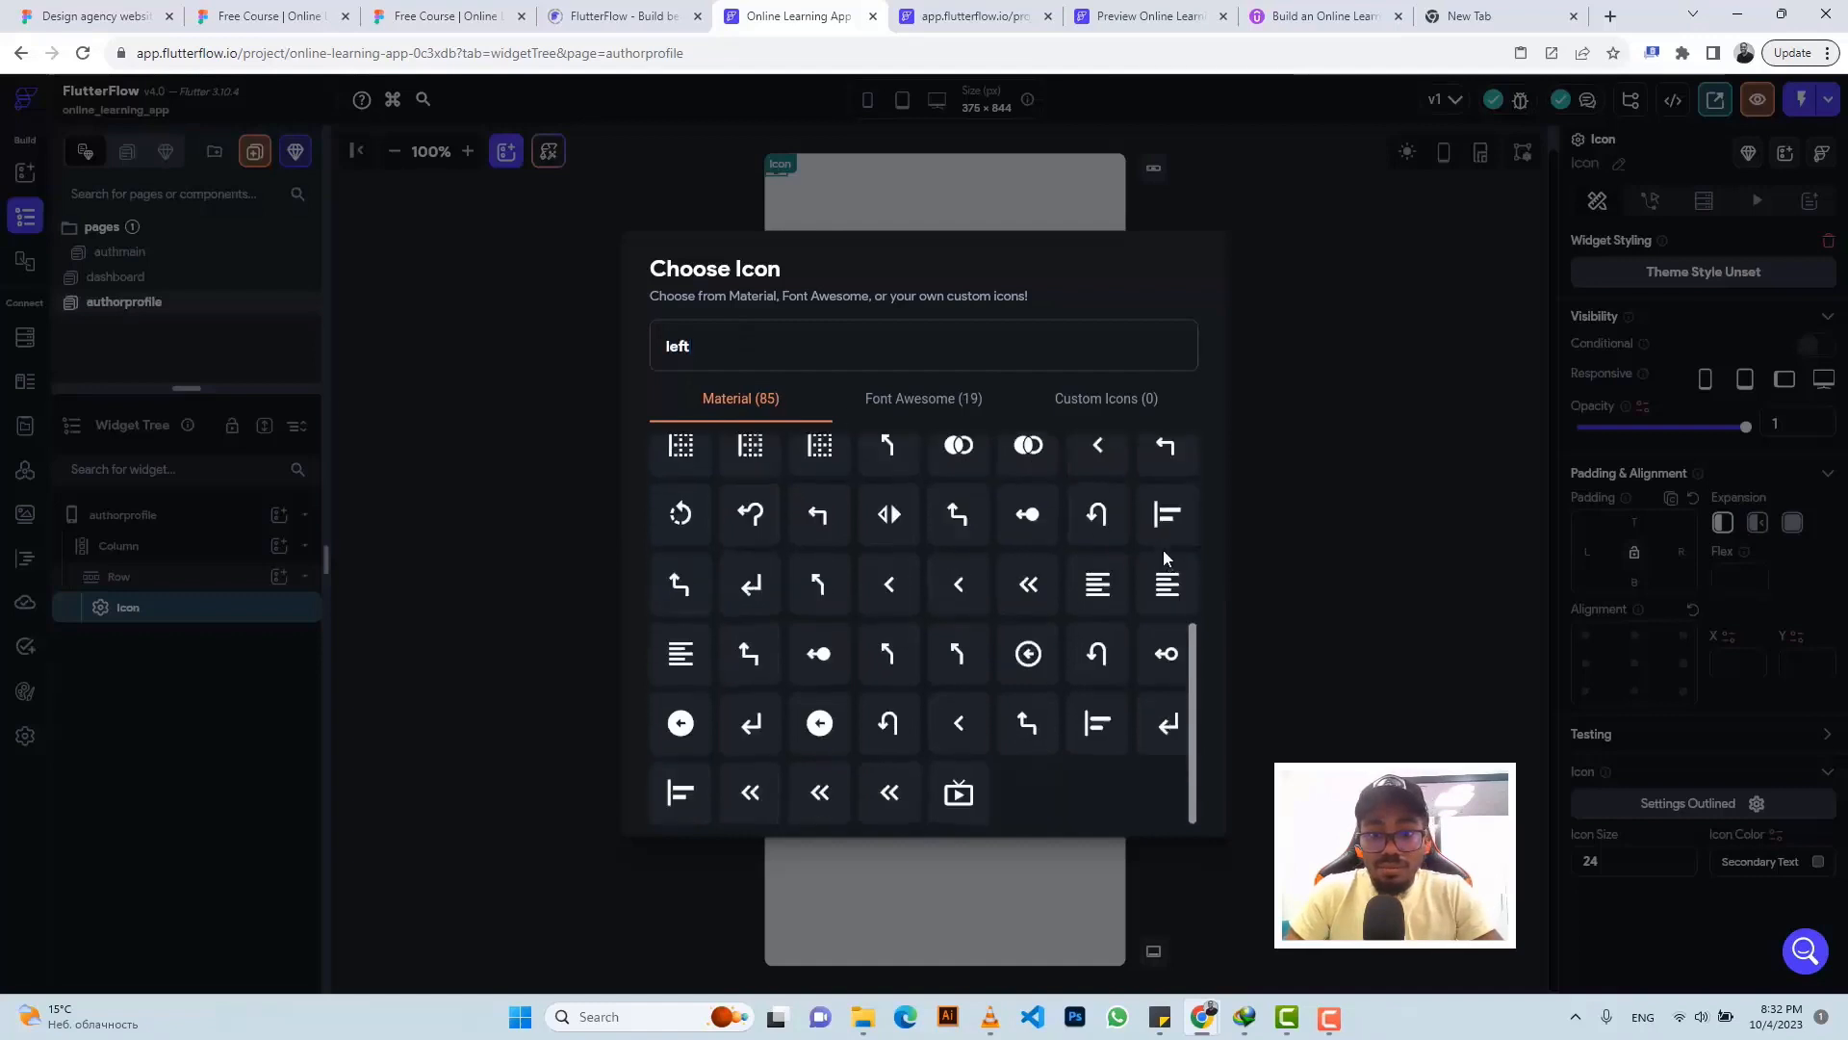
{"action": "left_click", "coordinate": [1028, 655]}
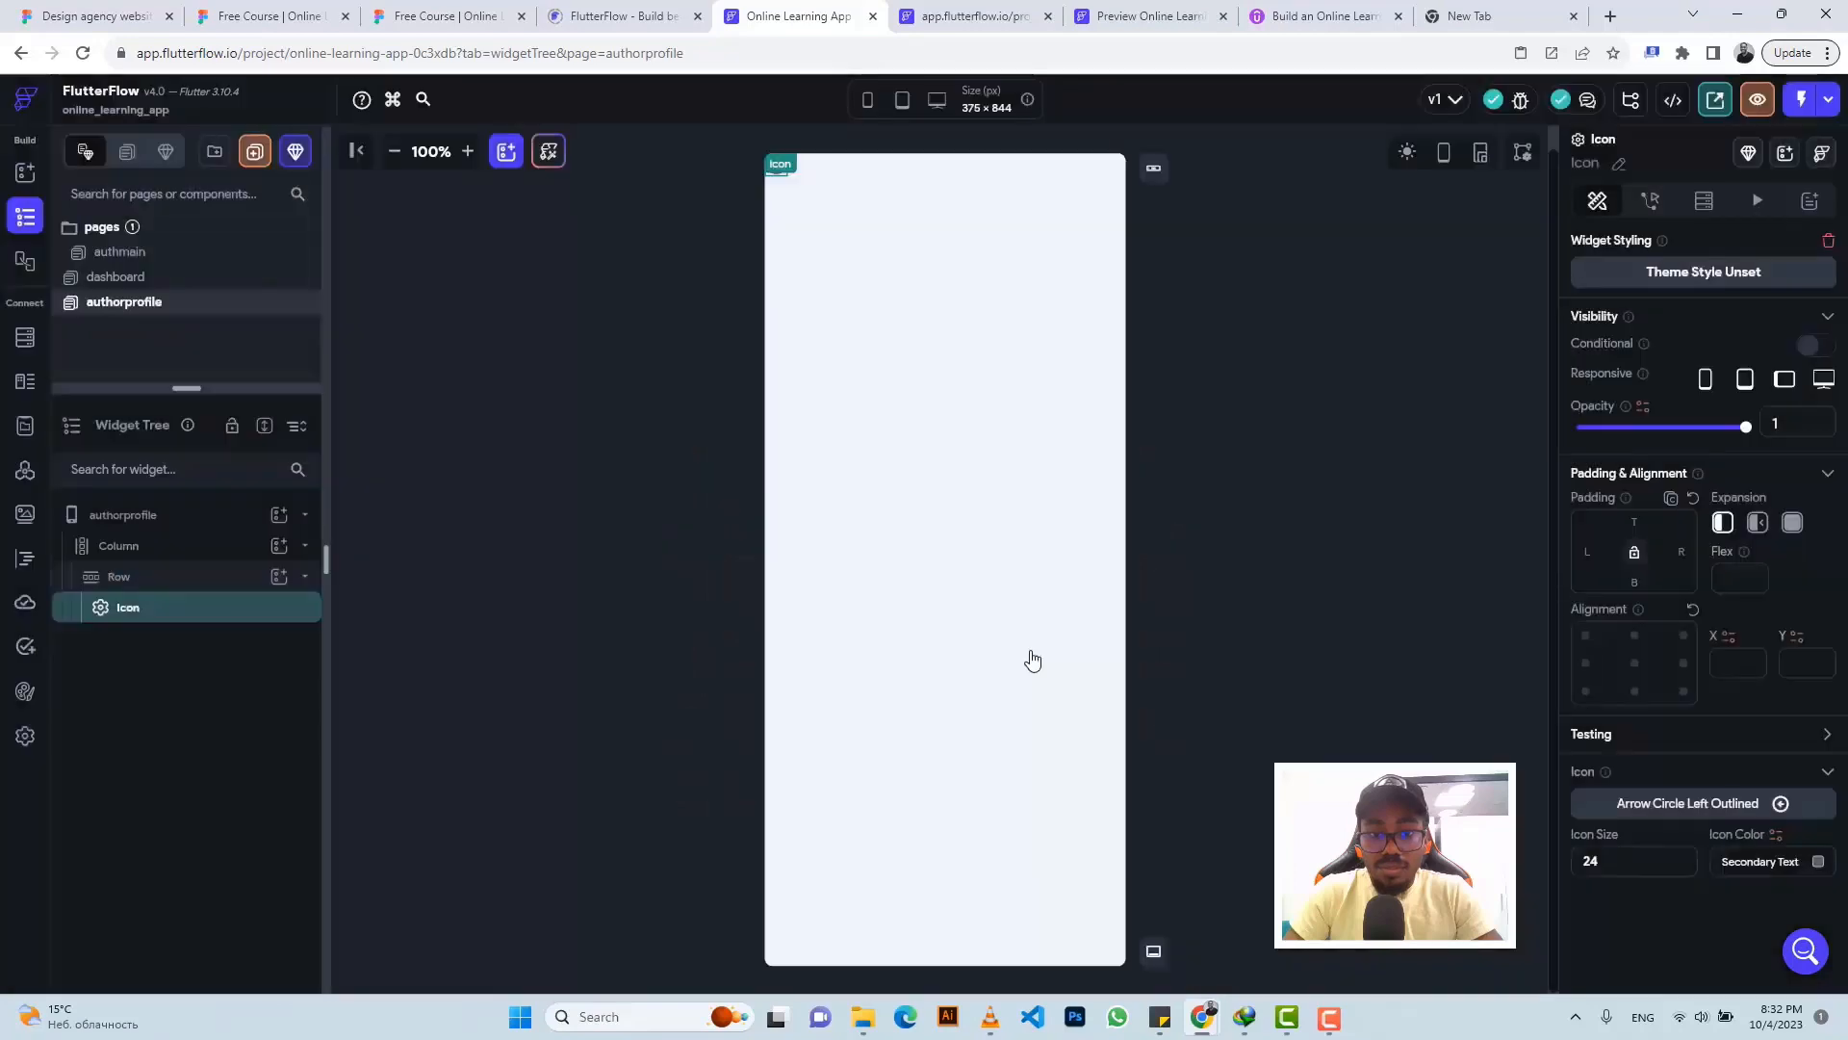
{"action": "left_click", "coordinate": [444, 14]}
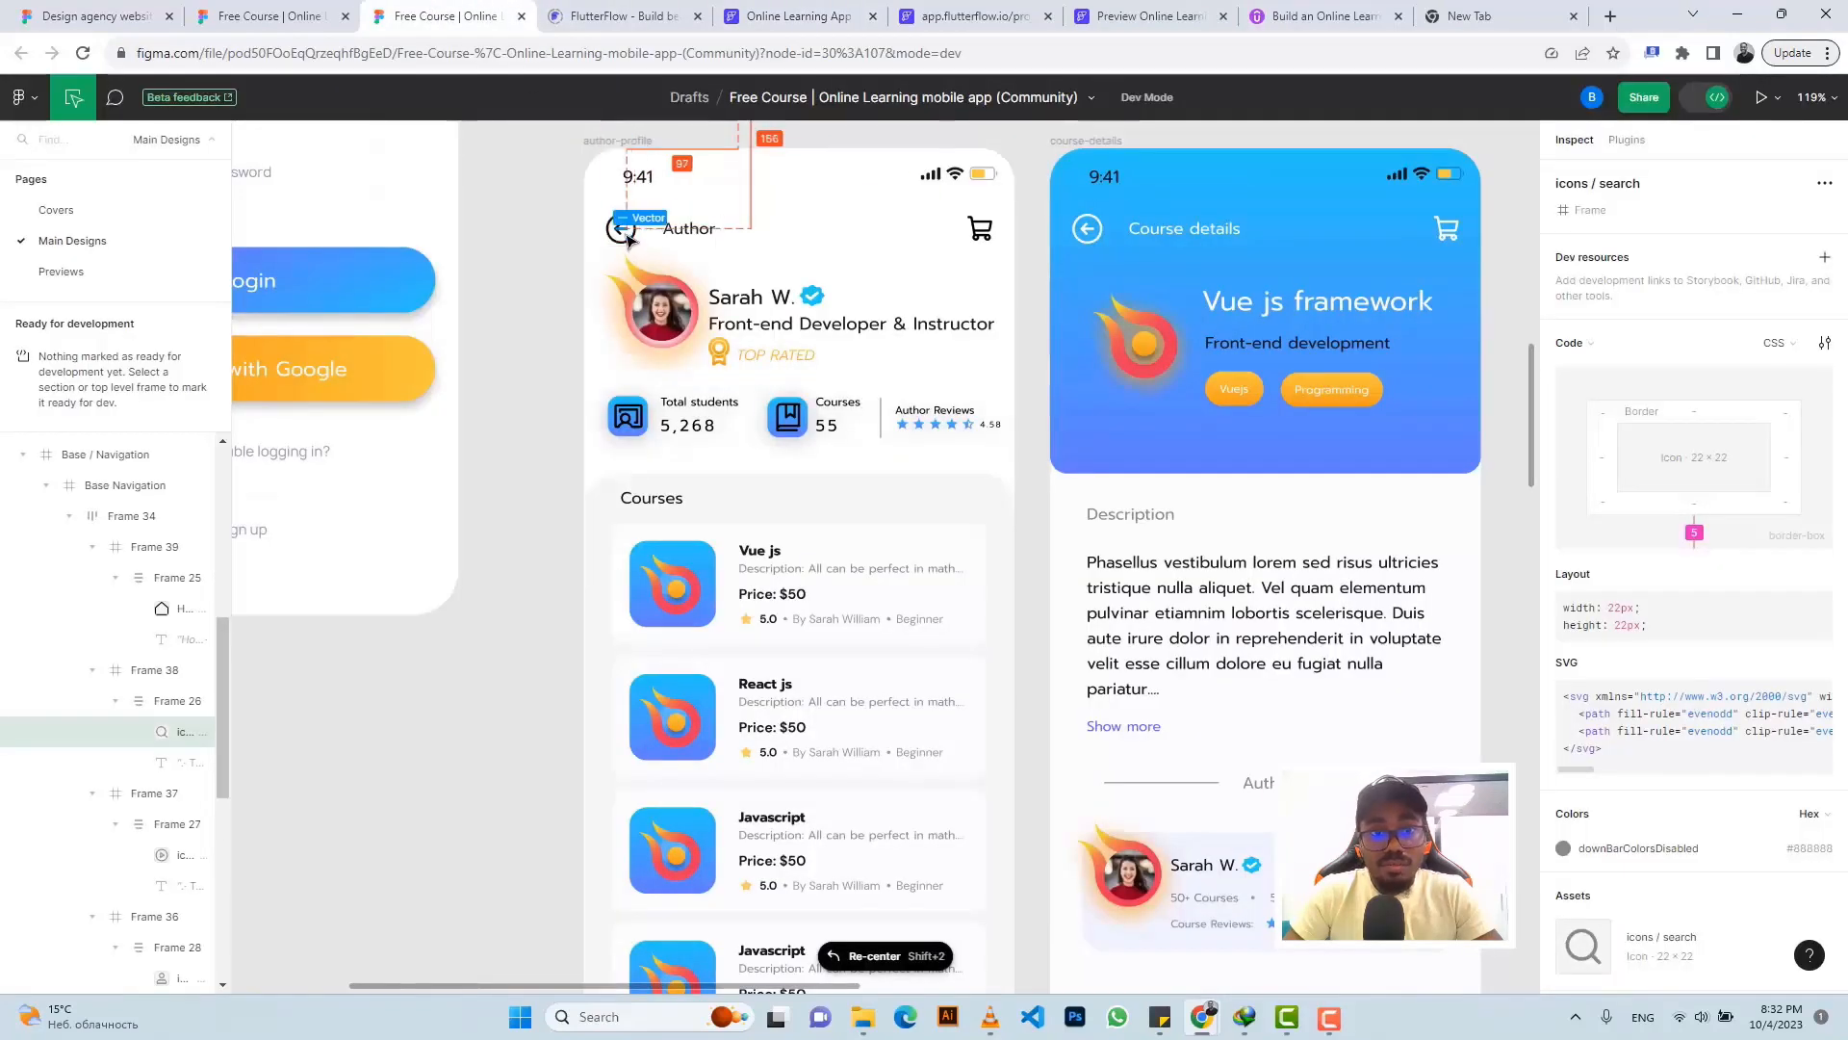
- Inspect the Author title and back-arrow icon in the Figma design, copying the Author text
{"action": "left_click", "coordinate": [677, 231]}
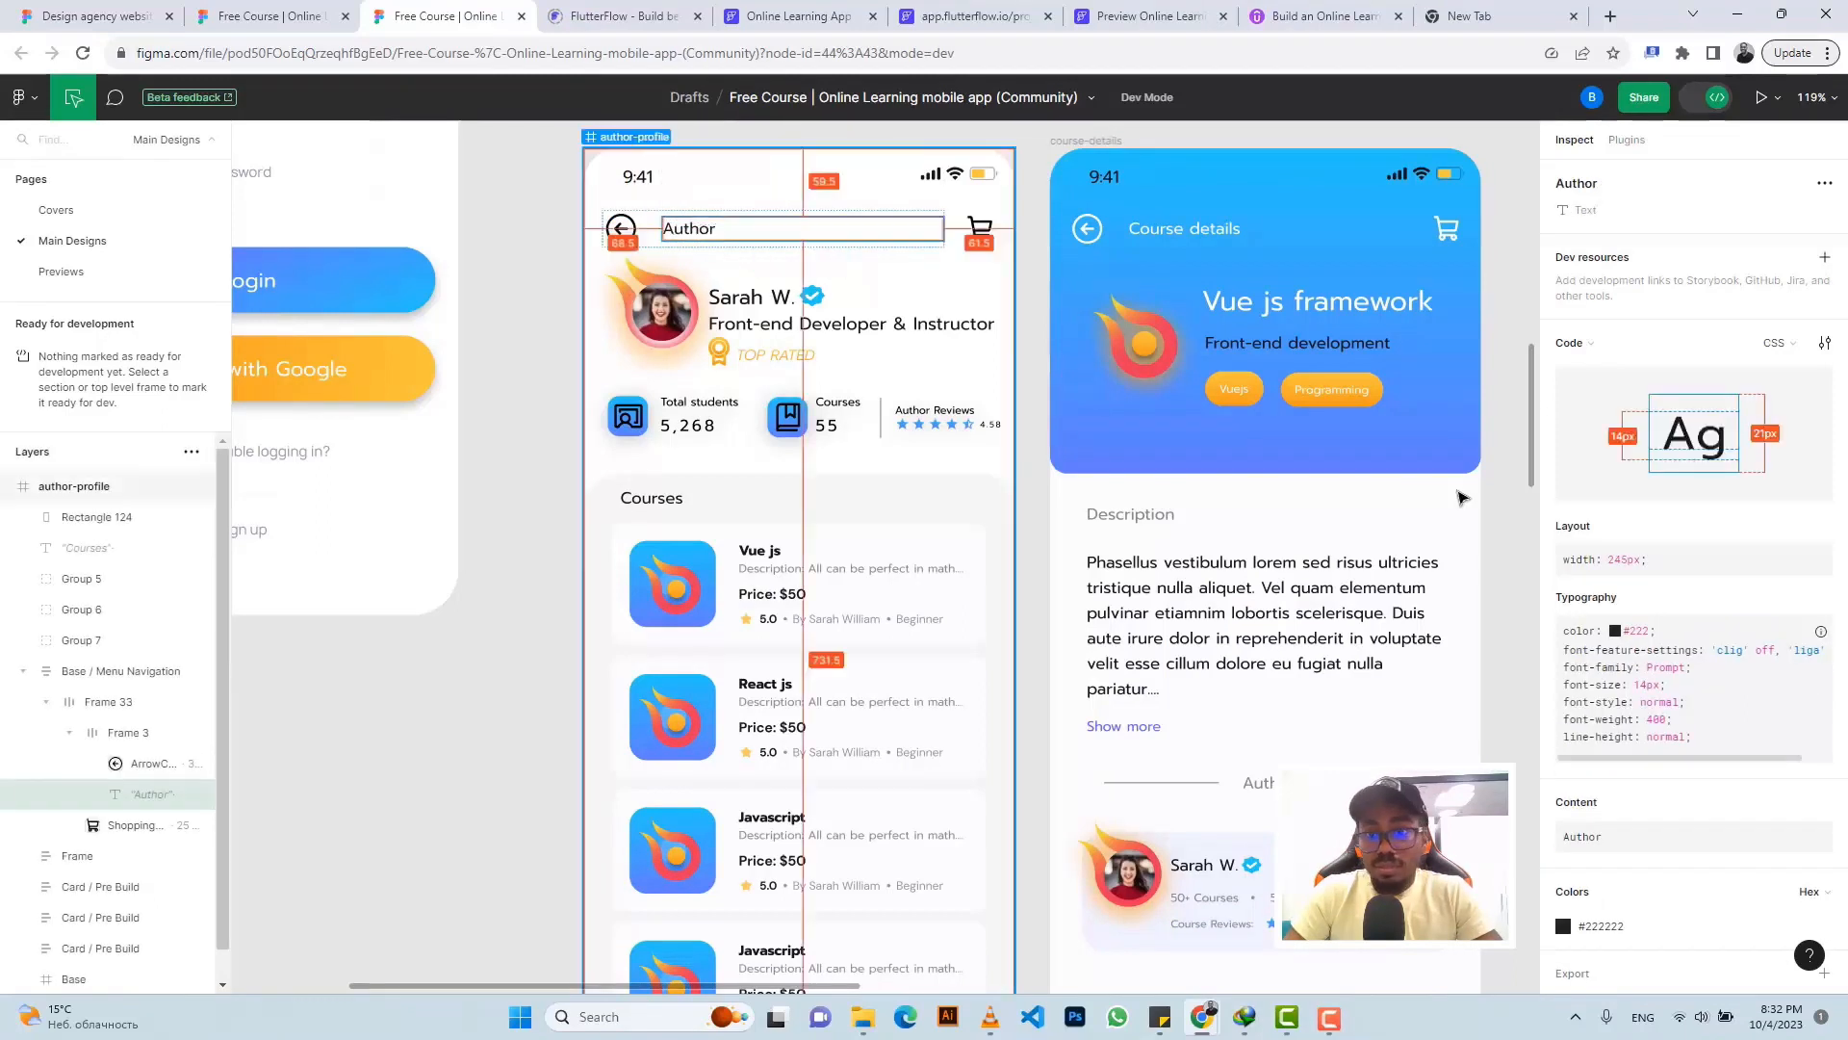
{"action": "scroll", "coordinate": [1685, 785], "scroll_direction": "down", "scroll_amount": 2}
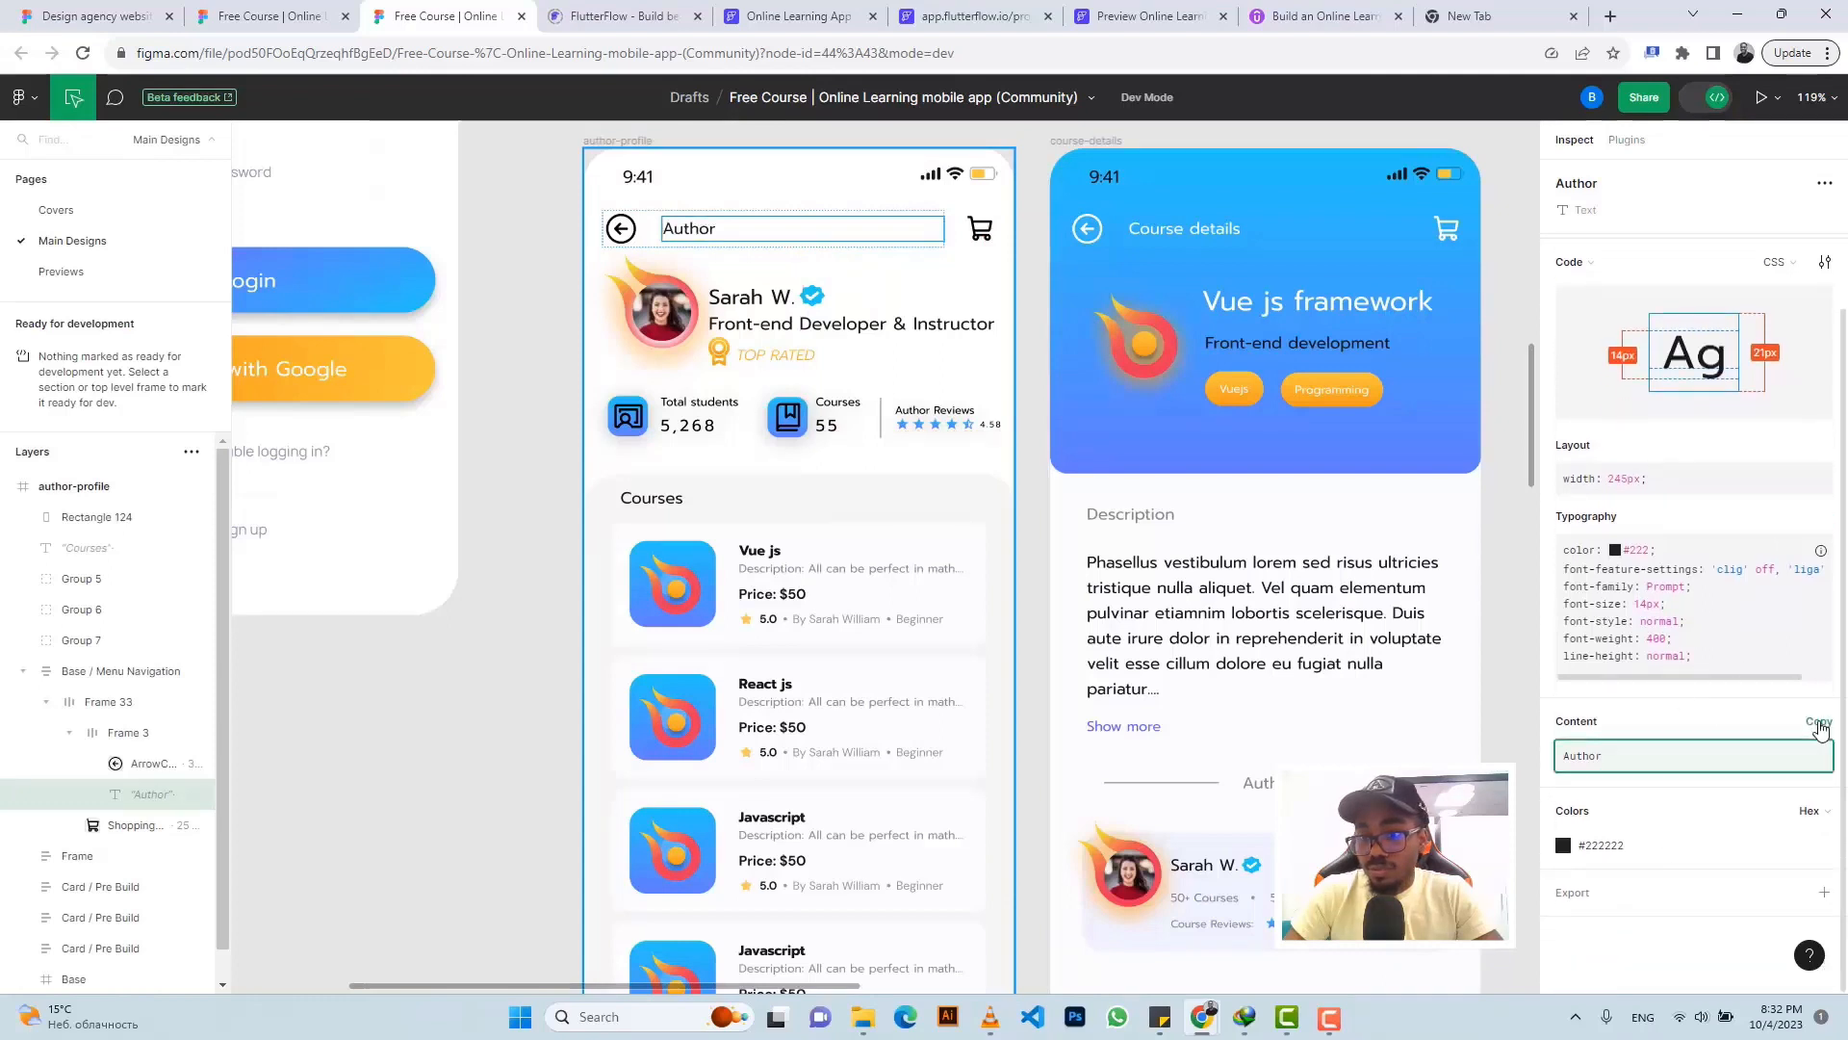
{"action": "left_click", "coordinate": [1810, 751]}
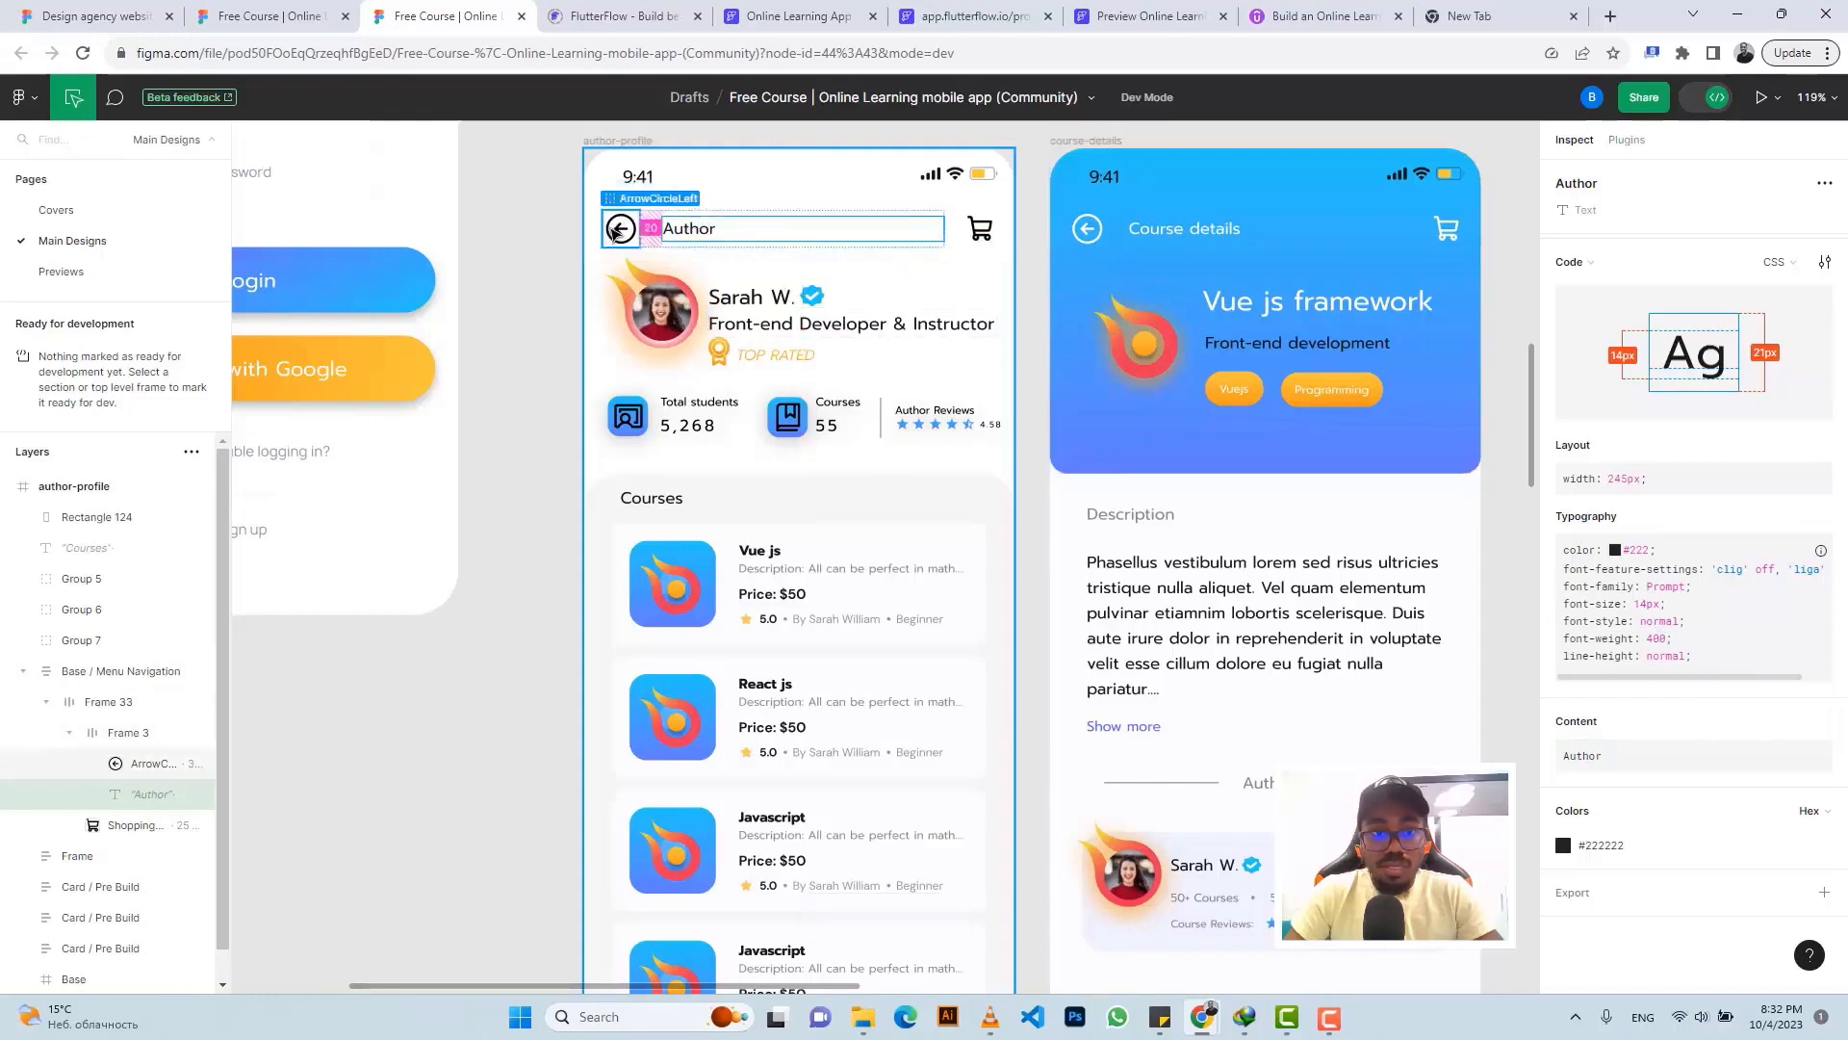
{"action": "left_click", "coordinate": [617, 231]}
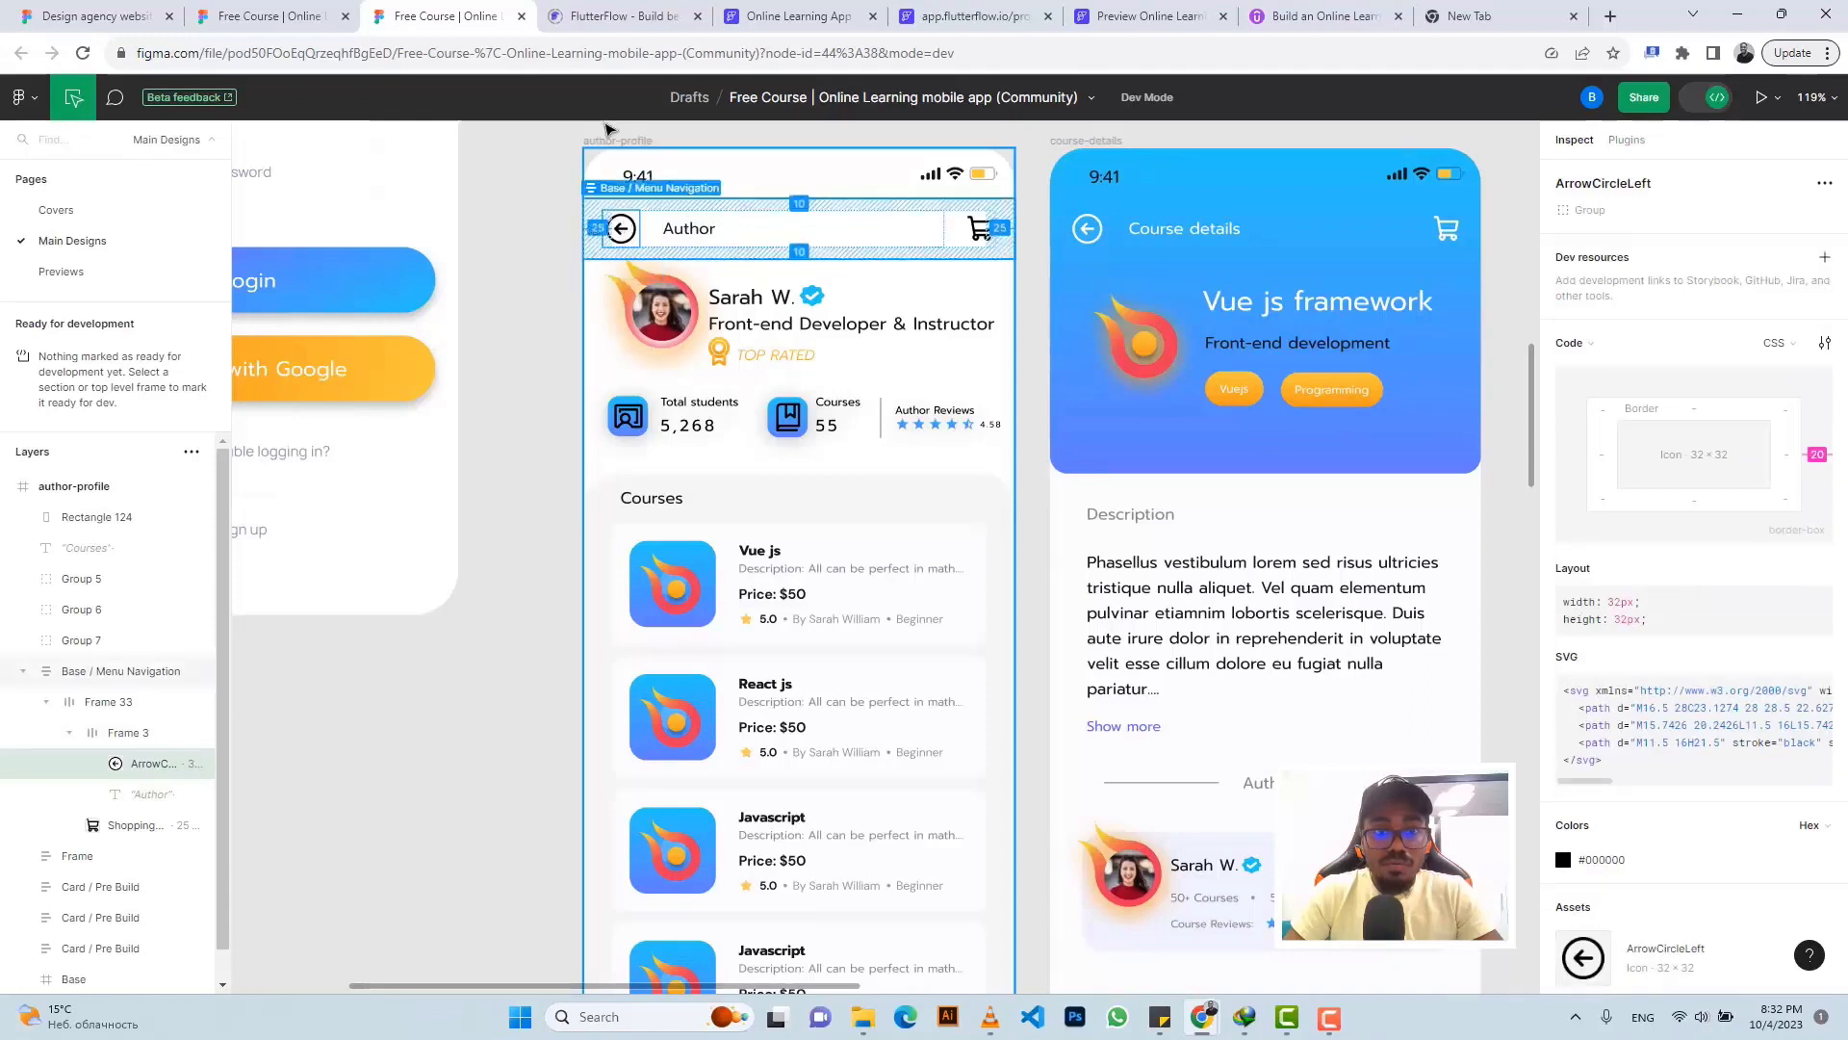
- Give the back-arrow icon the Primary Text colour and an icon size of 32
{"action": "left_click", "coordinate": [794, 16]}
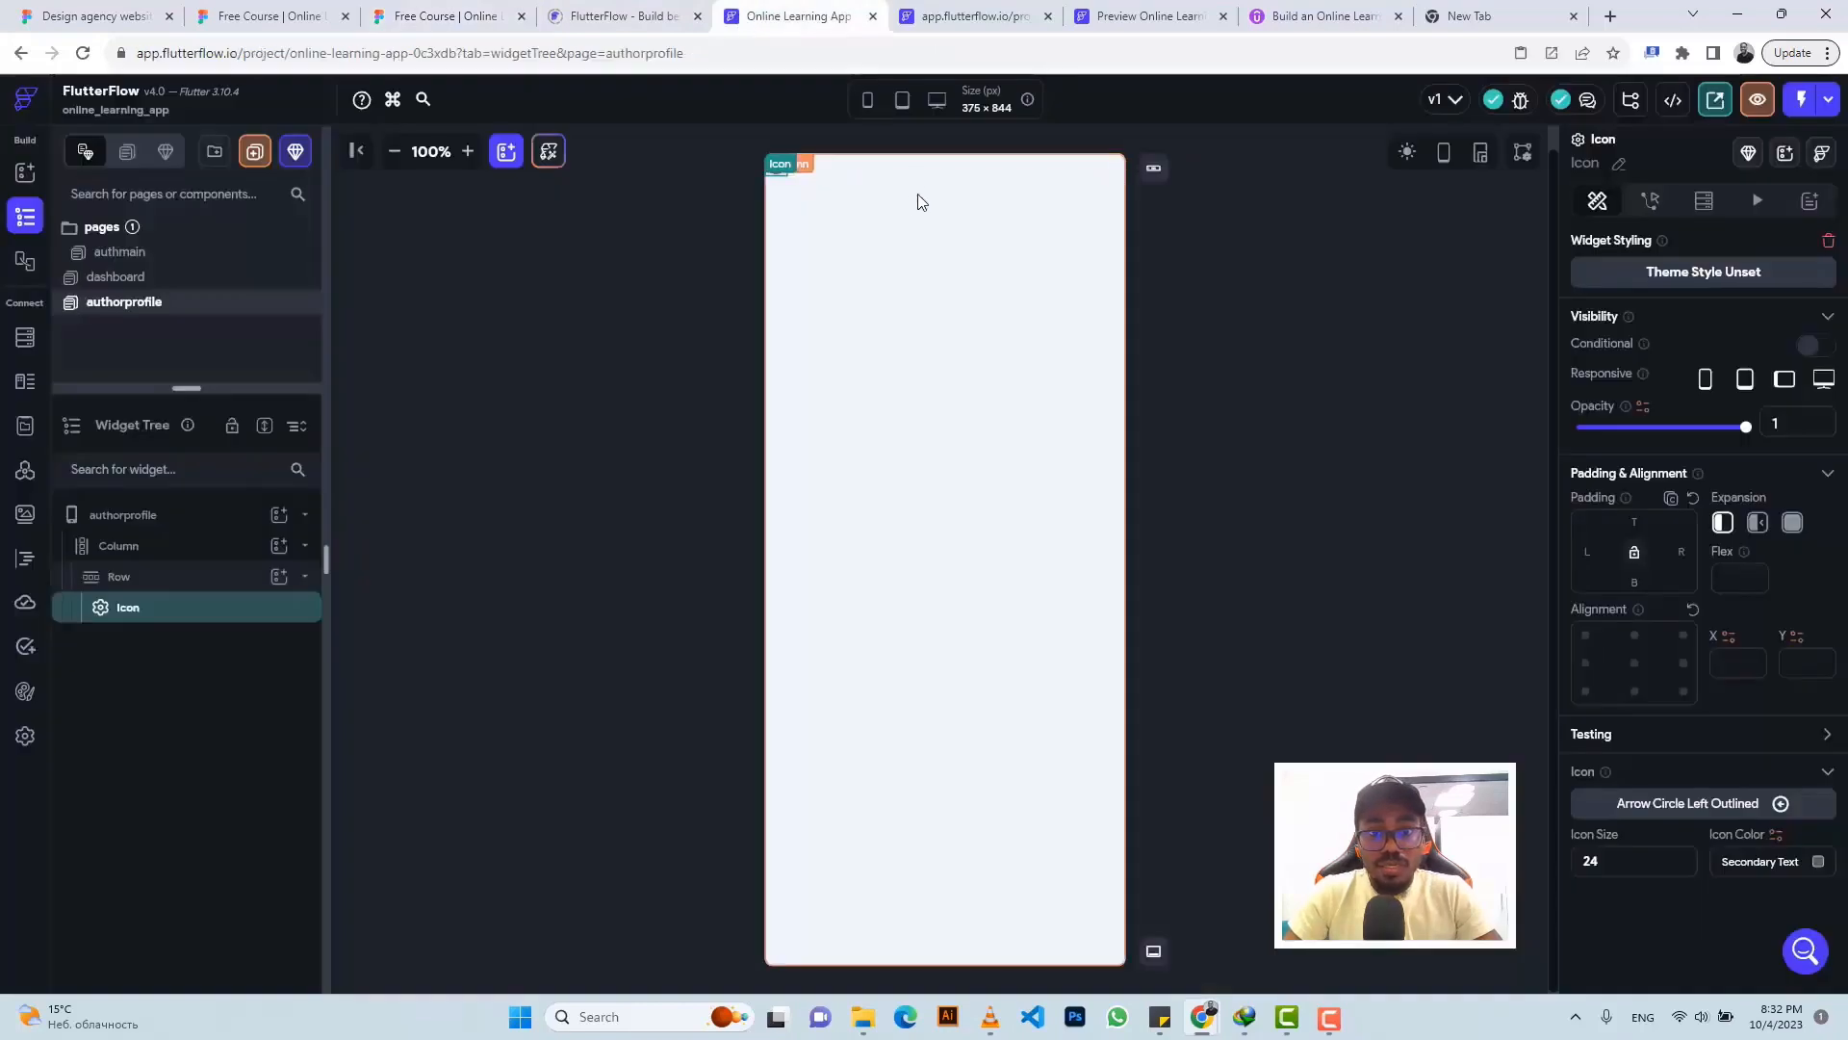
{"action": "left_click", "coordinate": [1819, 860]}
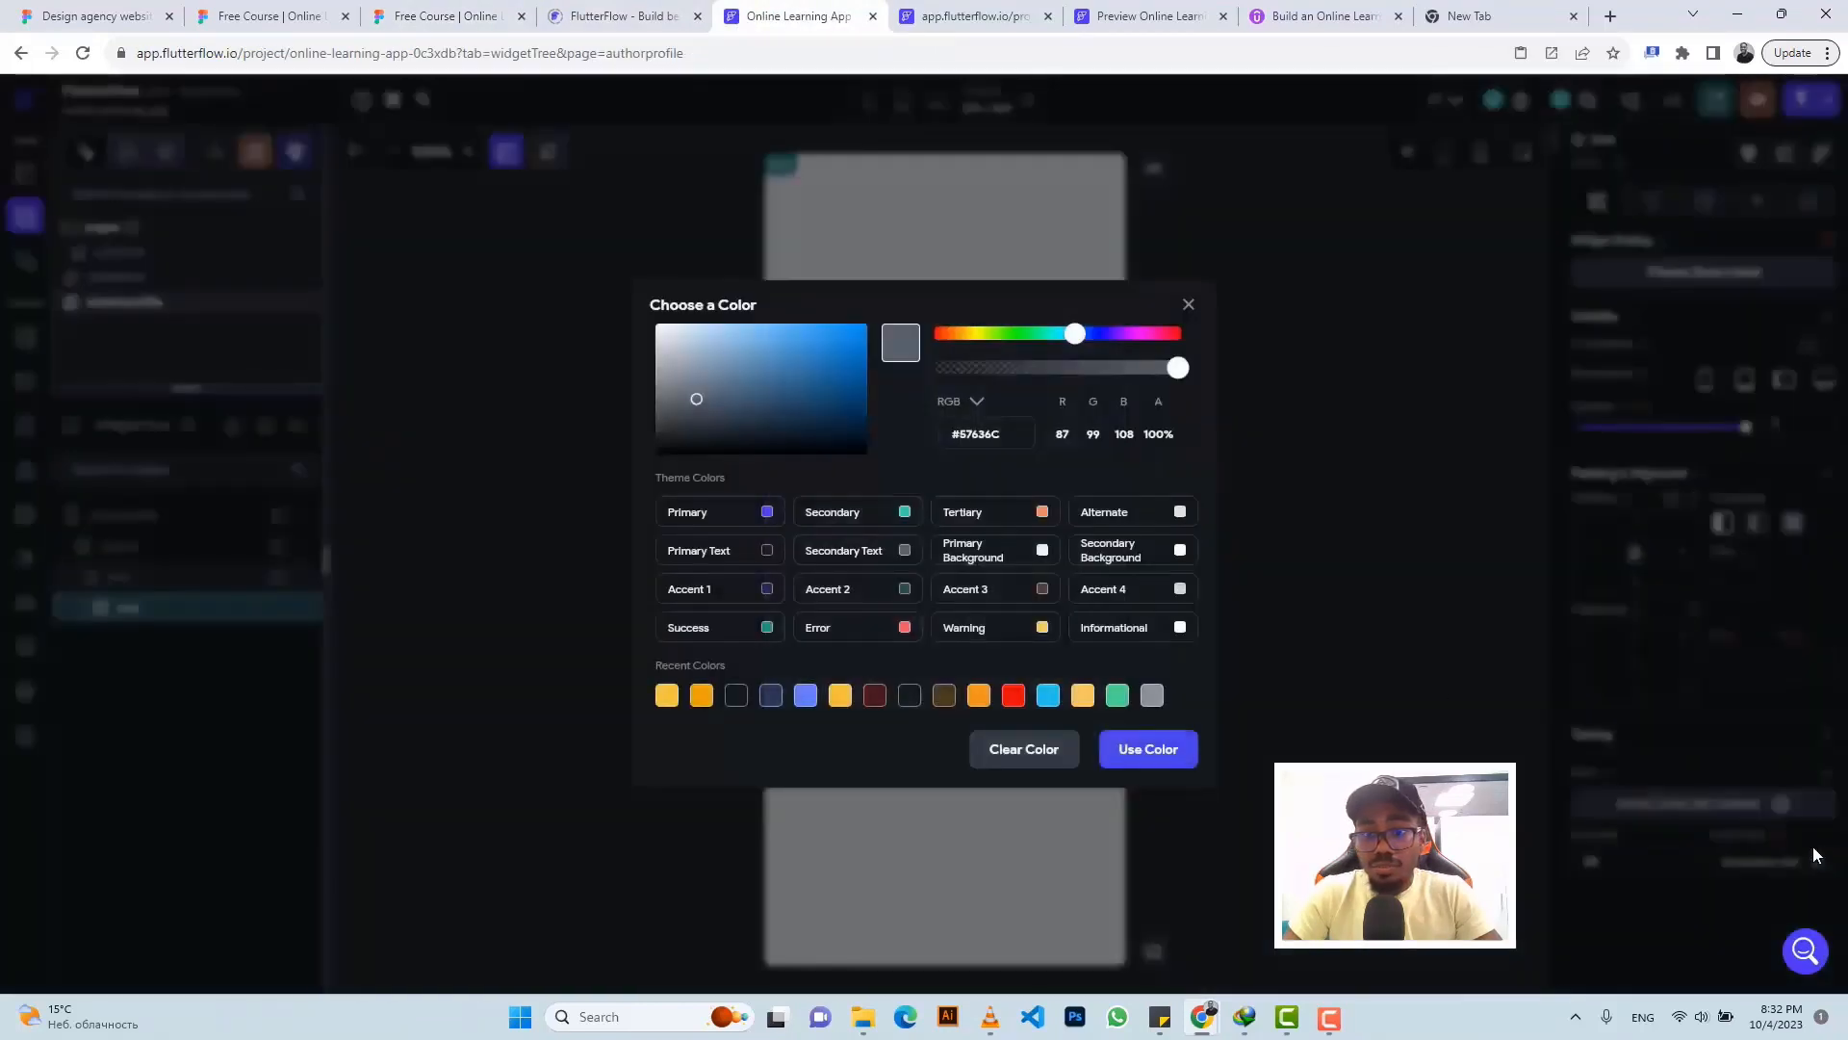
{"action": "left_click", "coordinate": [768, 552]}
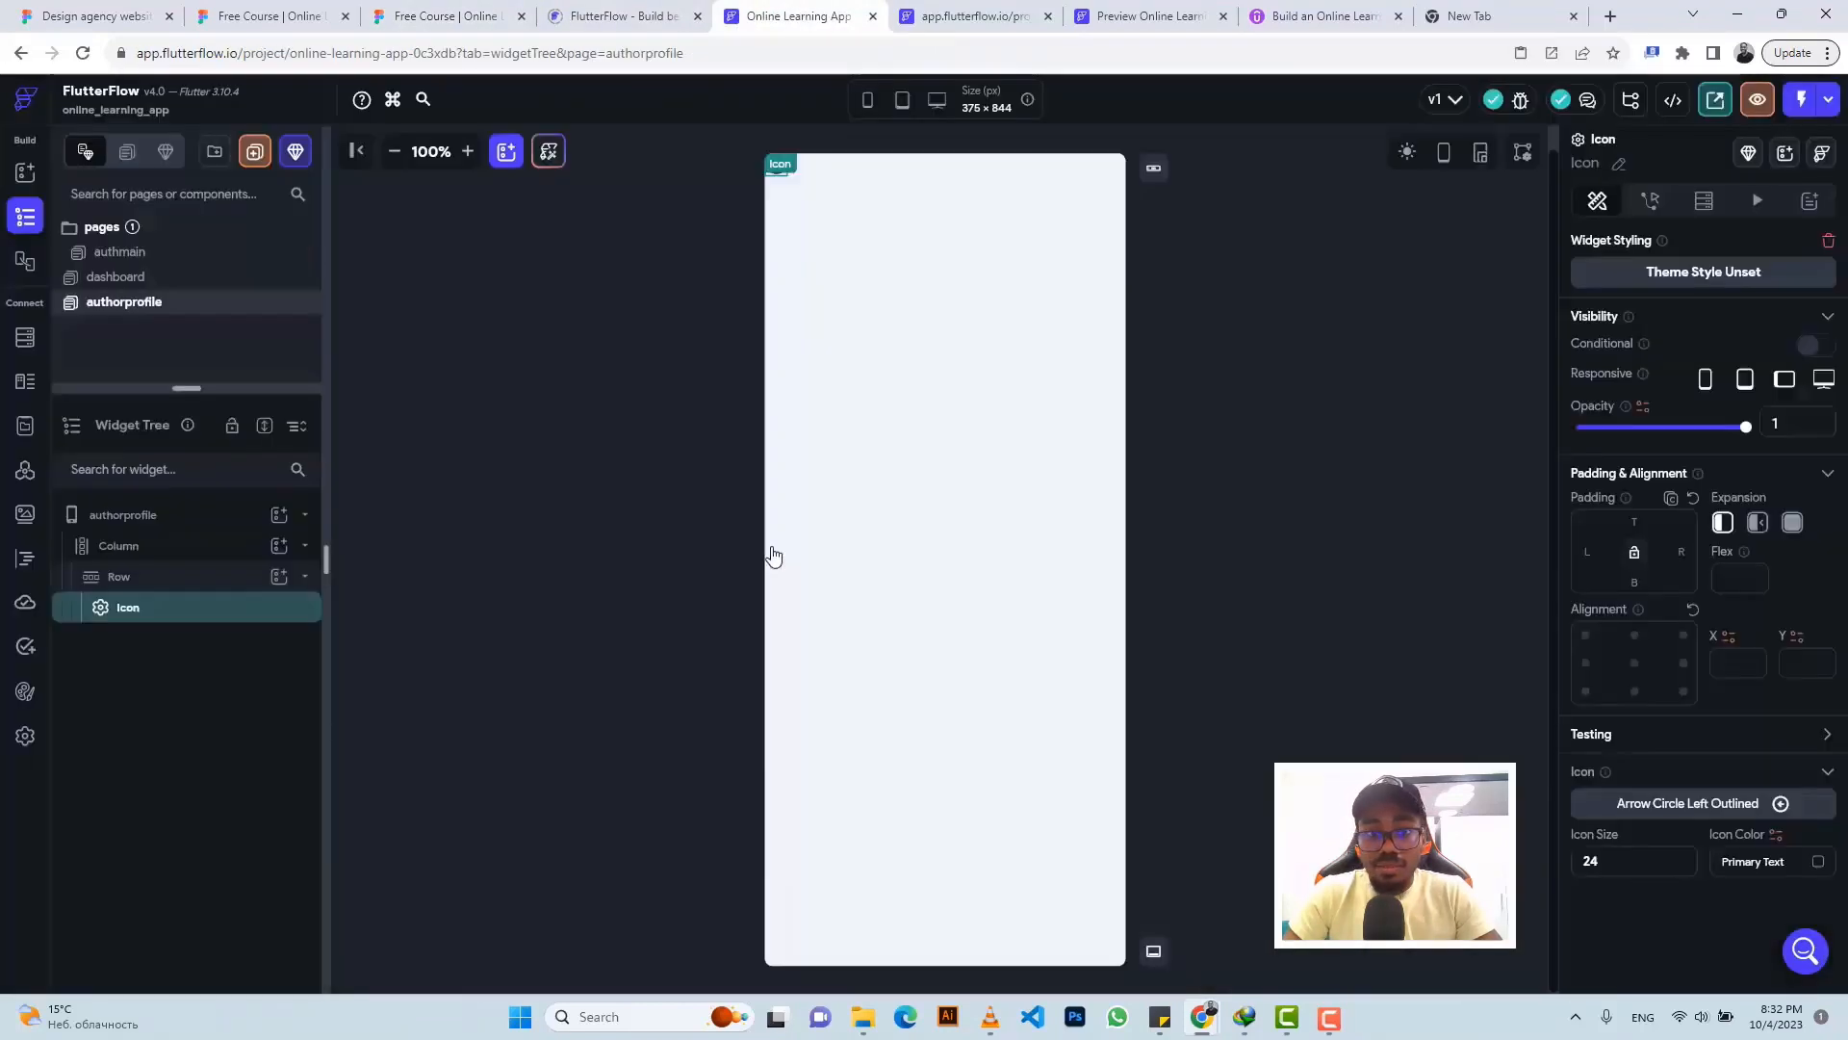
{"action": "left_click", "coordinate": [464, 14]}
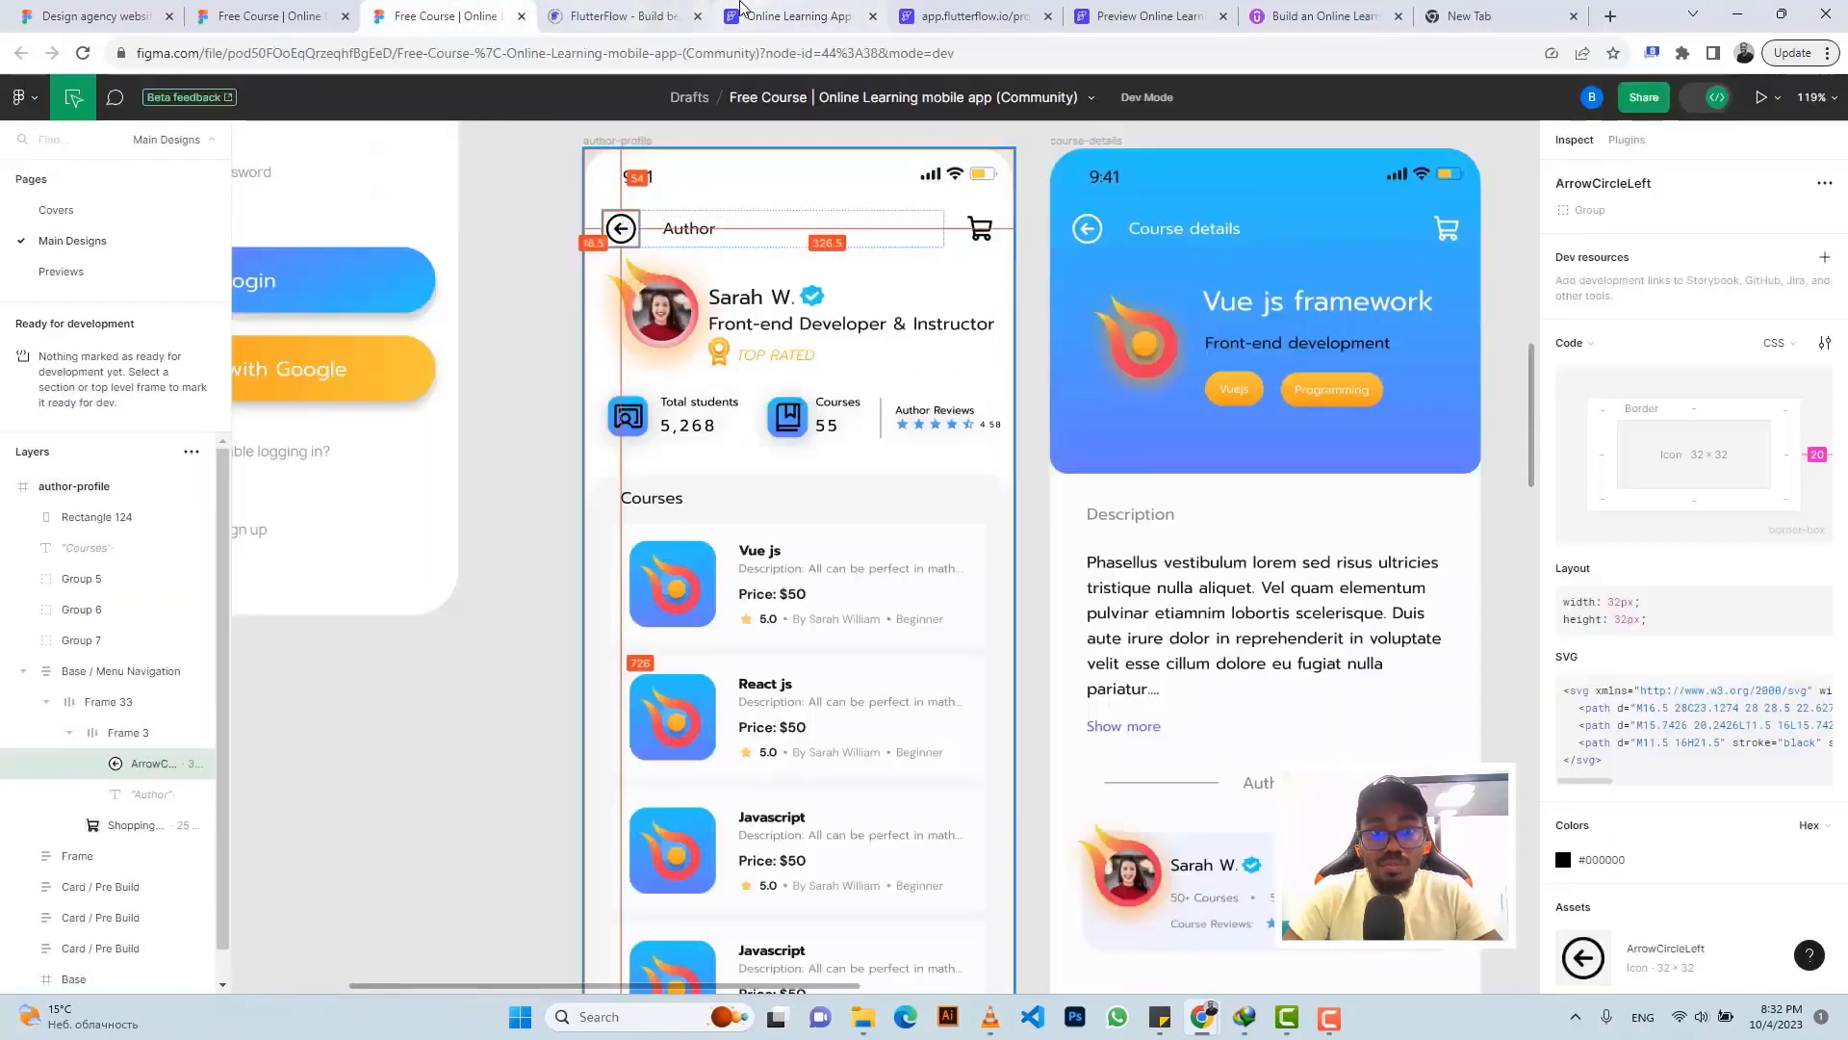
{"action": "left_click", "coordinate": [795, 16]}
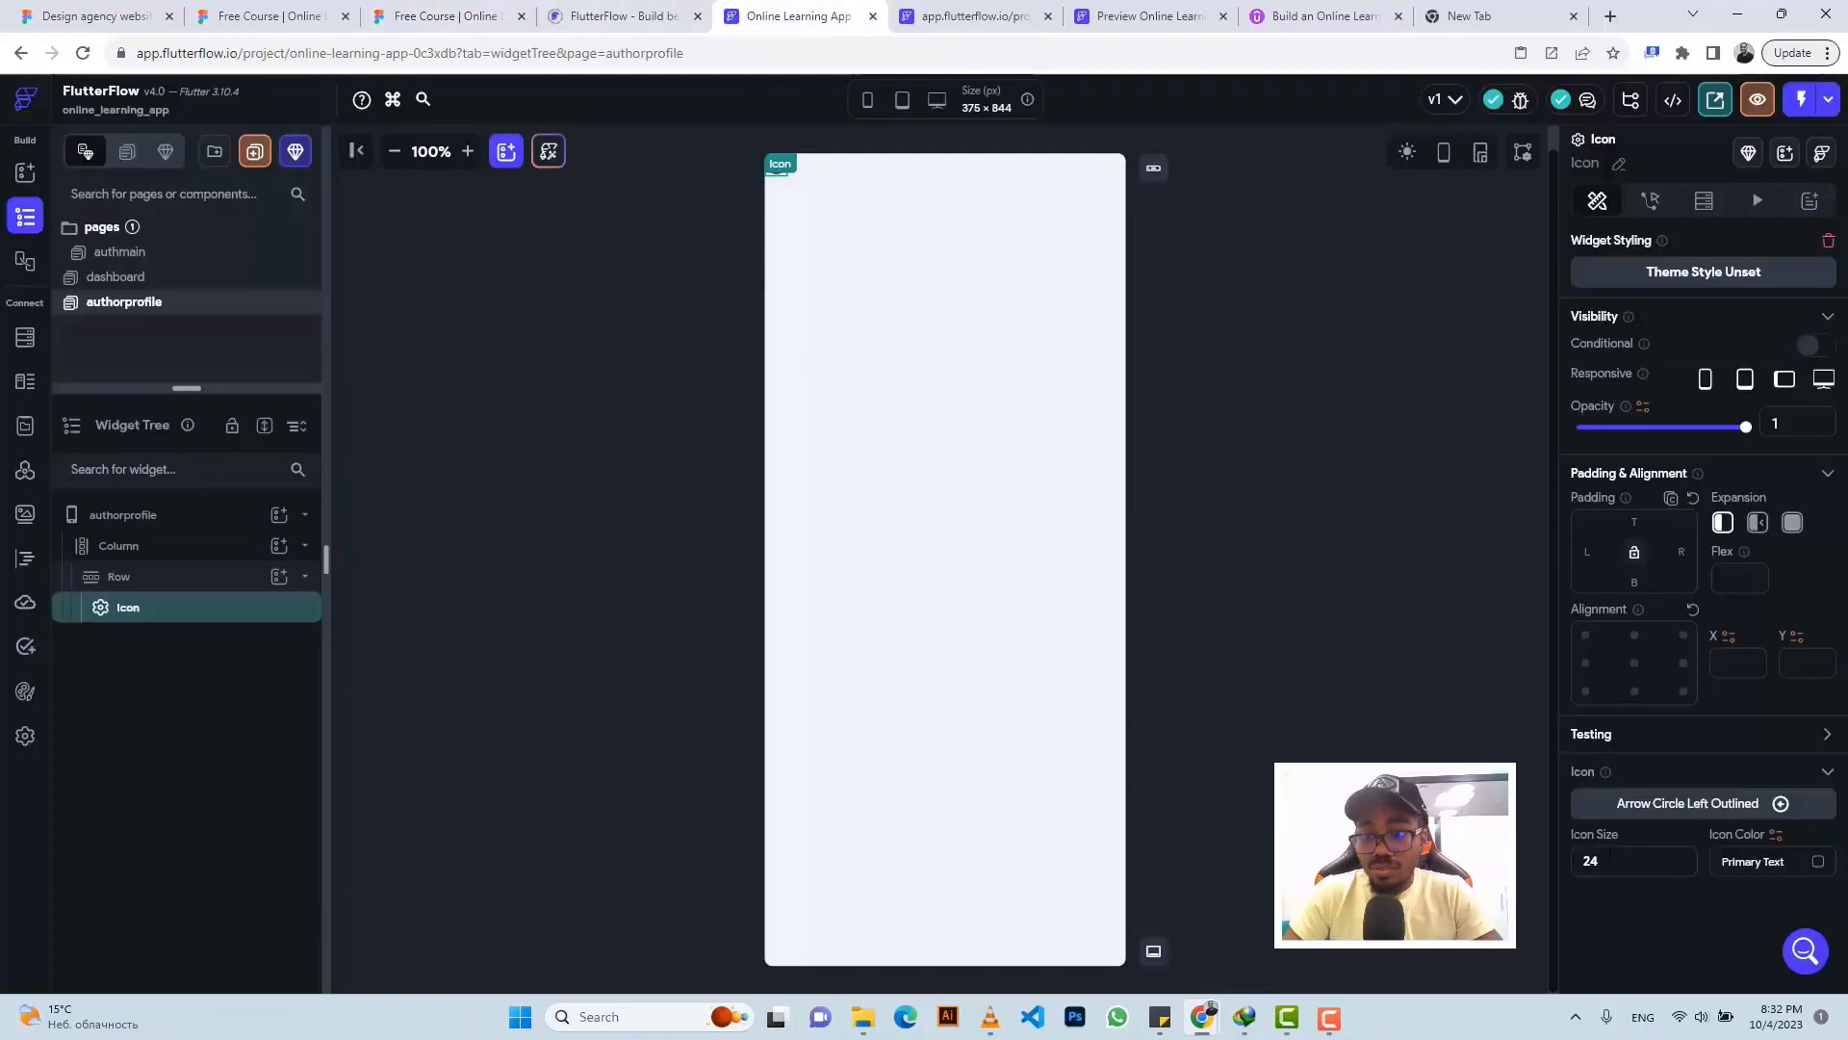
{"action": "type", "text": "32"}
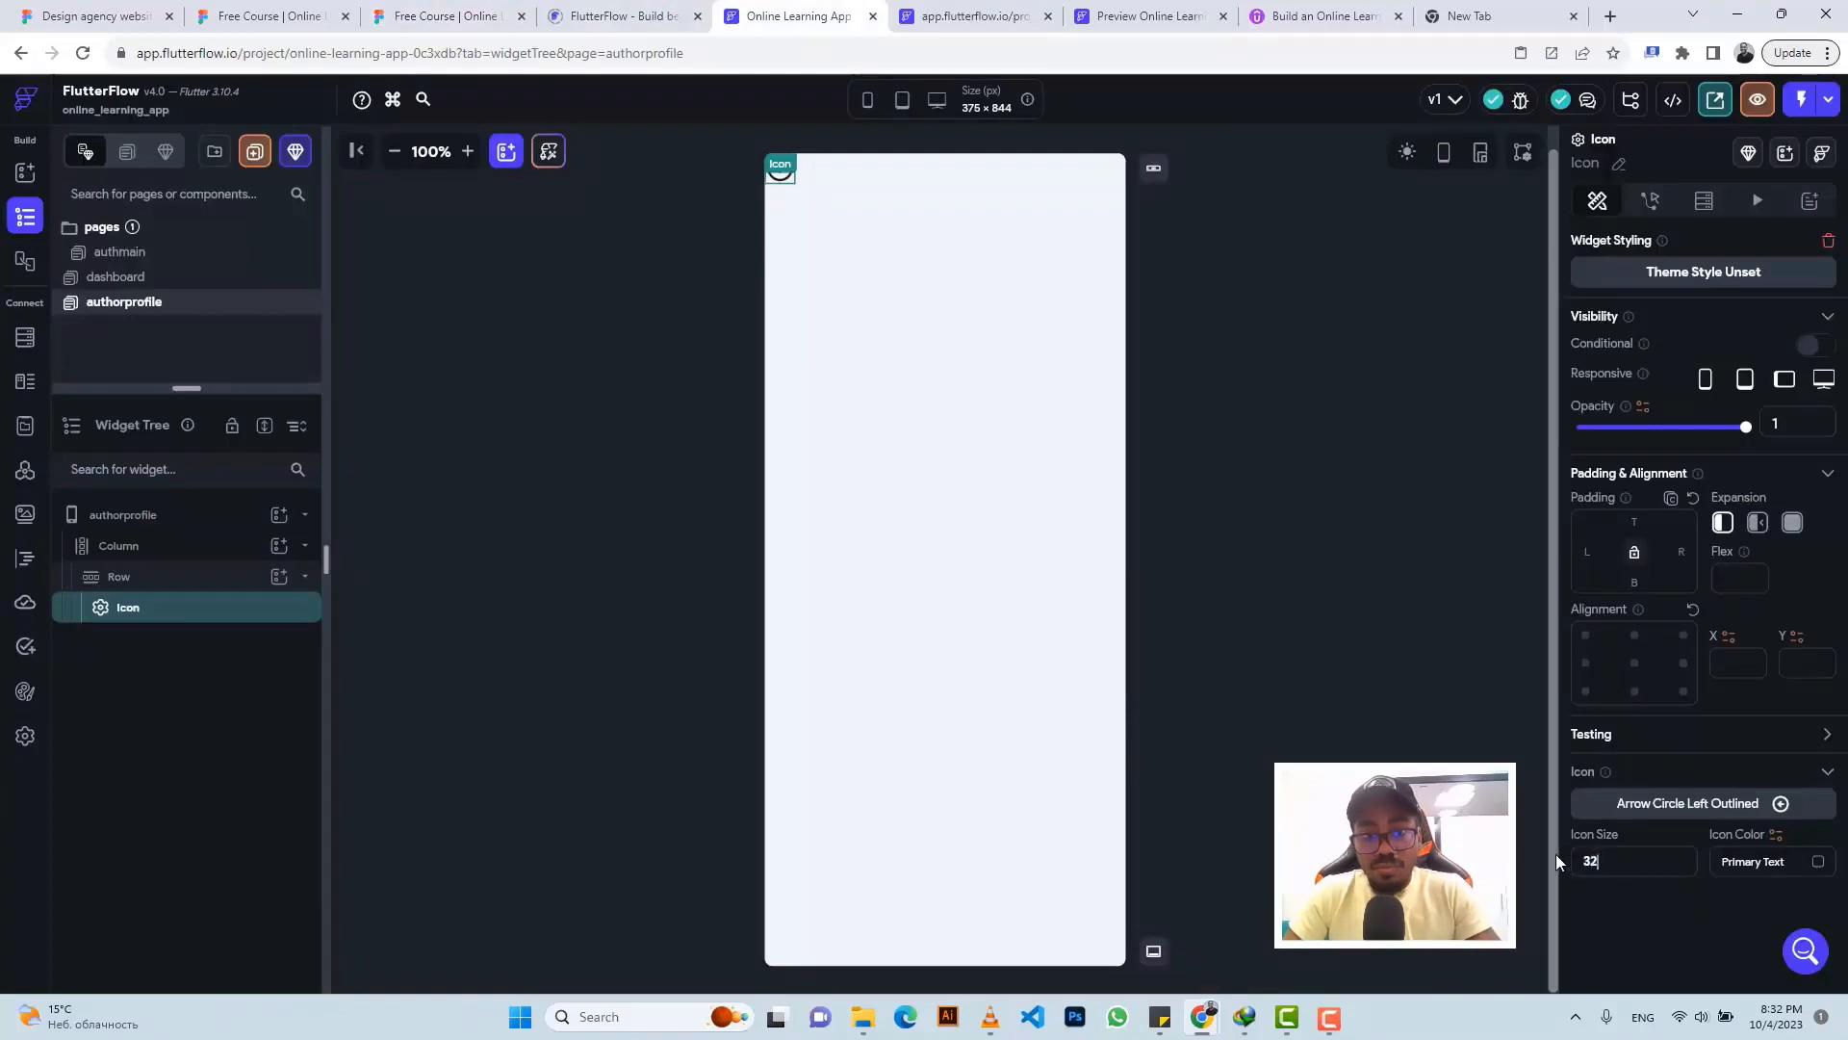
{"action": "left_click", "coordinate": [840, 180]}
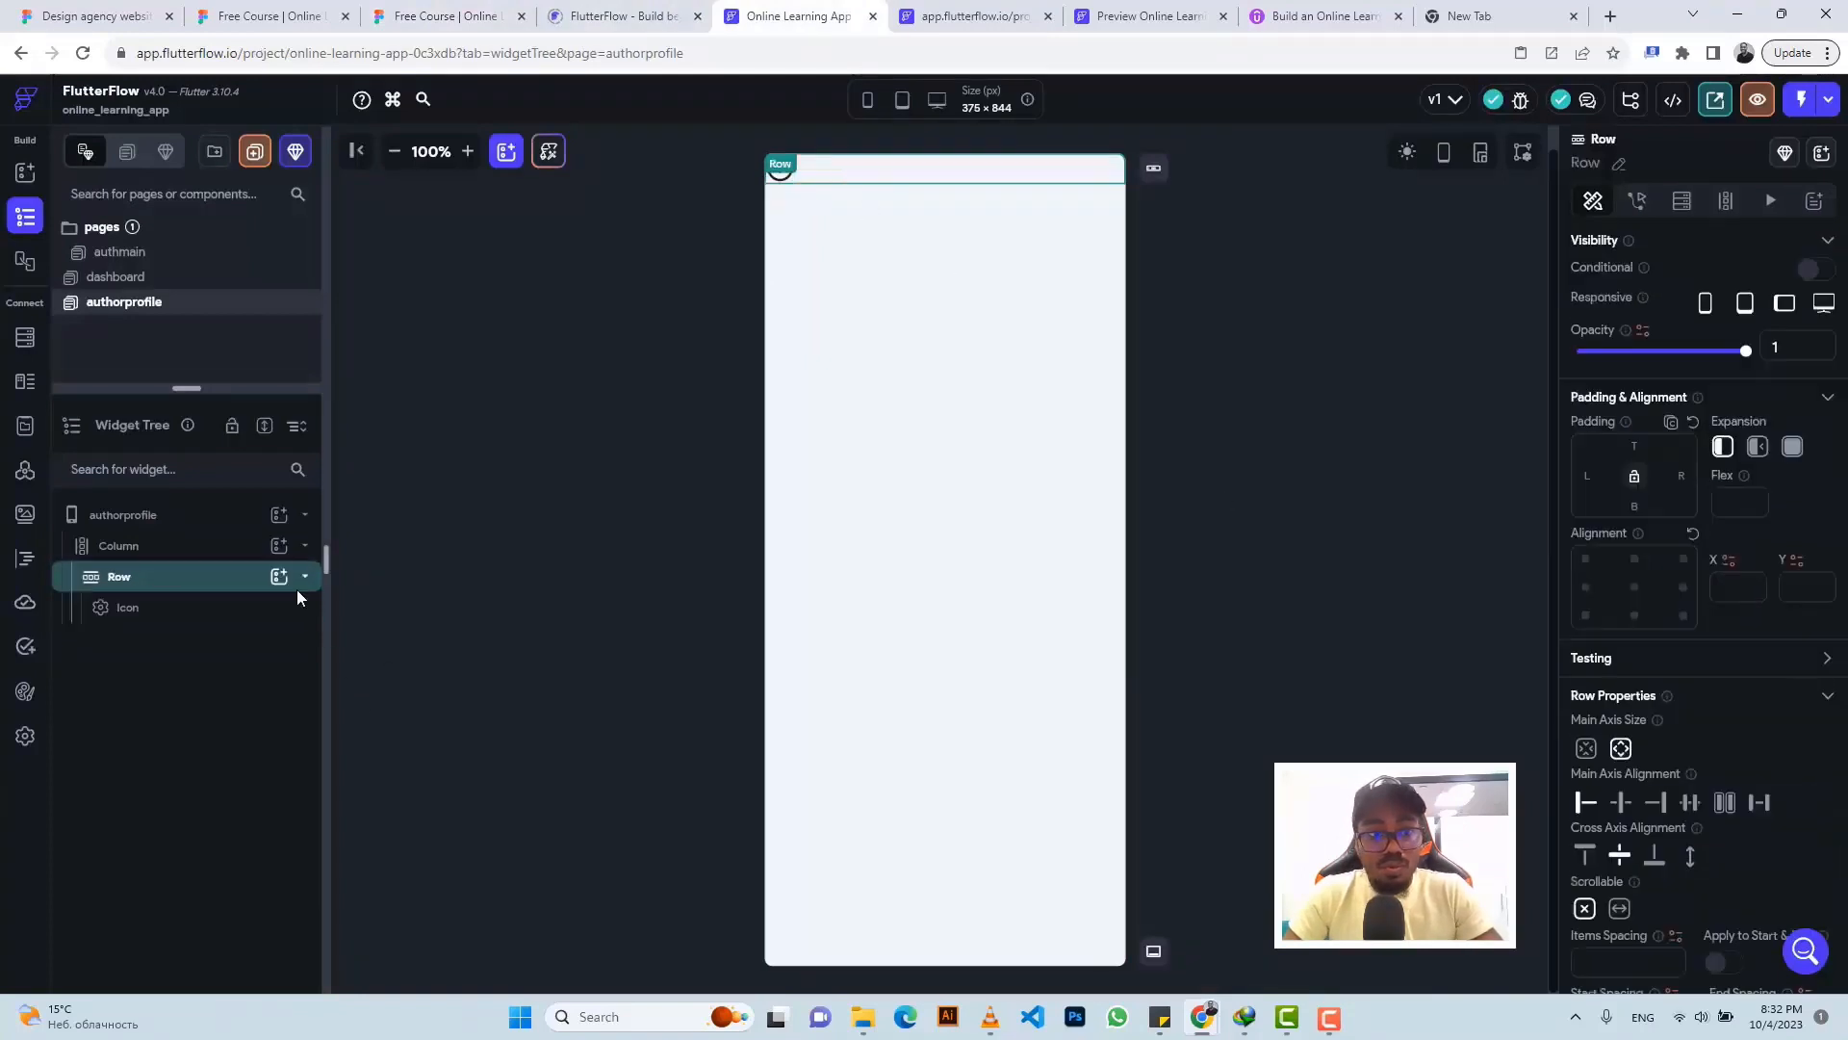
{"action": "left_click", "coordinate": [275, 578]}
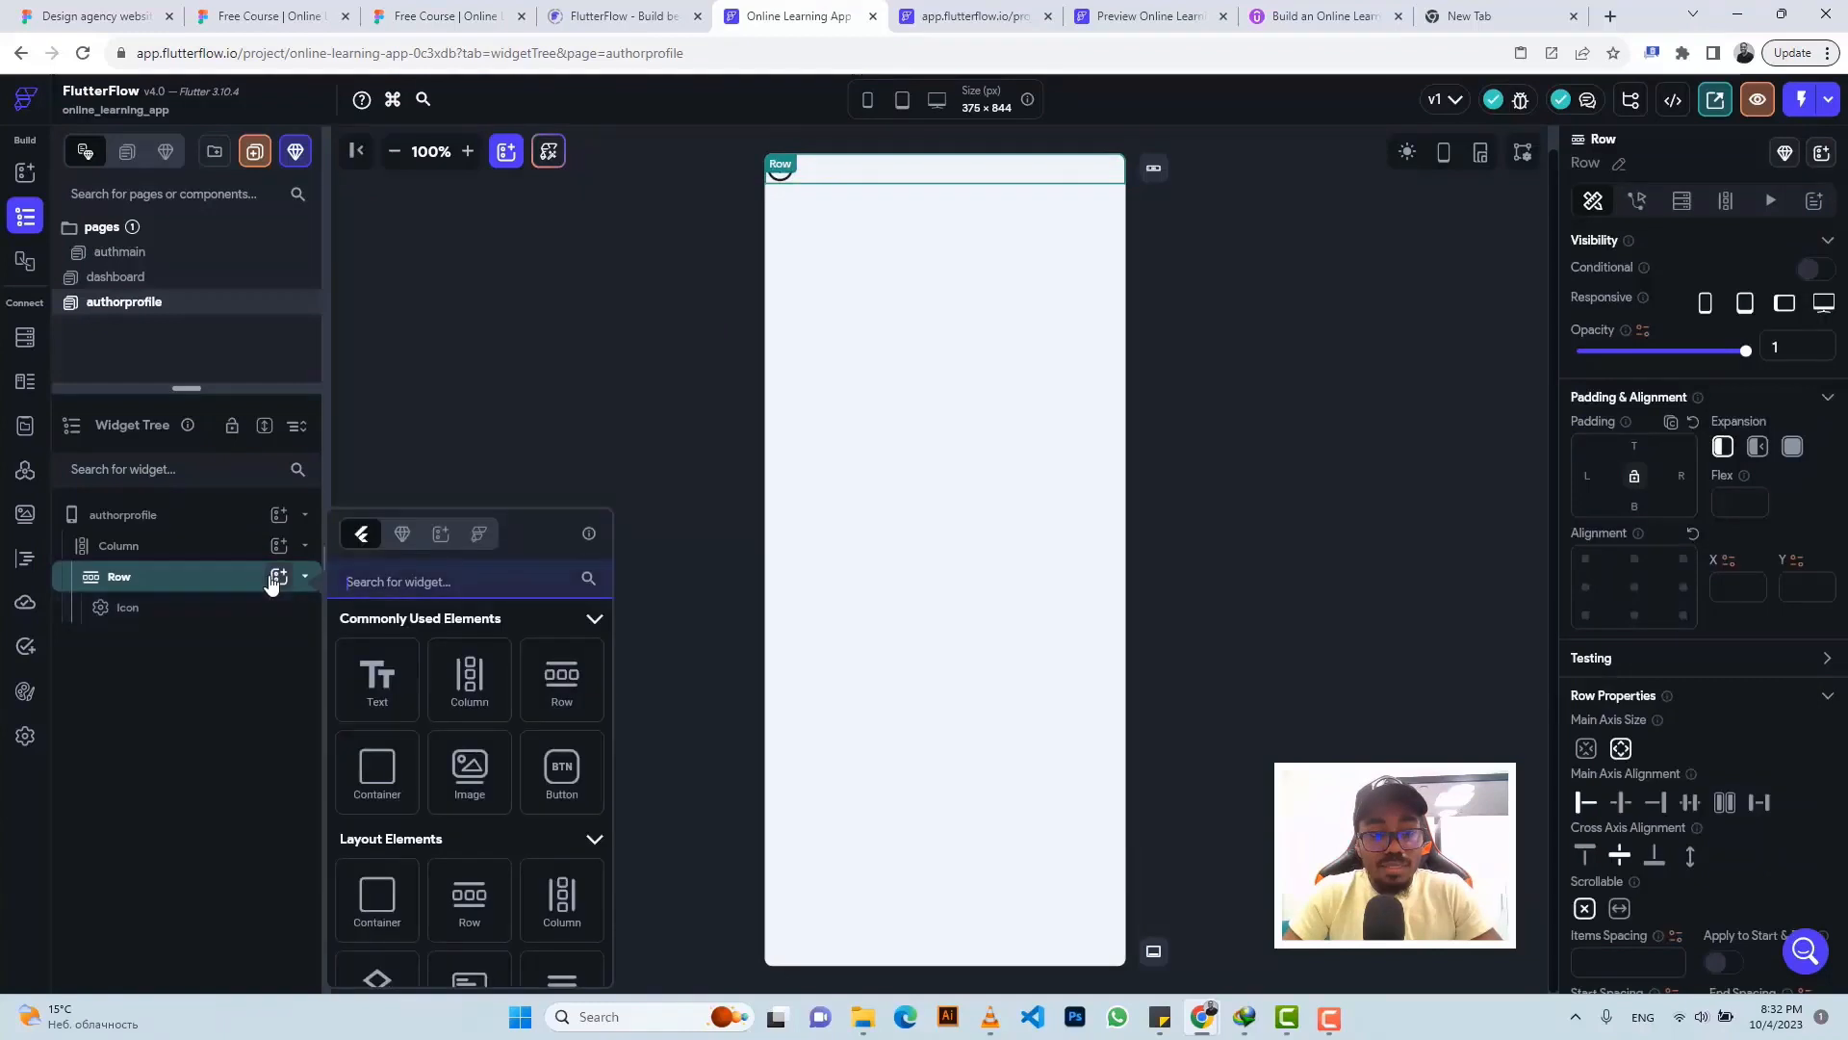
- Add a Text widget to the header row reading 'About'
{"action": "left_click", "coordinate": [379, 677]}
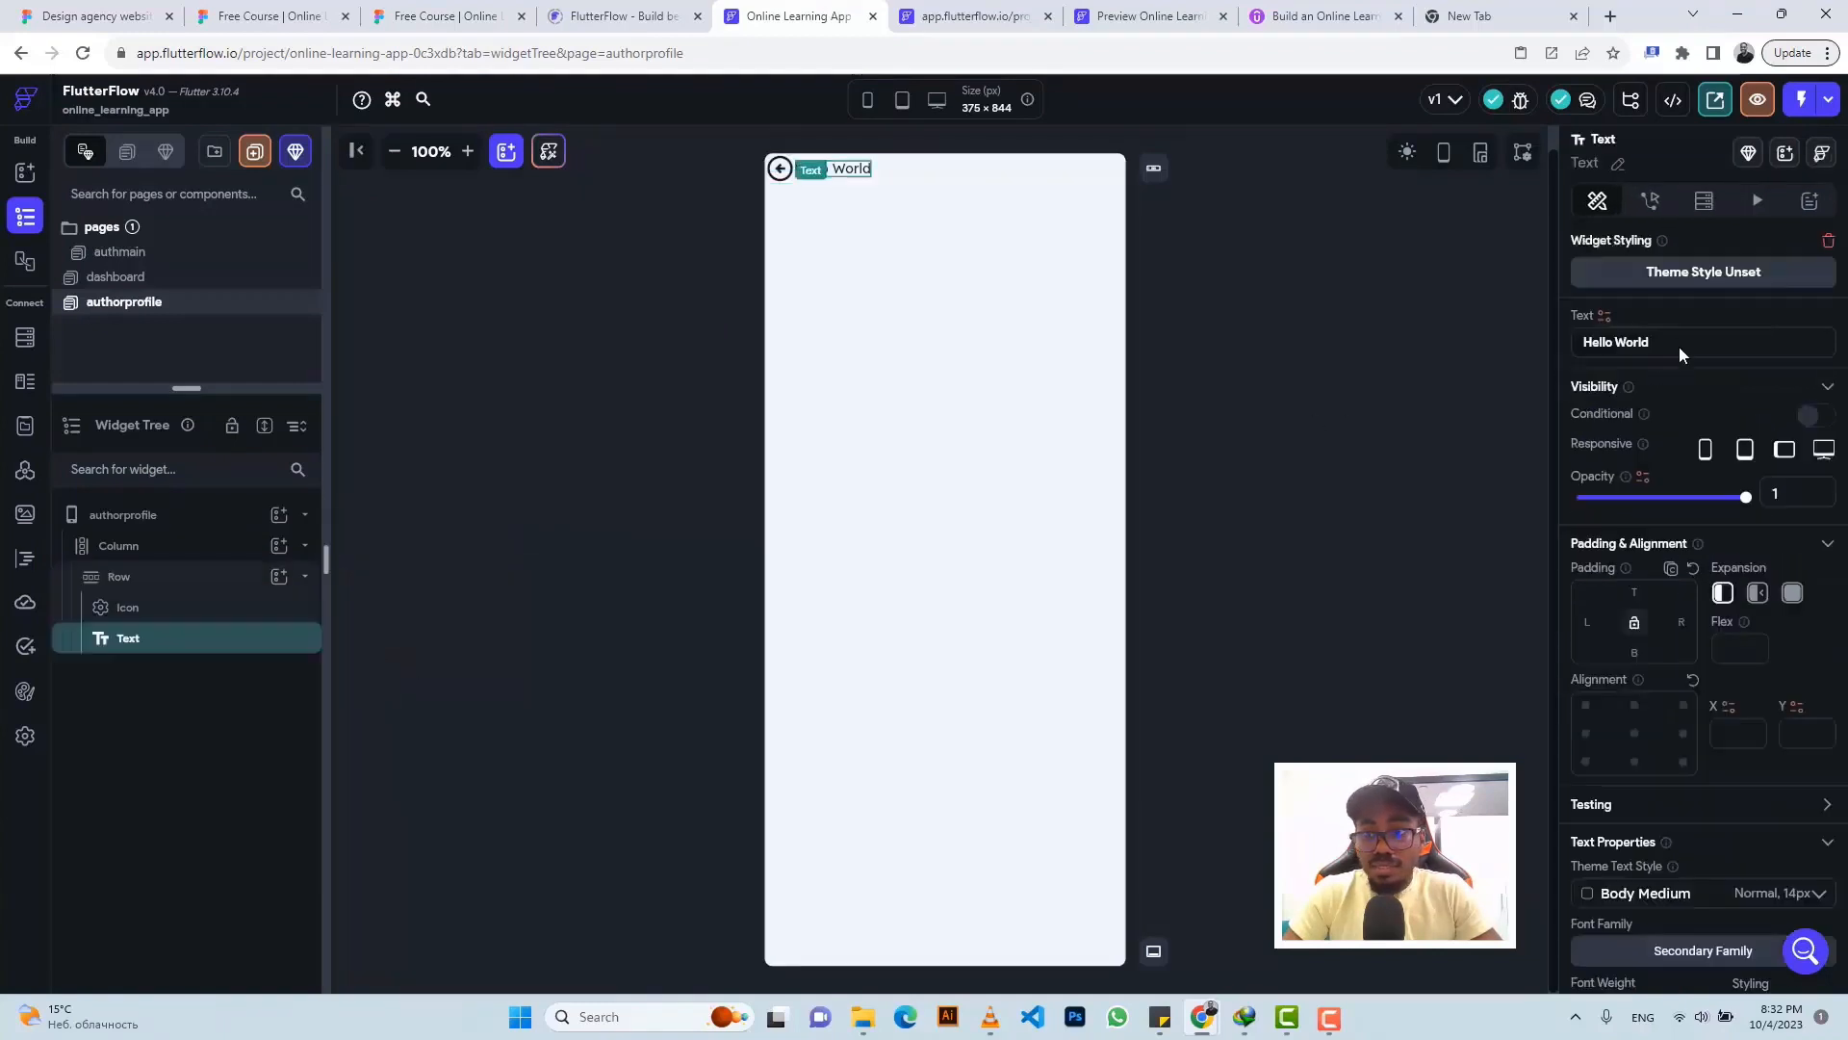
{"action": "triple_click", "coordinate": [1618, 341]}
{"action": "type", "text": "About"}
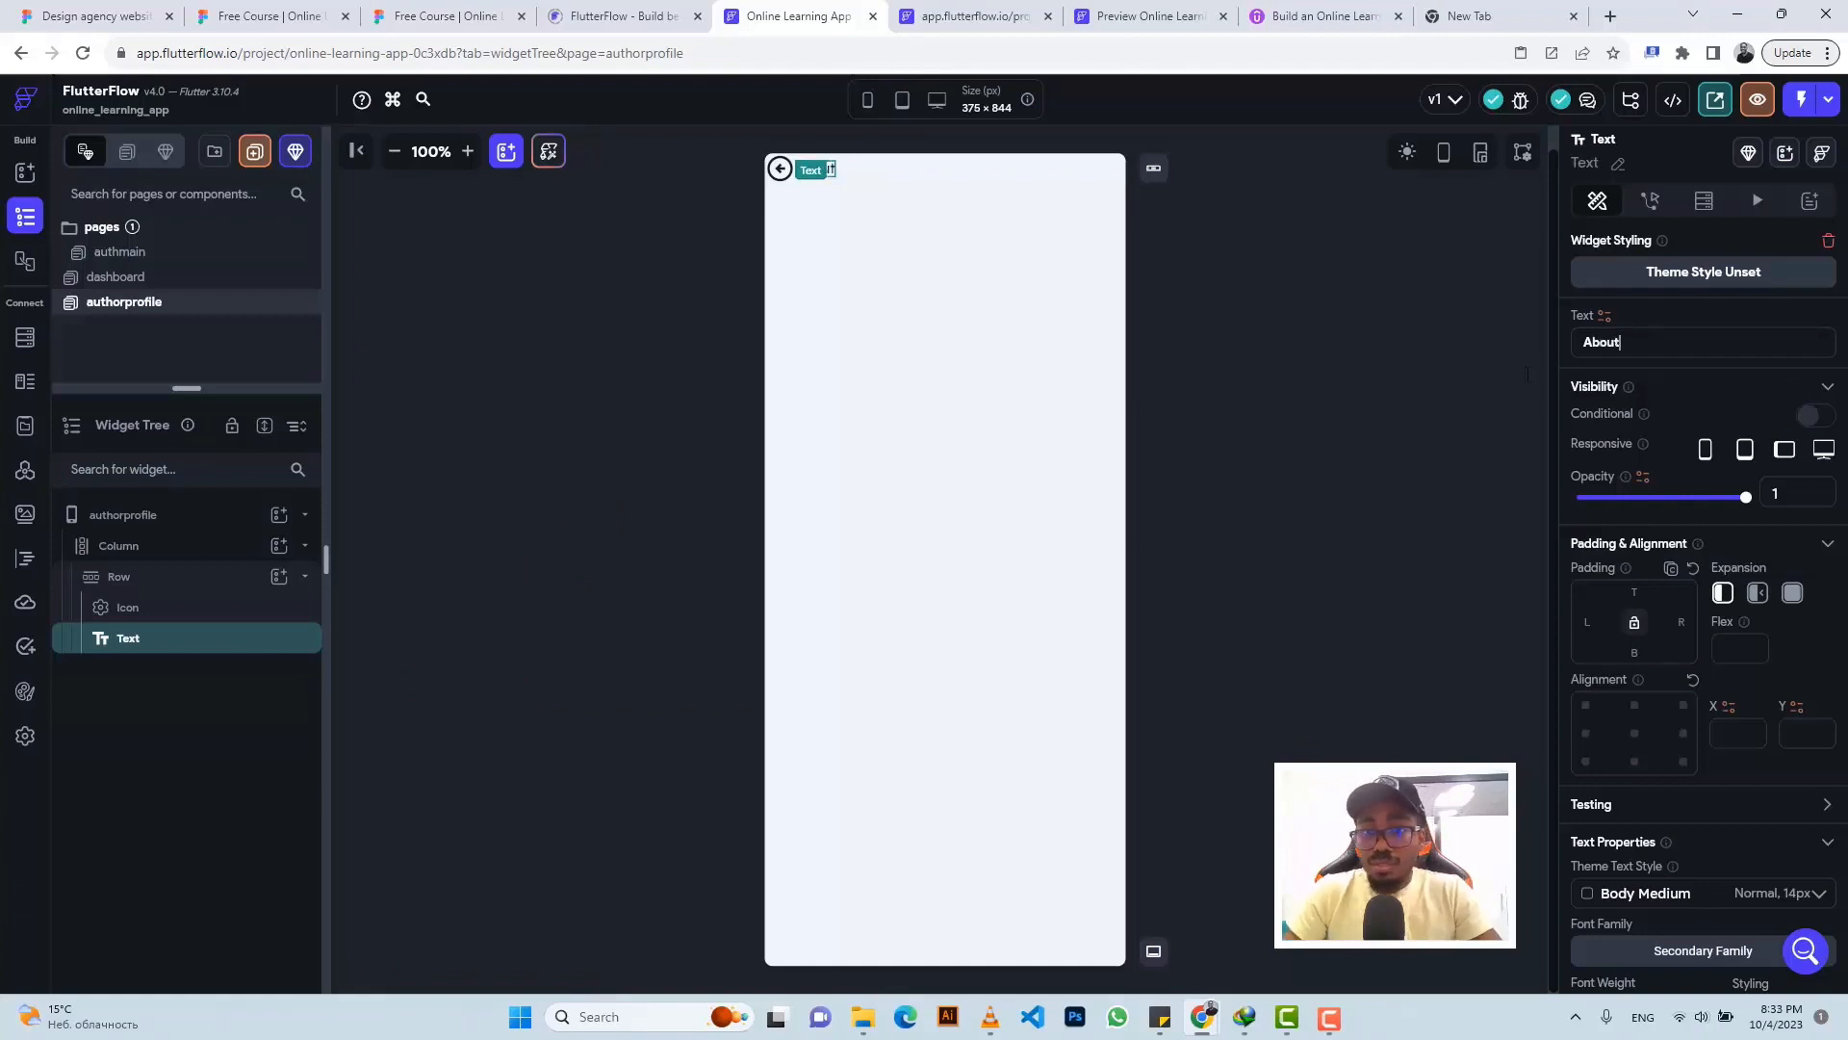
- Set left padding 15 on the back arrow and 20 on the About label
{"action": "left_click", "coordinate": [771, 185]}
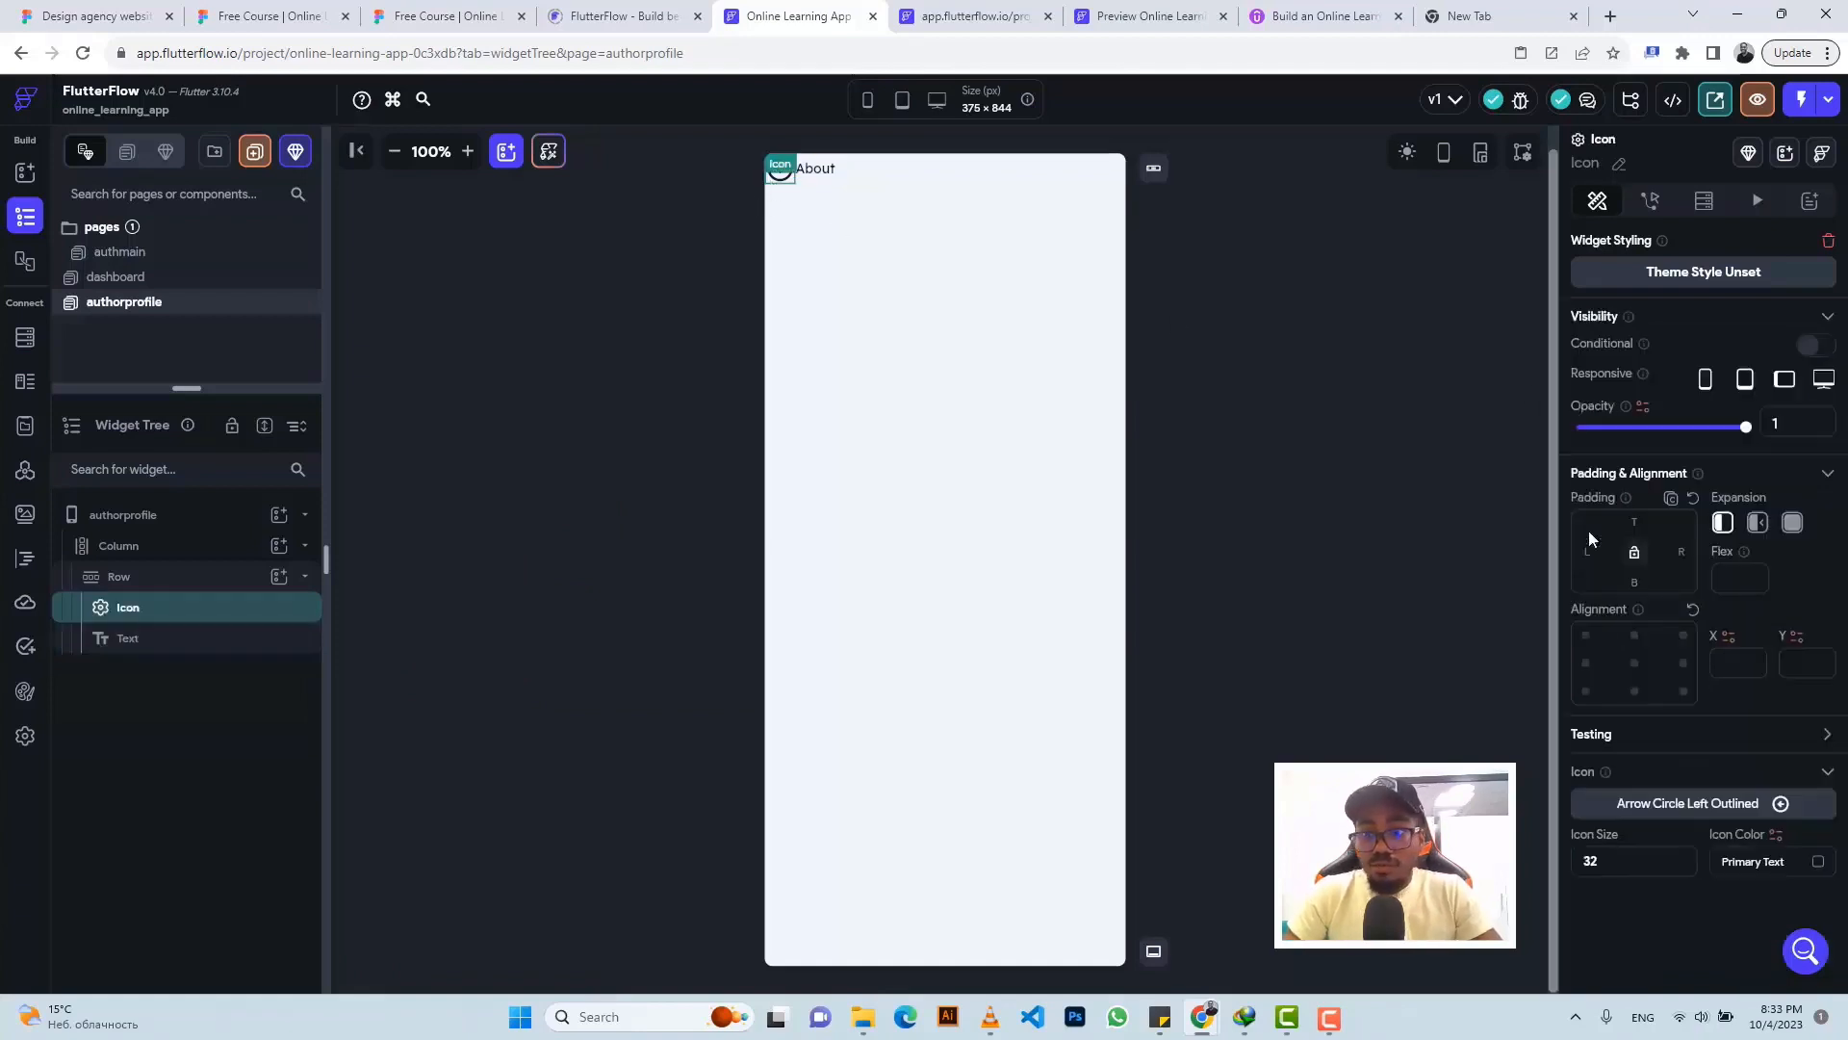
{"action": "type", "text": "15"}
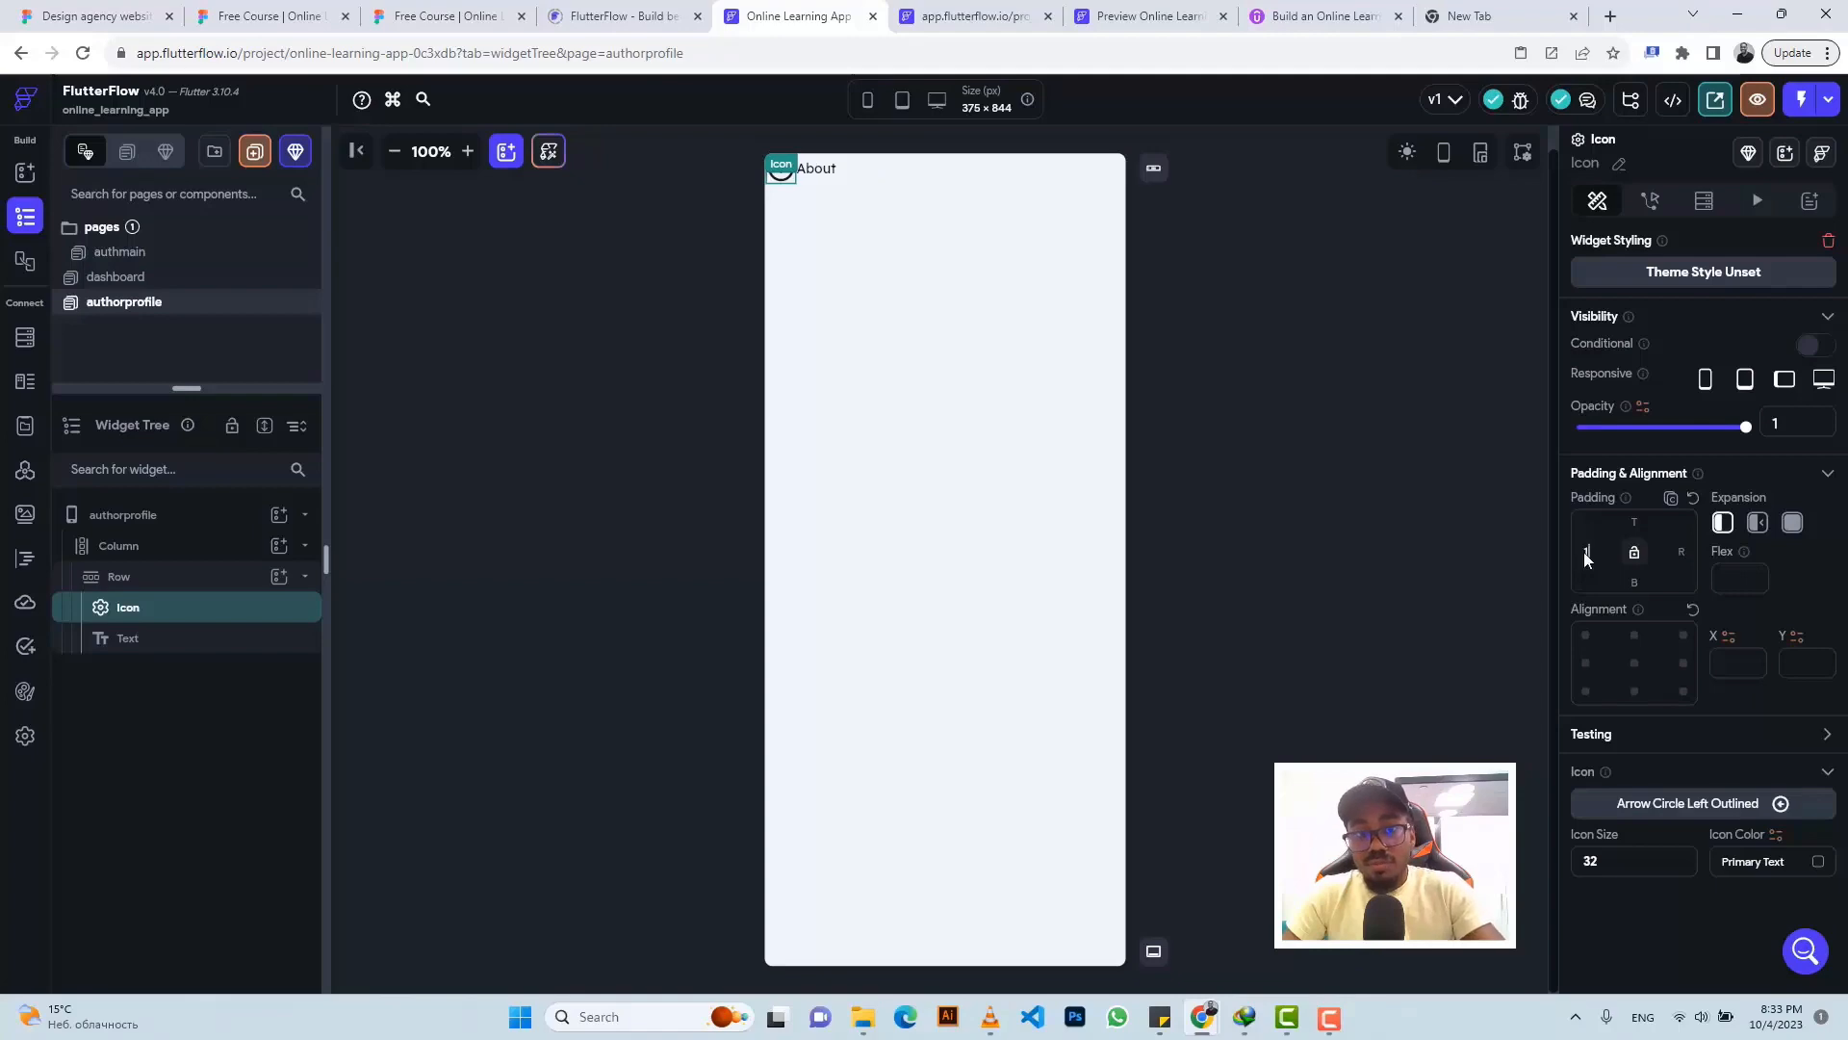
{"action": "left_click", "coordinate": [817, 177]}
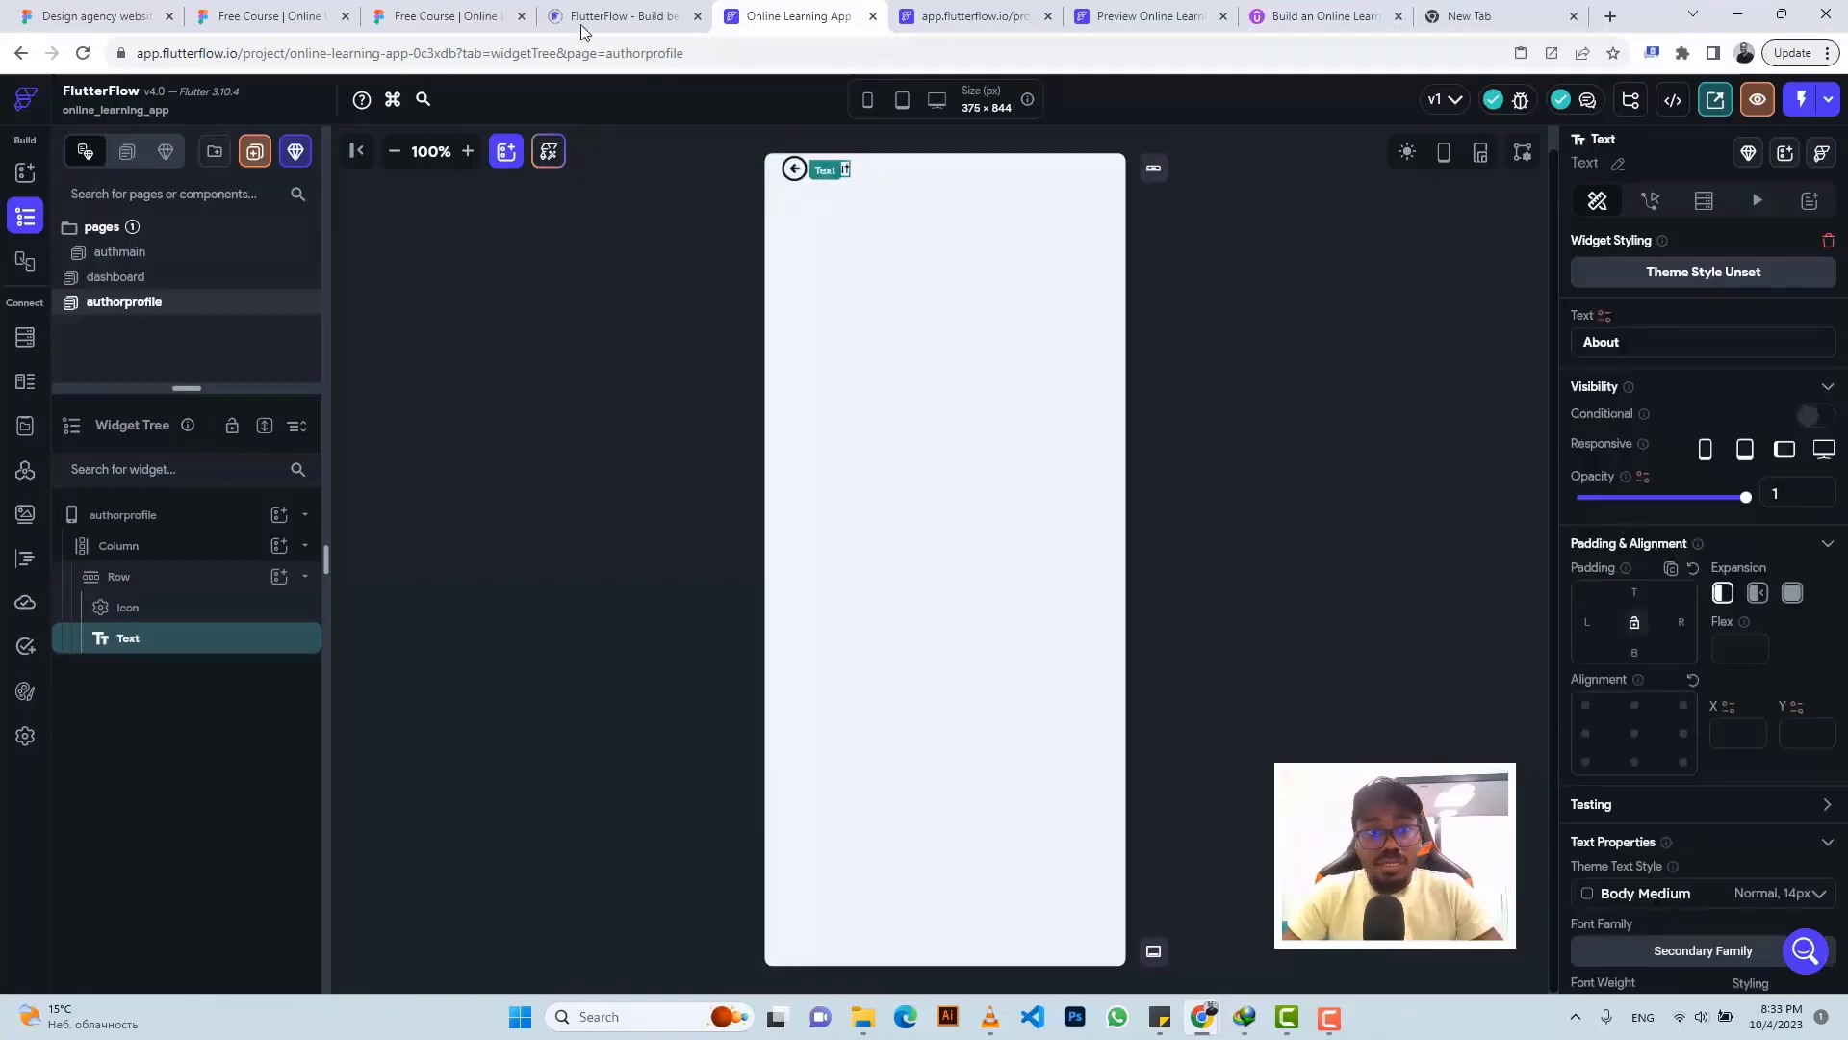
{"action": "left_click", "coordinate": [424, 11]}
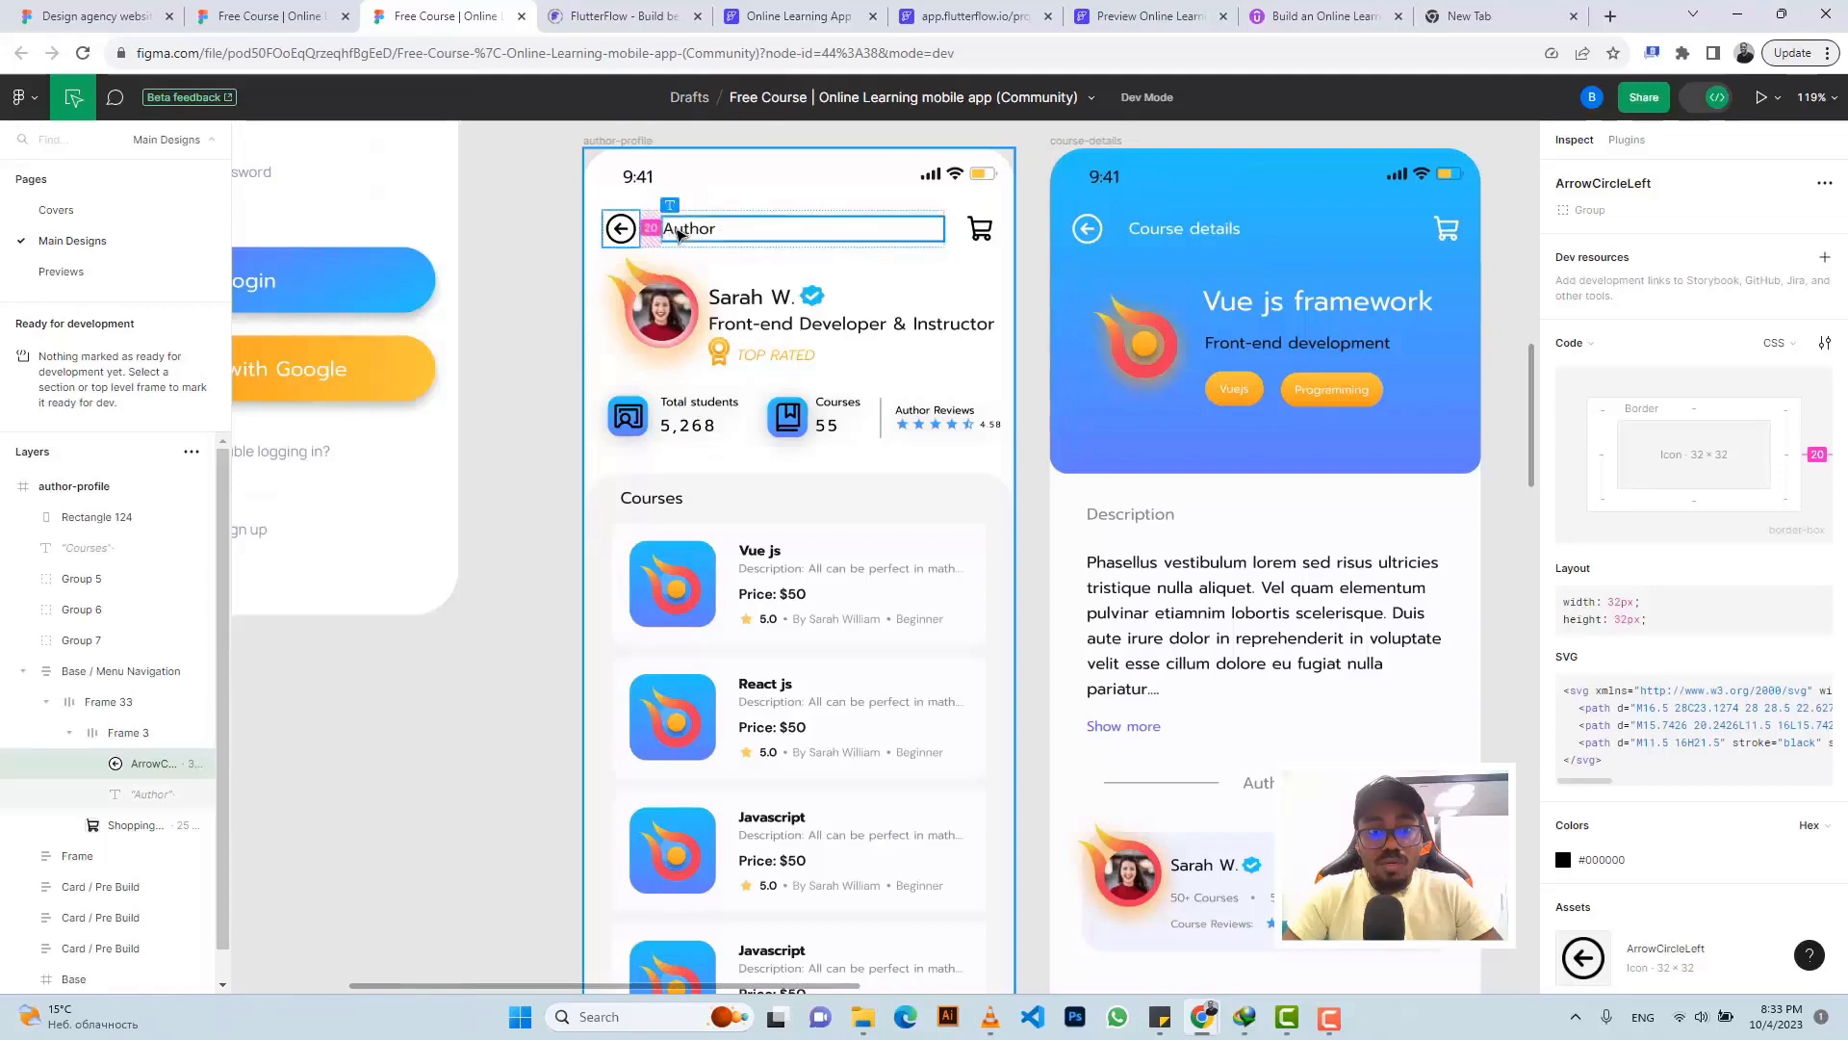
{"action": "left_click", "coordinate": [791, 15]}
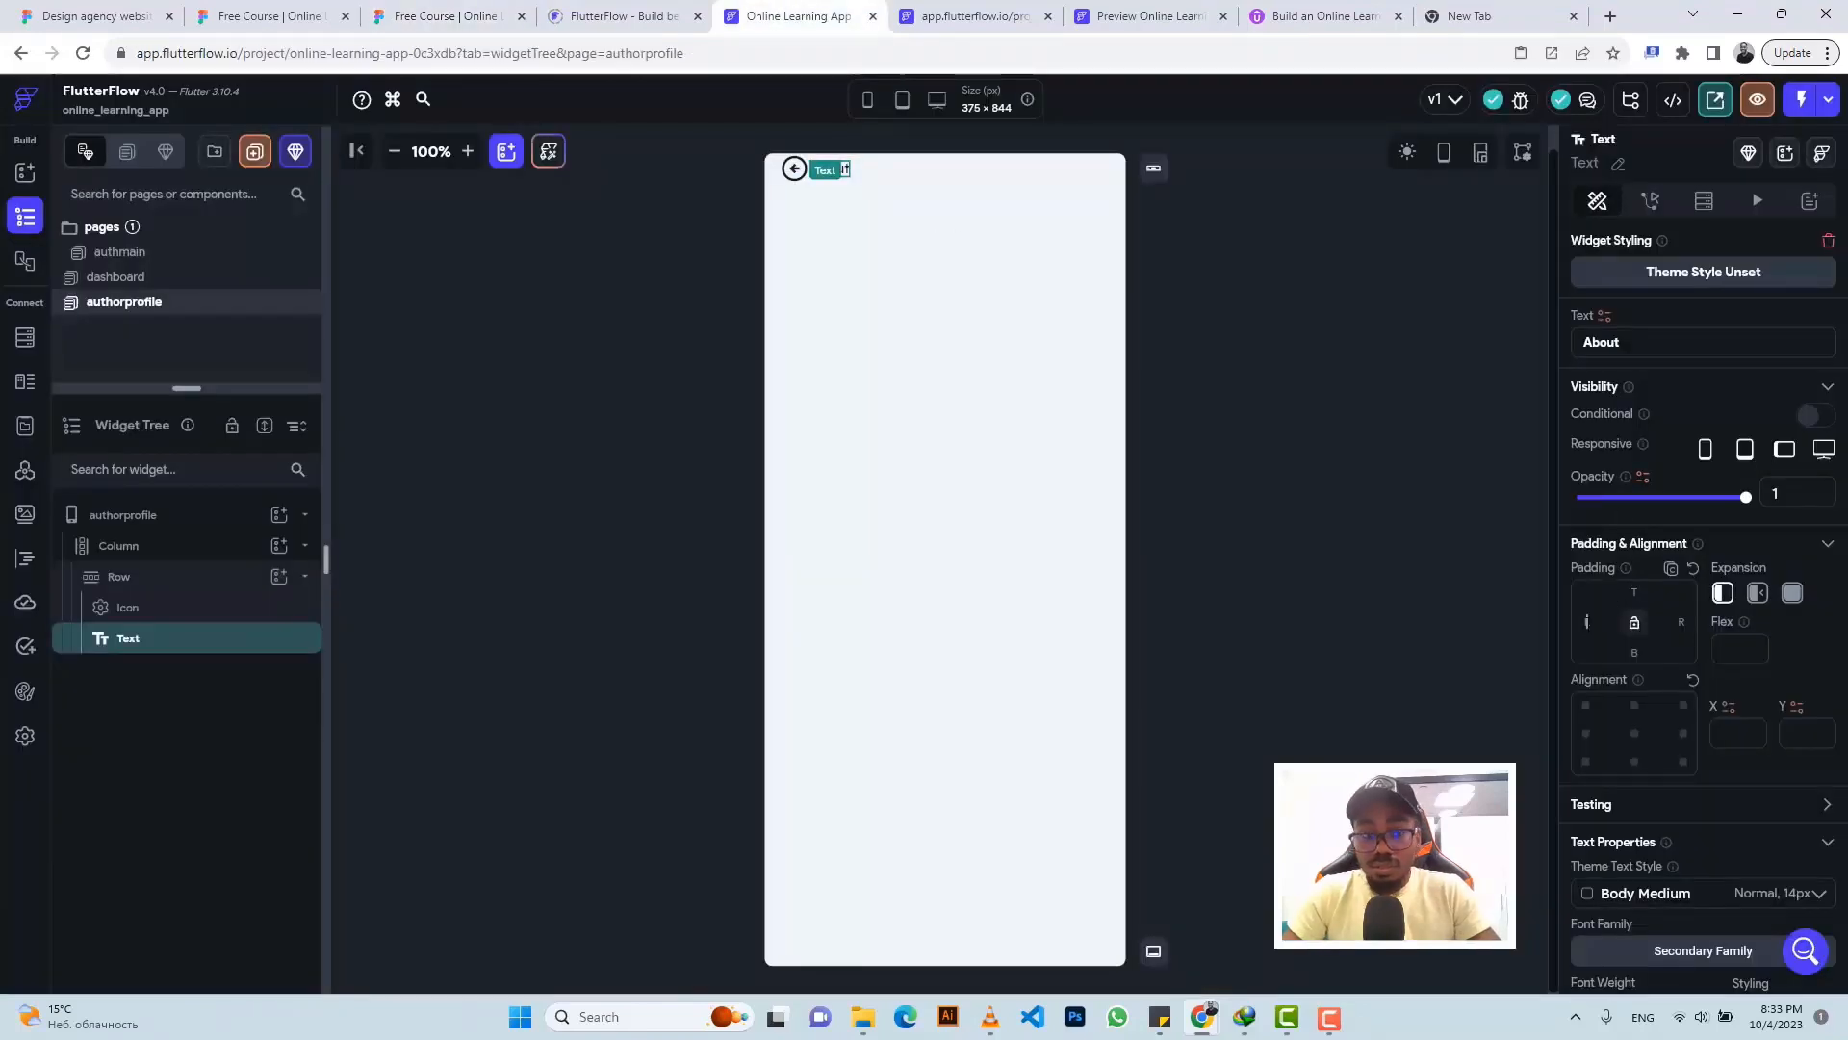
{"action": "type", "text": "20"}
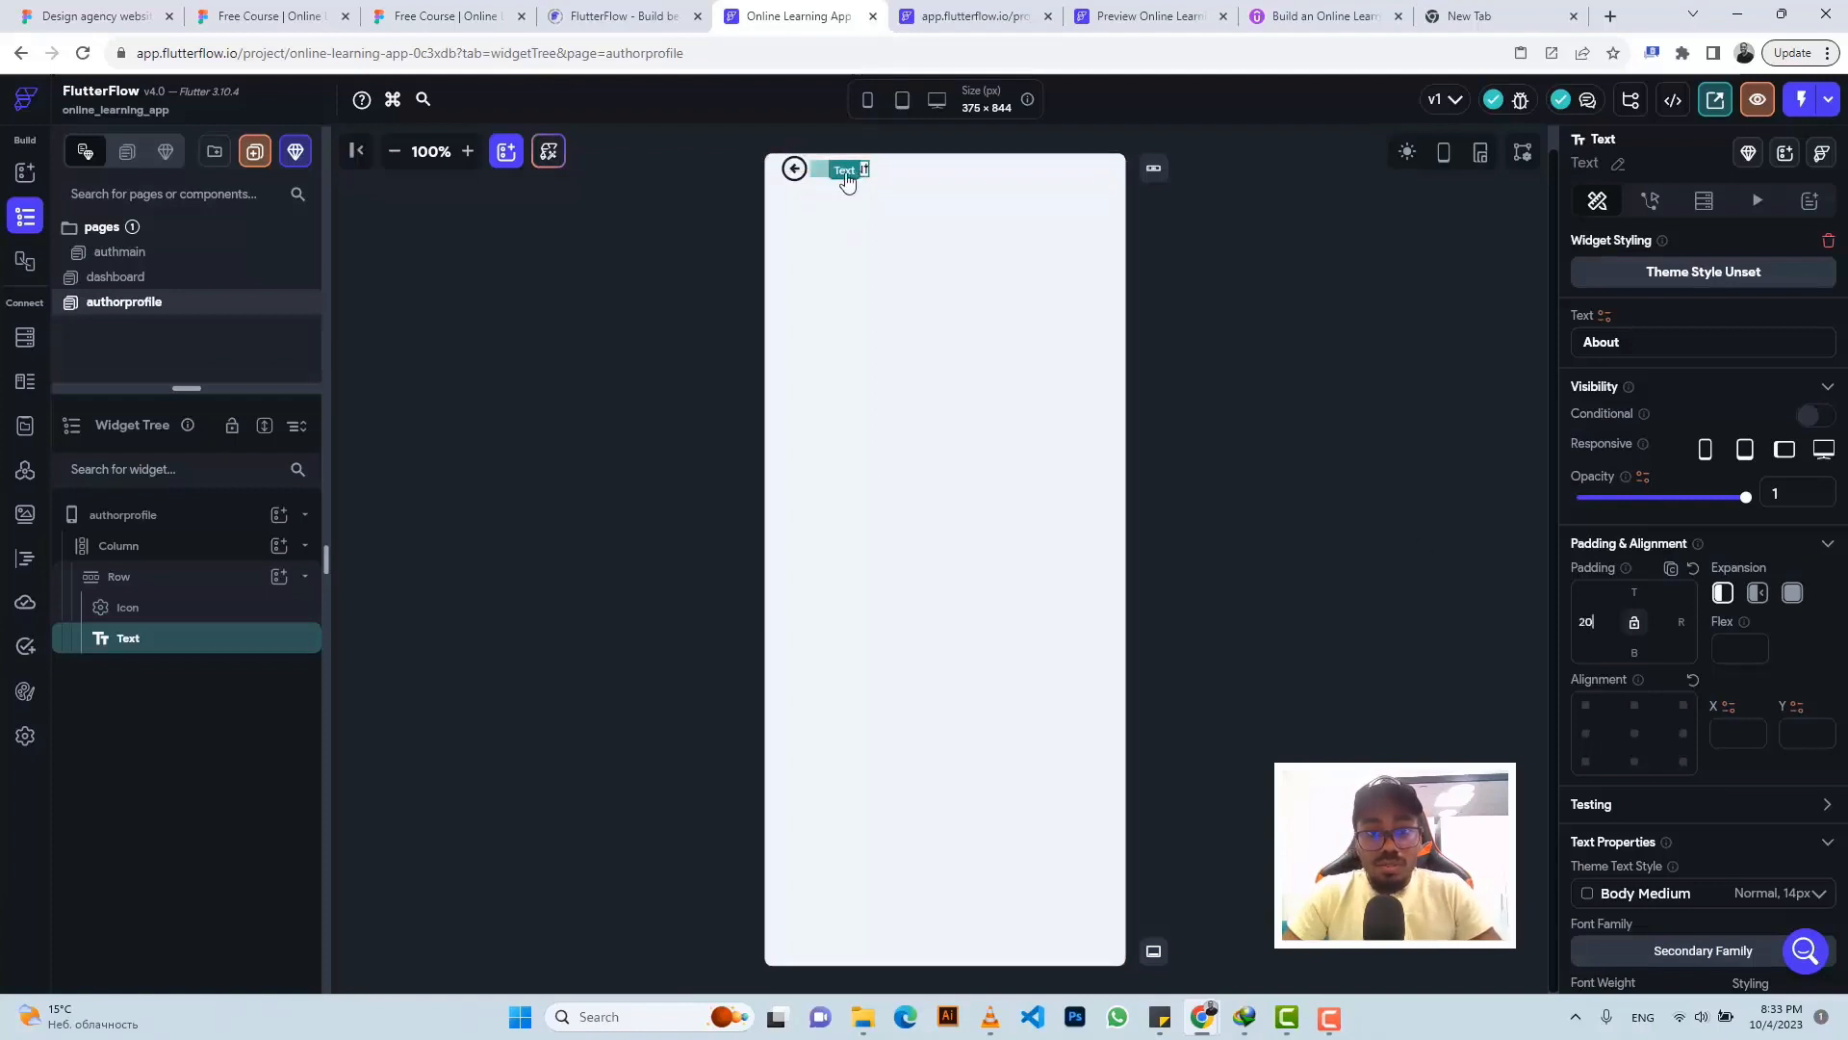
- Cut the About label, wrap the back arrow in a new Row, and paste About into it
{"action": "key", "text": "ctrl+x"}
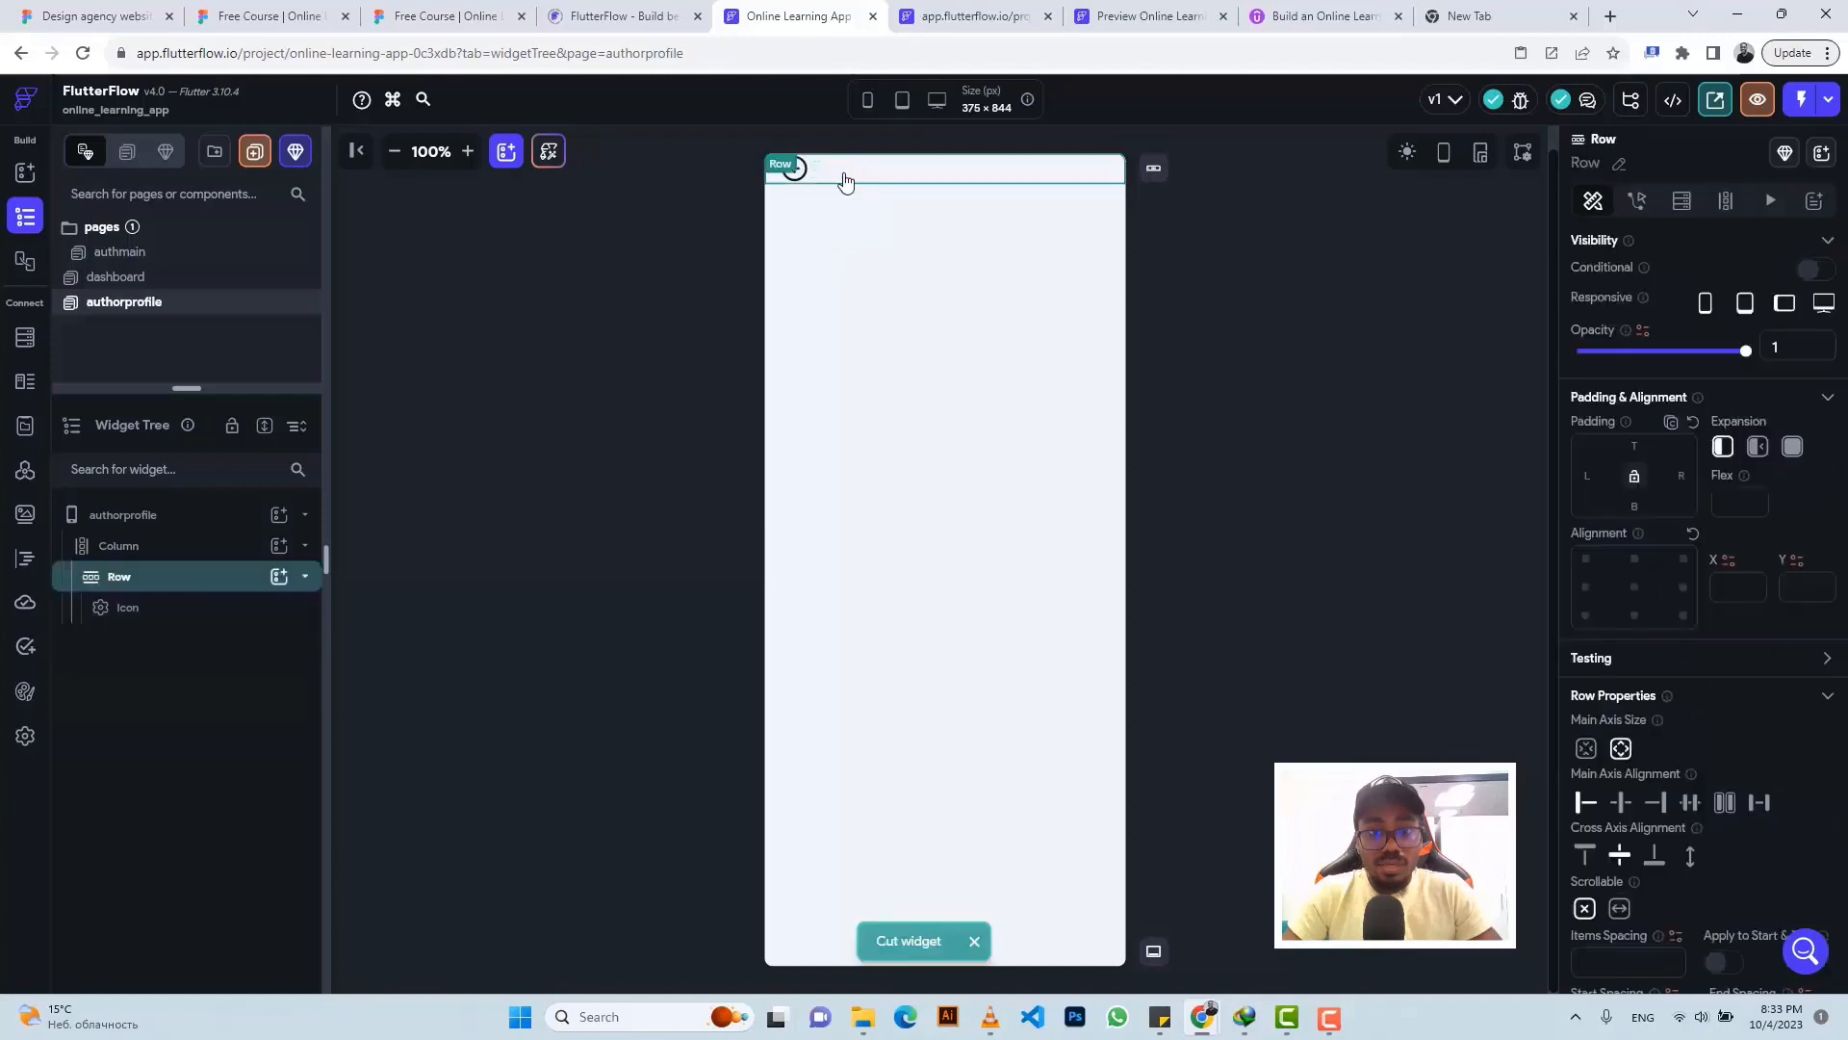
{"action": "left_click", "coordinate": [795, 175]}
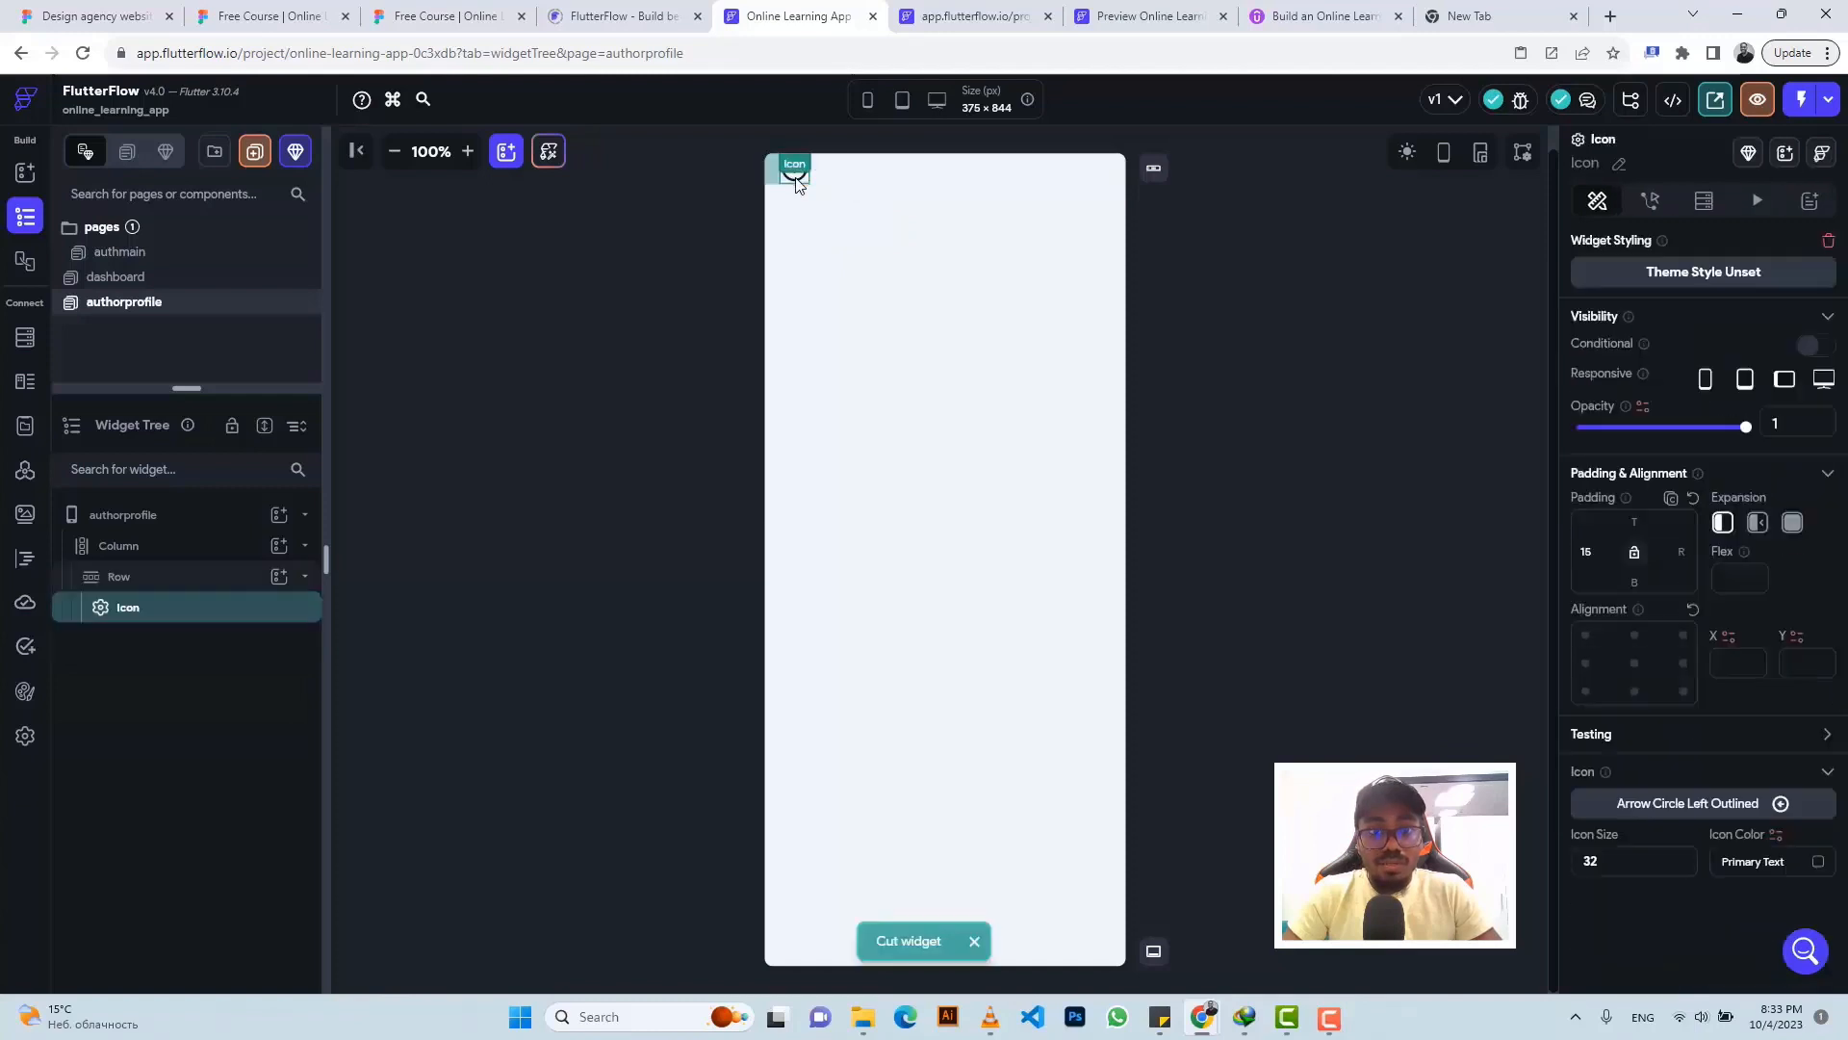
{"action": "right_click", "coordinate": [797, 184]}
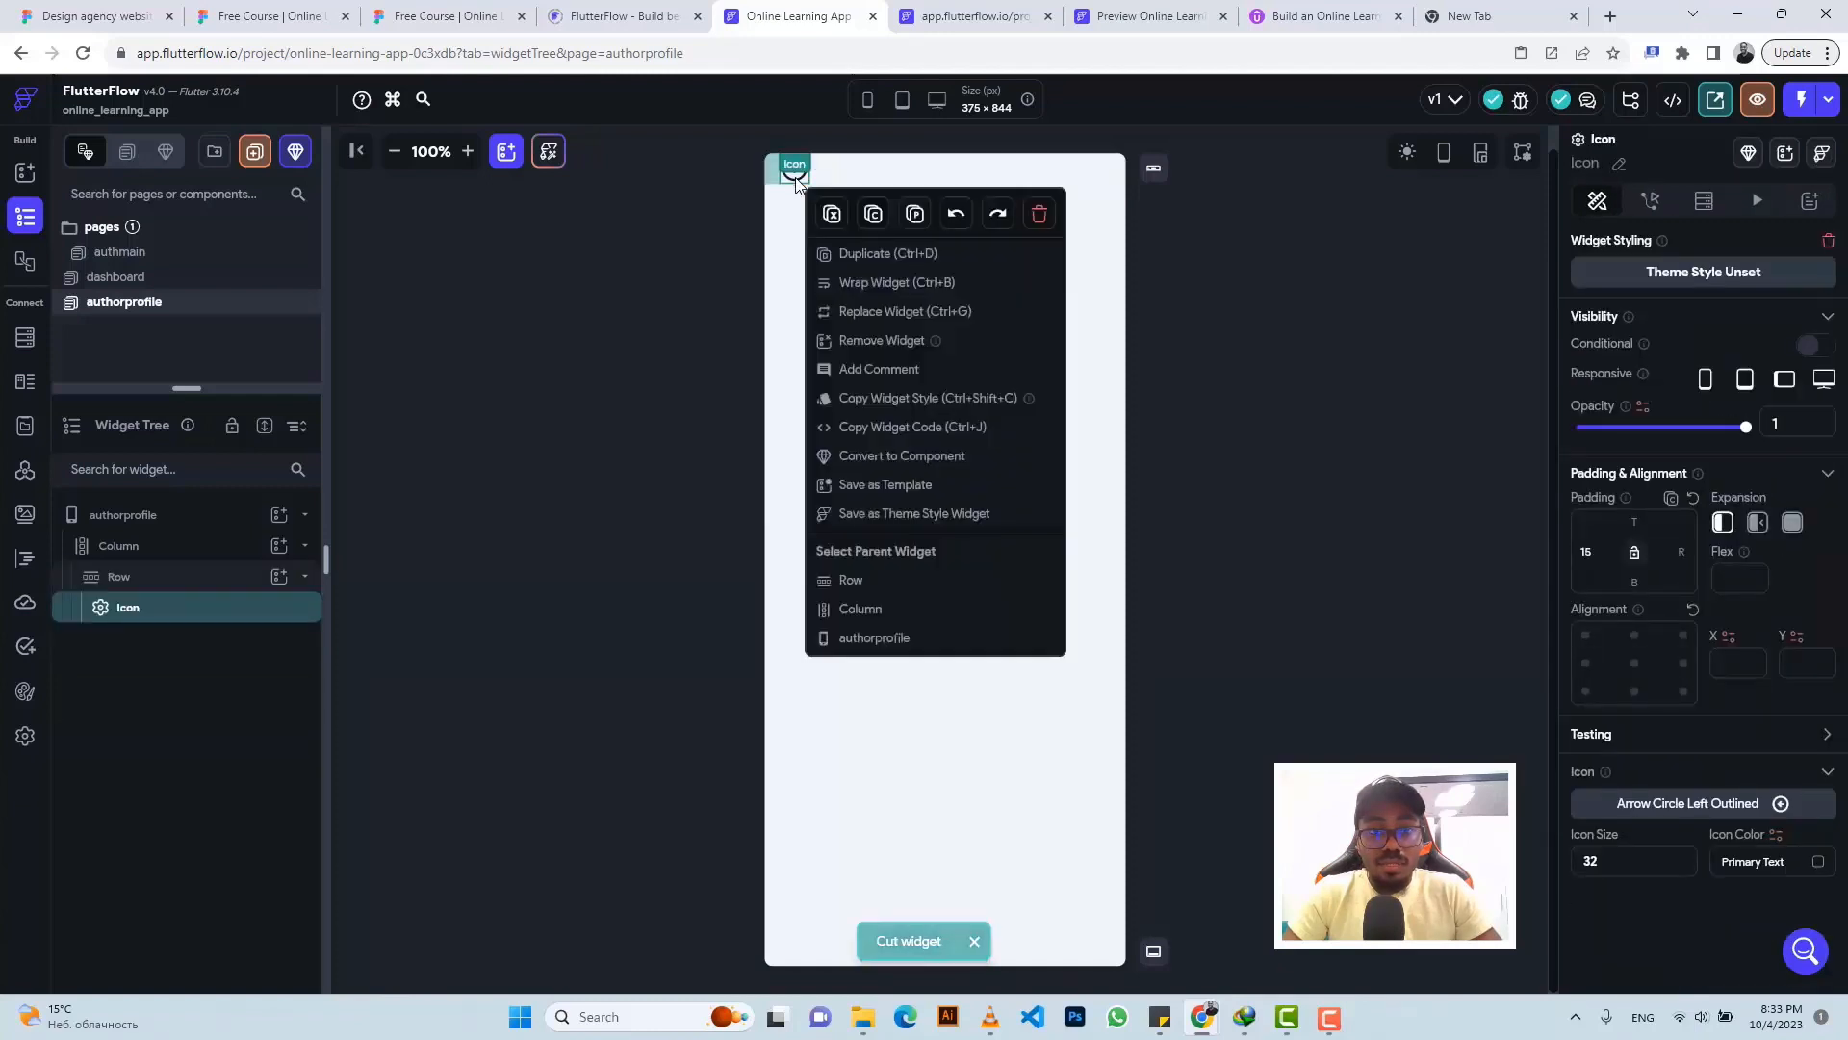
{"action": "left_click", "coordinate": [866, 284]}
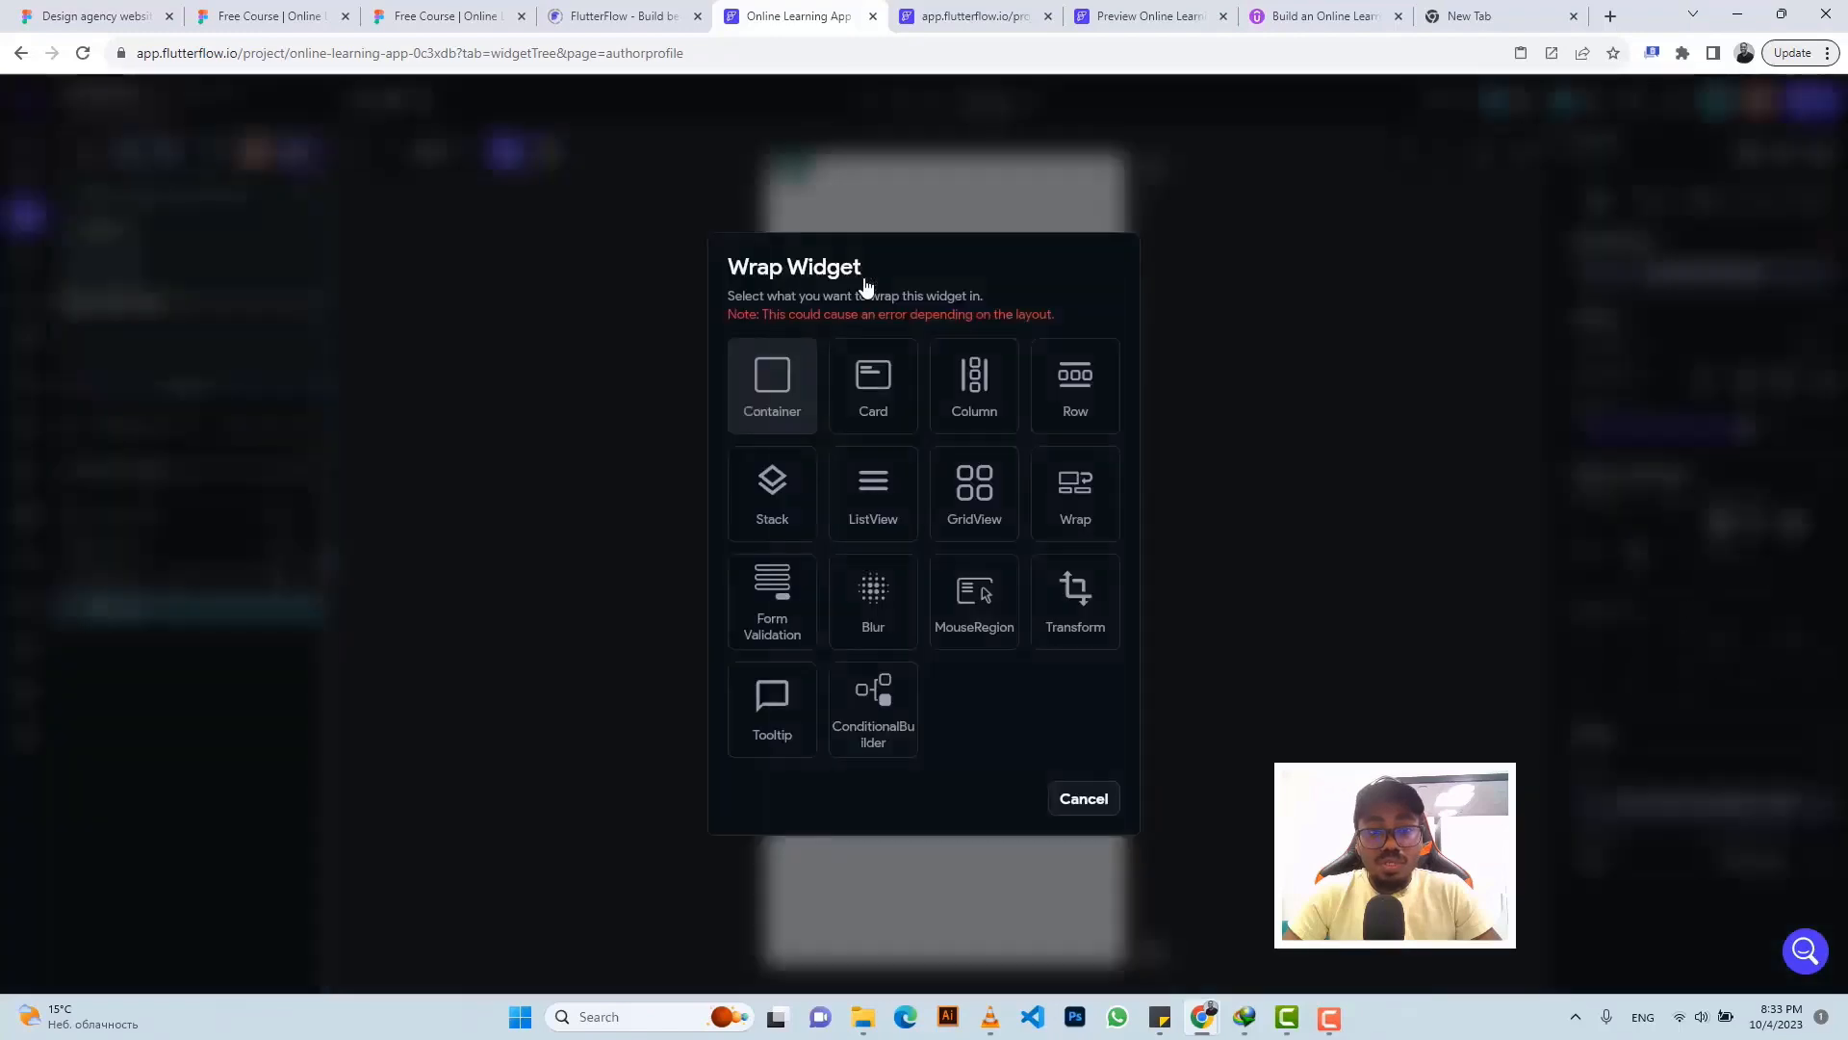
{"action": "left_click", "coordinate": [1066, 399]}
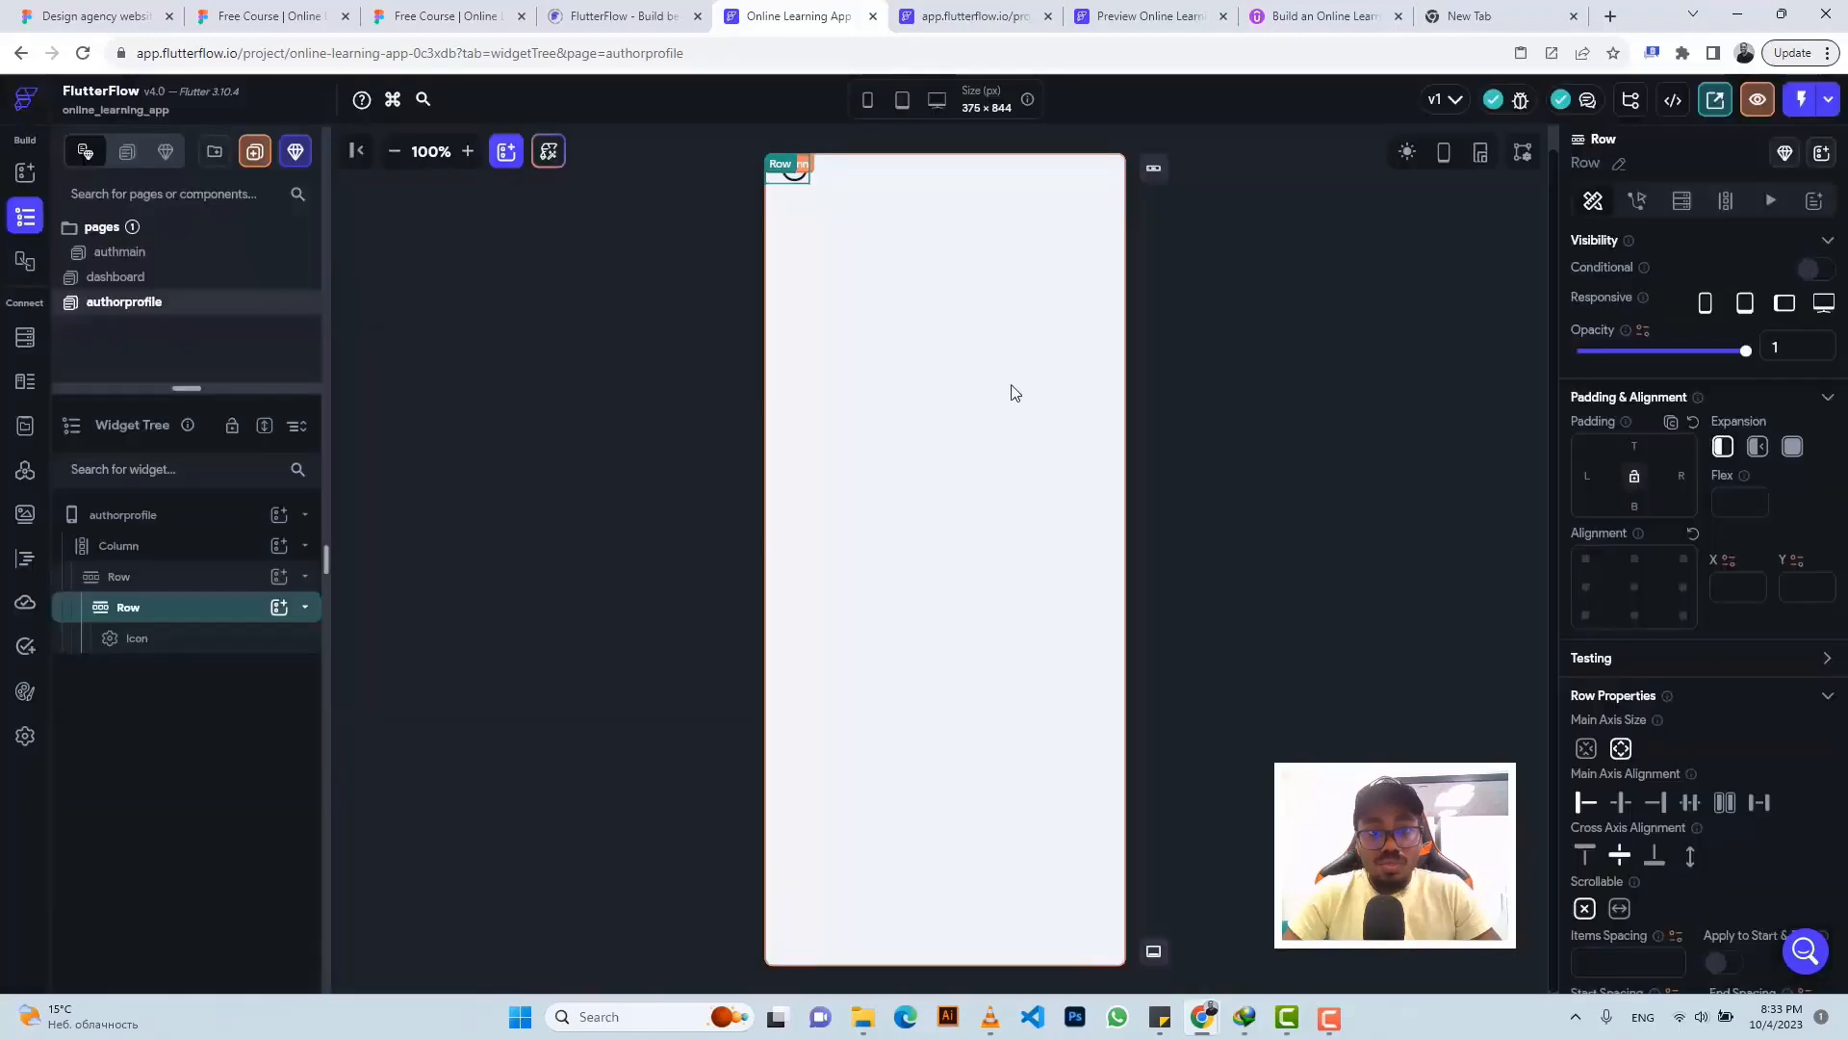
{"action": "key", "text": "ctrl+v"}
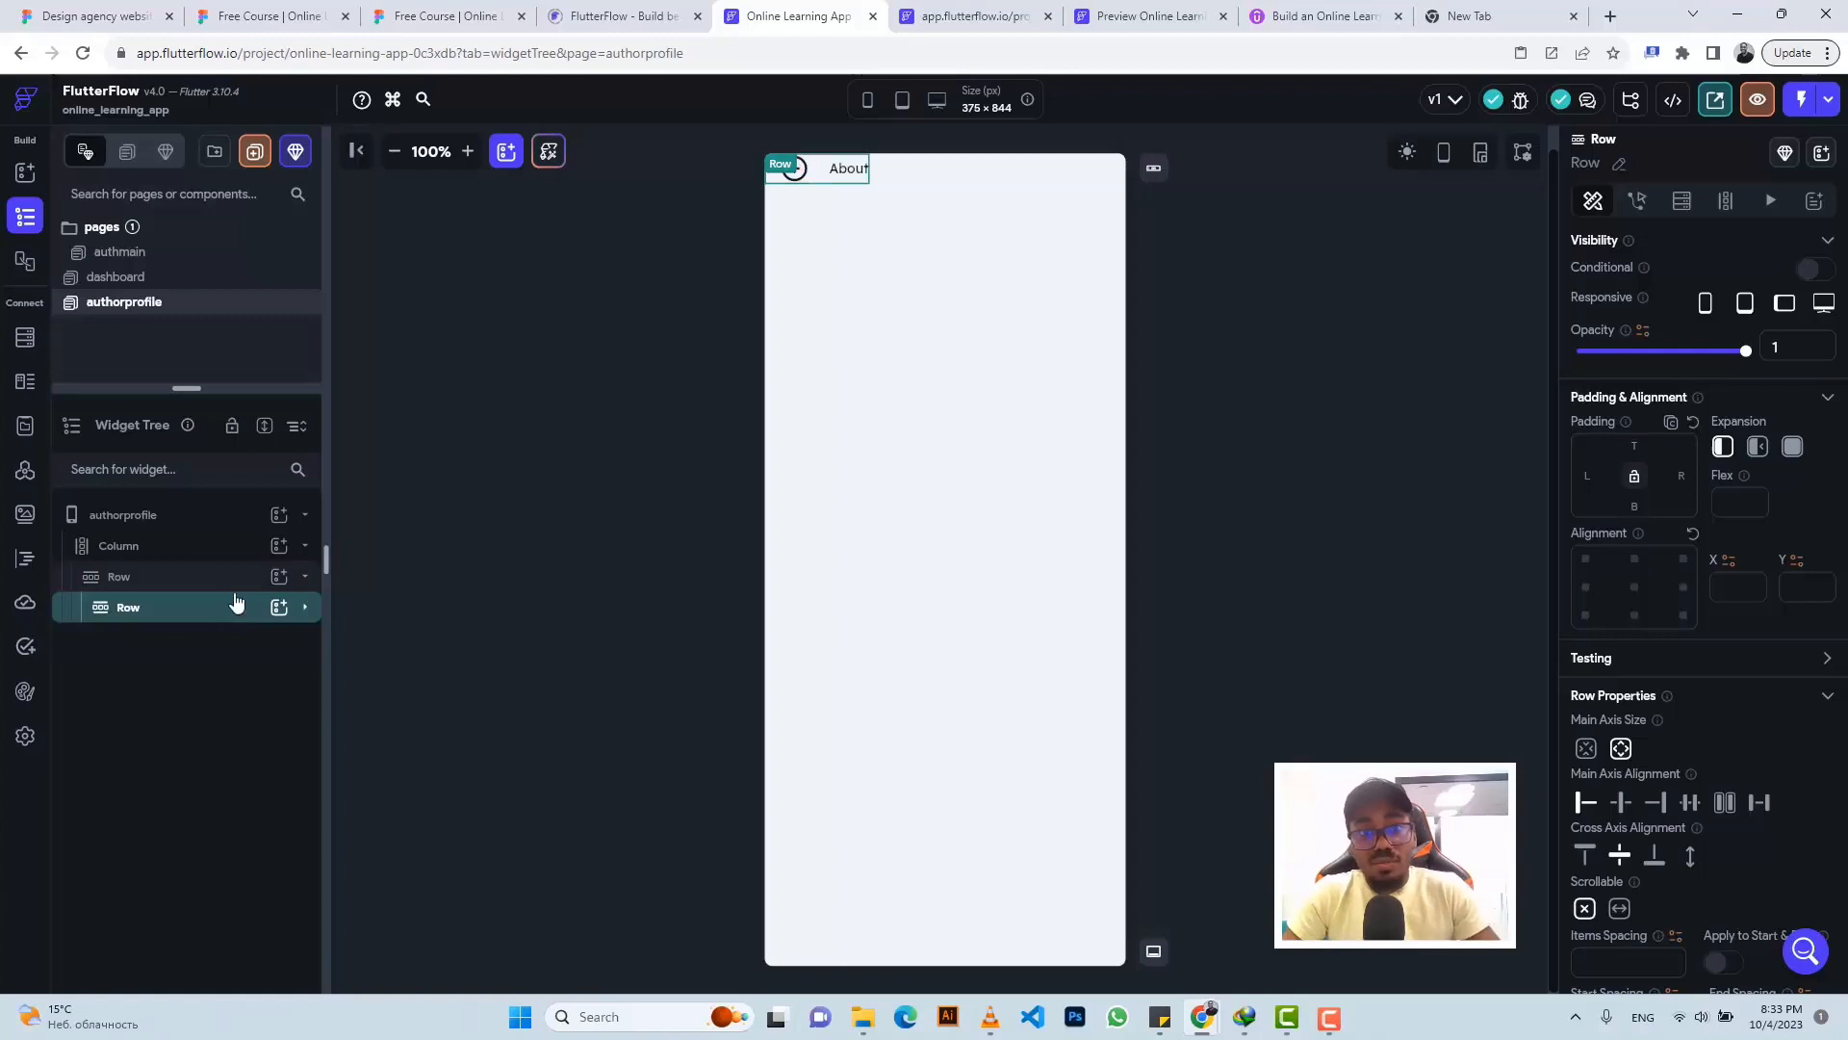
{"action": "left_click", "coordinate": [797, 173]}
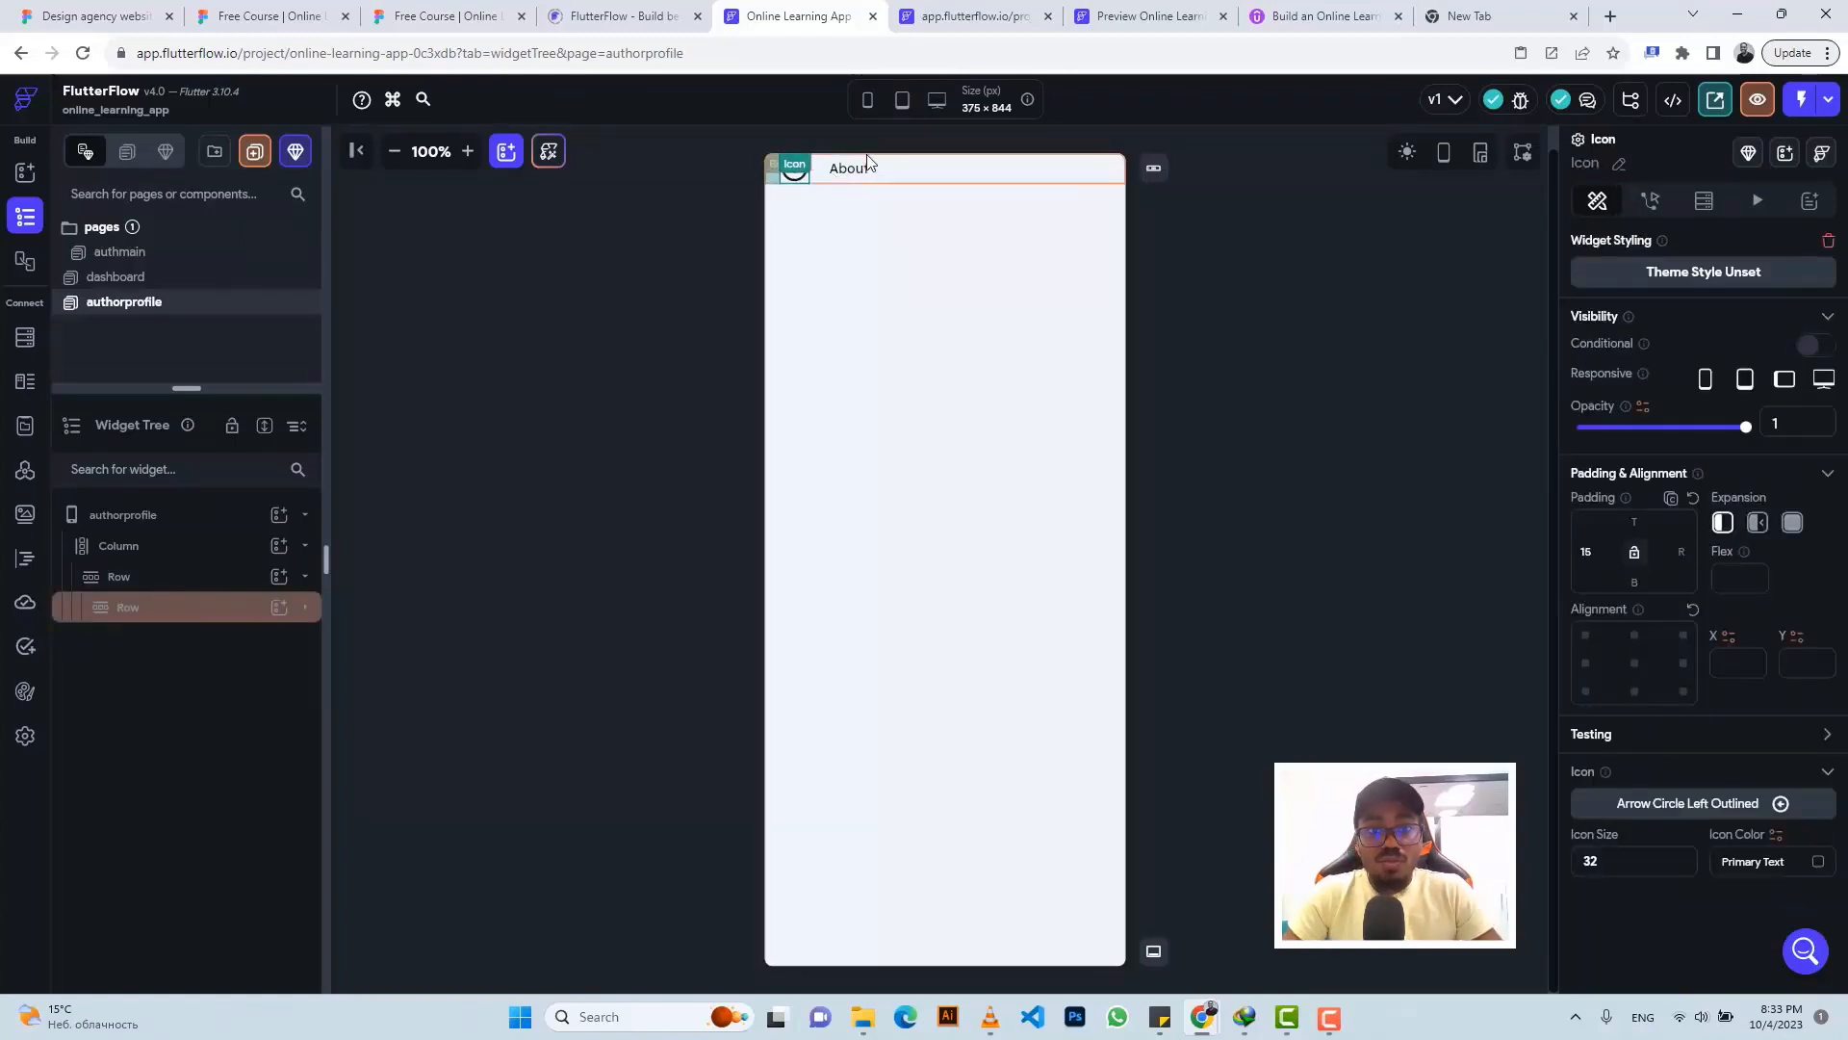
{"action": "left_click", "coordinate": [903, 179]}
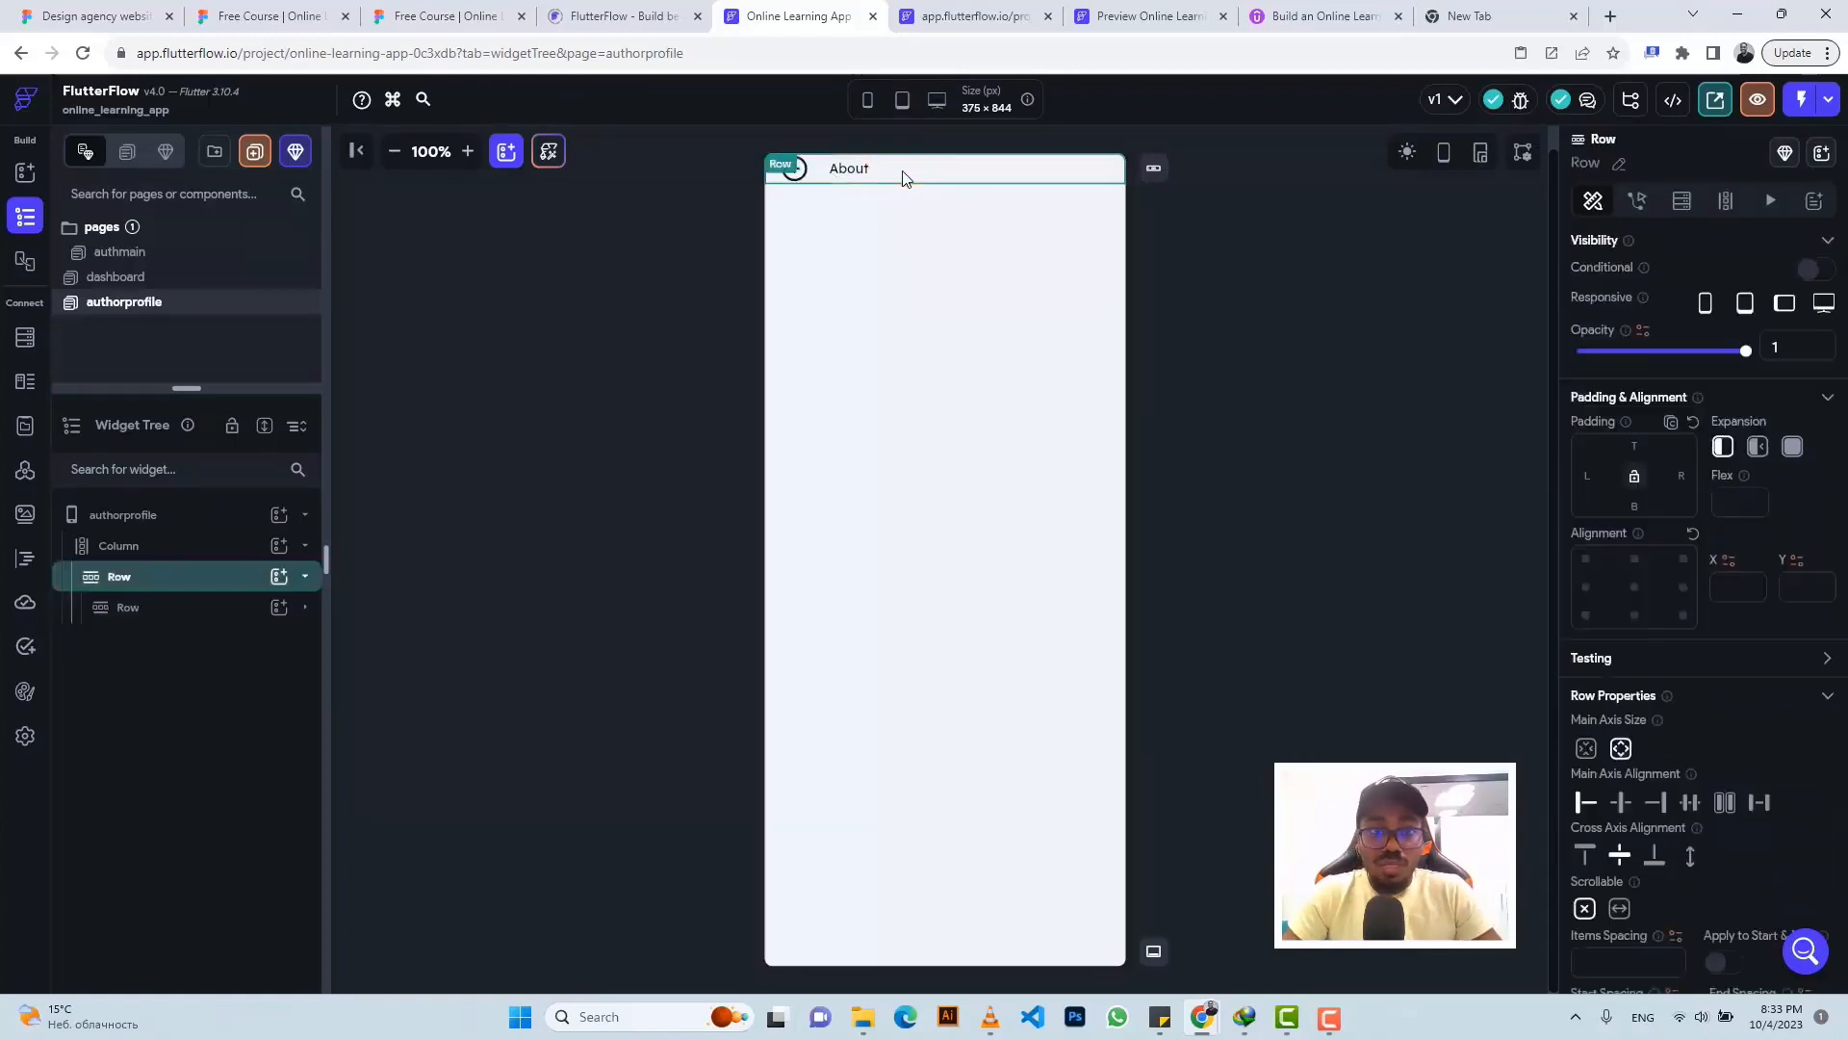
{"action": "left_click", "coordinate": [443, 16]}
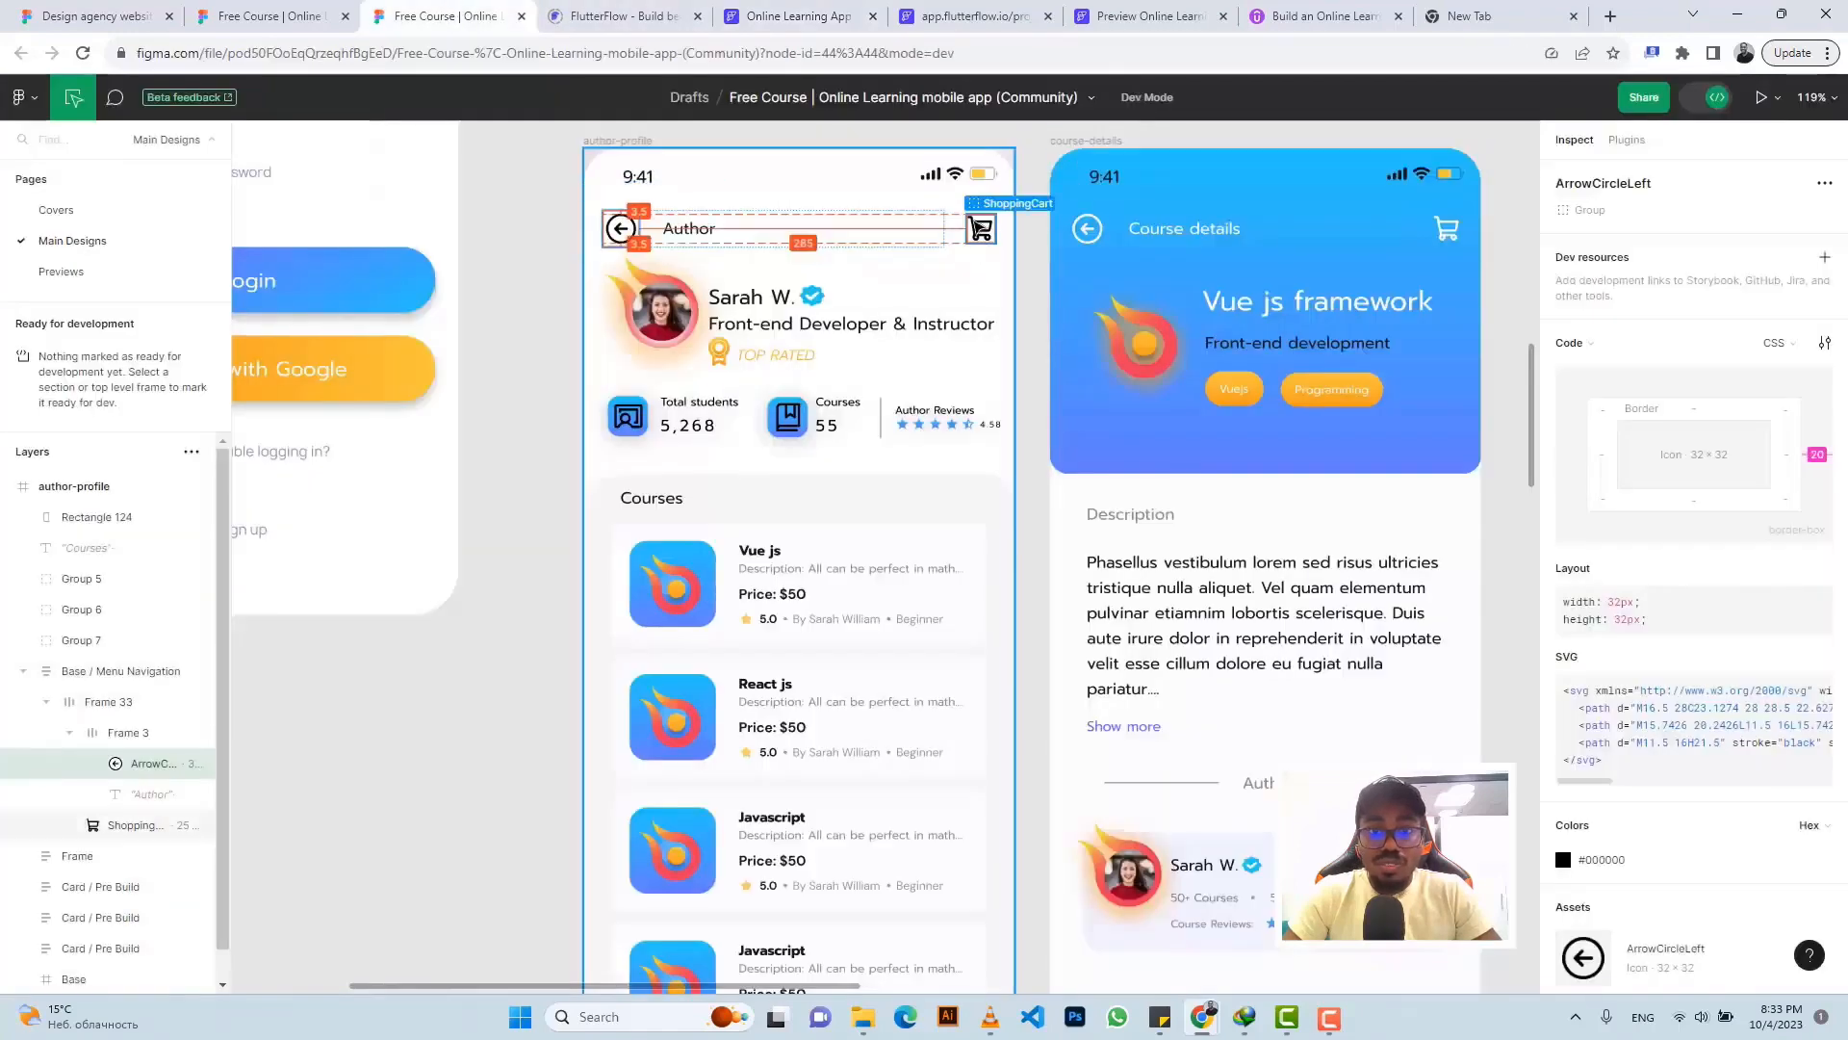
- Duplicate the back-arrow icon into the outer header row
{"action": "left_click", "coordinate": [788, 16]}
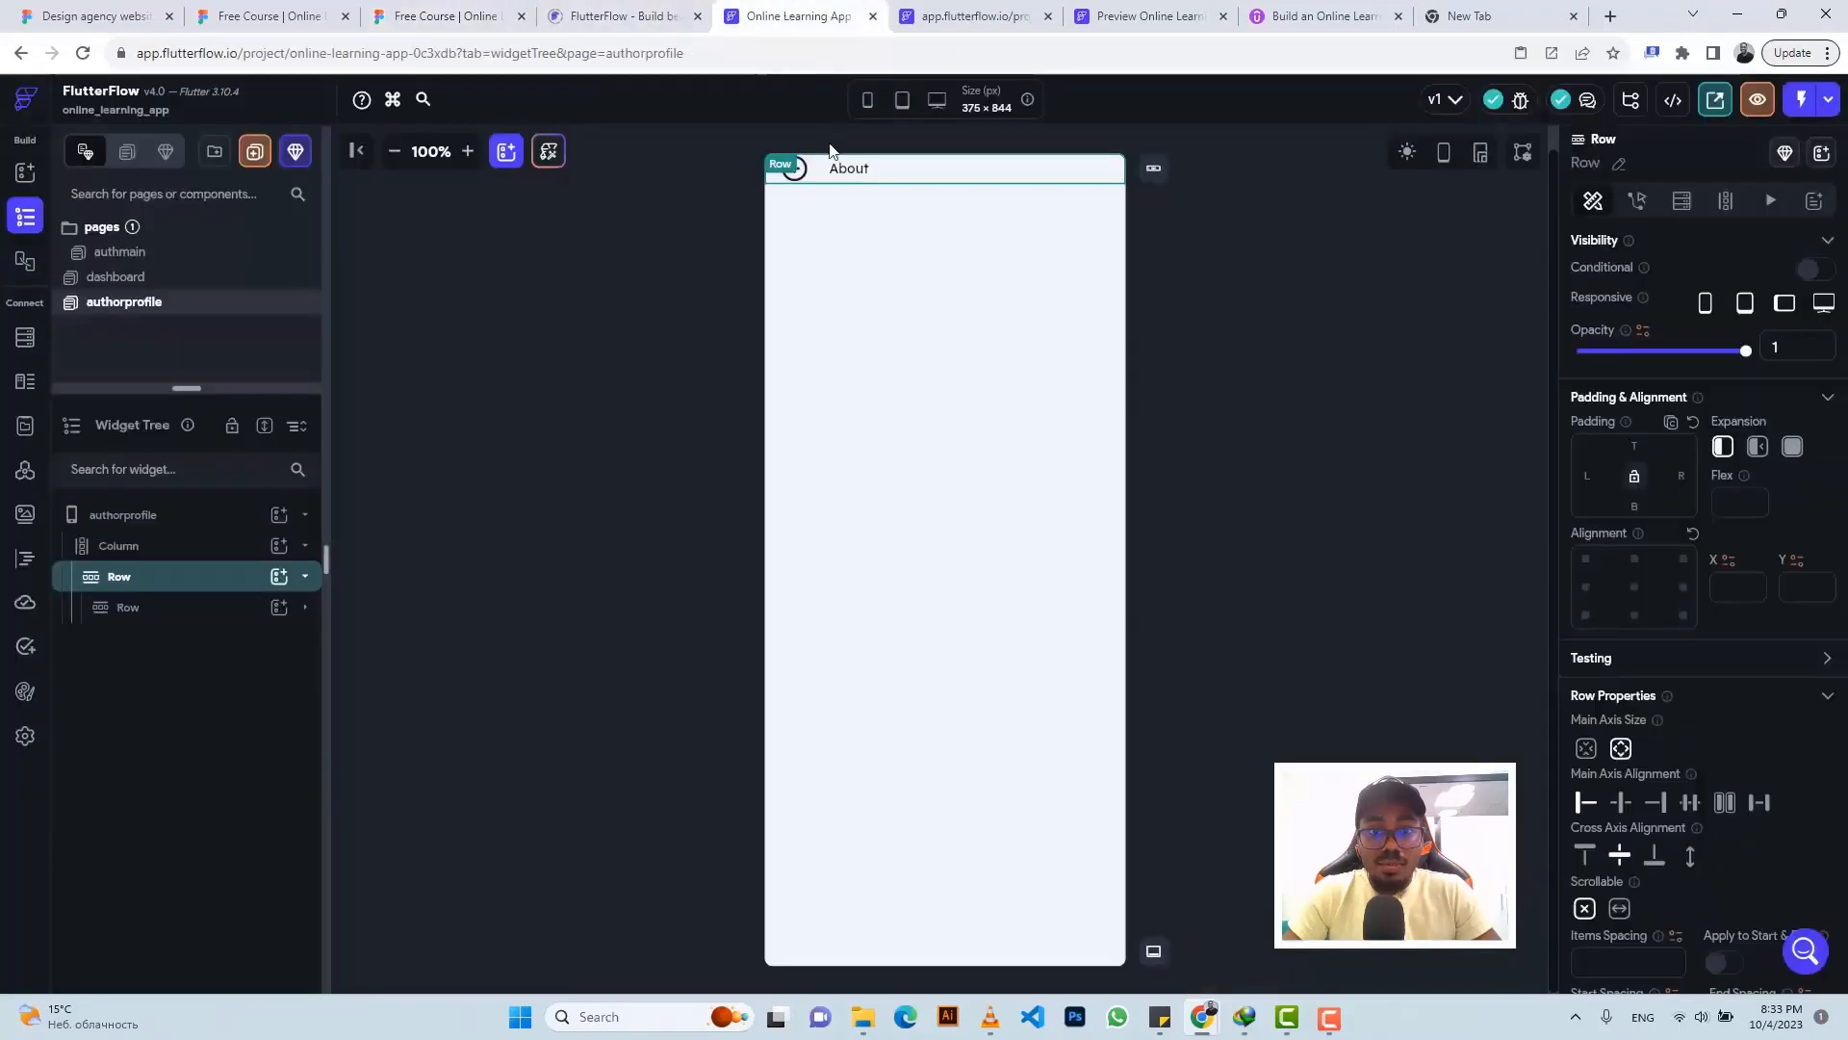
{"action": "left_click", "coordinate": [801, 179]}
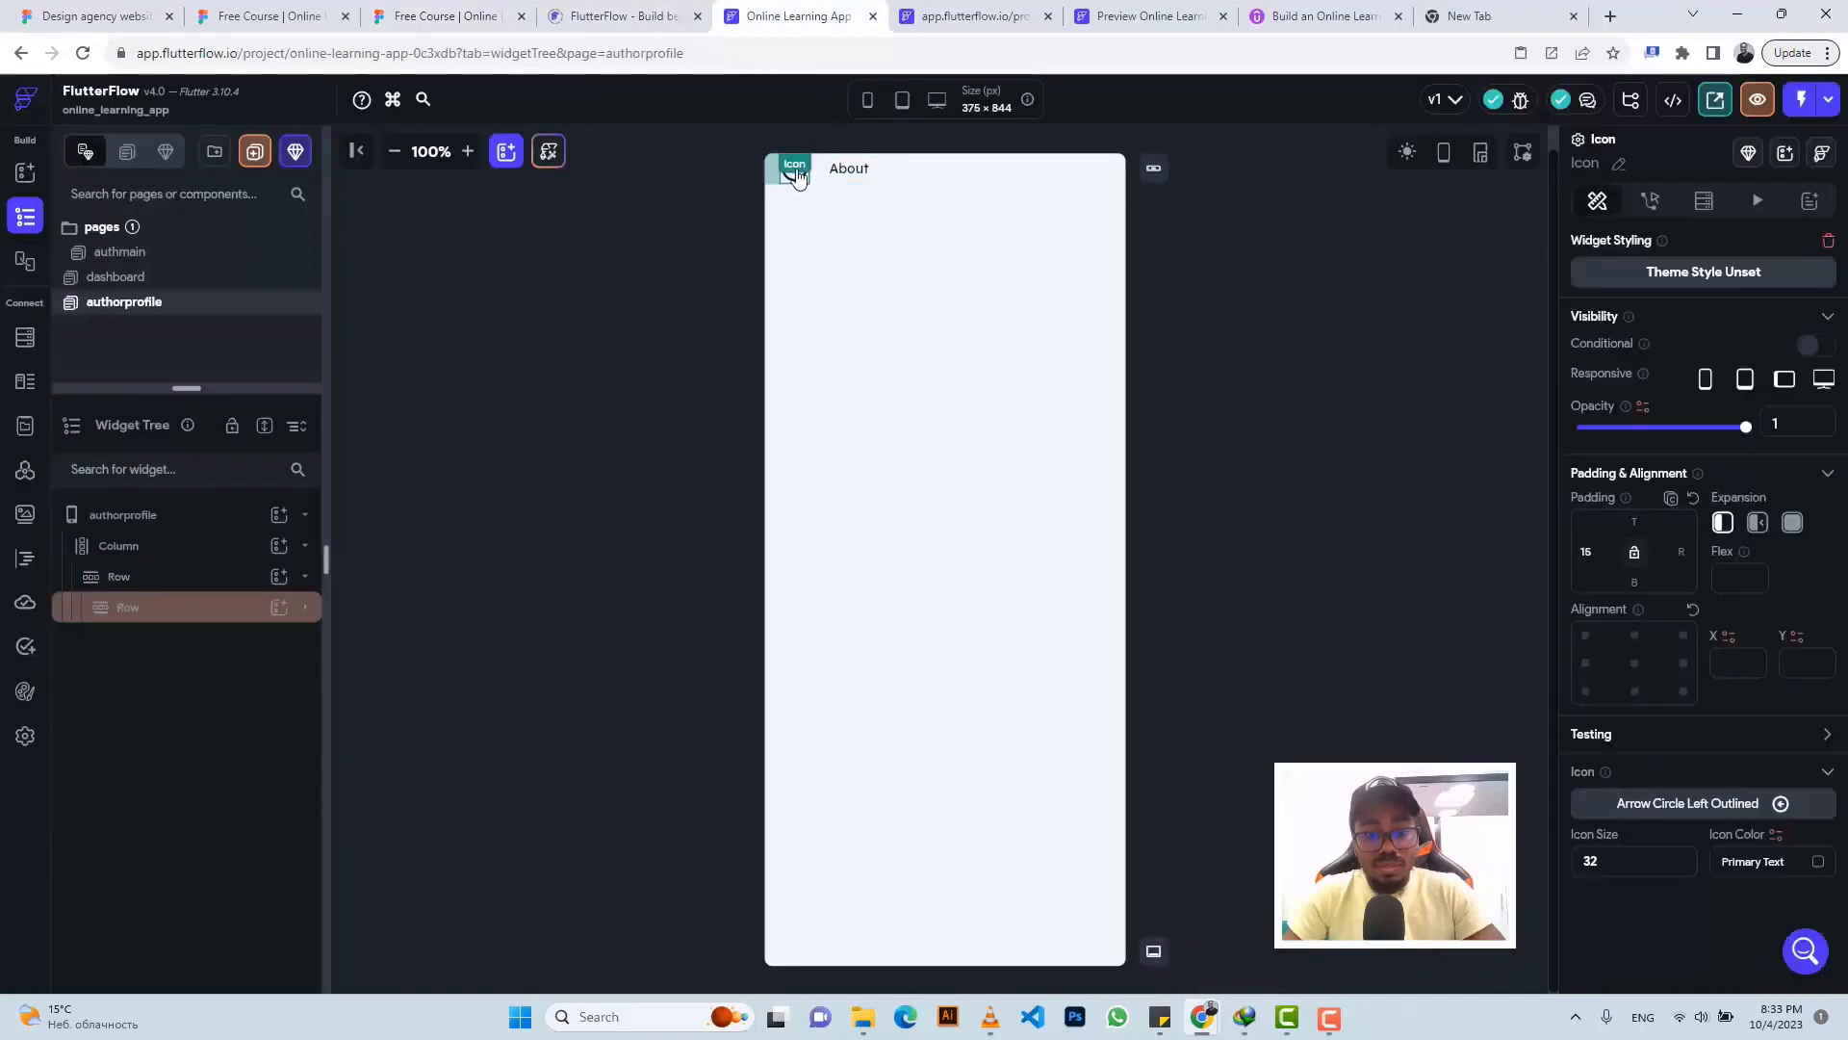
{"action": "key", "text": "ctrl+c"}
{"action": "left_click", "coordinate": [1037, 170]}
{"action": "key", "text": "ctrl+v"}
{"action": "left_click", "coordinate": [898, 171]}
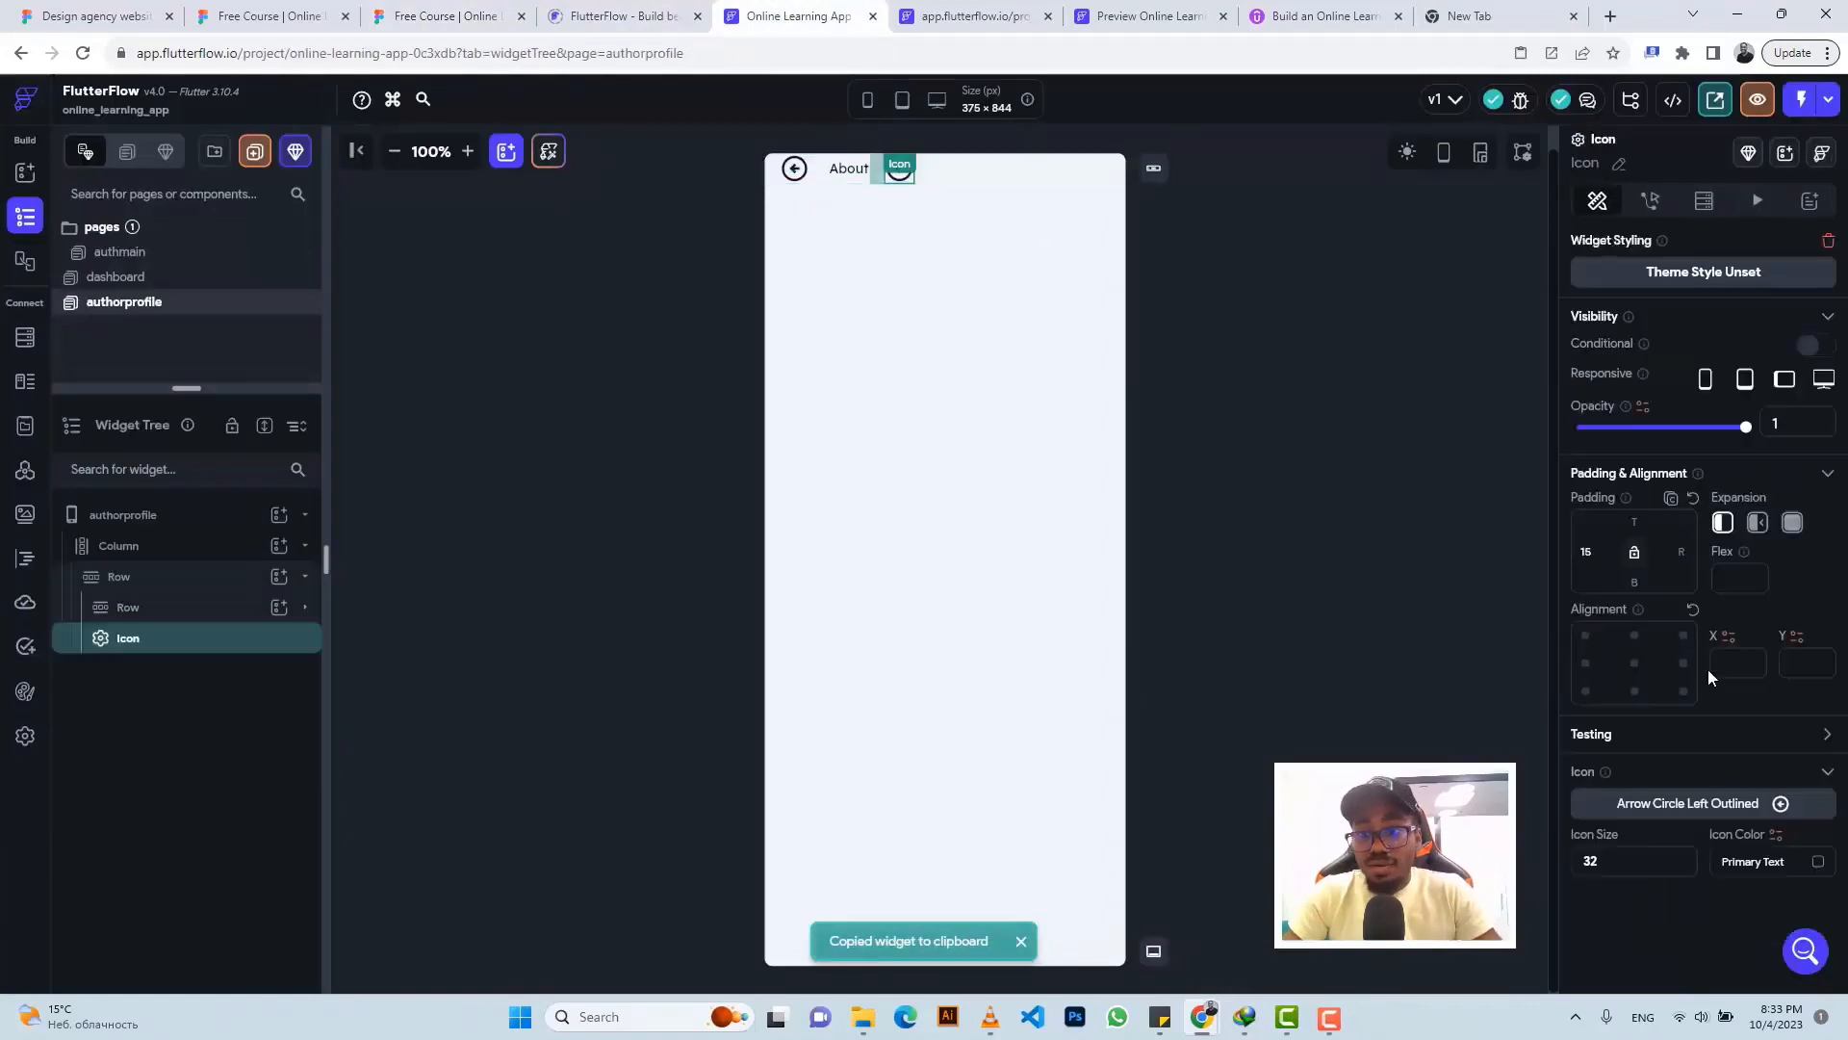
- Change the copied icon to shopping_cart_outlined by searching 'cart'
{"action": "left_click", "coordinate": [1673, 803]}
{"action": "type", "text": "cart"}
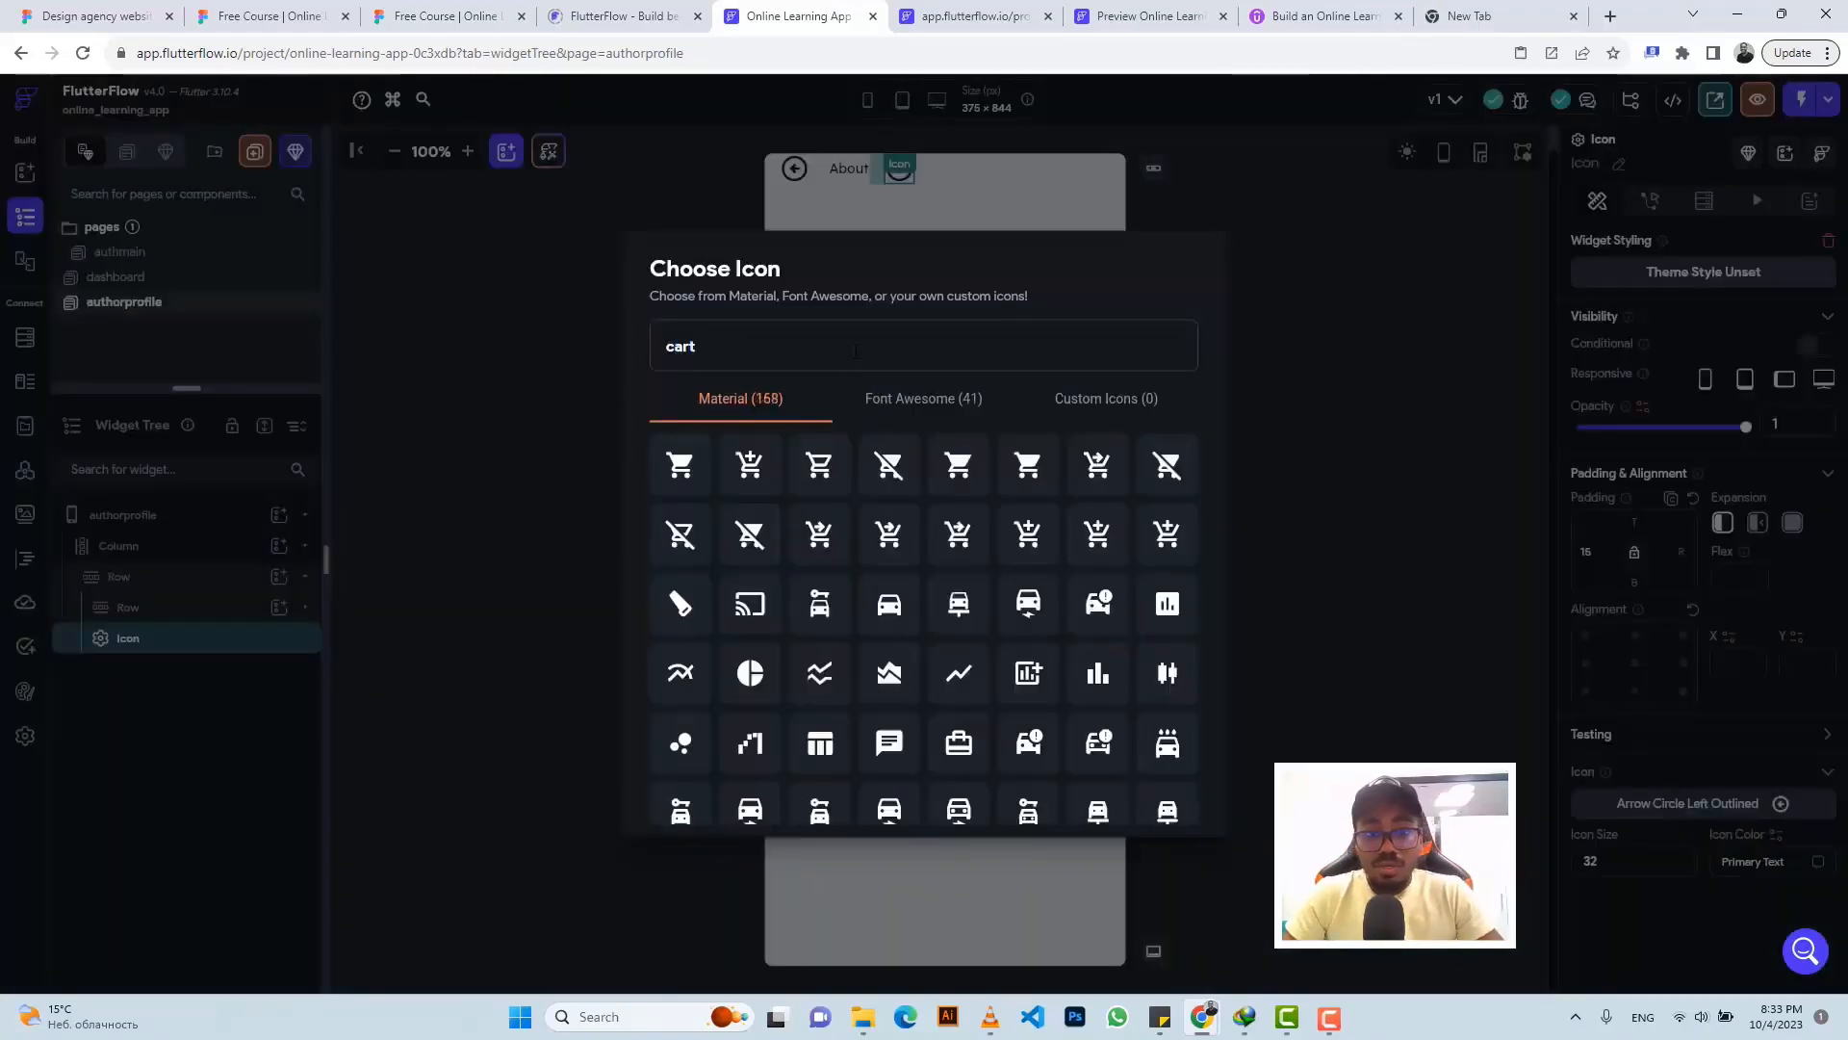
{"action": "left_click", "coordinate": [443, 16]}
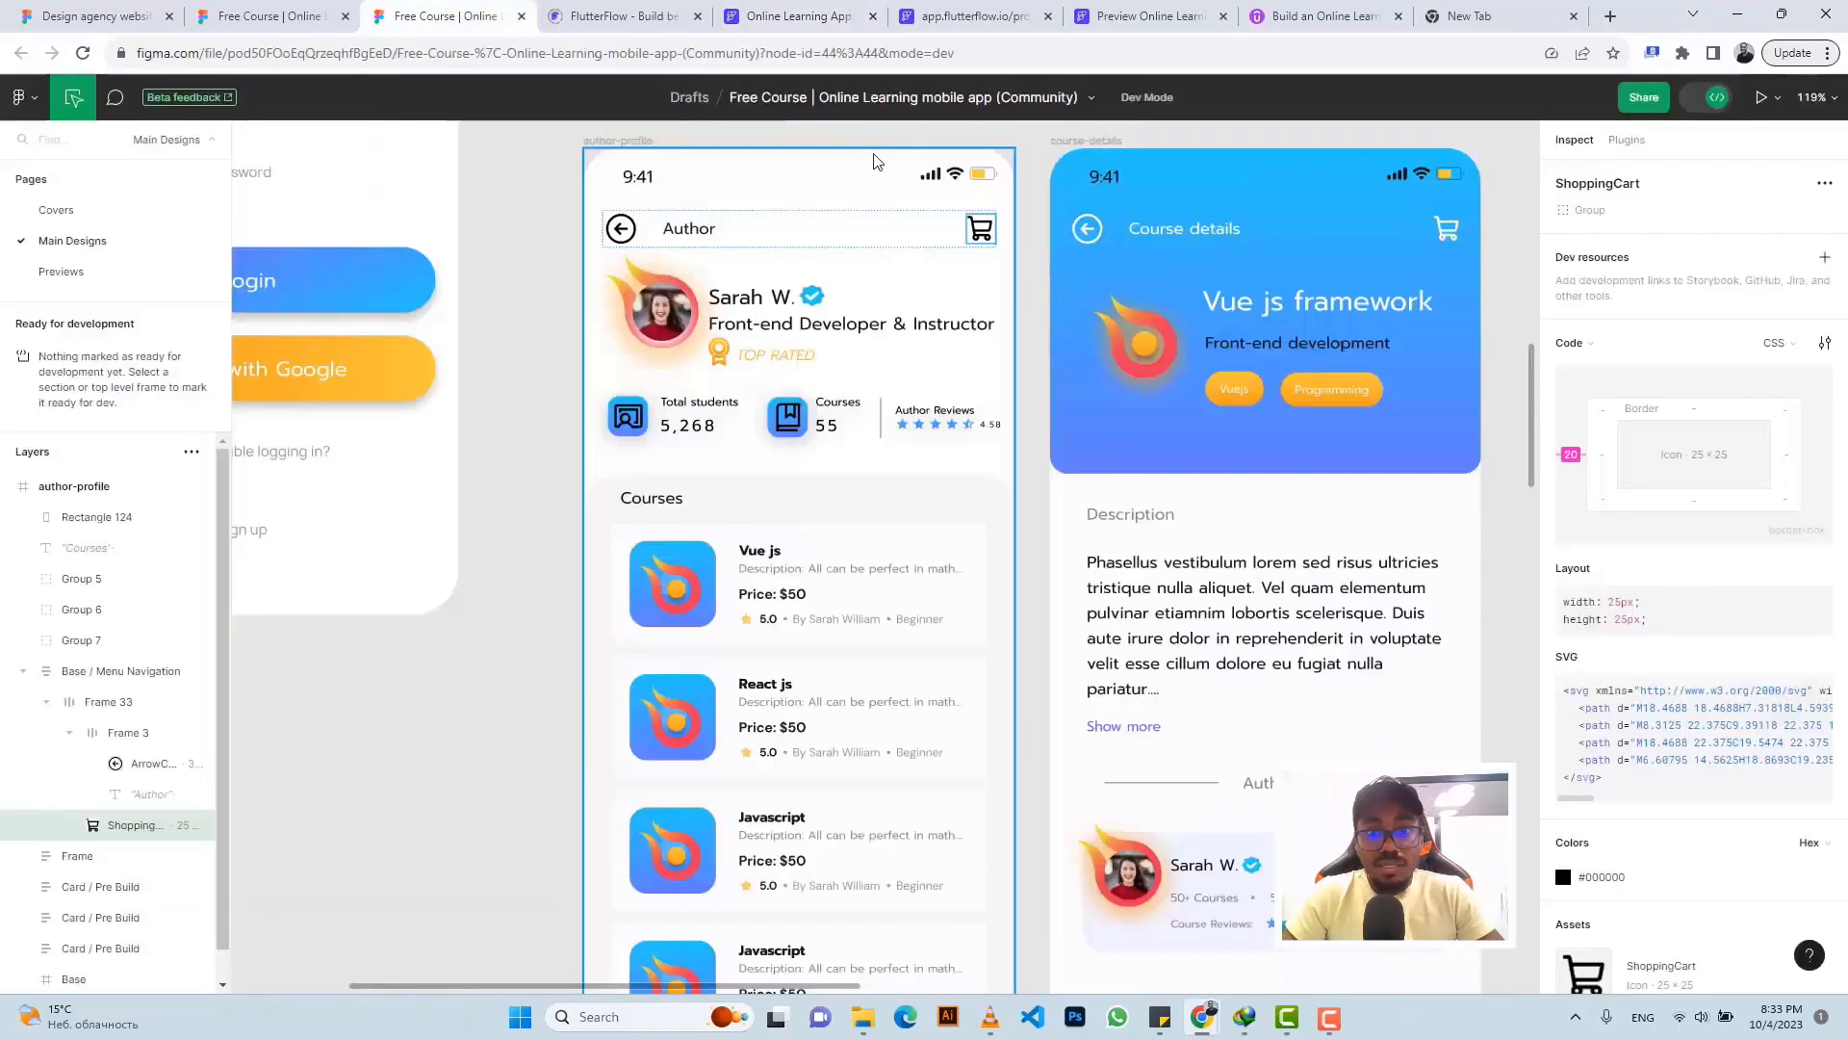
{"action": "left_click", "coordinate": [973, 16]}
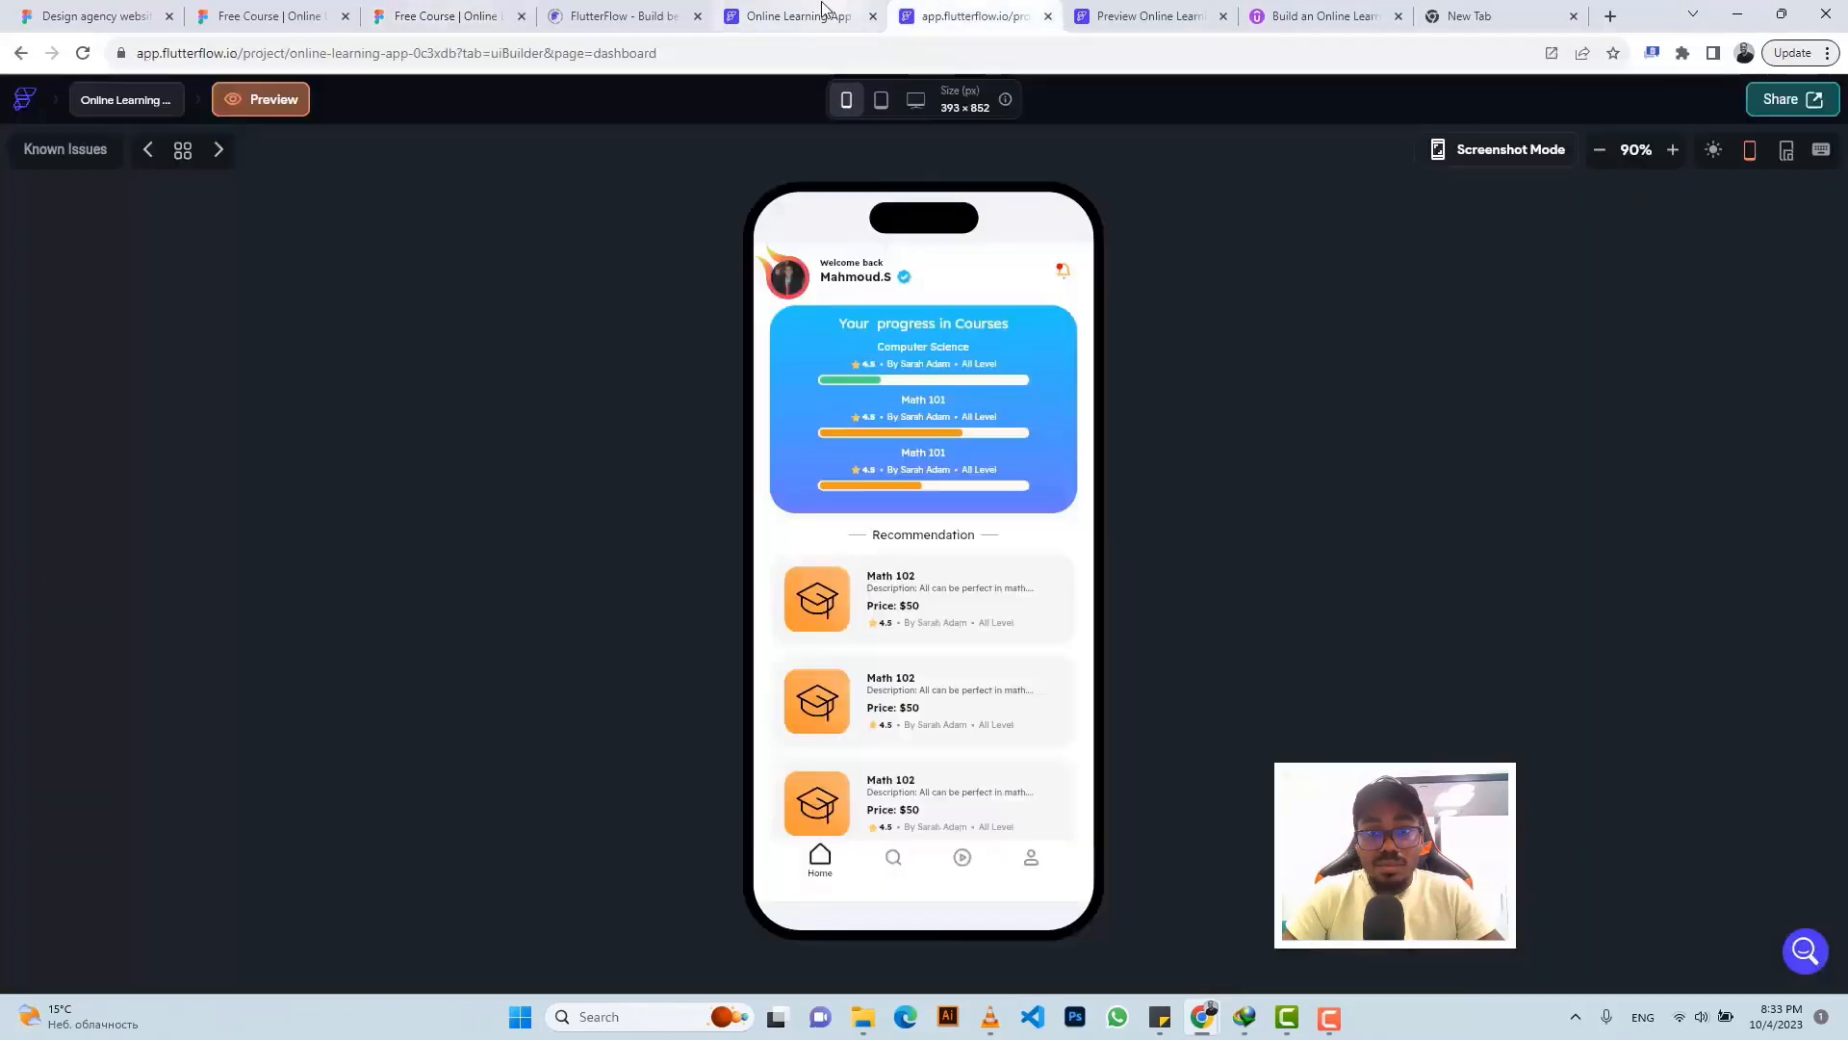
{"action": "left_click", "coordinate": [836, 16]}
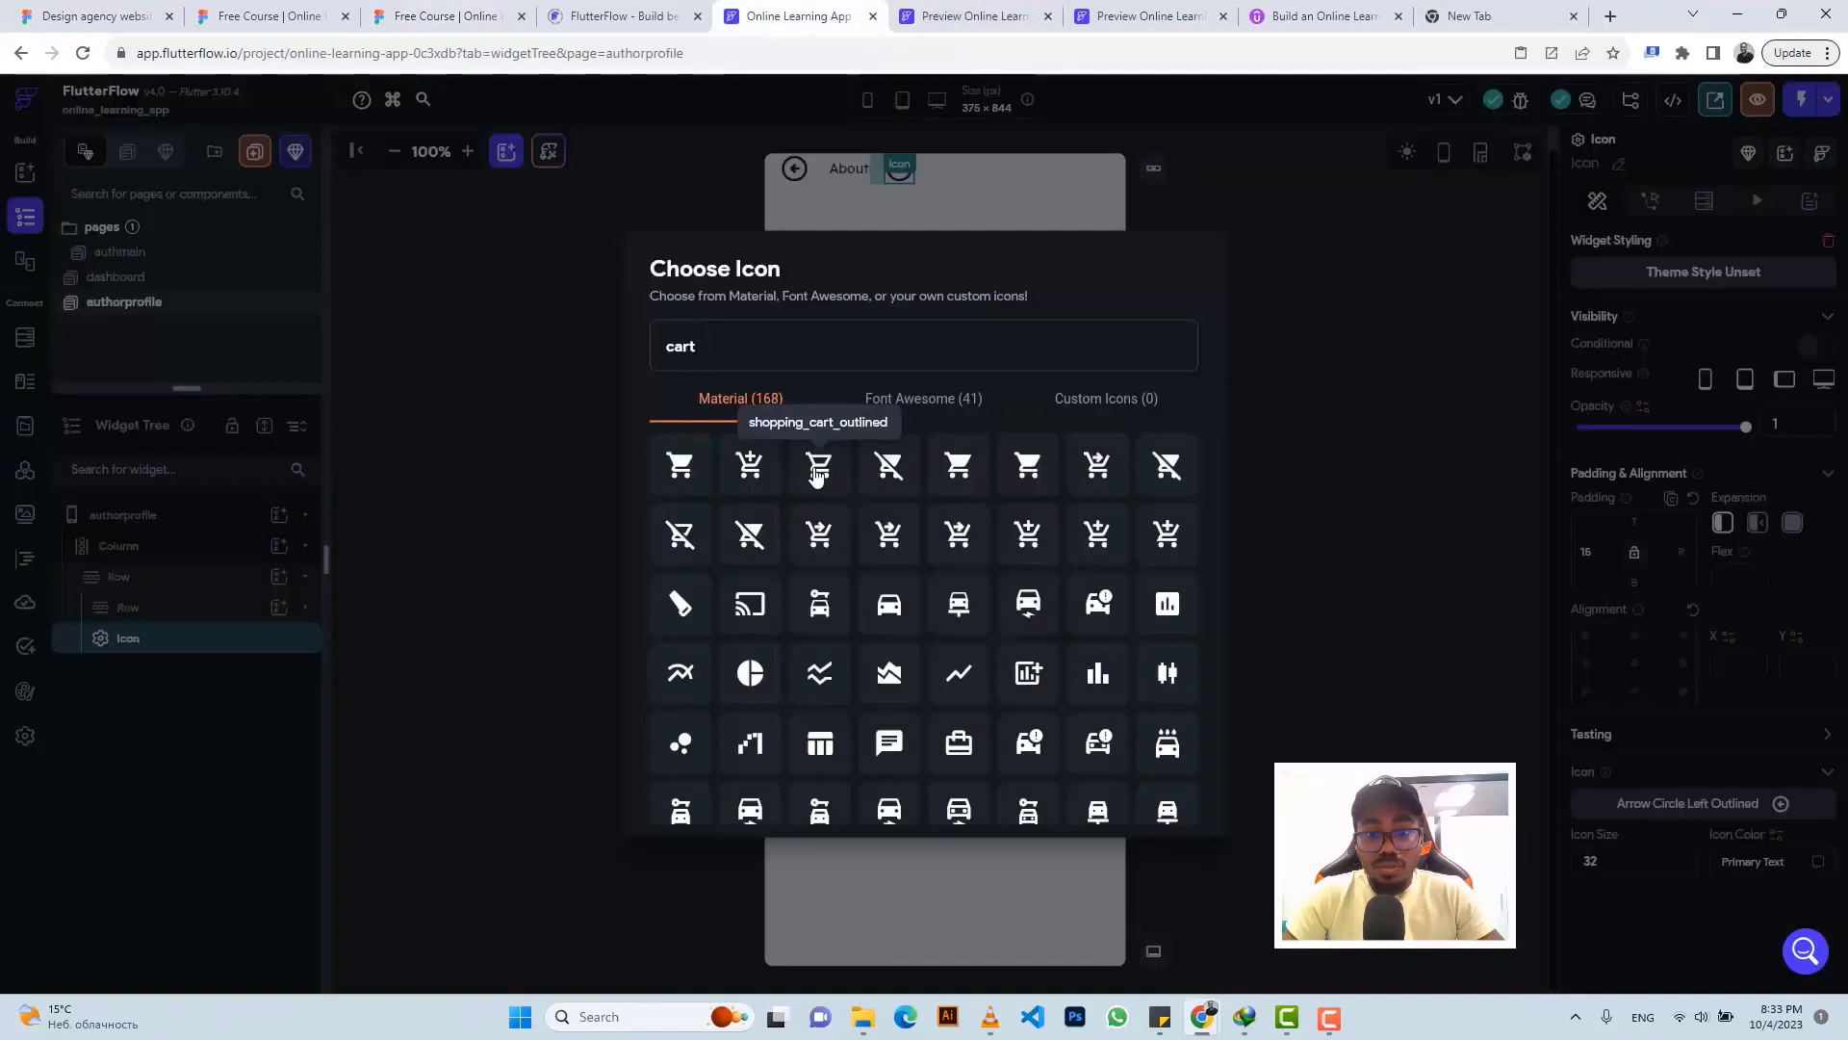
{"action": "left_click", "coordinate": [816, 468]}
{"action": "left_click", "coordinate": [1049, 181]}
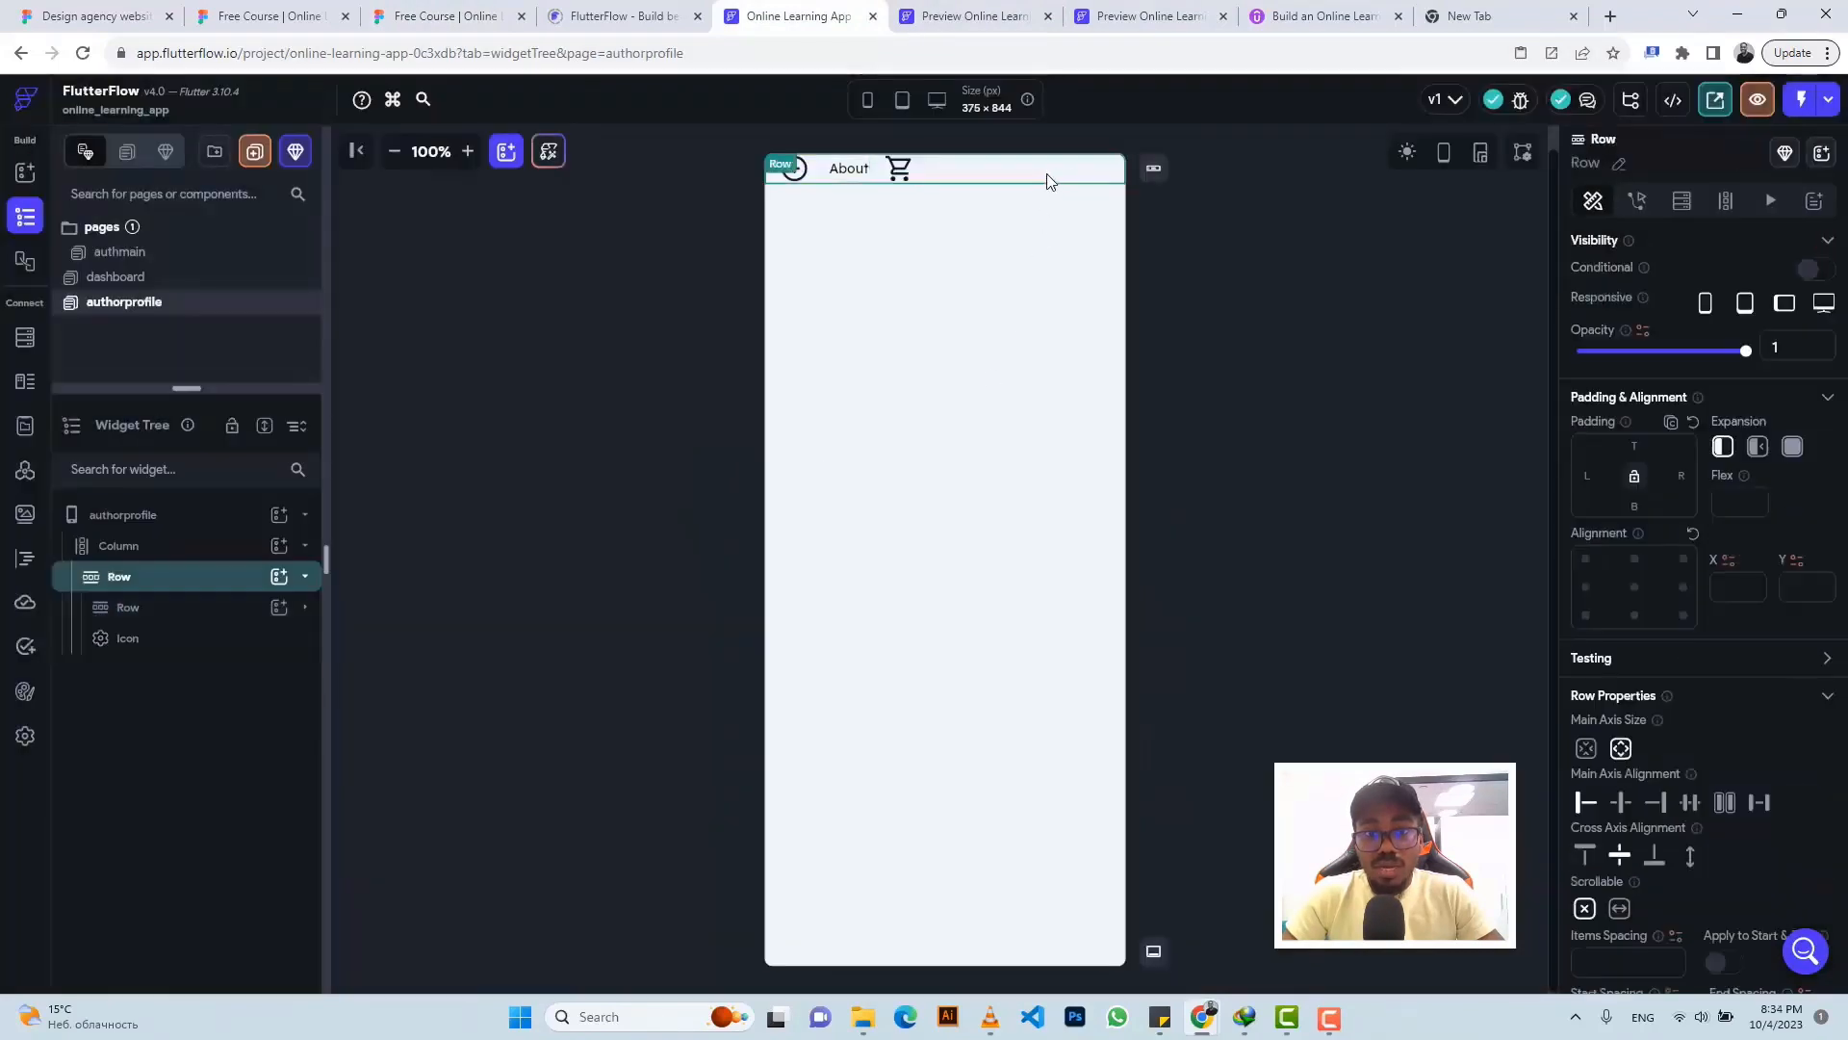
- Set the header row to Space Between so the cart sits far right, and size the cart 25
{"action": "left_click", "coordinate": [1761, 803]}
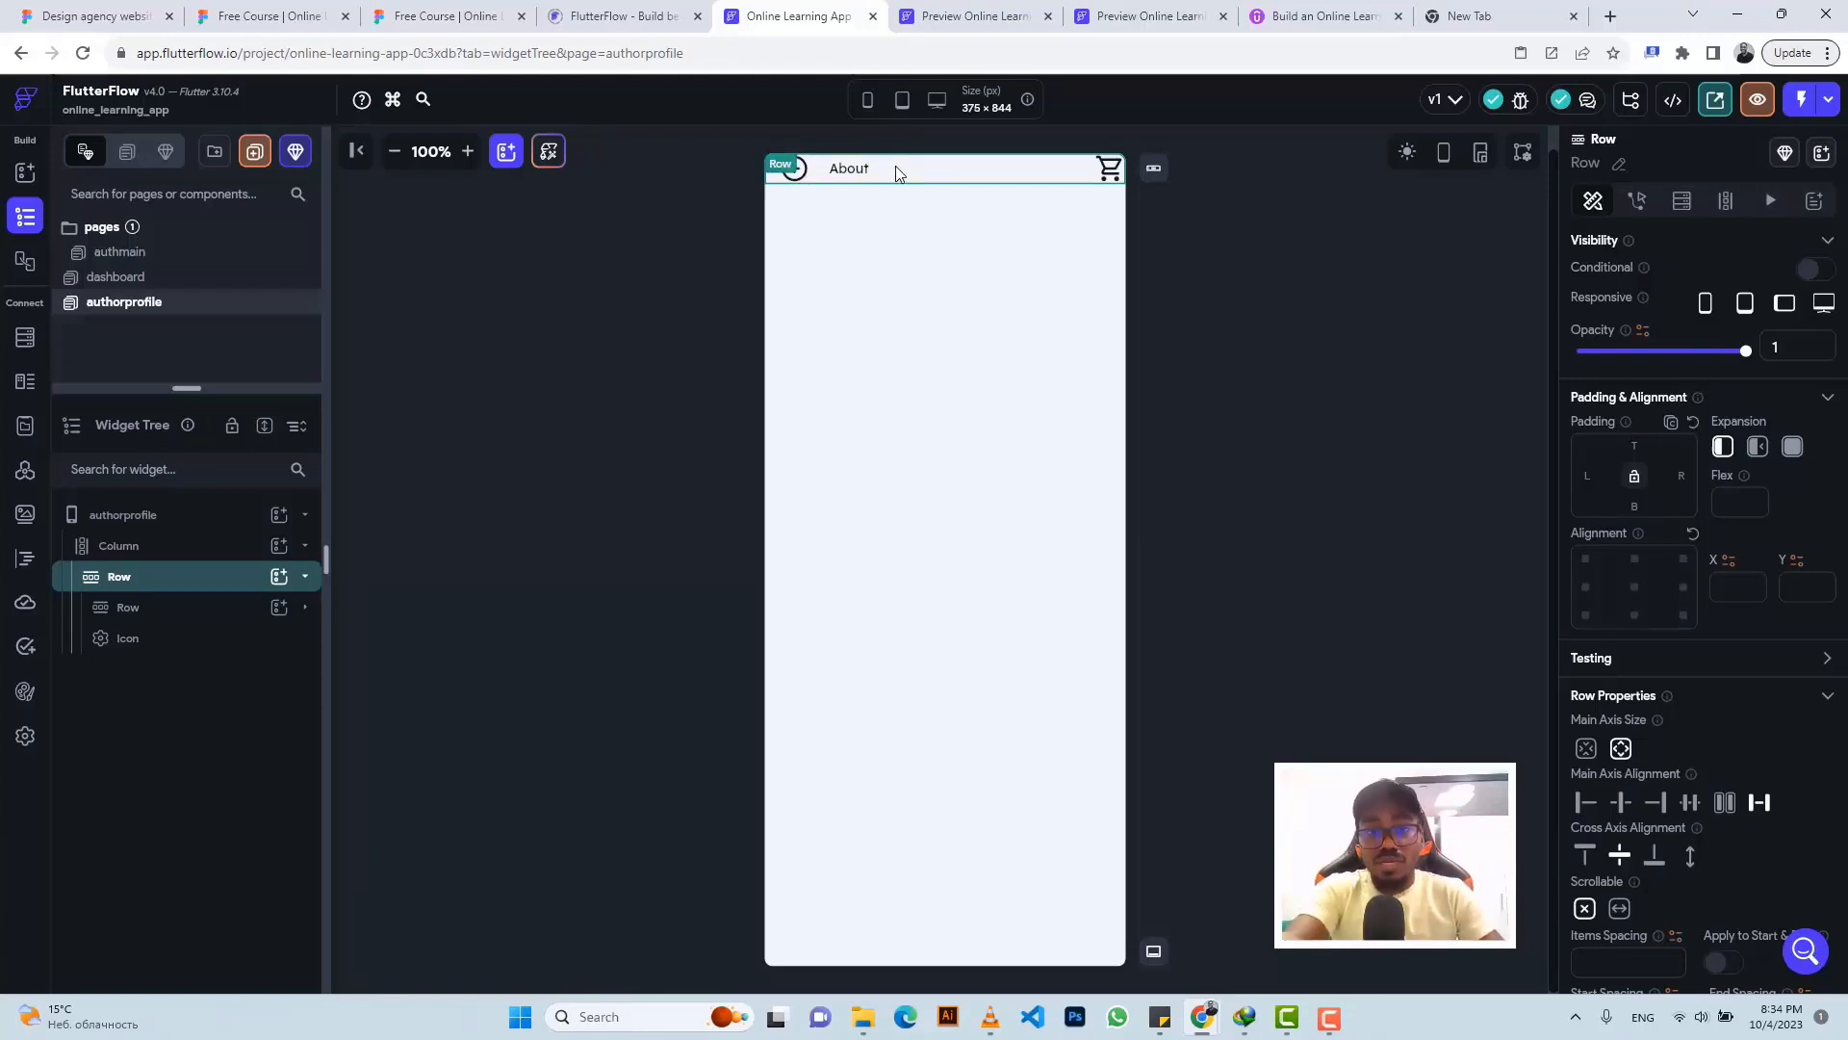
{"action": "left_click", "coordinate": [1110, 171]}
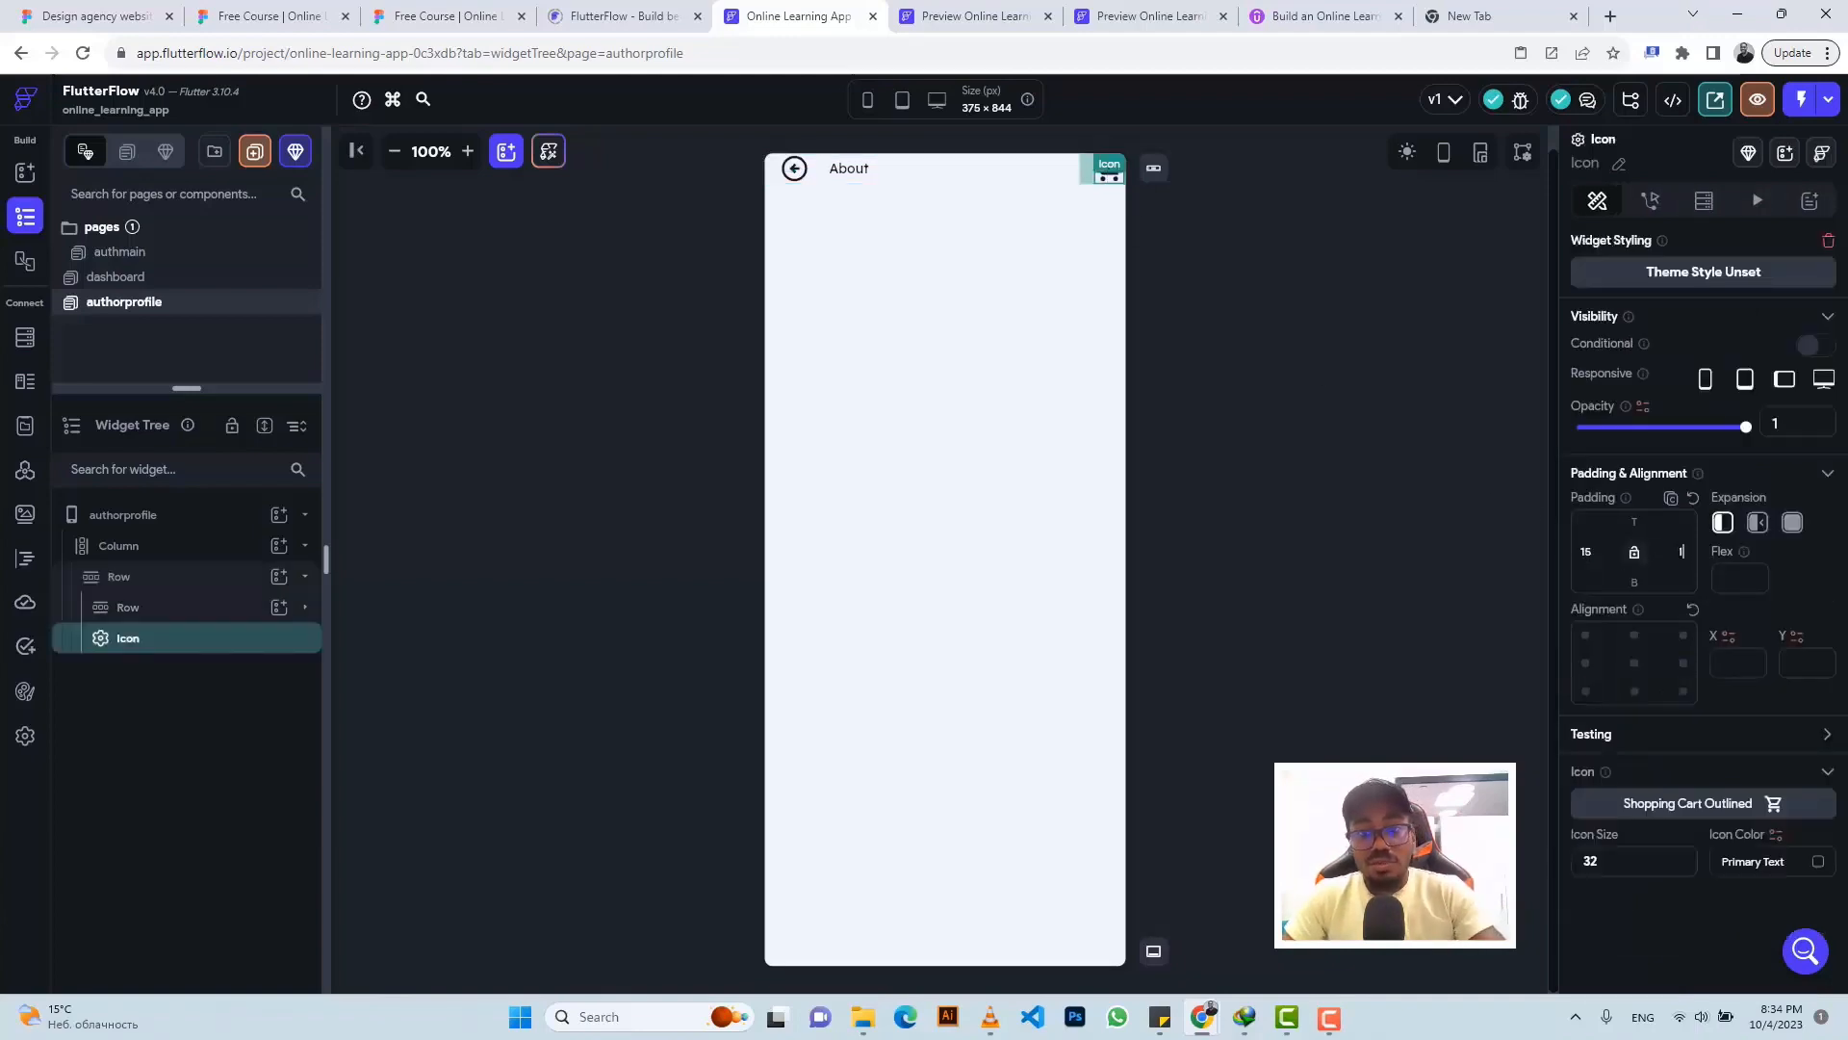
{"action": "key", "text": "ctrl+Page_Up"}
{"action": "key", "text": "ctrl+Page_Up"}
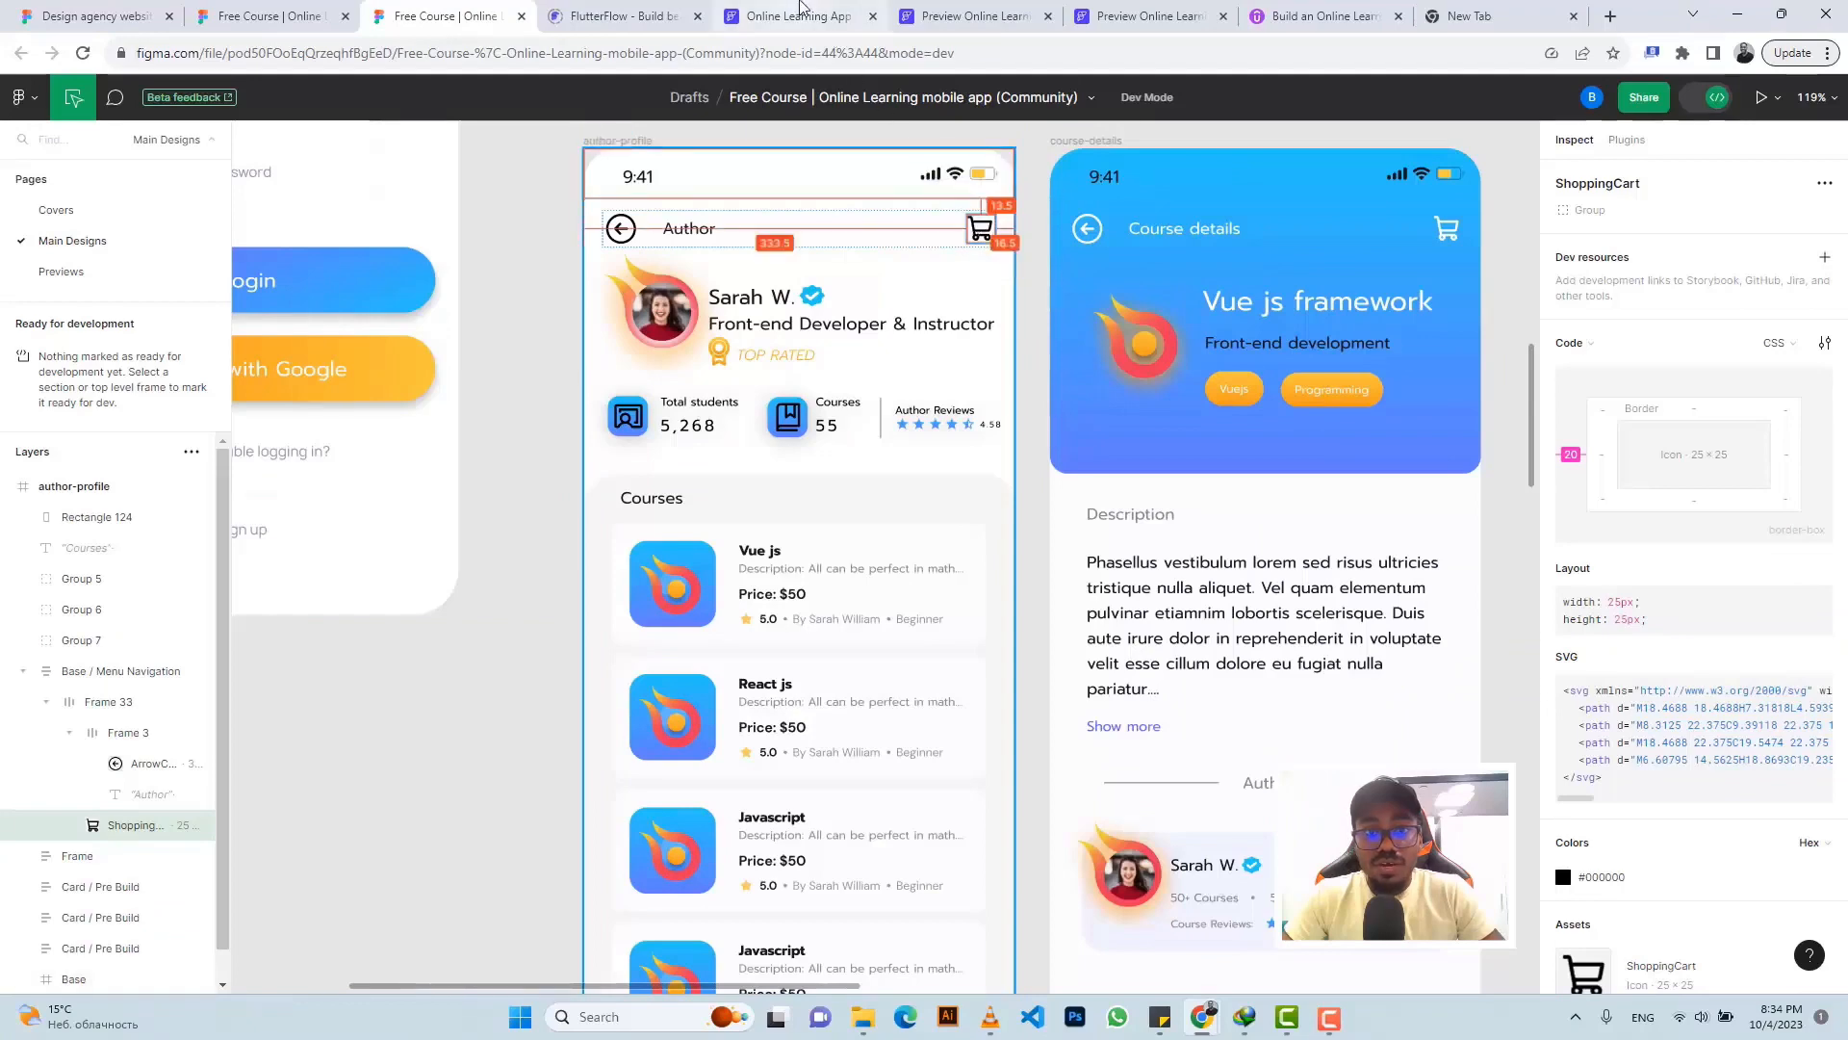
{"action": "left_click", "coordinate": [802, 12]}
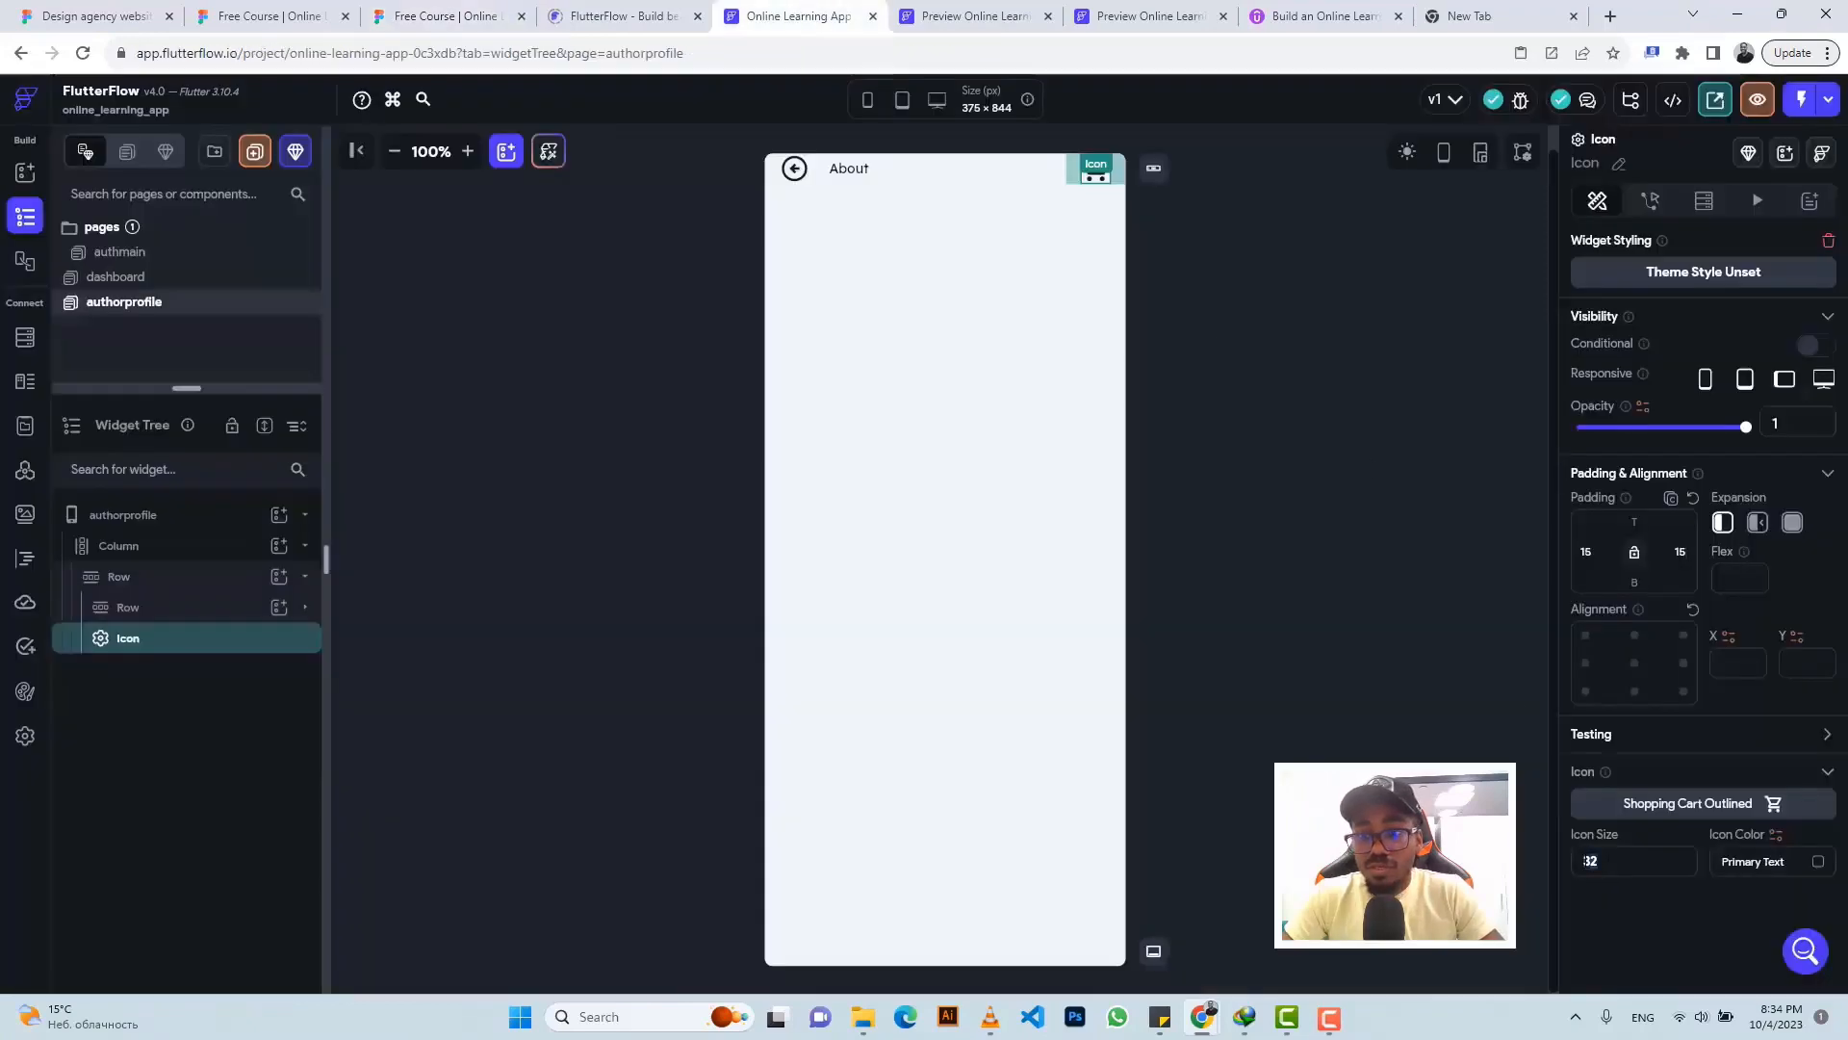
{"action": "type", "text": "25"}
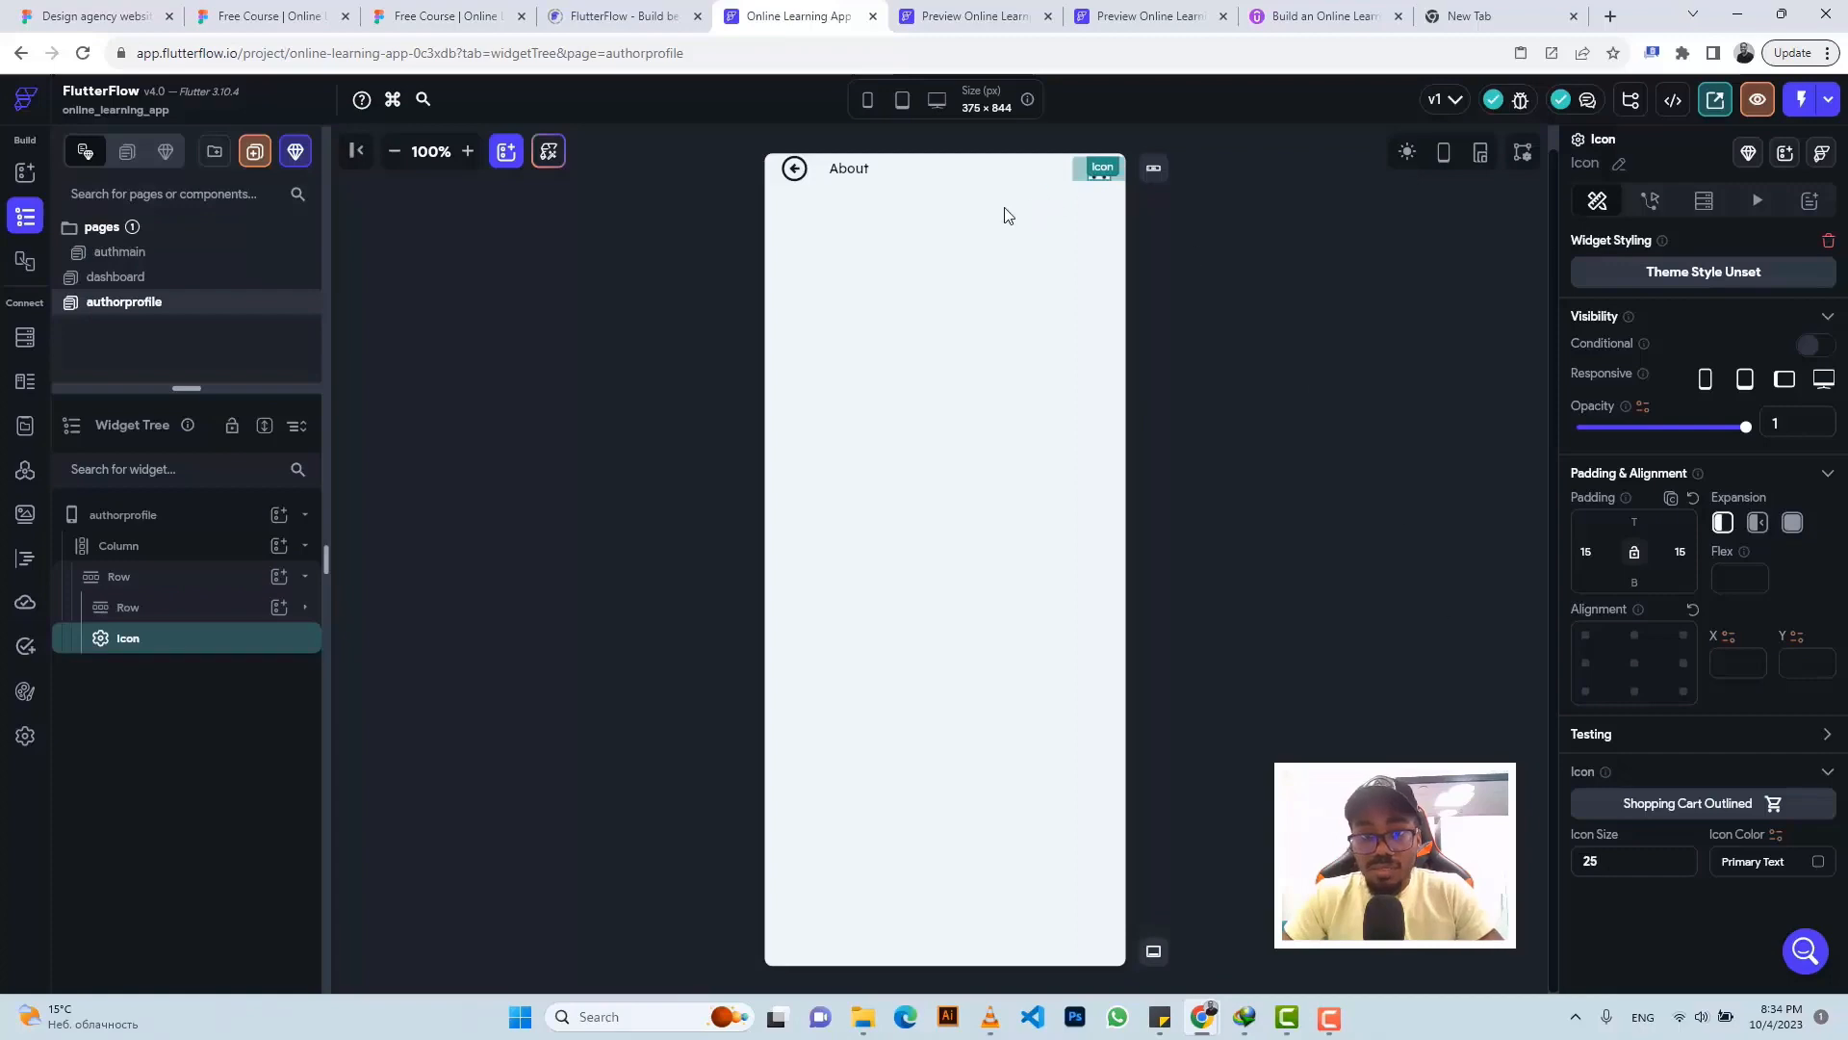
{"action": "left_click", "coordinate": [943, 174]}
{"action": "left_click", "coordinate": [451, 16]}
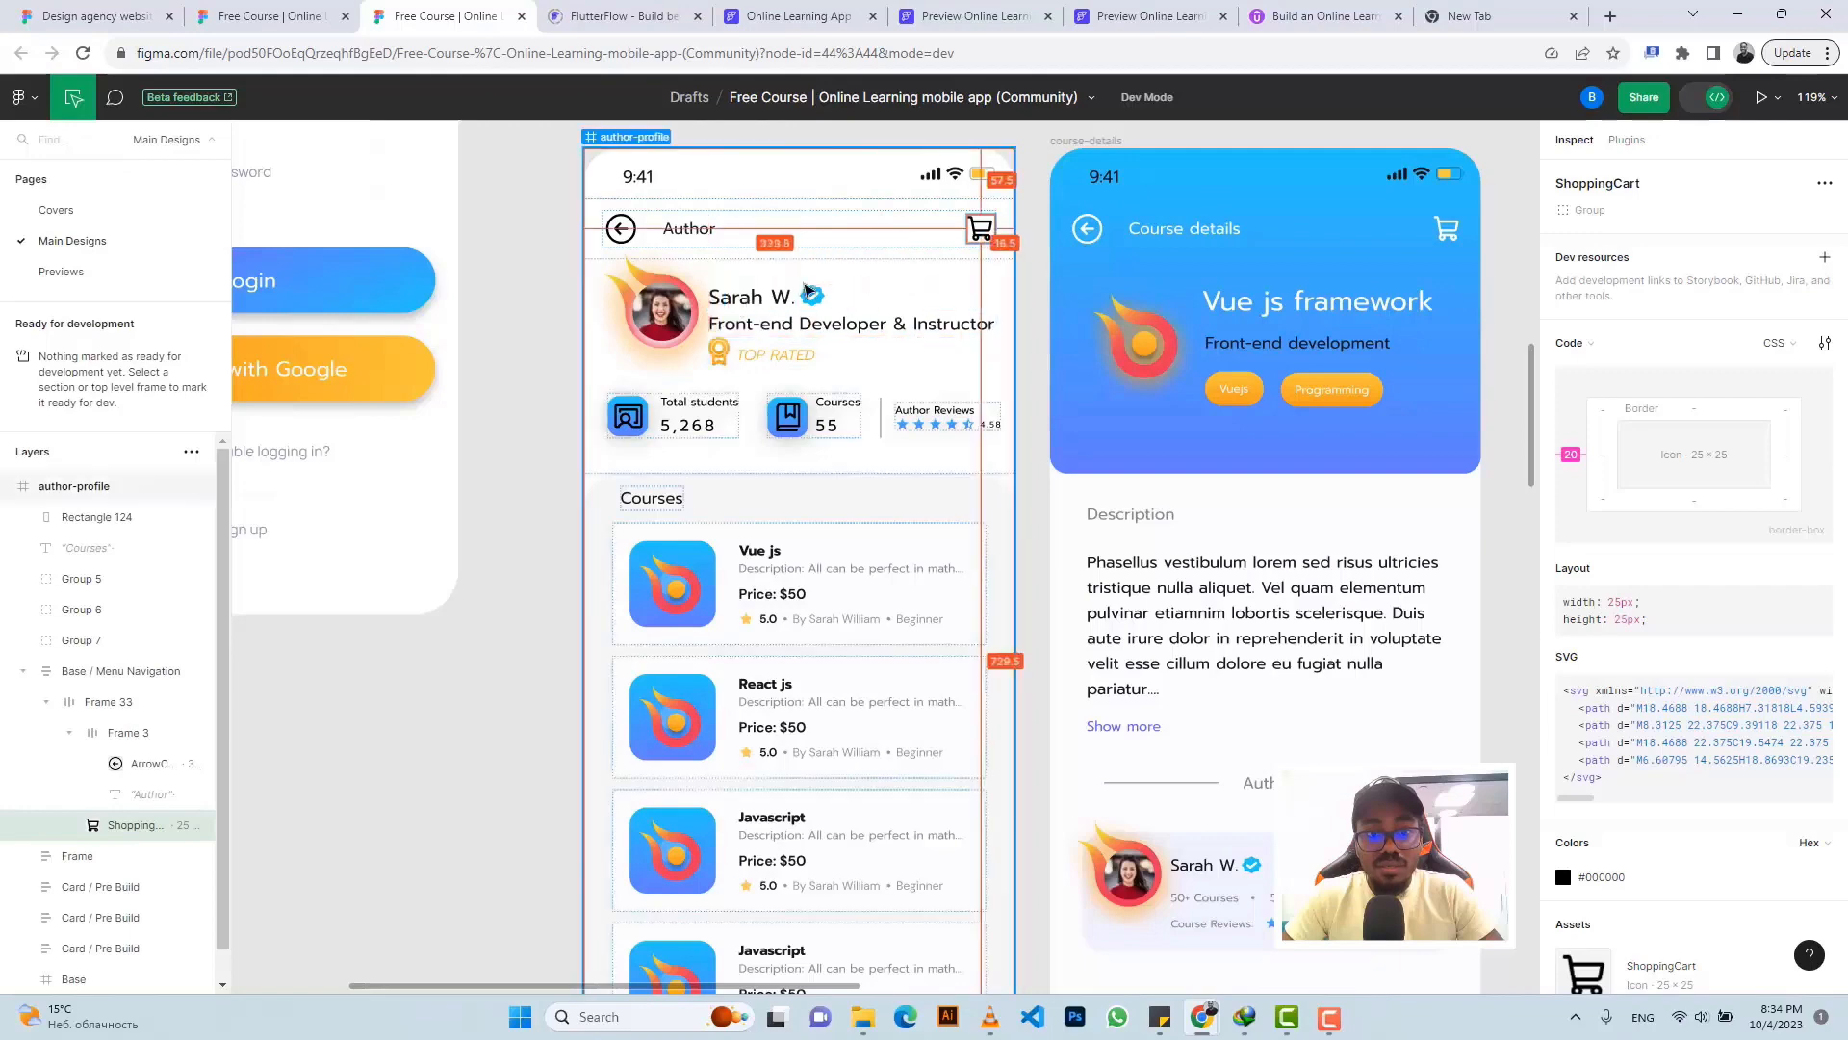
- Copy the dashboard's avatar and greeting row and paste it into a new Row in authorprofile's Column
{"action": "left_click", "coordinate": [785, 16]}
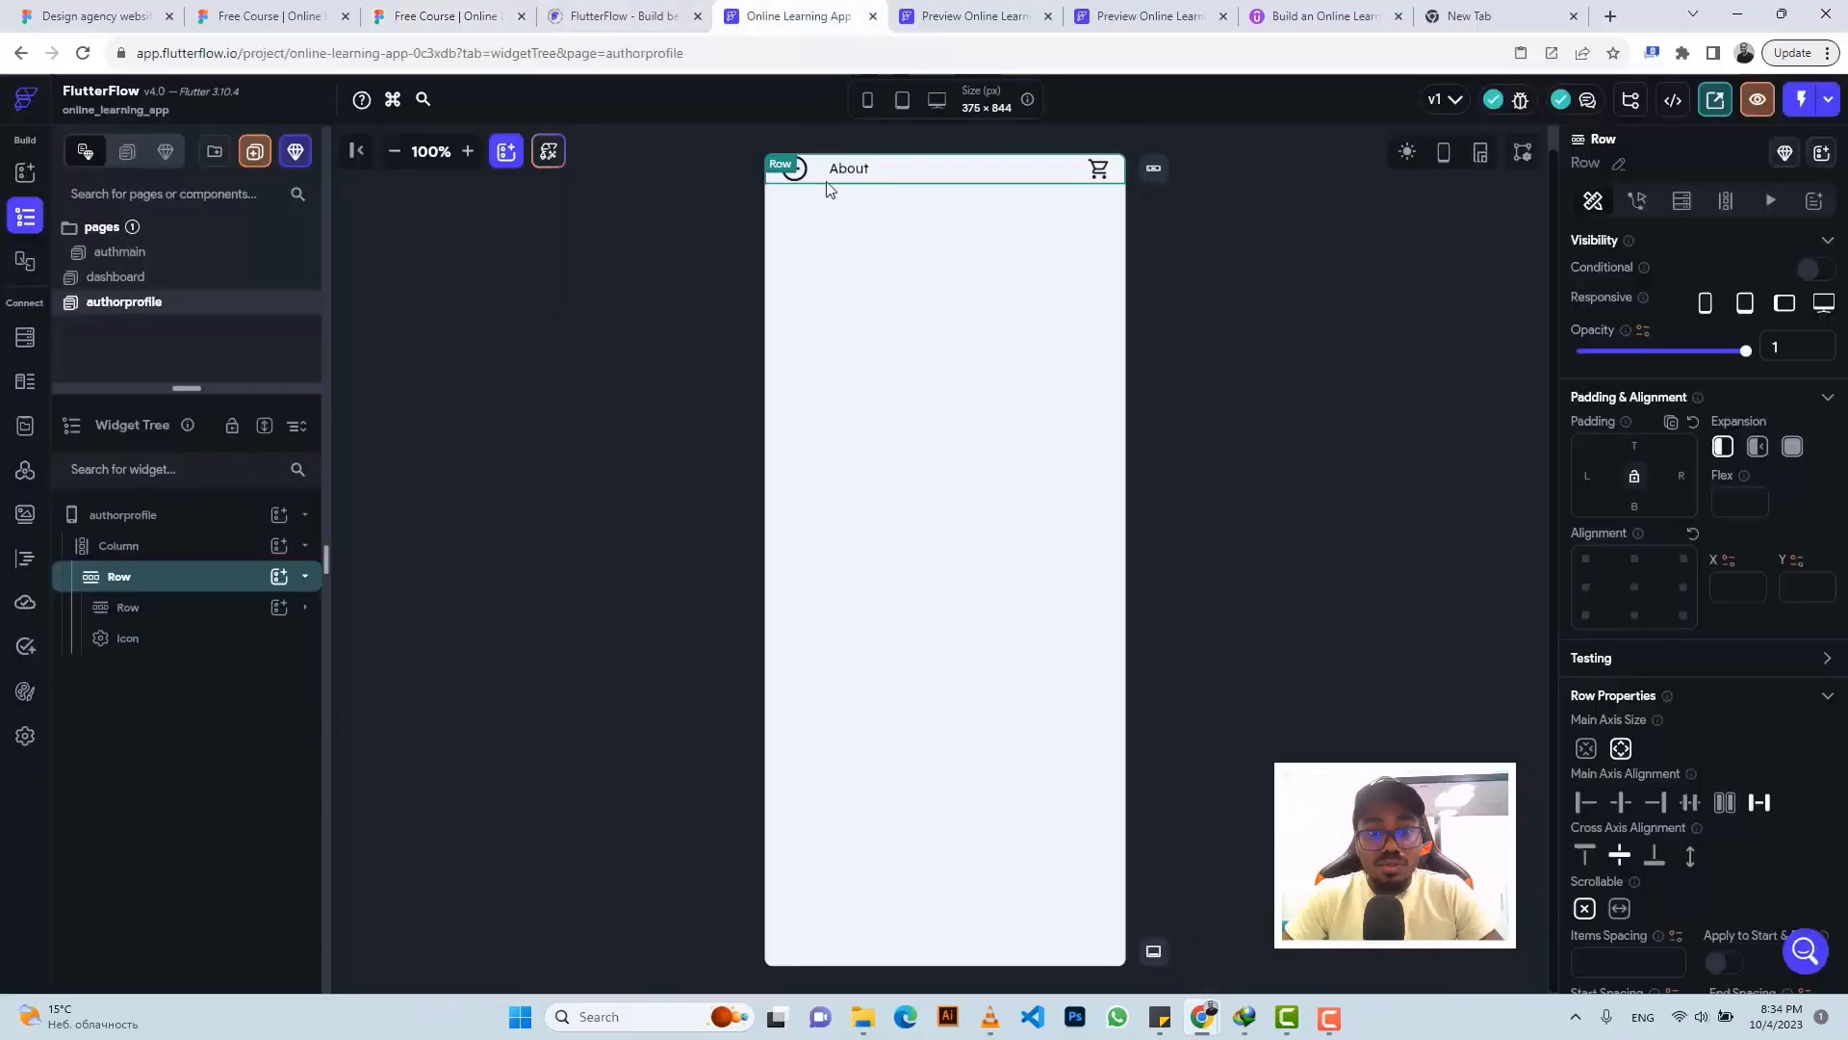
{"action": "left_click", "coordinate": [142, 282]}
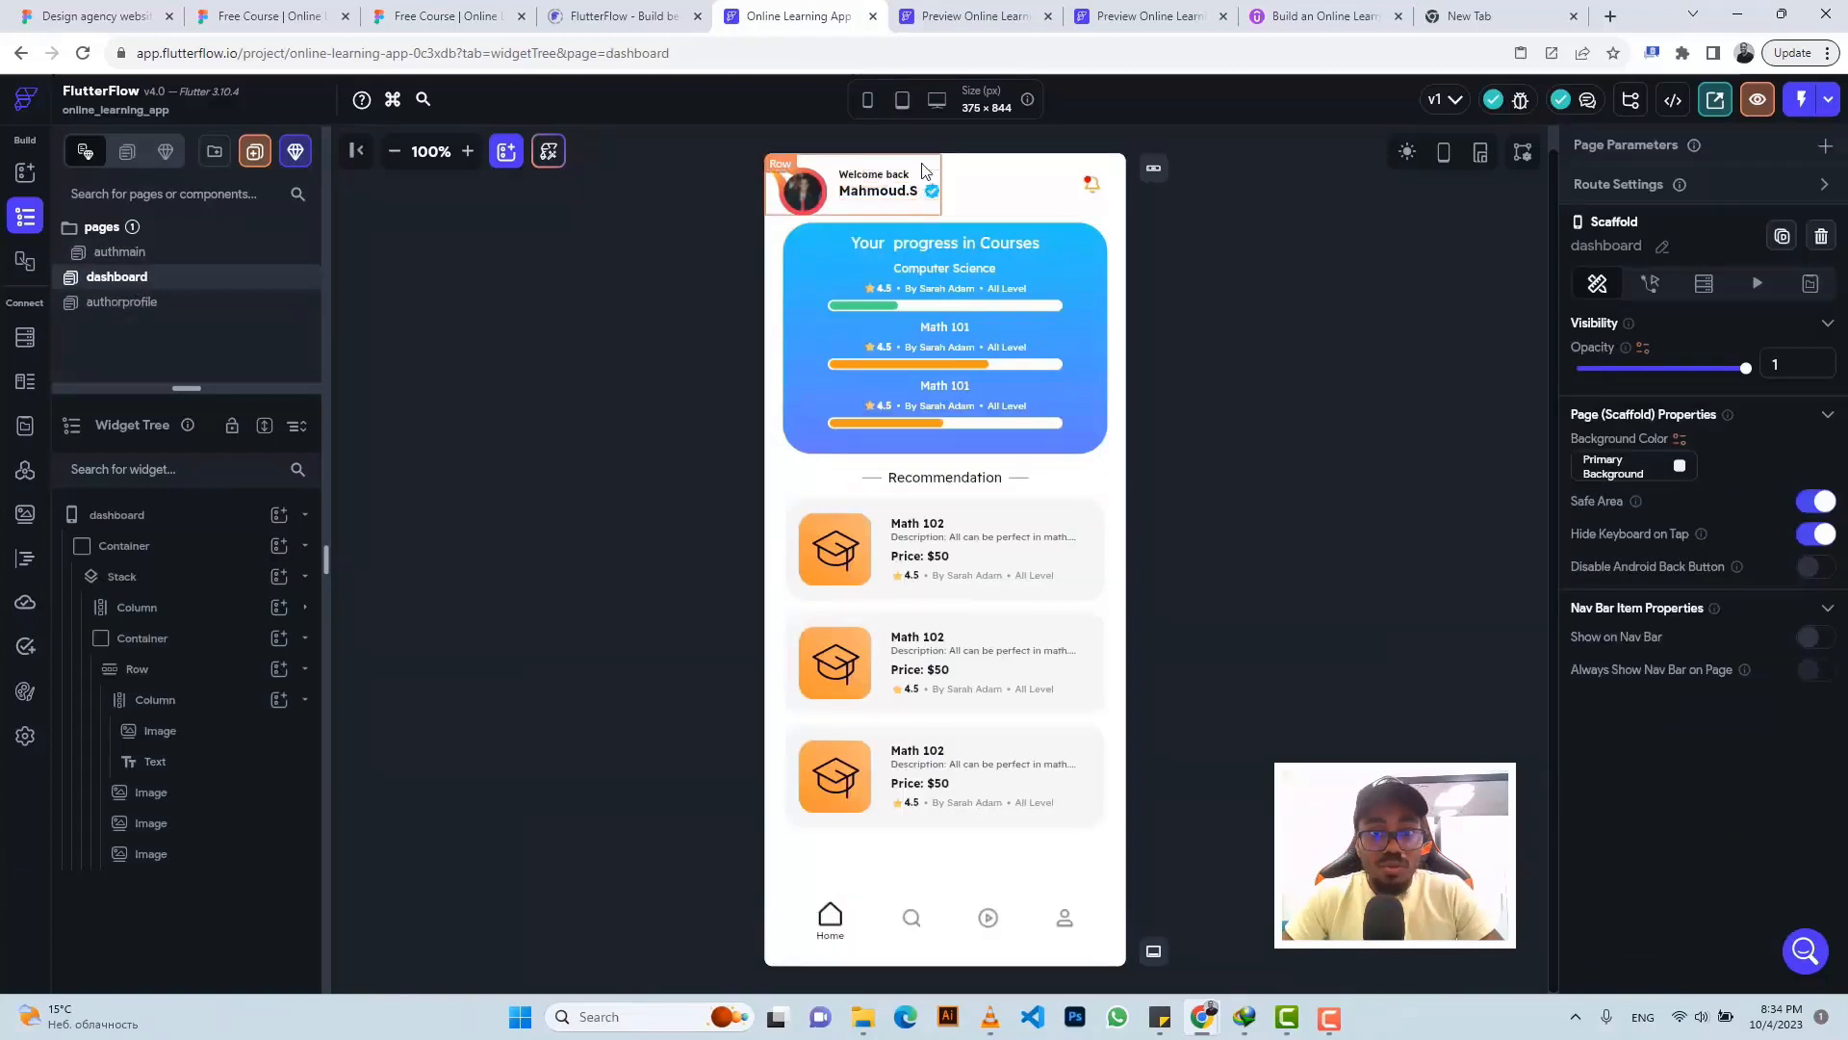
{"action": "left_click", "coordinate": [922, 171]}
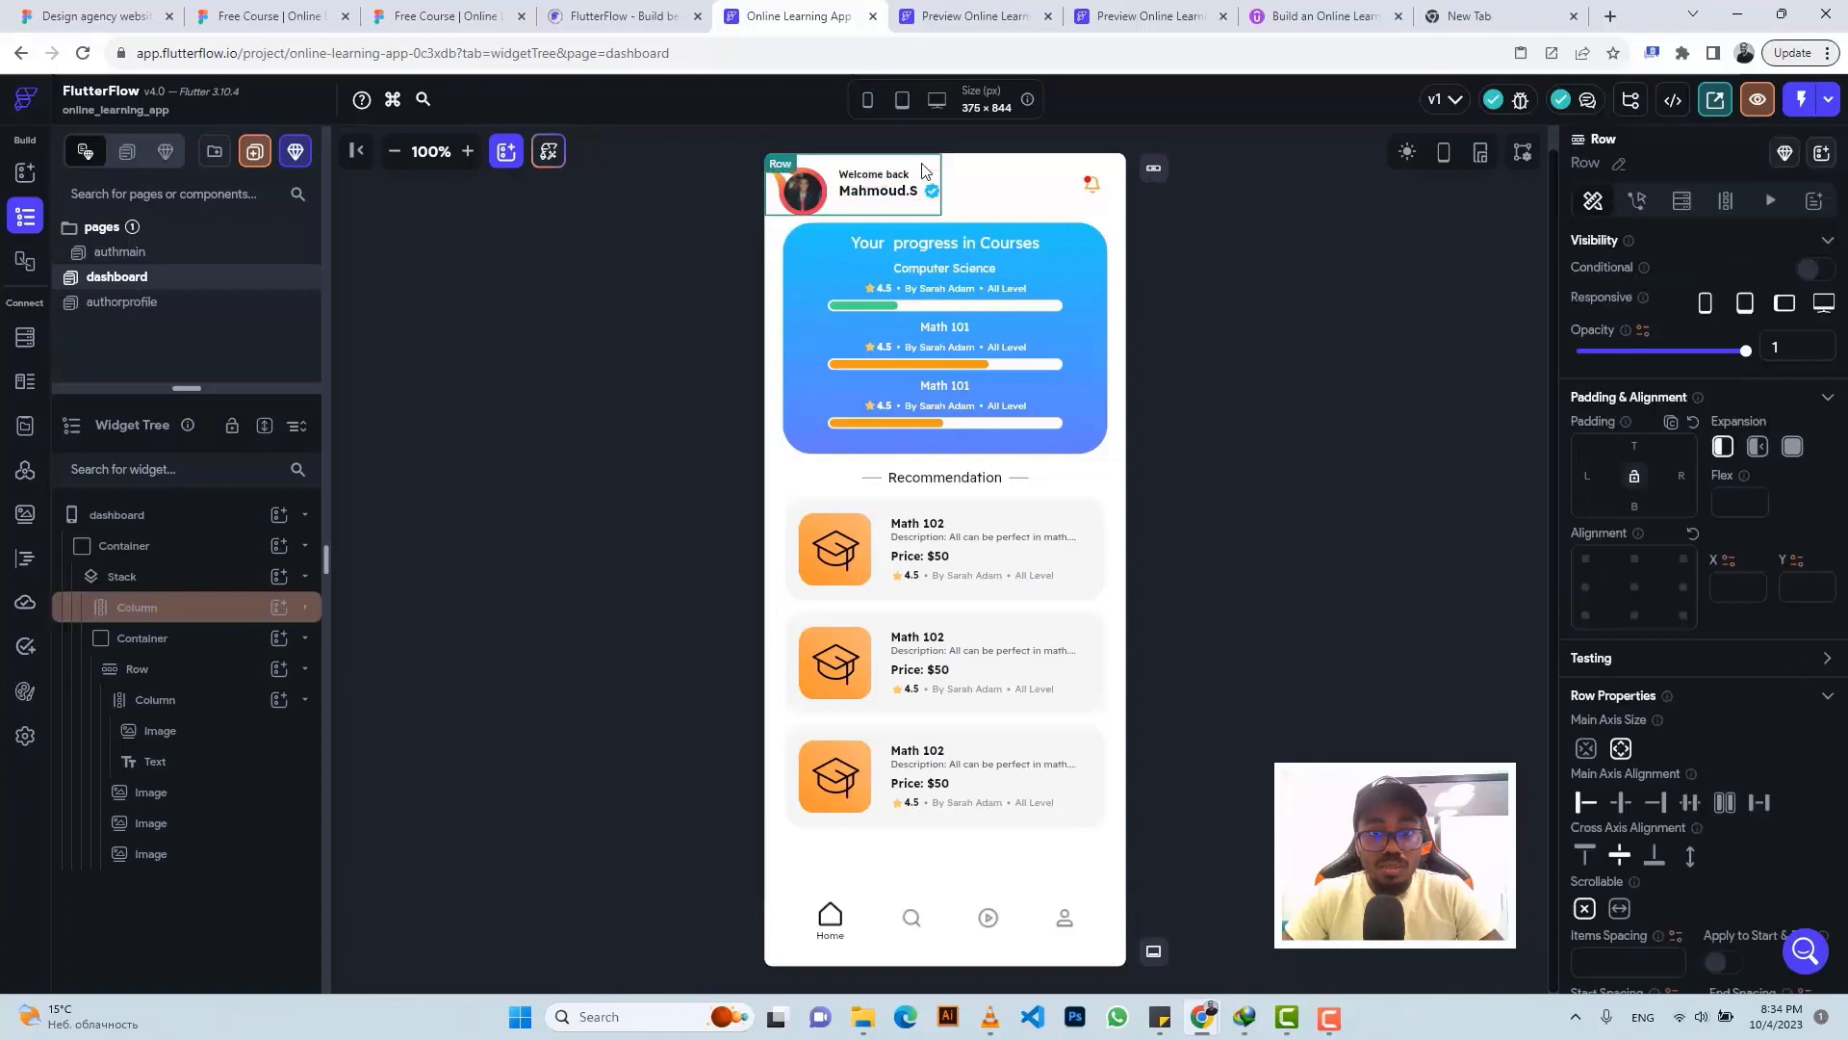
{"action": "key", "text": "ctrl+c"}
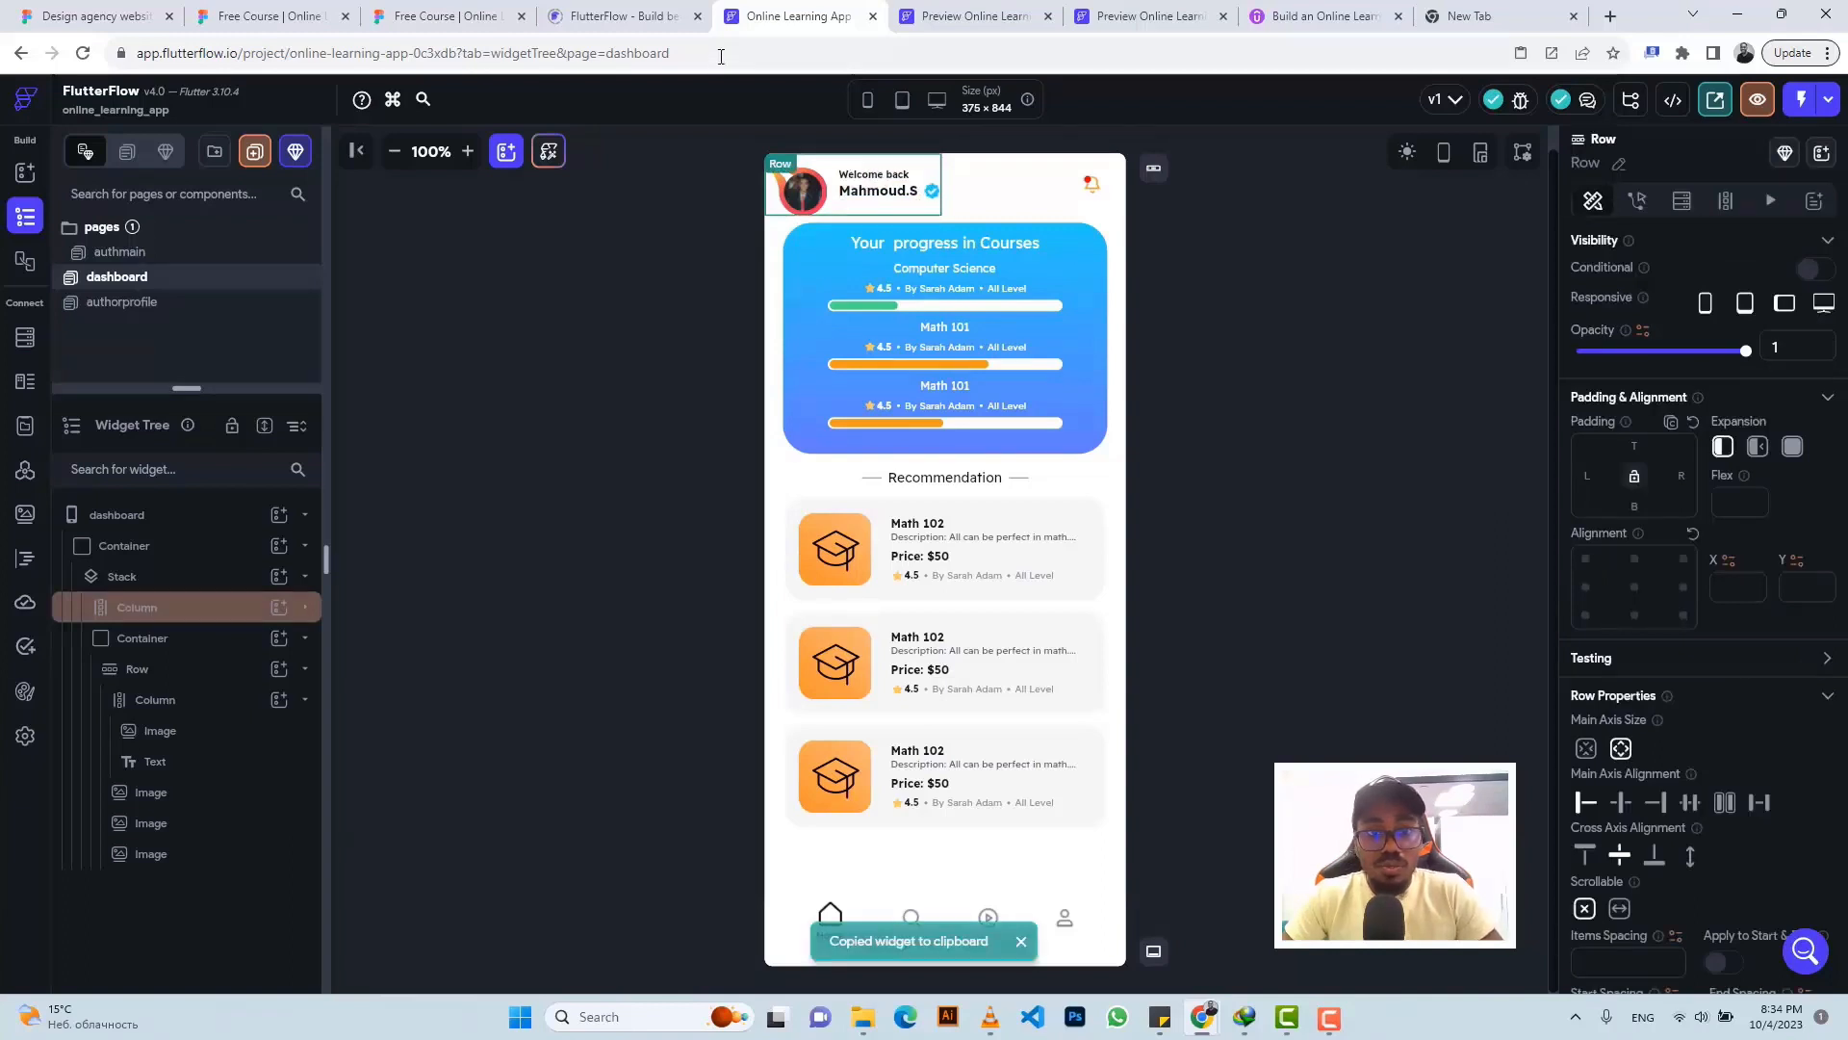
{"action": "left_click", "coordinate": [123, 302]}
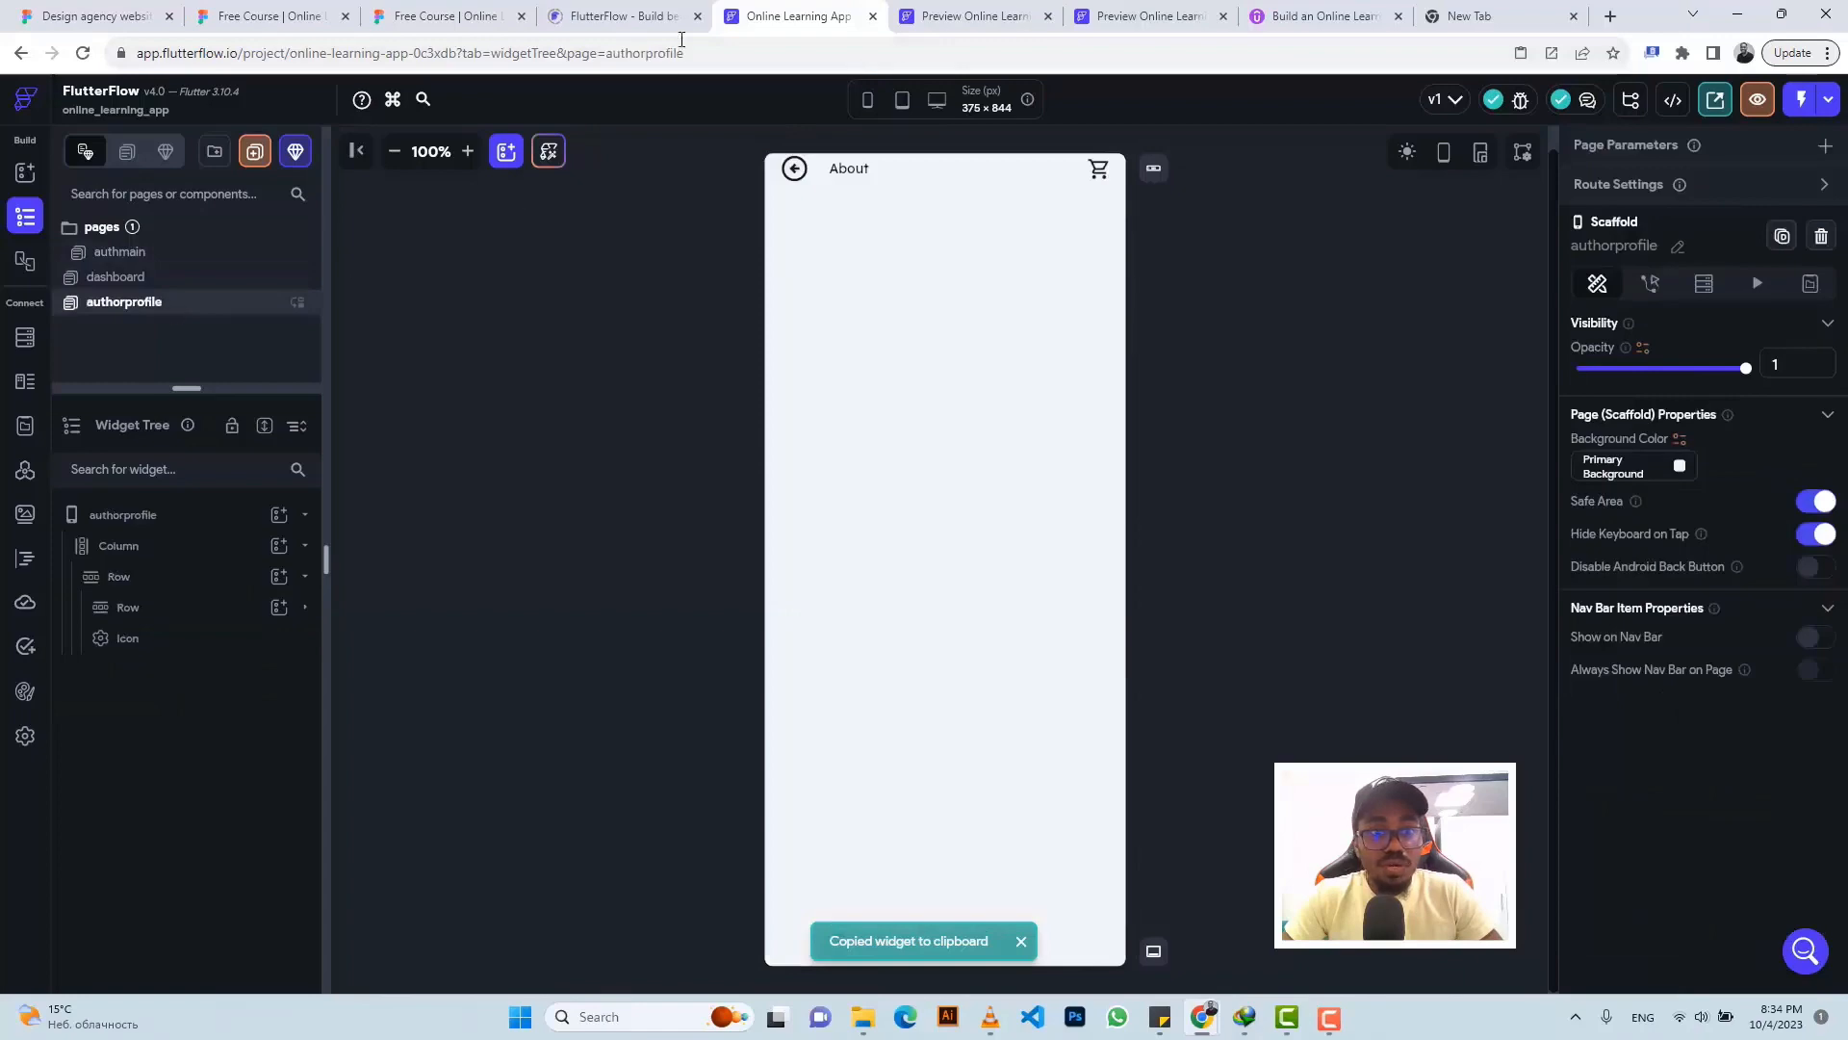
{"action": "left_click", "coordinate": [443, 15]}
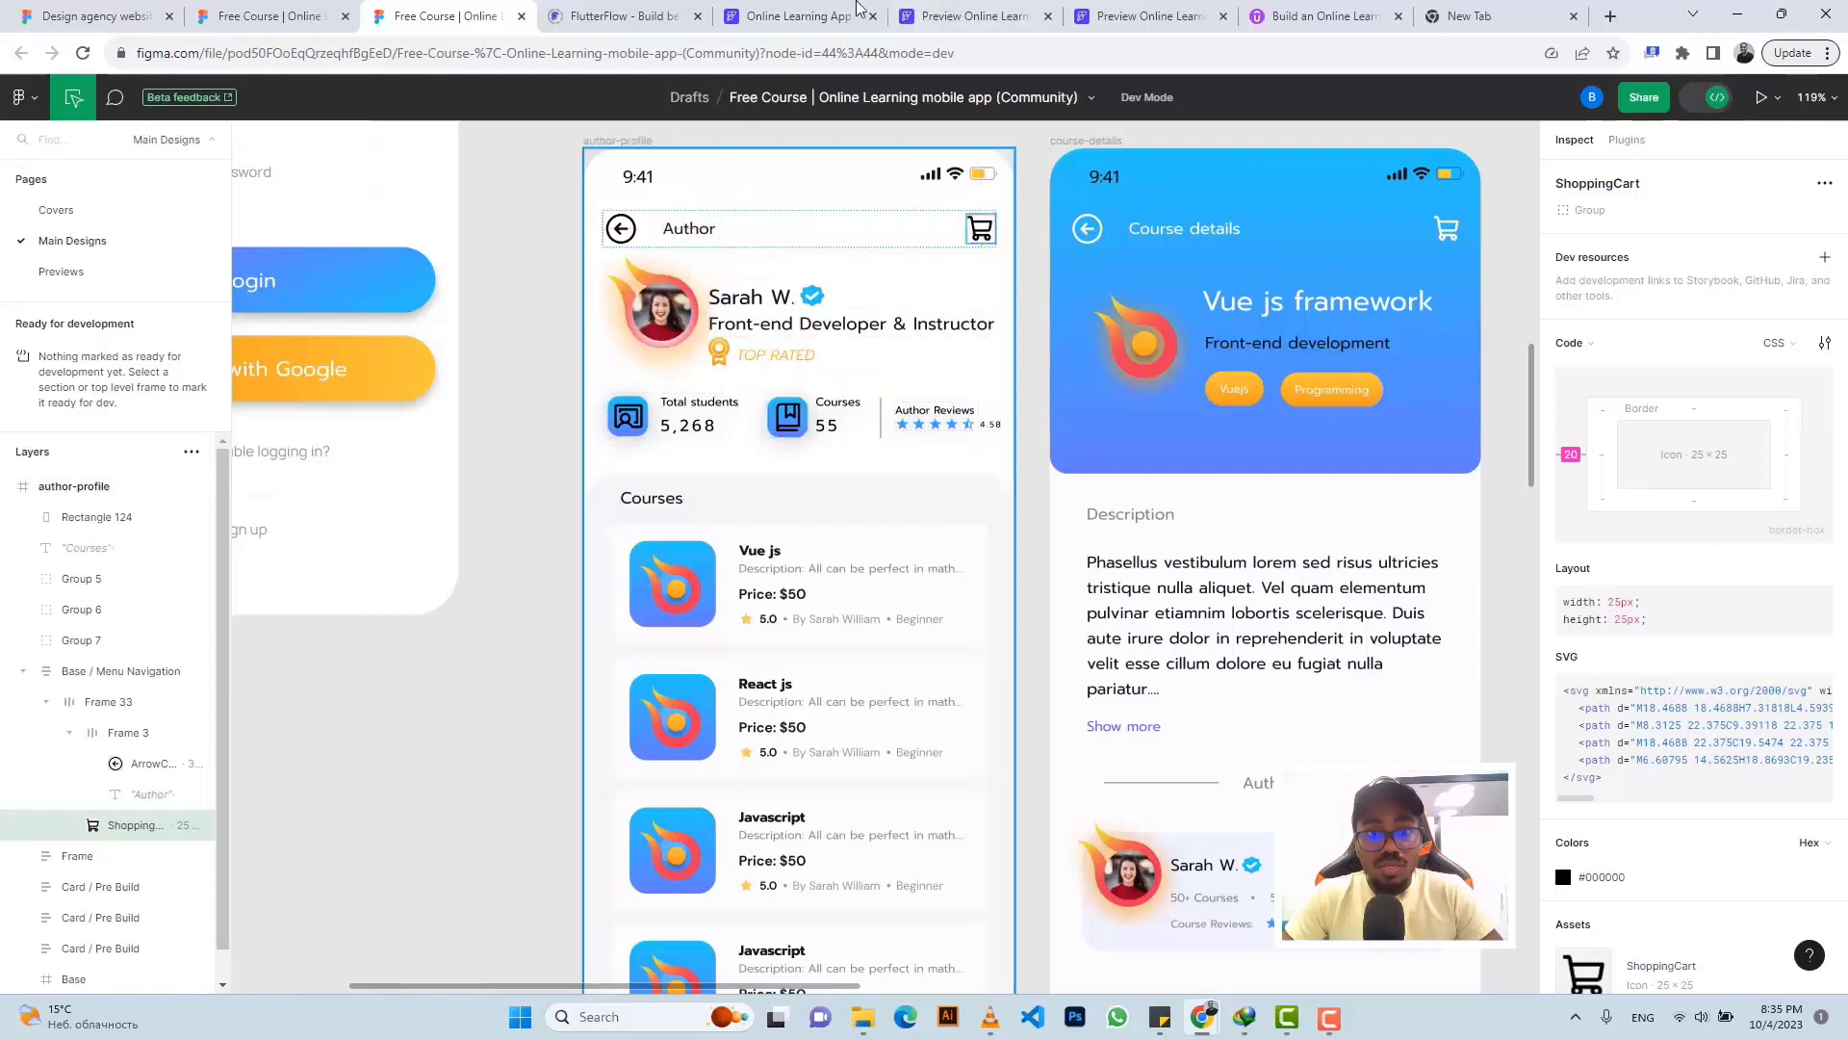
{"action": "left_click", "coordinate": [882, 10]}
{"action": "left_click", "coordinate": [839, 326]}
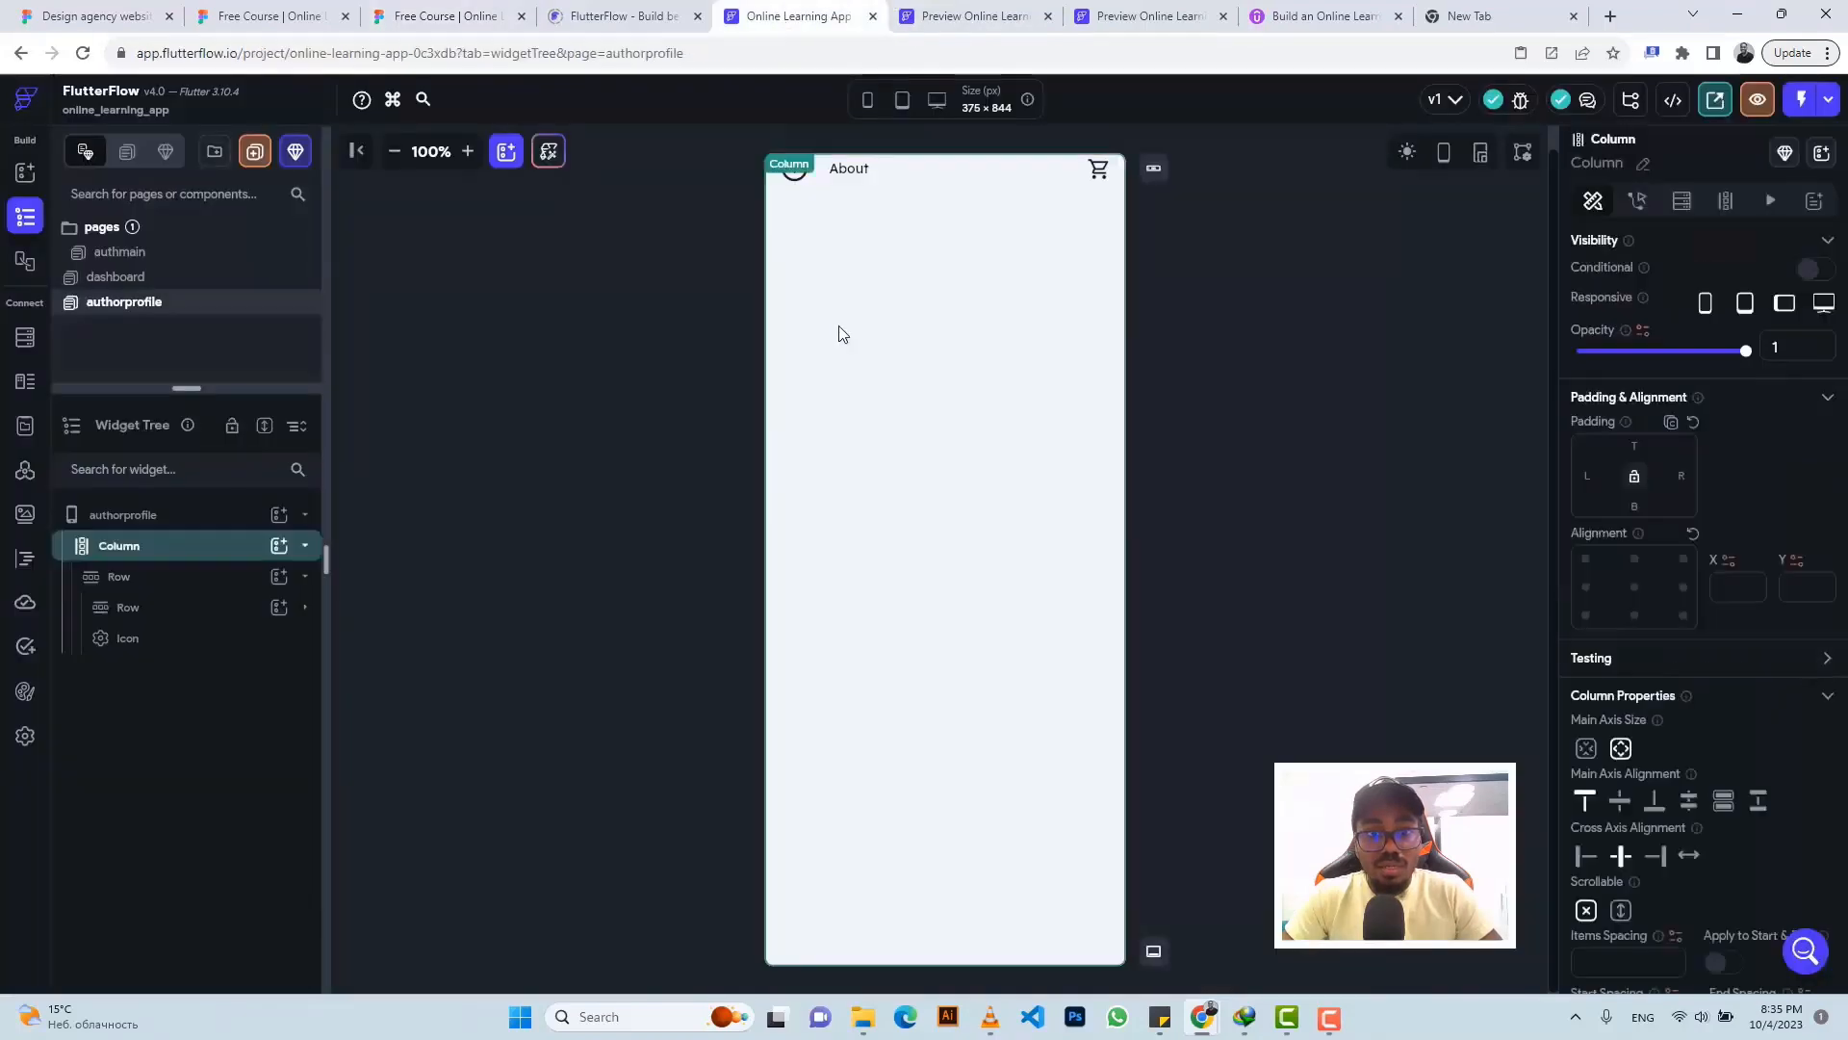
{"action": "left_click", "coordinate": [279, 545]}
{"action": "left_click", "coordinate": [546, 651]}
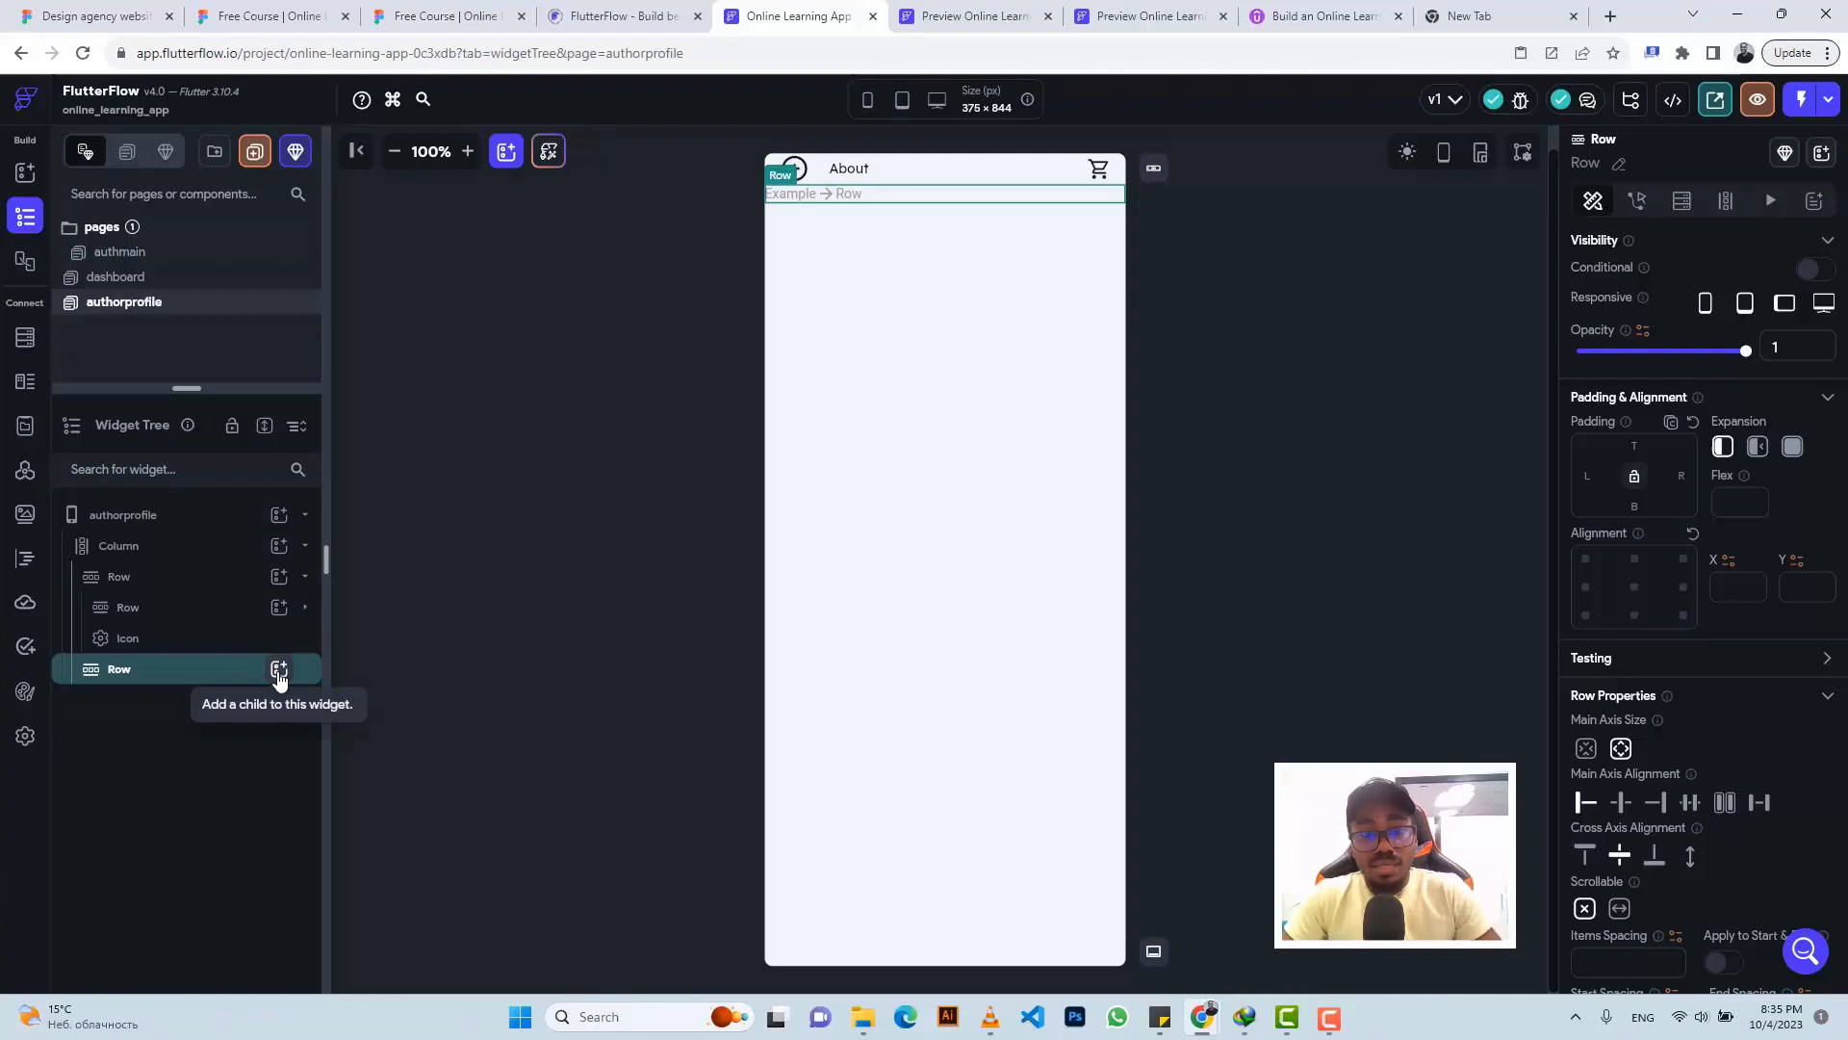
{"action": "key", "text": "ctrl+v"}
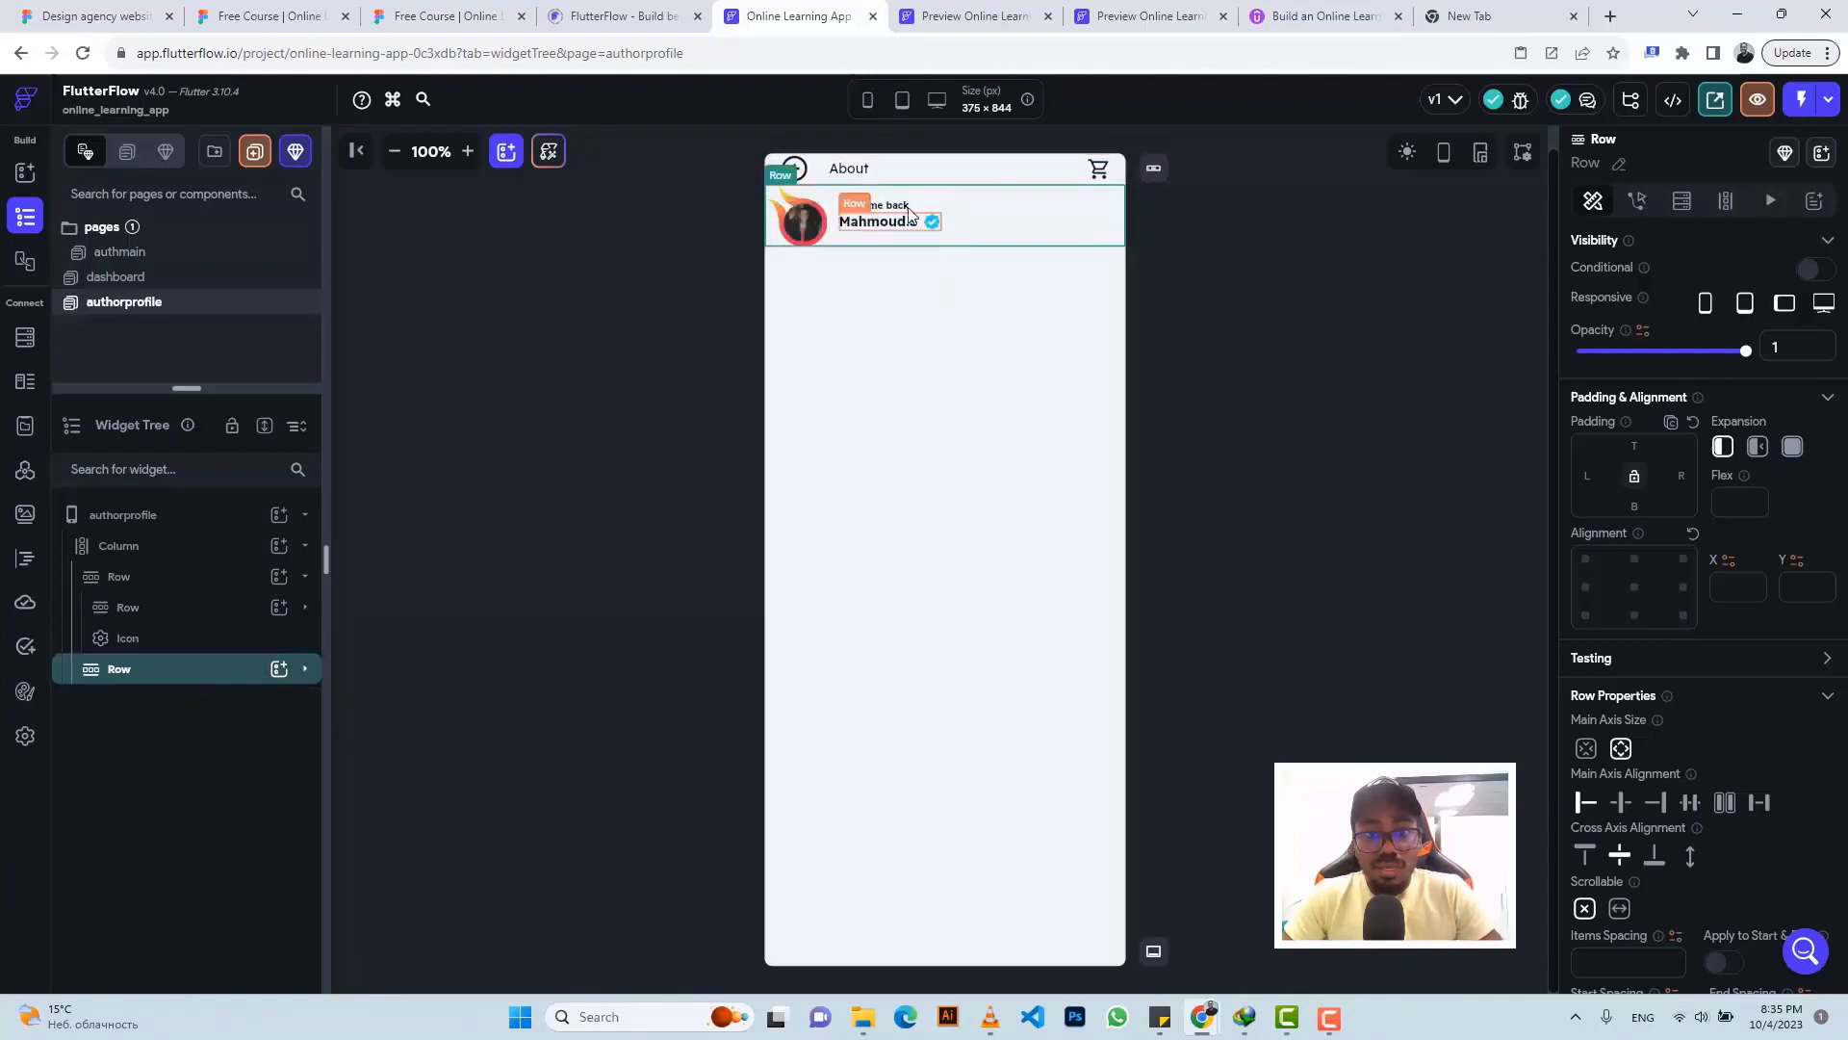
- Give the Stack holding the avatar a left padding of 17
{"action": "left_click", "coordinate": [412, 15]}
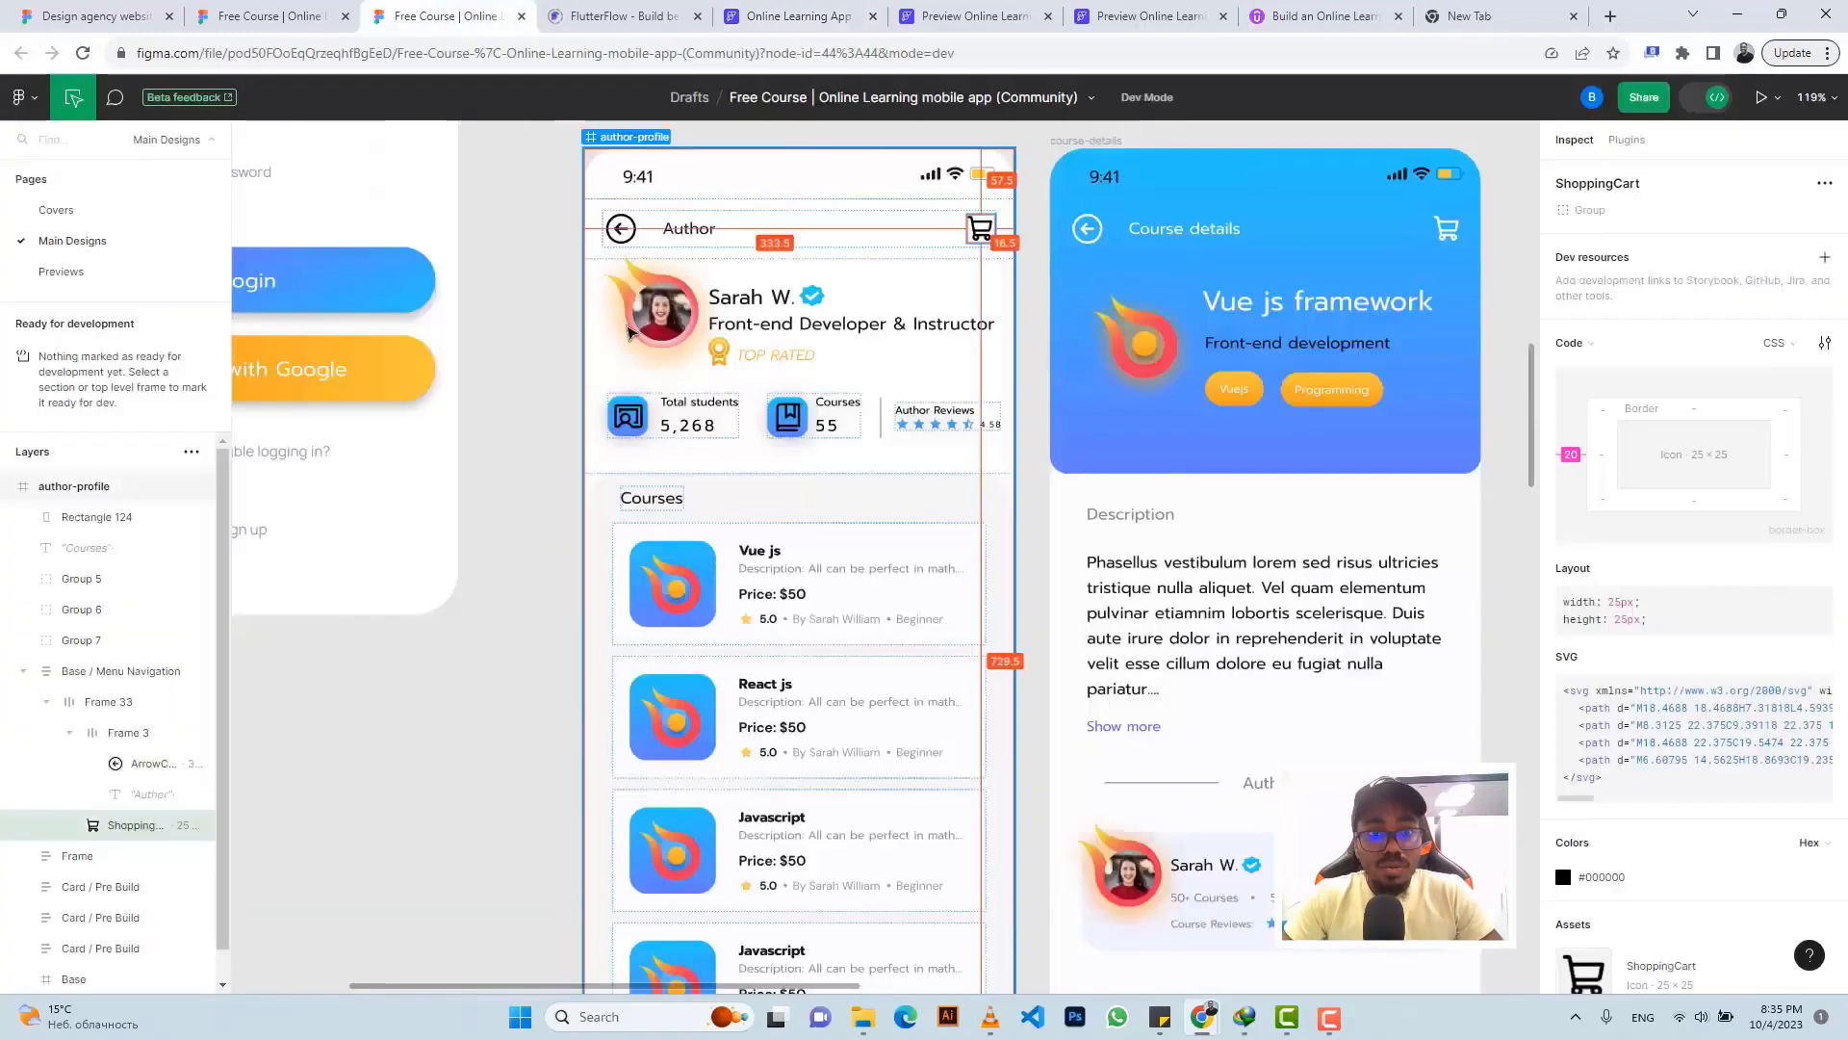
{"action": "left_click", "coordinate": [621, 323]}
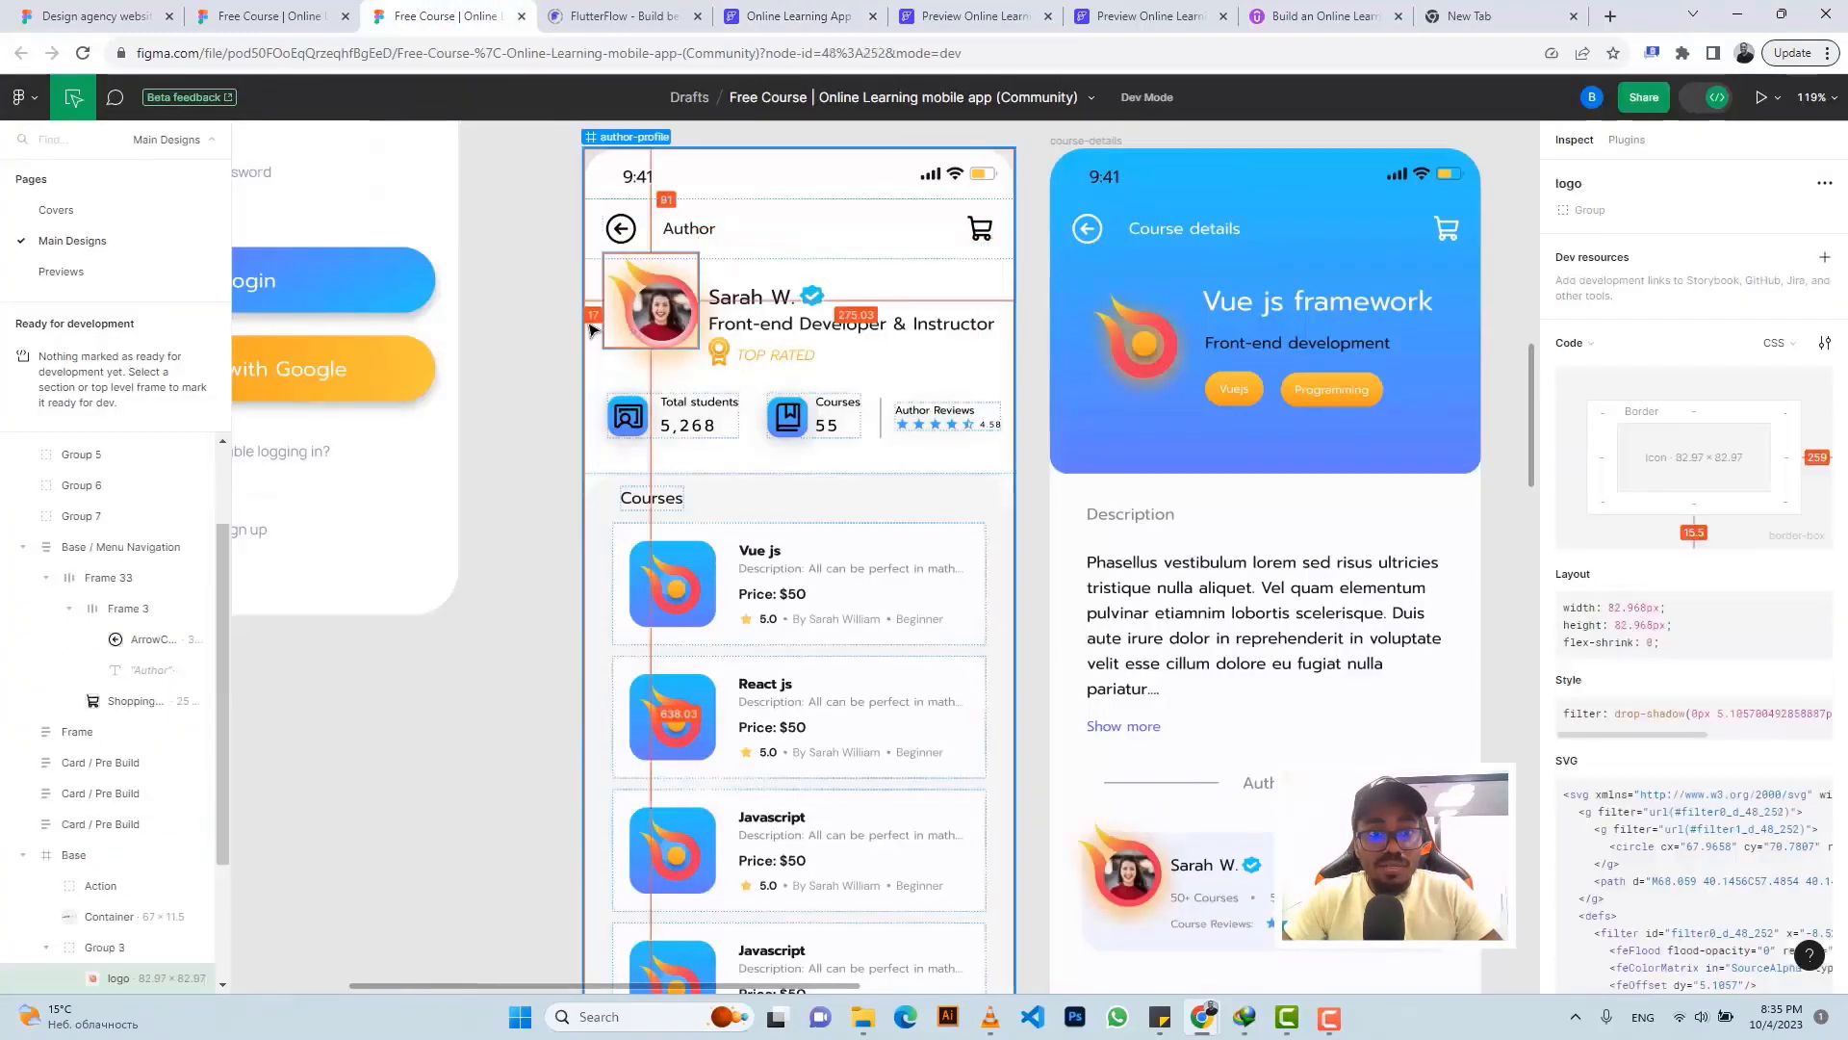
{"action": "left_click", "coordinate": [830, 16]}
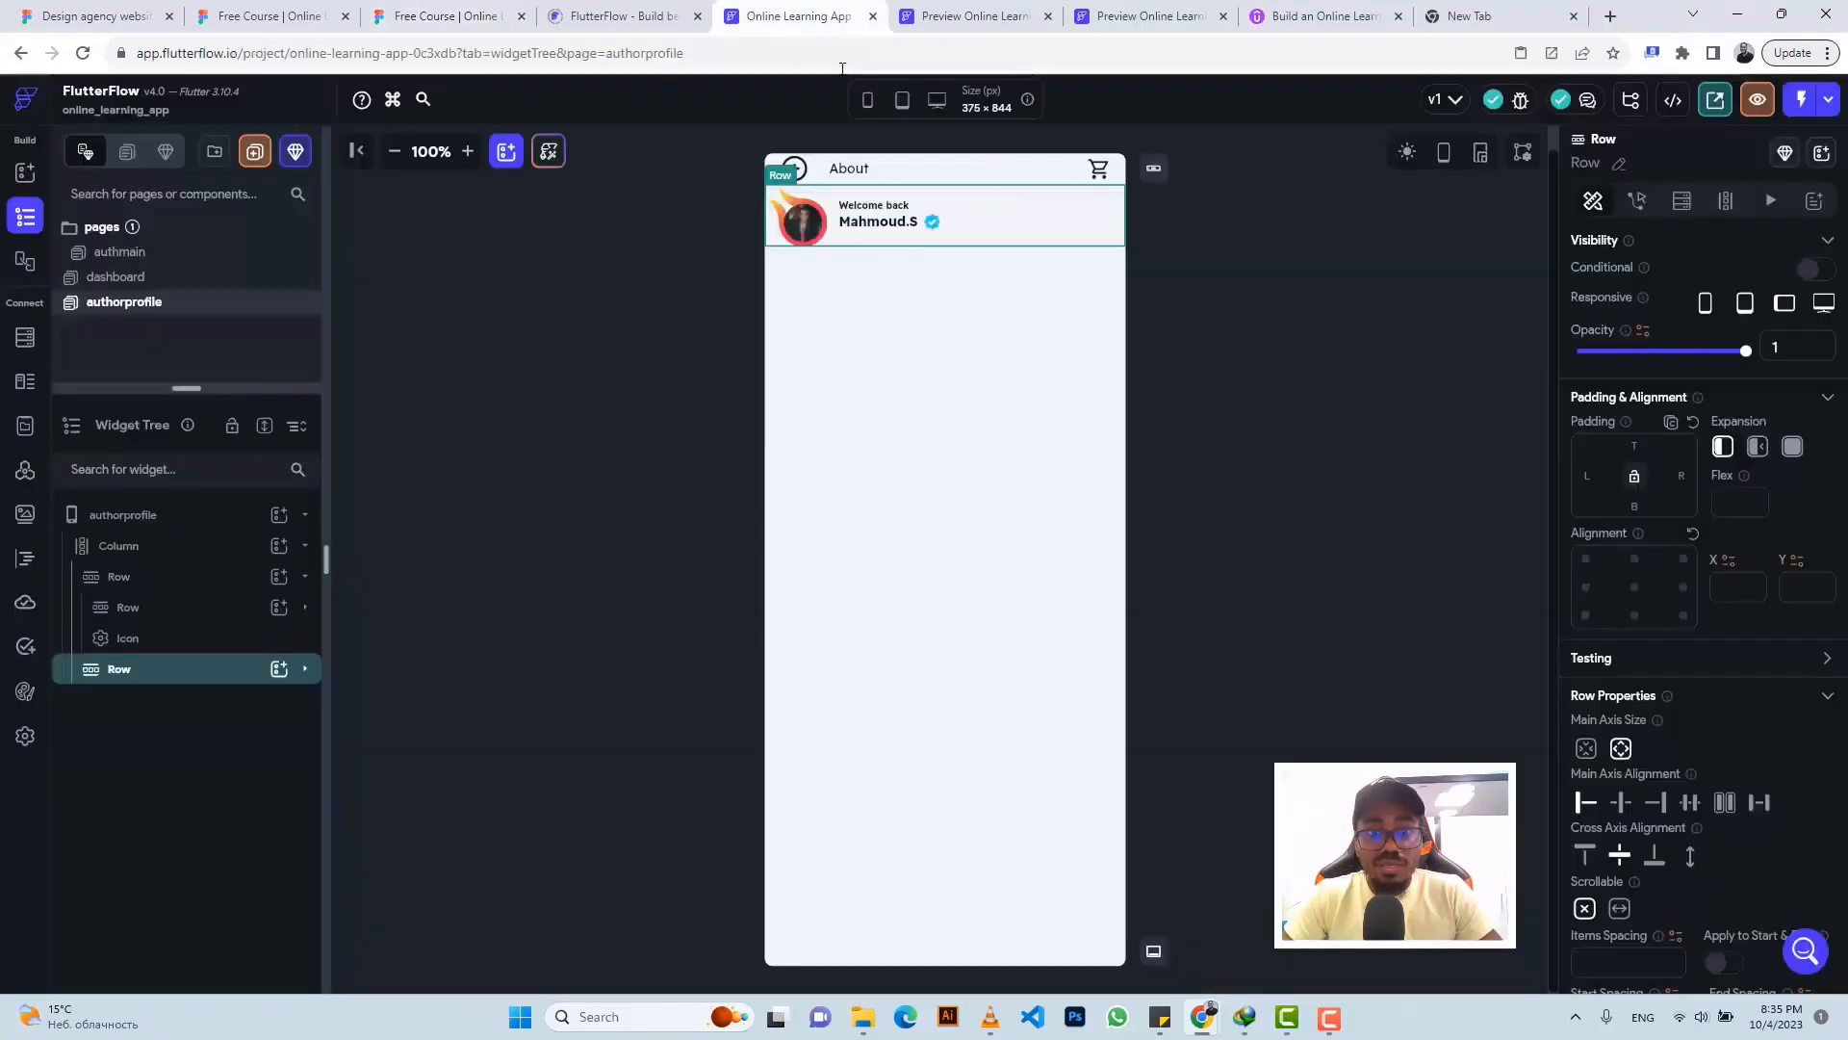
{"action": "left_click", "coordinate": [798, 234]}
{"action": "left_click", "coordinate": [774, 210]}
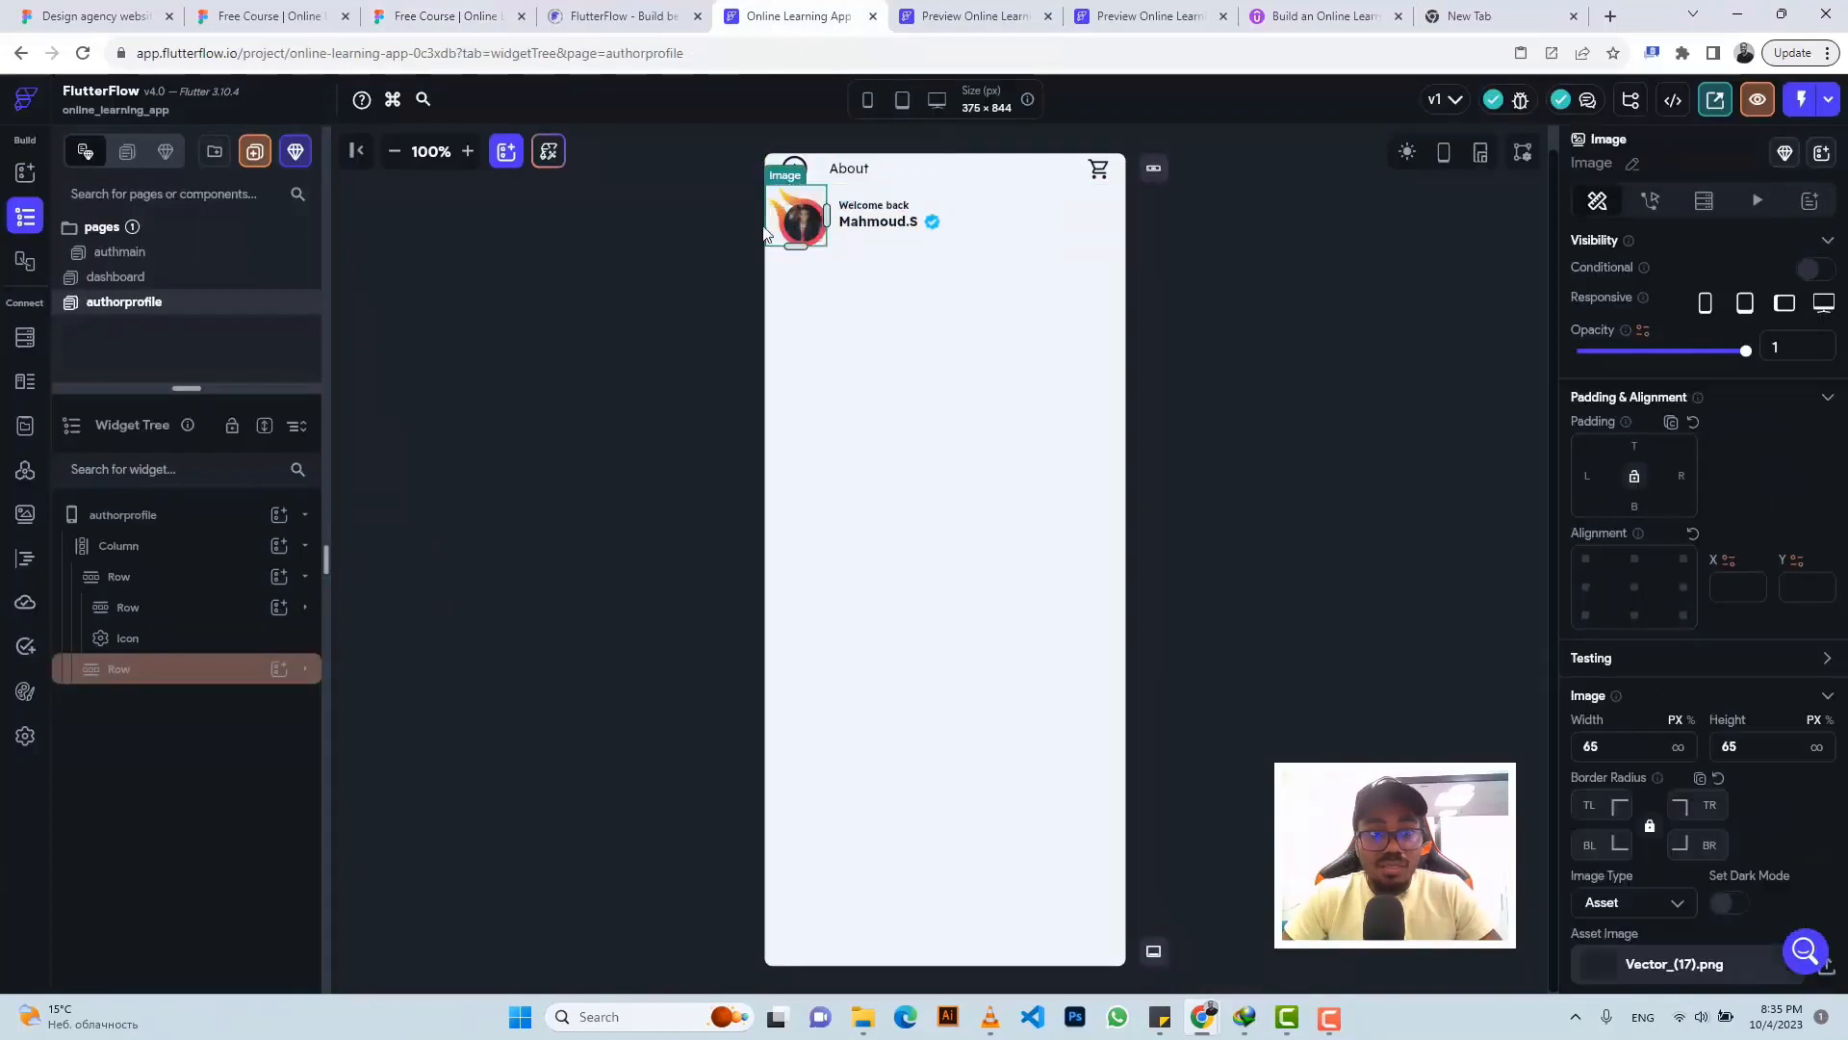
{"action": "left_click", "coordinate": [120, 670]}
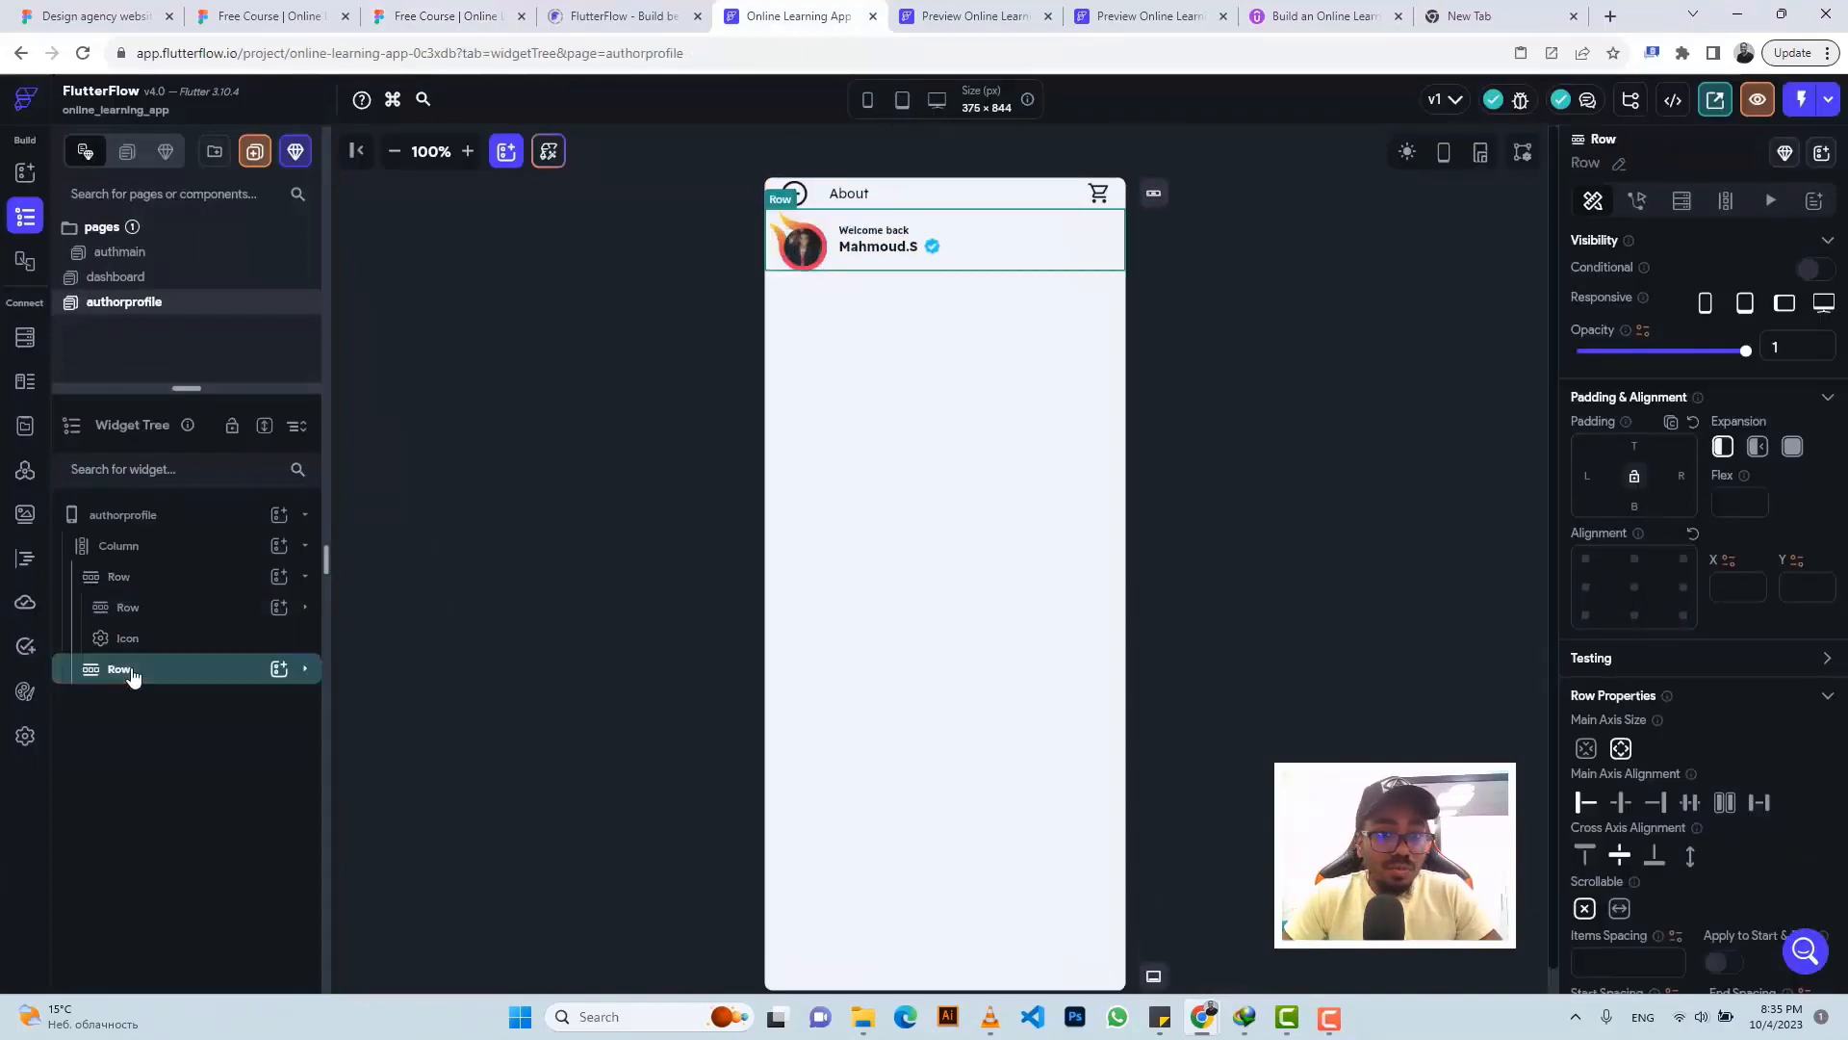
{"action": "left_click", "coordinate": [132, 673]}
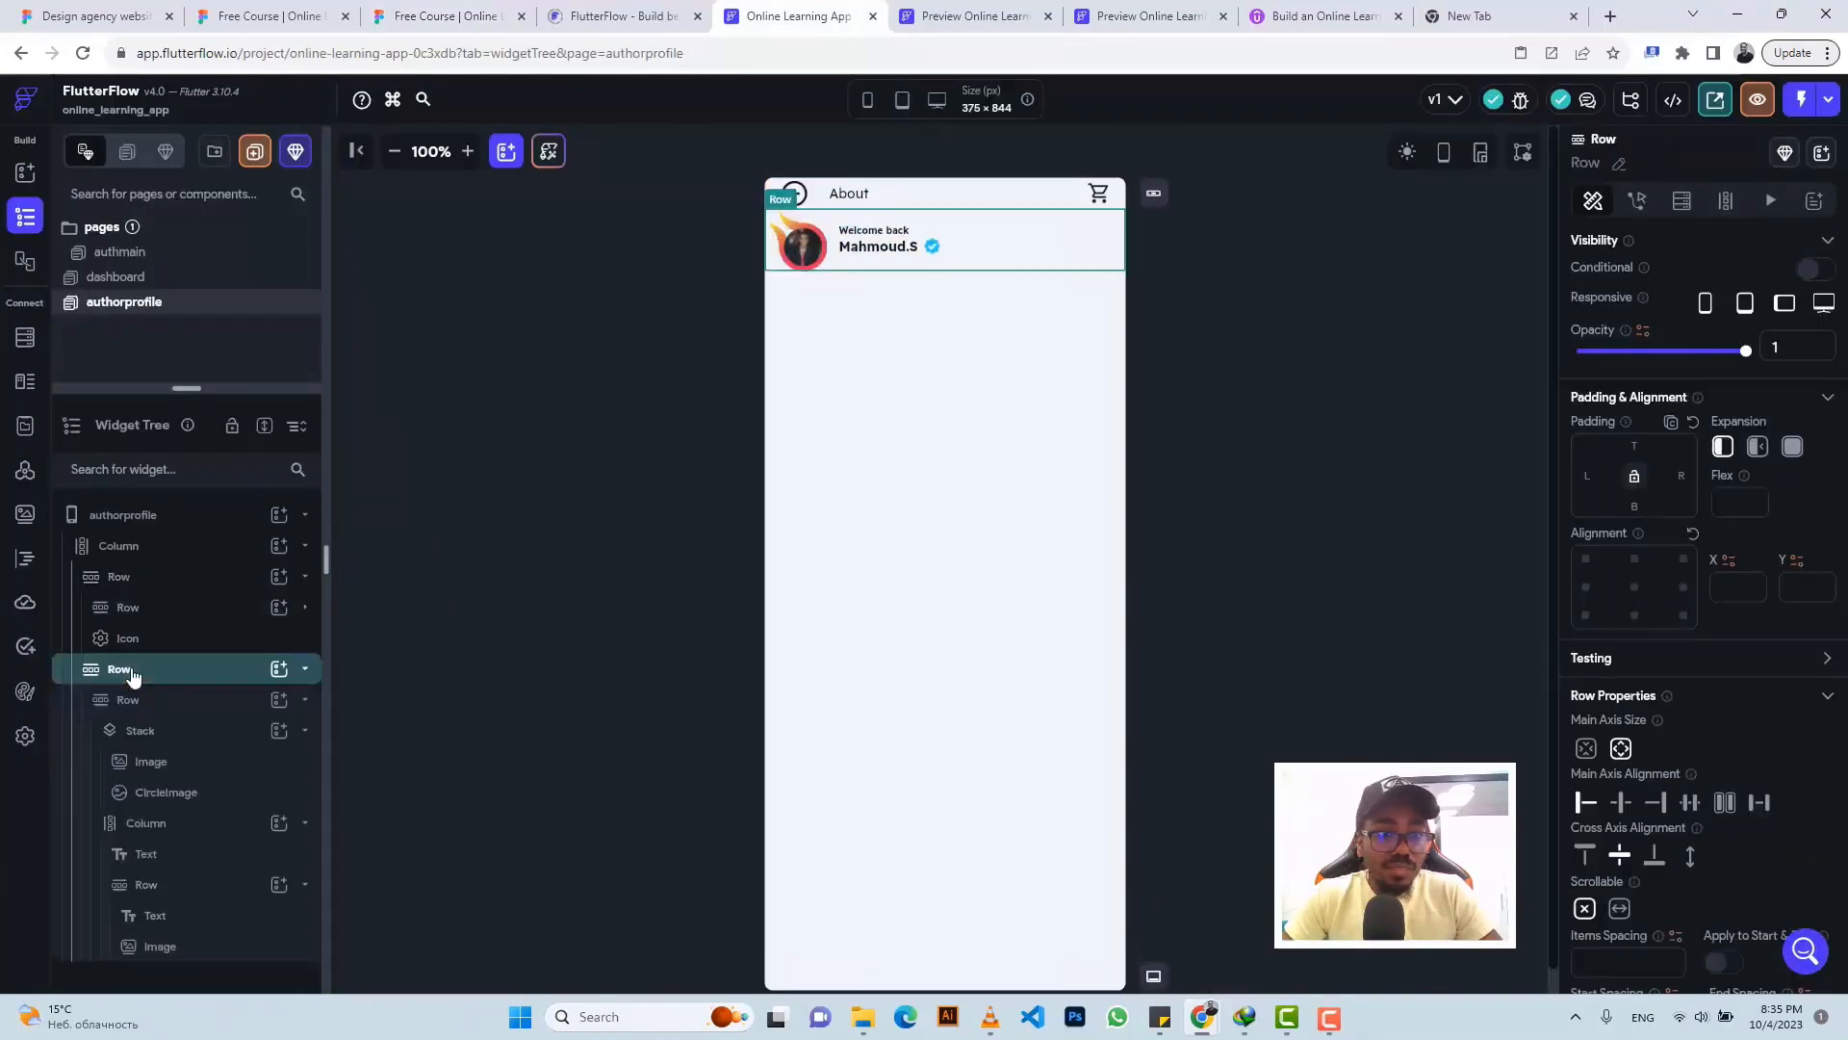
{"action": "left_click", "coordinate": [139, 731]}
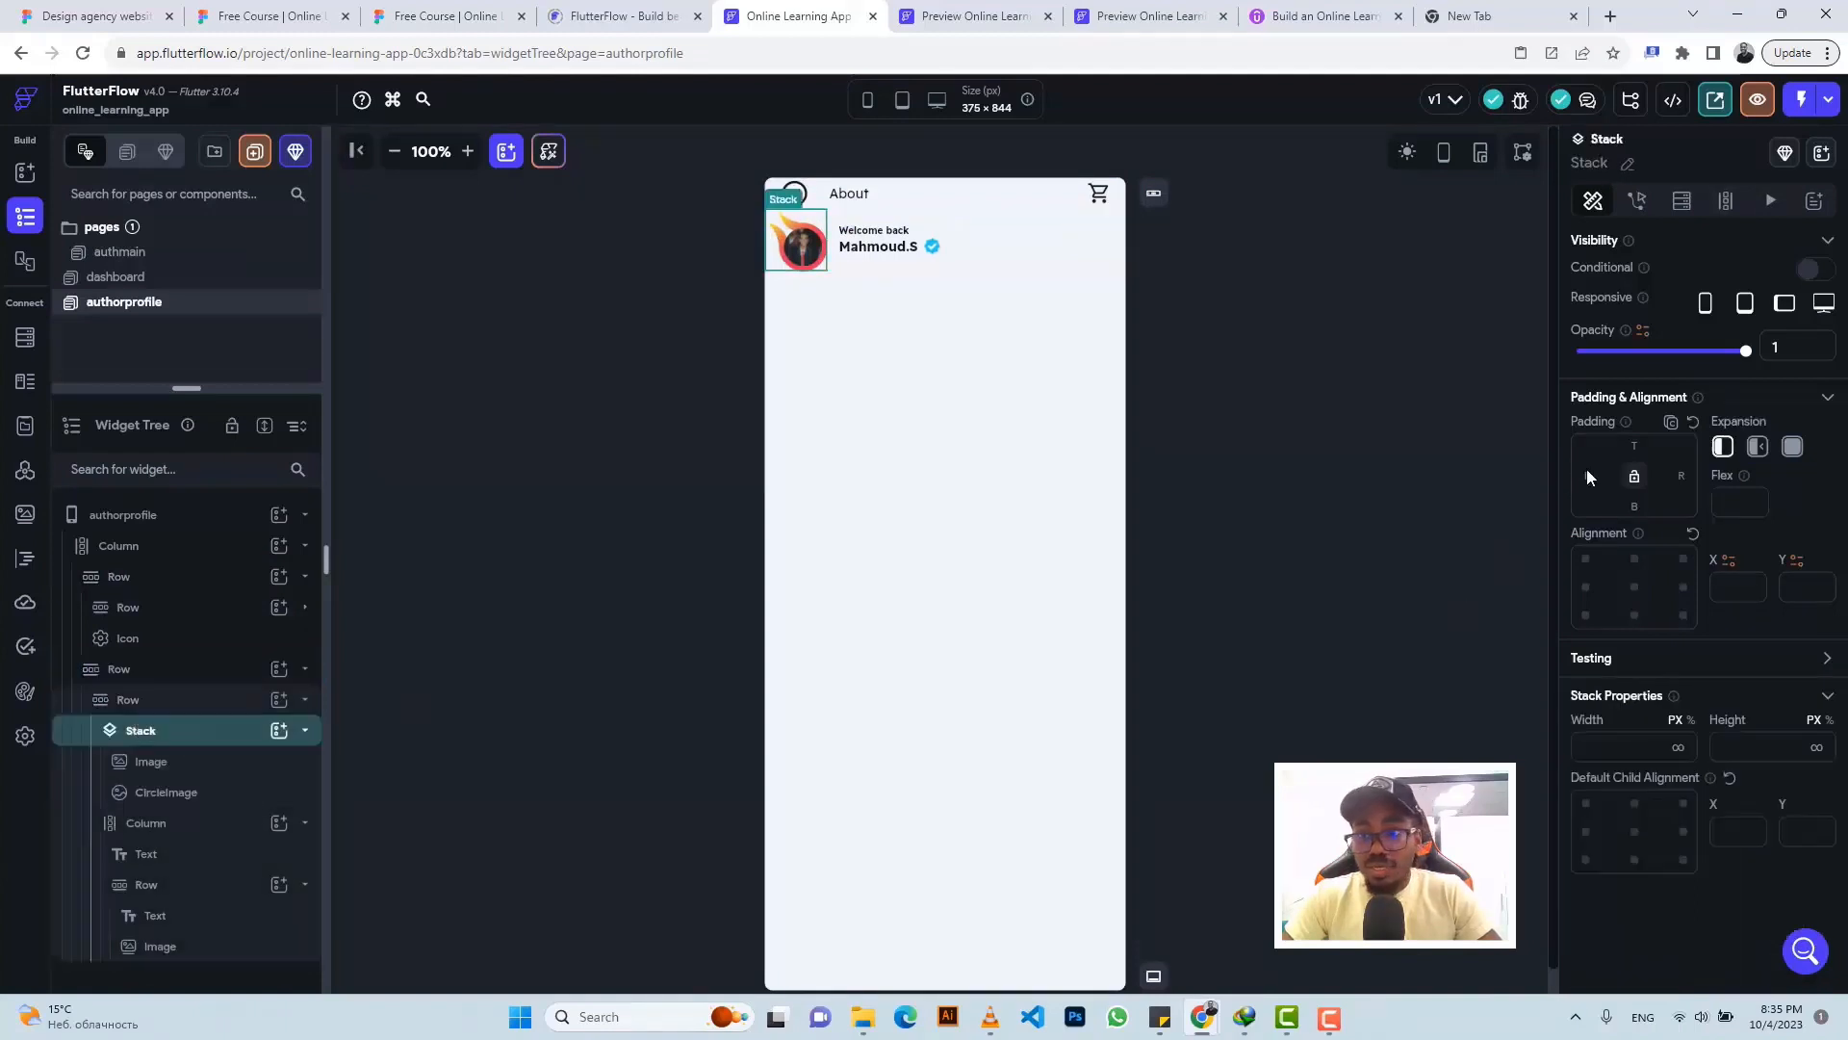
{"action": "type", "text": "17"}
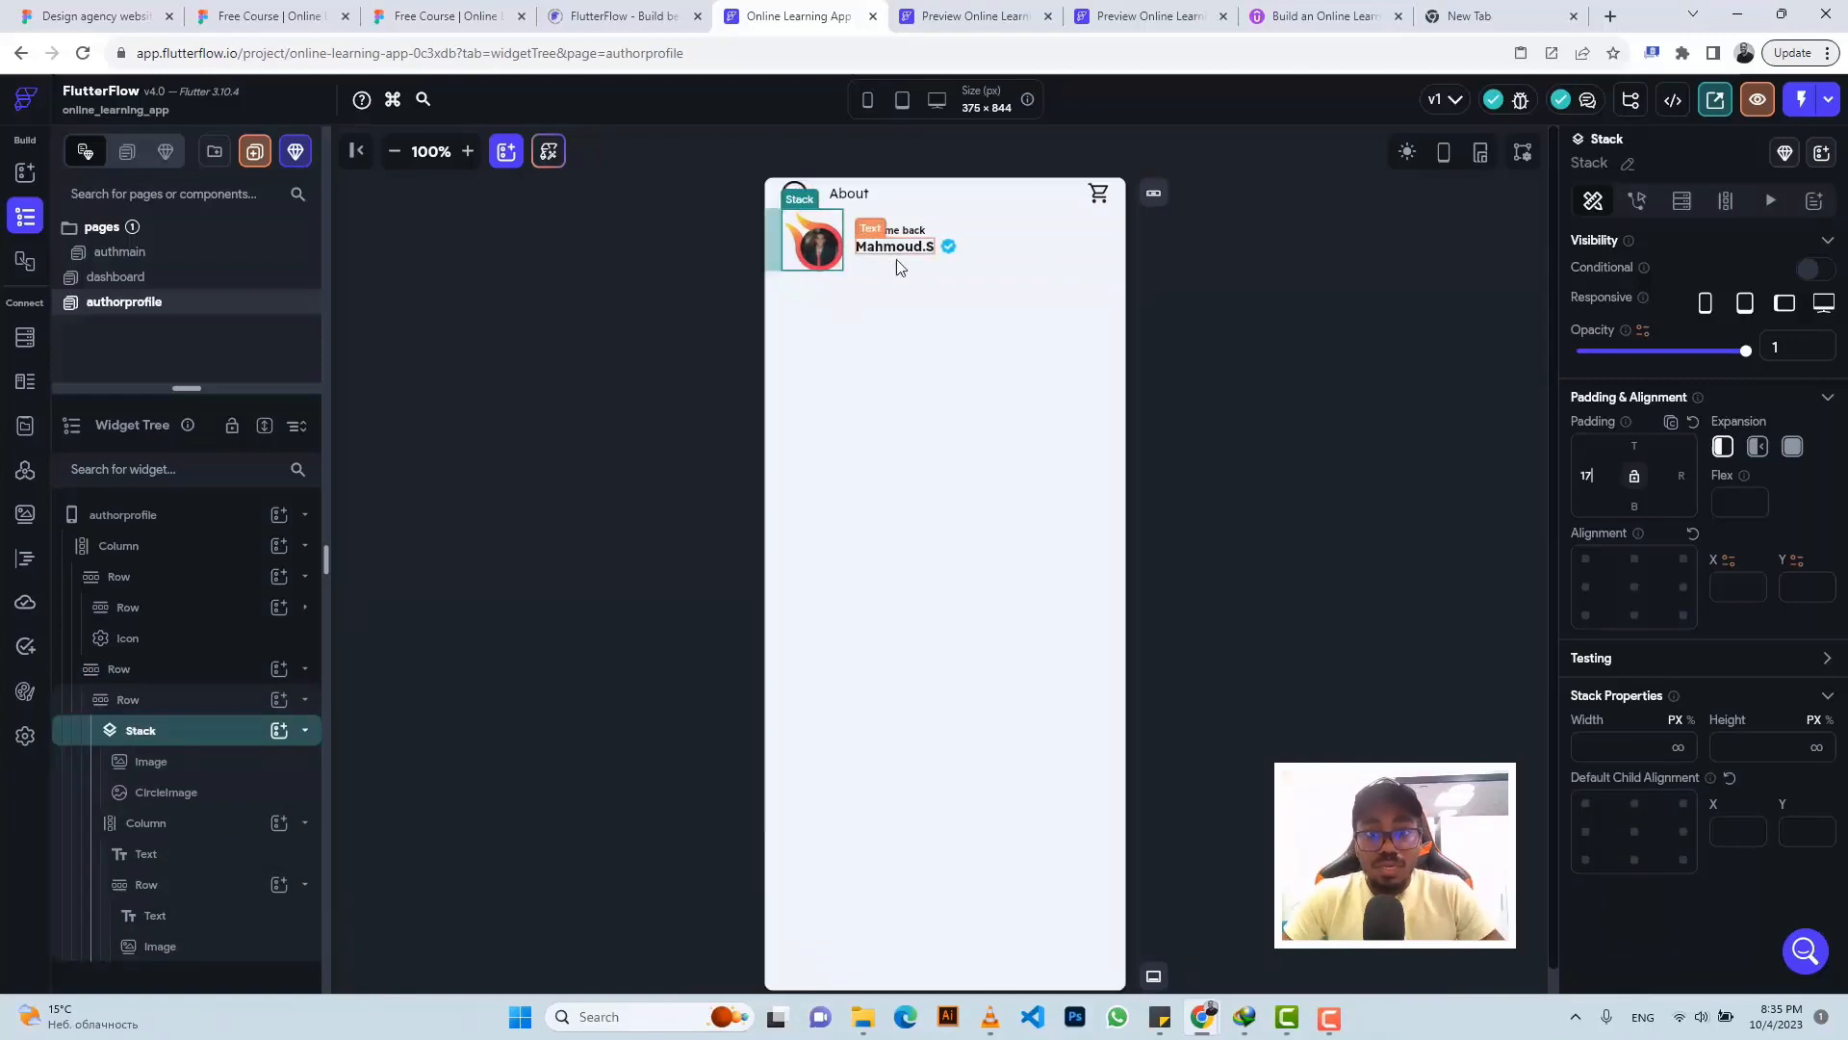
{"action": "left_click", "coordinate": [438, 17]}
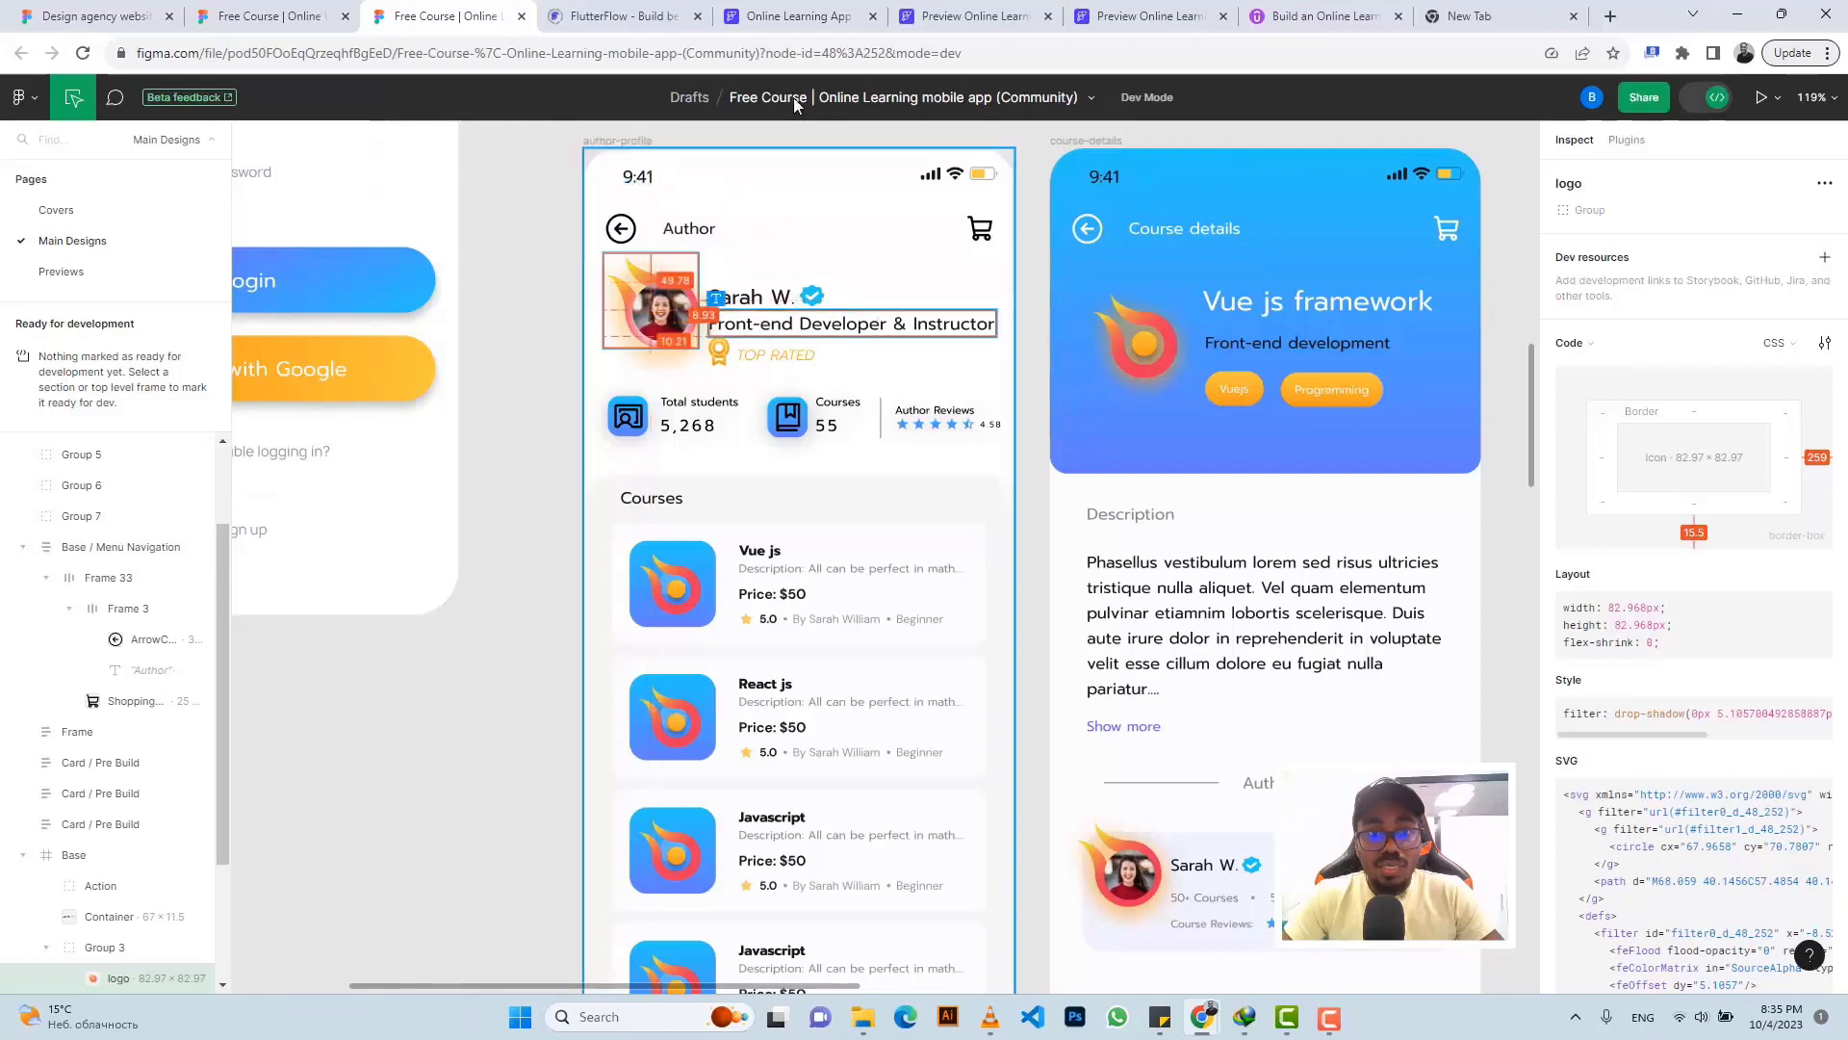
- Replace 'Welcome back' with 'Front-end Developer & Instructor' and move it below the name row
{"action": "left_click", "coordinate": [995, 376]}
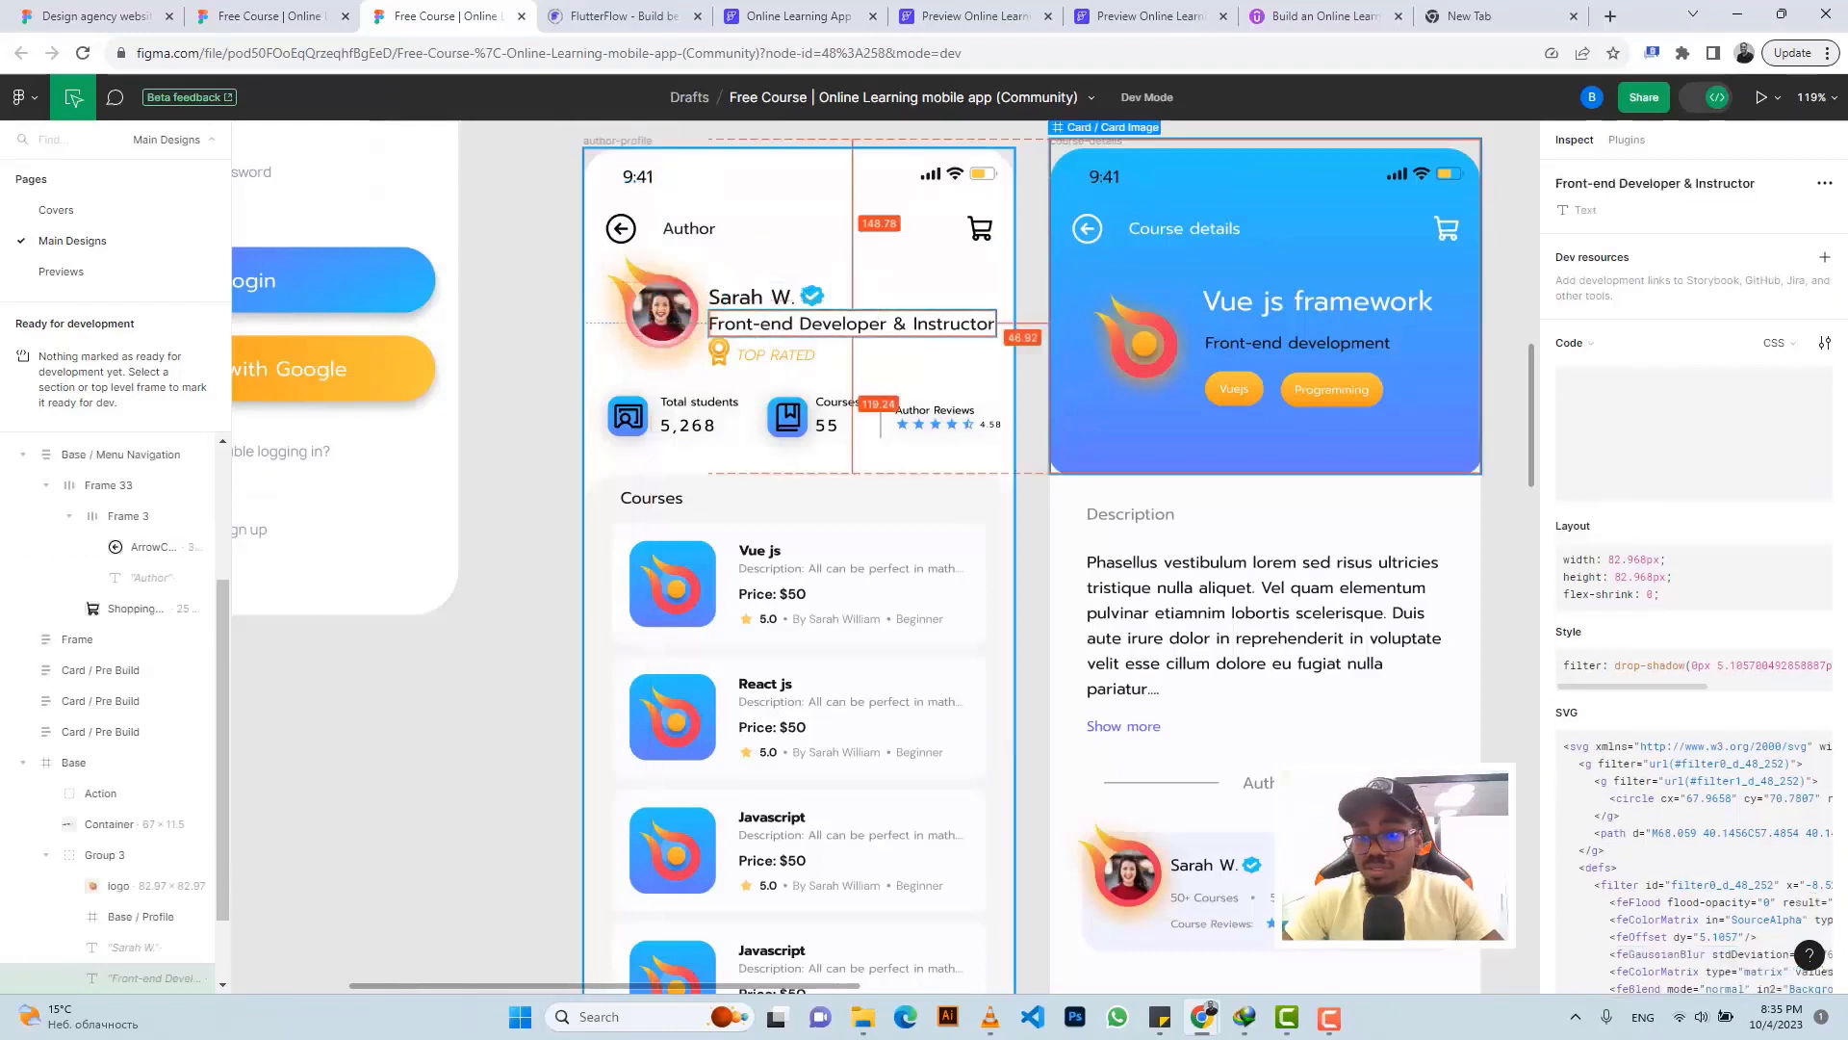
{"action": "left_click", "coordinate": [1819, 835]}
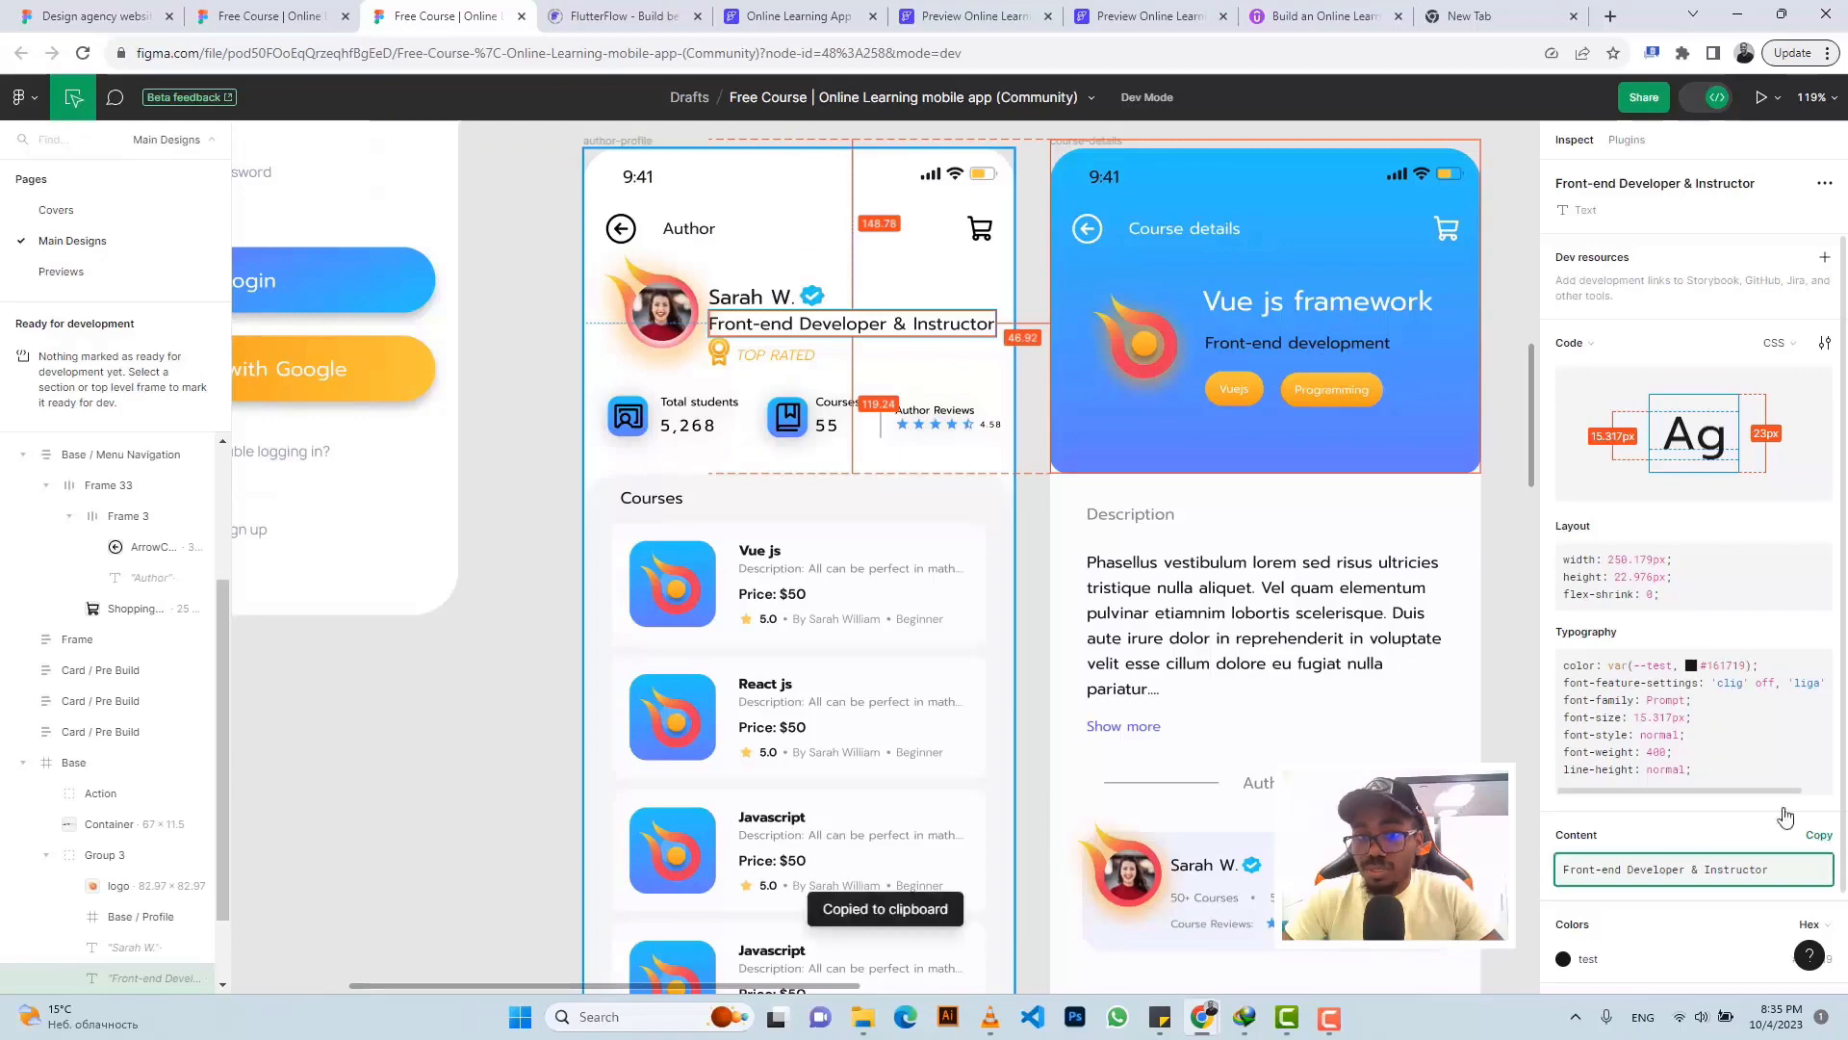
{"action": "left_click", "coordinate": [799, 17]}
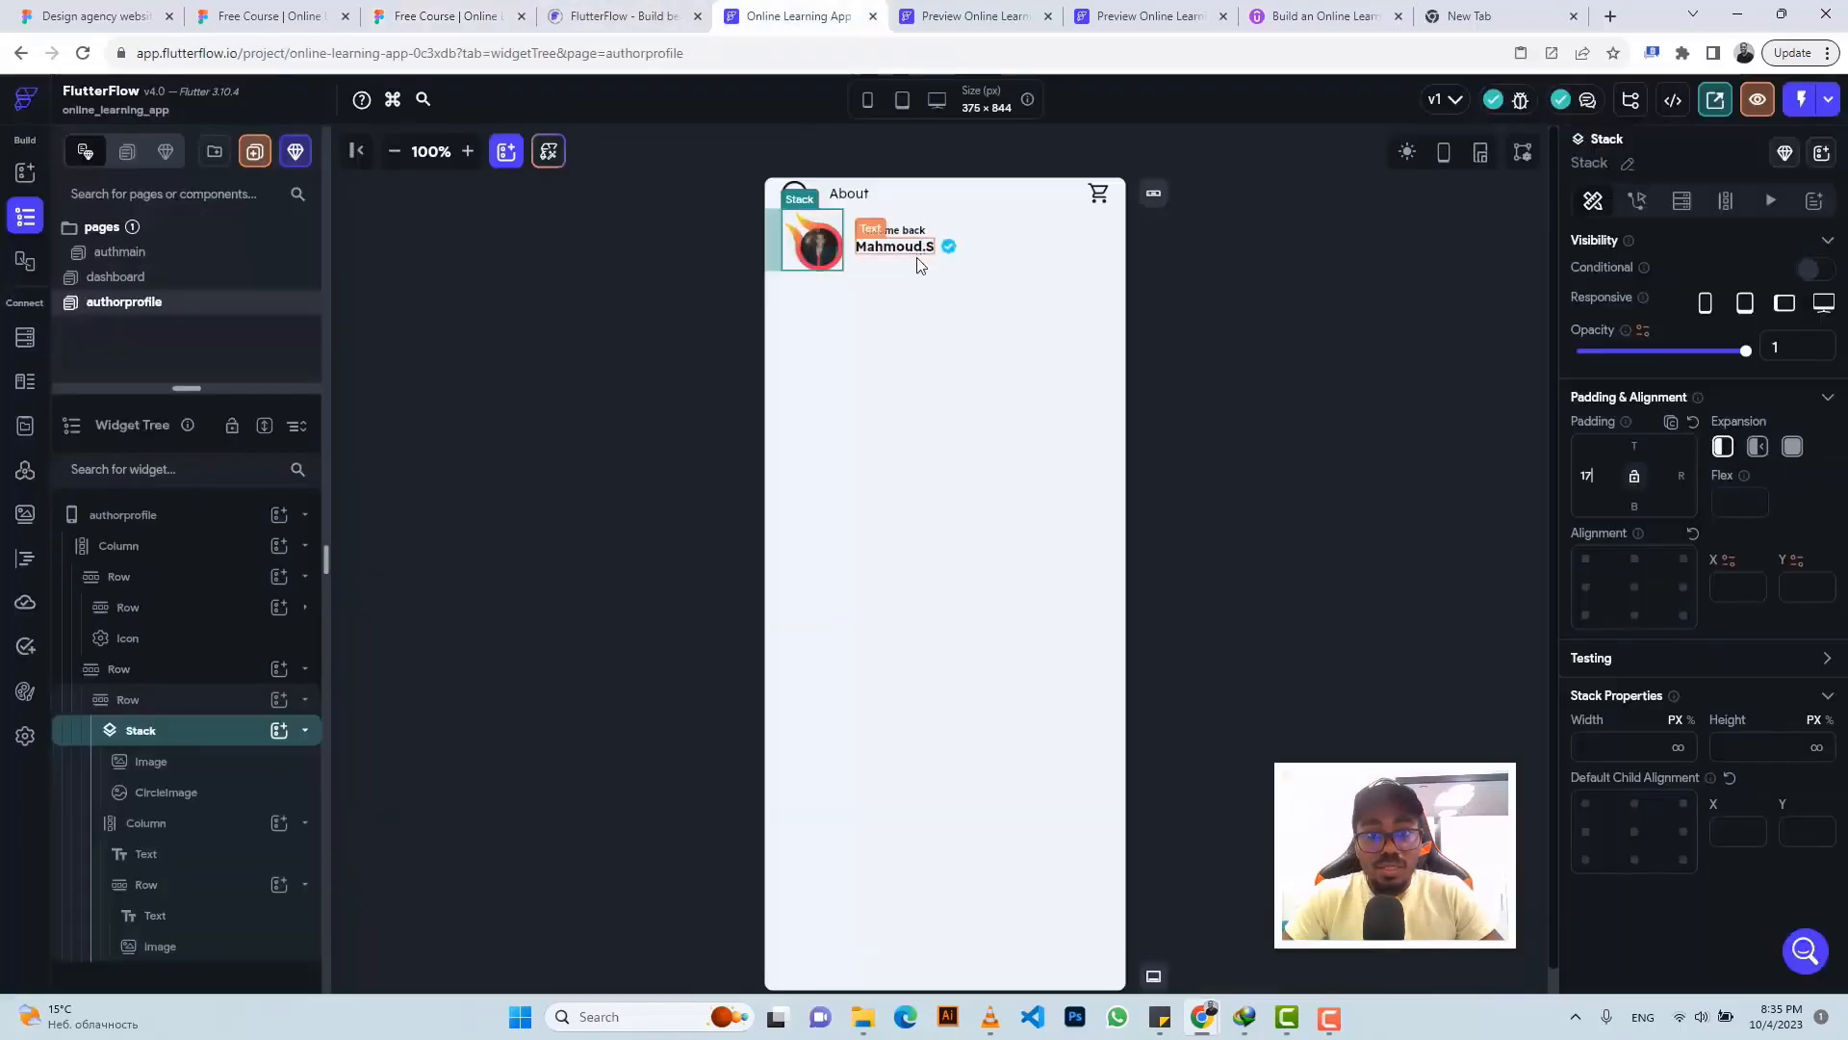
{"action": "left_click", "coordinate": [934, 239]}
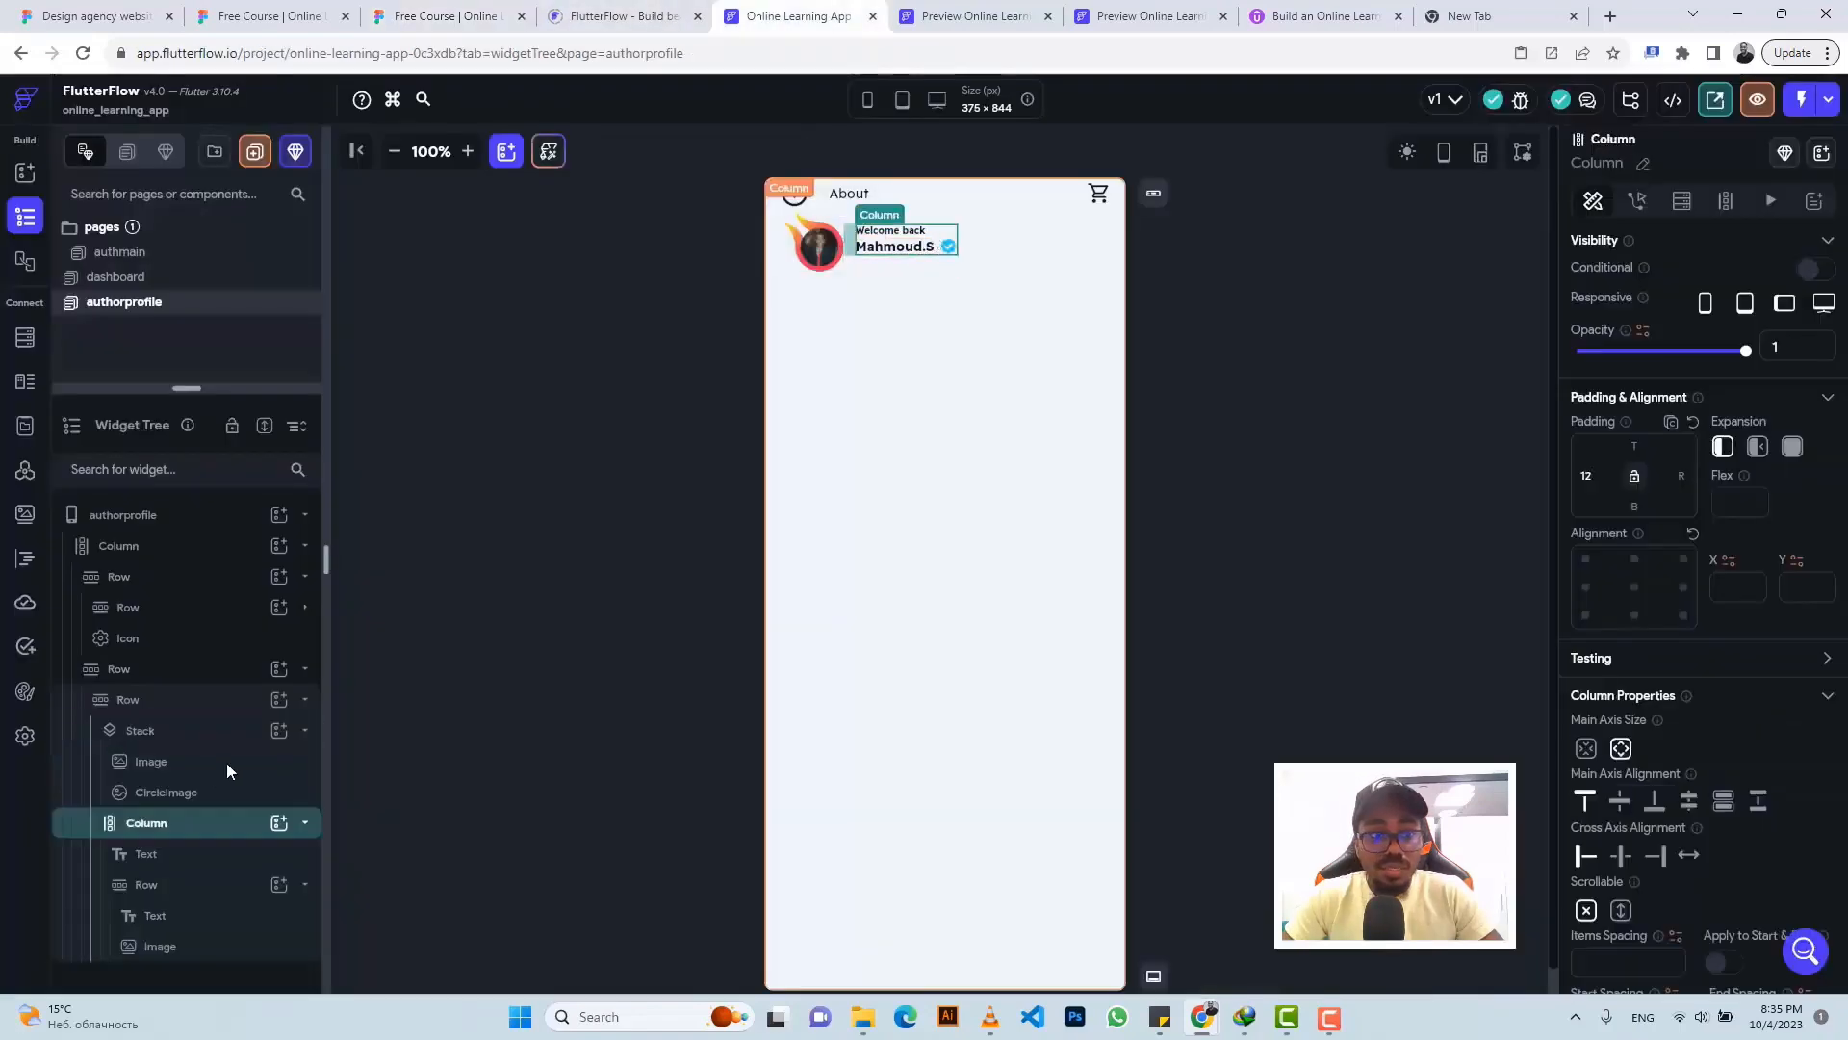
{"action": "left_click", "coordinate": [146, 854]}
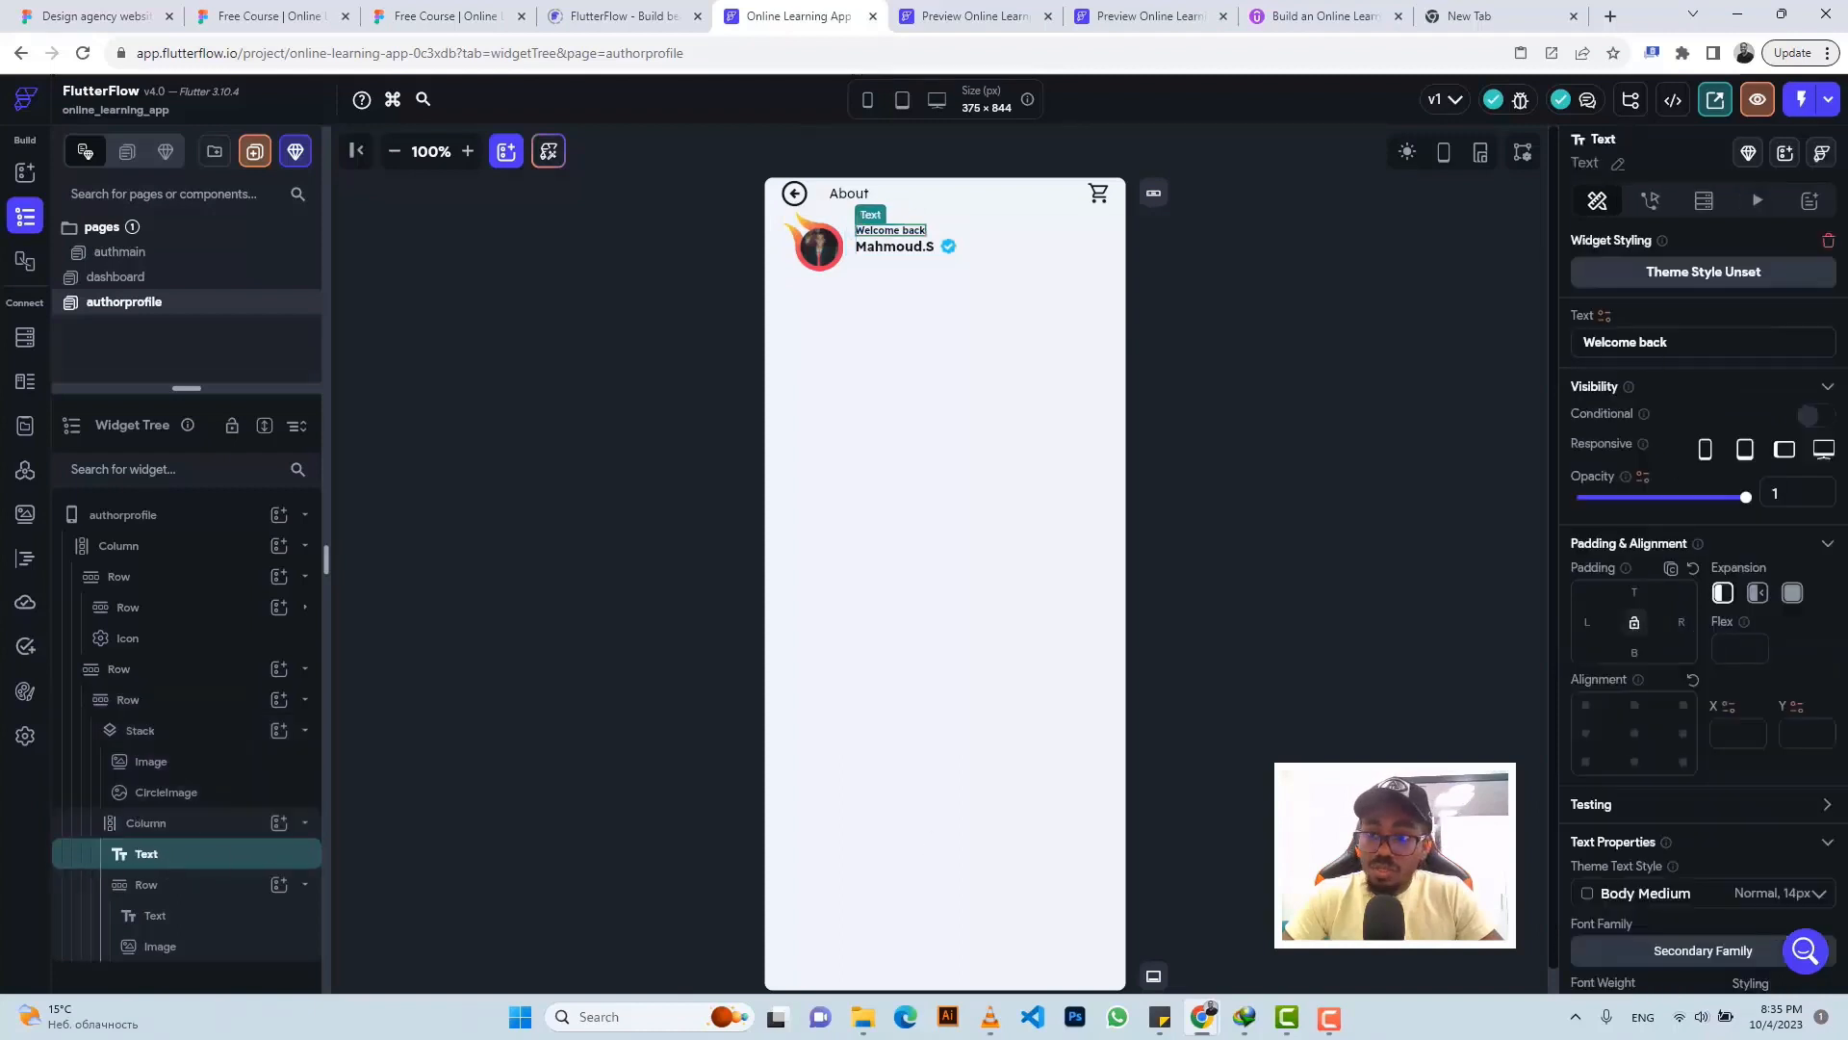
{"action": "key", "text": "ctrl+a"}
{"action": "key", "text": "ctrl+v"}
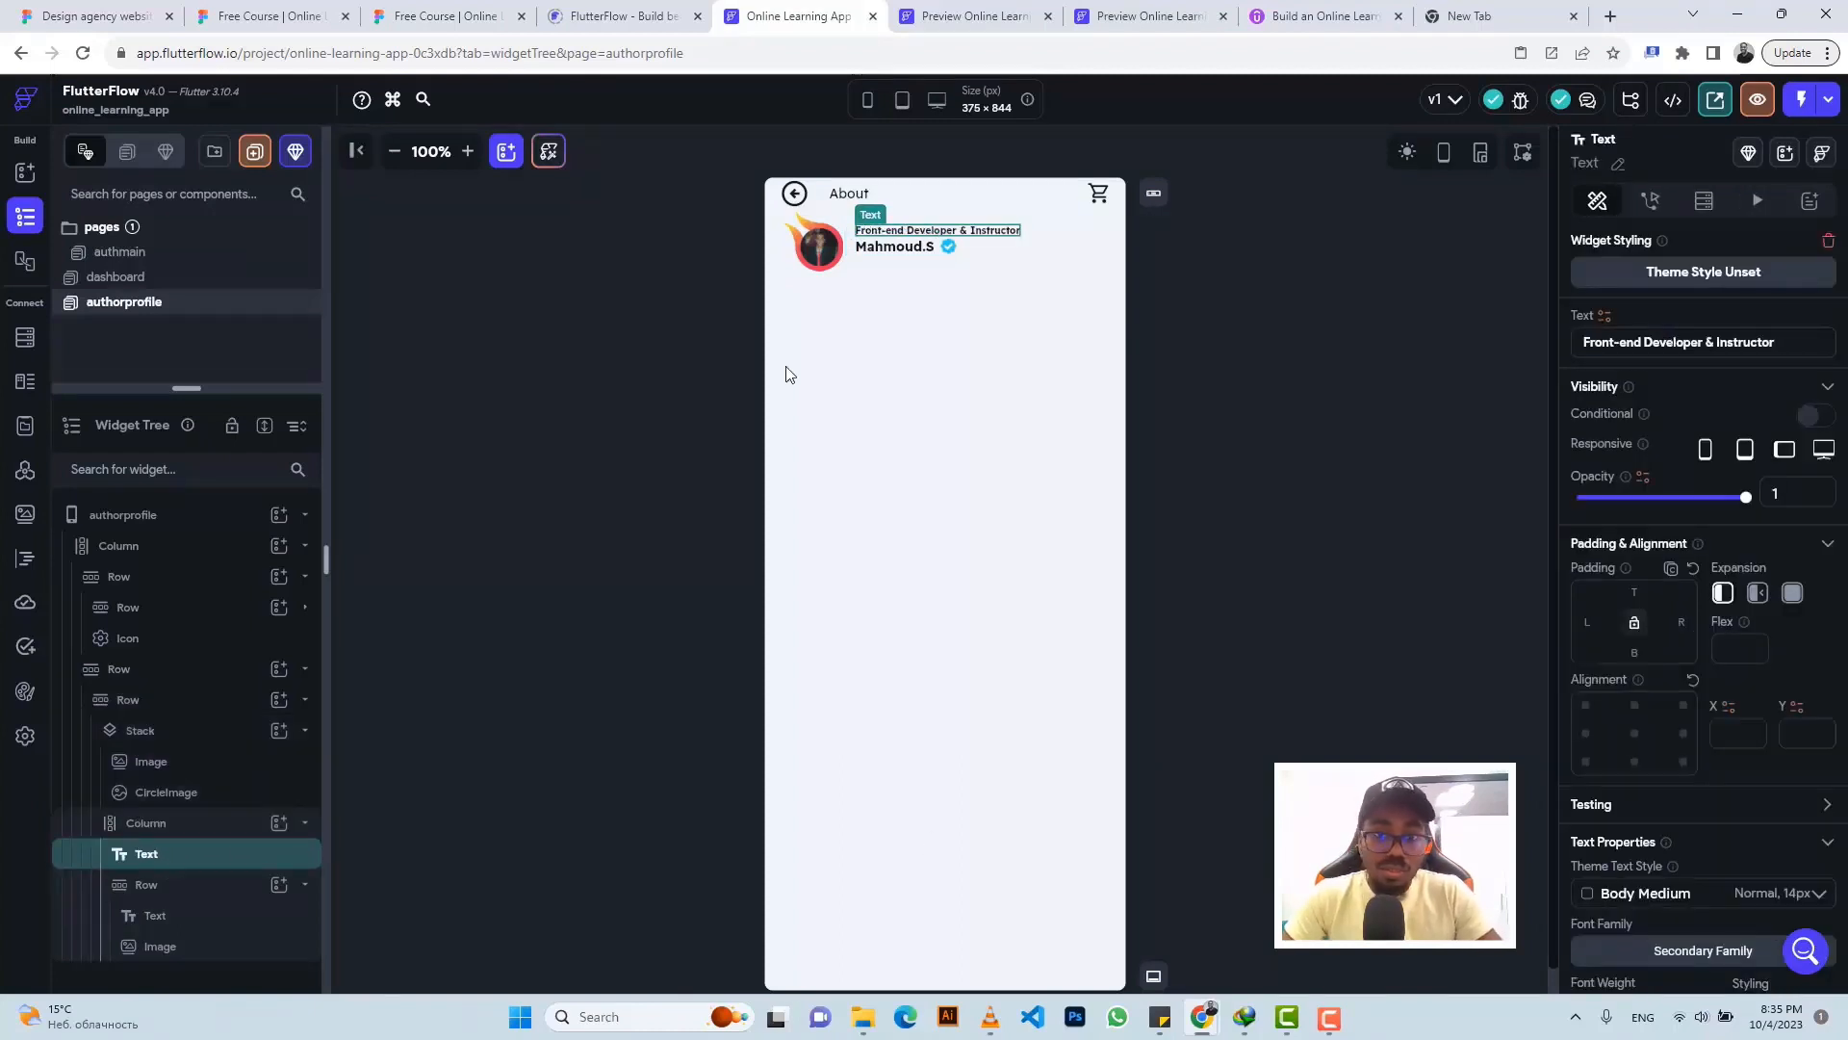
{"action": "left_click", "coordinate": [168, 886]}
{"action": "left_click", "coordinate": [165, 886]}
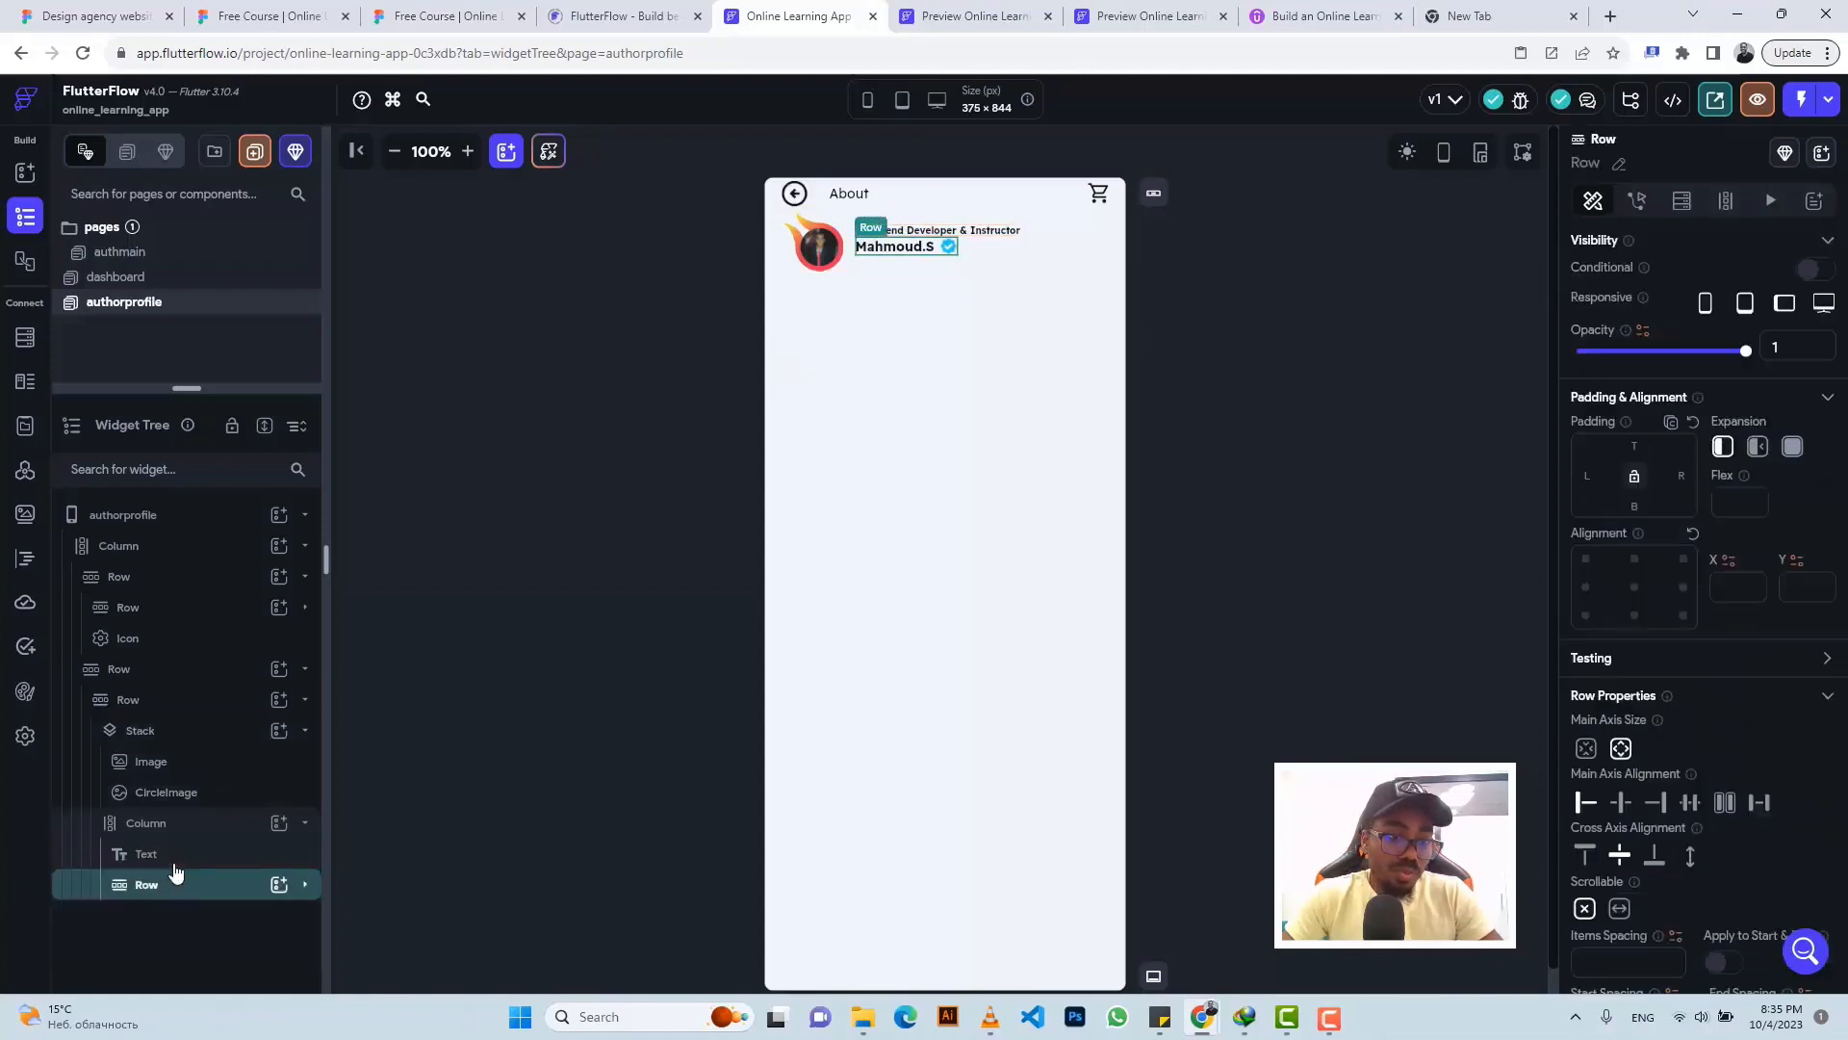
{"action": "left_click", "coordinate": [173, 855]}
{"action": "left_click_drag", "start_coordinate": [173, 867], "coordinate": [172, 900]}
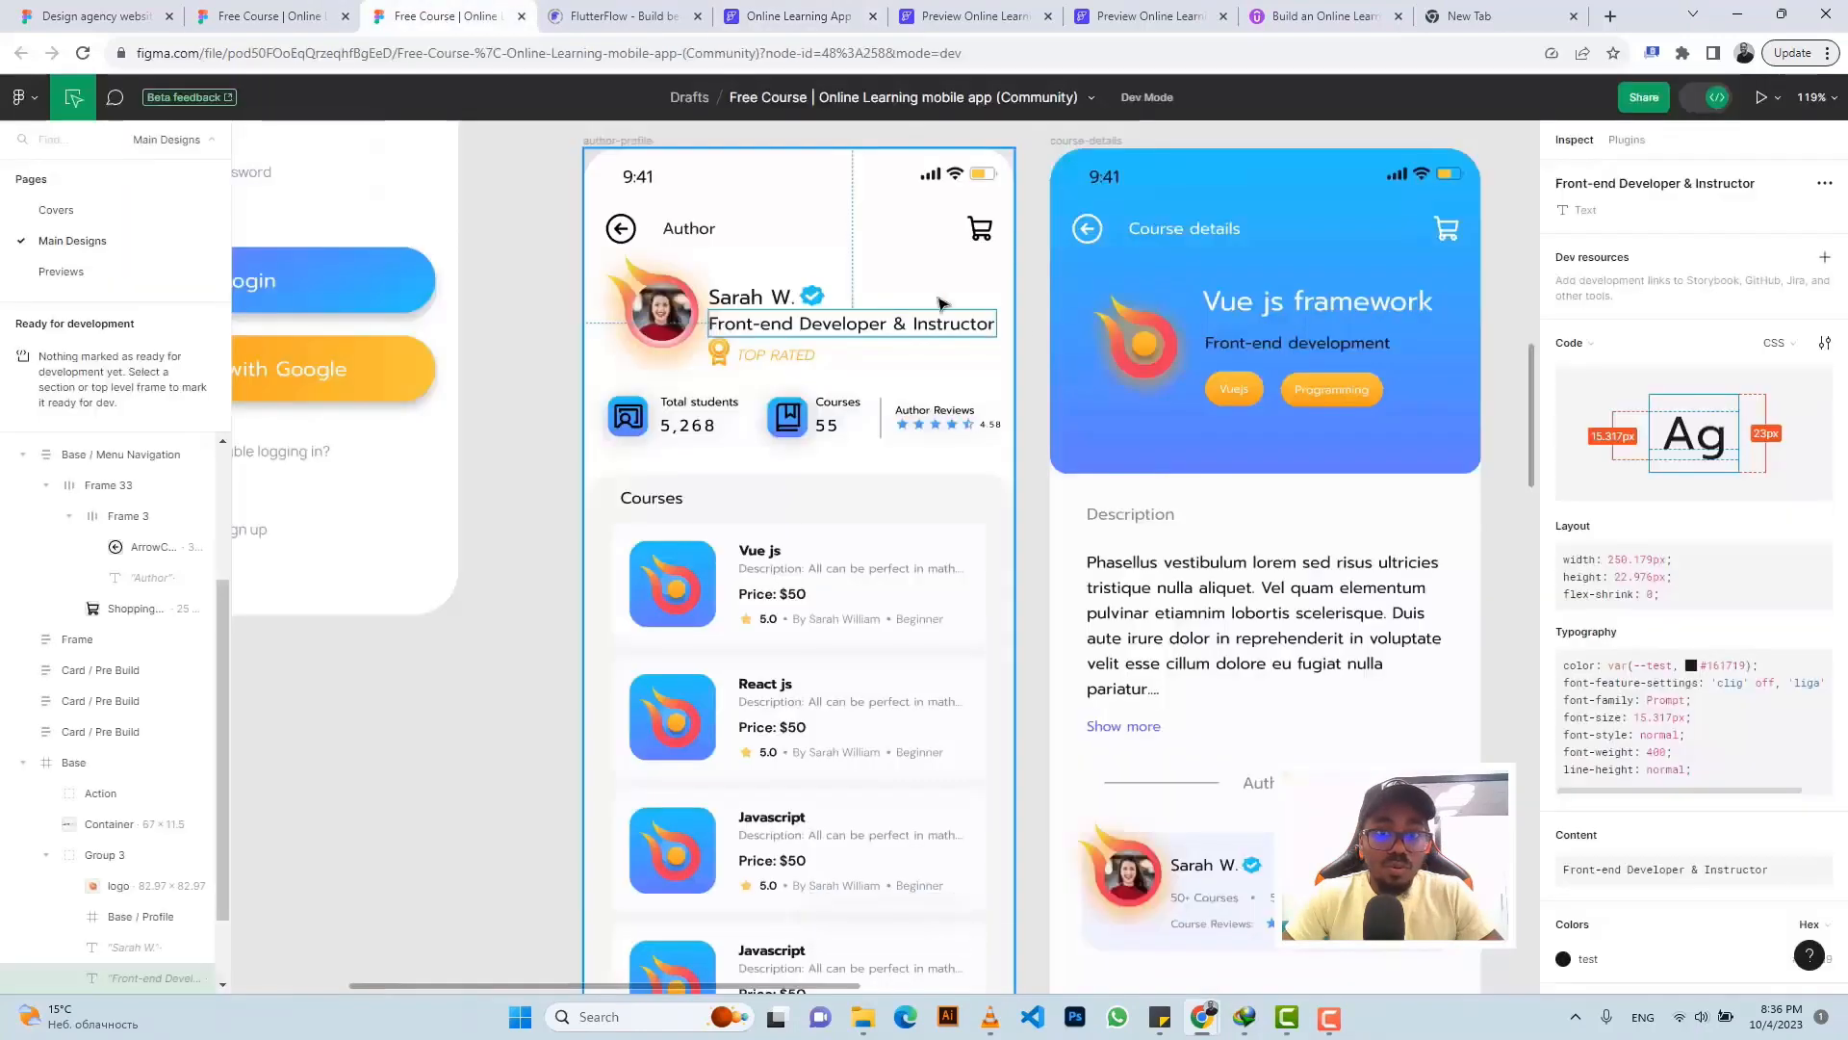
- Change the name text to the author name copied from the Figma design
{"action": "left_click", "coordinate": [435, 16]}
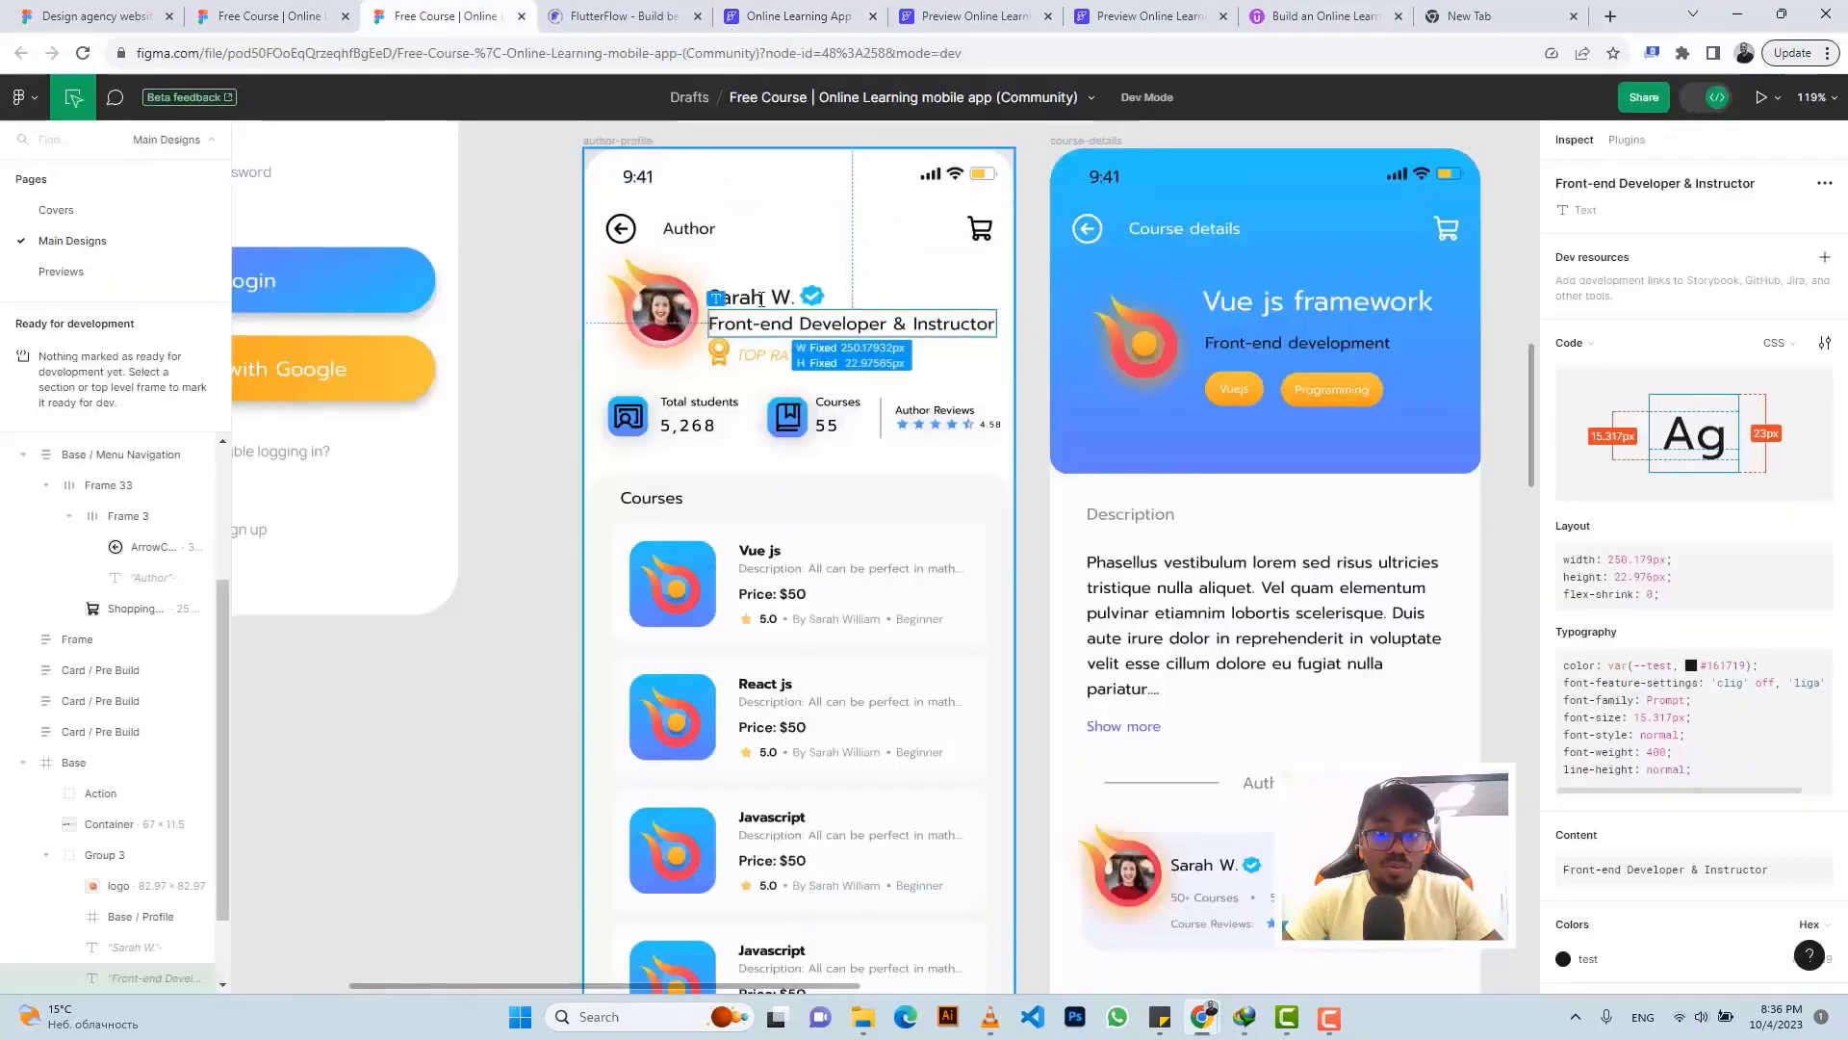
{"action": "left_click", "coordinate": [739, 300]}
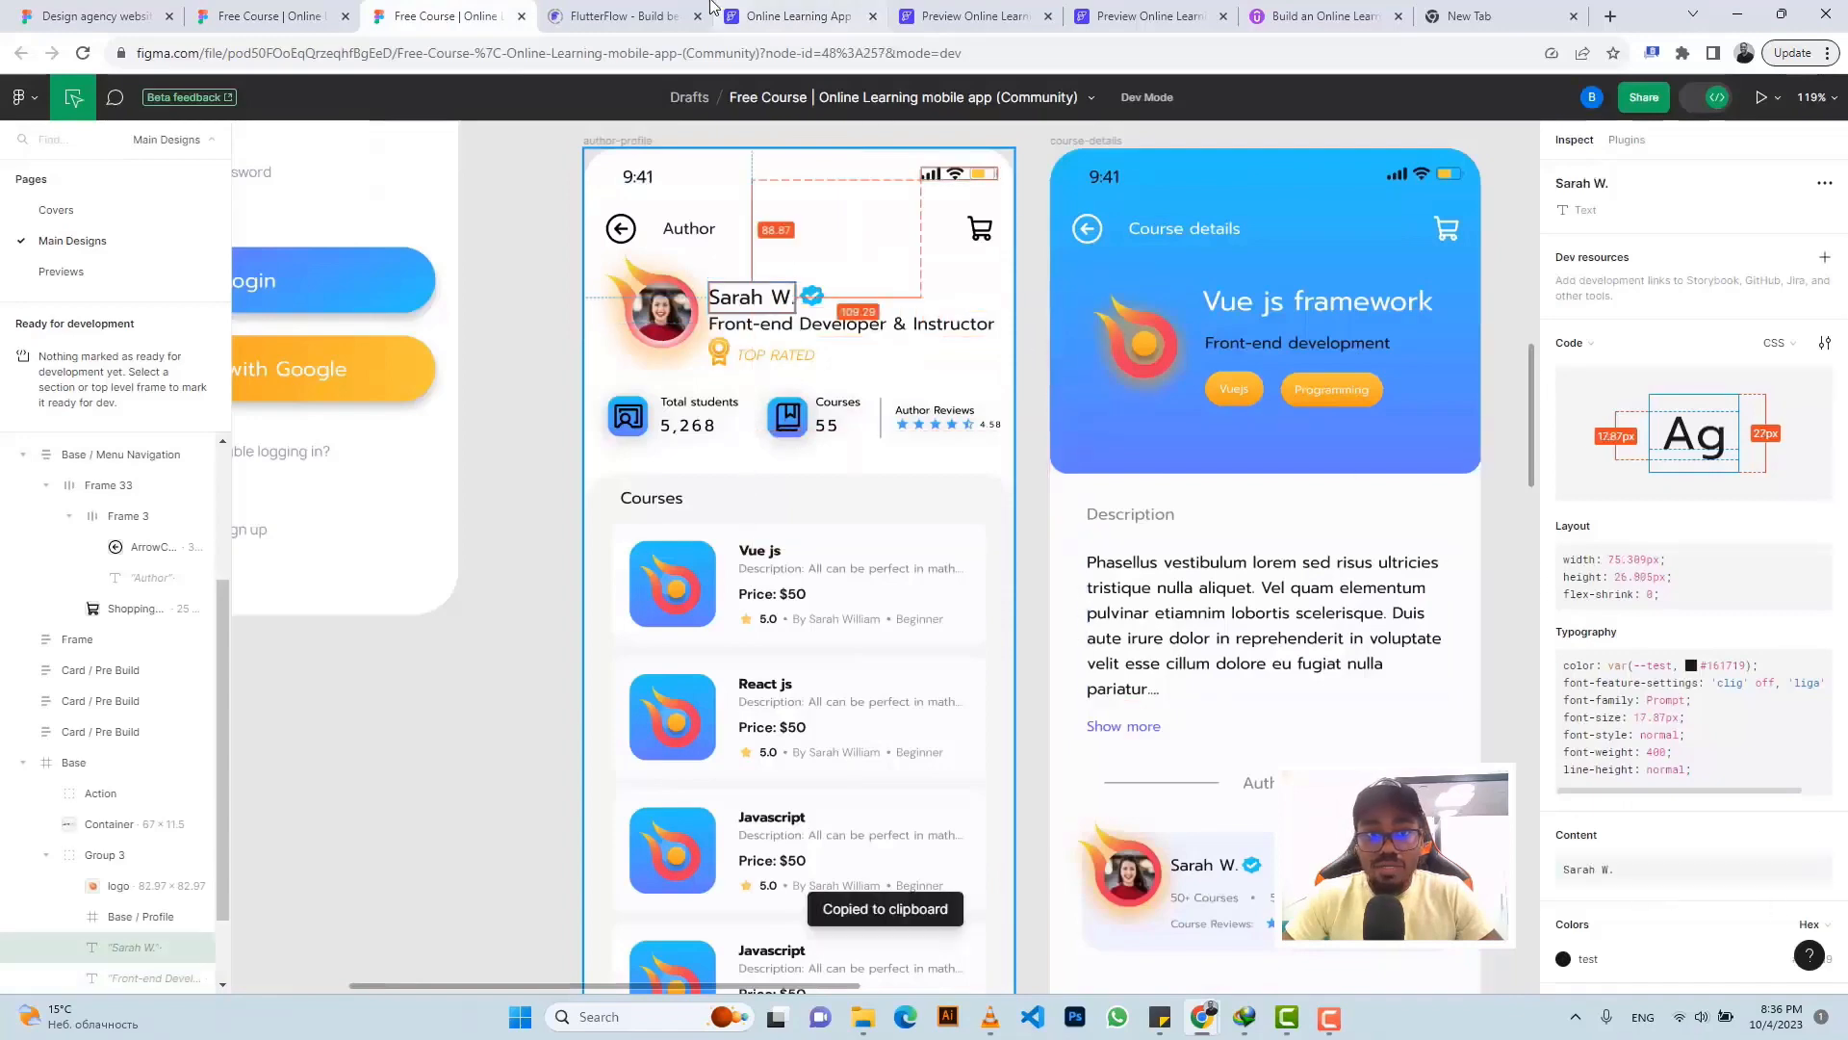
{"action": "left_click", "coordinate": [751, 15]}
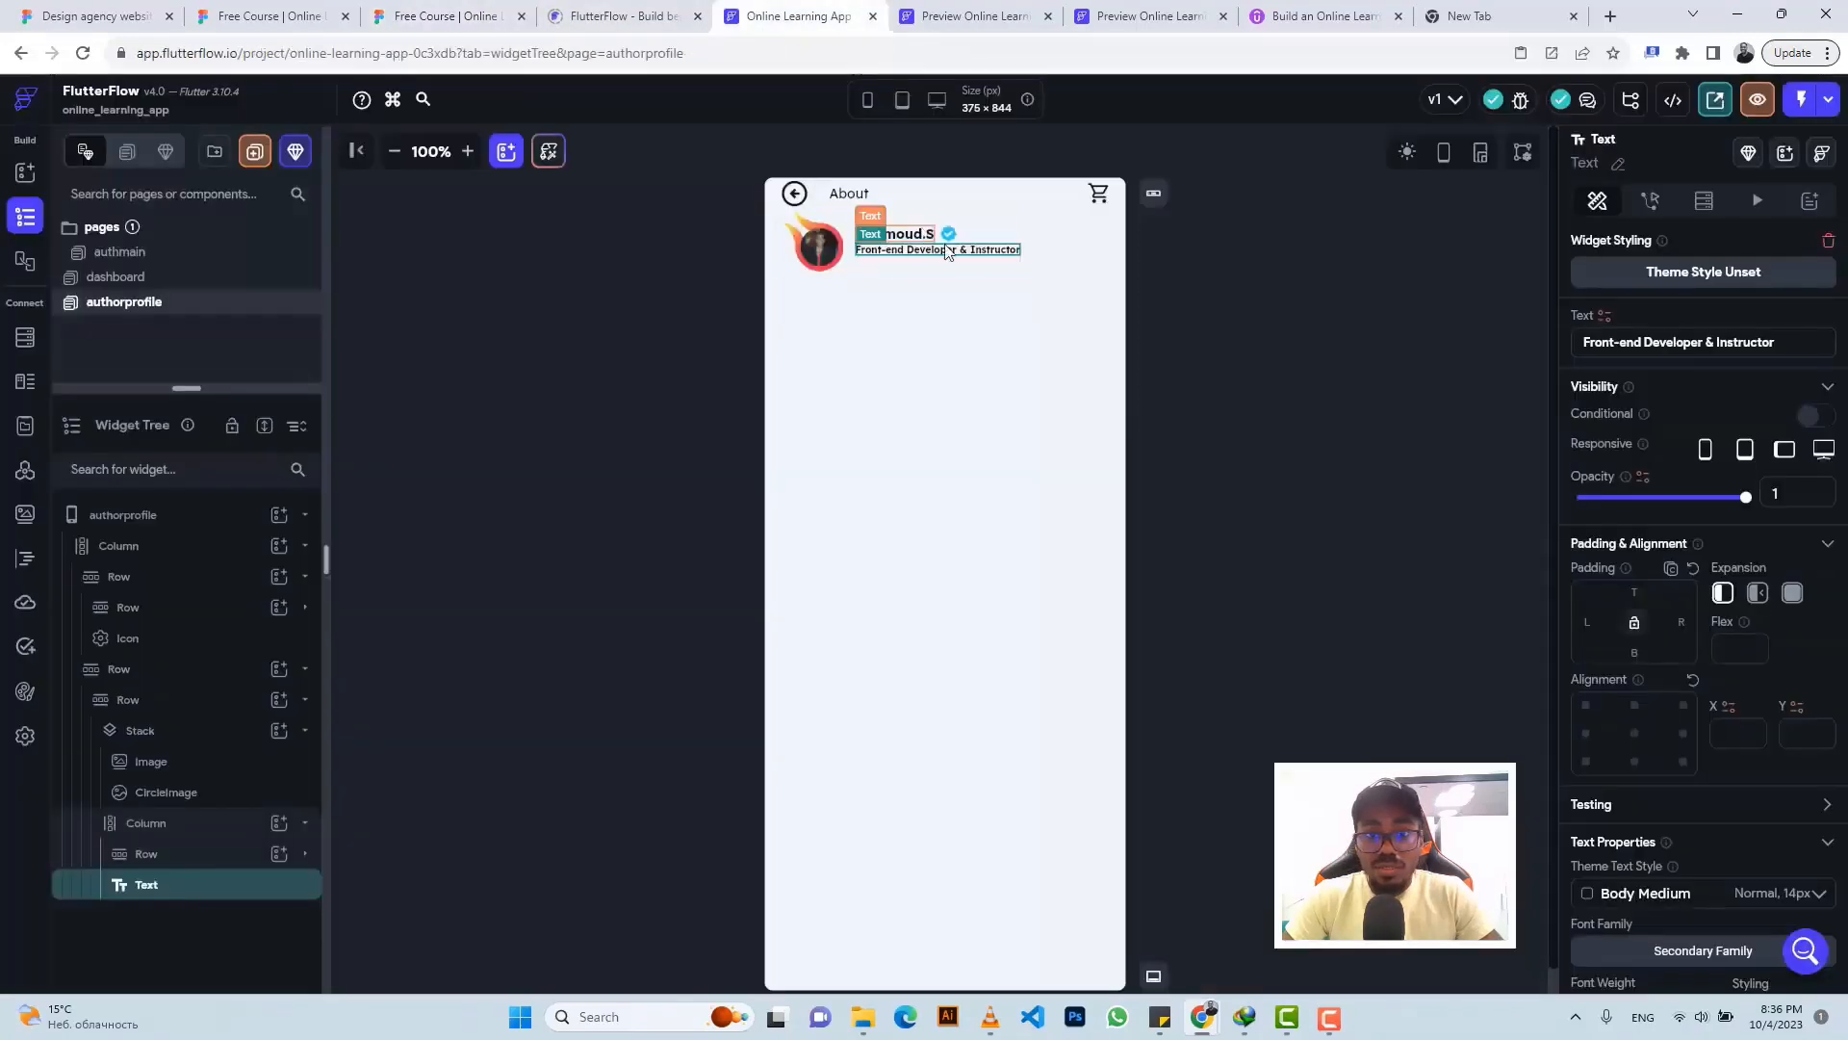
{"action": "left_click", "coordinate": [928, 233]}
{"action": "triple_click", "coordinate": [1621, 342]}
{"action": "type", "text": "Sarah W."}
{"action": "left_click", "coordinate": [480, 13]}
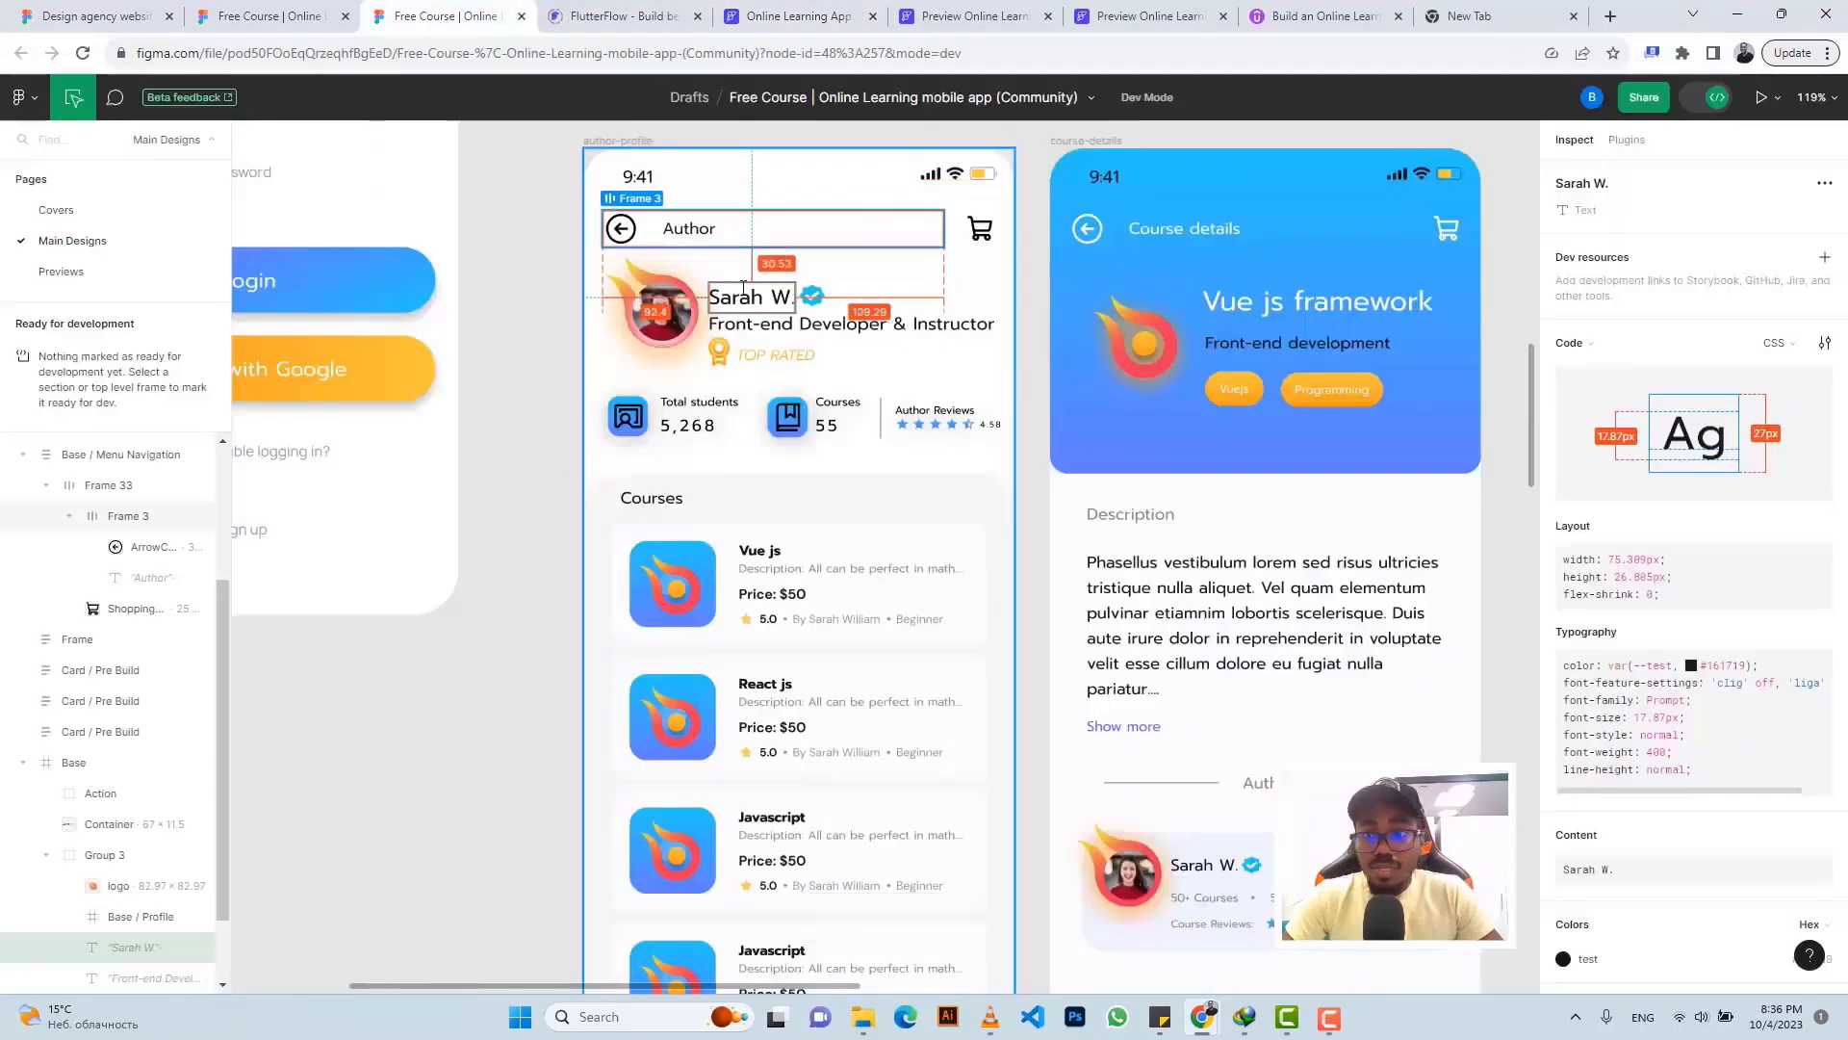
{"action": "left_click", "coordinate": [752, 13]}
{"action": "scroll", "coordinate": [1642, 642], "scroll_direction": "down", "scroll_amount": 3}
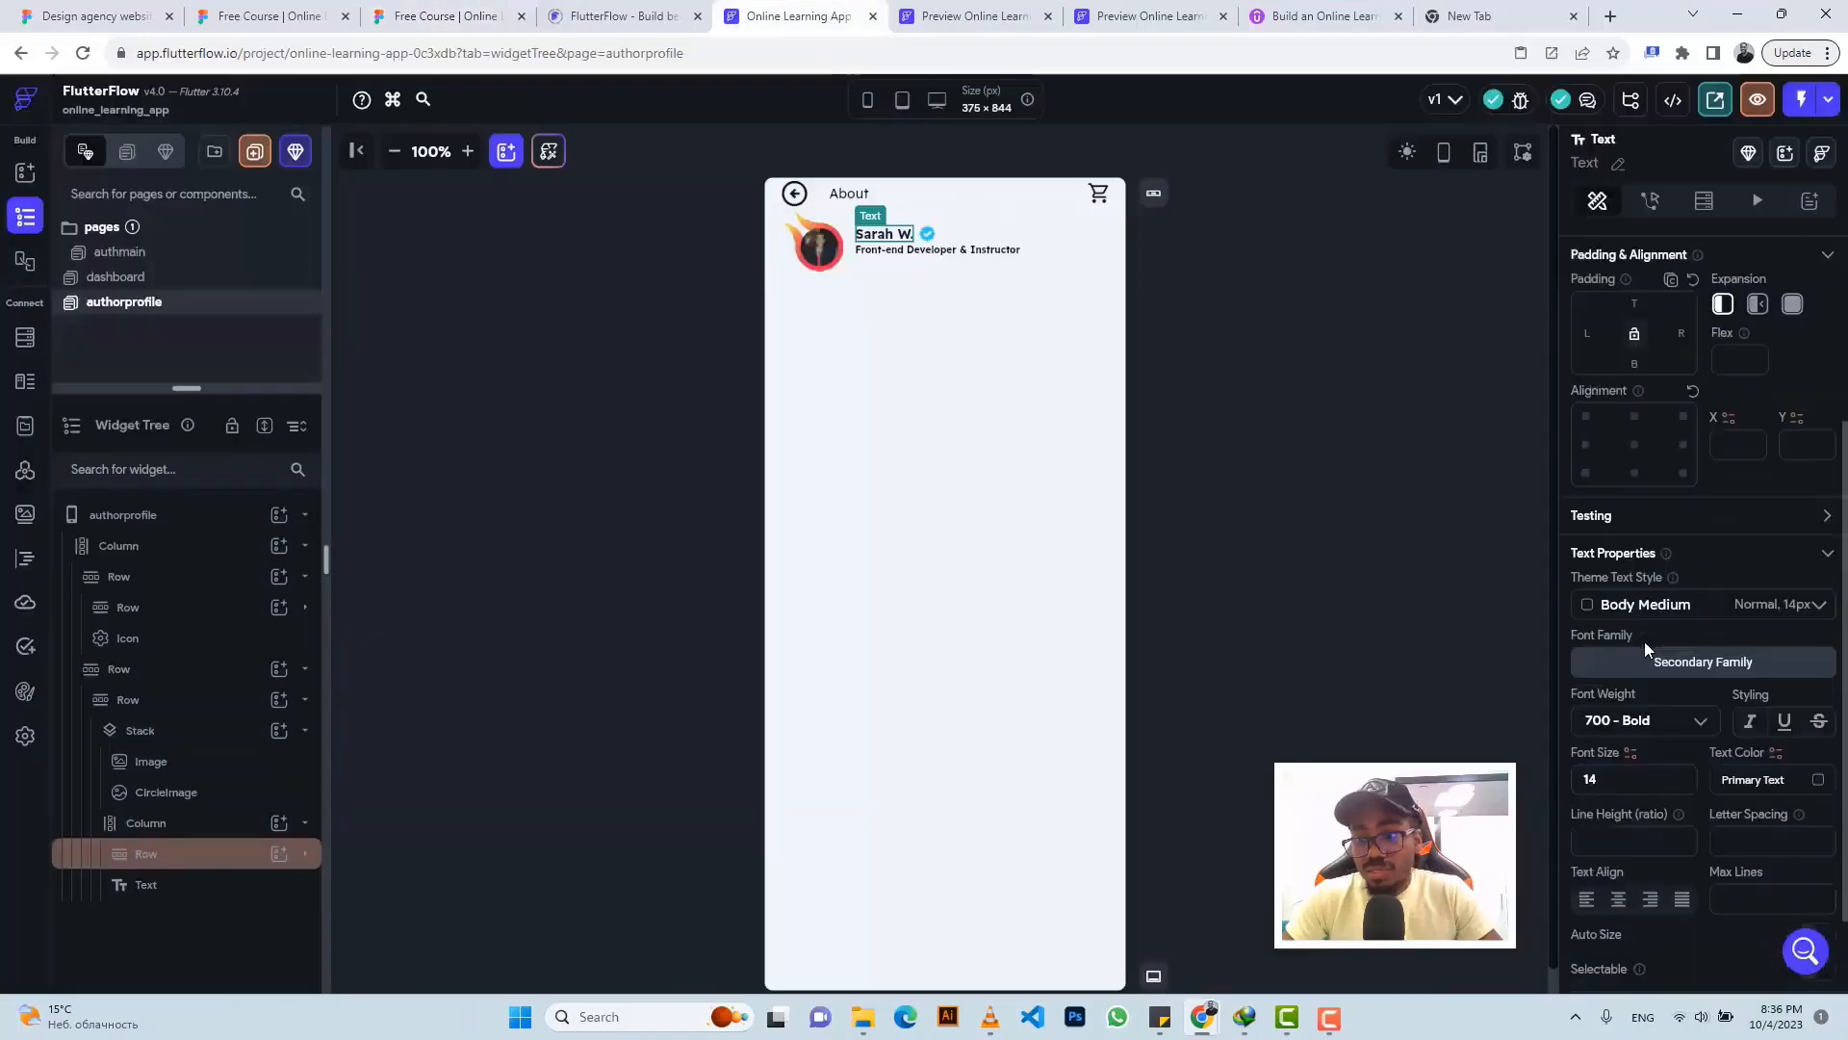
- Set the name text to 400 - Normal weight and font size 18
{"action": "left_click", "coordinate": [1629, 729]}
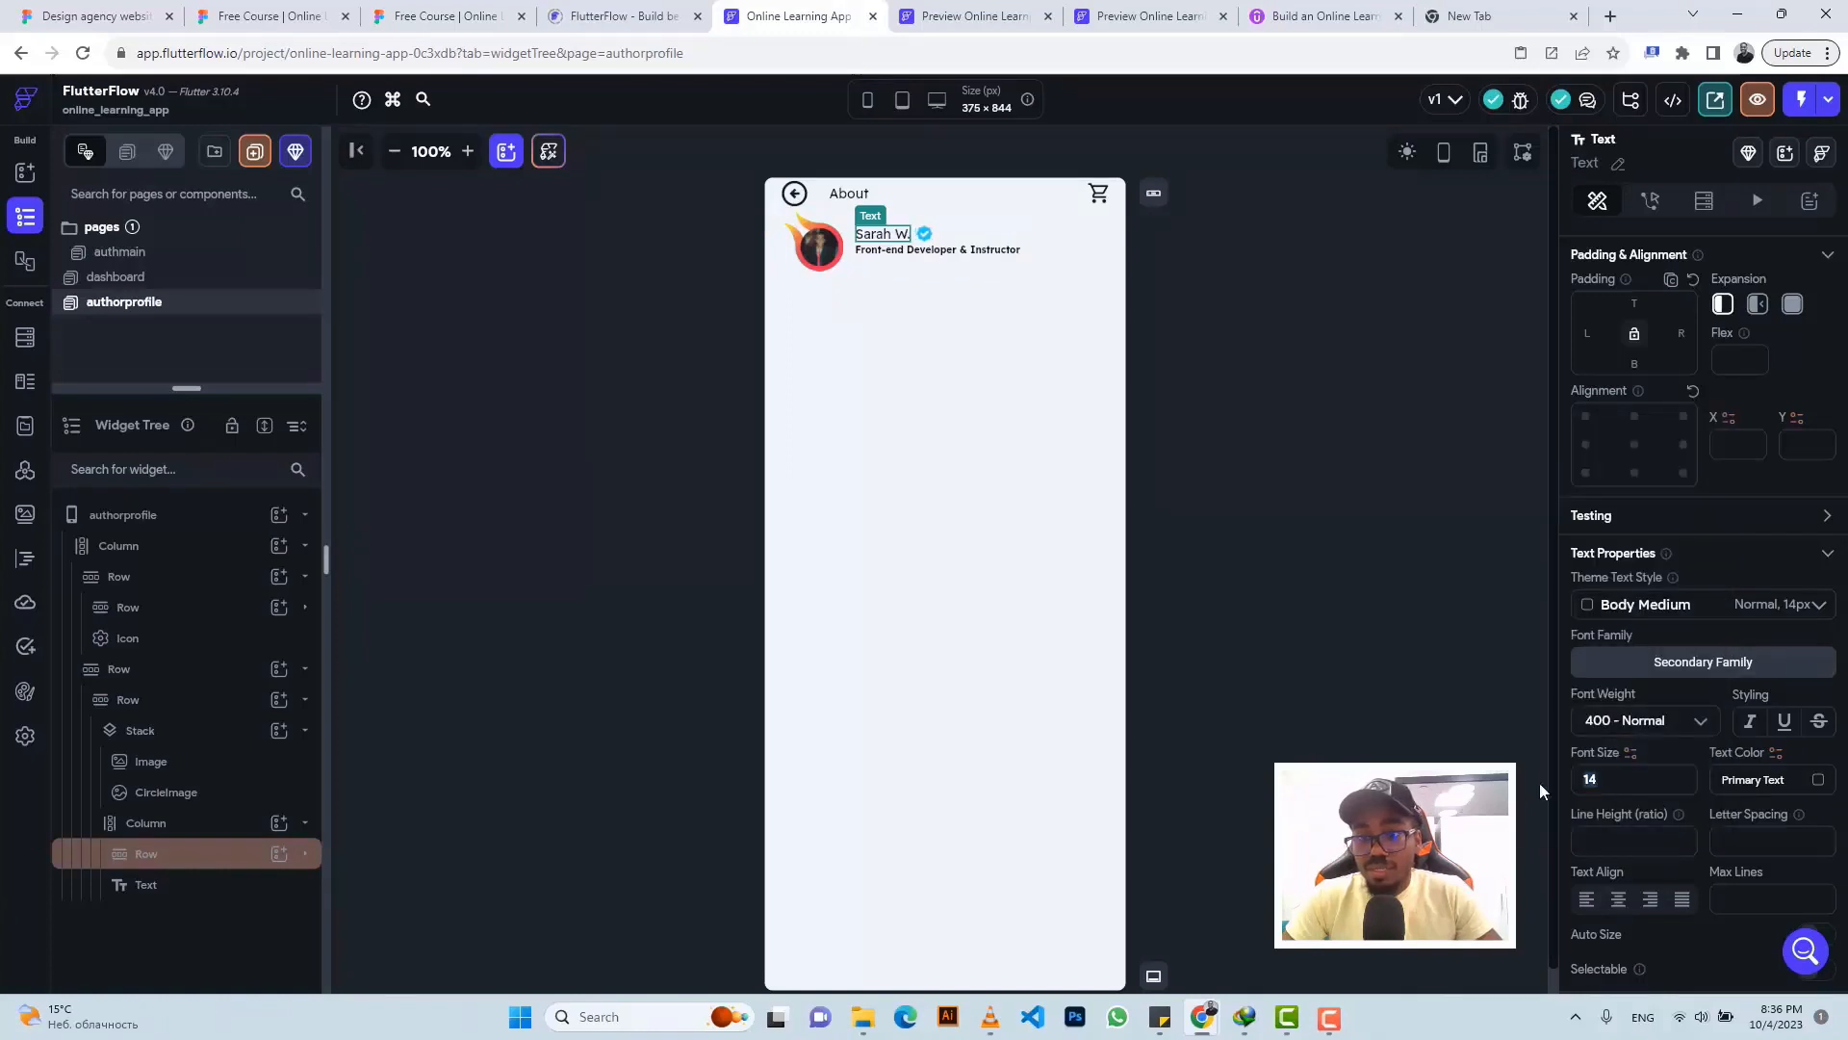
{"action": "key", "text": "BackSpace"}
{"action": "type", "text": "8"}
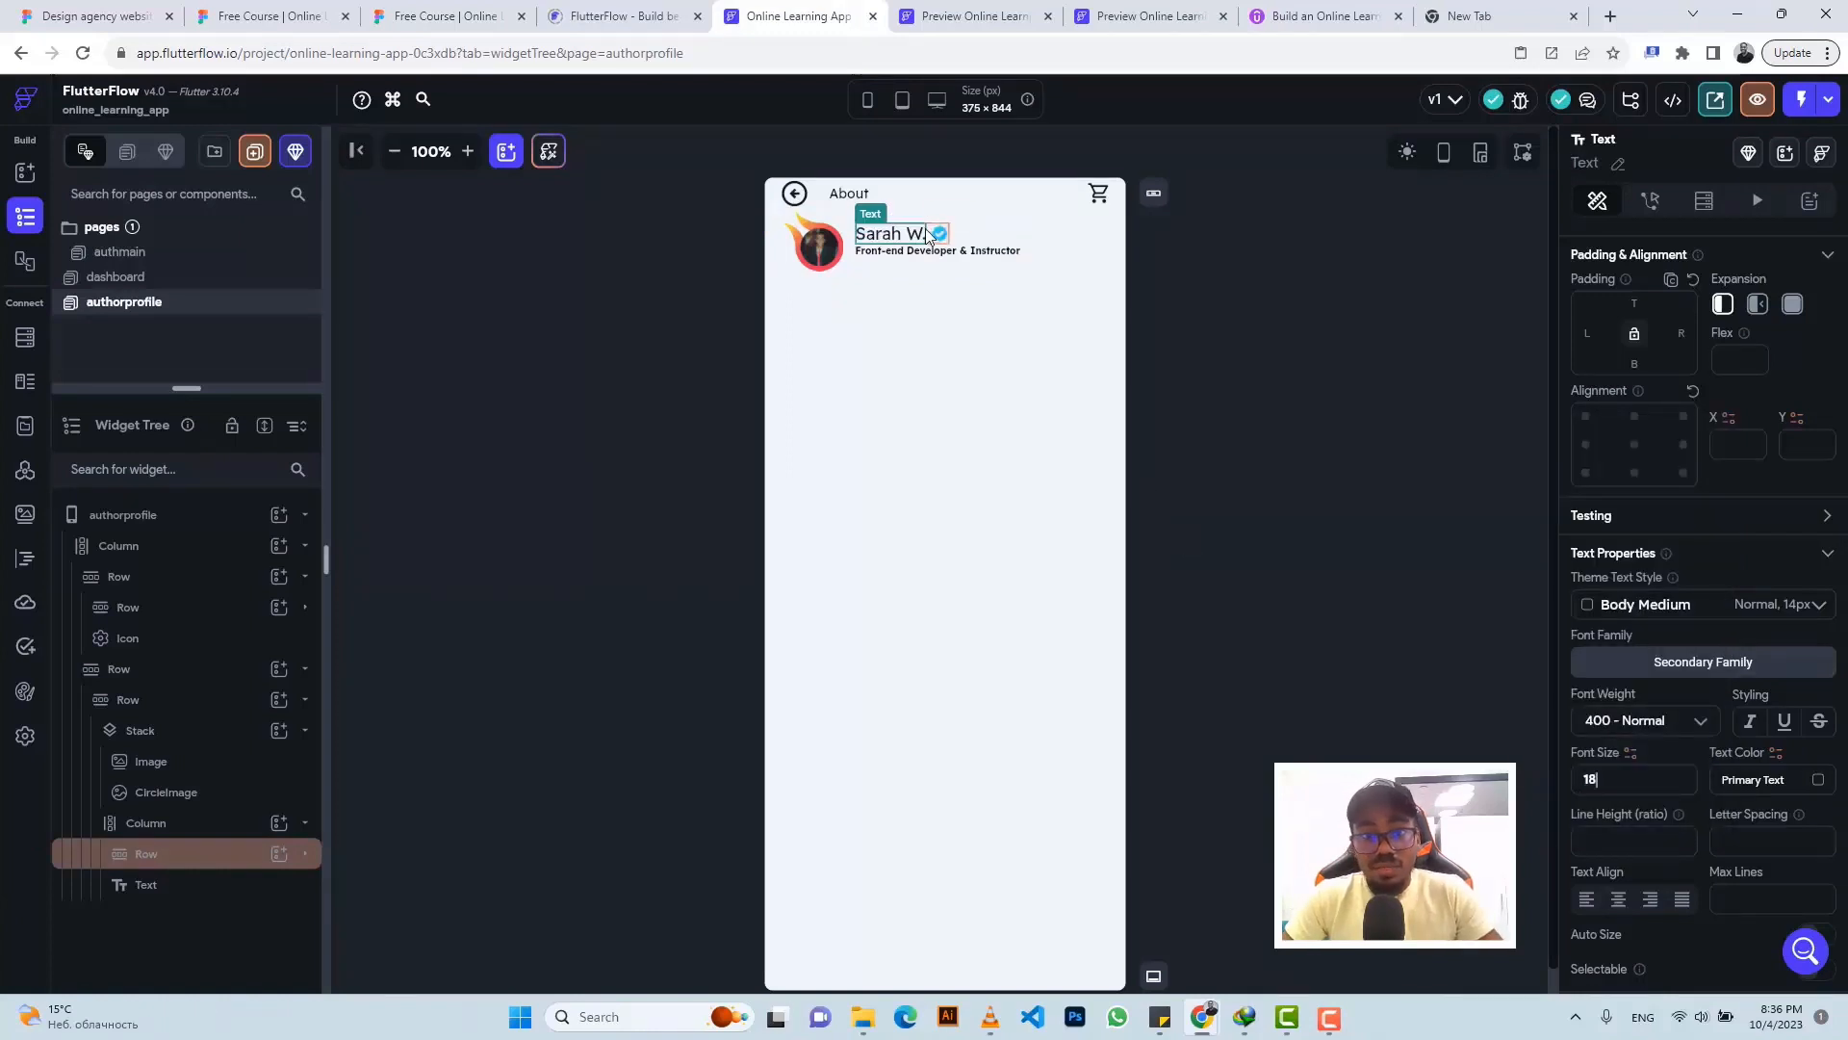
- Set the role subtitle to 400 - Normal weight and font size 15
{"action": "left_click", "coordinate": [446, 16]}
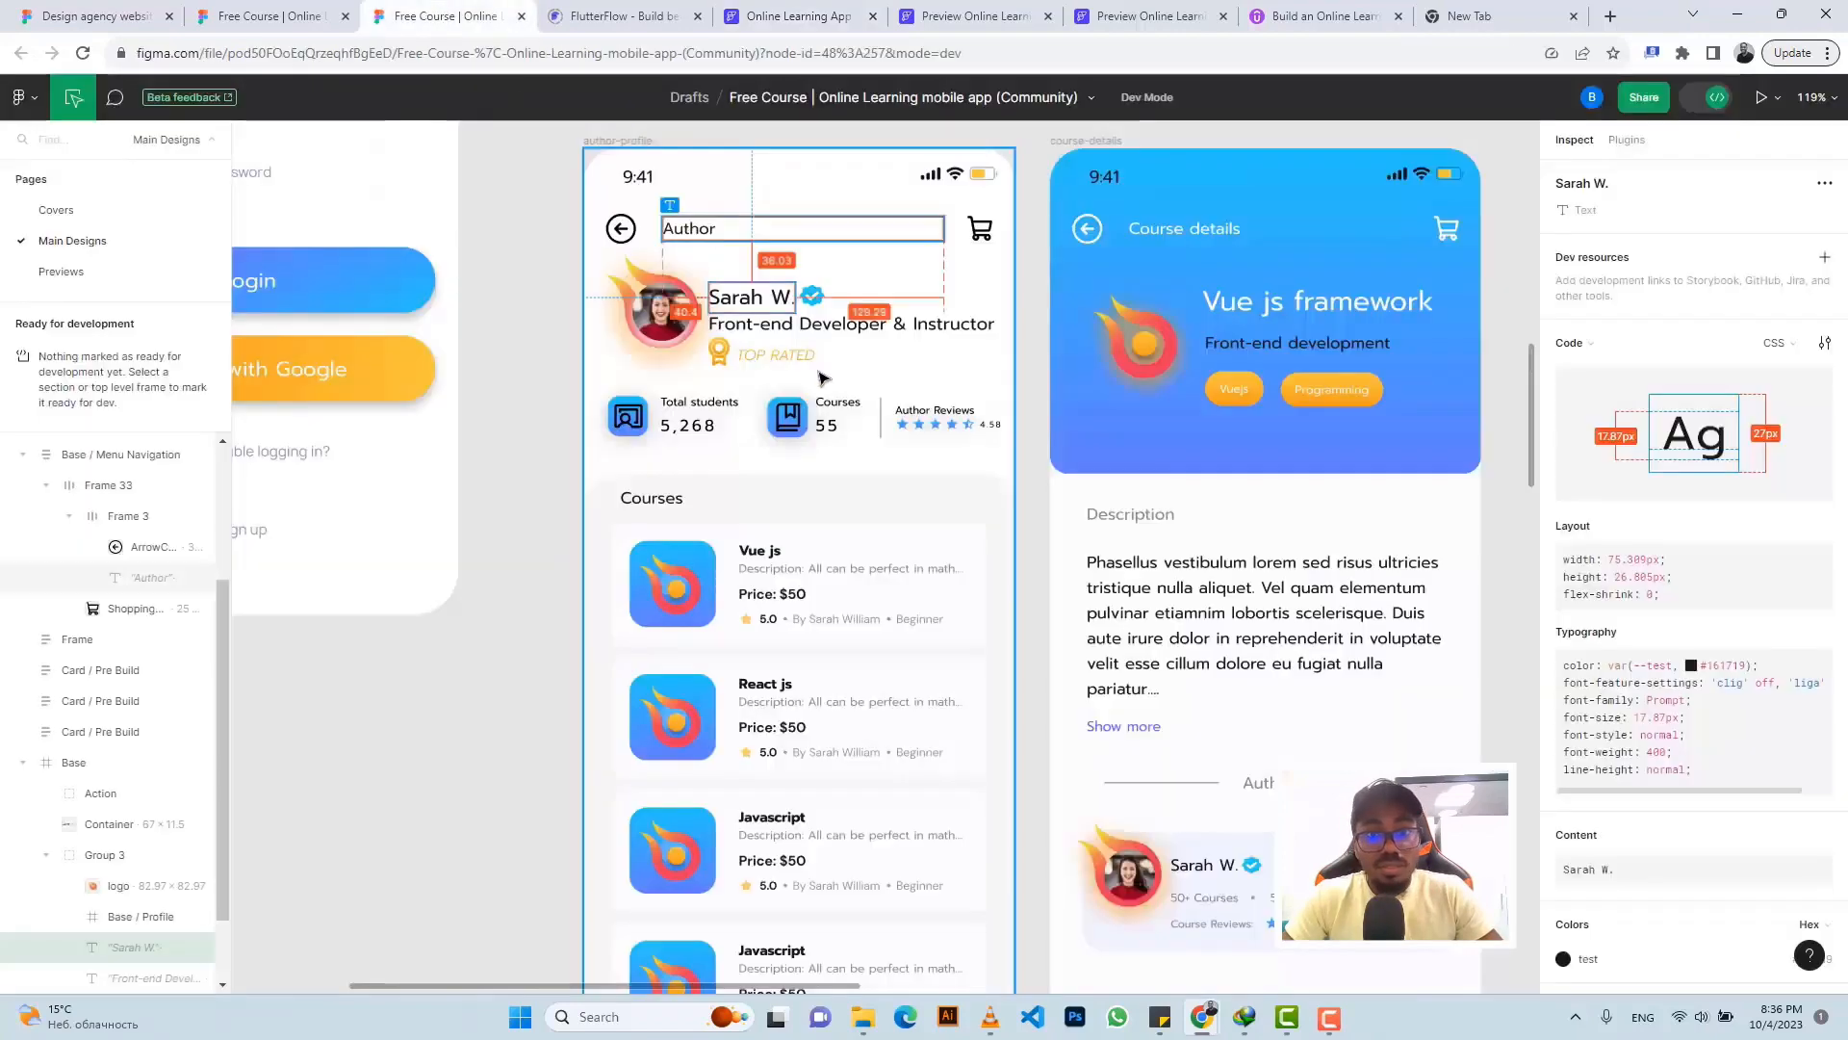
{"action": "left_click", "coordinate": [841, 330]}
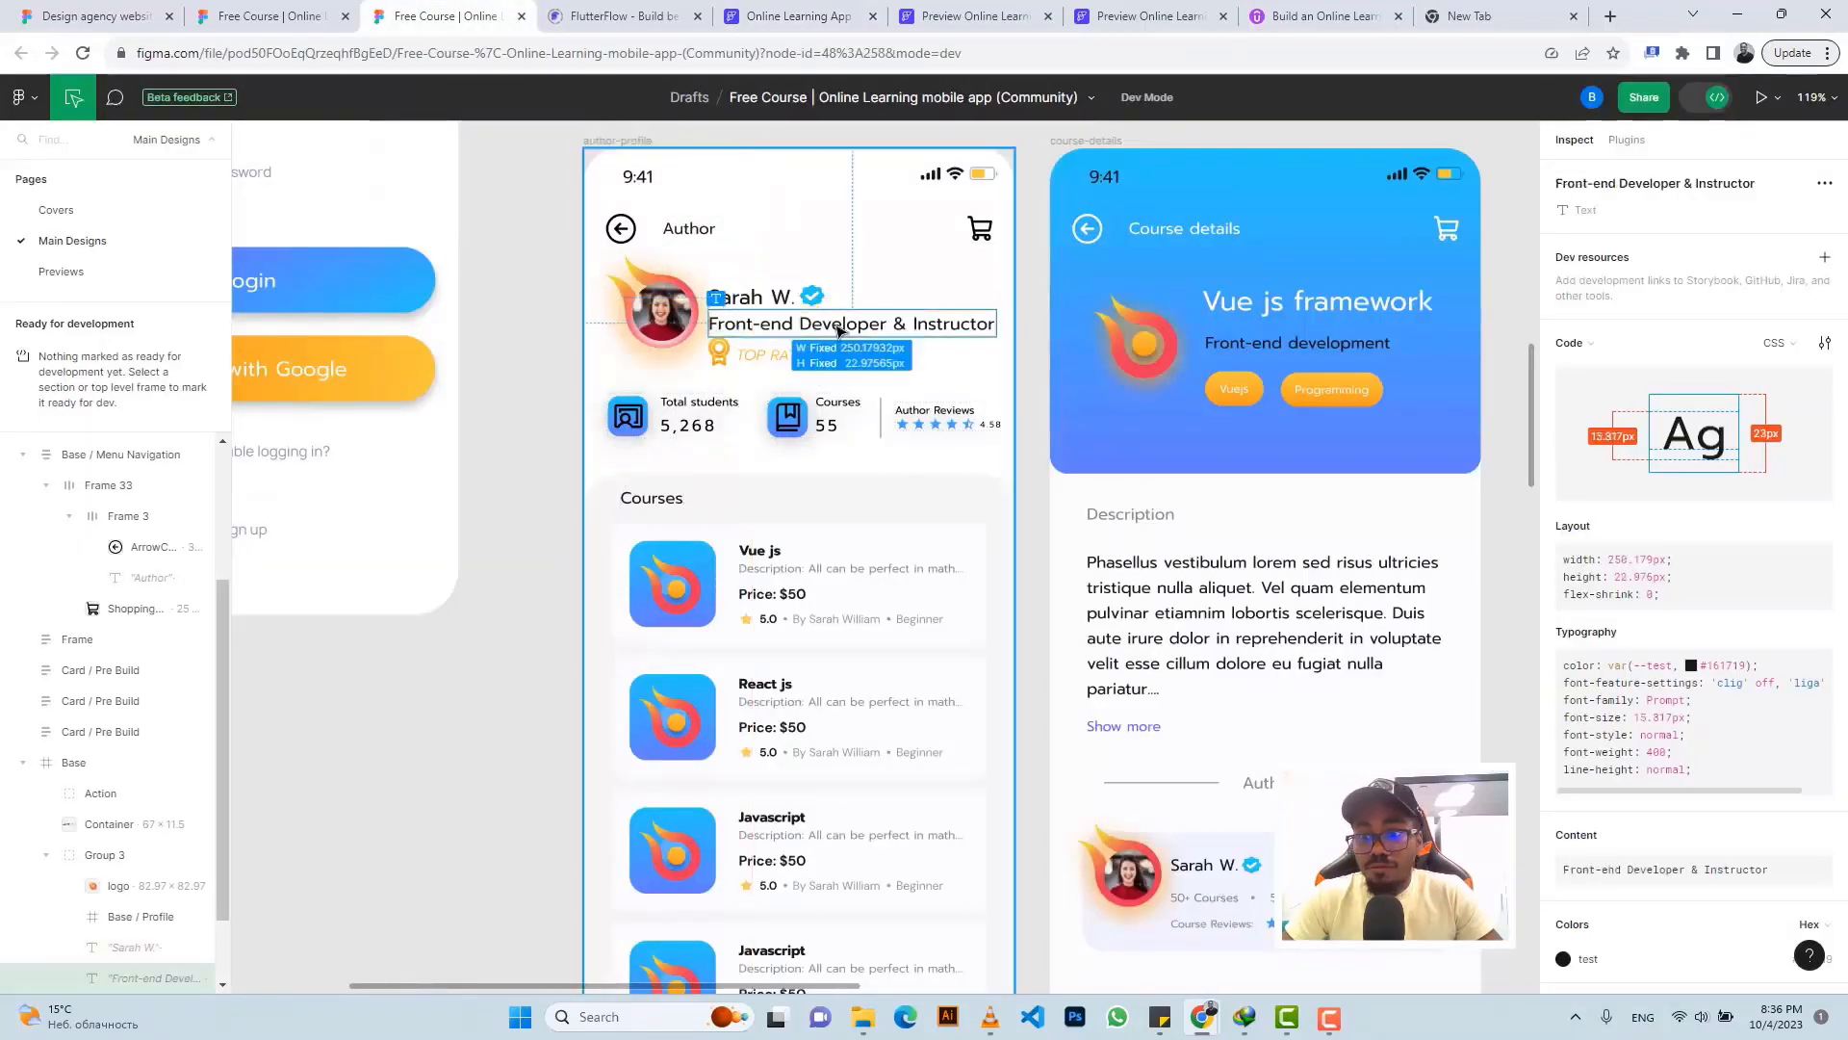
{"action": "left_click", "coordinate": [799, 16]}
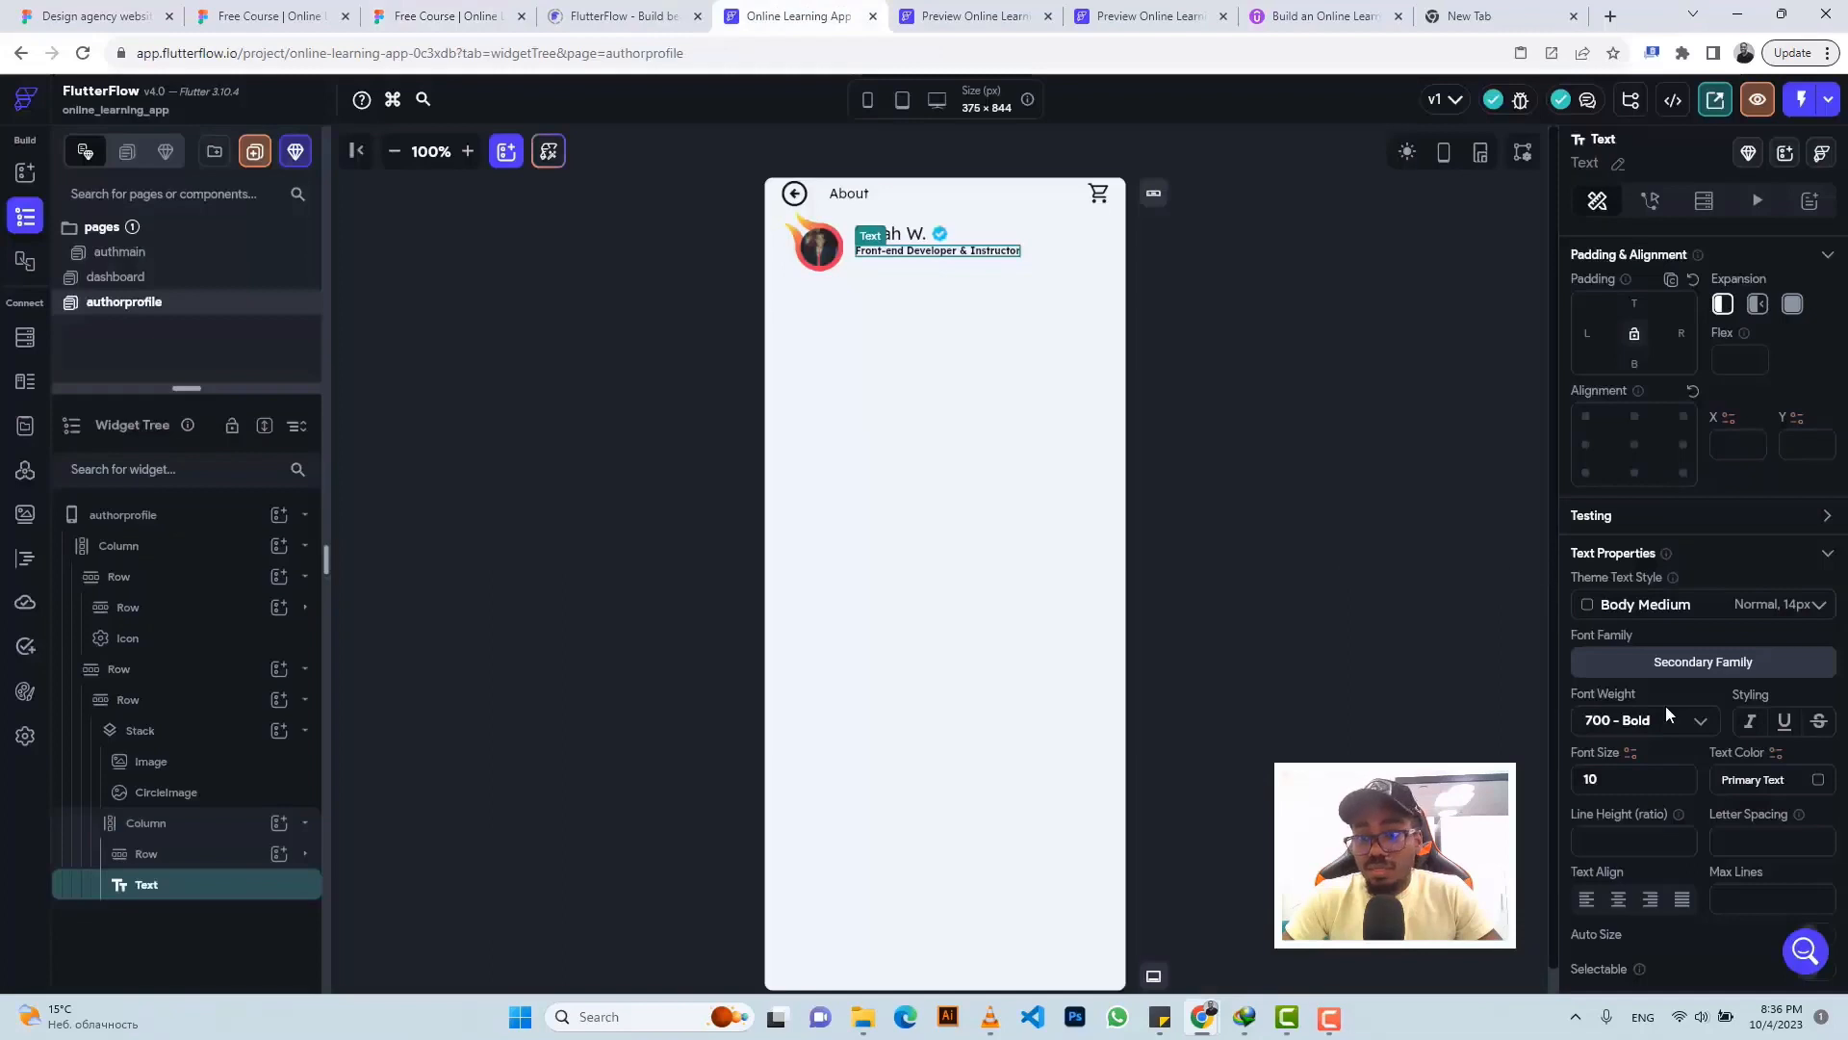
{"action": "left_click", "coordinate": [1625, 727]}
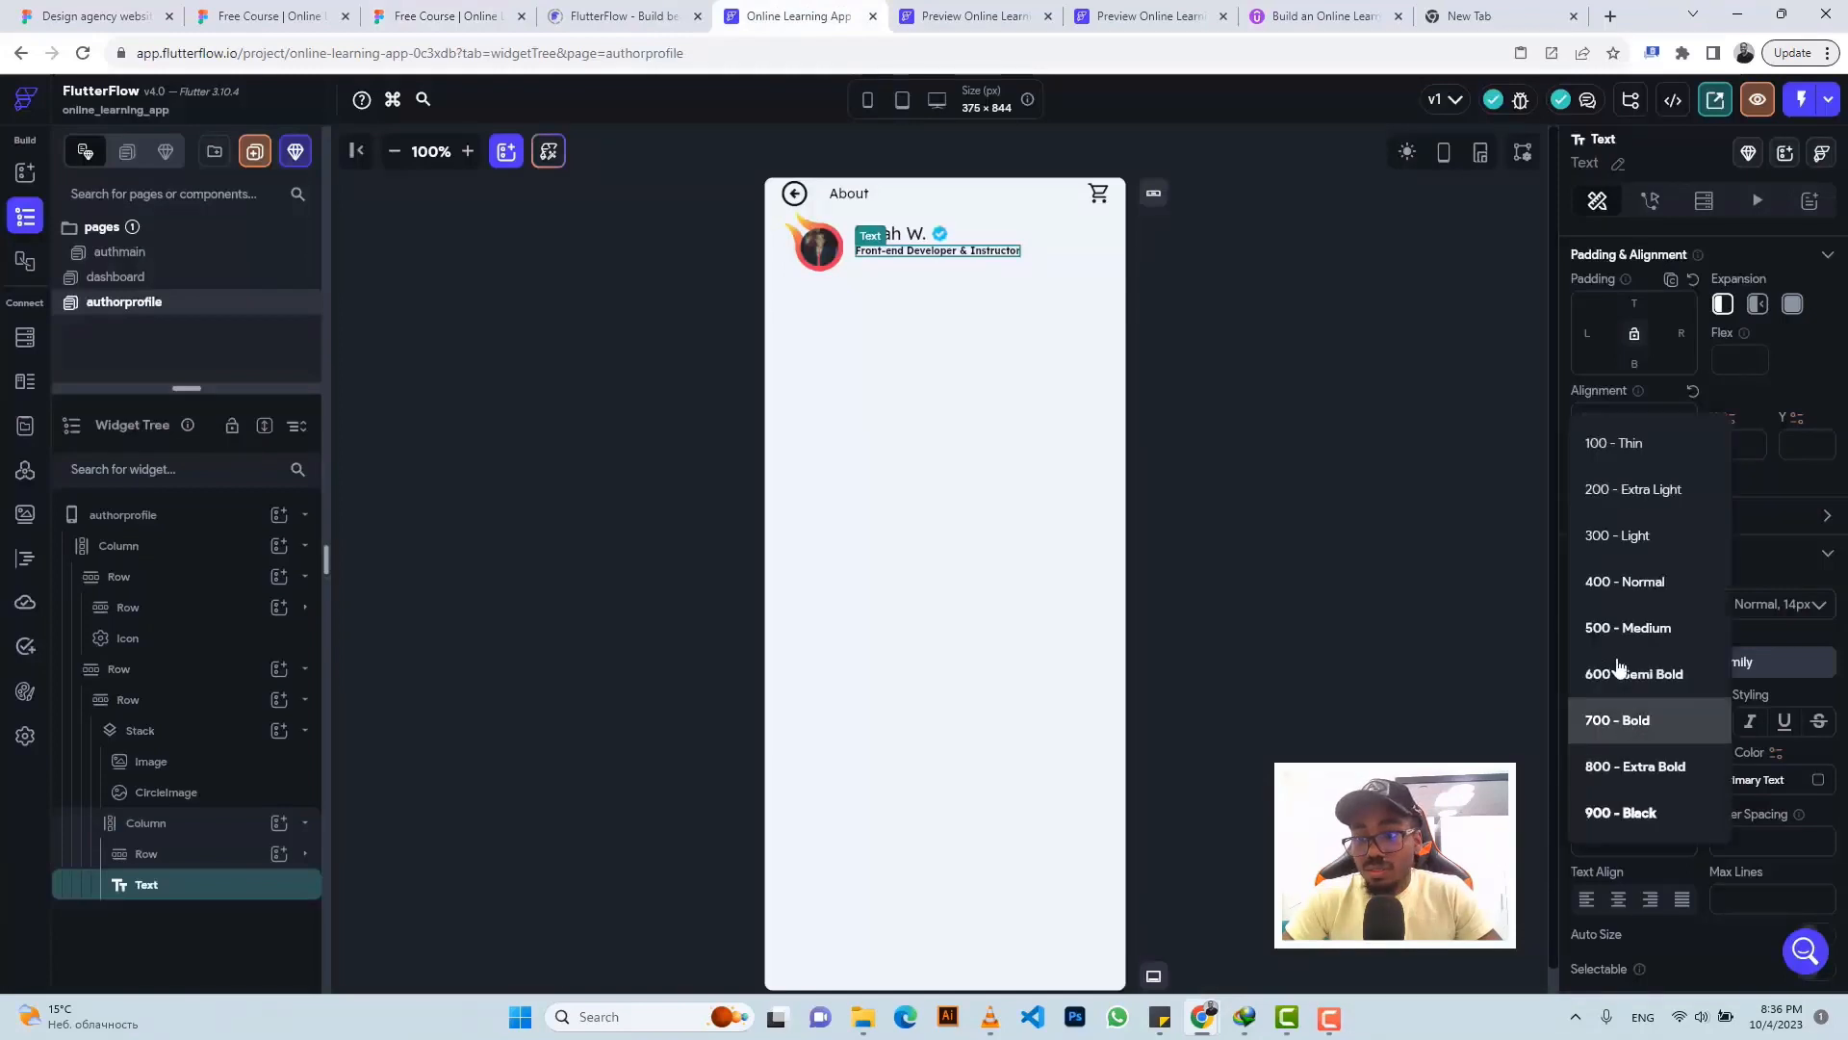
{"action": "left_click", "coordinate": [1620, 582]}
{"action": "left_click", "coordinate": [1623, 778]}
{"action": "key", "text": "BackSpace"}
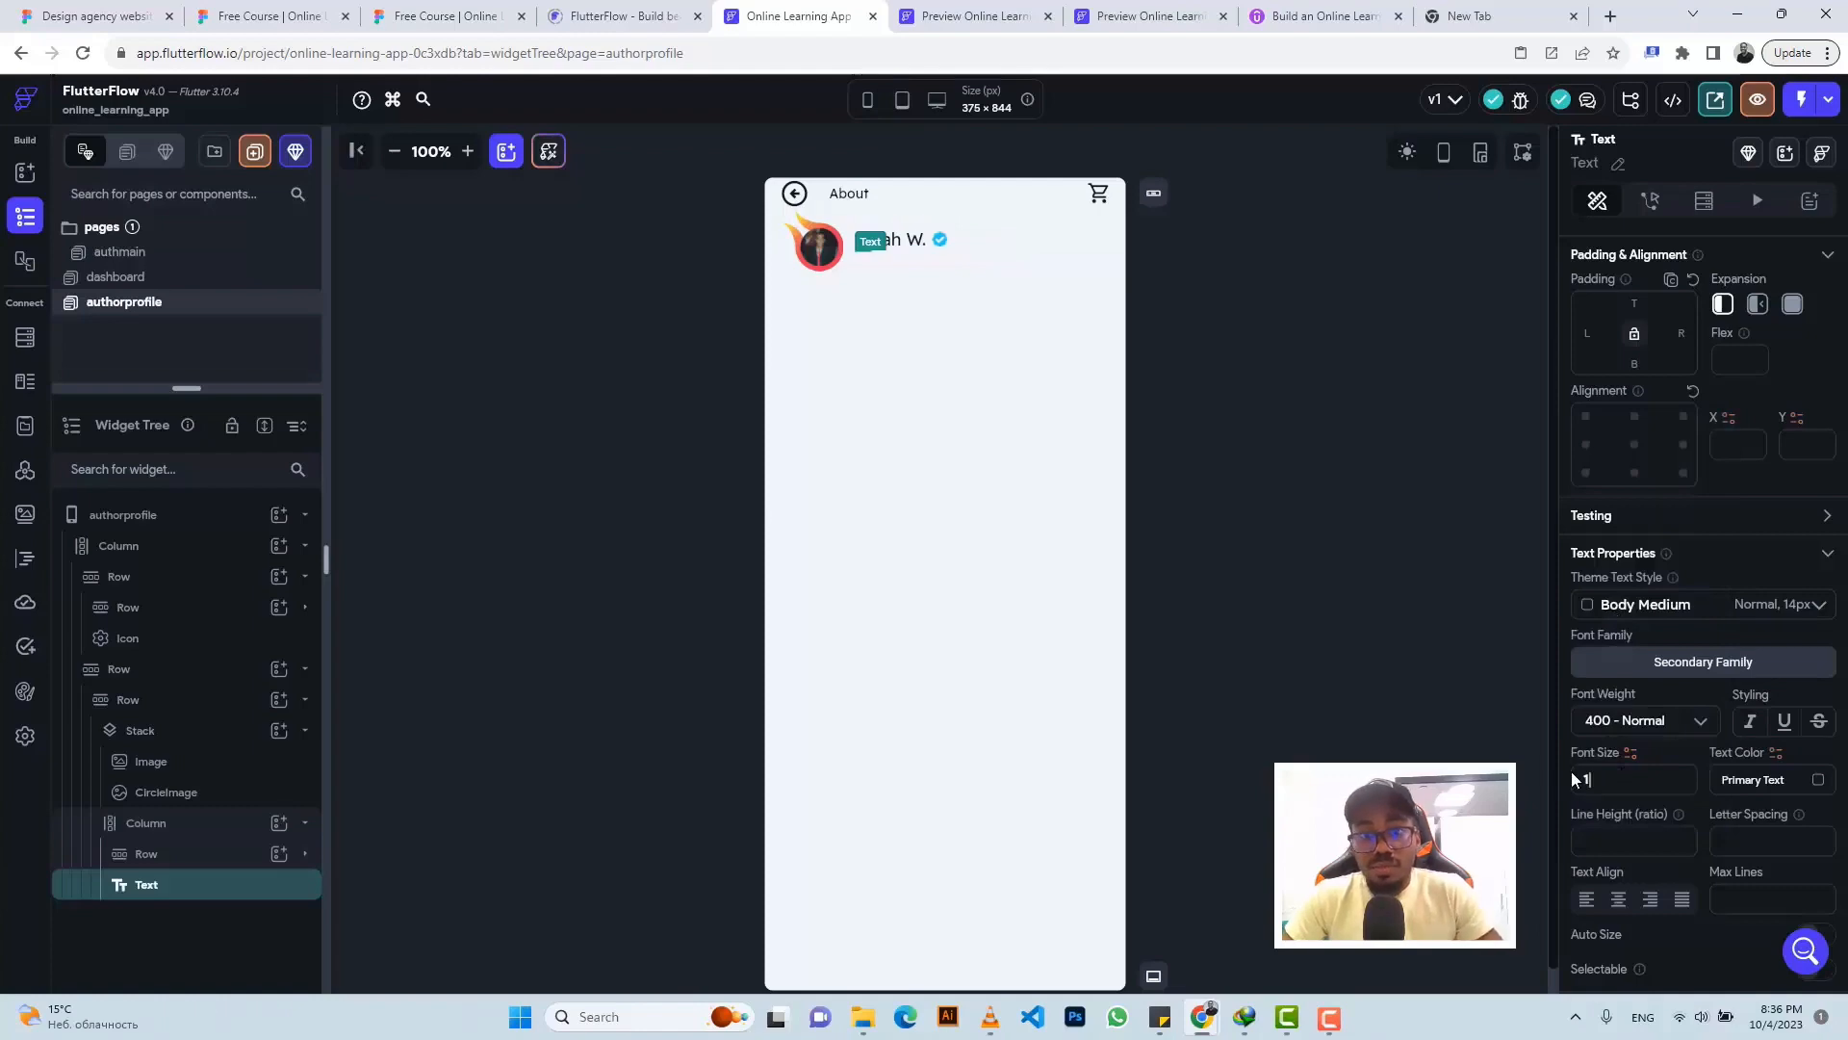
{"action": "type", "text": "5"}
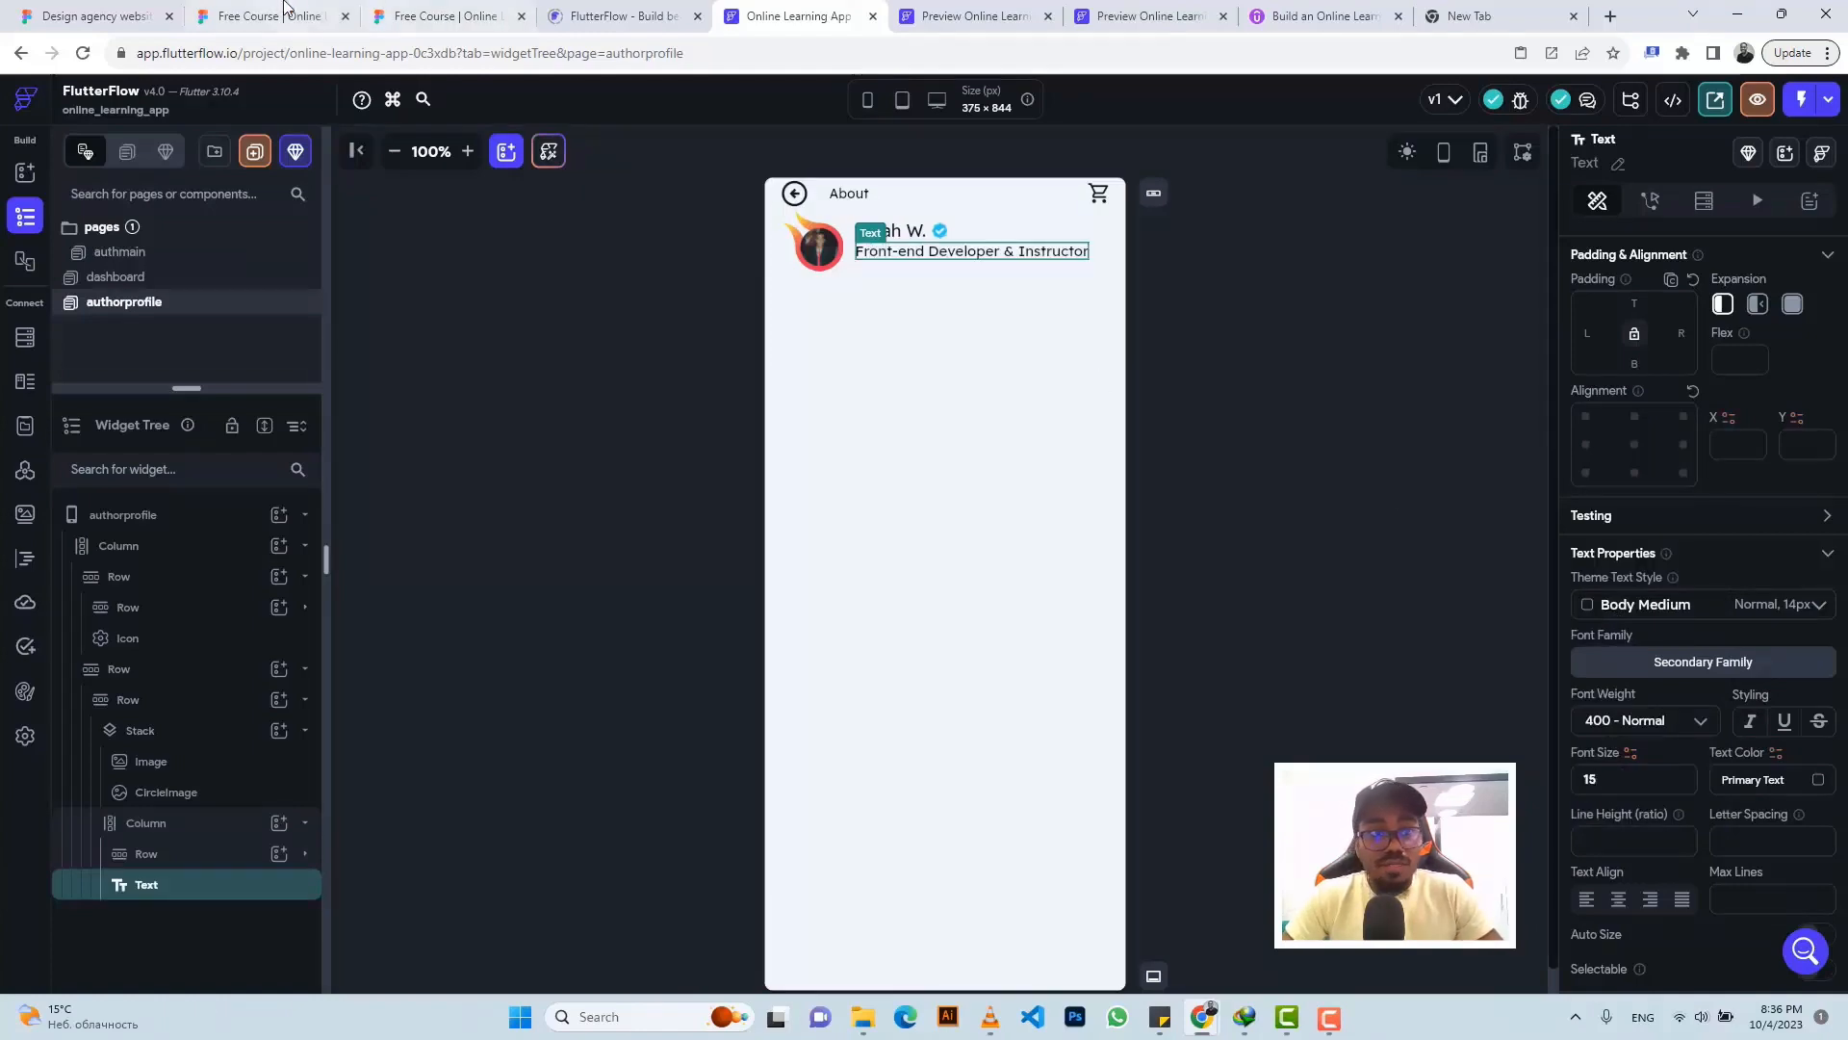
{"action": "left_click", "coordinate": [427, 13]}
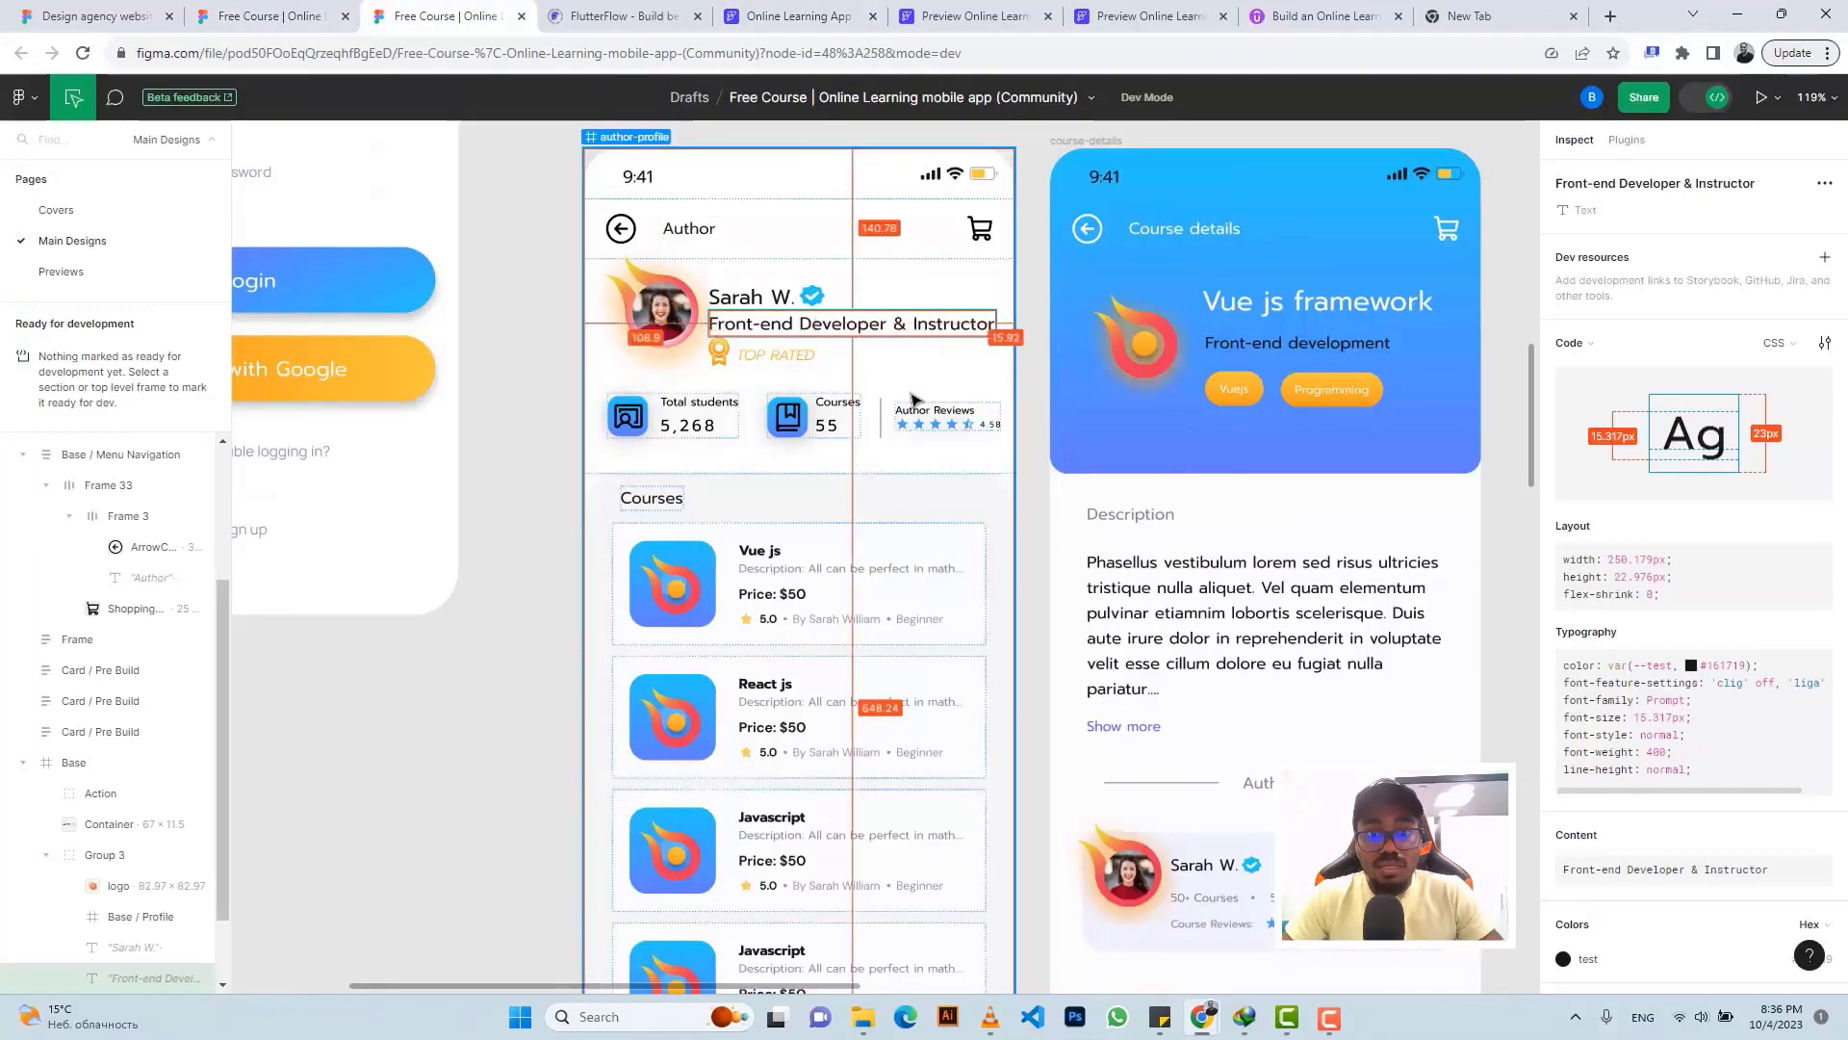
- Select the Medal layer beside TOP RATED and export it as a 1x PNG
{"action": "scroll", "coordinate": [912, 398], "scroll_direction": "up", "scroll_amount": 6}
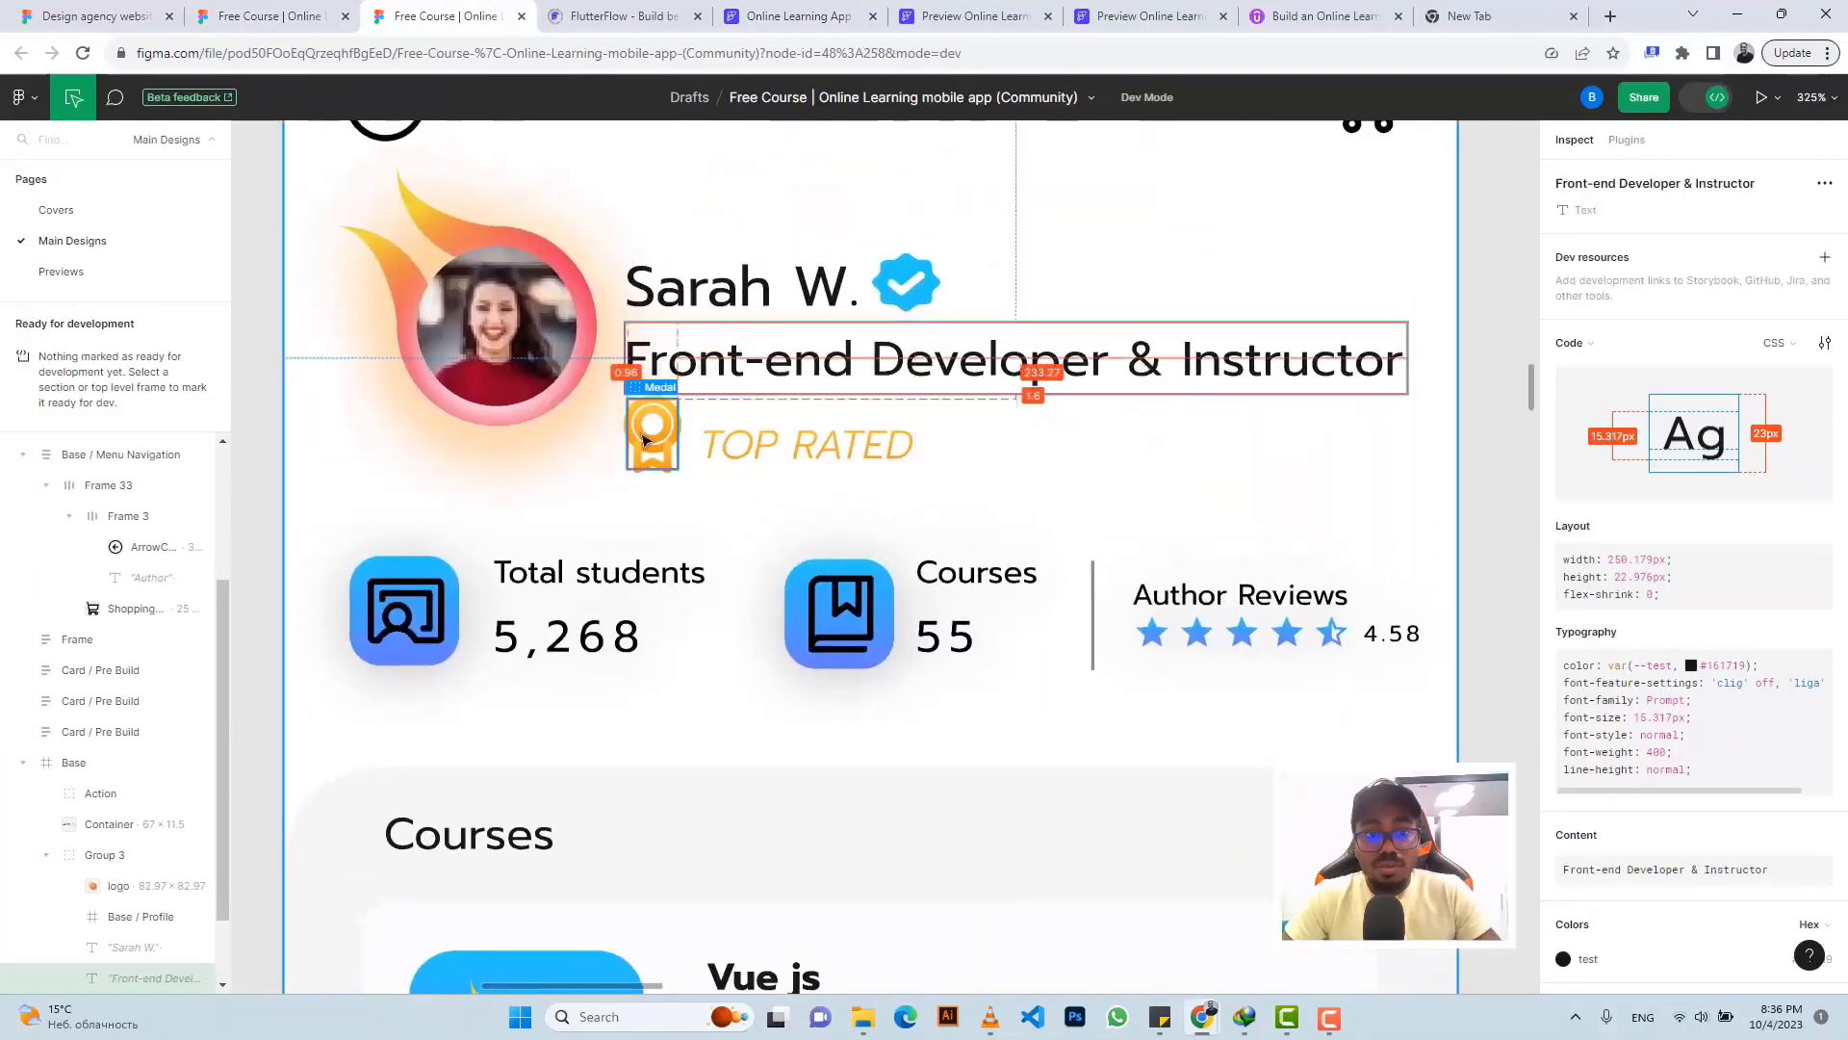
{"action": "left_click", "coordinate": [647, 441]}
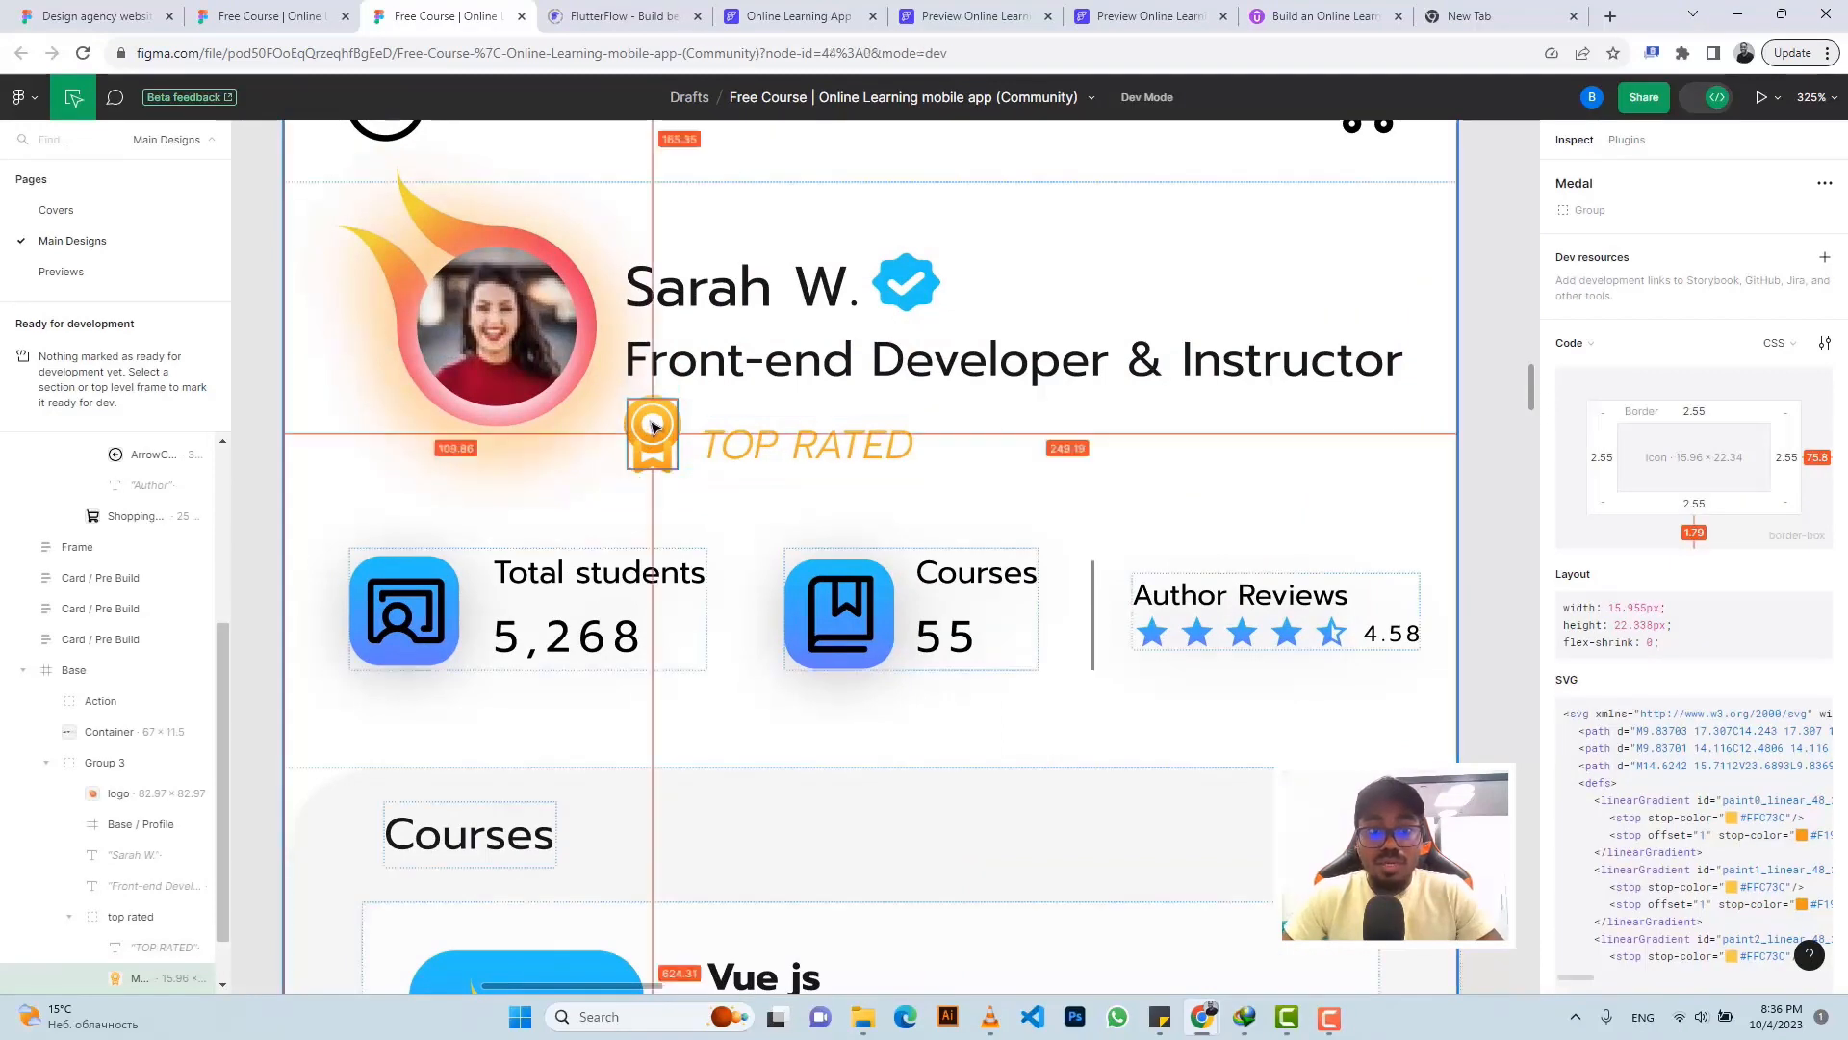
{"action": "left_click", "coordinate": [1304, 472]}
{"action": "left_click", "coordinate": [652, 428]}
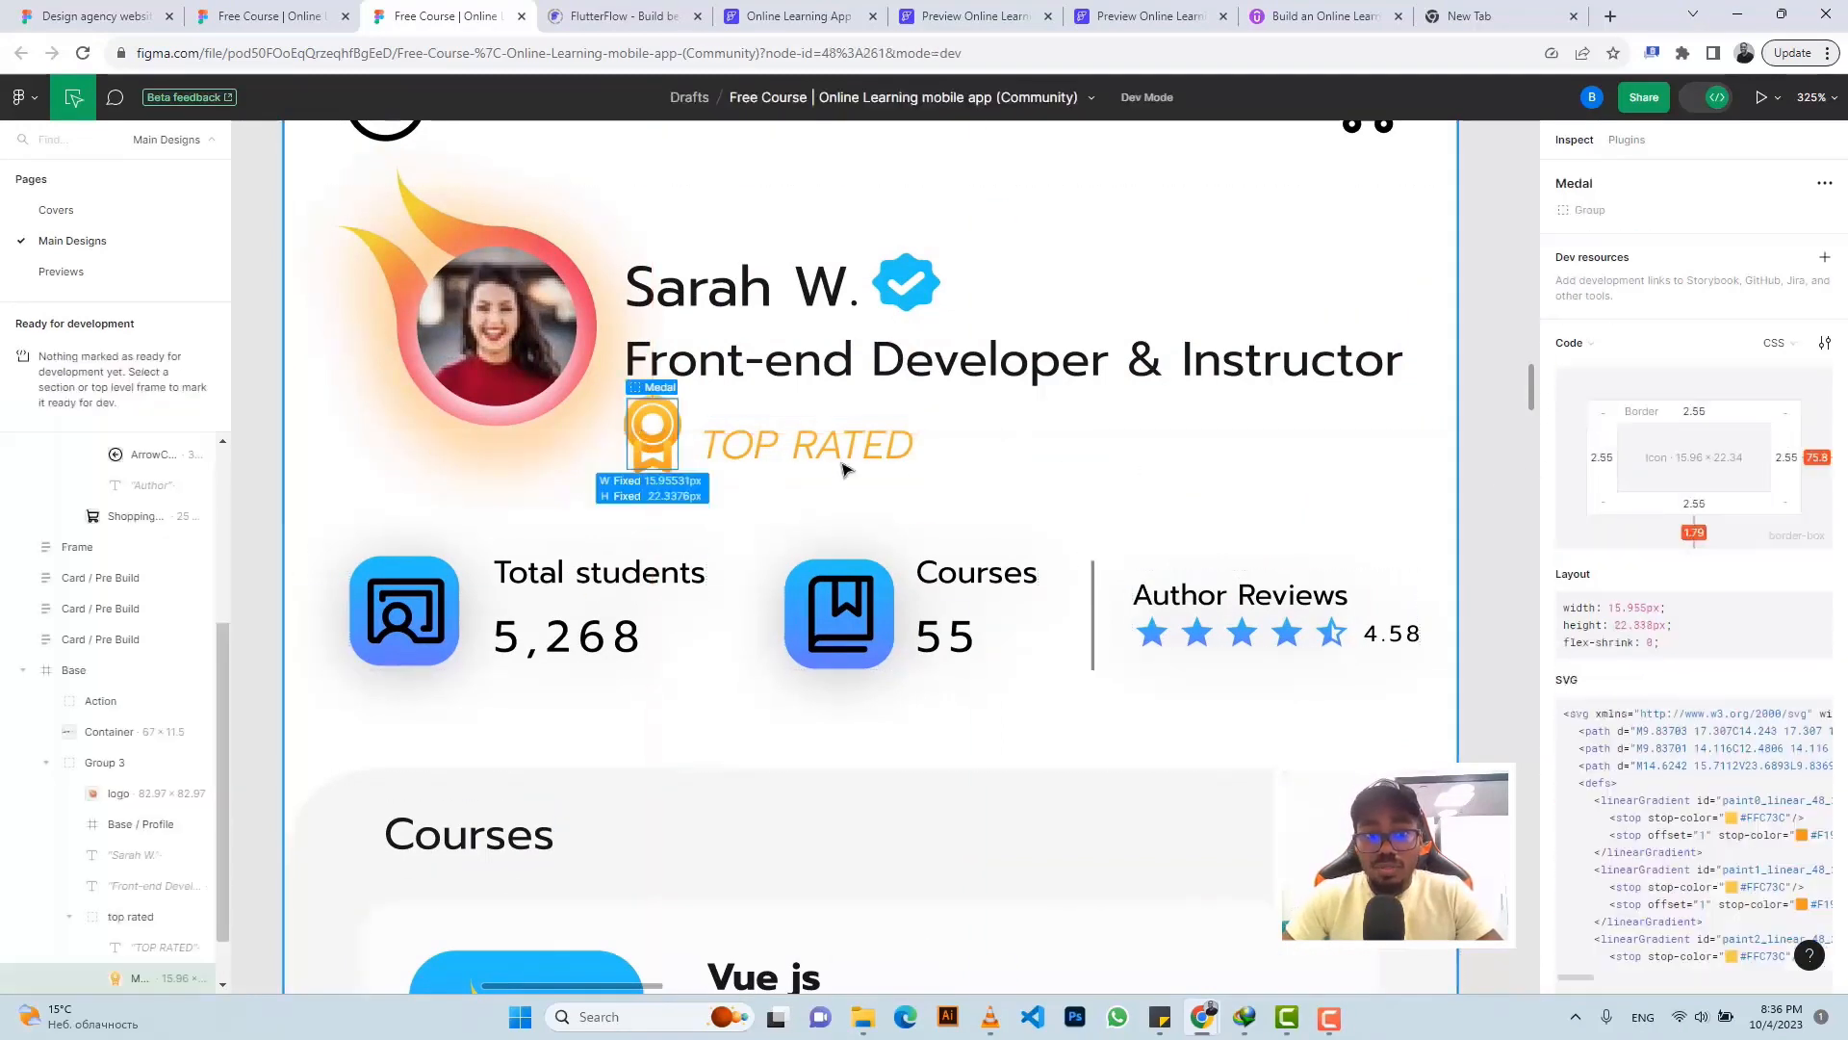
{"action": "scroll", "coordinate": [1754, 601], "scroll_direction": "down", "scroll_amount": 4}
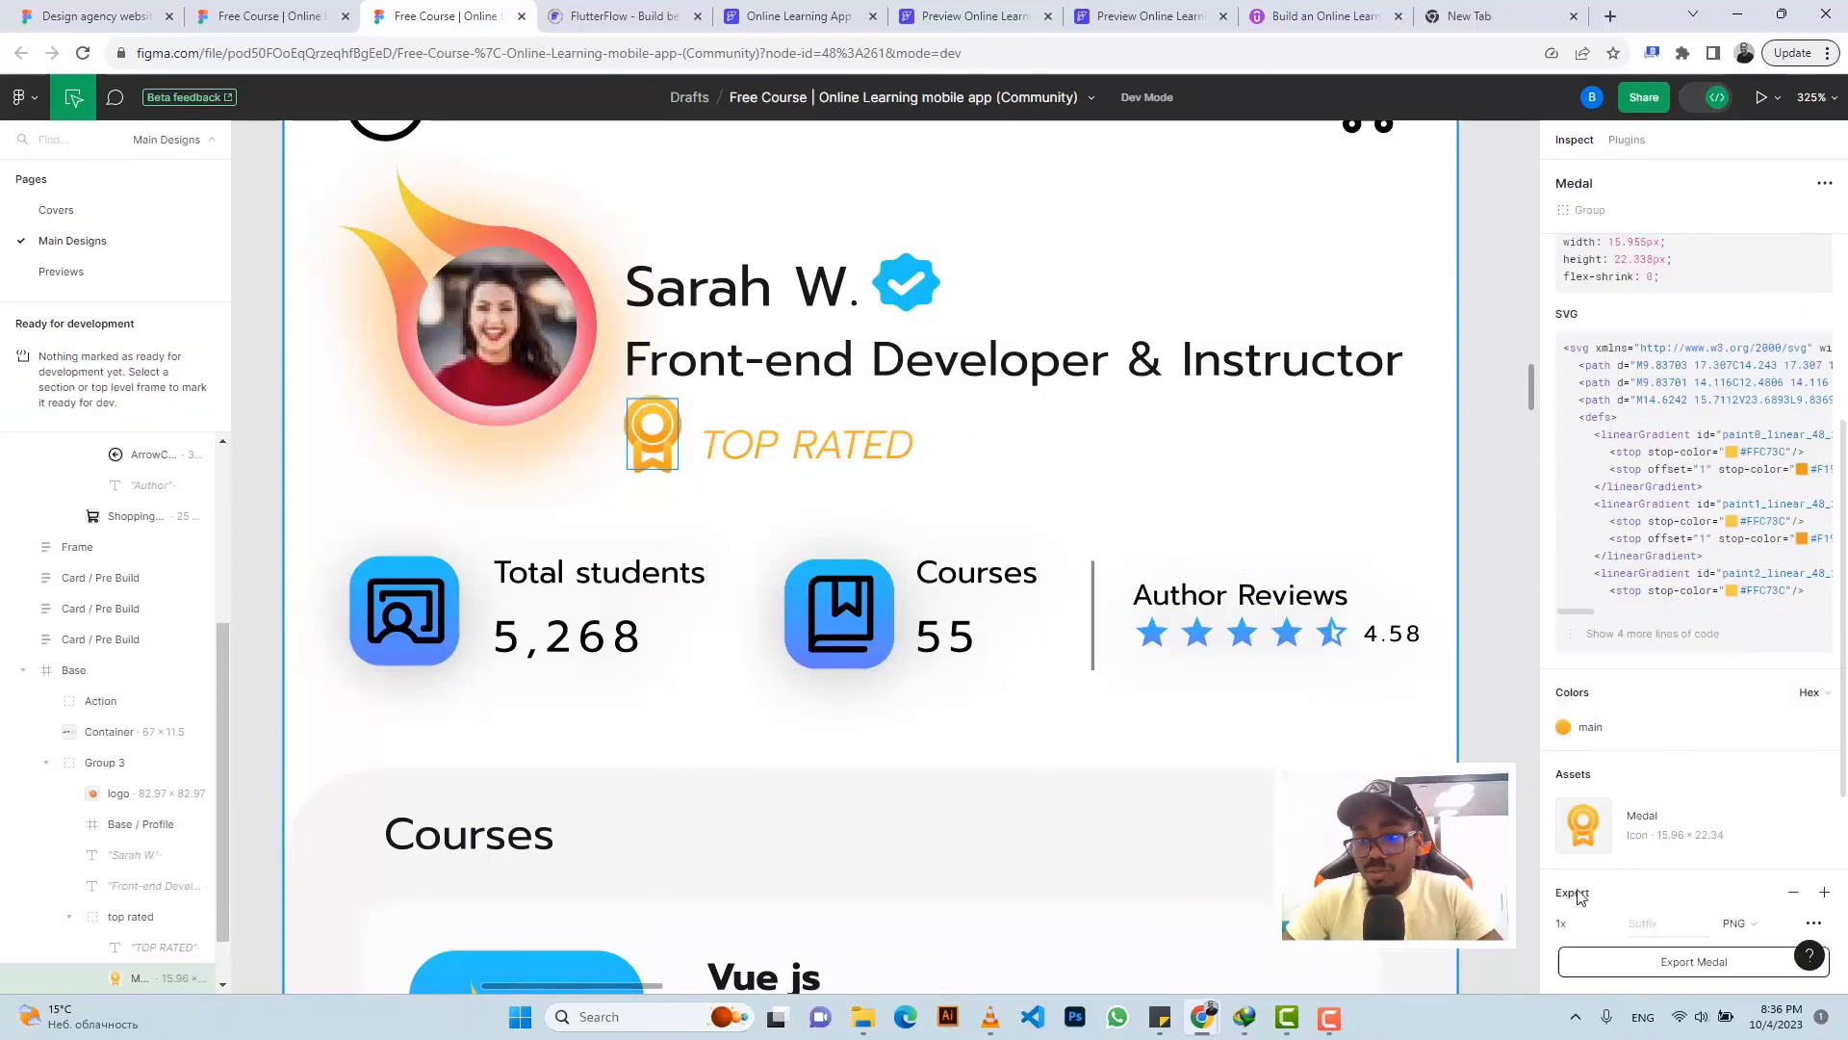
{"action": "scroll", "coordinate": [1575, 905], "scroll_direction": "down", "scroll_amount": 4}
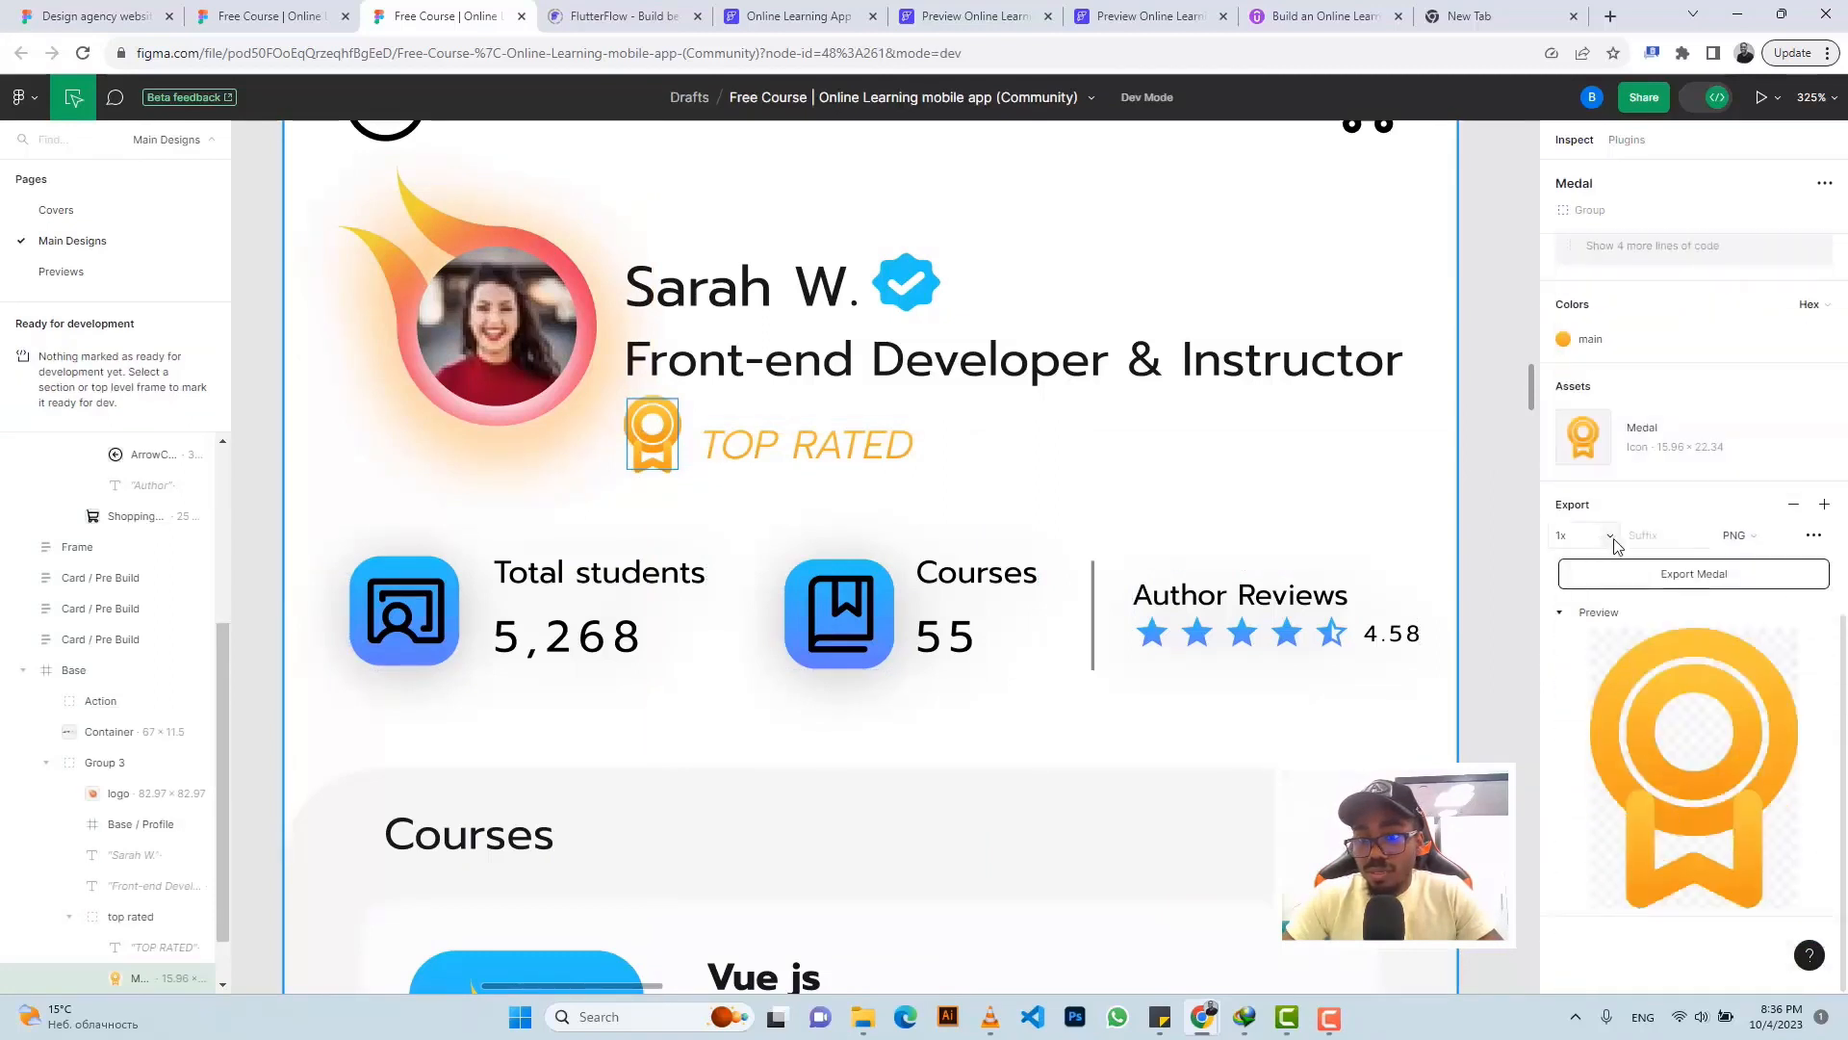
{"action": "left_click", "coordinate": [1630, 575]}
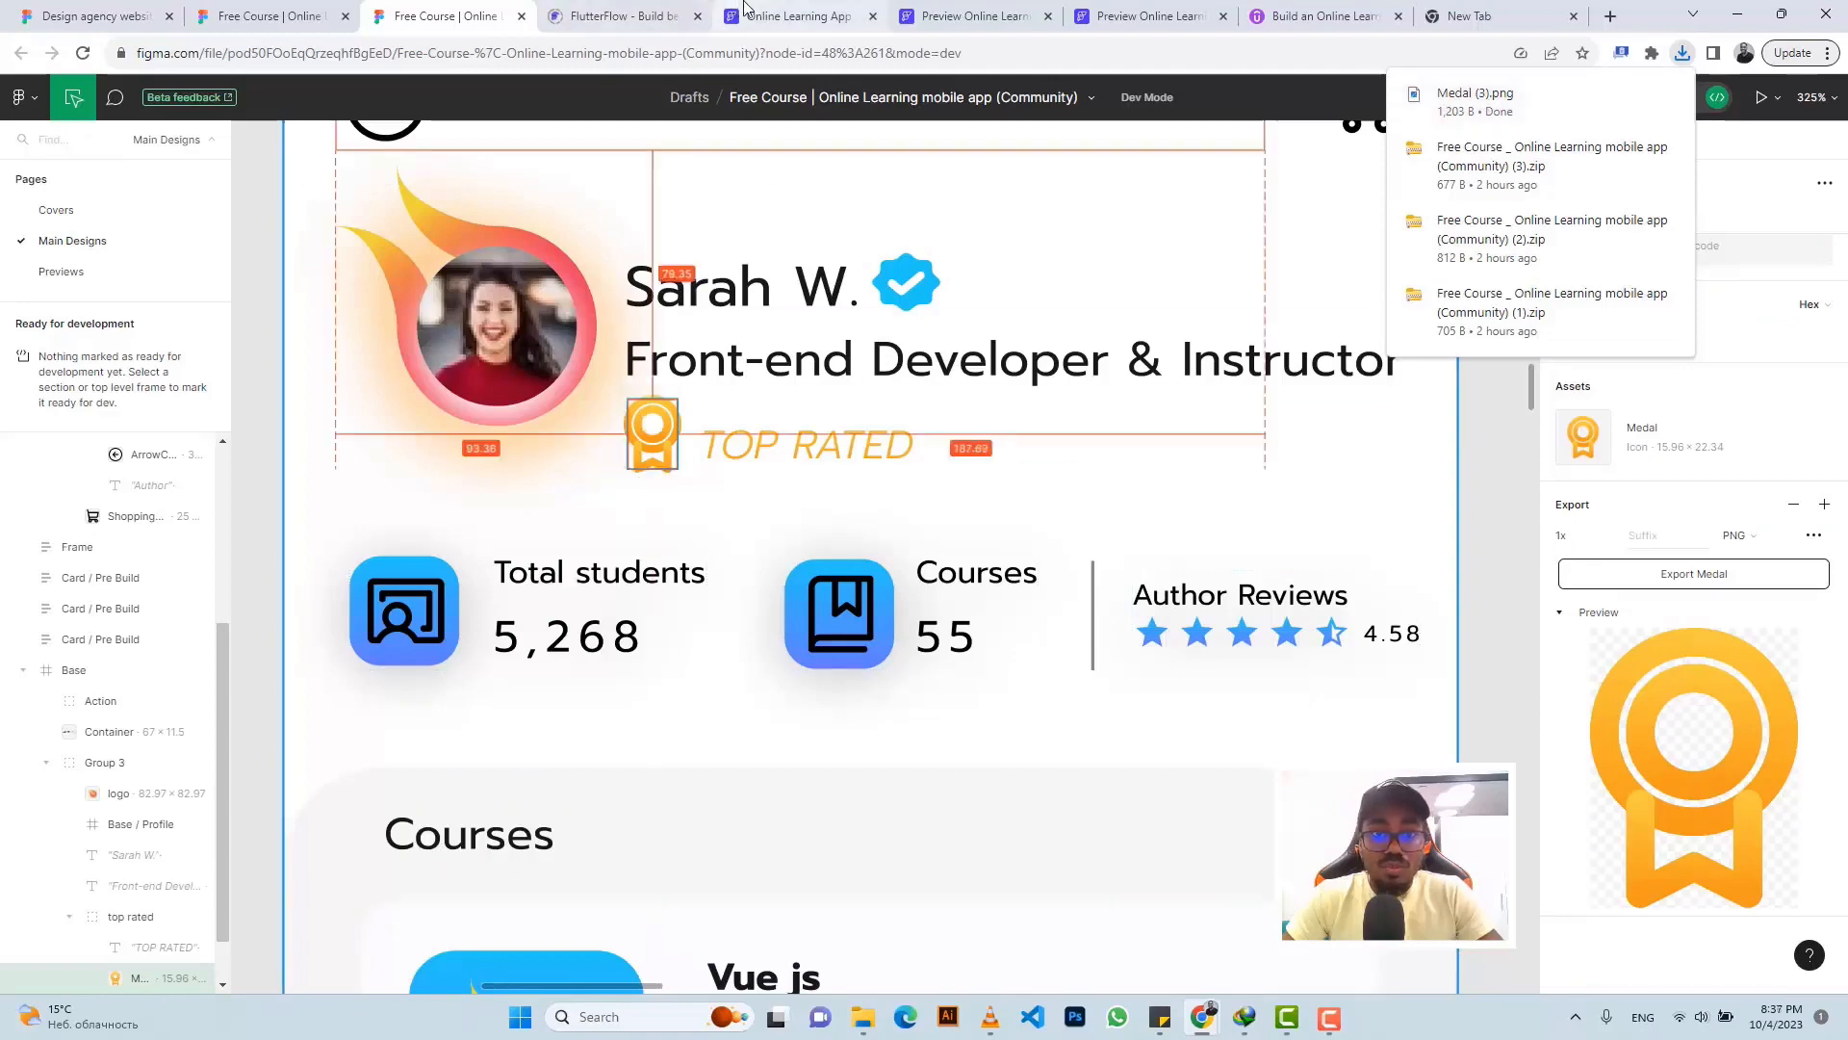
{"action": "left_click", "coordinate": [797, 16]}
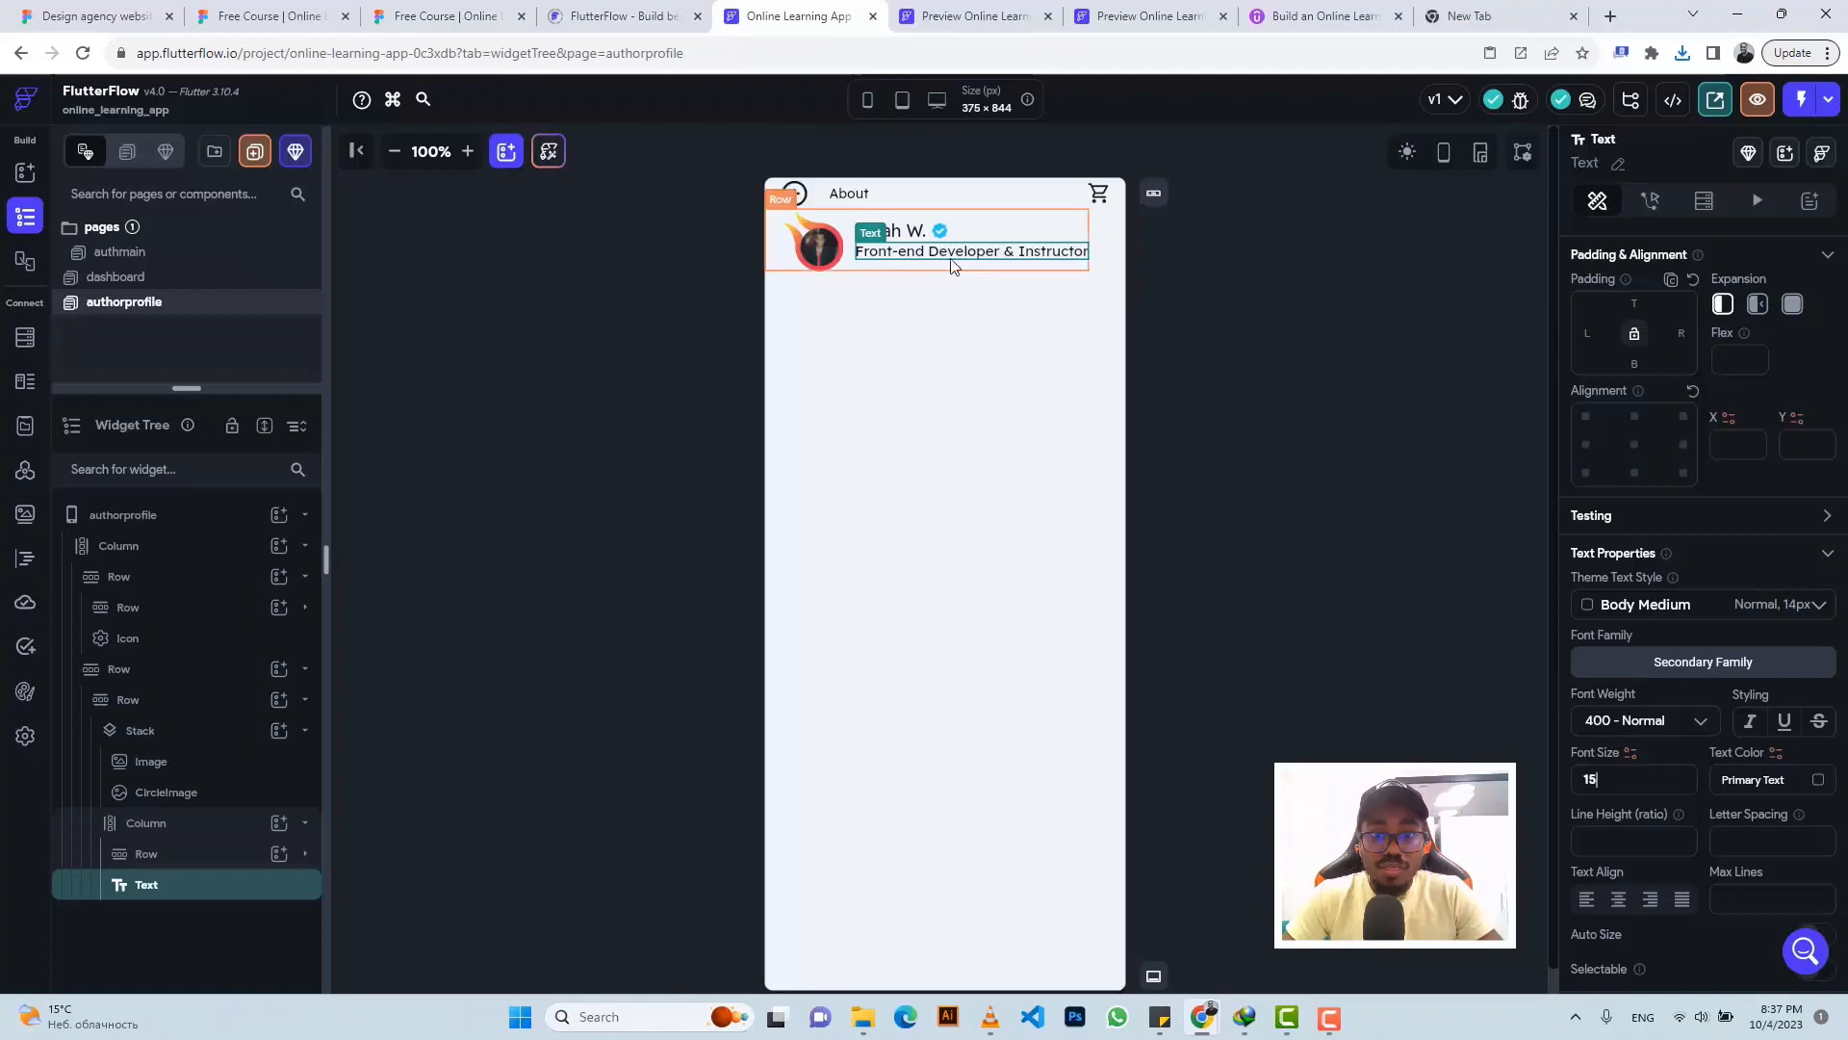
- Add an Image widget to the name column, sized 16 wide by 22 high
{"action": "left_click", "coordinate": [989, 229]}
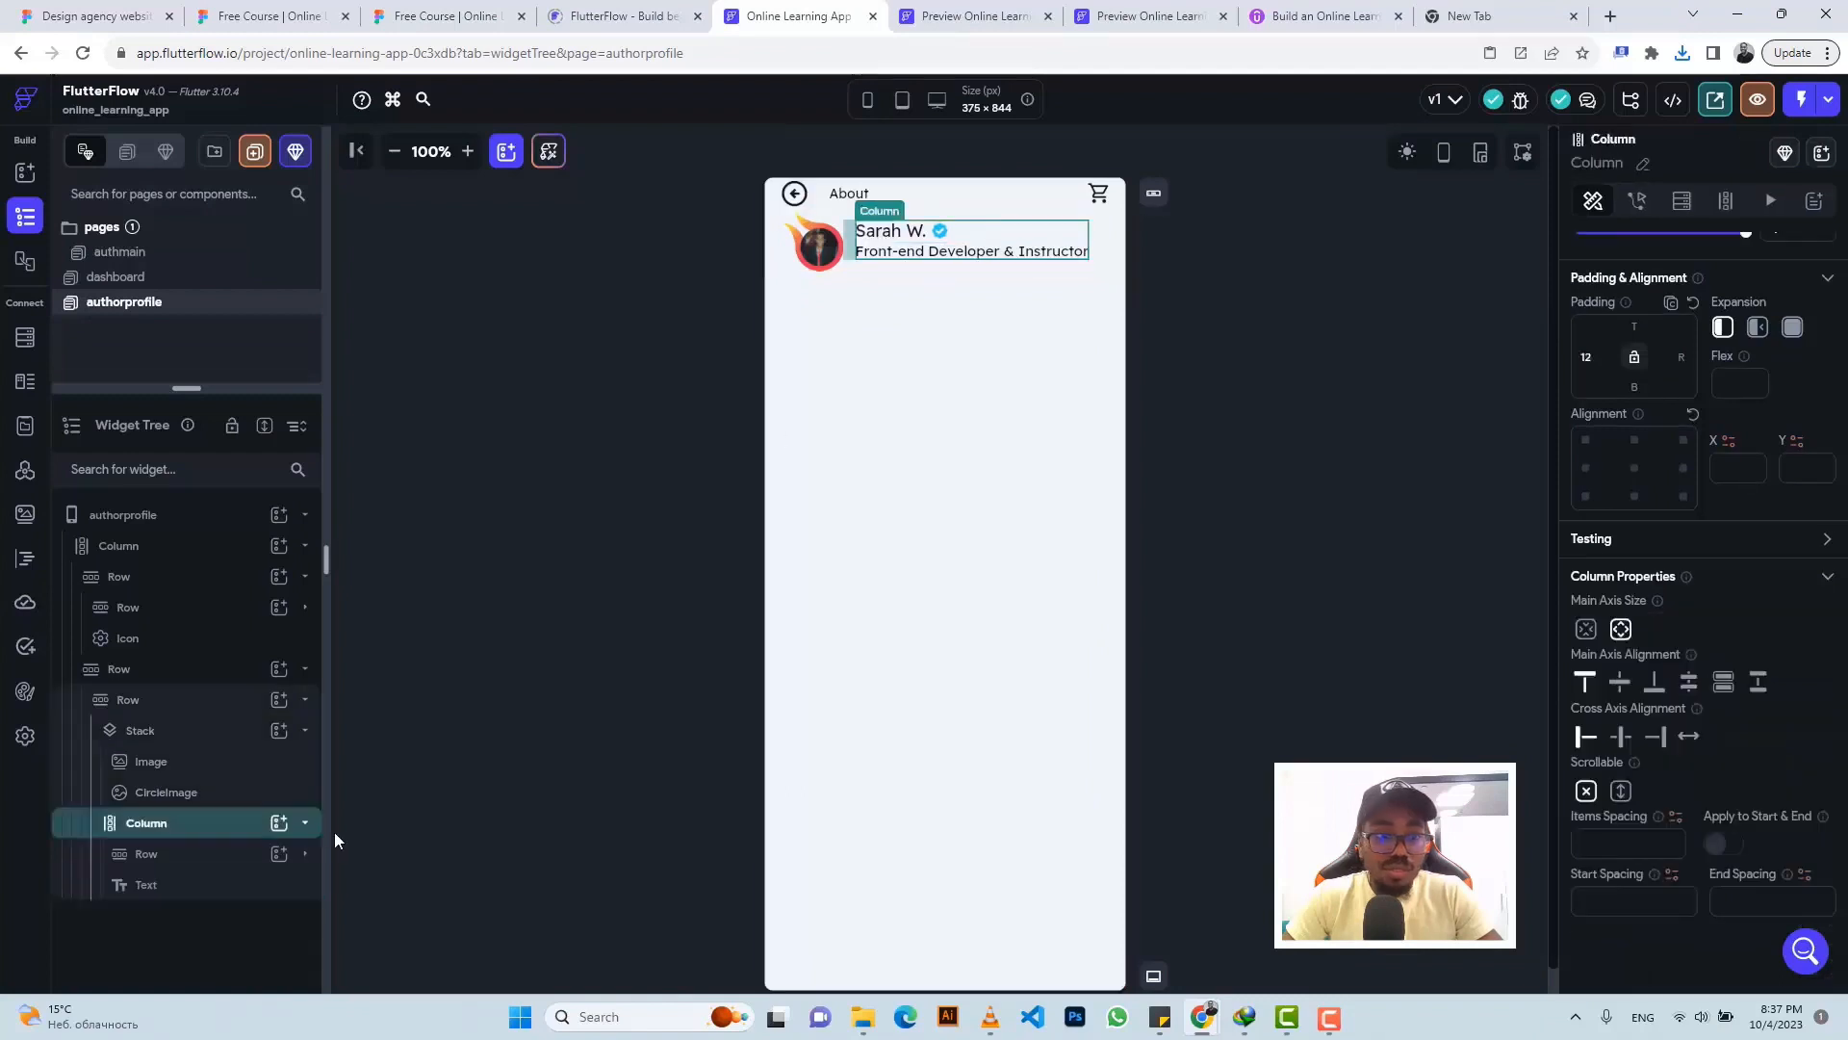
{"action": "left_click", "coordinate": [278, 824]}
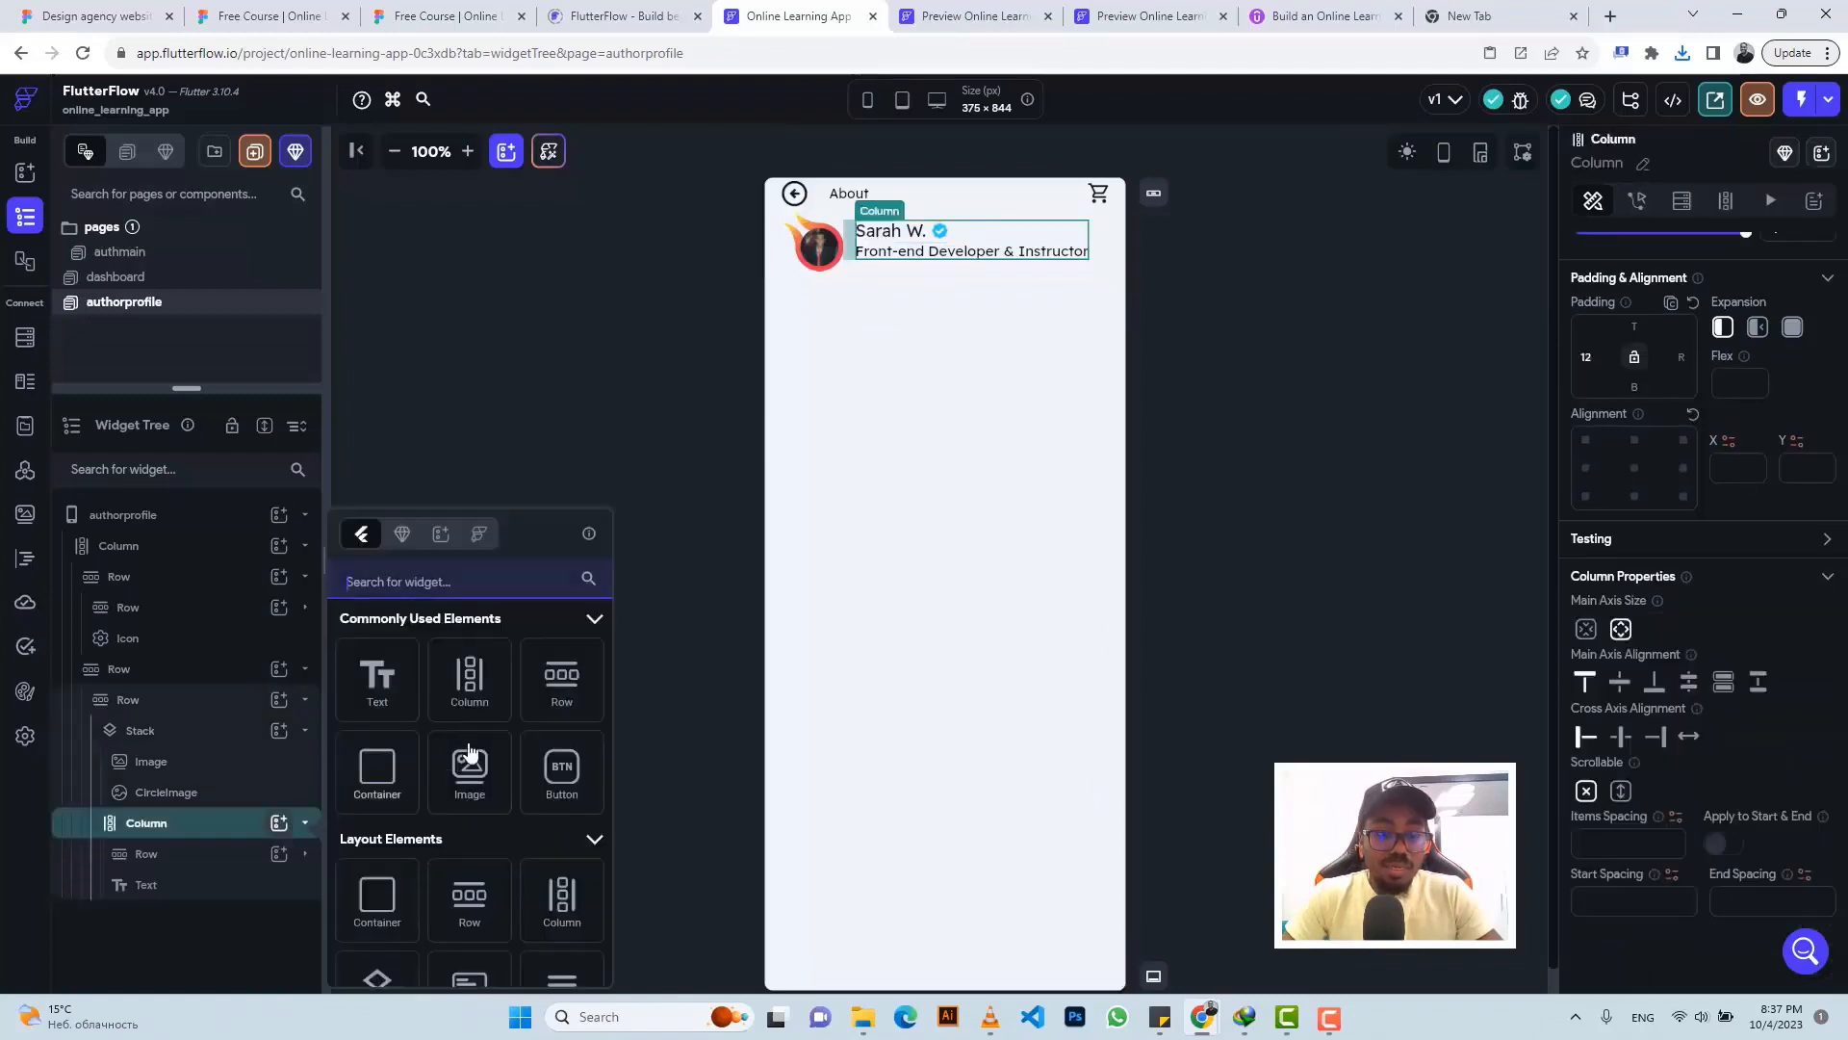
{"action": "left_click", "coordinate": [470, 768]}
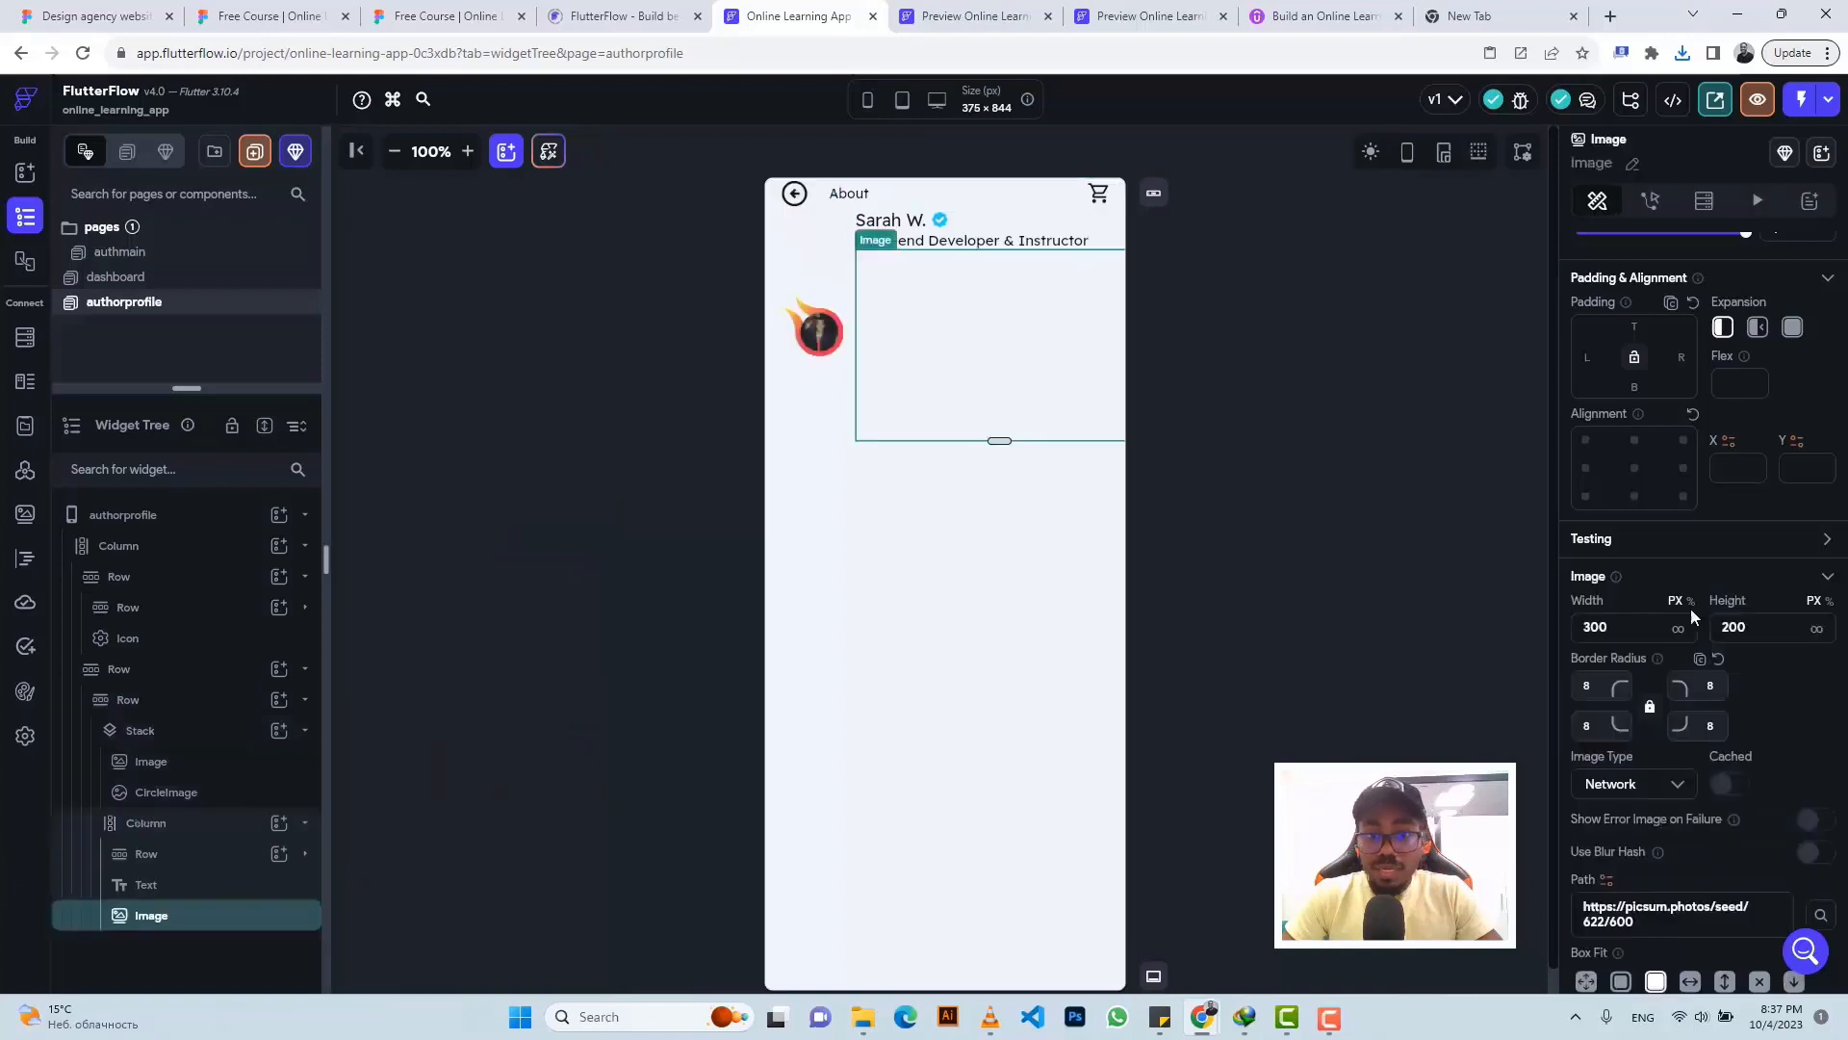
{"action": "left_click_drag", "start_coordinate": [1614, 628], "coordinate": [1564, 631]}
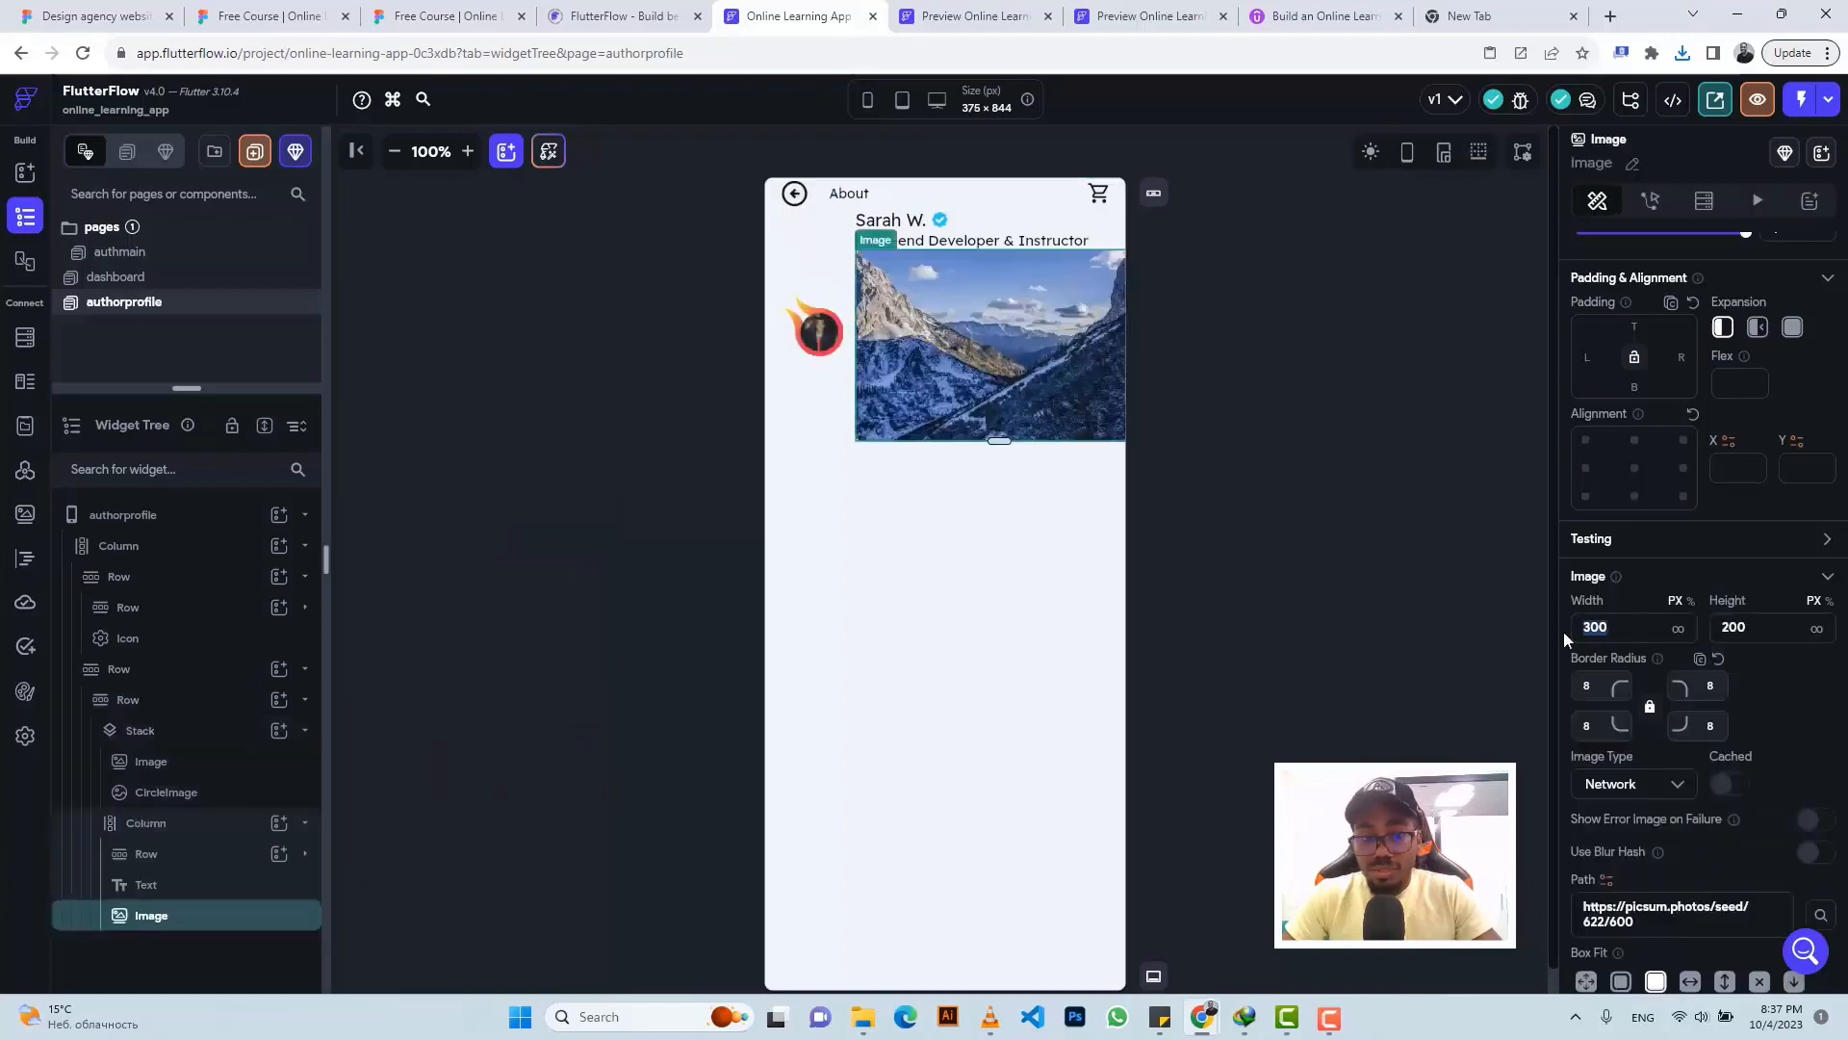
{"action": "type", "text": "16"}
{"action": "left_click_drag", "start_coordinate": [1747, 627], "coordinate": [1702, 634]}
{"action": "type", "text": "22"}
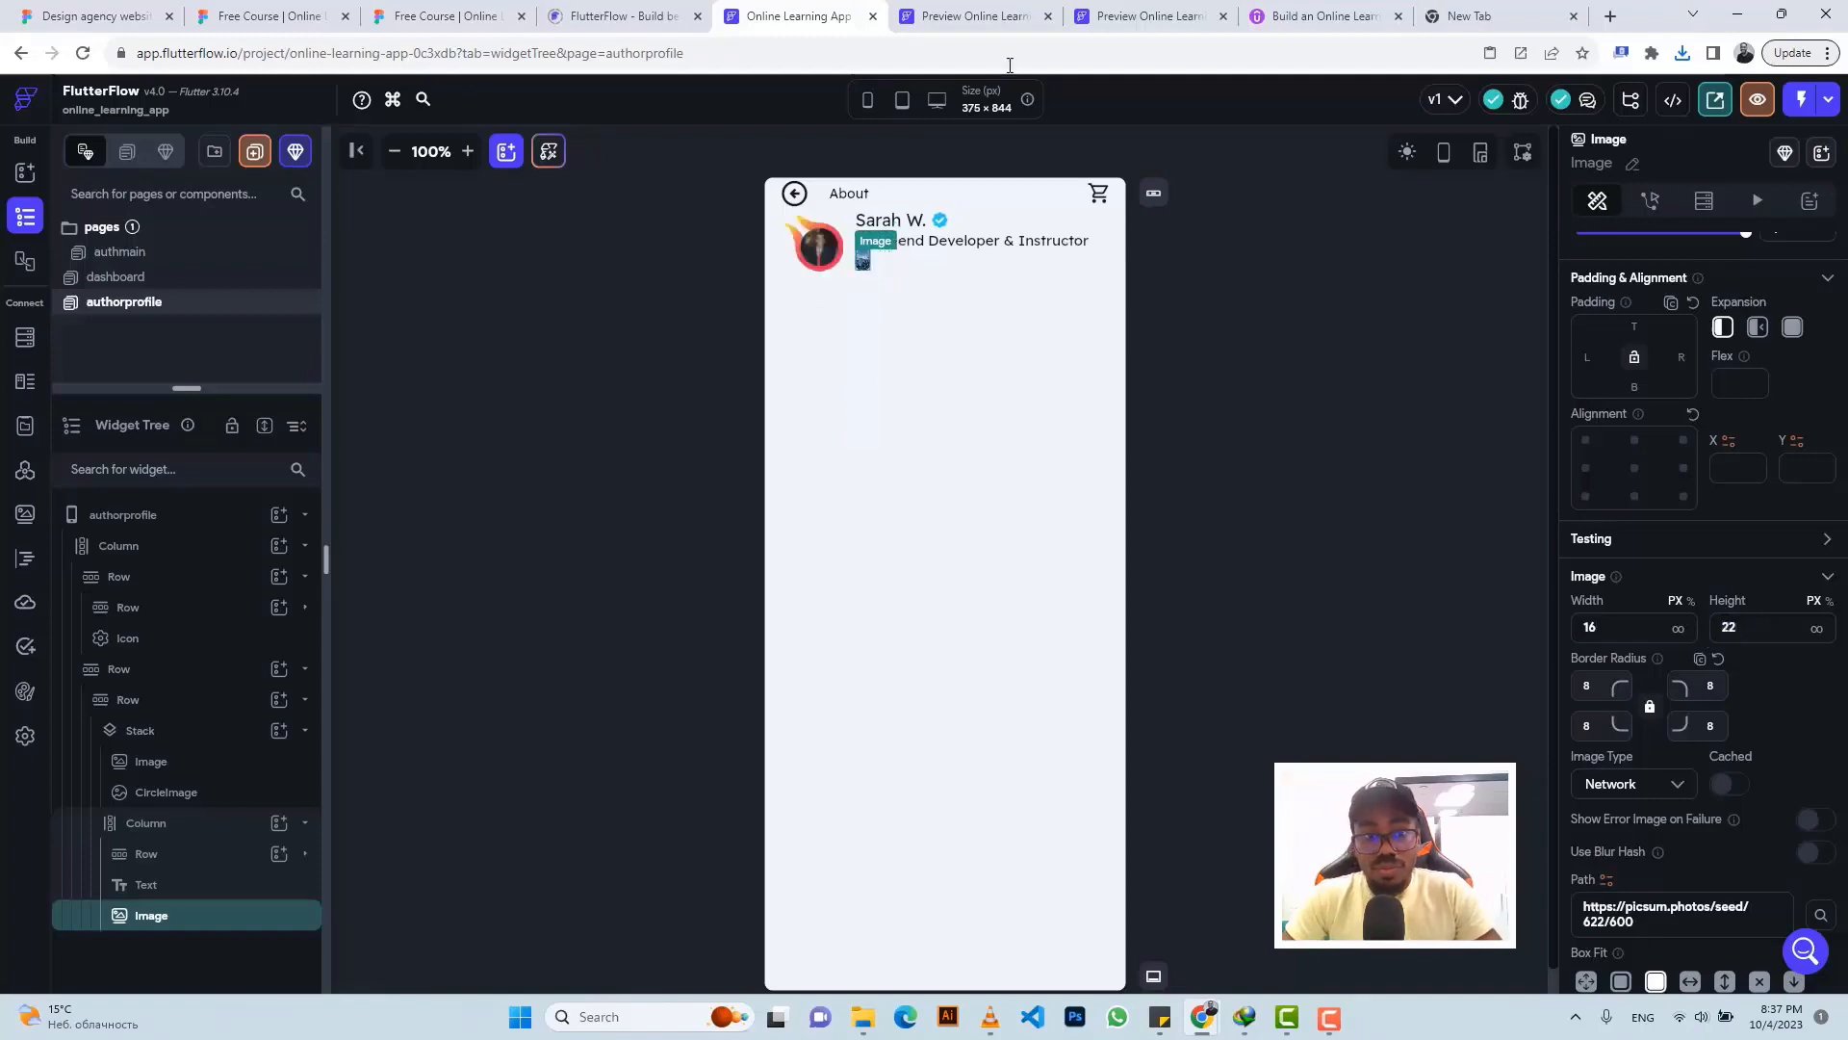
- Clear the image's border radius and make it an Asset uploaded from Medal (3).png
{"action": "left_click", "coordinate": [456, 6]}
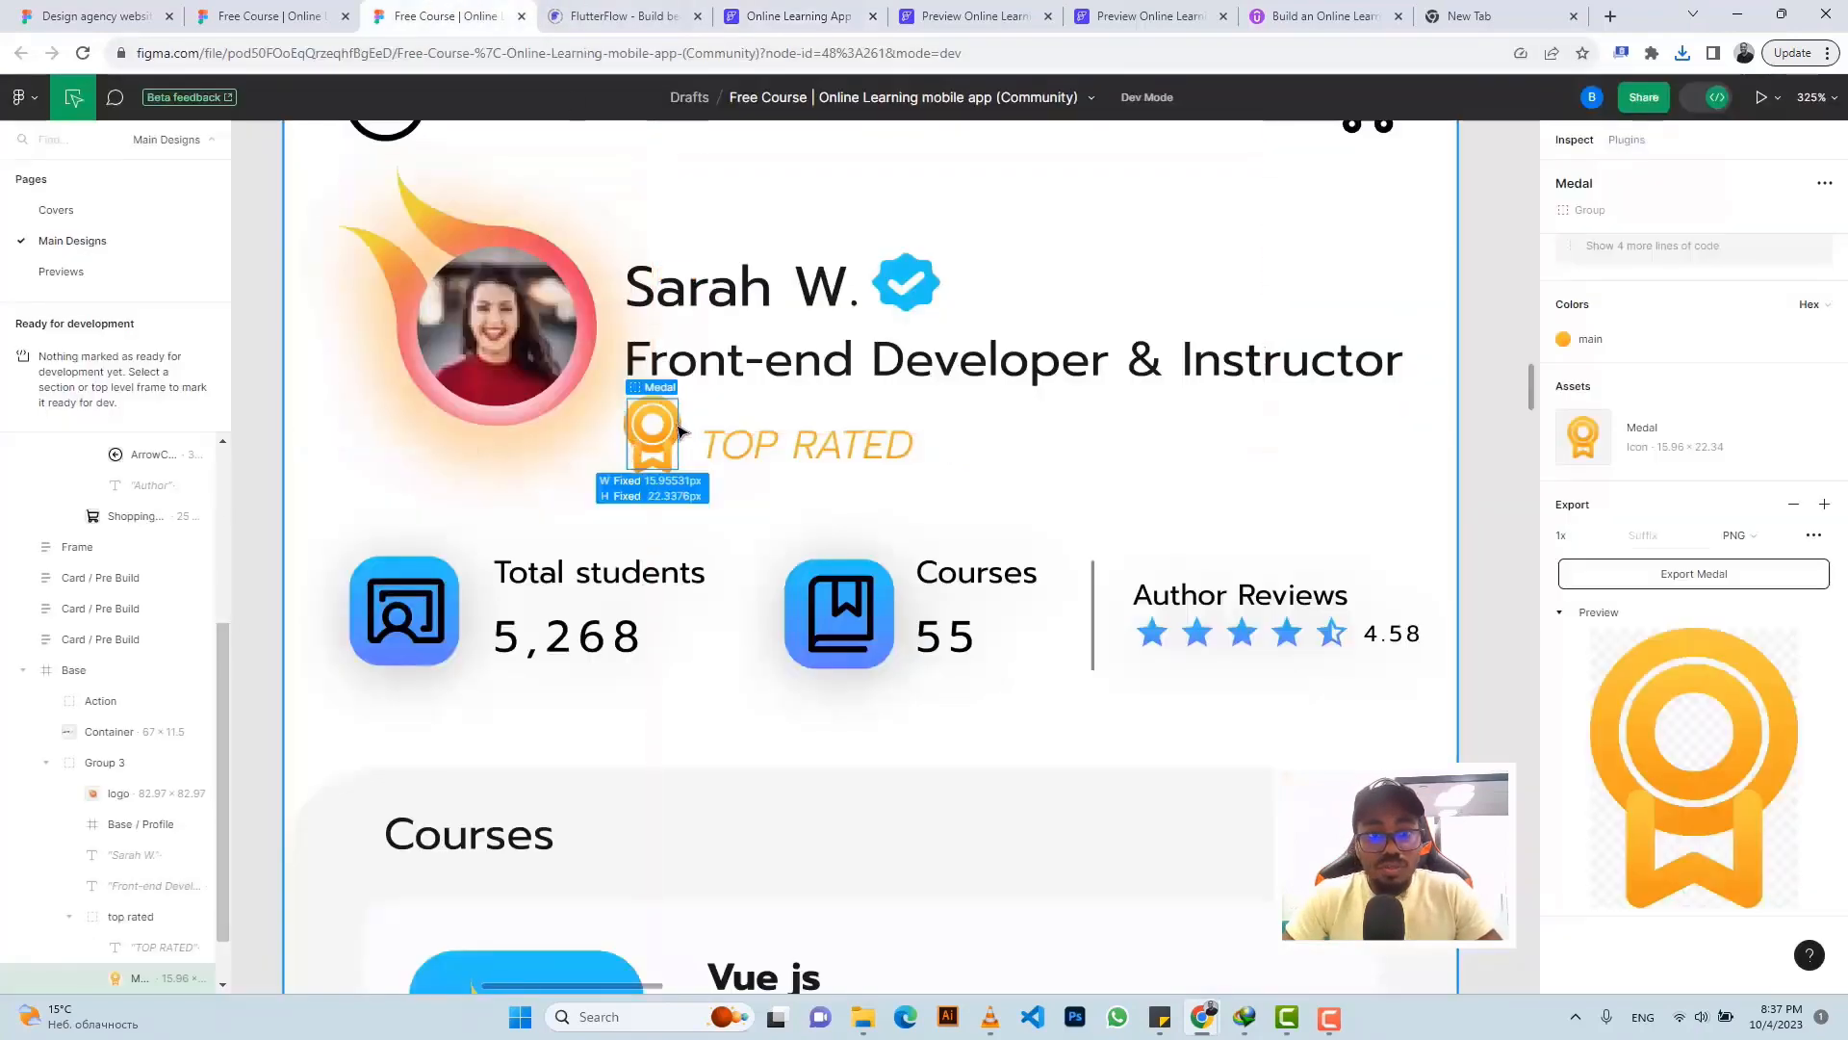
{"action": "left_click", "coordinate": [821, 11]}
{"action": "key", "text": "BackSpace"}
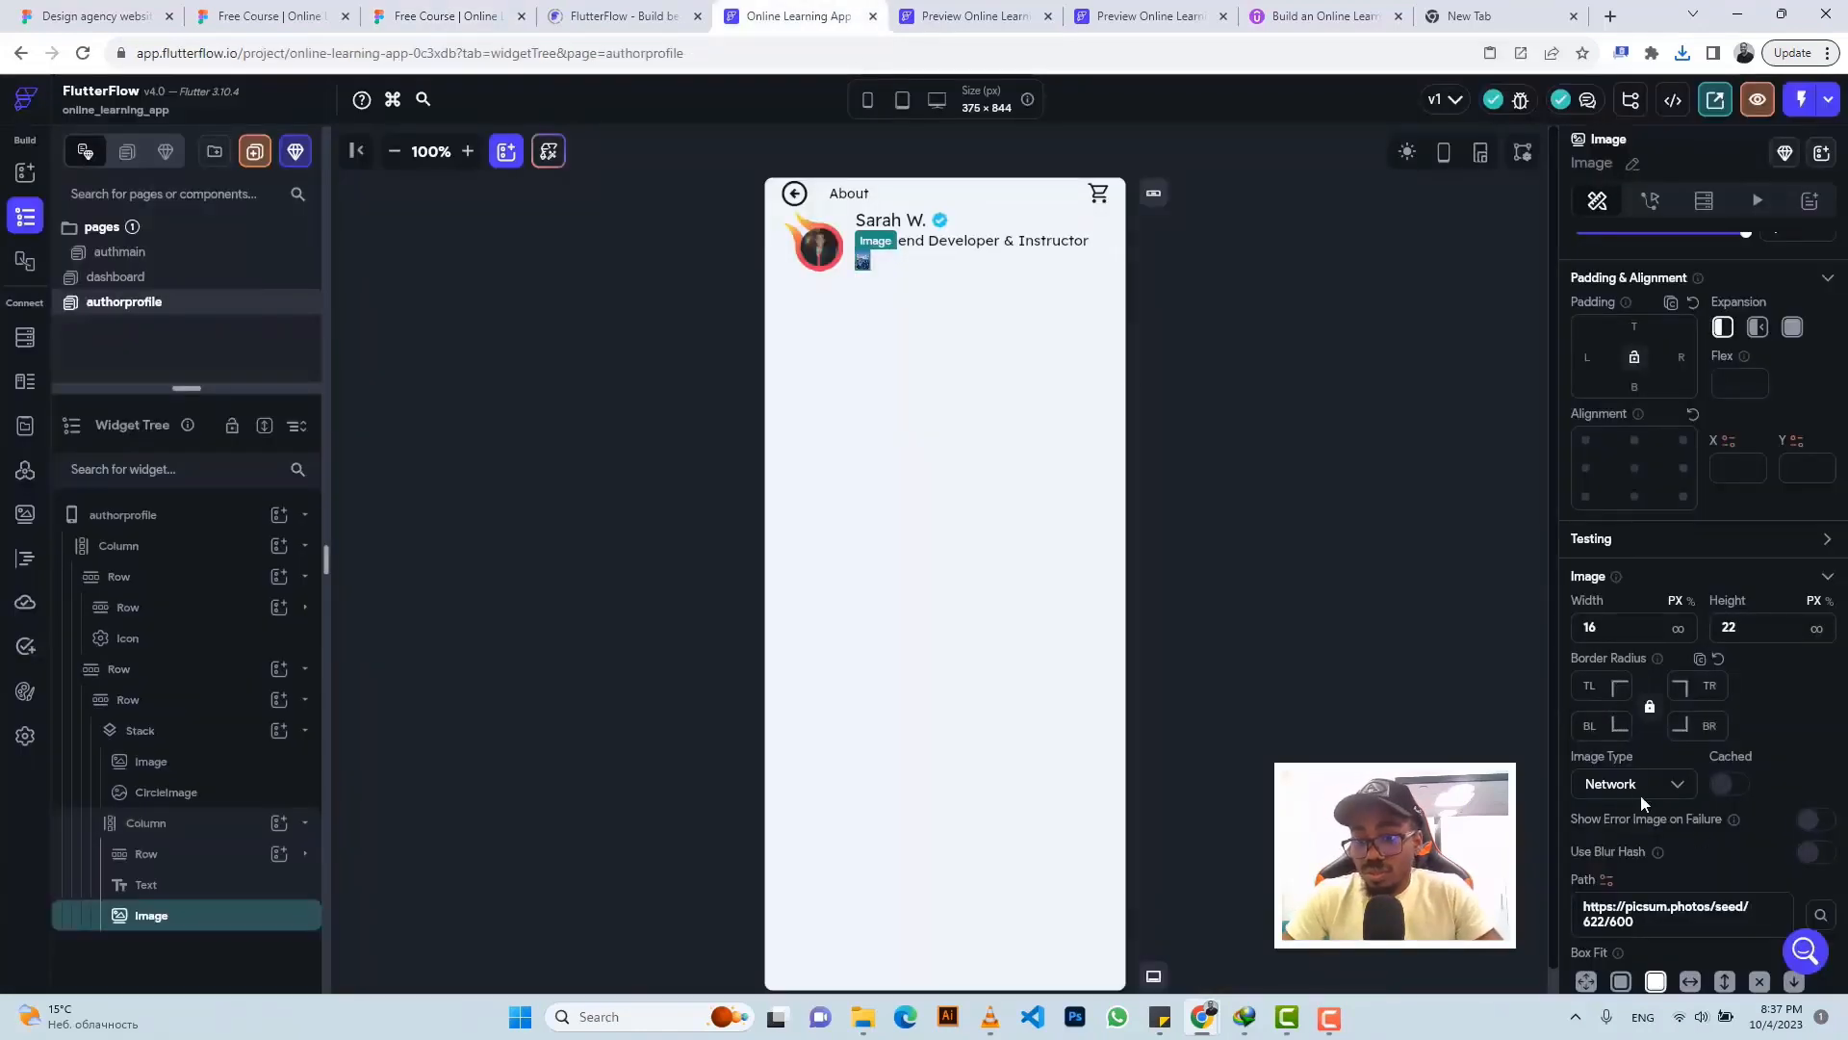
{"action": "left_click", "coordinate": [1634, 784]}
{"action": "left_click", "coordinate": [1639, 832]}
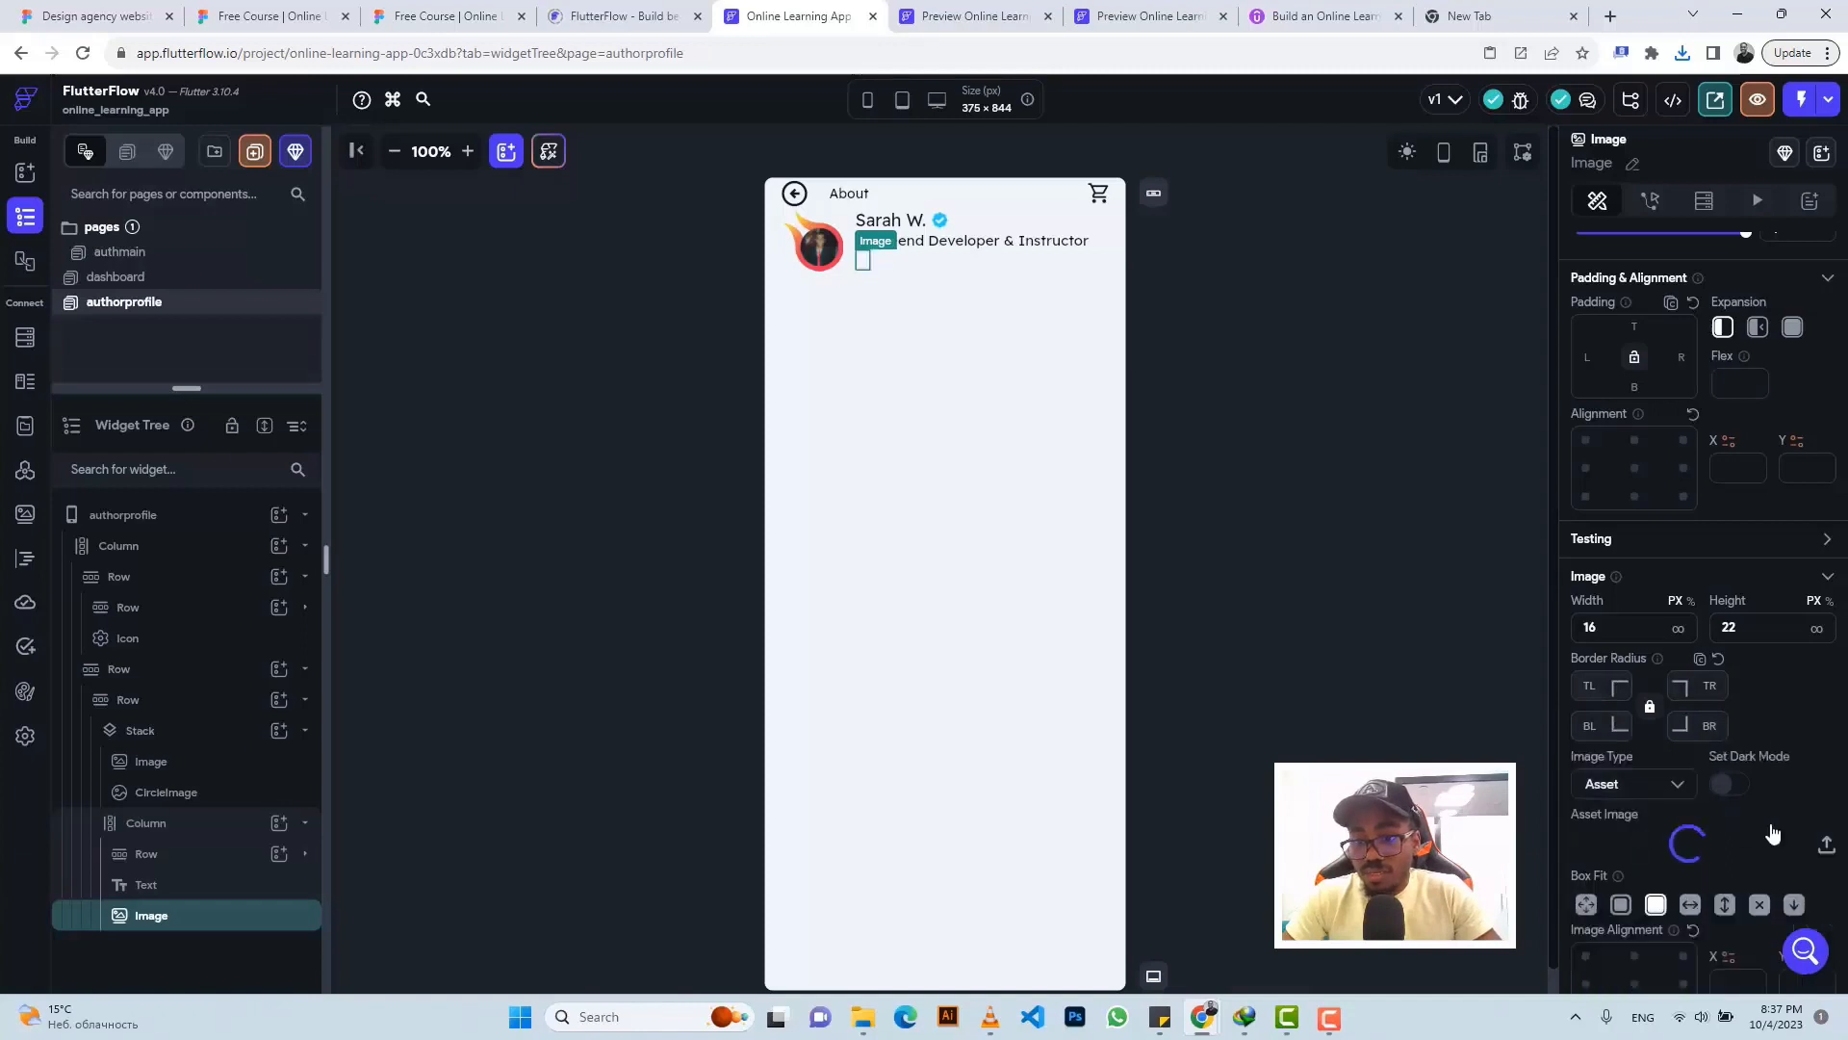
{"action": "left_click", "coordinate": [1827, 846]}
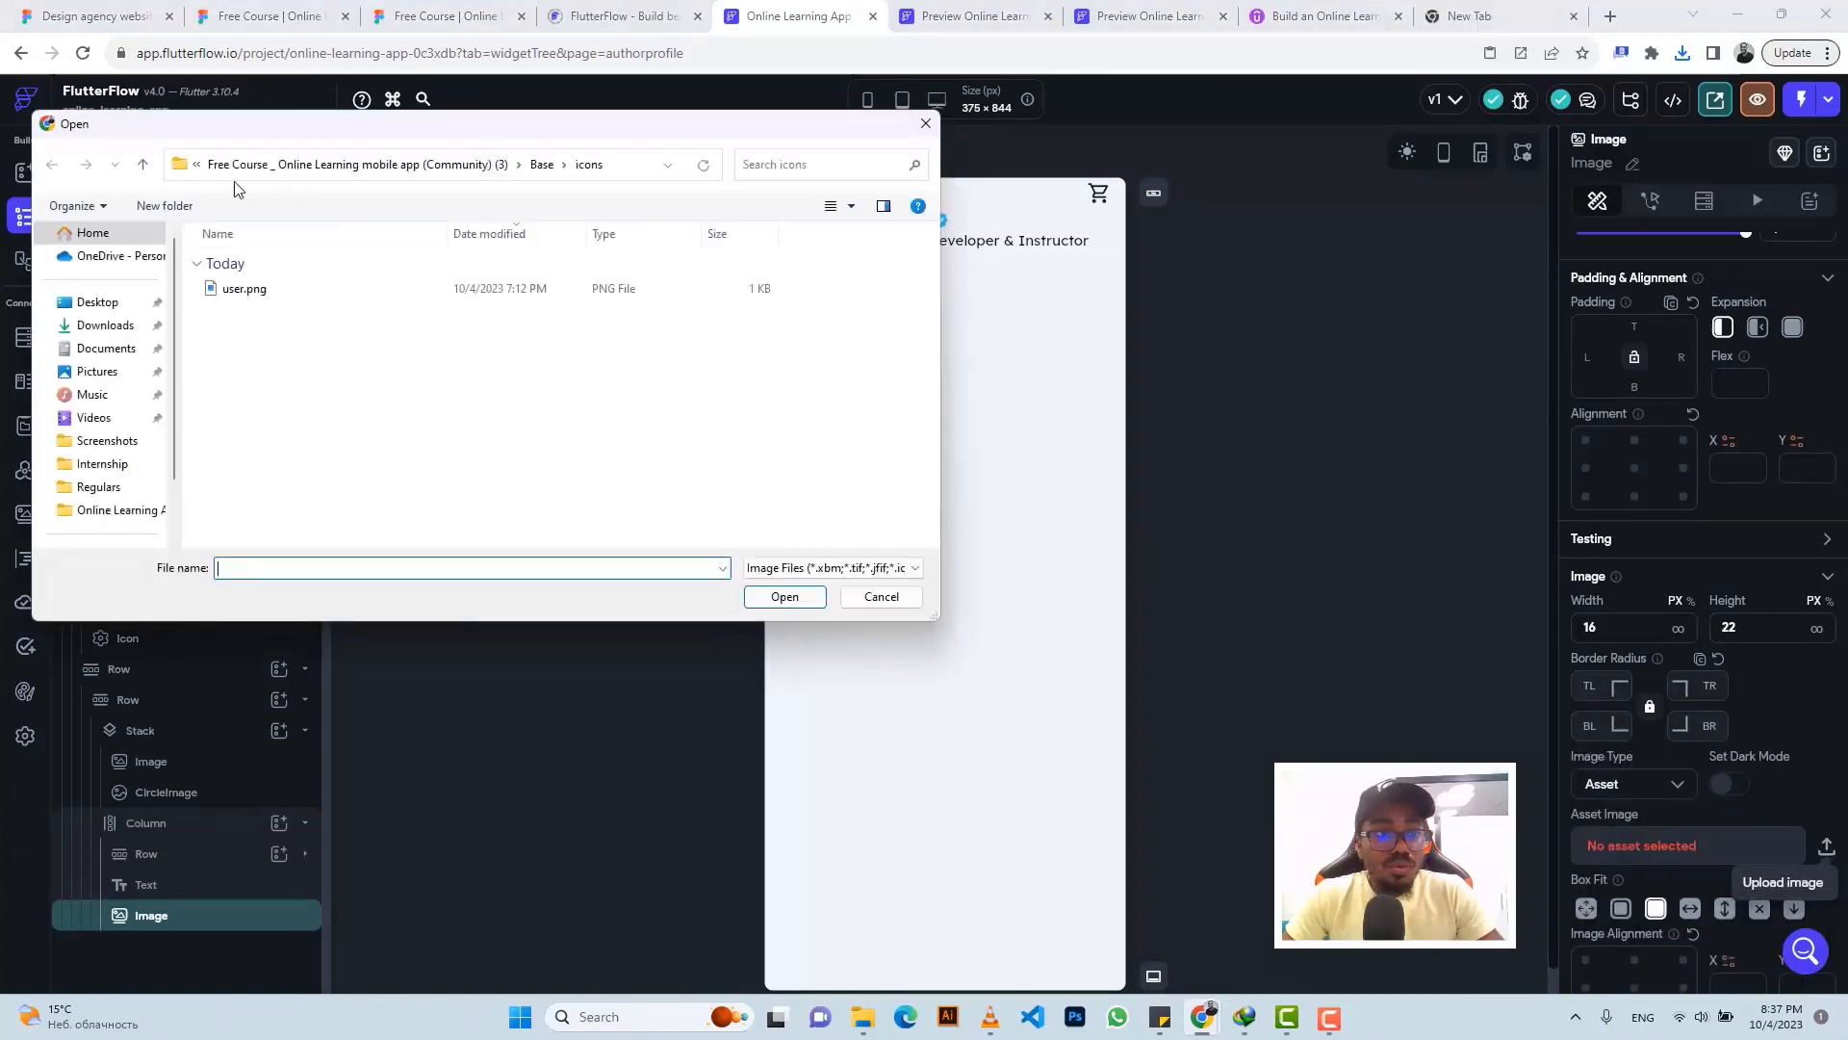
{"action": "left_click", "coordinate": [89, 326]}
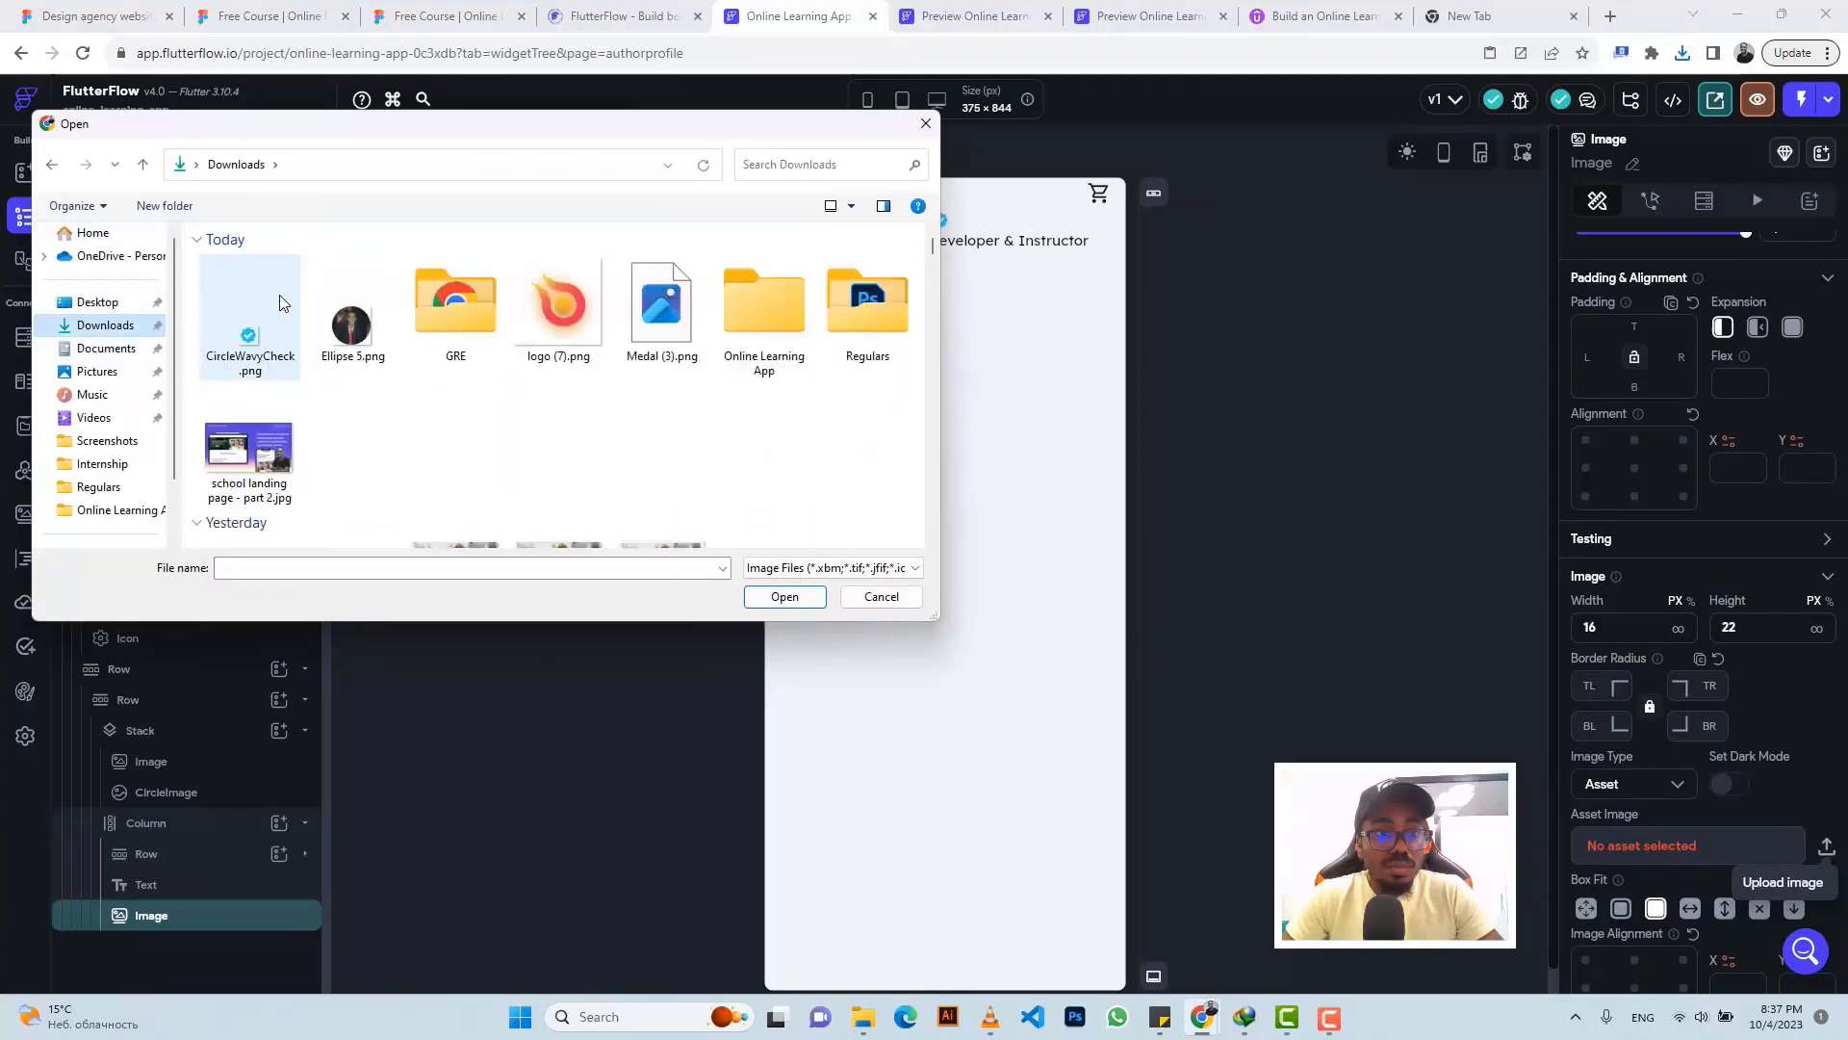
{"action": "left_click", "coordinate": [247, 342]}
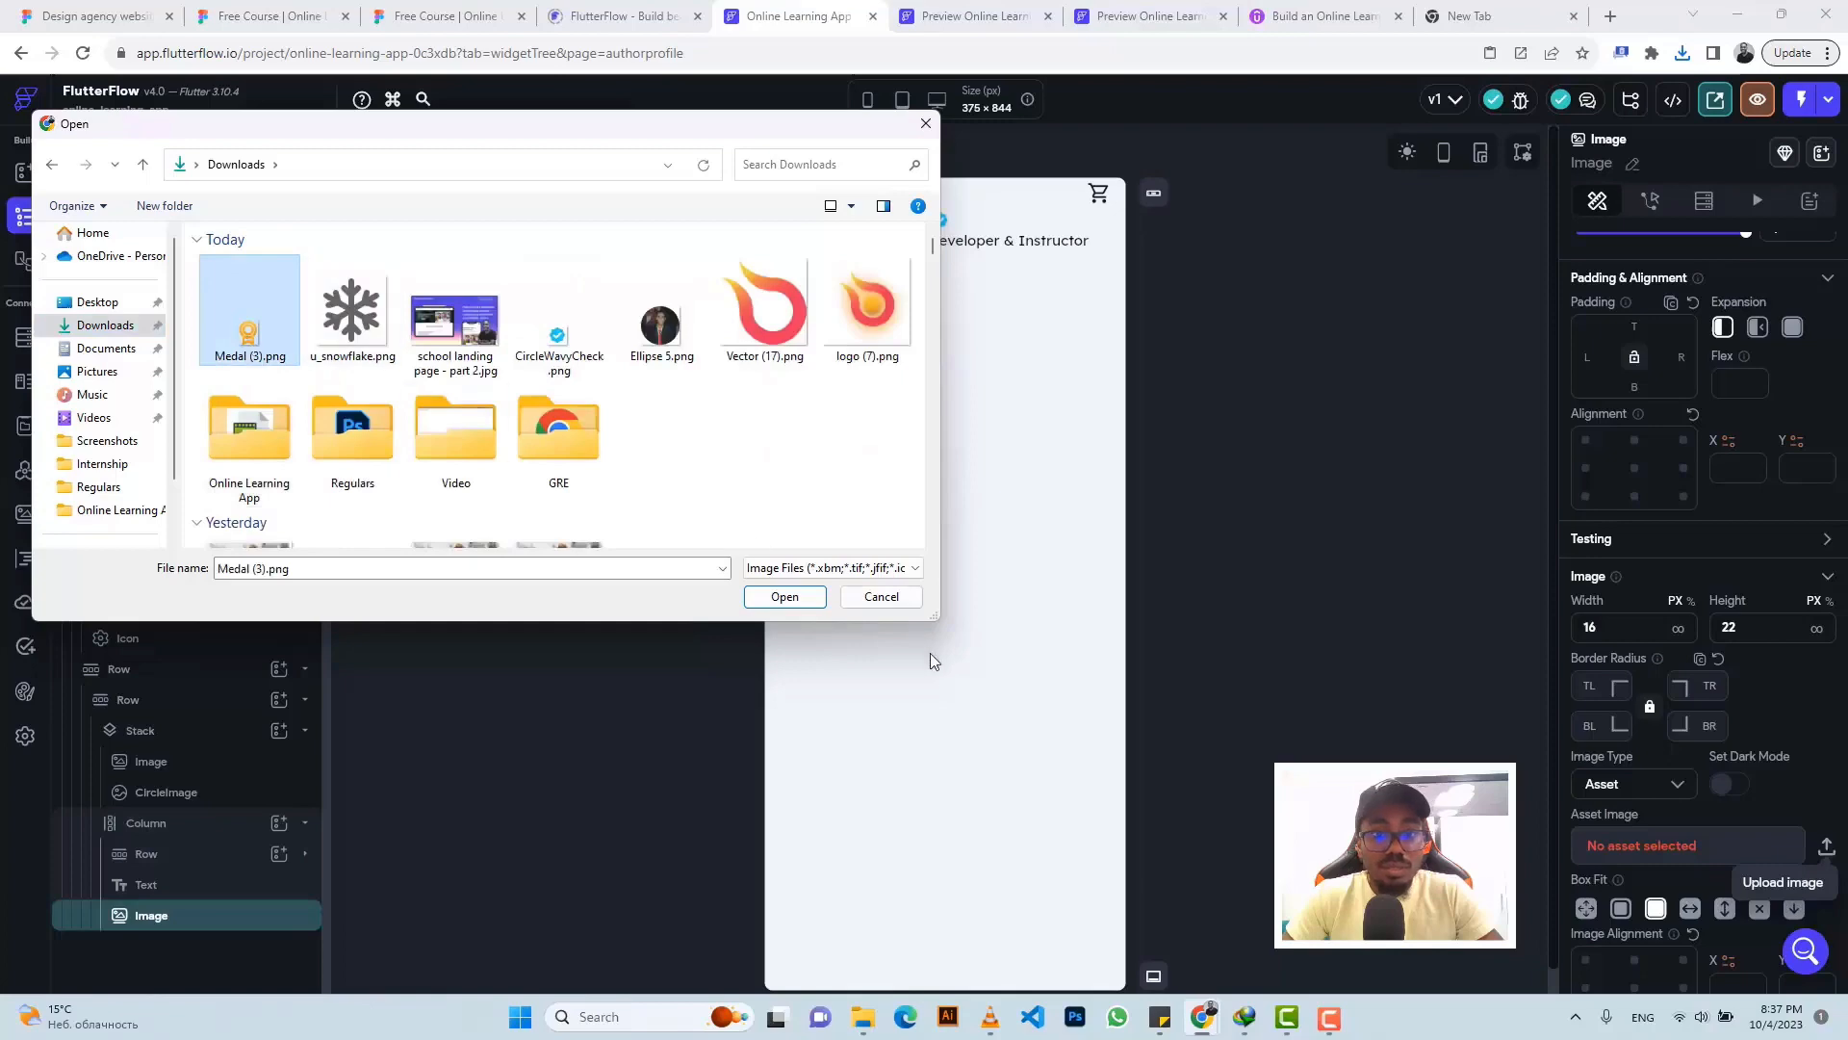
{"action": "left_click", "coordinate": [784, 596]}
- Copy the TOP RATED text from the Figma design for use beside the medal
{"action": "left_click", "coordinate": [471, 8]}
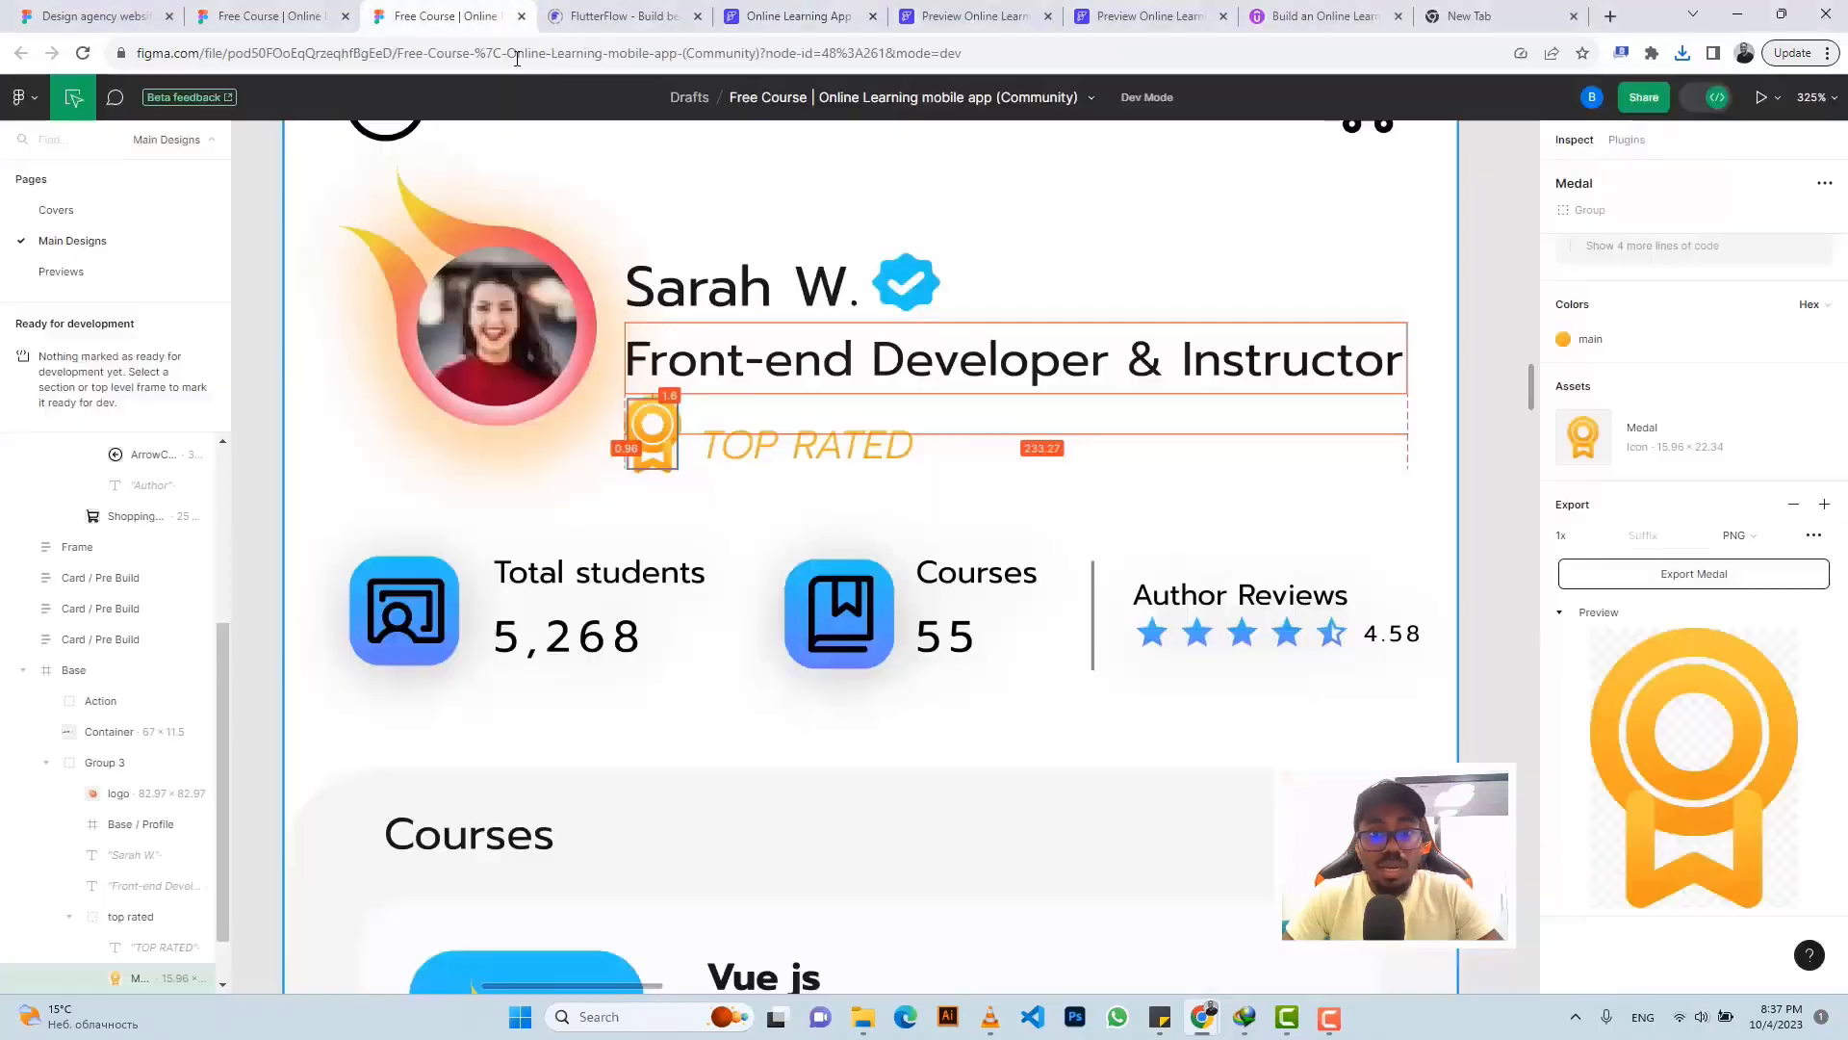
{"action": "left_click", "coordinate": [749, 455]}
{"action": "scroll", "coordinate": [1712, 776], "scroll_direction": "down", "scroll_amount": 2}
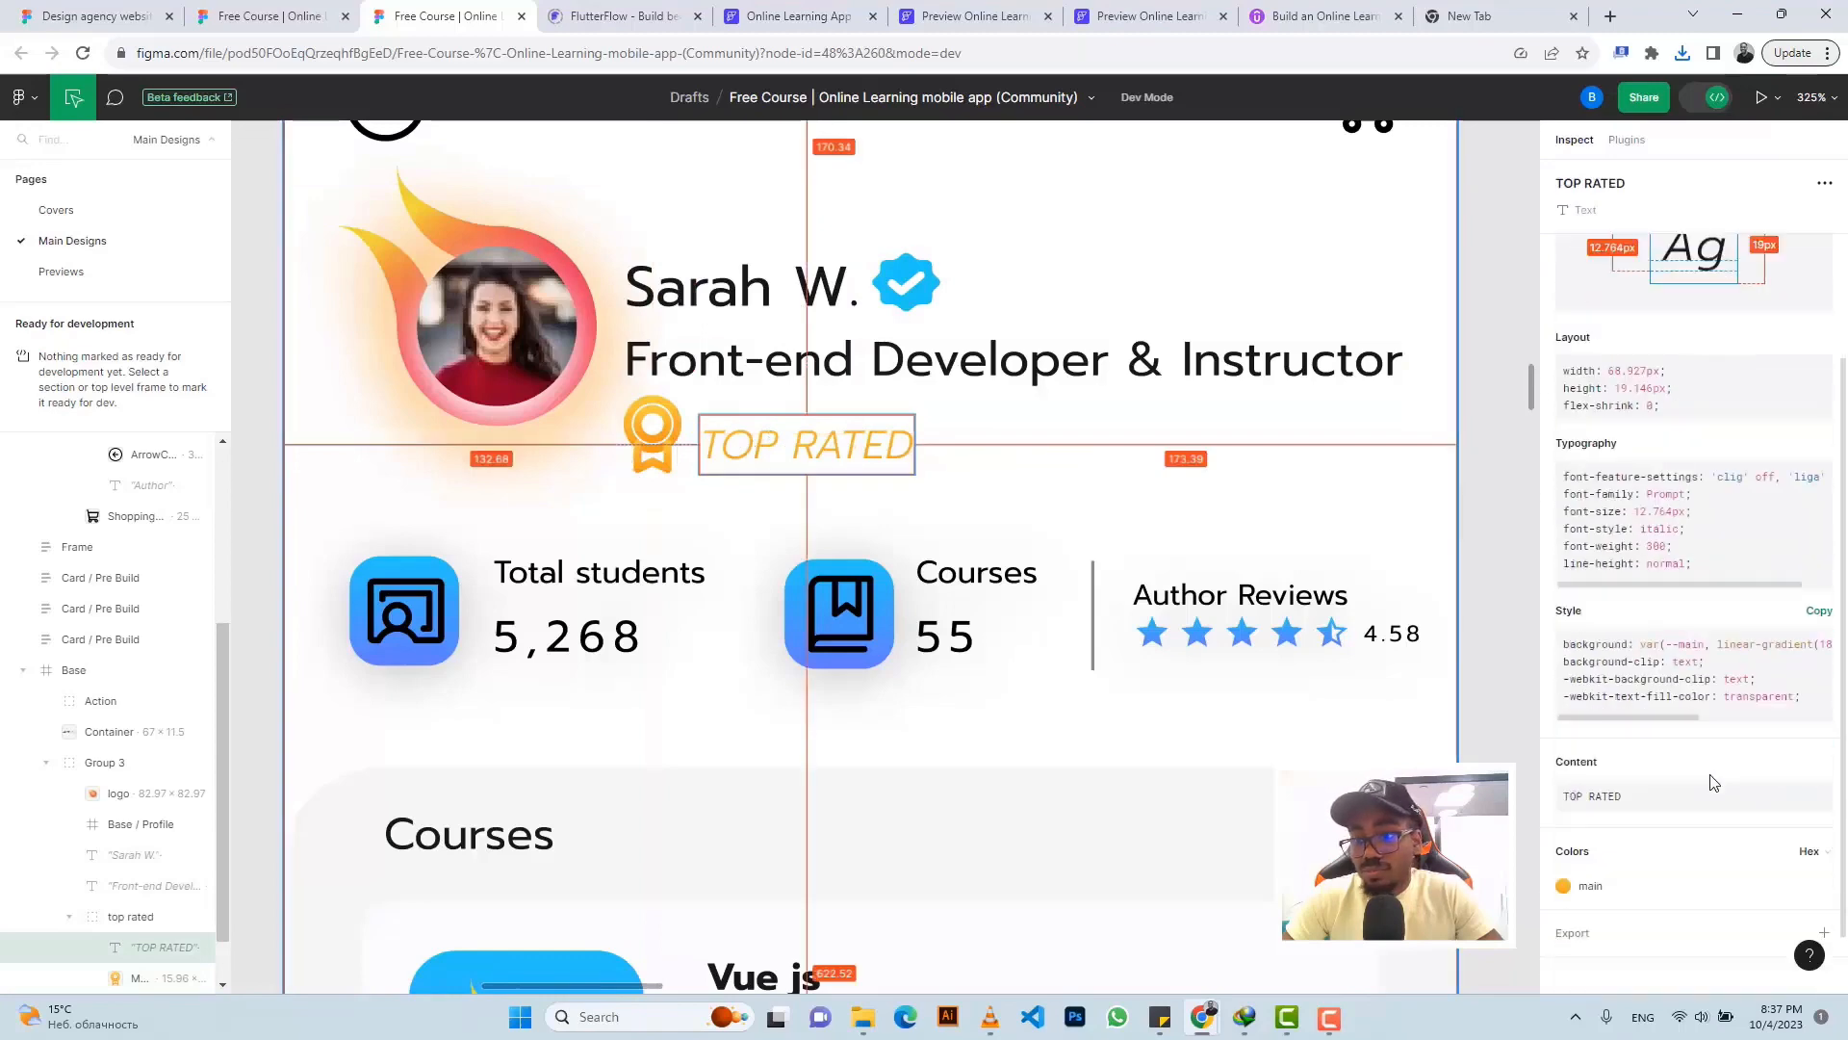
{"action": "left_click", "coordinate": [1817, 724]}
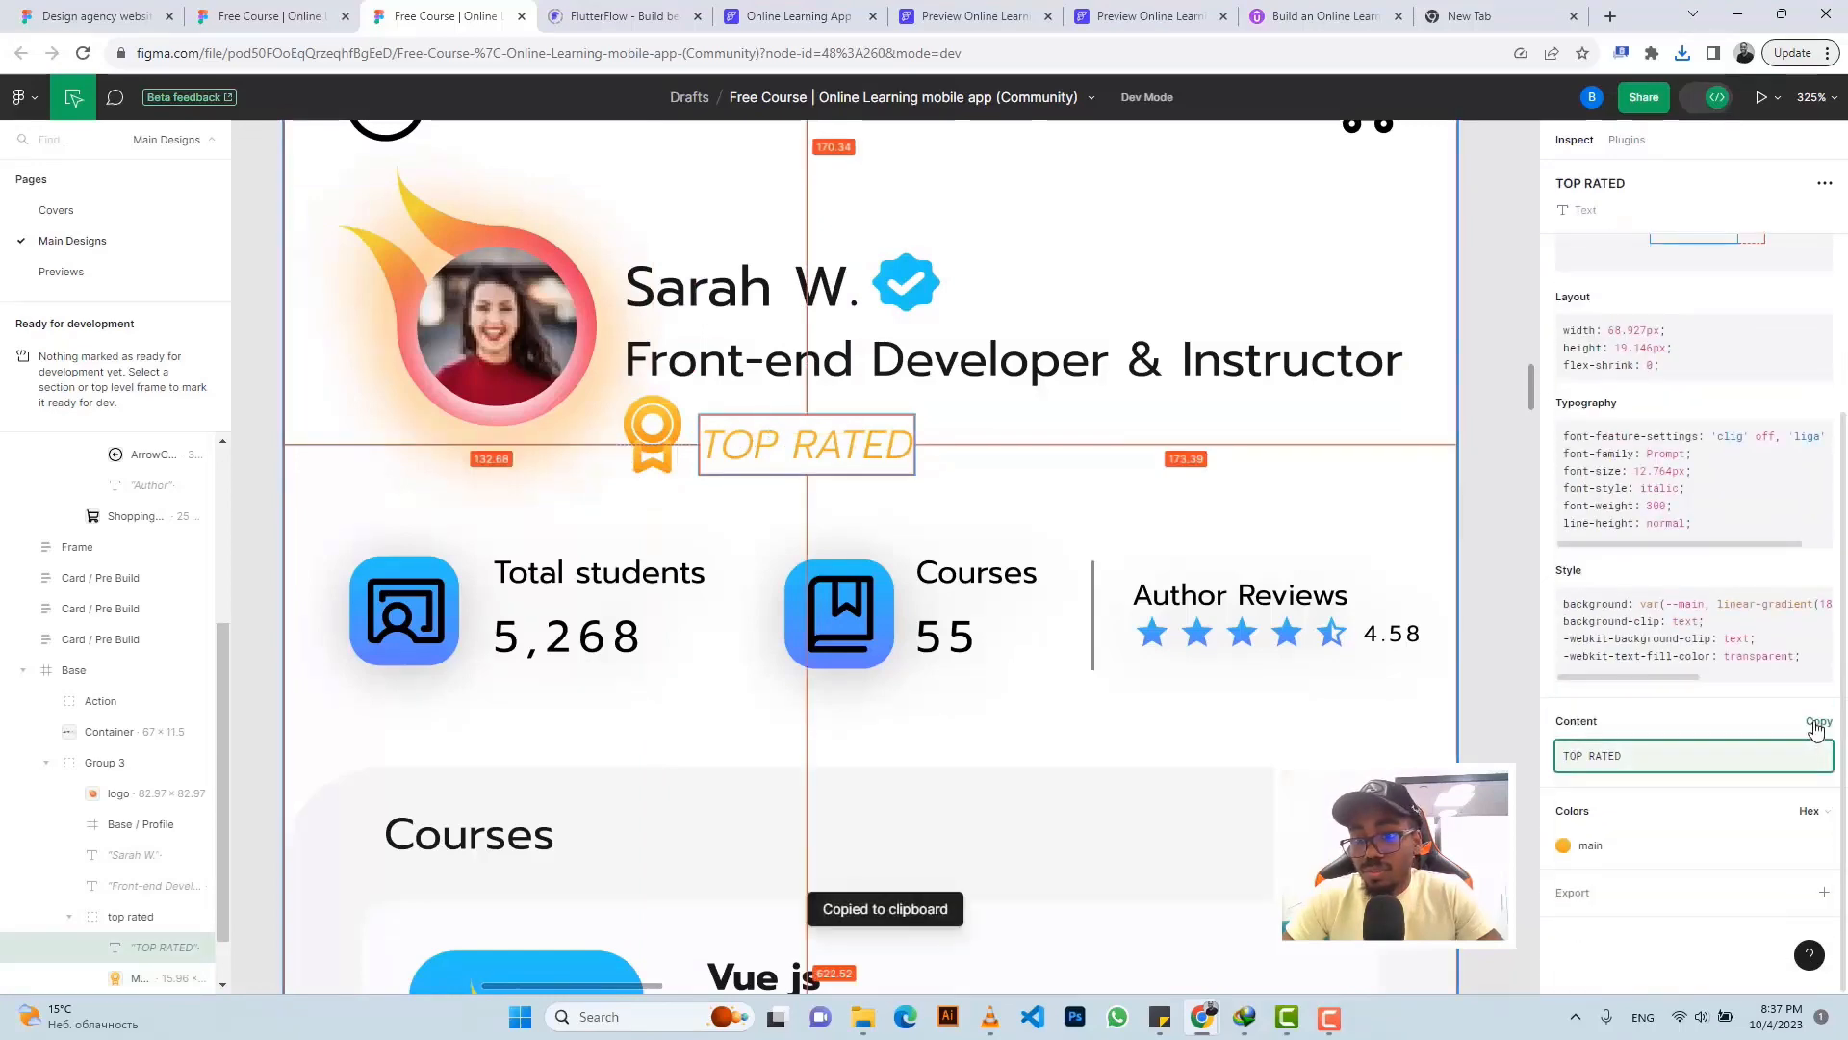
{"action": "left_click", "coordinate": [789, 16]}
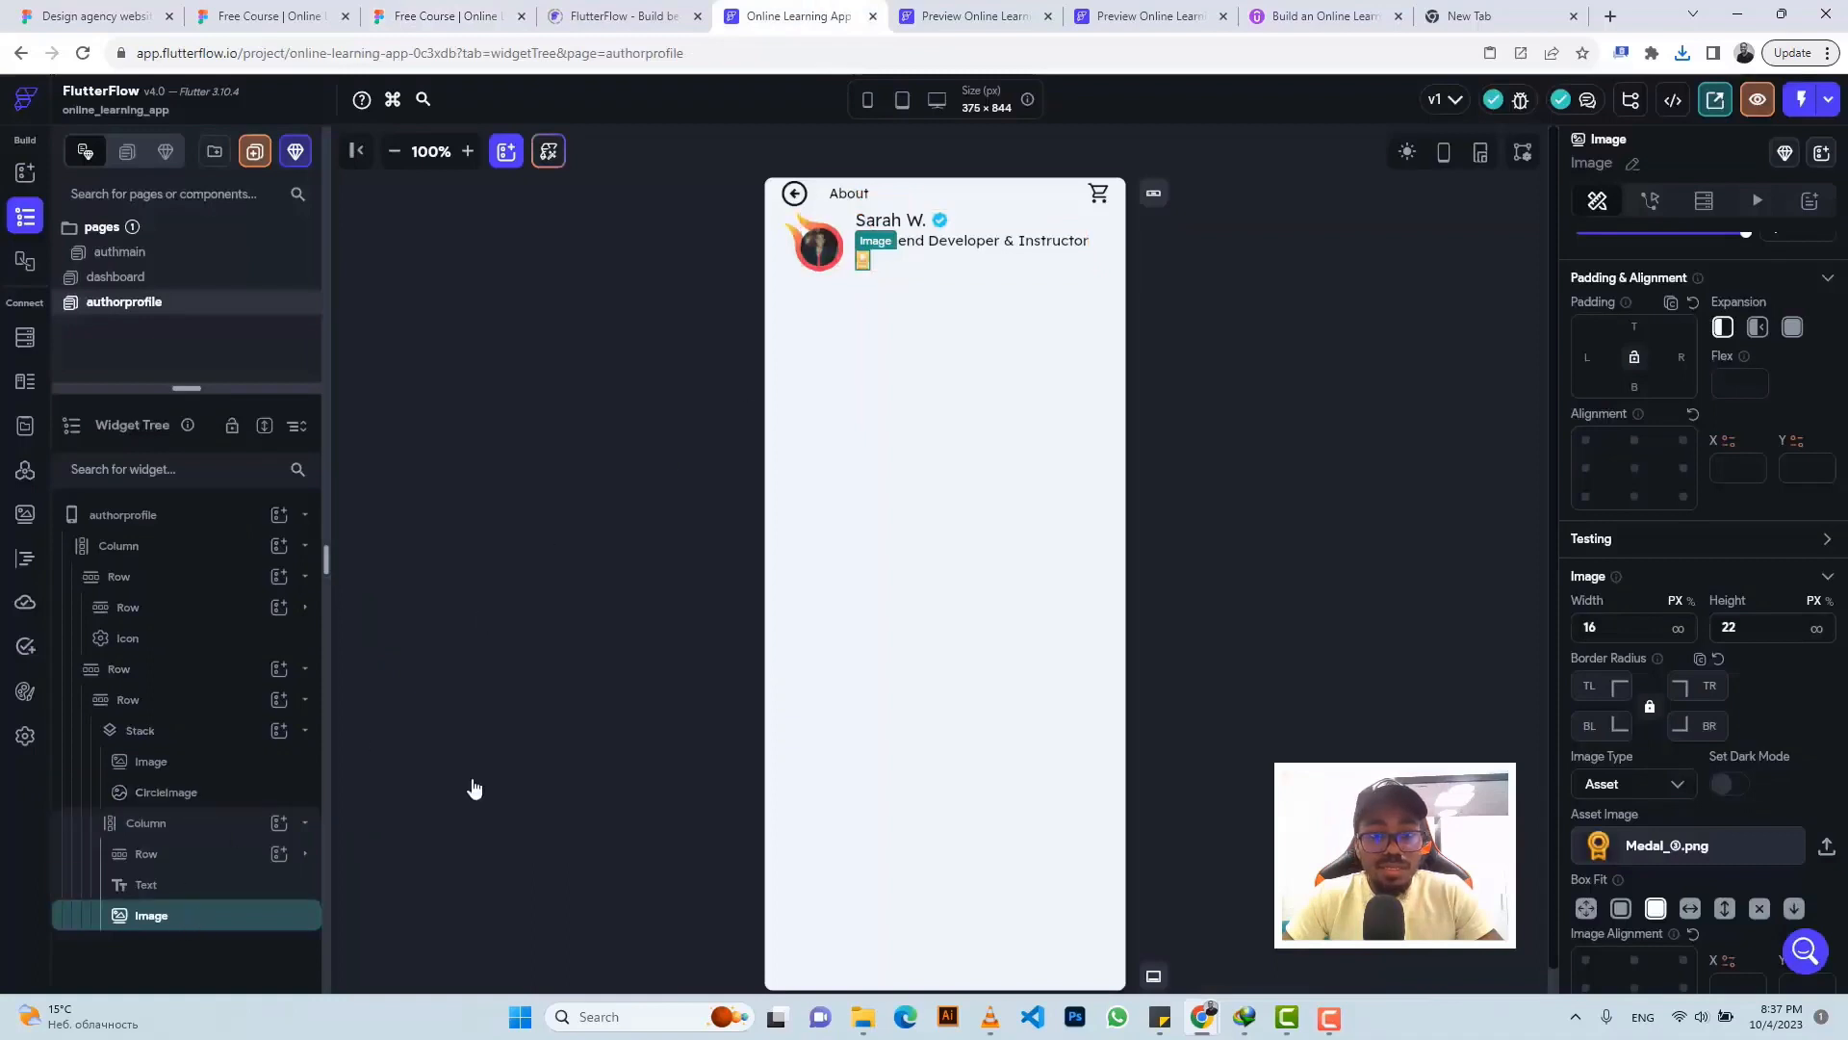
{"action": "right_click", "coordinate": [189, 926]}
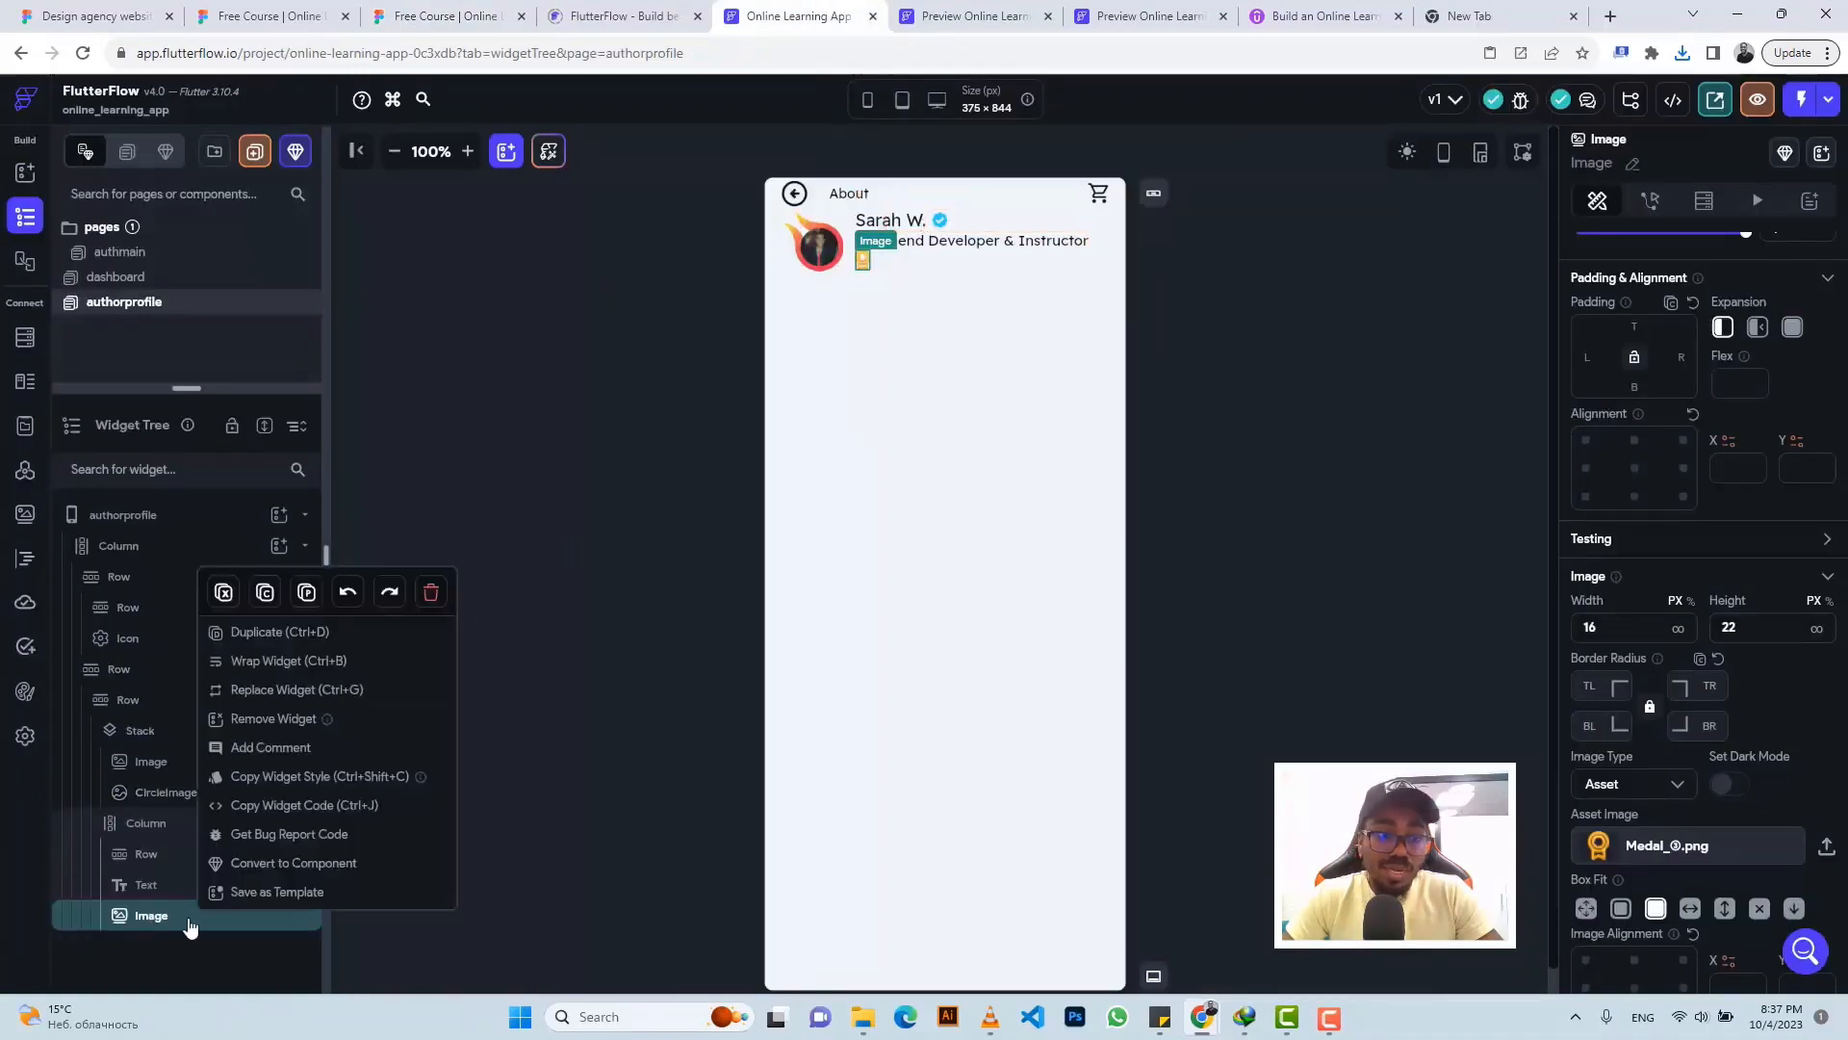
- Wrap the medal Image in a Row and add a Text reading 'TOP RATED' beside it, then check its Figma styling
{"action": "left_click", "coordinate": [274, 662]}
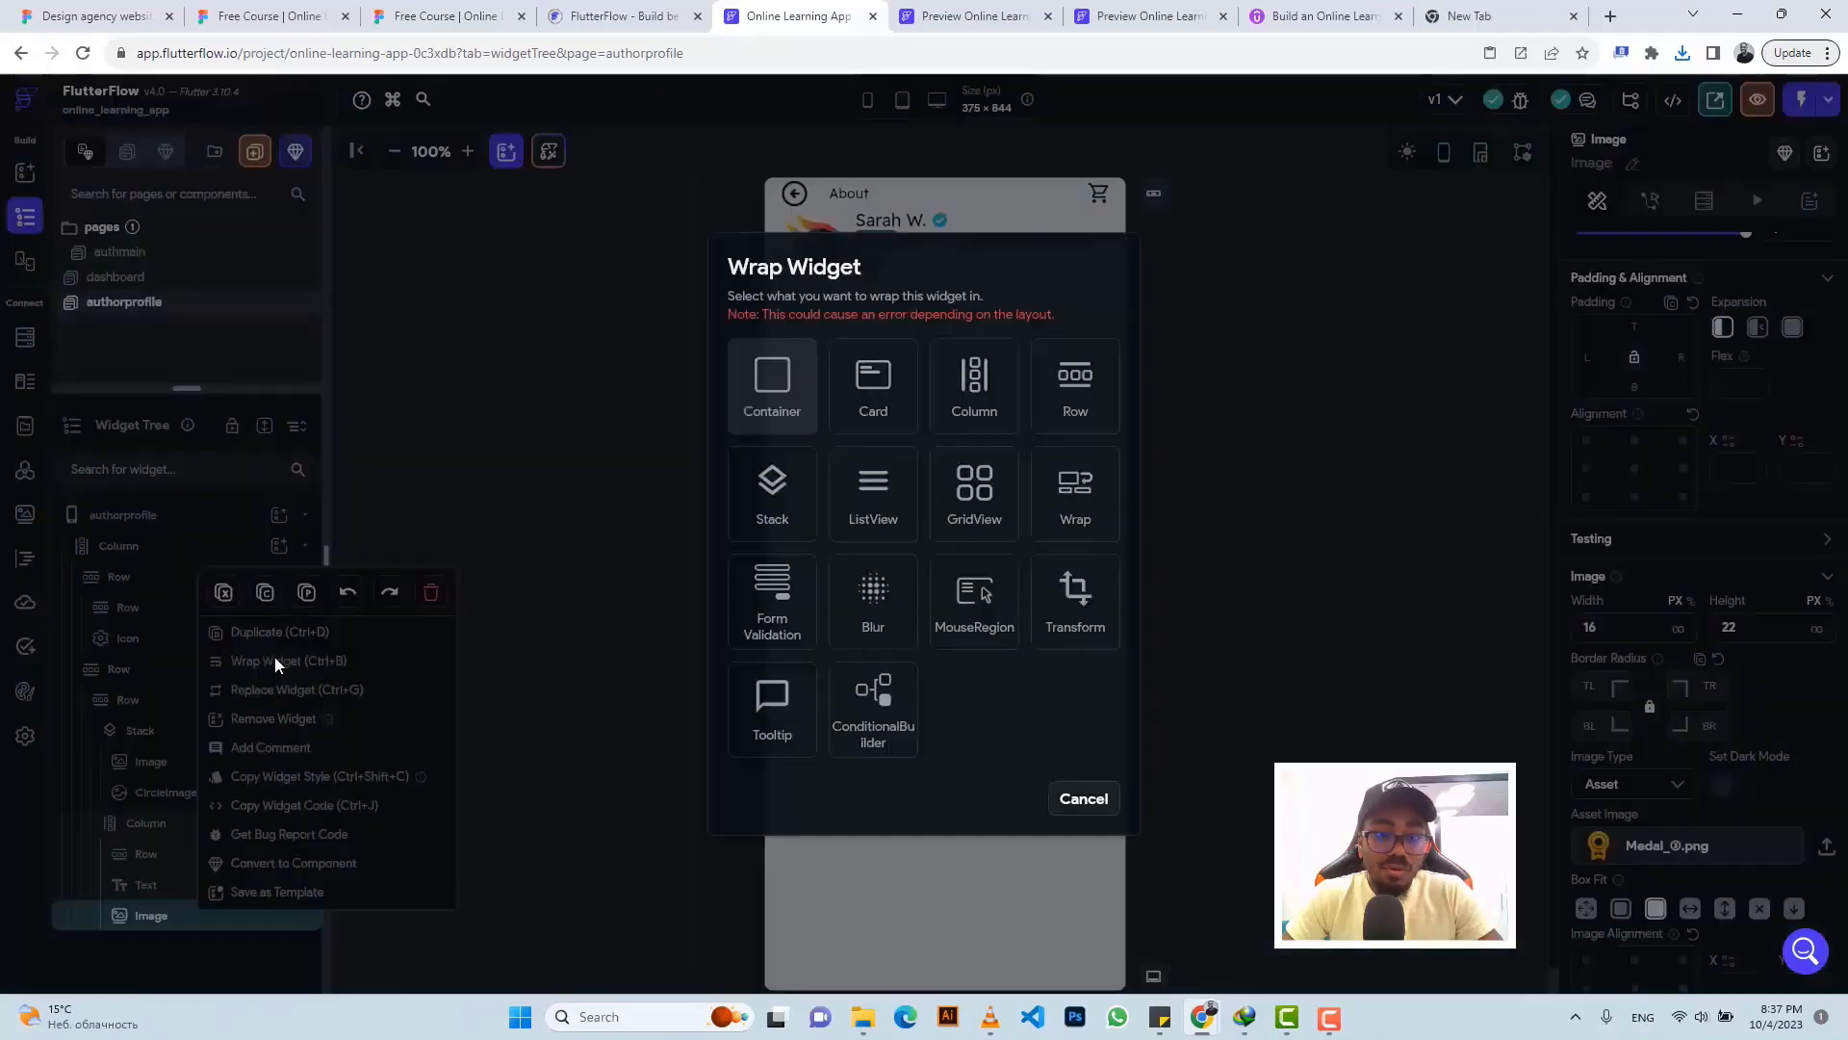
{"action": "left_click", "coordinate": [1098, 384]}
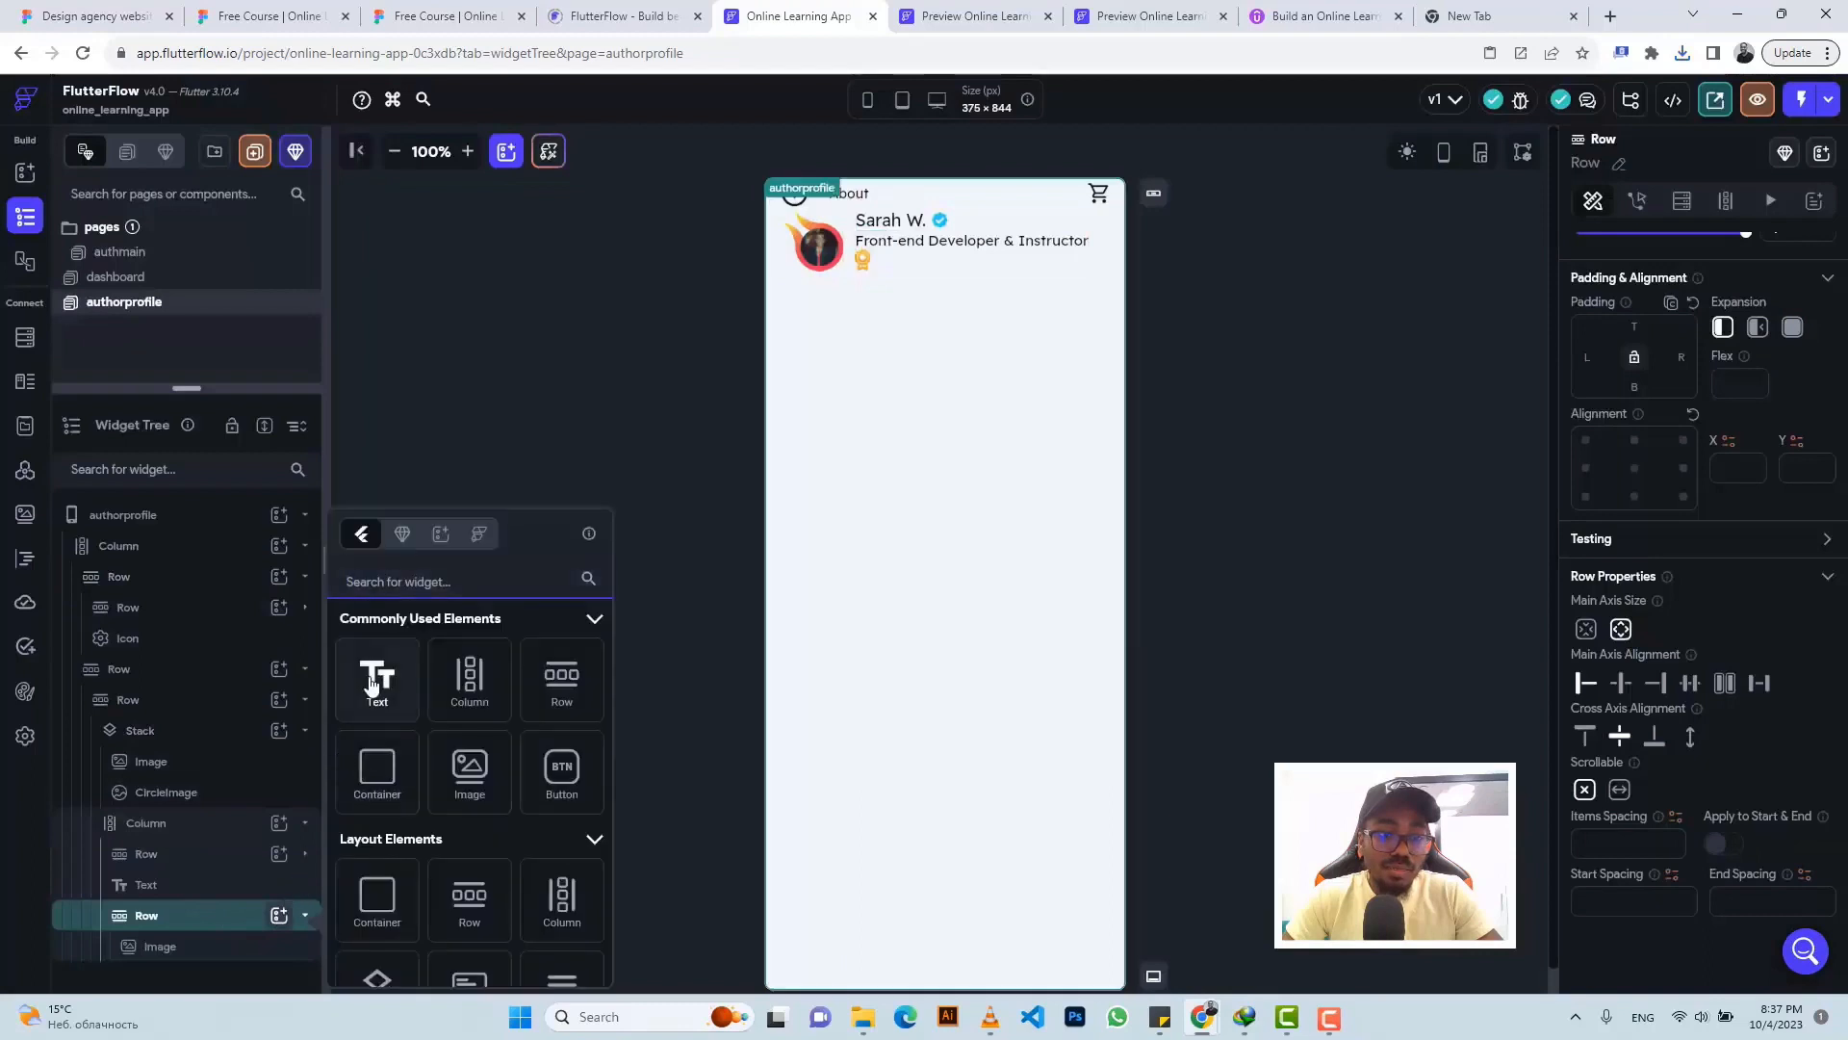
{"action": "left_click", "coordinate": [373, 682]}
{"action": "scroll", "coordinate": [1681, 401], "scroll_direction": "up", "scroll_amount": 2}
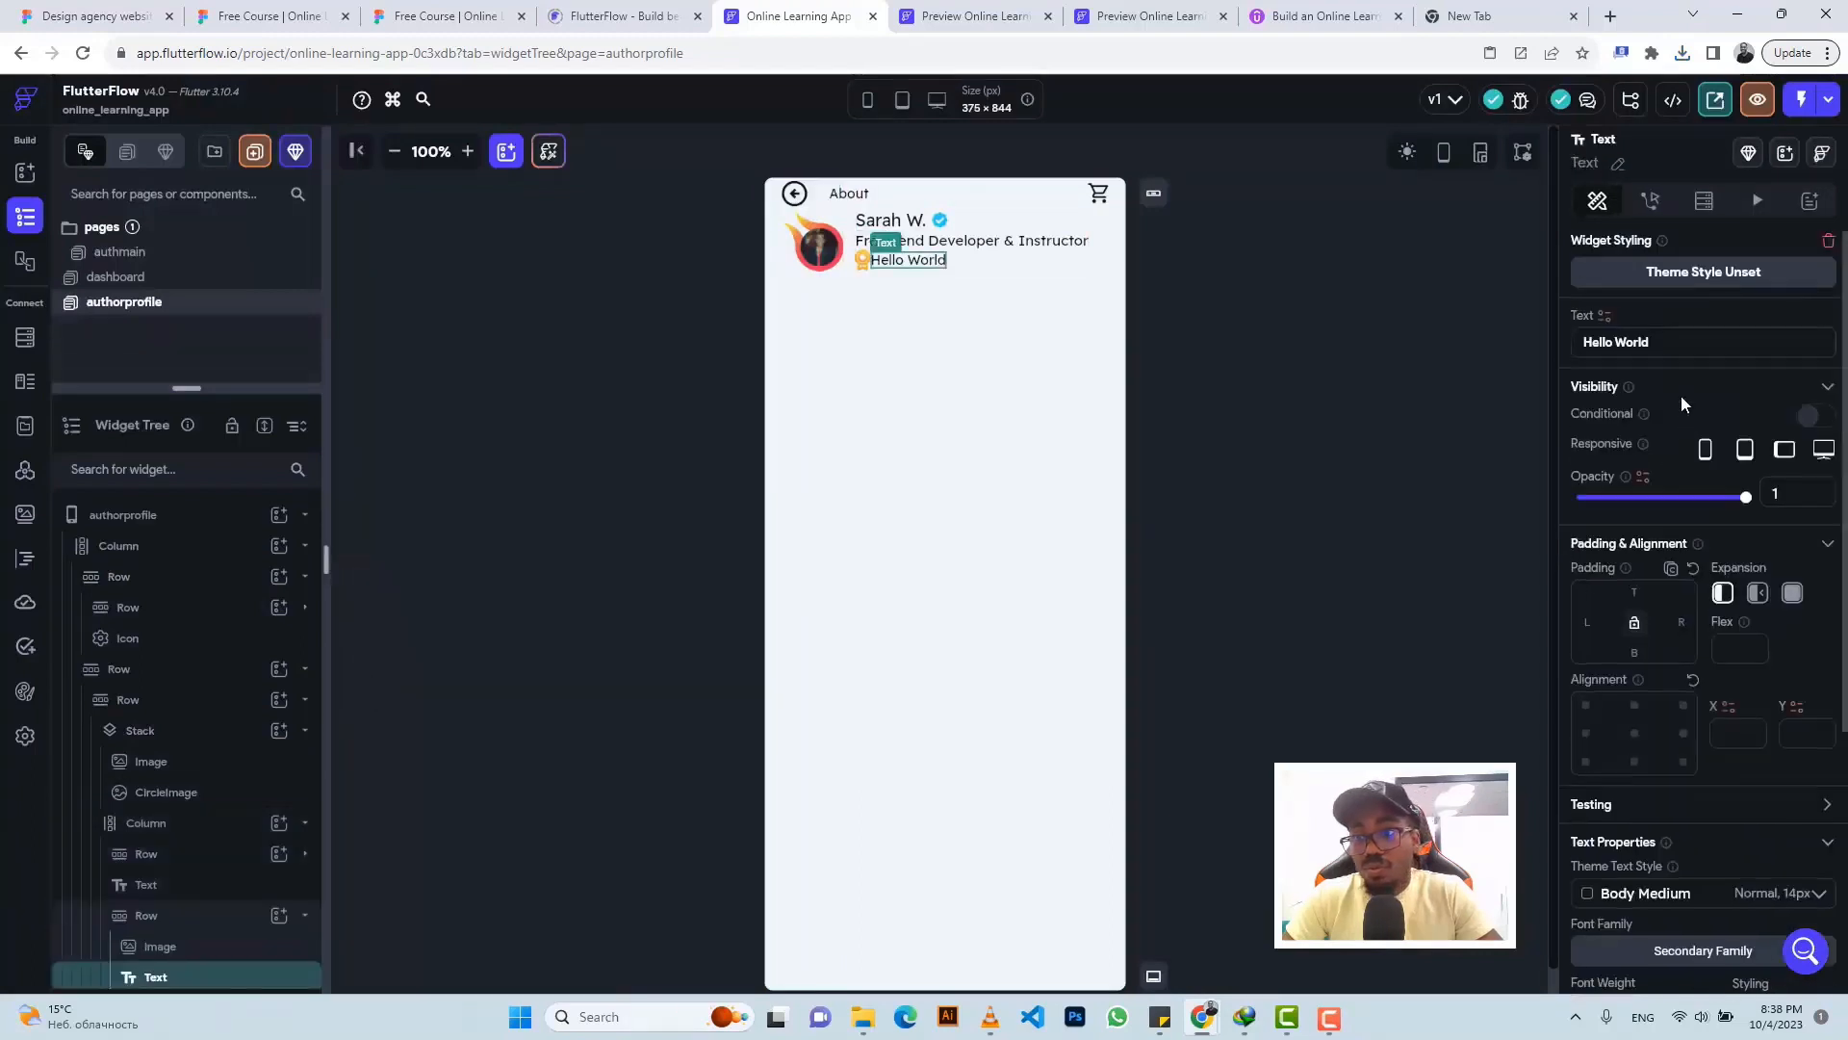
{"action": "key", "text": "ctrl+a"}
{"action": "type", "text": "TOP RATED"}
{"action": "left_click", "coordinate": [448, 16]}
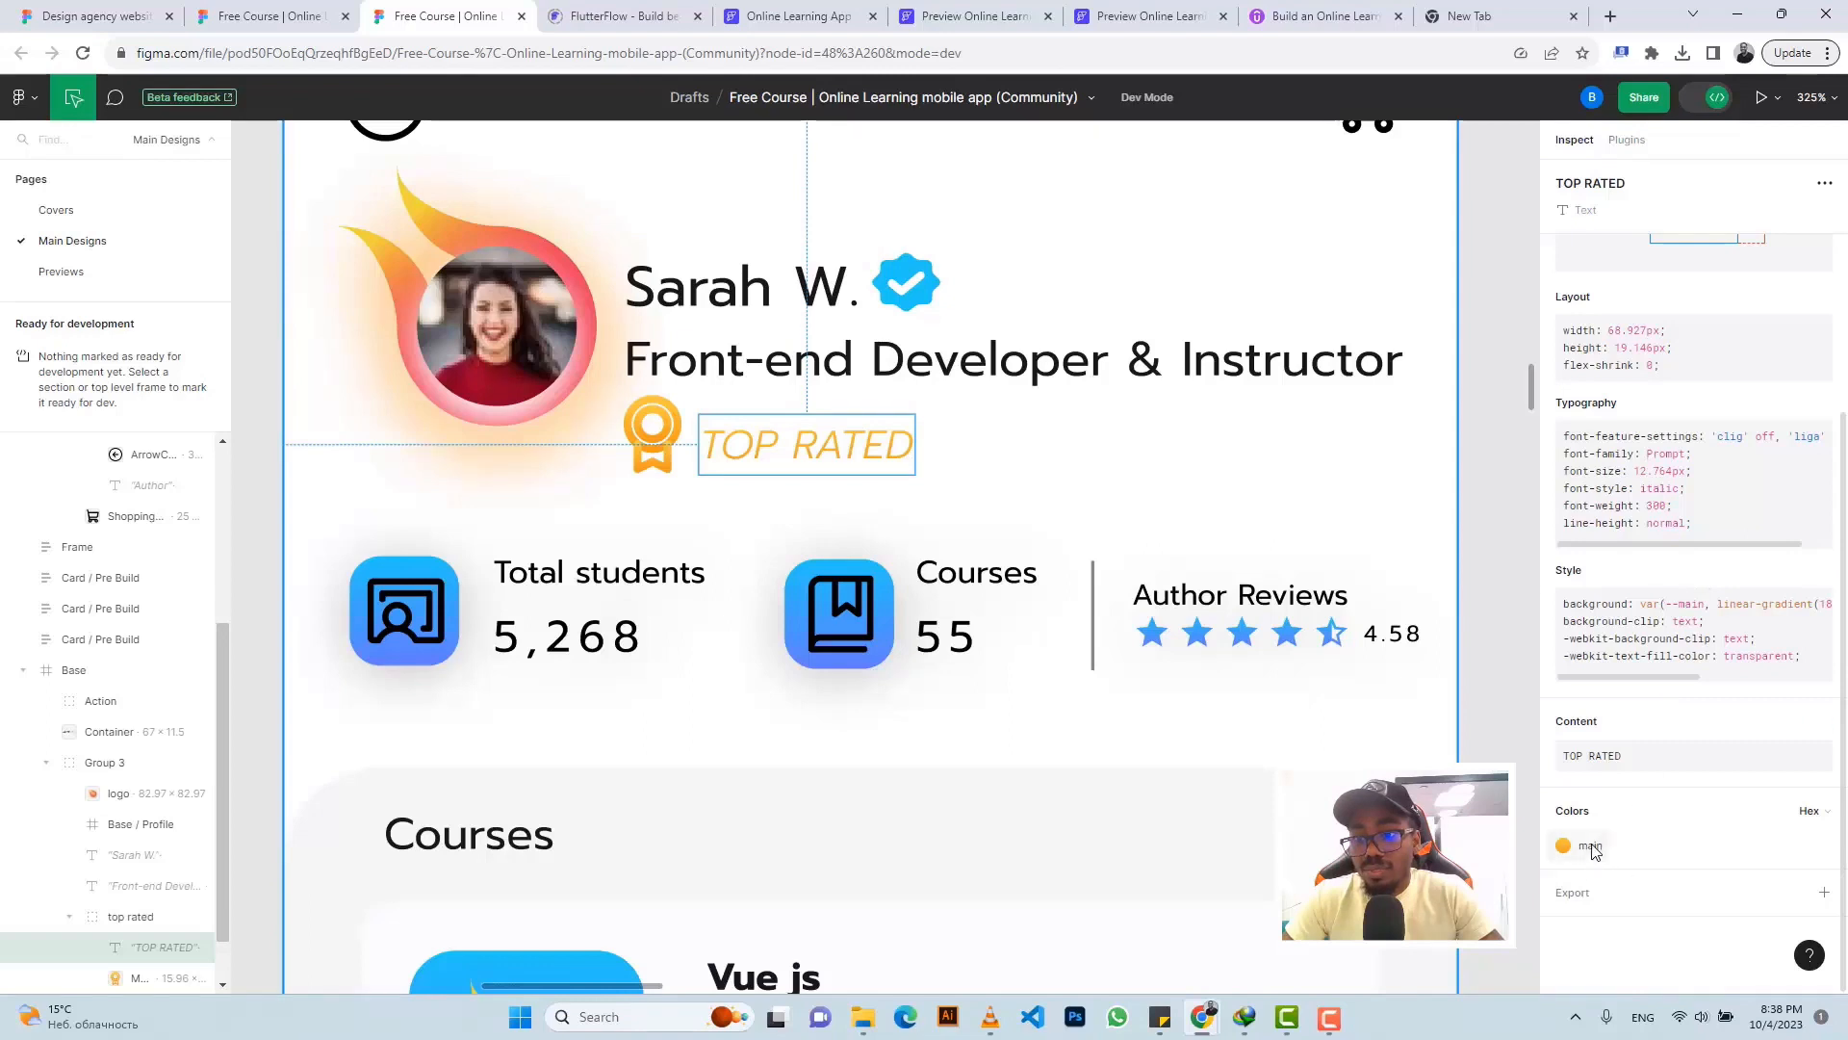
- Give the TOP RATED text a left padding of 7, matching the design's spacing
{"action": "mouse_move", "coordinate": [1593, 846]}
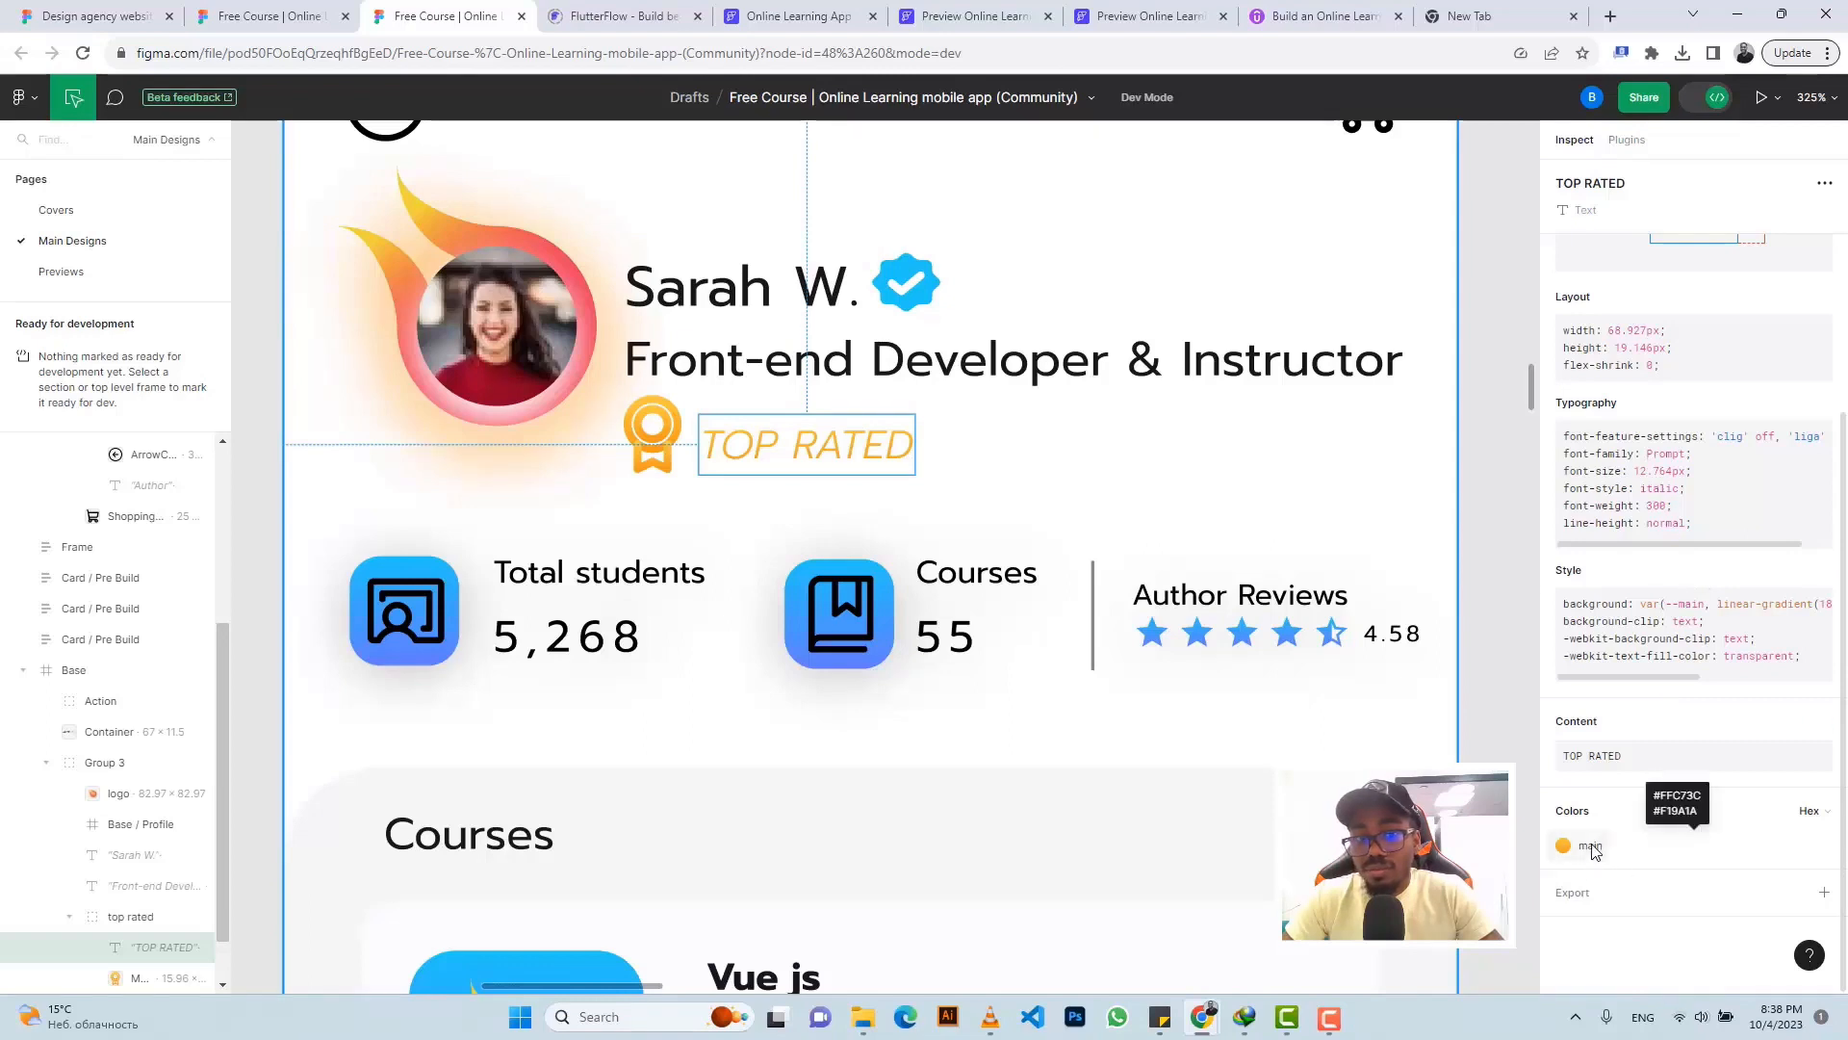
{"action": "left_click_drag", "start_coordinate": [1643, 689], "coordinate": [1753, 683]}
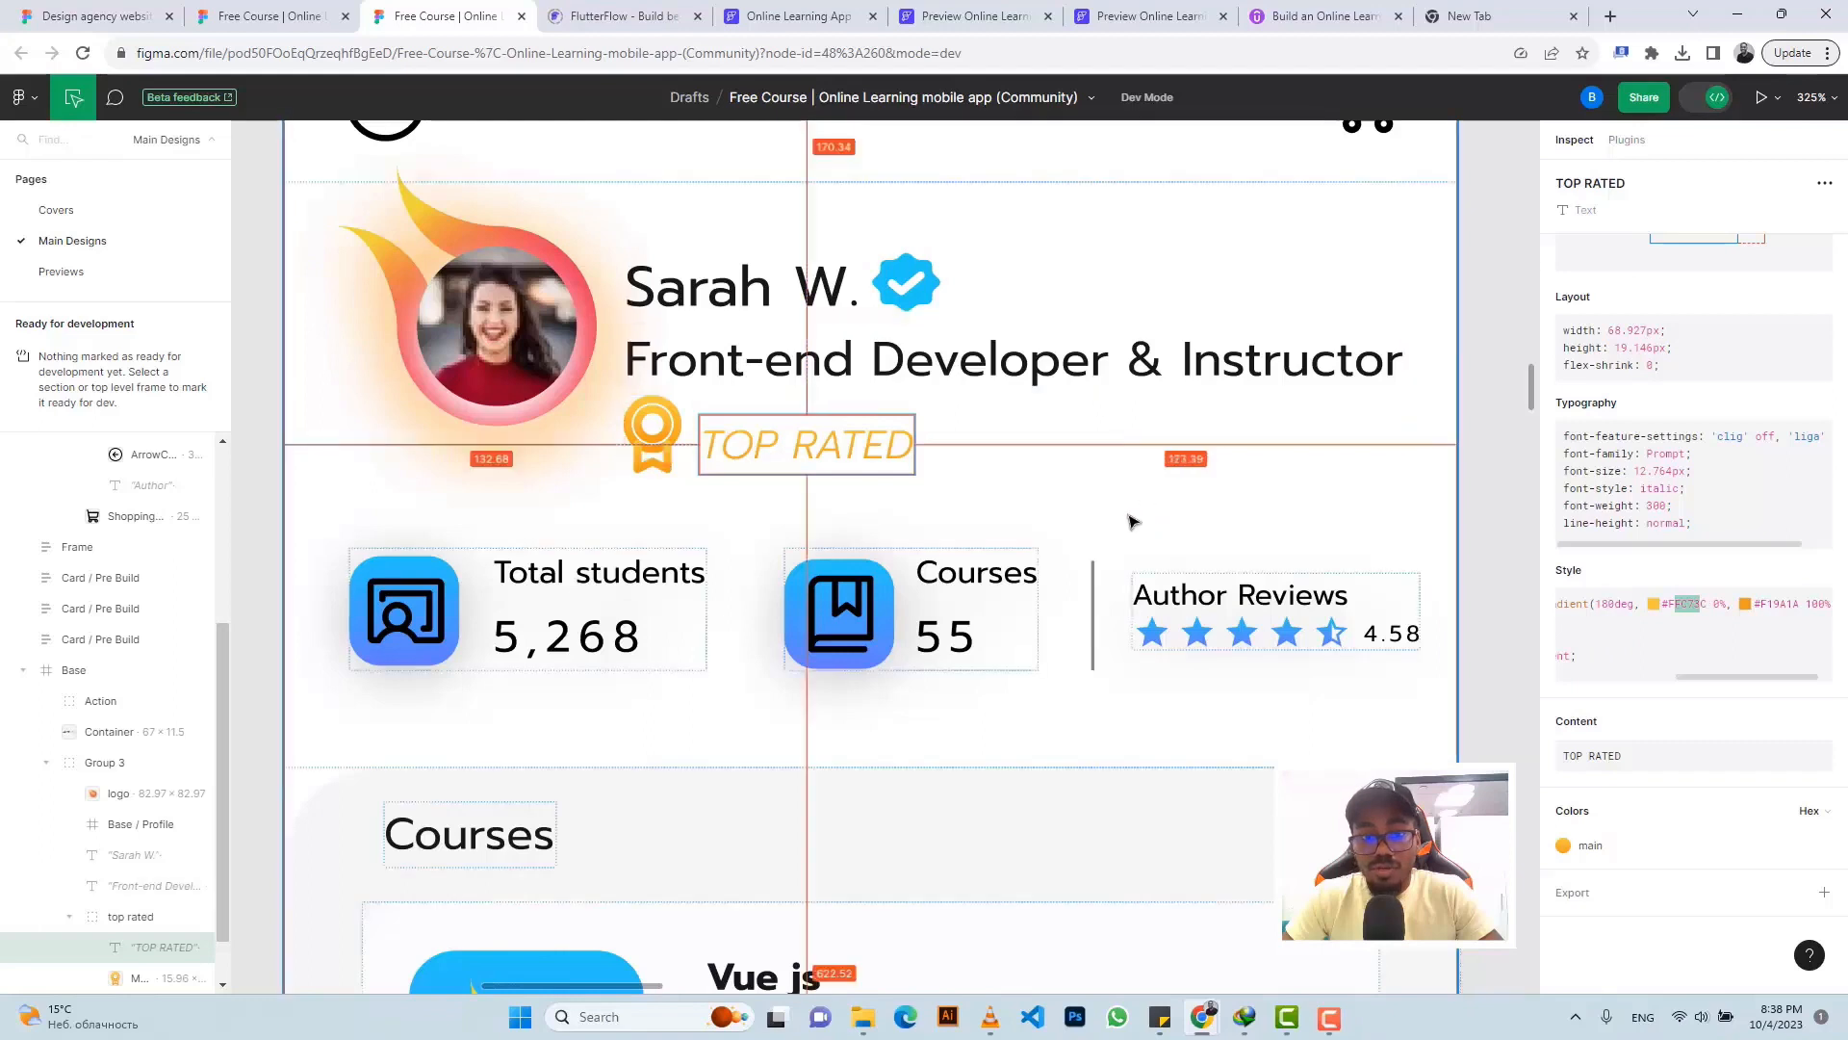
{"action": "left_click", "coordinate": [771, 21]}
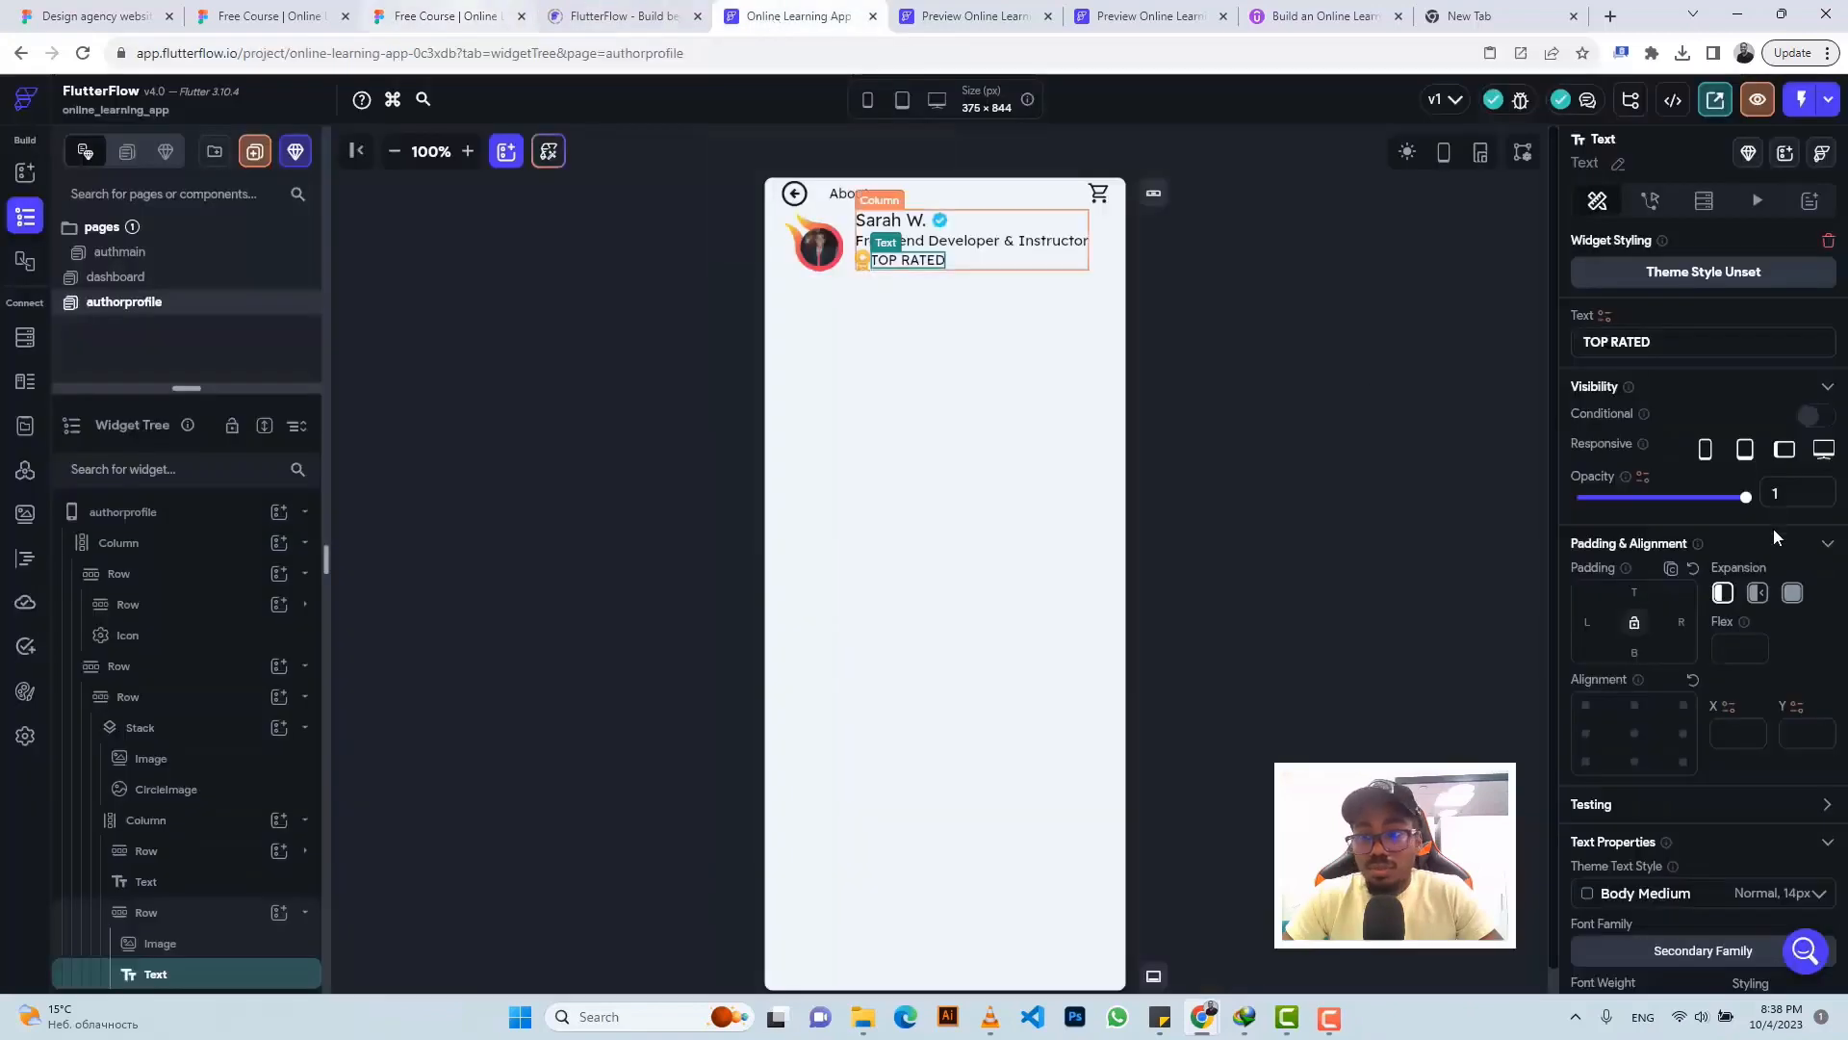
{"action": "left_click", "coordinate": [1591, 622]}
{"action": "type", "text": "7"}
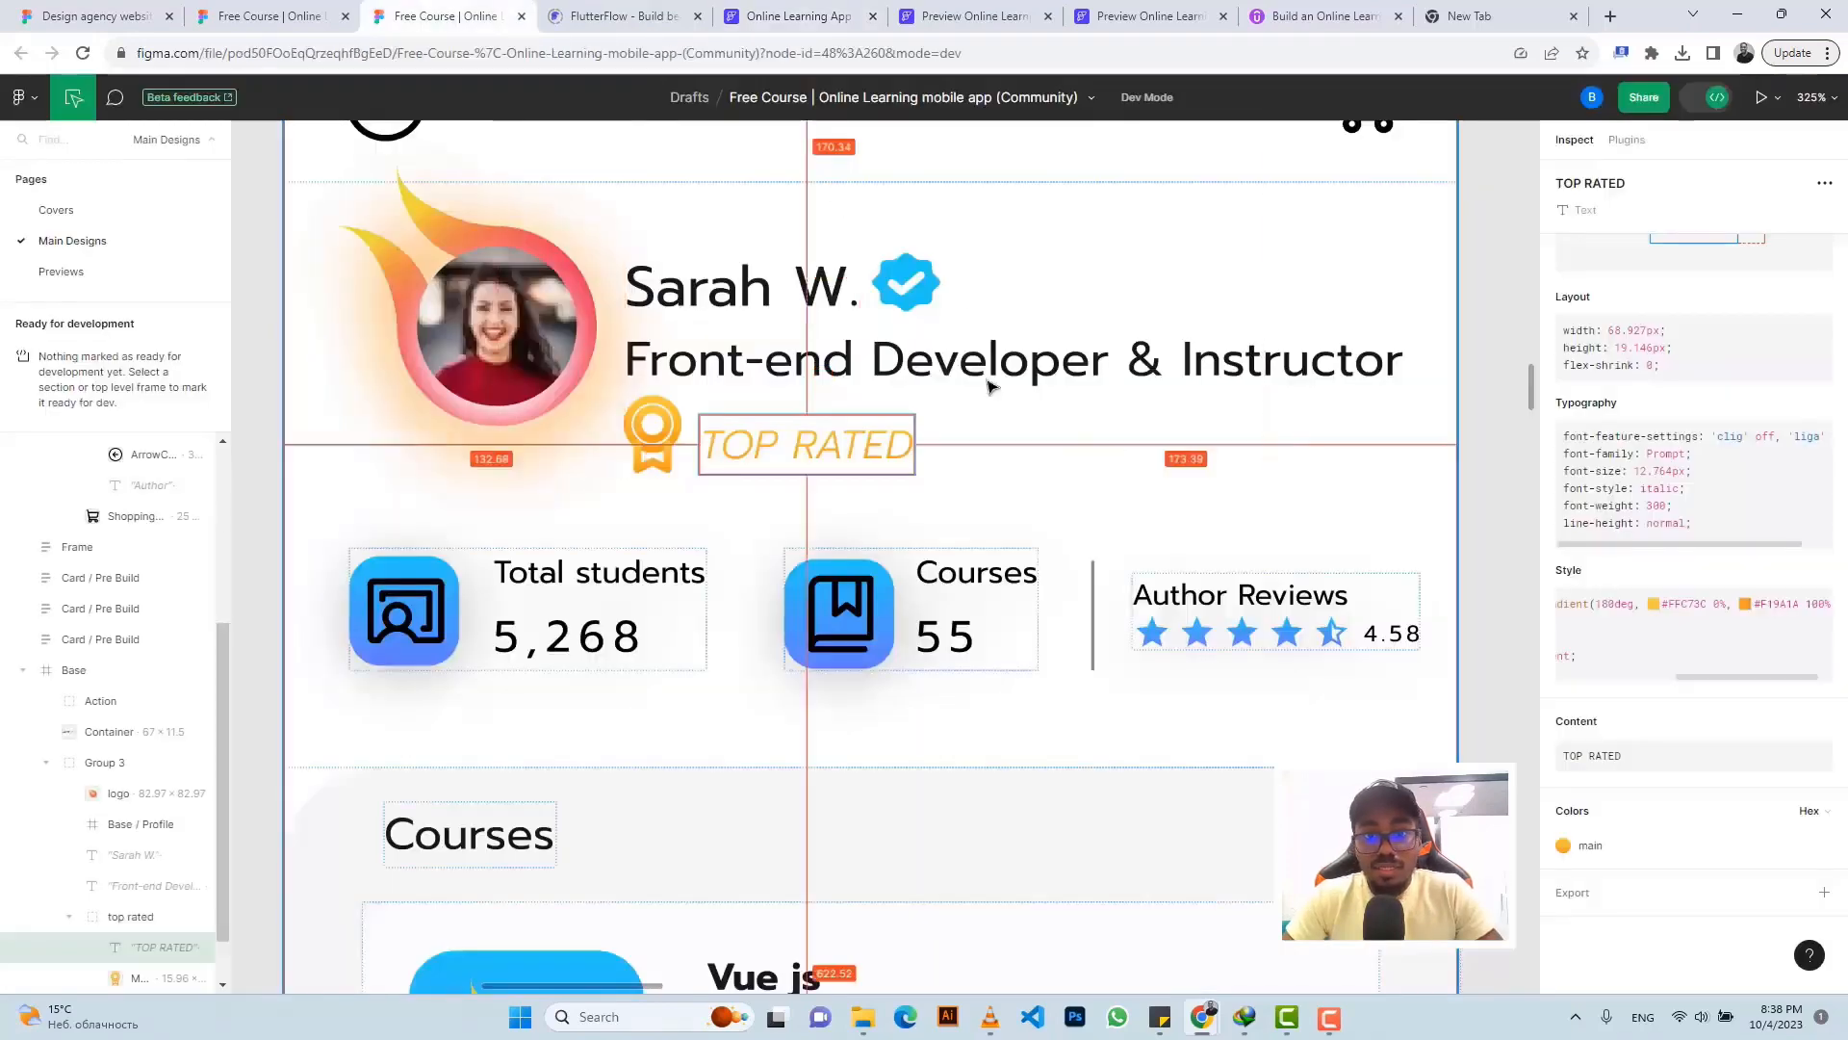
{"action": "left_click", "coordinate": [446, 16]}
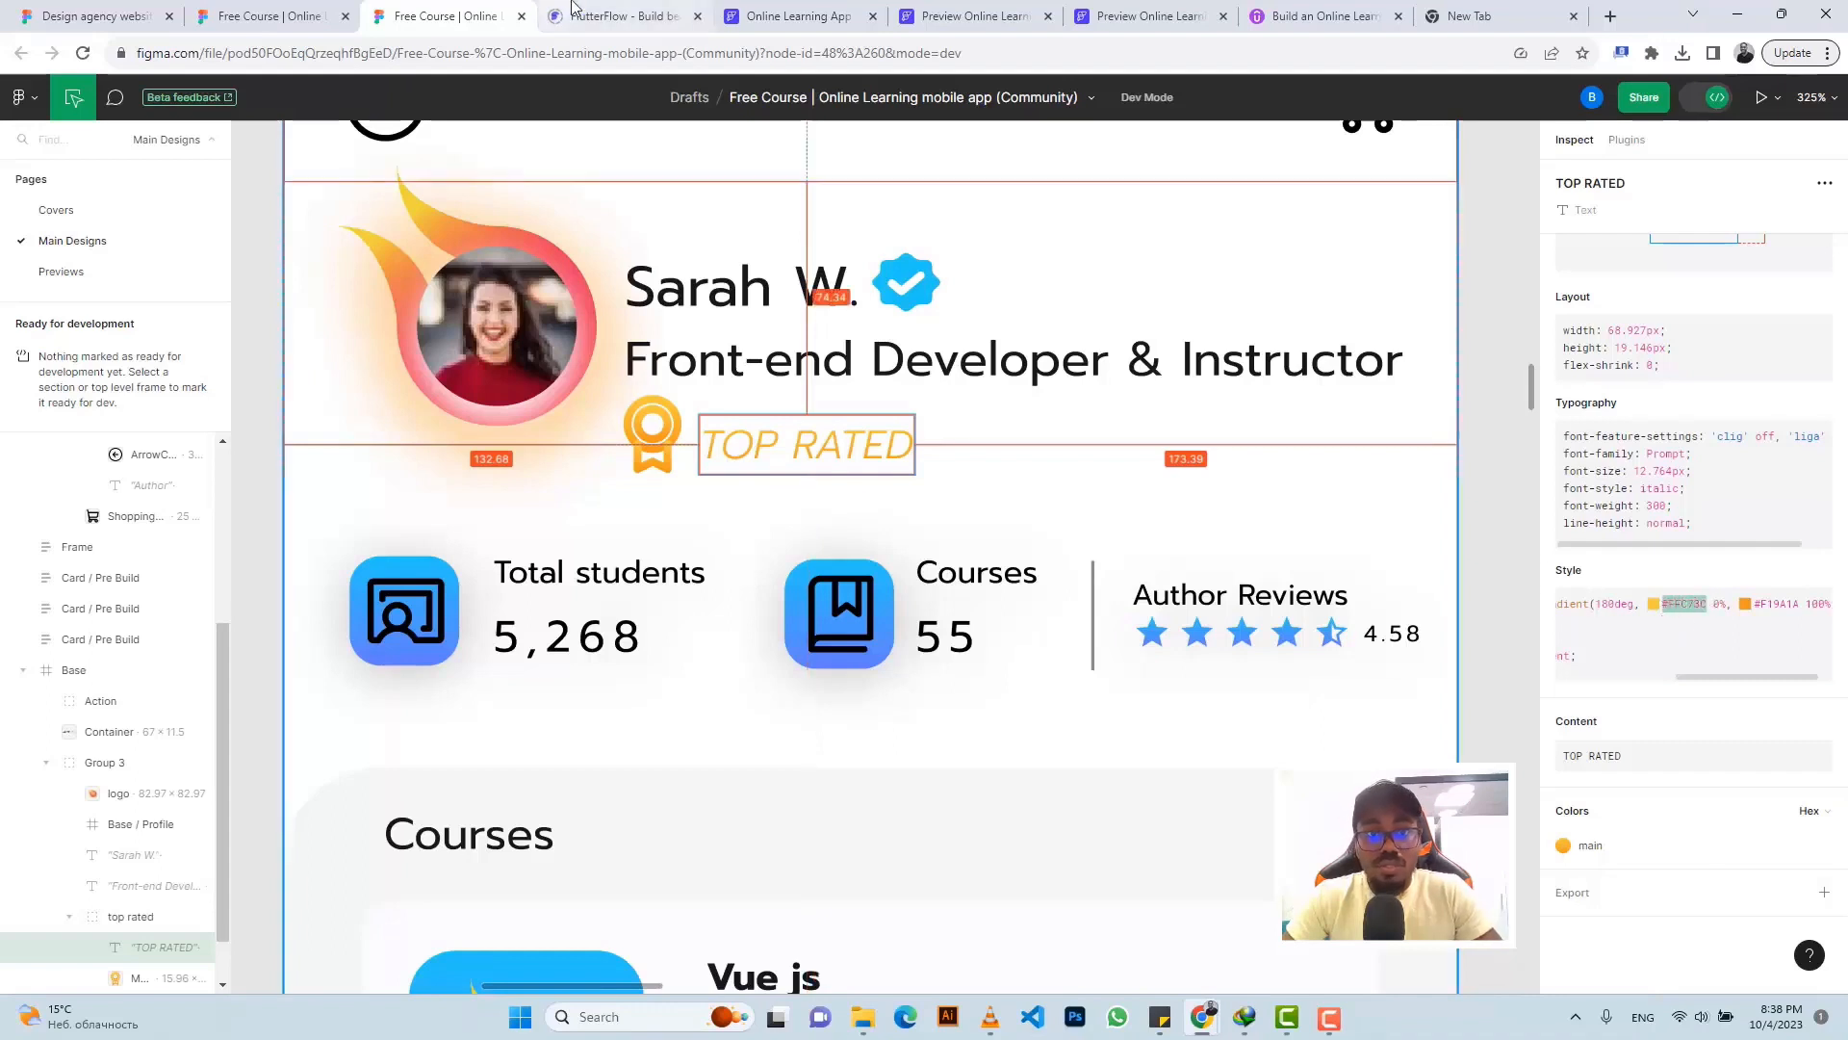
- Enable a left-to-right linear gradient on TOP RATED with #FFC73C as the first colour
{"action": "left_click", "coordinate": [799, 16]}
{"action": "scroll", "coordinate": [1686, 772], "scroll_direction": "down", "scroll_amount": 4}
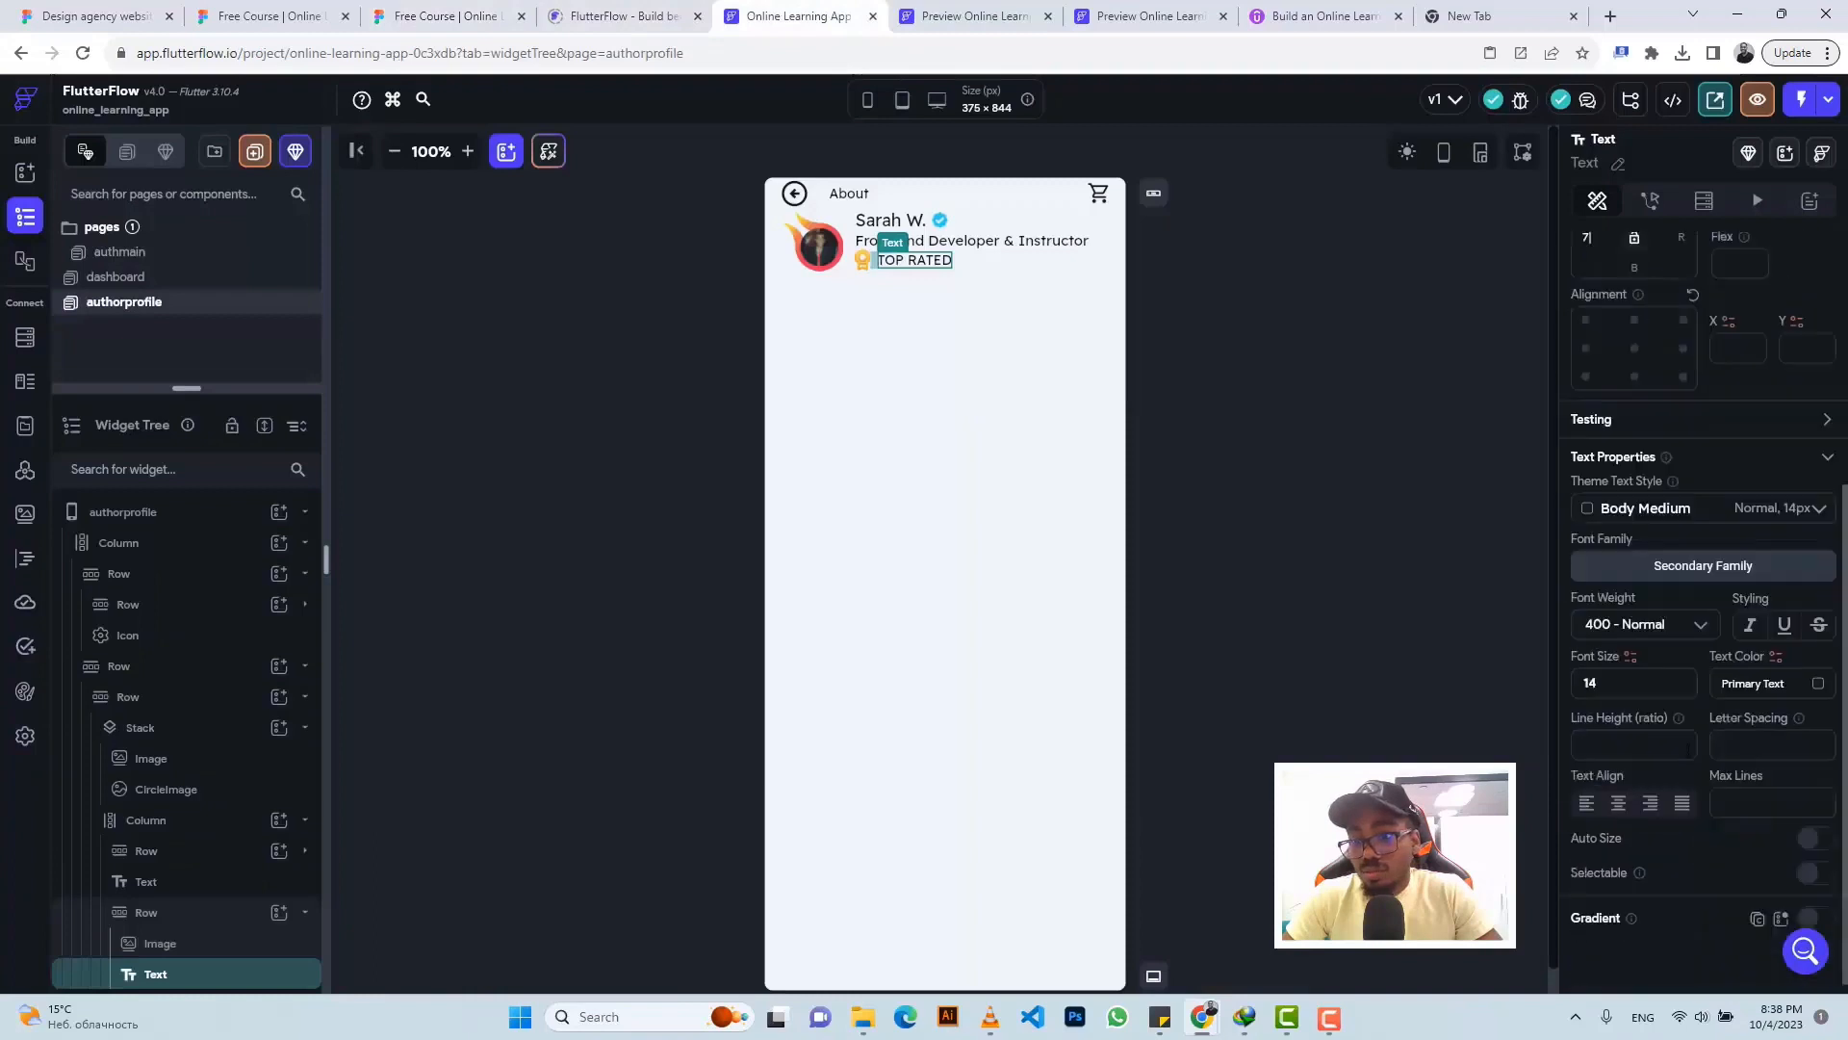
{"action": "left_click", "coordinate": [1808, 908]}
{"action": "scroll", "coordinate": [1695, 818], "scroll_direction": "down", "scroll_amount": 3}
{"action": "left_click", "coordinate": [1604, 814]}
{"action": "type", "text": "#FFC73C"}
{"action": "key", "text": "Return"}
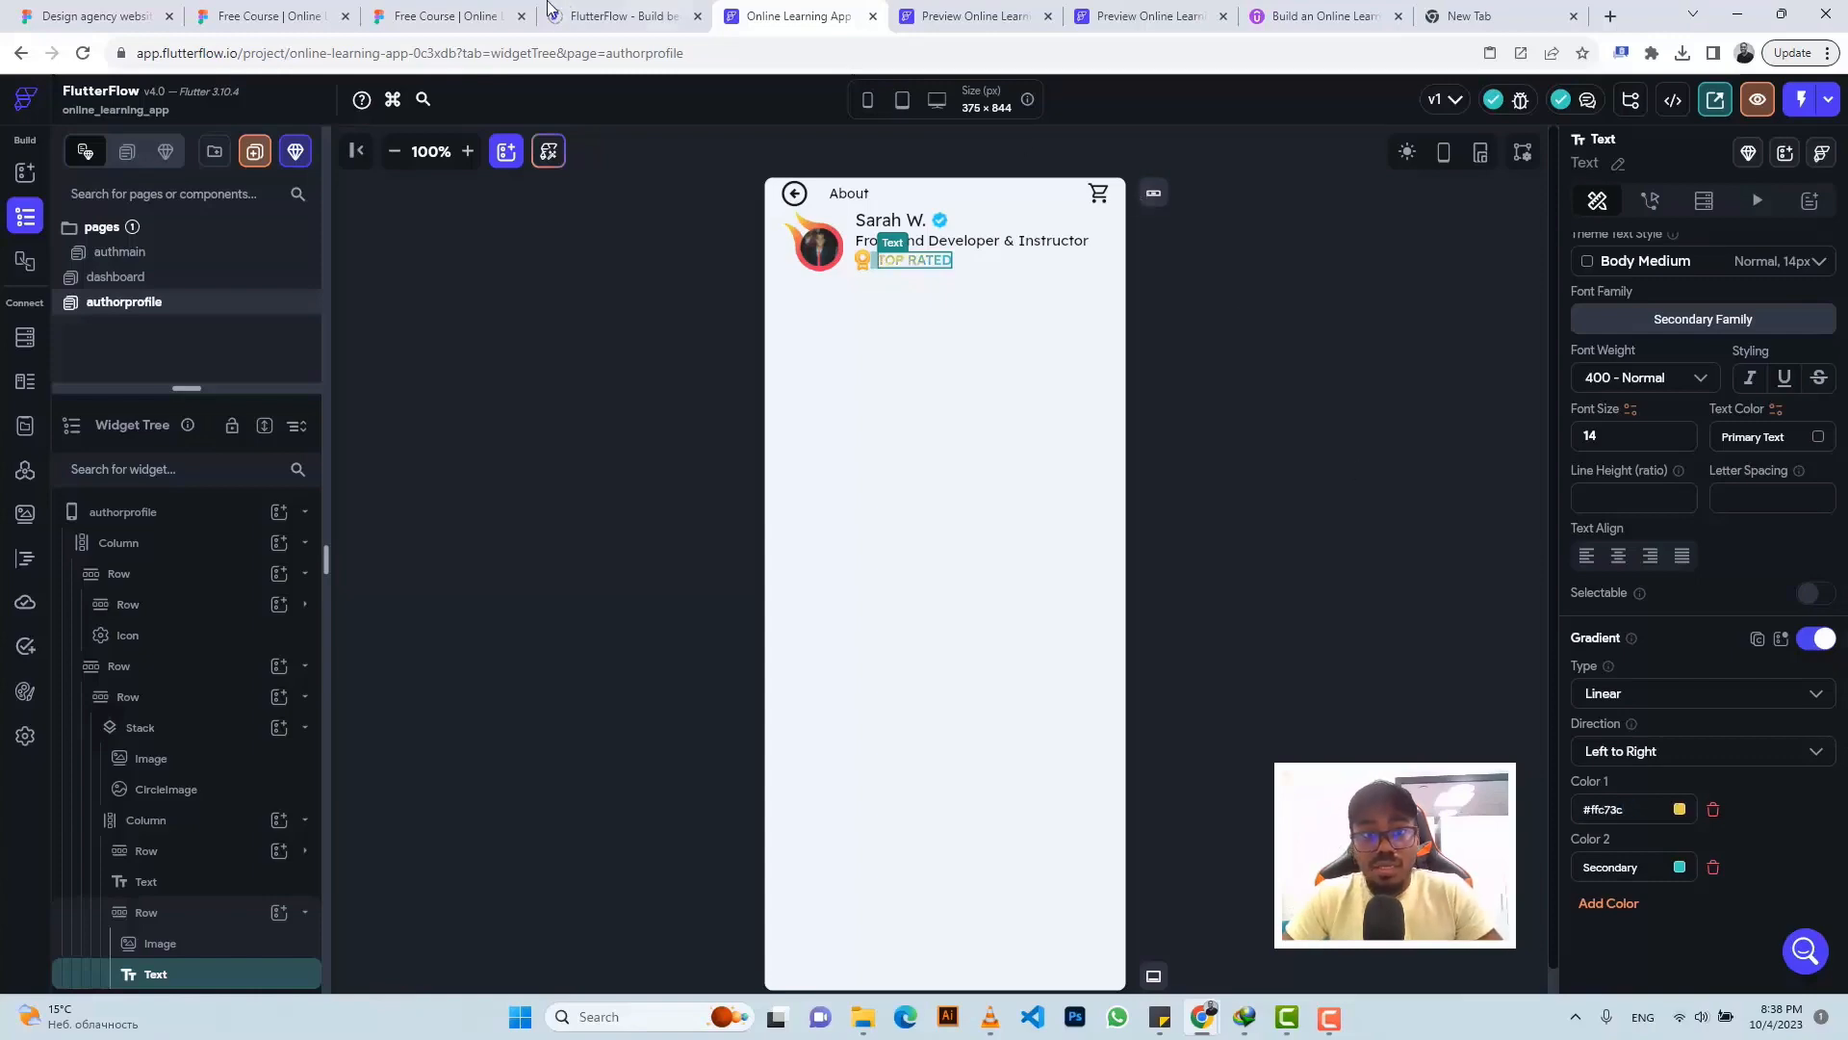
- Set the gradient's second colour to #F19A1A, copied from the Figma design
{"action": "left_click", "coordinate": [445, 16]}
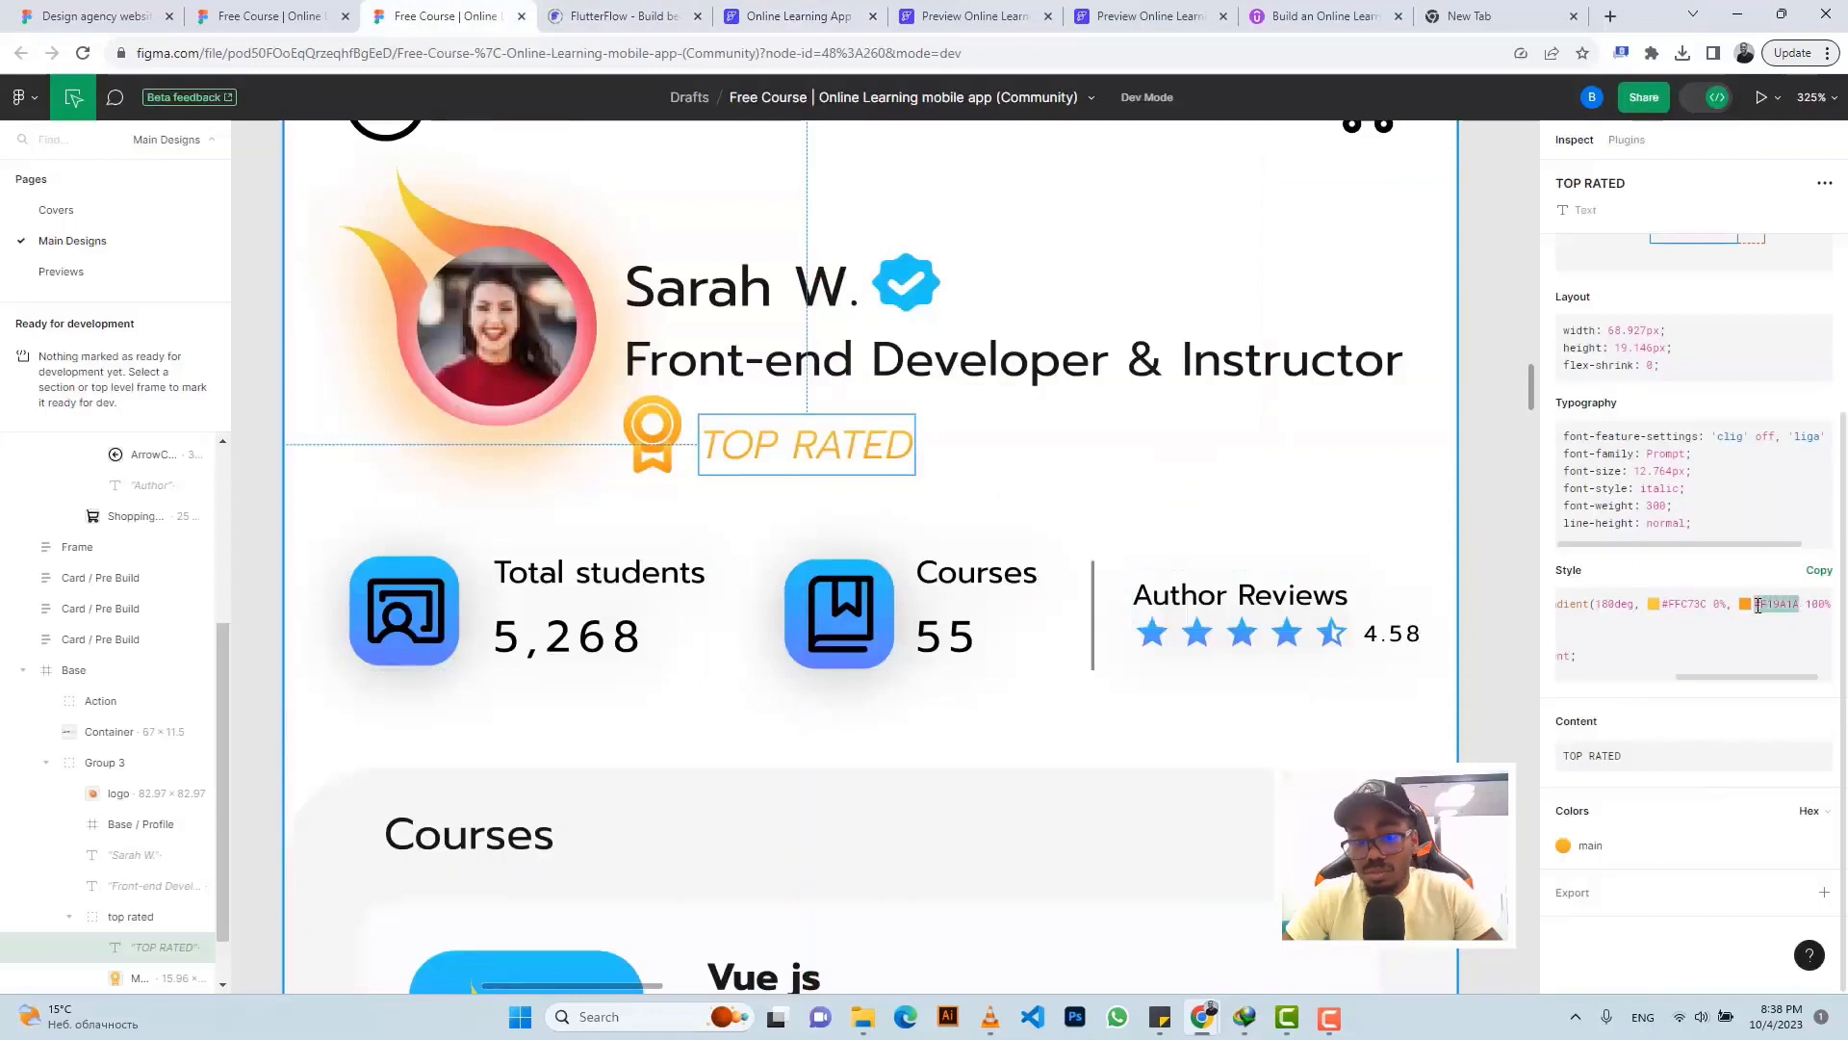
{"action": "left_click", "coordinate": [794, 15]}
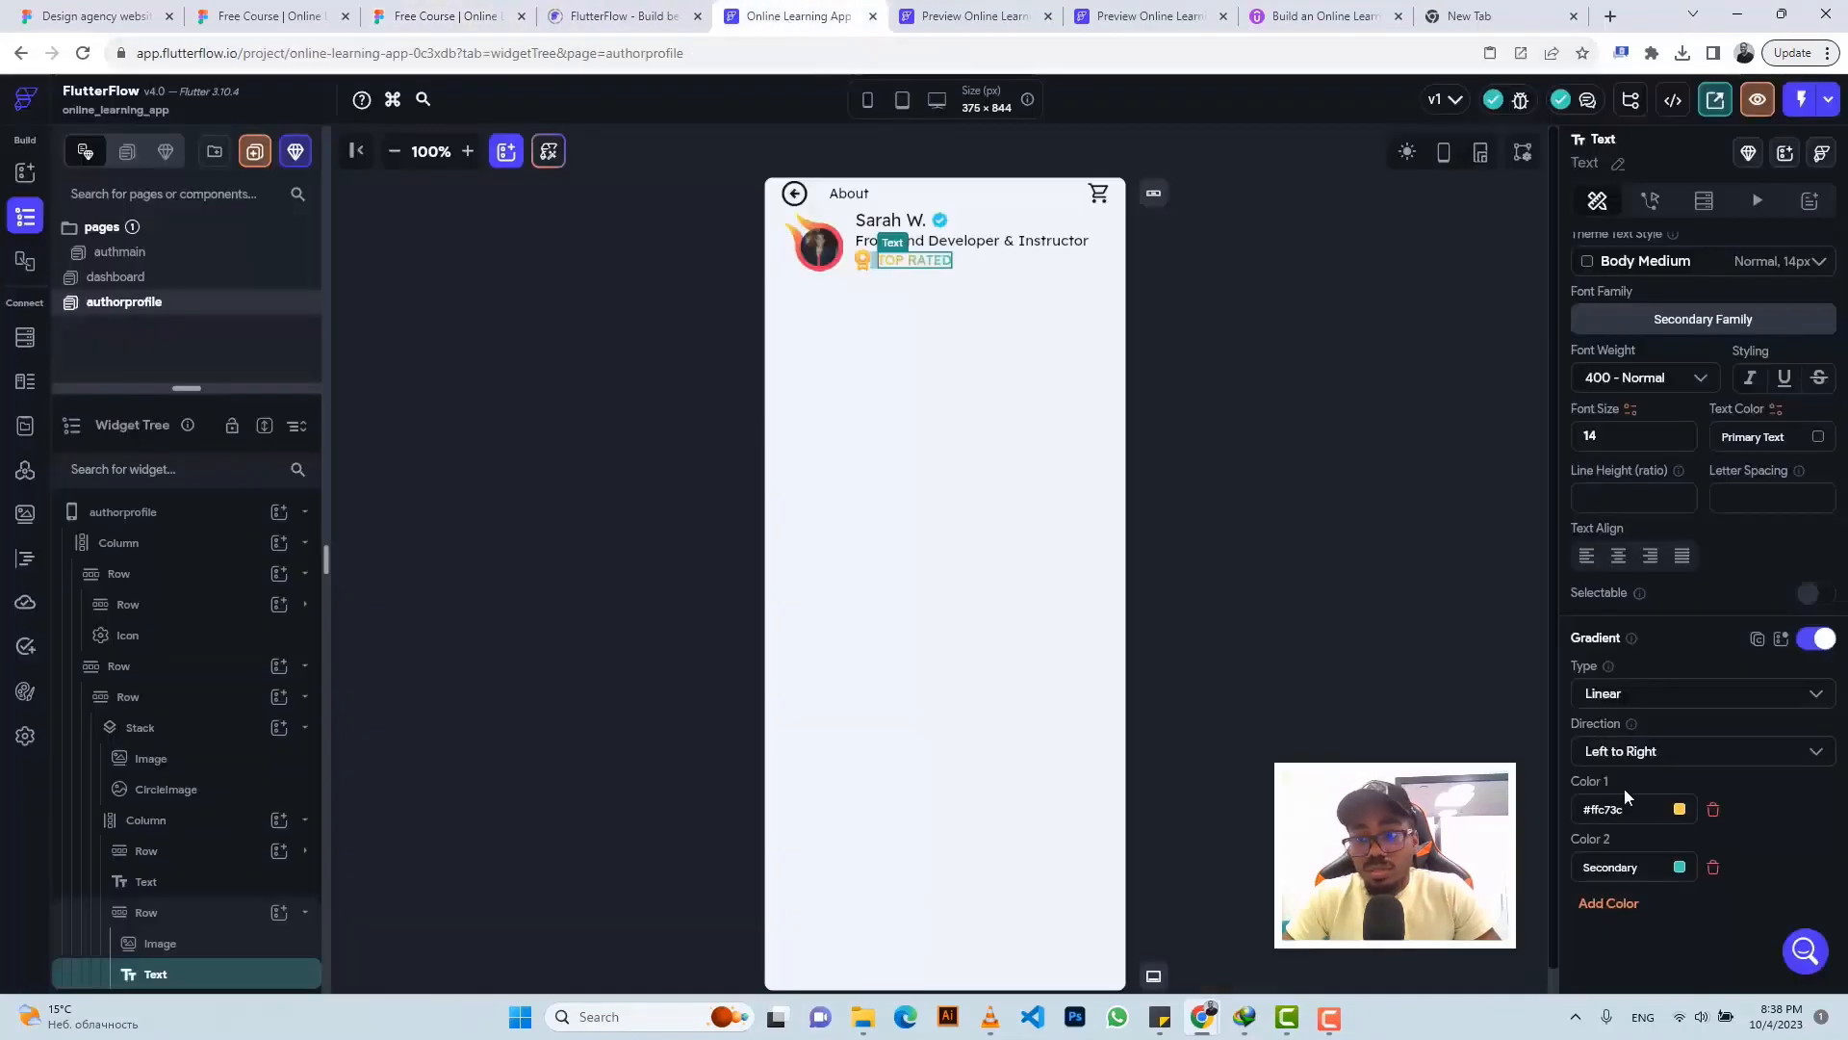
{"action": "type", "text": "#F19A1A"}
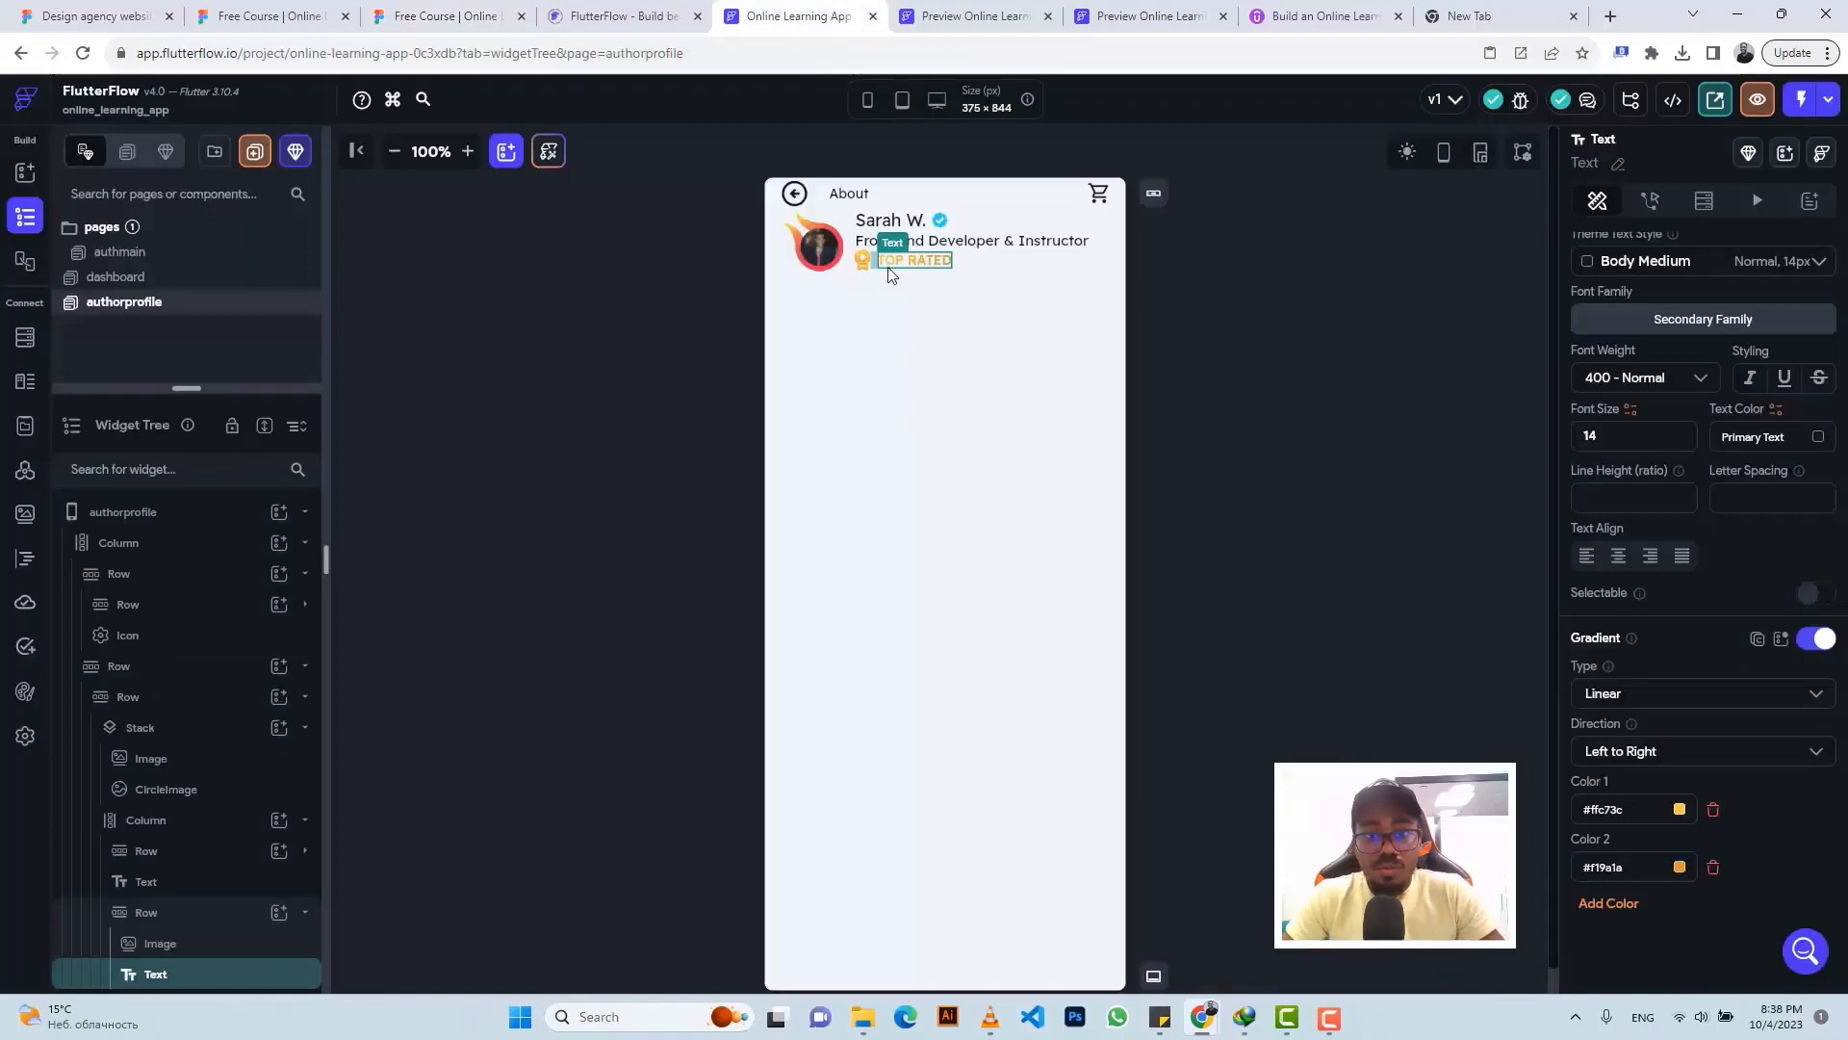
{"action": "left_click", "coordinate": [288, 16]}
{"action": "left_click", "coordinate": [443, 18]}
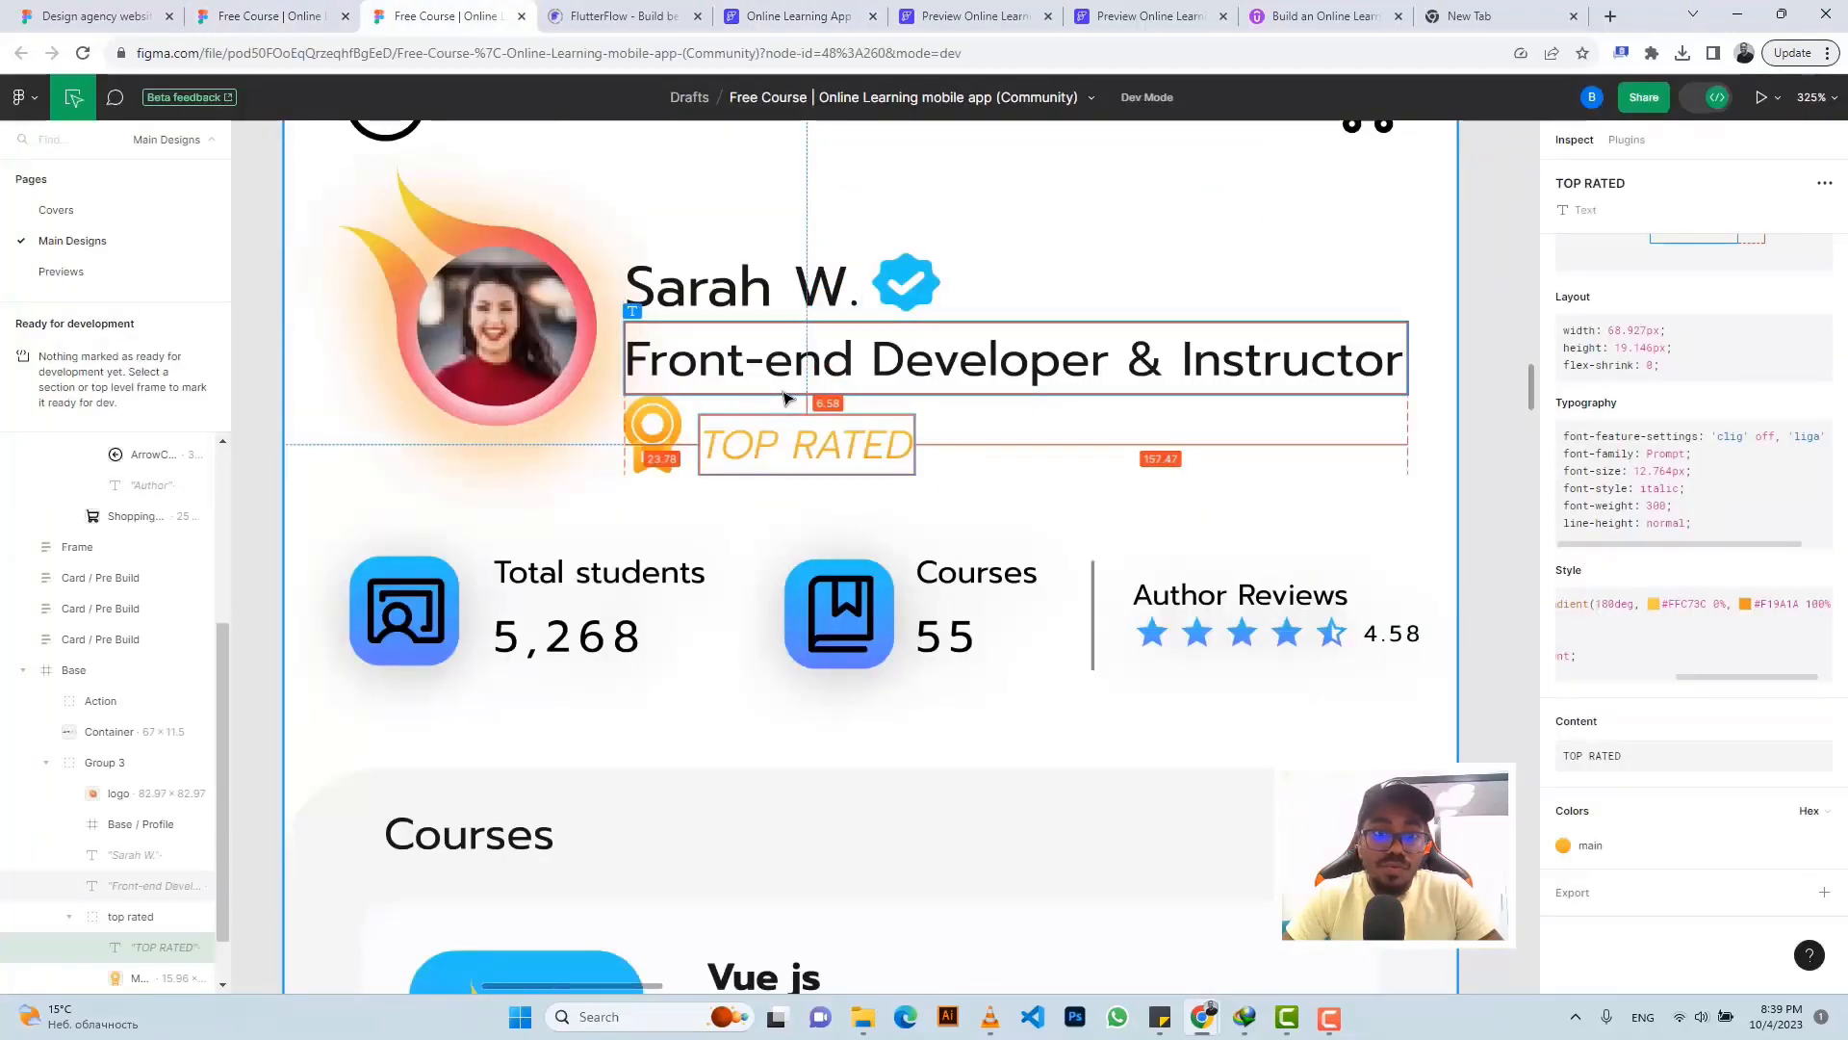
{"action": "left_click", "coordinate": [779, 10]}
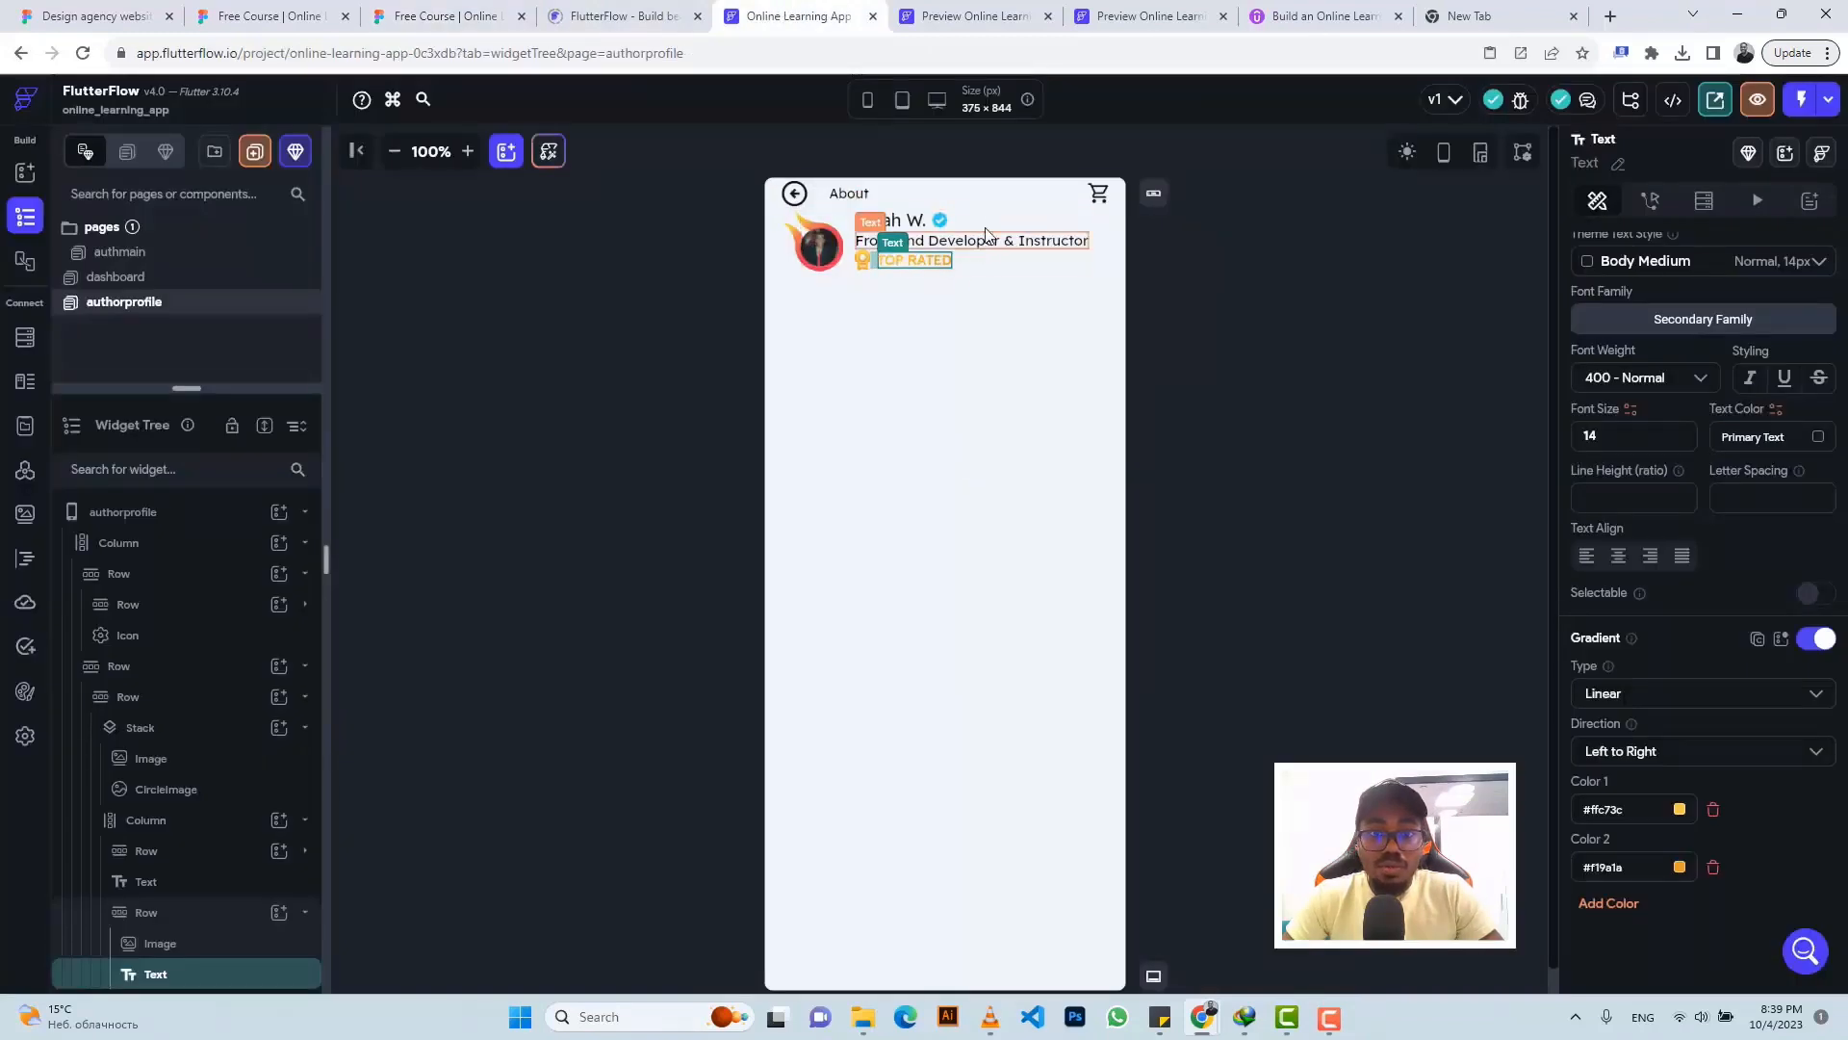
{"action": "left_click", "coordinate": [1114, 267]}
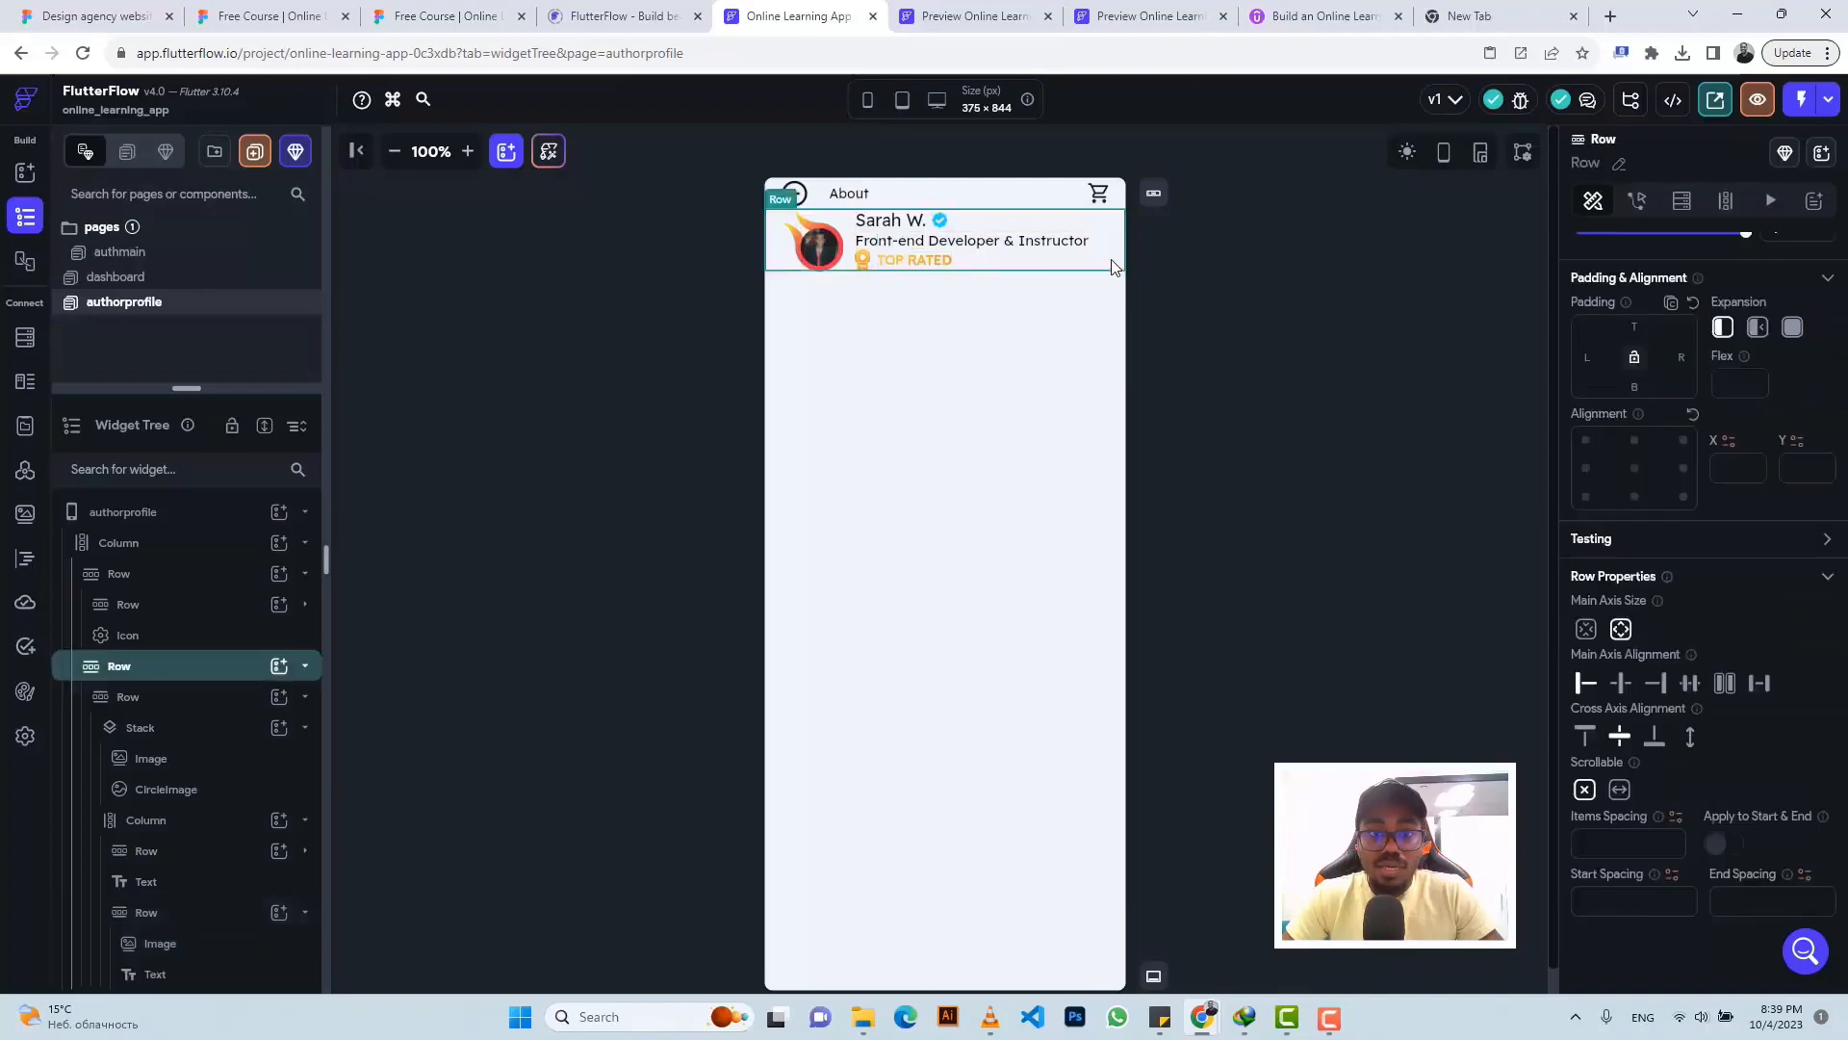
- Set the author row's top padding to 5 after checking the avatar group's measurements in Figma
{"action": "left_click", "coordinate": [428, 14]}
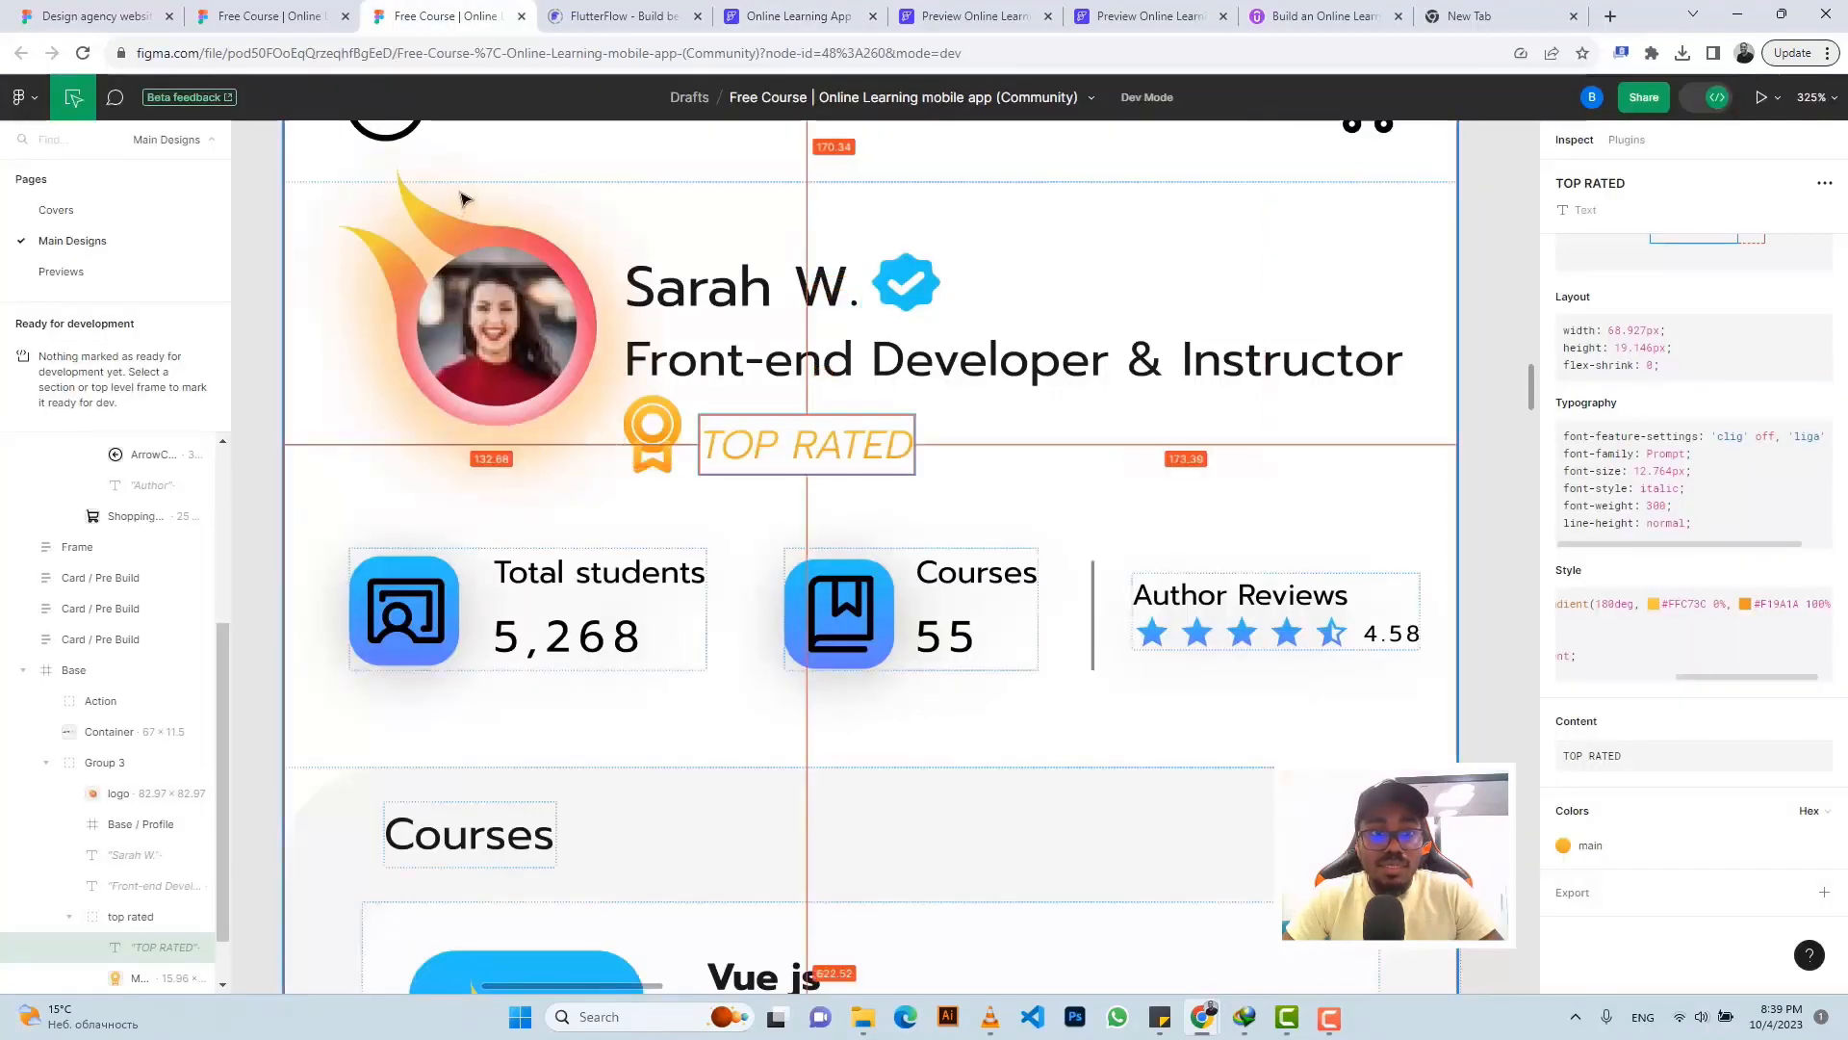
{"action": "left_click", "coordinate": [481, 231]}
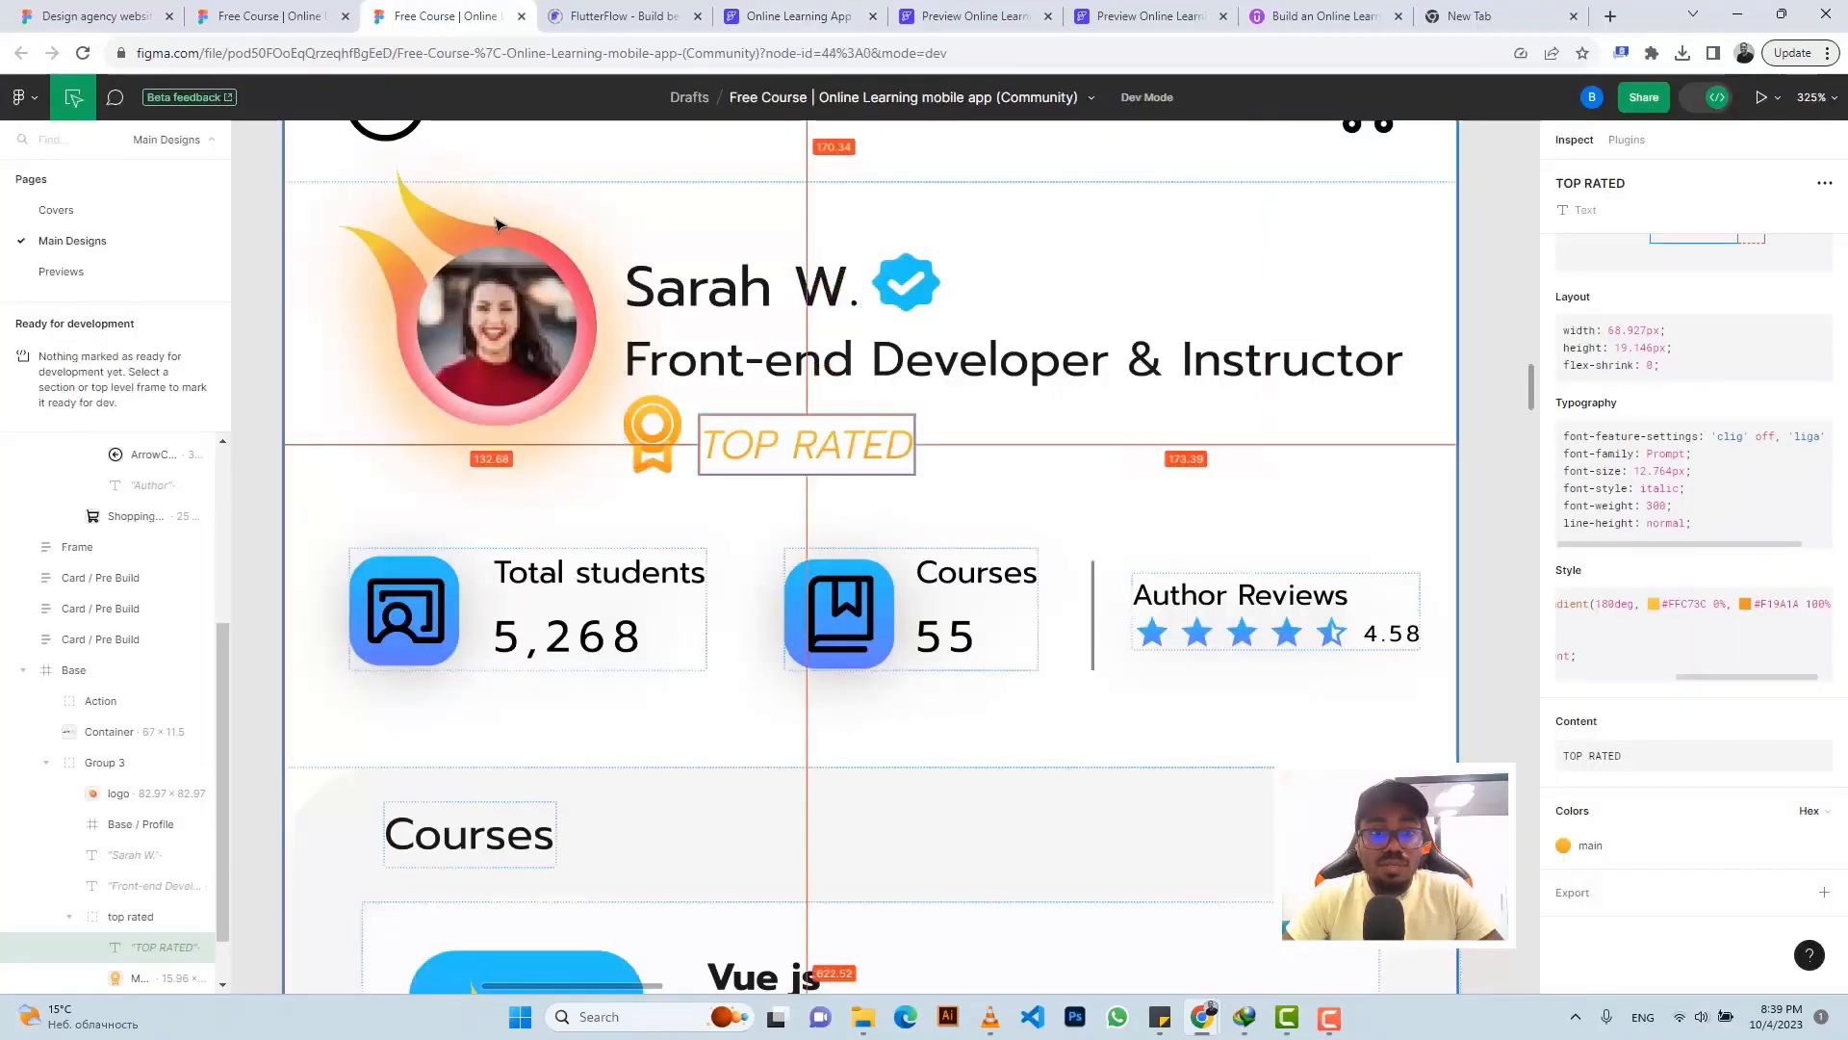
{"action": "left_click", "coordinate": [482, 231]}
{"action": "scroll", "coordinate": [479, 227], "scroll_direction": "up", "scroll_amount": 1}
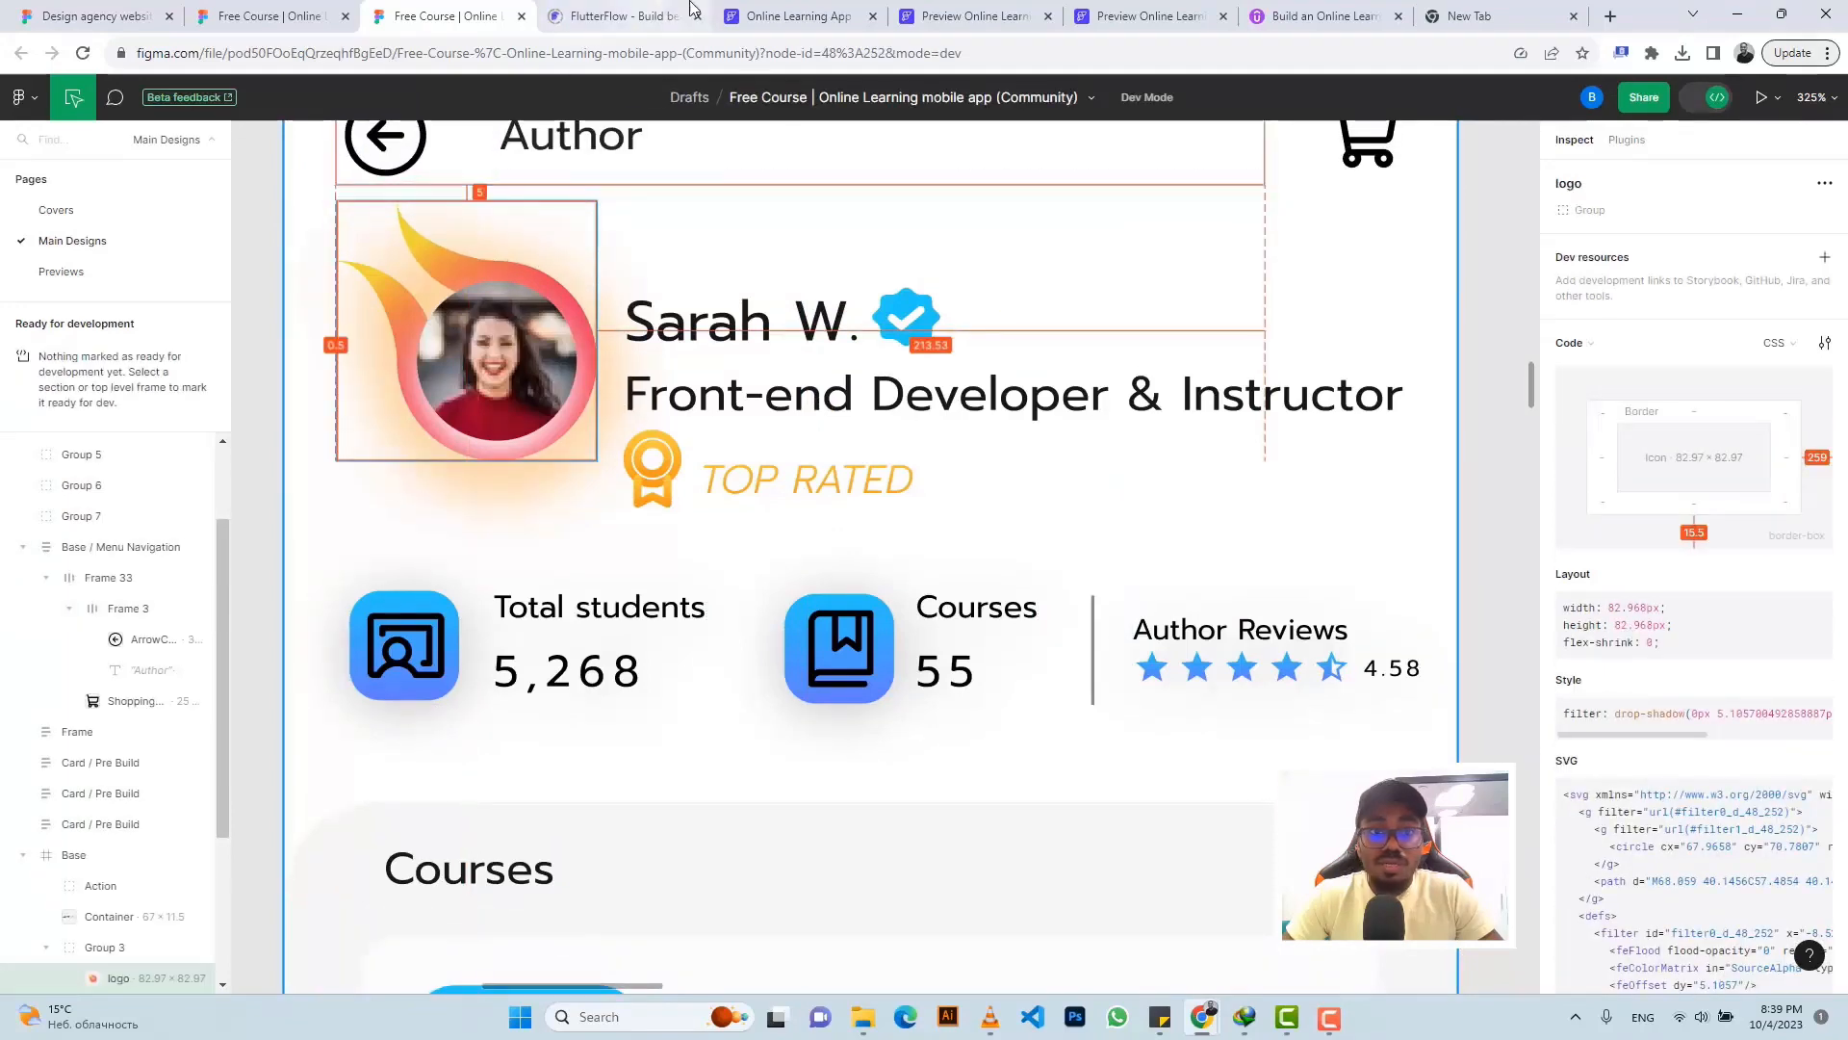
{"action": "left_click", "coordinate": [790, 15]}
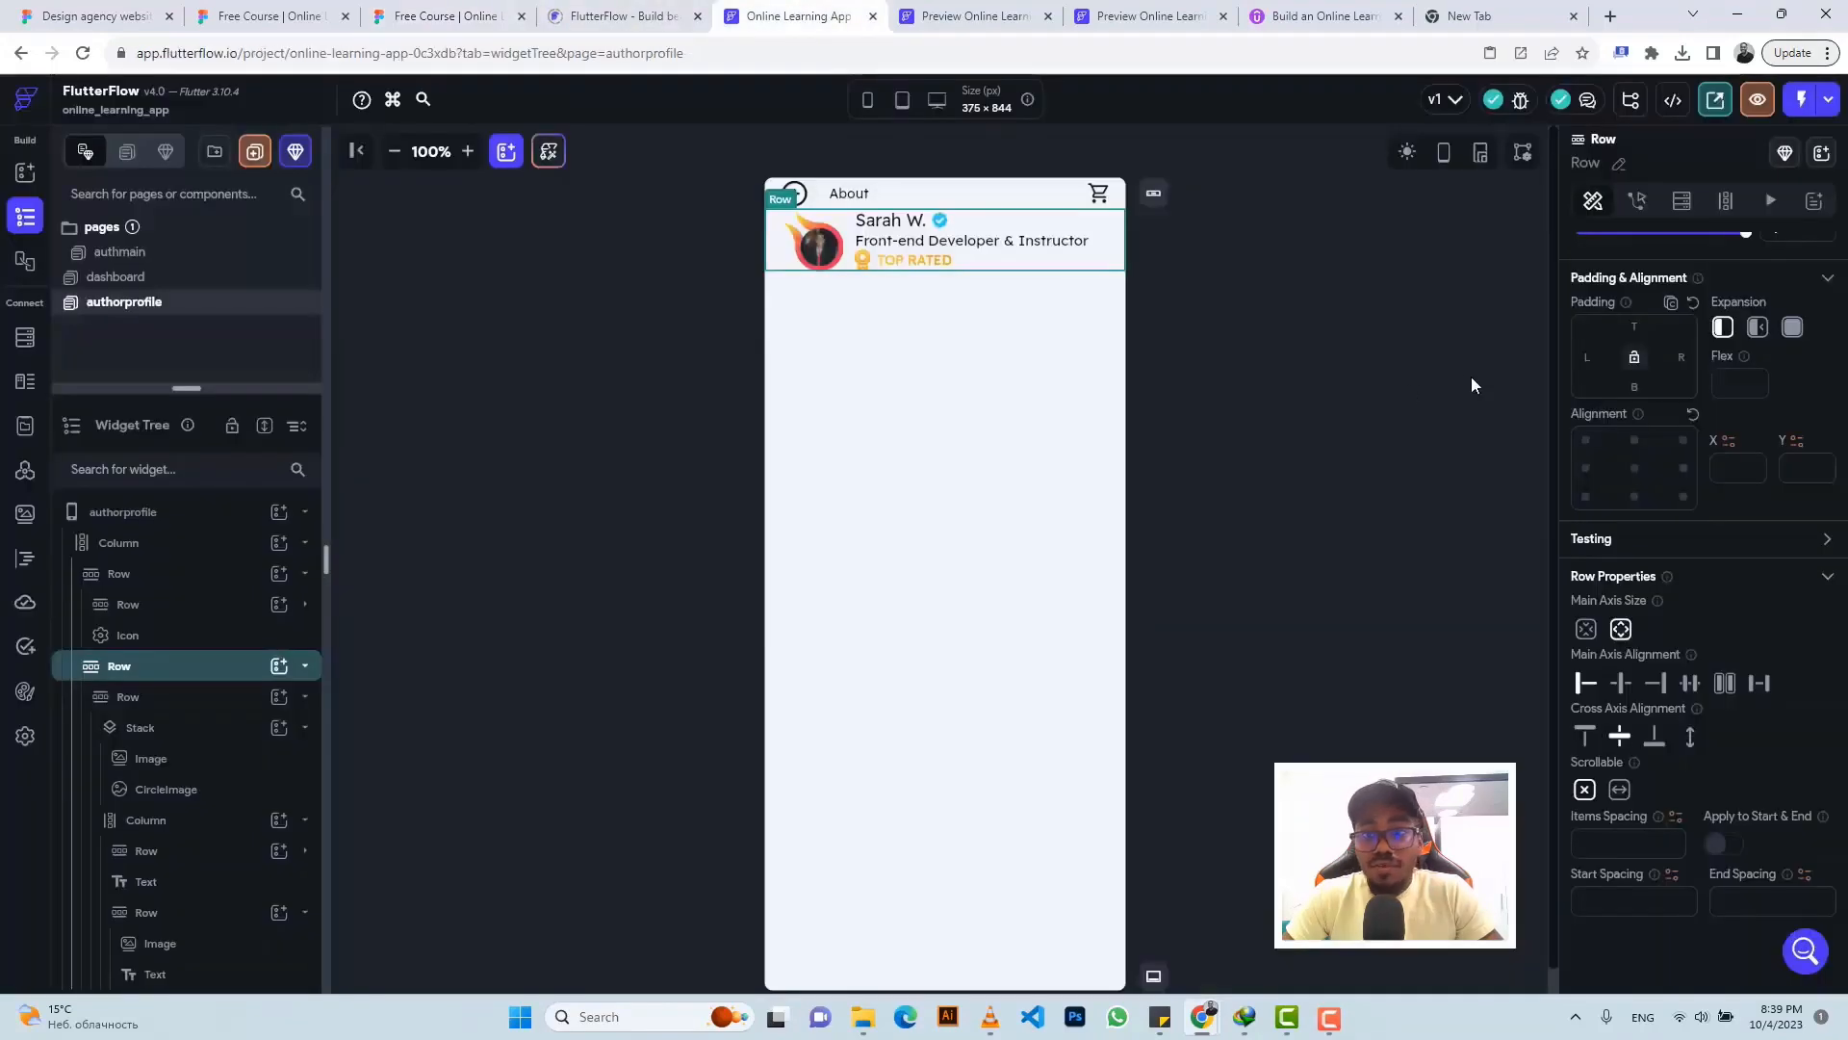
{"action": "left_click", "coordinate": [1633, 327]}
{"action": "type", "text": "5"}
- Export the ChalkboardTeacher icon from Figma as a 1x PNG
{"action": "left_click", "coordinate": [466, 11]}
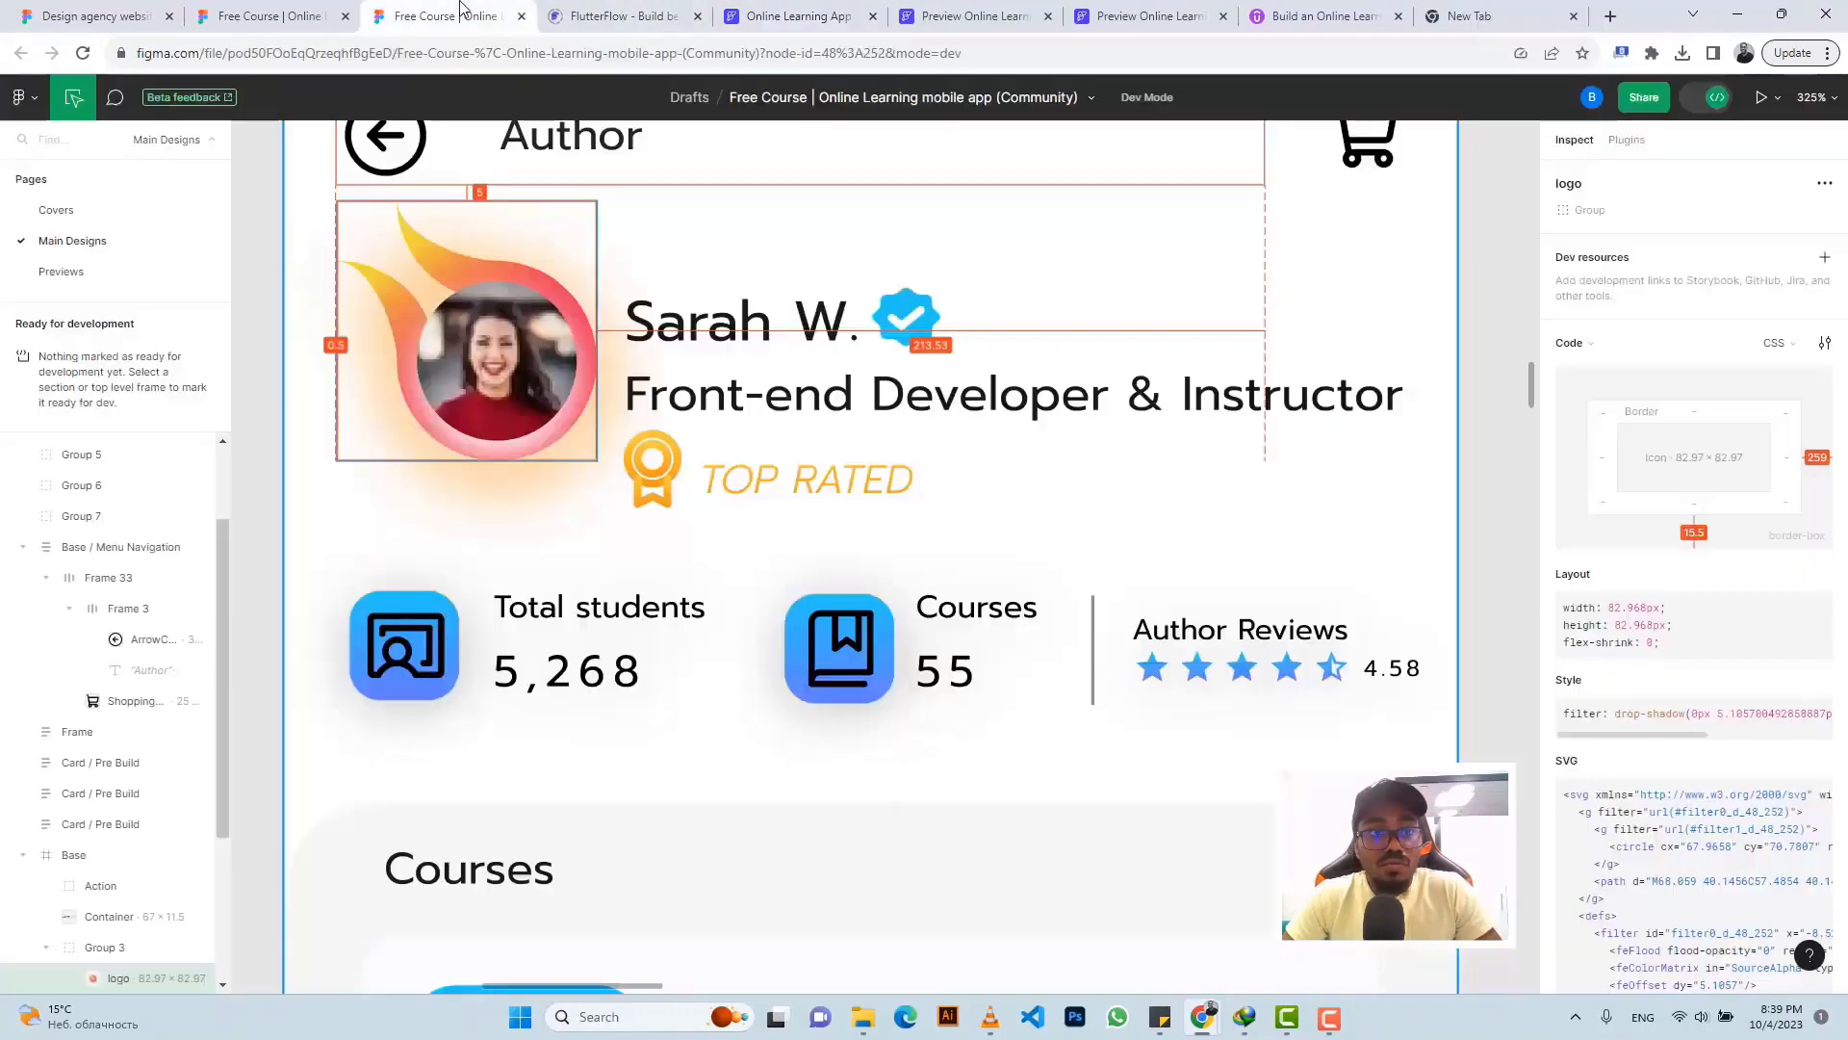
{"action": "scroll", "coordinate": [924, 361], "scroll_direction": "down", "scroll_amount": 1}
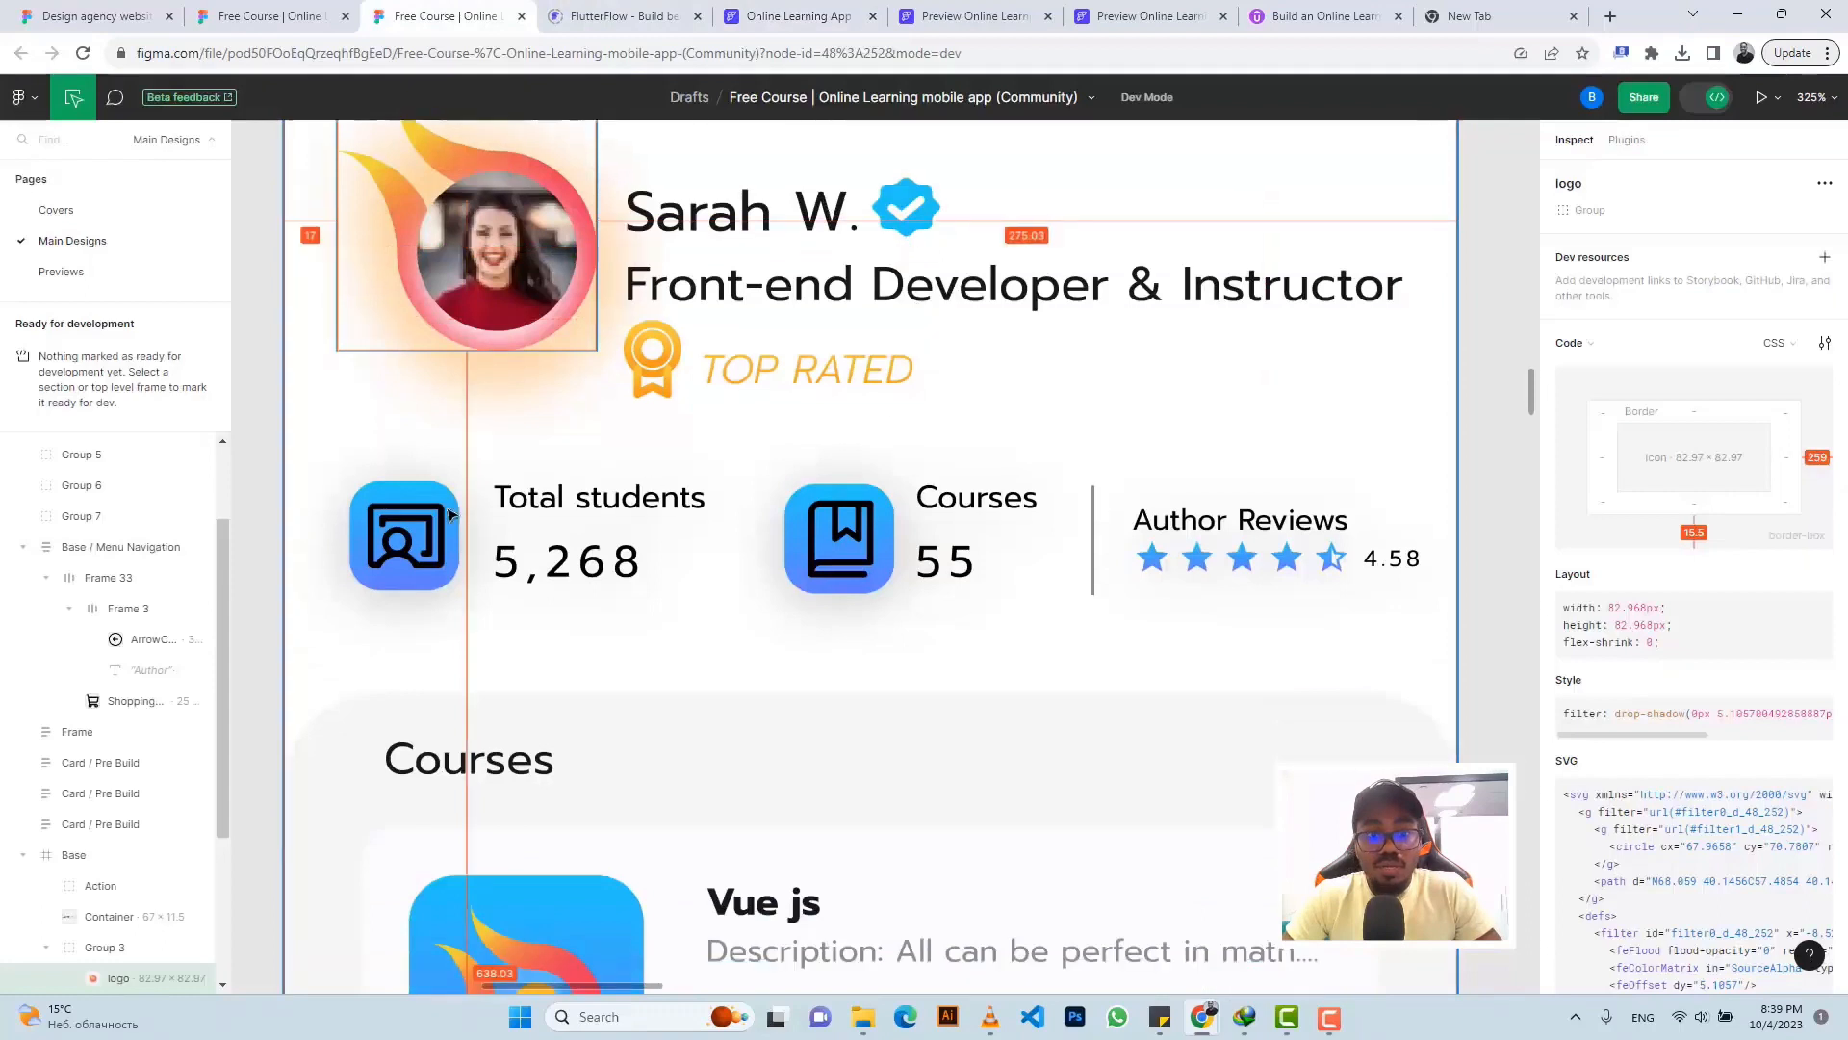
{"action": "left_click", "coordinate": [404, 492]}
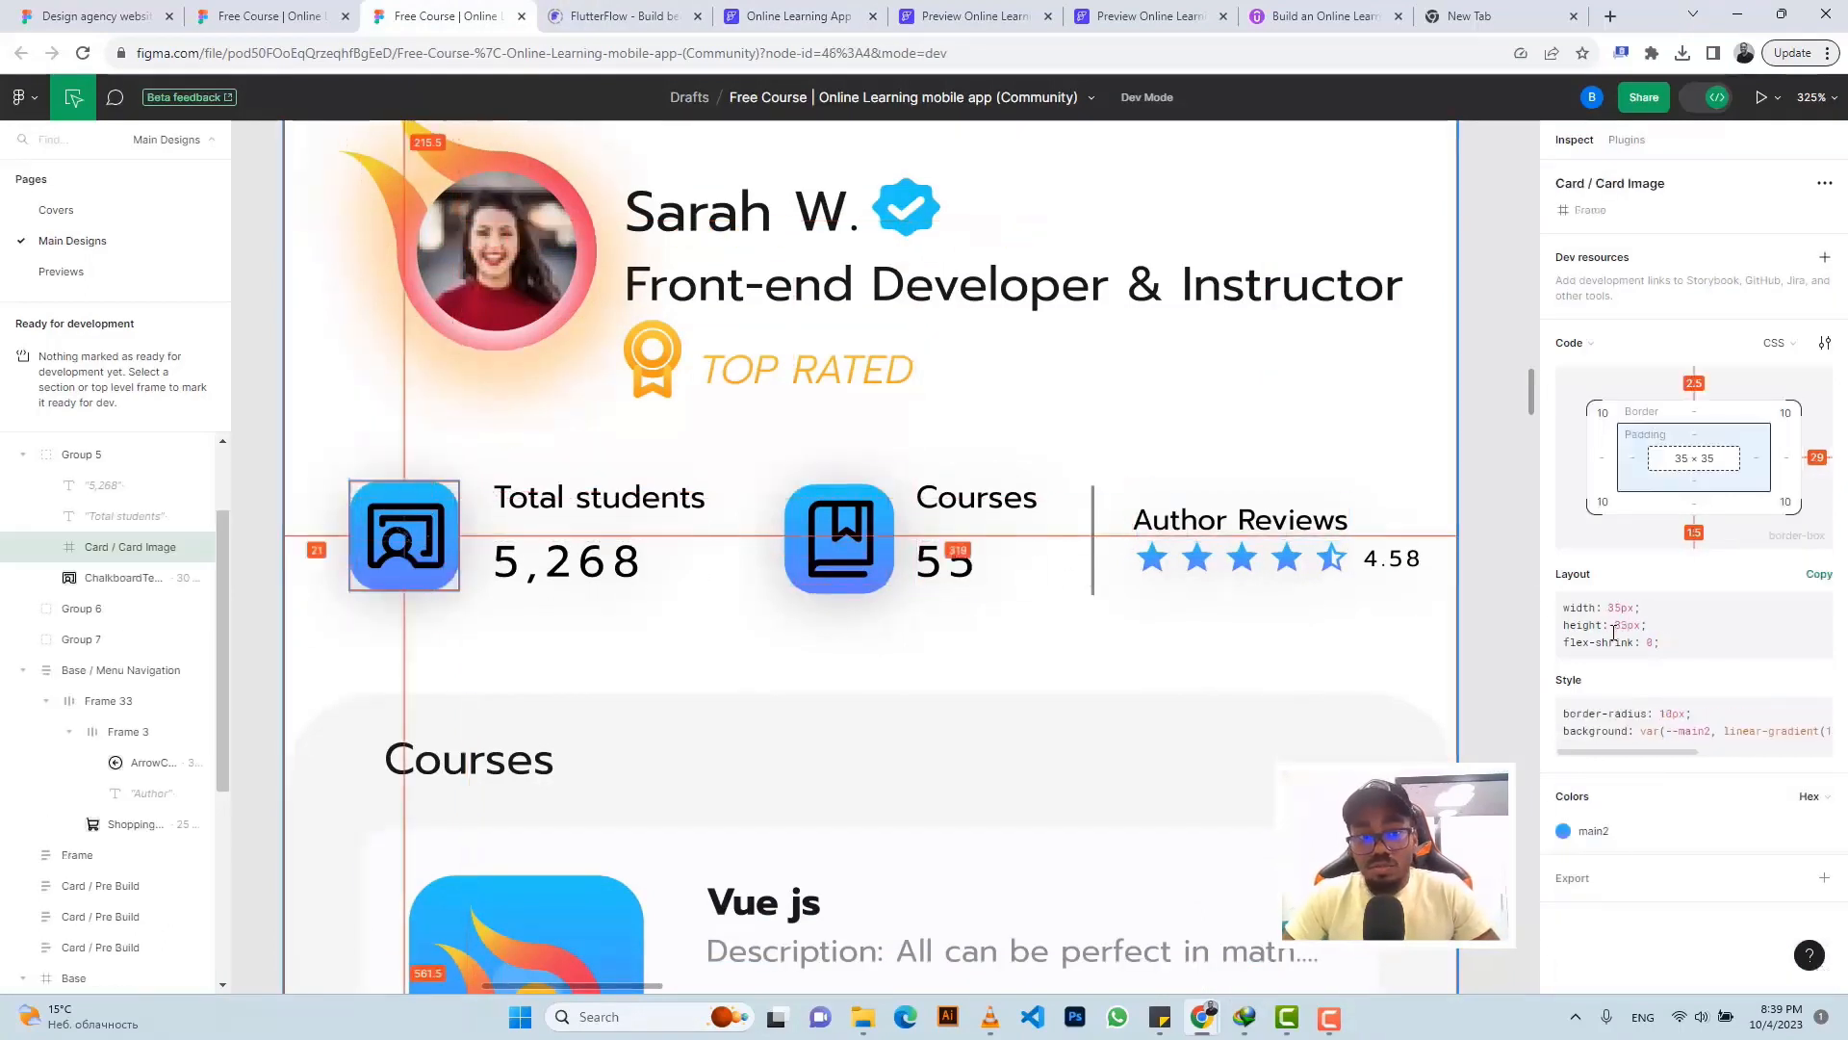
{"action": "left_click", "coordinate": [1824, 877]}
{"action": "scroll", "coordinate": [1603, 816], "scroll_direction": "down", "scroll_amount": 3}
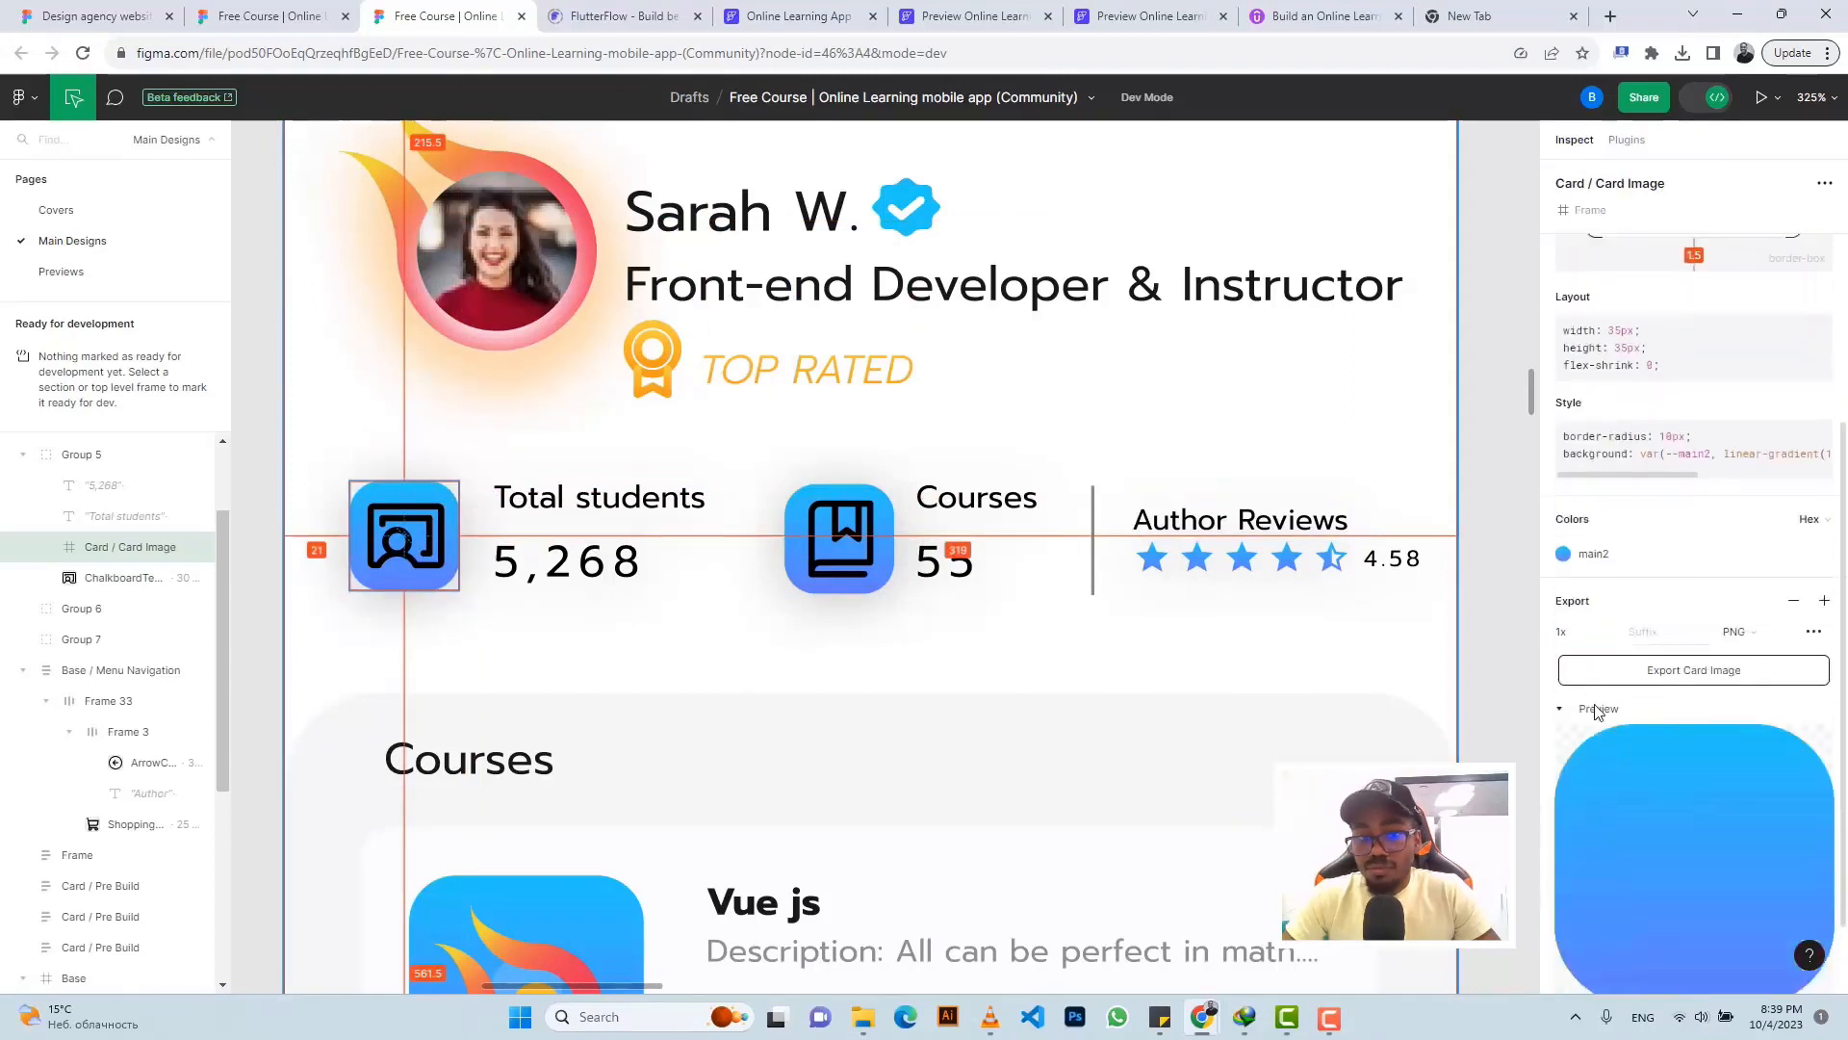
{"action": "left_click", "coordinate": [390, 539]}
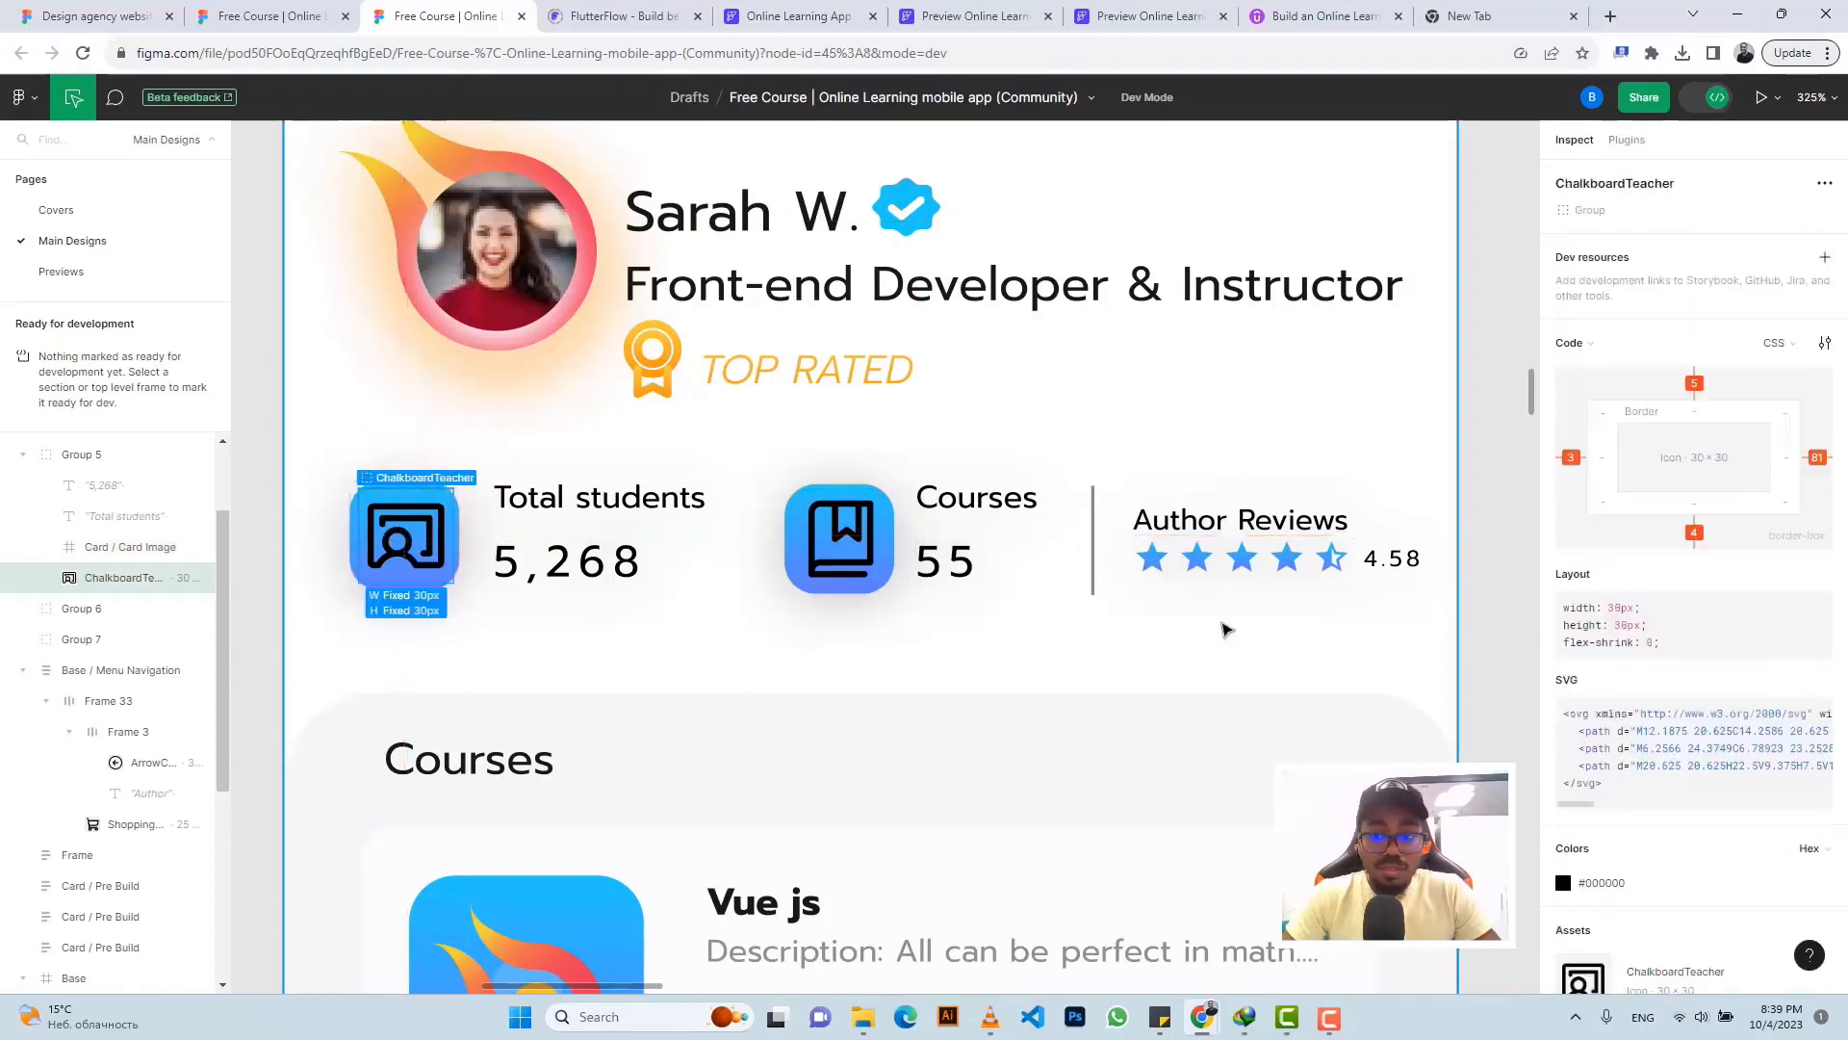
{"action": "scroll", "coordinate": [1691, 742], "scroll_direction": "down", "scroll_amount": 2}
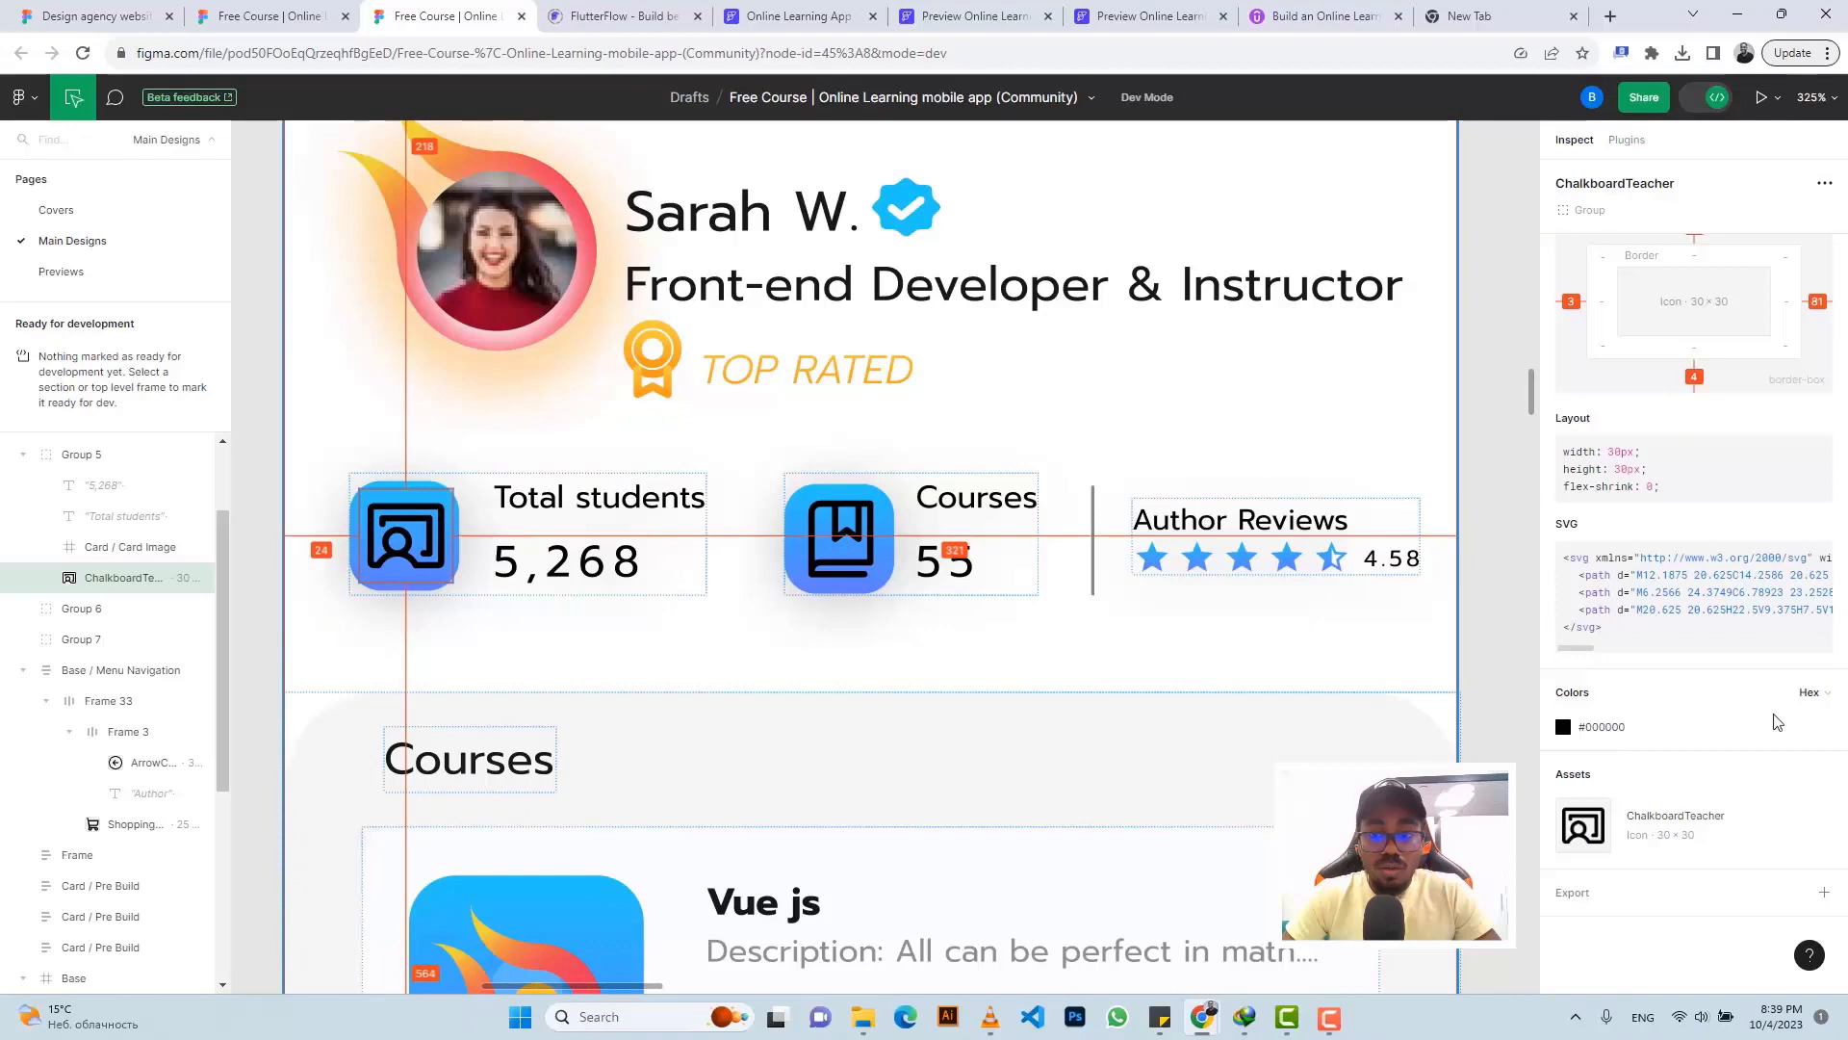
{"action": "left_click", "coordinate": [1572, 893]}
{"action": "scroll", "coordinate": [1598, 751], "scroll_direction": "down", "scroll_amount": 4}
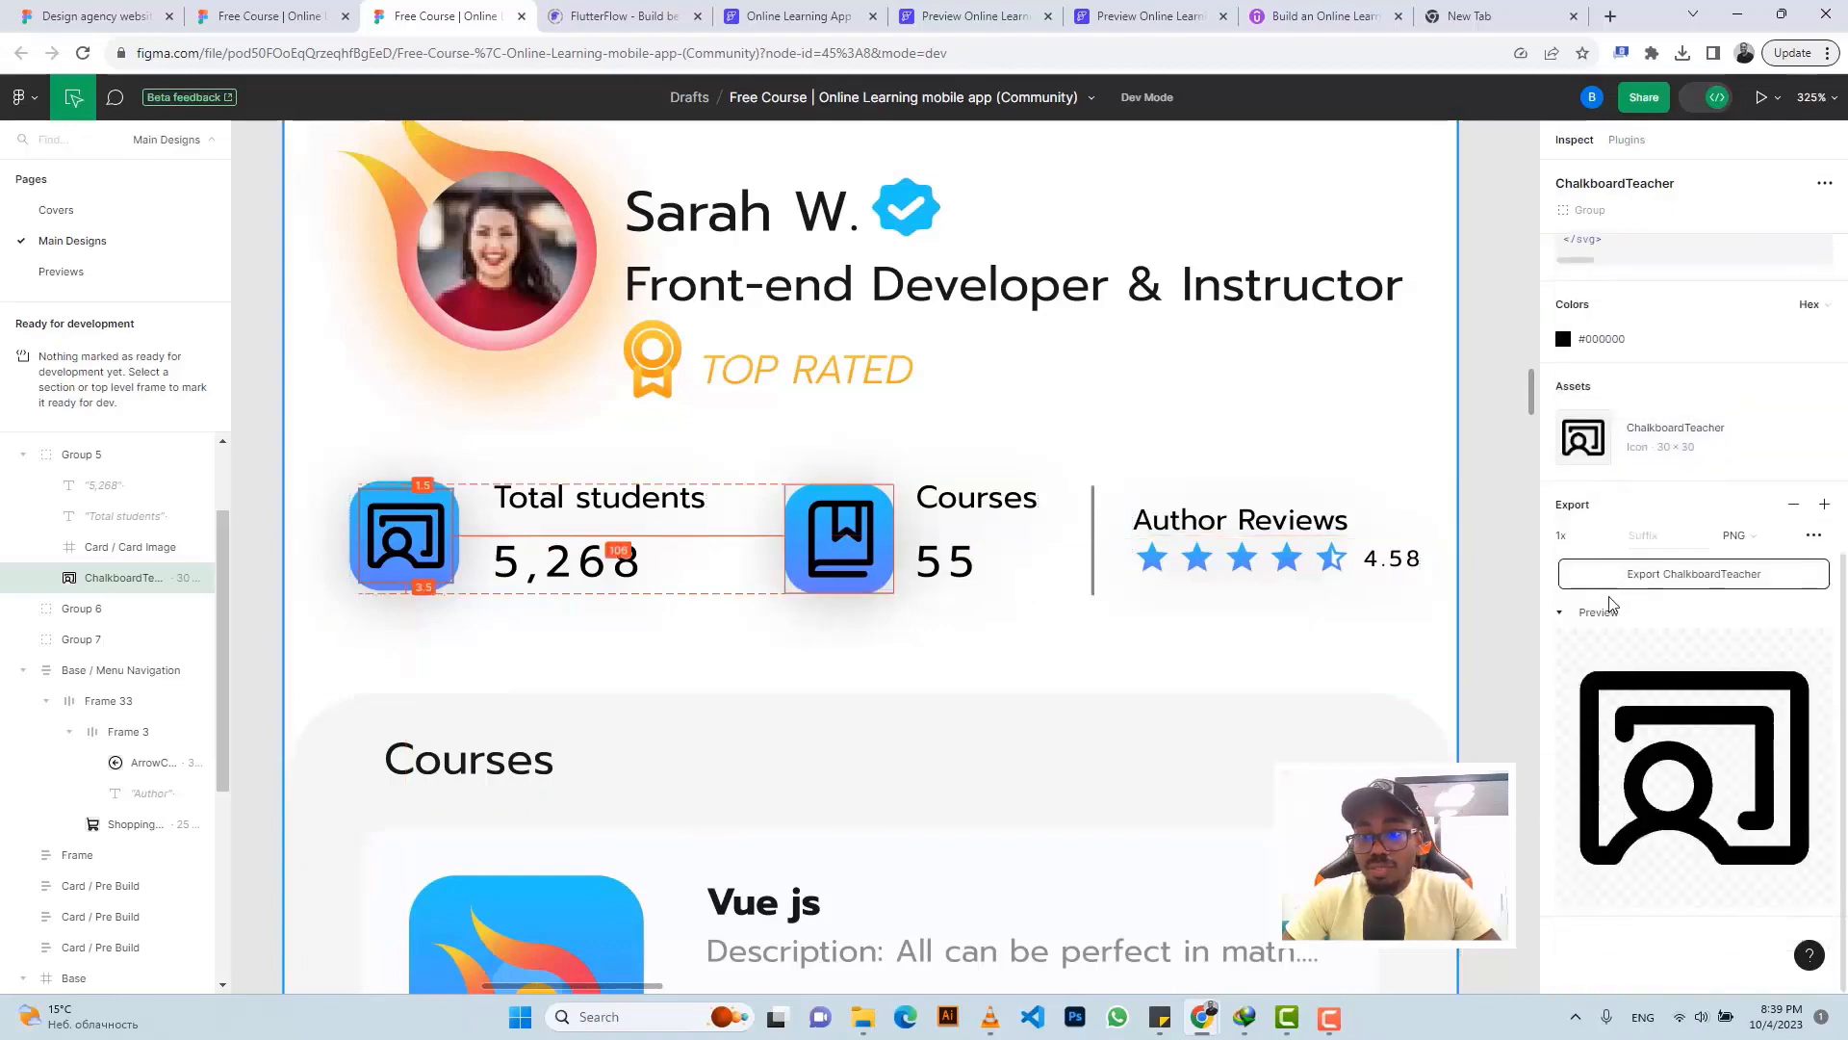
{"action": "left_click", "coordinate": [1644, 583]}
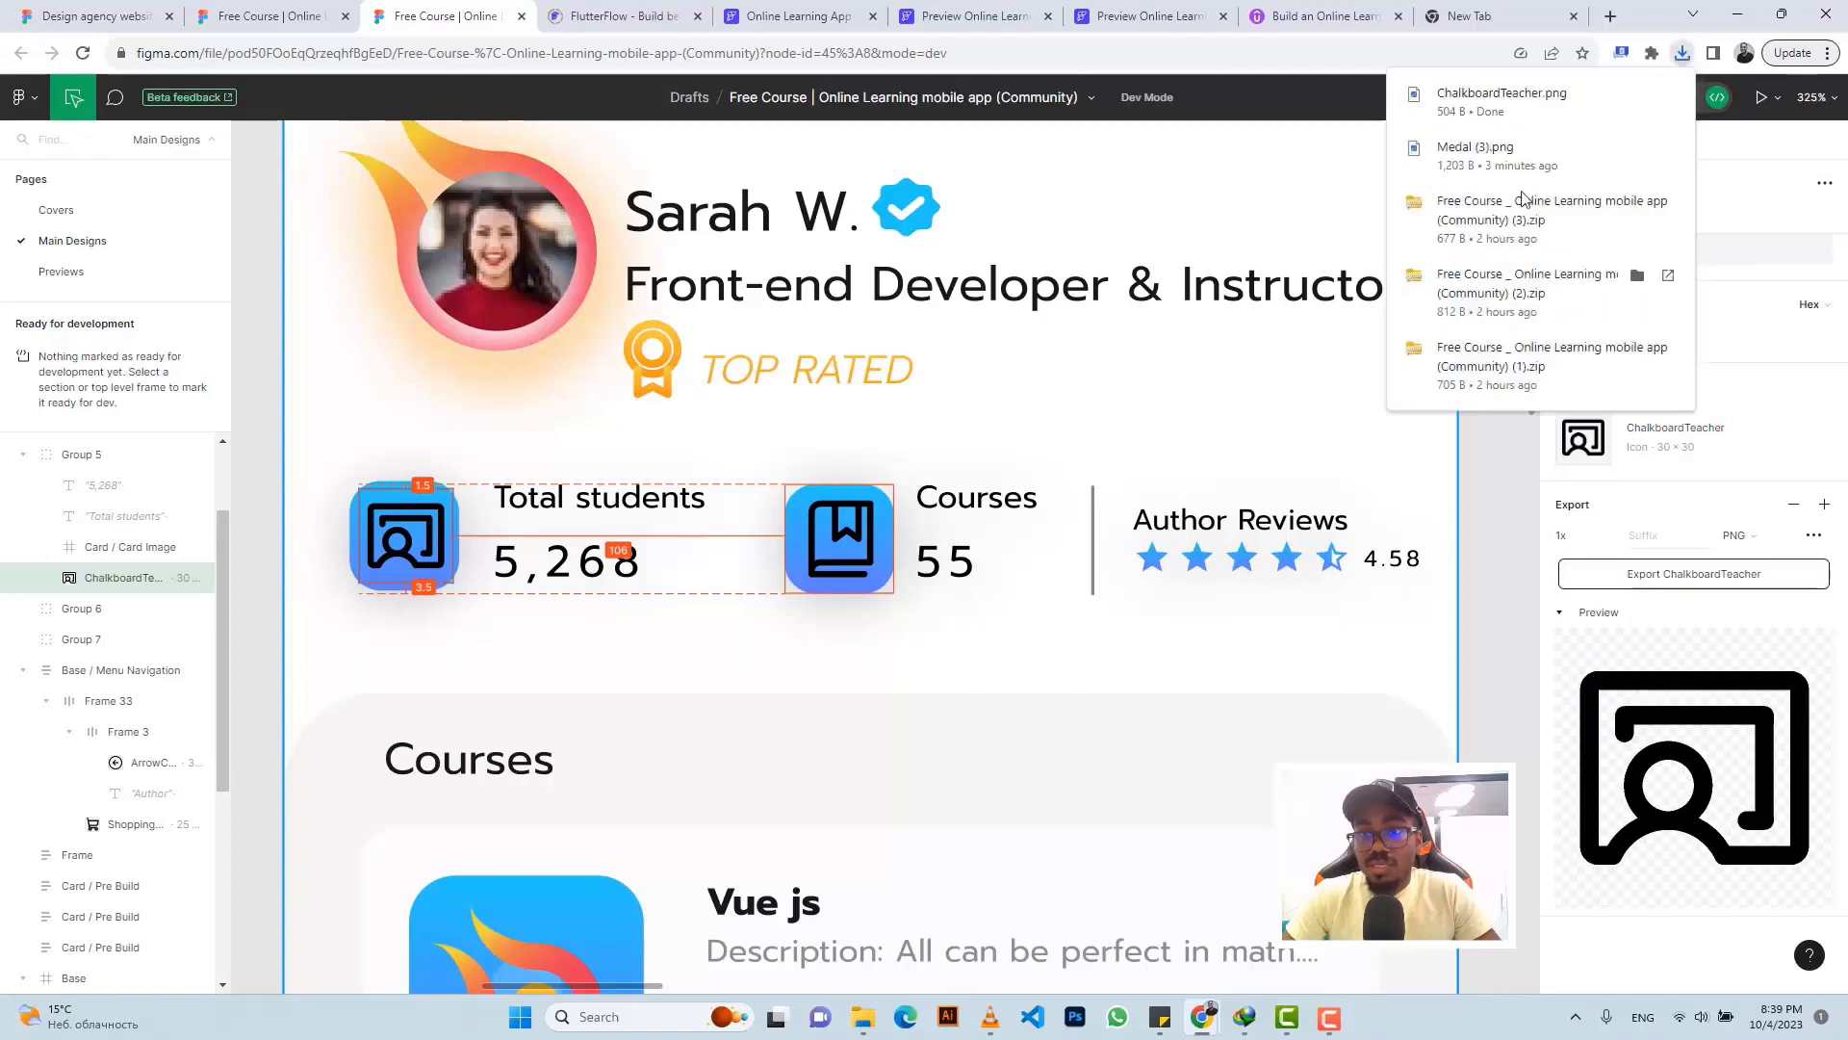
- Export the BookBookmark icon of the Courses stat as a 1x PNG
{"action": "left_click", "coordinate": [843, 536]}
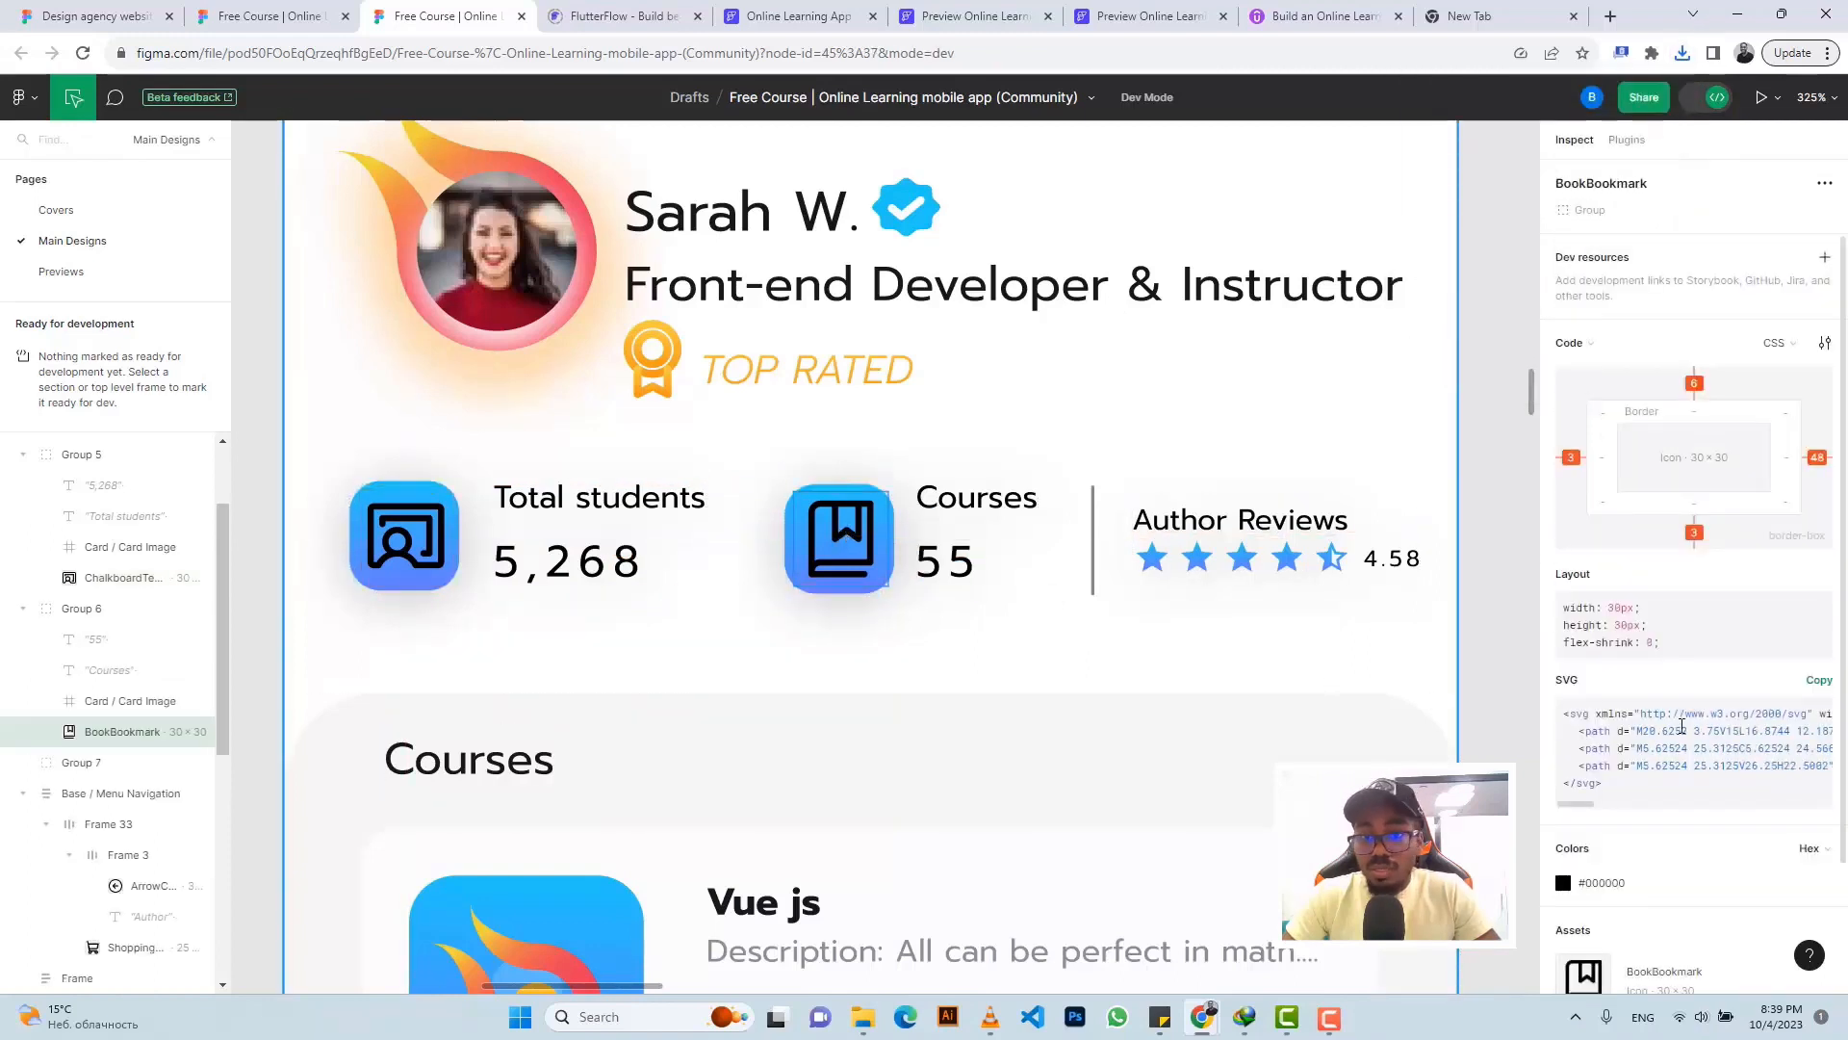
{"action": "scroll", "coordinate": [1614, 878], "scroll_direction": "down", "scroll_amount": 2}
{"action": "left_click", "coordinate": [1616, 891]}
{"action": "scroll", "coordinate": [1627, 751], "scroll_direction": "down", "scroll_amount": 5}
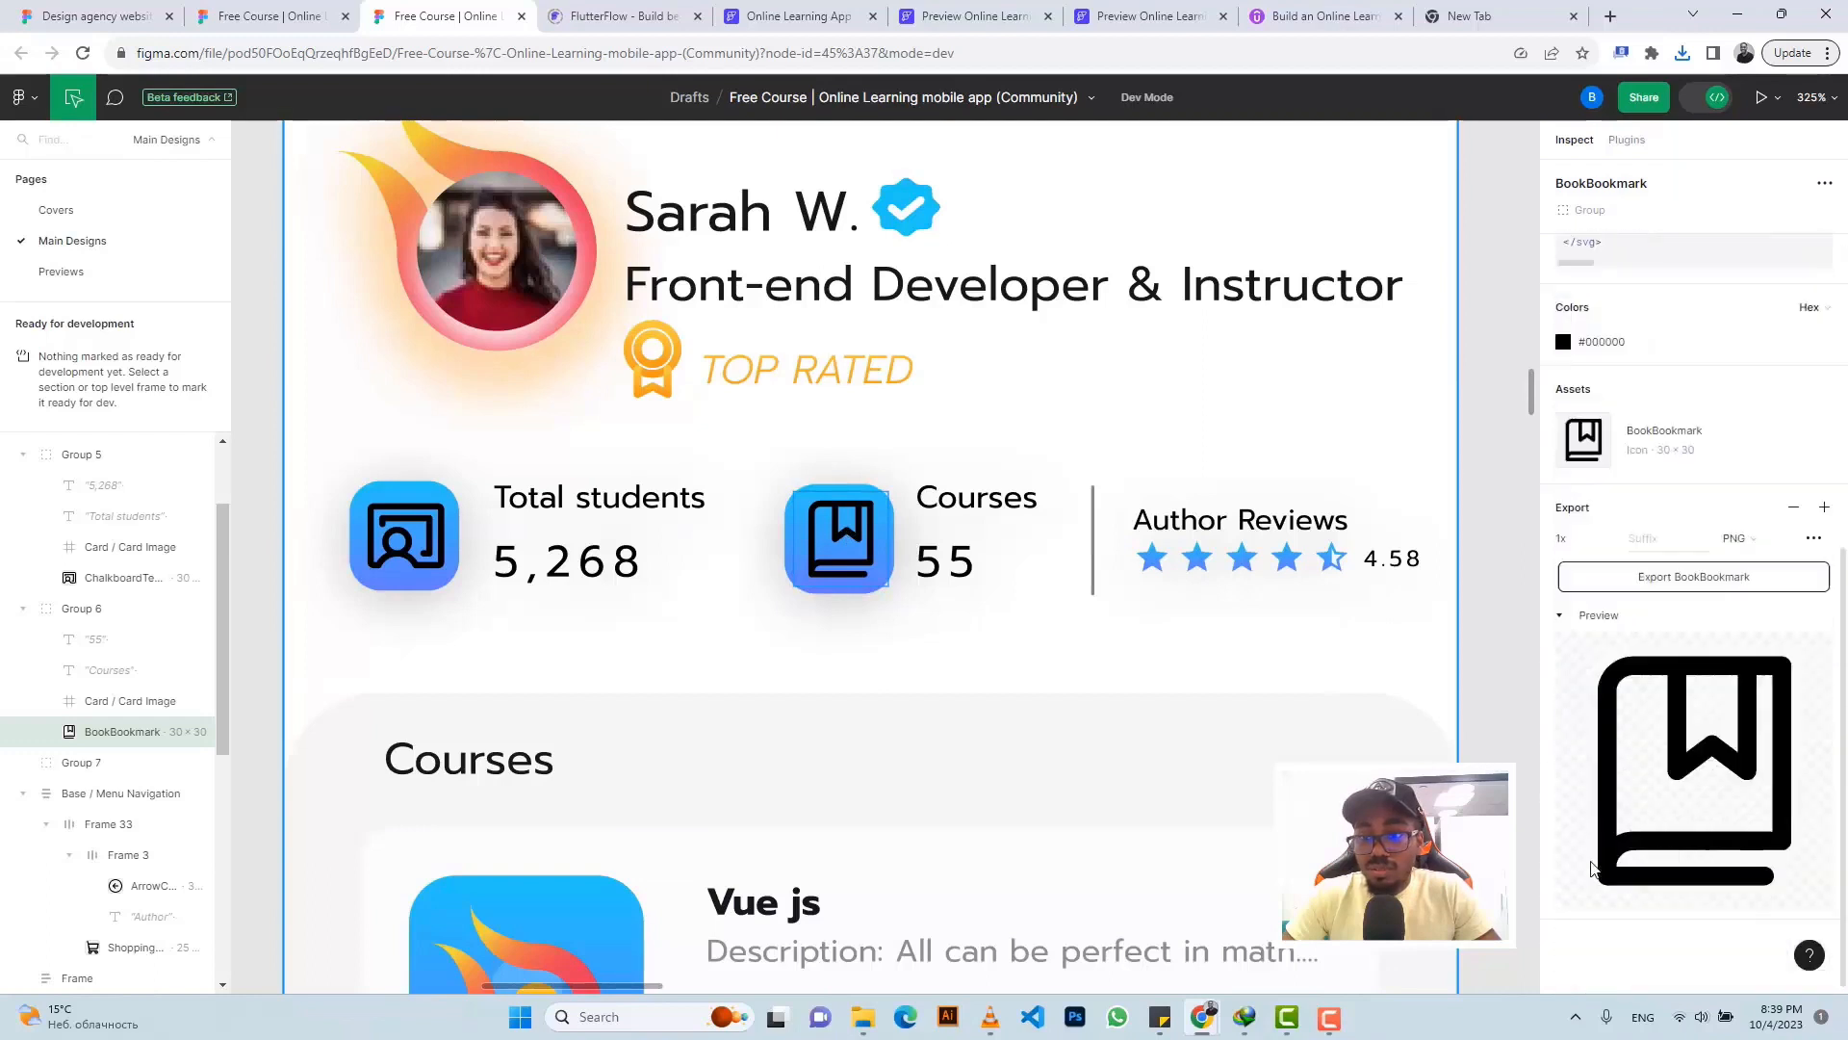
{"action": "scroll", "coordinate": [1637, 626], "scroll_direction": "up", "scroll_amount": 3}
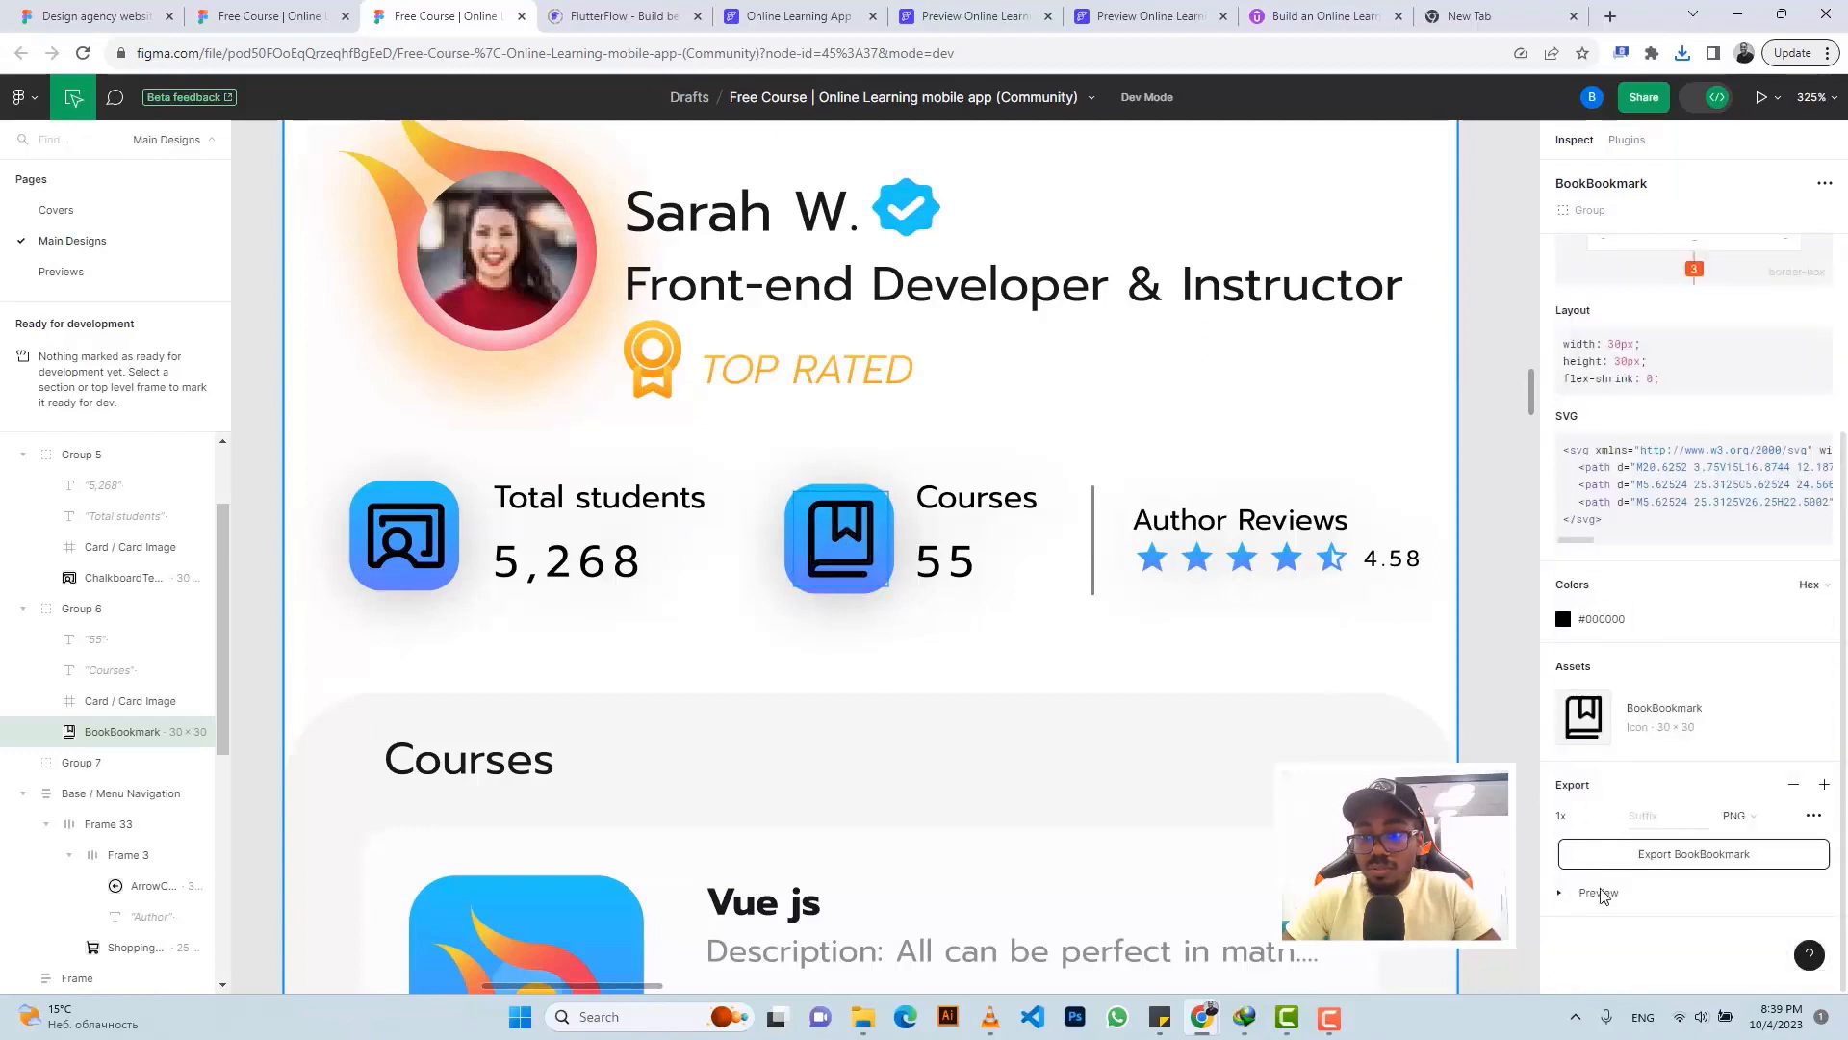
{"action": "scroll", "coordinate": [1612, 871], "scroll_direction": "down", "scroll_amount": 3}
{"action": "left_click", "coordinate": [1665, 583]}
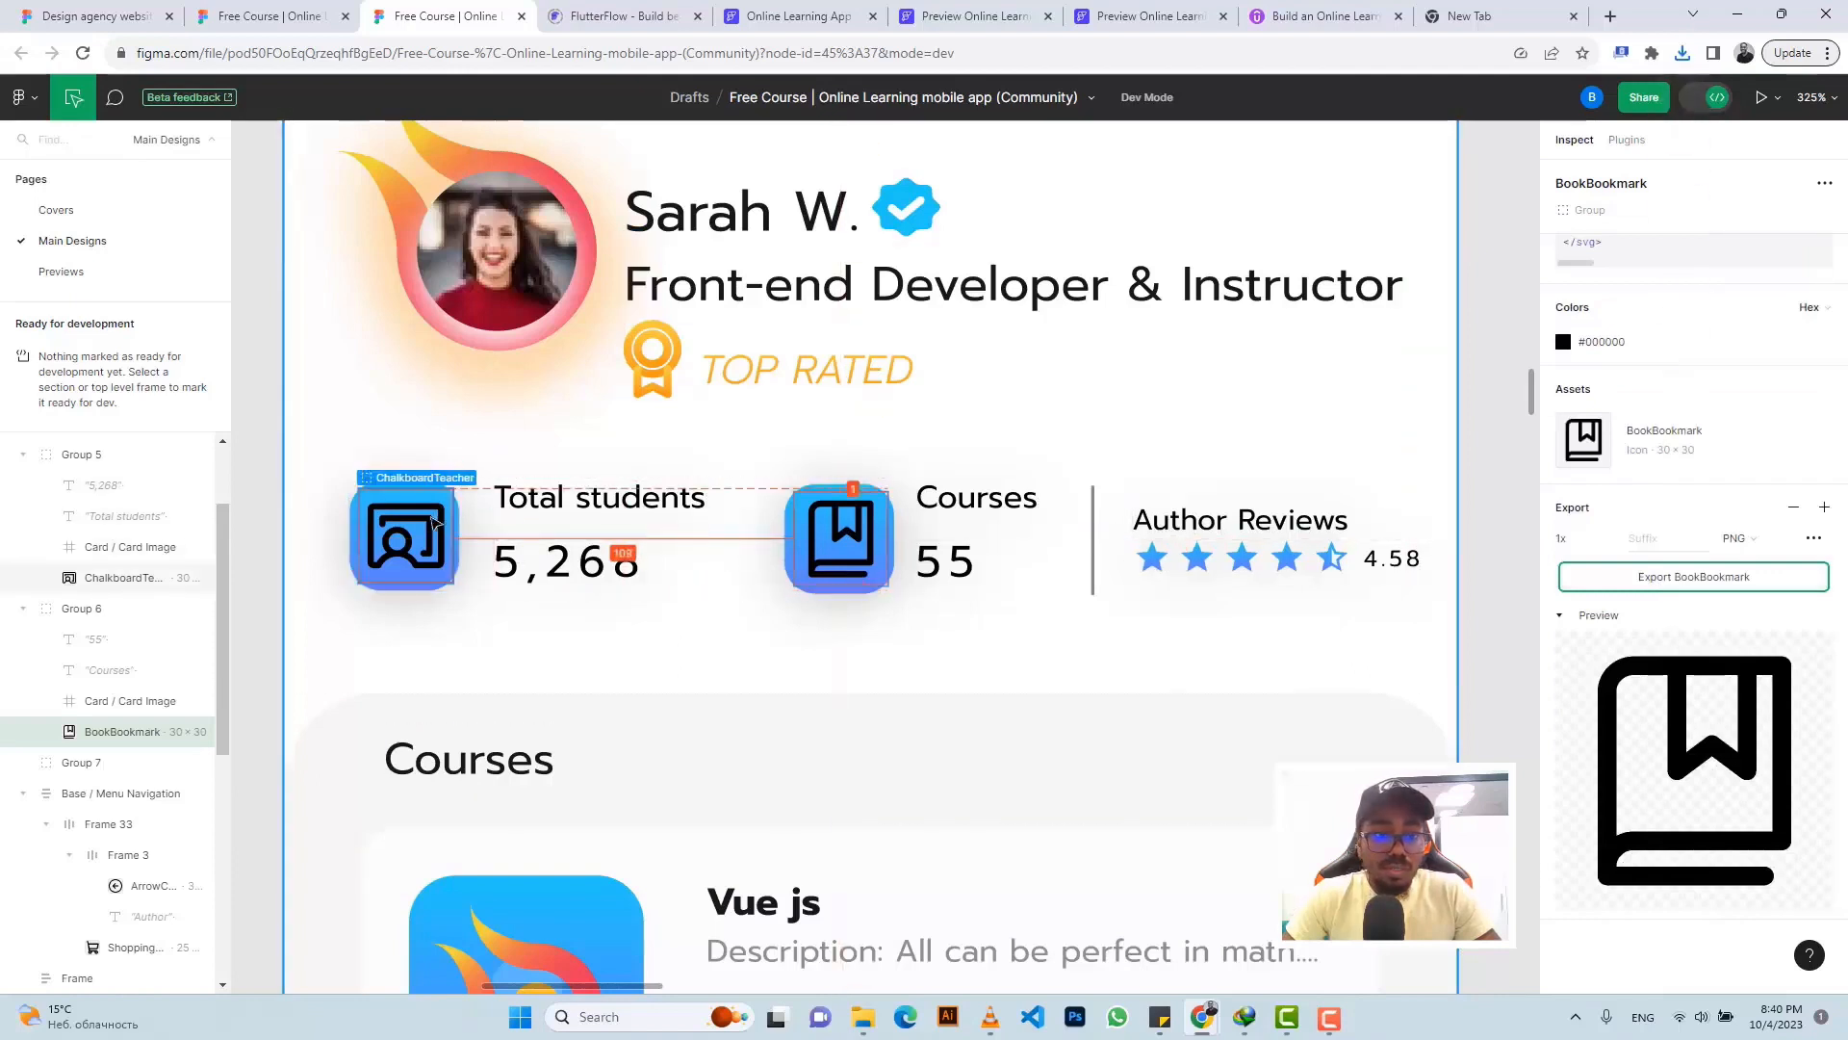
{"action": "left_click", "coordinate": [424, 488]}
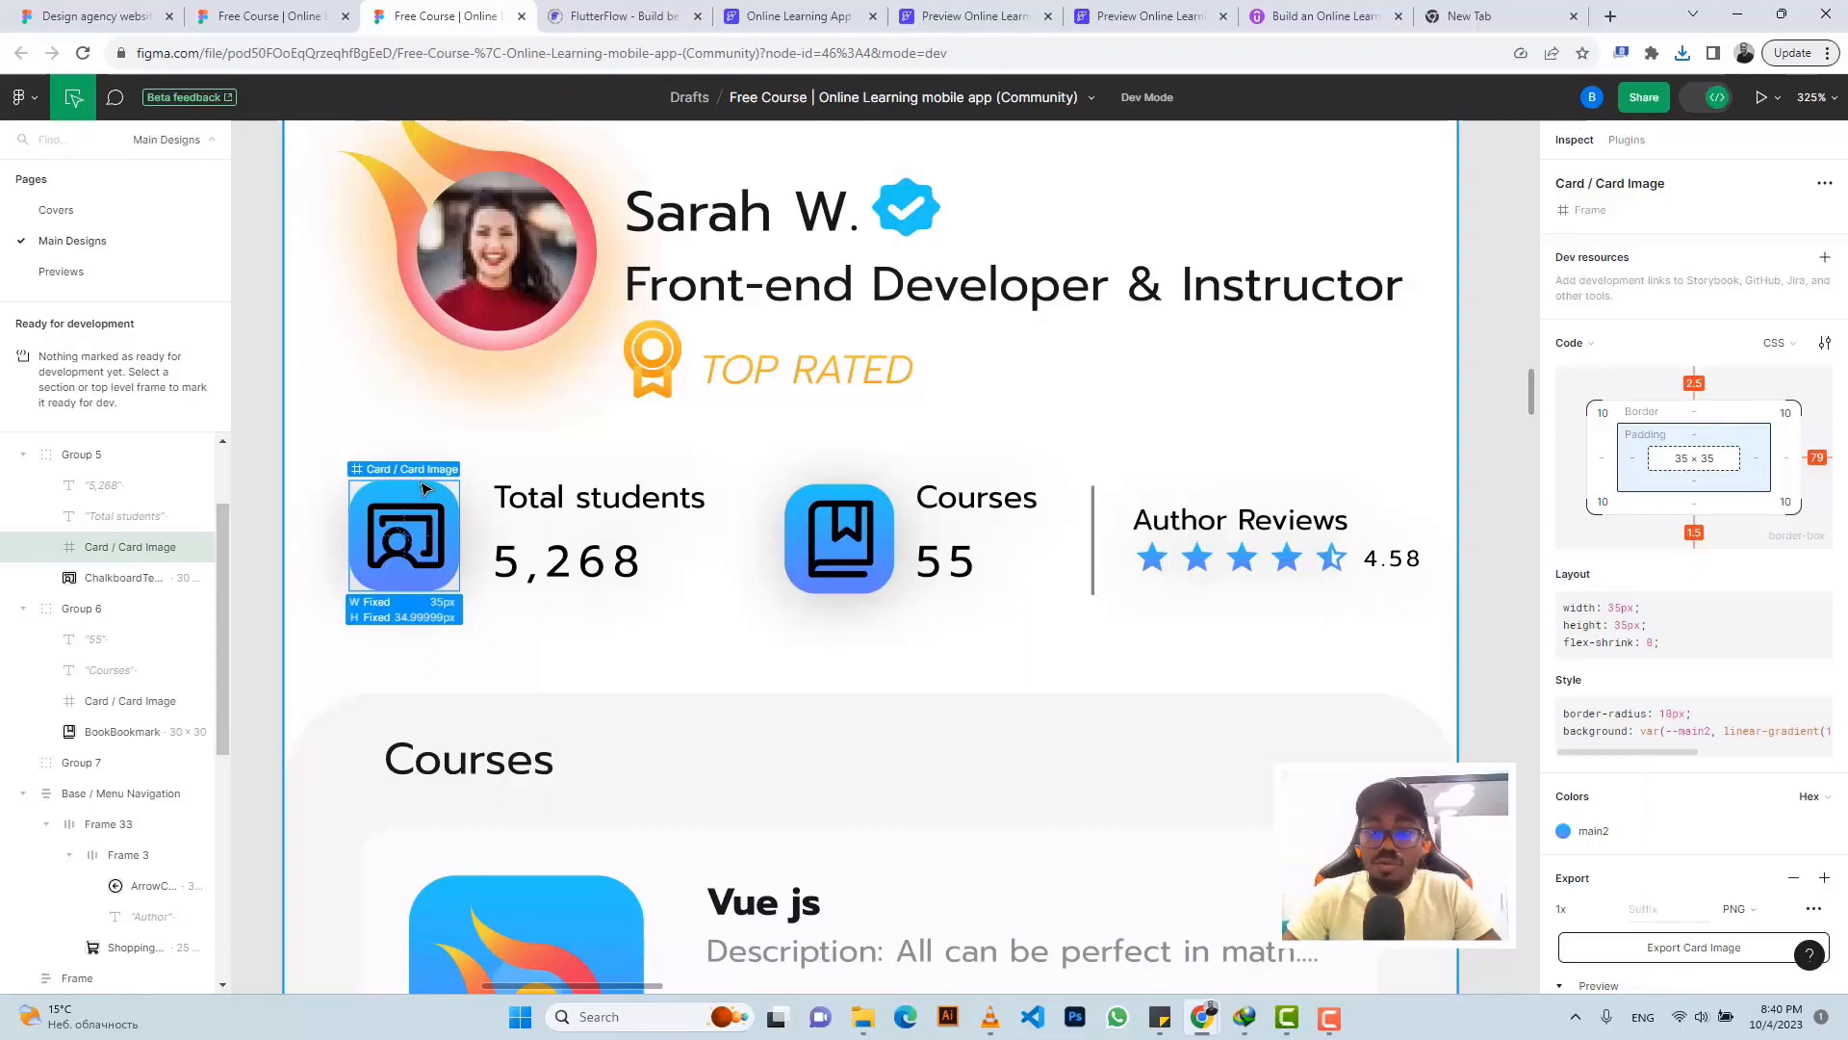
{"action": "left_click", "coordinate": [771, 12]}
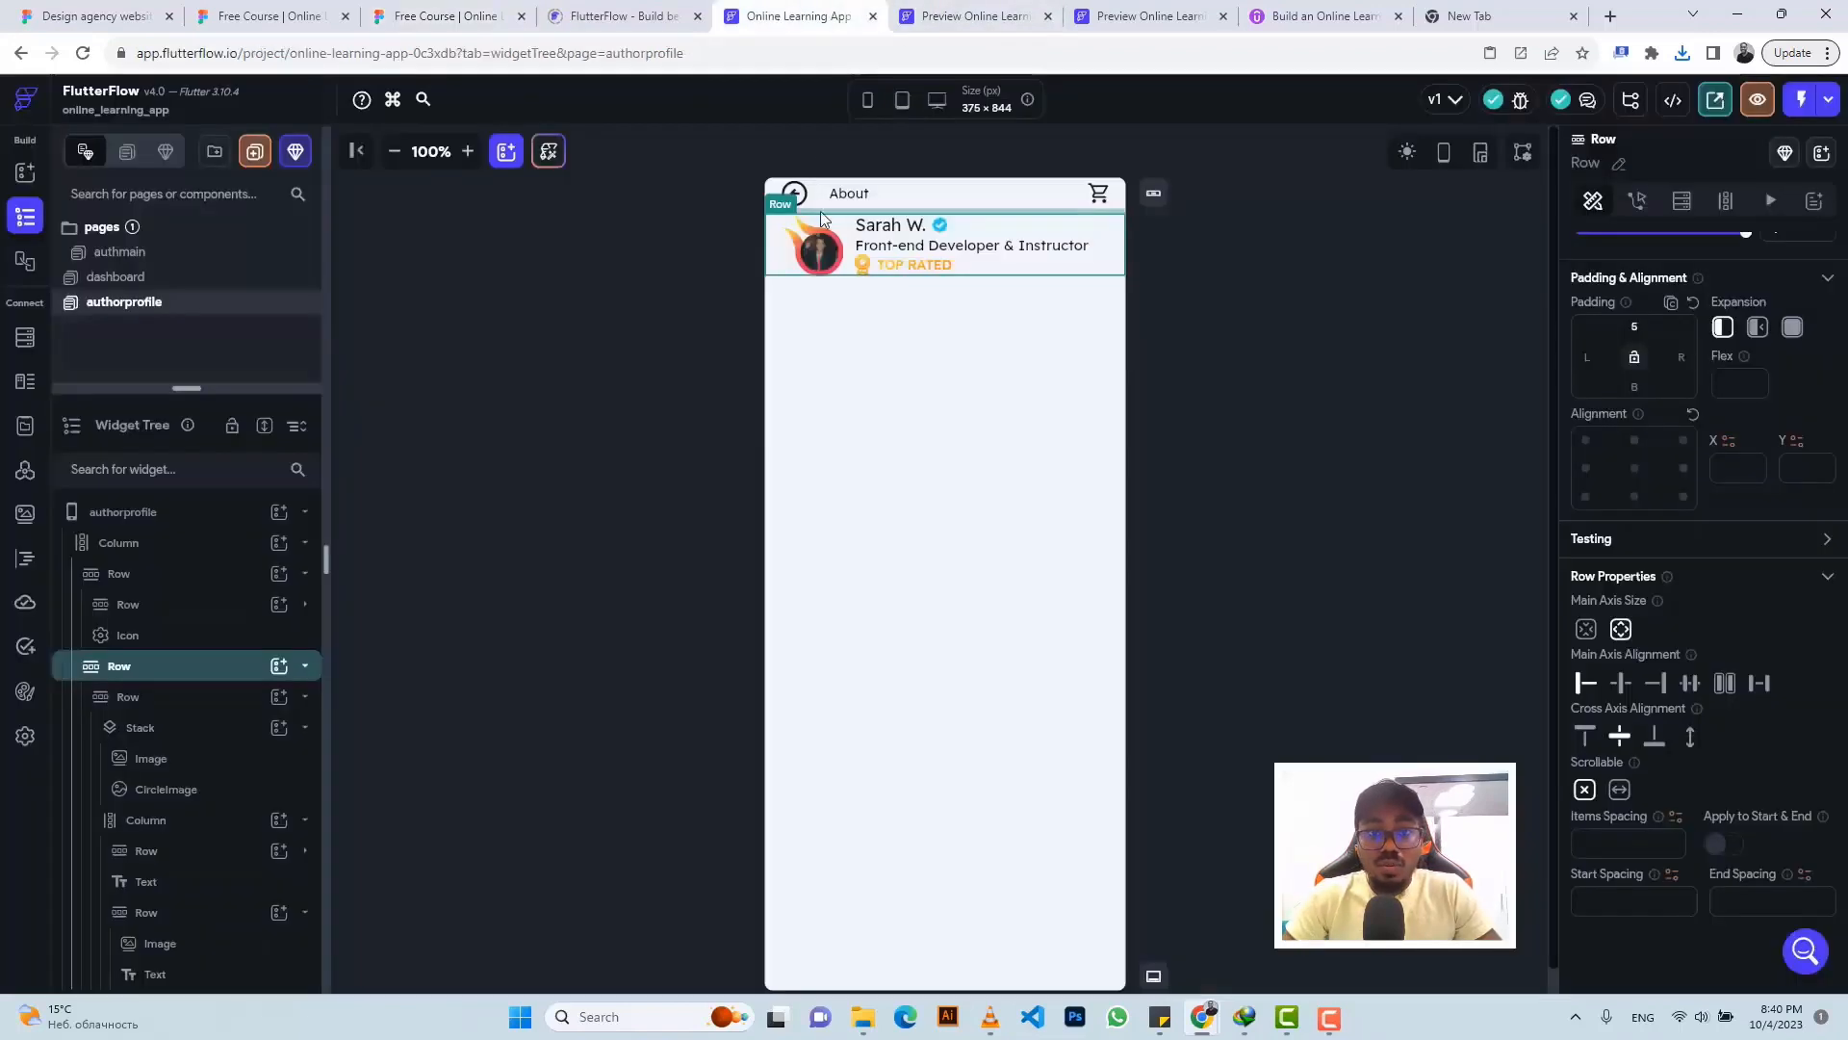
- Add a new Row to the page's main Column with a Container inside it
{"action": "left_click", "coordinate": [863, 339]}
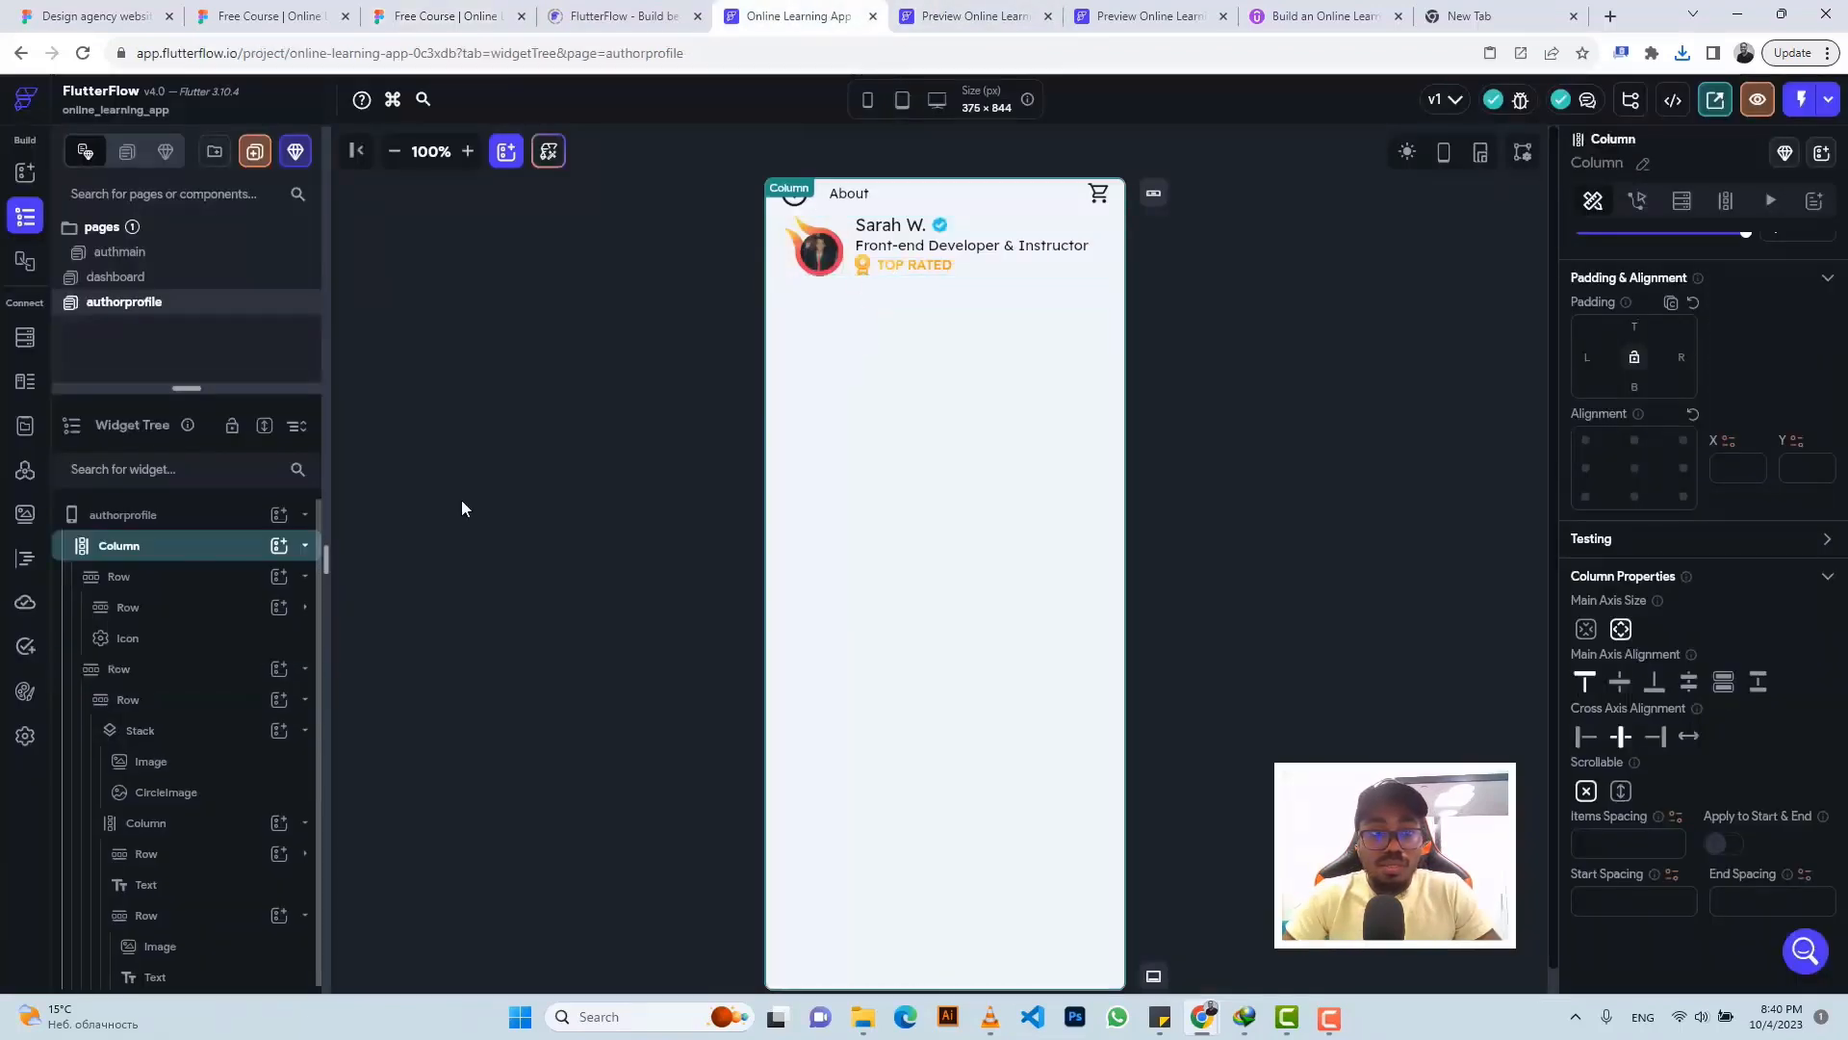
{"action": "left_click", "coordinate": [278, 545]}
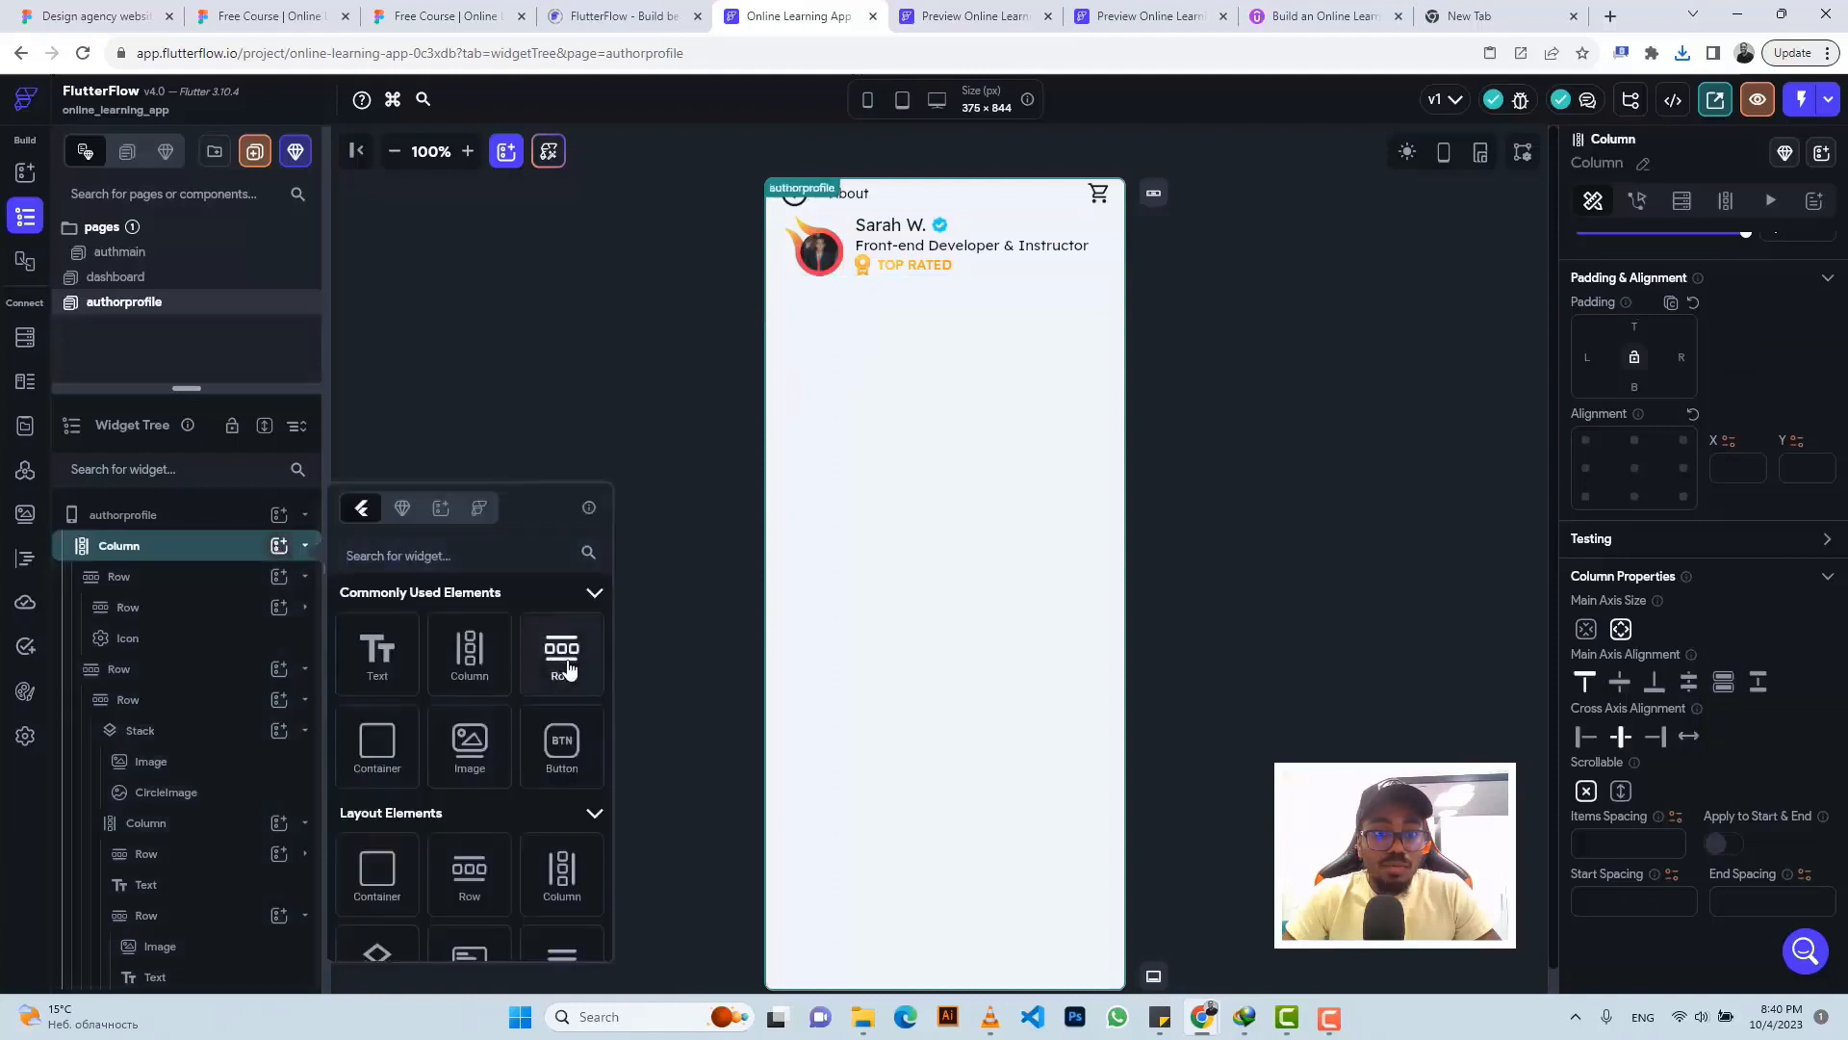
{"action": "left_click", "coordinate": [562, 650]}
{"action": "scroll", "coordinate": [236, 847], "scroll_direction": "down", "scroll_amount": 1}
{"action": "left_click", "coordinate": [278, 974]}
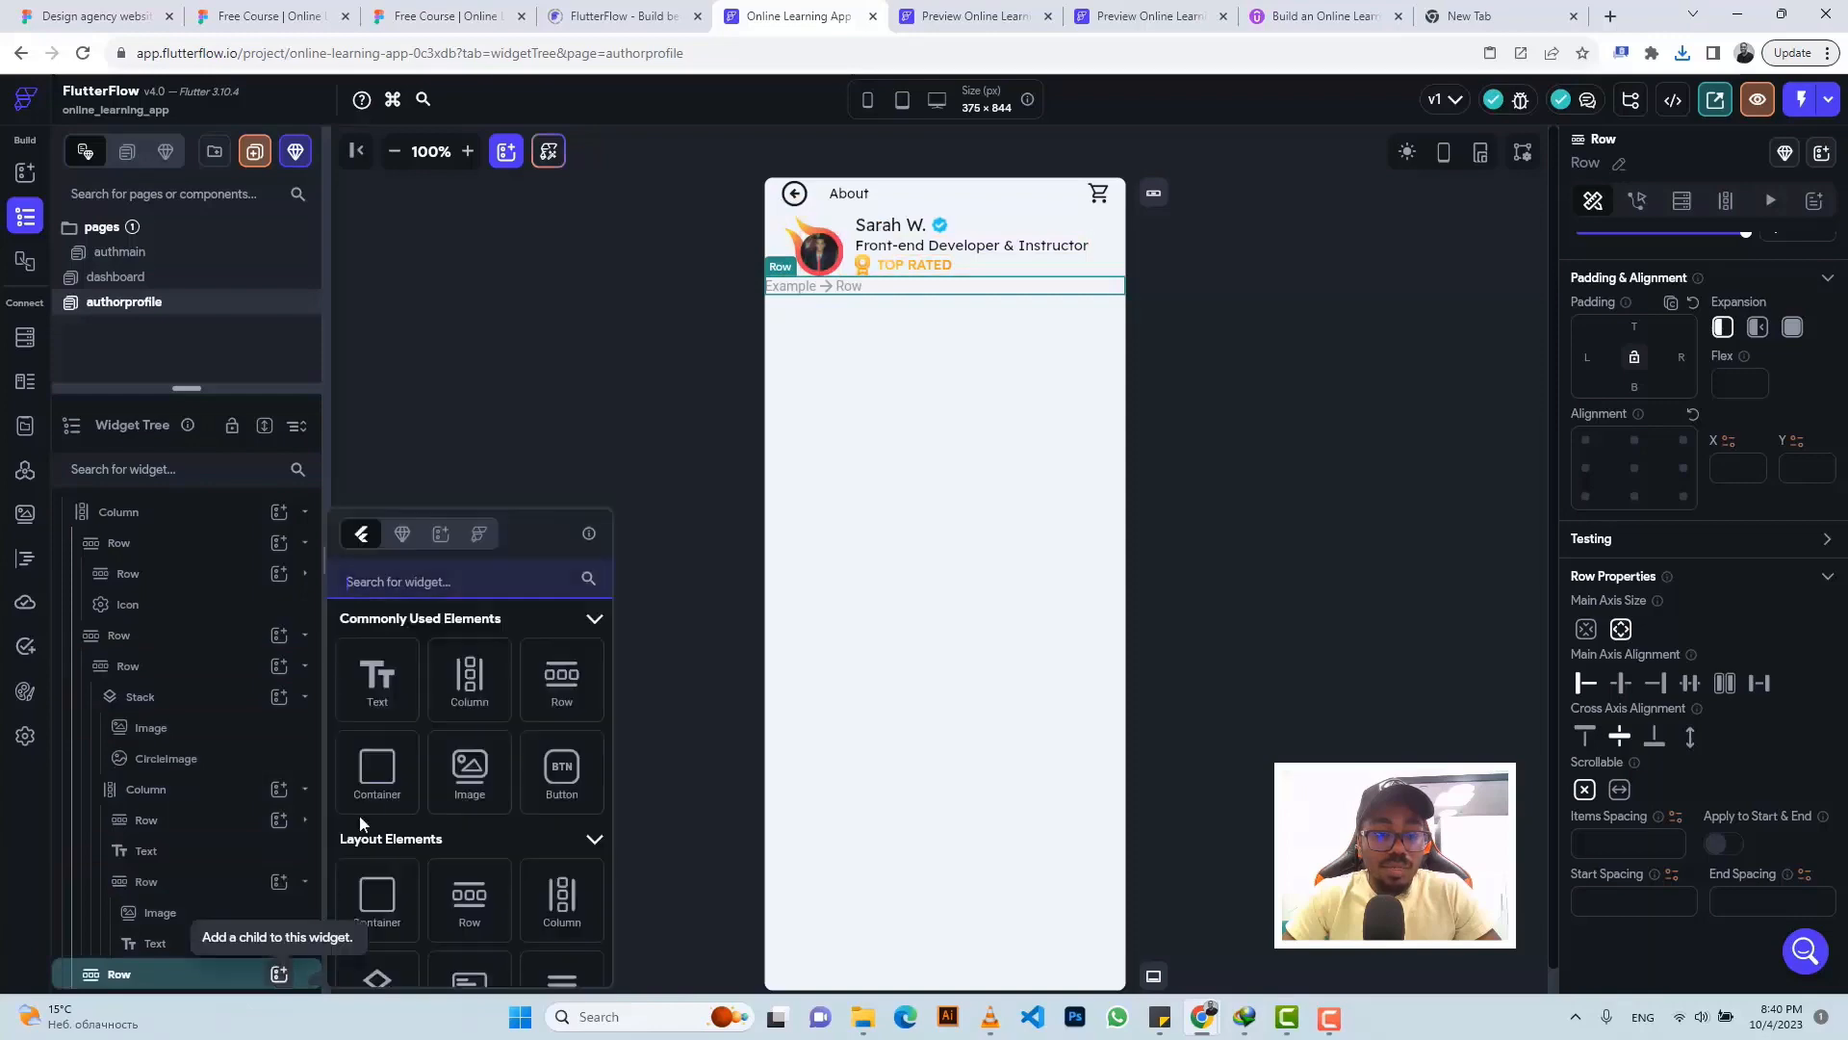
{"action": "left_click", "coordinate": [393, 774]}
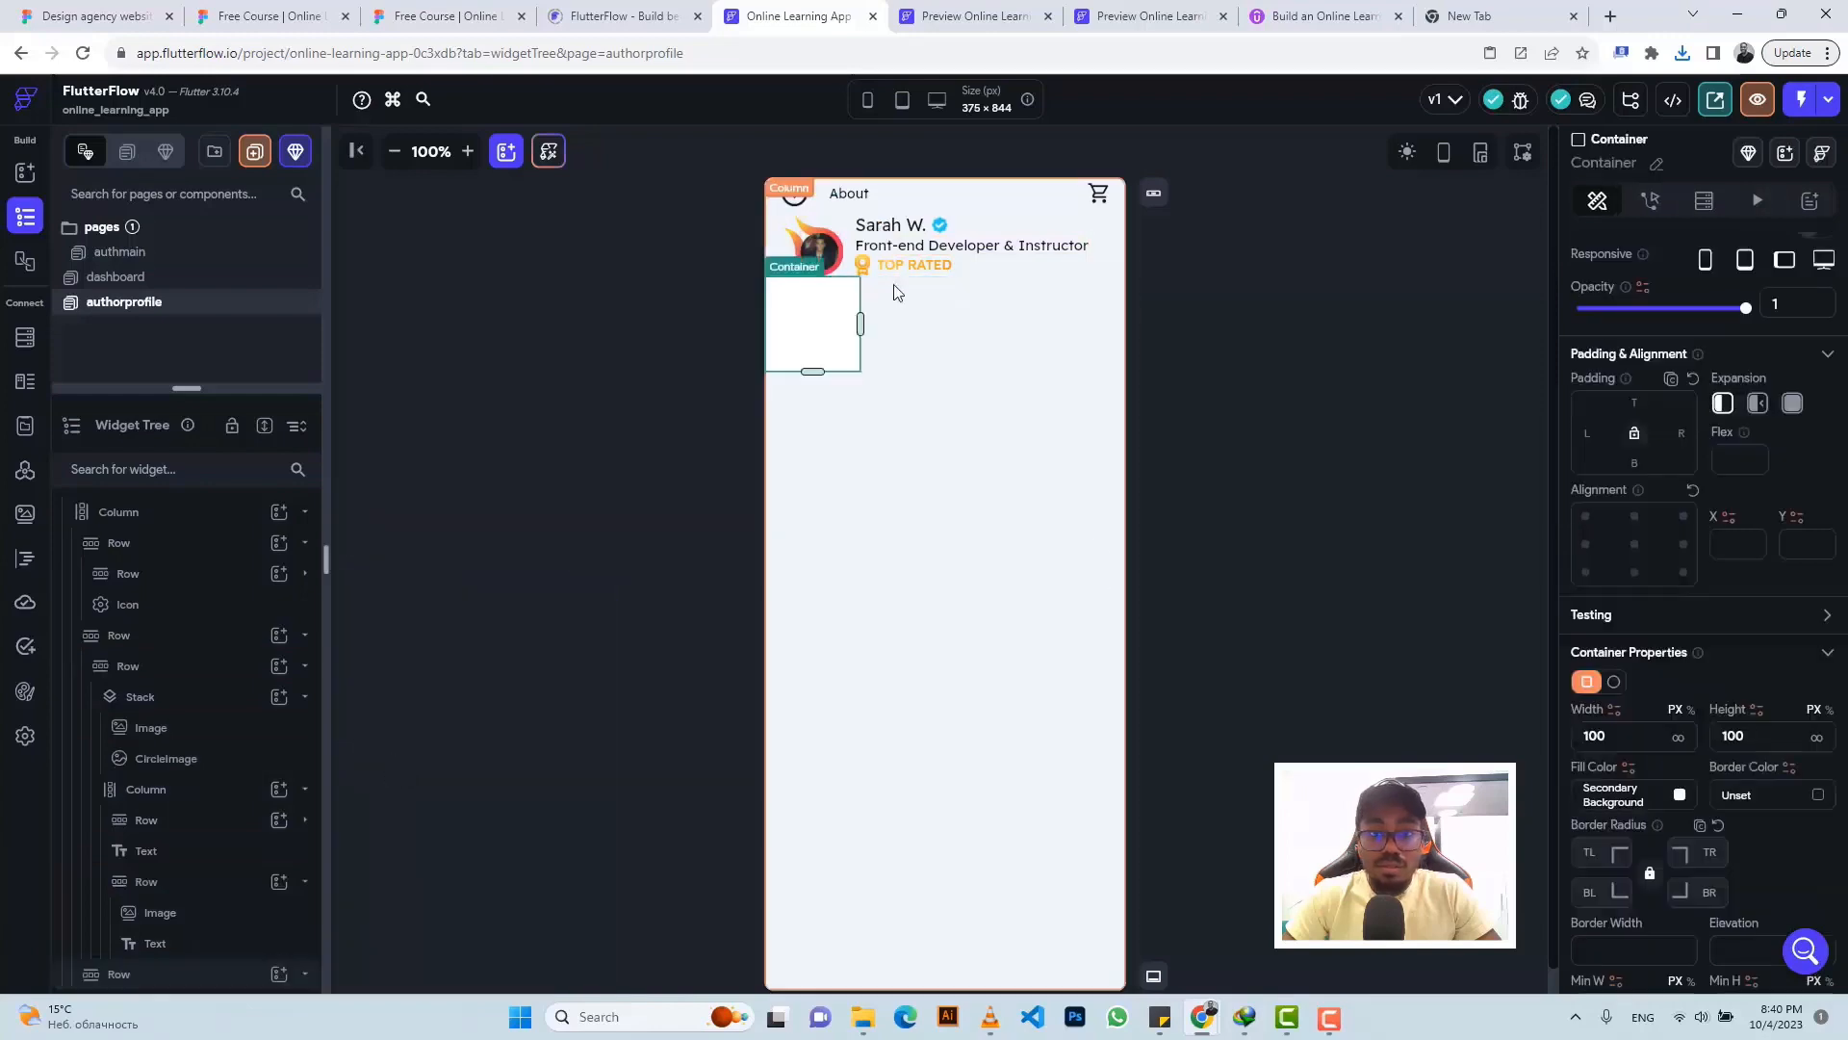
- Size the Container 35 × 35 with corner radius 10, then check the card's gradient in Figma
{"action": "left_click", "coordinate": [445, 16]}
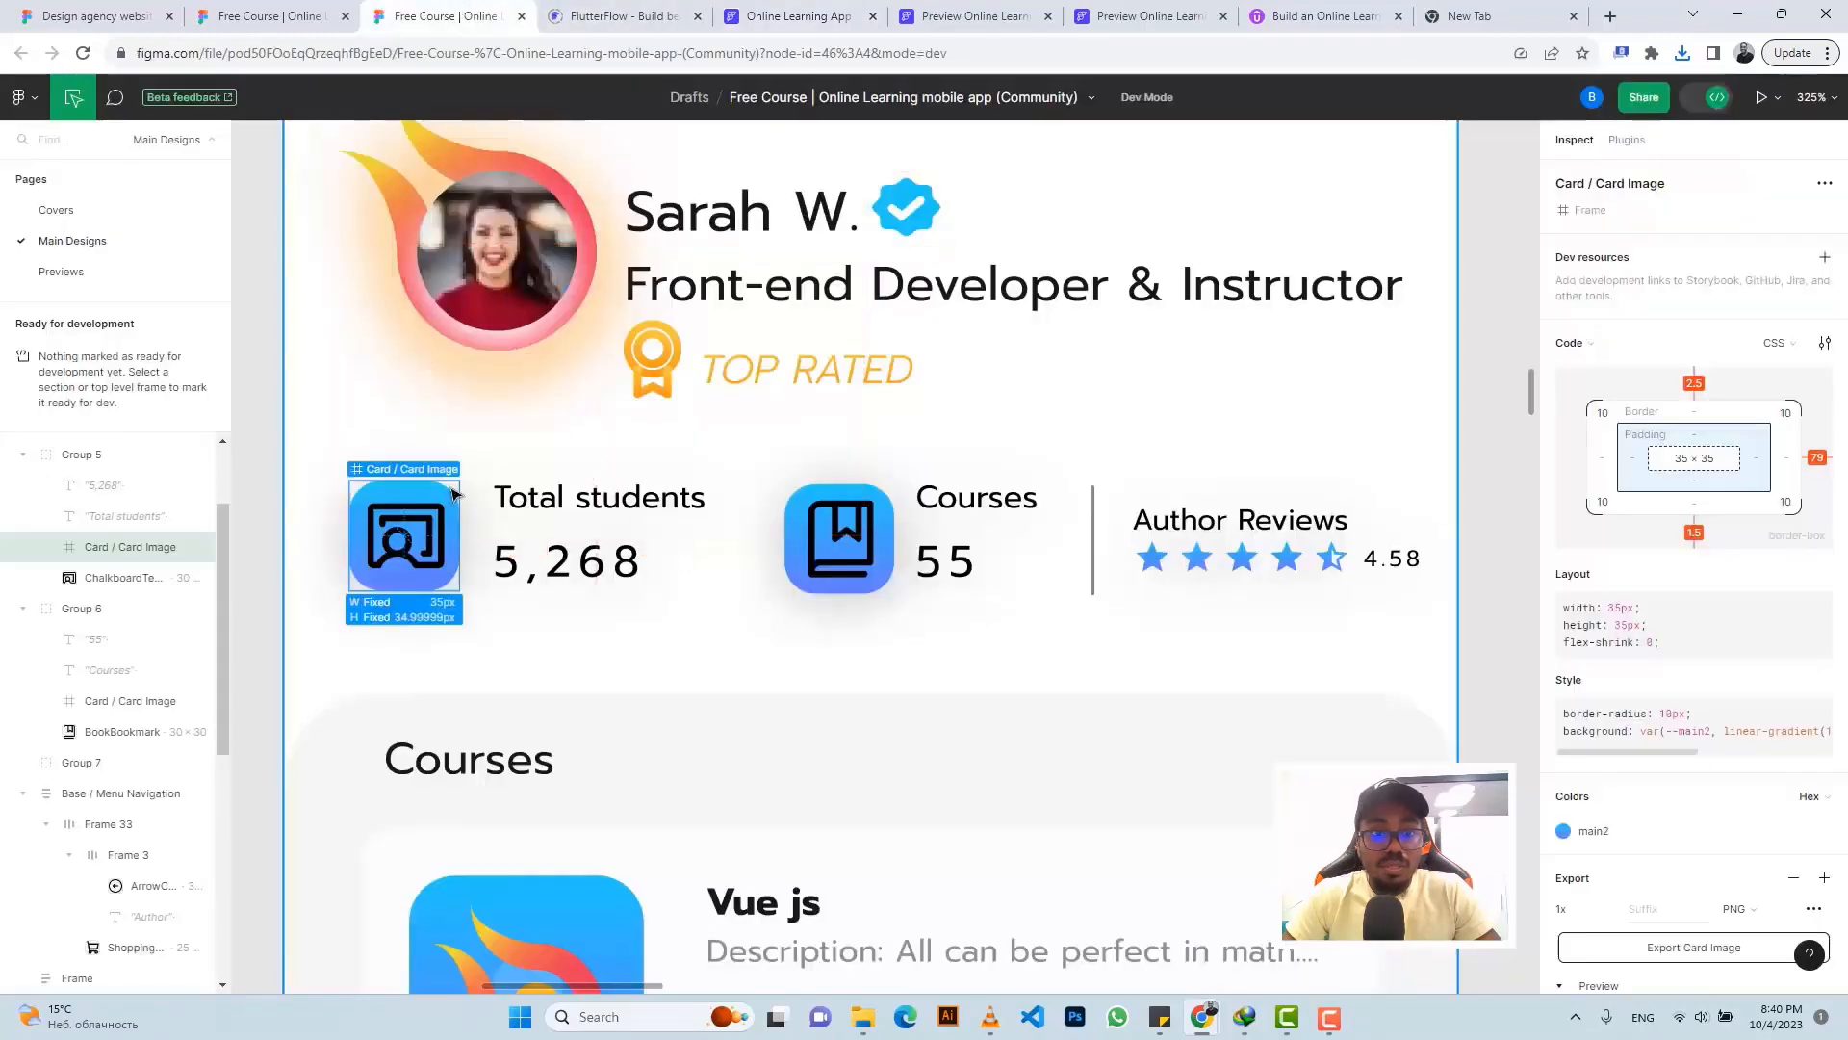
{"action": "left_click", "coordinate": [784, 16]}
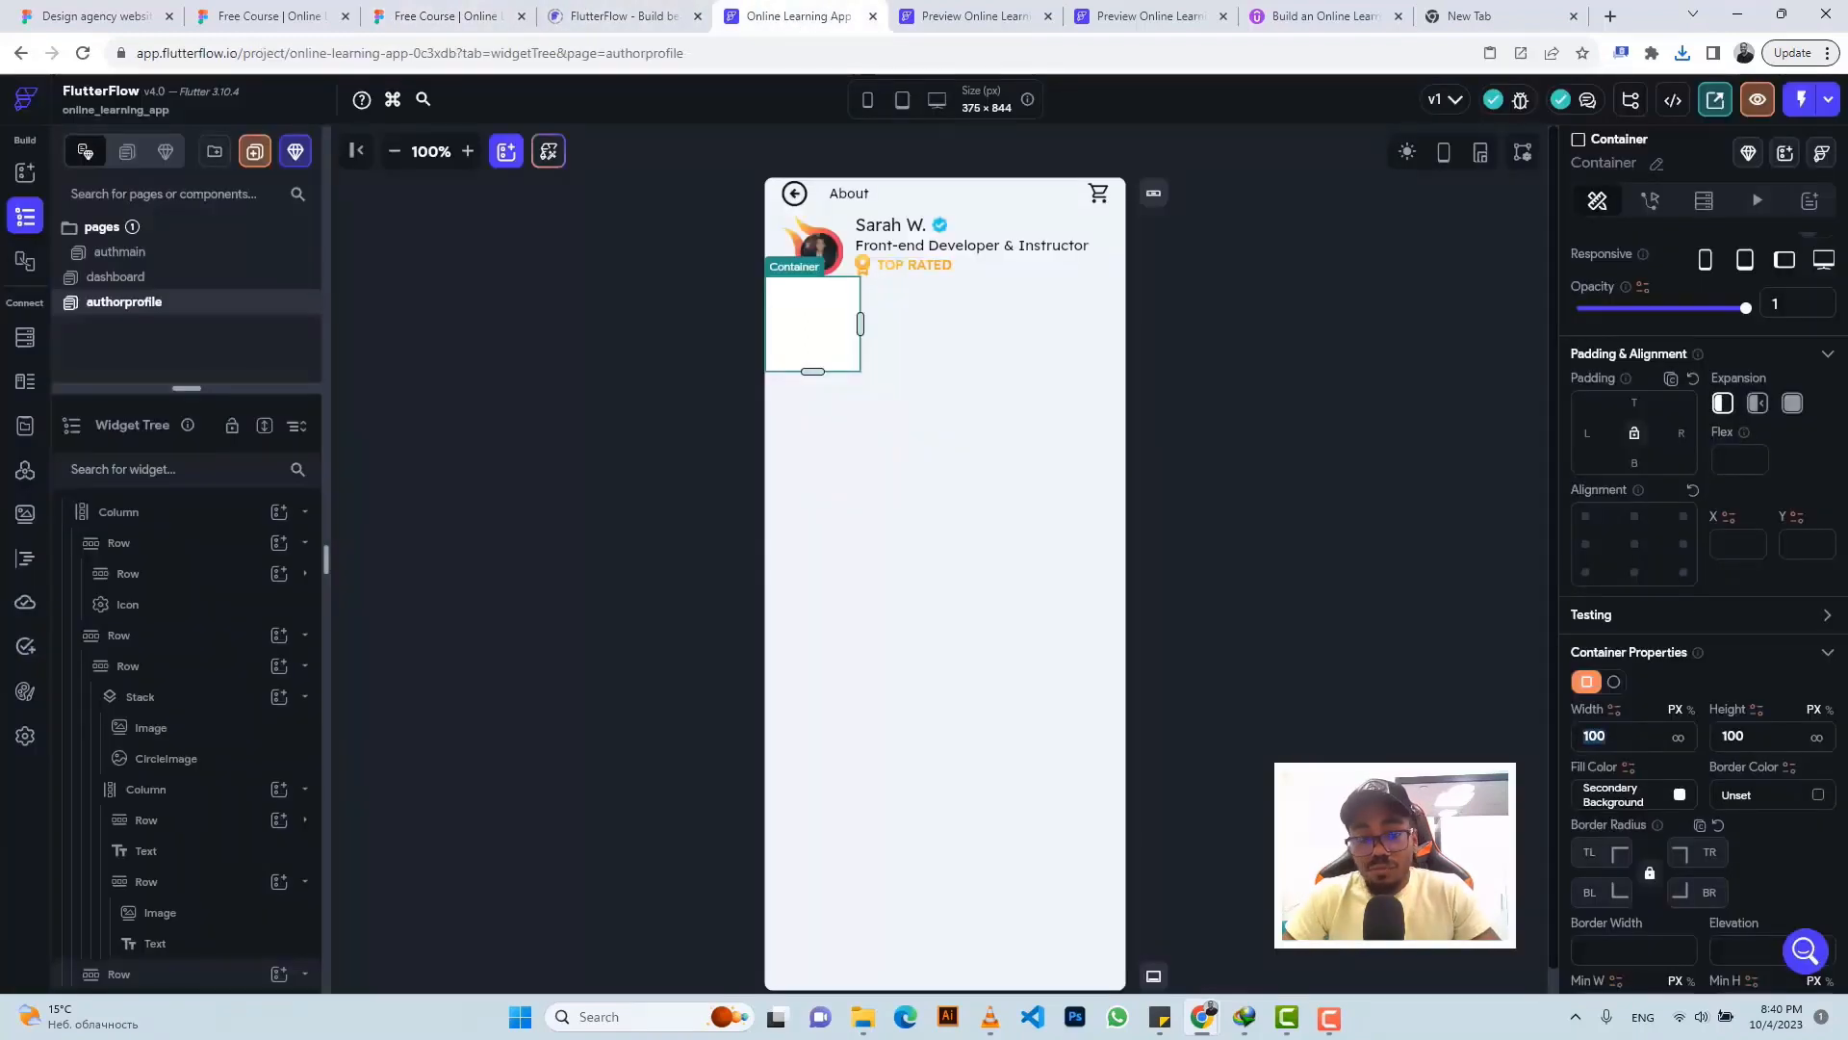
{"action": "type", "text": "35"}
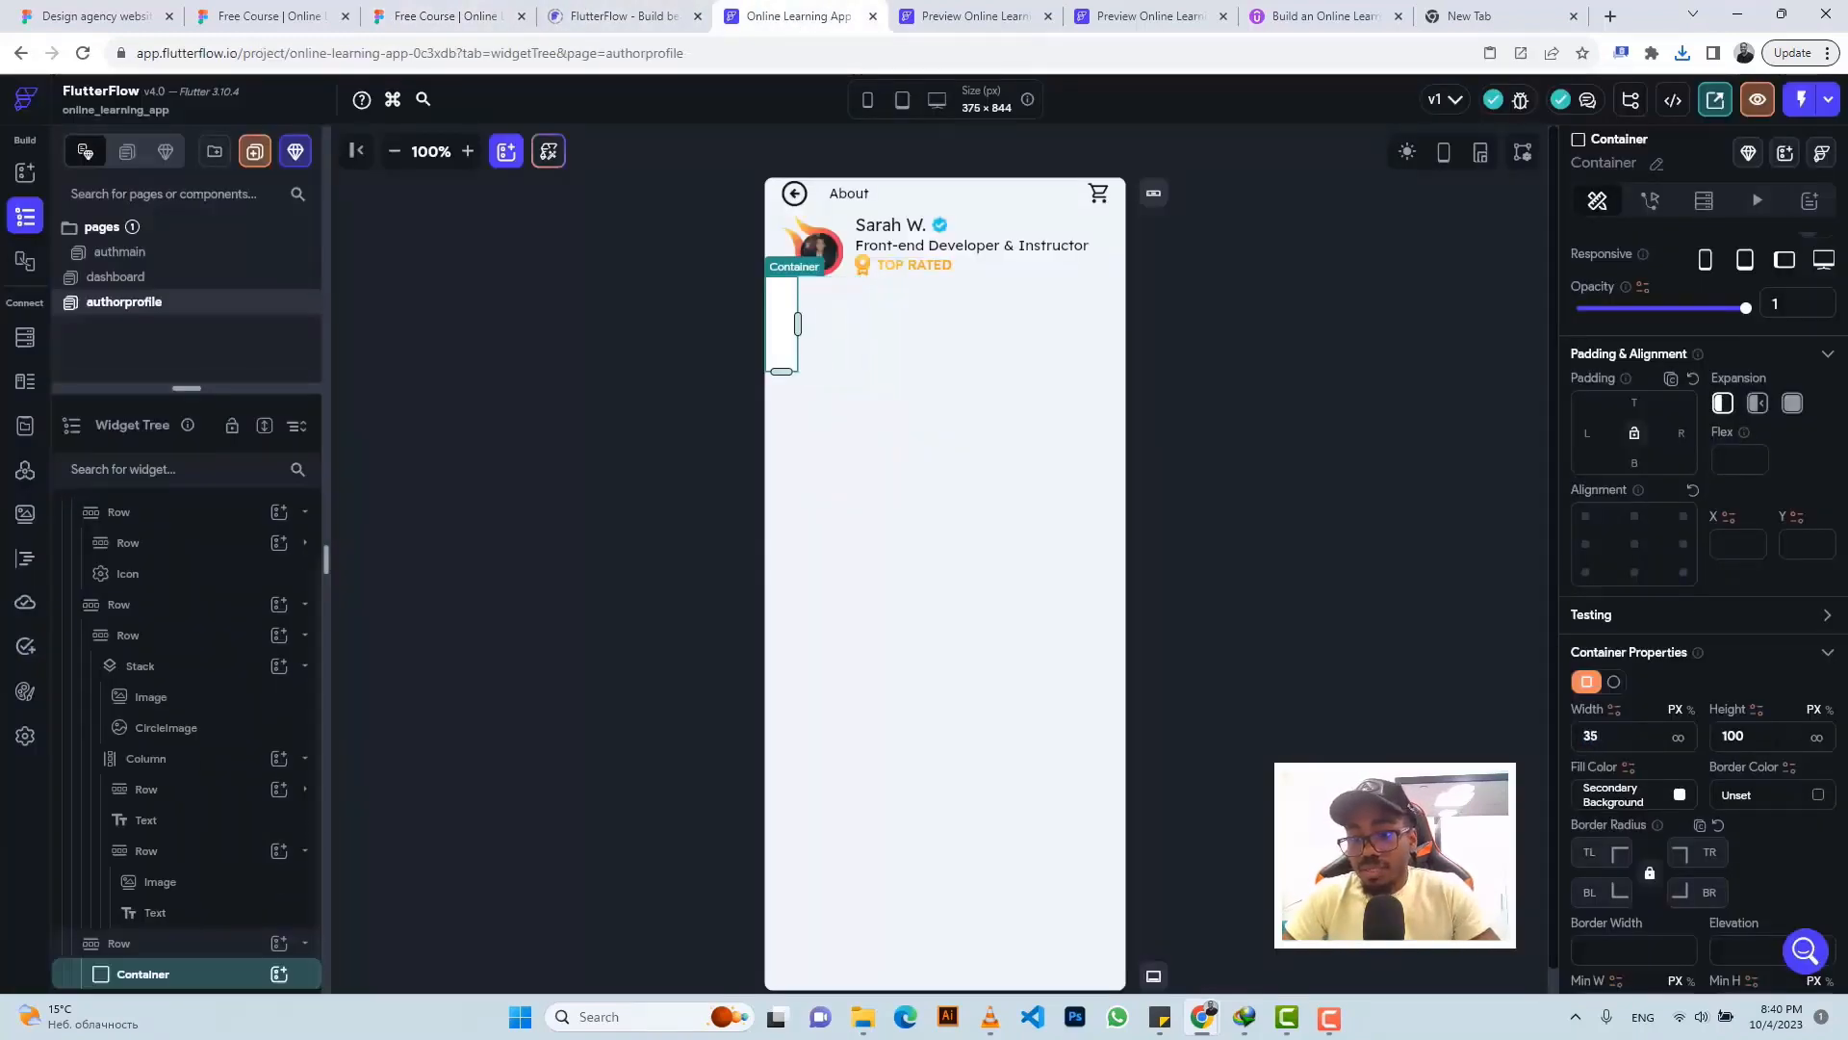
{"action": "type", "text": "35"}
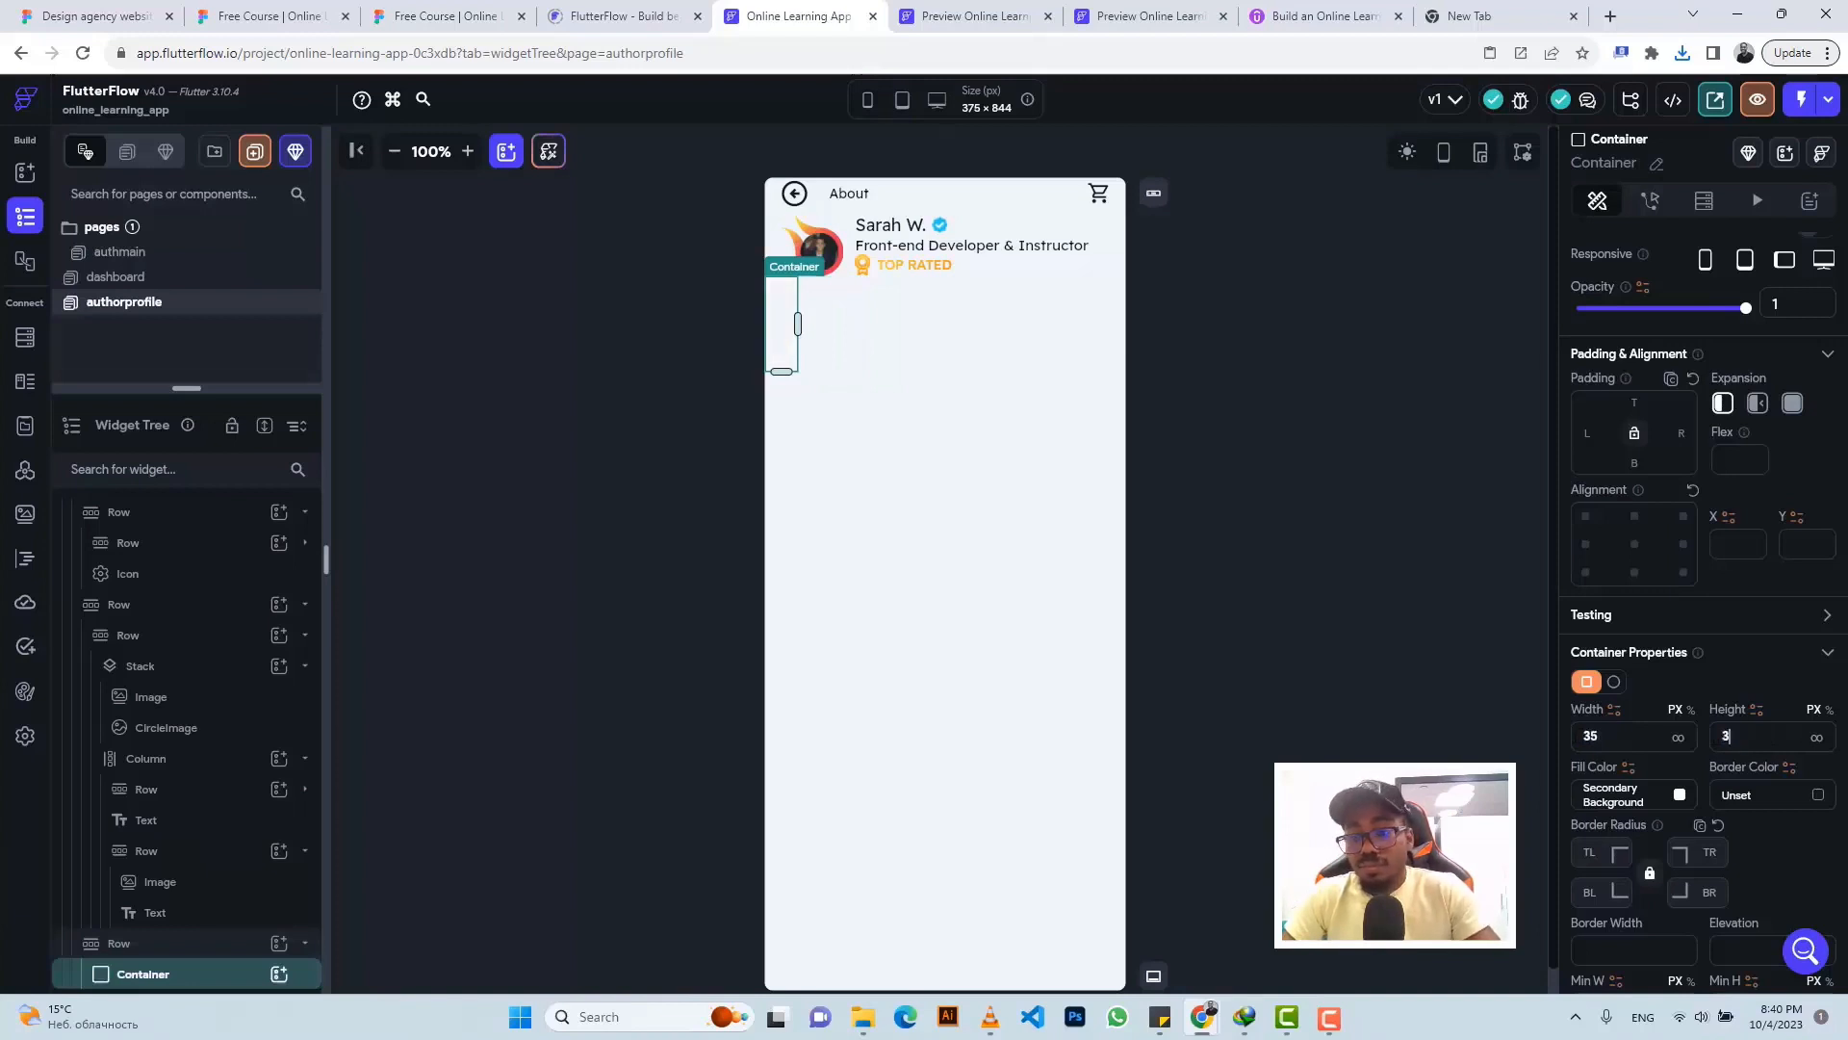
{"action": "left_click", "coordinate": [1595, 857]}
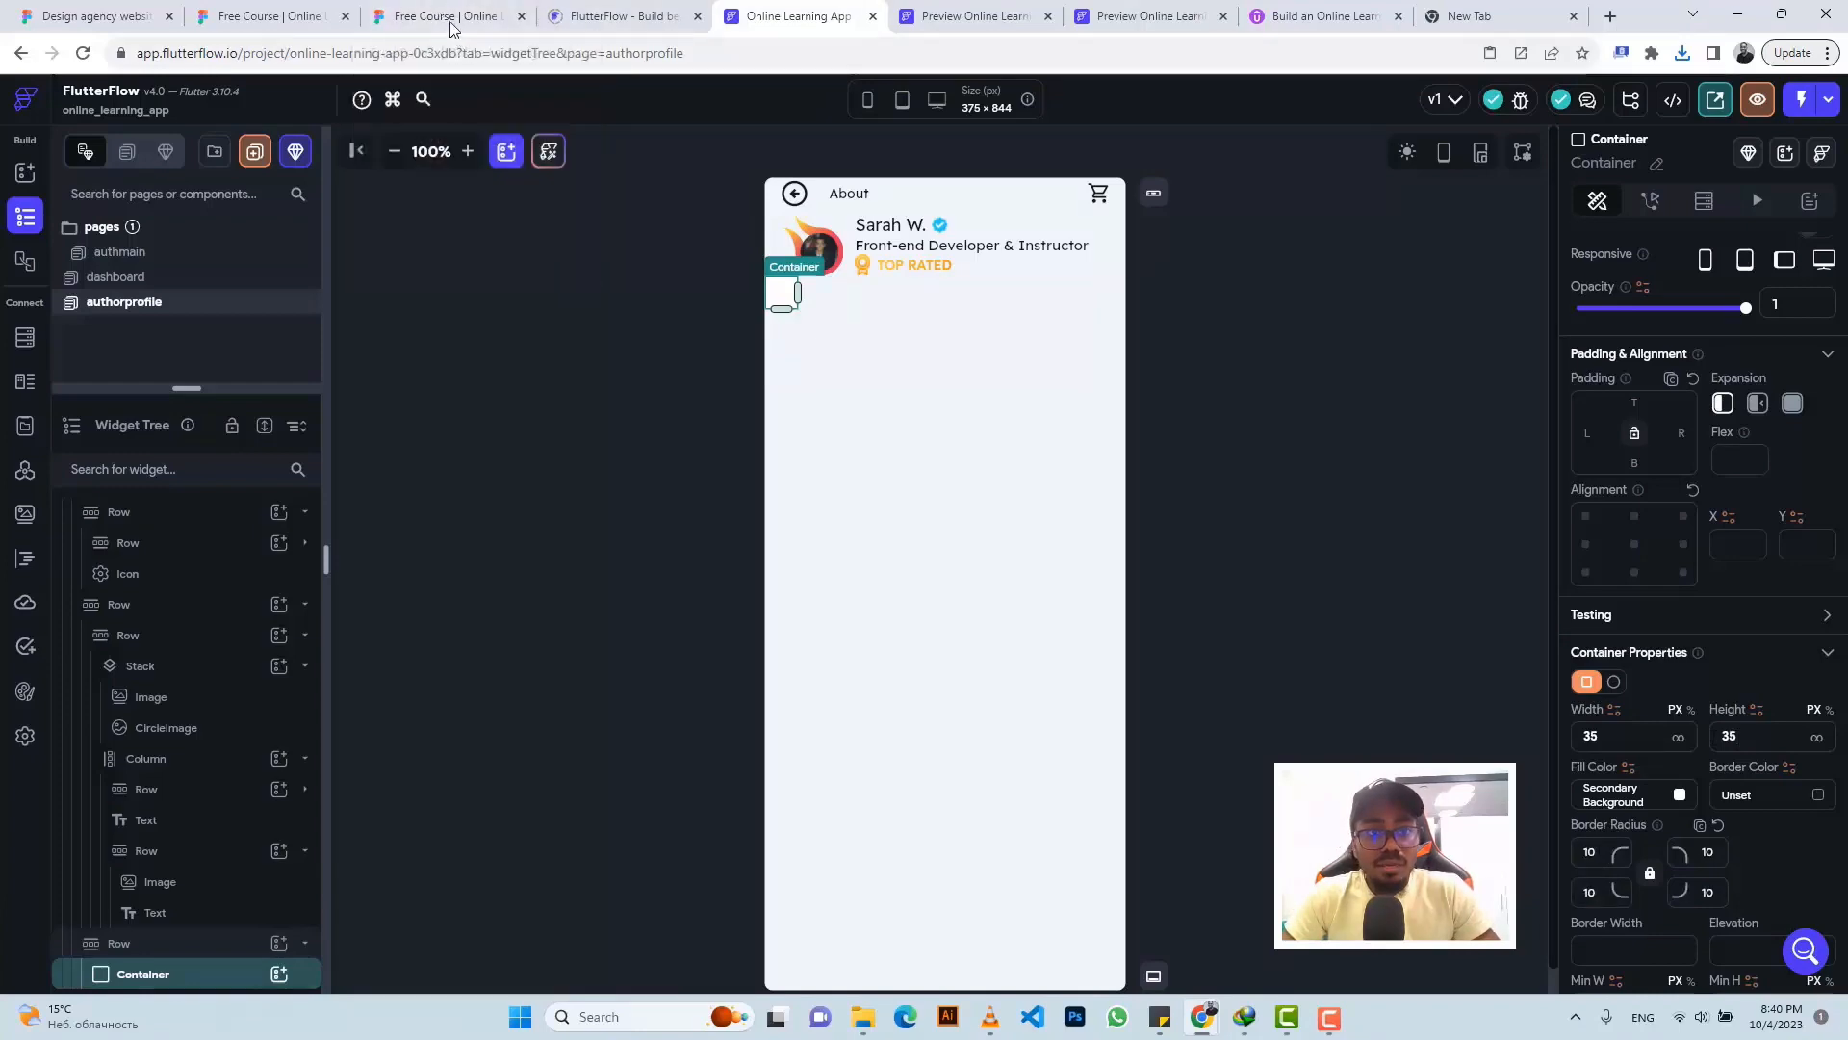
{"action": "left_click", "coordinate": [455, 21]}
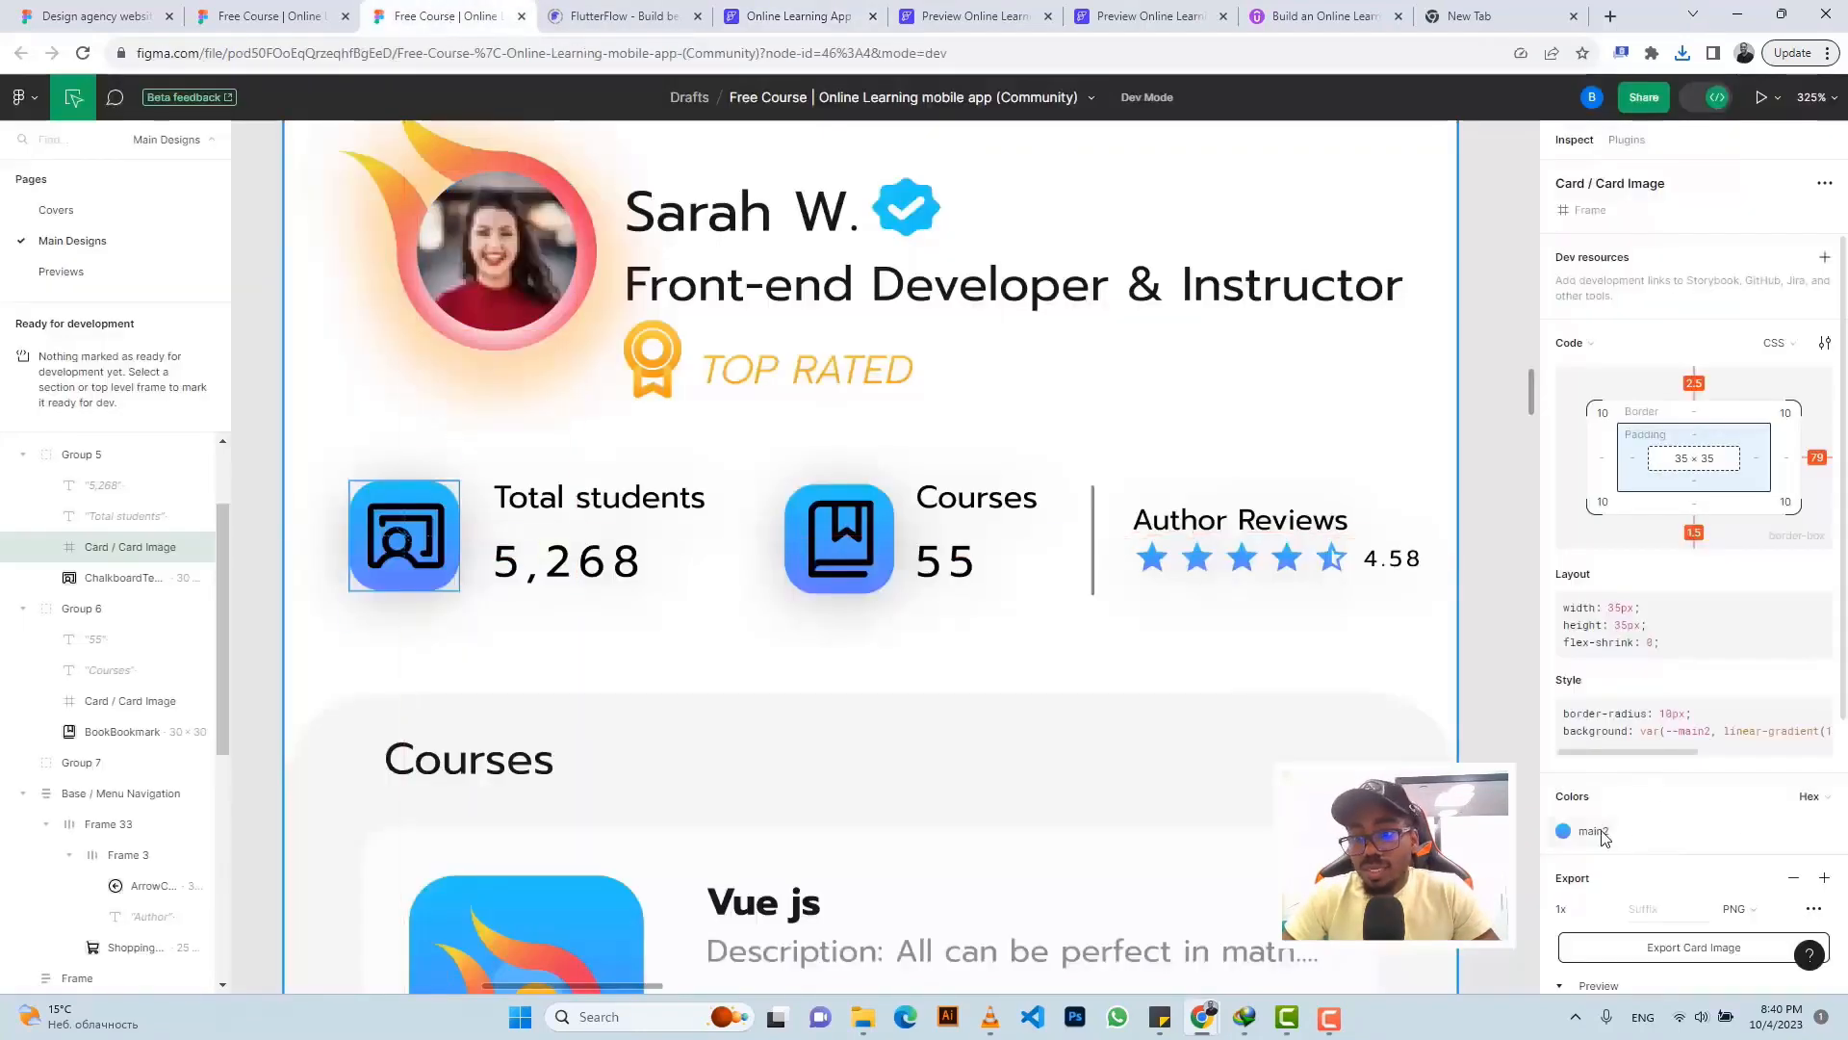
{"action": "scroll", "coordinate": [1672, 760], "scroll_direction": "right", "scroll_amount": 5}
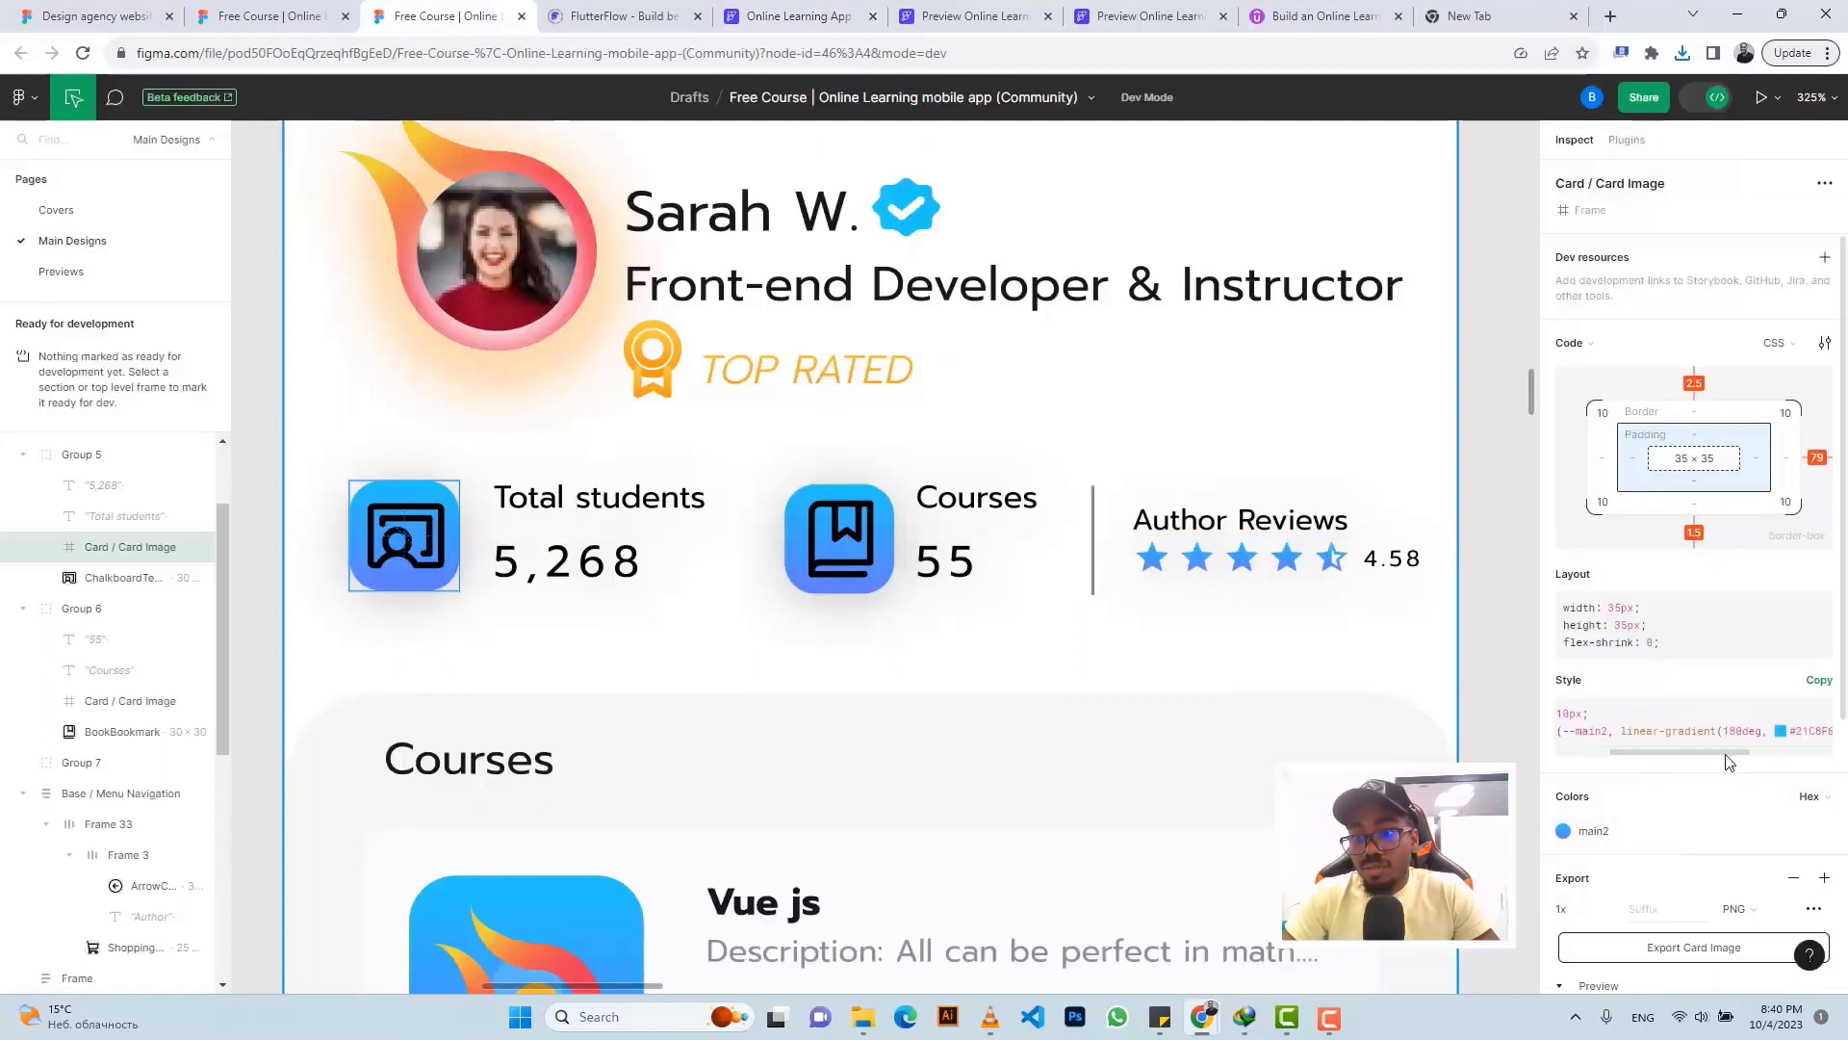
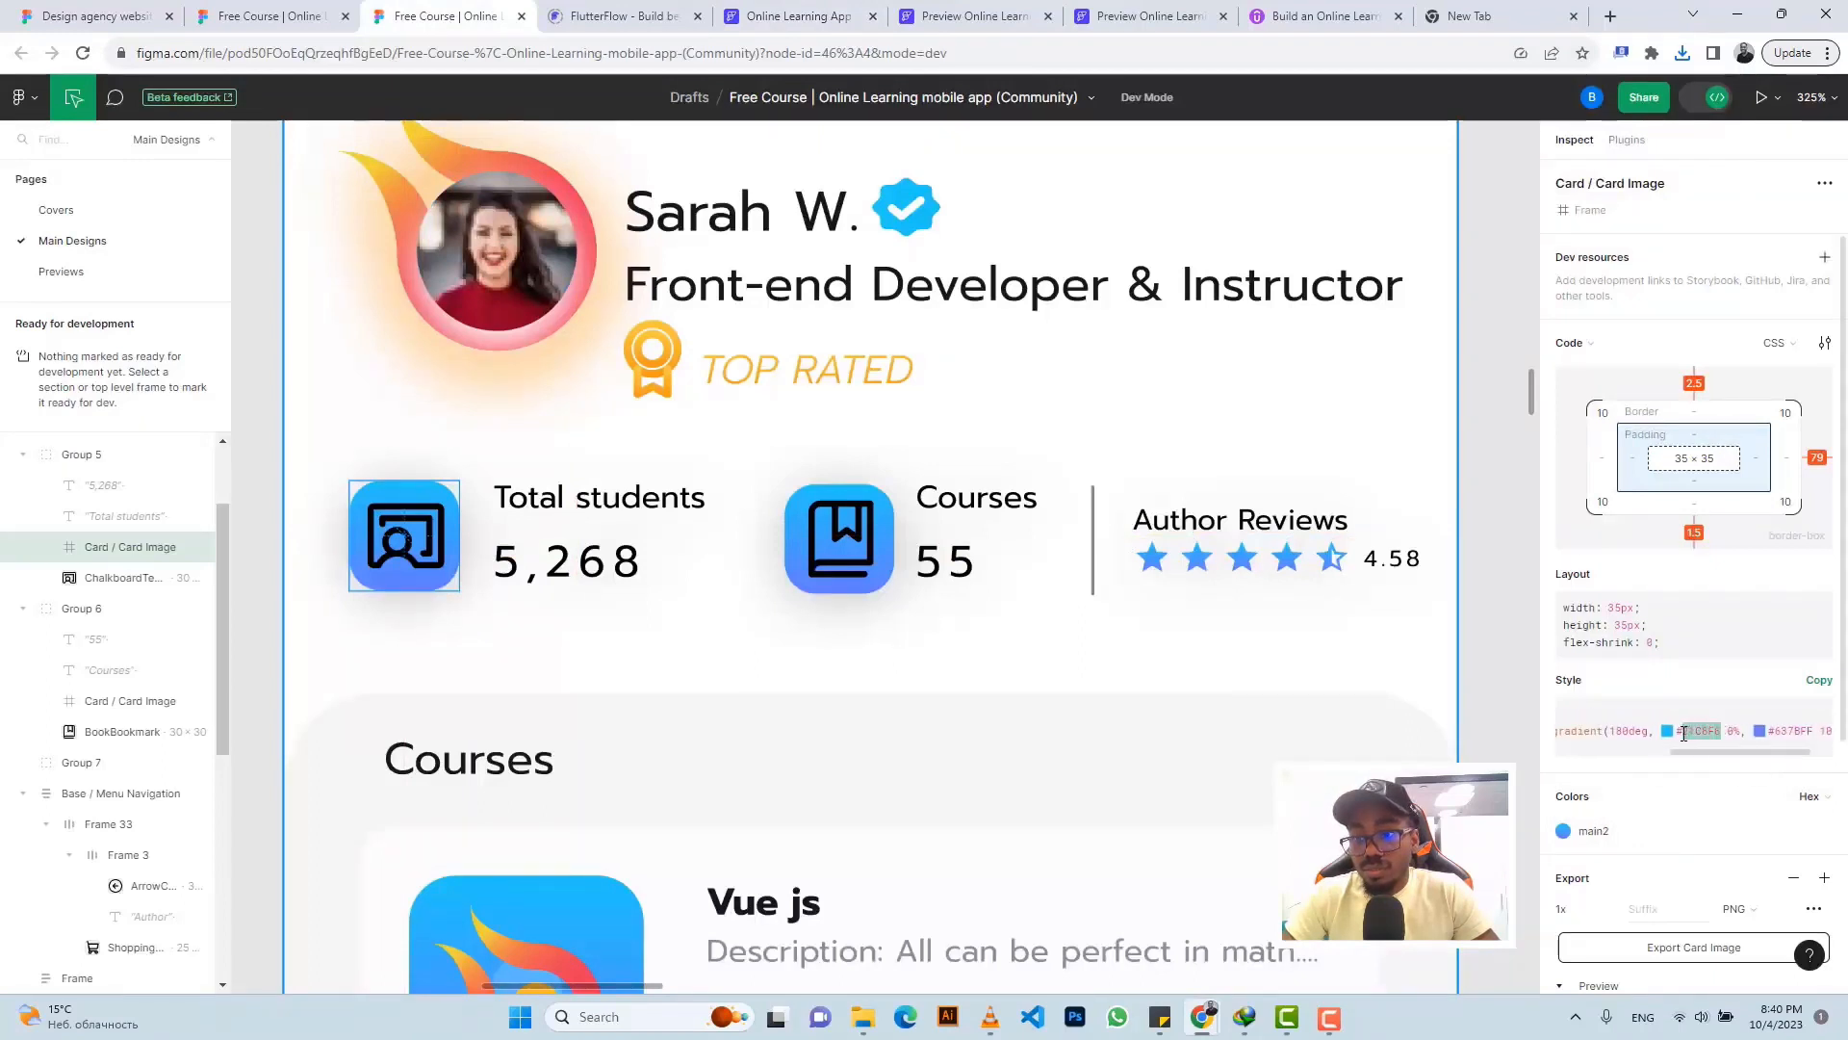
- Turn on a gradient fill for the container, running from #21C8F6 to #637bff
{"action": "left_click", "coordinate": [790, 13]}
{"action": "scroll", "coordinate": [1745, 818], "scroll_direction": "down", "scroll_amount": 5}
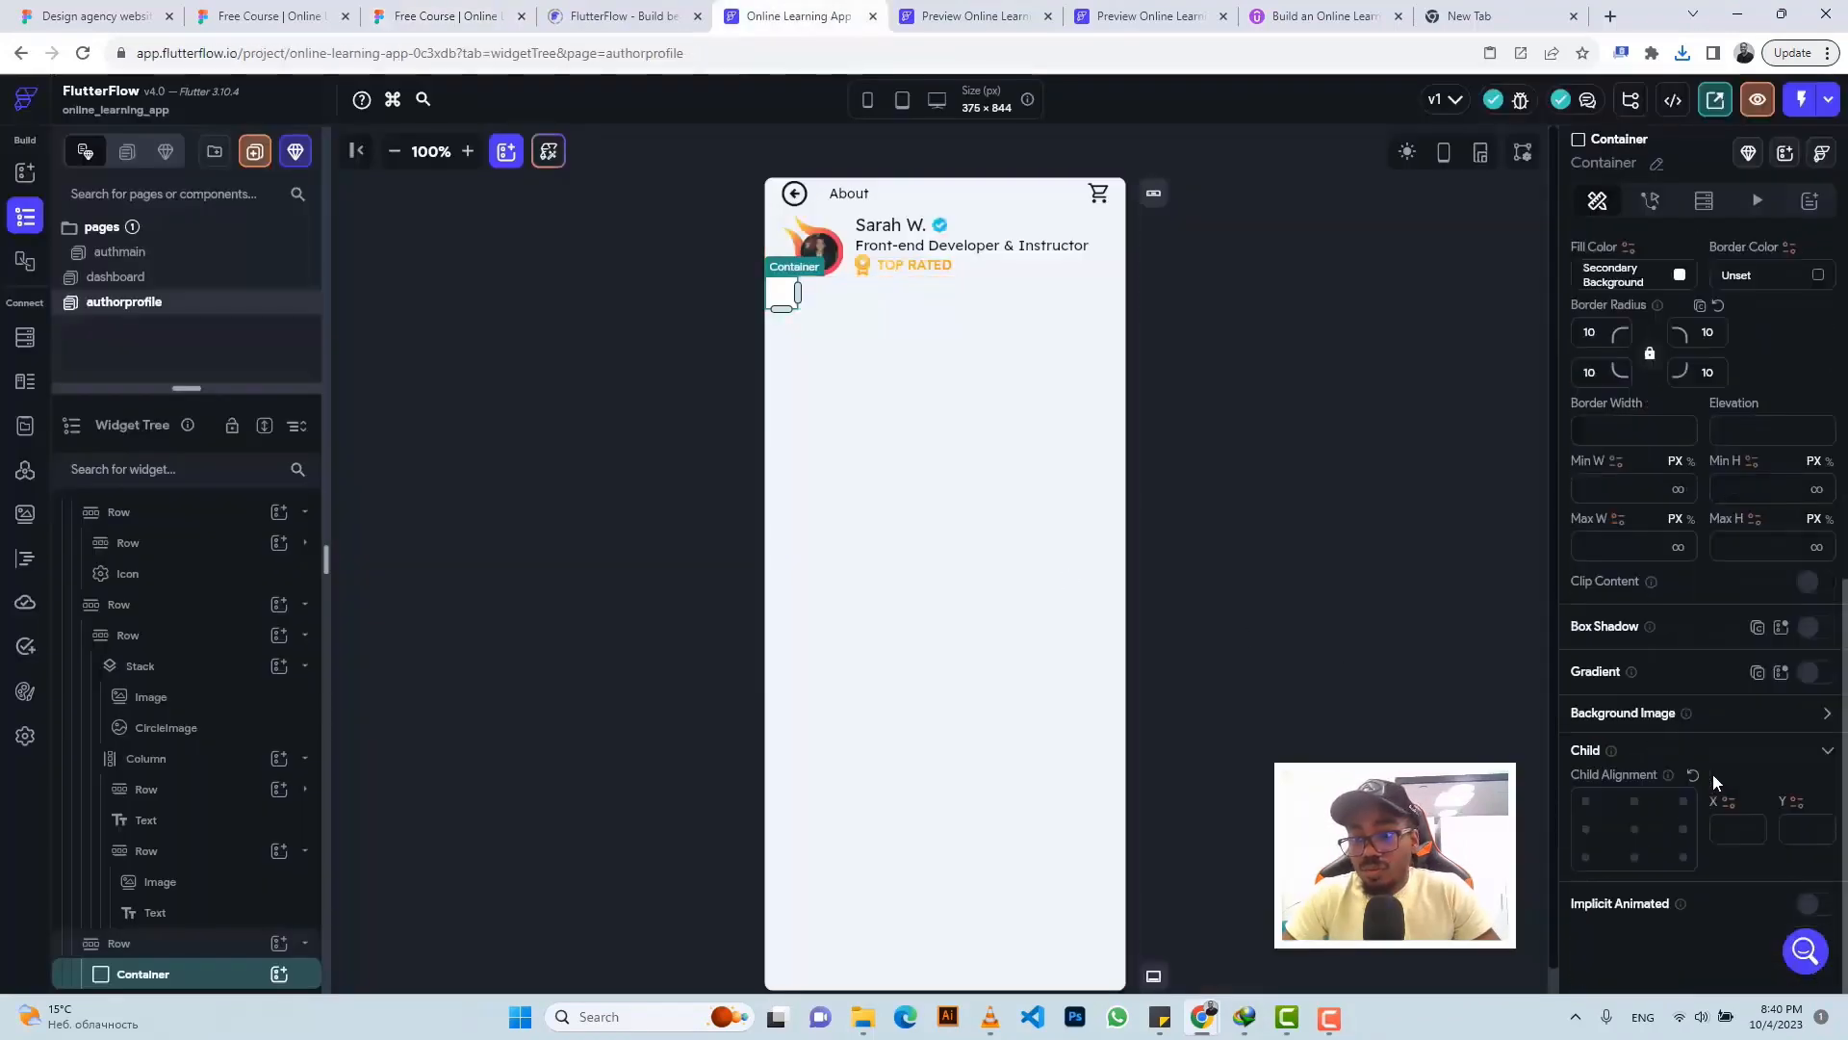
{"action": "left_click", "coordinate": [1810, 673]}
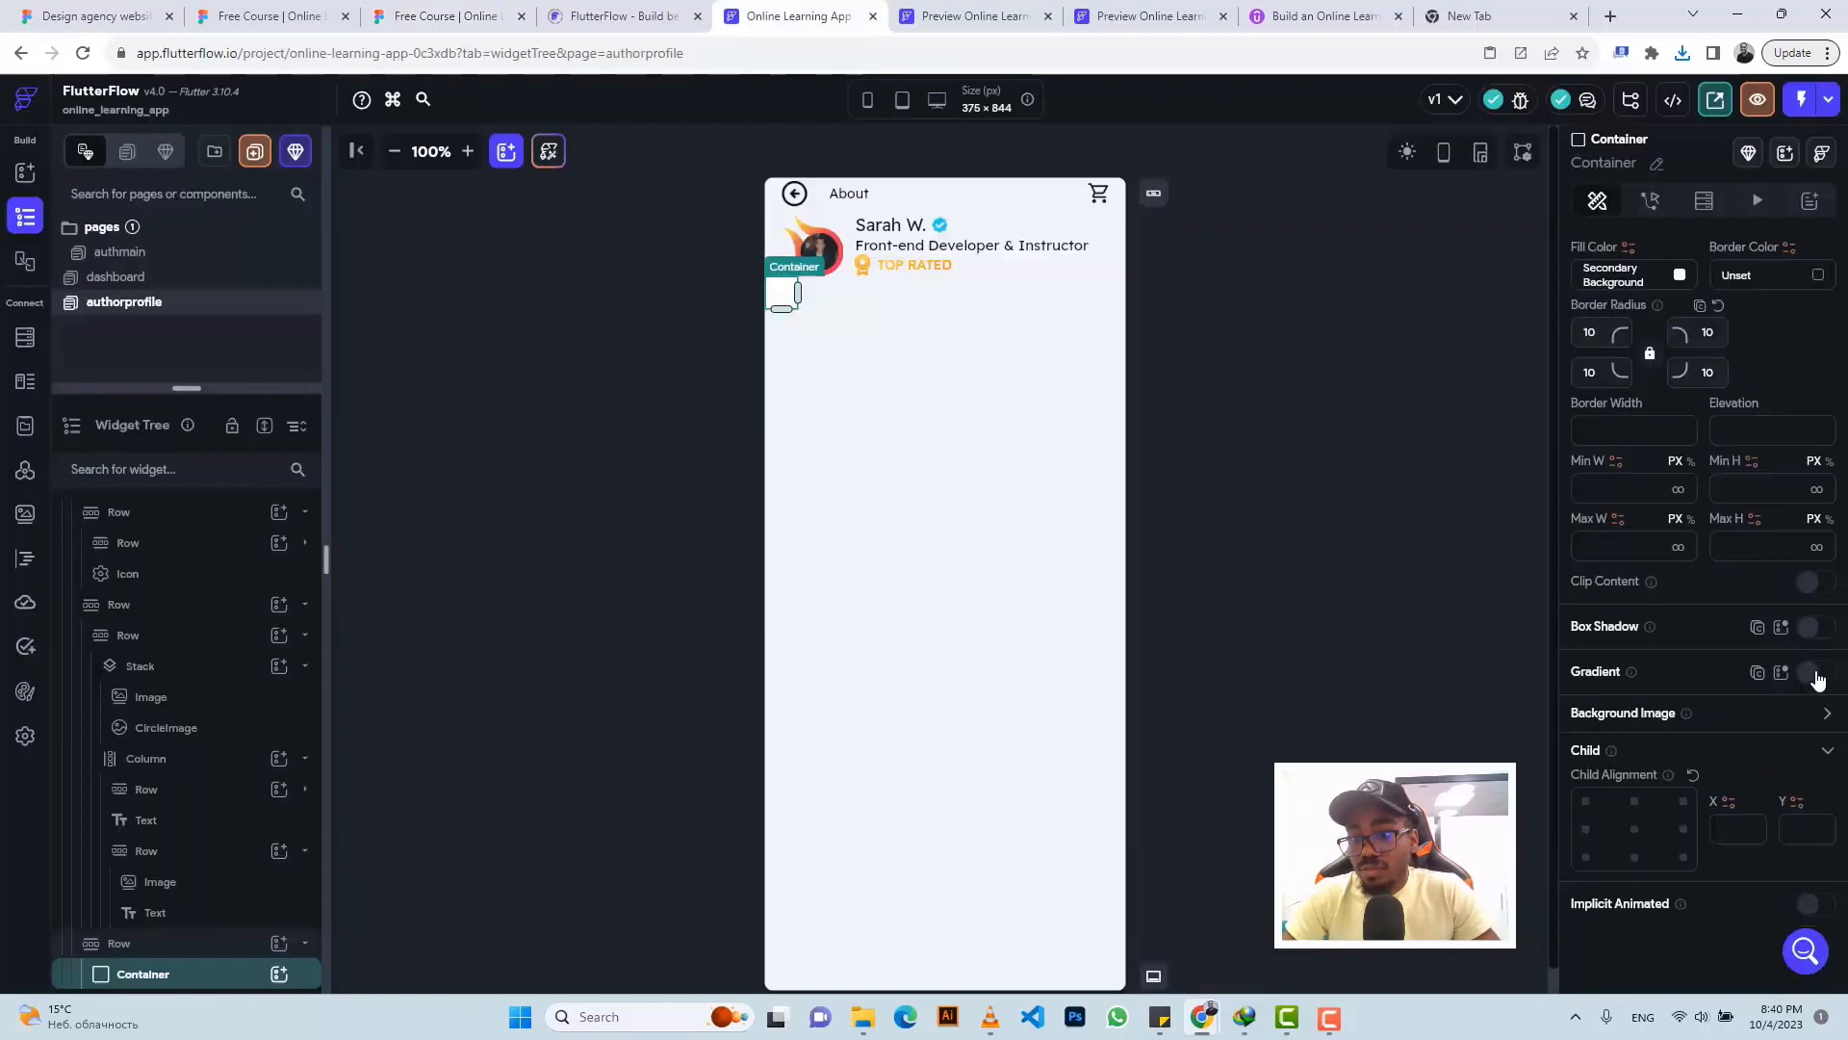
{"action": "left_click", "coordinate": [1606, 785]}
{"action": "type", "text": "#21C8F6"}
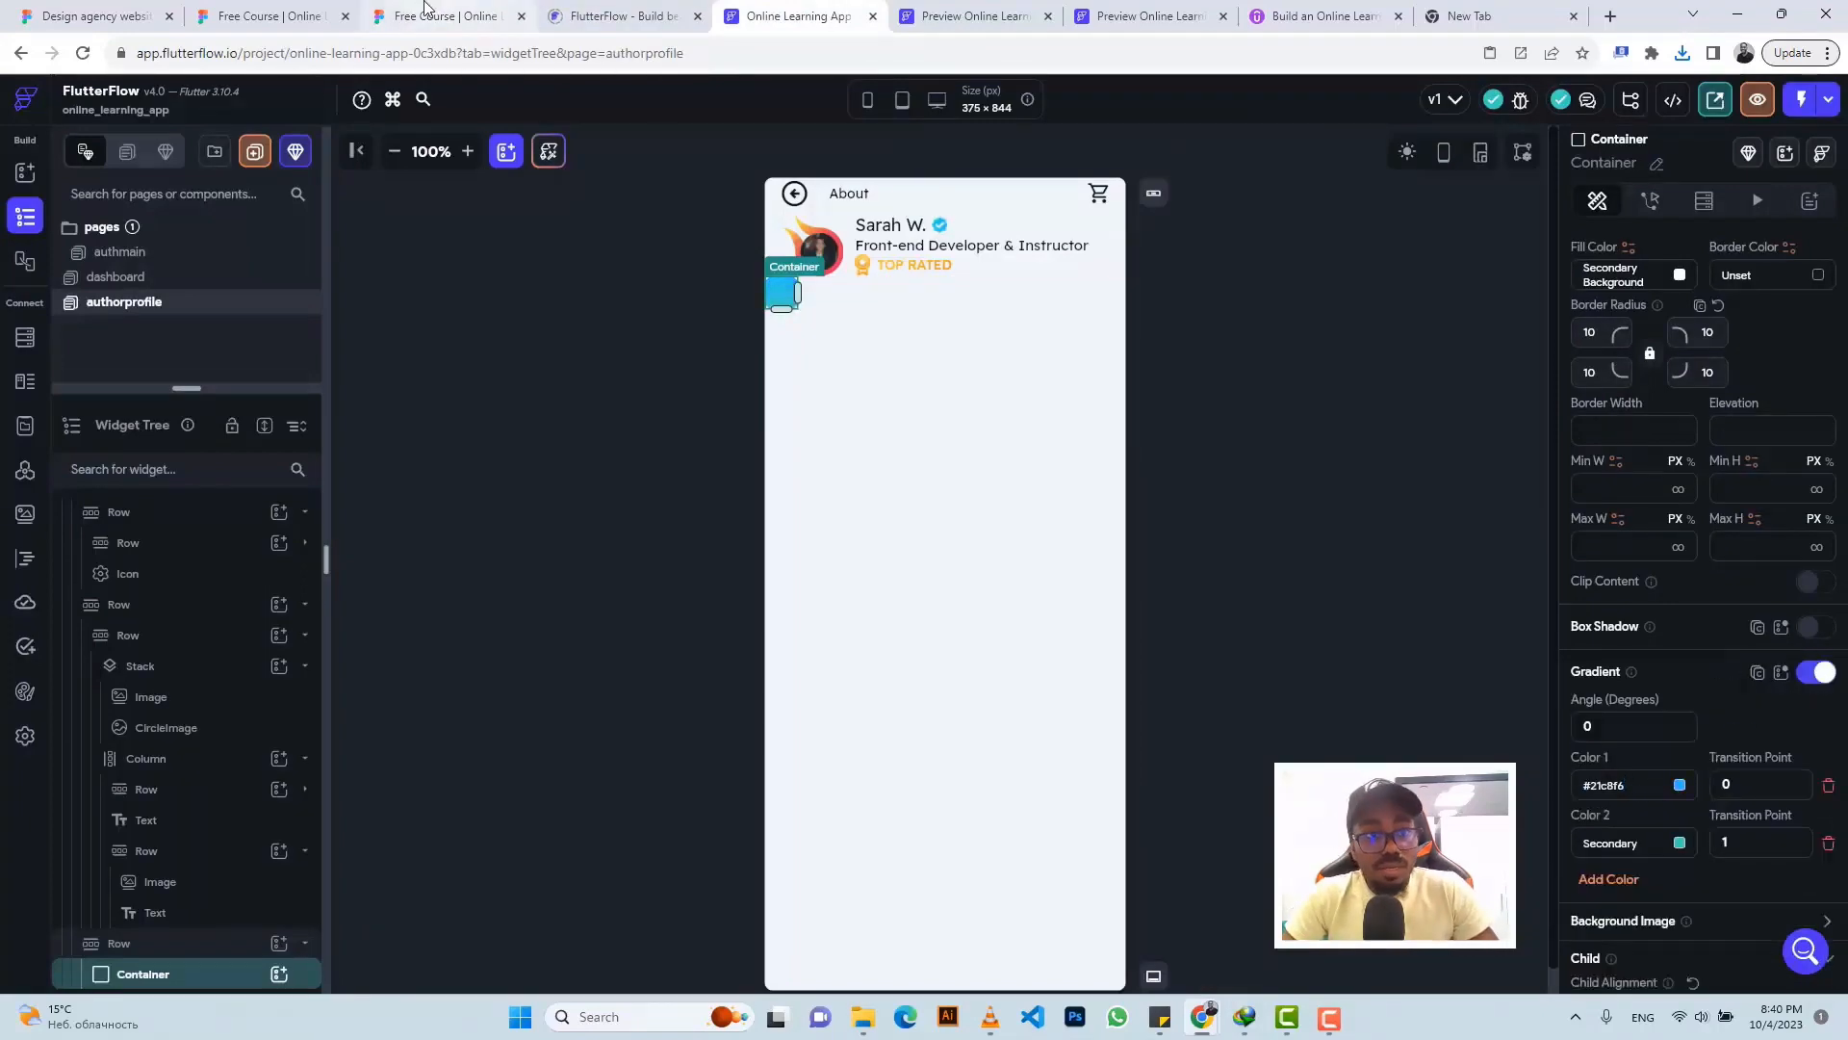
{"action": "left_click", "coordinate": [433, 16]}
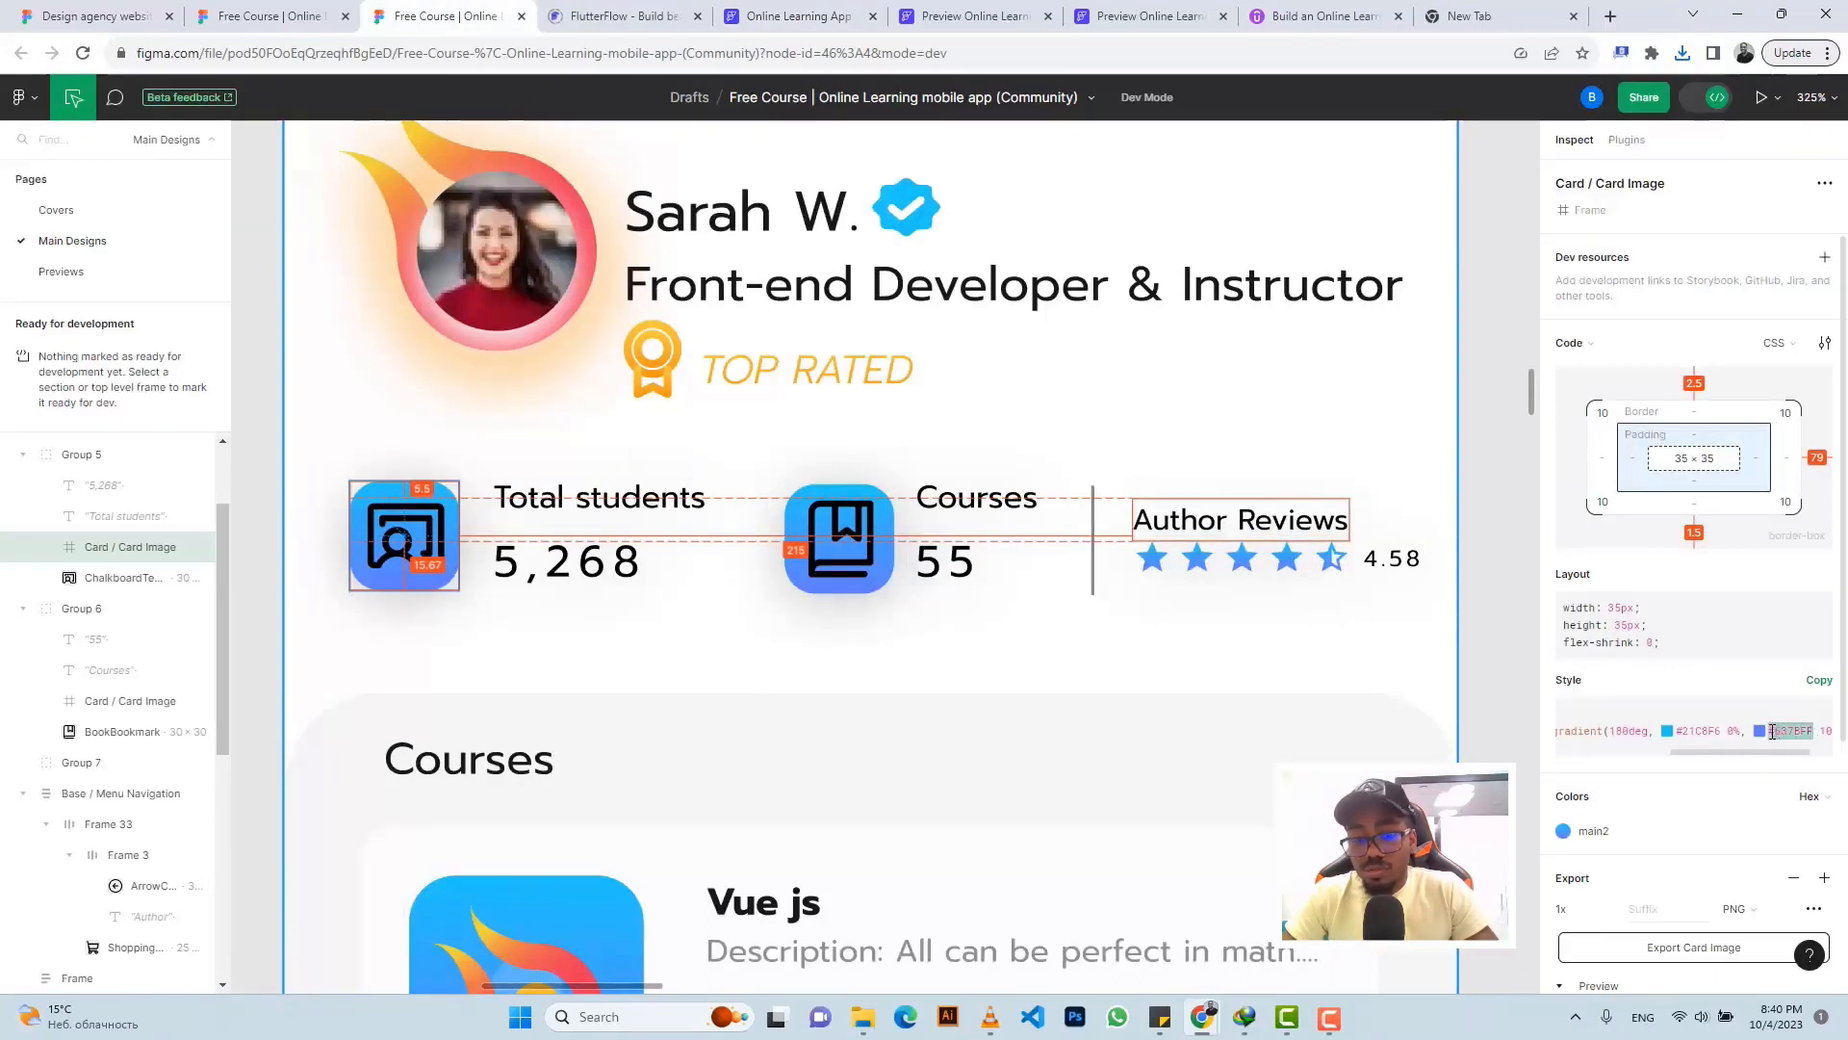
{"action": "left_click", "coordinate": [787, 16]}
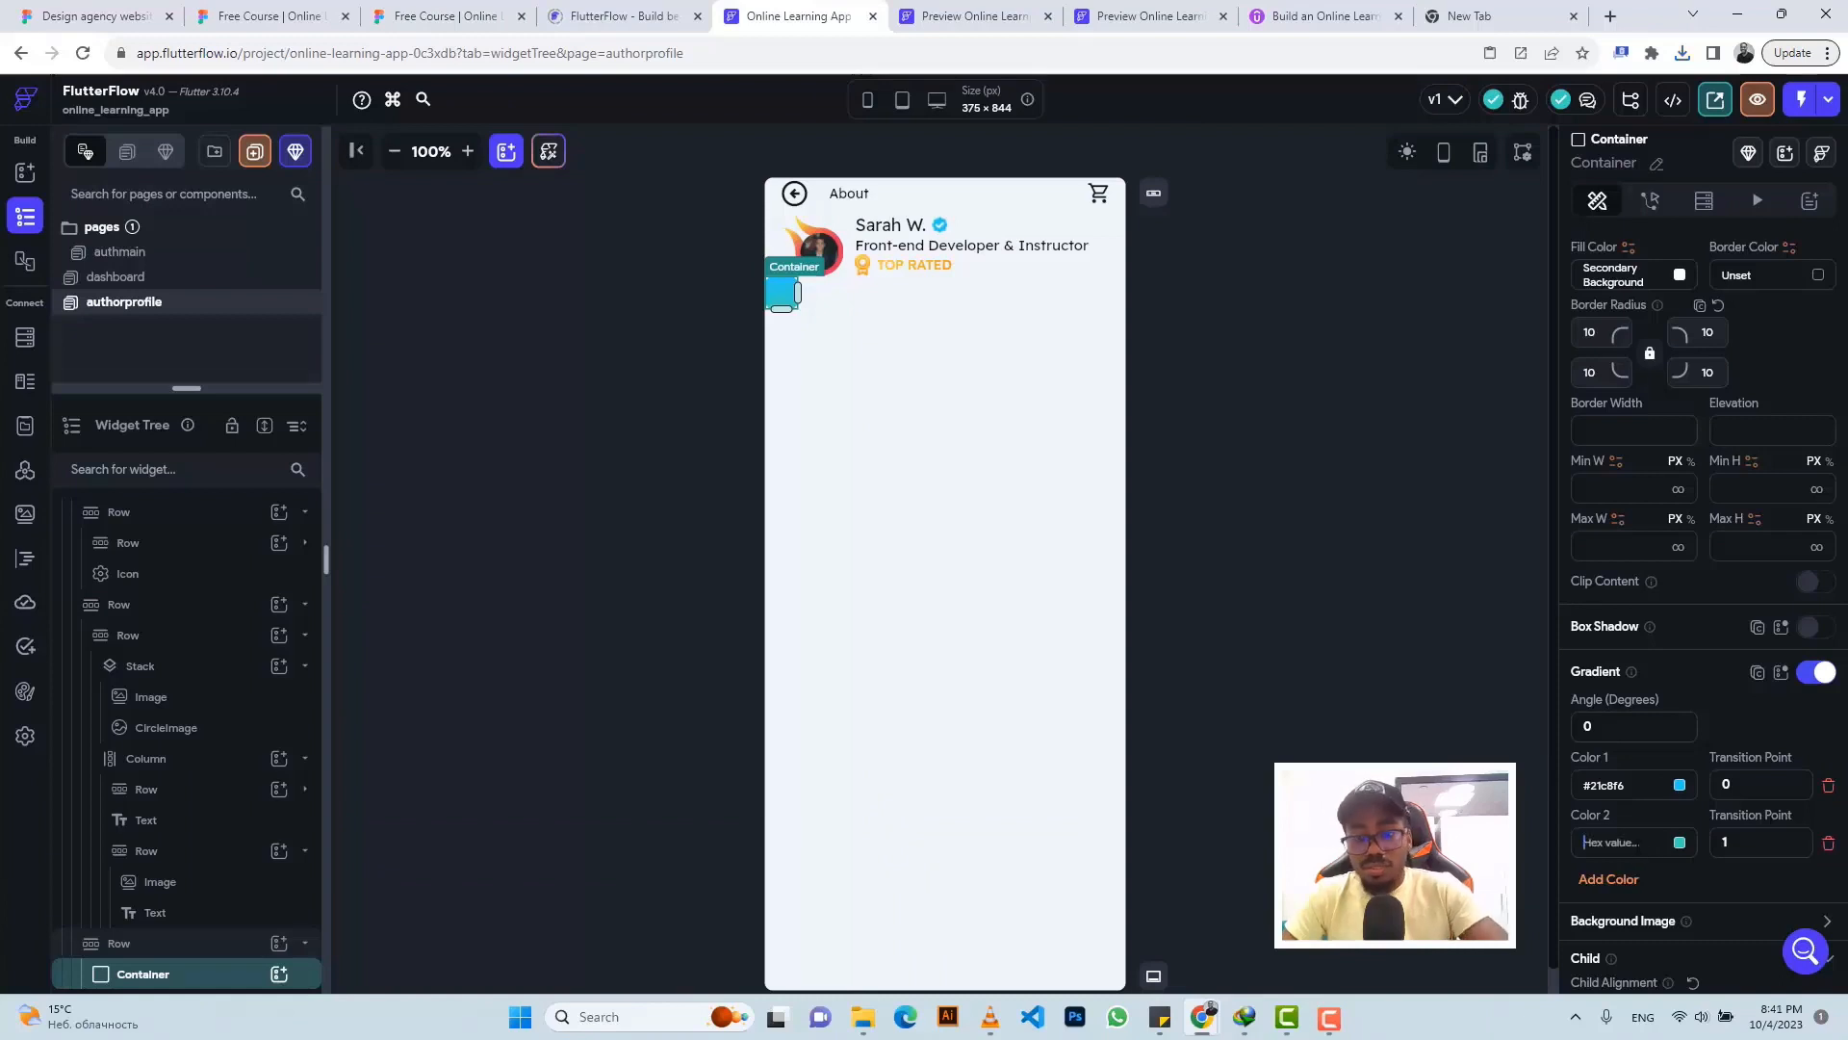
{"action": "type", "text": "#637bff"}
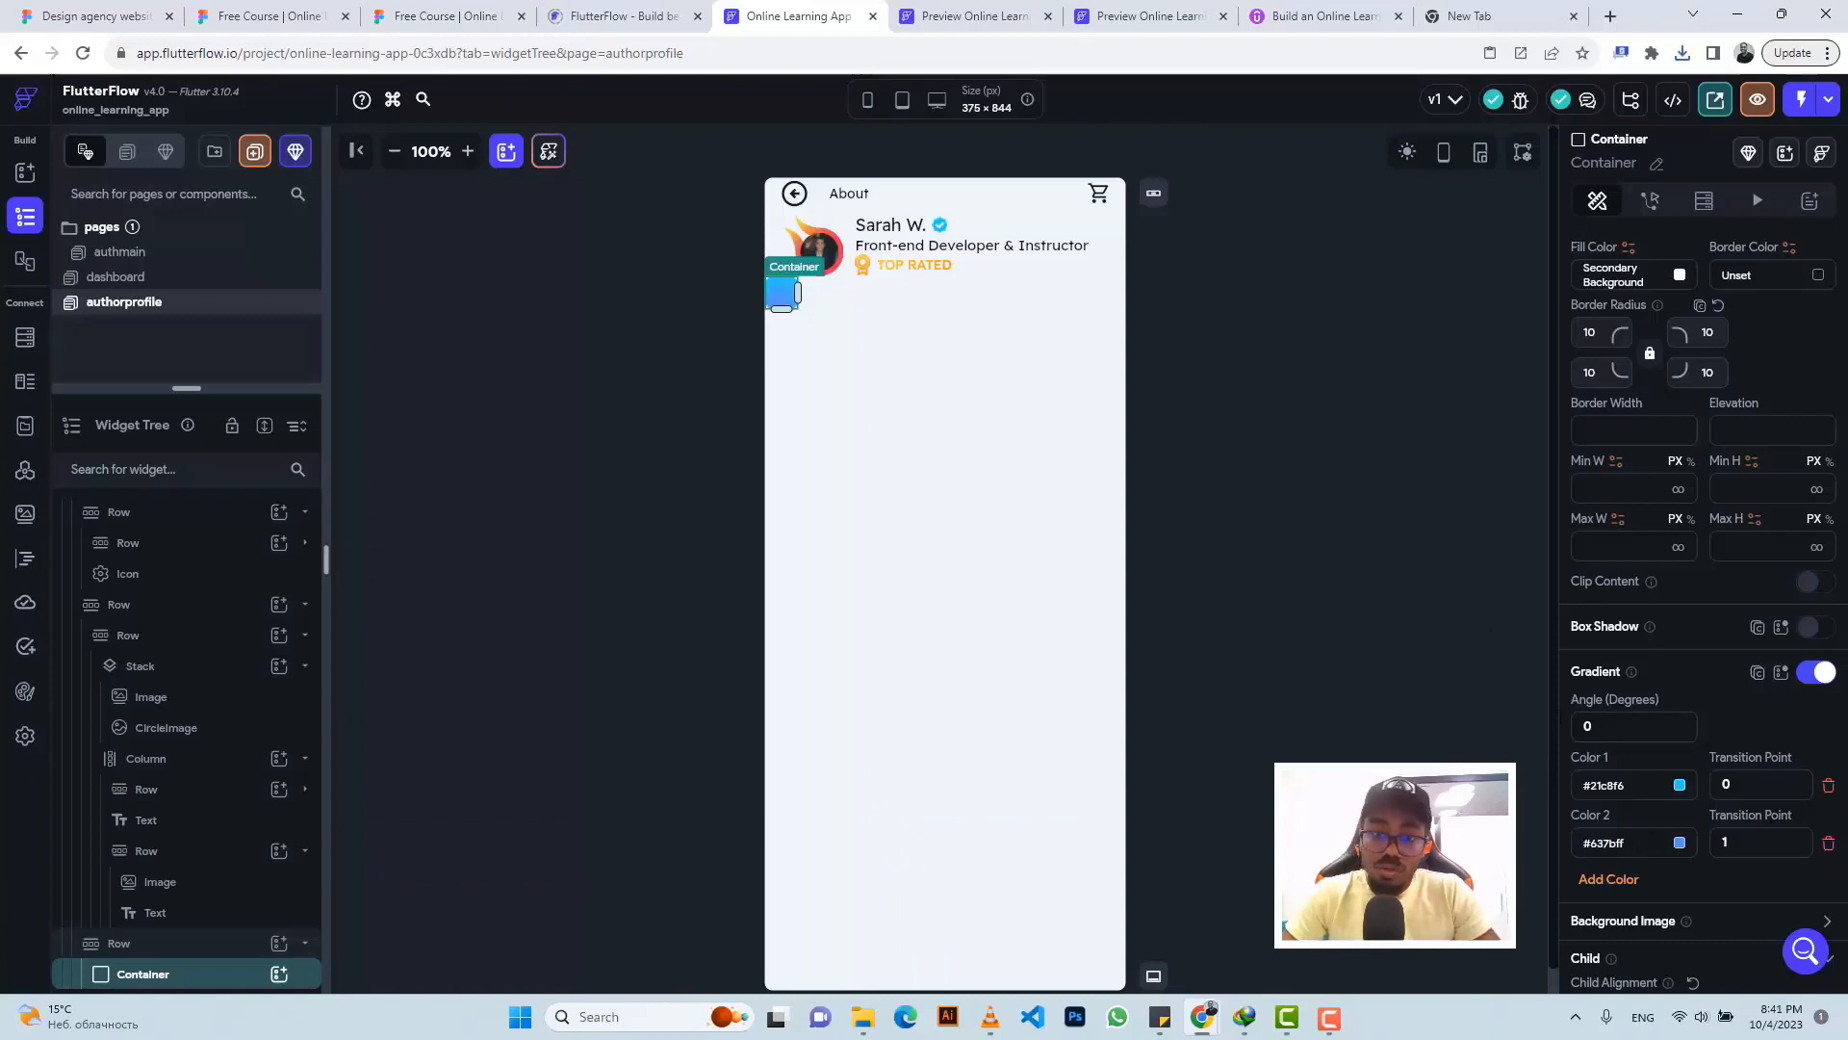
- Add a Column containing a 30×30 Image inside the gradient container
{"action": "left_click", "coordinate": [281, 976]}
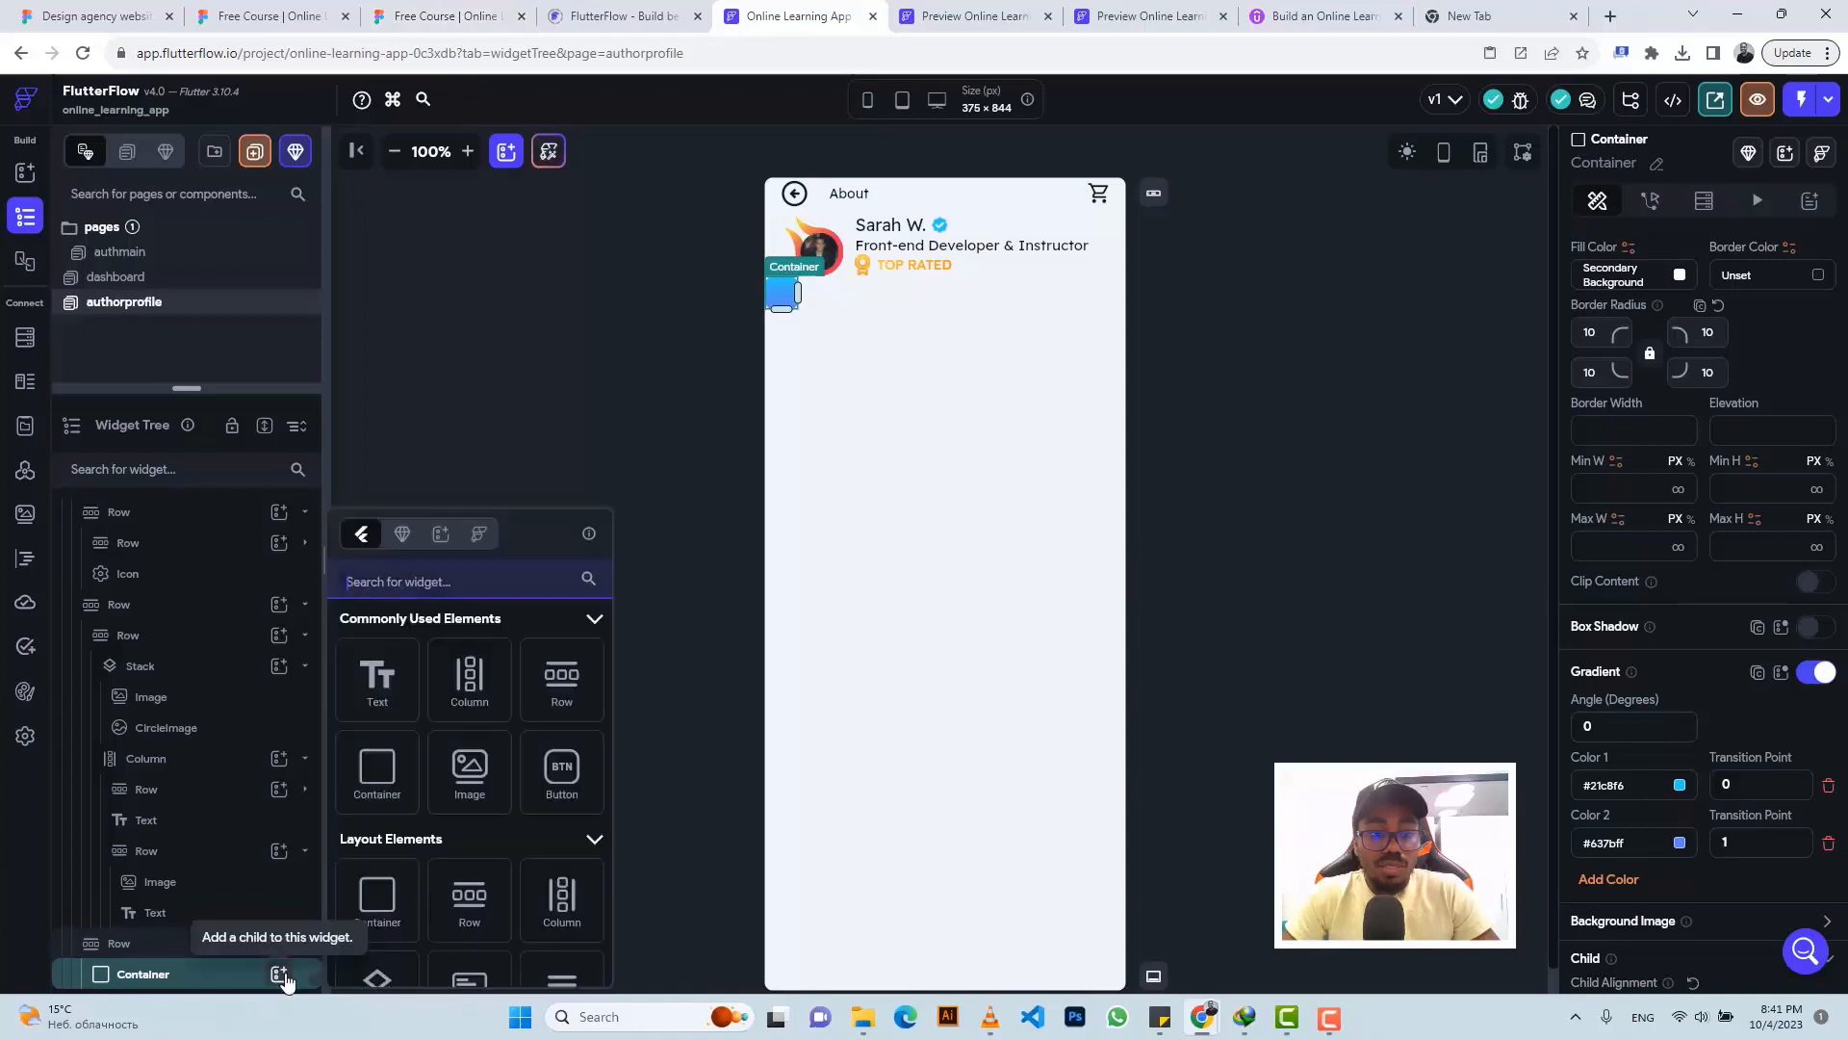
{"action": "left_click", "coordinate": [489, 692]}
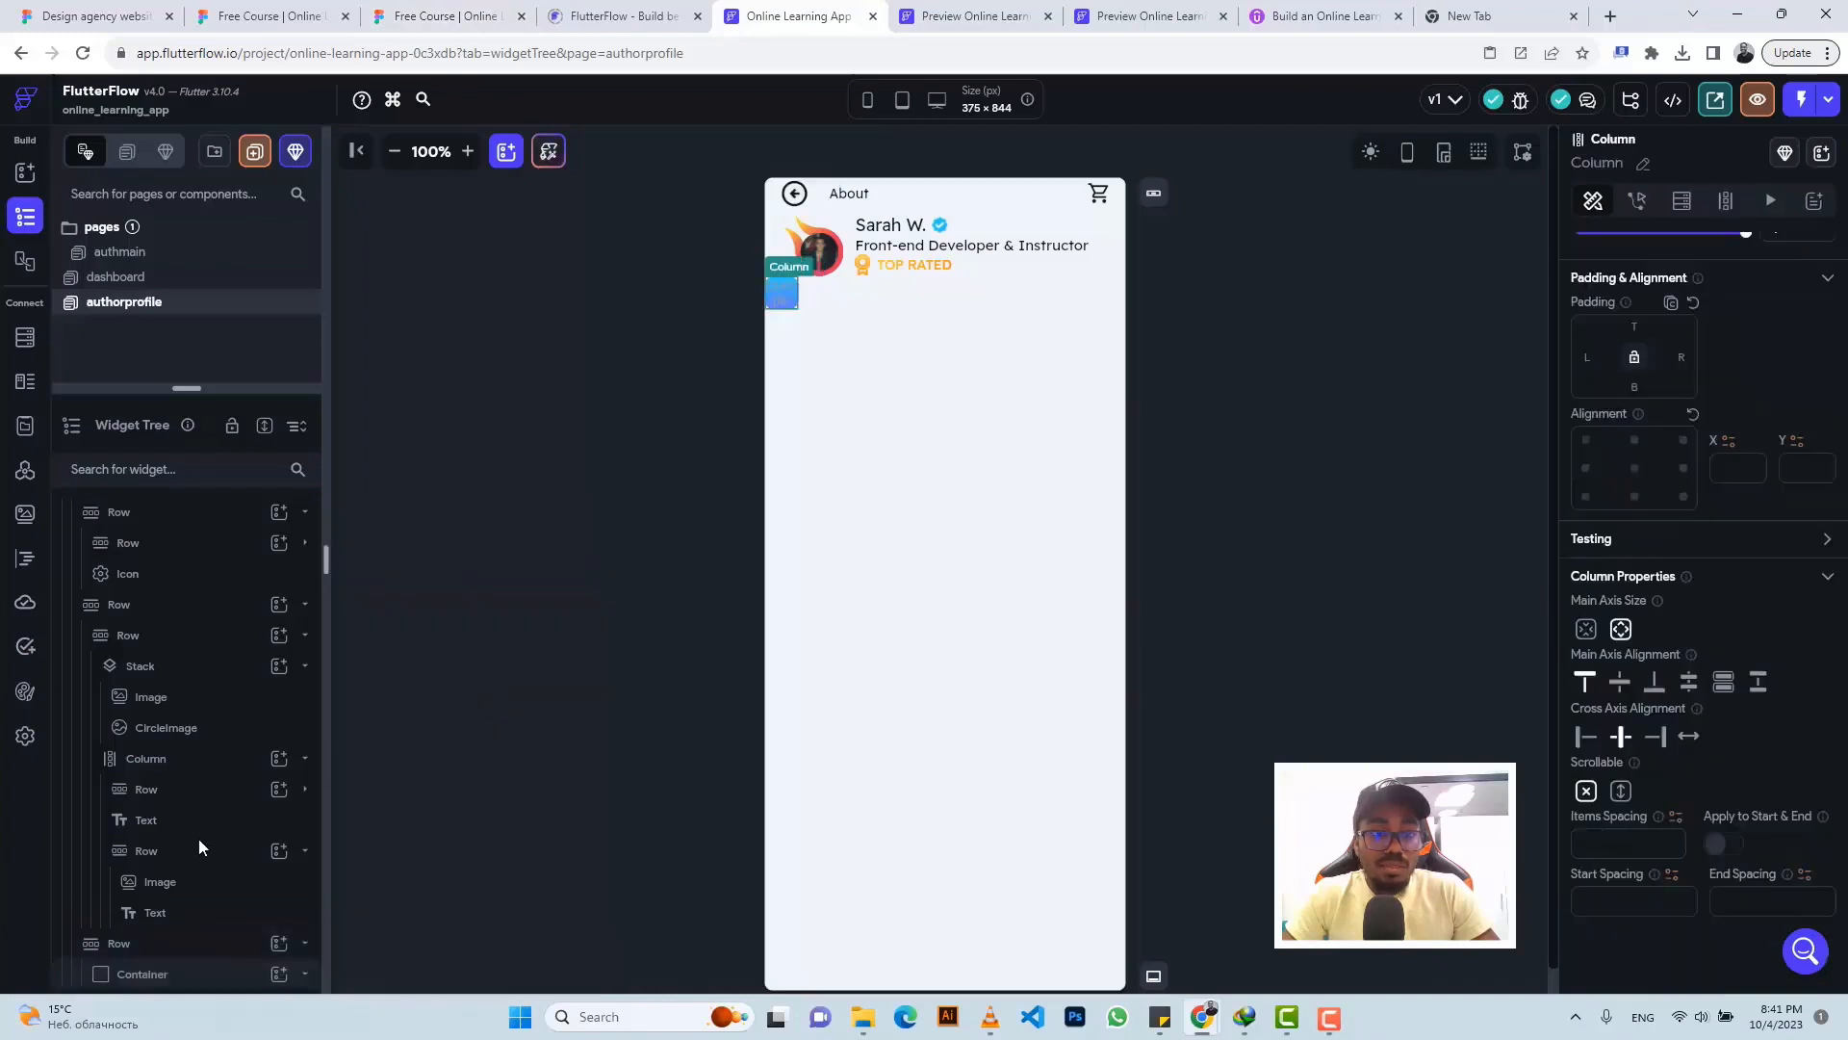
{"action": "left_click", "coordinate": [281, 974]}
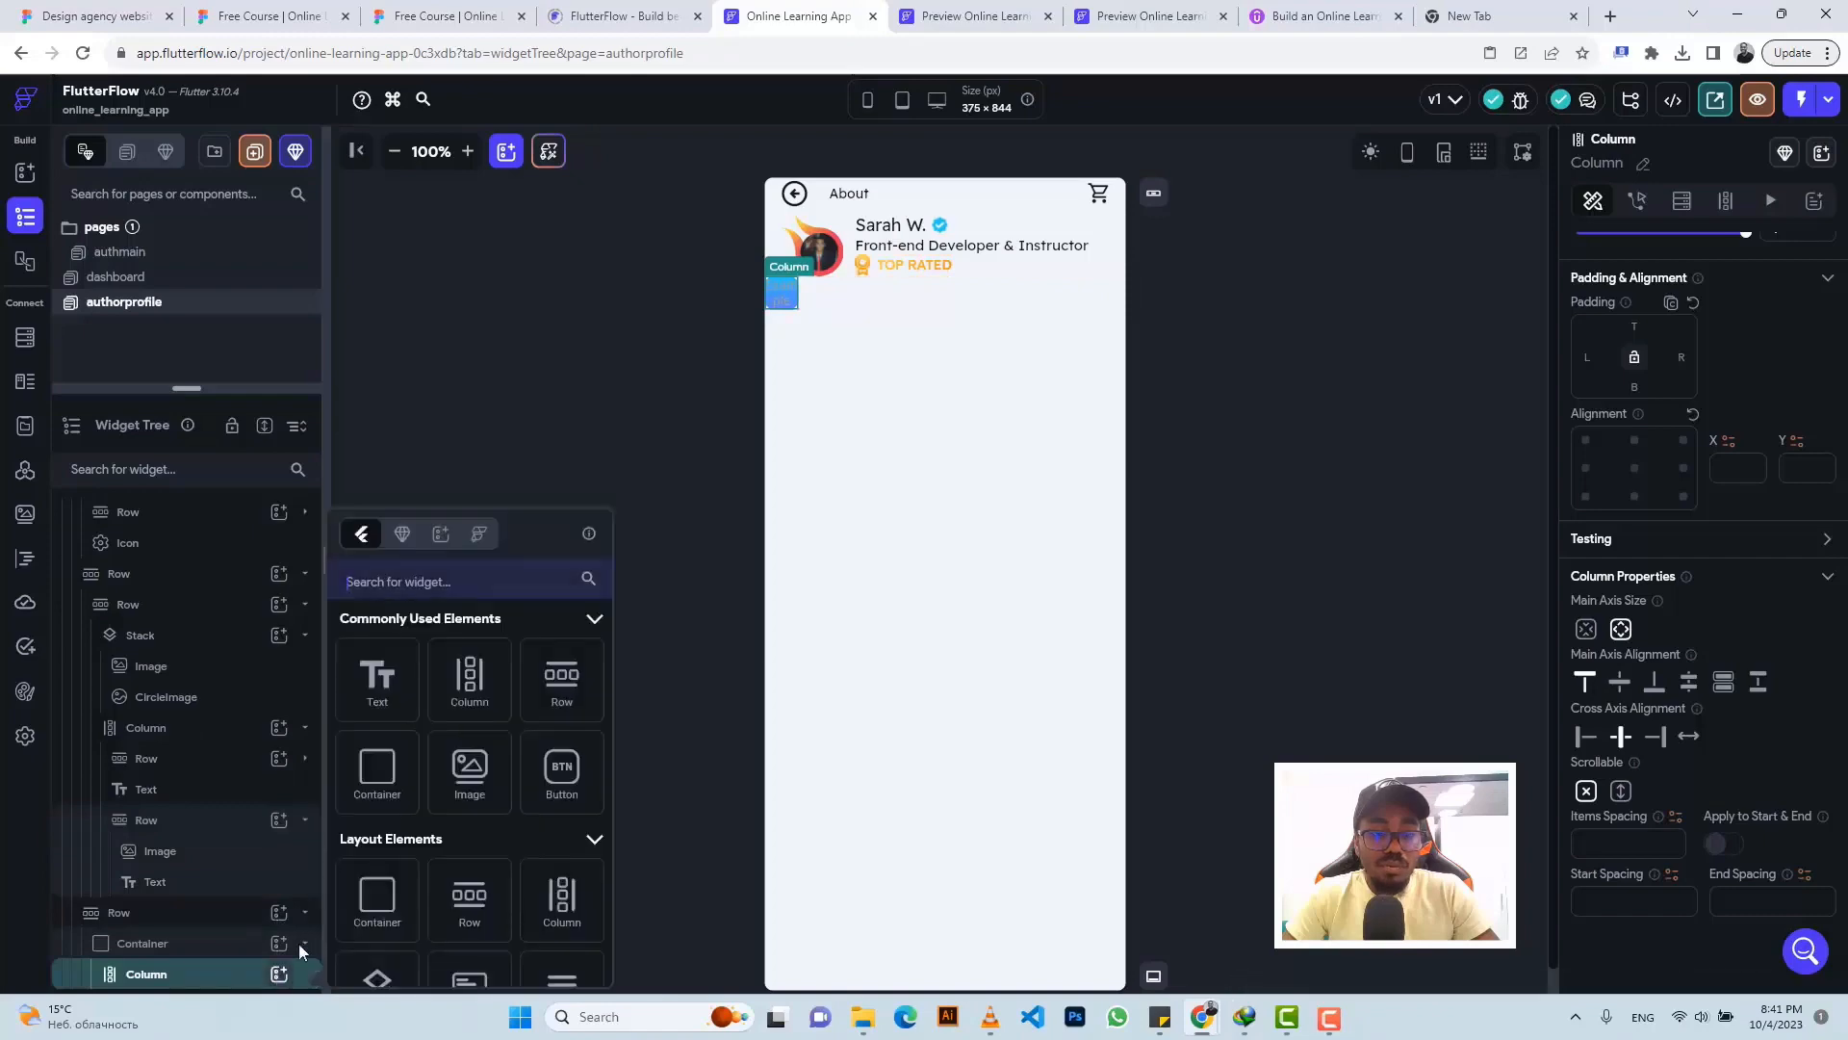
{"action": "left_click", "coordinate": [469, 771]}
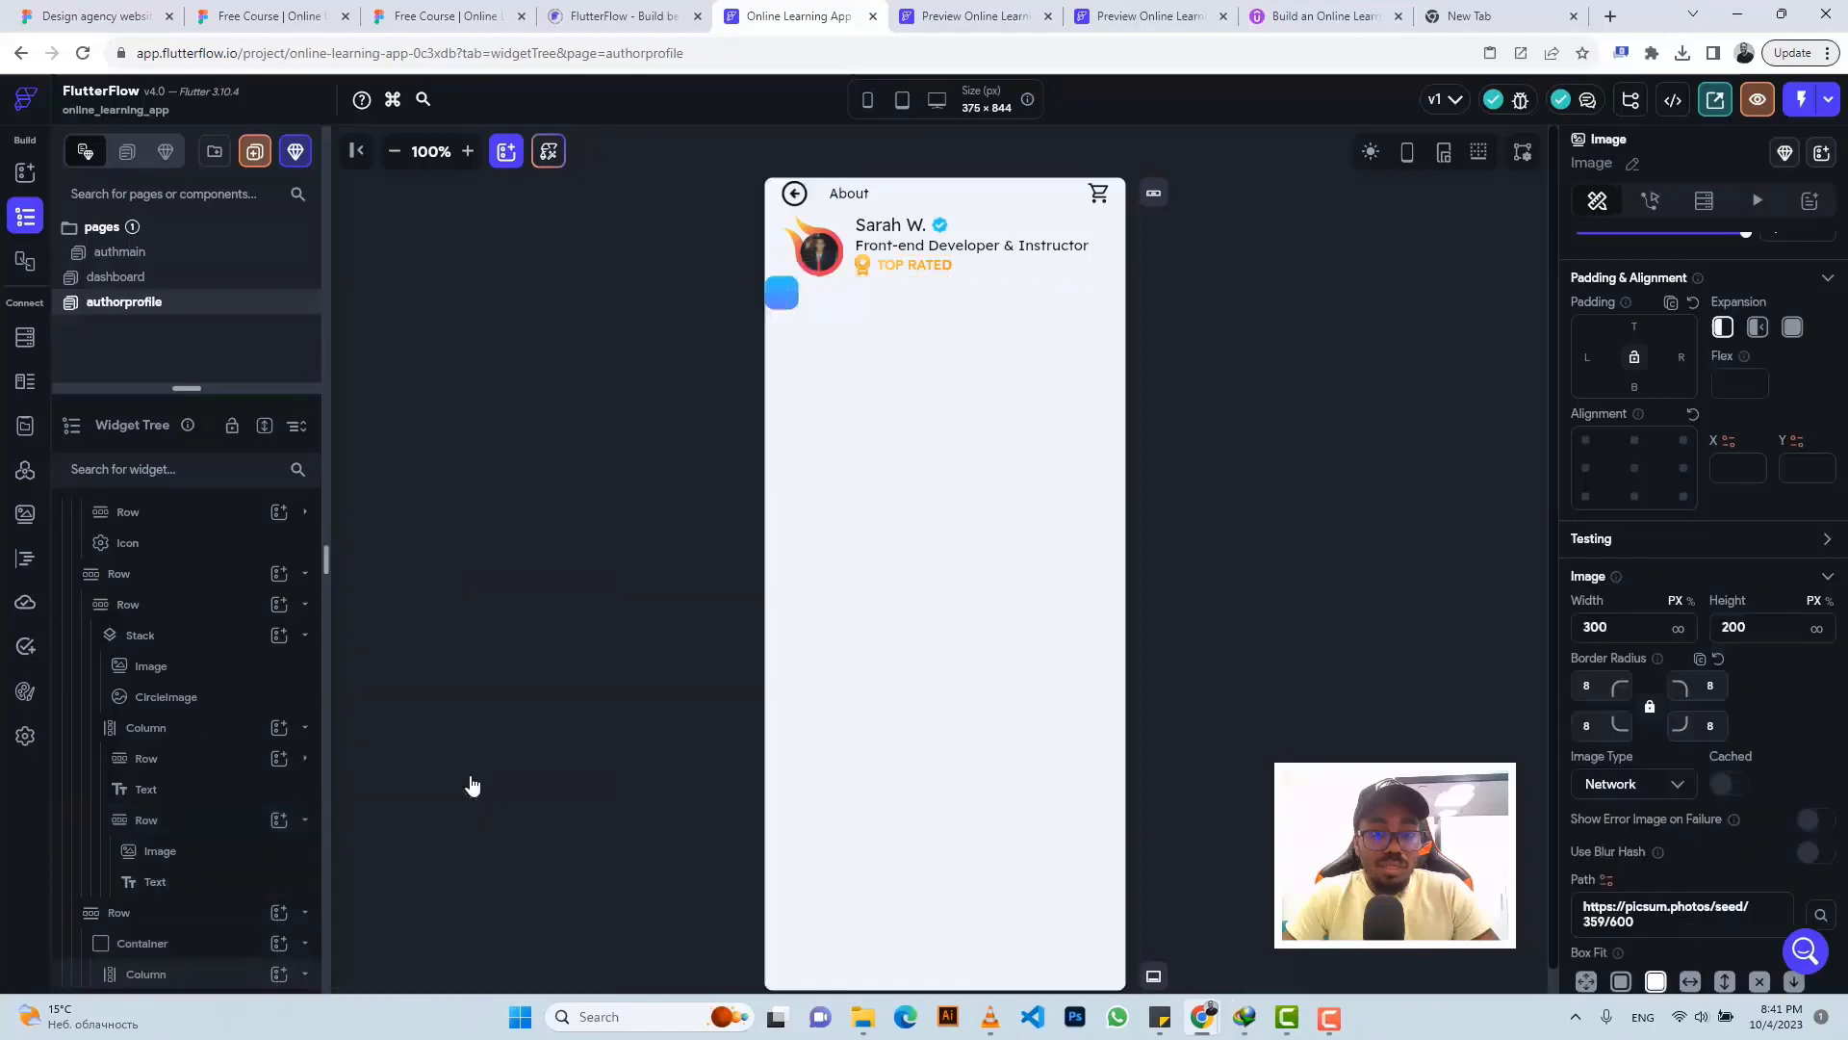
{"action": "left_click", "coordinate": [420, 14]}
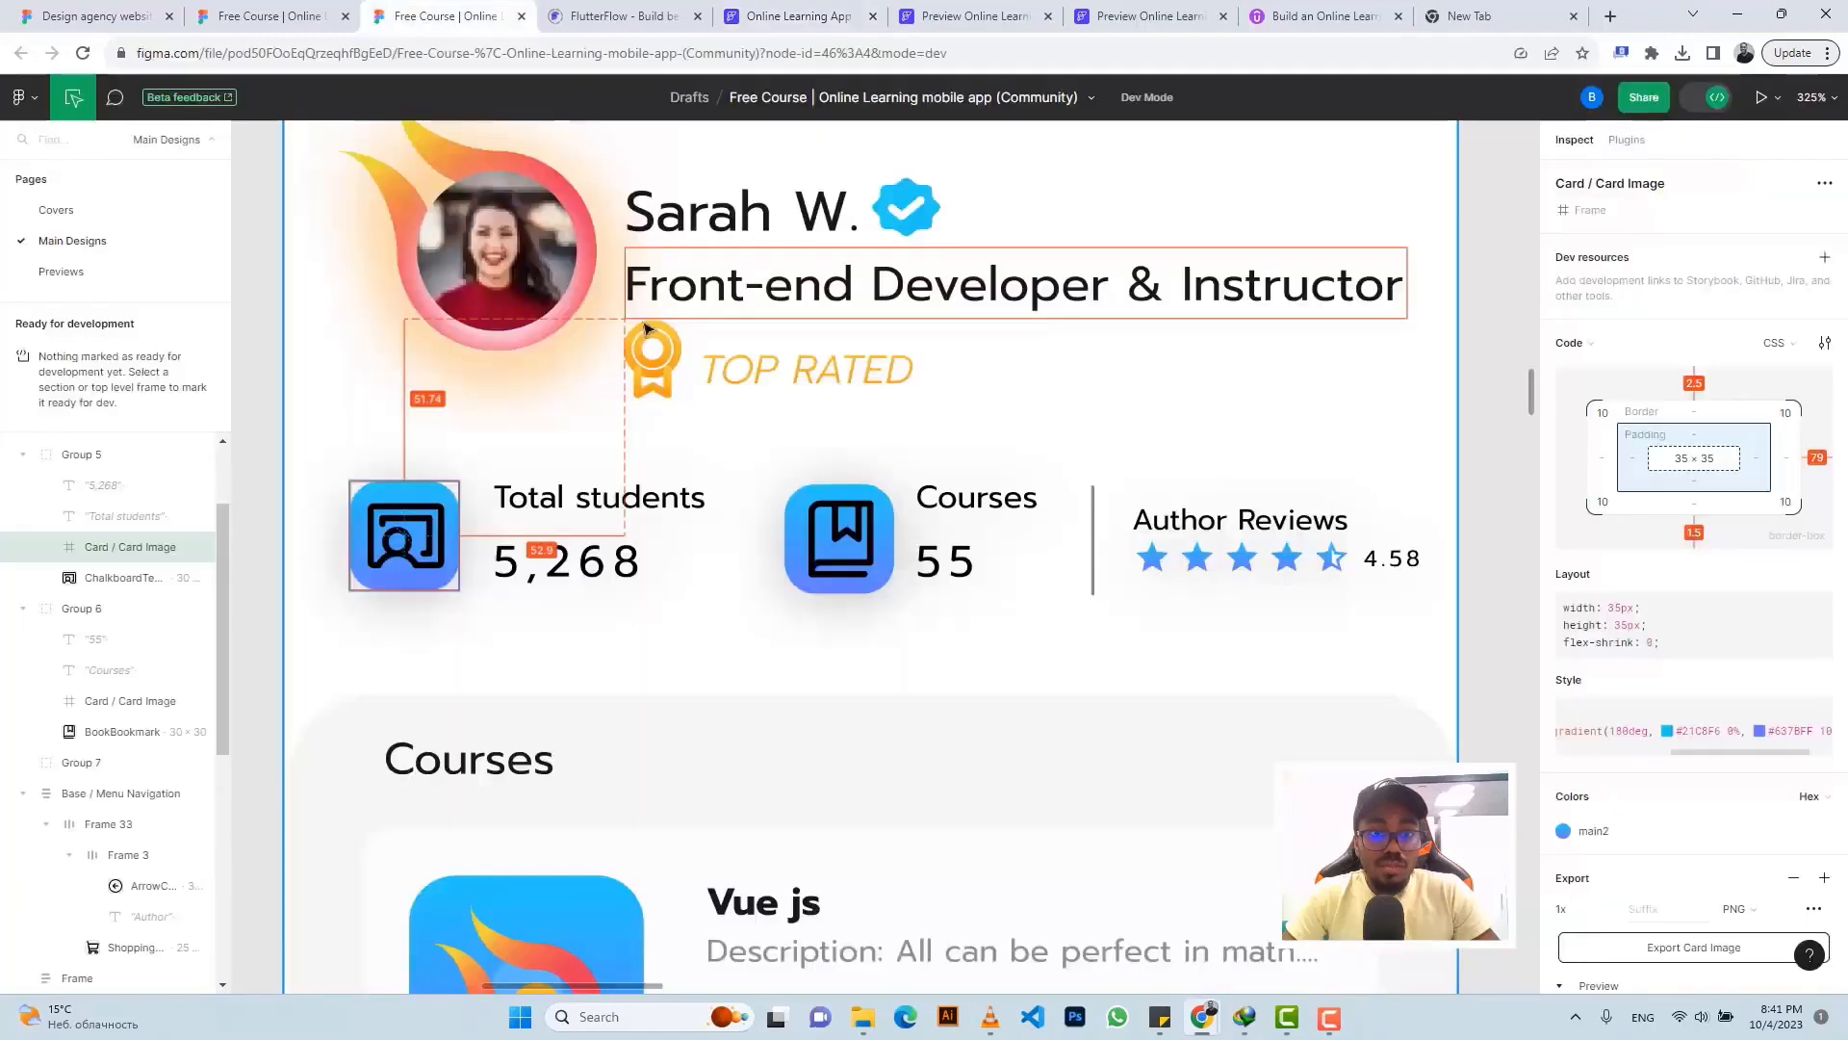
{"action": "left_click", "coordinate": [405, 535]}
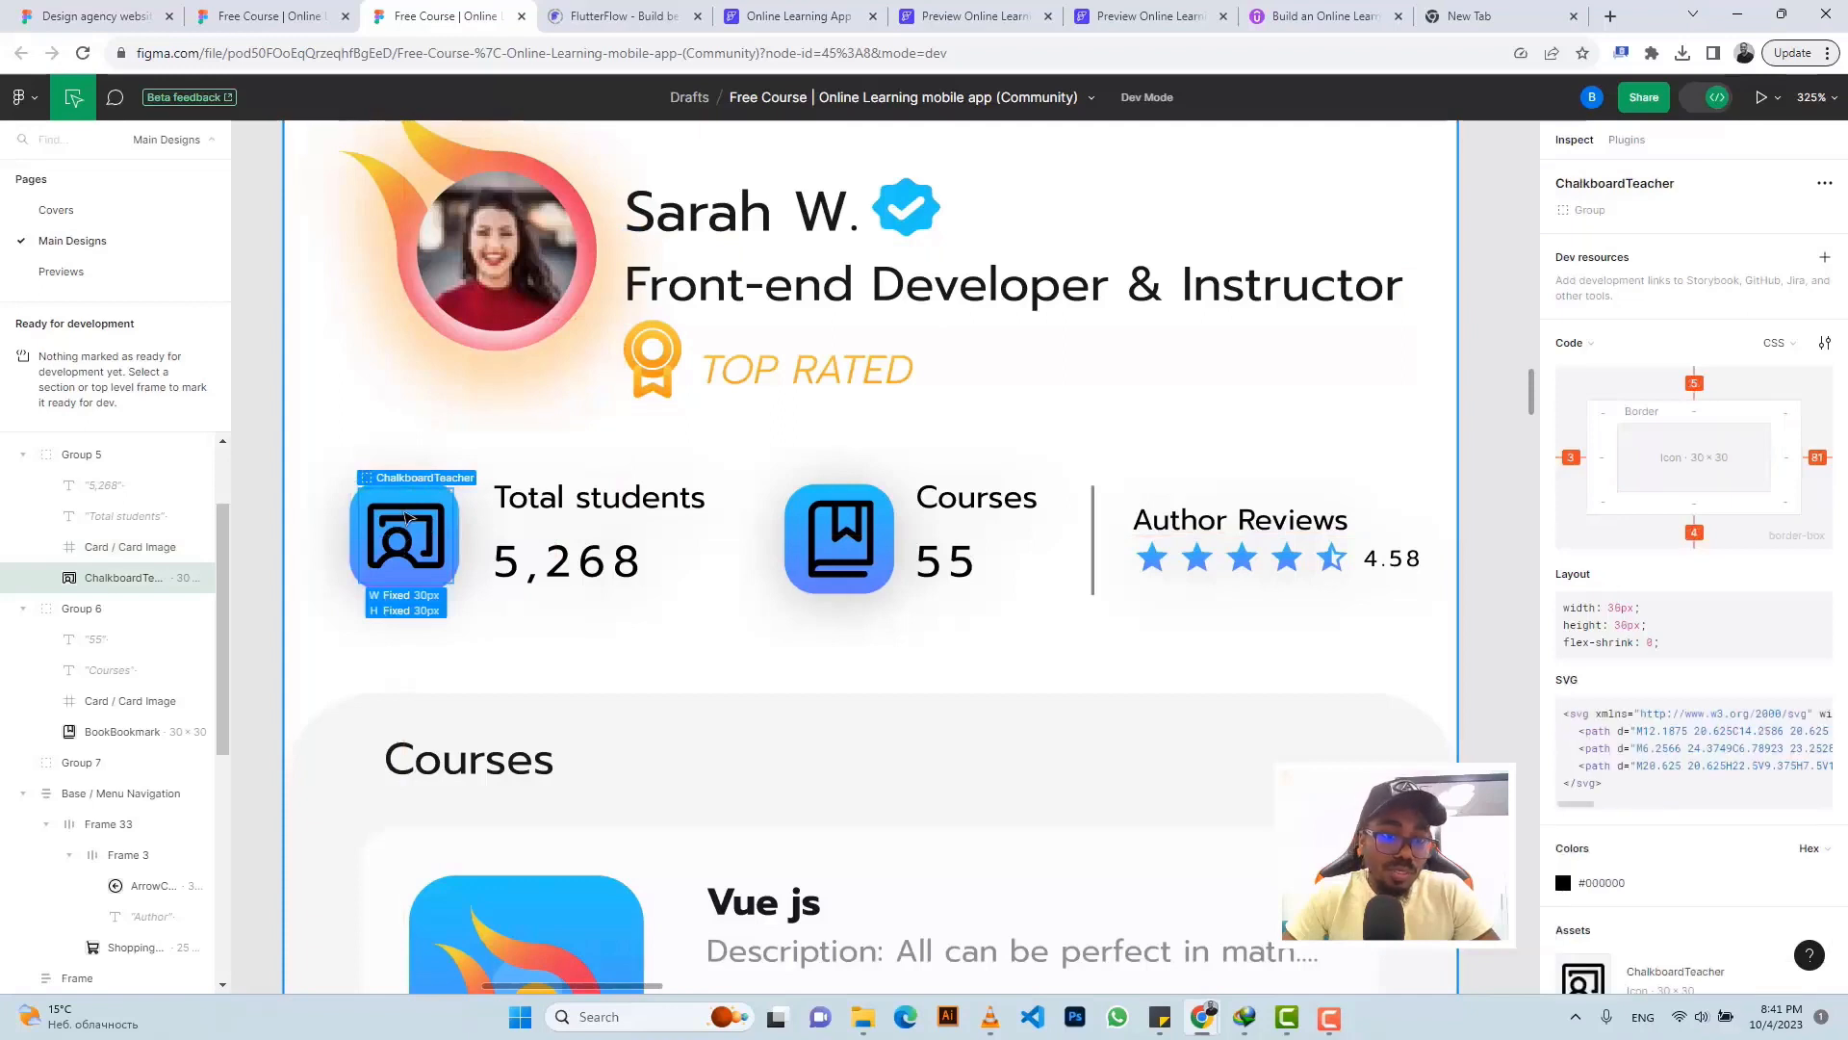
{"action": "left_click", "coordinate": [781, 13]}
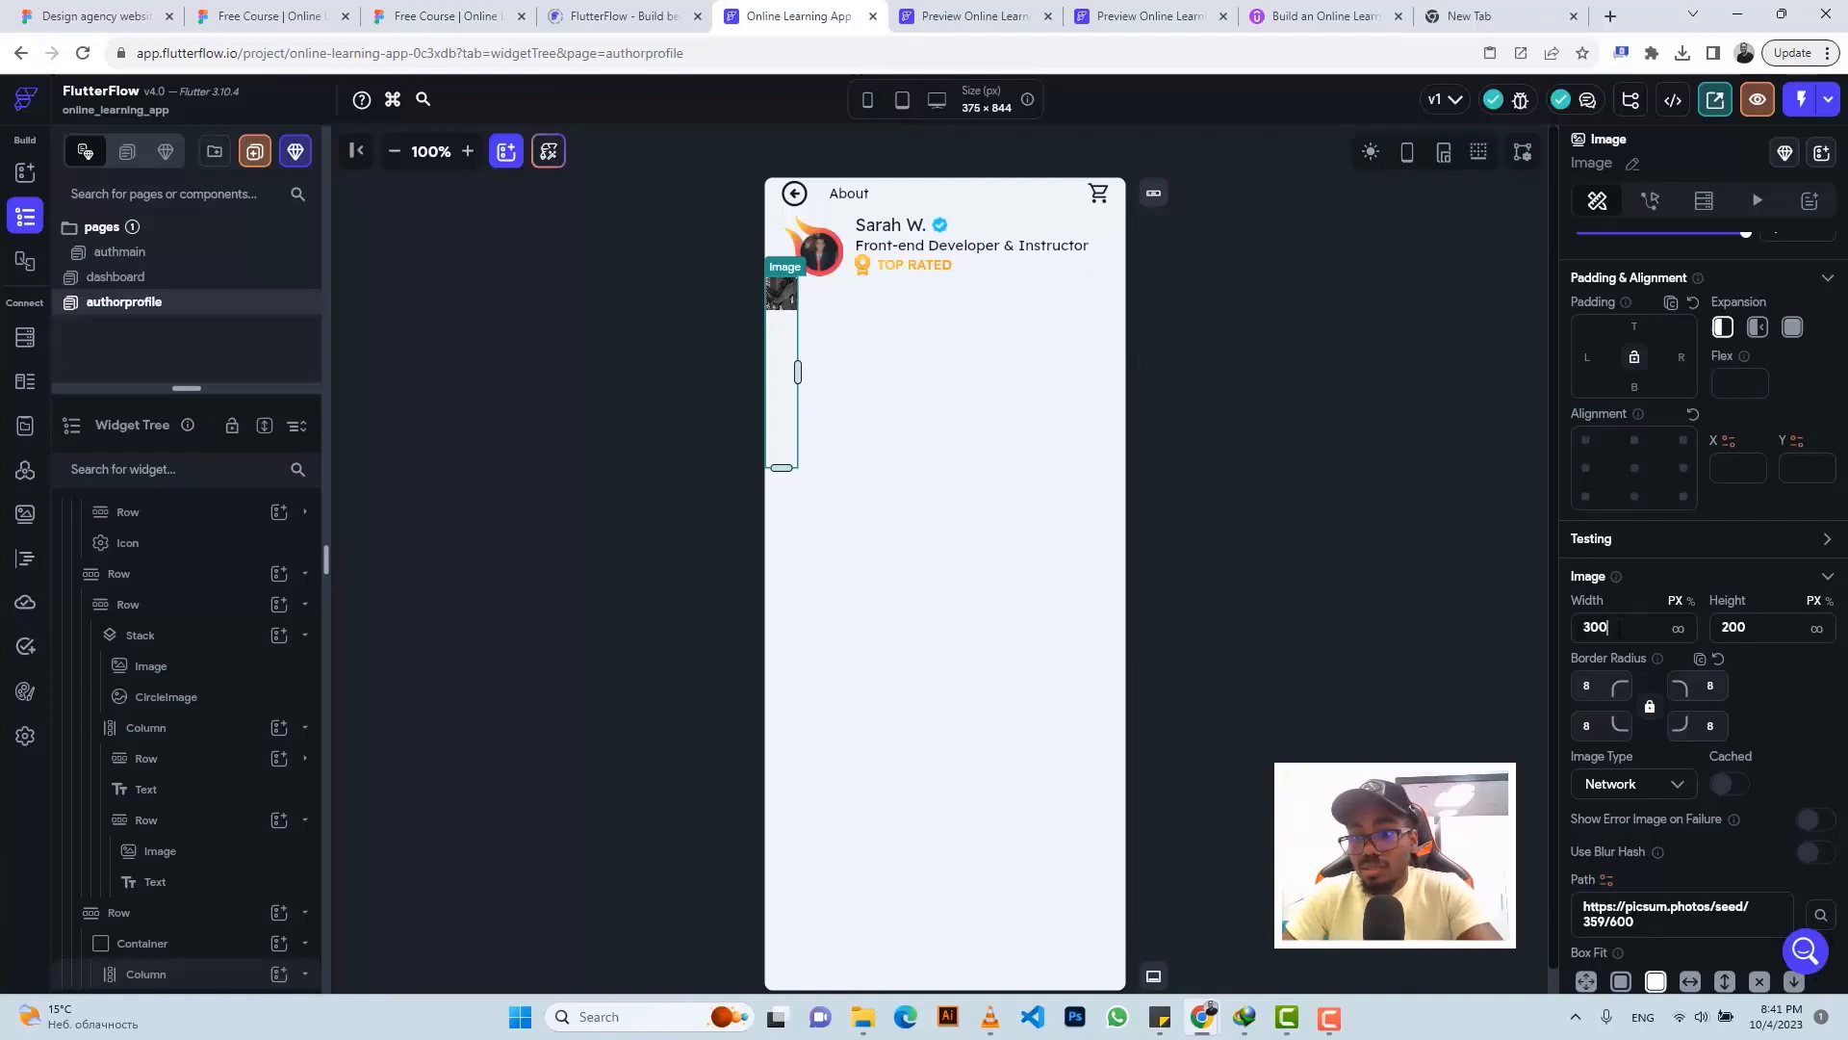
{"action": "key", "text": "BackSpace"}
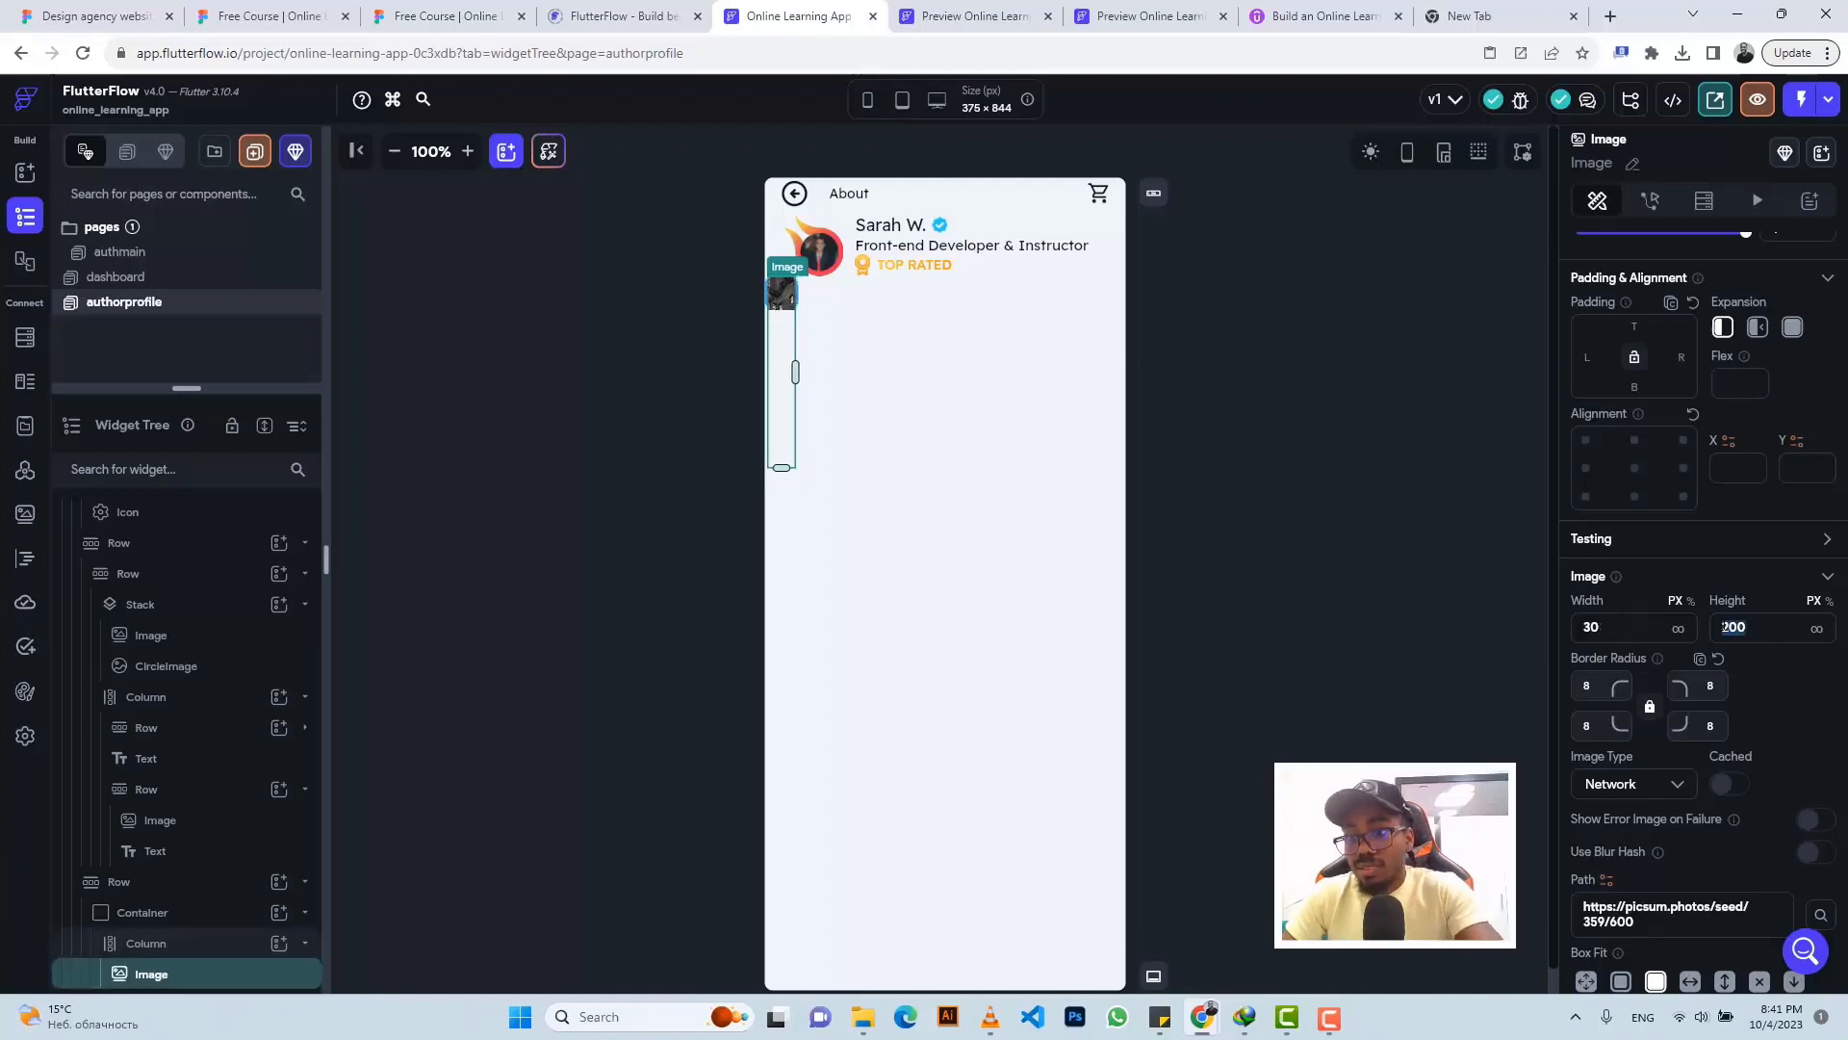
{"action": "type", "text": "30"}
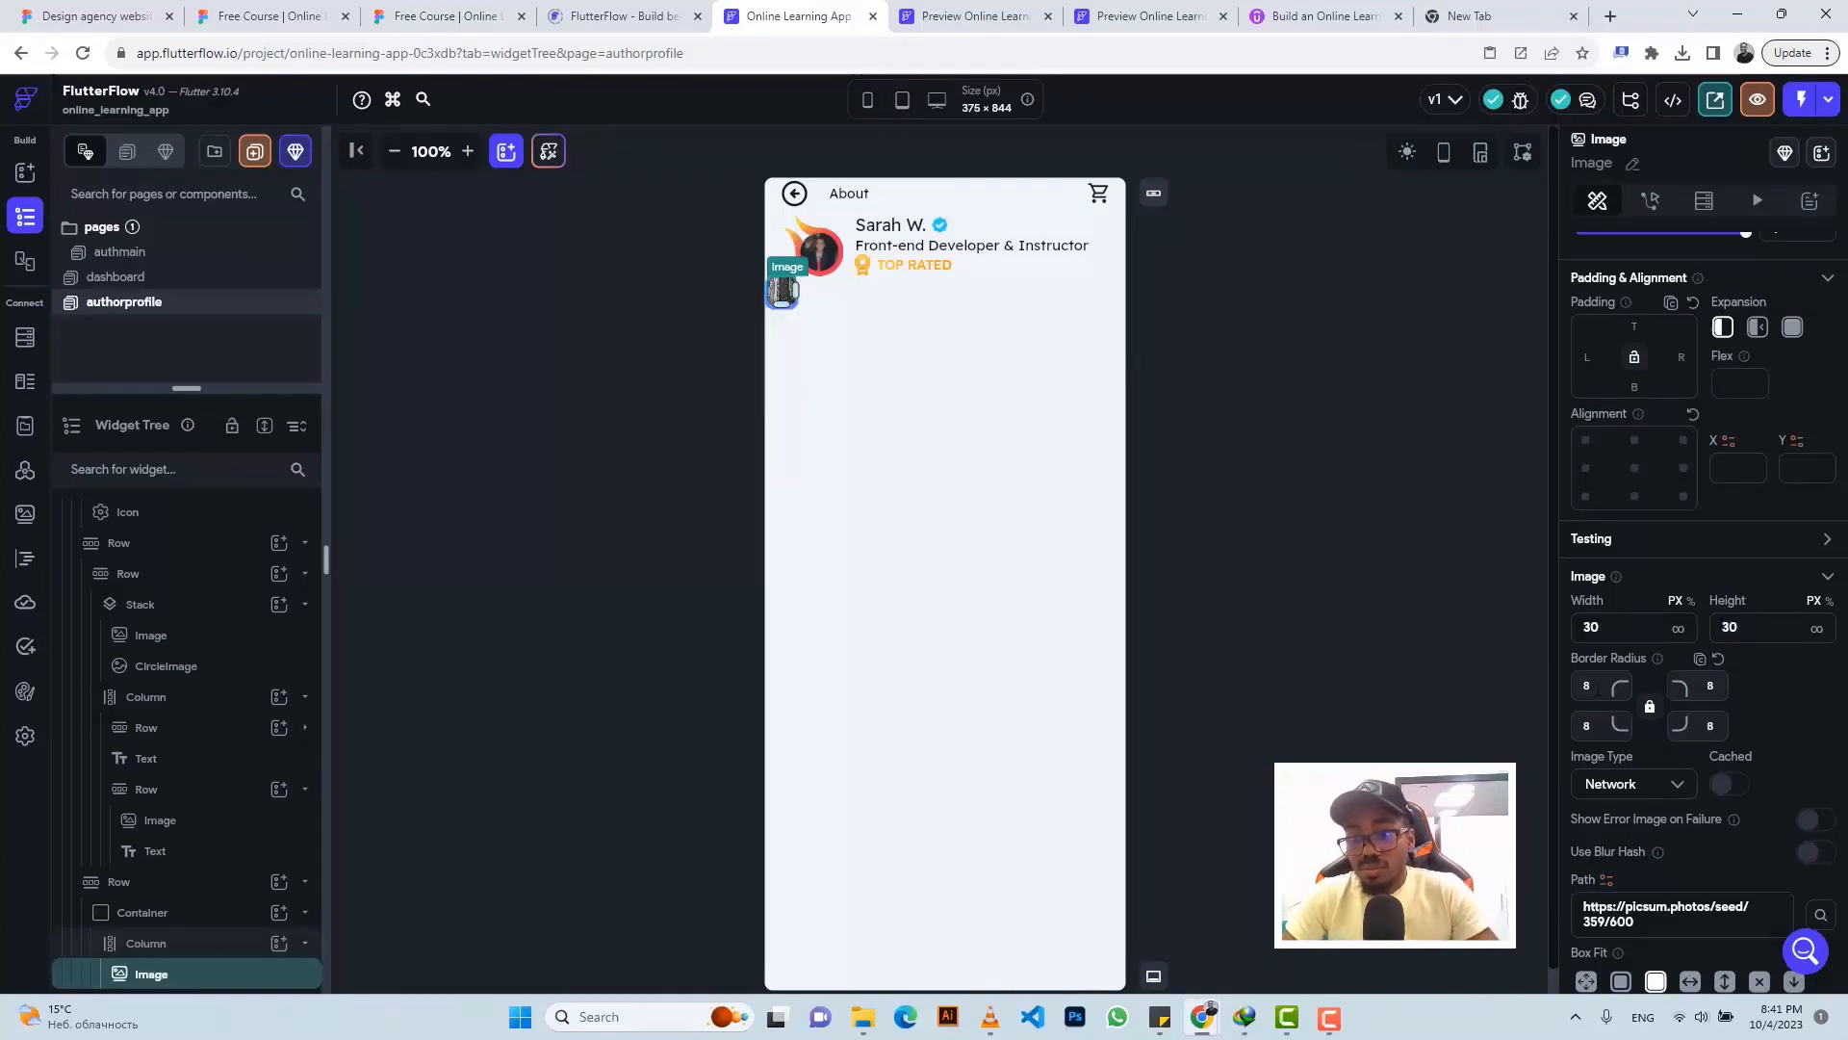
{"action": "key", "text": "Tab"}
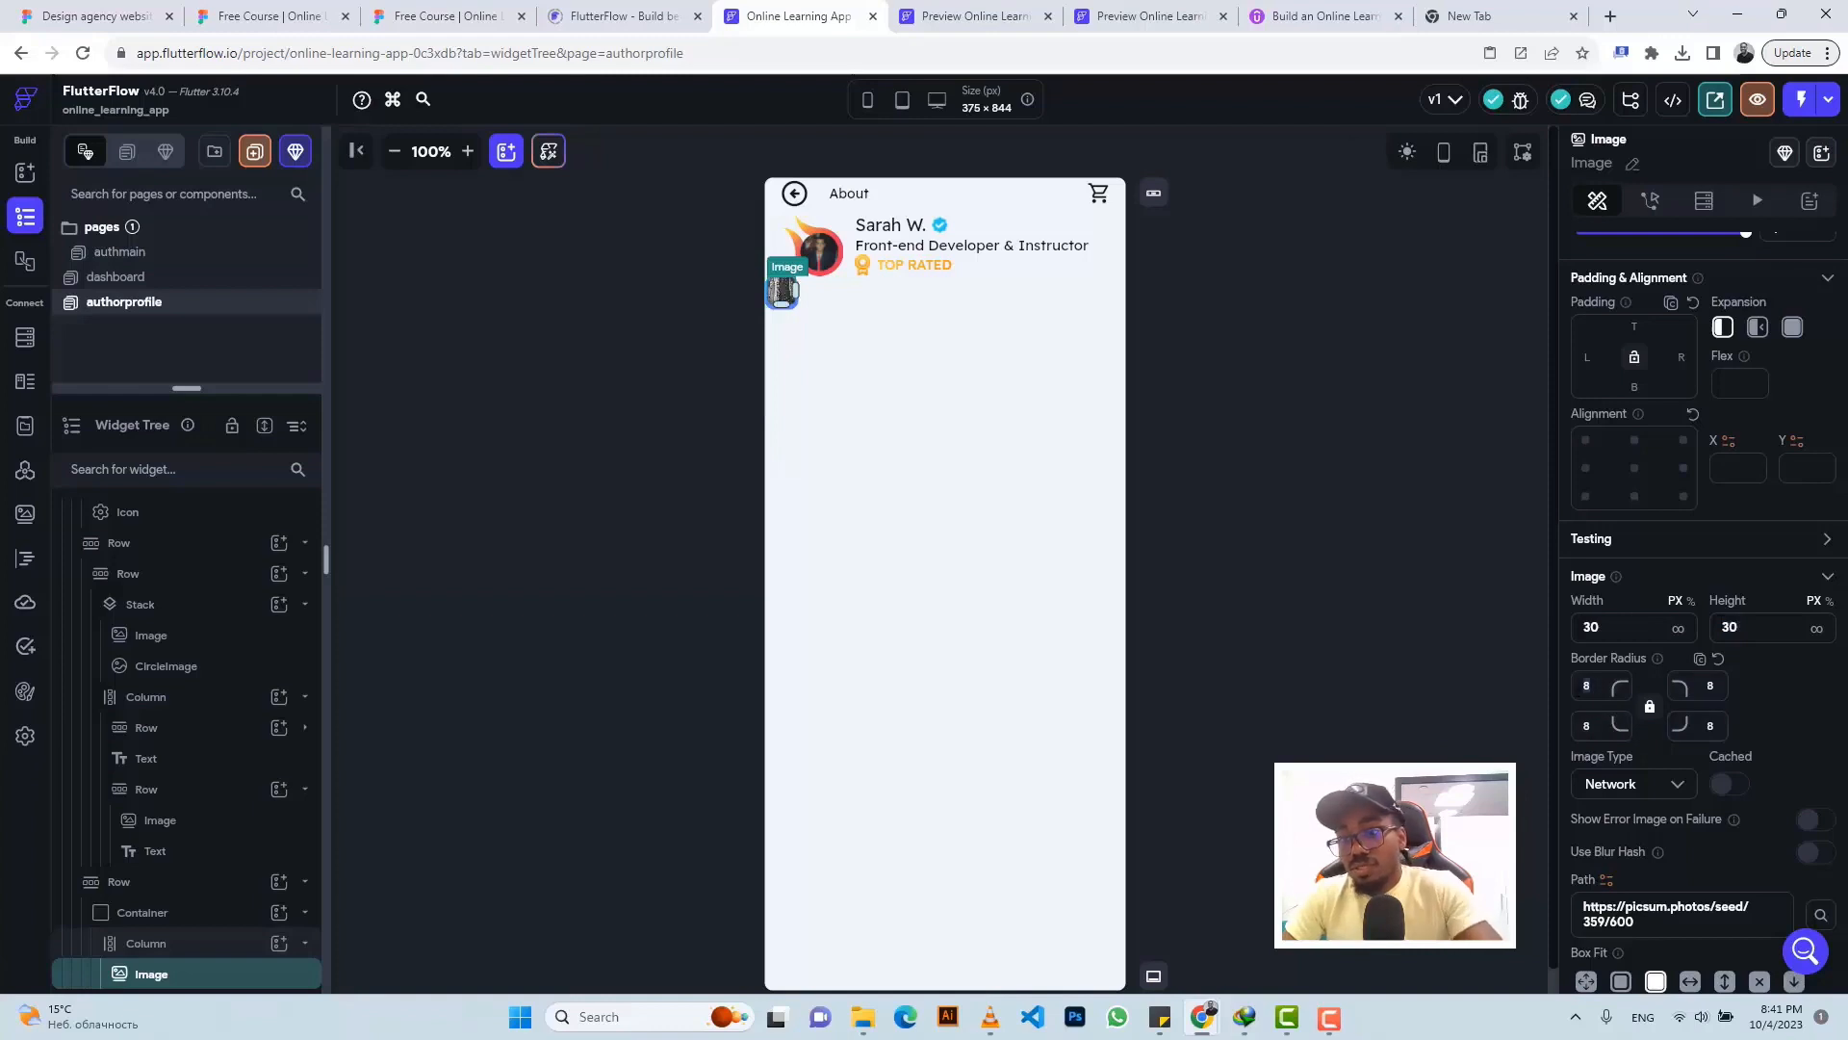
- Make the image an Asset and upload ChalkboardTeacher.png as its source
{"action": "left_click", "coordinate": [1627, 785]}
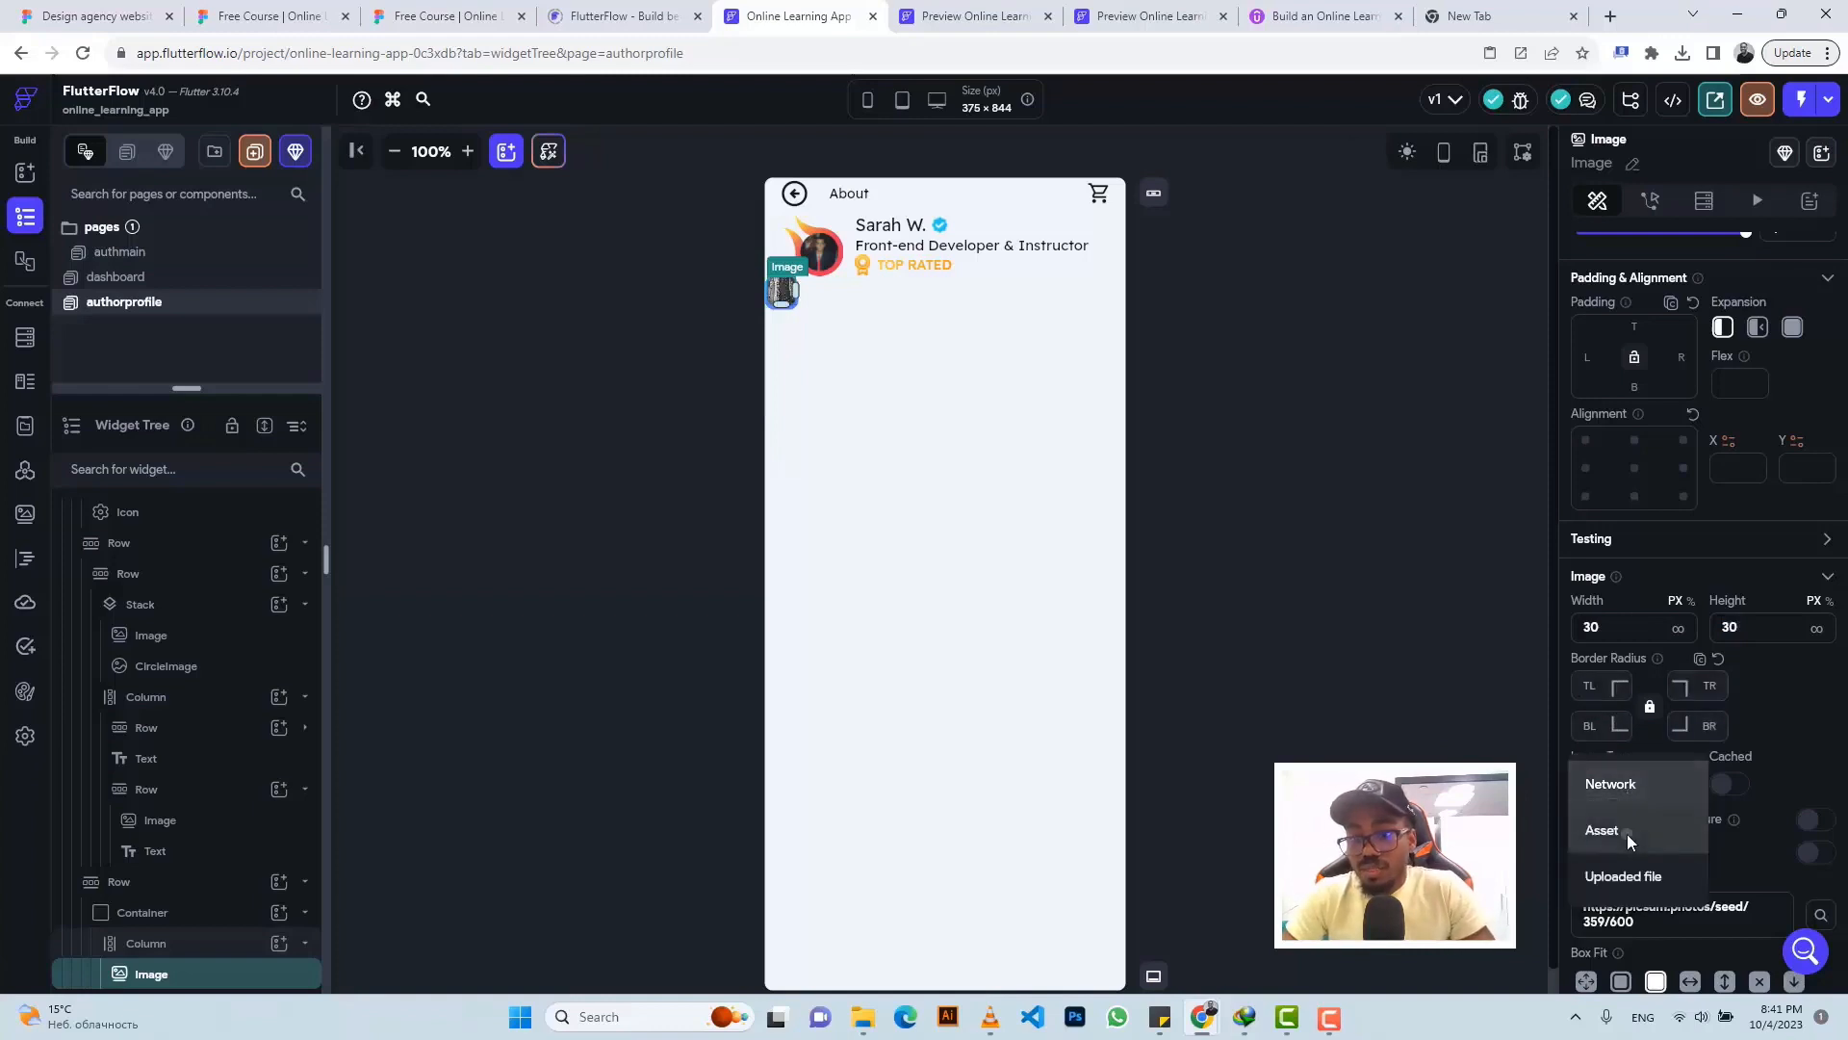
{"action": "left_click", "coordinate": [1629, 840]}
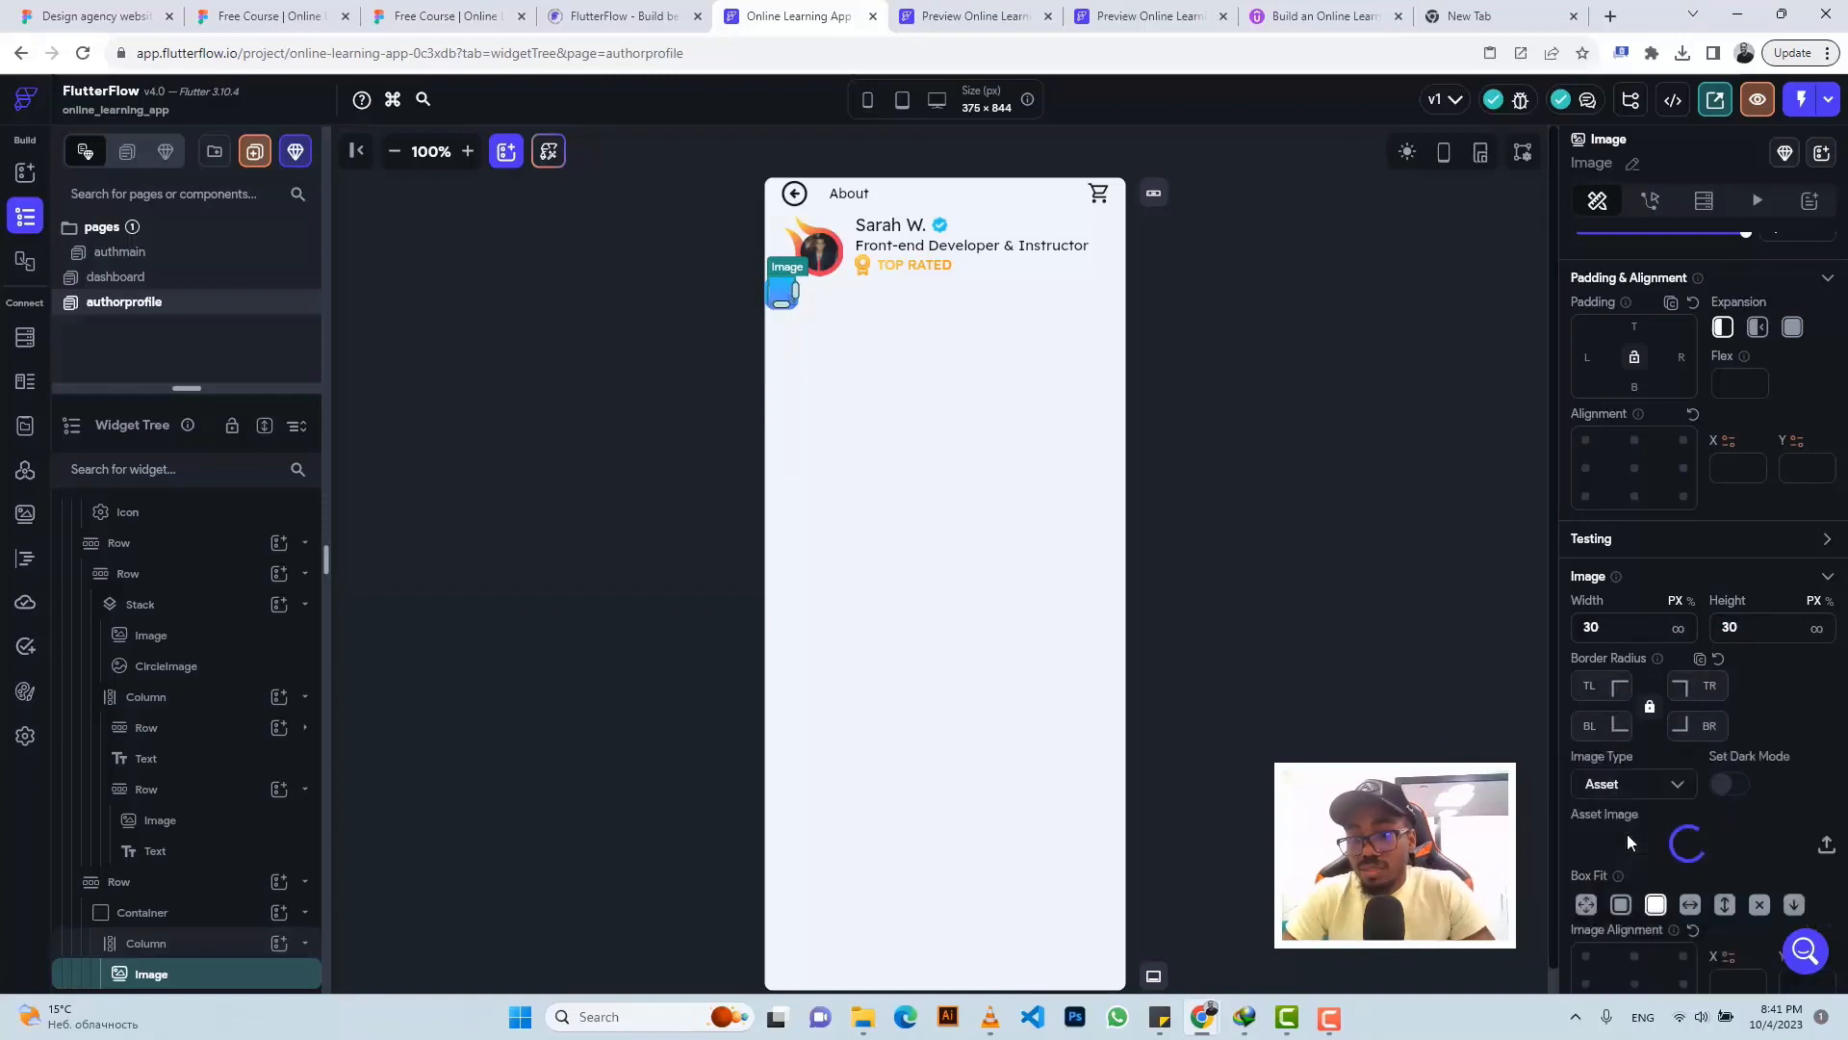
{"action": "left_click", "coordinate": [1805, 834]}
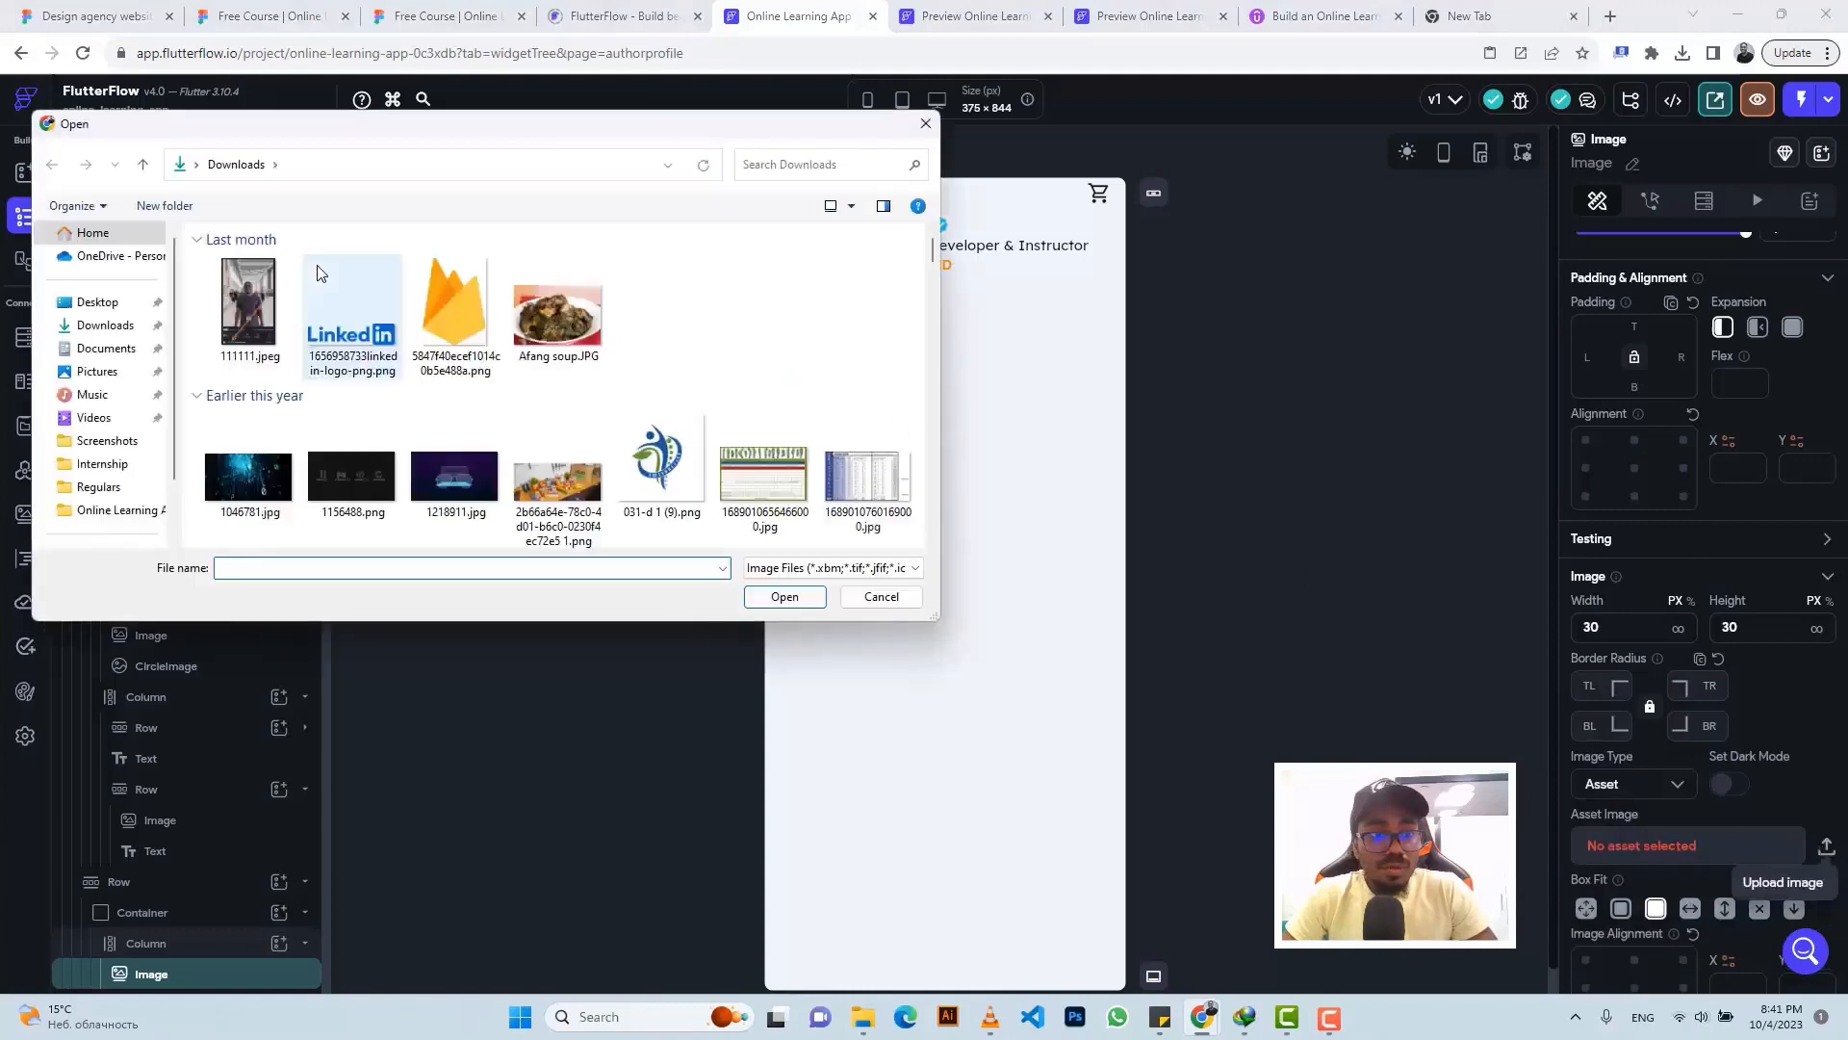
{"action": "left_click", "coordinate": [347, 318]}
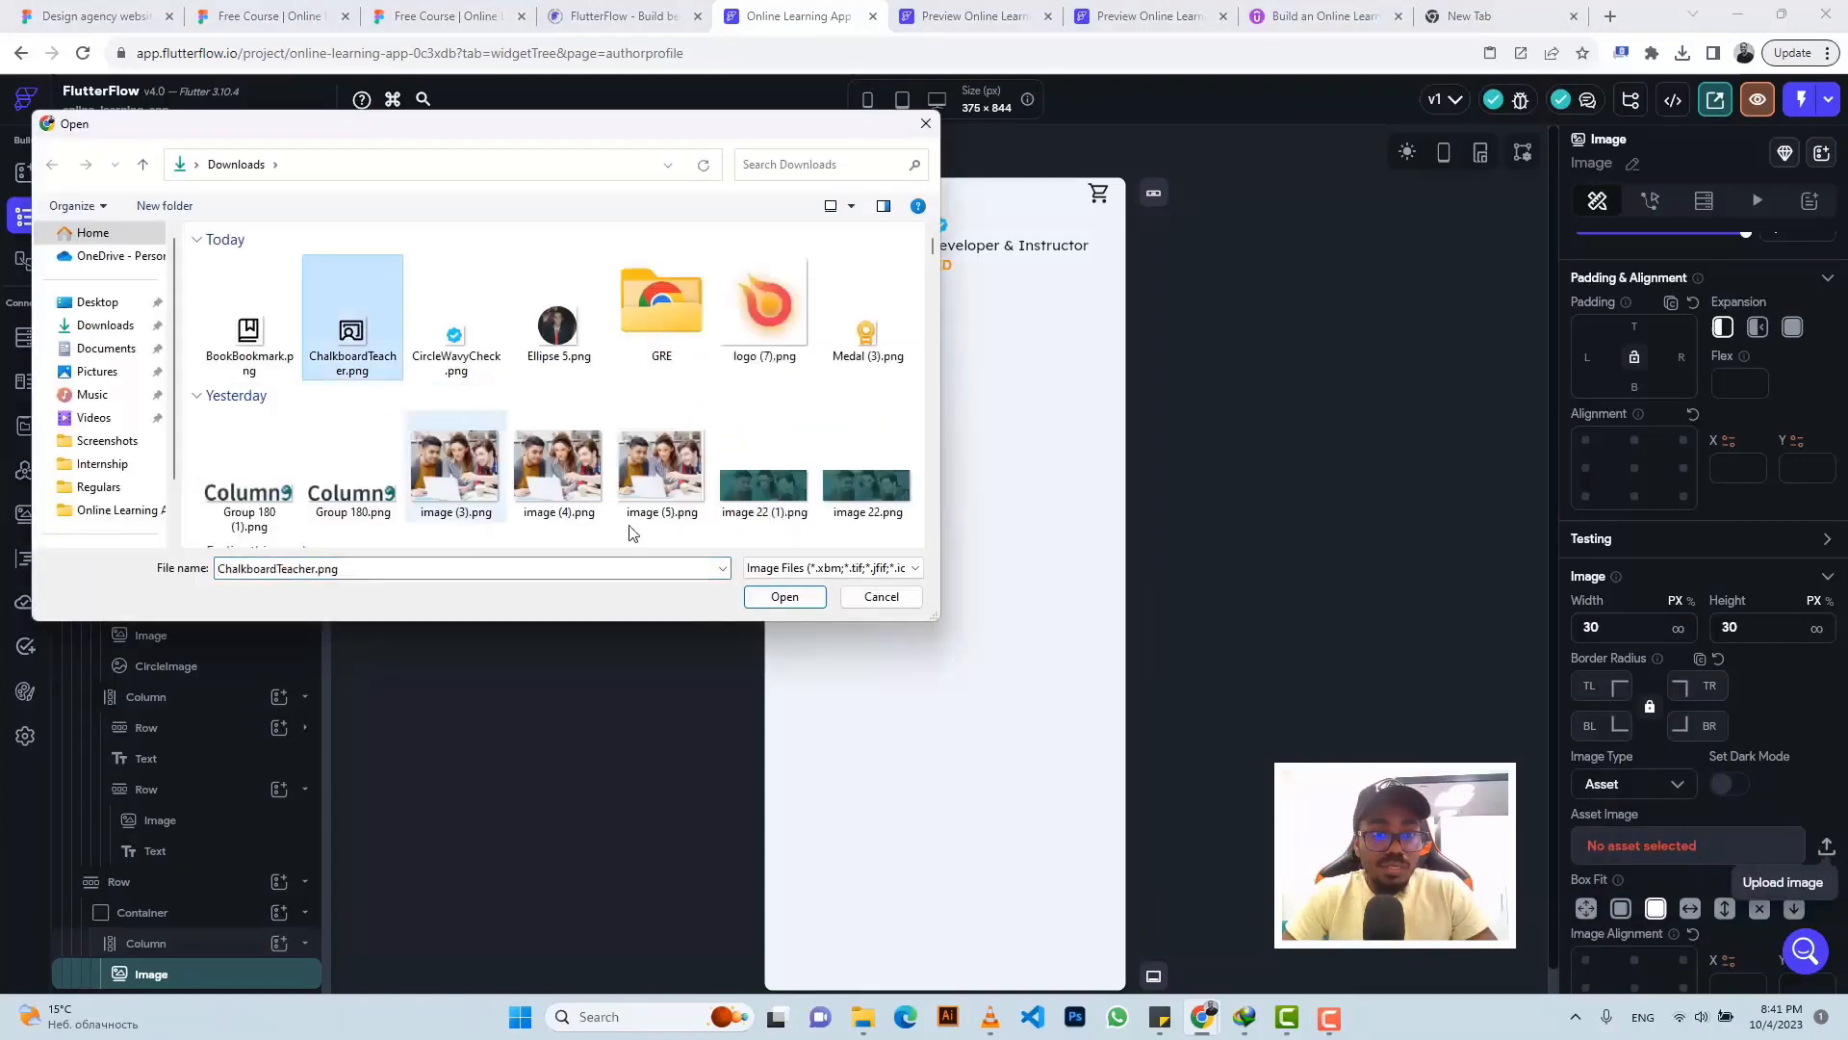
{"action": "left_click", "coordinate": [784, 596]}
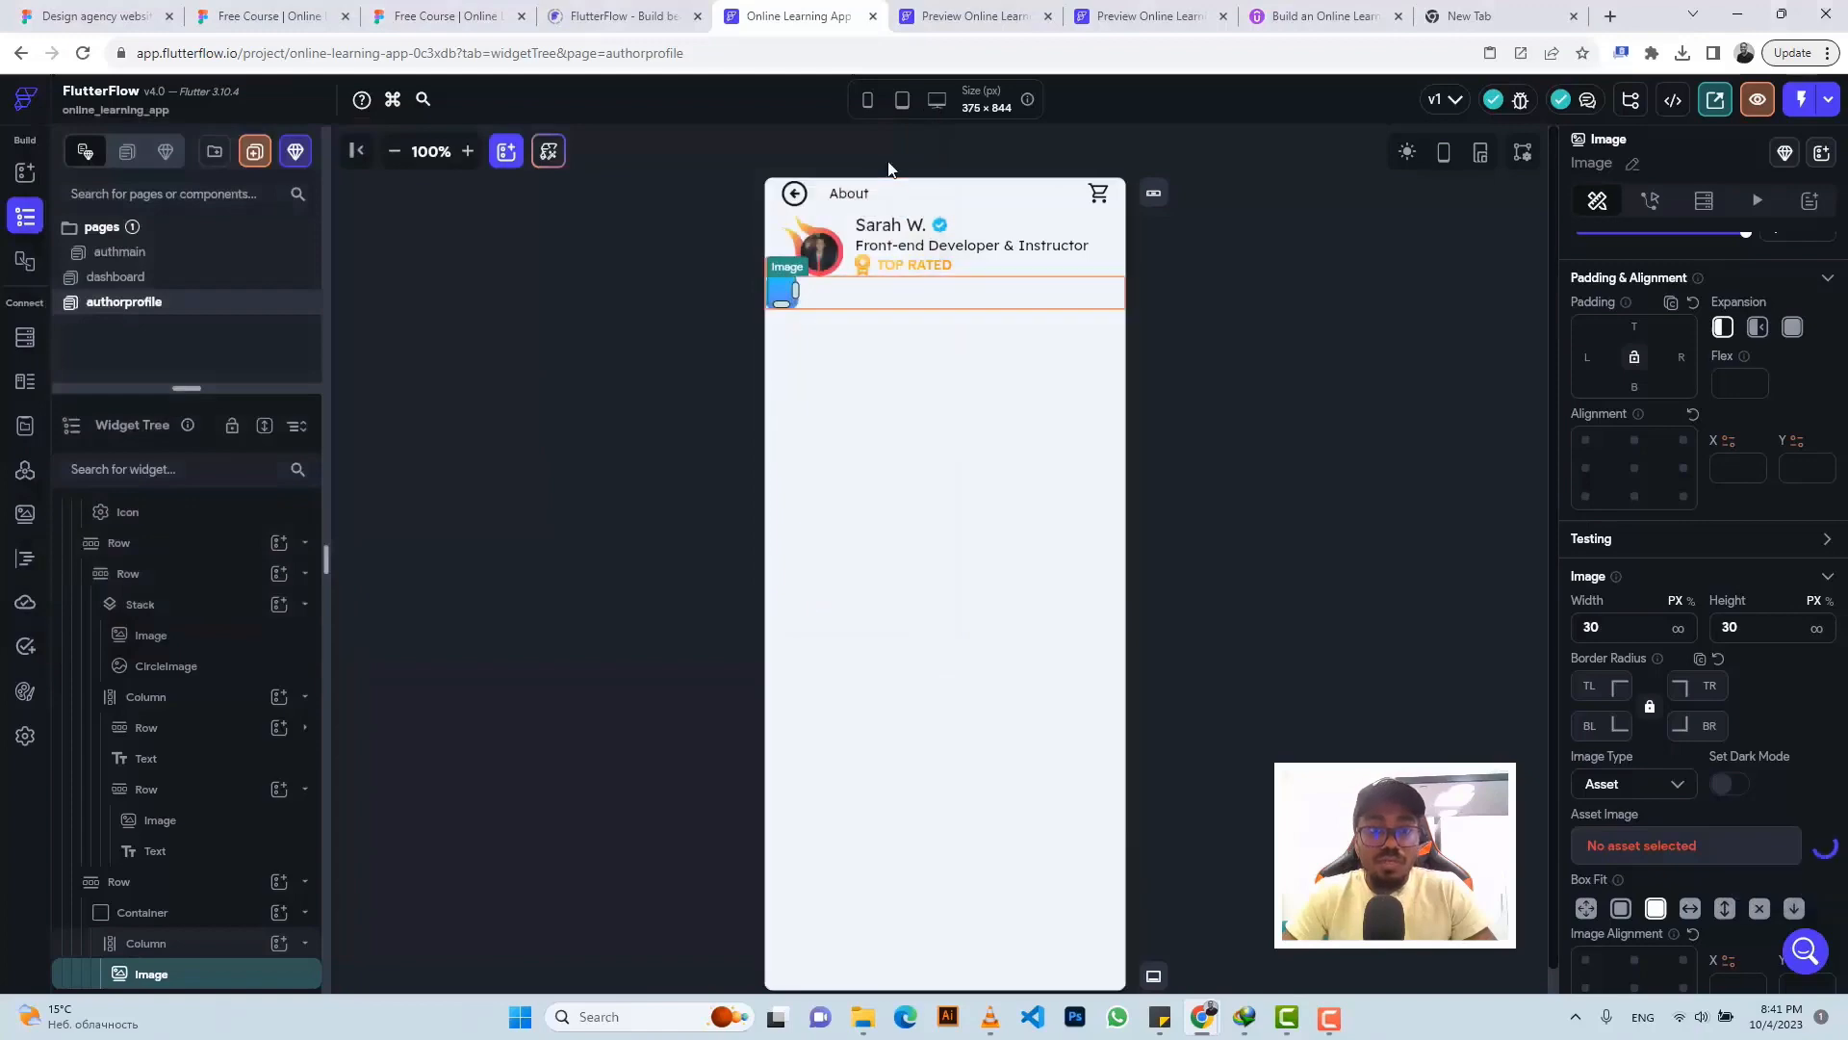
- Copy the 'Total students' label from Figma and center the icon within its Column
{"action": "left_click", "coordinate": [388, 13]}
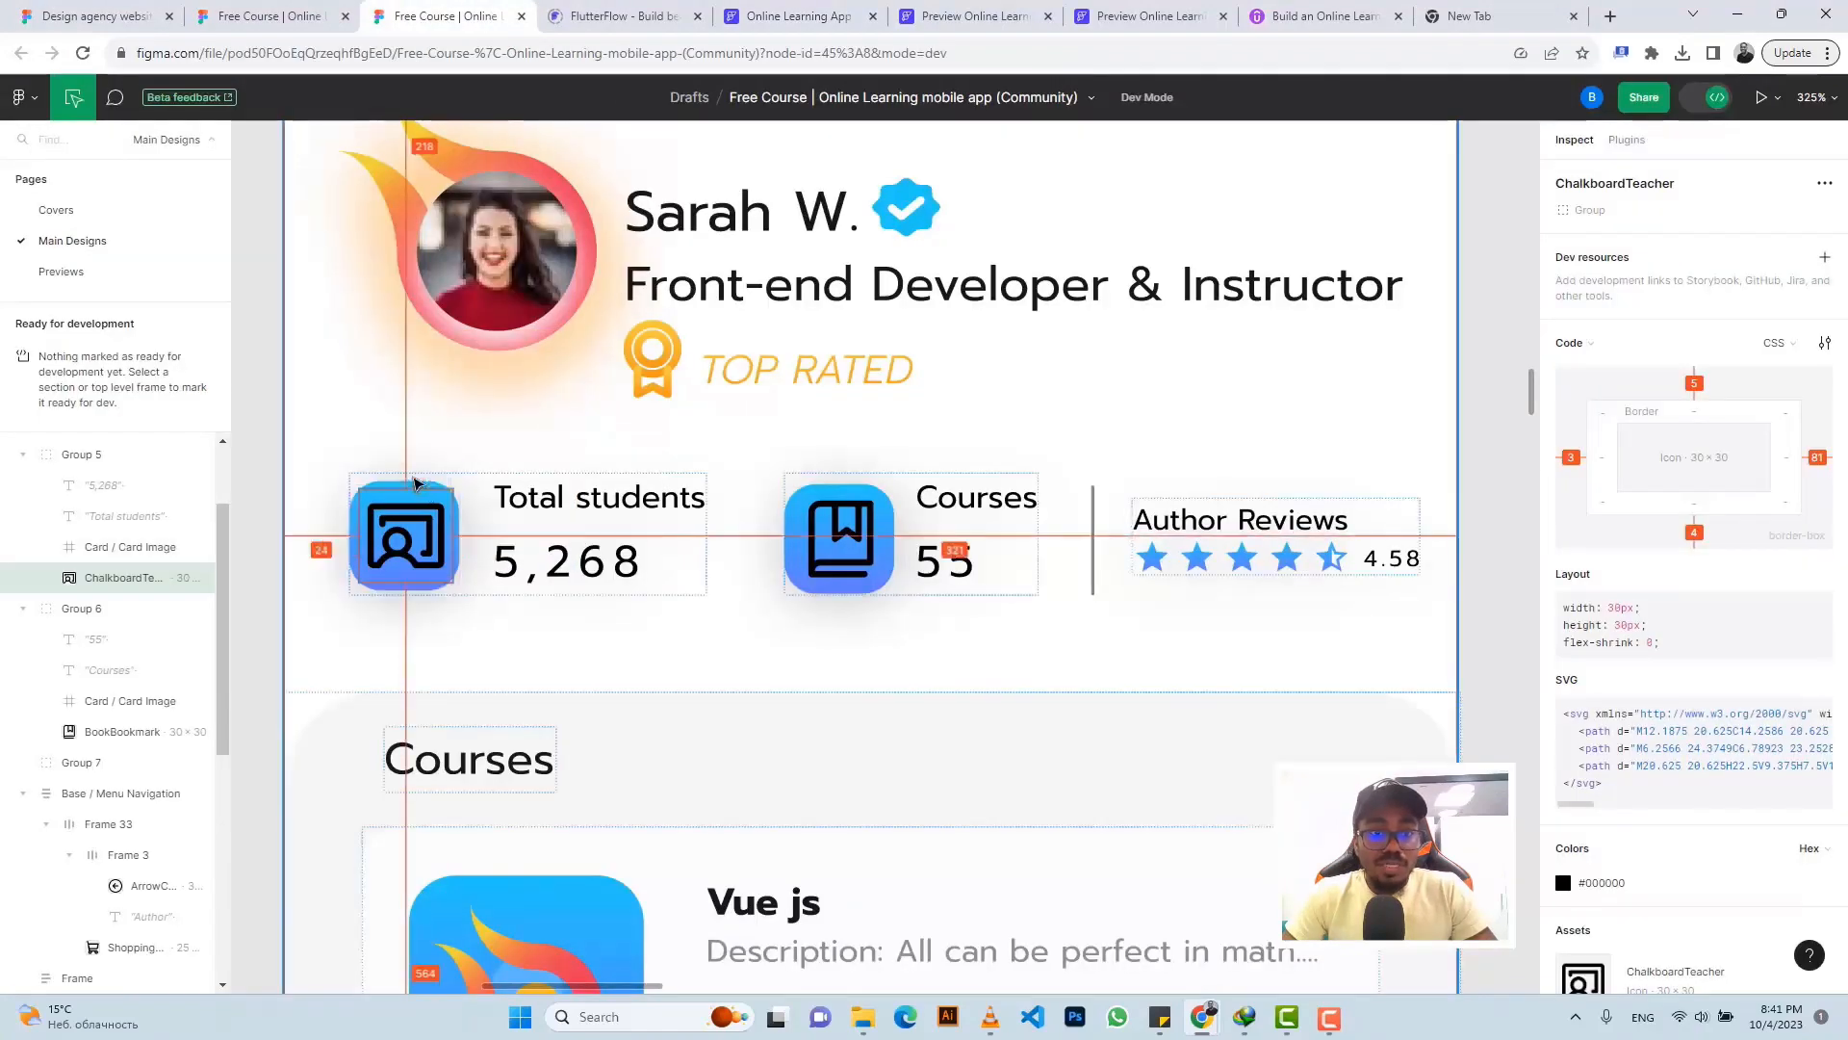
{"action": "left_click", "coordinate": [520, 502]}
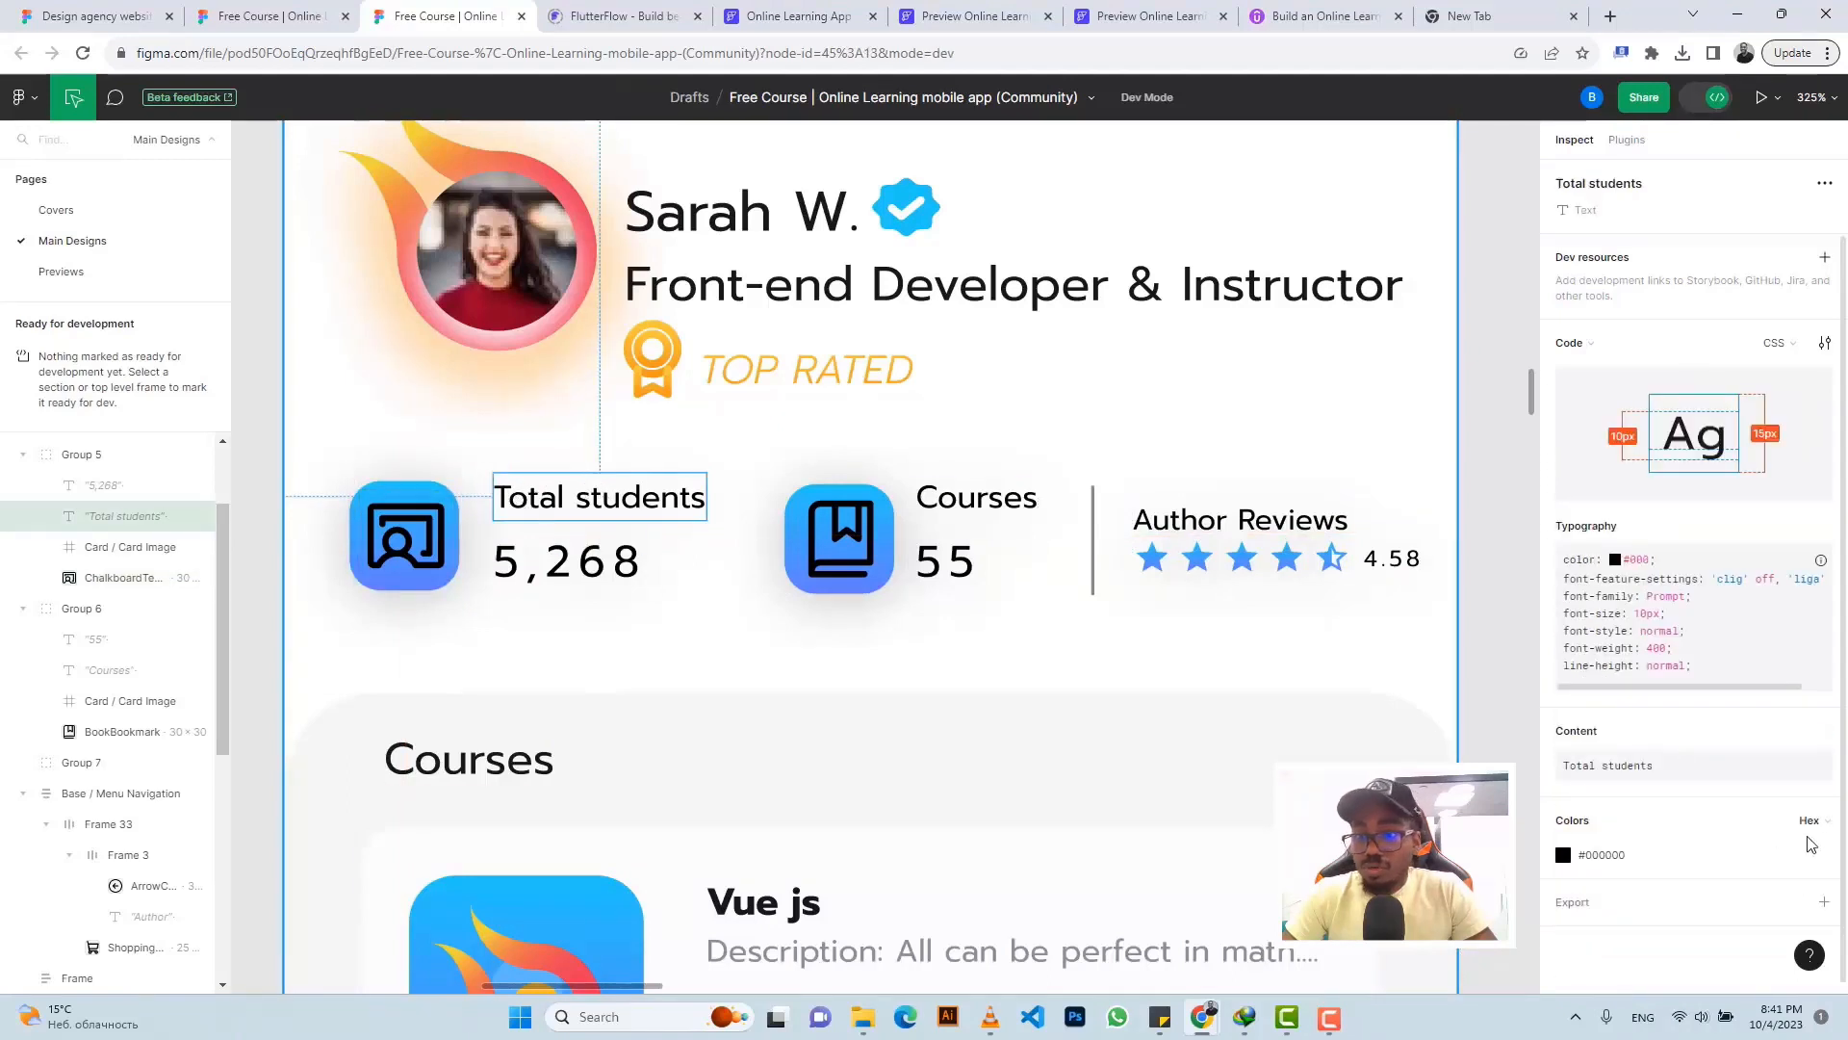
{"action": "left_click", "coordinate": [1820, 737]}
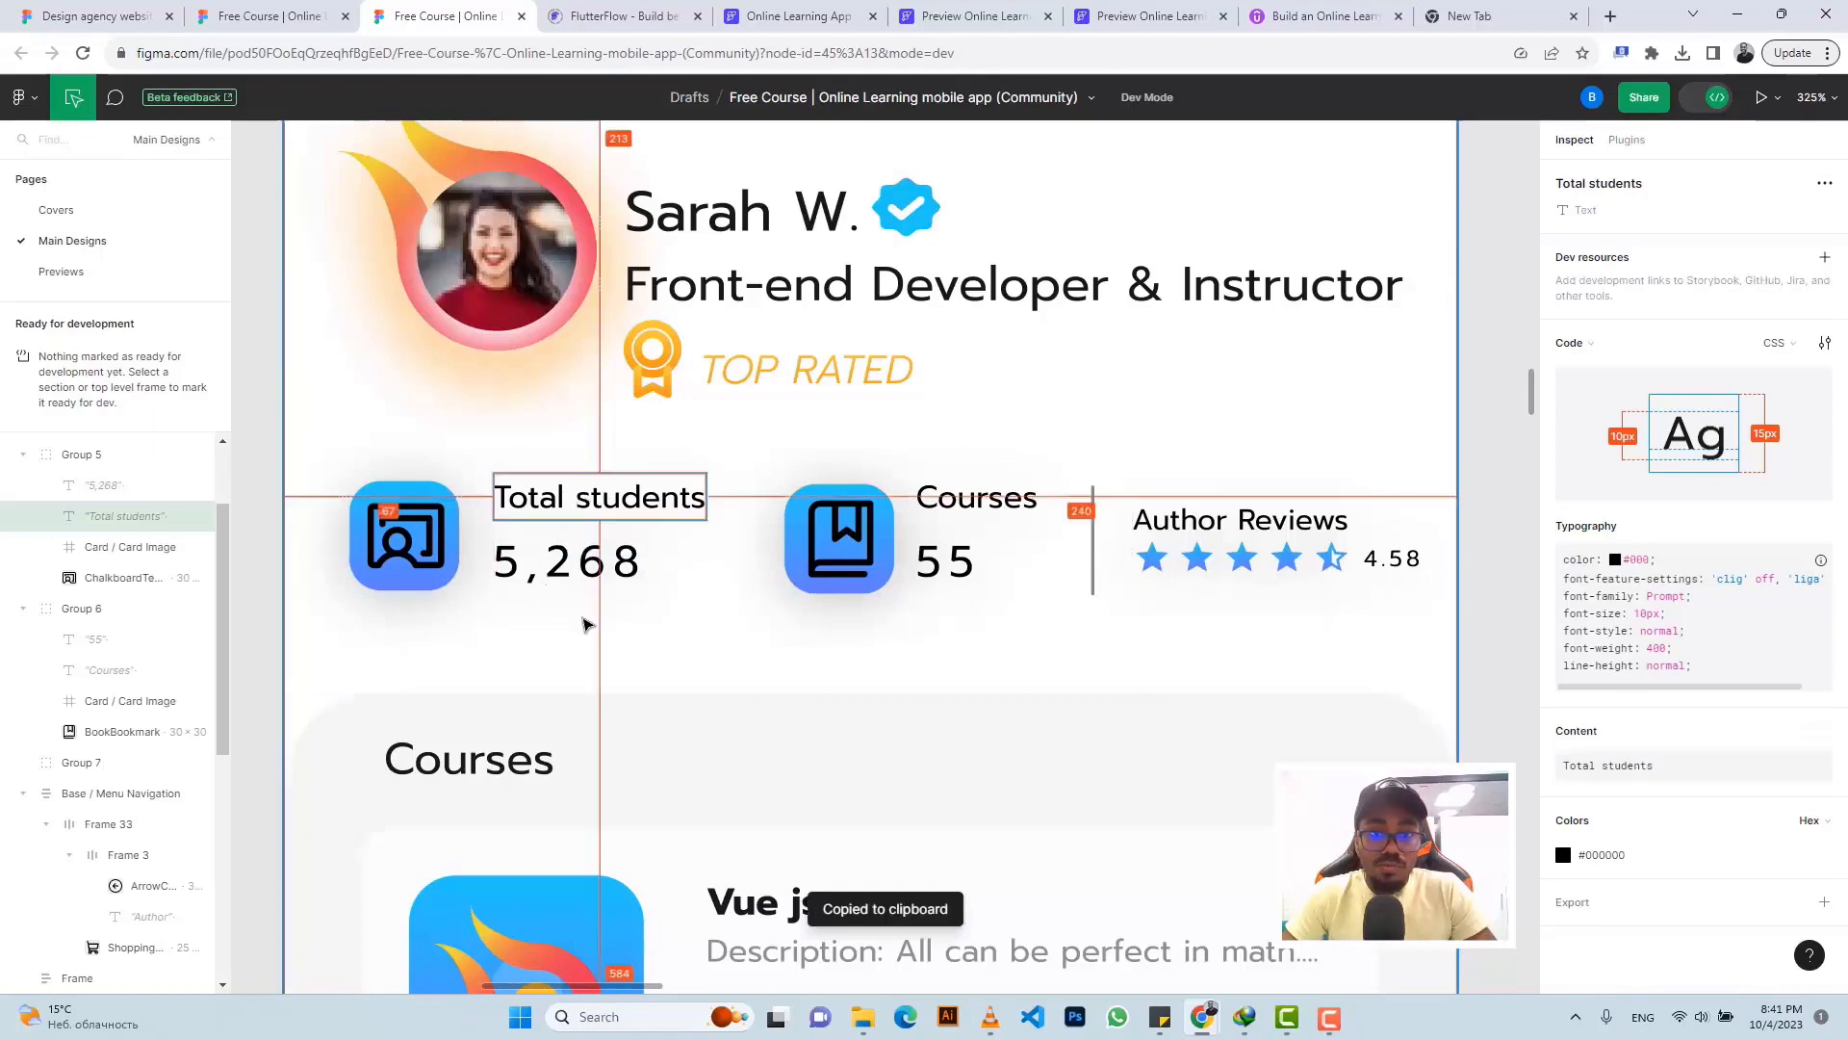
{"action": "left_click", "coordinate": [800, 13]}
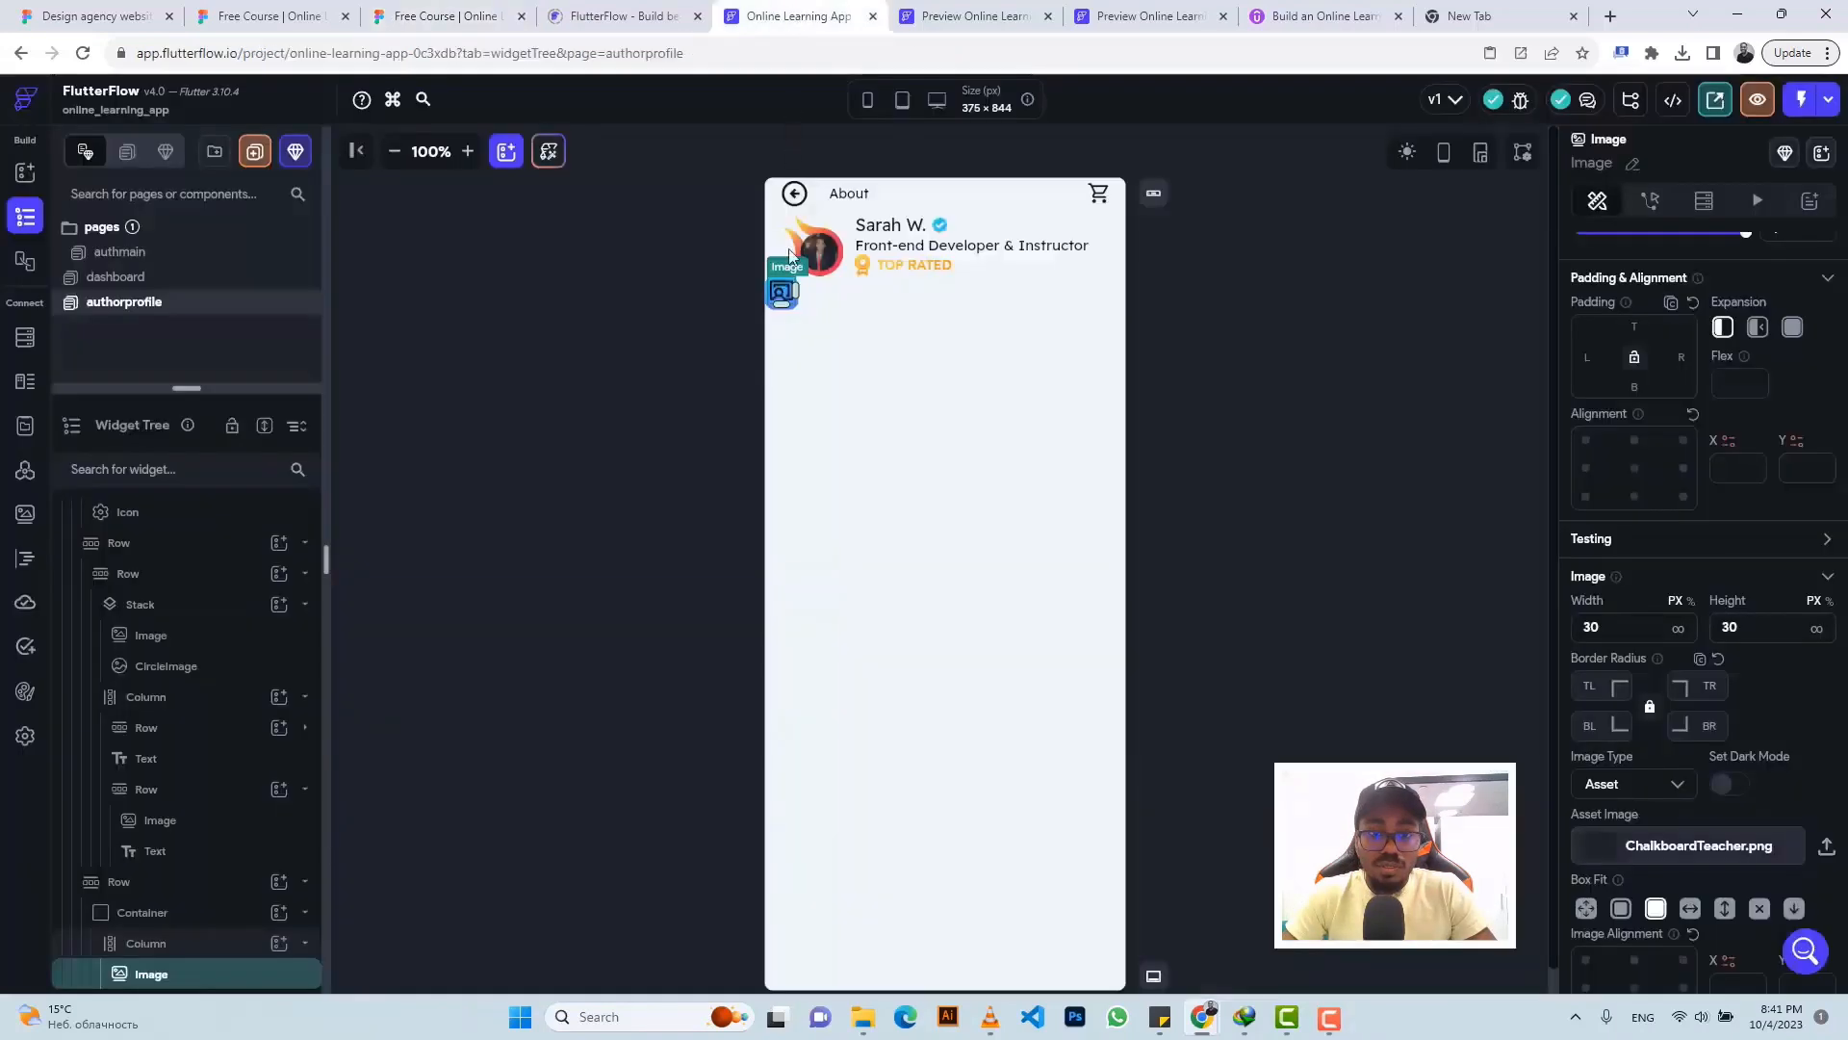
{"action": "left_click", "coordinate": [795, 312]}
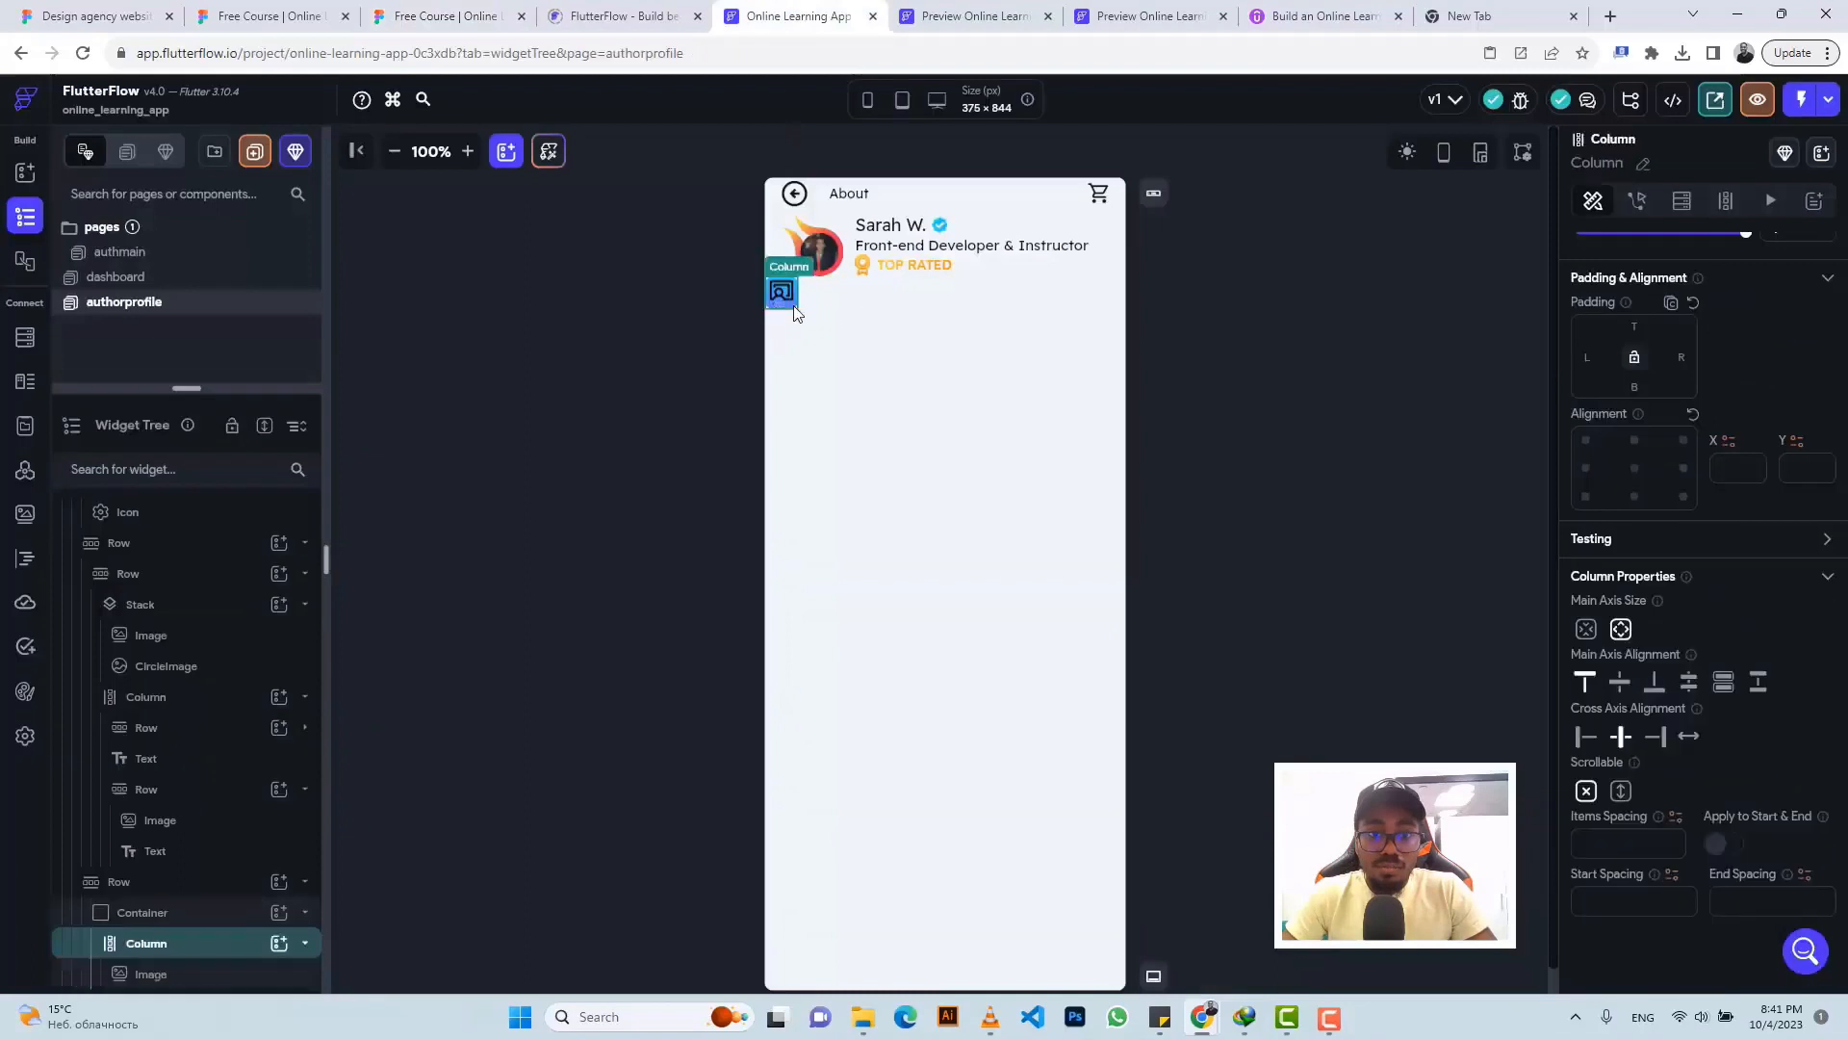
{"action": "left_click", "coordinate": [1623, 683]}
- Add a Column with a Text widget beside the icon container in the row
{"action": "left_click", "coordinate": [834, 301]}
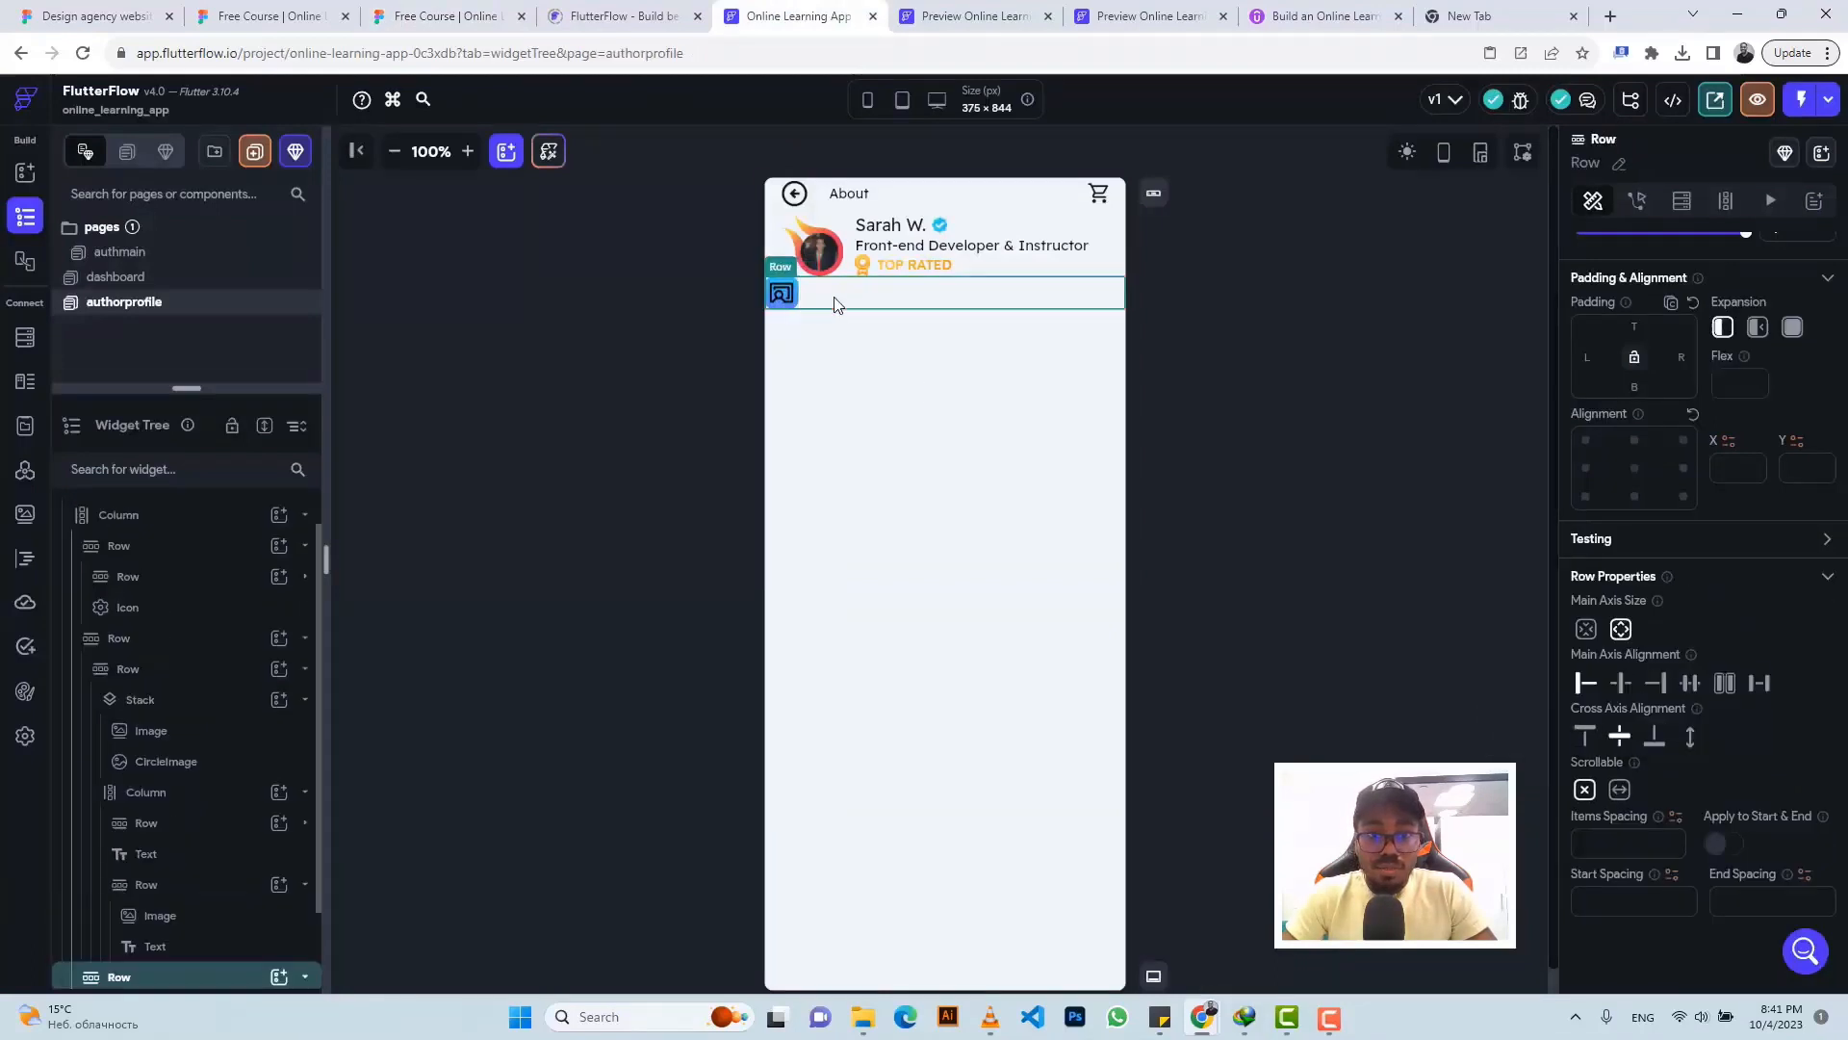
{"action": "left_click", "coordinate": [279, 979]}
{"action": "left_click", "coordinate": [478, 685]}
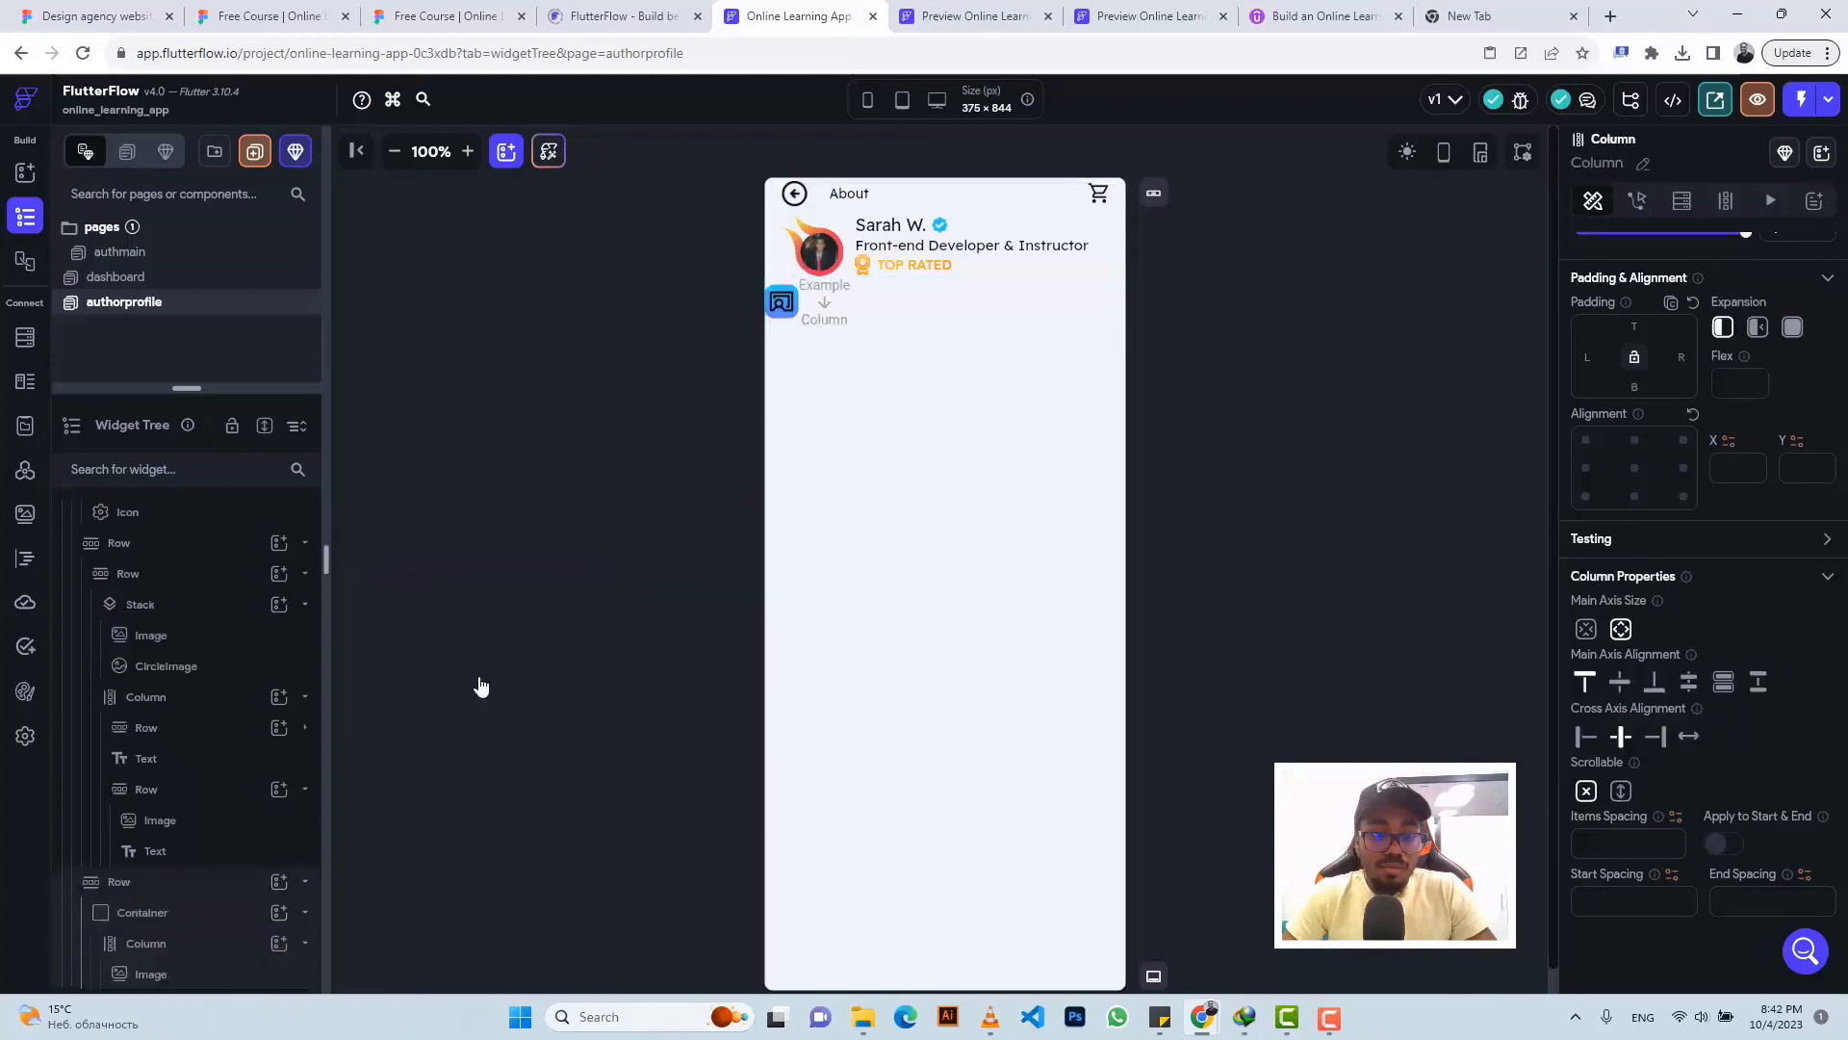
{"action": "scroll", "coordinate": [276, 962], "scroll_direction": "down", "scroll_amount": 1}
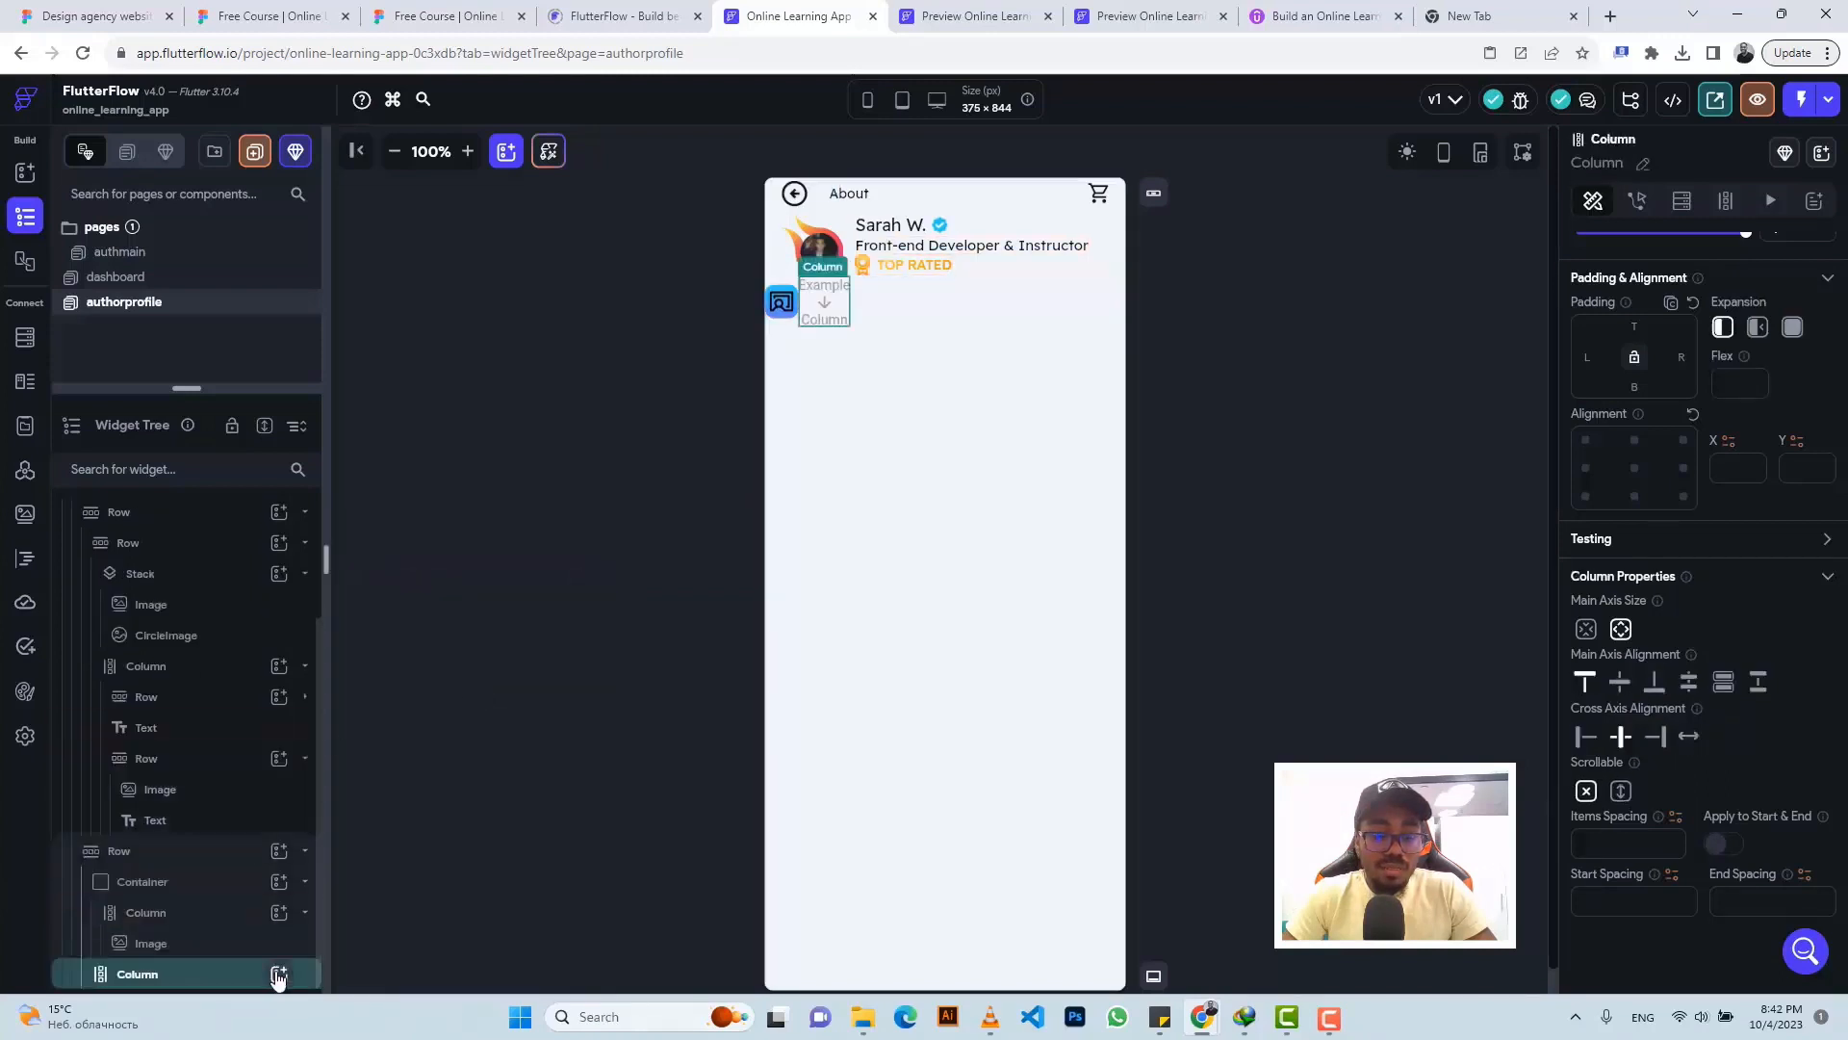
{"action": "left_click", "coordinate": [278, 975]}
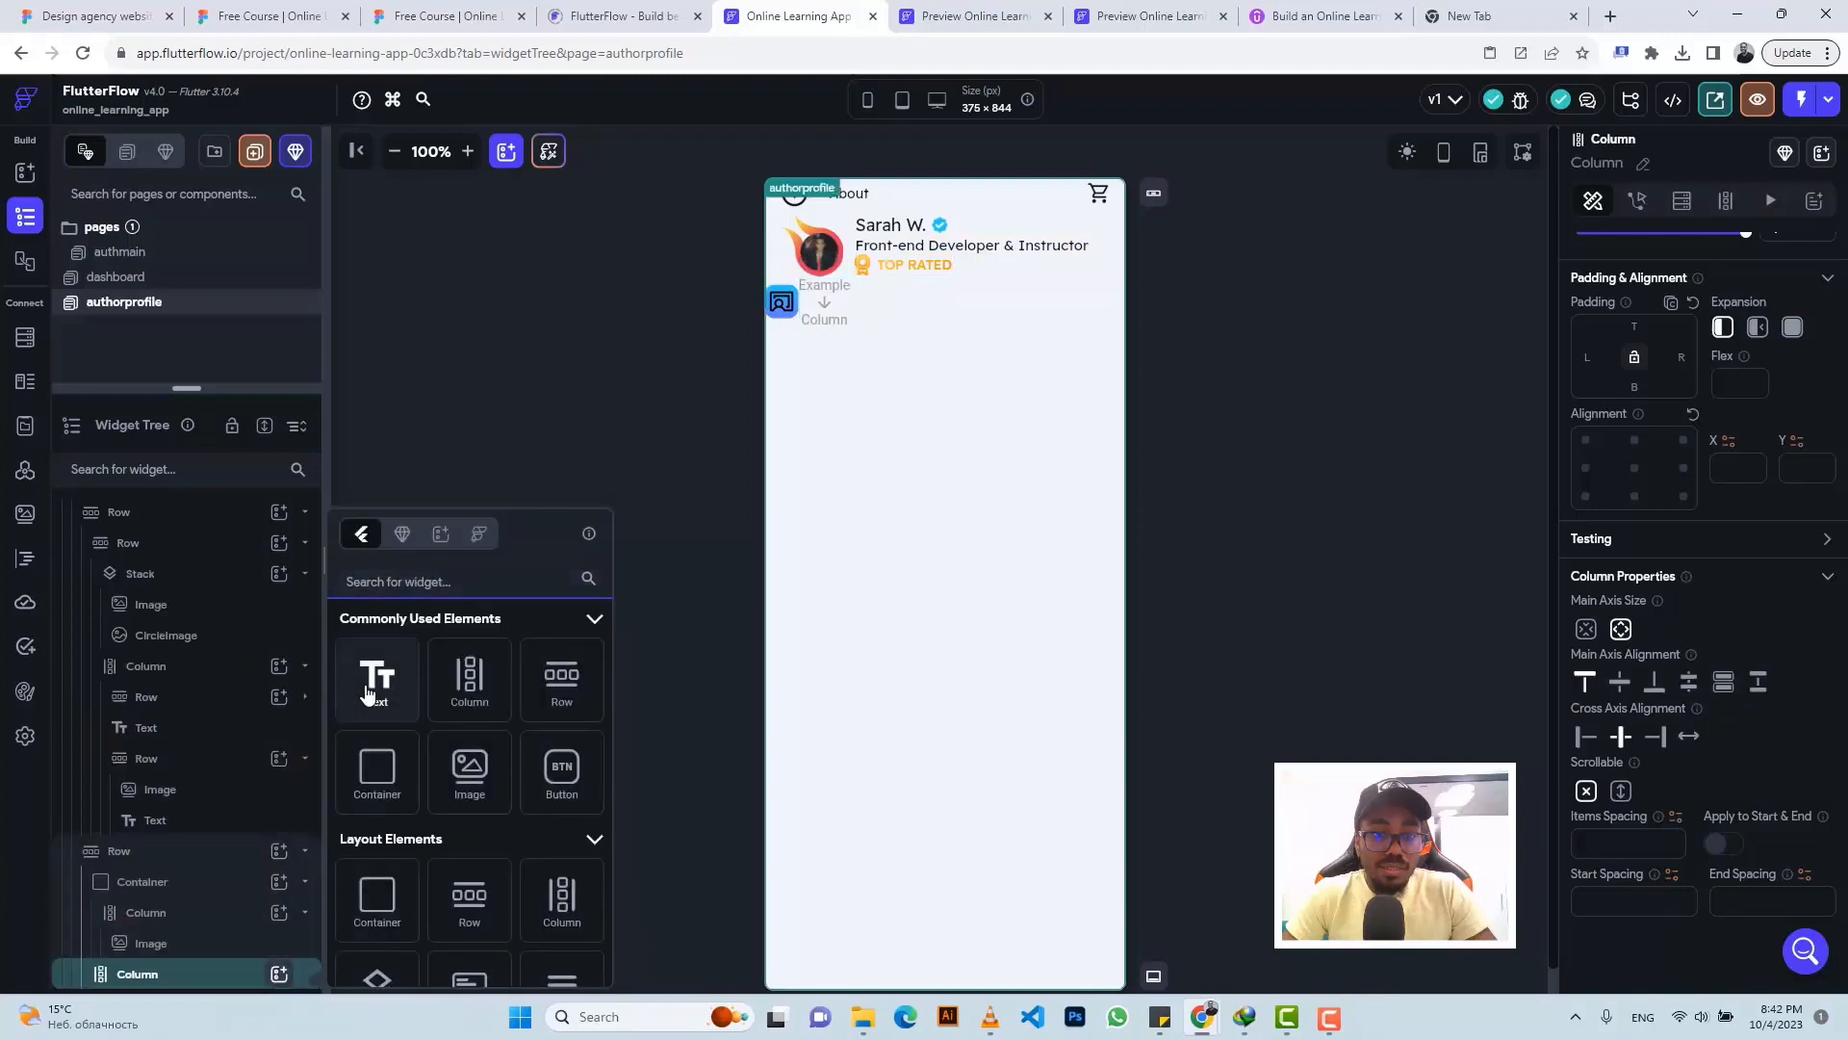
{"action": "left_click", "coordinate": [366, 693]}
{"action": "scroll", "coordinate": [1658, 349], "scroll_direction": "up", "scroll_amount": 2}
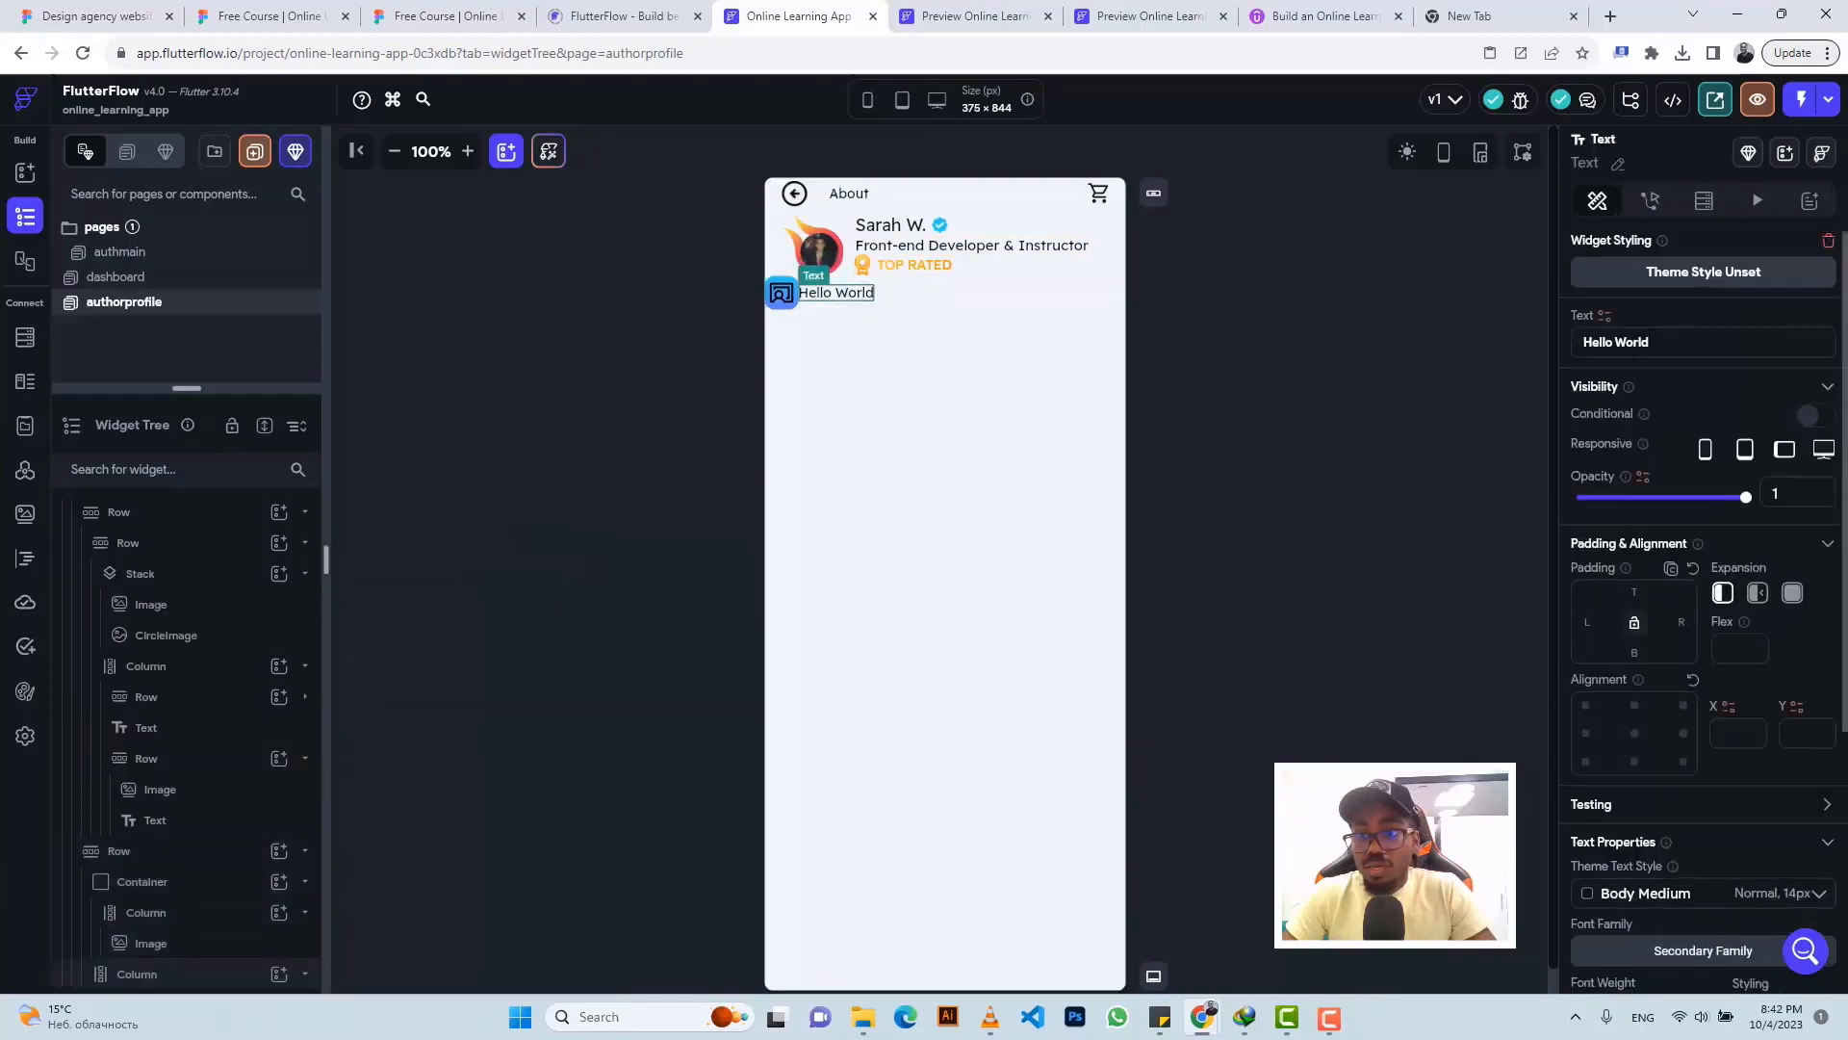
- Set the text to 'Total students' at font size 10
{"action": "triple_click", "coordinate": [1634, 343]}
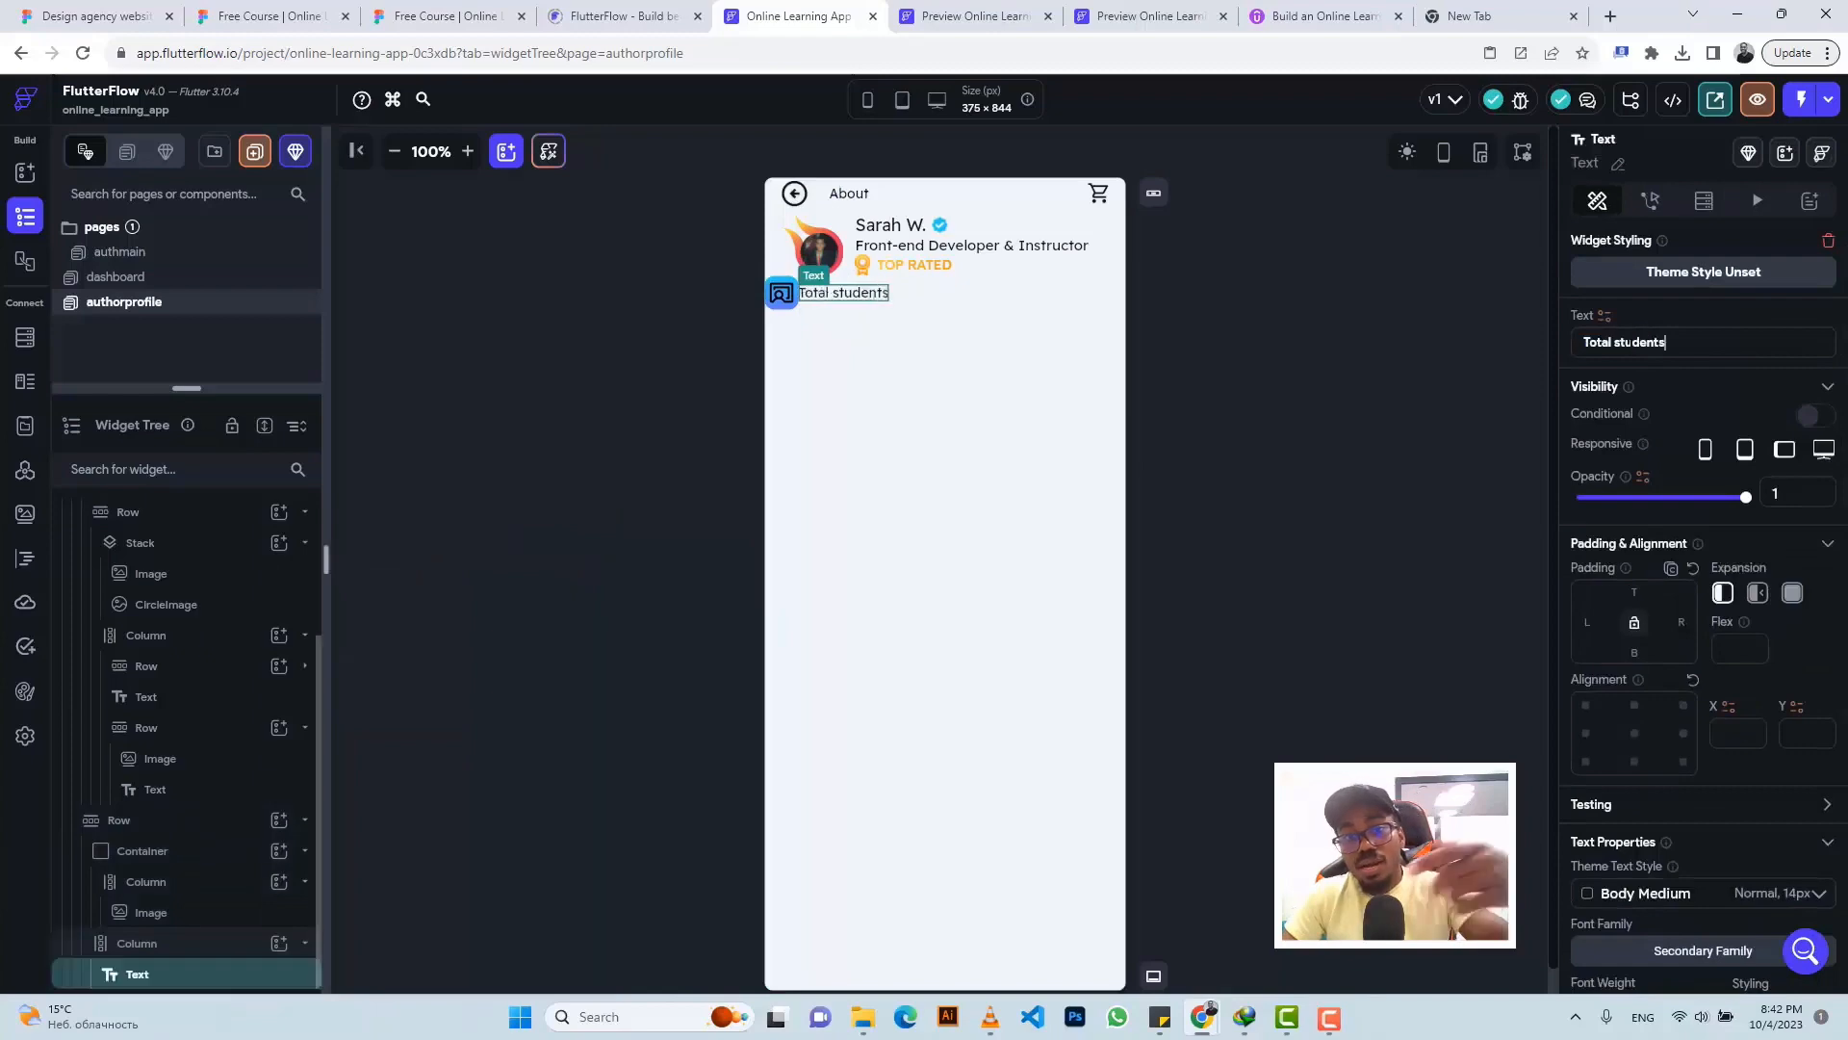
{"action": "left_click", "coordinate": [443, 15]}
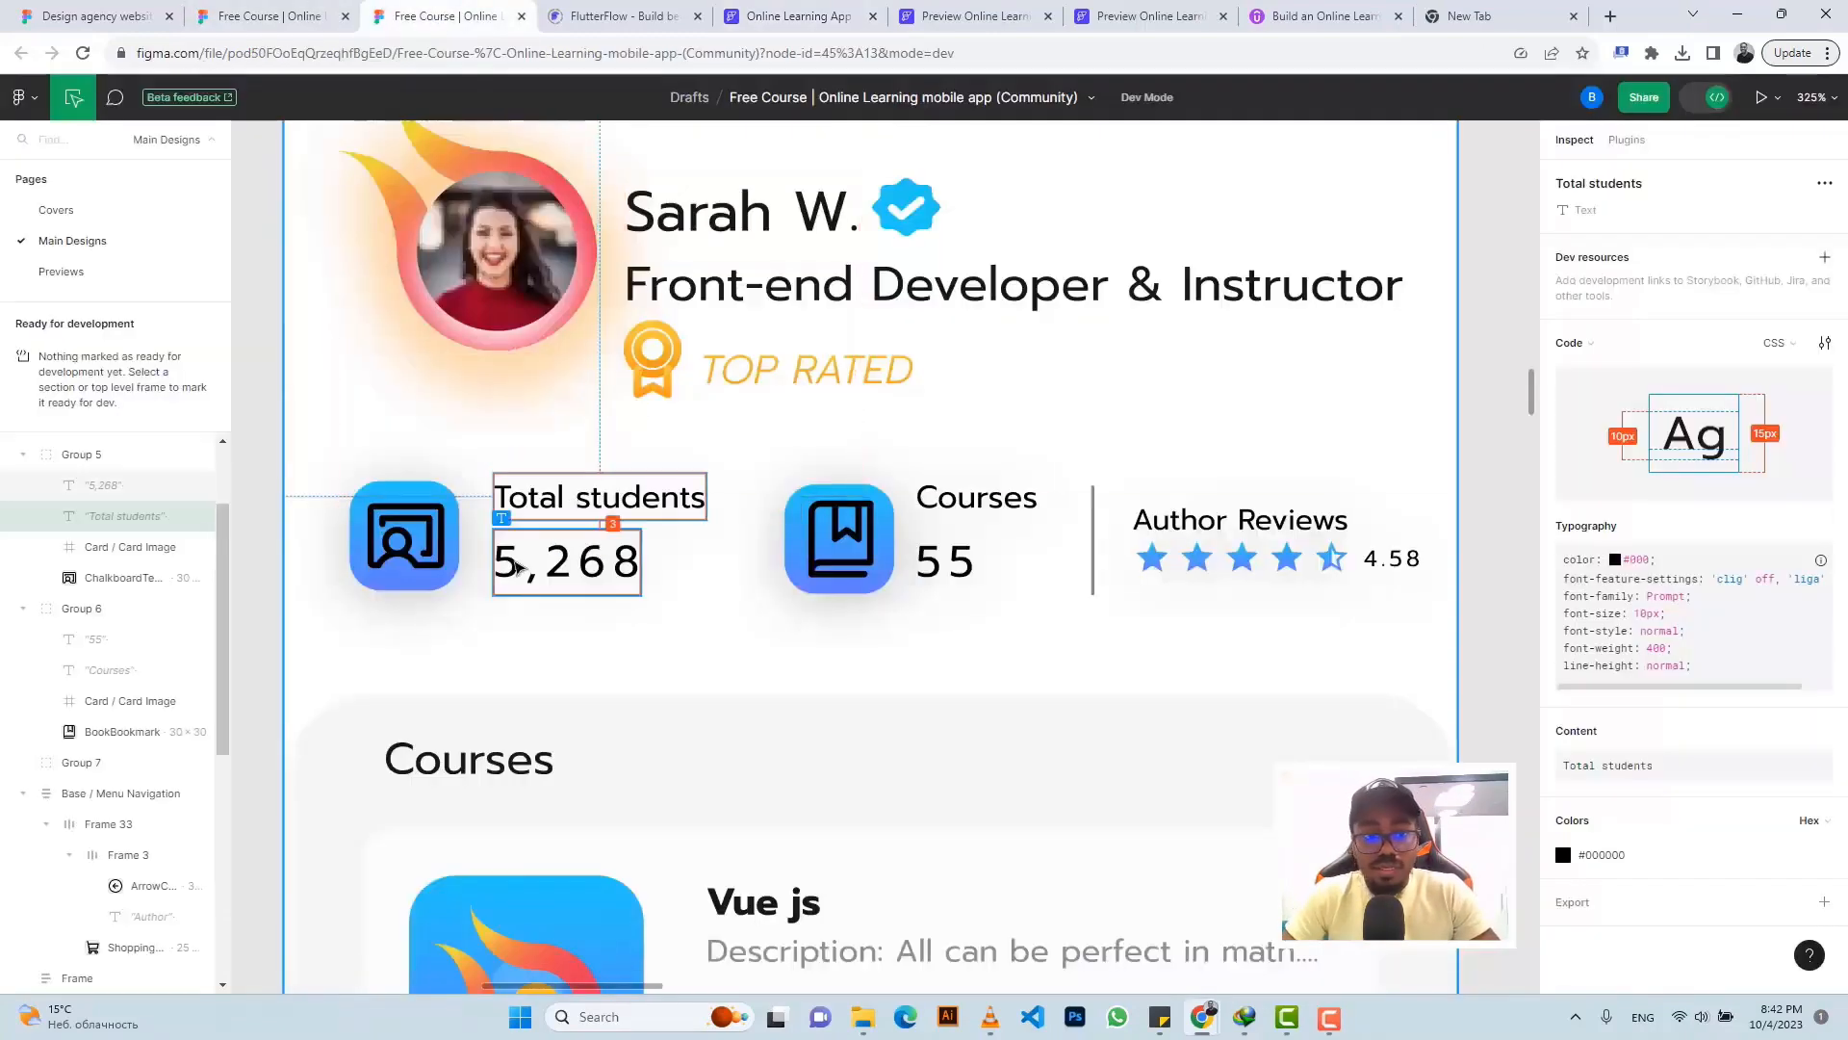
{"action": "left_click", "coordinate": [510, 568]}
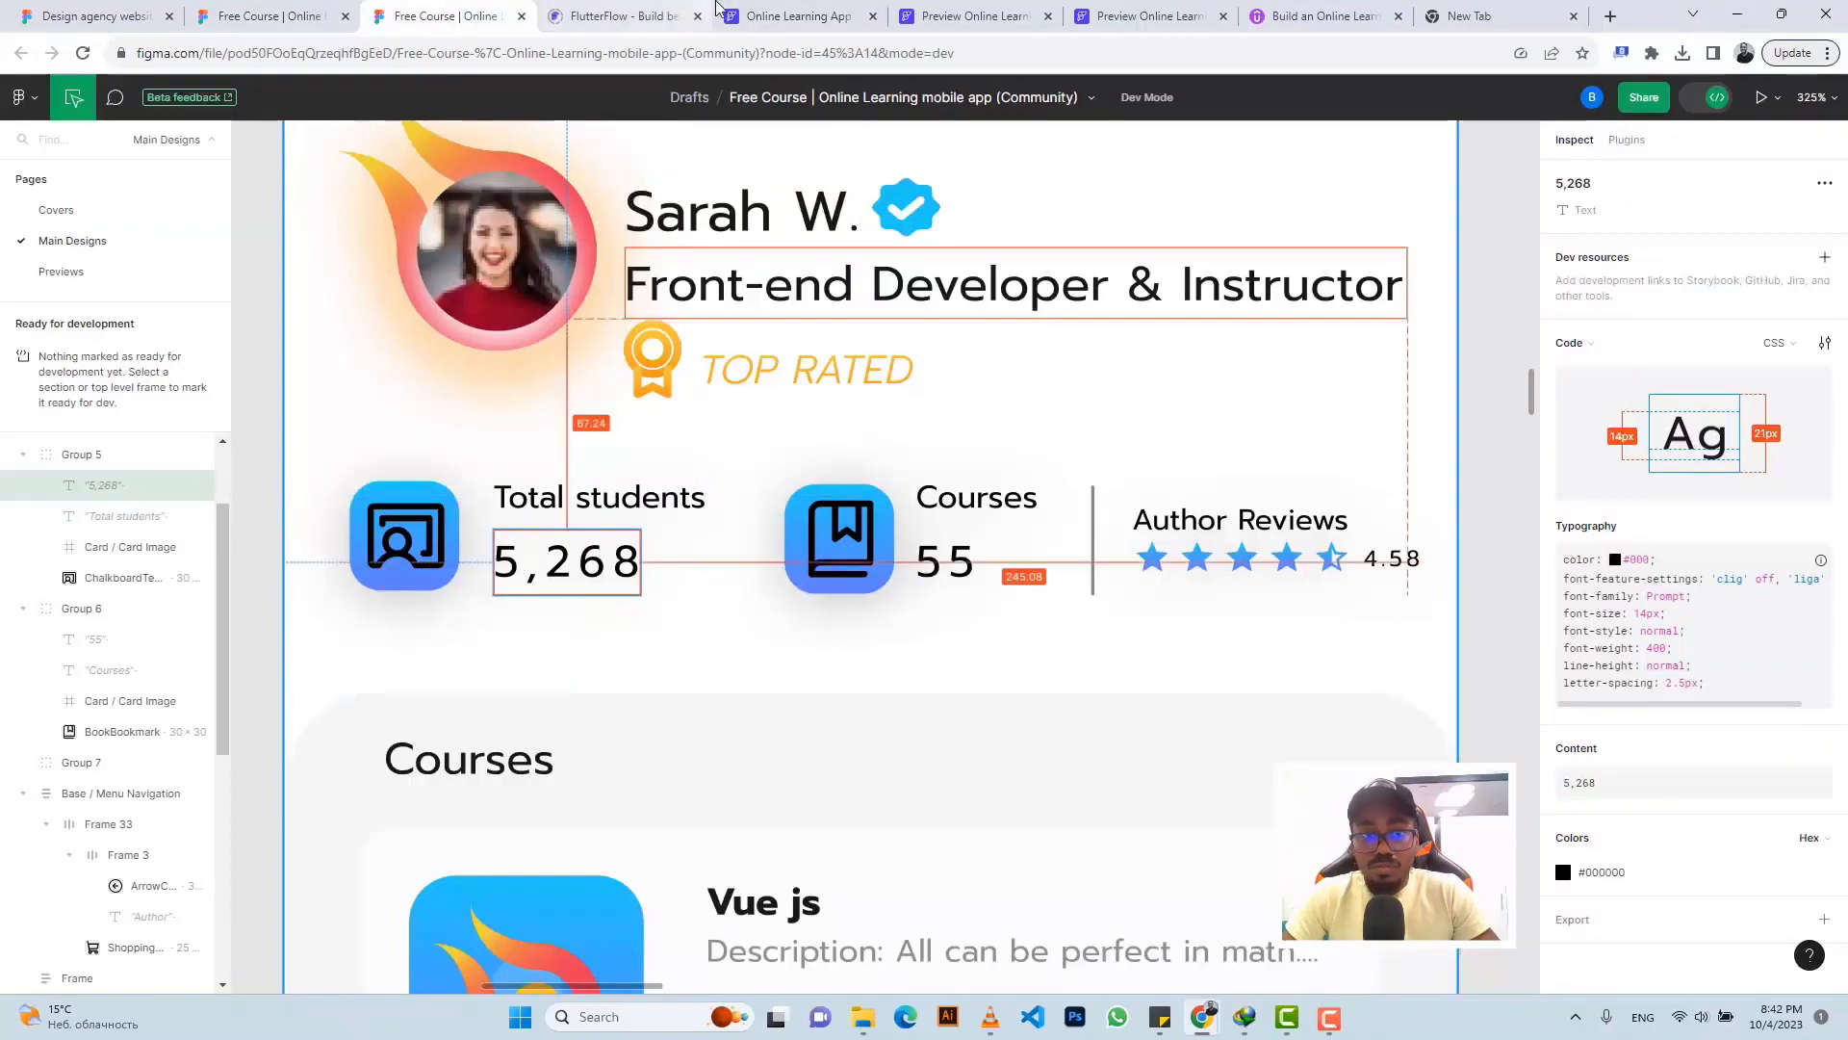
{"action": "left_click", "coordinate": [789, 16]}
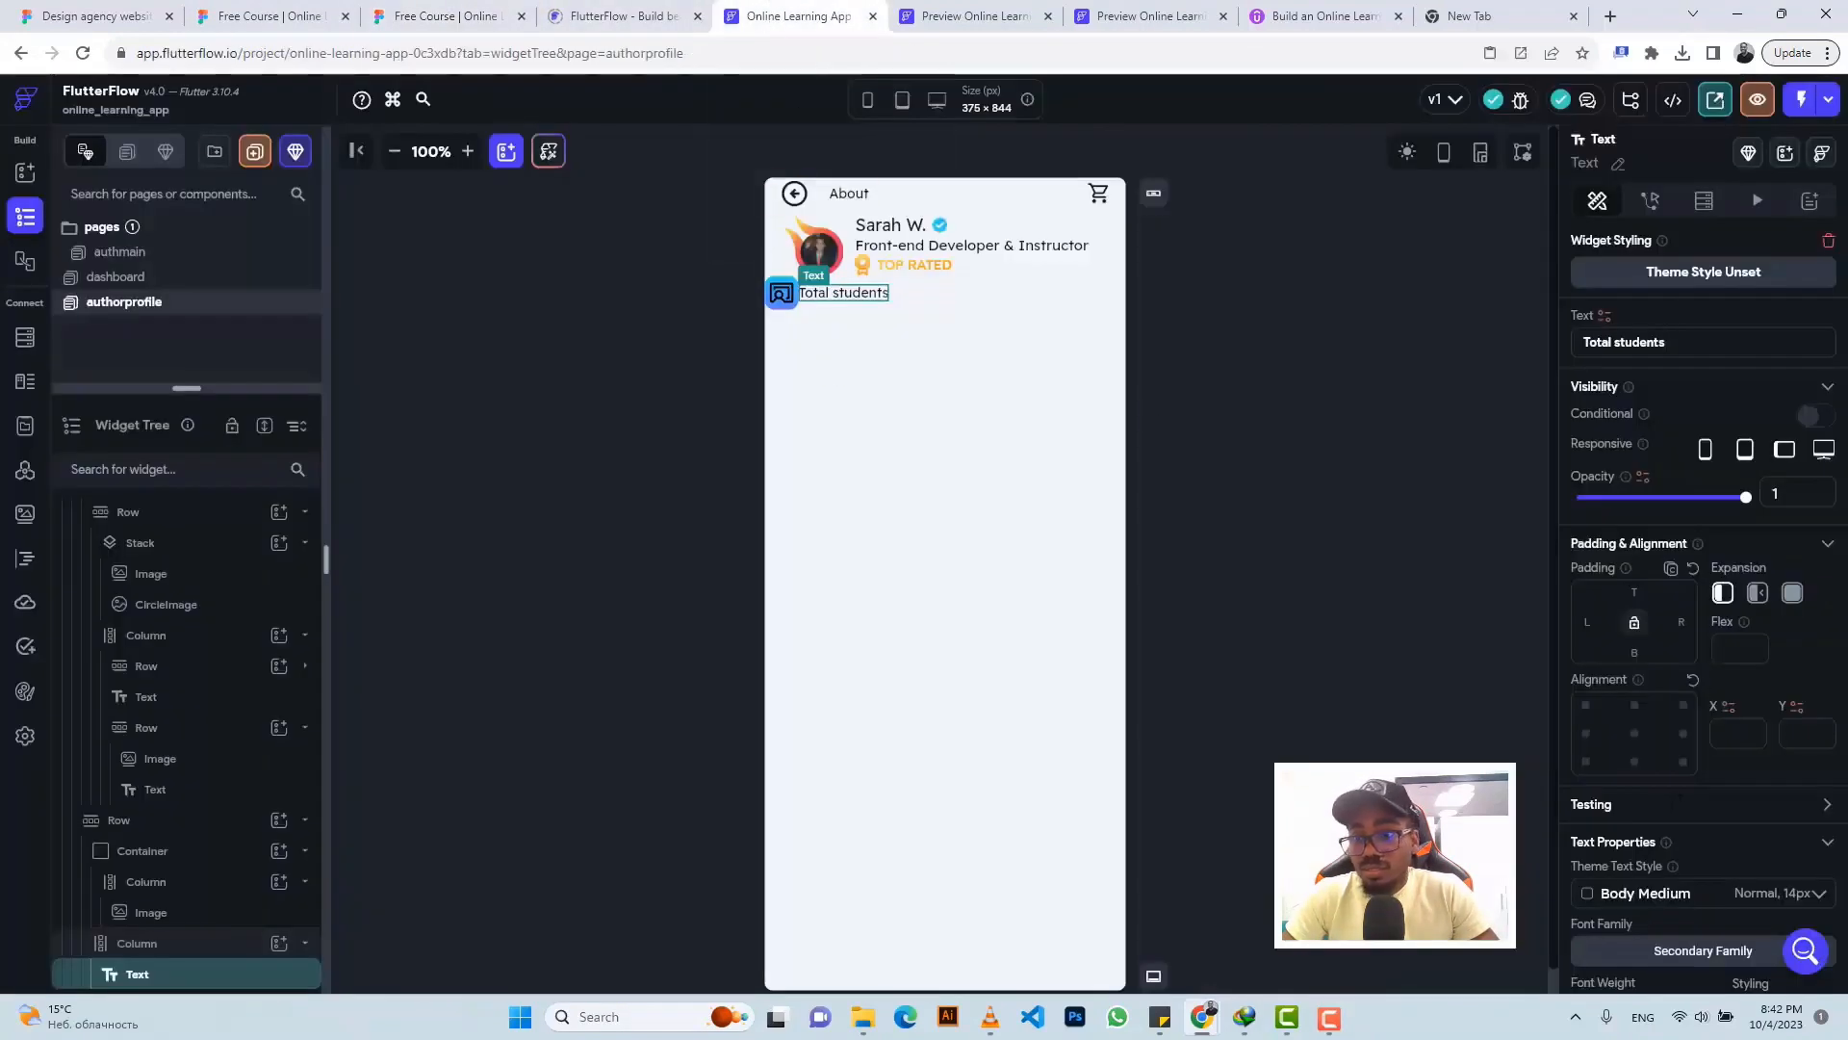
{"action": "scroll", "coordinate": [1646, 793], "scroll_direction": "down", "scroll_amount": 4}
{"action": "type", "text": "10"}
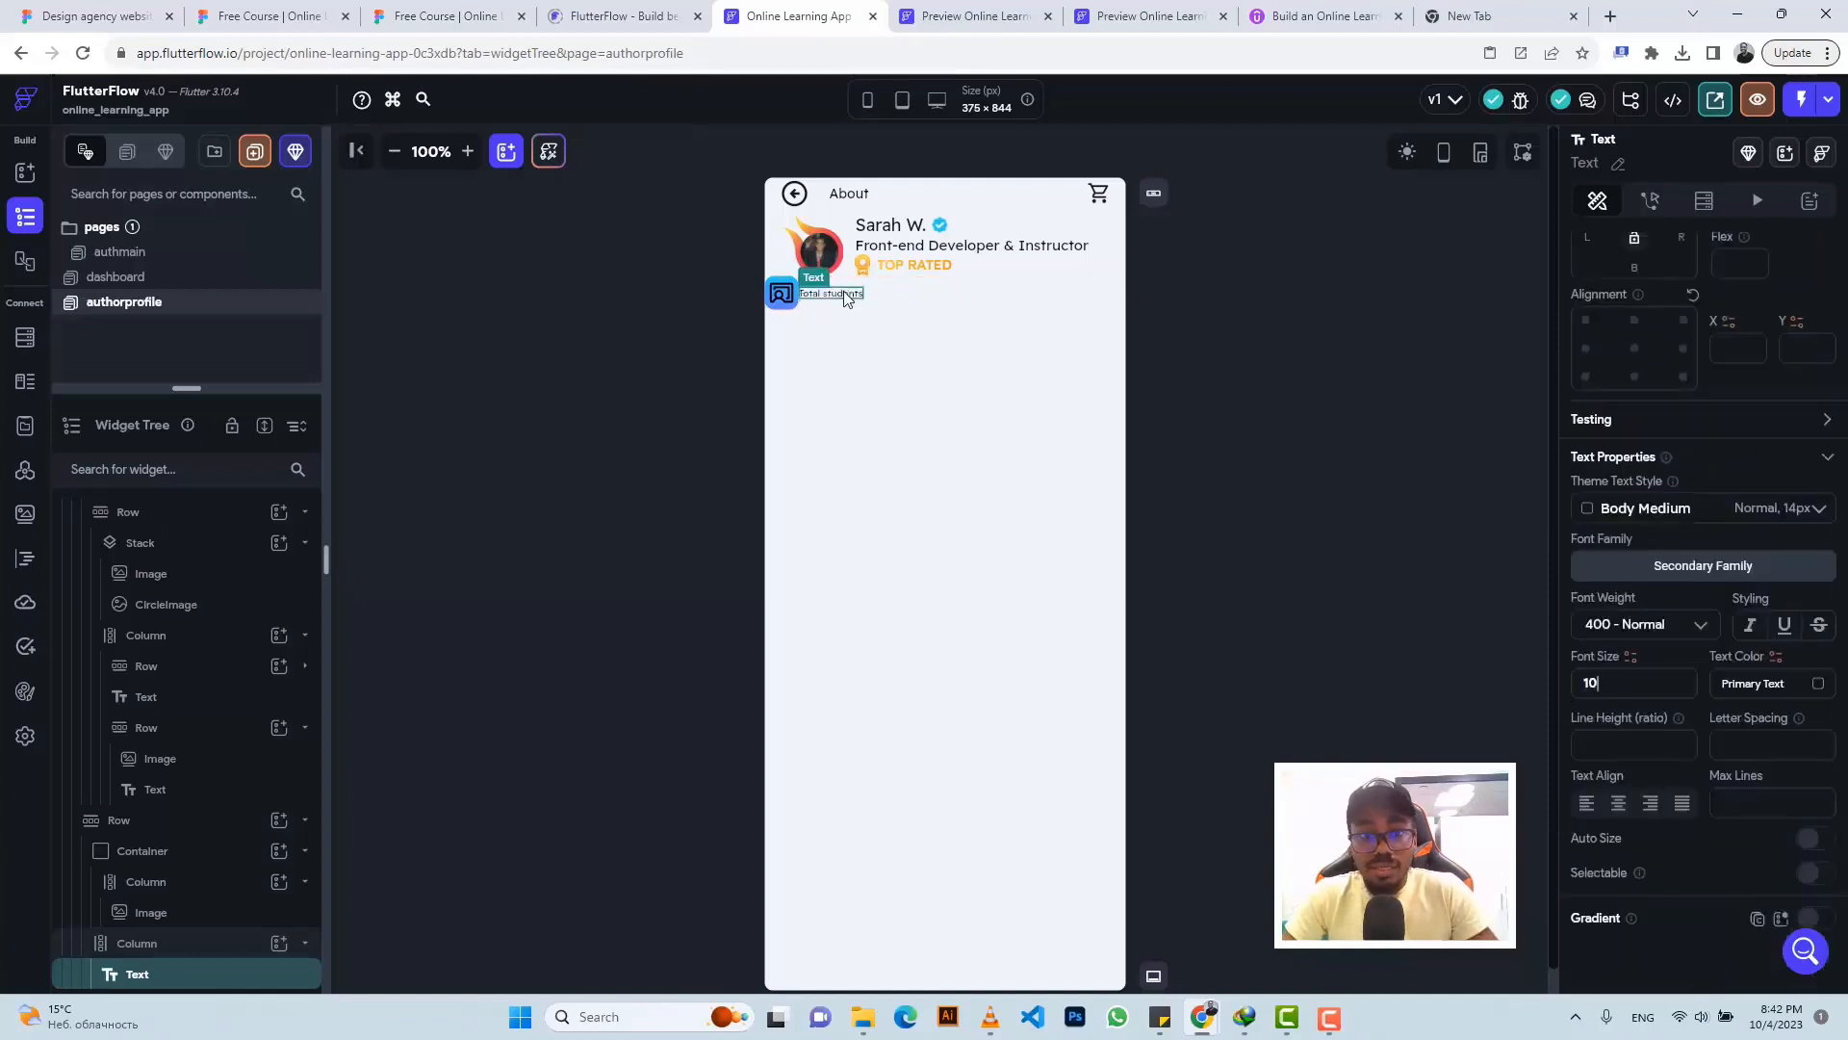
- Duplicate the label and change the copy to '5,268' at font size 14
{"action": "key", "text": "ctrl+d"}
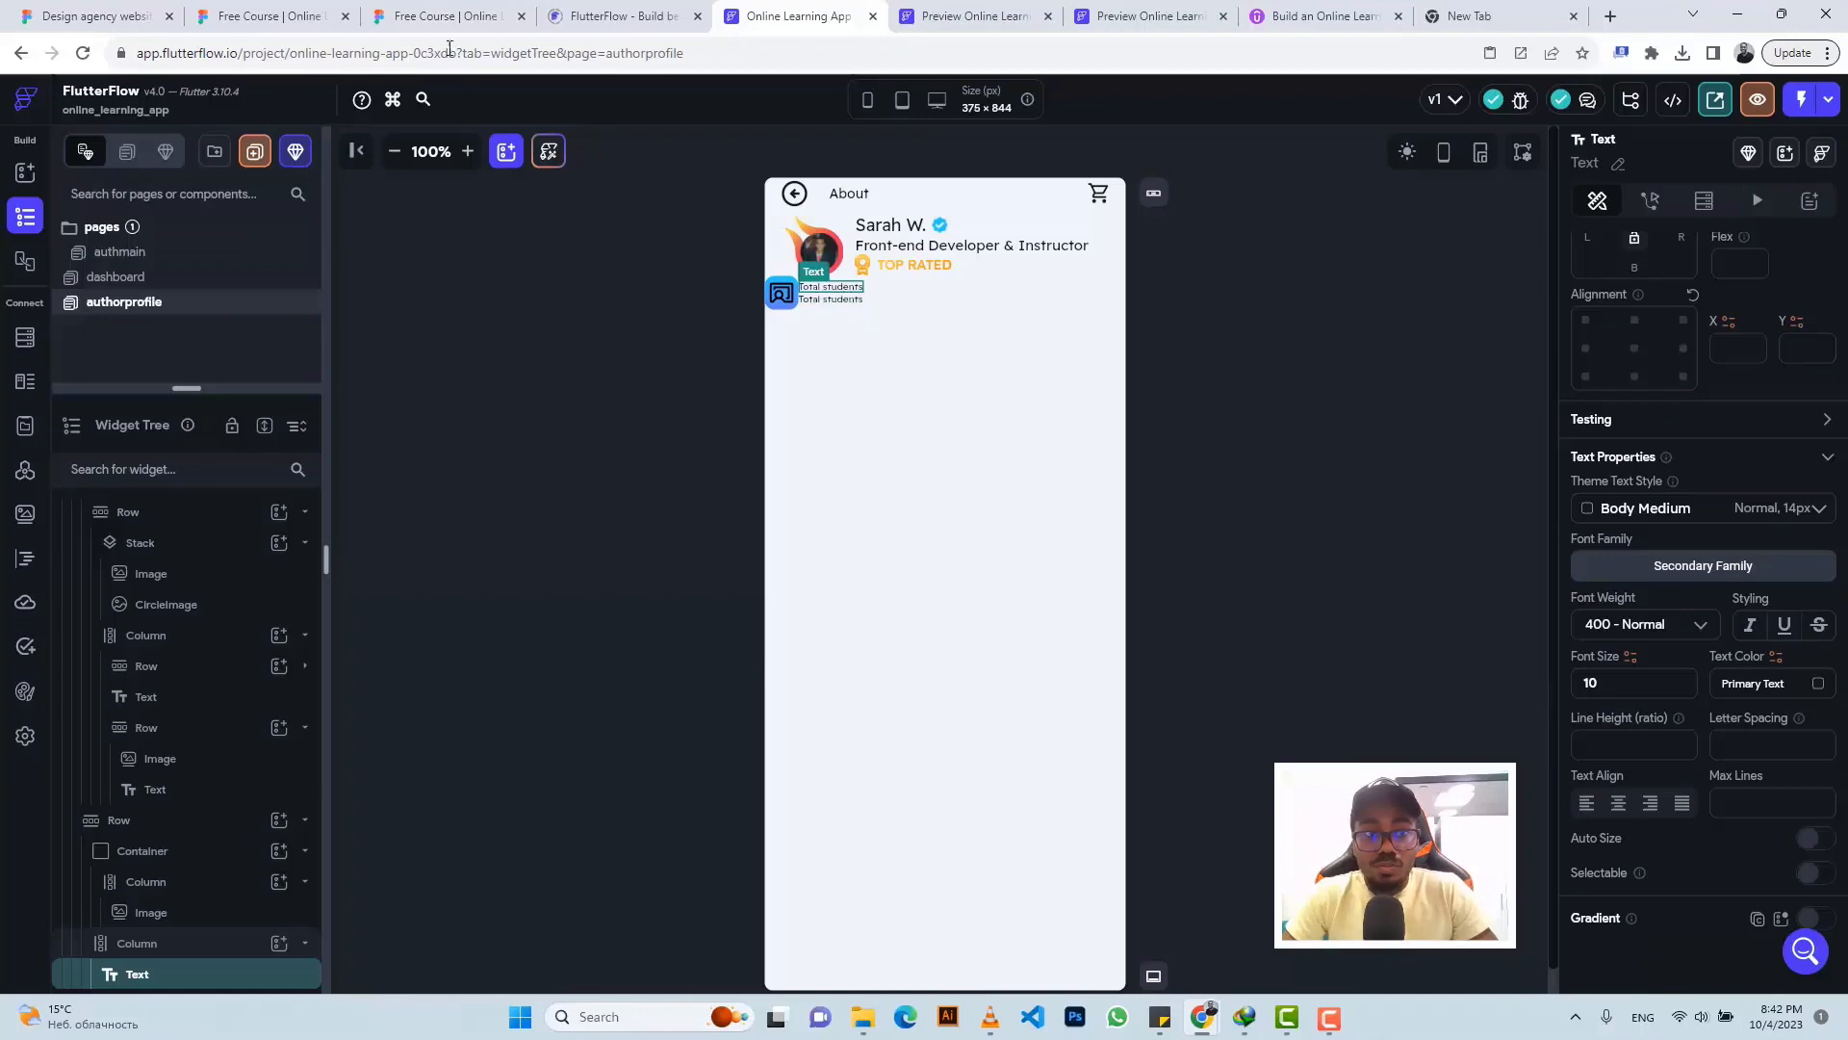
{"action": "left_click", "coordinate": [447, 16]}
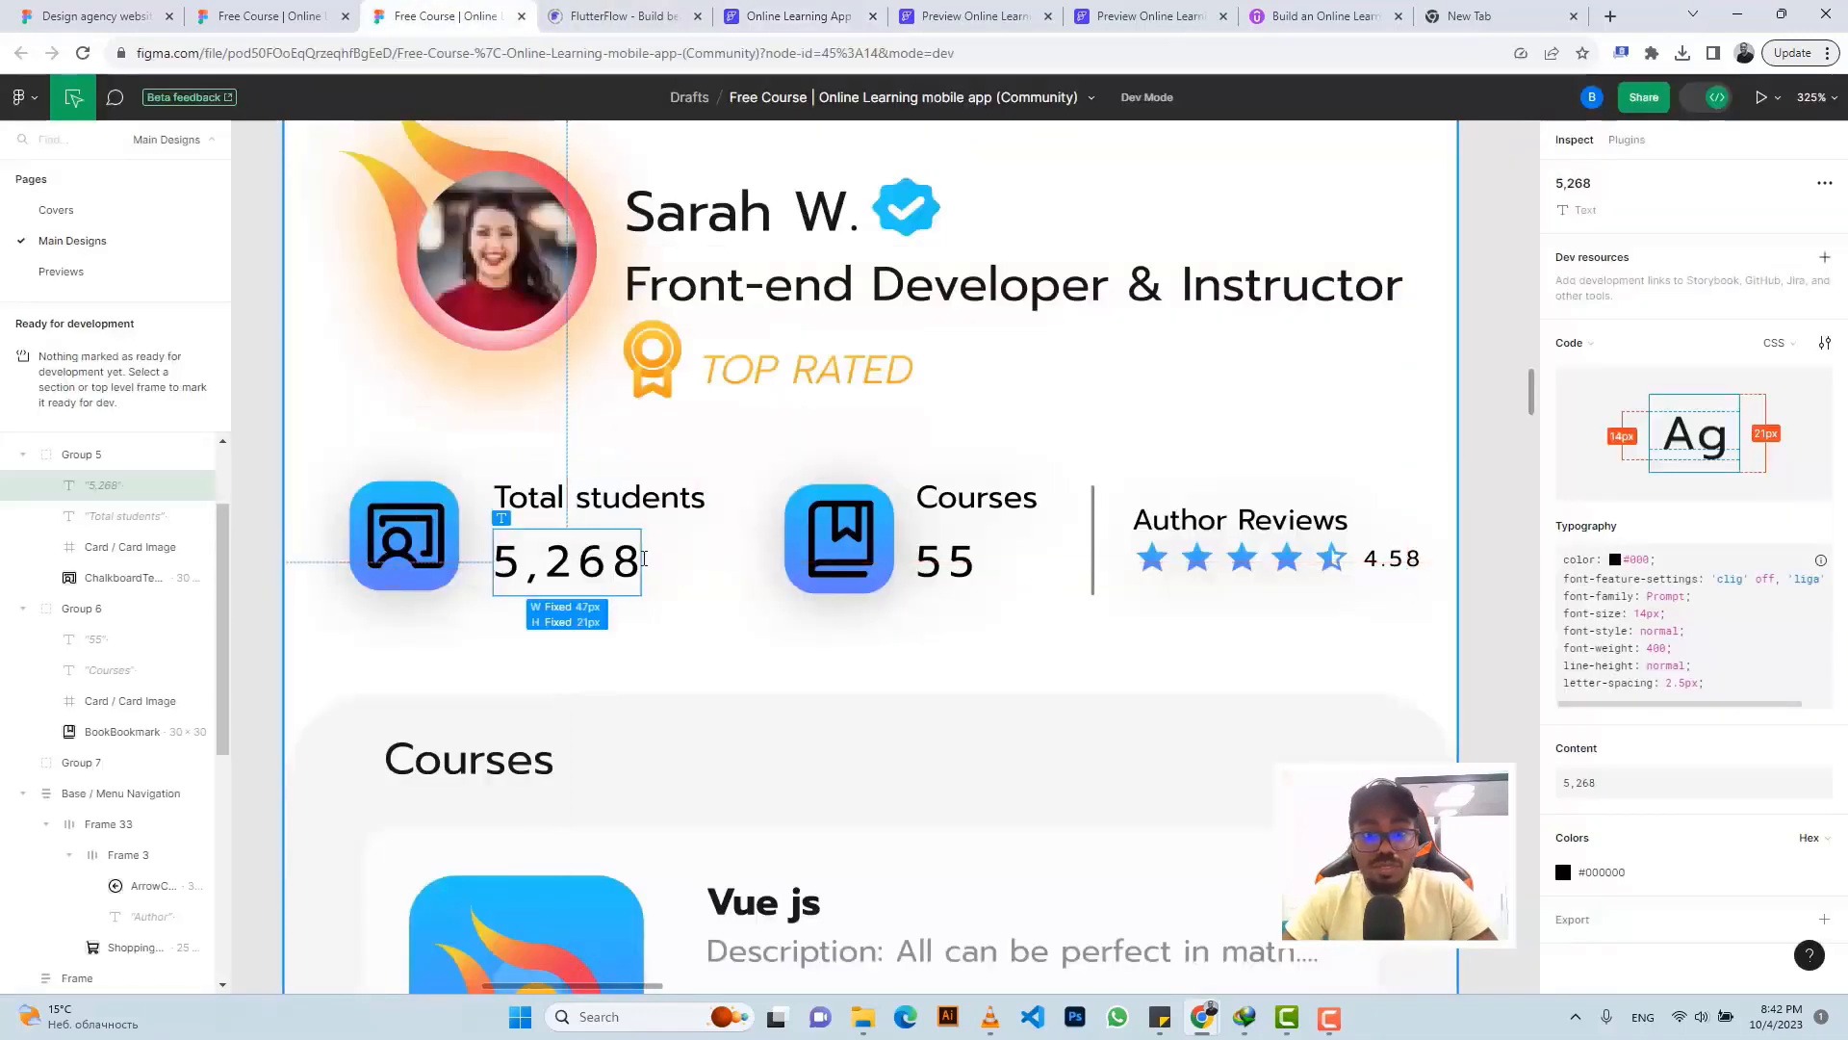
{"action": "left_click", "coordinate": [1818, 748]}
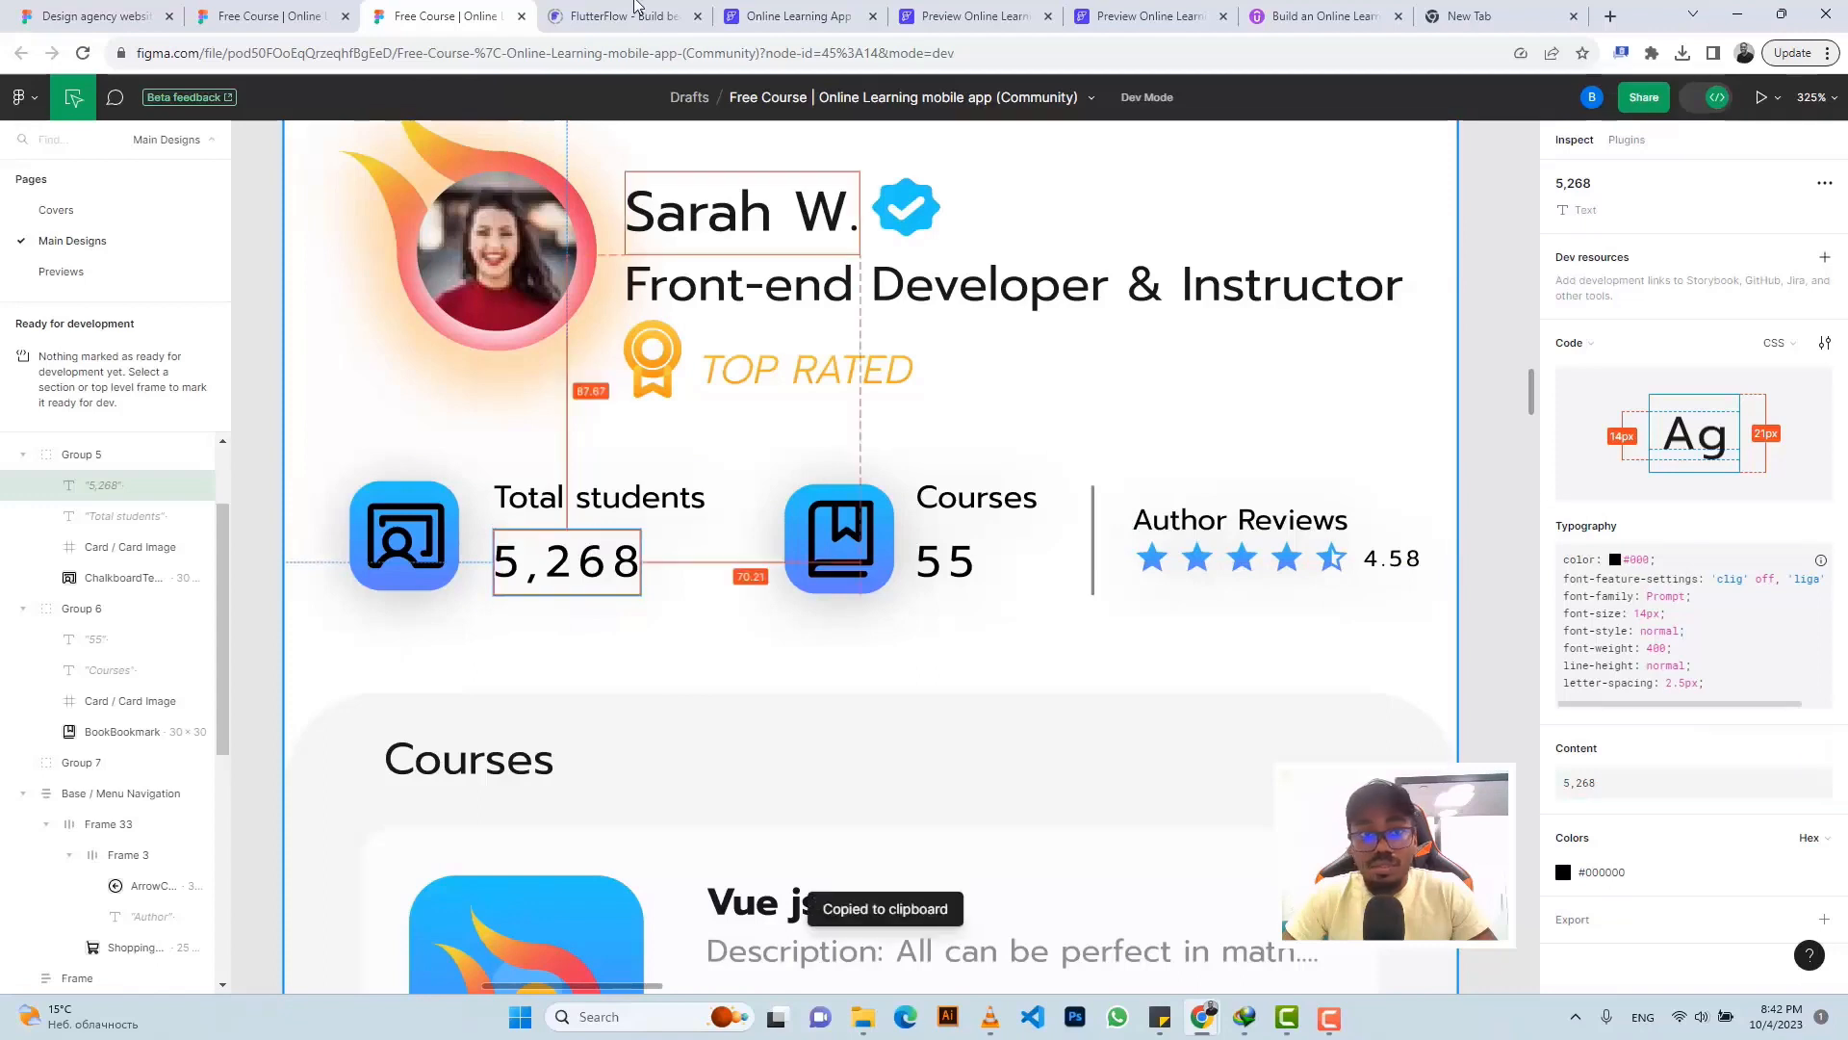
{"action": "left_click", "coordinate": [785, 15]}
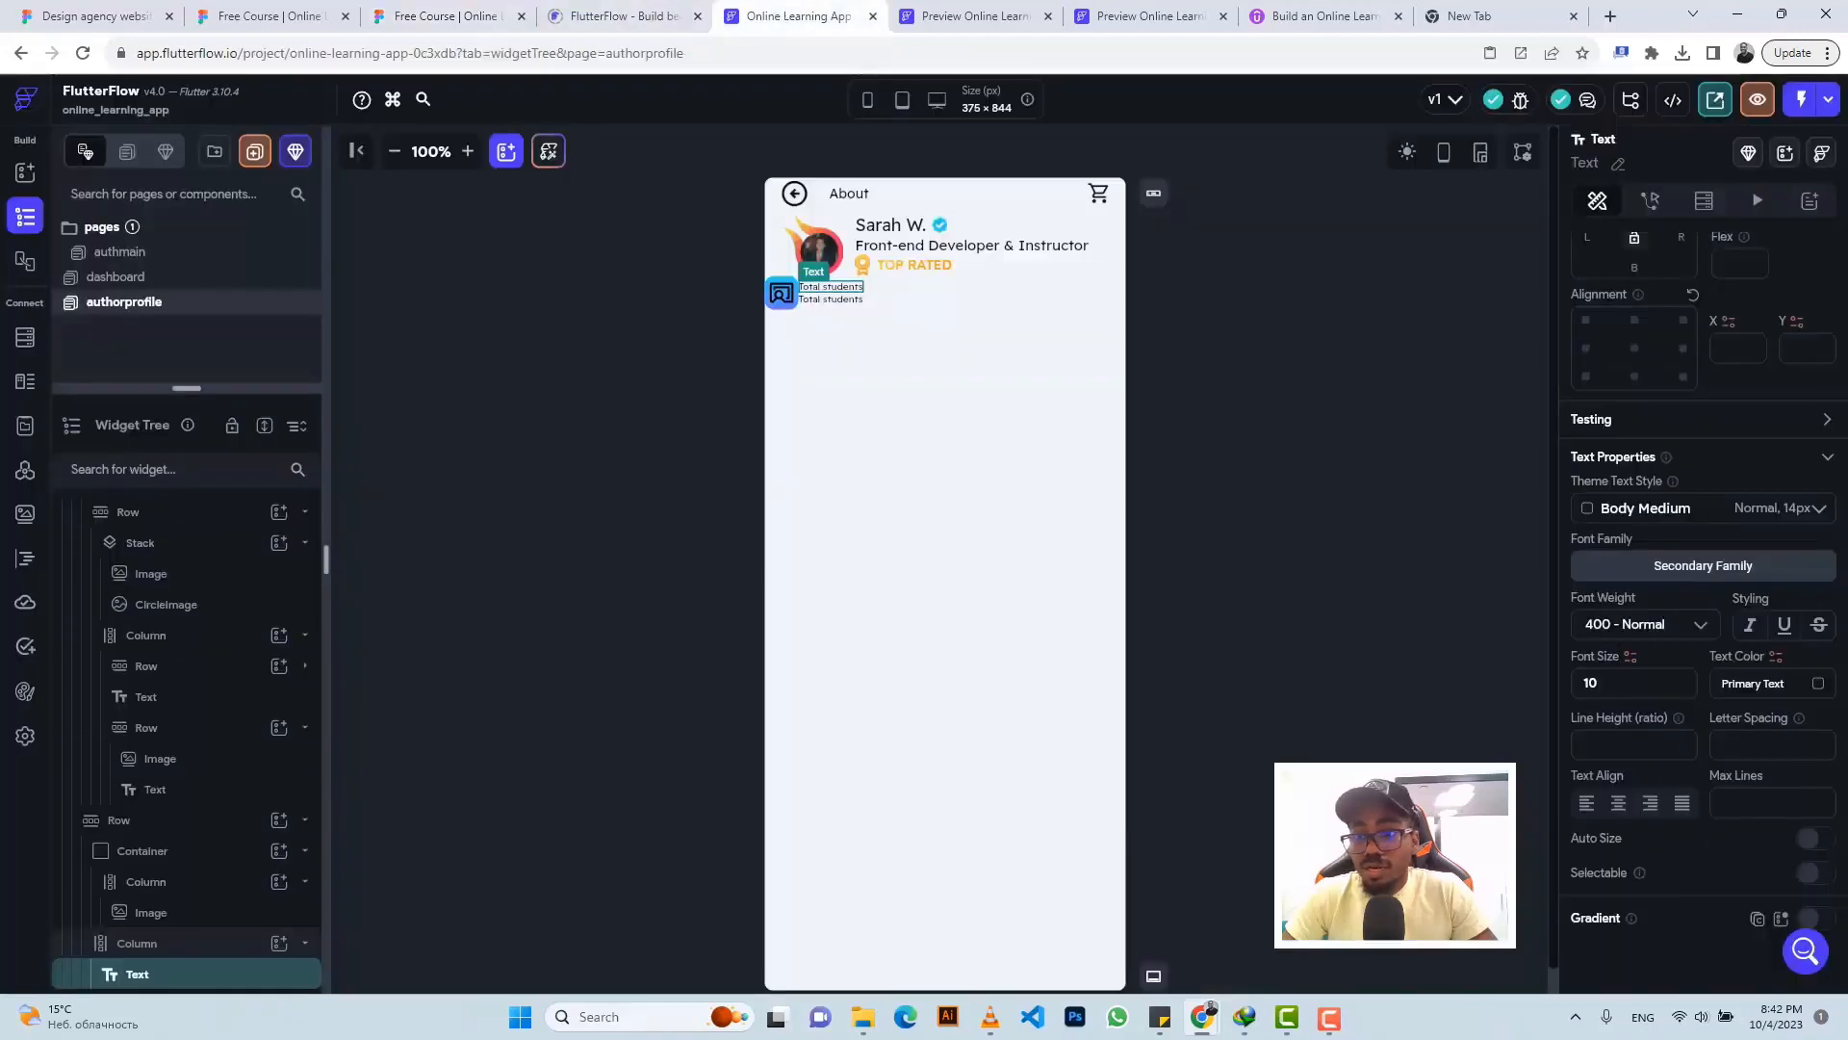
{"action": "left_click", "coordinate": [851, 310]}
{"action": "scroll", "coordinate": [1687, 389], "scroll_direction": "up", "scroll_amount": 3}
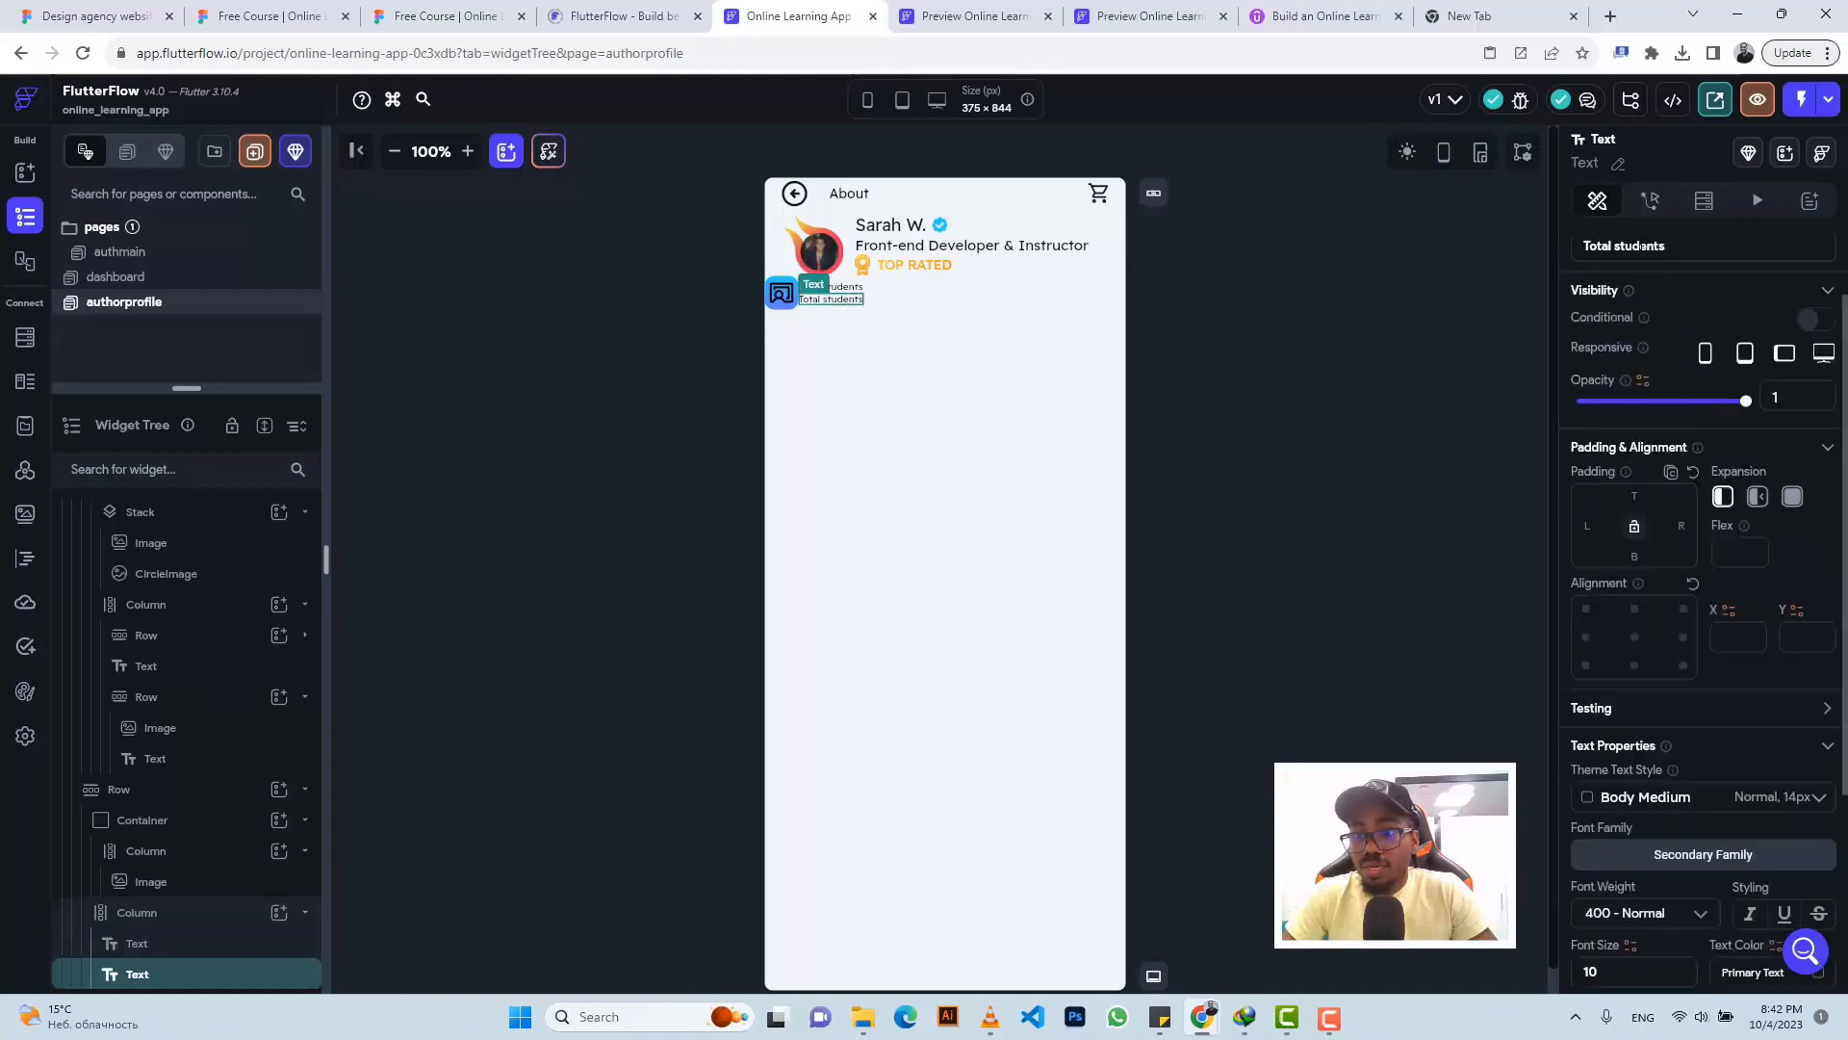
{"action": "scroll", "coordinate": [1656, 260], "scroll_direction": "up", "scroll_amount": 1}
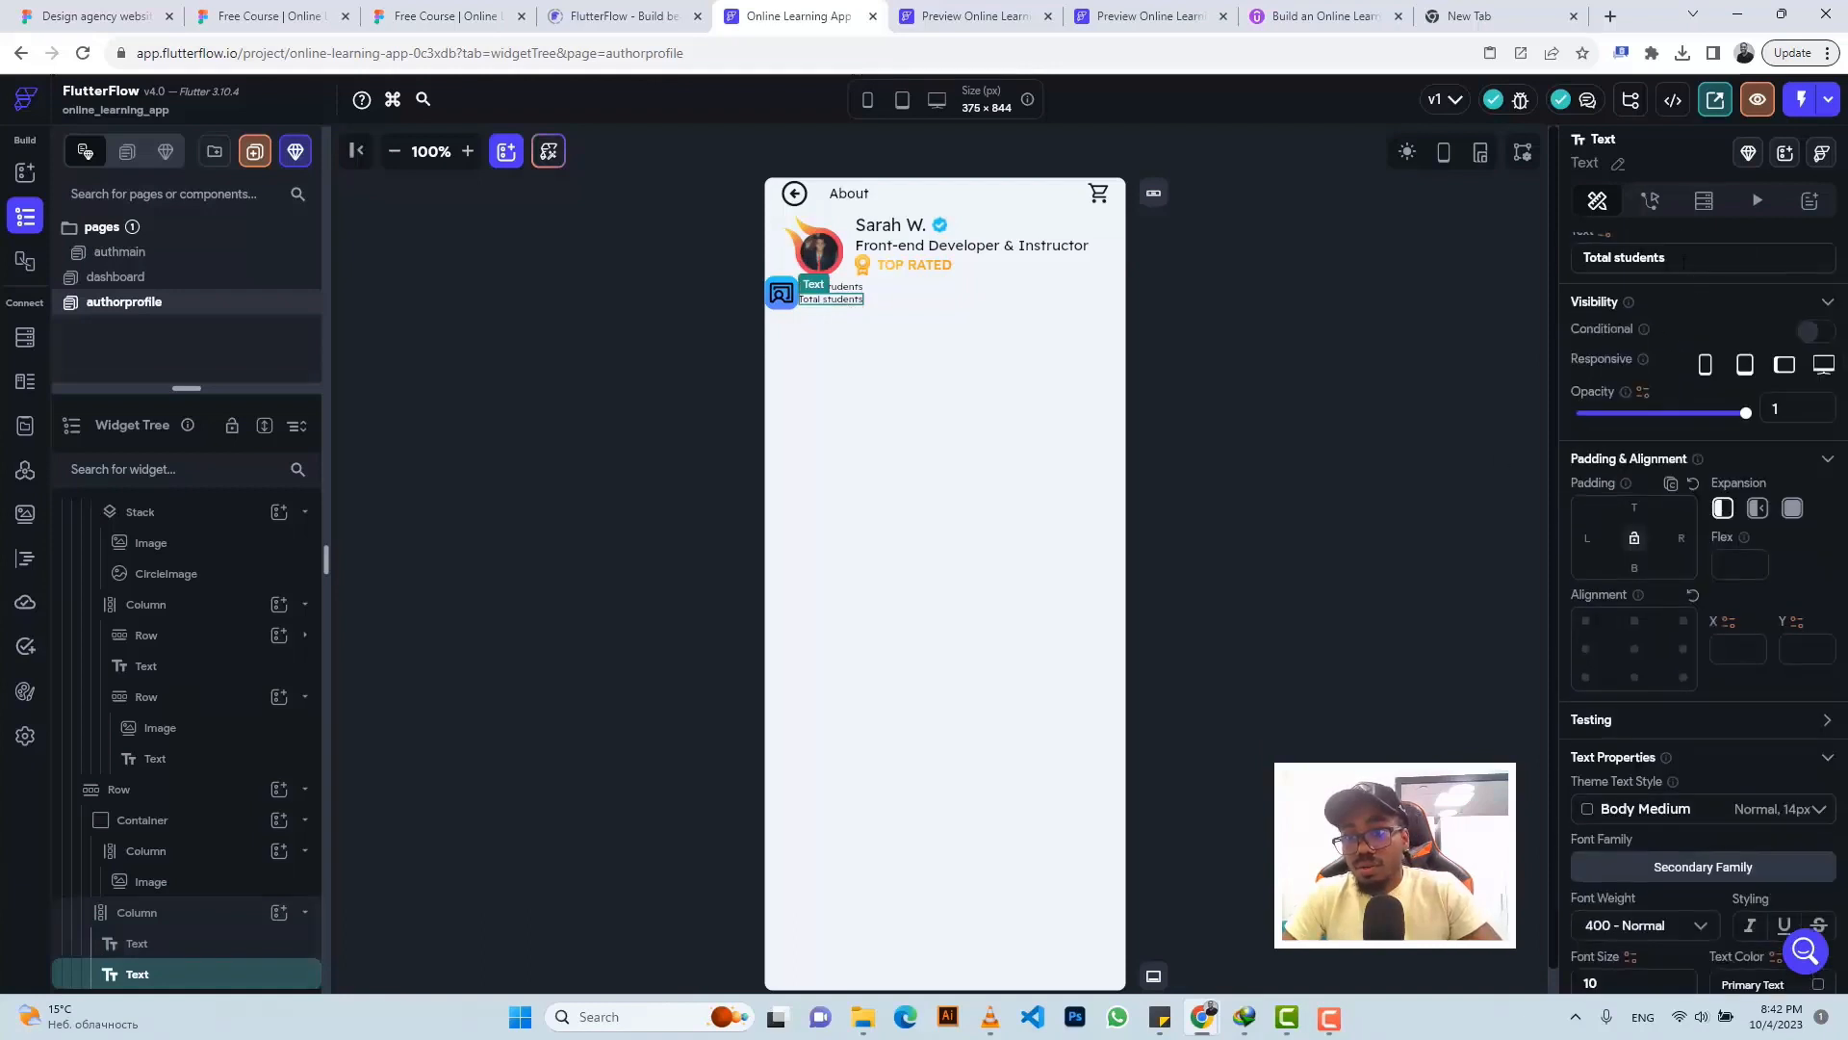
{"action": "key", "text": "ctrl+a"}
{"action": "type", "text": "5,268"}
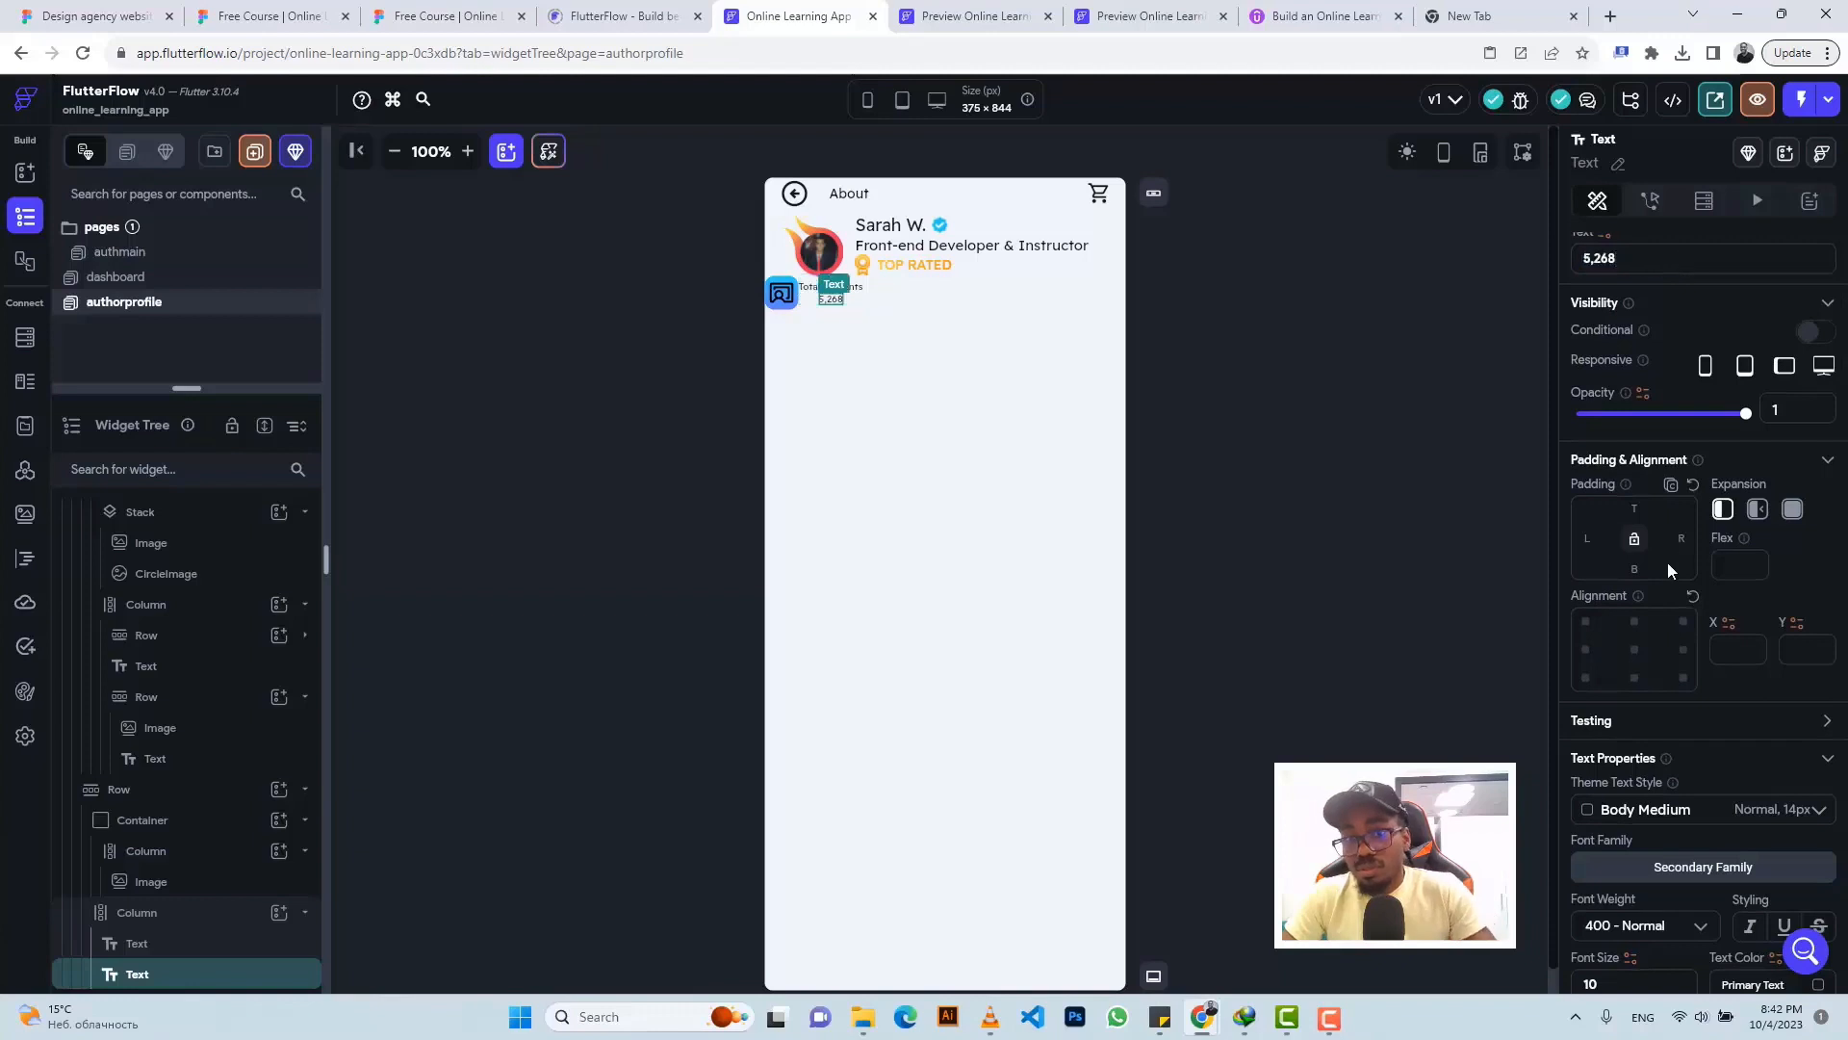
{"action": "scroll", "coordinate": [1671, 566], "scroll_direction": "down", "scroll_amount": 3}
{"action": "left_click_drag", "start_coordinate": [1632, 671], "coordinate": [1564, 672]}
{"action": "type", "text": "14"}
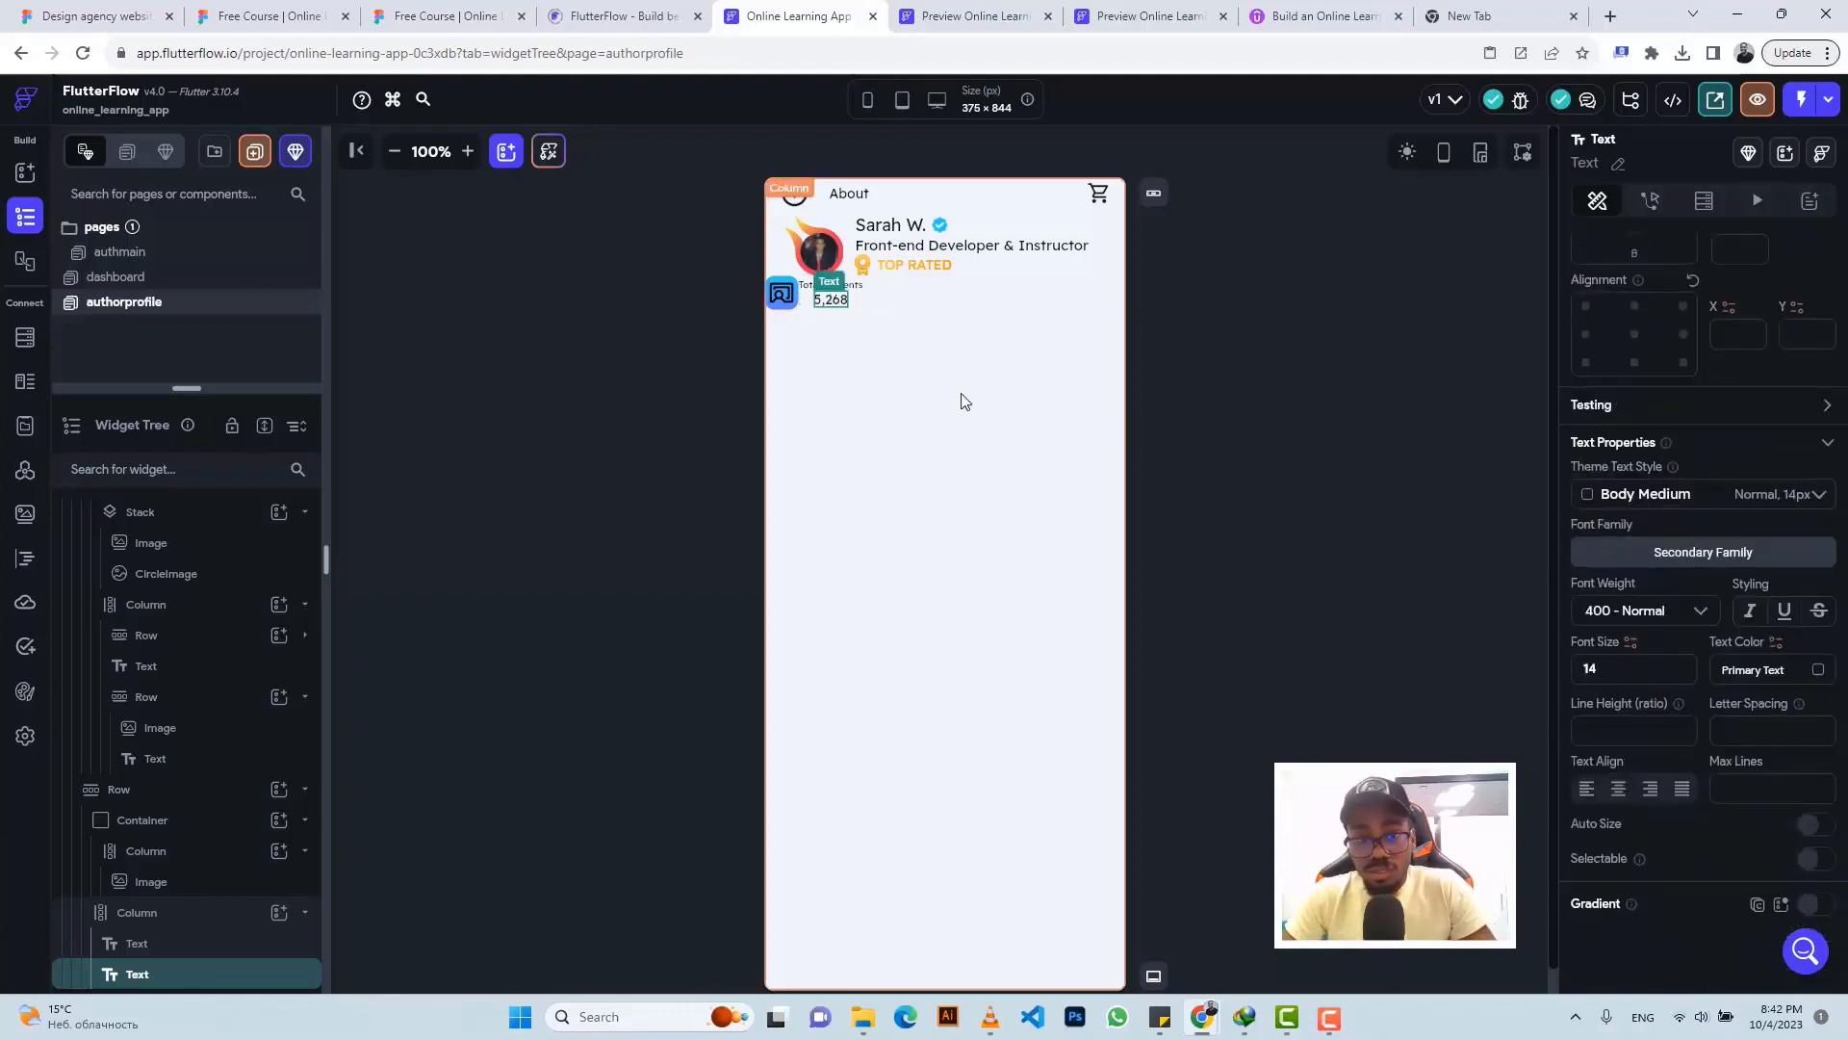
- Left-align the stat Column's texts and give it 11 left padding
{"action": "left_click", "coordinate": [809, 303]}
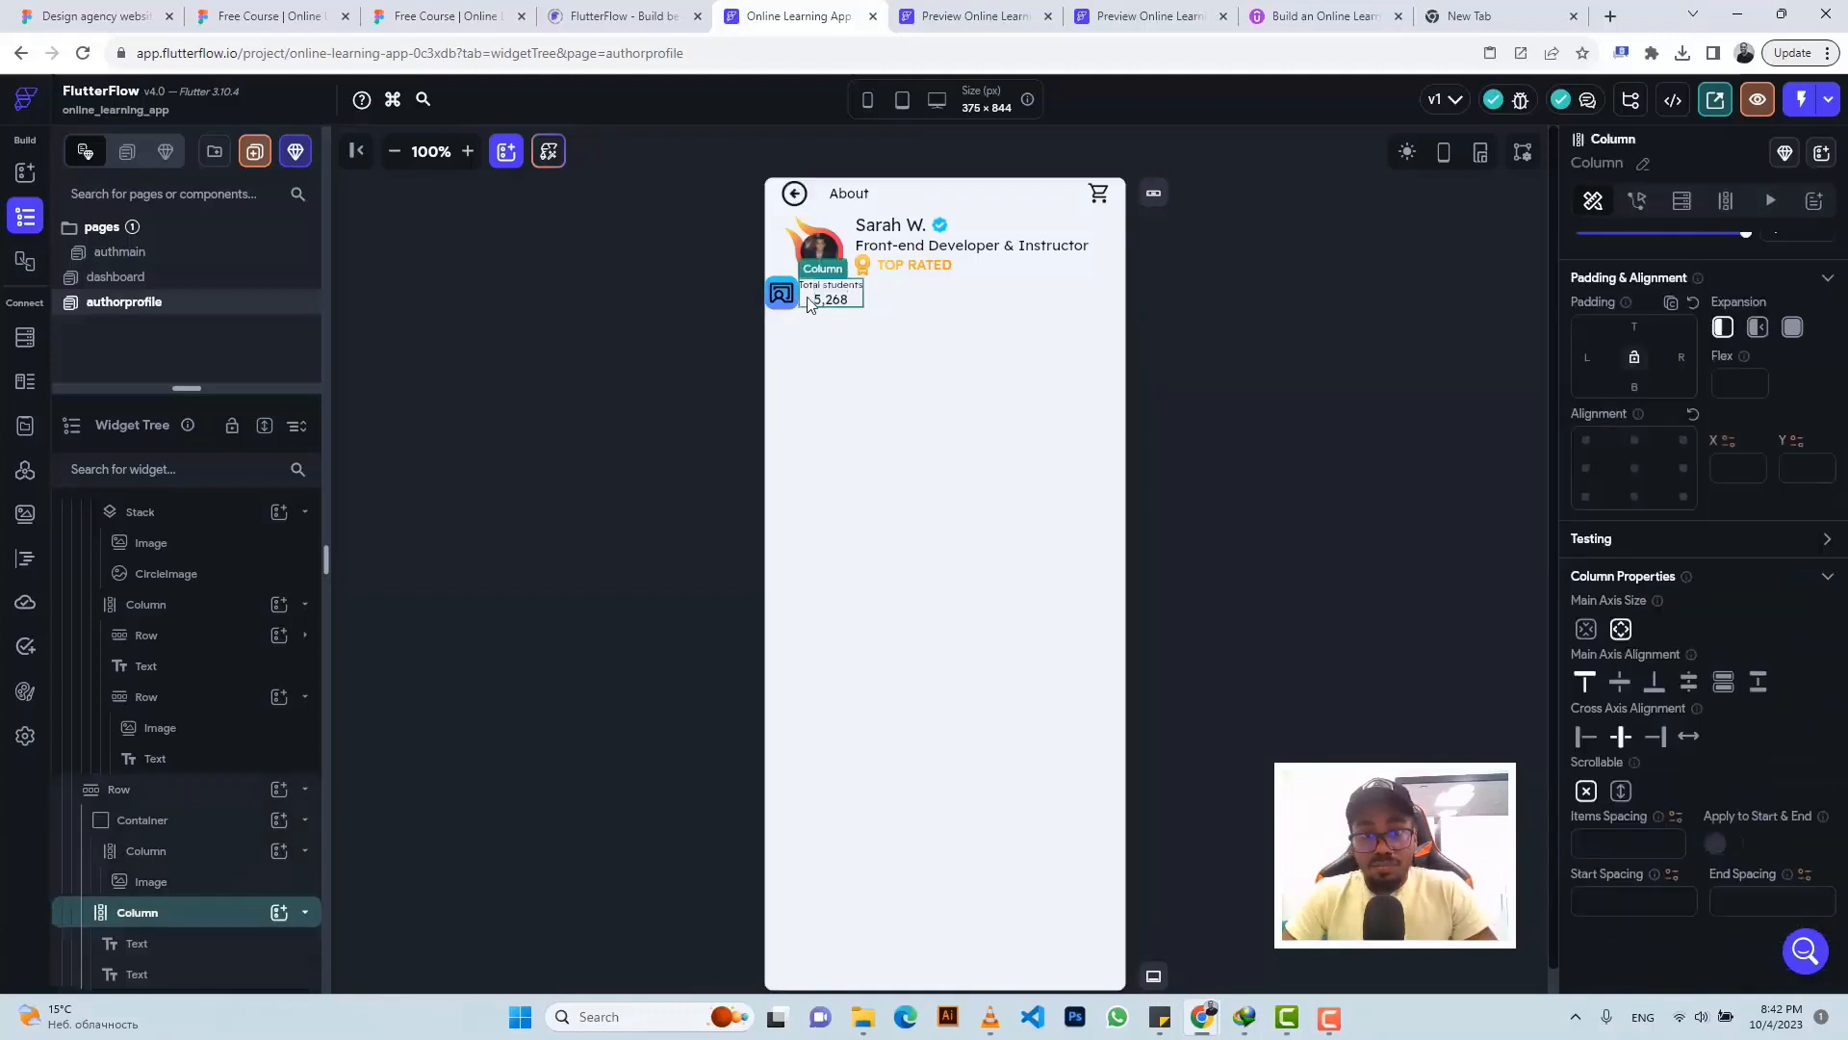
{"action": "left_click", "coordinate": [1584, 738]}
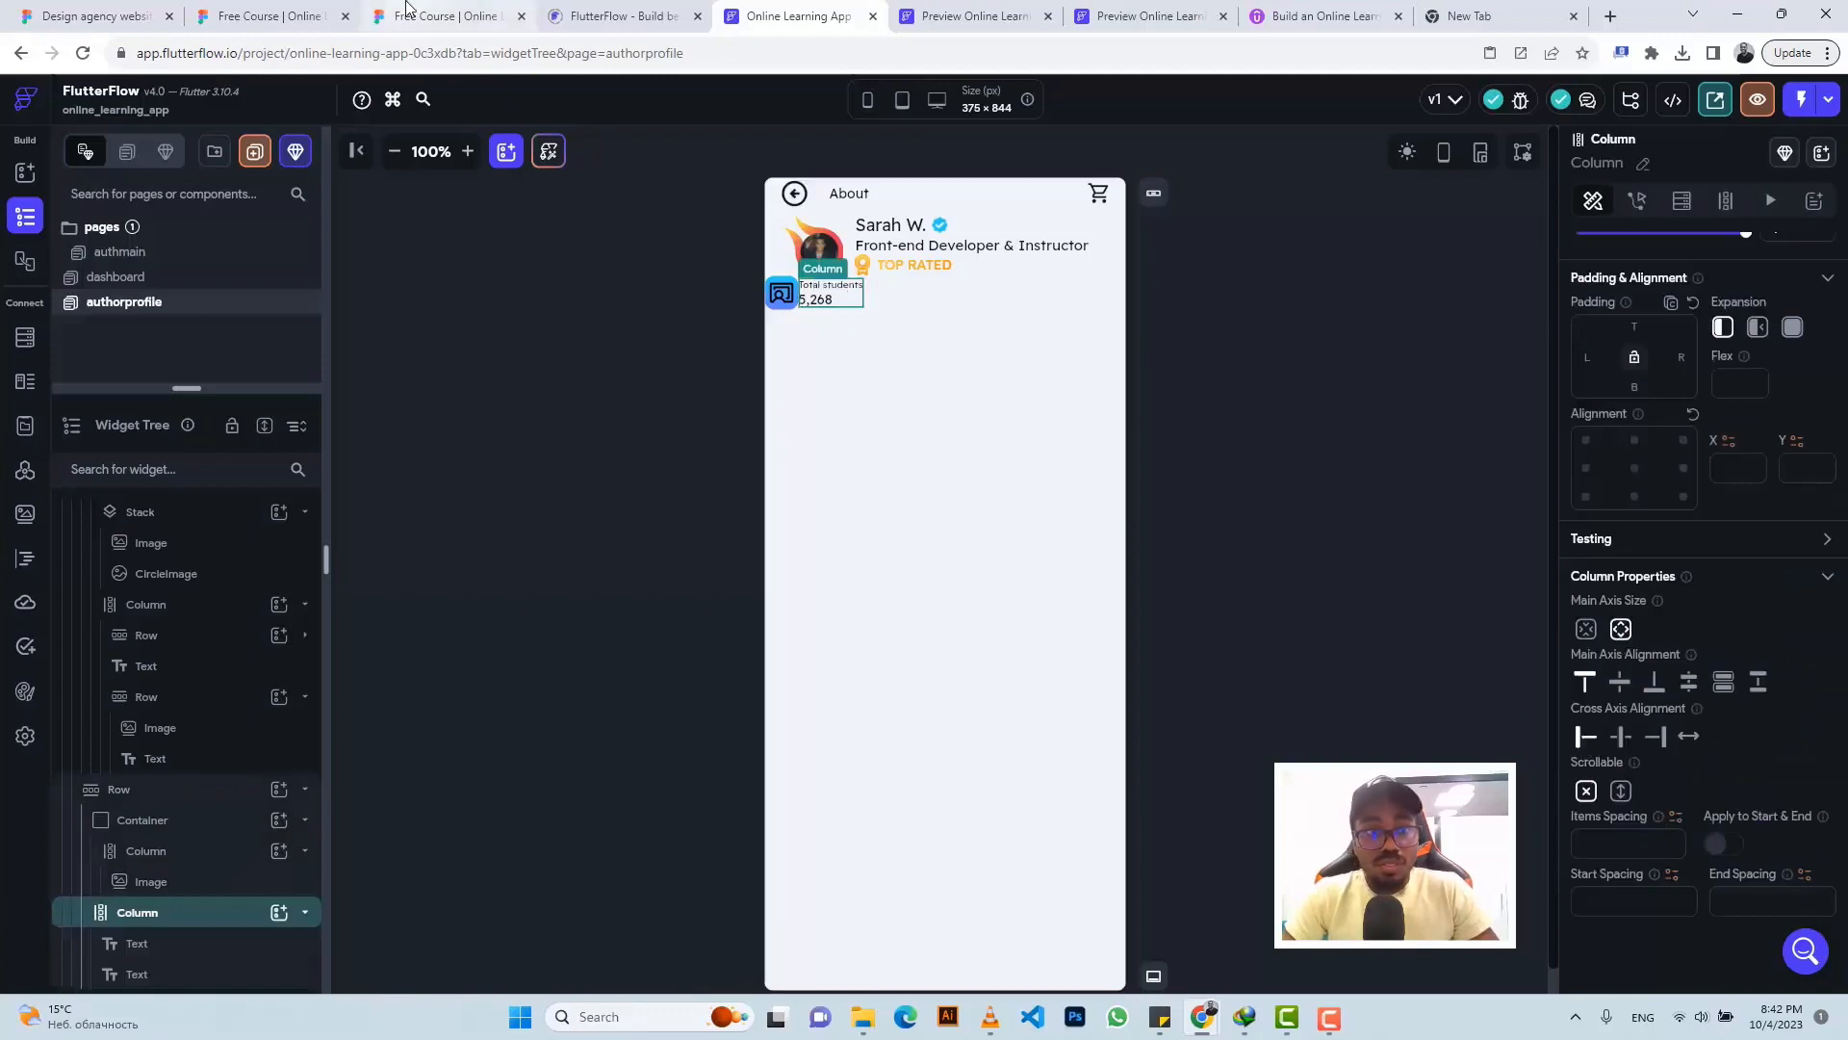
{"action": "left_click", "coordinate": [438, 17]}
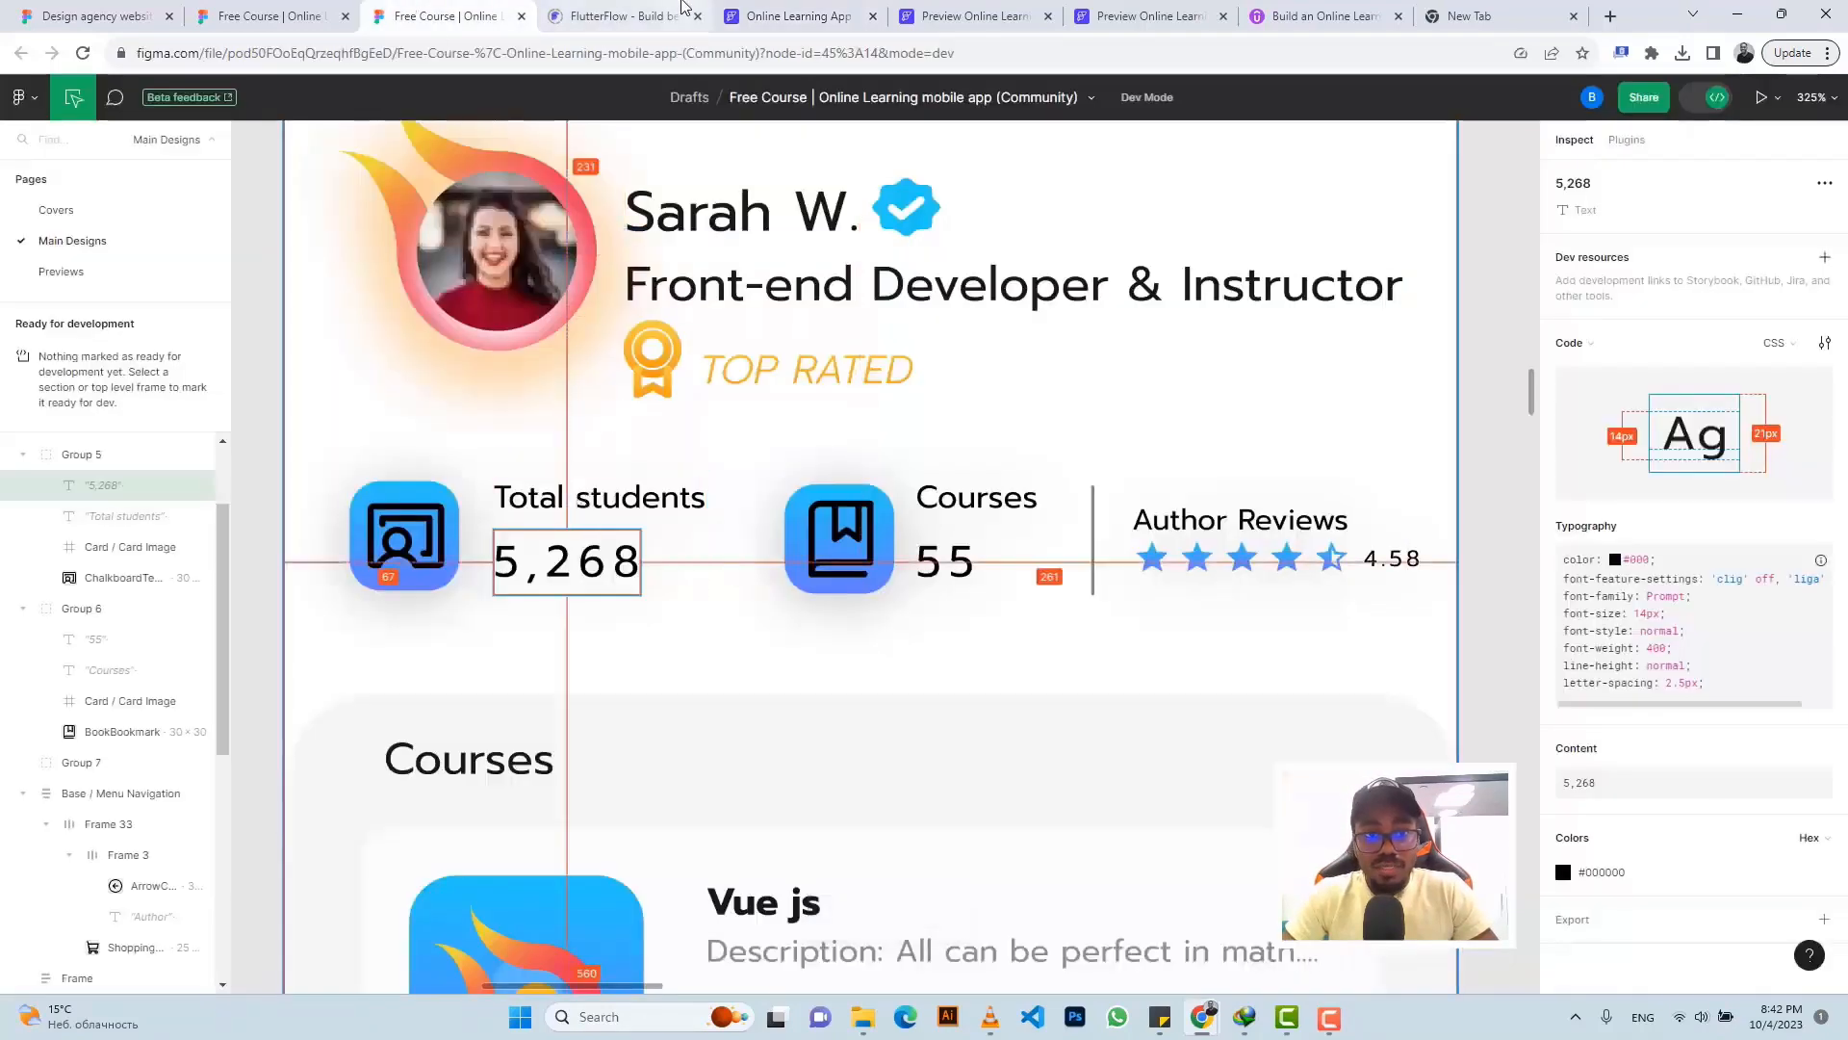
{"action": "left_click", "coordinate": [799, 16]}
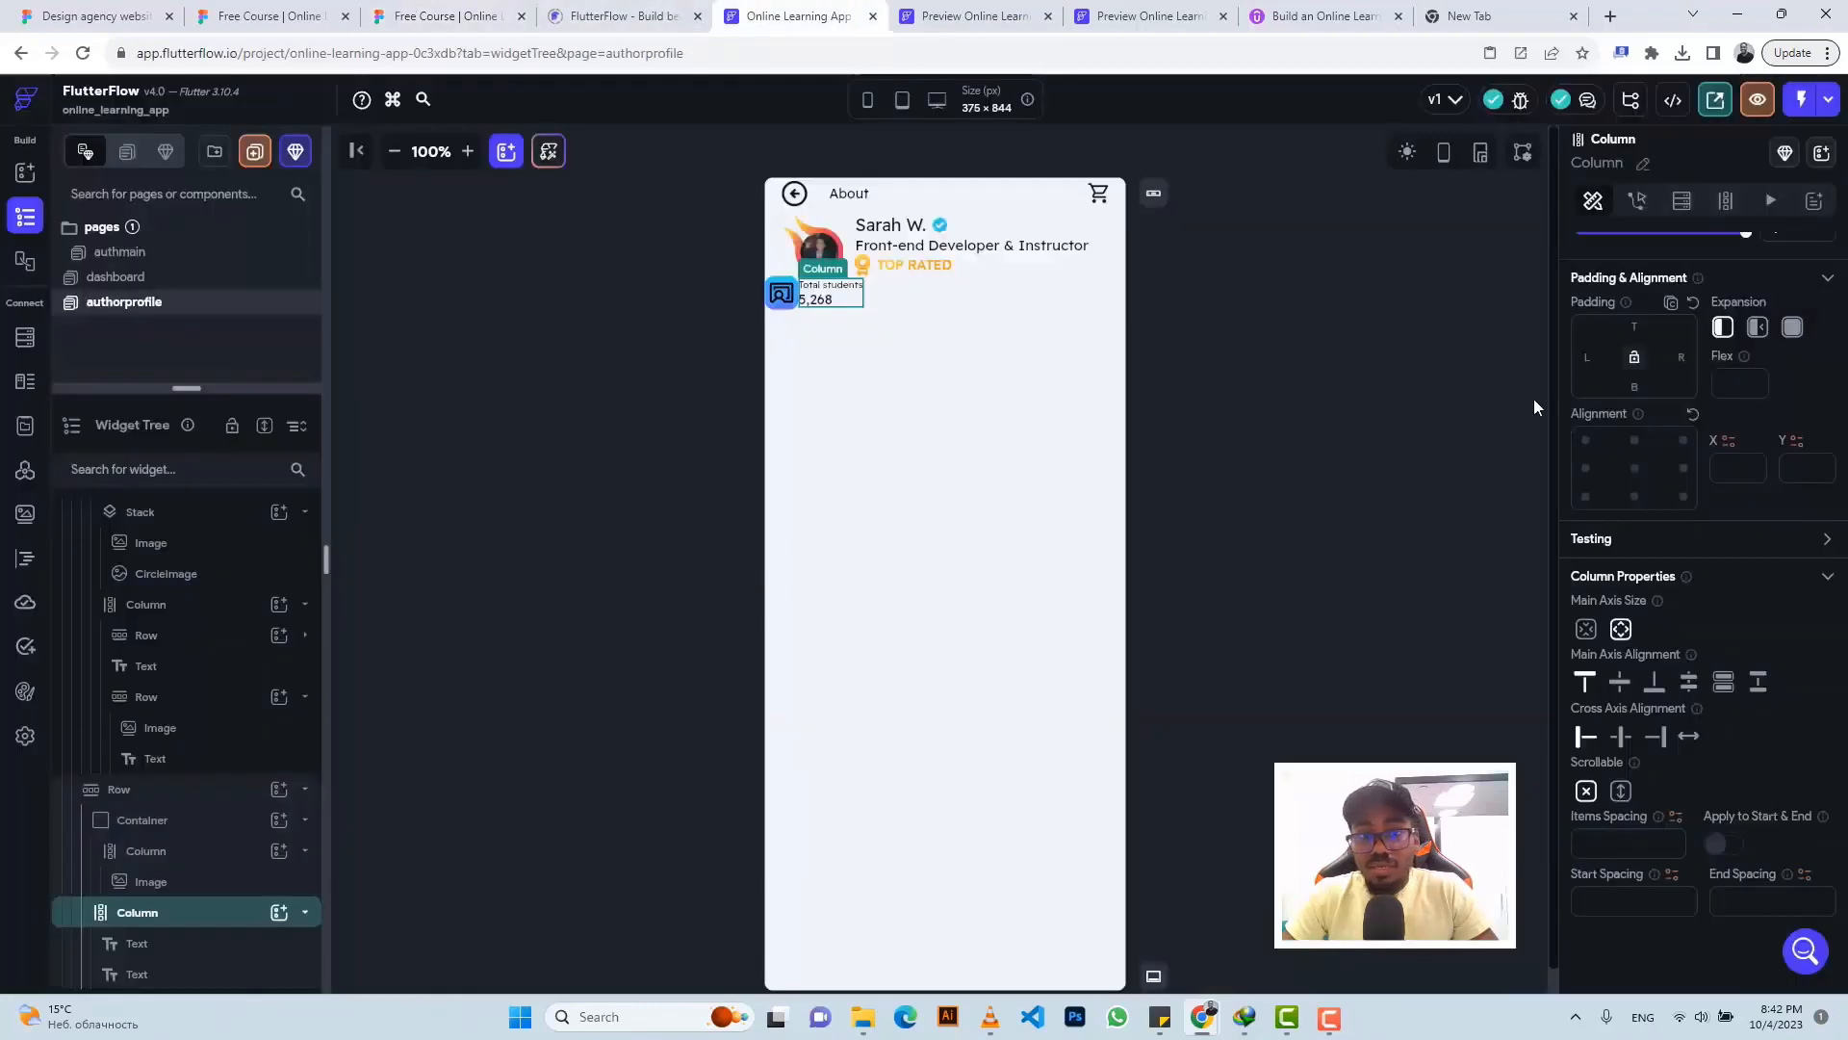
{"action": "left_click", "coordinate": [814, 300]}
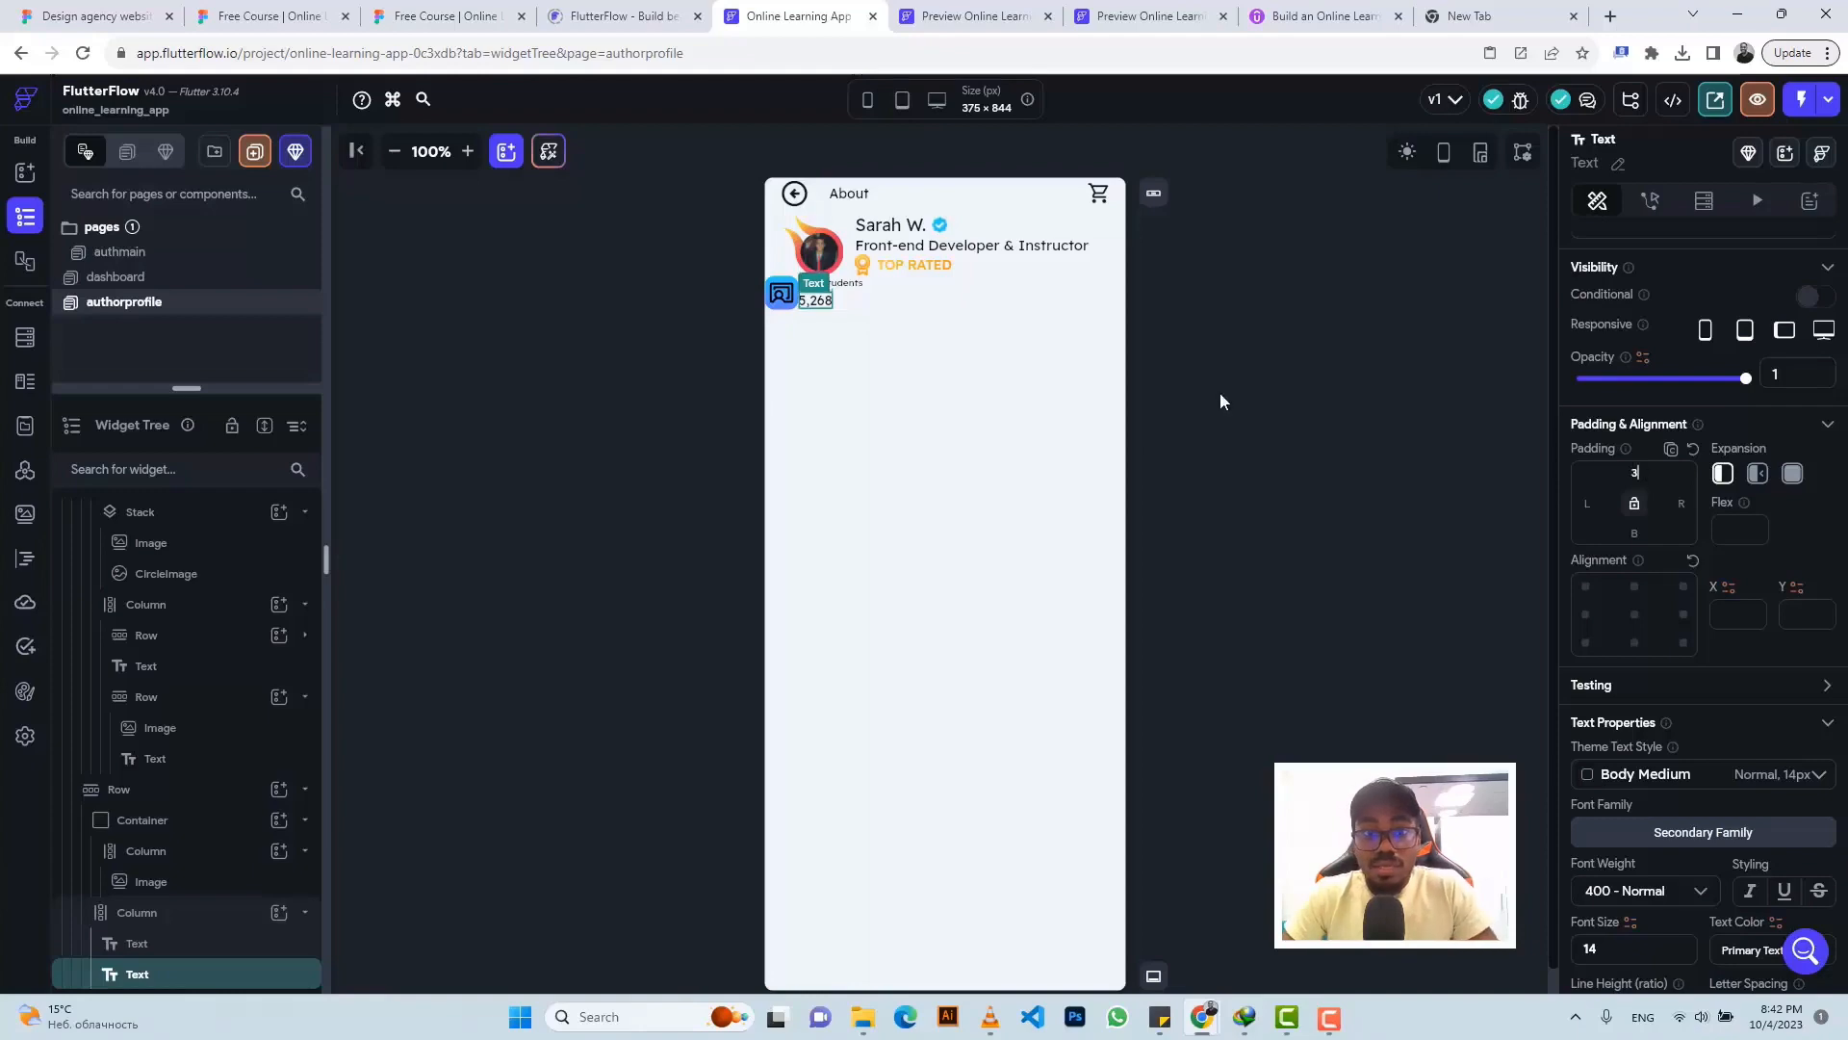
{"action": "left_click", "coordinate": [855, 306]}
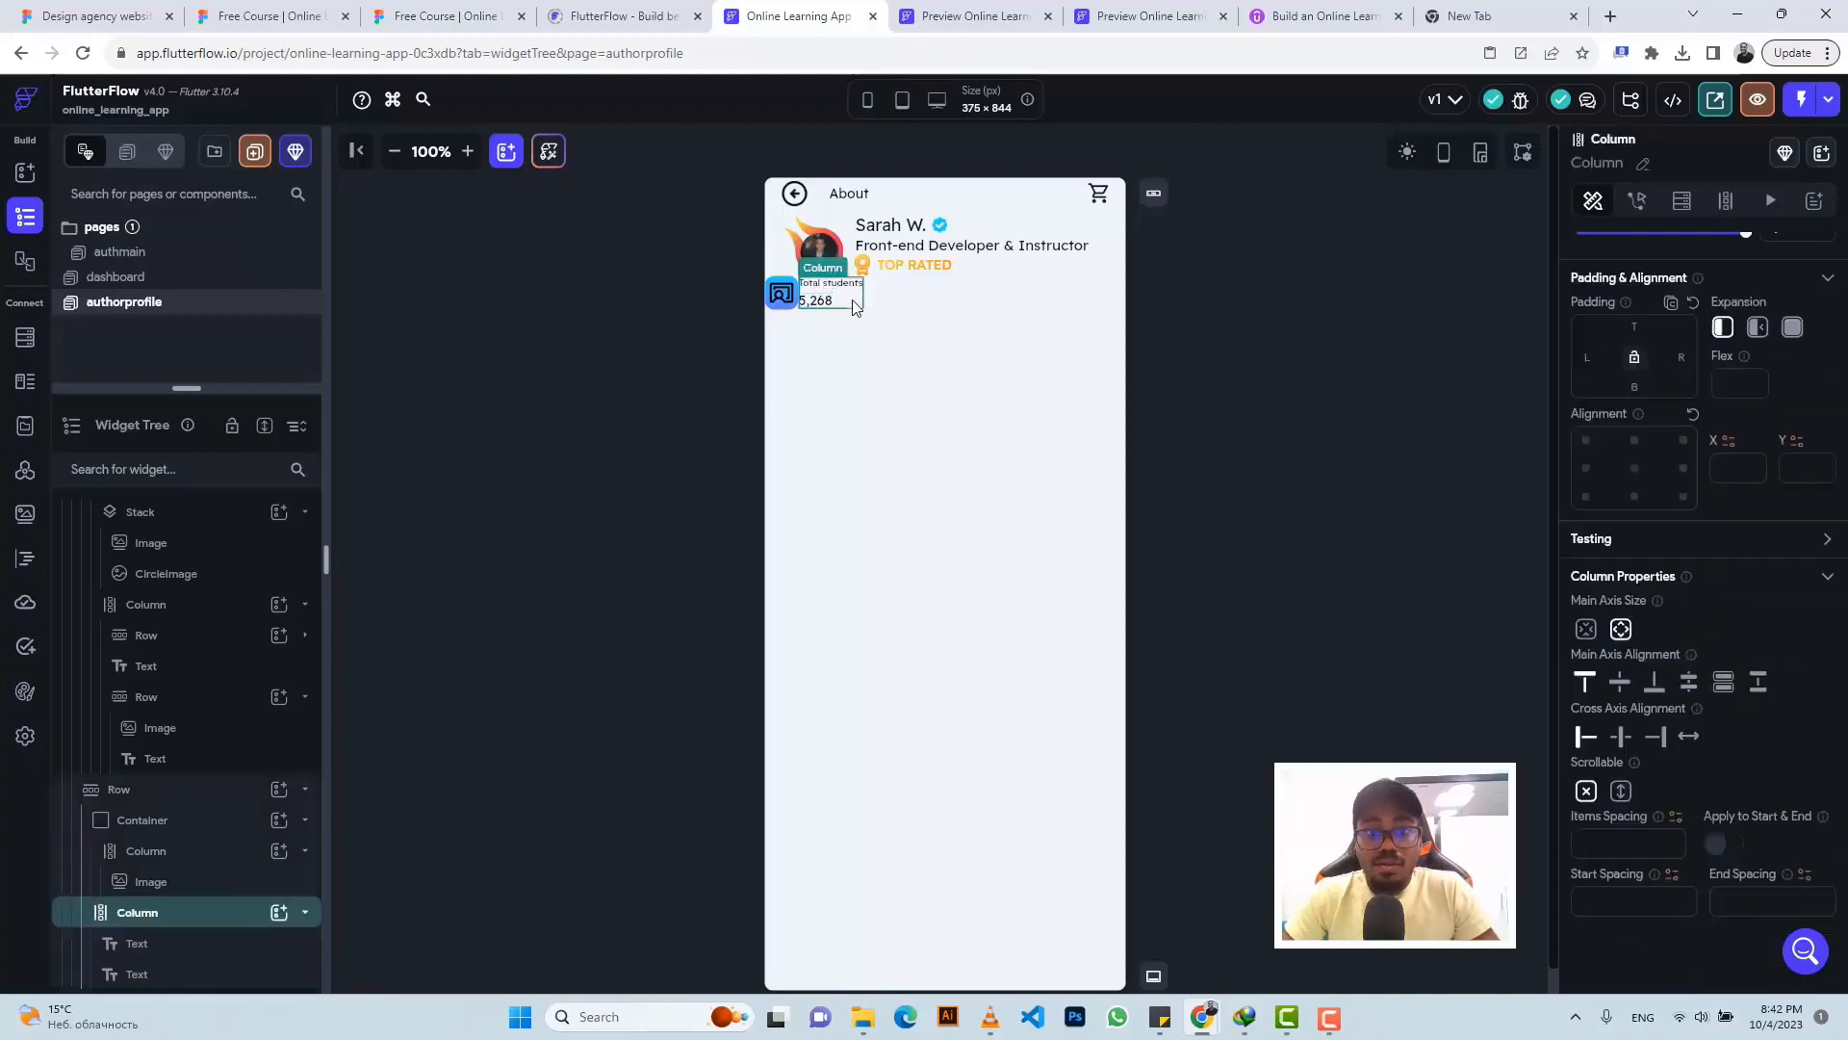
{"action": "left_click", "coordinate": [452, 16]}
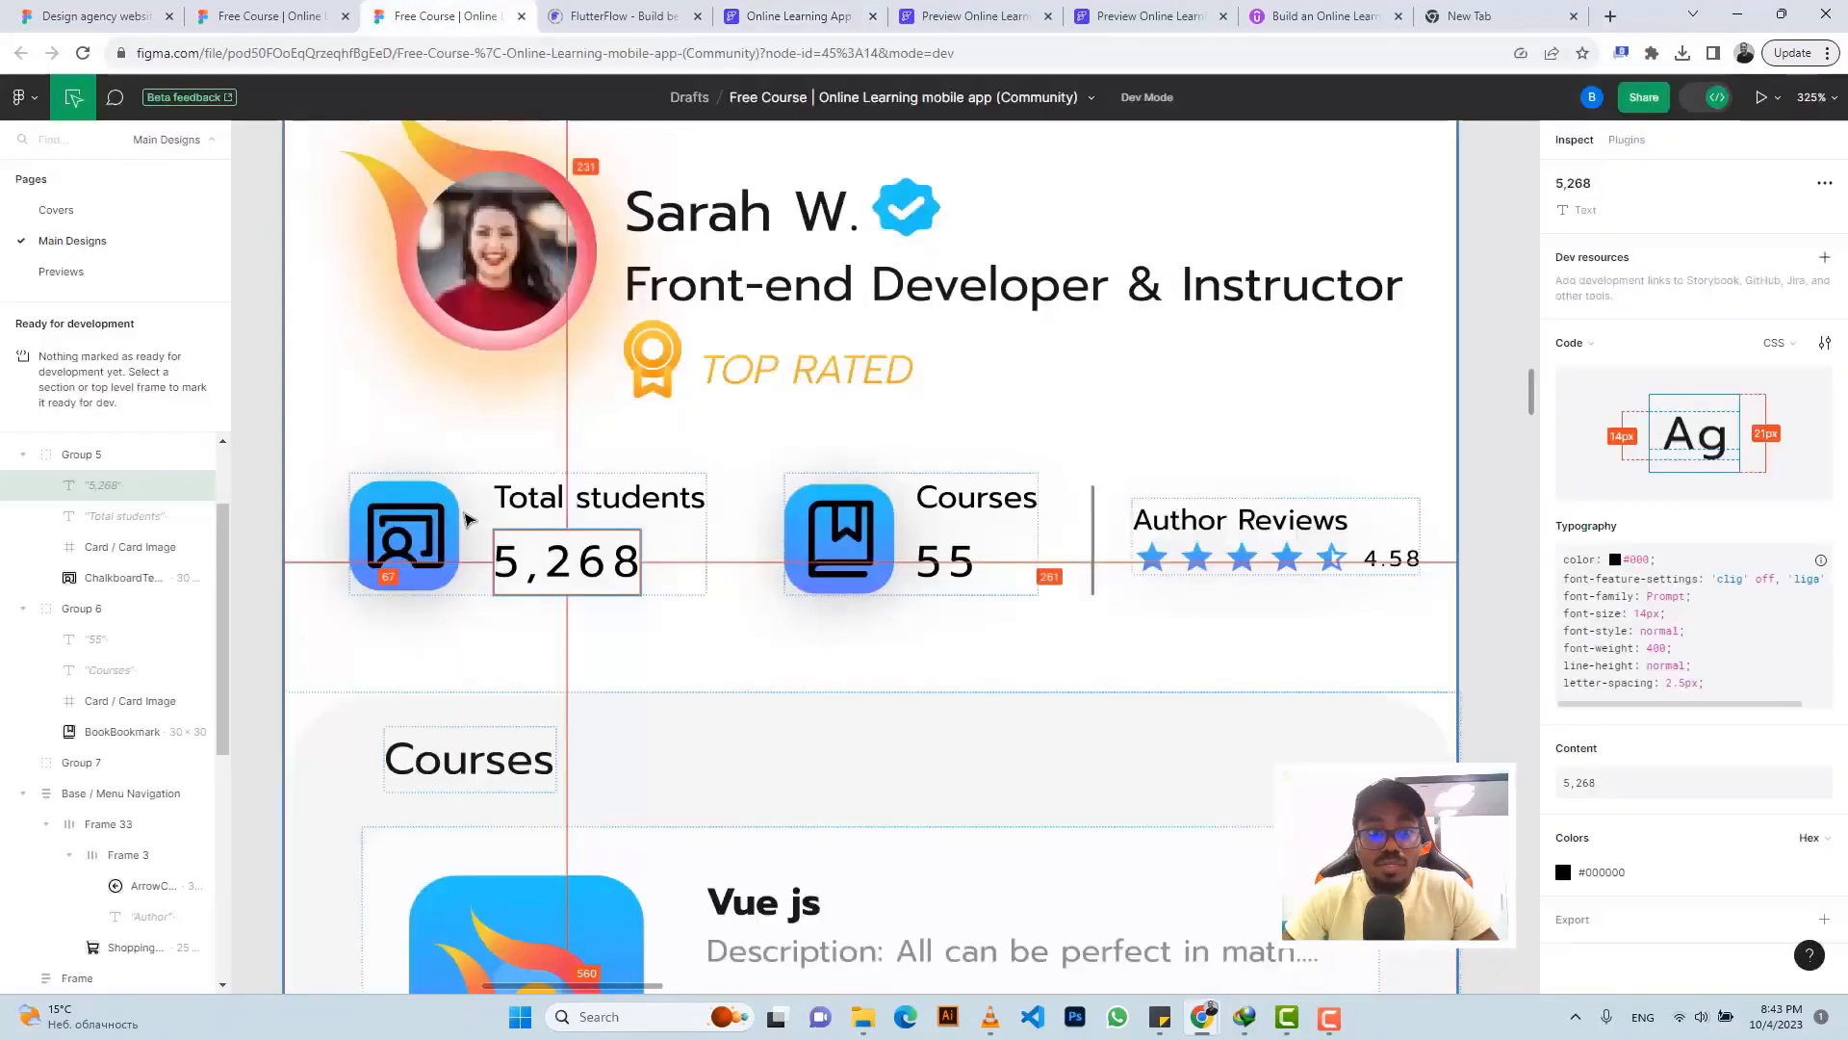
{"action": "left_click", "coordinate": [829, 16]}
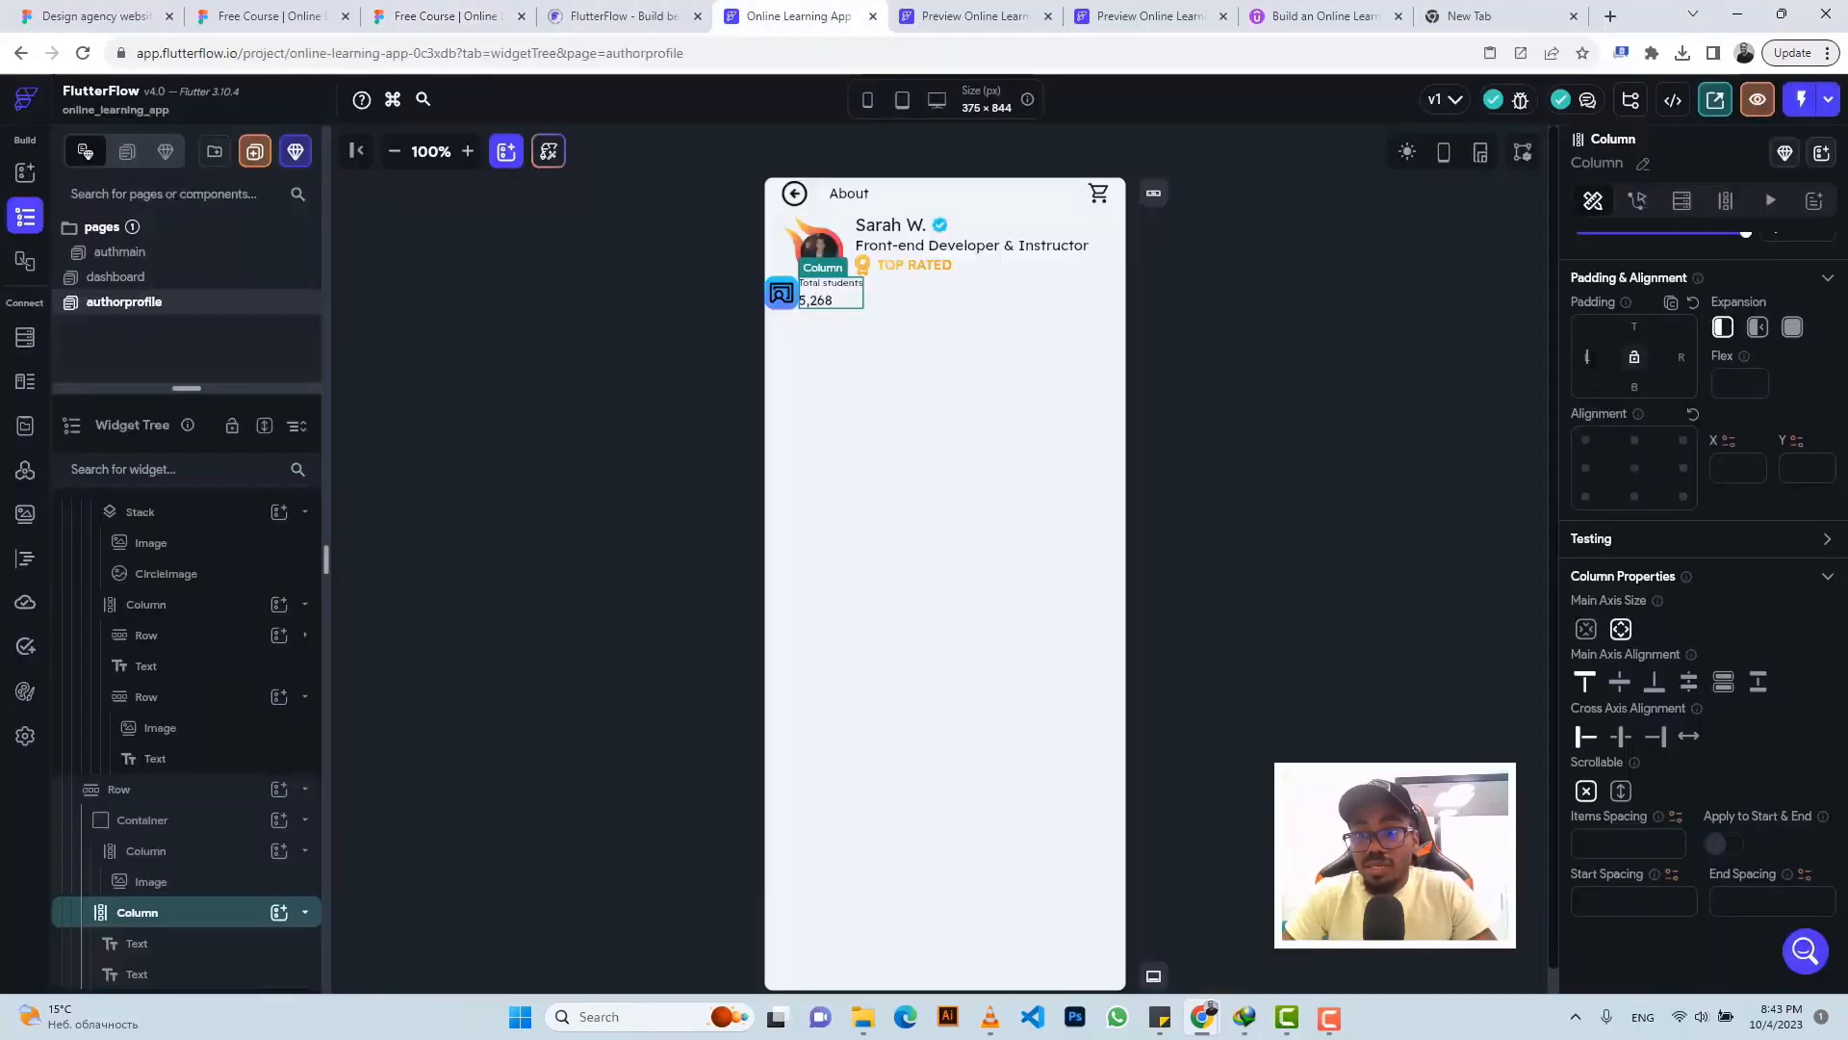
{"action": "type", "text": "11"}
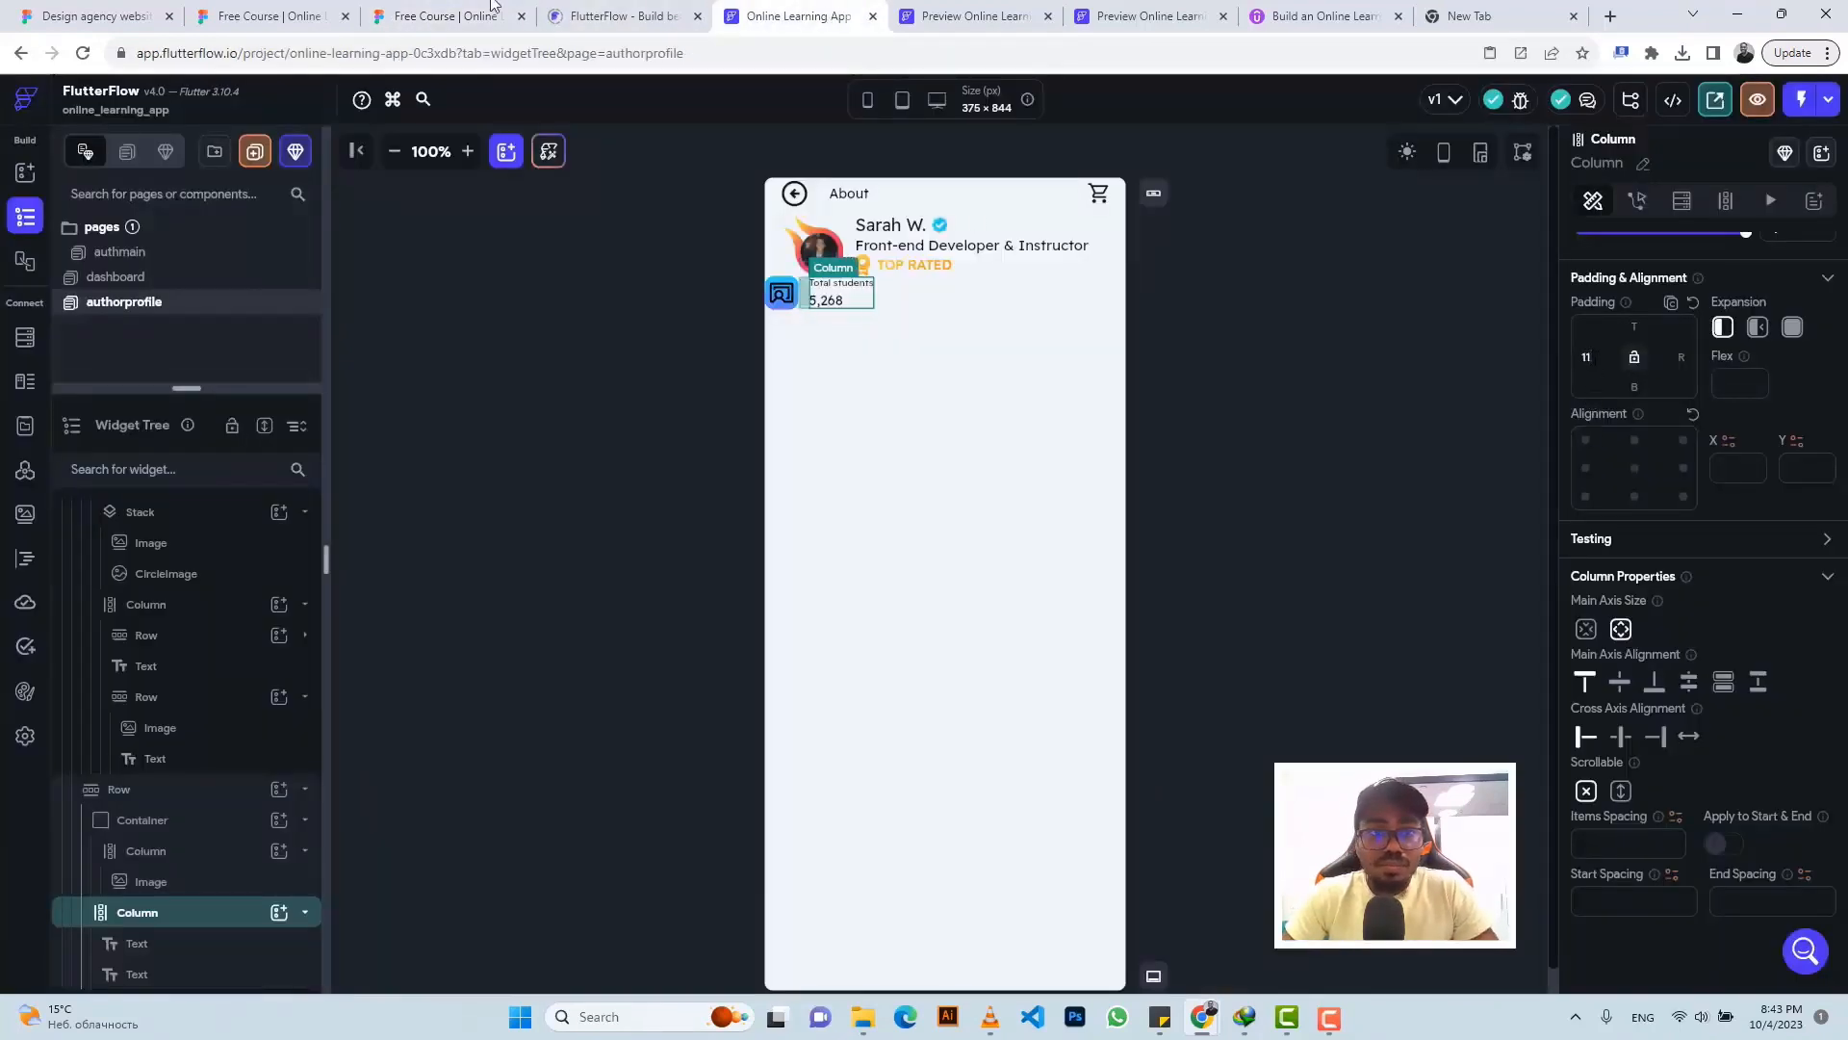
- Give the icon container a left padding of 21
{"action": "left_click", "coordinate": [779, 309]}
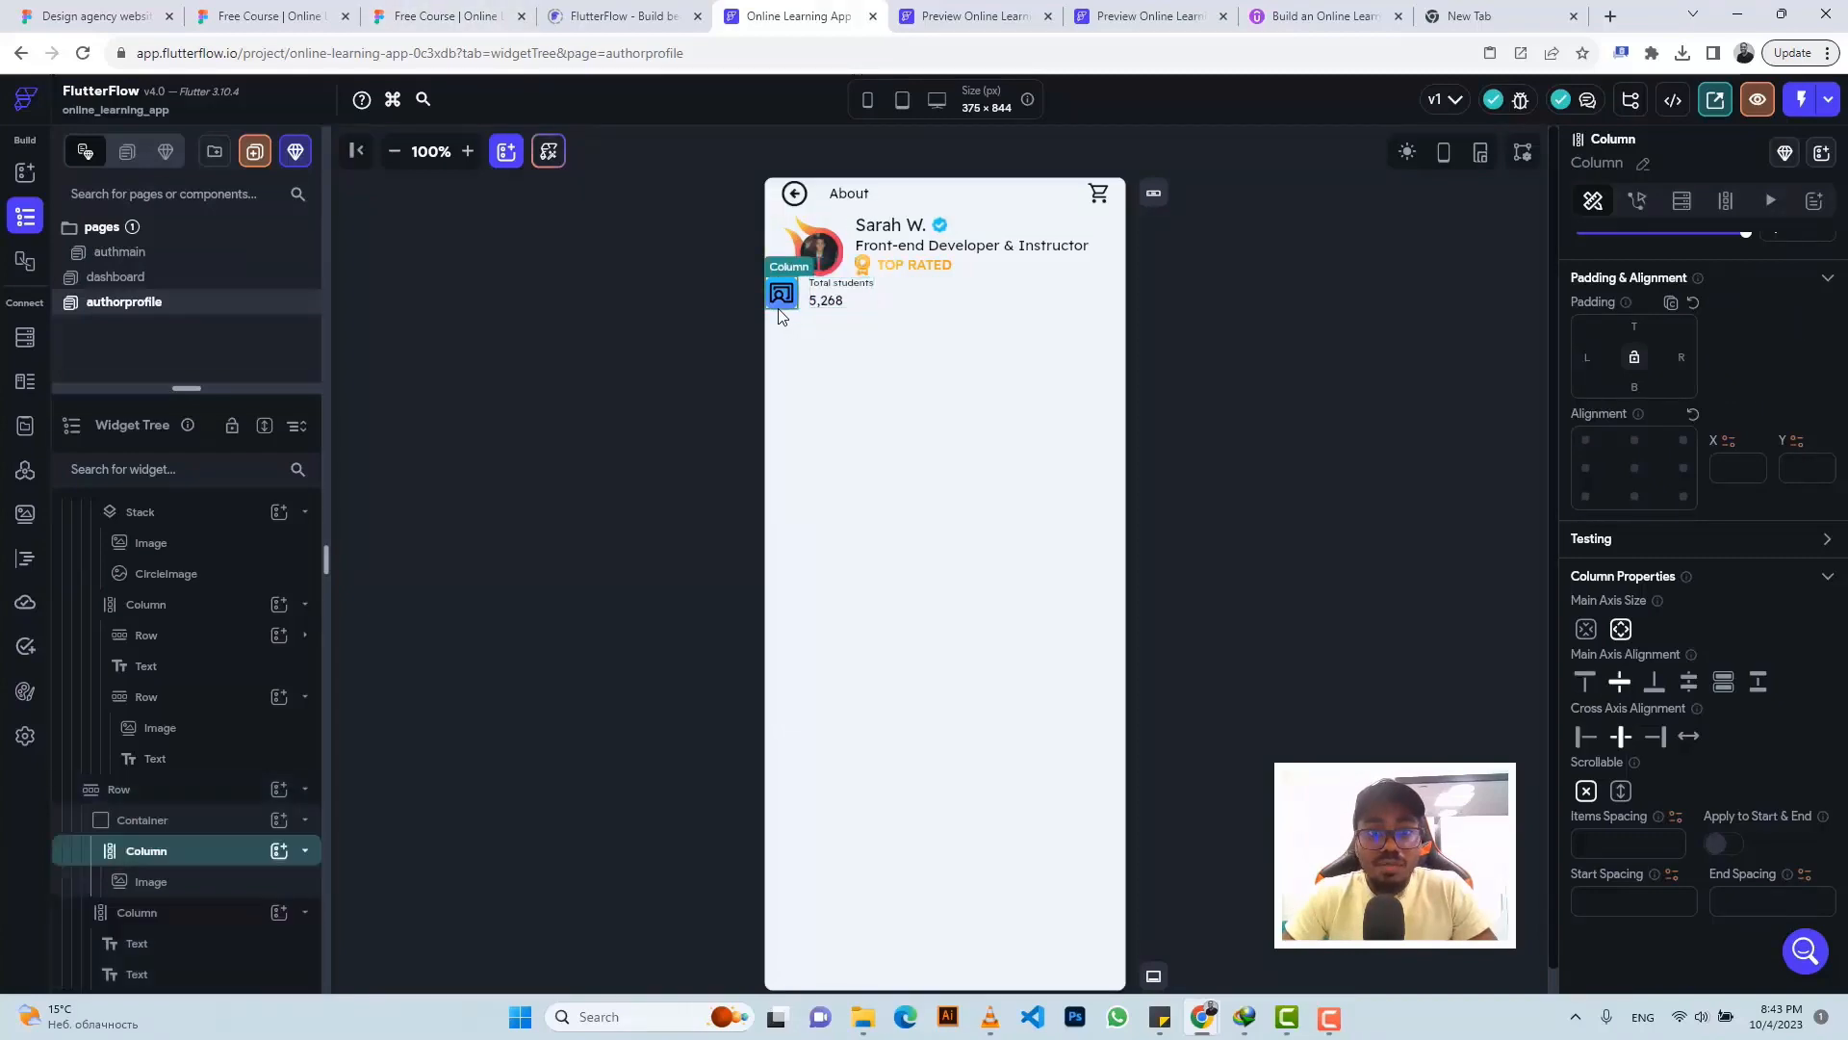
{"action": "left_click", "coordinate": [145, 823]}
{"action": "left_click", "coordinate": [438, 16]}
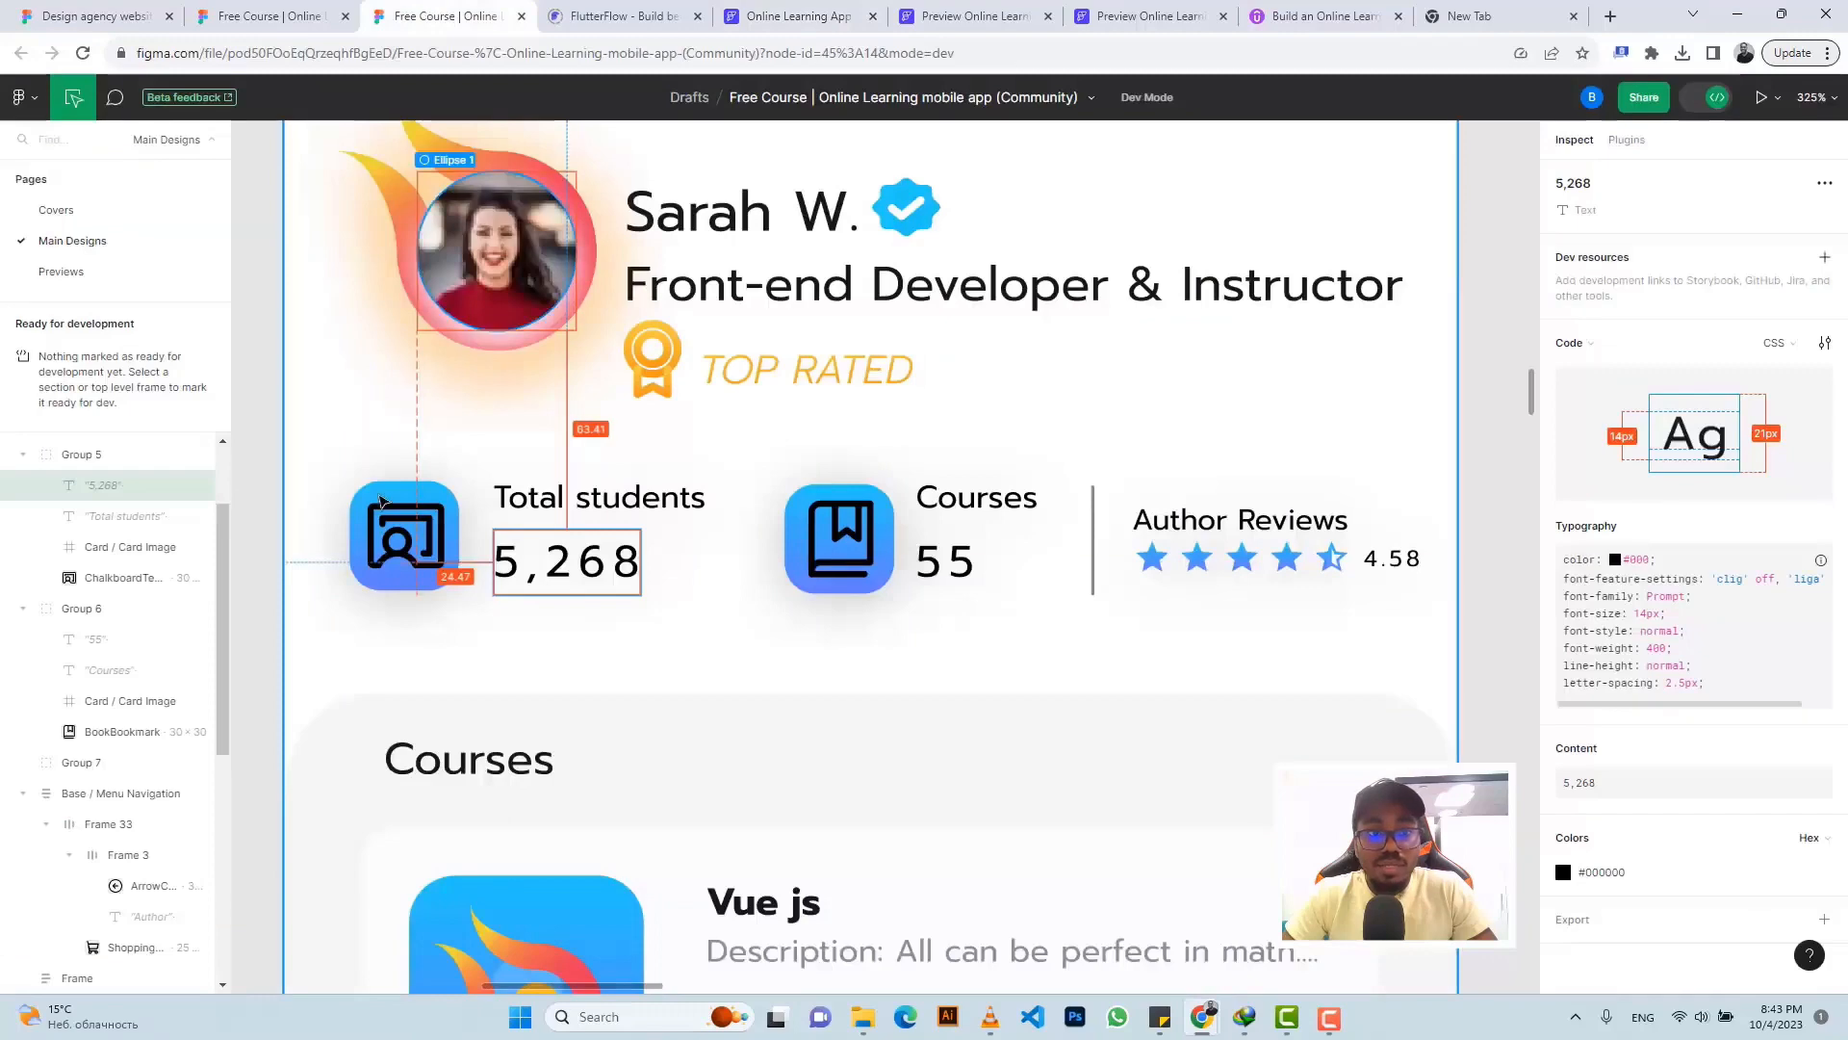
{"action": "left_click", "coordinate": [374, 499]}
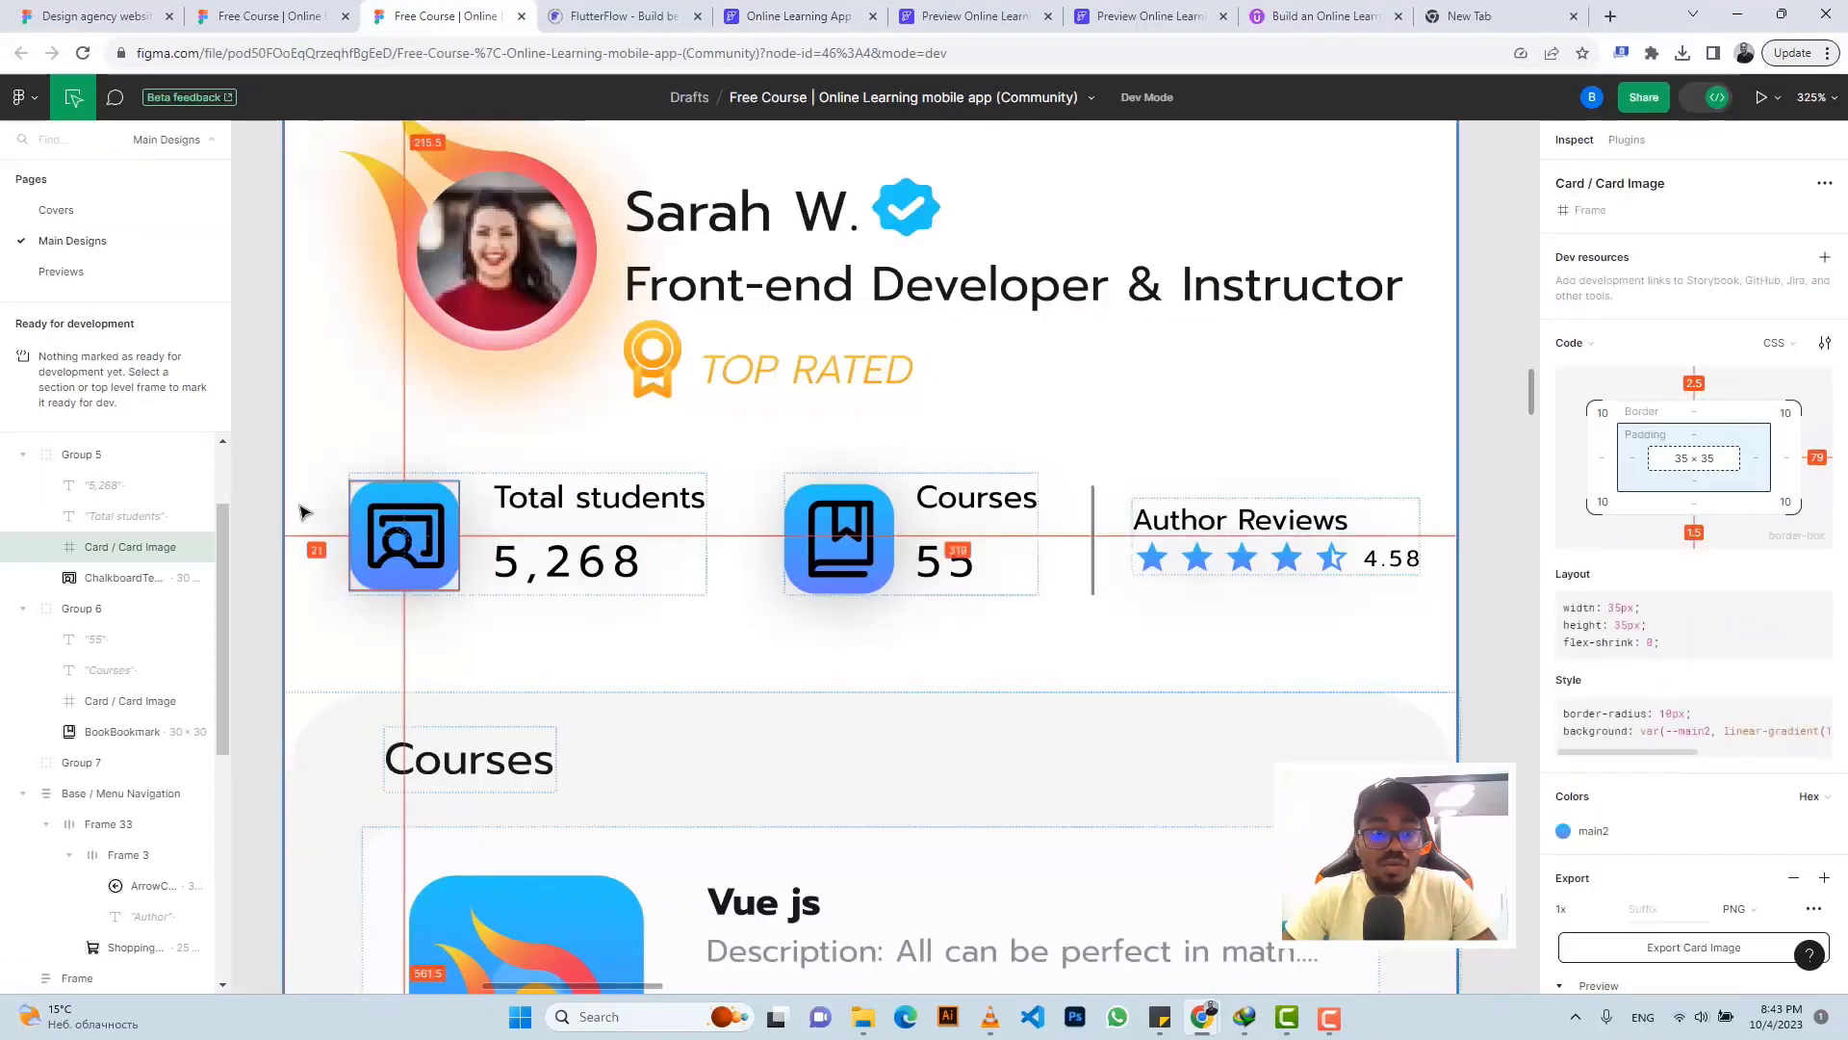
{"action": "left_click", "coordinate": [741, 15]}
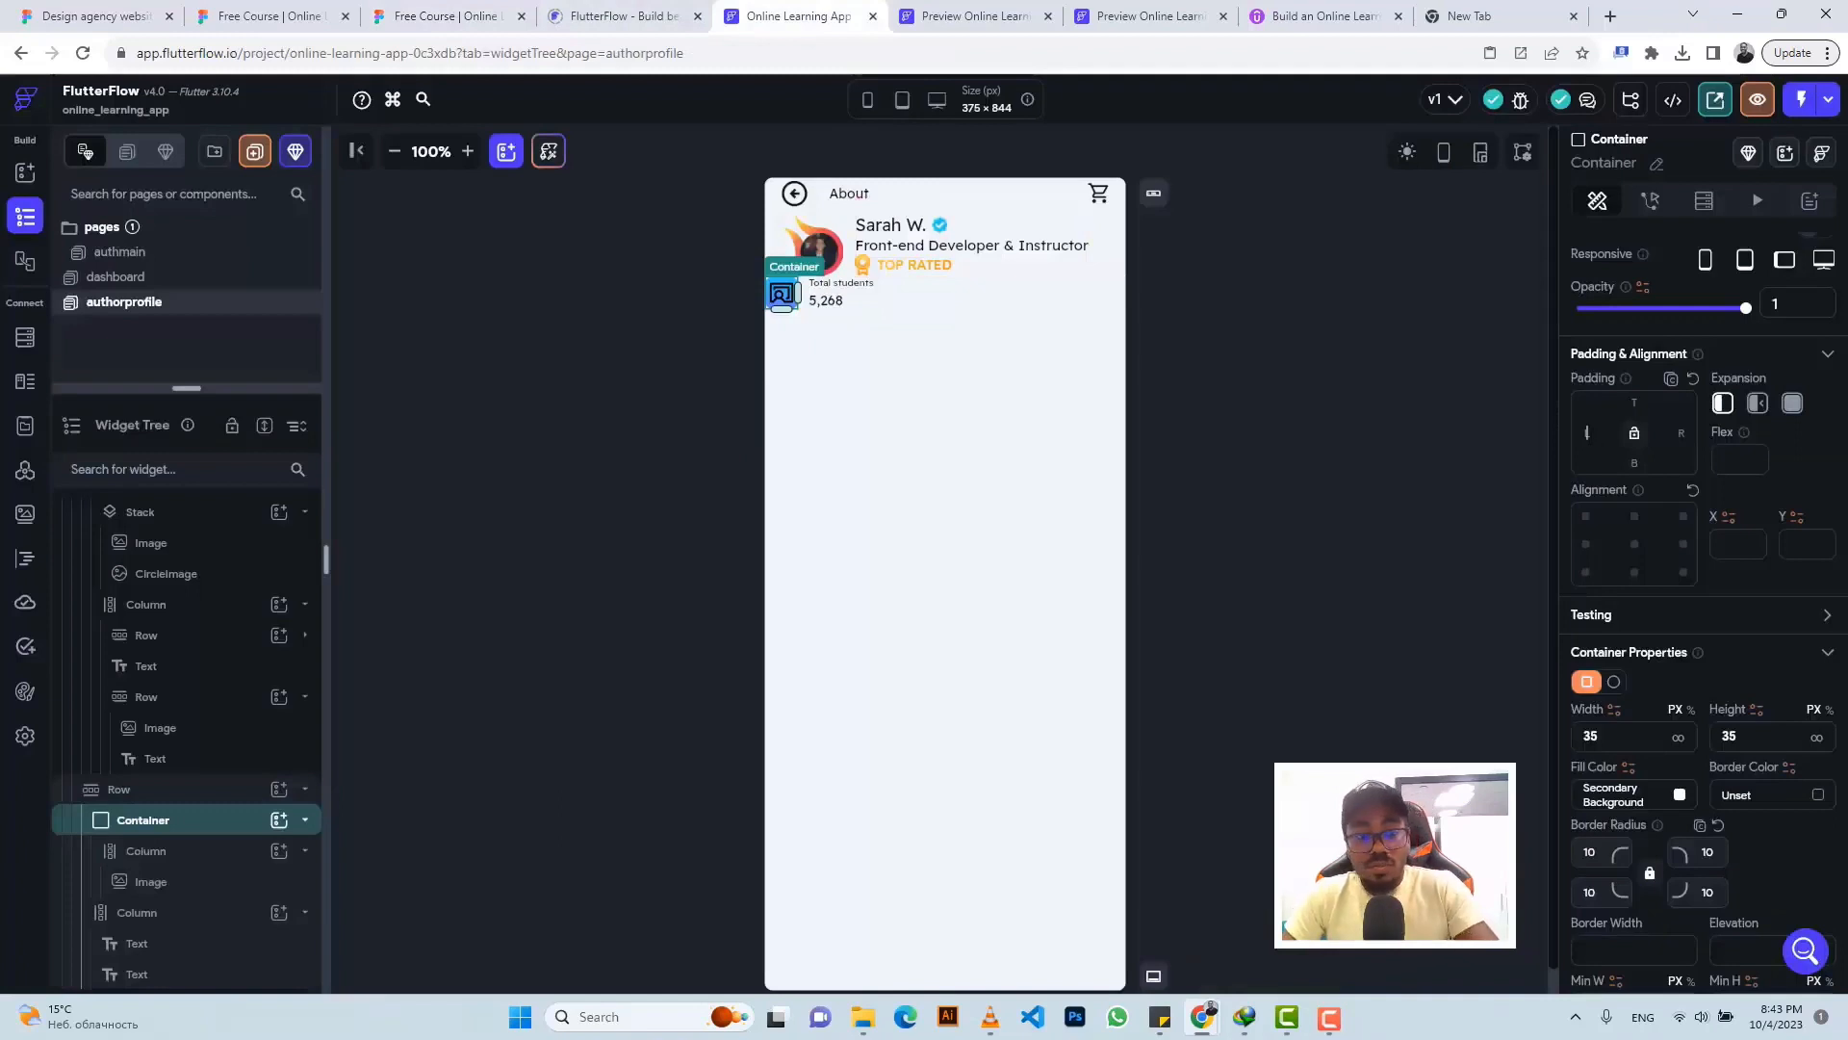
{"action": "left_click_drag", "start_coordinate": [769, 294], "coordinate": [790, 293]}
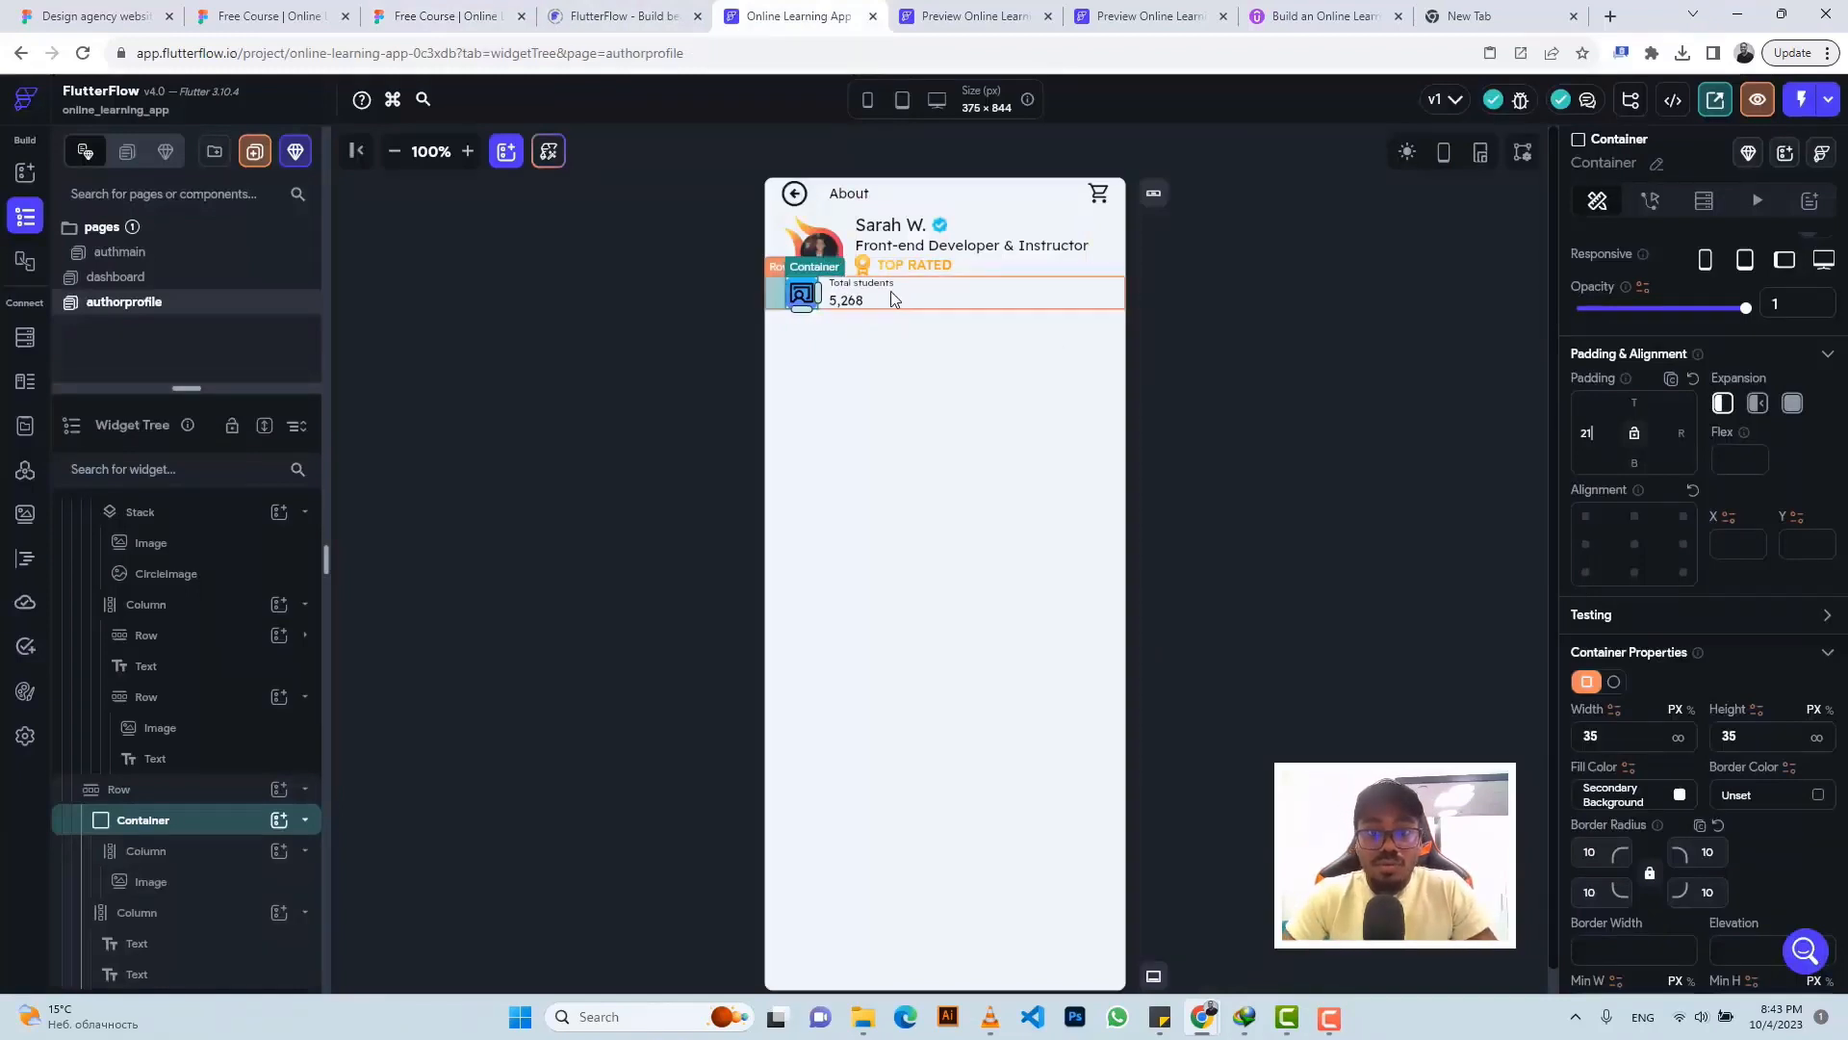
- Paste a copy of the icon container into the row and upload BookBookmark.png as its image
{"action": "left_click", "coordinate": [184, 820]}
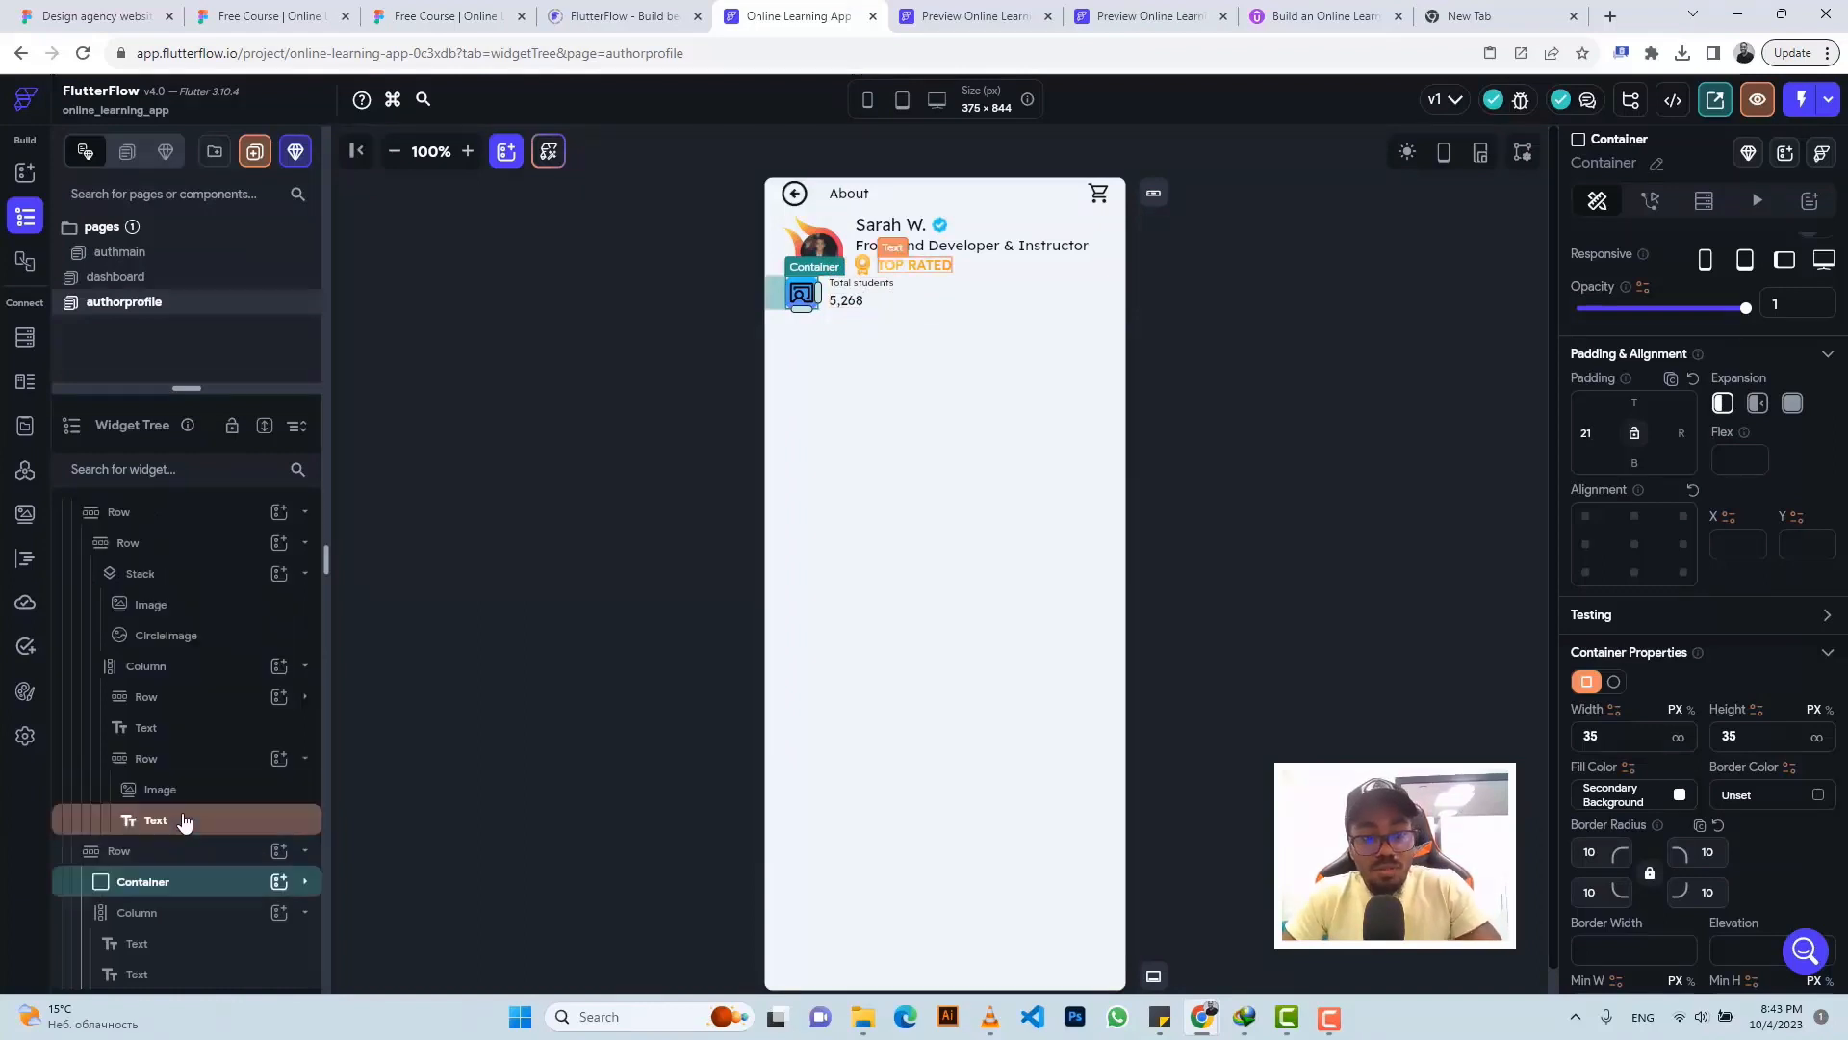
{"action": "key", "text": "ctrl+c"}
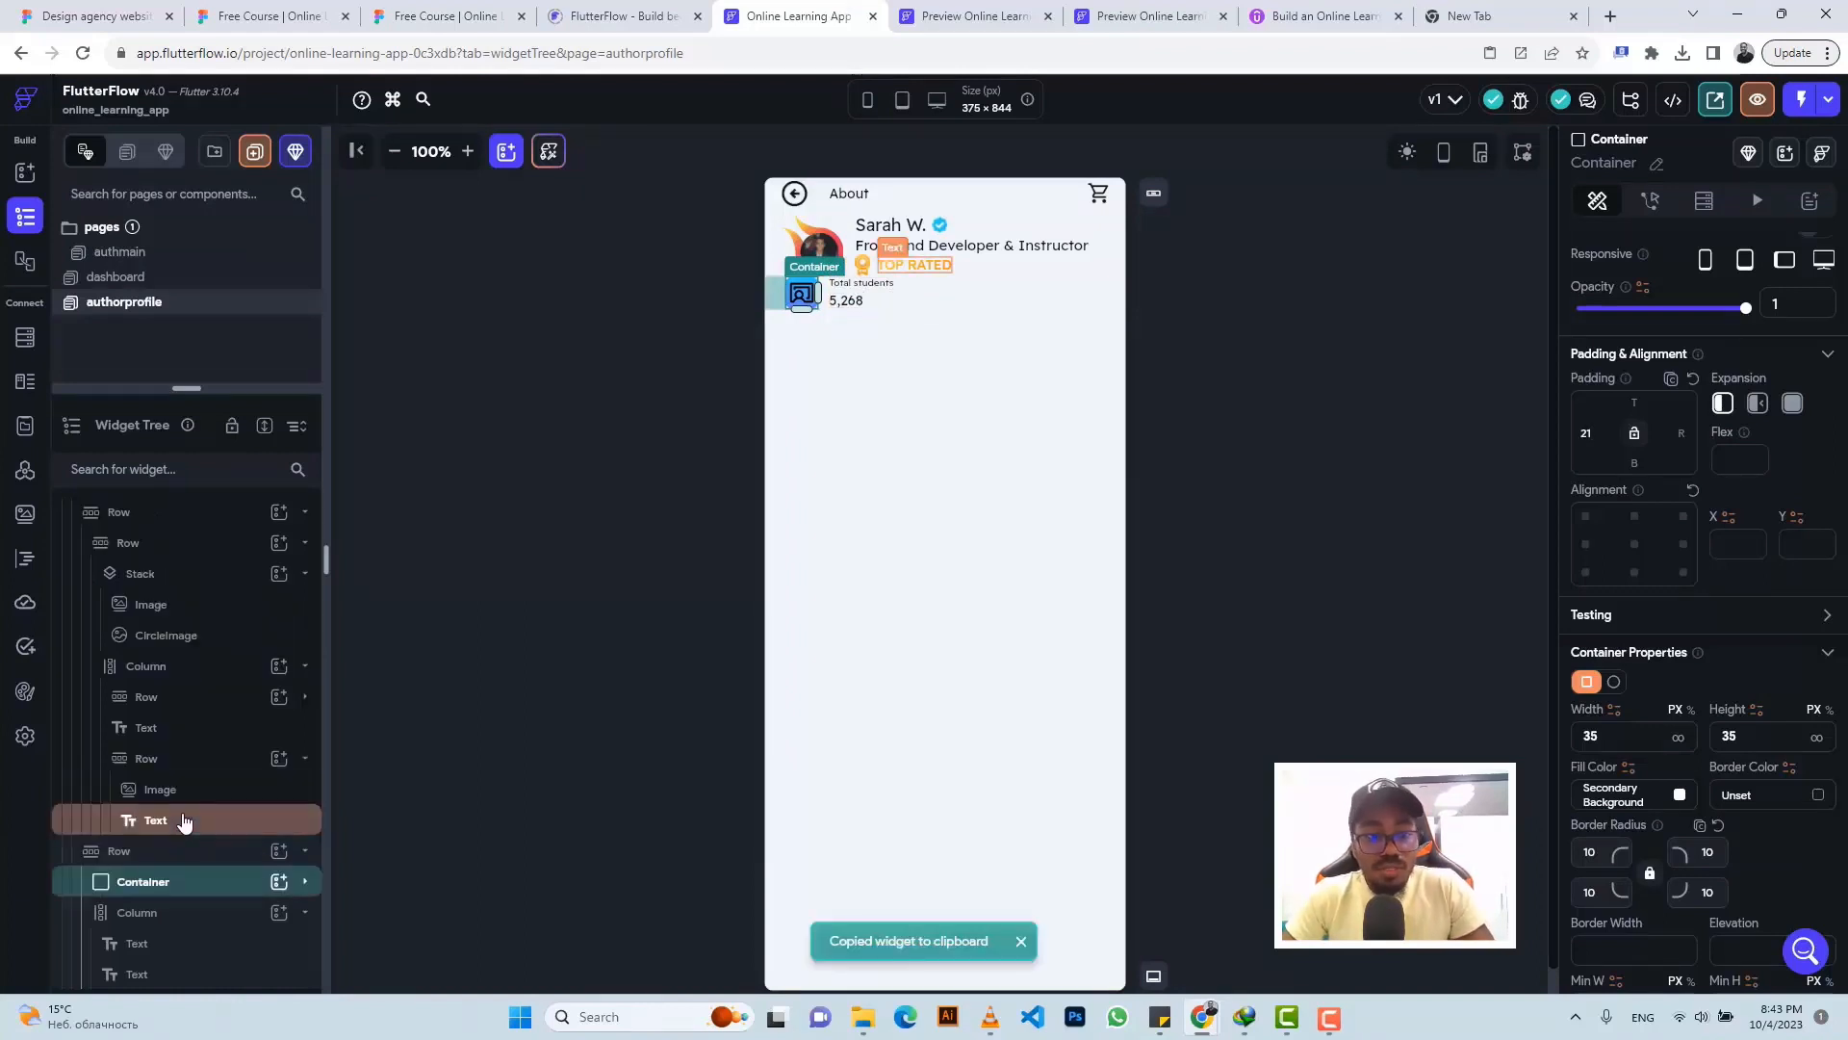
{"action": "left_click", "coordinate": [960, 302]}
{"action": "key", "text": "ctrl+v"}
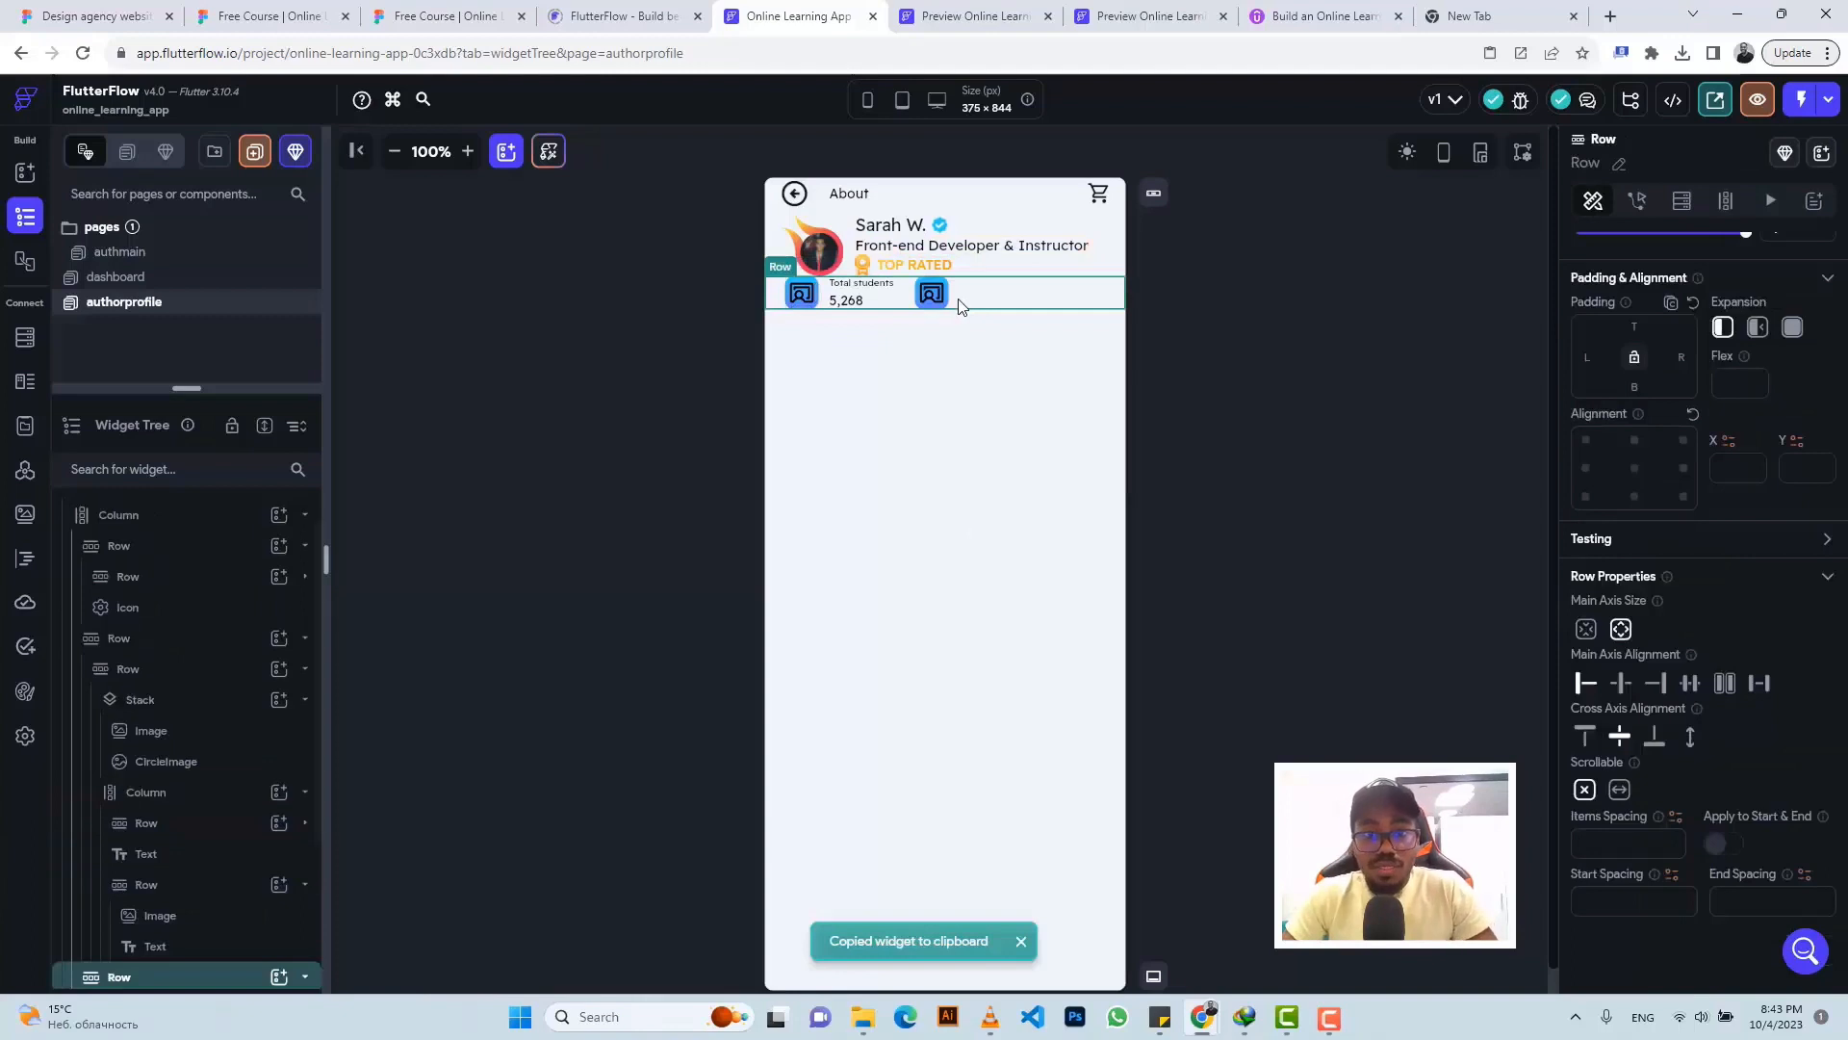
{"action": "left_click", "coordinate": [934, 299]}
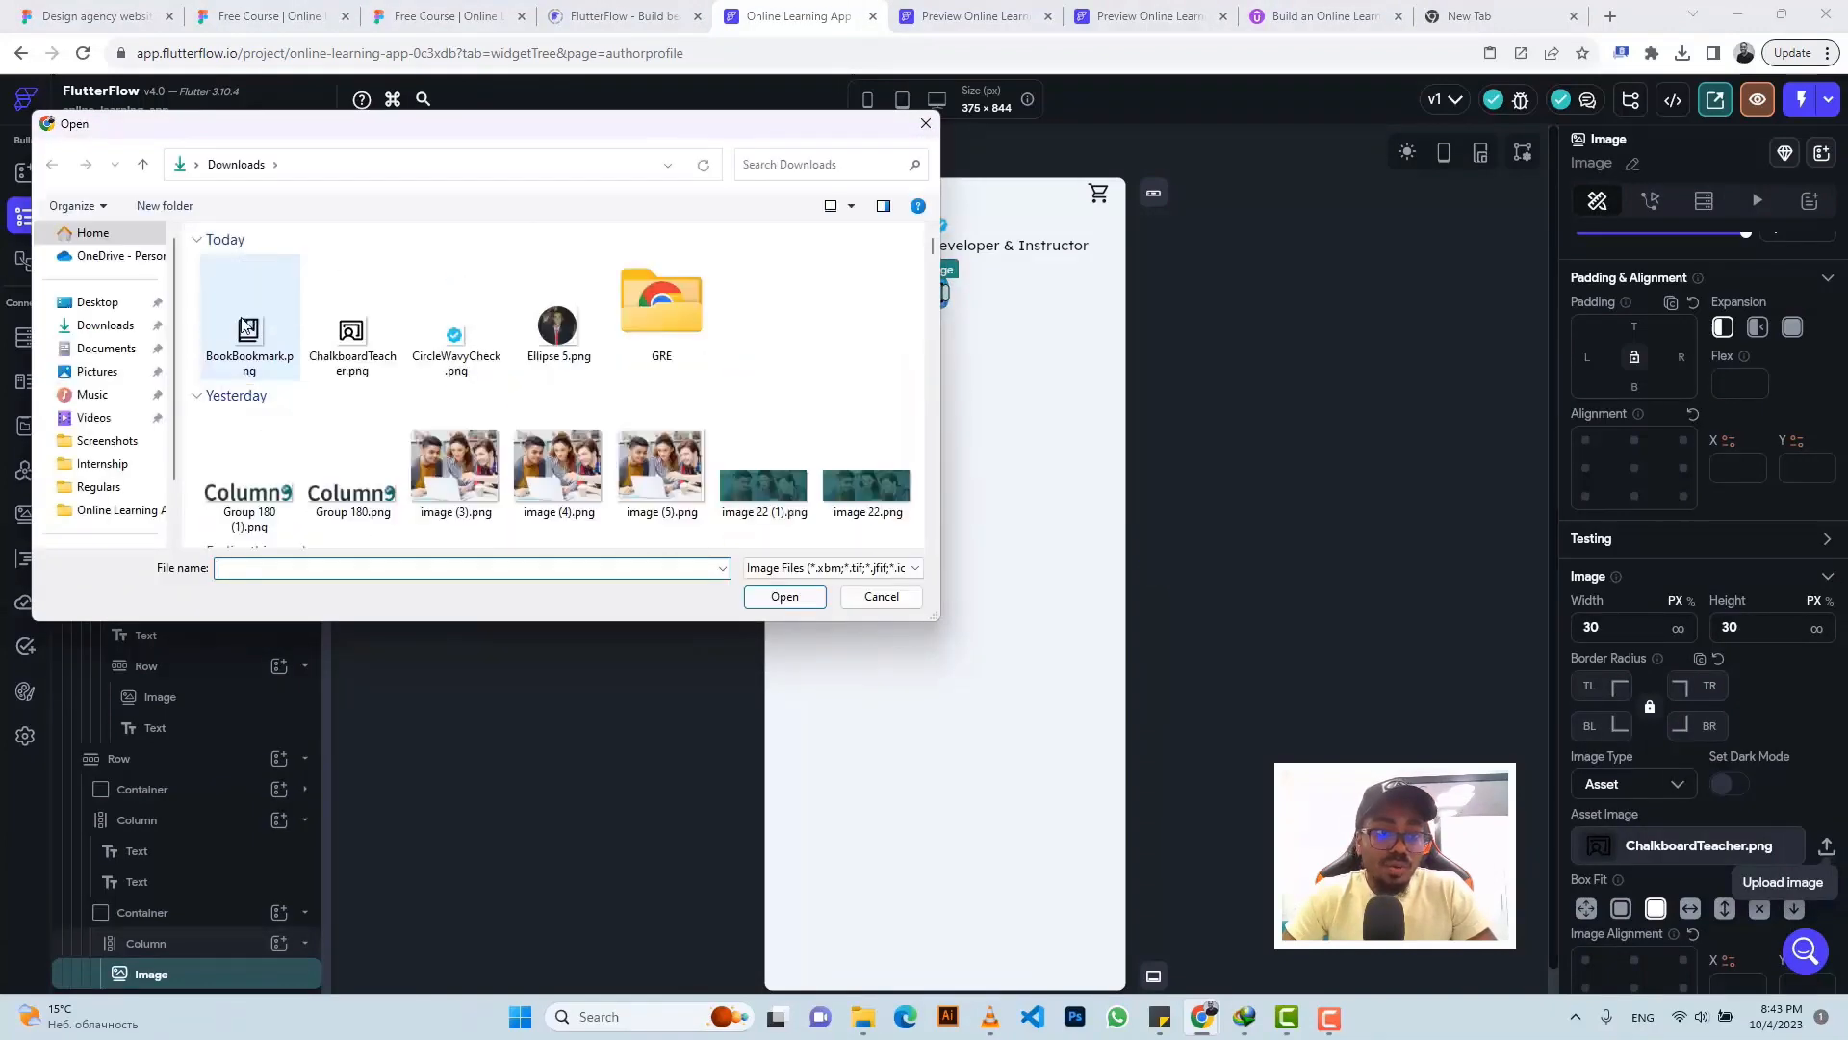
{"action": "left_click", "coordinate": [249, 329]}
{"action": "left_click", "coordinate": [751, 594]}
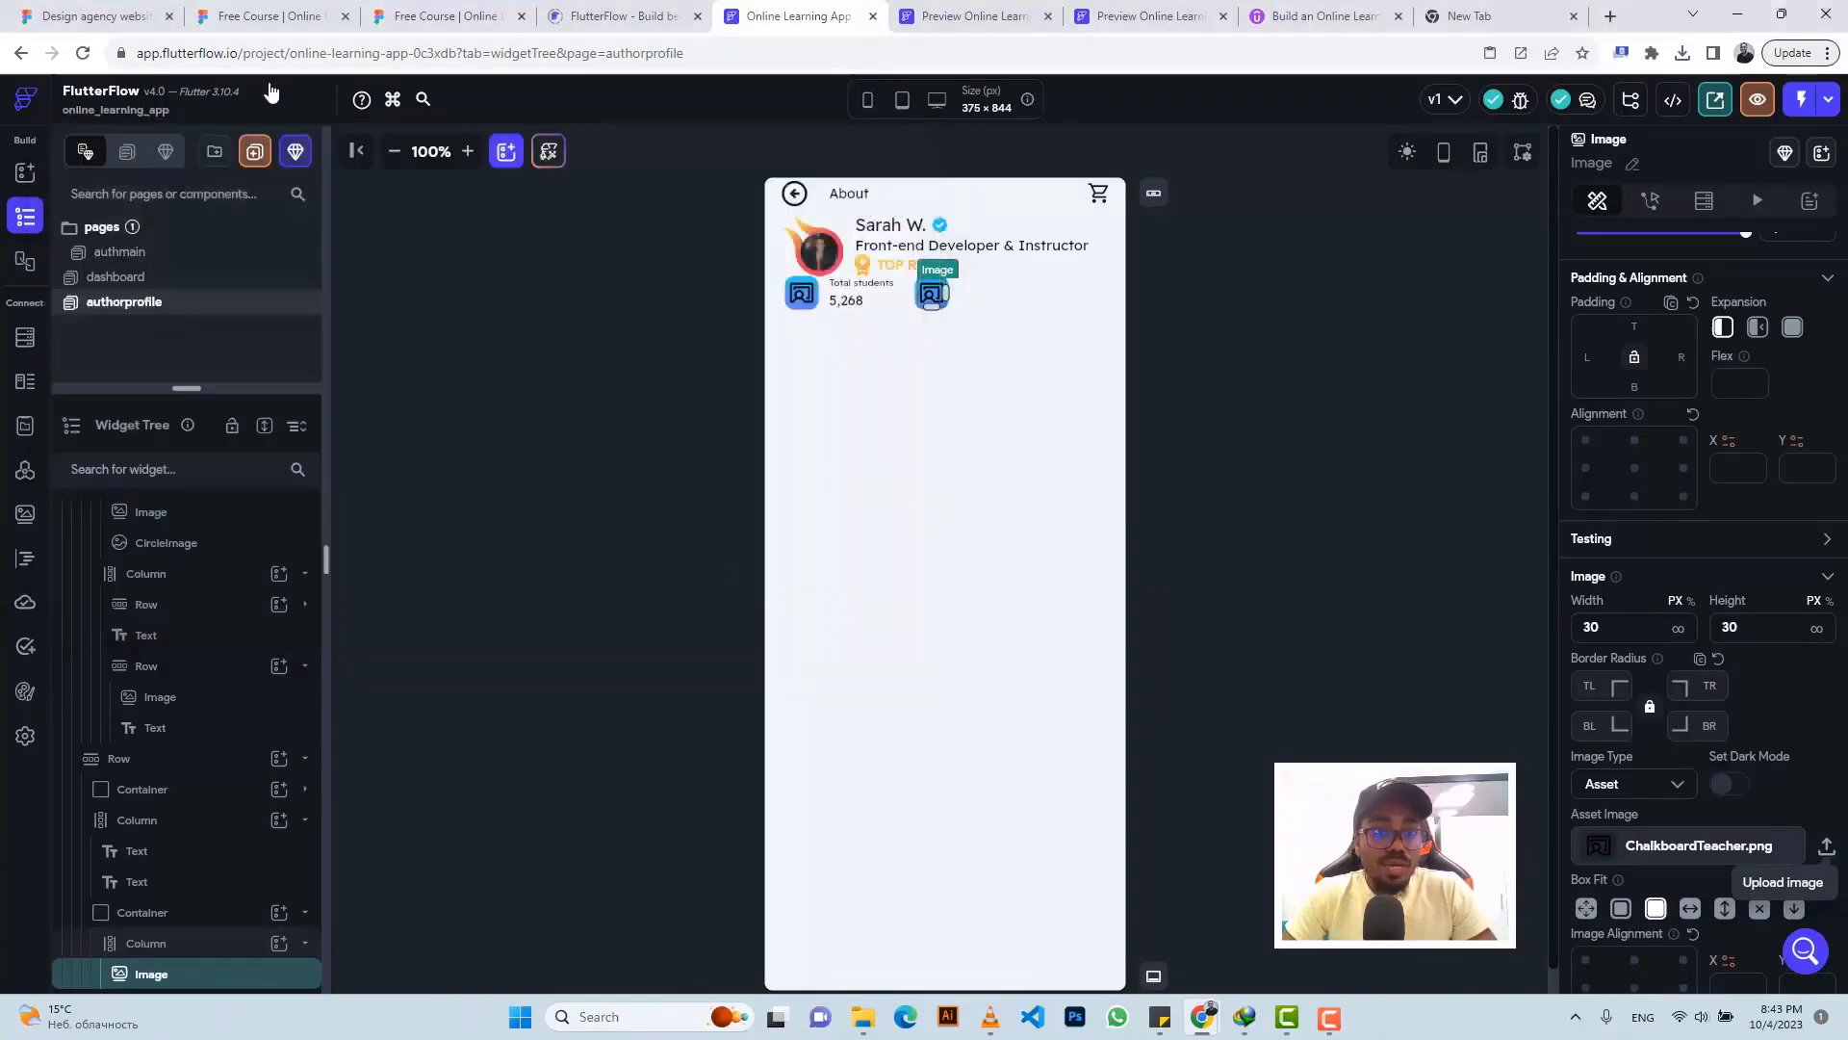
- Copy the divider's #888888 colour from Figma and select the Total students column
{"action": "left_click", "coordinate": [445, 15]}
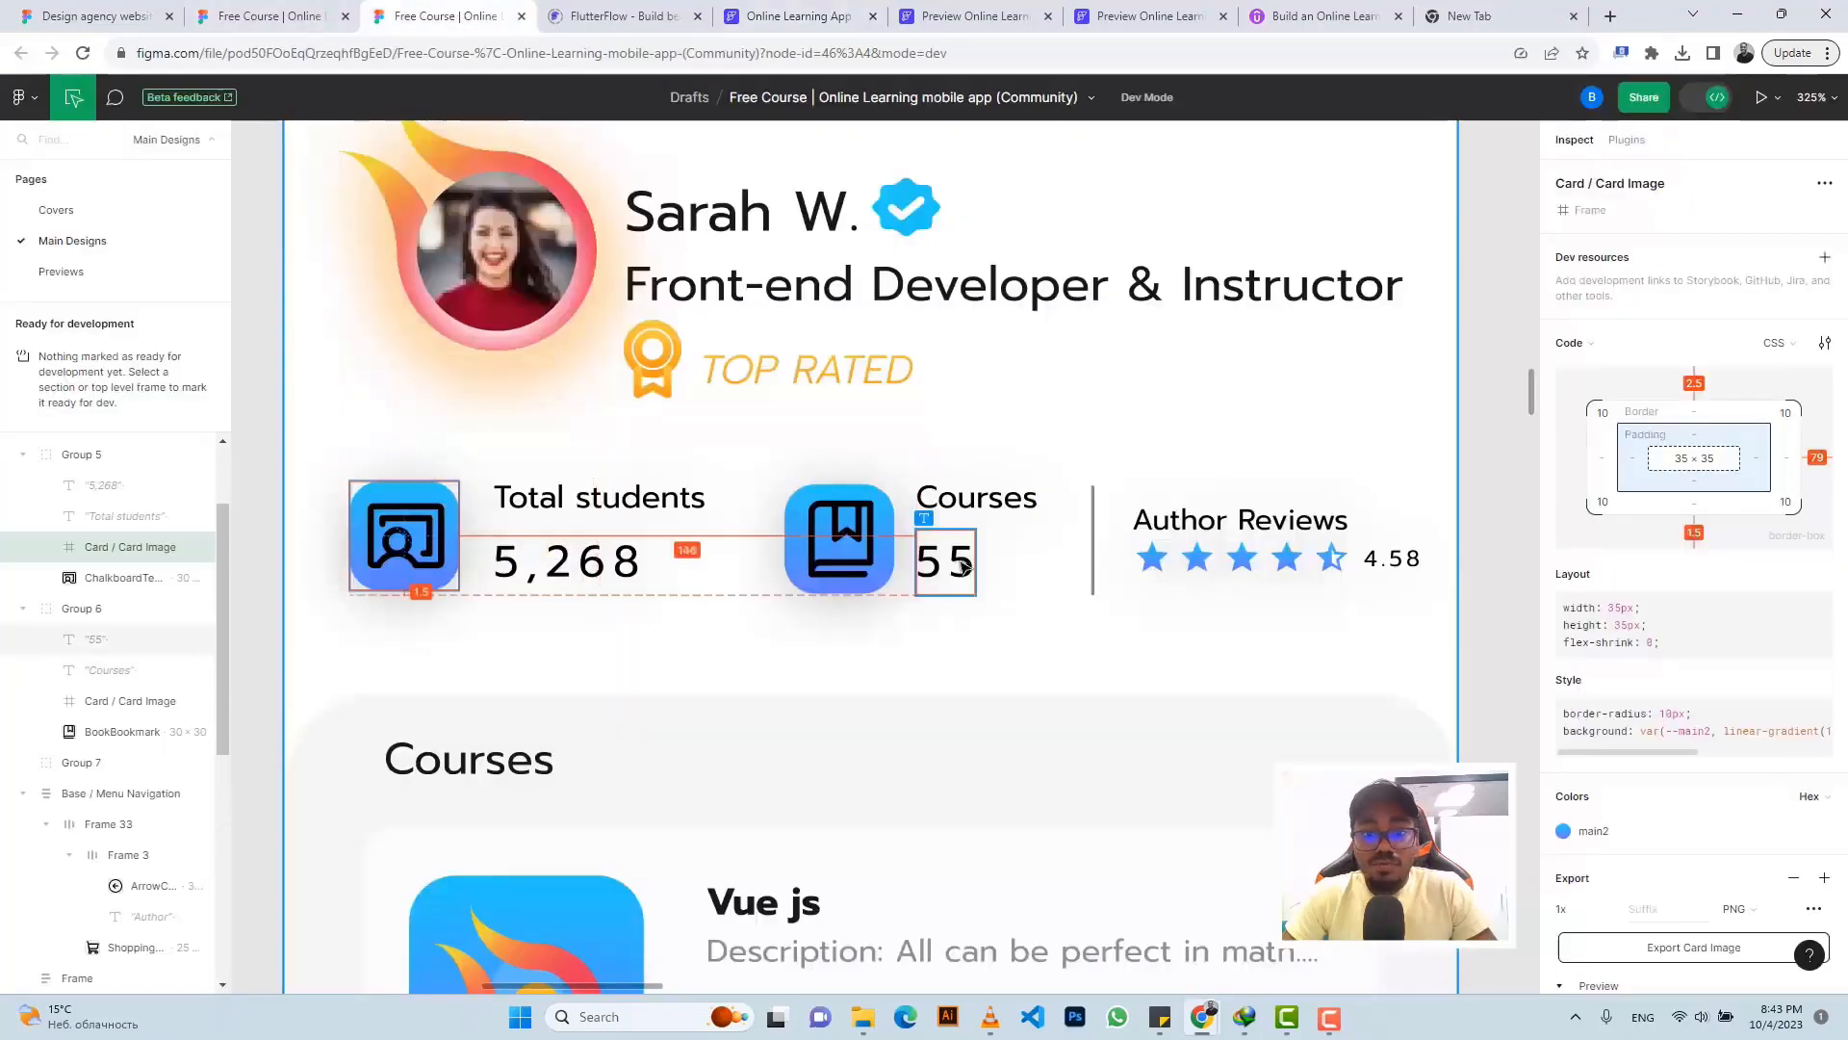
{"action": "left_click", "coordinate": [1095, 542]}
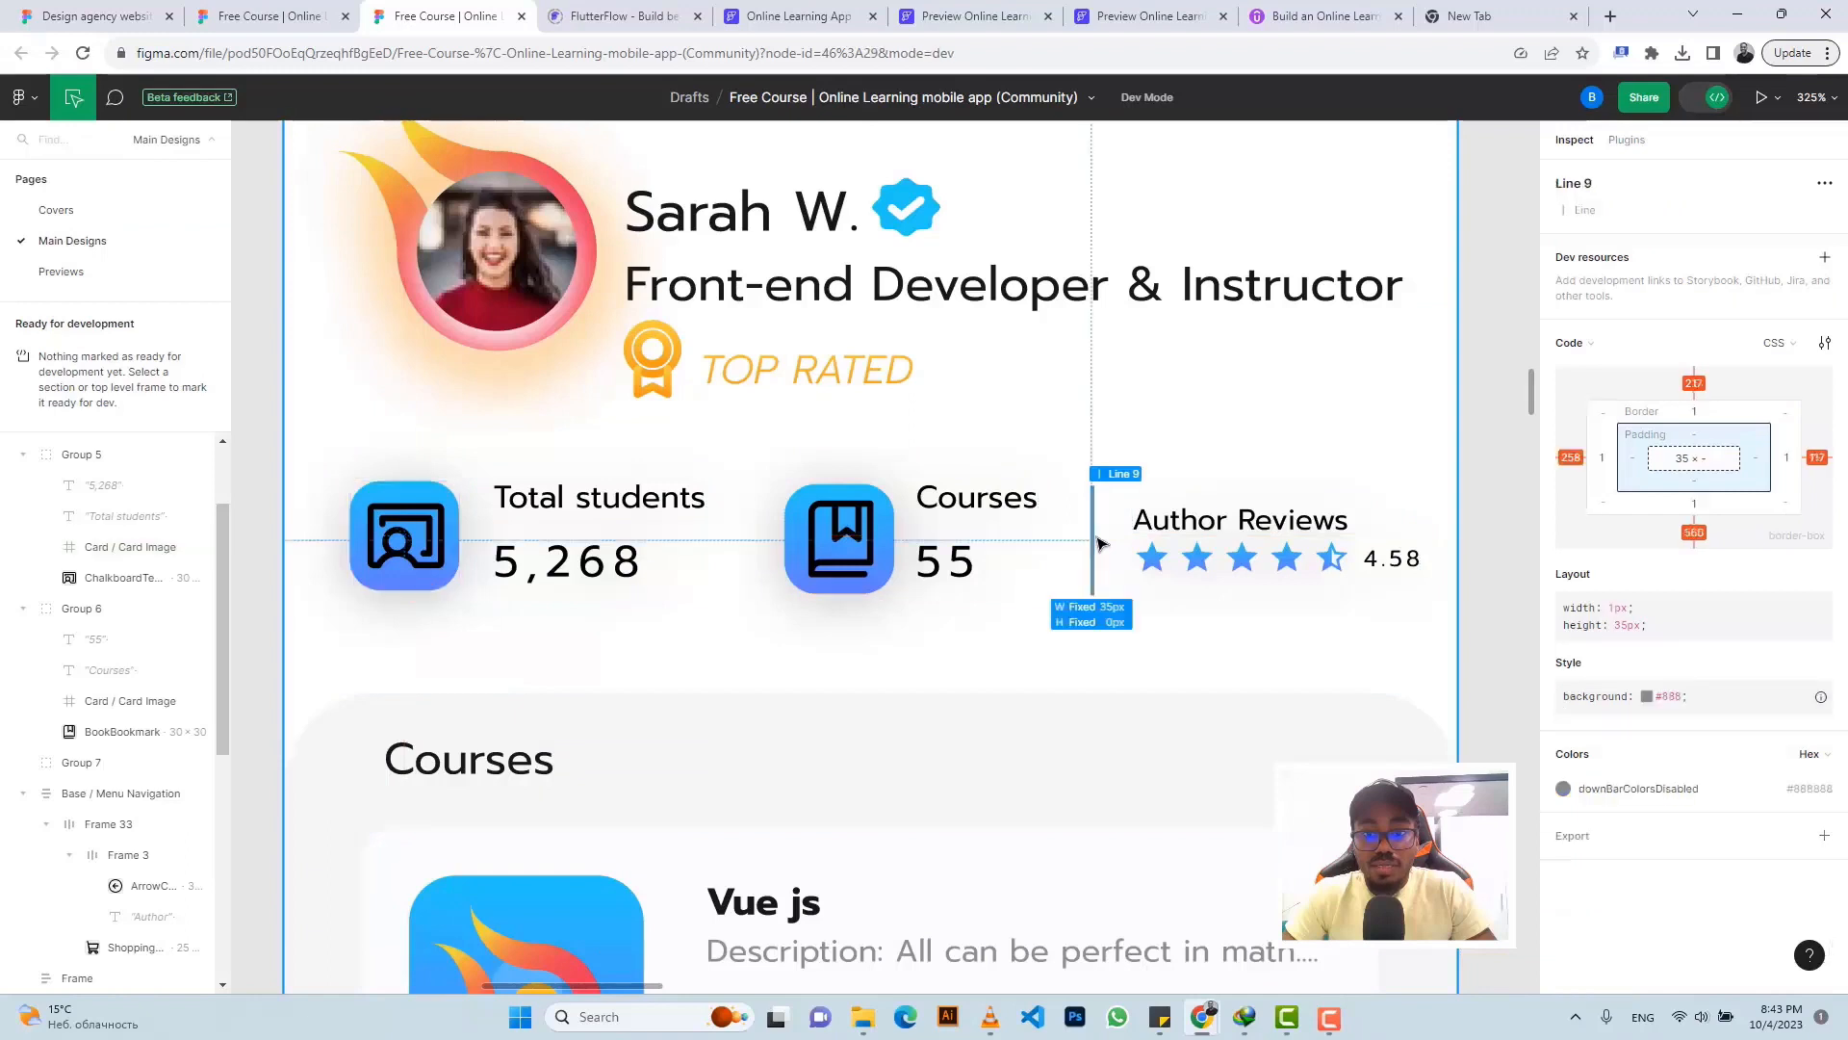
{"action": "left_click", "coordinate": [1816, 791]}
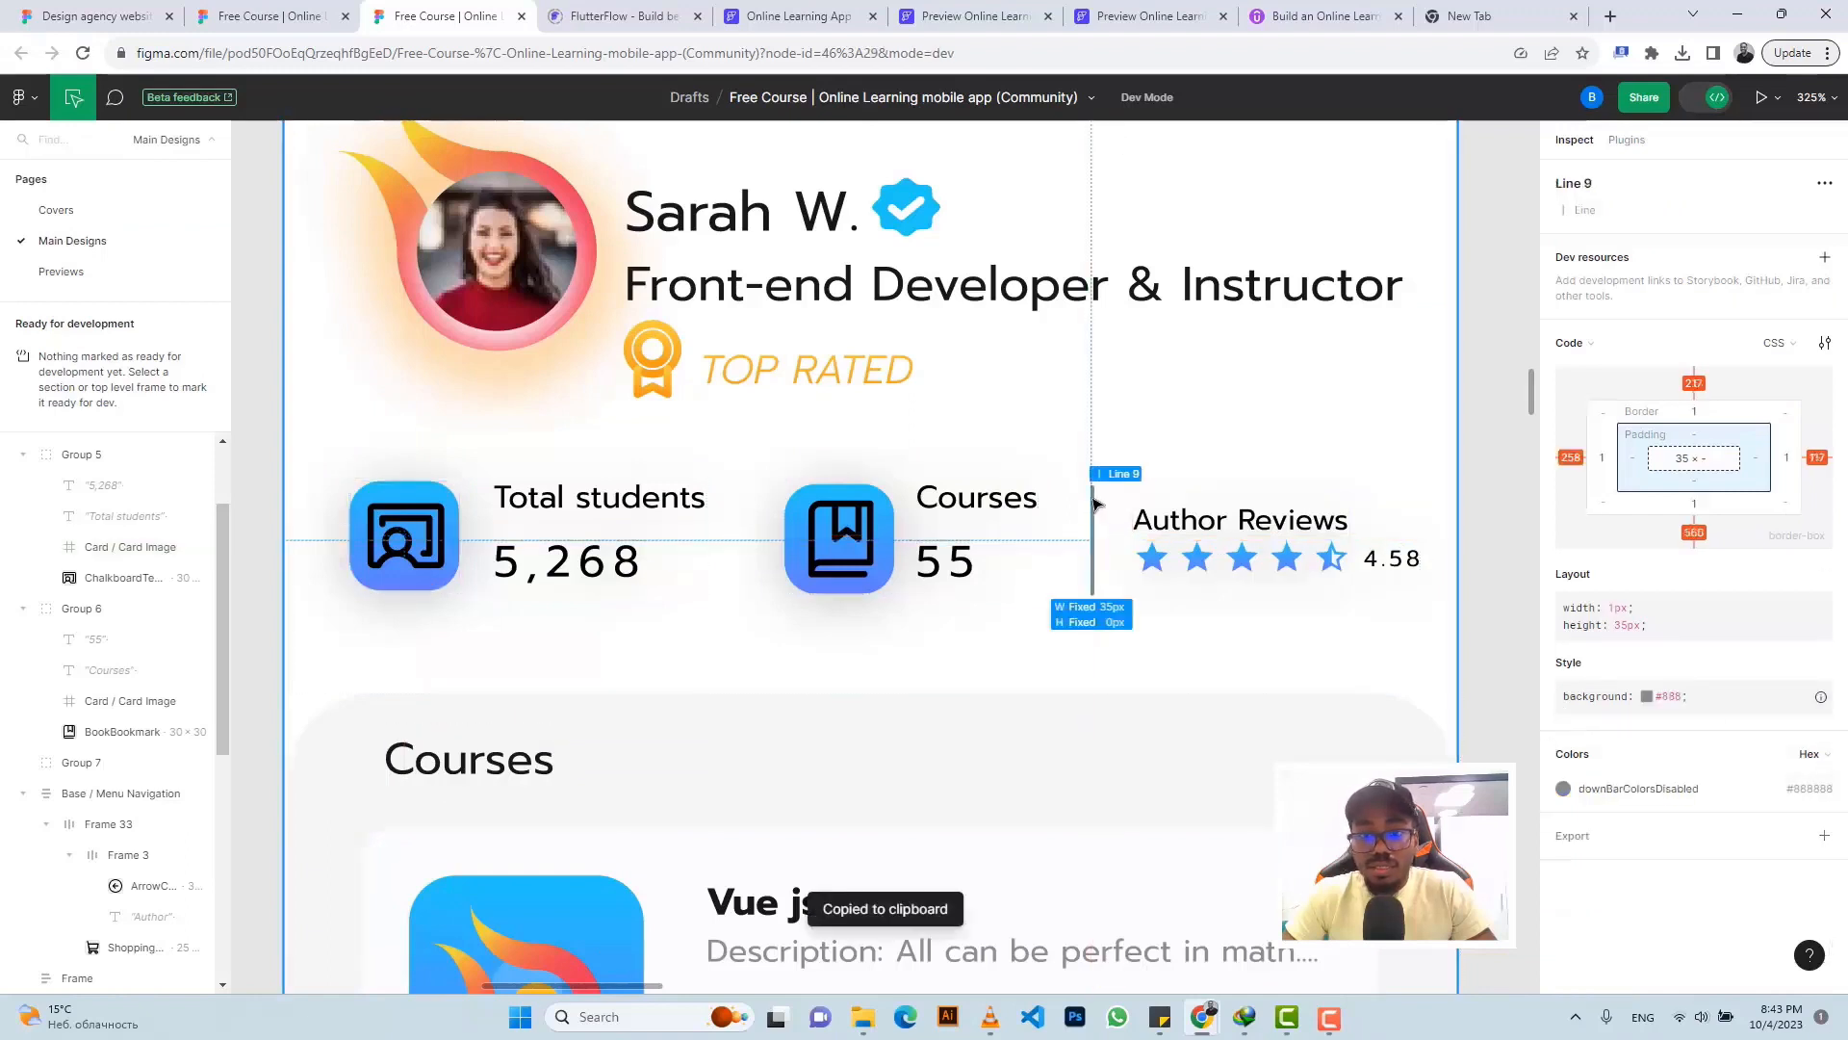
{"action": "left_click", "coordinate": [800, 15]}
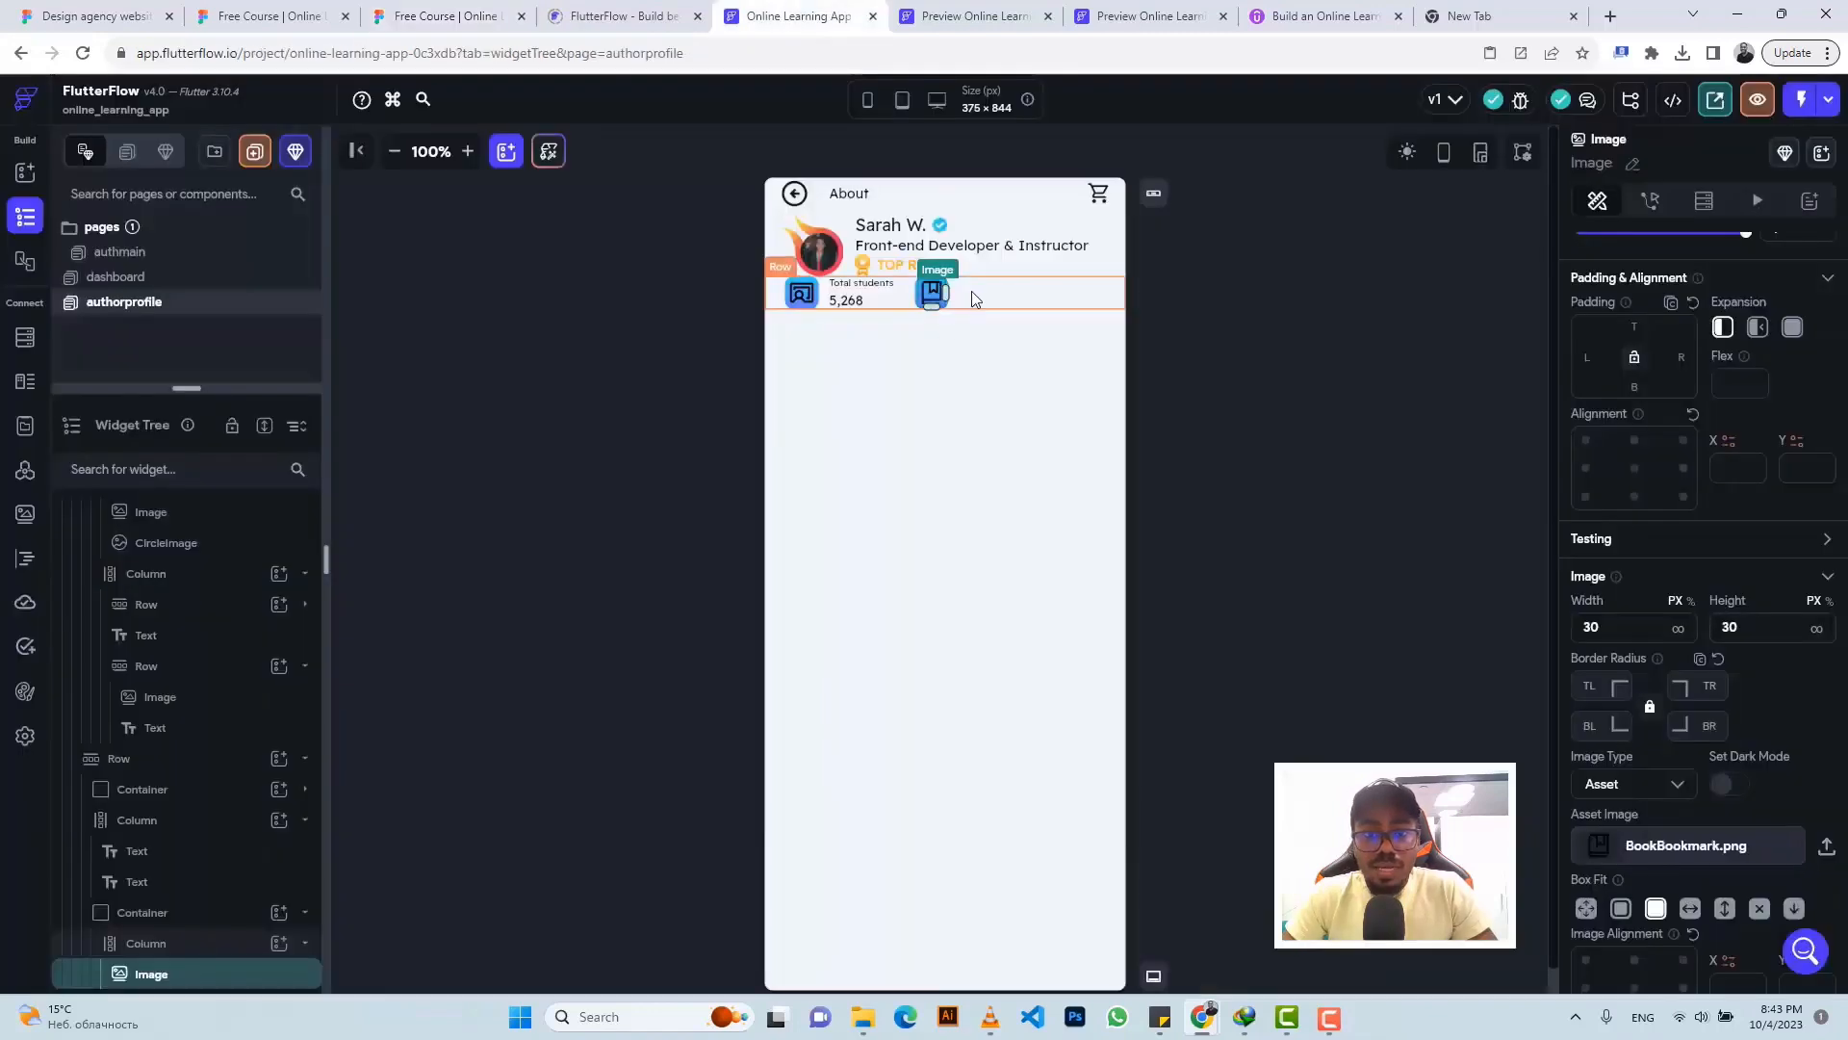
{"action": "left_click", "coordinate": [875, 297]}
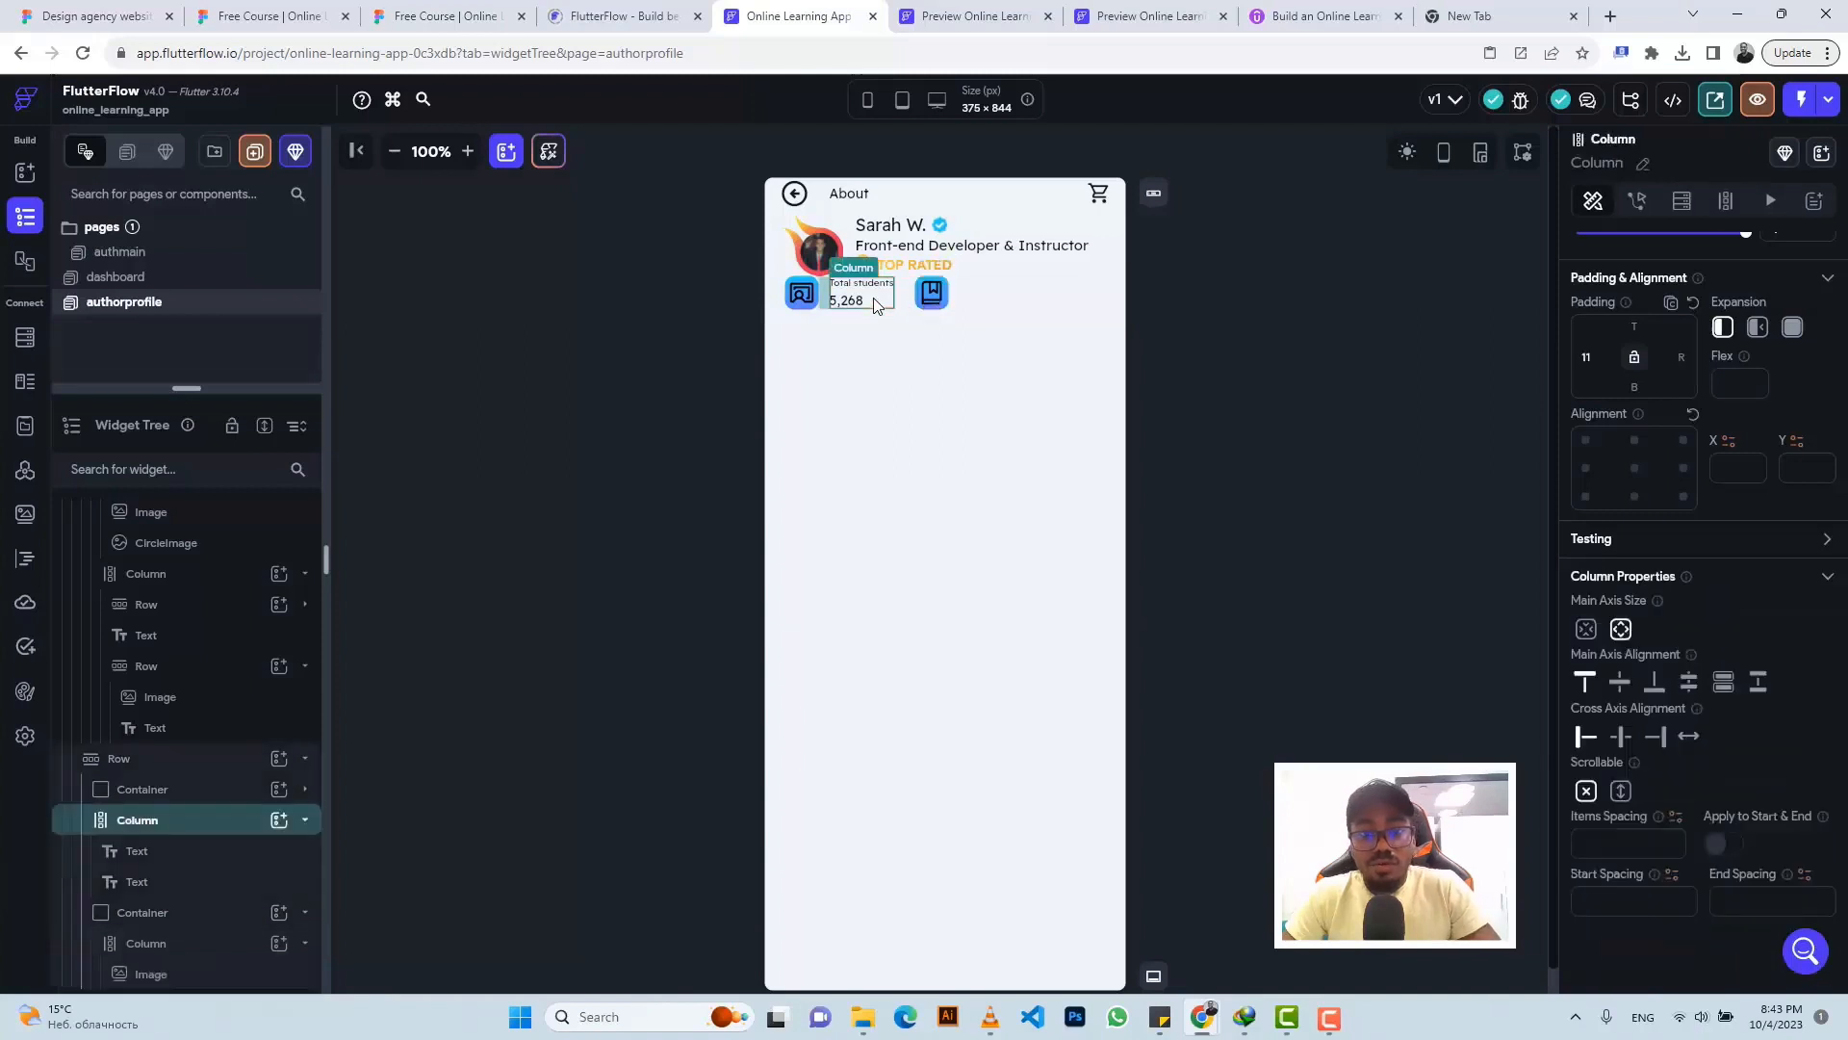
- Paste a copy of the stat column into the row and relabel it 'Courses'
{"action": "key", "text": "ctrl+c"}
{"action": "left_click", "coordinate": [993, 300]}
{"action": "key", "text": "ctrl+v"}
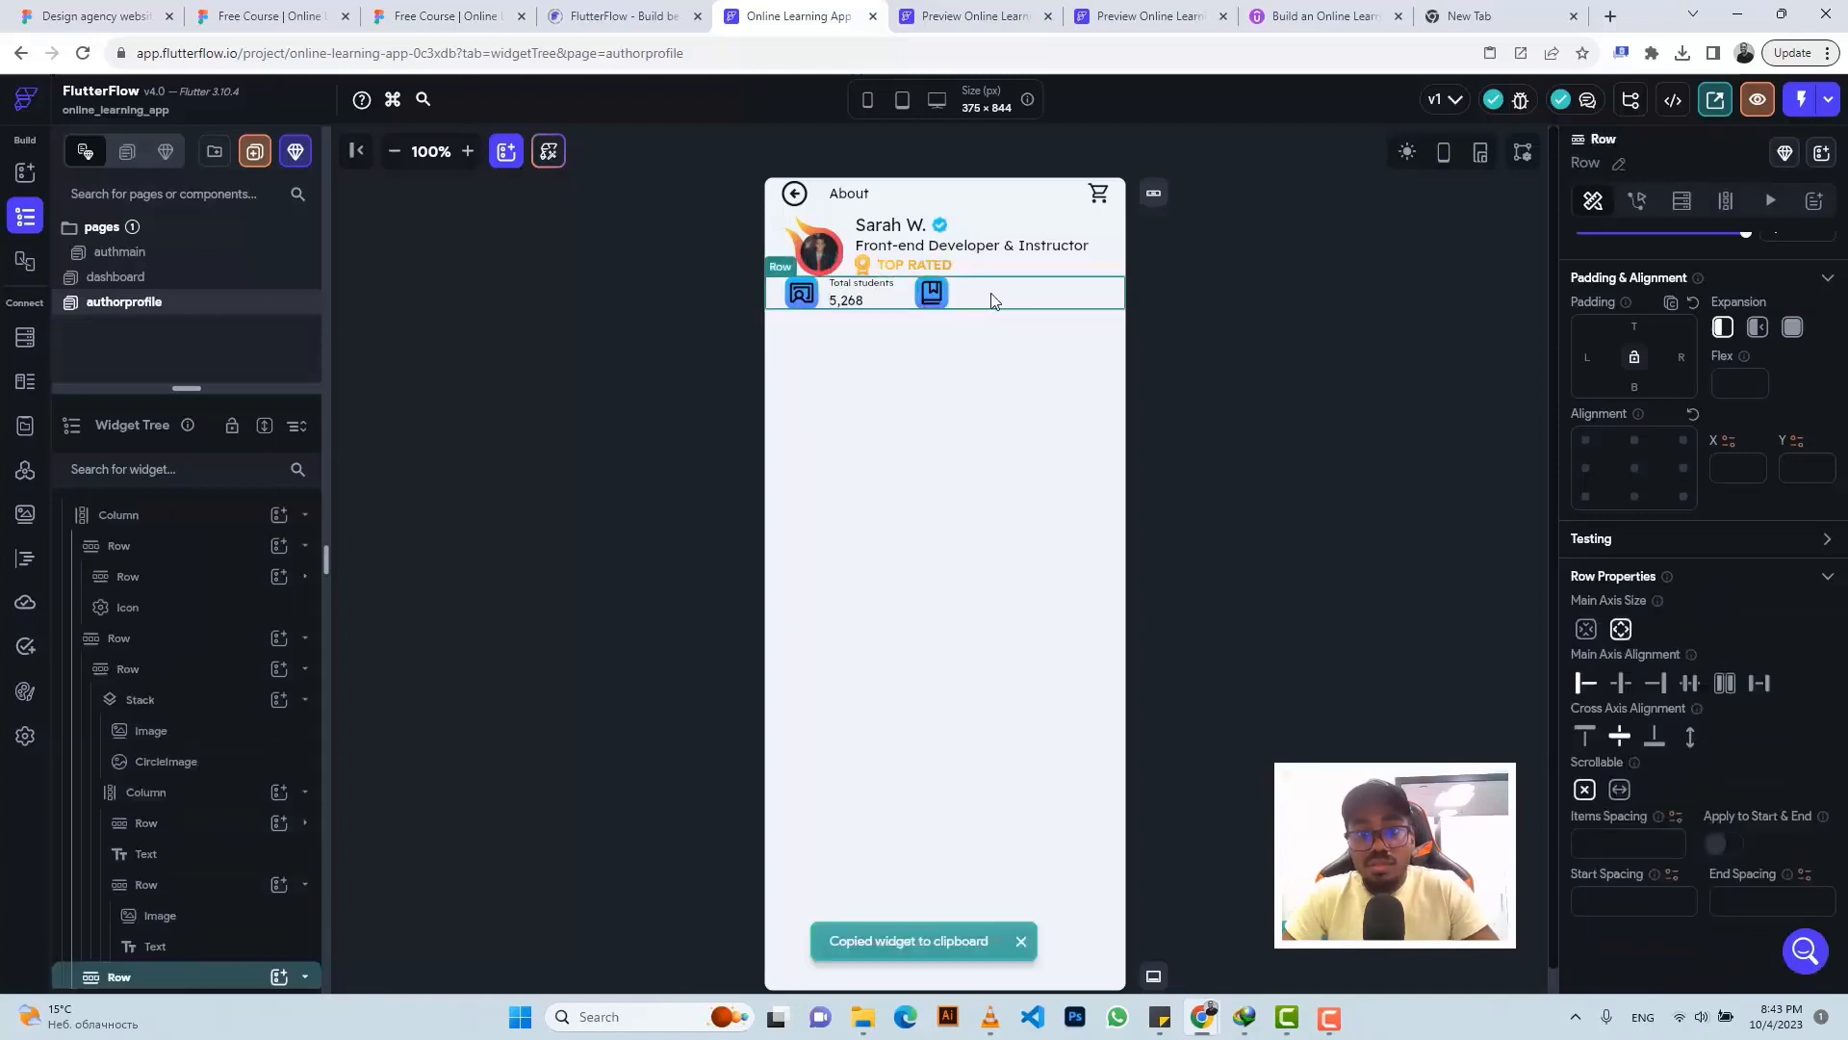
{"action": "left_click", "coordinate": [991, 285]}
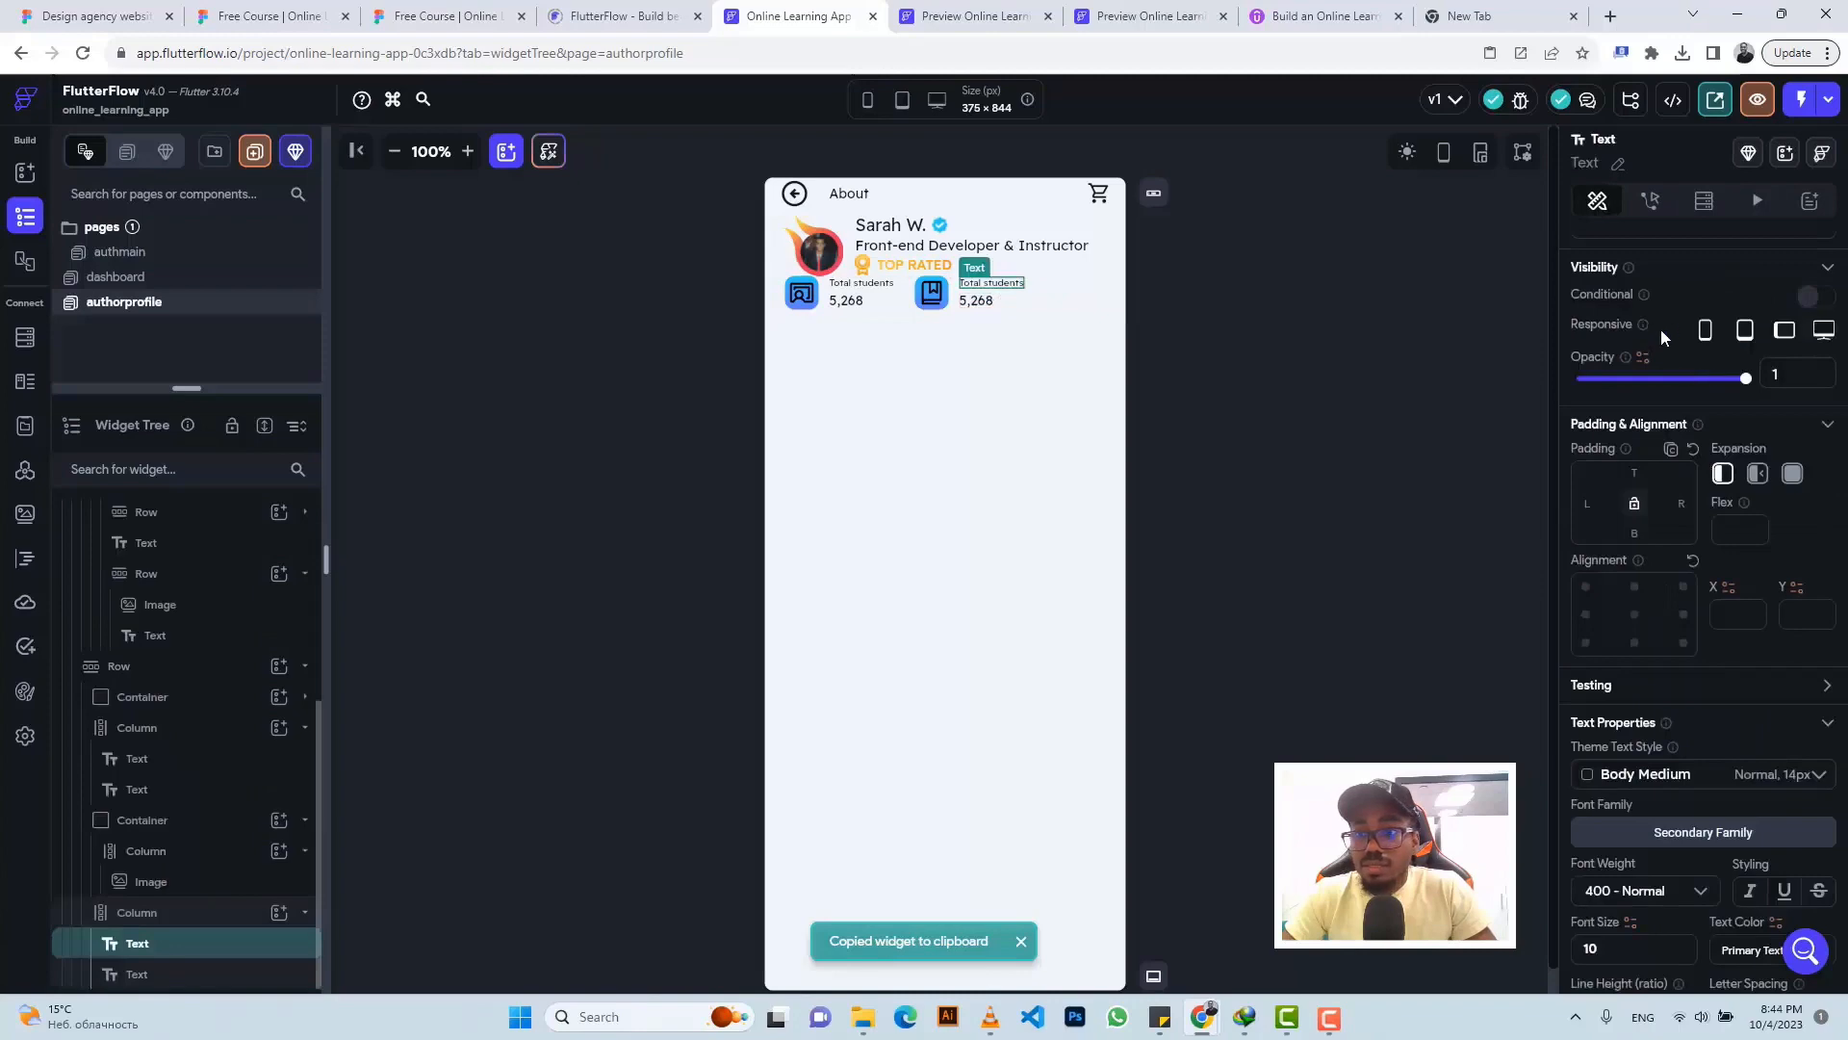
{"action": "left_click_drag", "start_coordinate": [1671, 343], "coordinate": [1512, 351]}
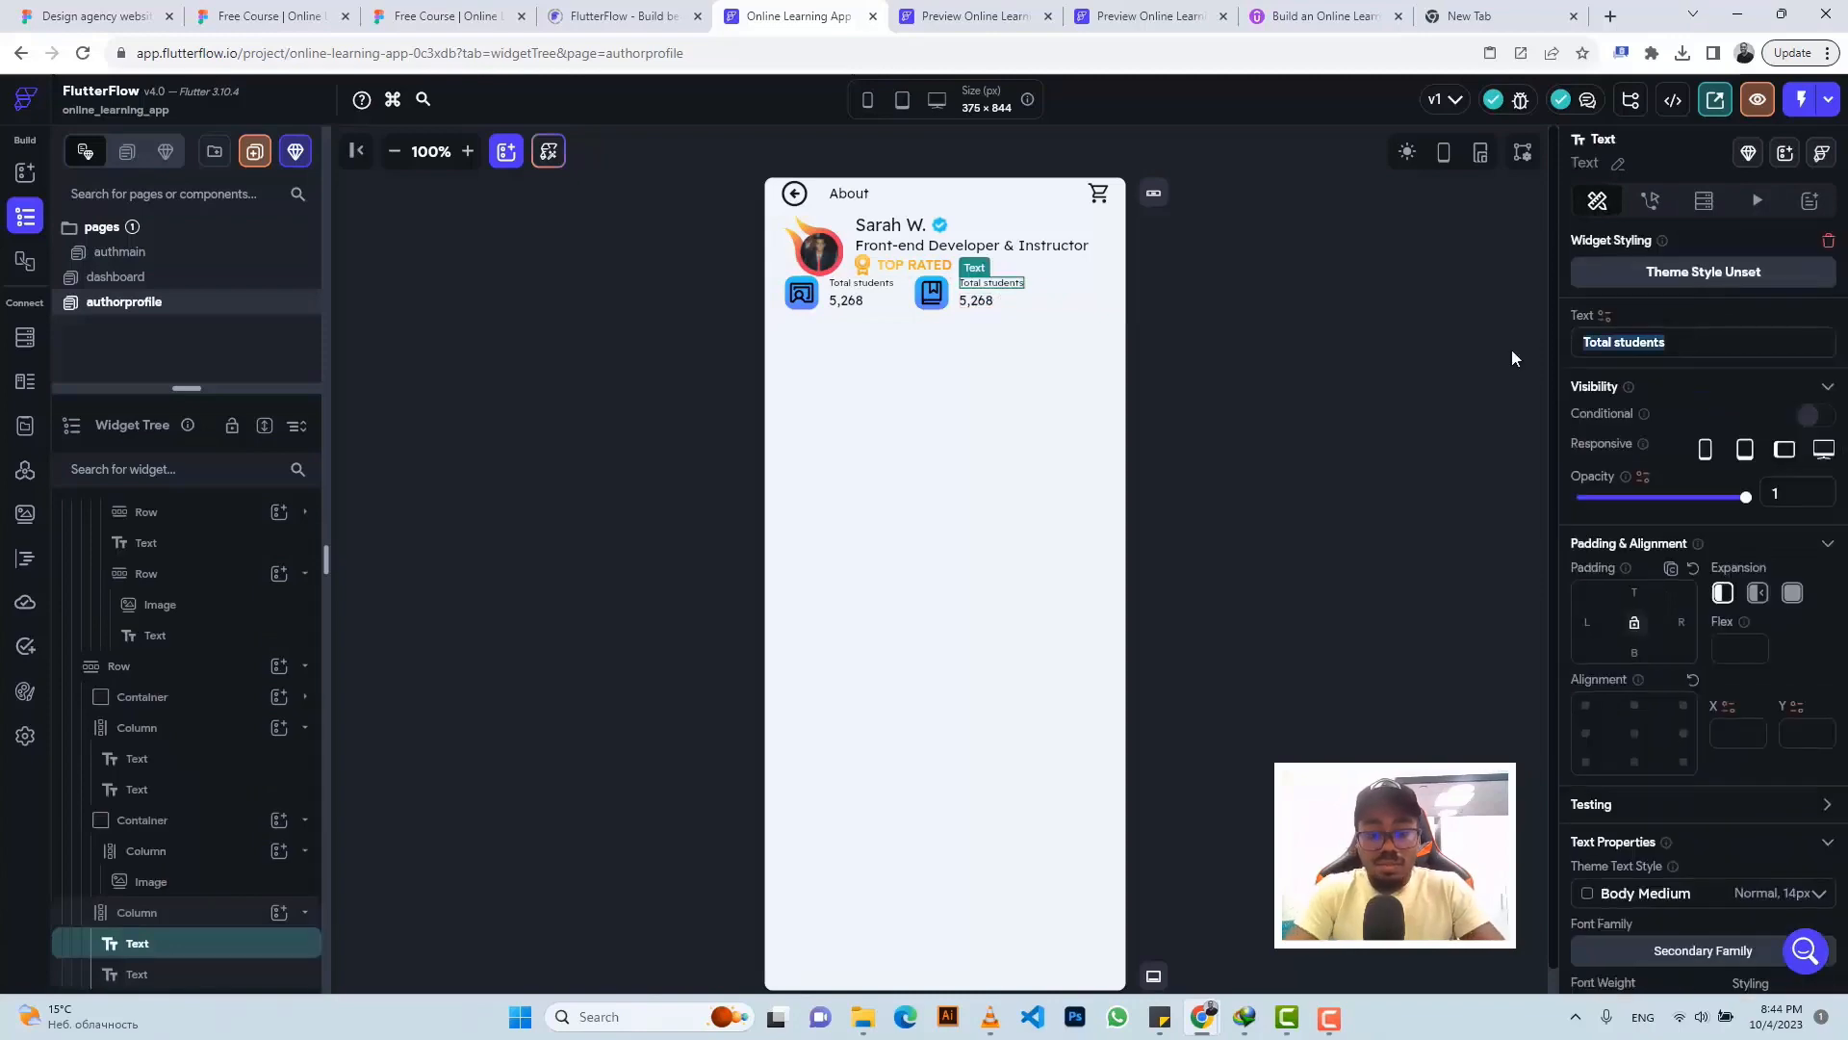
{"action": "type", "text": "Courses"}
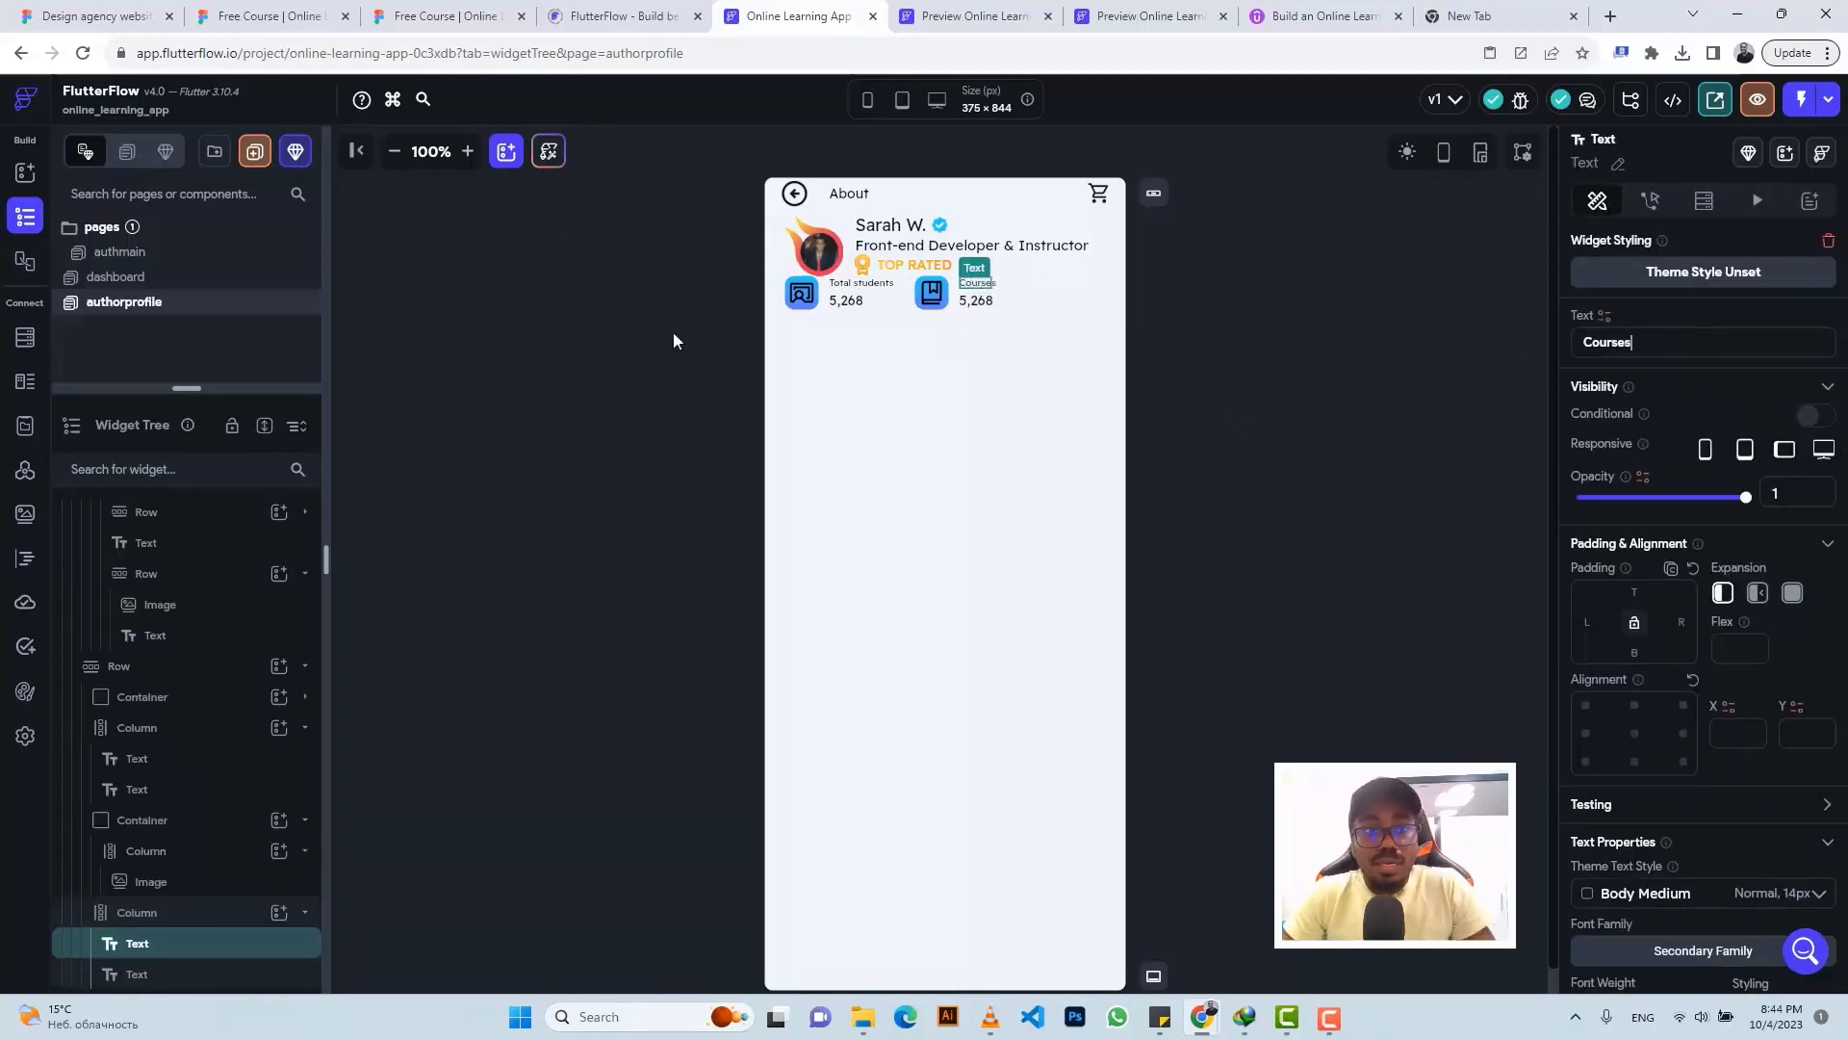
{"action": "left_click", "coordinate": [442, 7]}
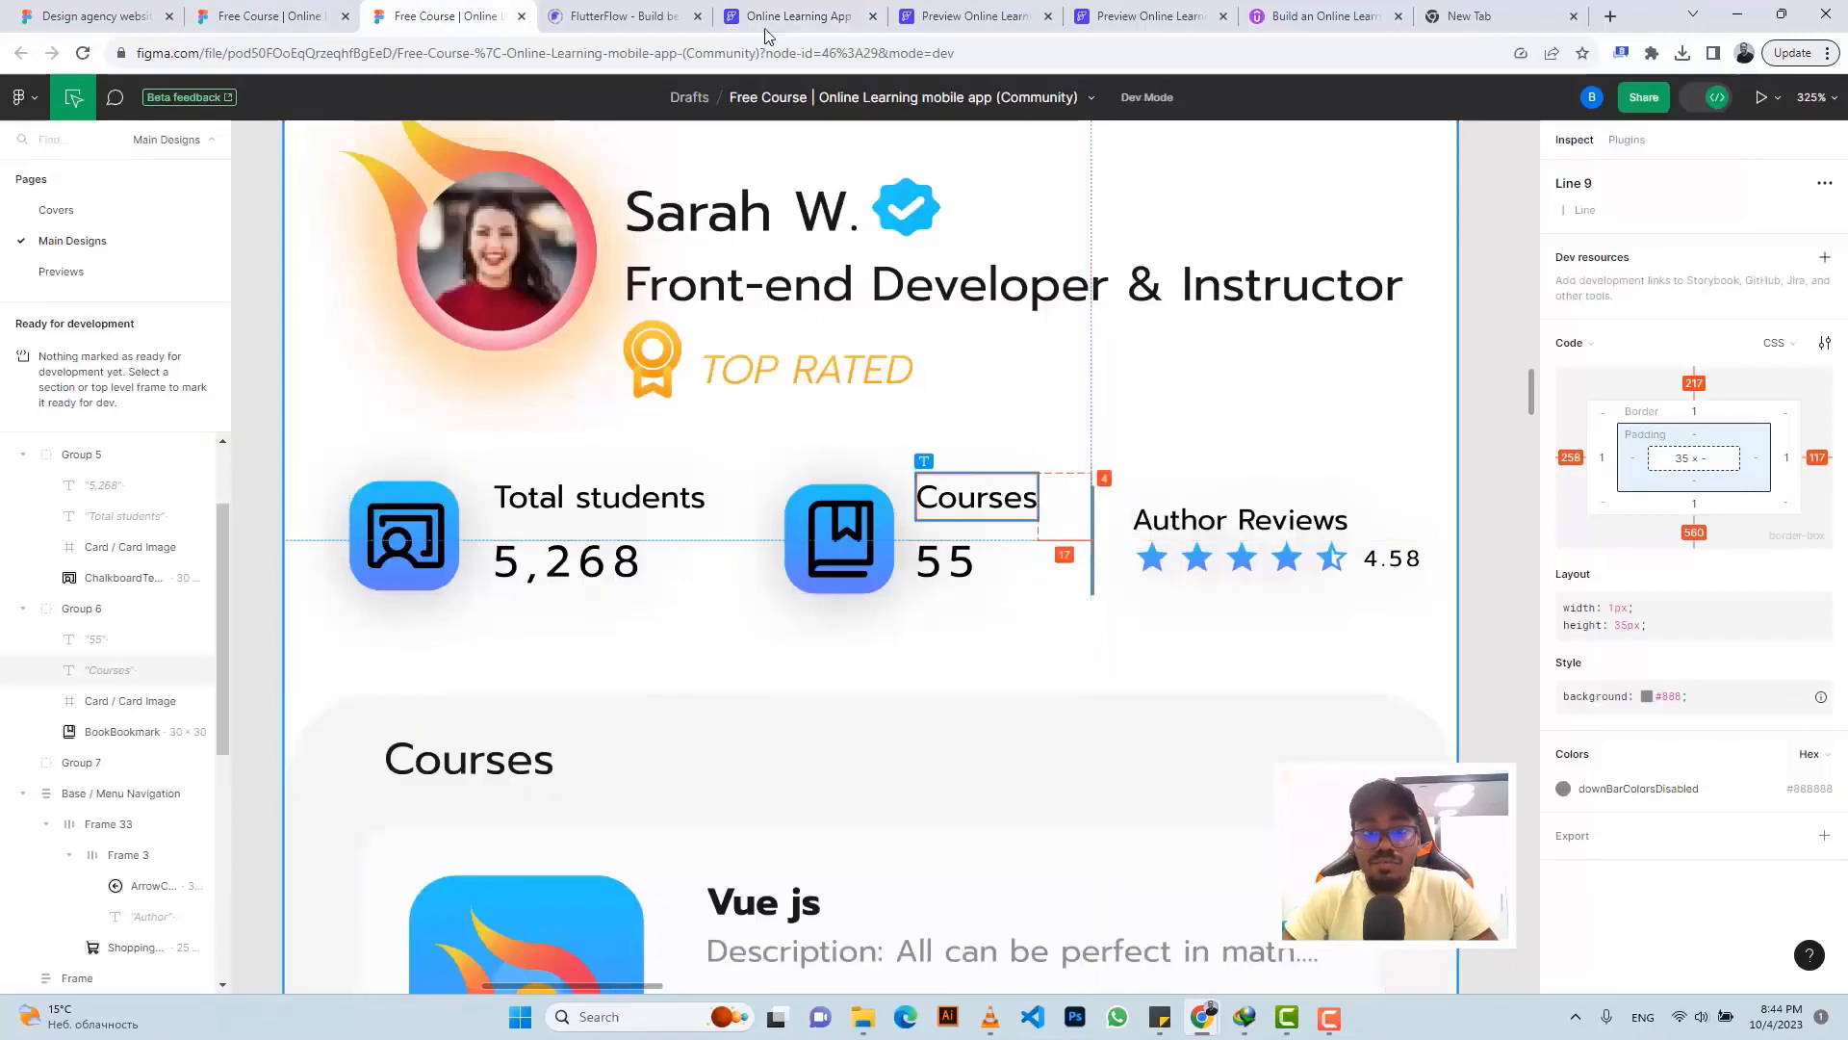
{"action": "left_click", "coordinate": [727, 17]}
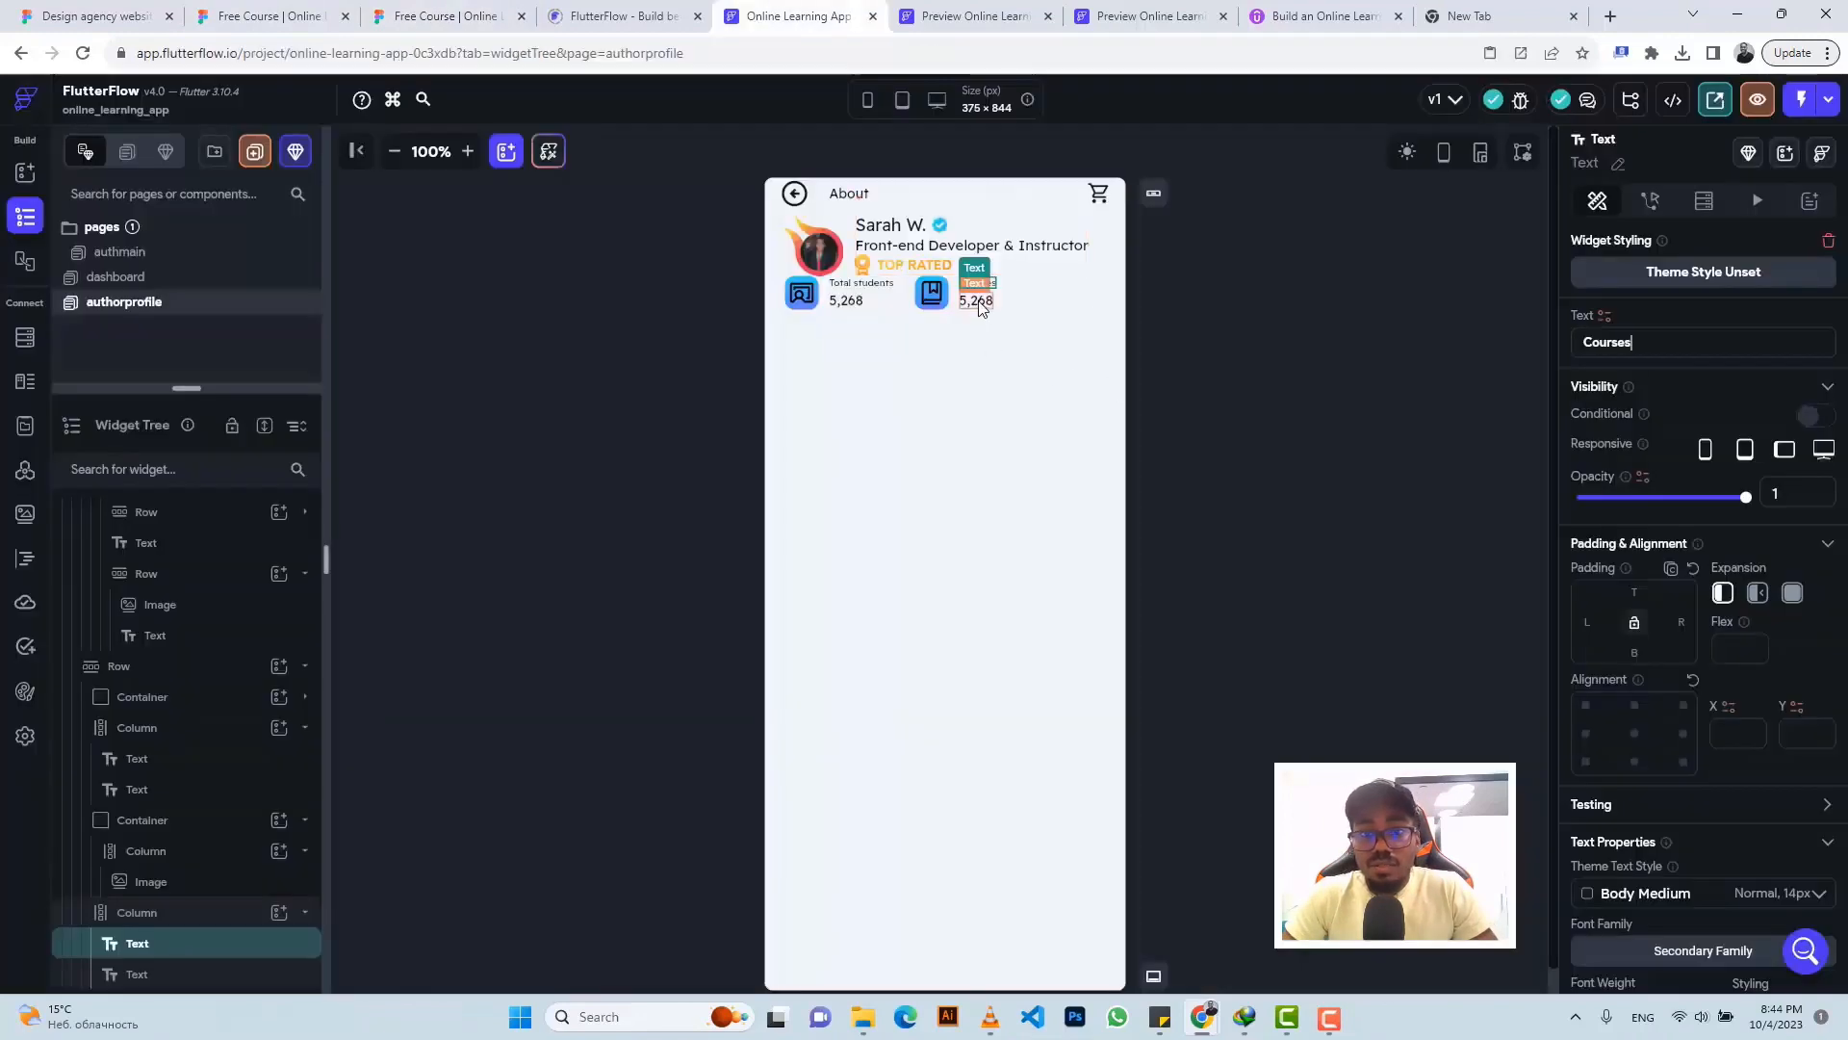
- Change the value to 55 and set the Courses icon container's left padding to 25
{"action": "left_click_drag", "start_coordinate": [1627, 343], "coordinate": [1565, 350]}
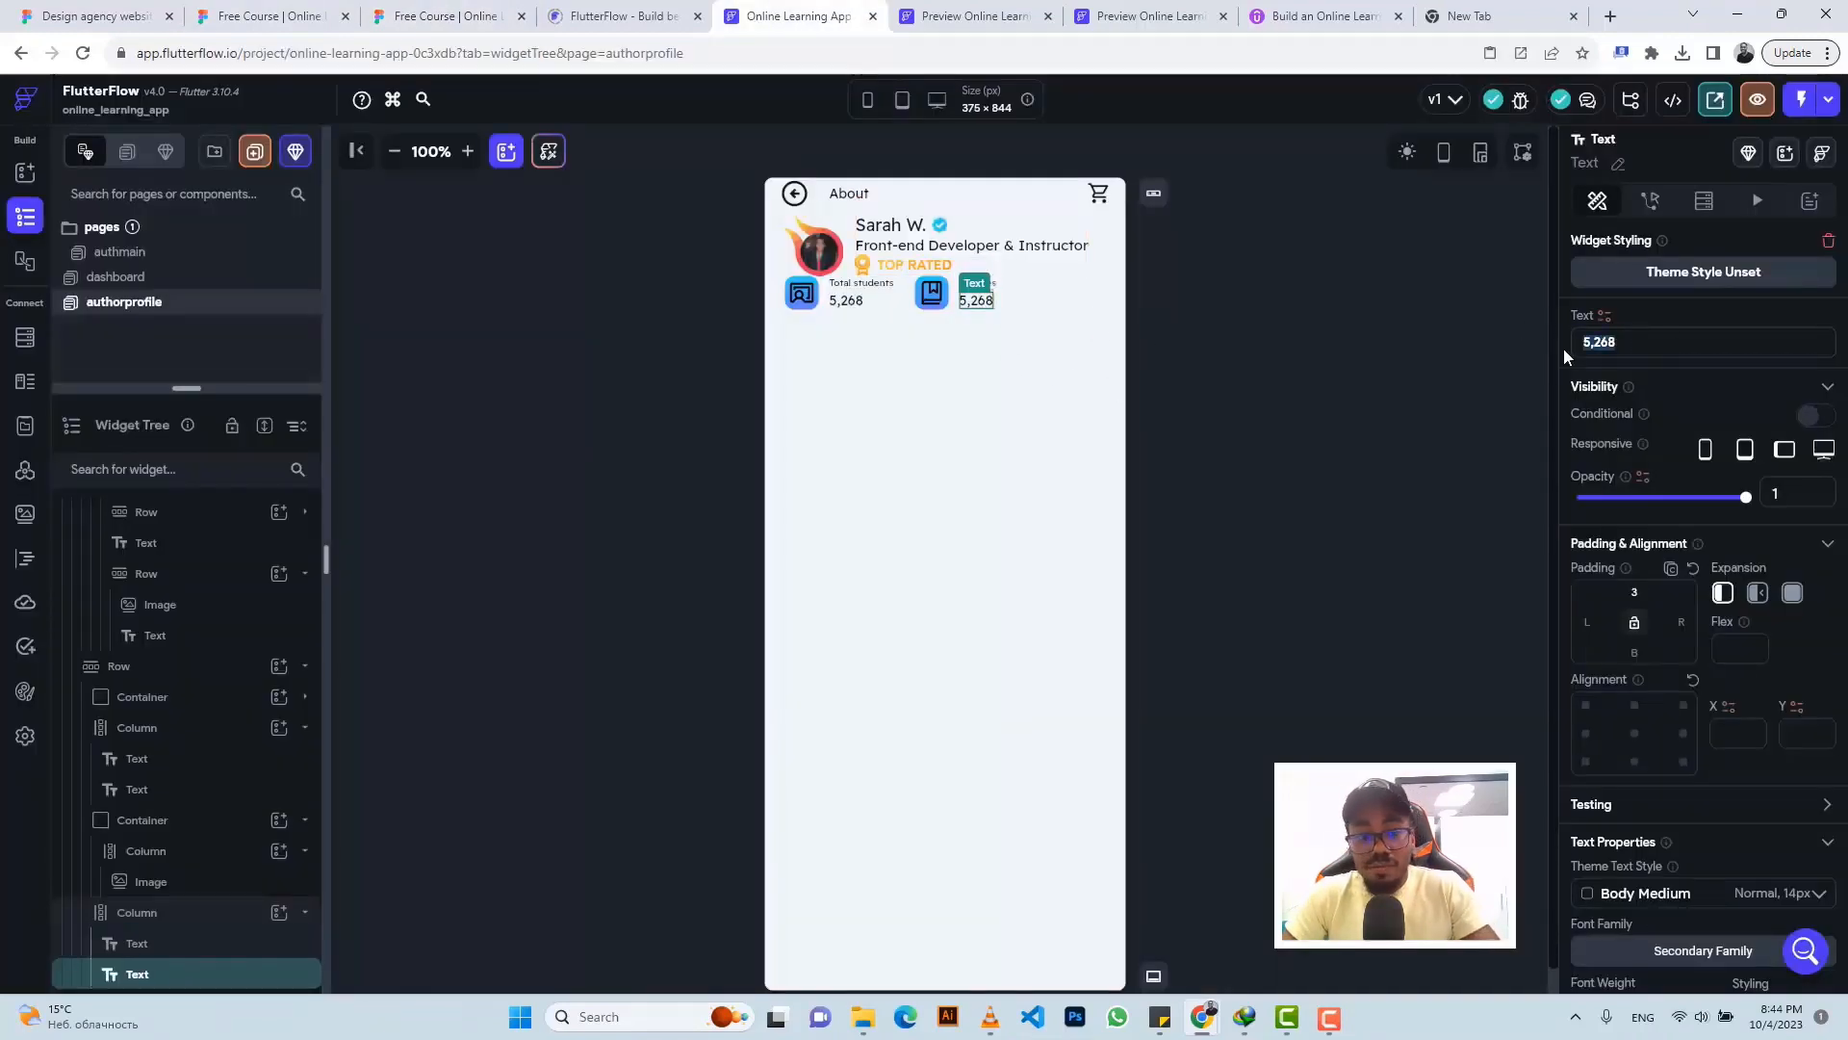
{"action": "left_click", "coordinate": [433, 17]}
{"action": "left_click", "coordinate": [801, 517]}
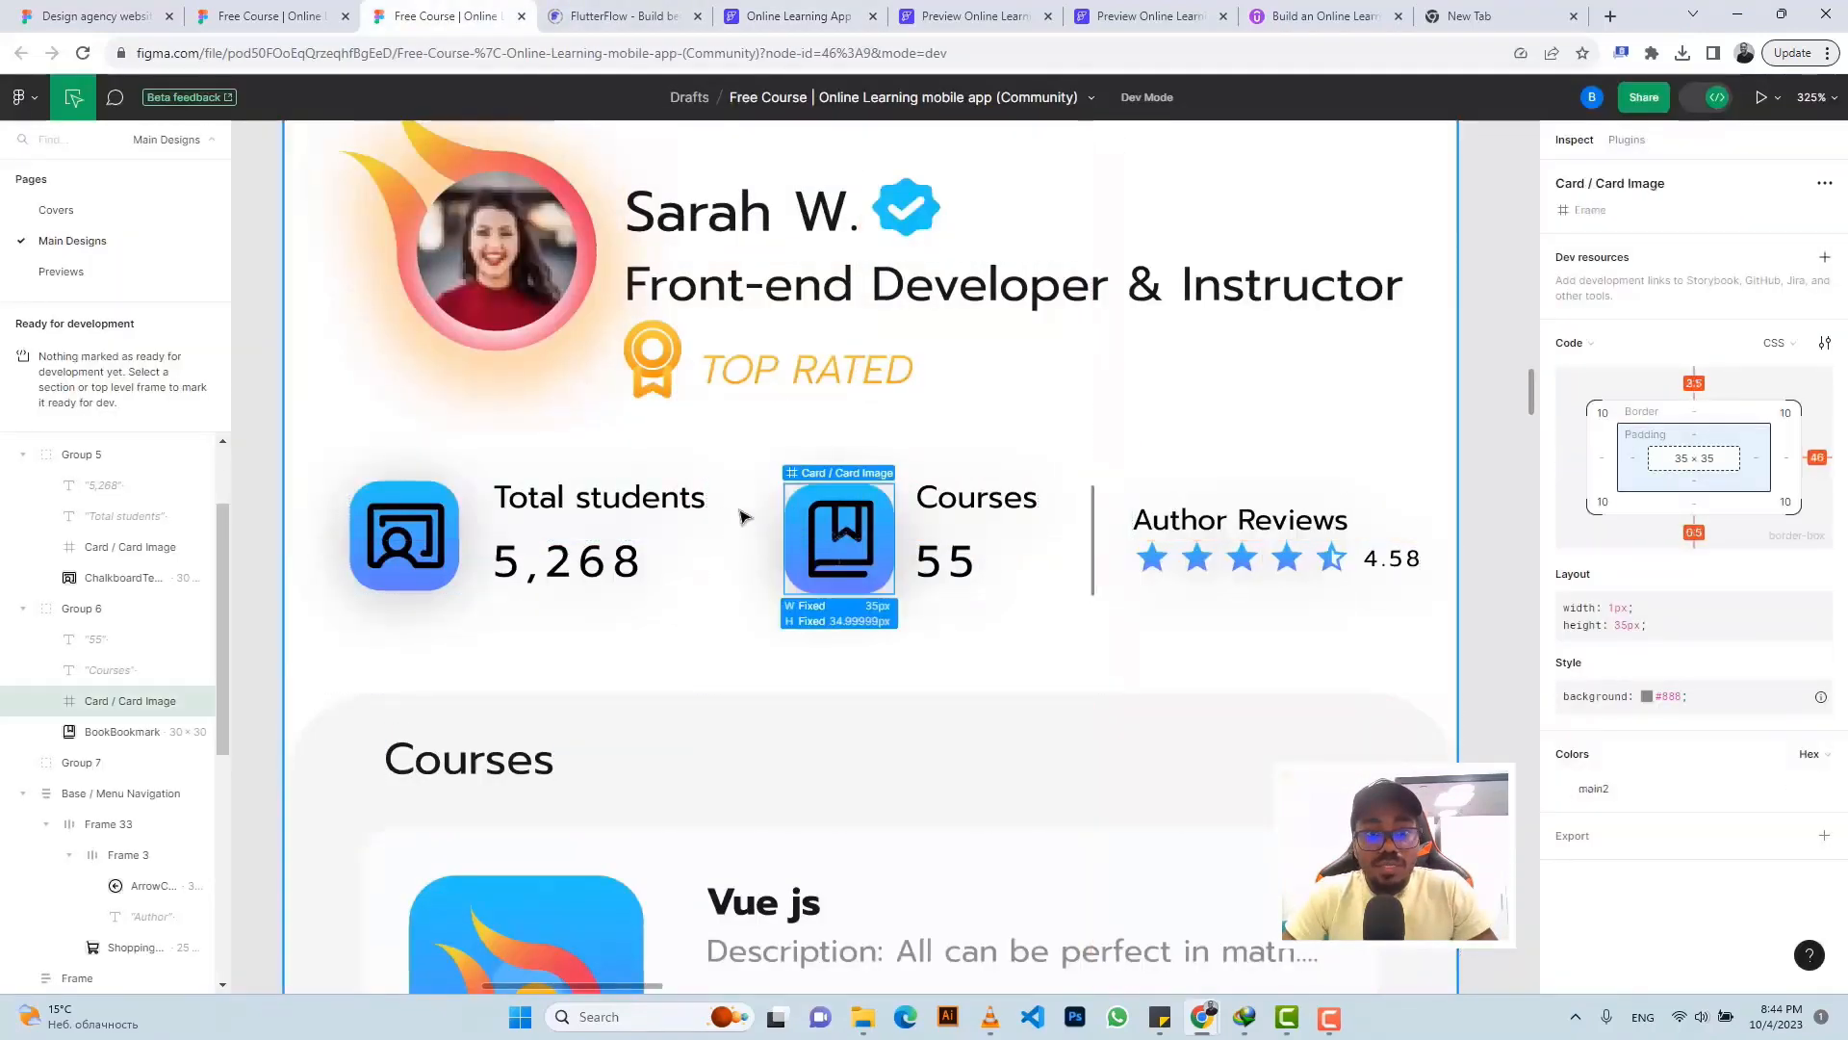
{"action": "left_click", "coordinate": [799, 16]}
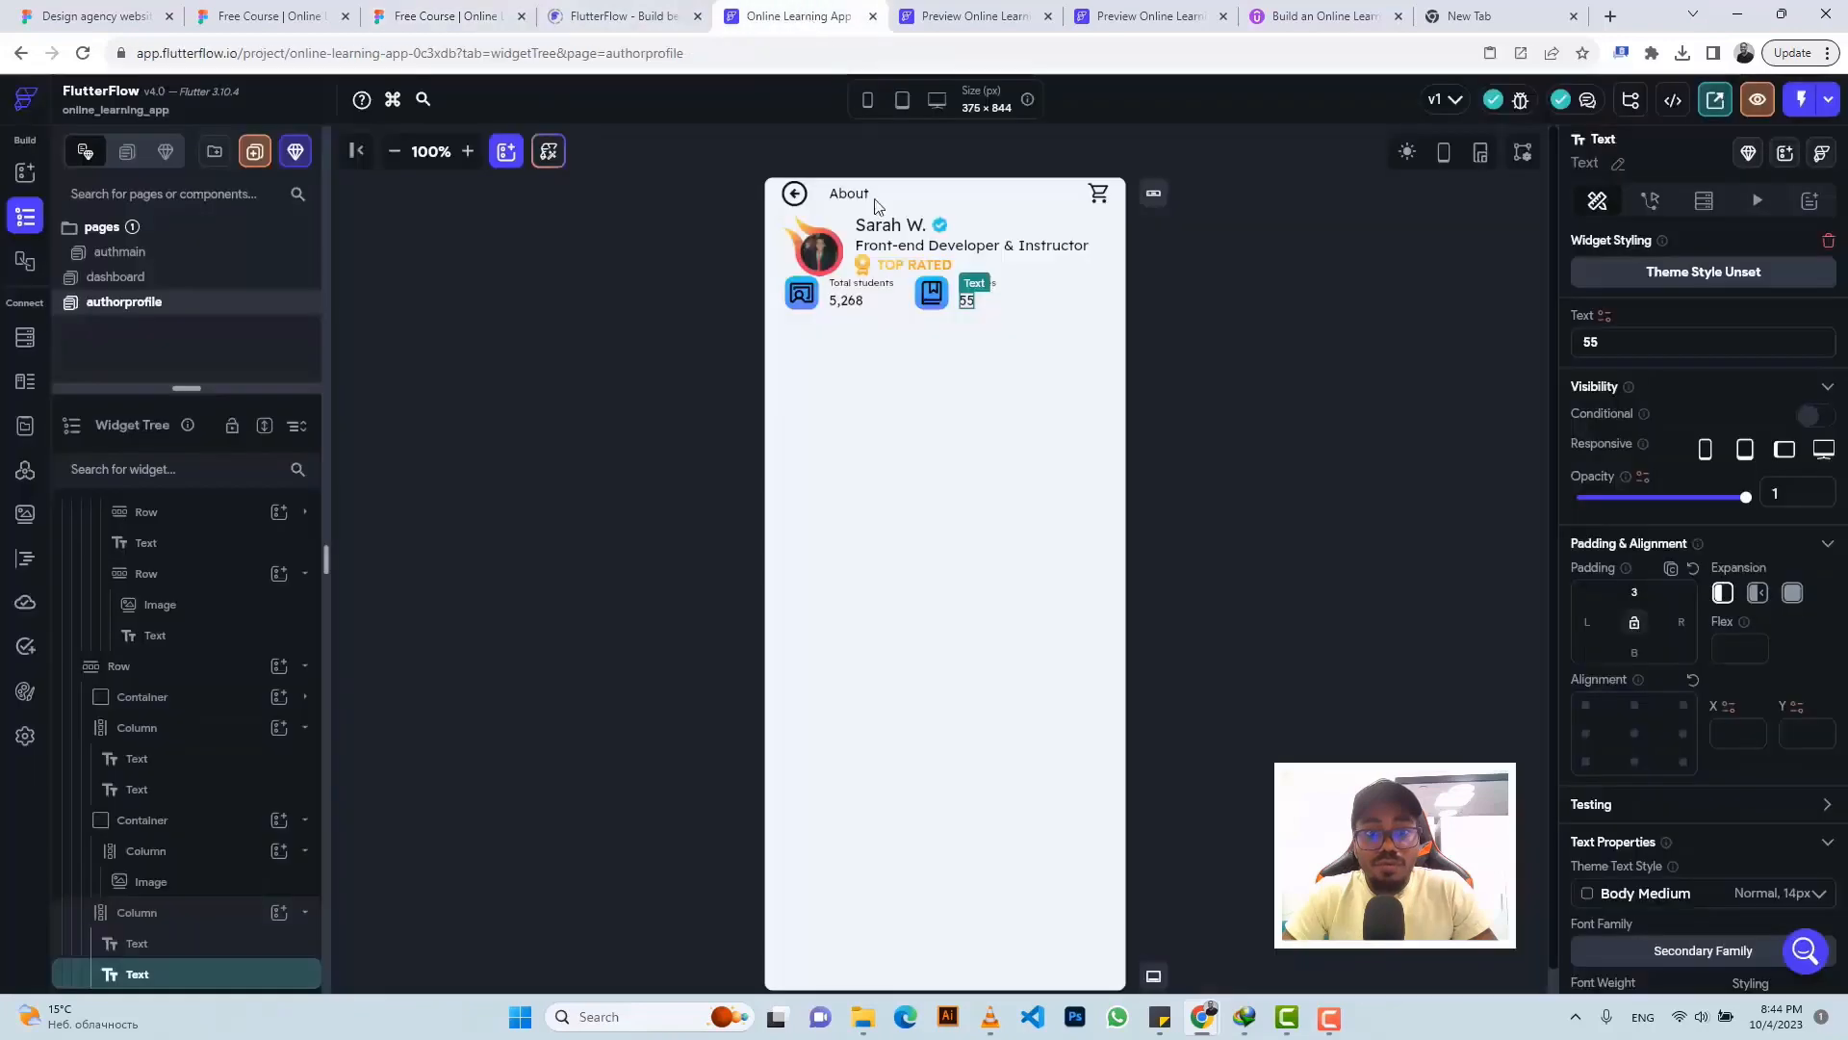
{"action": "left_click", "coordinate": [917, 304]}
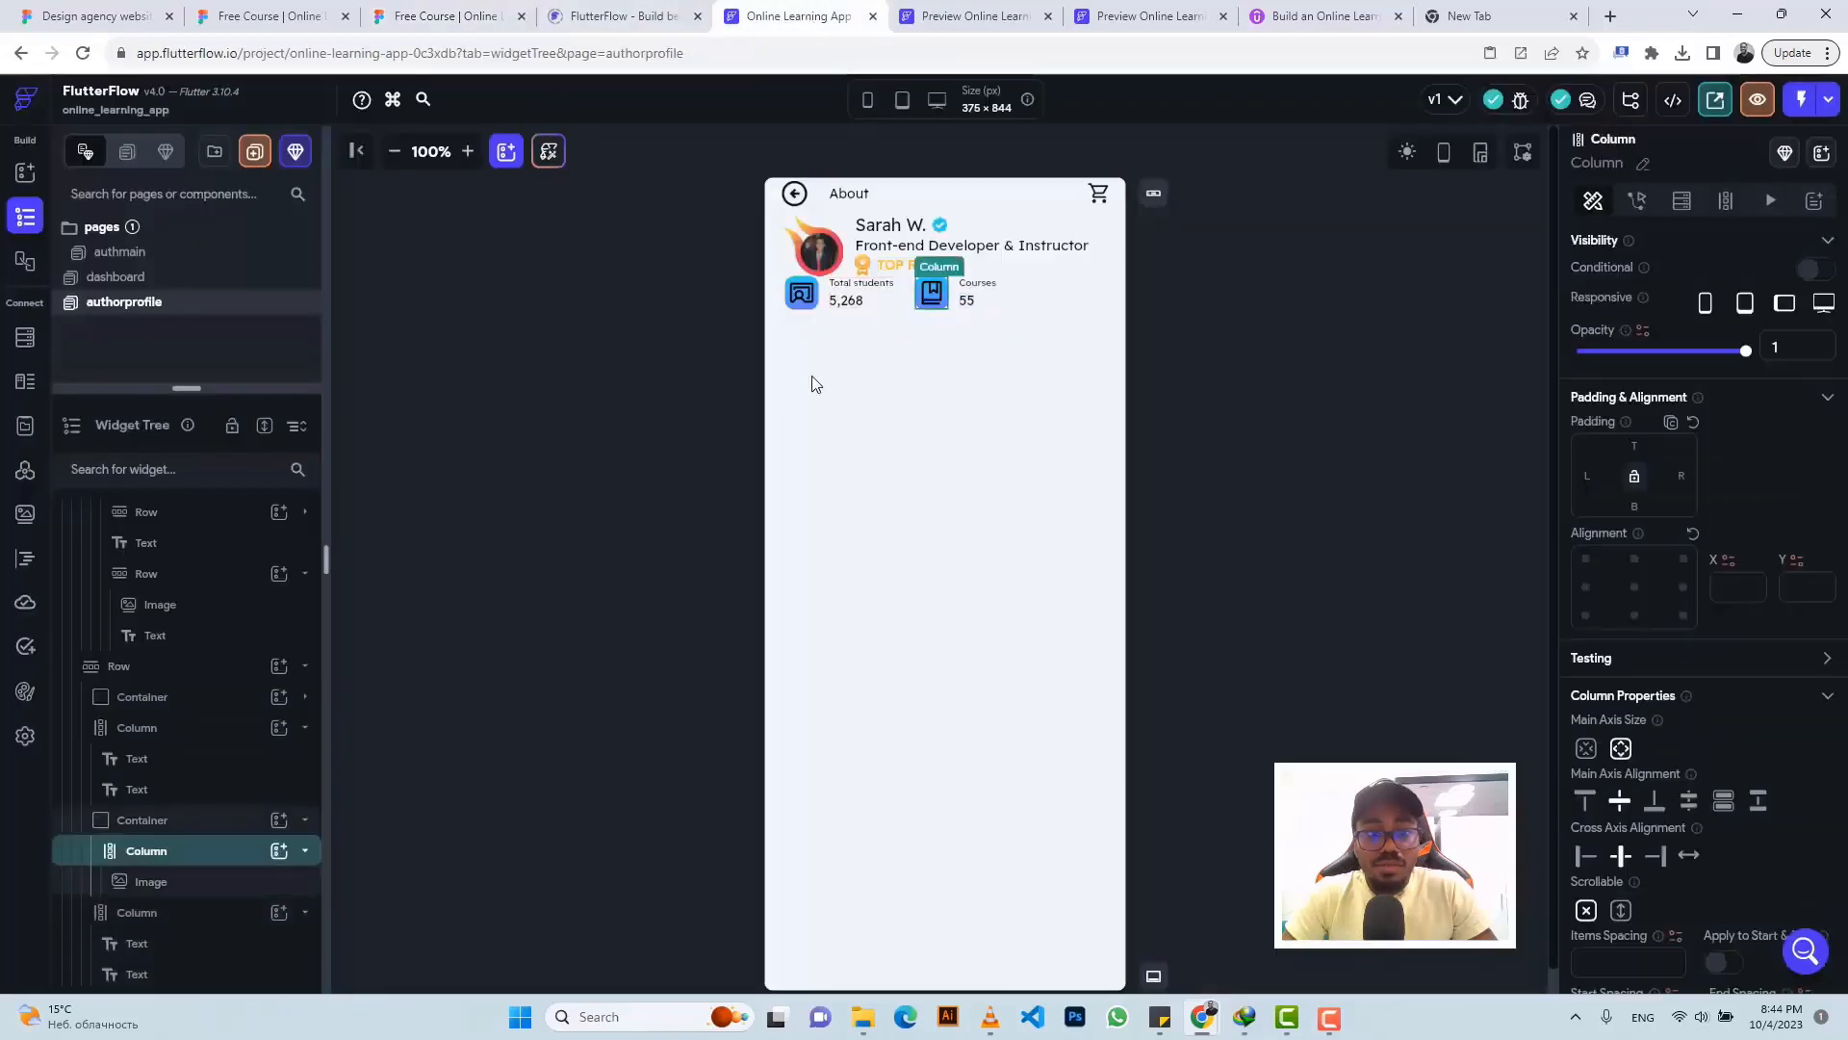
{"action": "left_click", "coordinate": [143, 822]}
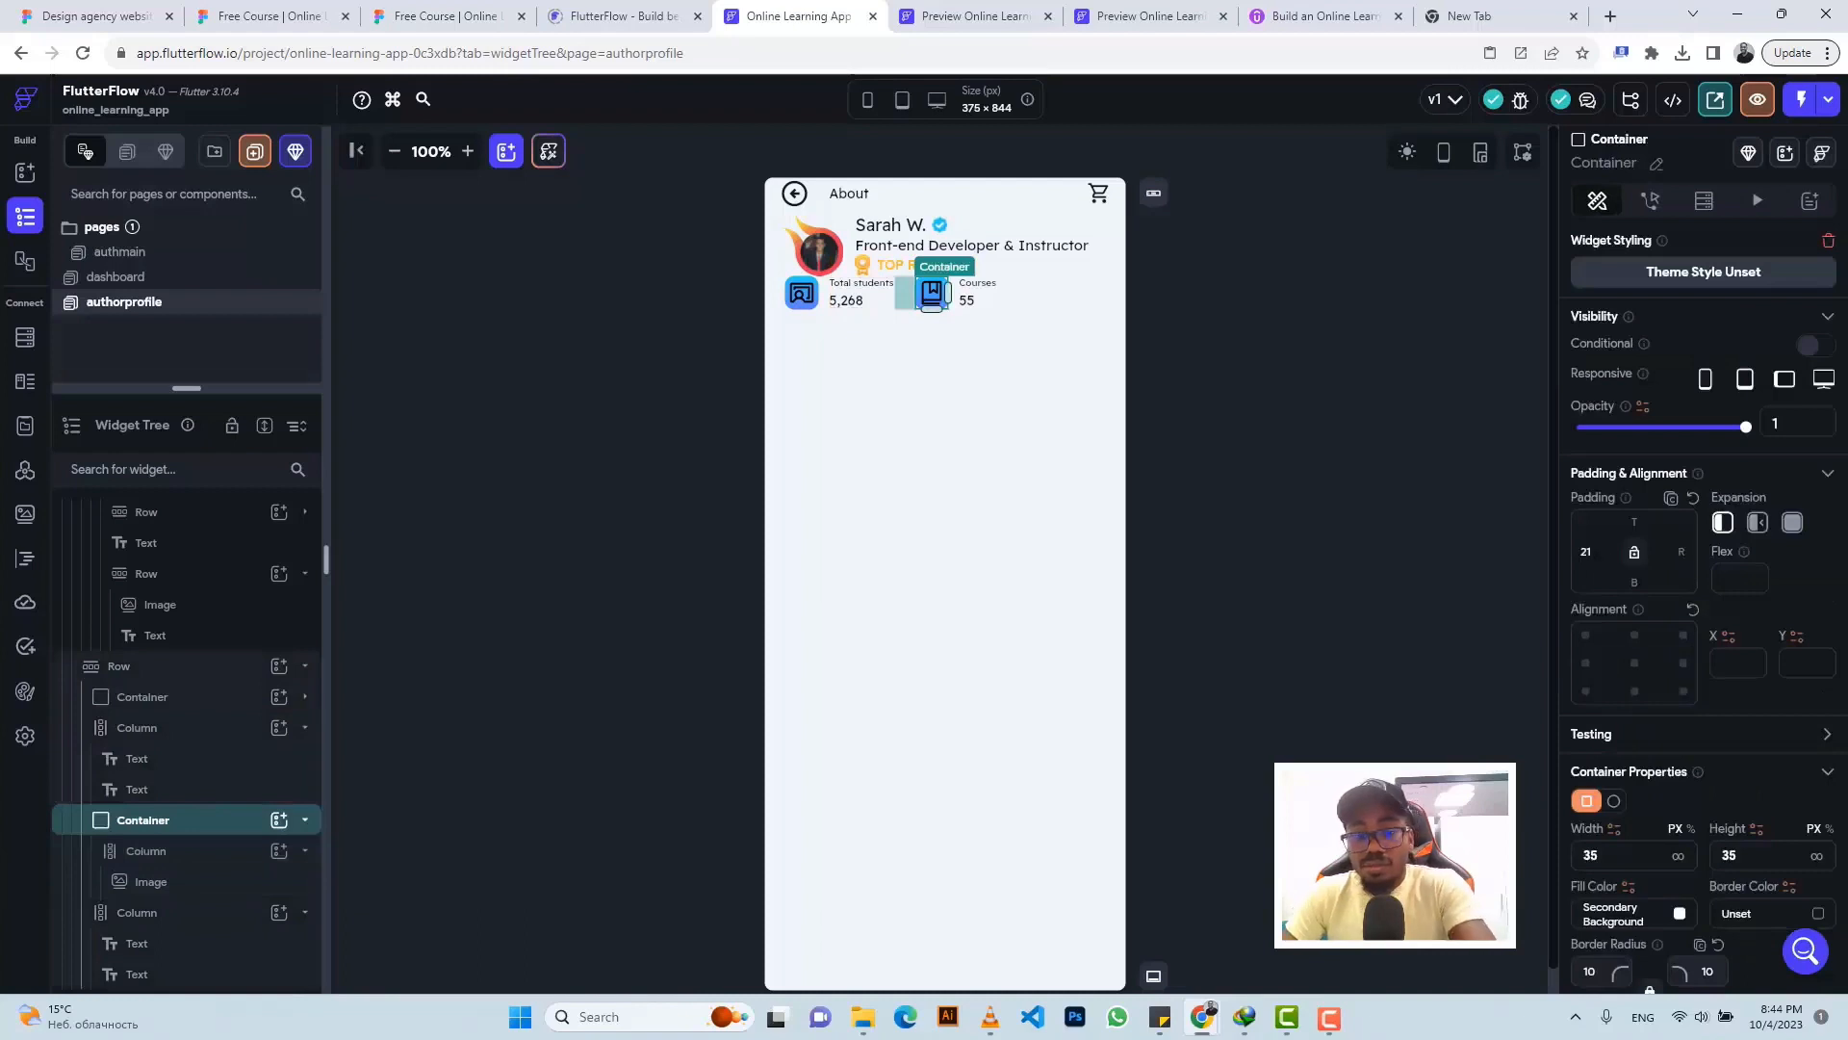
{"action": "key", "text": "BackSpace"}
{"action": "type", "text": "5"}
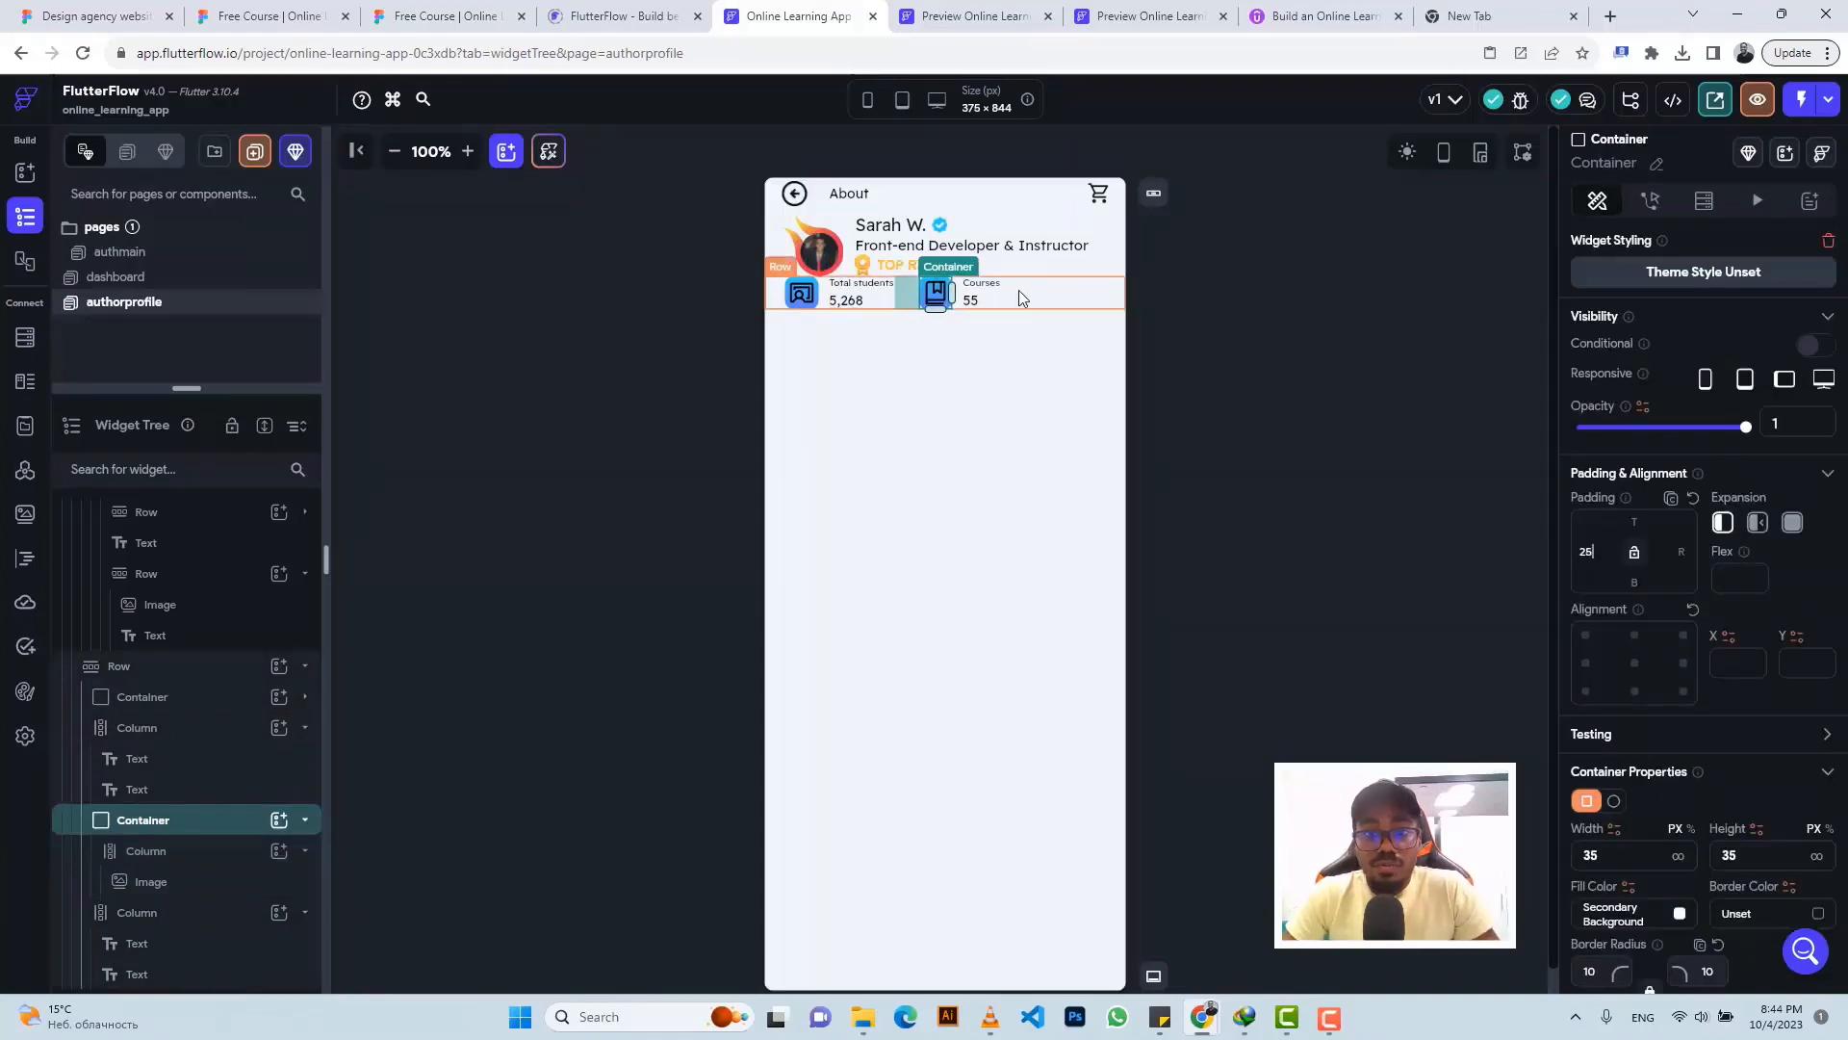
{"action": "left_click", "coordinate": [1023, 298]}
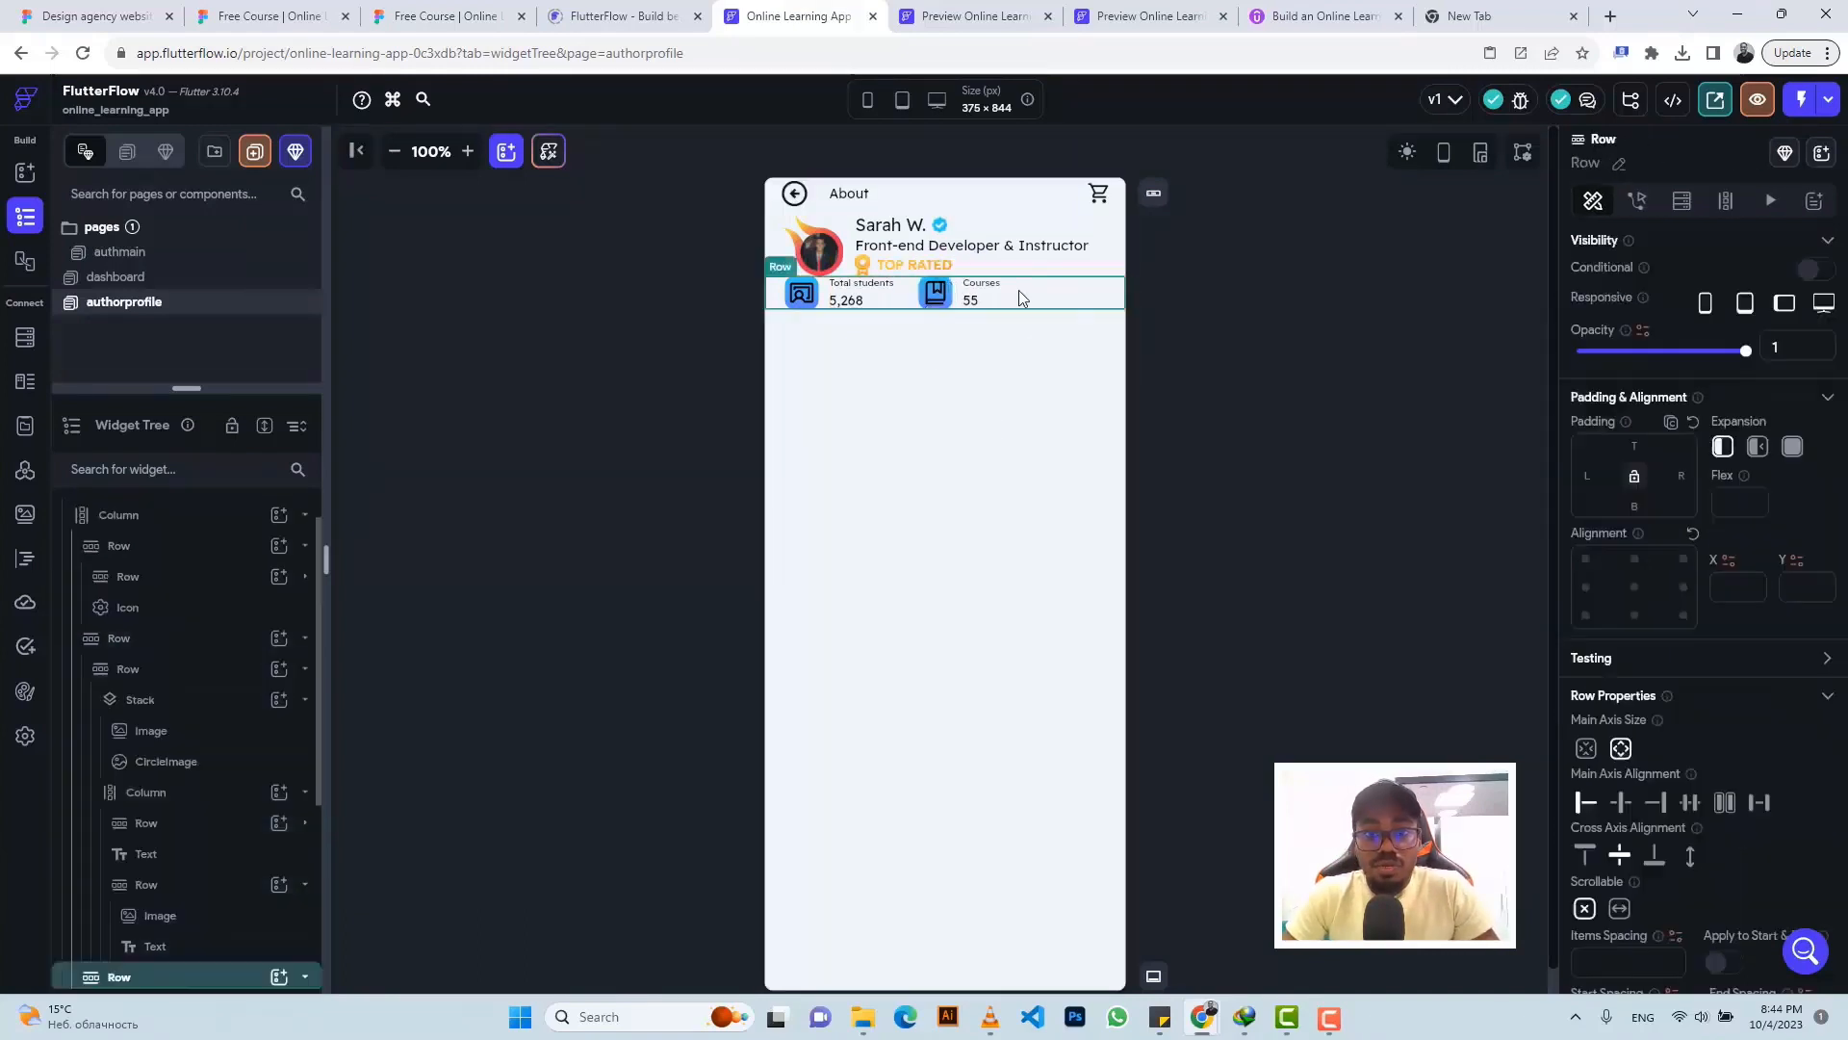
{"action": "left_click", "coordinate": [277, 976]}
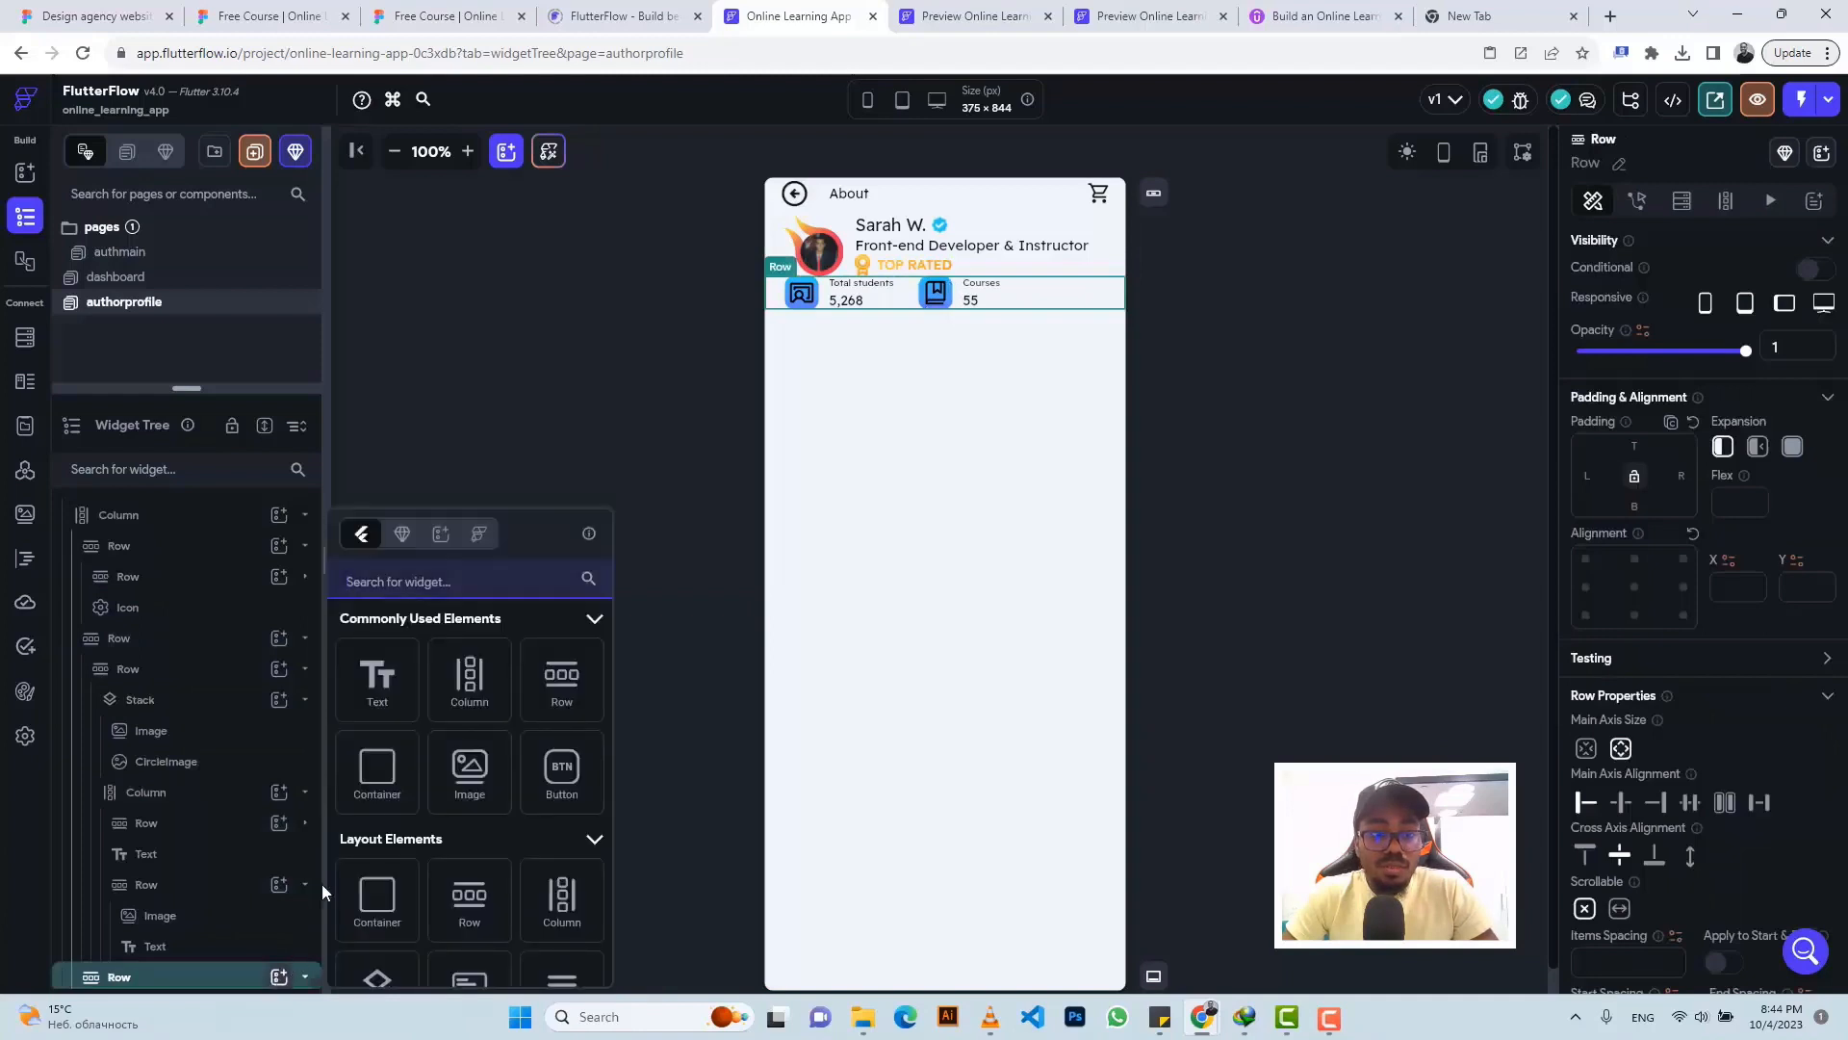
- Add a 1×25 Container filled #888888 with 17 left padding after the Courses stat
{"action": "left_click", "coordinate": [382, 751]}
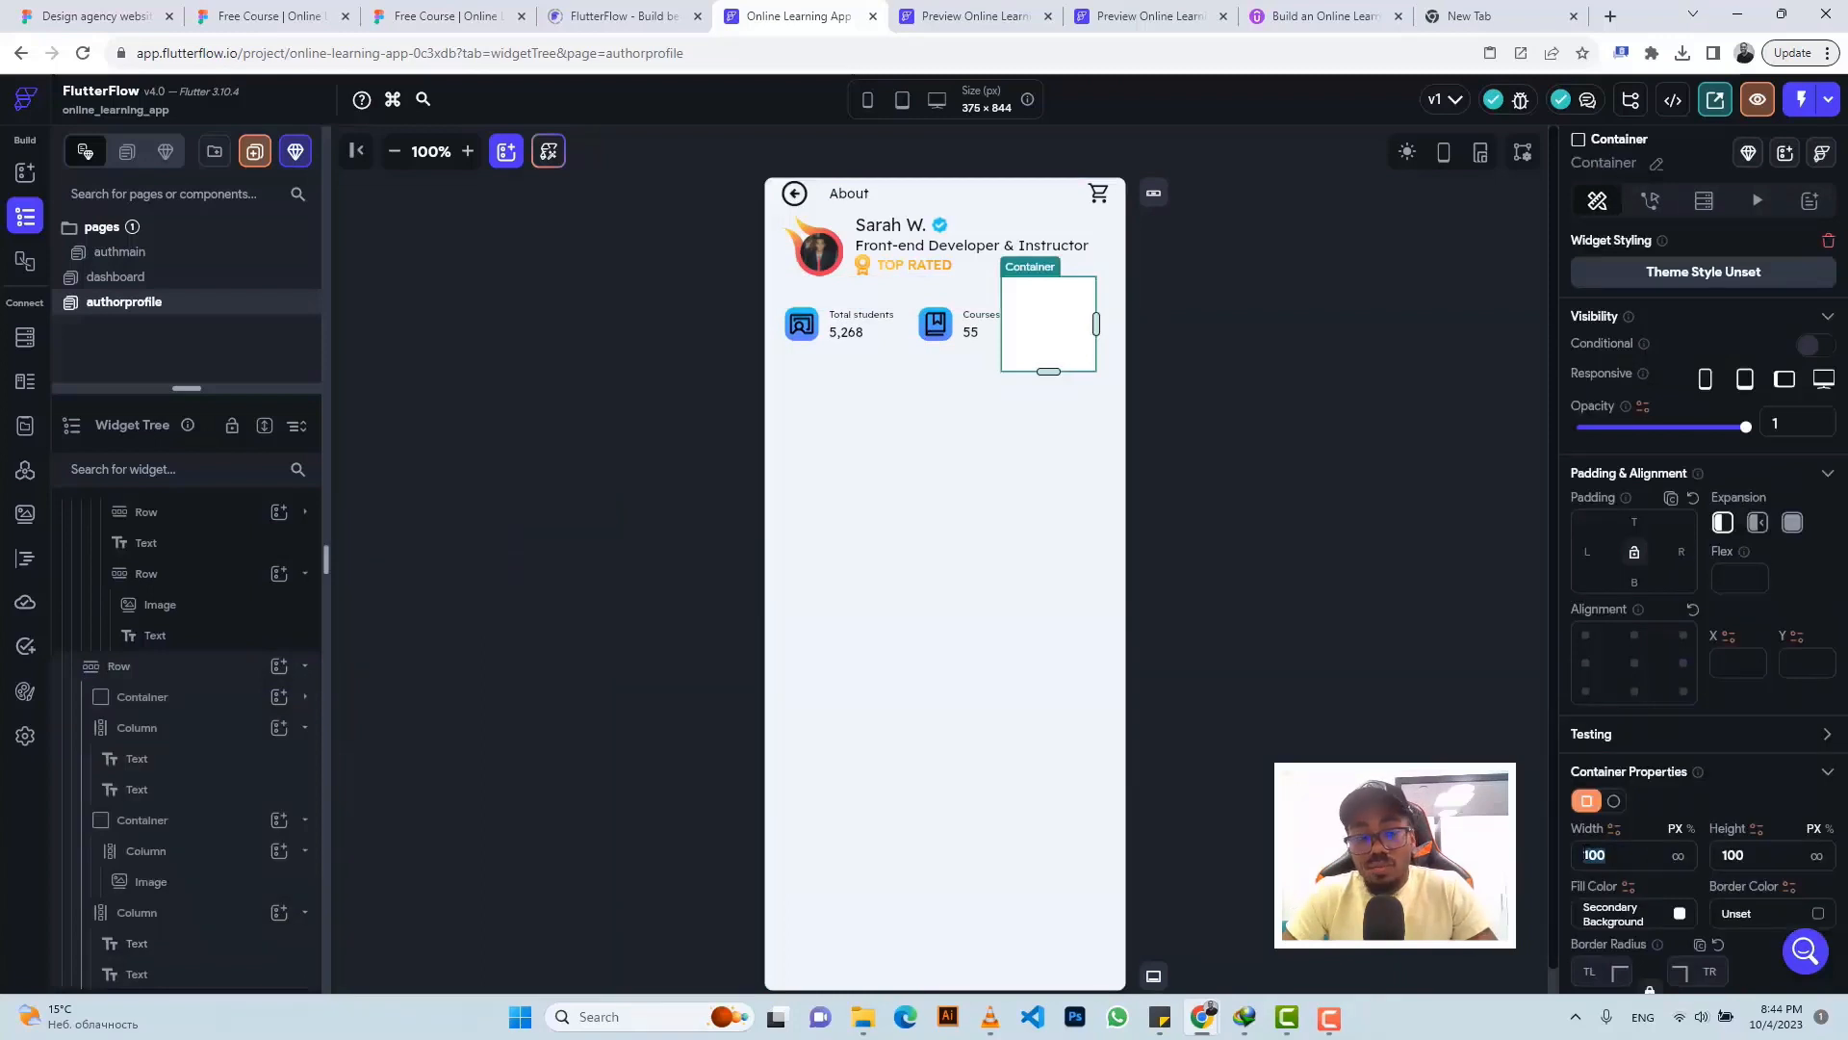
{"action": "type", "text": "1"}
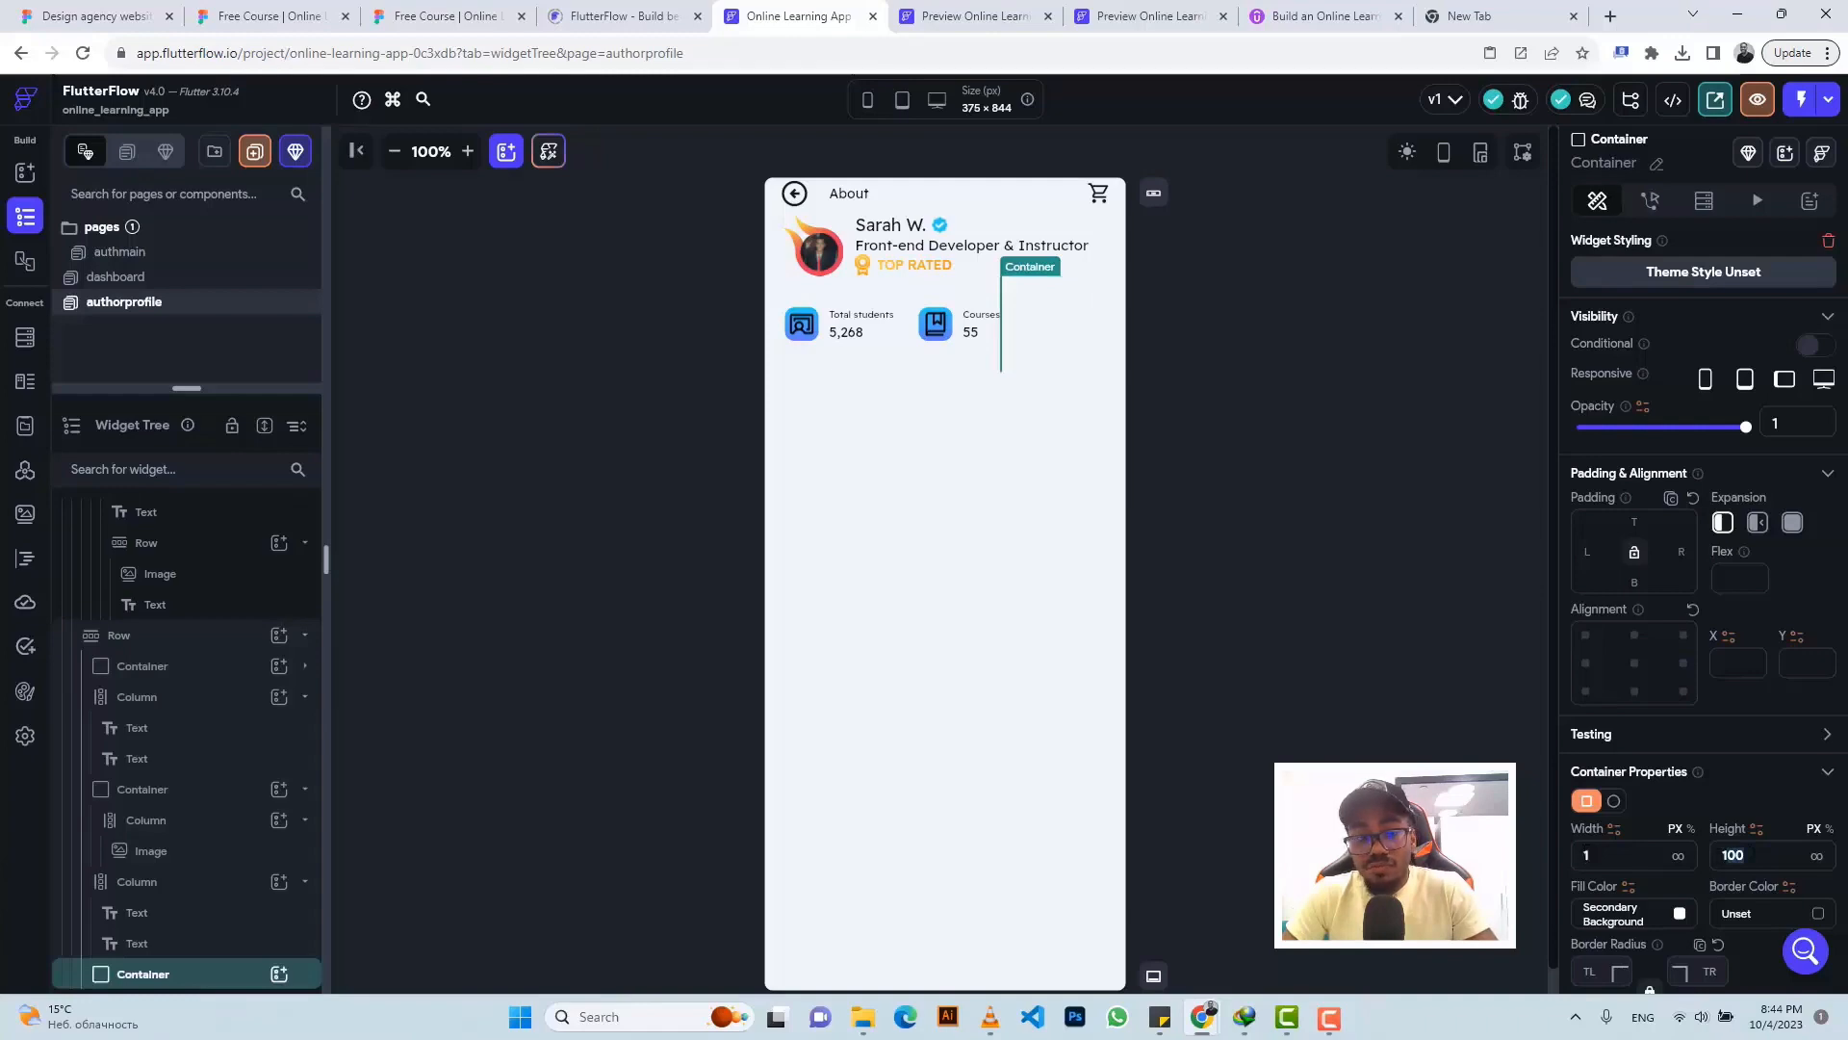
{"action": "type", "text": "25"}
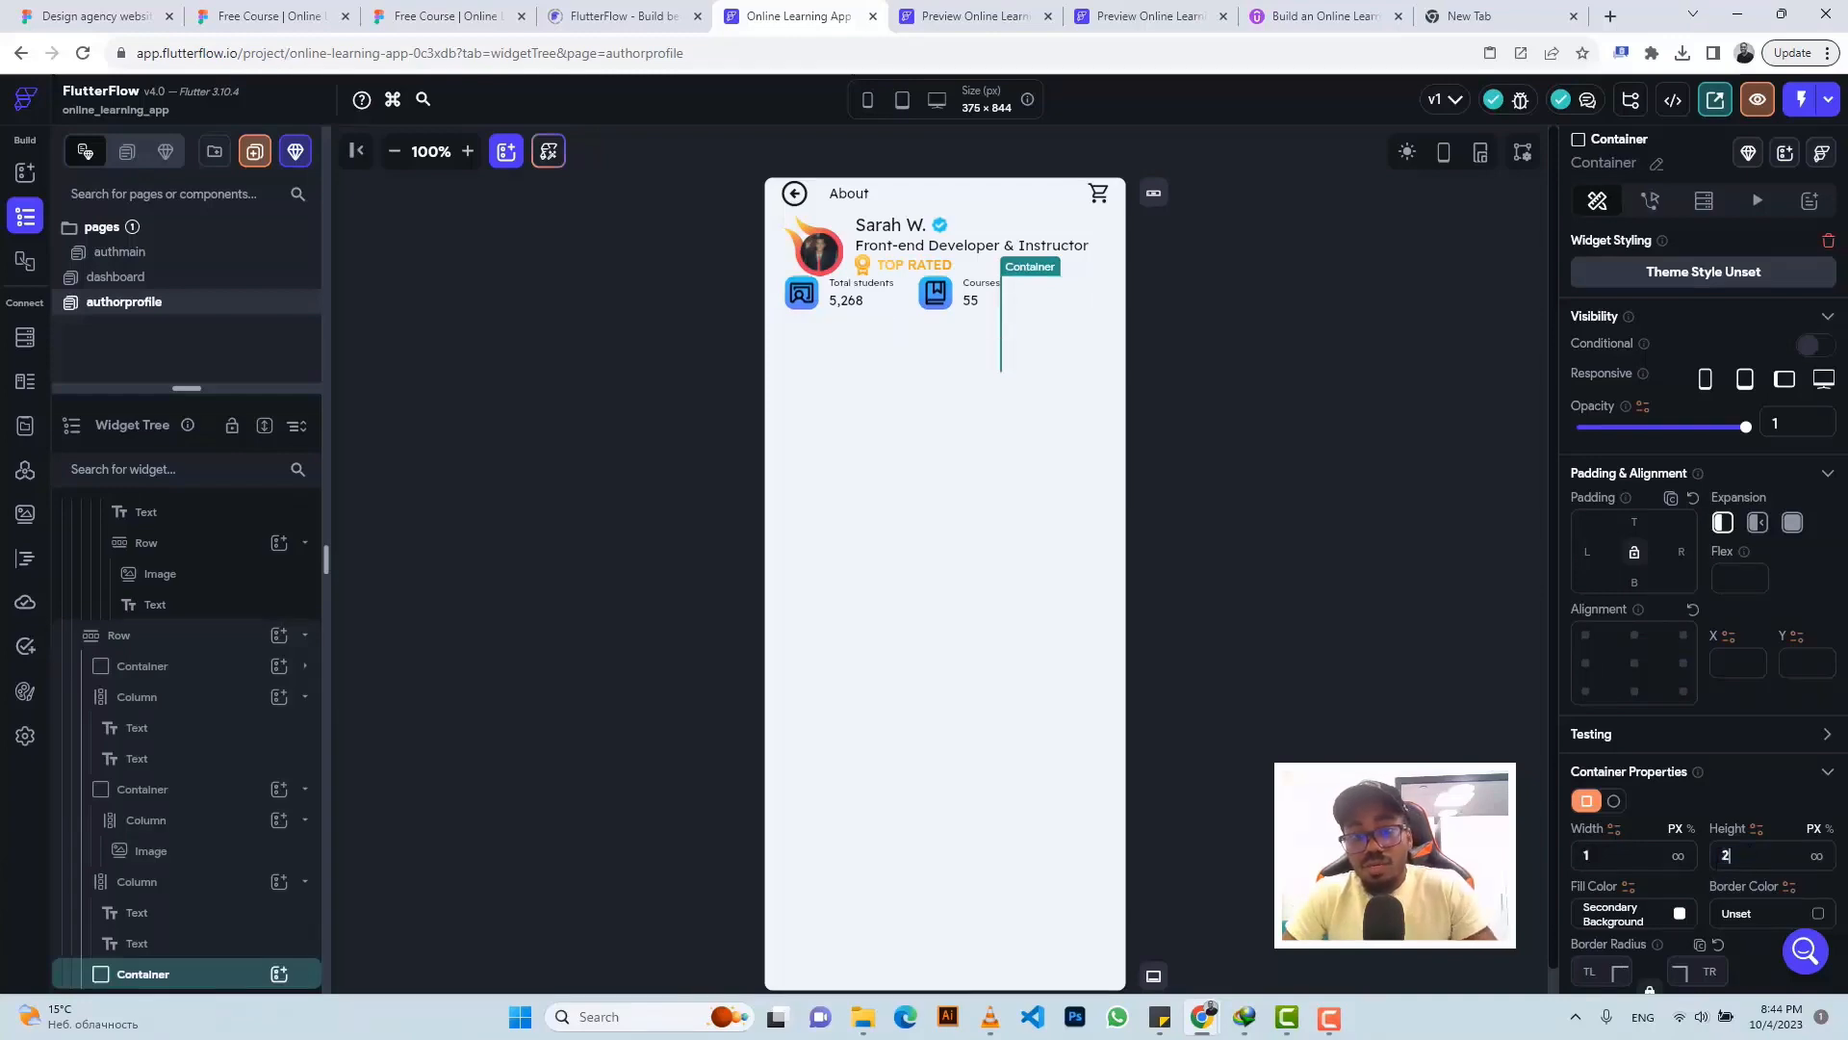
{"action": "left_click", "coordinate": [497, 8]}
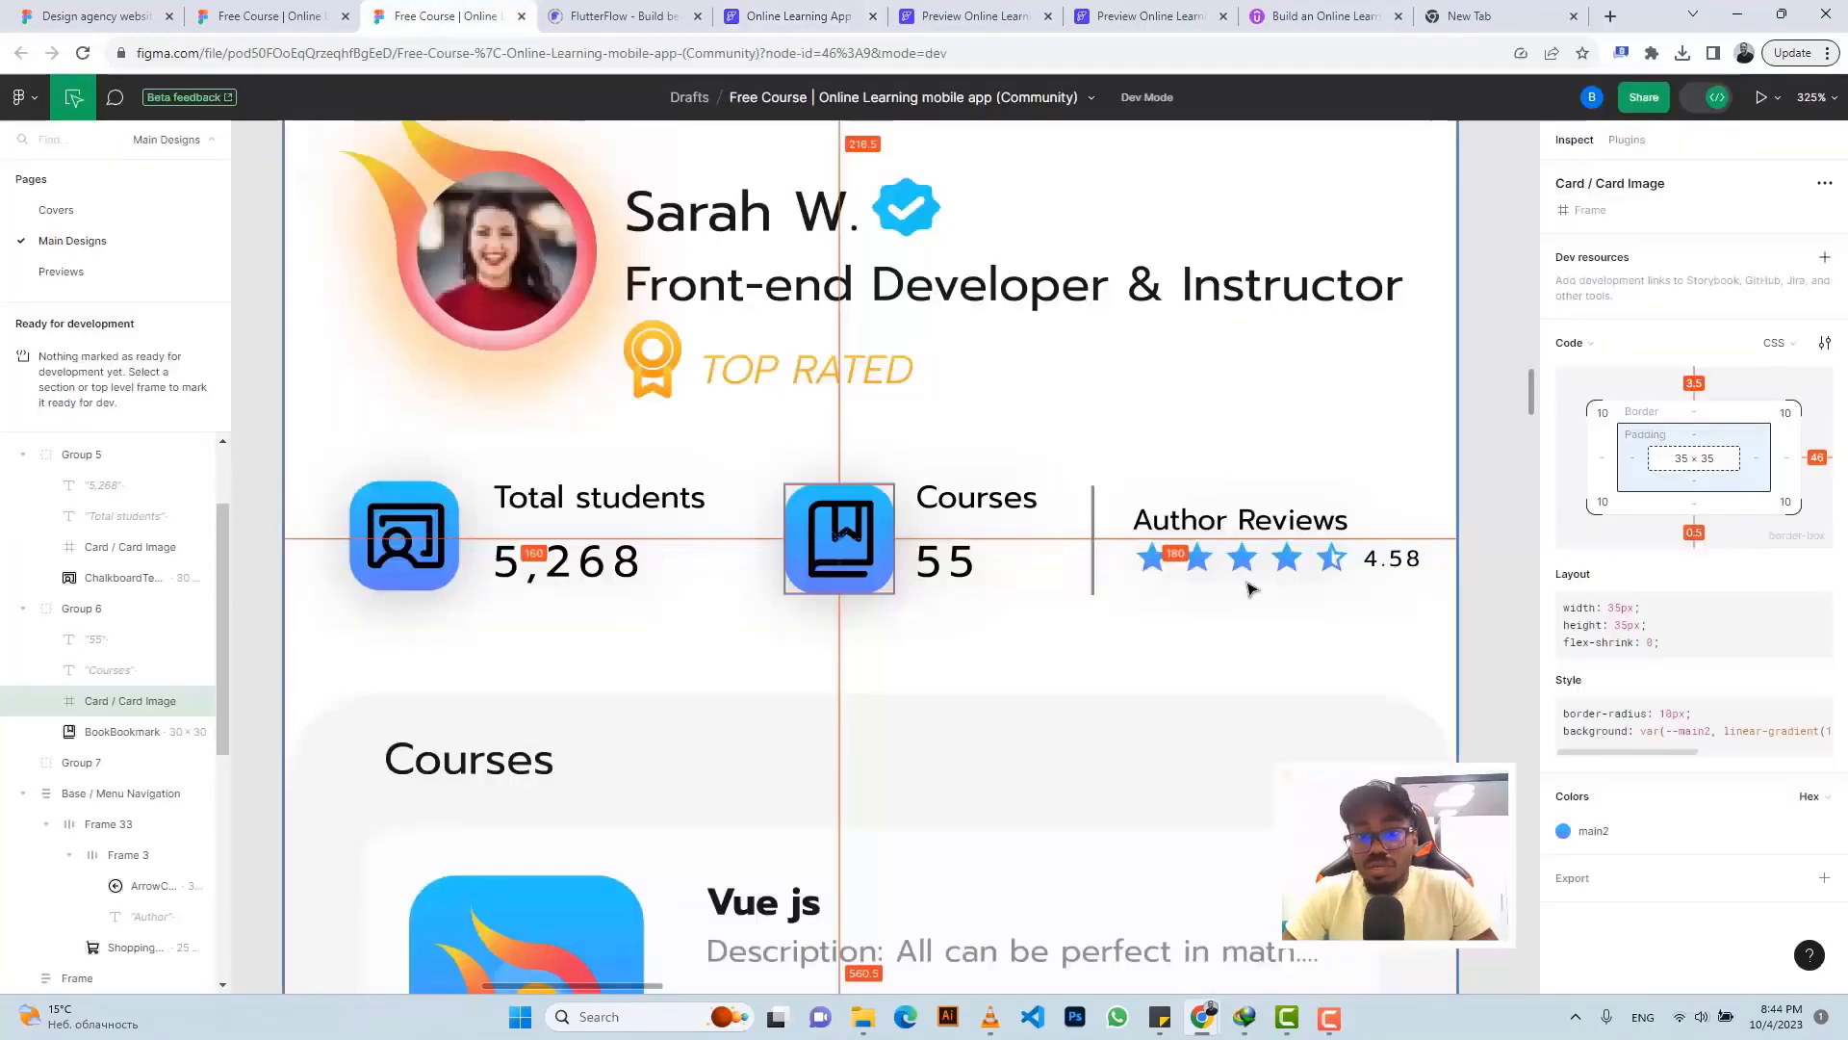
{"action": "left_click", "coordinate": [1098, 549]}
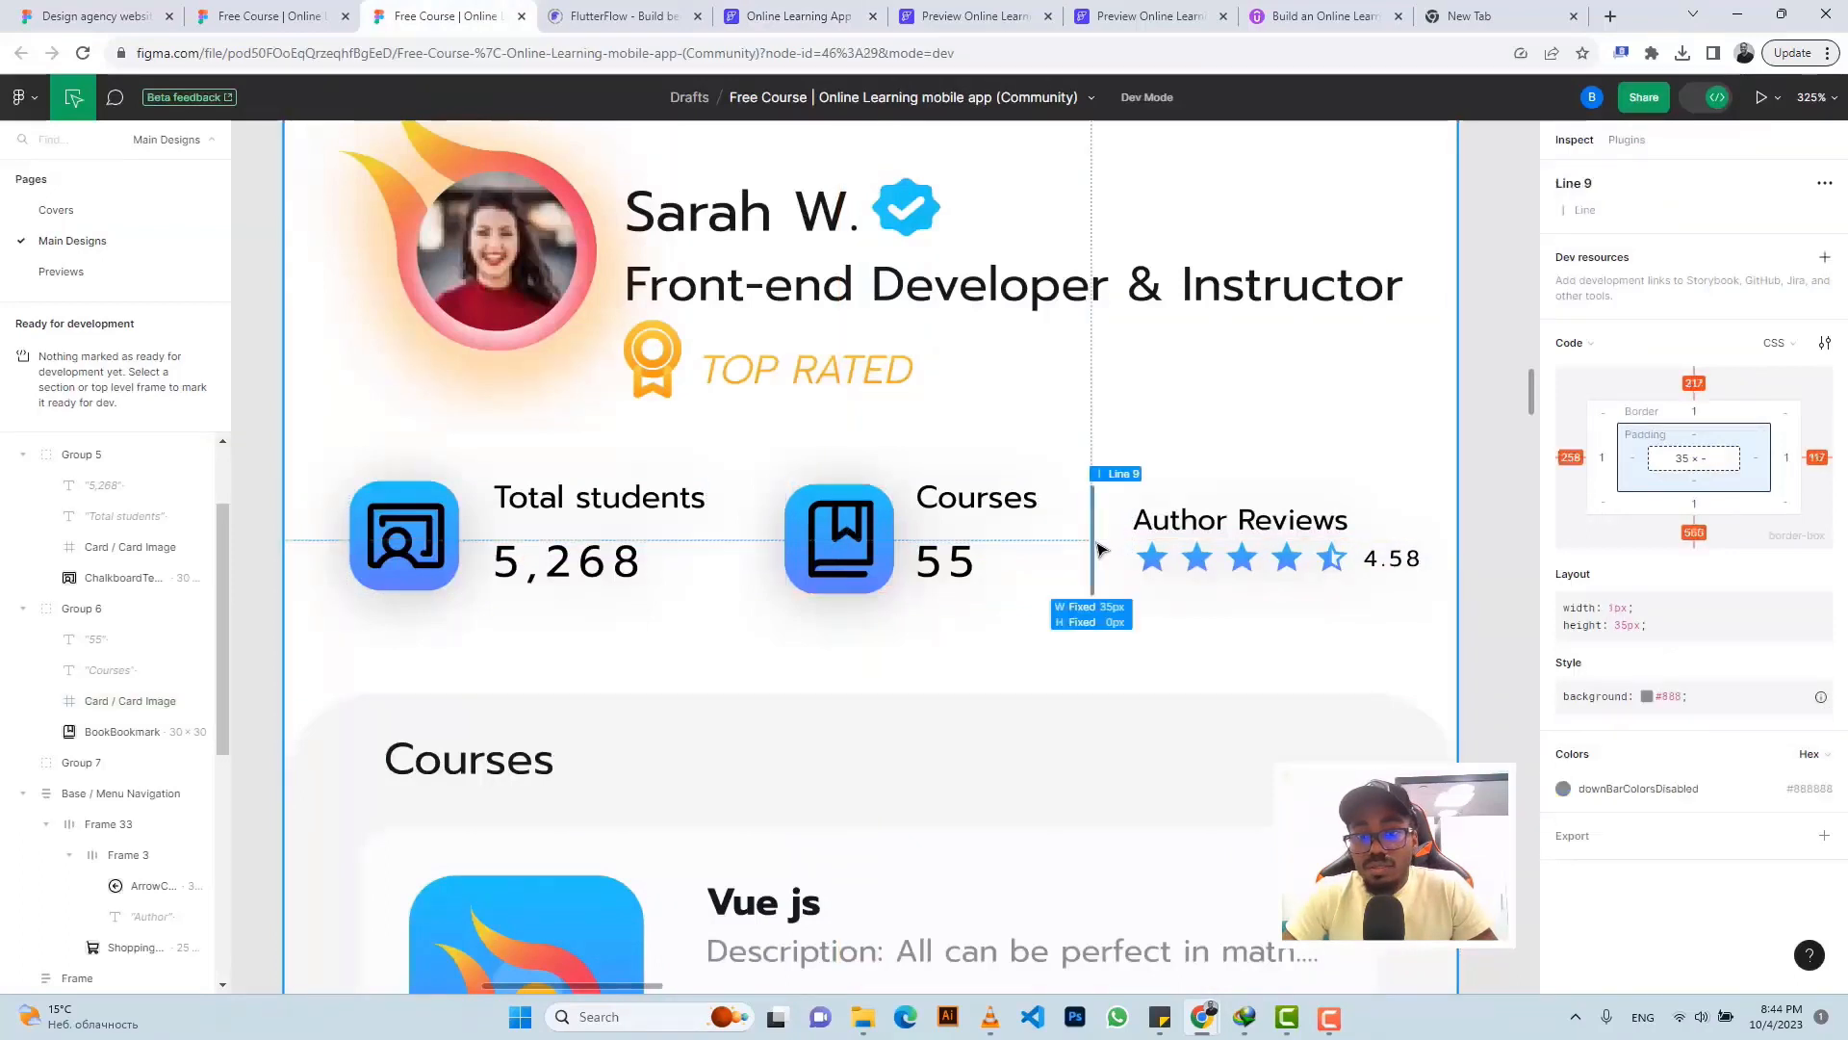
{"action": "left_click", "coordinate": [1818, 788]}
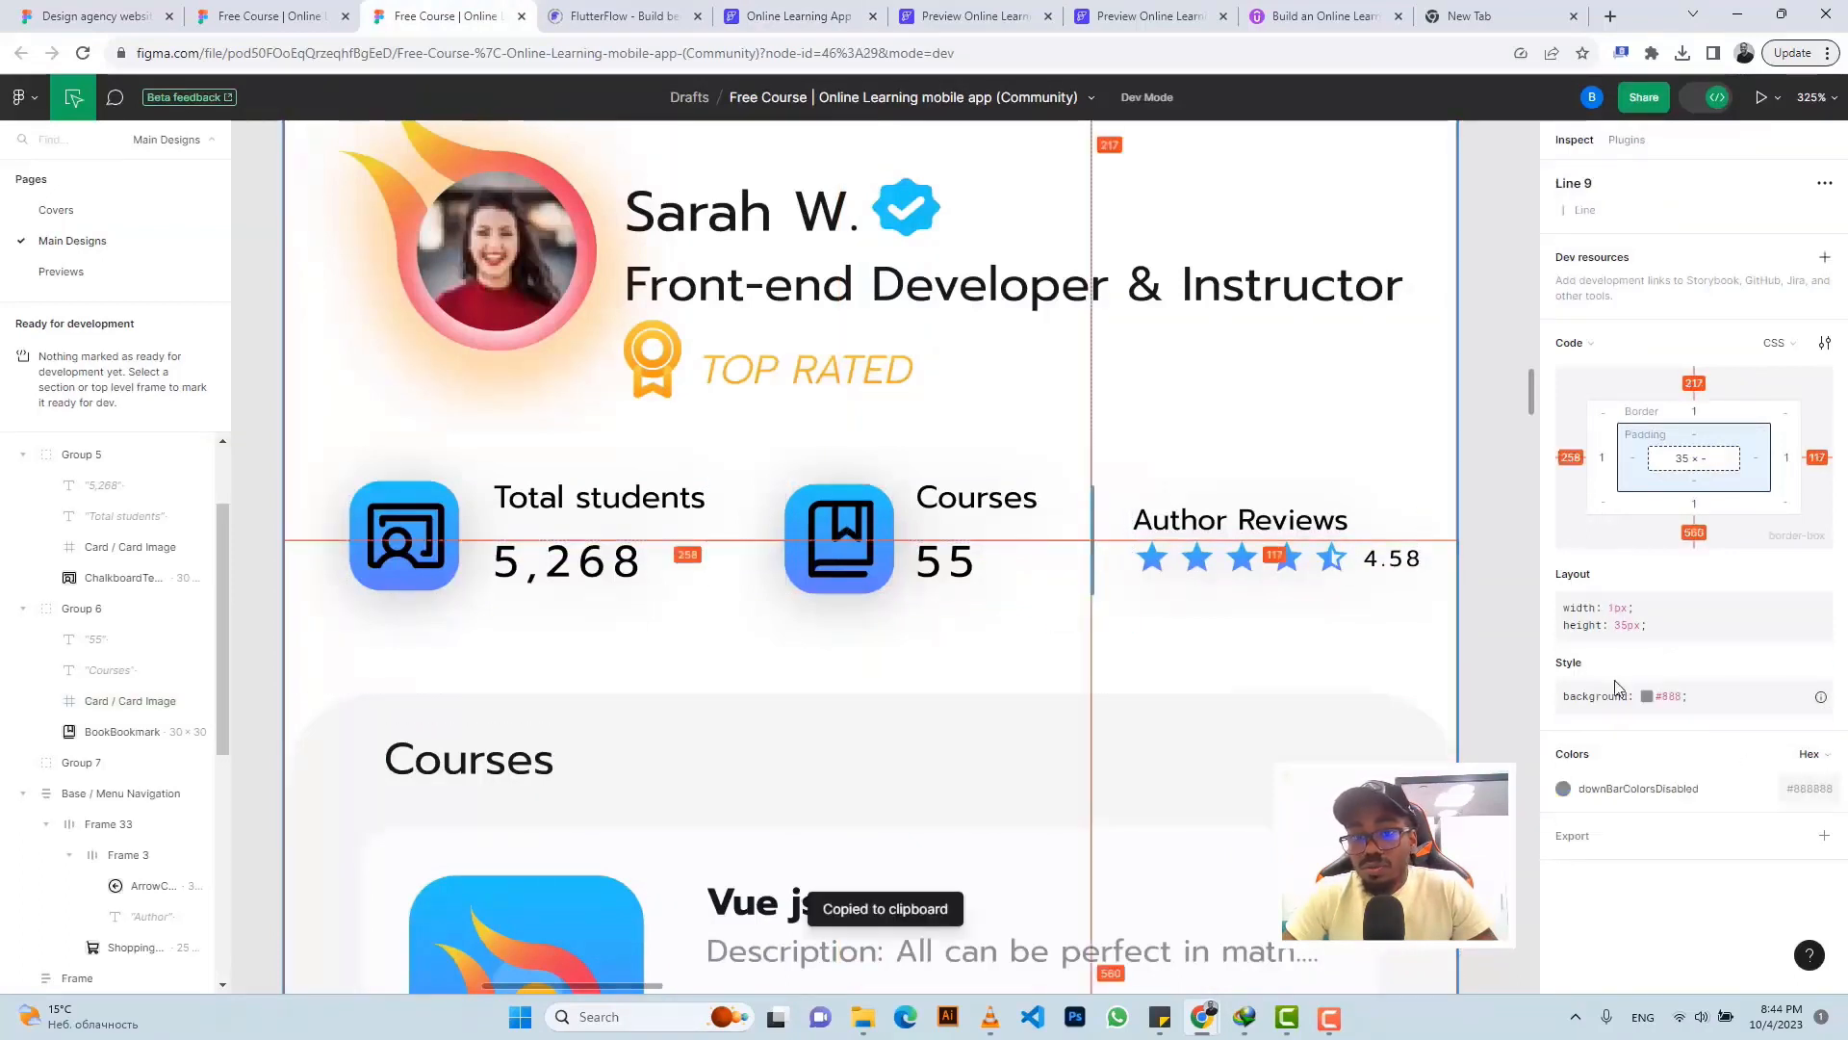
{"action": "left_click", "coordinate": [759, 13]}
{"action": "left_click", "coordinate": [1628, 918]}
{"action": "key", "text": "ctrl+v"}
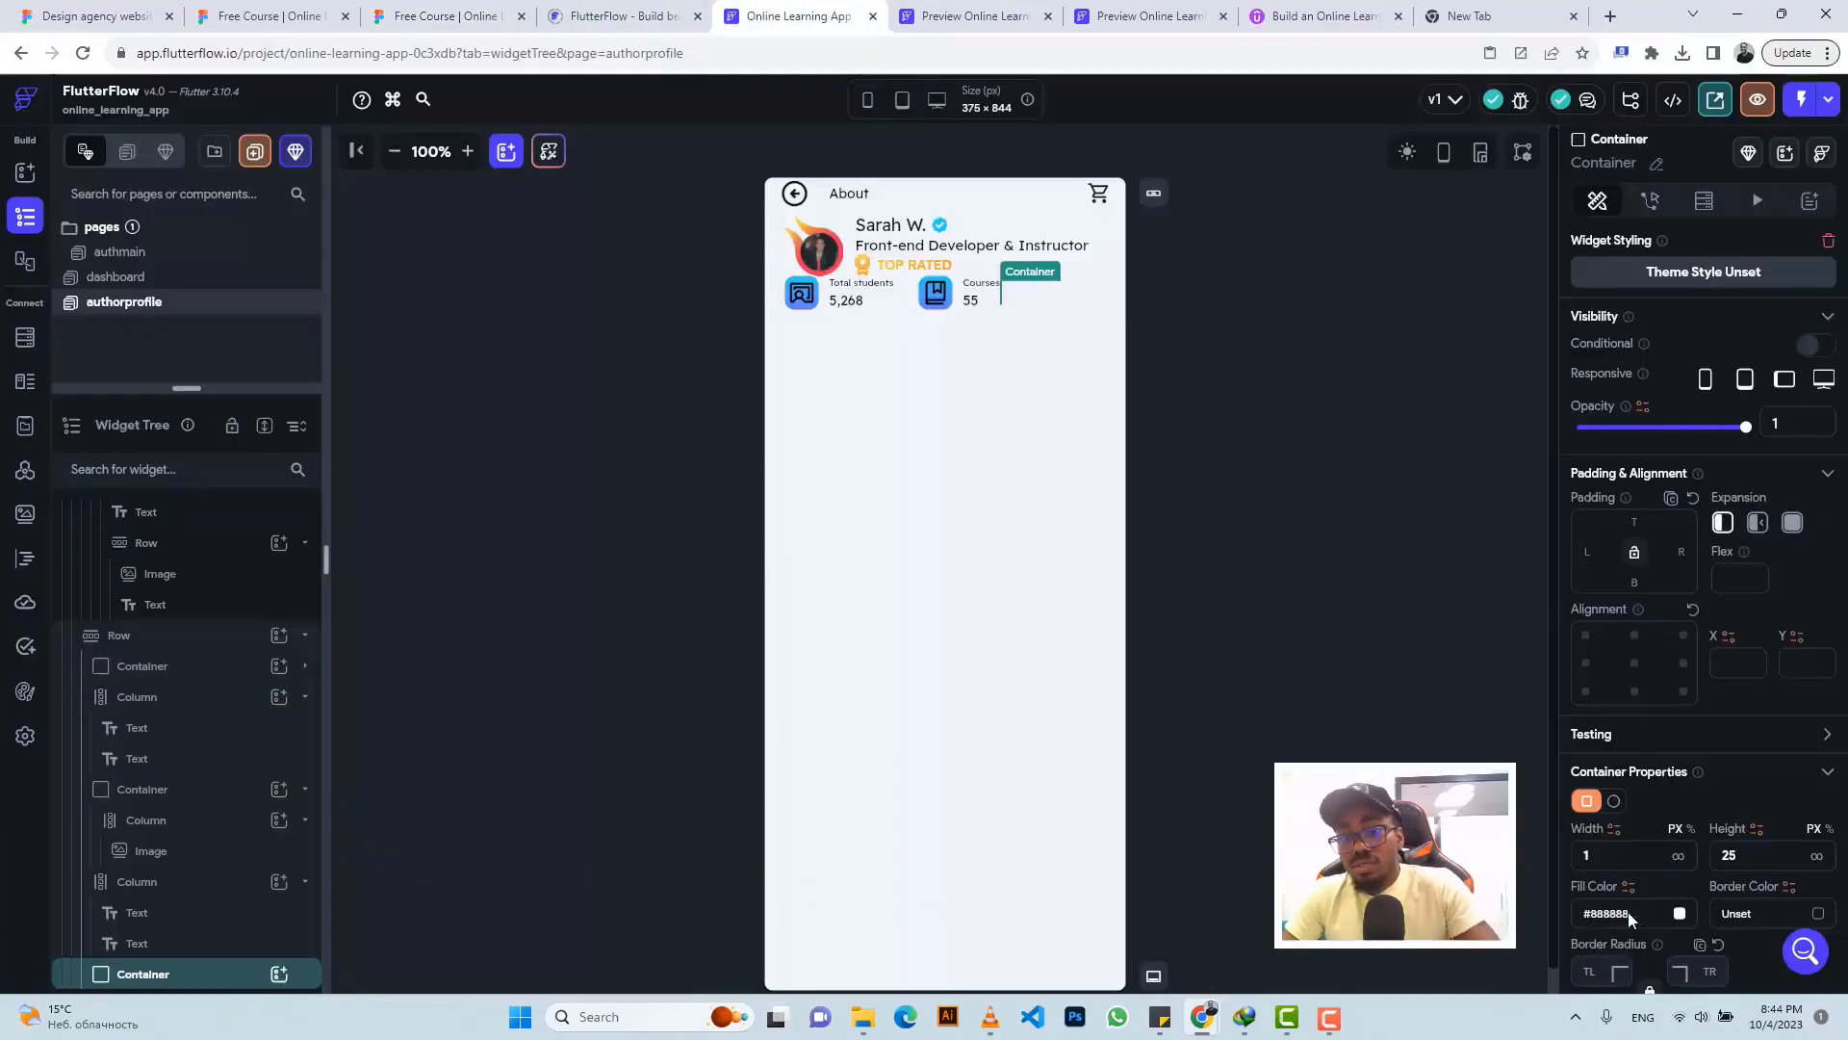
{"action": "left_click", "coordinate": [441, 16]}
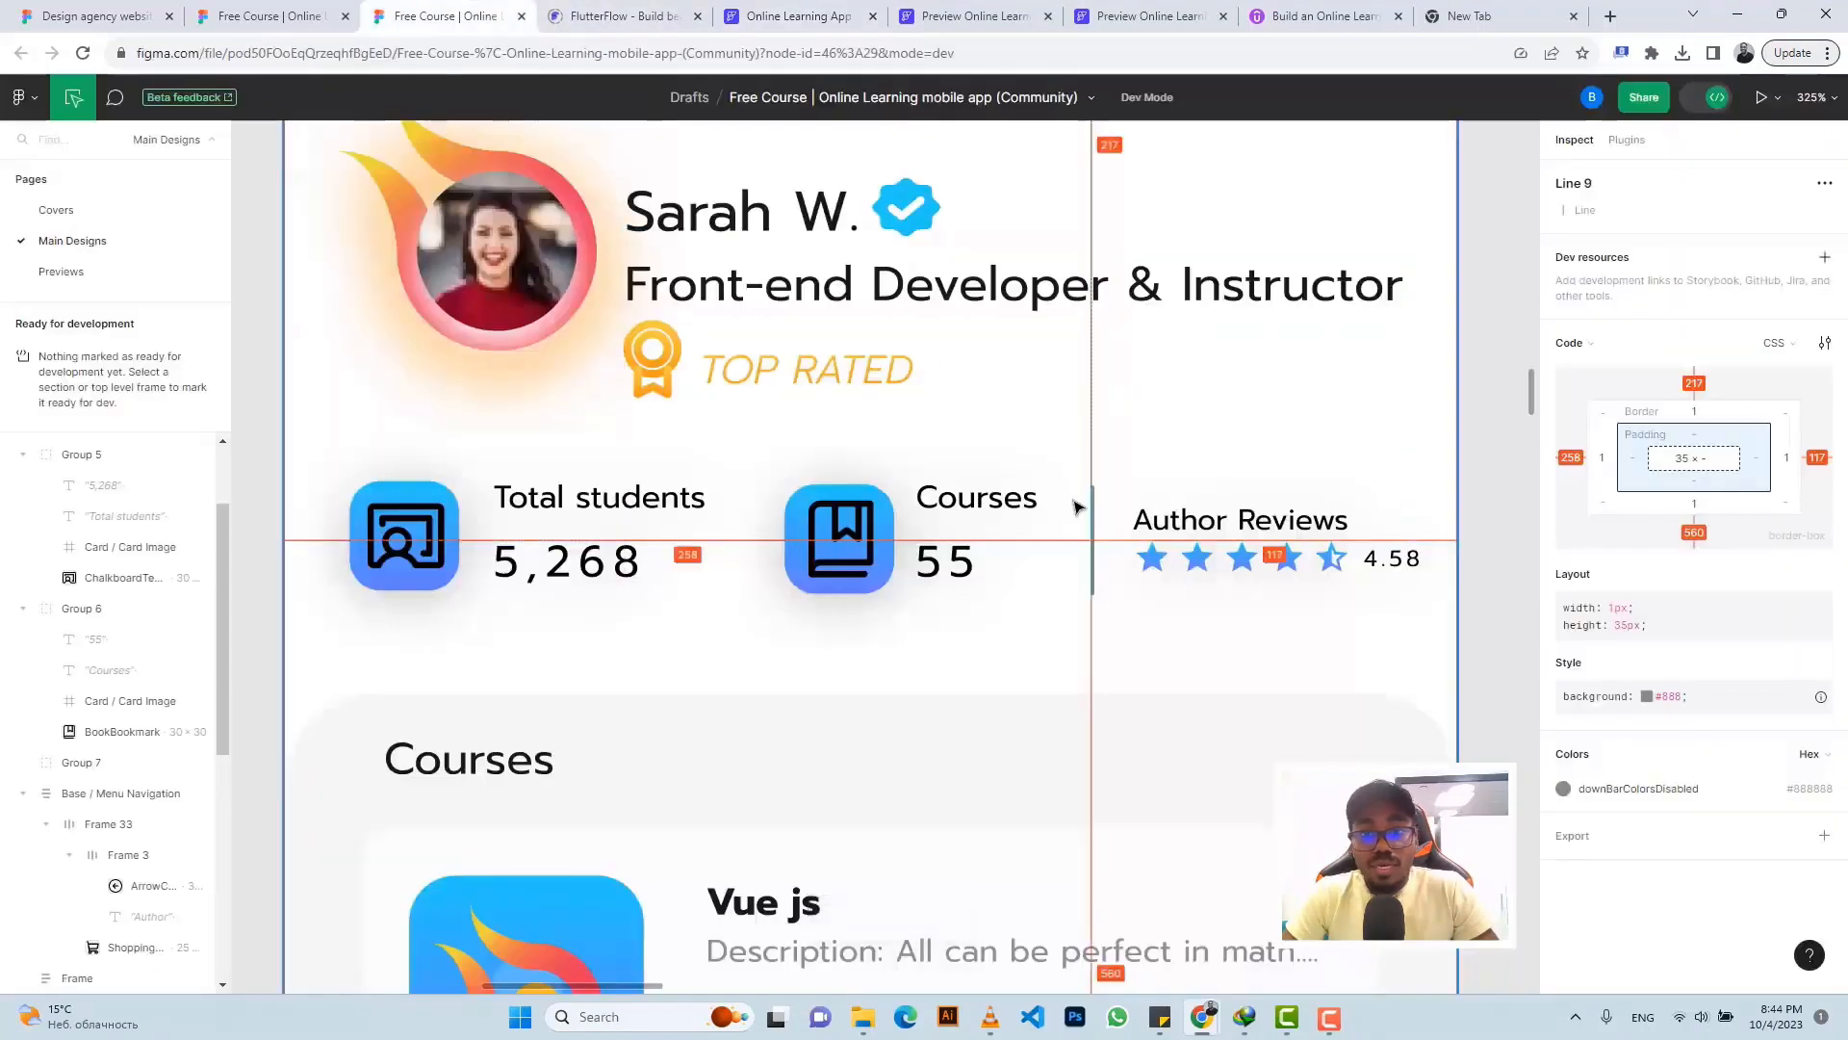
{"action": "left_click", "coordinate": [788, 15]}
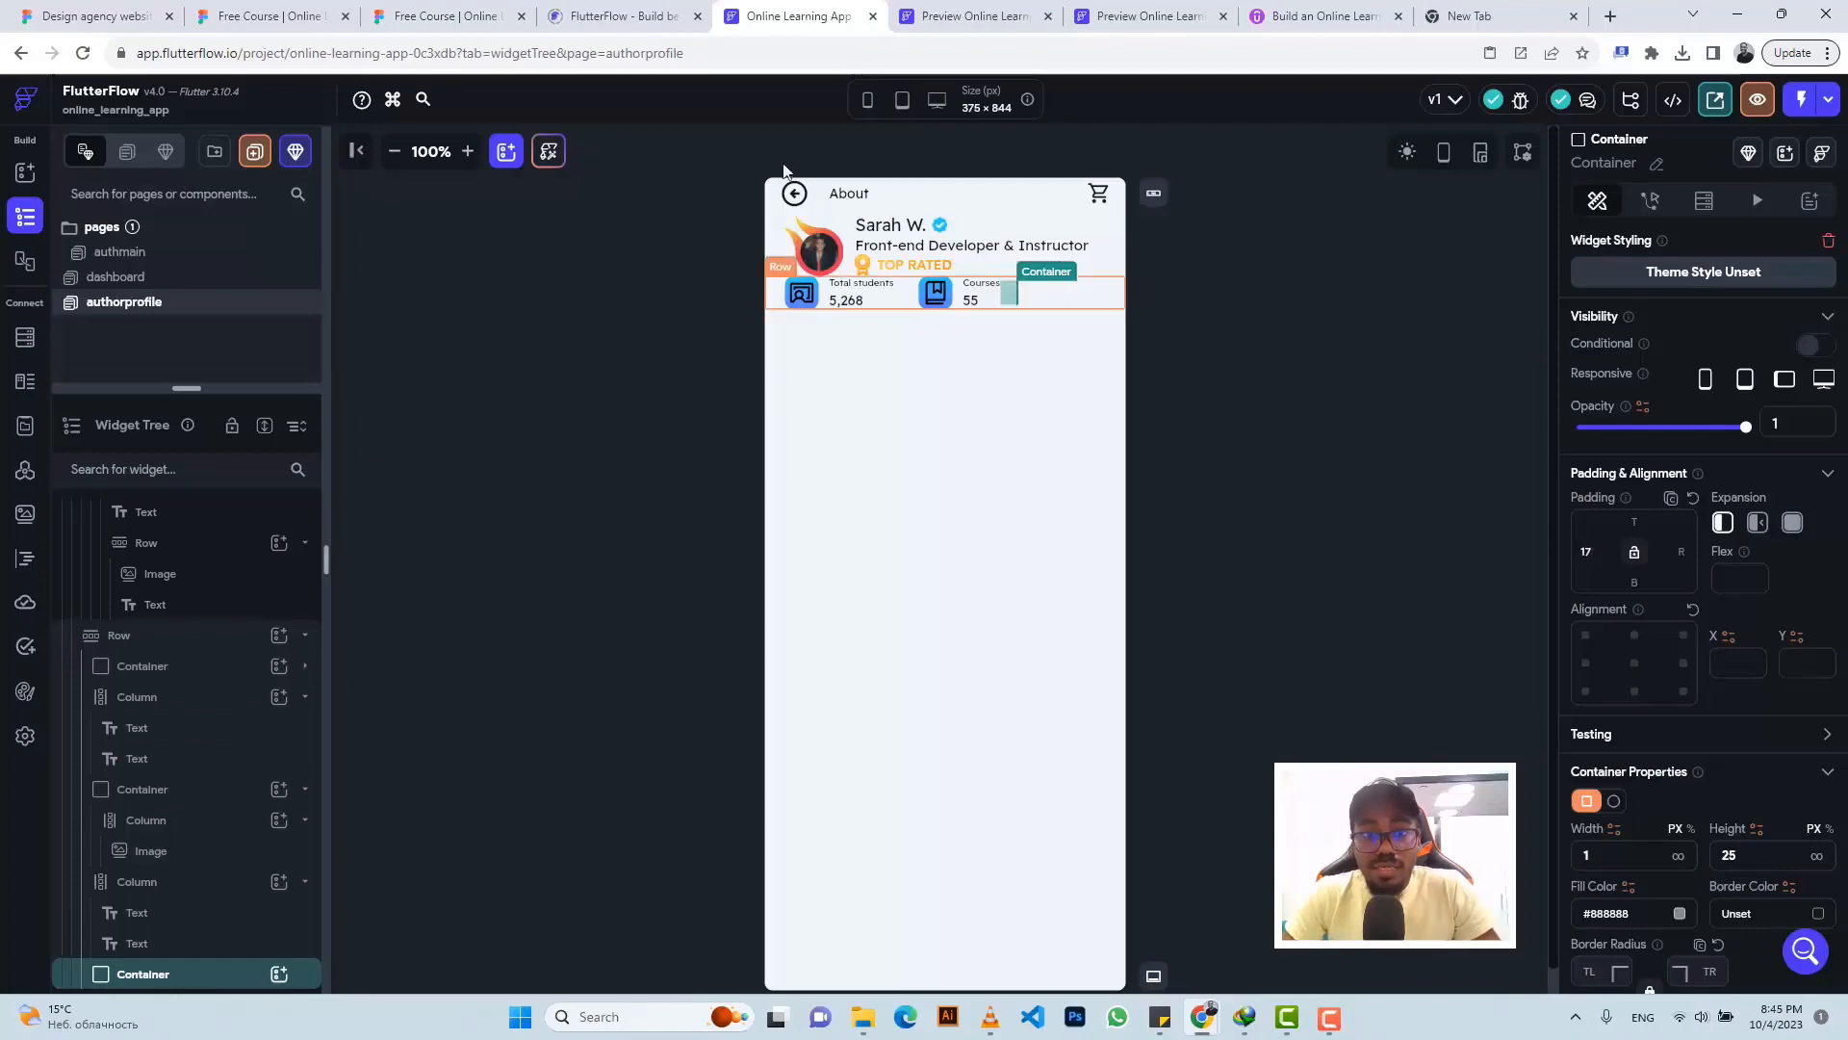
- Copy the Courses column and paste it at the end of the stats row
{"action": "left_click", "coordinate": [441, 16]}
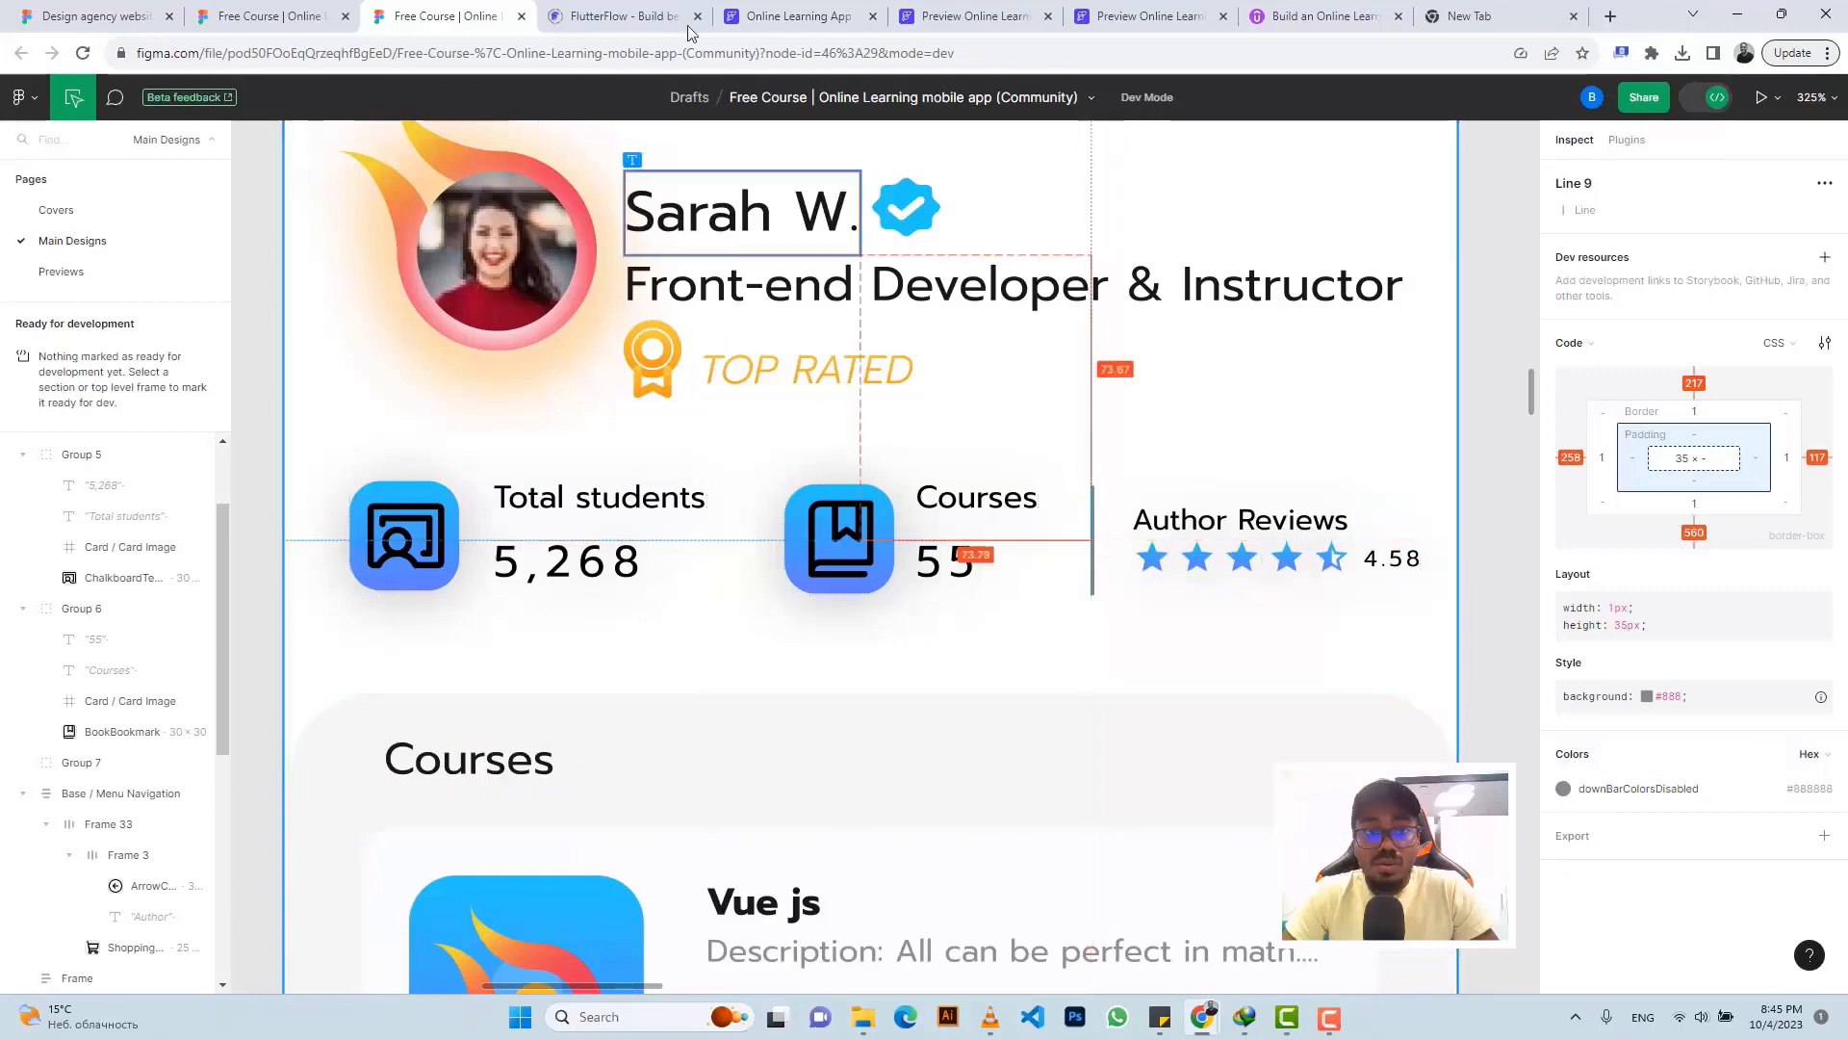
{"action": "left_click", "coordinate": [747, 12]}
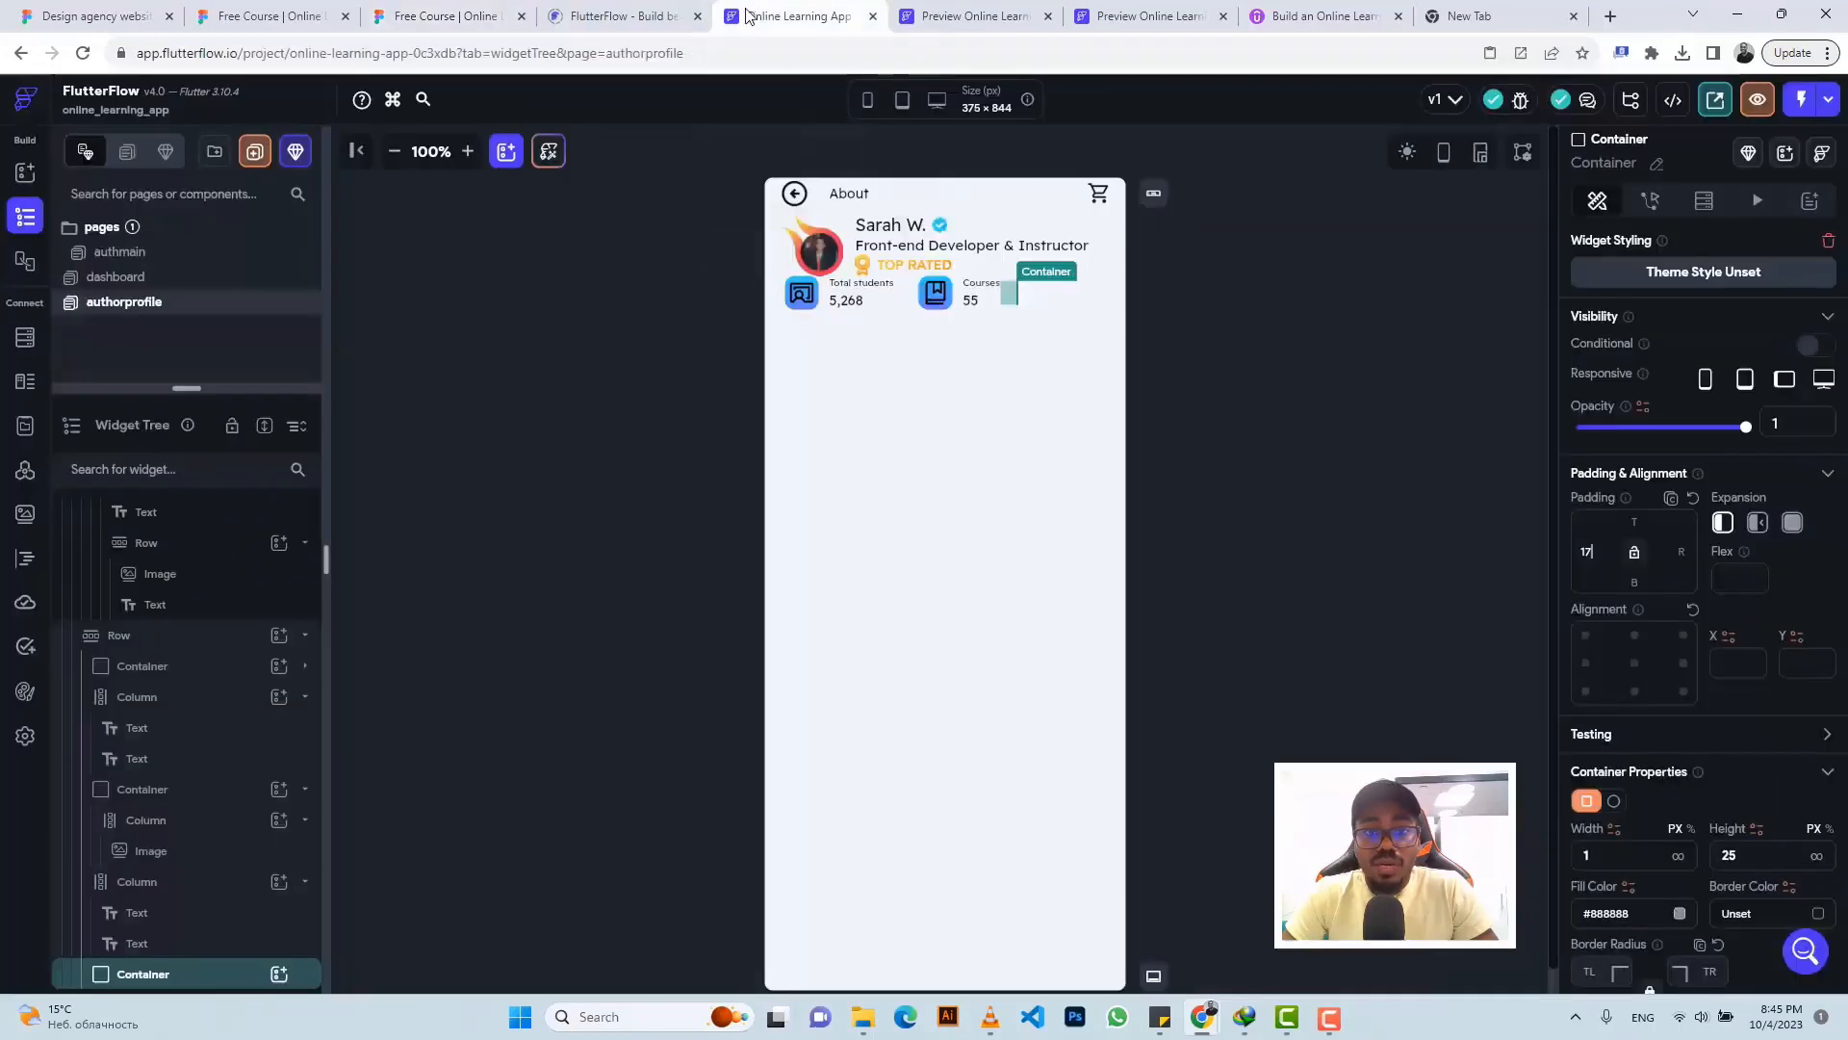
{"action": "left_click", "coordinate": [994, 303]}
{"action": "key", "text": "ctrl+c"}
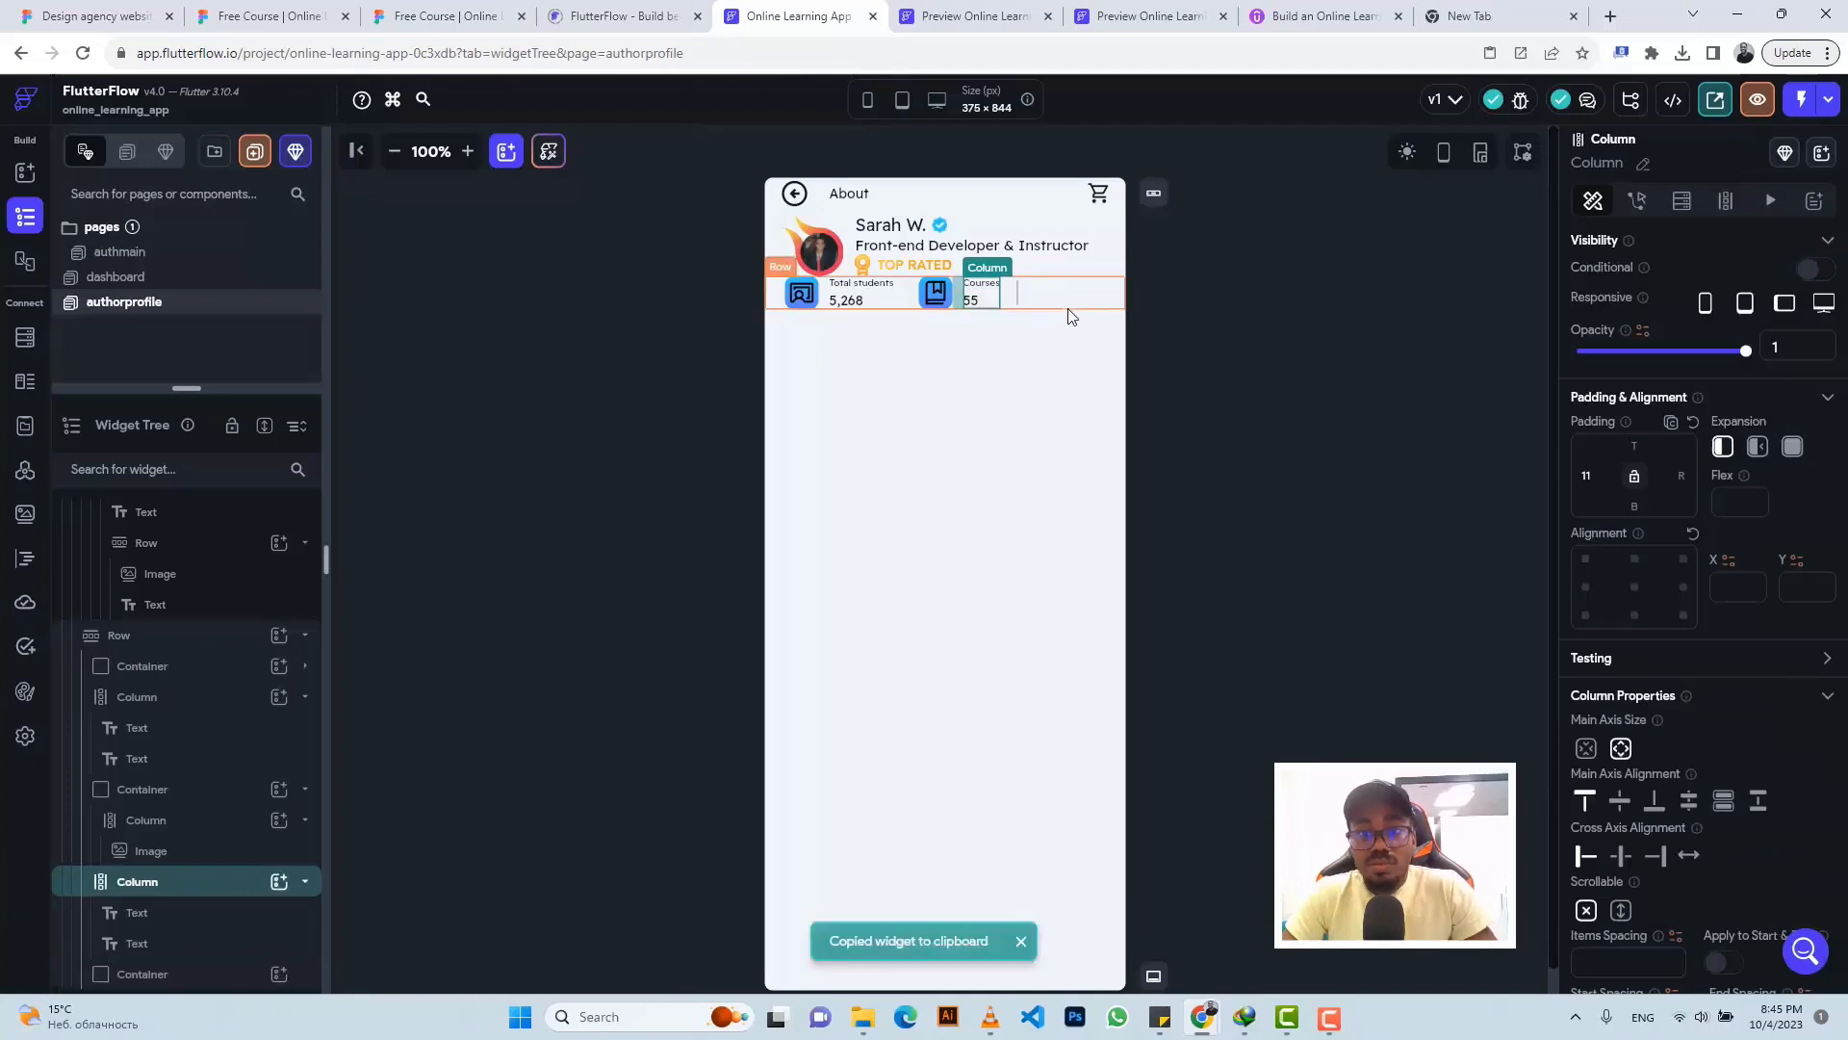
{"action": "left_click", "coordinate": [1072, 317]}
{"action": "key", "text": "ctrl+v"}
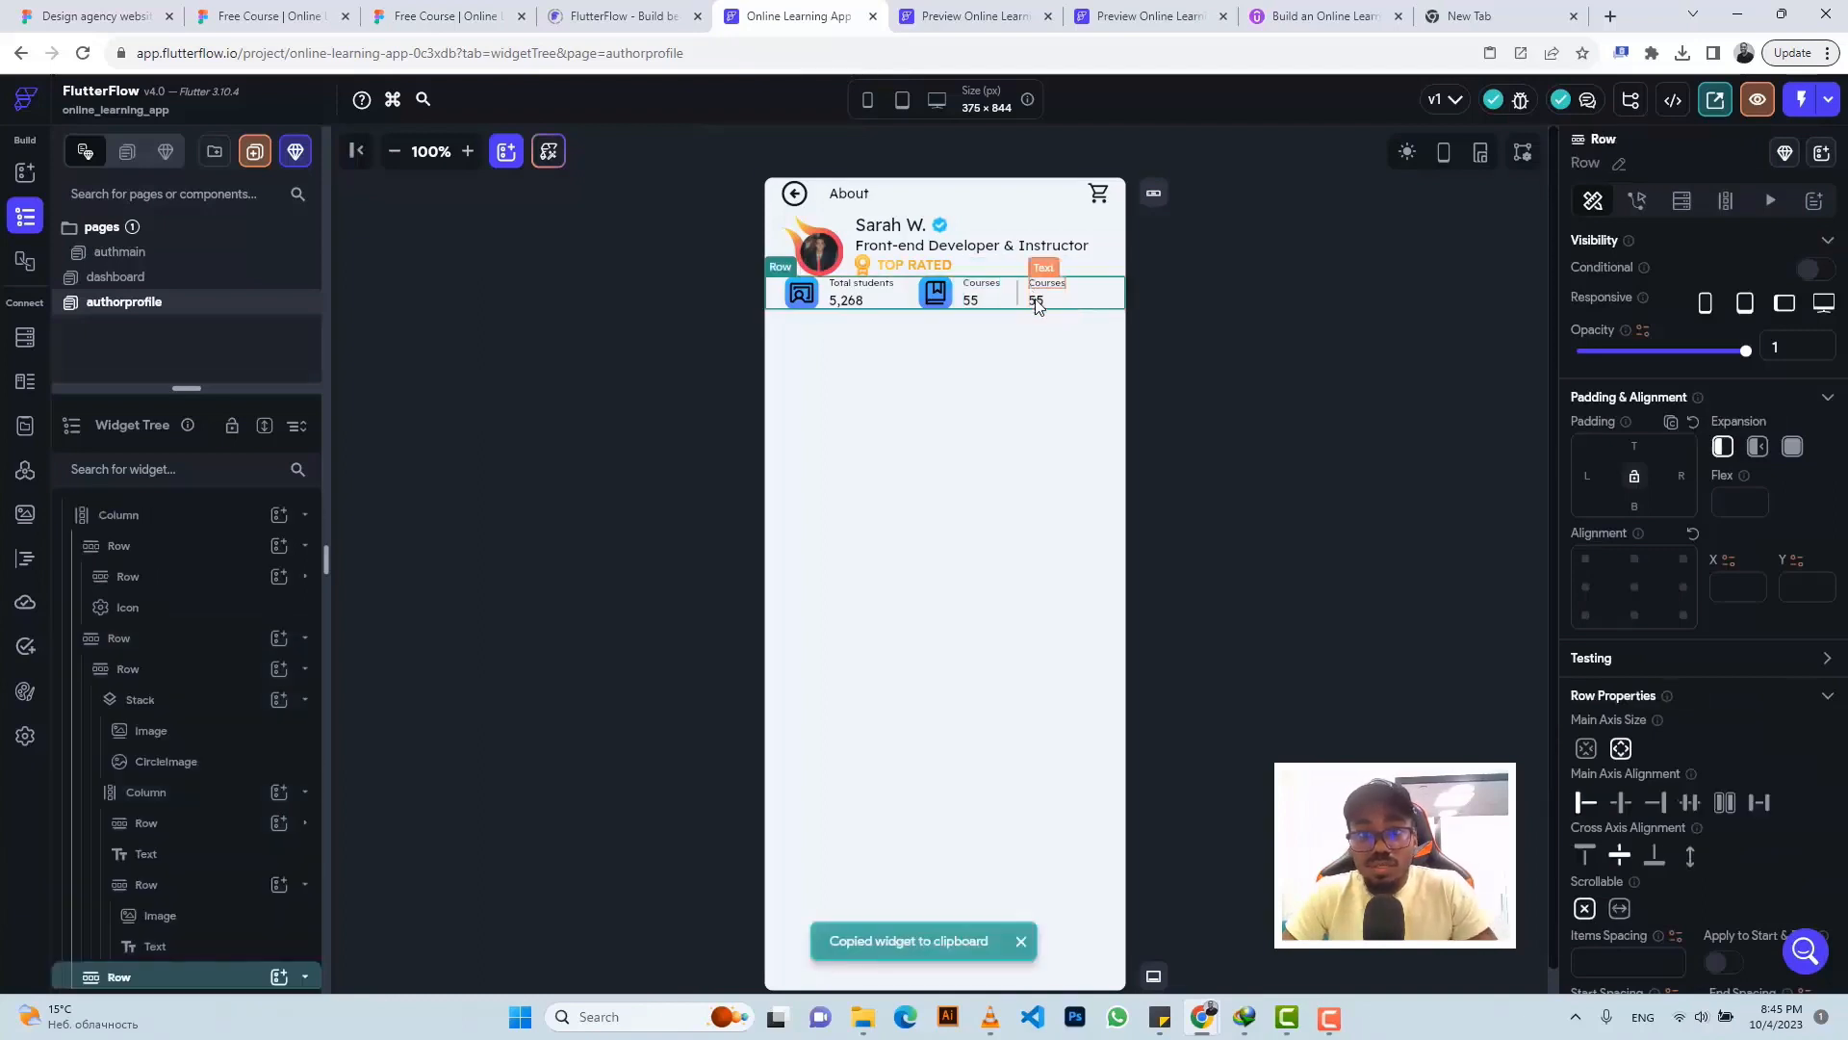
- Wrap the pasted '55' text in a Row
{"action": "left_click", "coordinate": [1037, 303]}
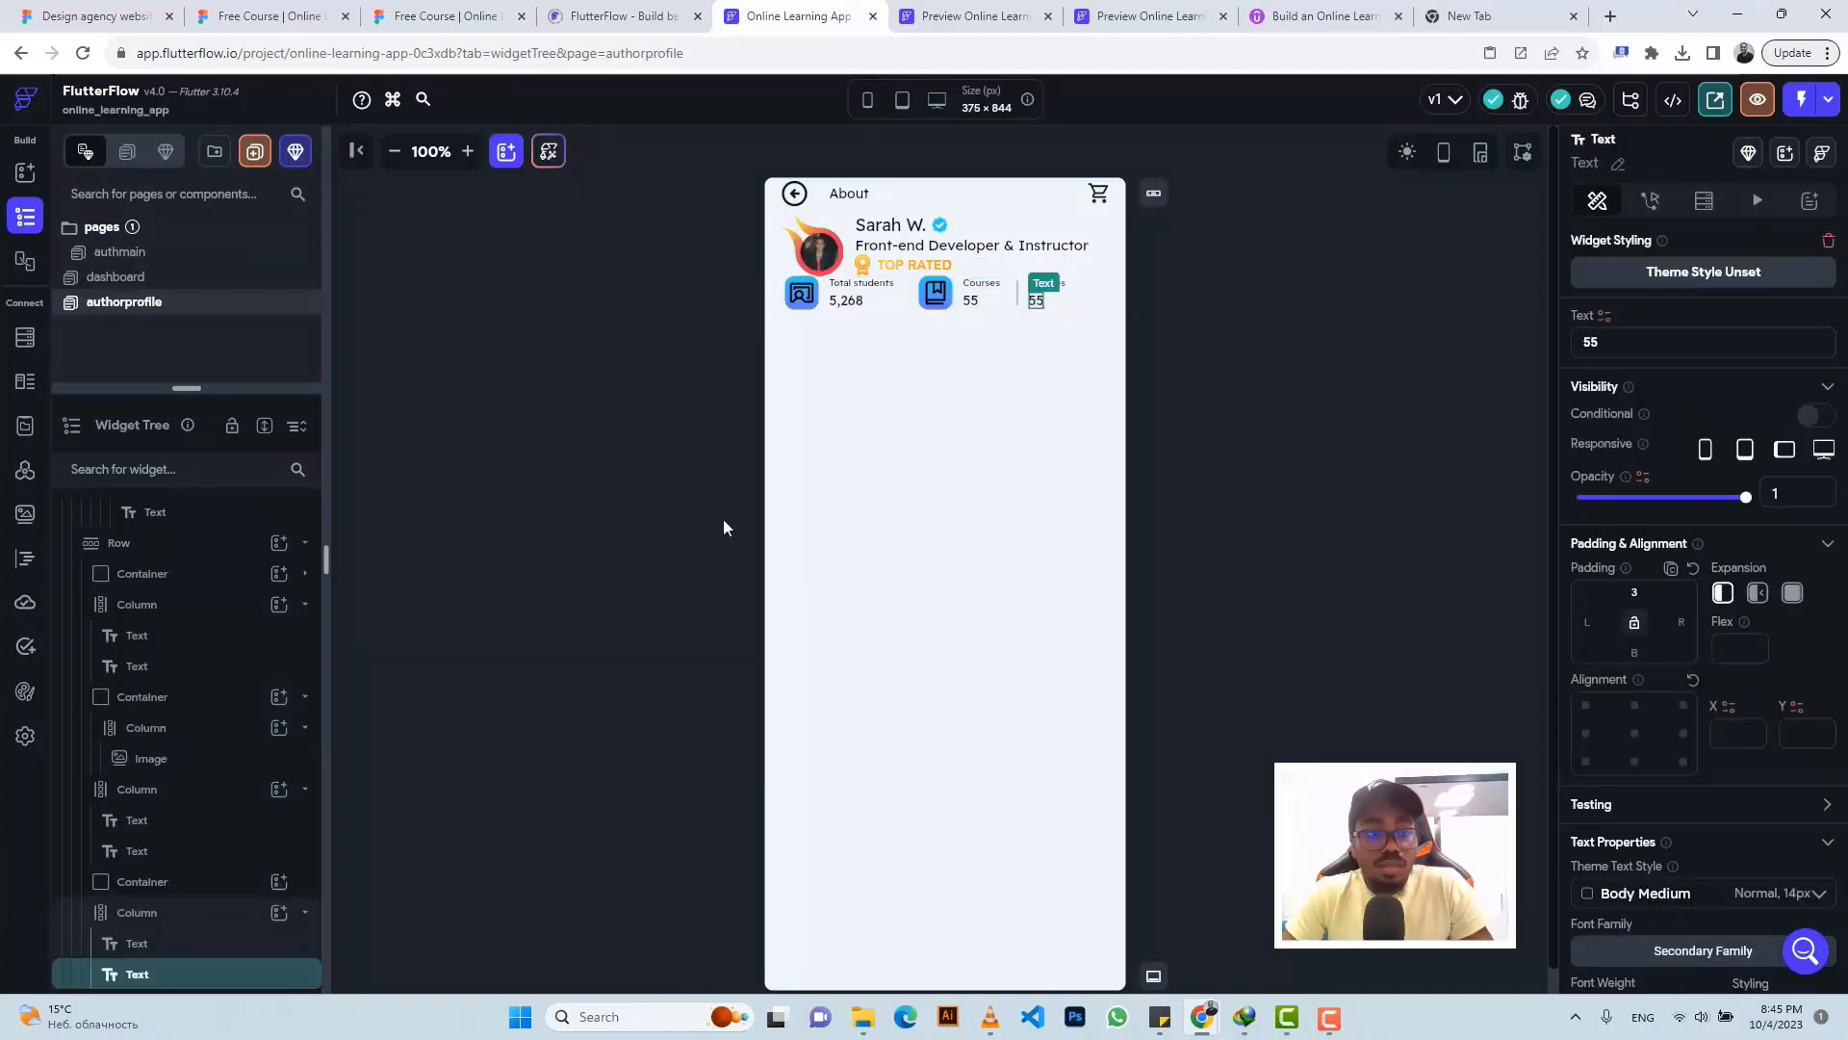
{"action": "right_click", "coordinate": [220, 975]}
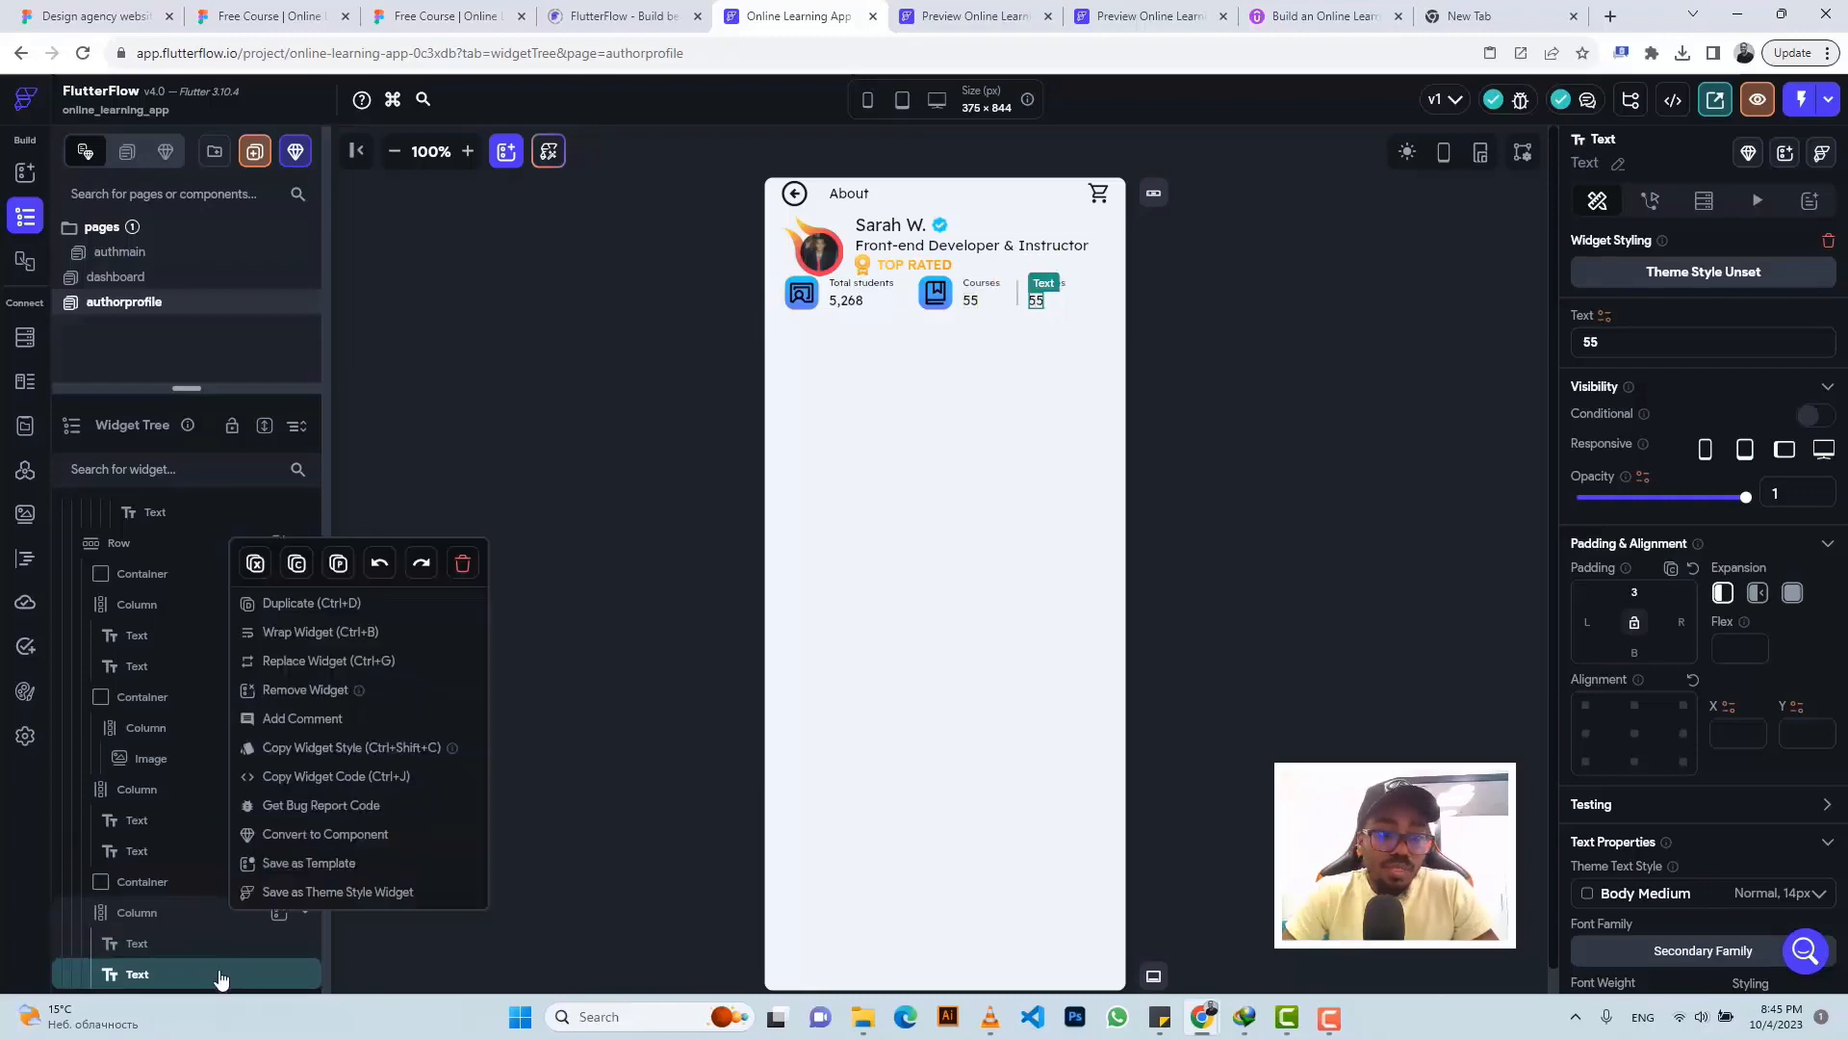
{"action": "left_click", "coordinate": [293, 633]}
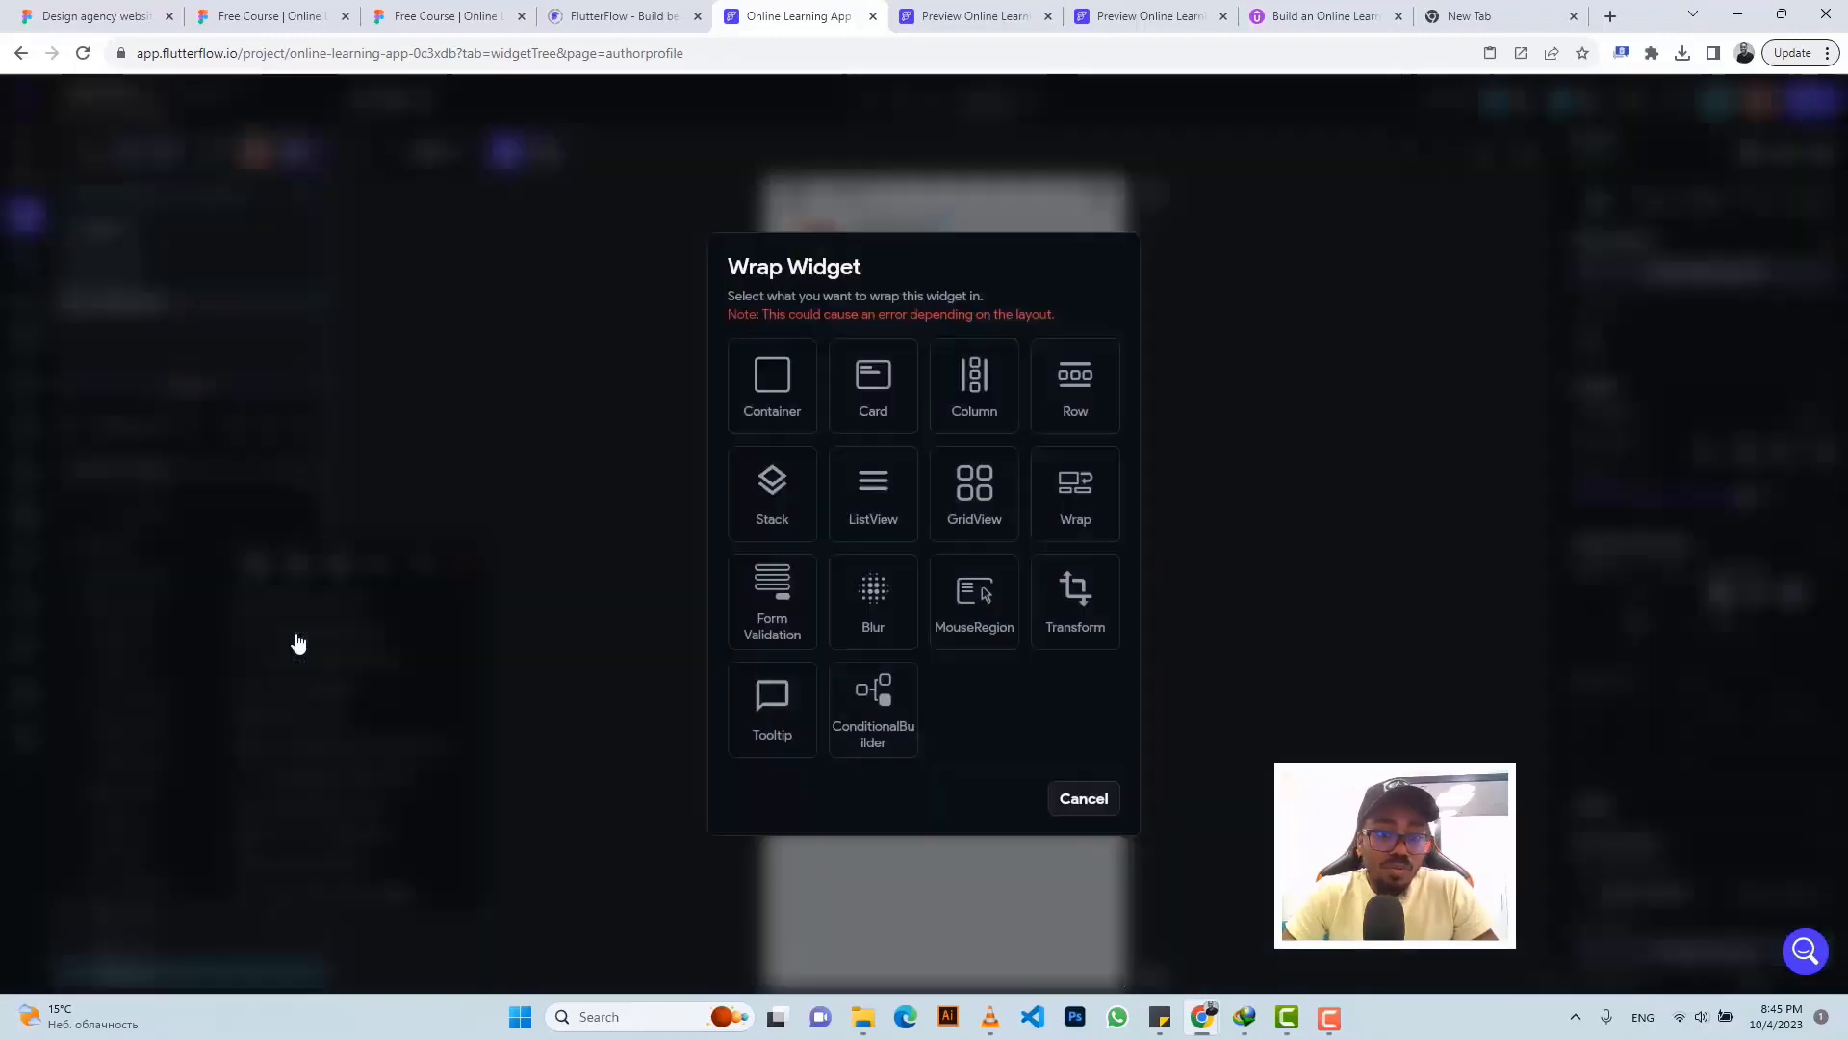
{"action": "left_click", "coordinate": [1068, 380]}
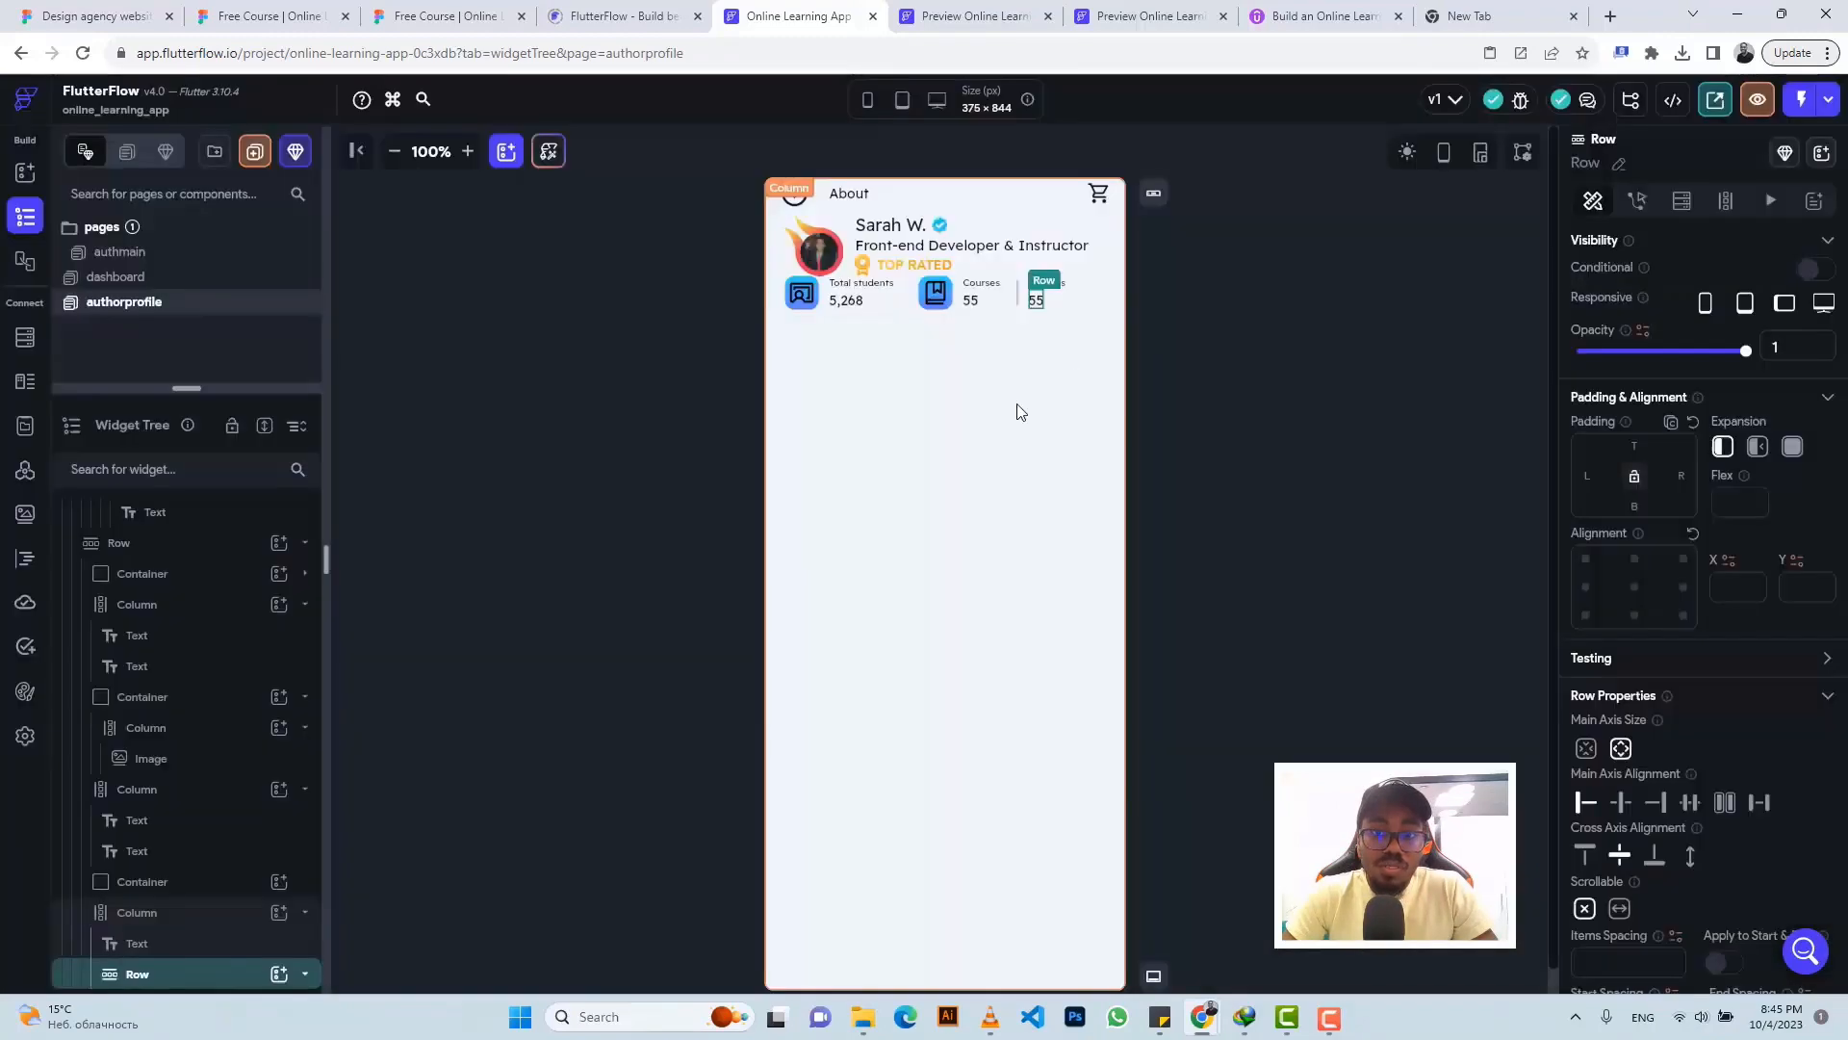
{"action": "left_click", "coordinate": [505, 11]}
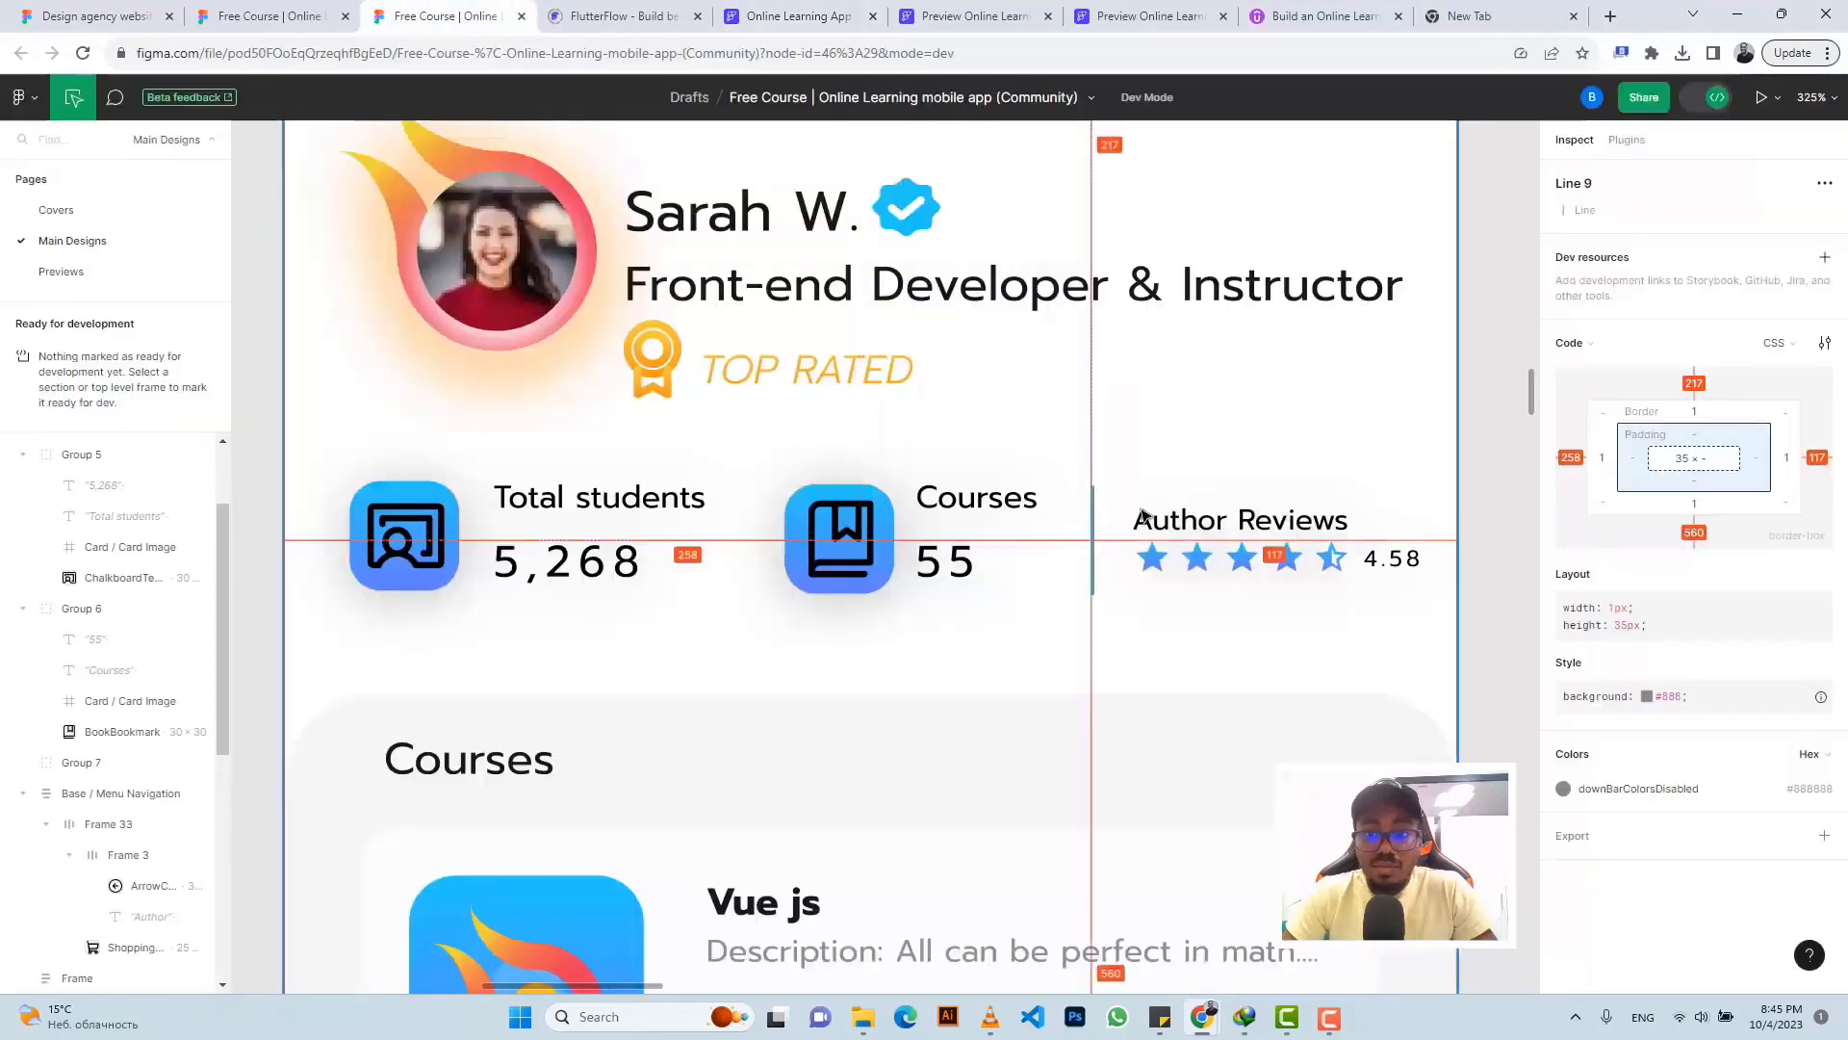
- Find the star rating group's colour #637BFF in its SVG code in Figma's Inspect panel
{"action": "left_click", "coordinate": [1158, 568]}
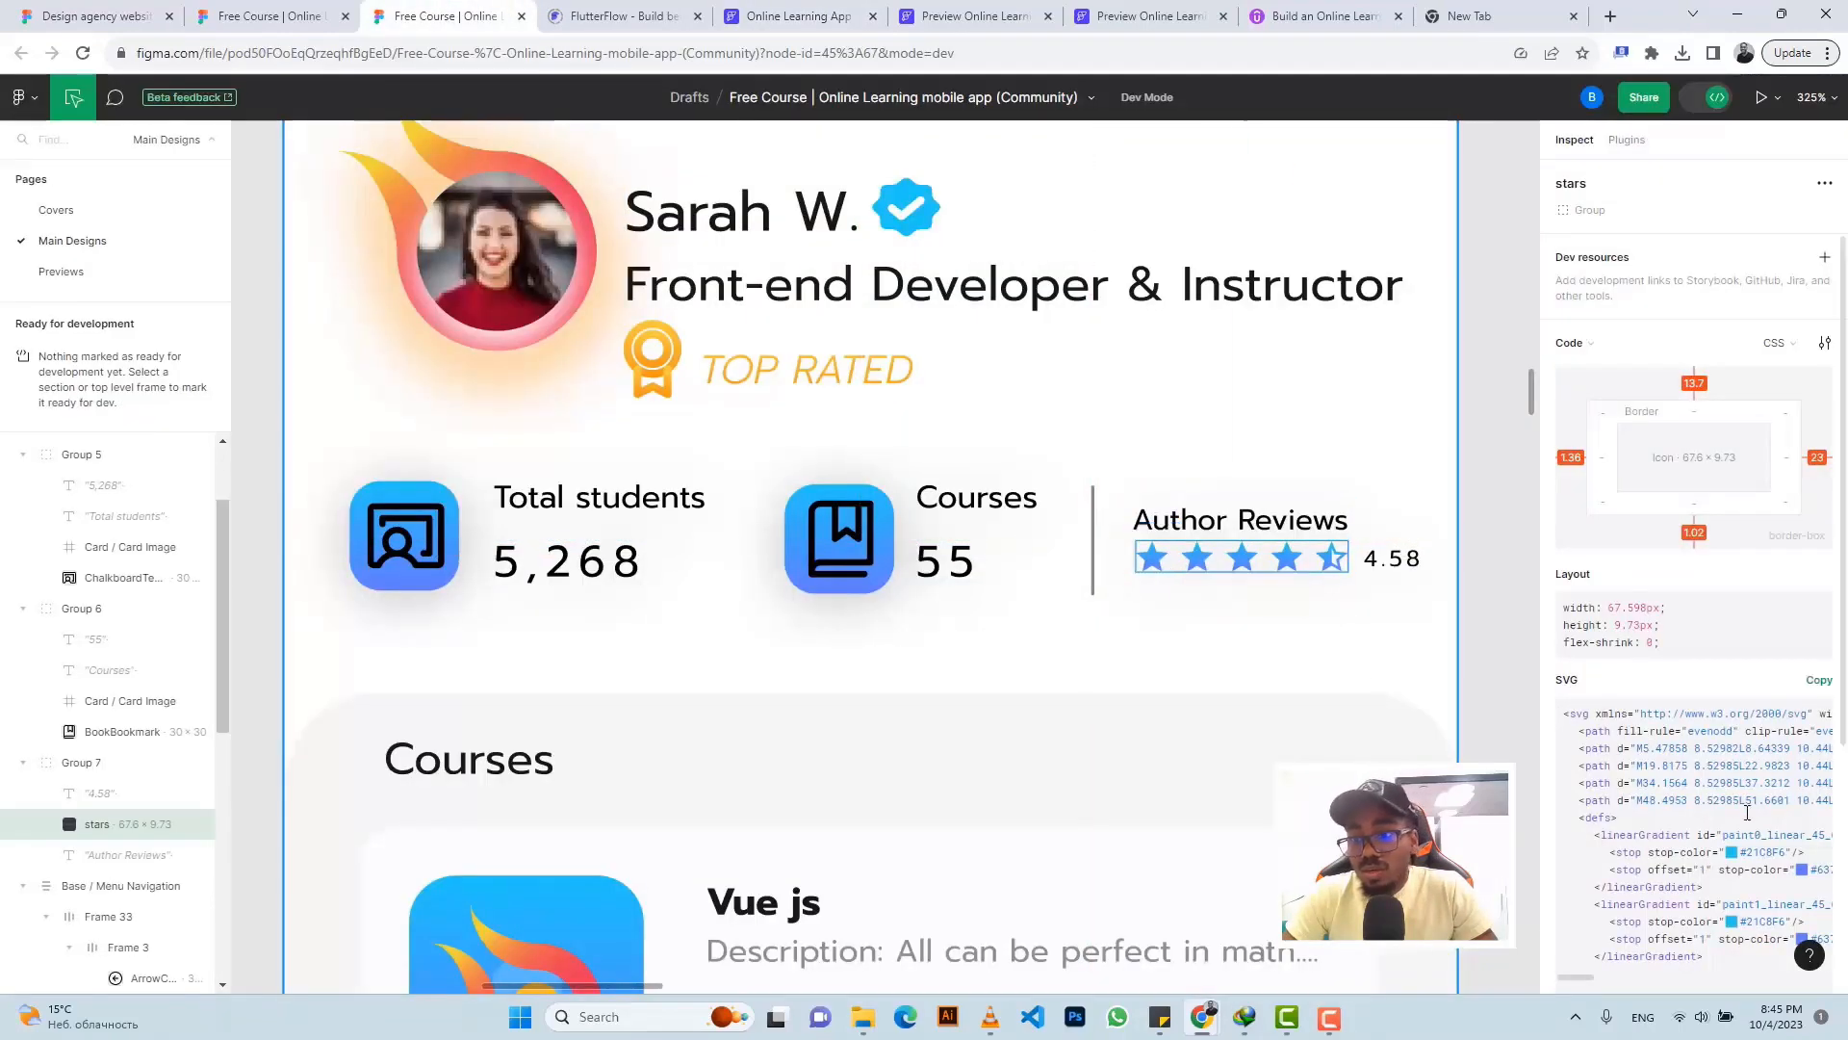
{"action": "scroll", "coordinate": [1694, 770], "scroll_direction": "down", "scroll_amount": 4}
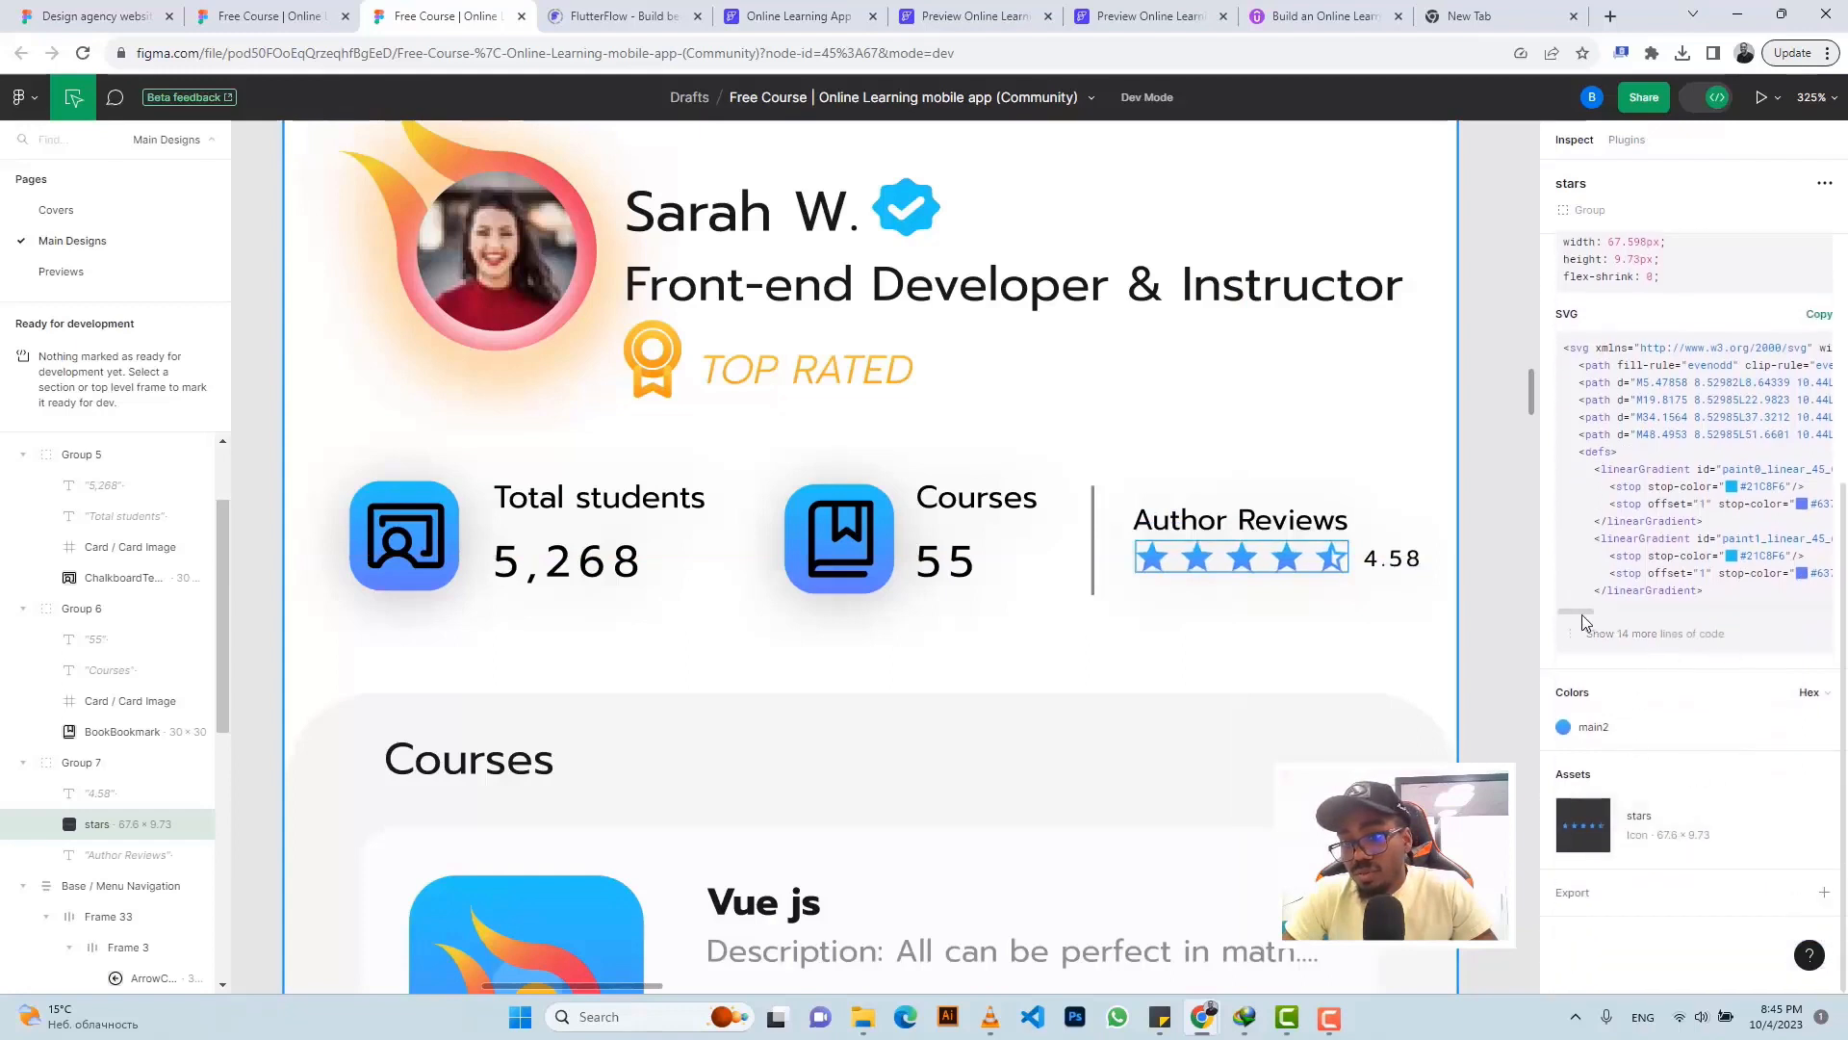
{"action": "left_click_drag", "start_coordinate": [1582, 615], "coordinate": [1592, 617]}
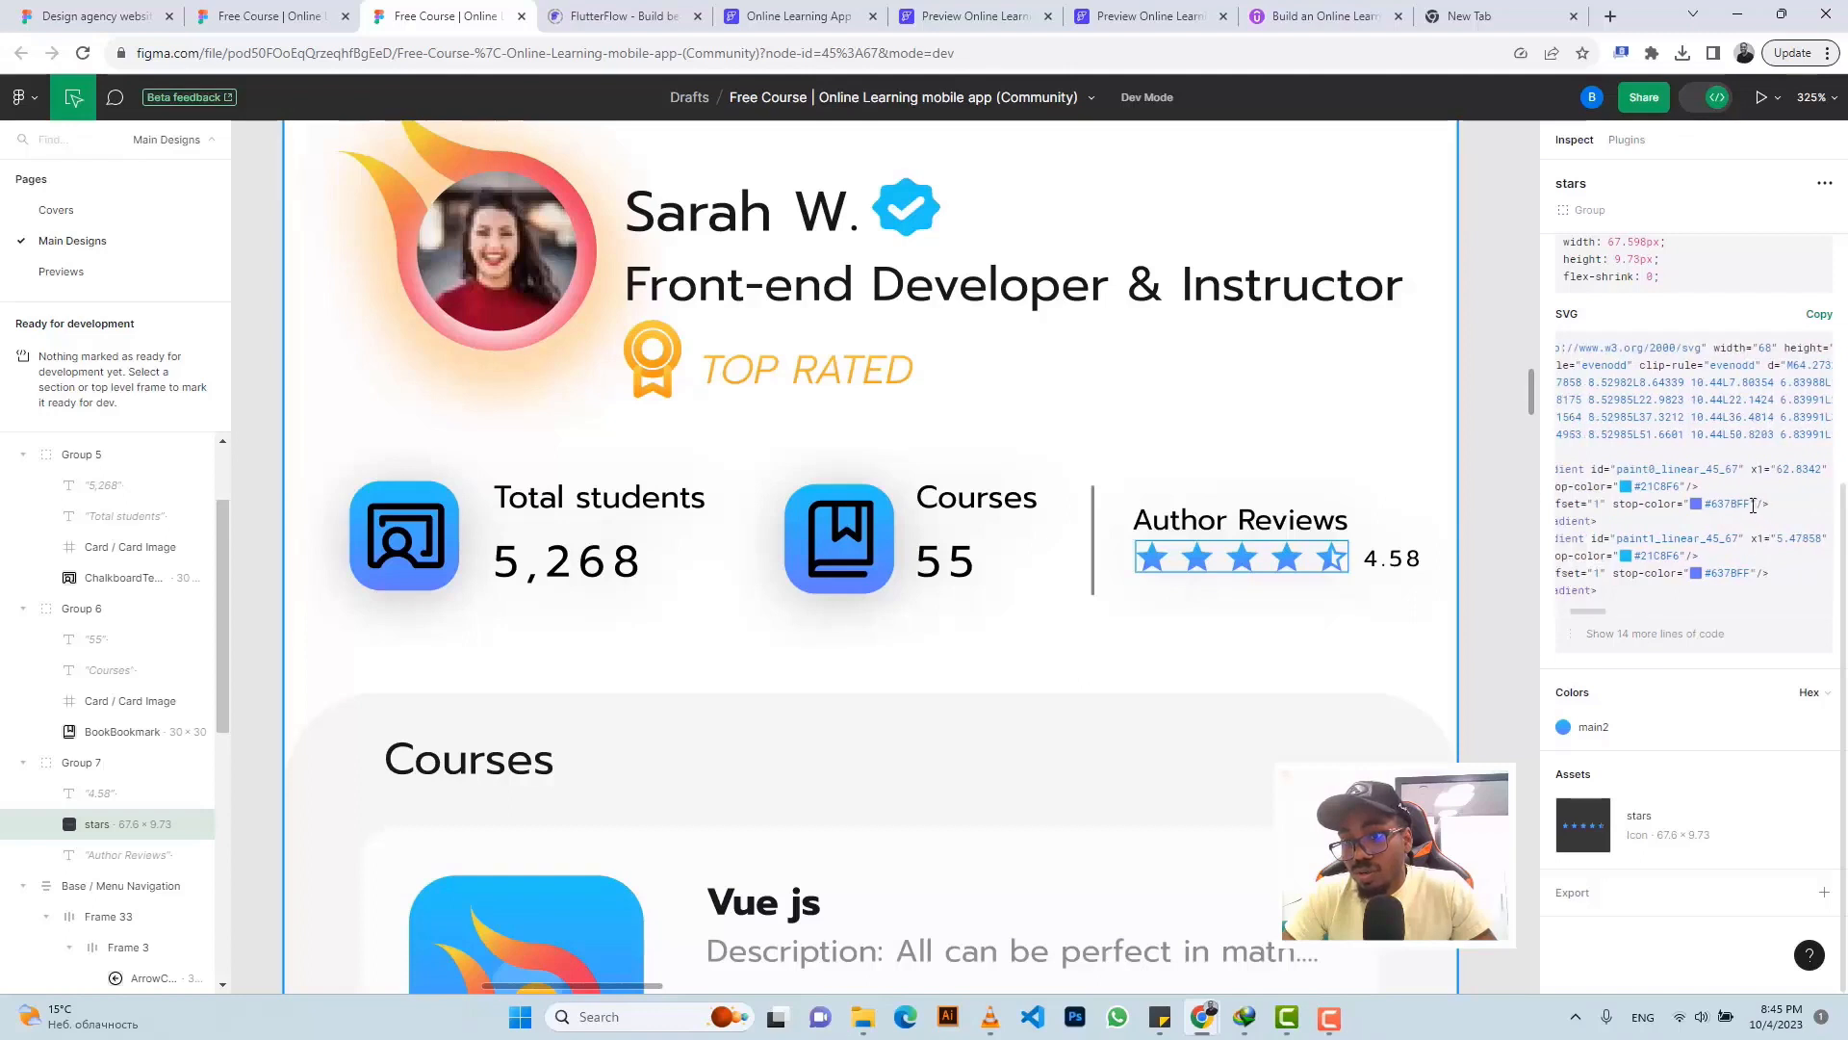
{"action": "left_click_drag", "start_coordinate": [1738, 506], "coordinate": [1708, 511]}
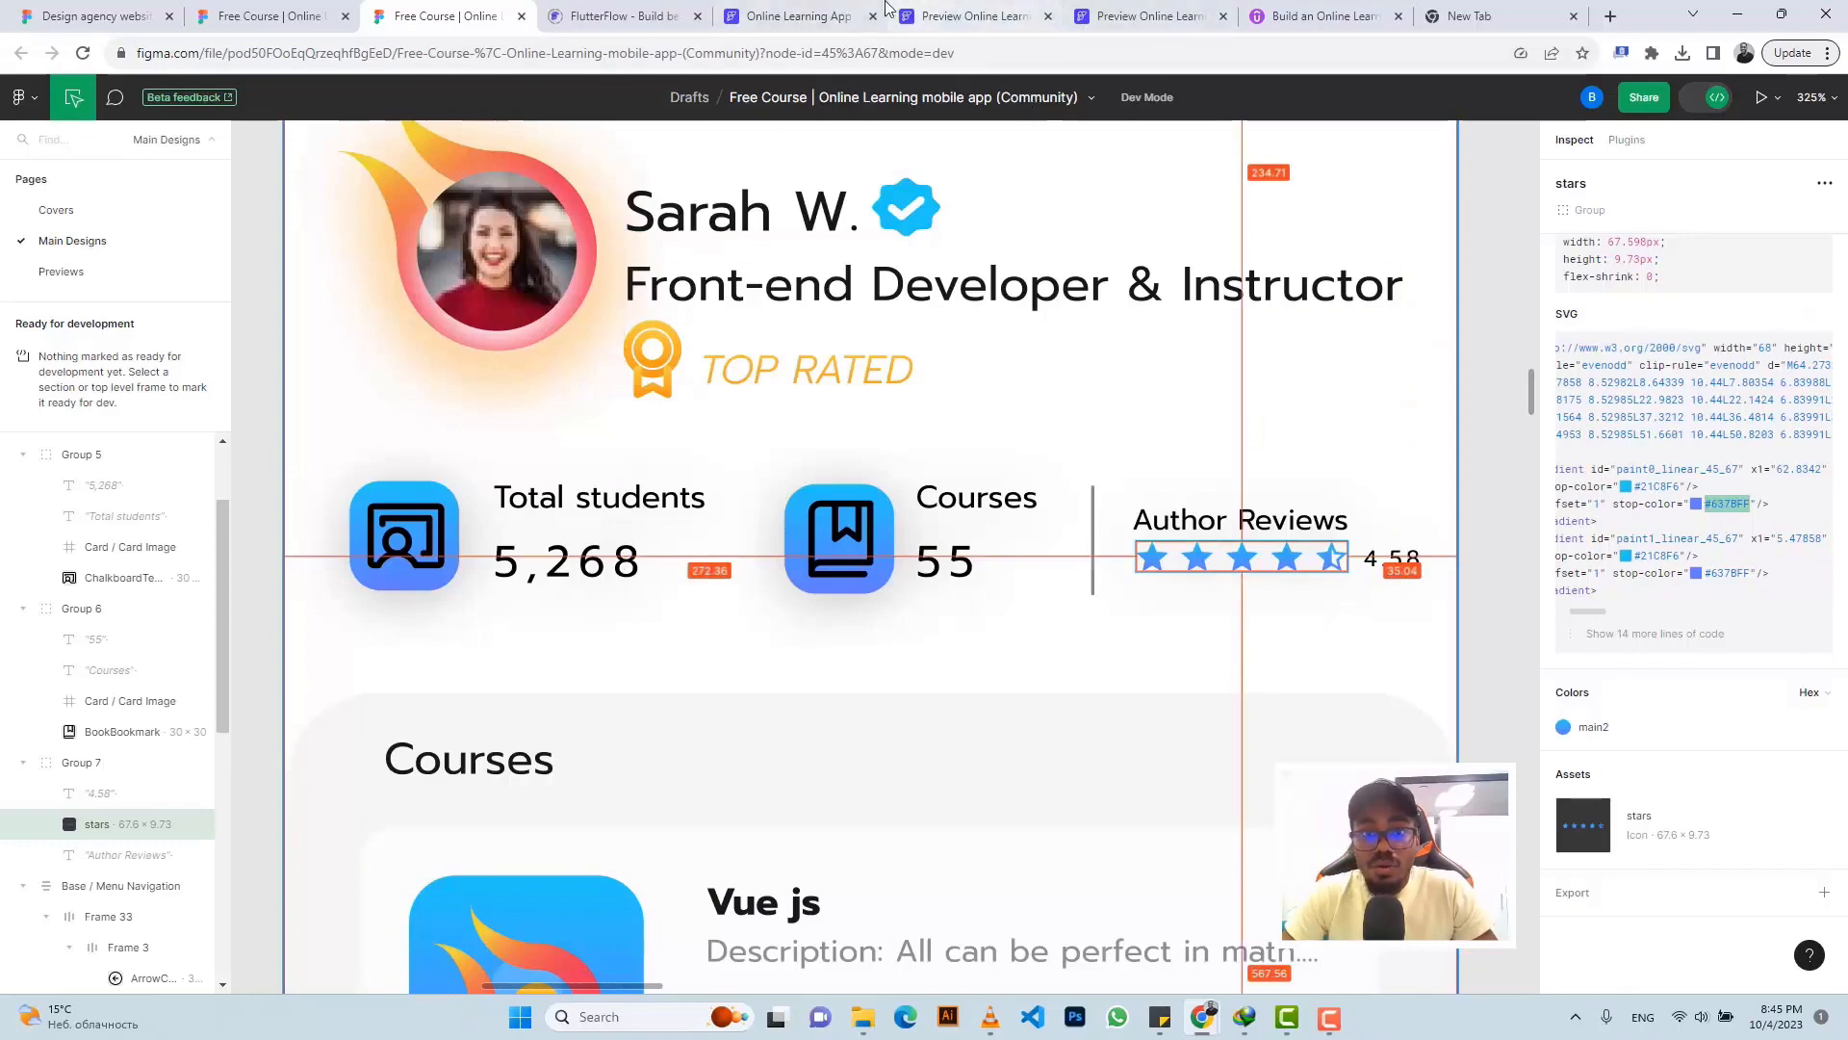
{"action": "left_click", "coordinate": [797, 16]}
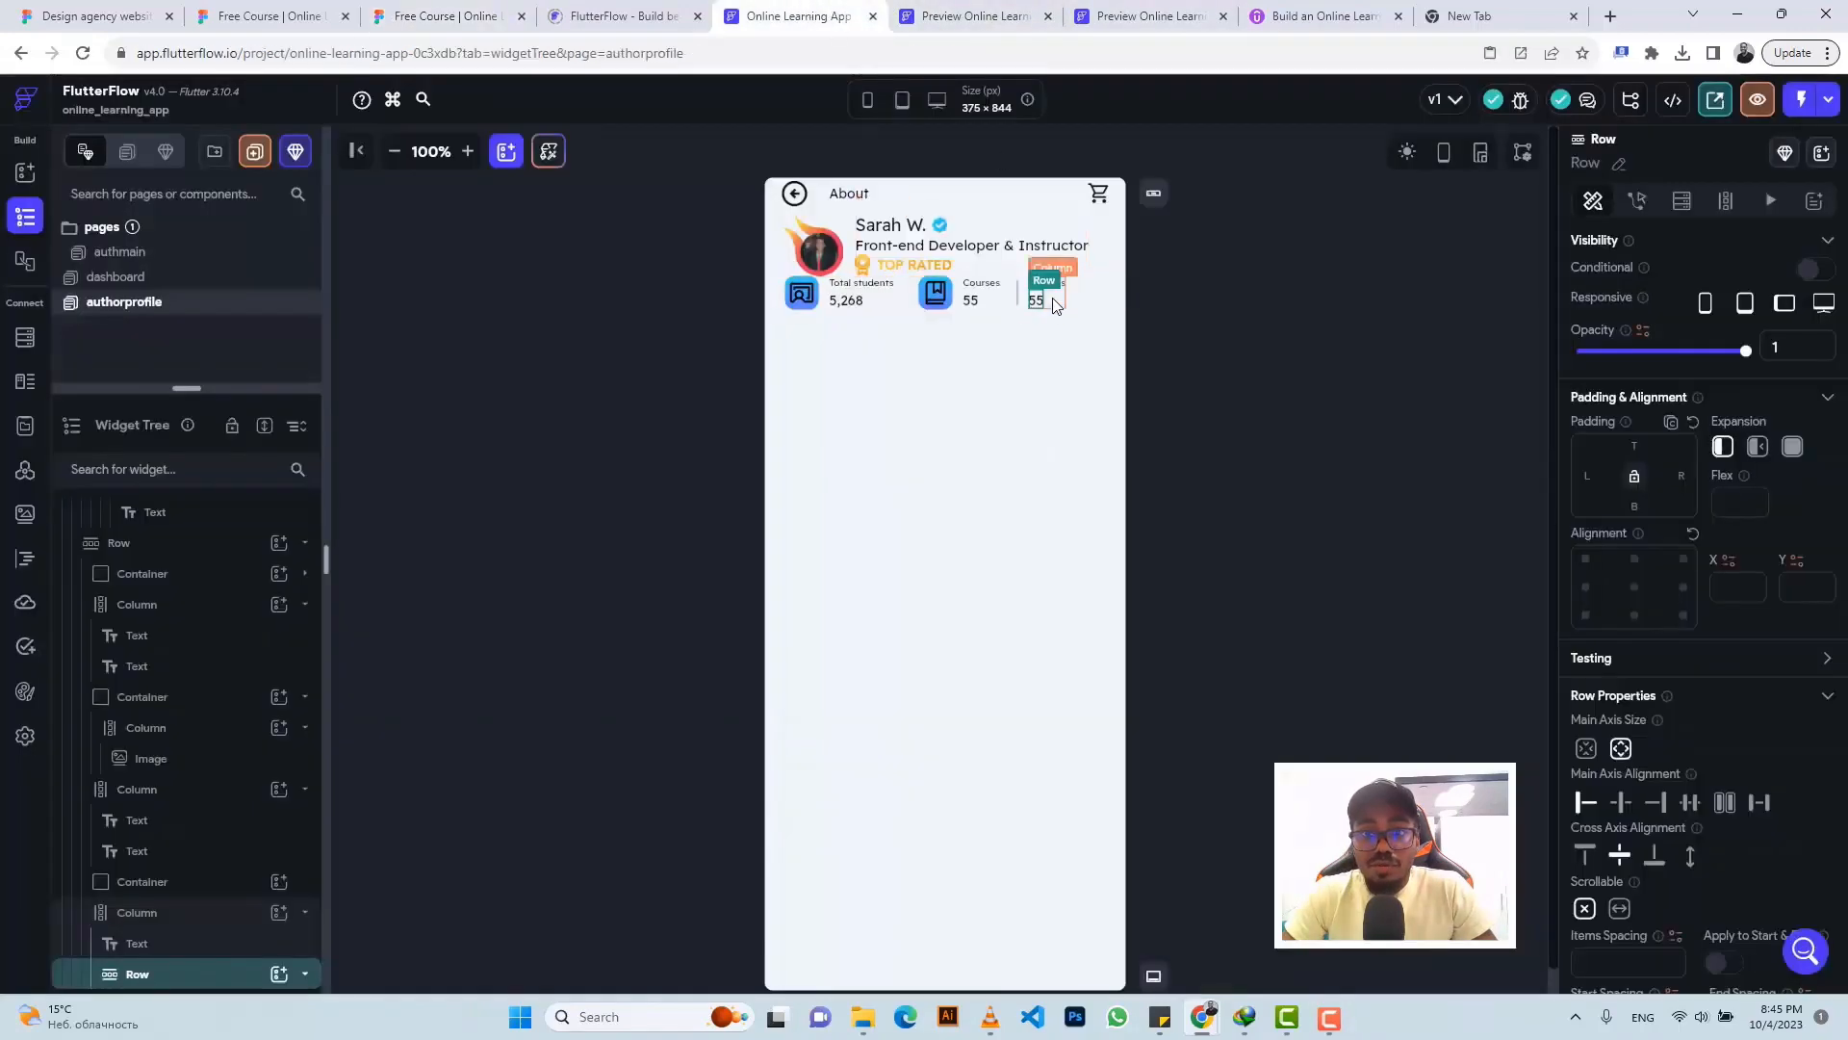
- Add a star_rounded Icon coloured #637BFF to the row, placed before the '55' text
{"action": "left_click", "coordinate": [278, 976]}
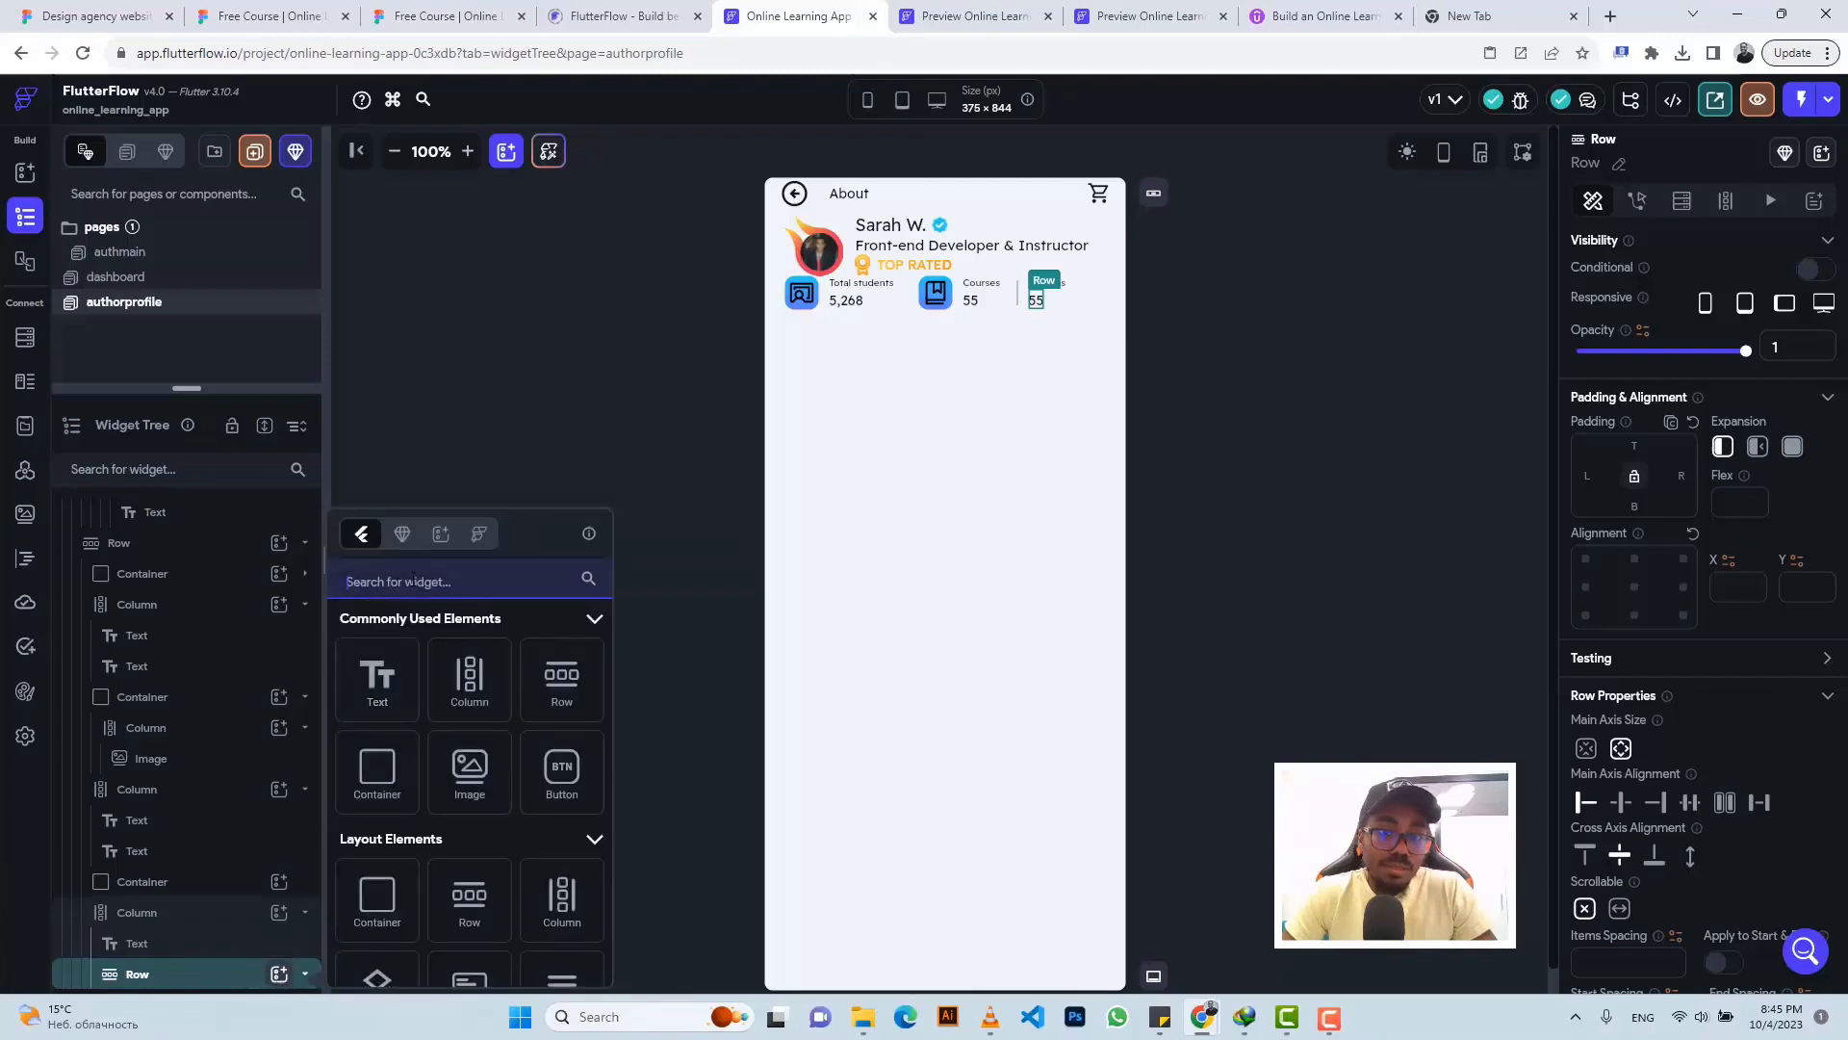
{"action": "left_click", "coordinate": [414, 572]}
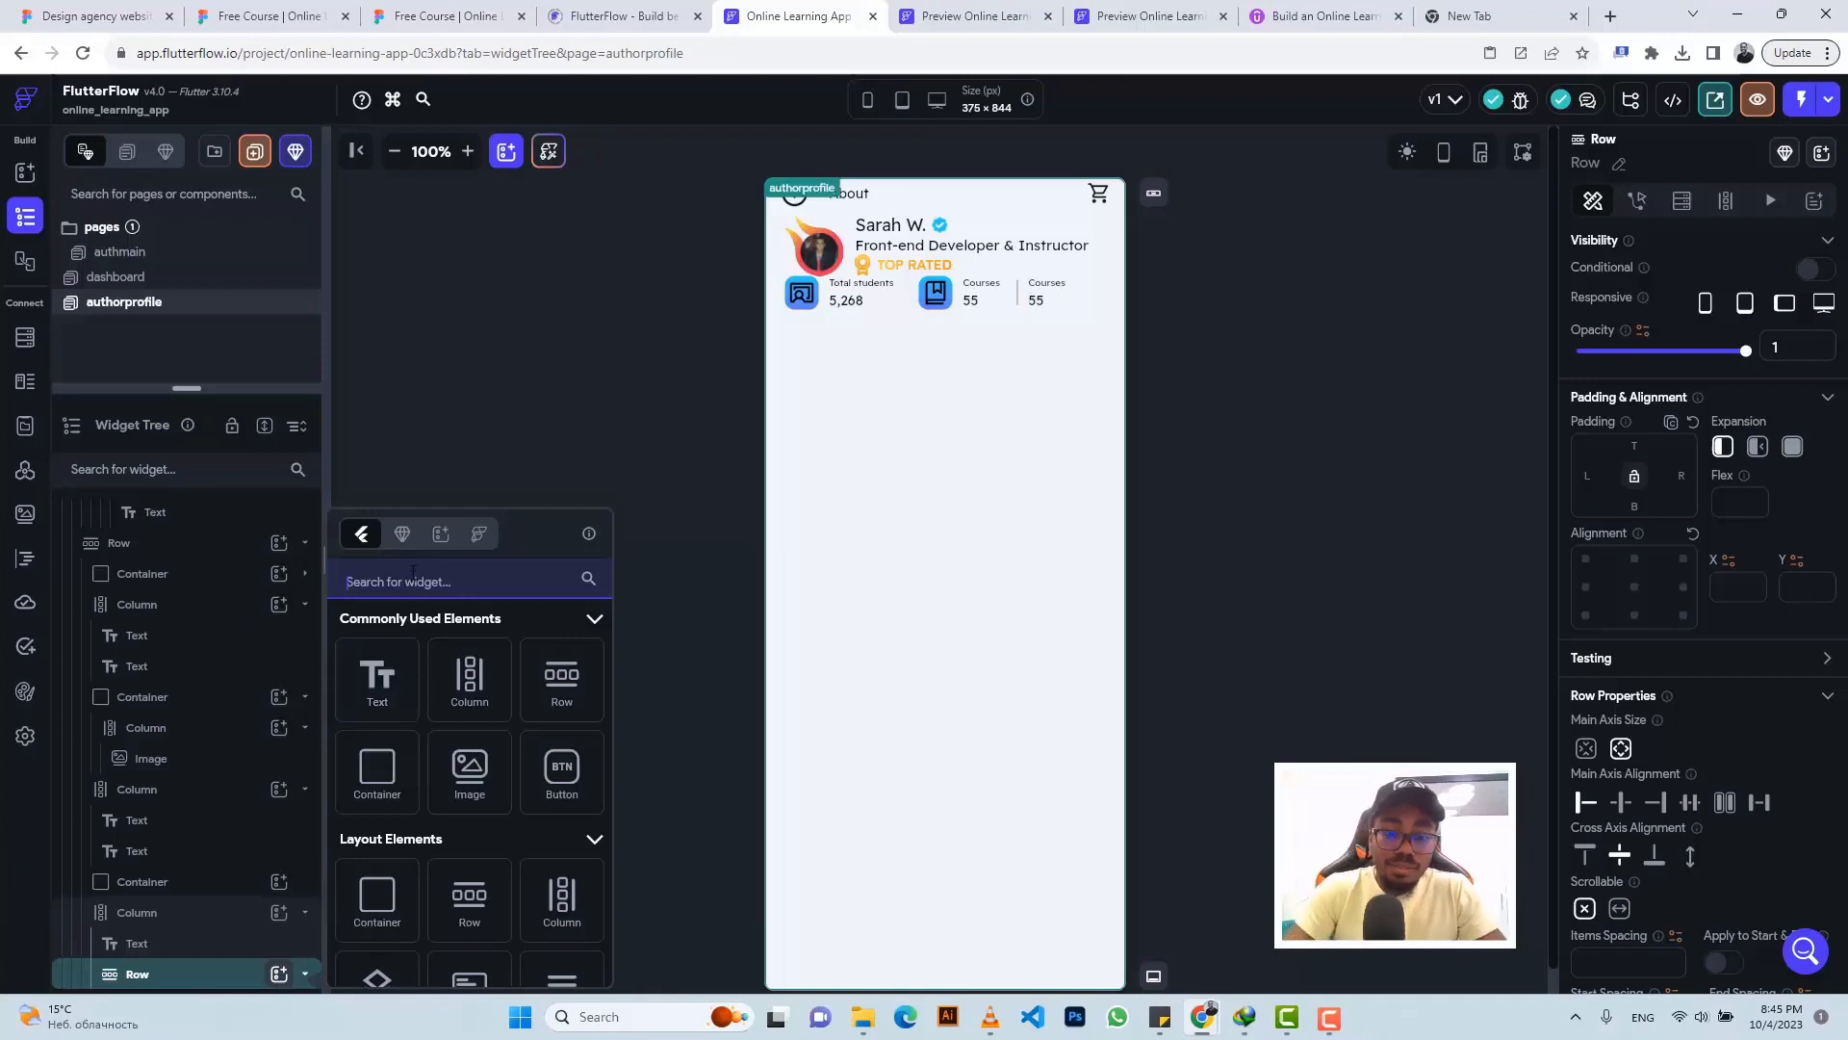
{"action": "type", "text": "Icon"}
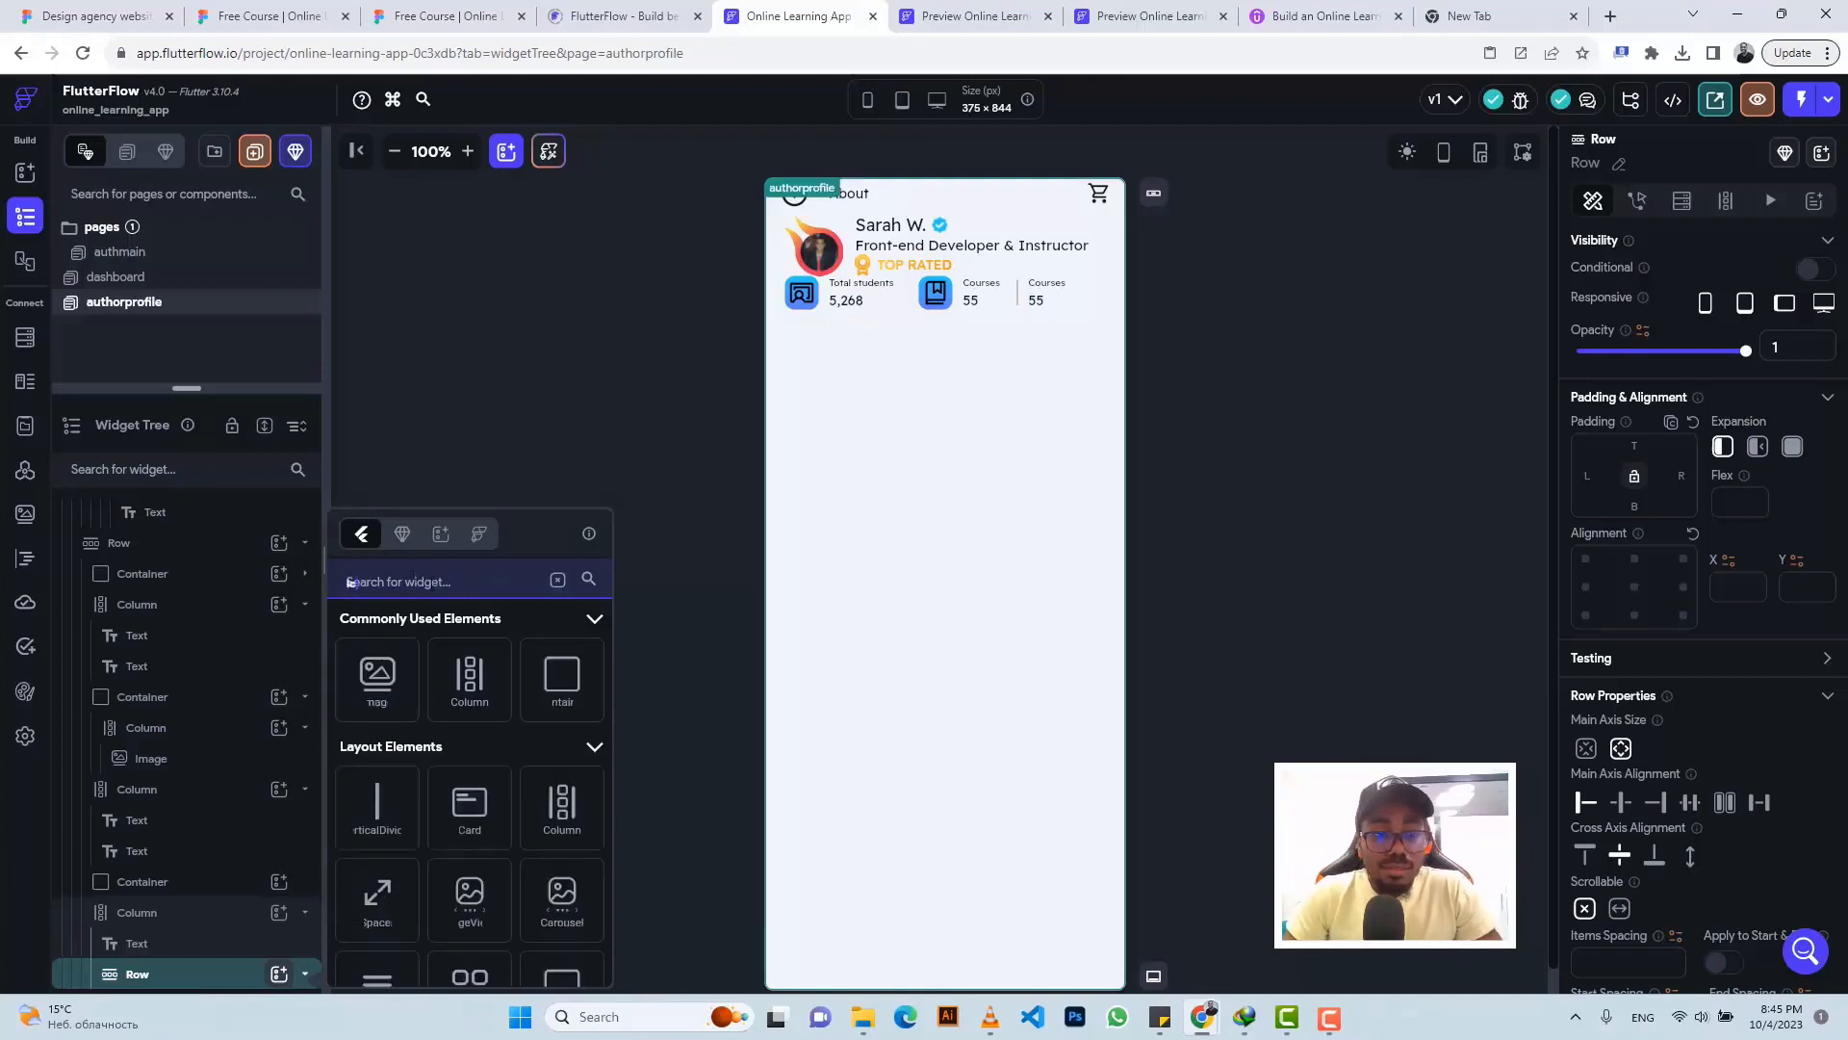
{"action": "left_click", "coordinate": [378, 703]}
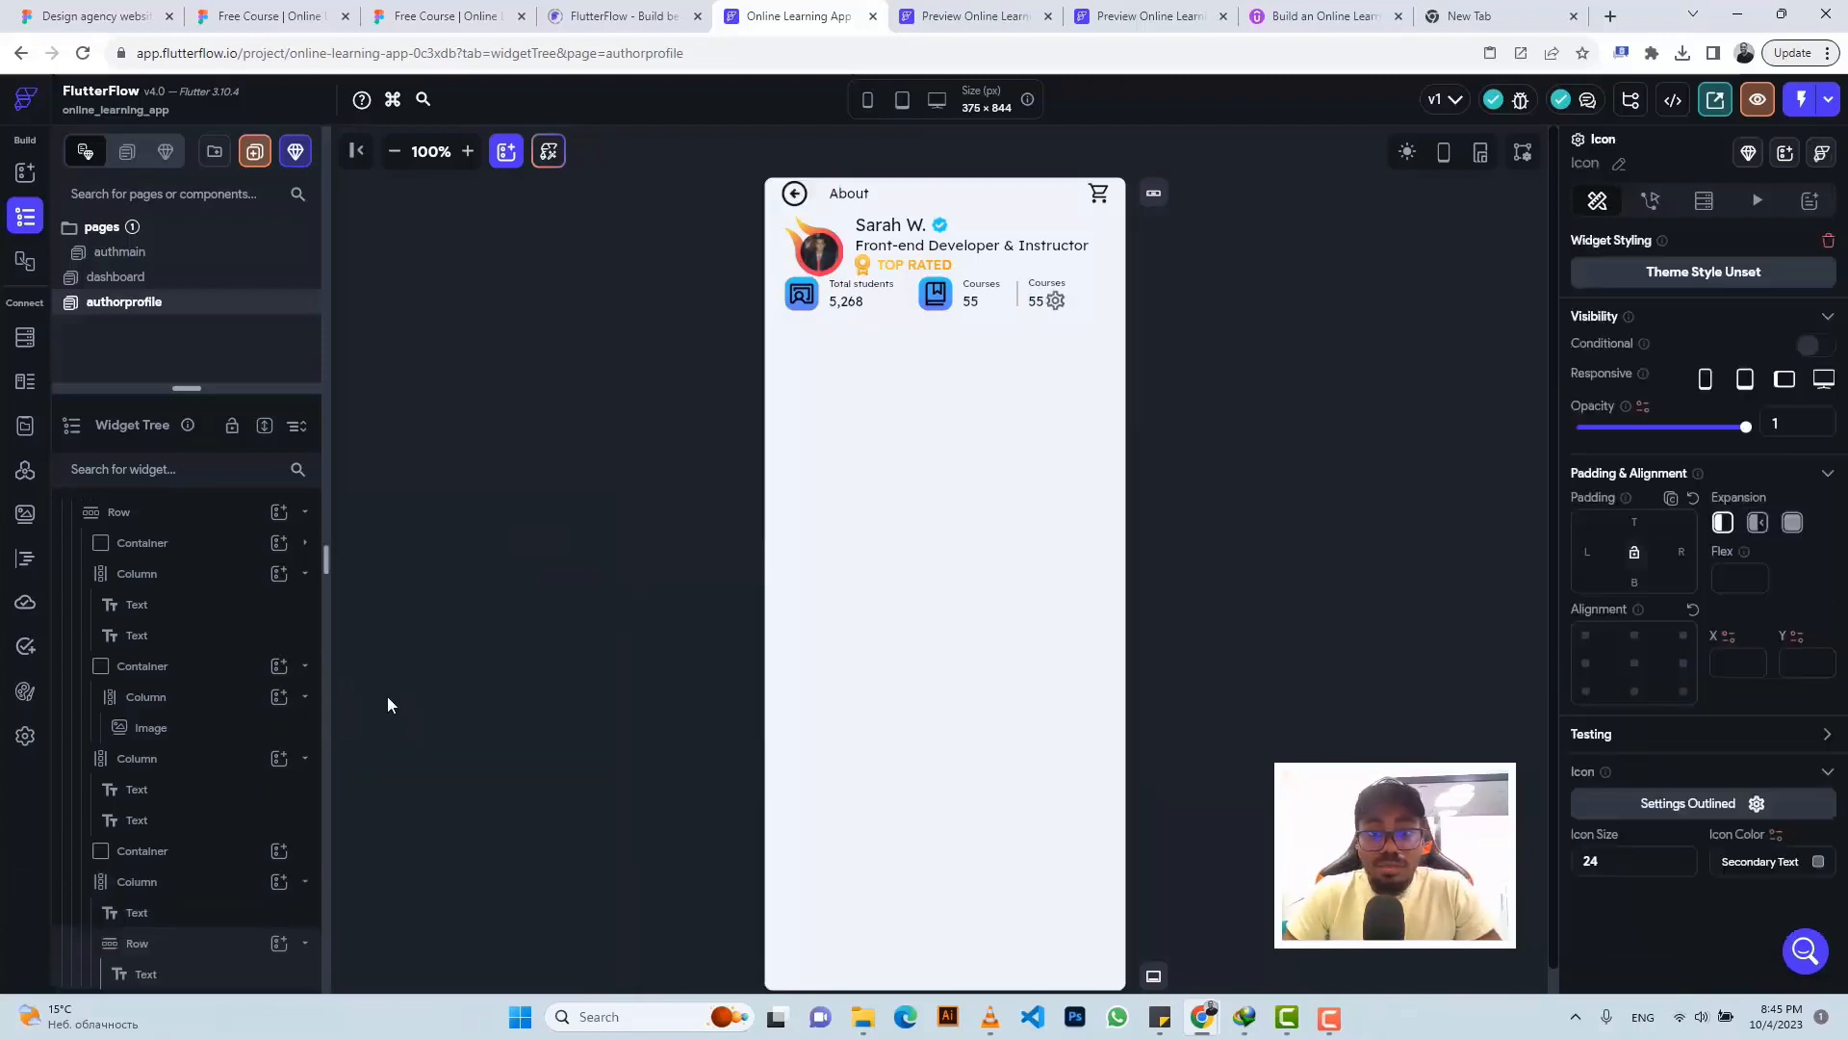
{"action": "left_click", "coordinate": [1654, 801]}
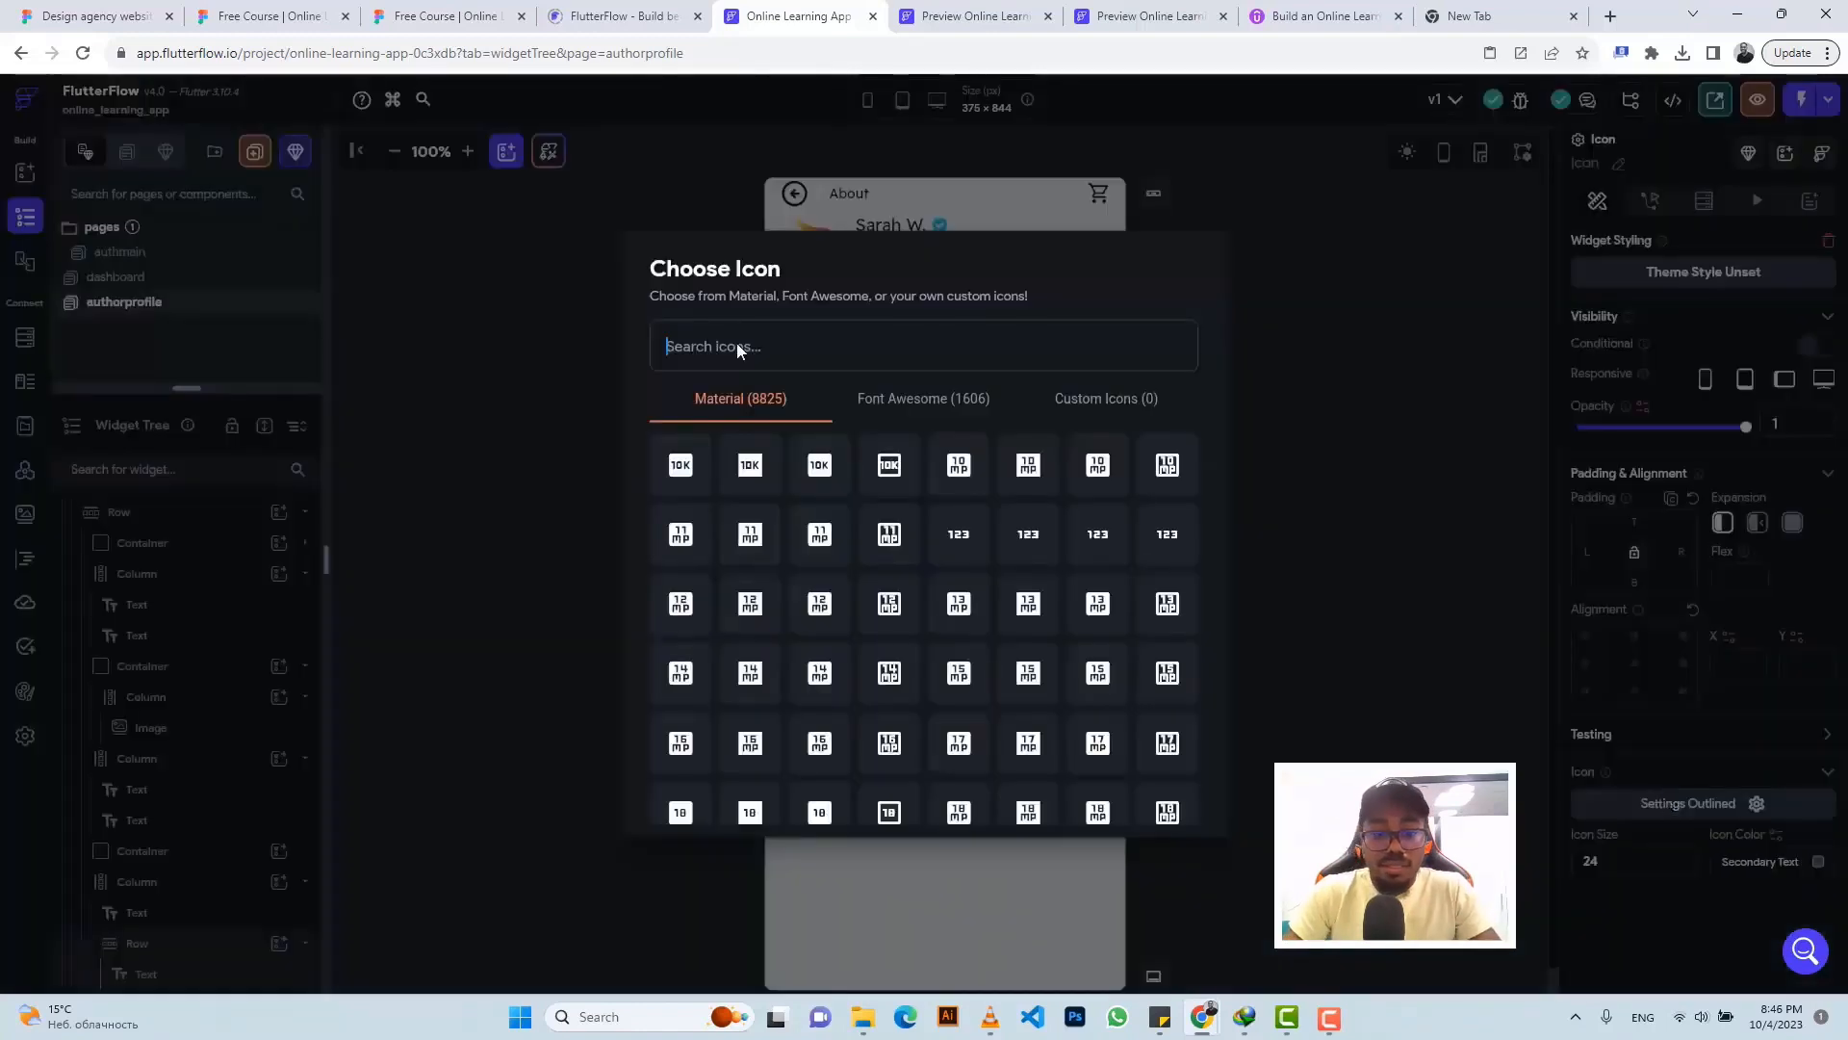
{"action": "type", "text": "star"}
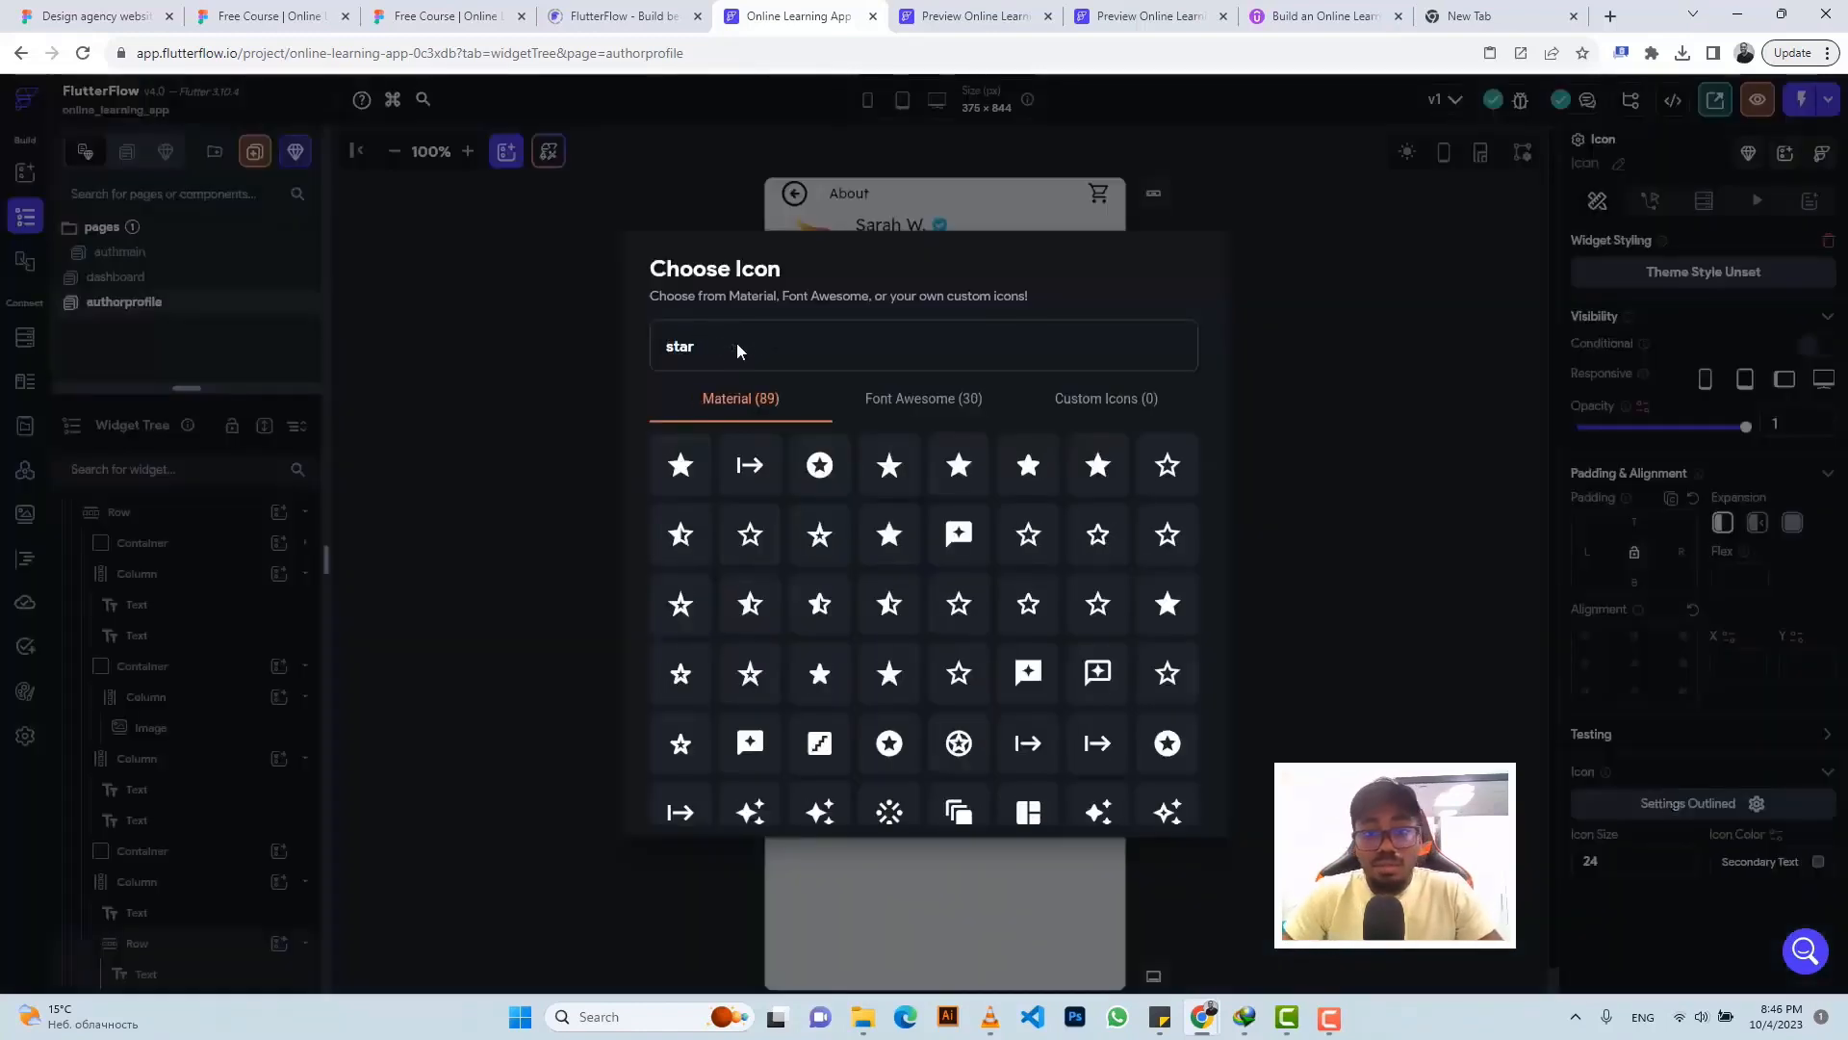
{"action": "left_click", "coordinate": [1028, 466]}
{"action": "left_click", "coordinate": [1752, 863]}
{"action": "type", "text": "#637BFF"}
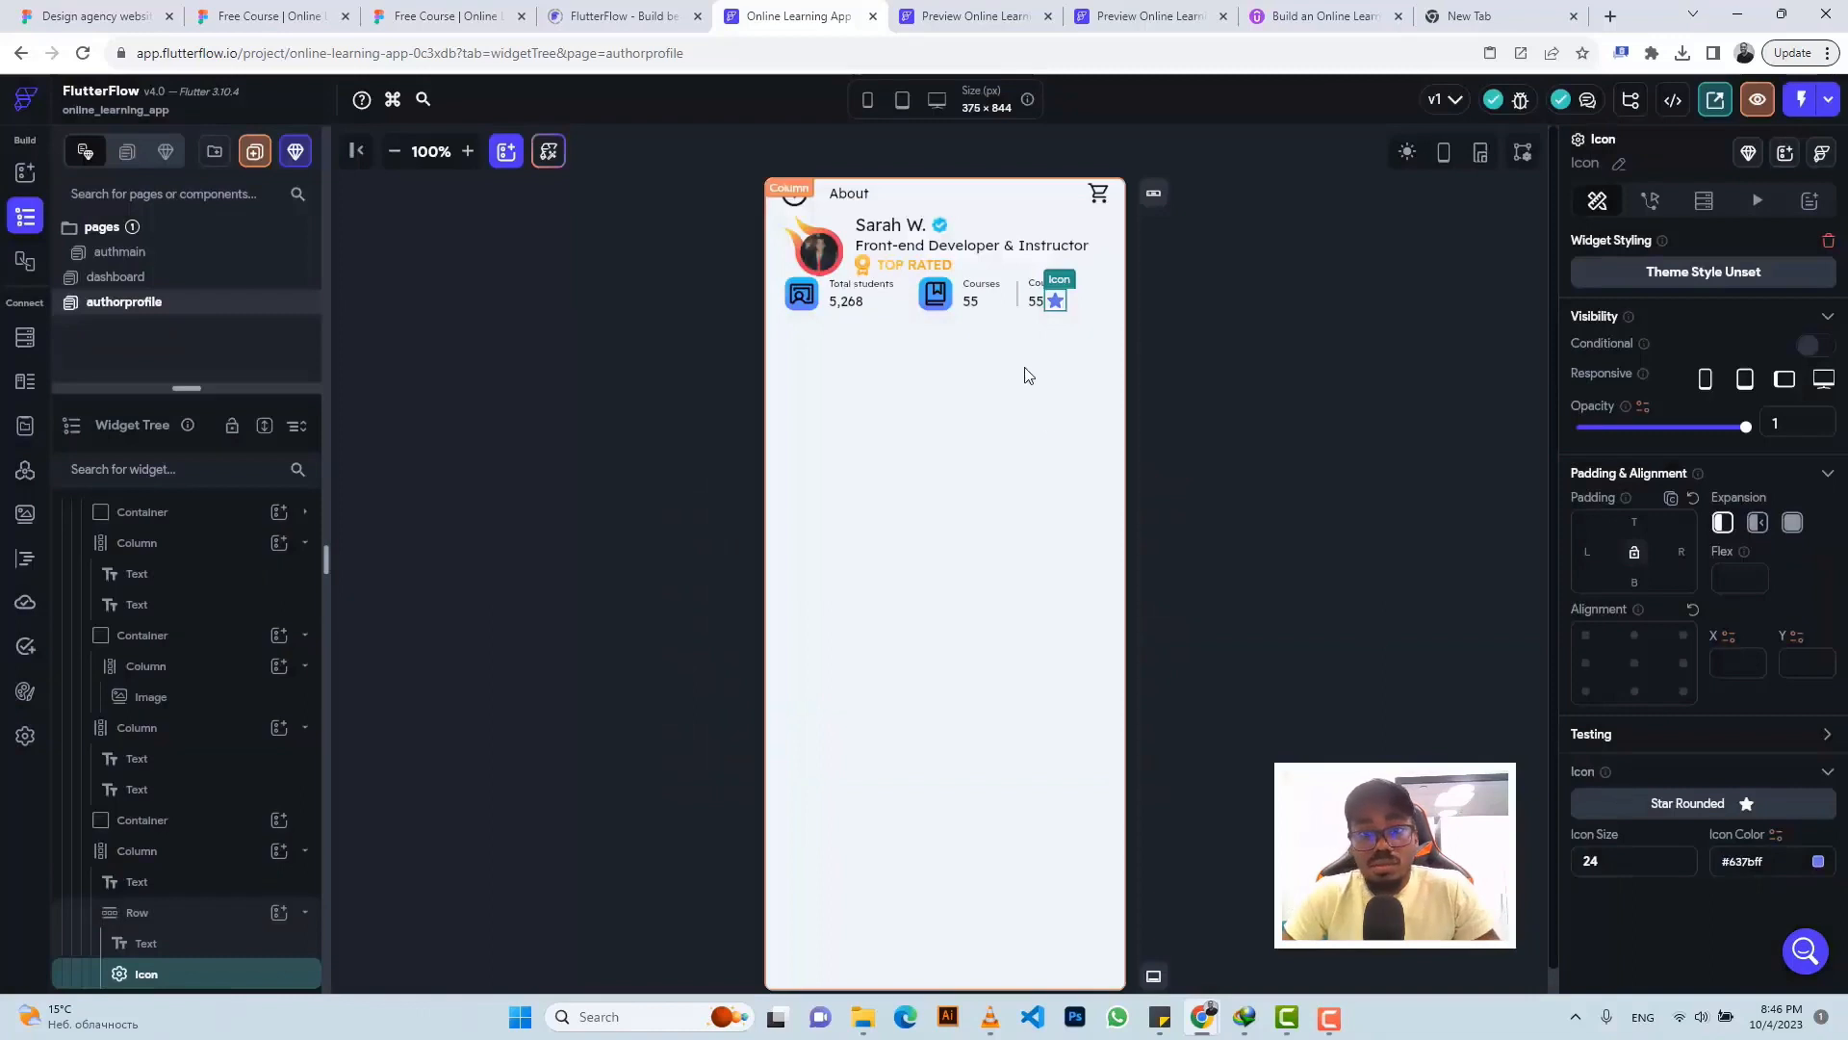
{"action": "left_click_drag", "start_coordinate": [192, 944], "coordinate": [188, 974]}
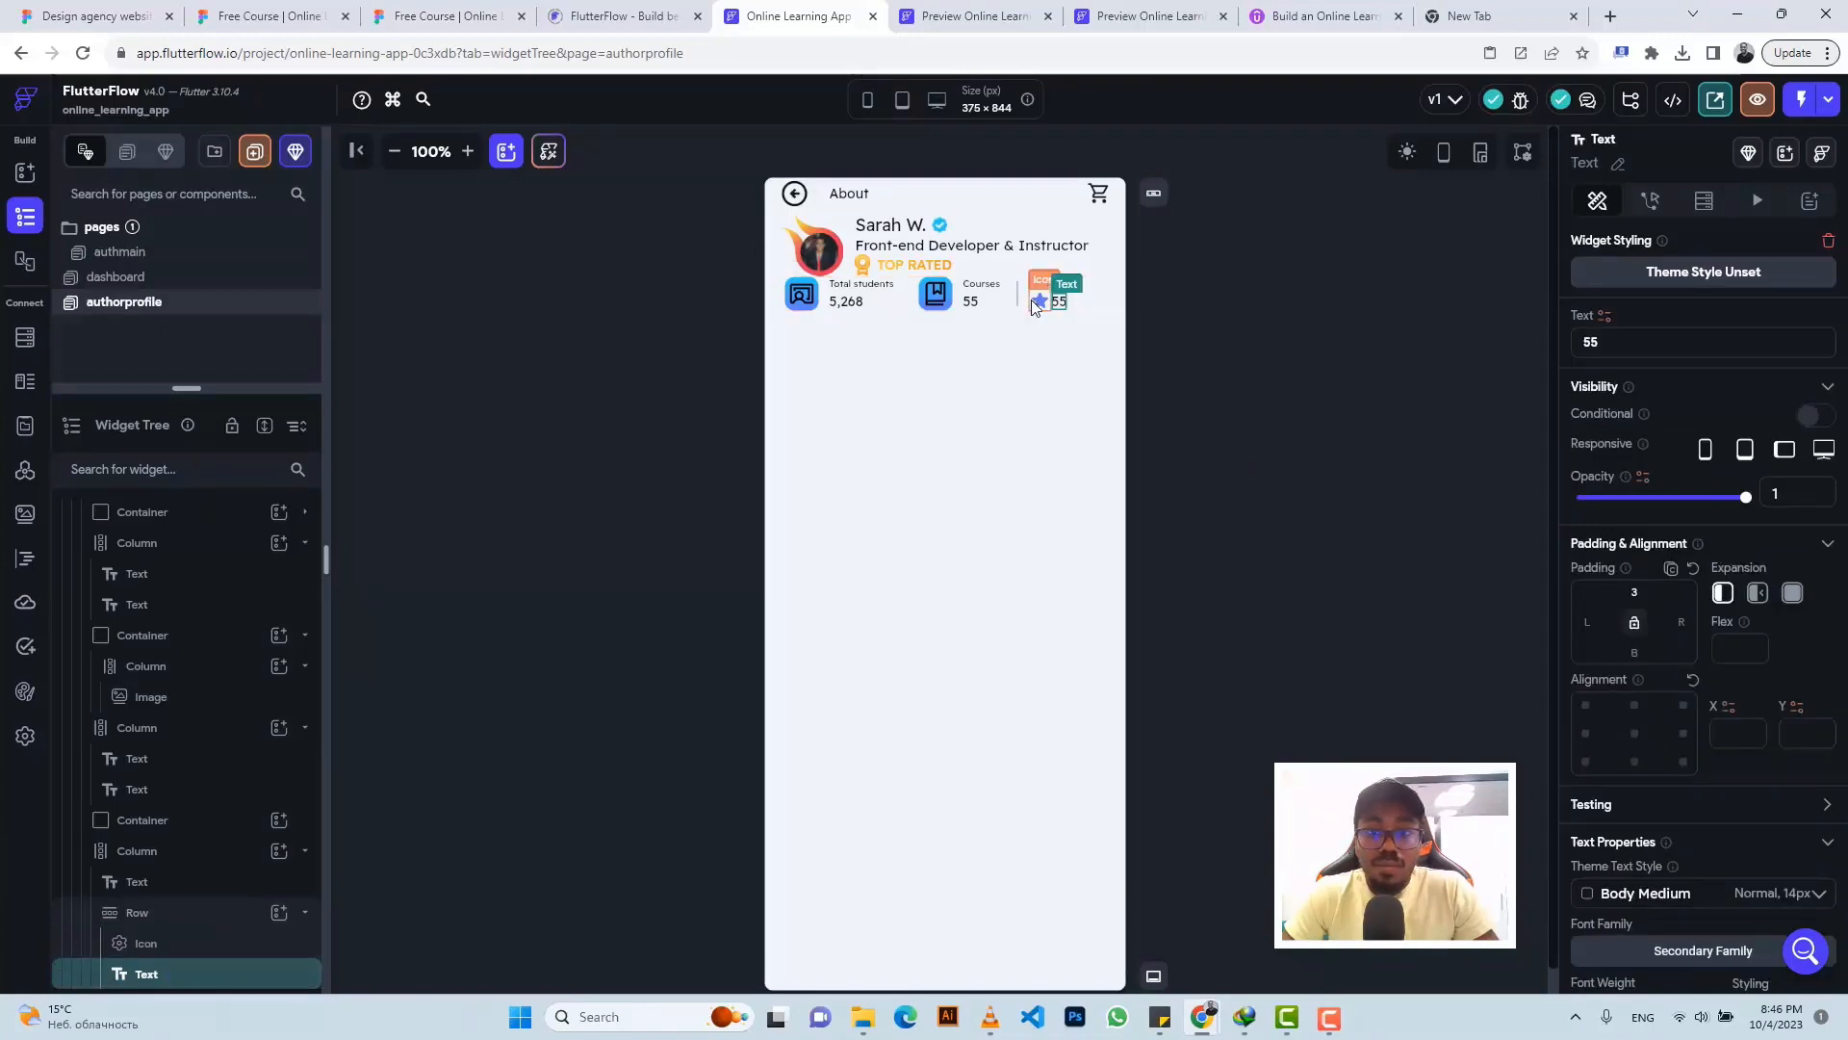
- Resize the star icon and duplicate it twice to build the star rating row
{"action": "left_click", "coordinate": [446, 17]}
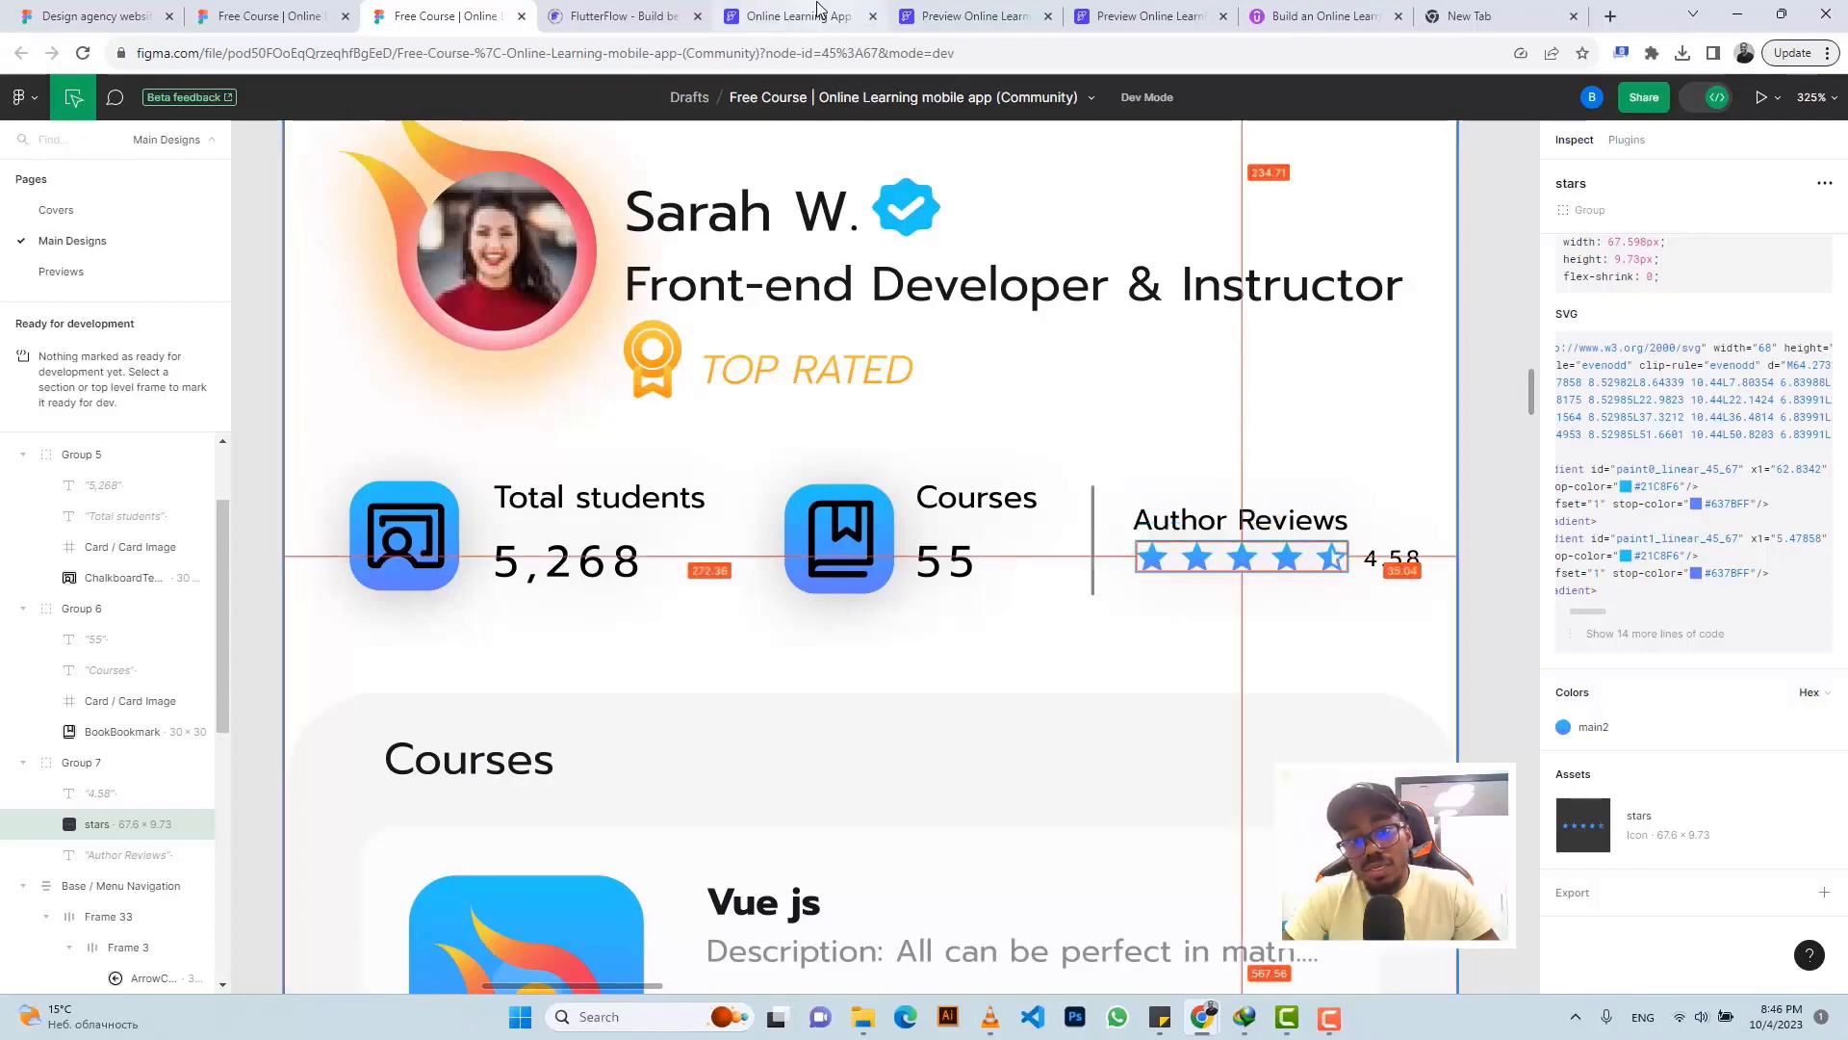
{"action": "left_click", "coordinate": [782, 15]}
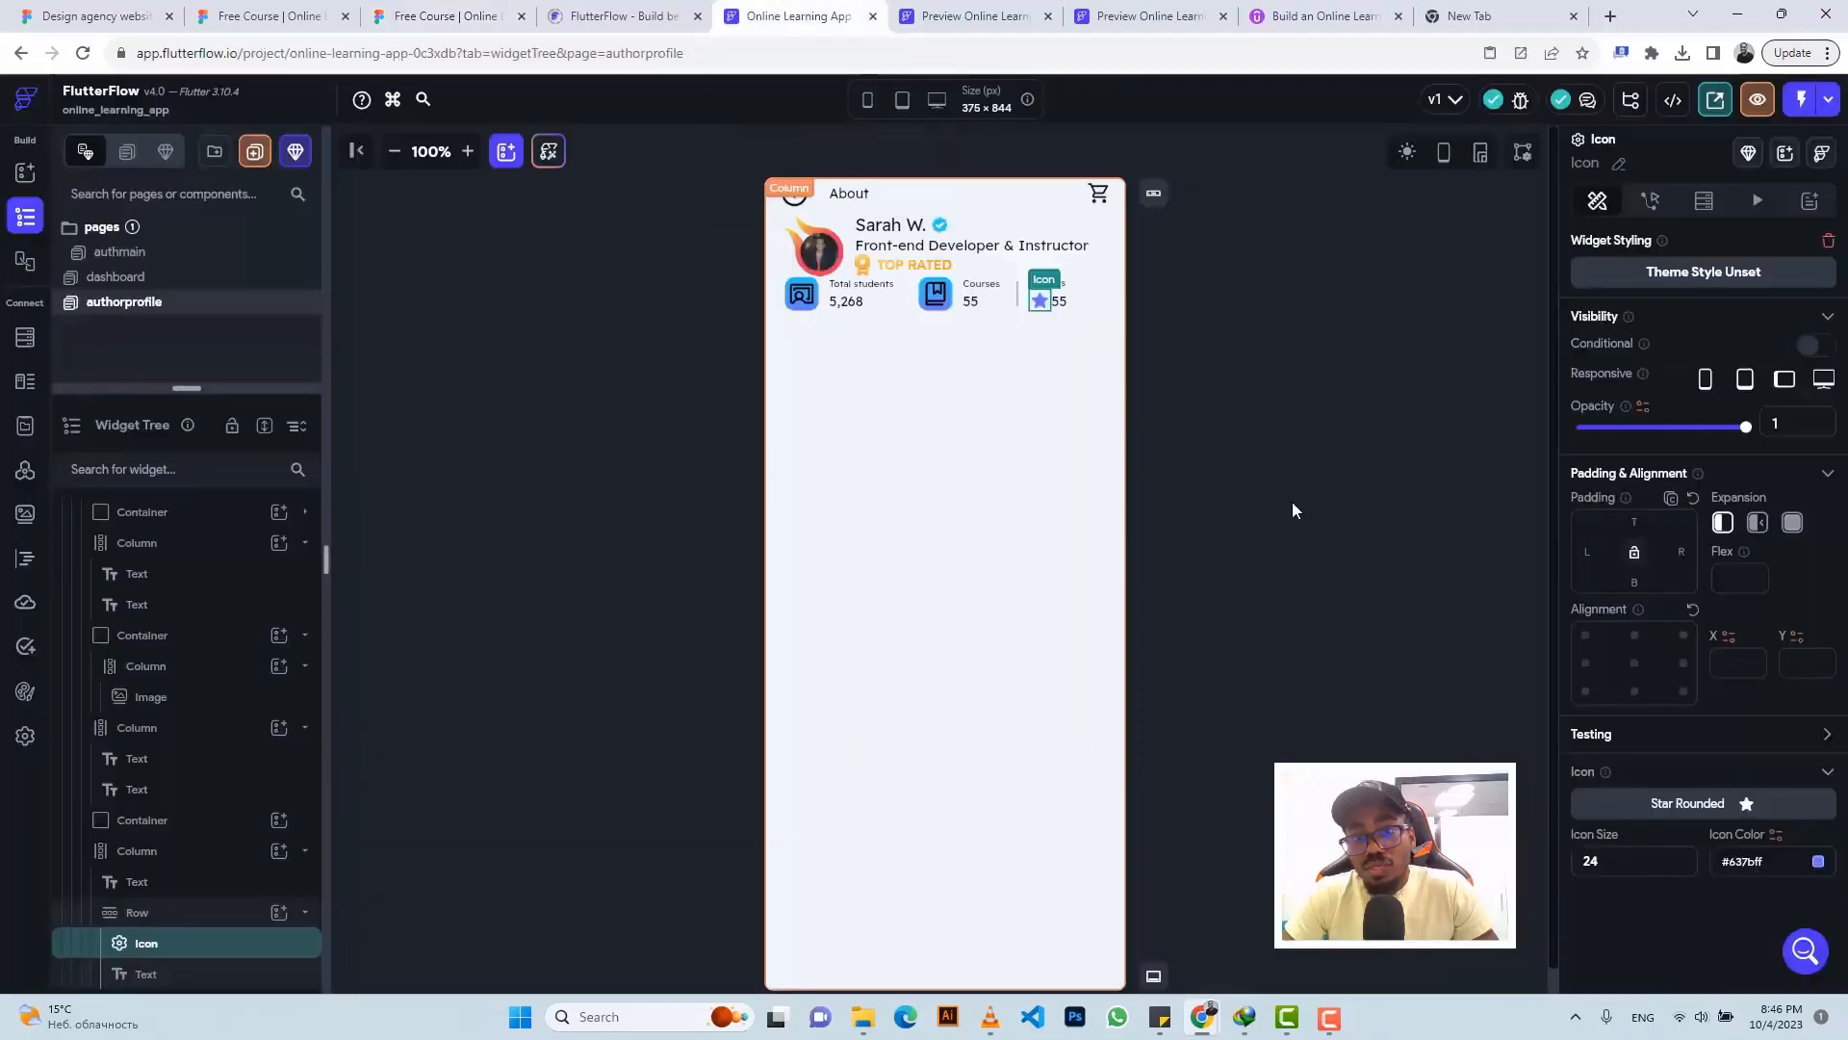
{"action": "double_click", "coordinate": [1591, 861]}
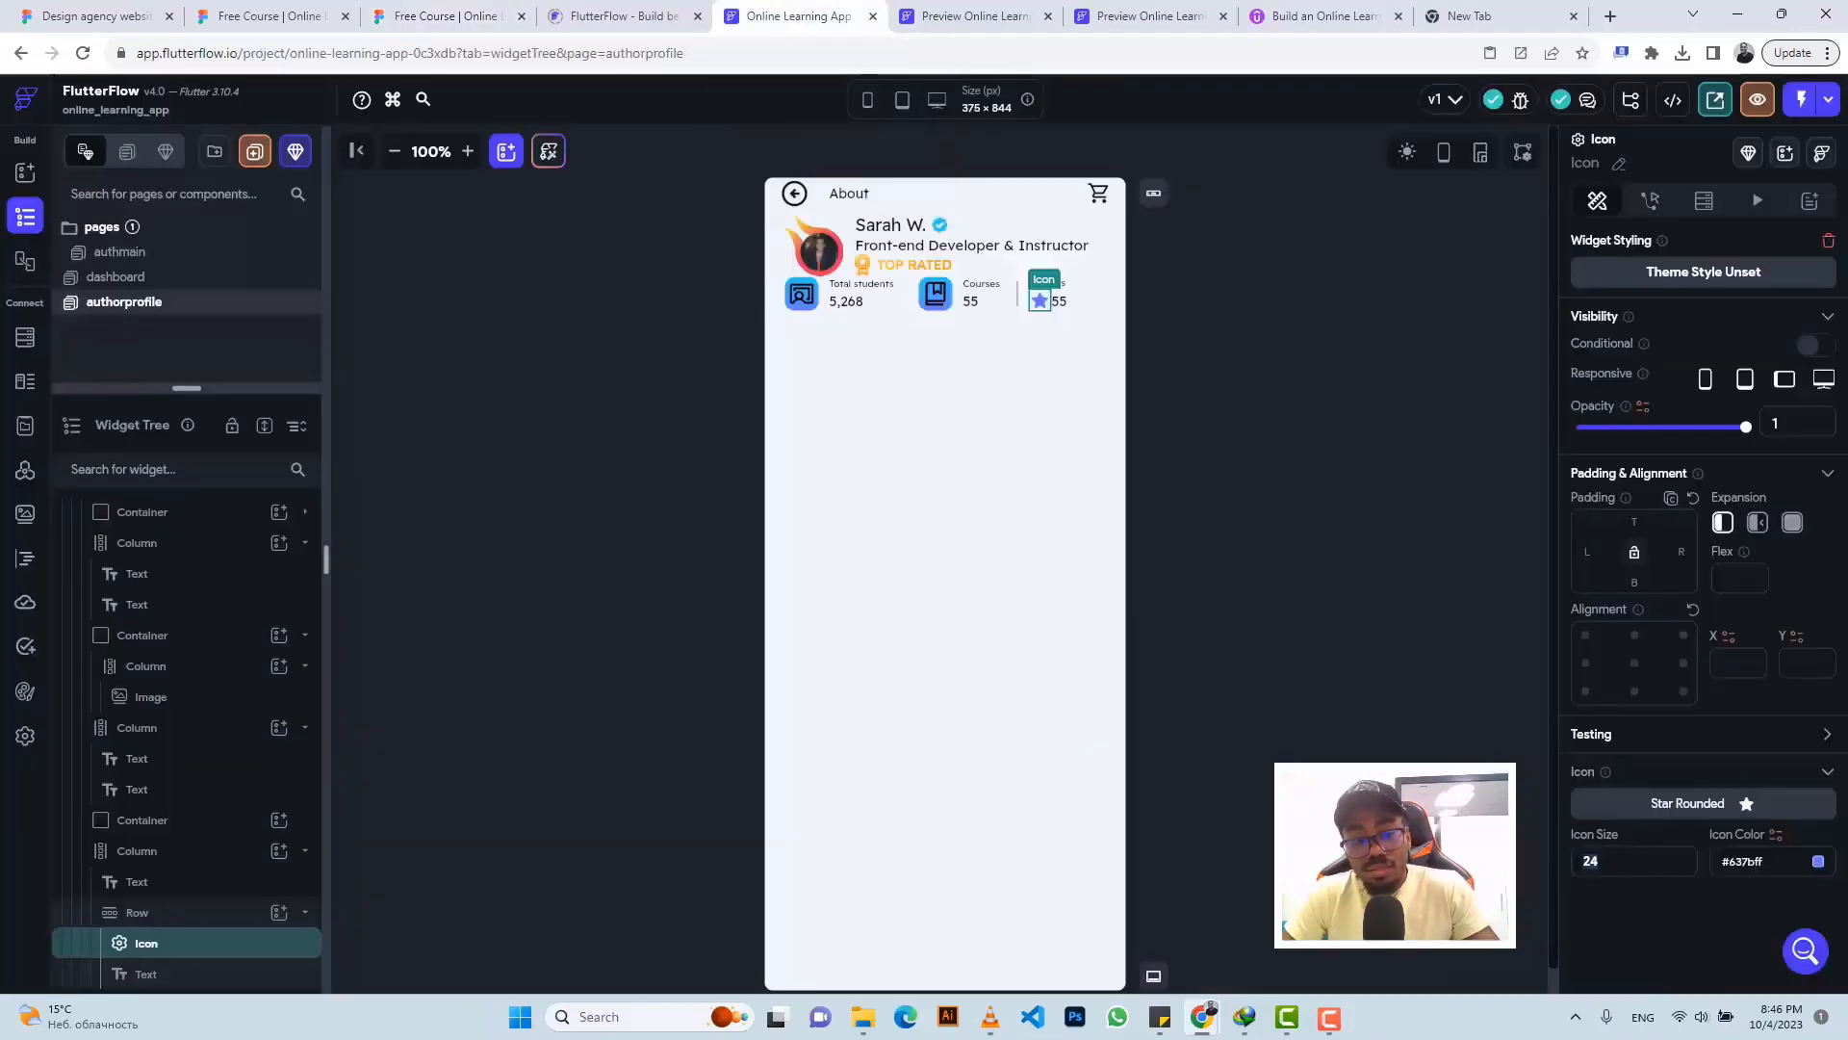
{"action": "type", "text": "10"}
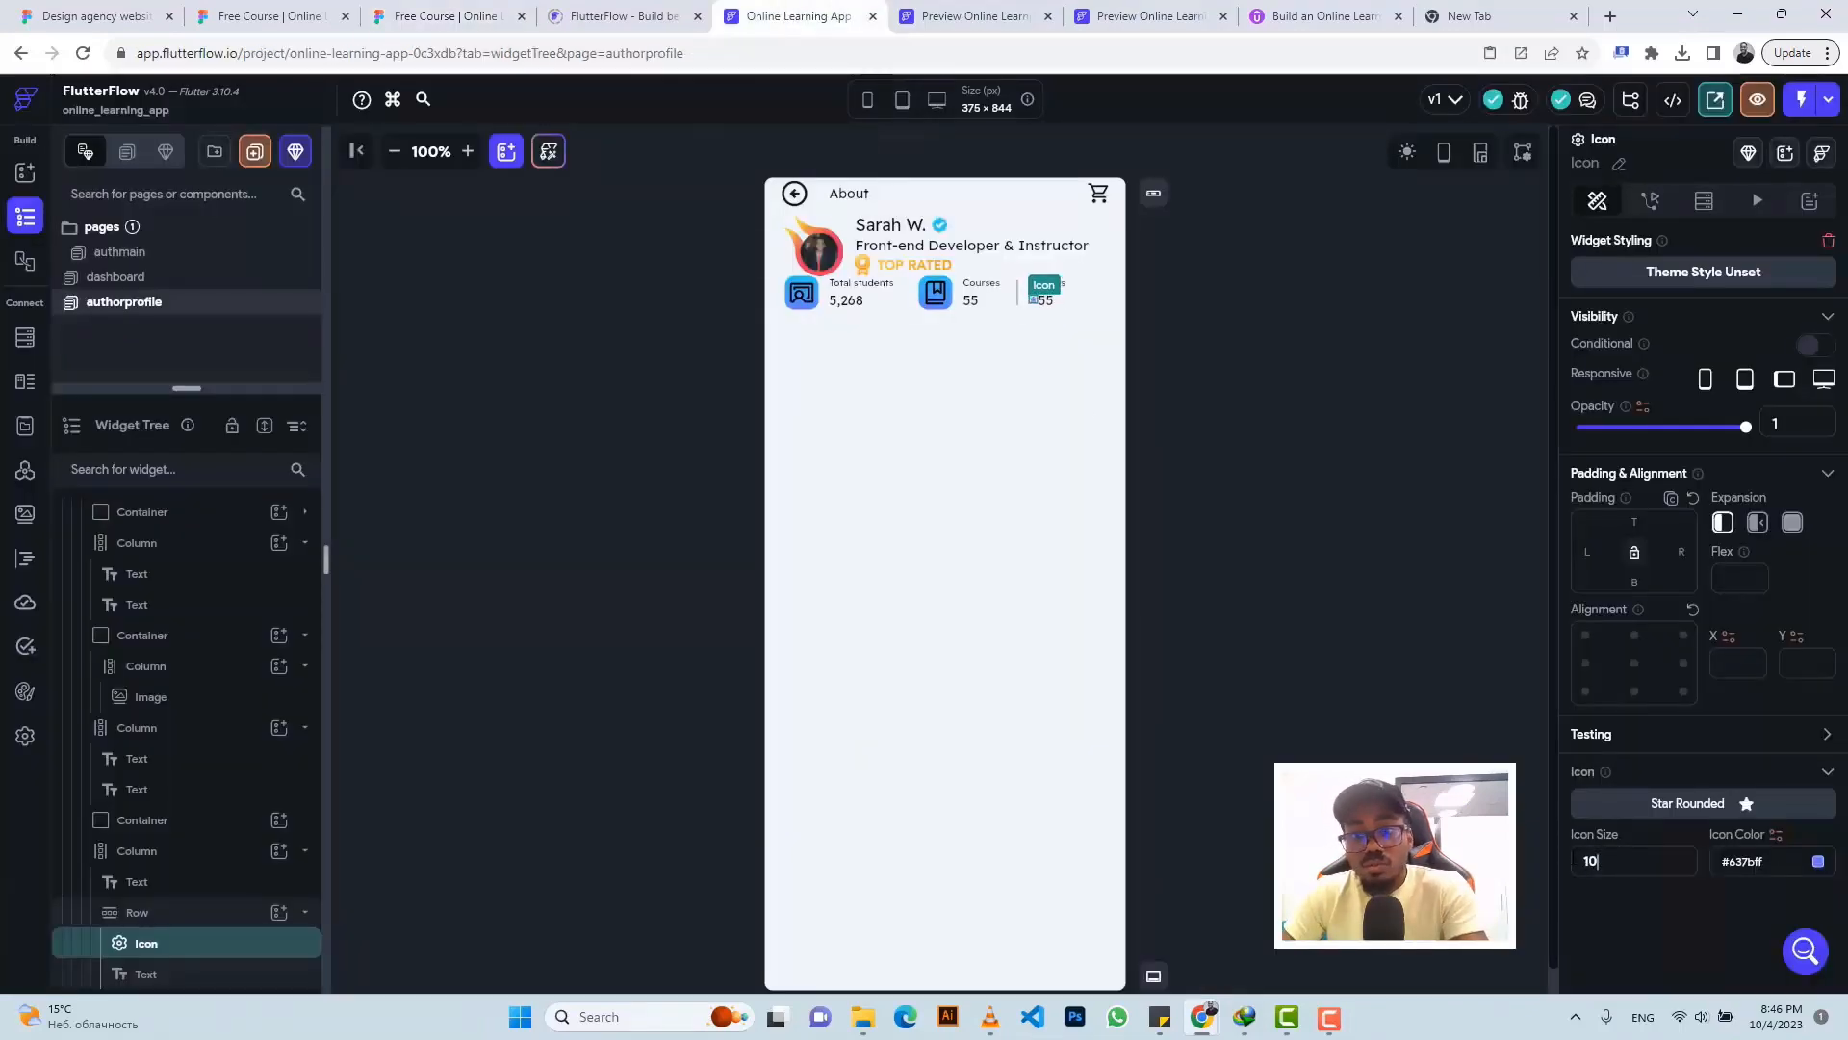
{"action": "type", "text": "6"}
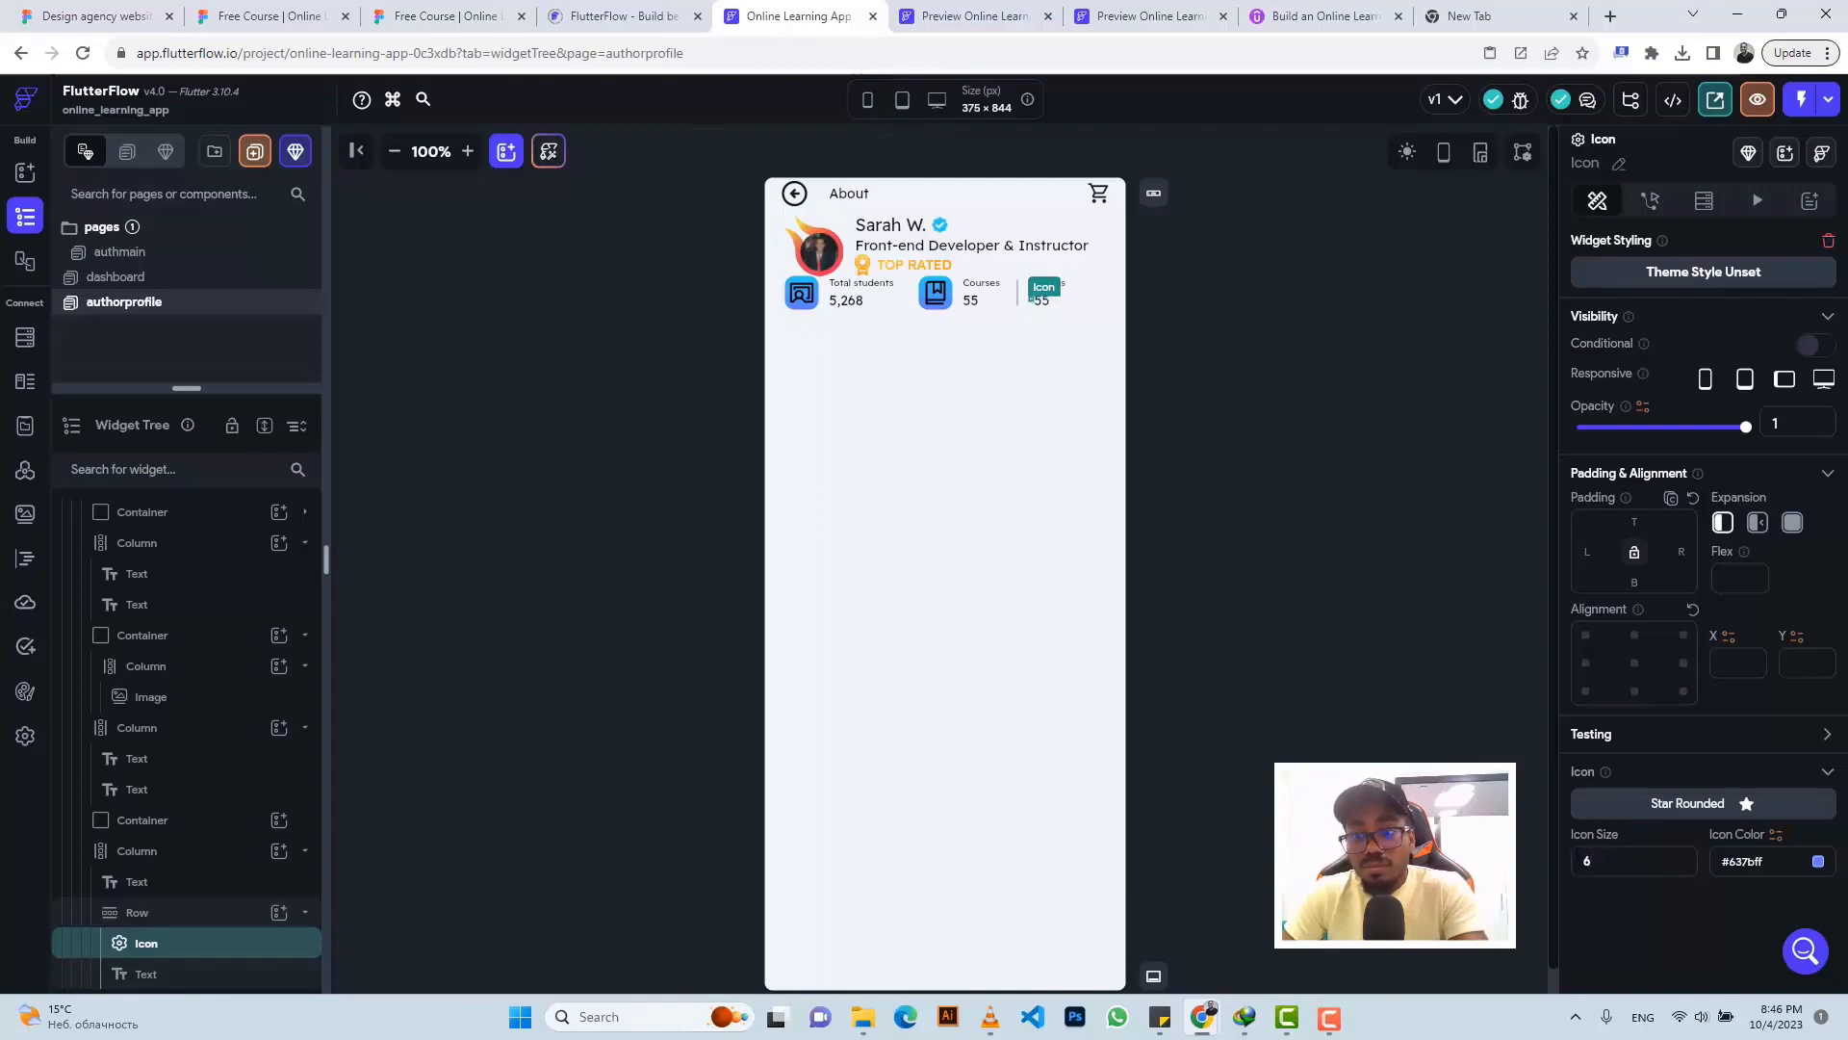
{"action": "type", "text": "1"}
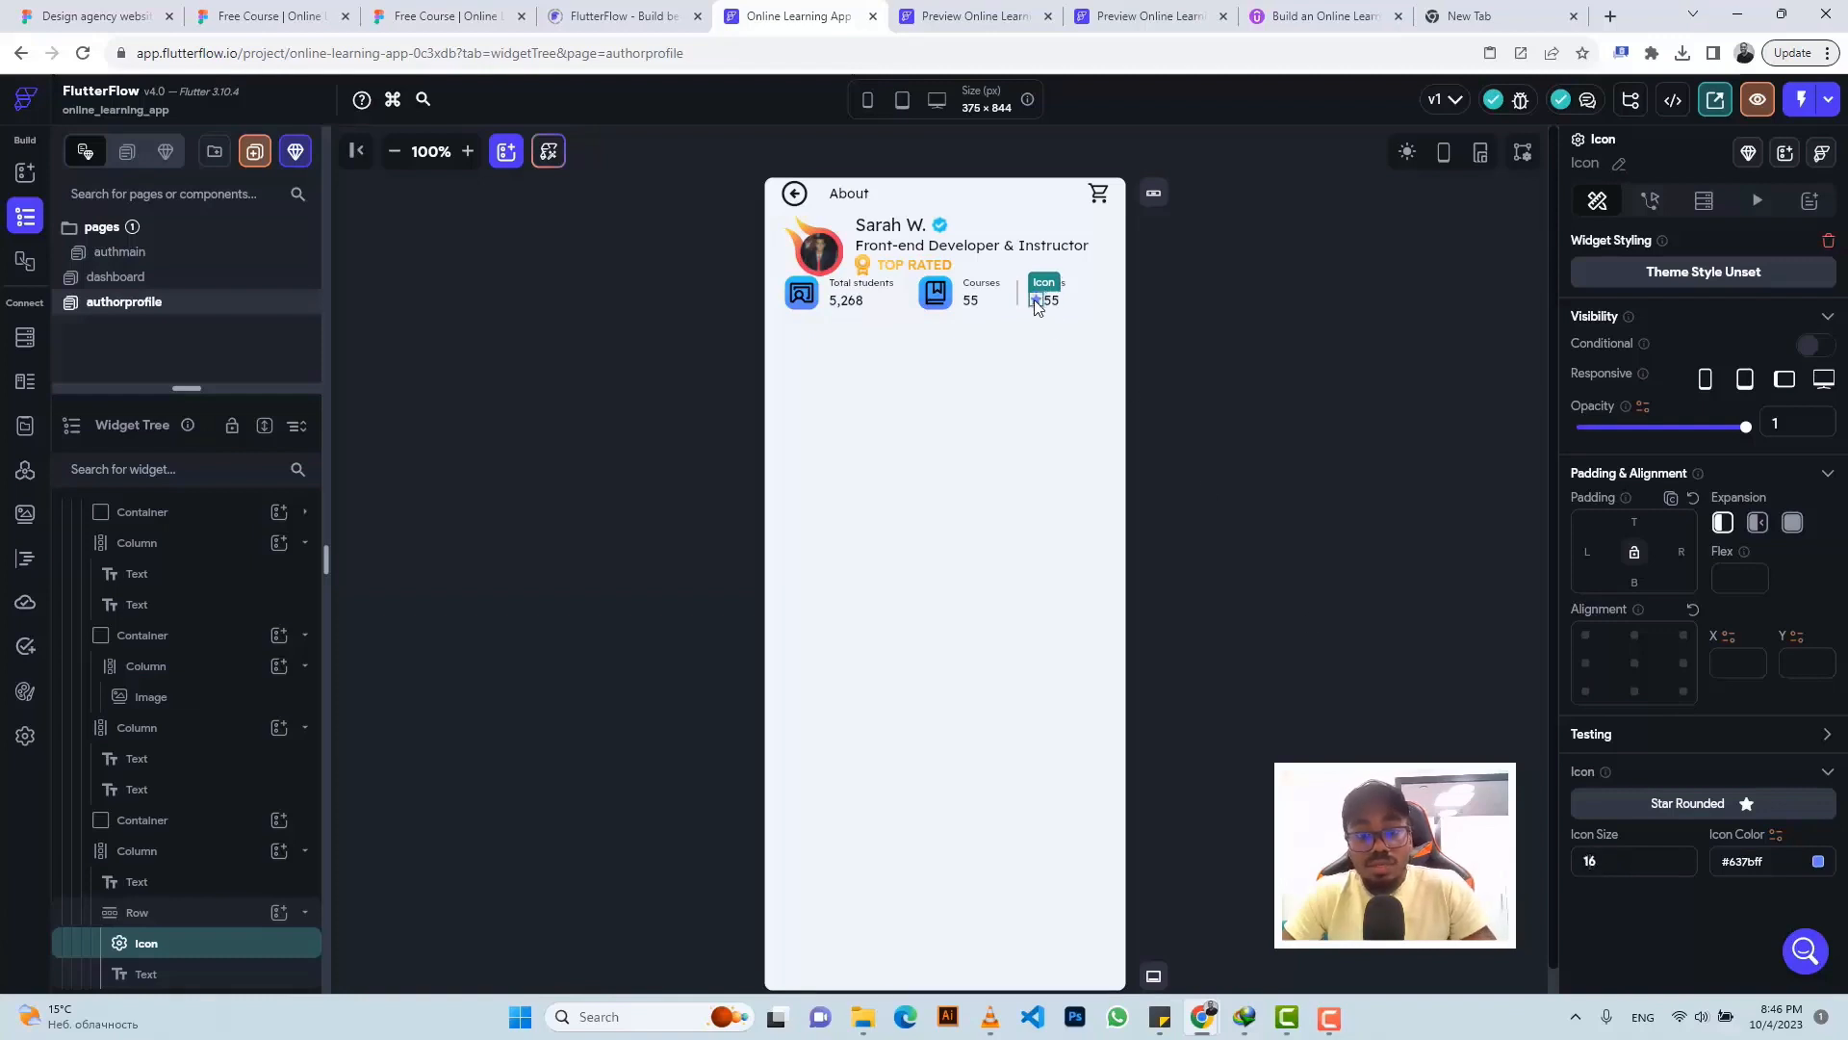
{"action": "key", "text": "ctrl+d"}
{"action": "key", "text": "ctrl+d"}
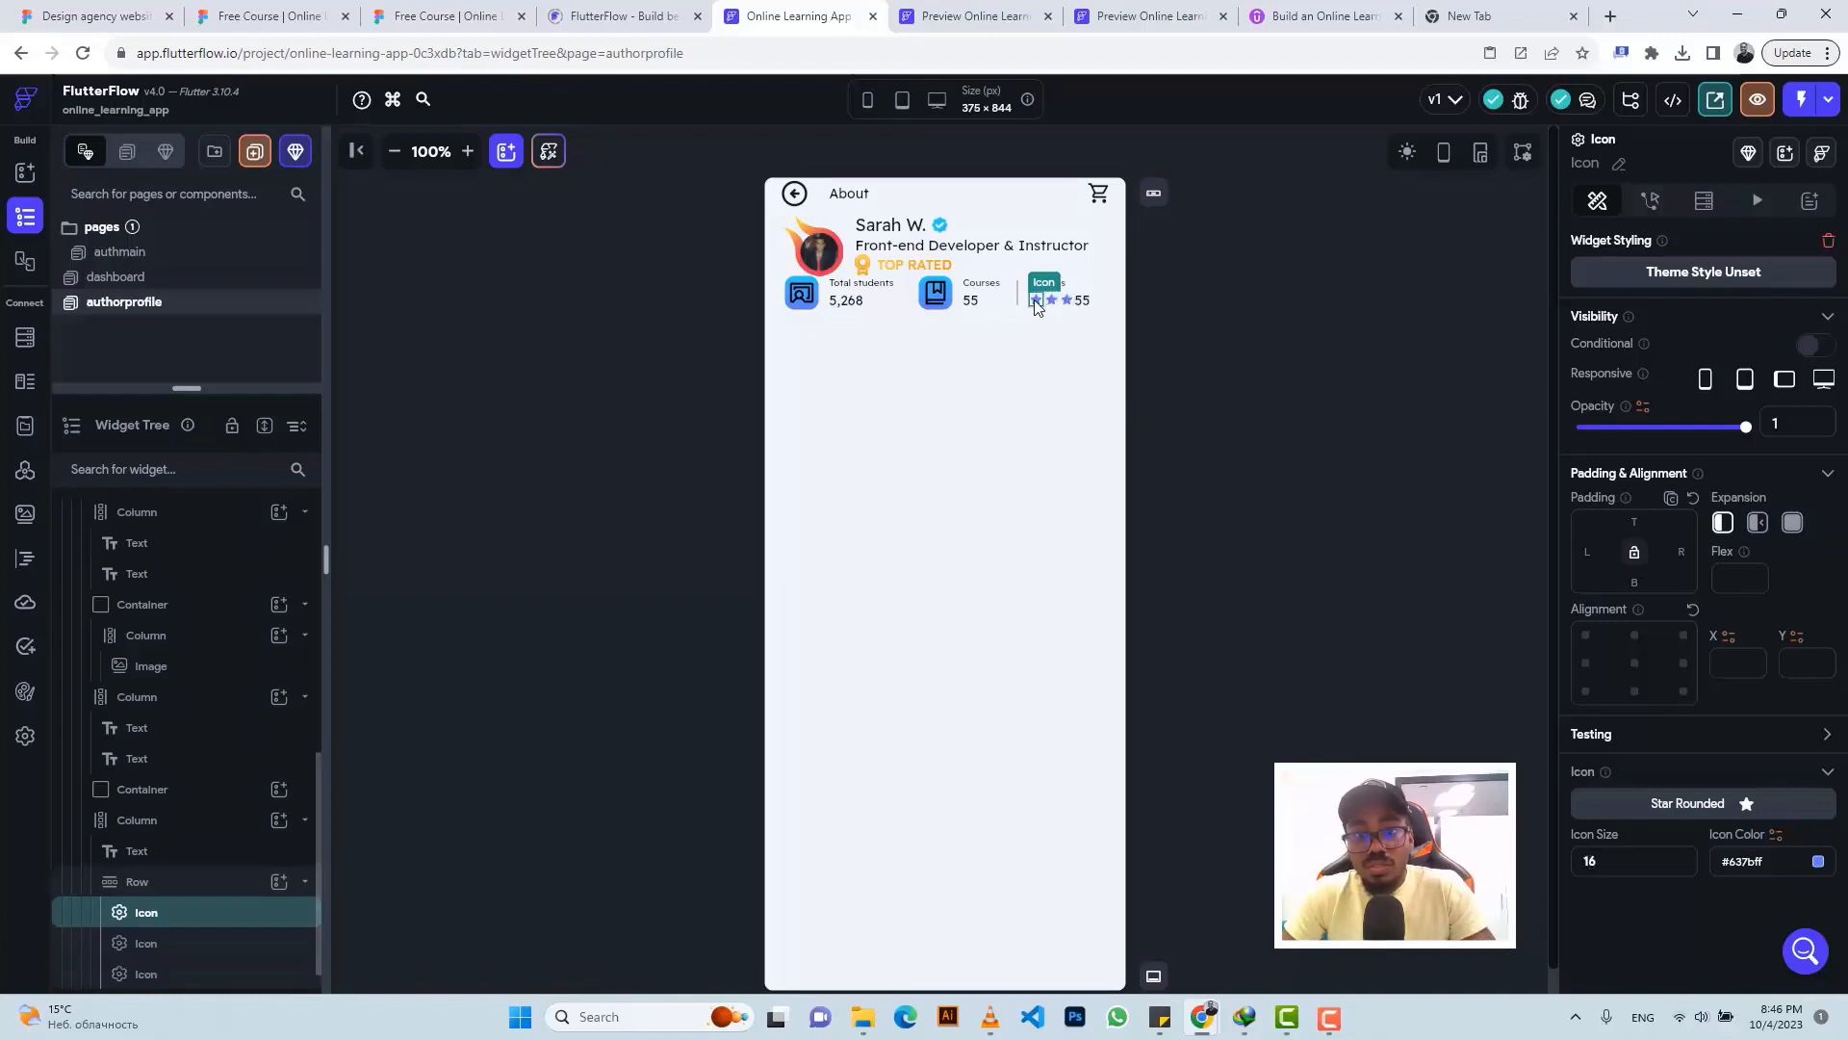
{"action": "key", "text": "ctrl+d"}
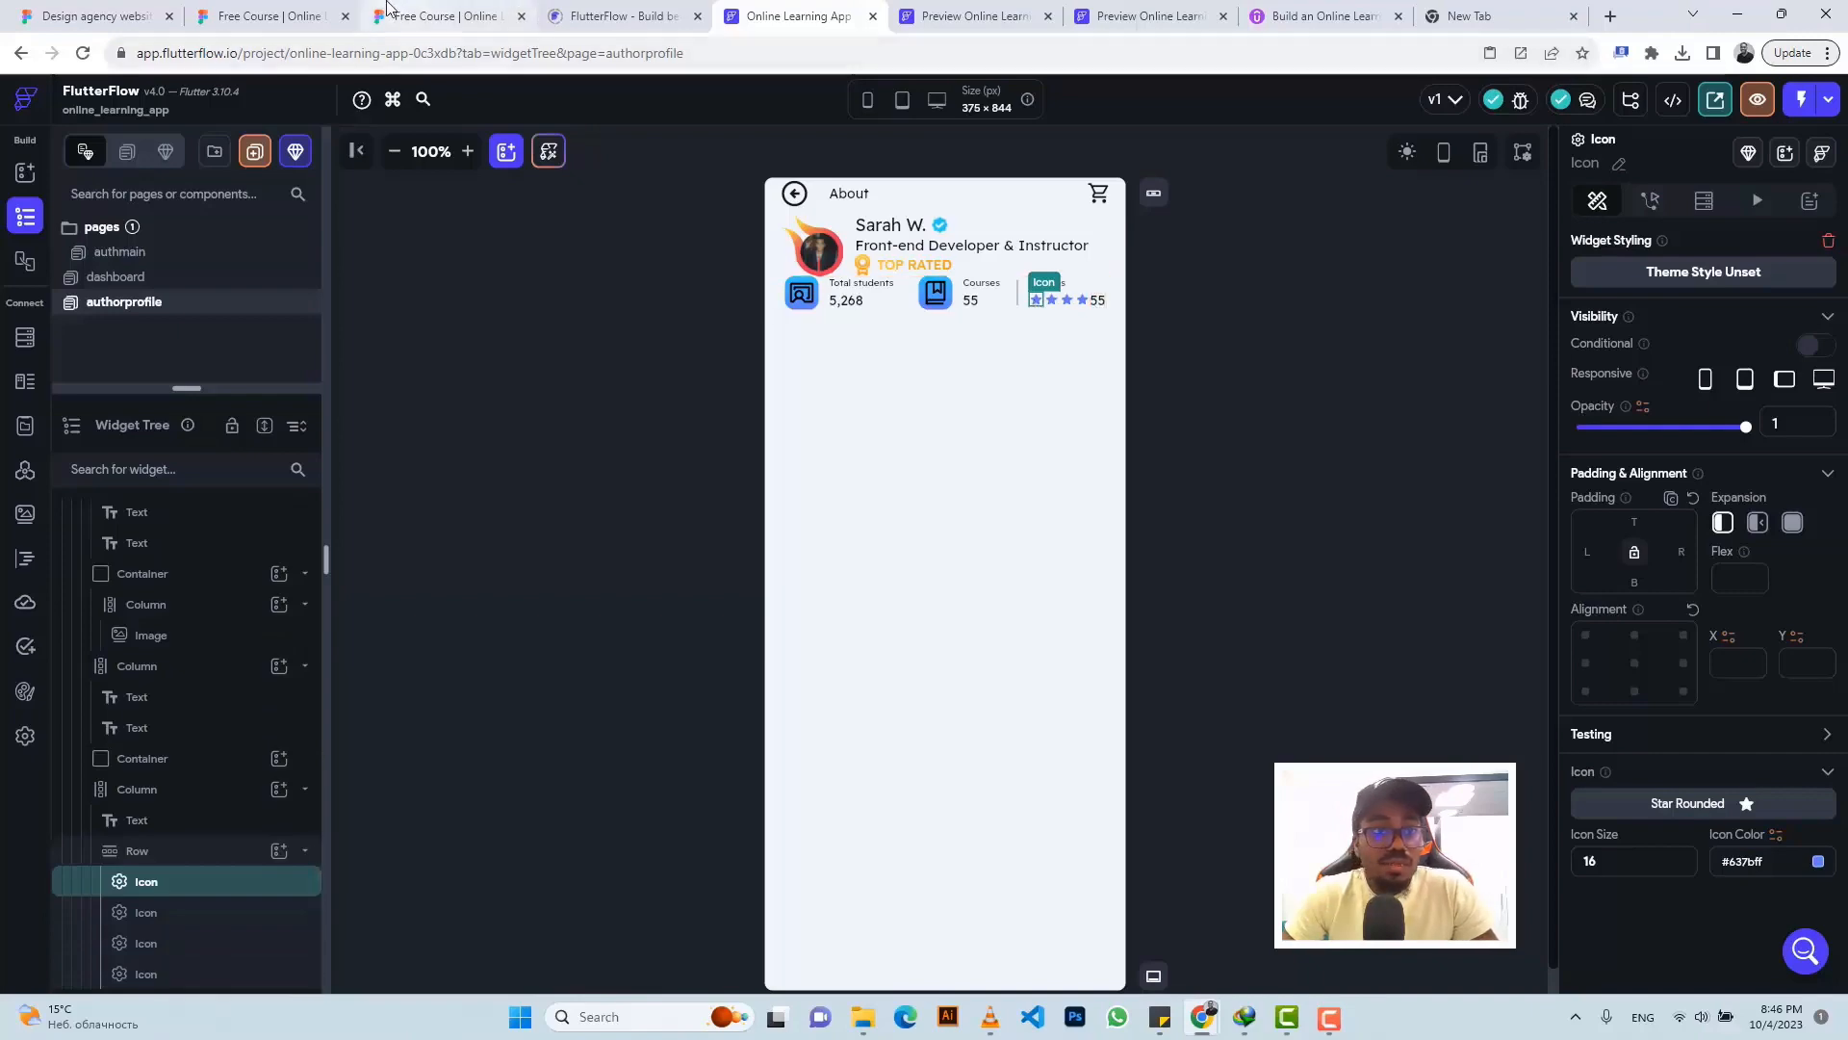
- Copy the 4.58 rating from Figma and paste it over the third stat's 55 value
{"action": "left_click", "coordinate": [433, 16]}
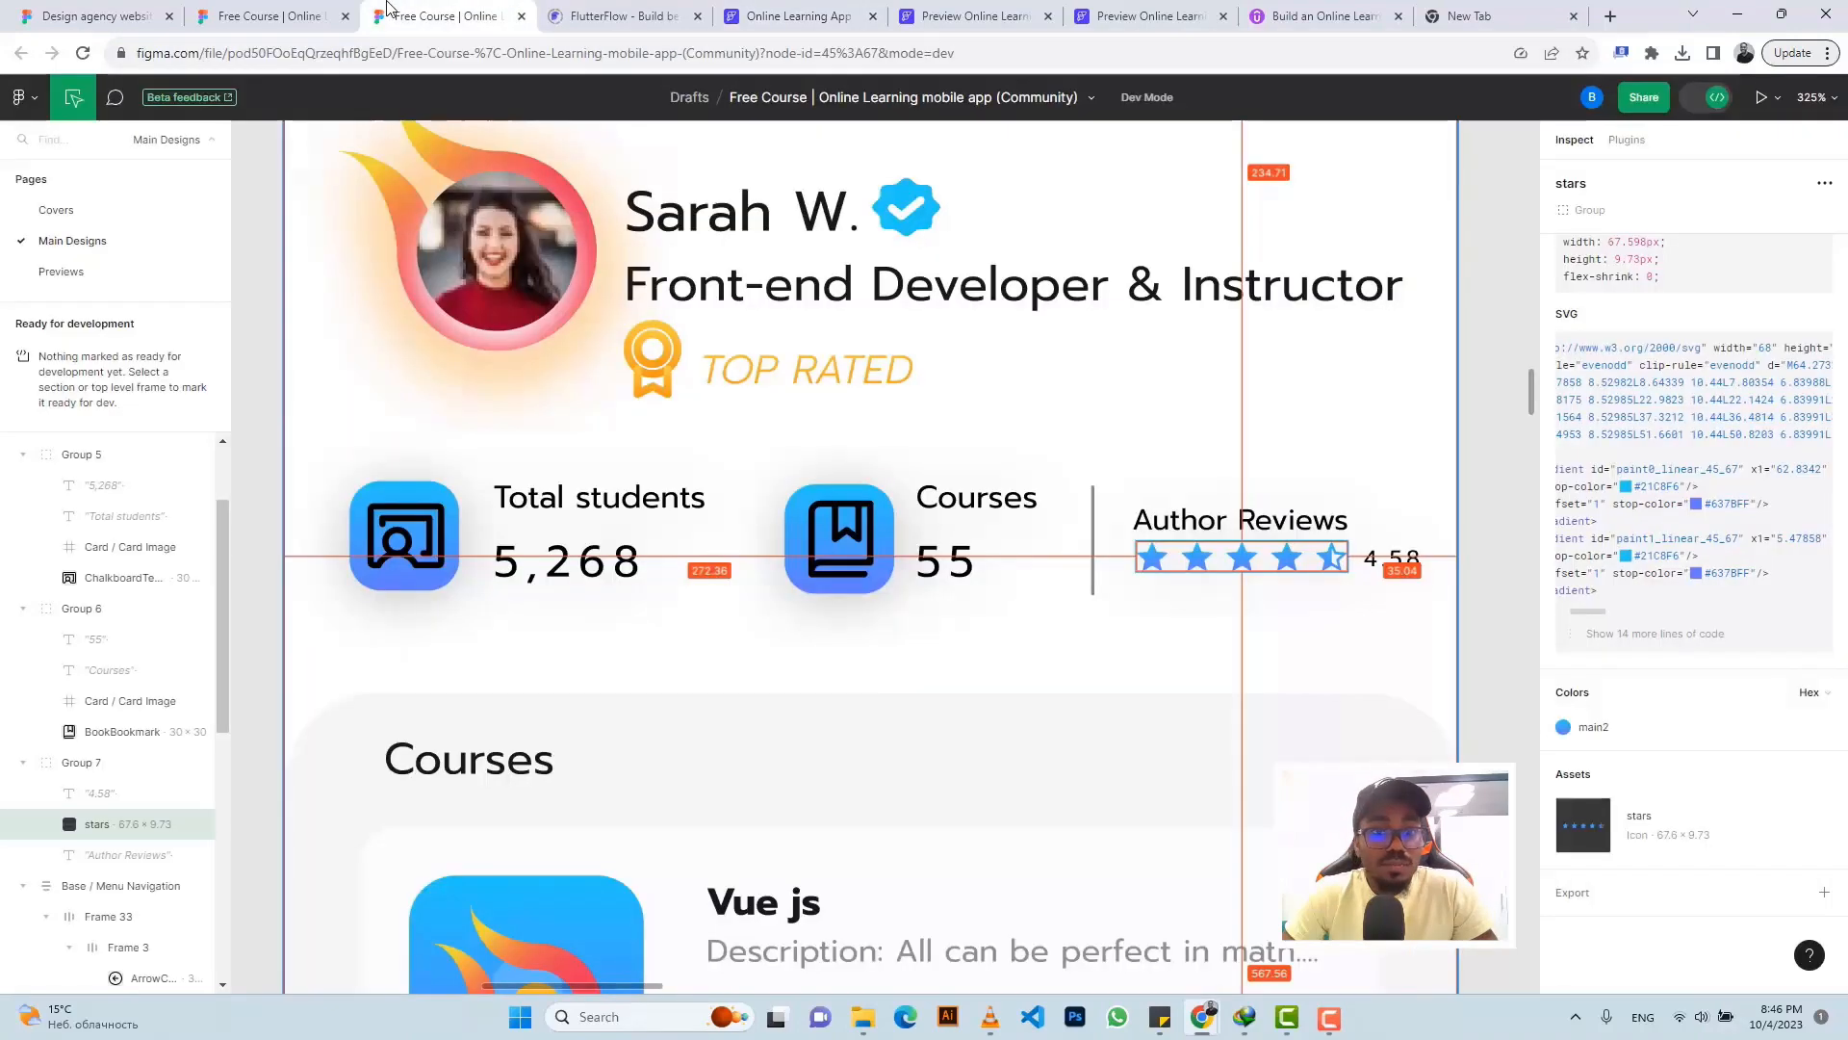
{"action": "left_click", "coordinate": [1407, 573]}
{"action": "left_click", "coordinate": [1817, 856]}
{"action": "left_click", "coordinate": [799, 16]}
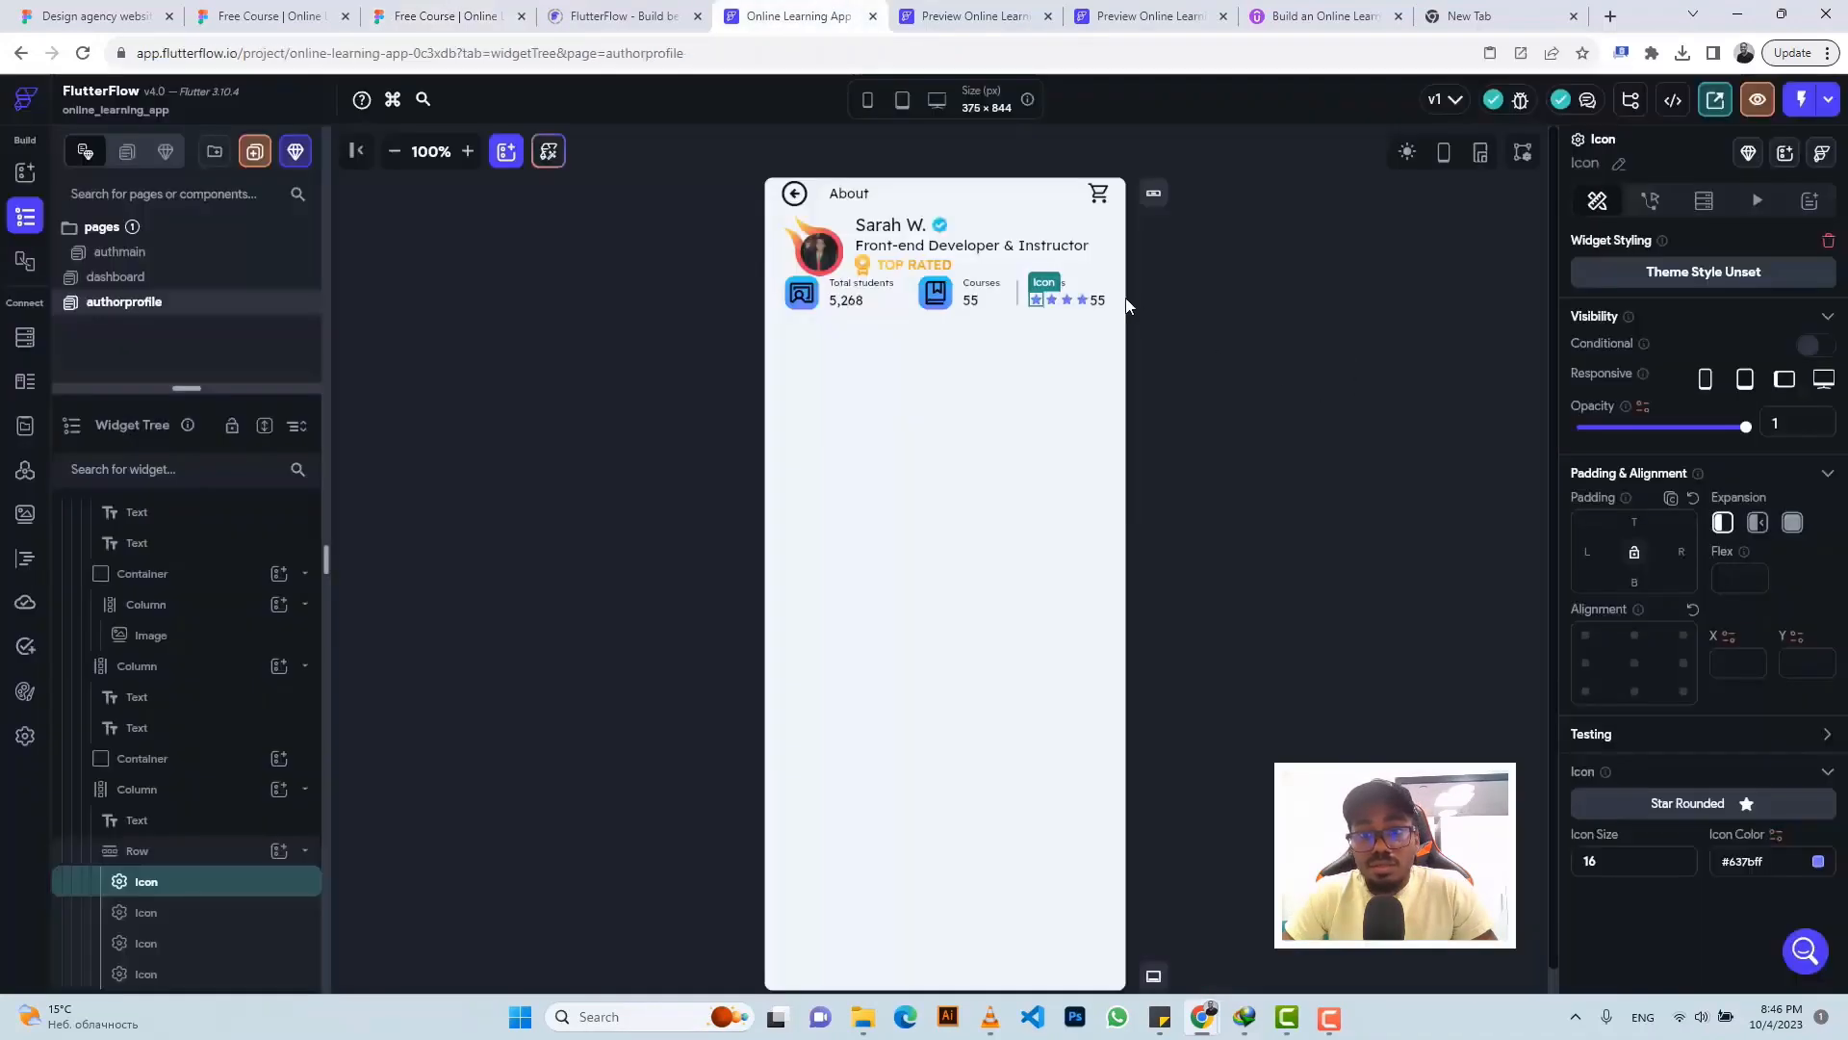
{"action": "left_click", "coordinate": [1097, 300]}
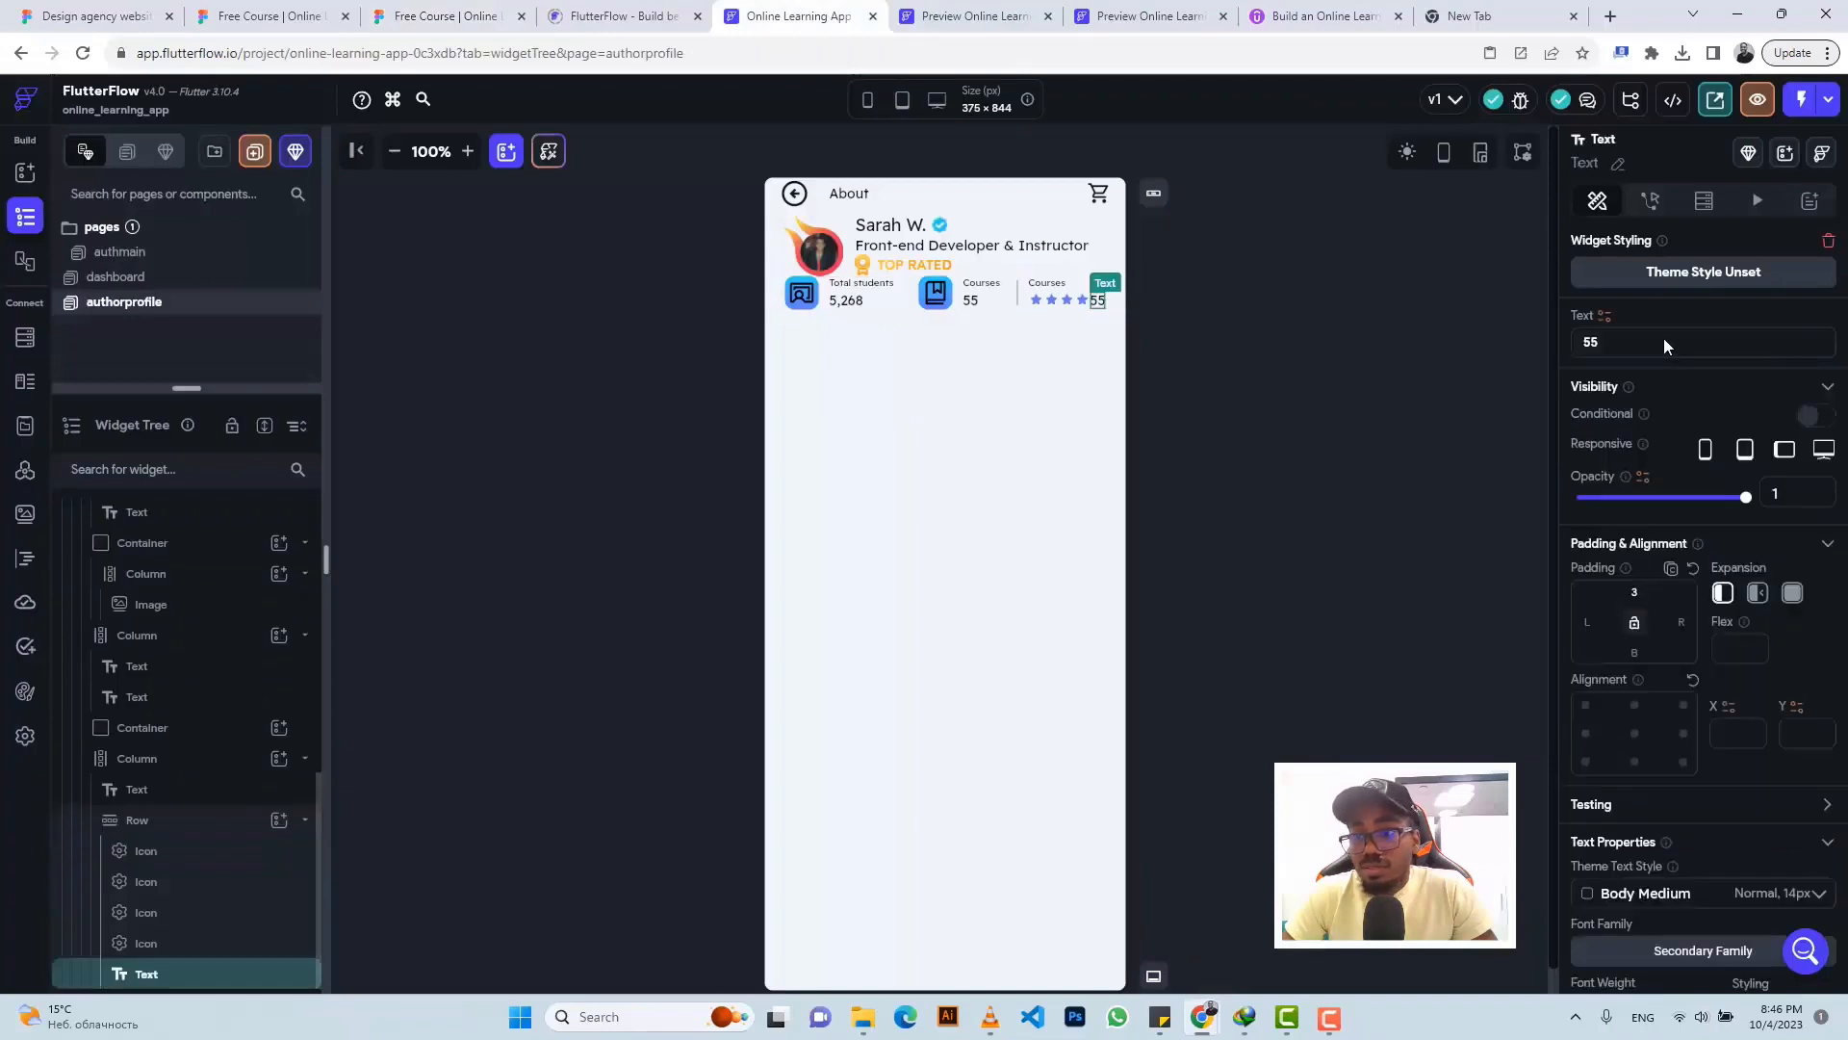
{"action": "left_click_drag", "start_coordinate": [1606, 344], "coordinate": [1541, 348]}
{"action": "key", "text": "ctrl+v"}
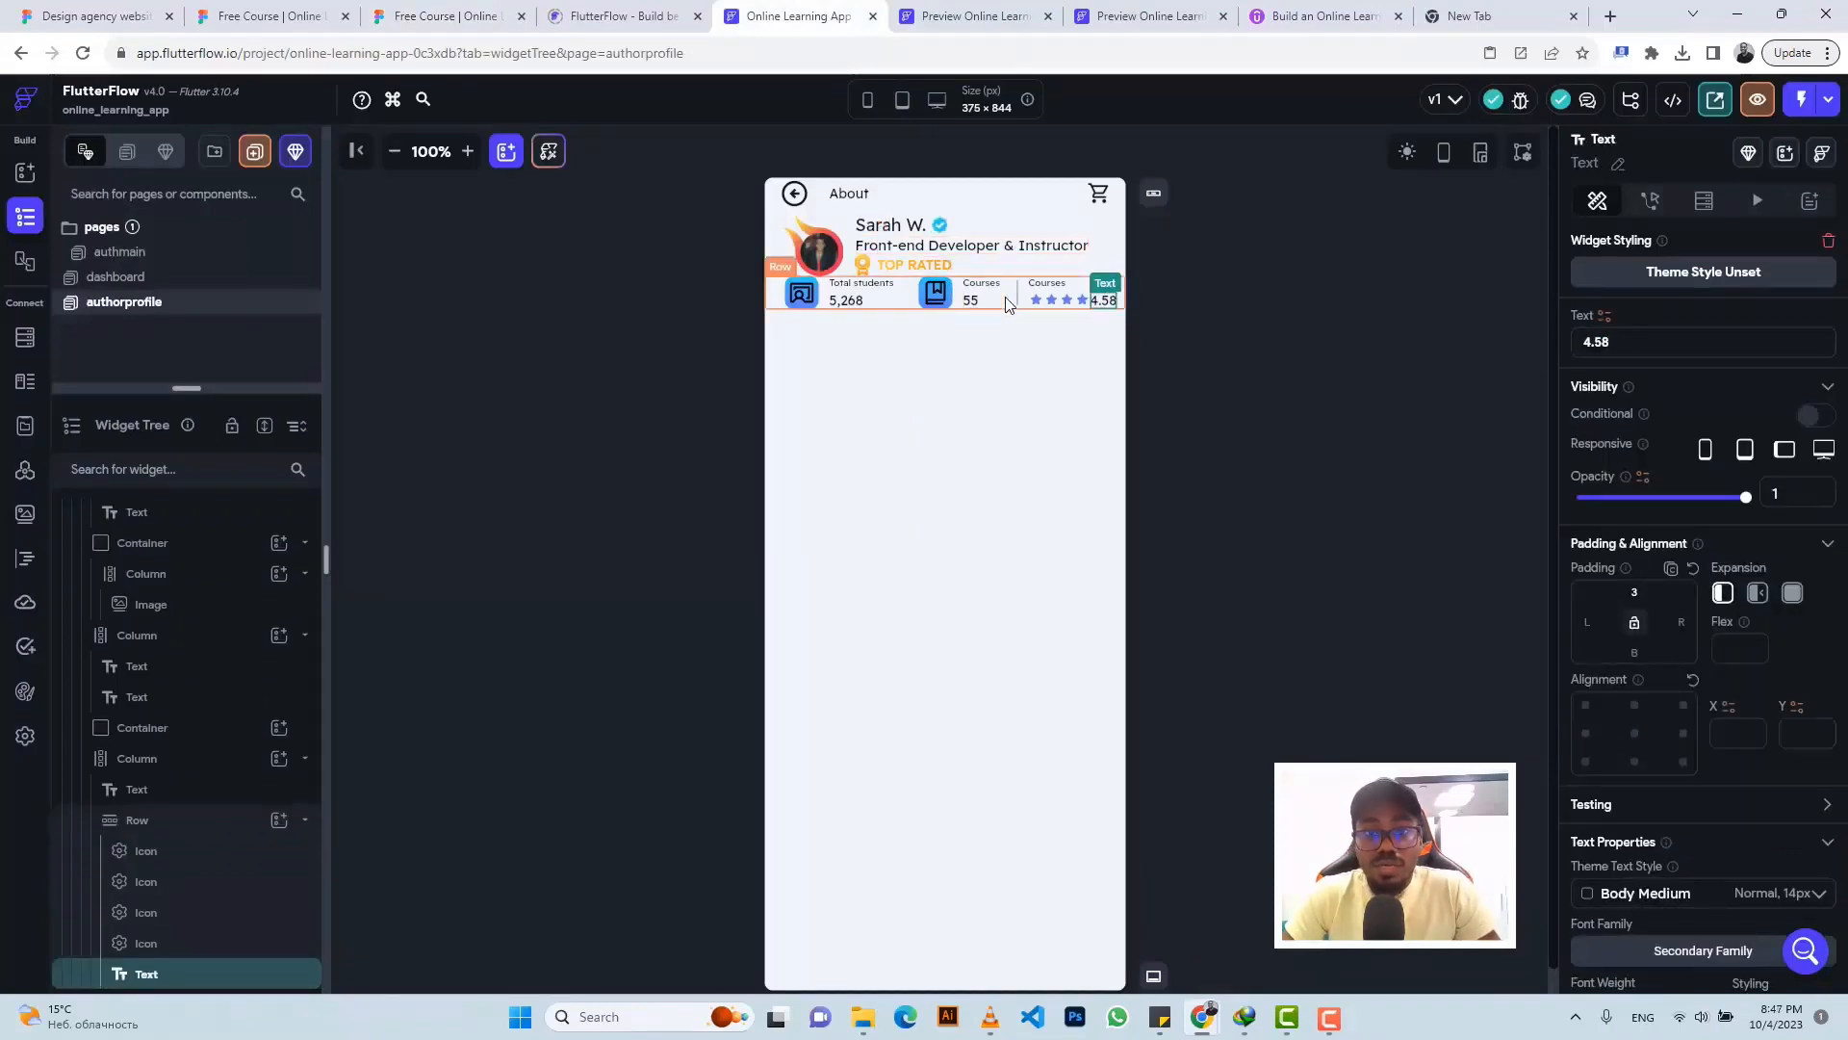
- Check the stats icon spacing in Figma, then give the stats row 28 top padding
{"action": "left_click", "coordinate": [446, 16]}
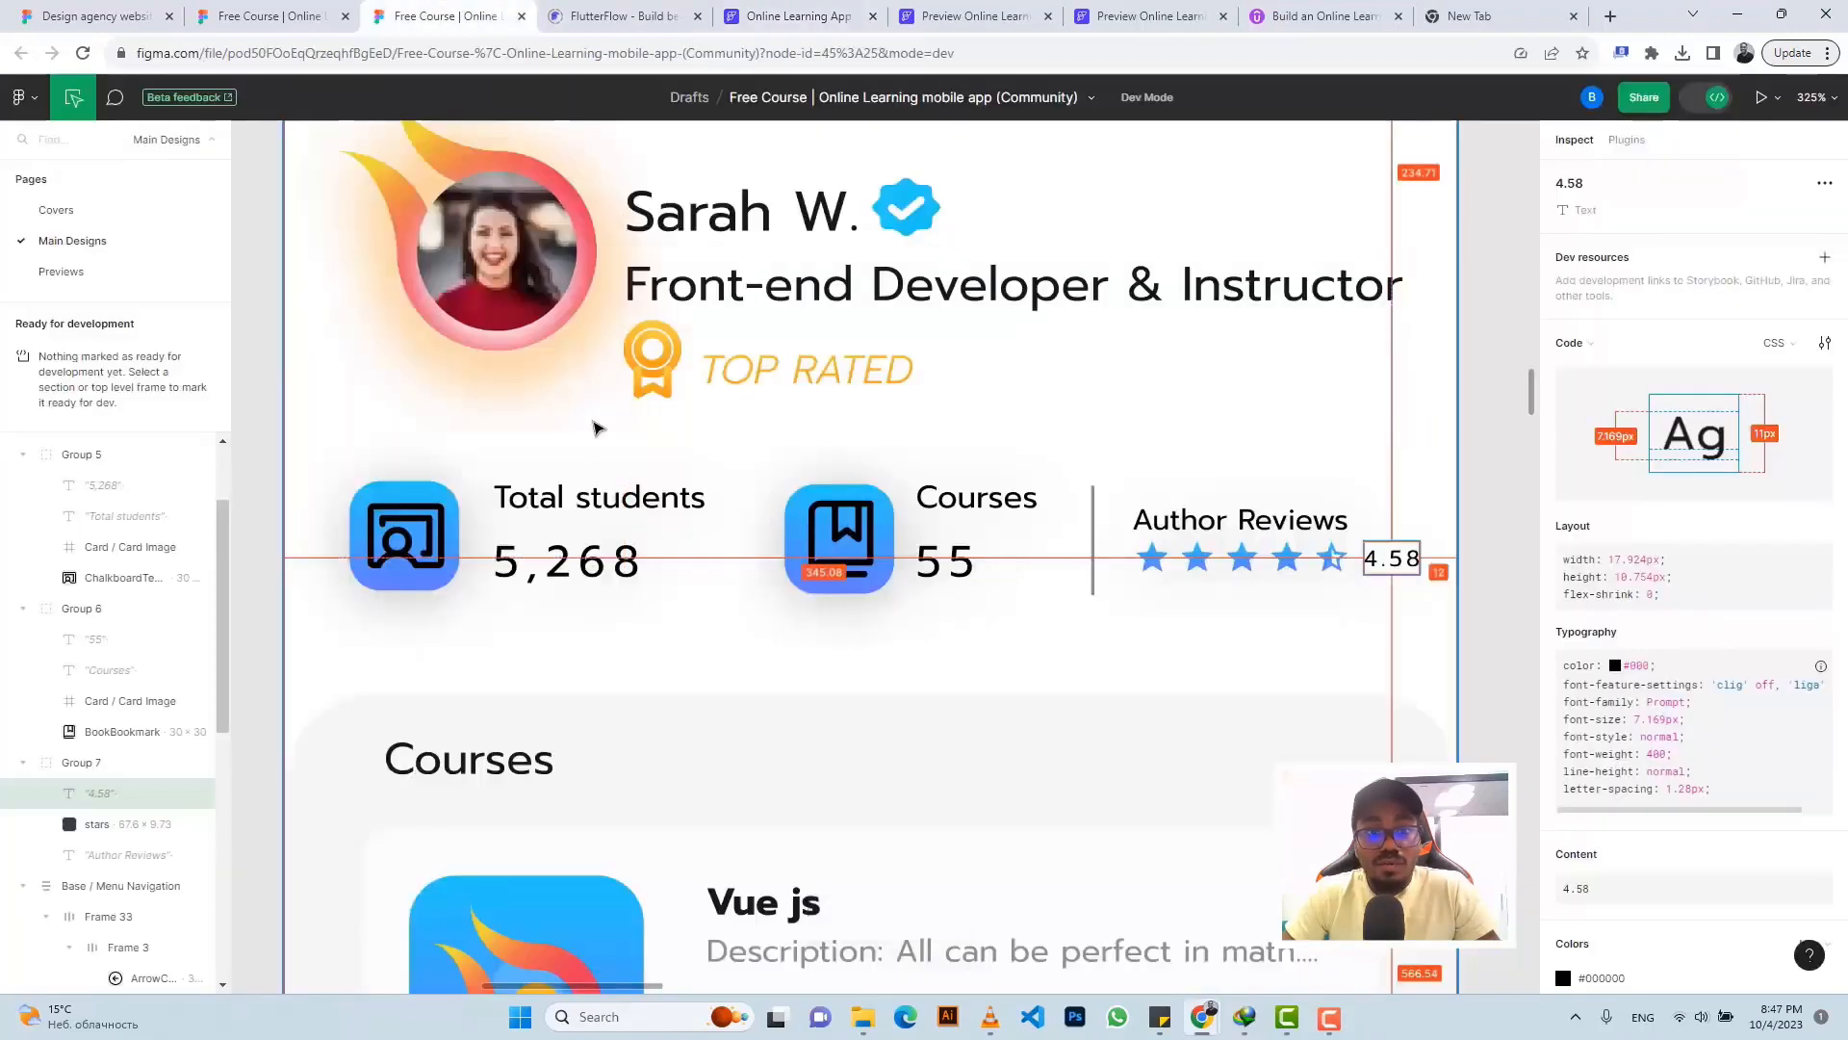
{"action": "left_click", "coordinate": [404, 539]}
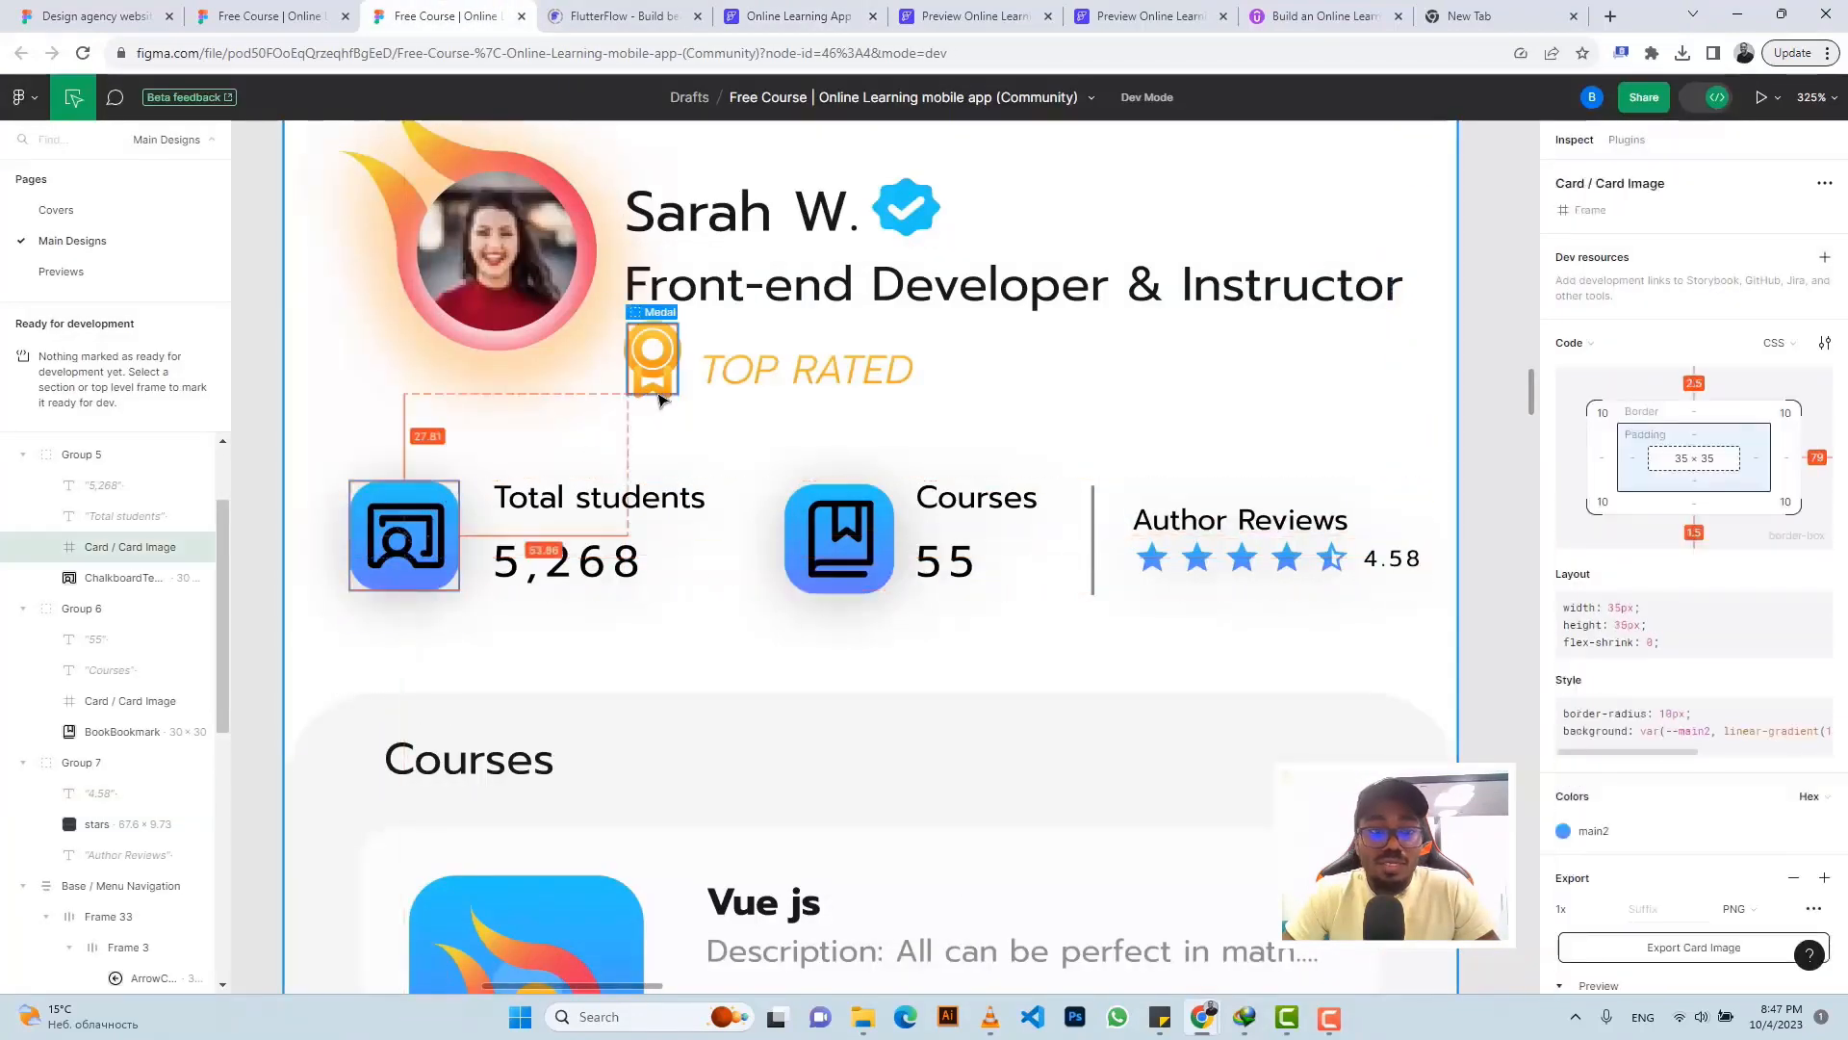
{"action": "left_click", "coordinate": [837, 8]}
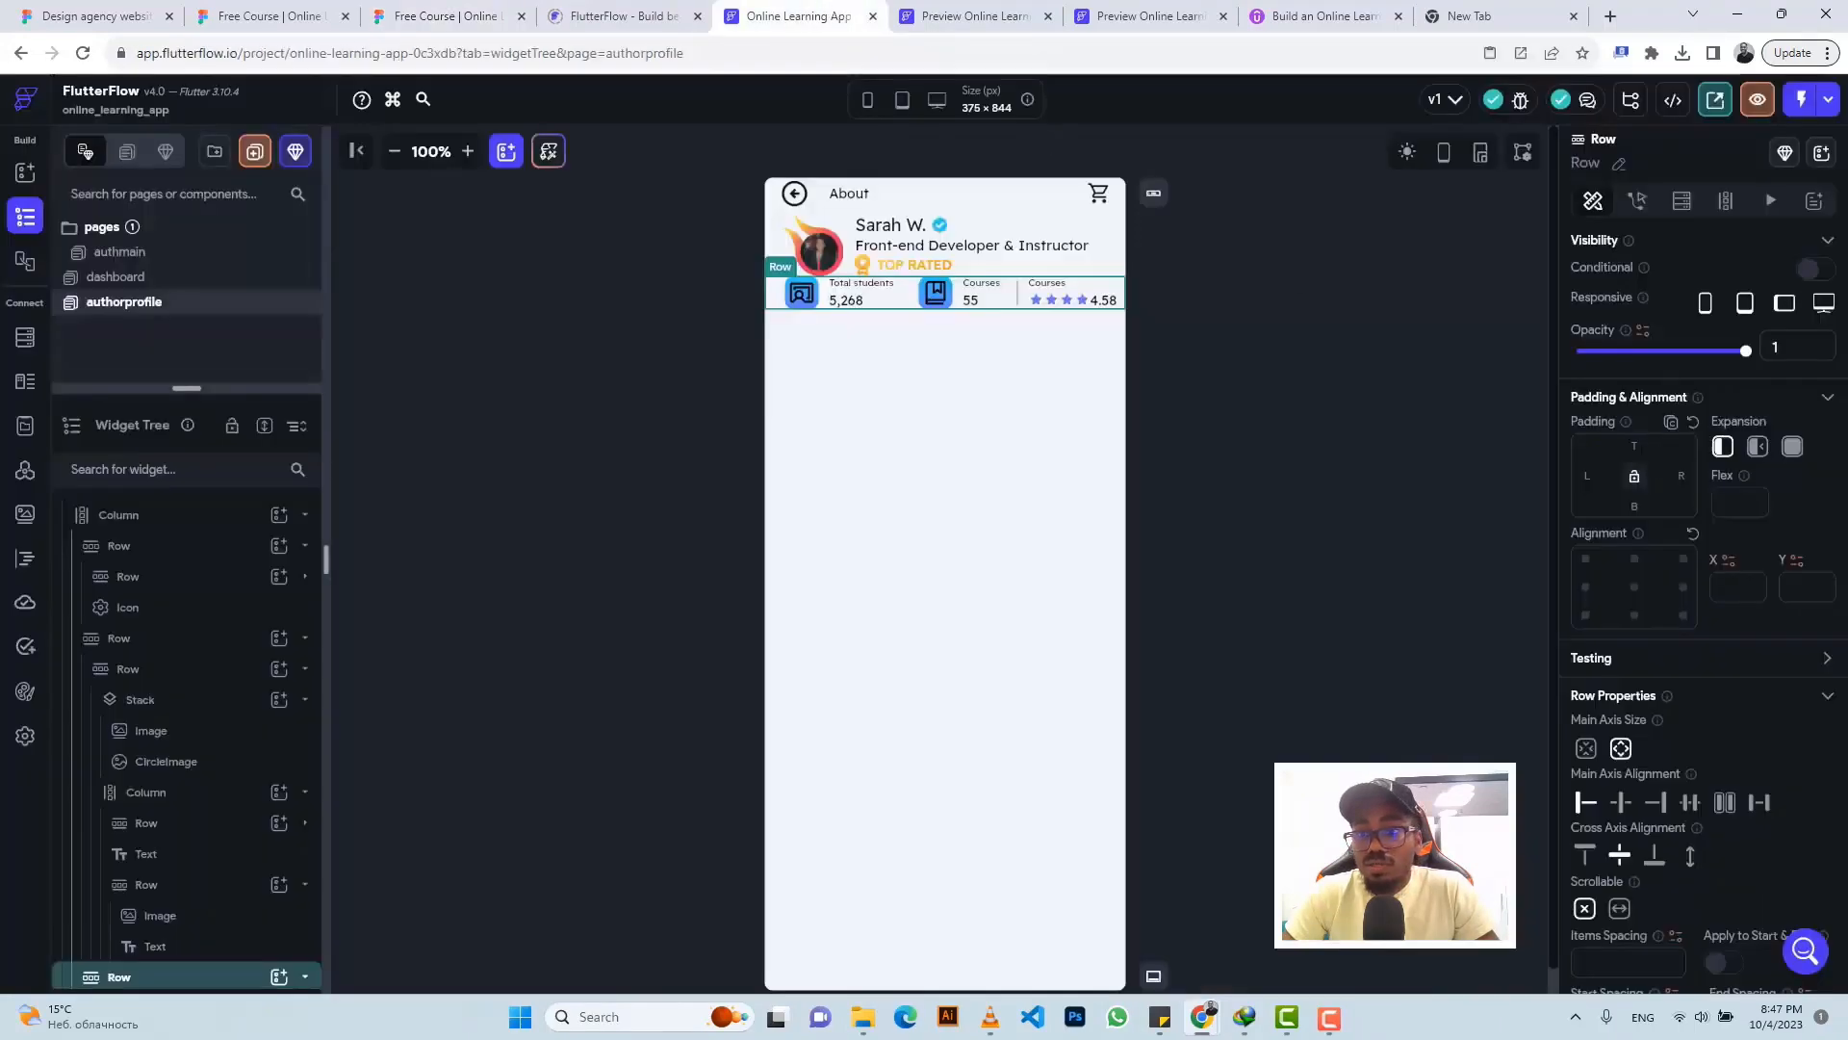
{"action": "type", "text": "28"}
{"action": "key", "text": "Return"}
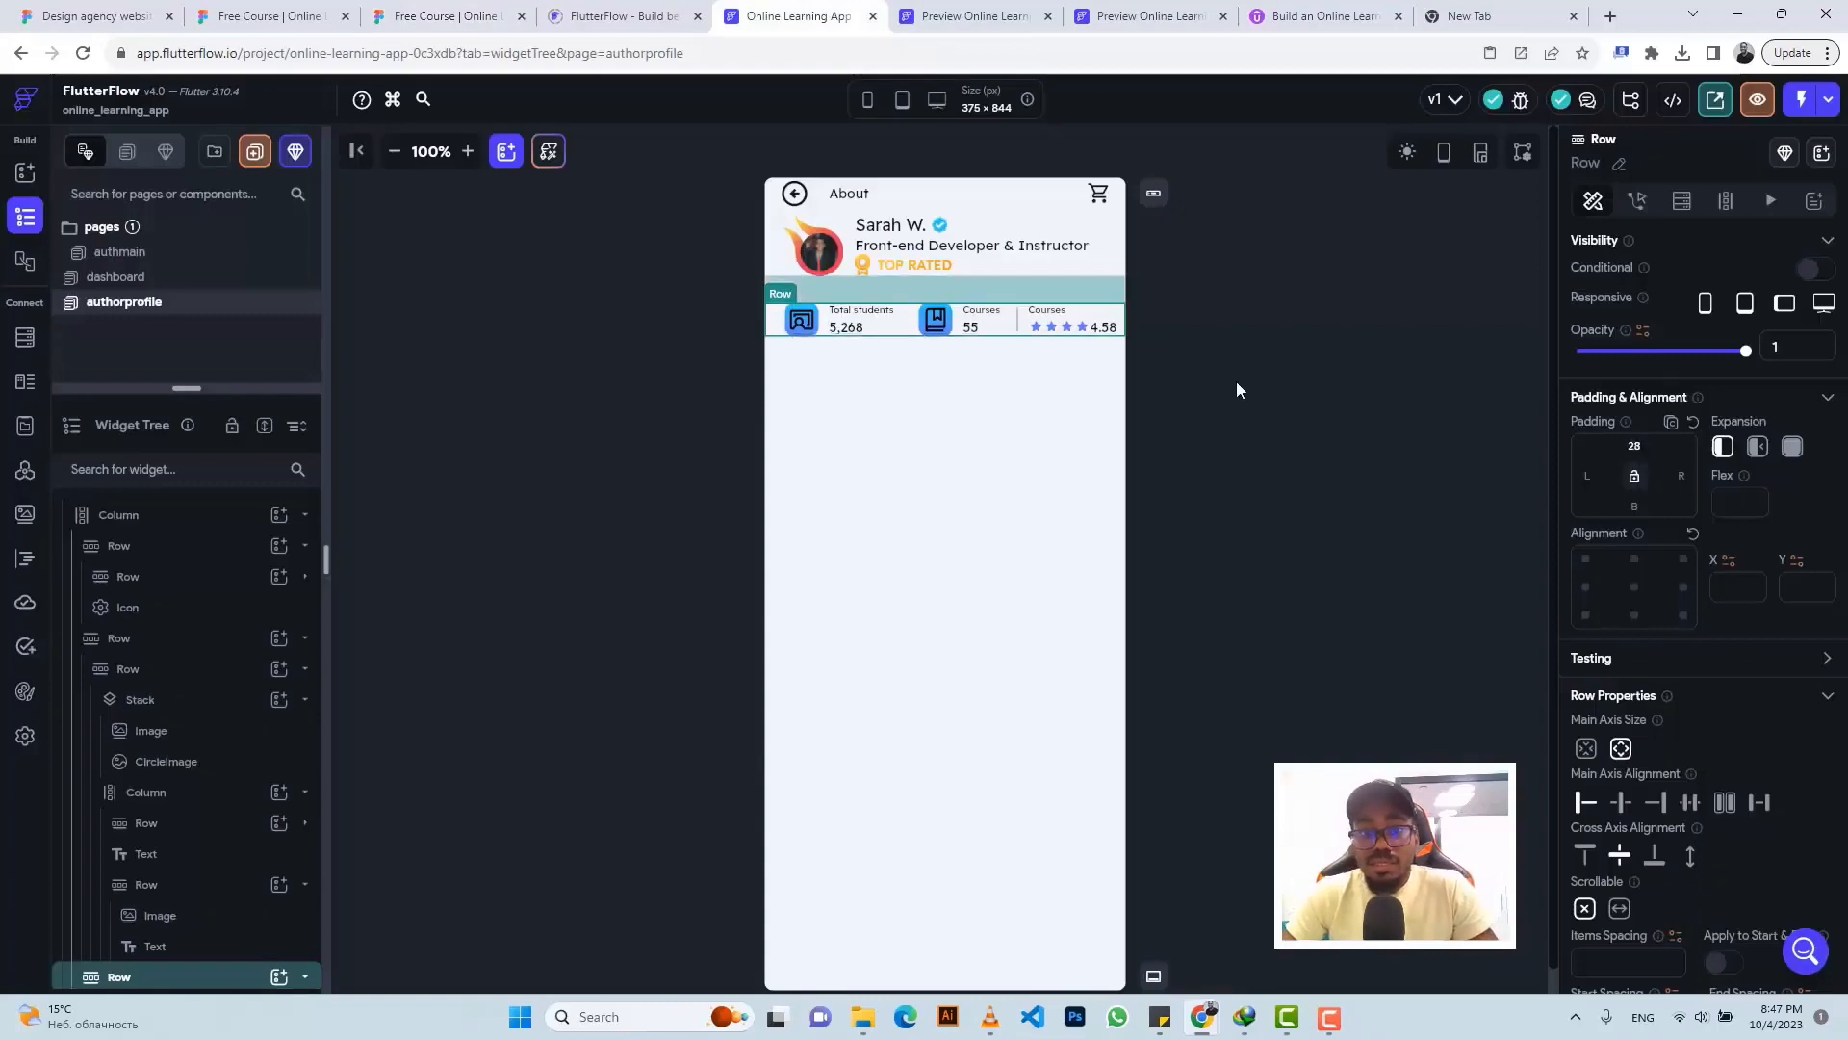
{"action": "left_click", "coordinate": [1230, 341]}
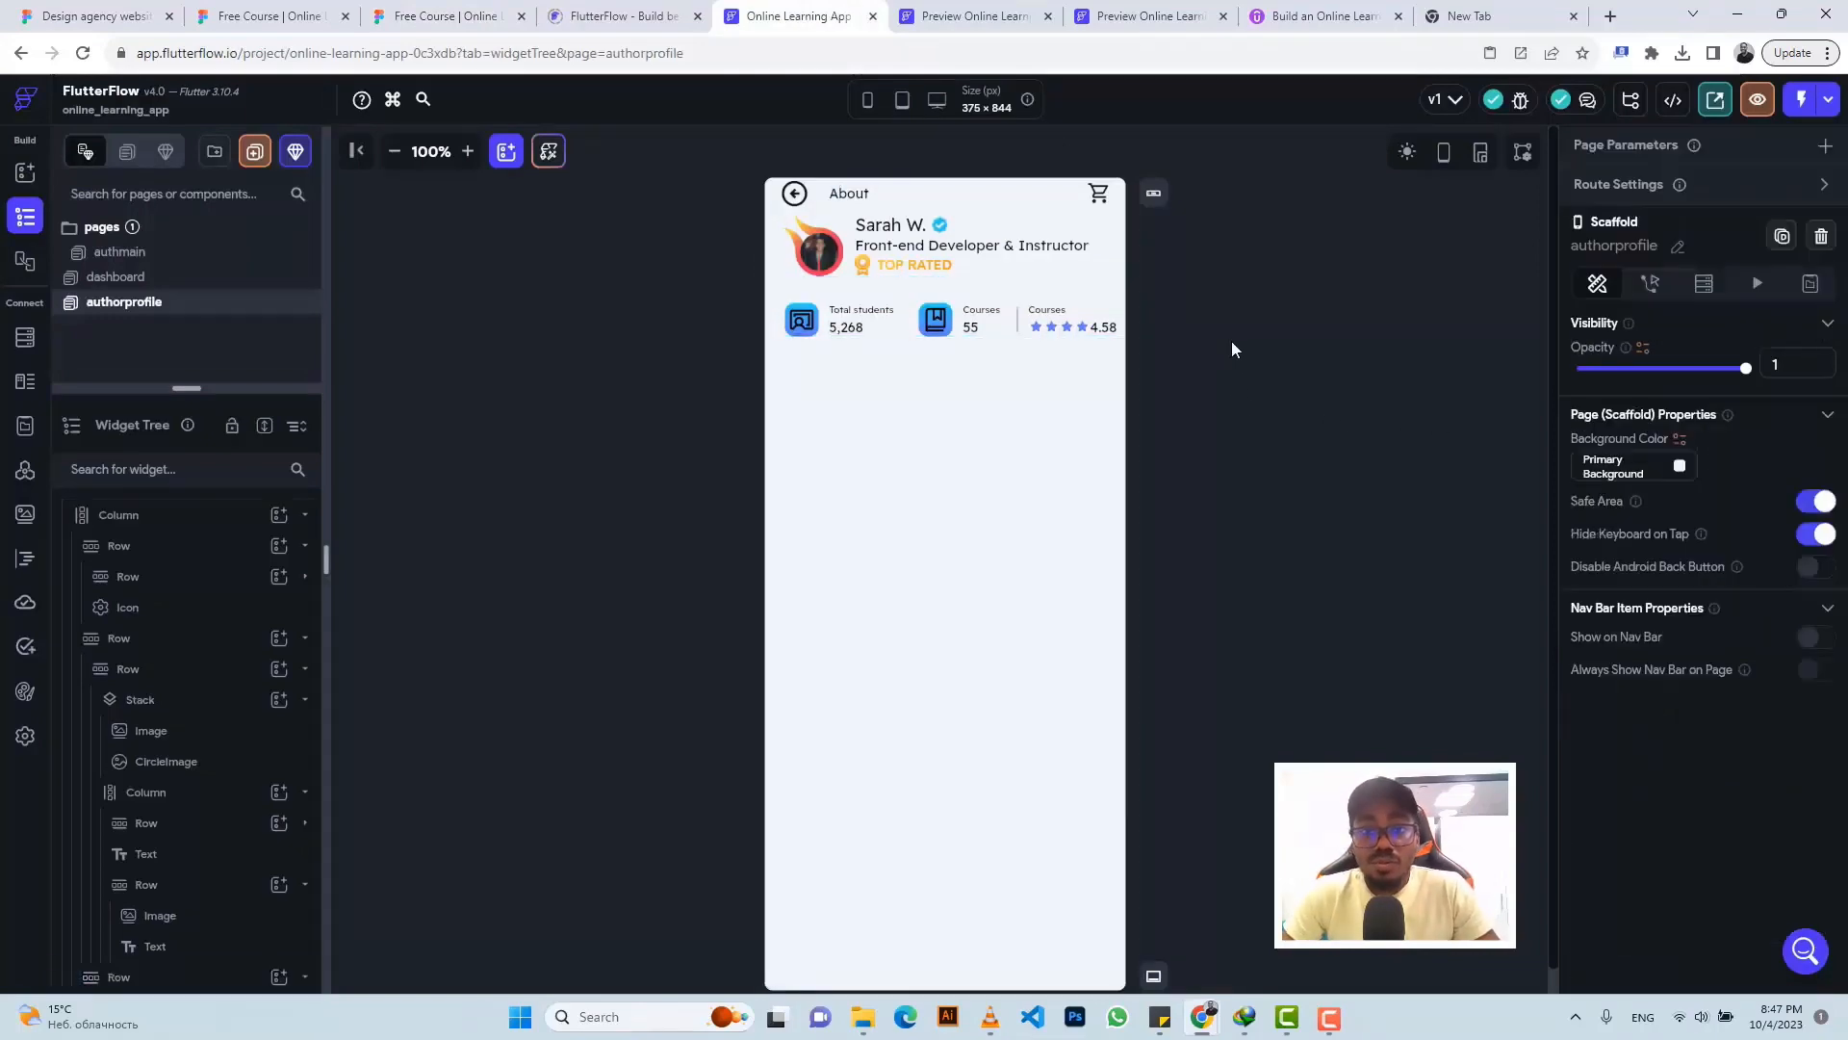
{"action": "left_click", "coordinate": [445, 15]}
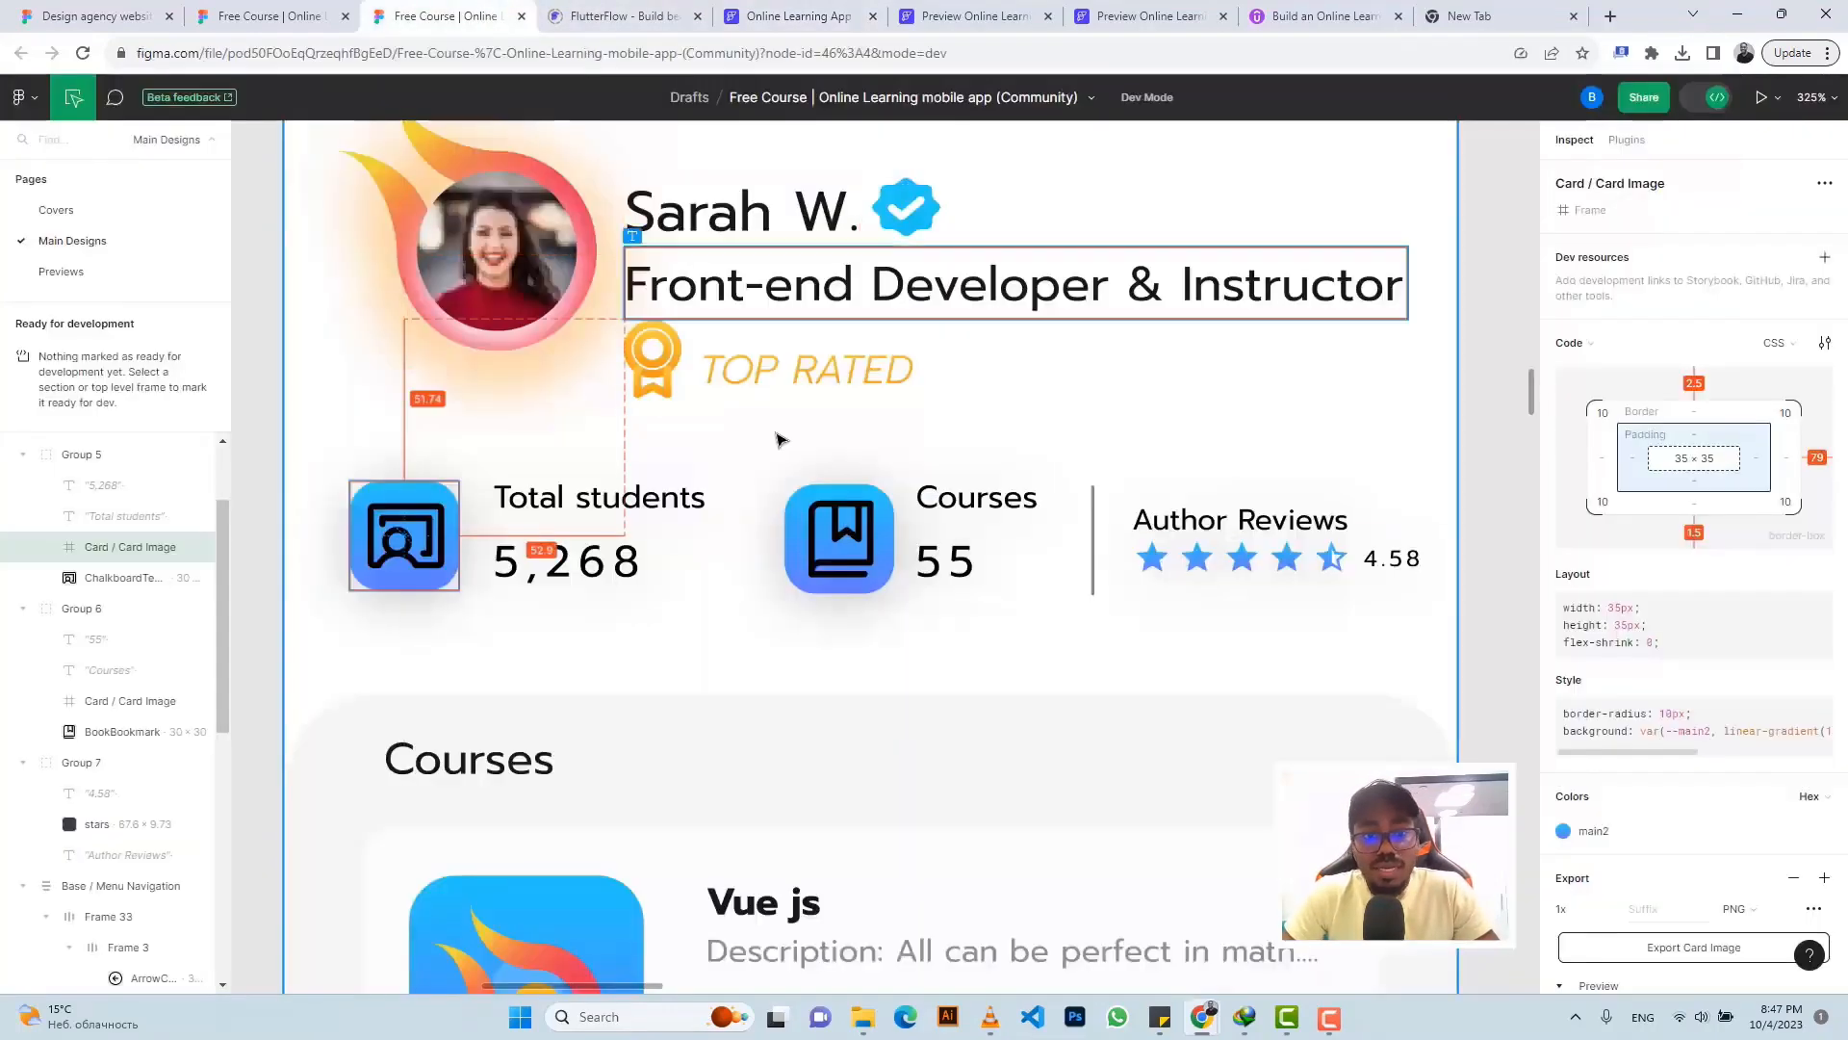
- Read the Courses panel rectangle specs in Figma: 376×711, 30 radius, #F6F6F6 fill
{"action": "scroll", "coordinate": [785, 429], "scroll_direction": "down", "scroll_amount": 2}
{"action": "scroll", "coordinate": [785, 428], "scroll_direction": "down", "scroll_amount": 3}
{"action": "scroll", "coordinate": [878, 474], "scroll_direction": "down", "scroll_amount": 5, "text": "ctrl"}
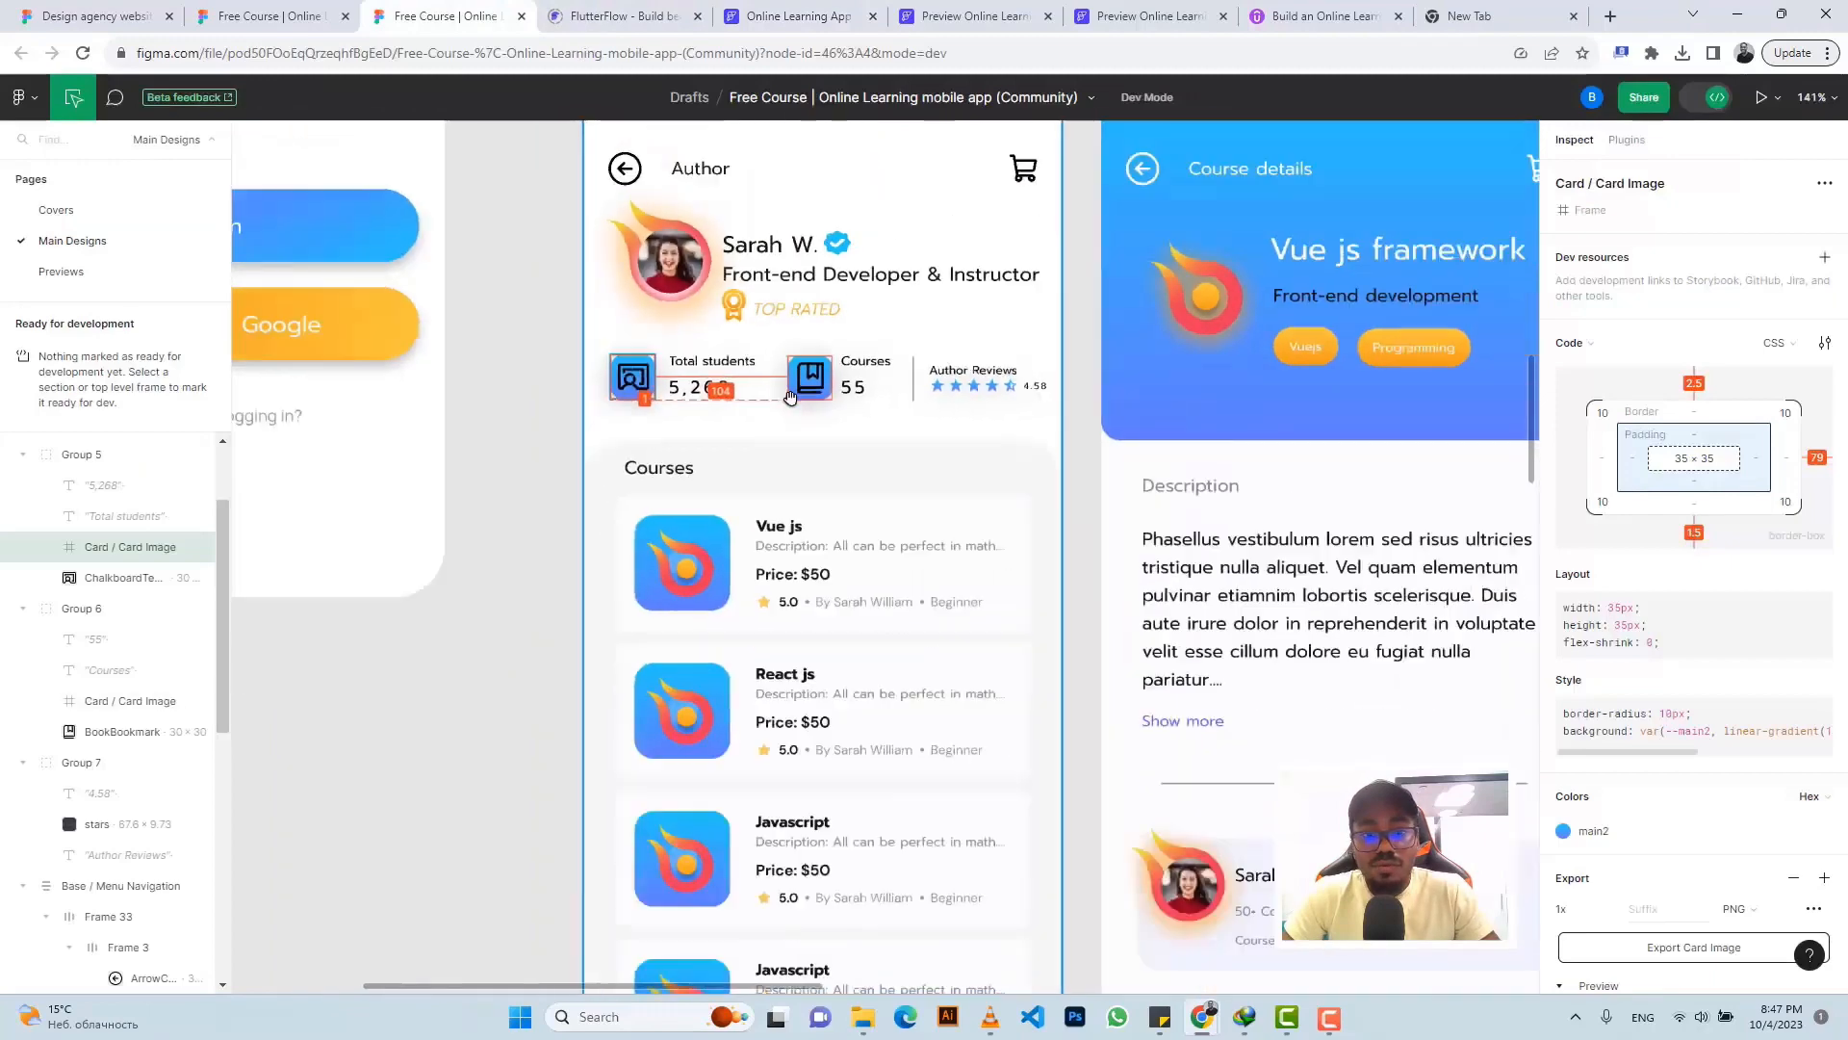
{"action": "scroll", "coordinate": [878, 472], "scroll_direction": "down", "scroll_amount": 2}
{"action": "scroll", "coordinate": [731, 413], "scroll_direction": "up", "scroll_amount": 5}
{"action": "scroll", "coordinate": [732, 412], "scroll_direction": "up", "scroll_amount": 1}
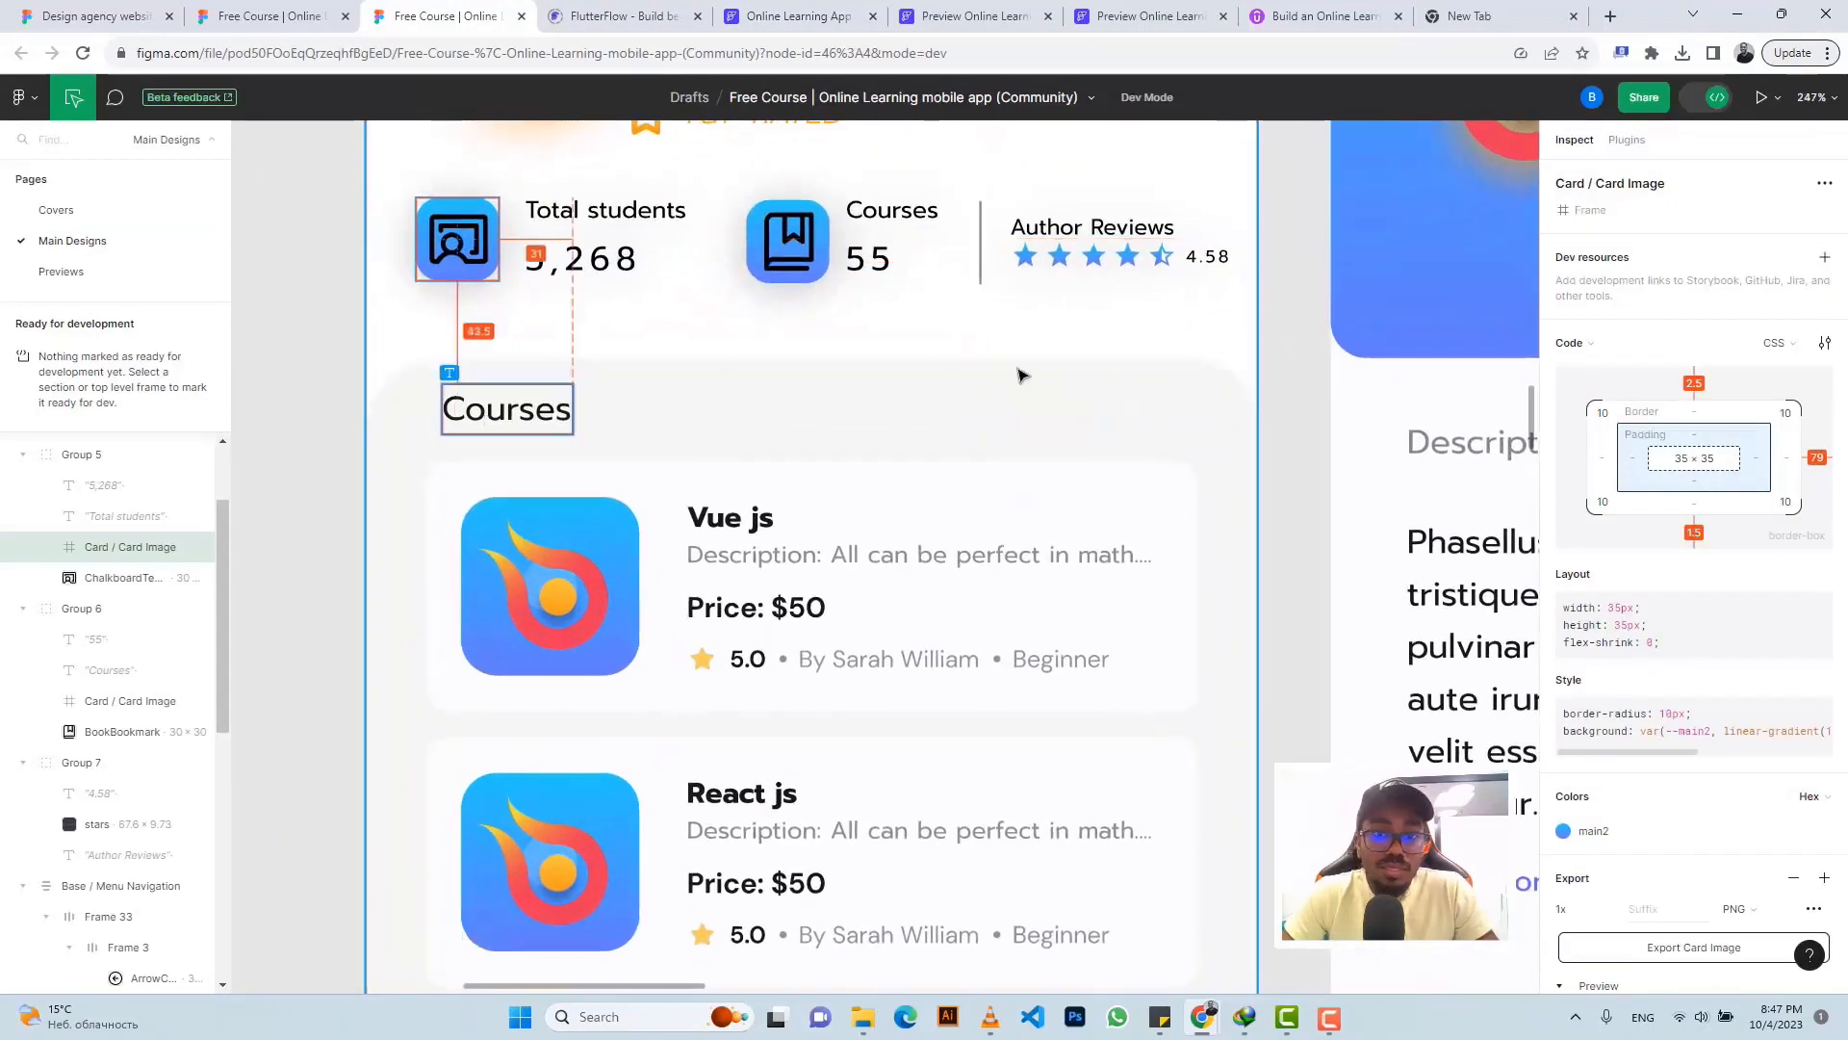
{"action": "left_click", "coordinate": [1154, 376]}
{"action": "scroll", "coordinate": [1155, 376], "scroll_direction": "down", "scroll_amount": 5, "text": "ctrl"}
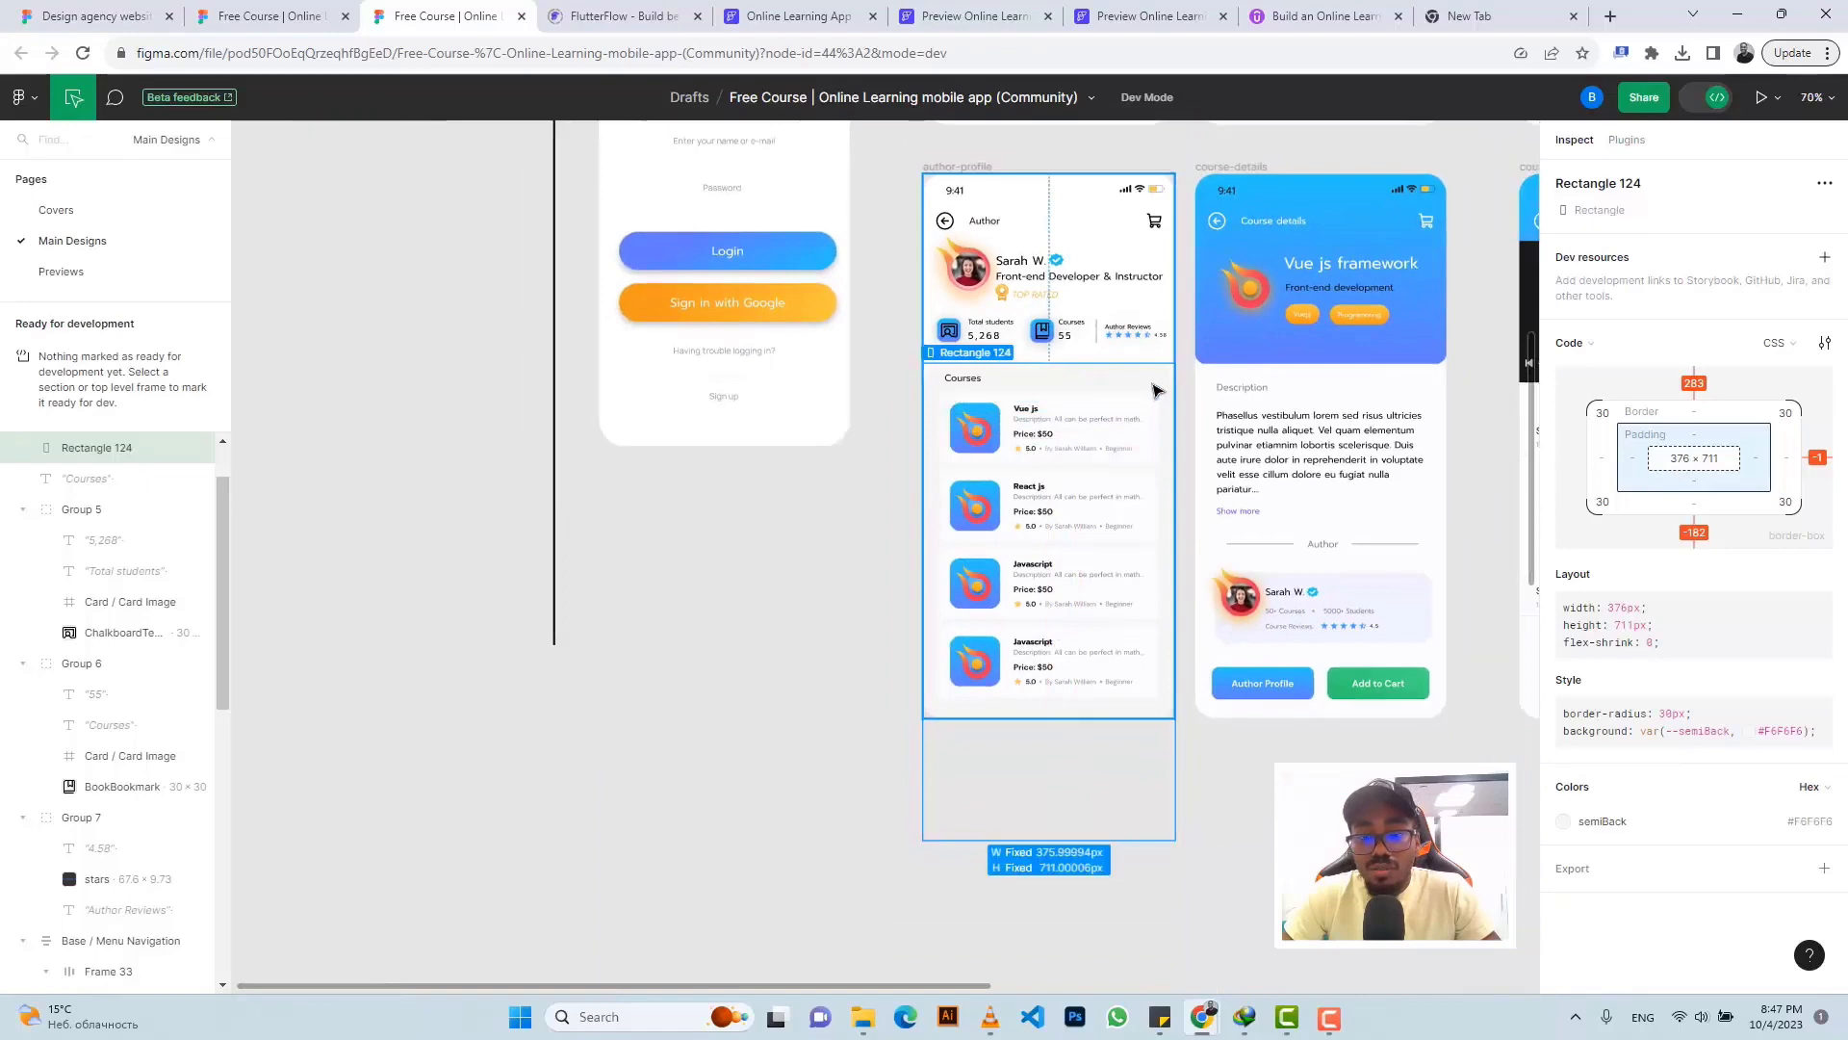
{"action": "scroll", "coordinate": [1154, 388], "scroll_direction": "up", "scroll_amount": 3, "text": "ctrl"}
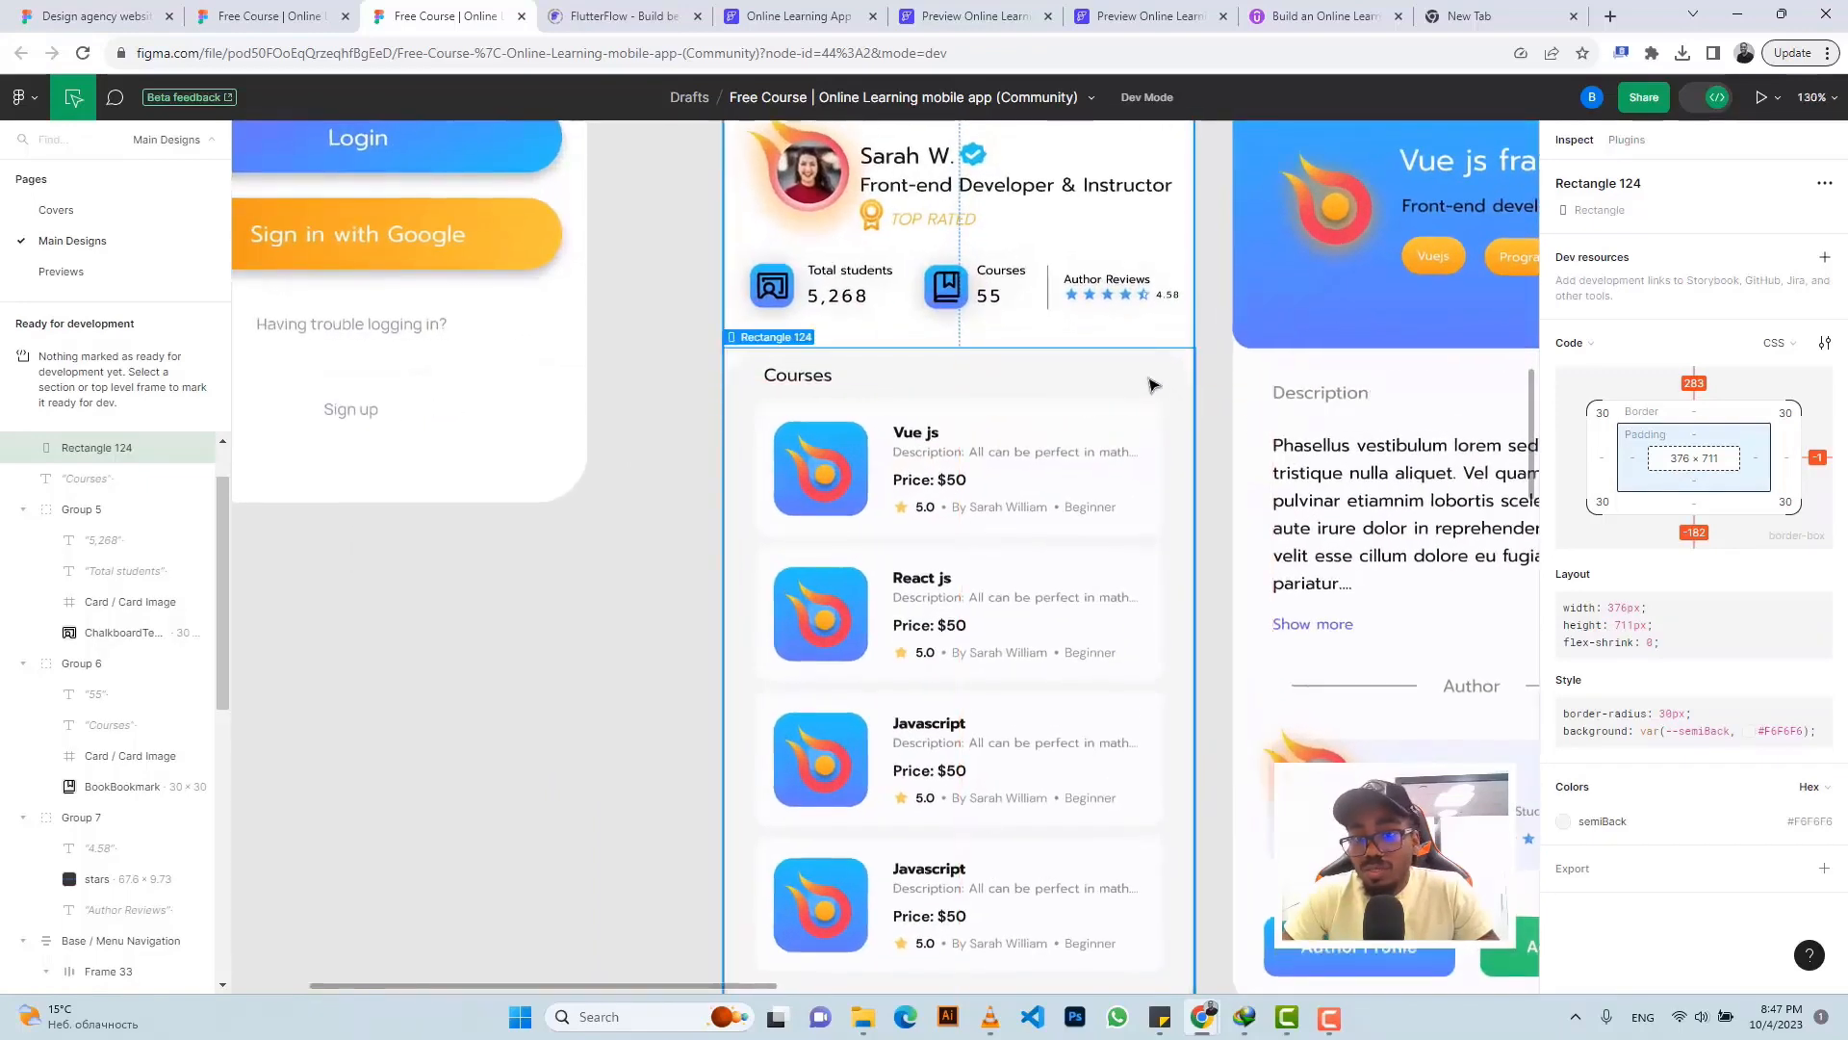
{"action": "scroll", "coordinate": [1154, 388], "scroll_direction": "down", "scroll_amount": 4}
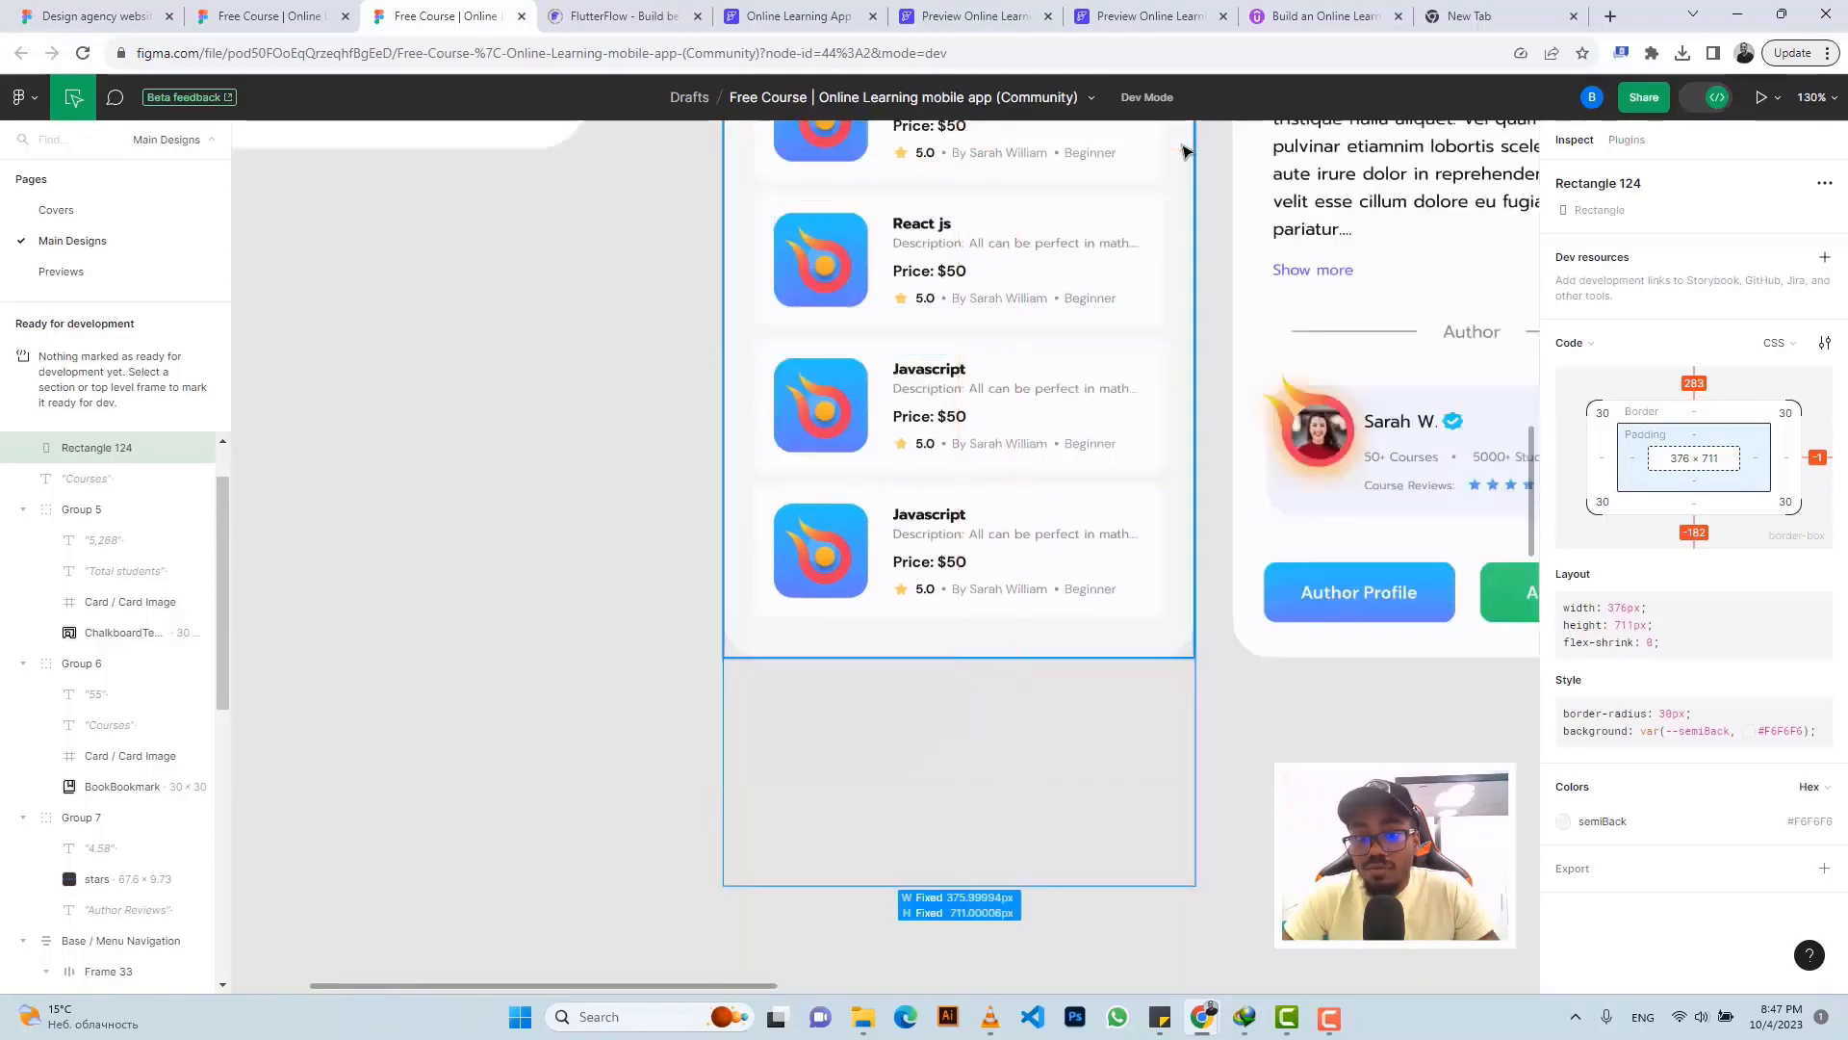
{"action": "left_click", "coordinate": [812, 17]}
- Add a Container to the page column with infinite width and 800 height
{"action": "left_click", "coordinate": [877, 481]}
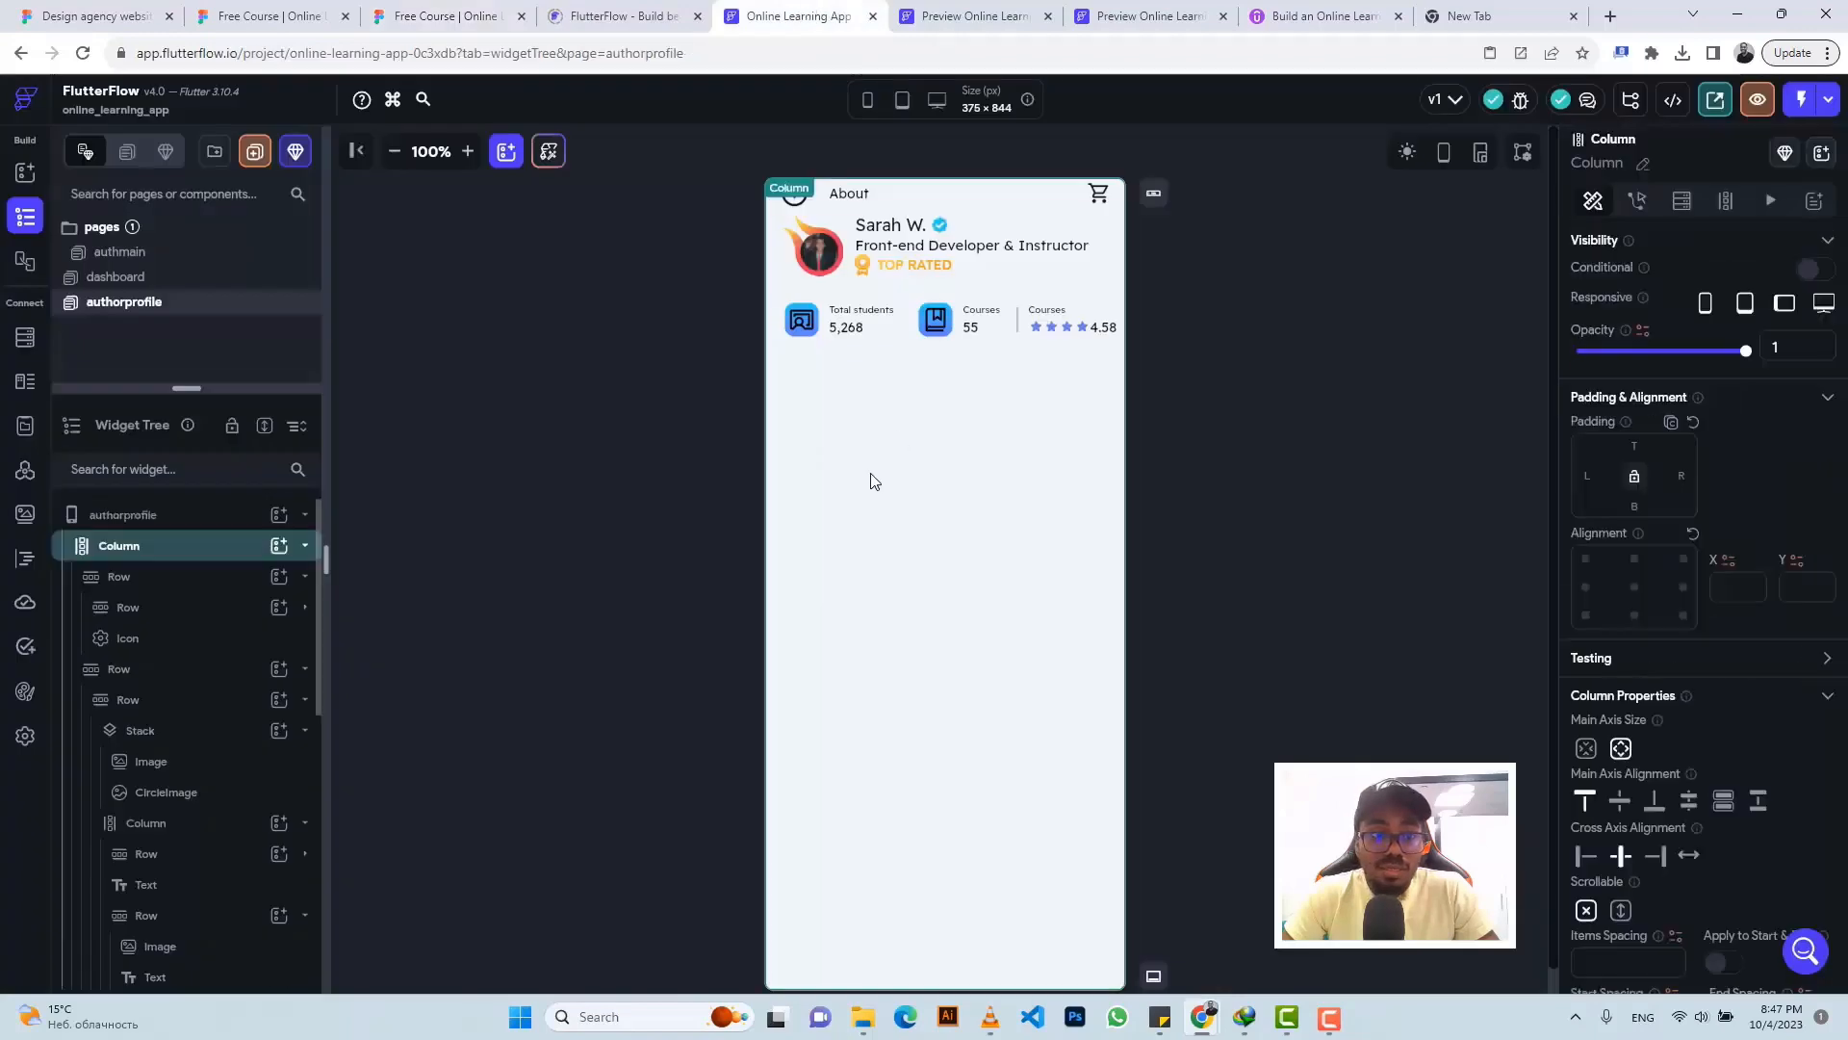
{"action": "left_click", "coordinate": [277, 546]}
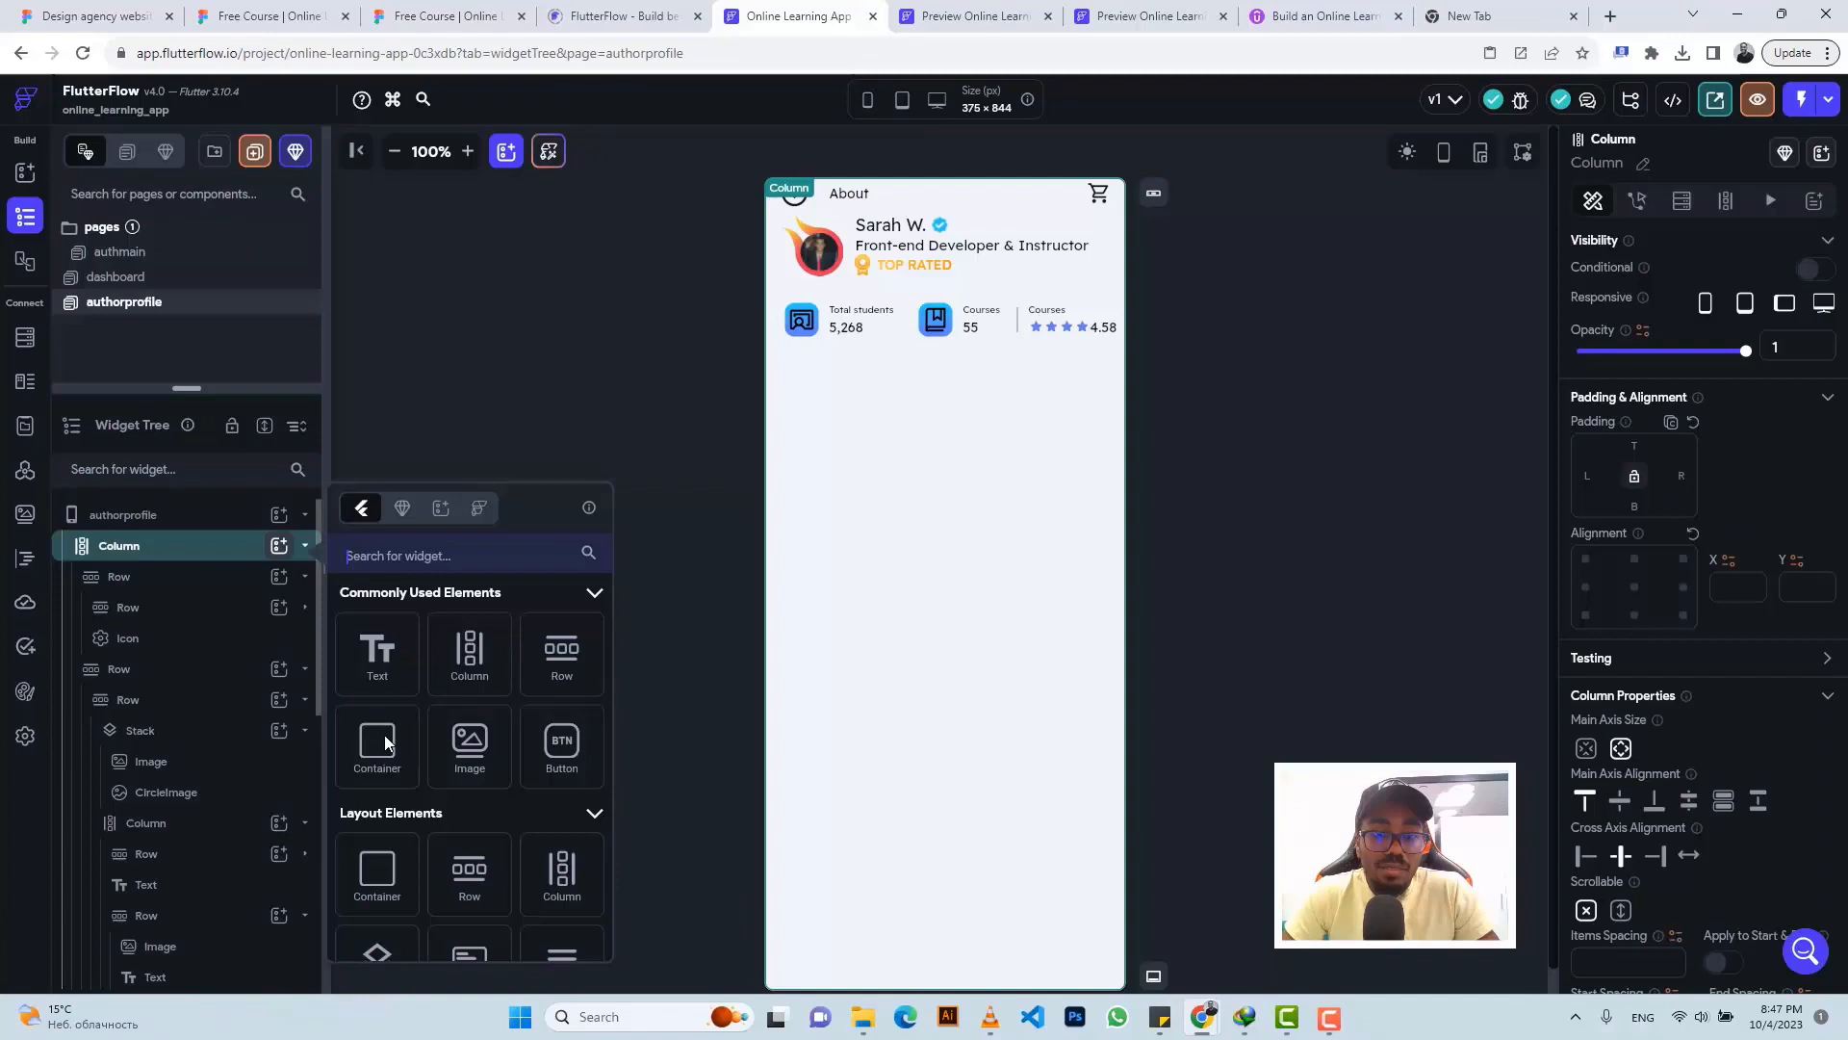
{"action": "left_click", "coordinate": [385, 742]}
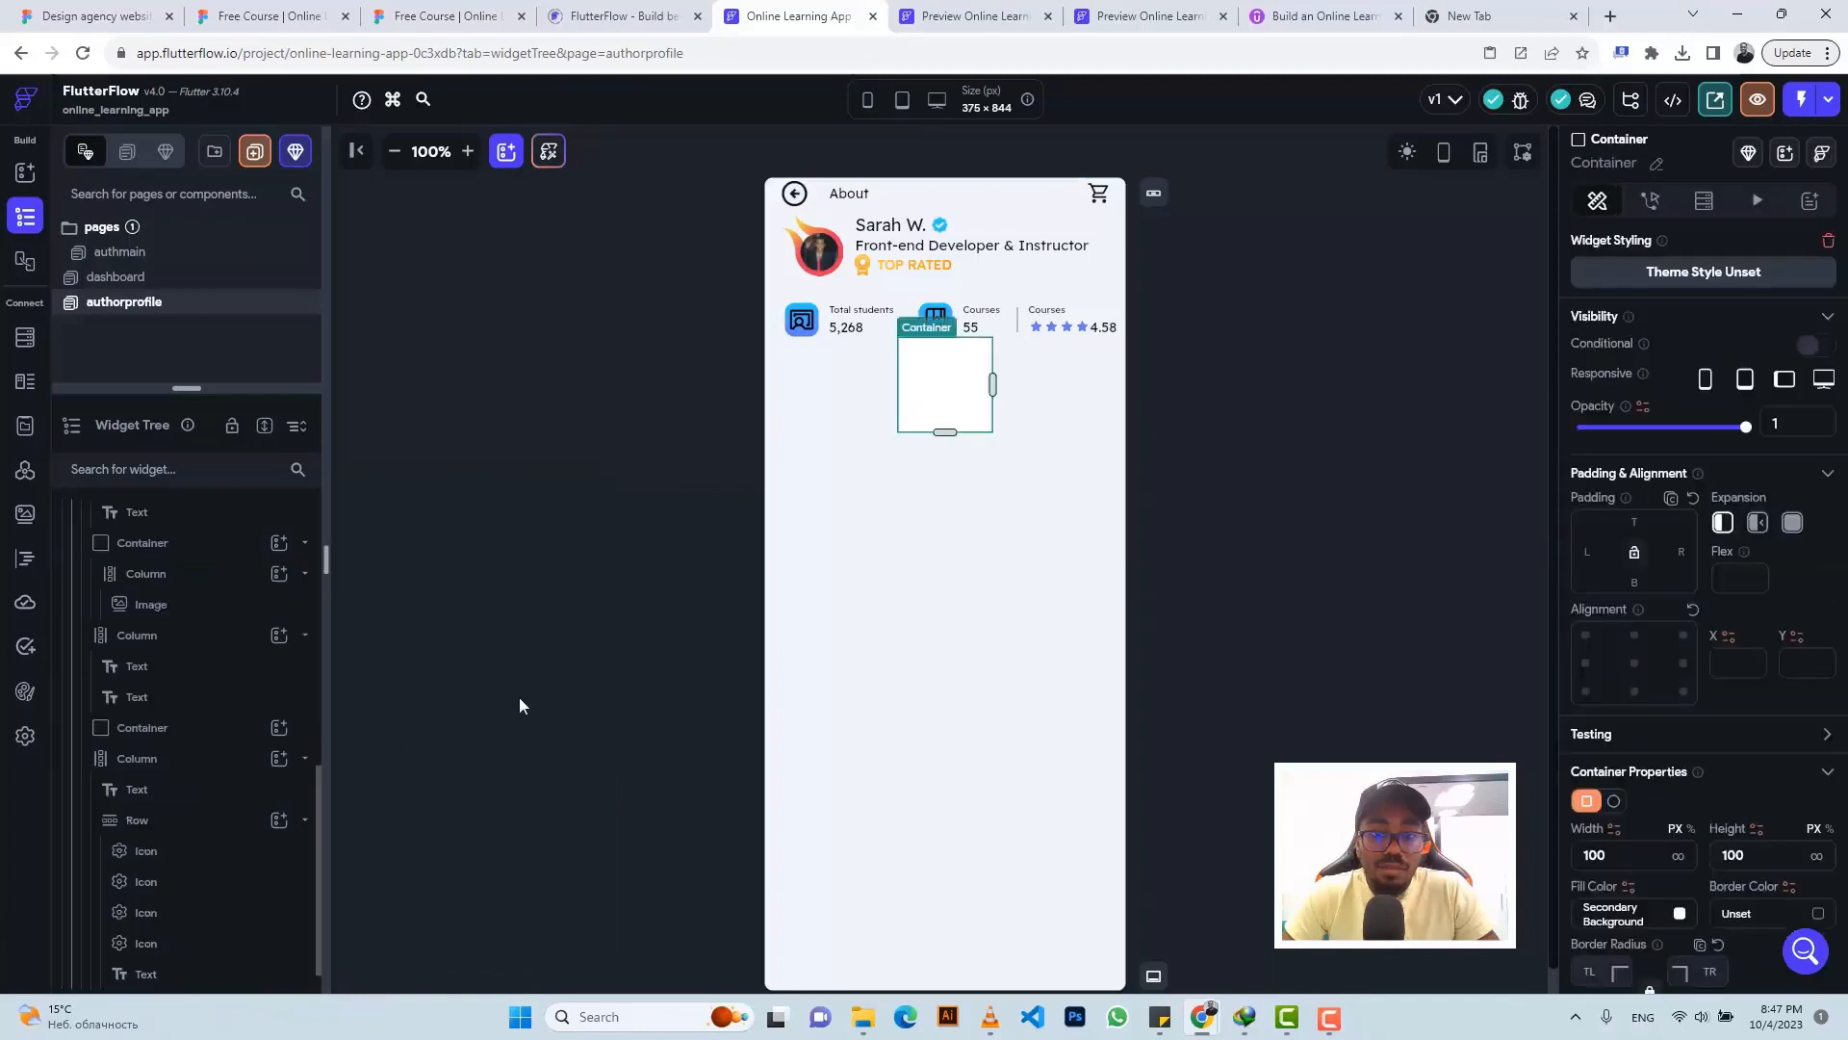
{"action": "left_click", "coordinate": [1678, 857]}
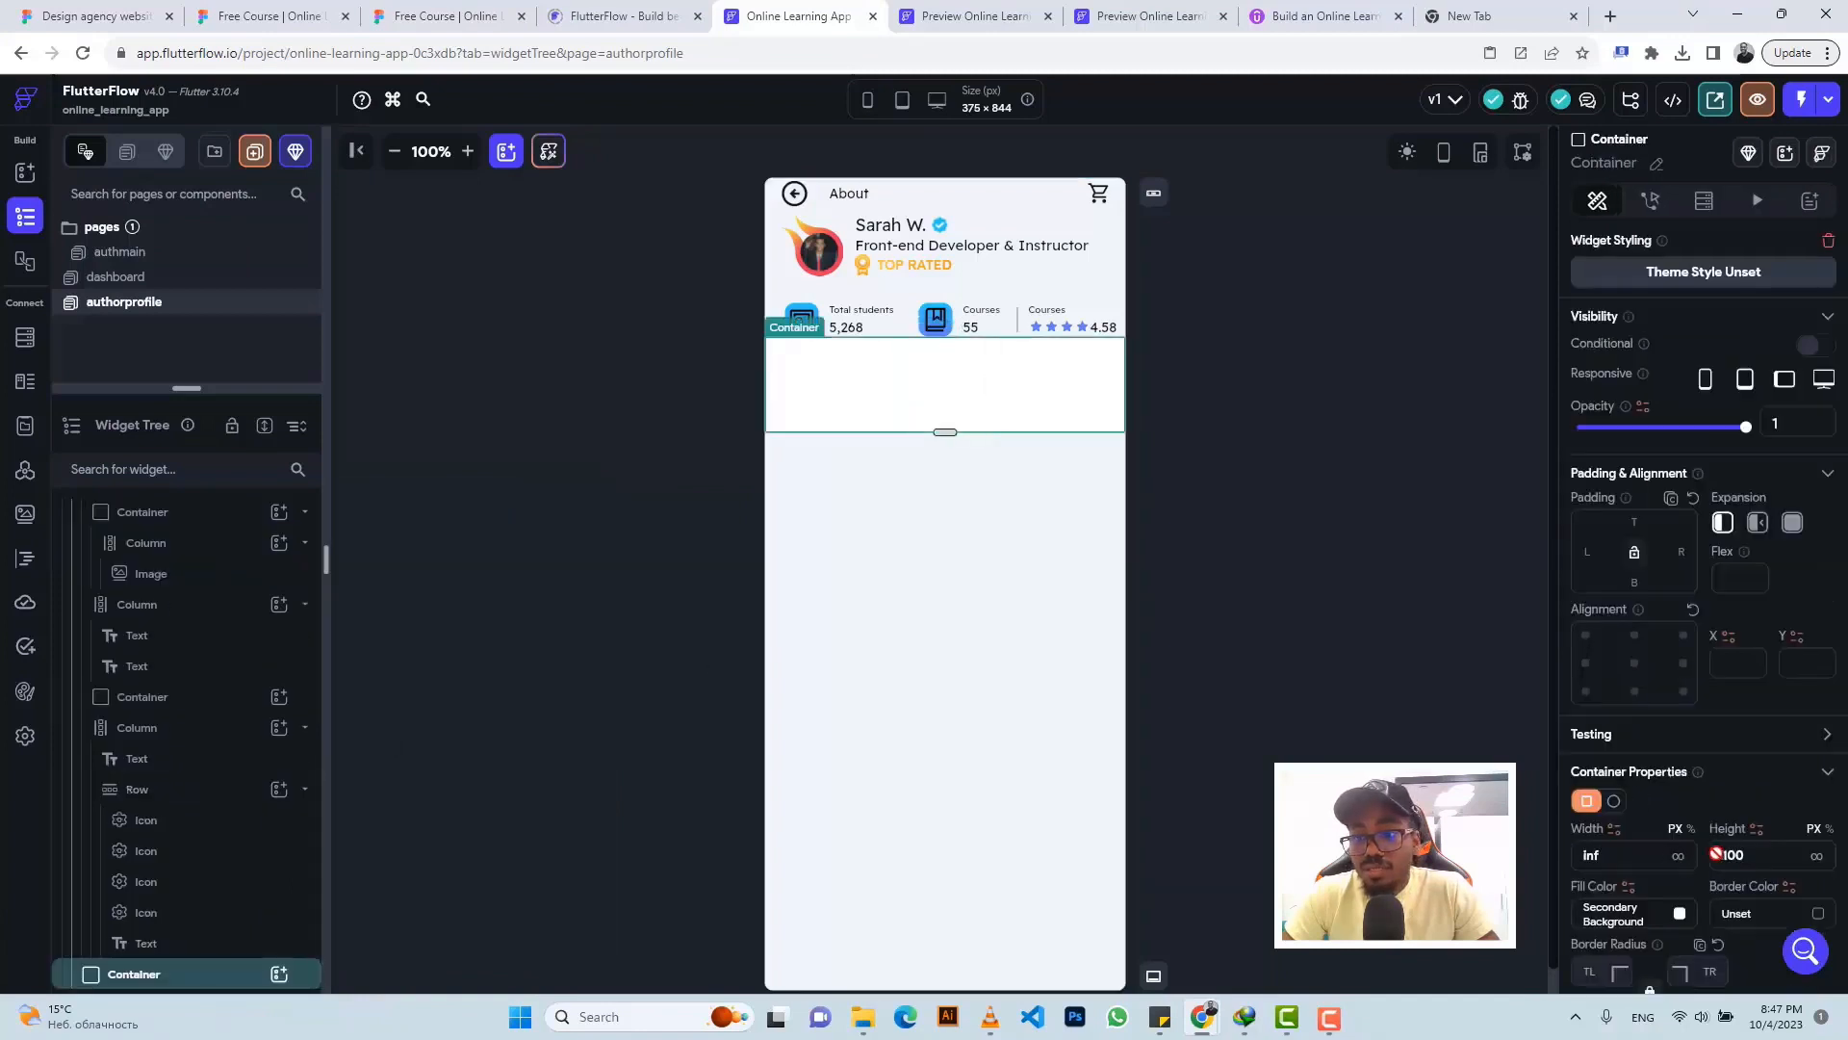
{"action": "left_click", "coordinate": [1771, 856]}
{"action": "type", "text": "7"}
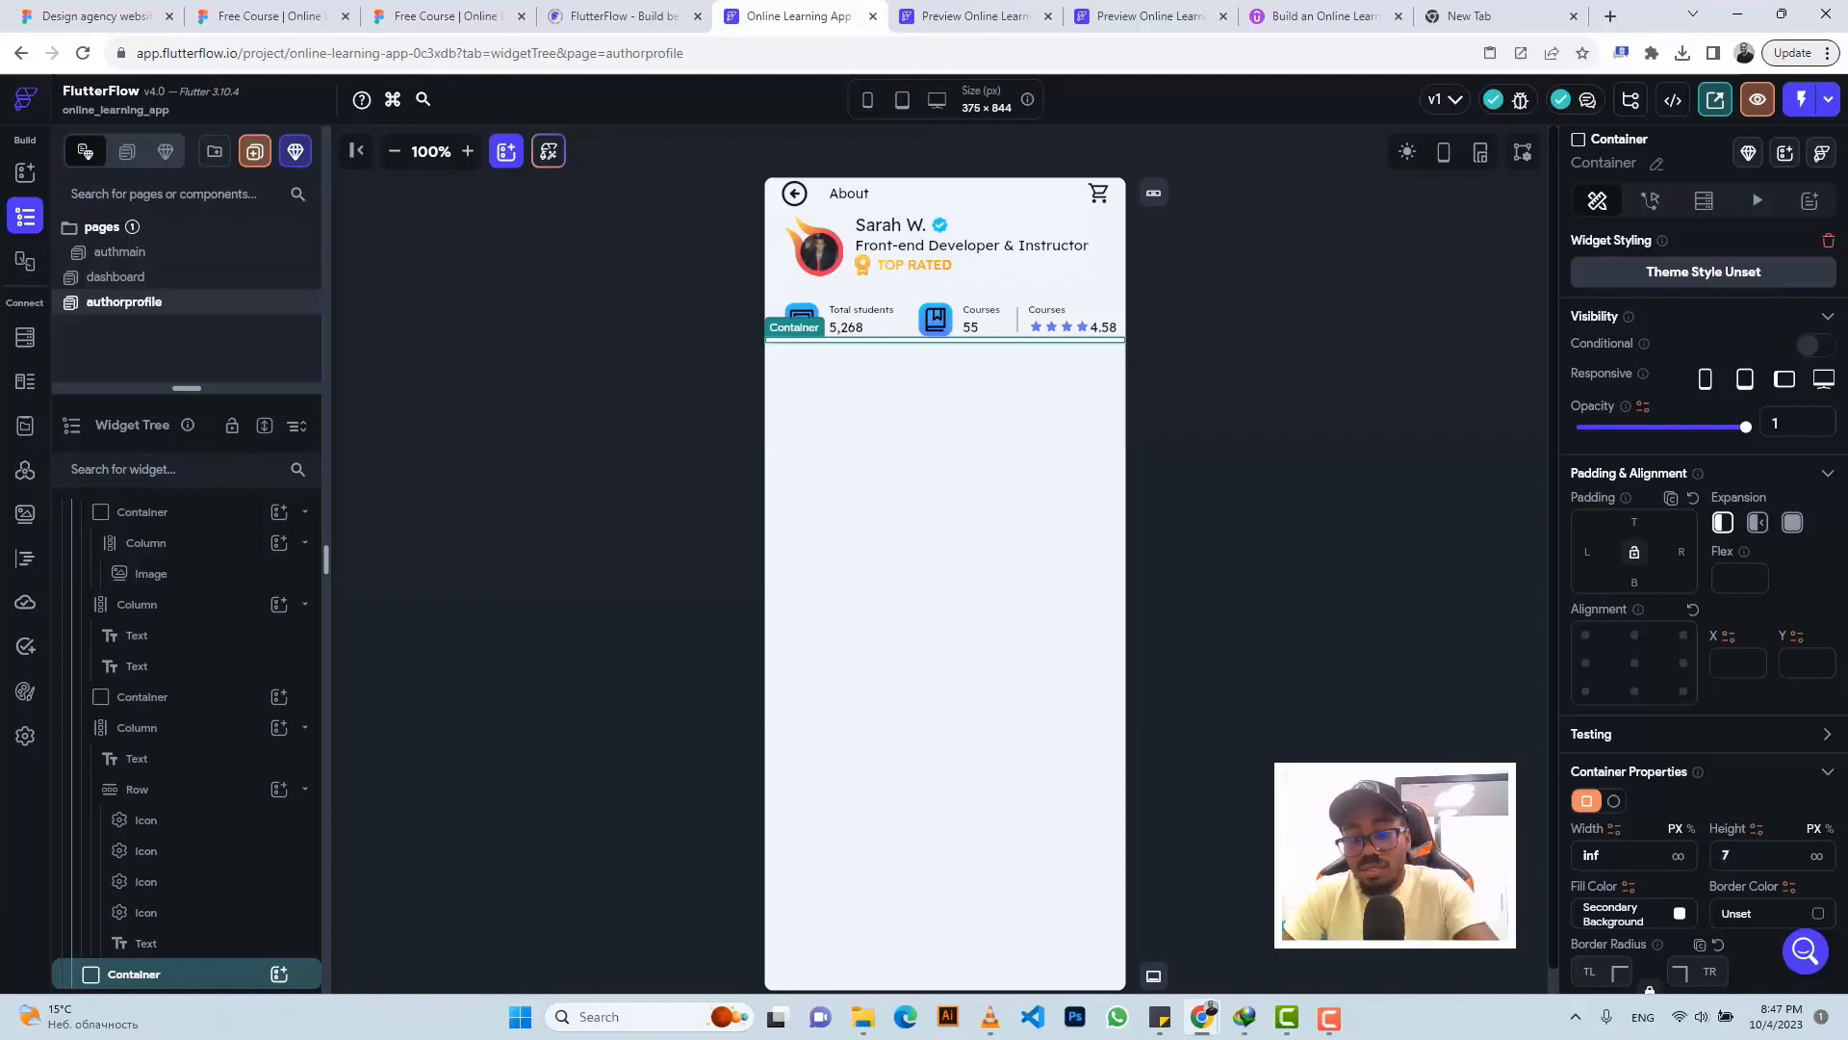
{"action": "key", "text": "BackSpace"}
{"action": "type", "text": "800"}
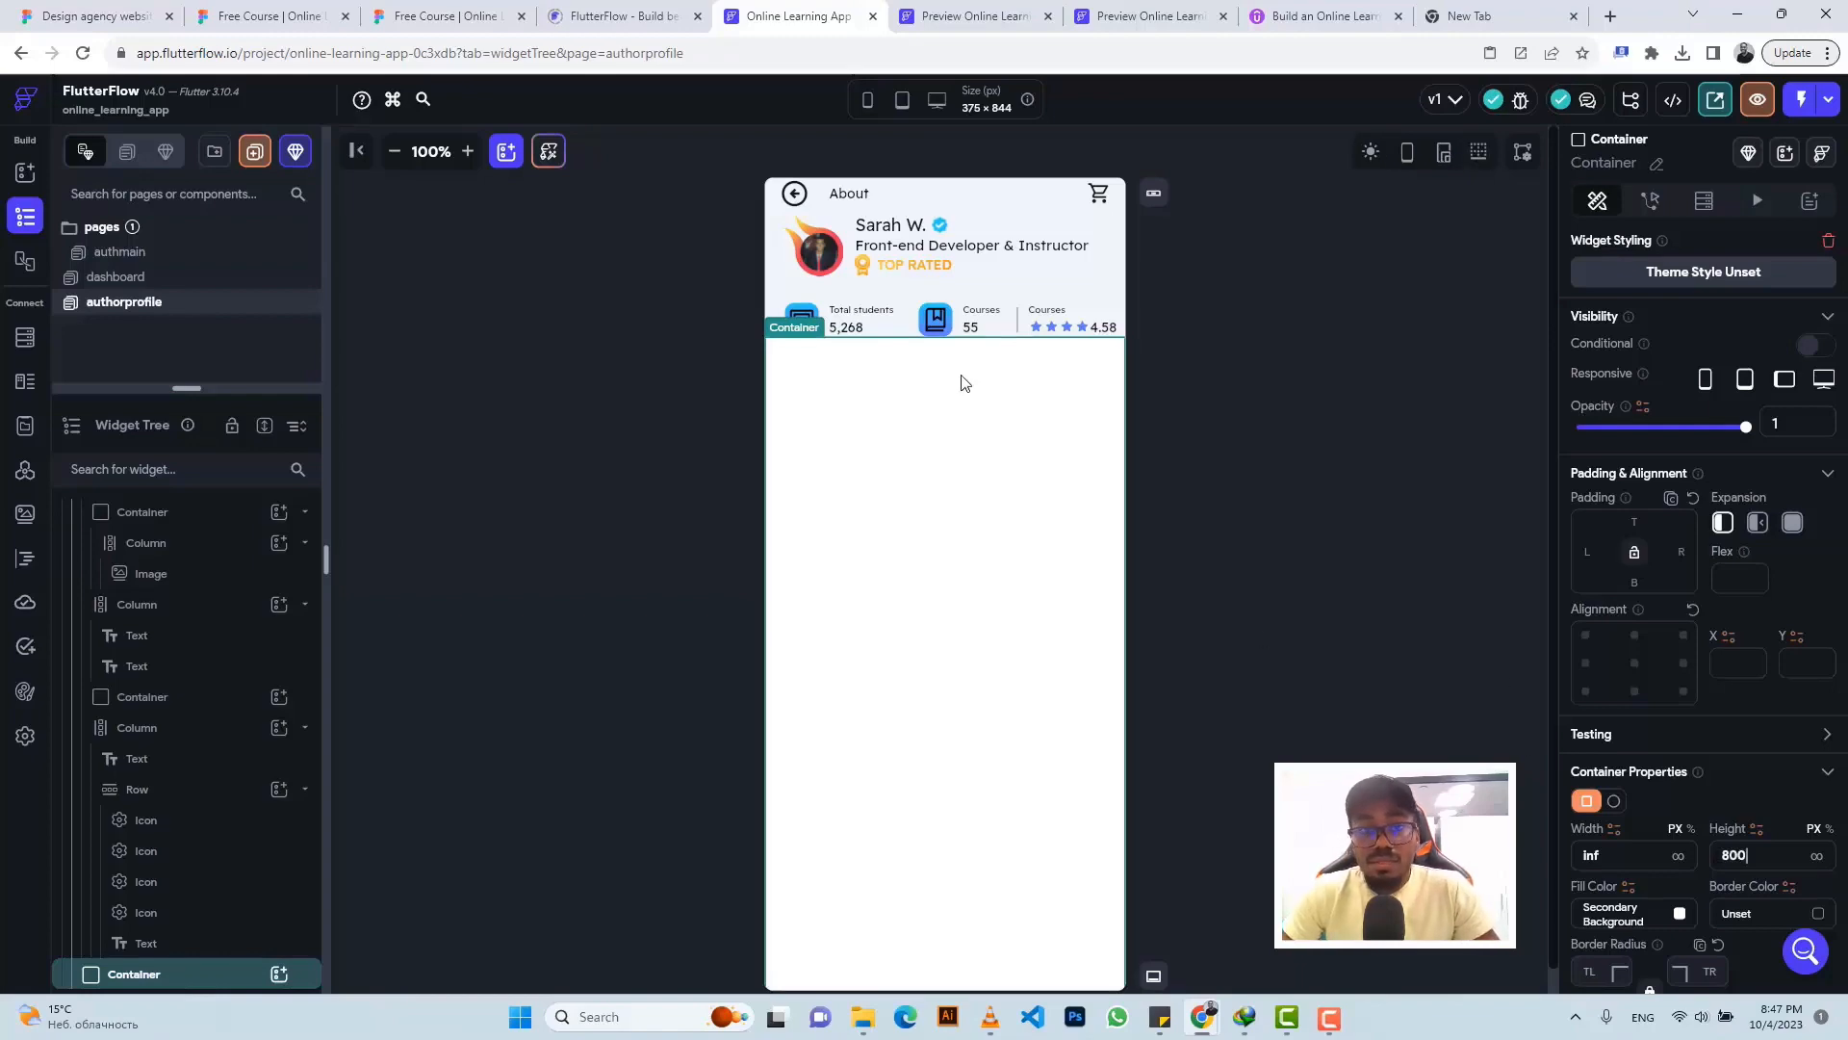
{"action": "left_click", "coordinate": [438, 15]}
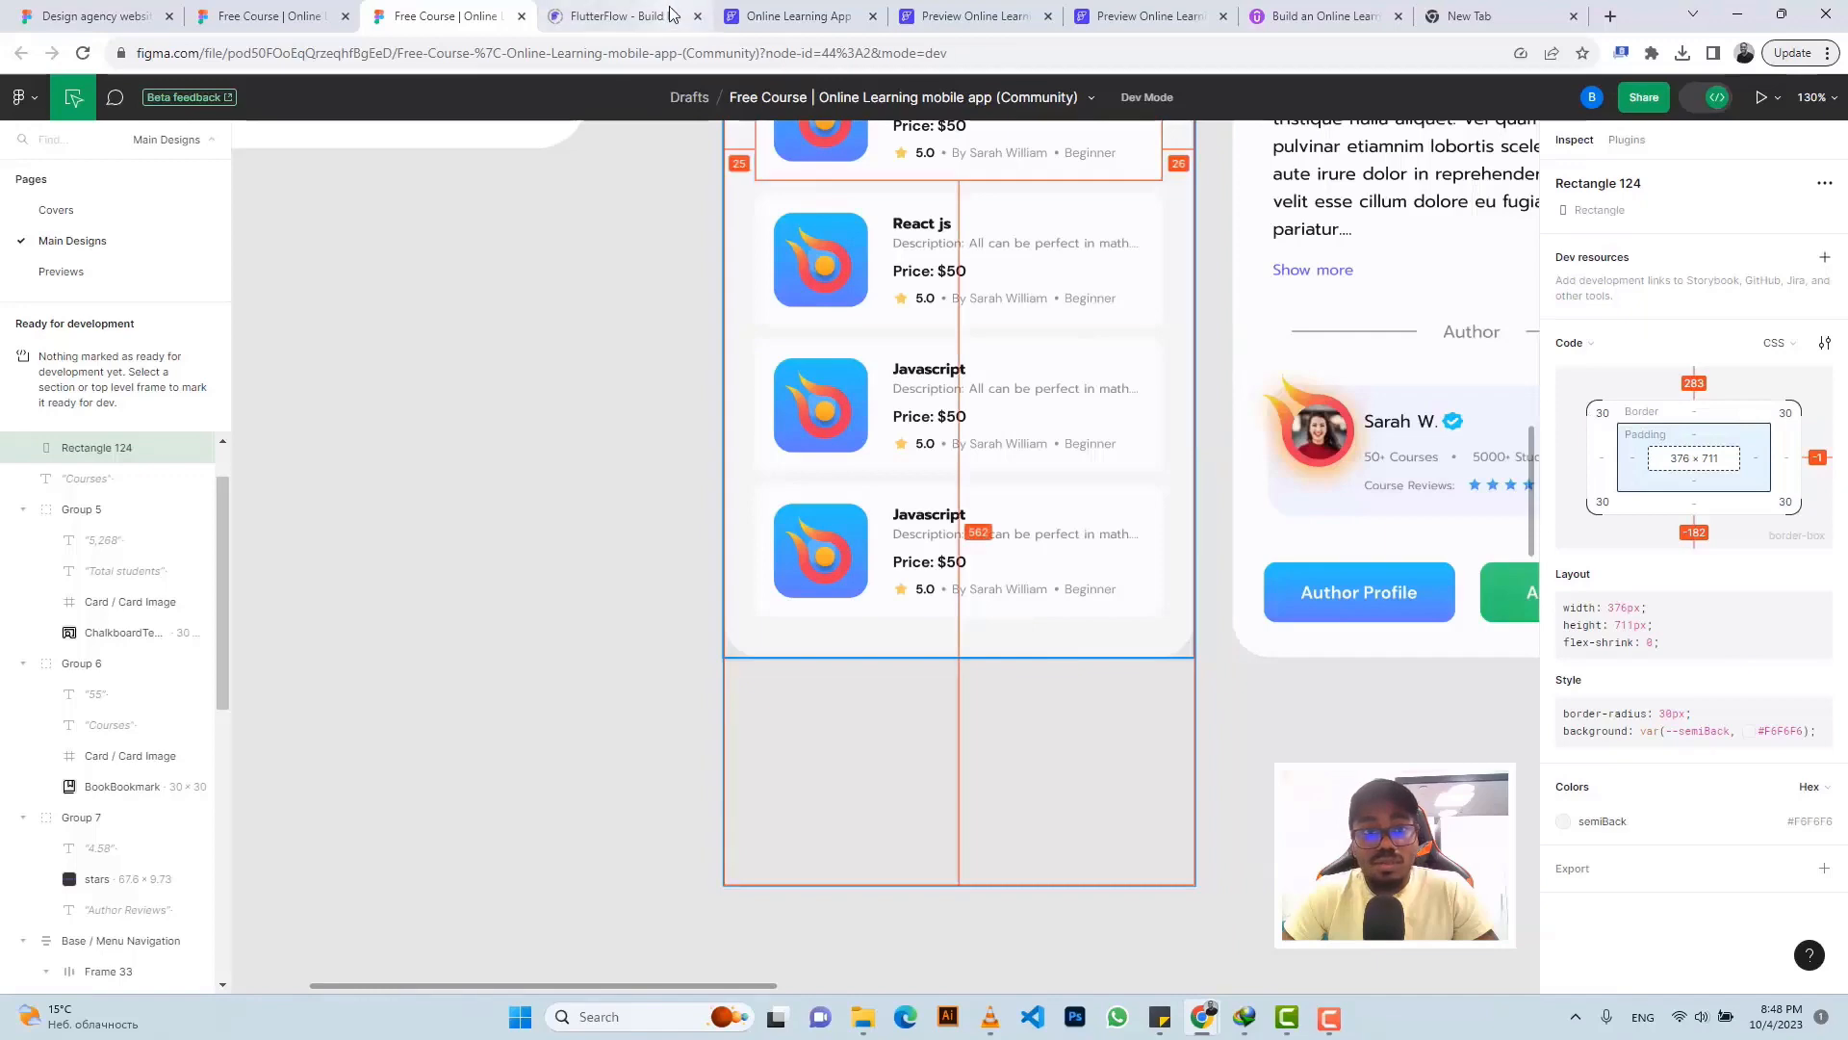
{"action": "left_click", "coordinate": [789, 15]}
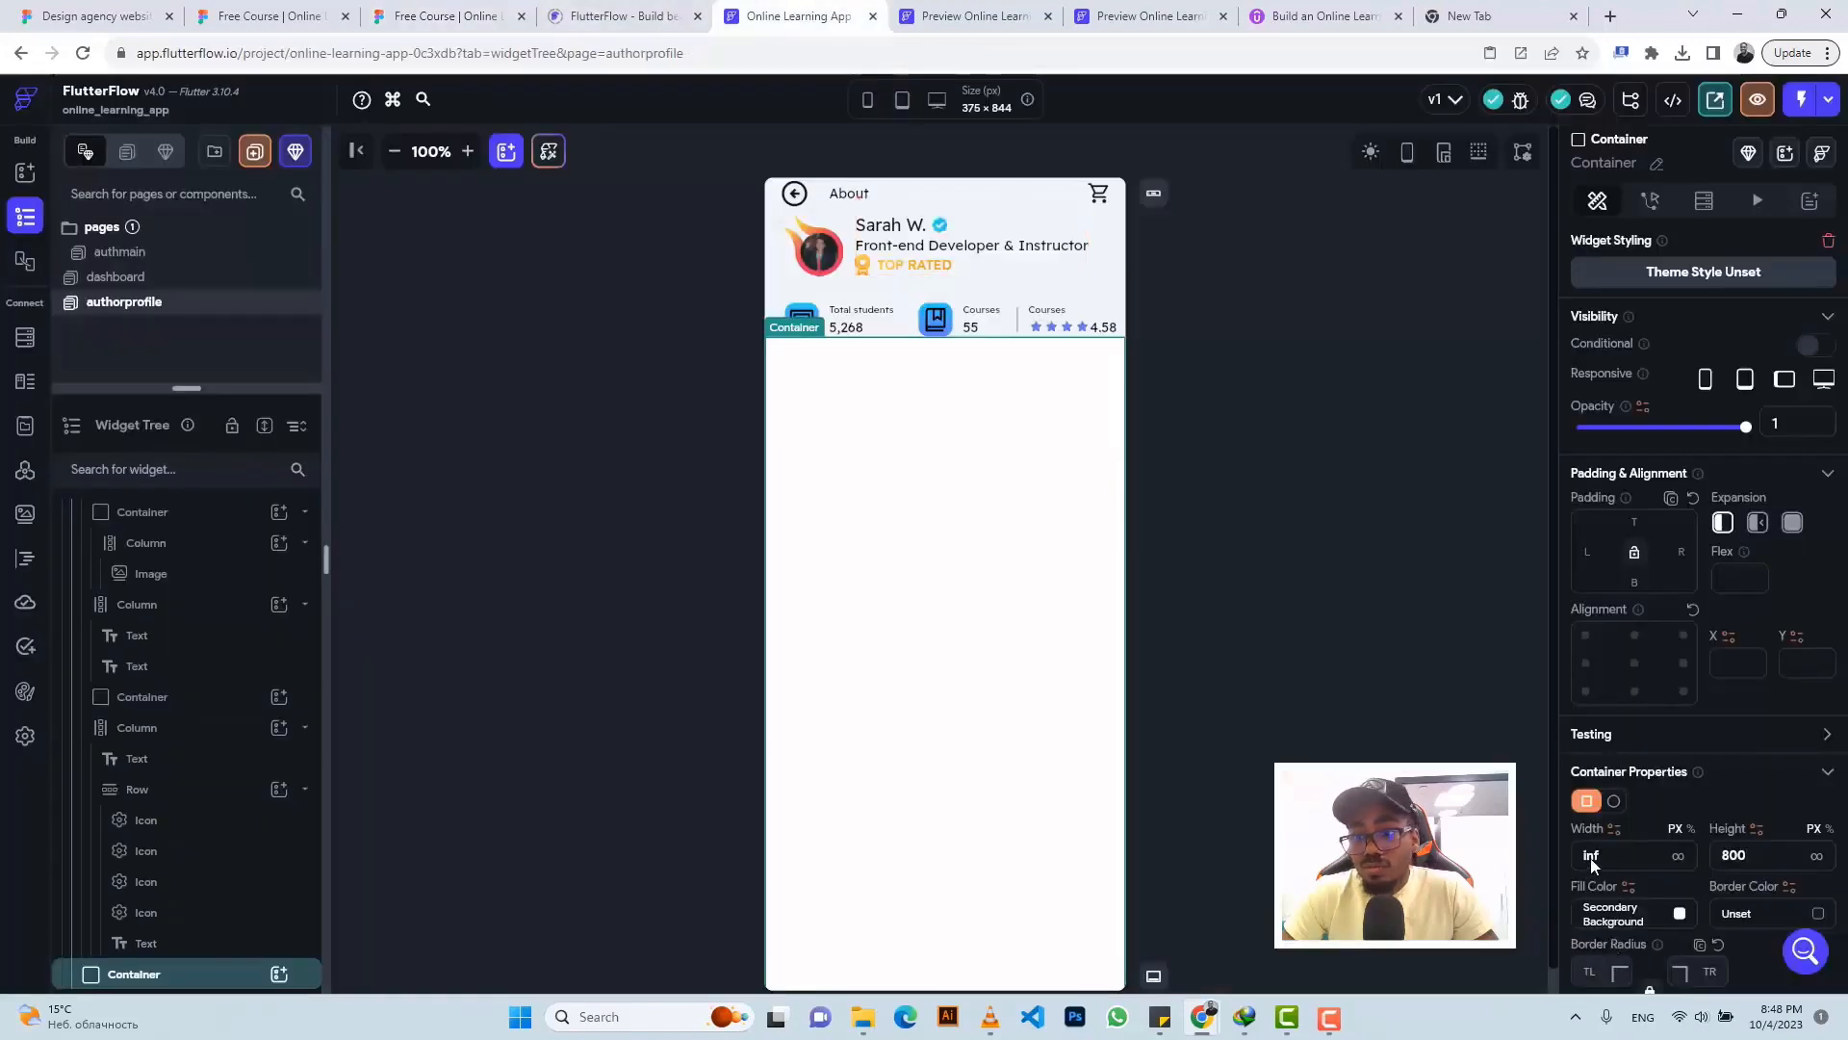
{"action": "scroll", "coordinate": [1592, 847], "scroll_direction": "down", "scroll_amount": 3}
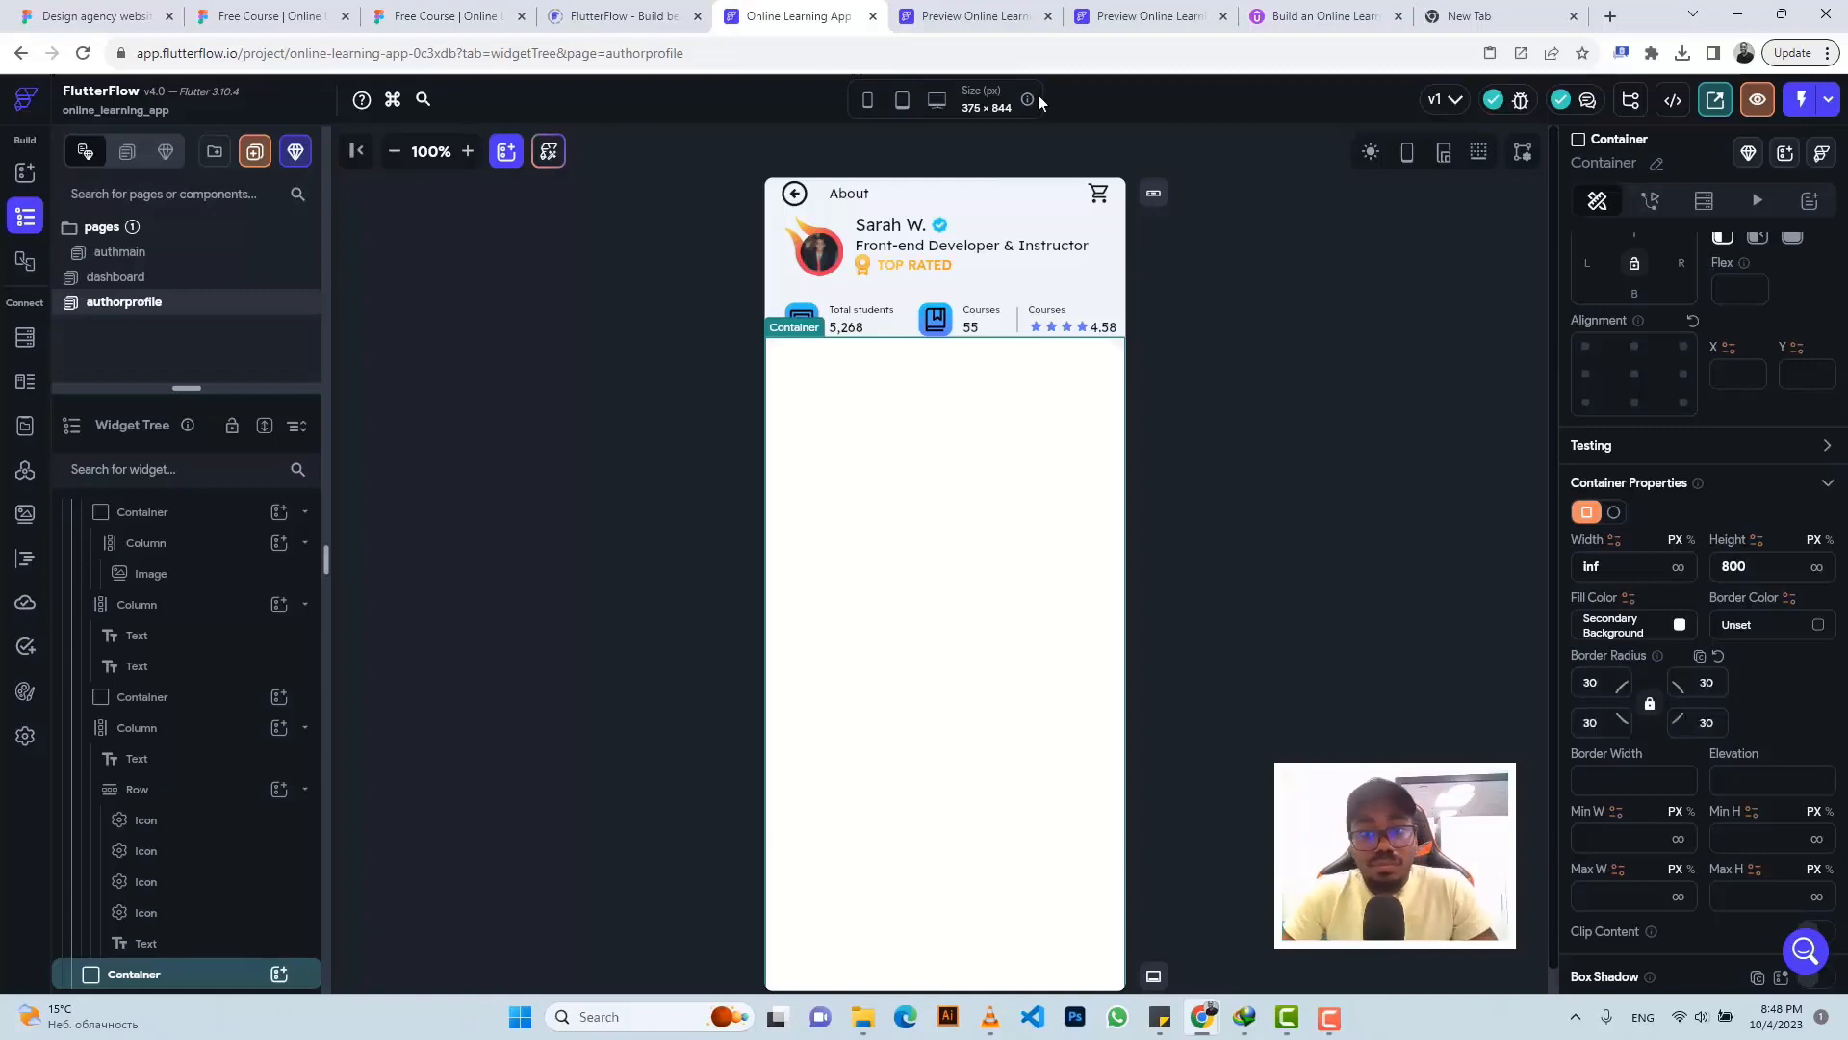
- Copy #F6F6F6 from Figma and apply it as the container's fill colour
{"action": "left_click", "coordinate": [460, 12]}
{"action": "scroll", "coordinate": [1060, 380], "scroll_direction": "up", "scroll_amount": 4}
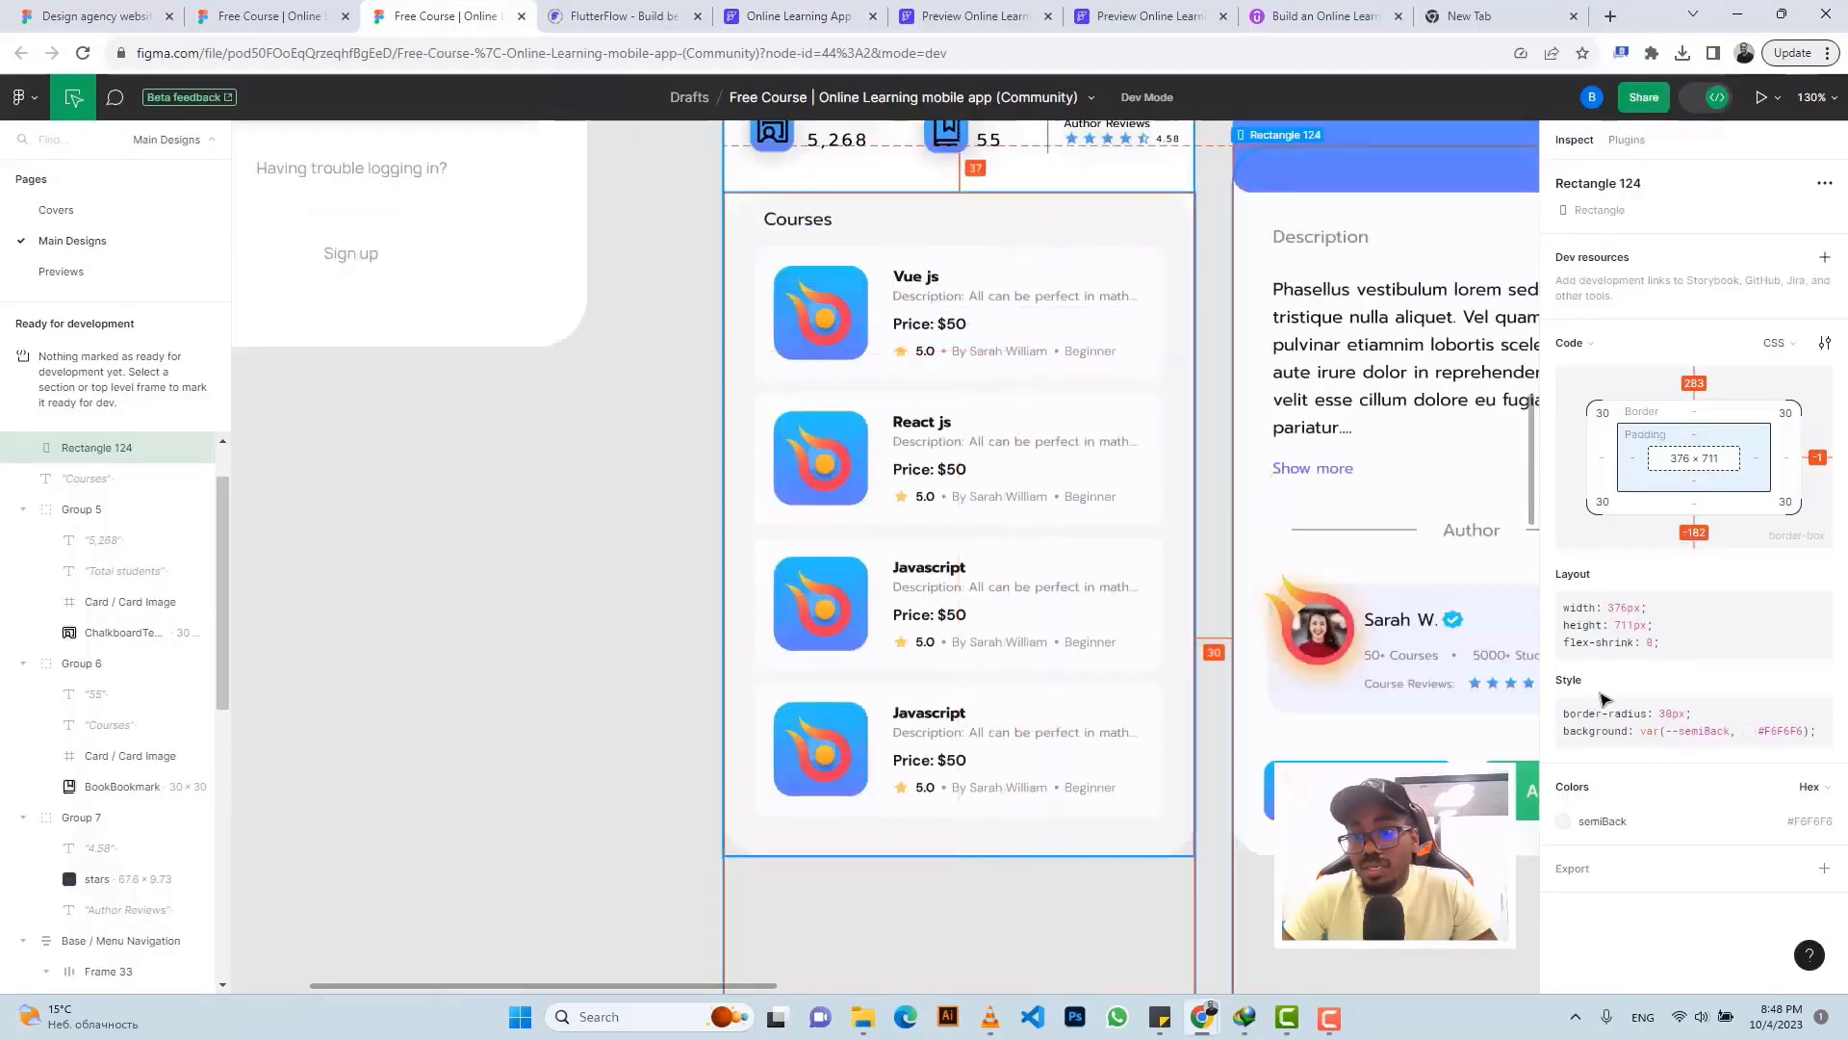
{"action": "left_click", "coordinate": [1804, 824]}
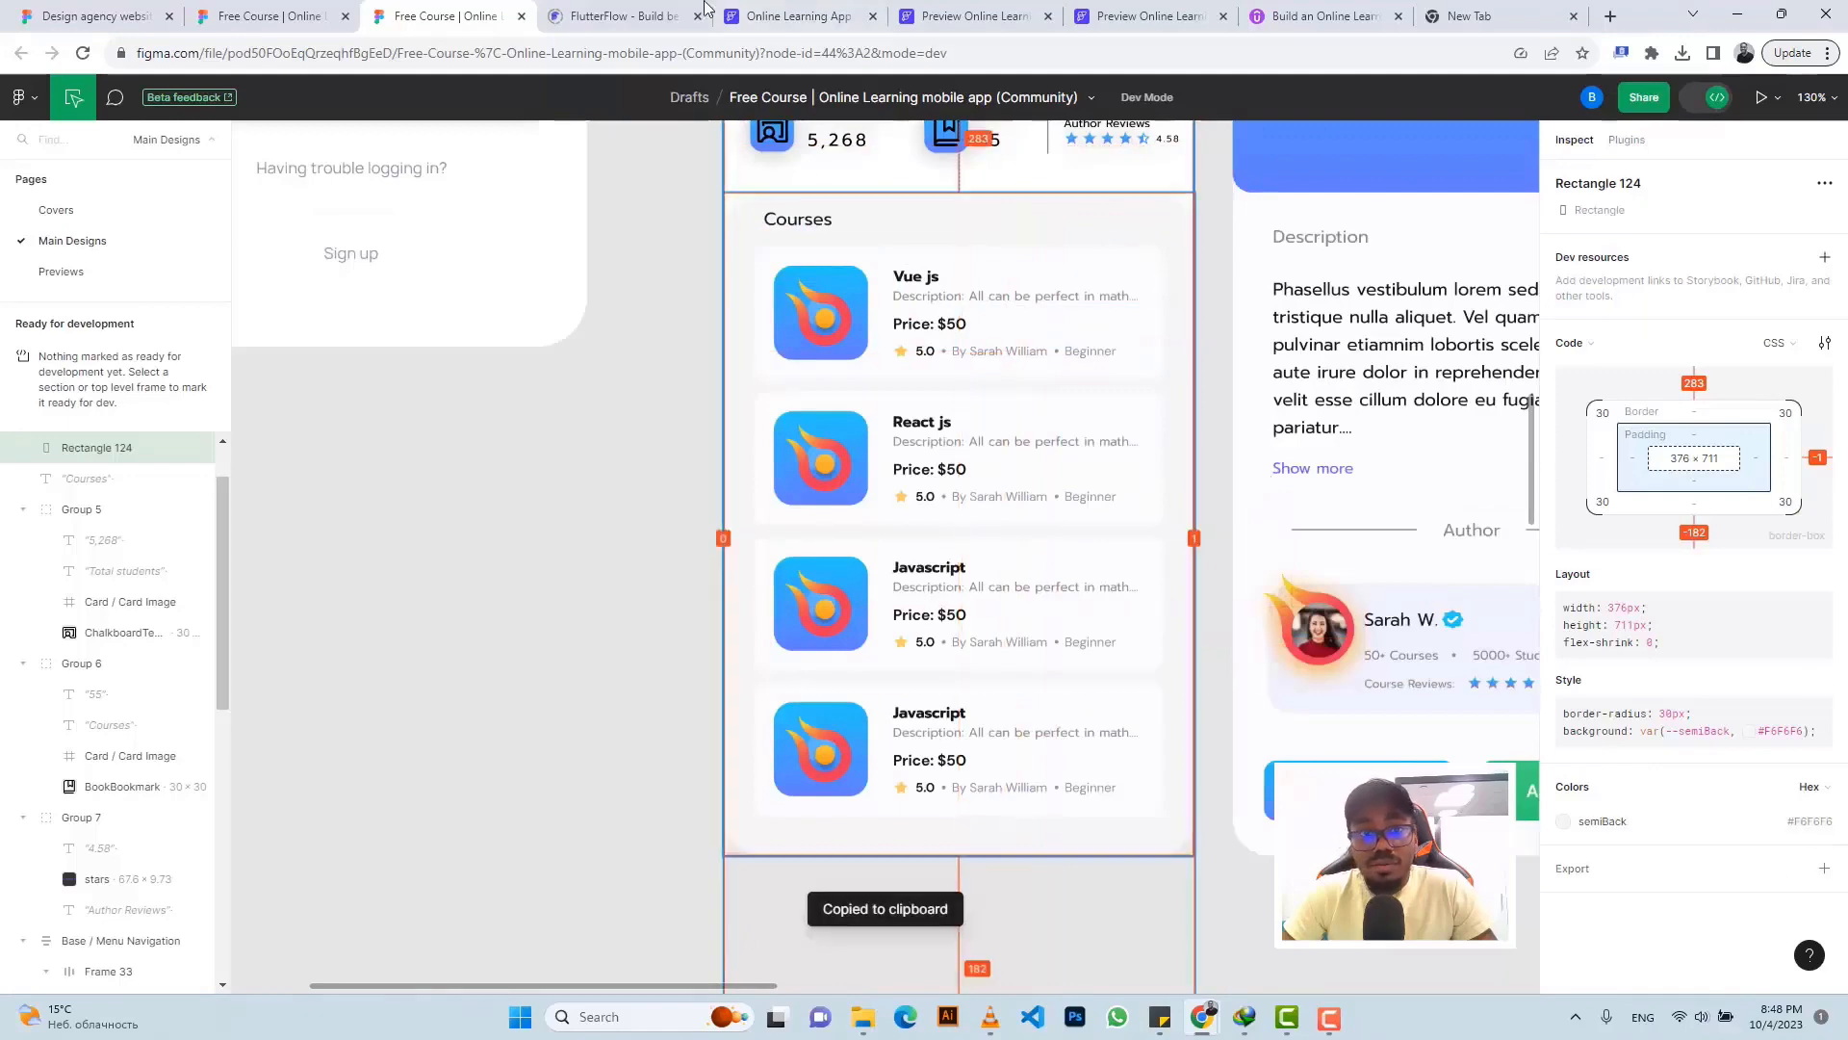
{"action": "left_click", "coordinate": [791, 15]}
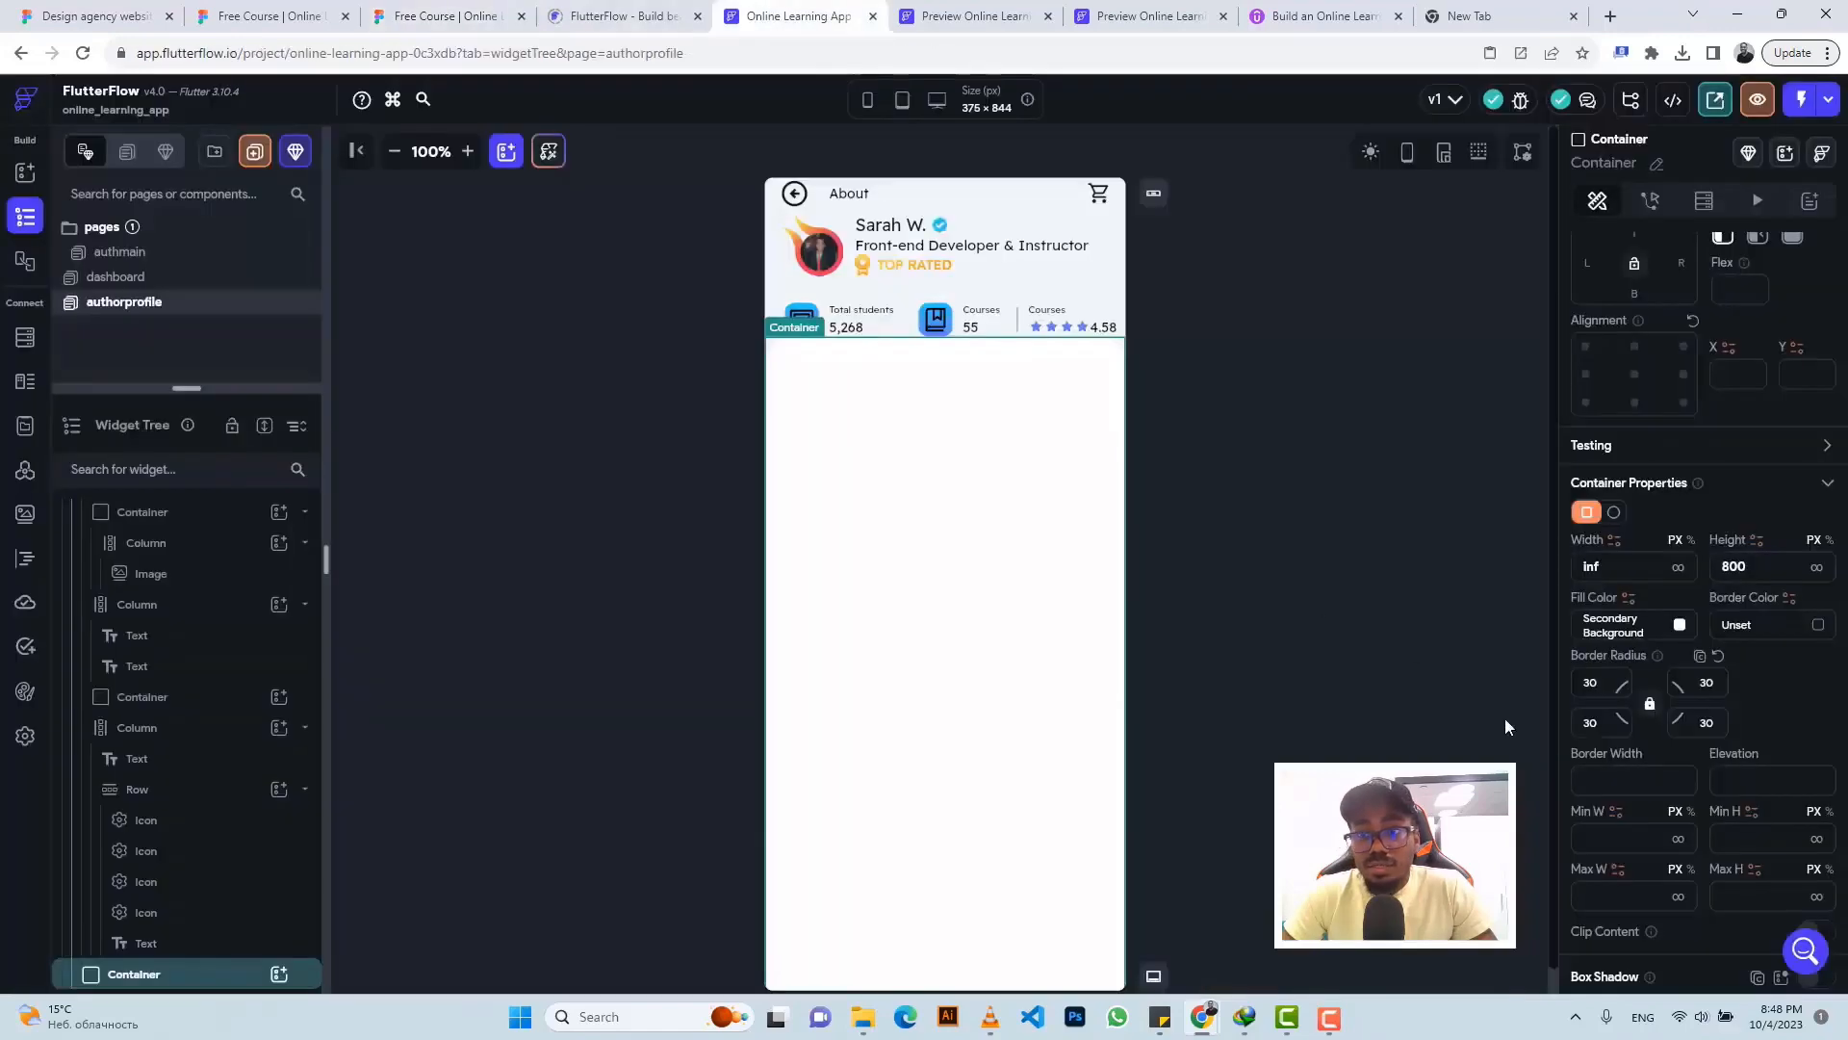
{"action": "left_click", "coordinate": [1615, 630]}
{"action": "key", "text": "ctrl+v"}
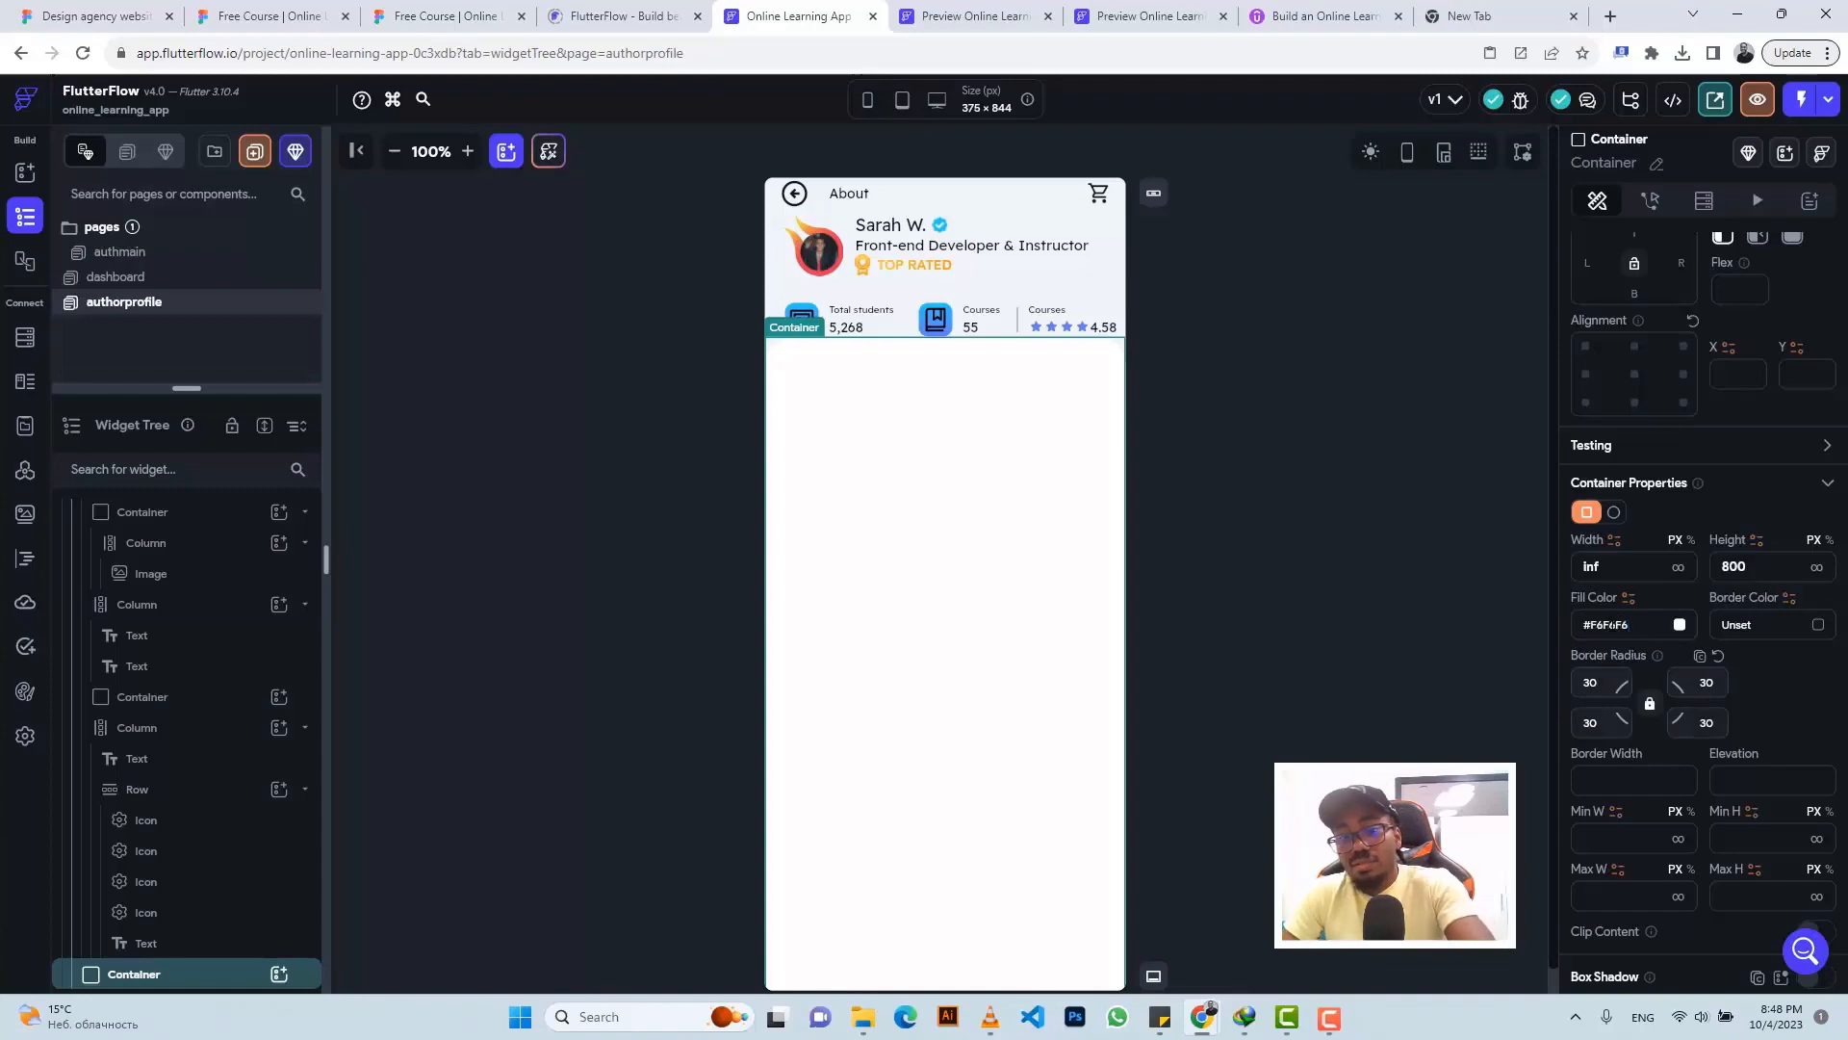
{"action": "key", "text": "Return"}
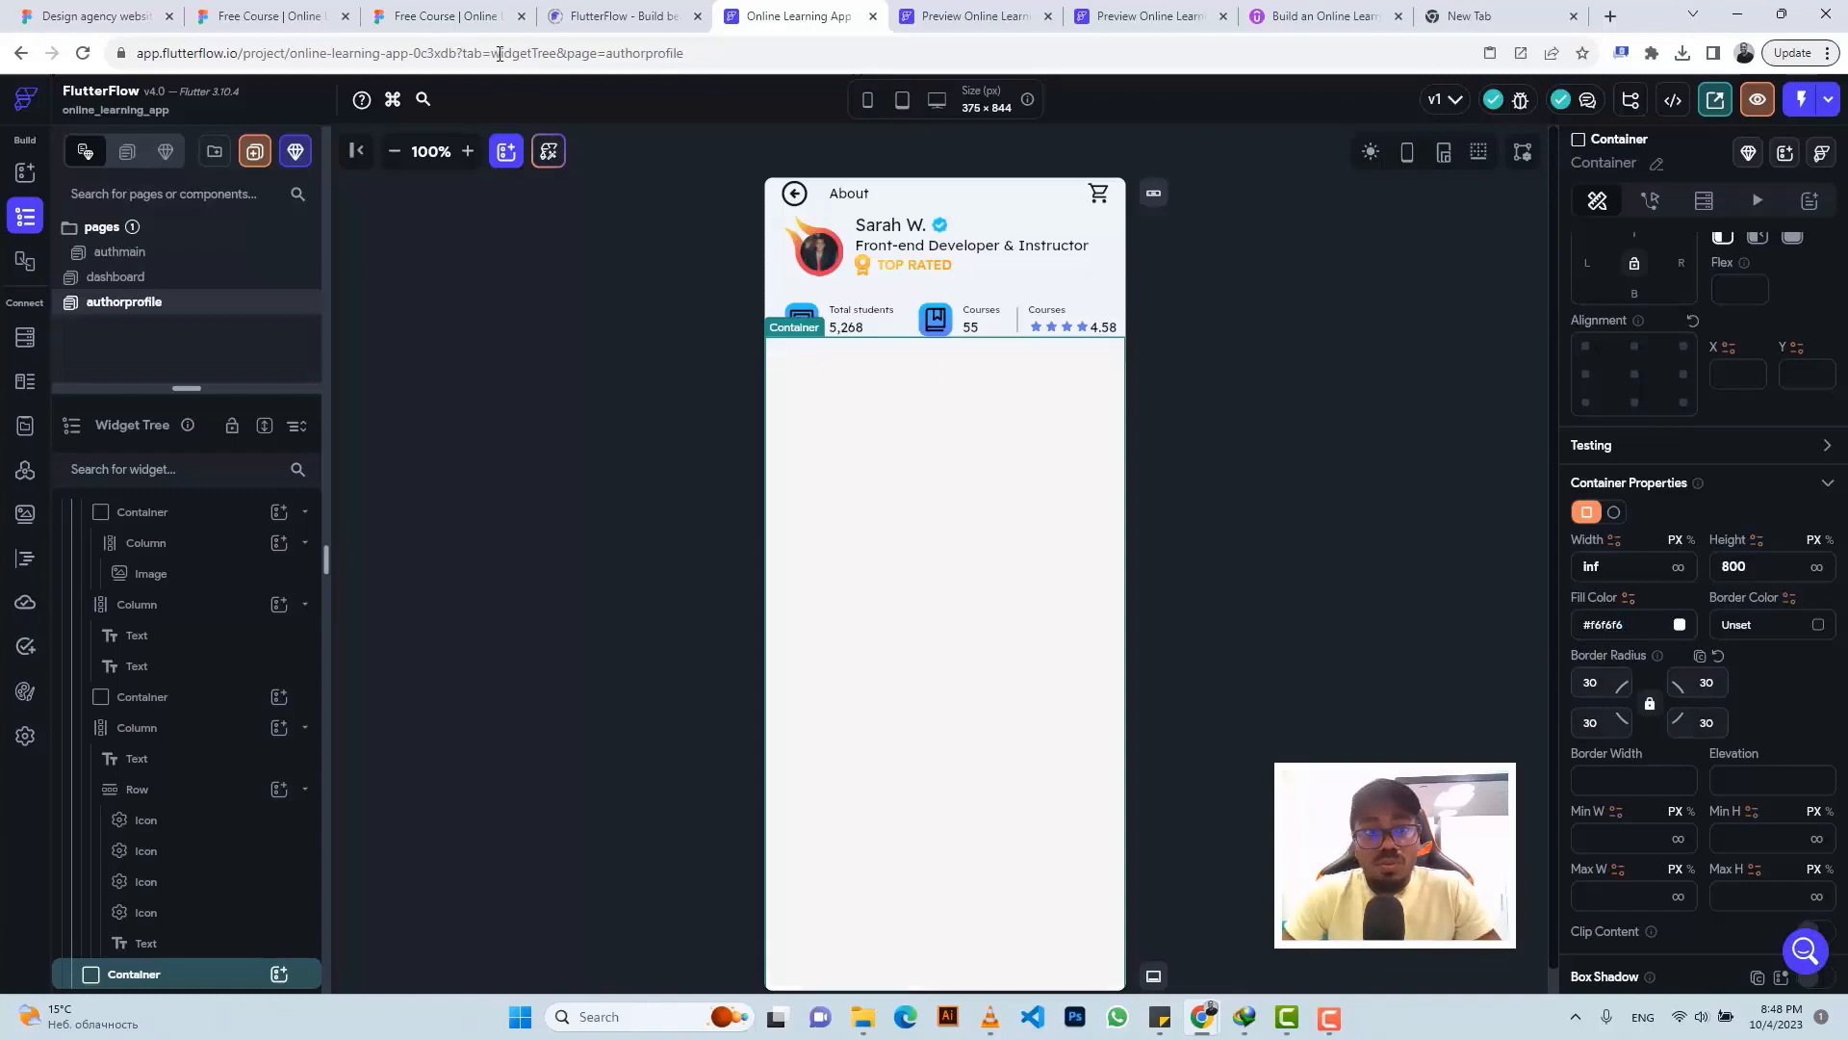
{"action": "left_click", "coordinate": [444, 15]}
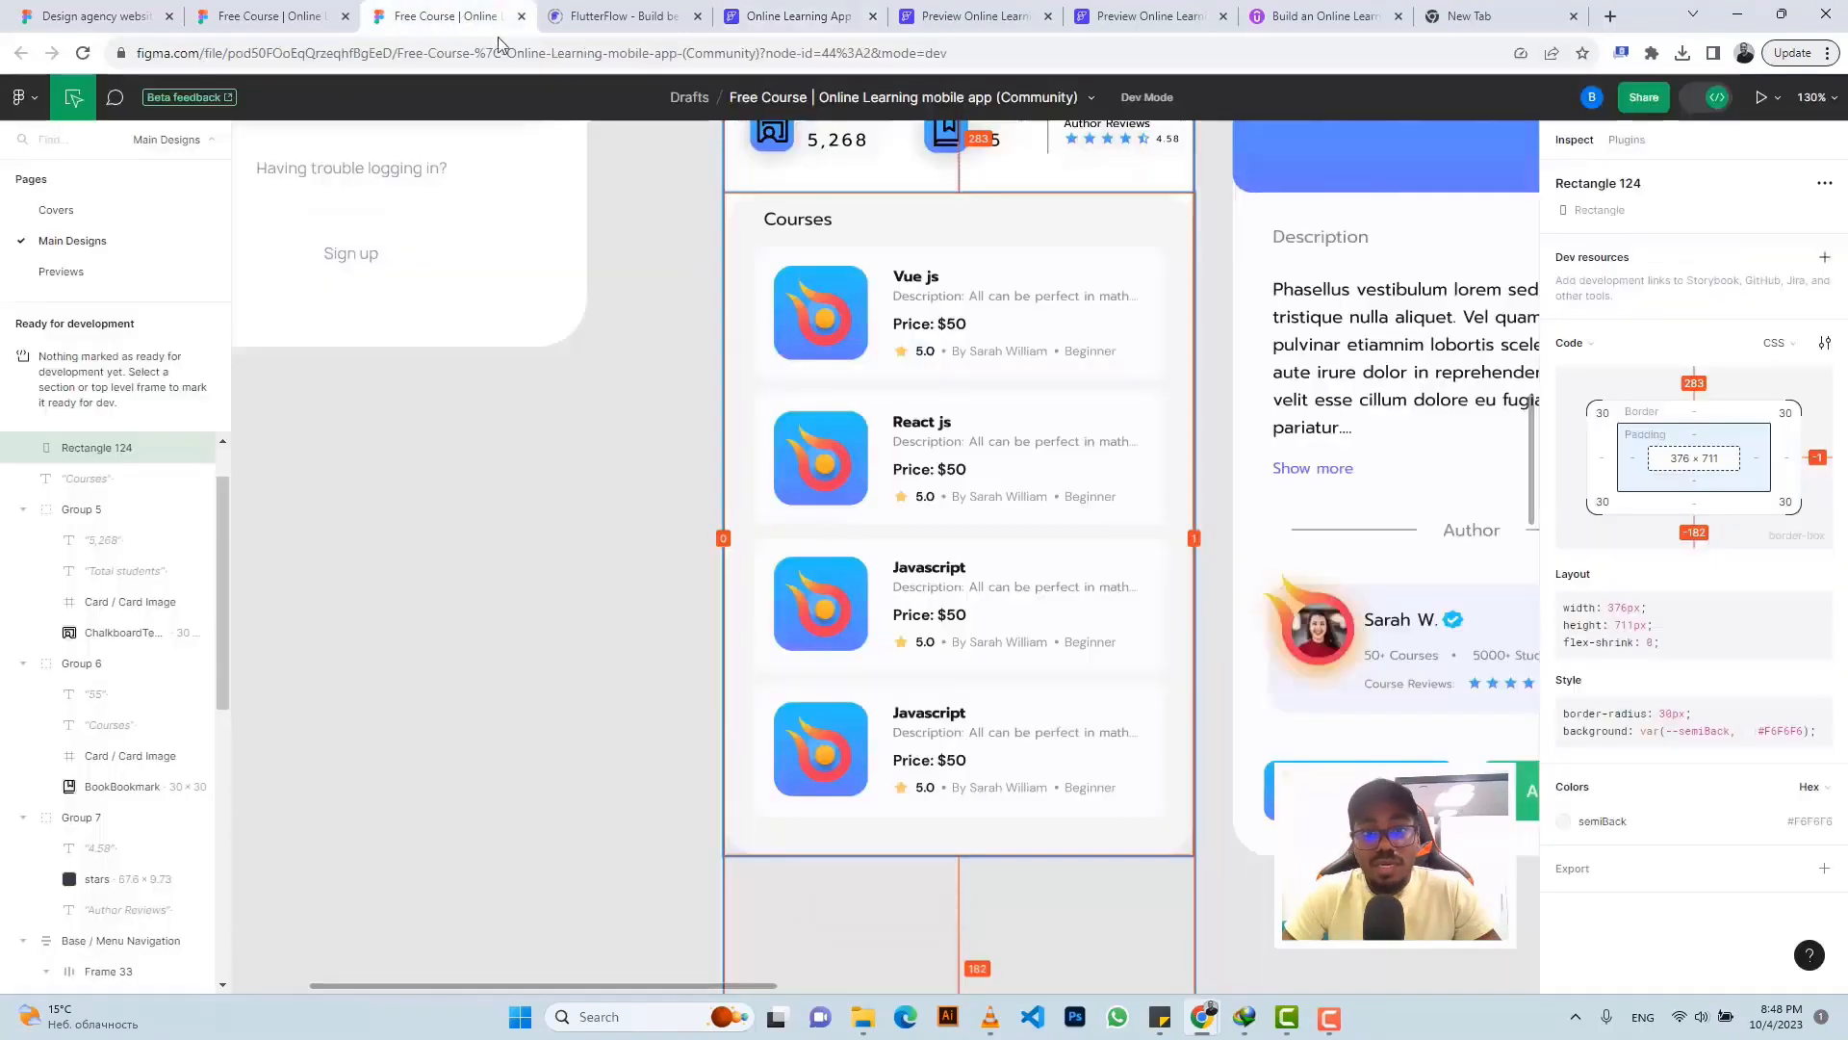
- Copy the 'Courses' heading text from the Figma Inspect panel
{"action": "left_click", "coordinate": [795, 223]}
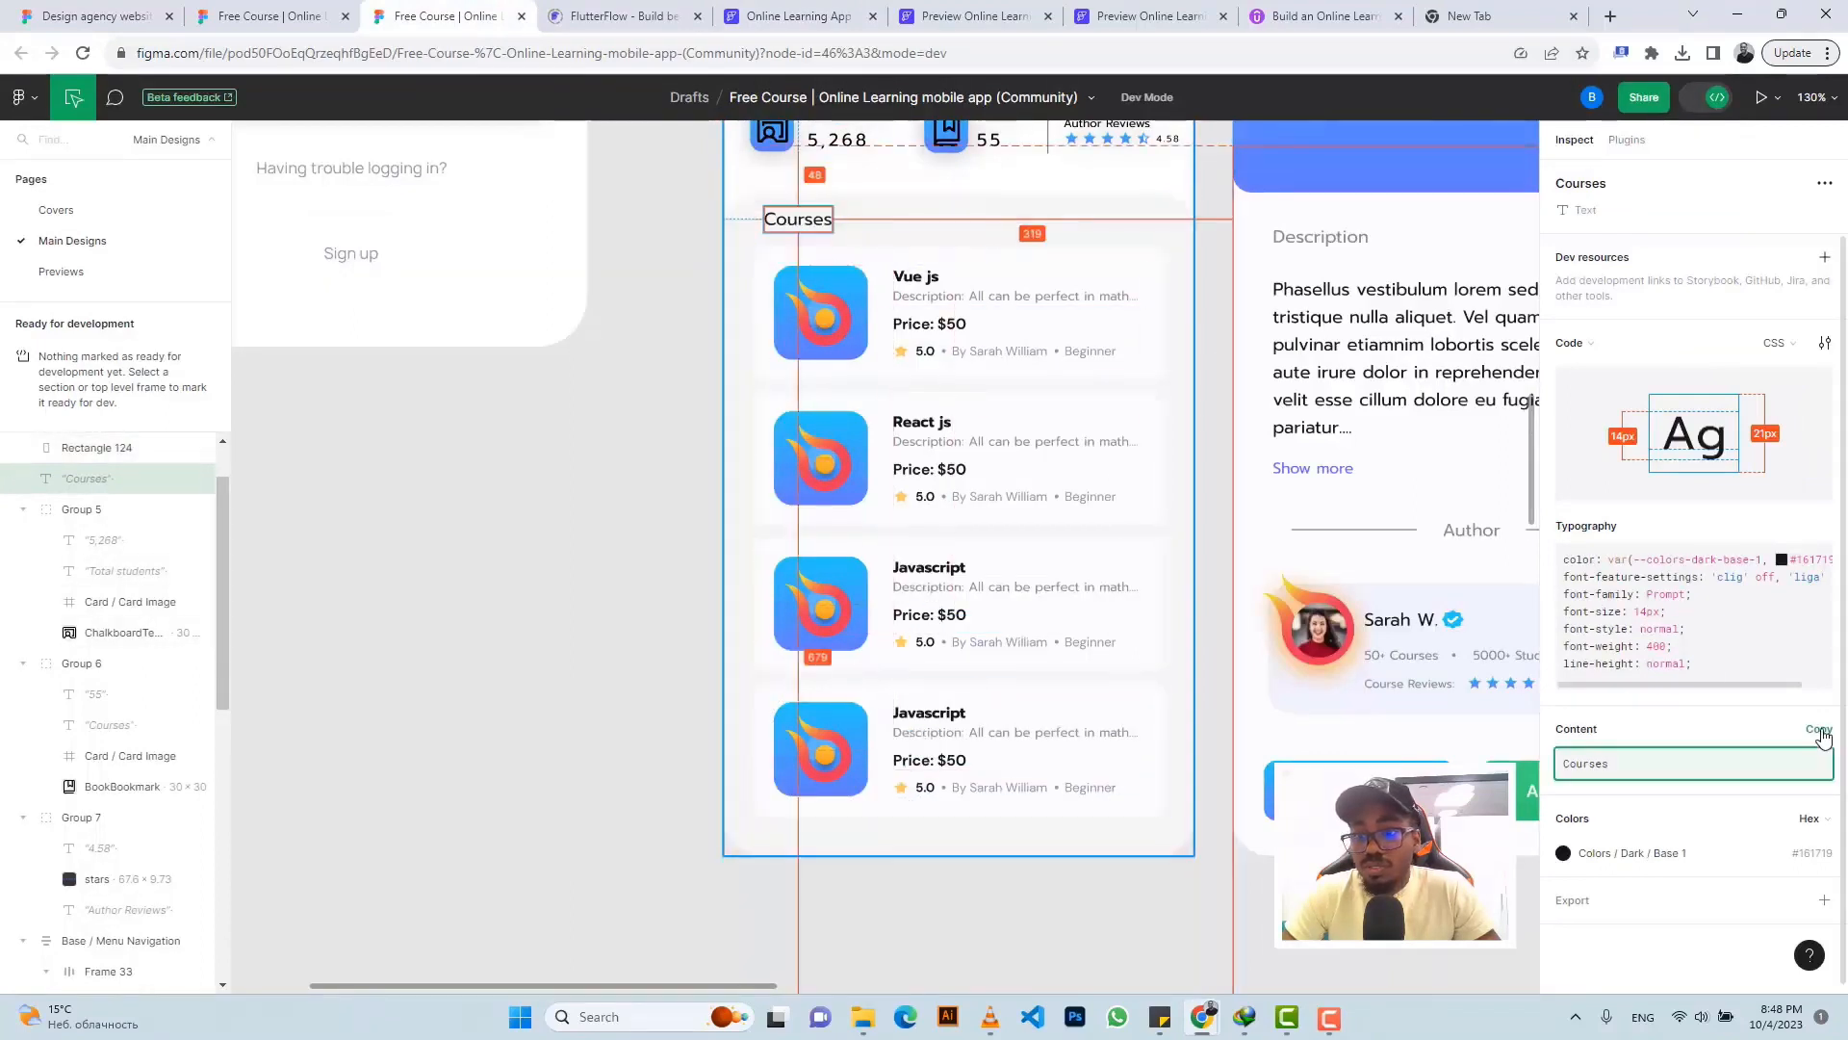
{"action": "left_click", "coordinate": [1816, 760]}
{"action": "left_click", "coordinate": [792, 17]}
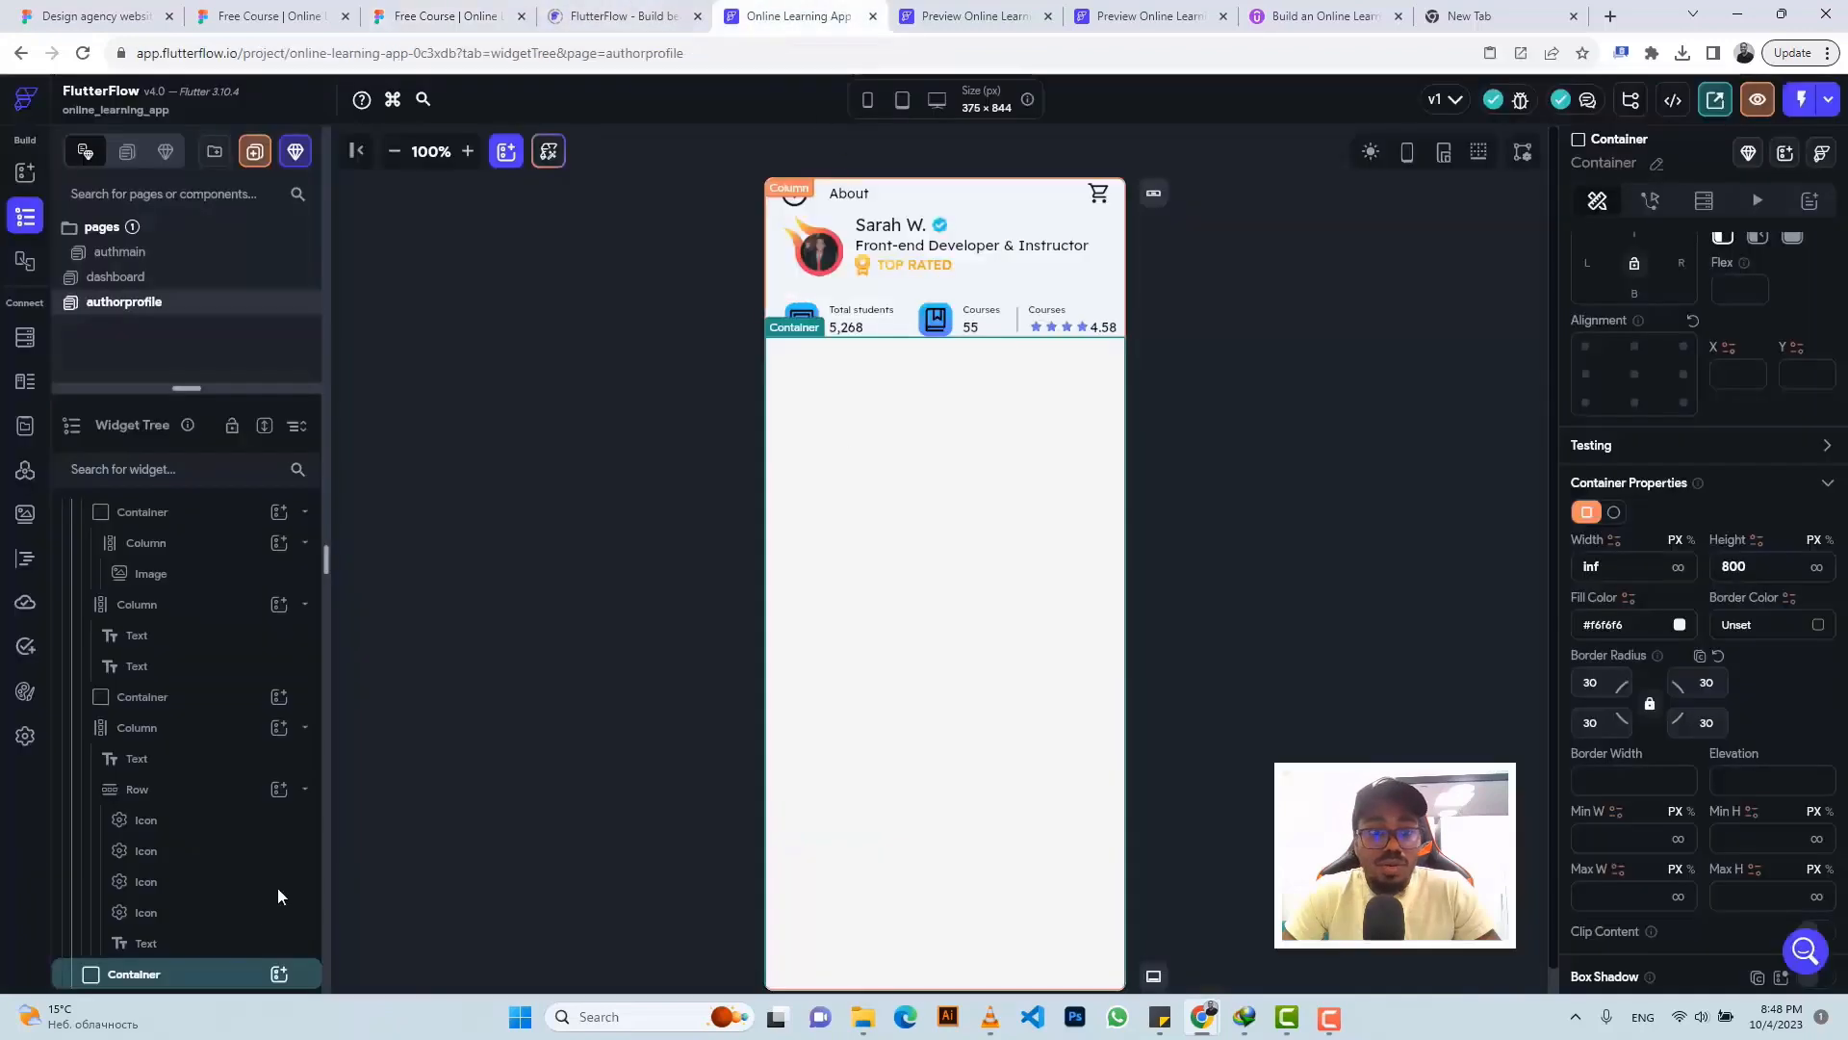
- Nest a Column, Row and Text in the container and set the text to 'Courses'
{"action": "left_click", "coordinate": [279, 974]}
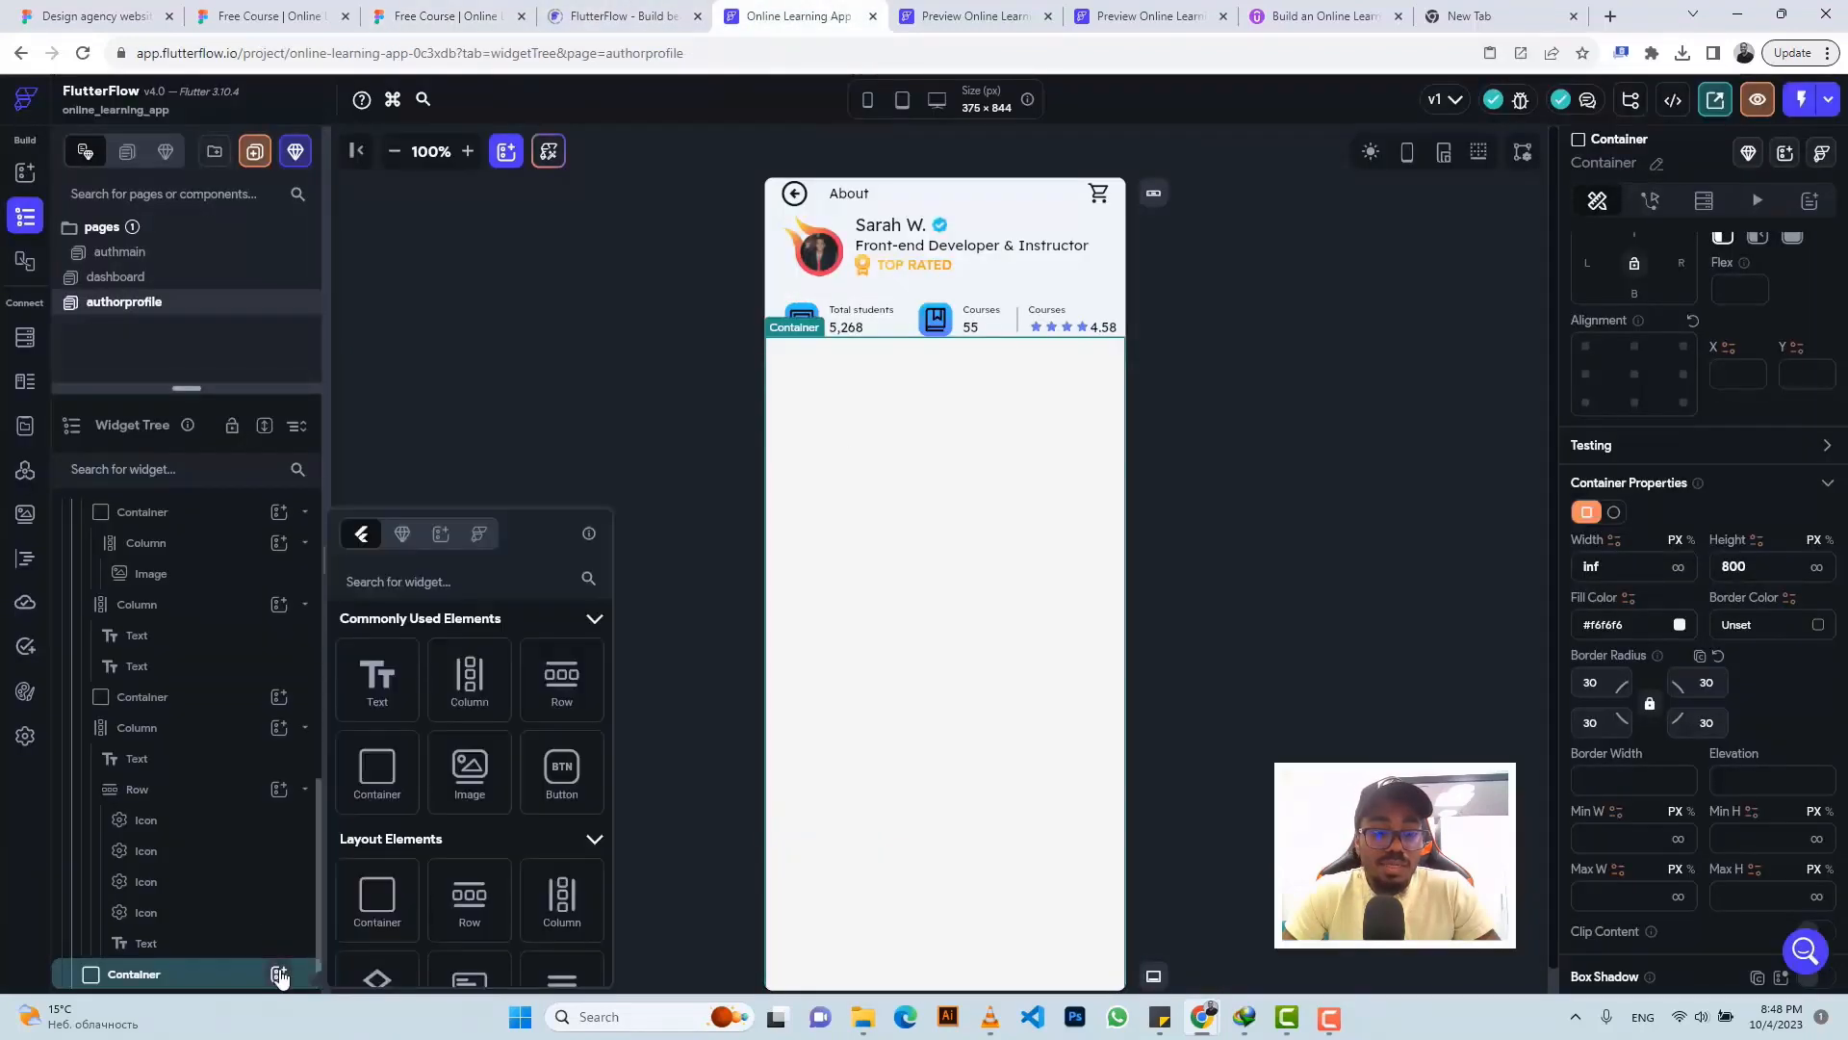
{"action": "left_click", "coordinate": [471, 685]}
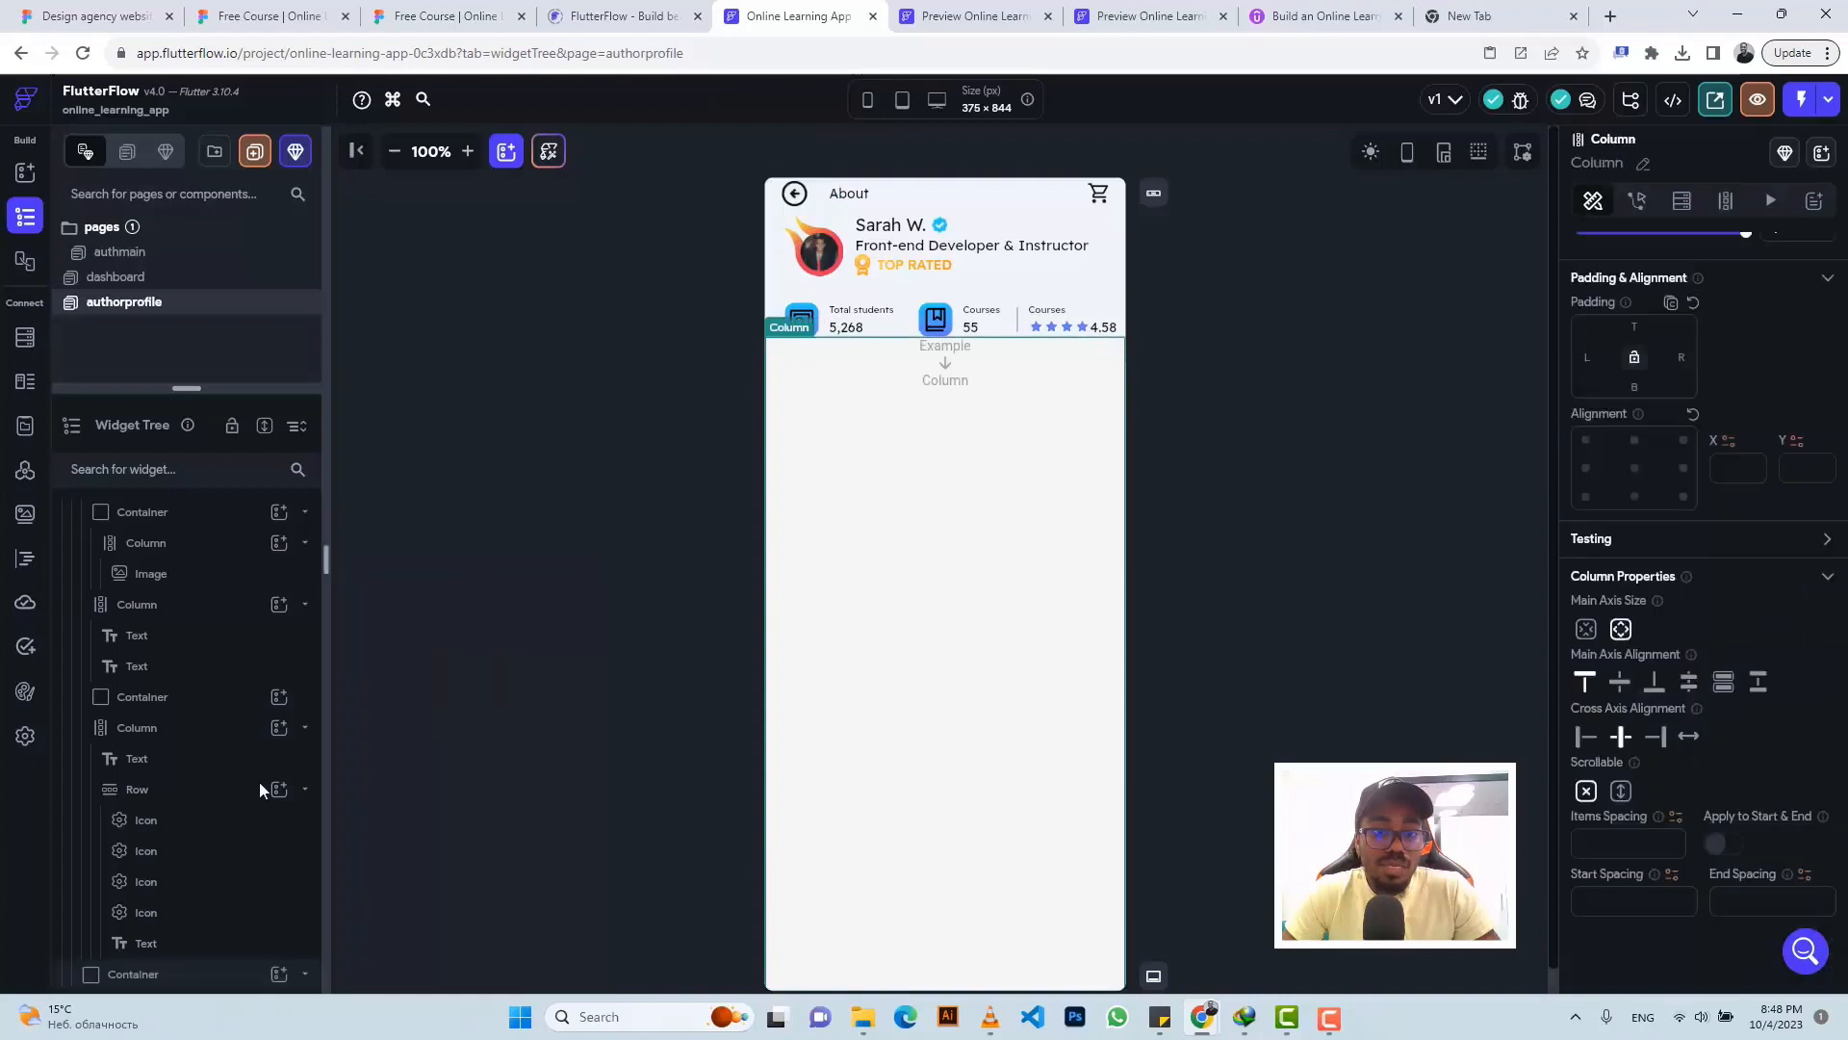
{"action": "left_click", "coordinate": [279, 975]}
{"action": "left_click", "coordinate": [563, 679]}
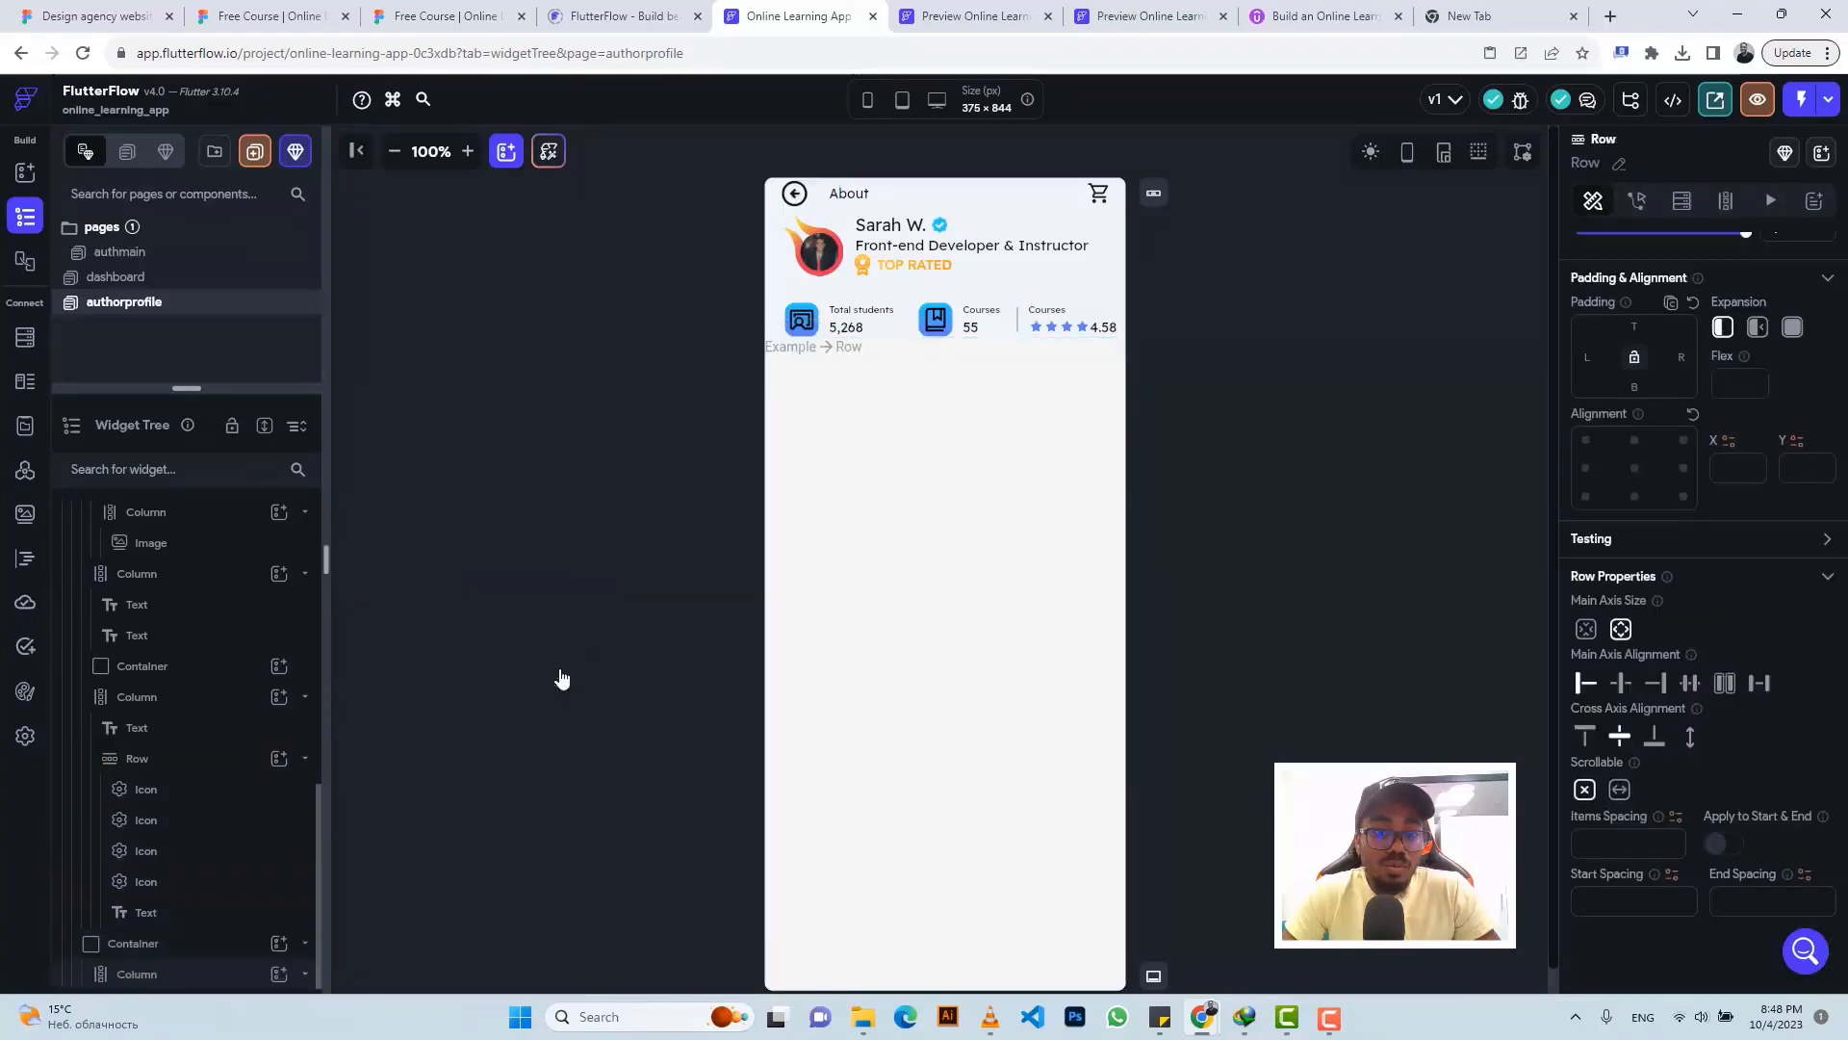
{"action": "scroll", "coordinate": [196, 768], "scroll_direction": "down", "scroll_amount": 1}
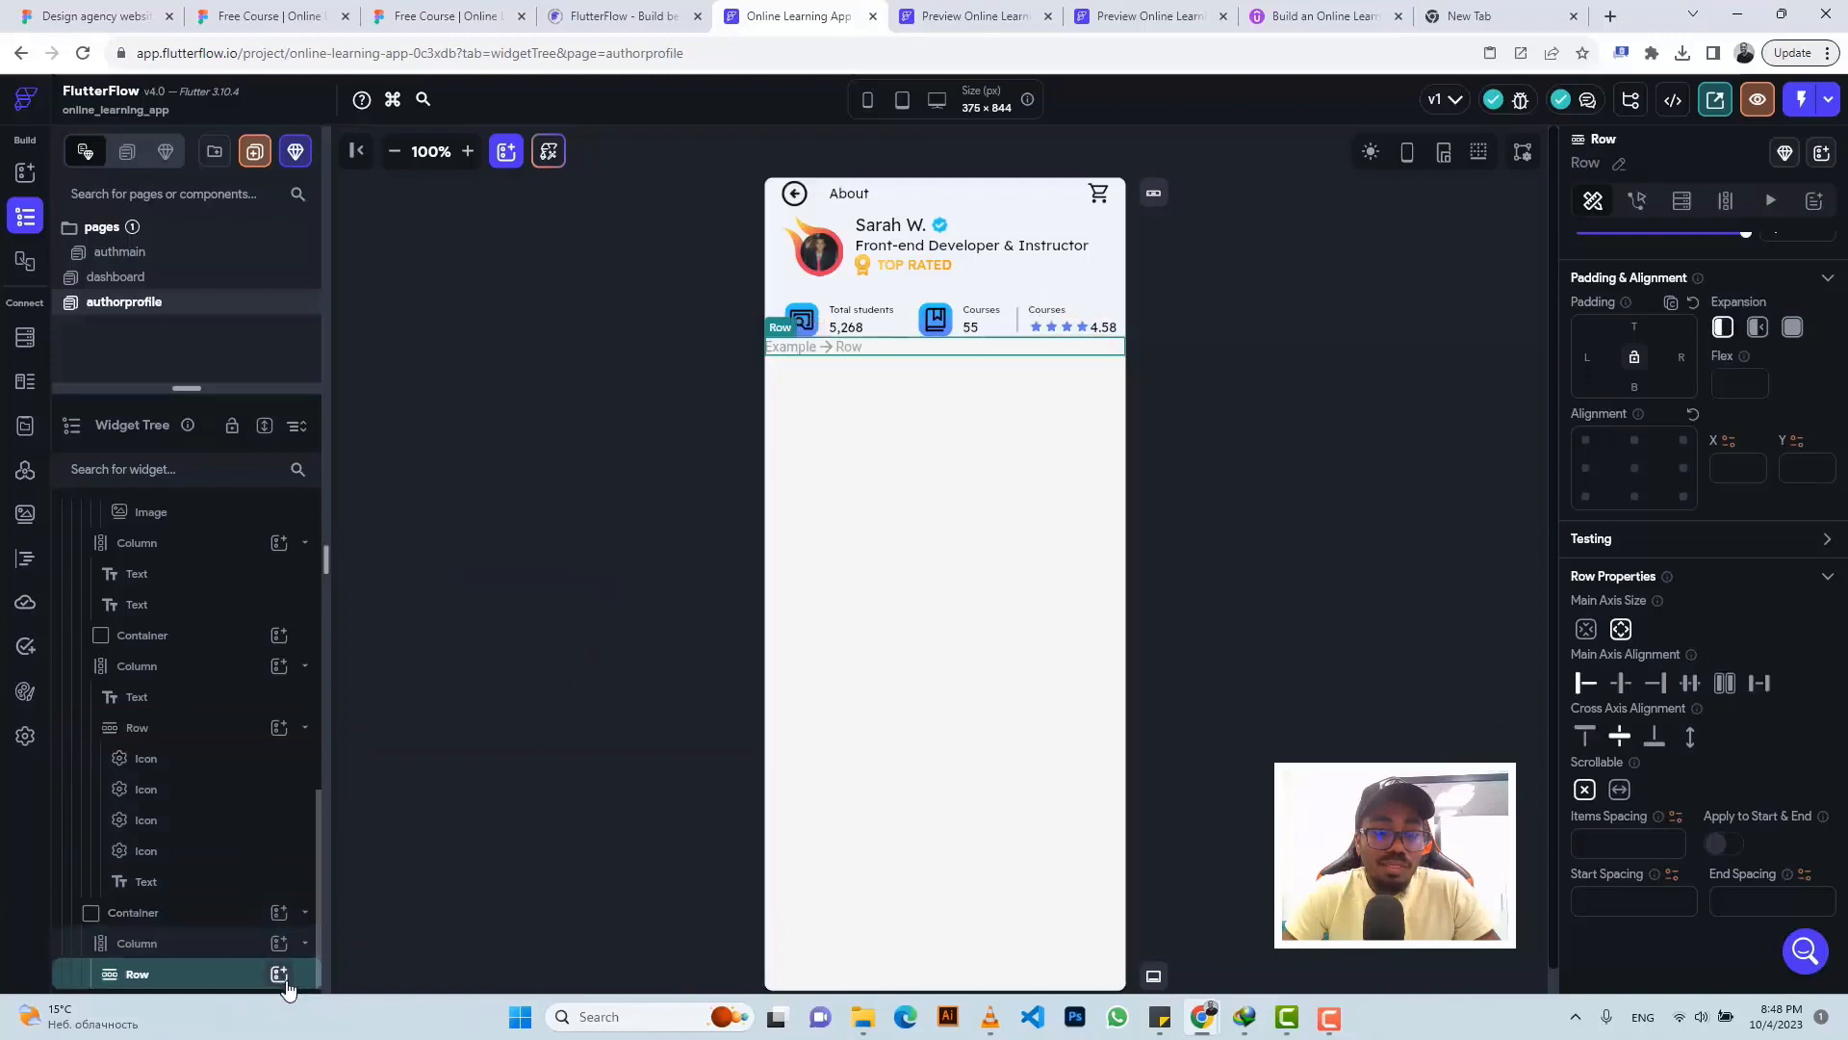
{"action": "left_click", "coordinate": [283, 978]}
{"action": "left_click", "coordinate": [377, 693]}
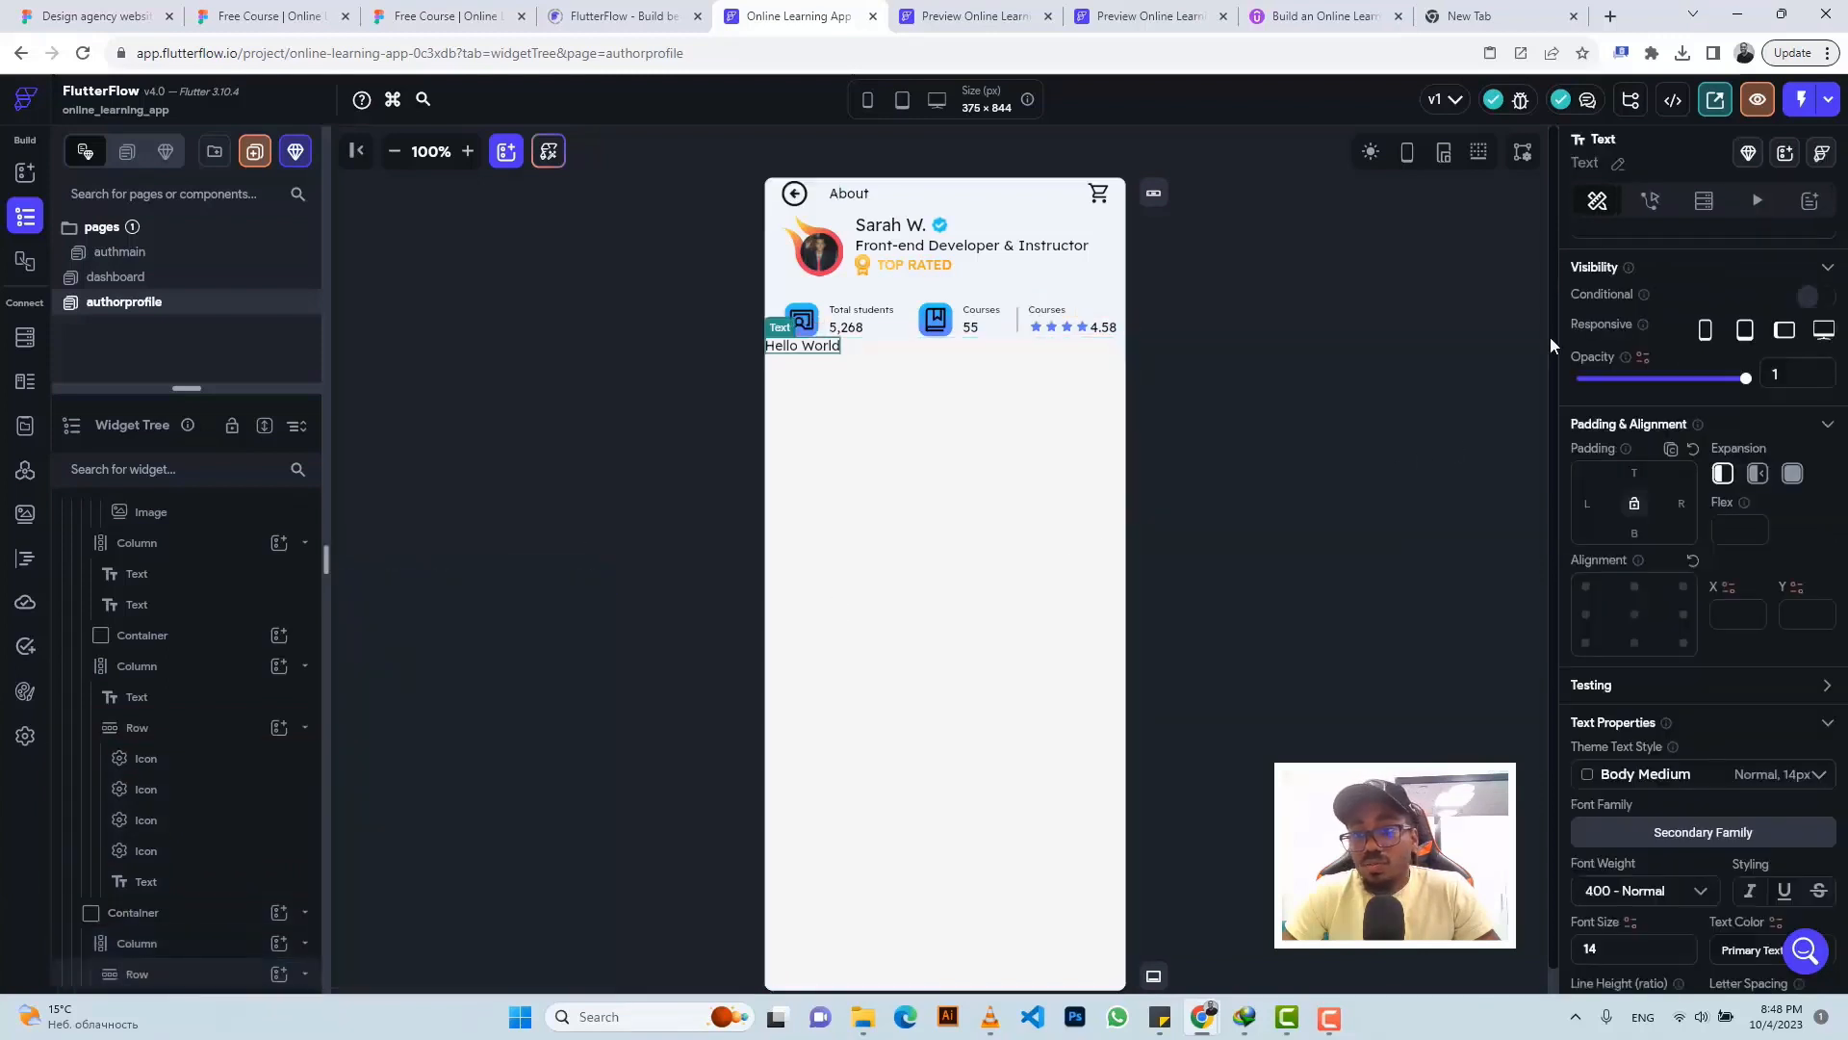
{"action": "scroll", "coordinate": [1627, 337], "scroll_direction": "up", "scroll_amount": 2}
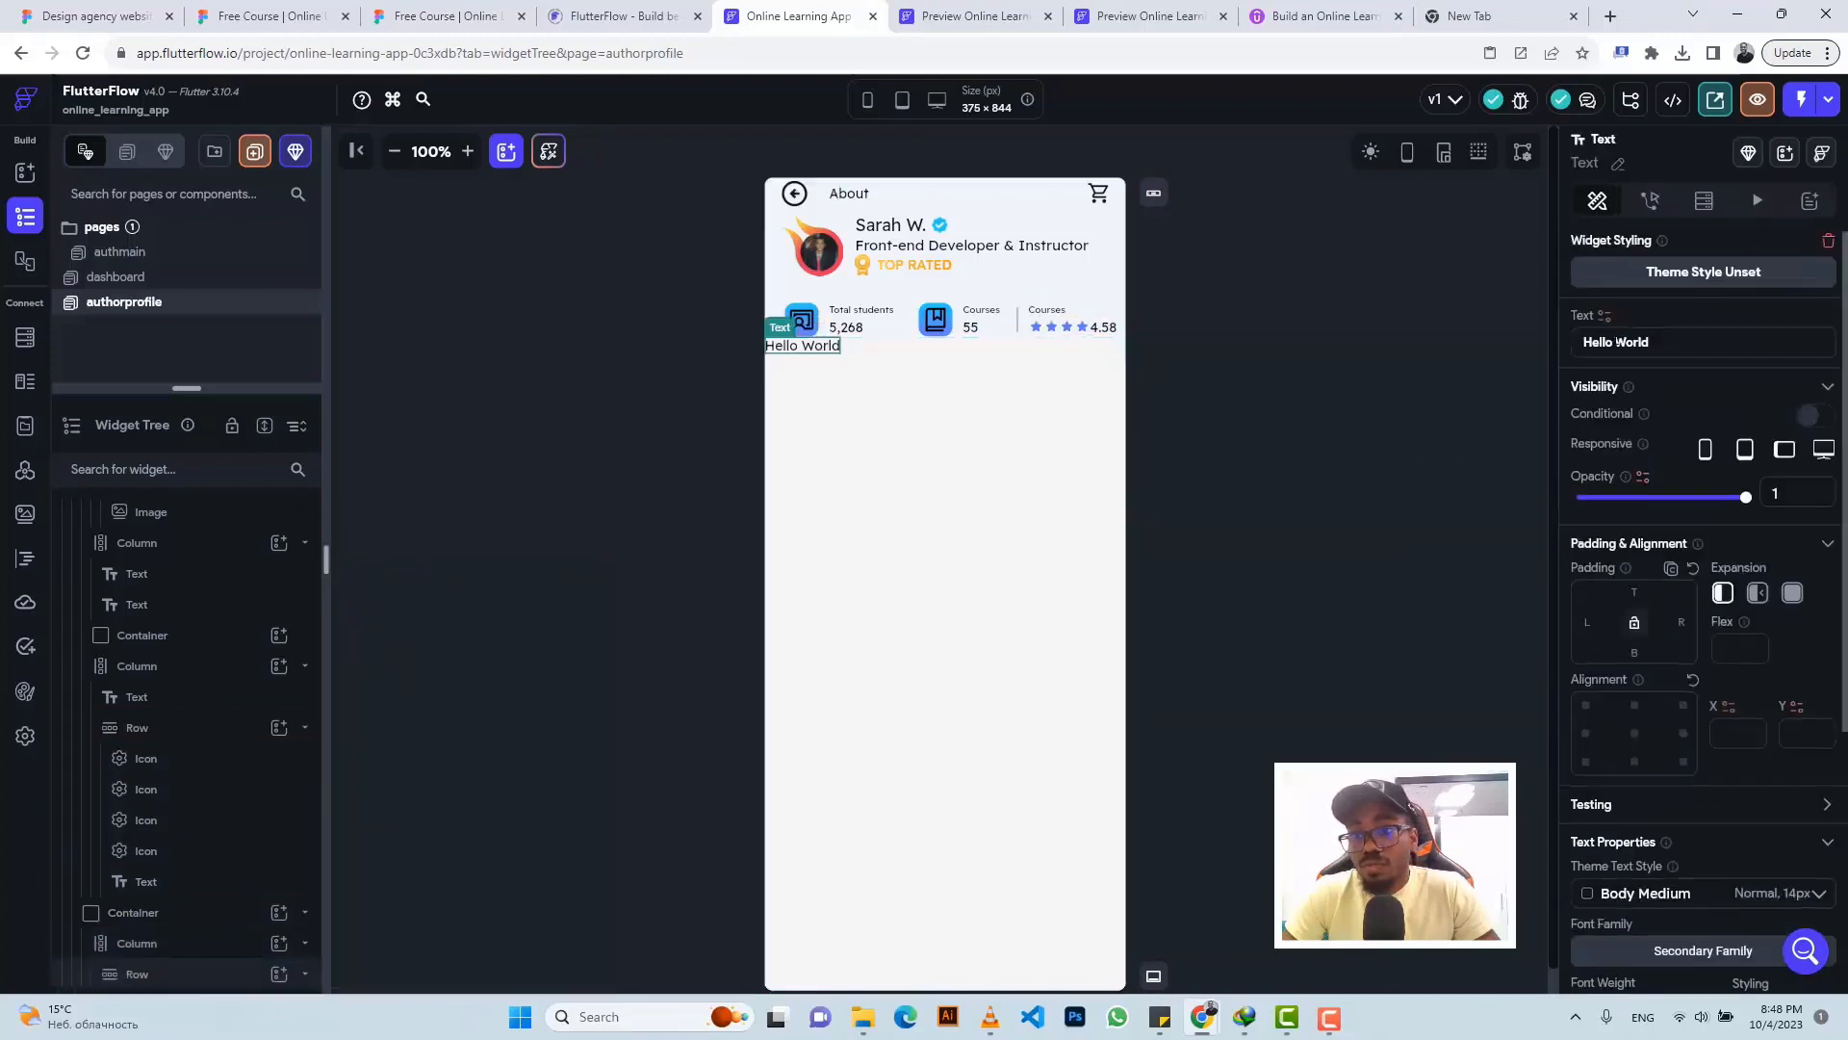
{"action": "triple_click", "coordinate": [1618, 341]}
{"action": "type", "text": "Courses"}
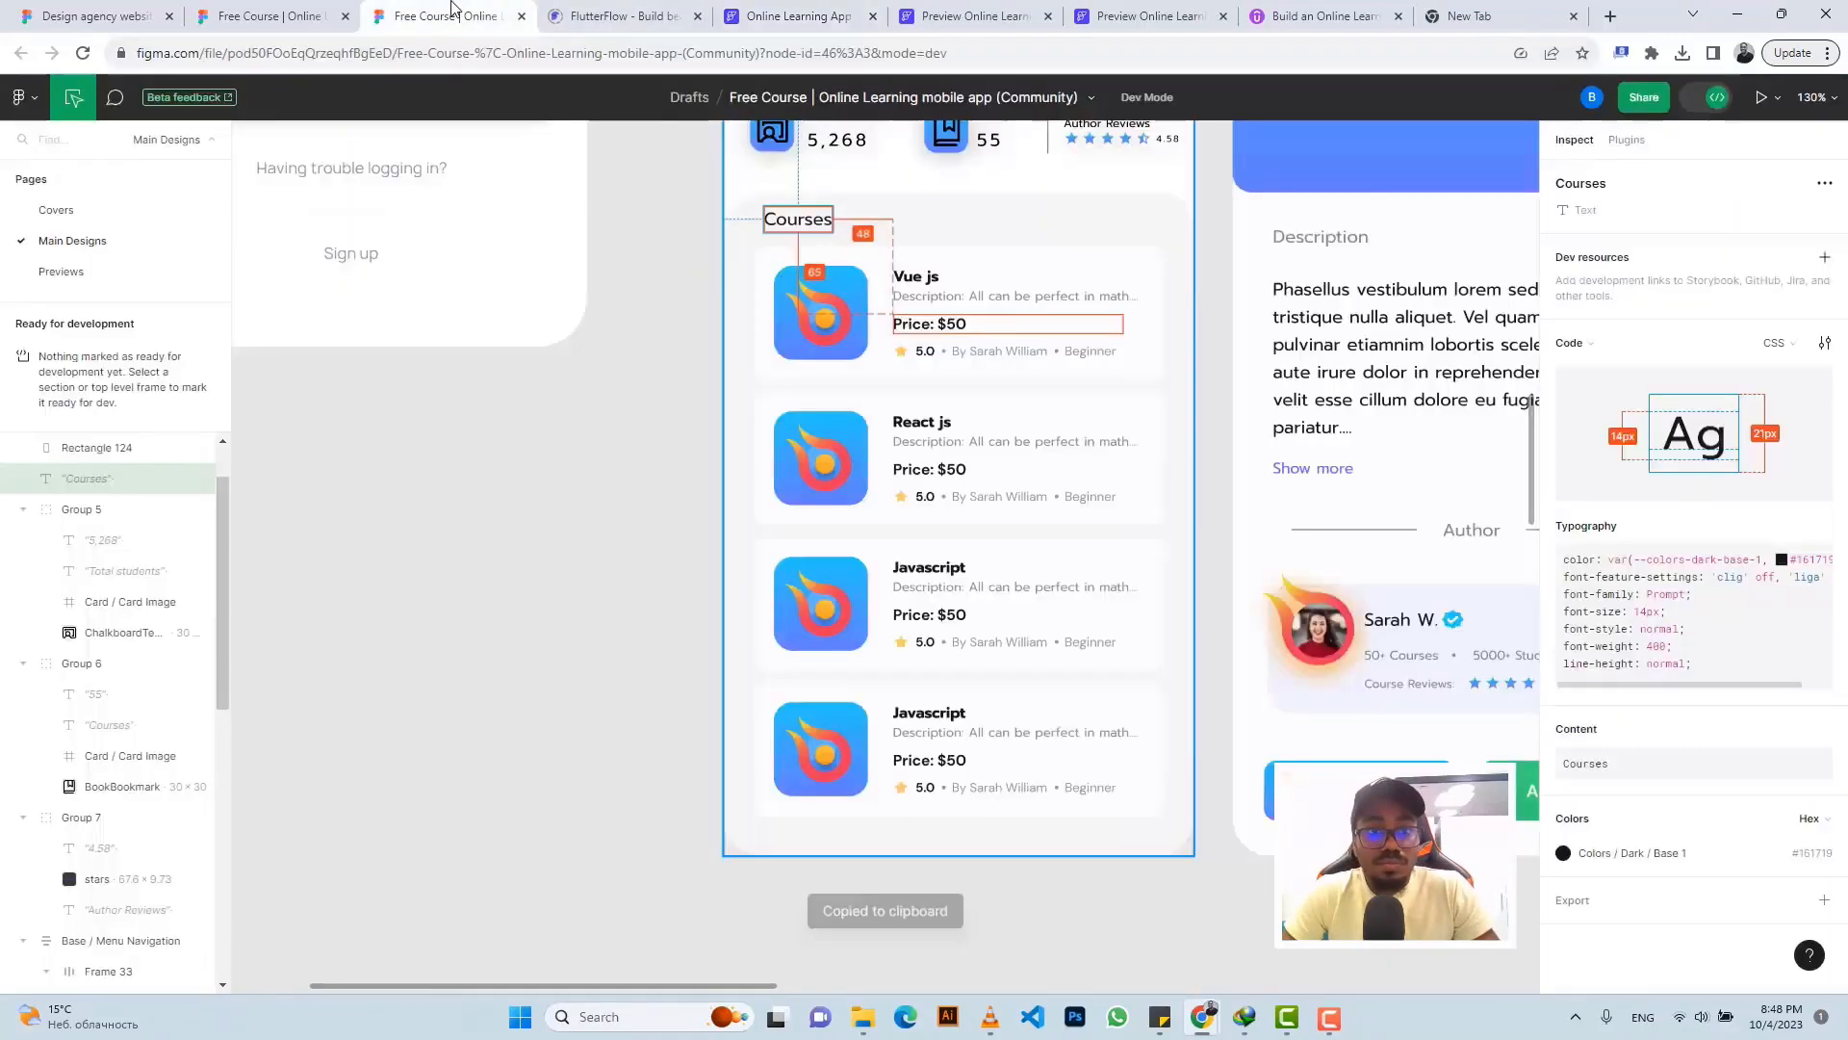
{"action": "left_click", "coordinate": [445, 15]}
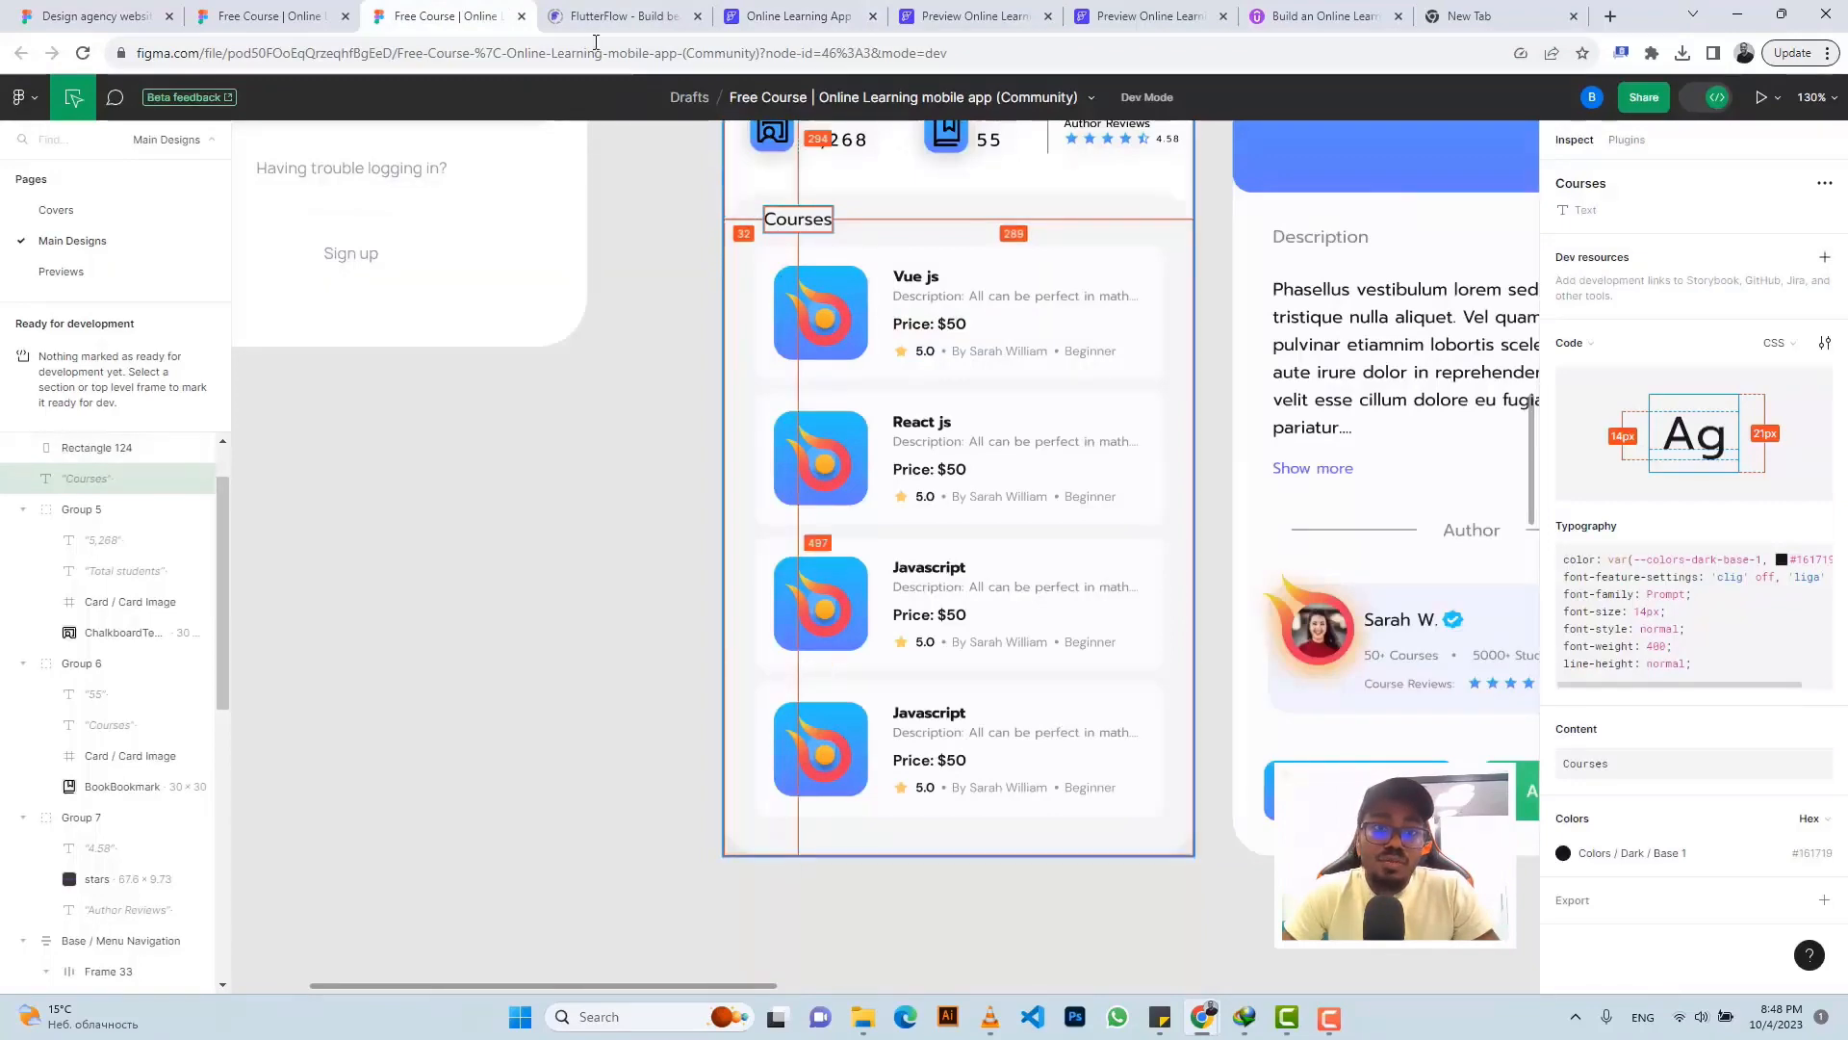
{"action": "left_click", "coordinate": [785, 15]}
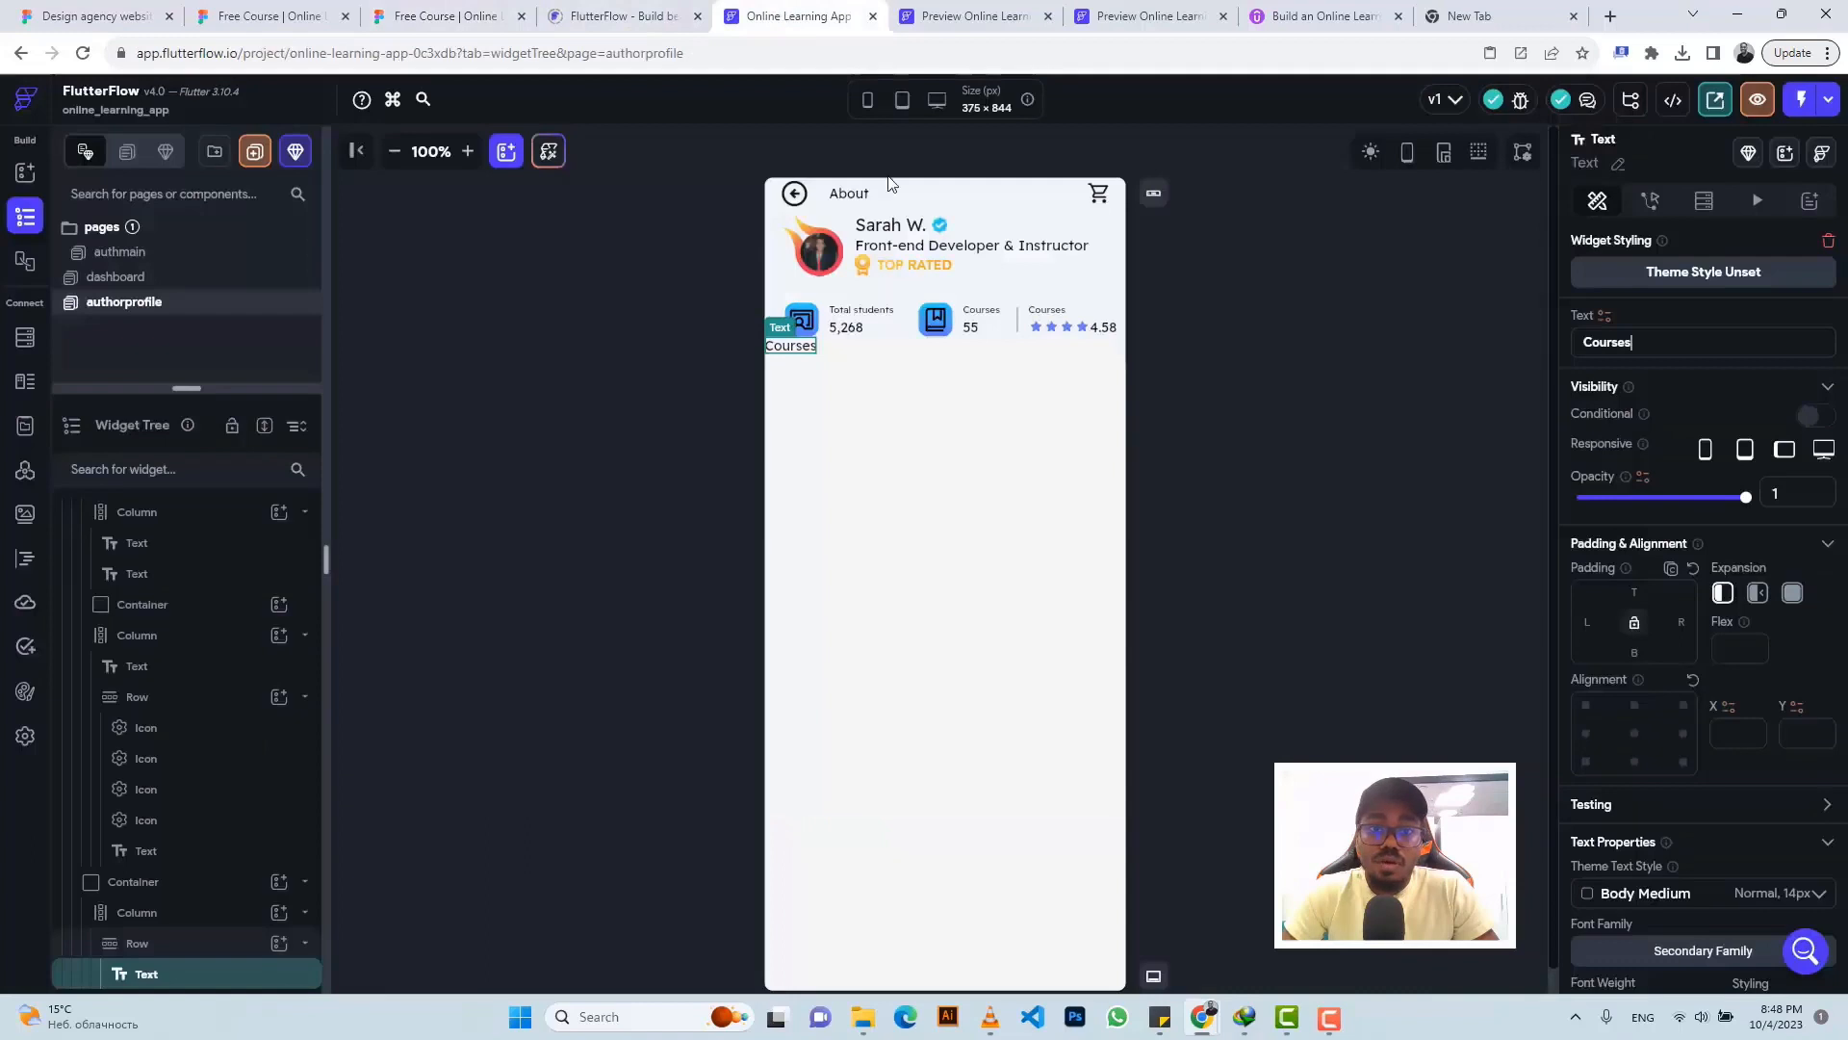
- Give the column 11 top padding and the Courses text 32 left padding
{"action": "left_click", "coordinate": [983, 373]}
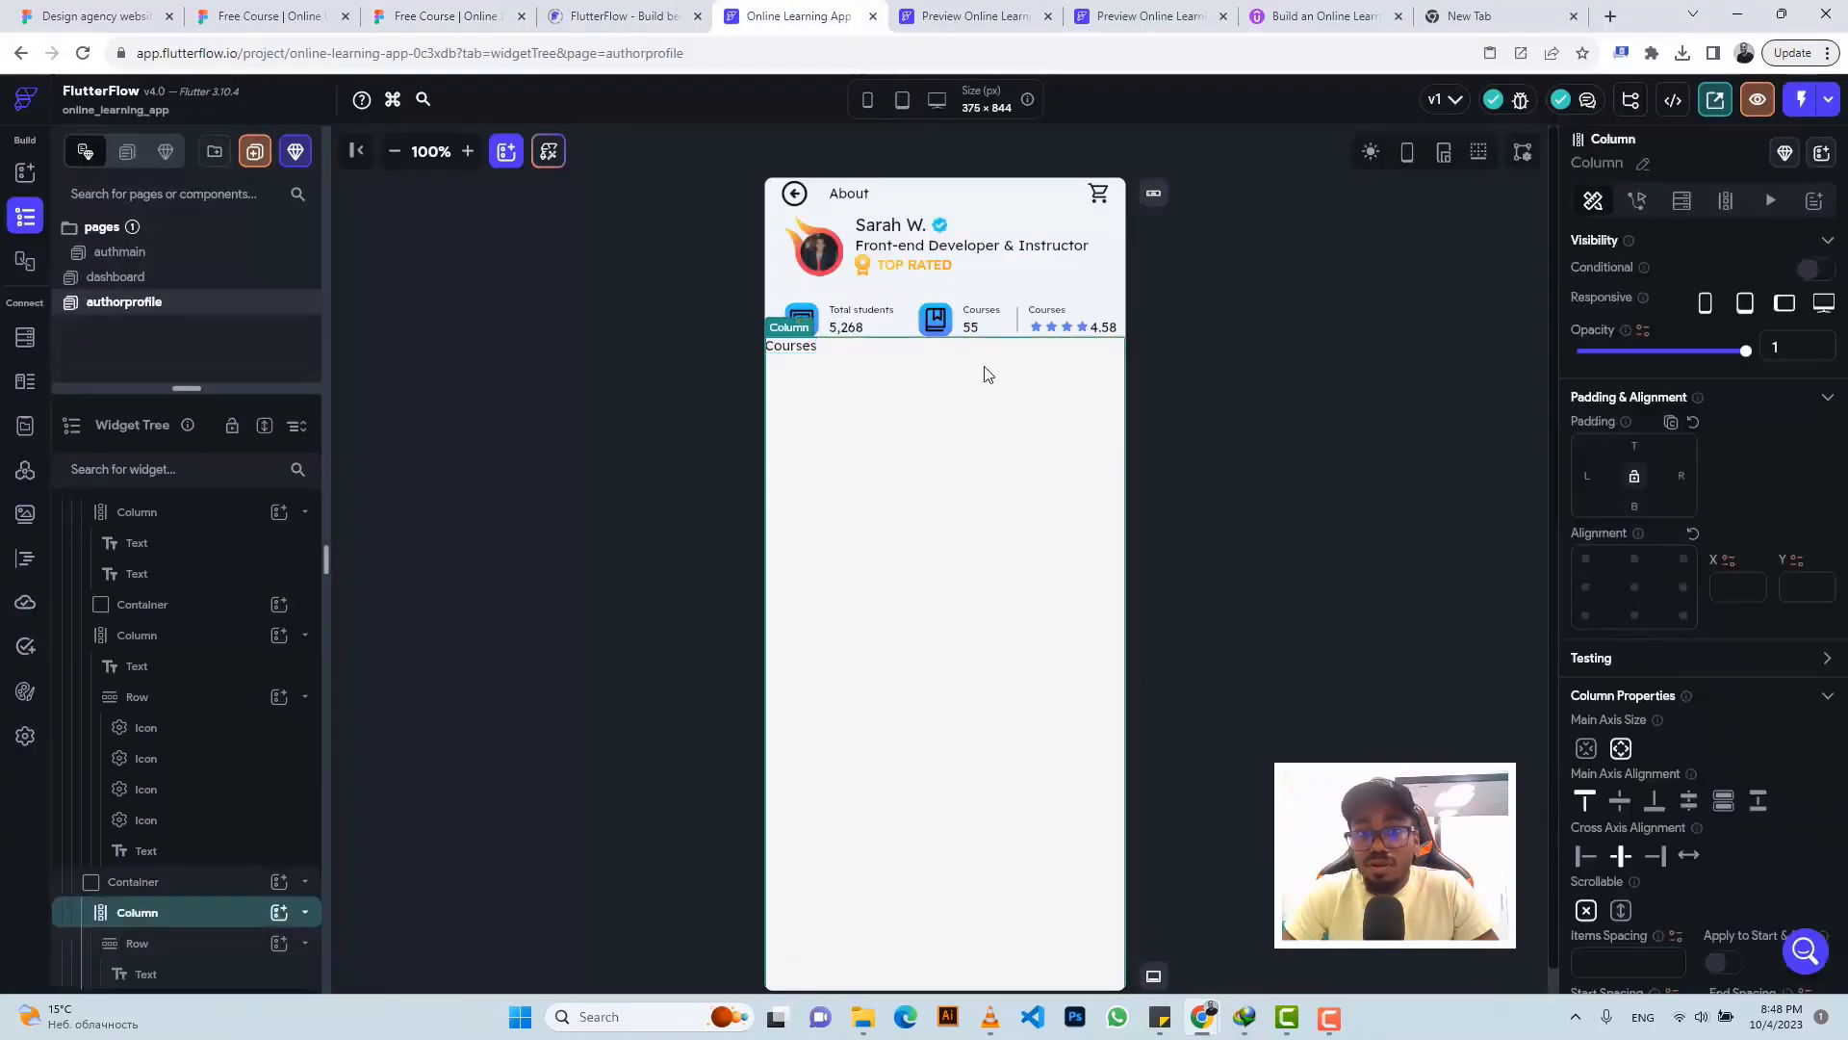
{"action": "left_click", "coordinate": [1634, 446]}
{"action": "type", "text": "11"}
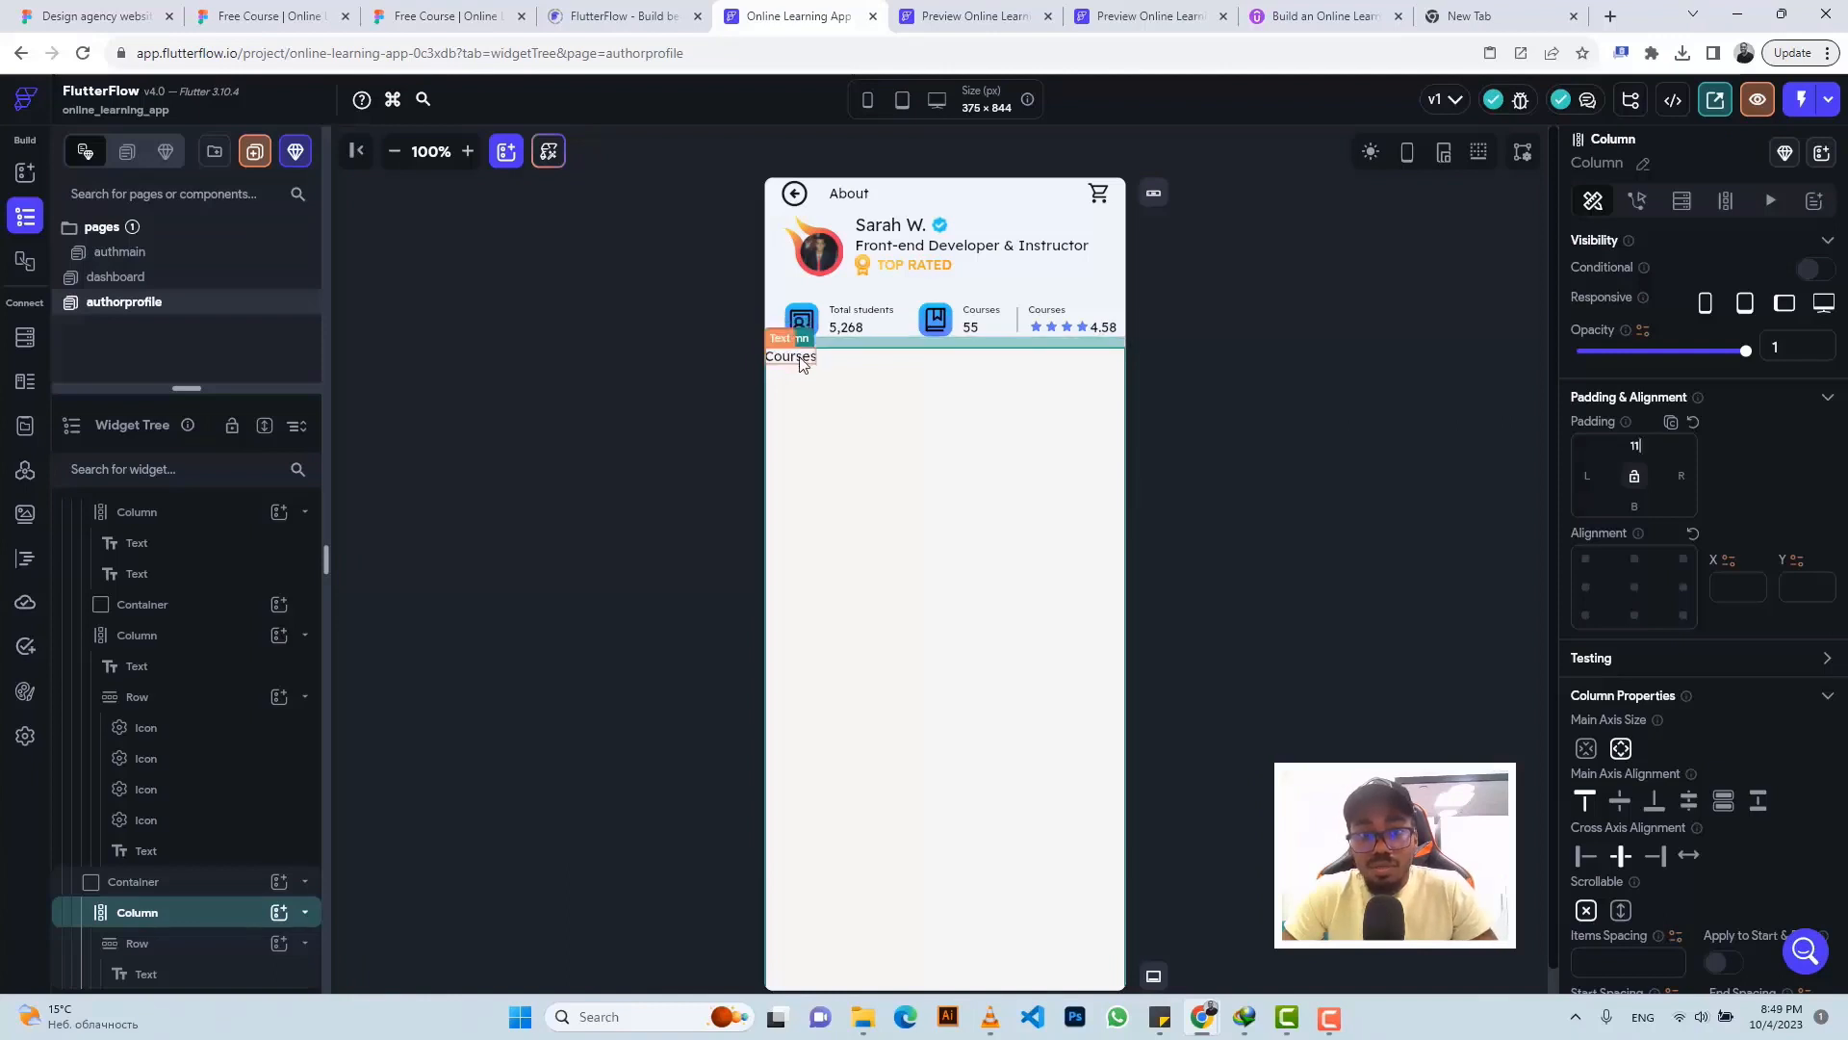
{"action": "left_click", "coordinate": [800, 364]}
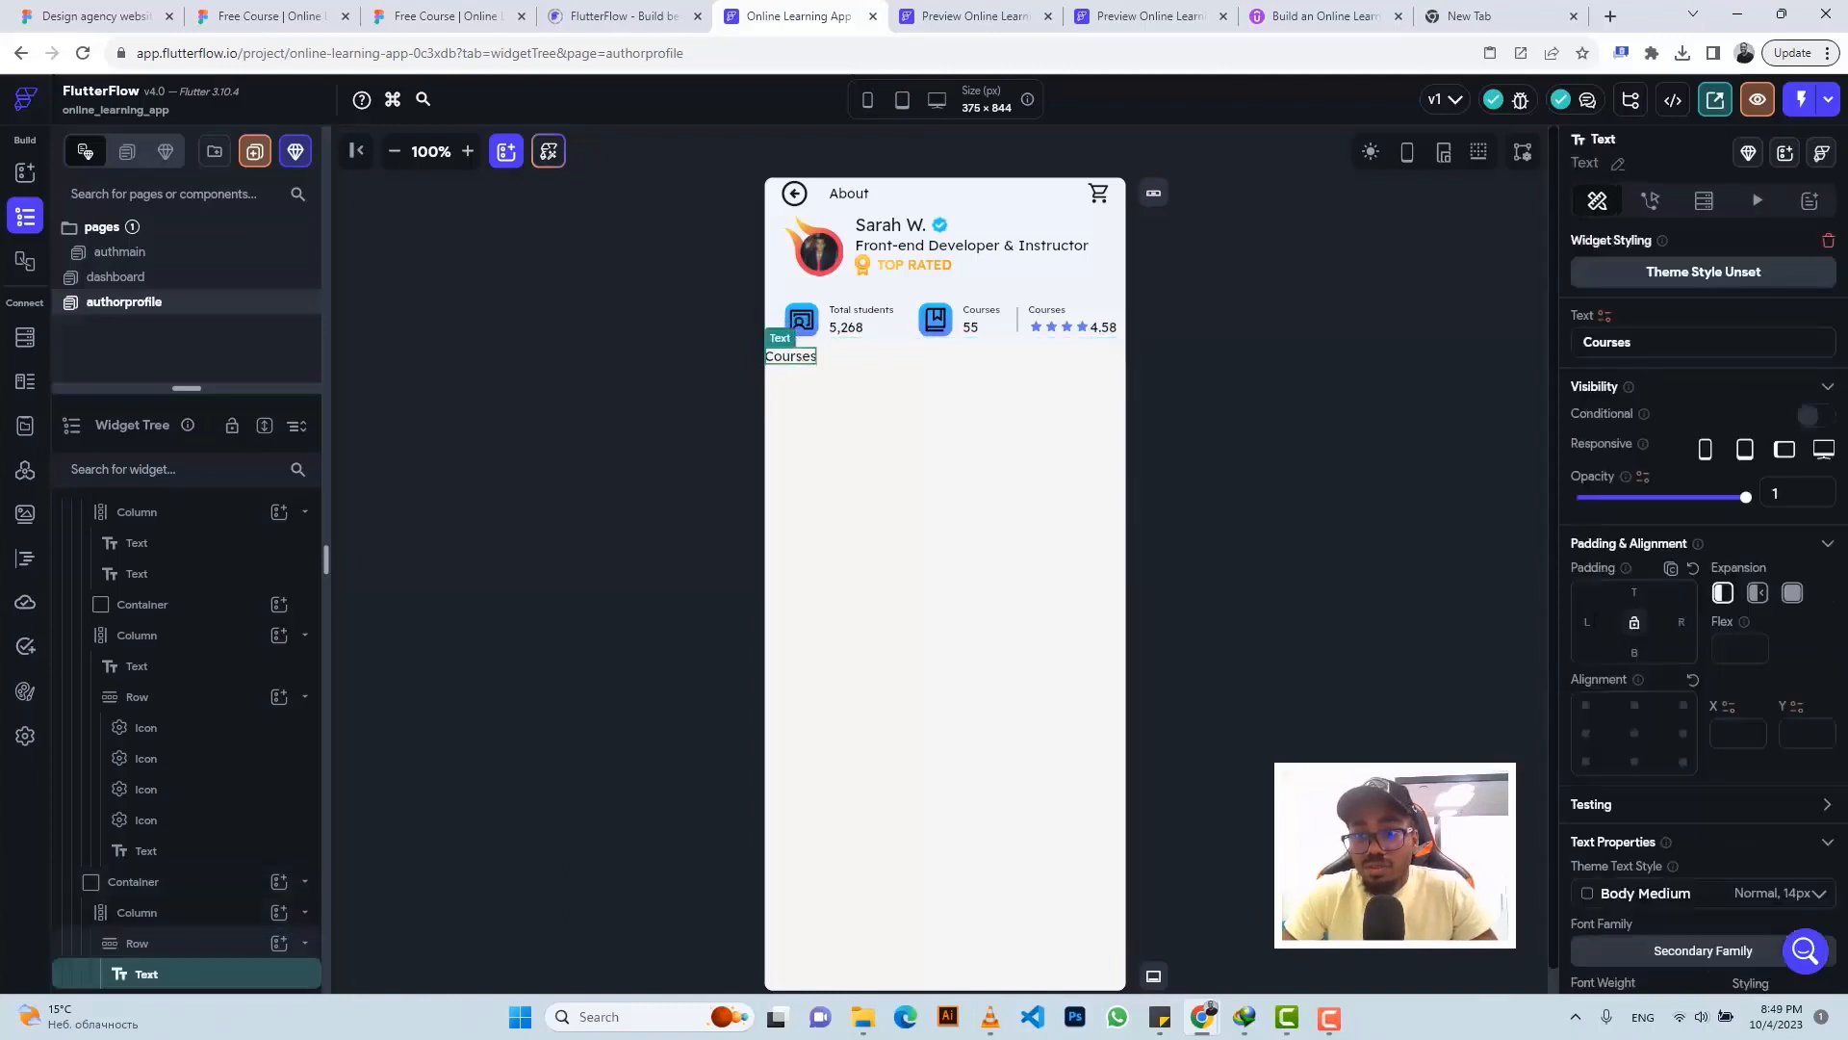
{"action": "left_click", "coordinate": [1587, 622]}
{"action": "type", "text": "32"}
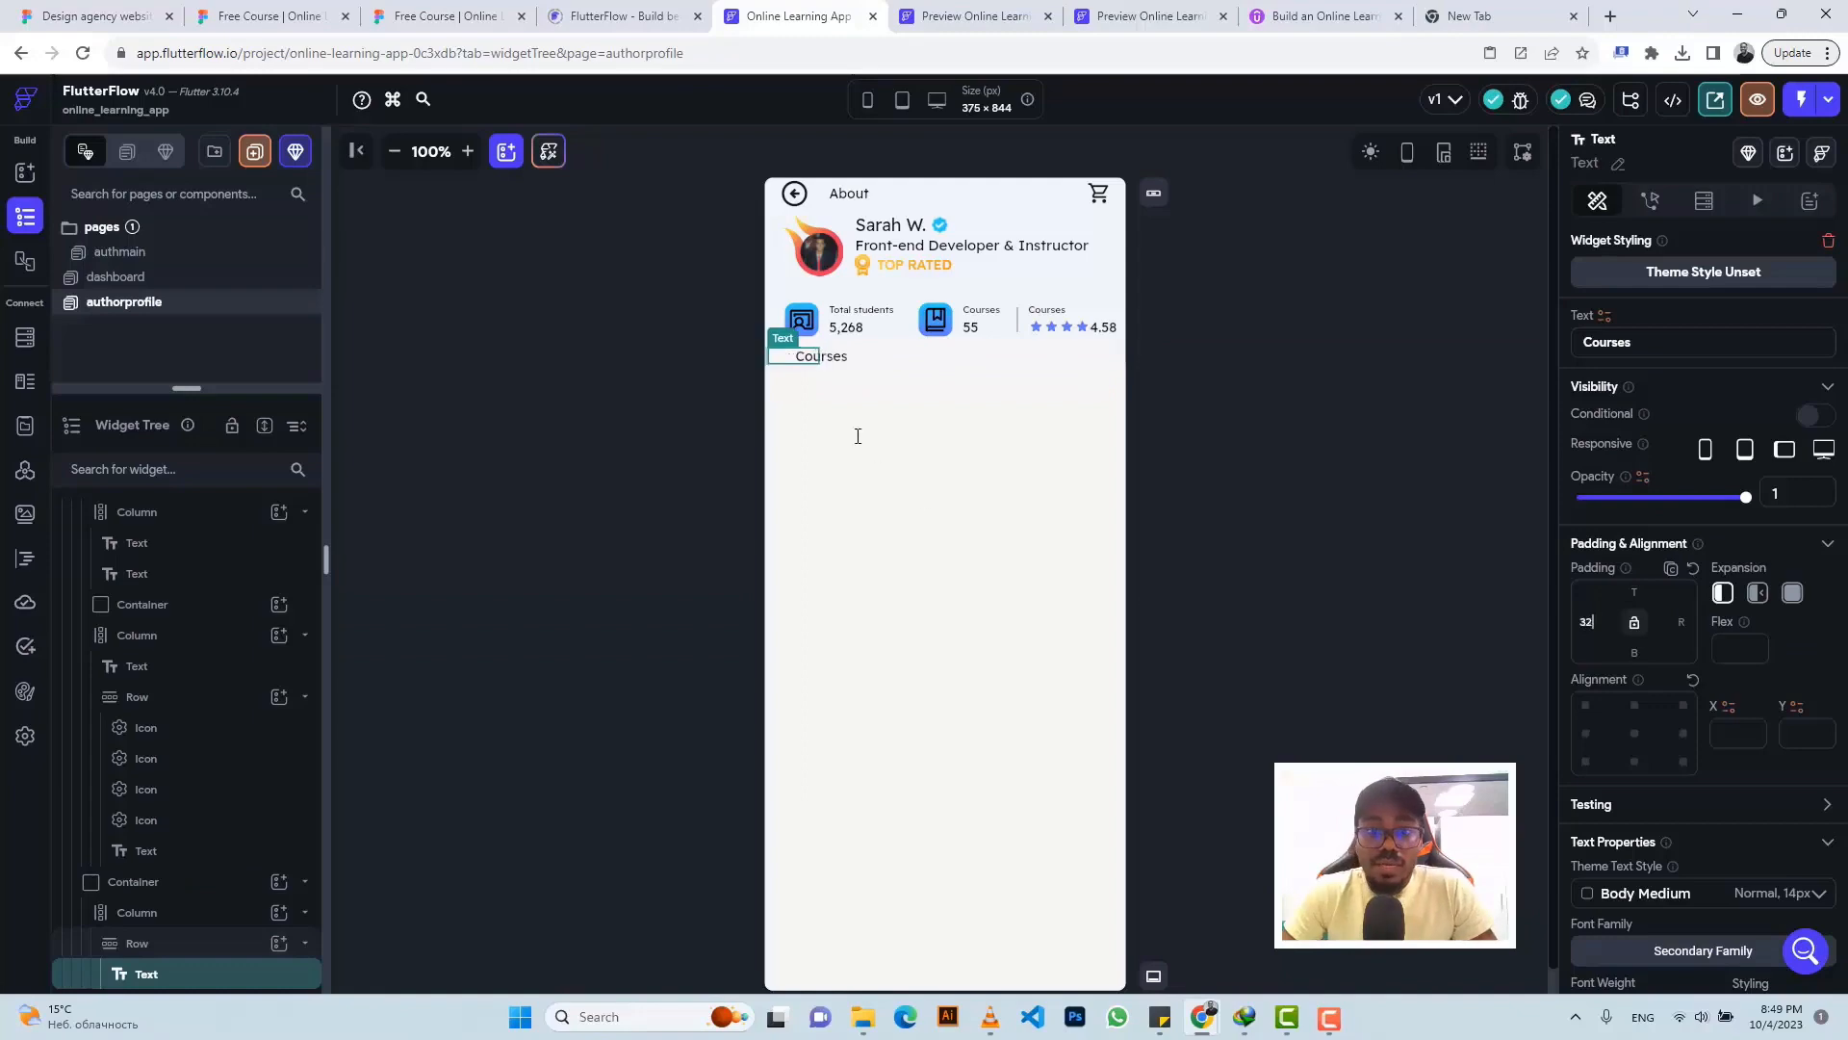
{"action": "left_click", "coordinate": [402, 12]}
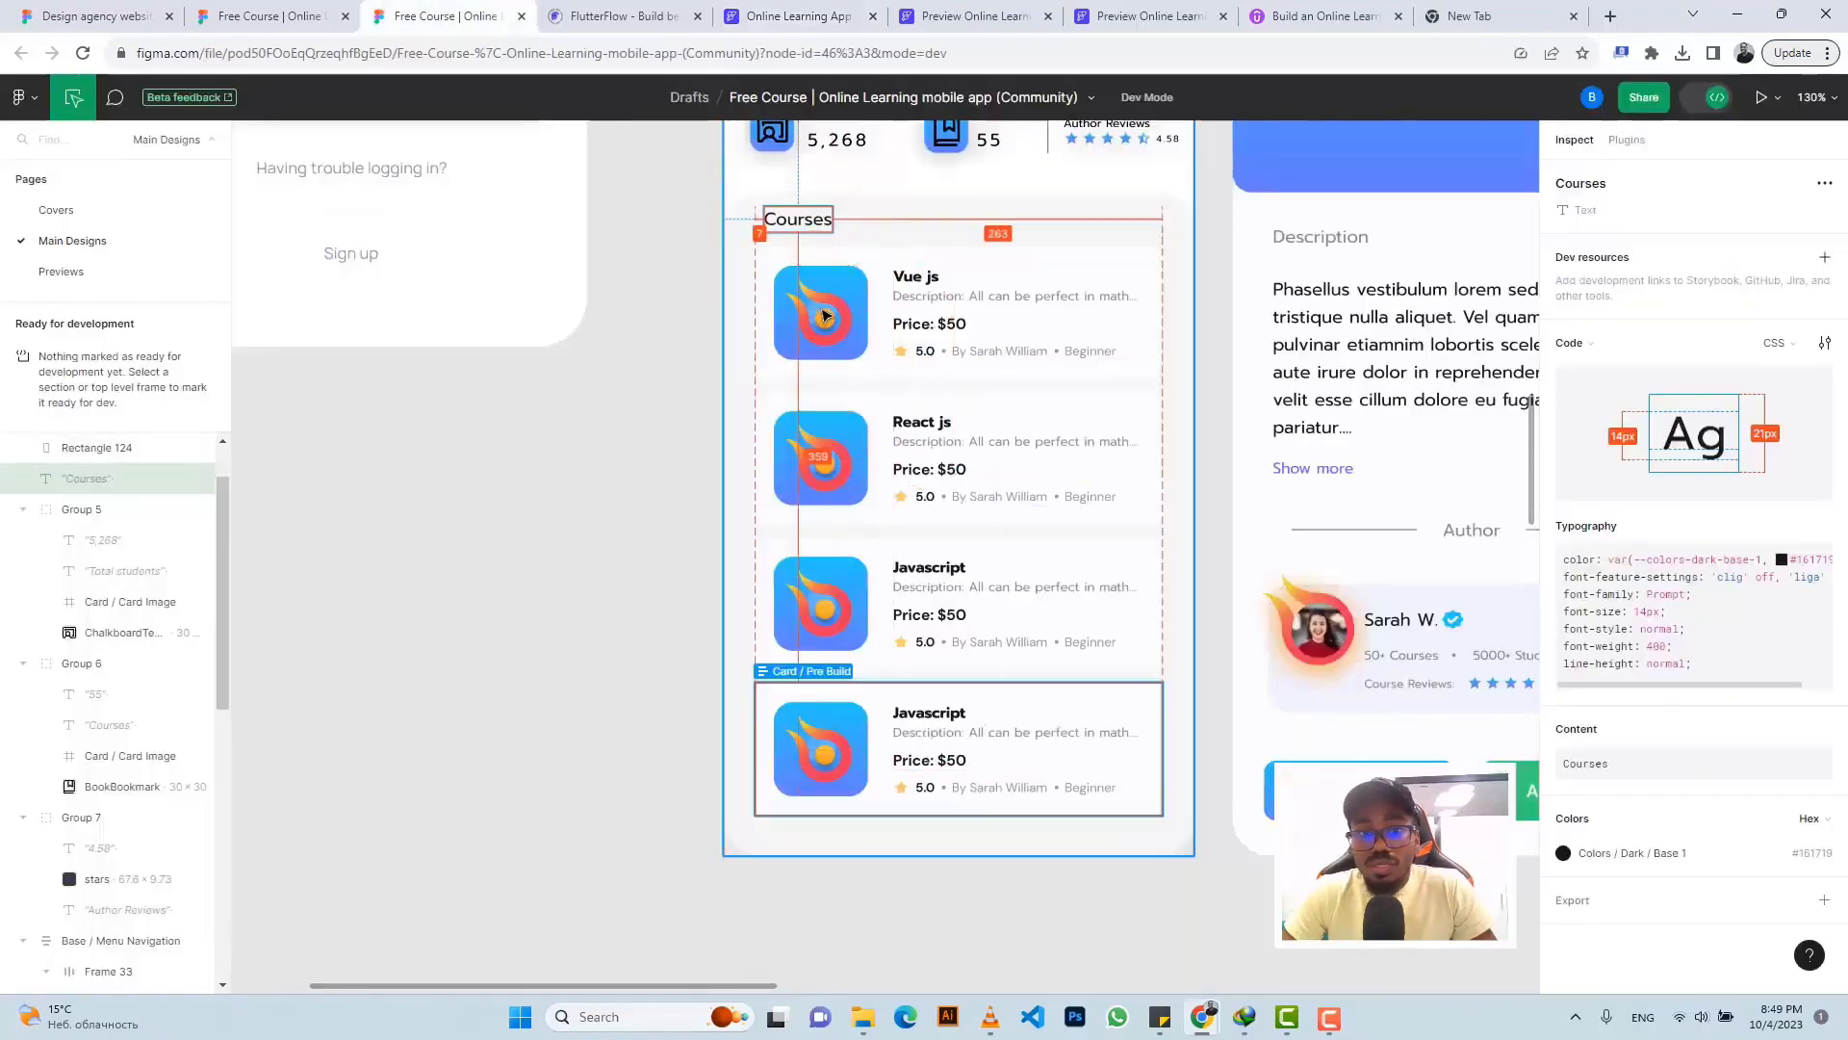
- Check the course card frame spacing in Figma and add a Container to the Courses column
{"action": "left_click", "coordinate": [903, 254]}
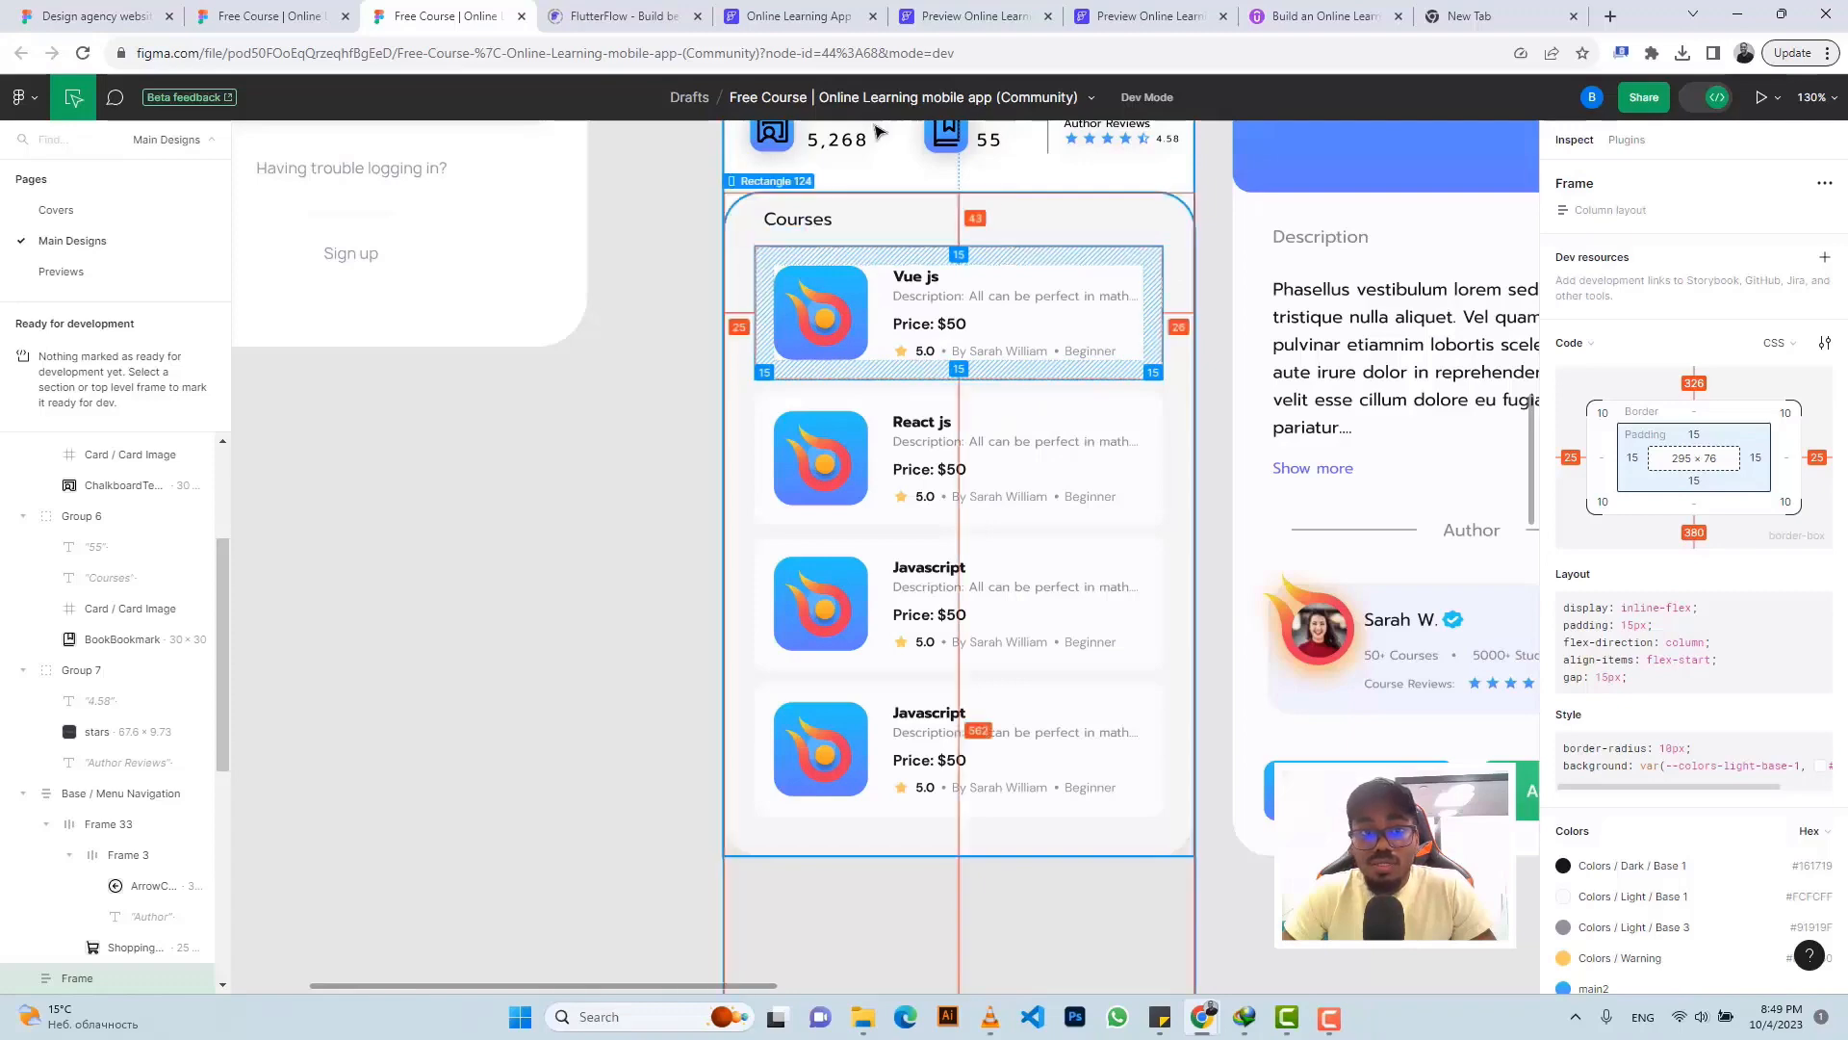
{"action": "left_click", "coordinate": [789, 17]}
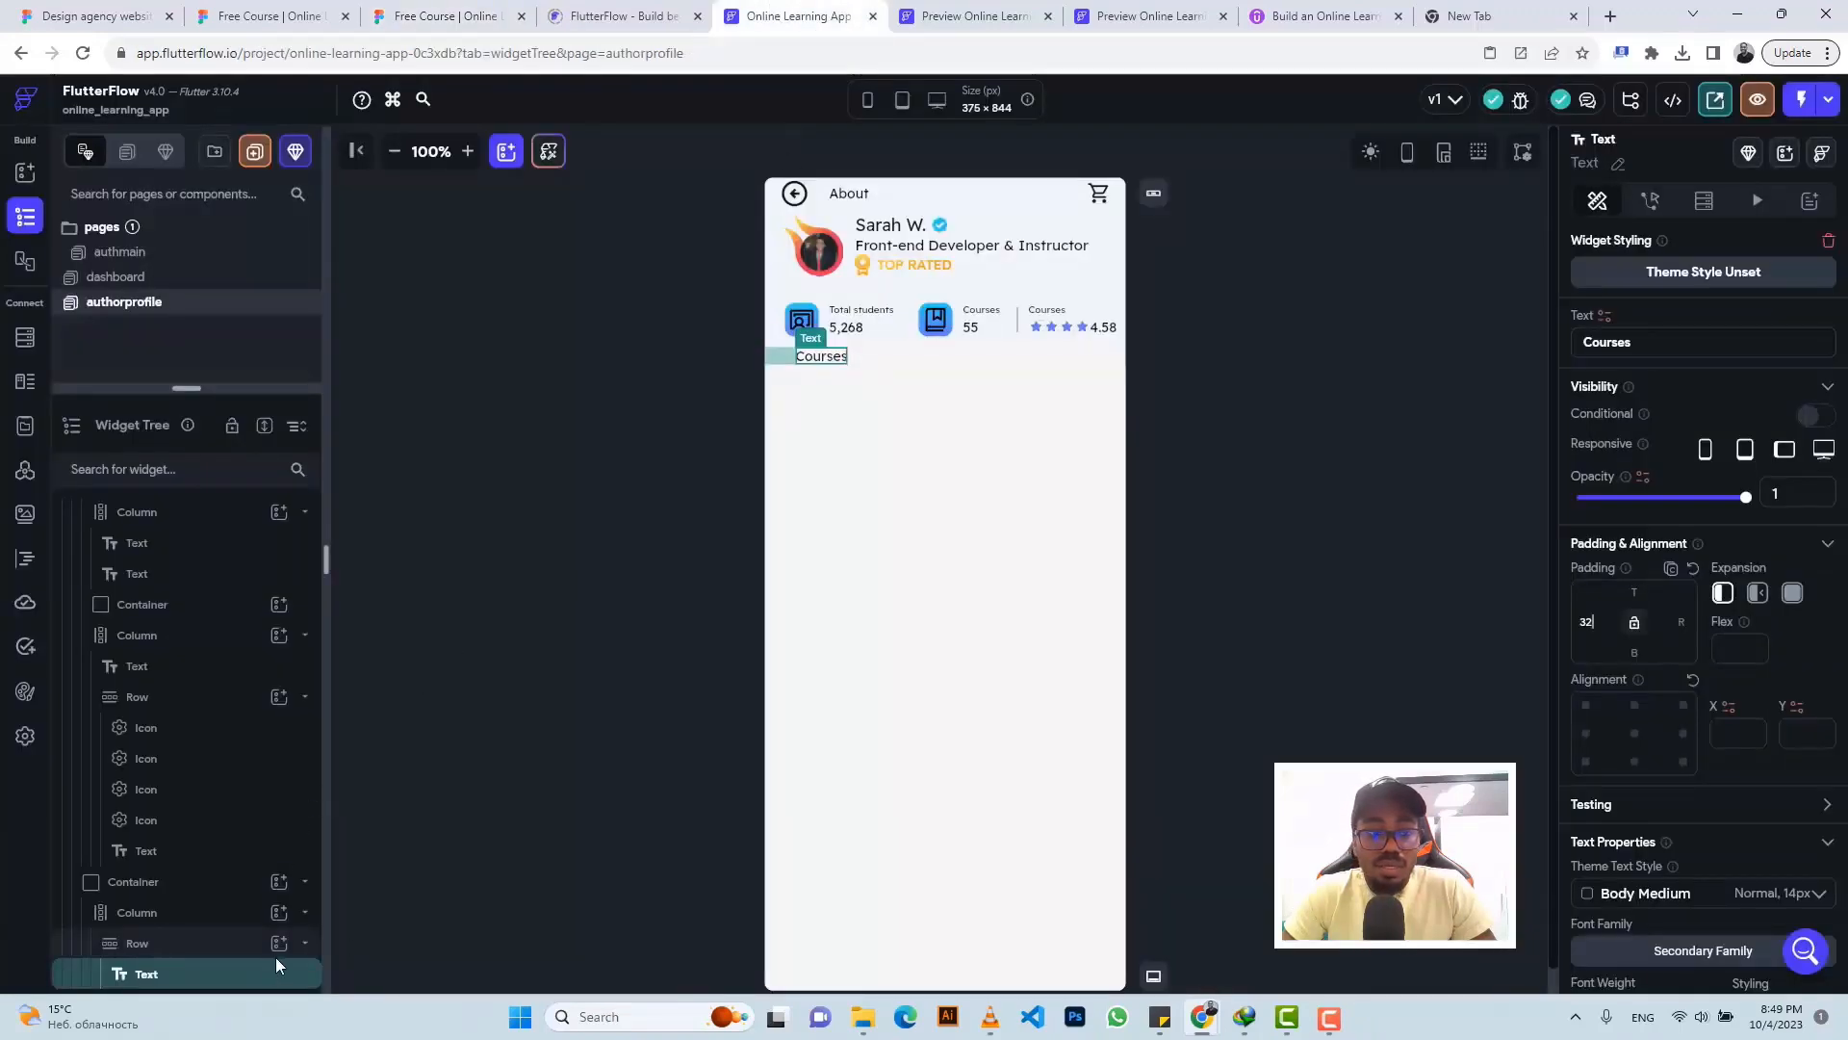
{"action": "left_click", "coordinate": [919, 445]}
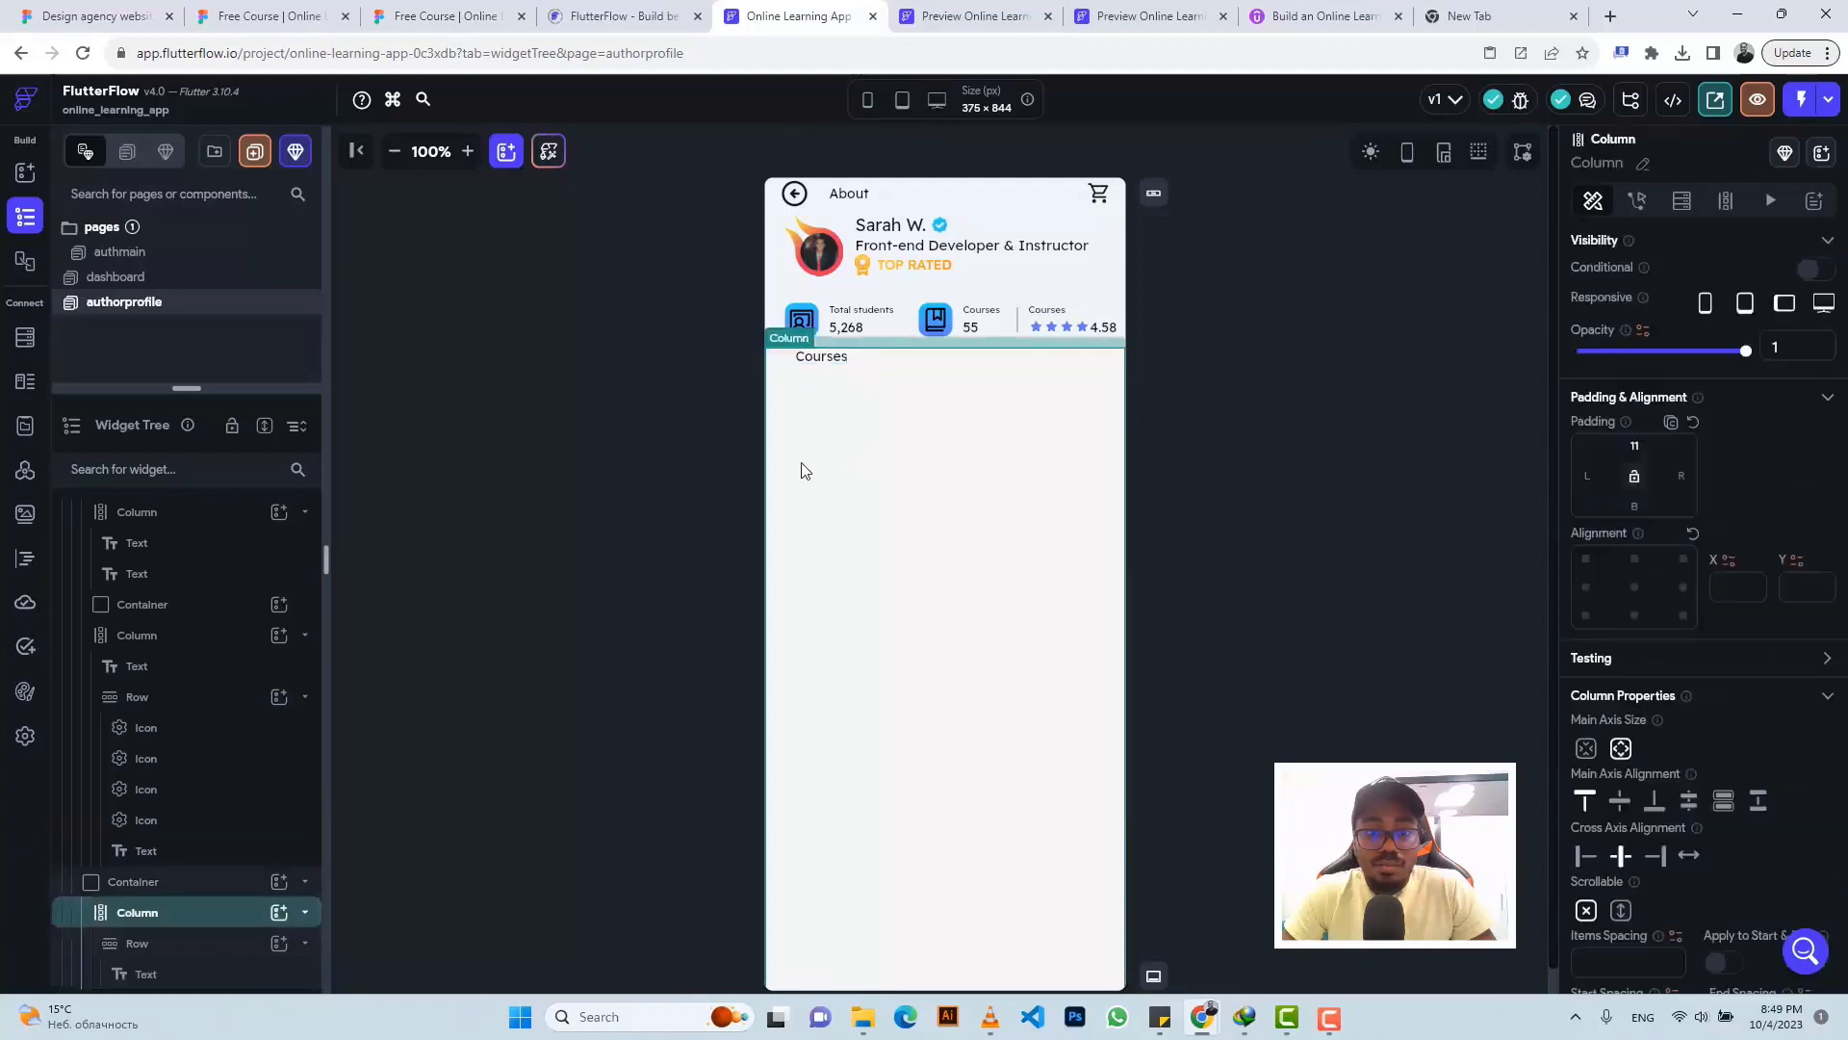
{"action": "left_click", "coordinate": [277, 917]}
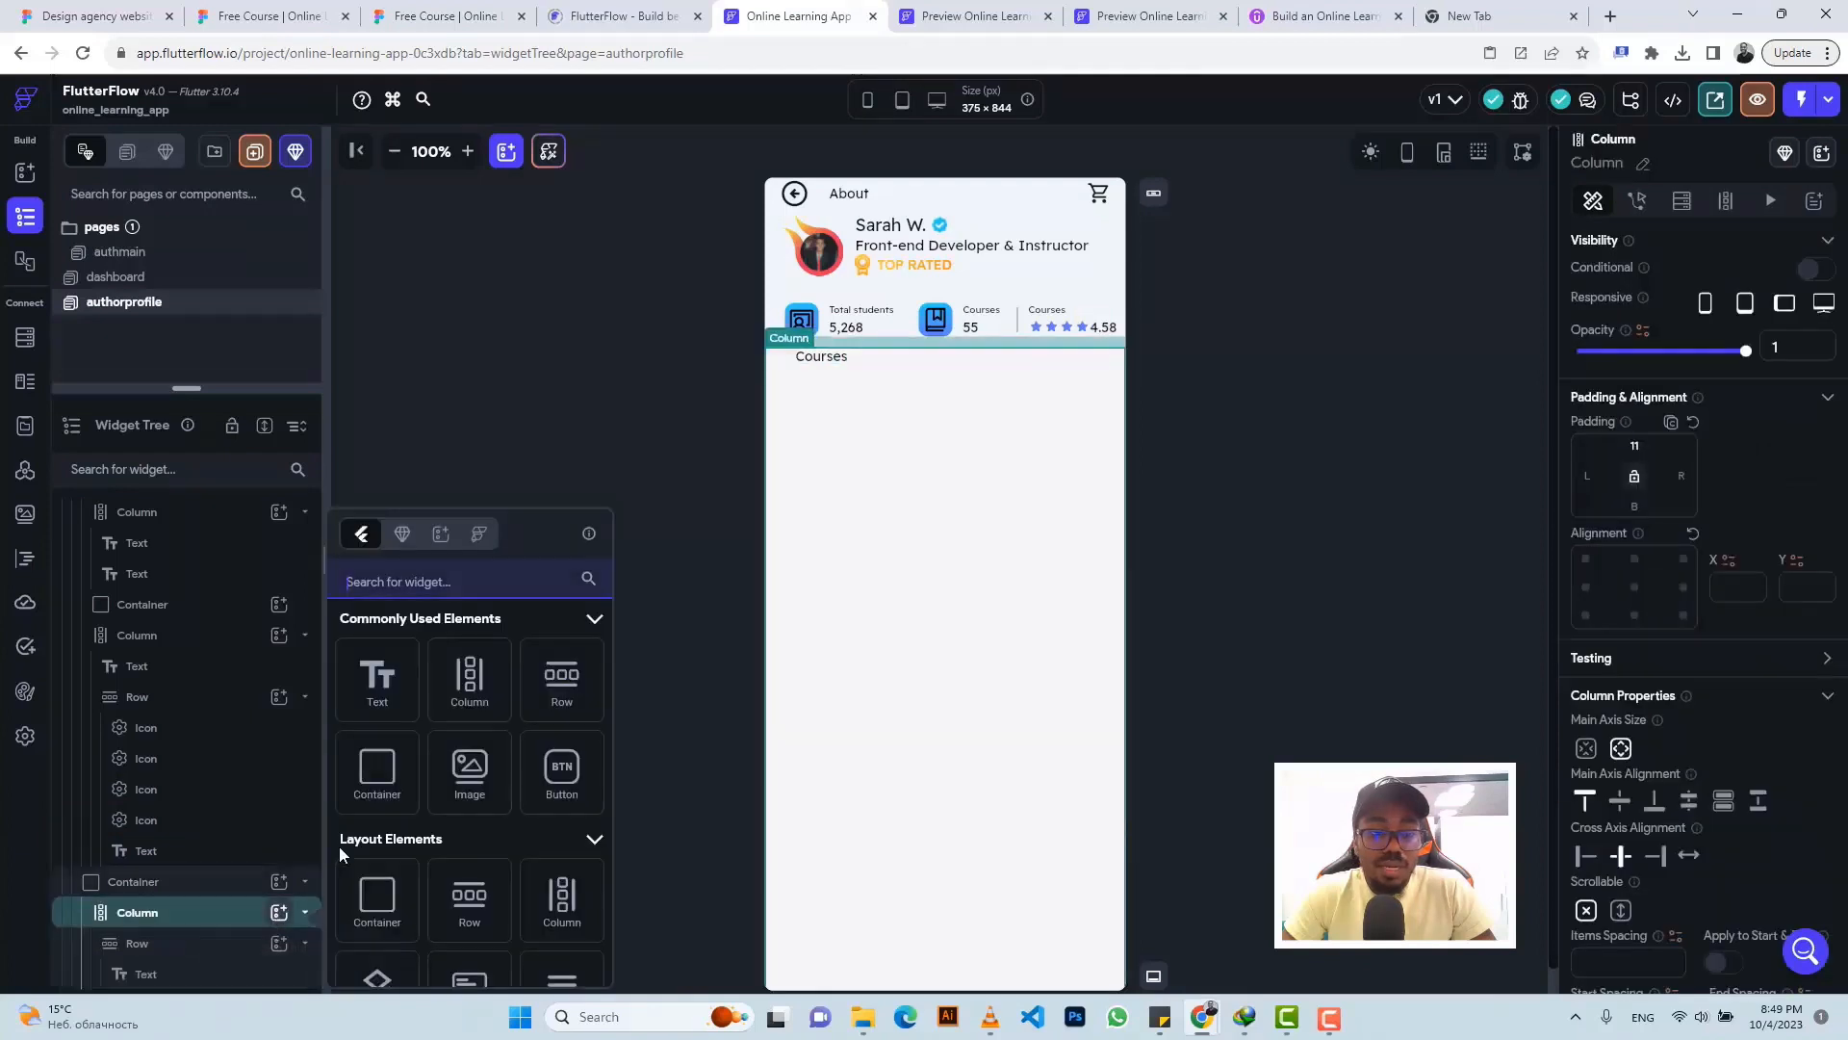
{"action": "left_click", "coordinate": [377, 770]}
{"action": "left_click", "coordinate": [438, 15]}
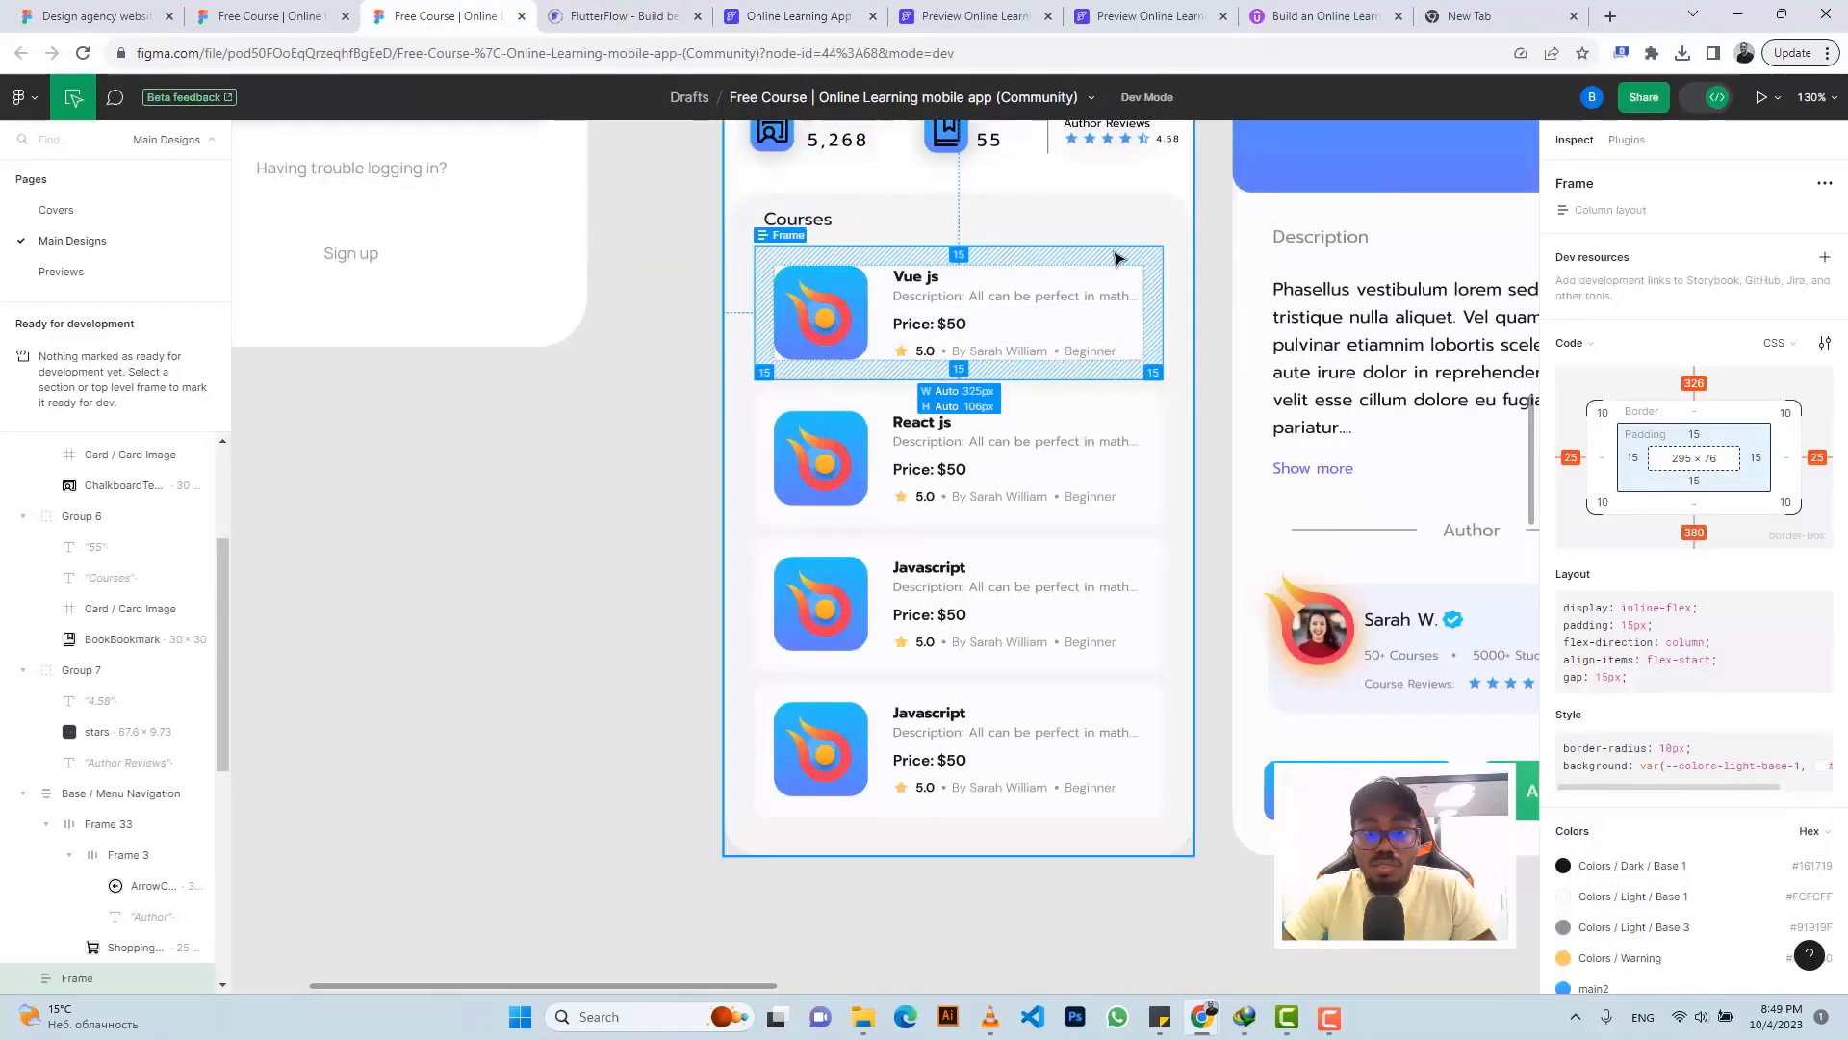
{"action": "scroll", "coordinate": [1117, 258], "scroll_direction": "down", "scroll_amount": 6}
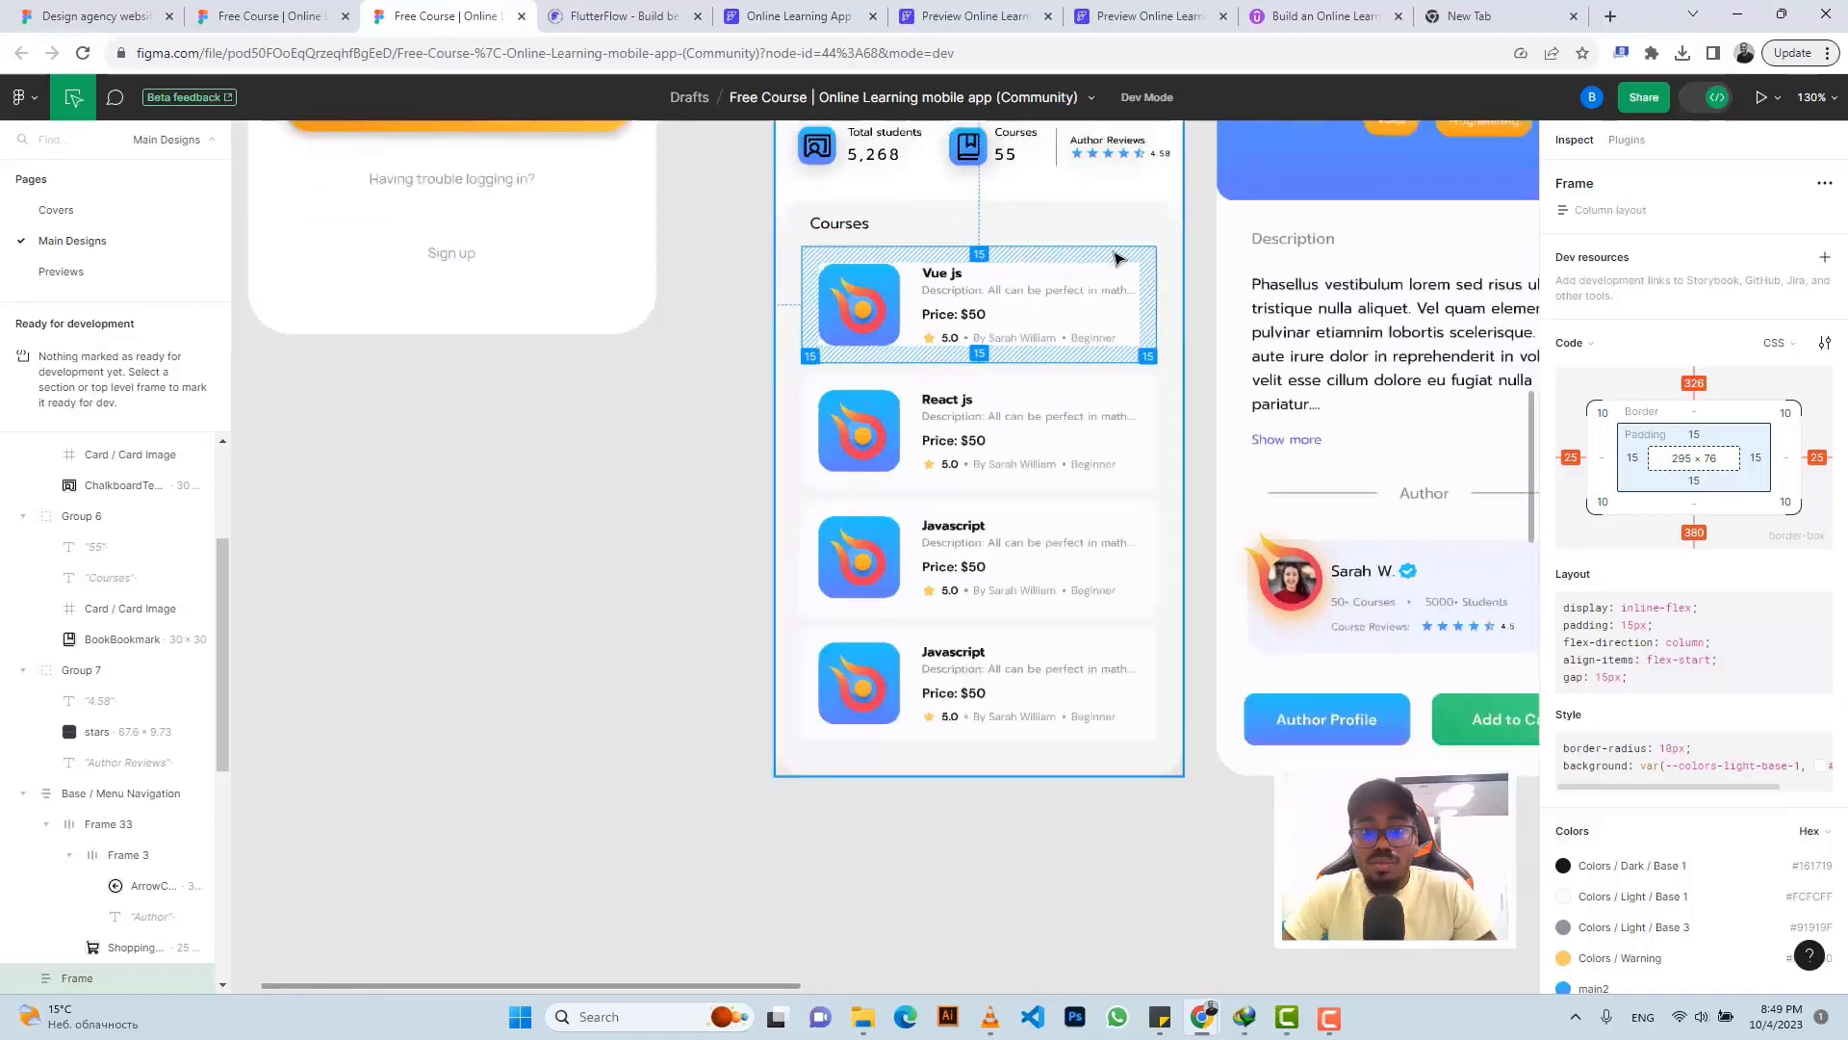
{"action": "scroll", "coordinate": [1117, 258], "scroll_direction": "up", "scroll_amount": 3}
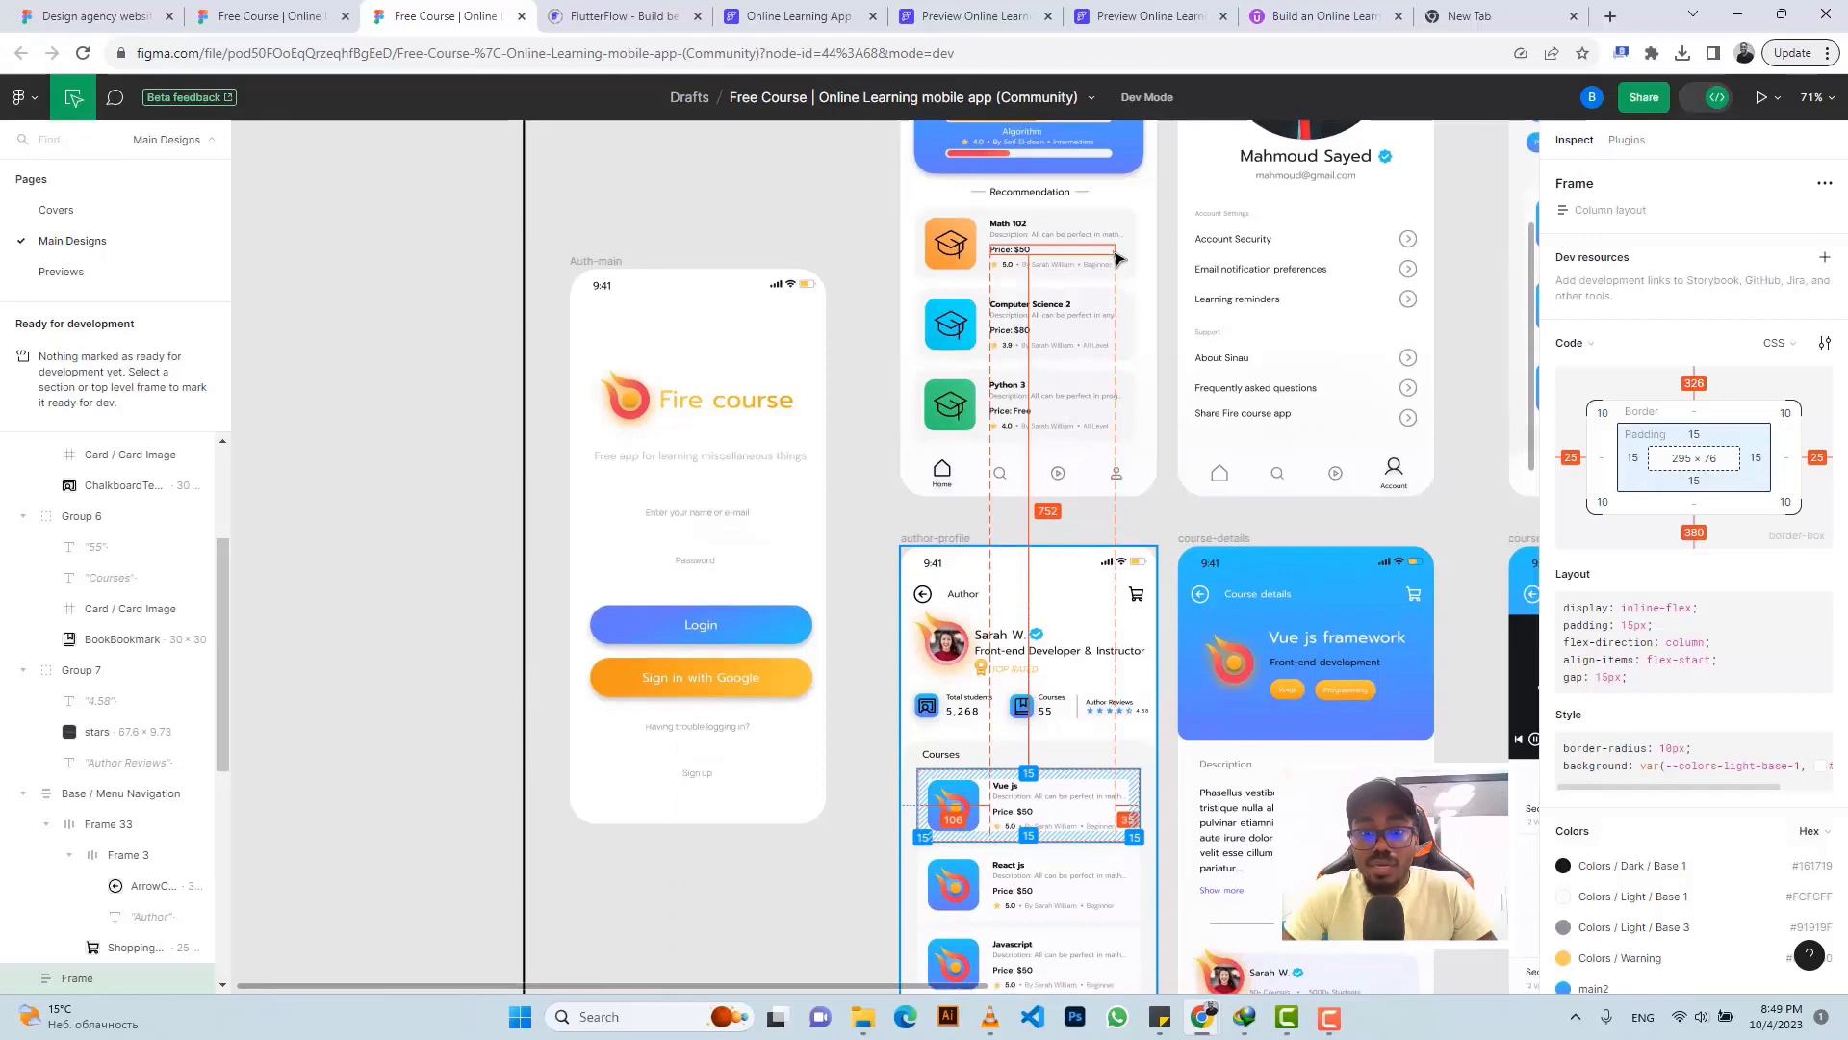
{"action": "left_click", "coordinate": [765, 16]}
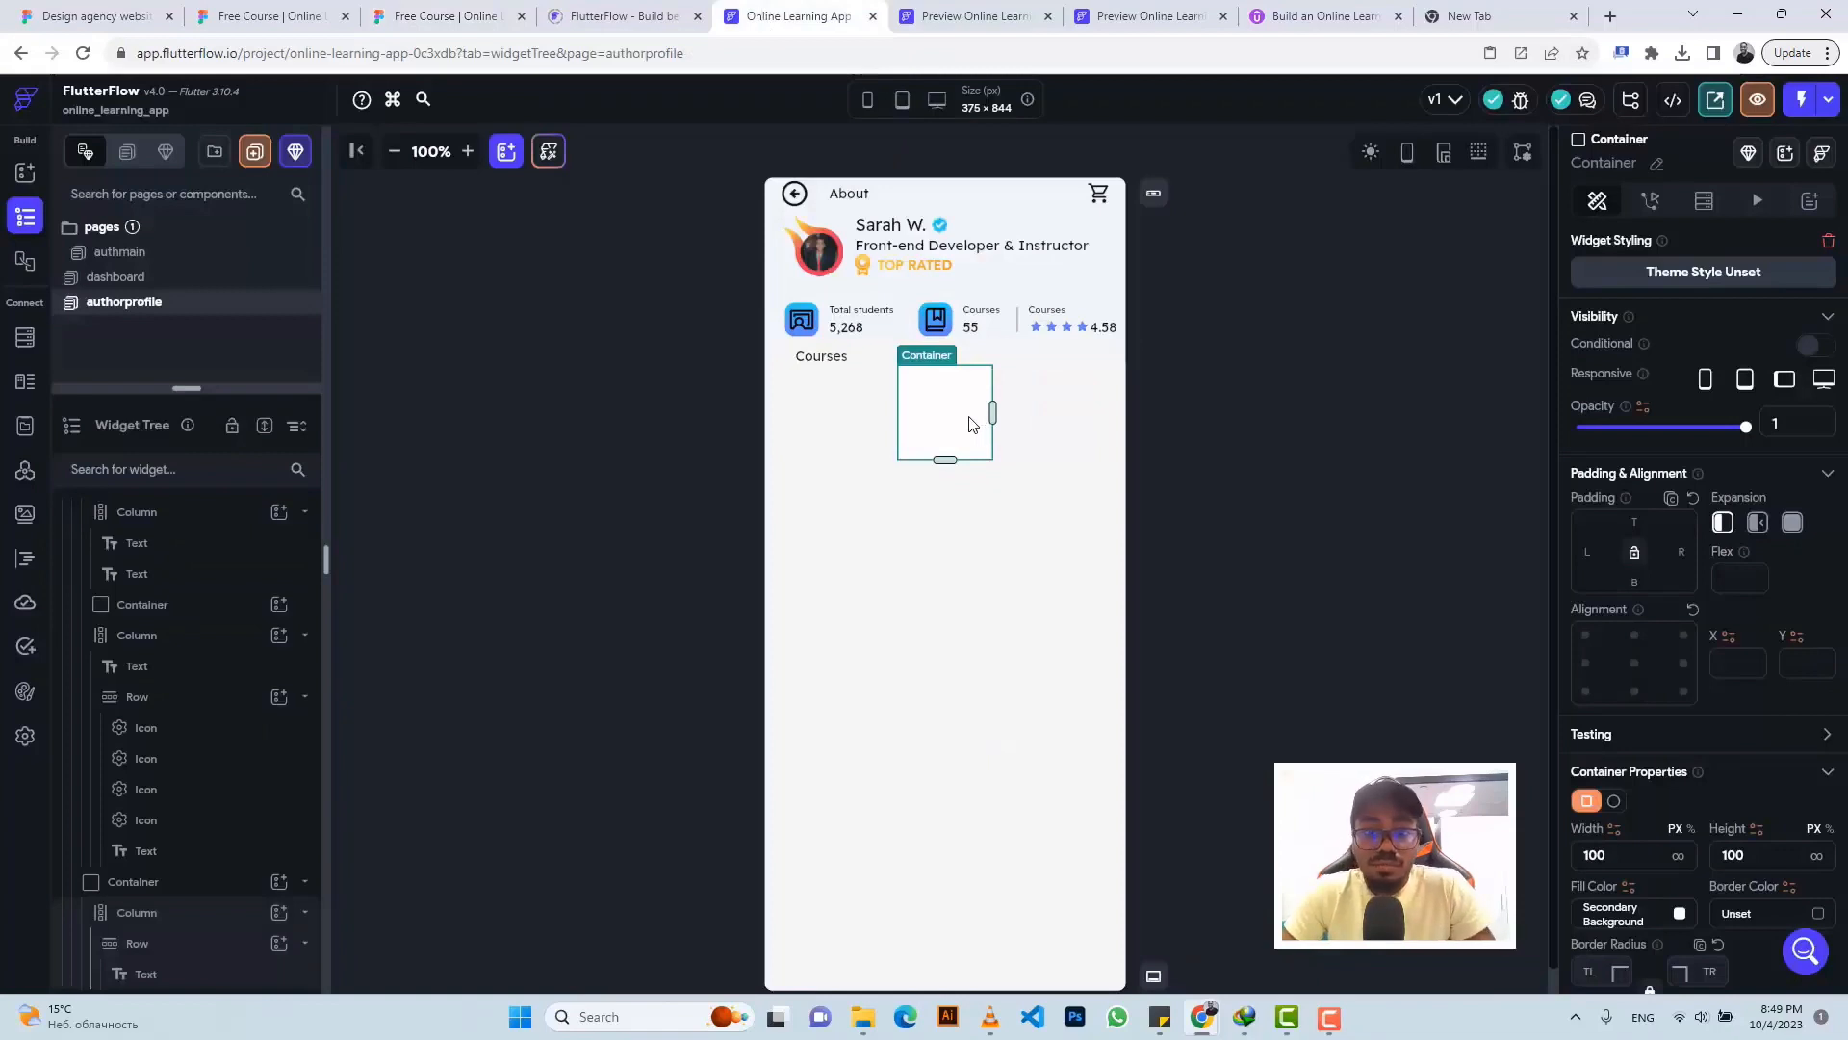
- Delete the empty container and copy the dashboard's Math 102 card into authorprofile's Courses column
{"action": "left_click", "coordinate": [973, 423]}
{"action": "key", "text": "Delete"}
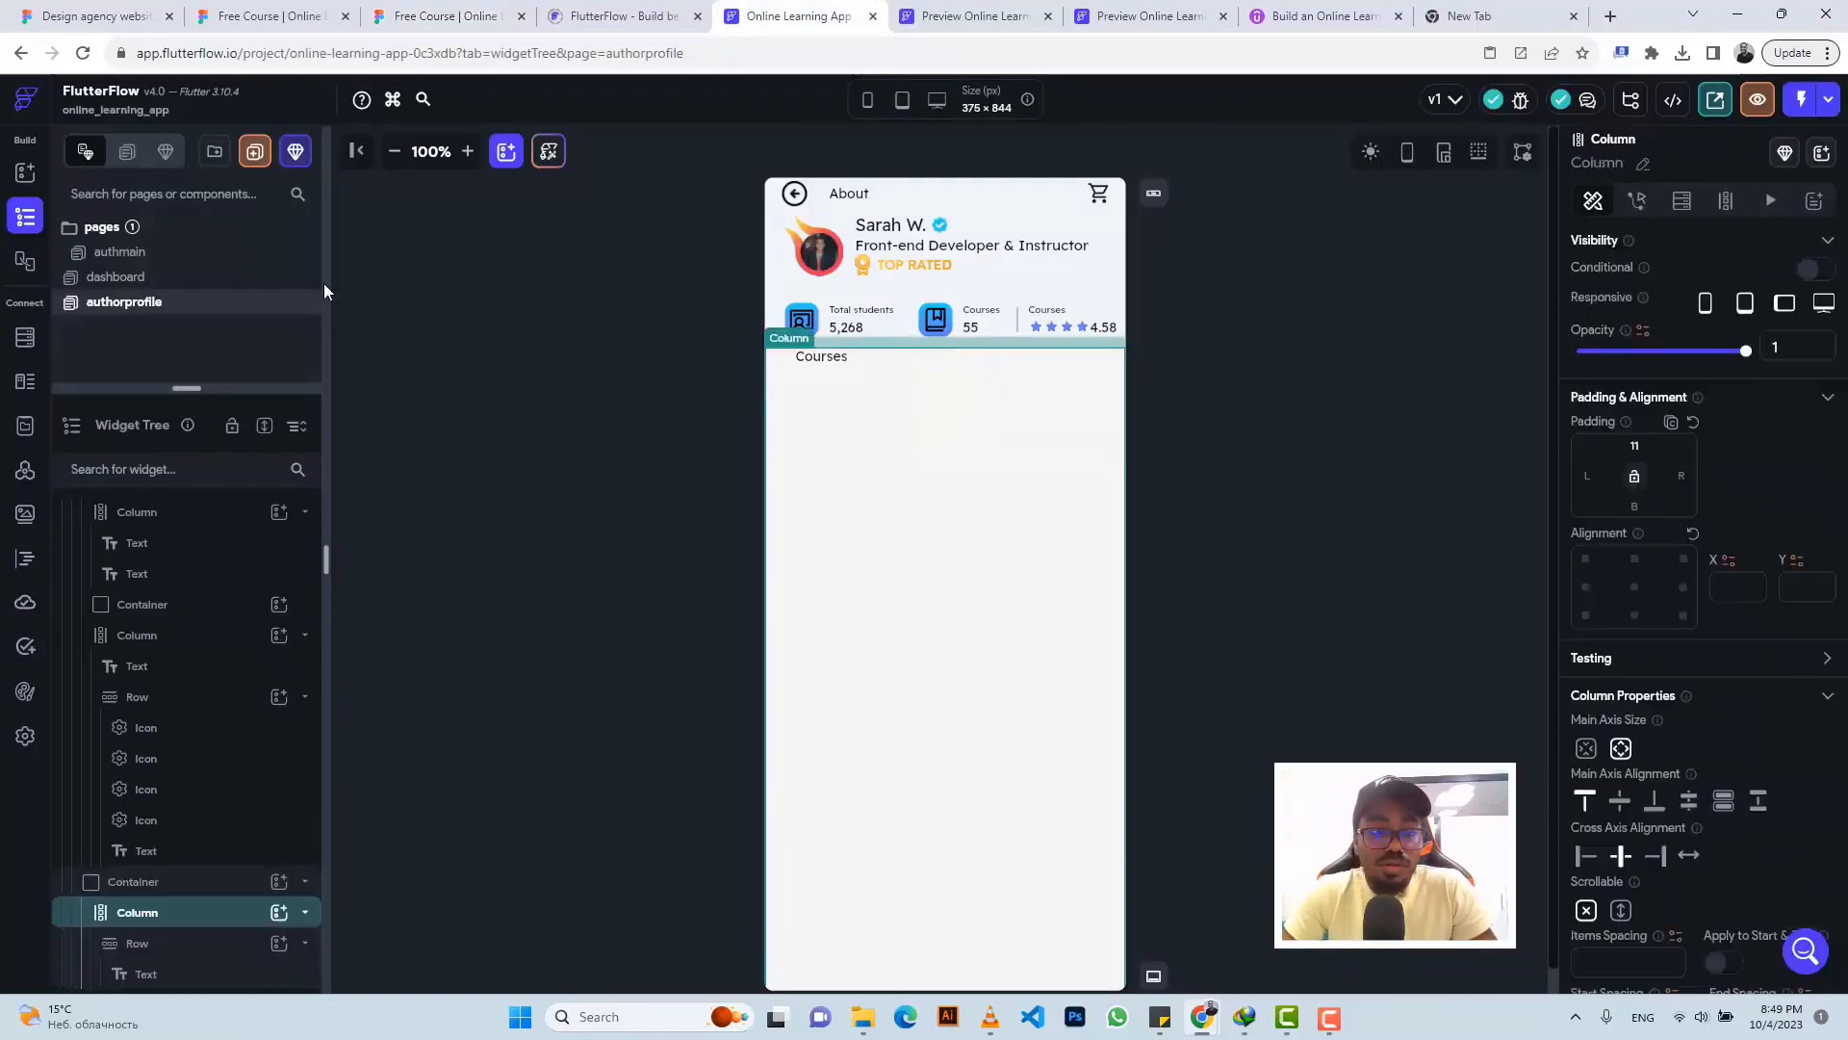
{"action": "left_click", "coordinate": [117, 277]}
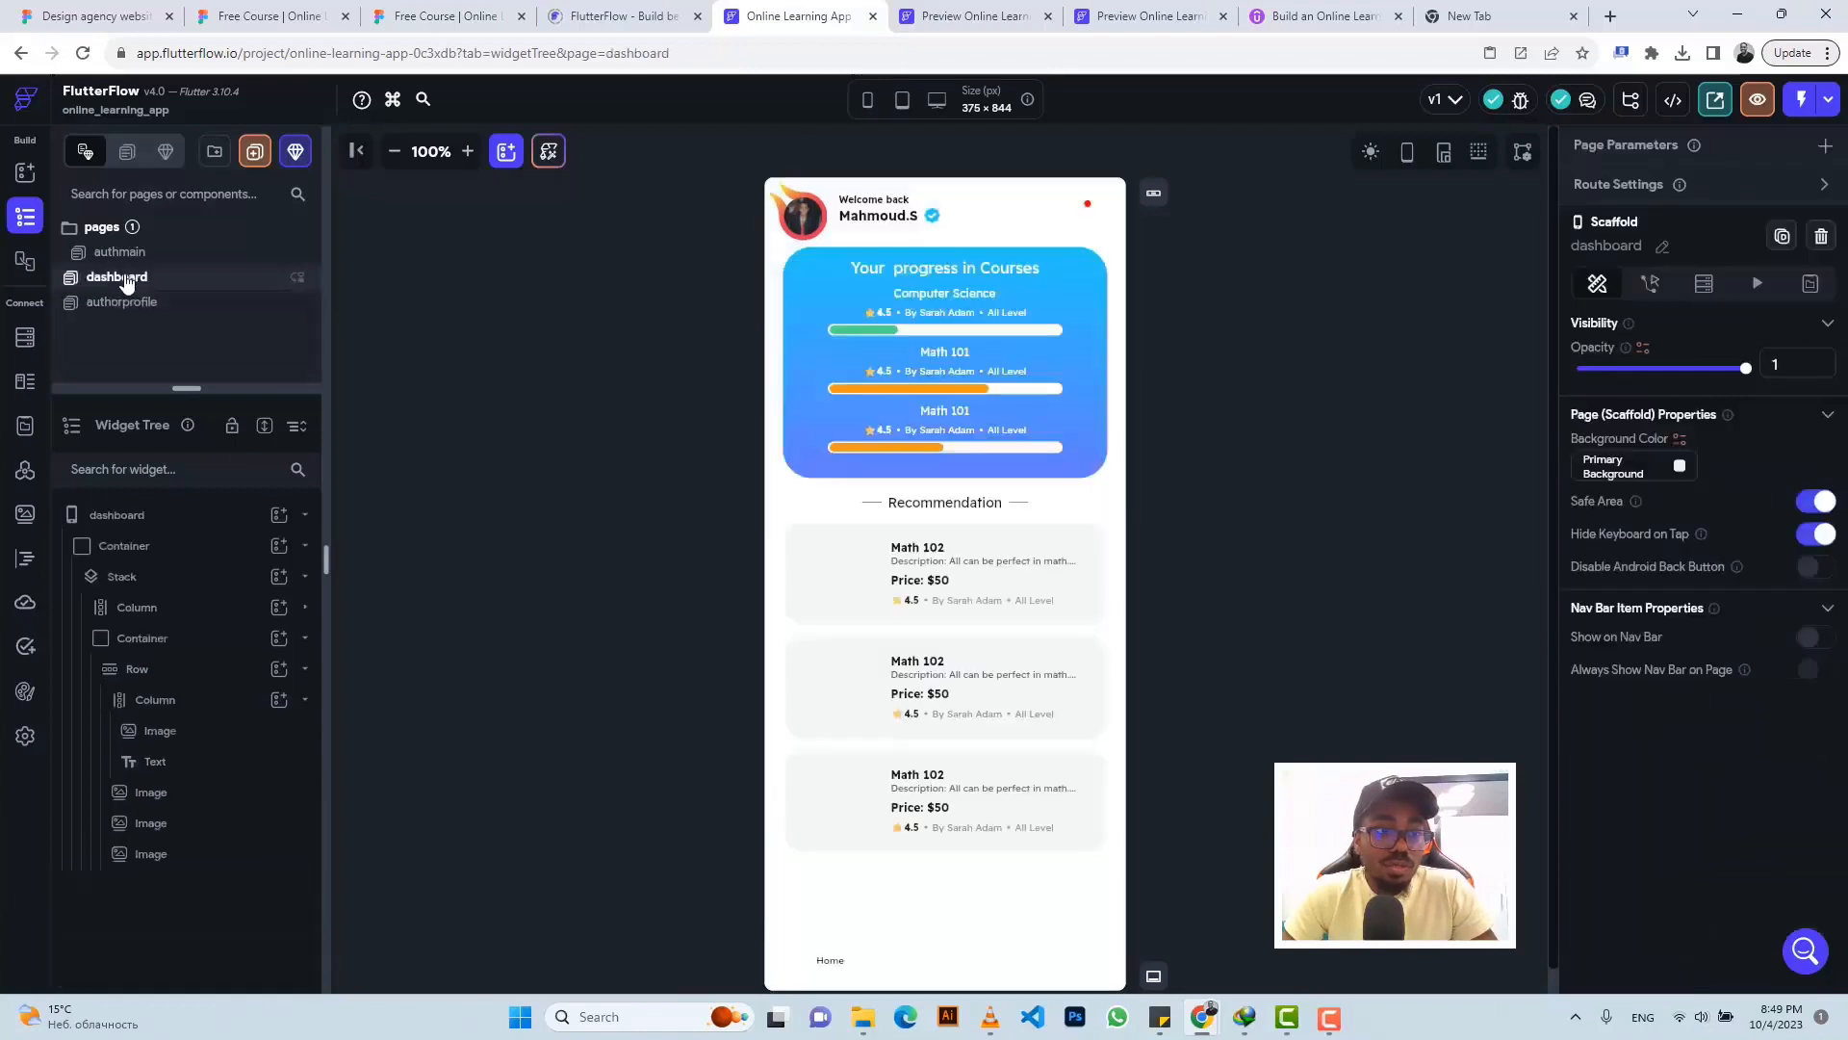
{"action": "left_click", "coordinate": [1091, 544]}
{"action": "left_click", "coordinate": [173, 608]}
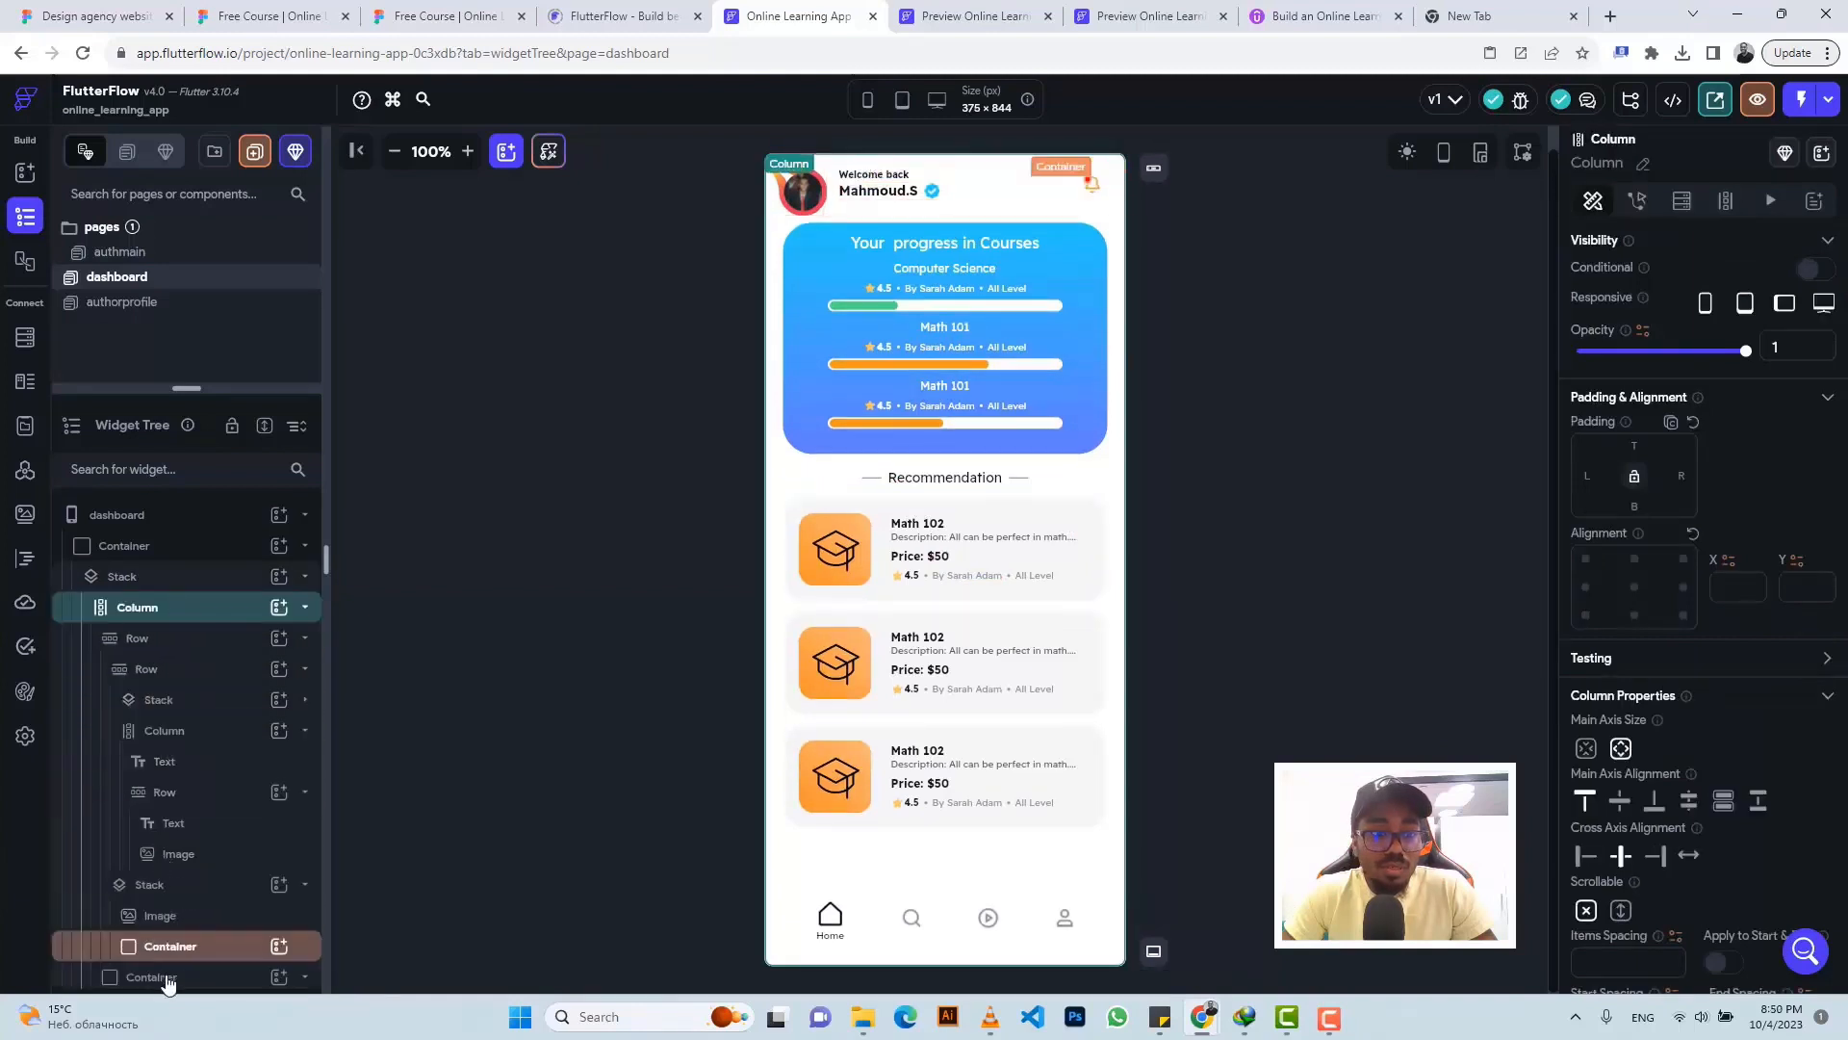
{"action": "left_click", "coordinate": [167, 978]}
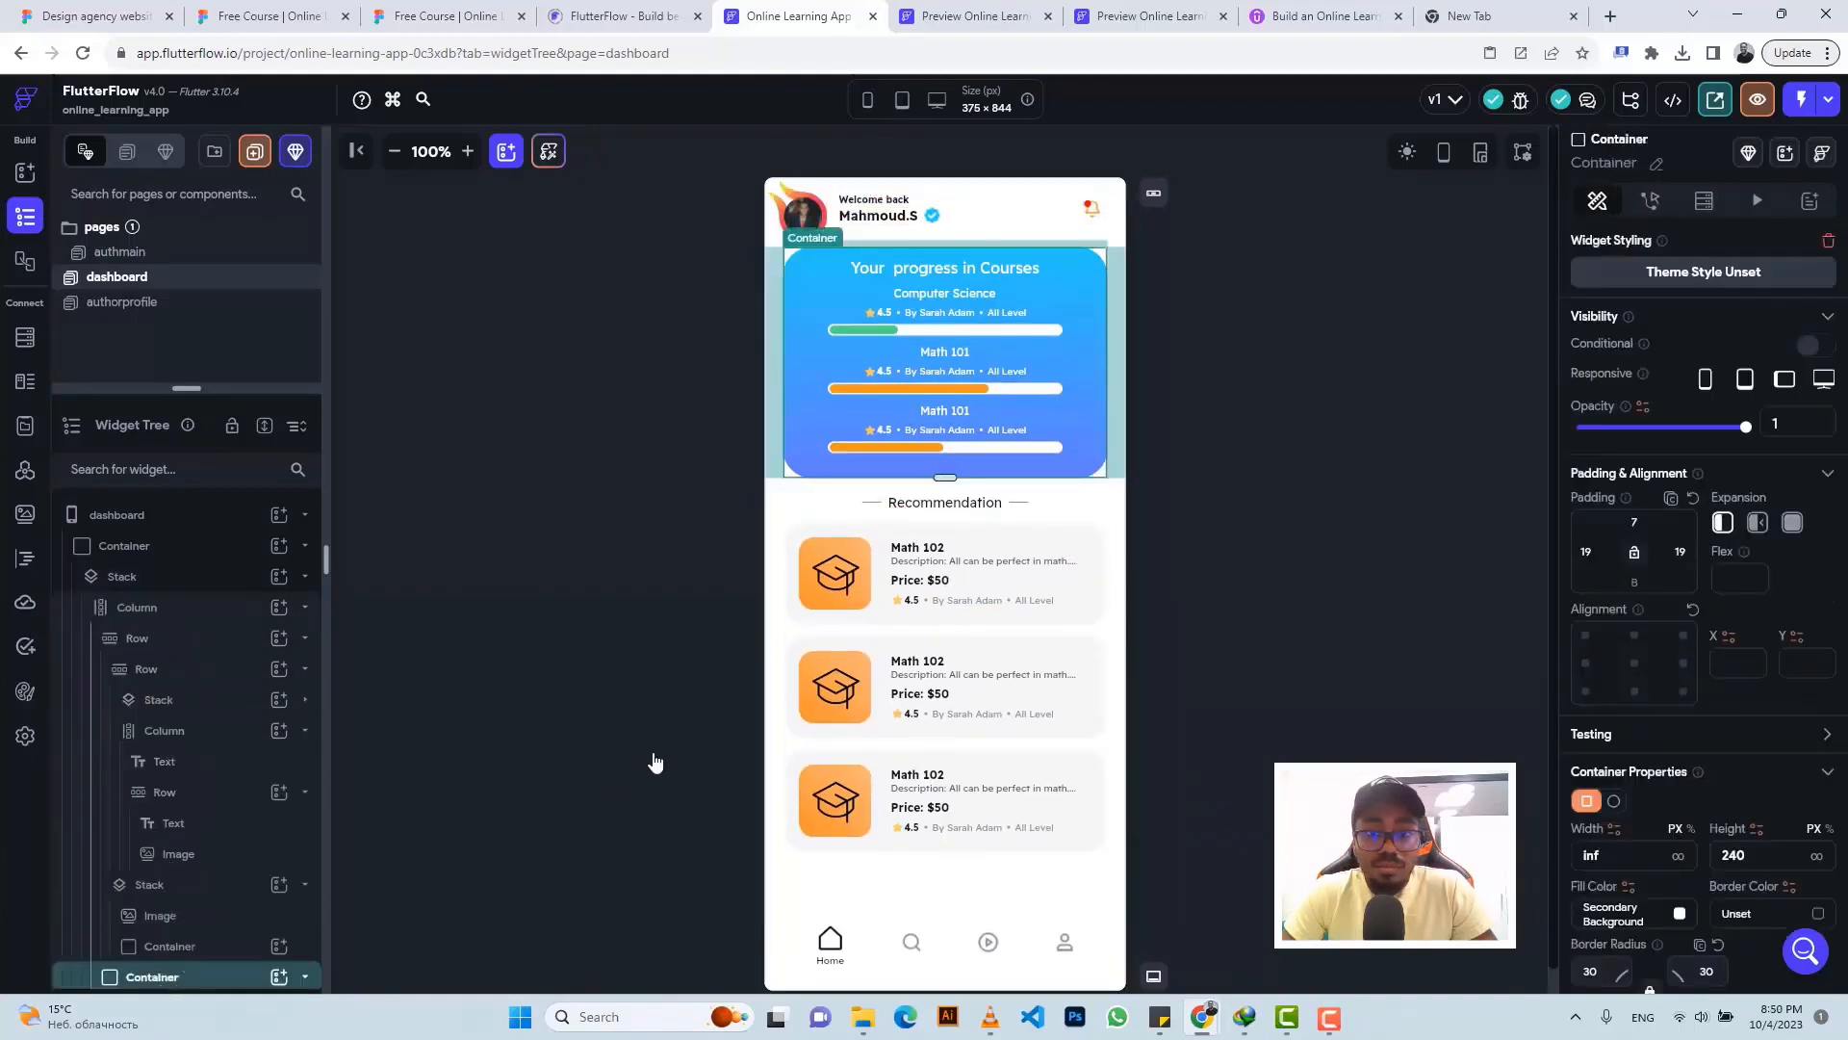
{"action": "left_click", "coordinate": [818, 601]}
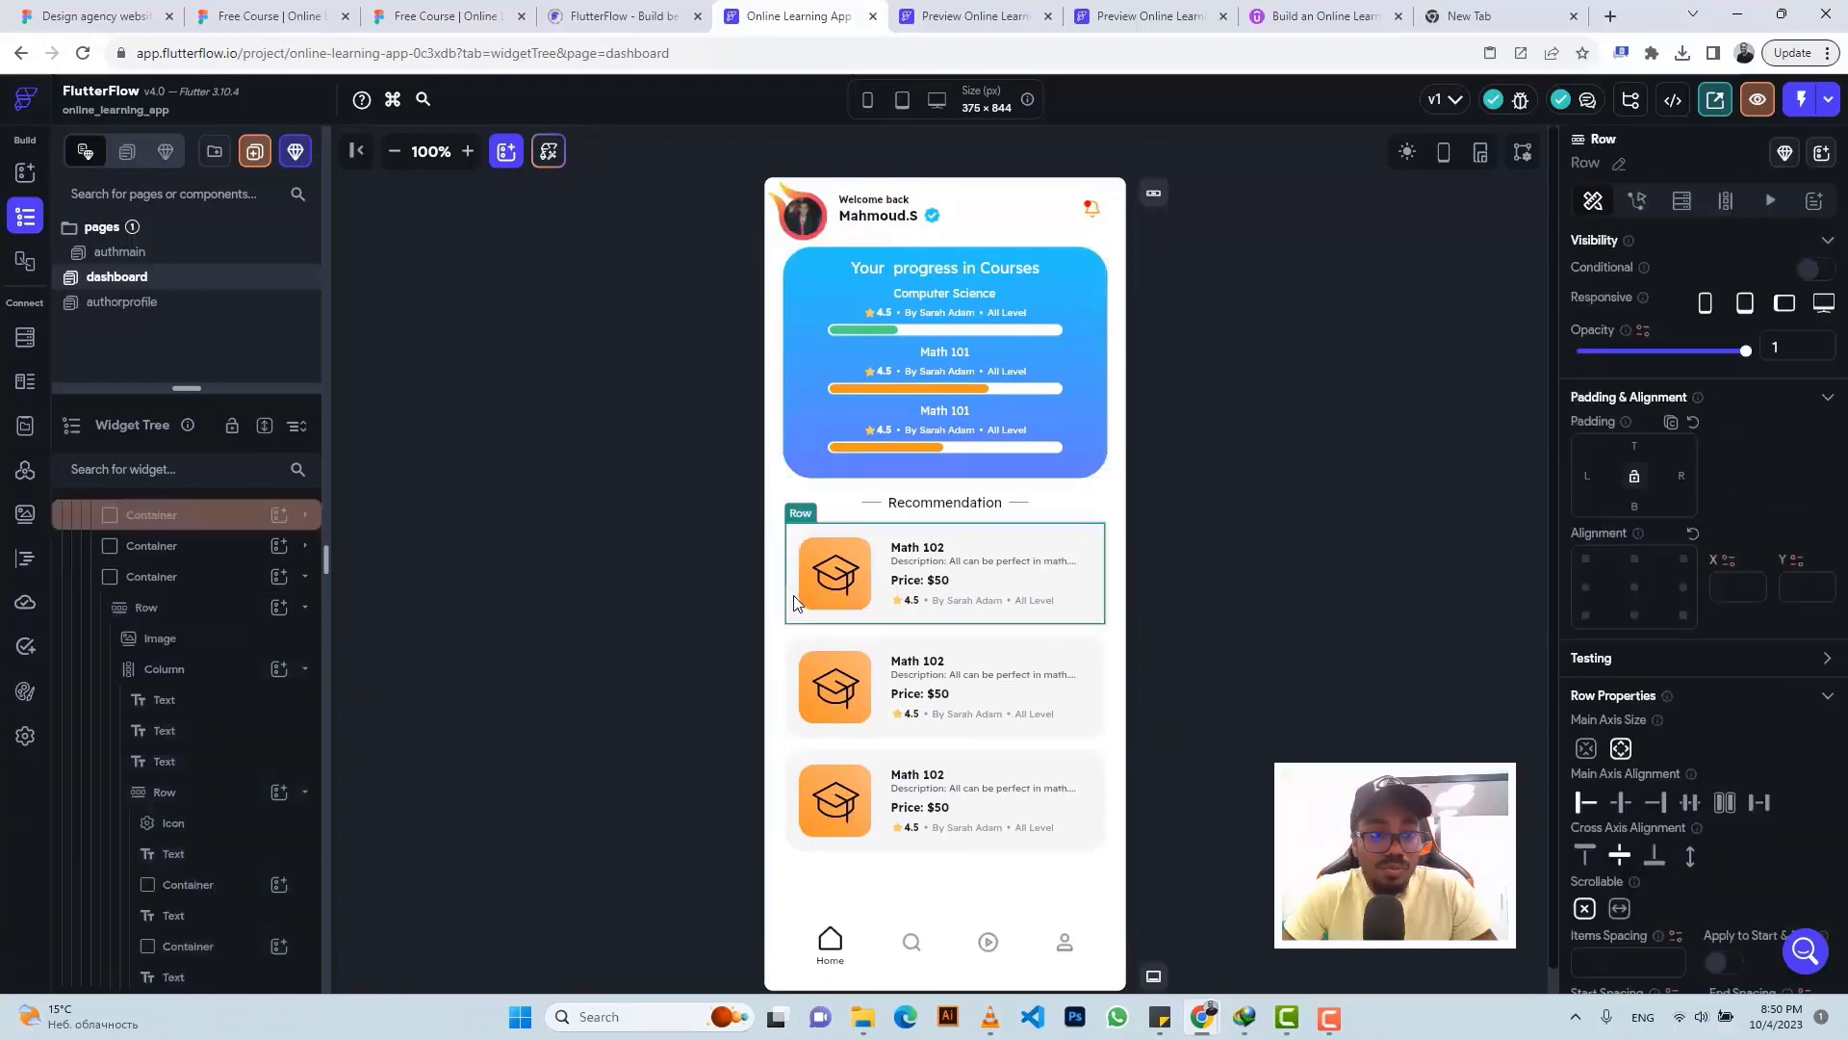
{"action": "left_click", "coordinate": [186, 522]}
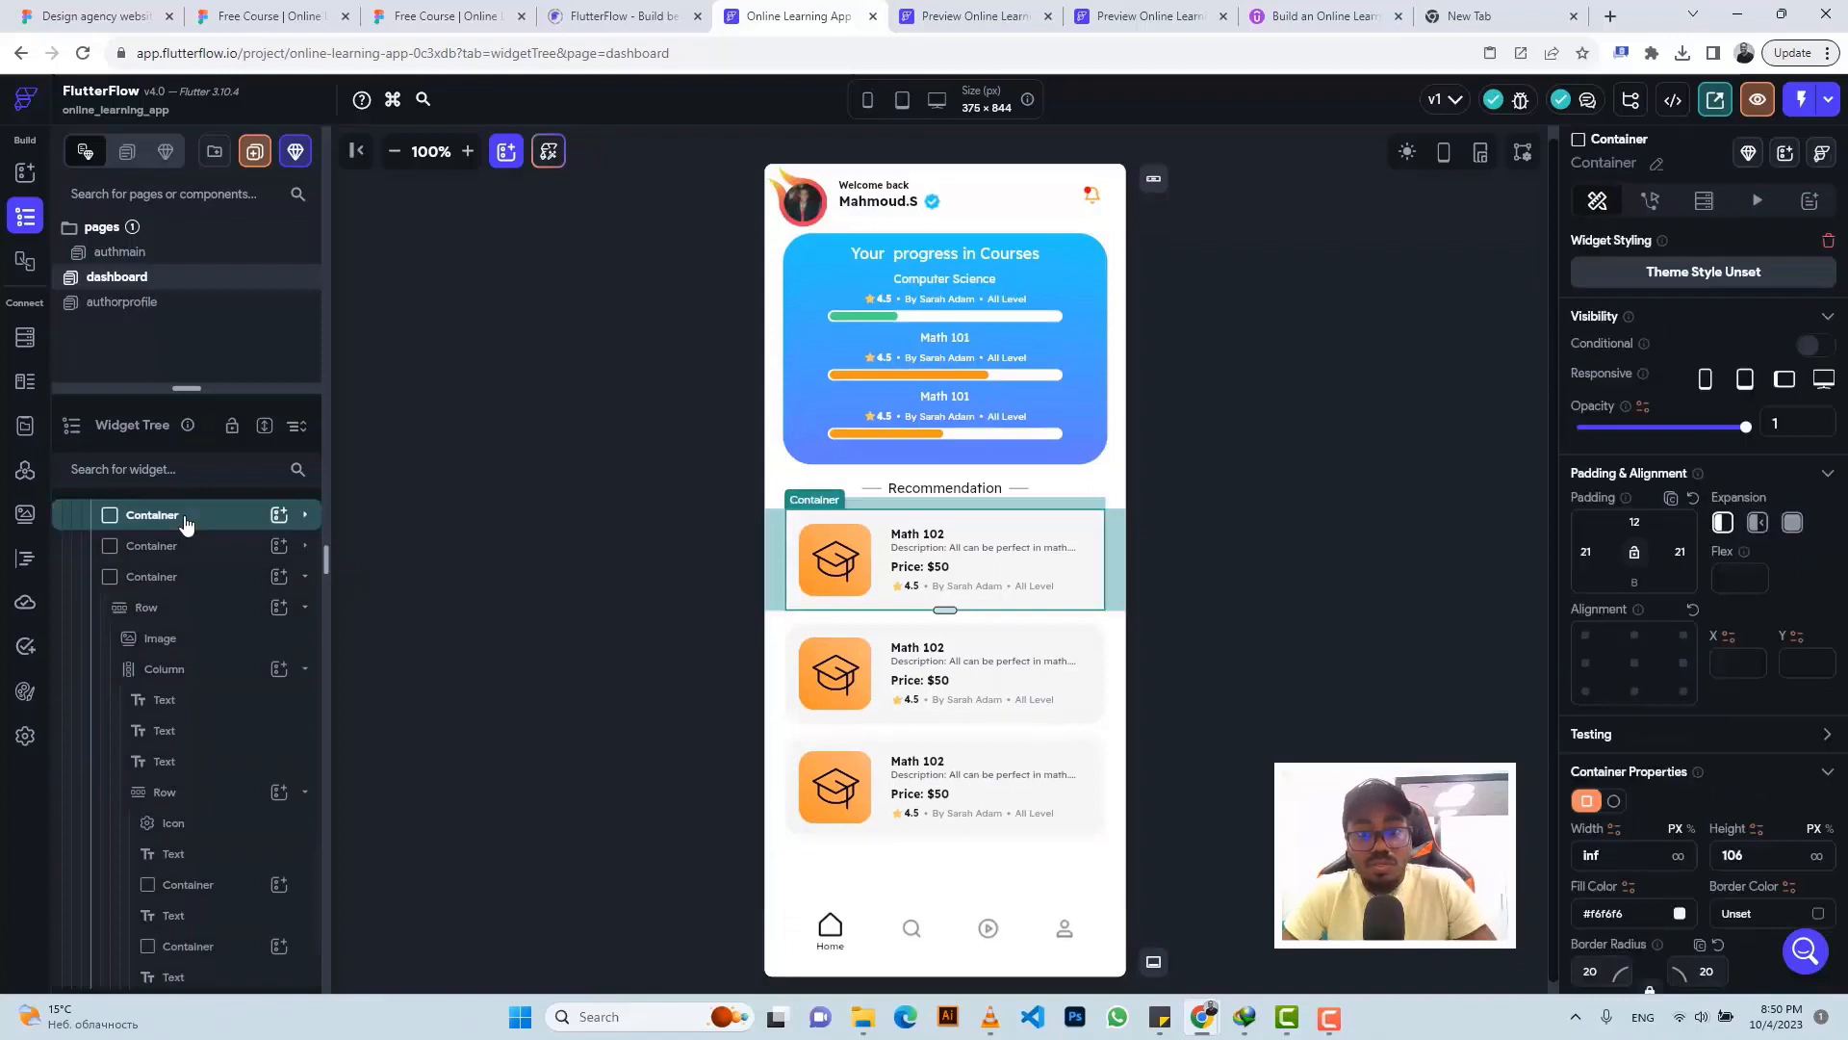
{"action": "key", "text": "ctrl+c"}
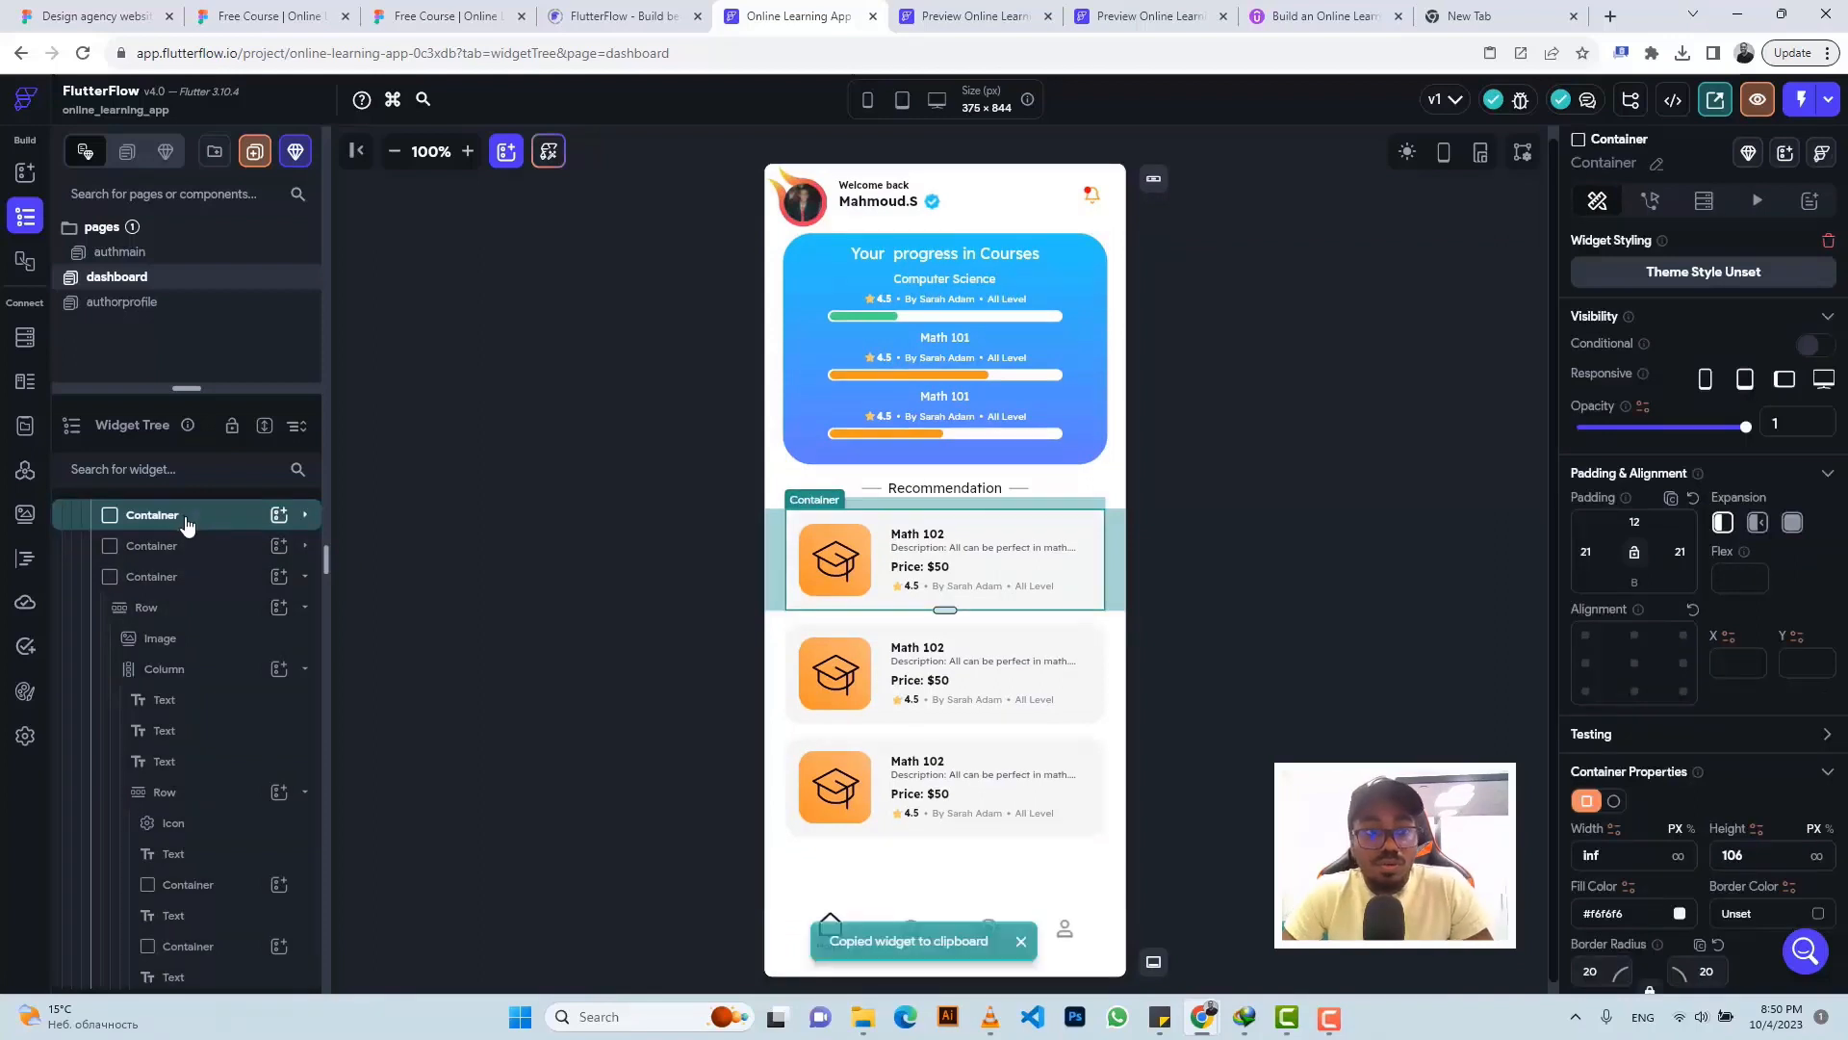
{"action": "left_click", "coordinate": [152, 305]}
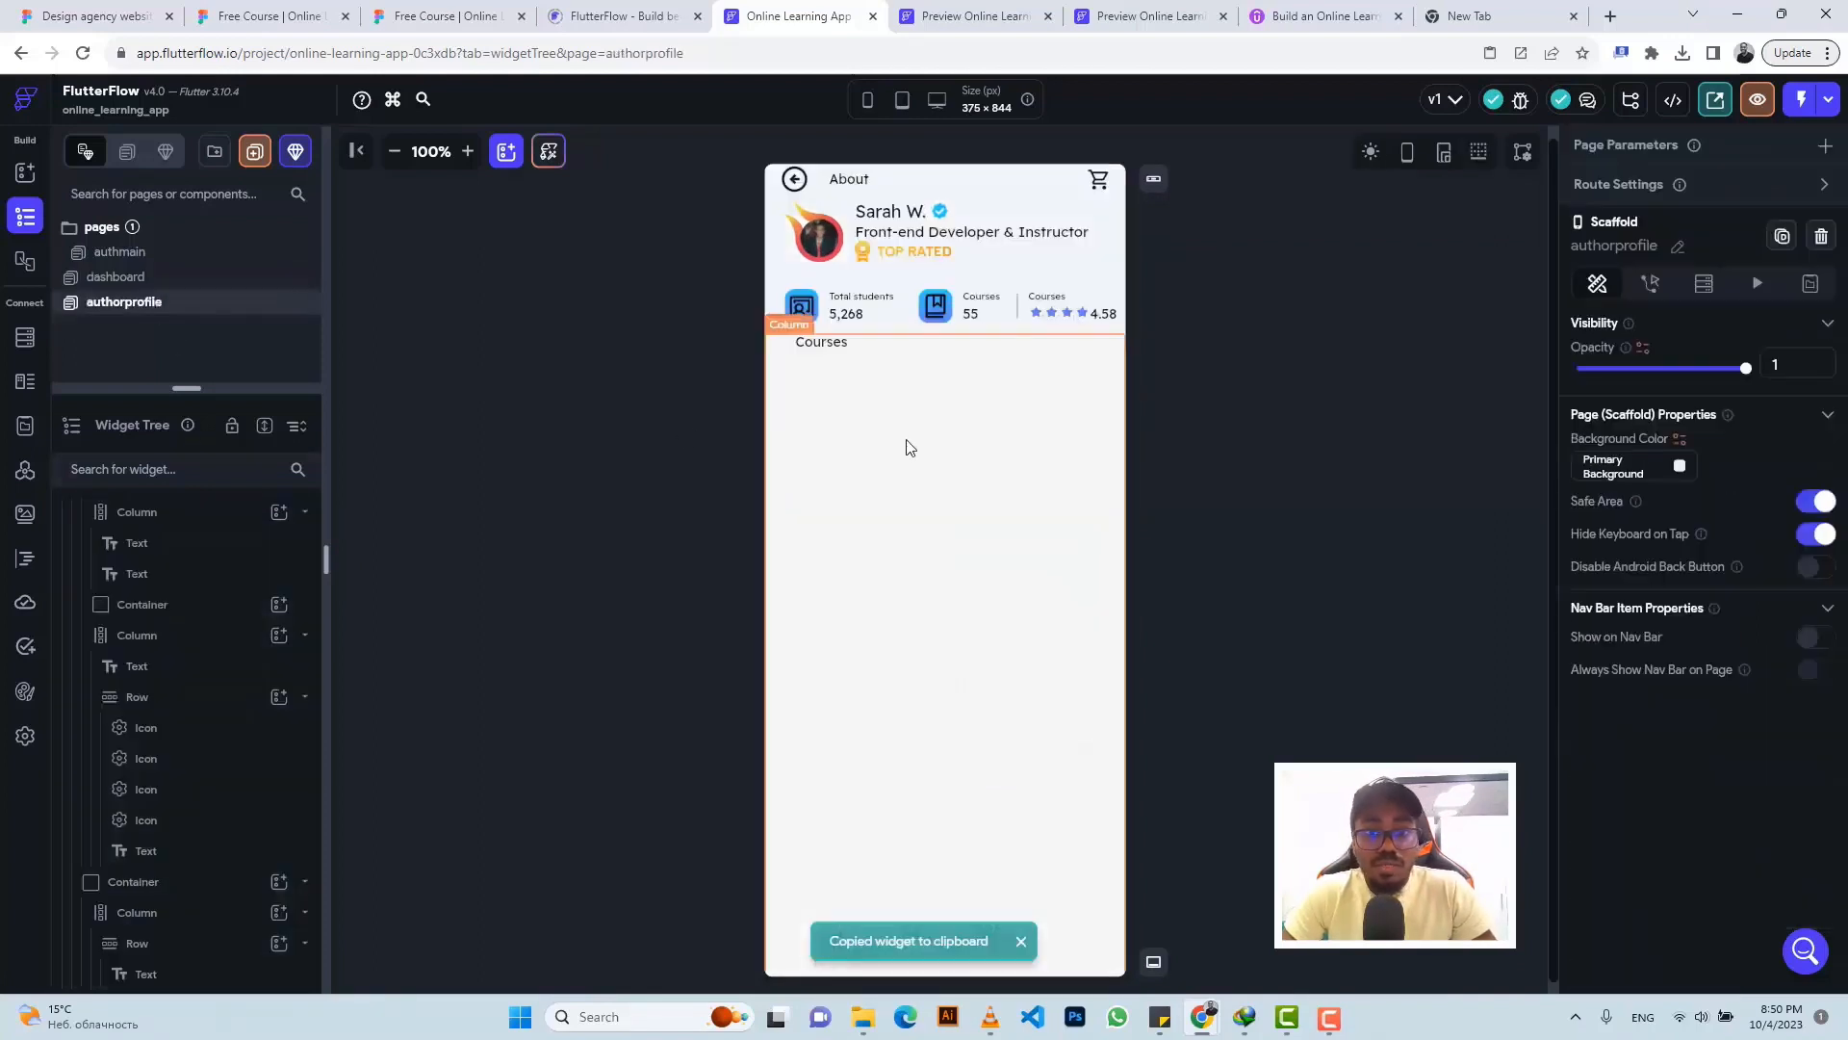
{"action": "left_click", "coordinate": [909, 447]}
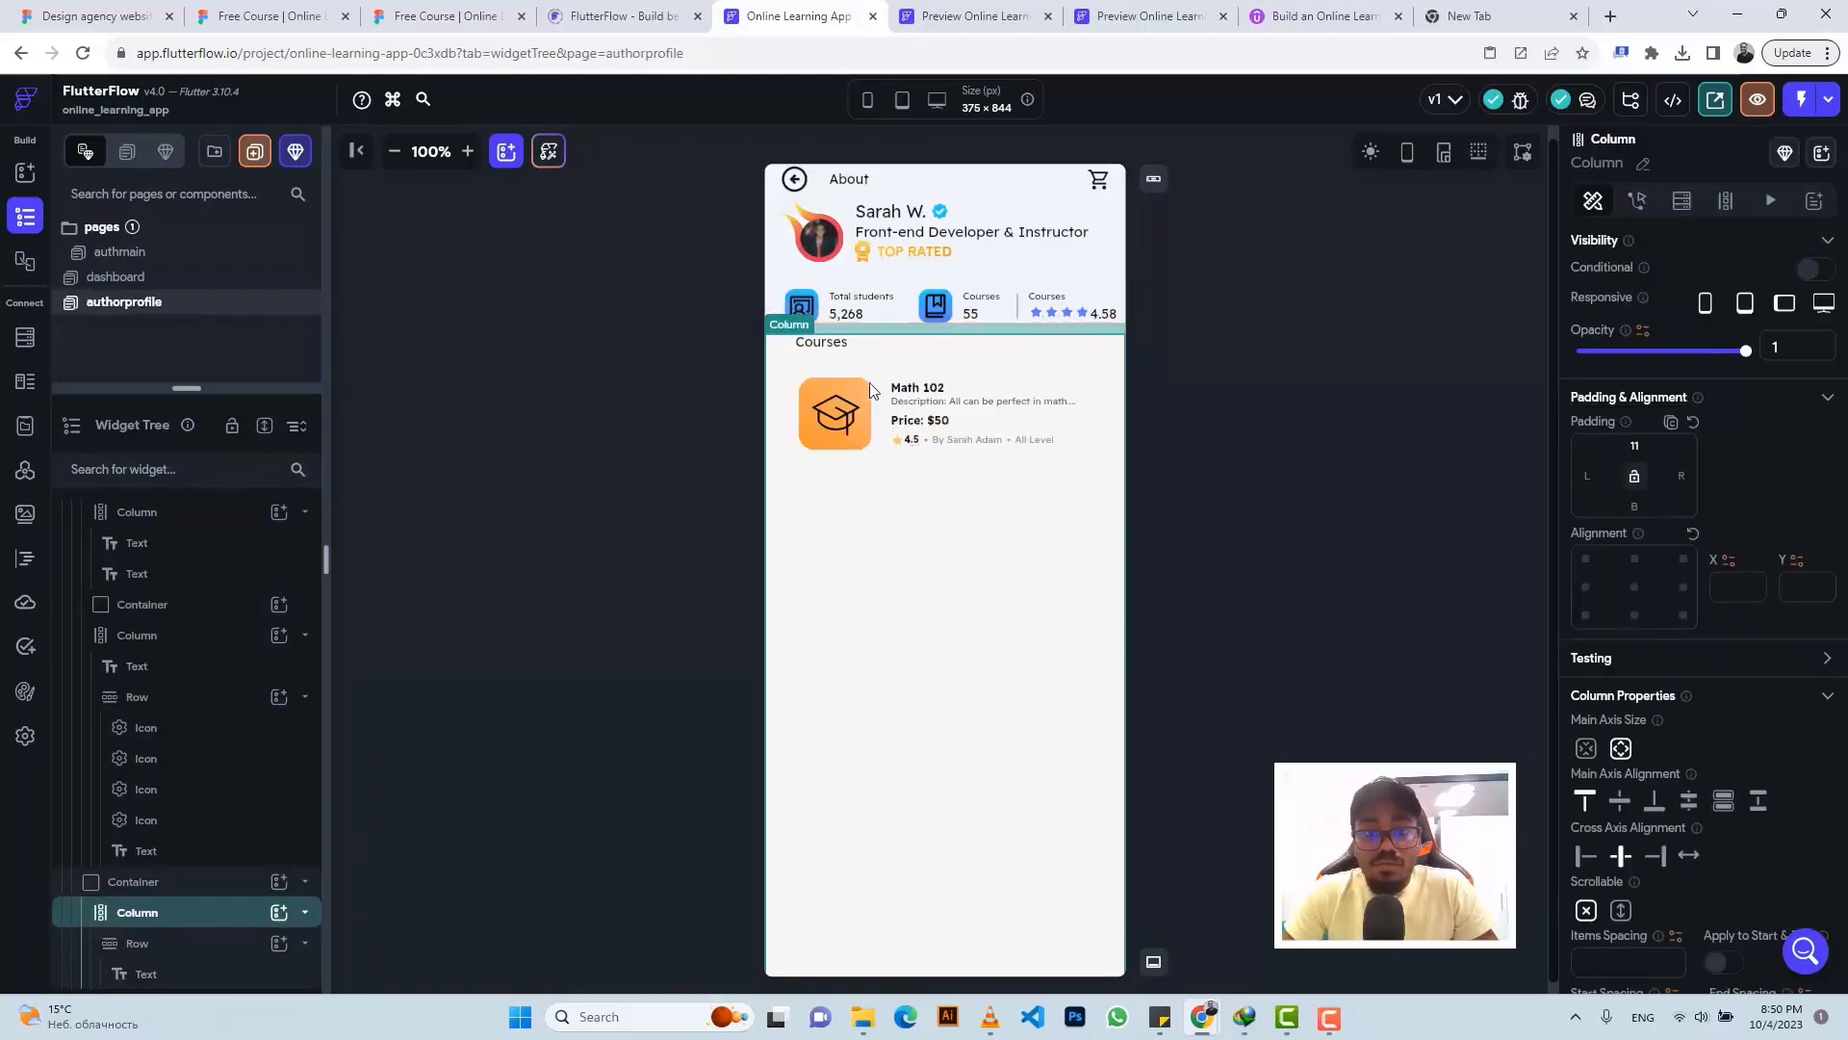
- Export the Vue js card's Card Image layer from Figma as a 1x PNG
{"action": "left_click", "coordinate": [445, 15]}
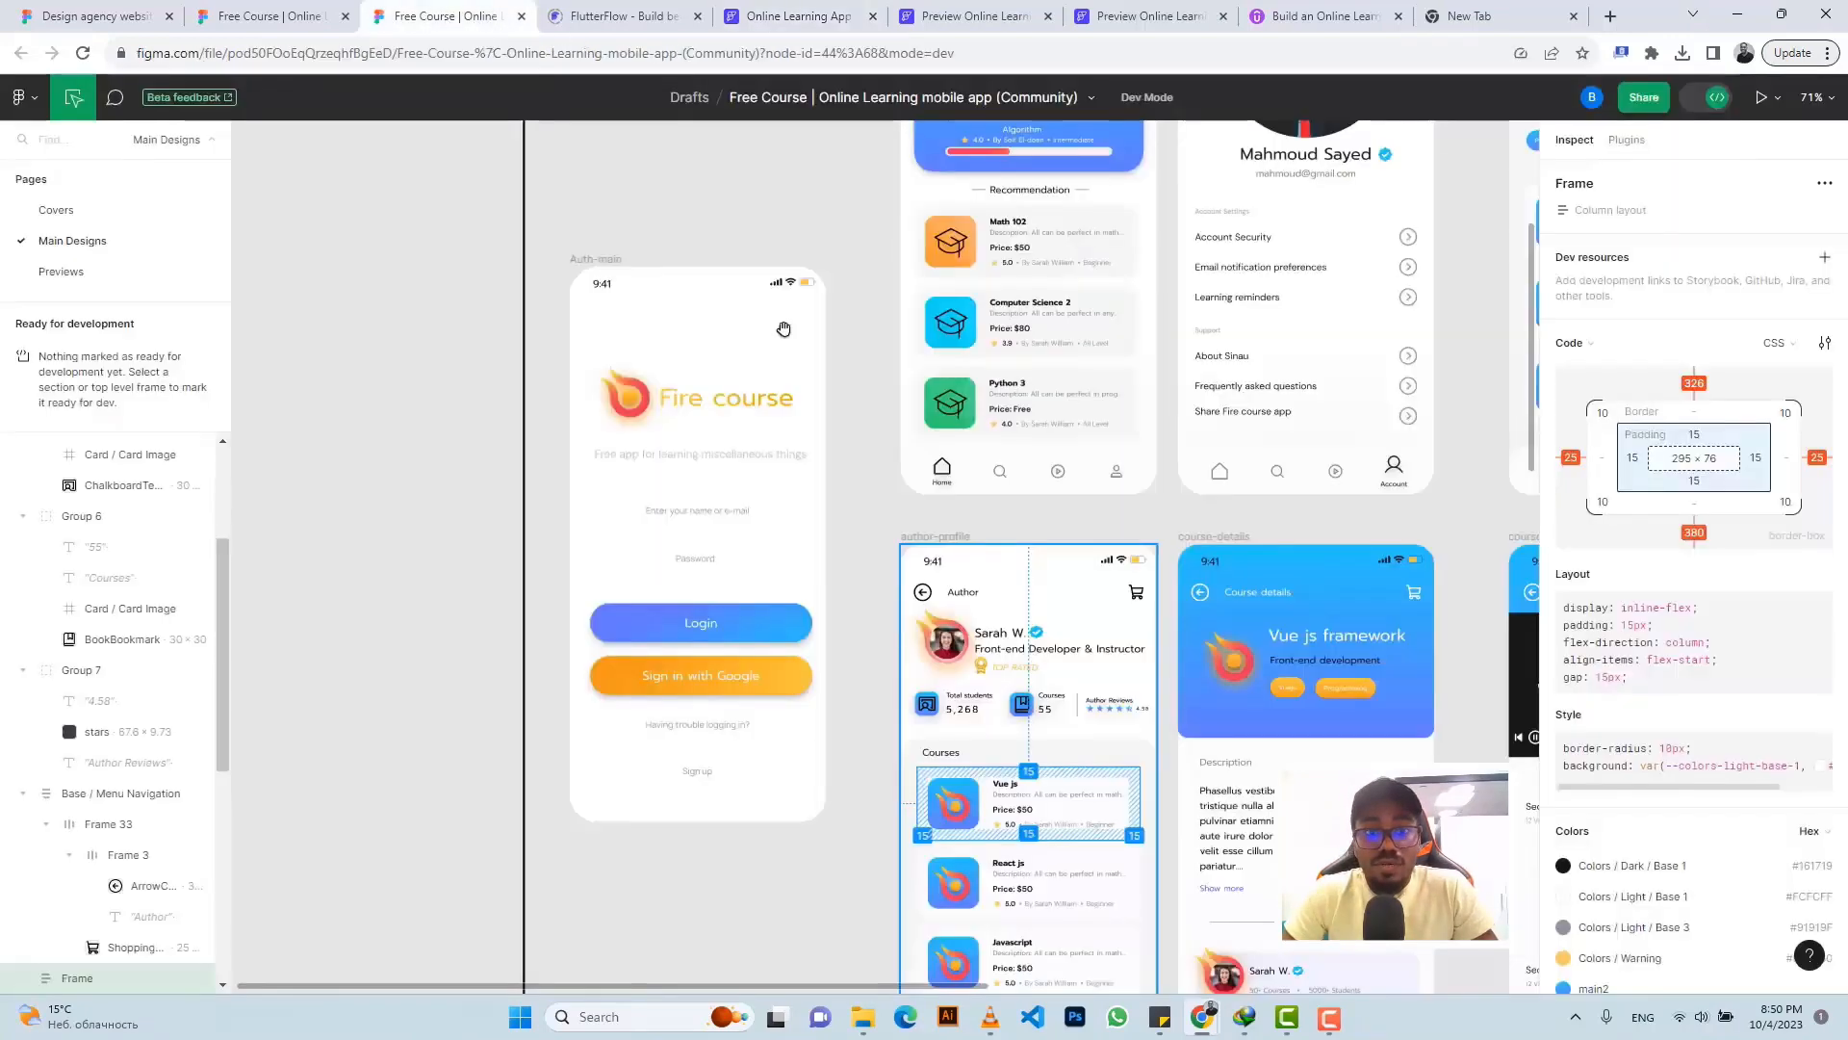
{"action": "scroll", "coordinate": [1020, 616], "scroll_direction": "down", "scroll_amount": 3}
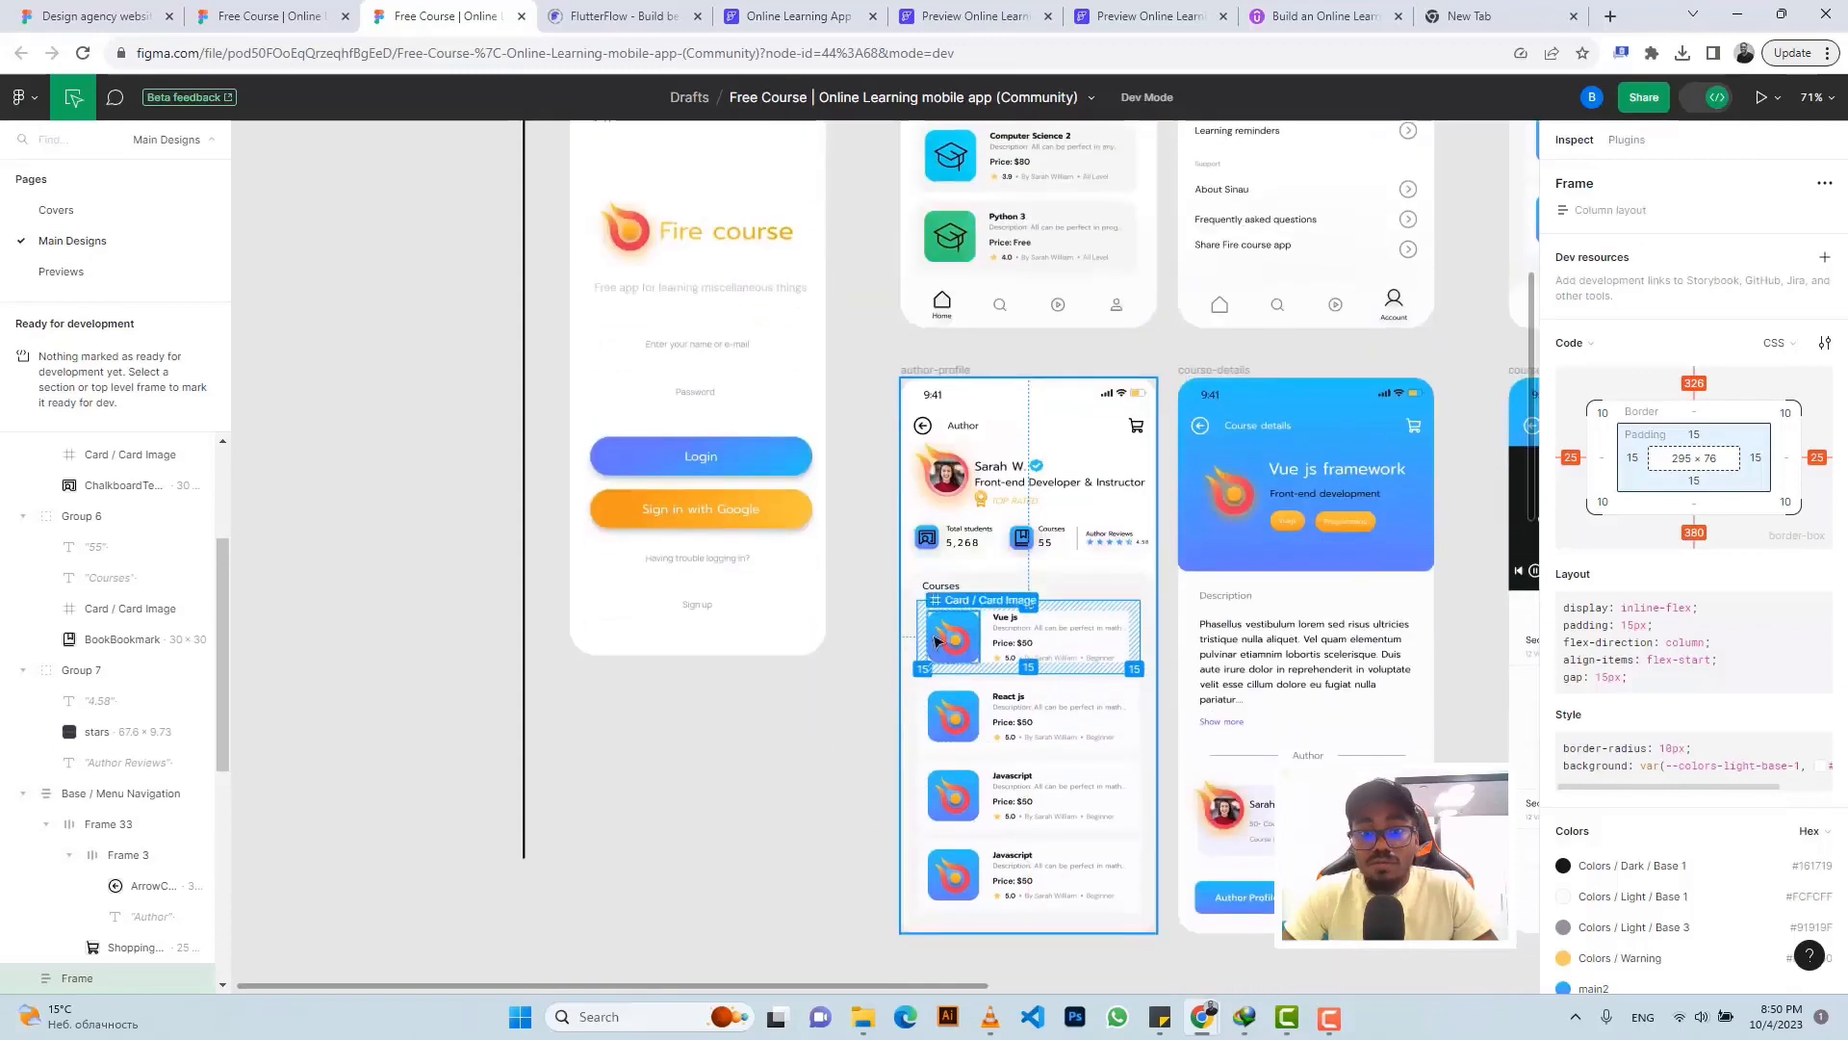
{"action": "scroll", "coordinate": [938, 625], "scroll_direction": "up", "scroll_amount": 5}
{"action": "scroll", "coordinate": [932, 633], "scroll_direction": "up", "scroll_amount": 1}
{"action": "scroll", "coordinate": [929, 616], "scroll_direction": "down", "scroll_amount": 3}
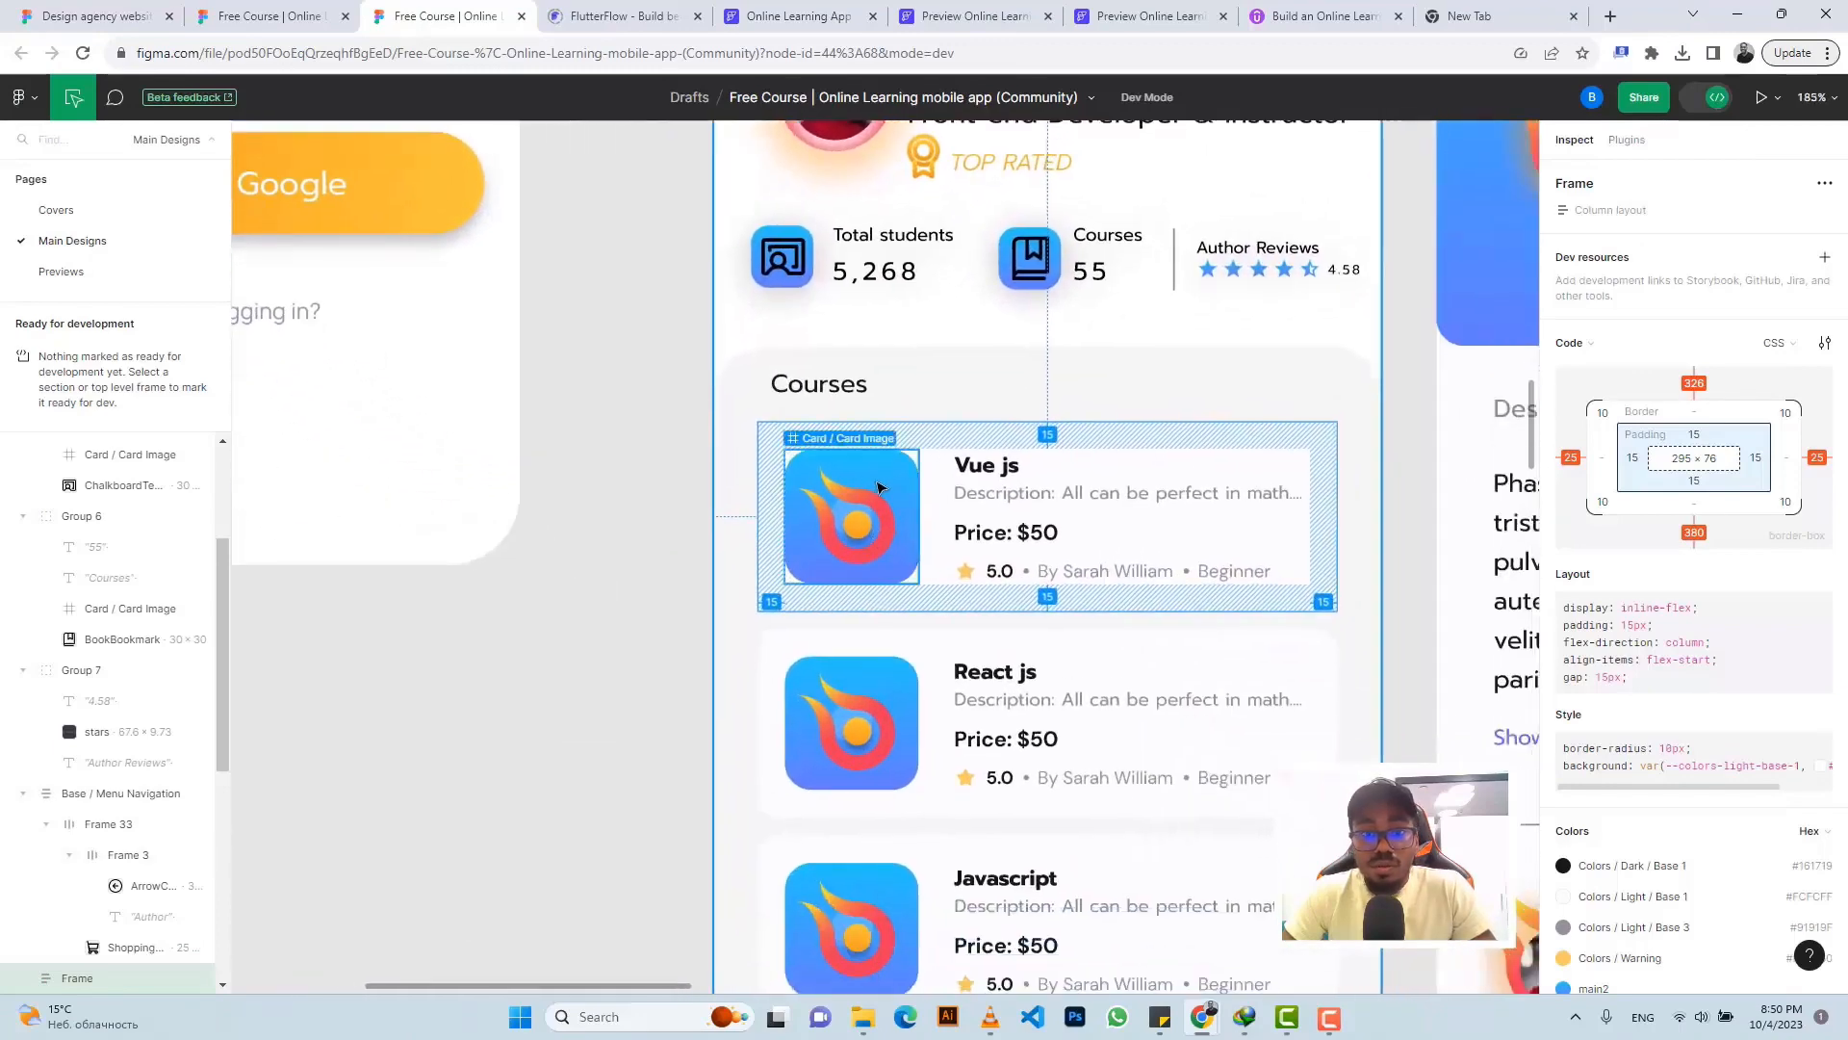
{"action": "left_click", "coordinate": [849, 496]}
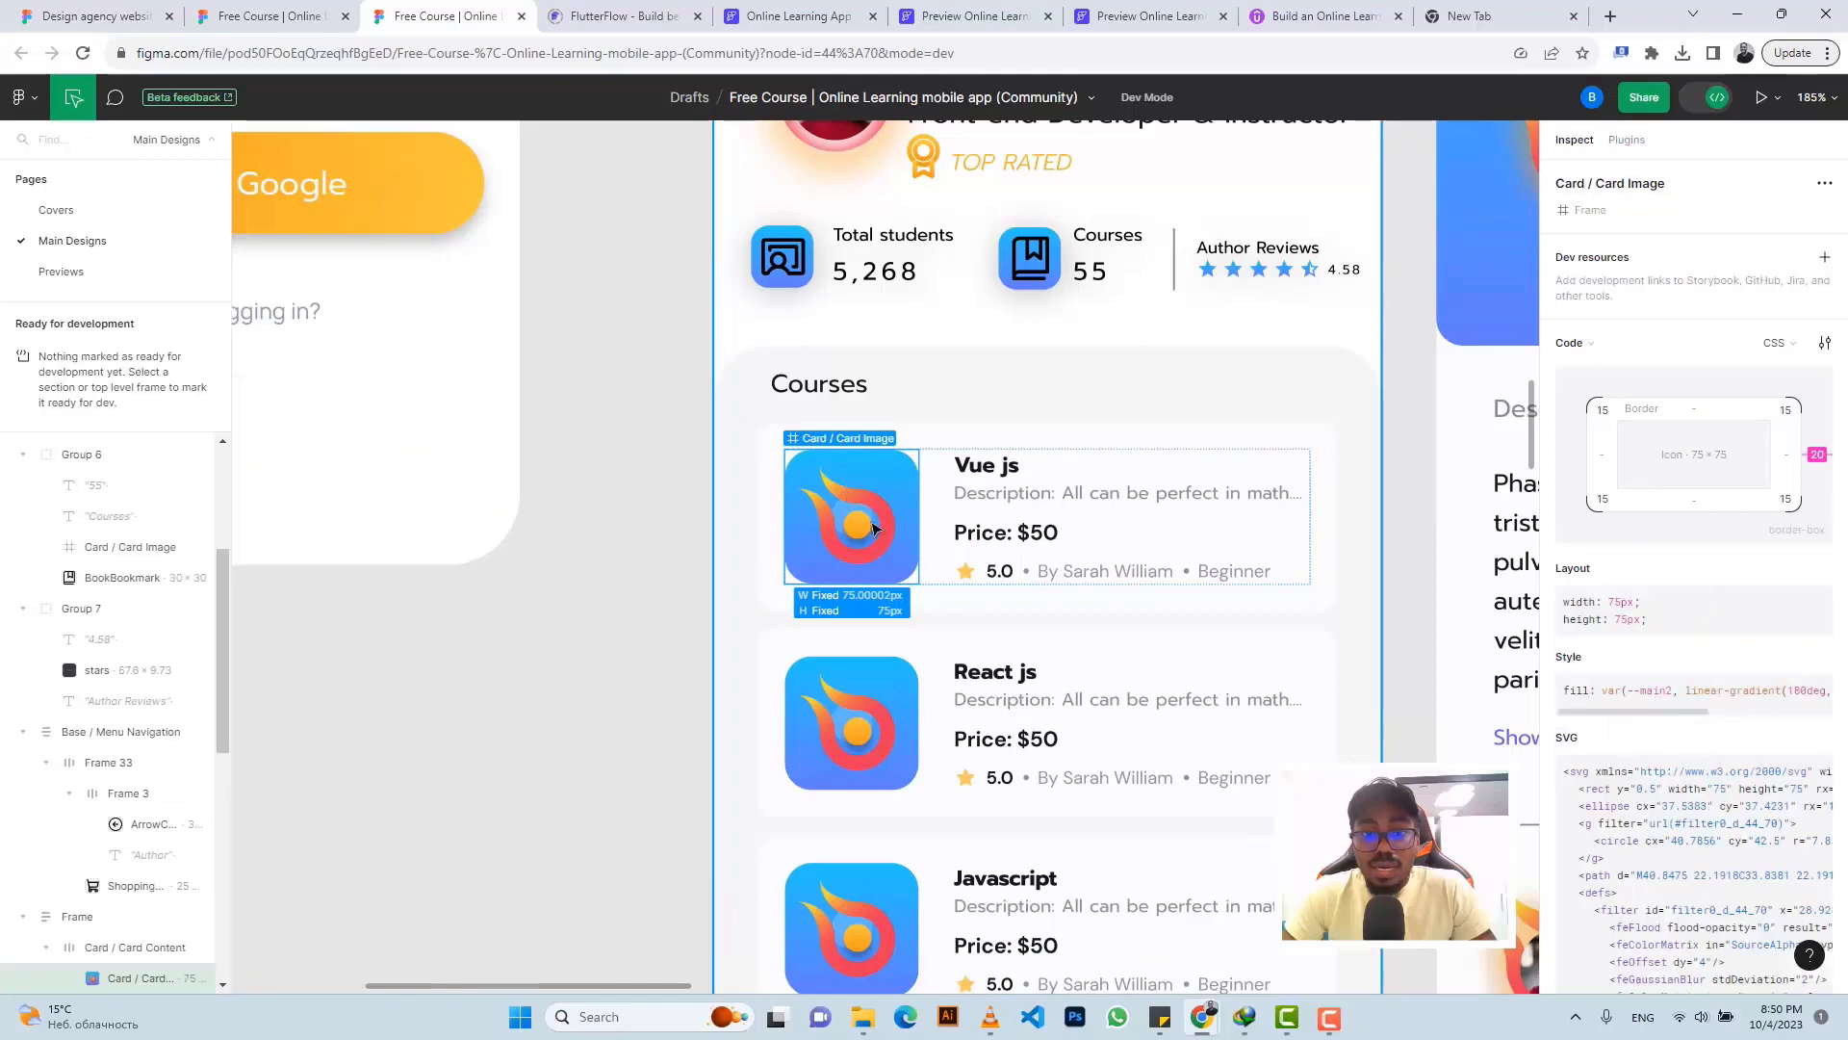
{"action": "scroll", "coordinate": [1637, 770], "scroll_direction": "down", "scroll_amount": 5}
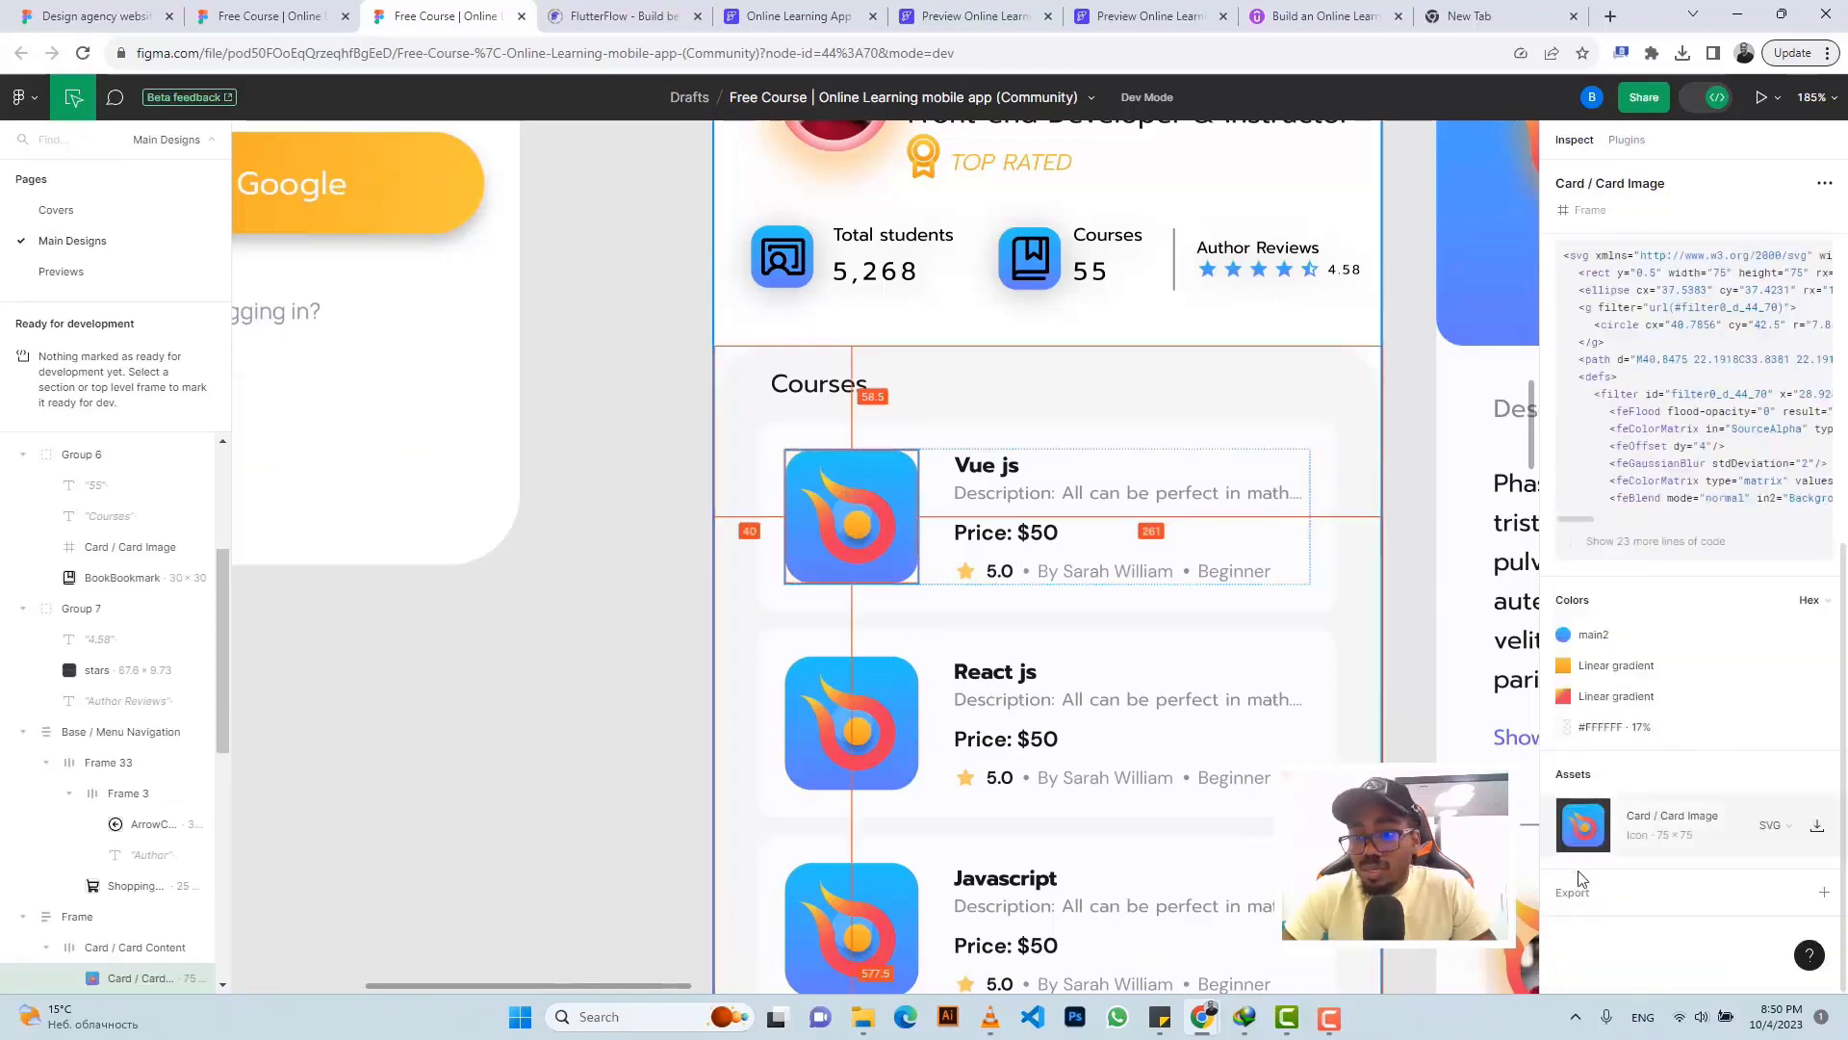
{"action": "left_click", "coordinate": [1580, 895]}
{"action": "scroll", "coordinate": [1611, 725], "scroll_direction": "down", "scroll_amount": 4}
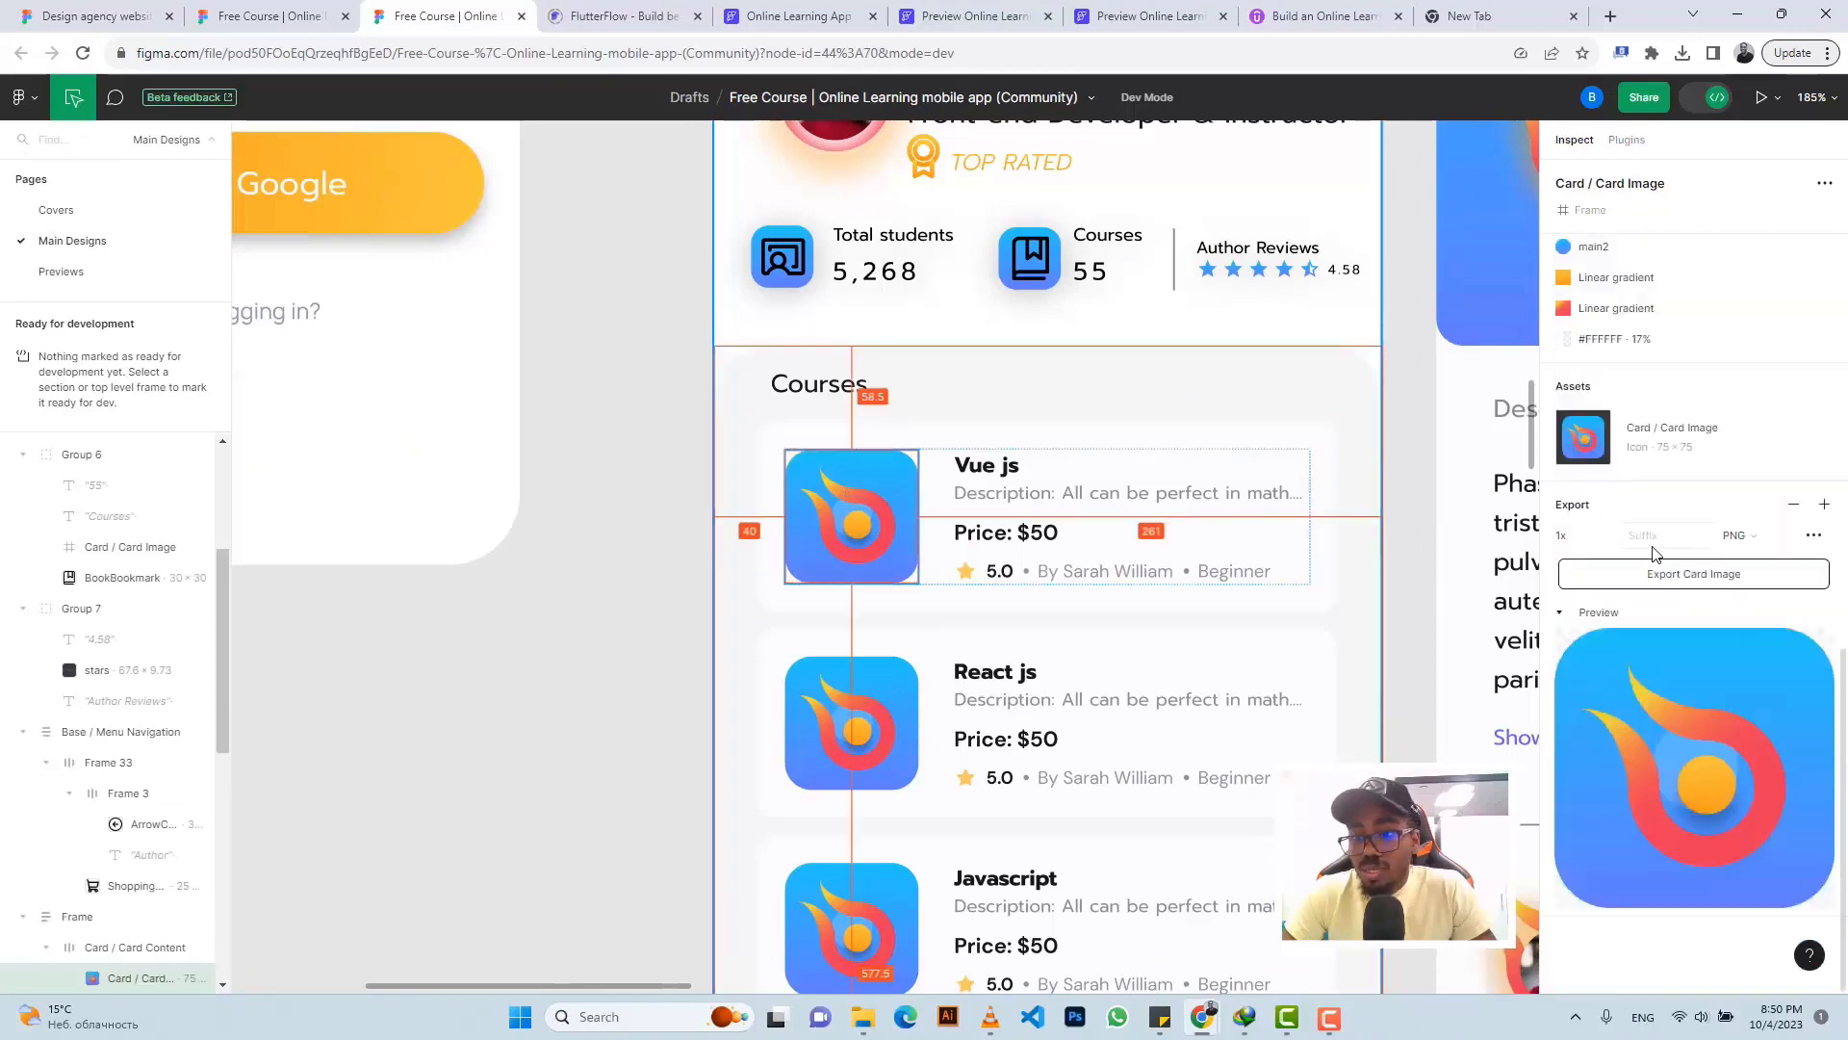
{"action": "left_click", "coordinate": [1654, 576]}
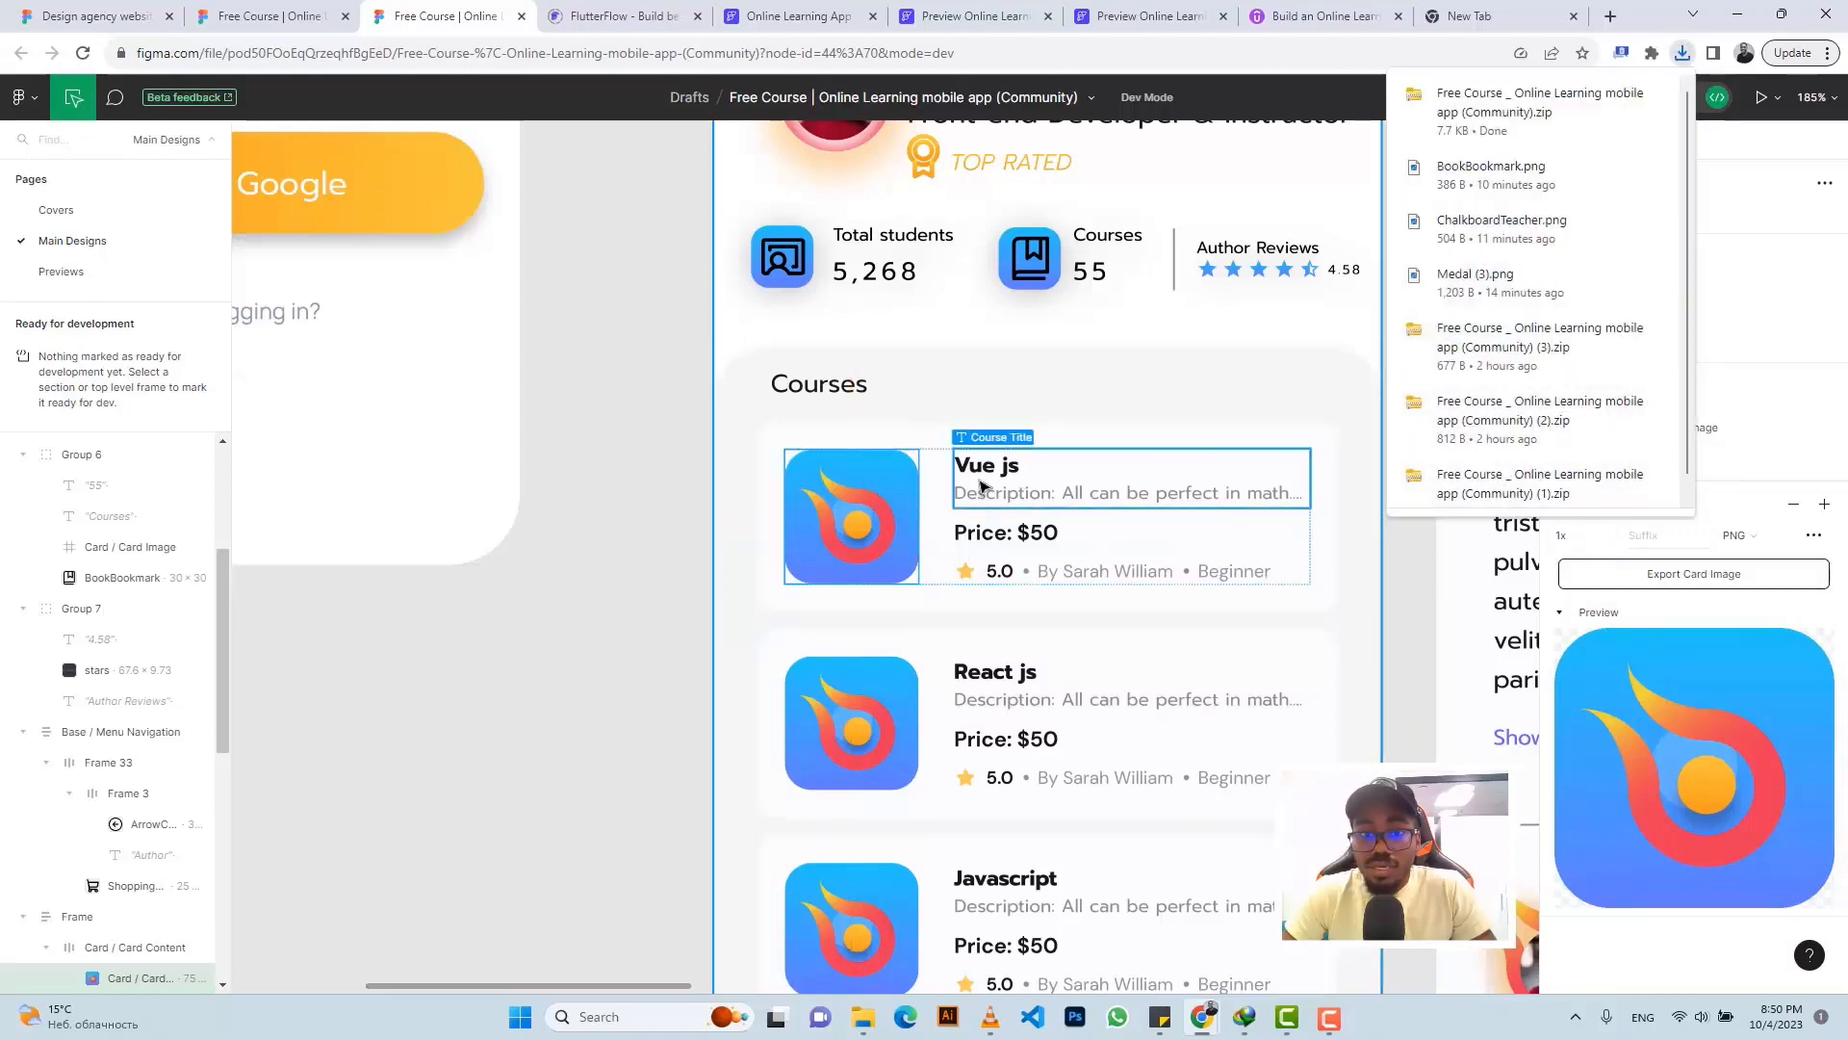
{"action": "left_click", "coordinate": [770, 16]}
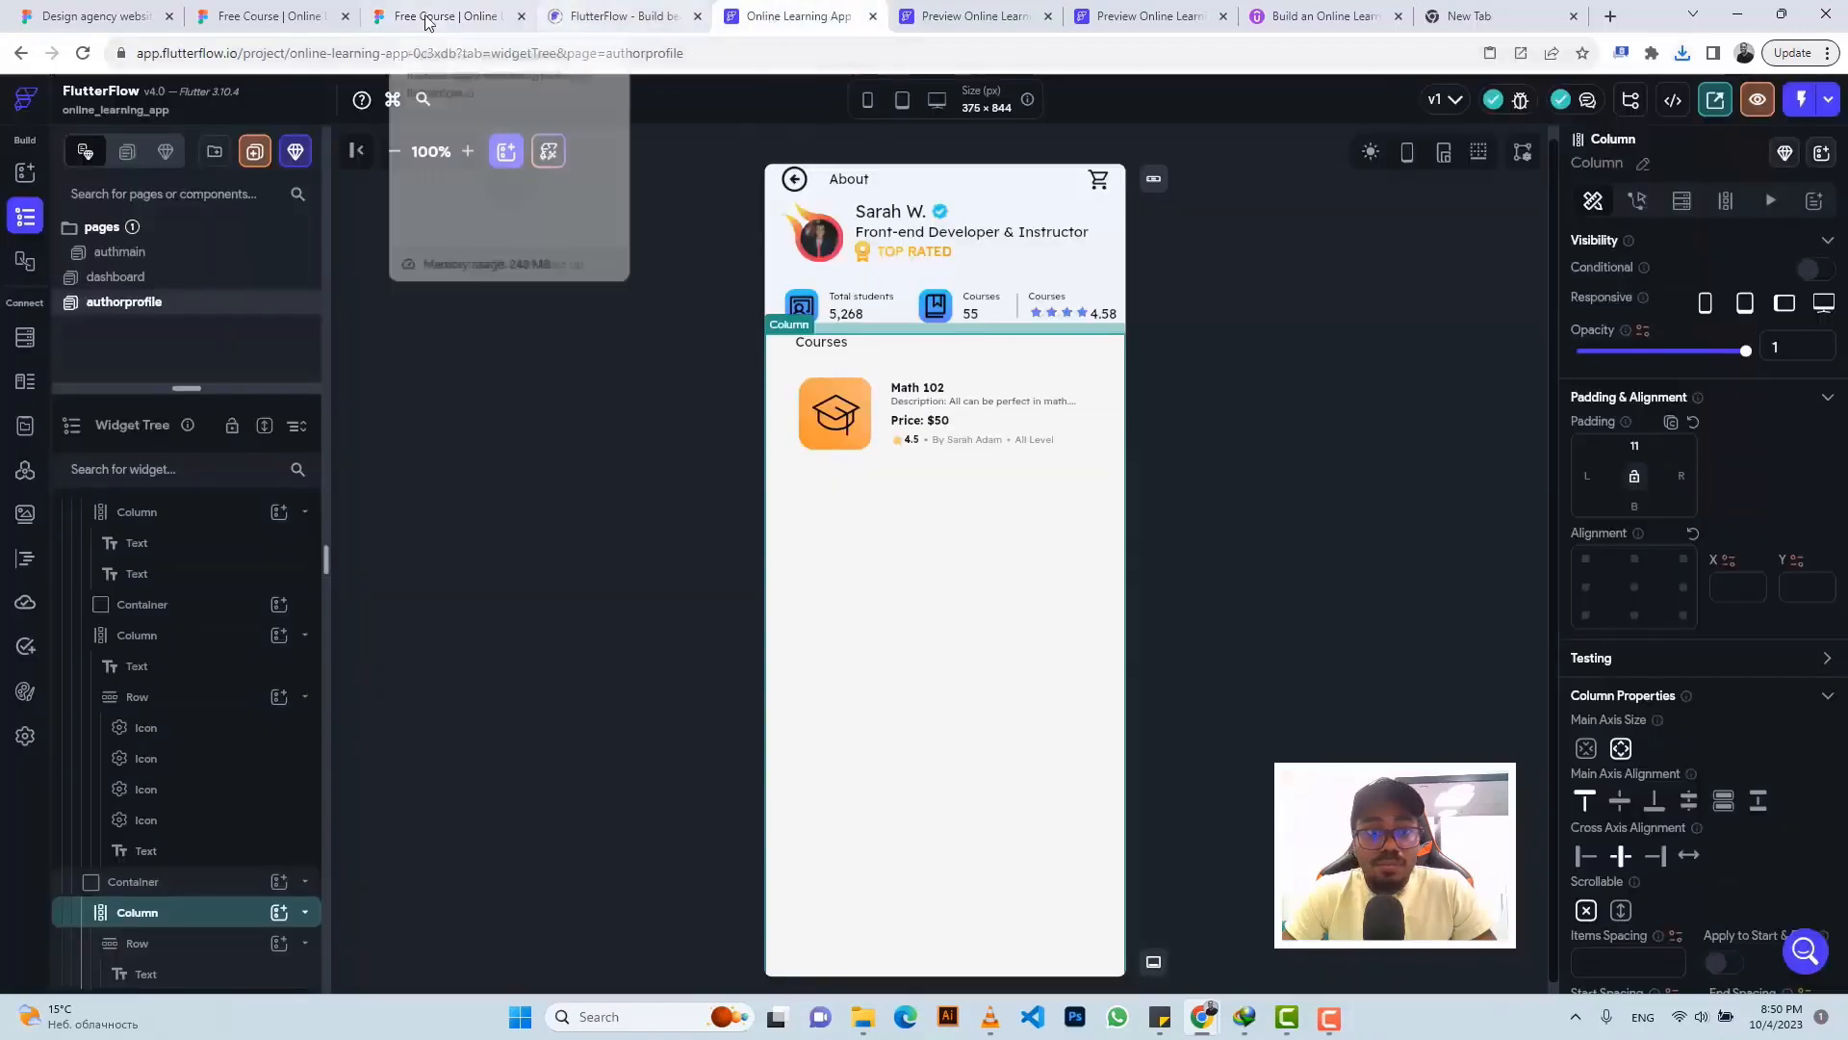
- Start uploading a new asset for the course card image, showing all file types
{"action": "left_click", "coordinate": [847, 430]}
{"action": "scroll", "coordinate": [1718, 795], "scroll_direction": "down", "scroll_amount": 2}
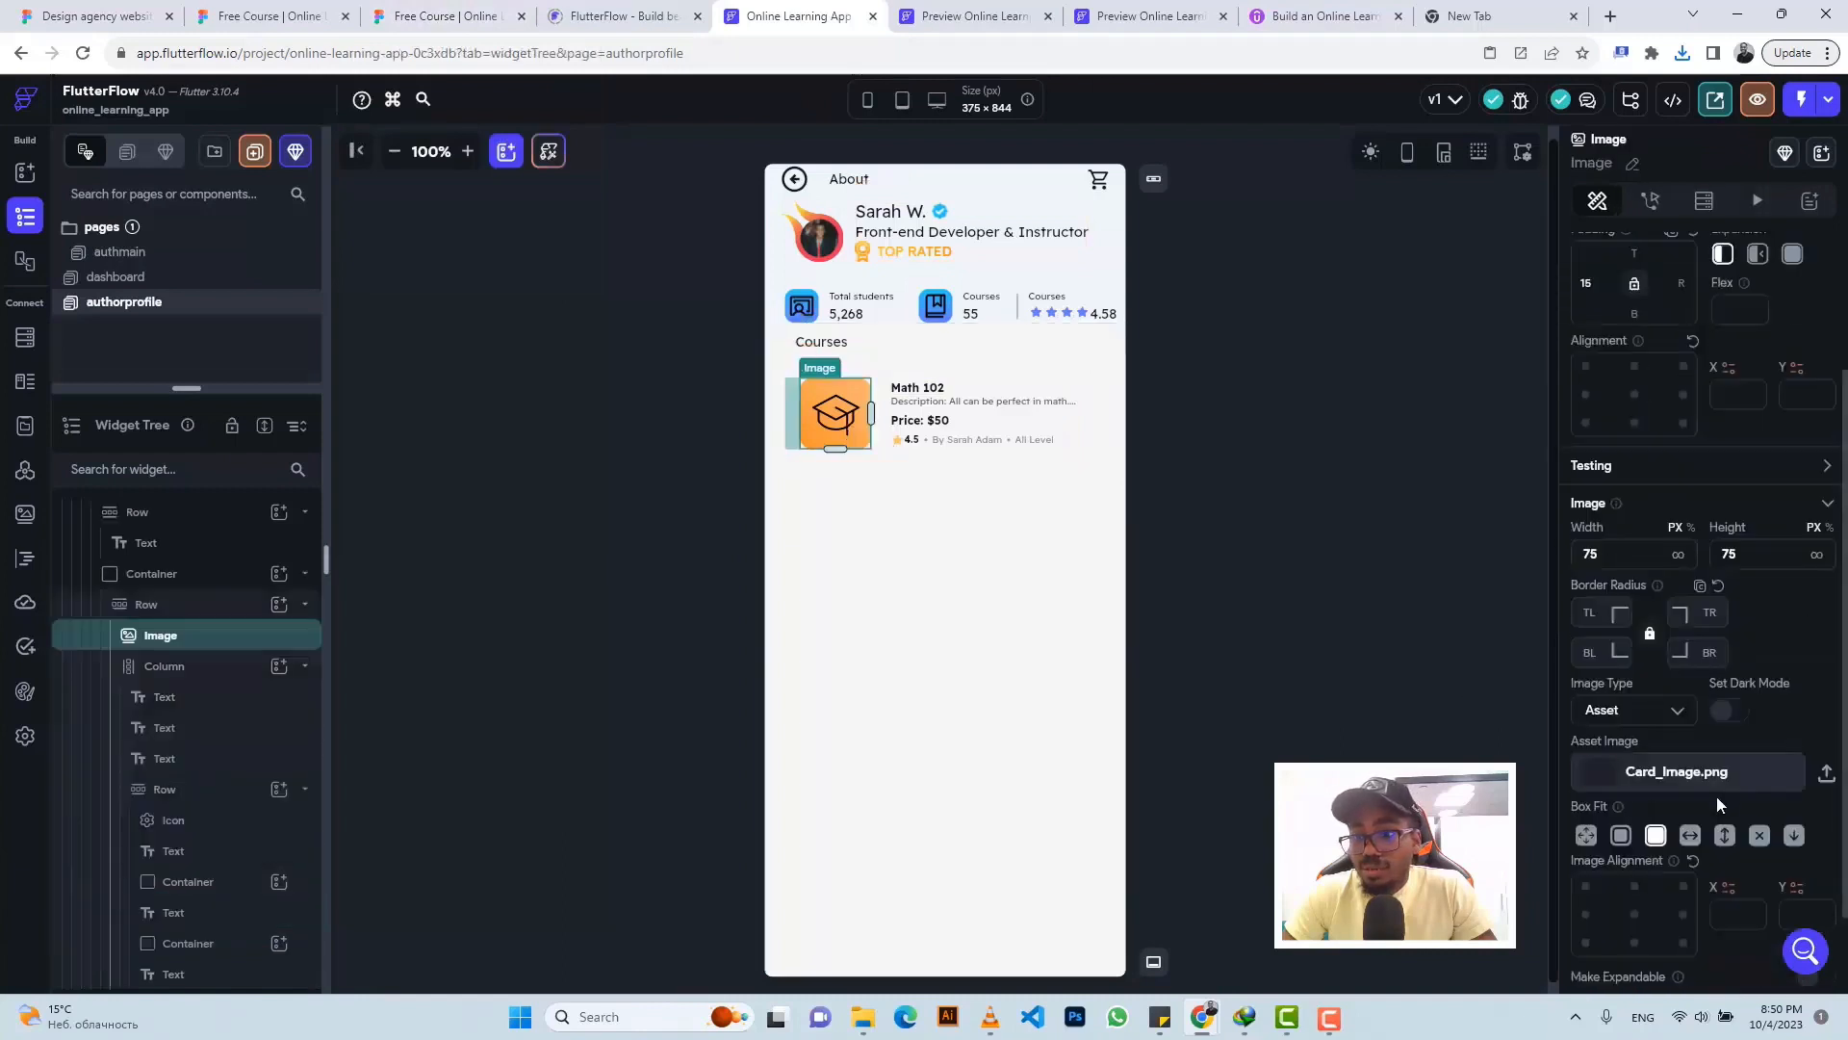
{"action": "left_click", "coordinate": [1827, 775]}
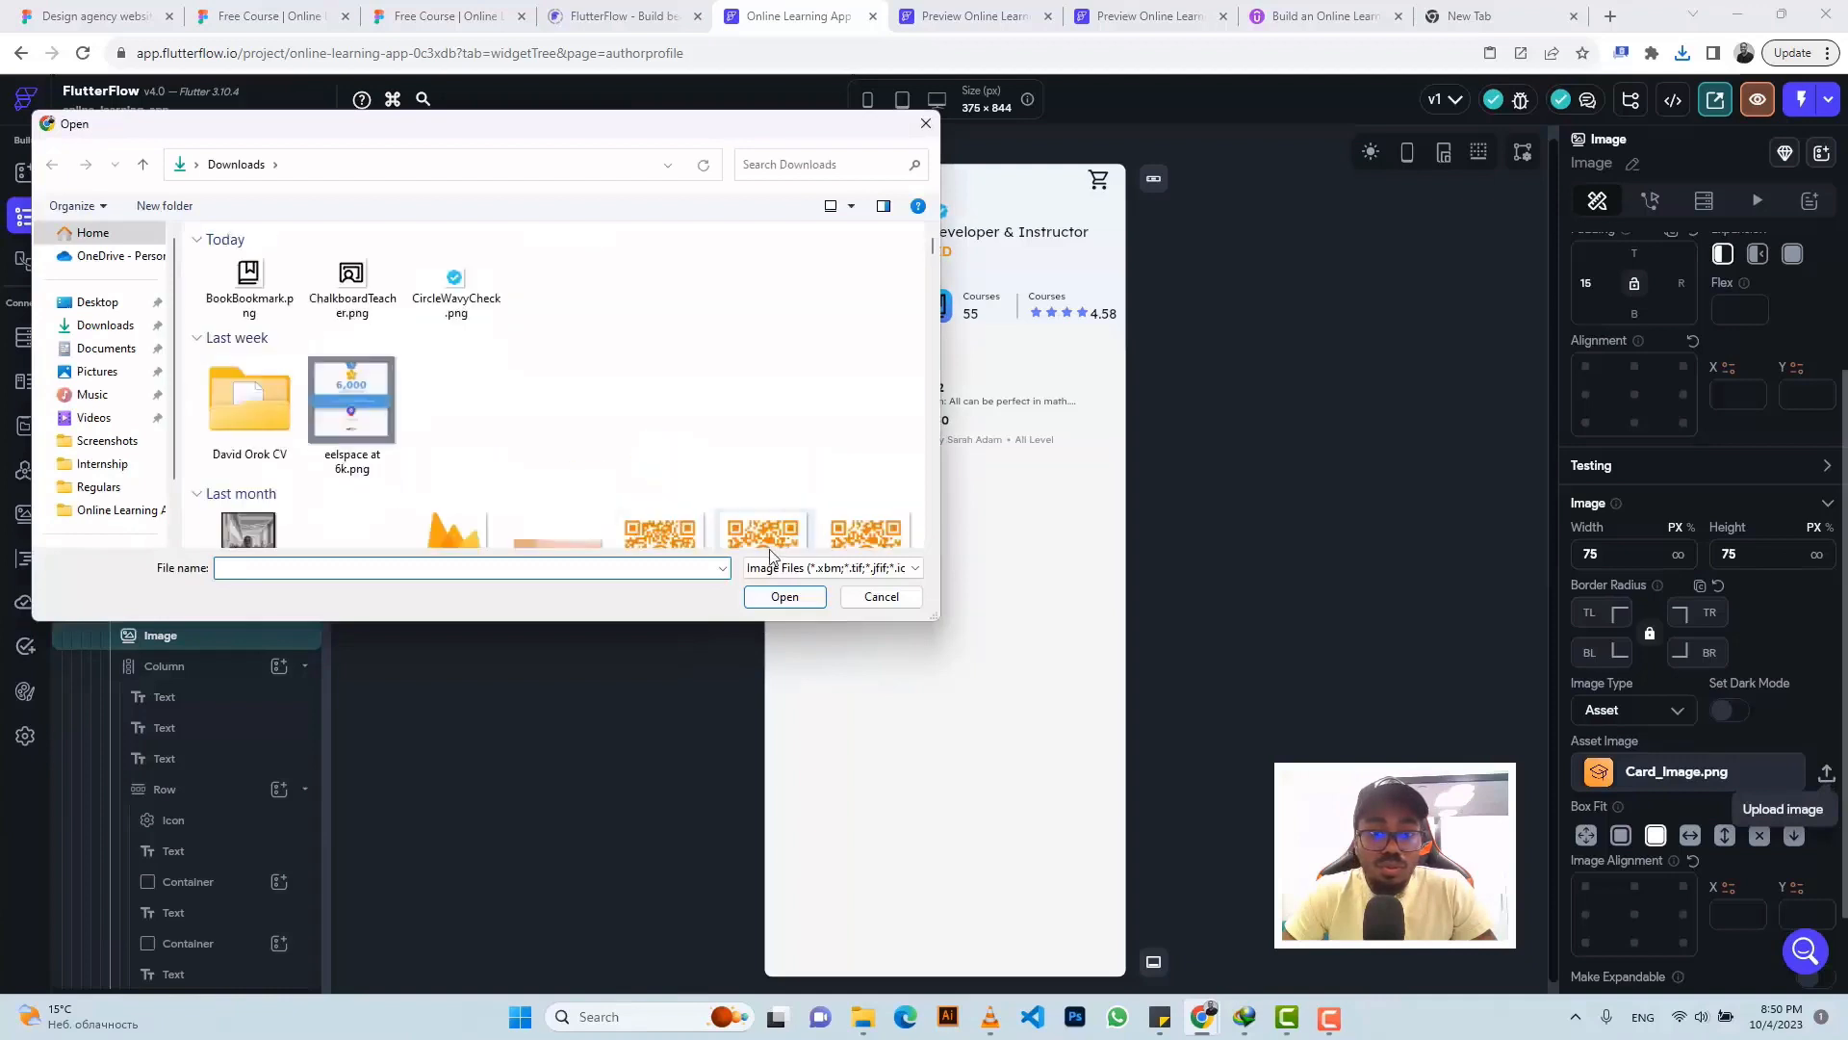
{"action": "left_click", "coordinate": [770, 567]}
{"action": "left_click", "coordinate": [778, 599]}
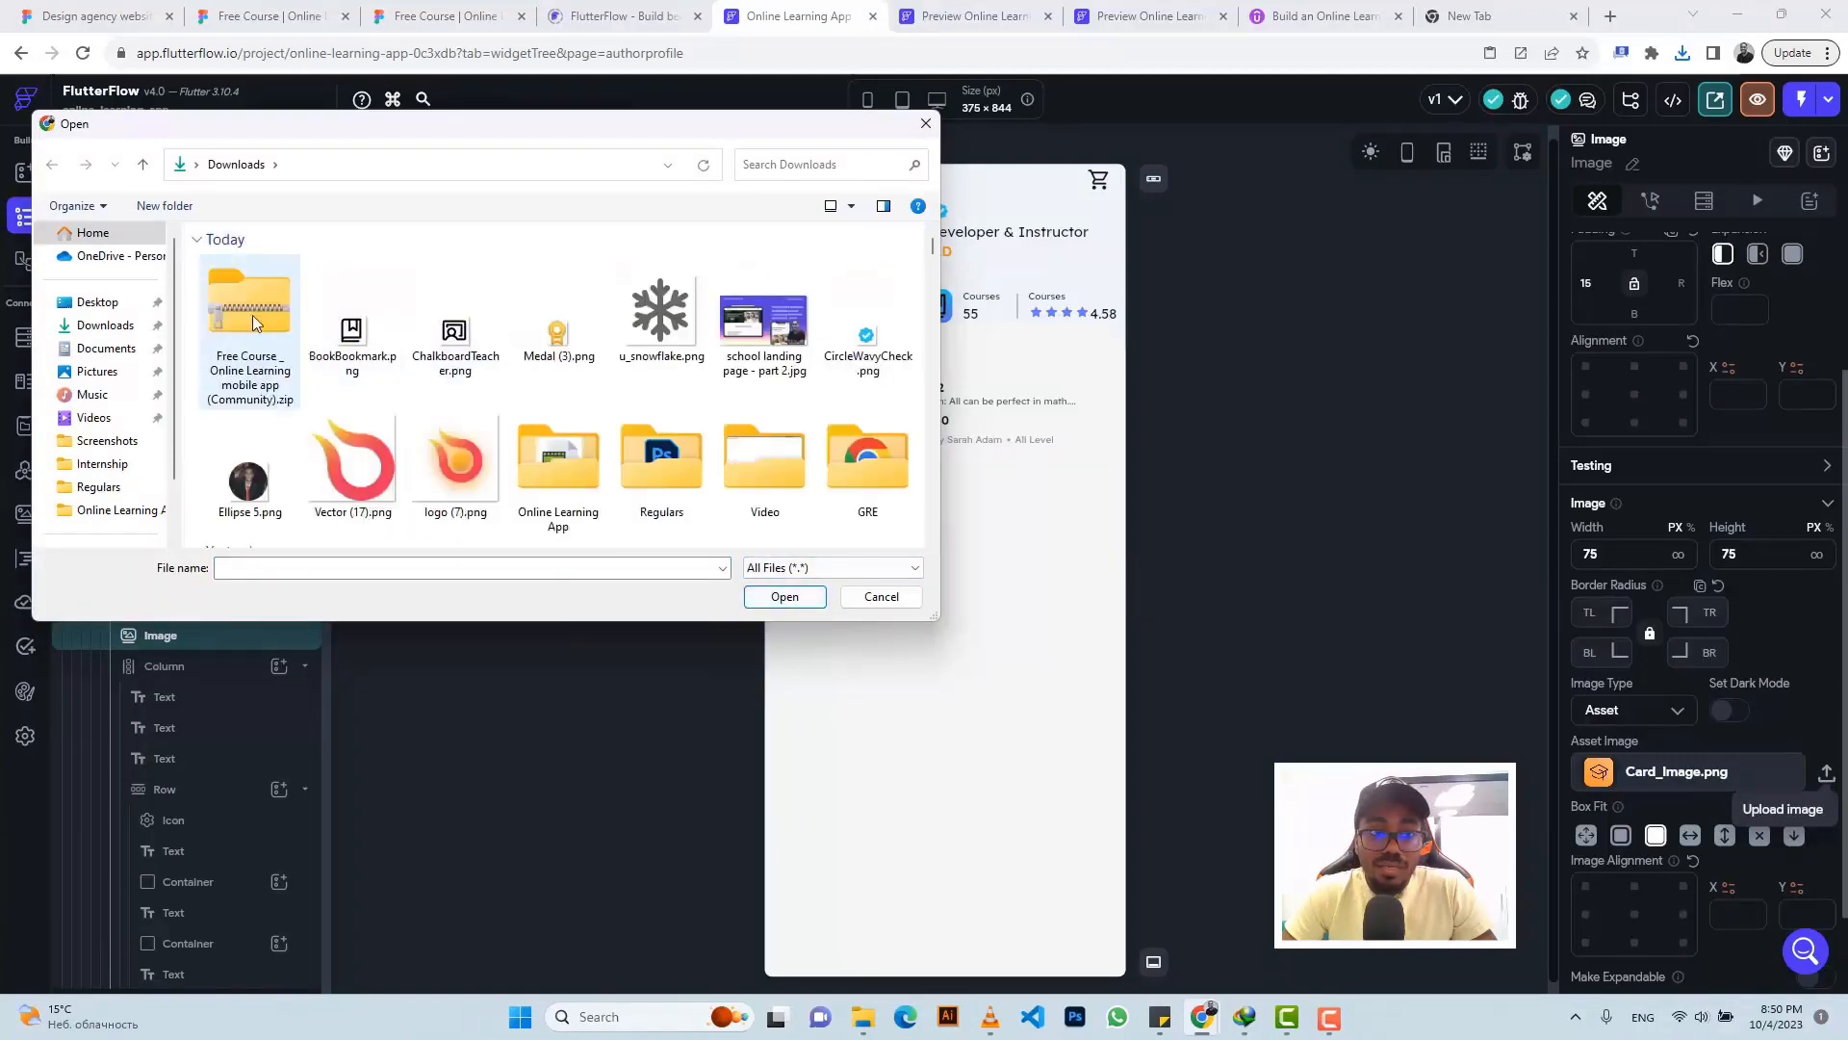
{"action": "left_click", "coordinate": [252, 315]}
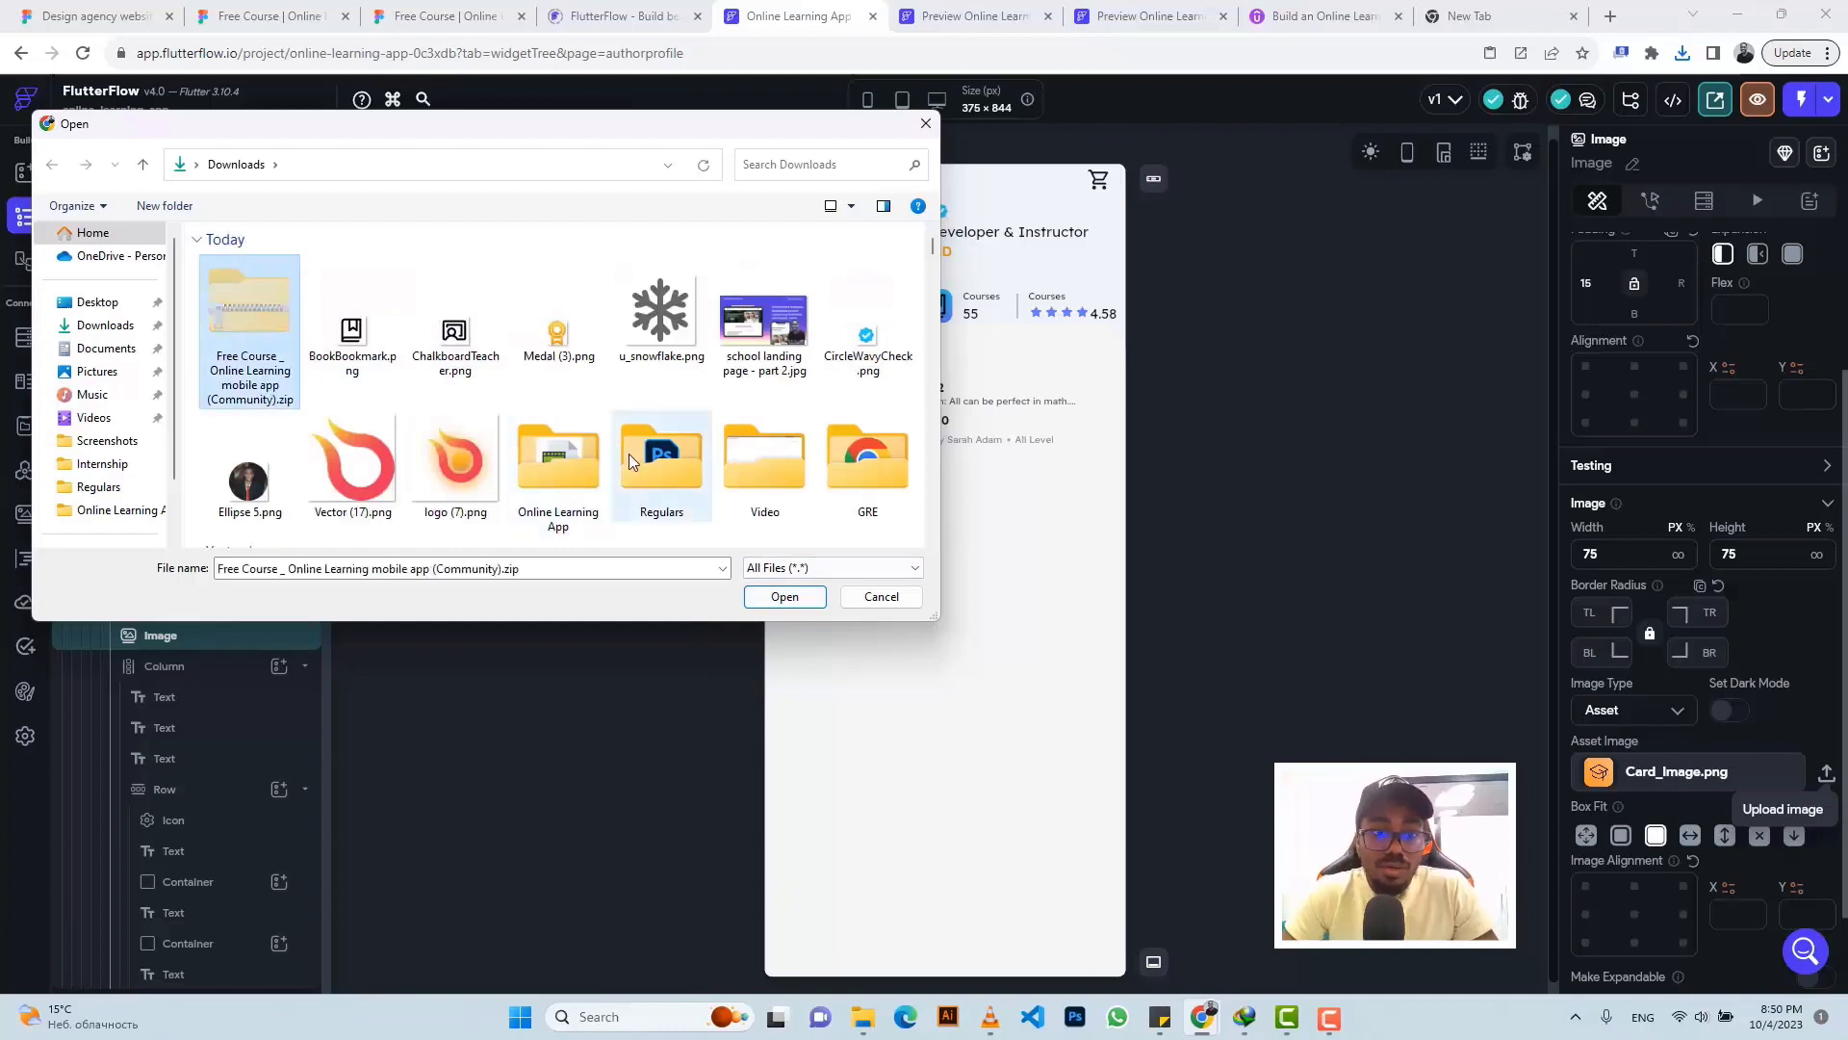
- Move the downloaded course zip into Online Learning App, replacing the old one, and extract it
{"action": "double_click", "coordinate": [563, 476]}
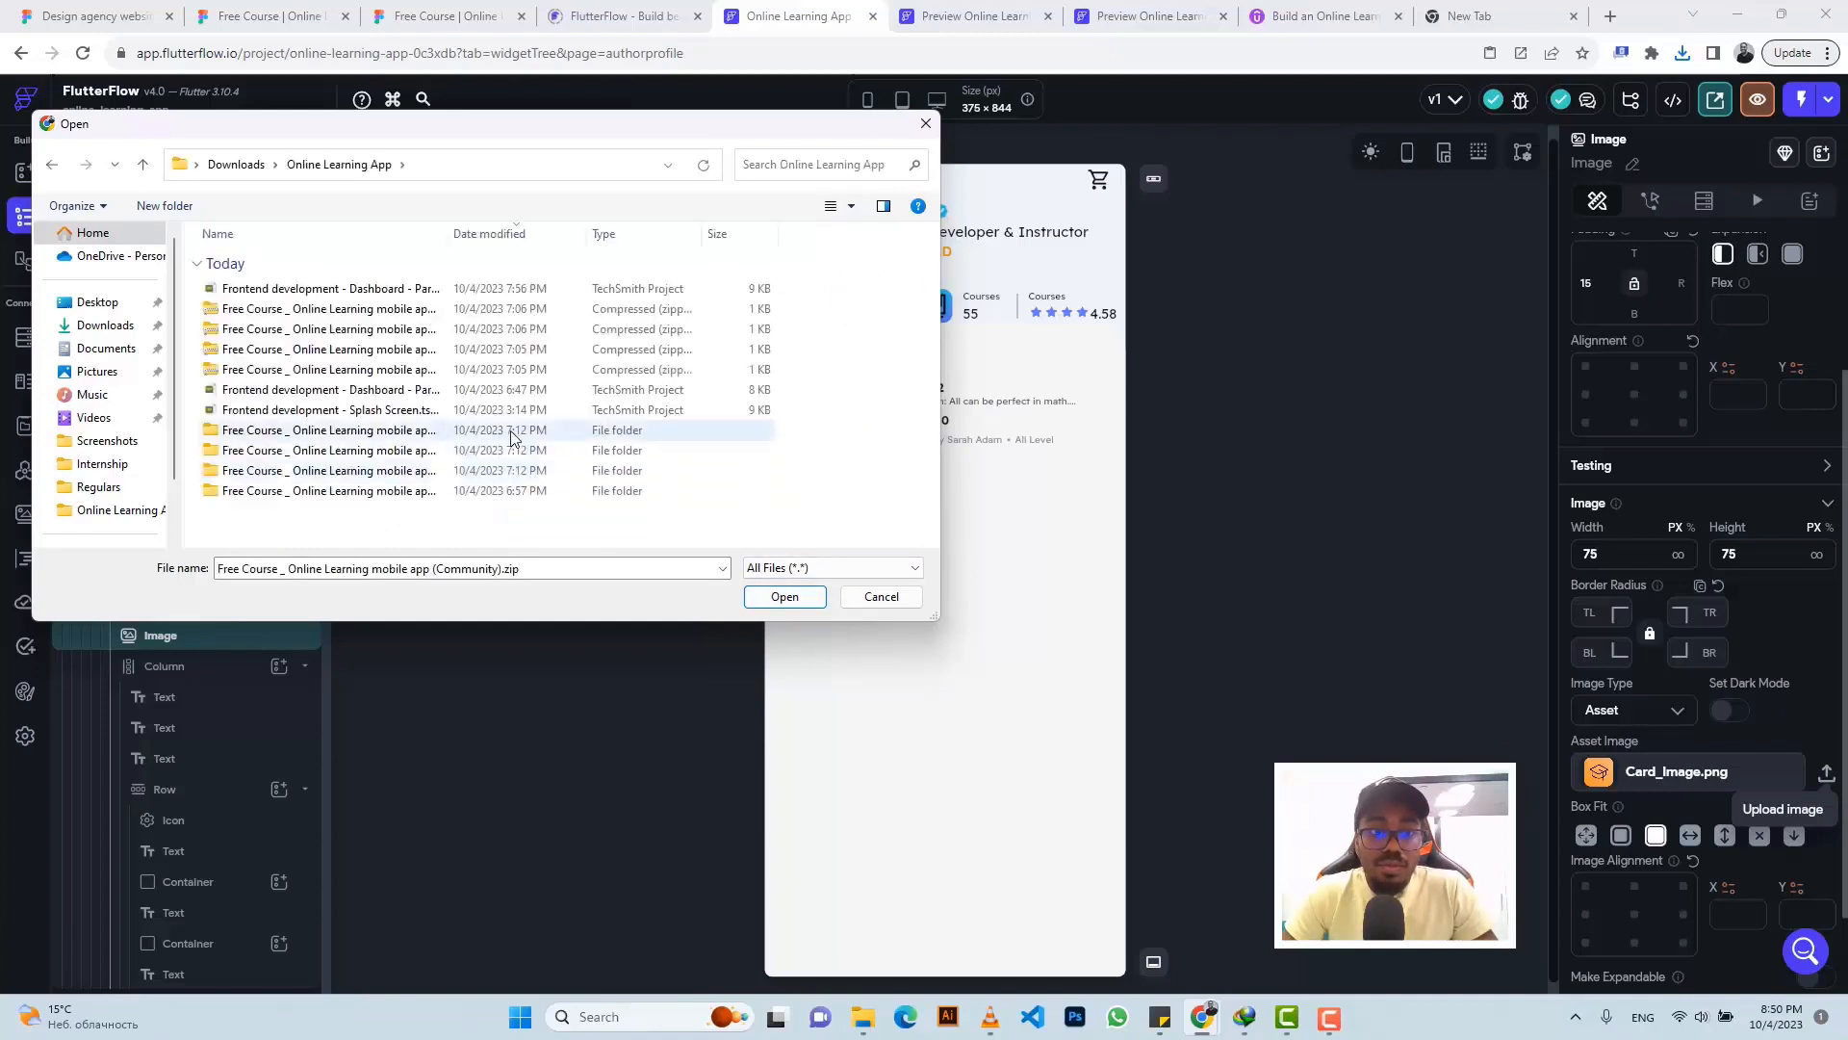
{"action": "key", "text": "ctrl+v"}
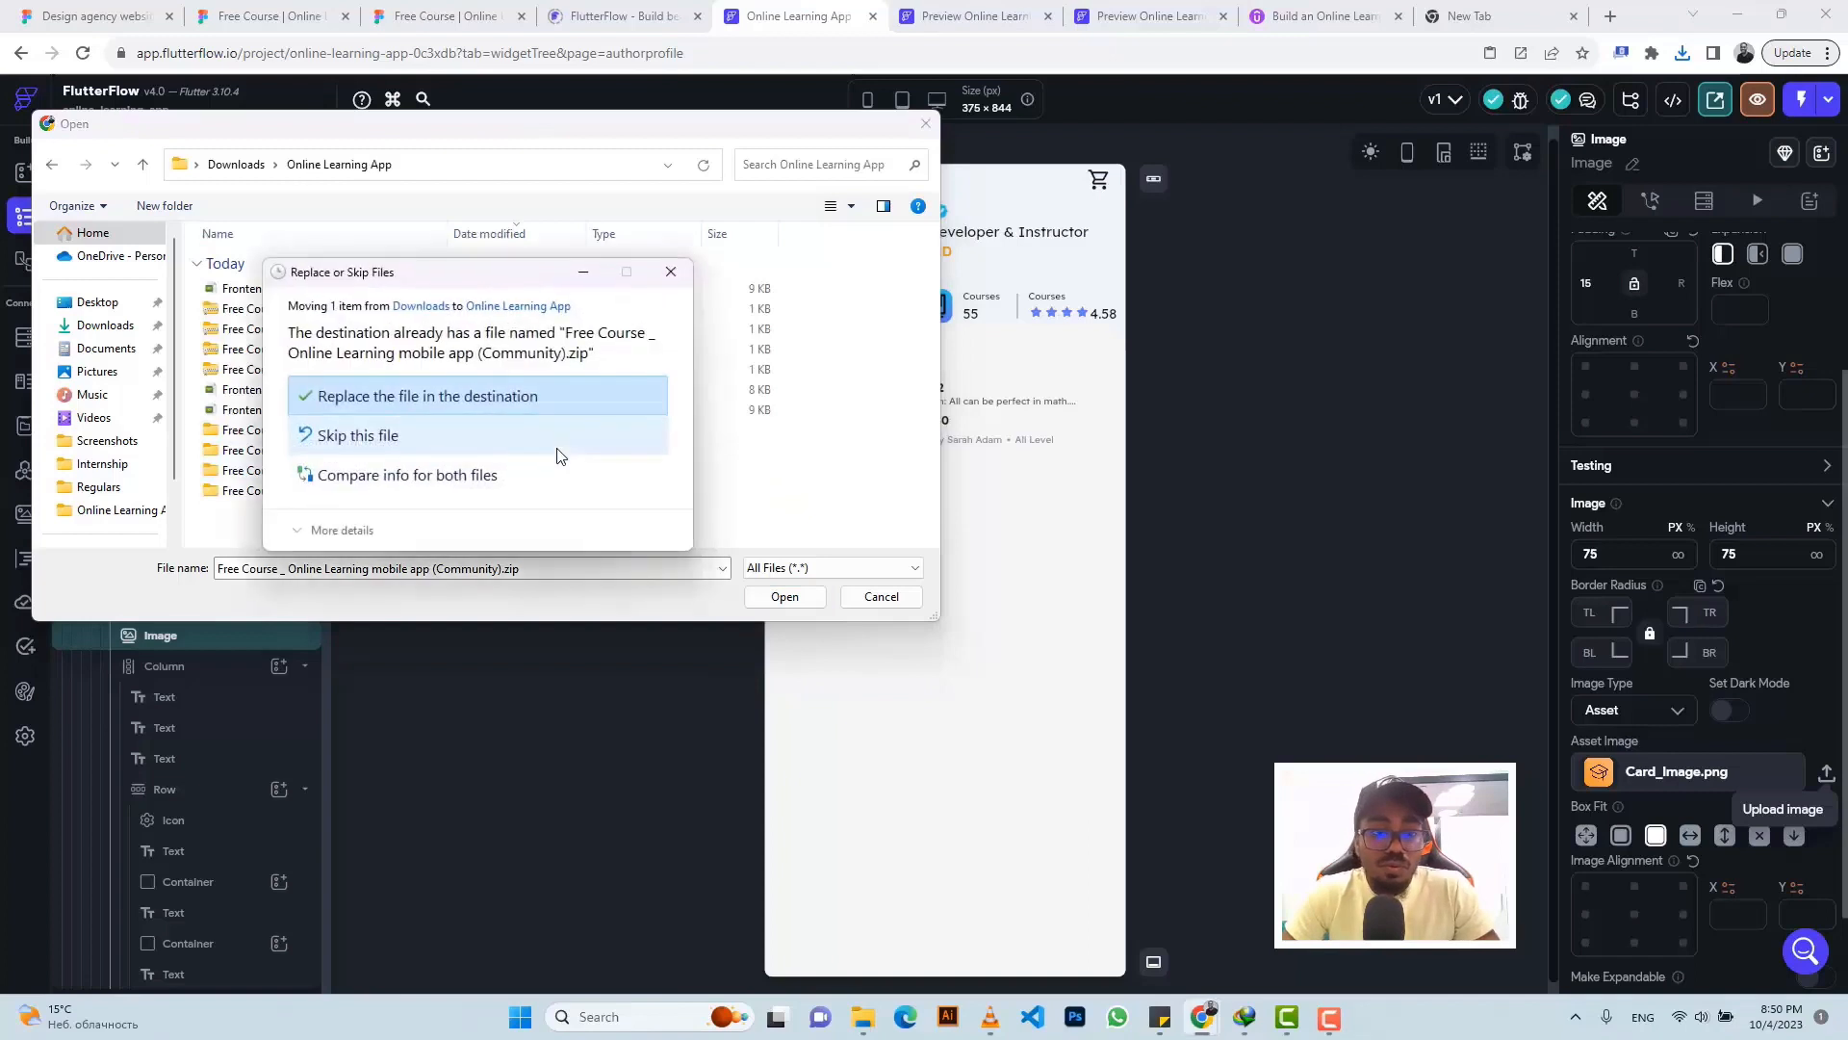
{"action": "left_click", "coordinate": [481, 397]}
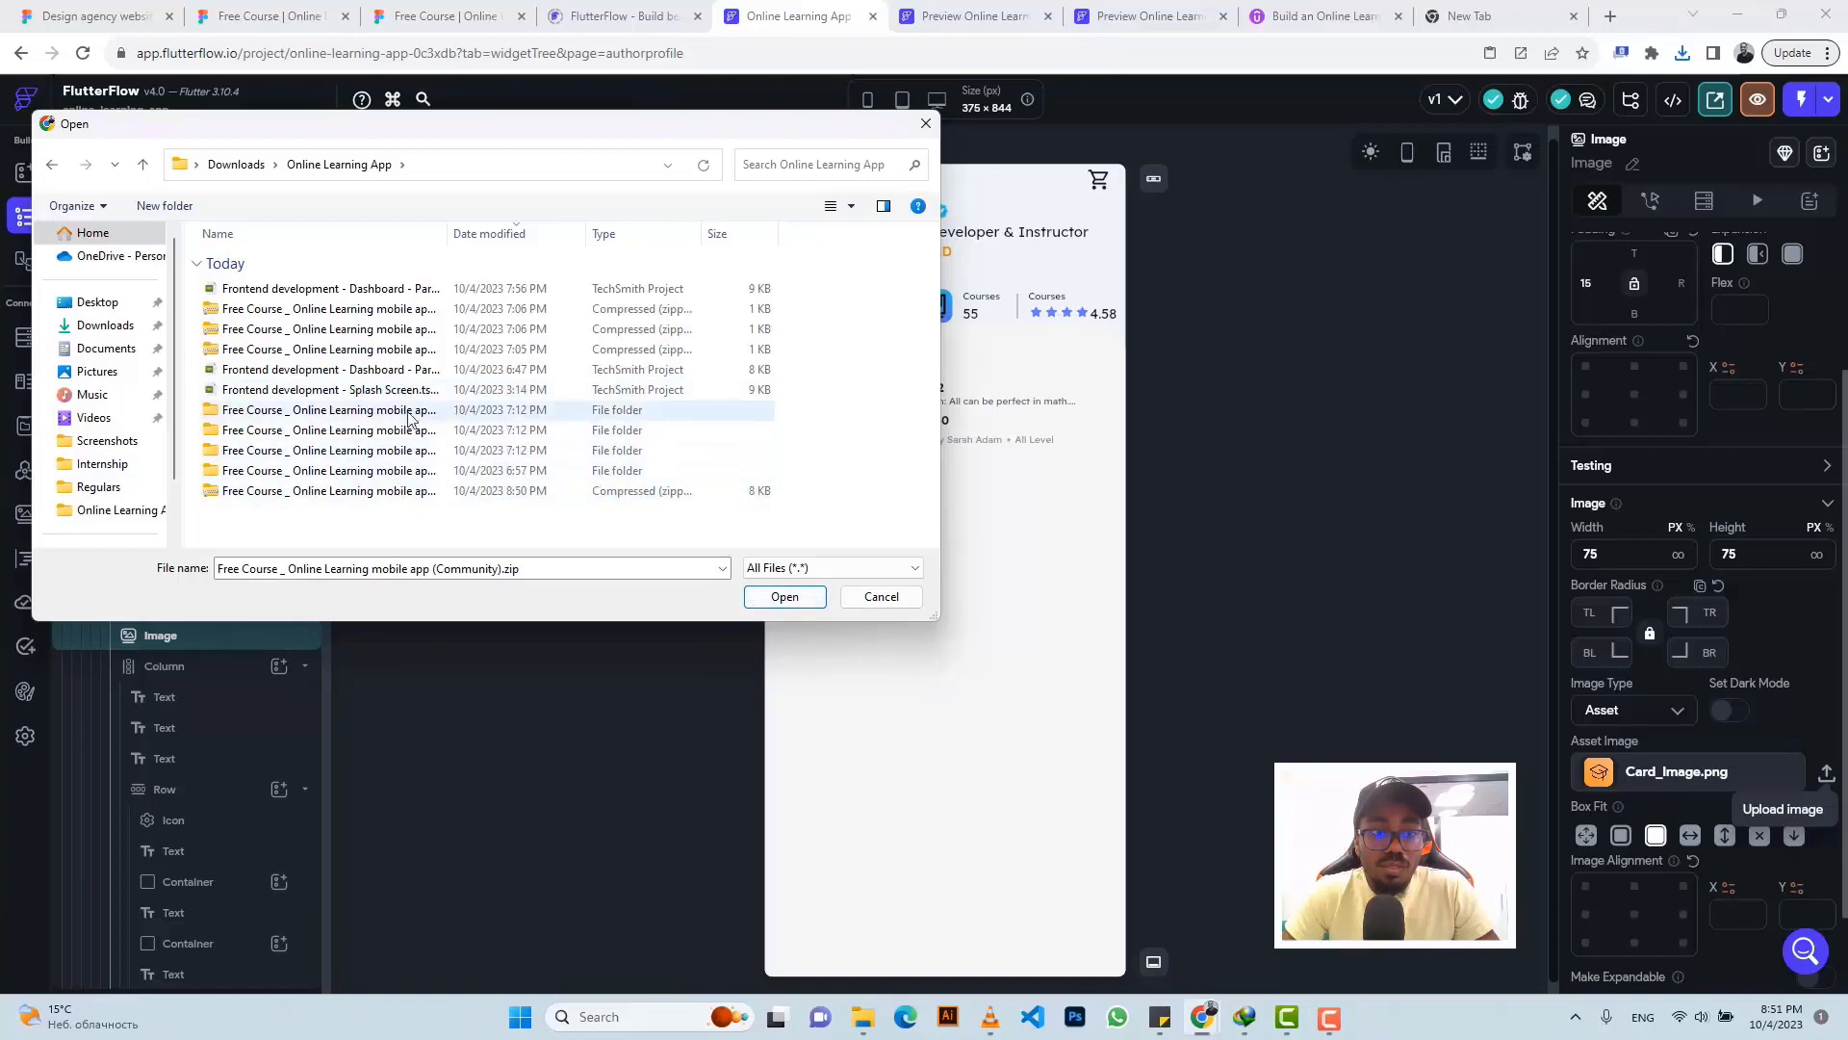
{"action": "left_click", "coordinate": [420, 492]}
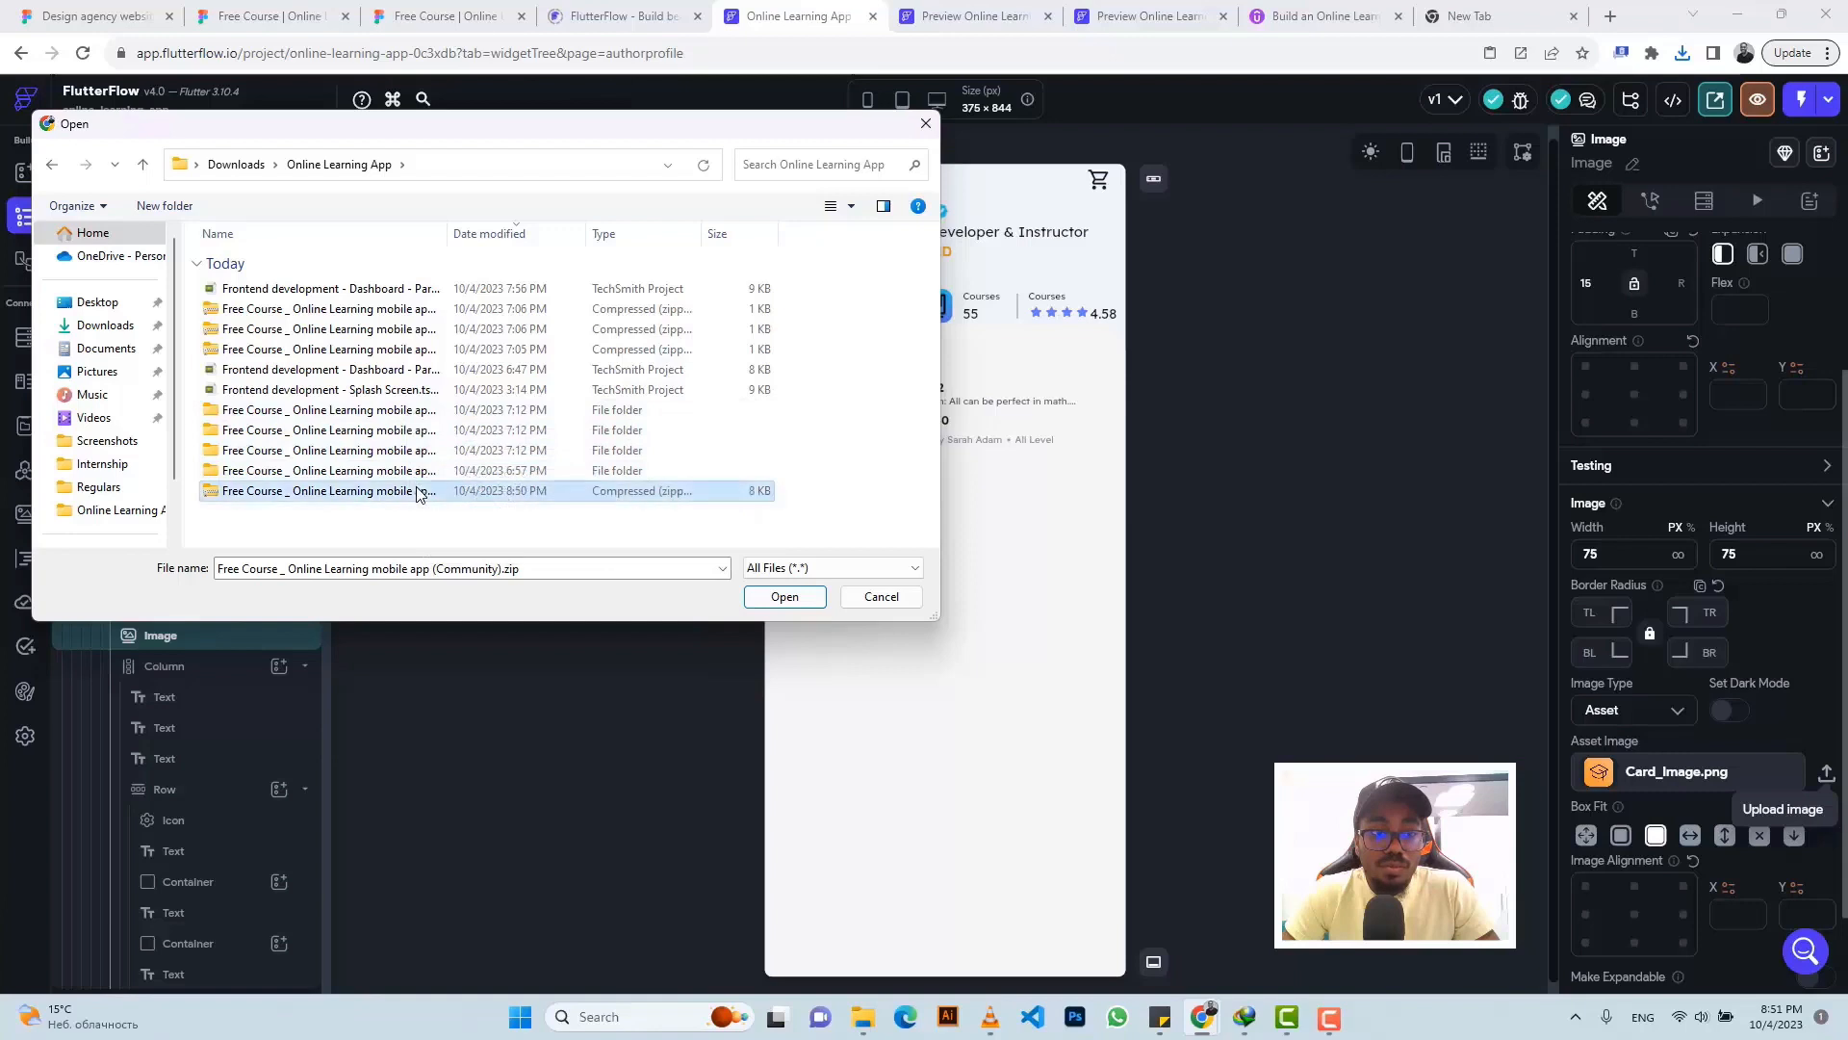
{"action": "right_click", "coordinate": [528, 497]}
{"action": "left_click", "coordinate": [596, 613]}
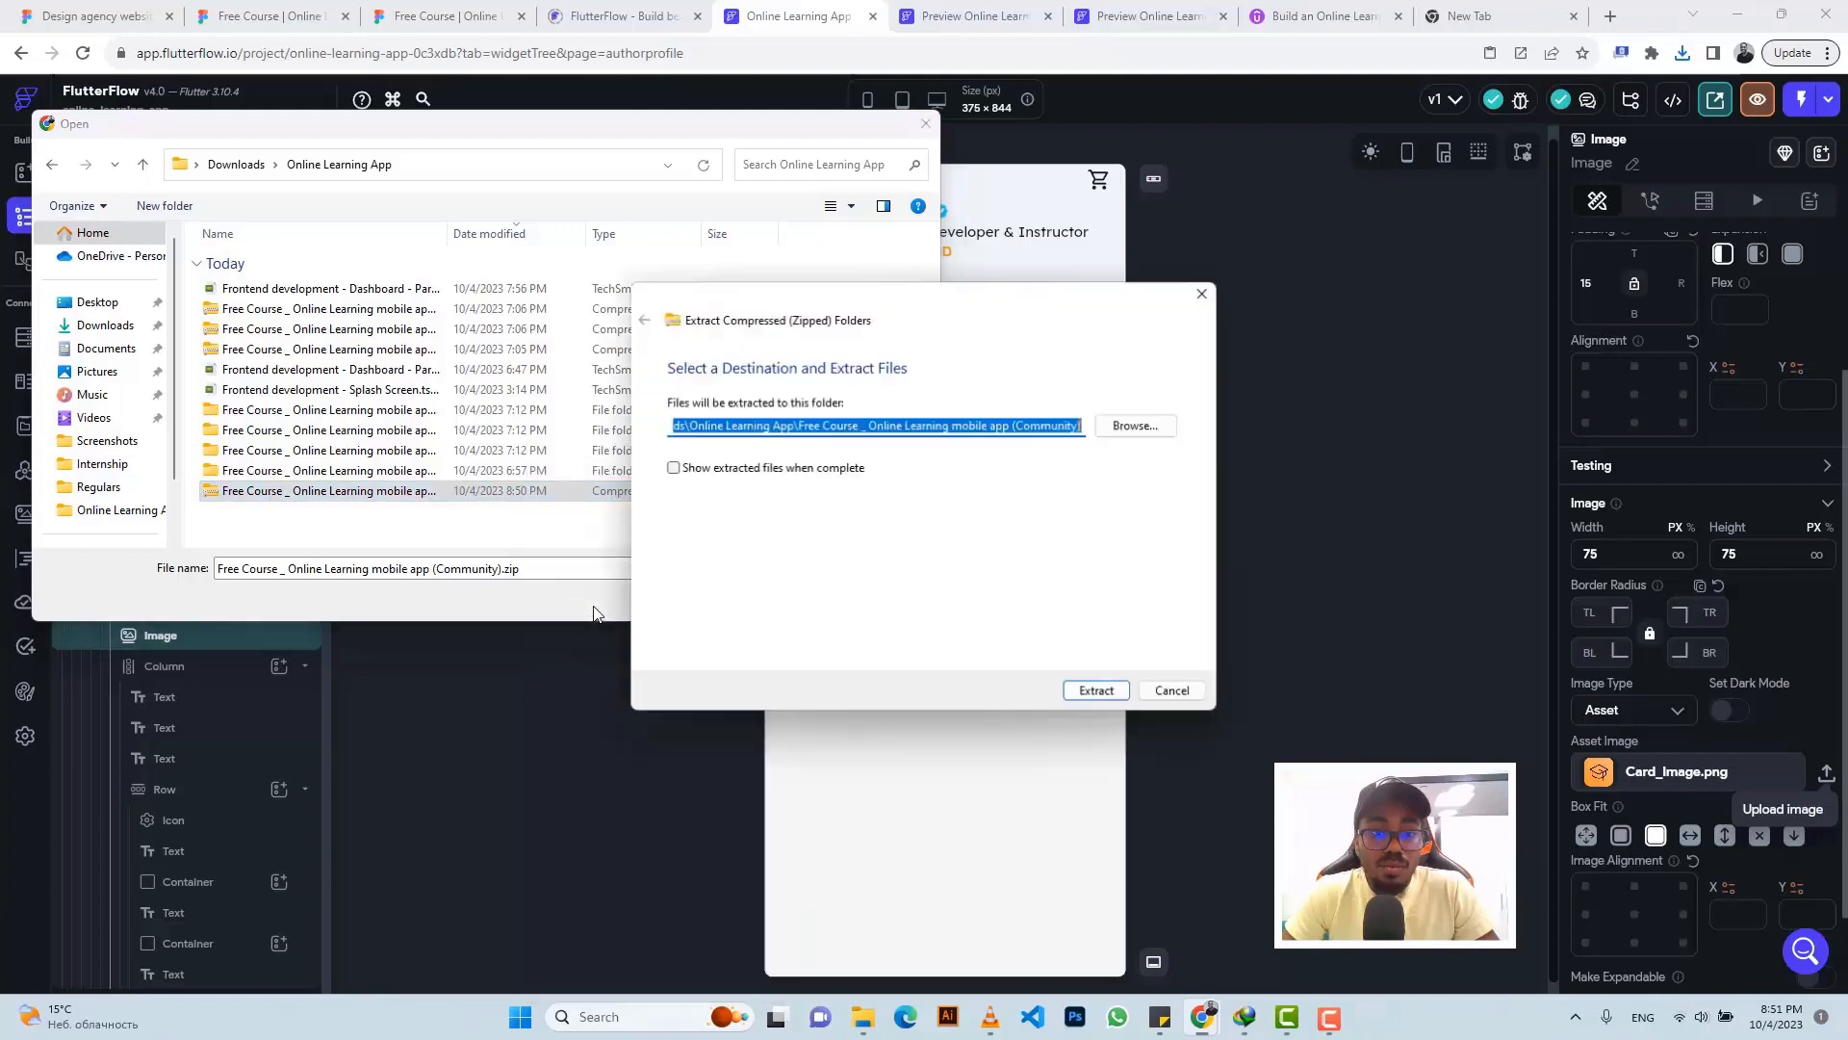
{"action": "left_click", "coordinate": [1091, 695]}
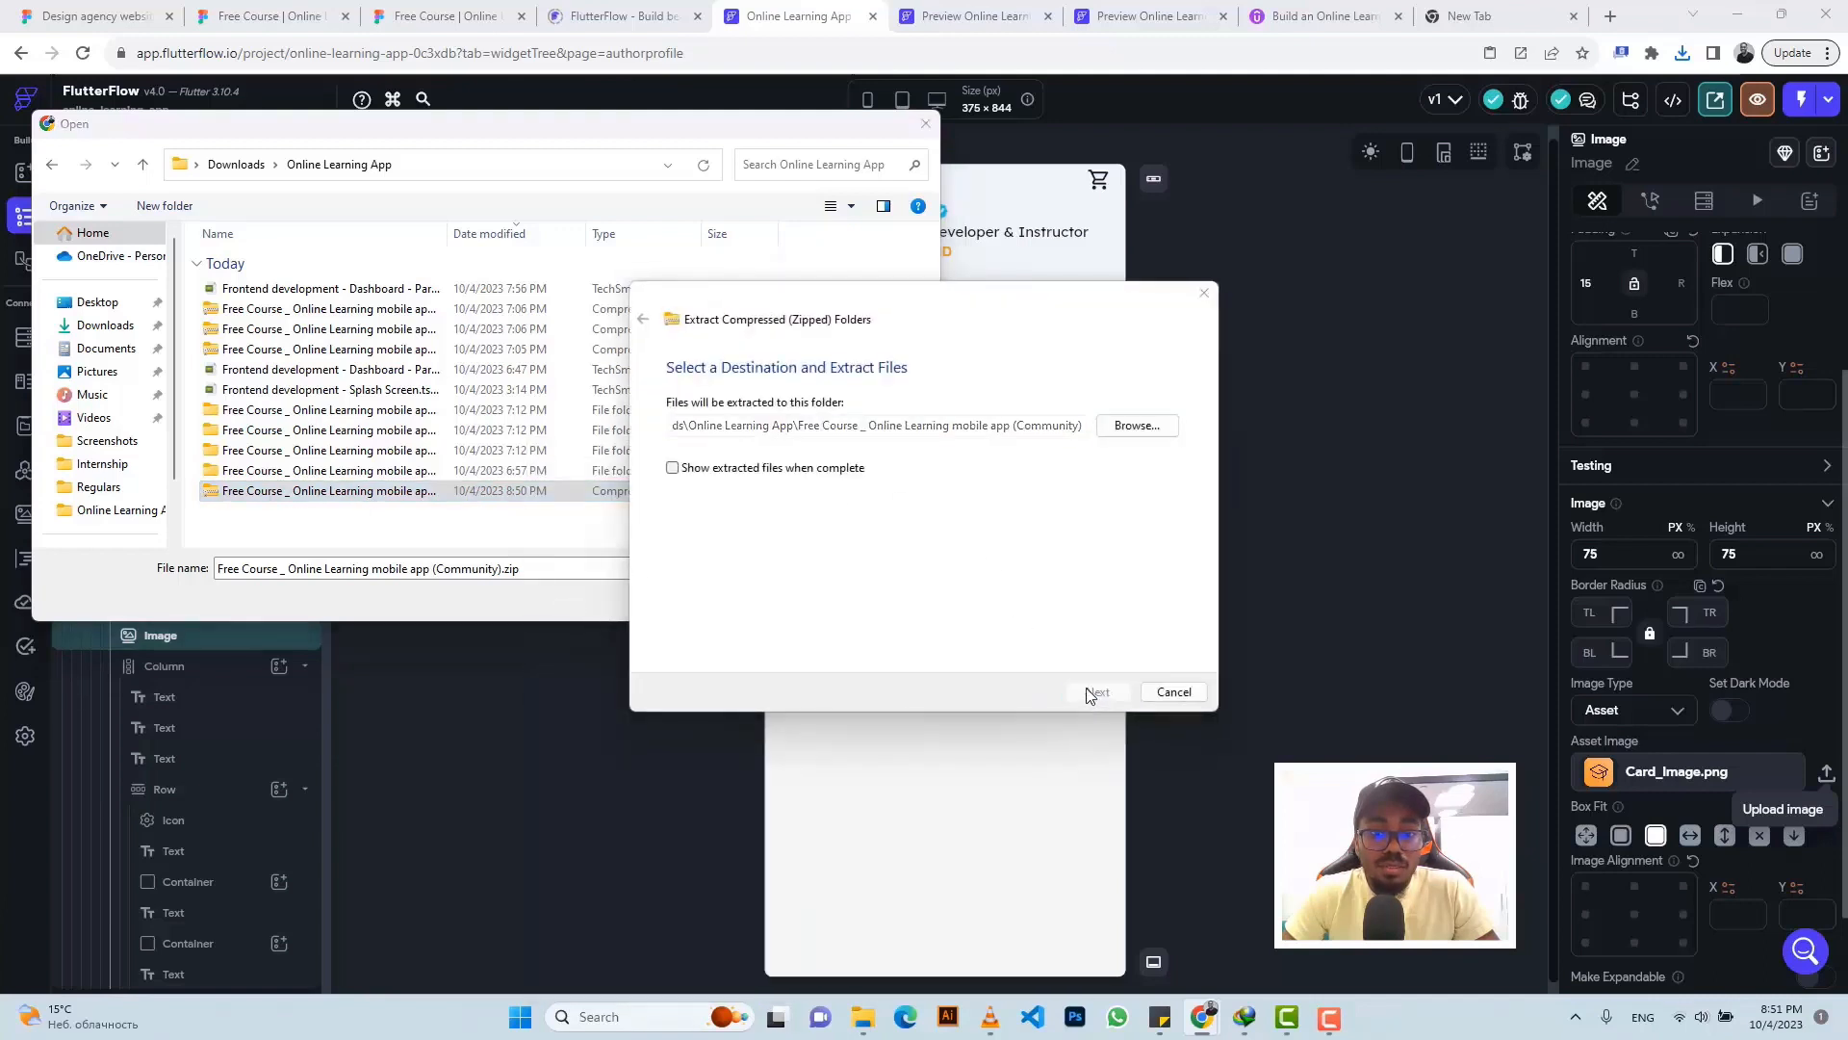
- Upload user.png from the extracted Base icons folder as the image asset
{"action": "double_click", "coordinate": [301, 412]}
{"action": "double_click", "coordinate": [274, 294]}
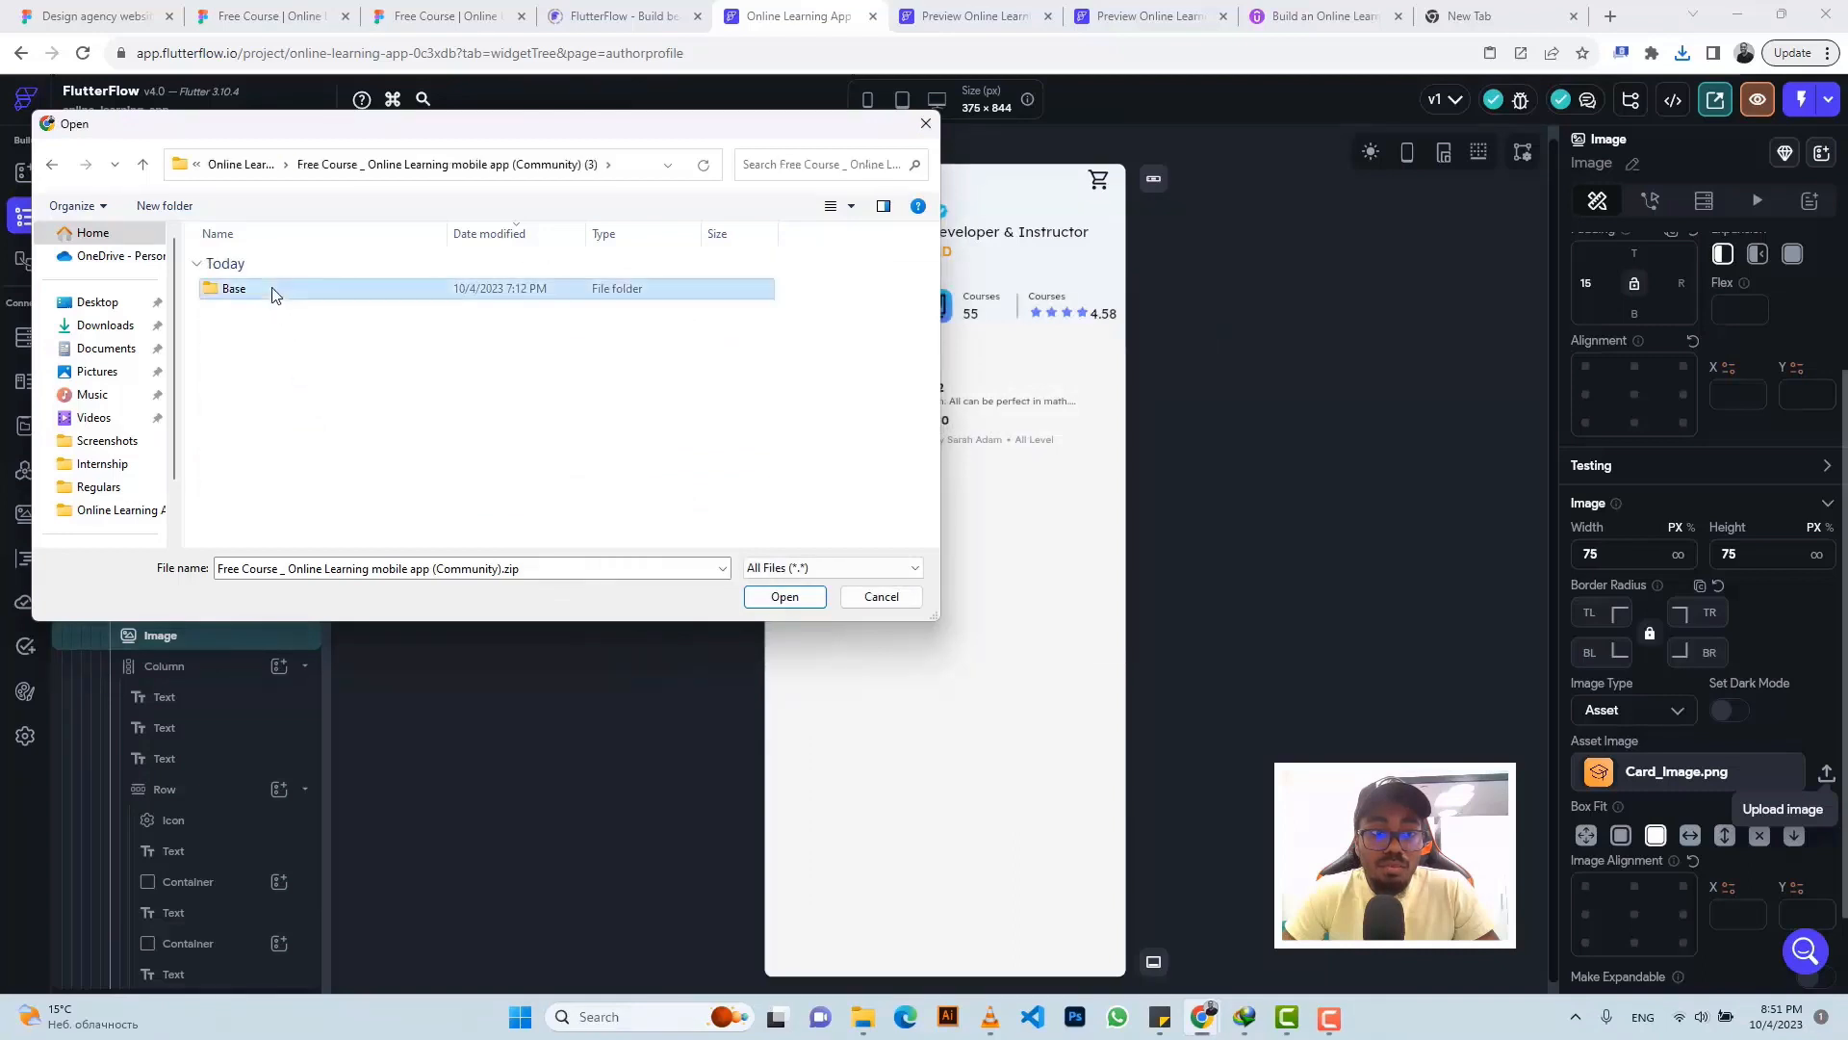
{"action": "double_click", "coordinate": [274, 292]}
{"action": "left_click", "coordinate": [274, 292]}
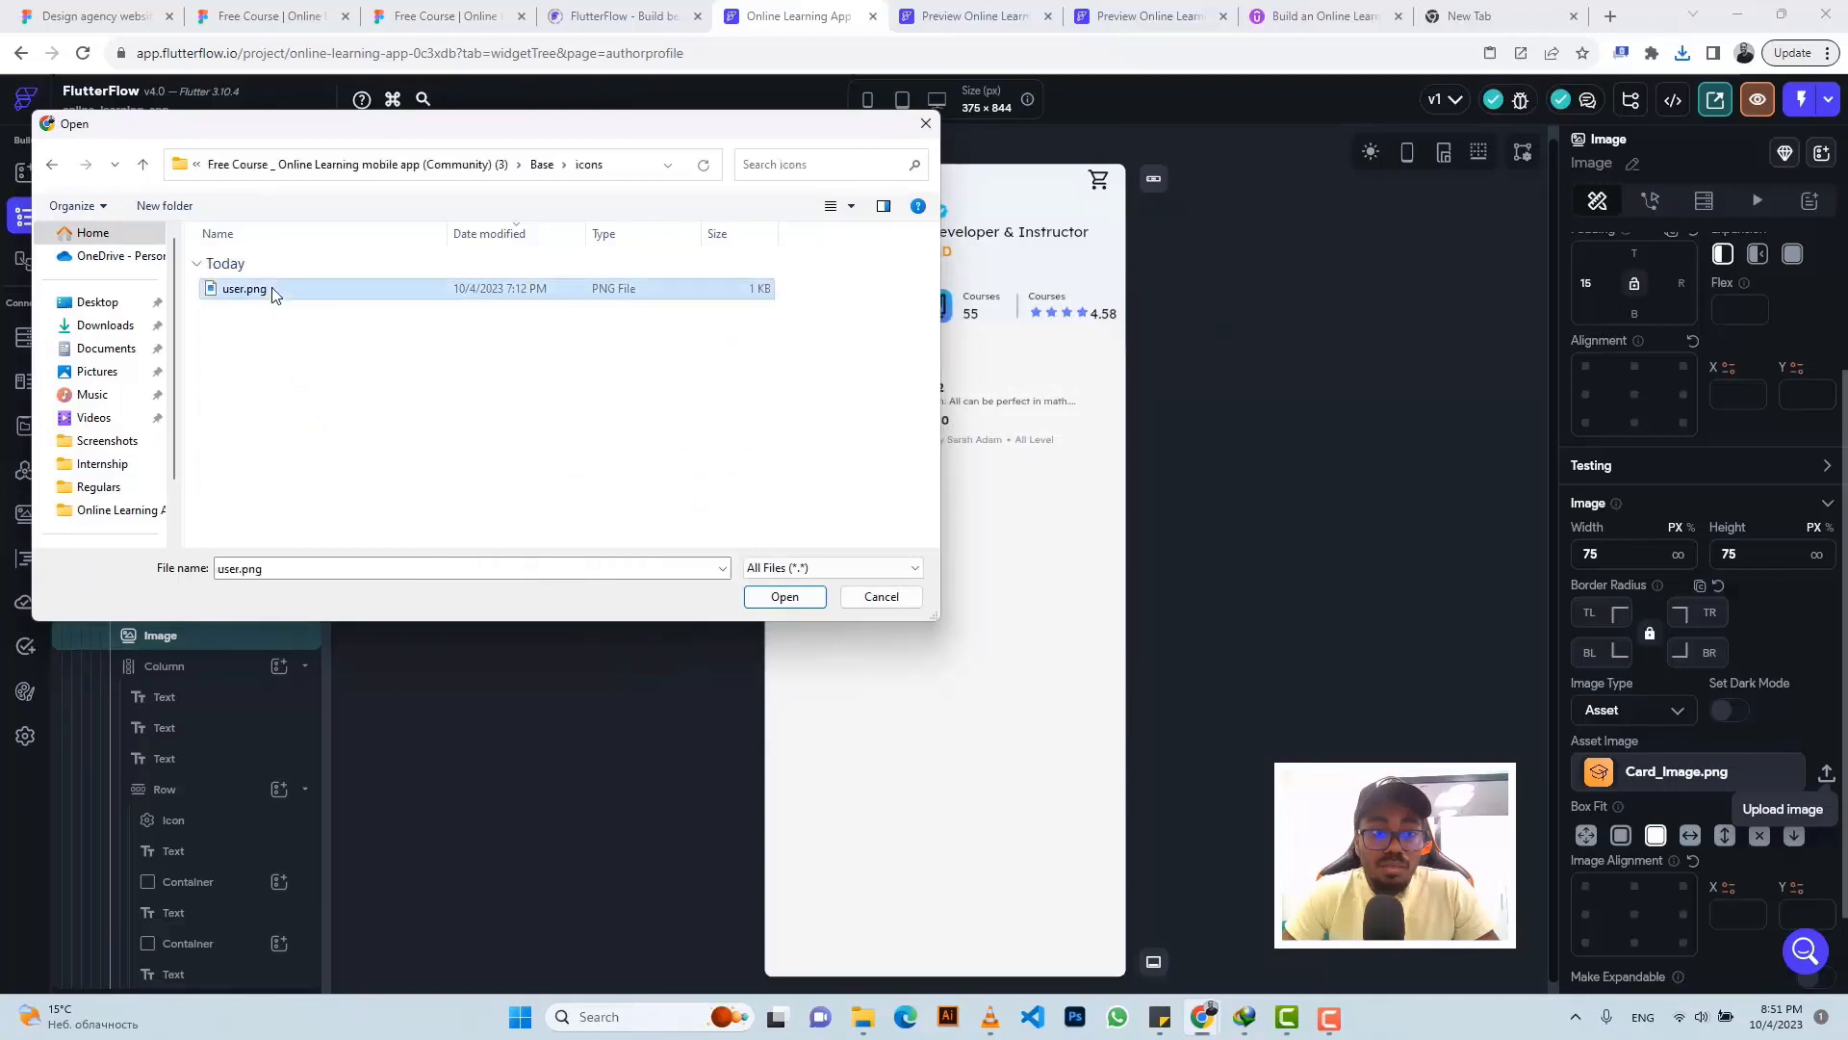
{"action": "left_click", "coordinate": [785, 598]}
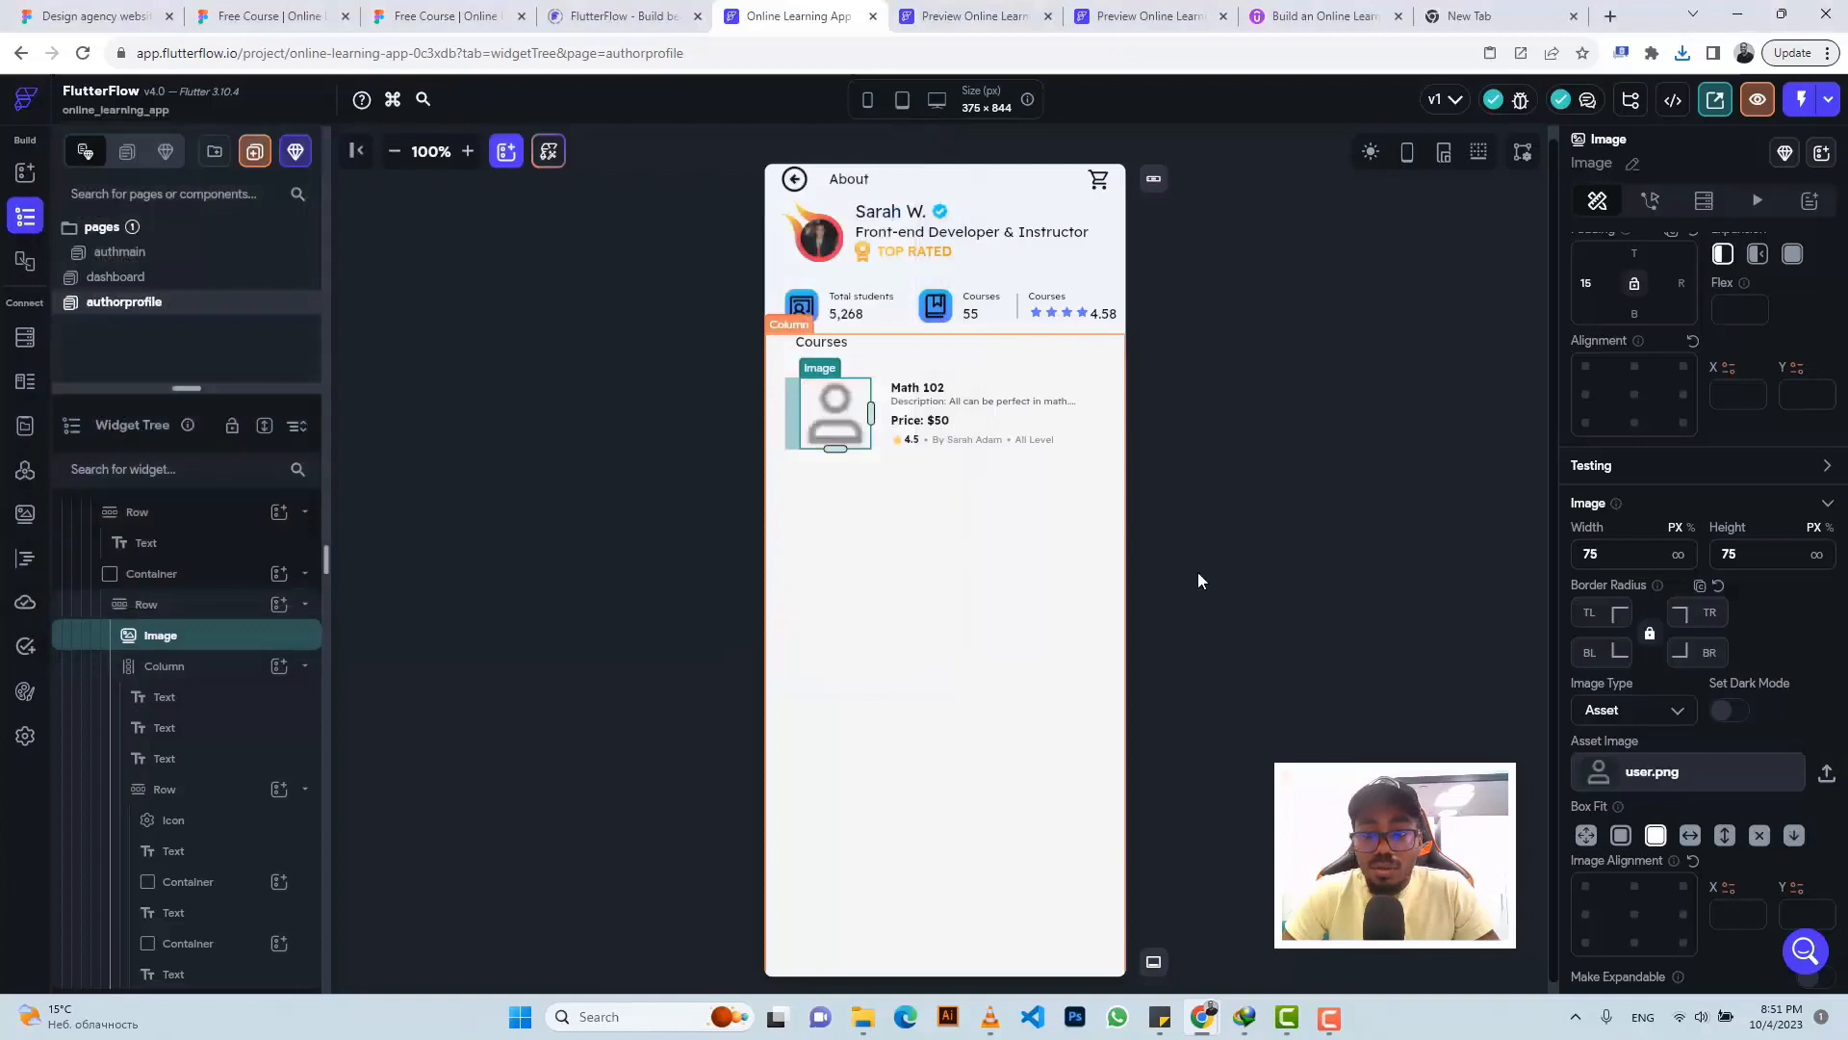
- Start another asset upload and navigate back to the Online Learning App folder
{"action": "left_click", "coordinate": [1827, 775]}
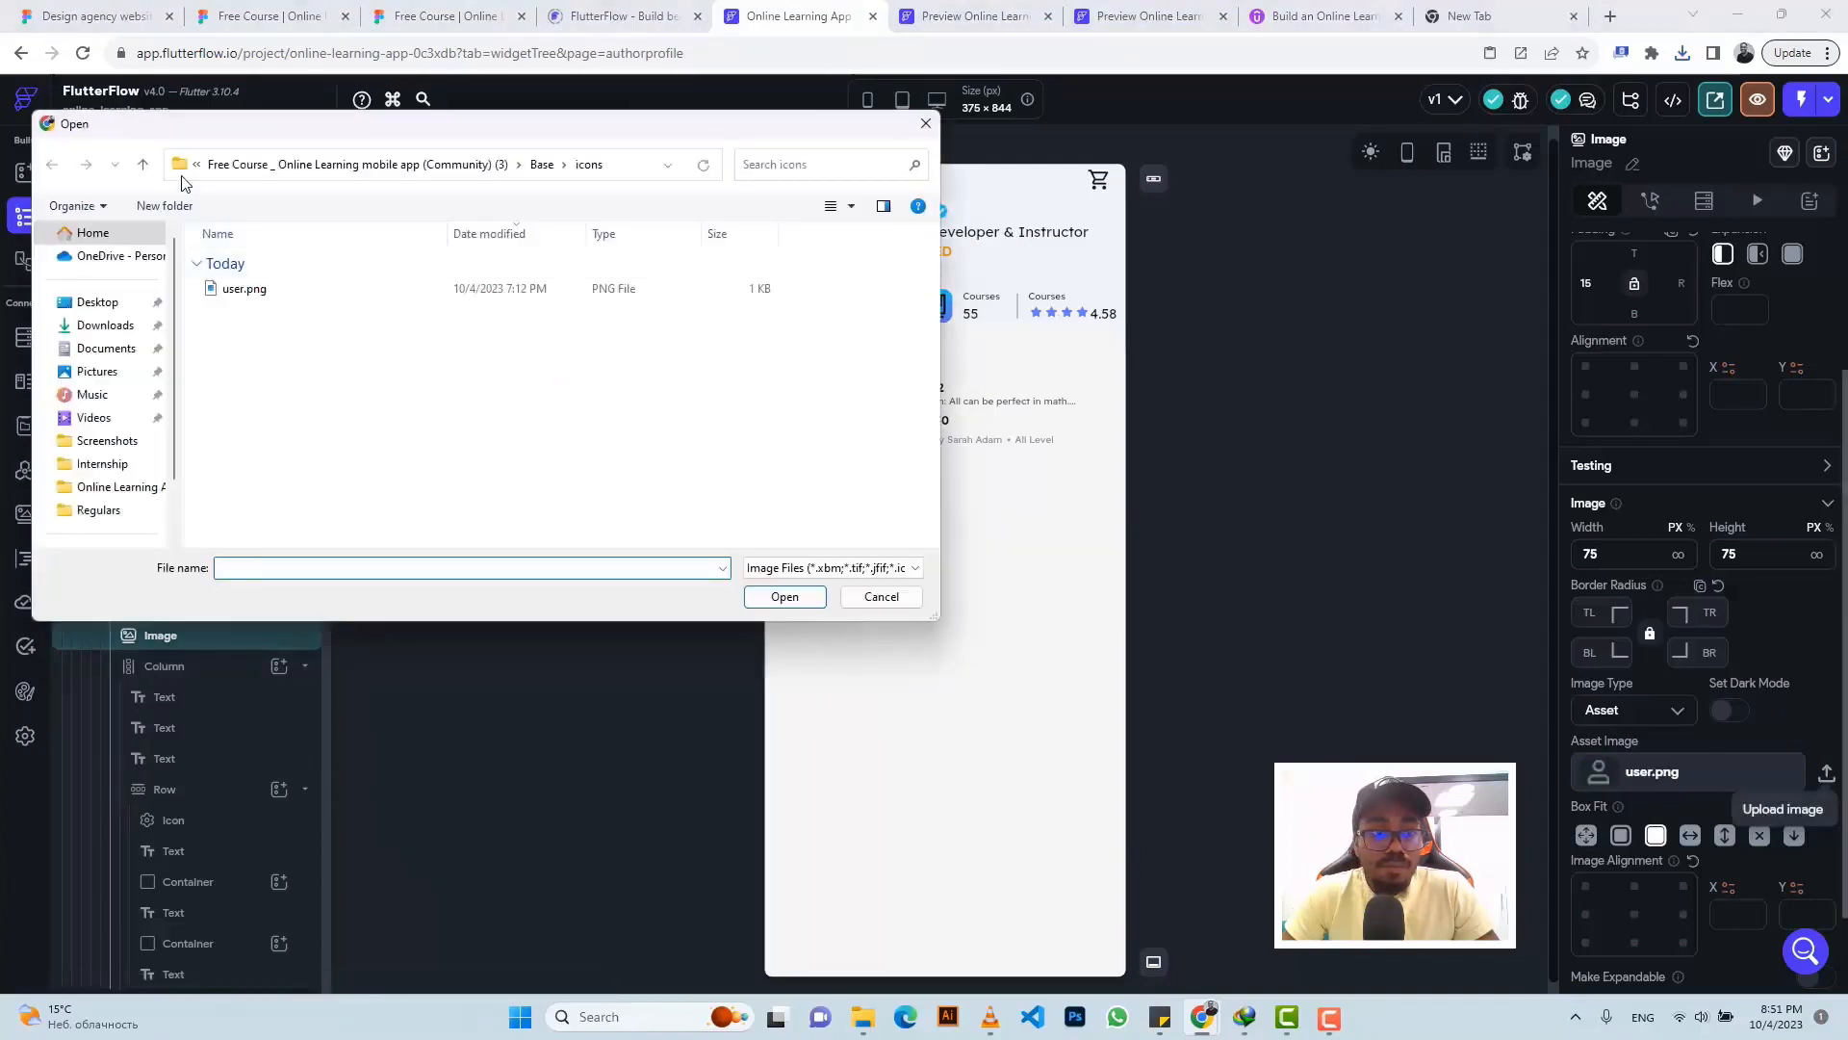
{"action": "left_click", "coordinate": [142, 170]}
{"action": "left_click", "coordinate": [142, 171]}
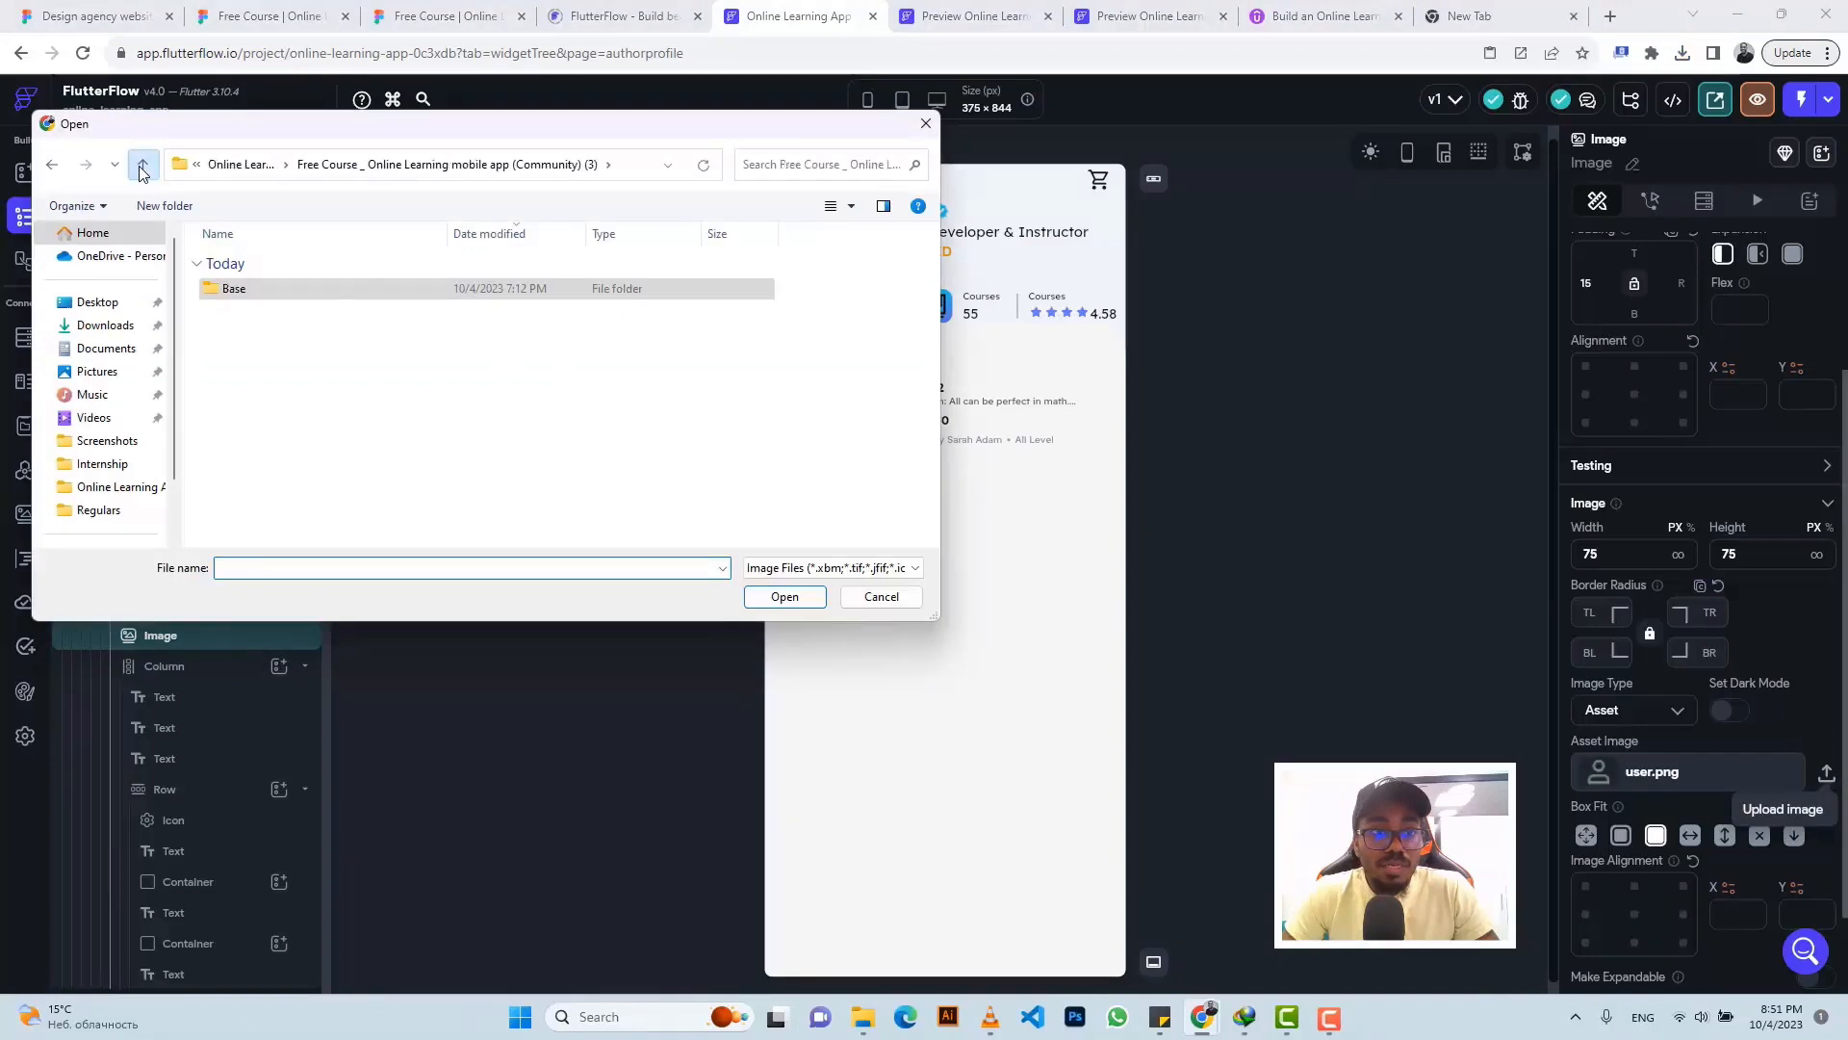
{"action": "left_click", "coordinate": [143, 171]}
{"action": "left_click", "coordinate": [143, 170]}
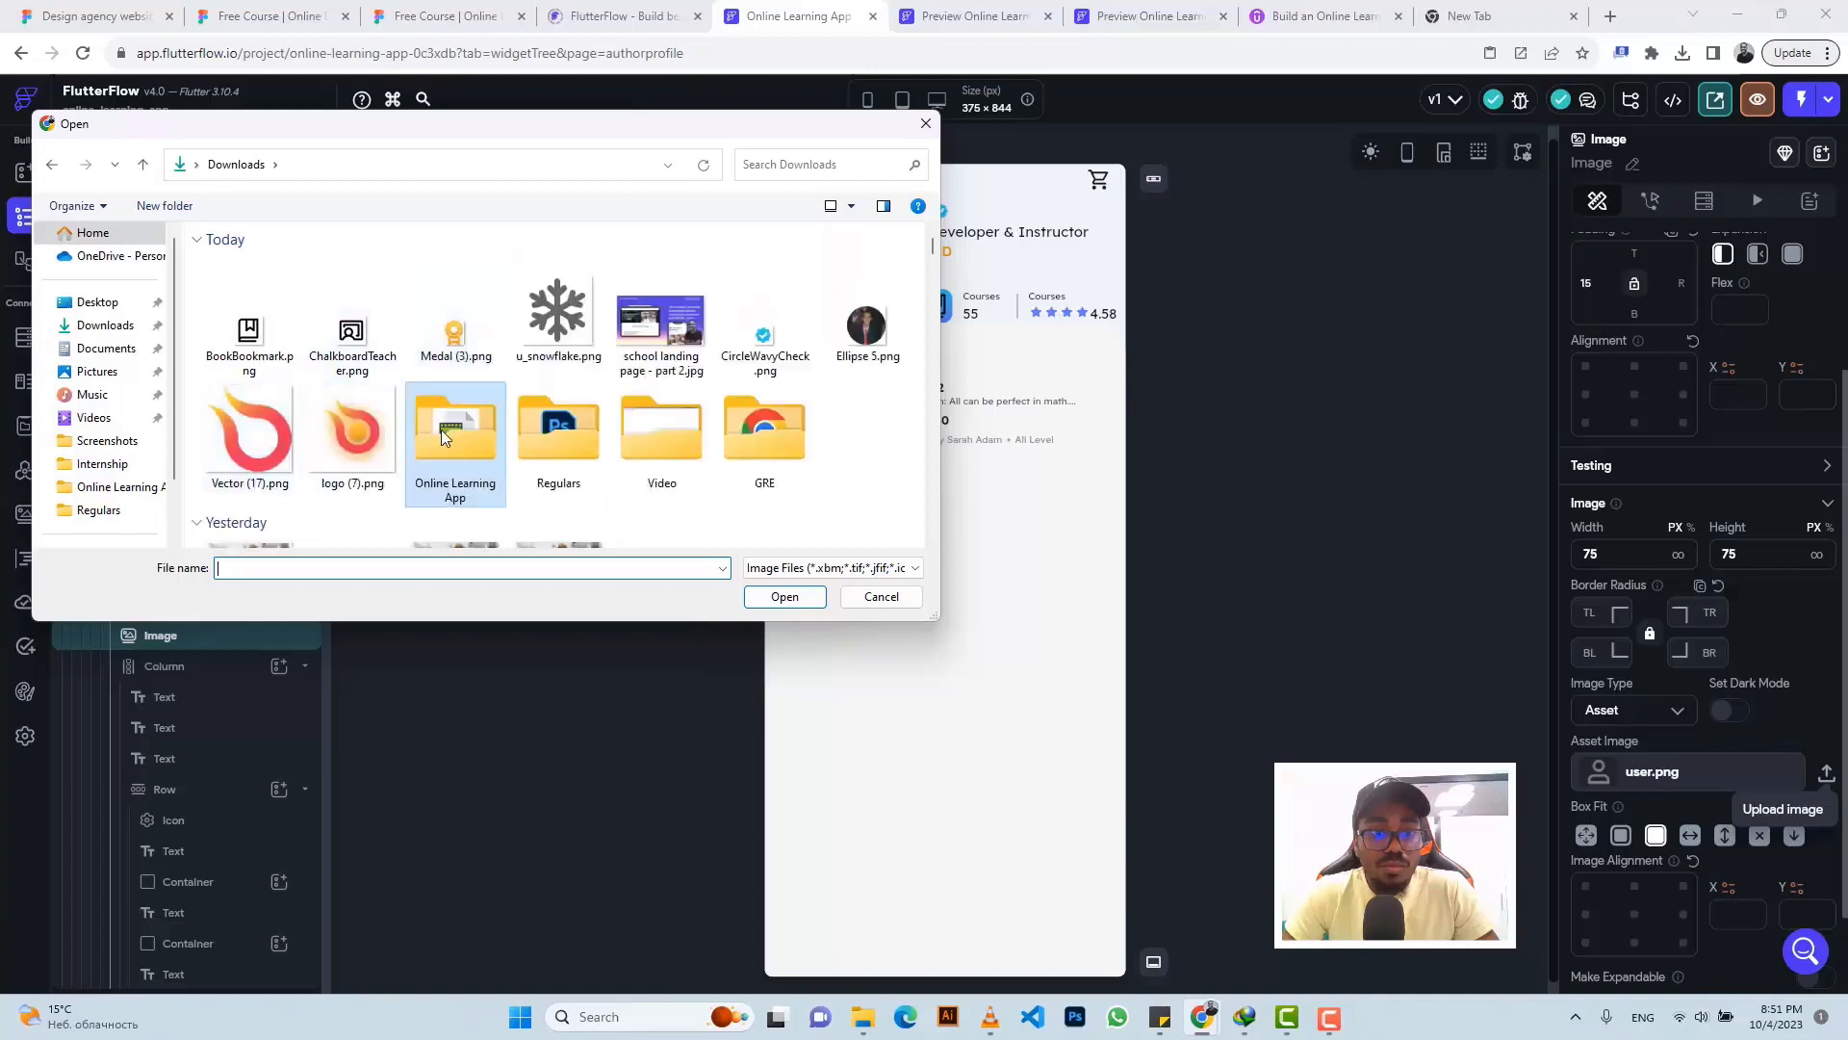
{"action": "double_click", "coordinate": [441, 430]}
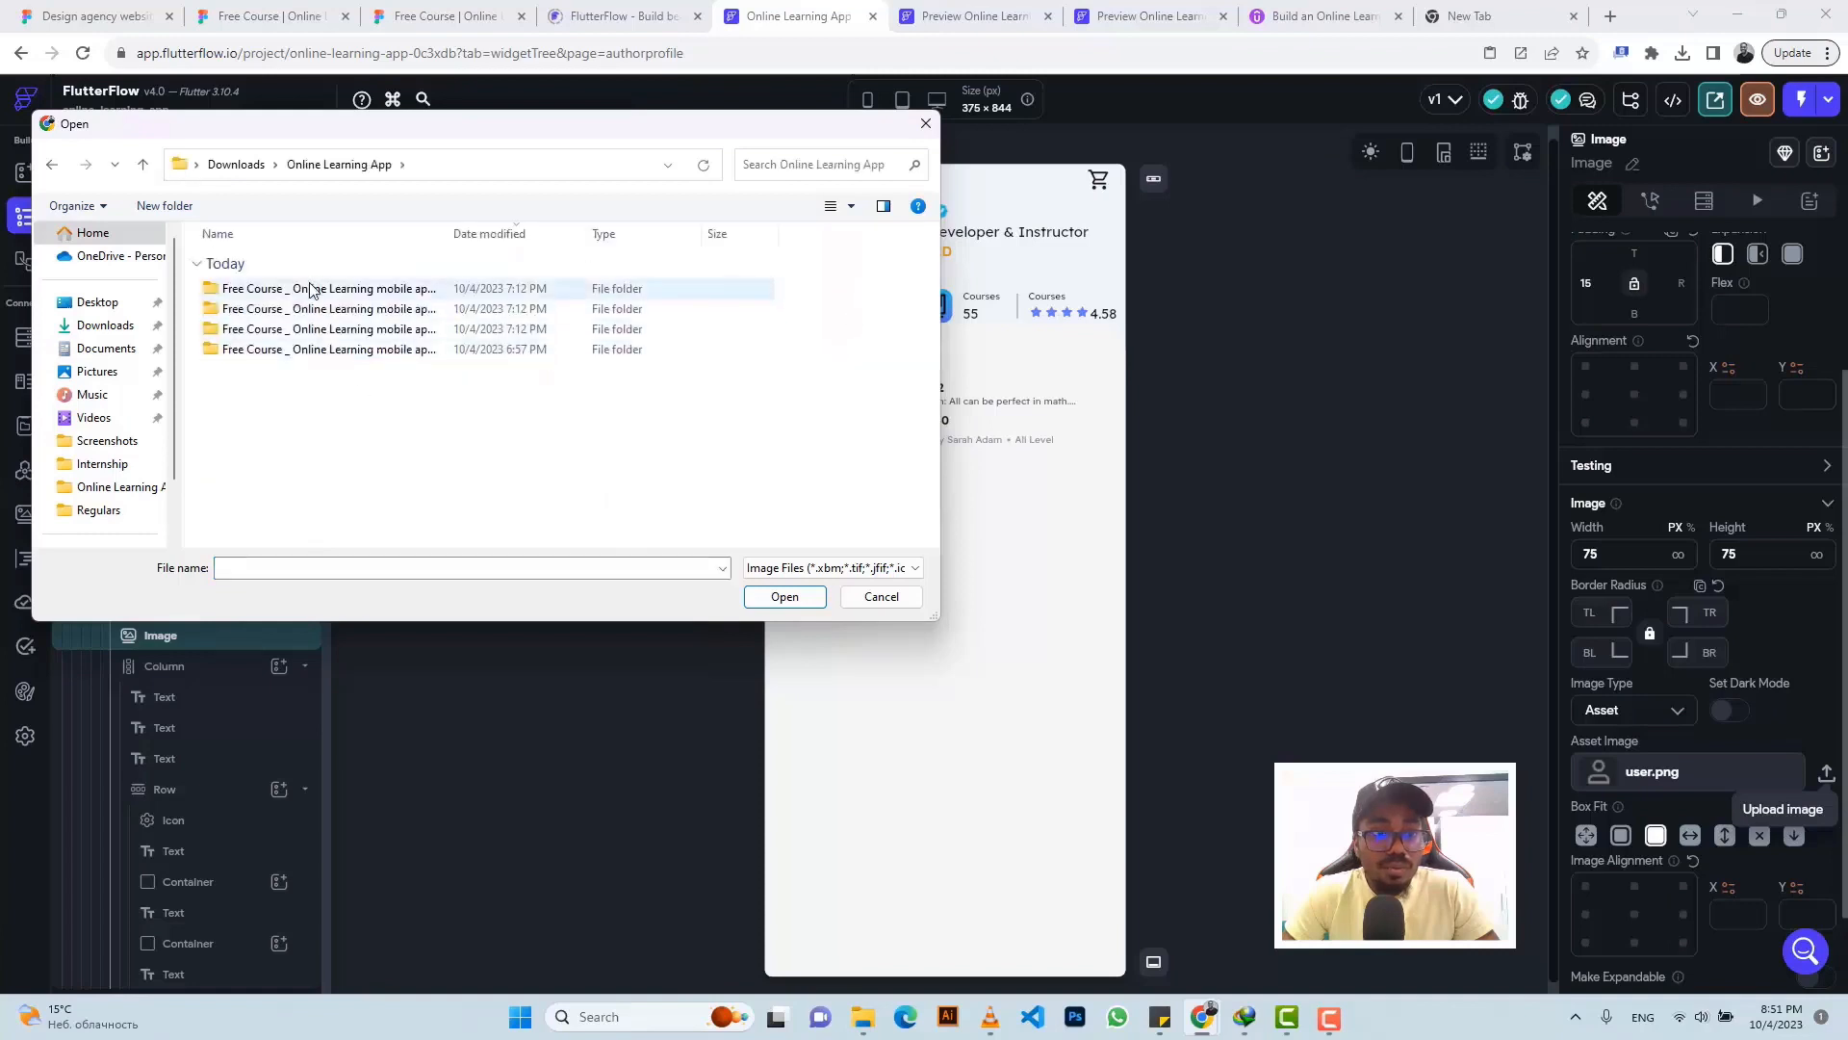
- Upload Card Image.png from the Free Course (Community) Card folder as the card image
{"action": "double_click", "coordinate": [451, 233]}
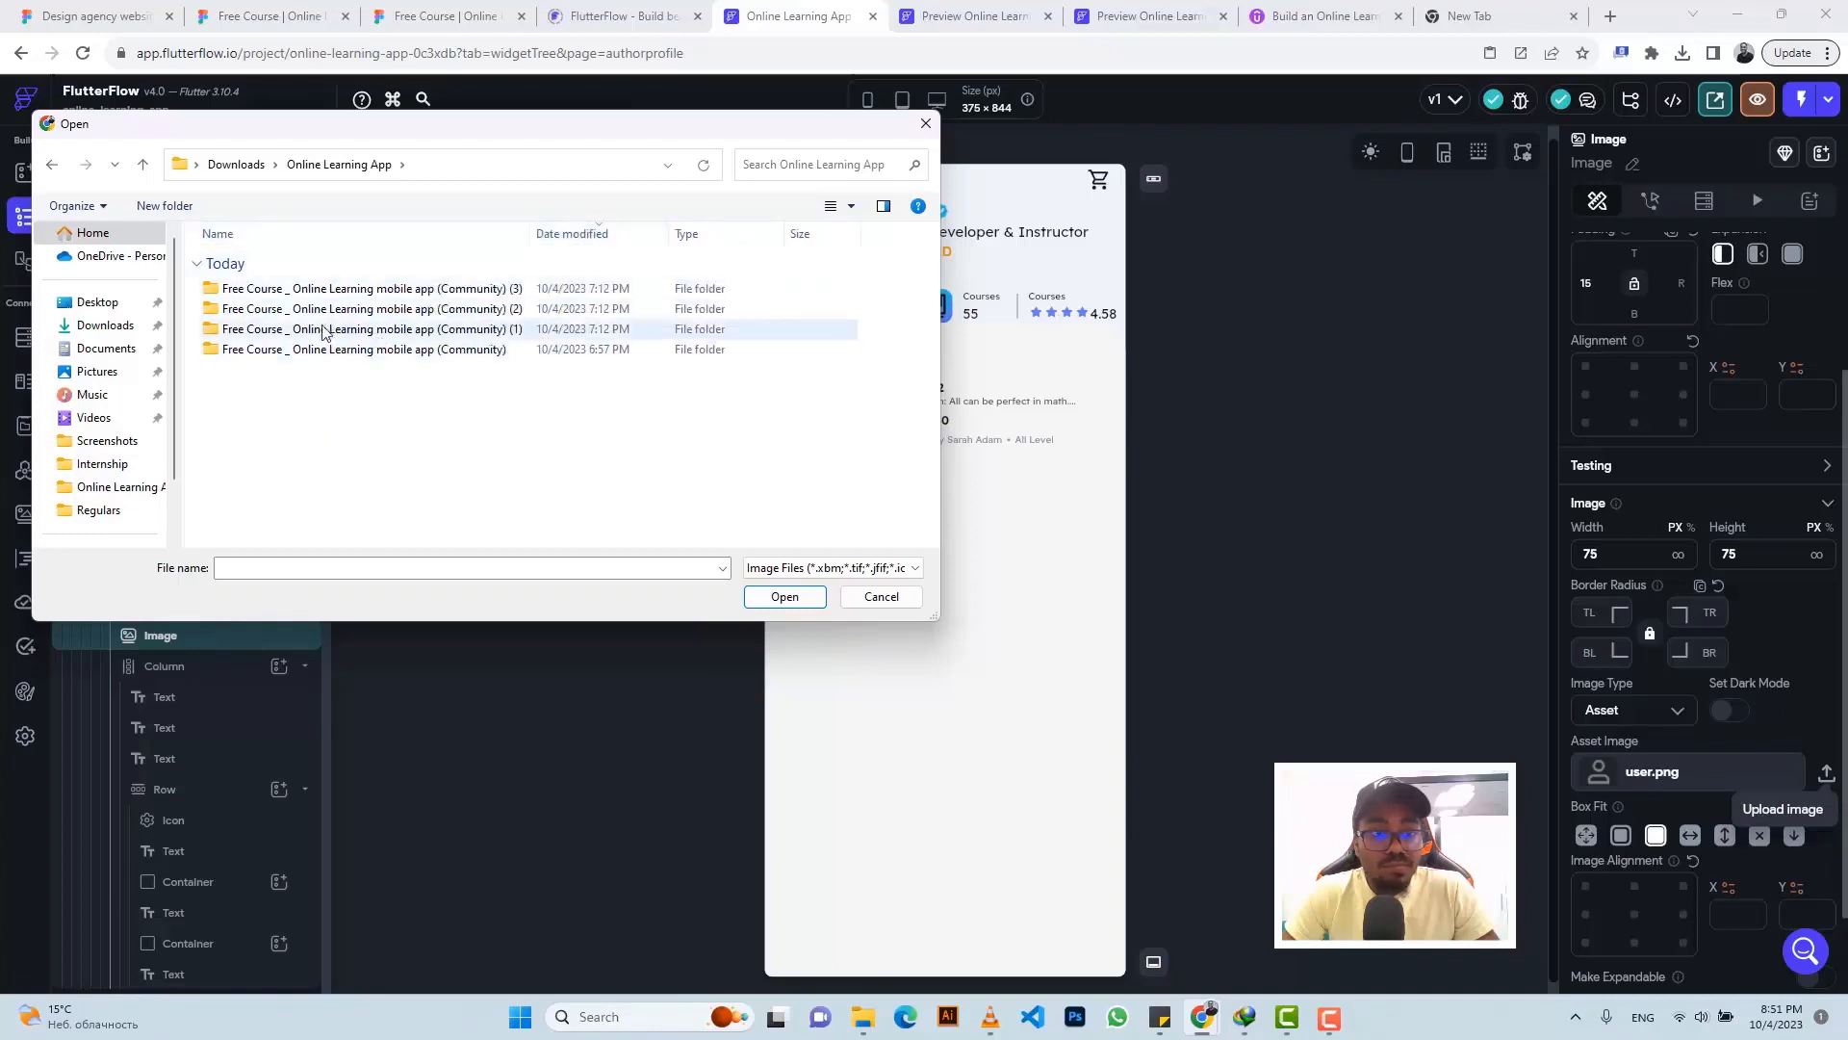
{"action": "double_click", "coordinate": [286, 351]}
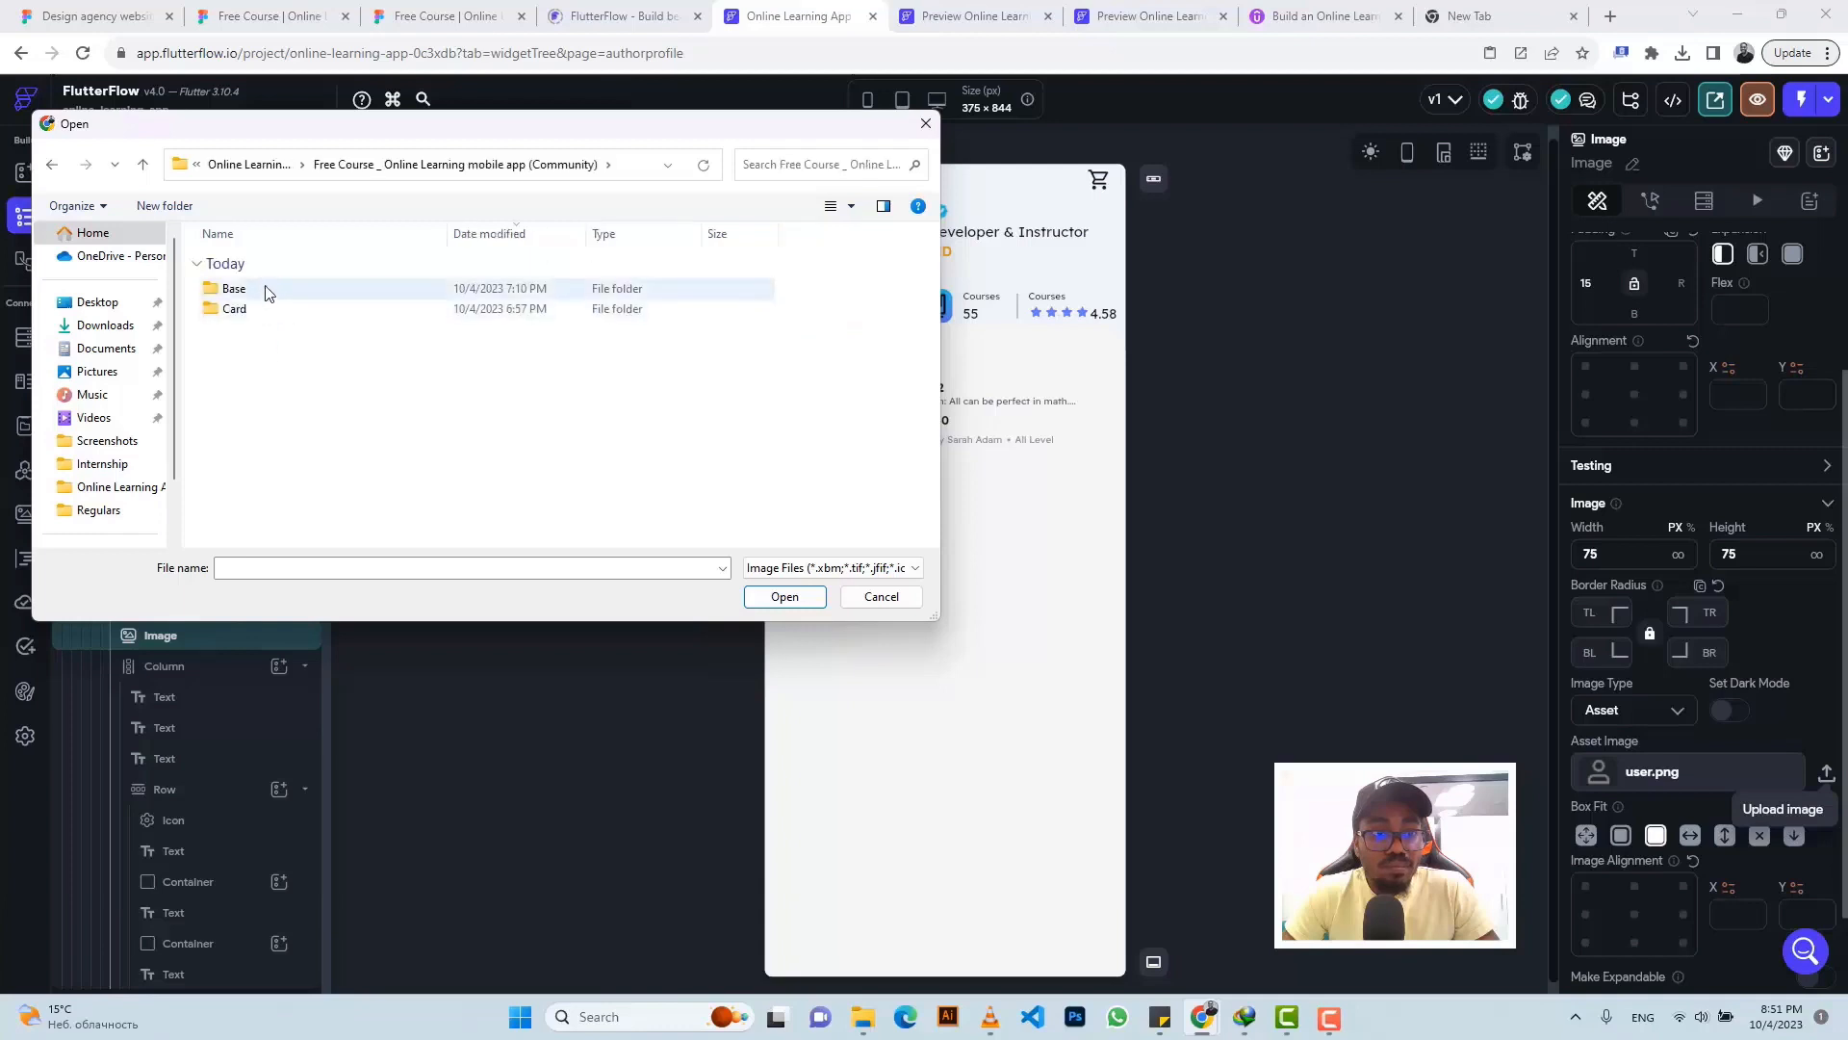
{"action": "double_click", "coordinate": [266, 310]}
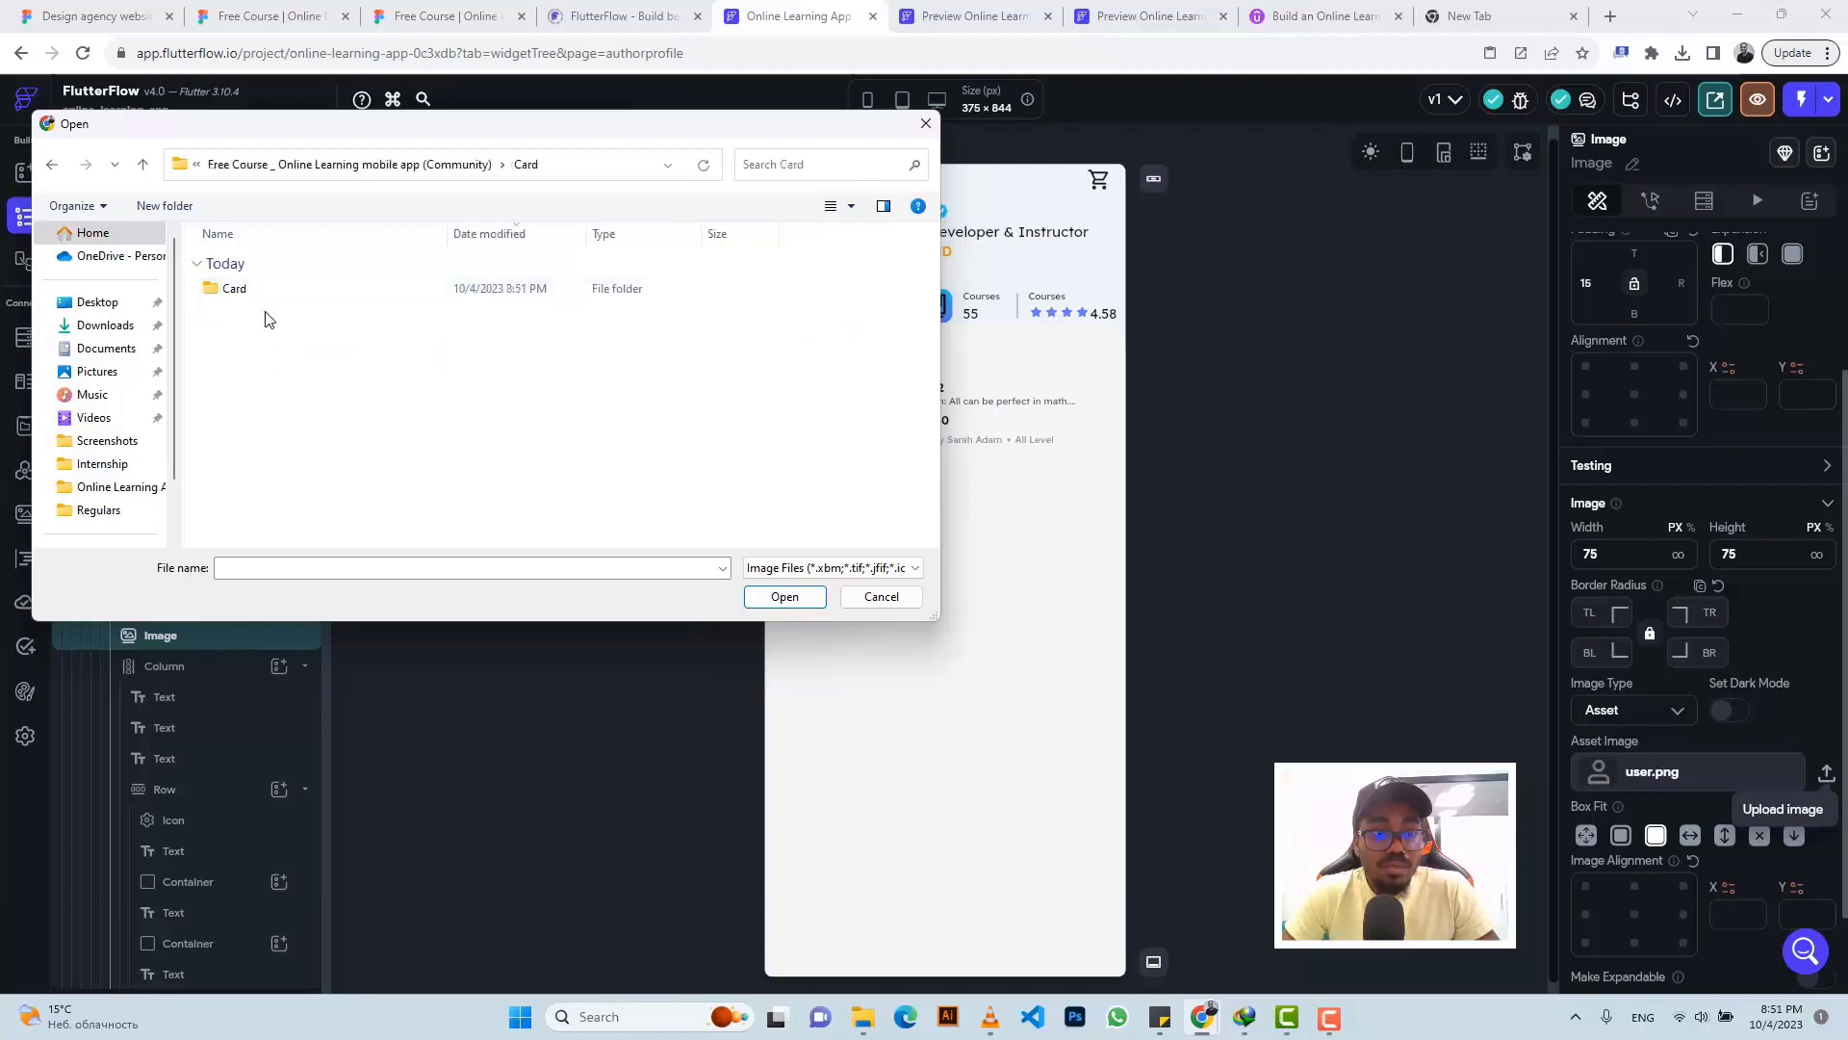
{"action": "double_click", "coordinate": [264, 293]}
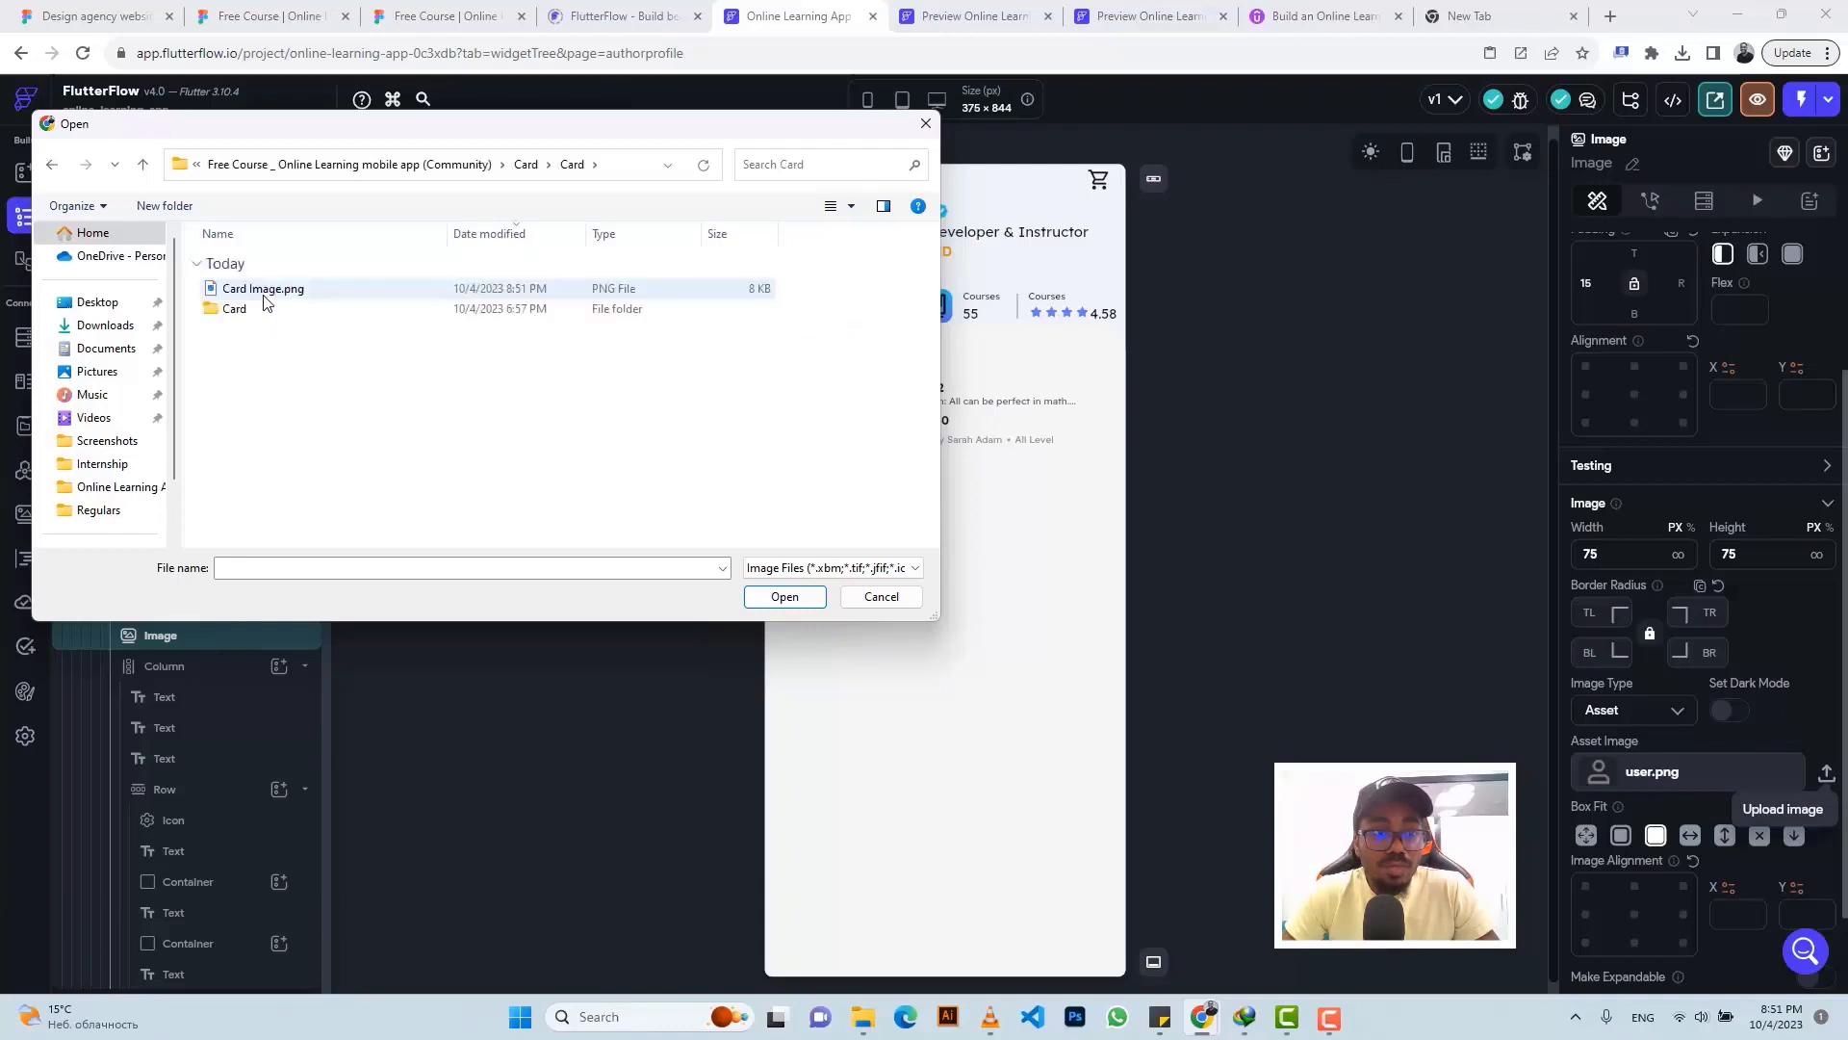
{"action": "left_click", "coordinate": [266, 296]}
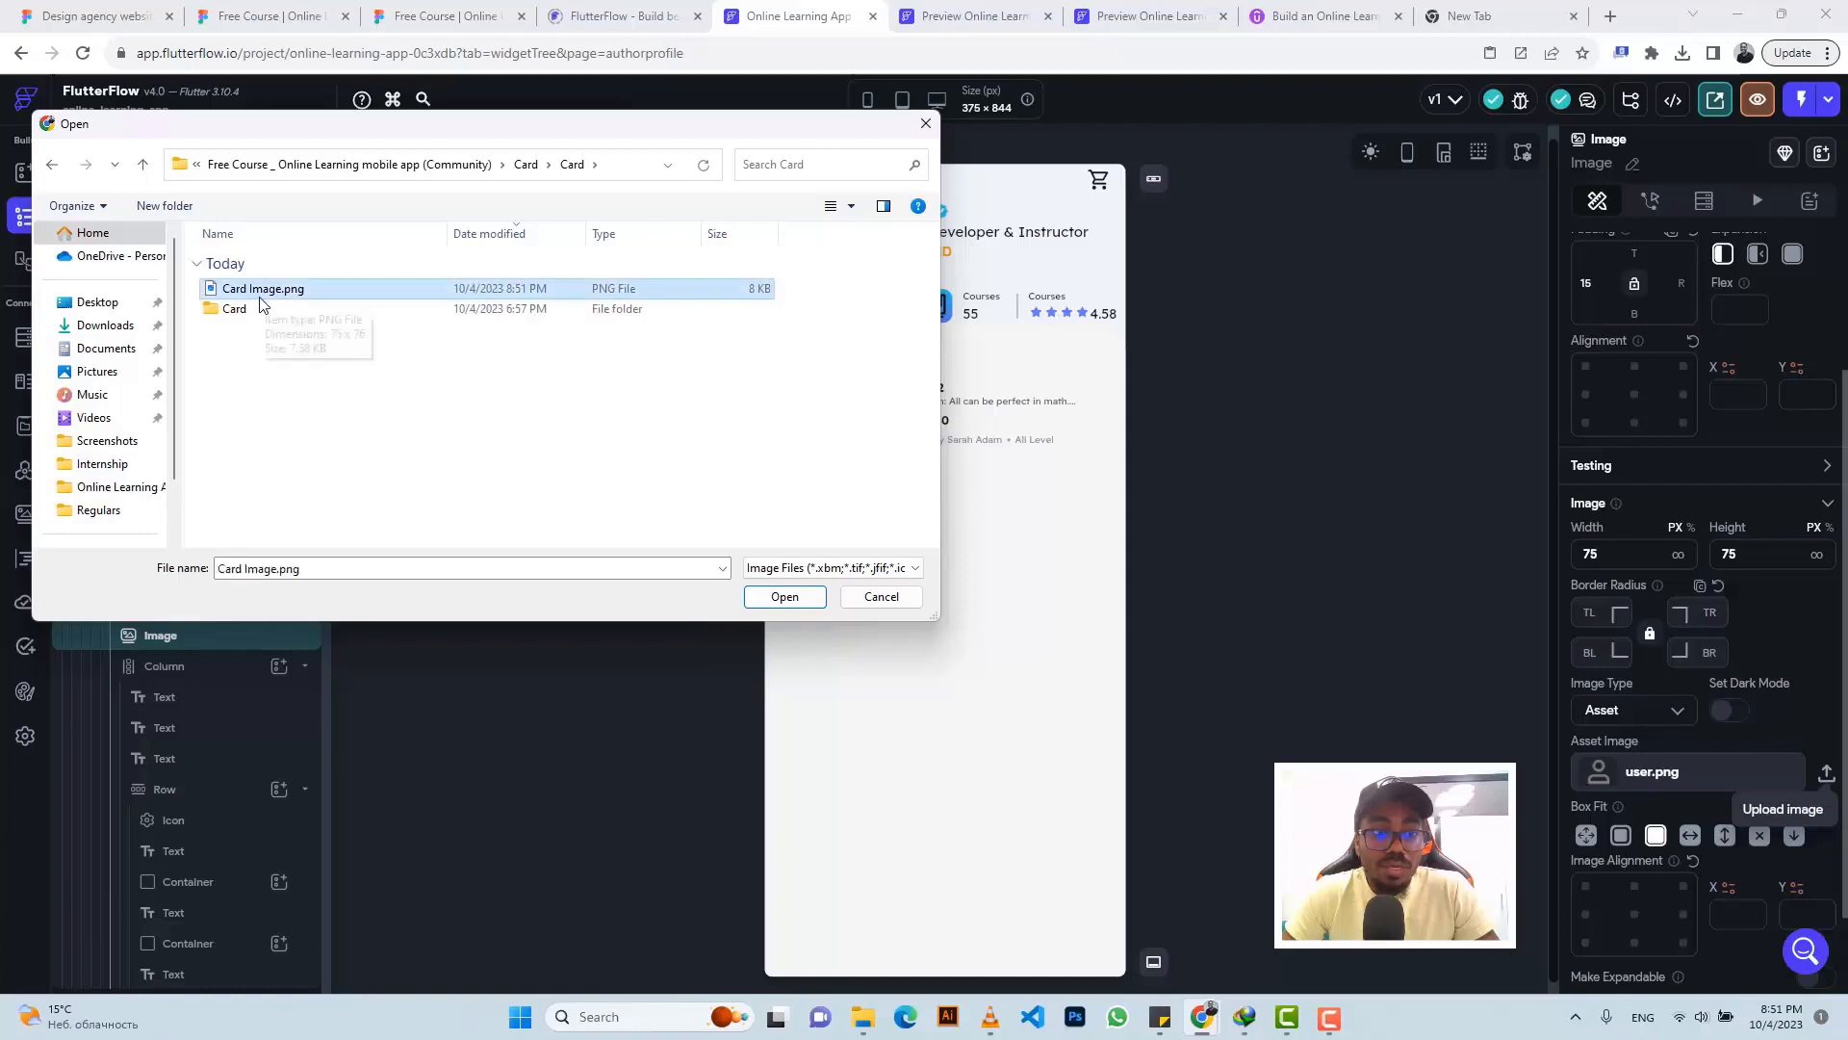
{"action": "left_click", "coordinate": [852, 207]}
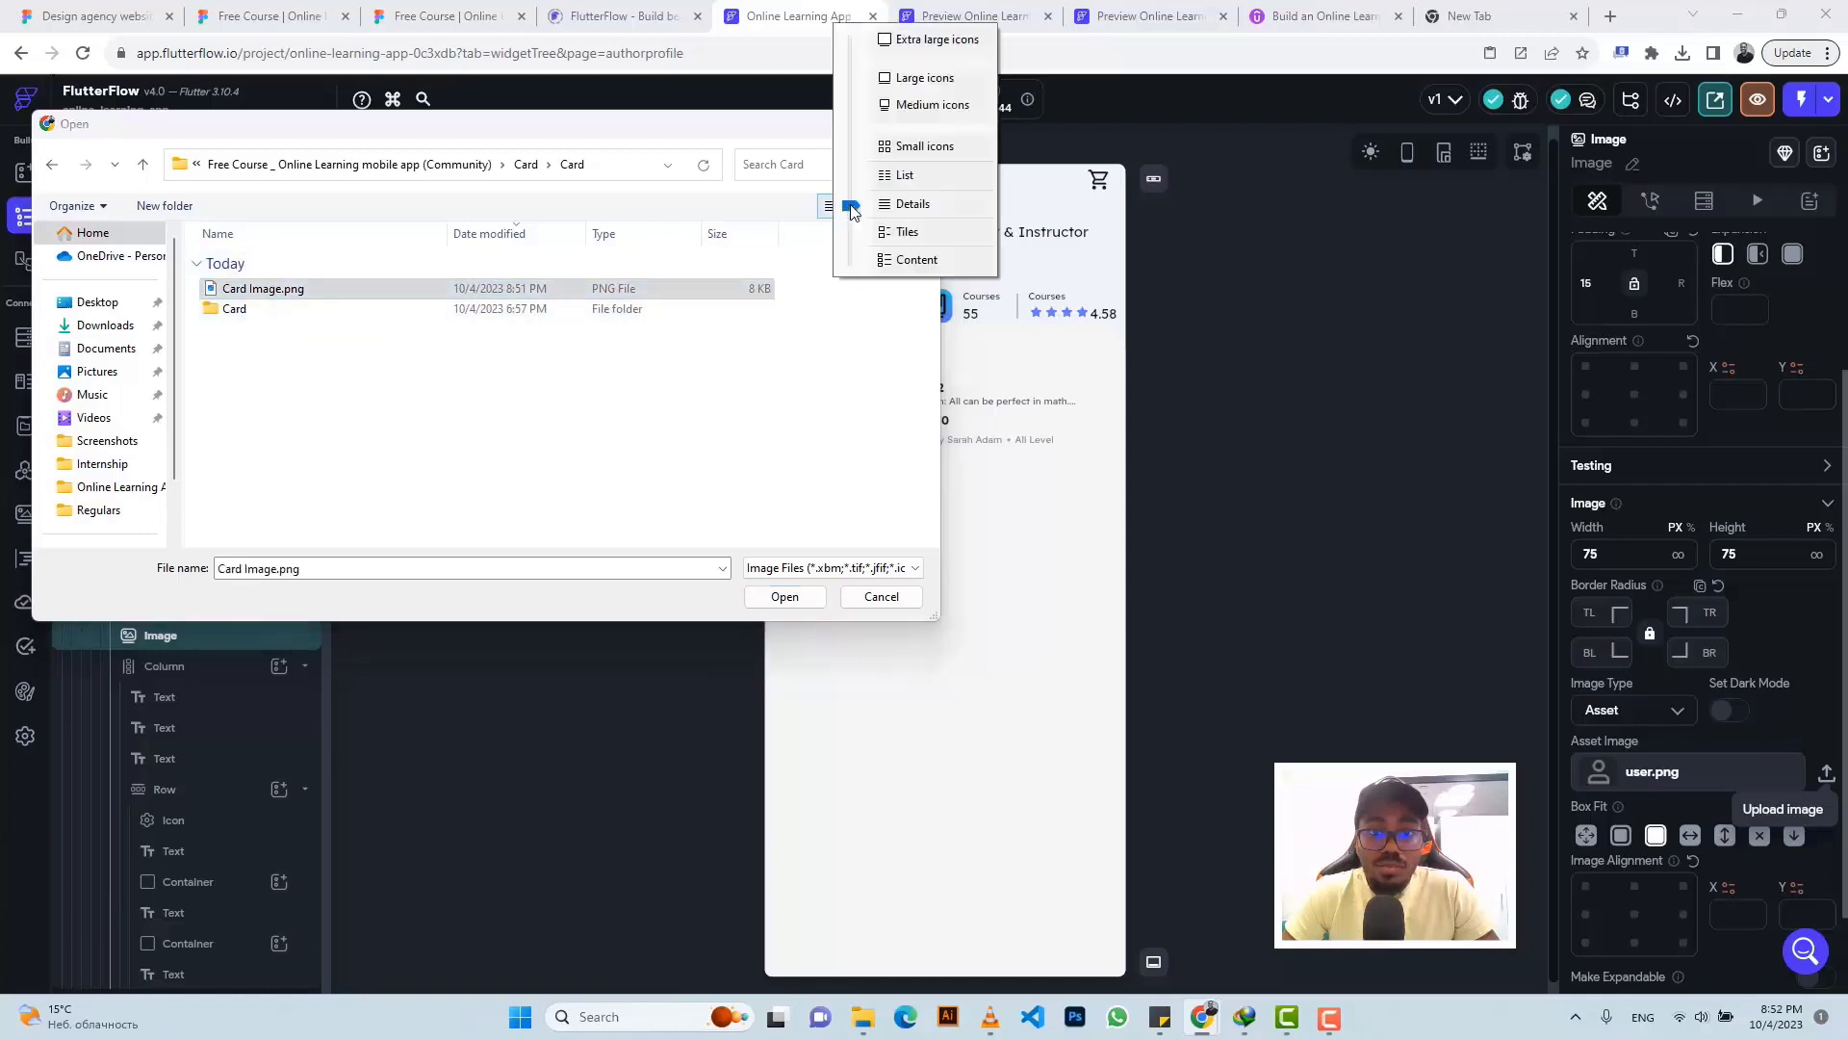
{"action": "left_click", "coordinate": [924, 78]}
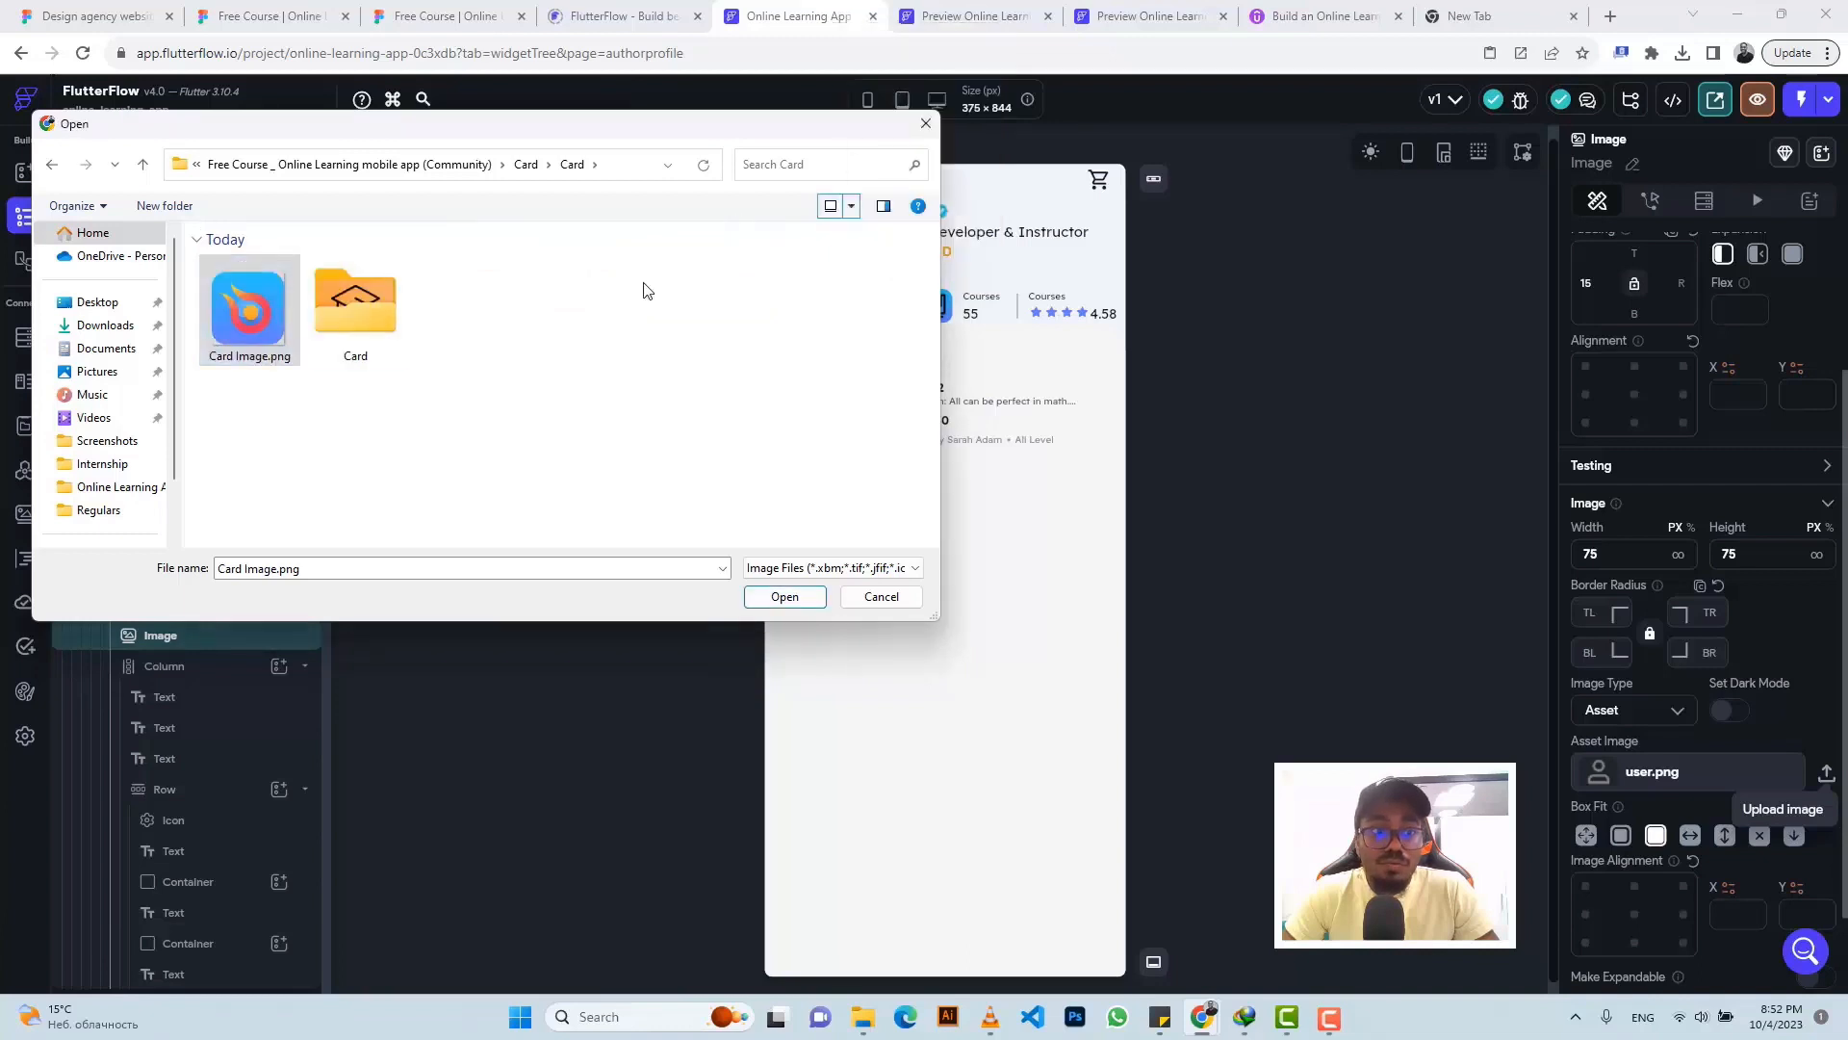
{"action": "left_click", "coordinate": [780, 598]}
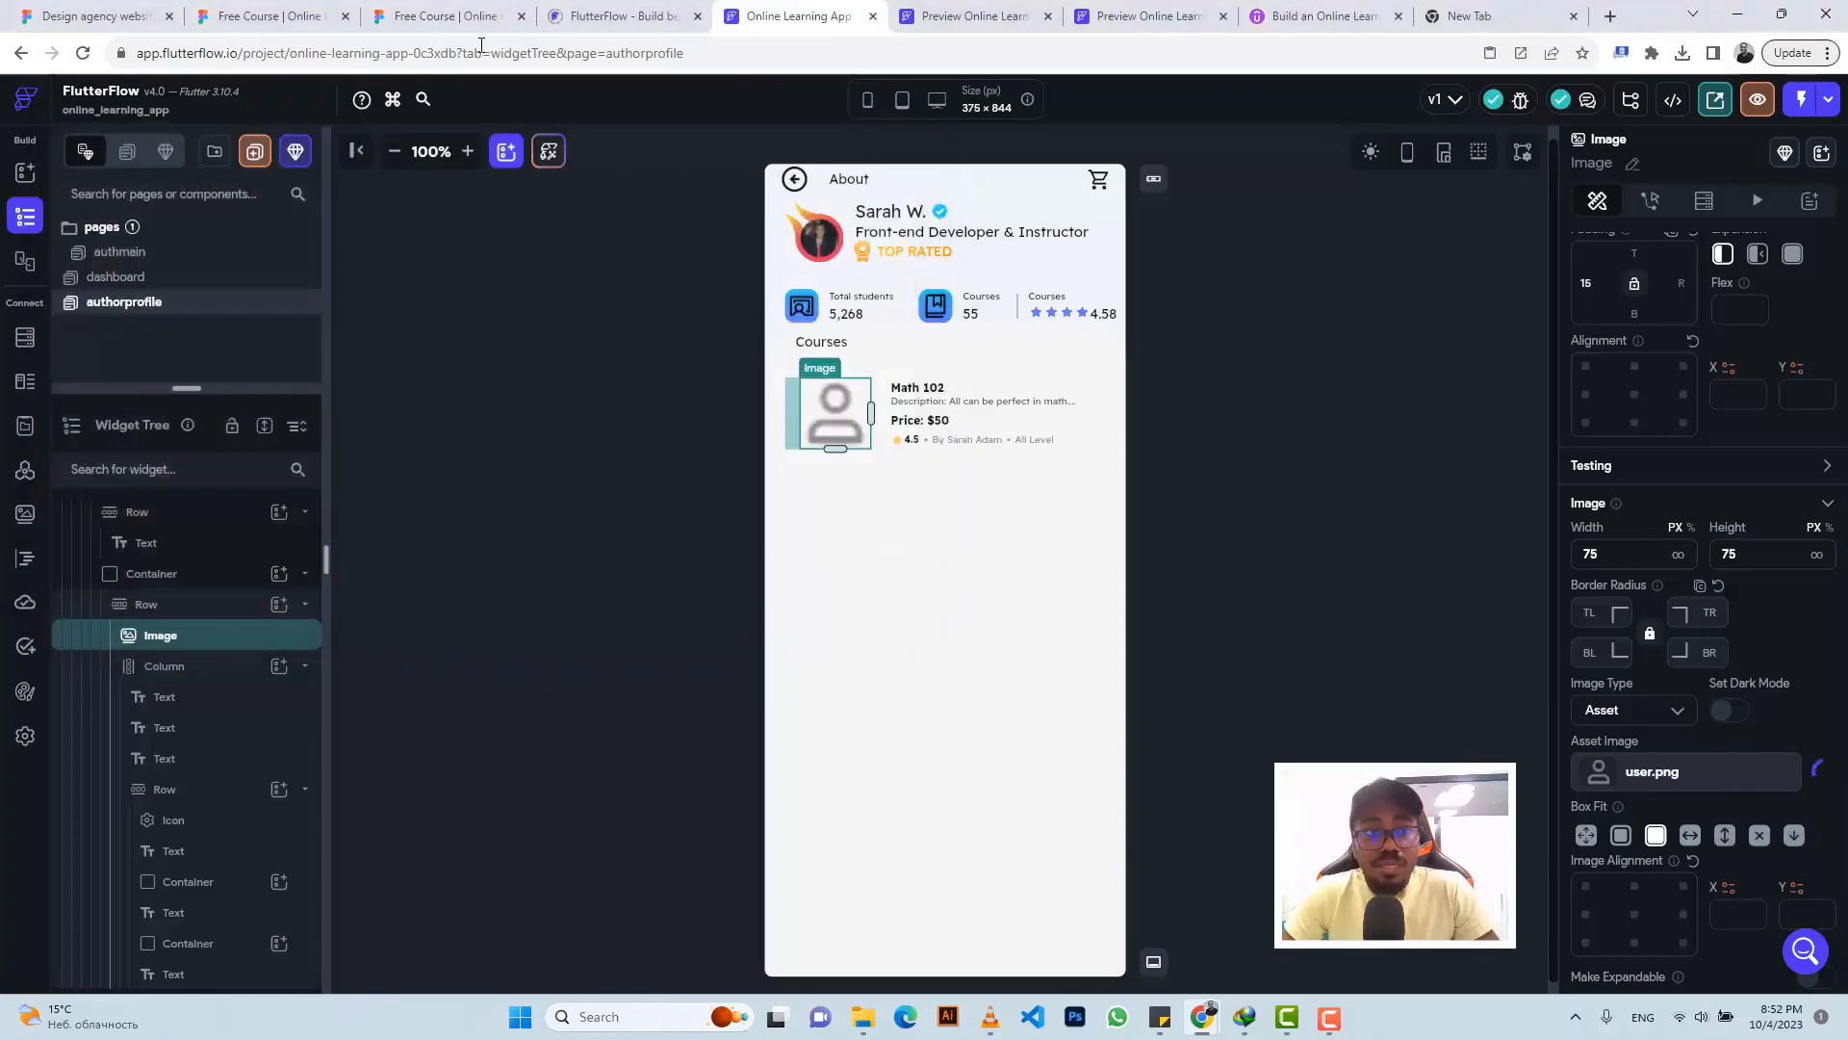
{"action": "left_click", "coordinate": [421, 13]}
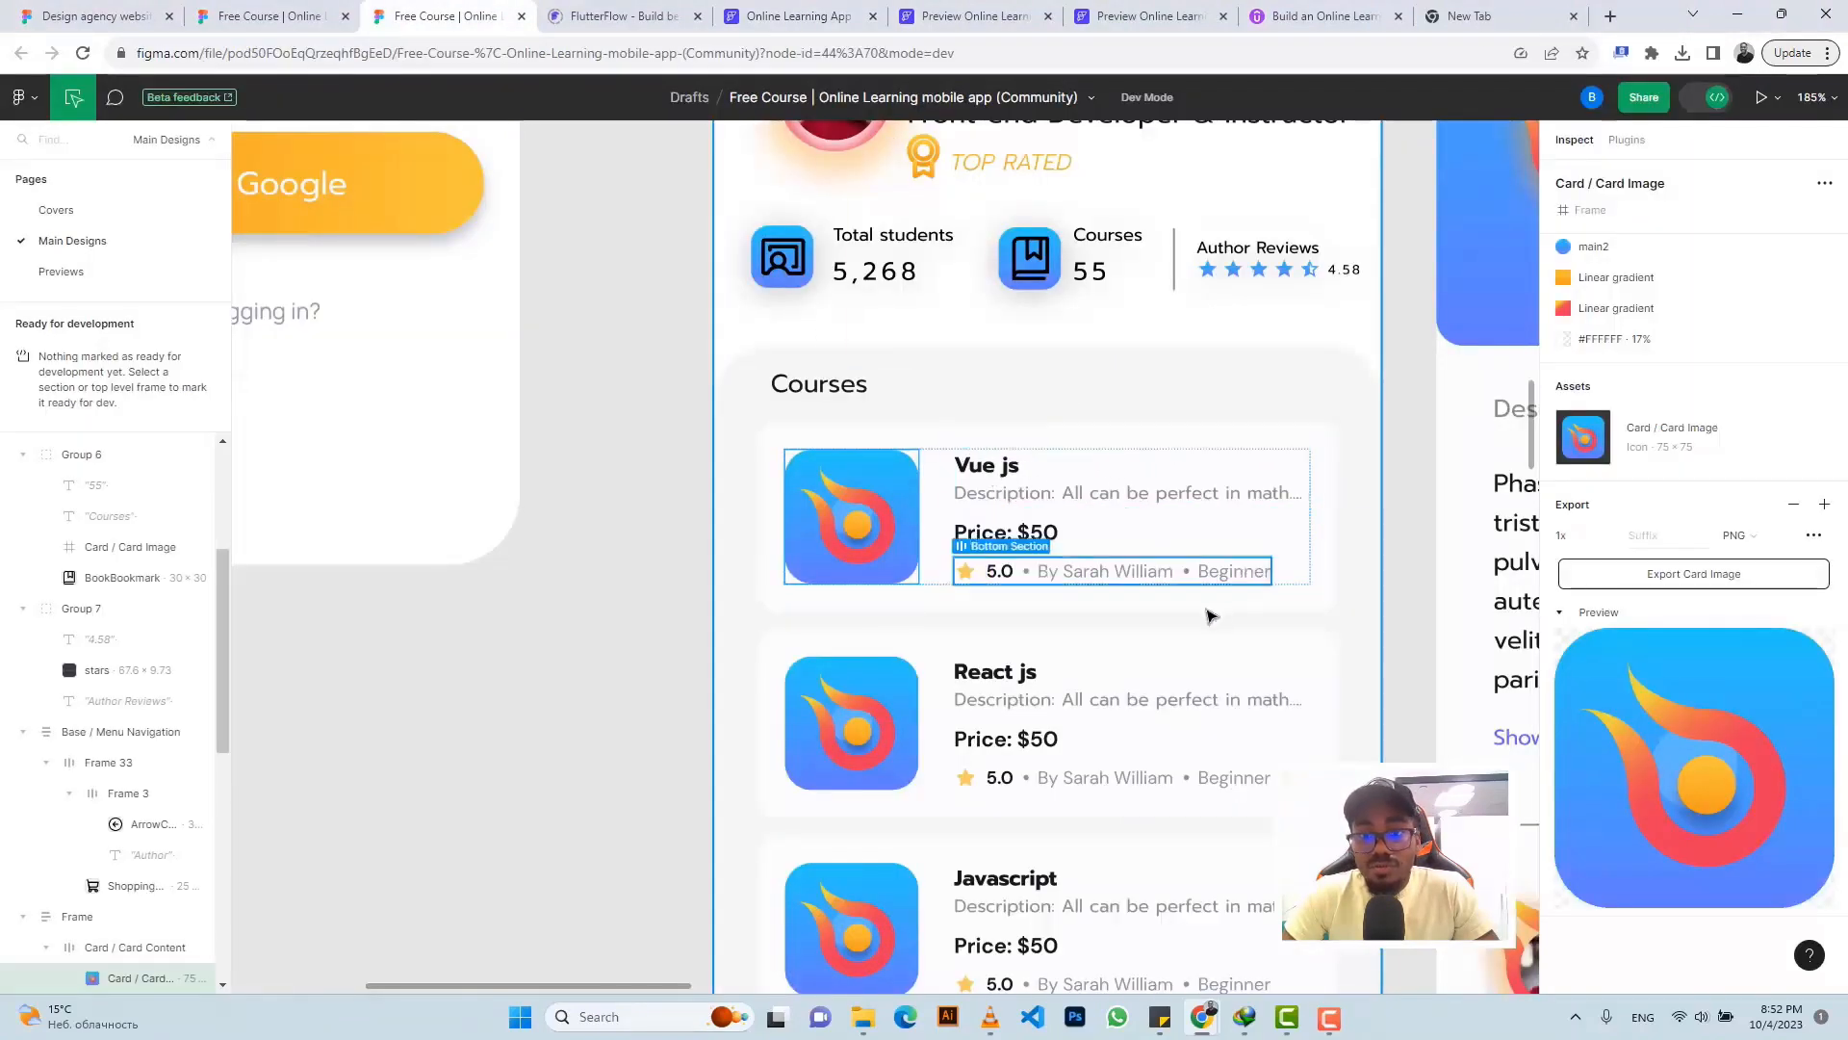
- Check the Vue js card frame in Figma: 15 padding, 15 gap, 10 corner radius
{"action": "left_click", "coordinate": [777, 17]}
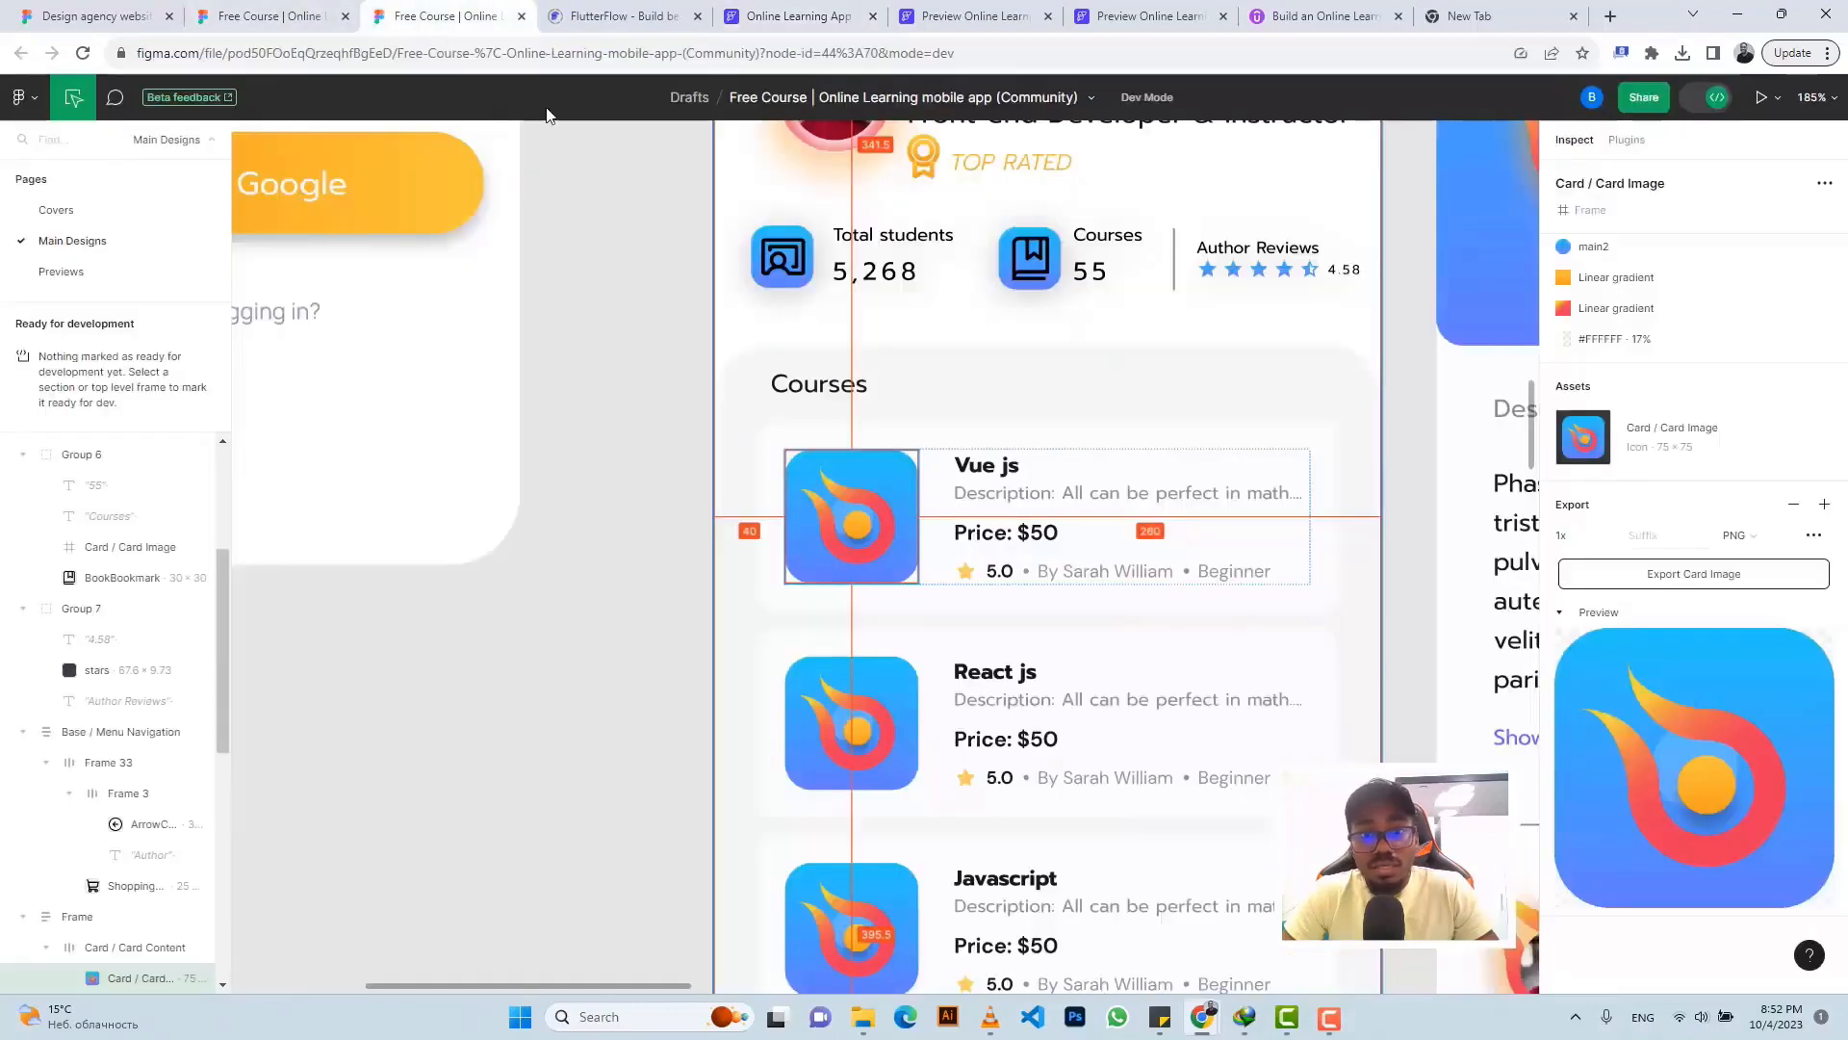
{"action": "left_click", "coordinate": [442, 16]}
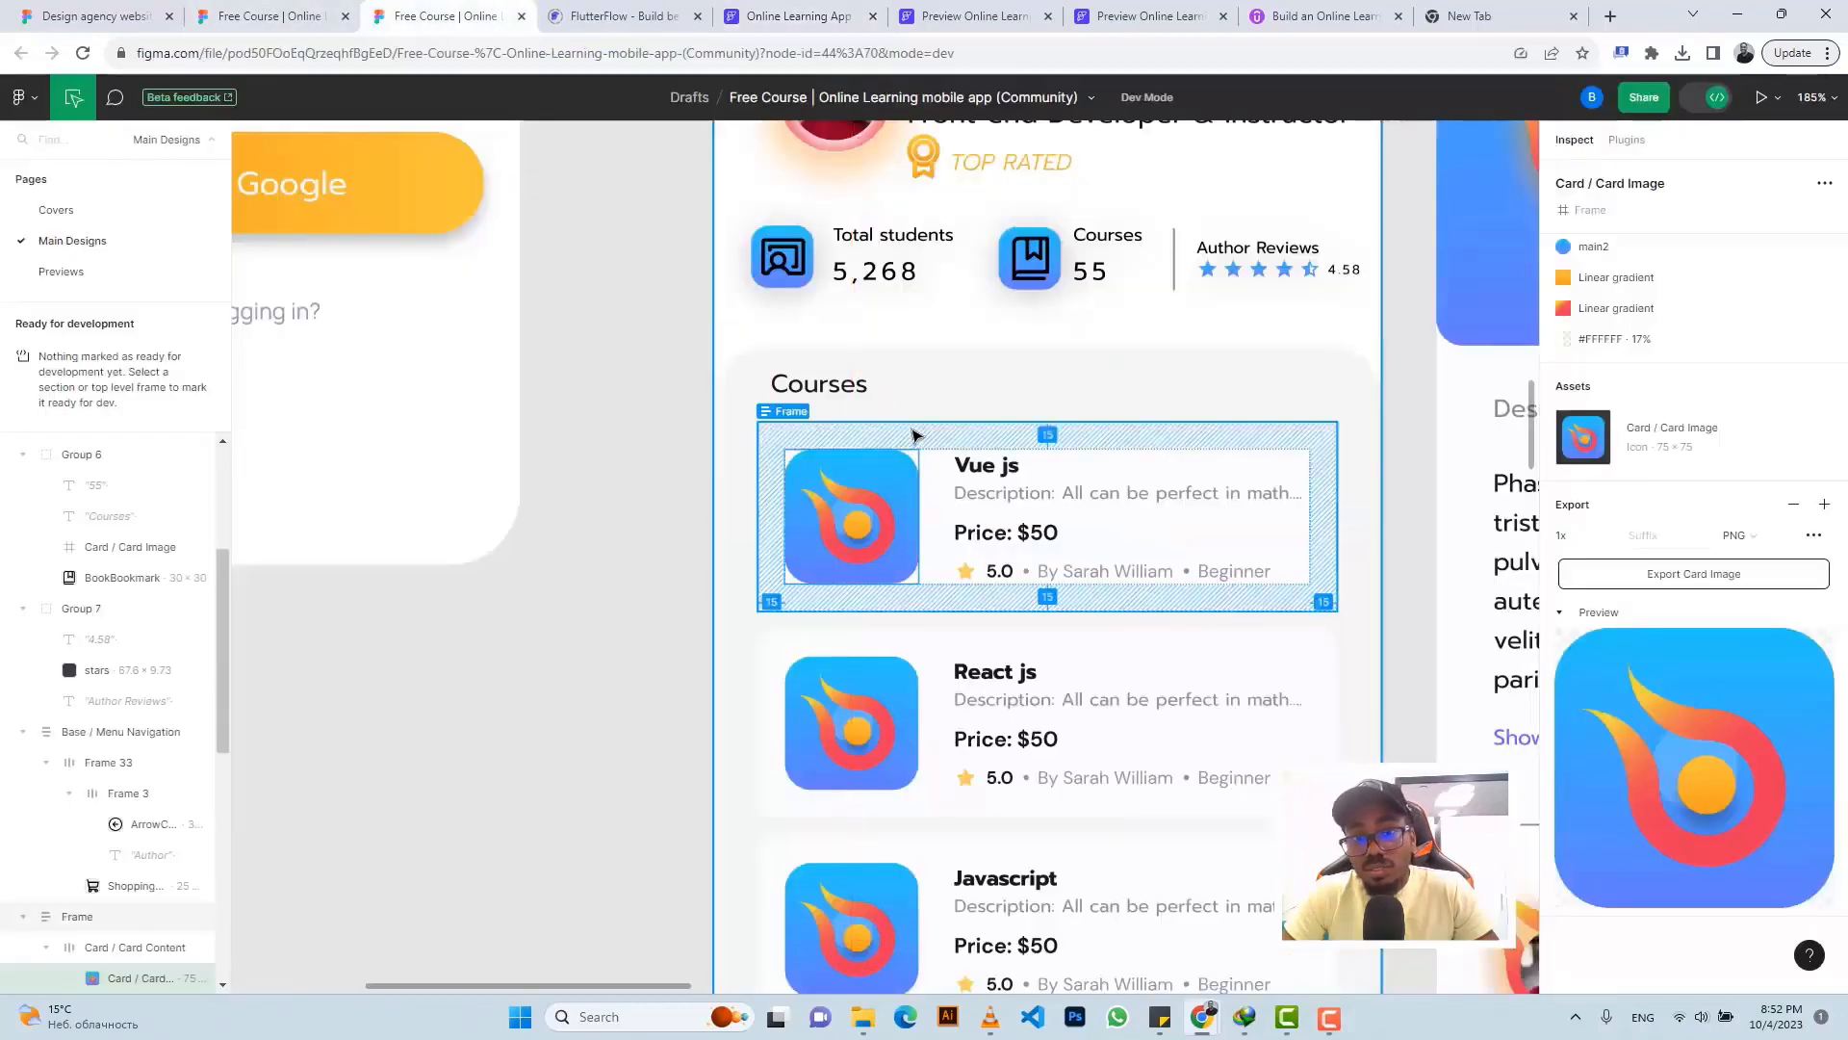
{"action": "left_click", "coordinate": [912, 435]}
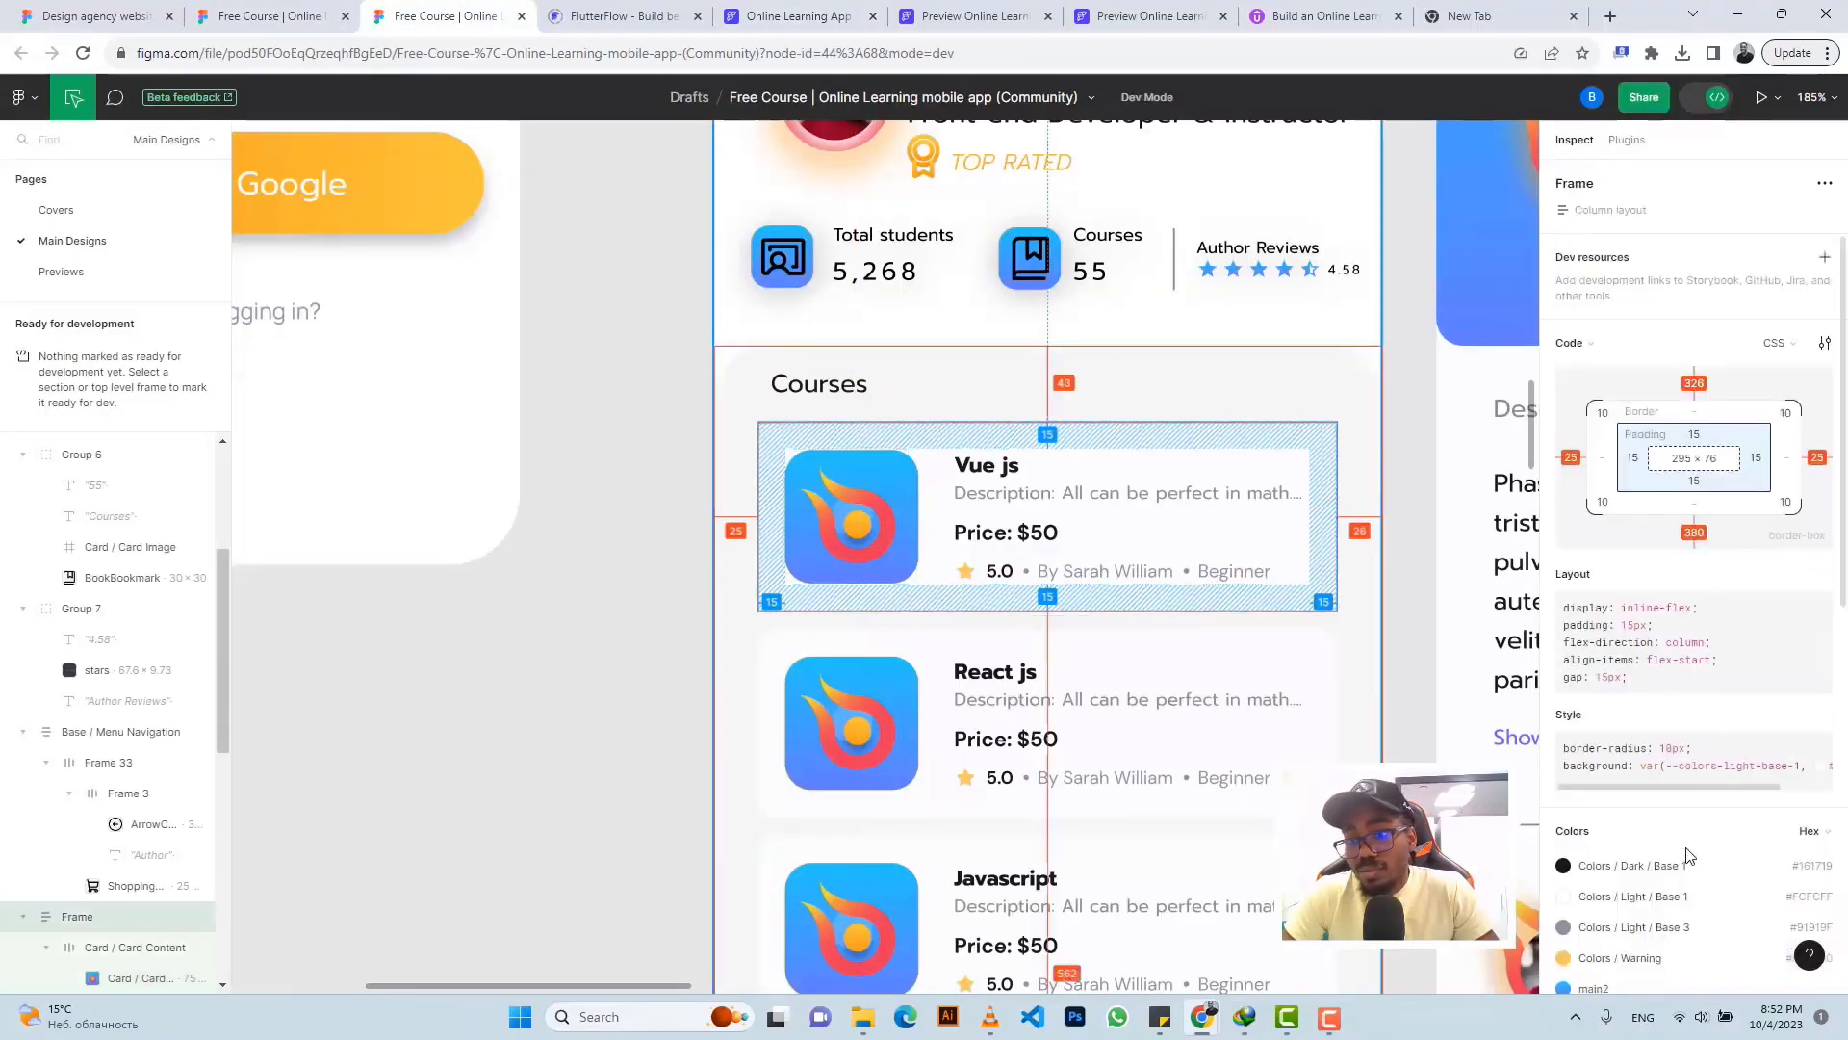
{"action": "left_click", "coordinate": [760, 17]}
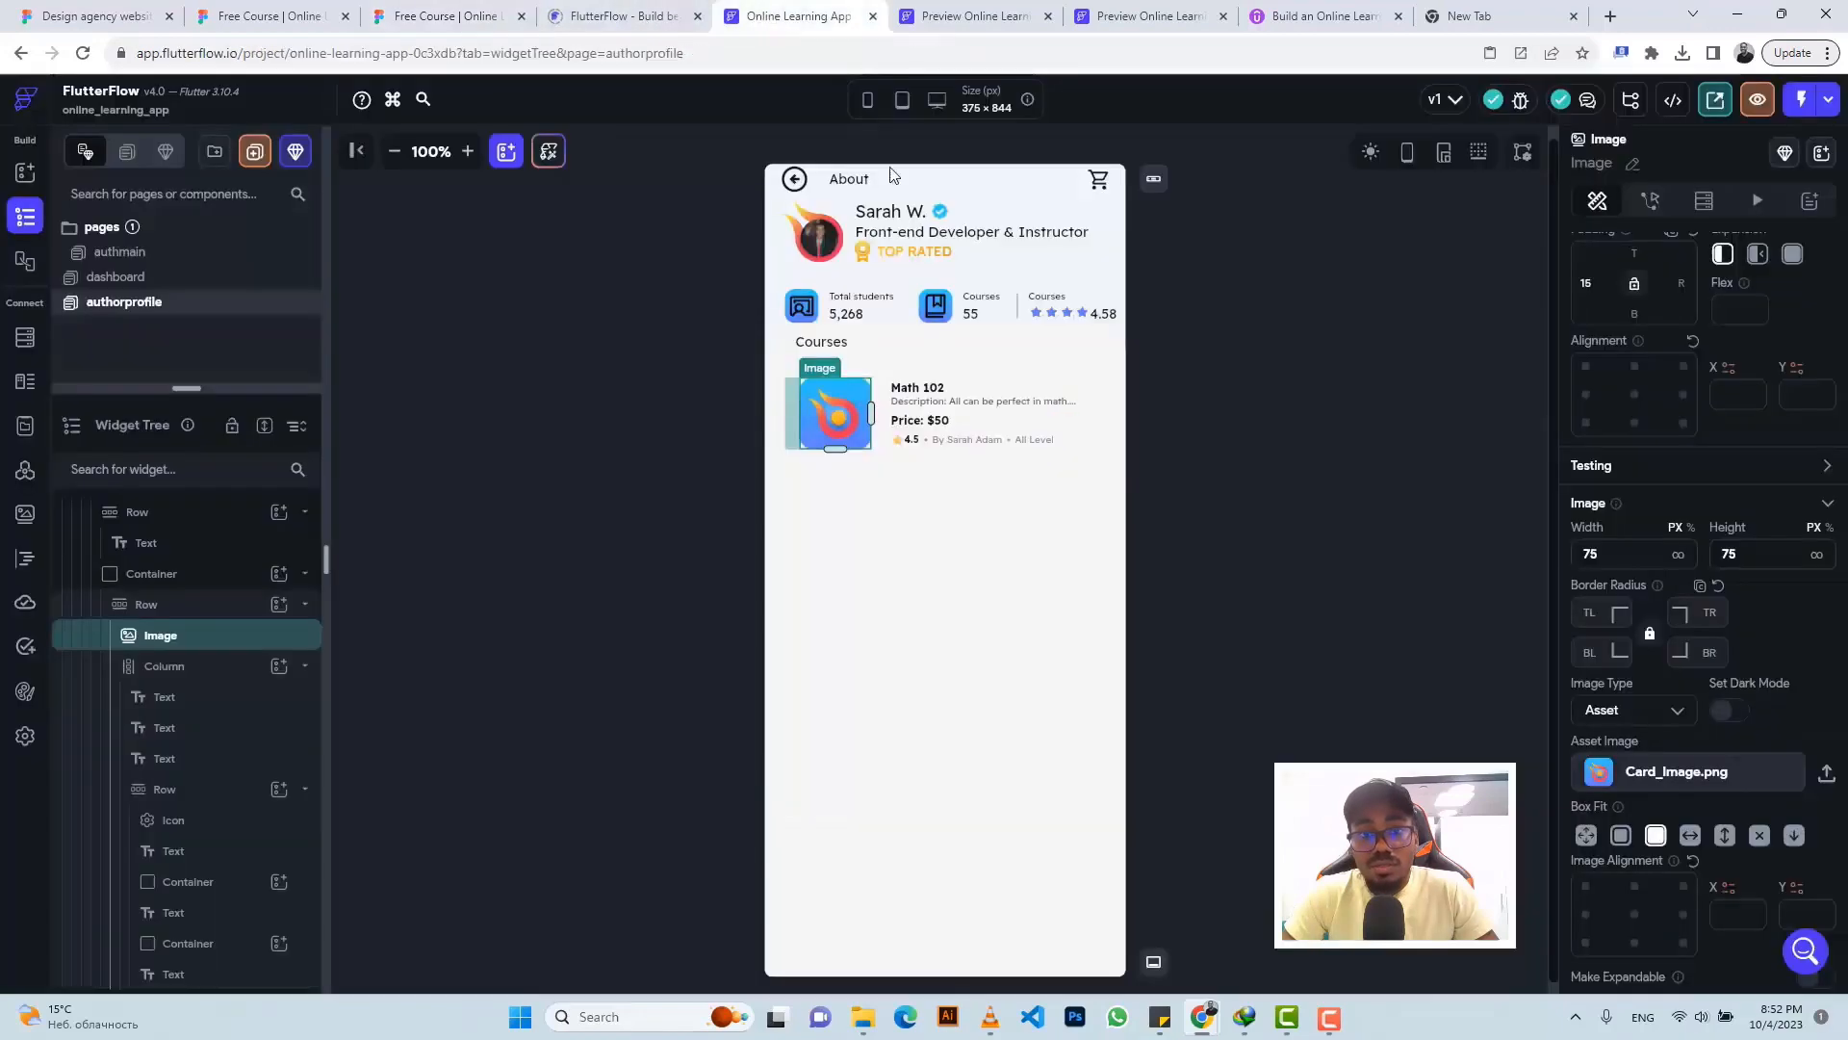
- Fill the Math 102 course card's container with the Secondary Background theme colour
{"action": "left_click", "coordinate": [1096, 375]}
{"action": "left_click", "coordinate": [991, 362]}
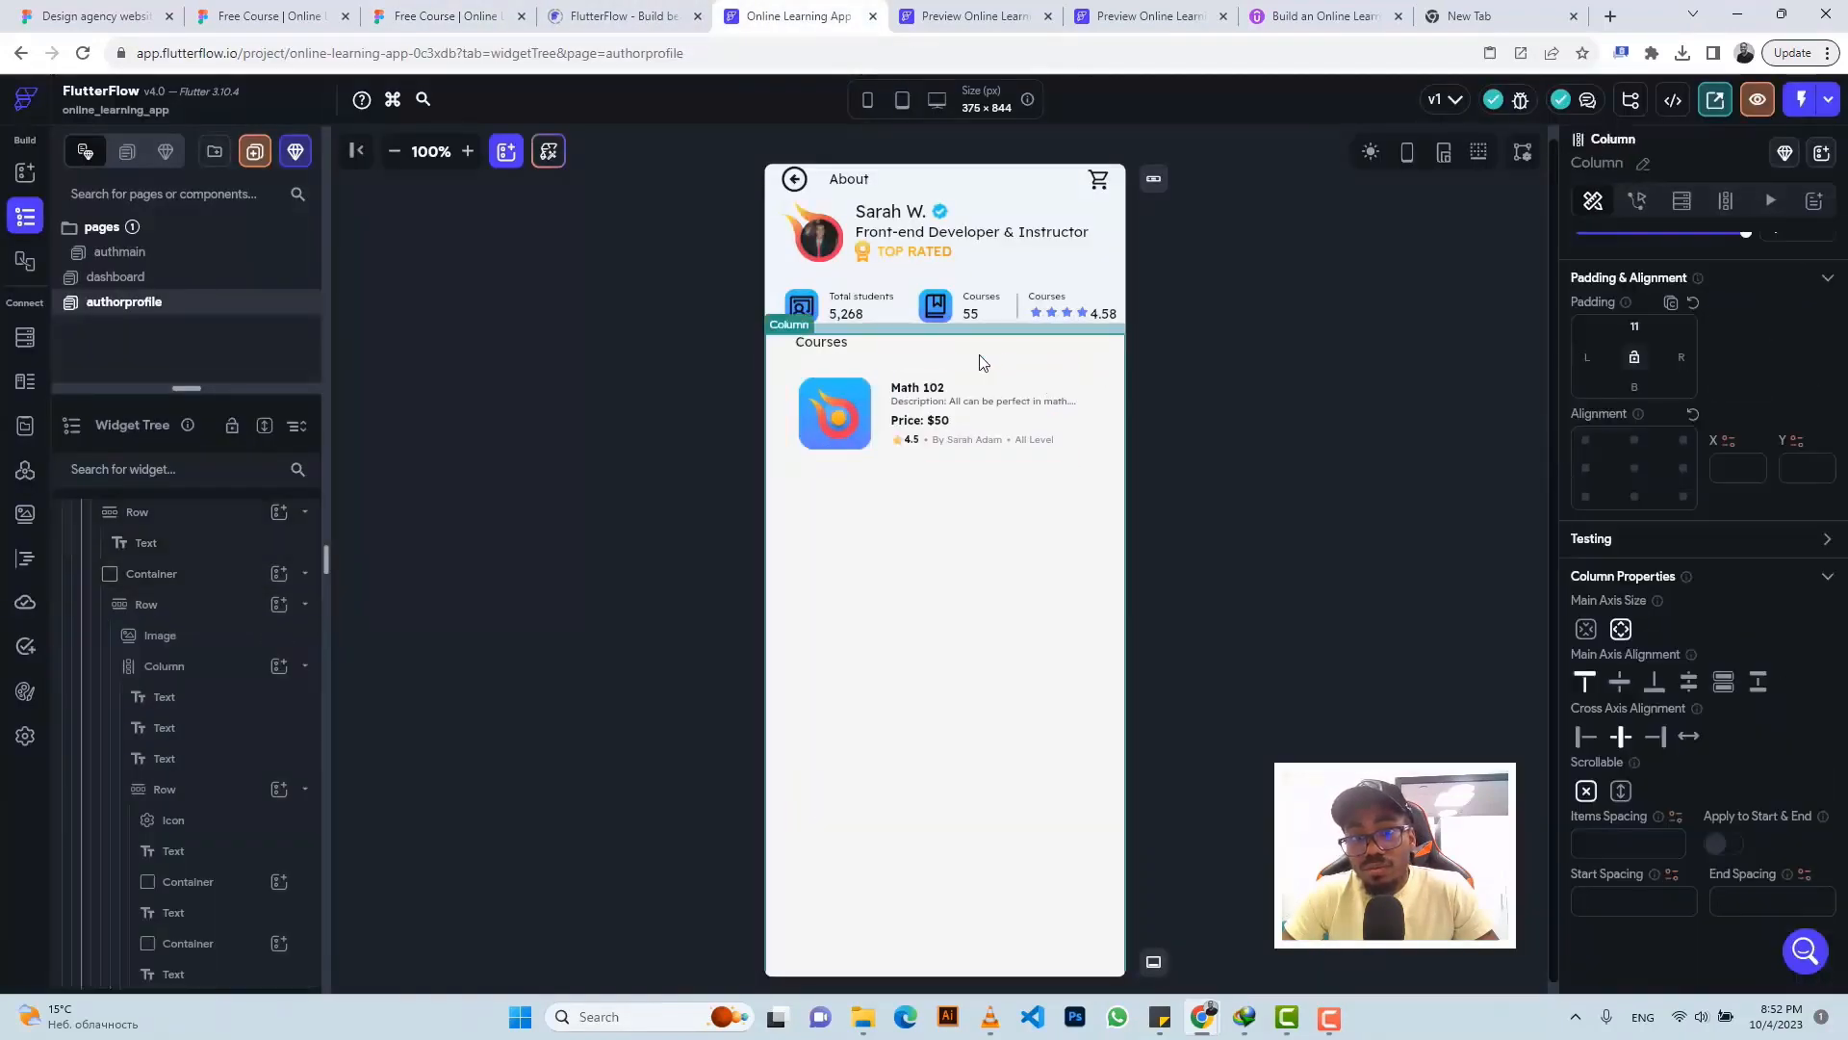
{"action": "left_click", "coordinate": [874, 376]}
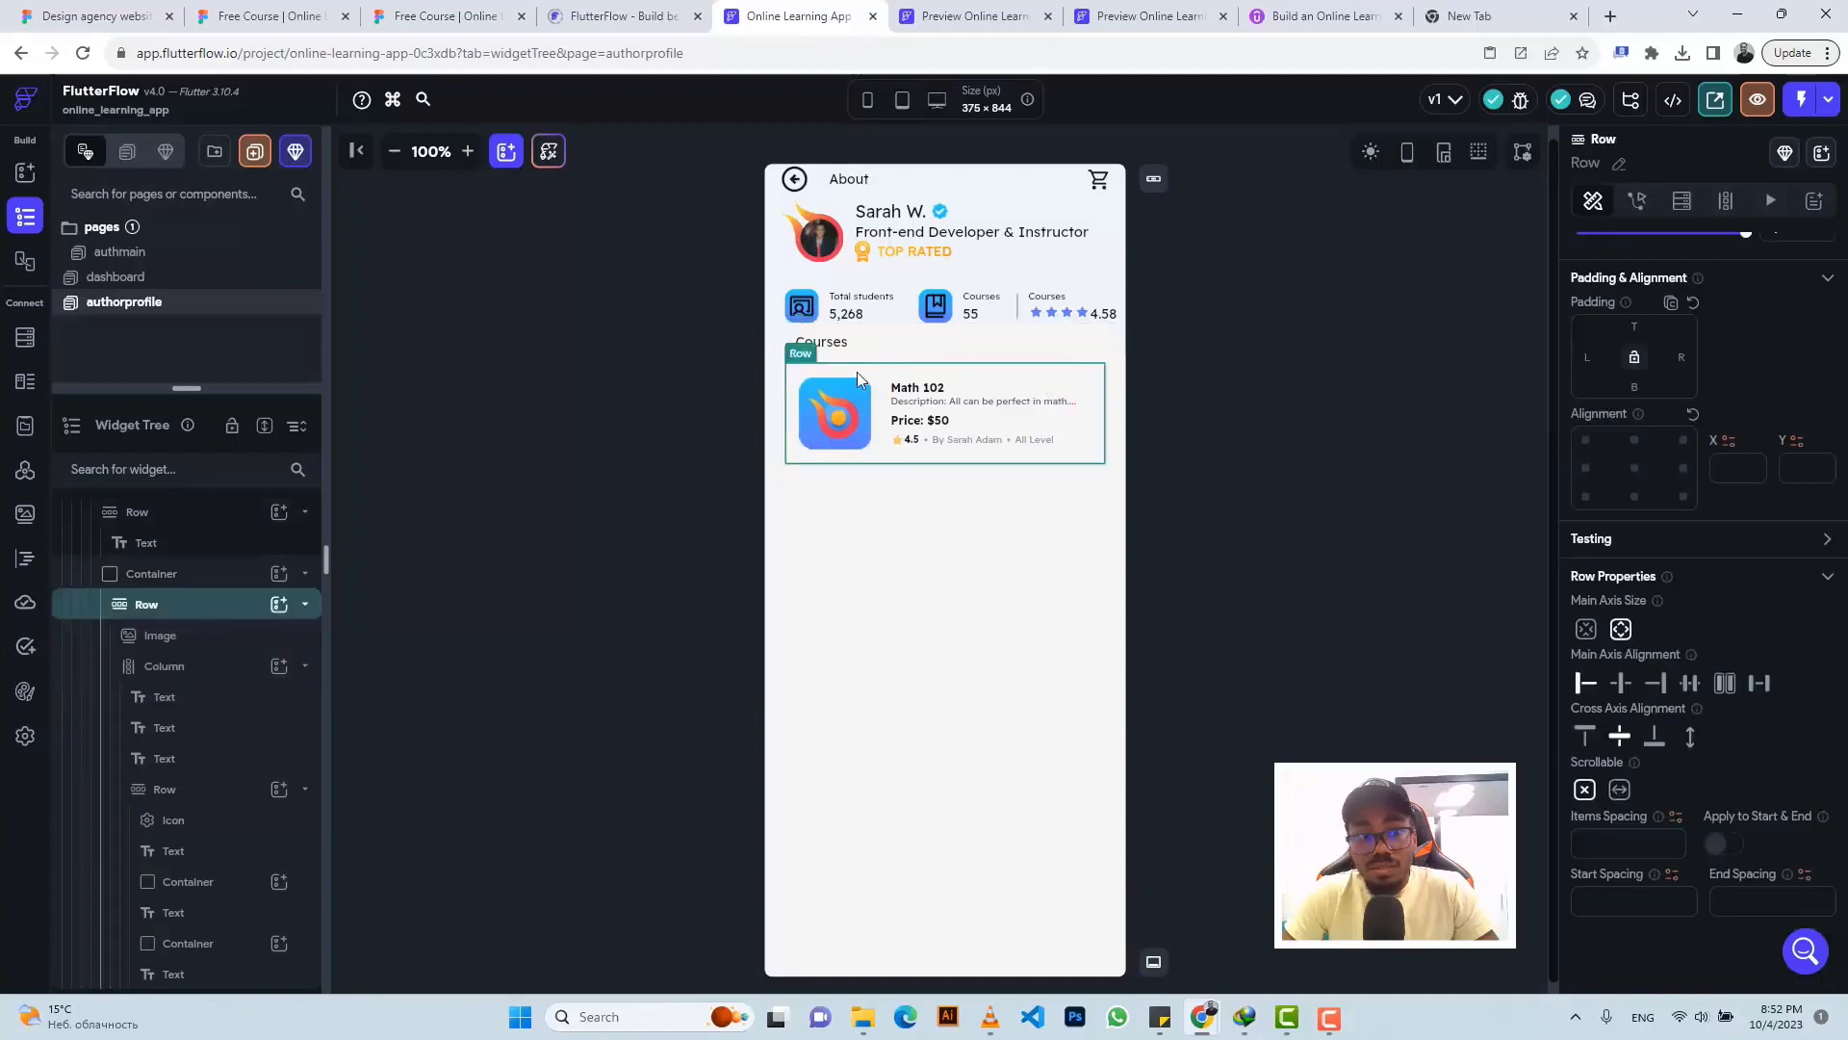
{"action": "left_click", "coordinate": [216, 574]}
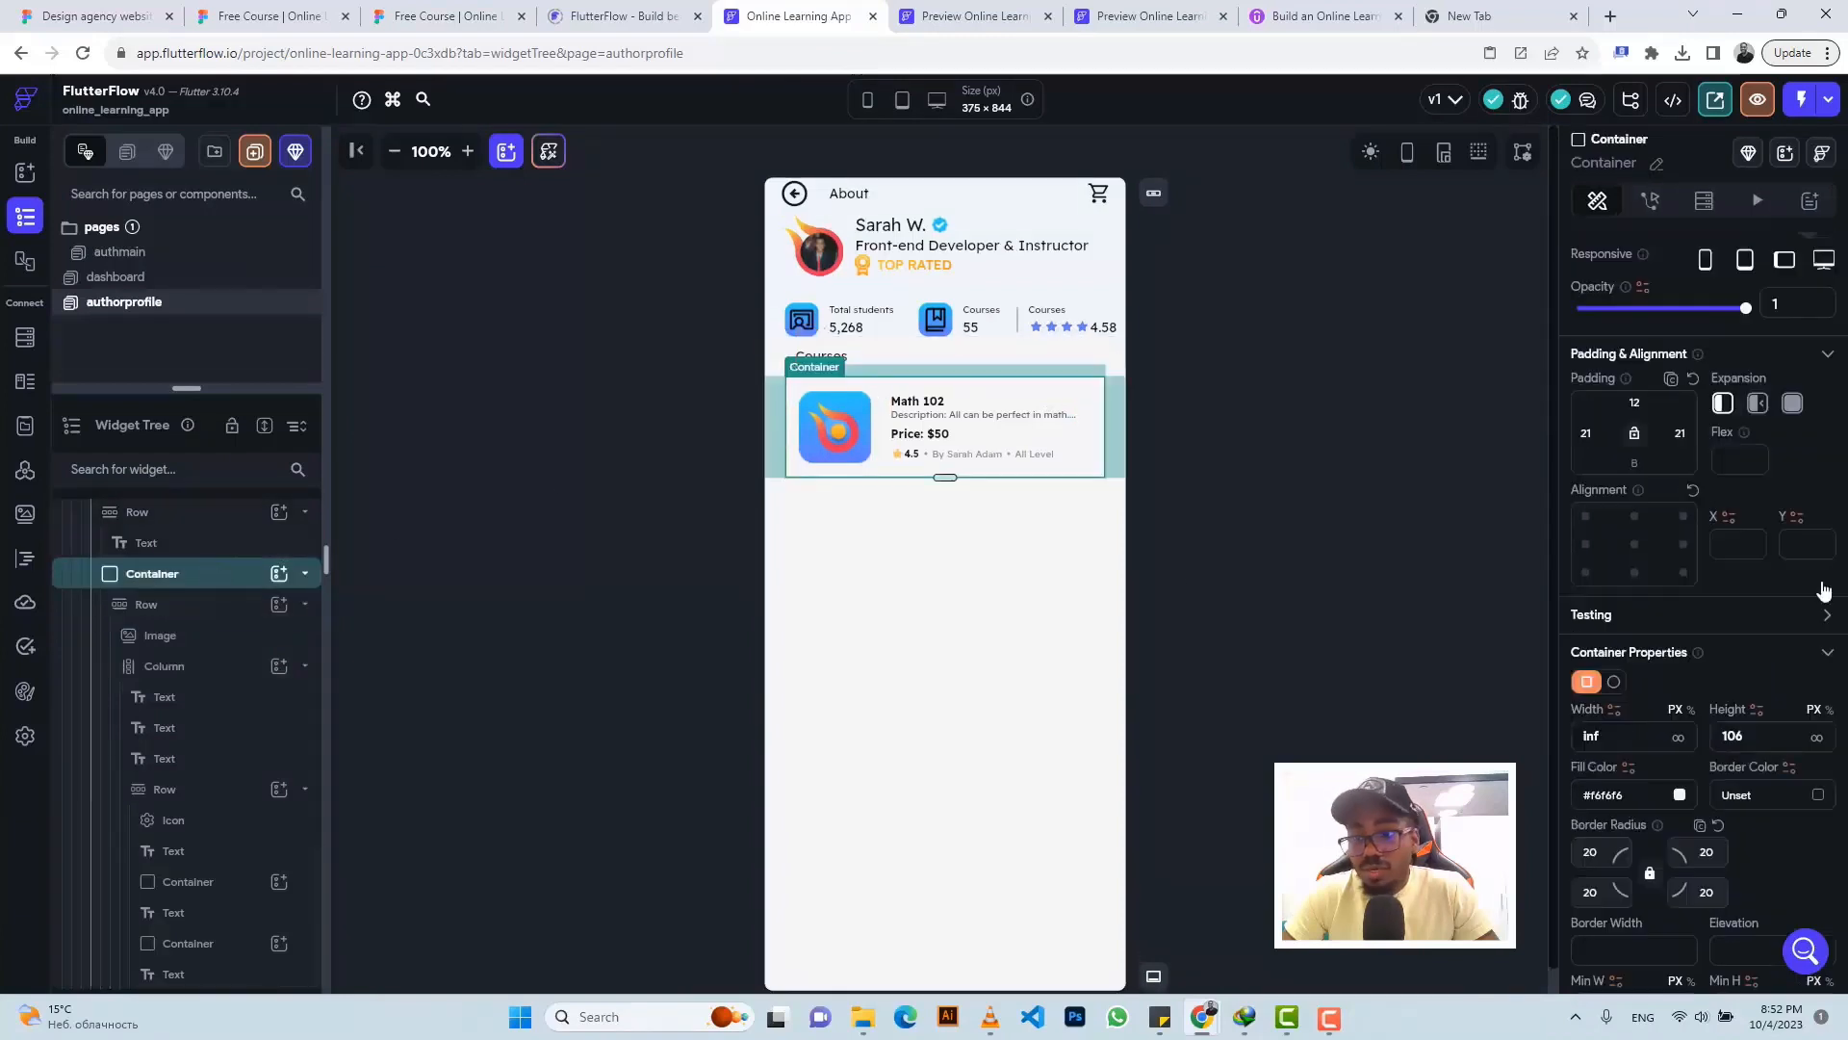
{"action": "left_click", "coordinate": [1680, 795]}
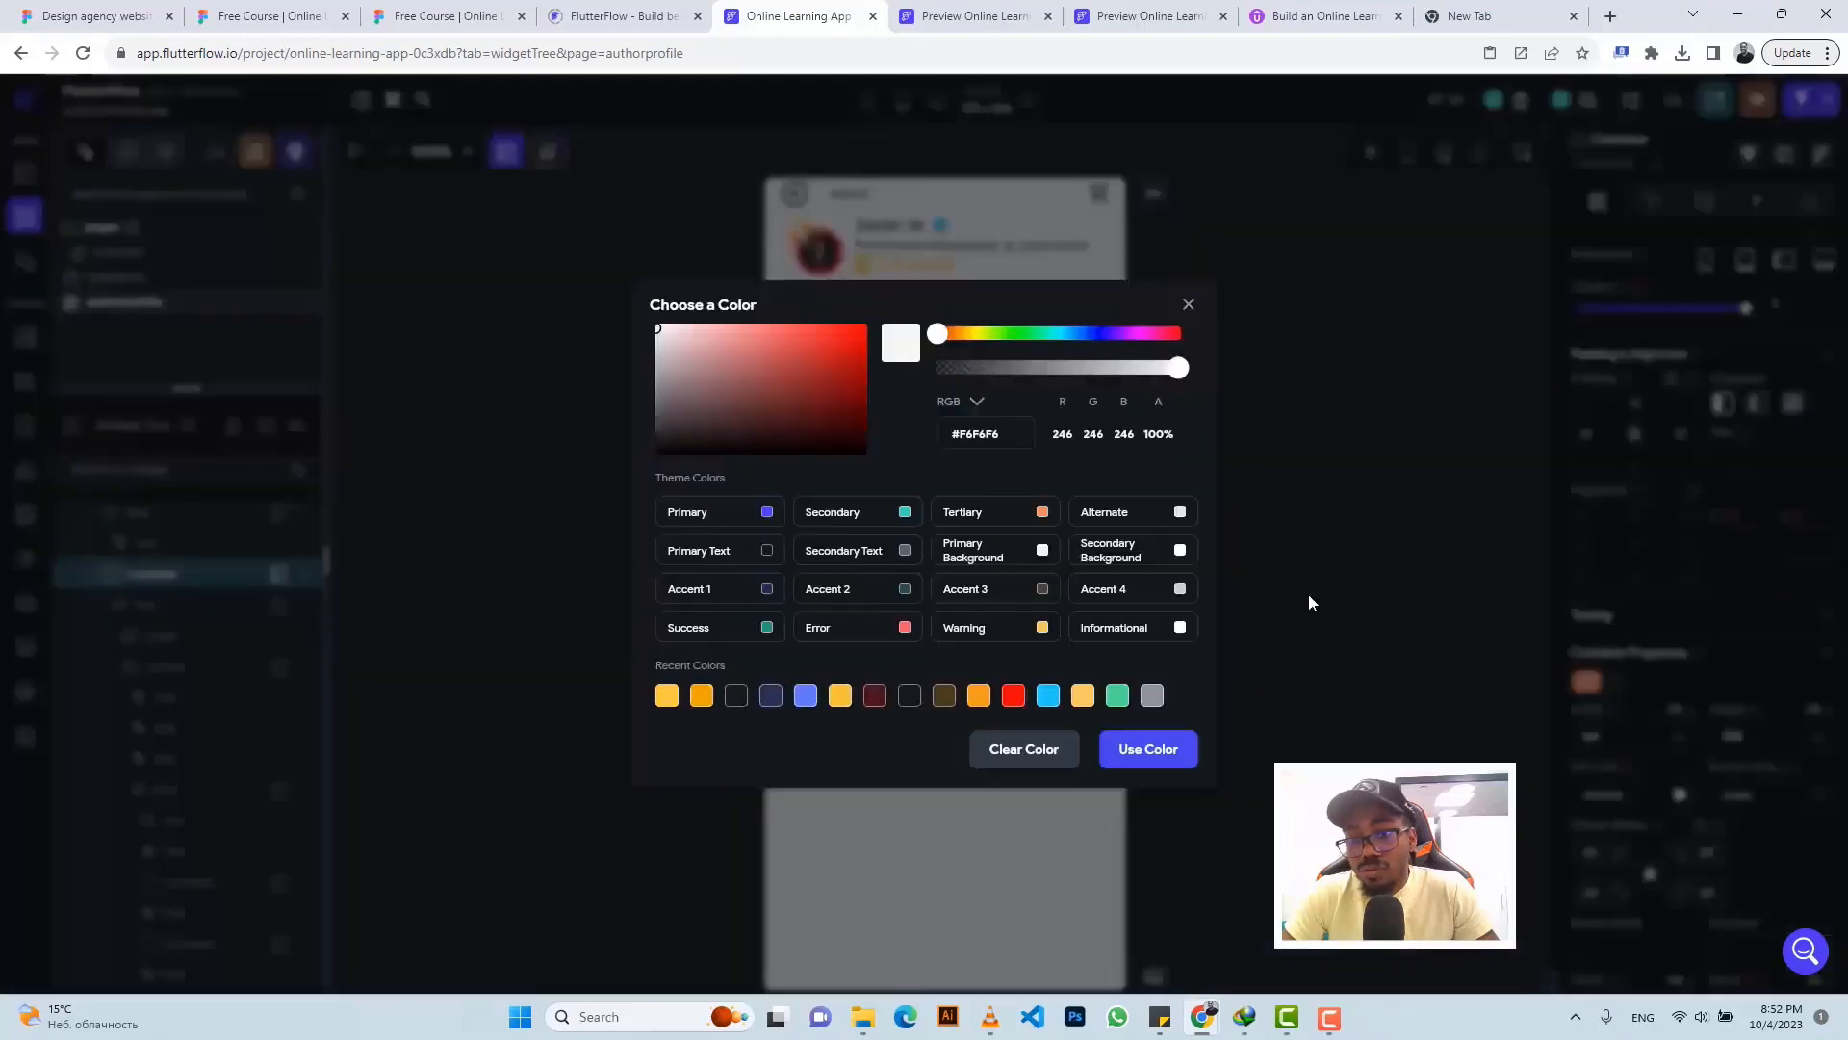
{"action": "left_click", "coordinate": [1179, 552]}
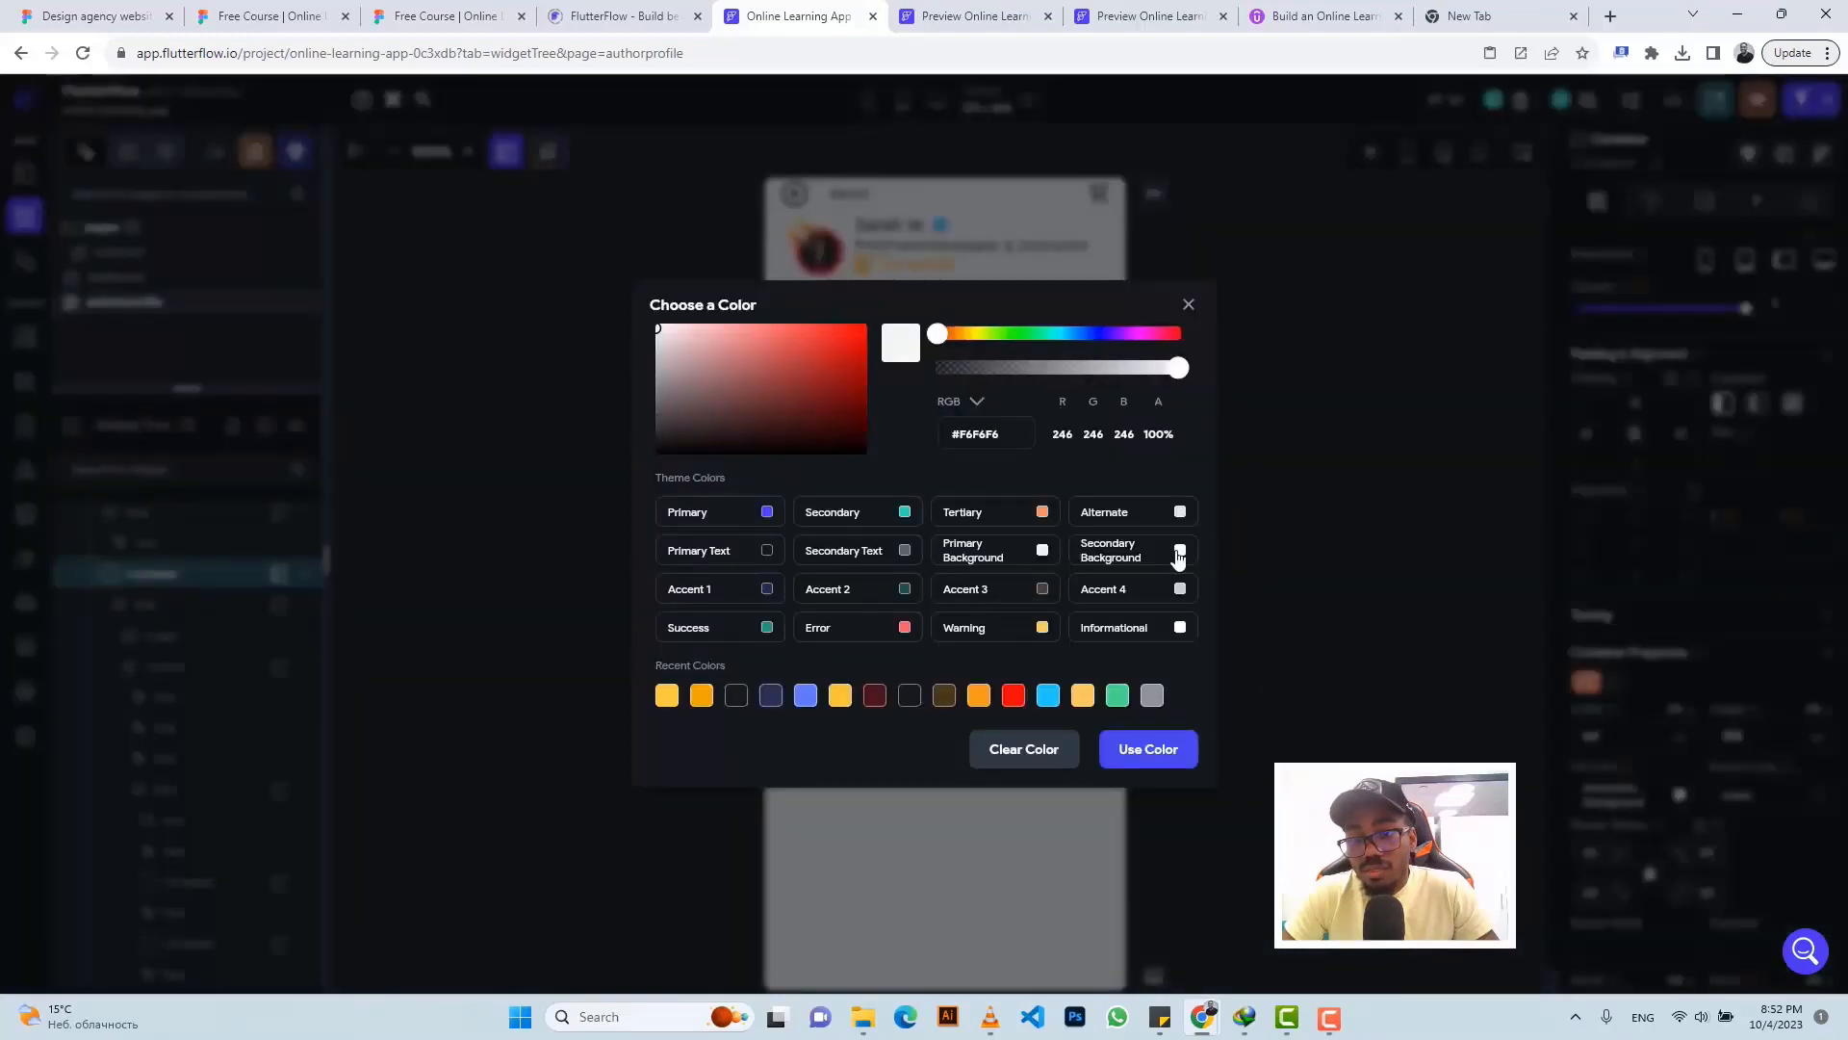
{"action": "left_click", "coordinate": [1261, 490]}
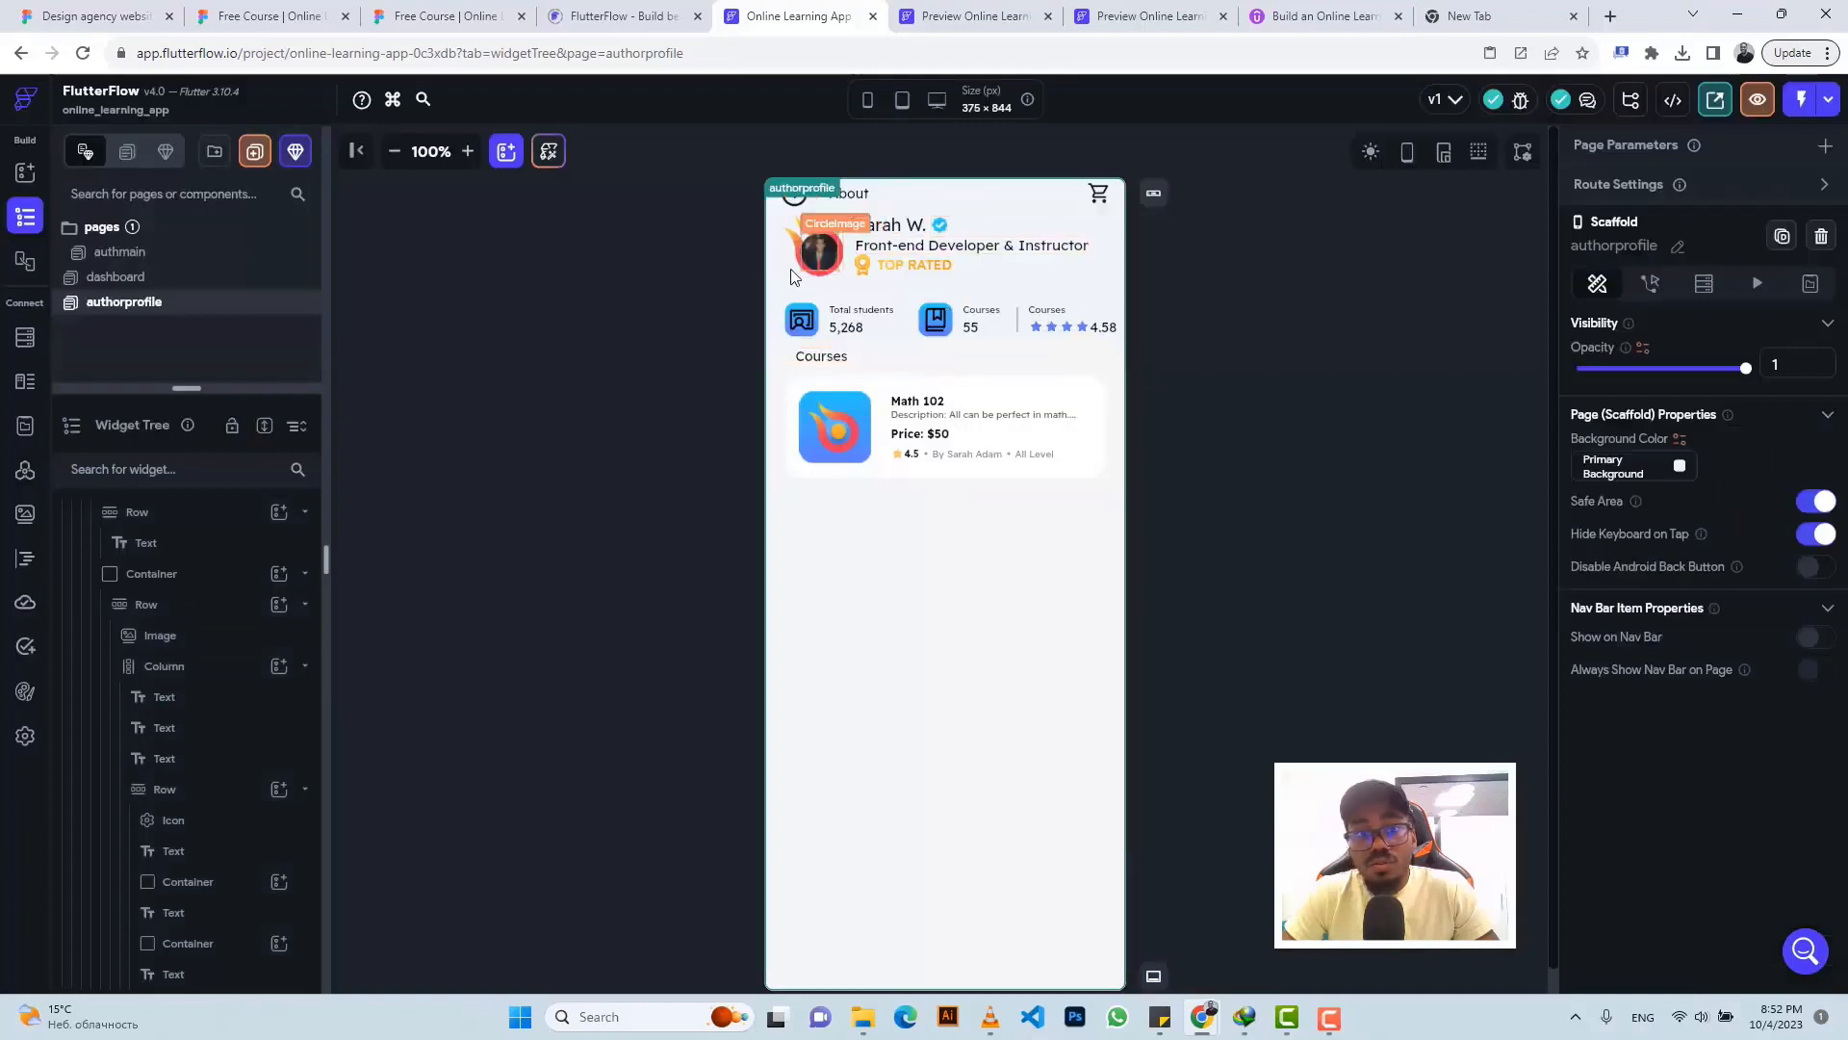
{"action": "left_click", "coordinate": [788, 466]}
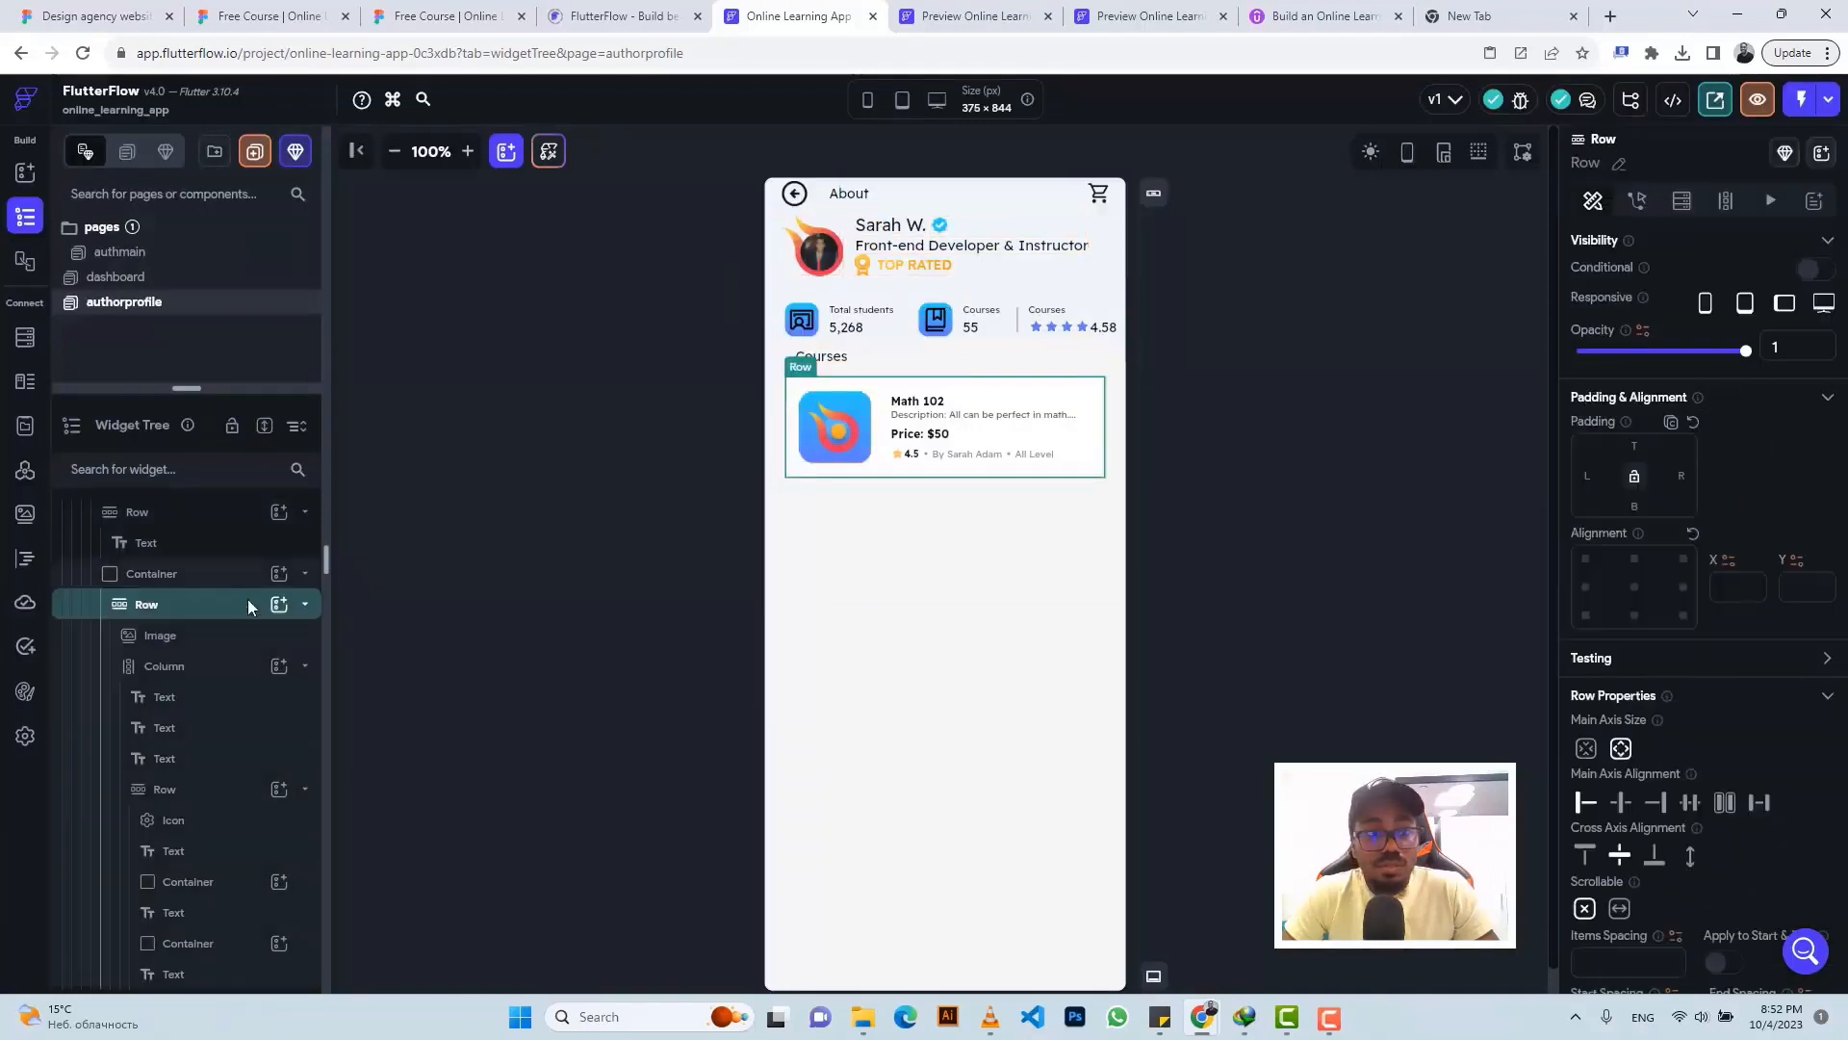
- Duplicate the Math 102 card container into five identical cards under Courses
{"action": "left_click", "coordinate": [167, 577]}
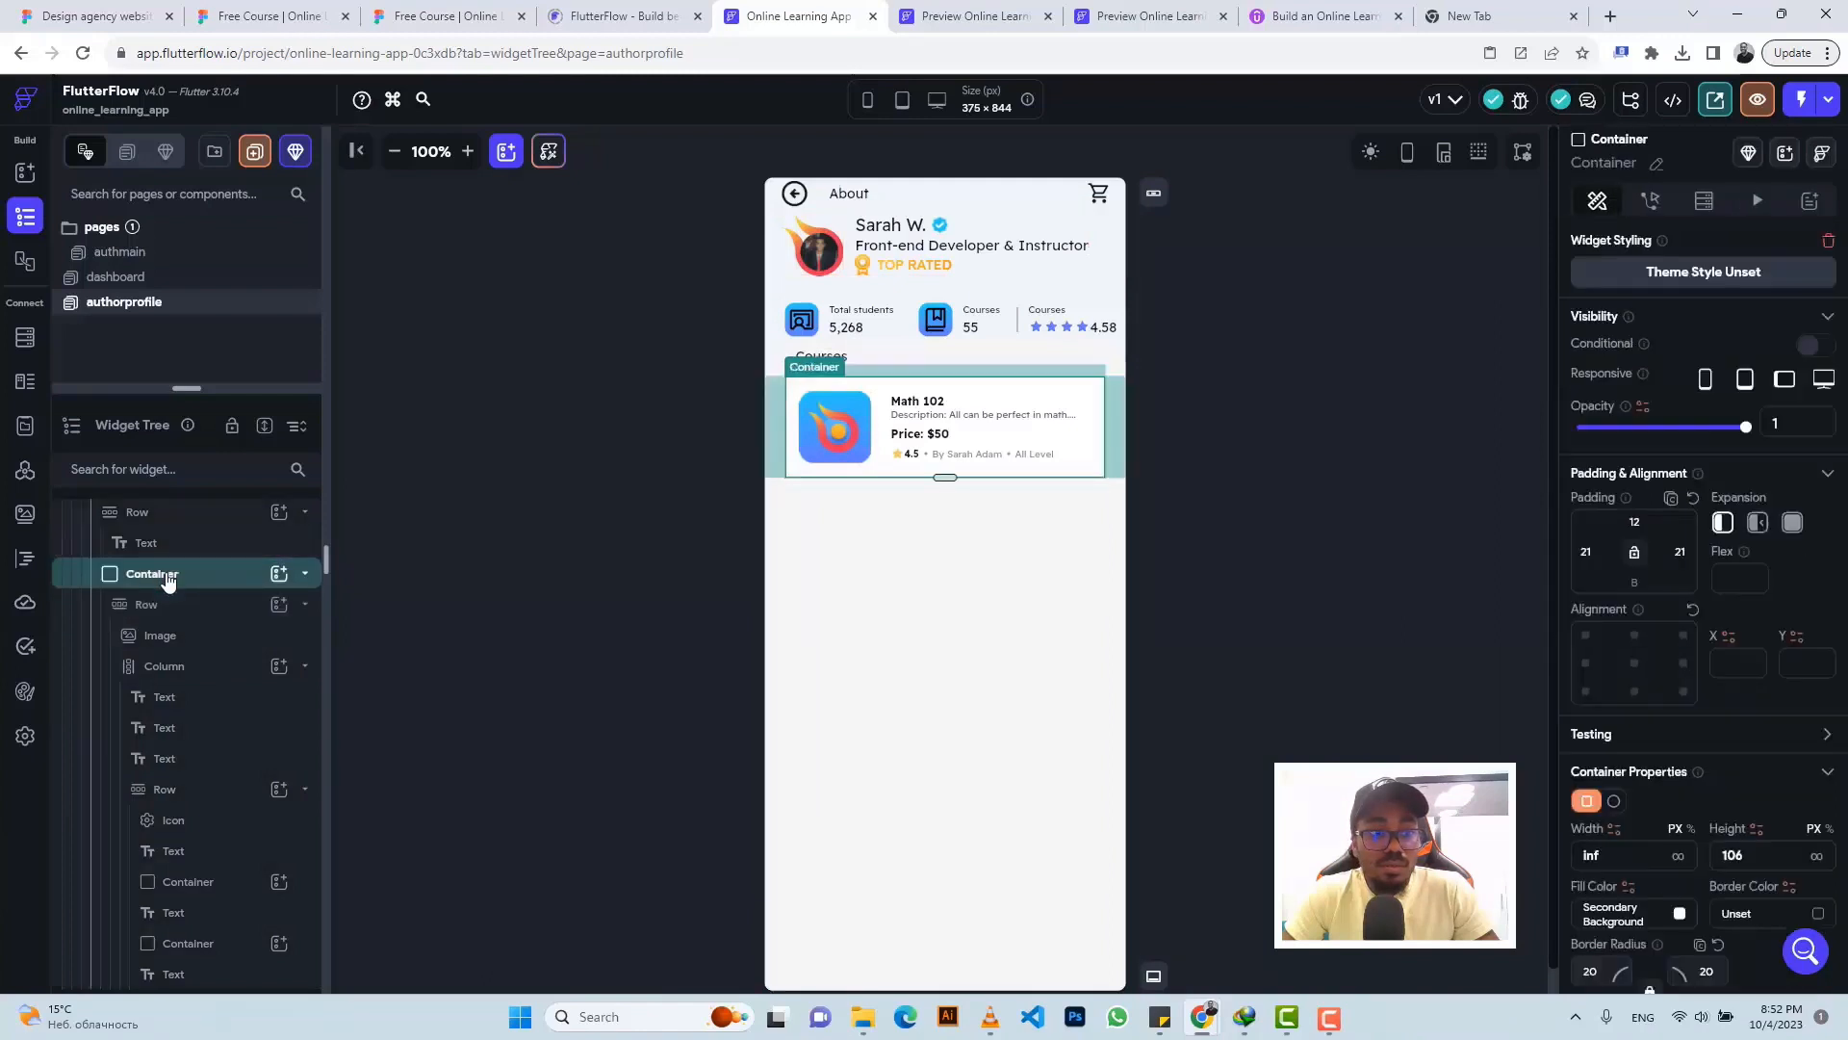
{"action": "scroll", "coordinate": [167, 576], "scroll_direction": "up", "scroll_amount": 5}
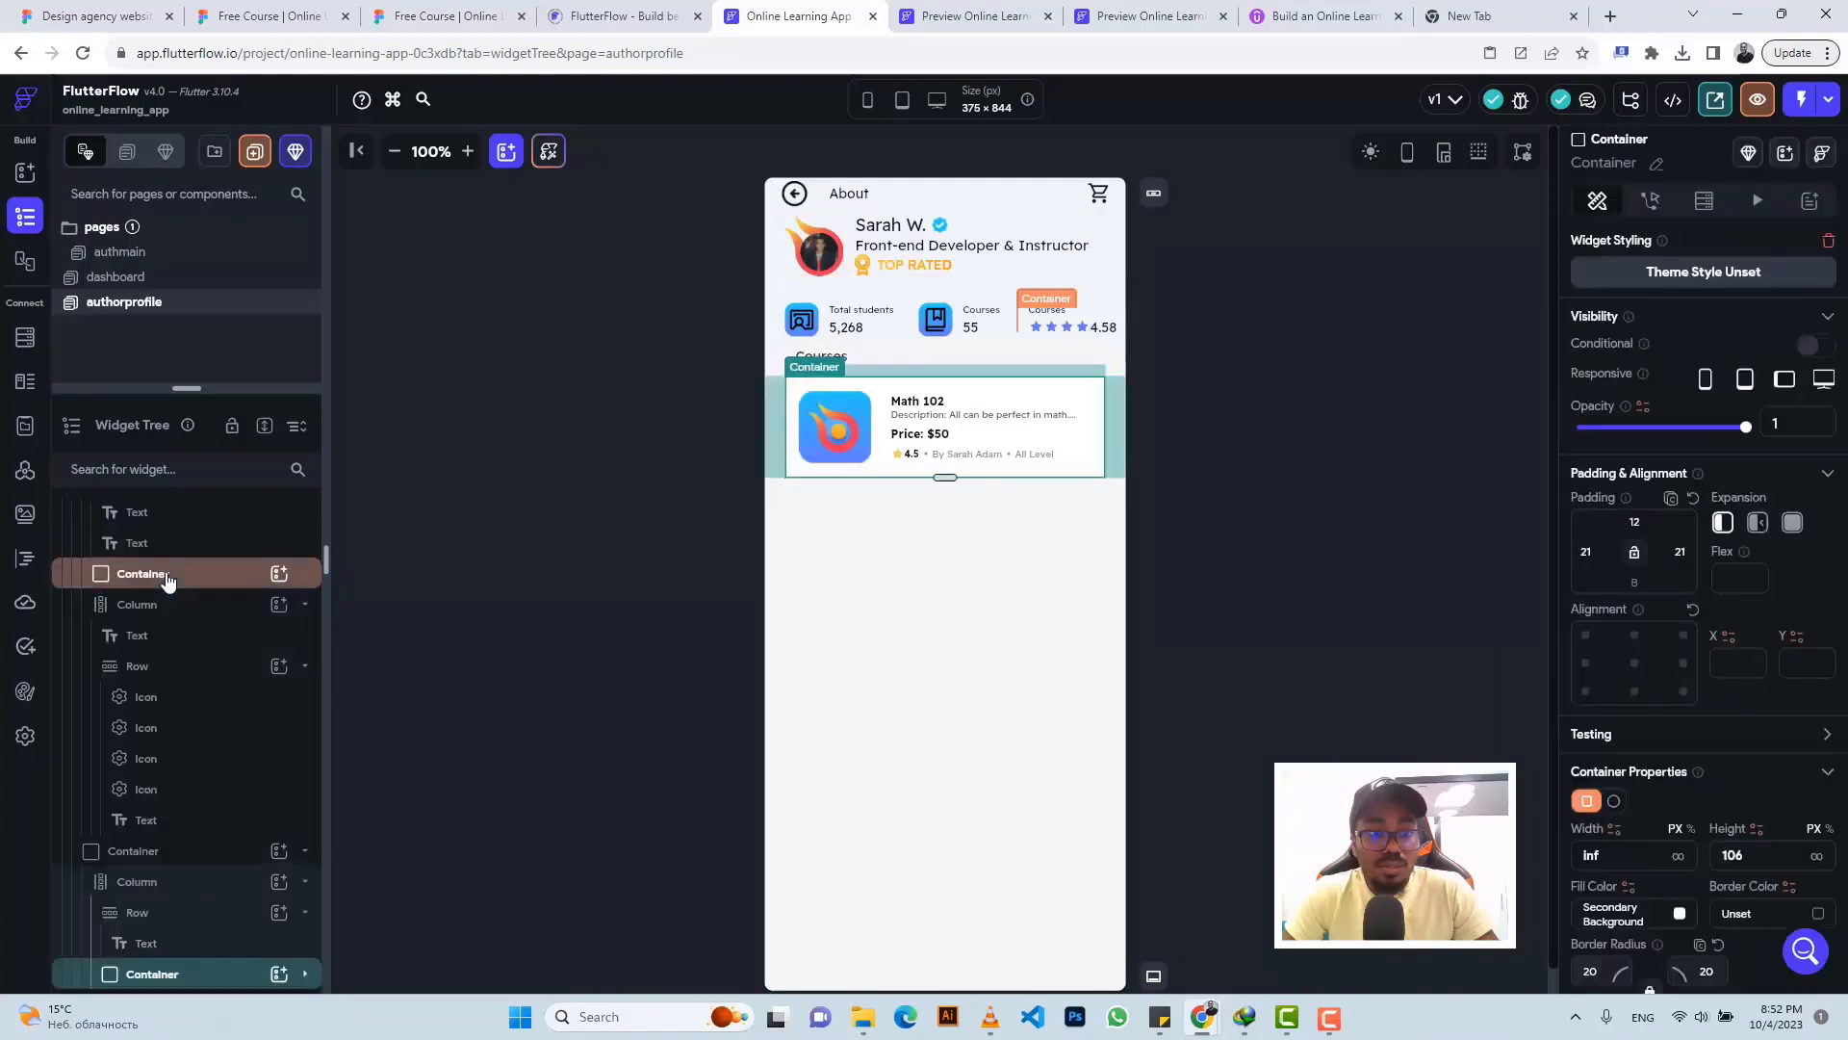
{"action": "key", "text": "ctrl+d"}
{"action": "left_click", "coordinate": [170, 823]}
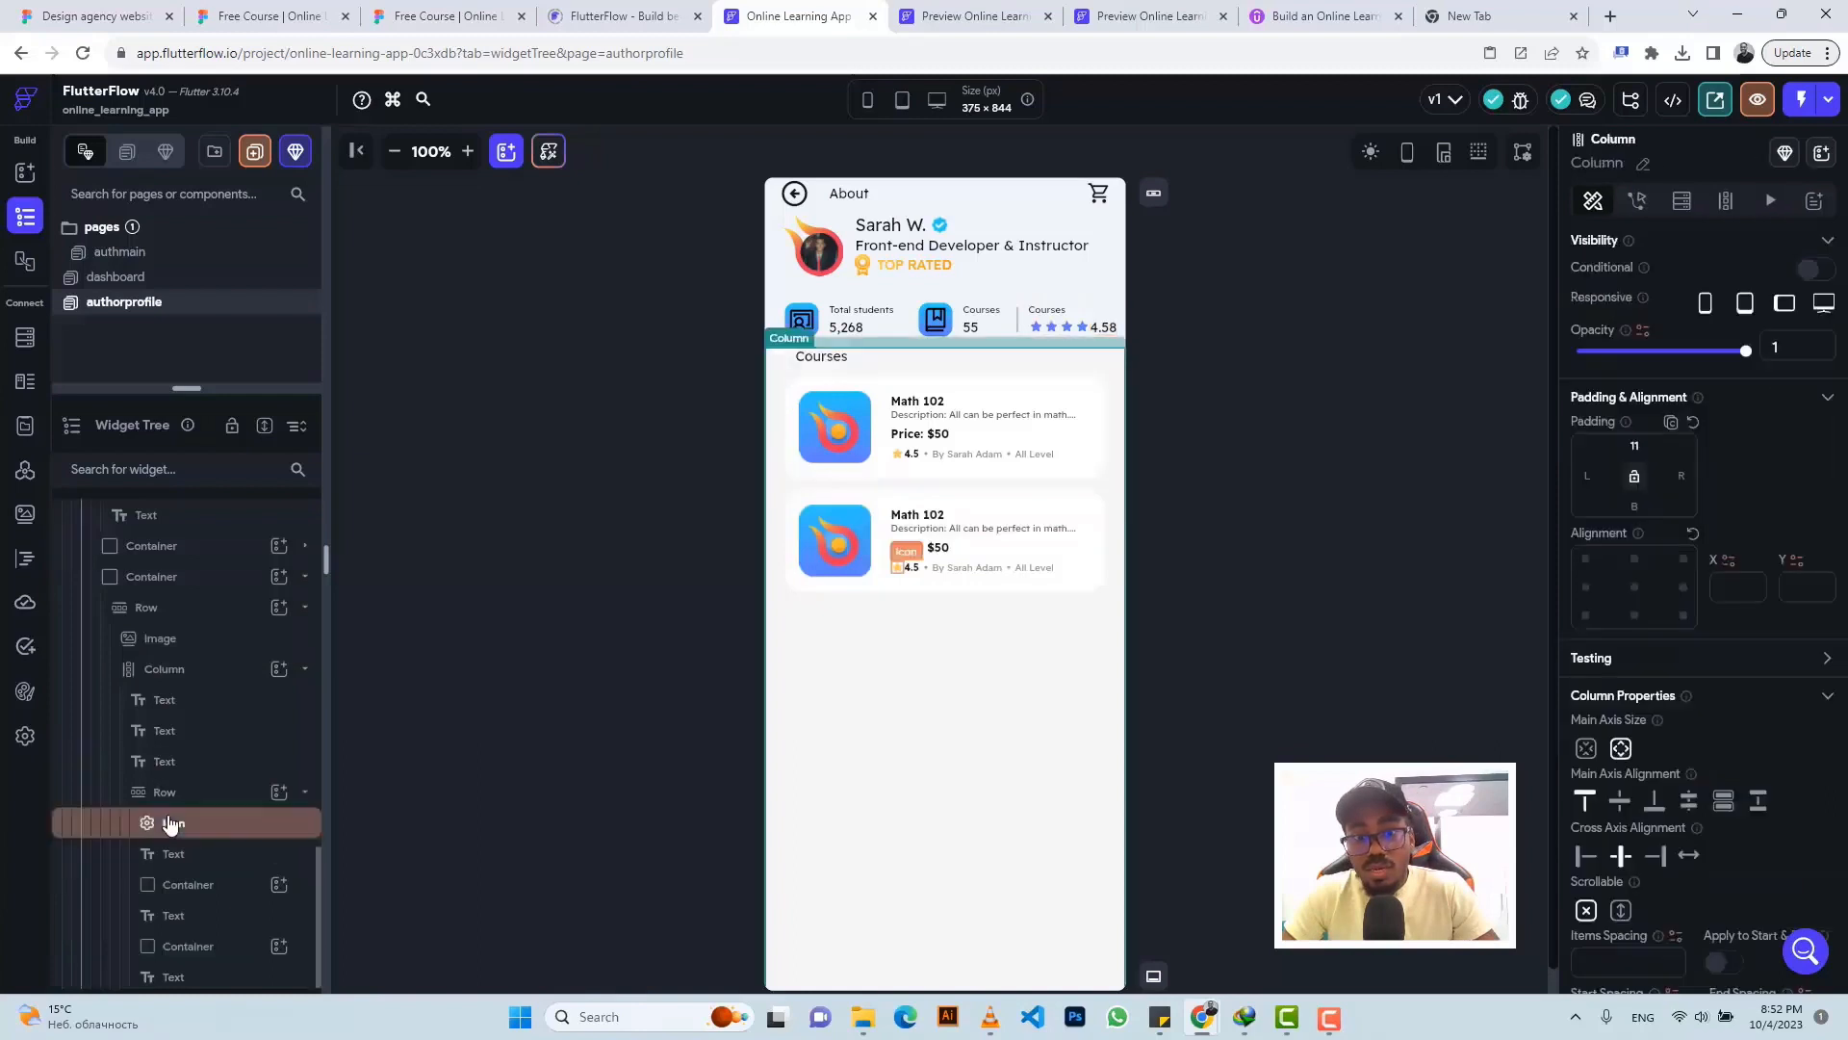
{"action": "key", "text": "ctrl+v"}
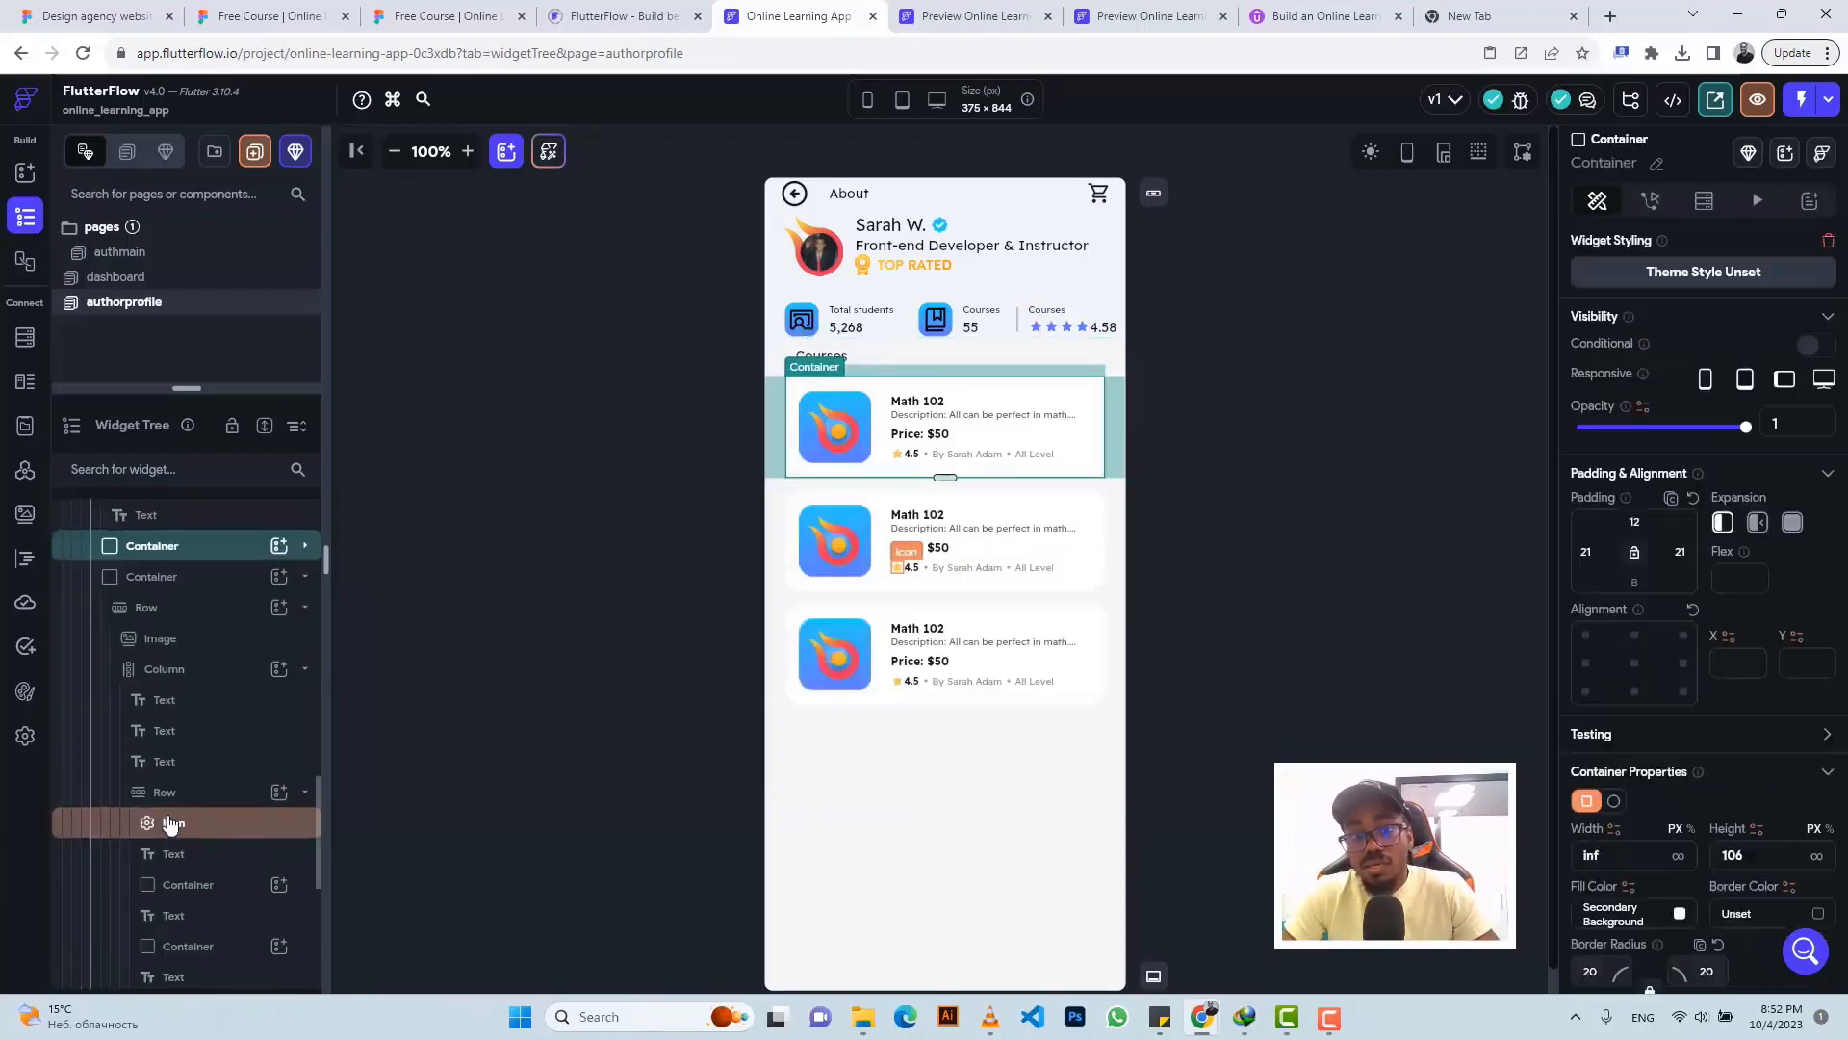
{"action": "key", "text": "ctrl+v"}
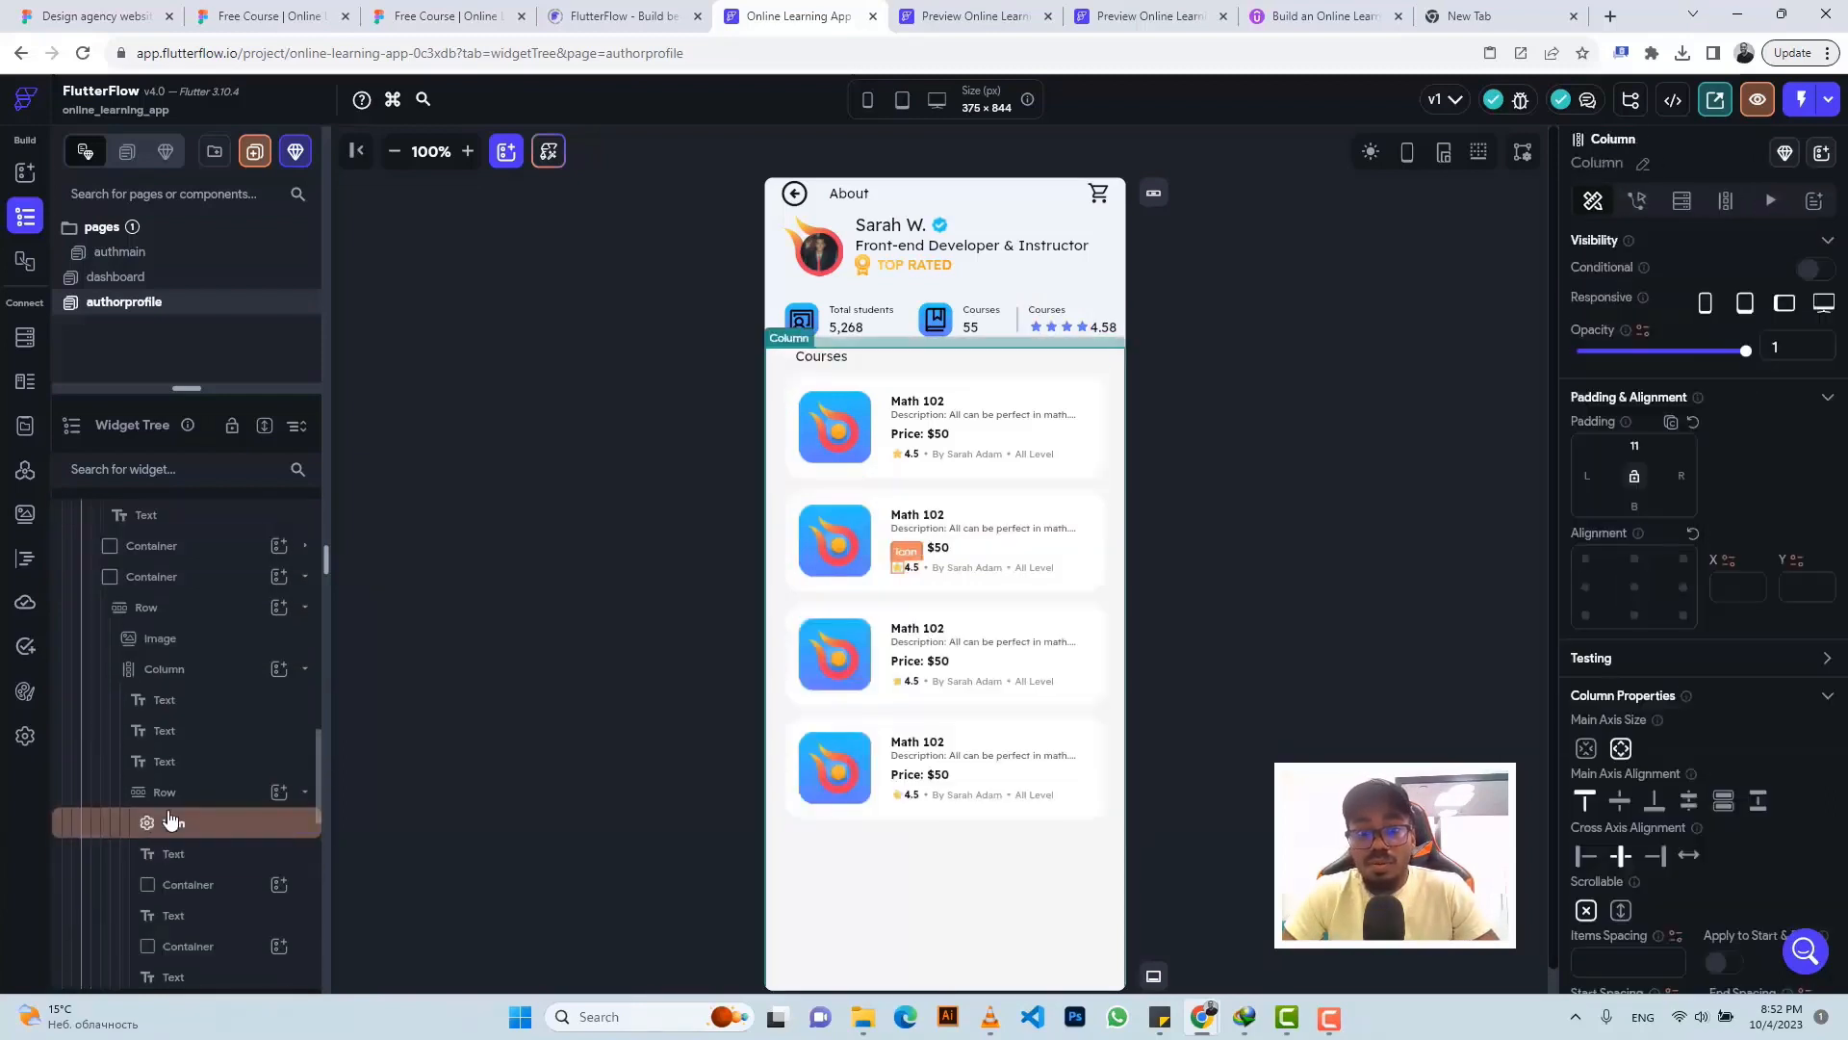
{"action": "key", "text": "ctrl+v"}
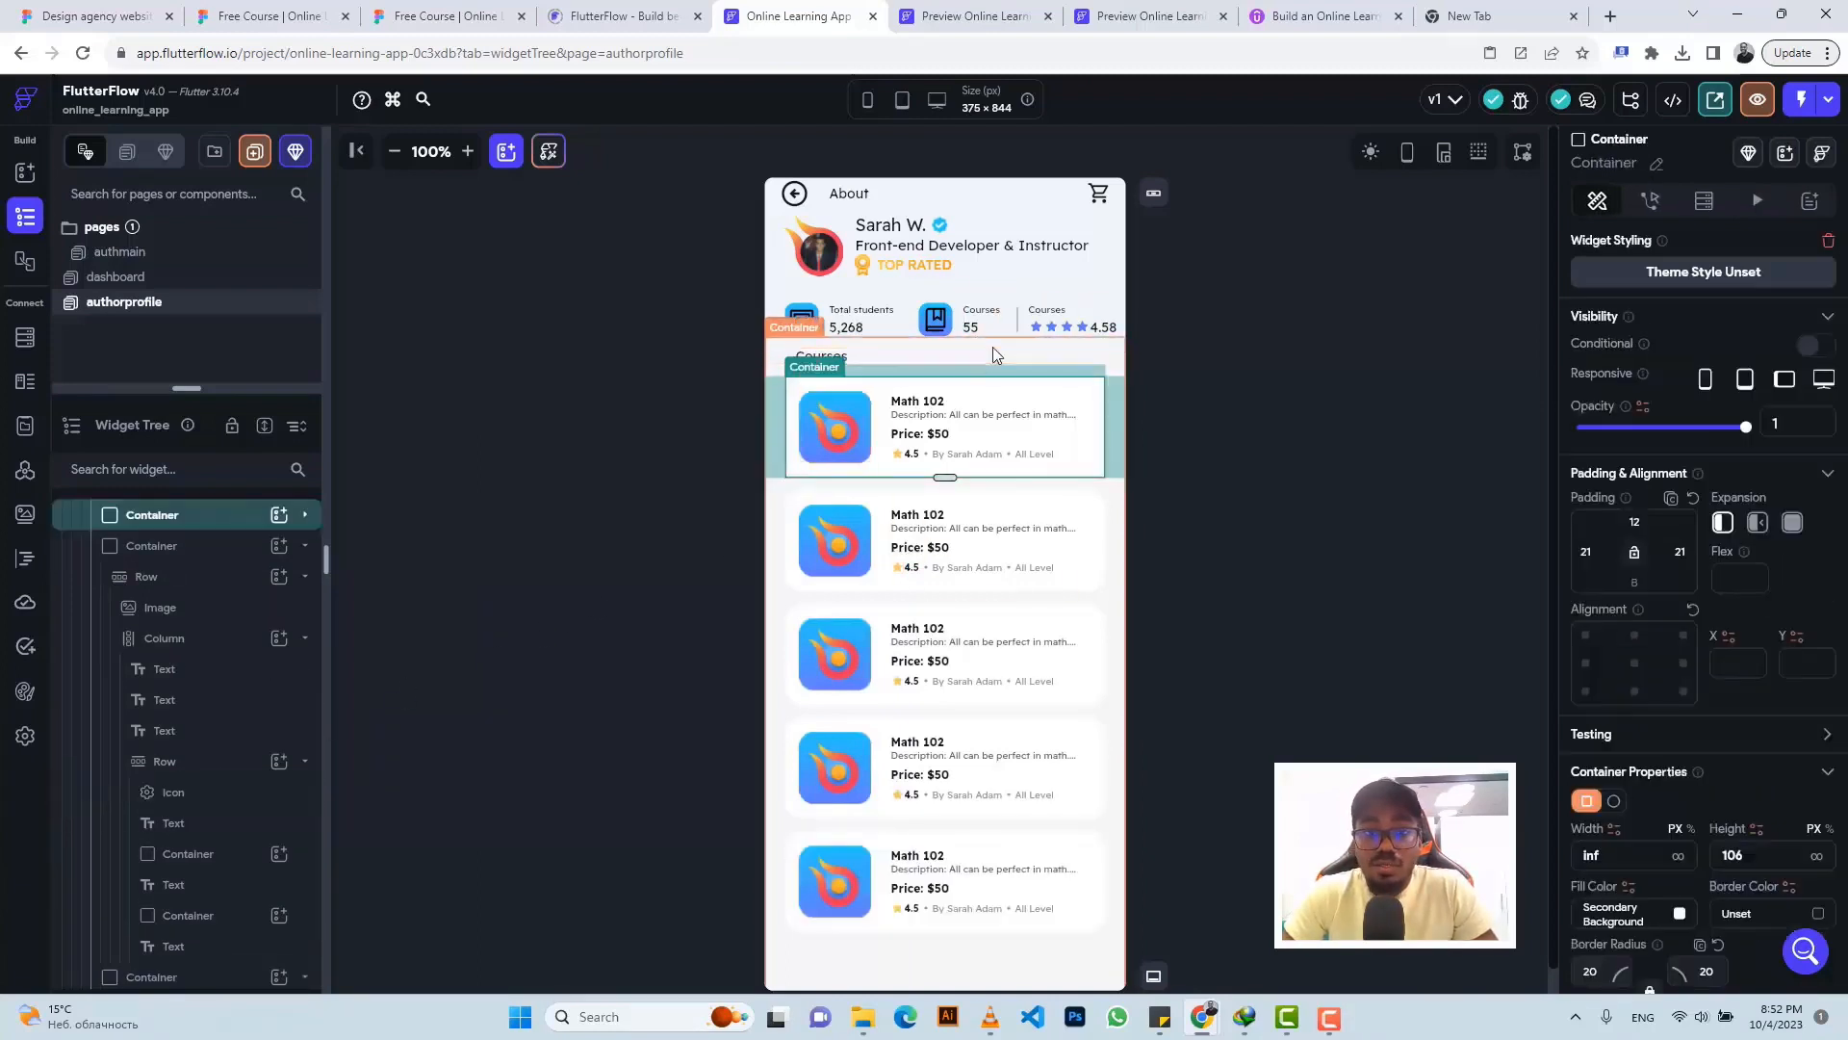
{"action": "left_click", "coordinate": [995, 355]}
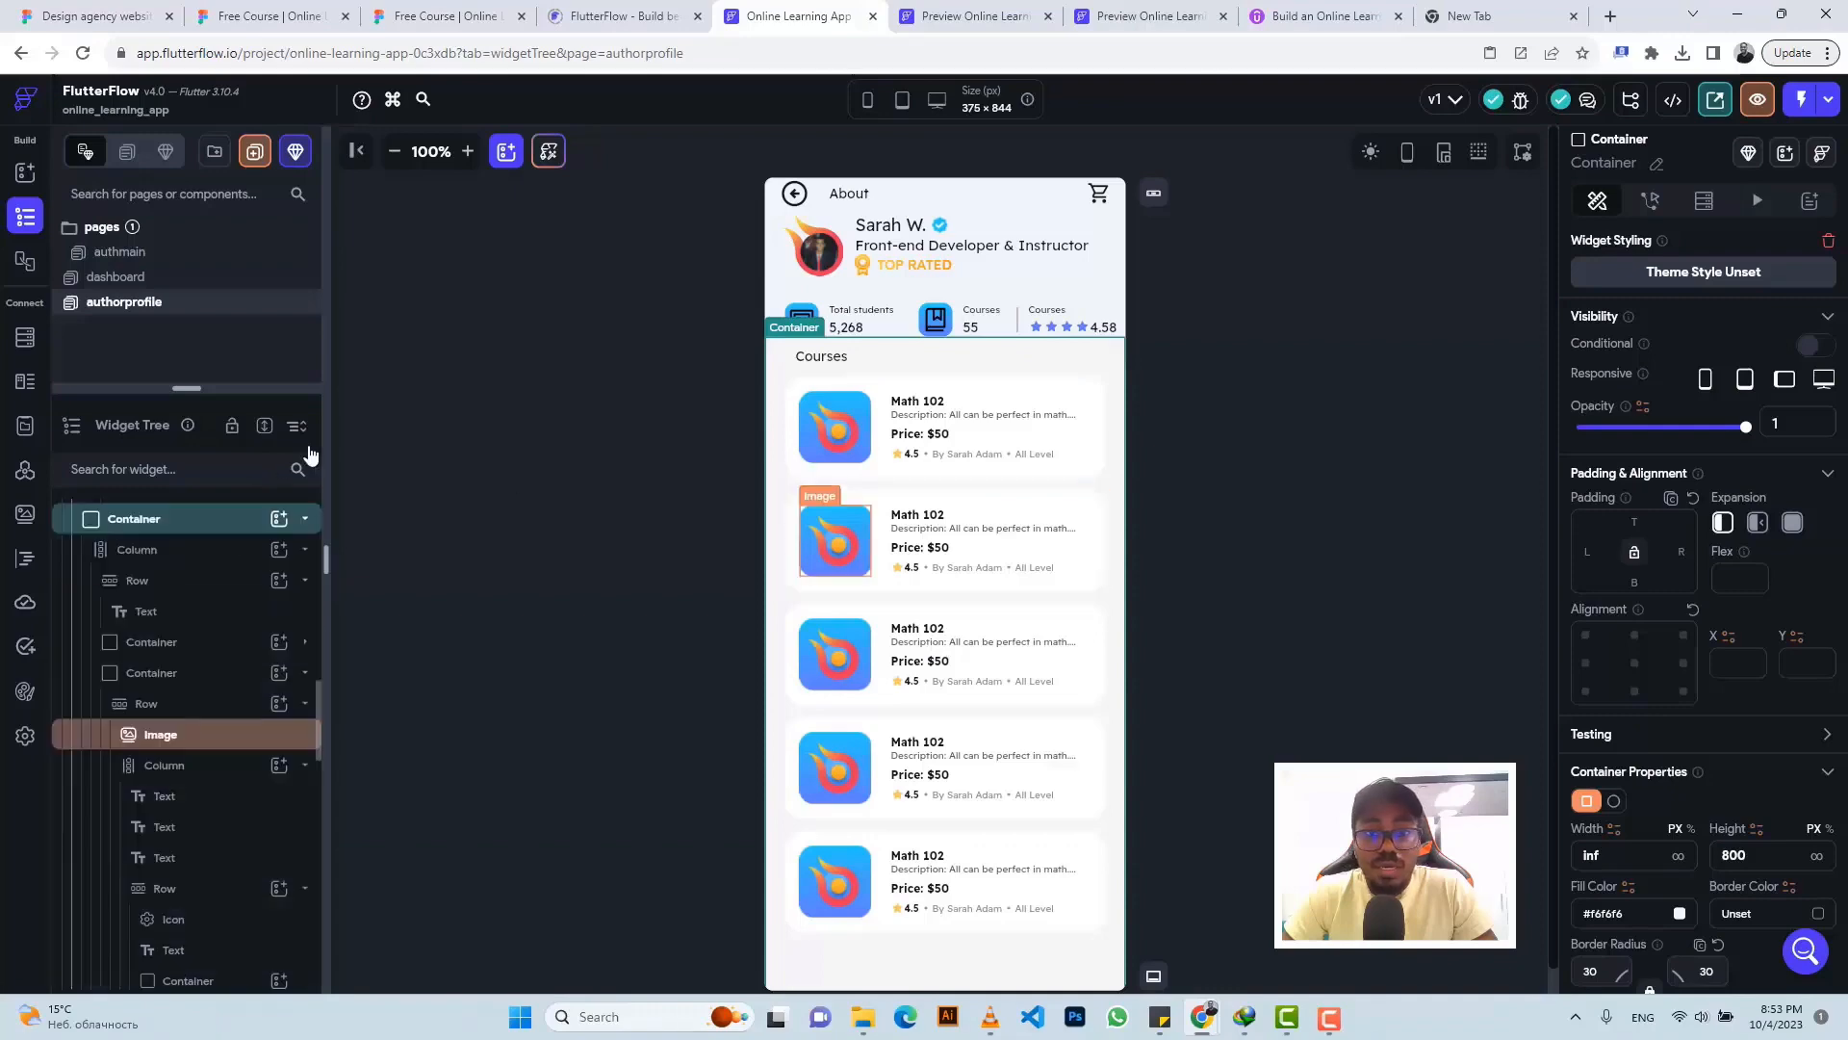
- Inspect the grey Courses background's spacing in the Figma design
{"action": "left_click", "coordinate": [389, 15]}
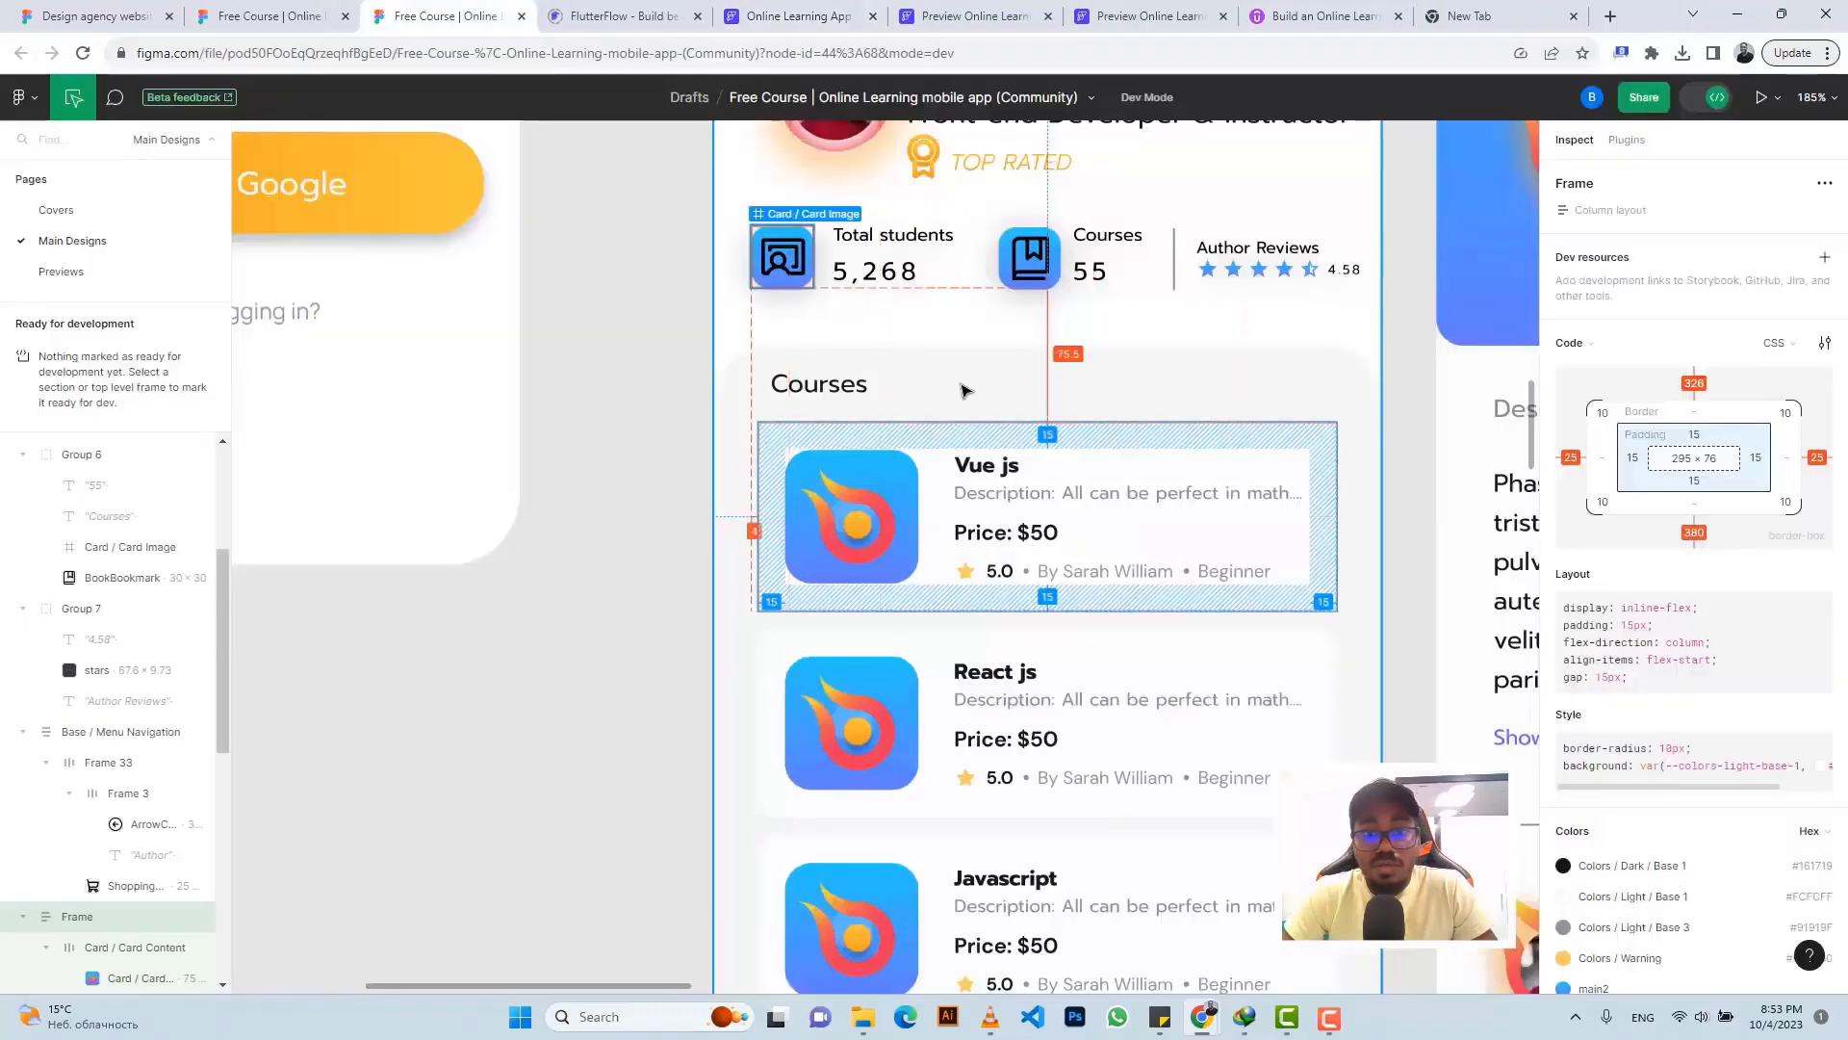
{"action": "left_click", "coordinate": [944, 365]}
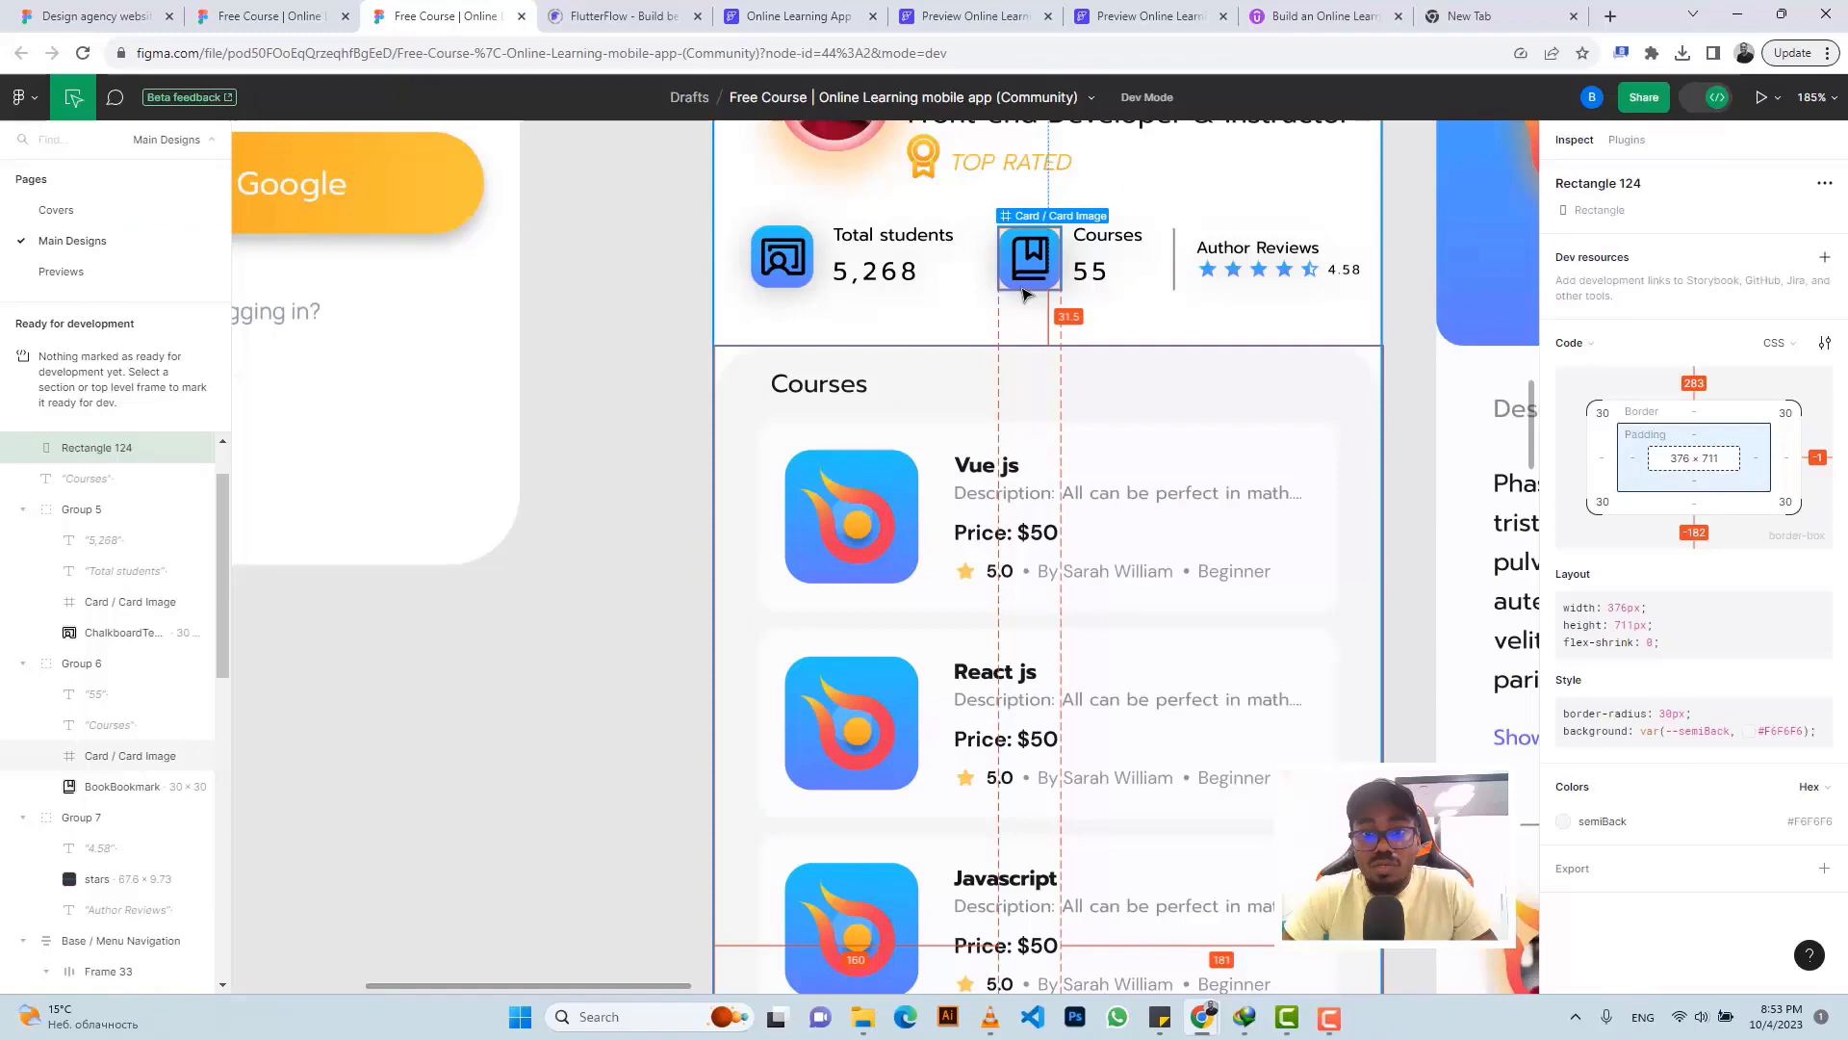
{"action": "left_click", "coordinate": [799, 15]}
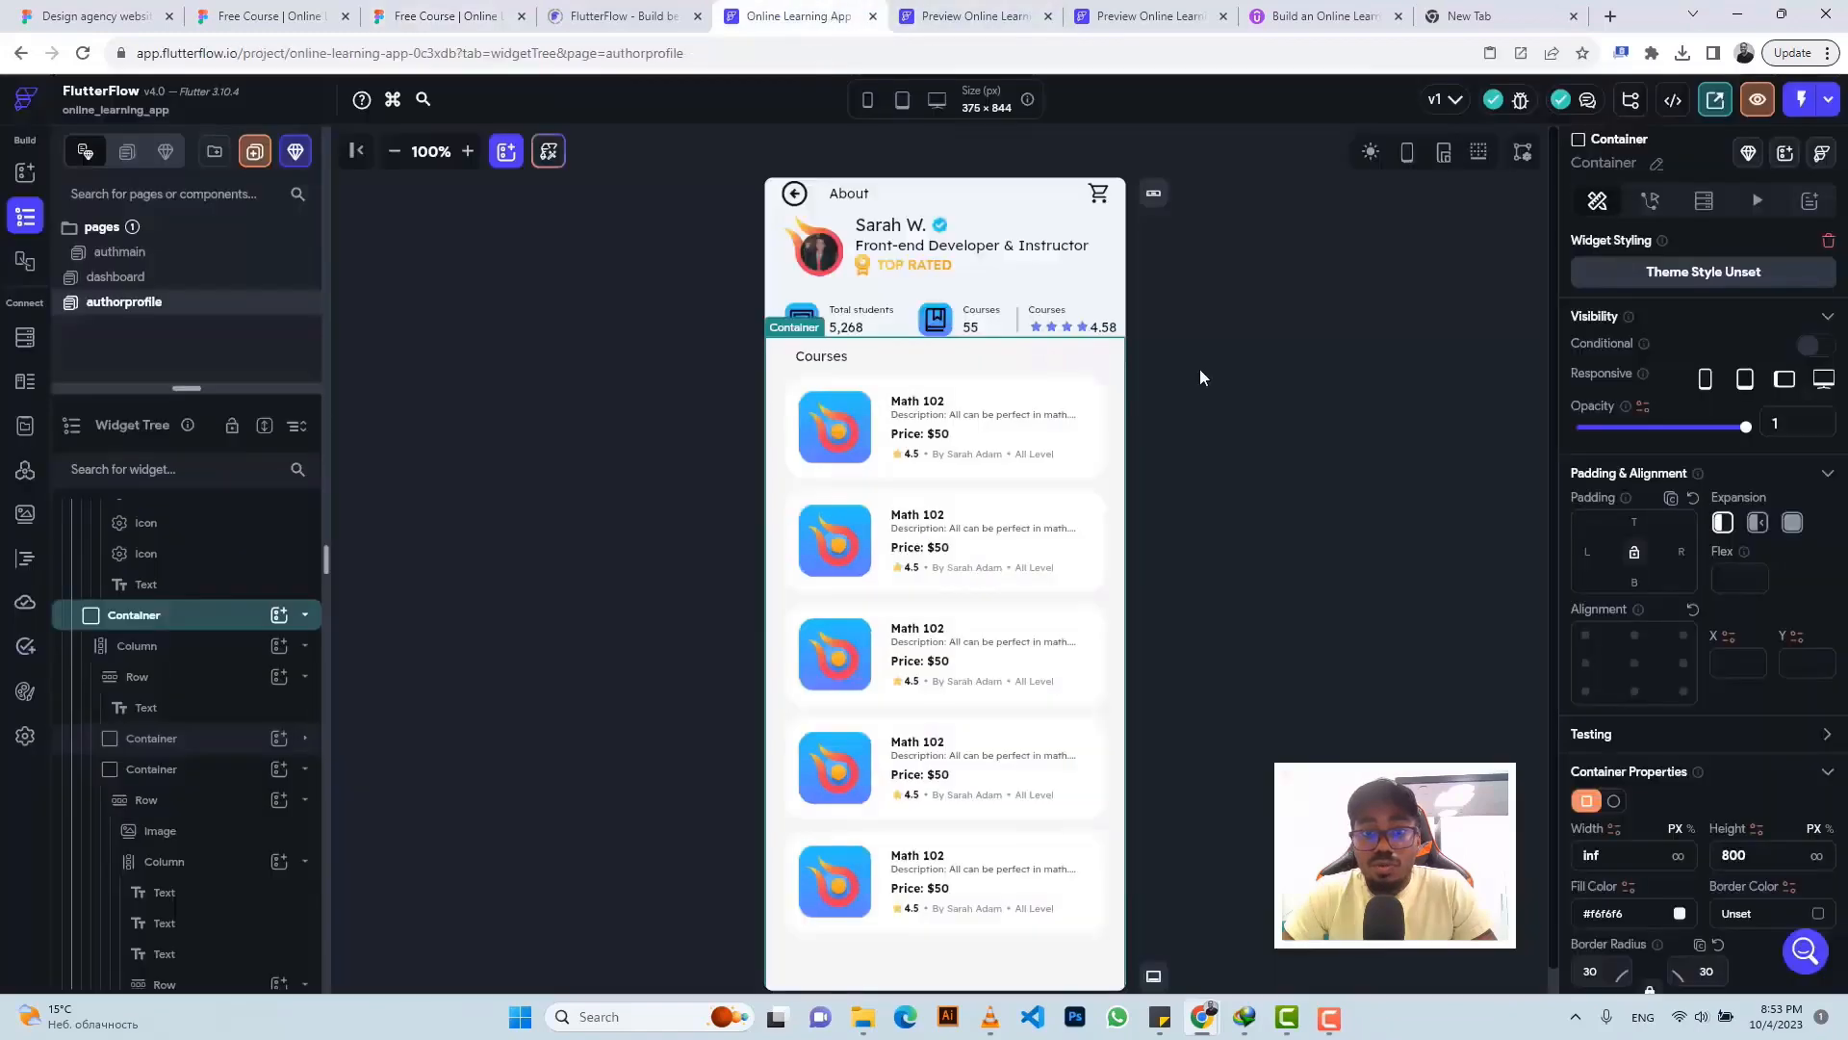
- Set the outer Courses container's top padding to 32
{"action": "left_click", "coordinate": [1634, 522]}
{"action": "type", "text": "32"}
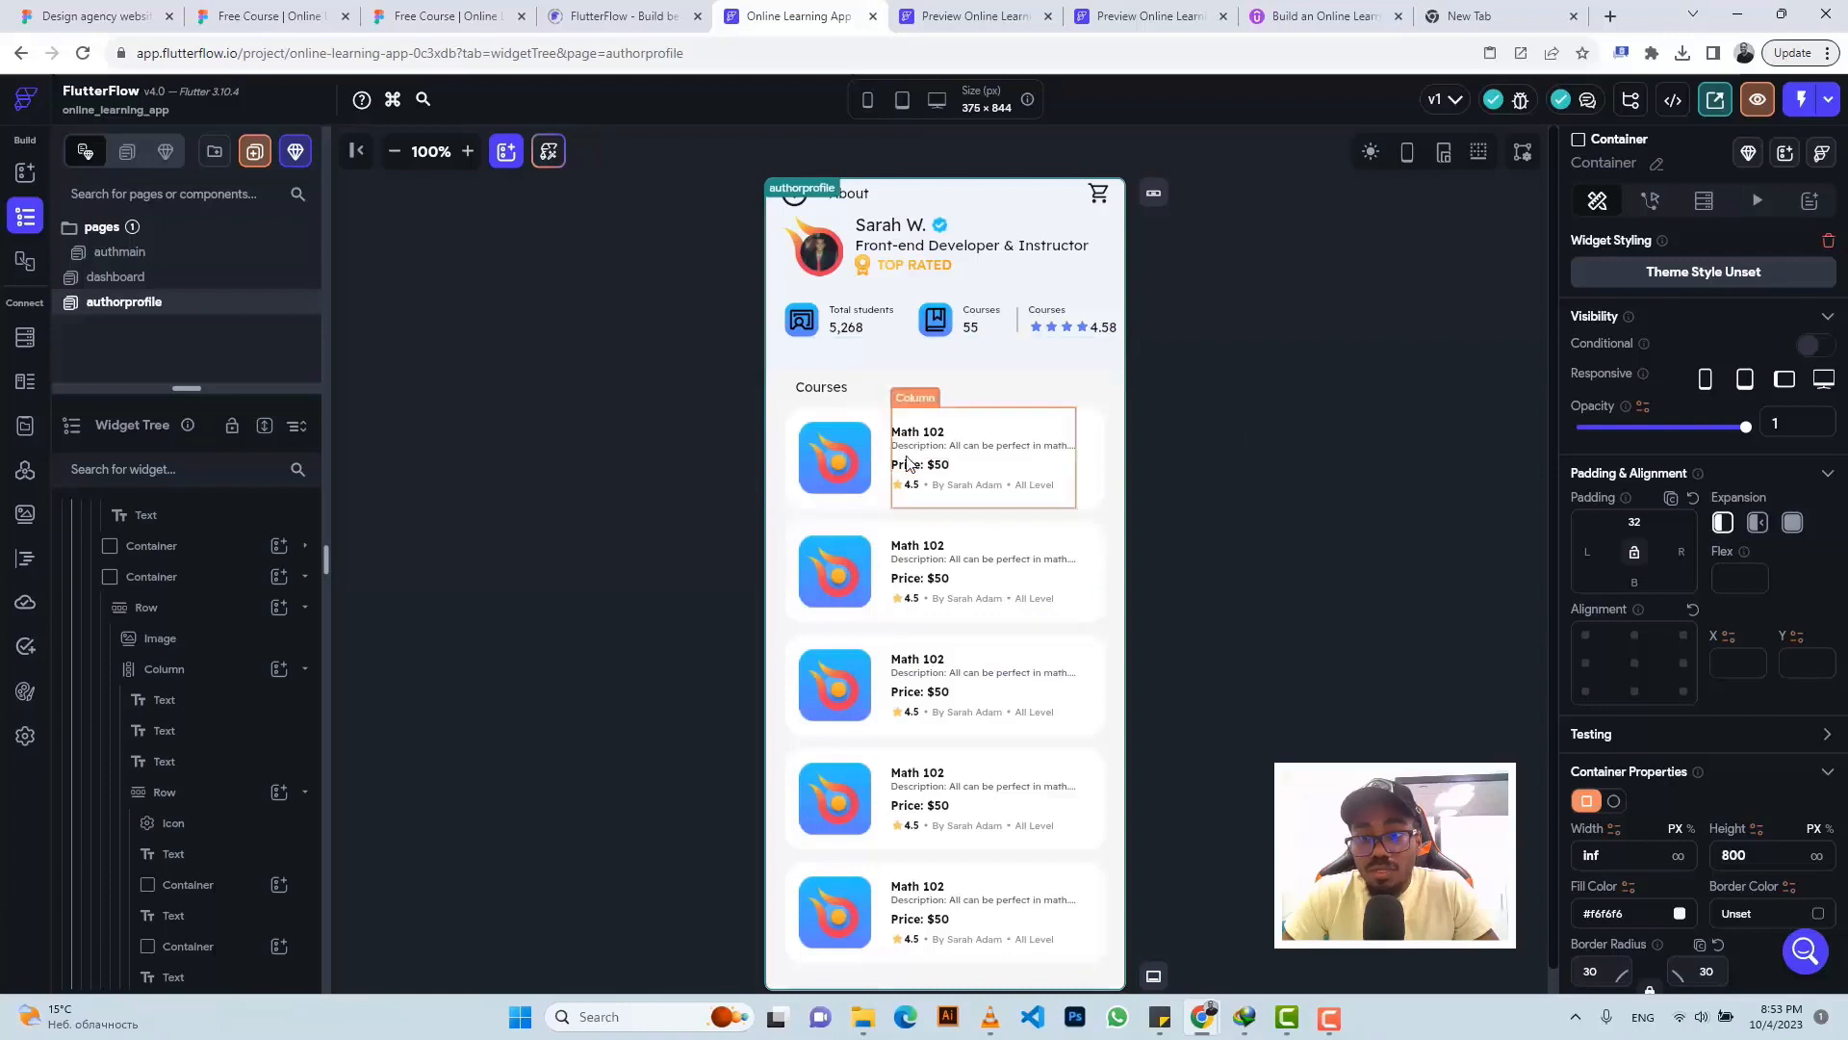
{"action": "left_click", "coordinate": [768, 380]}
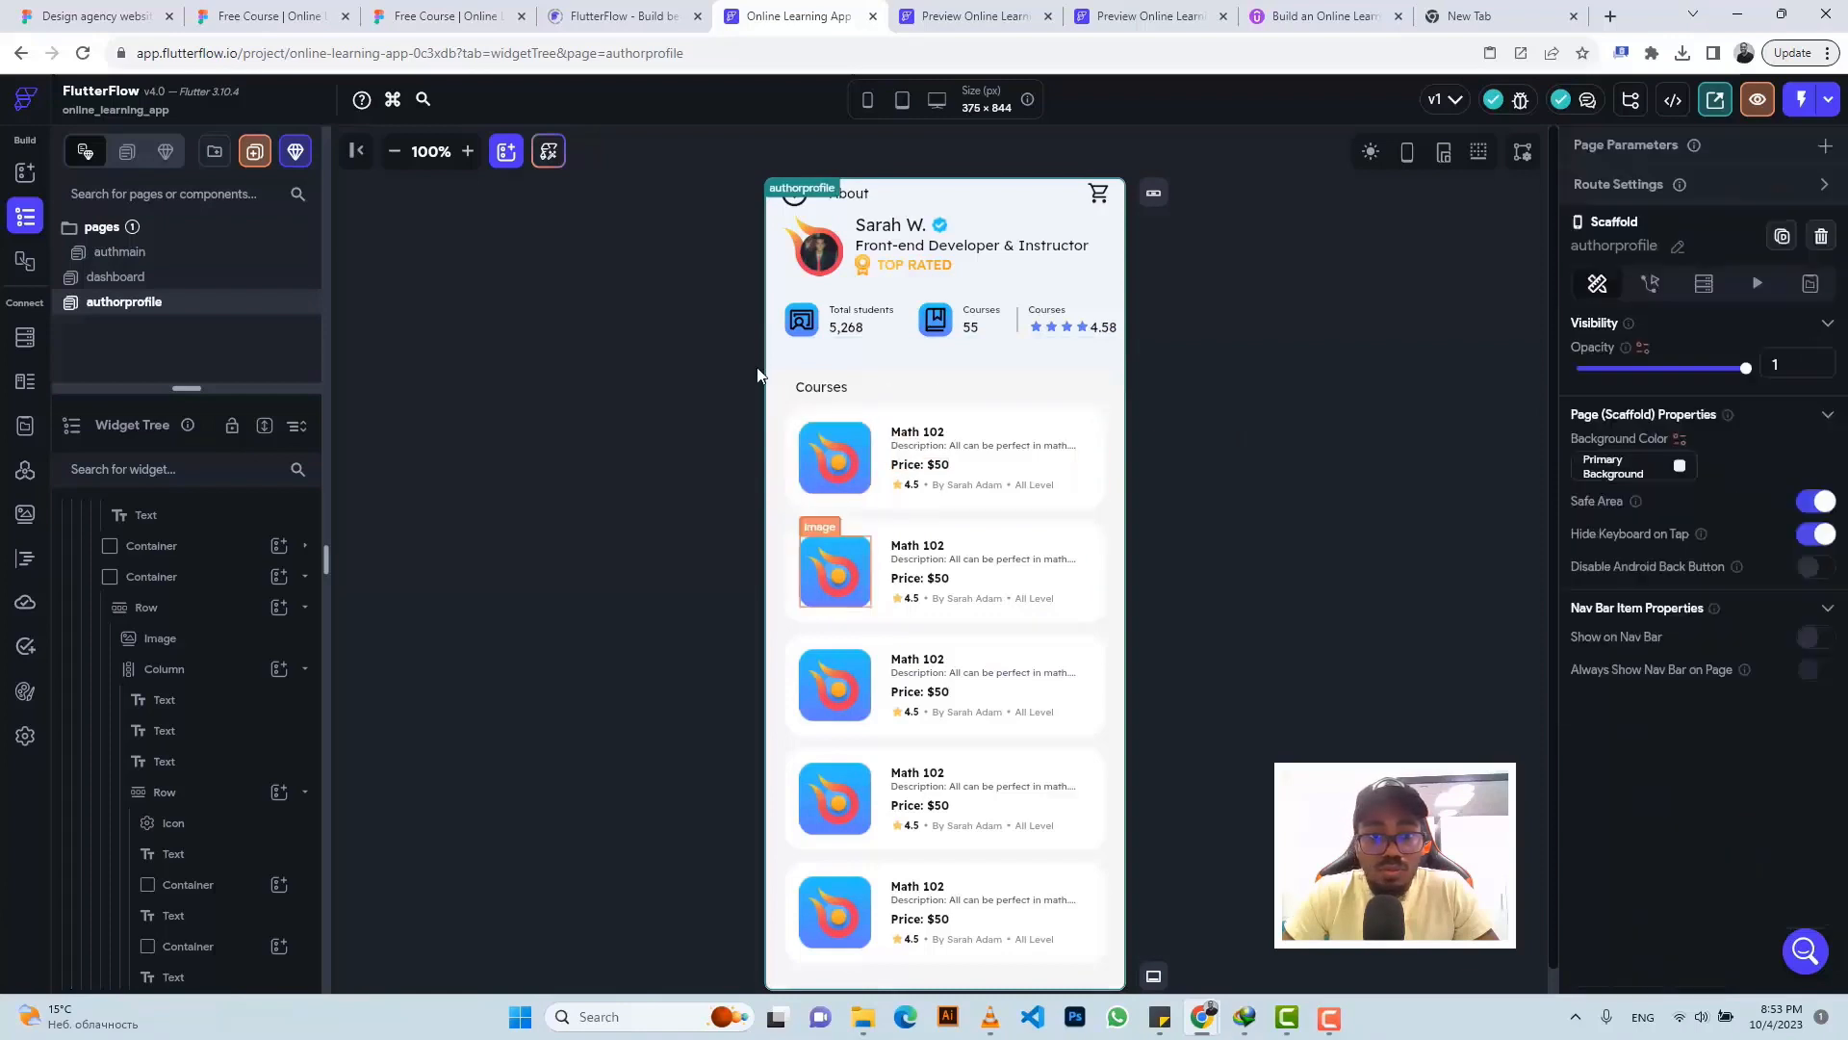
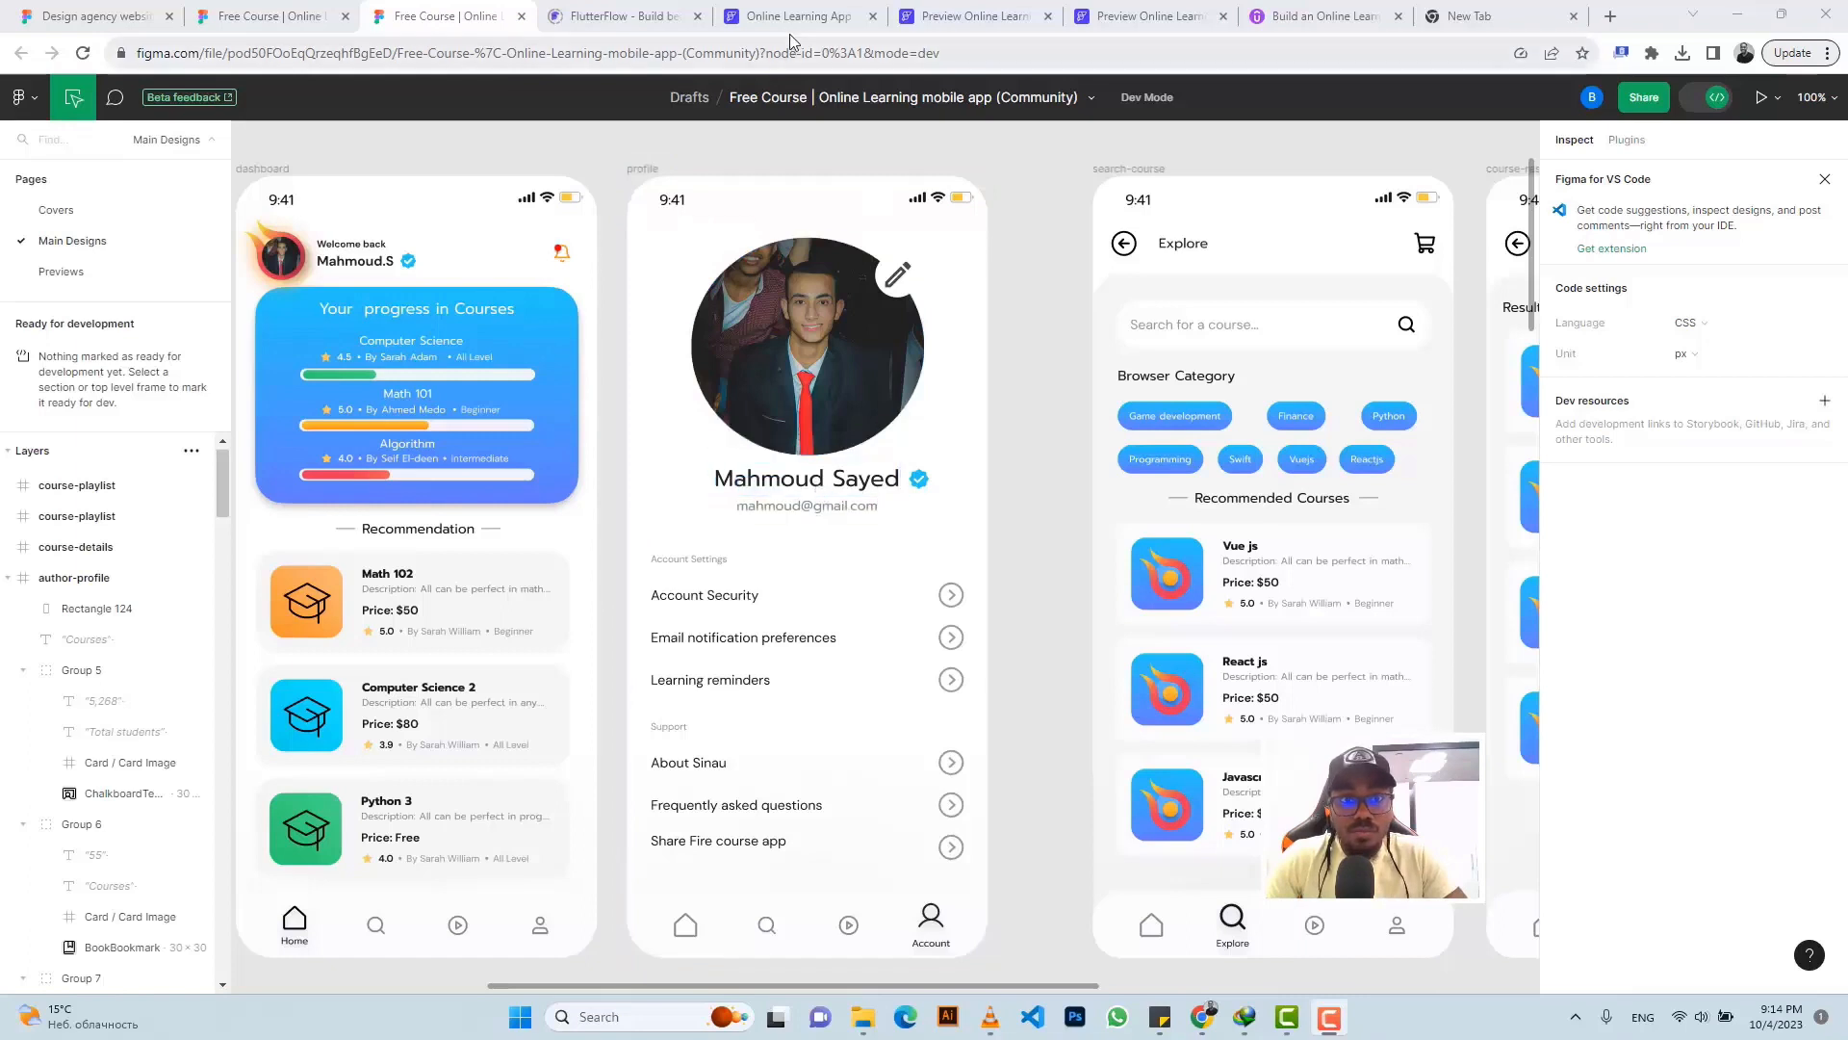
- Inspect Ellipse 5's 242px size in Figma Dev Mode, then return to the FlutterFlow project
{"action": "left_click", "coordinate": [848, 271]}
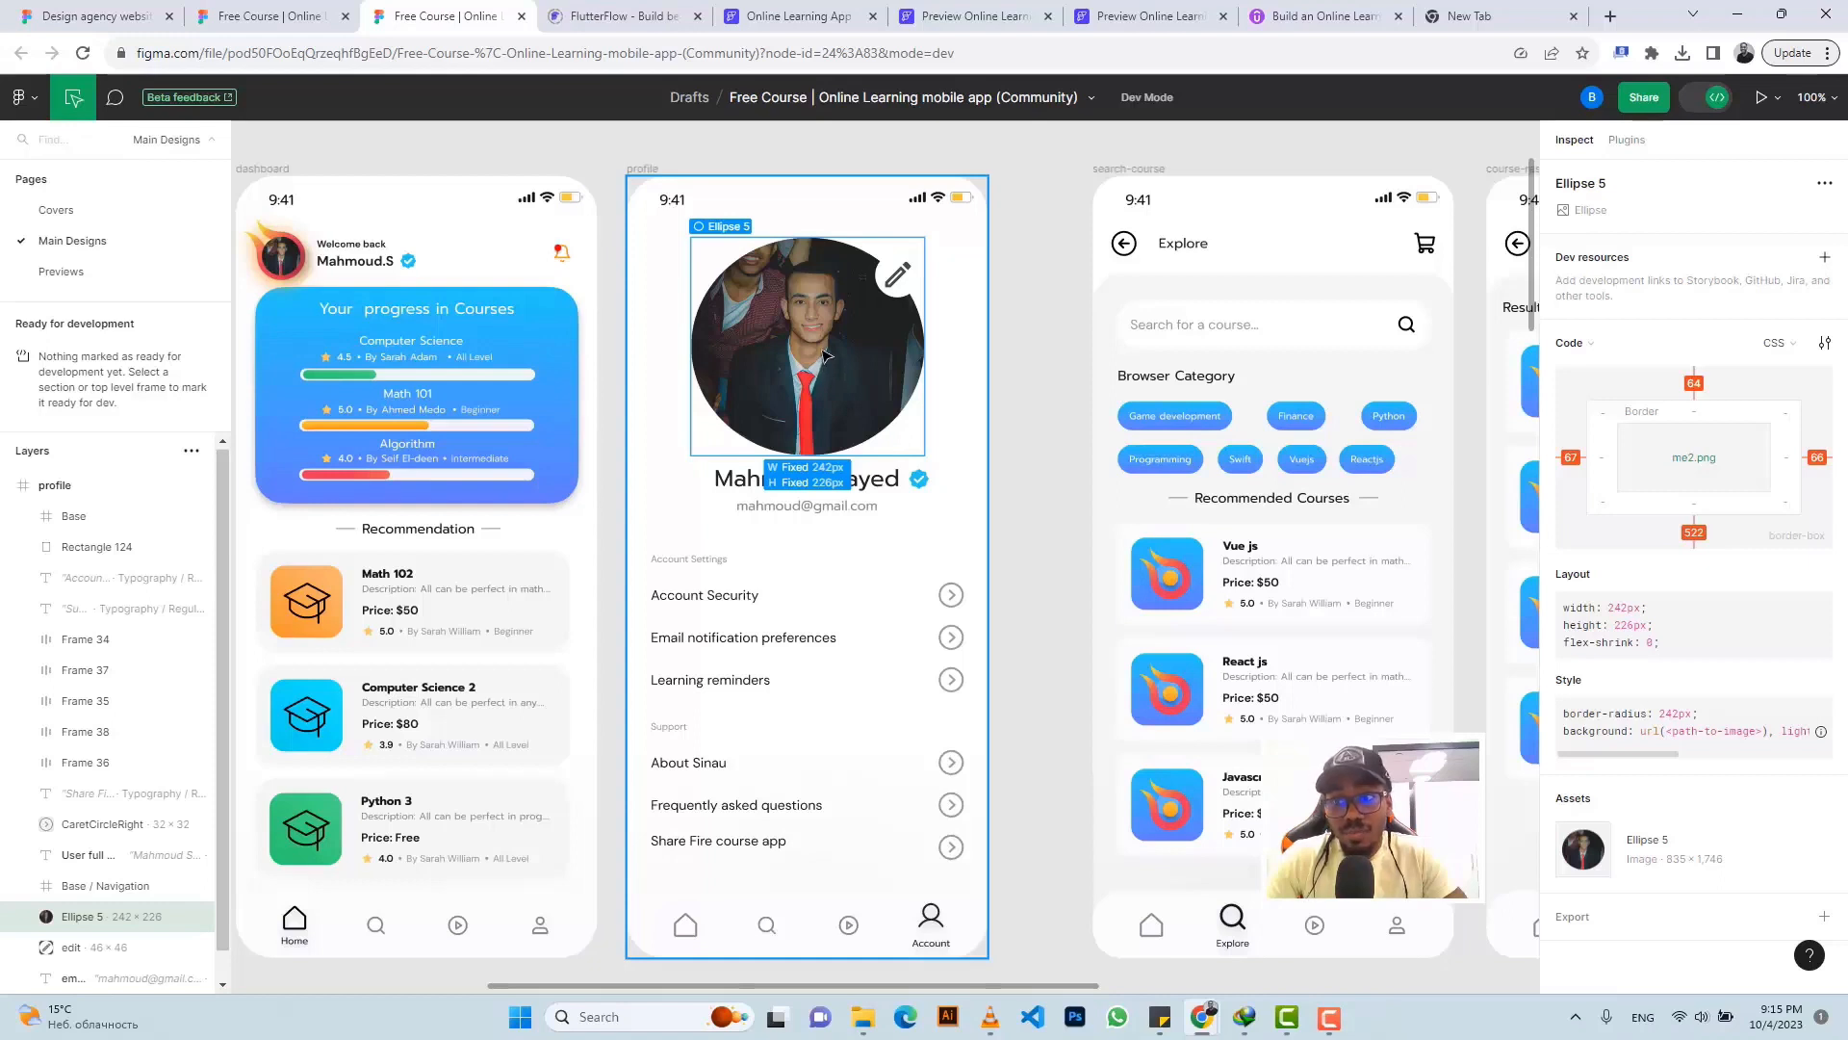
{"action": "left_click", "coordinate": [789, 16]}
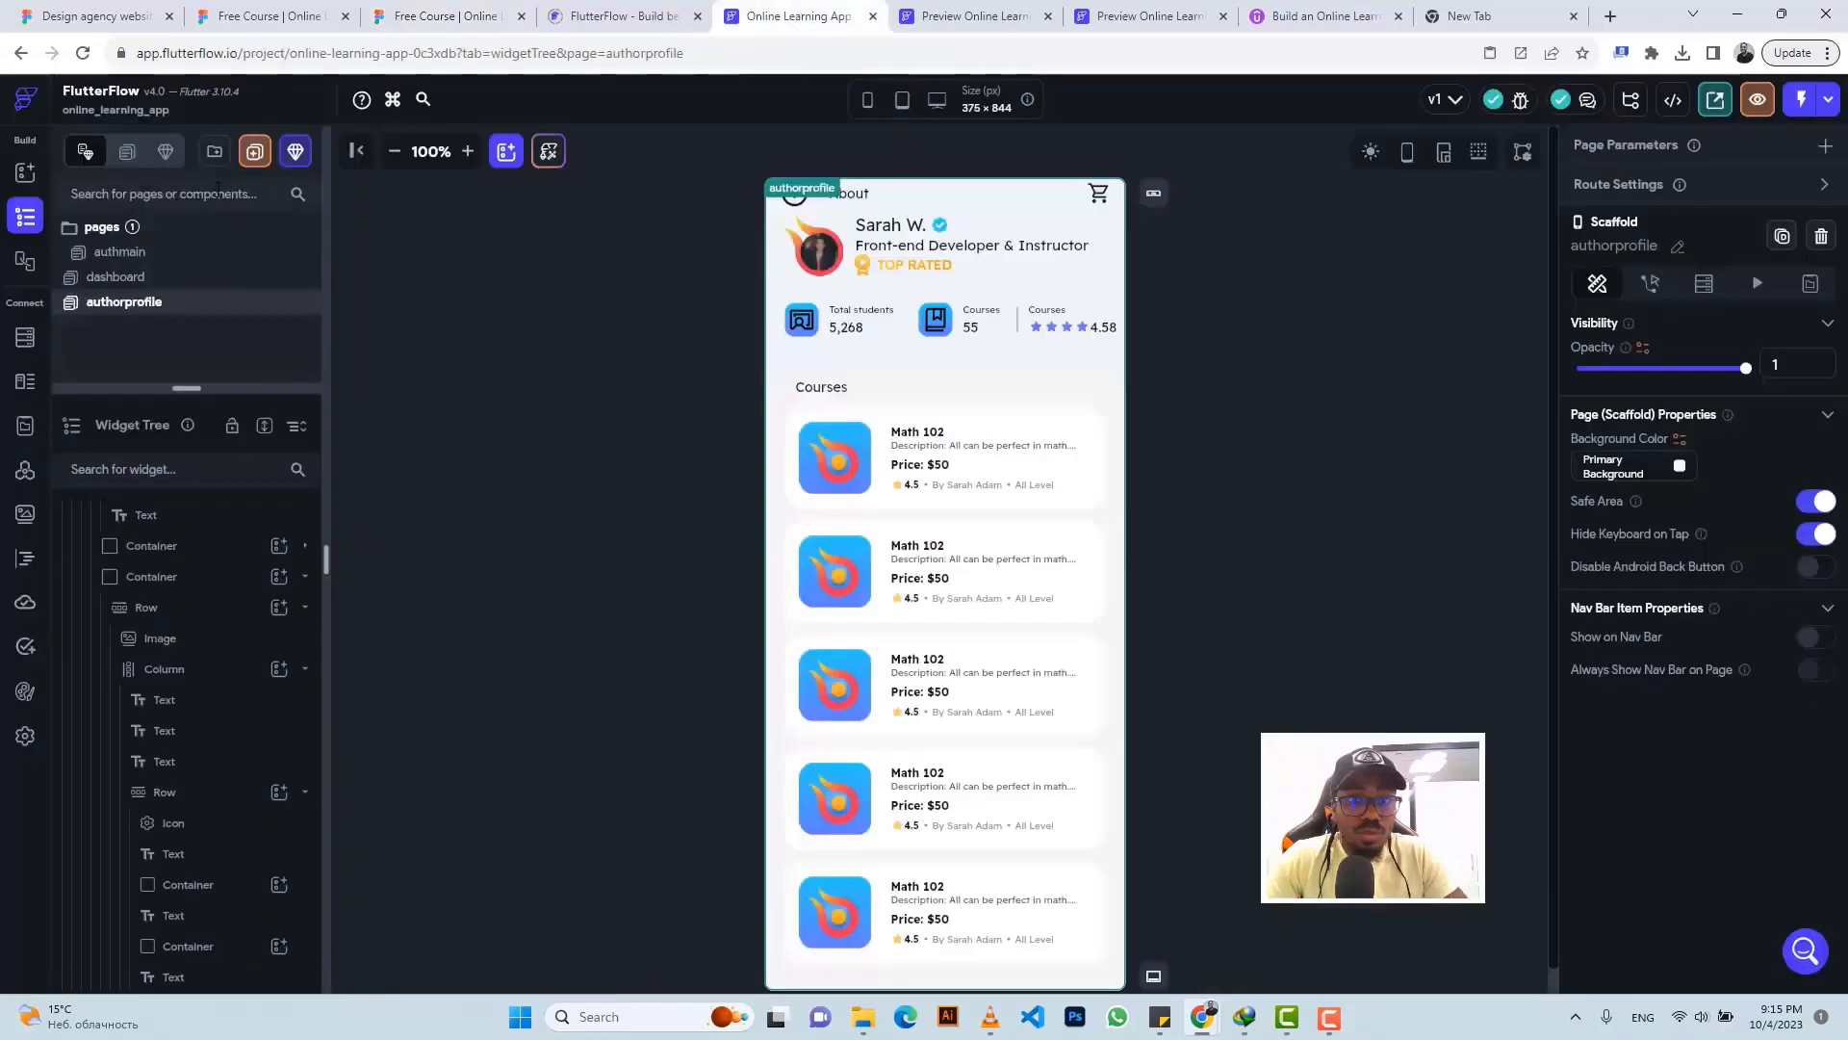
{"action": "left_click", "coordinate": [424, 16]}
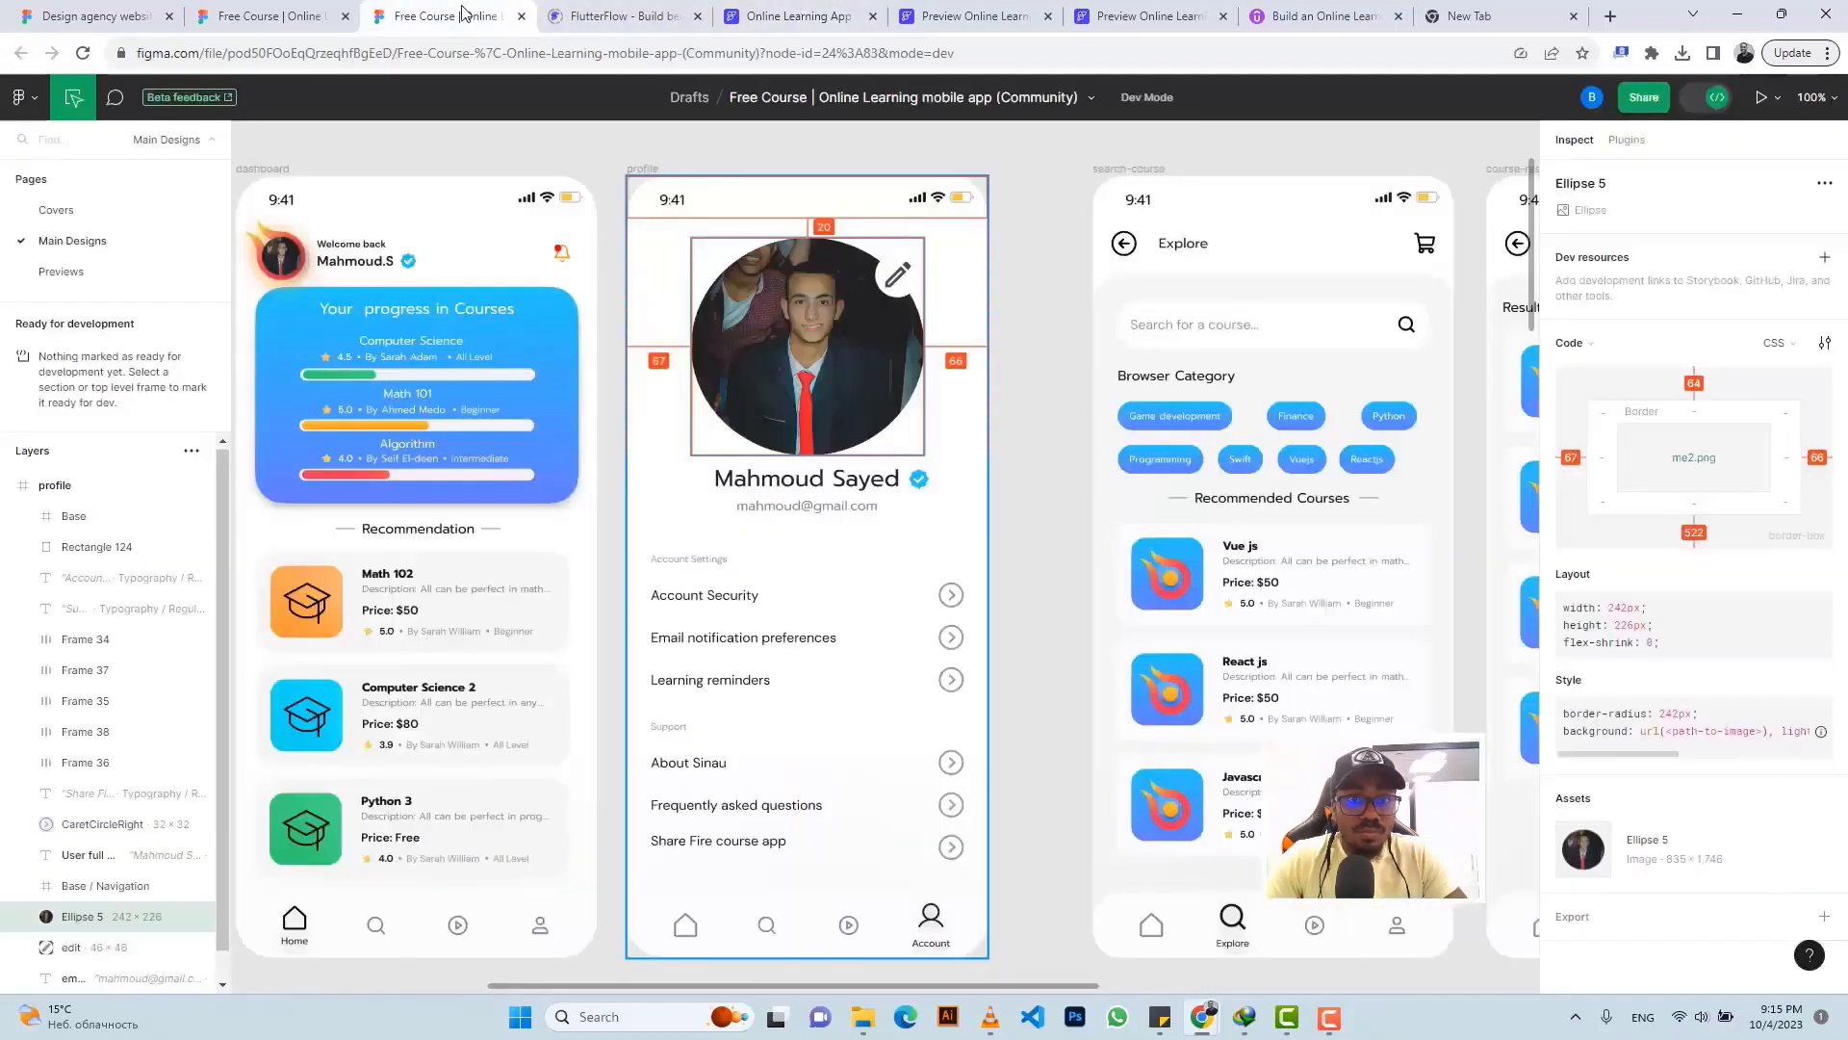
{"action": "left_click", "coordinate": [785, 16]}
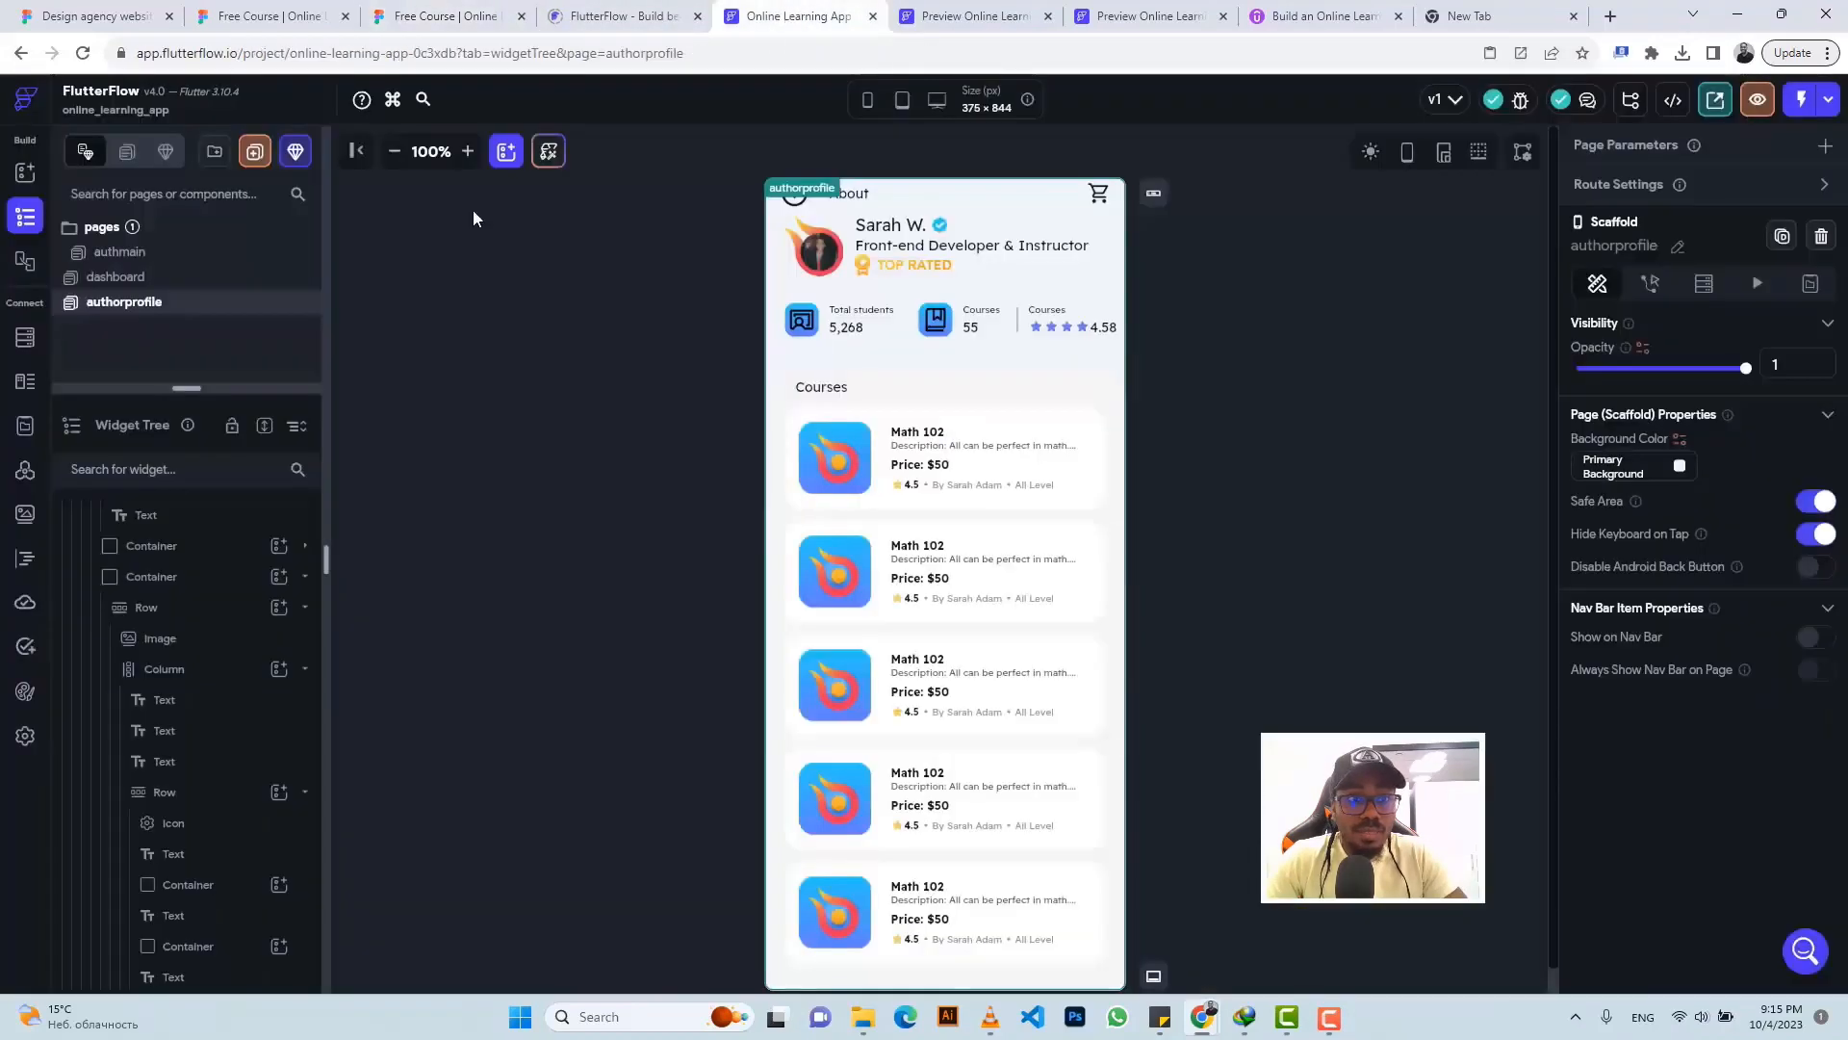
- Create a new blank page named userprofile
{"action": "left_click", "coordinate": [258, 165]}
{"action": "left_click", "coordinate": [571, 591]}
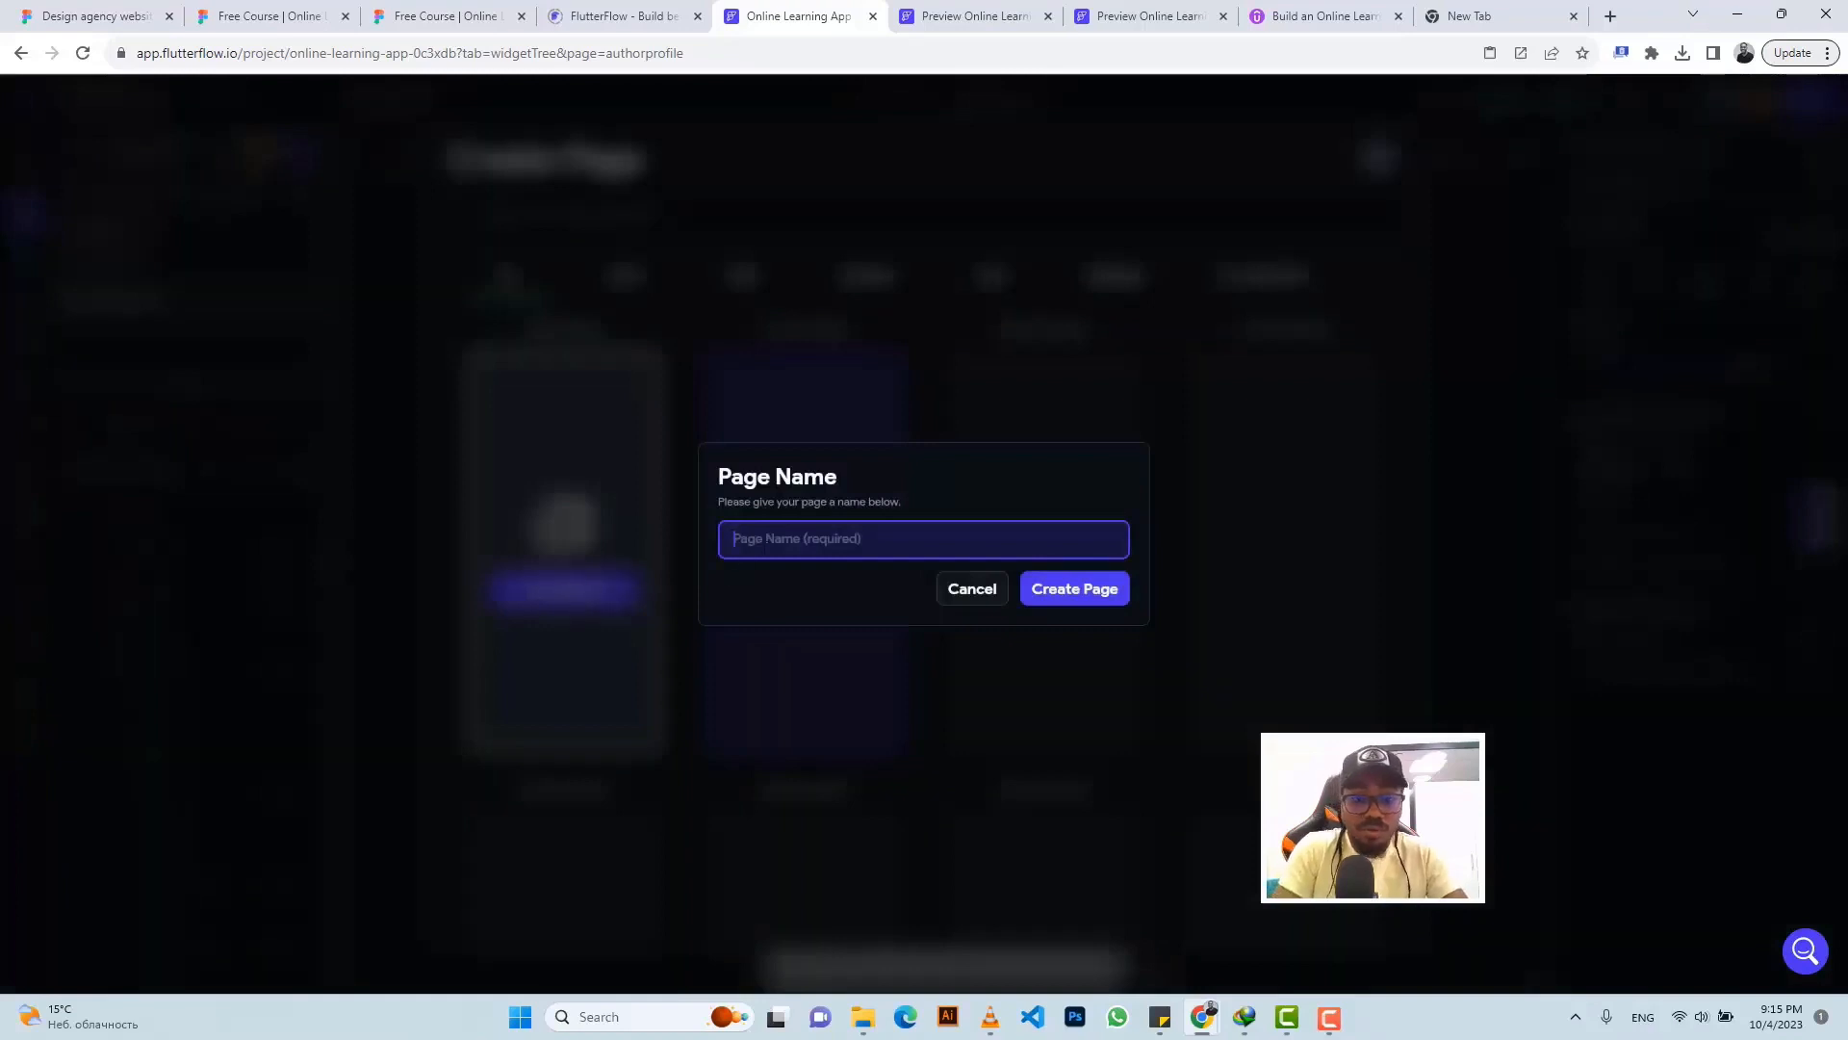
{"action": "type", "text": "Profile"}
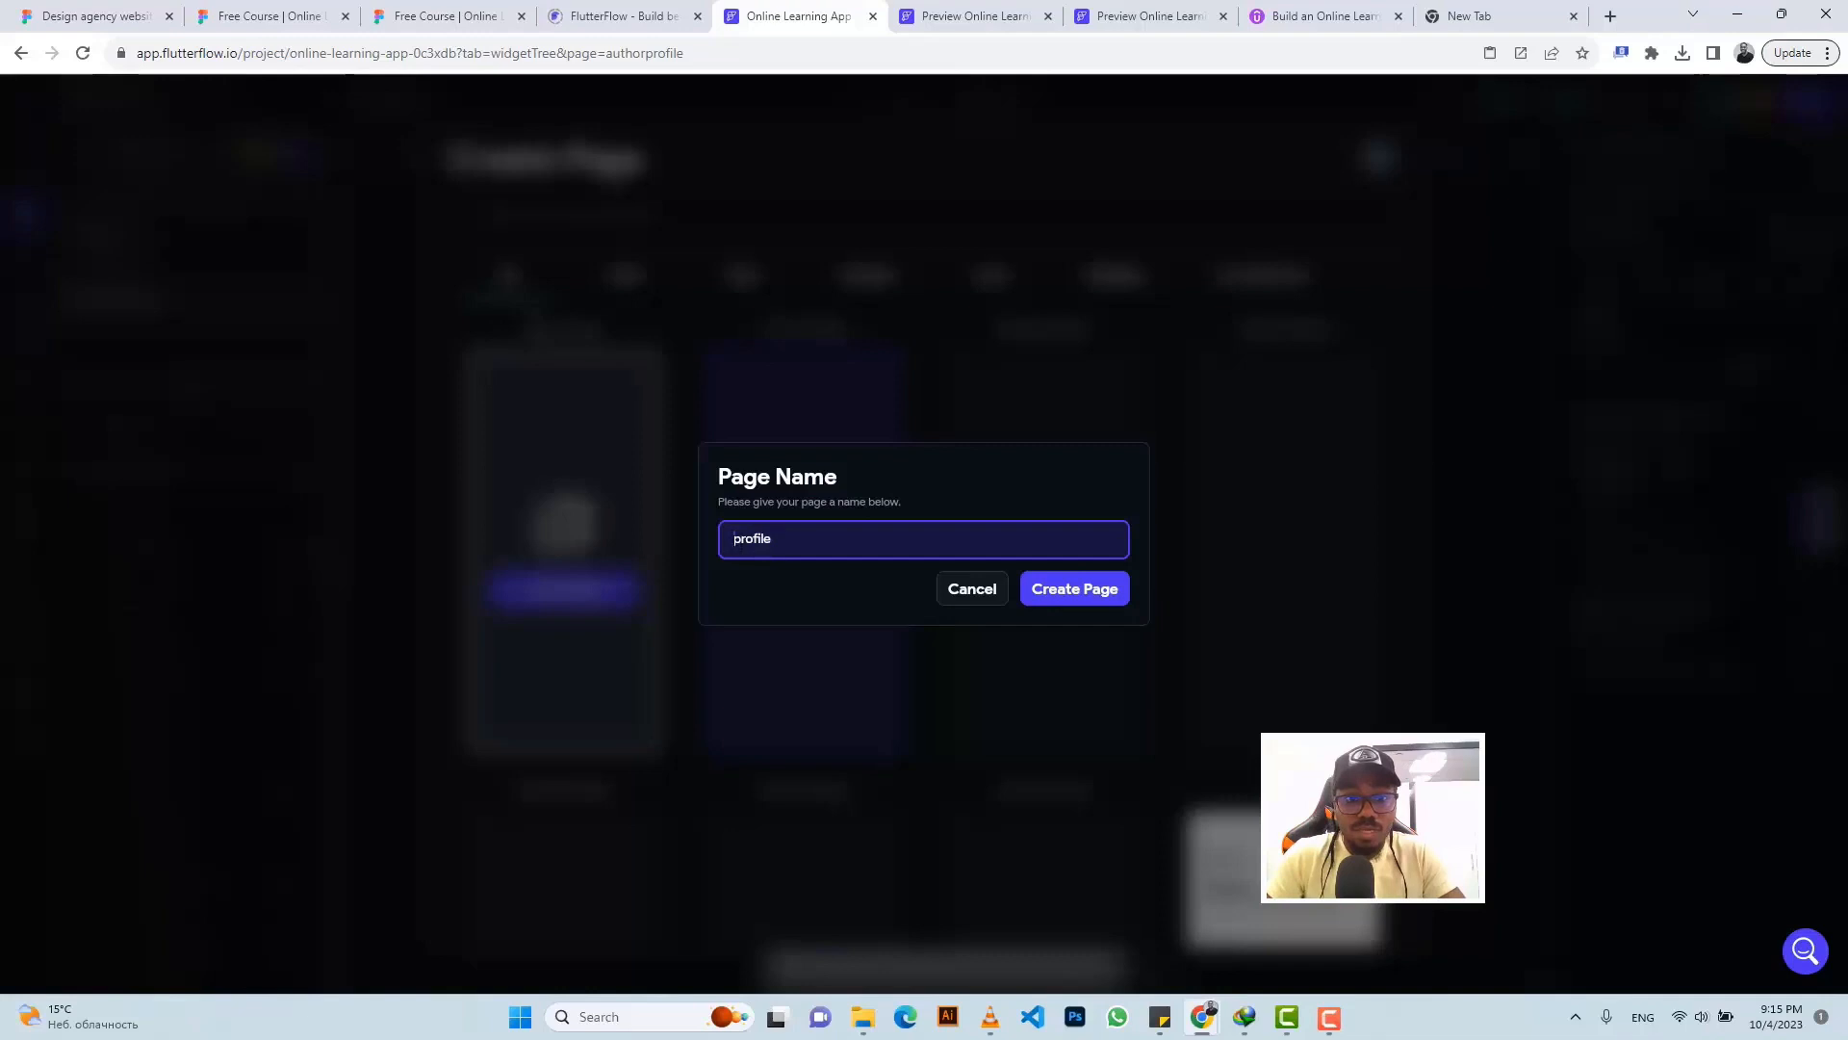
{"action": "type", "text": "user"}
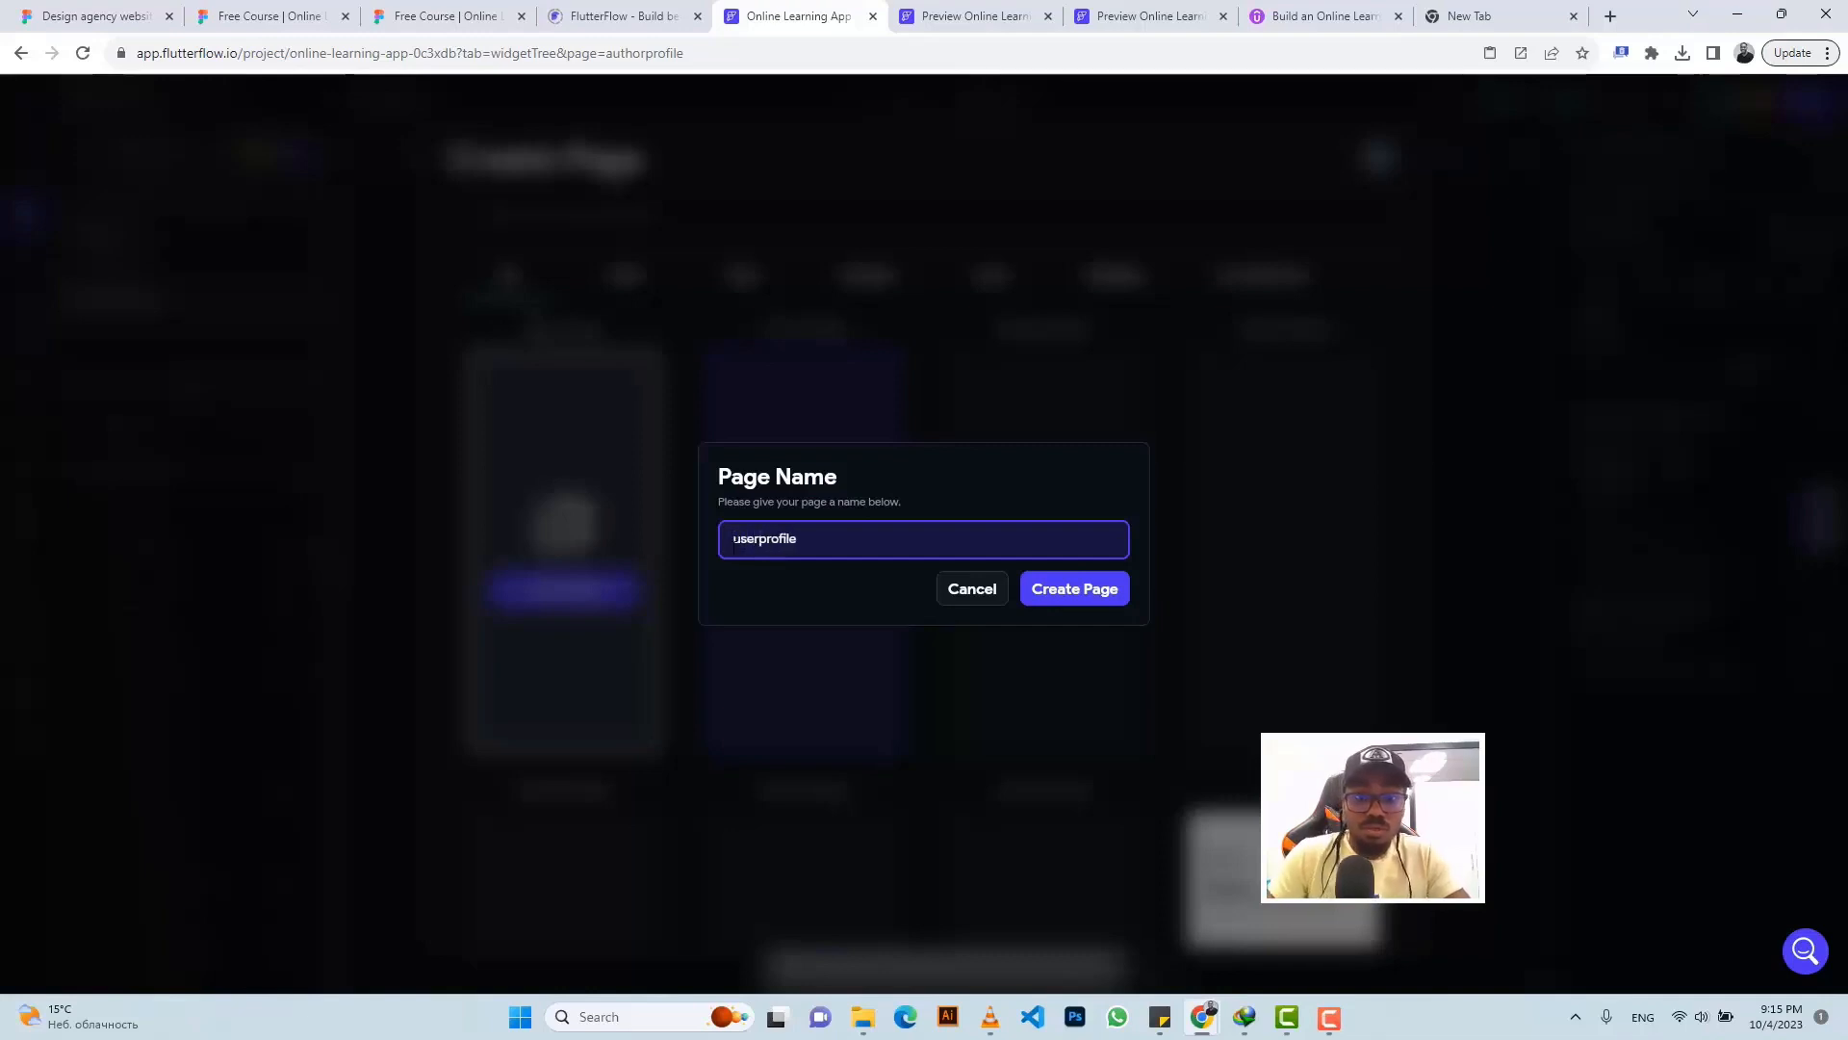
{"action": "left_click", "coordinate": [1060, 603]}
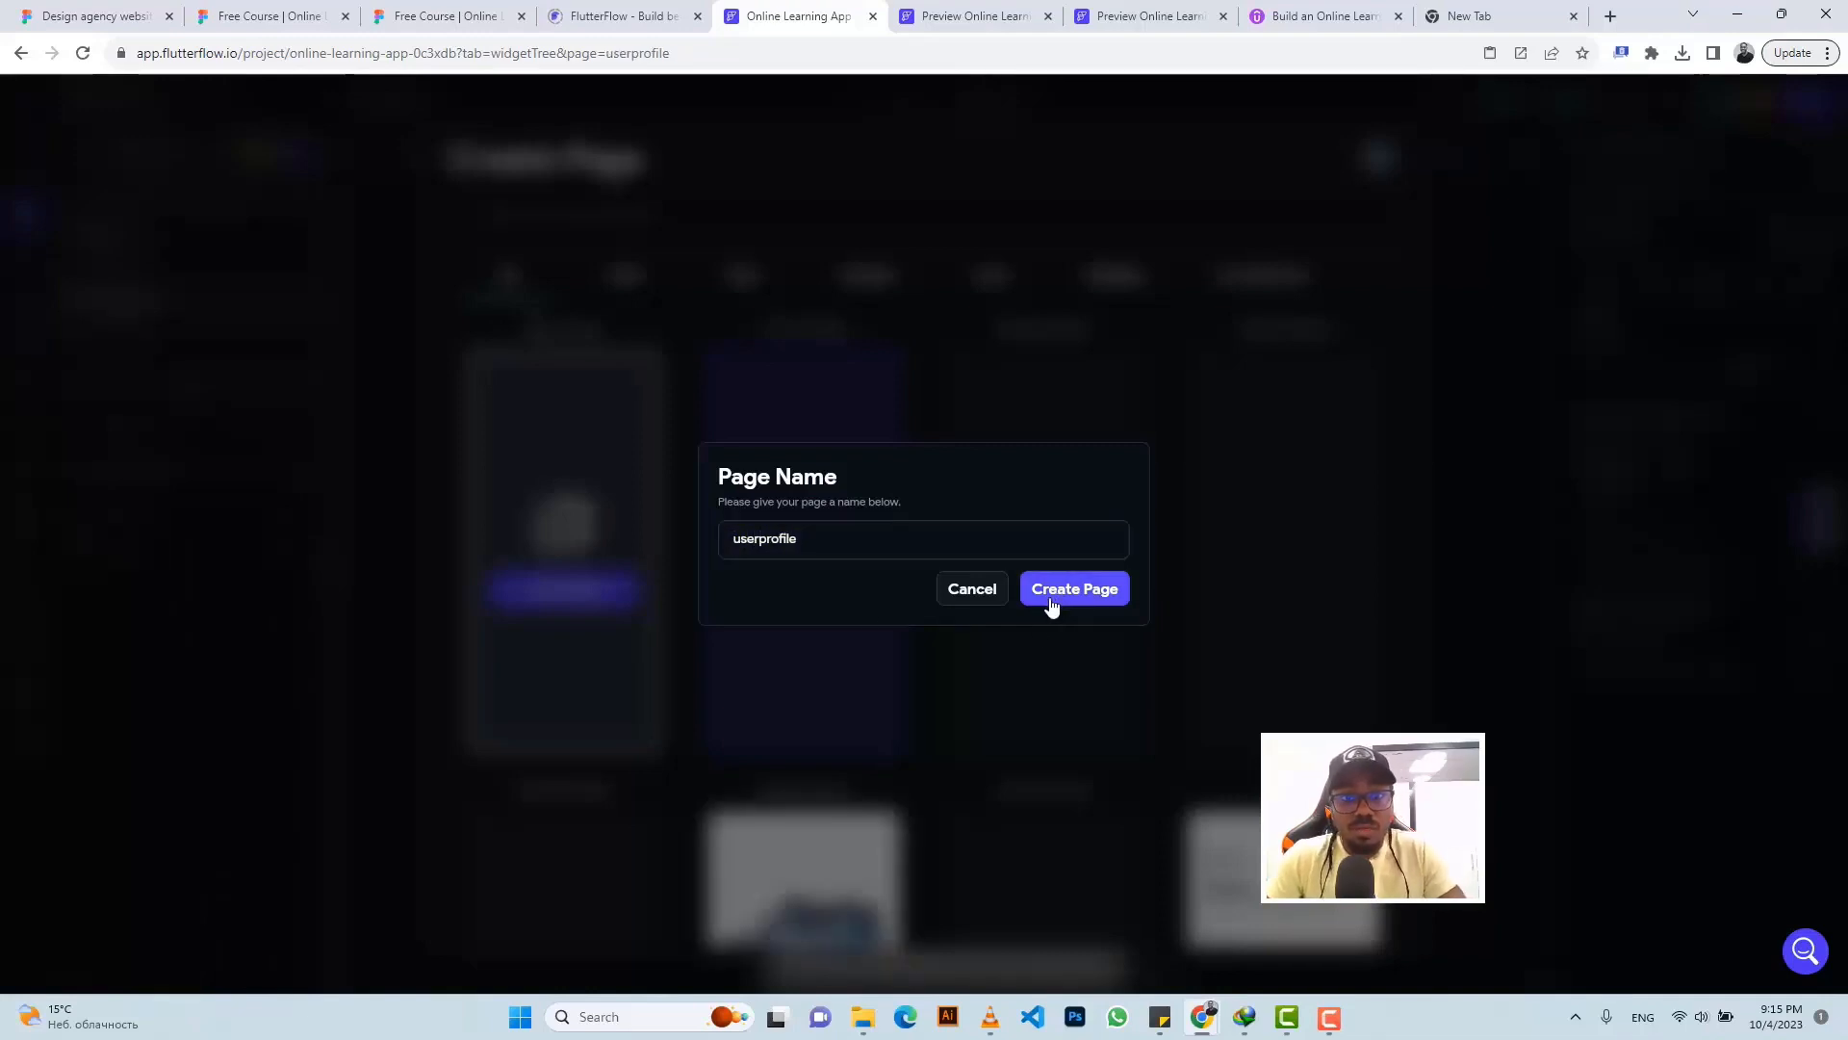
- Add a Row to the page's main column and a CircleImage inside it
{"action": "left_click", "coordinate": [158, 548]}
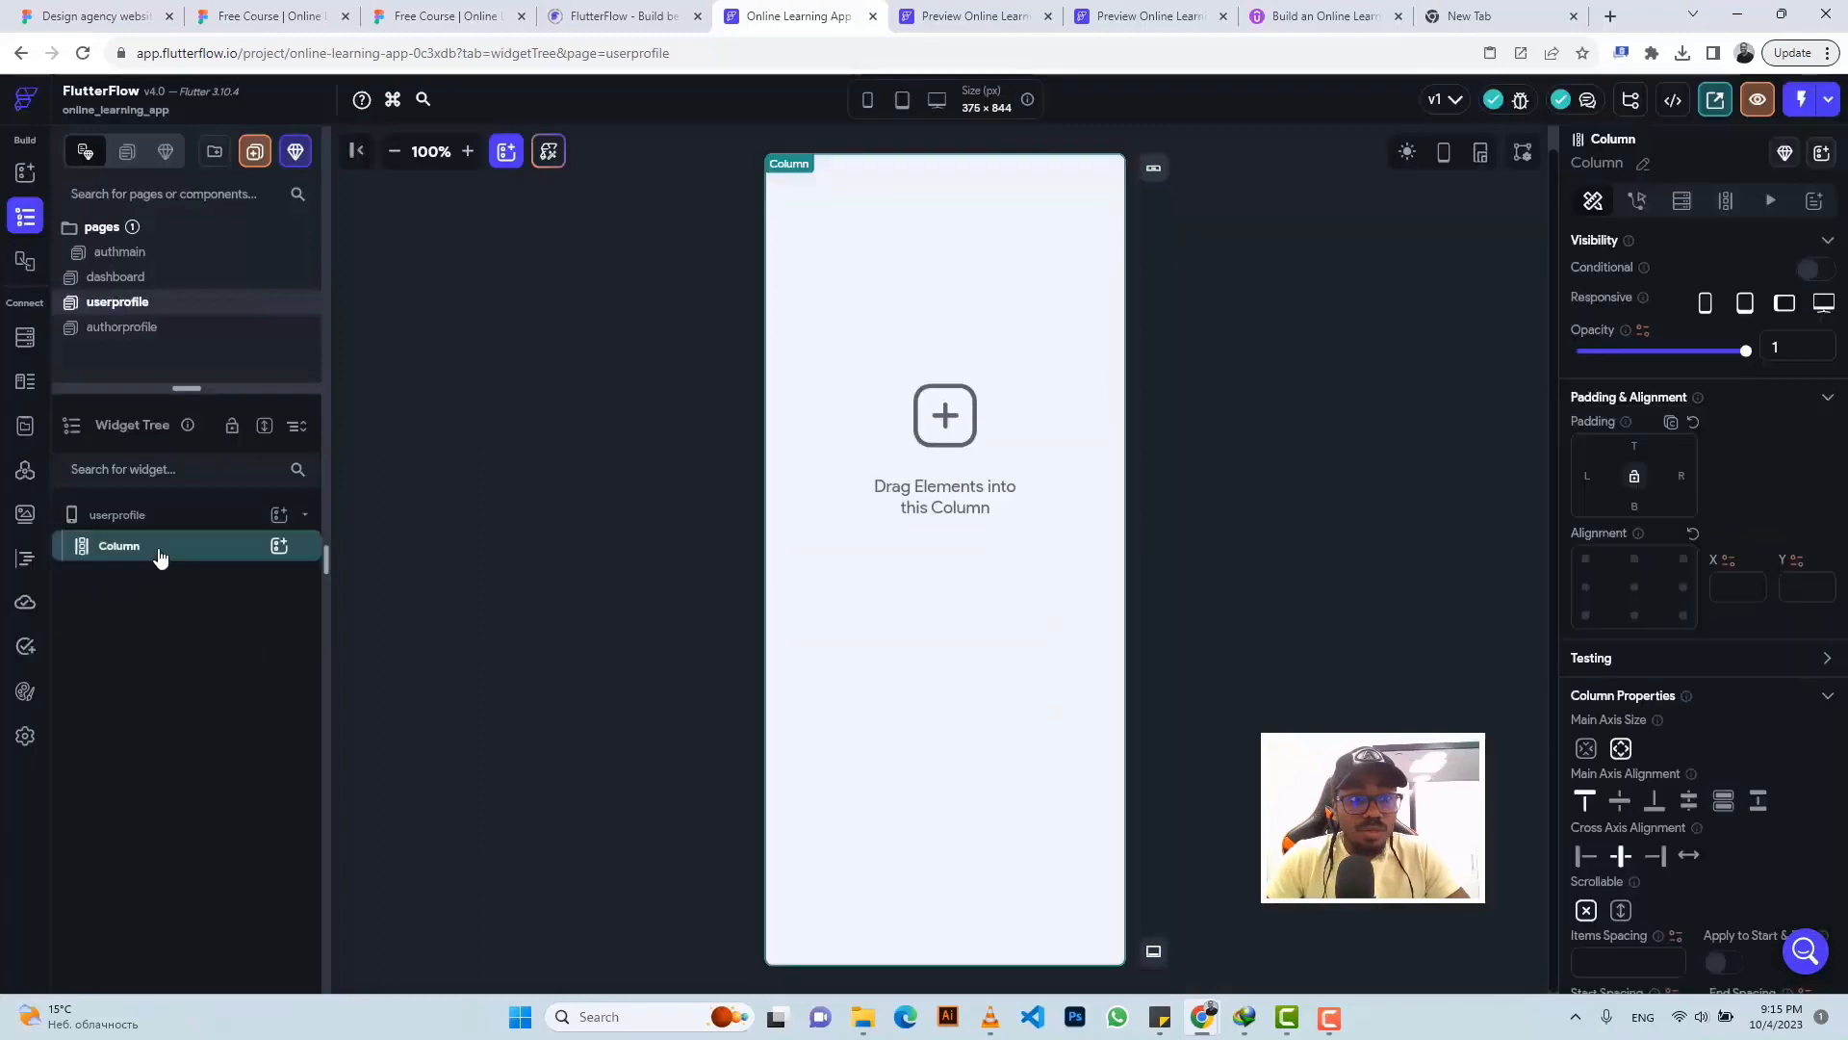
{"action": "left_click", "coordinate": [279, 546]}
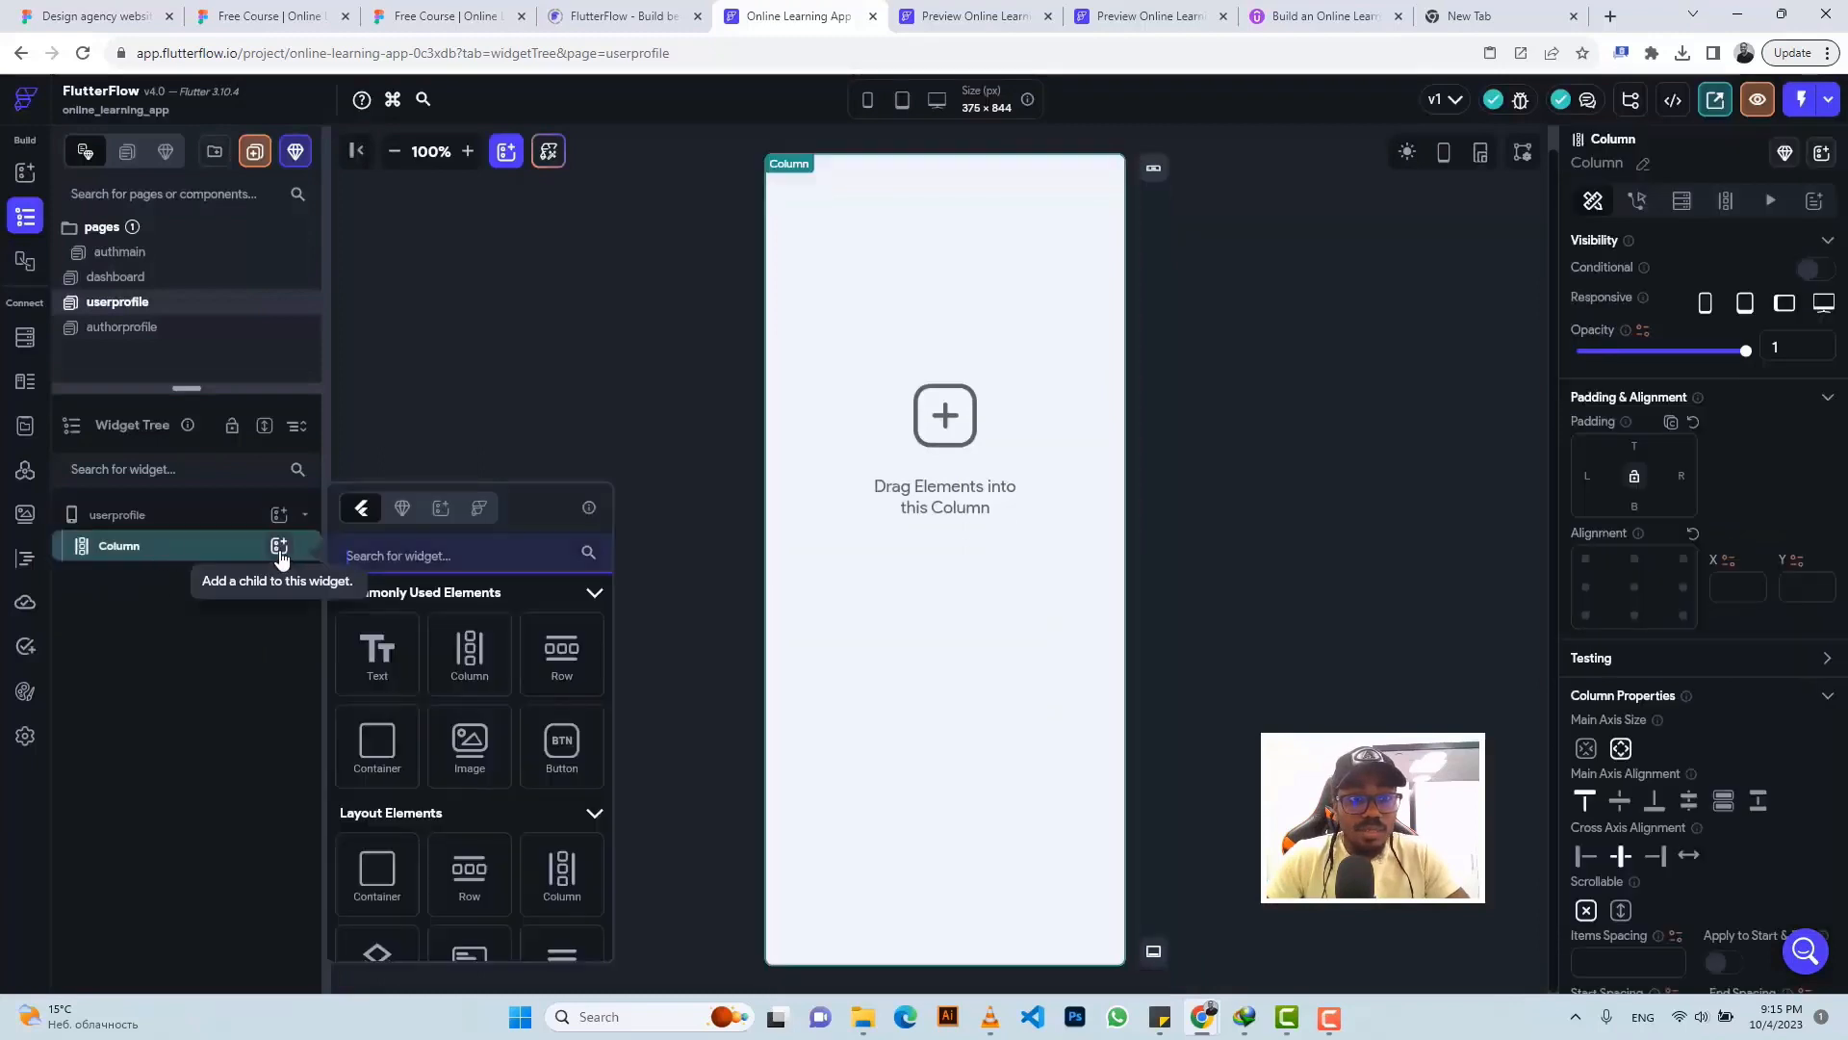
{"action": "left_click", "coordinate": [561, 654]}
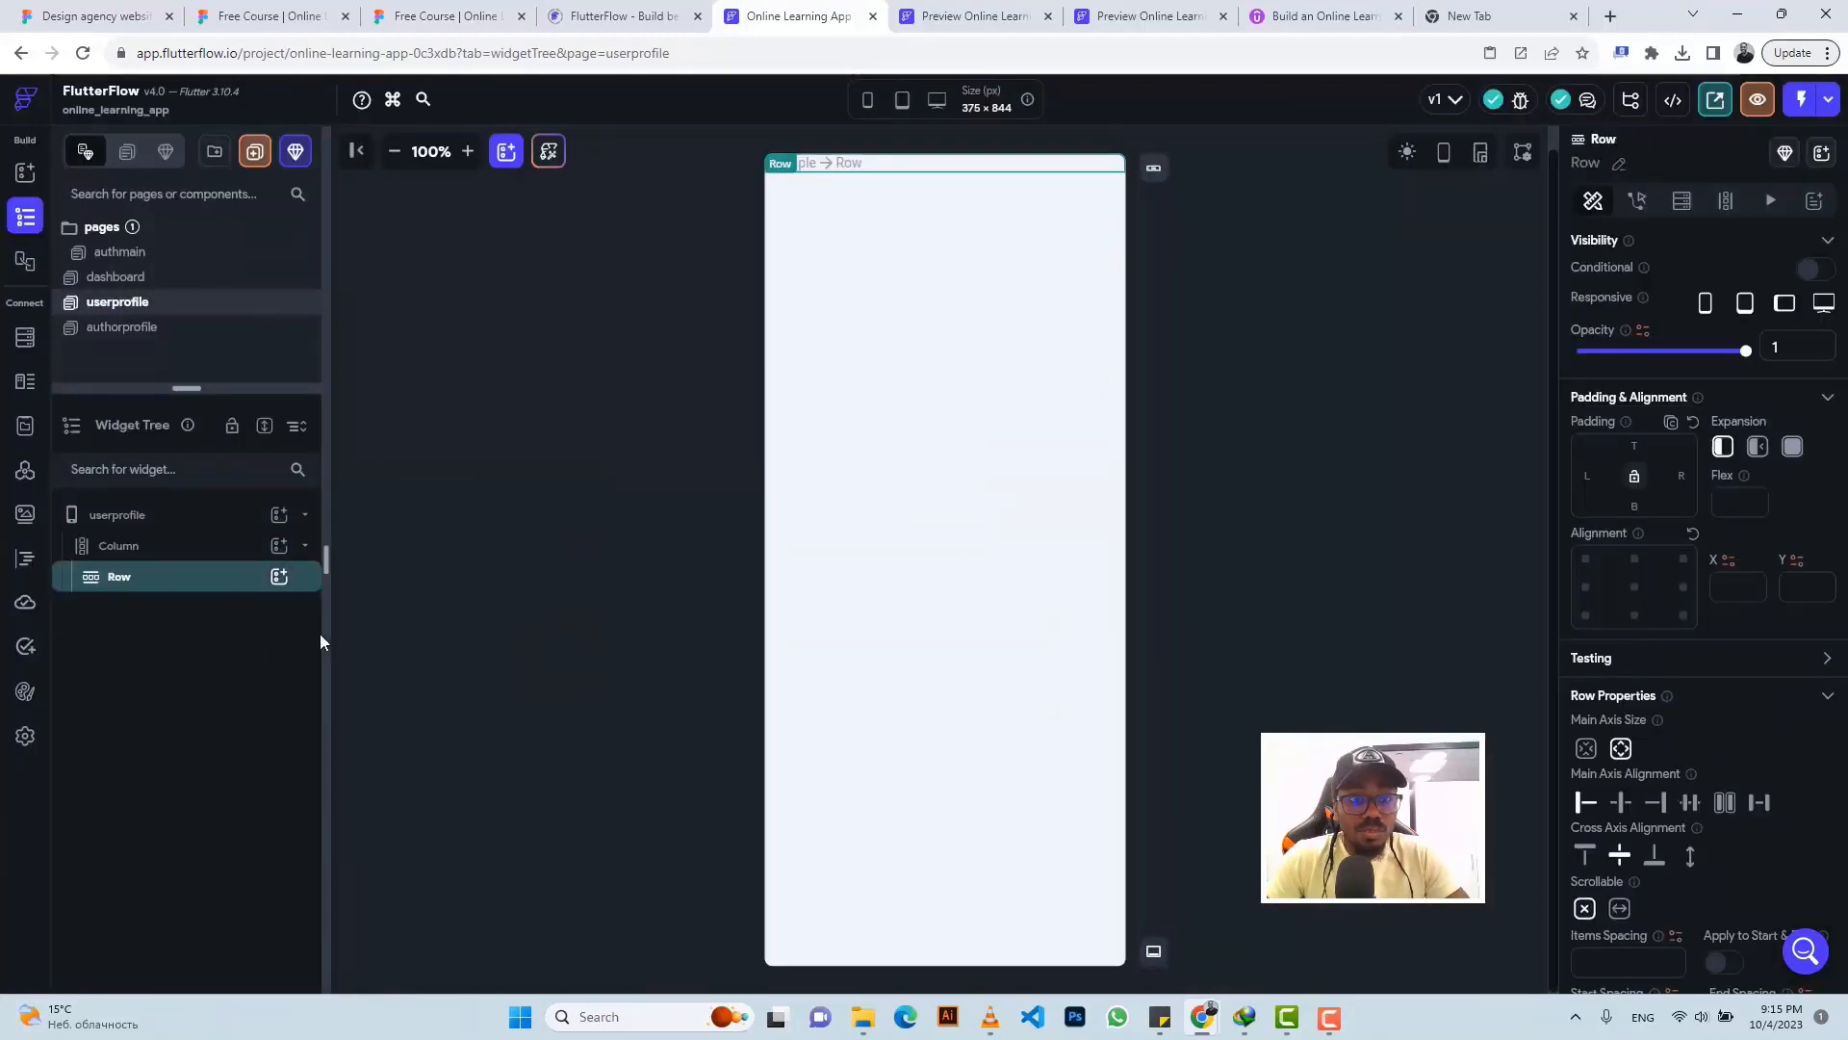
{"action": "left_click", "coordinate": [278, 578]}
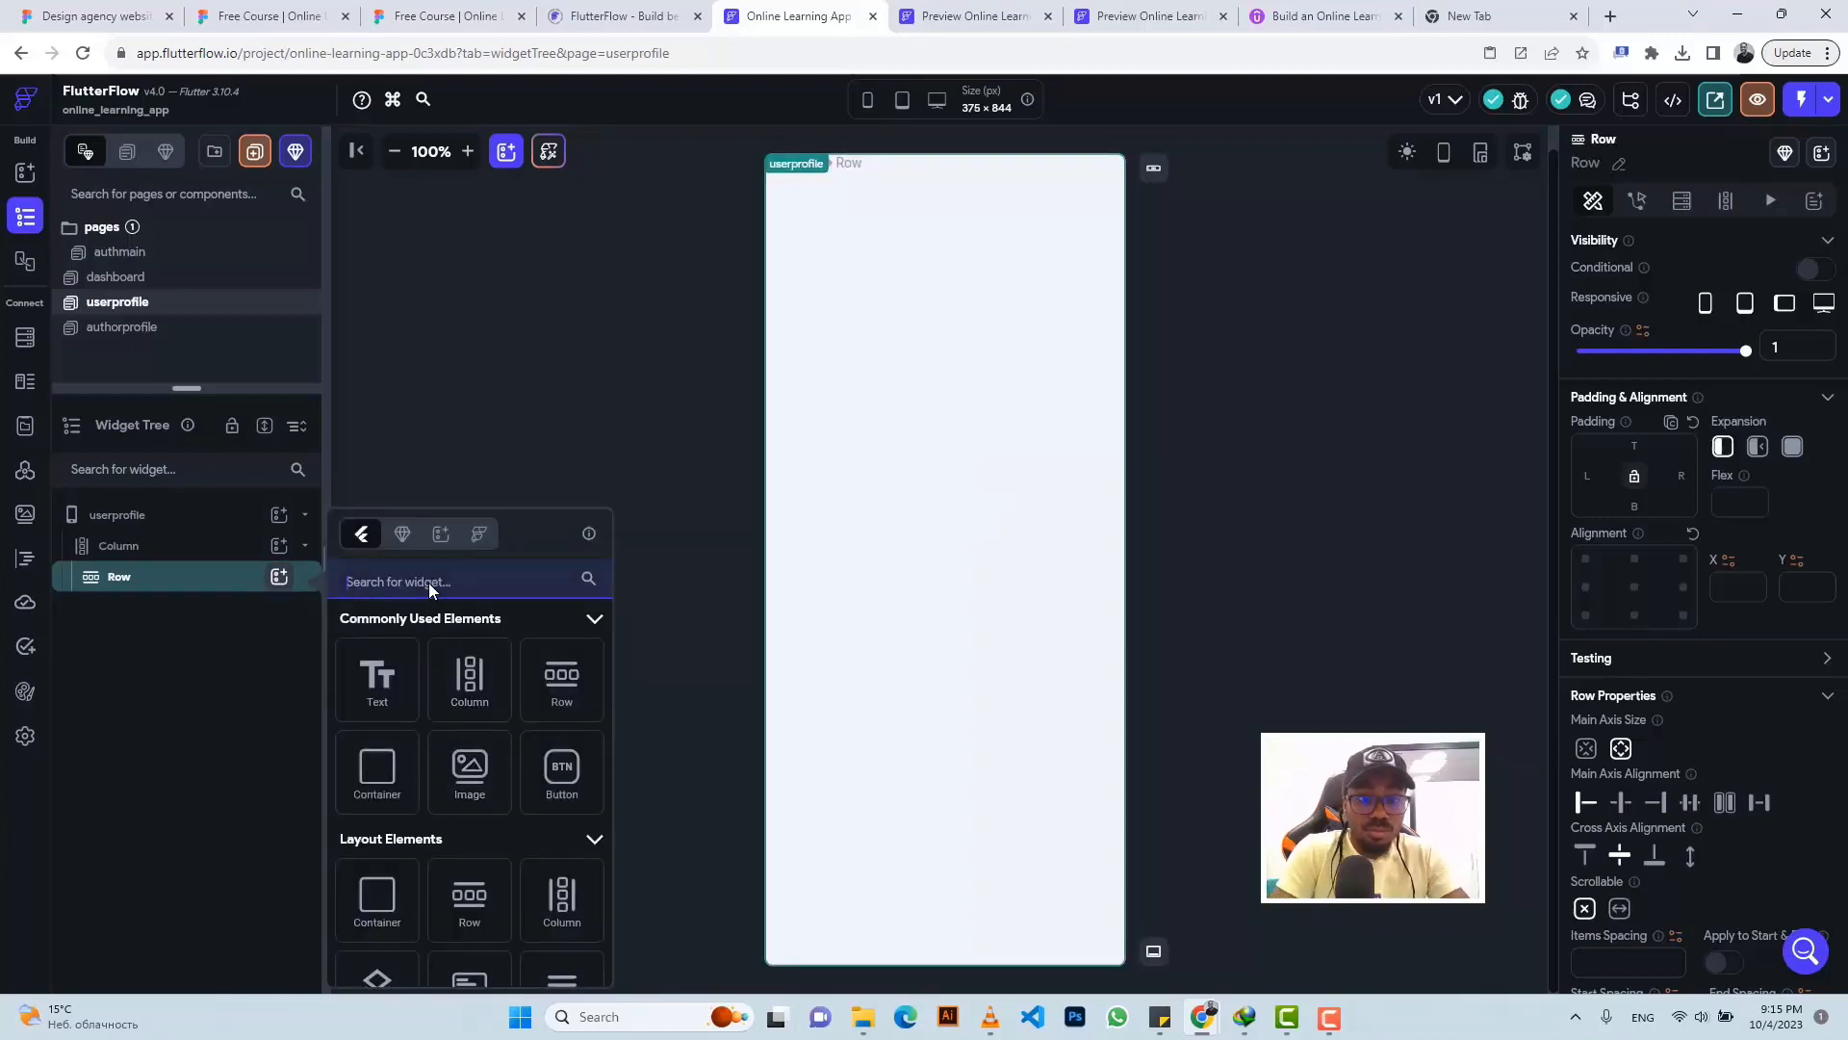
{"action": "type", "text": "circle"}
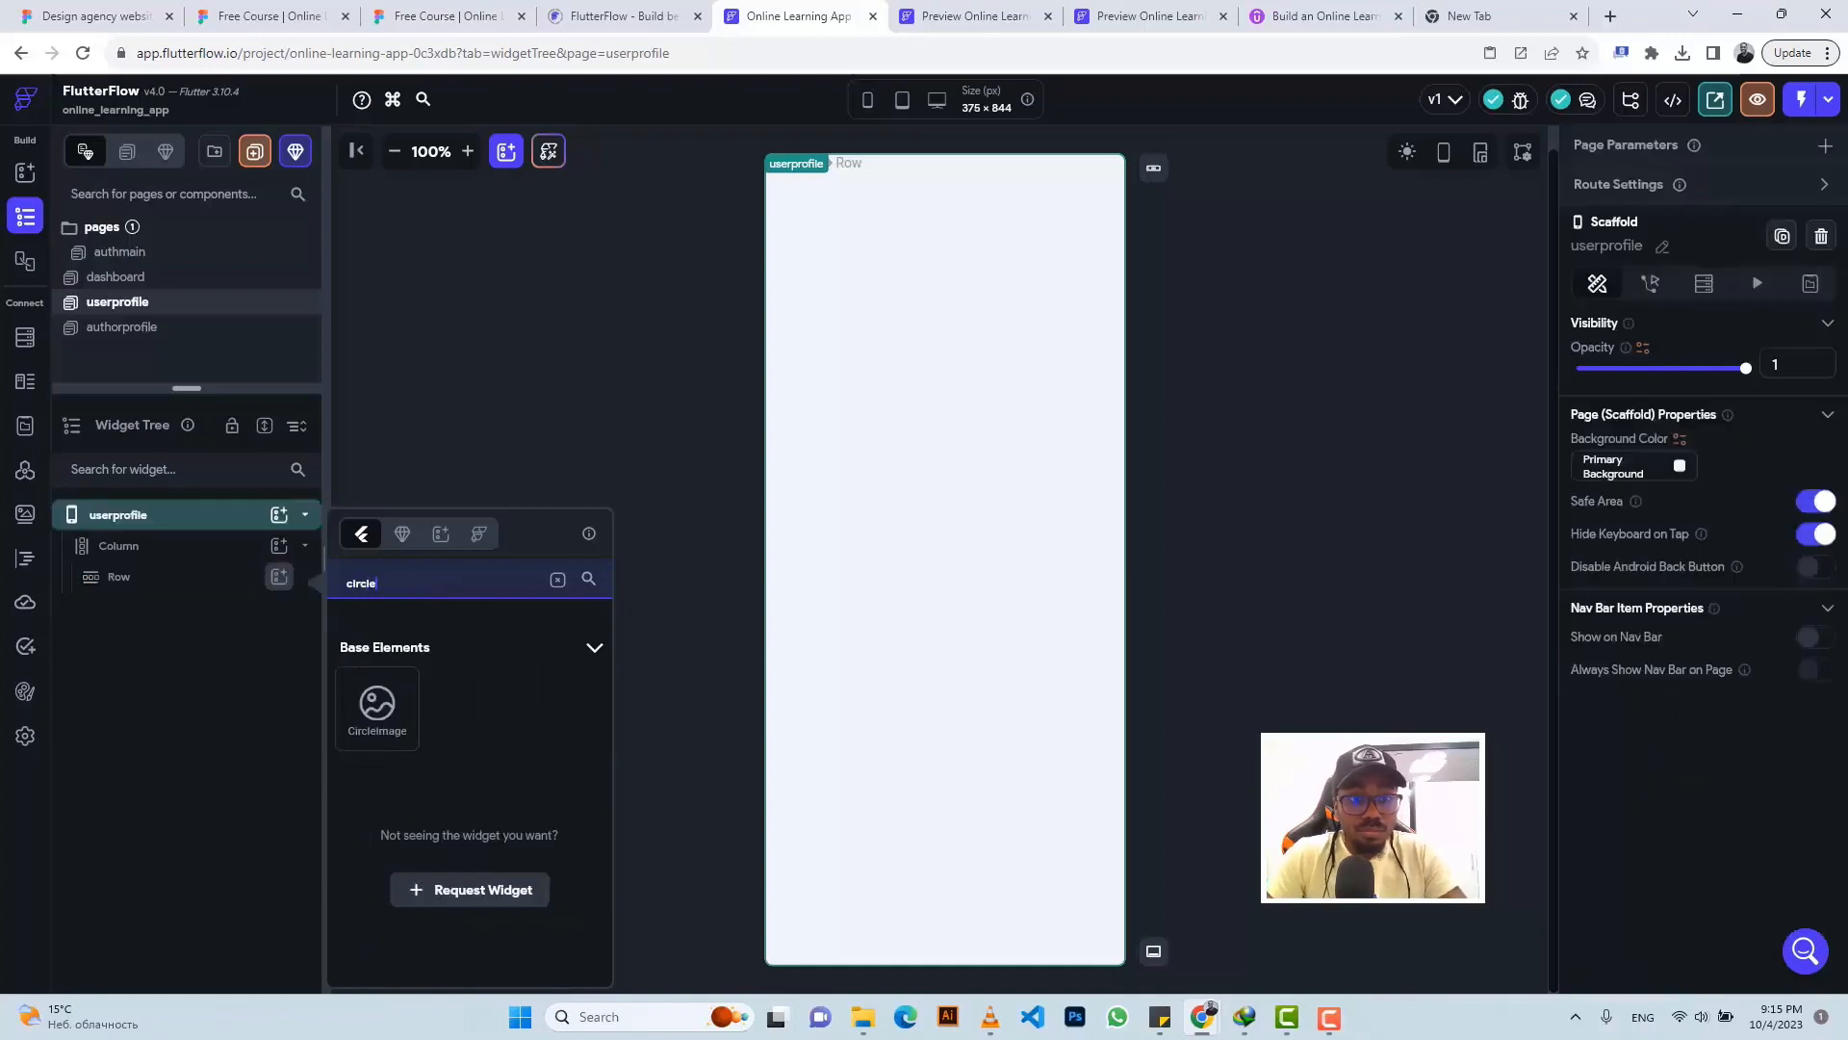
{"action": "left_click", "coordinate": [375, 708]}
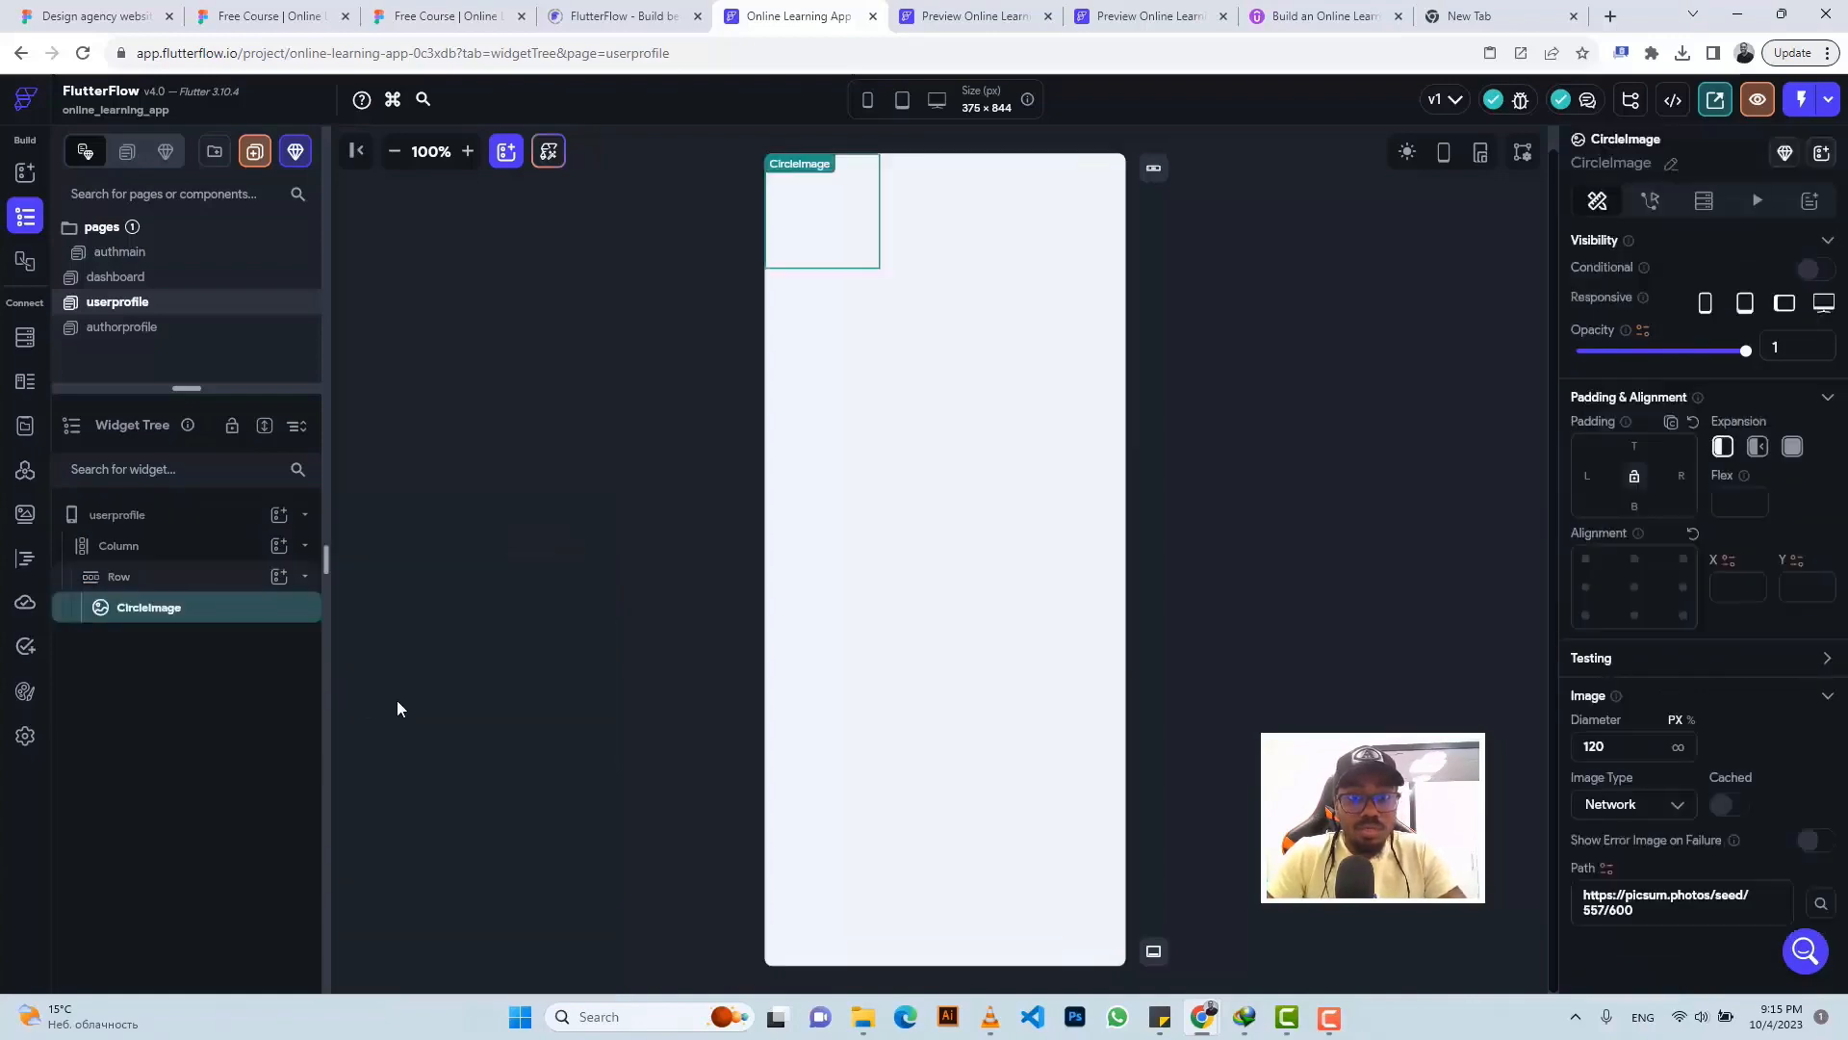
- Set the circle image's diameter to 242 and center it horizontally in its row
{"action": "left_click", "coordinate": [414, 13]}
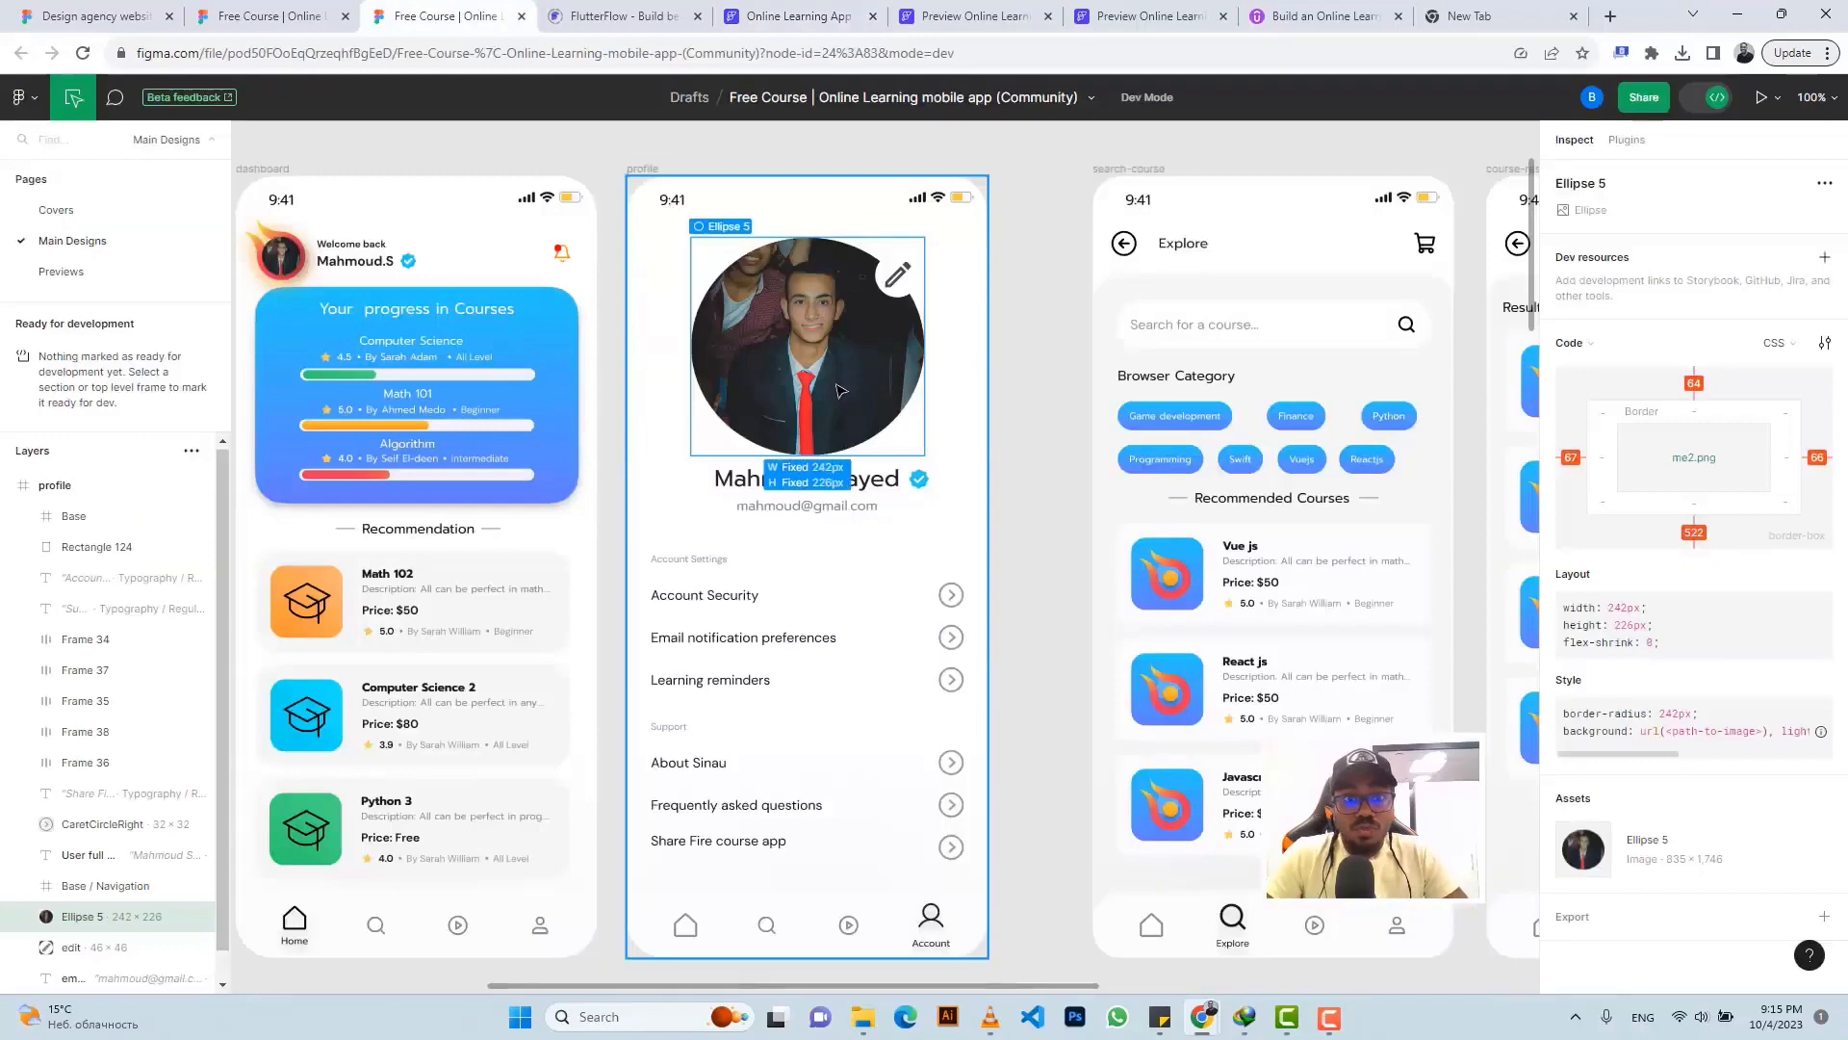
{"action": "left_click", "coordinate": [789, 16]}
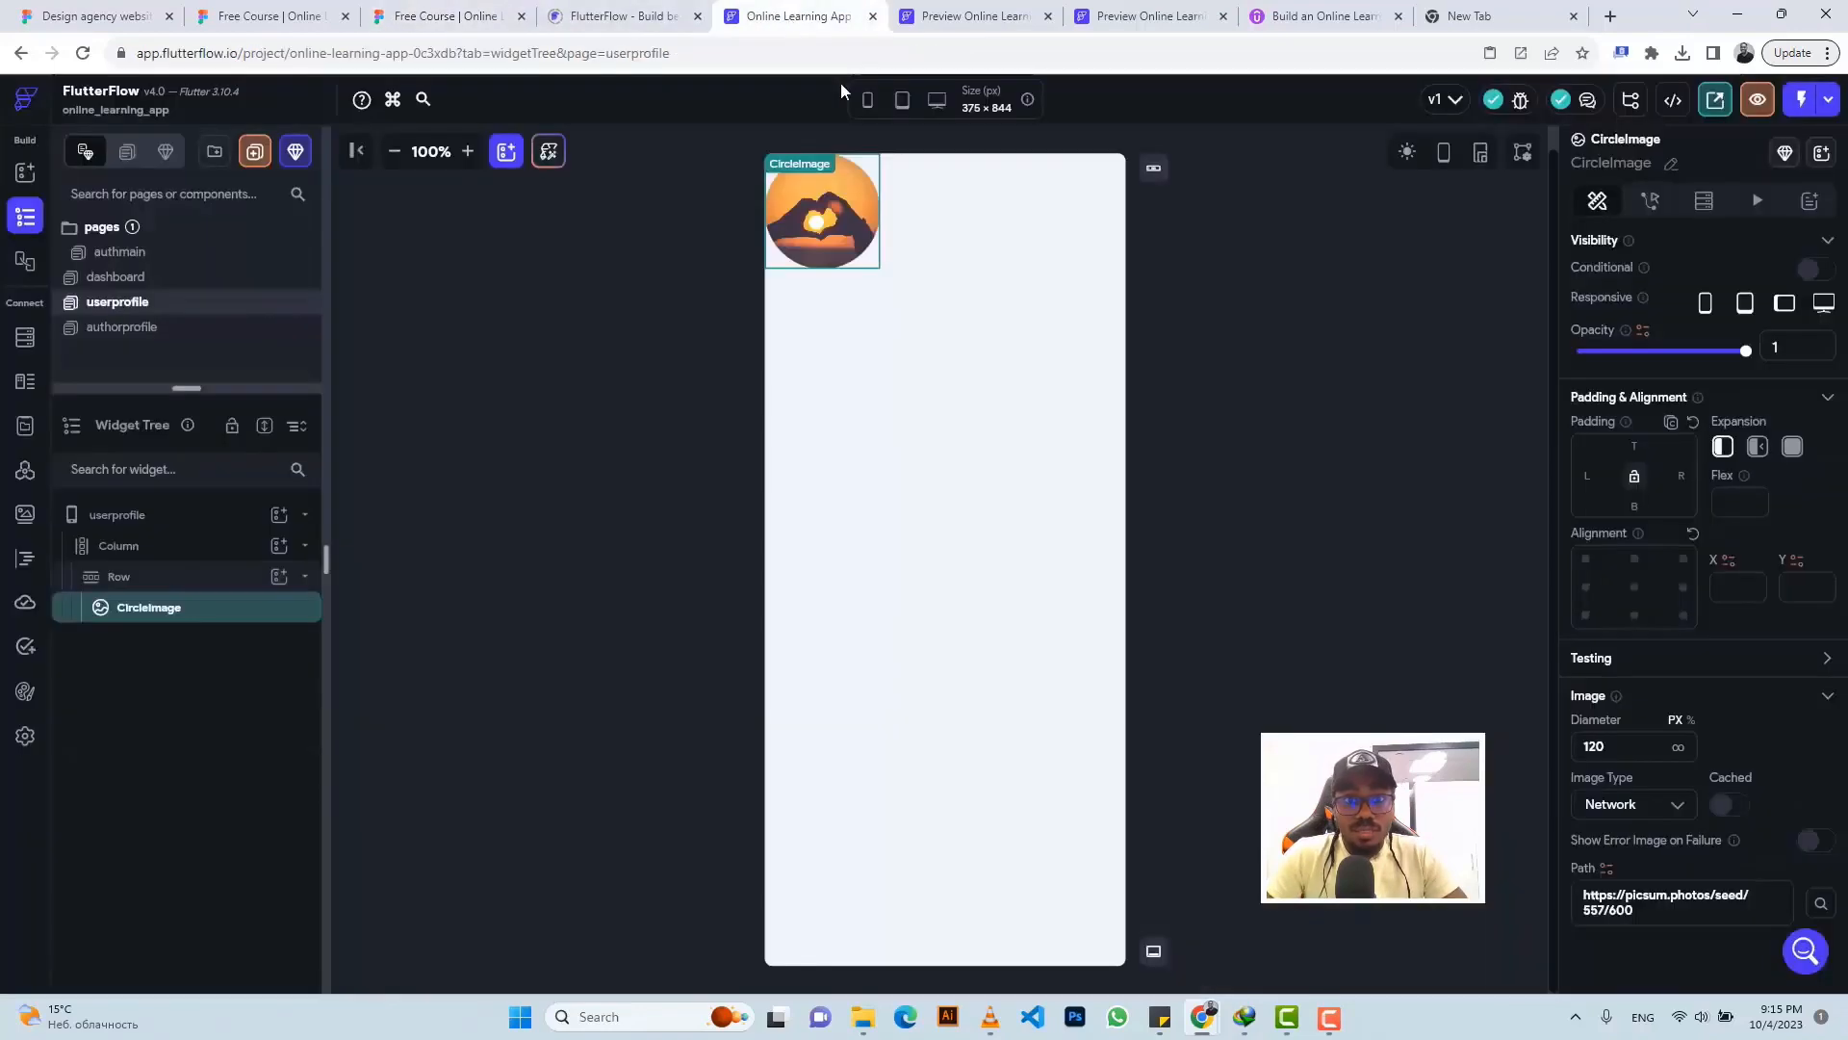
{"action": "double_click", "coordinate": [1621, 745]}
{"action": "type", "text": "242"}
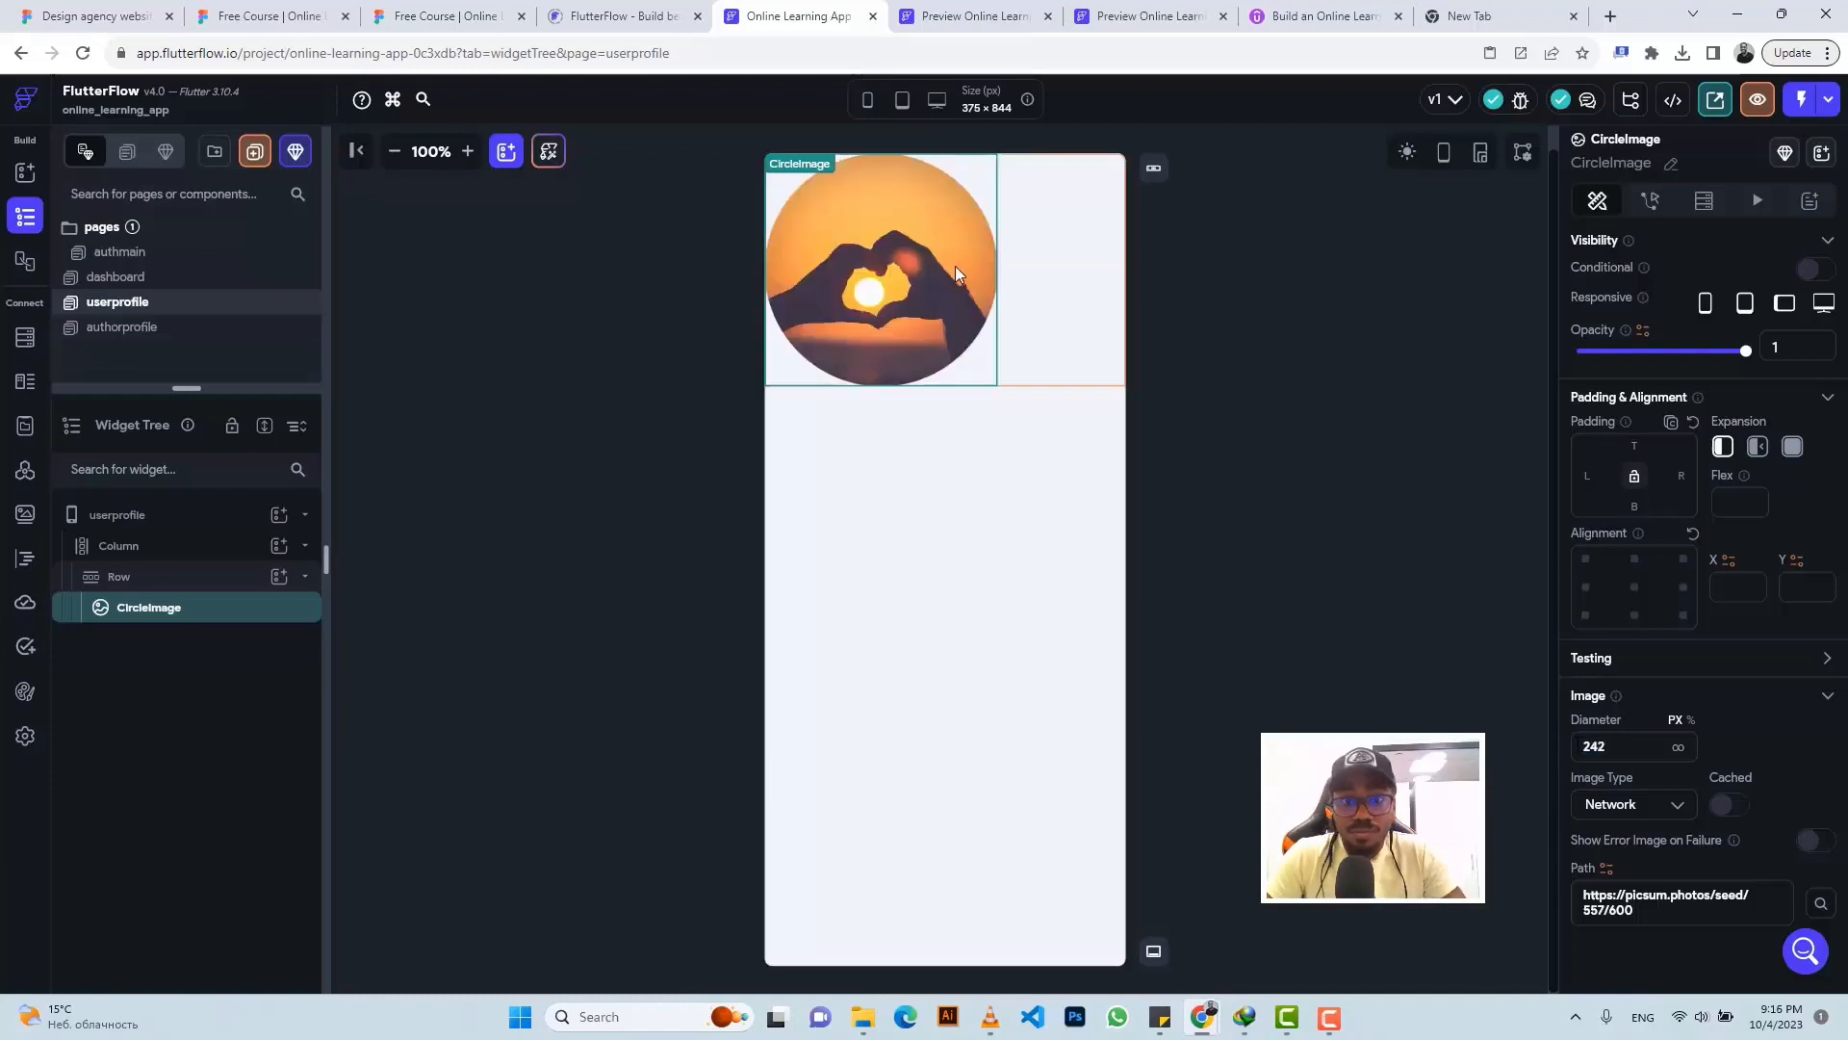
{"action": "left_click", "coordinate": [1092, 292]}
{"action": "left_click", "coordinate": [1623, 804]}
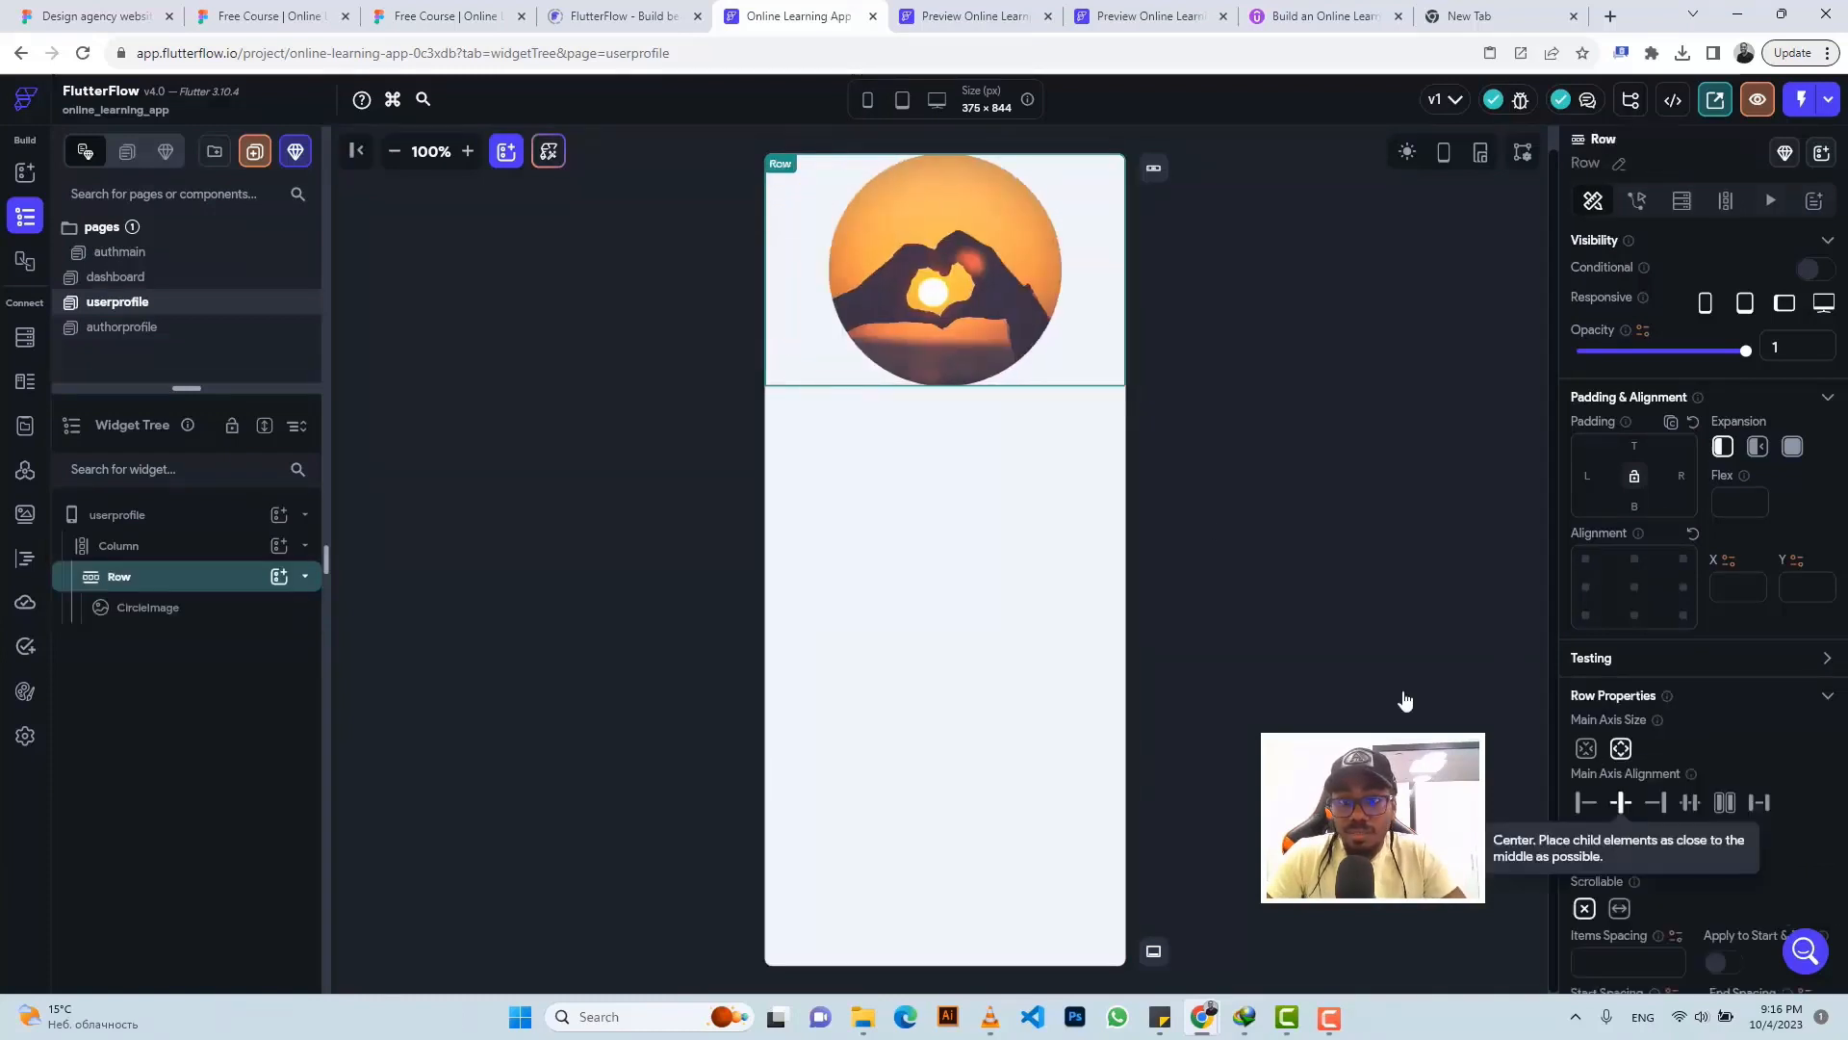
{"action": "left_click", "coordinate": [983, 263]}
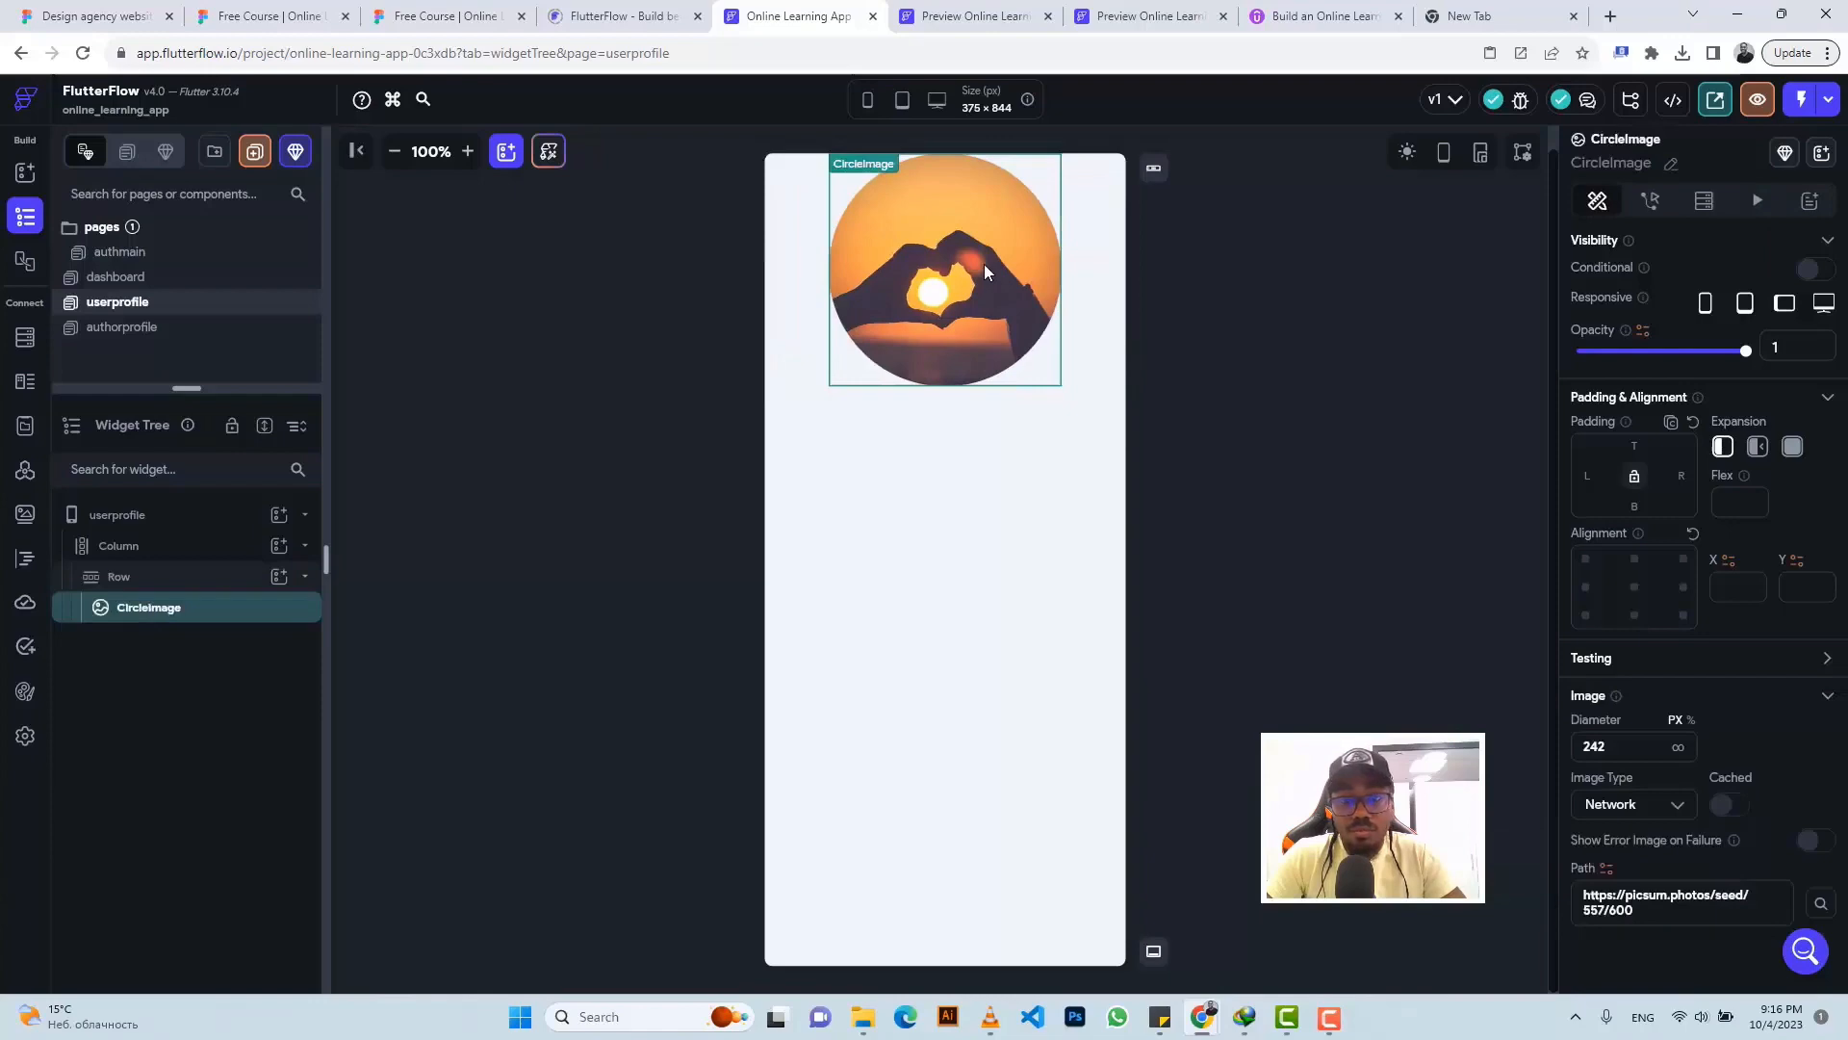
{"action": "right_click", "coordinate": [984, 264]}
{"action": "left_click", "coordinate": [1038, 369]}
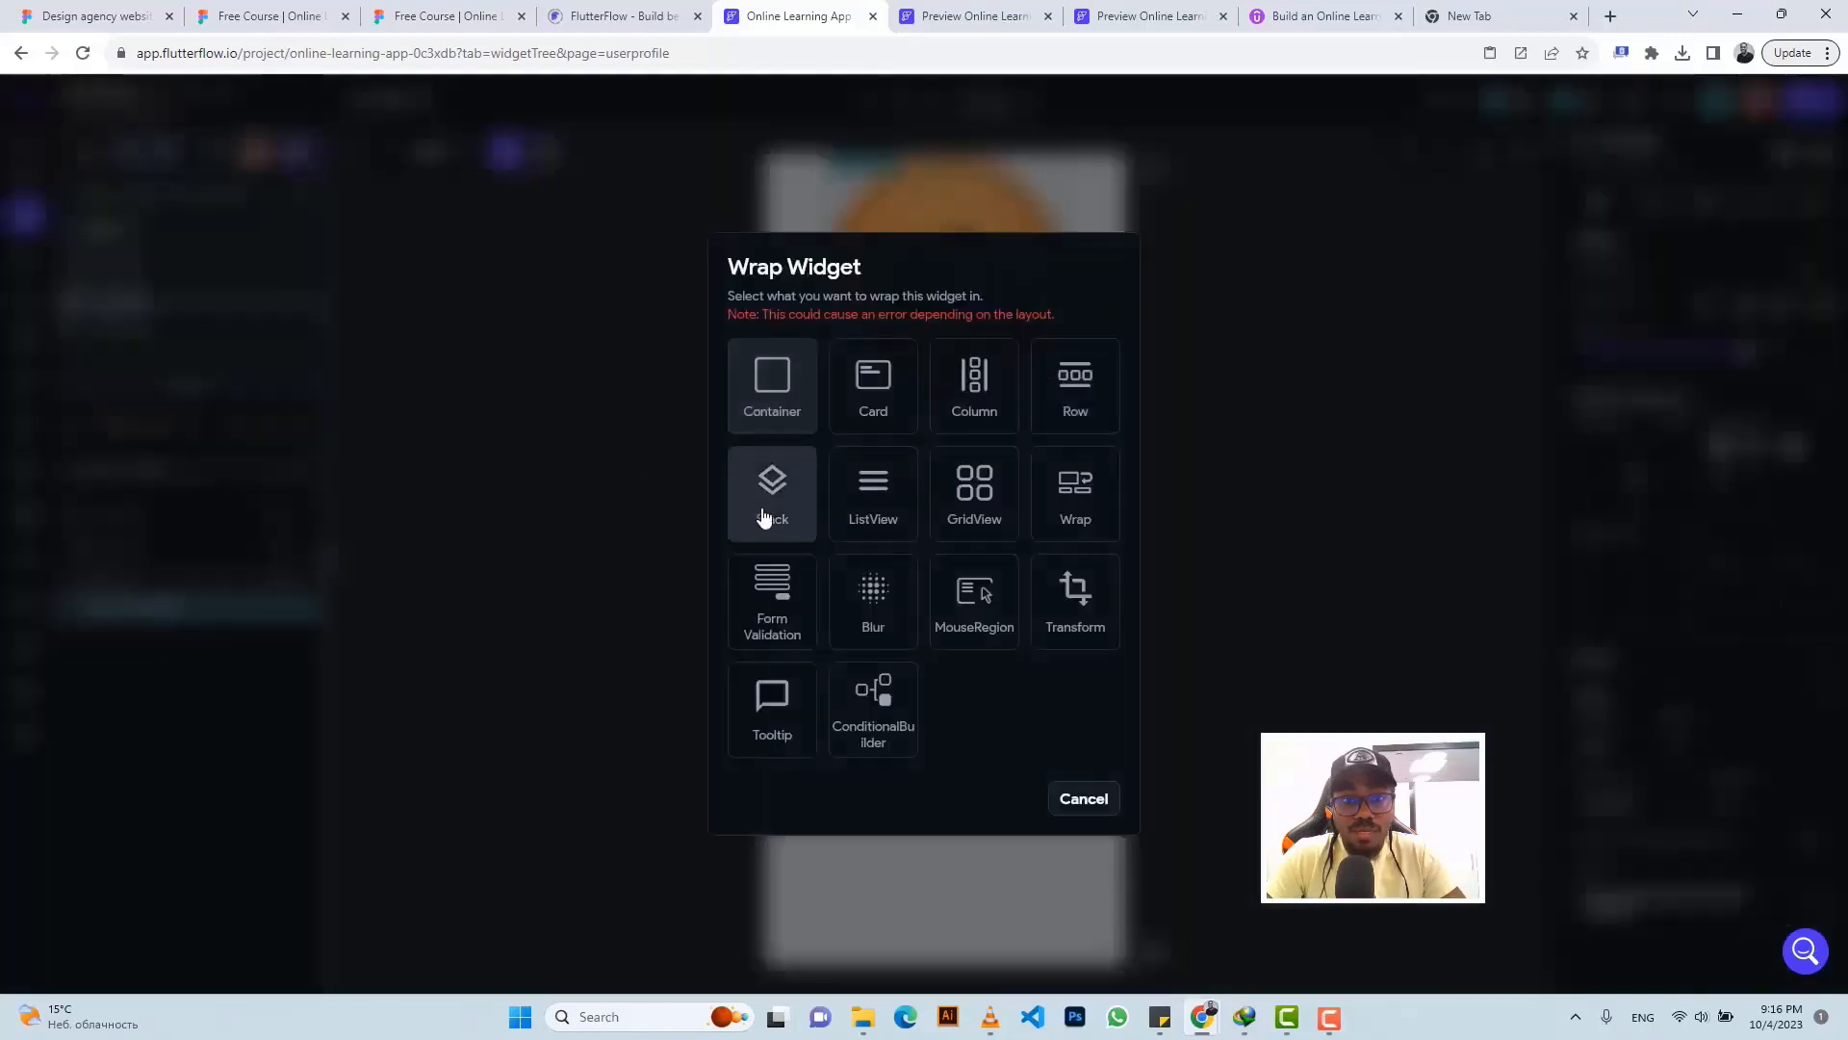
- Wrap the circle image in a Stack and check the edit badge's size in Figma
{"action": "left_click", "coordinate": [764, 517]}
{"action": "left_click", "coordinate": [438, 15]}
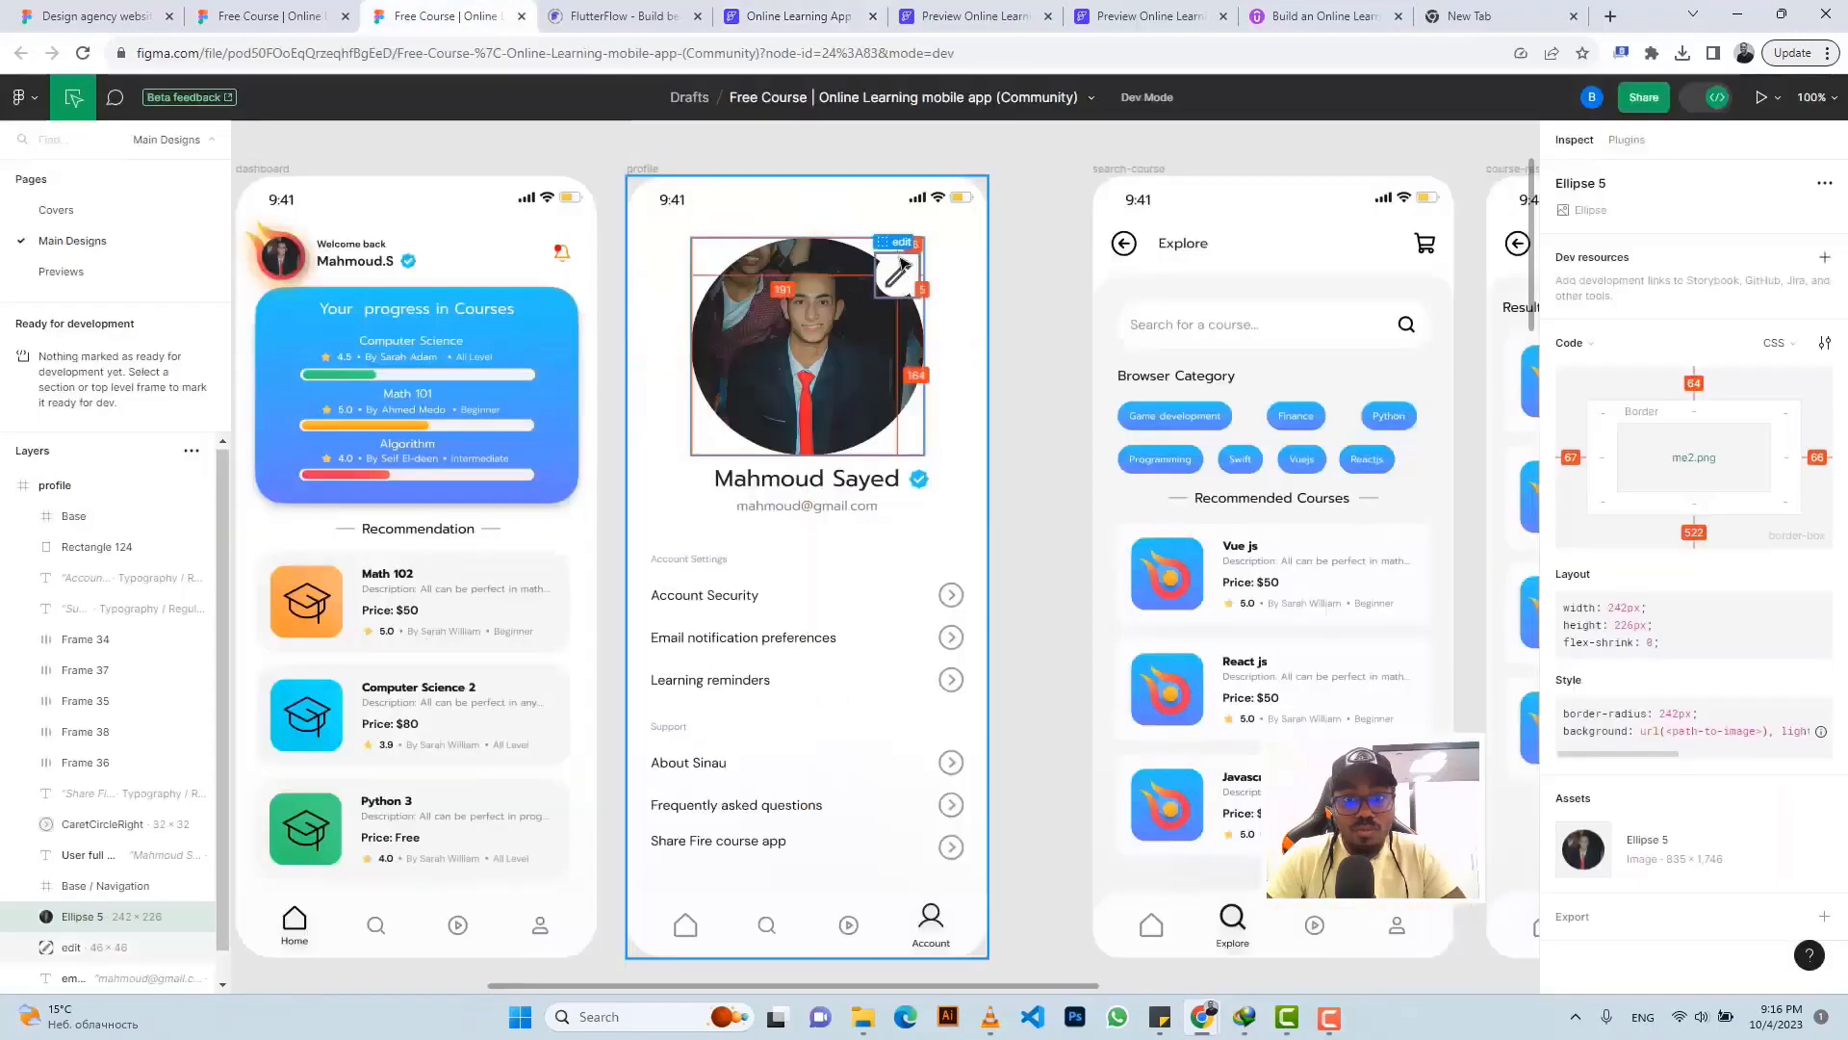
{"action": "left_click", "coordinate": [895, 274]}
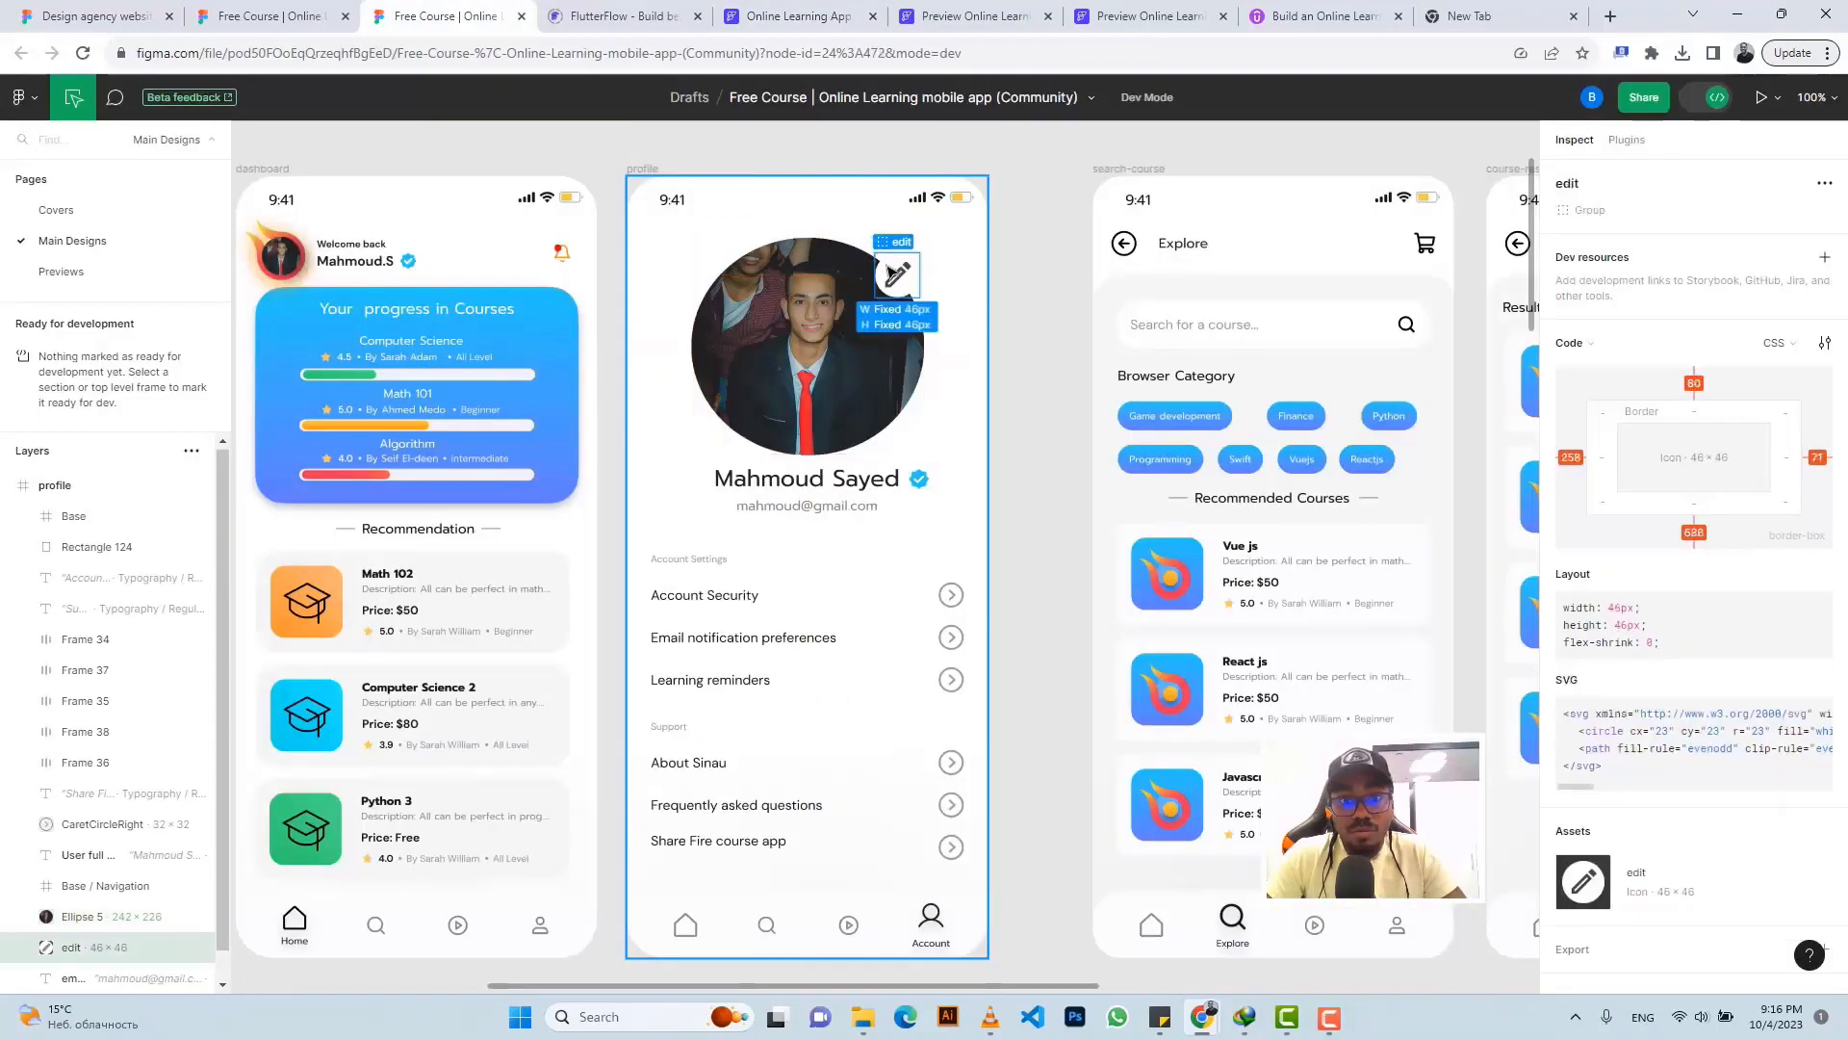
{"action": "left_click", "coordinate": [789, 16]}
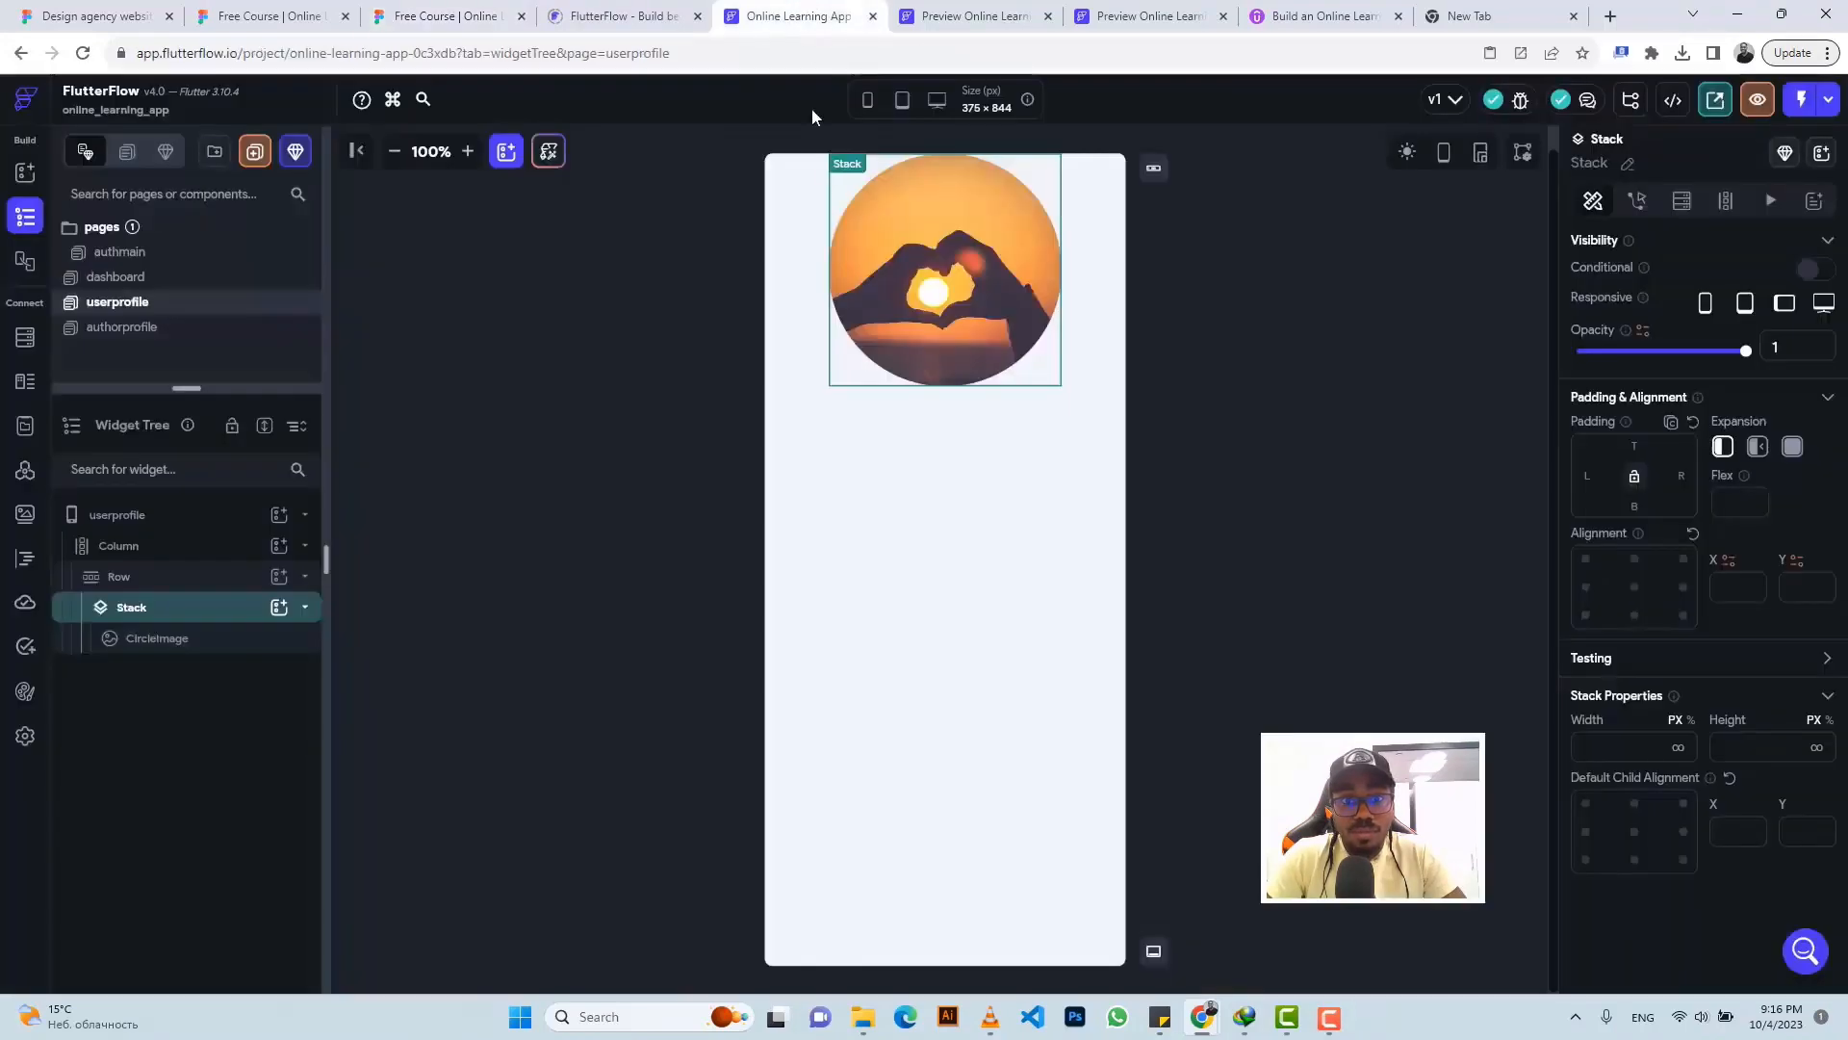
- Add a circular Container with diameter 46 to the Stack
{"action": "left_click", "coordinate": [278, 607]}
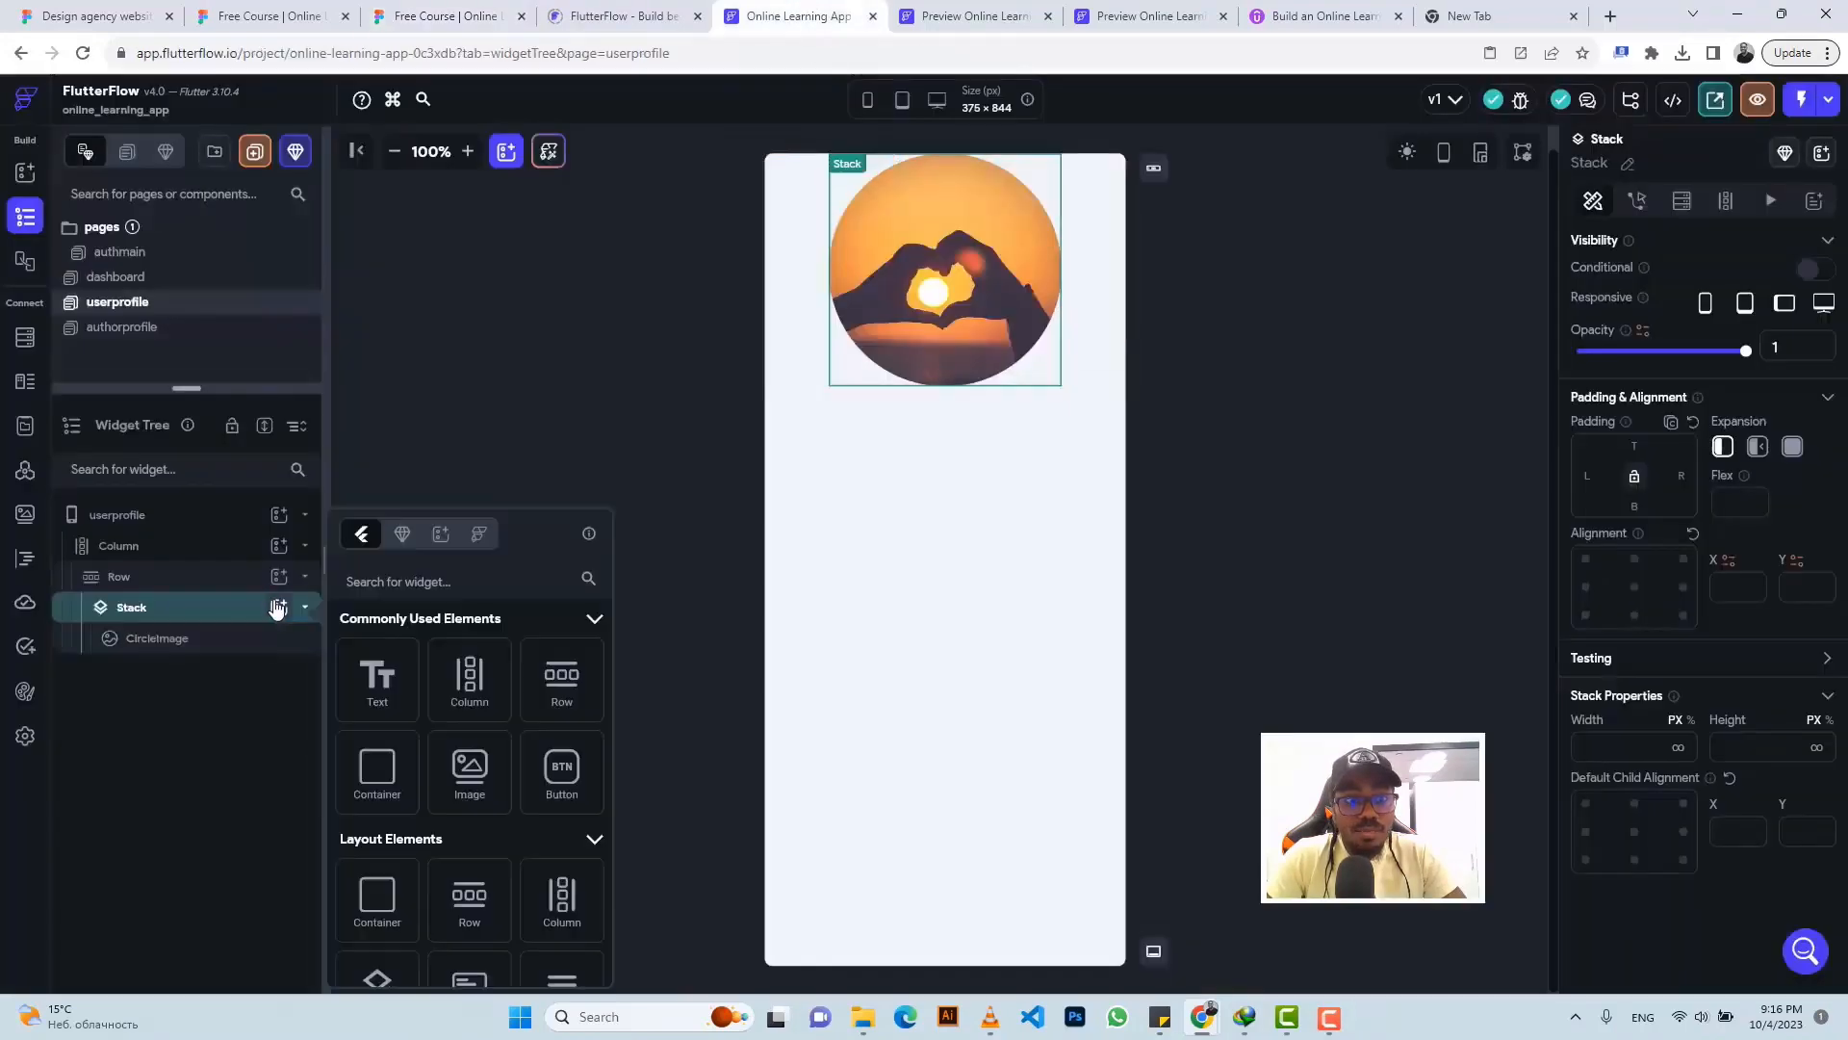
{"action": "left_click", "coordinate": [388, 780]}
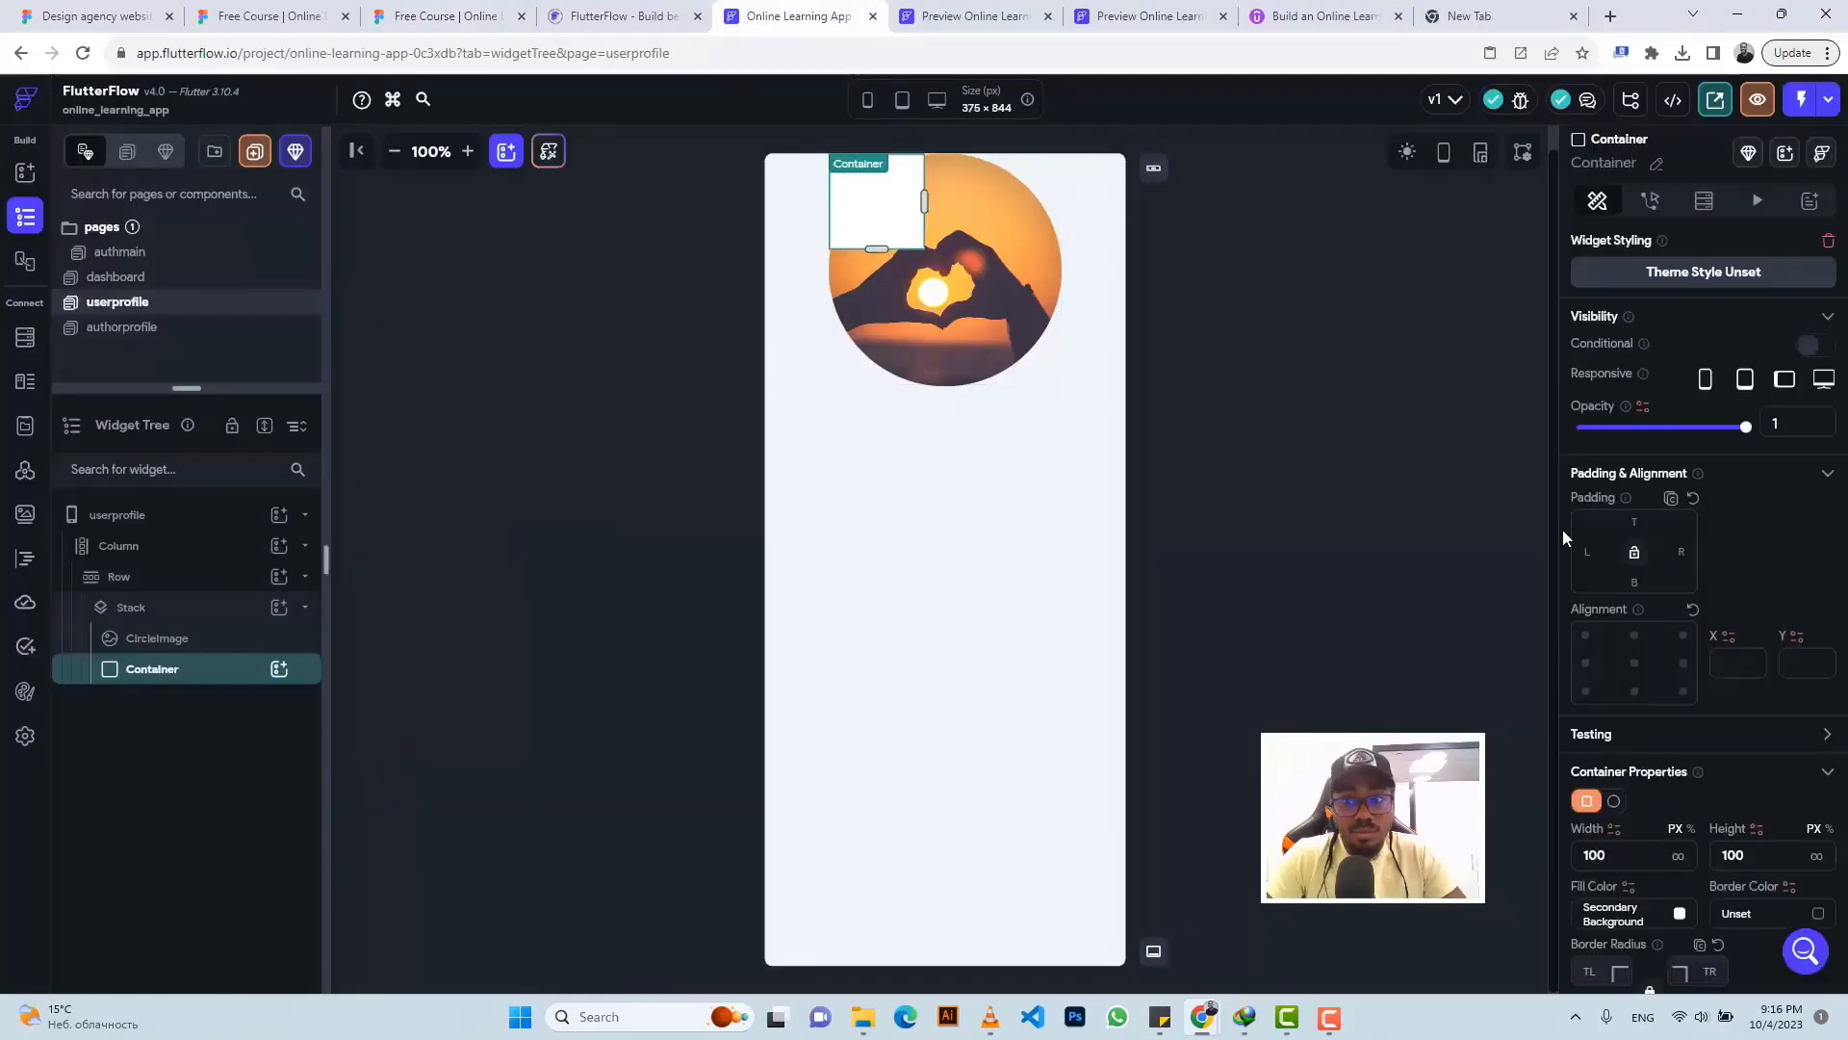
{"action": "left_click", "coordinate": [1615, 802]}
{"action": "left_click", "coordinate": [1636, 855]}
{"action": "key", "text": "BackSpace"}
{"action": "key", "text": "BackSpace"}
{"action": "key", "text": "BackSpace"}
{"action": "type", "text": "46"}
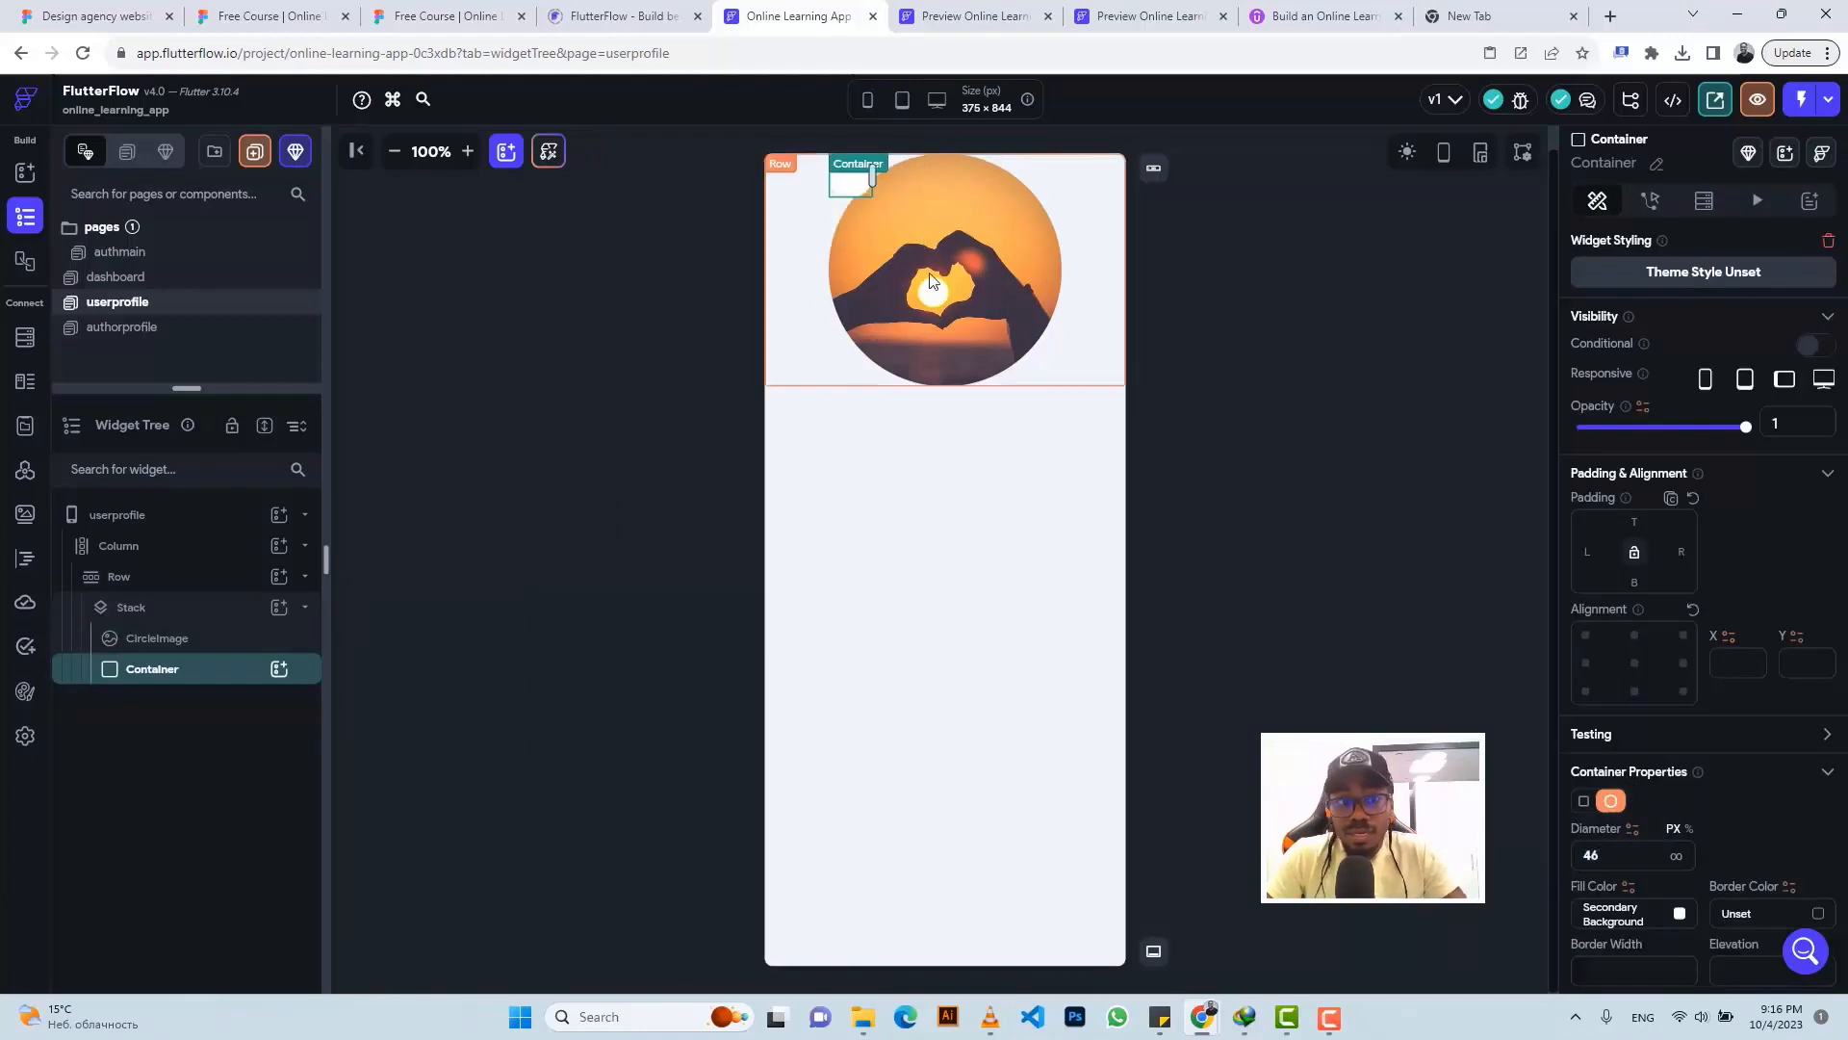
{"action": "left_click", "coordinate": [279, 670]}
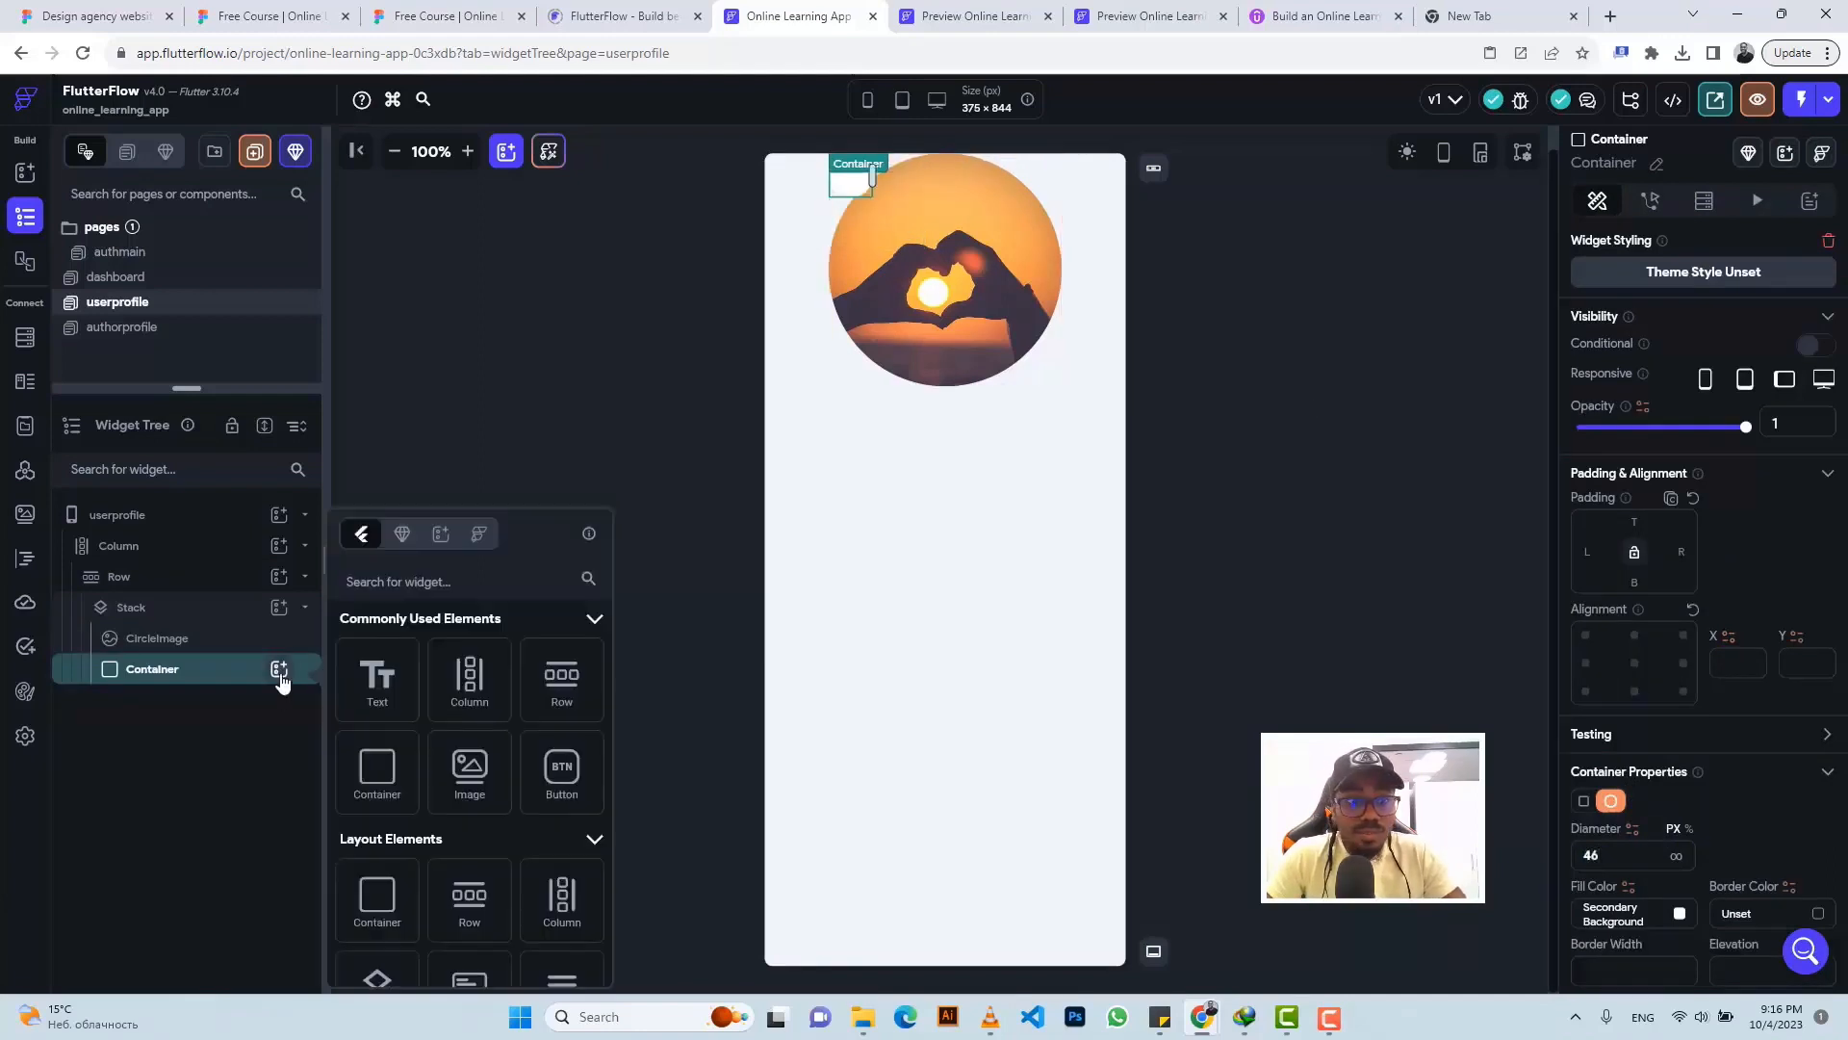
- Add a Column with an Icon to the badge container and choose the edit_outlined icon
{"action": "left_click", "coordinate": [471, 679]}
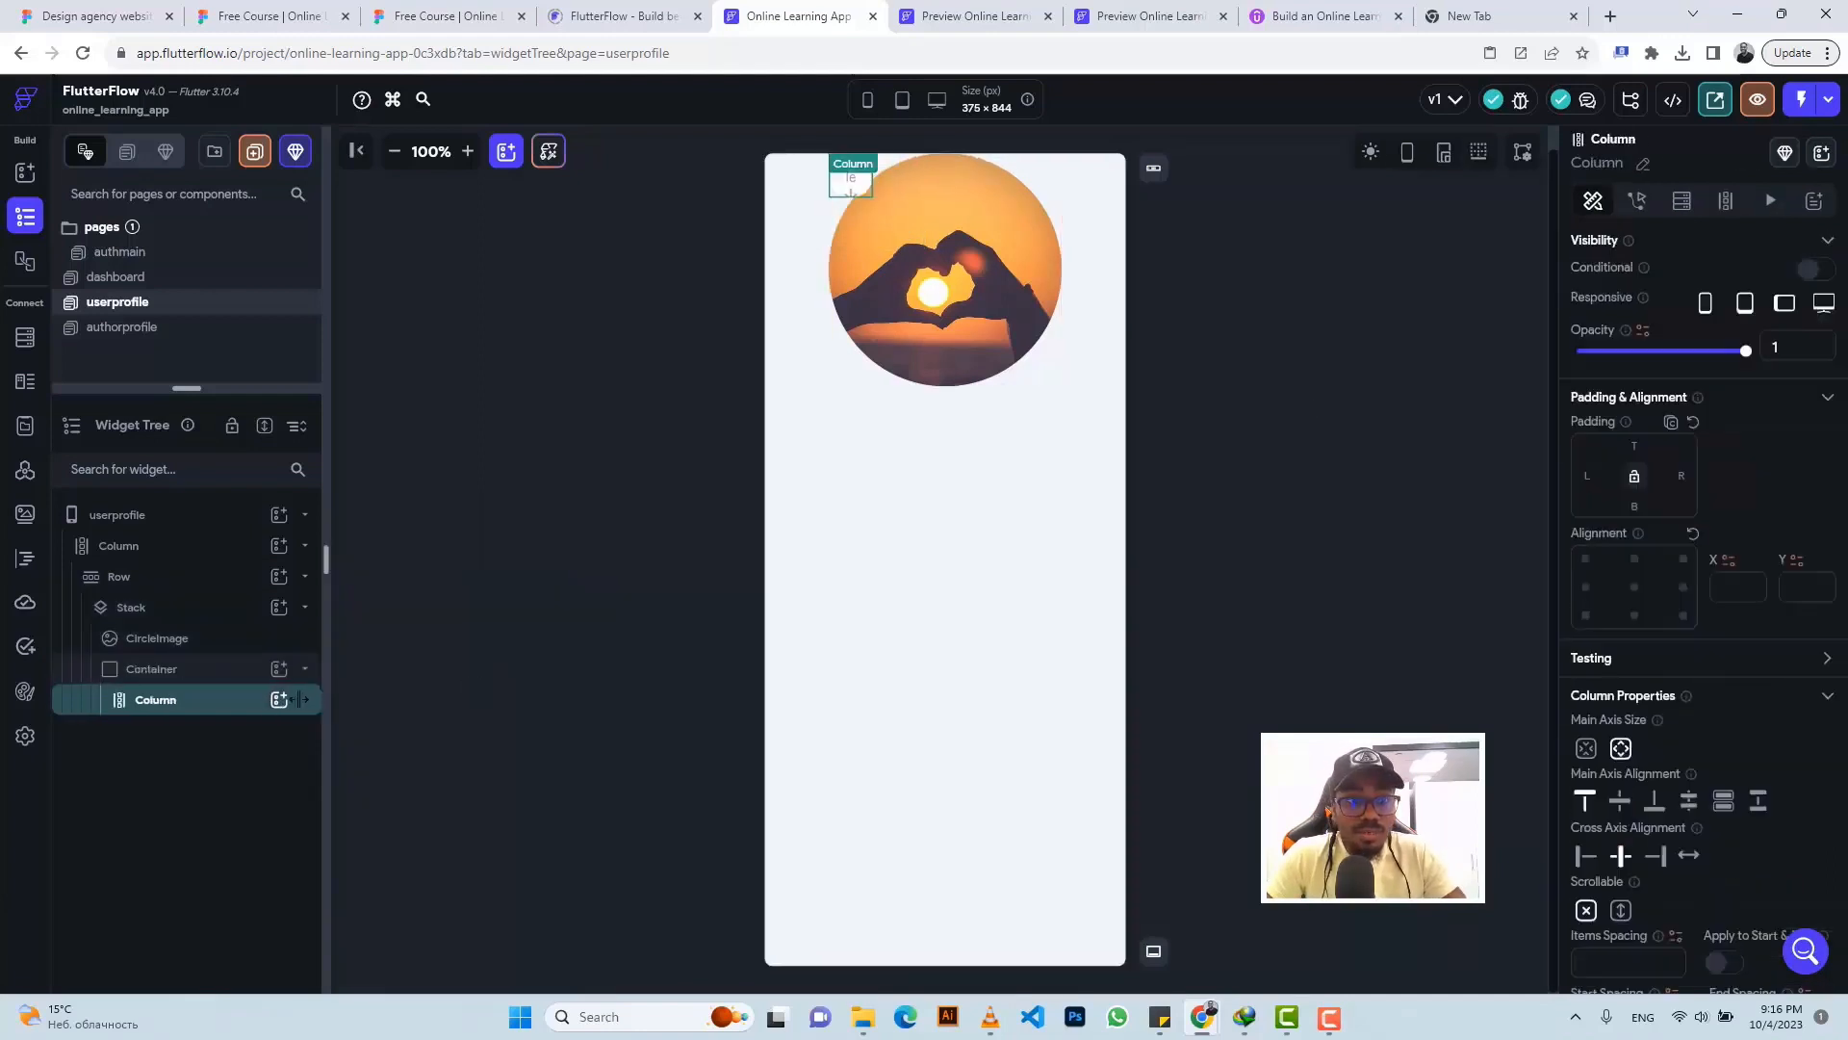
{"action": "left_click", "coordinate": [281, 701]}
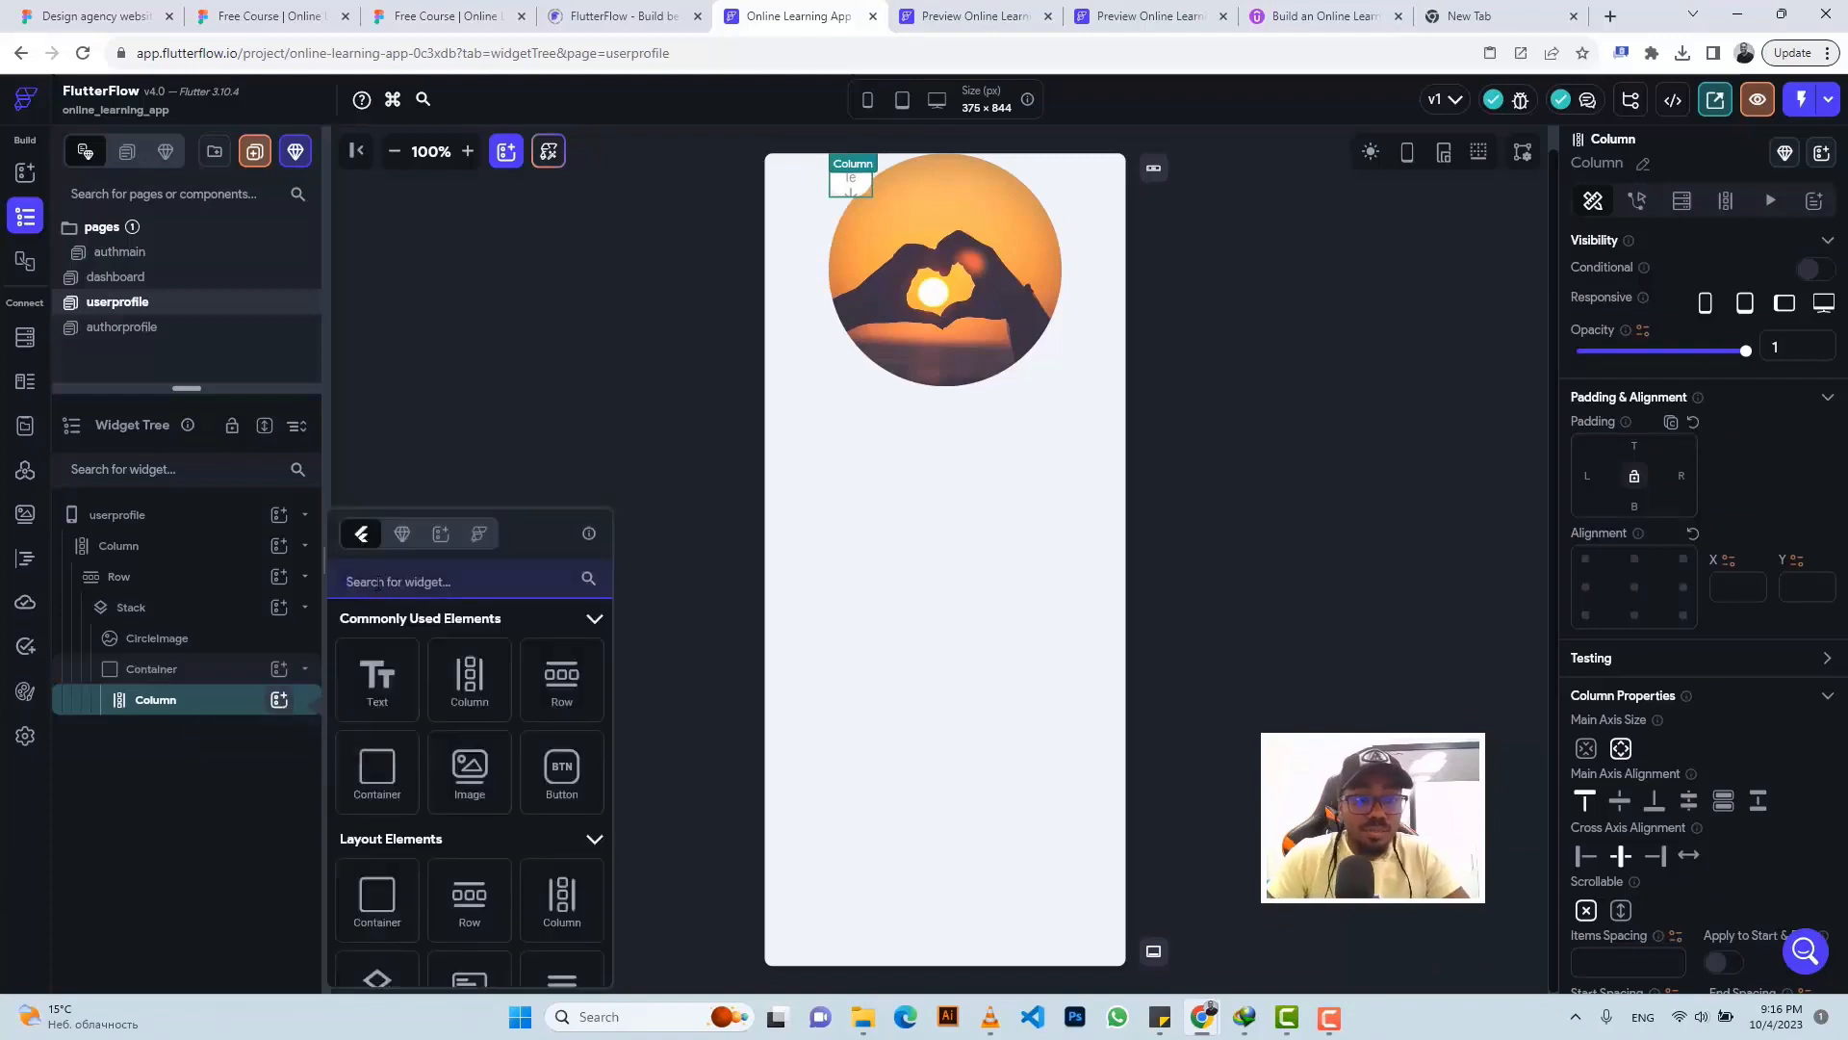
{"action": "type", "text": "Icon"}
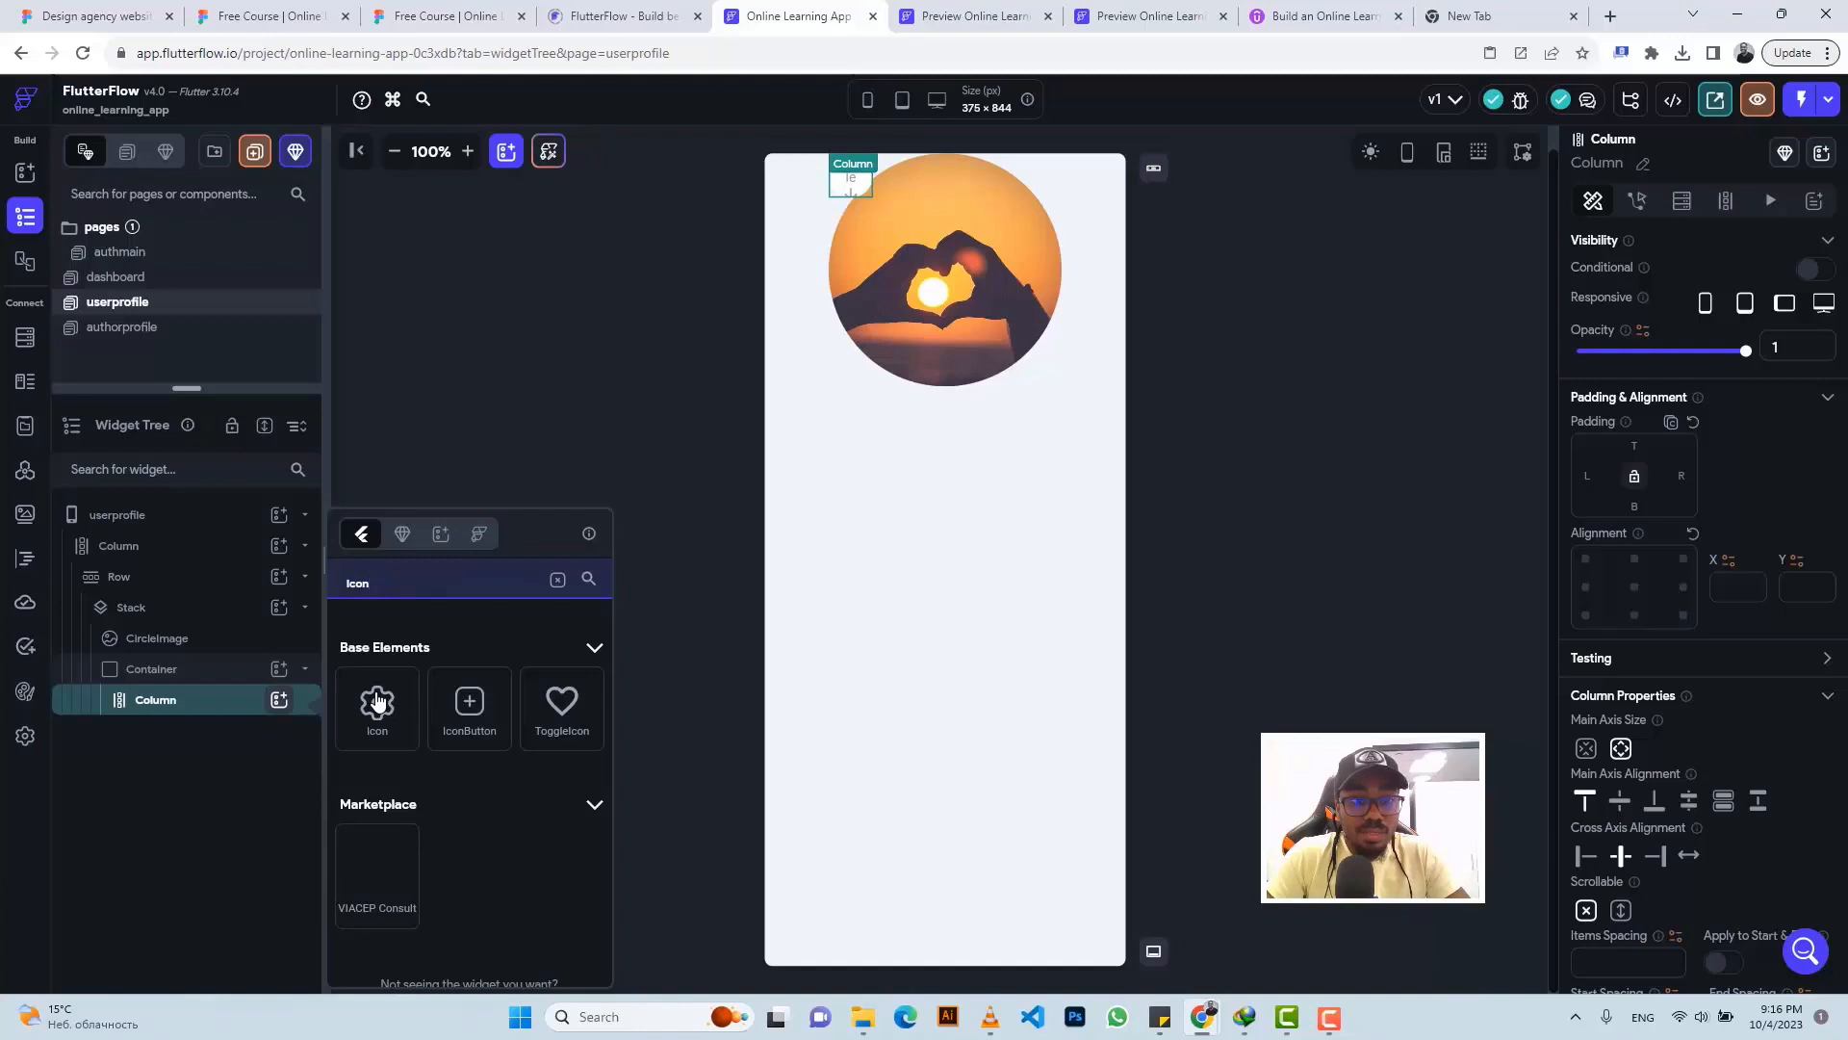
{"action": "left_click", "coordinate": [378, 702]}
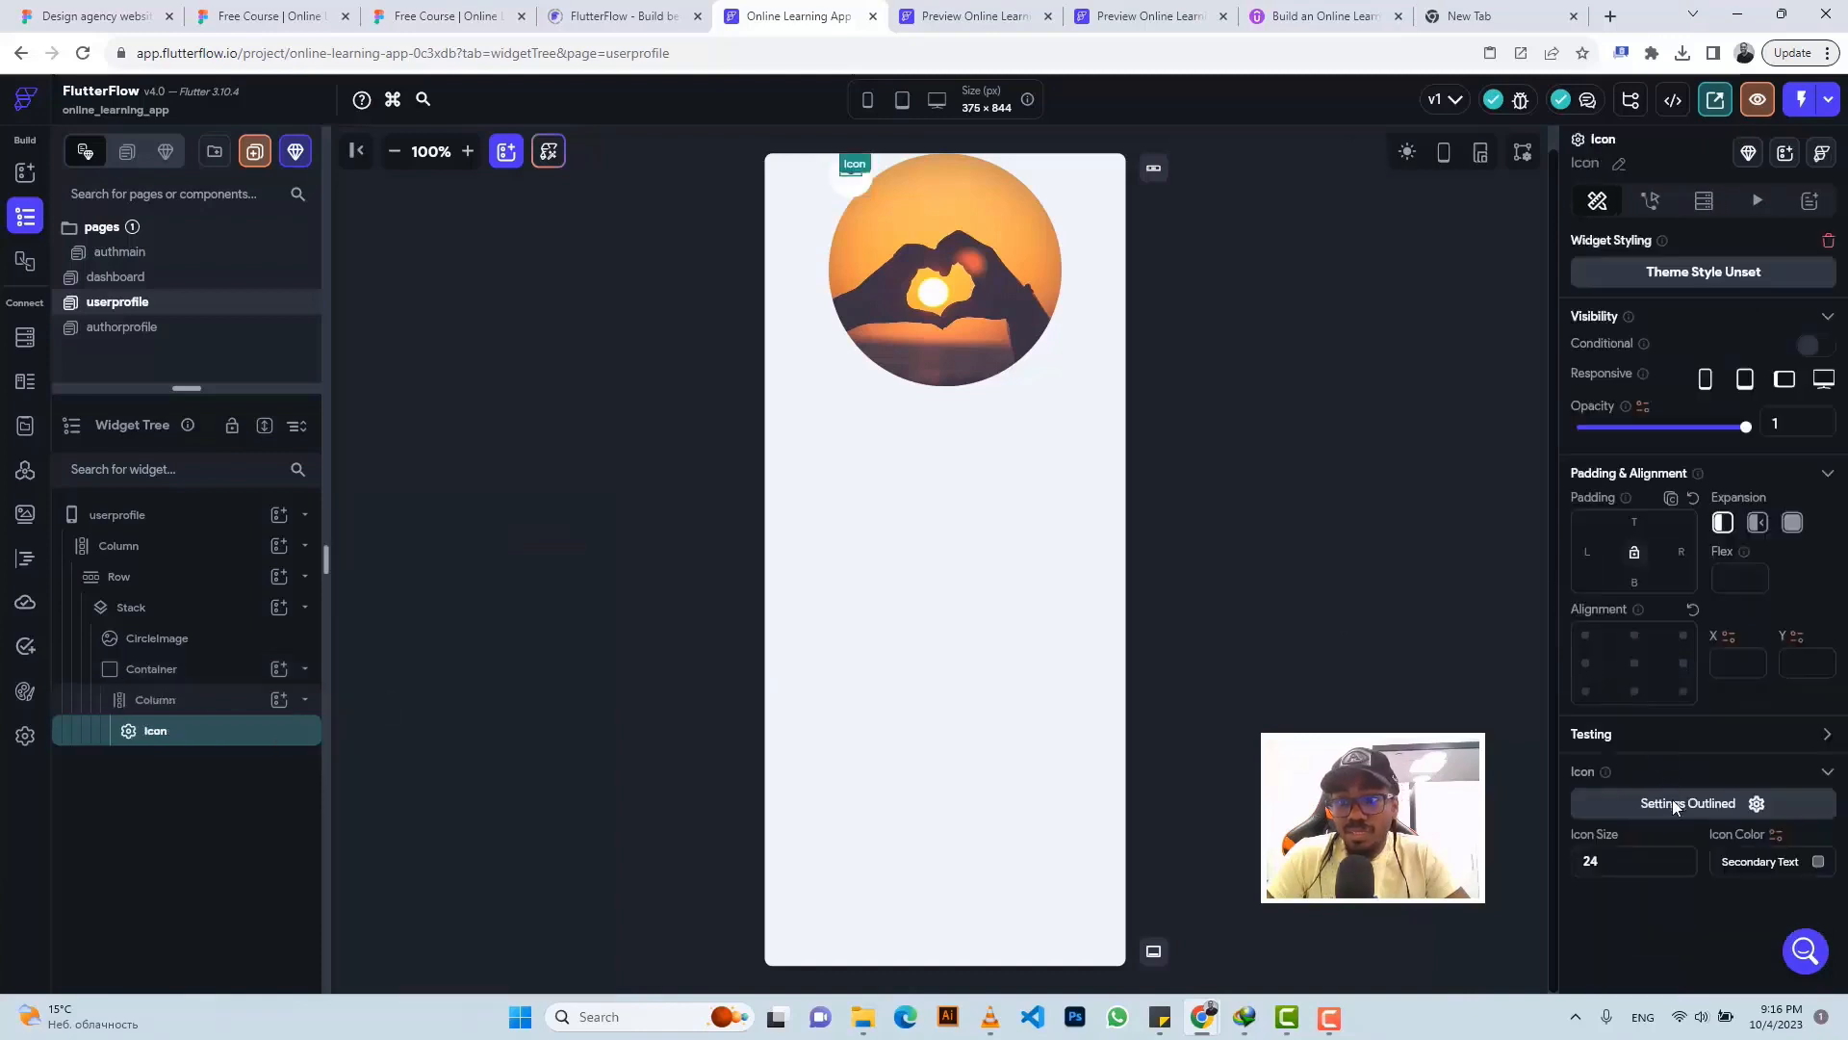
{"action": "left_click", "coordinate": [1675, 802]}
{"action": "type", "text": "Icon"}
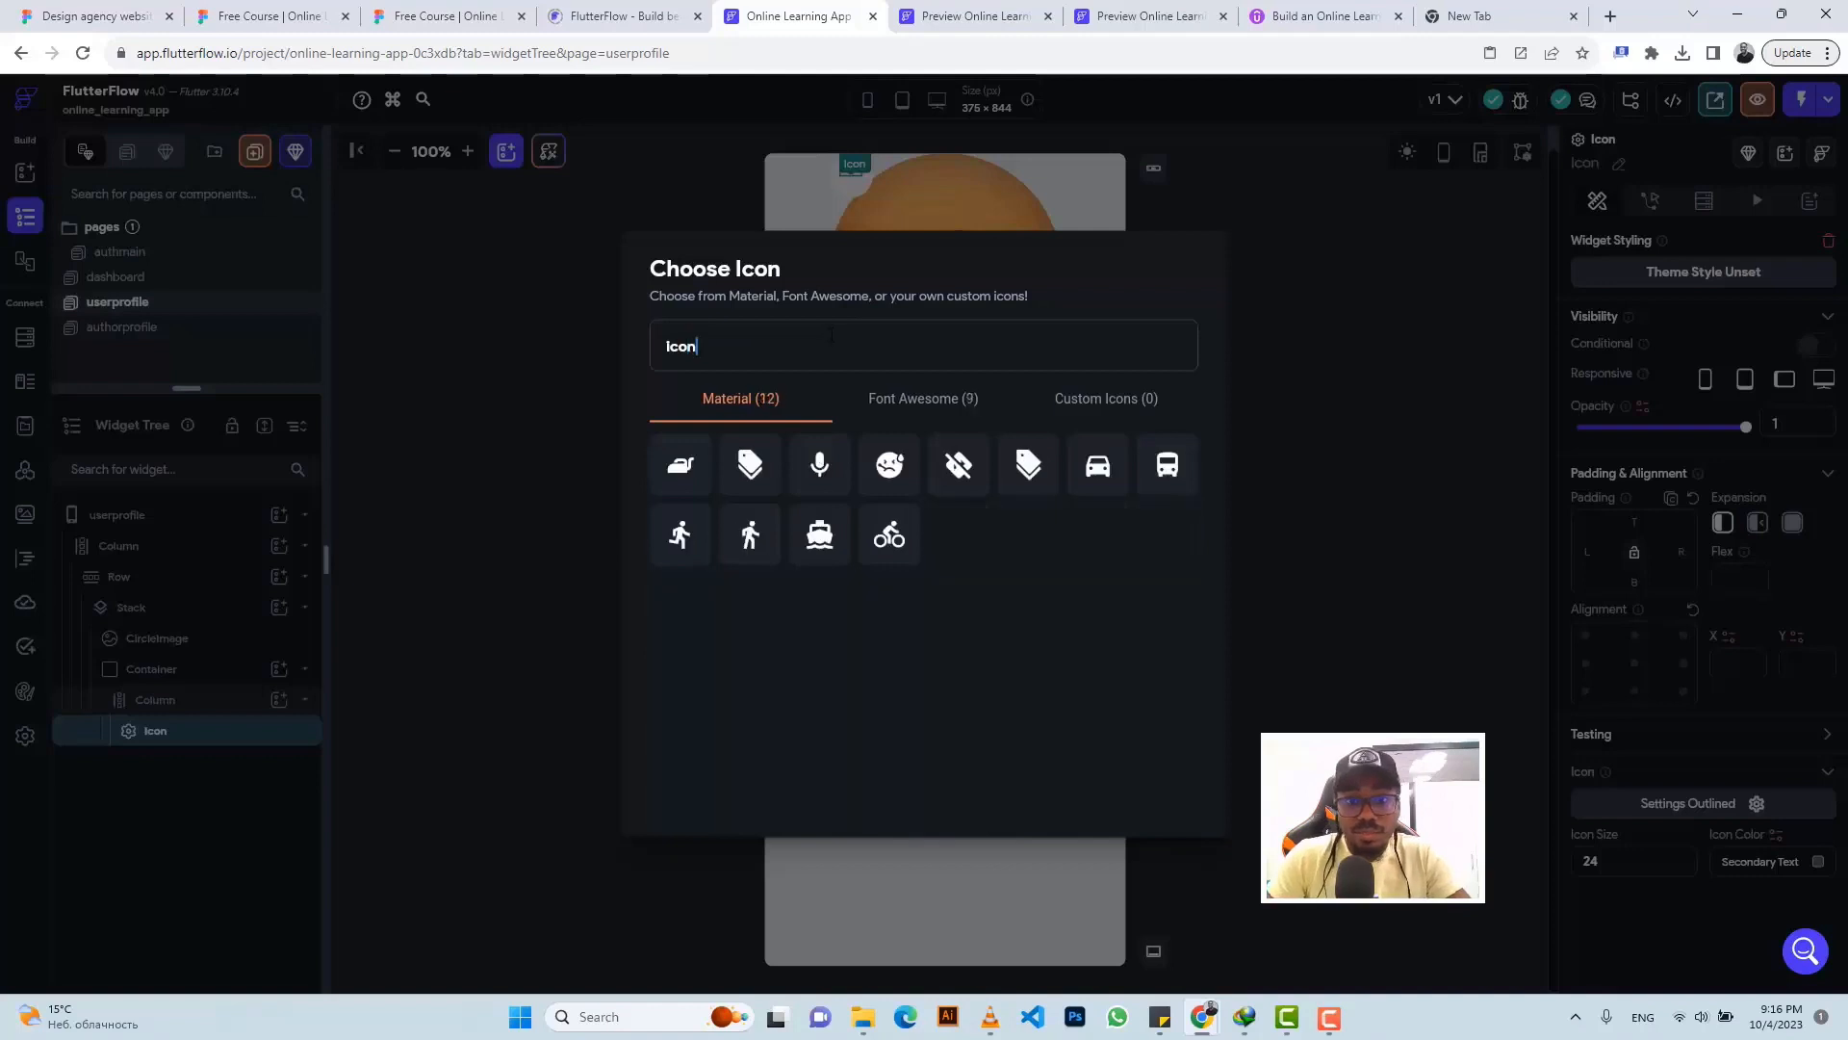
{"action": "key", "text": "ctrl+a"}
{"action": "key", "text": "BackSpace"}
{"action": "type", "text": "edit"}
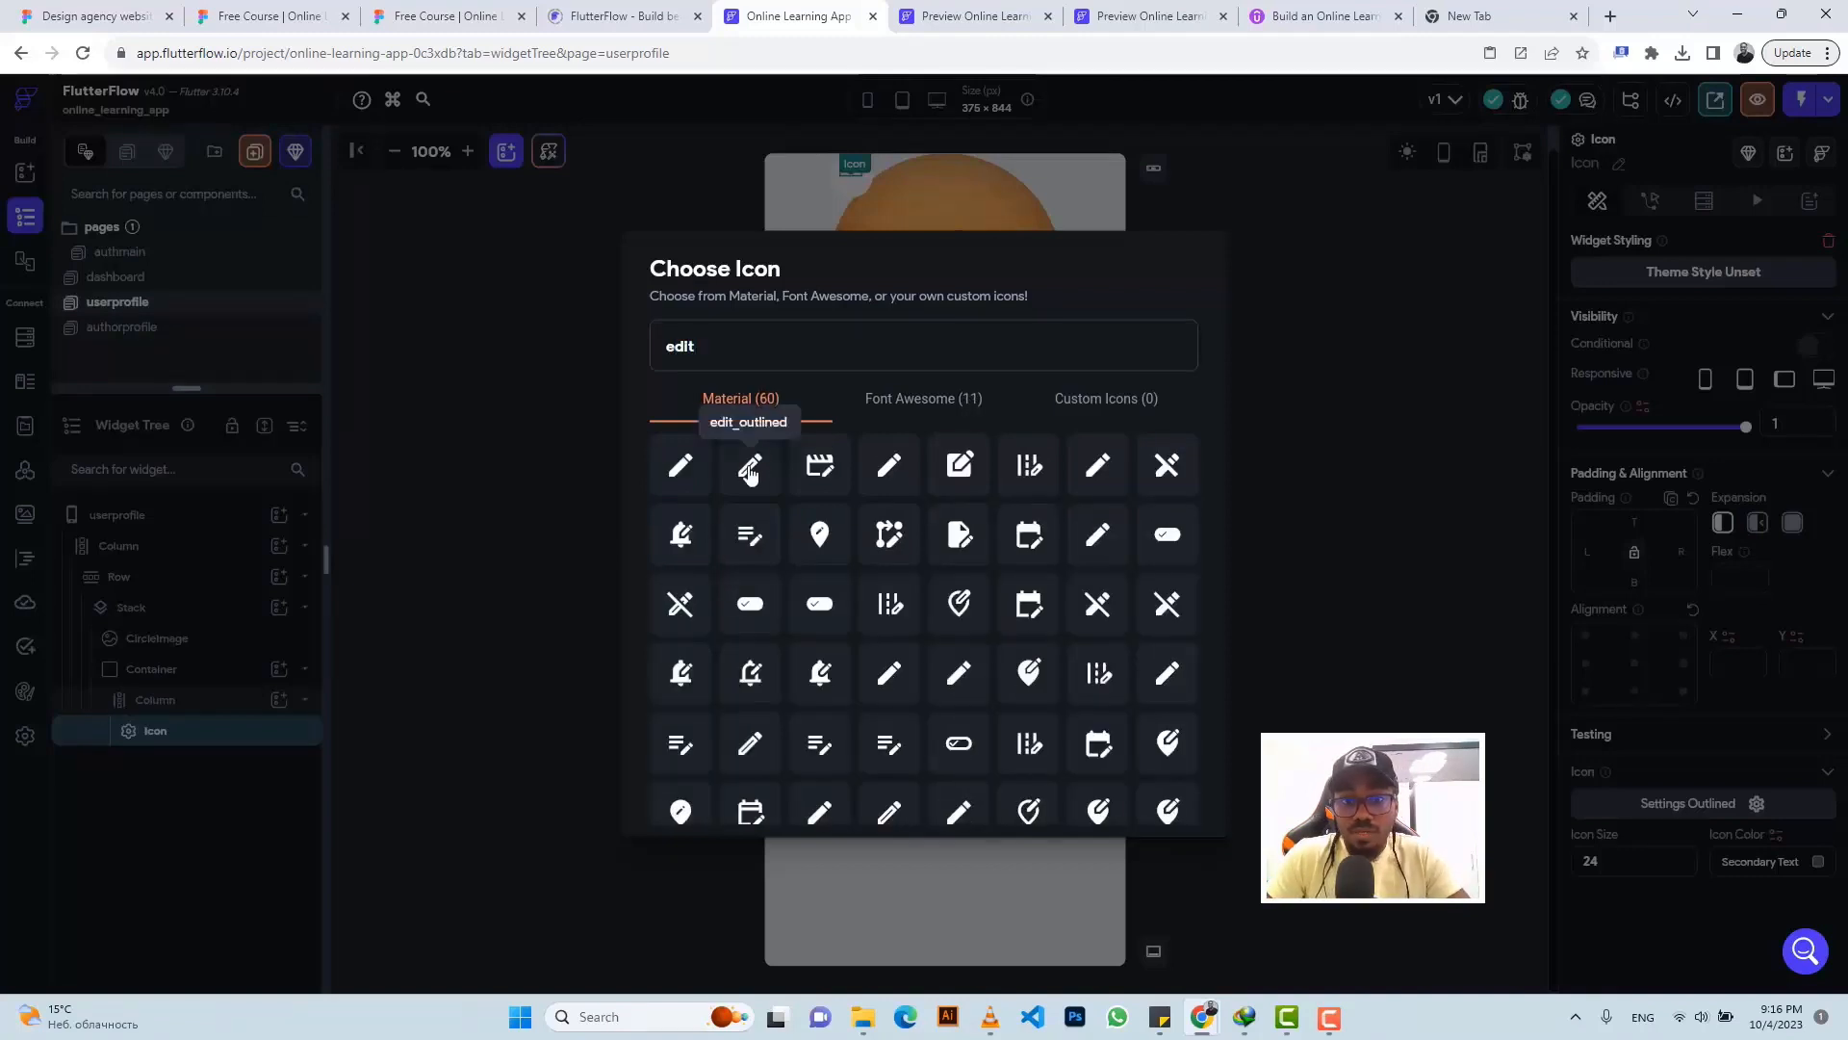
{"action": "left_click", "coordinate": [750, 468]}
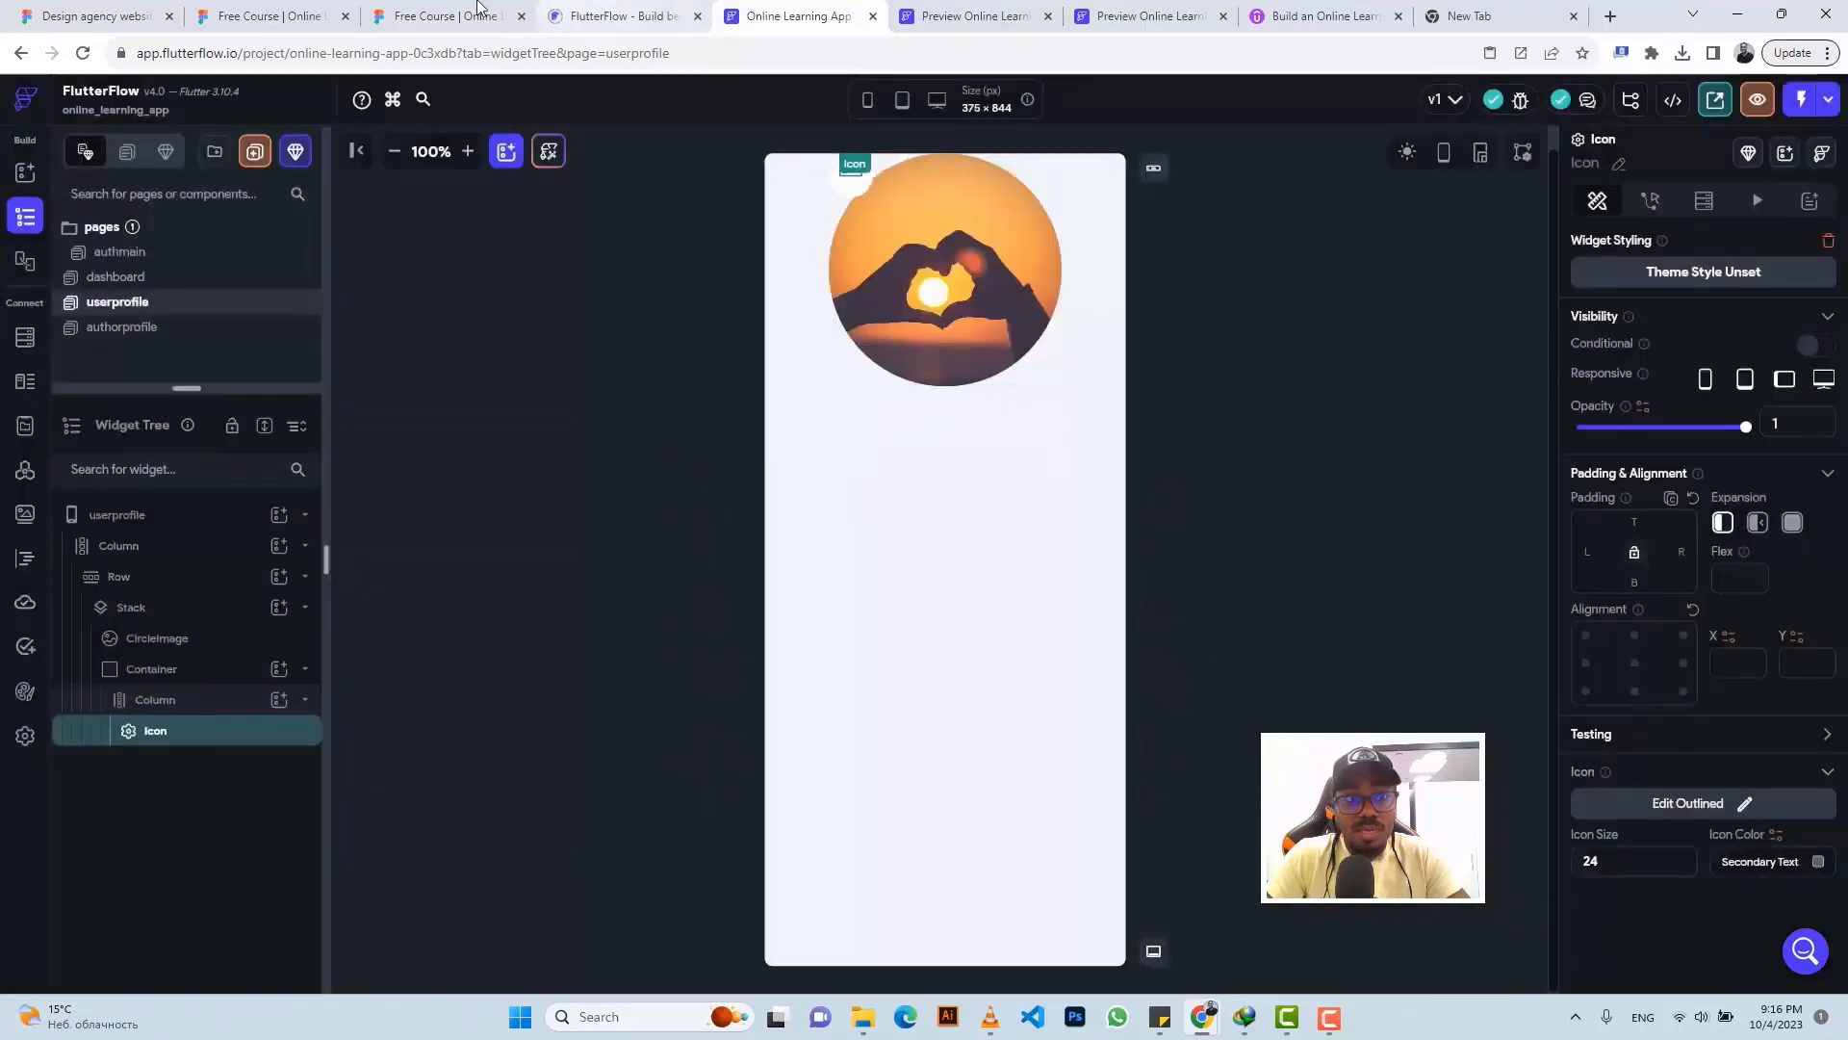
- Set the pencil icon size to 32 and center it within its column
{"action": "left_click", "coordinate": [443, 14]}
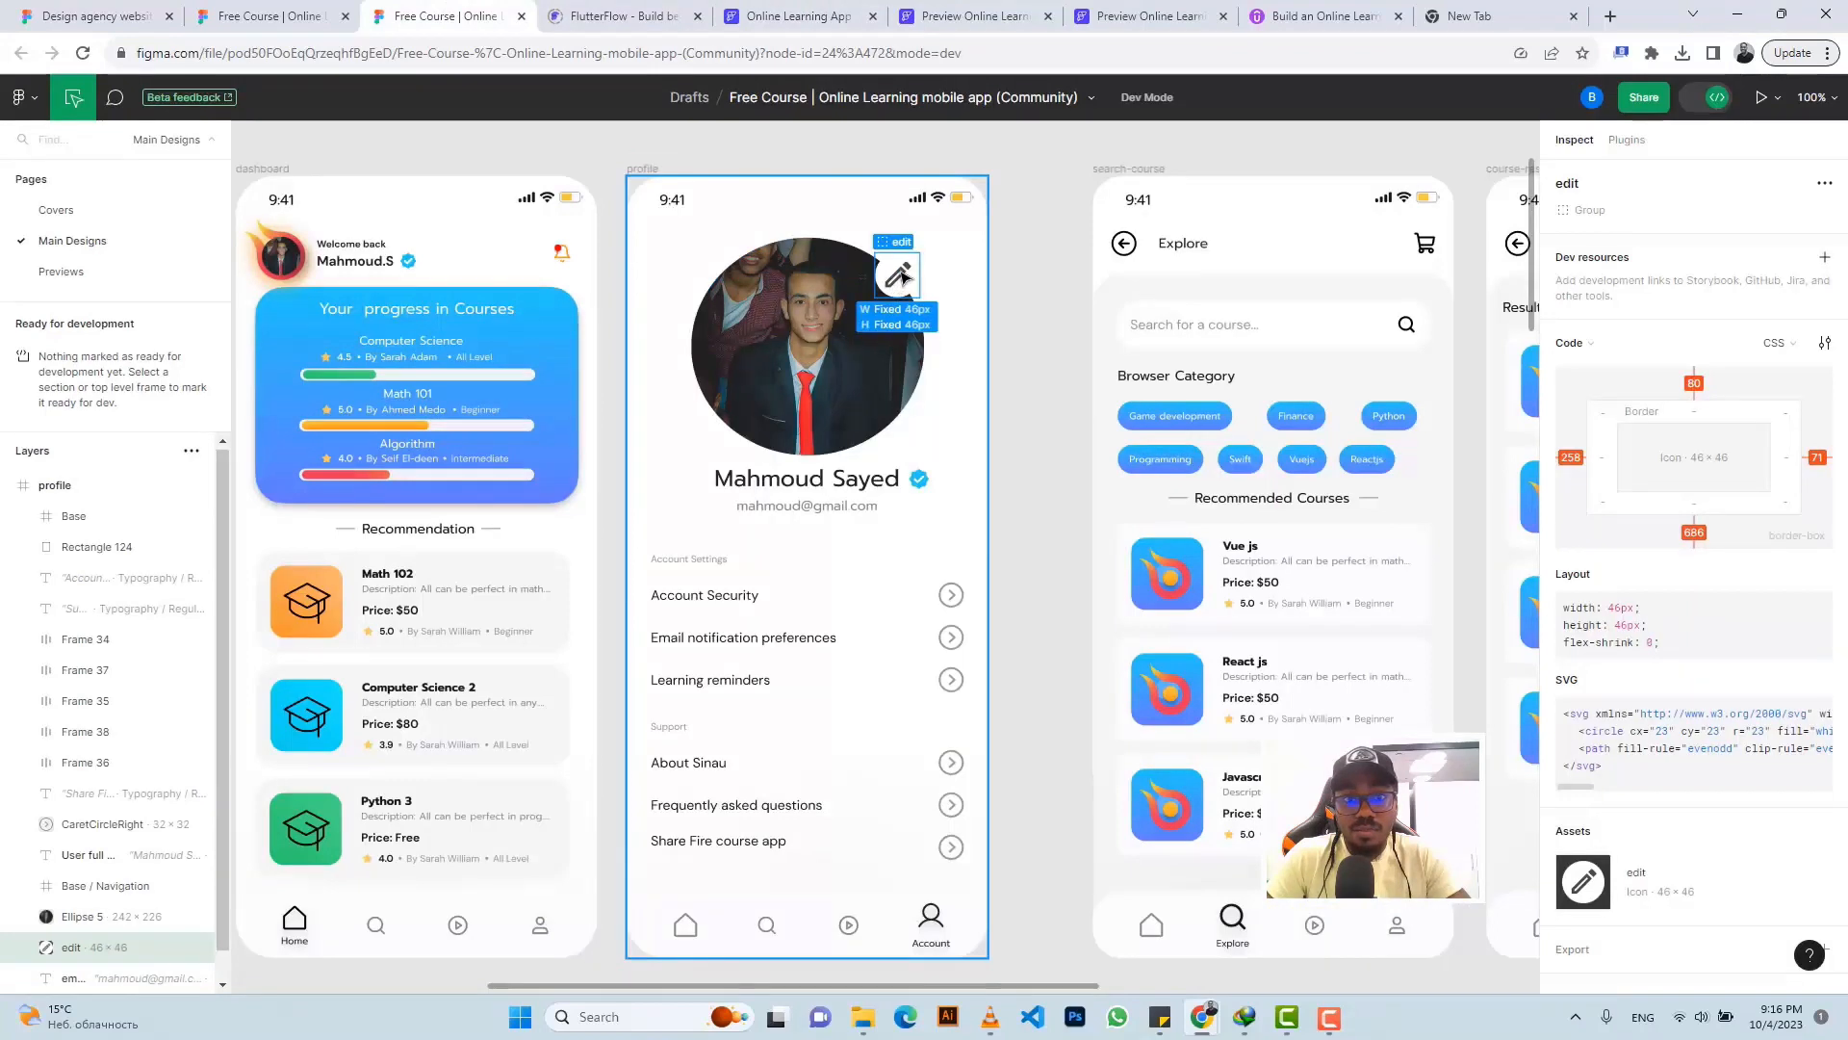
{"action": "left_click", "coordinate": [800, 16]}
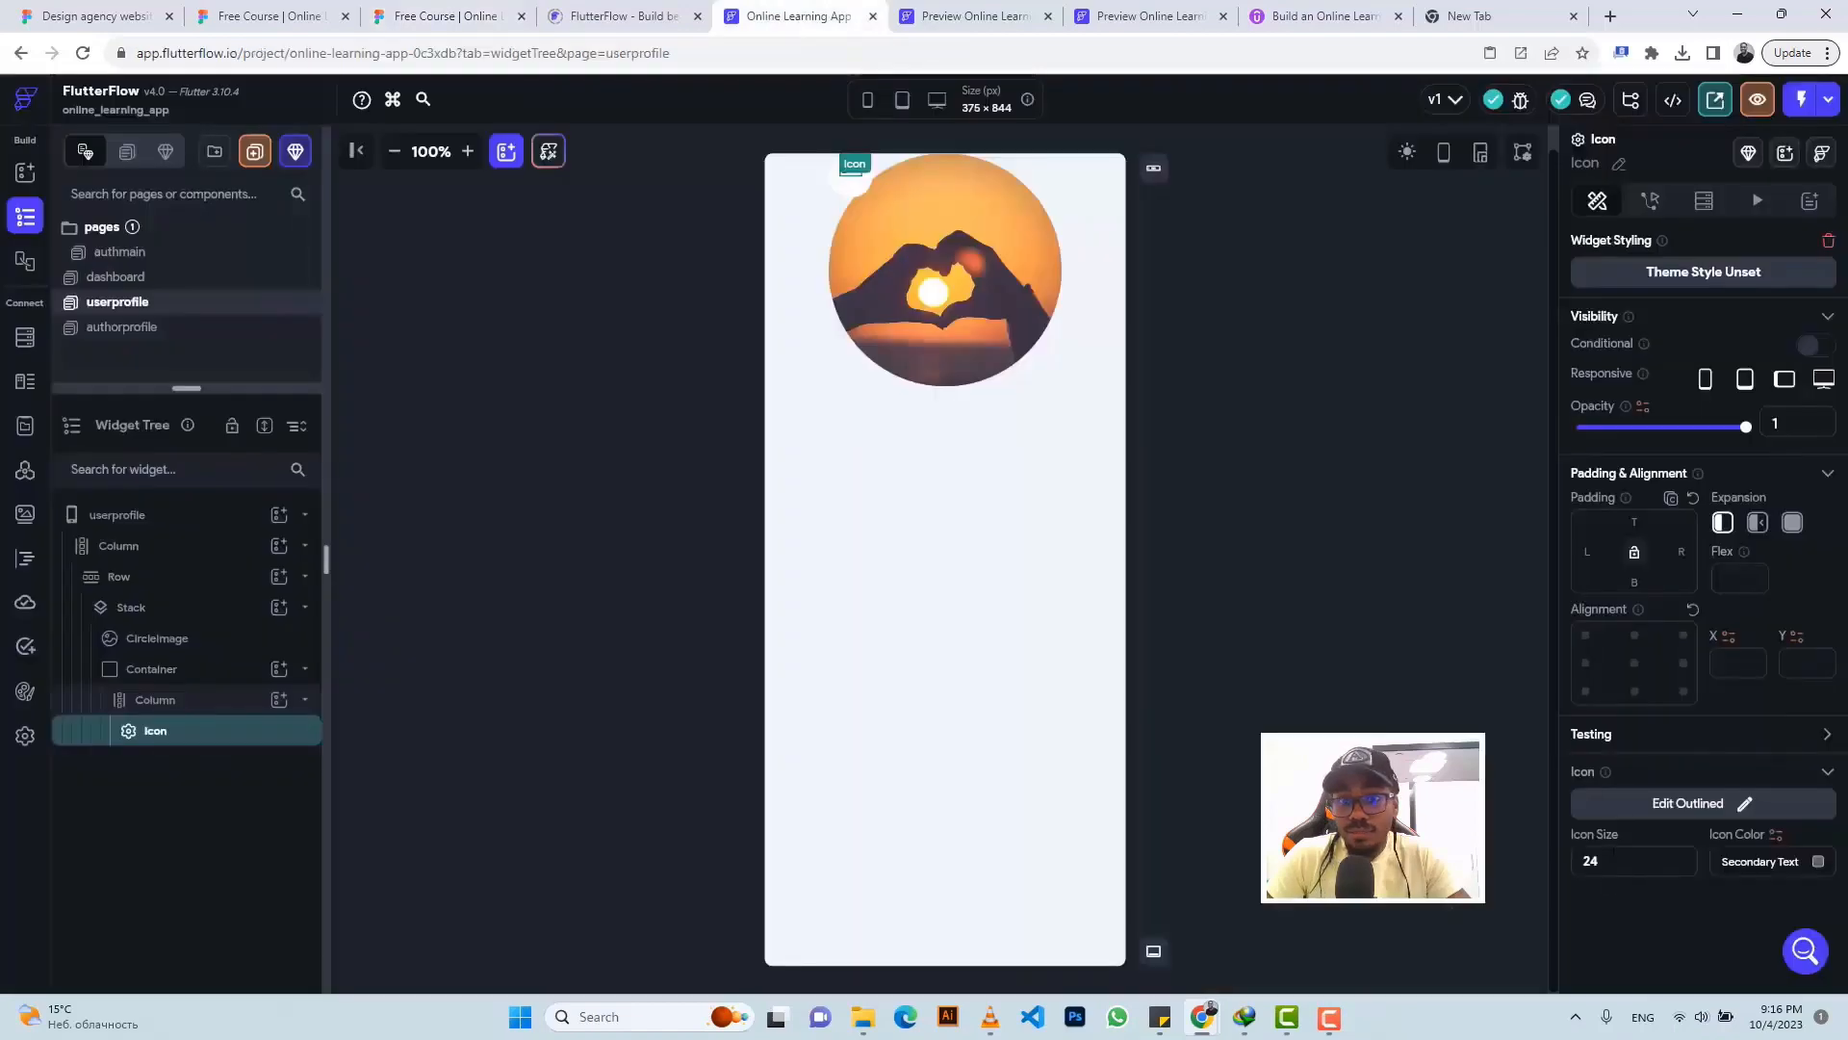
{"action": "type", "text": "35"}
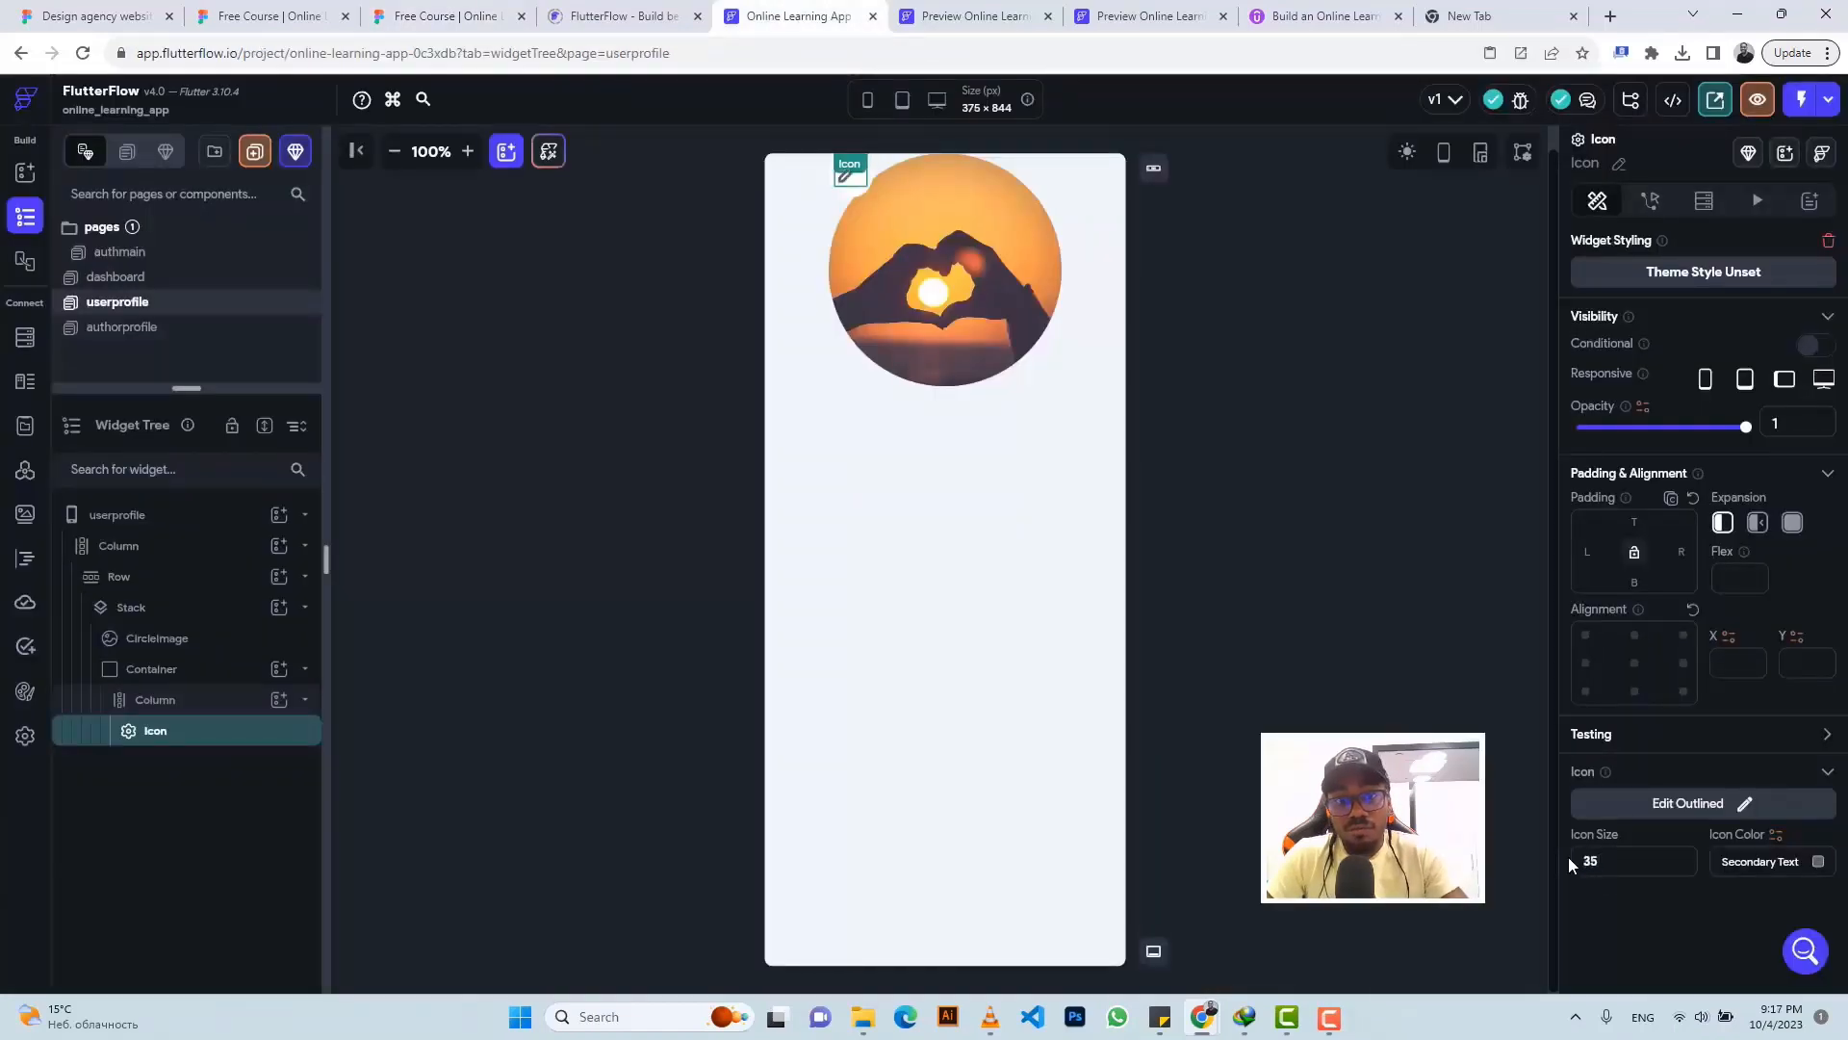
{"action": "key", "text": "BackSpace"}
{"action": "type", "text": "2"}
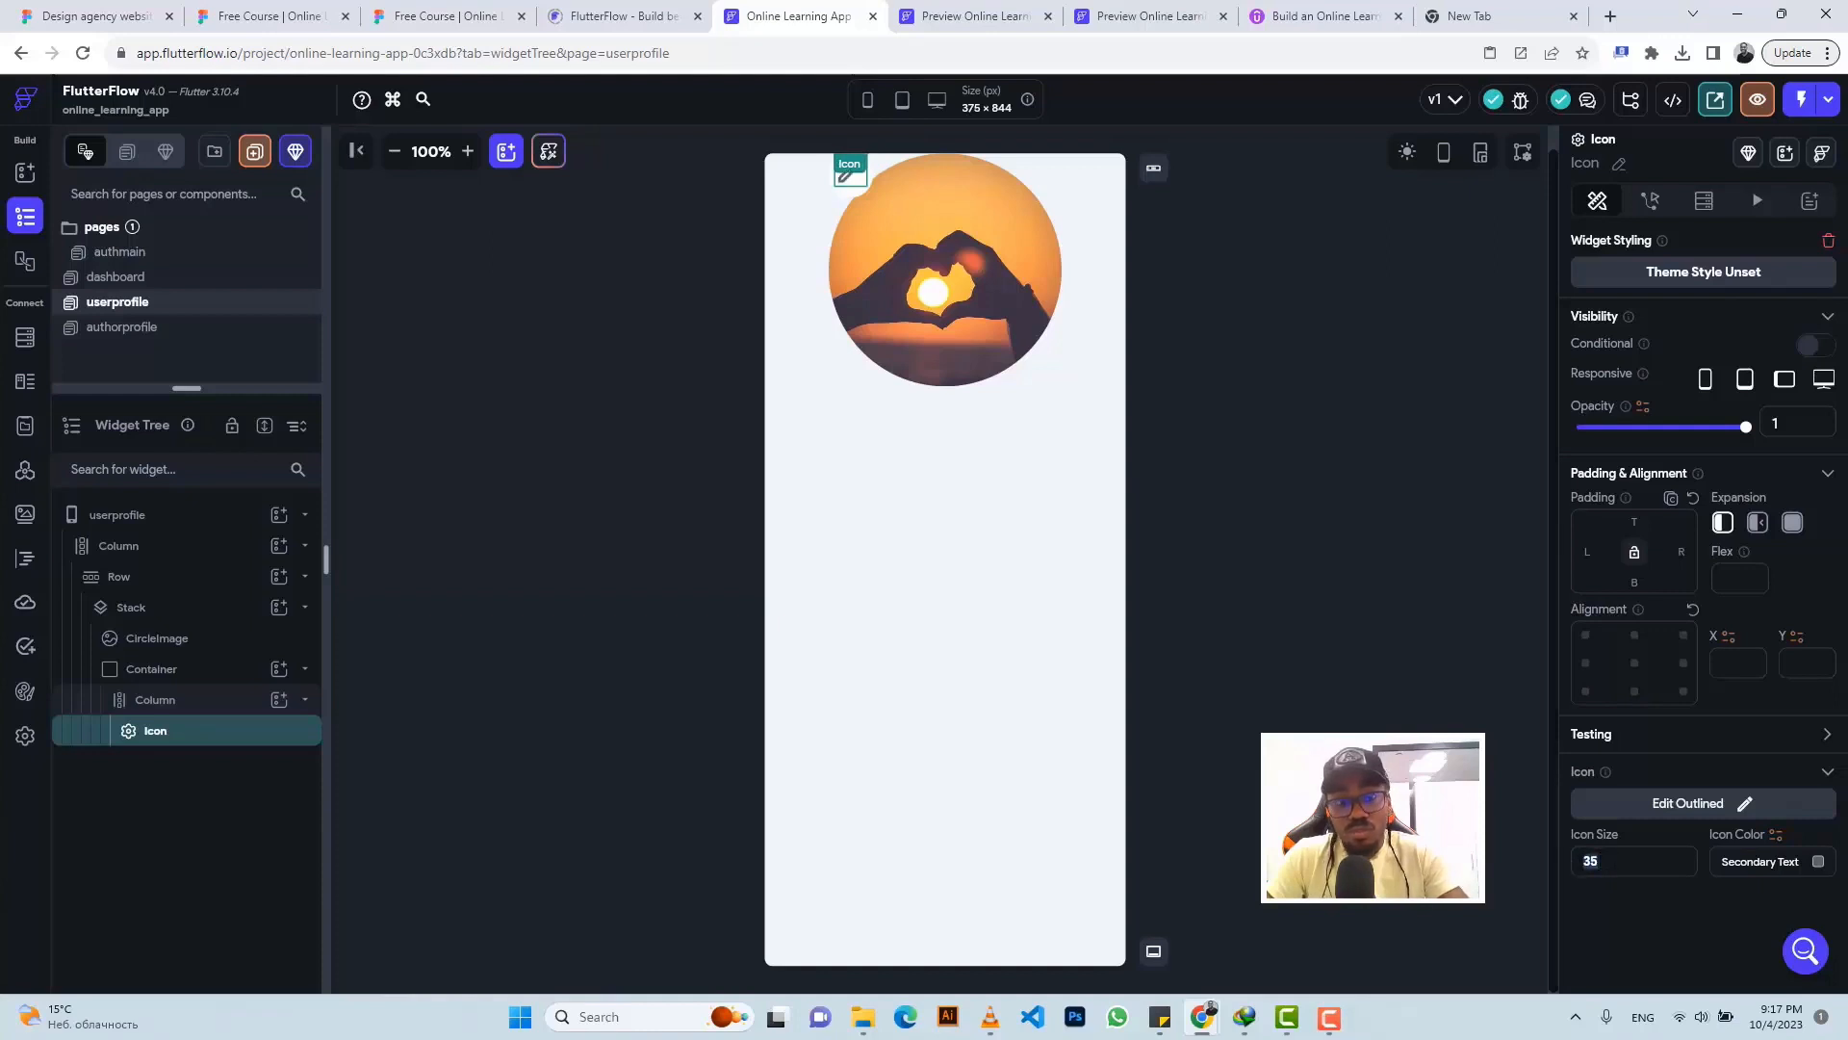
{"action": "left_click", "coordinate": [852, 188]}
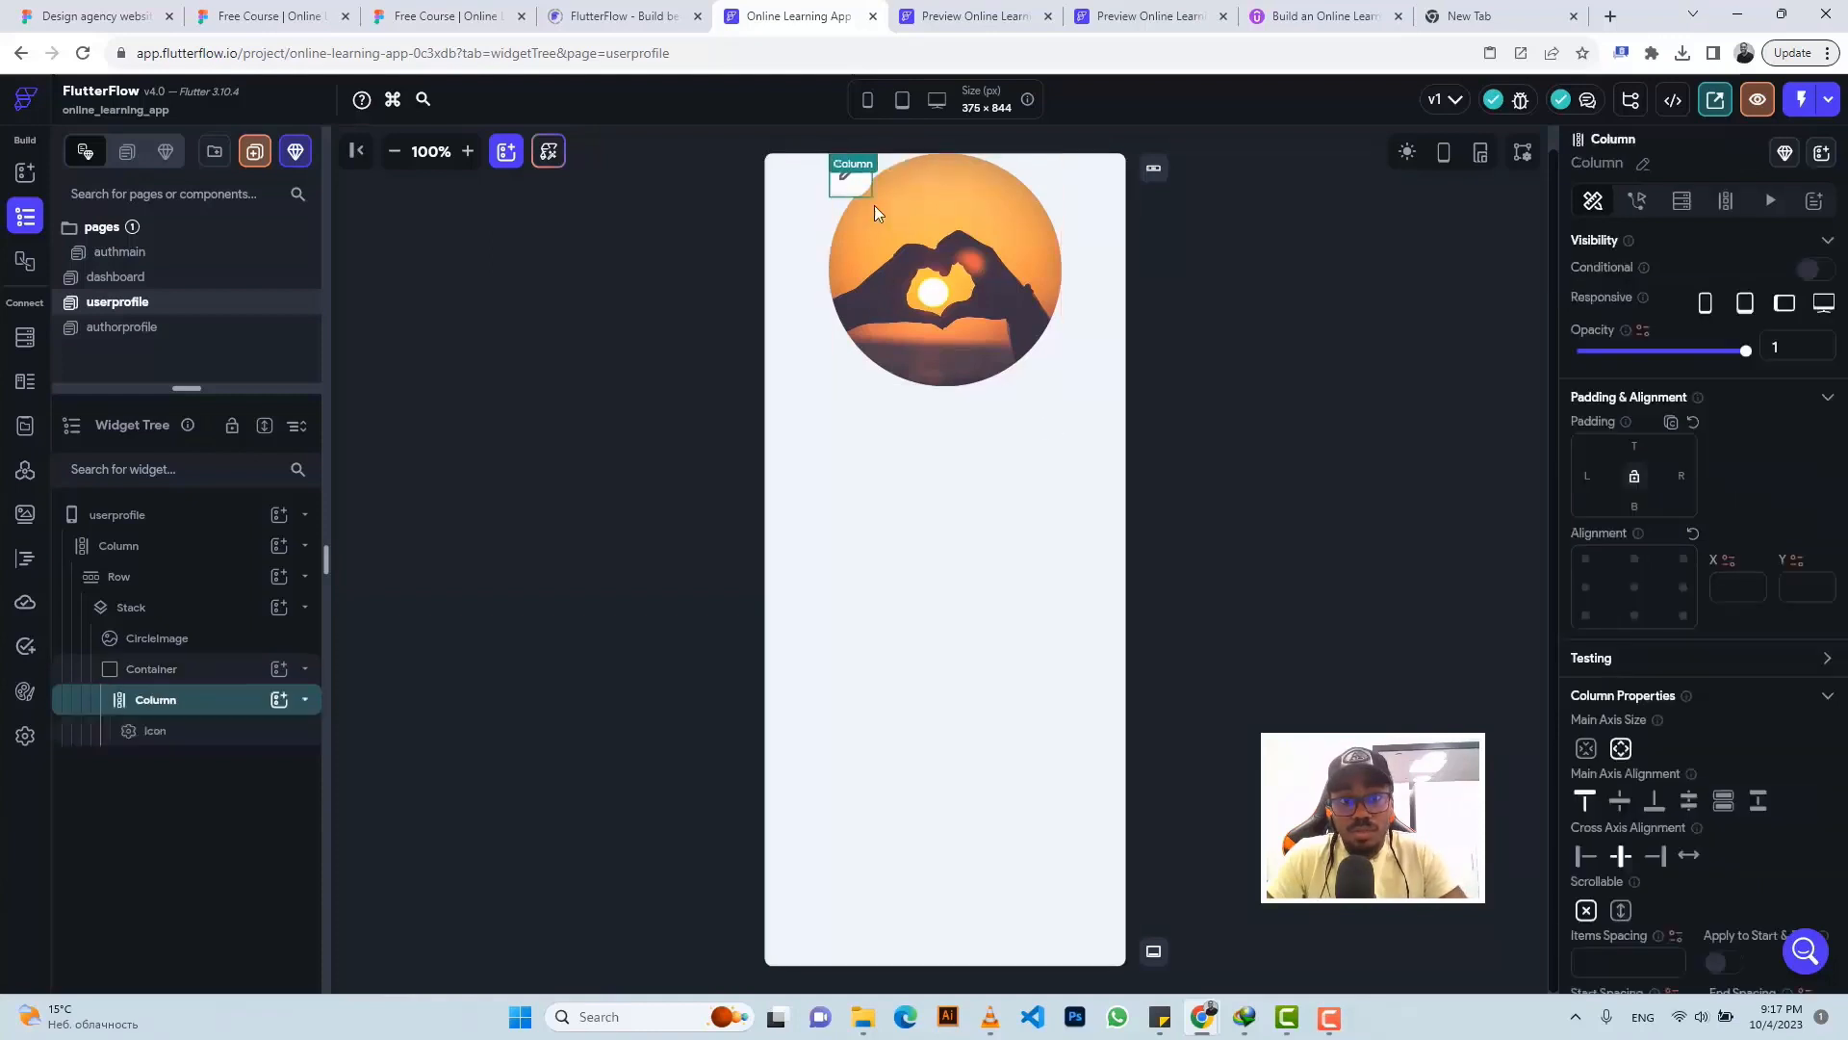
{"action": "left_click", "coordinate": [1621, 800]}
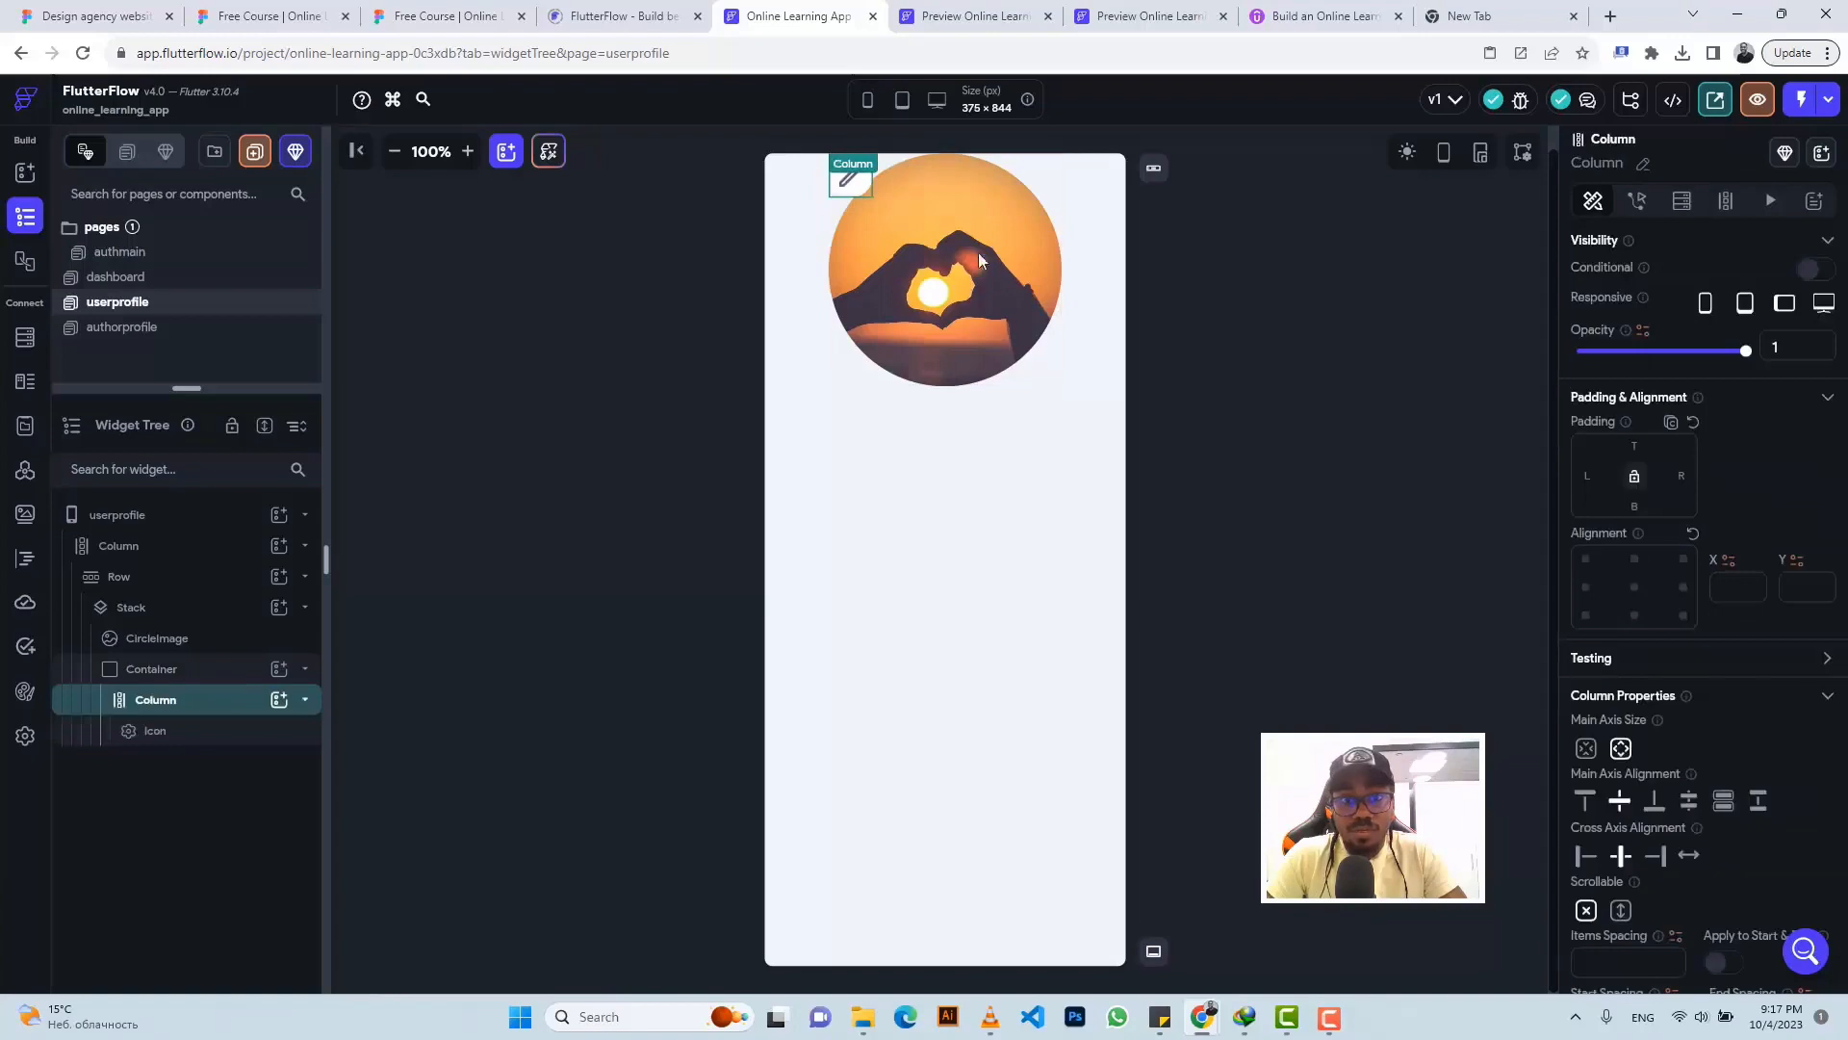
{"action": "left_click", "coordinate": [188, 671]}
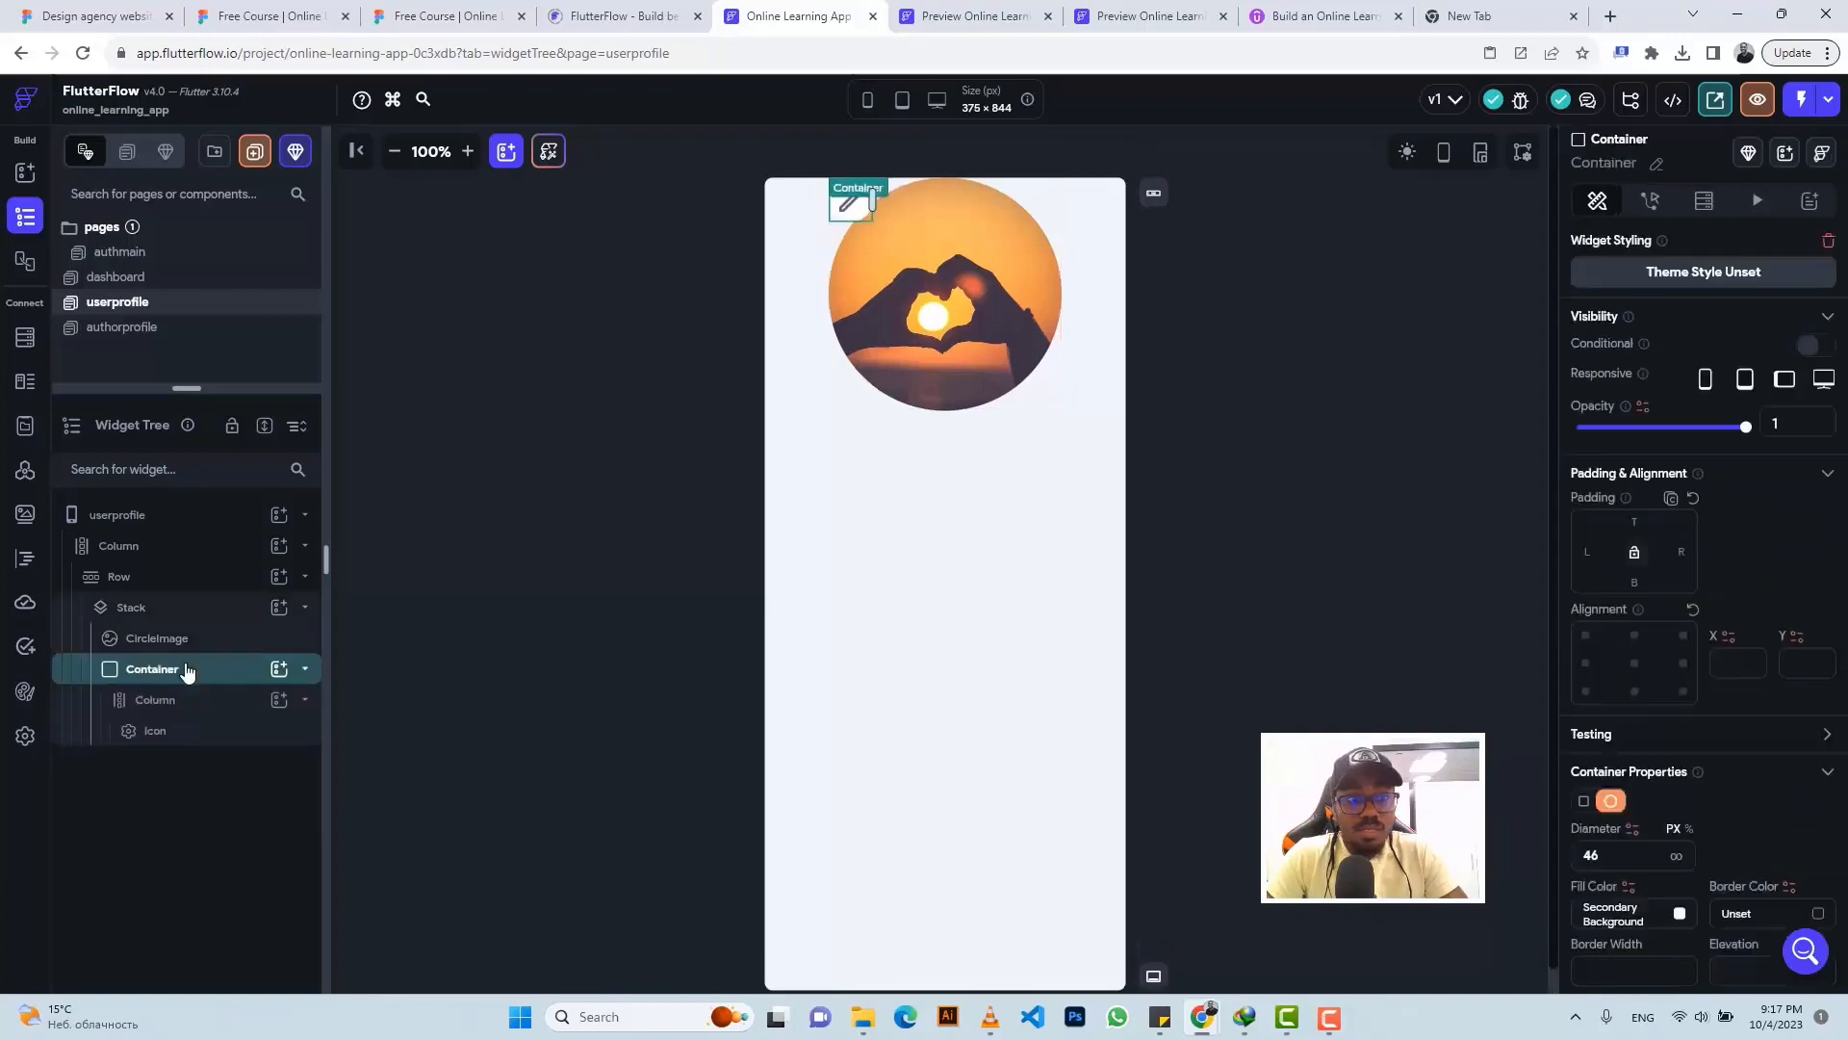
- Position the pencil badge container with top and left padding of 16 and 191
{"action": "left_click", "coordinate": [444, 15]}
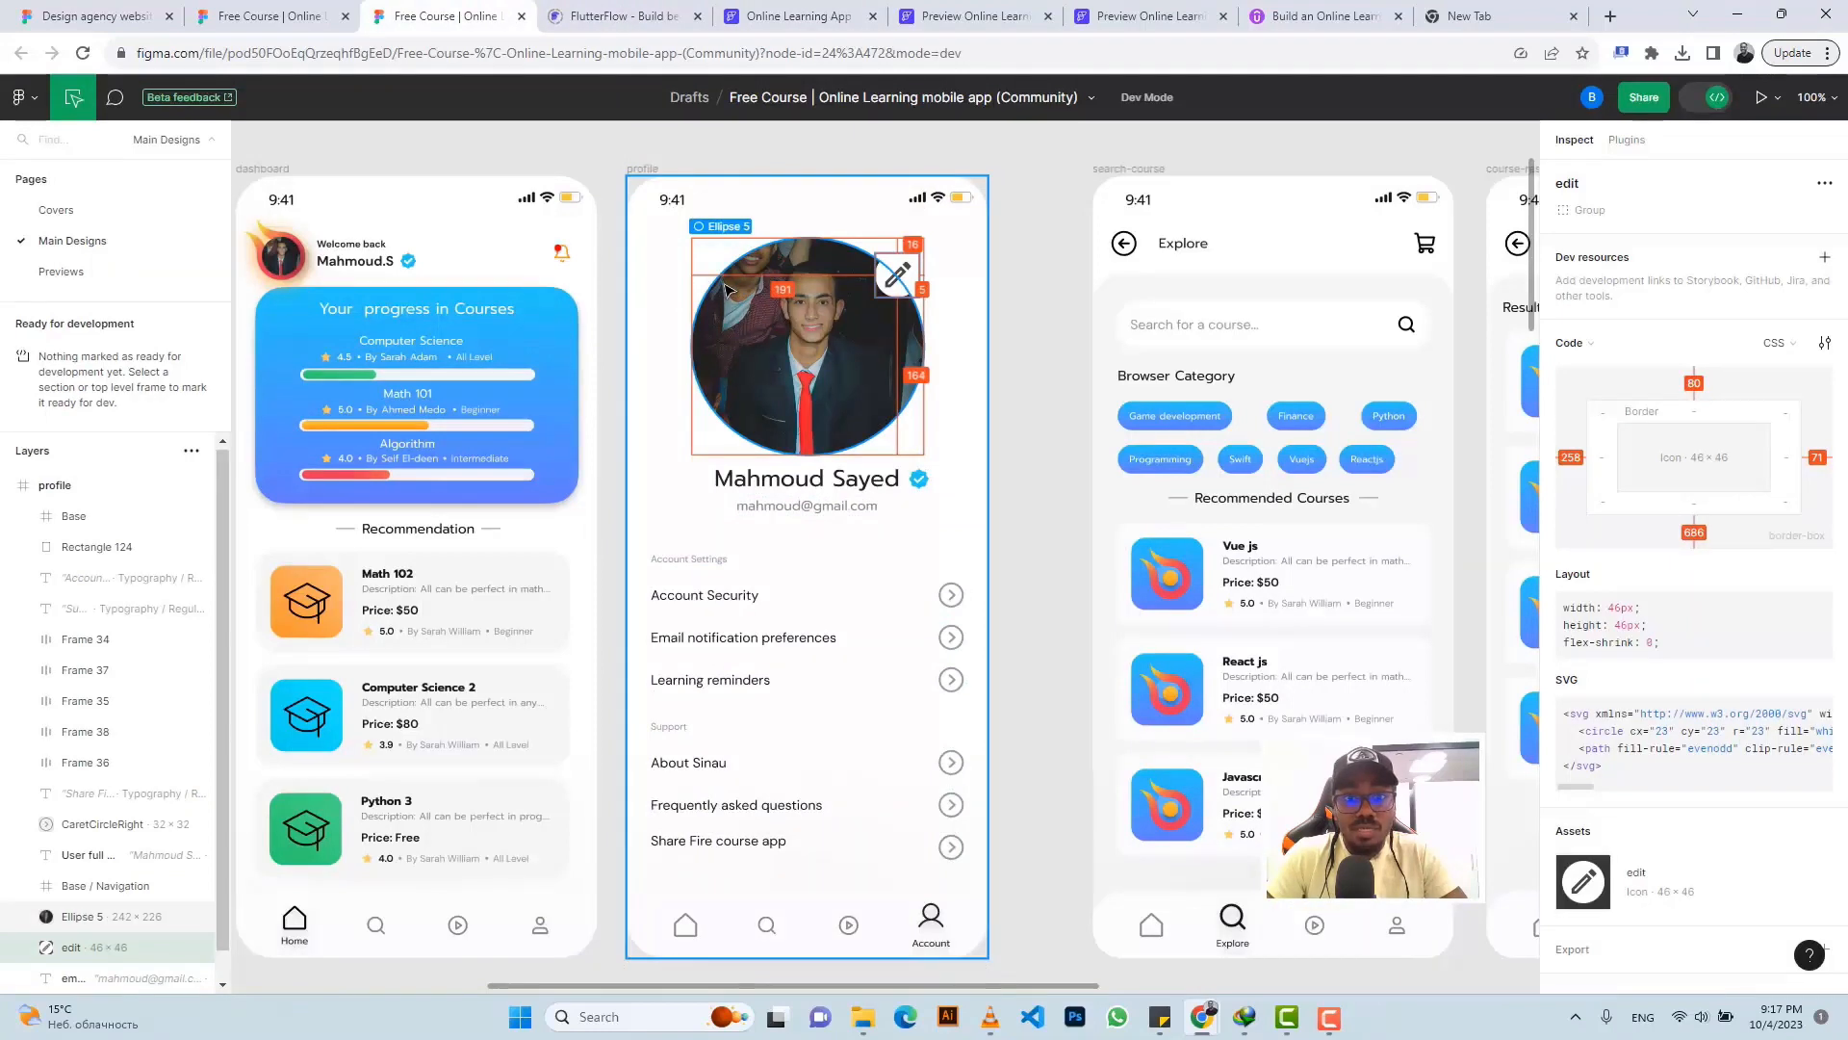
{"action": "left_click", "coordinate": [823, 24]}
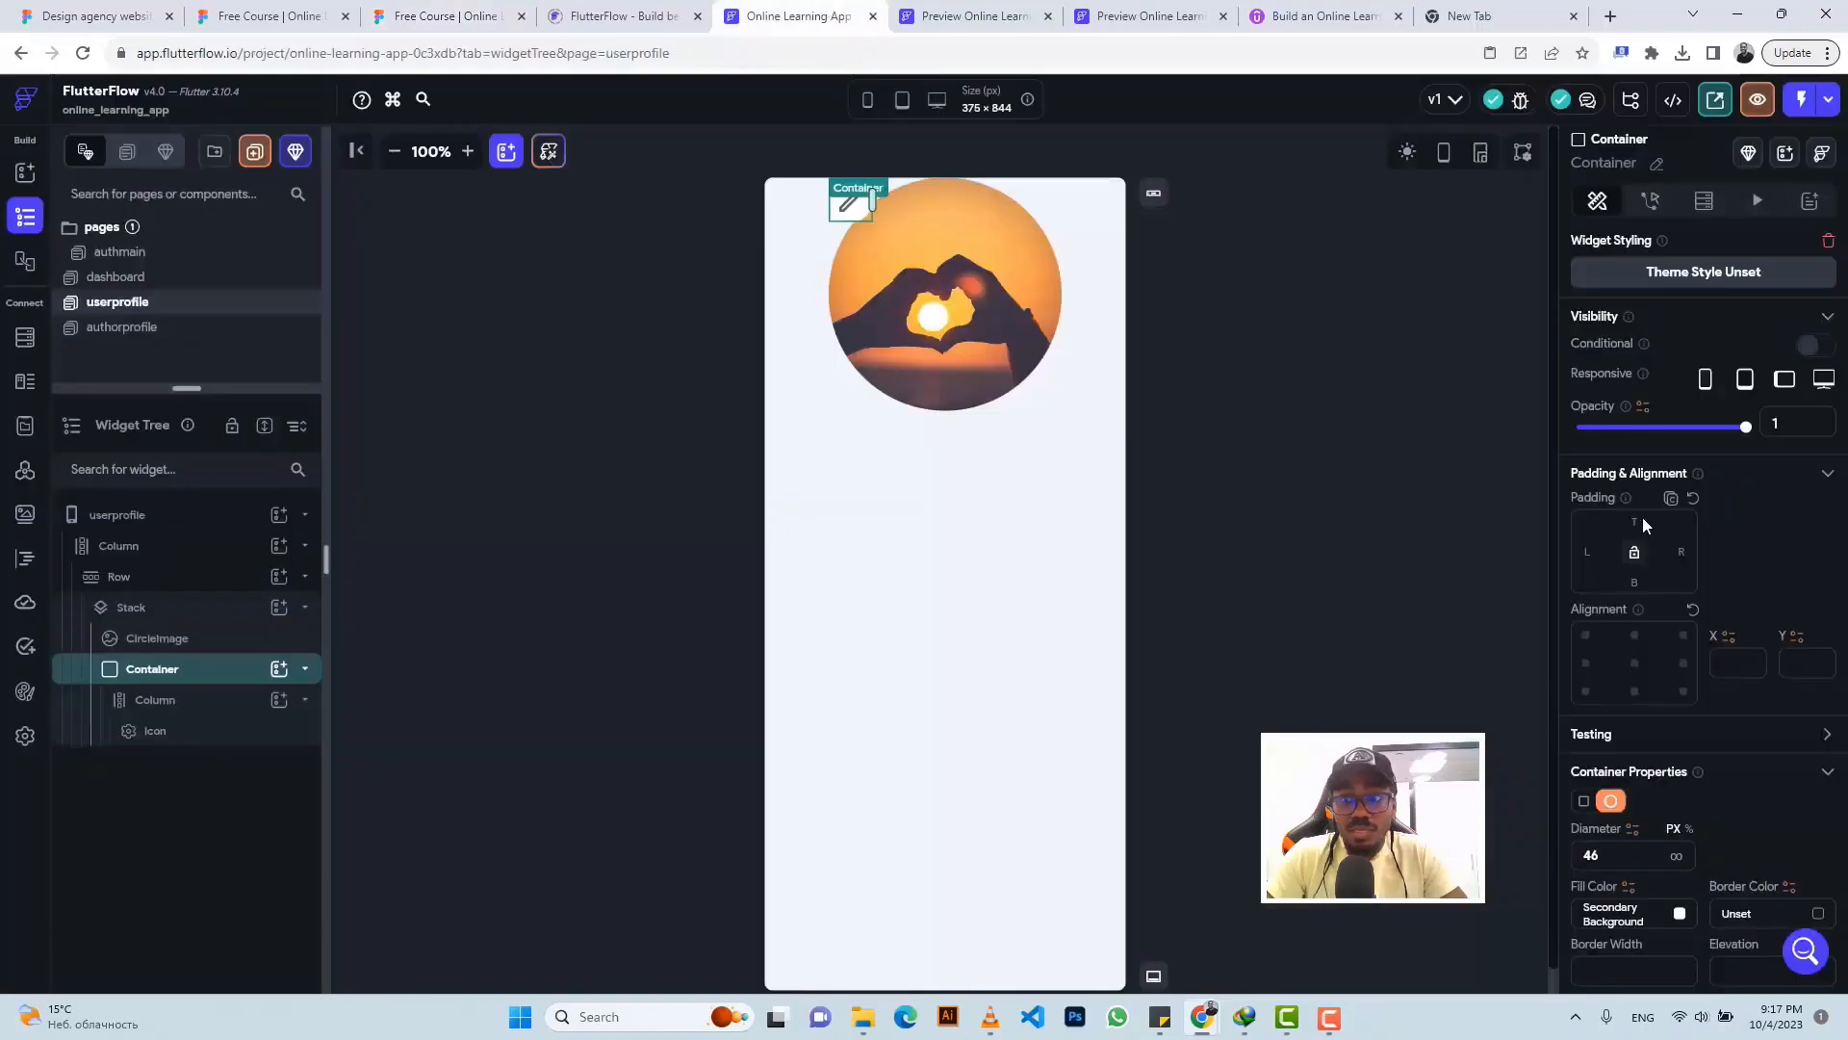
{"action": "type", "text": "16"}
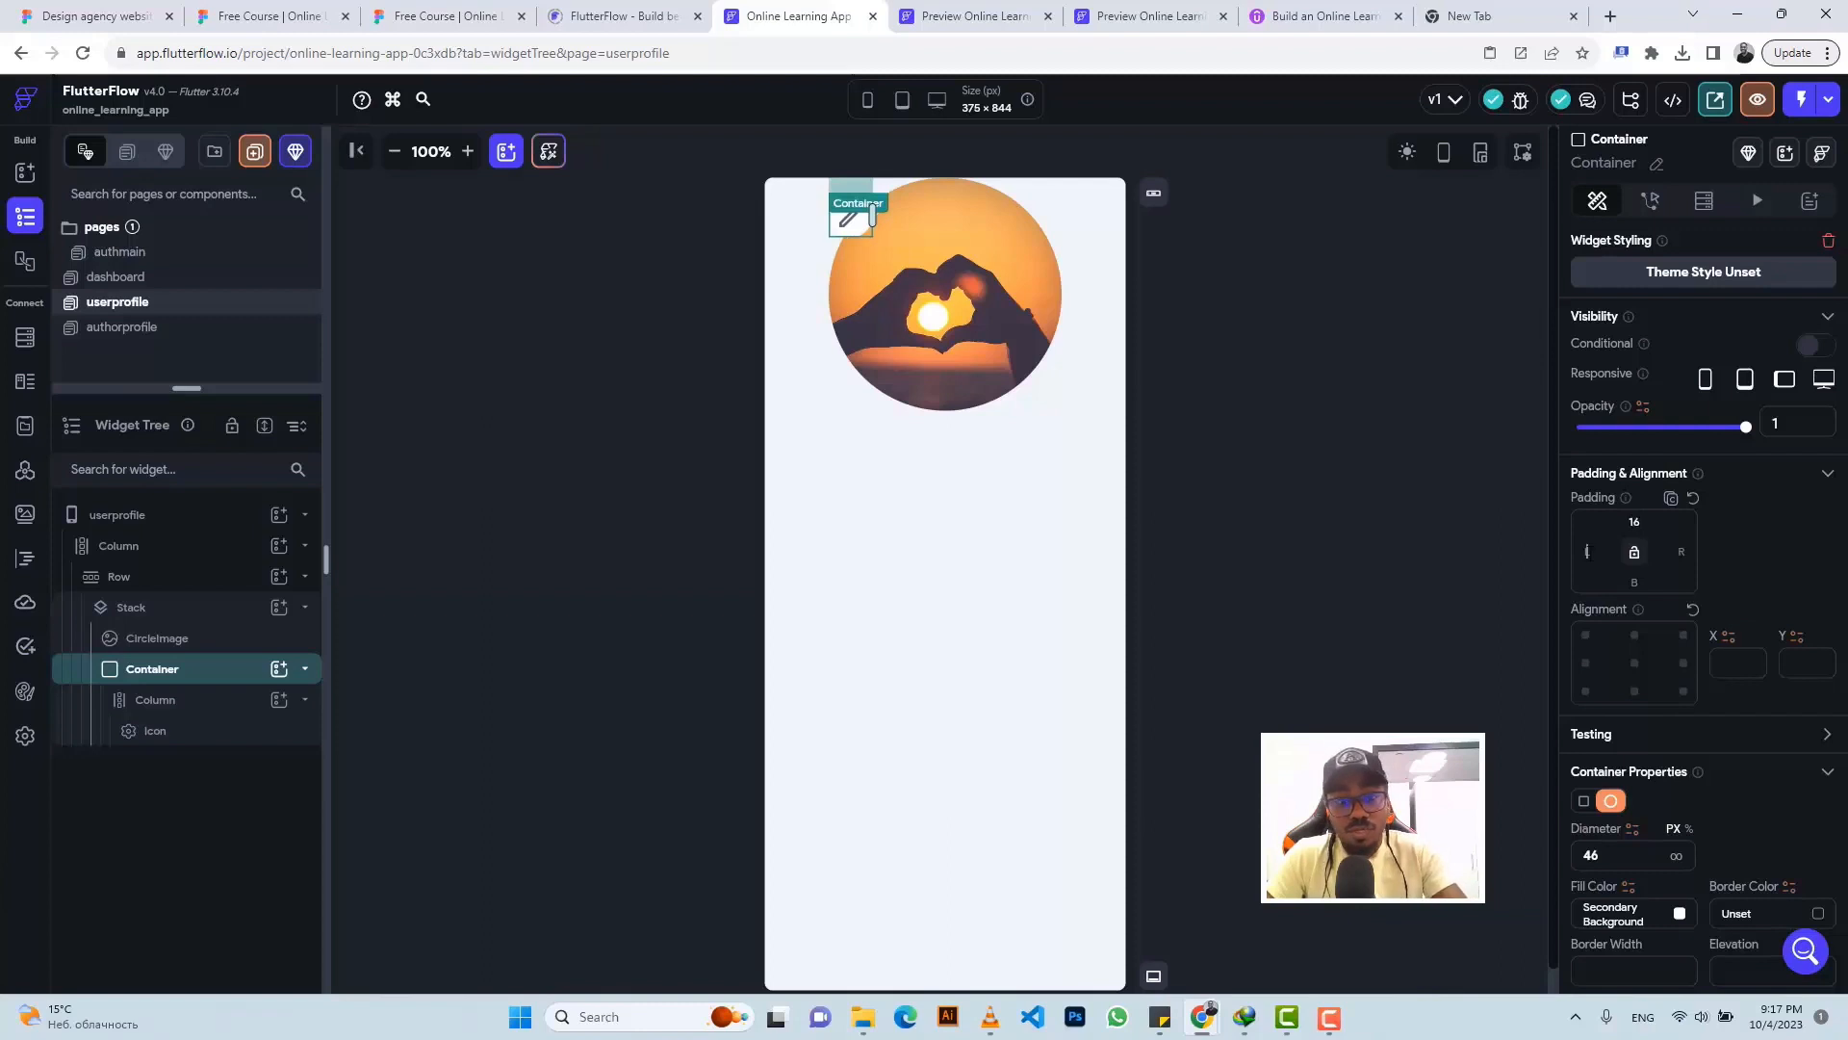
{"action": "type", "text": "191"}
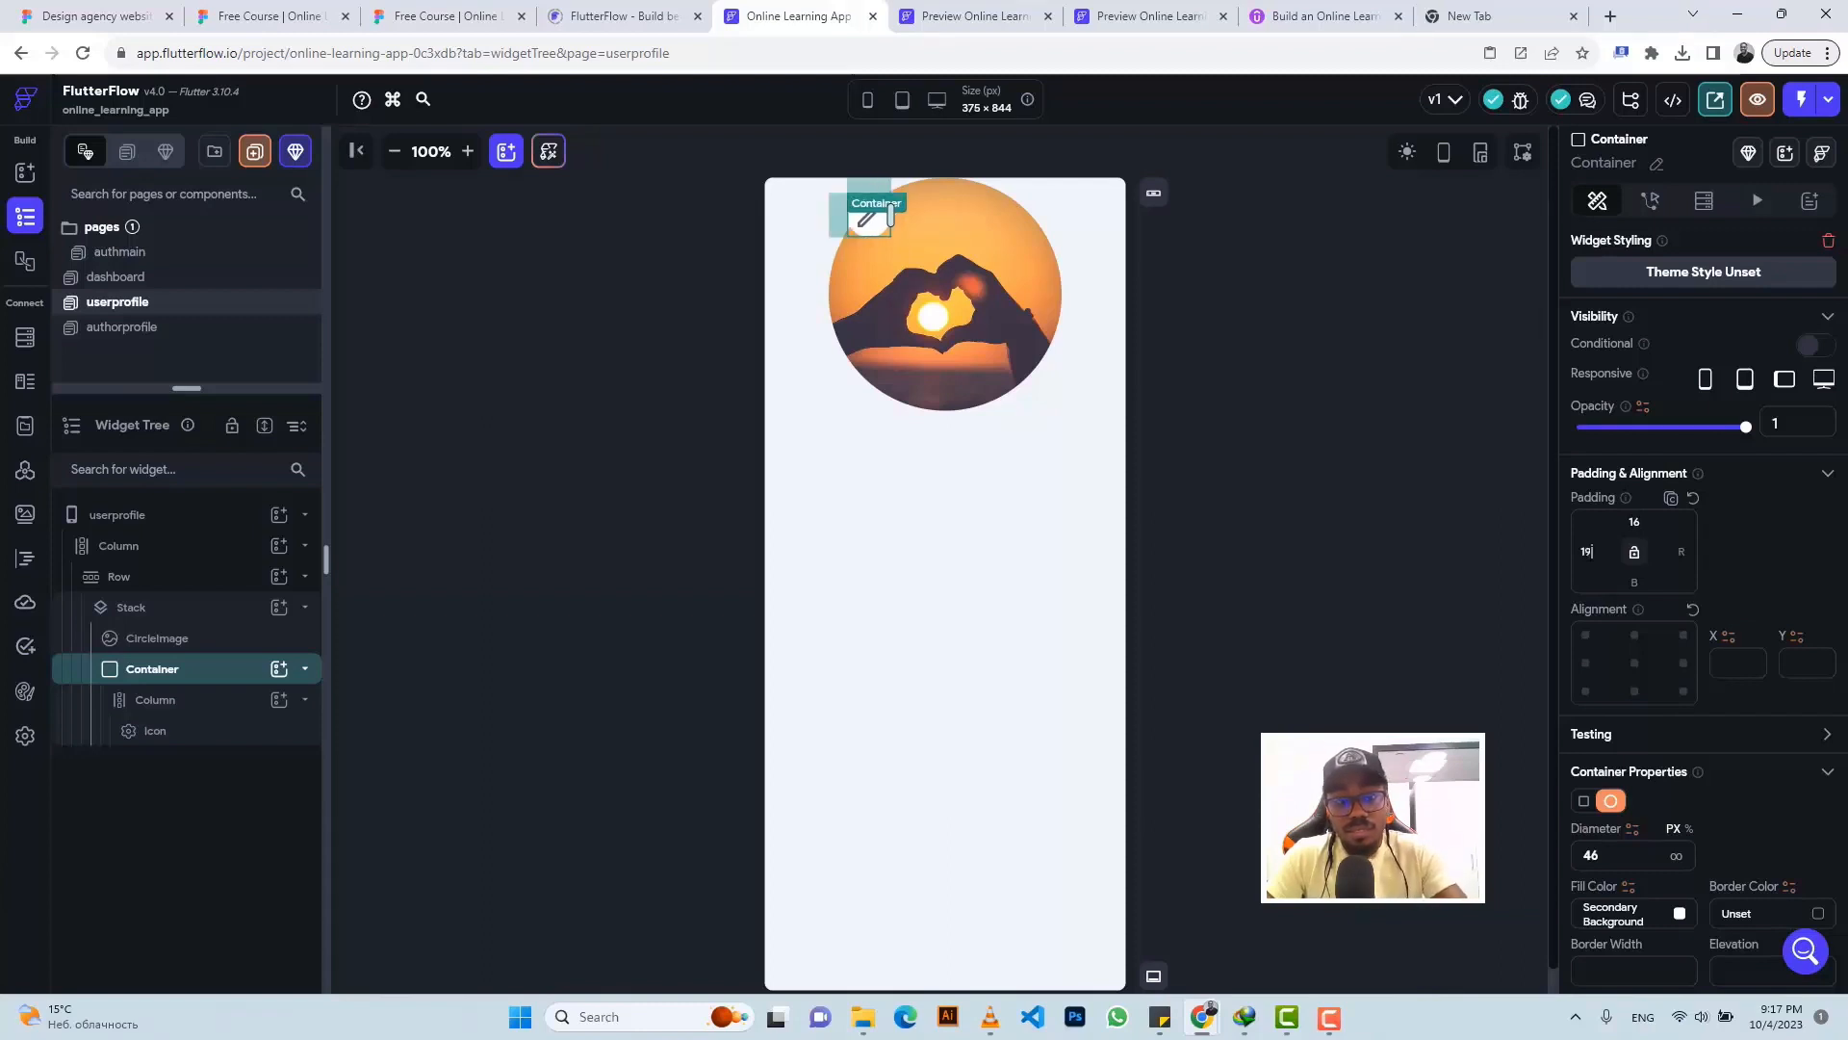
- Give the profile photo row 20px top padding, matching the Figma spacing
{"action": "left_click", "coordinate": [1072, 318]}
{"action": "left_click", "coordinate": [401, 10]}
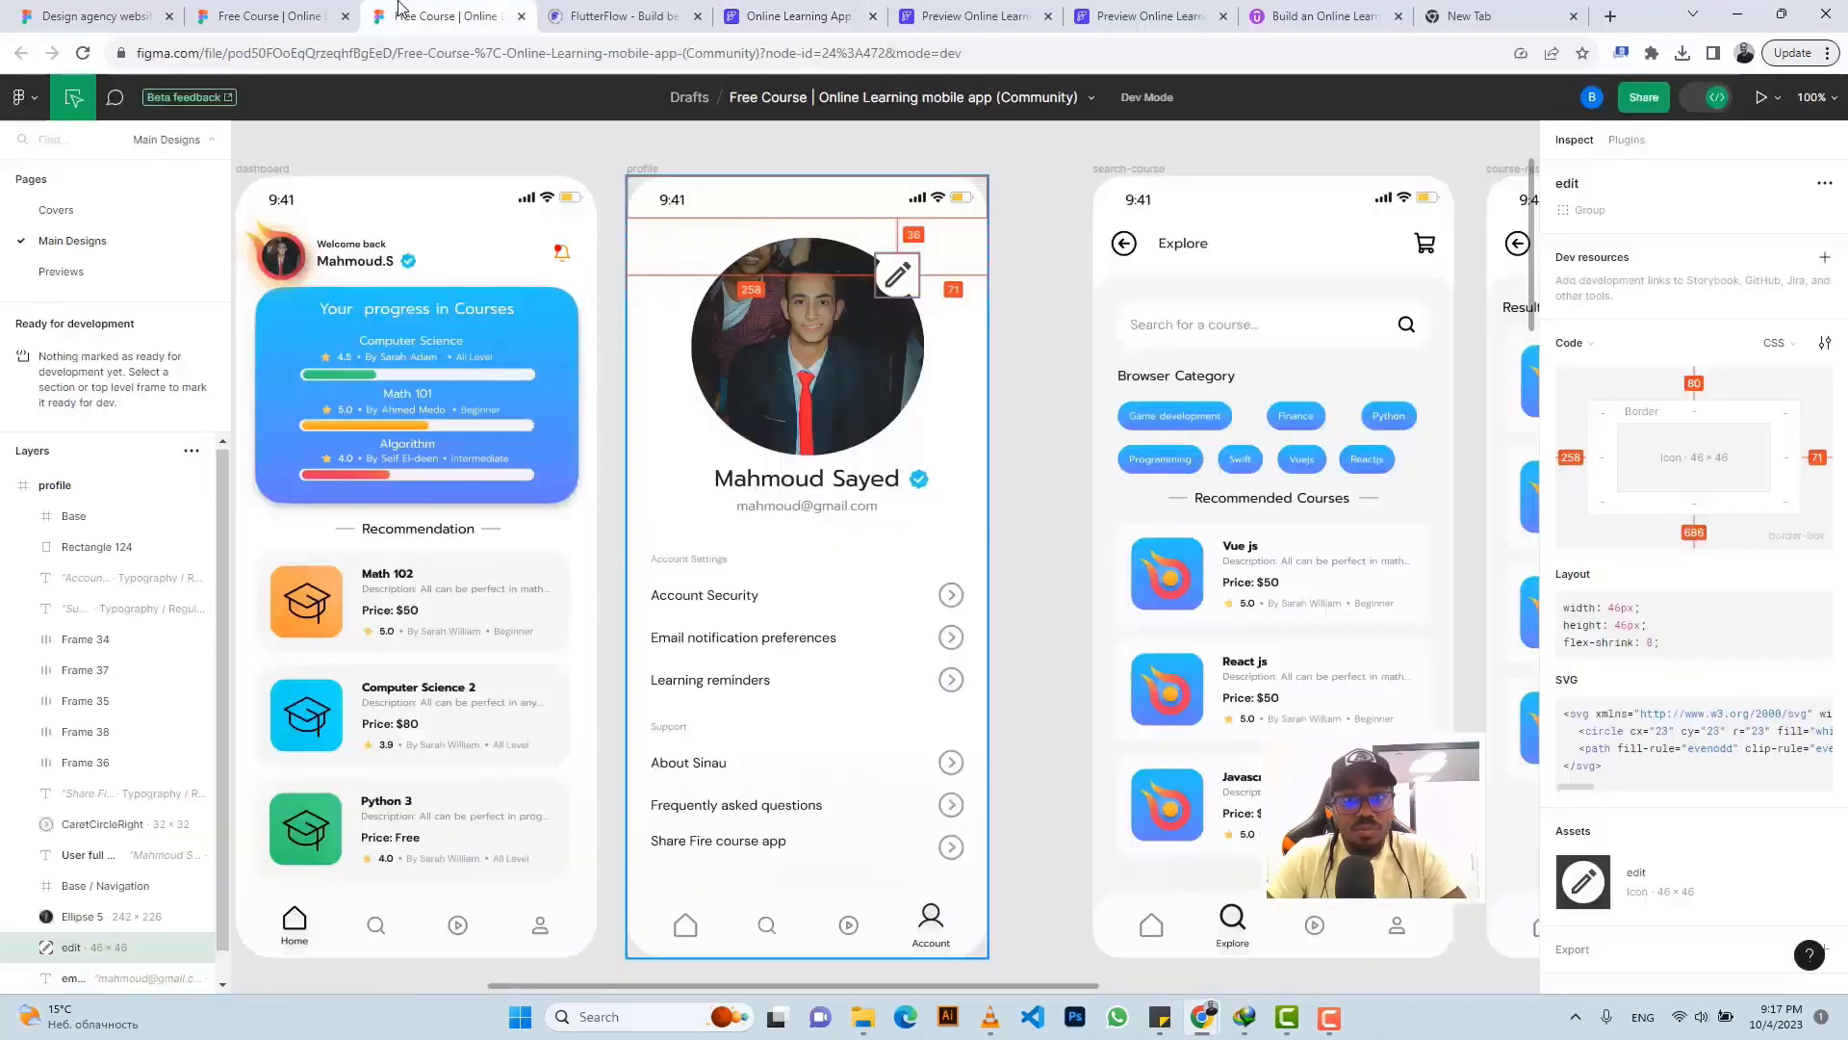
{"action": "left_click", "coordinate": [825, 243]}
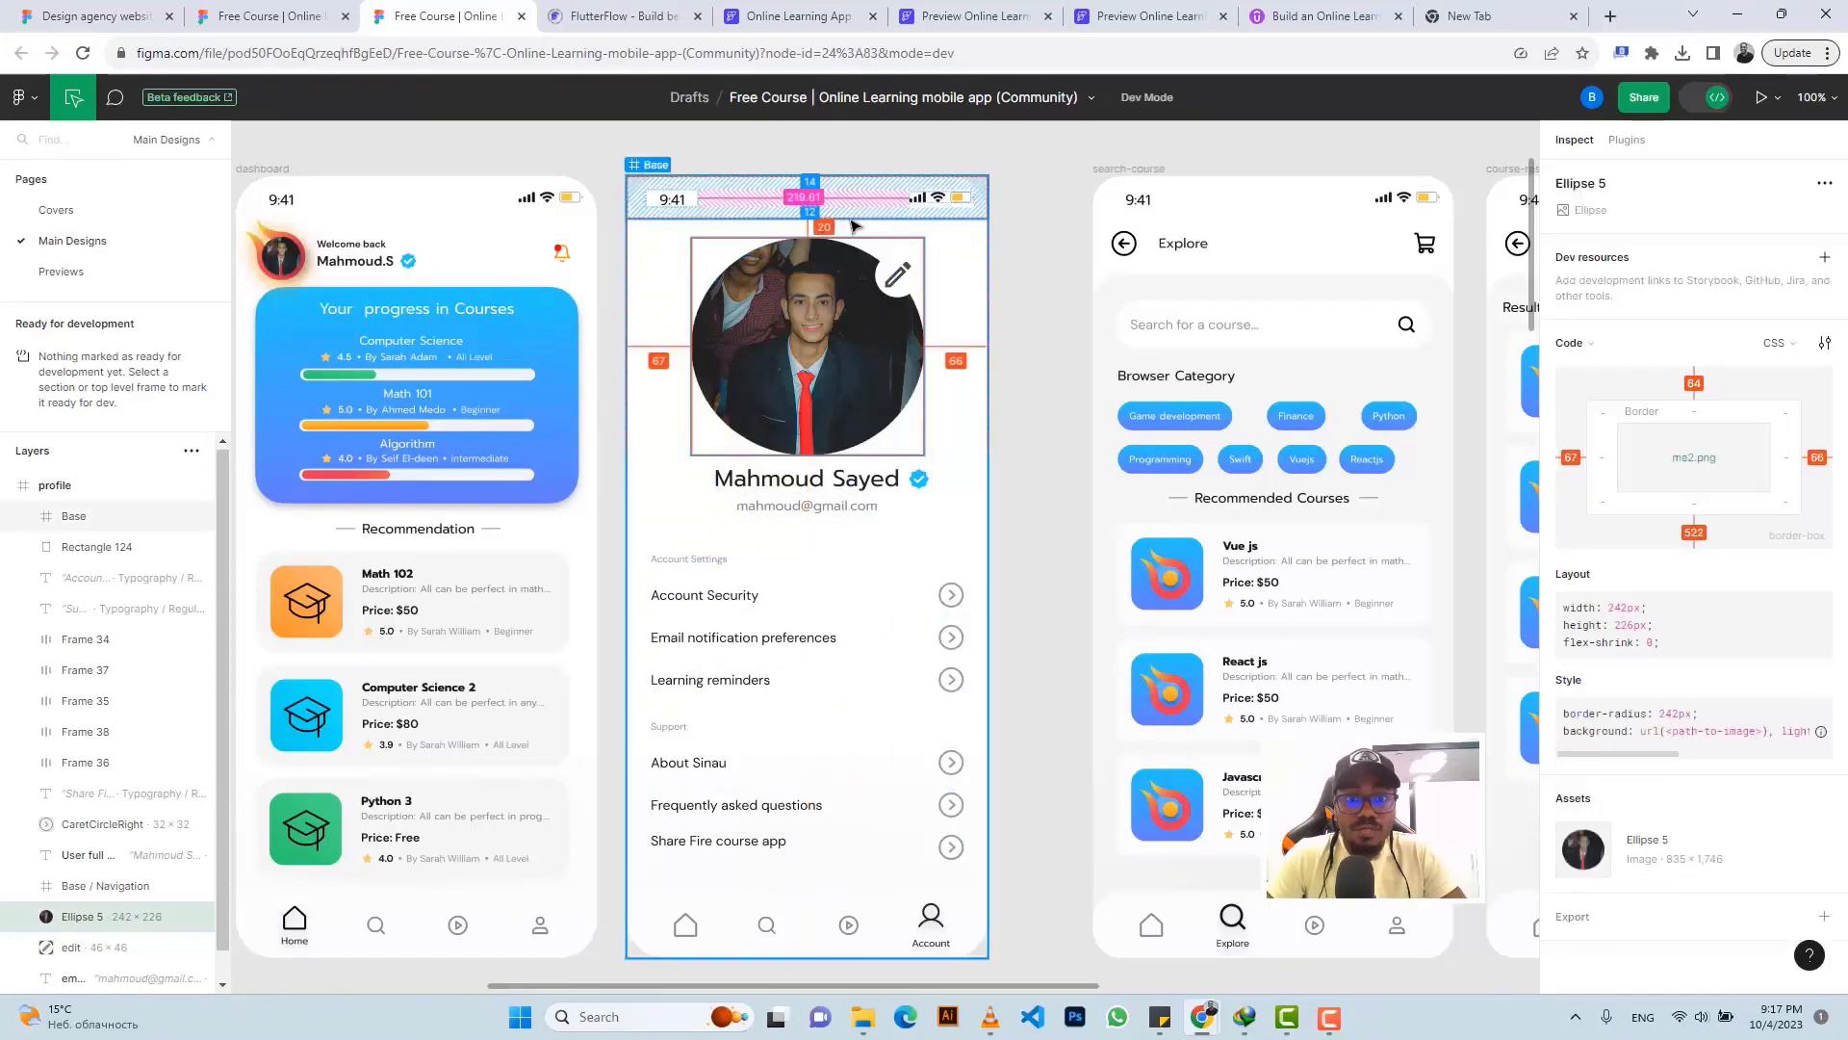
{"action": "left_click", "coordinate": [787, 17]}
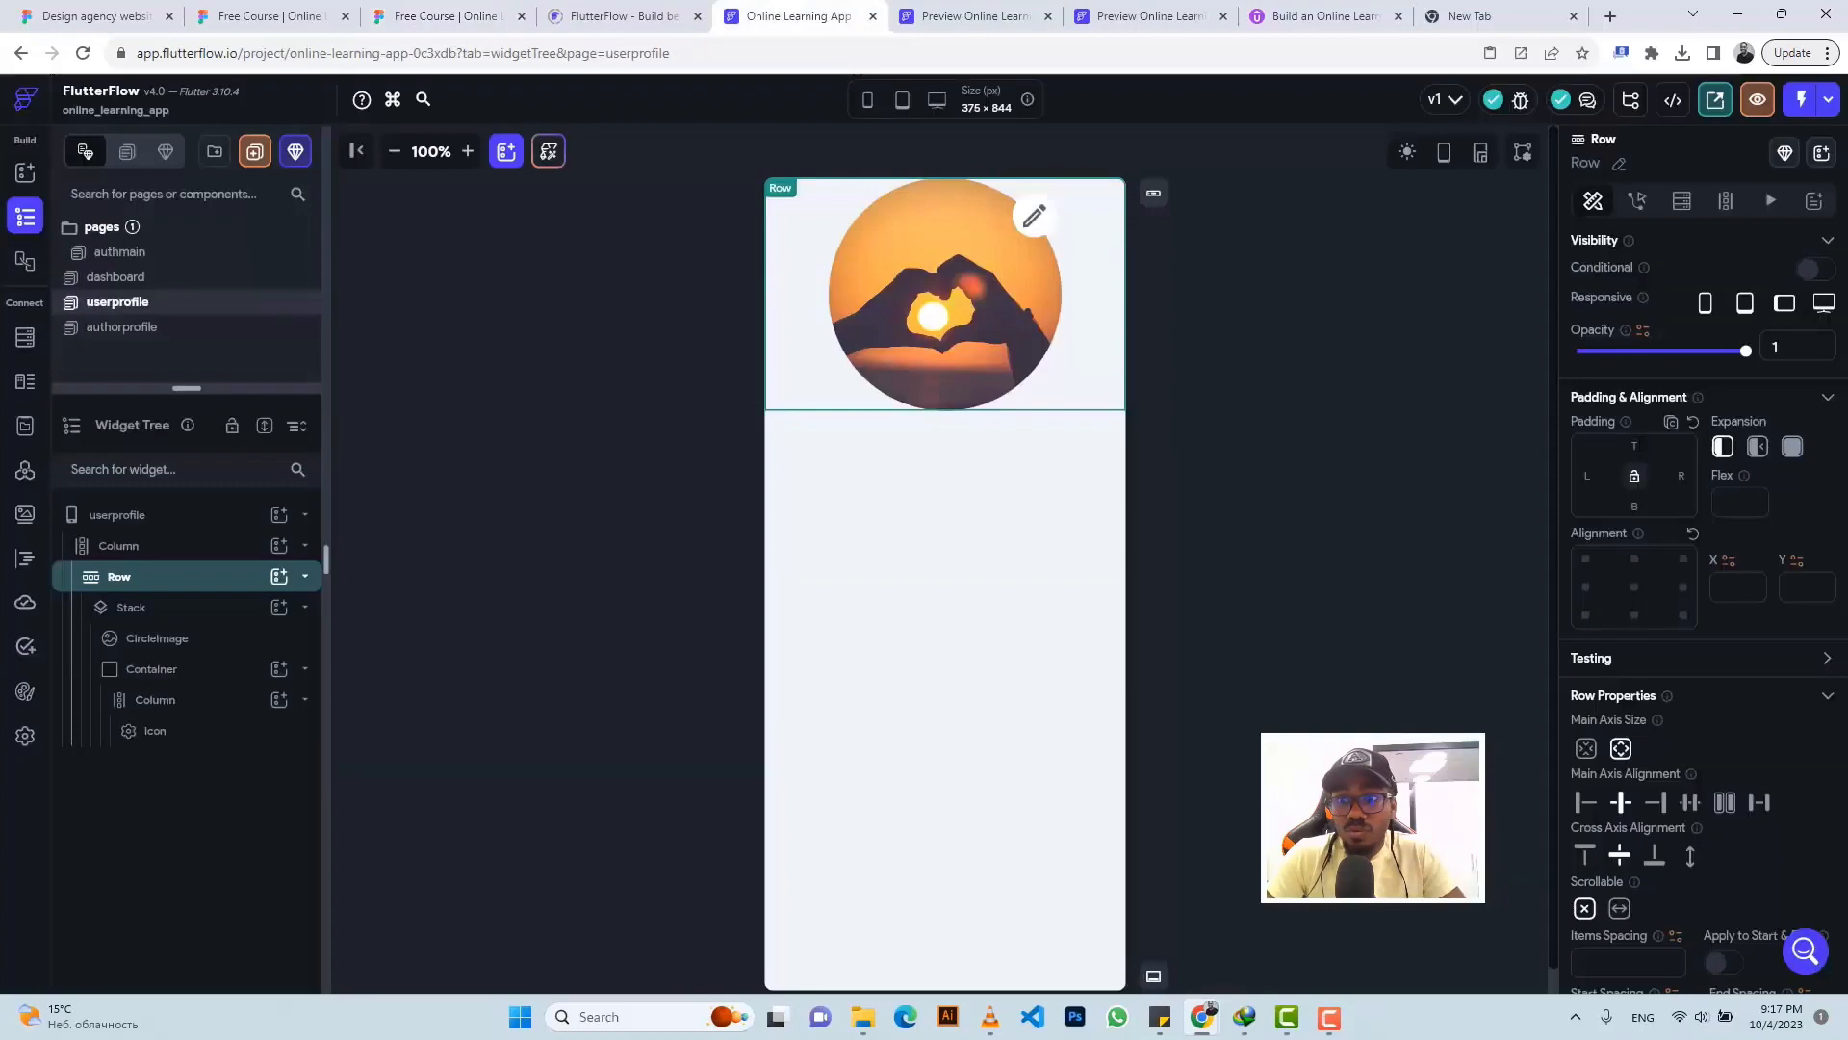
{"action": "type", "text": "20"}
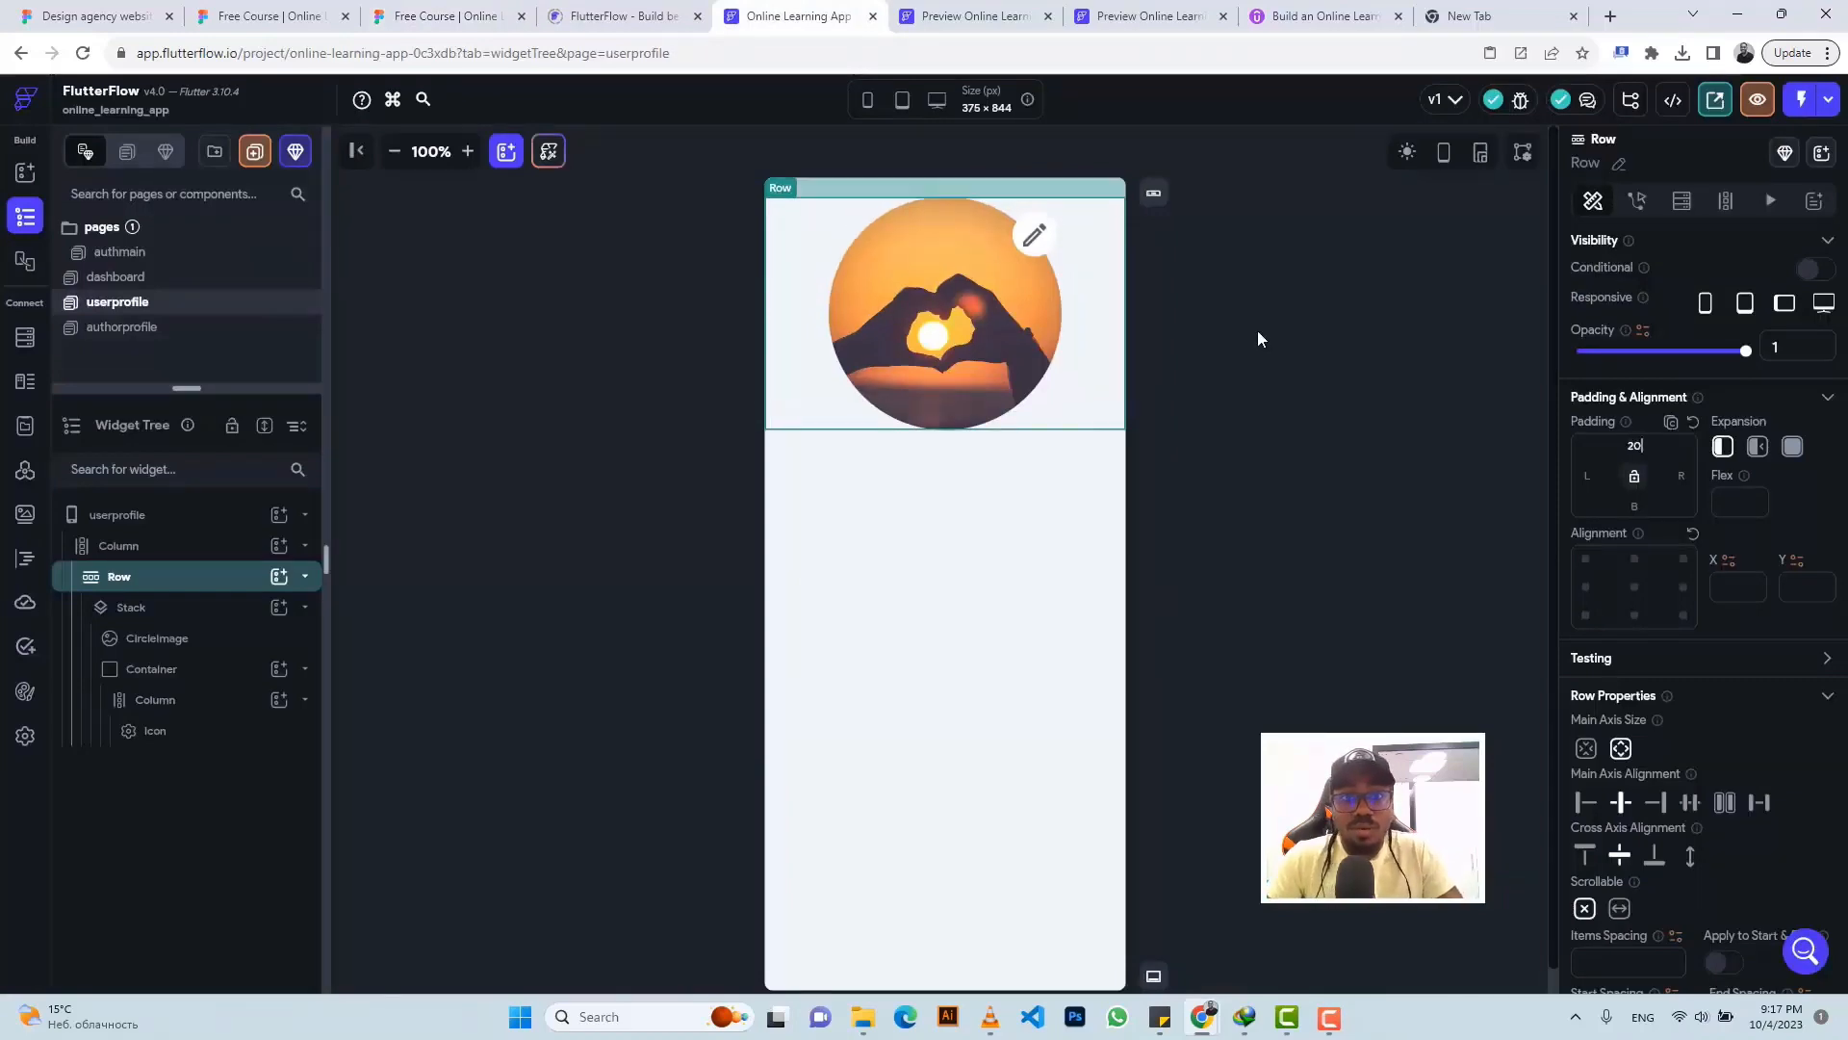
{"action": "left_click", "coordinate": [431, 17]}
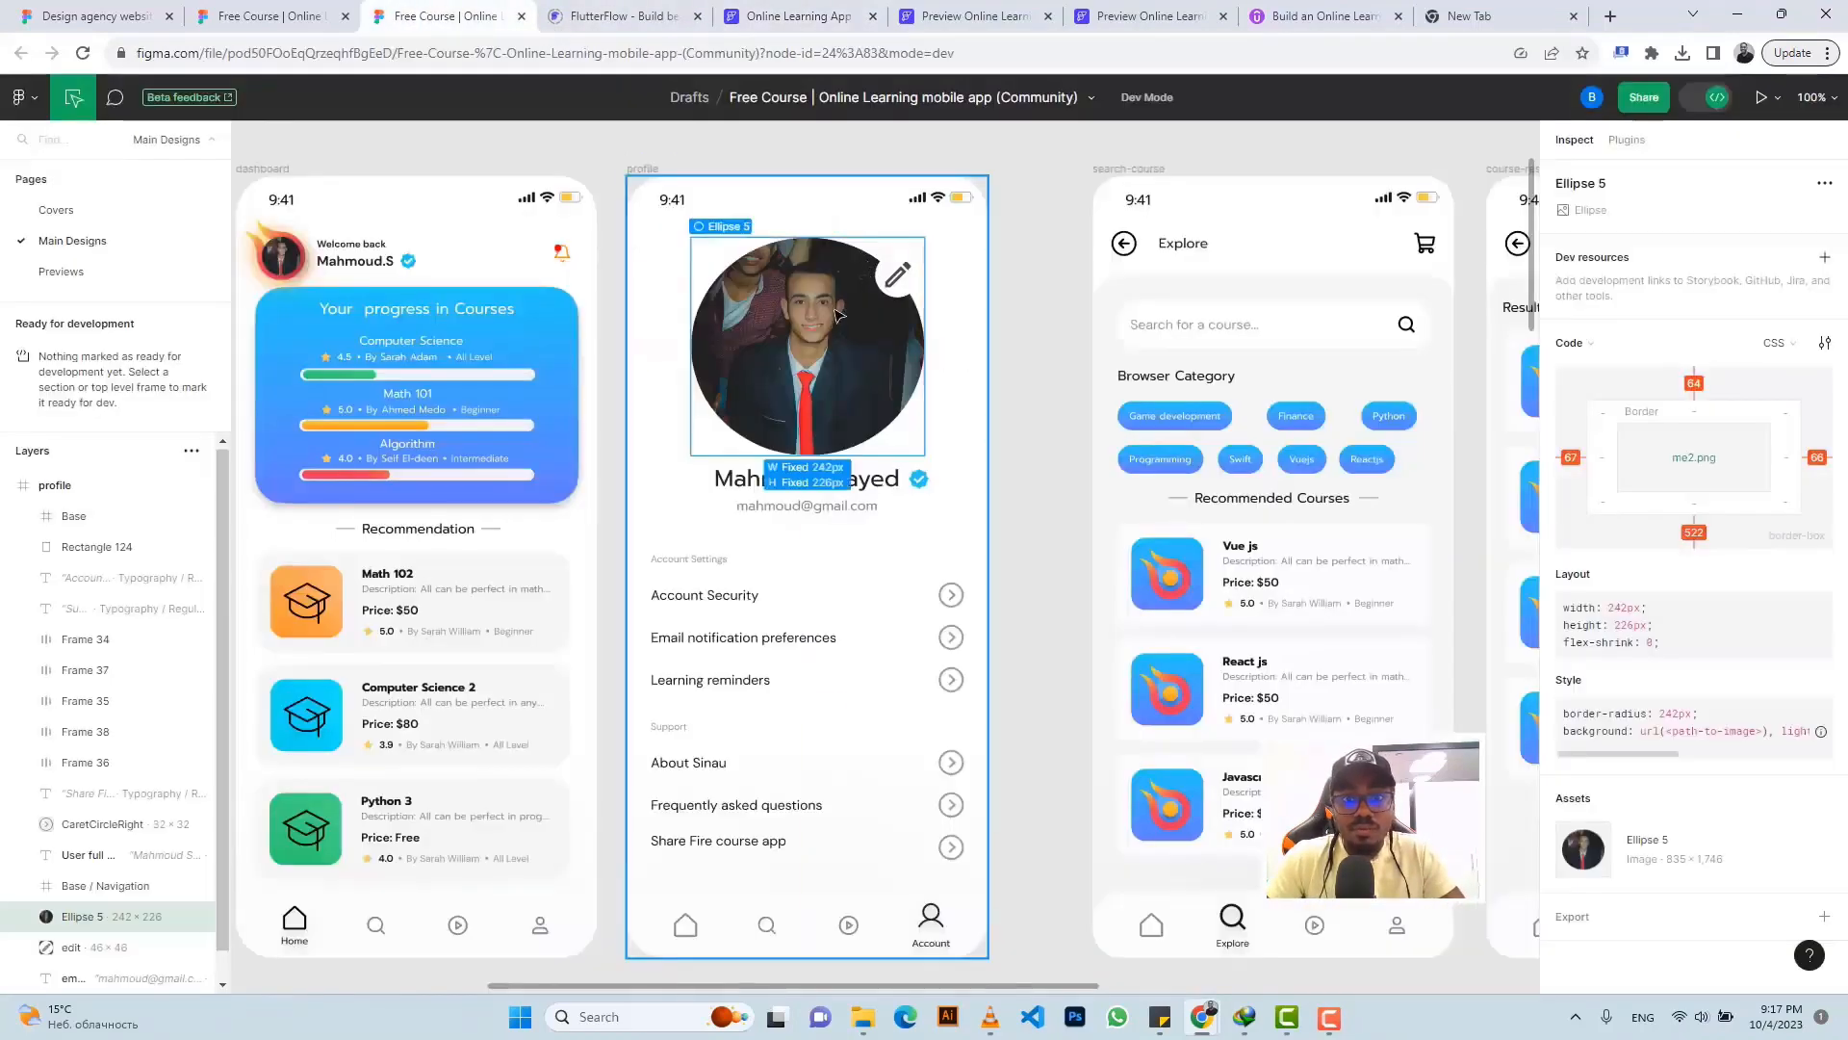
- Export the Ellipse 5 profile photo from Figma as a PNG
{"action": "mouse_move", "coordinate": [1589, 856]}
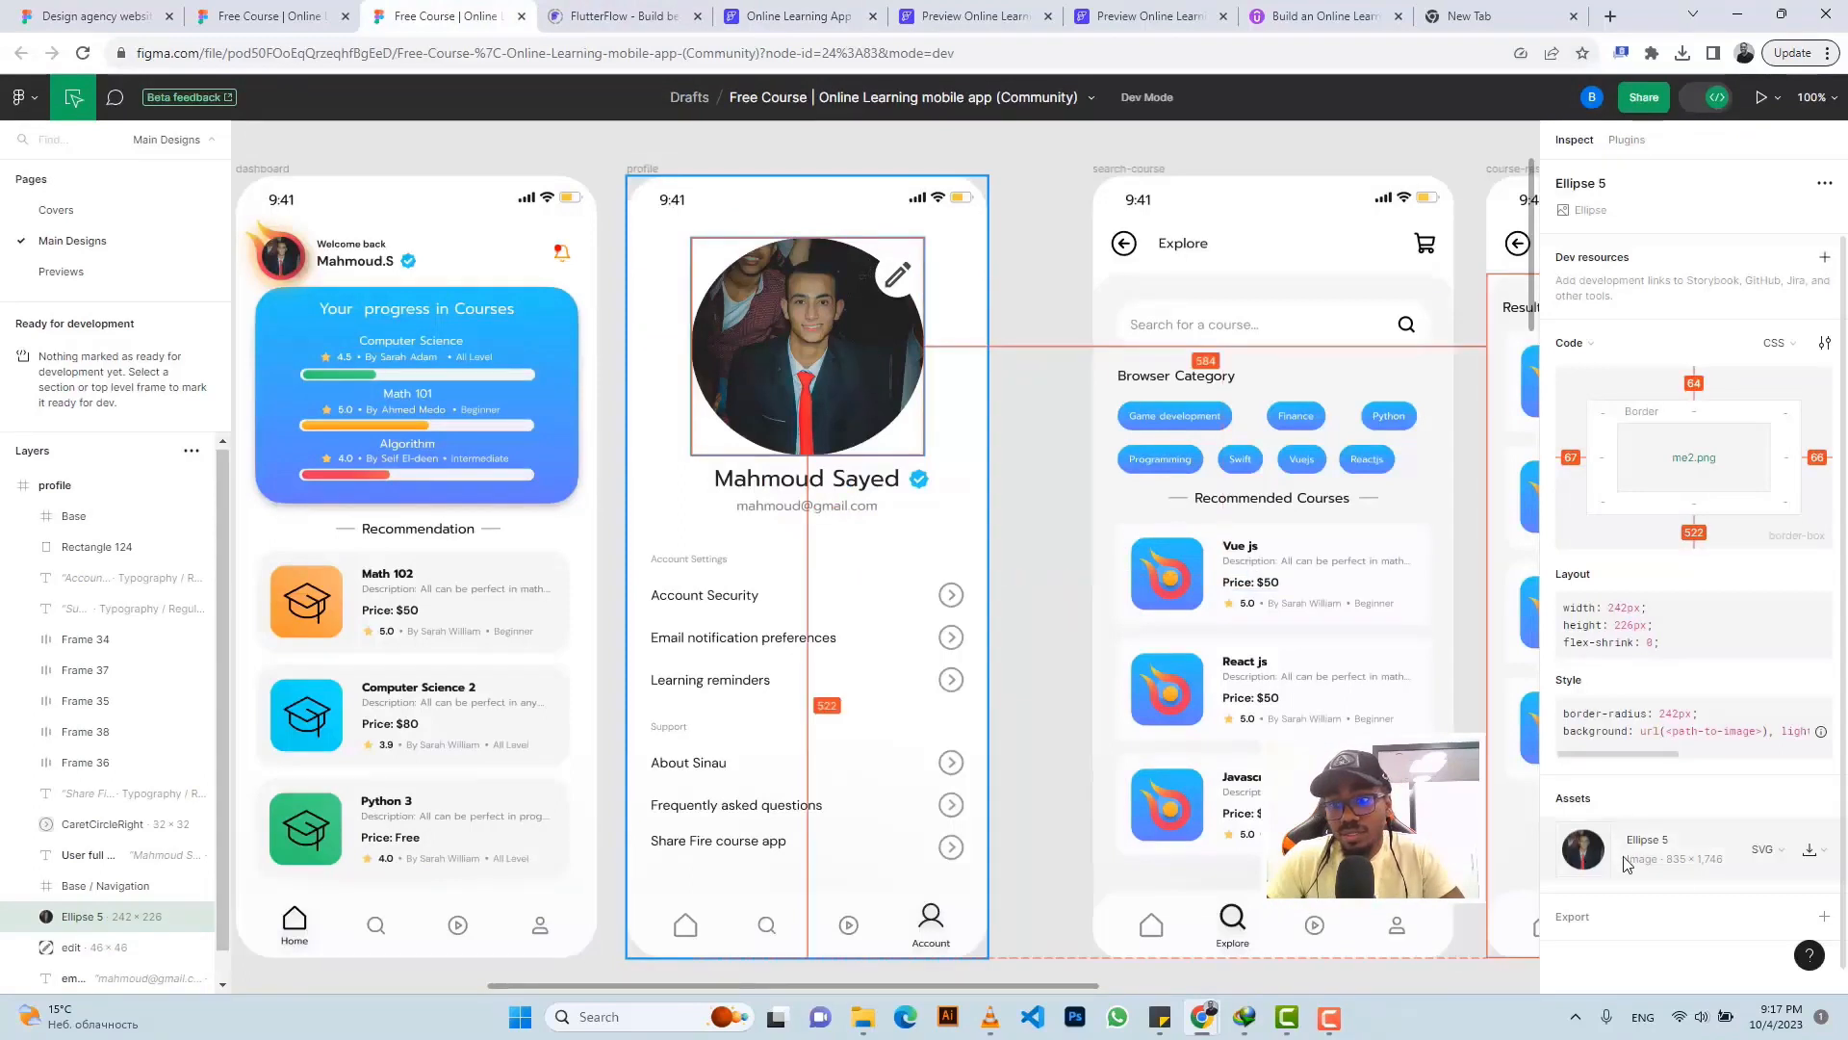
{"action": "left_click", "coordinate": [1823, 915]}
{"action": "scroll", "coordinate": [1636, 818], "scroll_direction": "down", "scroll_amount": 3}
{"action": "left_click", "coordinate": [1597, 895]}
{"action": "scroll", "coordinate": [1642, 761], "scroll_direction": "down", "scroll_amount": 3}
{"action": "left_click", "coordinate": [1685, 594]}
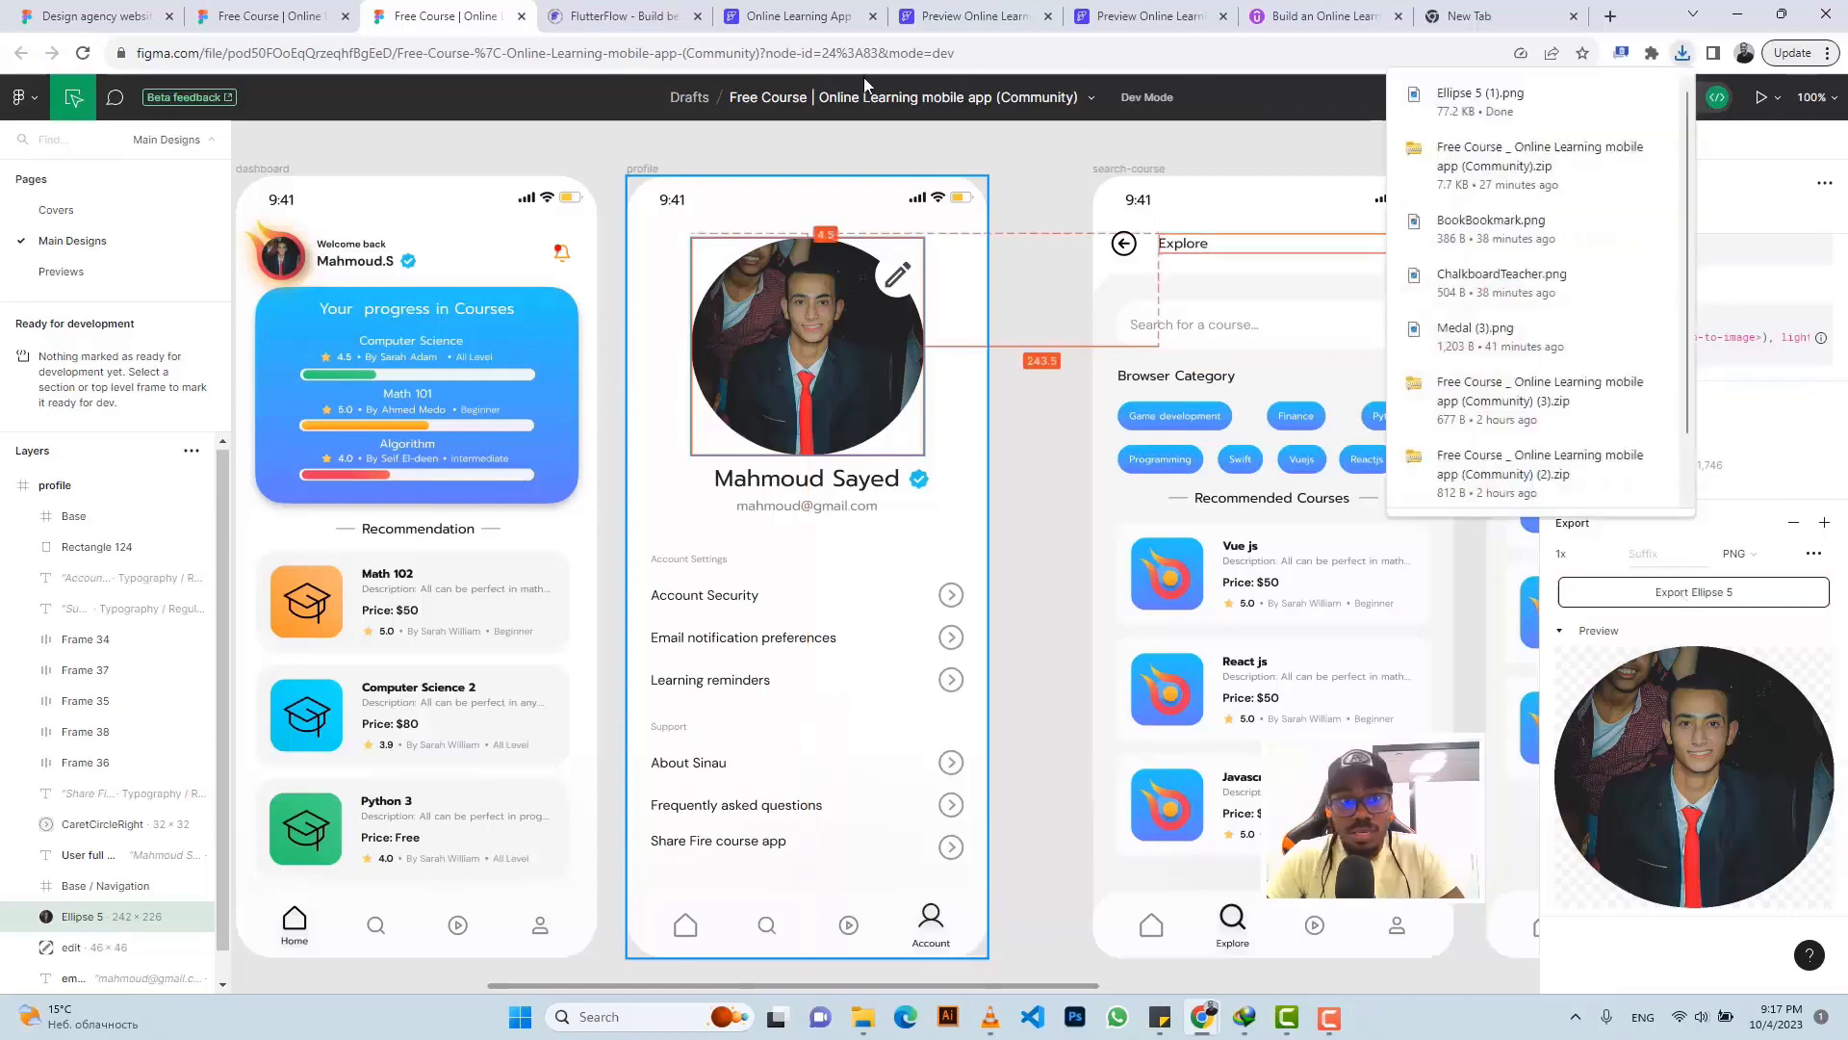
- Set the circle image to an Asset and upload Ellipse 5 (1).png from Downloads
{"action": "left_click", "coordinate": [797, 16]}
{"action": "left_click", "coordinate": [911, 303]}
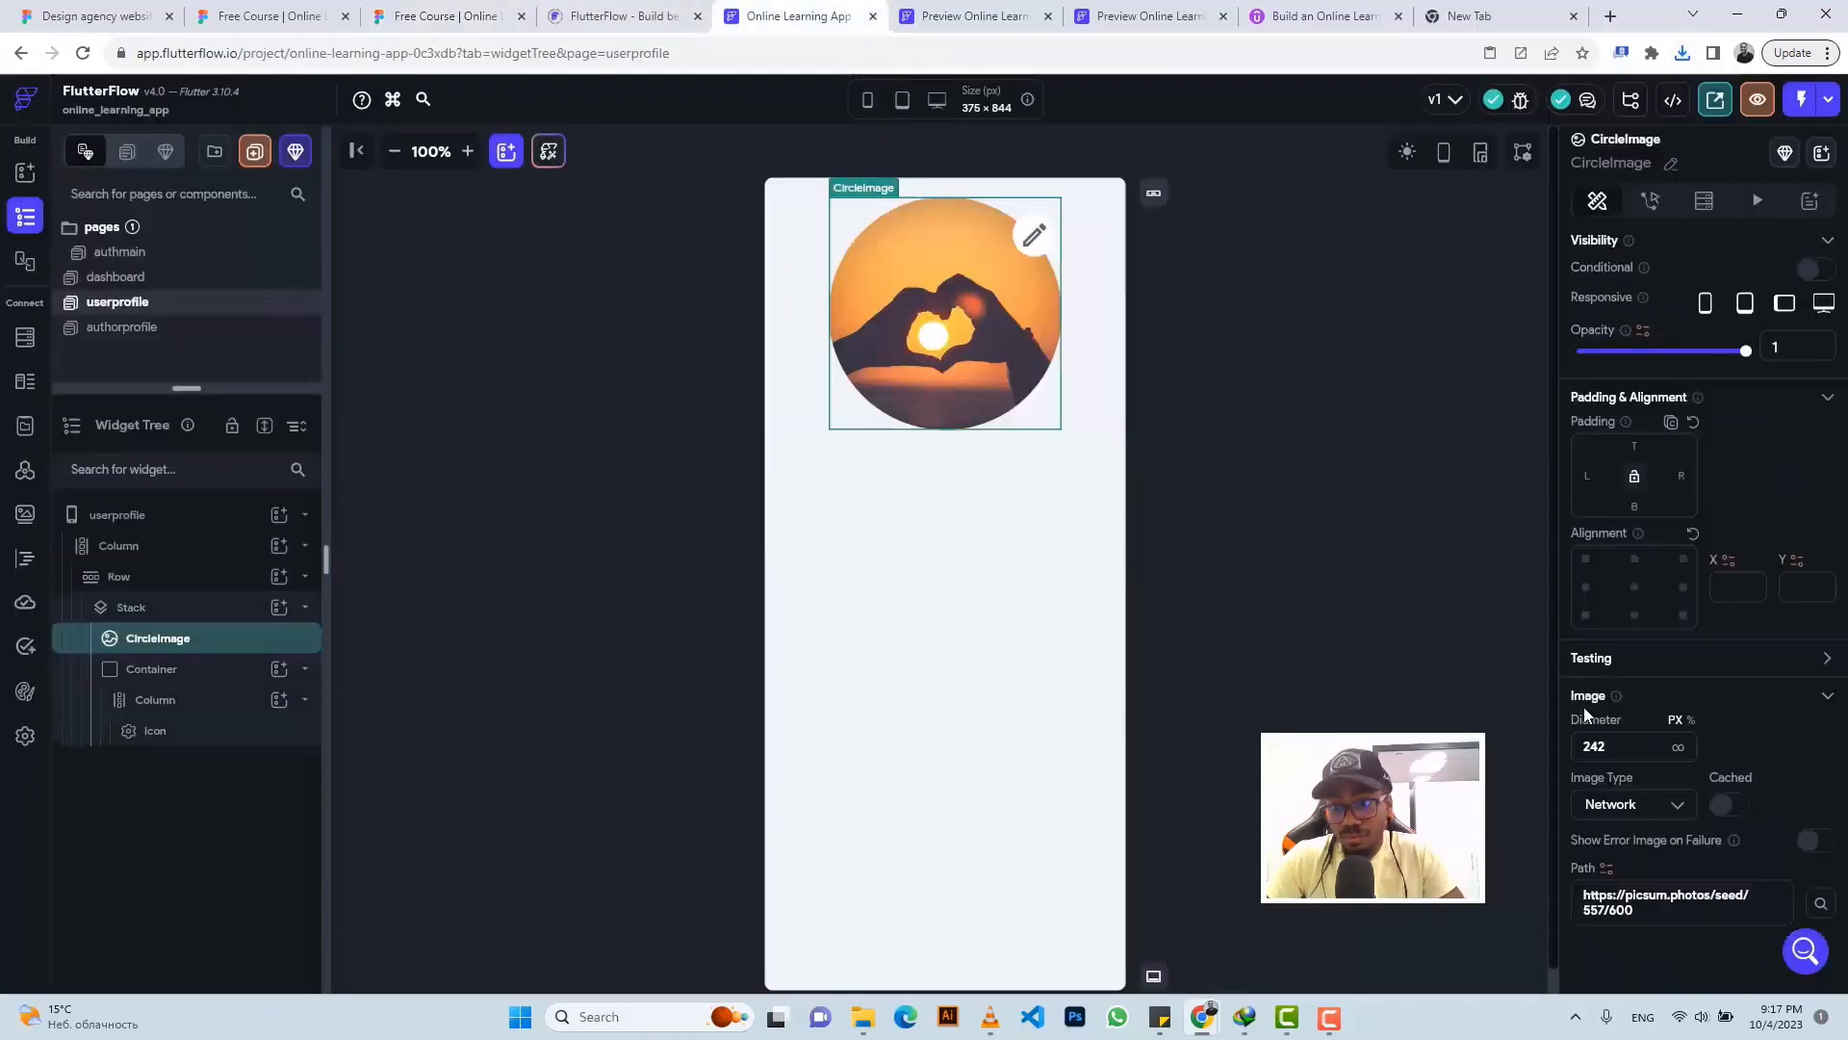
{"action": "left_click", "coordinate": [1640, 799]}
{"action": "left_click", "coordinate": [1636, 845]}
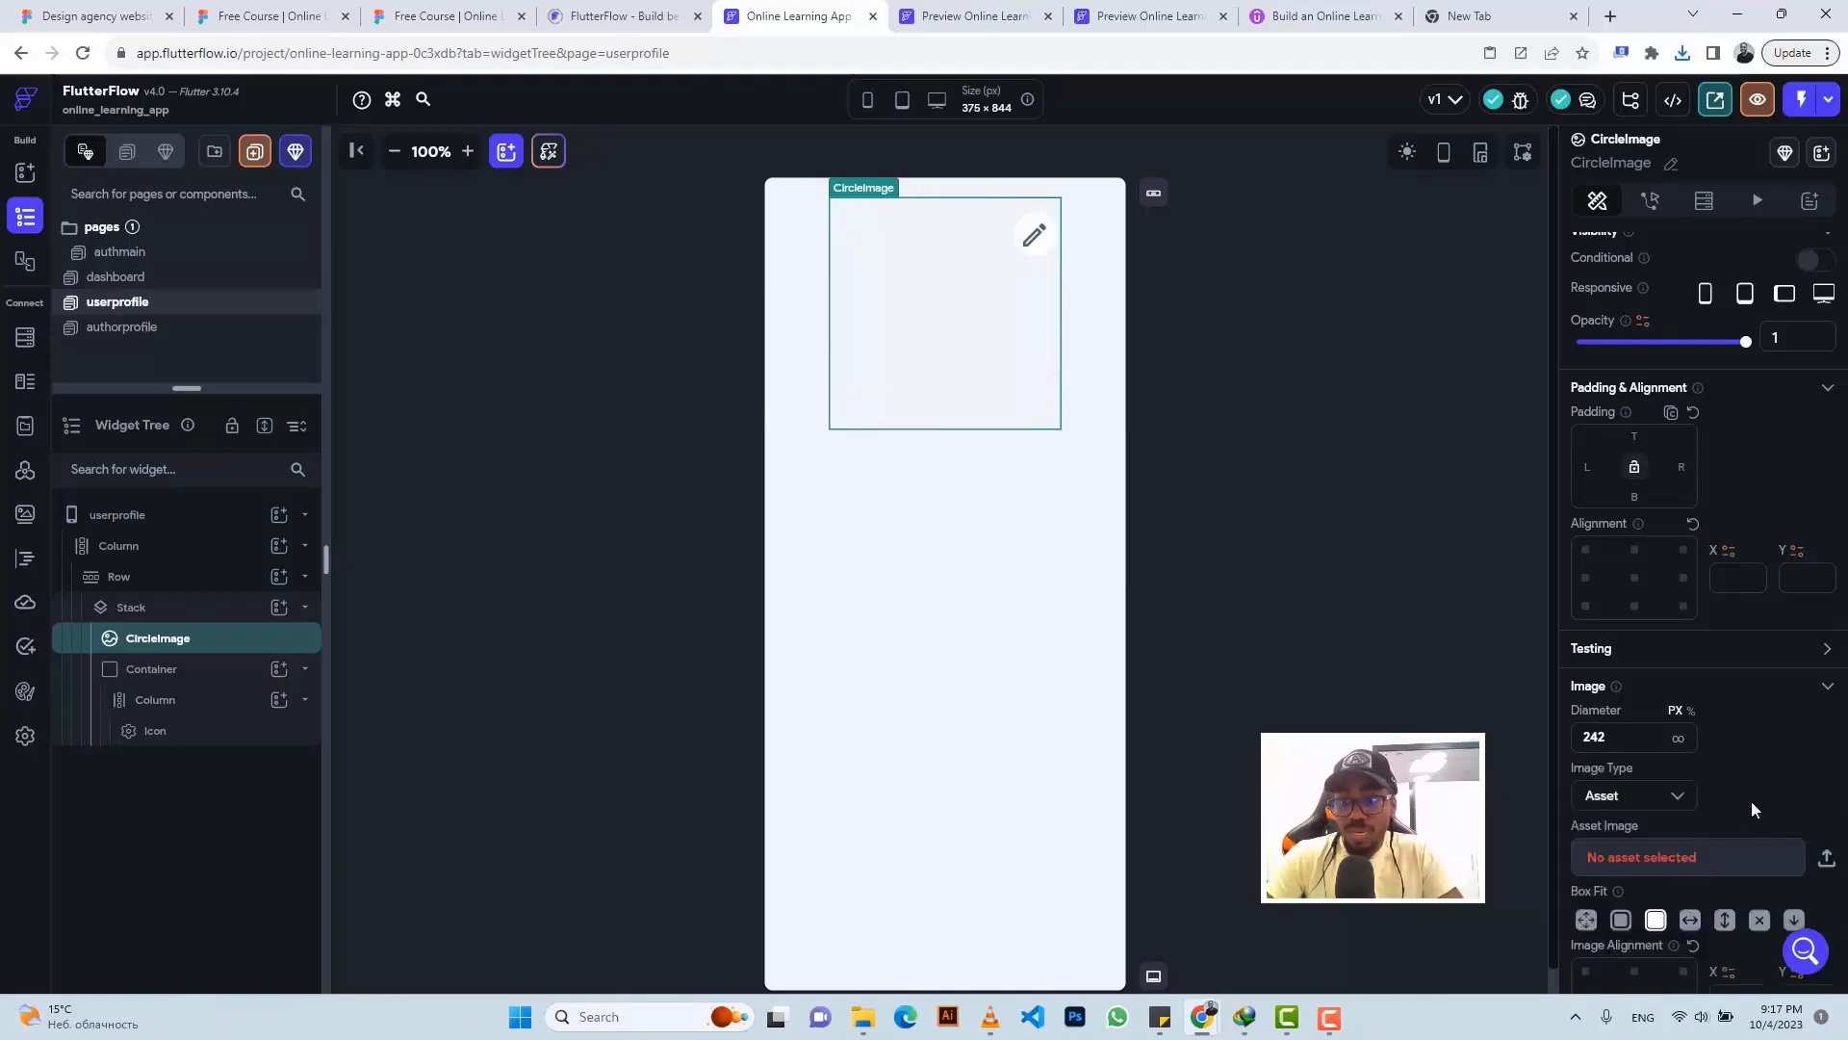
{"action": "left_click", "coordinate": [1826, 862]}
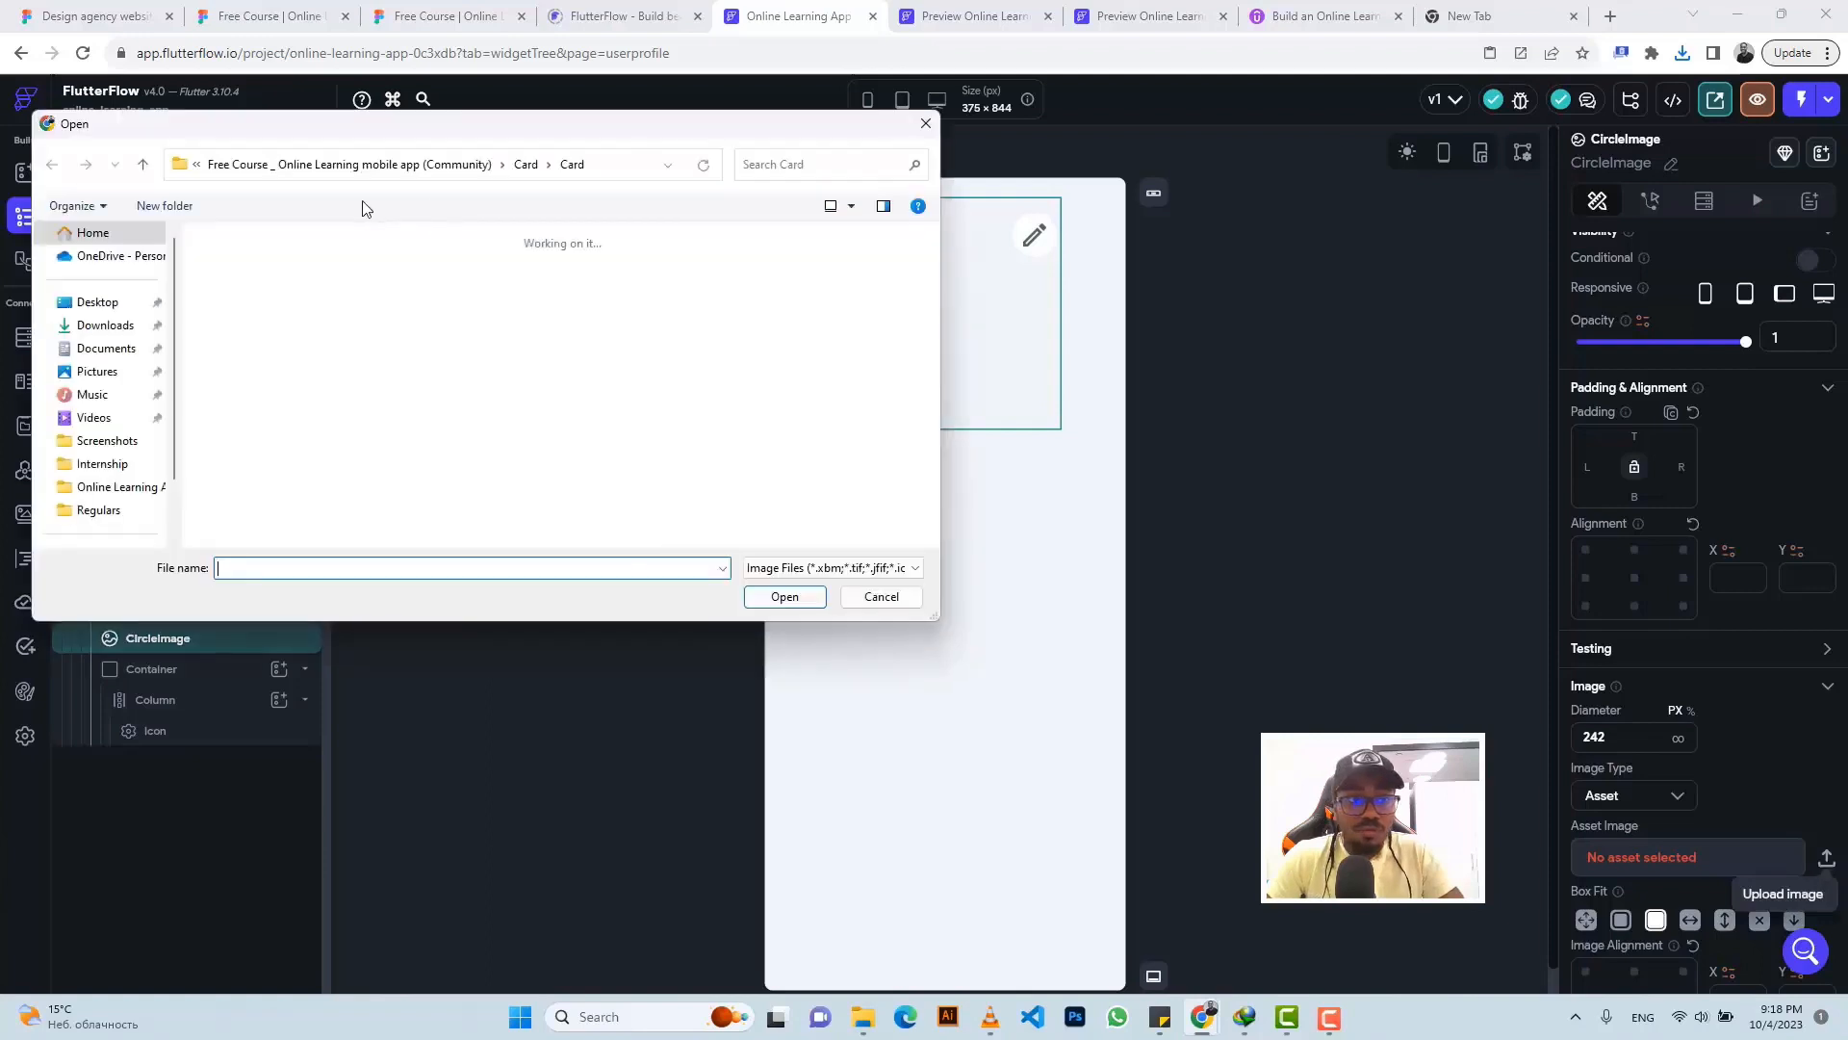
{"action": "left_click", "coordinate": [97, 327]}
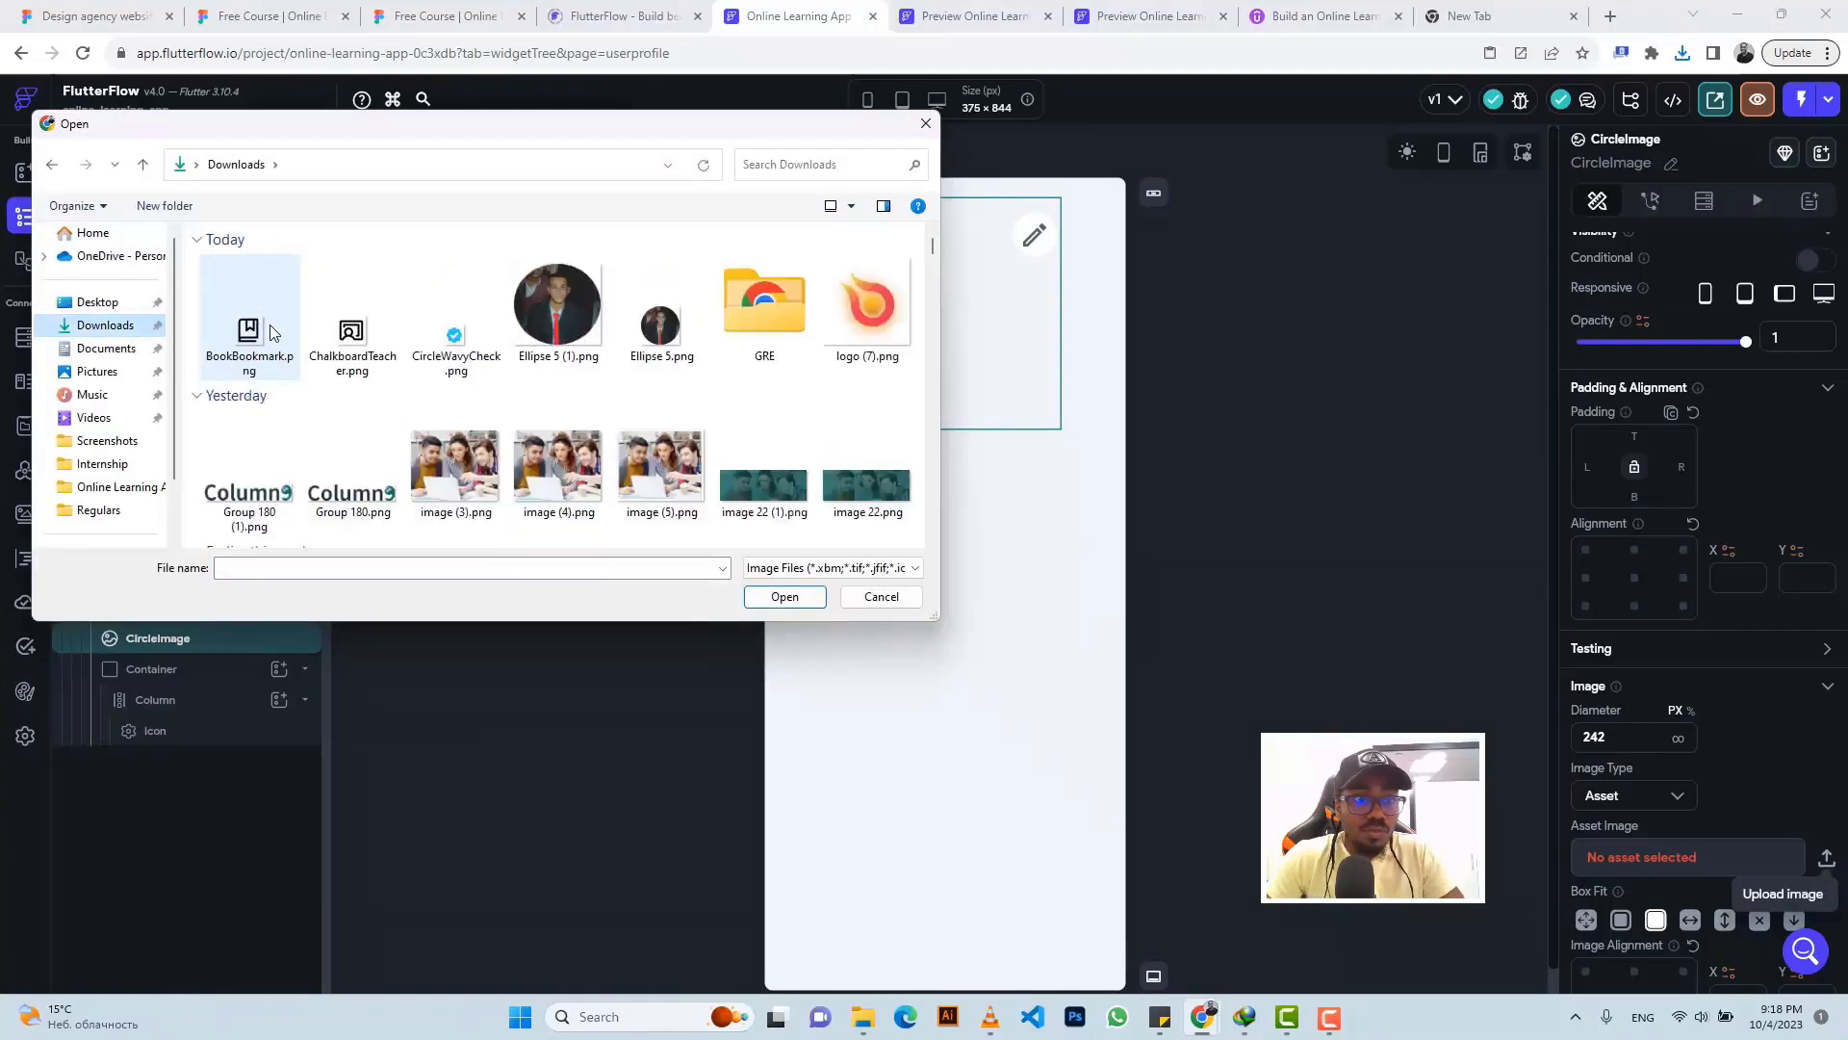
{"action": "left_click", "coordinate": [249, 303]}
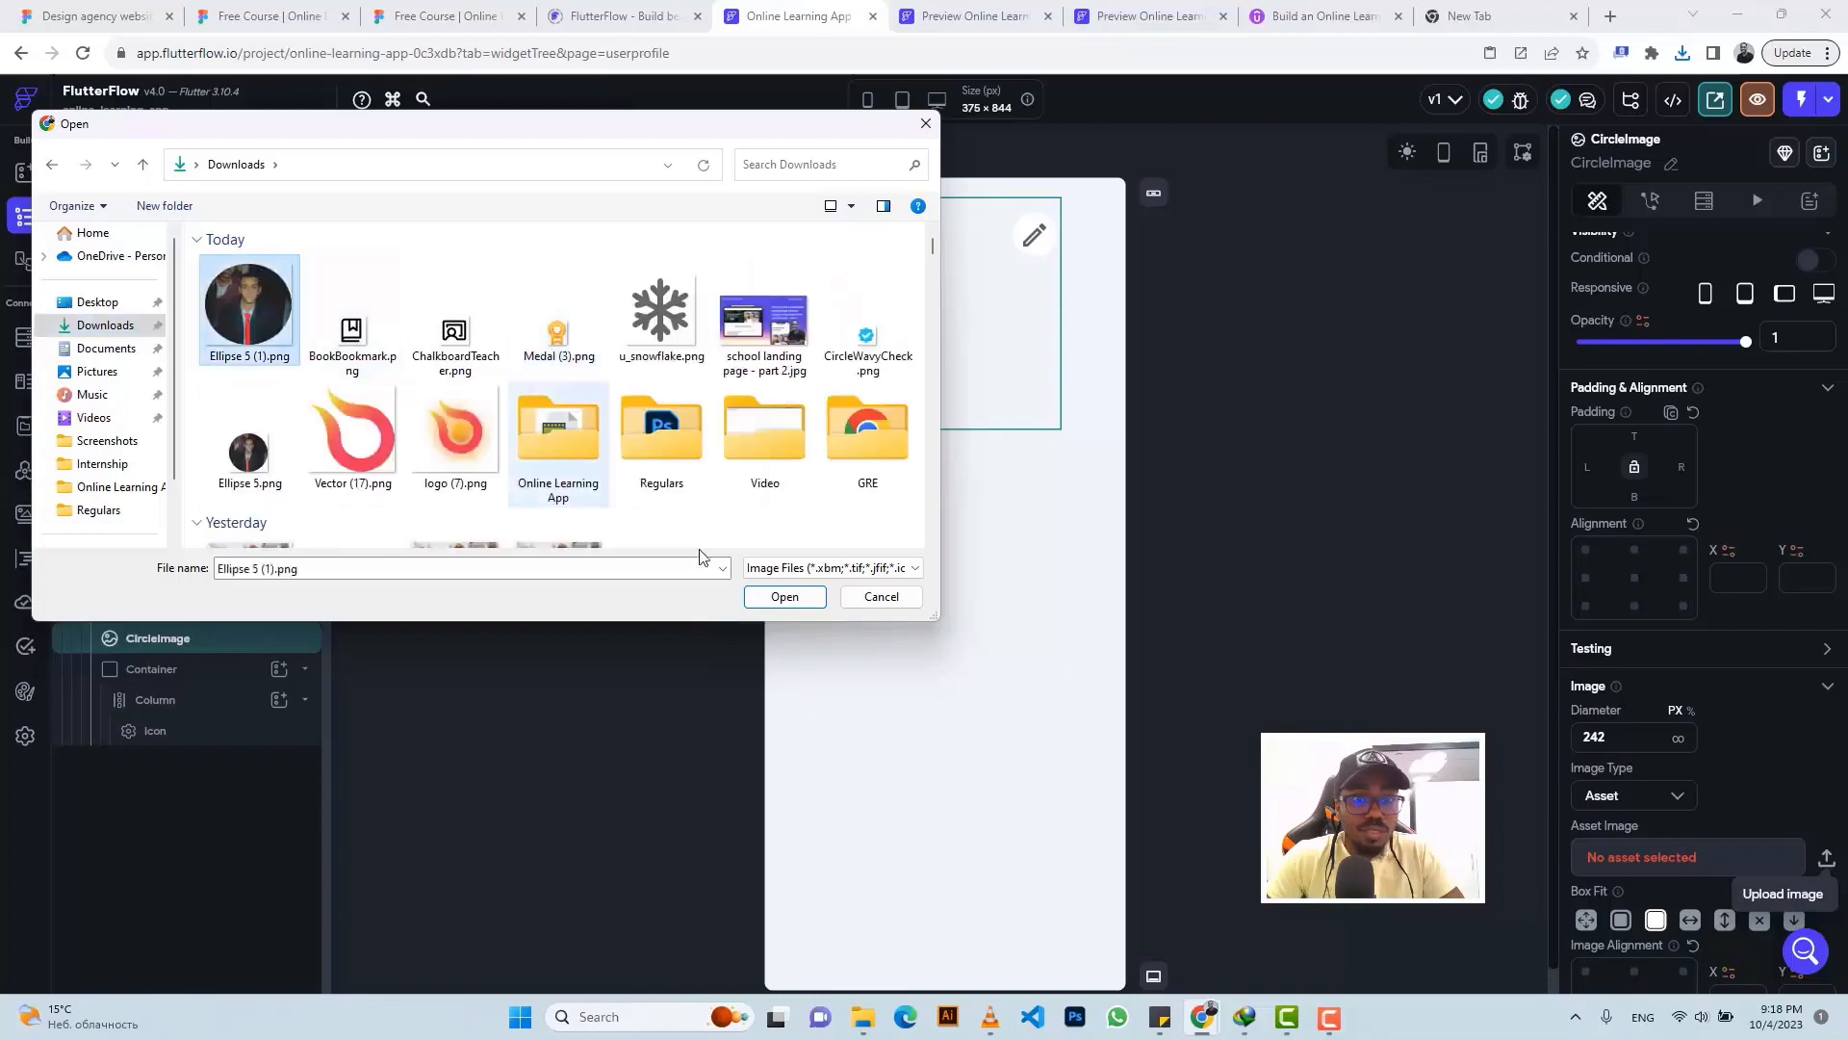
{"action": "left_click", "coordinate": [766, 595]}
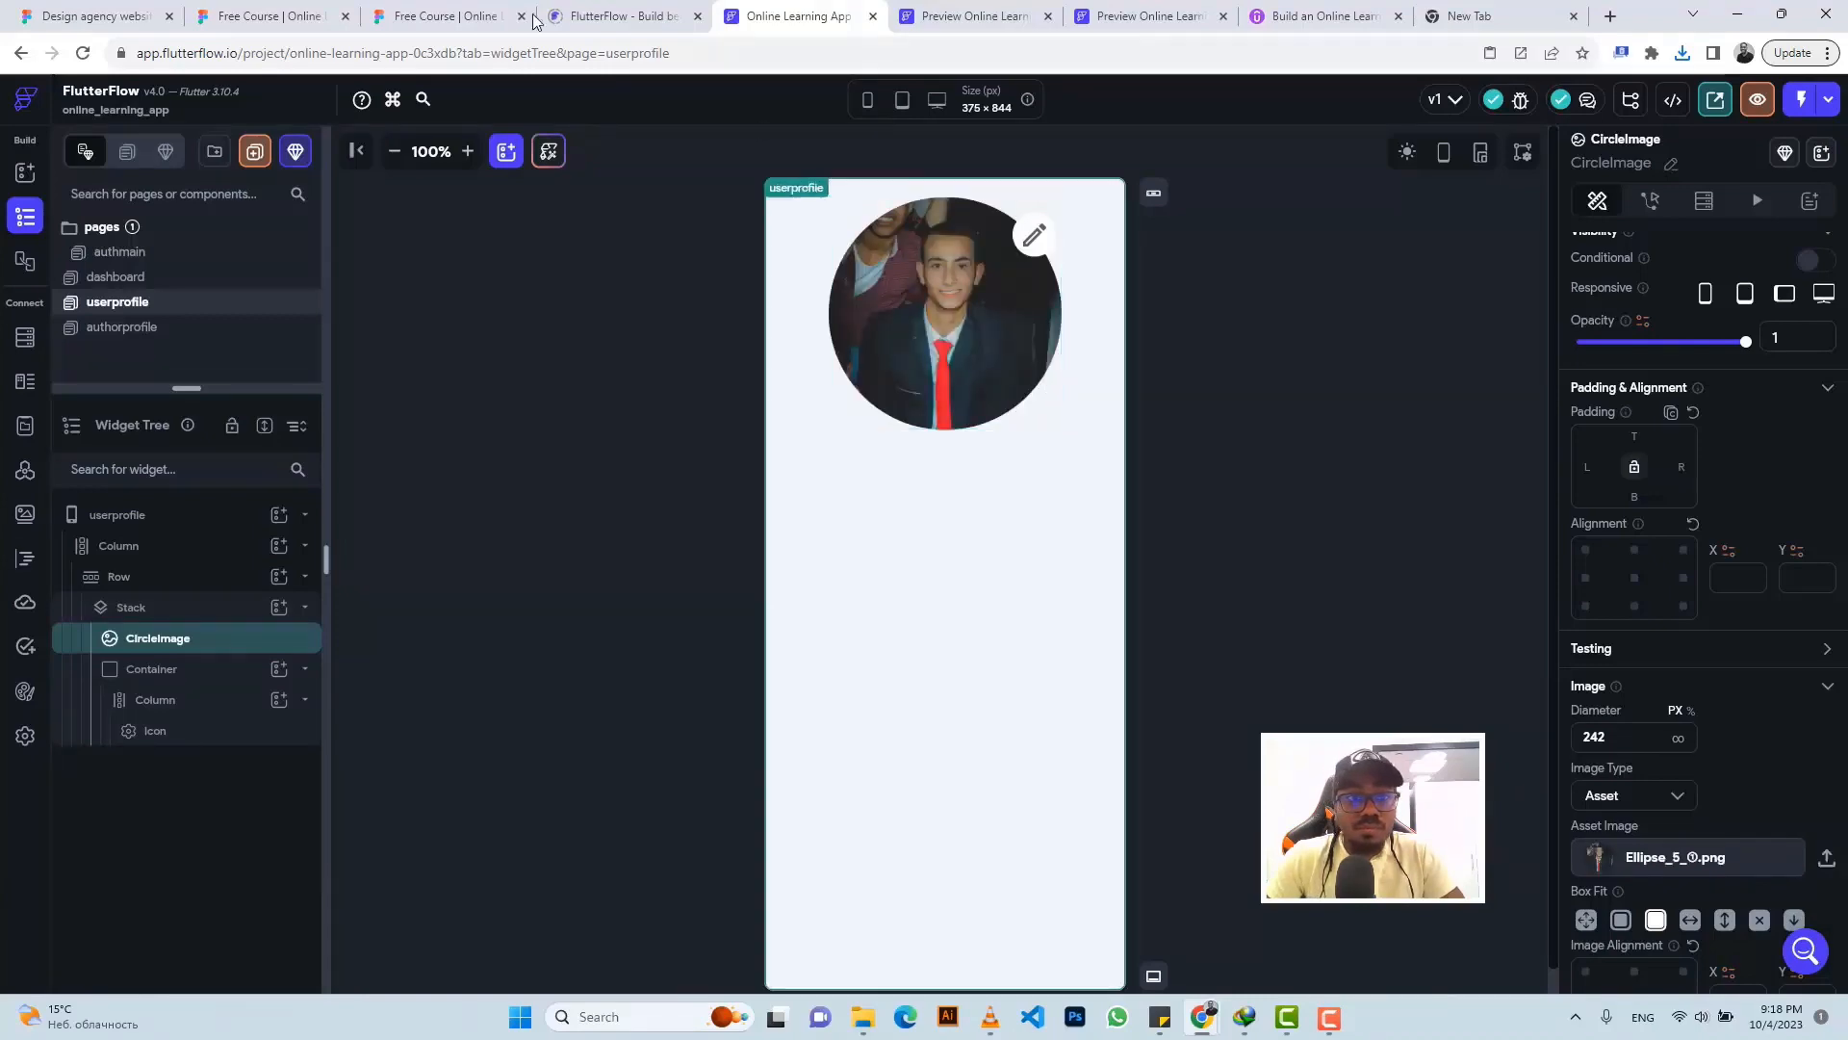
- Copy the user's full-name text from the Figma design
{"action": "left_click", "coordinate": [429, 14]}
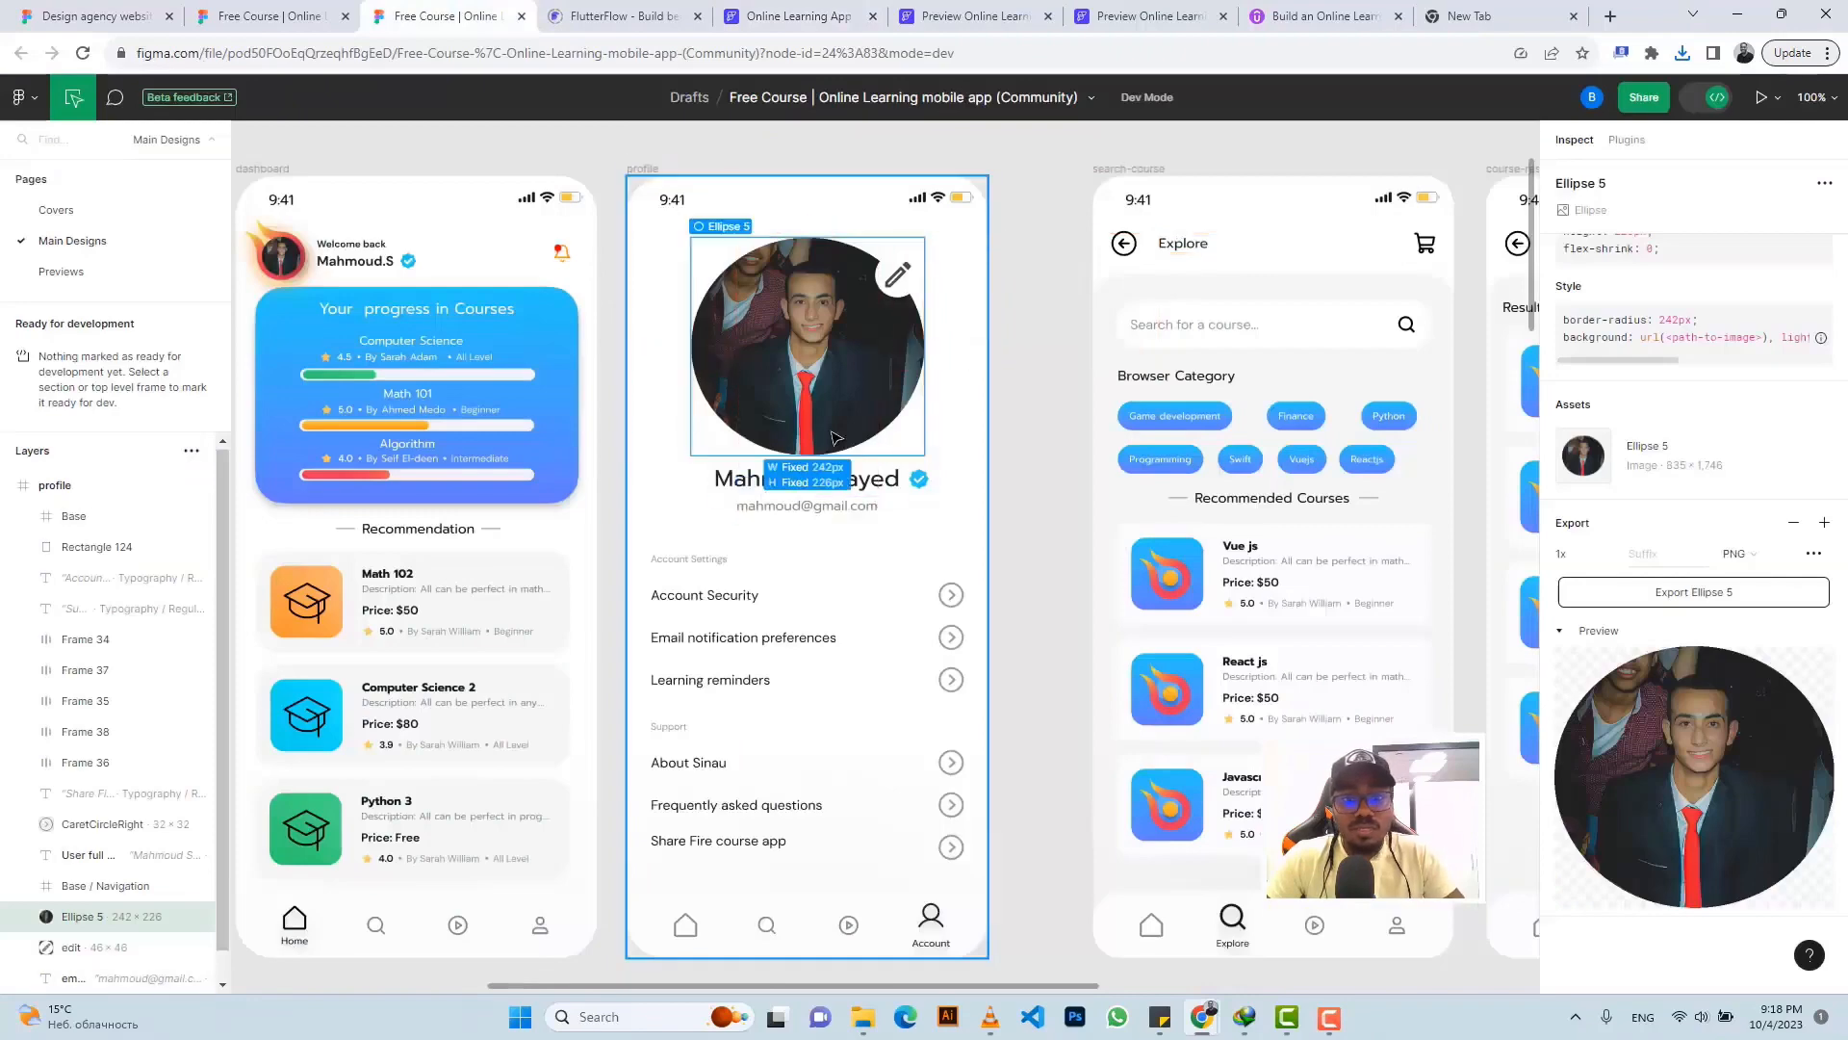
{"action": "scroll", "coordinate": [834, 438], "scroll_direction": "up", "scroll_amount": 4}
{"action": "scroll", "coordinate": [876, 462], "scroll_direction": "down", "scroll_amount": 1}
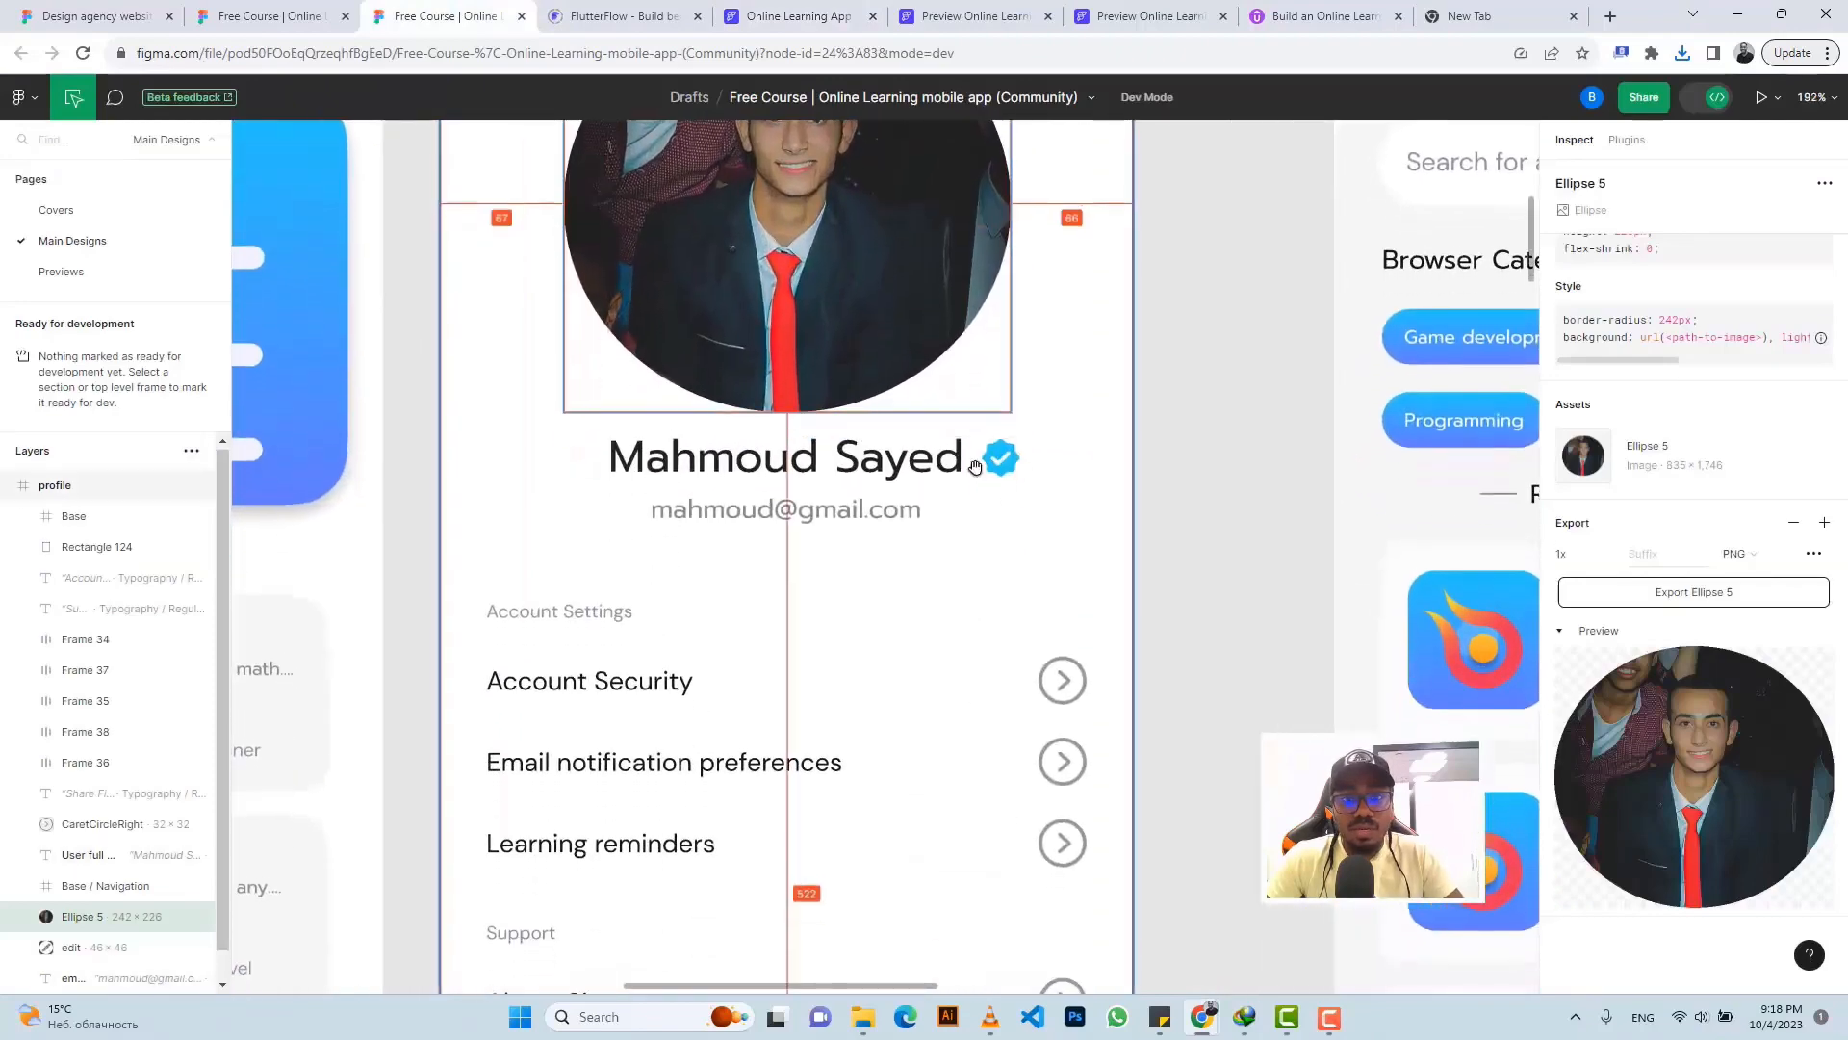
{"action": "left_click", "coordinate": [756, 440]}
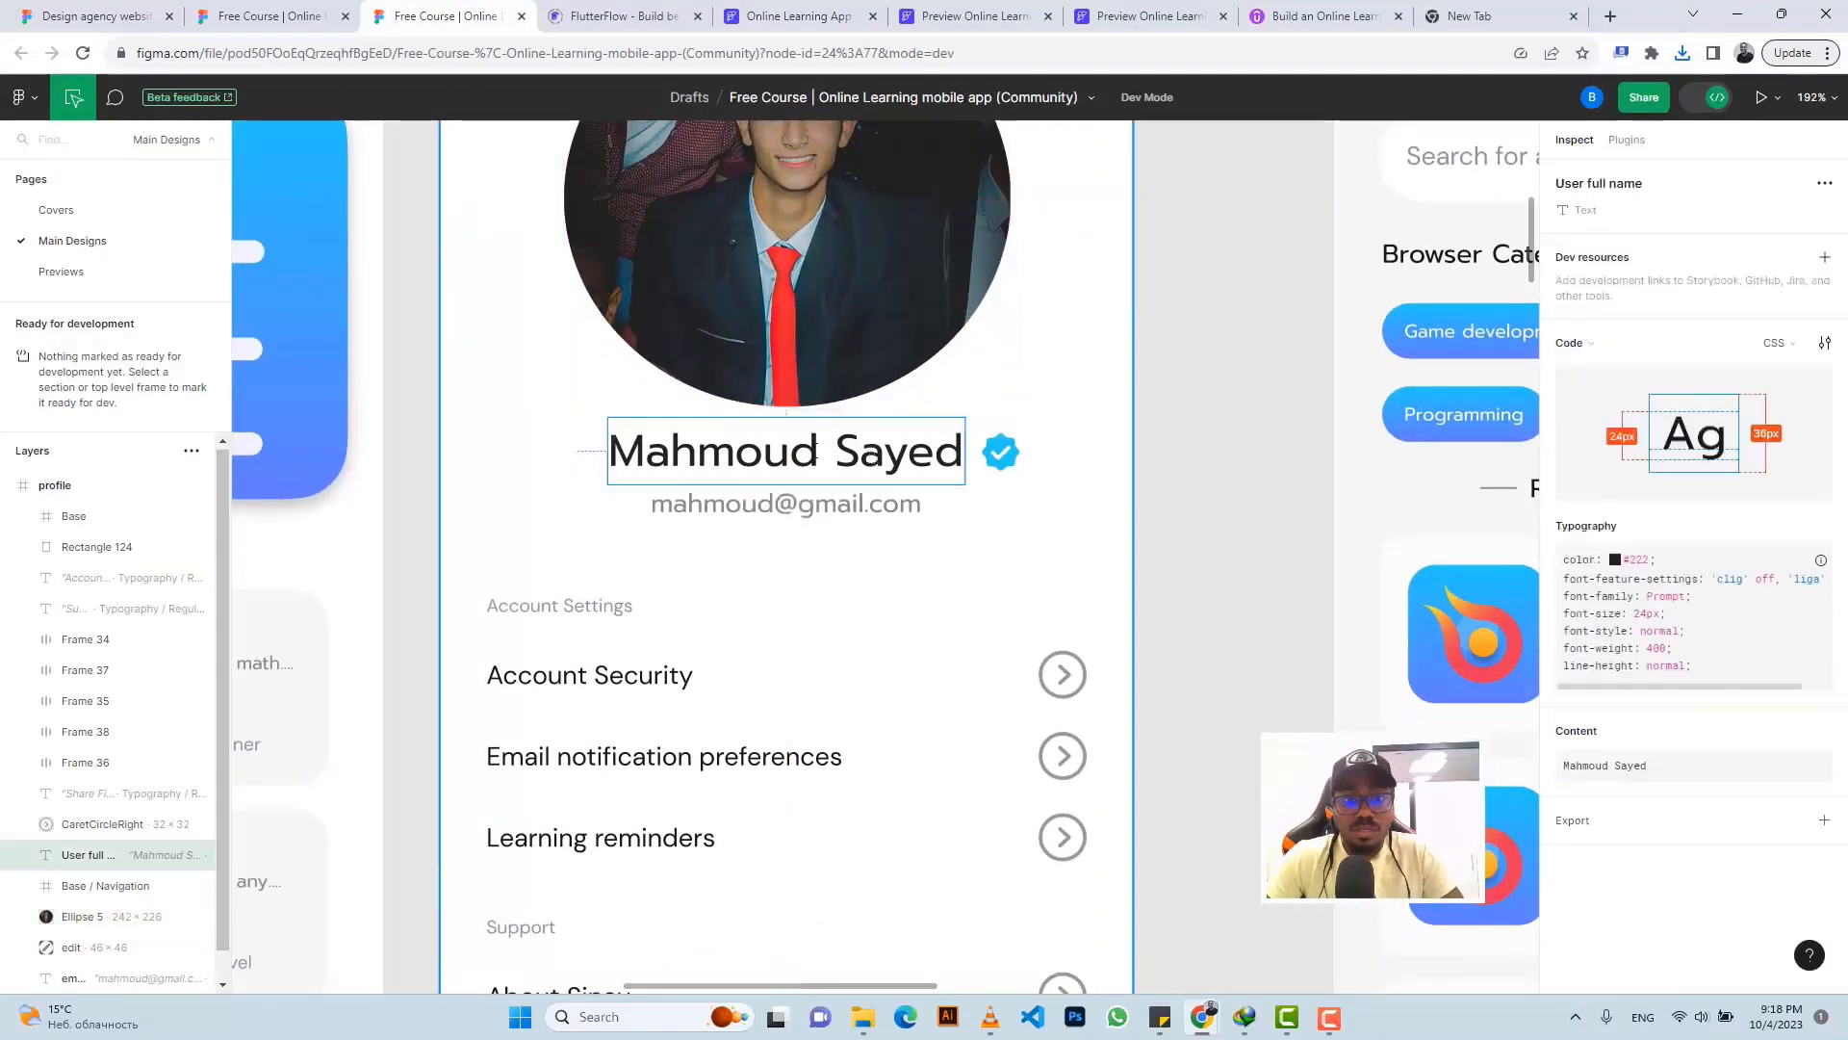
{"action": "mouse_move", "coordinate": [1737, 736]}
{"action": "left_click", "coordinate": [1810, 733]}
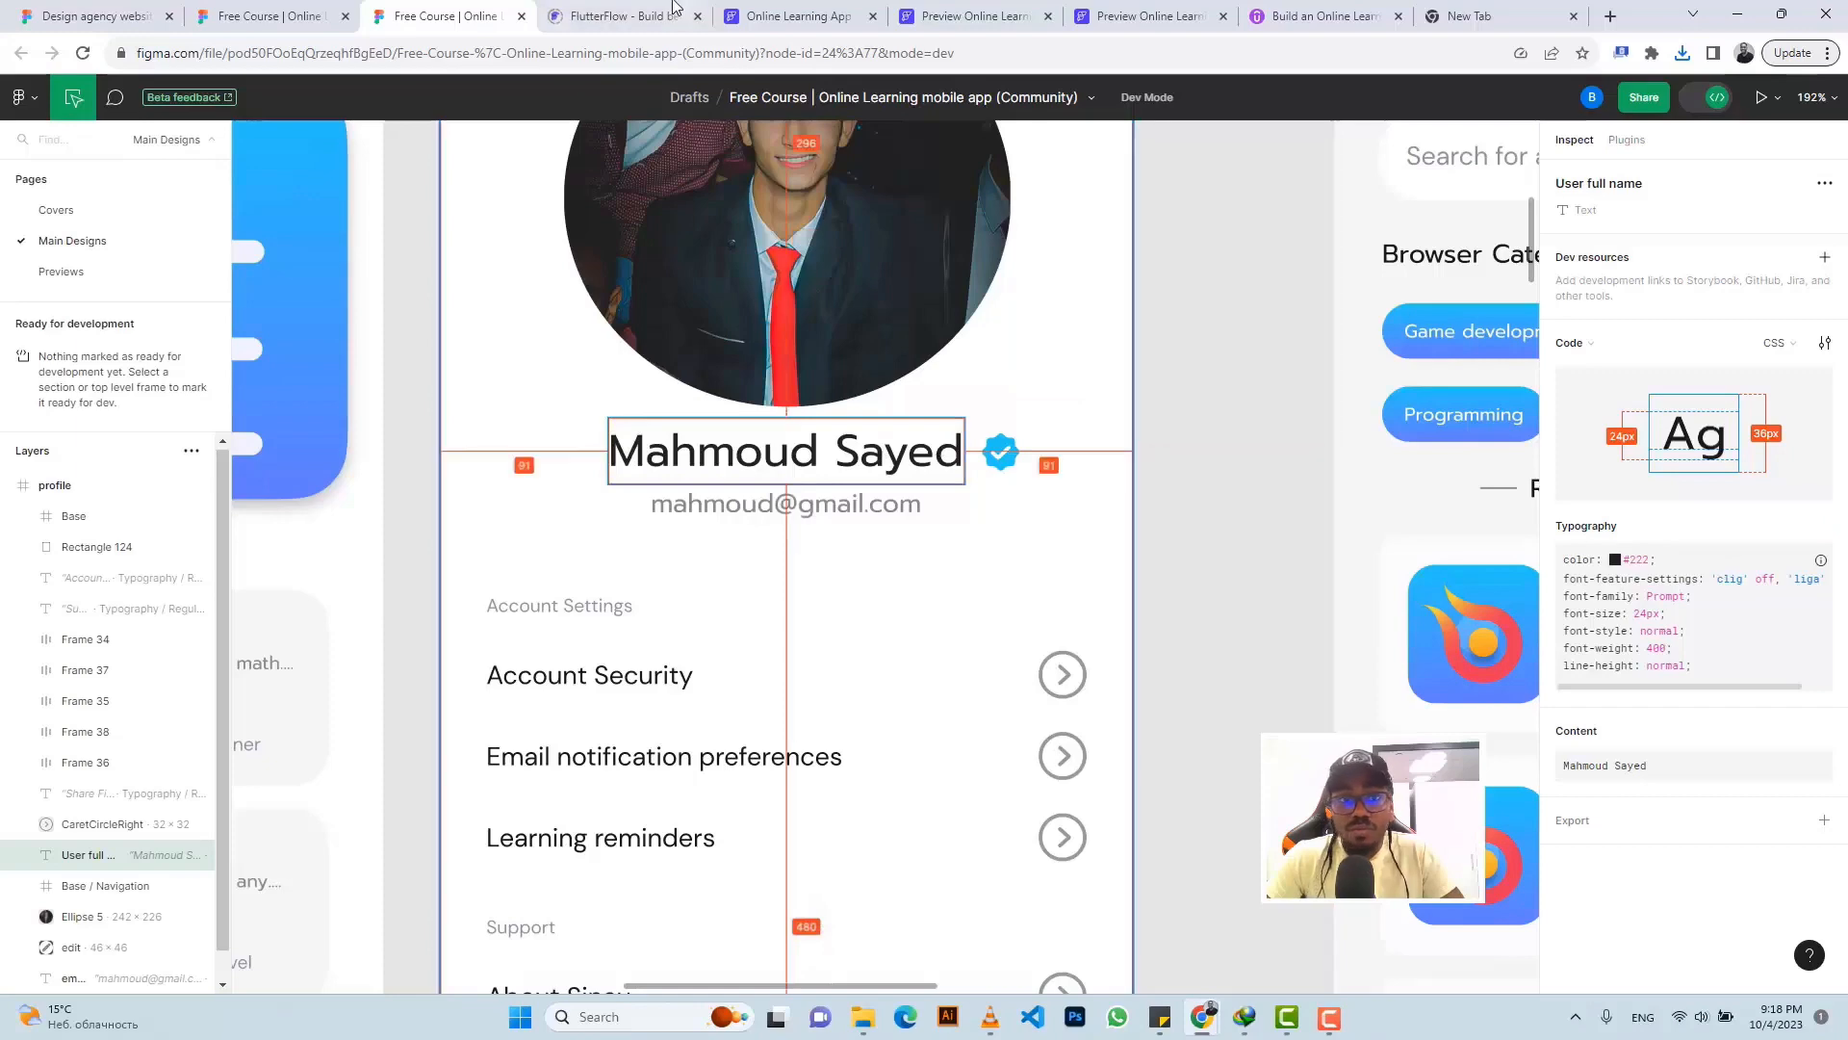
{"action": "left_click", "coordinate": [794, 16]}
- Add a new Row with a Text widget under the photo, showing the user's full name
{"action": "left_click", "coordinate": [967, 501]}
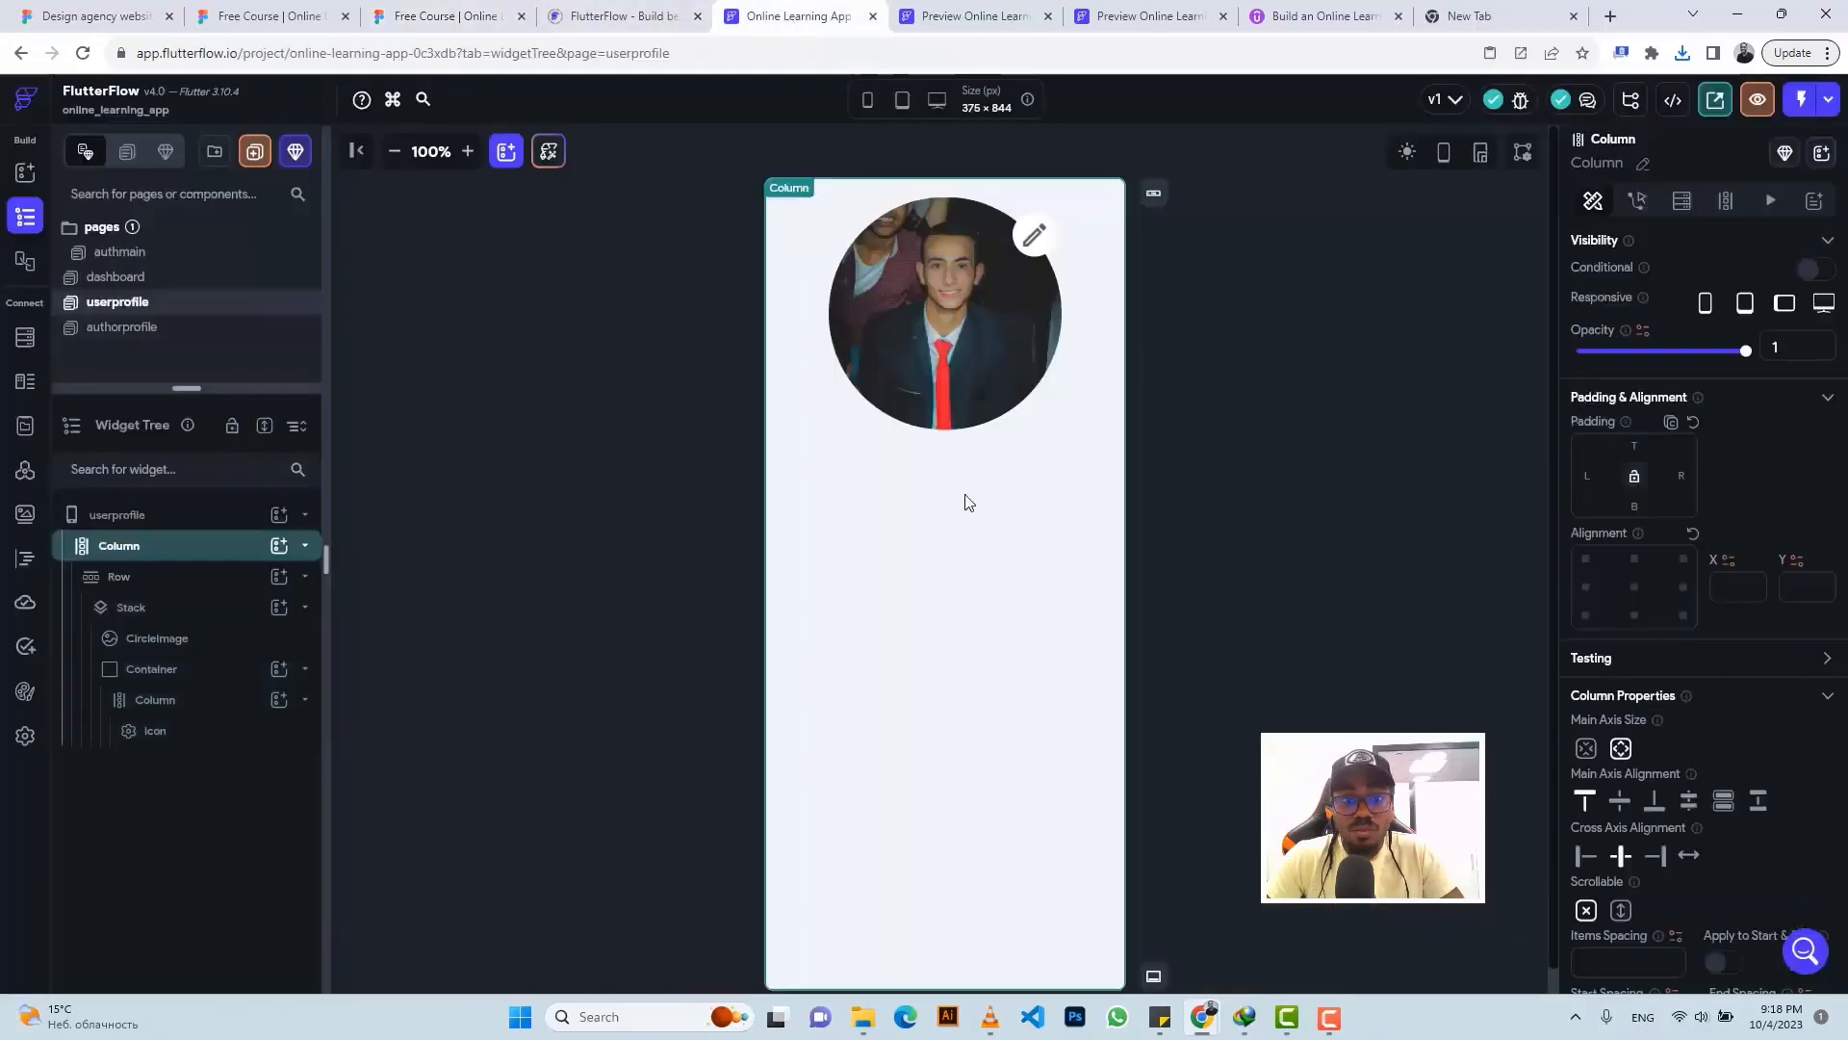
{"action": "left_click", "coordinate": [278, 545]}
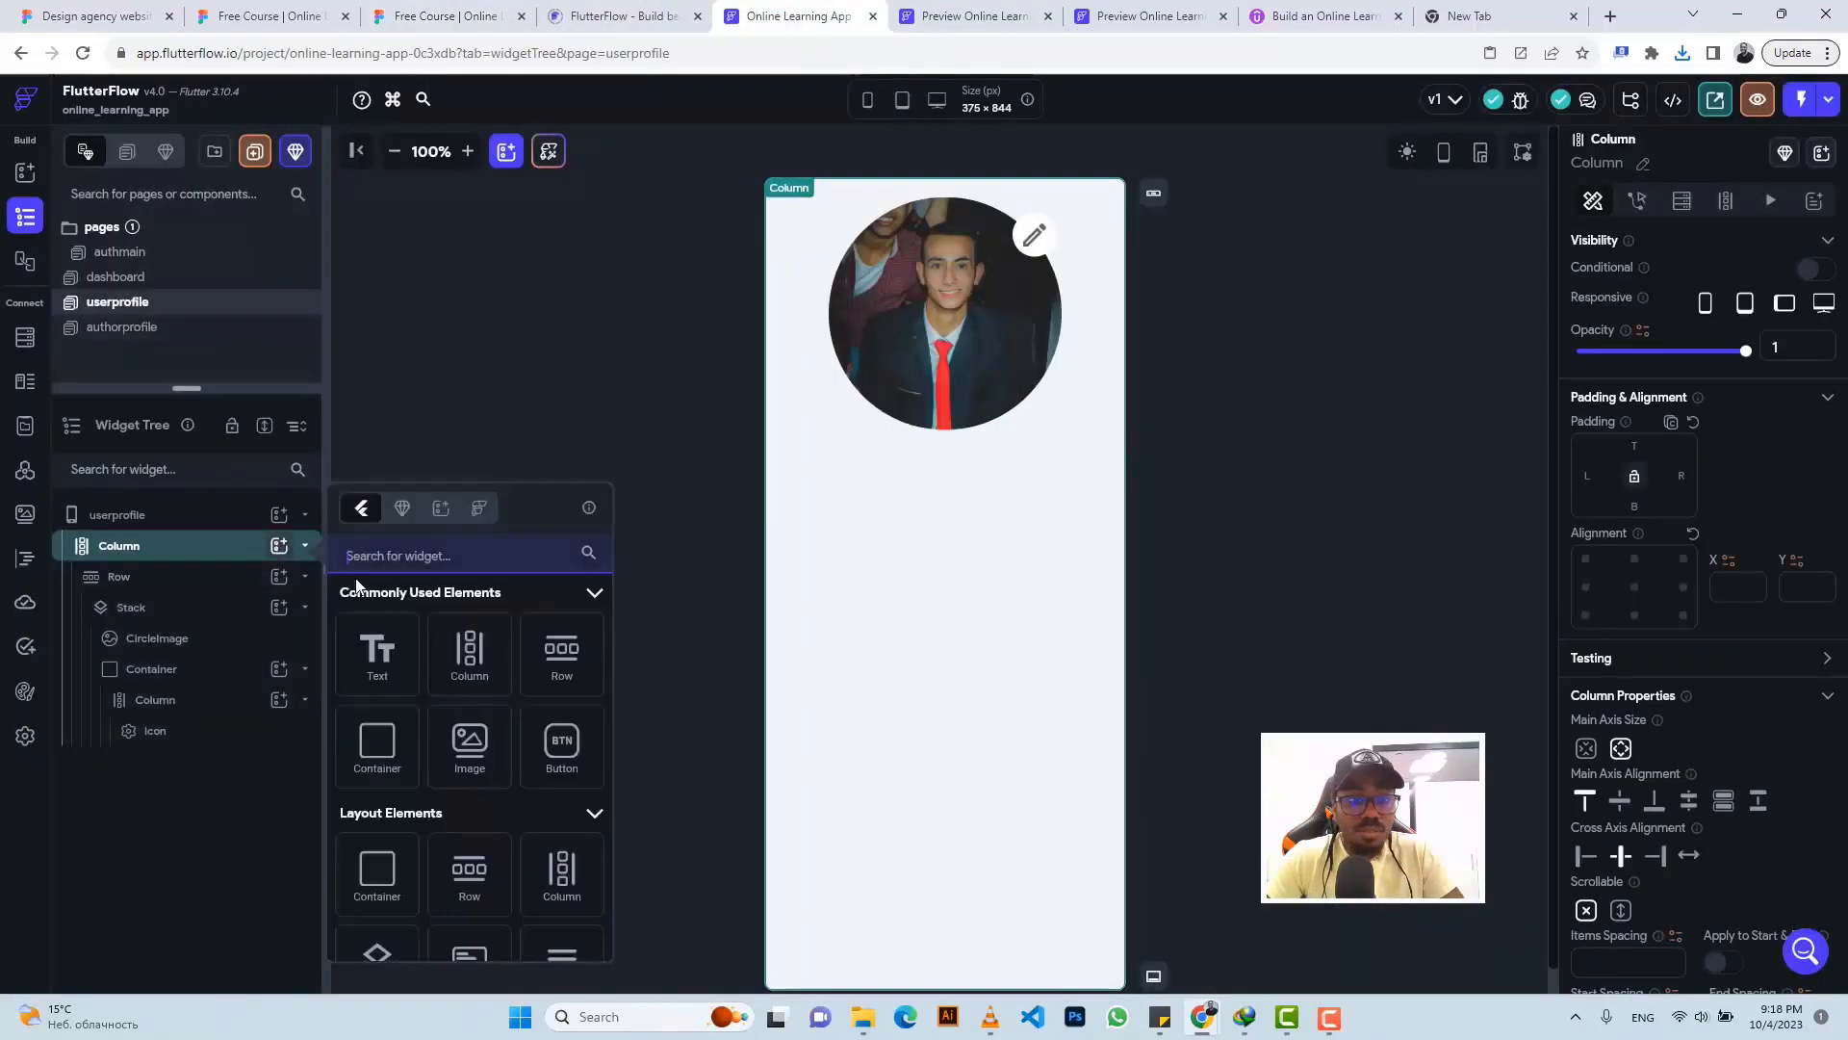
{"action": "left_click", "coordinate": [555, 668]}
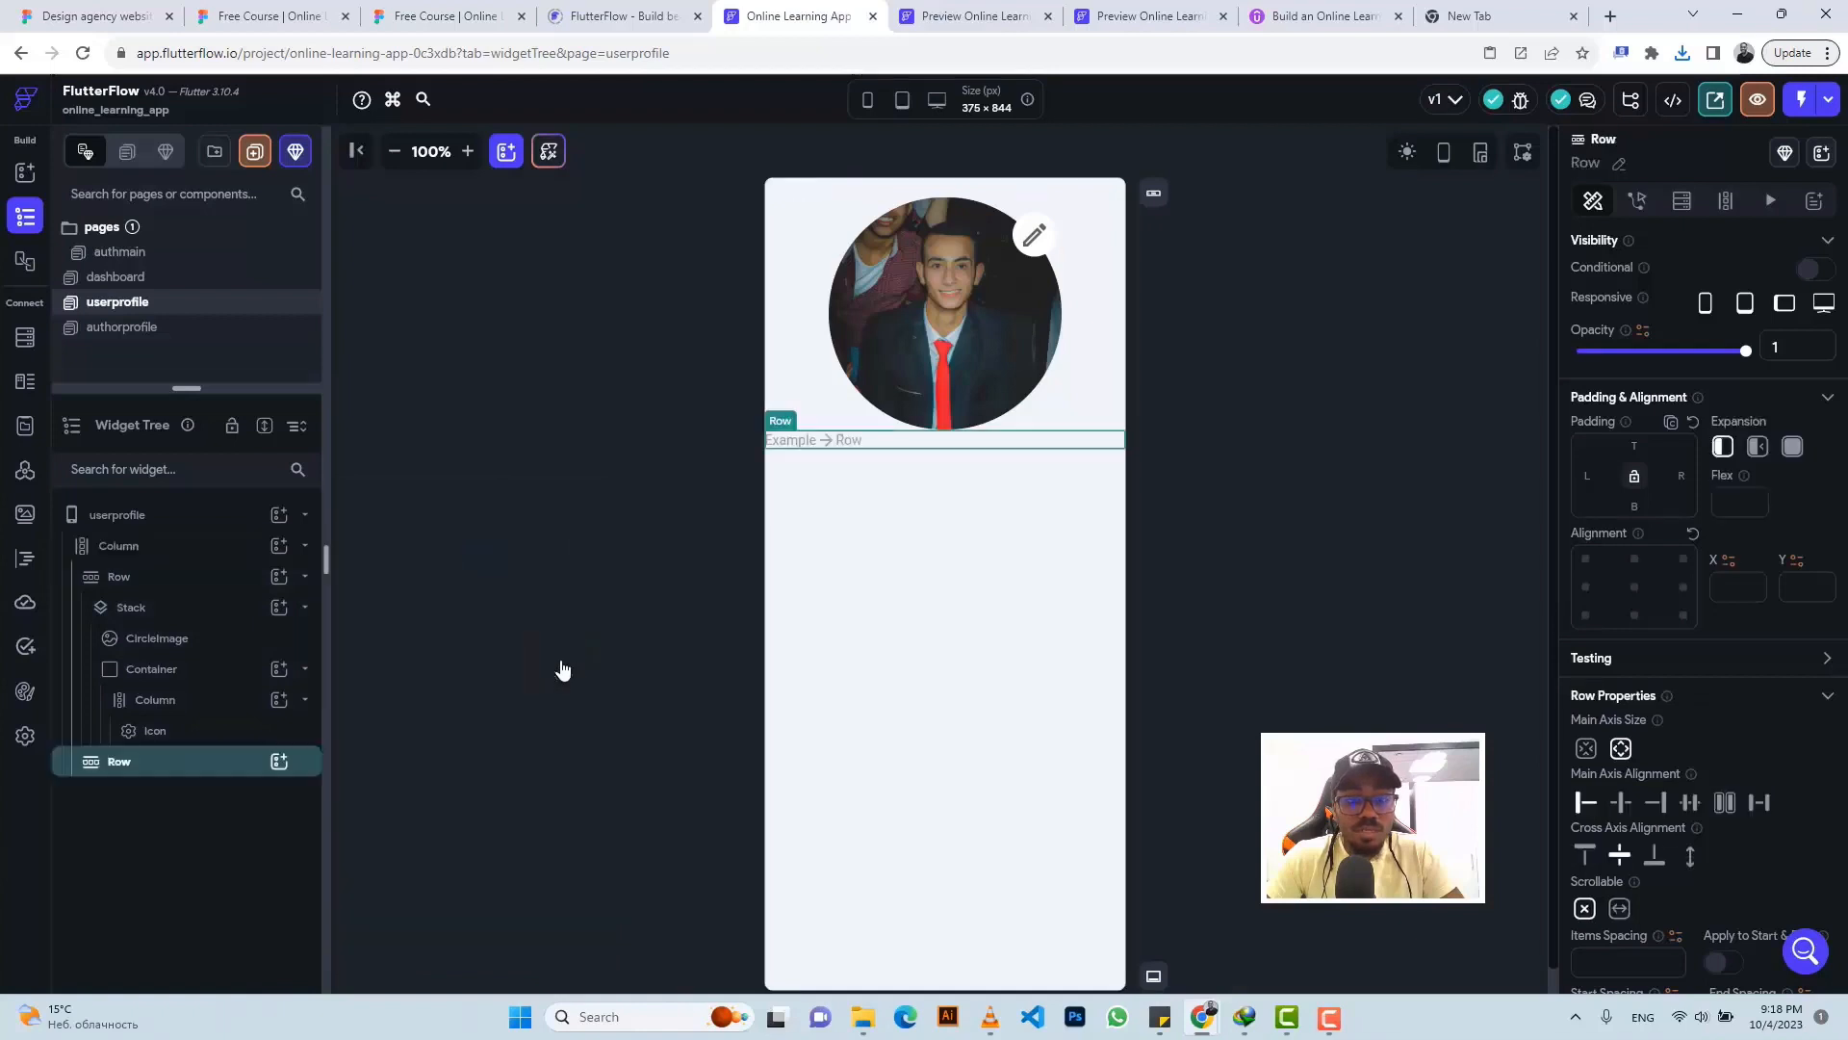
{"action": "left_click", "coordinate": [278, 761]}
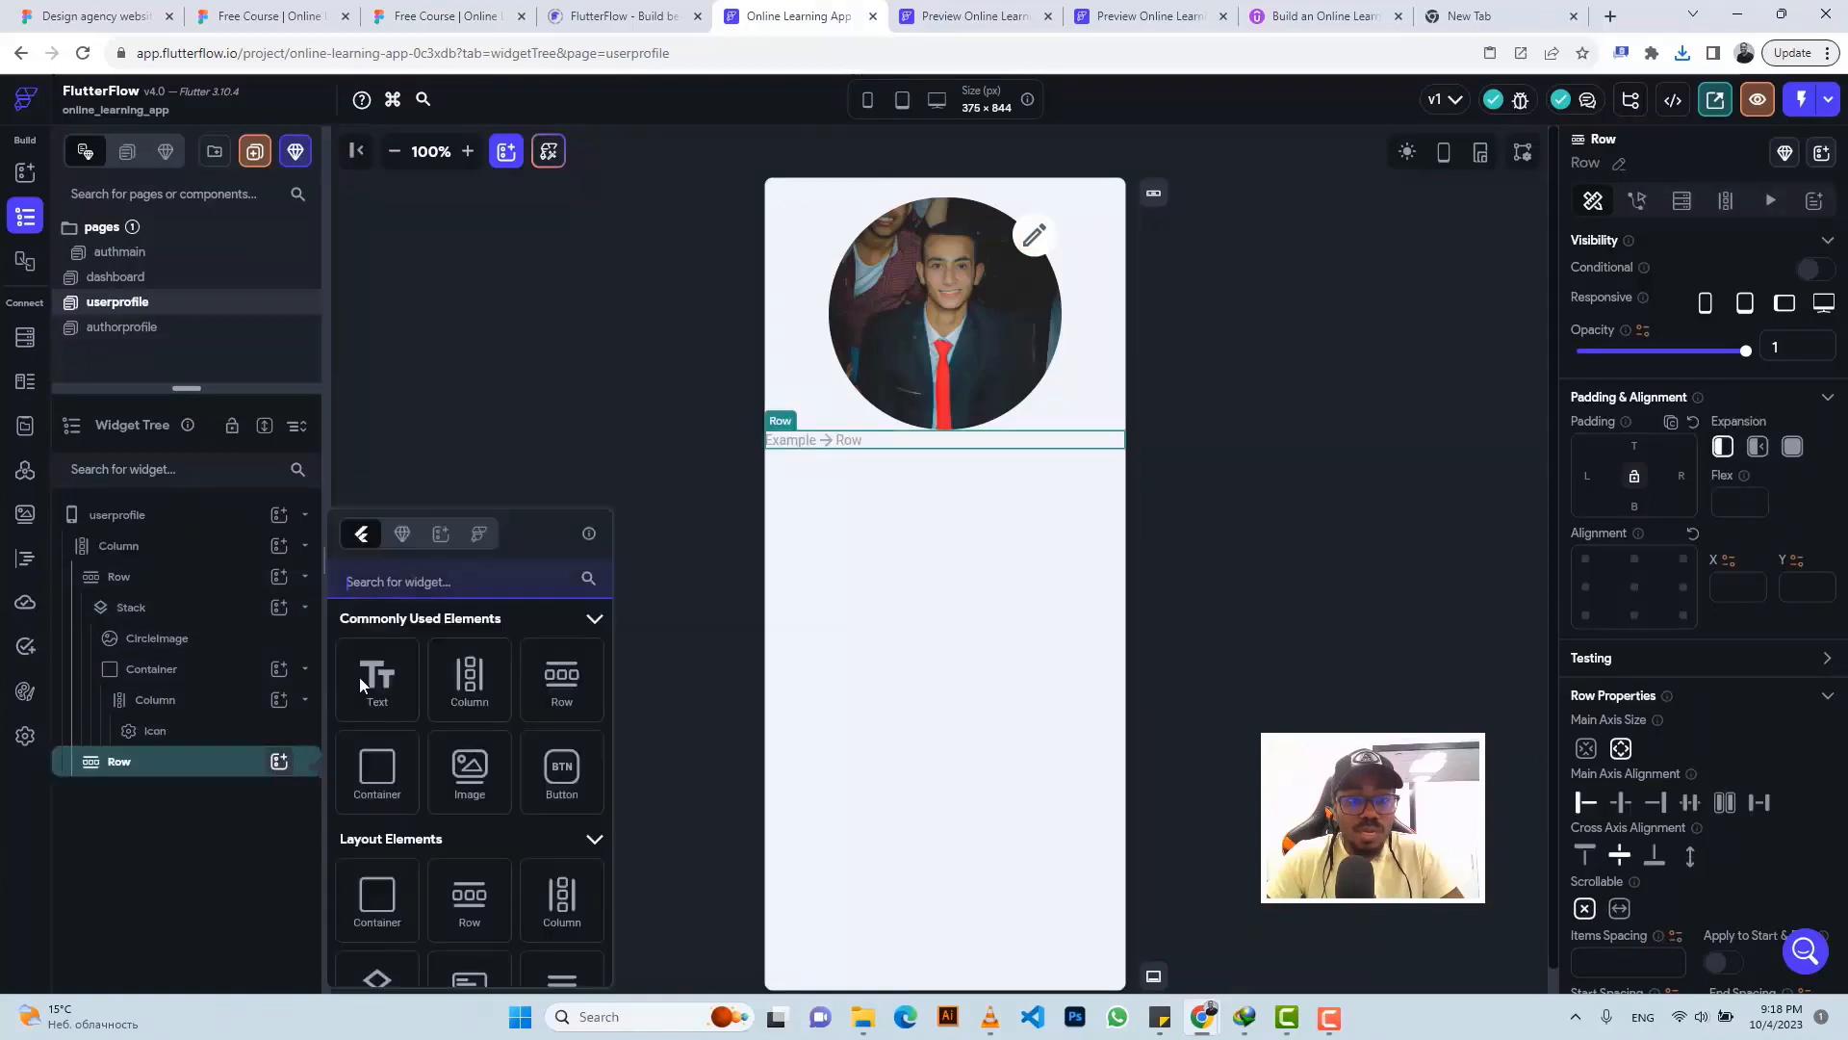
{"action": "left_click", "coordinate": [379, 676]}
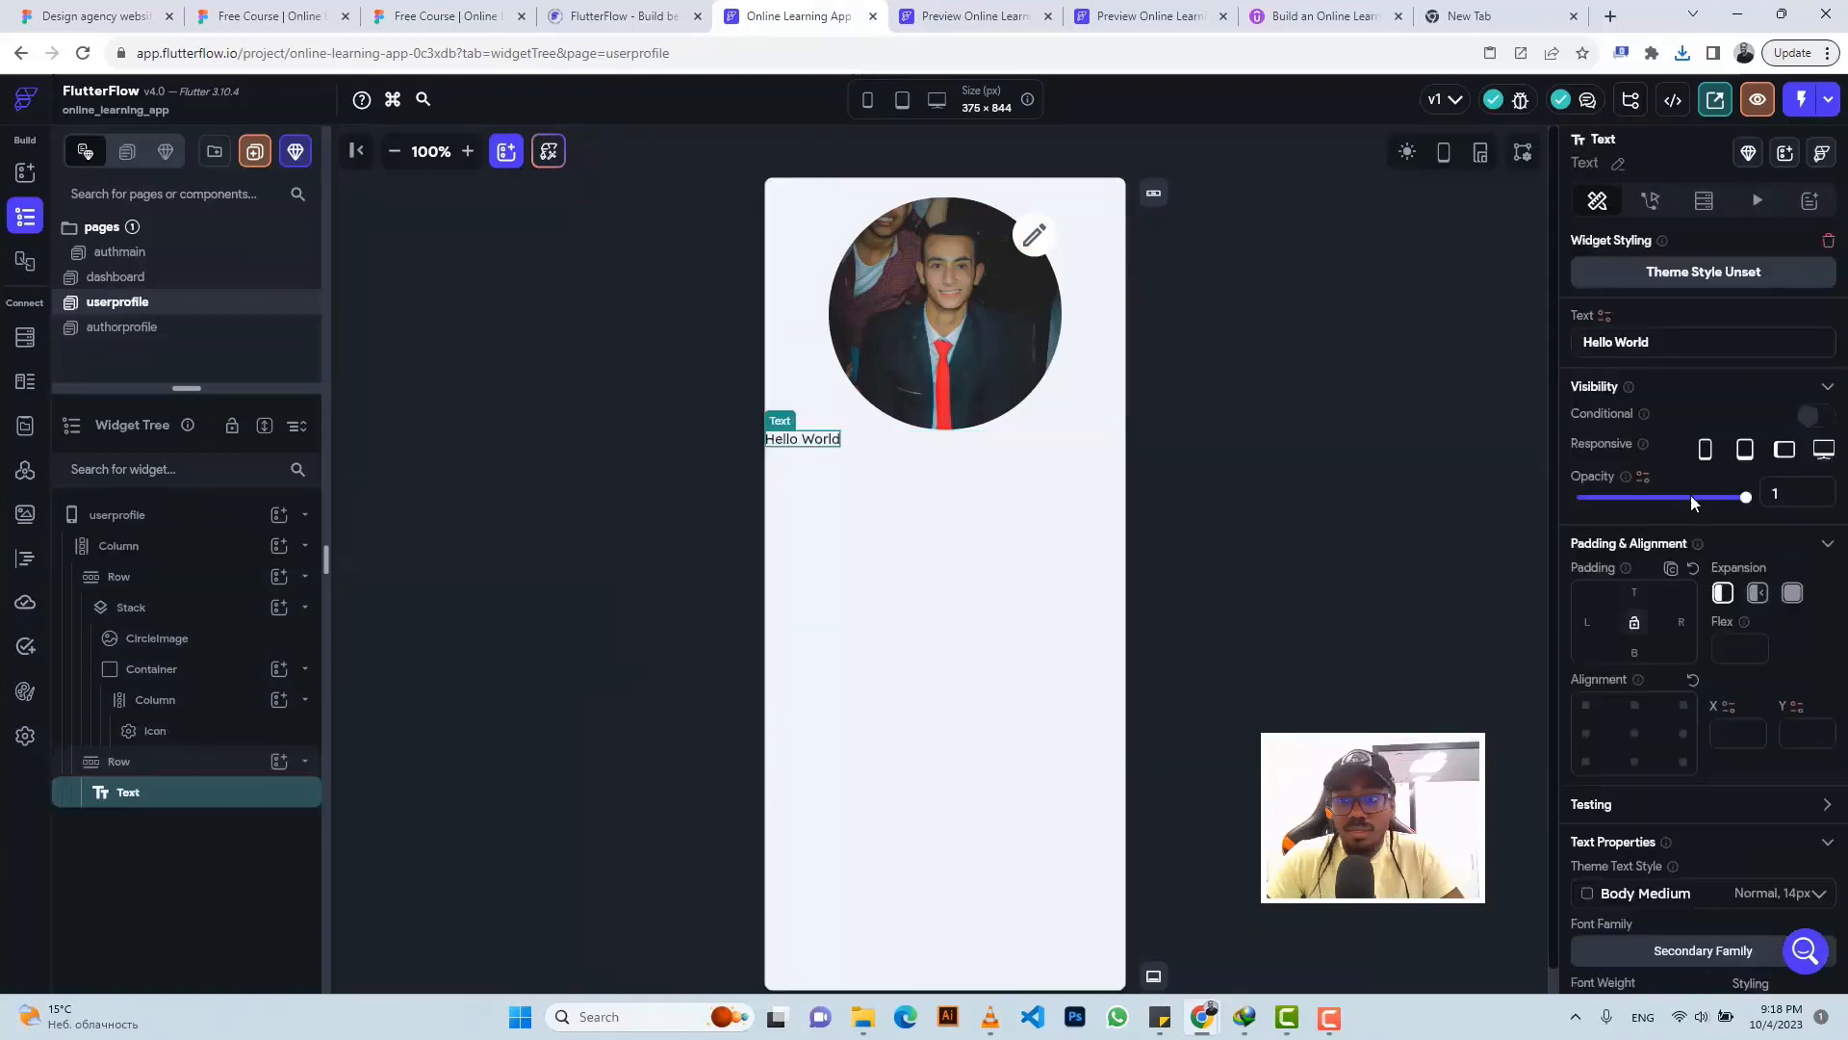
{"action": "triple_click", "coordinate": [1625, 345]}
- Set the name's font size to 24 and center it in its row
{"action": "scroll", "coordinate": [1638, 731], "scroll_direction": "down", "scroll_amount": 3}
{"action": "double_click", "coordinate": [1588, 779]}
{"action": "type", "text": "24"}
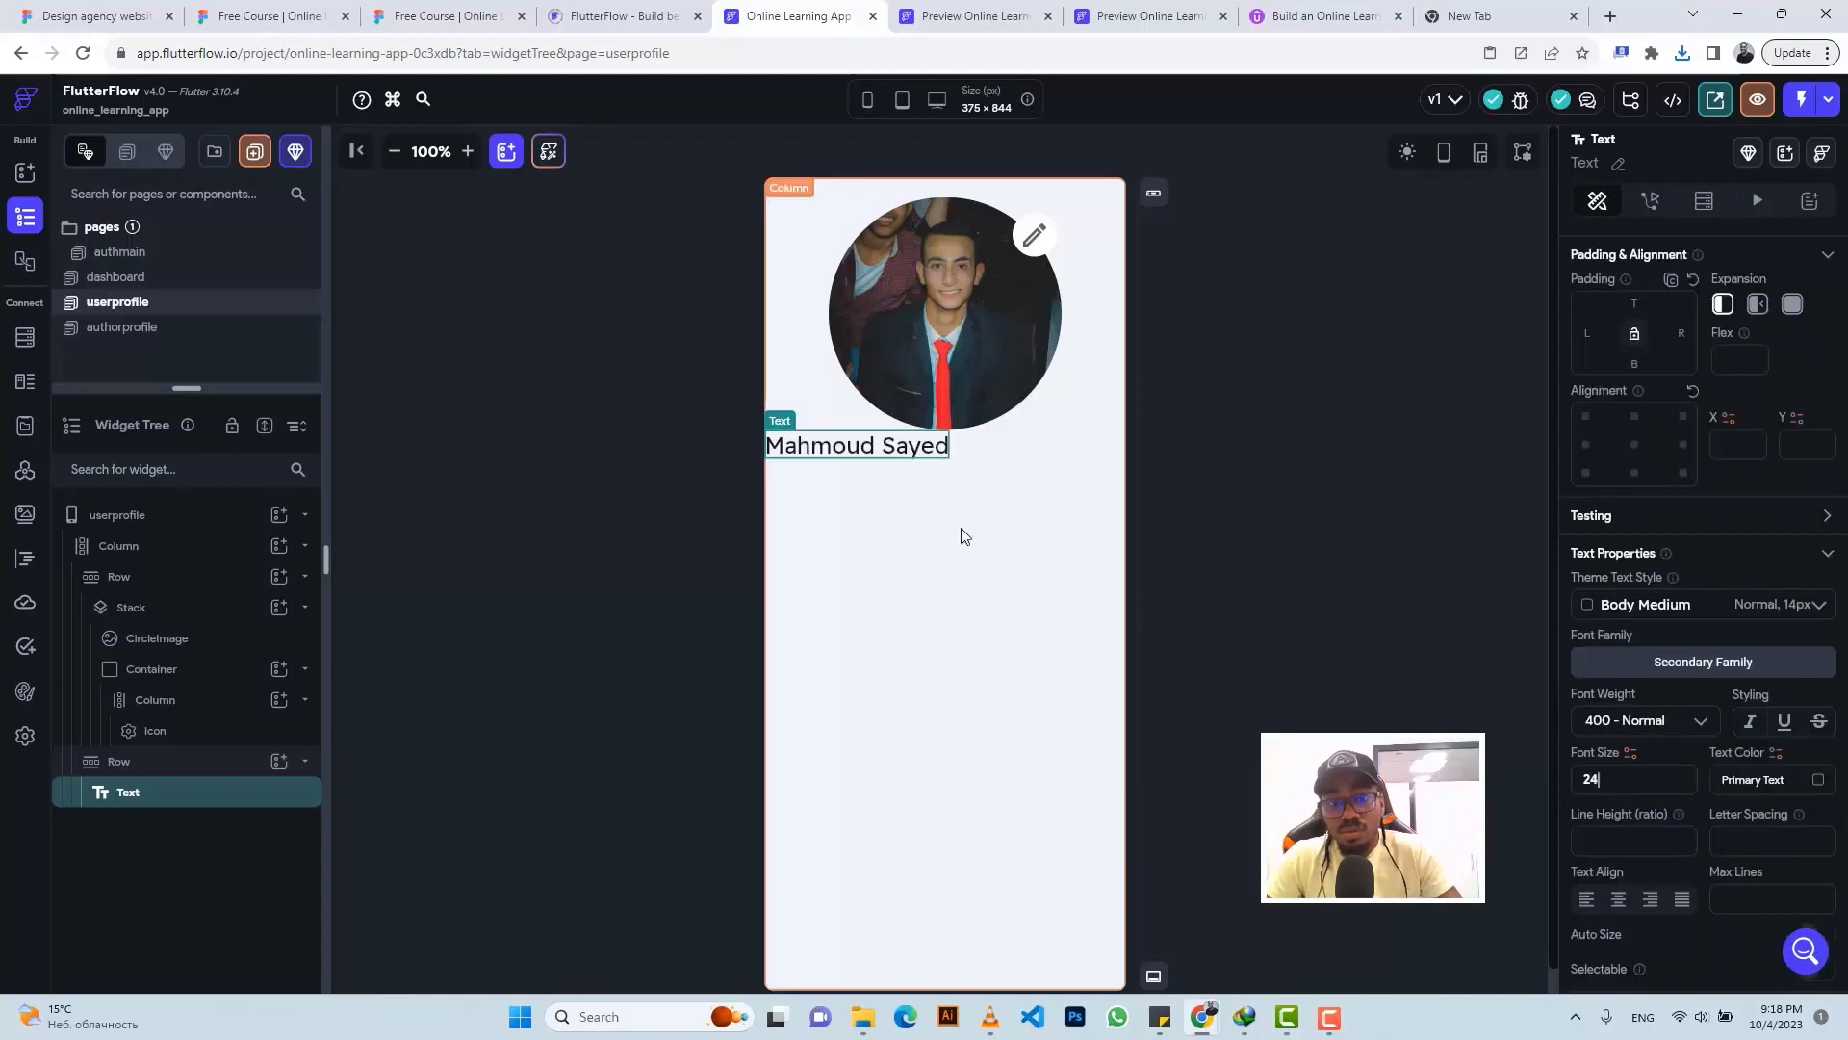
{"action": "left_click", "coordinate": [1031, 454]}
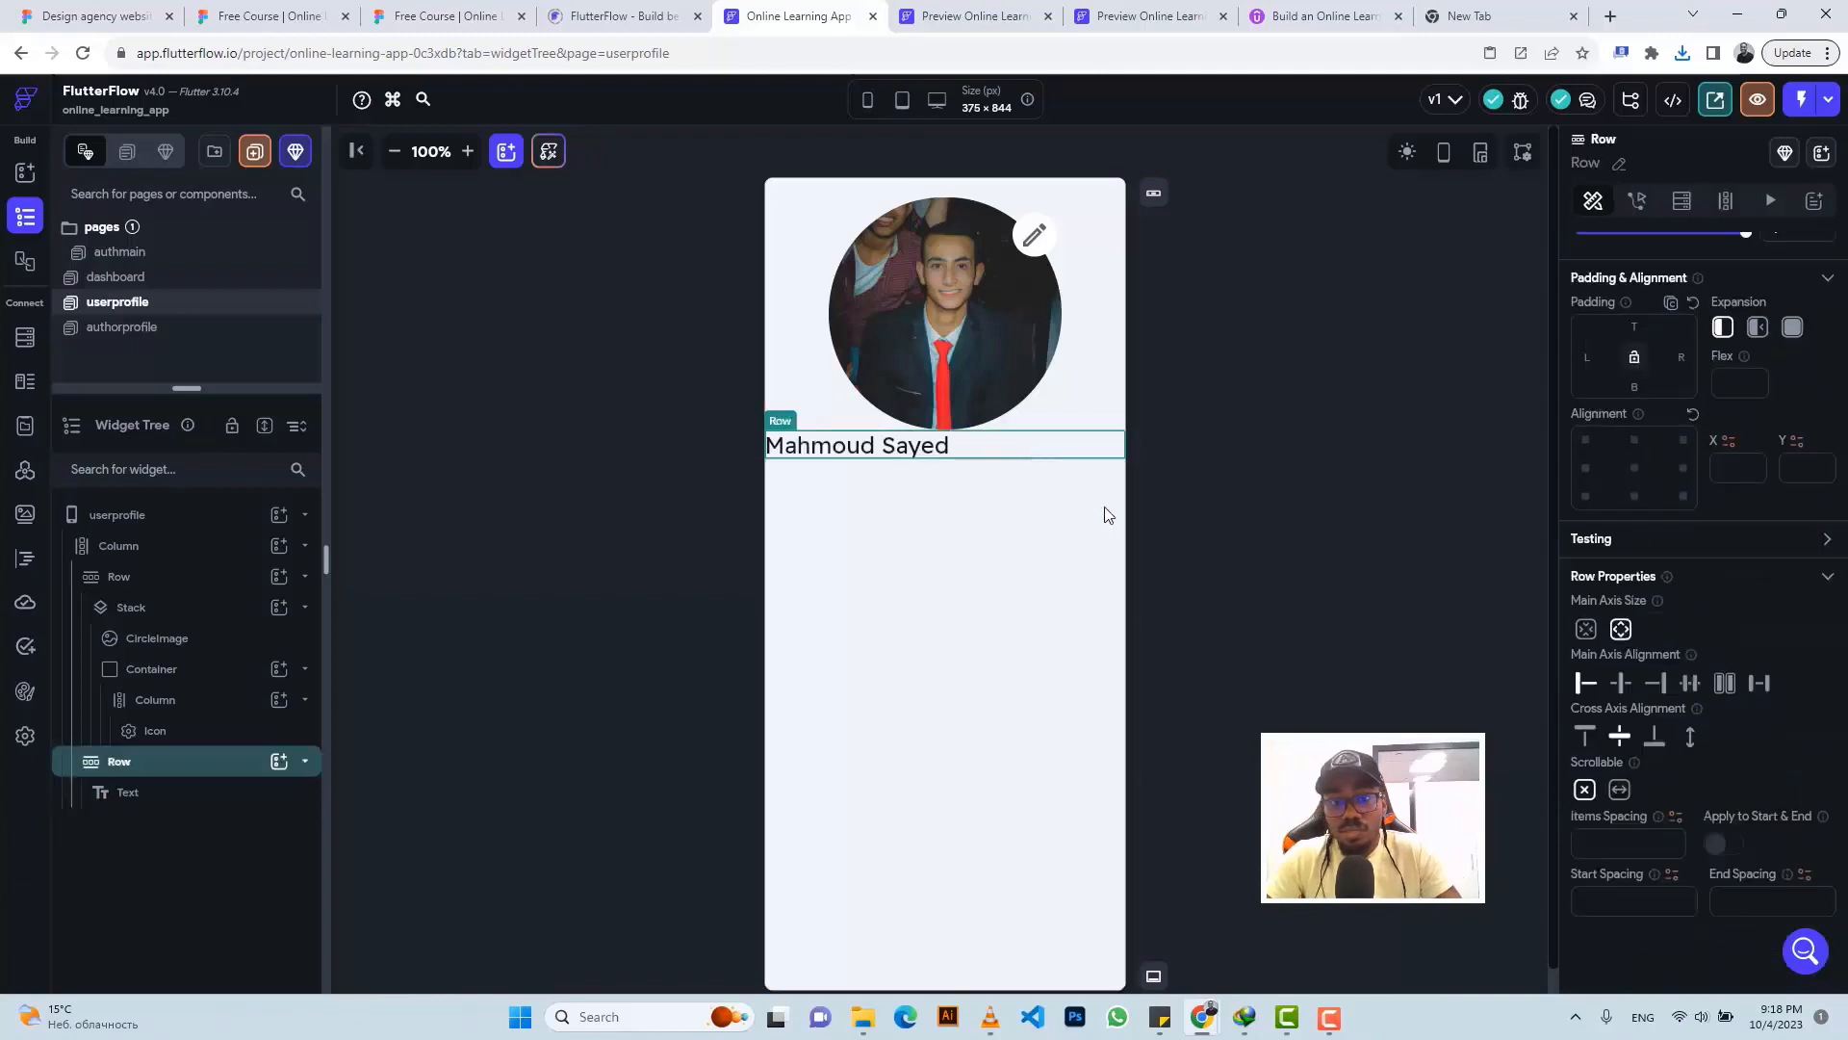
{"action": "left_click", "coordinate": [1619, 686]}
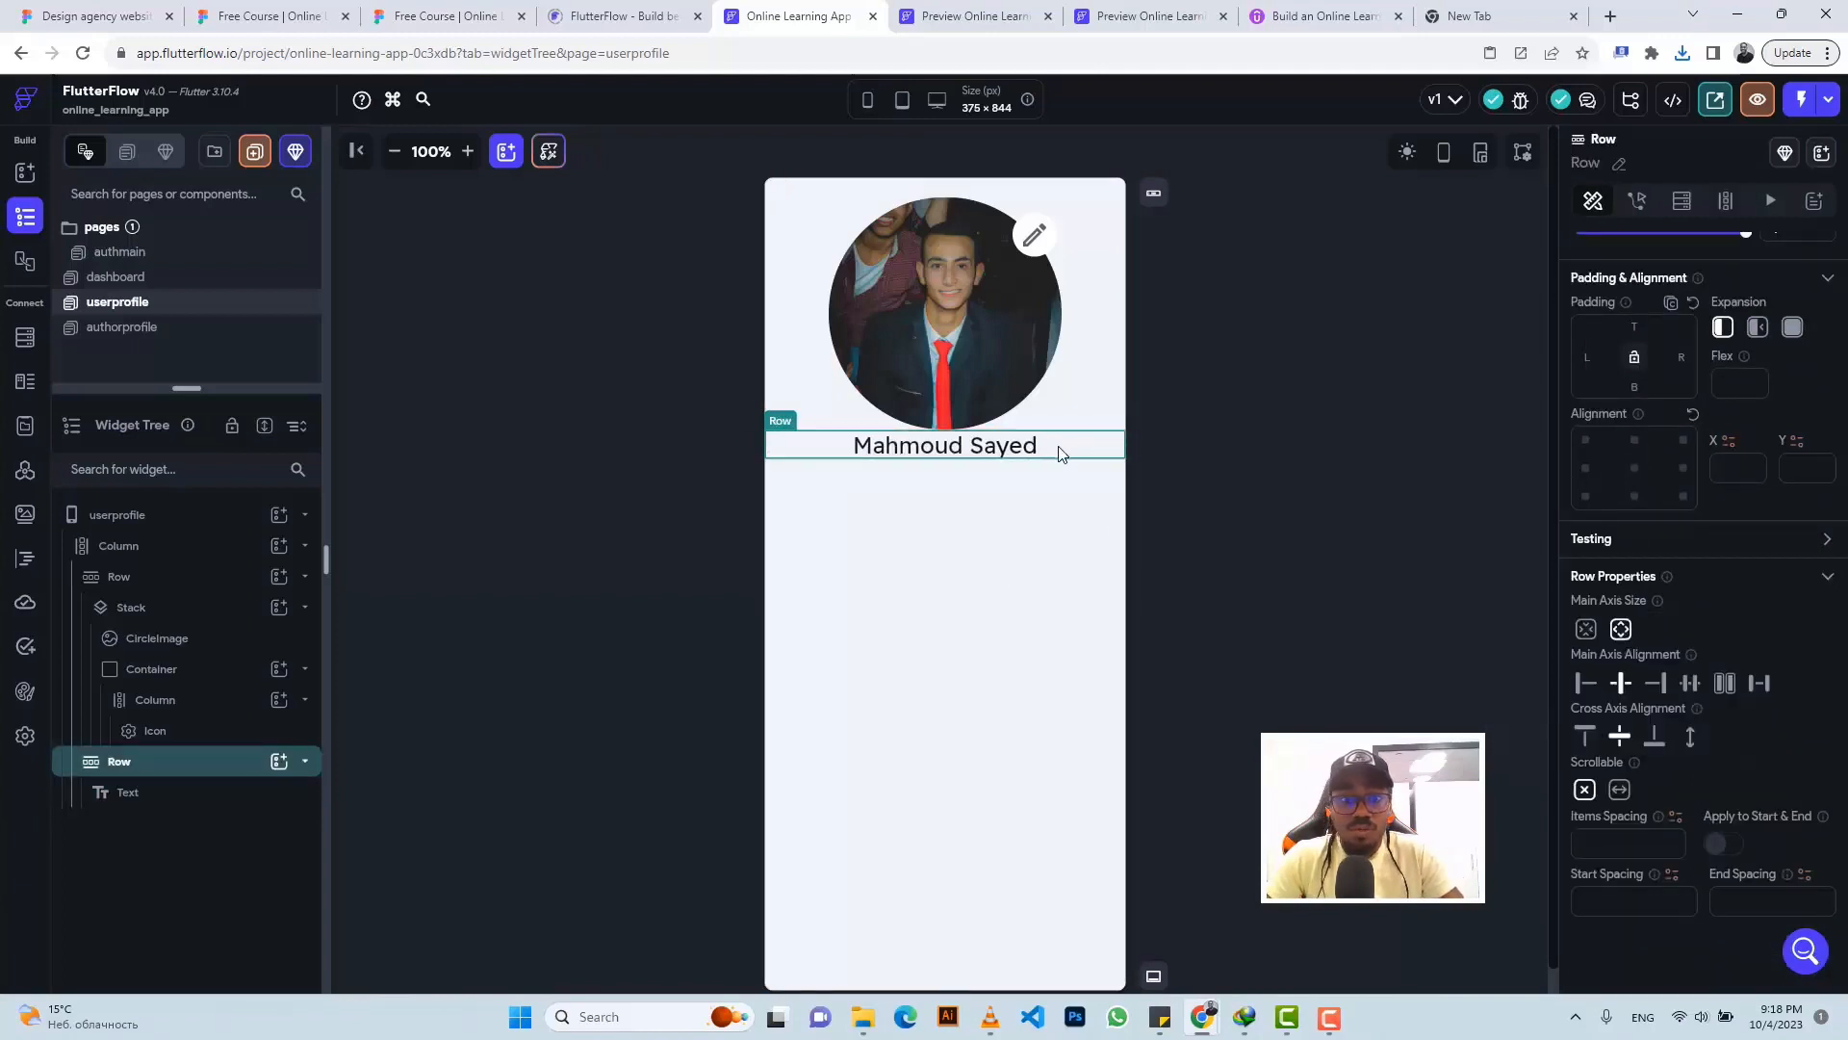
{"action": "left_click", "coordinate": [277, 763]}
- Add an Image beside the name sized 25×25 with no border radius
{"action": "left_click", "coordinate": [467, 782]}
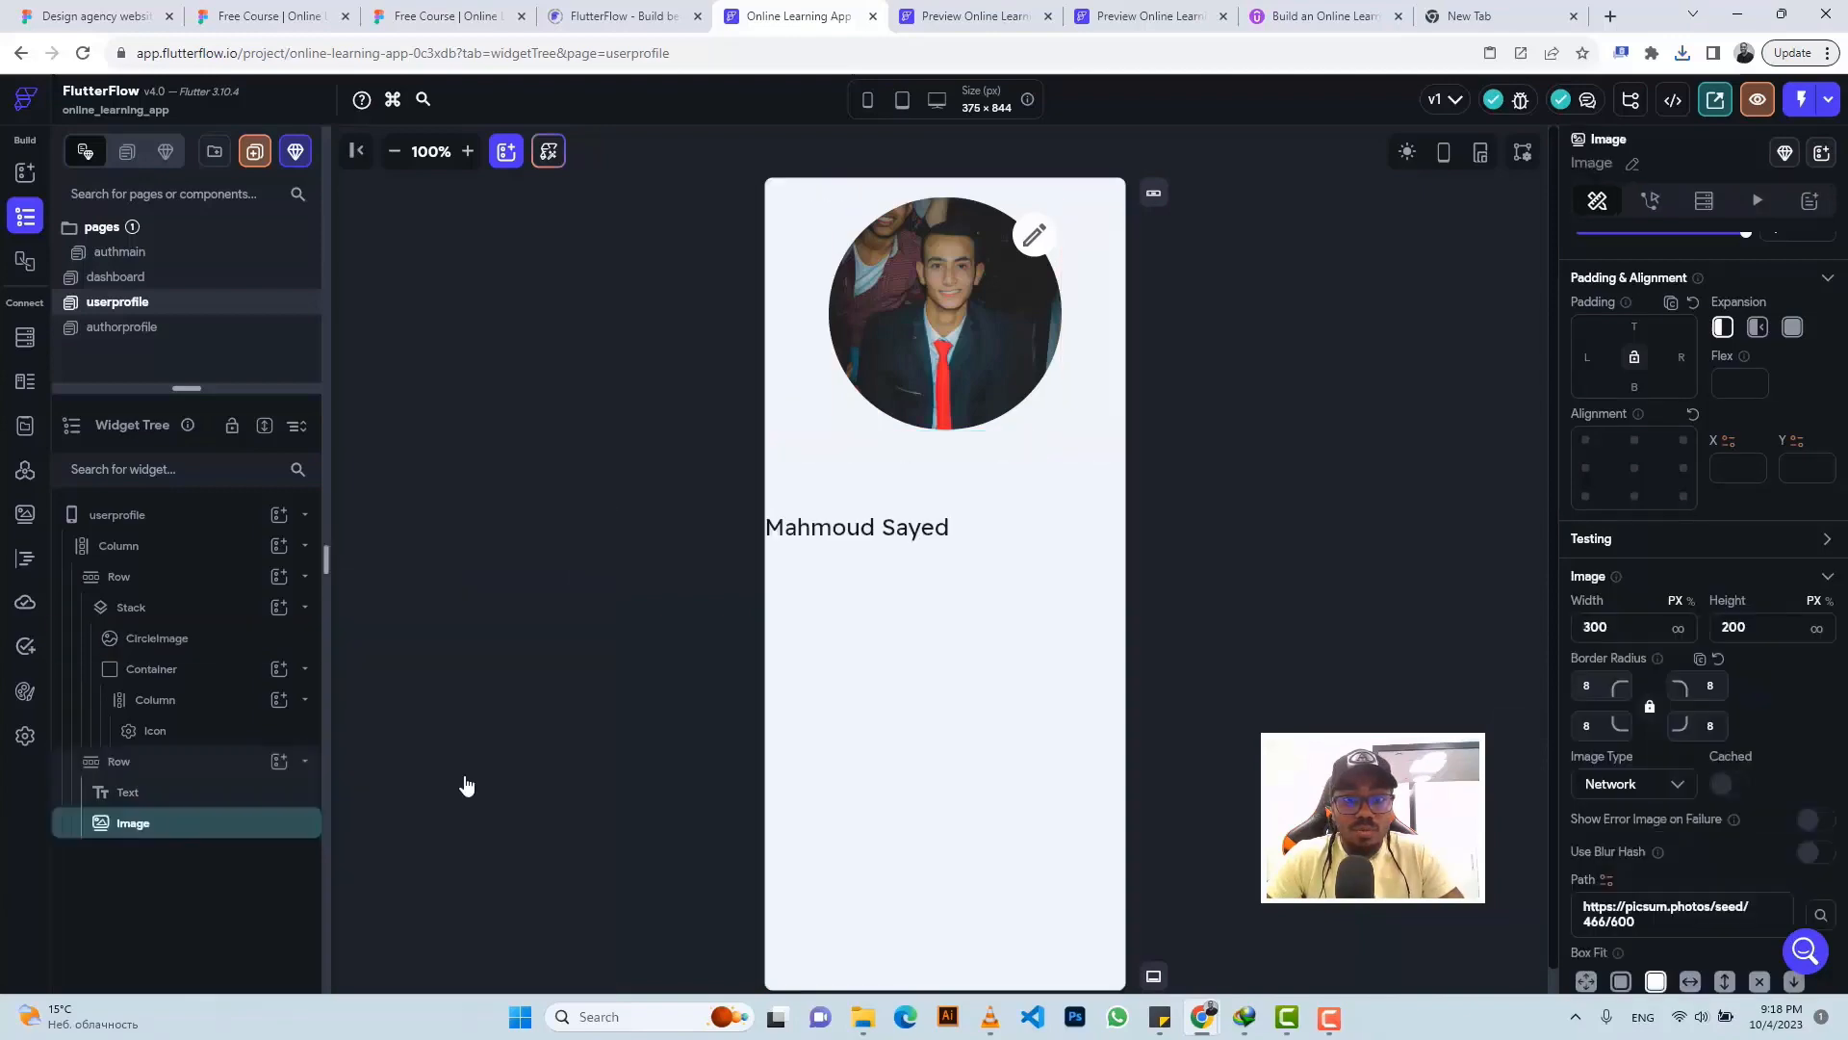
{"action": "left_click", "coordinate": [433, 17]}
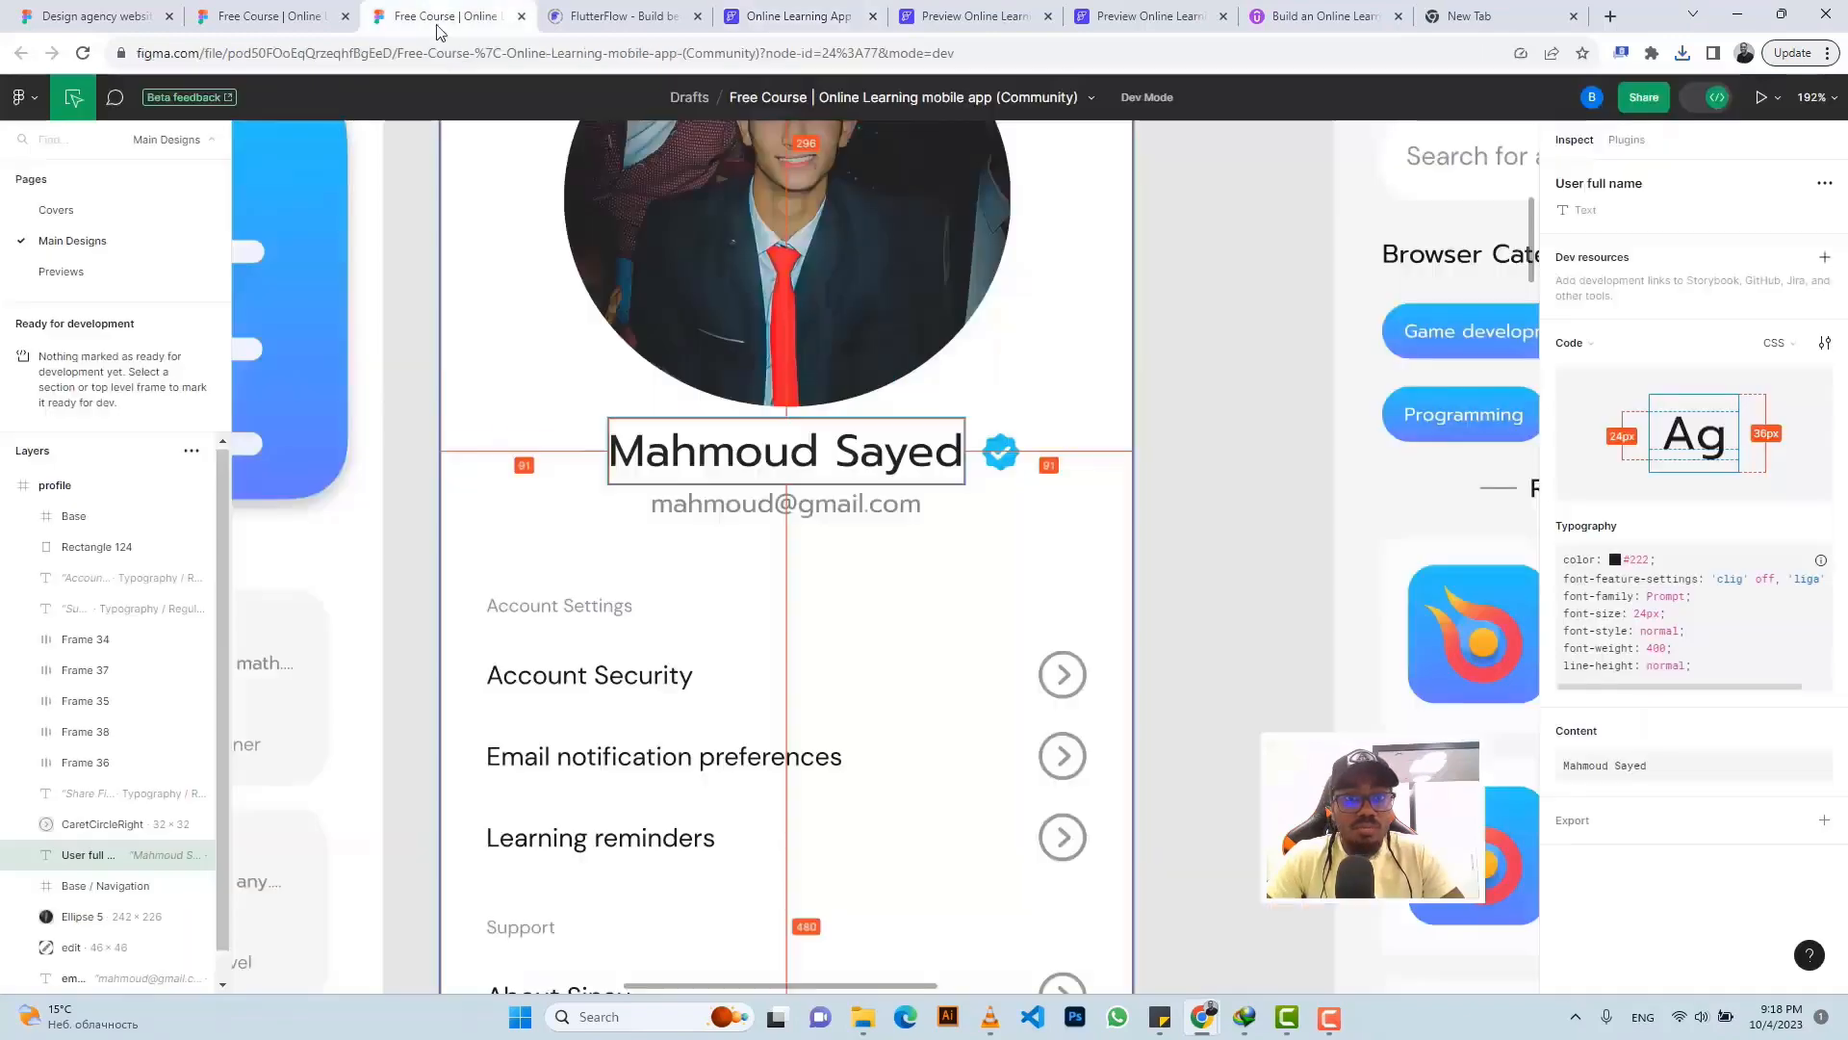
{"action": "left_click", "coordinate": [1013, 447]}
{"action": "left_click", "coordinate": [785, 17]}
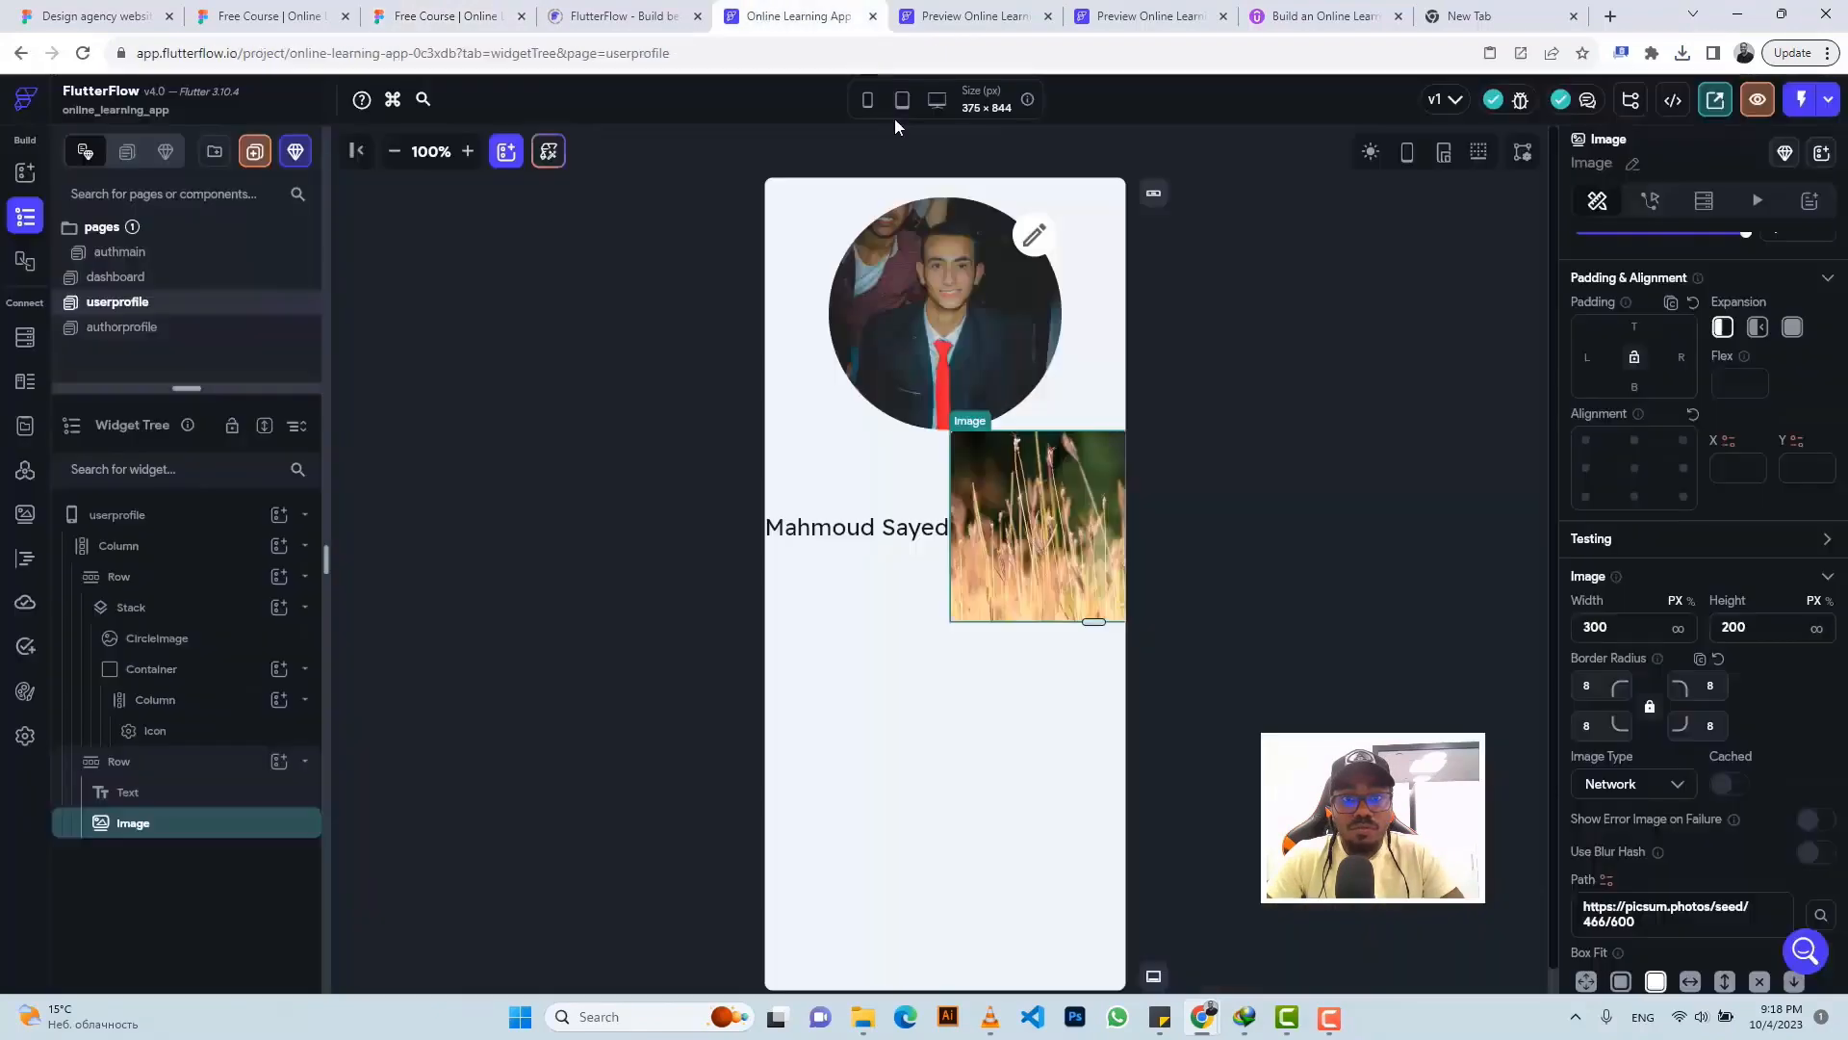
{"action": "double_click", "coordinate": [1595, 628]}
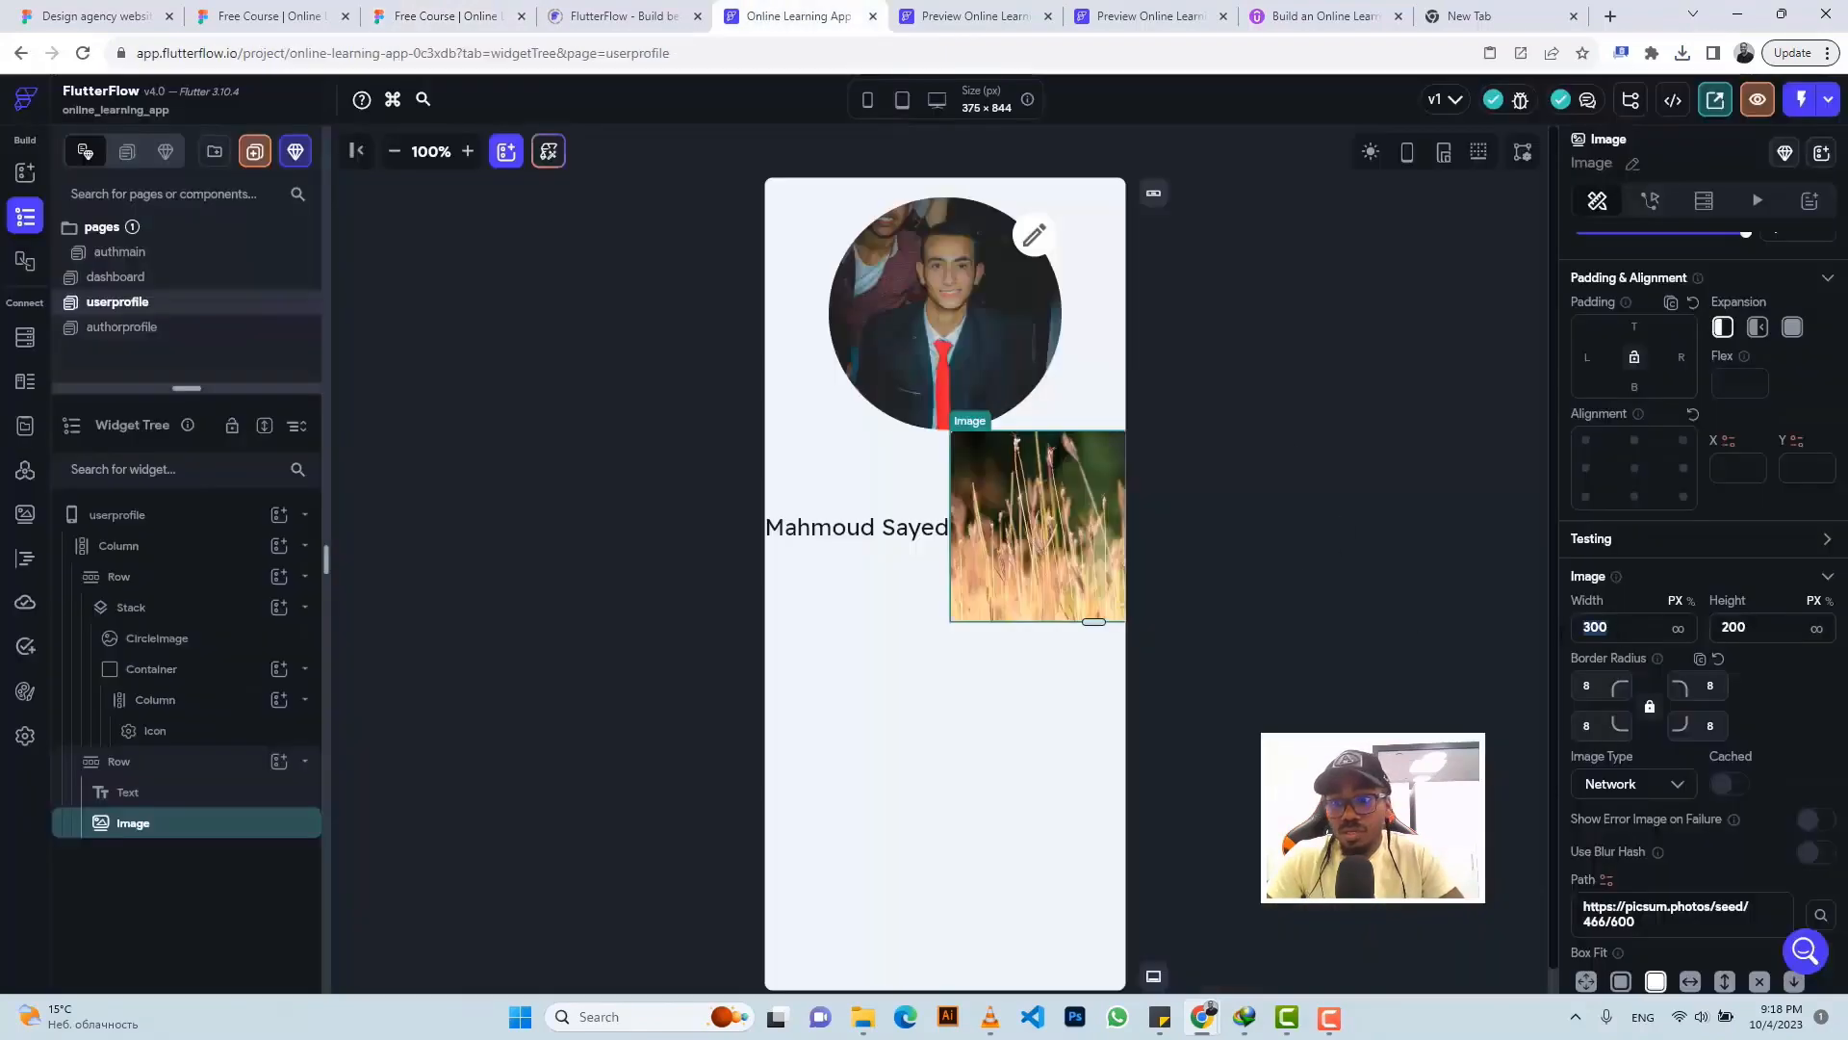
{"action": "type", "text": "25"}
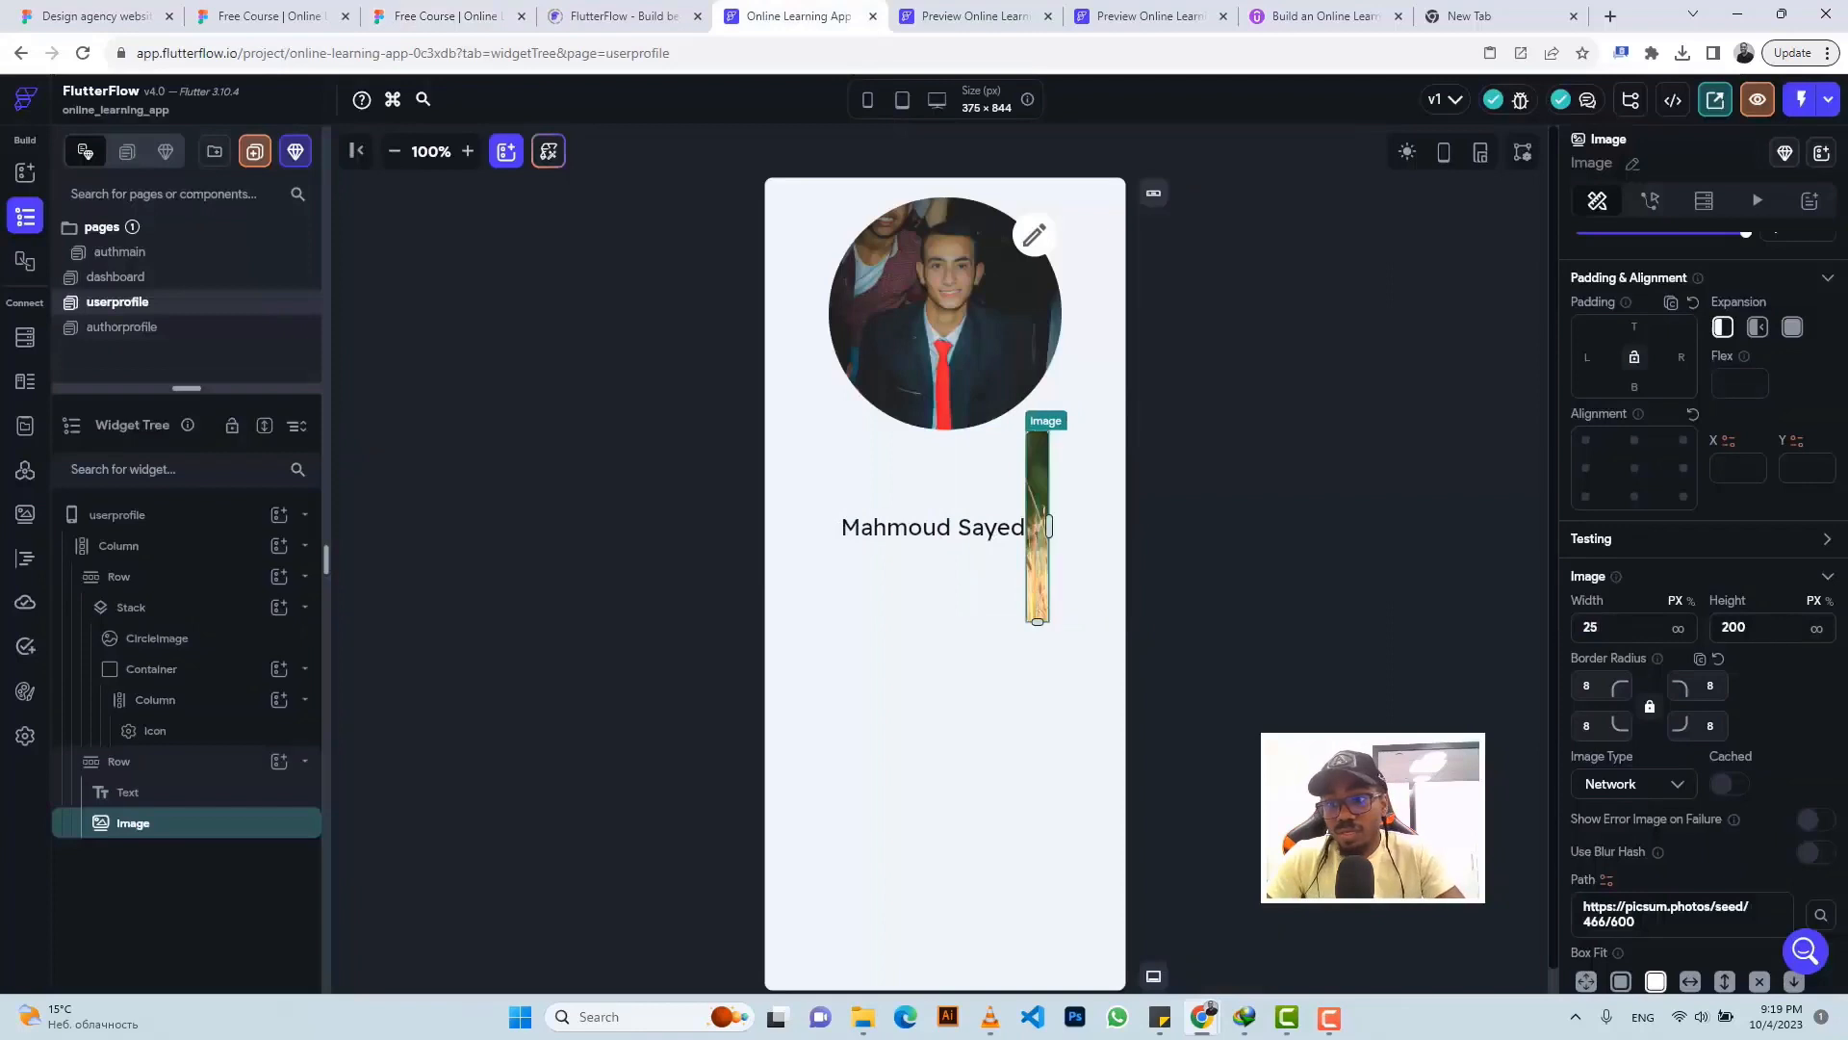
{"action": "type", "text": "25"}
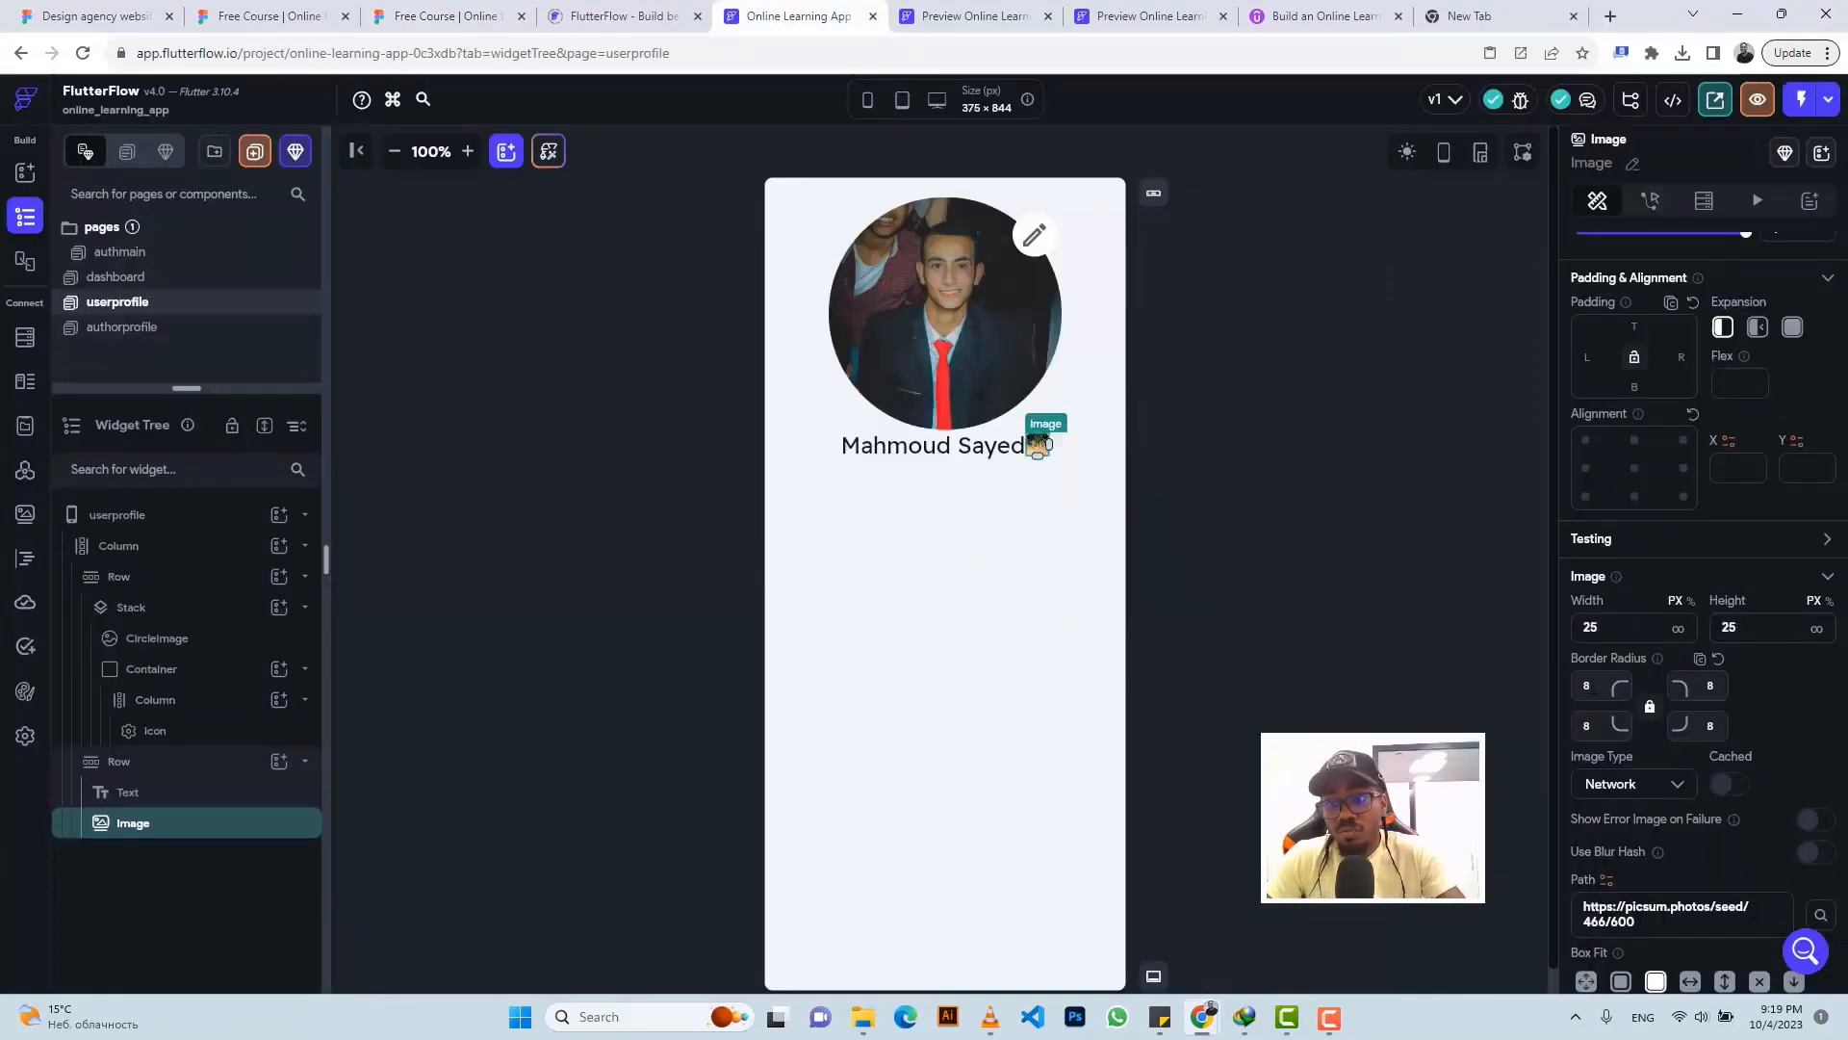
{"action": "key", "text": "BackSpace"}
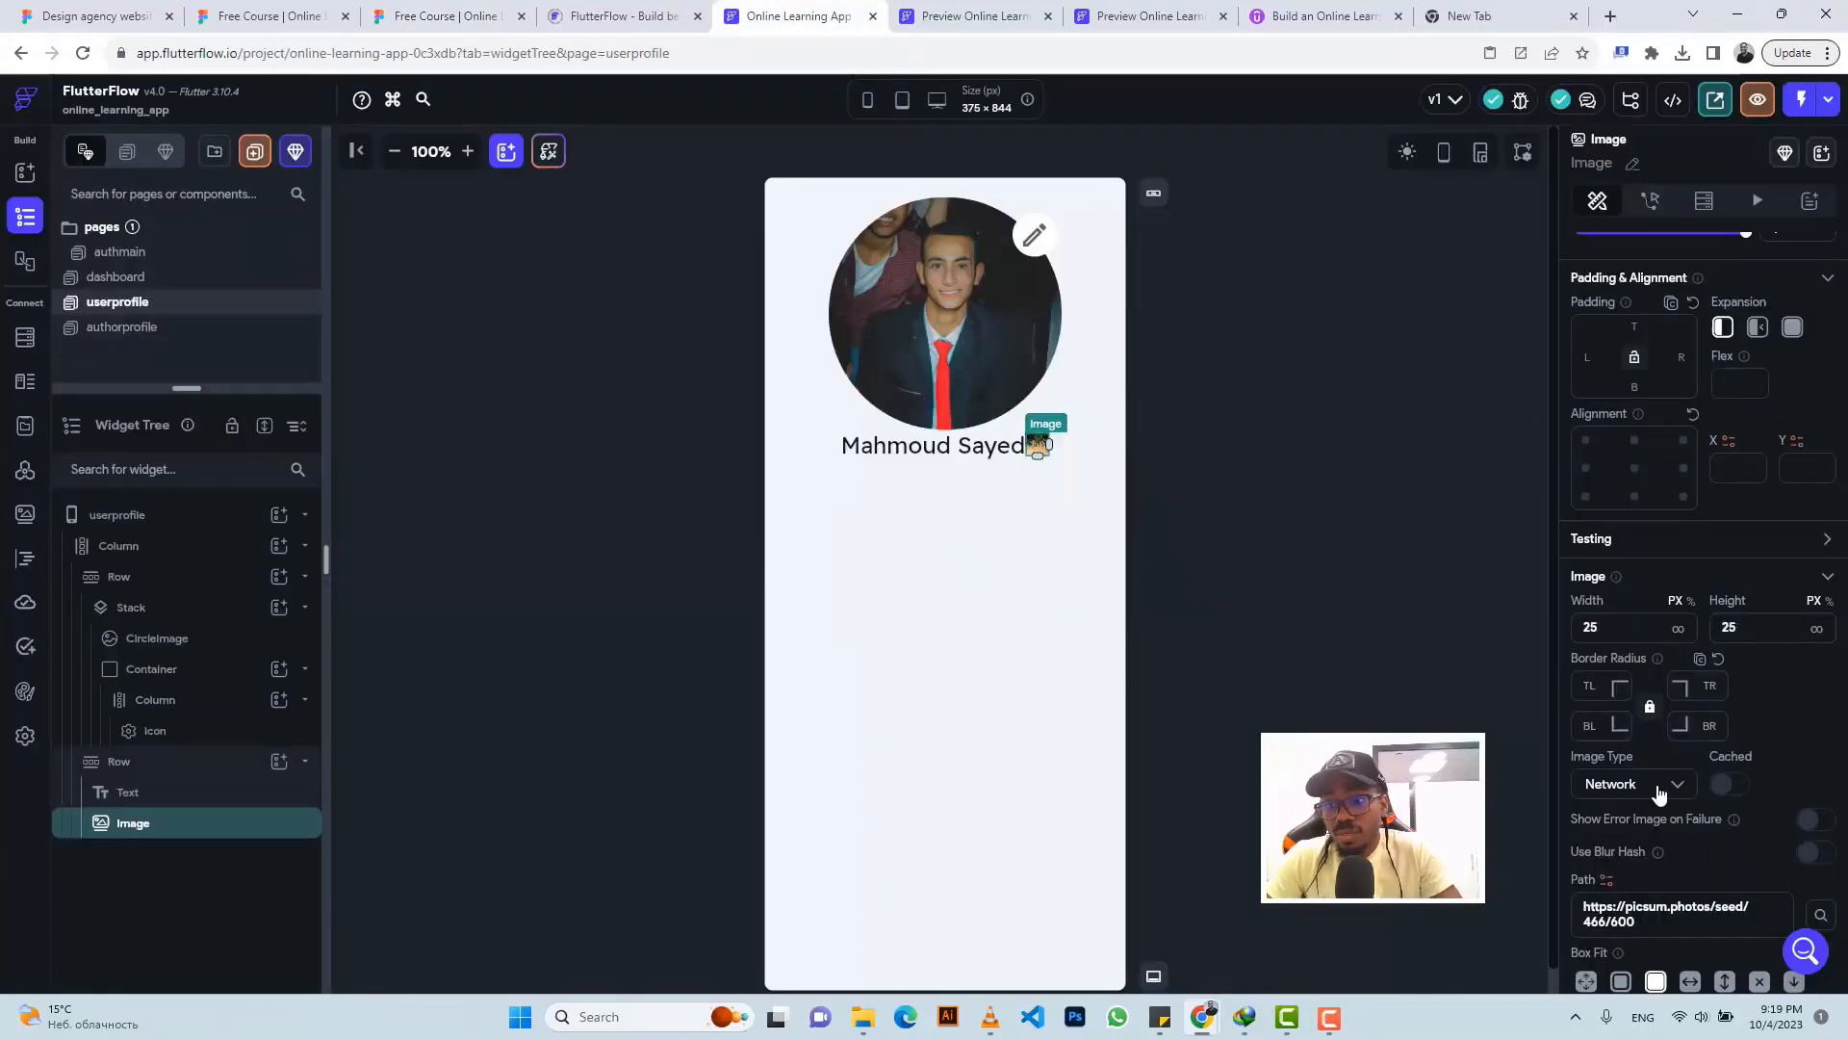
- Set the image source to the CircleWavyCheck.png project asset
{"action": "left_click", "coordinate": [1657, 788]}
{"action": "left_click", "coordinate": [1656, 830]}
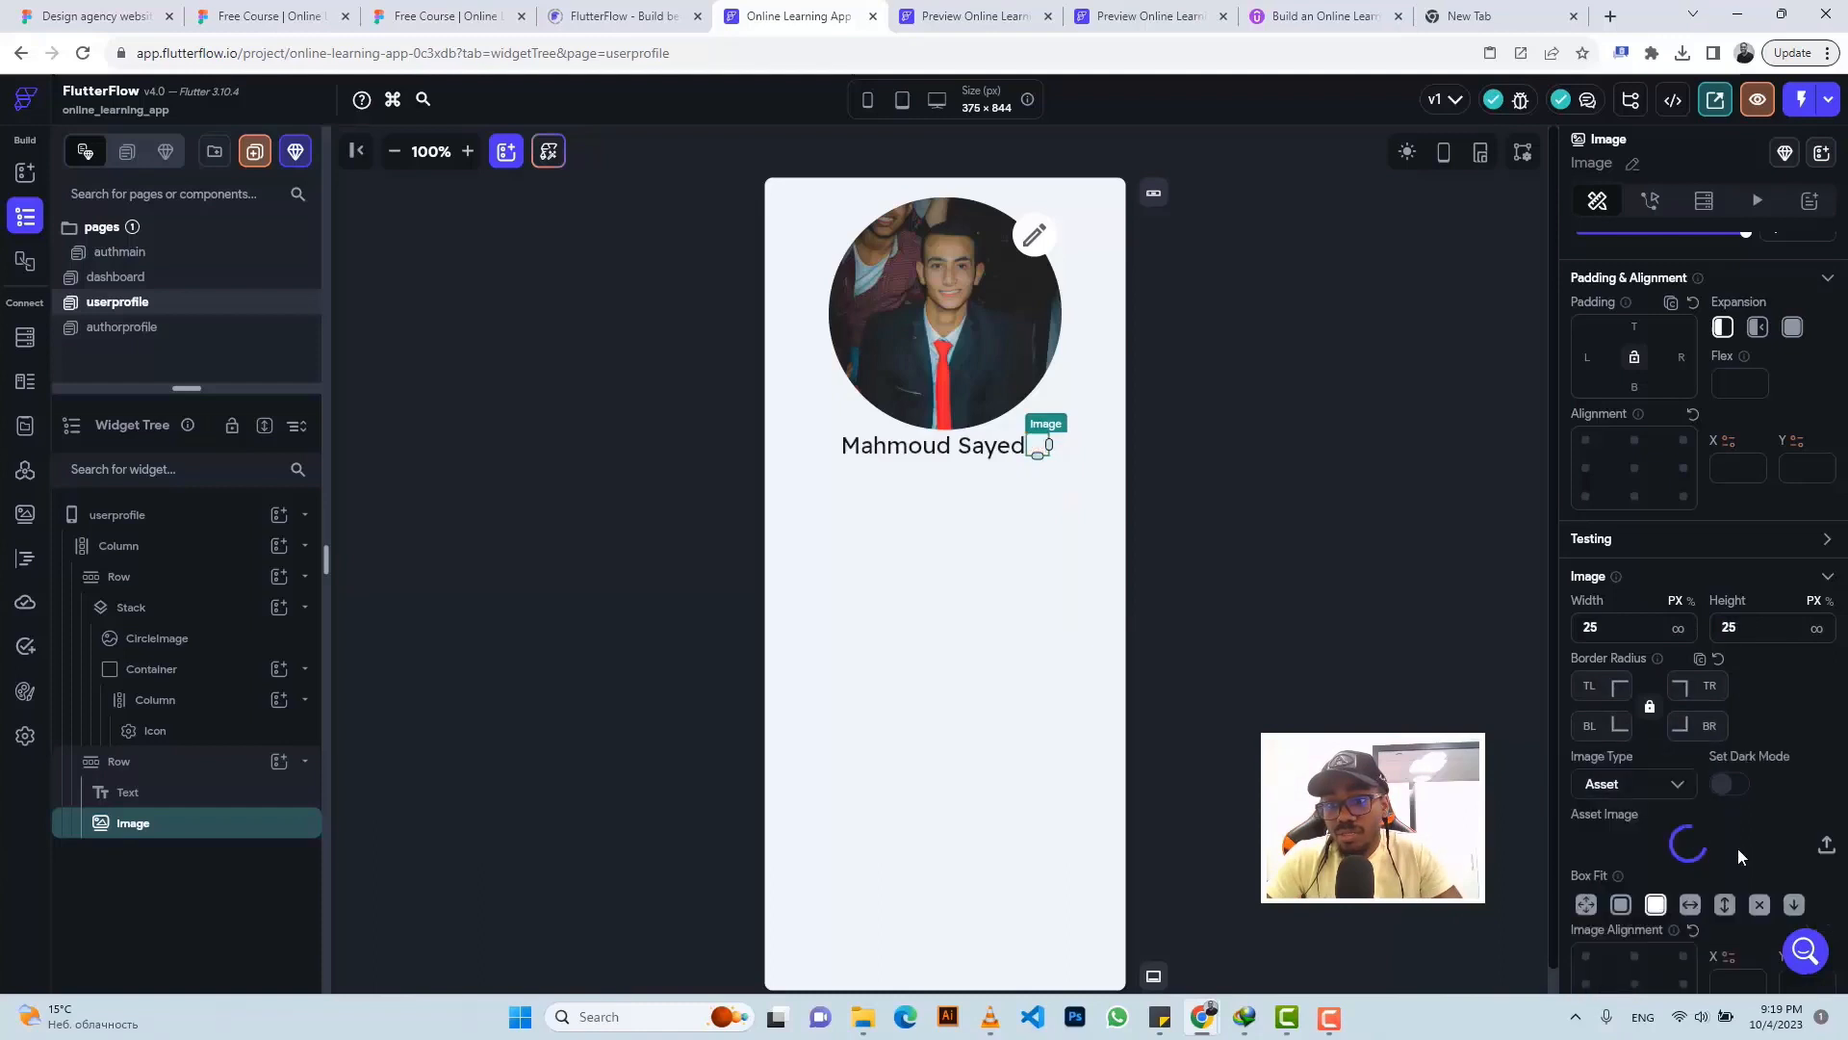
{"action": "left_click", "coordinate": [1723, 850]}
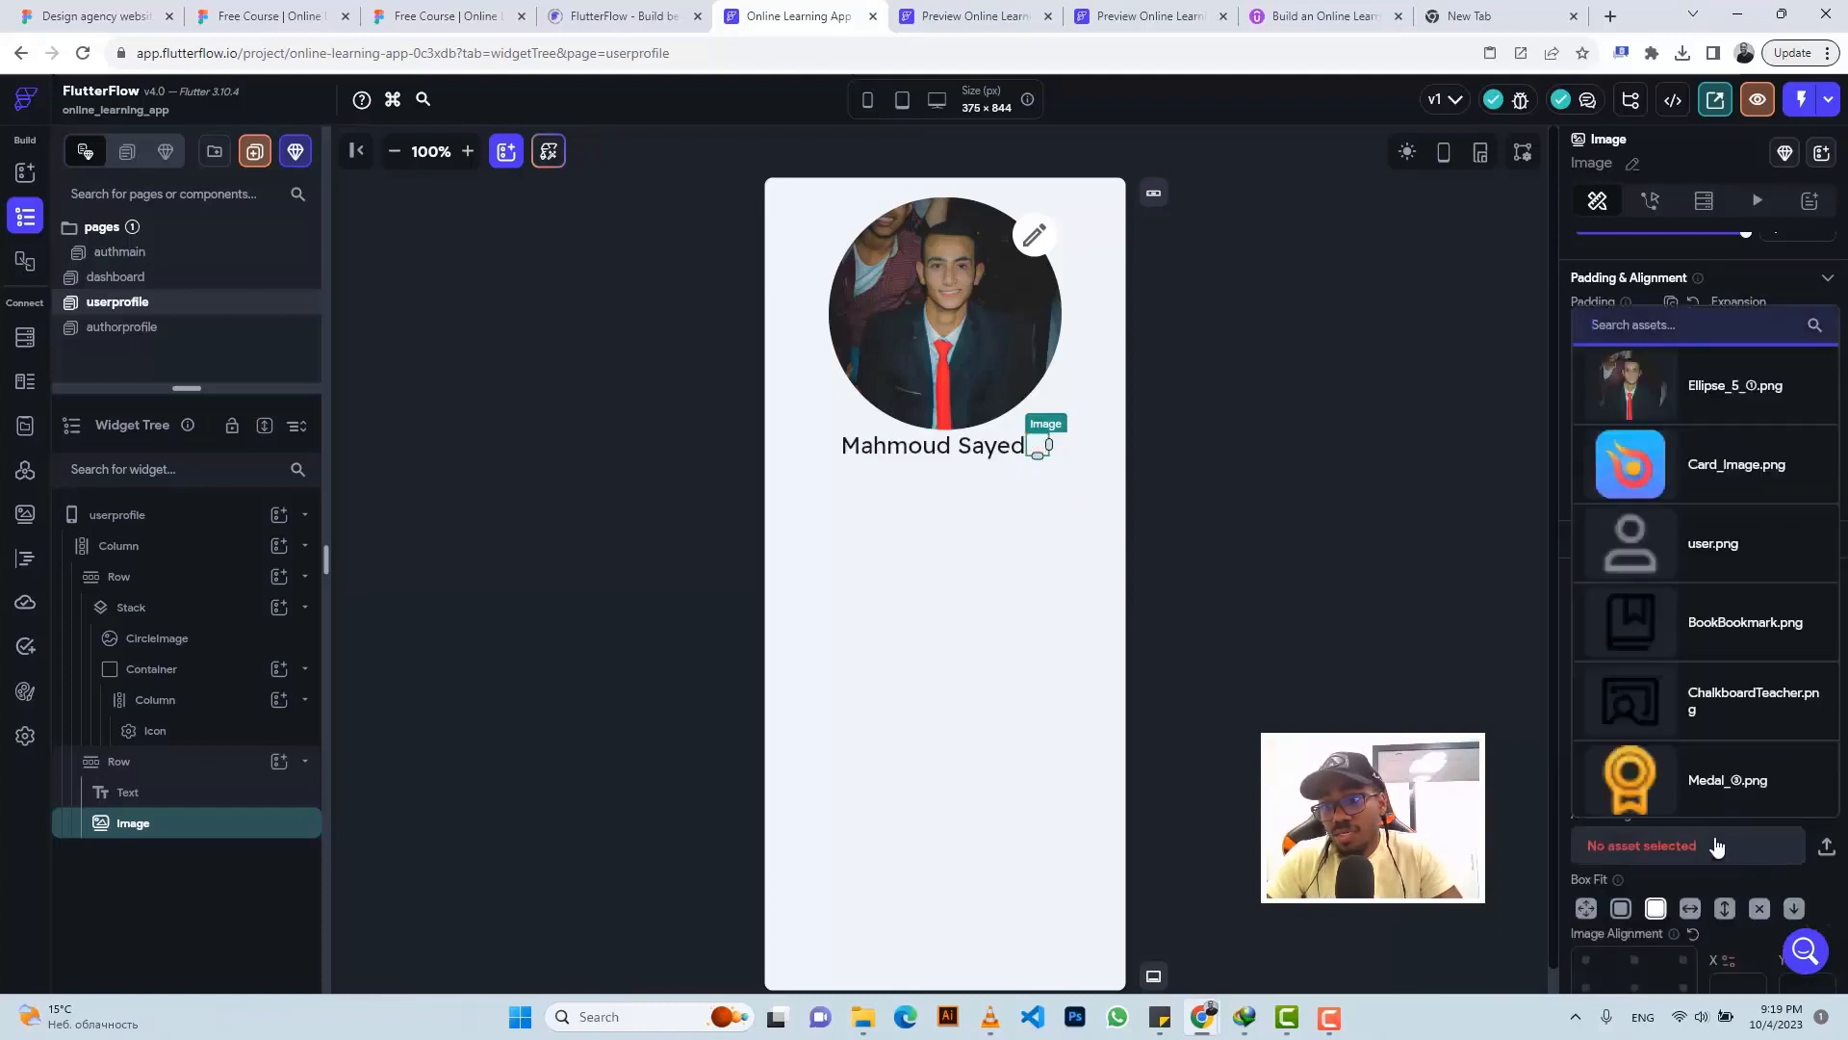
{"action": "scroll", "coordinate": [1685, 610], "scroll_direction": "down", "scroll_amount": 7}
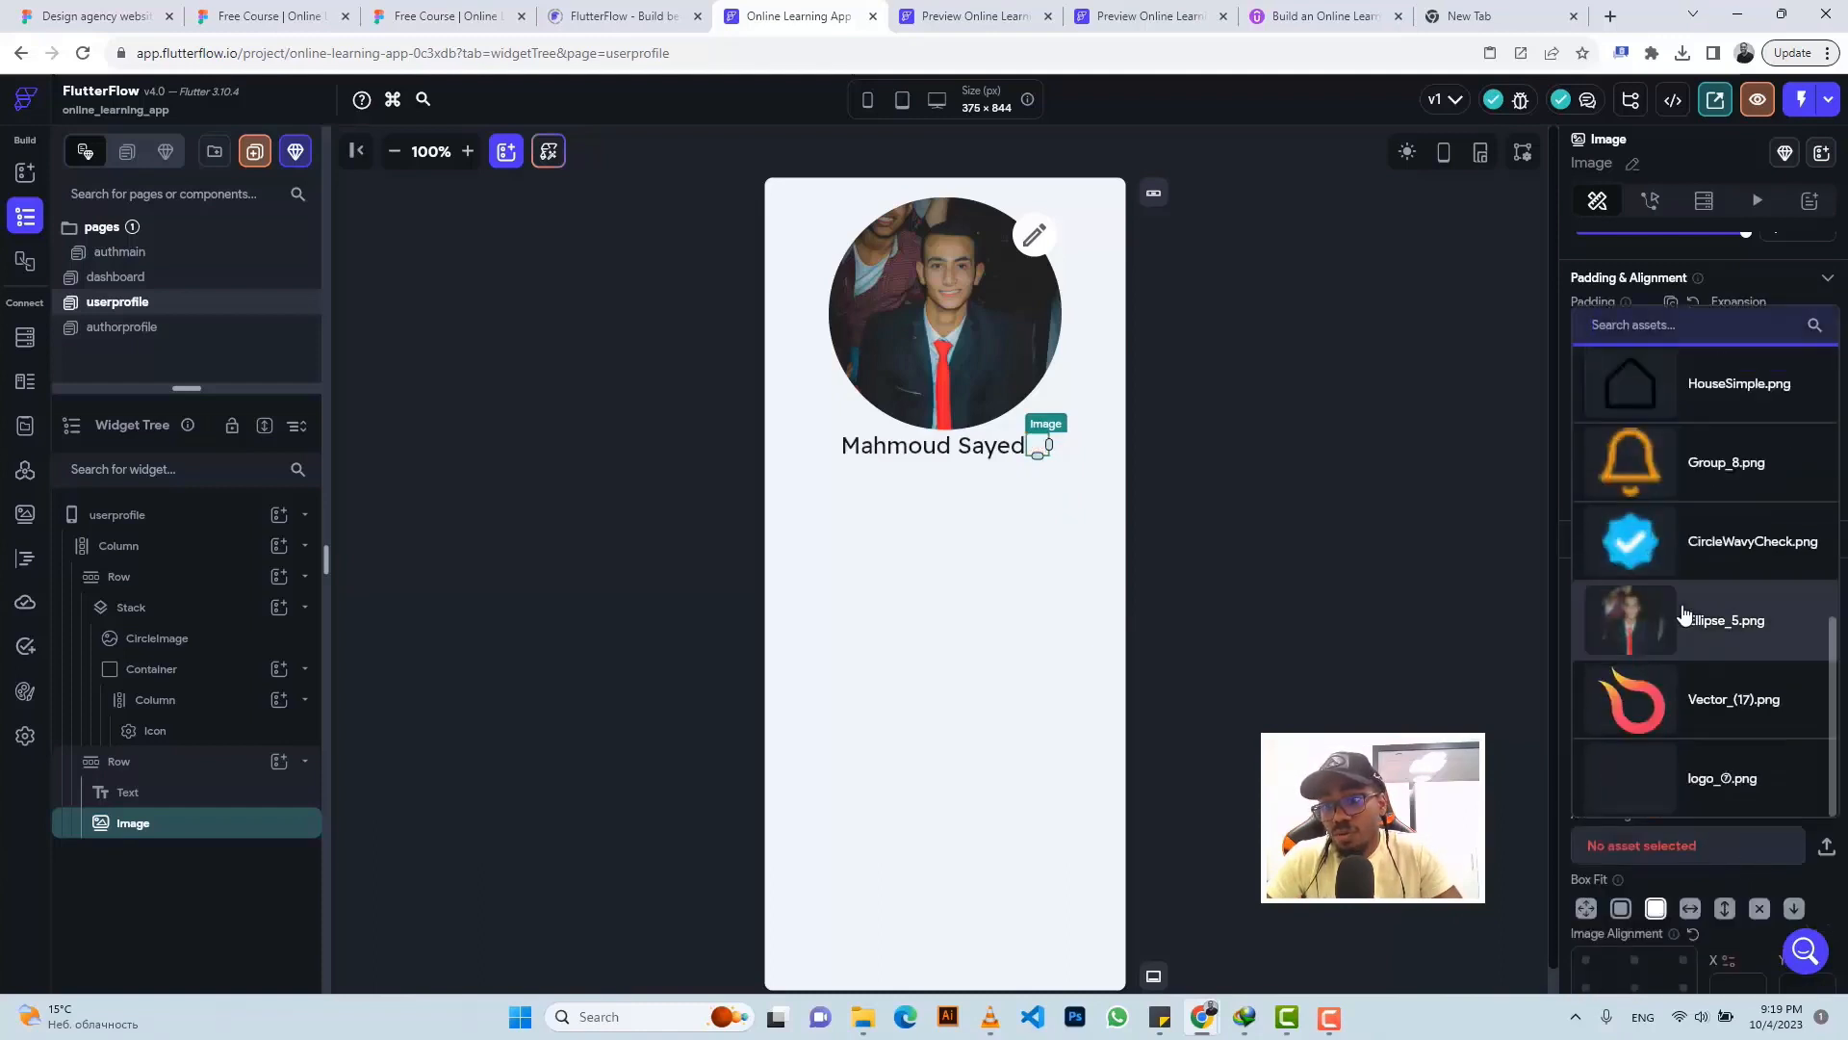
{"action": "left_click", "coordinate": [1658, 545]}
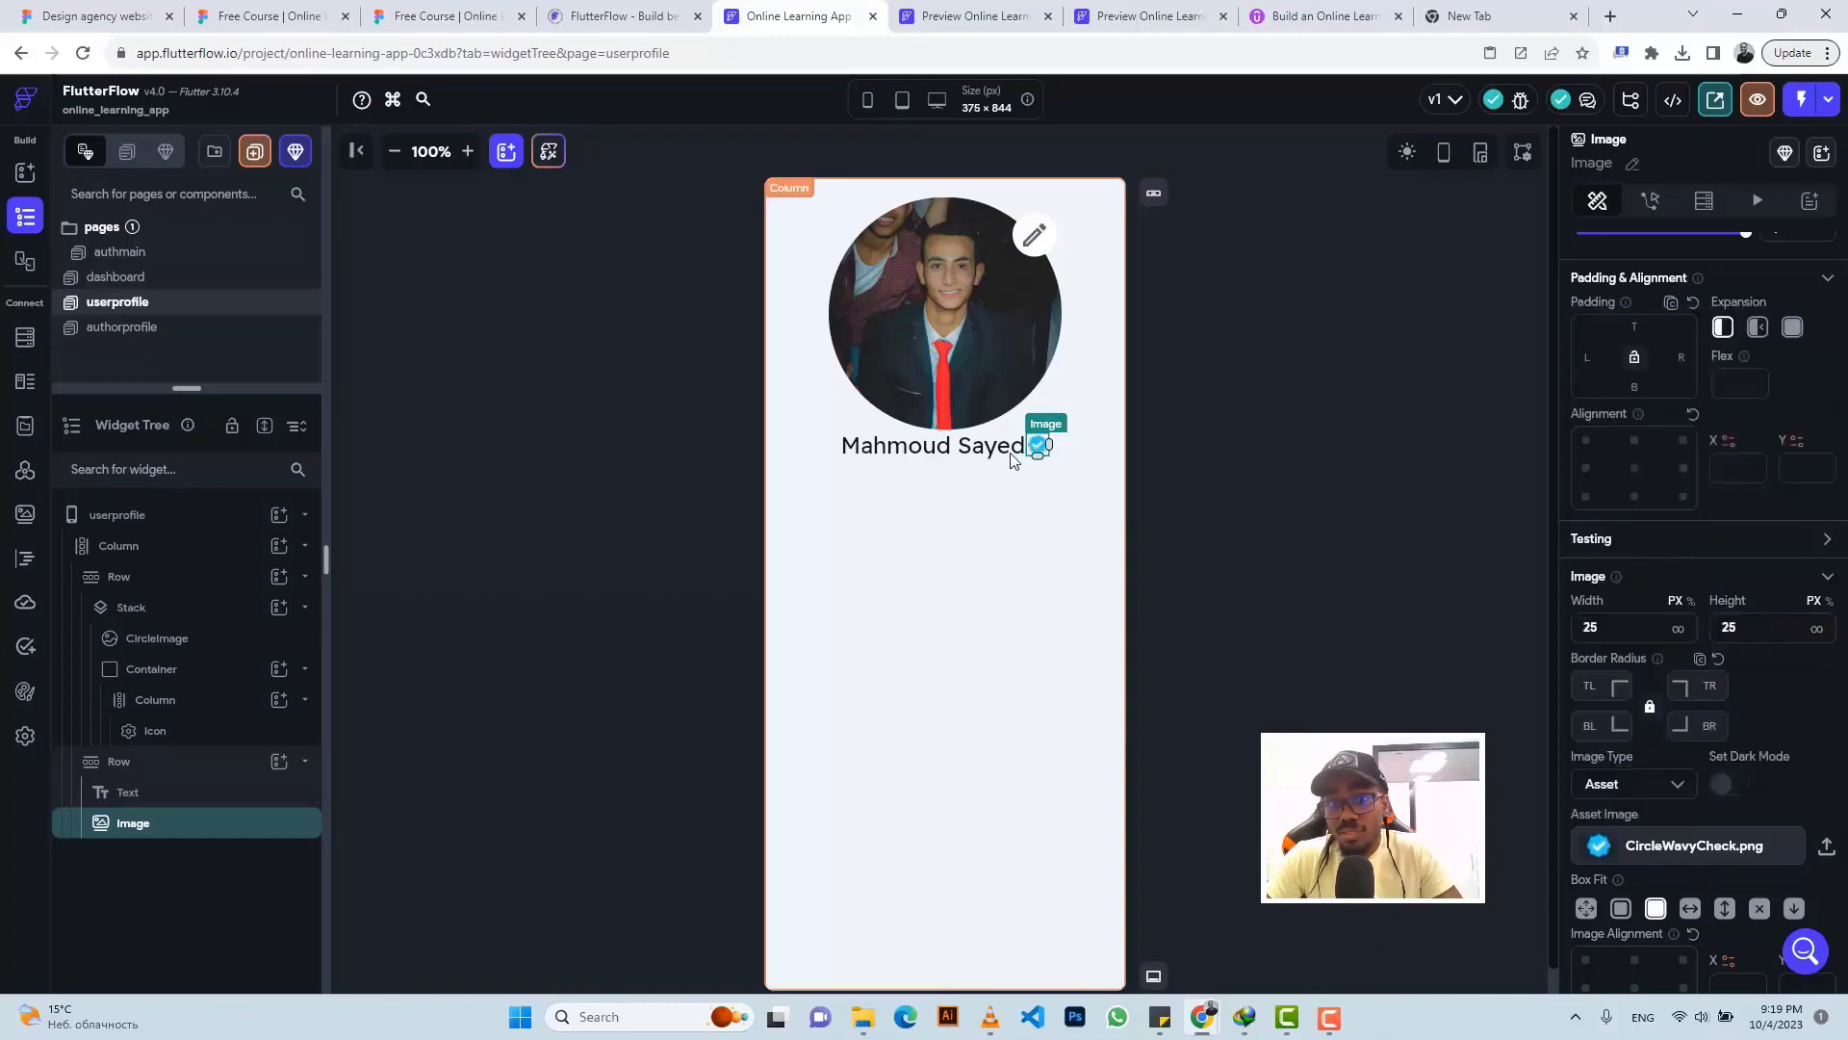
- Give the verified badge 7px left padding to space it from the name
{"action": "left_click", "coordinate": [430, 12]}
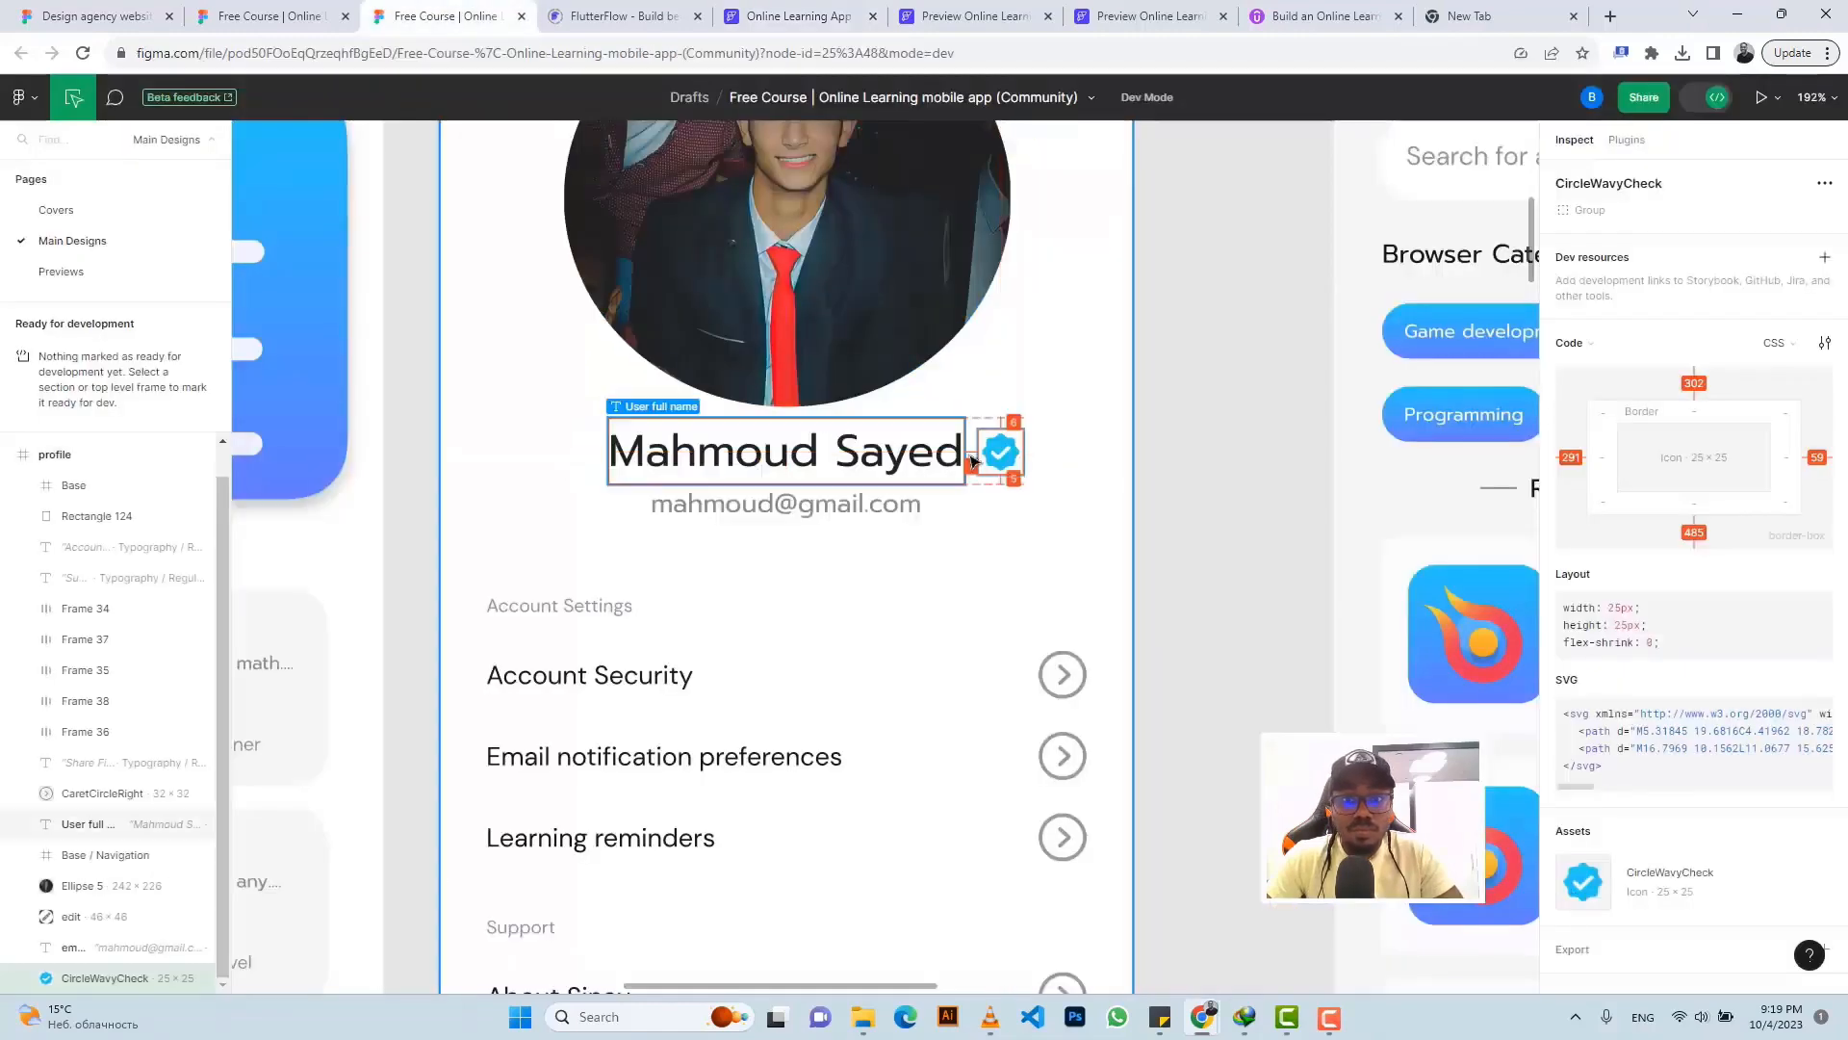
{"action": "left_click", "coordinate": [765, 13]}
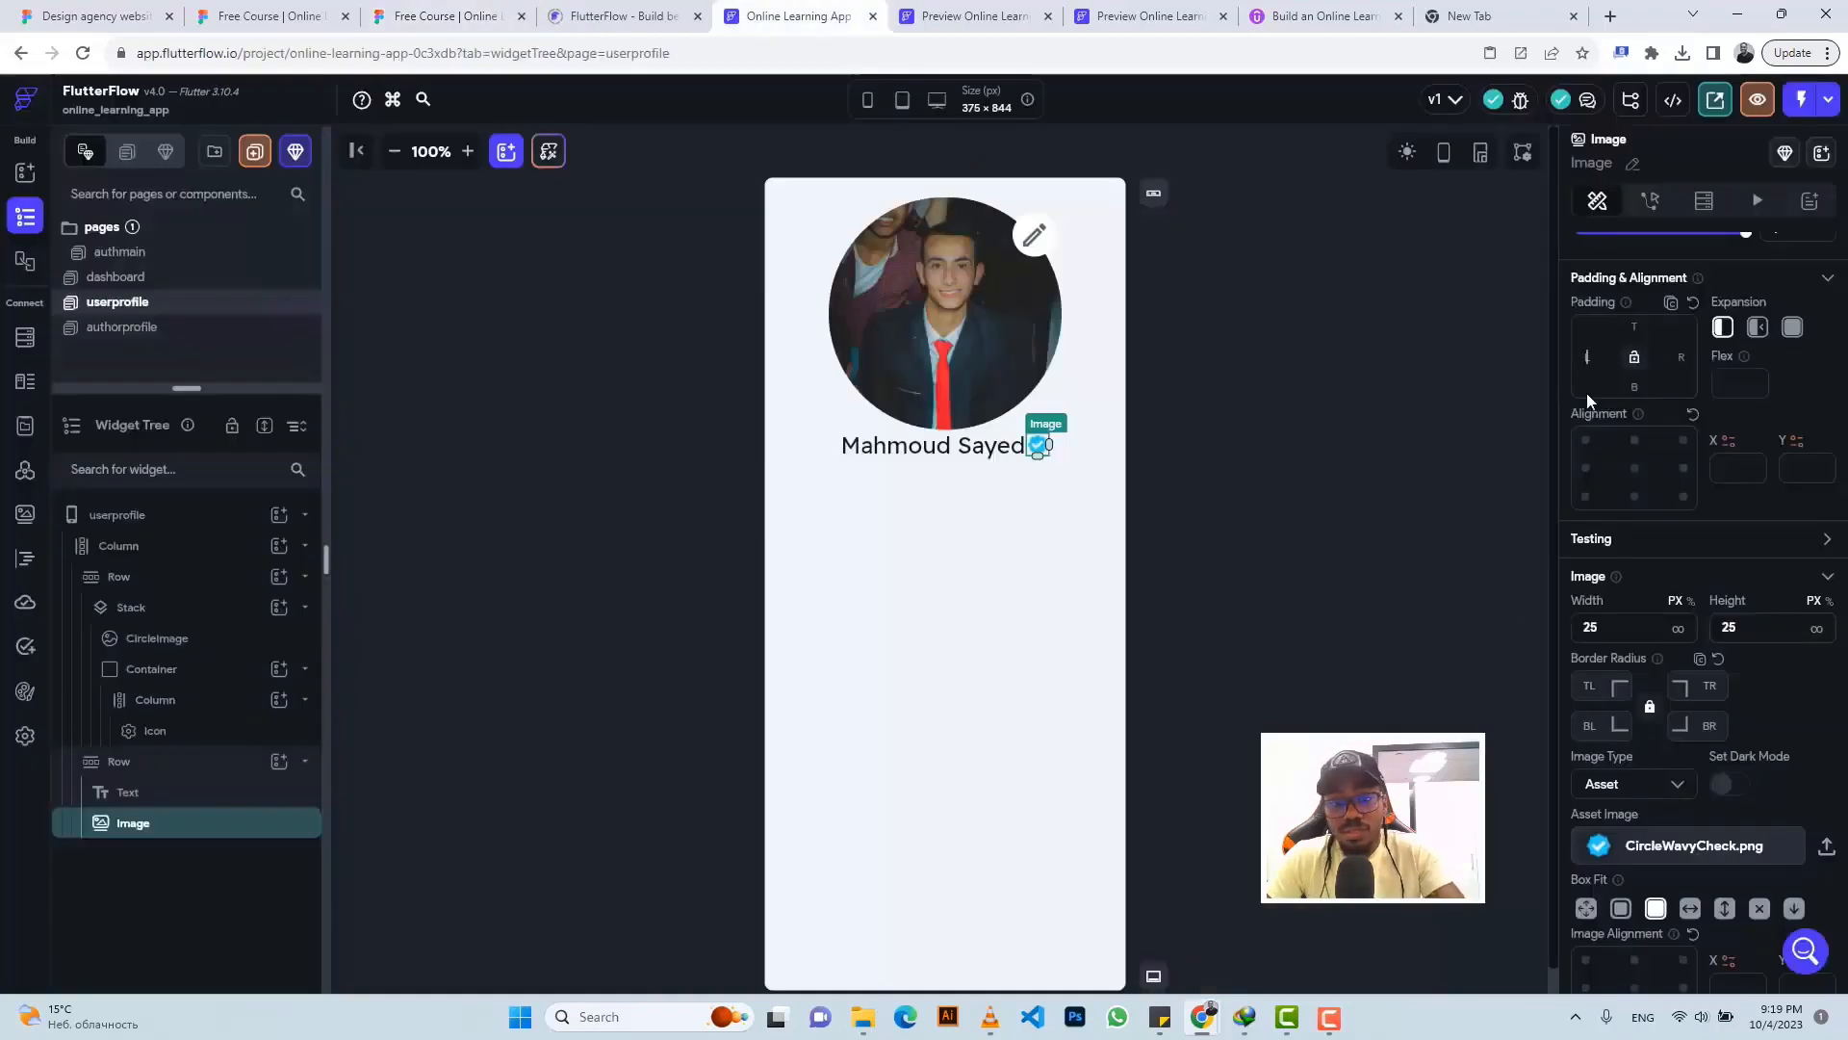
{"action": "left_click", "coordinate": [1588, 358]}
{"action": "type", "text": "7"}
{"action": "left_click", "coordinate": [409, 11]}
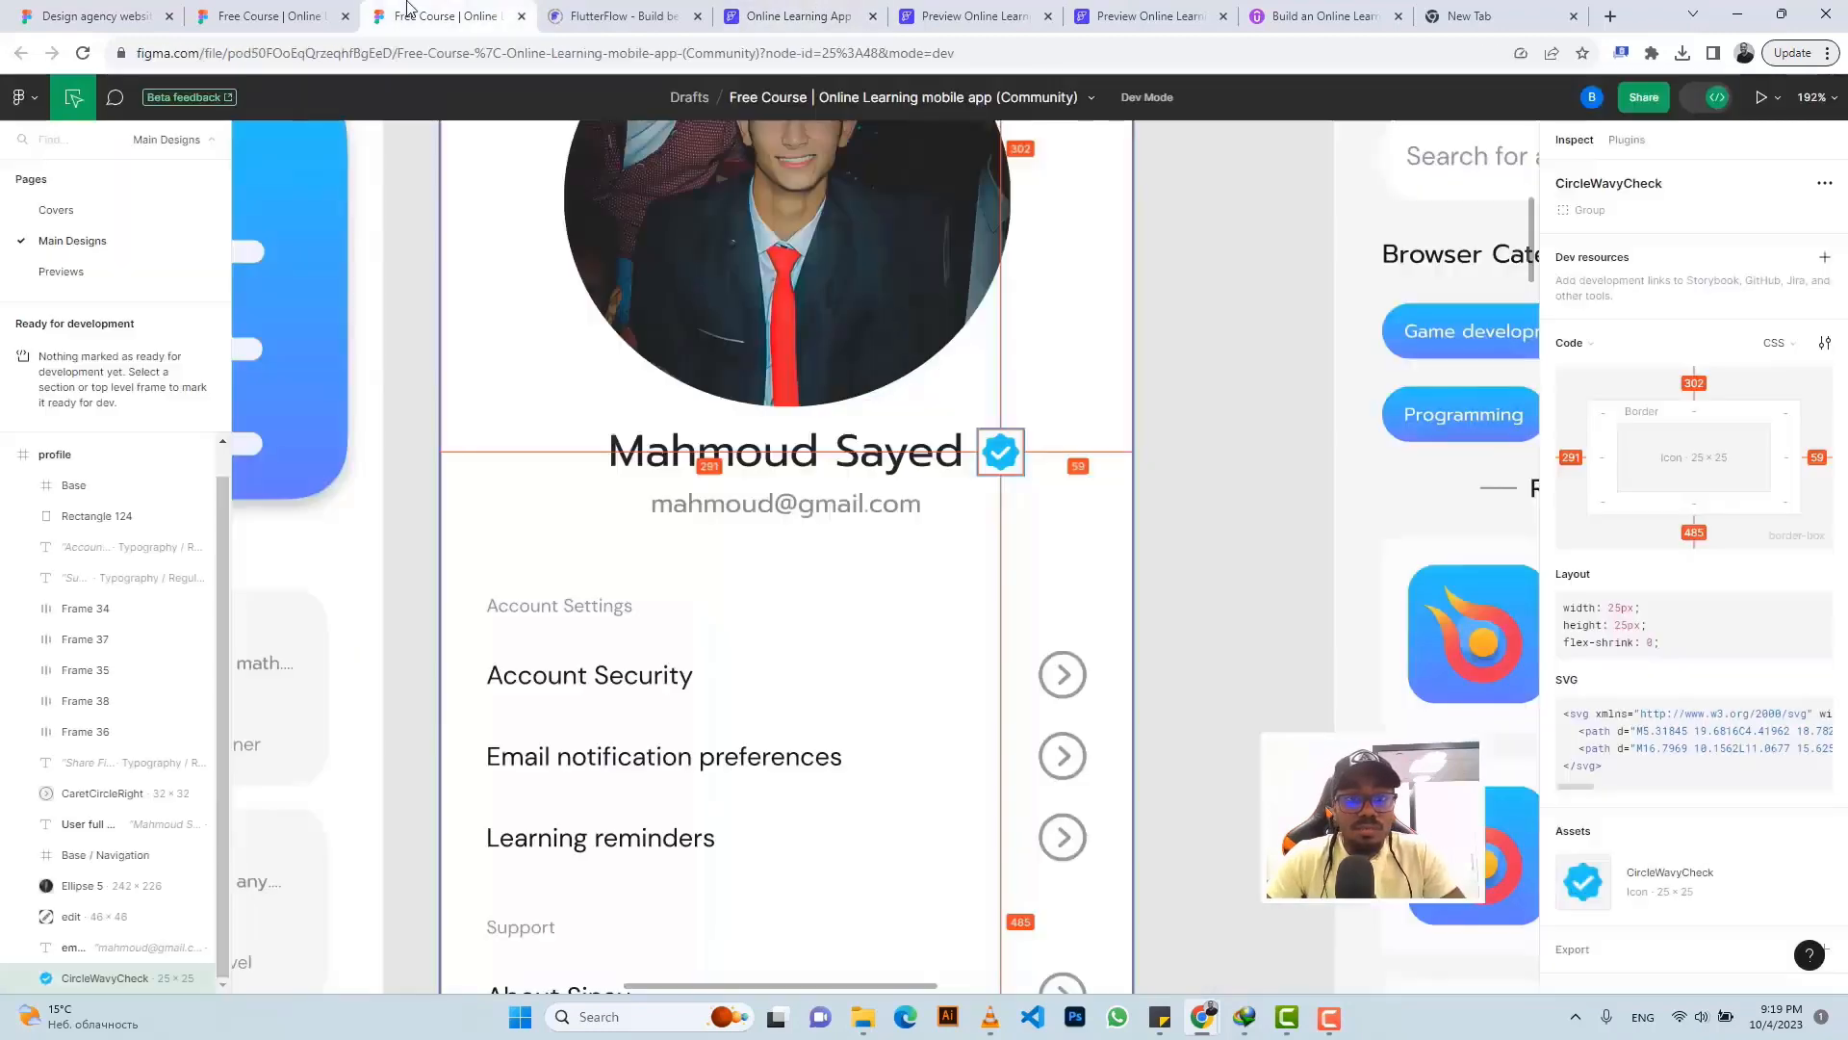
{"action": "left_click", "coordinate": [795, 402]}
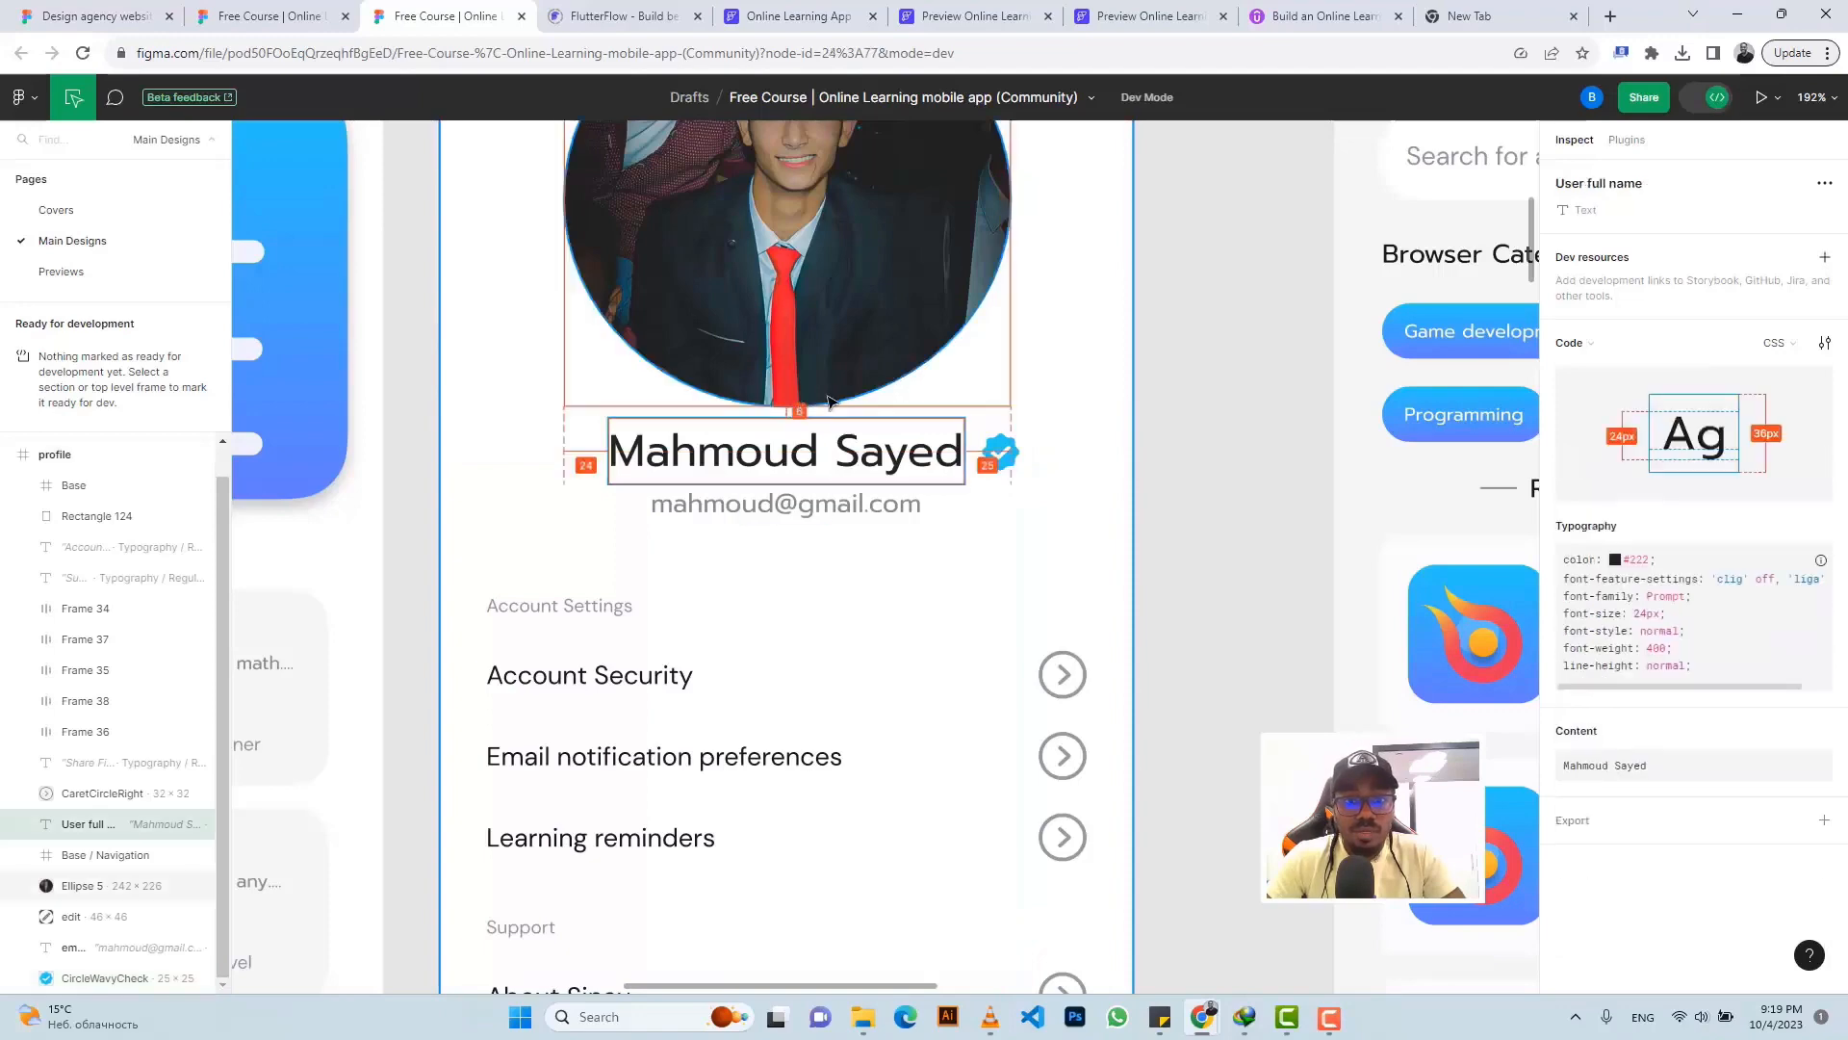
{"action": "left_click", "coordinate": [789, 15]}
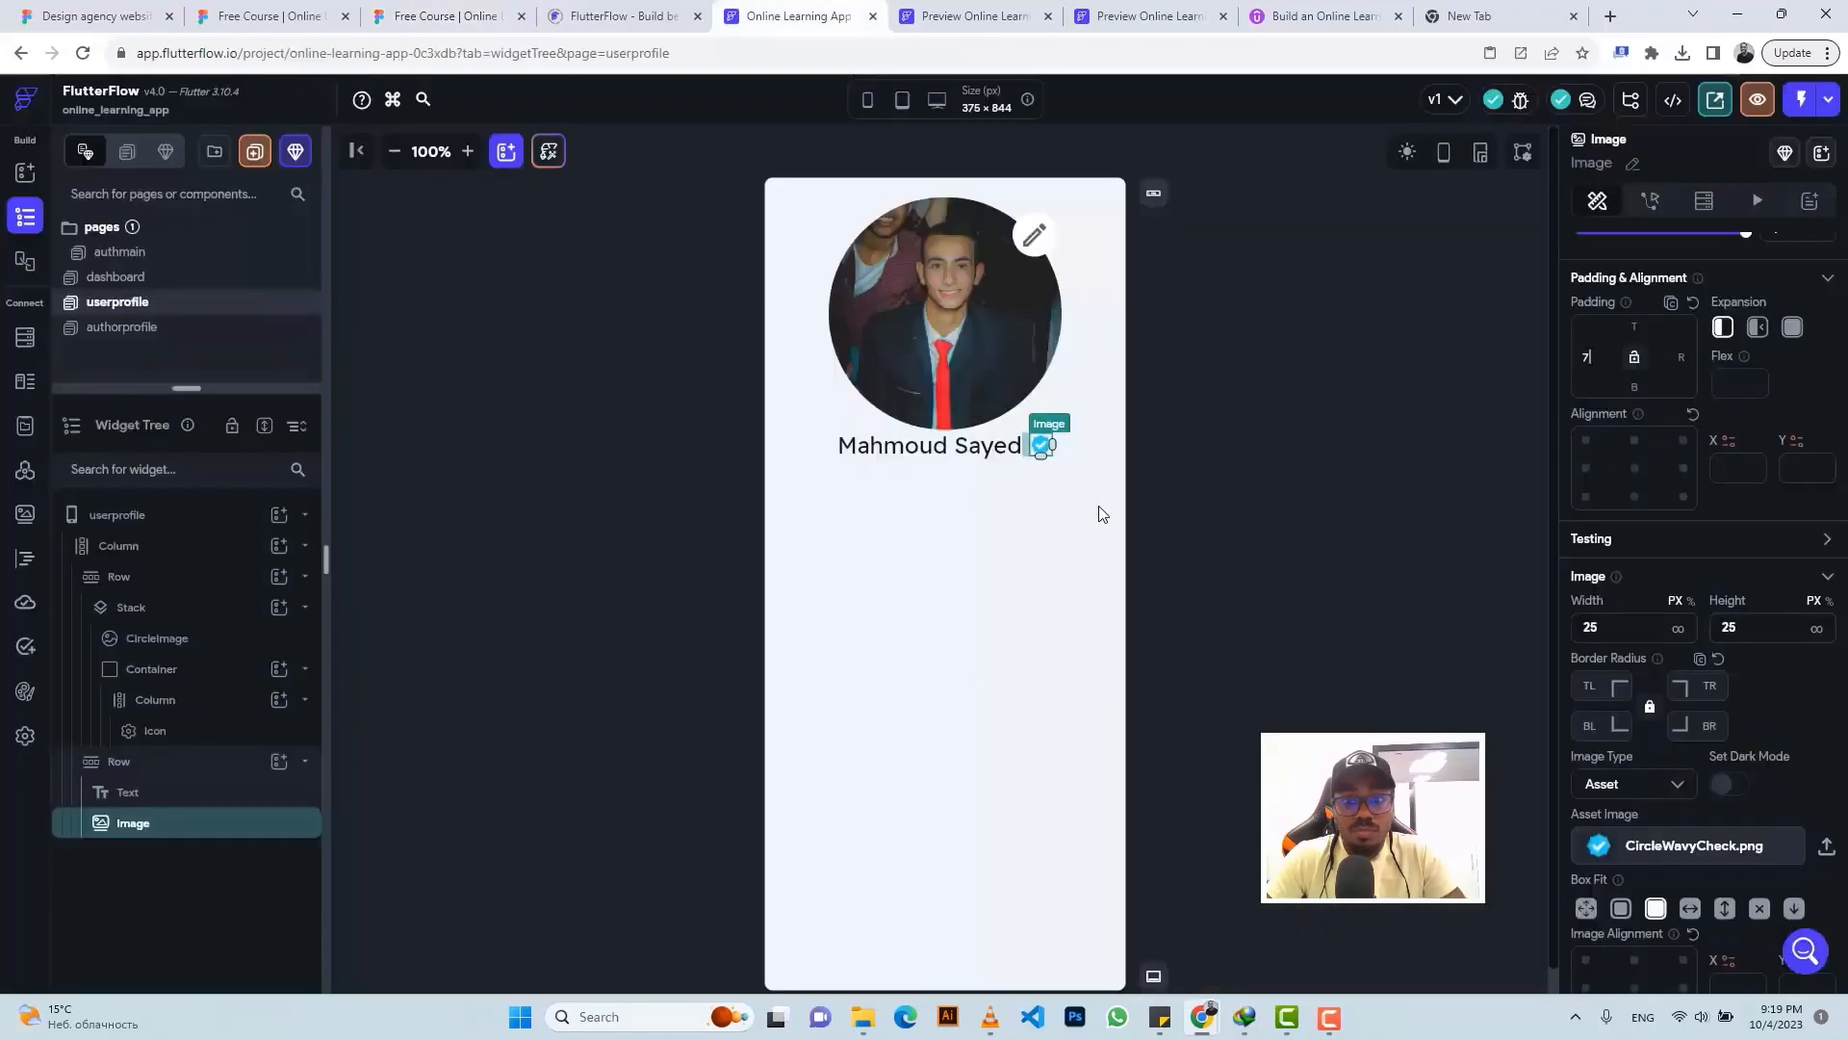
{"action": "left_click", "coordinate": [1075, 449]}
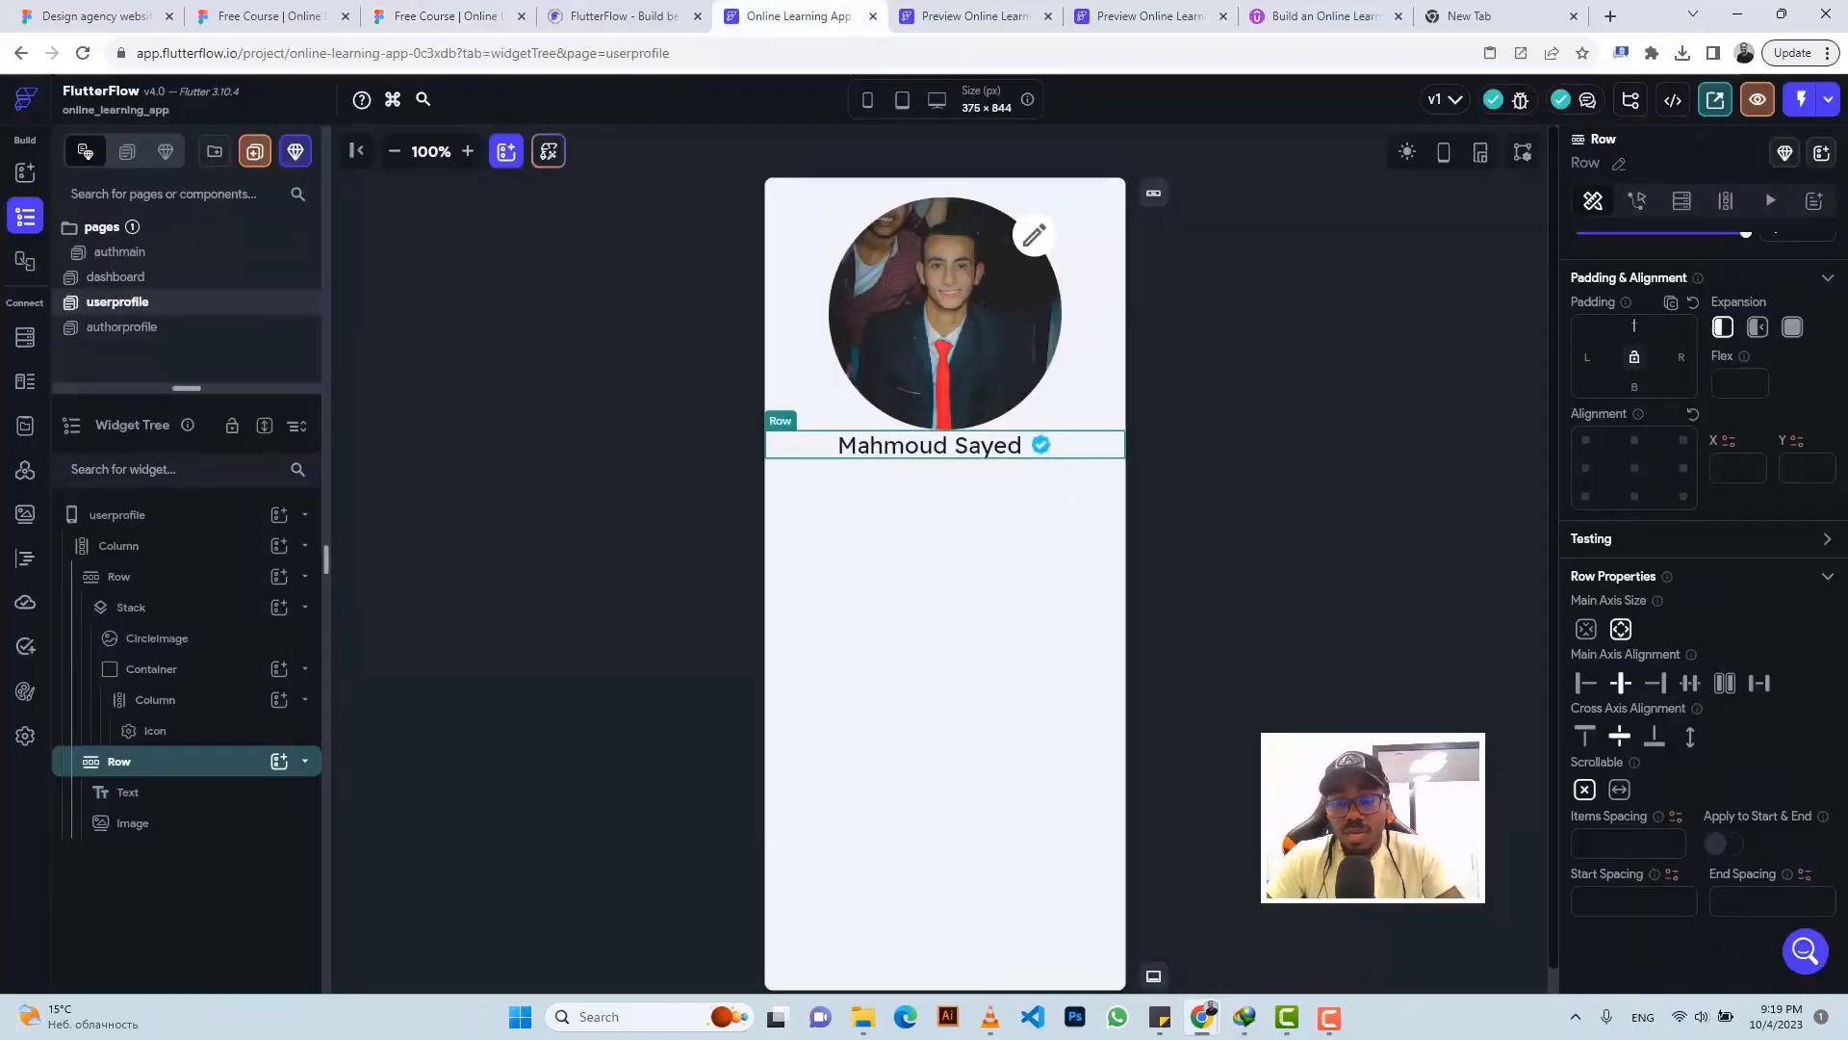
- Duplicate the name-and-badge row with Ctrl+D and copy the e-mail text from Figma
{"action": "left_click", "coordinate": [852, 590]}
{"action": "left_click", "coordinate": [433, 15]}
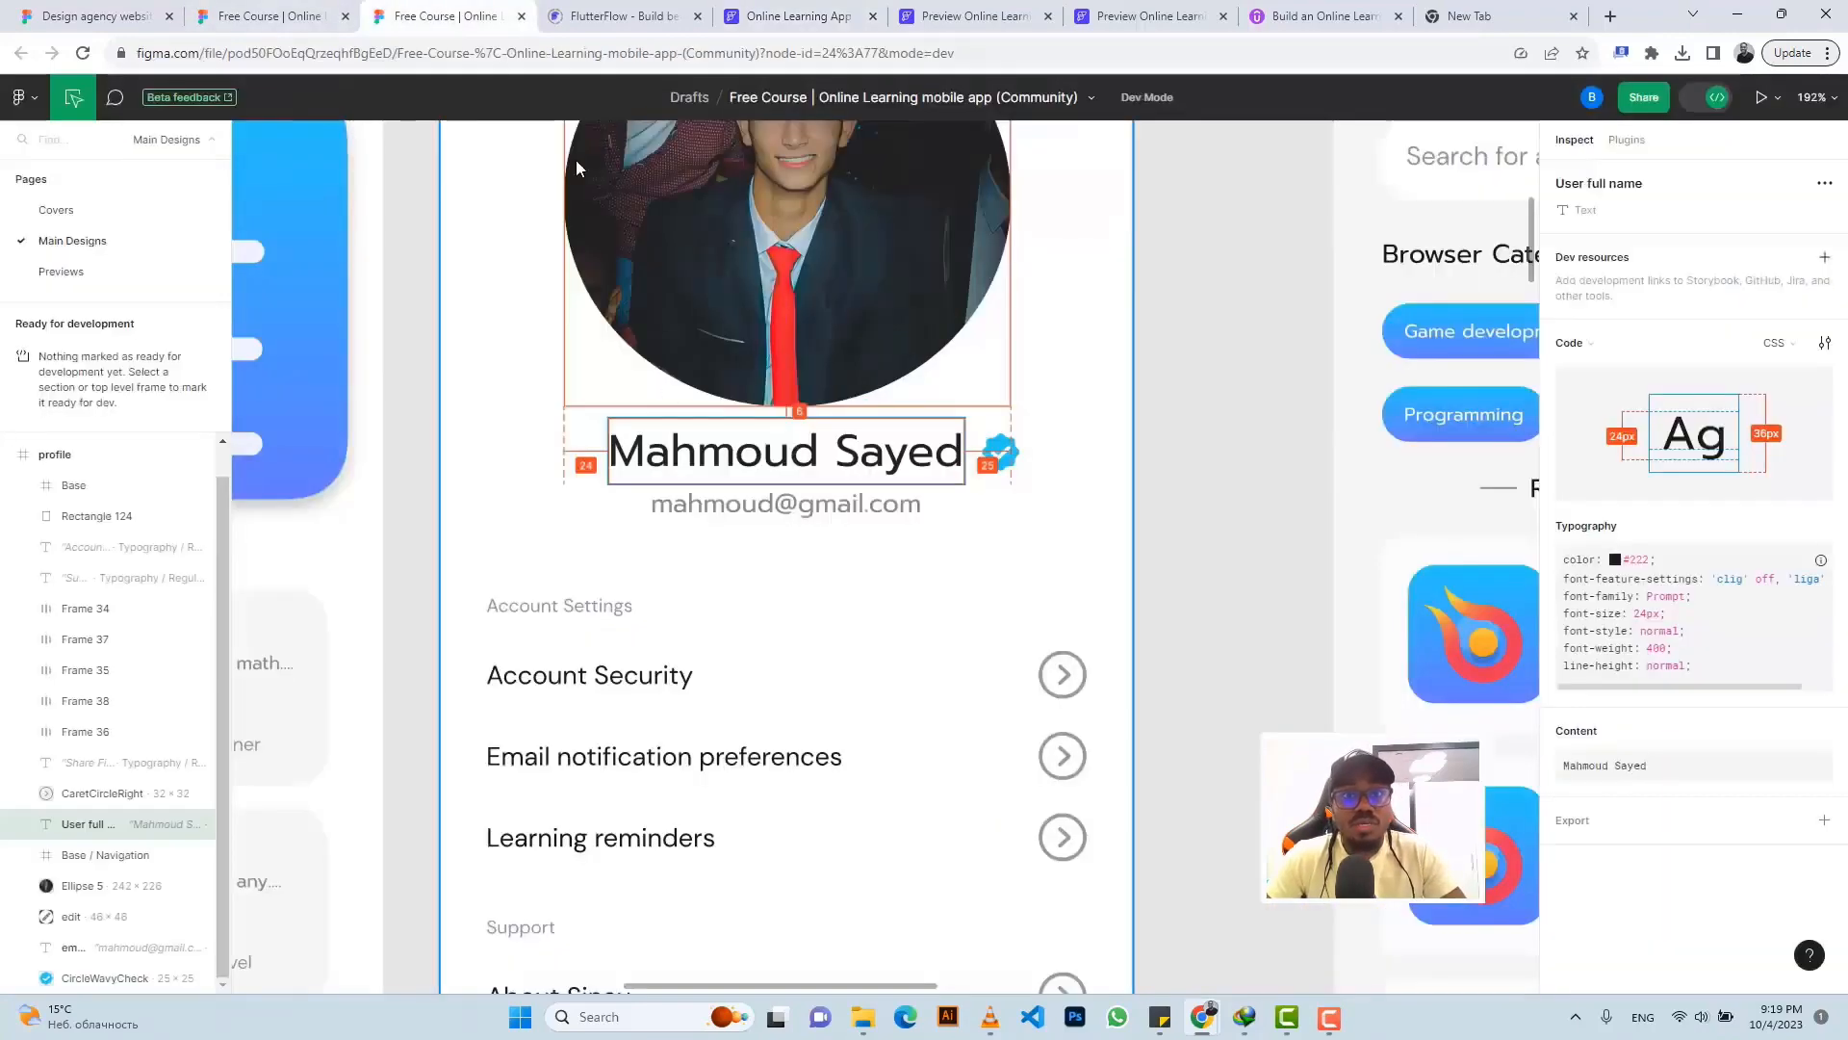
{"action": "left_click", "coordinate": [691, 505]}
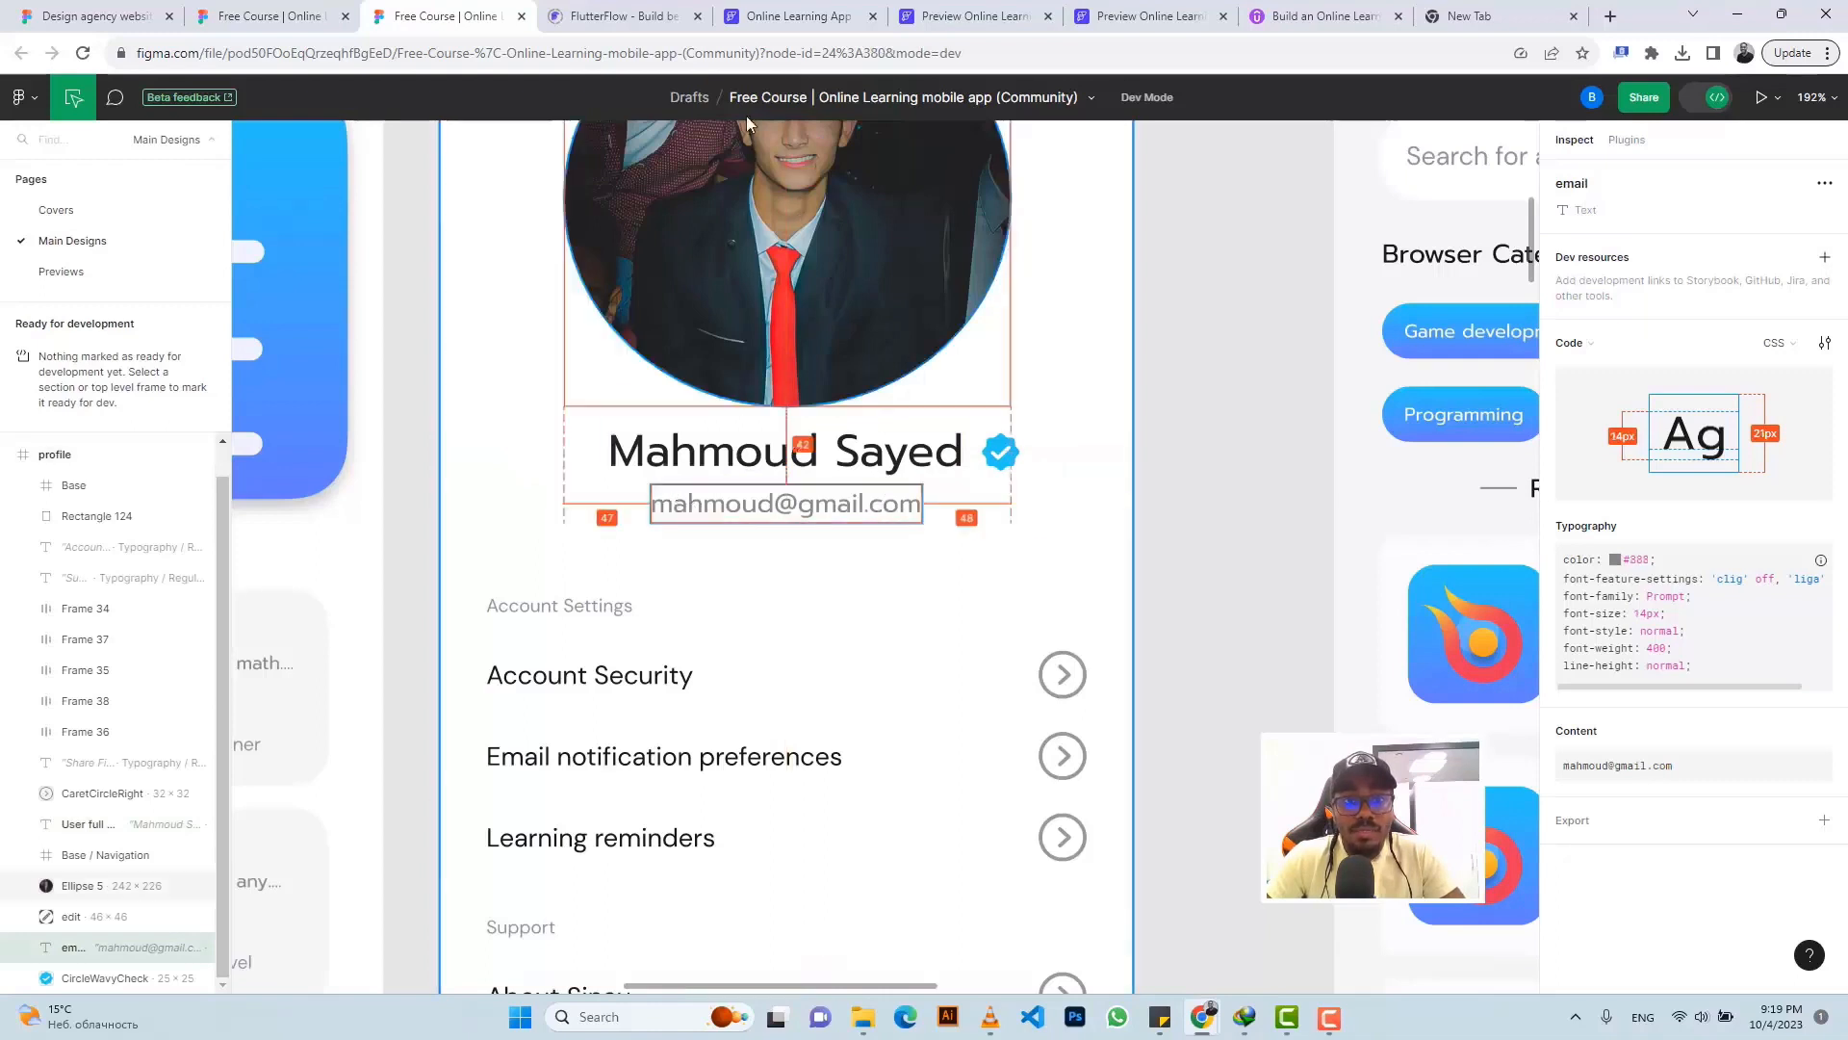
{"action": "left_click", "coordinate": [770, 12]}
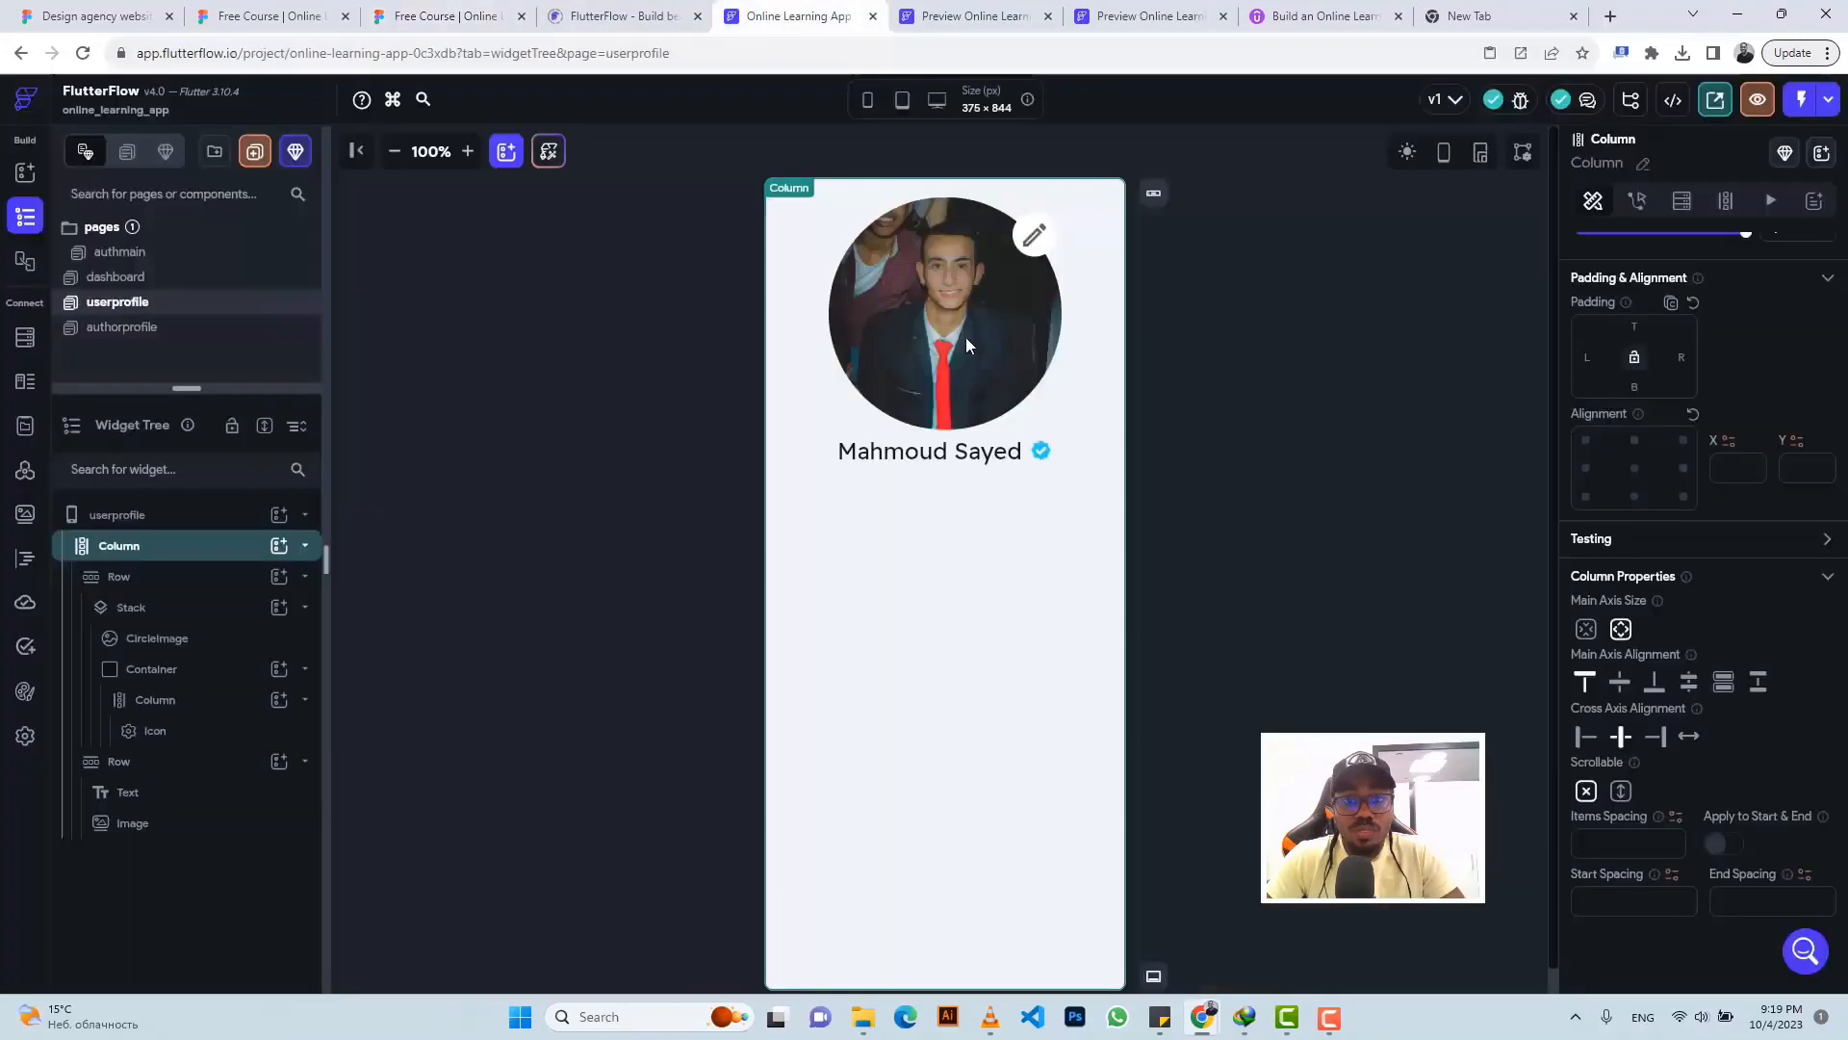
{"action": "left_click", "coordinate": [1089, 458]}
{"action": "key", "text": "ctrl+d"}
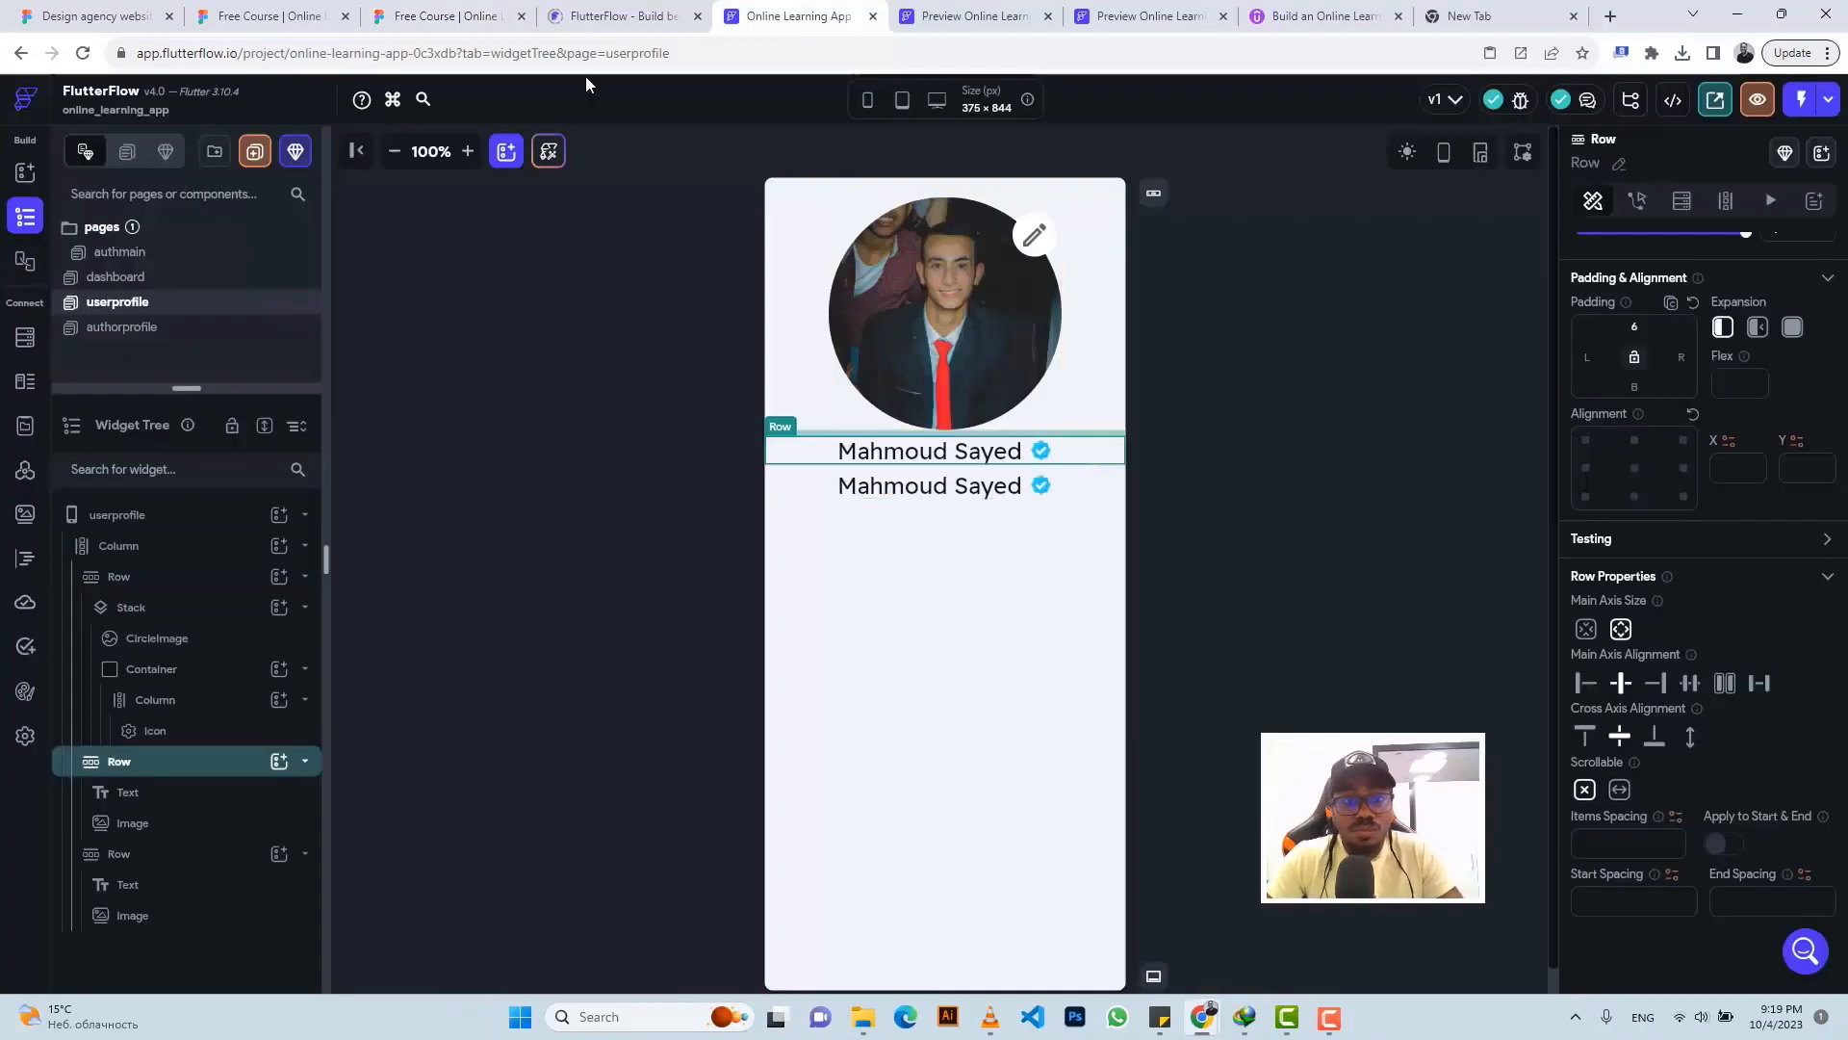
{"action": "left_click", "coordinate": [439, 11]}
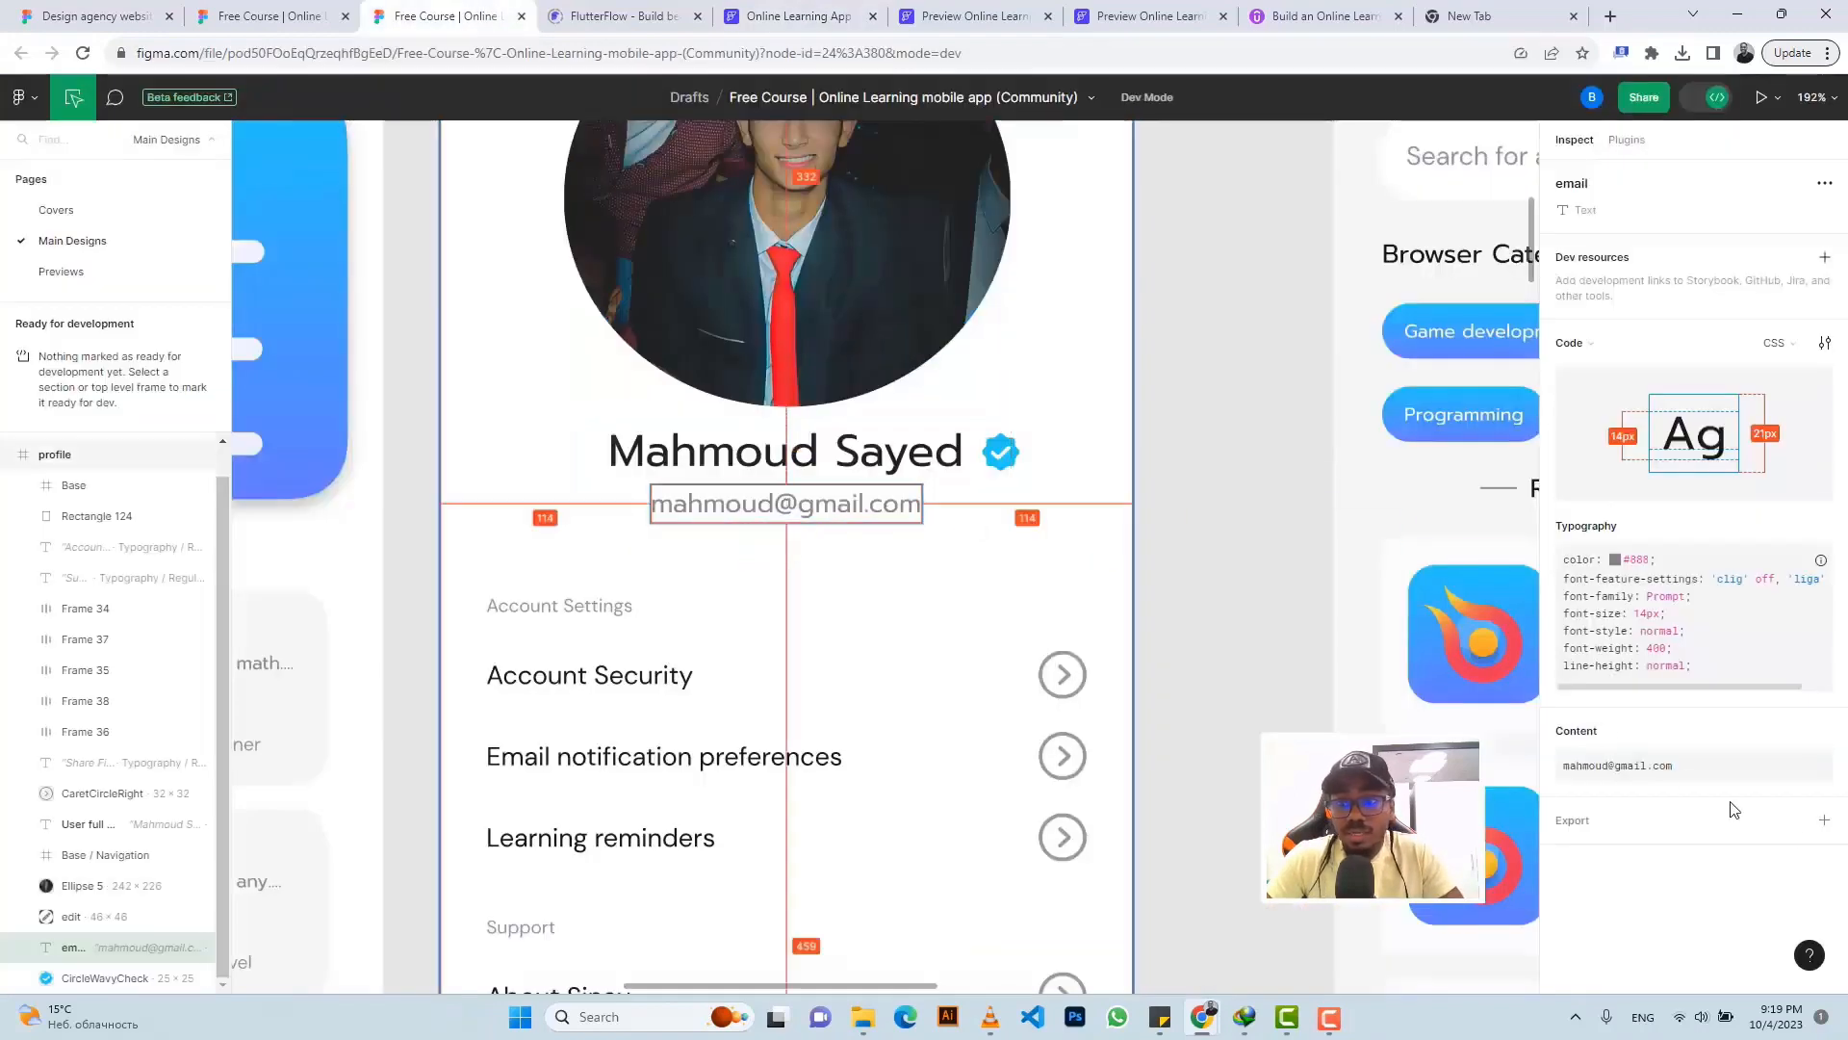
{"action": "left_click", "coordinate": [1818, 732]}
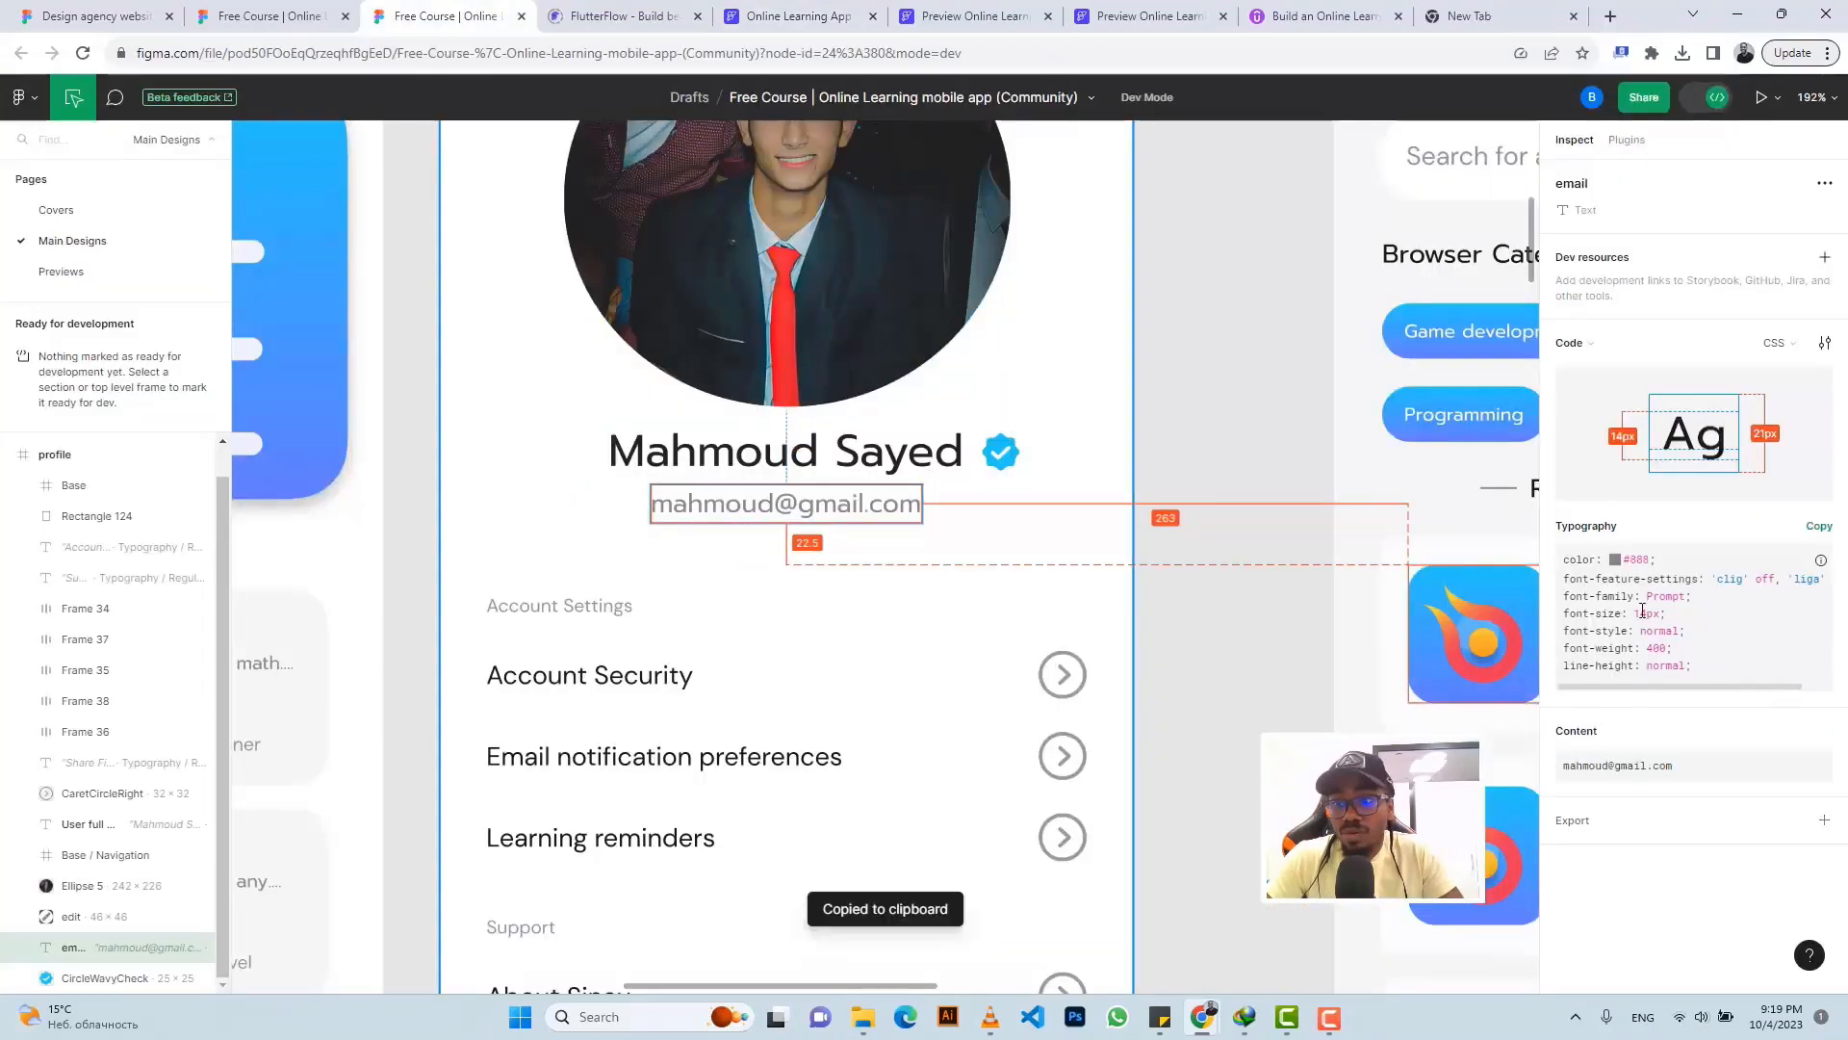